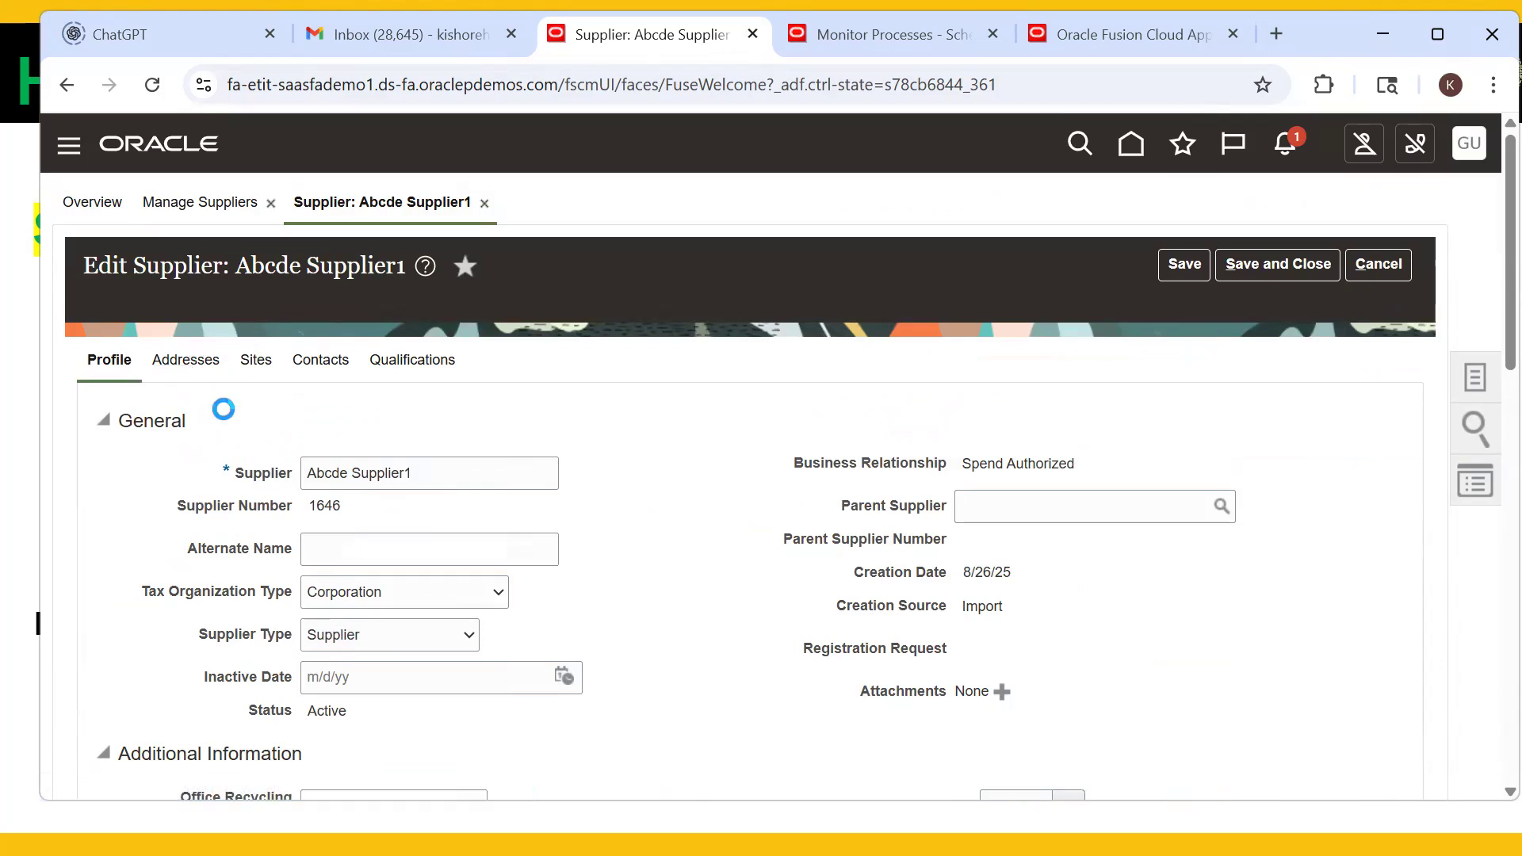
- Review Abcde Address1's address details and Payments bank accounts, then cancel without saving
scroll(226, 416, down, 3)
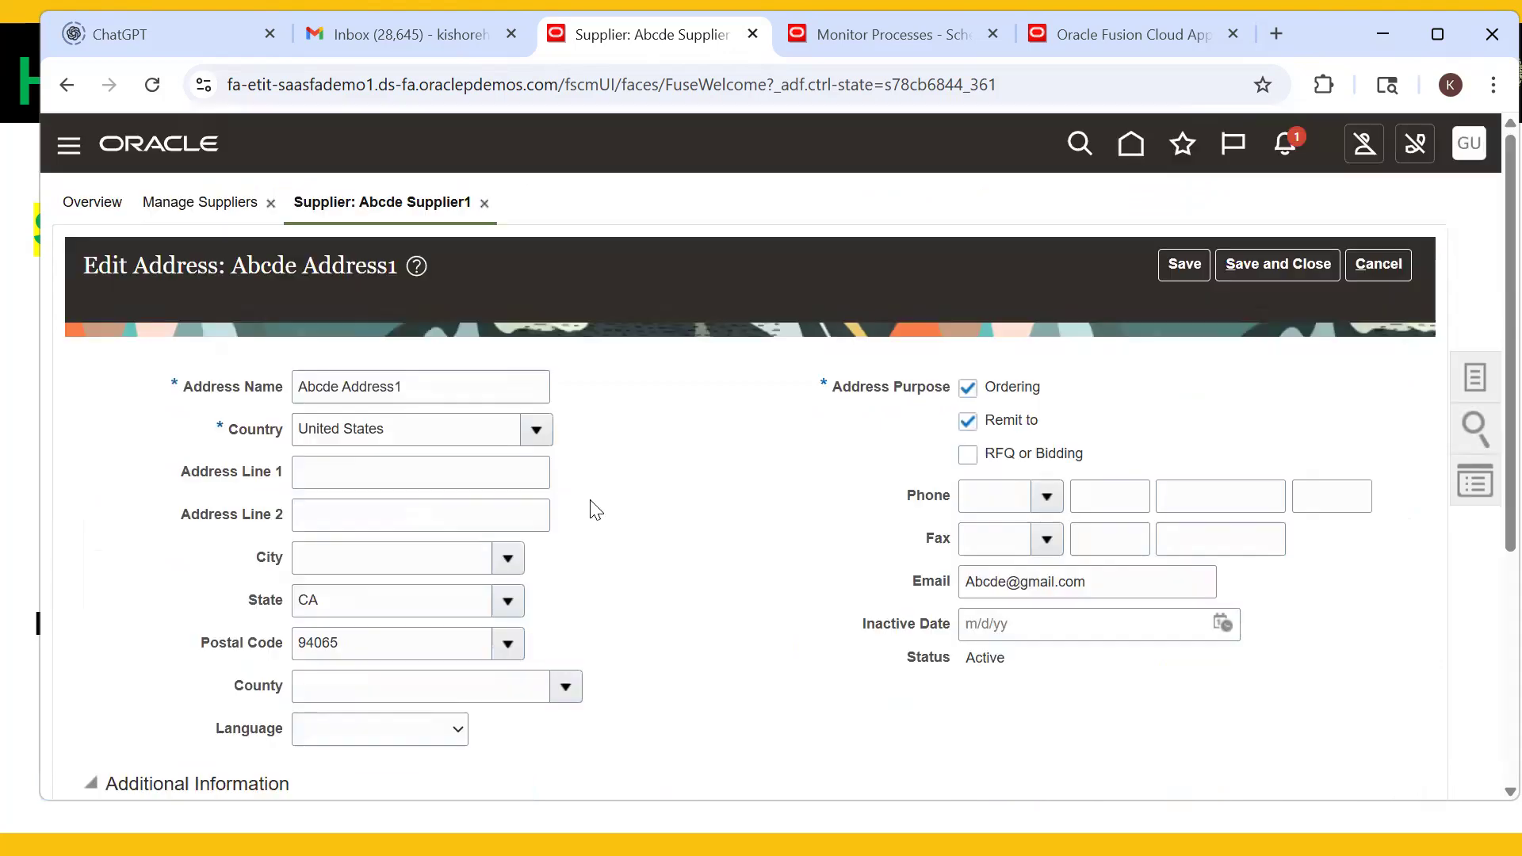
scroll(737, 547, down, 5)
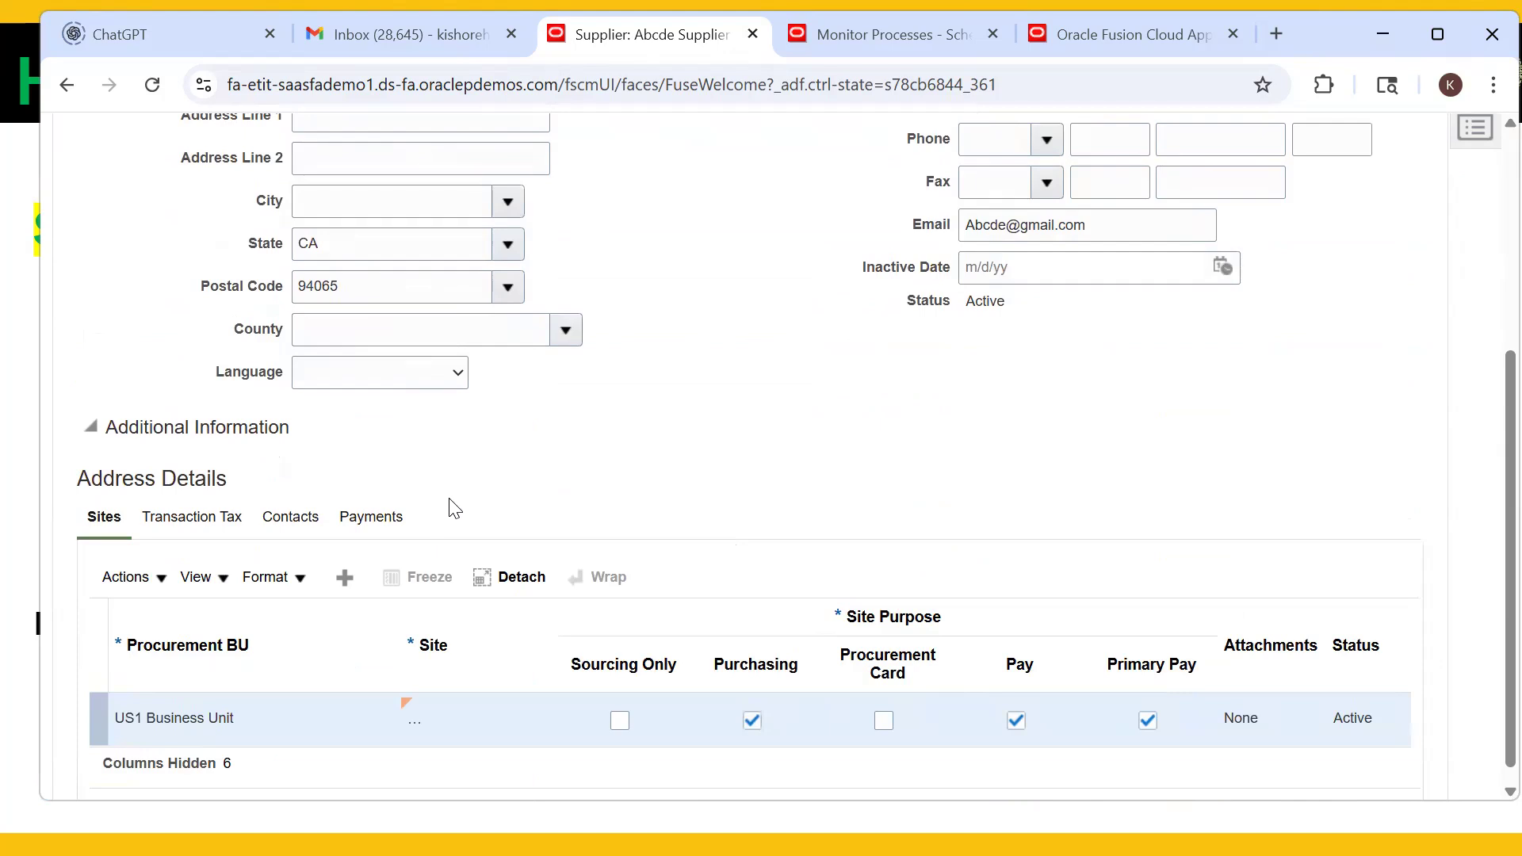
scroll(454, 507, down, 1)
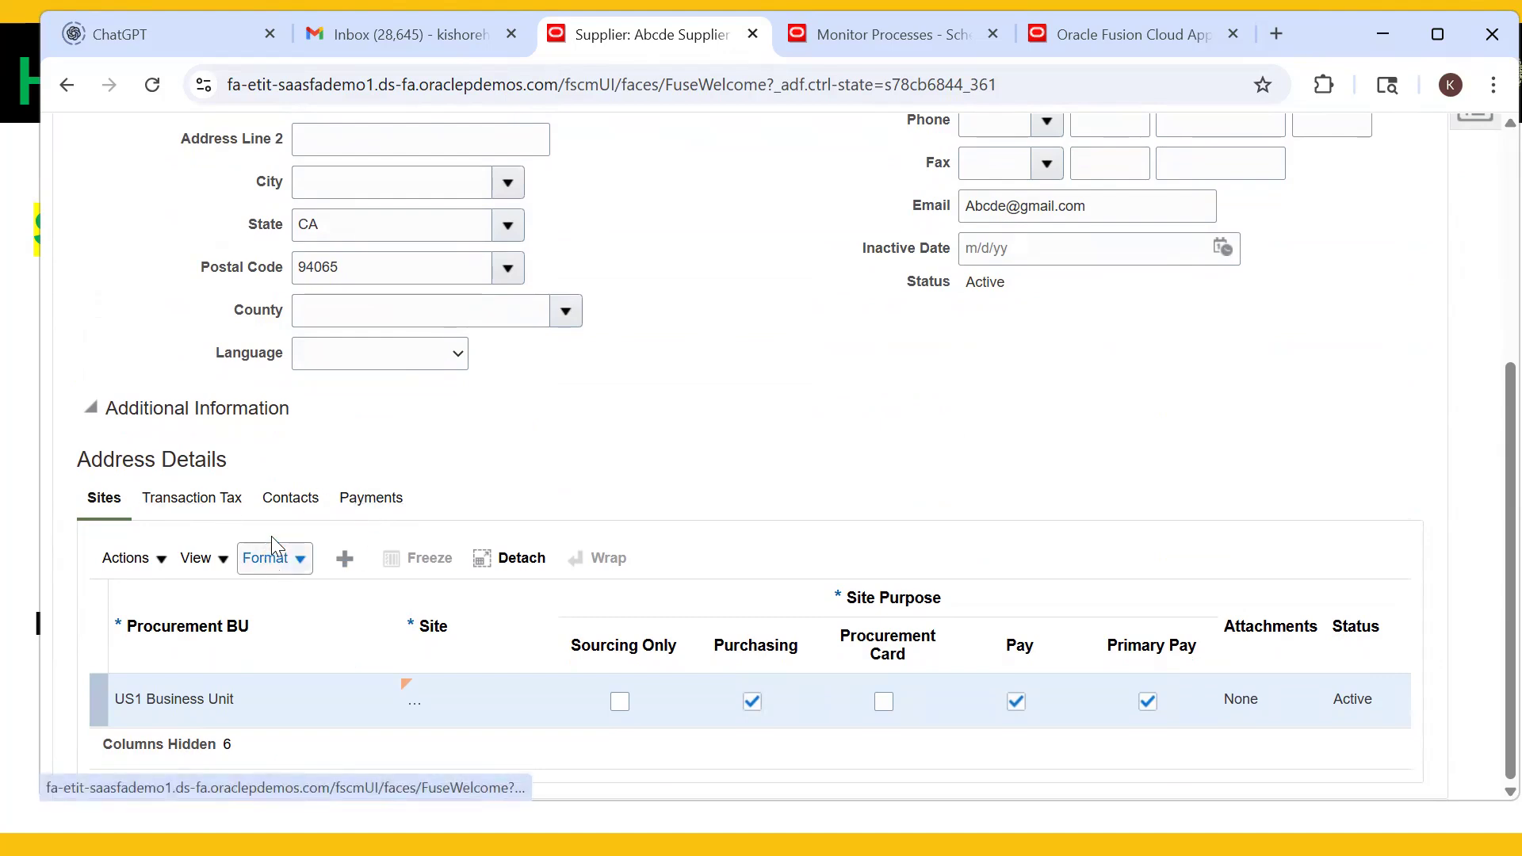
click(371, 497)
scroll(309, 491, down, 1)
click(292, 440)
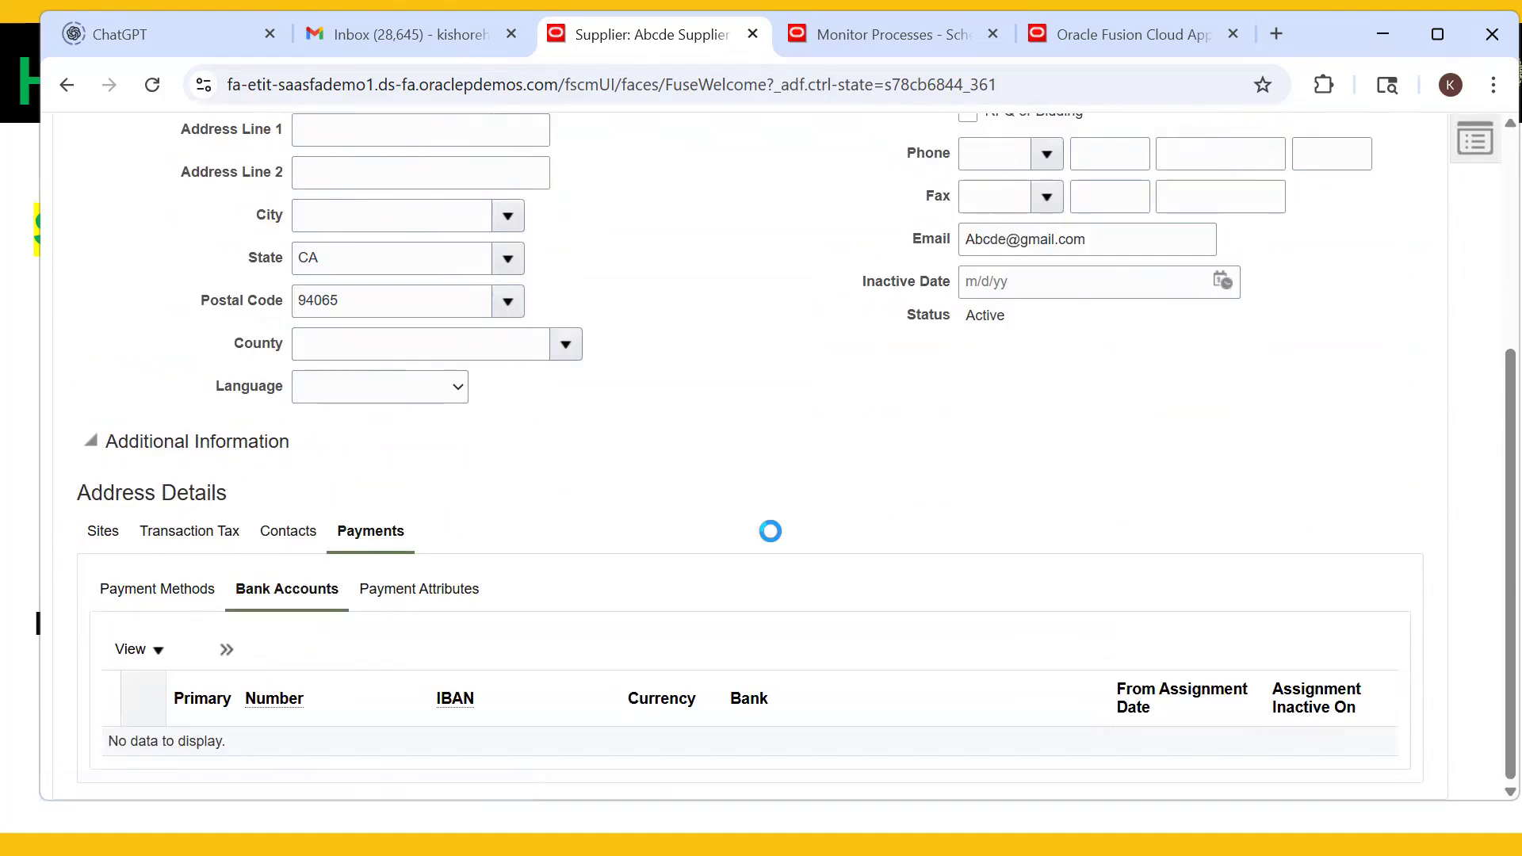
scroll(578, 584, up, 5)
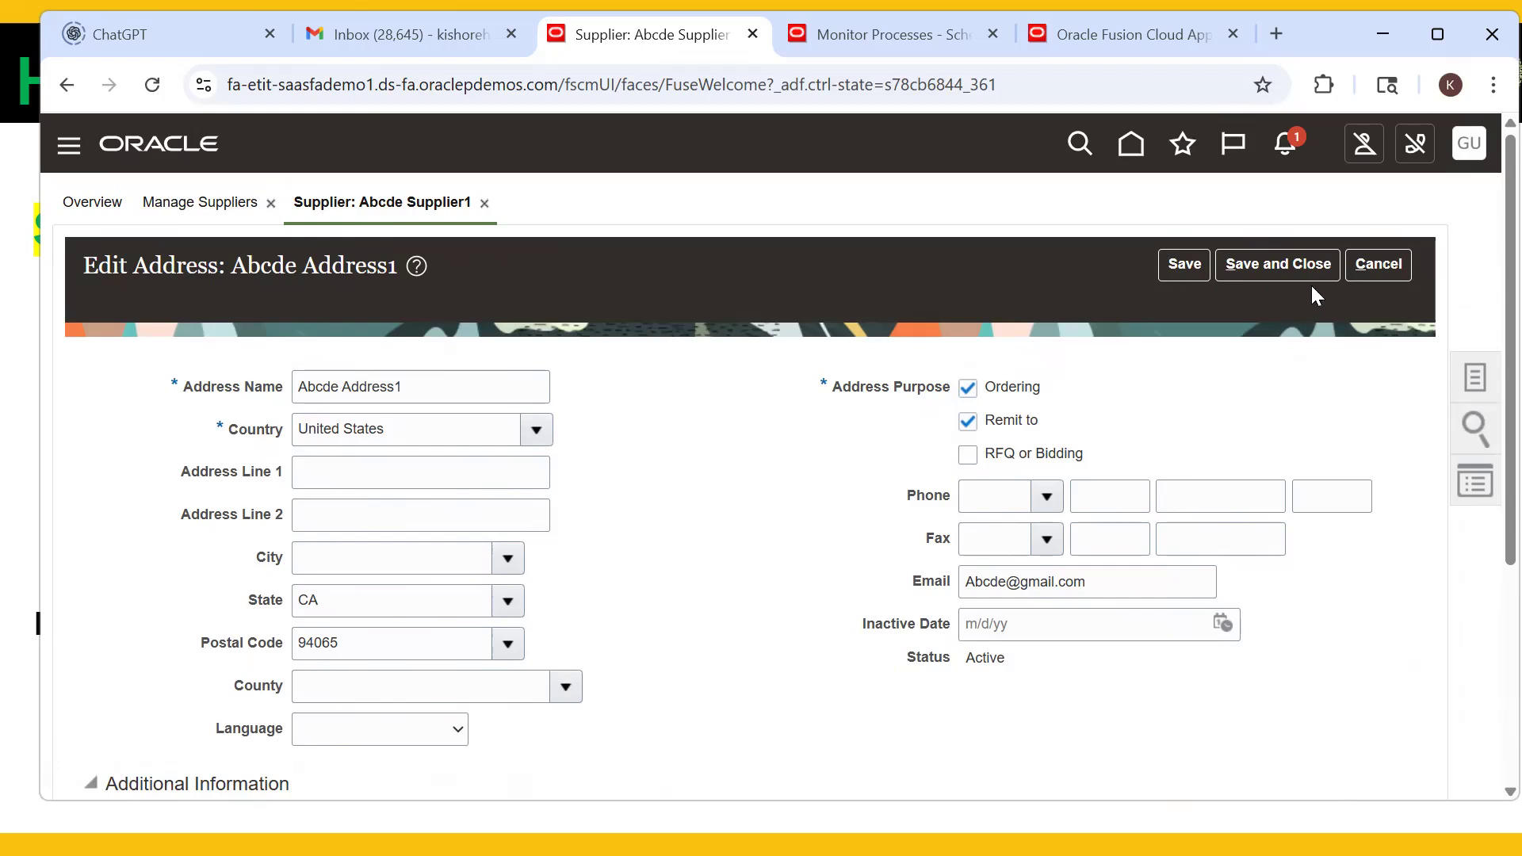
click(1397, 269)
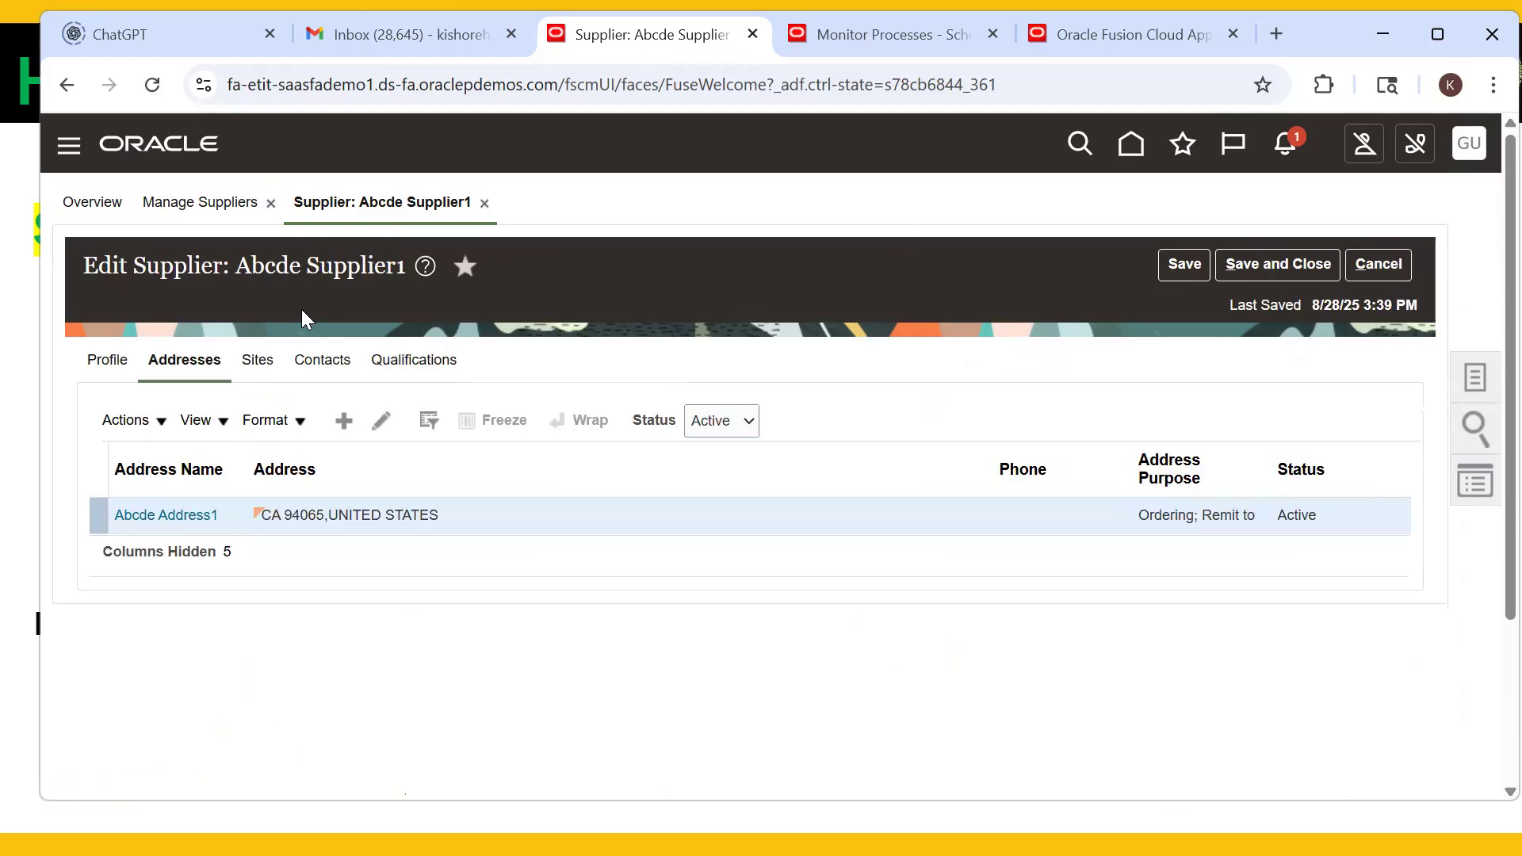
- Open supplier site Abcde Site1 and view its Payments bank accounts
click(257, 359)
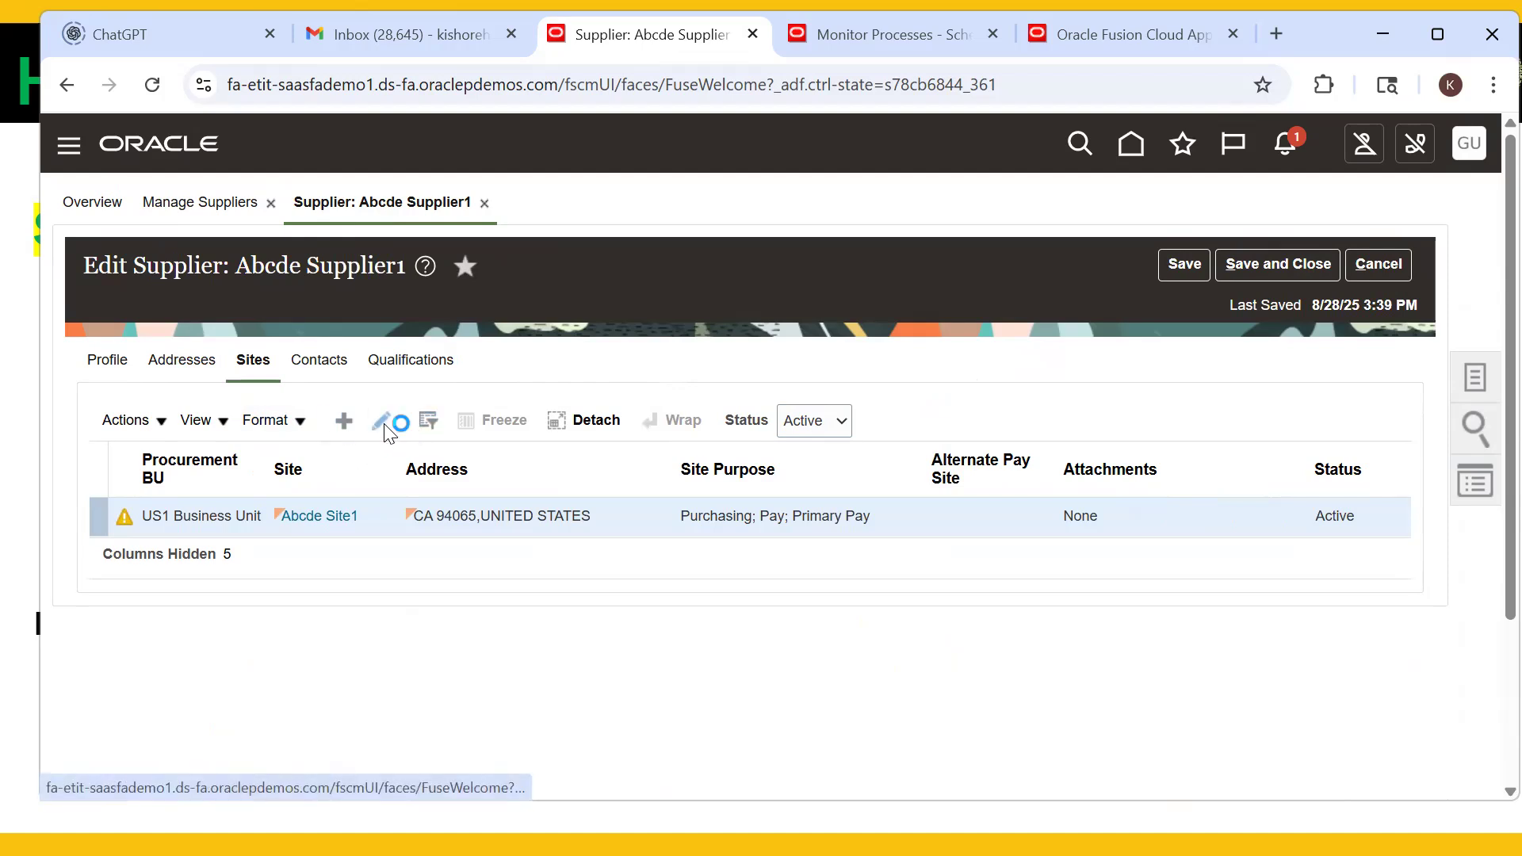
click(407, 513)
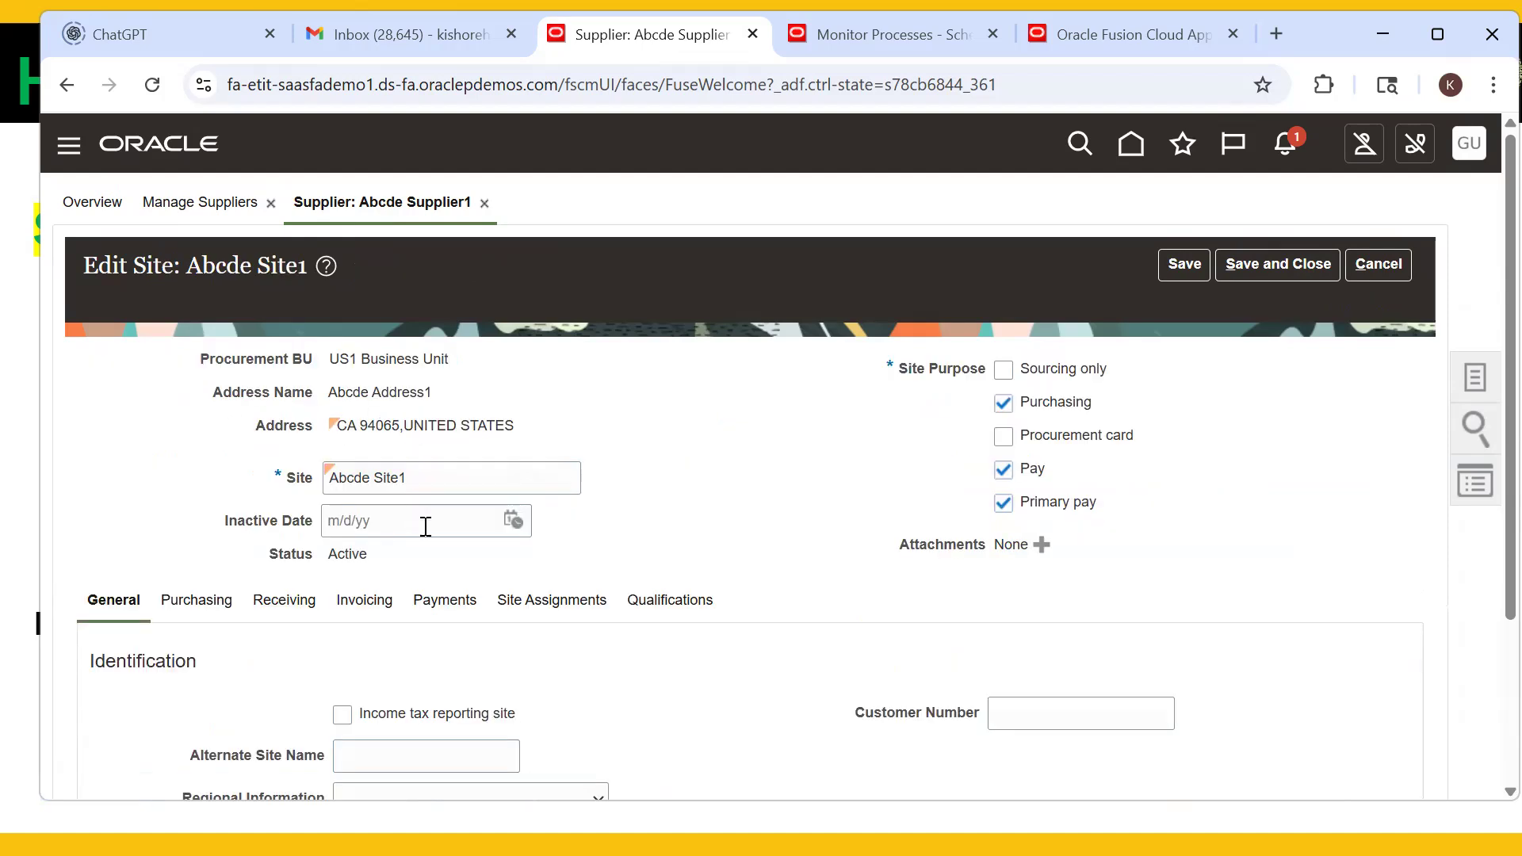
scroll(498, 462, down, 3)
click(443, 376)
click(299, 450)
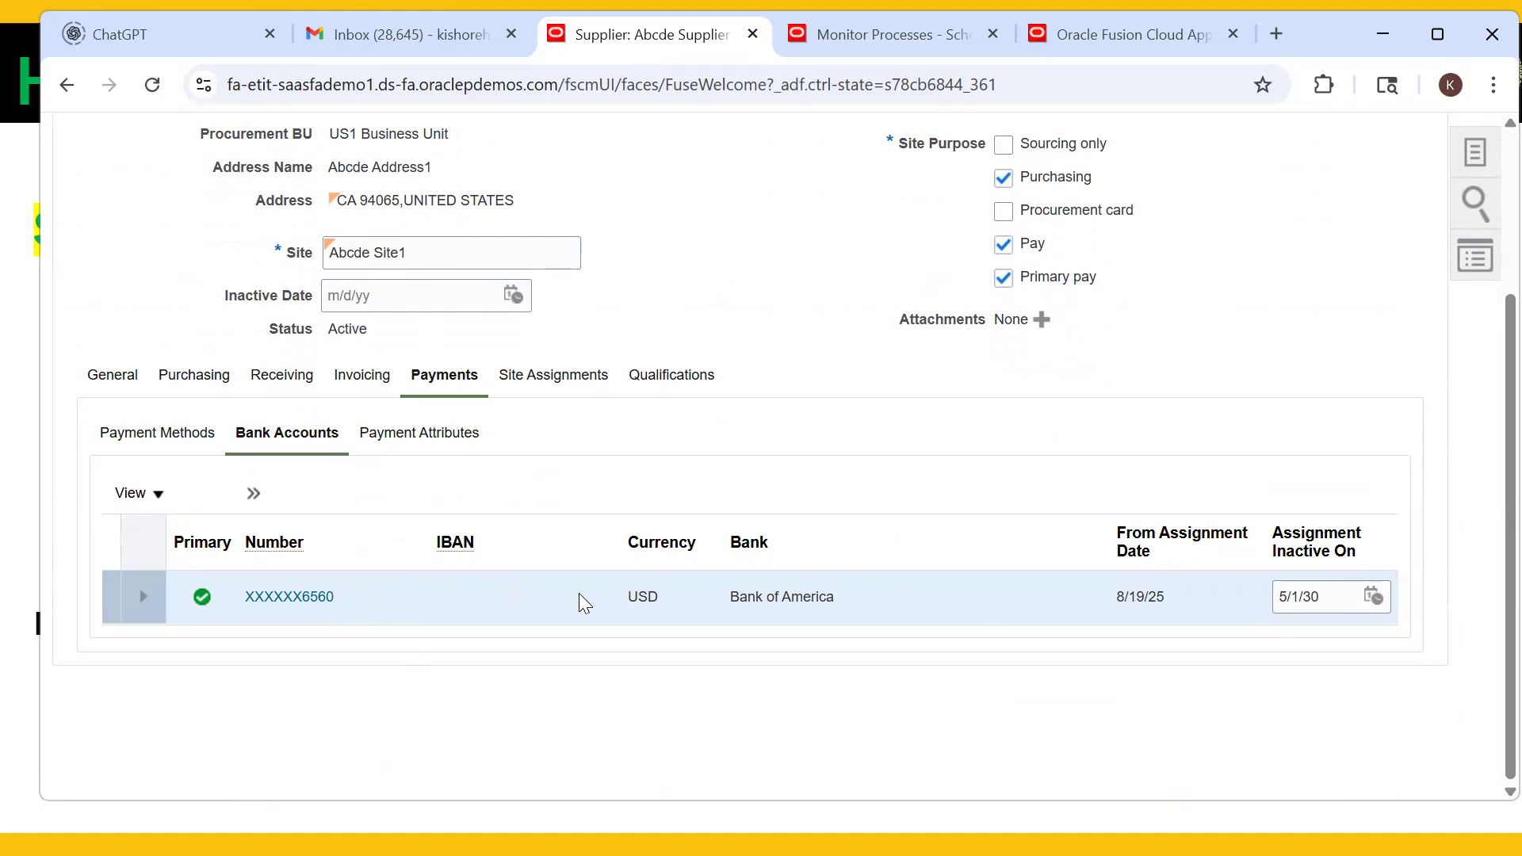
- Close Abcde Site1 after reviewing its USD Bank of America account, then start a blank browser tab
scroll(566, 578, up, 3)
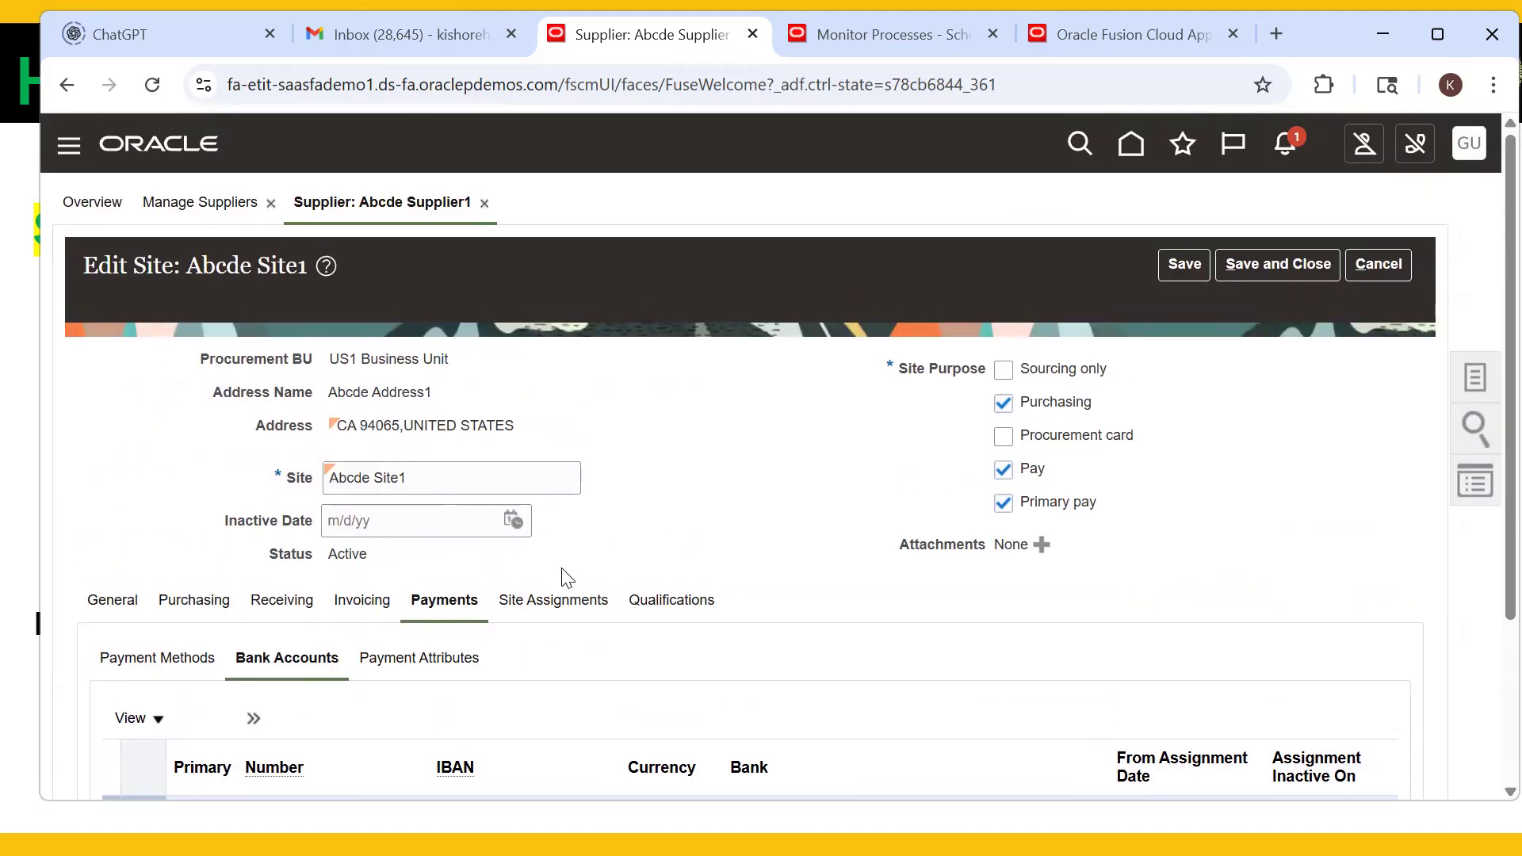
scroll(201, 565, down, 2)
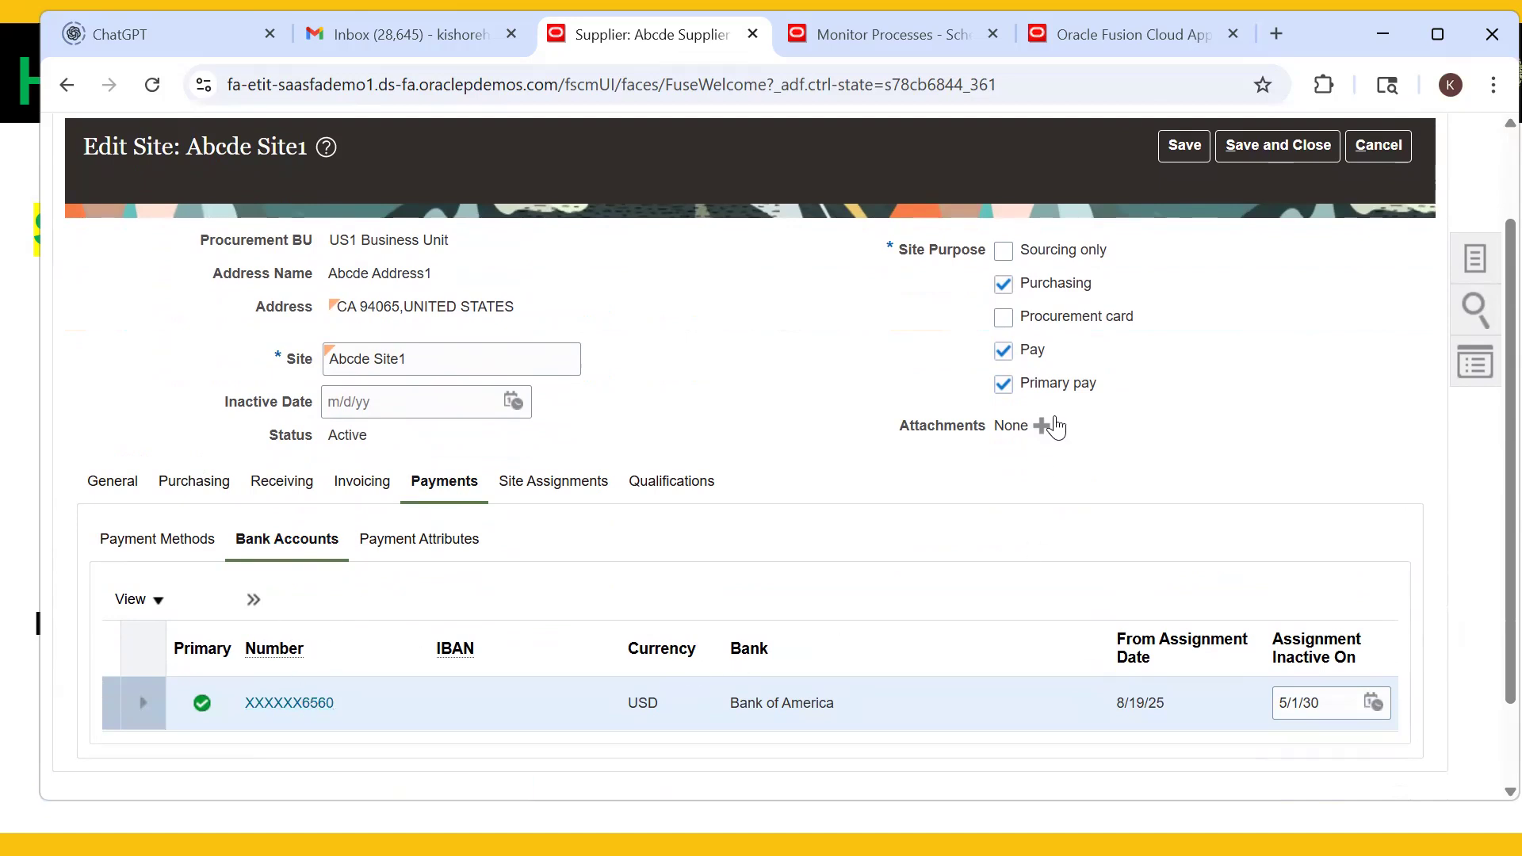
scroll(1295, 315, up, 2)
click(1384, 264)
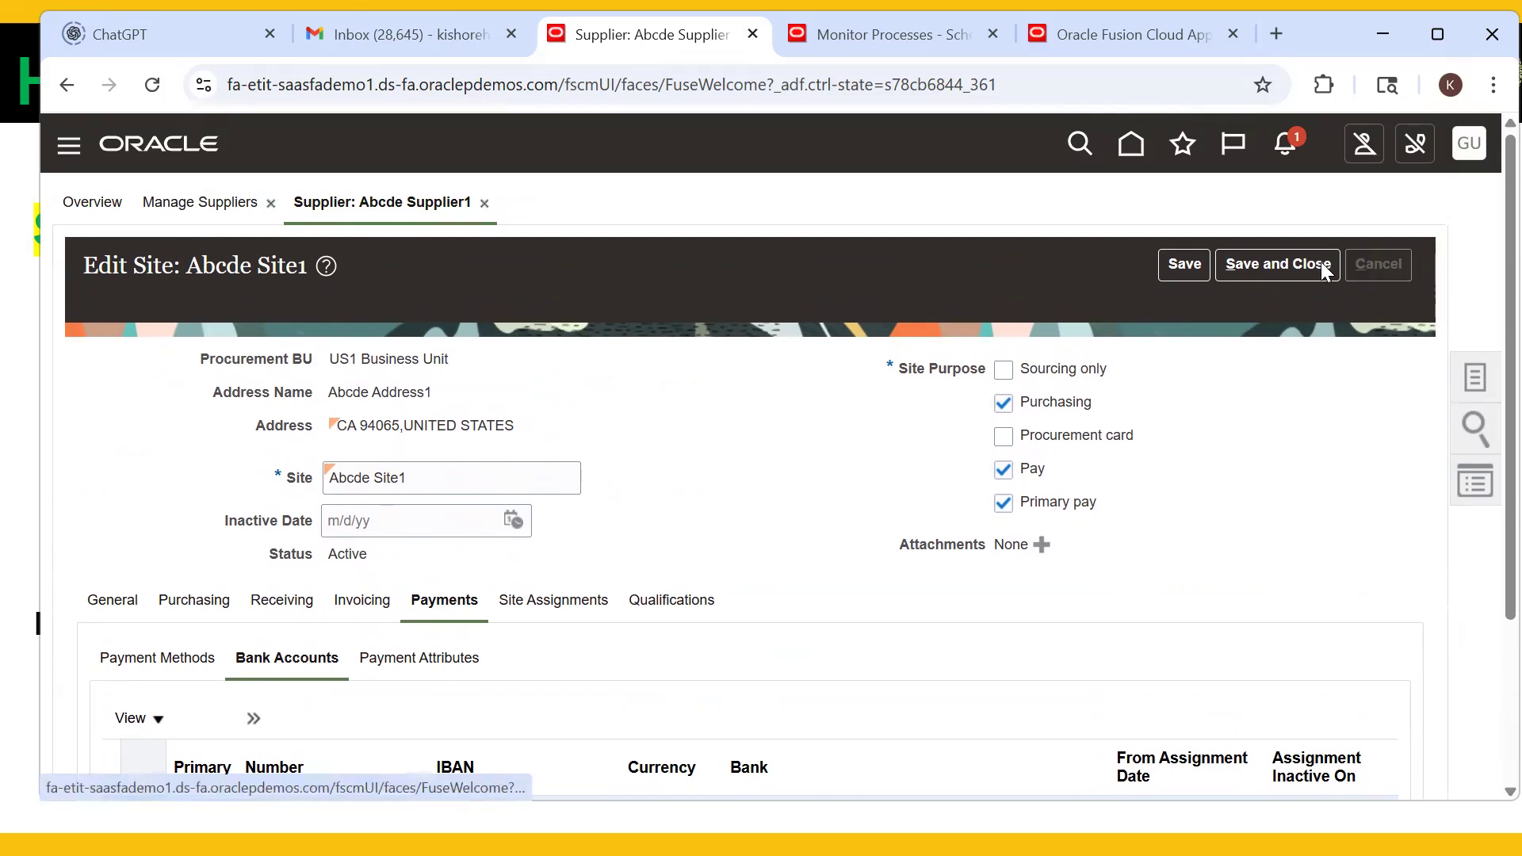
click(1280, 32)
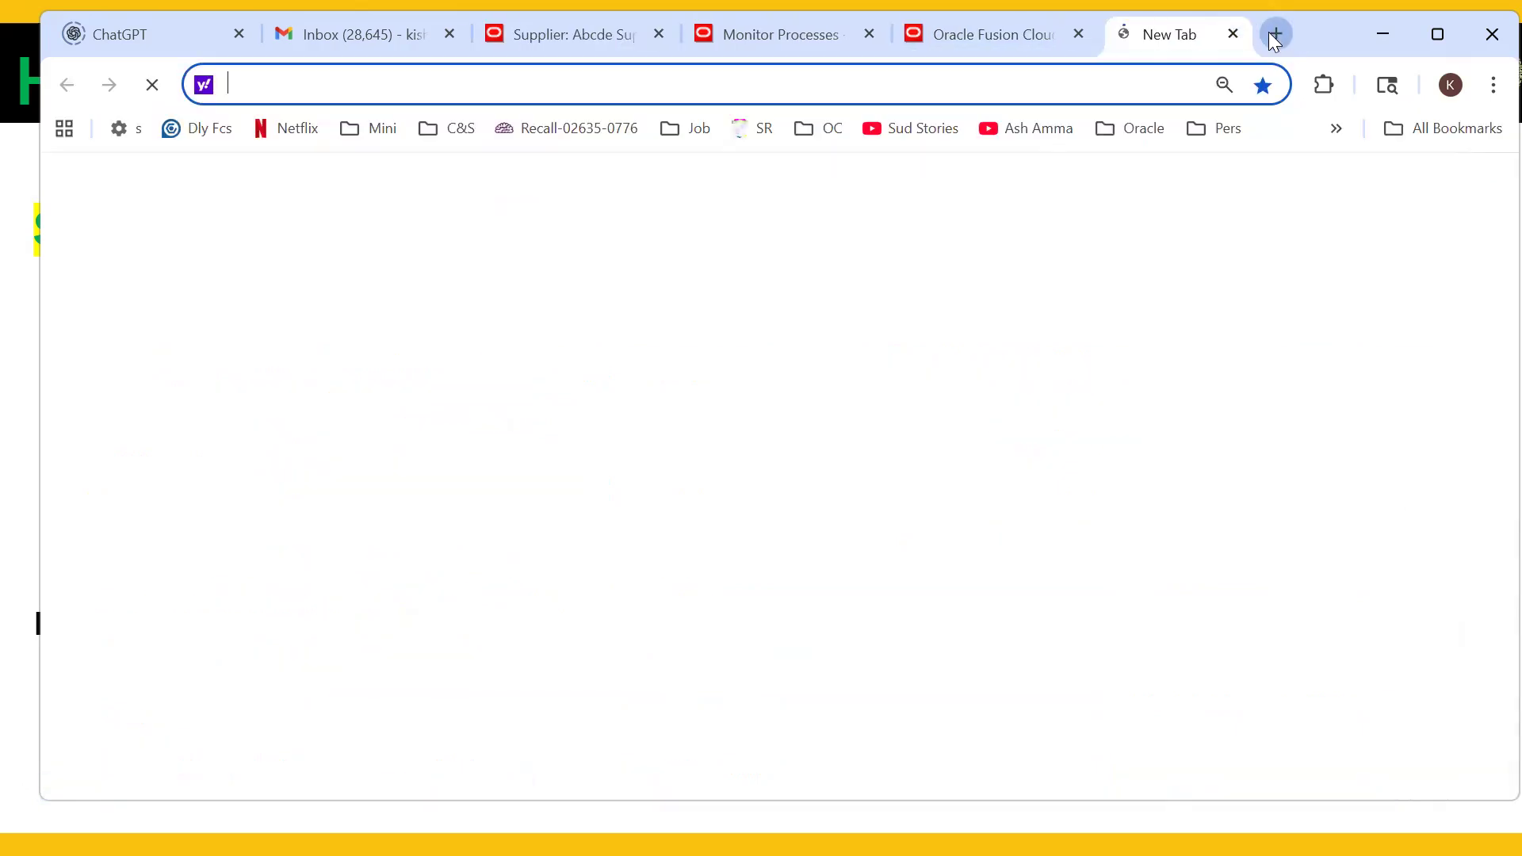
- Go to google.com and maximize the browser window
text(google.com)
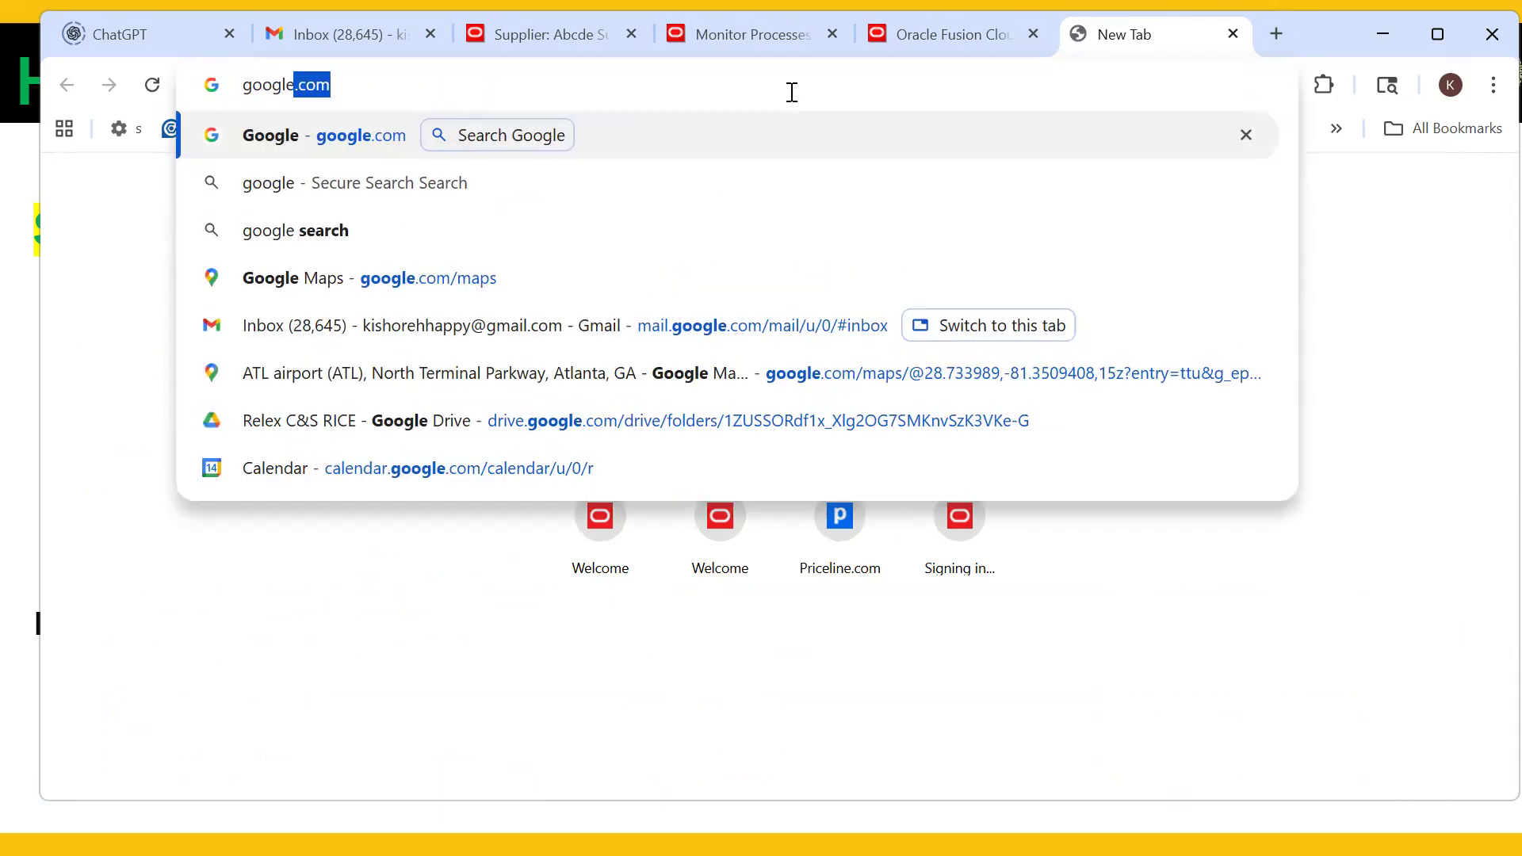
key(Return)
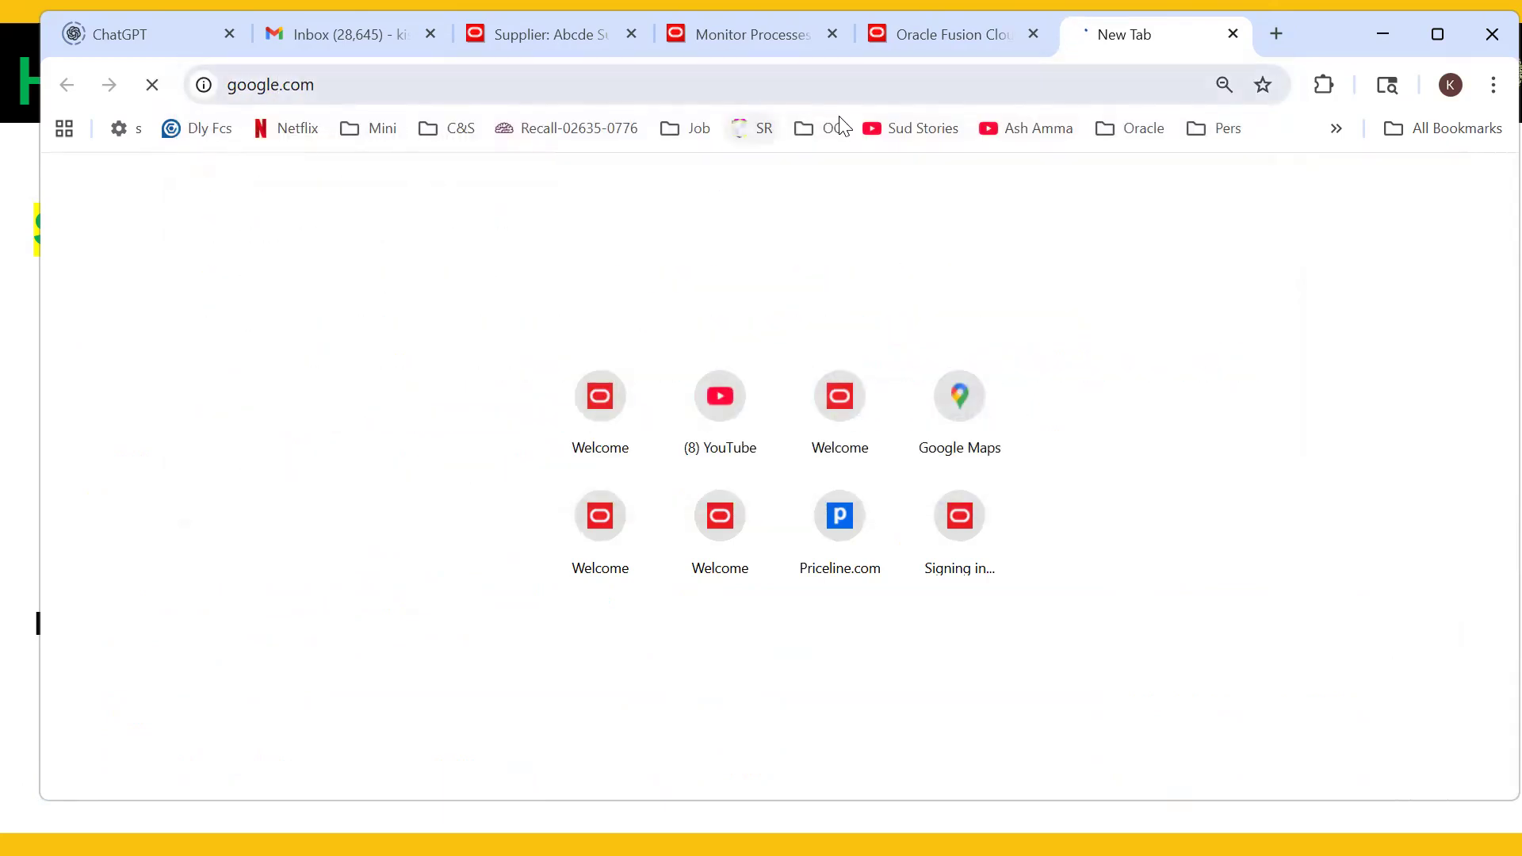
click(1437, 34)
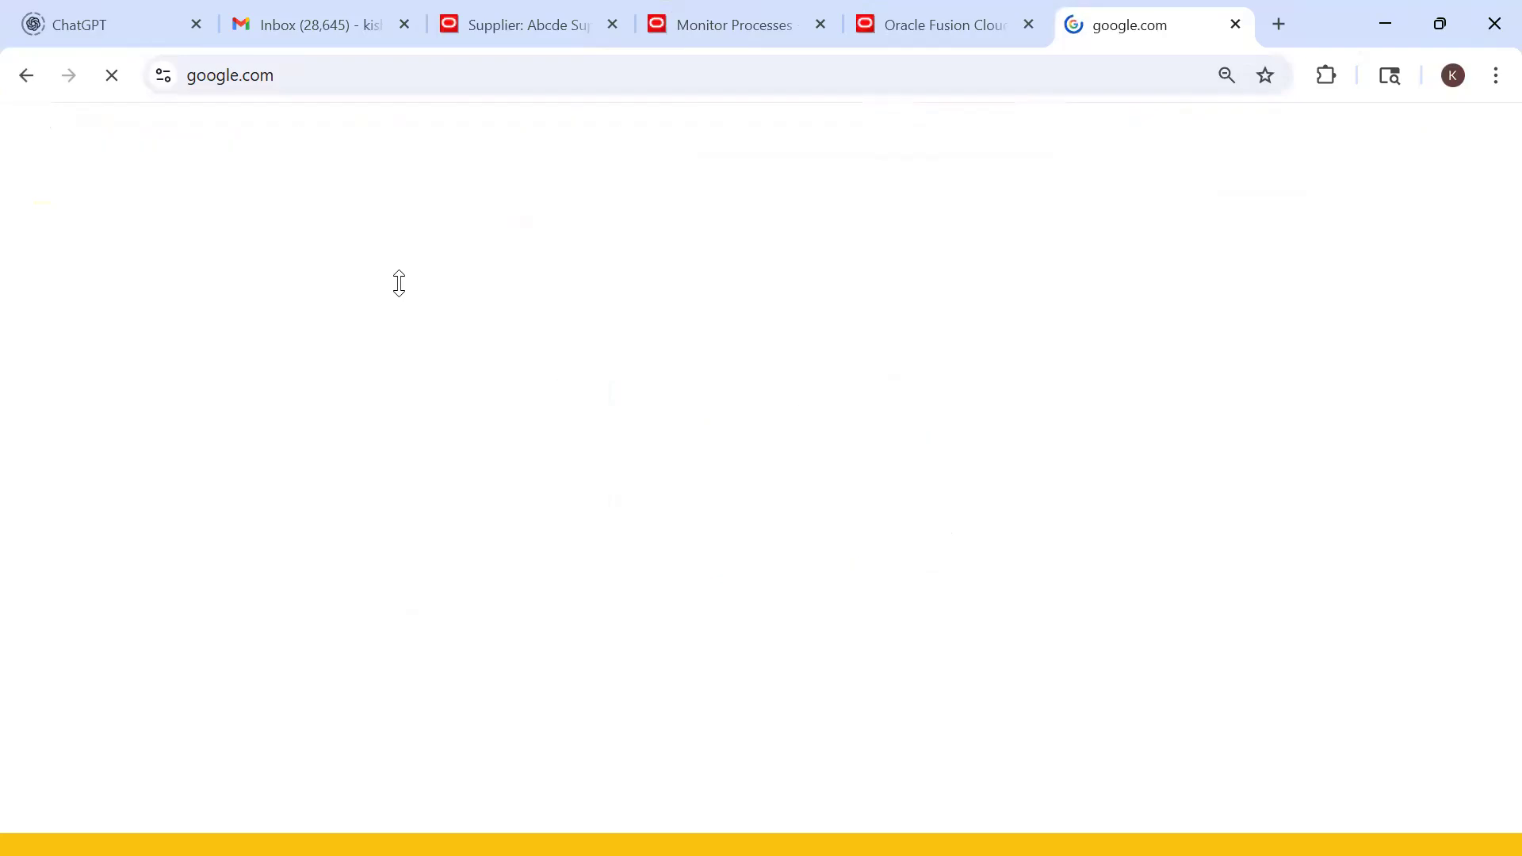
- Search Google for 'Oracle supplier FBDI templates' and open the FBDI for Procurement result
click(577, 333)
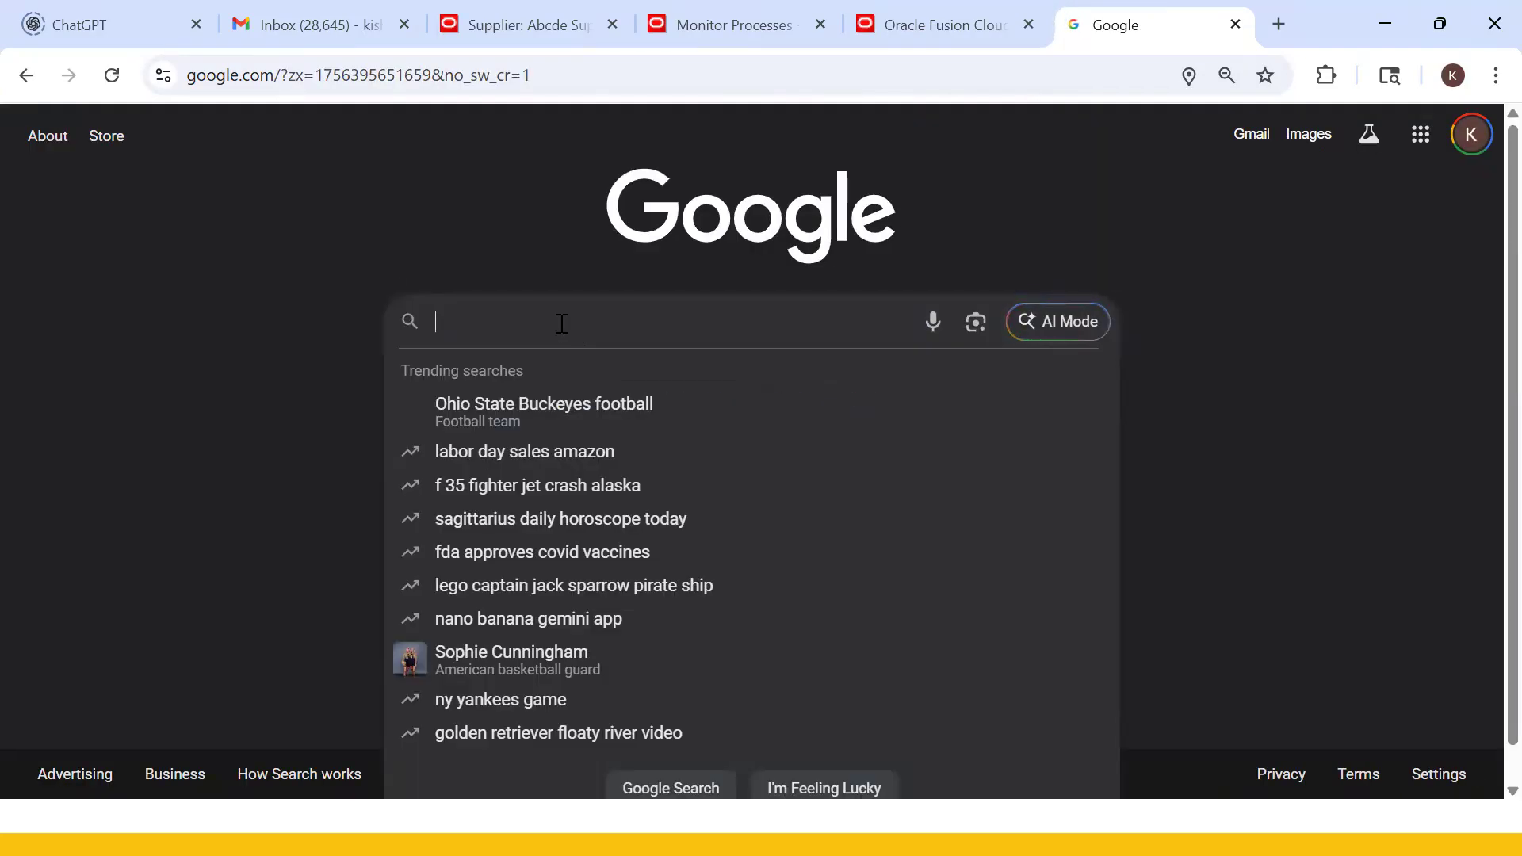
text(i)
key(BackSpace)
text(Oracle )
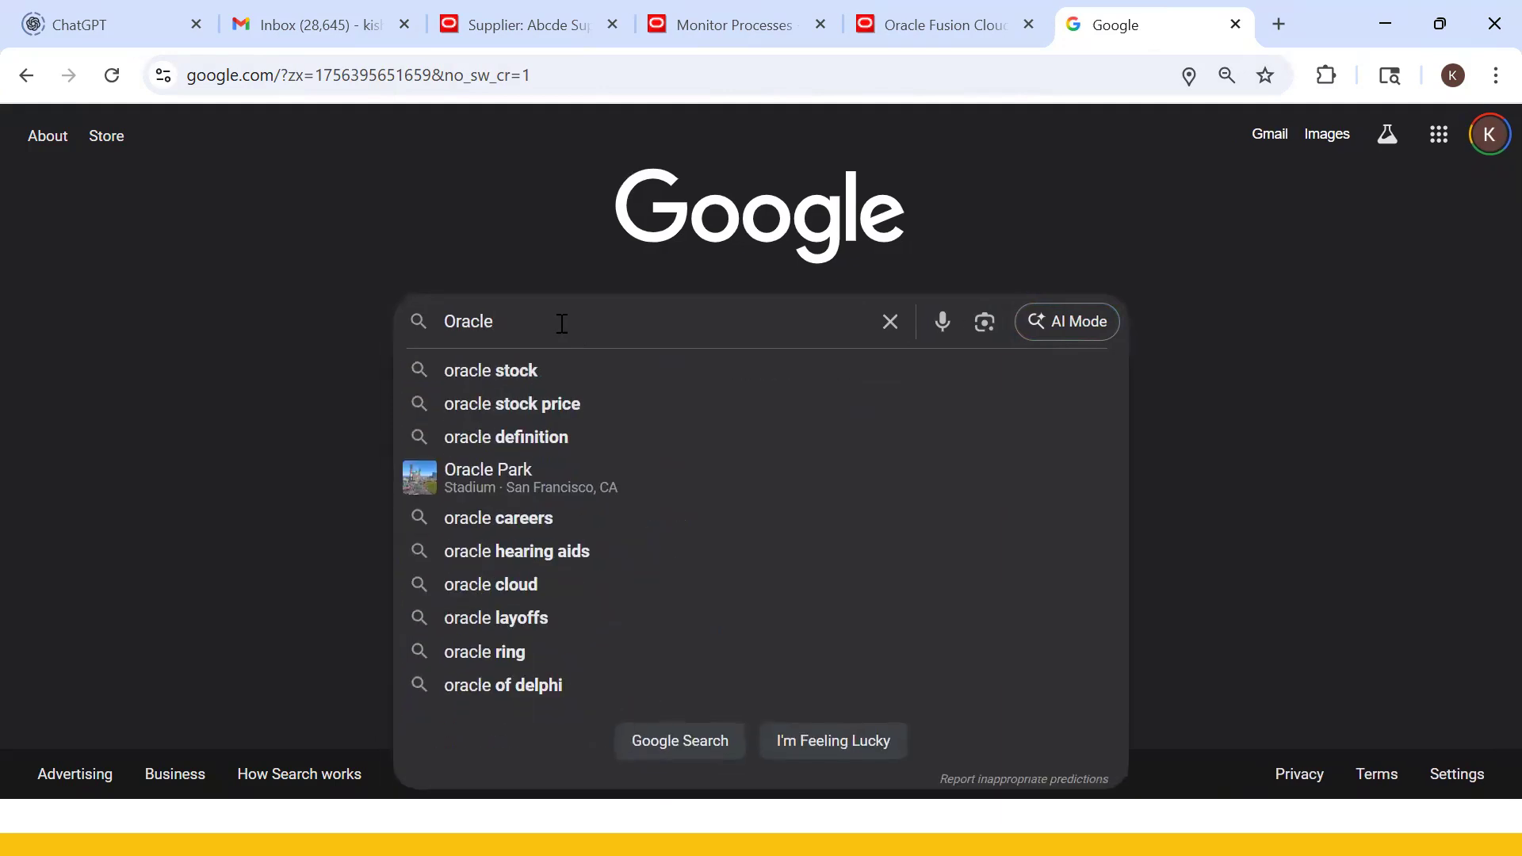
text(suppplie)
text(r)
key(BackSpace)
key(BackSpace)
key(BackSpace)
key(BackSpace)
key(BackSpace)
text(lie)
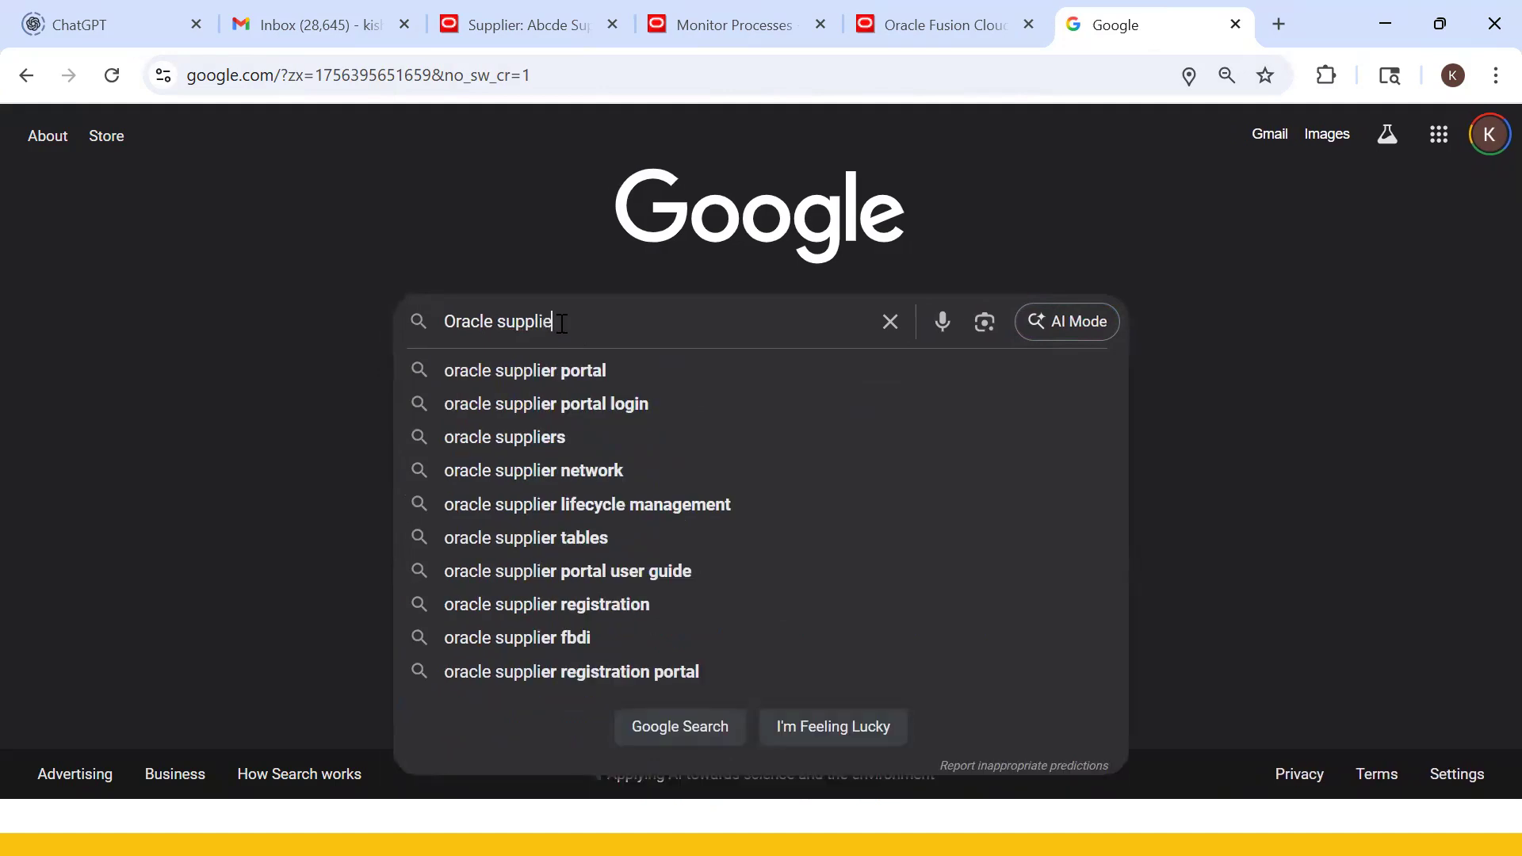
text(r FBDI)
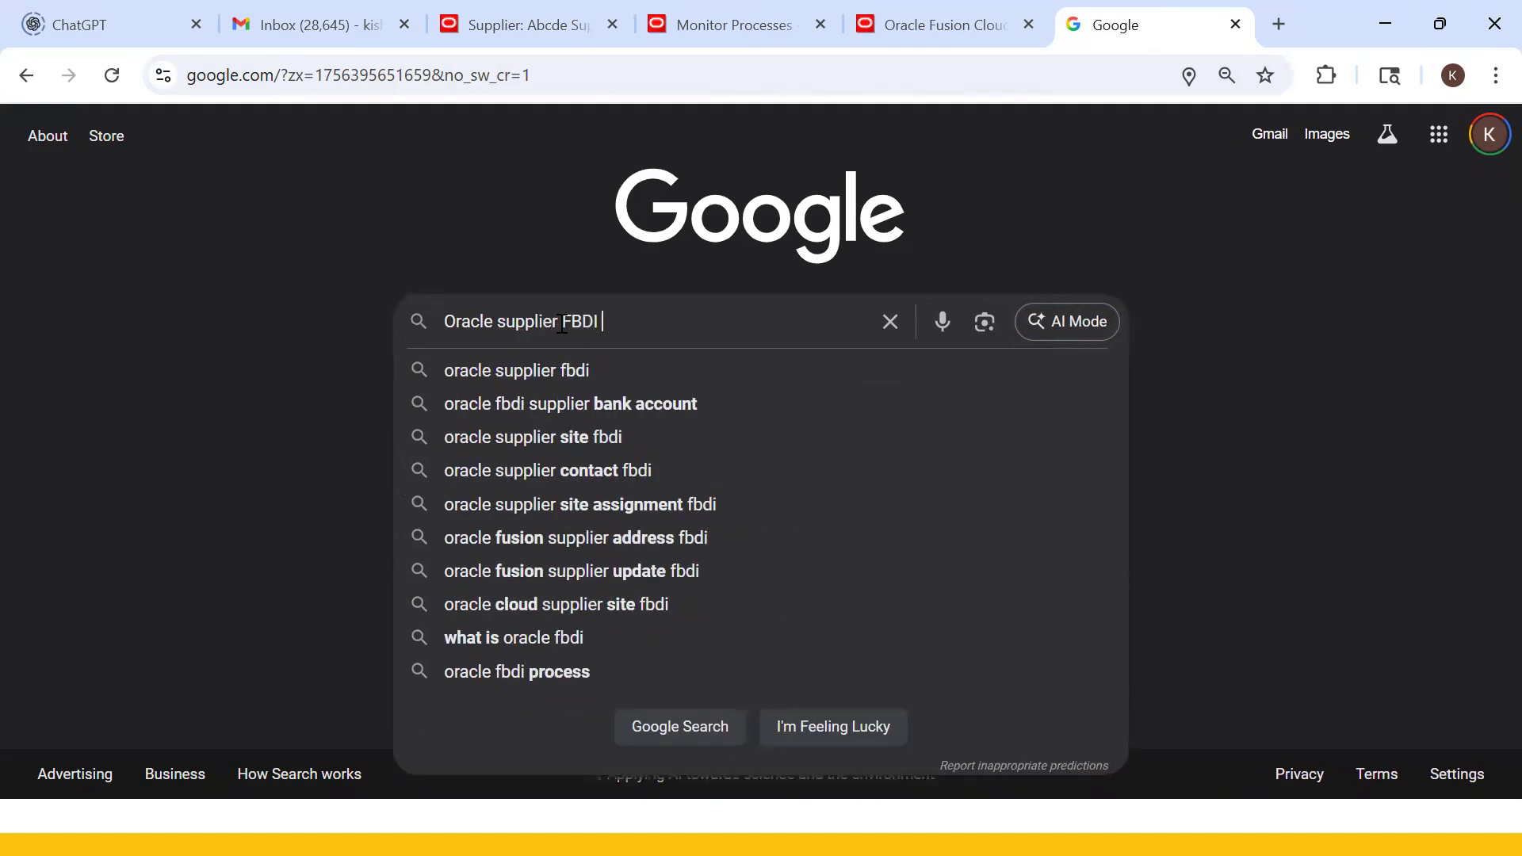
text( templates)
key(Return)
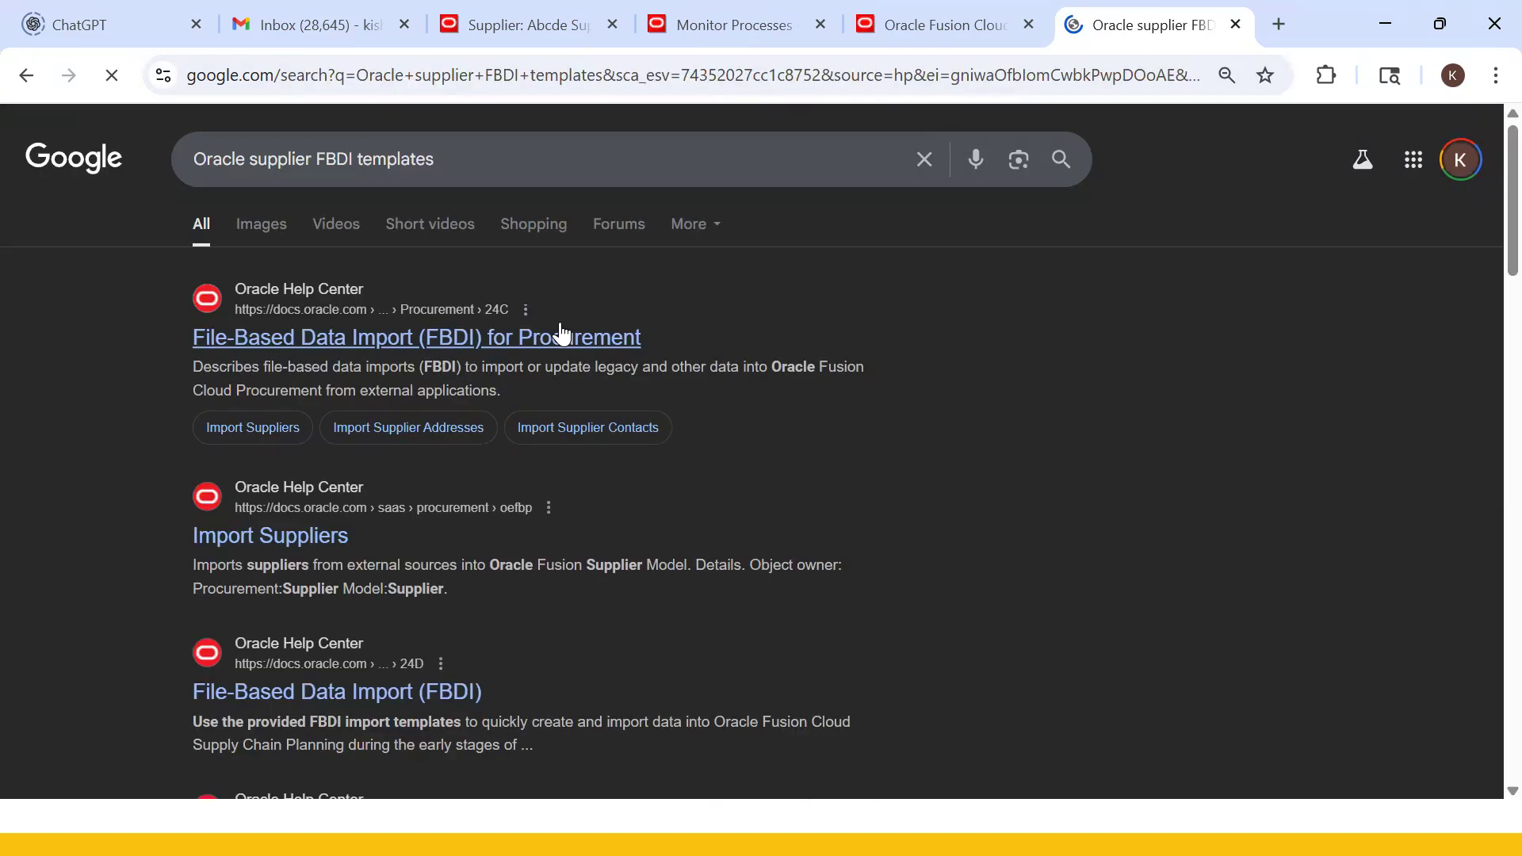
click(474, 343)
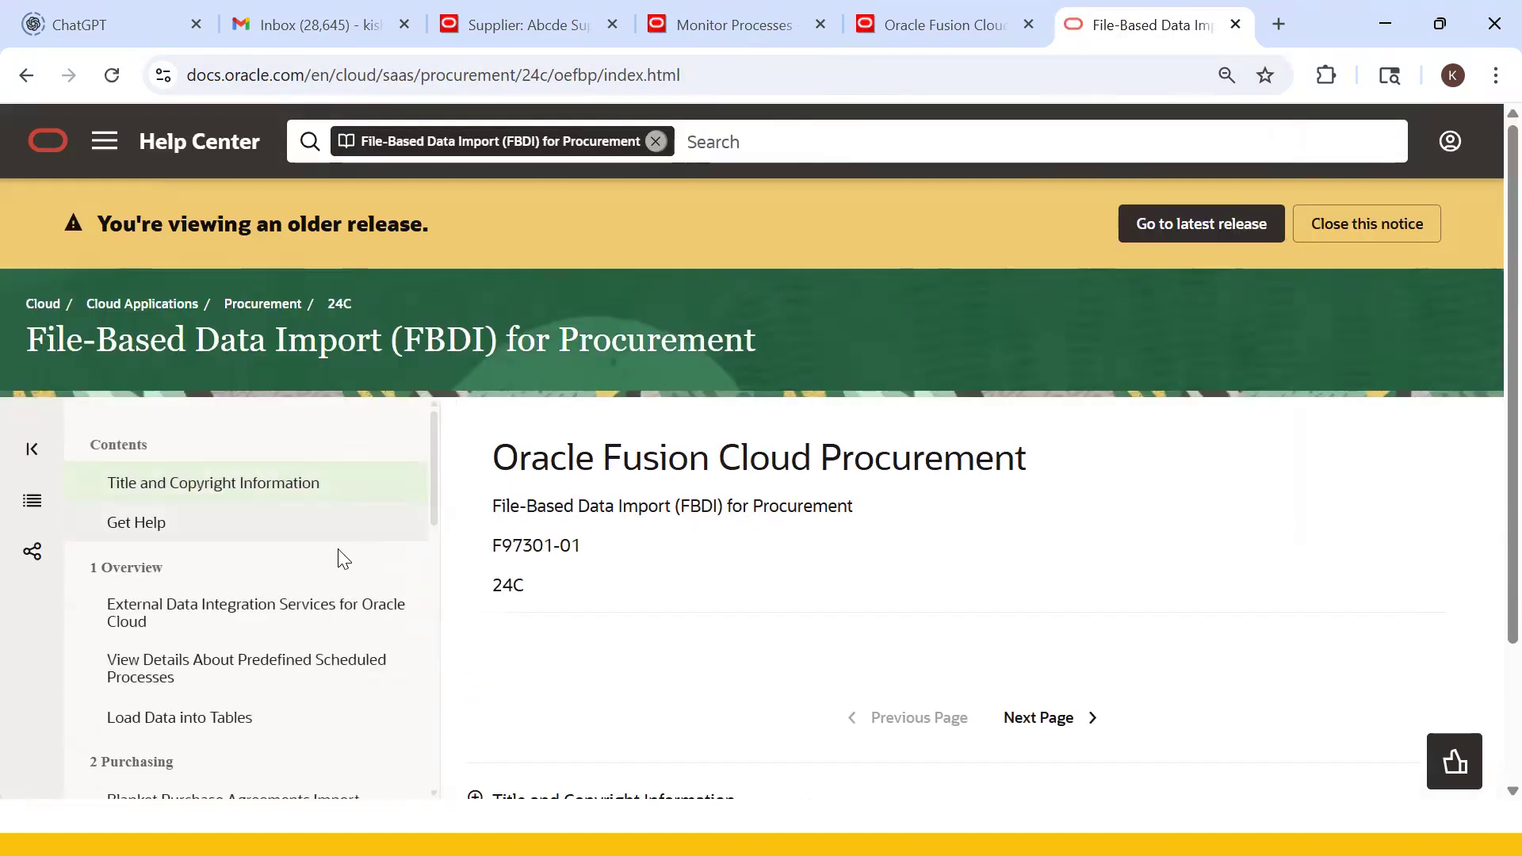
- Switch the guide to release 25C and open Sourcing > Supplier Model > Import Suppliers
click(1178, 249)
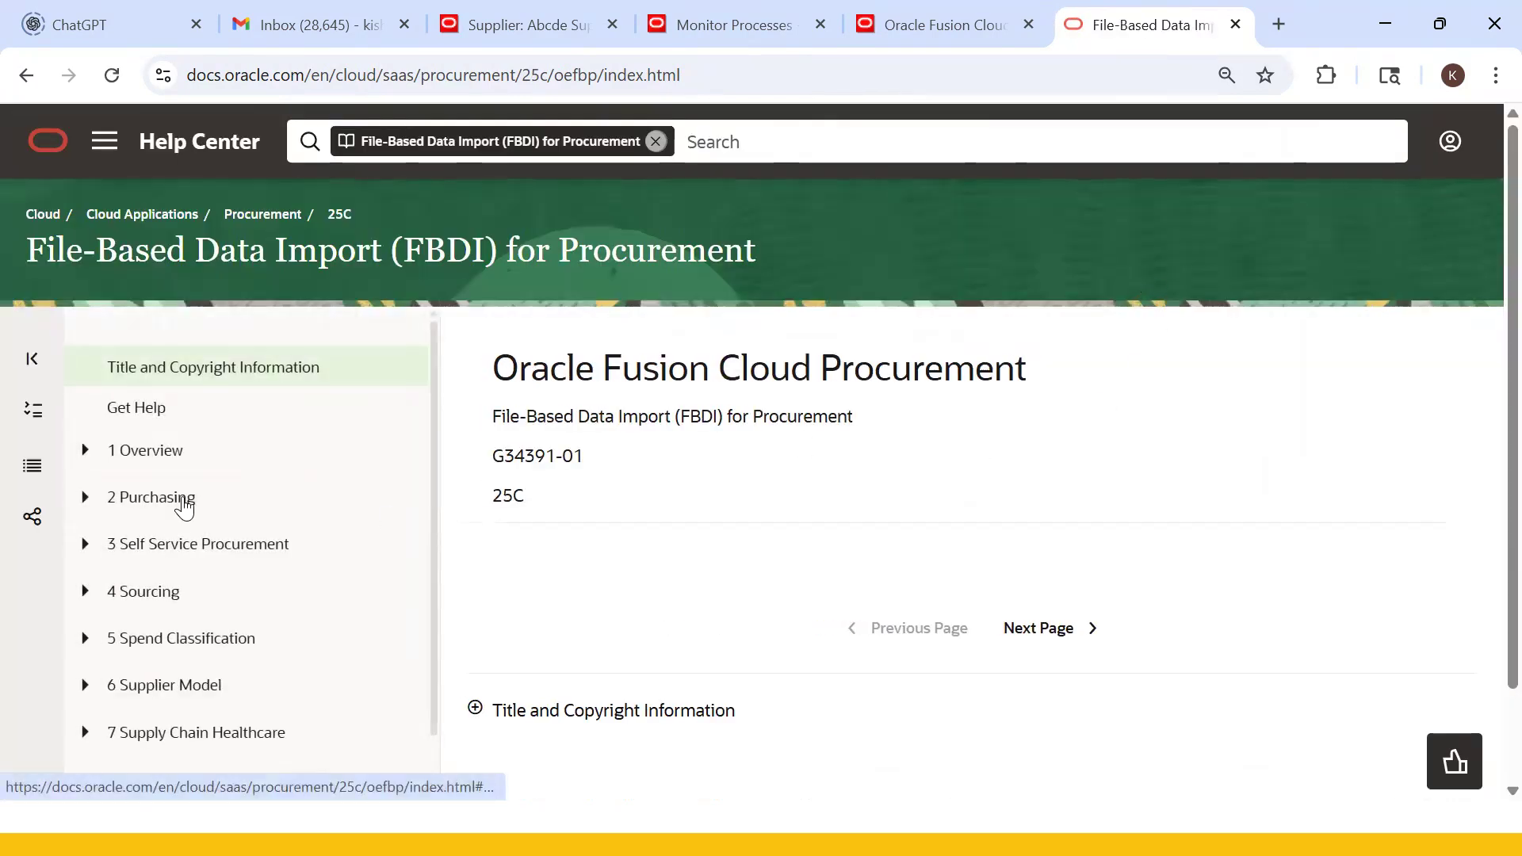
scroll(187, 486, down, 1)
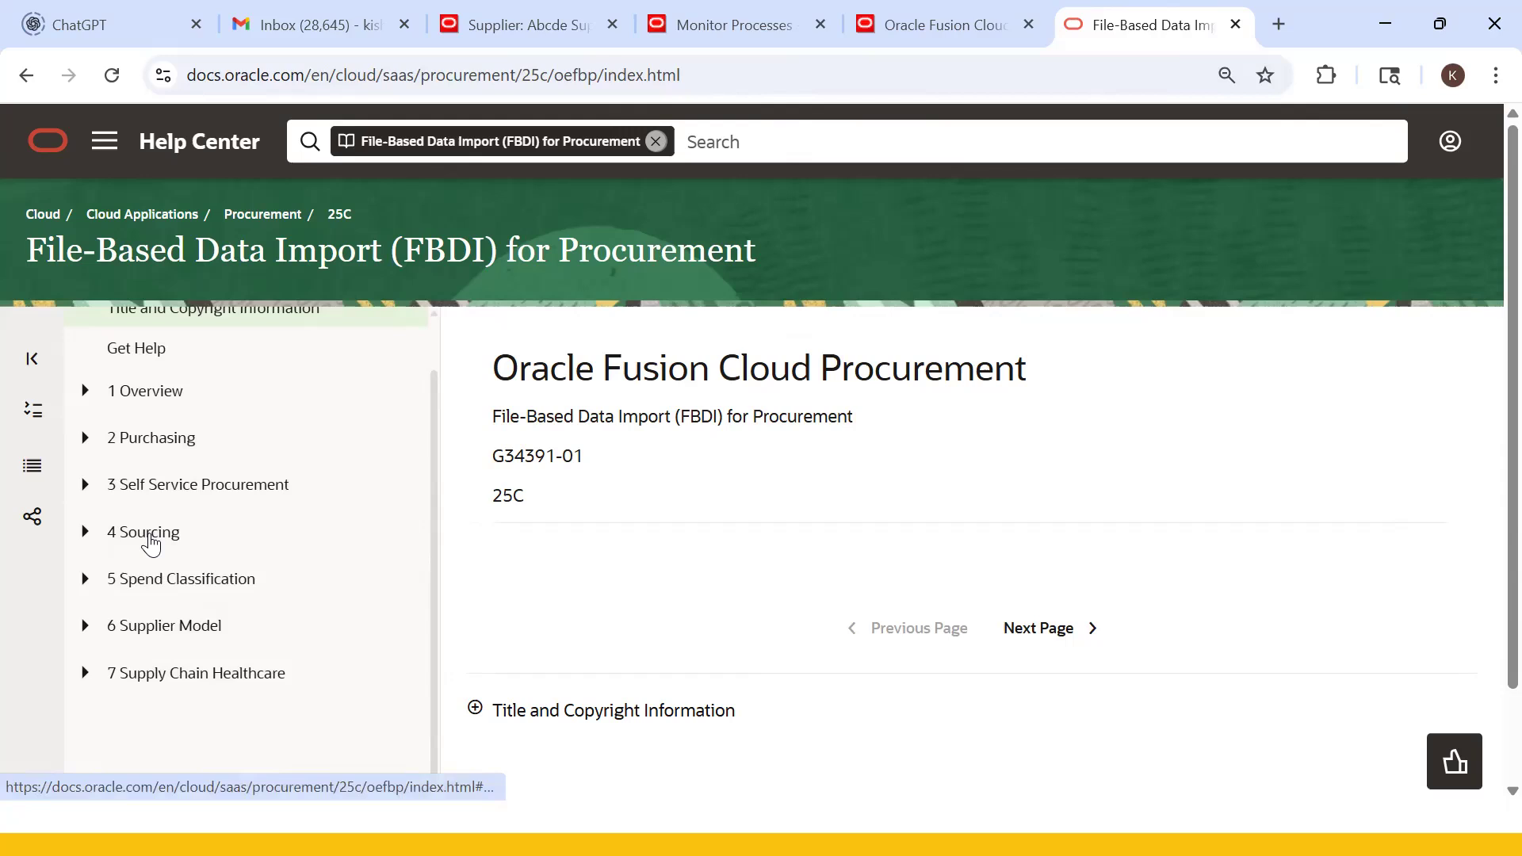
click(150, 544)
click(154, 632)
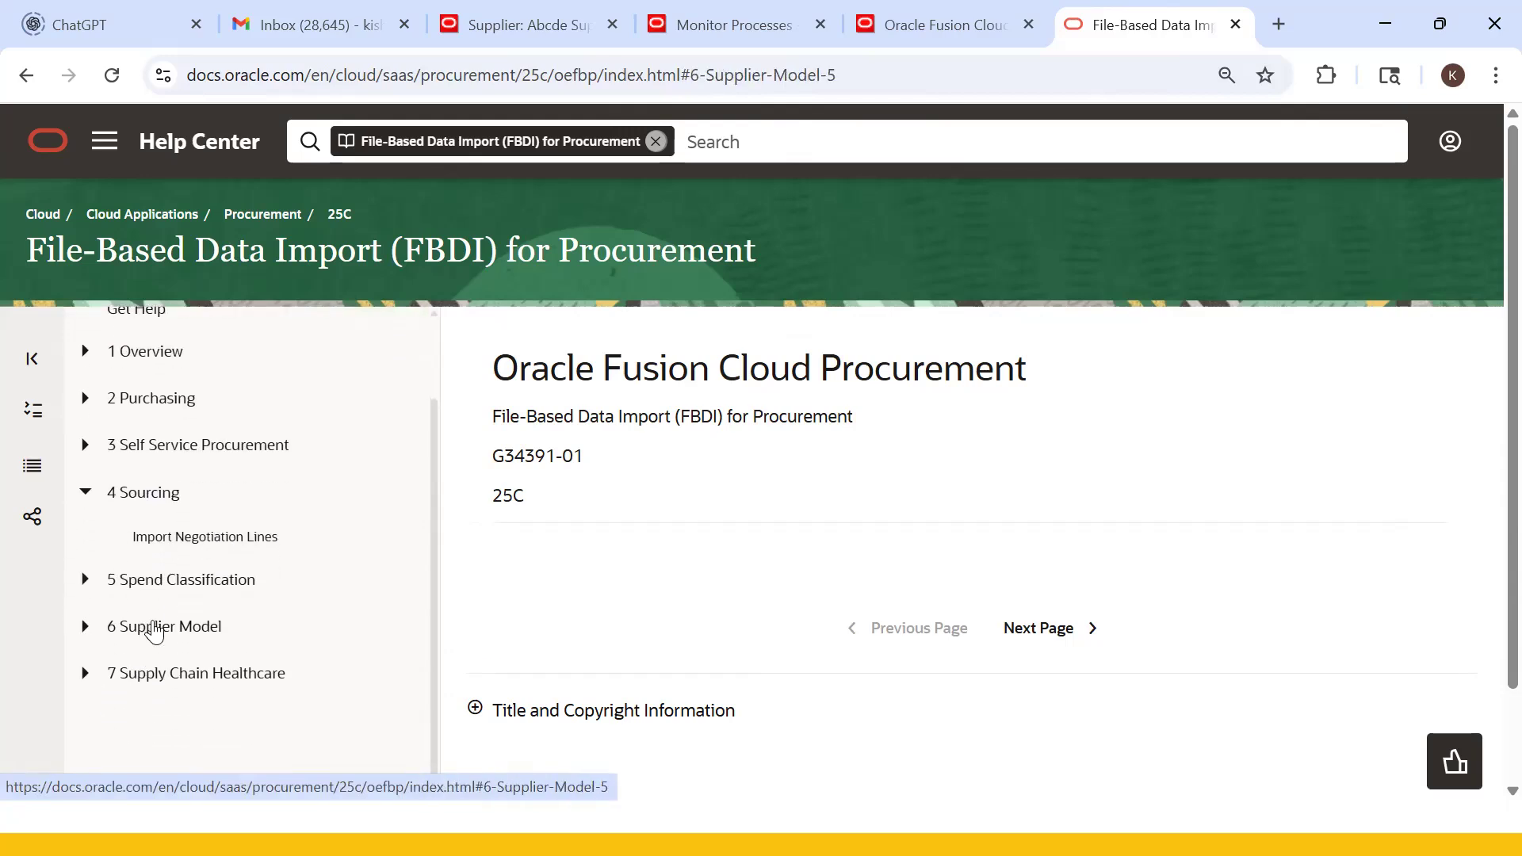
scroll(367, 555, down, 4)
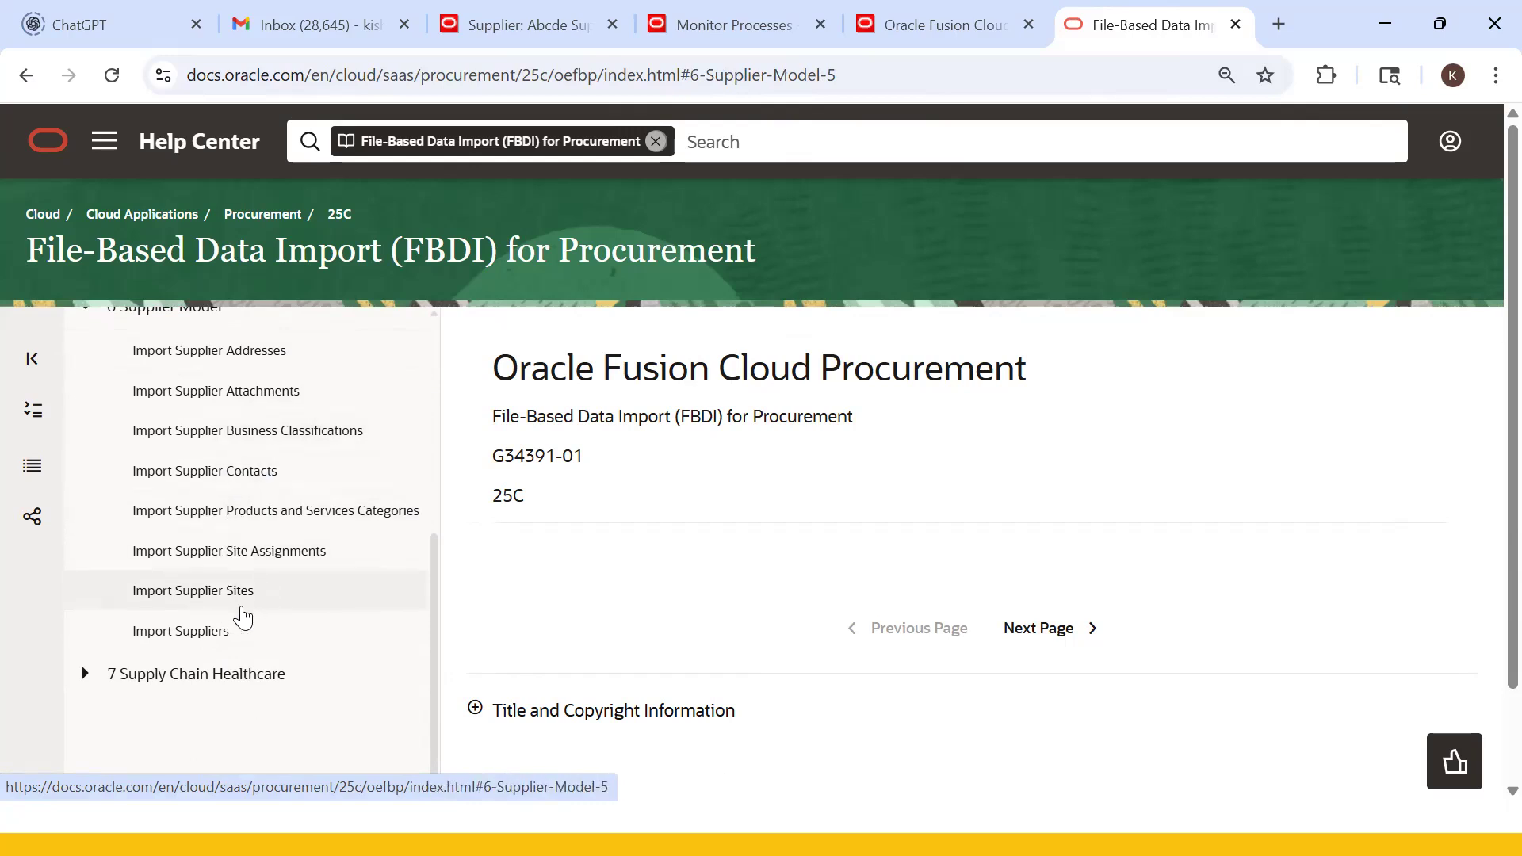
click(195, 639)
- Download the SupplierImportTemplate.xlsm template from the Import Suppliers page
scroll(832, 510, down, 3)
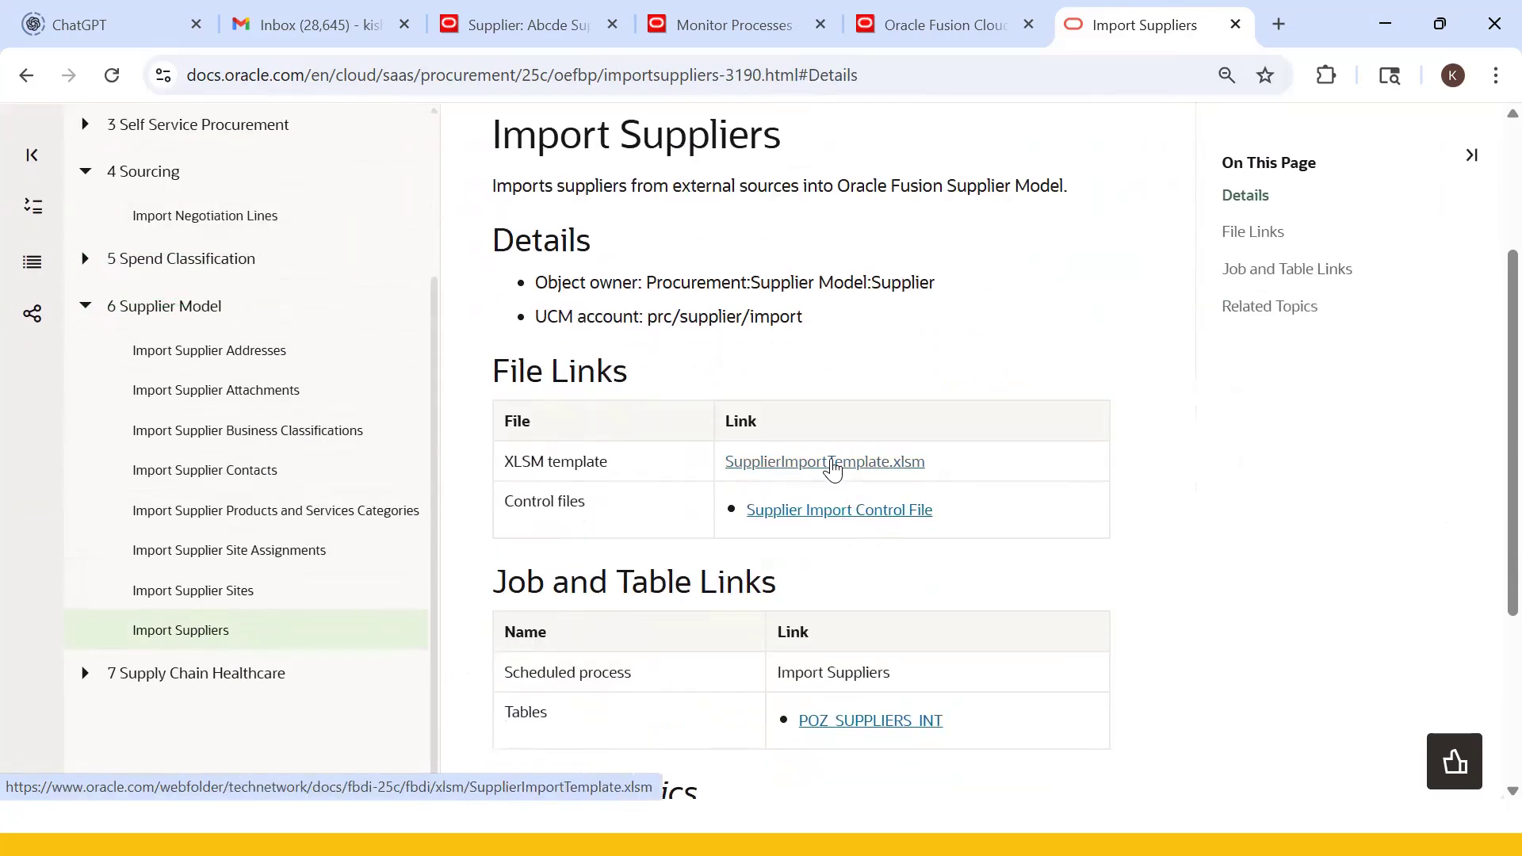
click(832, 466)
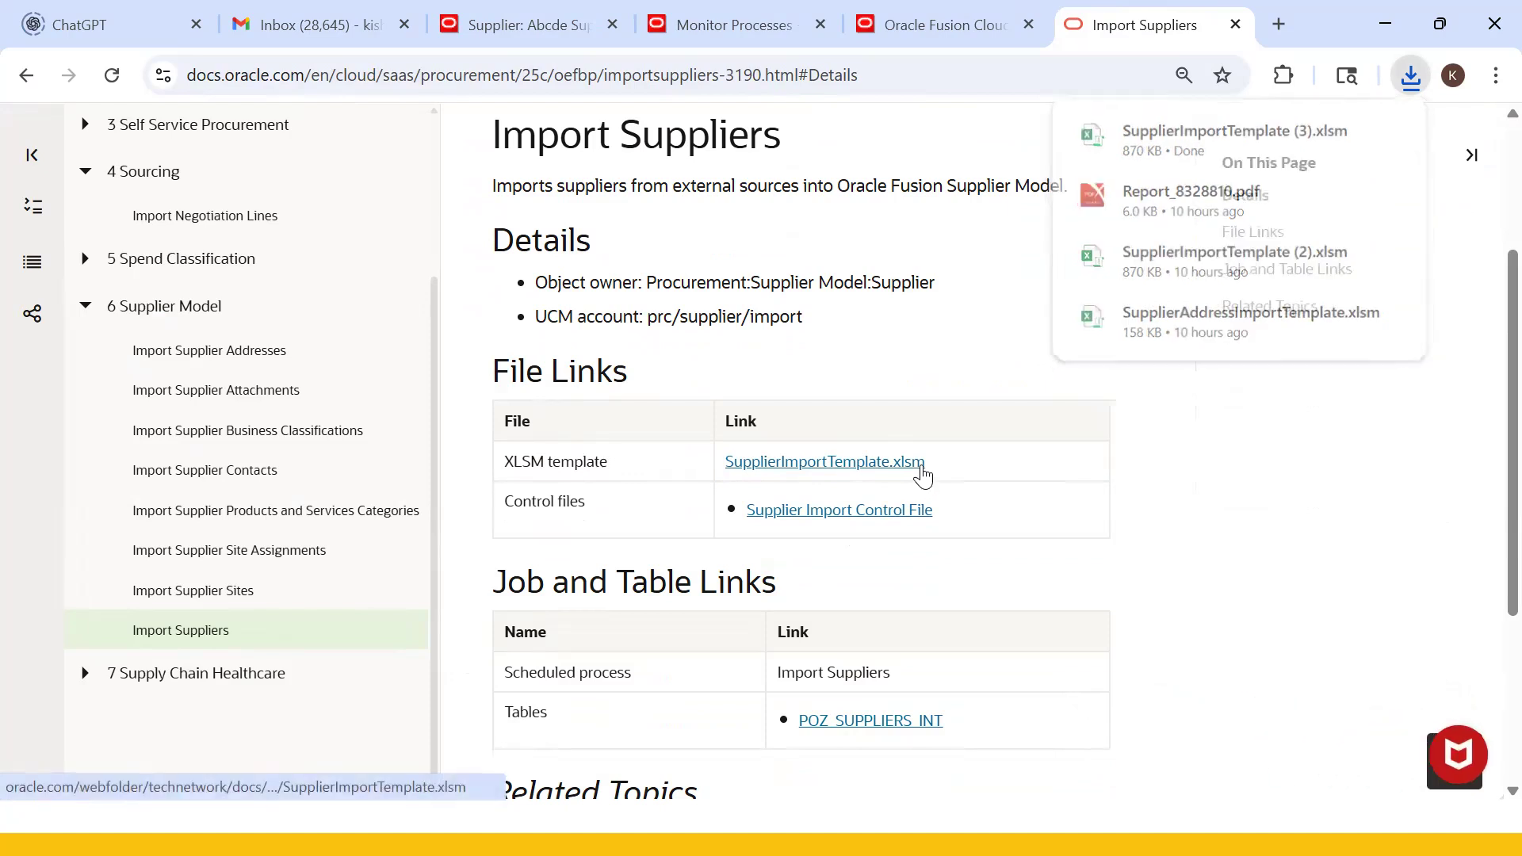
scroll(702, 426, up, 3)
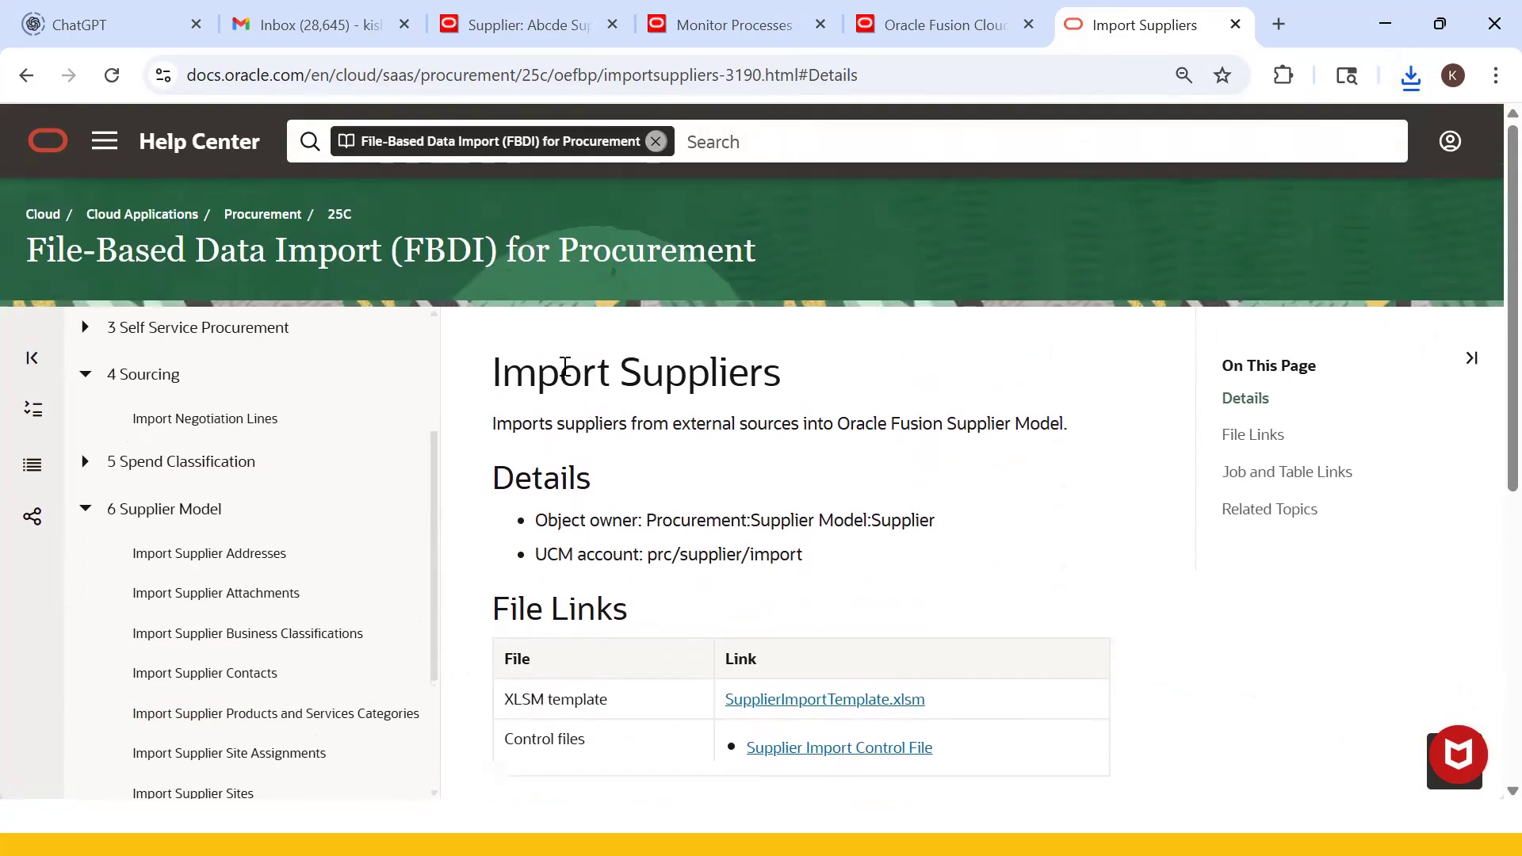
drag(565, 366, 749, 382)
scroll(761, 482, down, 2)
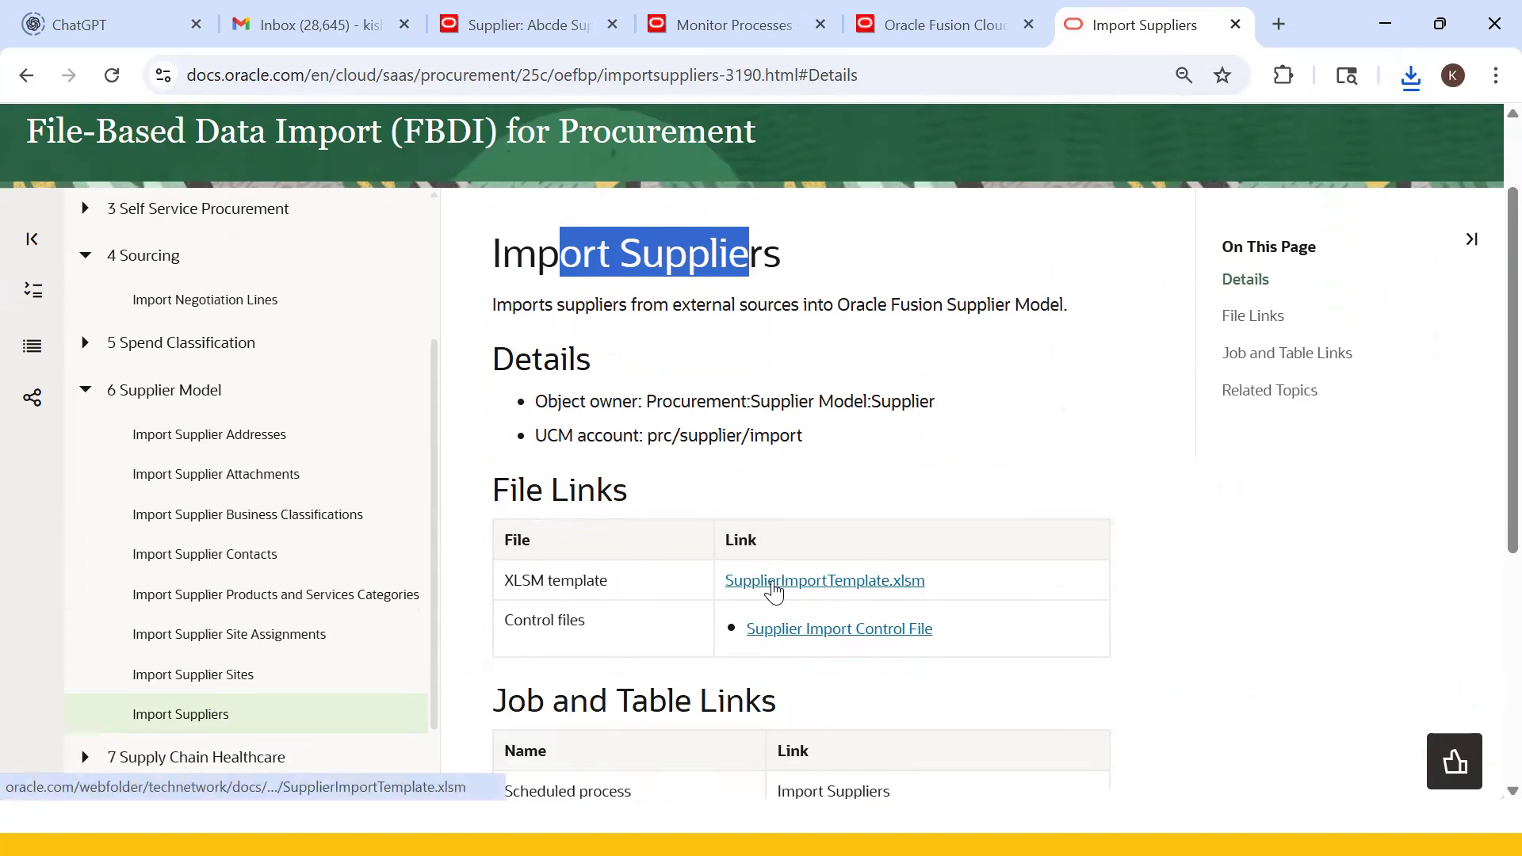
key(alt+Tab)
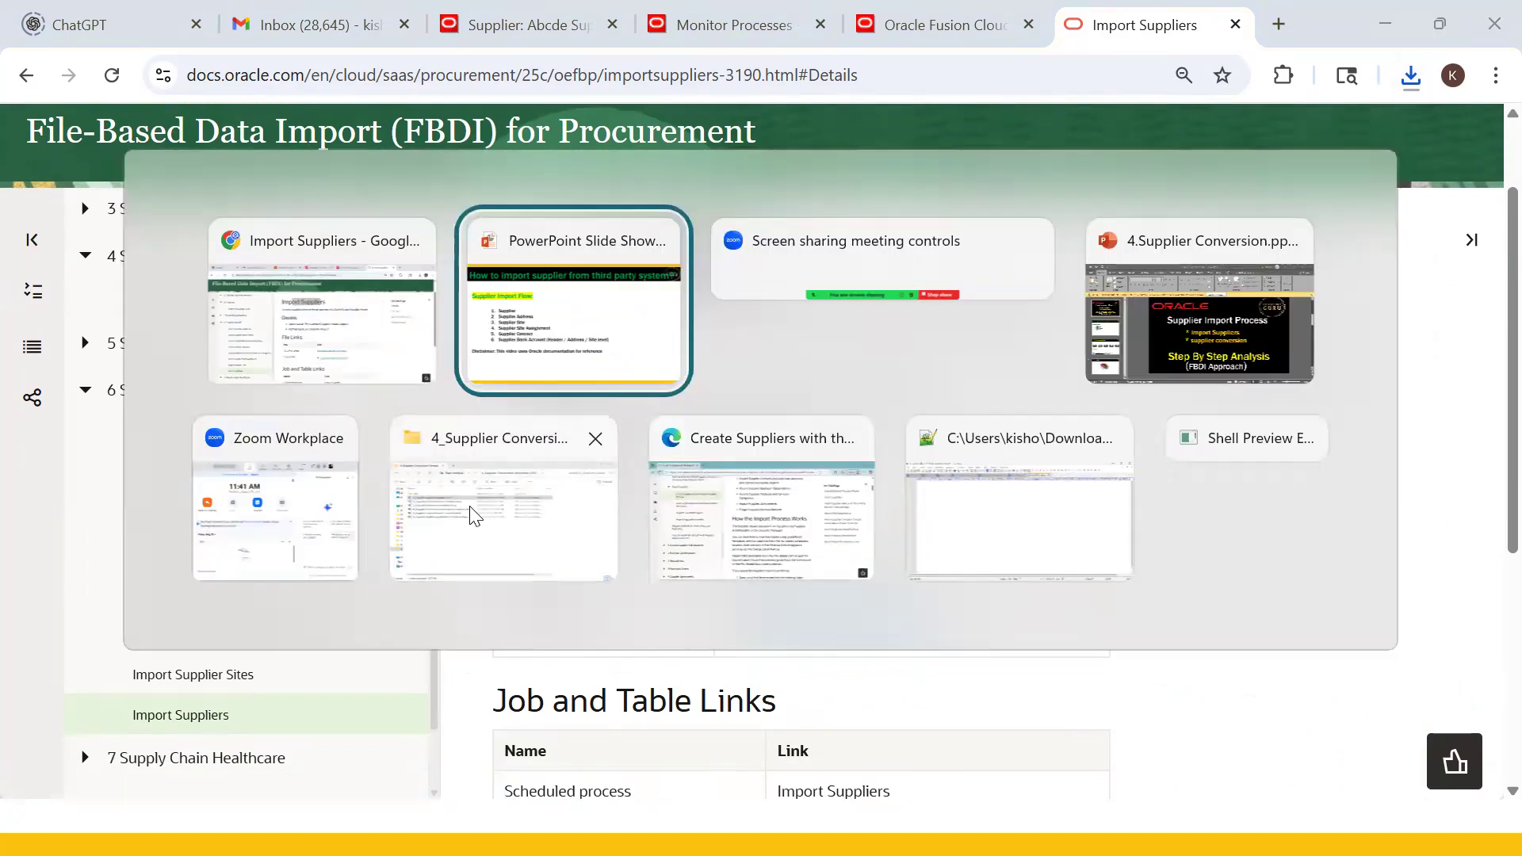
- Open SupplierImportTemplate (3).xlsm from Downloads in Protected View, then close the workbook
click(539, 523)
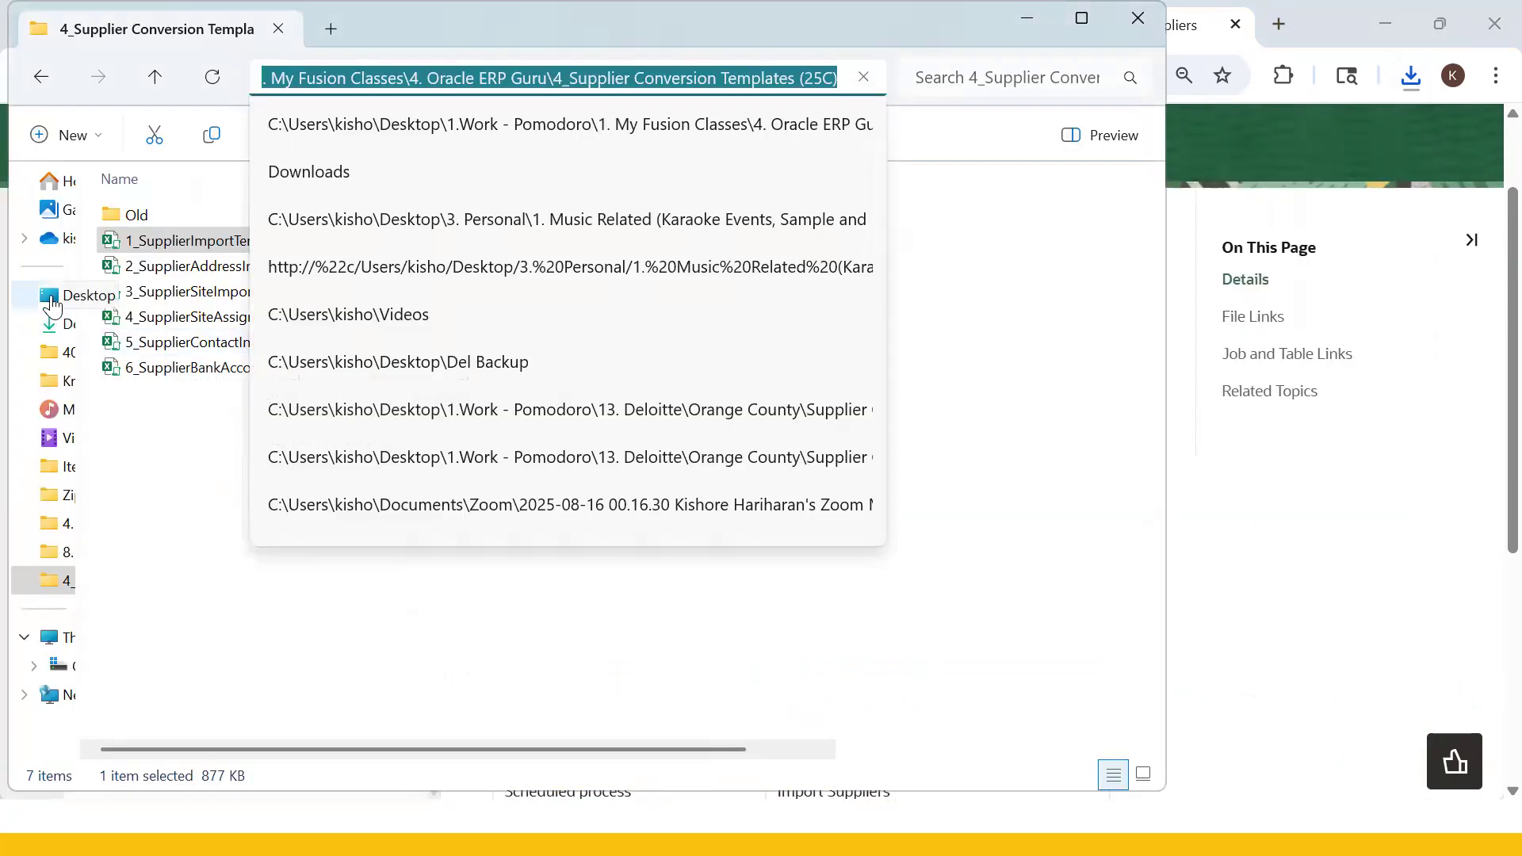
click(64, 324)
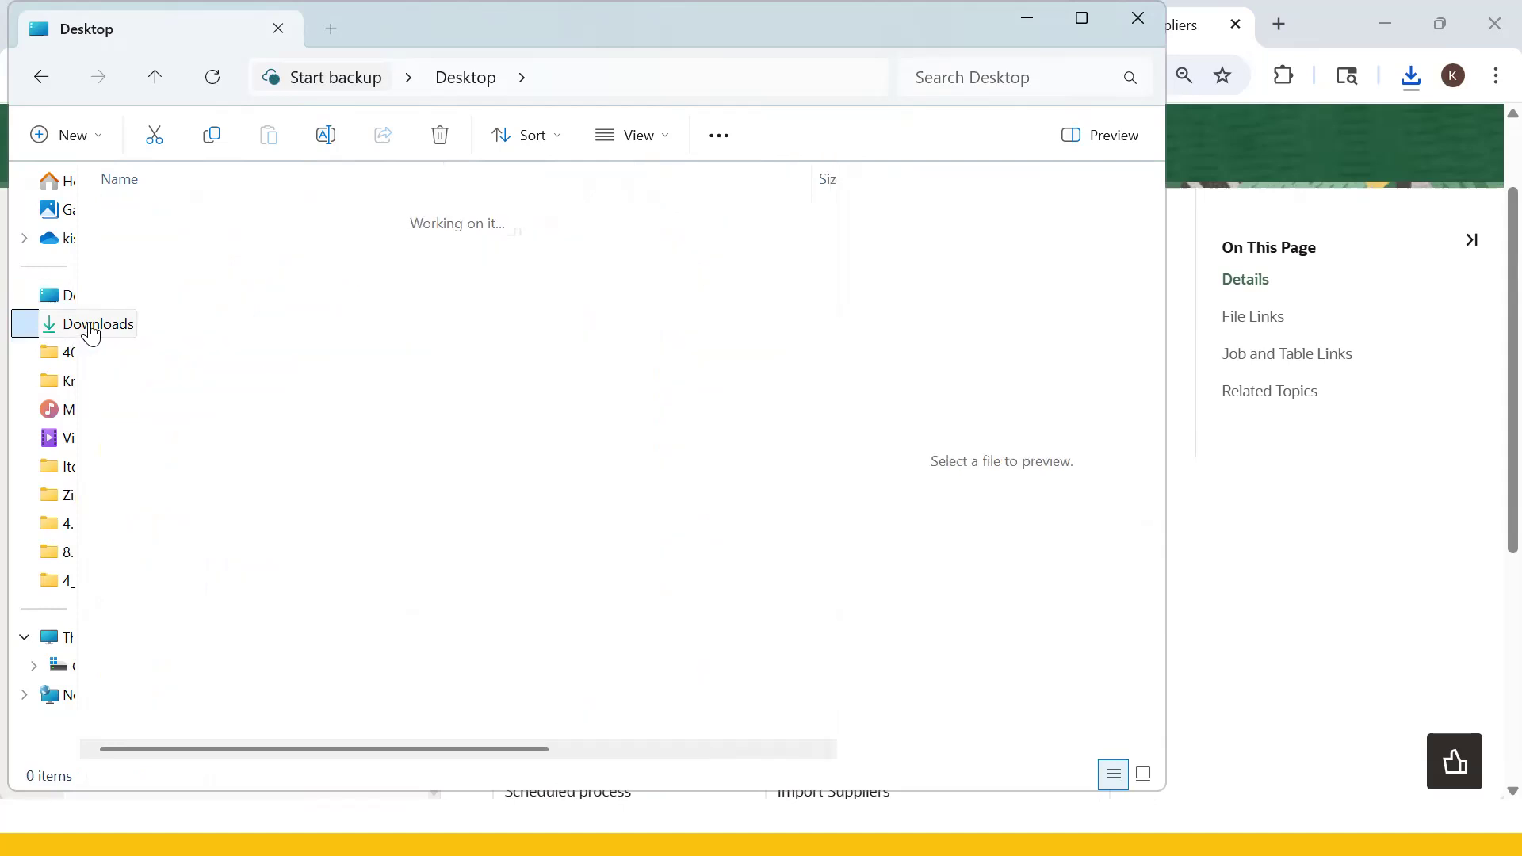
click(187, 252)
double_click(187, 252)
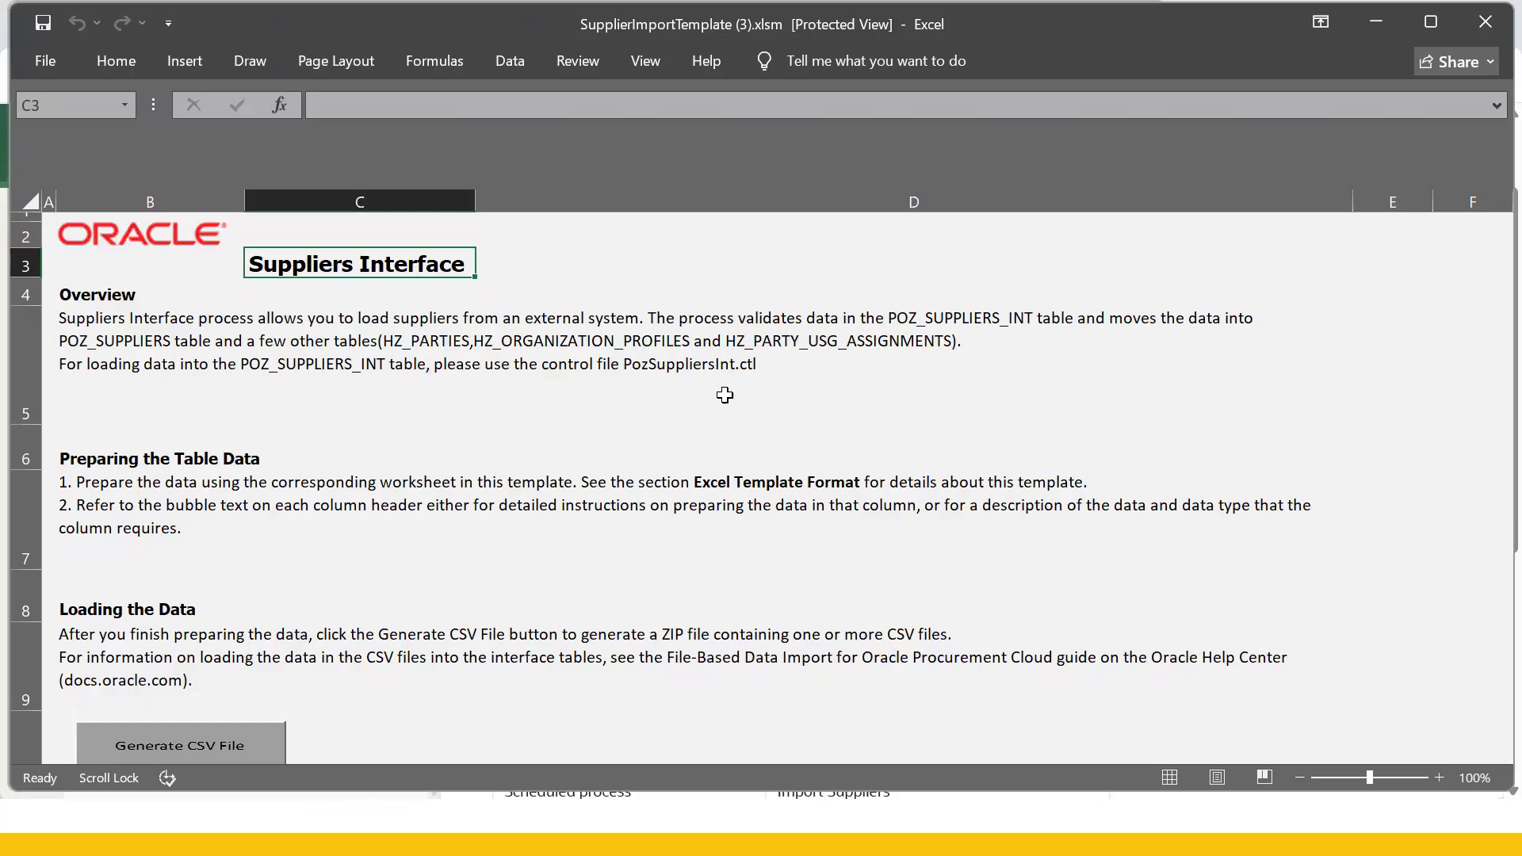
click(616, 437)
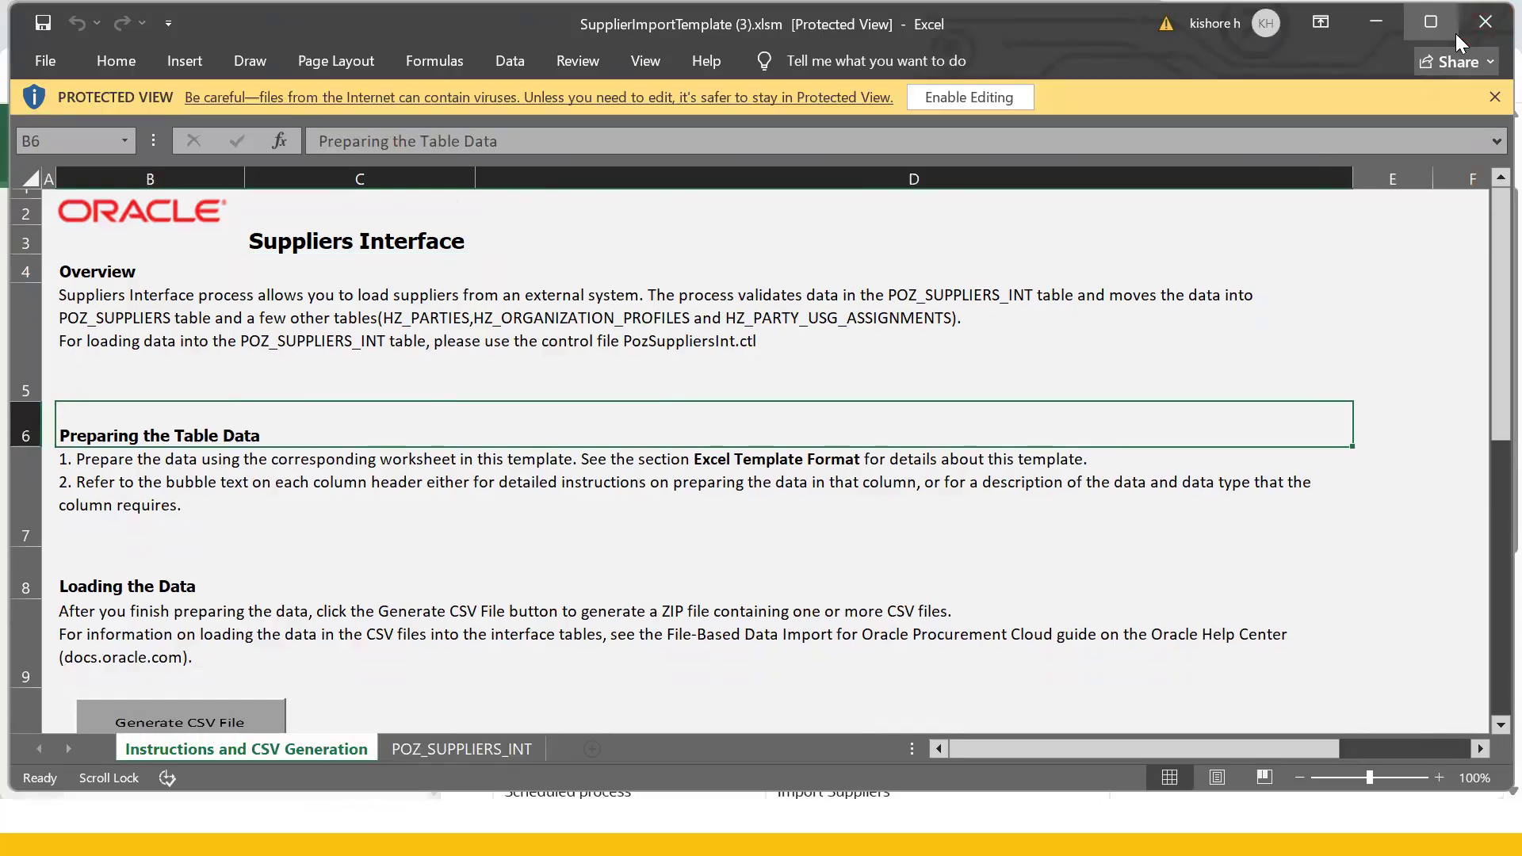
click(1486, 22)
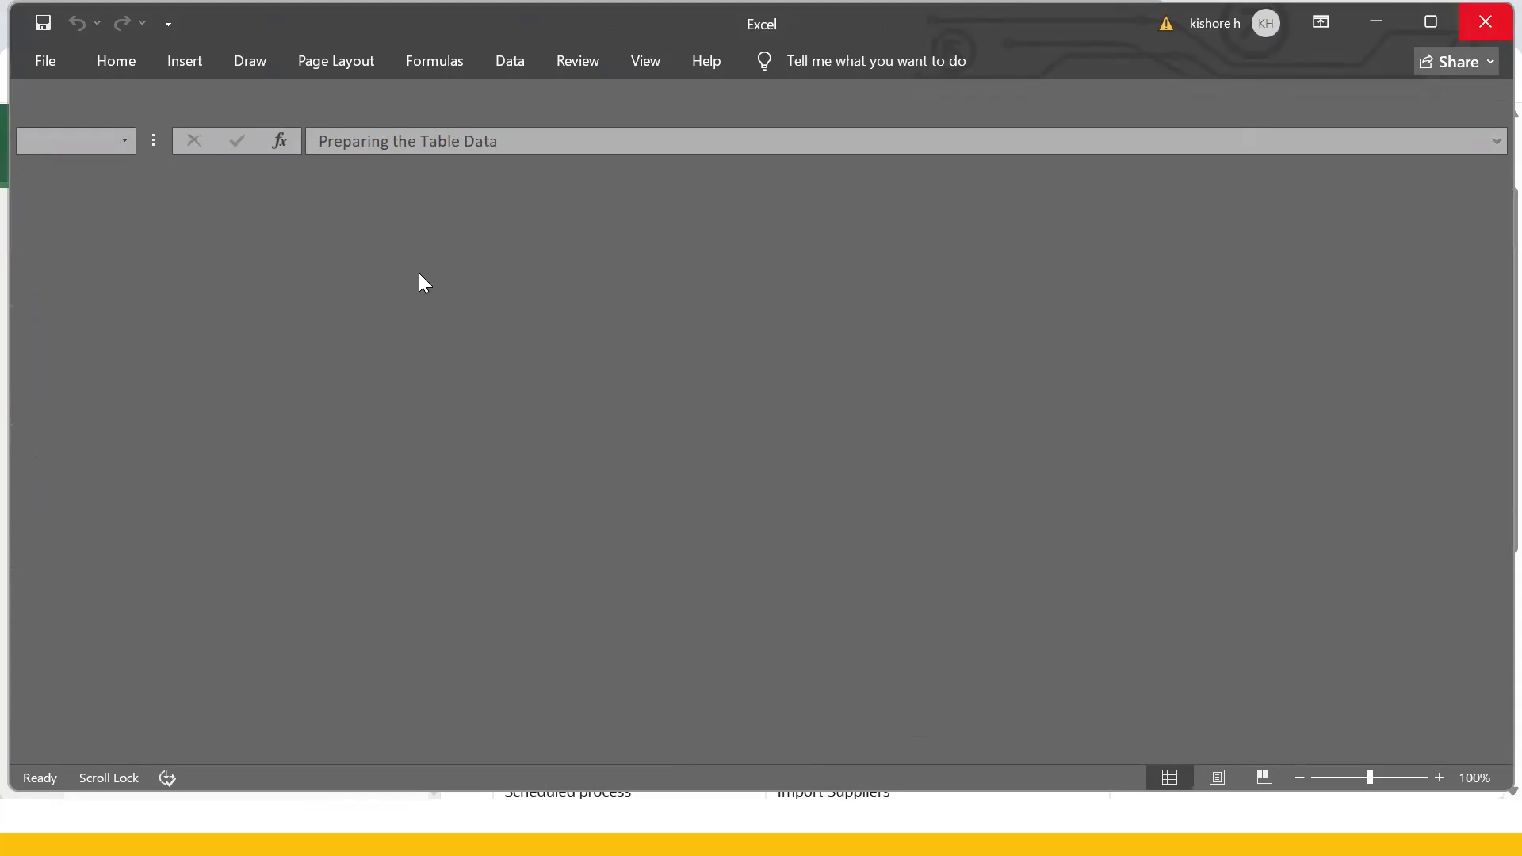
- Unblock SupplierImportTemplate (3).xlsm in its file Properties and apply the change
right_click(327, 252)
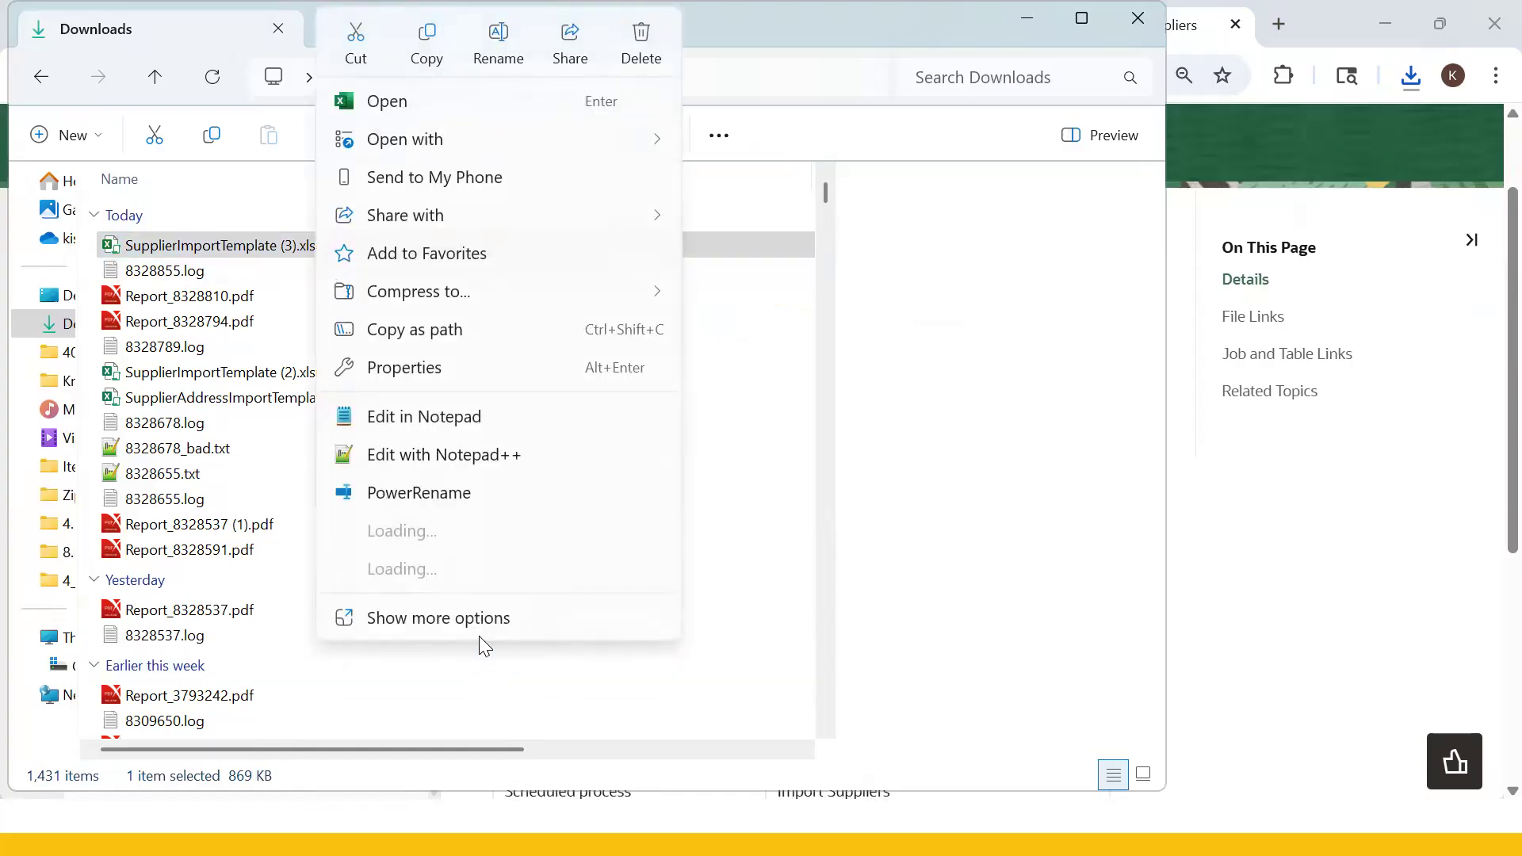
click(469, 550)
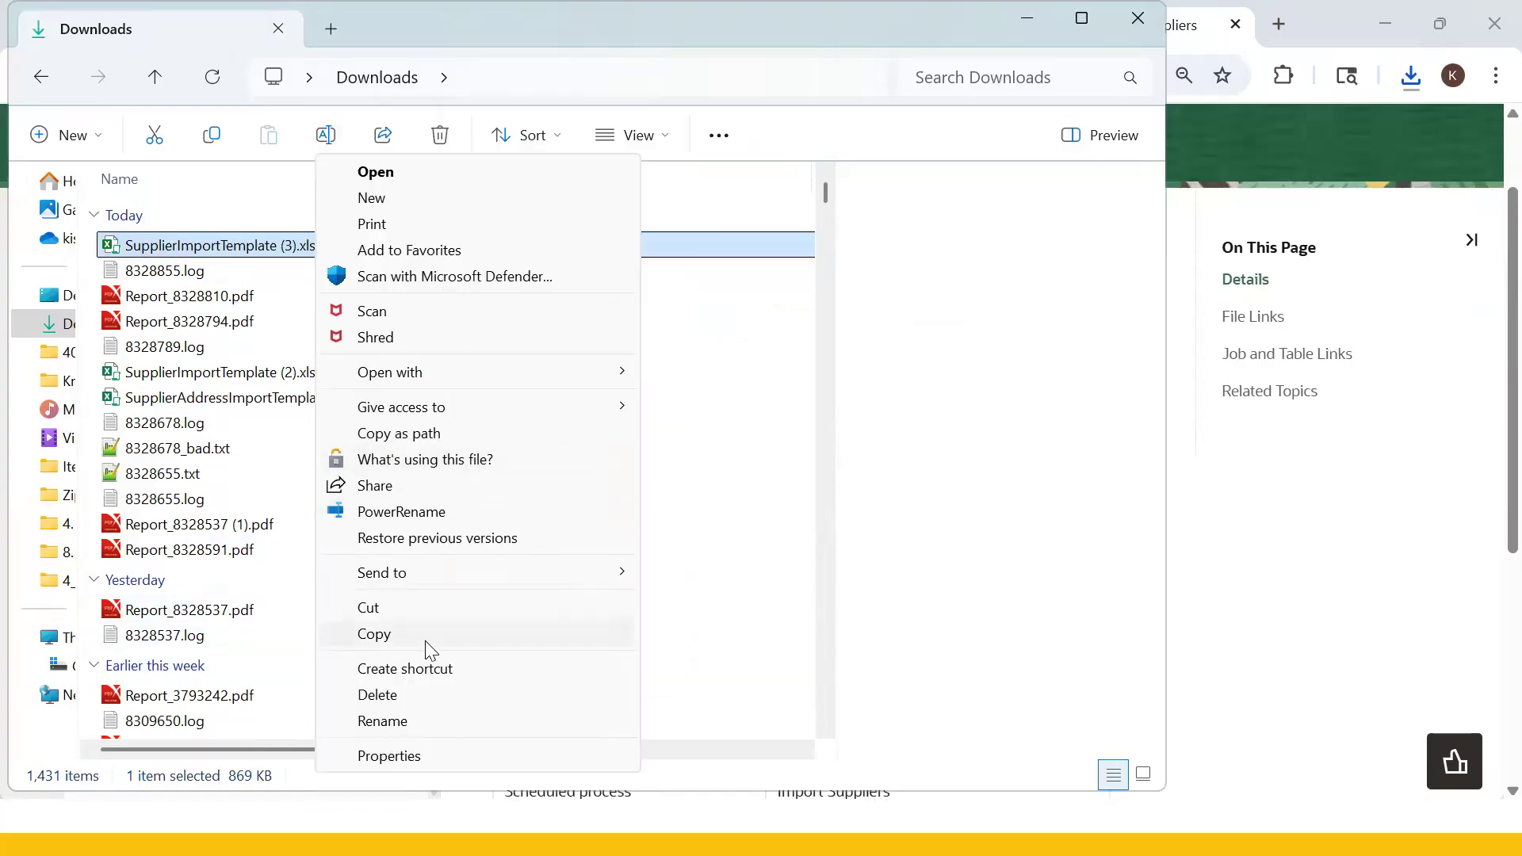
click(378, 757)
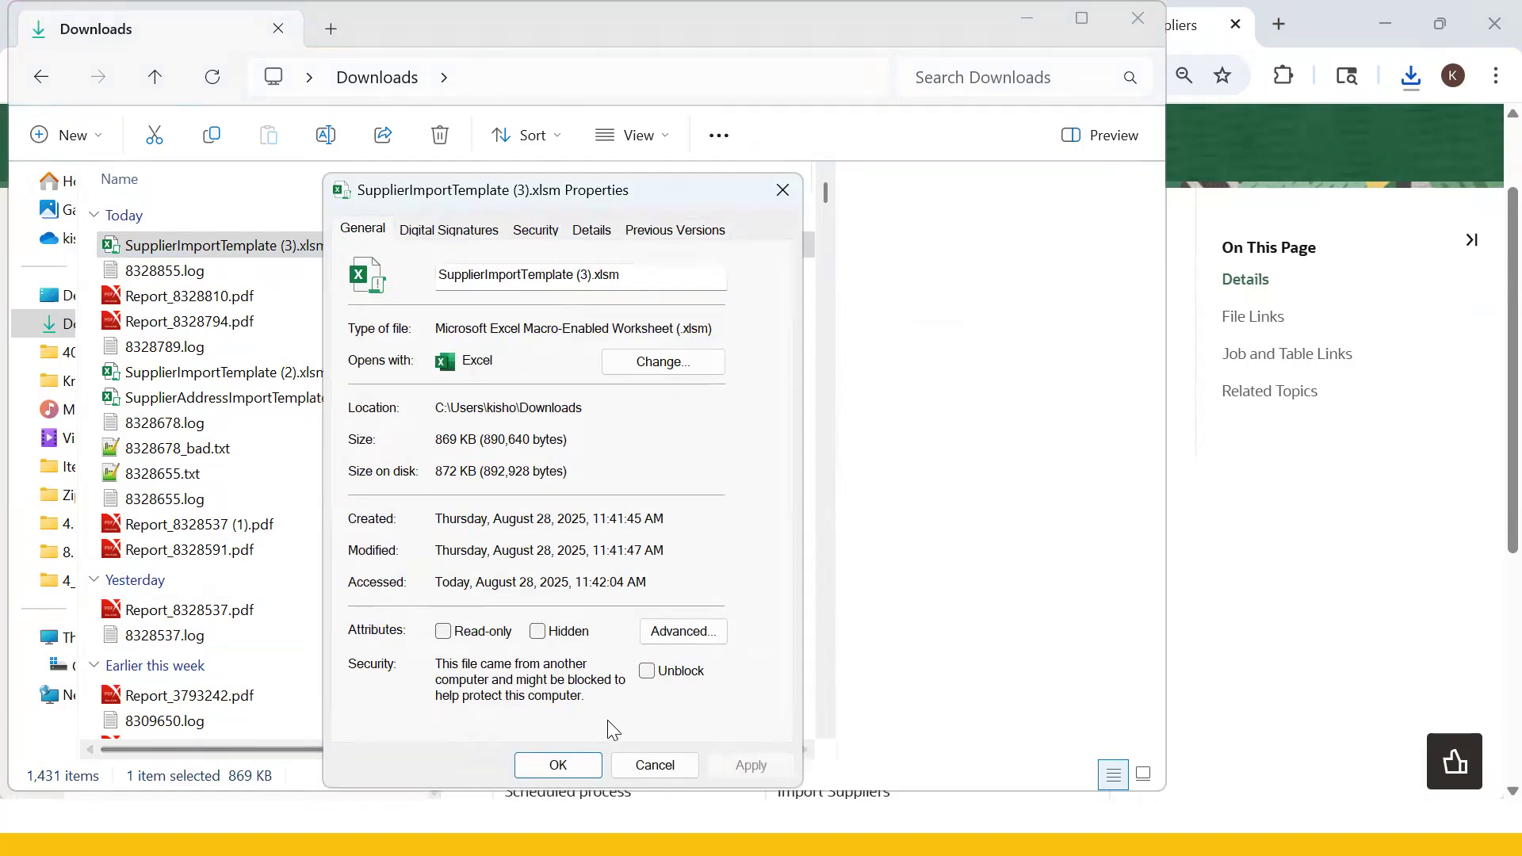
click(648, 674)
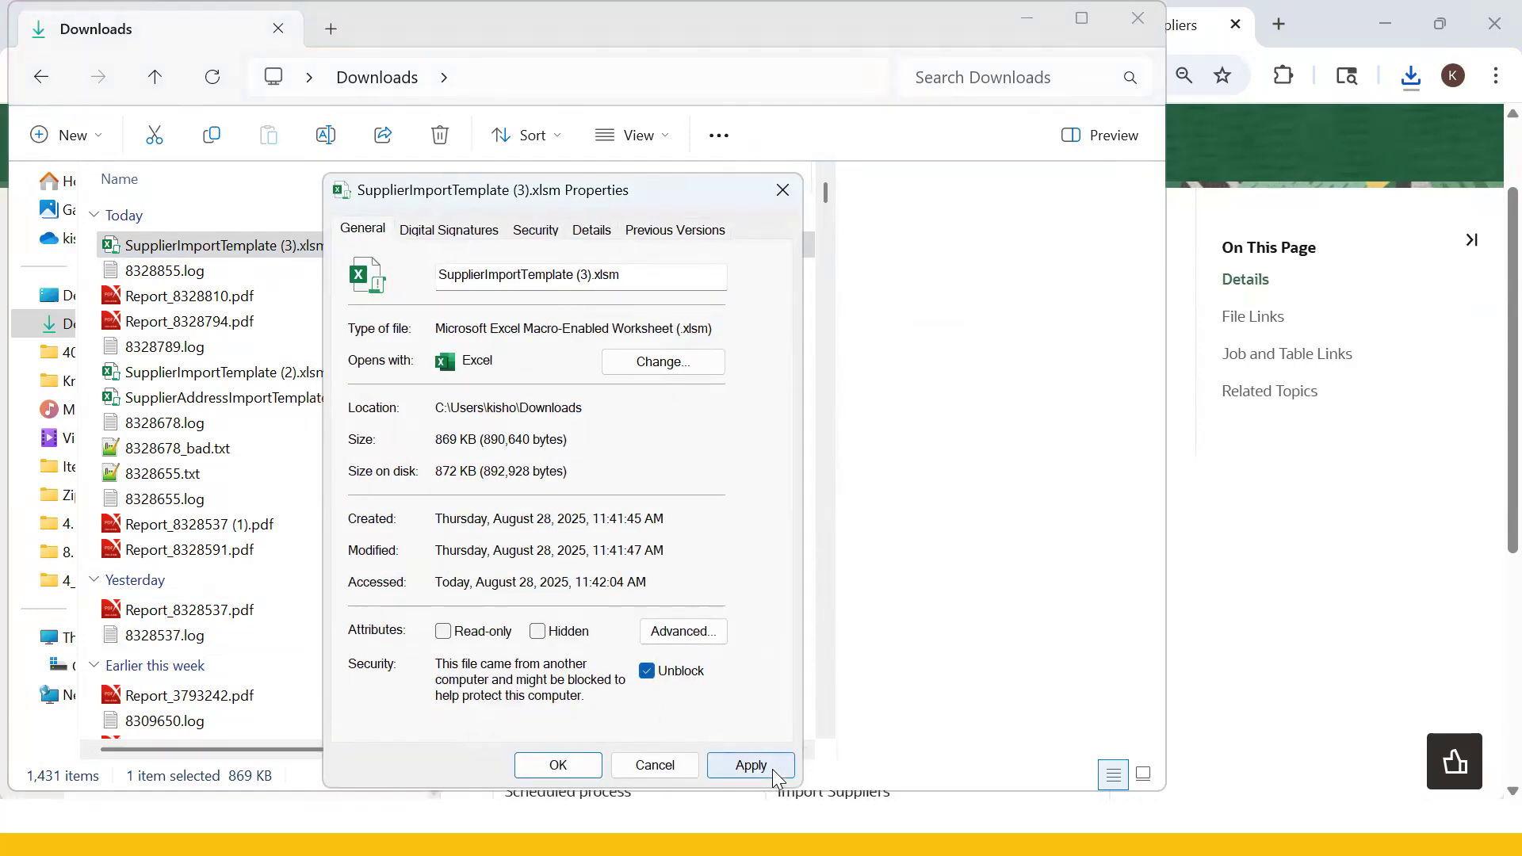
click(763, 768)
click(559, 765)
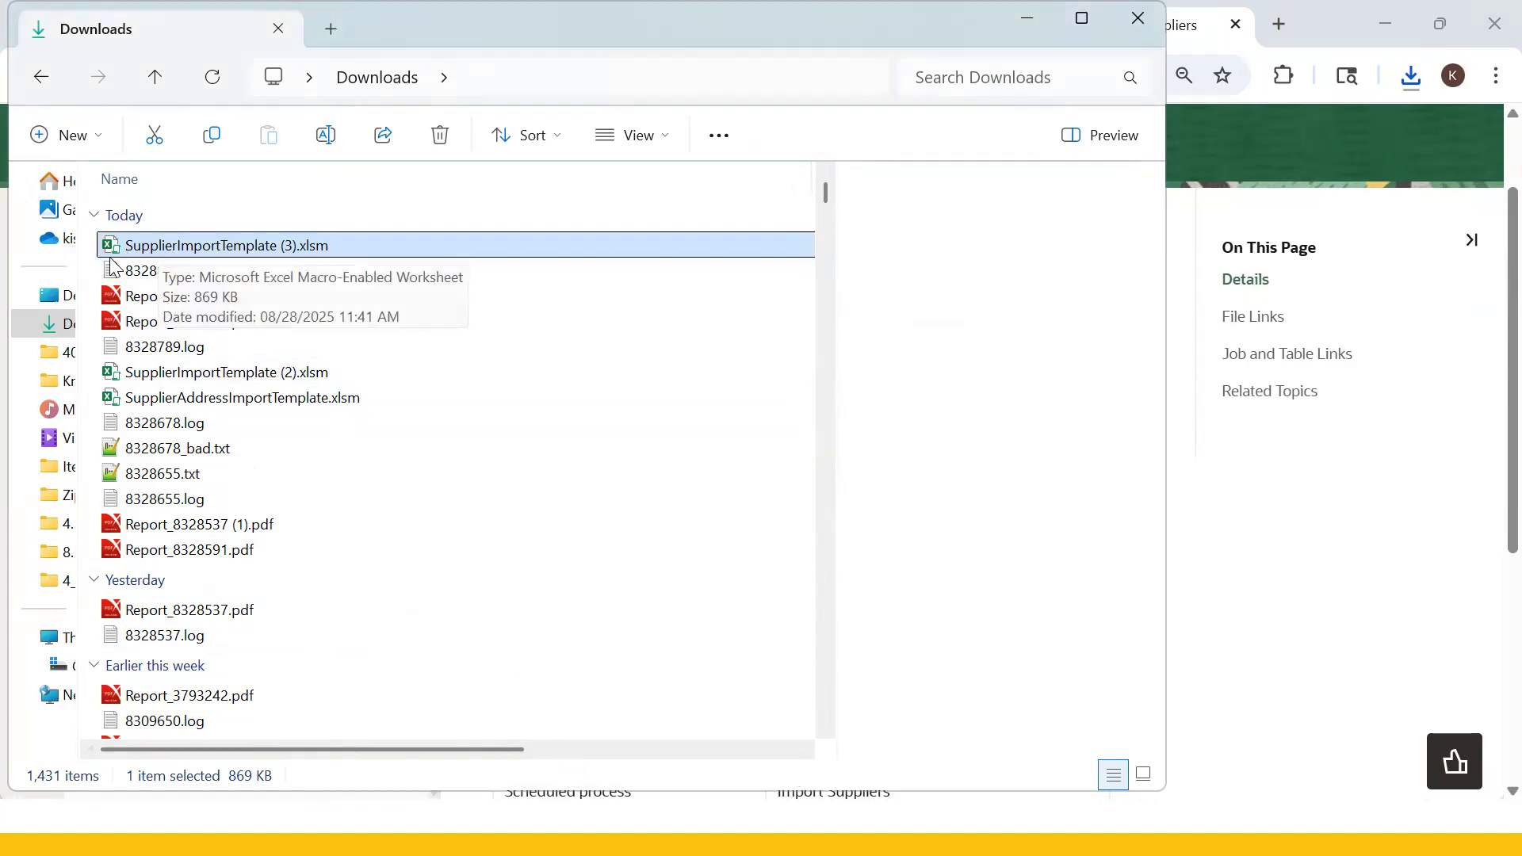
double_click(185, 252)
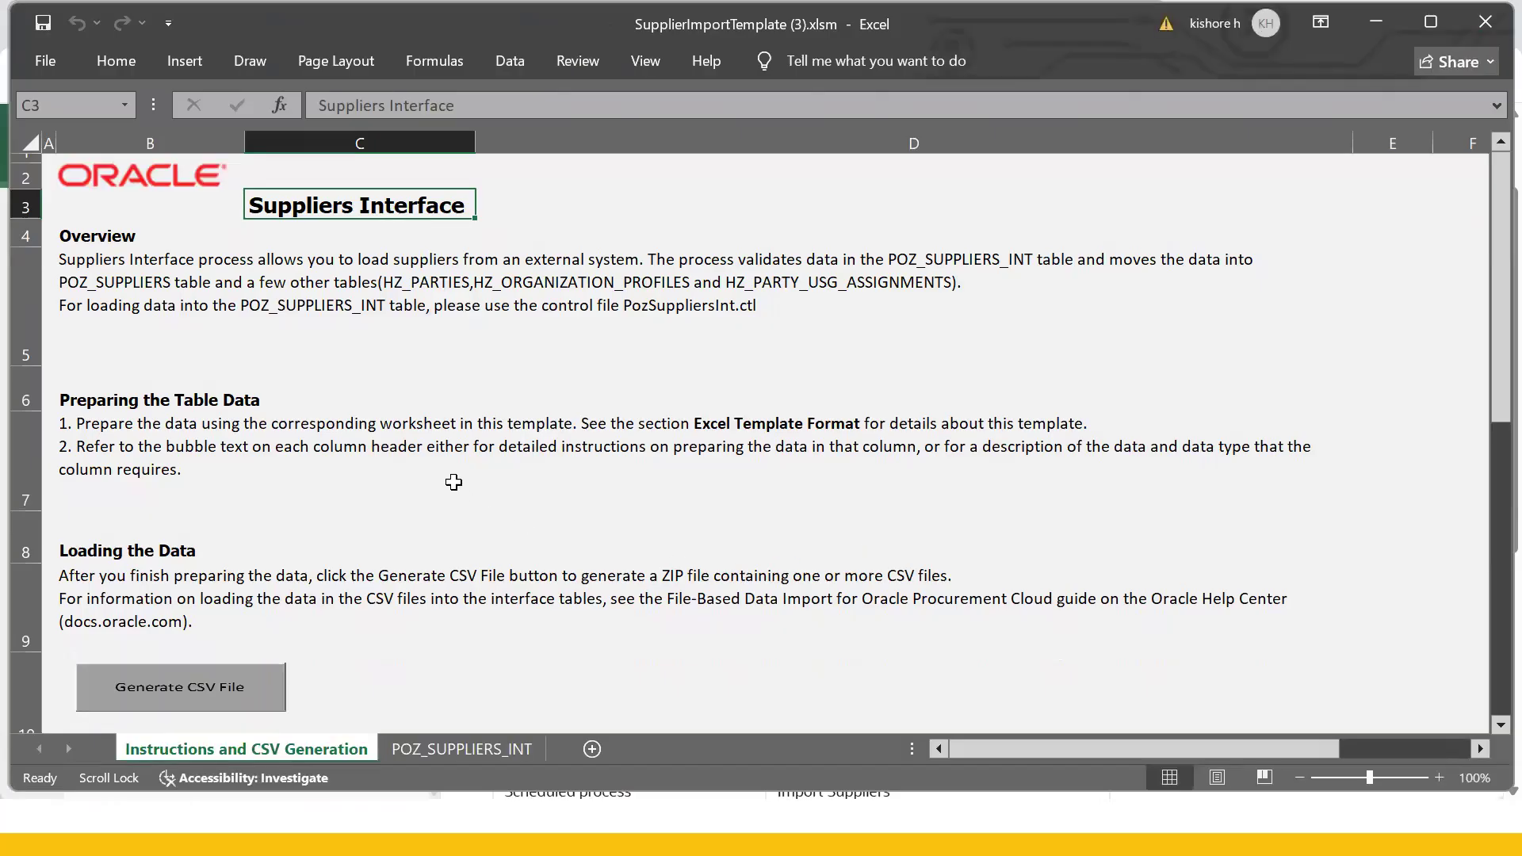
click(452, 481)
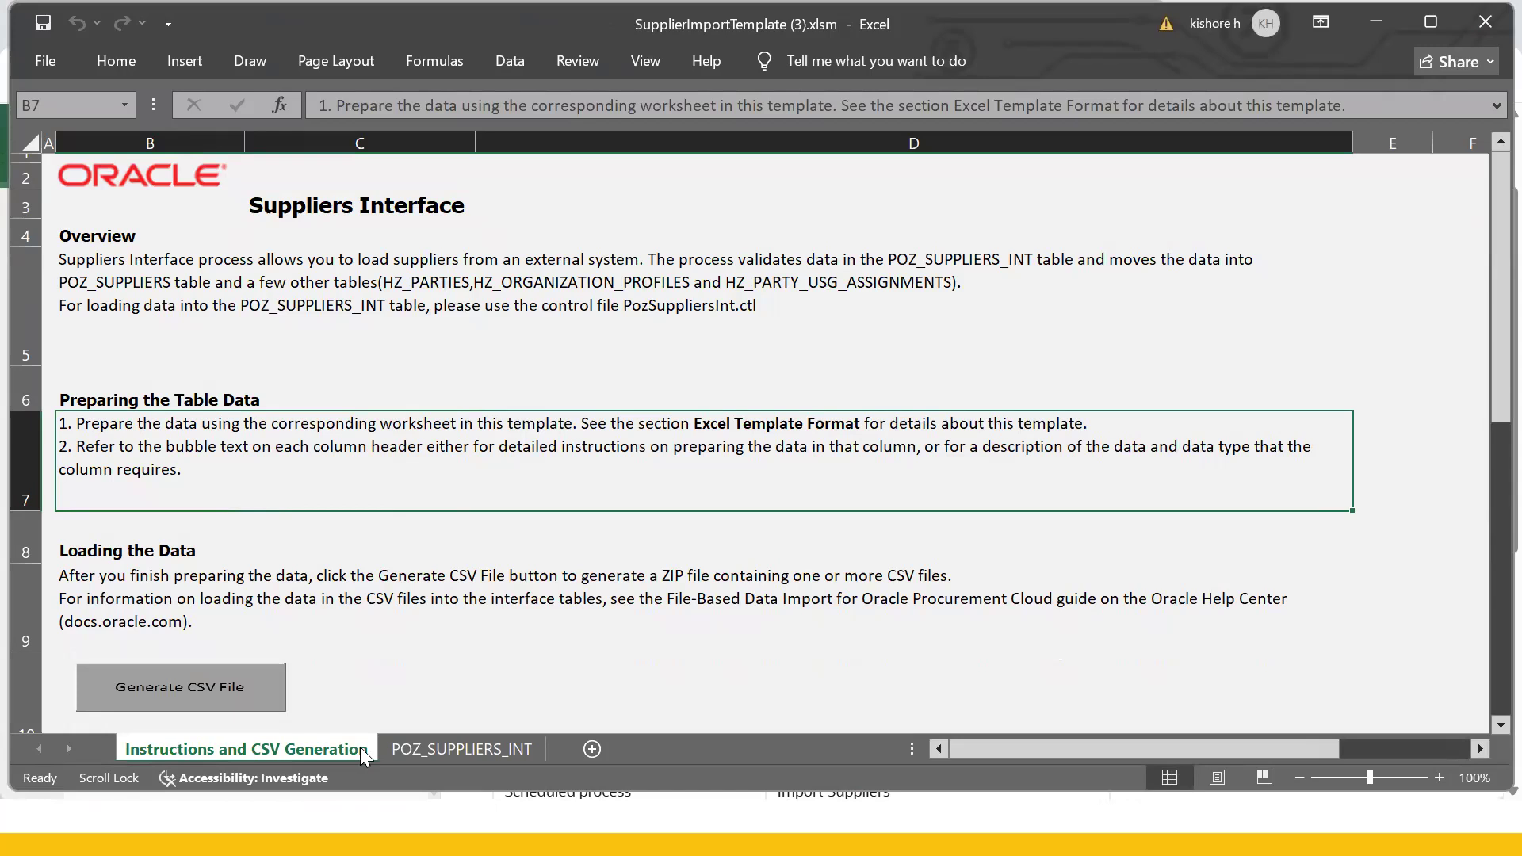
click(473, 745)
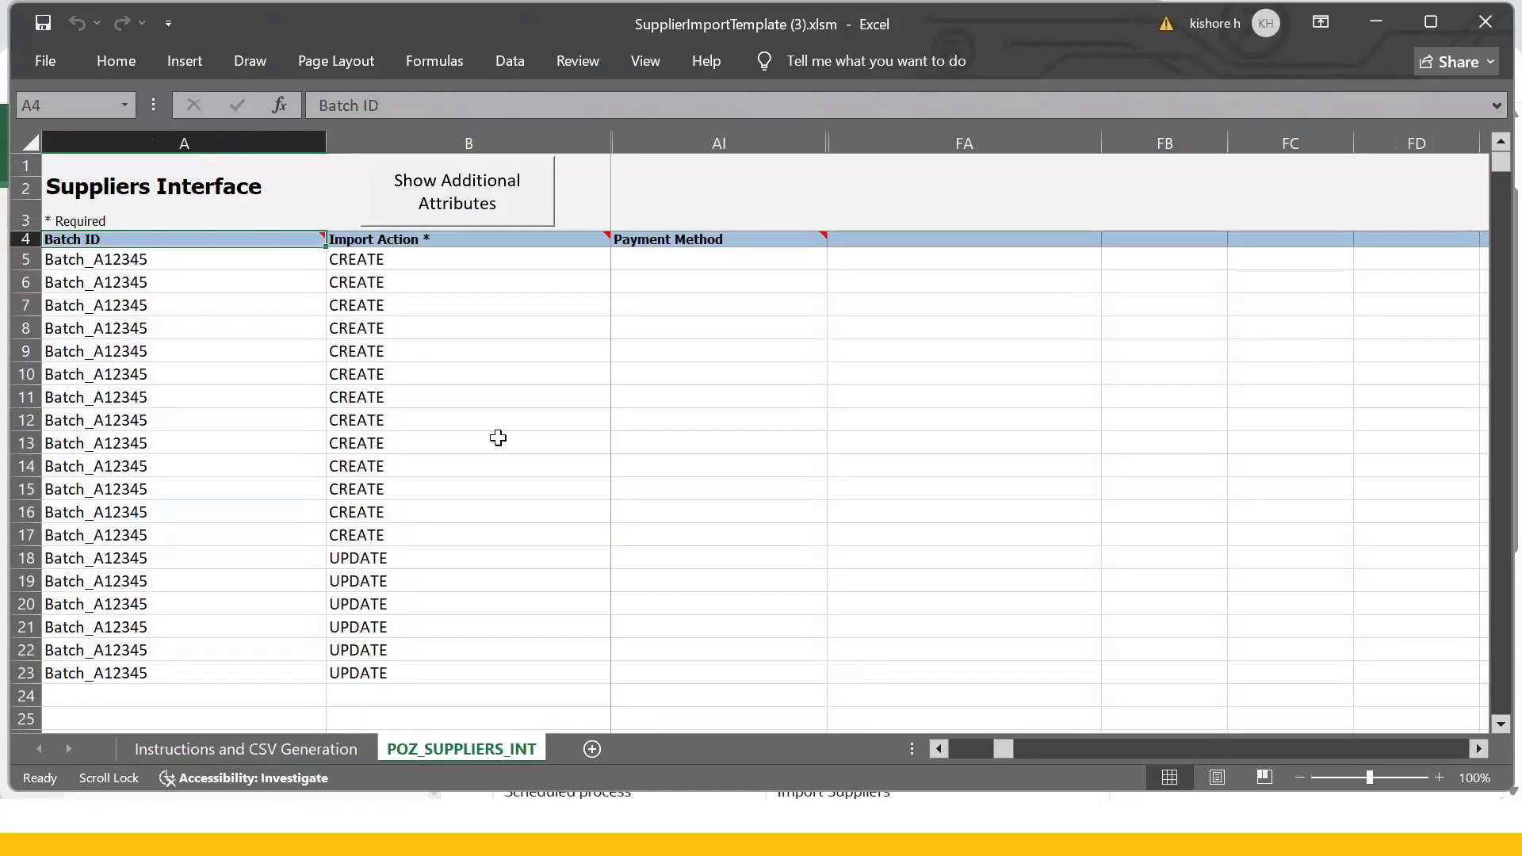
click(493, 437)
click(105, 258)
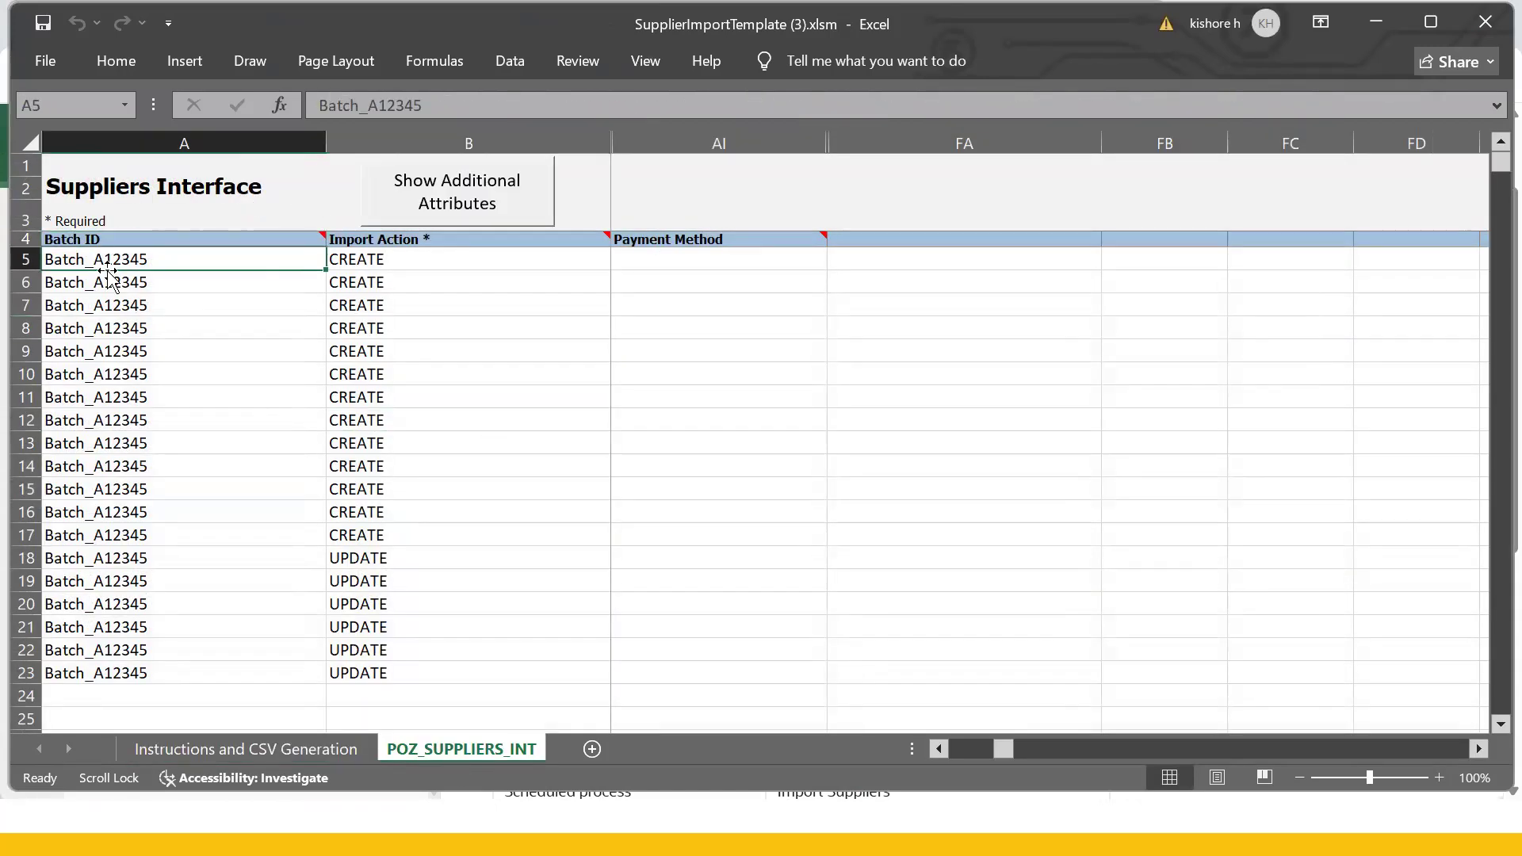
click(114, 330)
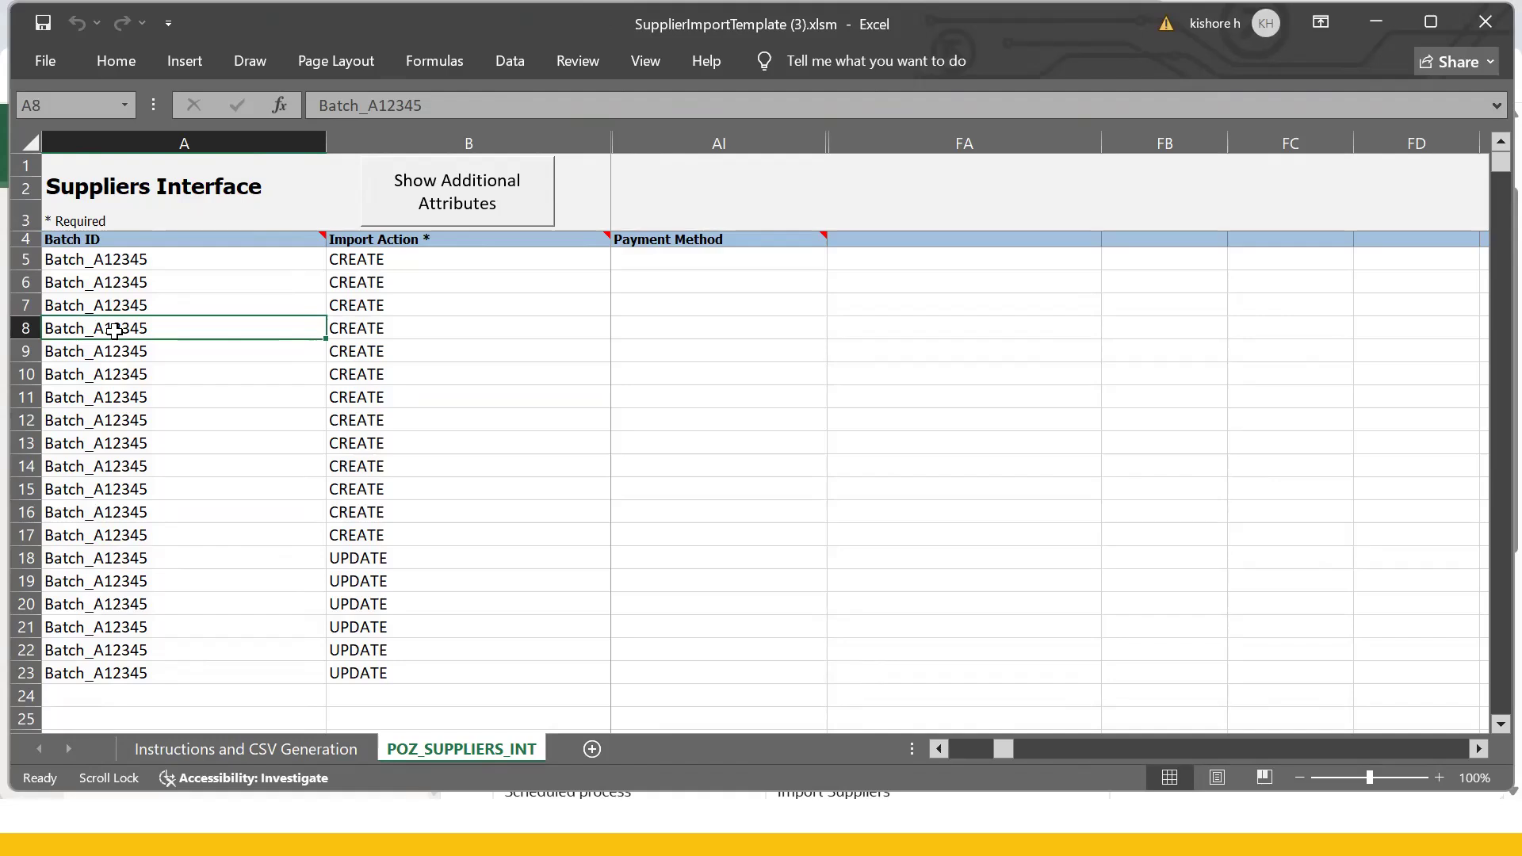
click(824, 358)
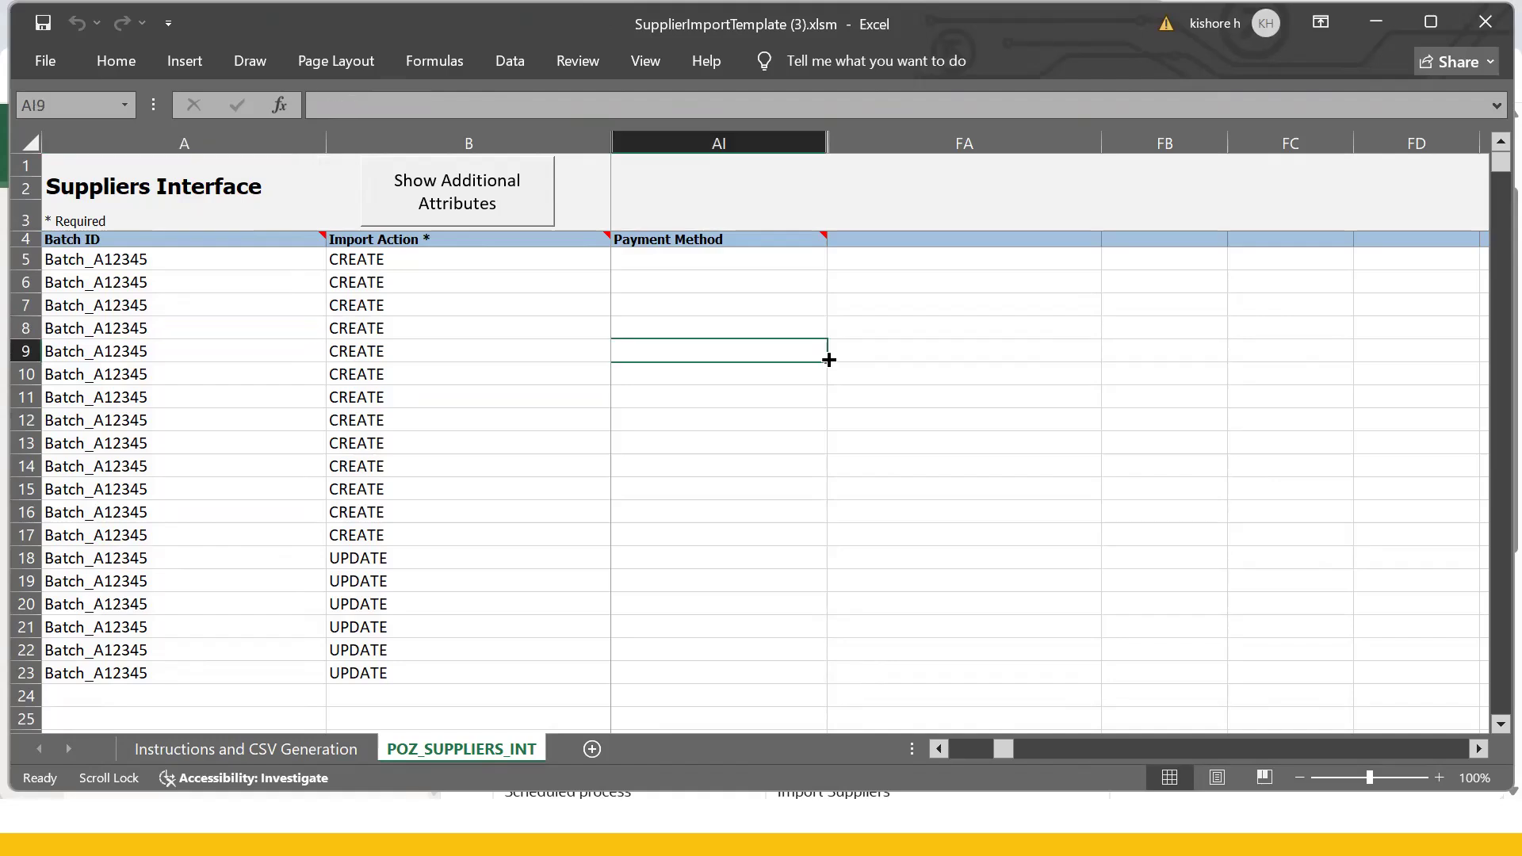
click(207, 283)
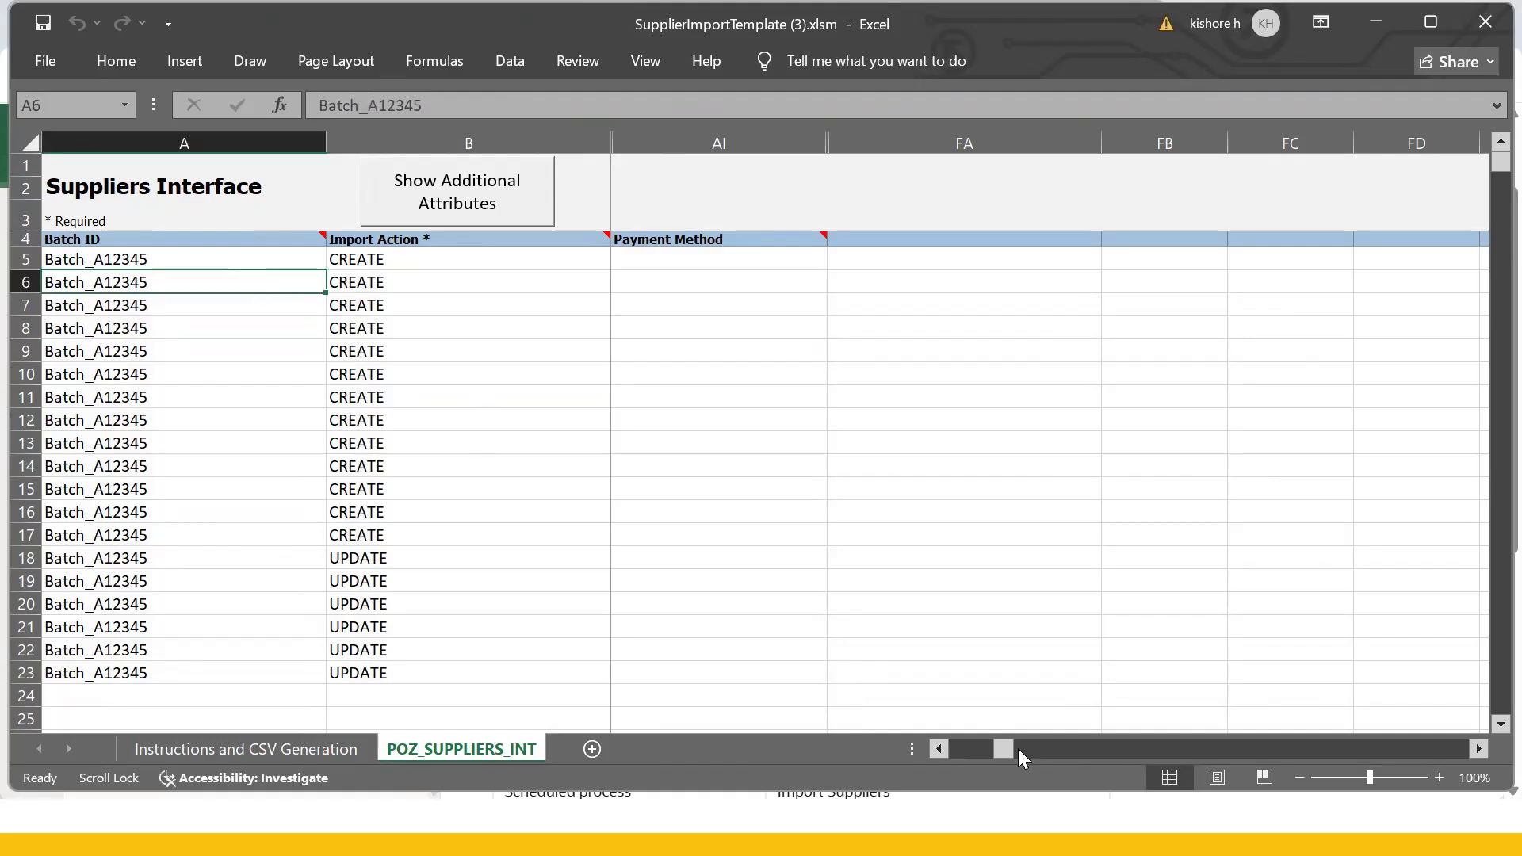
drag(987, 749, 959, 748)
click(732, 287)
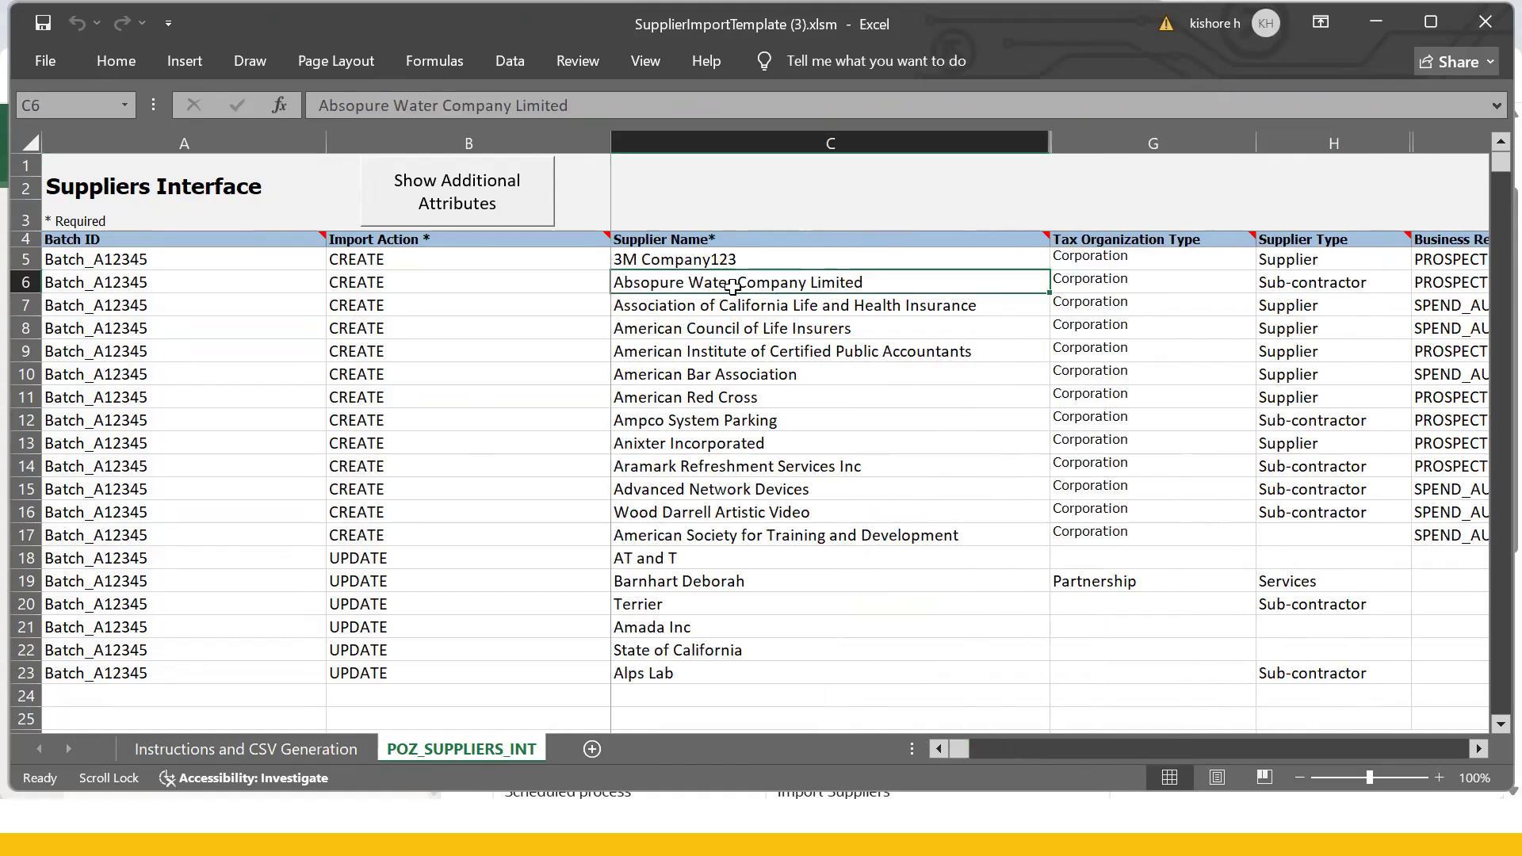
click(399, 286)
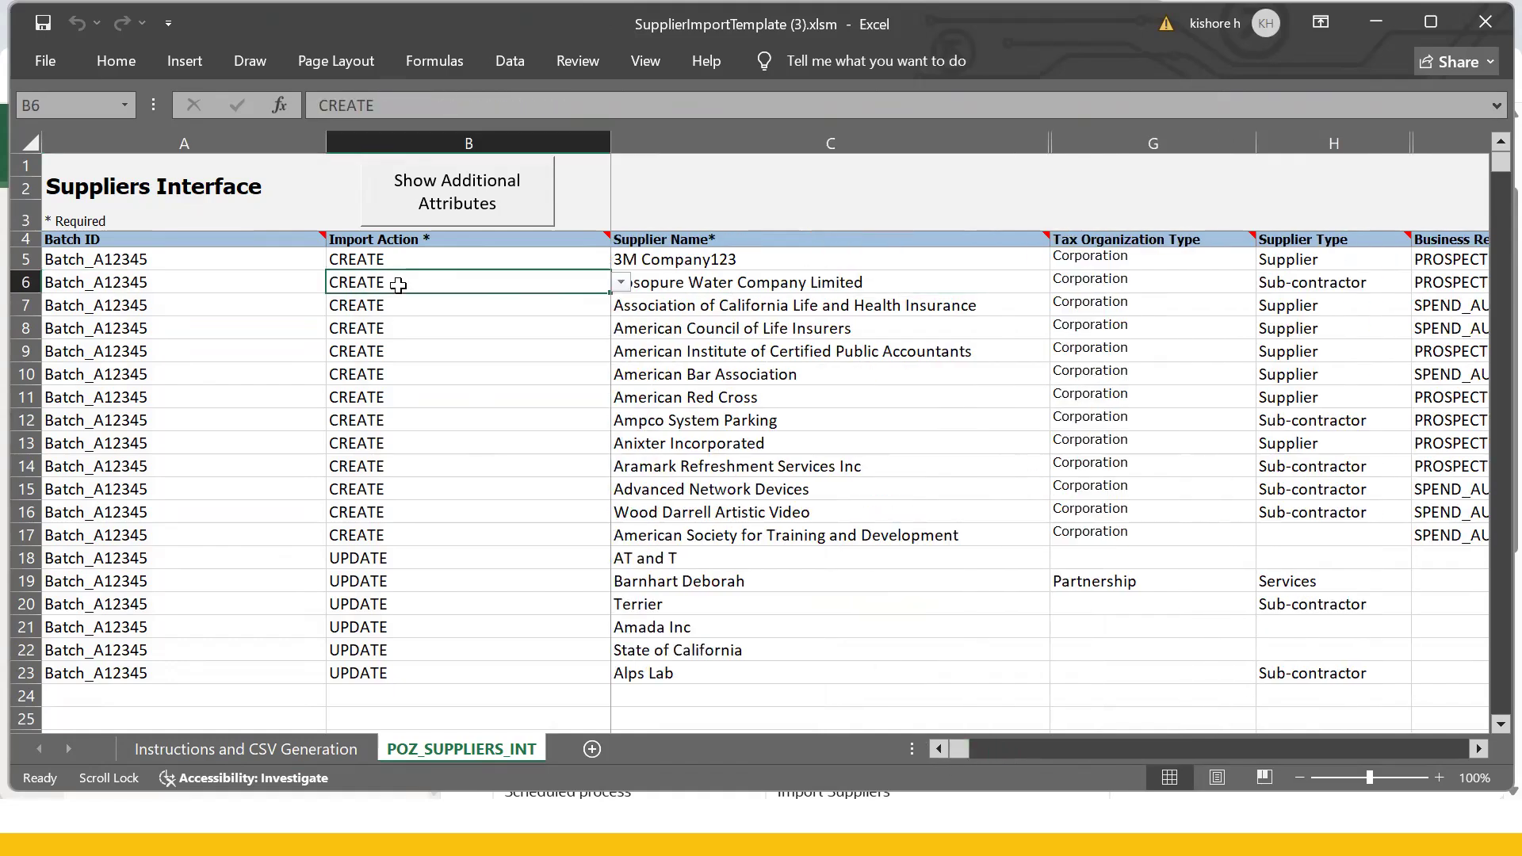
click(450, 264)
click(621, 262)
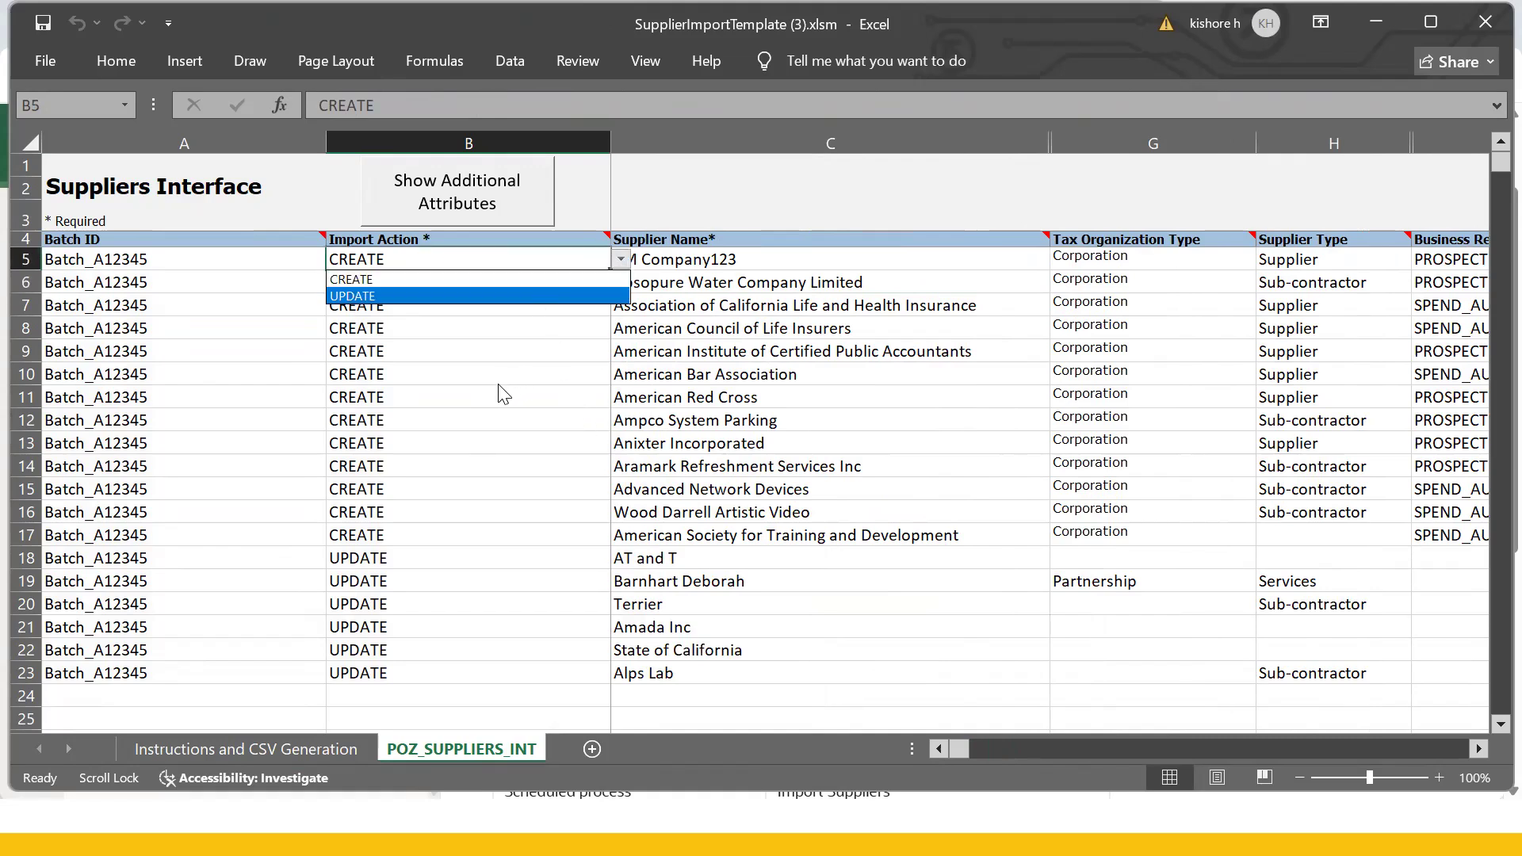
click(444, 279)
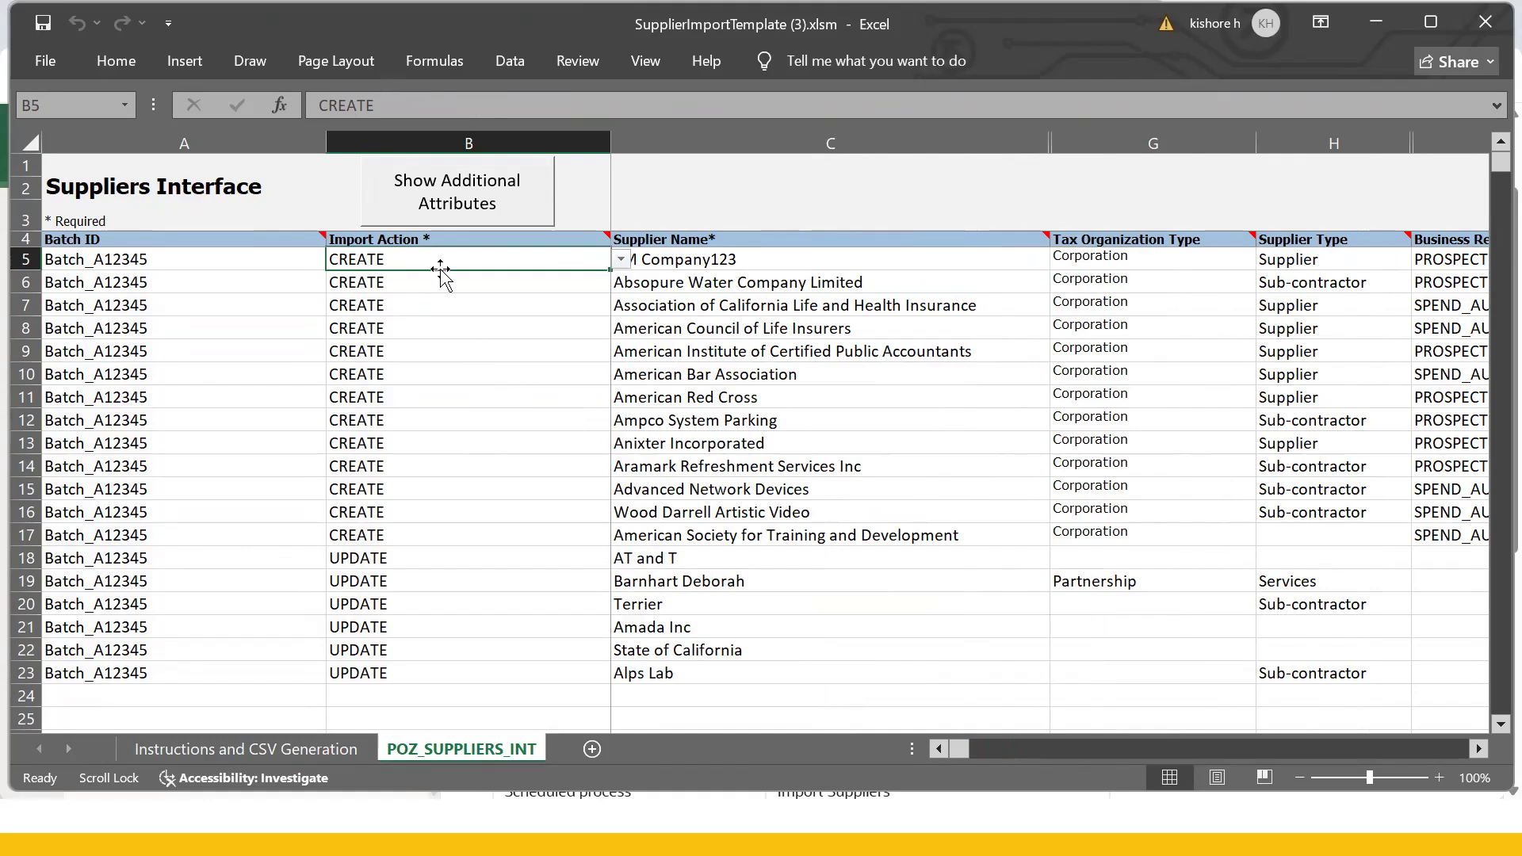
click(413, 492)
click(416, 512)
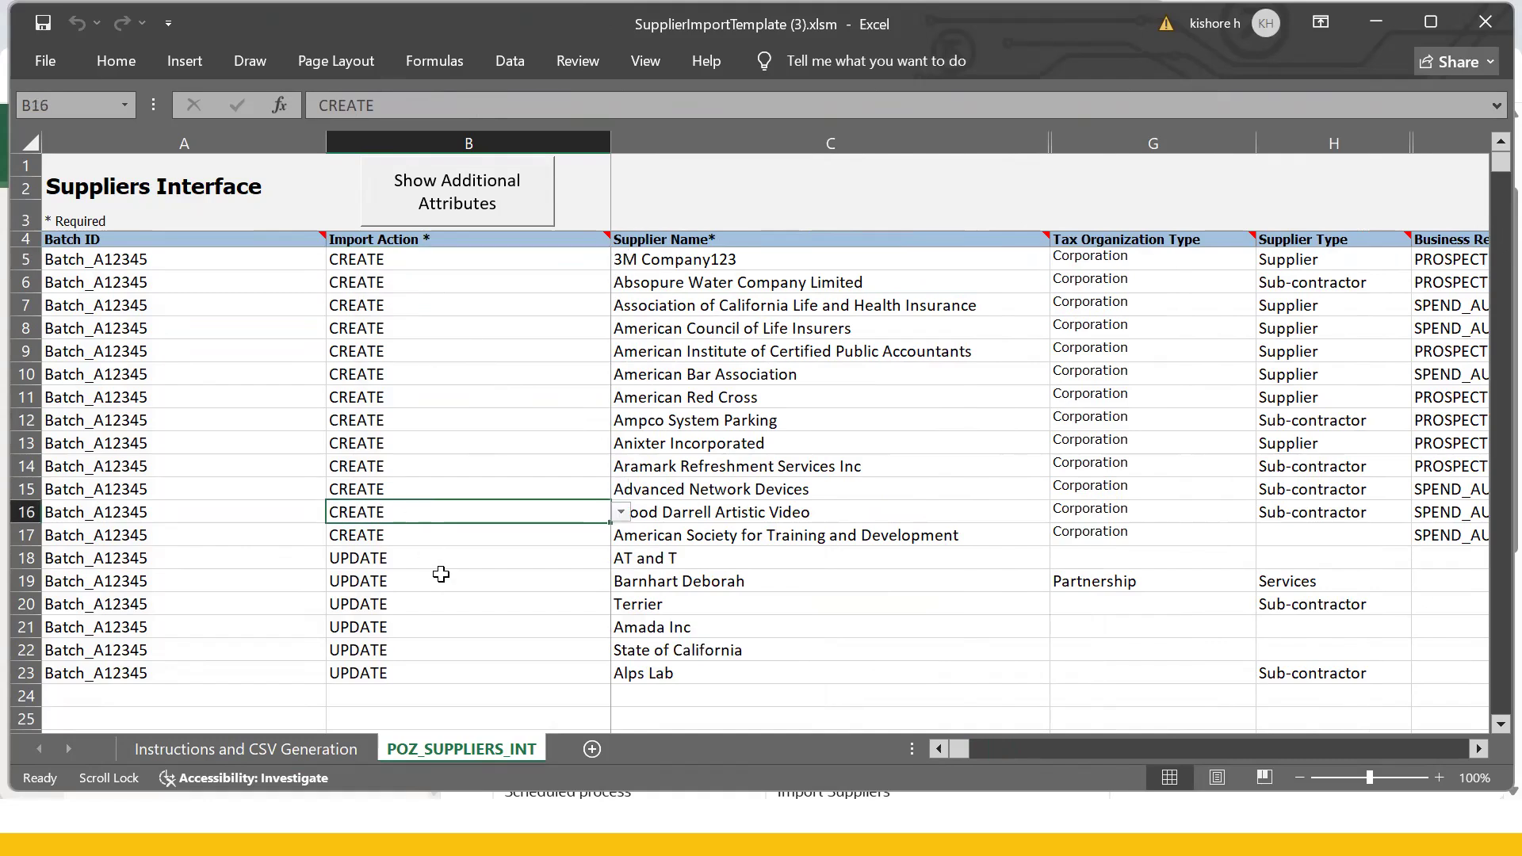
drag(646, 535, 634, 628)
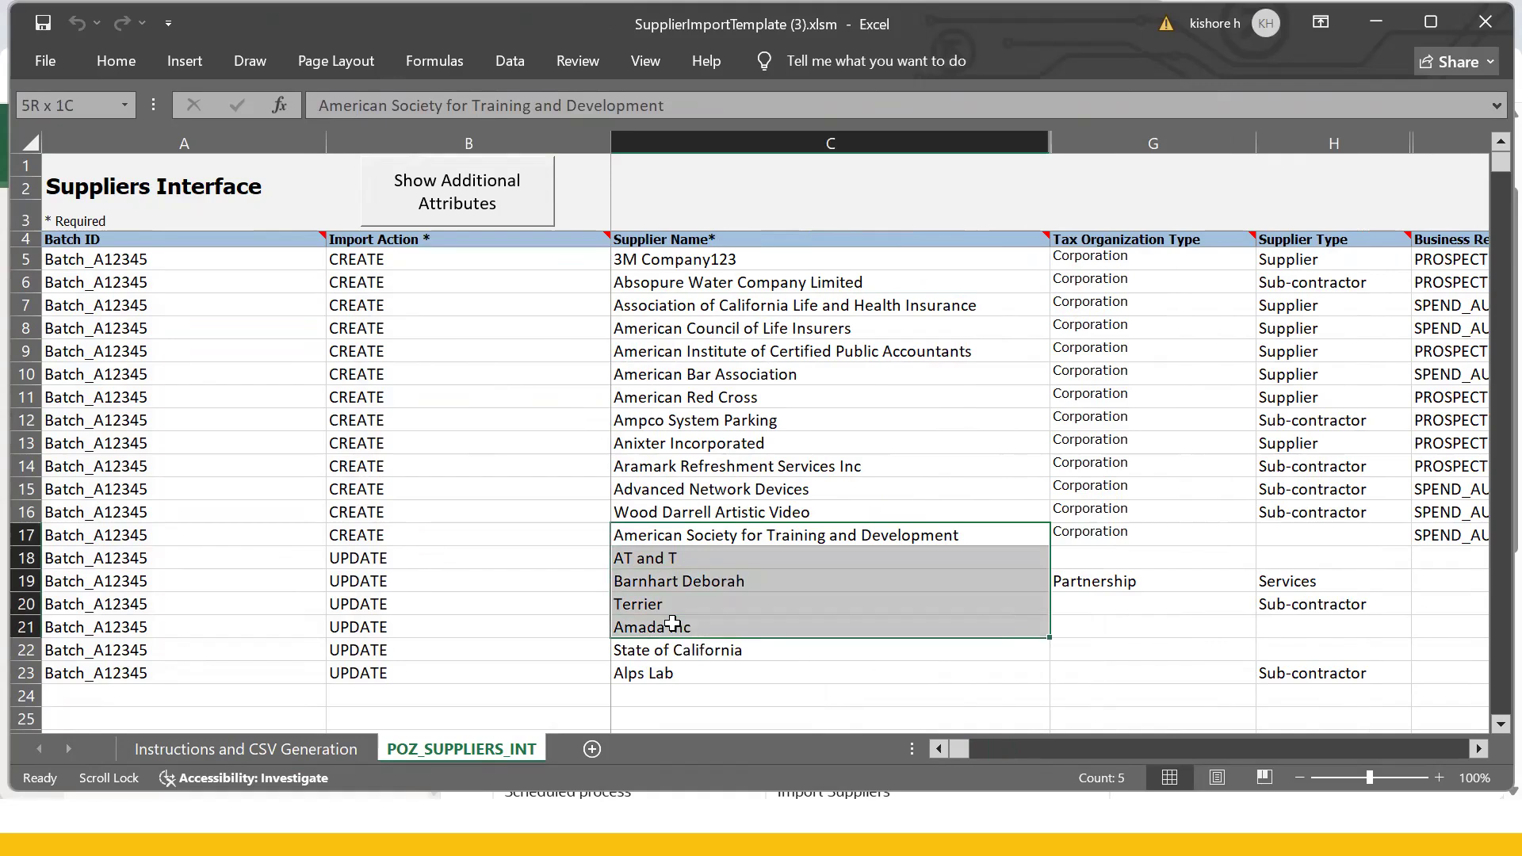
click(635, 588)
drag(632, 549, 654, 666)
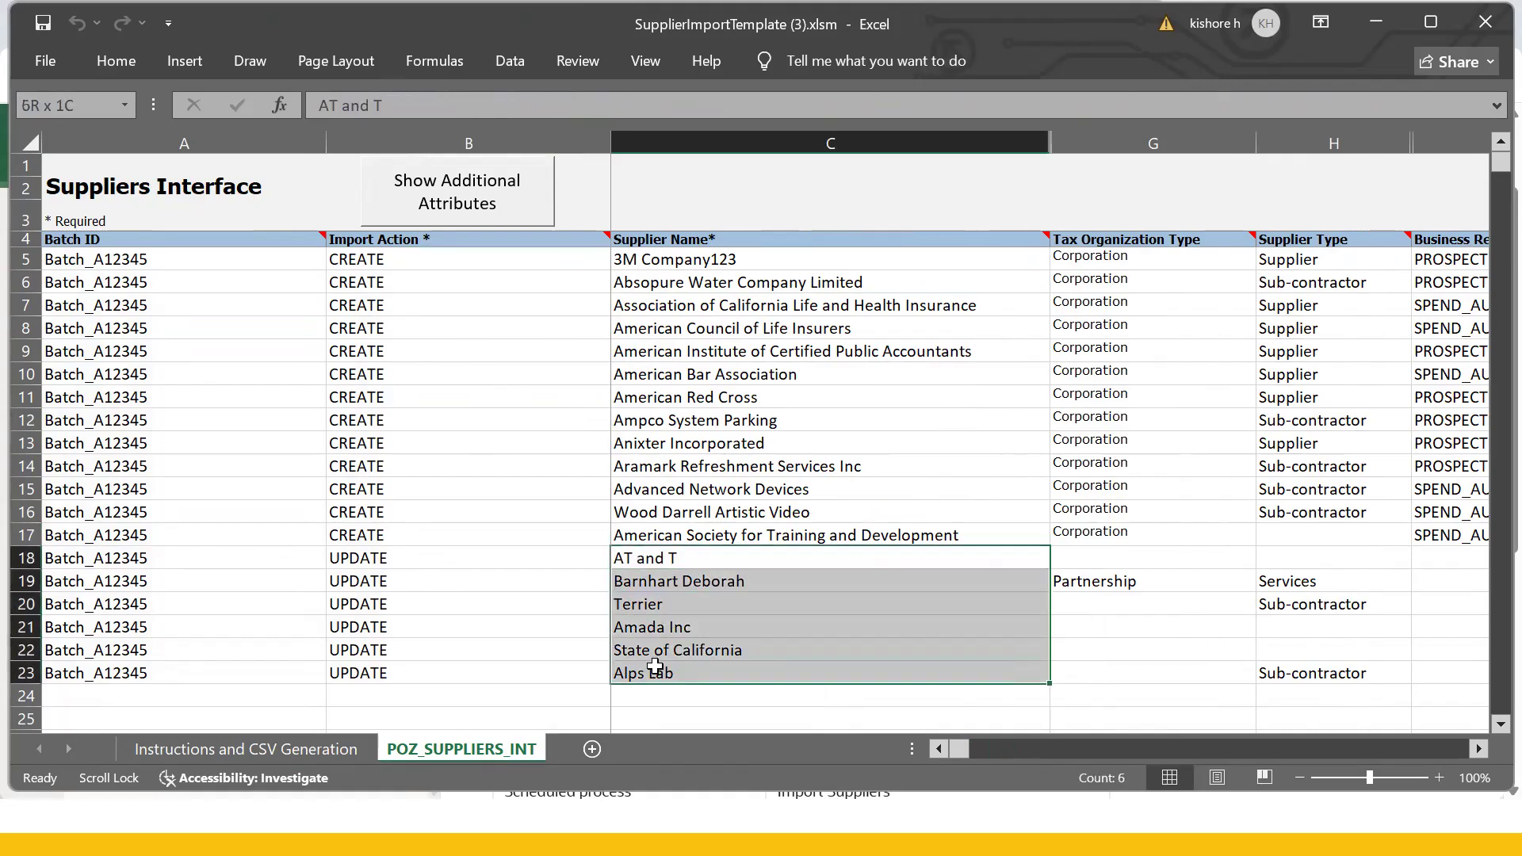
click(401, 557)
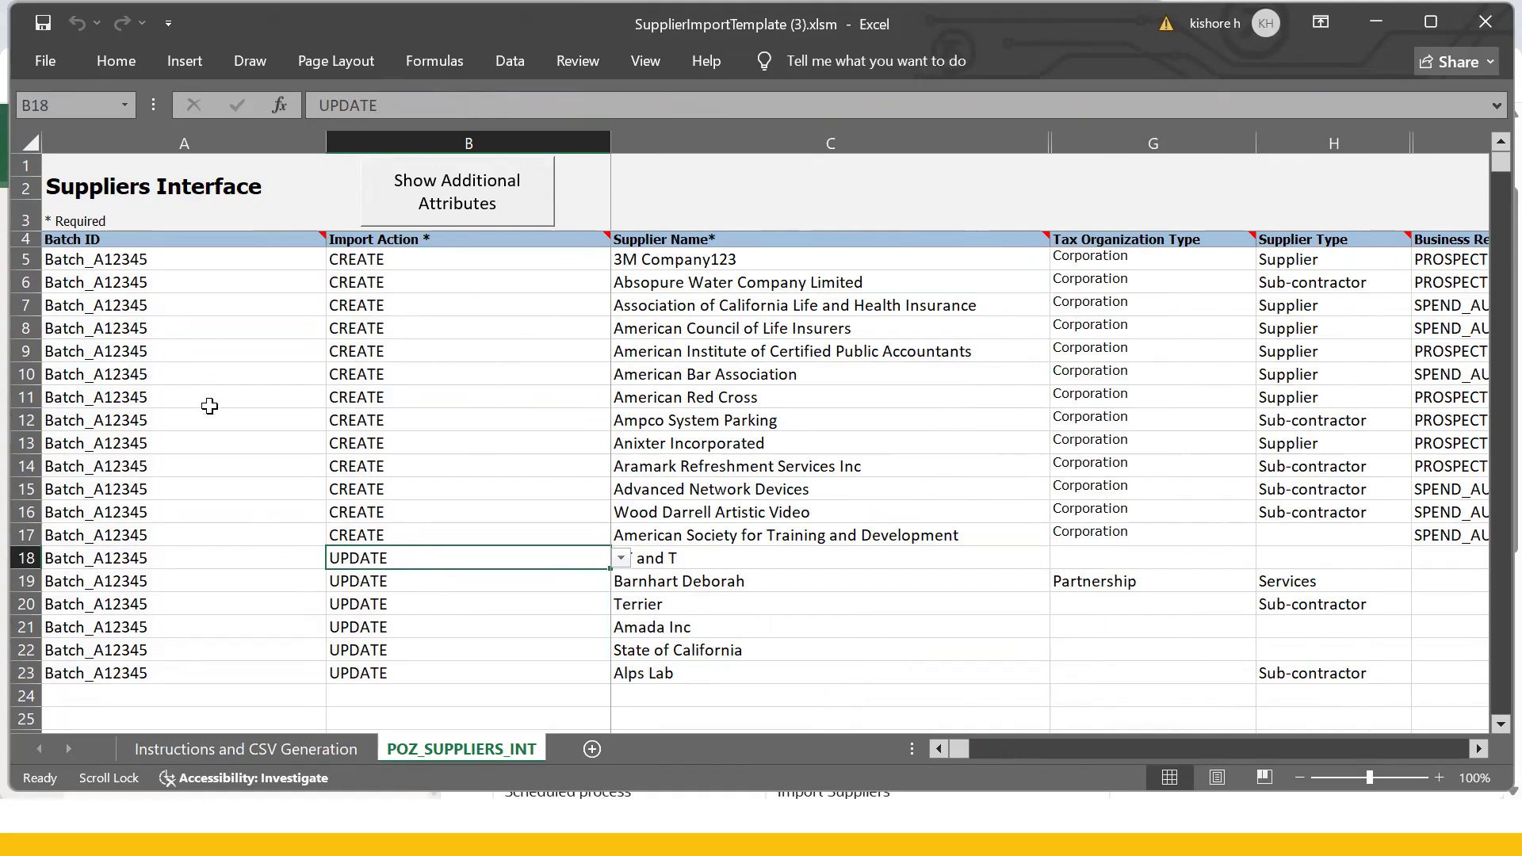
click(850, 382)
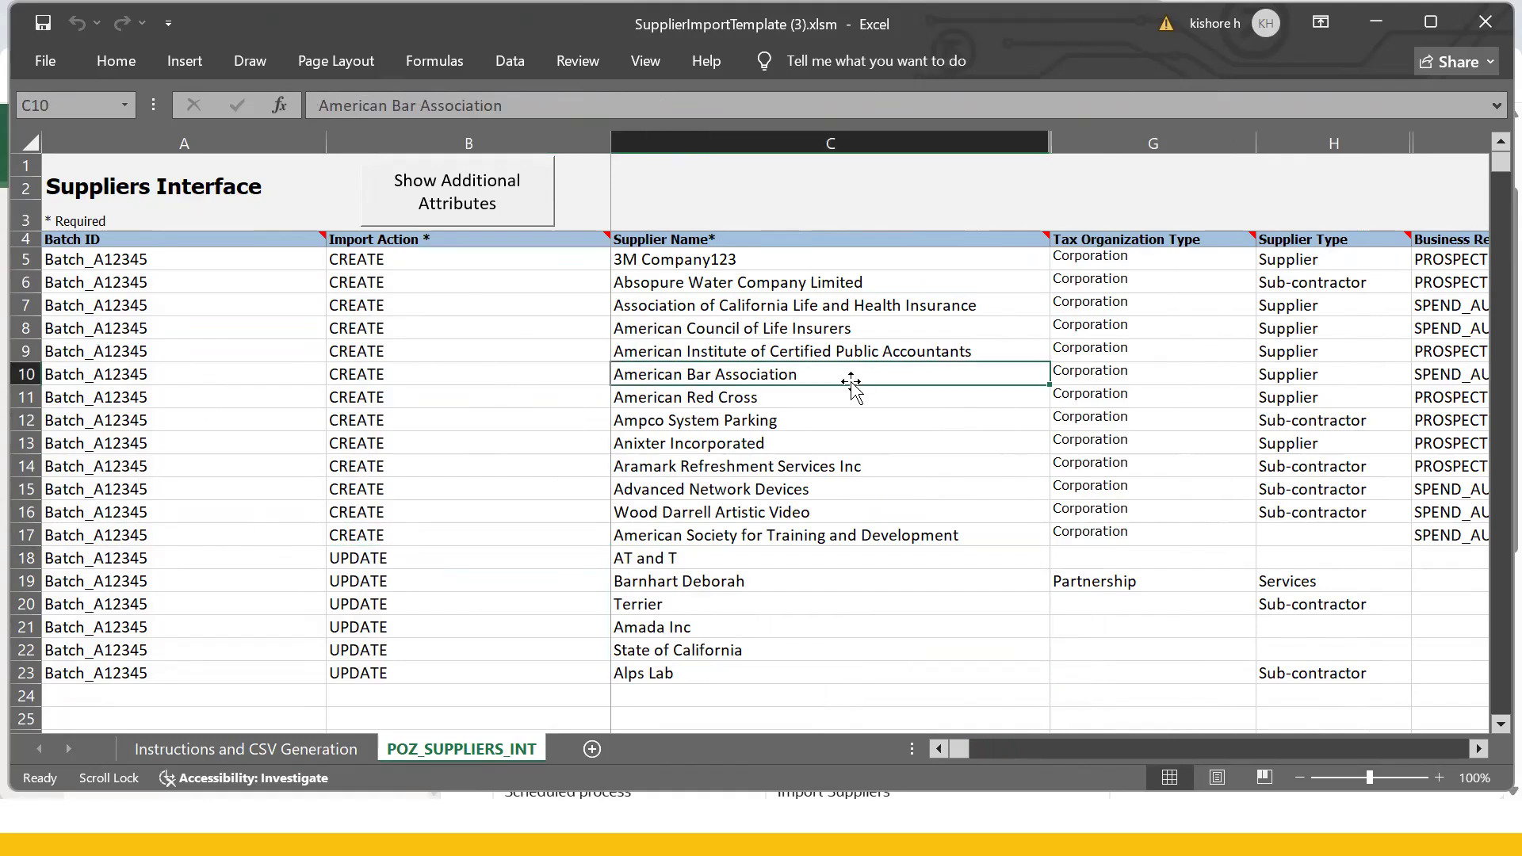
scroll(851, 381, right, 1)
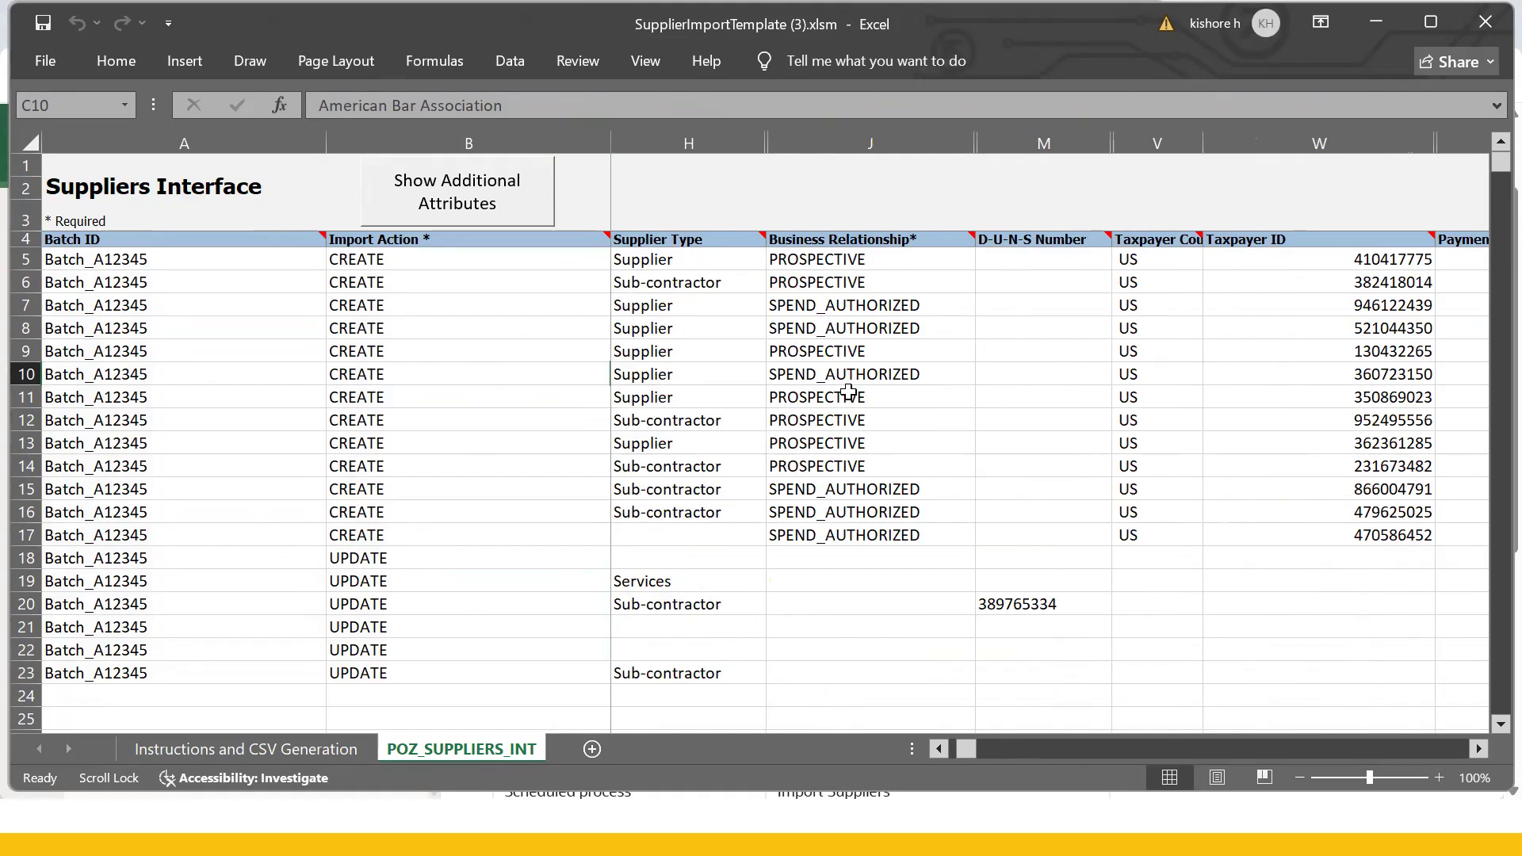
click(844, 398)
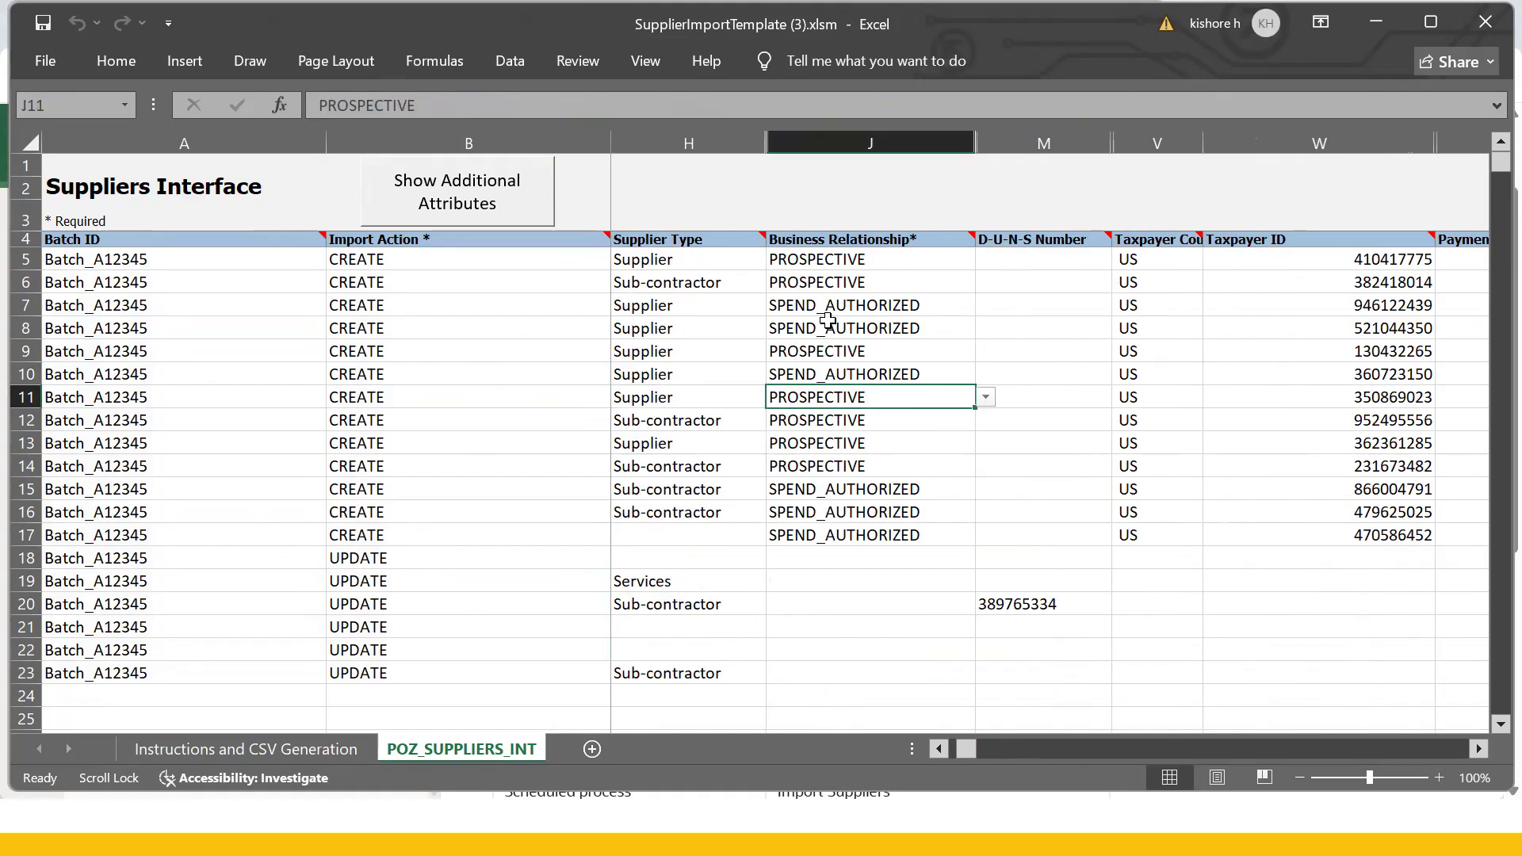
click(837, 263)
click(870, 398)
scroll(1121, 537, right, 4)
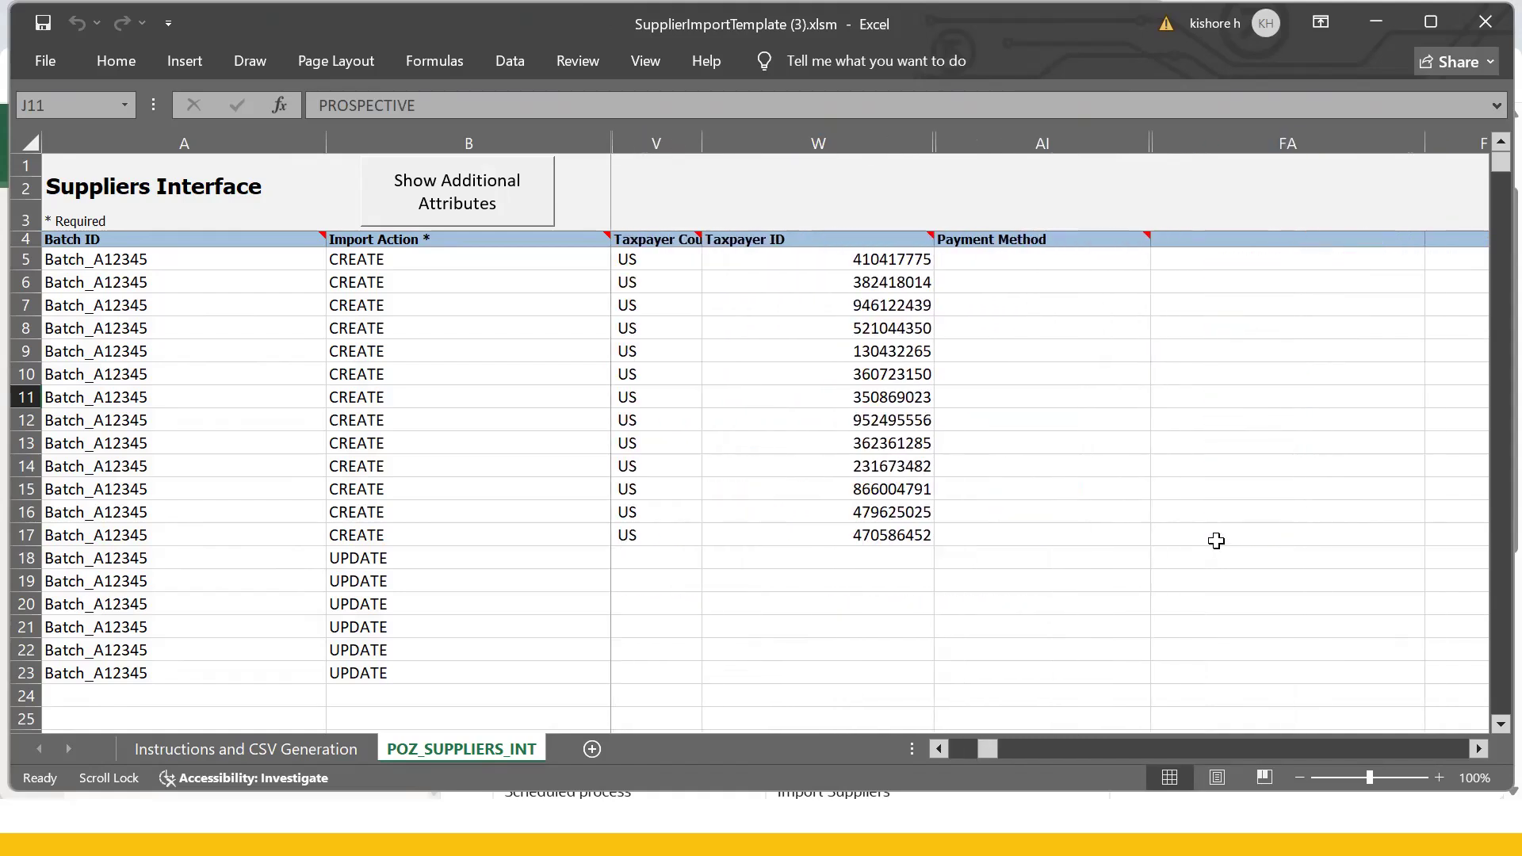
scroll(1216, 541, right, 3)
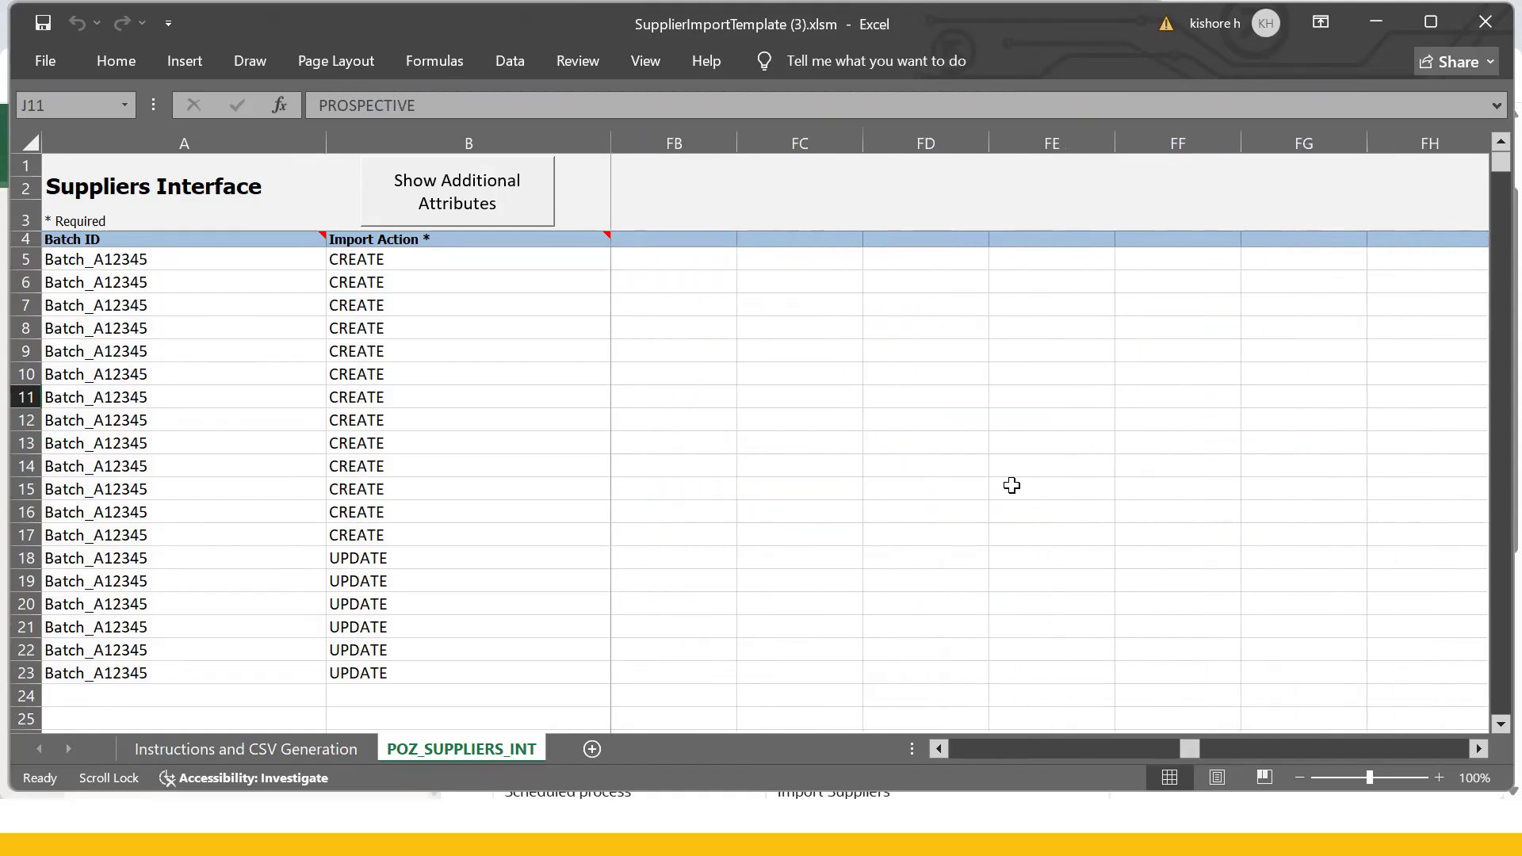
scroll(937, 482, left, 8)
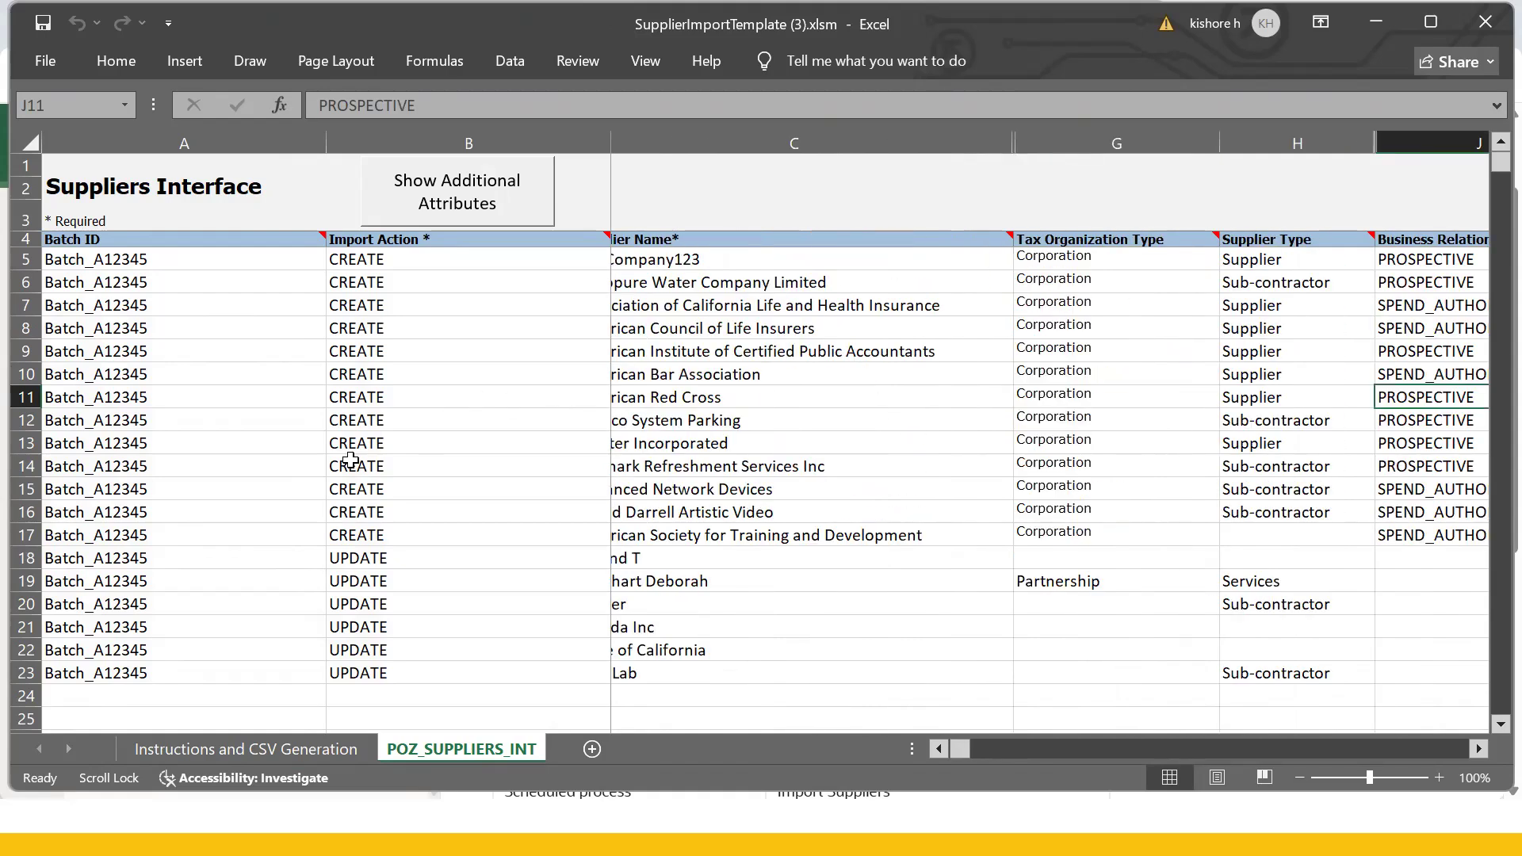
scroll(292, 471, left, 1)
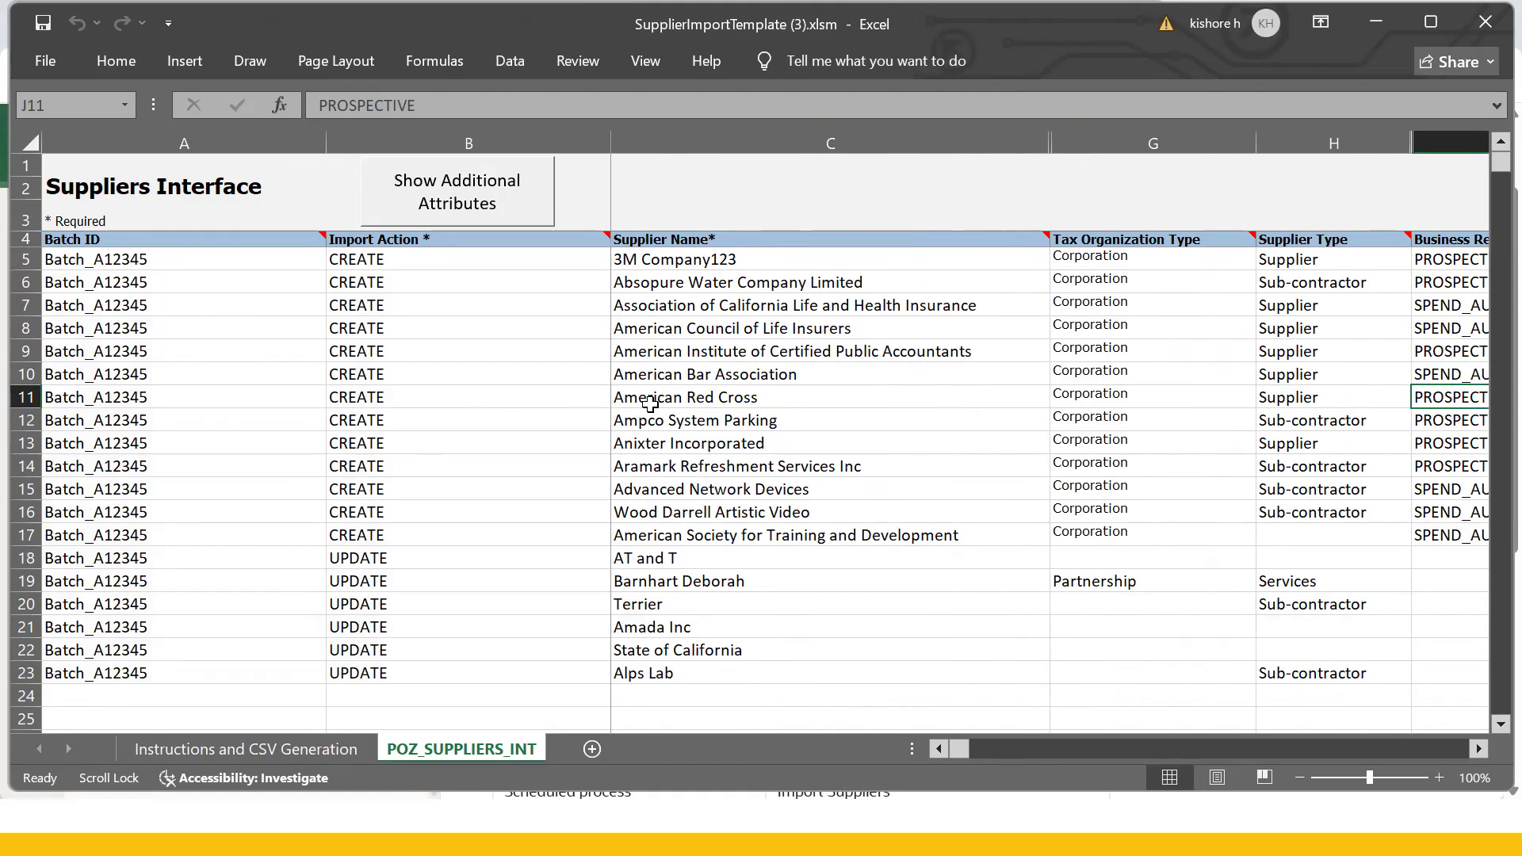
- Close the template workbook without saving and return to the Downloads folder
click(1486, 28)
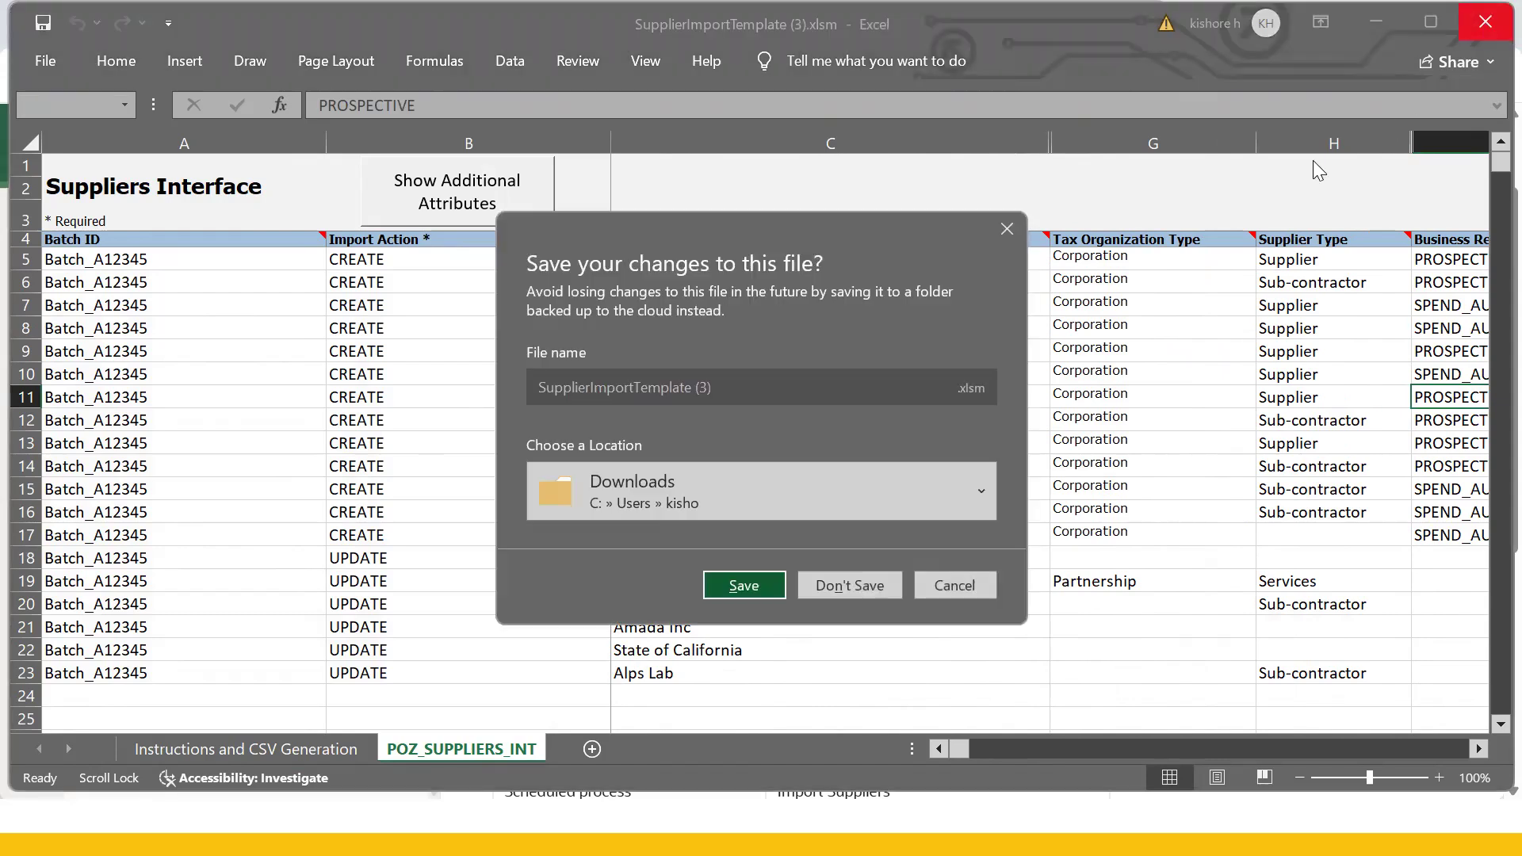
click(839, 590)
key(alt+Tab)
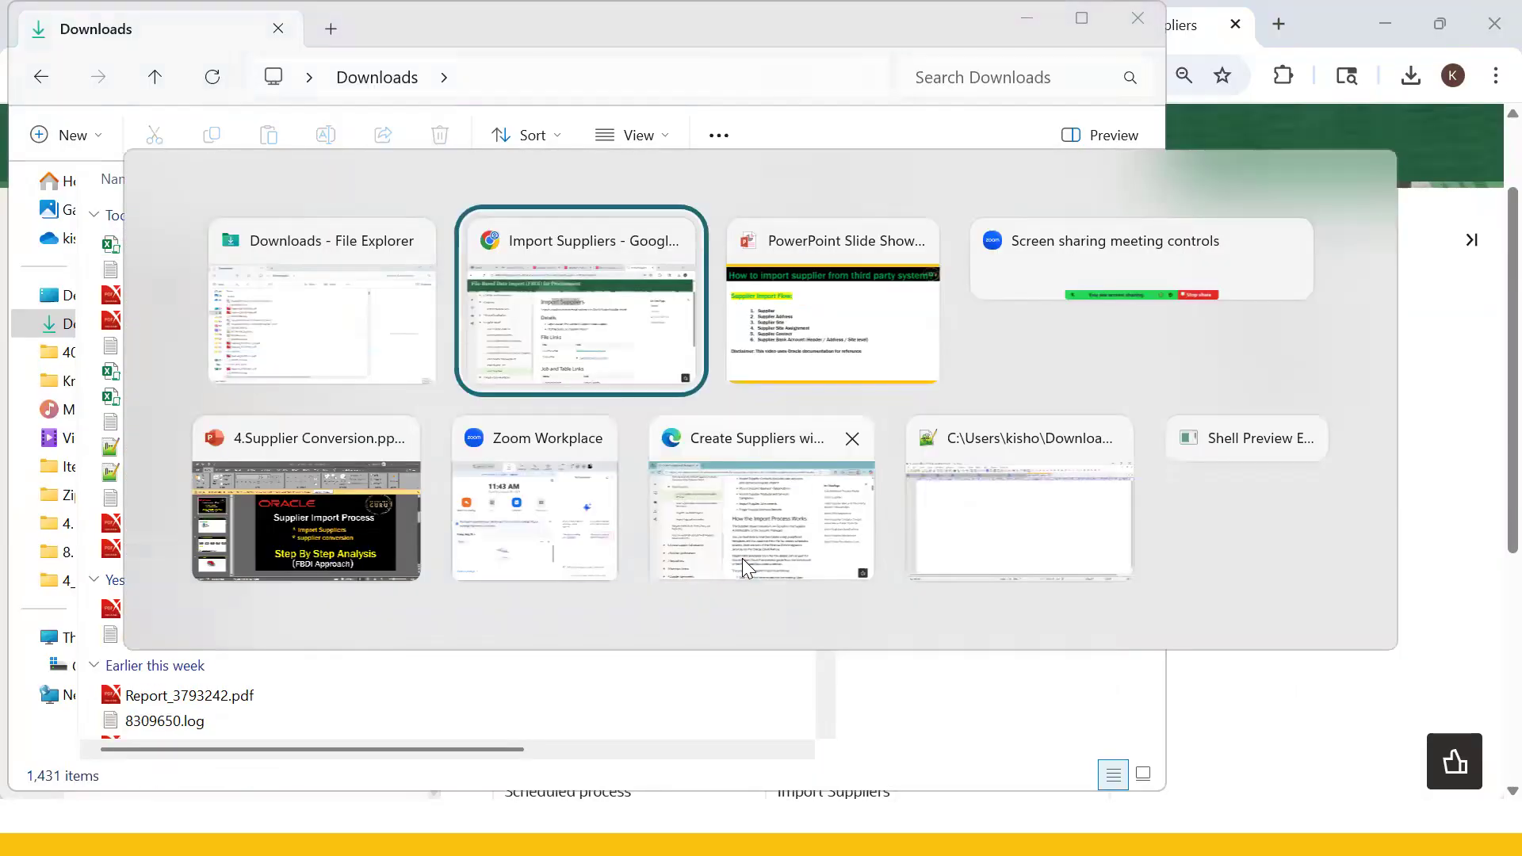
key(alt+Tab)
key(Tab)
key(Tab)
key(Tab)
key(Tab)
key(Tab)
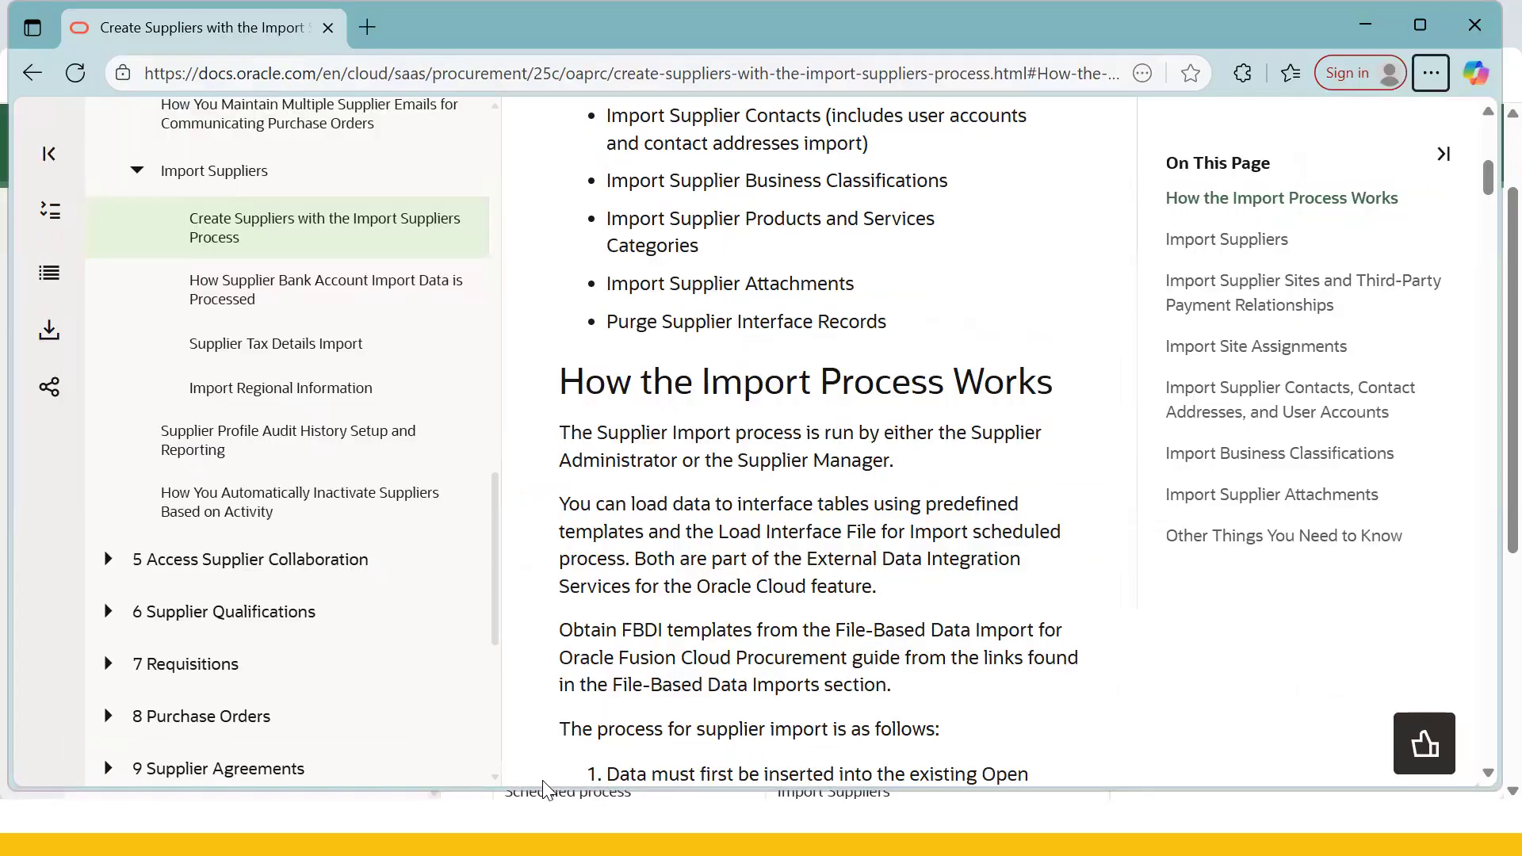
key(super+d)
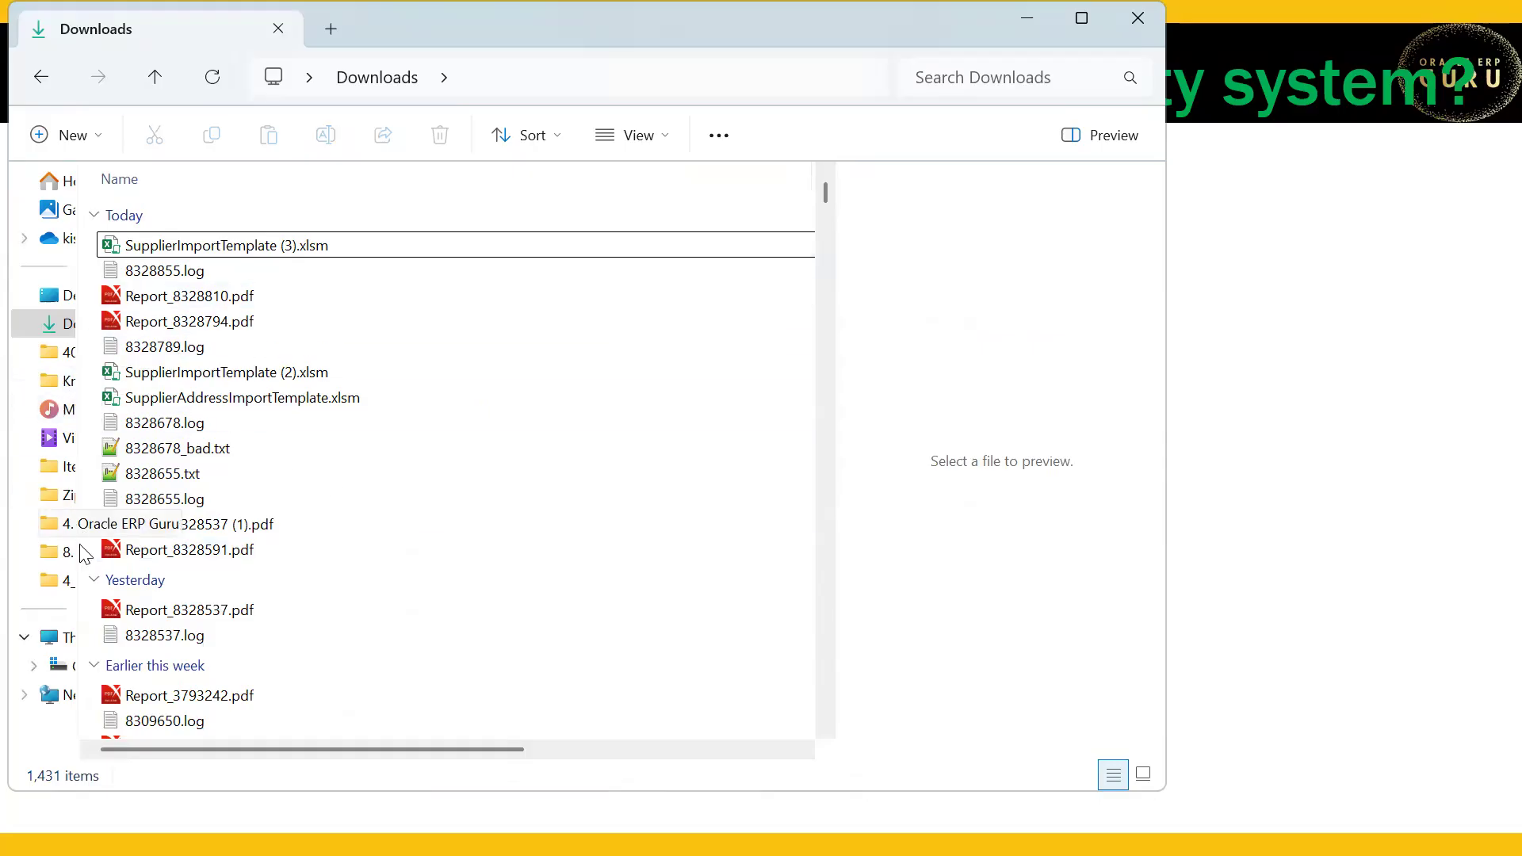
- Open the 4_Supplier Conversion Templates (25C) folder and compare it against the open browser tabs
click(57, 585)
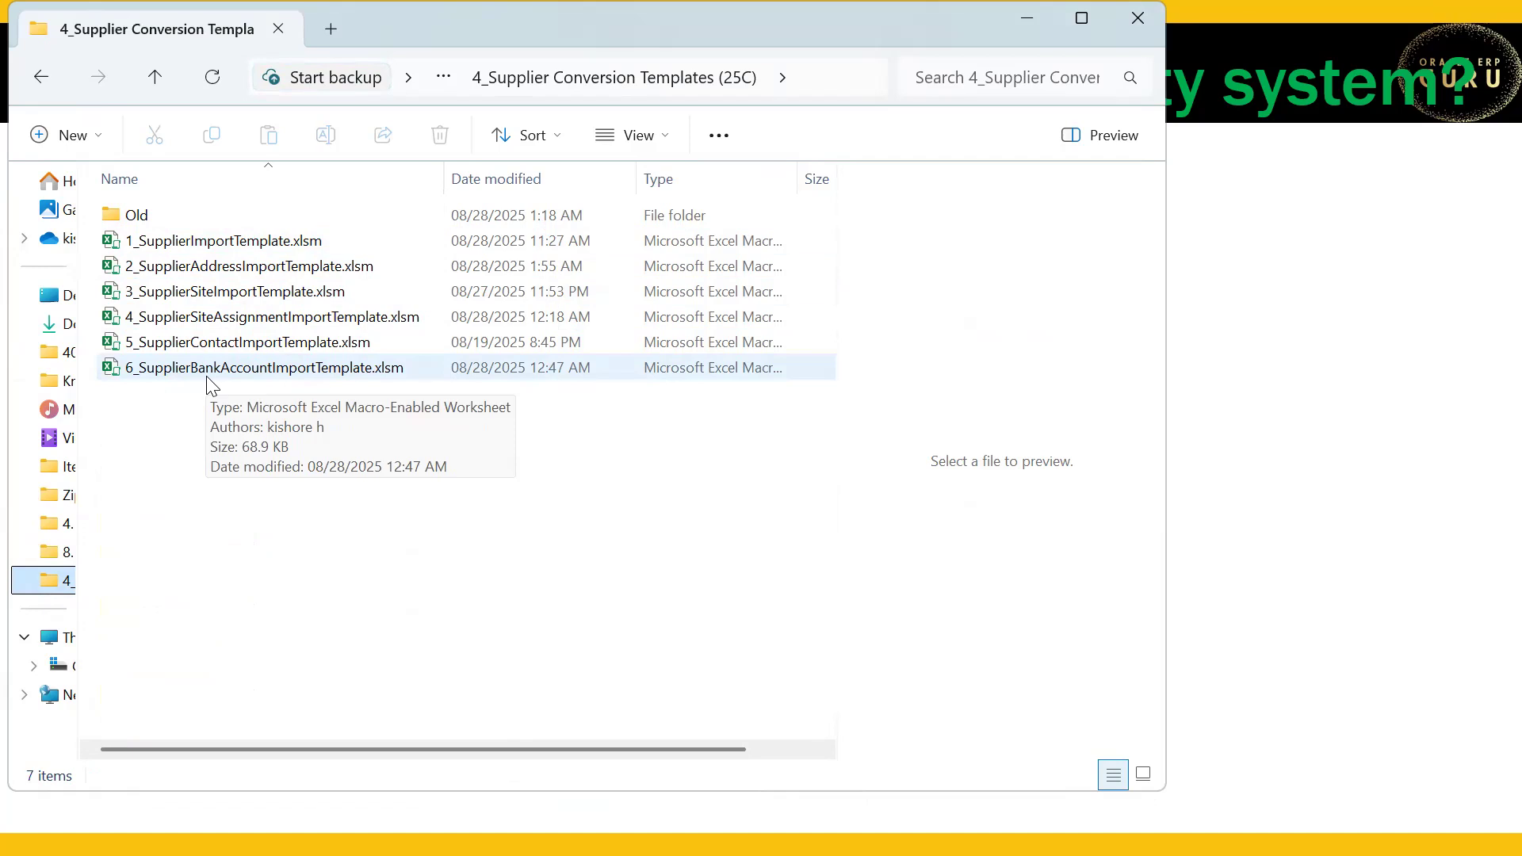
key(alt+Tab)
key(alt+Tab)
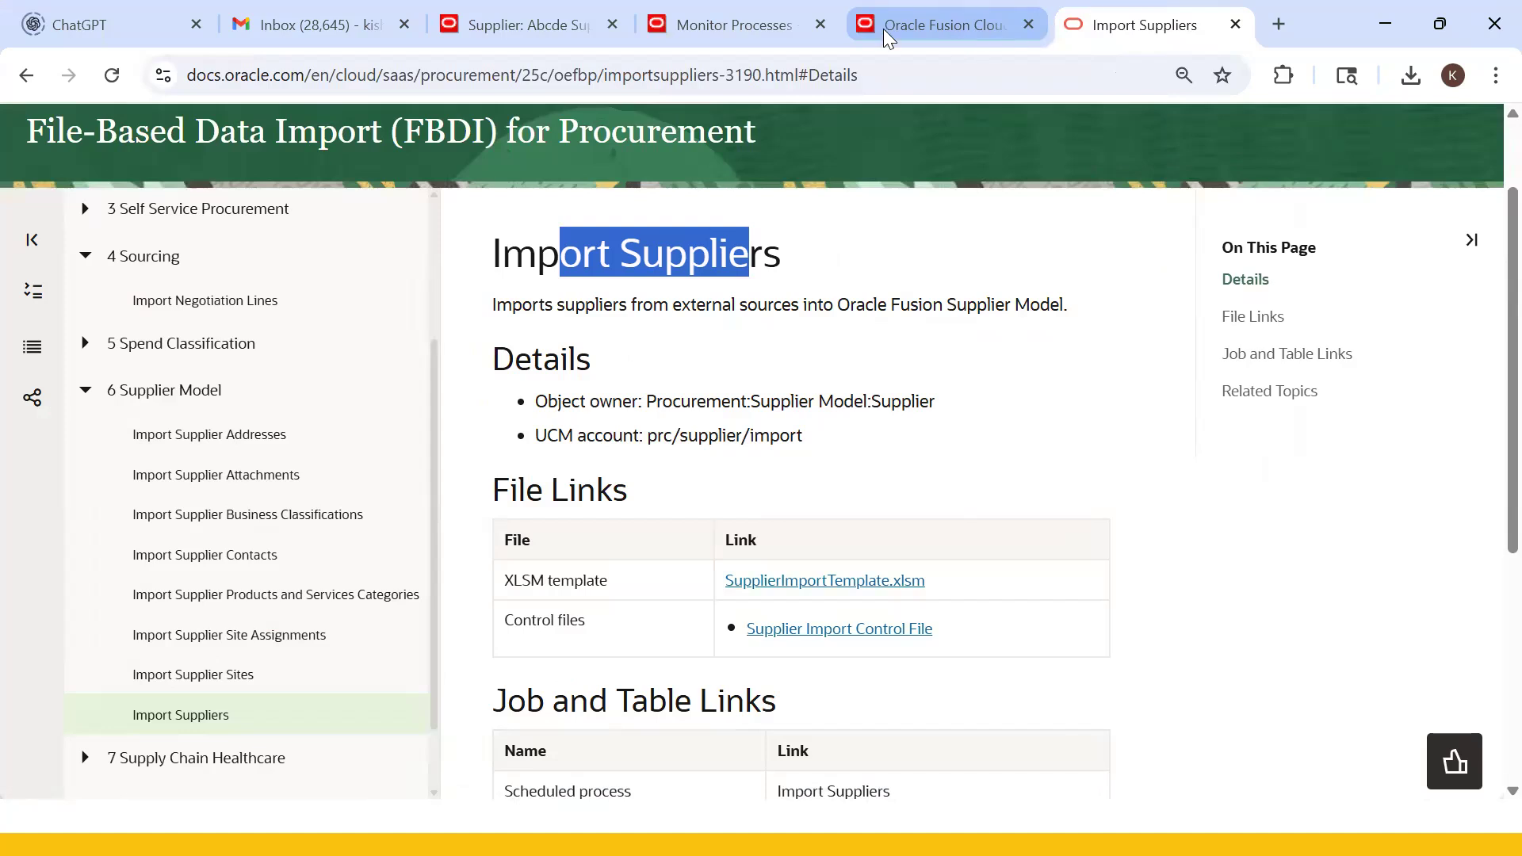
click(883, 28)
click(736, 33)
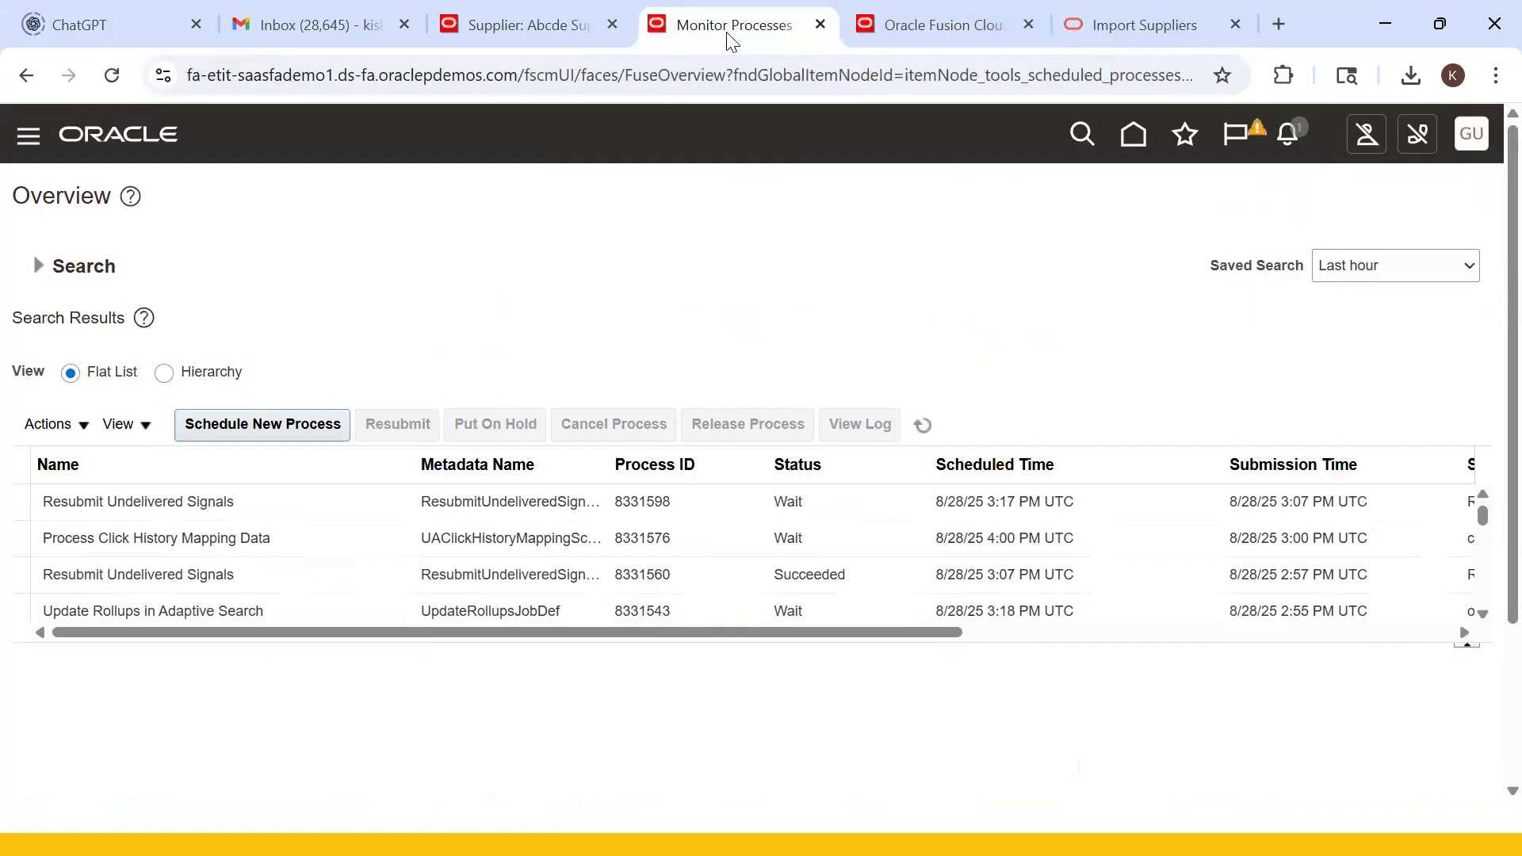
click(541, 20)
click(1086, 26)
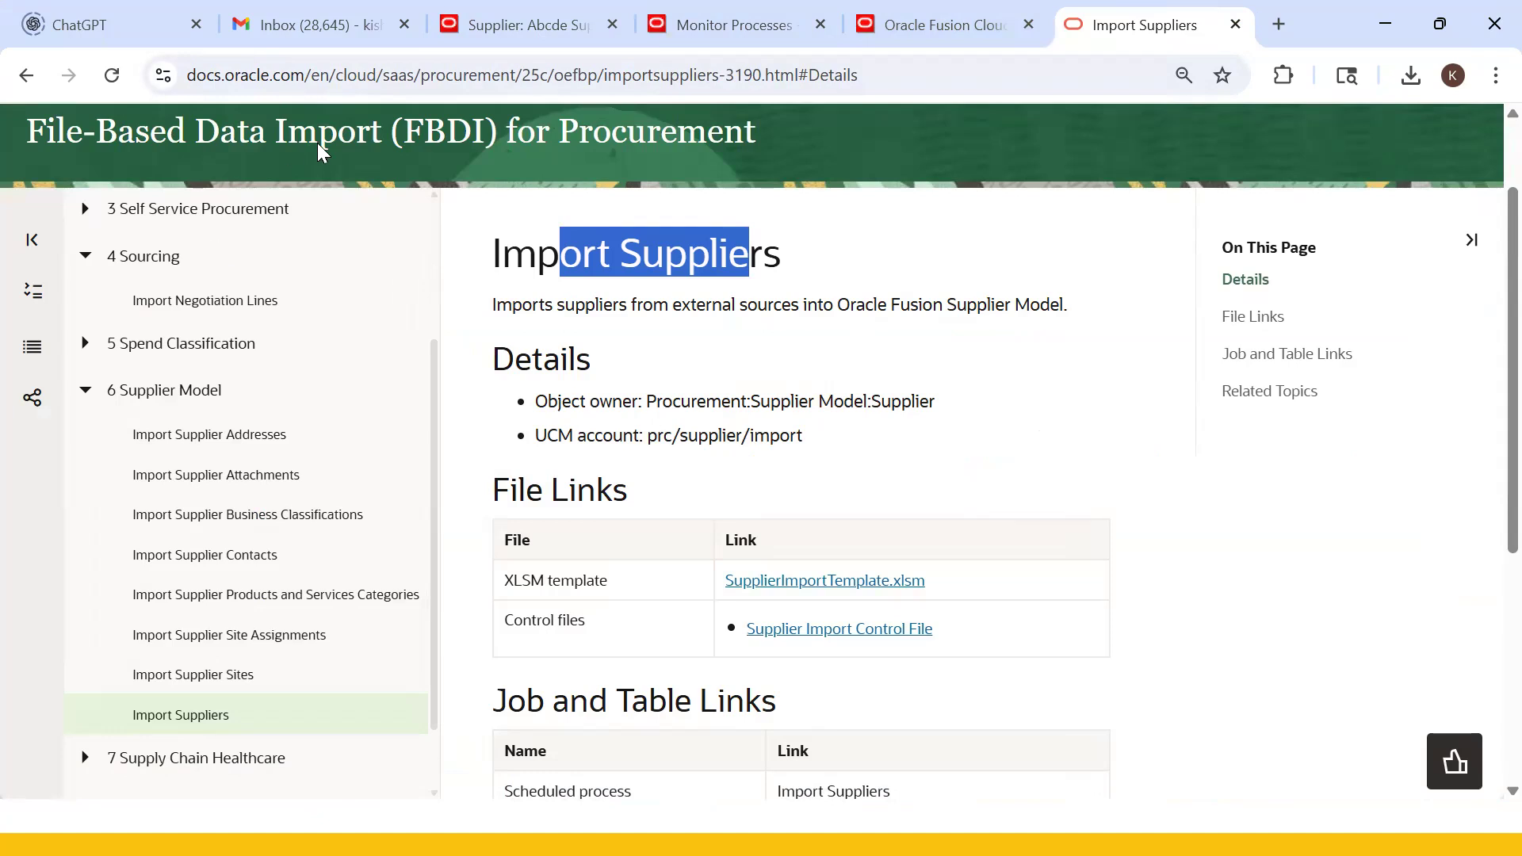
scroll(211, 383, up, 3)
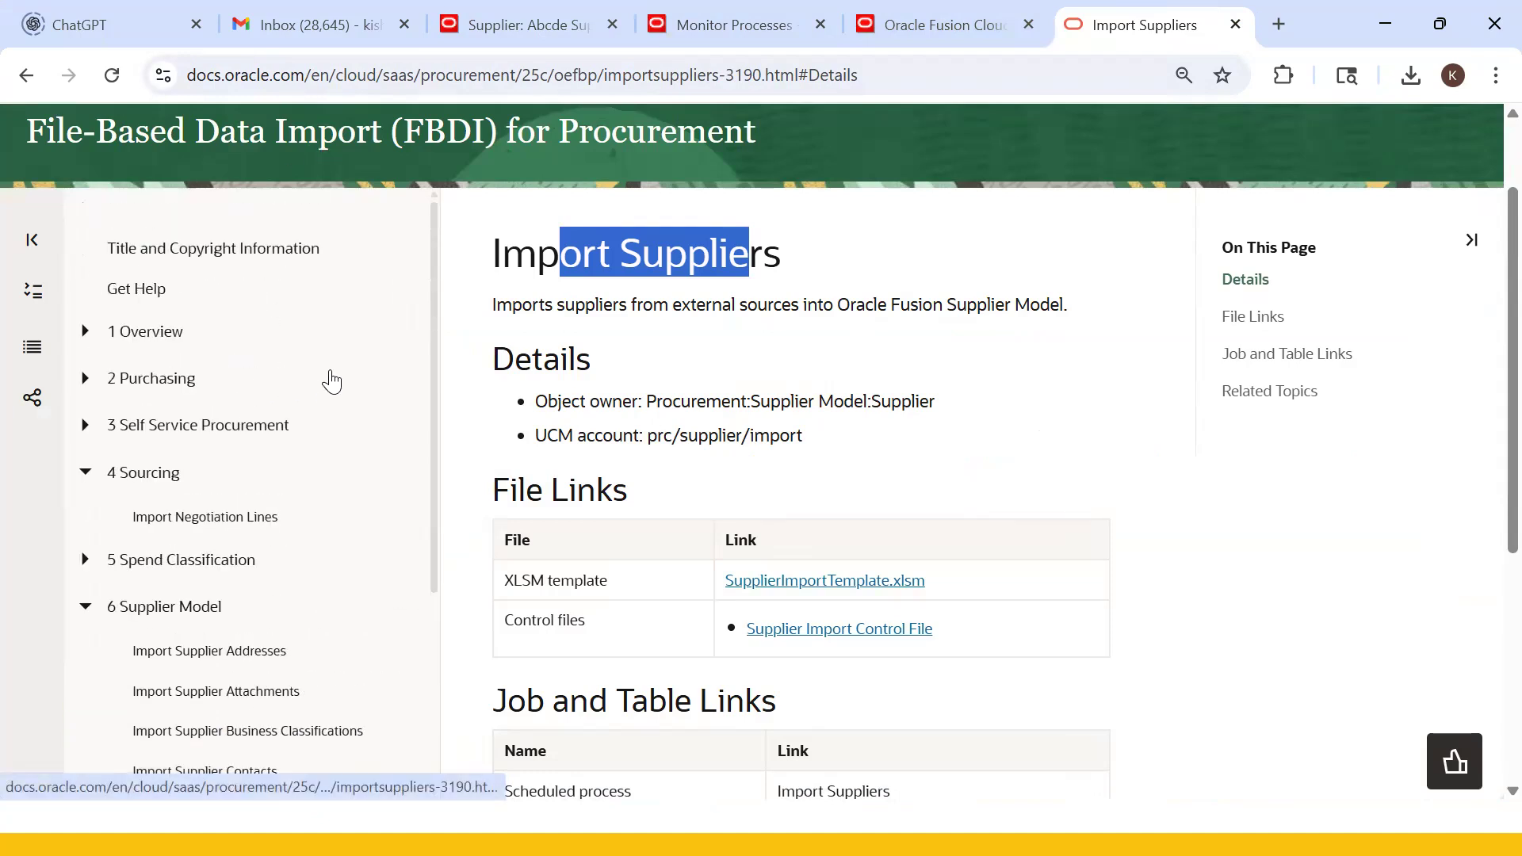
key(alt+Tab)
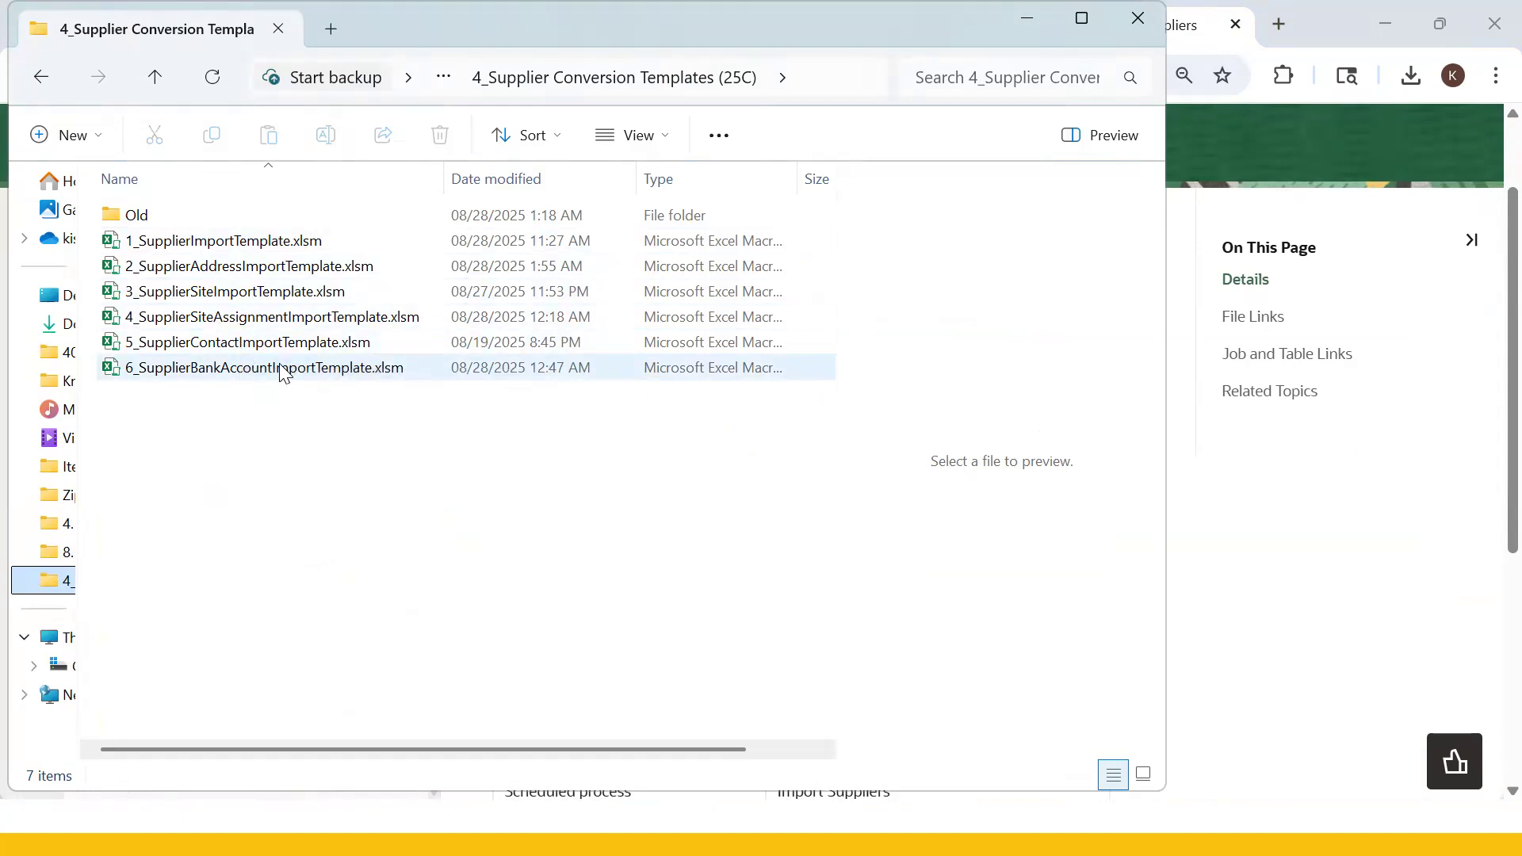
- Open 1_SupplierImportTemplate.xlsm and rename the supplier in C5 to Guru_US Supplier1
double_click(182, 241)
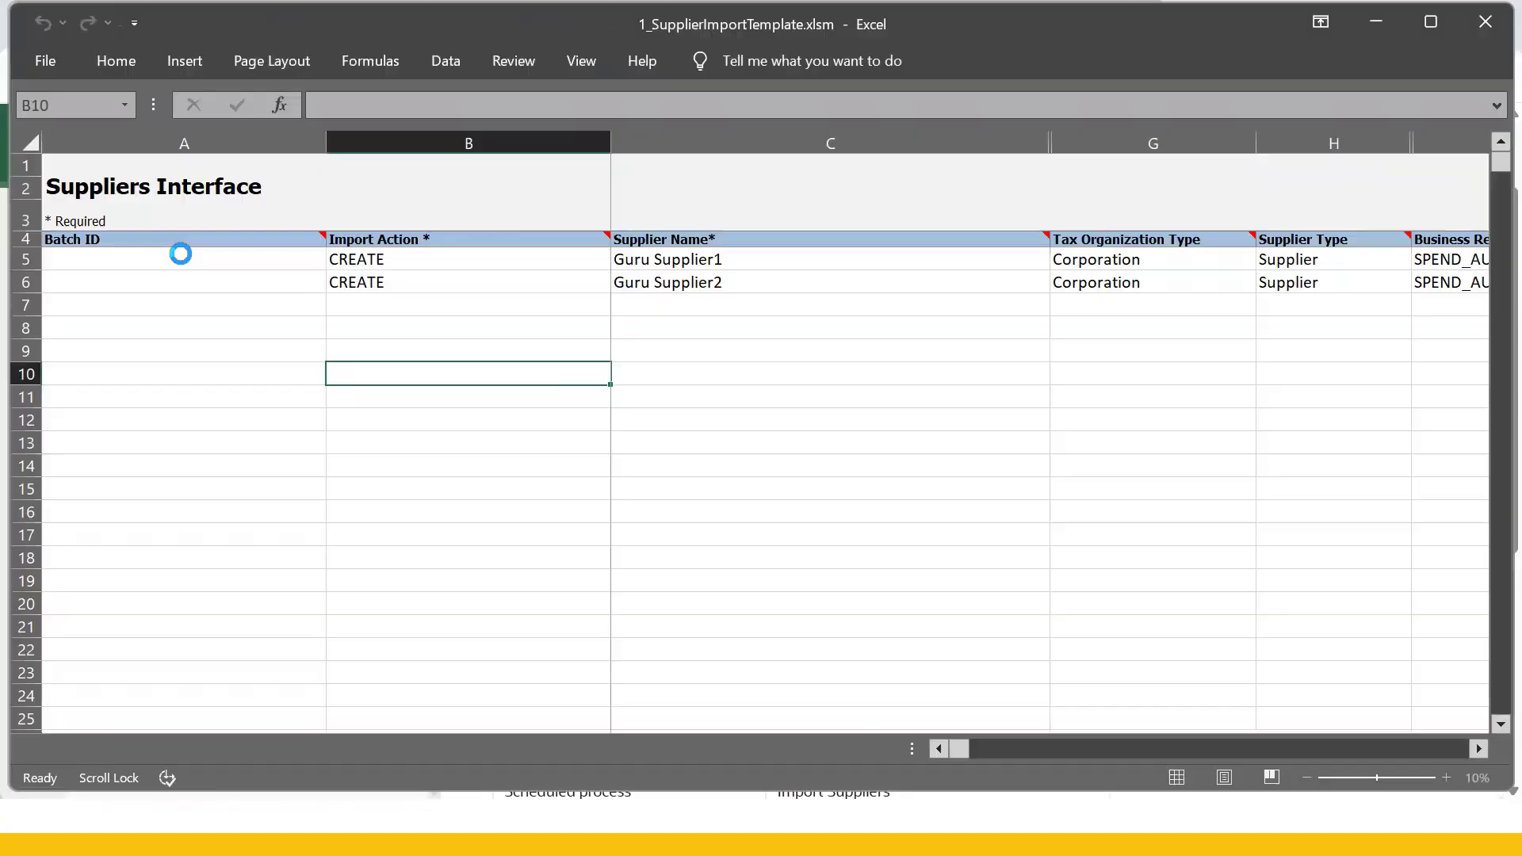
click(382, 317)
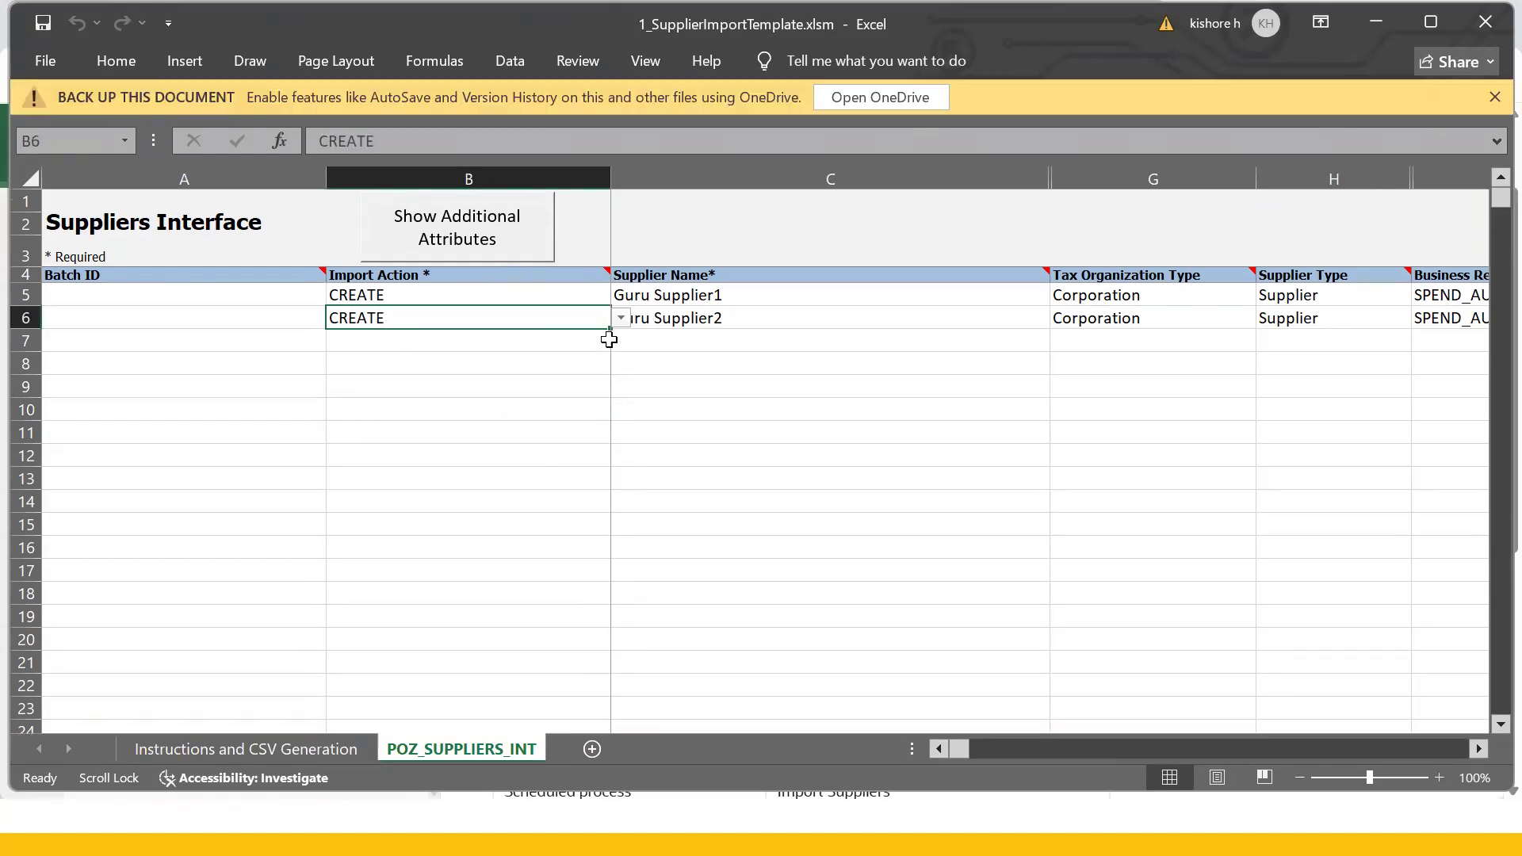
double_click(646, 296)
drag(657, 302, 576, 306)
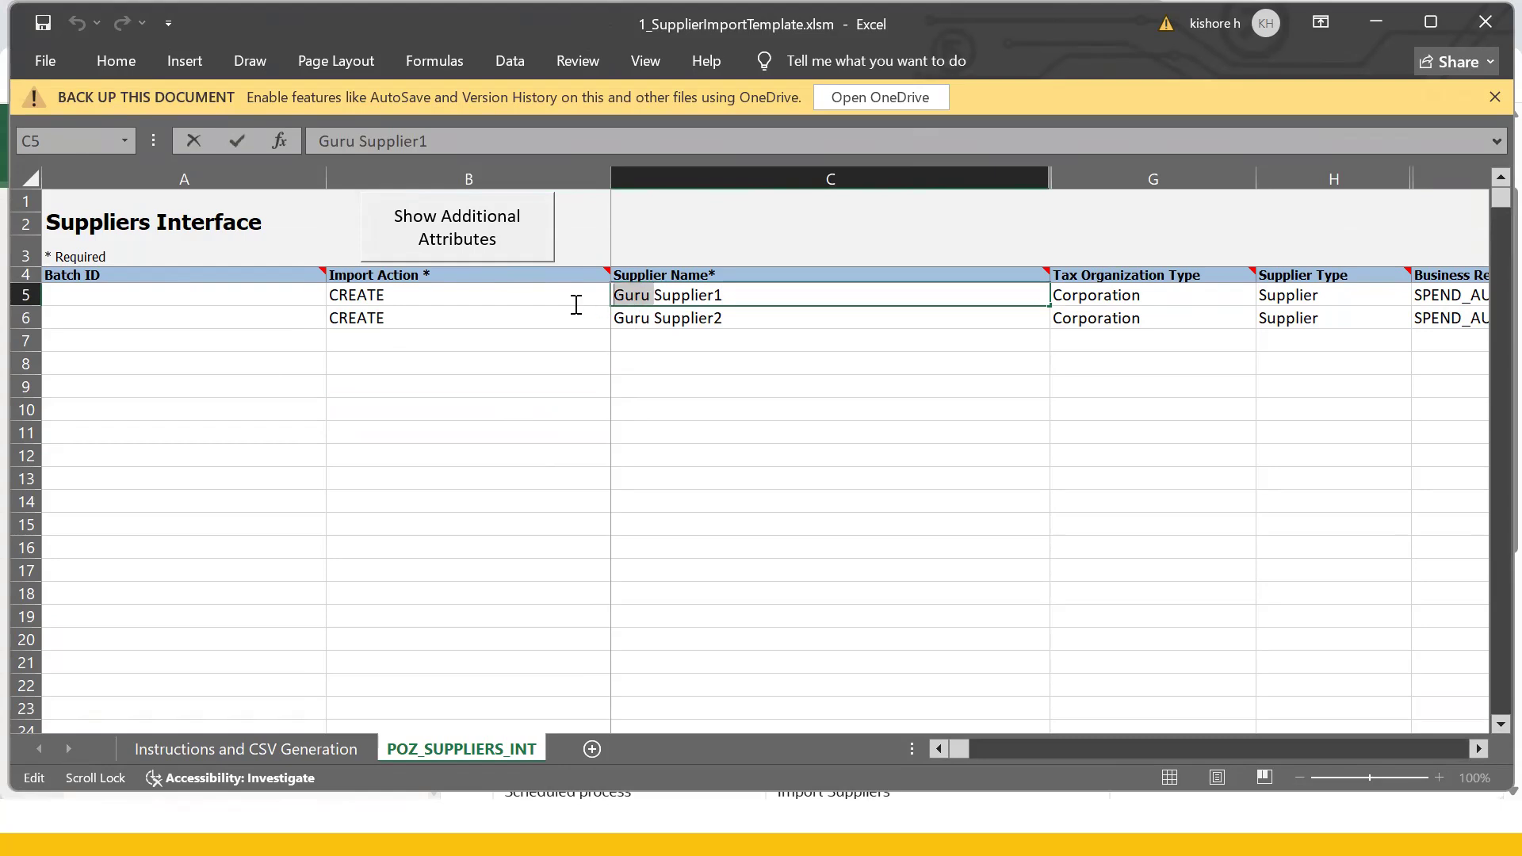
key(BackSpace)
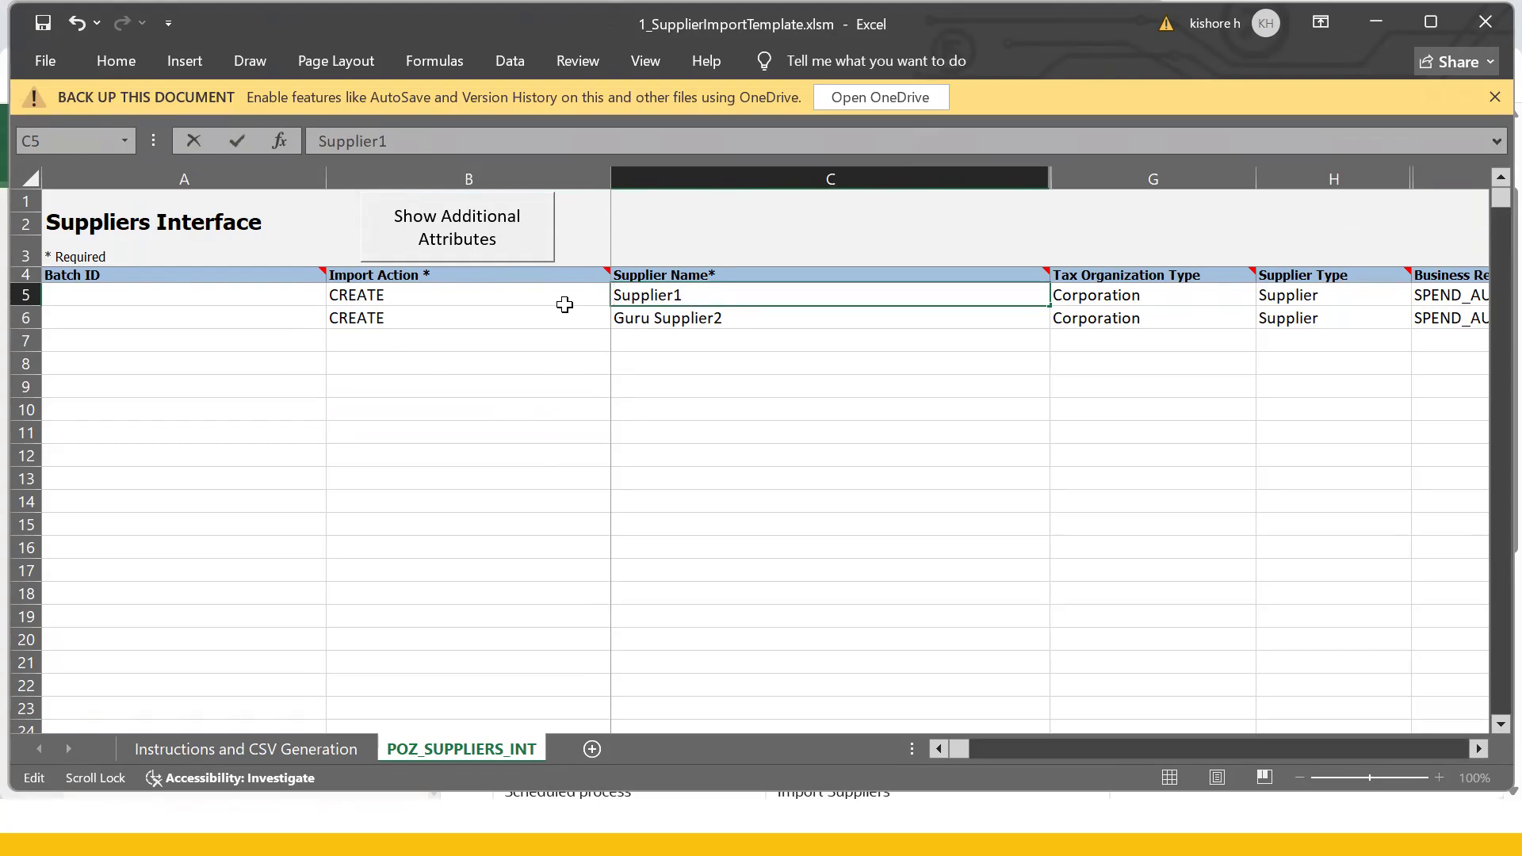
text(Gur)
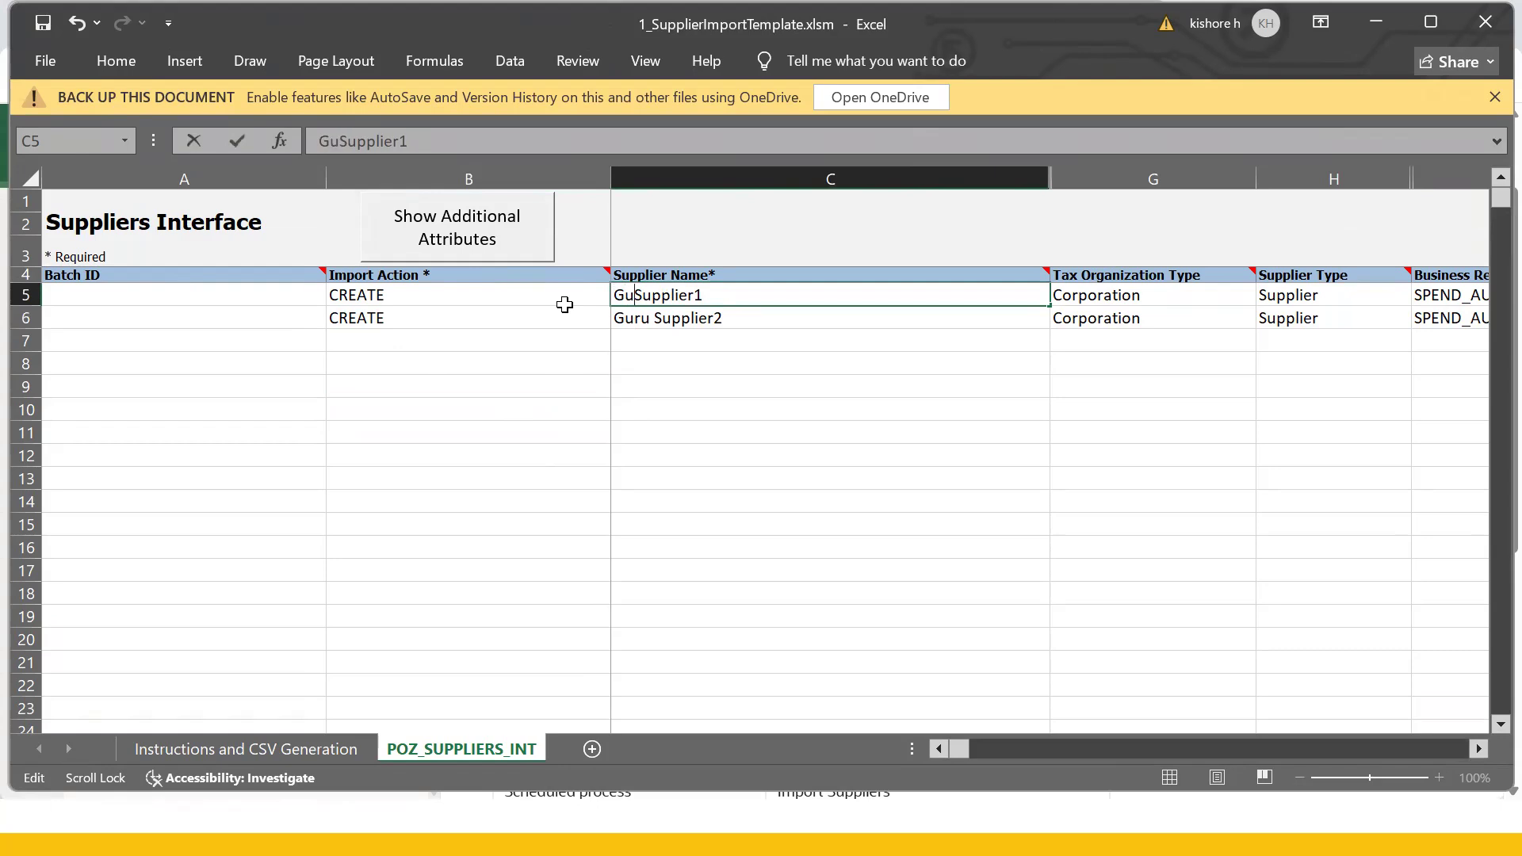
text(u)
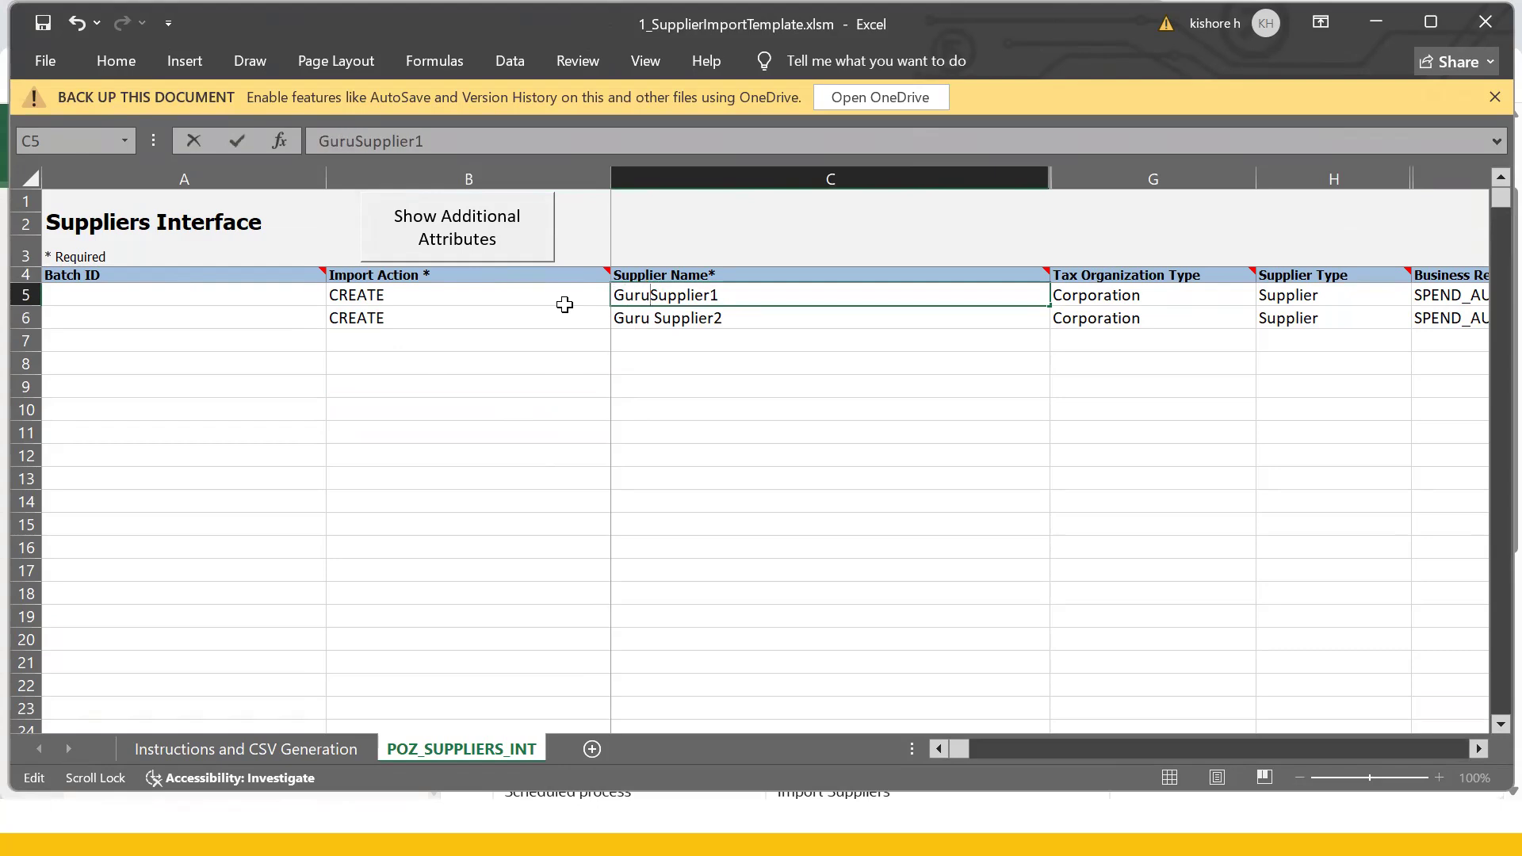
text(_)
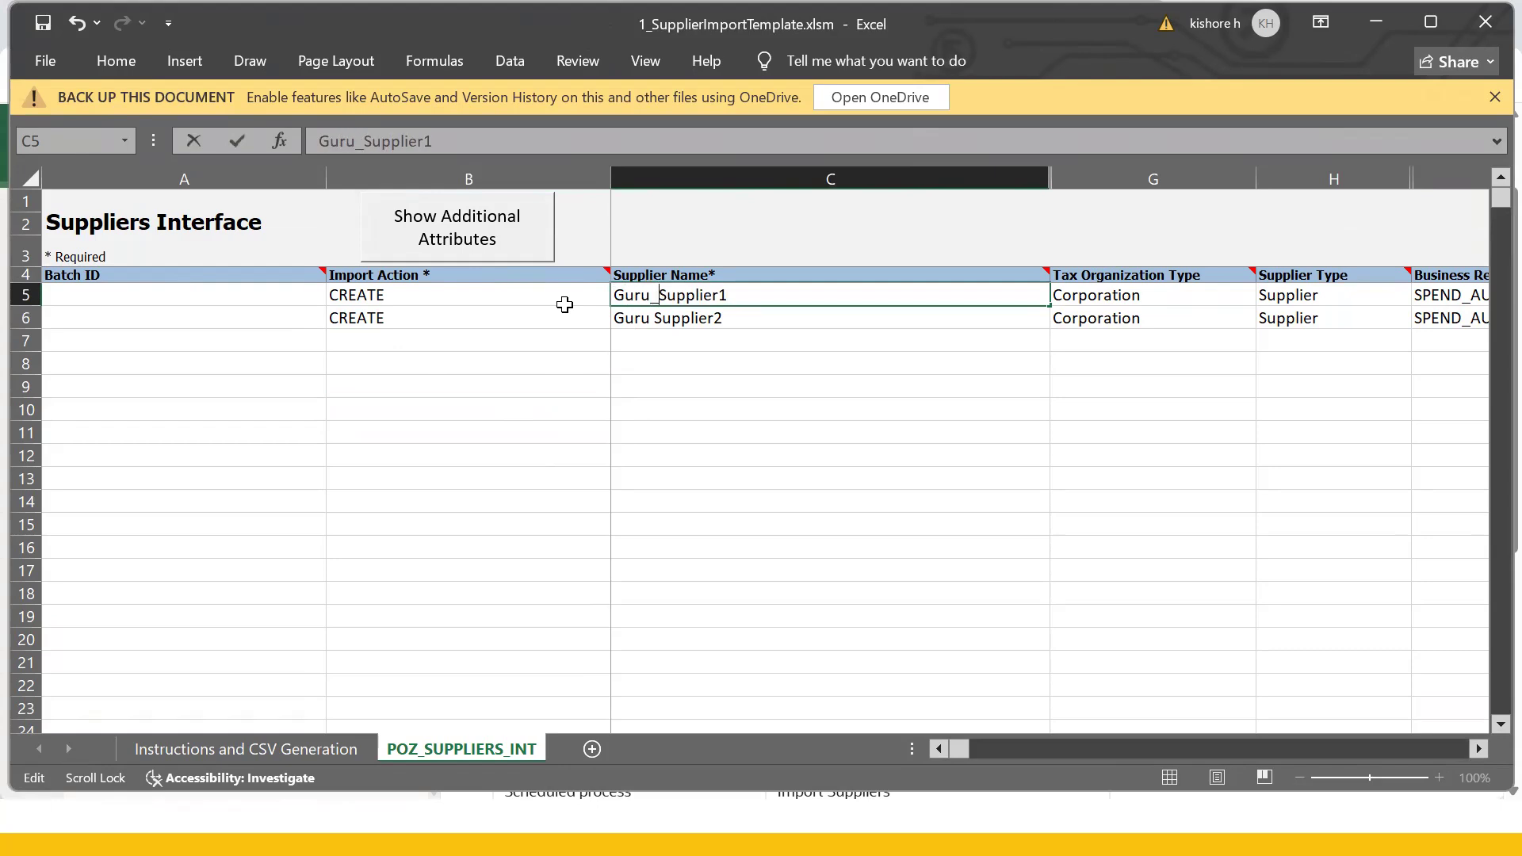
text(US)
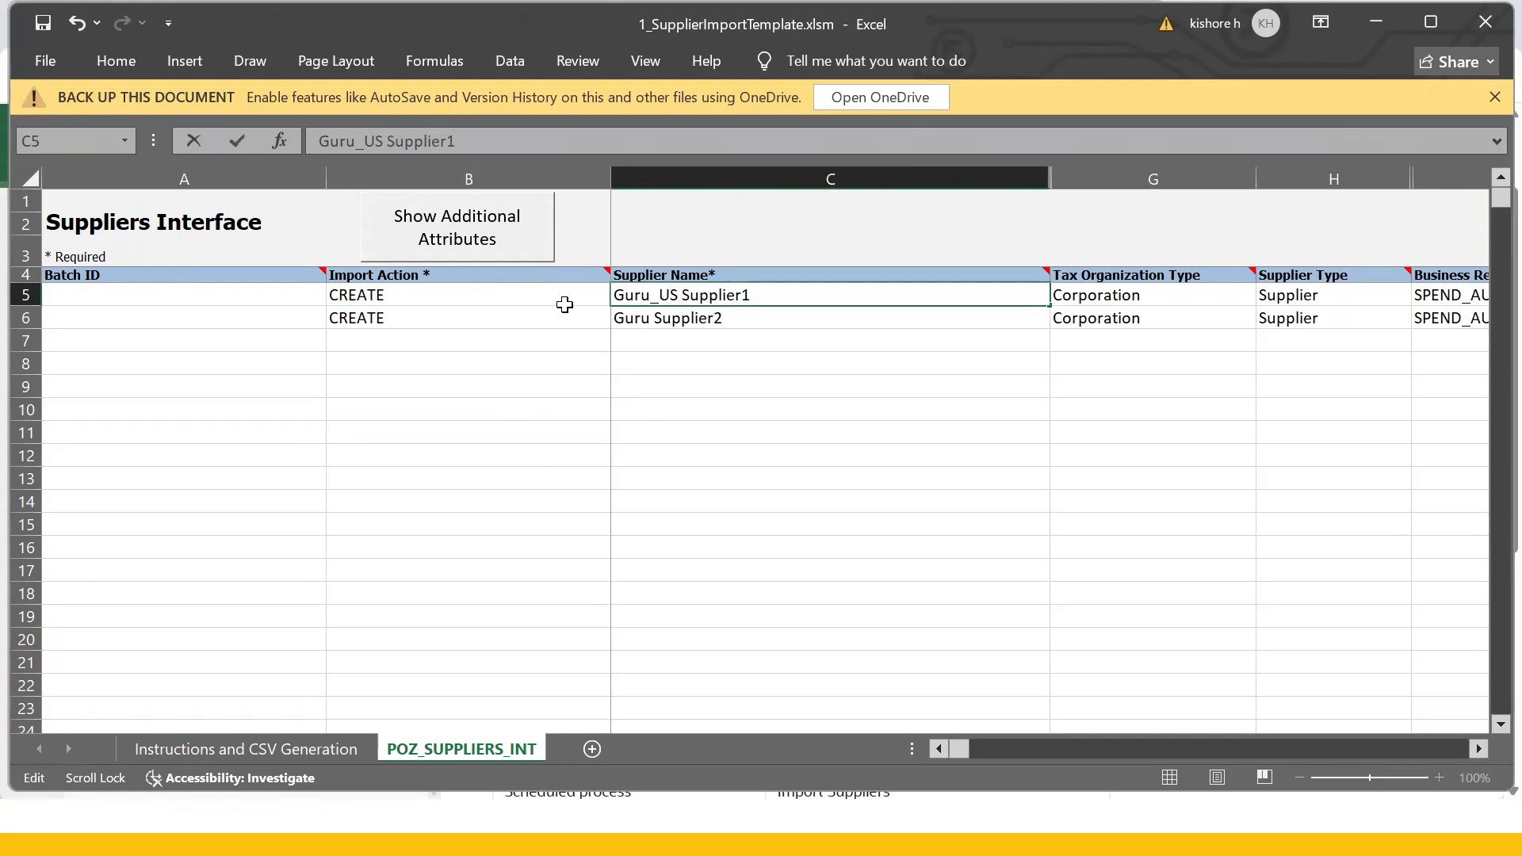
drag(679, 298, 580, 282)
key(ctrl+c)
click(659, 343)
- Rename the second supplier in C6 to Guru_US Supplier2
click(646, 318)
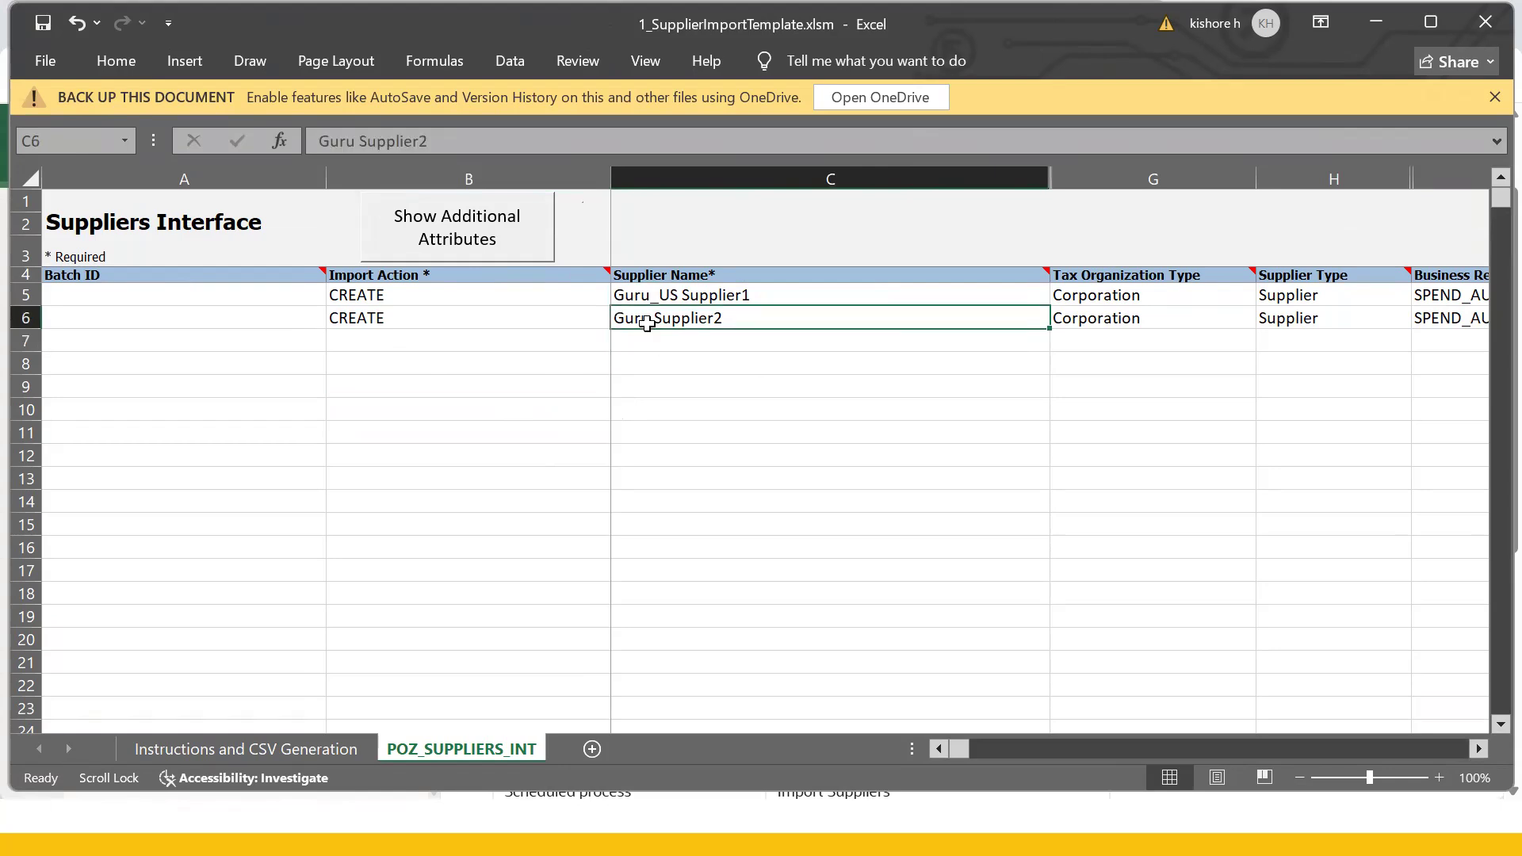
double_click(646, 318)
drag(650, 317, 508, 314)
key(ctrl+v)
click(872, 541)
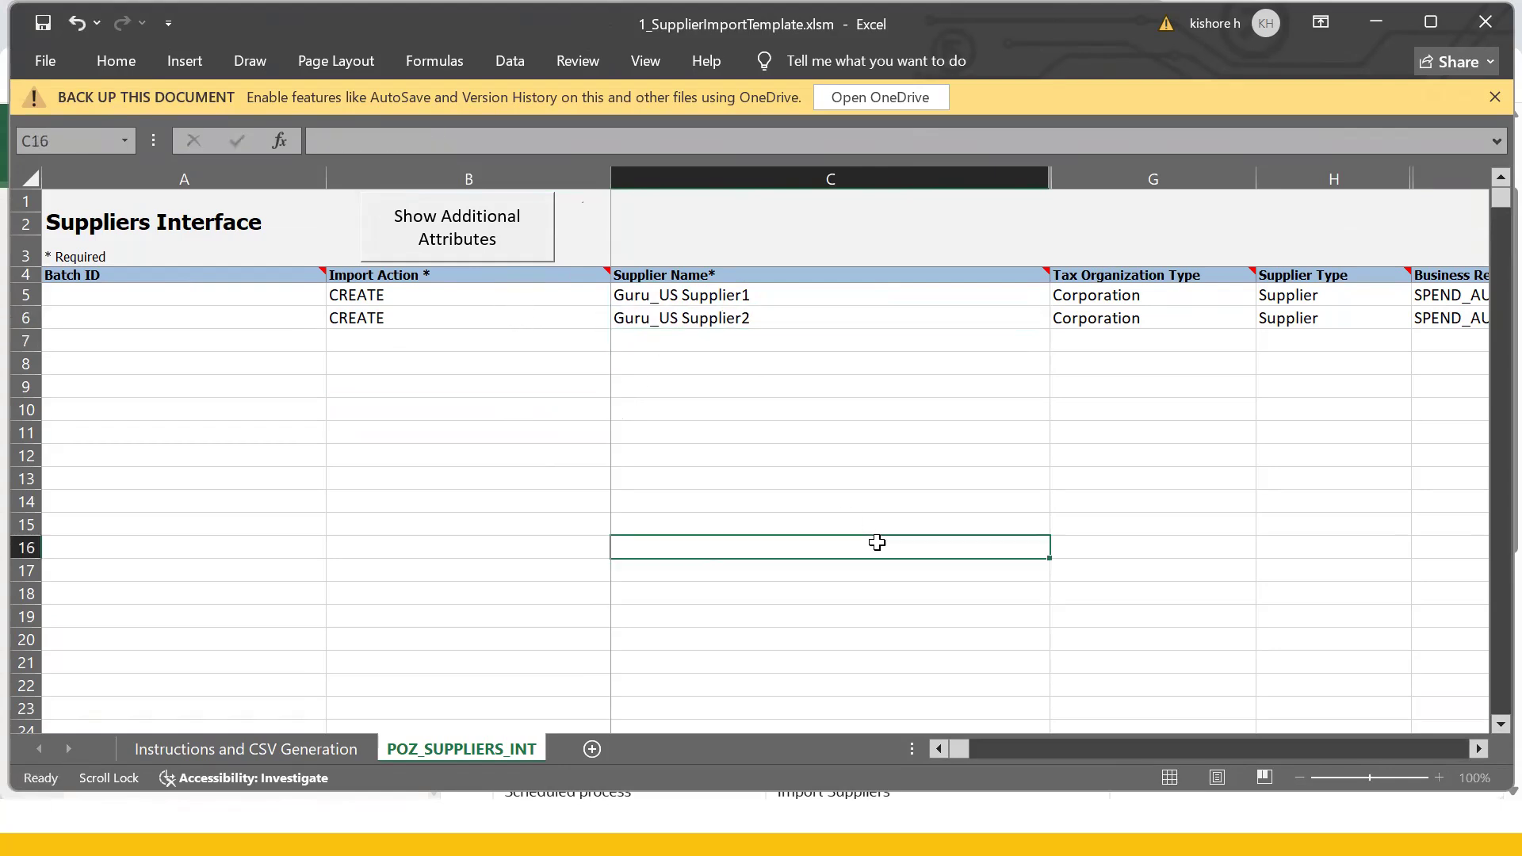
click(761, 299)
- Check both supplier rows, keeping CREATE as row 5's import action
click(754, 318)
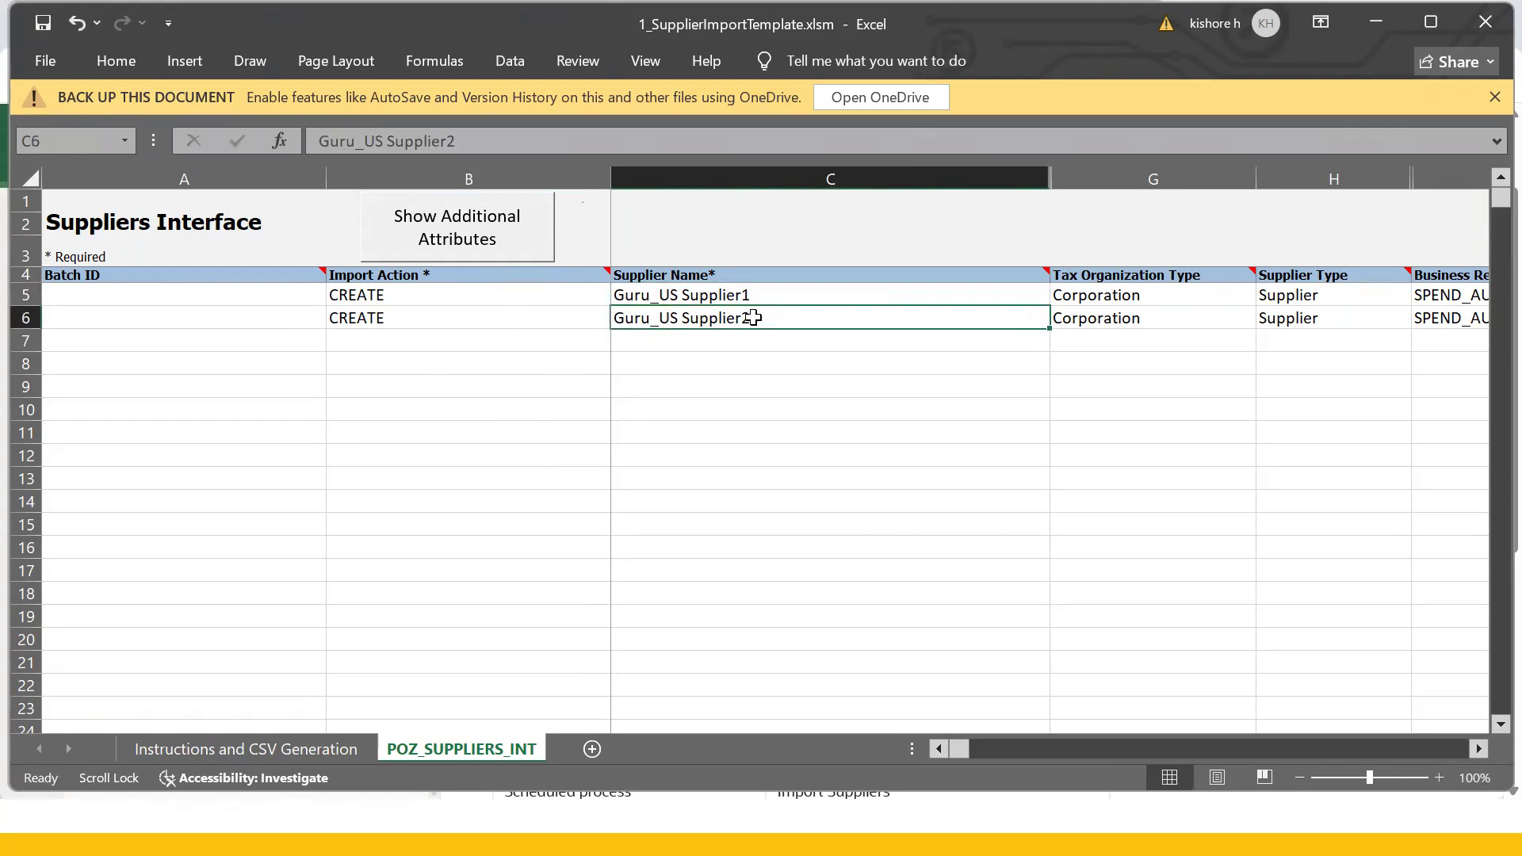
click(1361, 298)
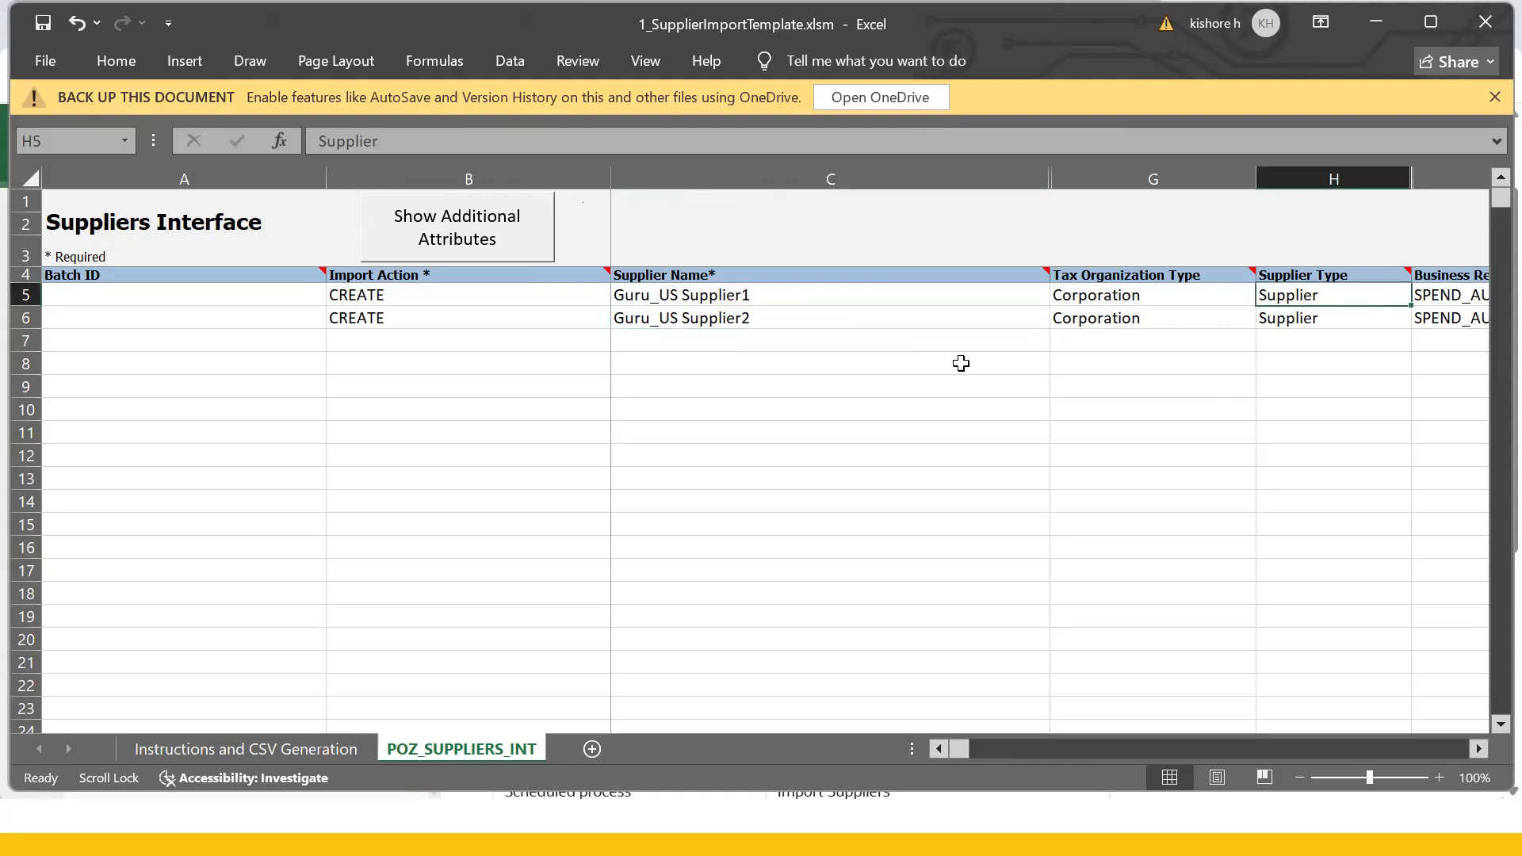
click(413, 297)
click(620, 296)
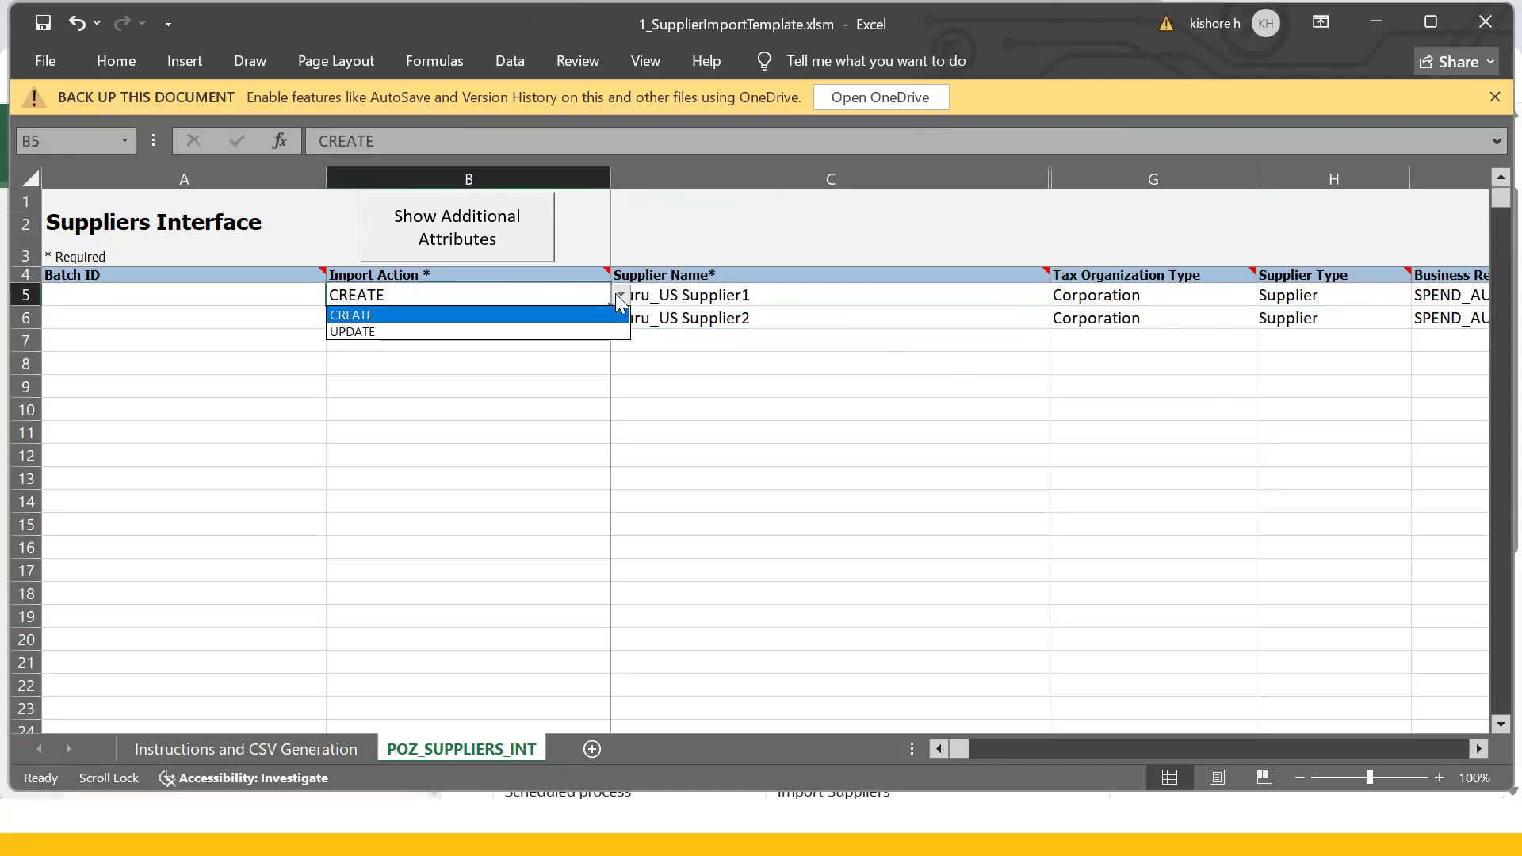
click(904, 402)
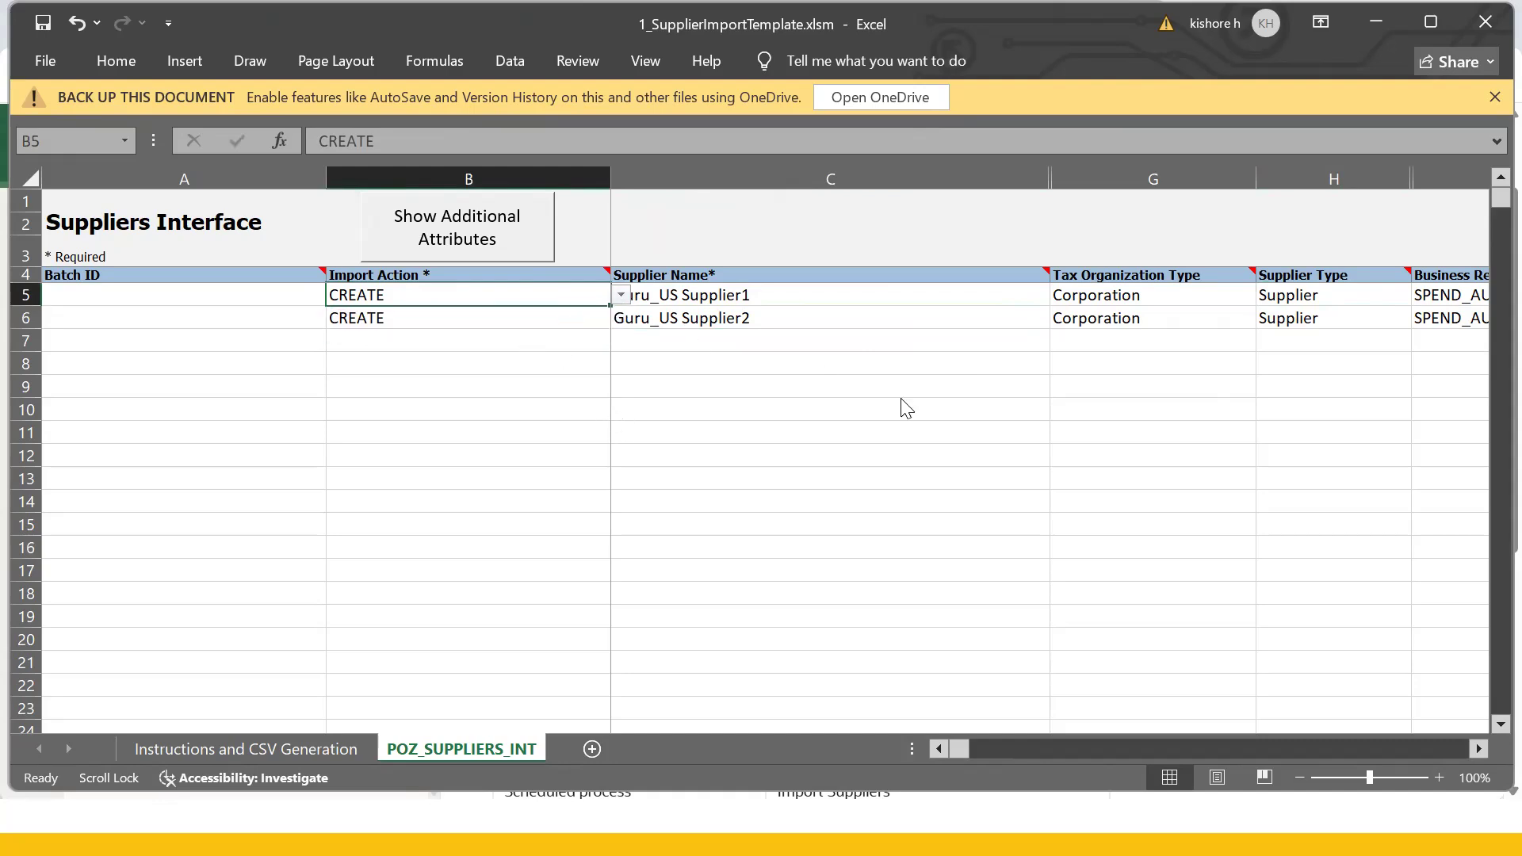
click(896, 316)
scroll(895, 316, right, 1)
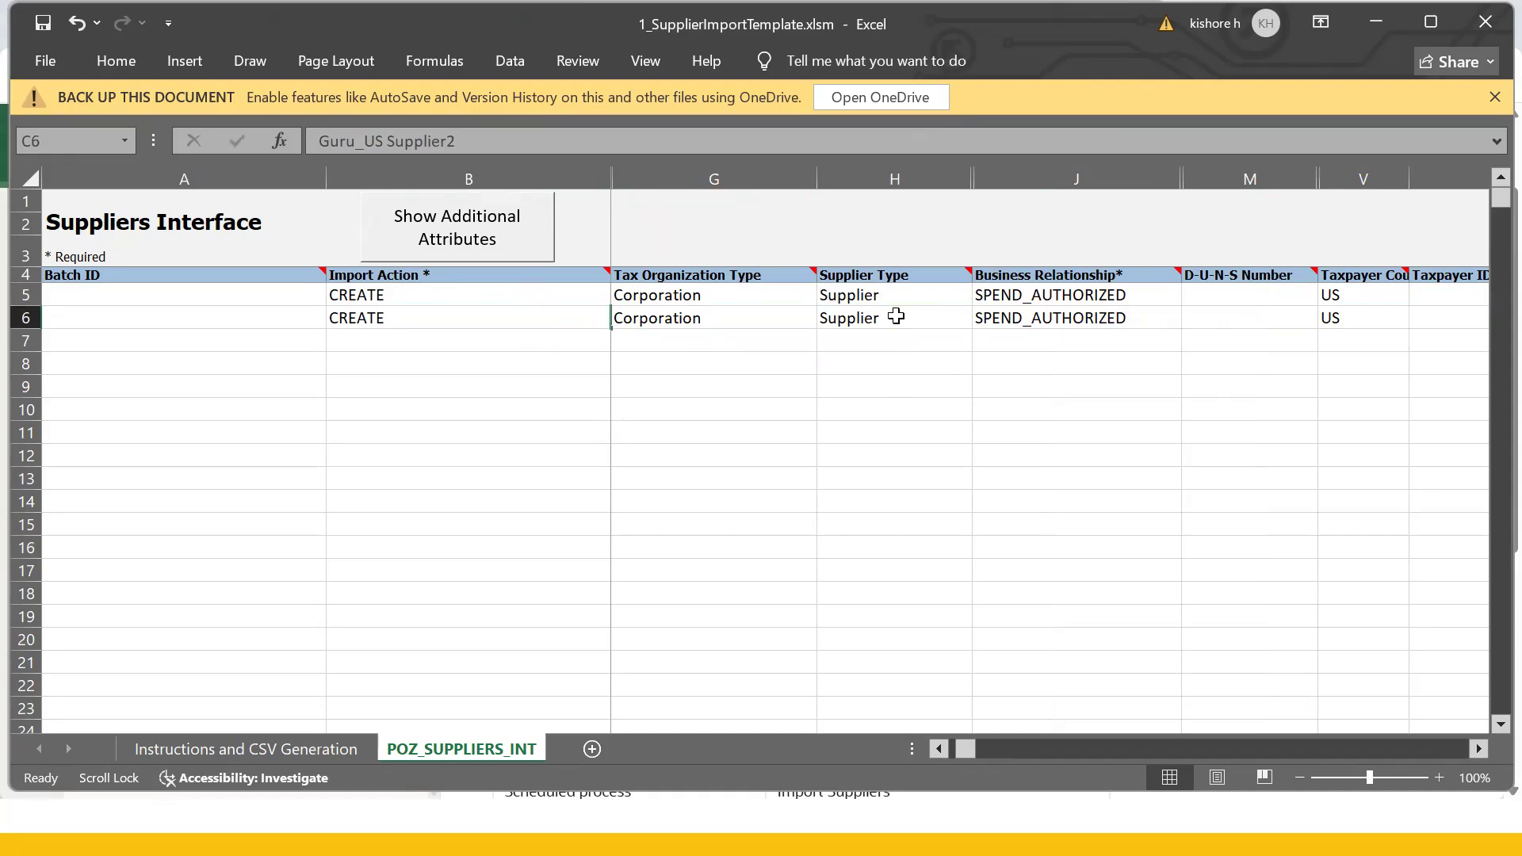
click(748, 313)
- Switch to the browser's Abcde Supplier1 supplier page
key(alt+Tab)
key(Tab)
click(536, 18)
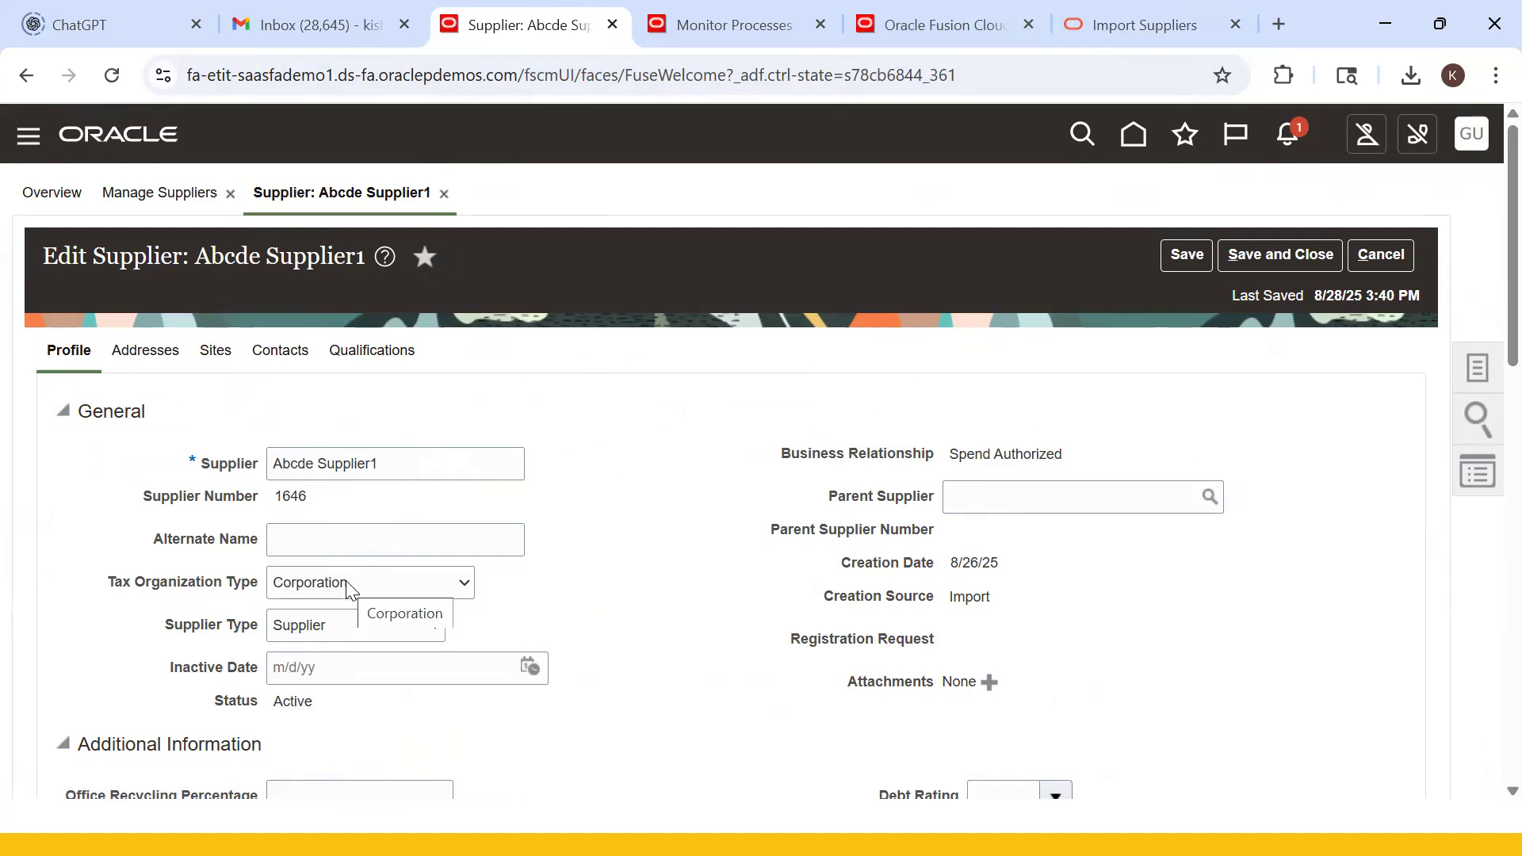
- Confirm in Oracle that Abcde Supplier1 keeps Corporation as tax organization type and Supplier as supplier type
key(alt+Tab)
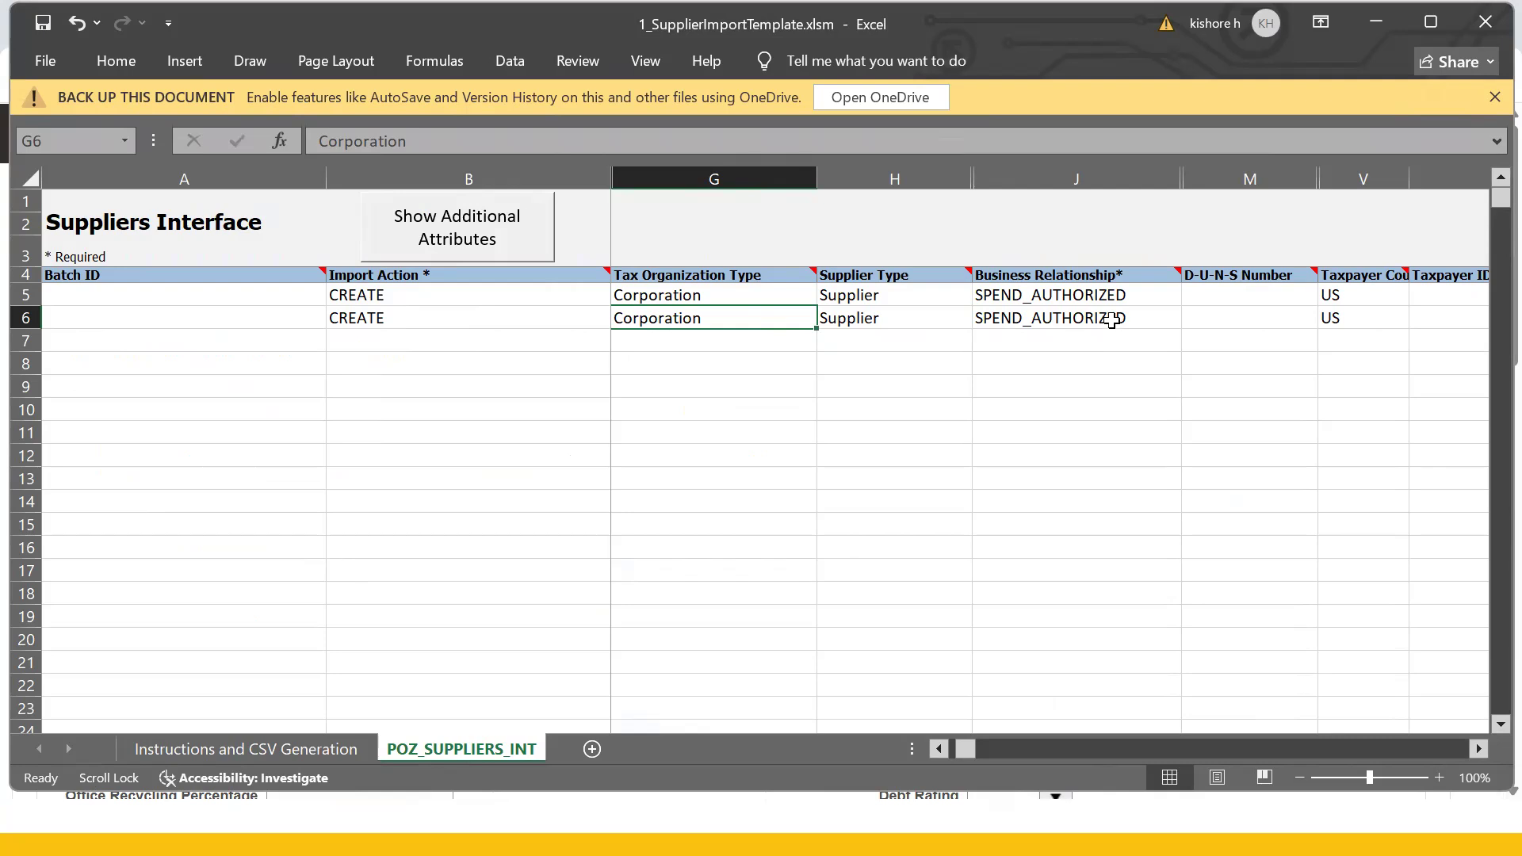
key(alt+Tab)
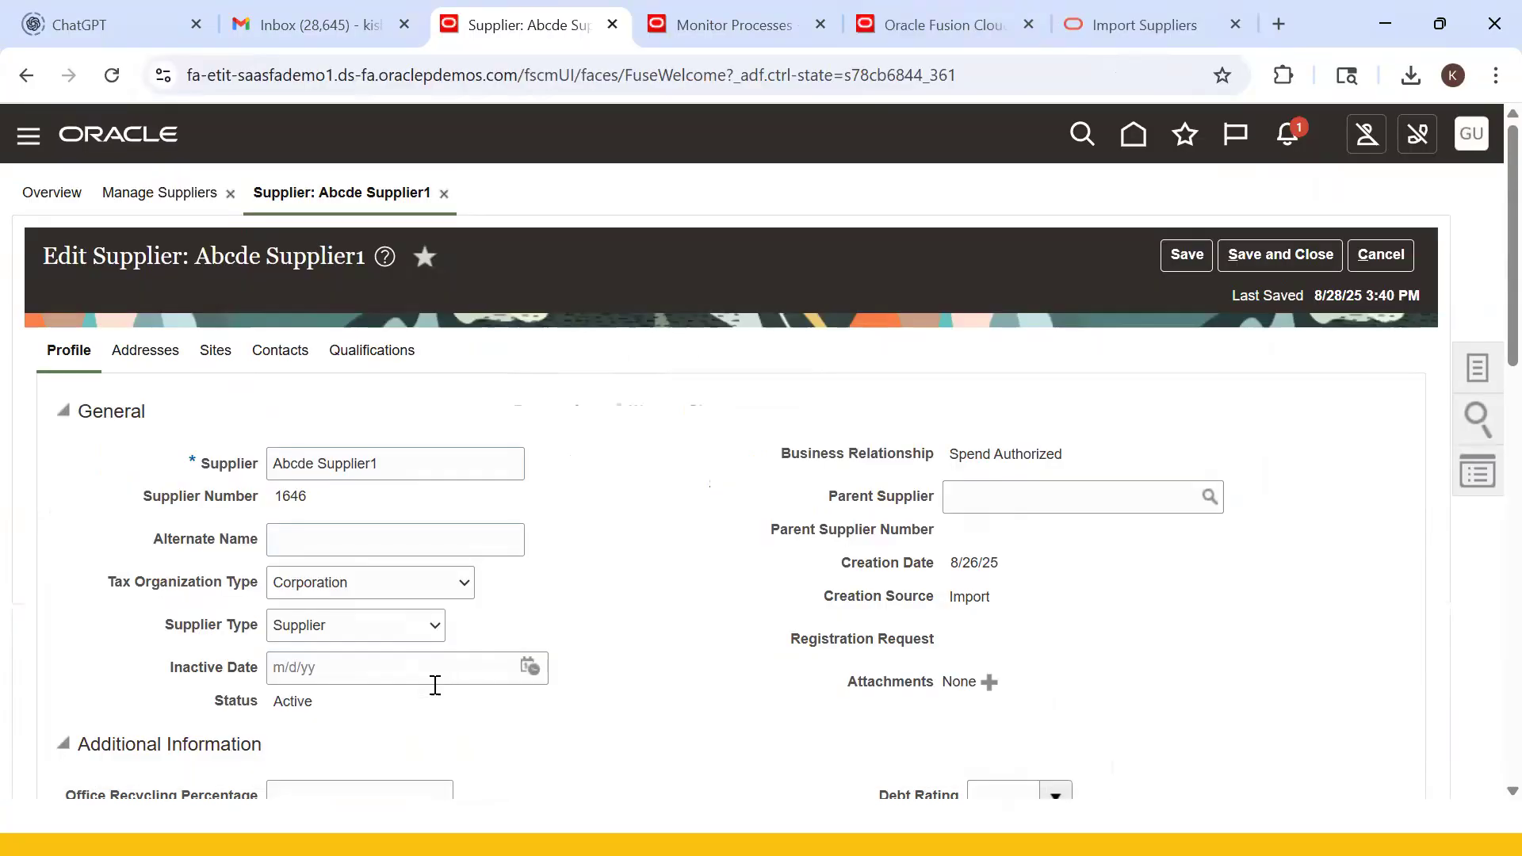
click(399, 593)
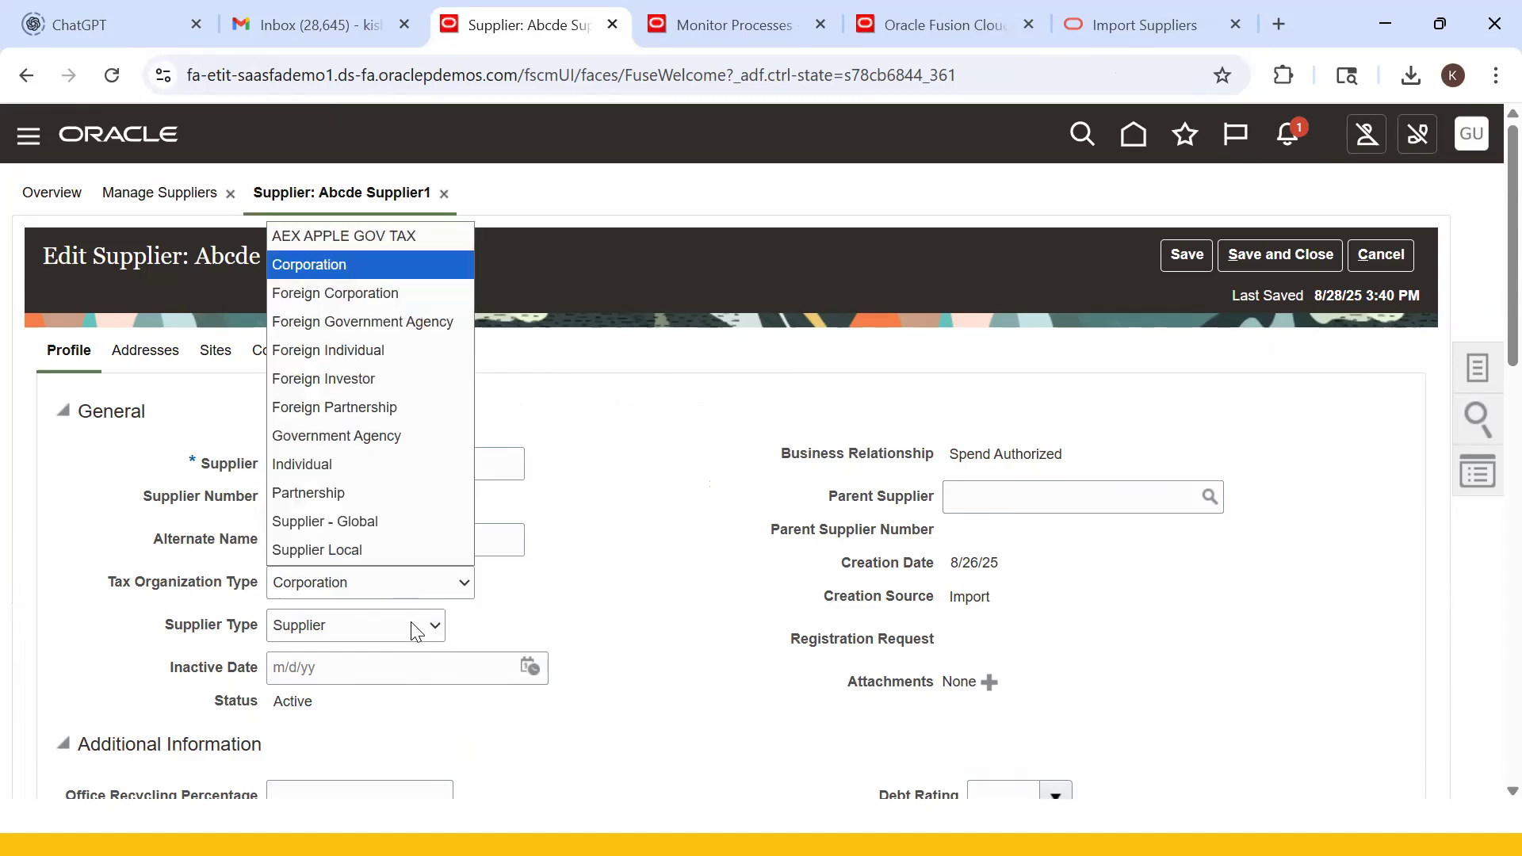
click(559, 628)
click(355, 630)
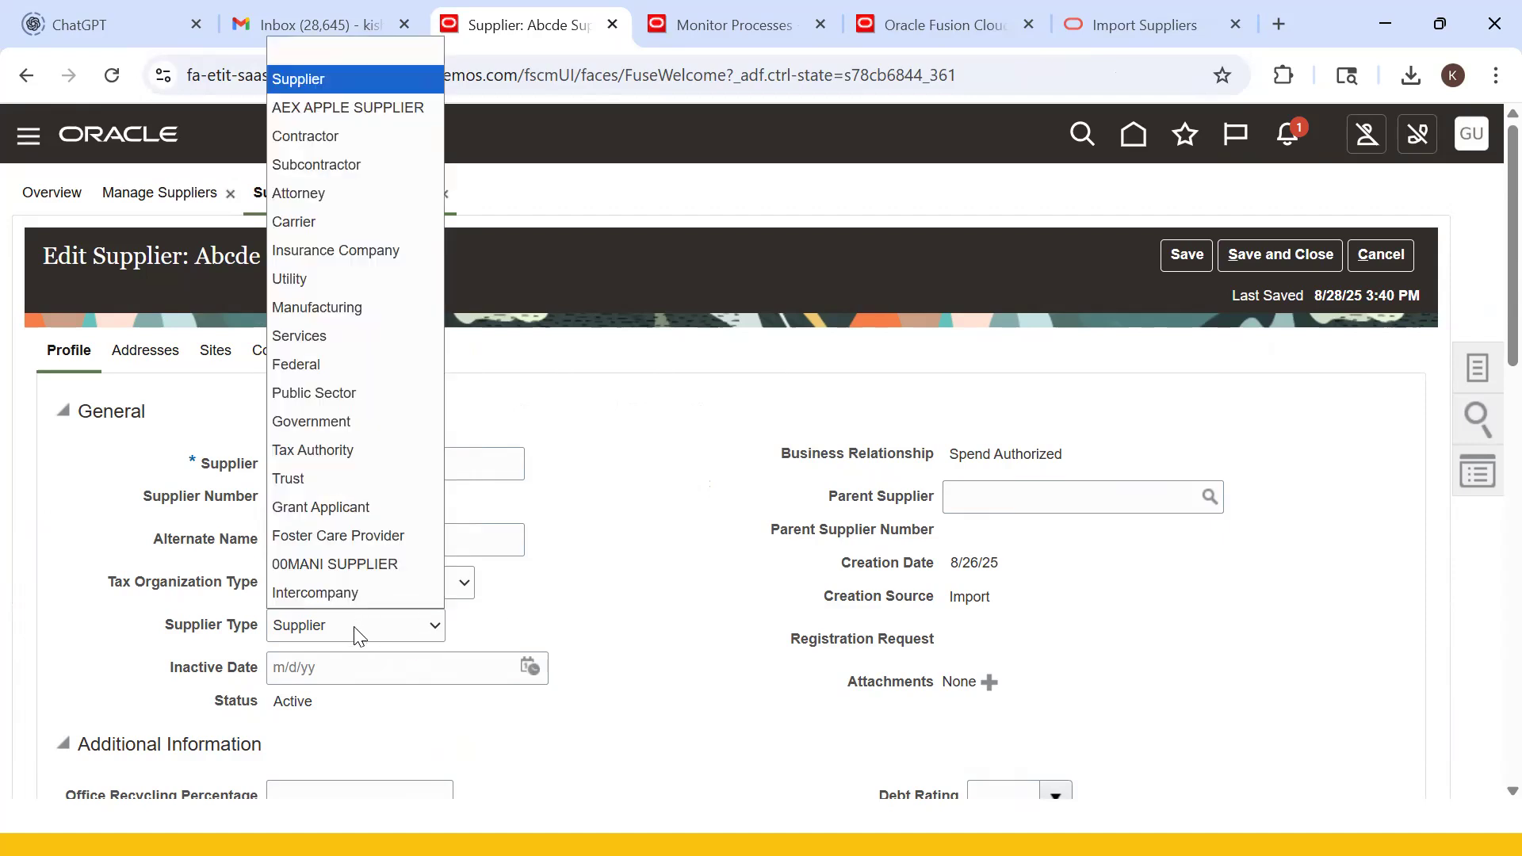
click(622, 603)
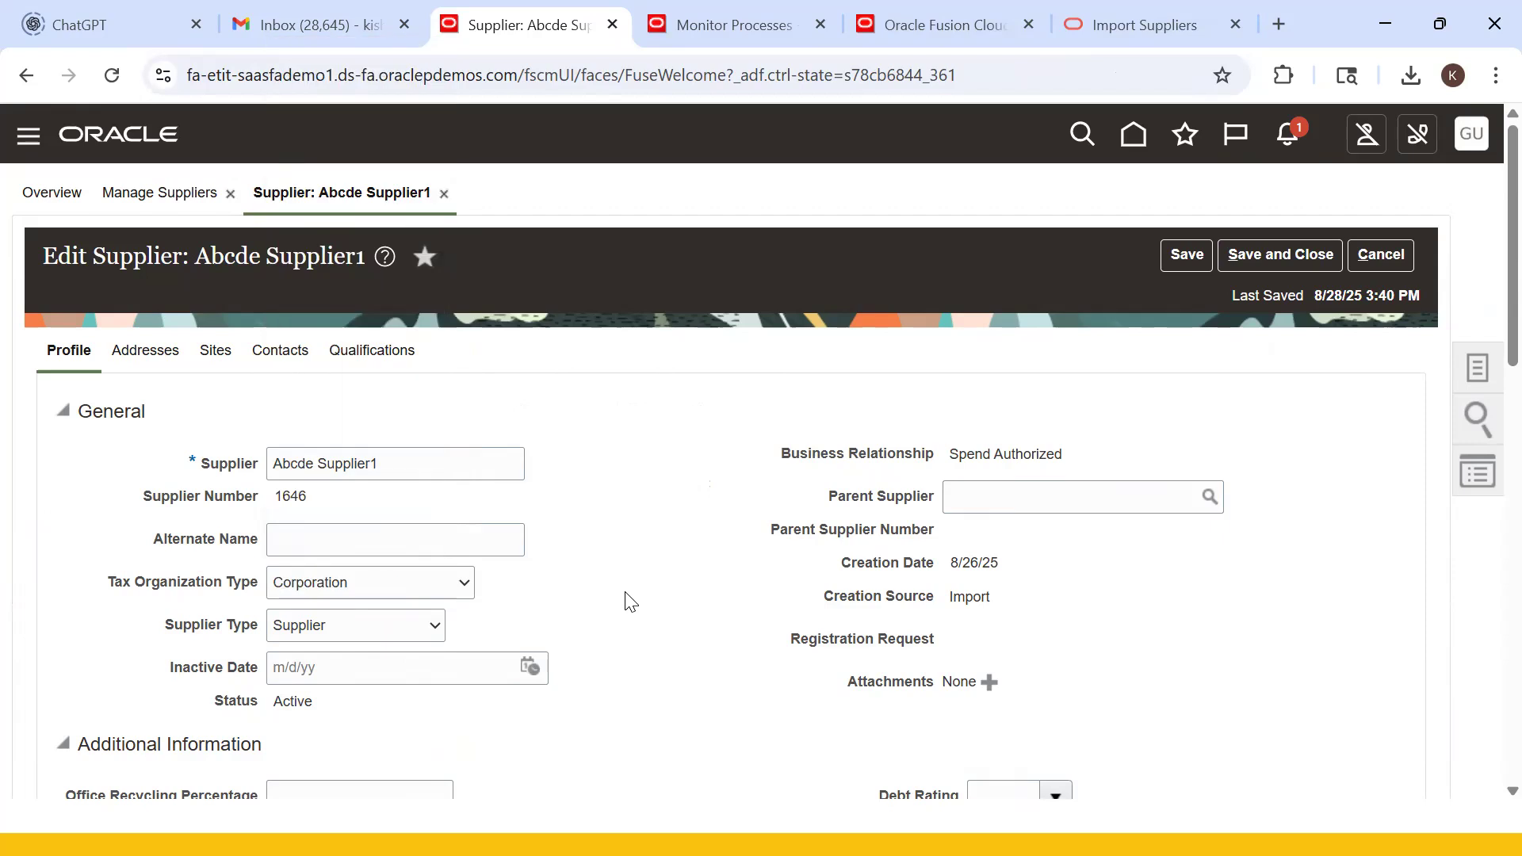
- Compare the template's first-supplier Business Relationship value with the Oracle supplier page
key(alt+Tab)
click(987, 271)
click(1018, 298)
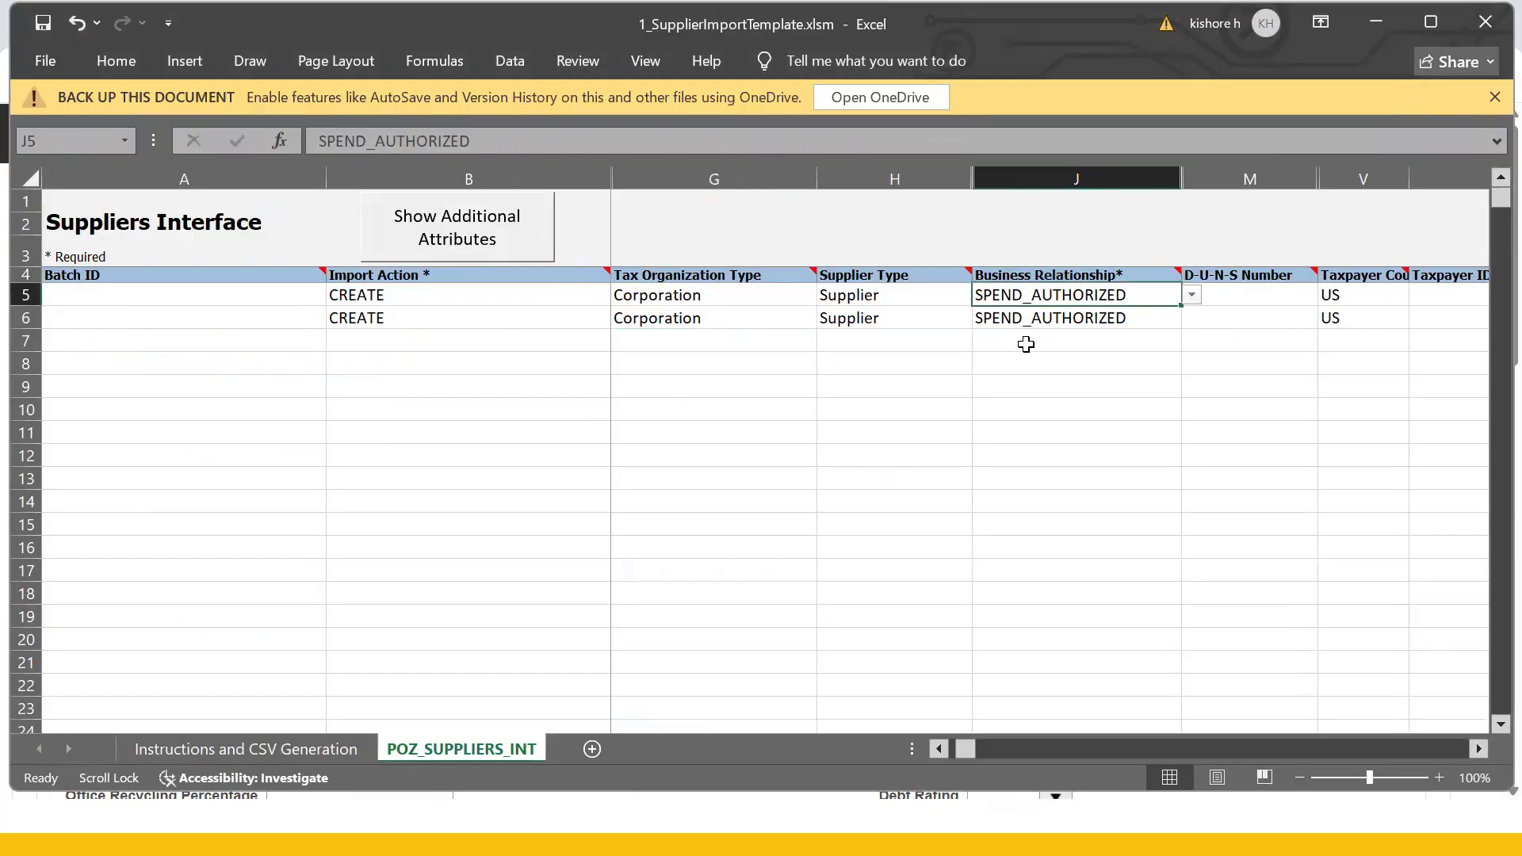
key(alt+Tab)
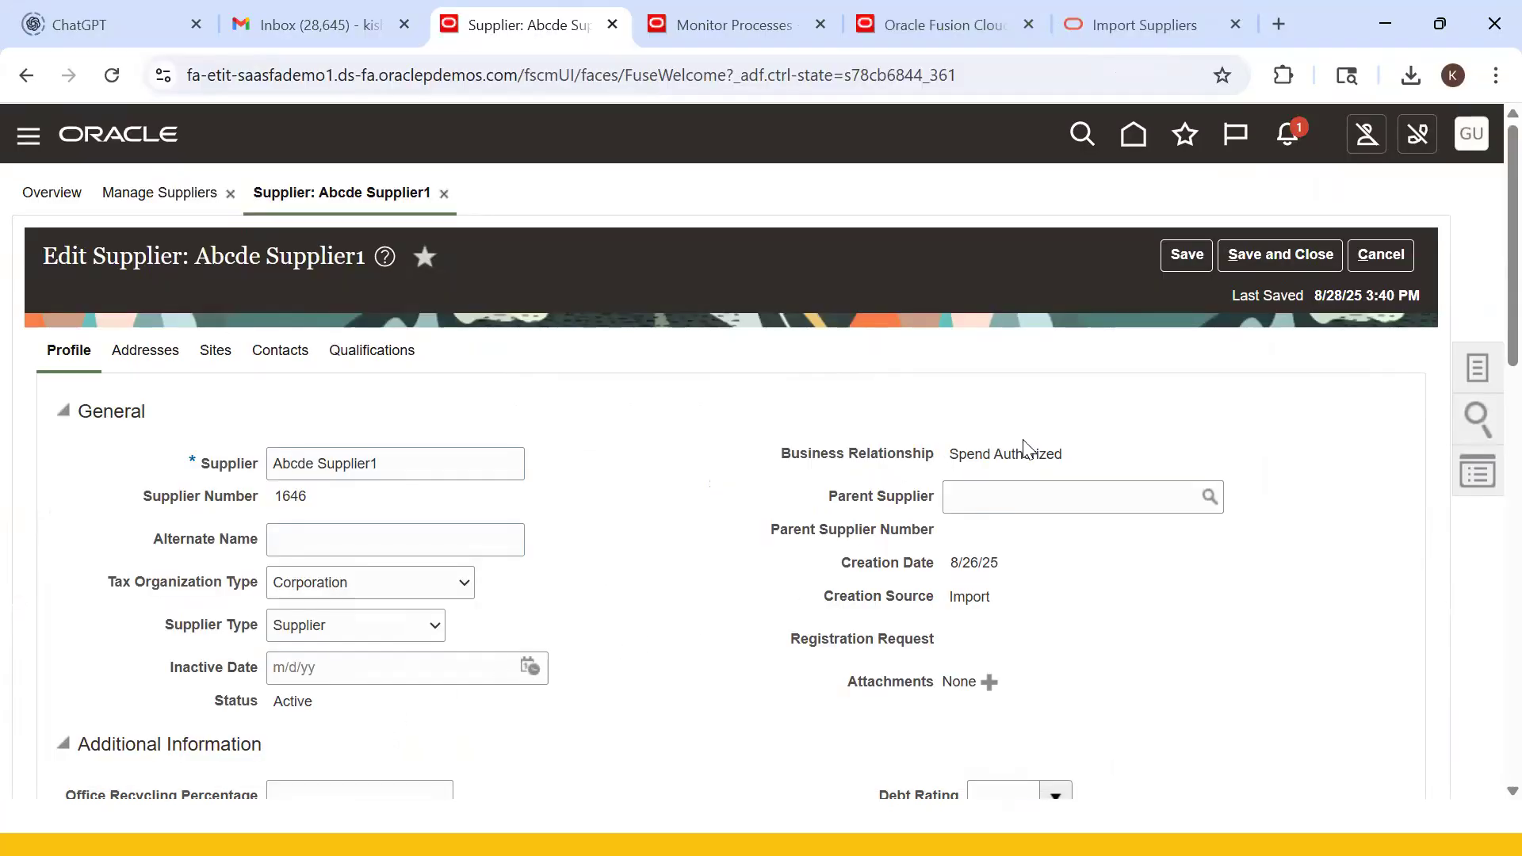
key(alt+Tab)
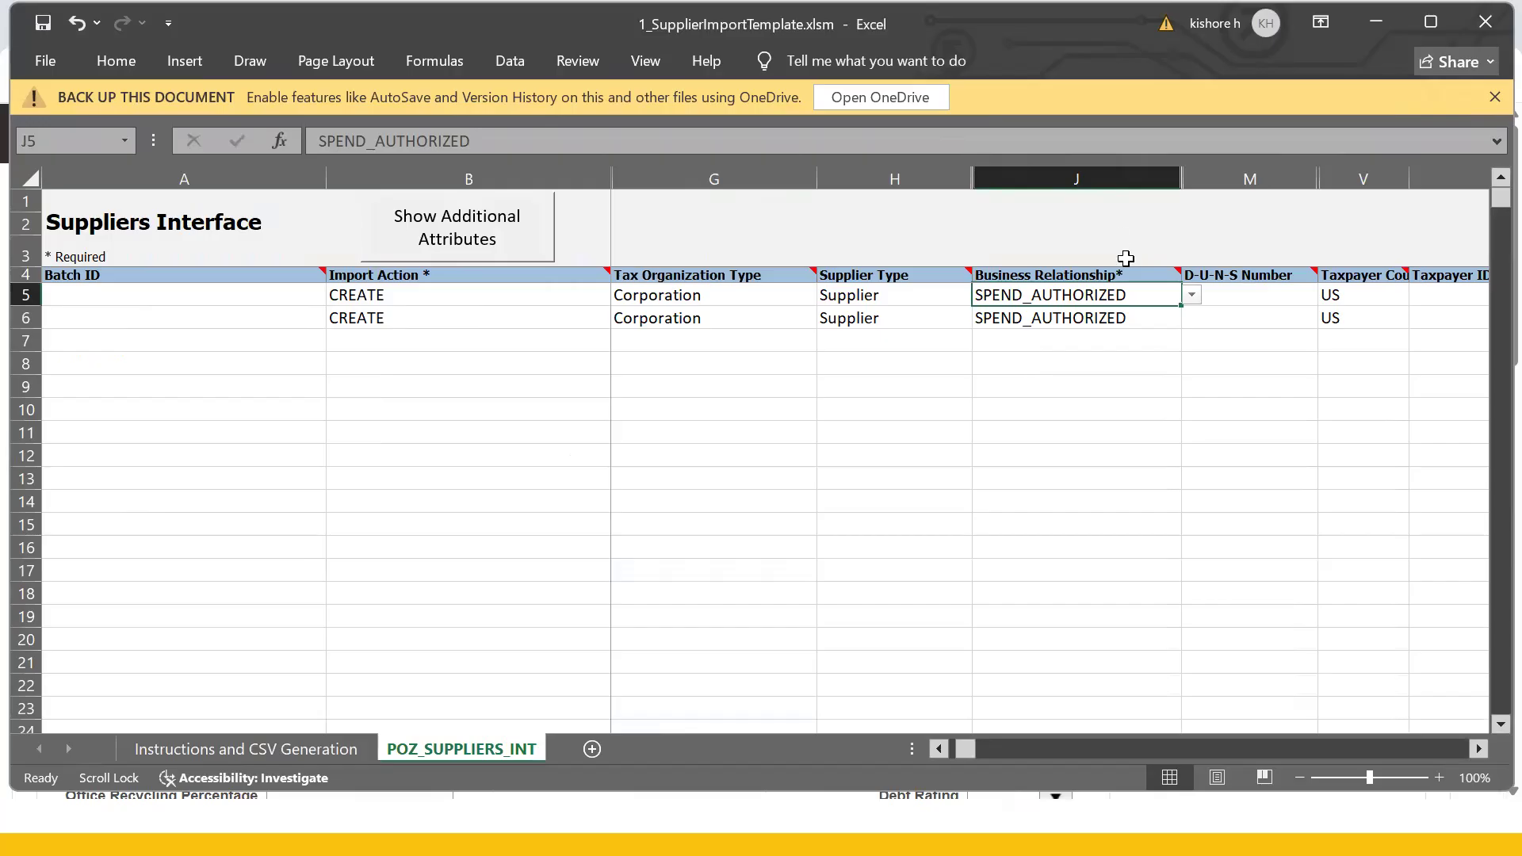
- Review the template's Business Relationship (SPEND_AUTHORIZED), D-U-N-S Number, Taxpayer Country and Taxpayer ID for both suppliers
click(1193, 296)
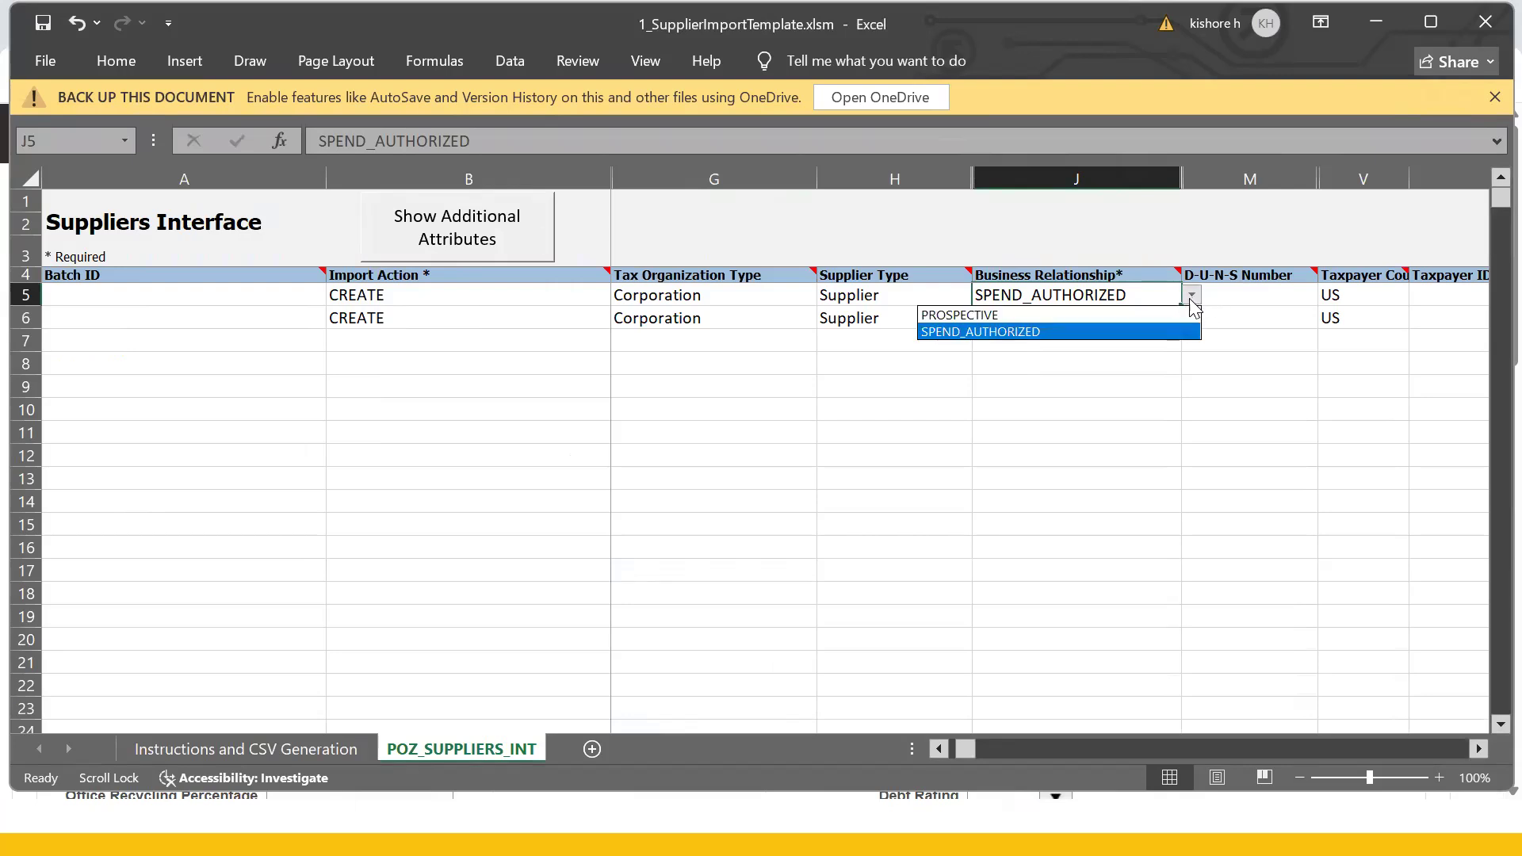
click(1254, 409)
click(1253, 316)
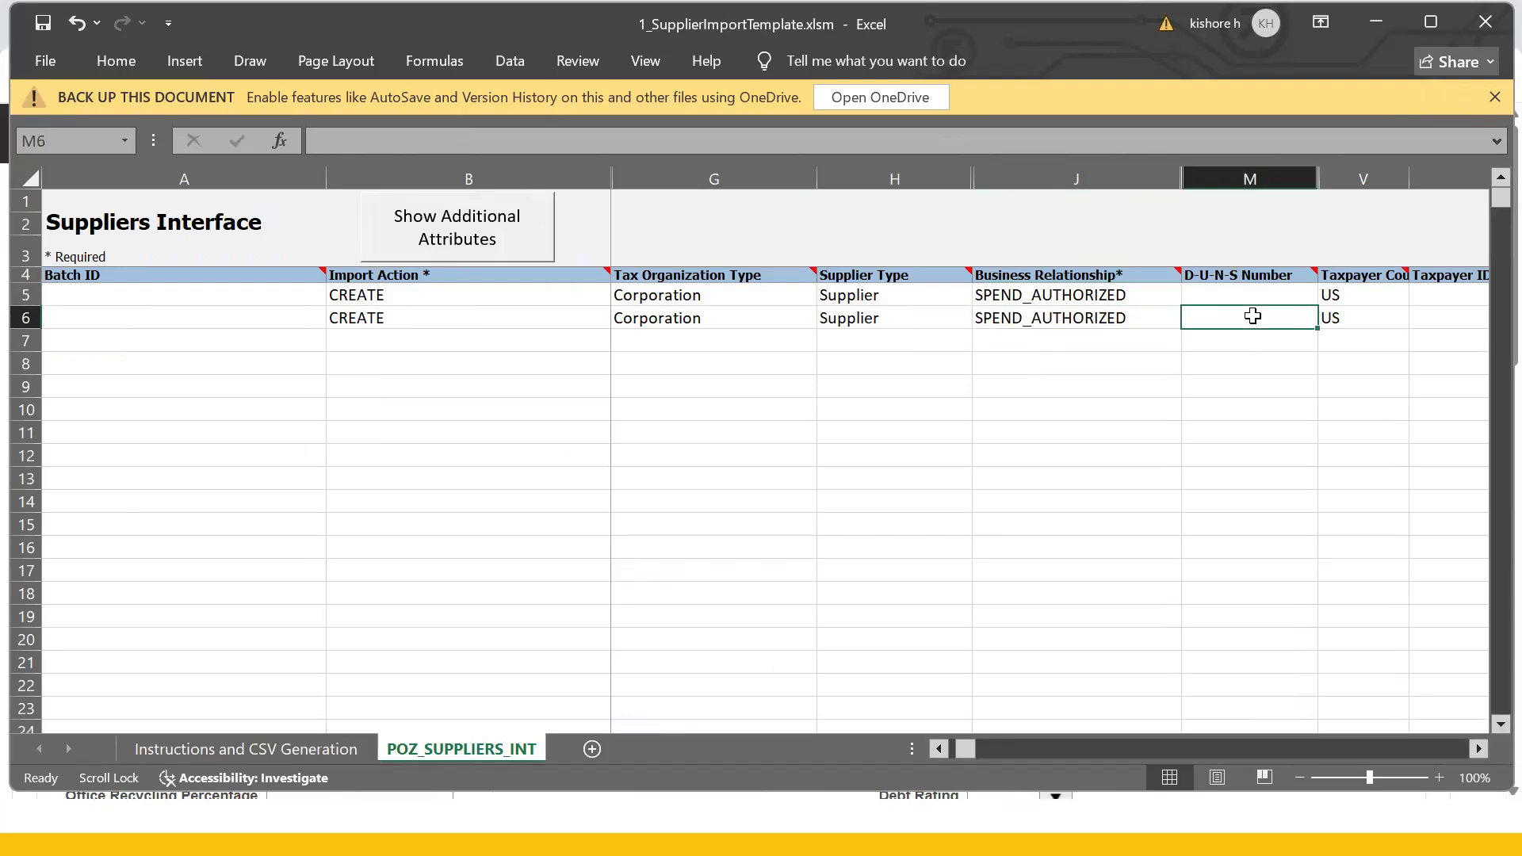
scroll(1253, 316, right, 1)
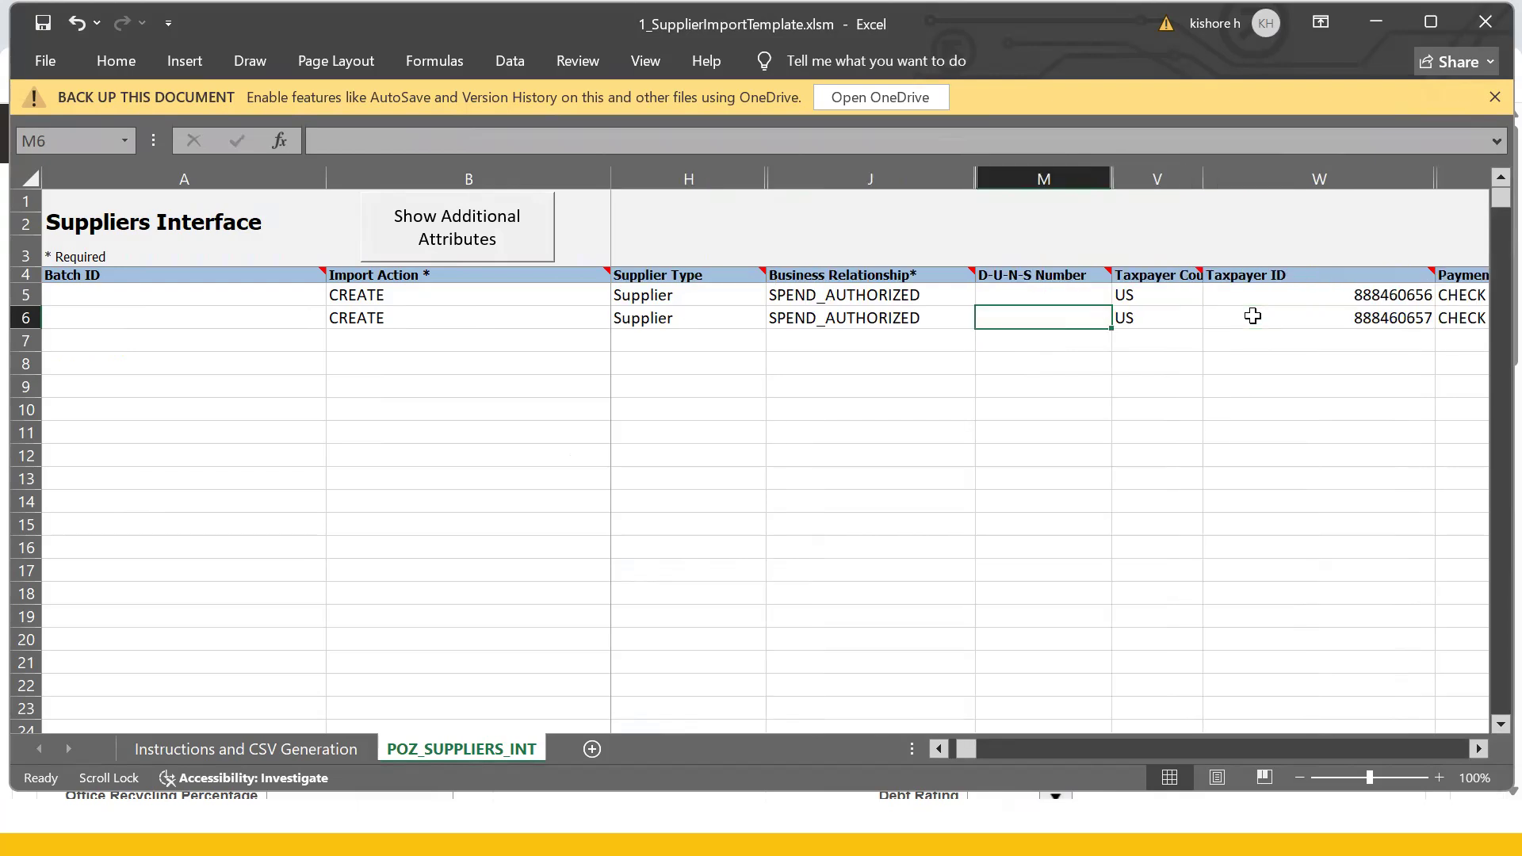
scroll(1253, 316, right, 1)
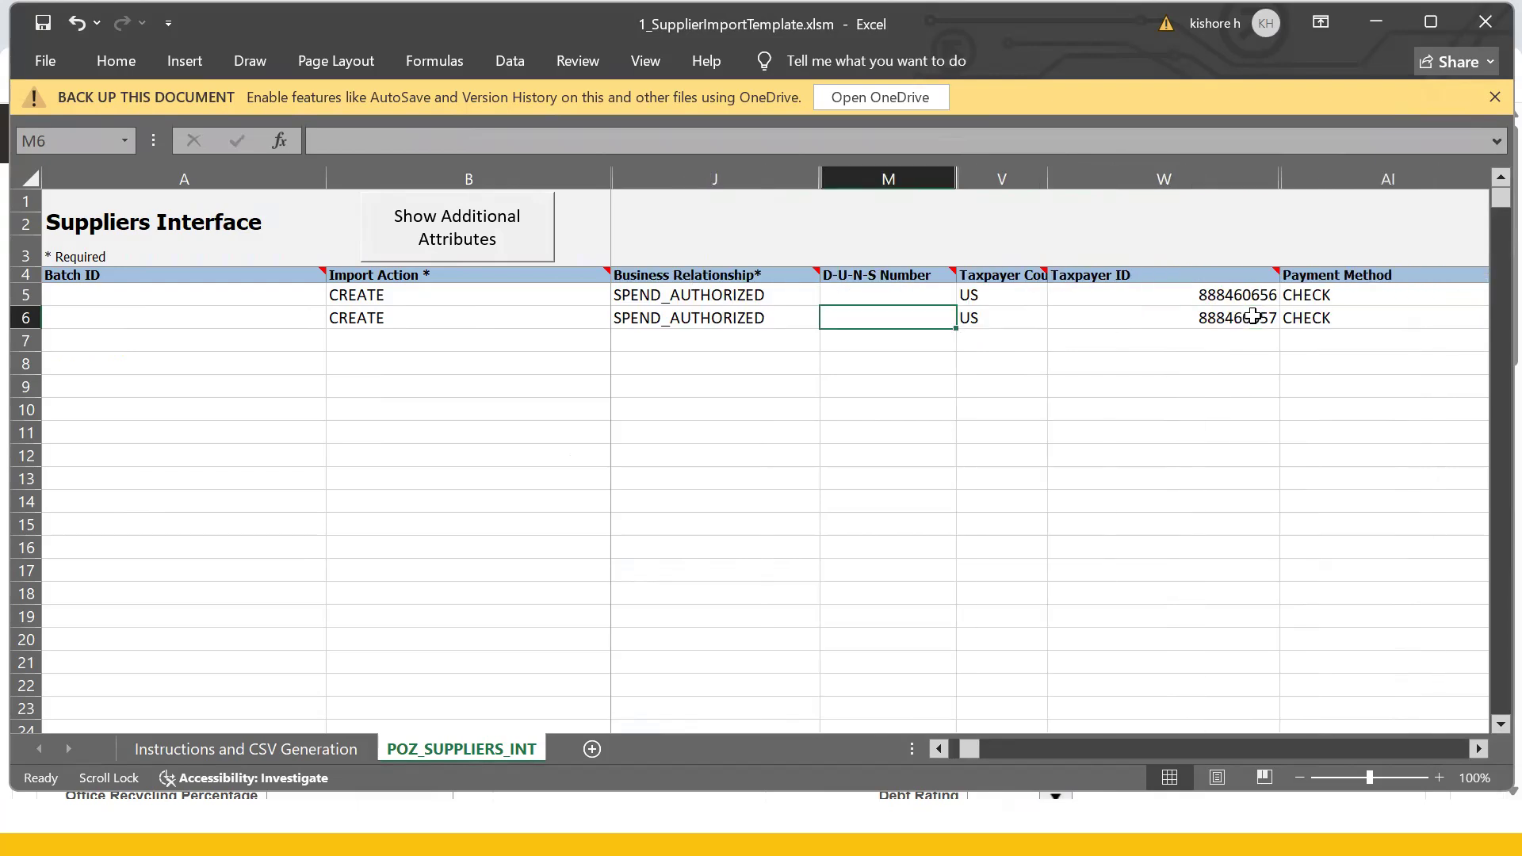
click(1003, 279)
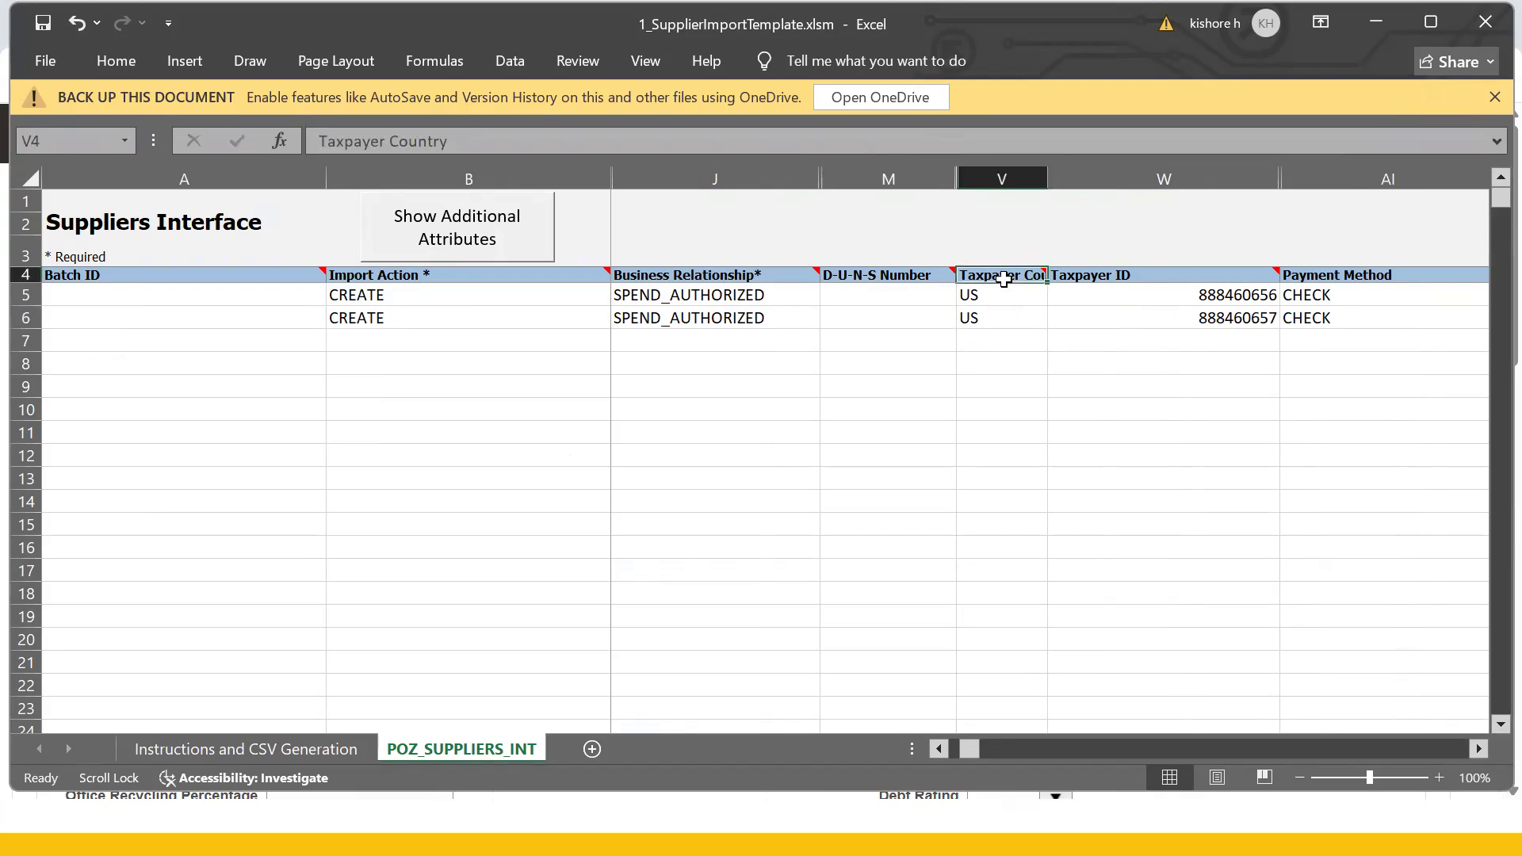
click(991, 321)
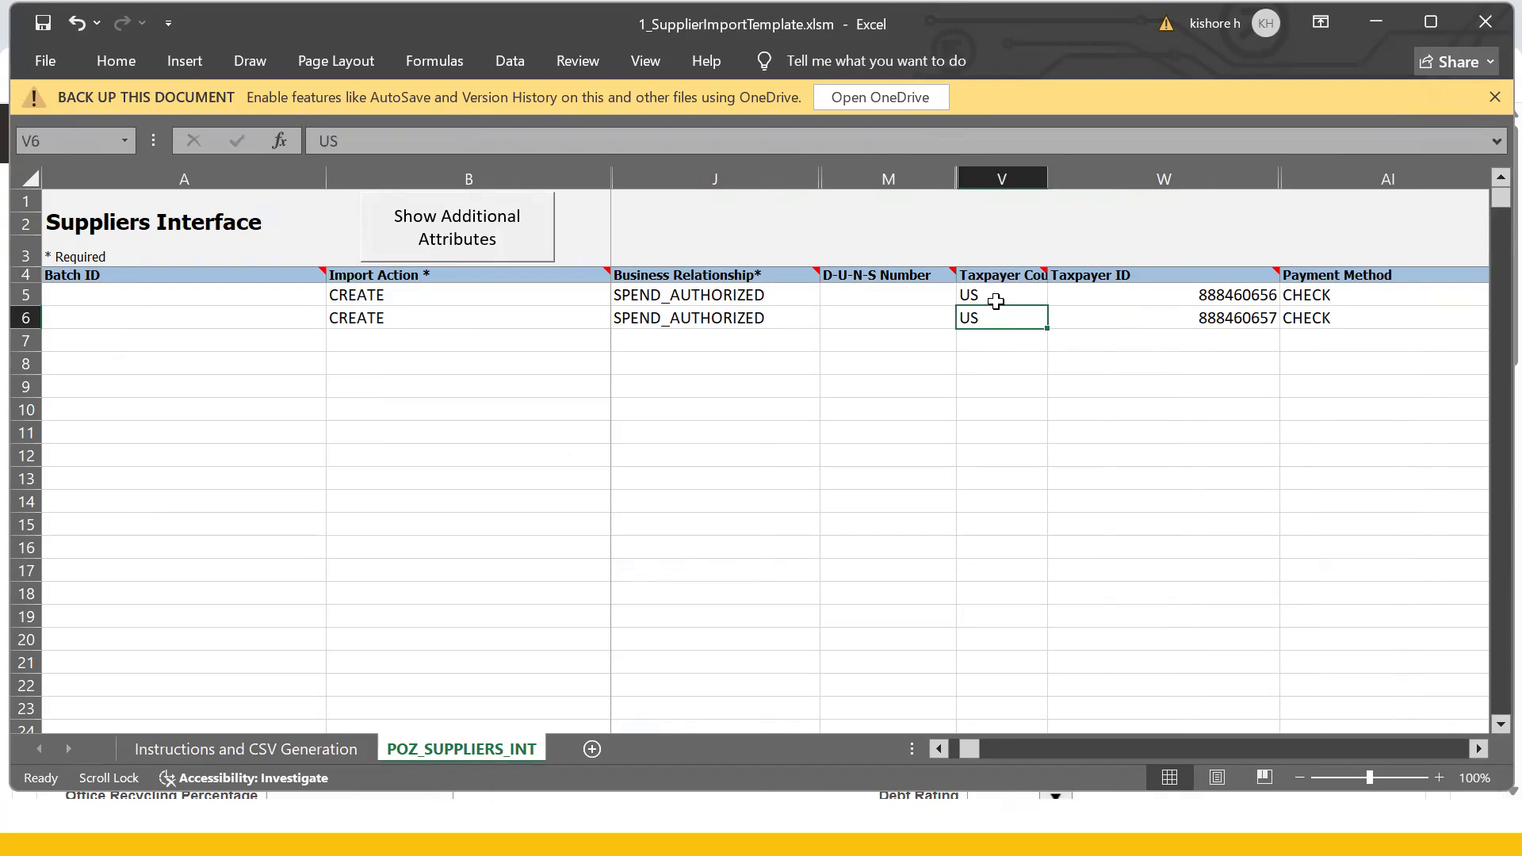
click(1001, 296)
click(1003, 319)
click(1259, 317)
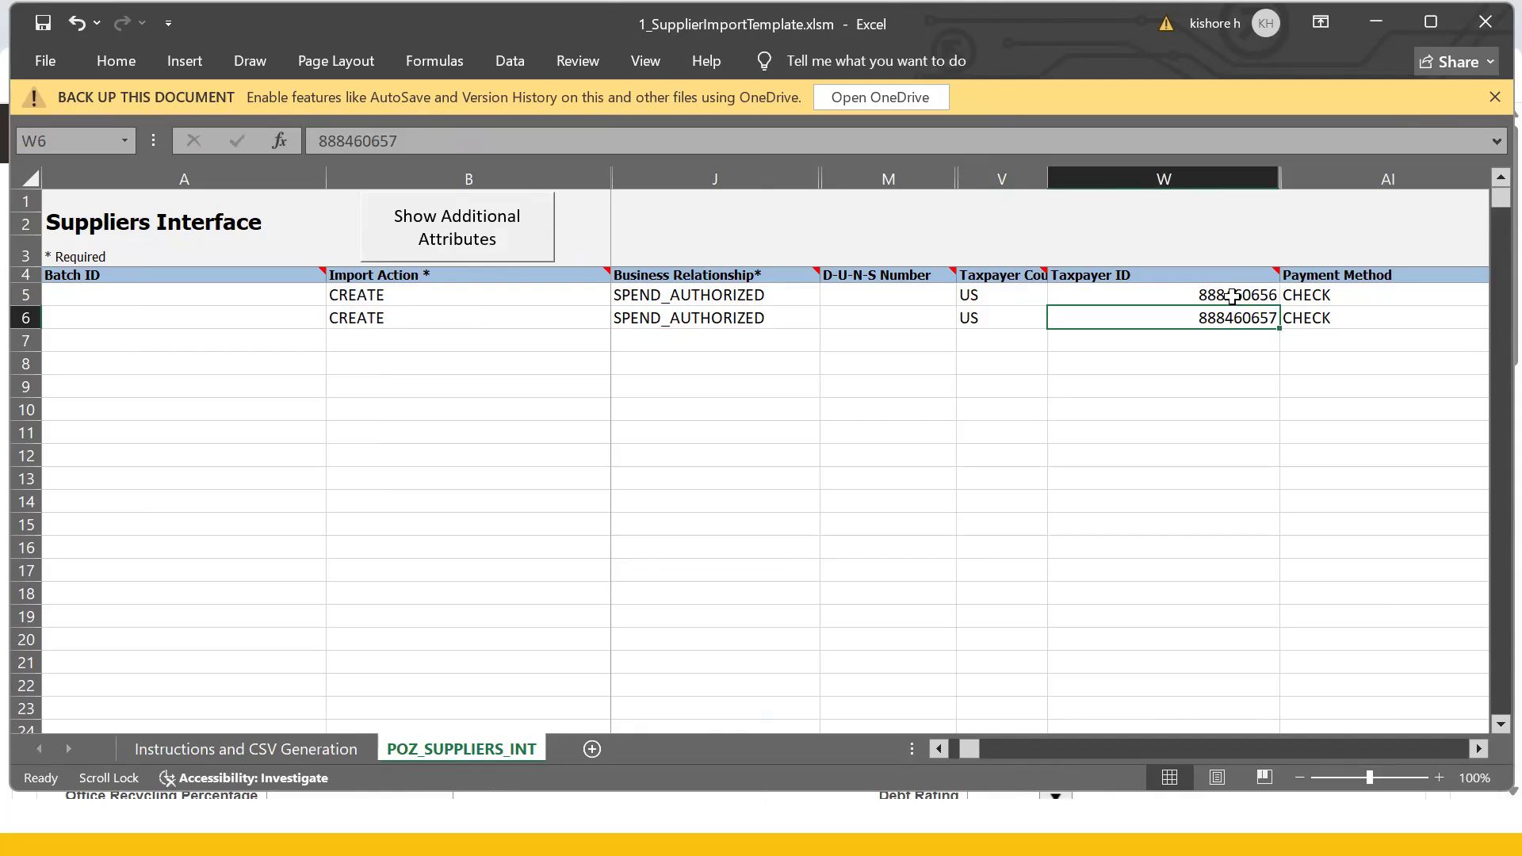
- Change the ending of the first supplier's Taxpayer ID in W5 to 58
click(1232, 296)
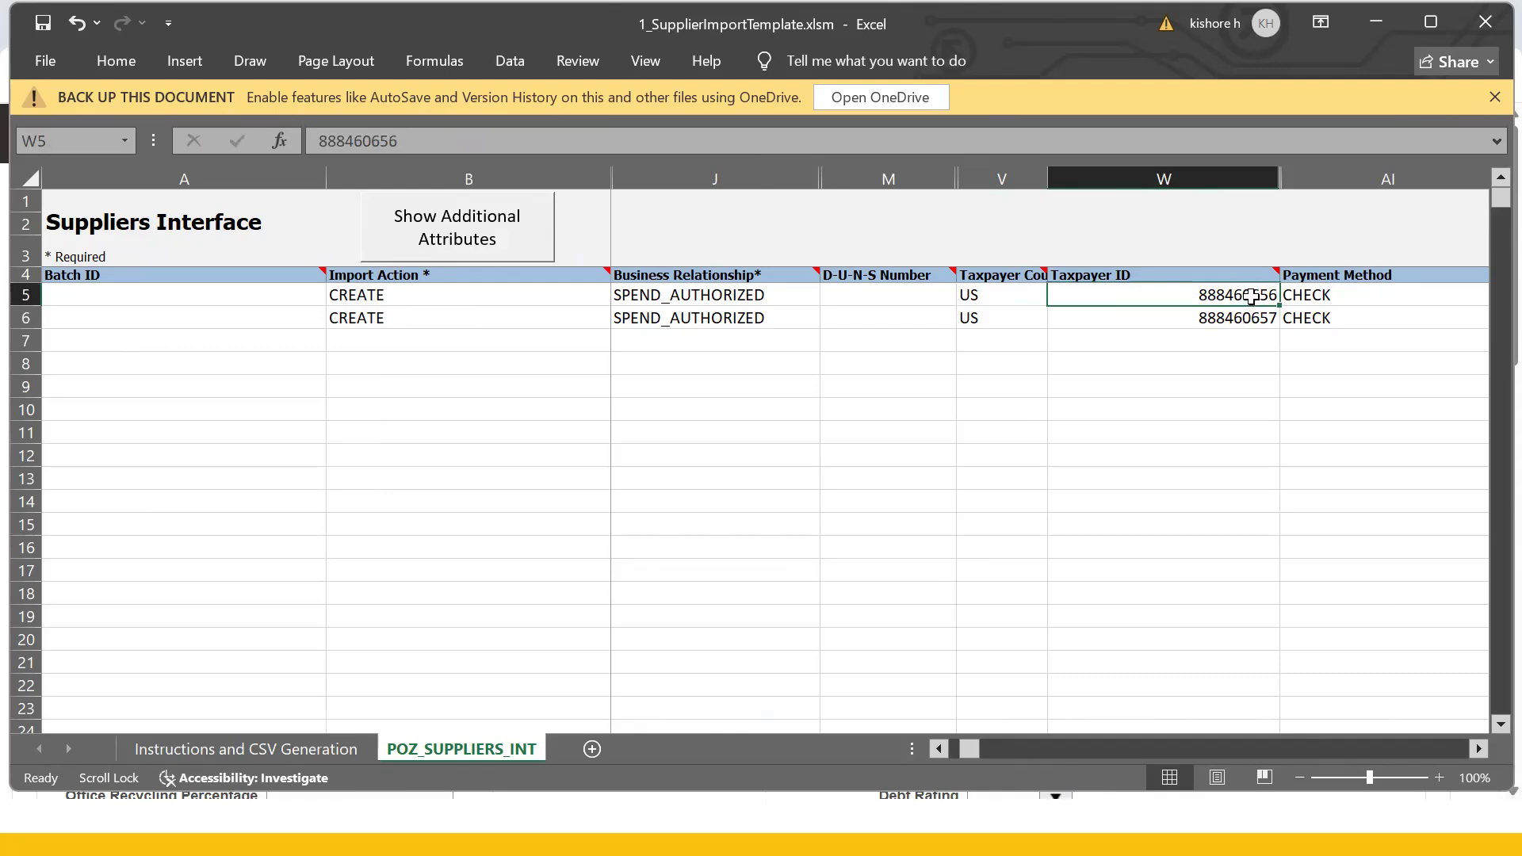
key(F2)
key(BackSpace)
key(BackSpace)
key(BackSpace)
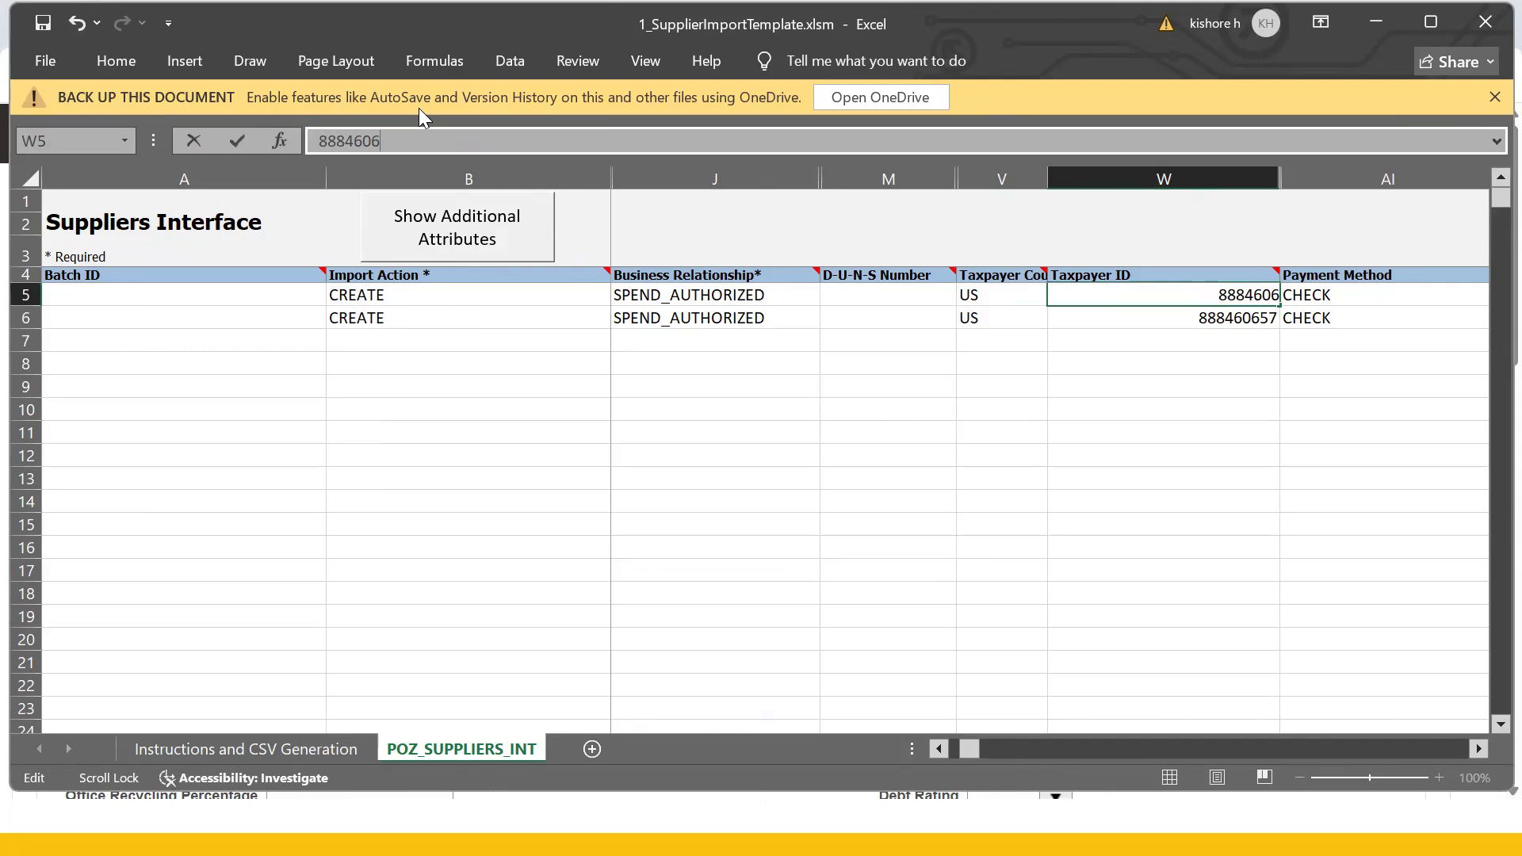
text(58)
click(1249, 321)
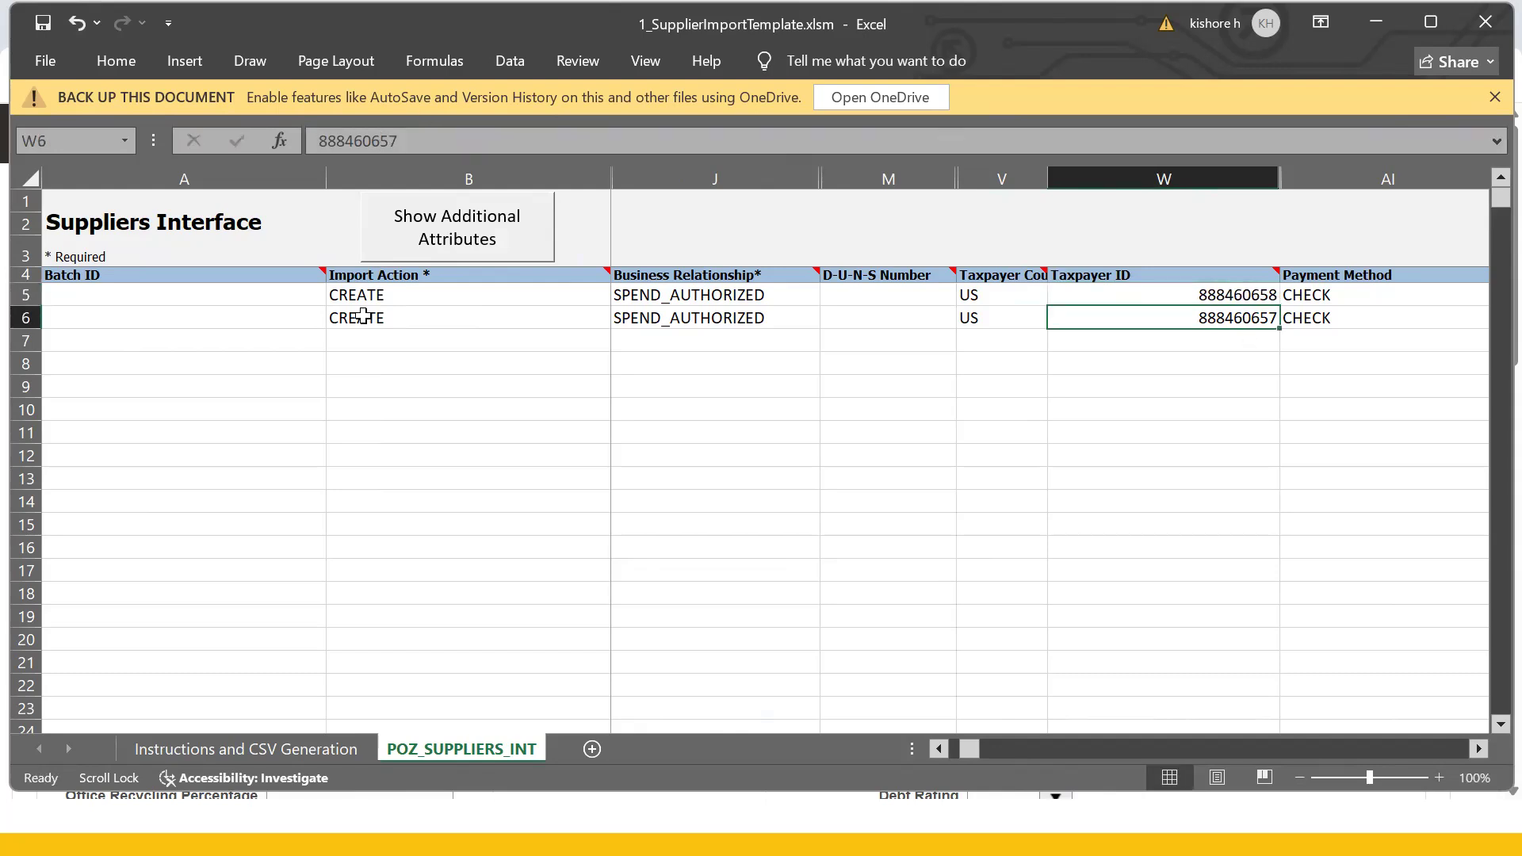
- Change the last digit of the second supplier's Taxpayer ID in W6 to 9
click(412, 140)
key(BackSpace)
text(9)
key(Return)
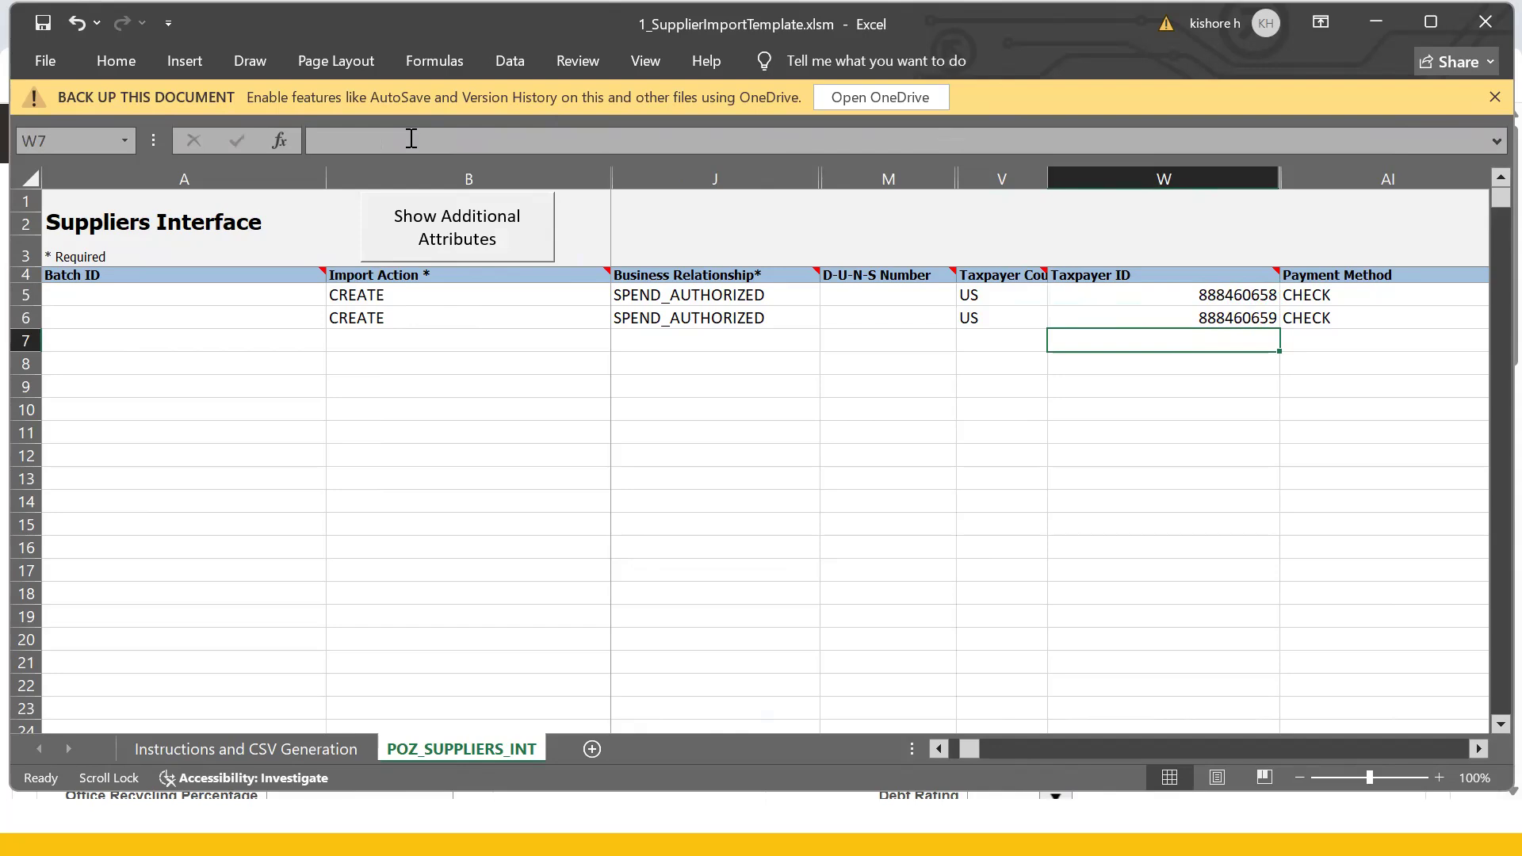
click(1245, 321)
click(1324, 320)
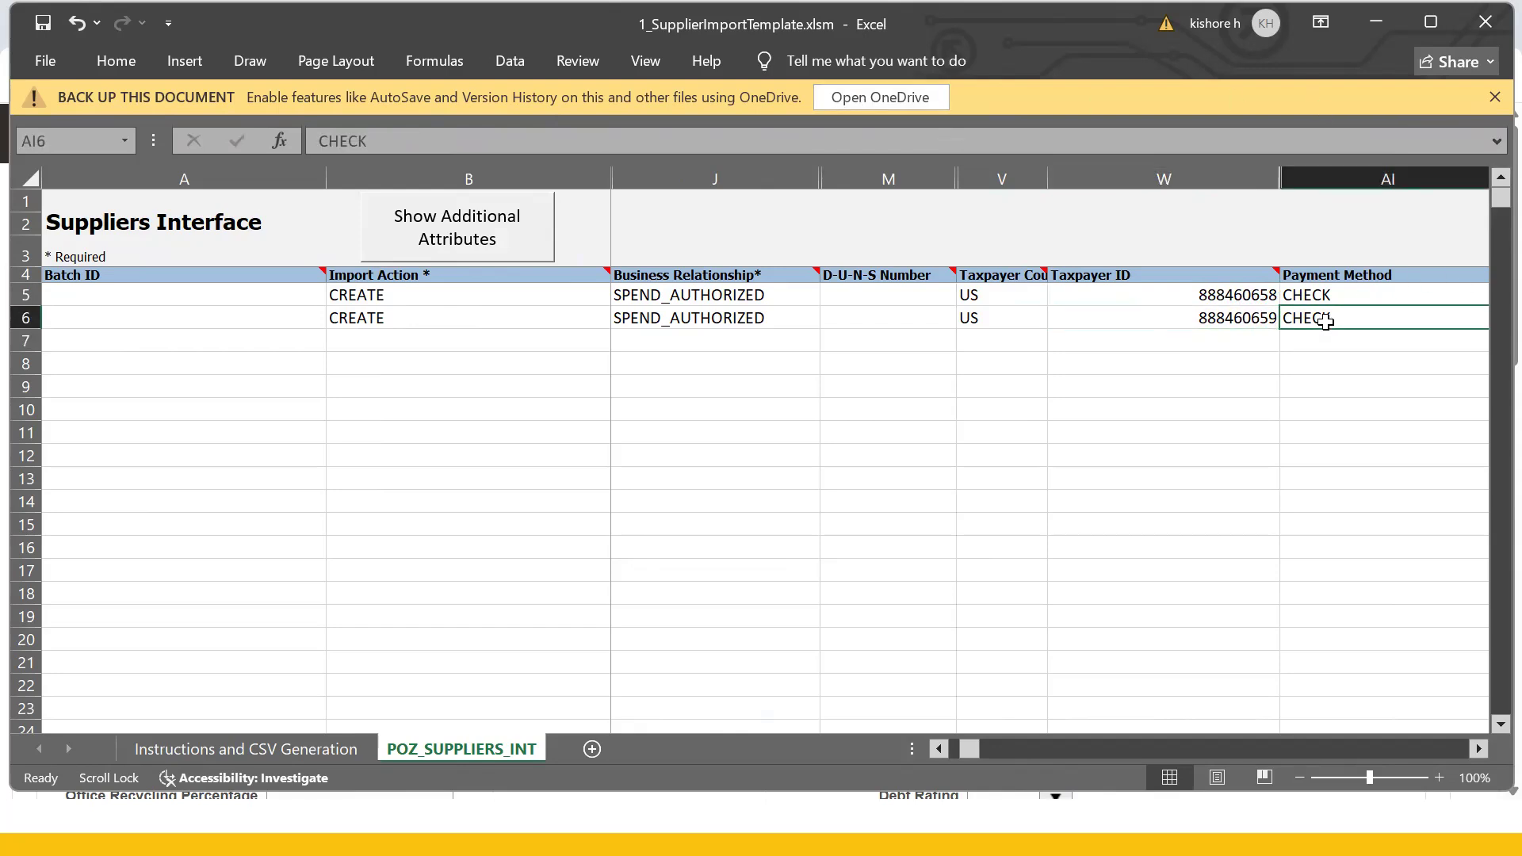
- Check Abcde Supplier1's Payments profile in Oracle, confirming Check as the default payment method
key(alt+Tab)
key(alt+Tab)
key(alt+Tab)
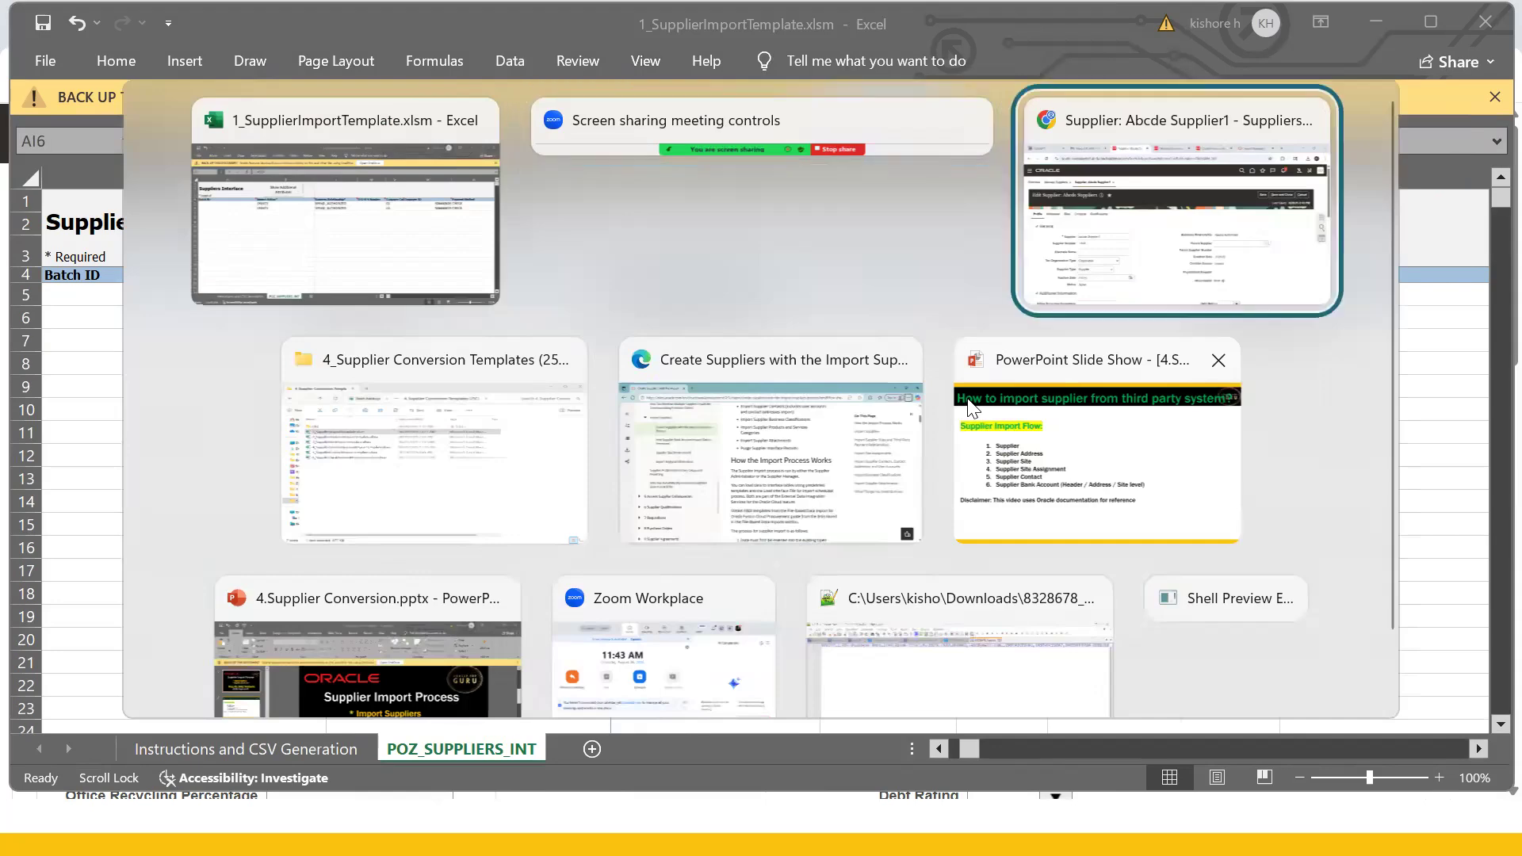
click(1113, 241)
scroll(244, 539, down, 4)
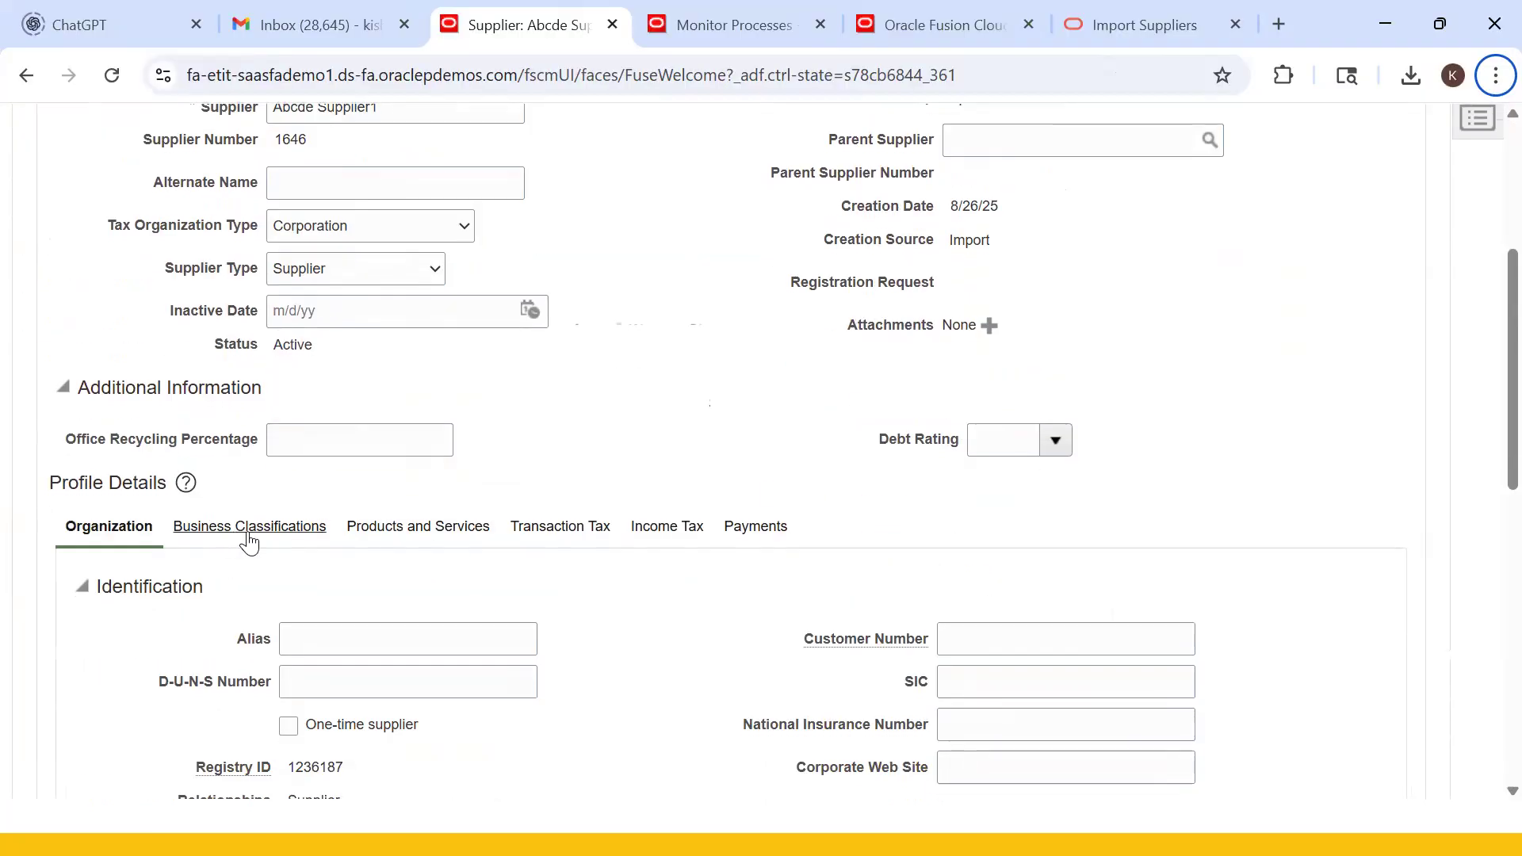
click(761, 527)
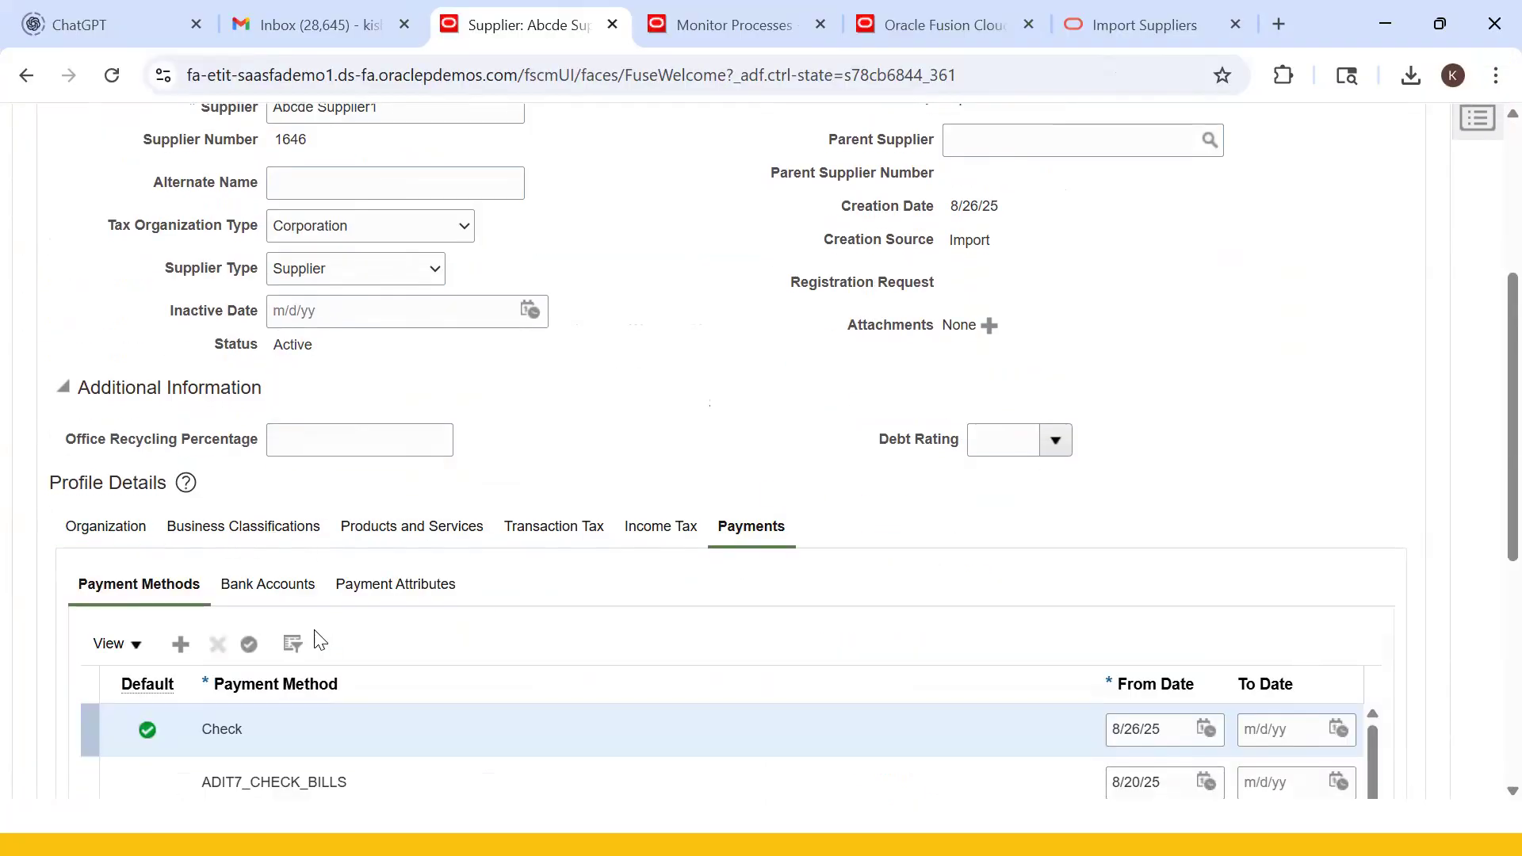
scroll(293, 658, down, 1)
scroll(287, 651, down, 2)
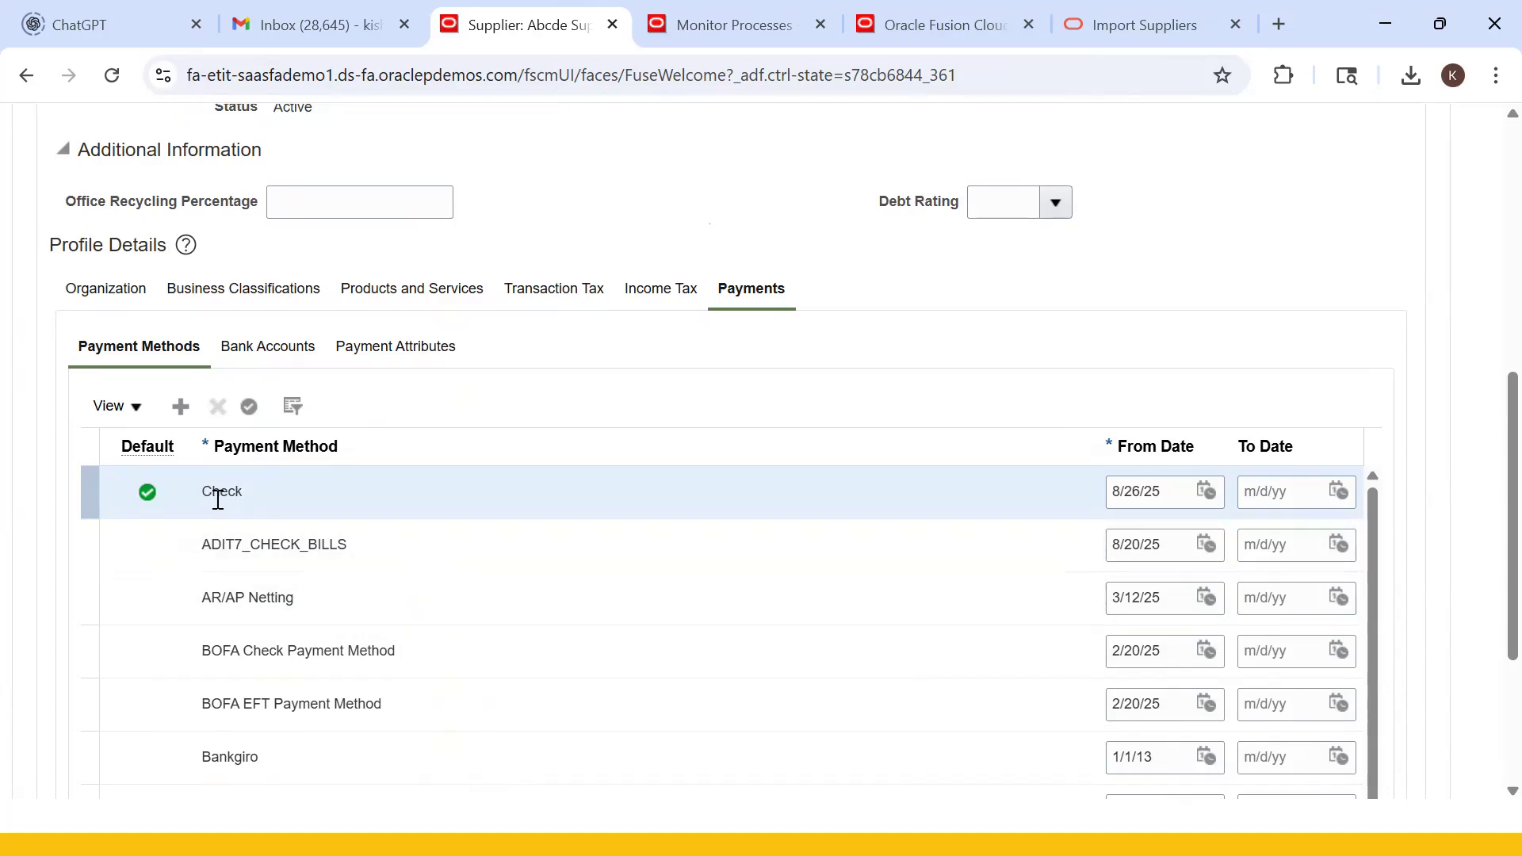
key(alt+Tab)
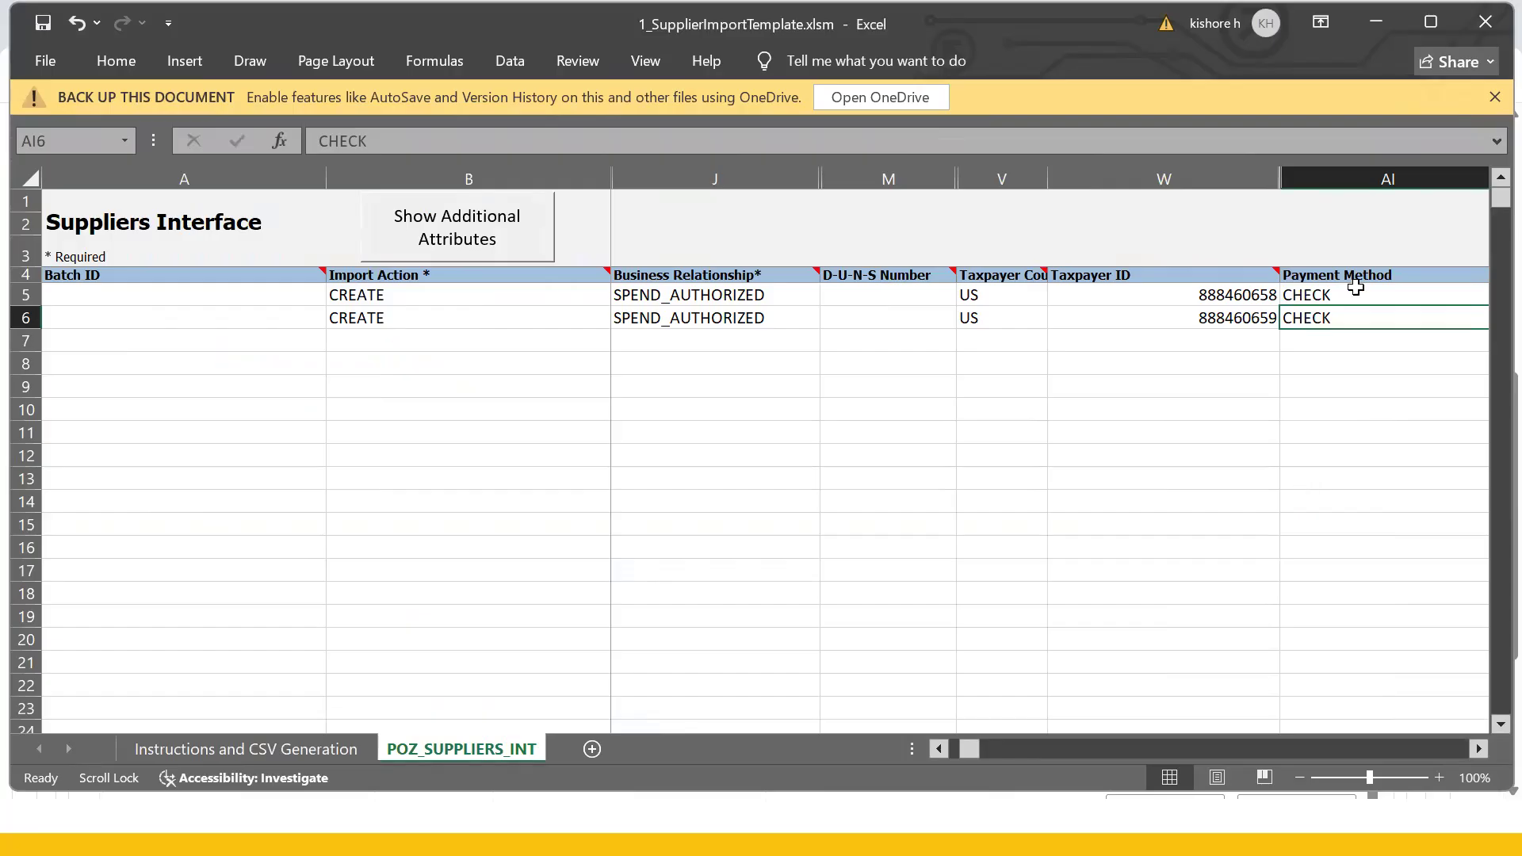
- Show the template's hidden additional supplier attribute columns
scroll(1376, 299, right, 3)
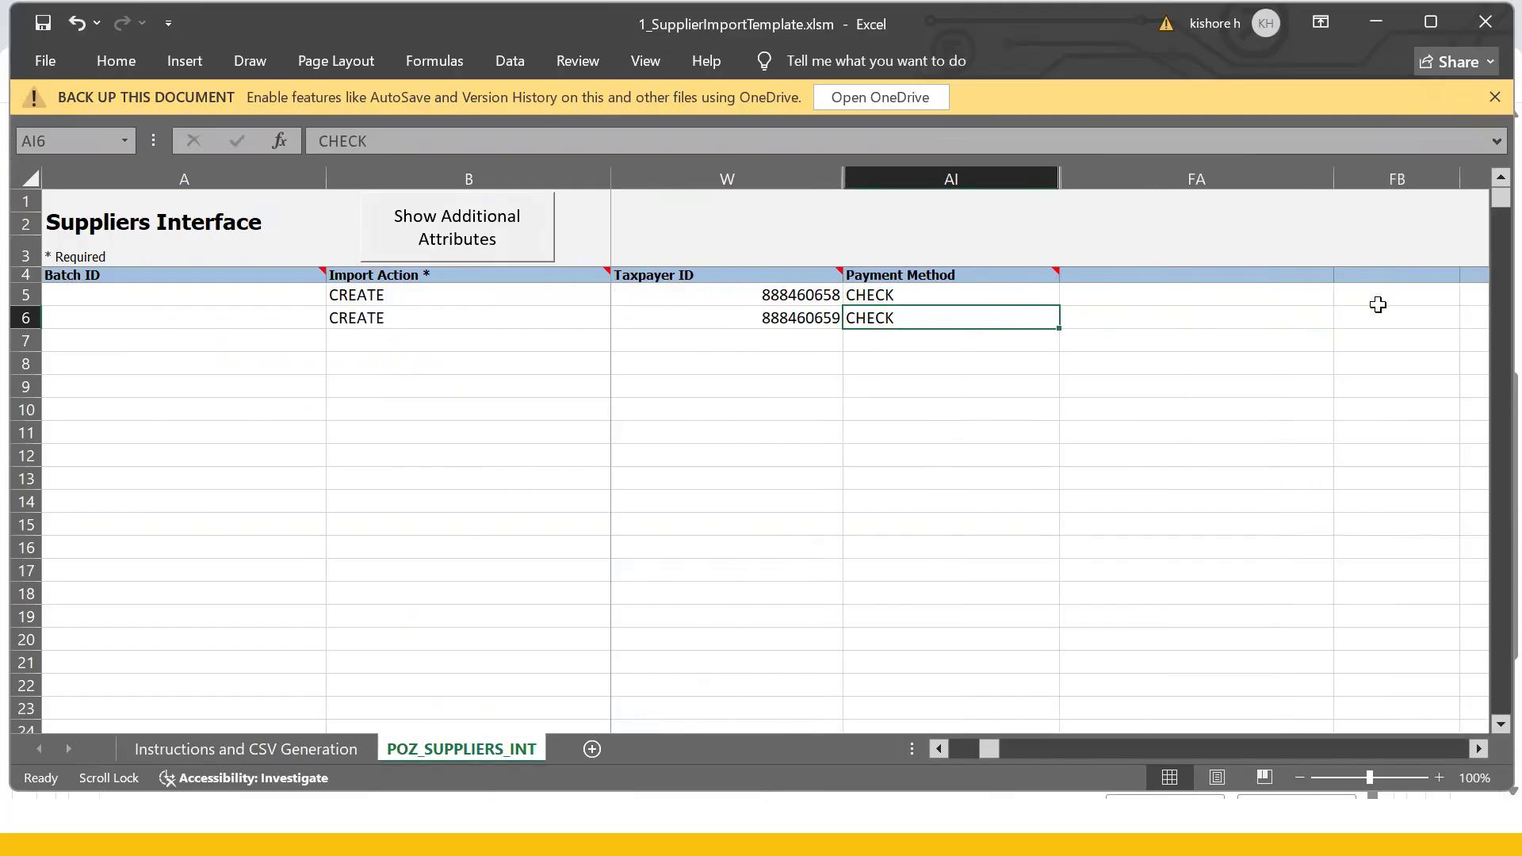
scroll(1377, 305, left, 1)
scroll(1377, 305, left, 3)
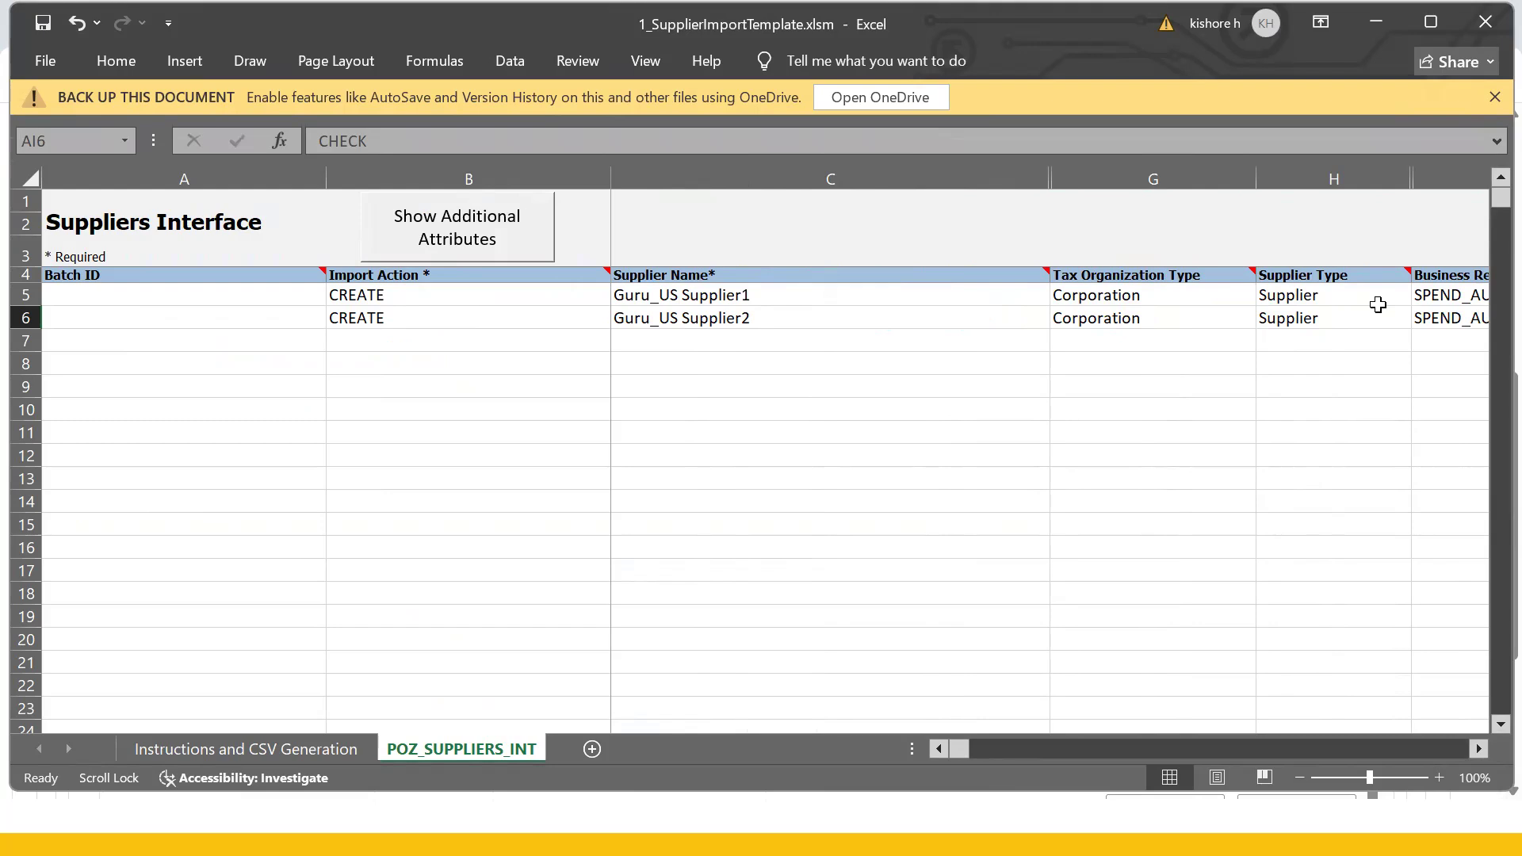
click(682, 457)
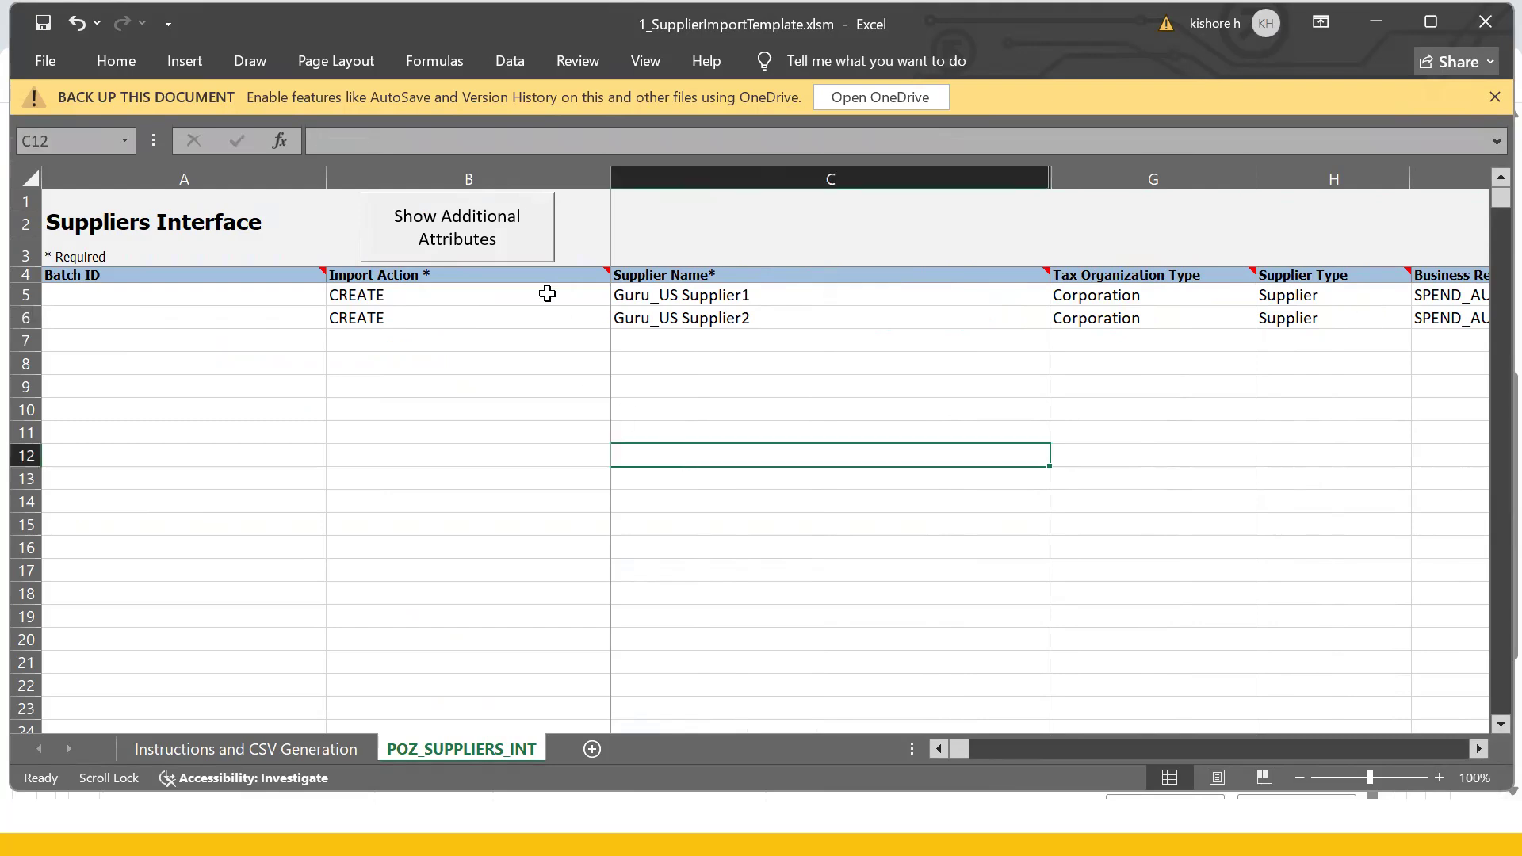
click(474, 238)
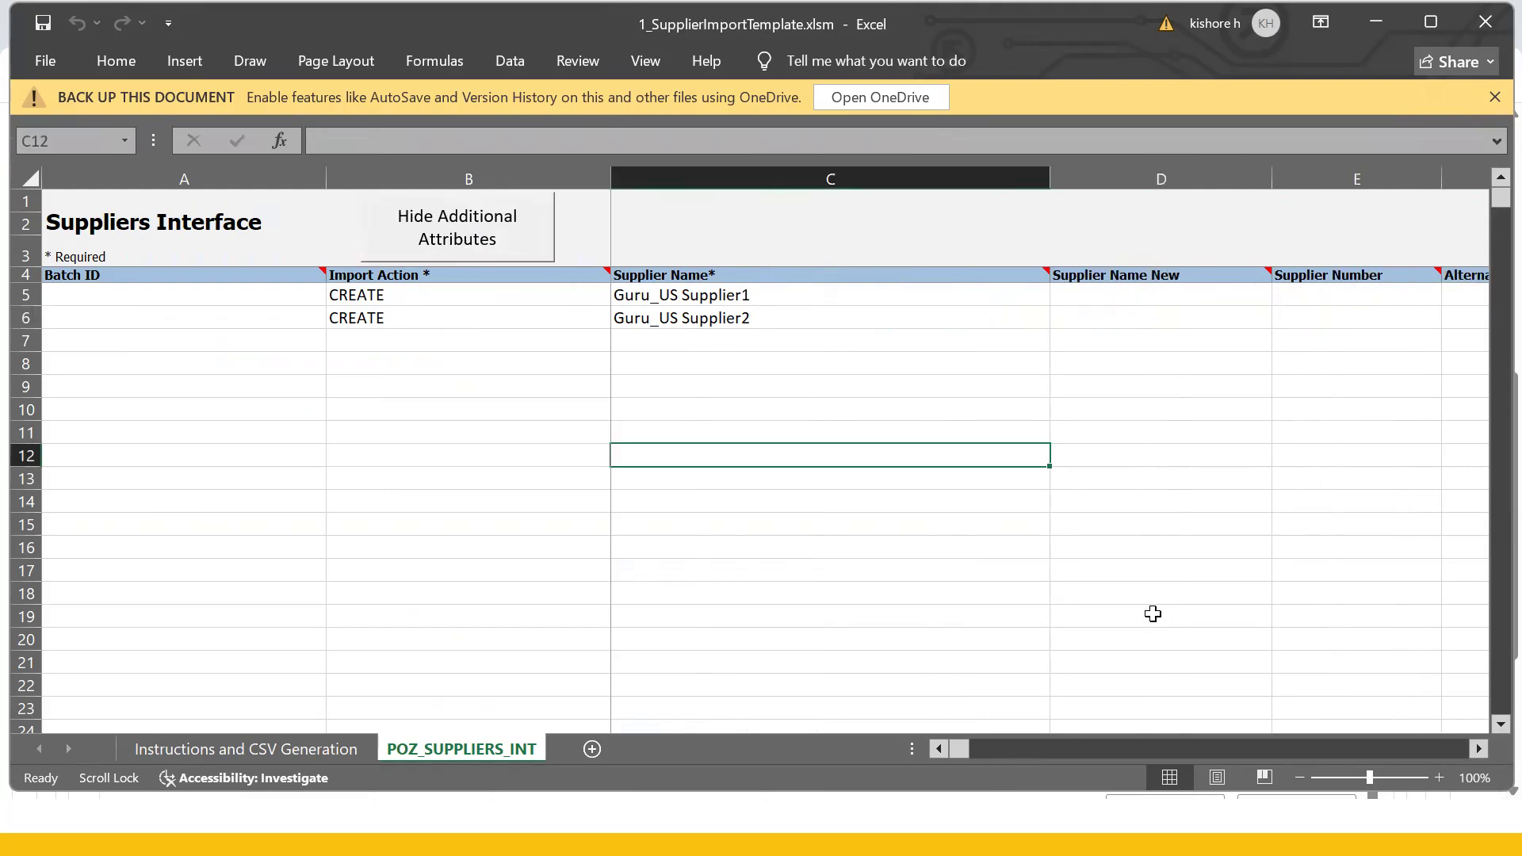
- Browse columns like Supplier Name New and Supplier Number, then show the Instructions and CSV Generation sheet
mouse_move(962, 758)
mouse_down()
mouse_move(984, 756)
mouse_move(965, 759)
mouse_up()
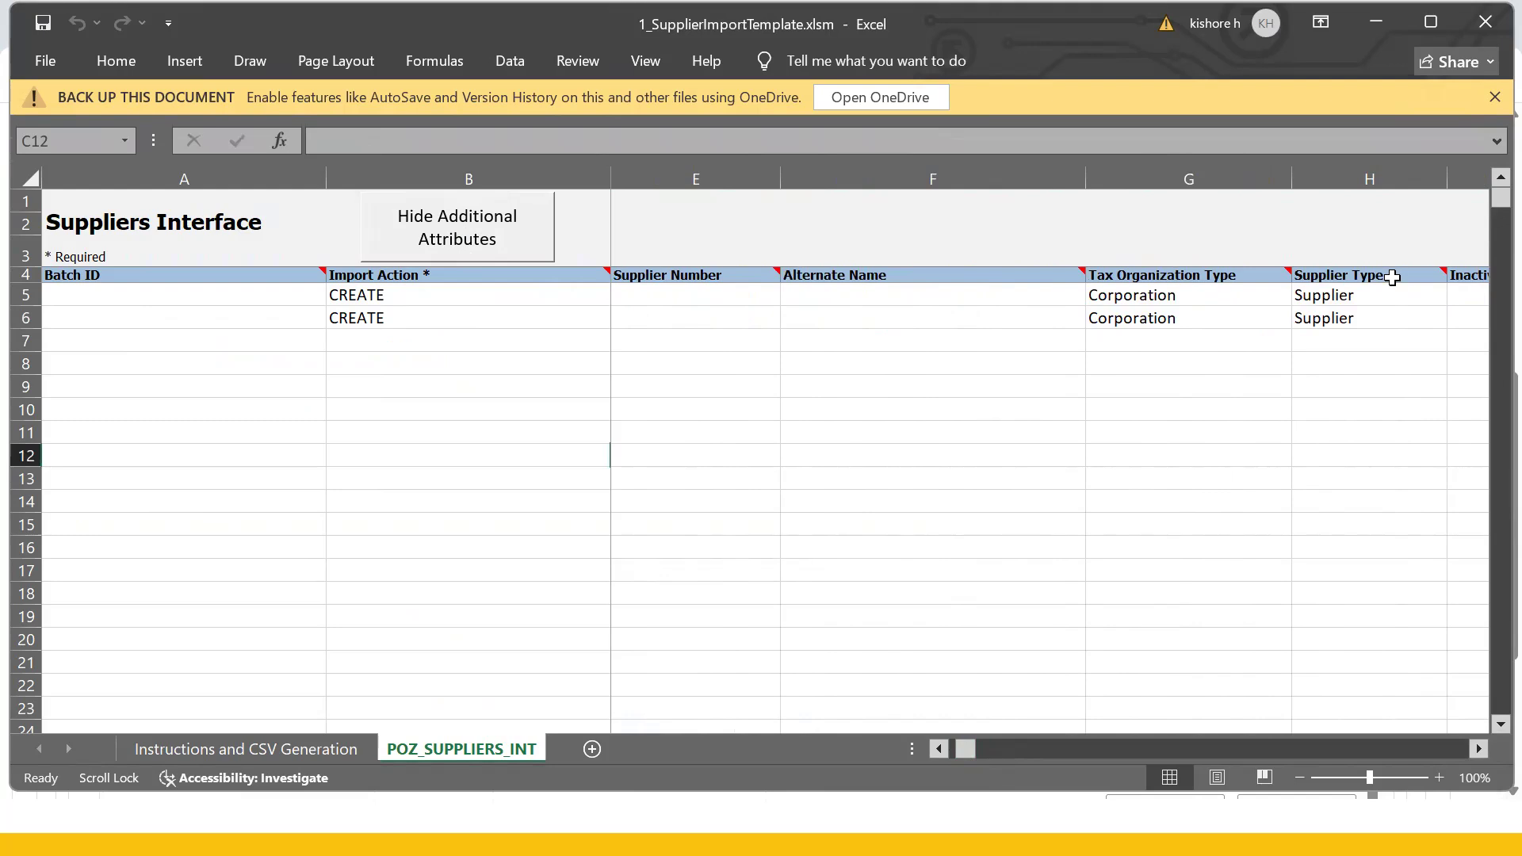
click(977, 747)
click(992, 746)
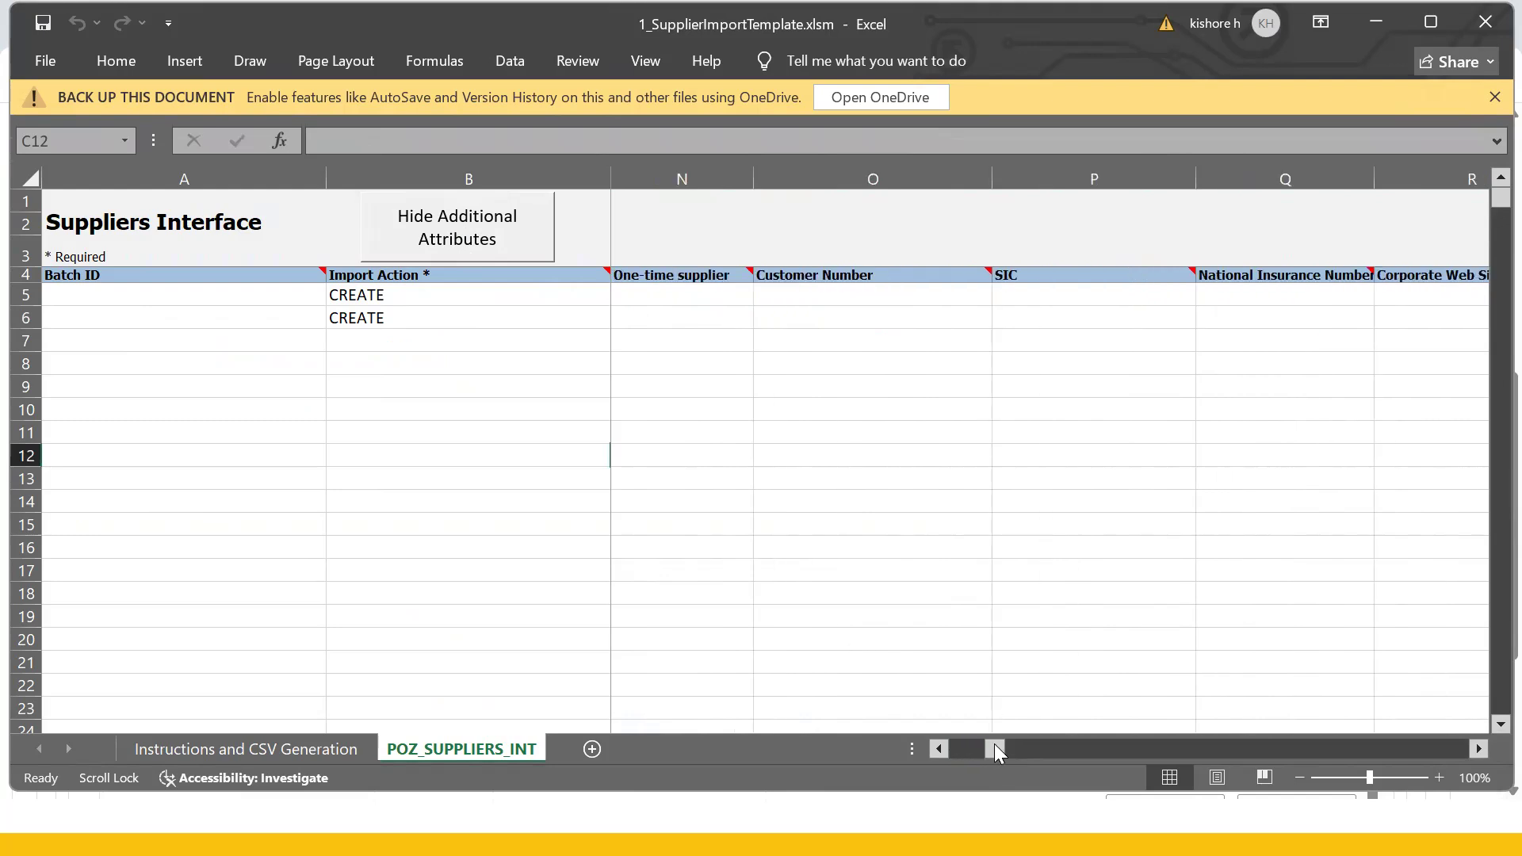
drag(996, 746, 832, 759)
click(237, 454)
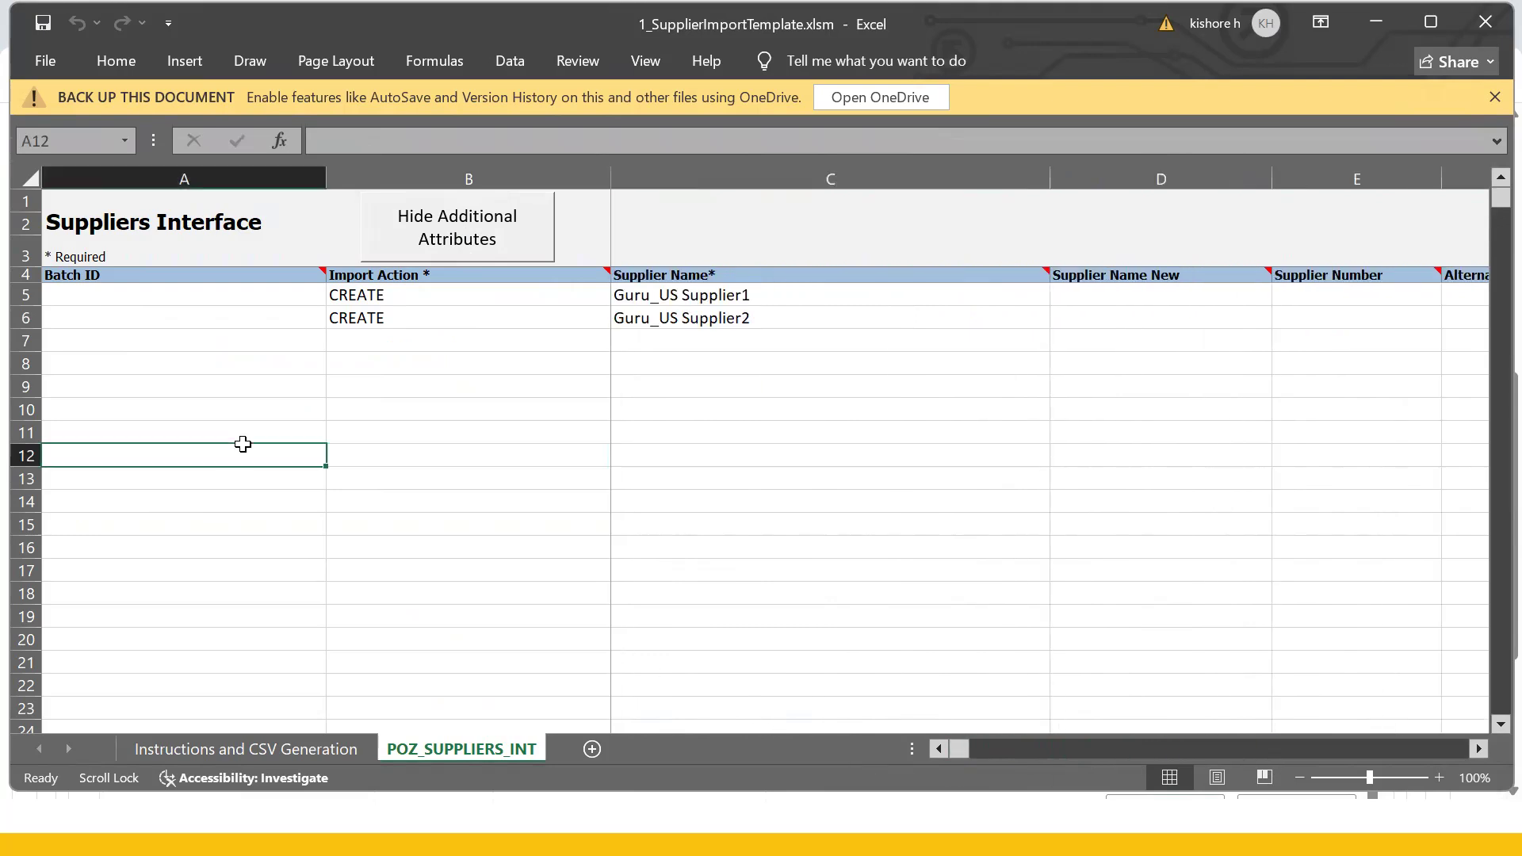
click(481, 496)
click(737, 304)
click(744, 340)
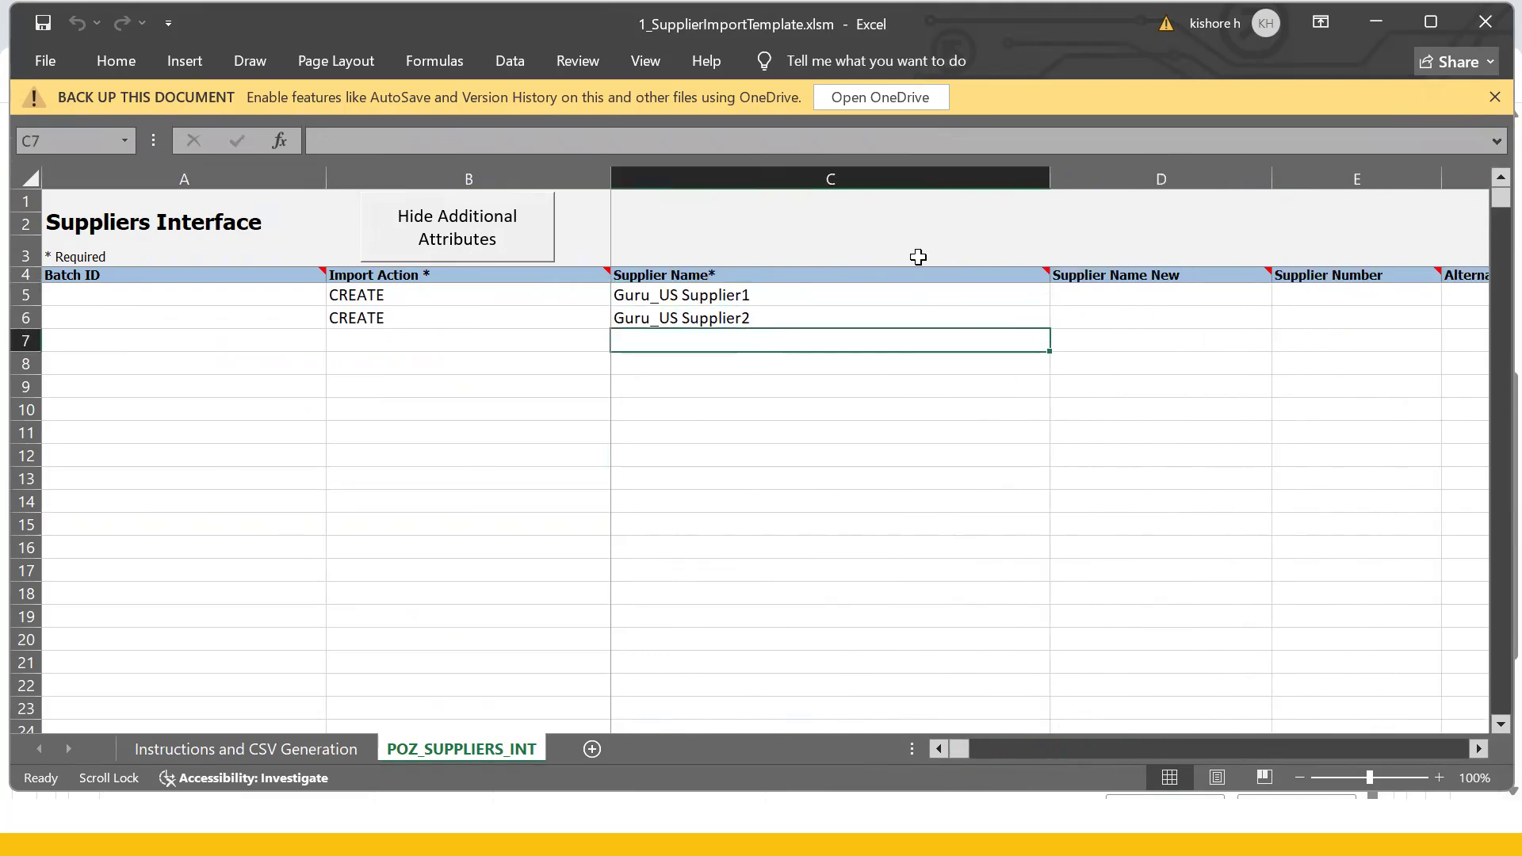
click(208, 750)
click(354, 486)
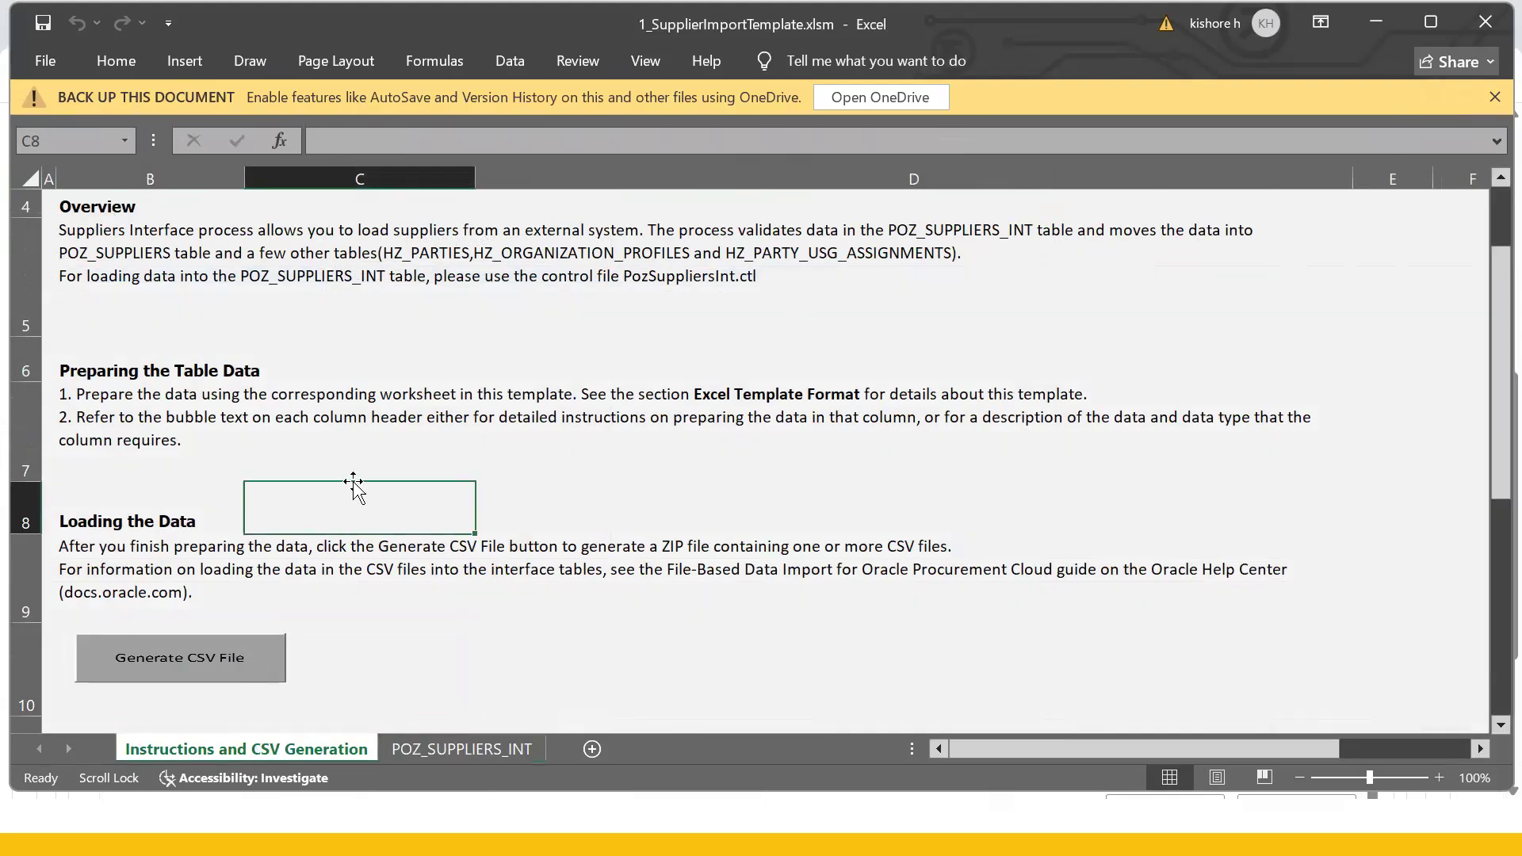
- Return to POZ_SUPPLIERS_INT, select Guru_US Supplier2's name, and review the Oracle supplier record
click(460, 749)
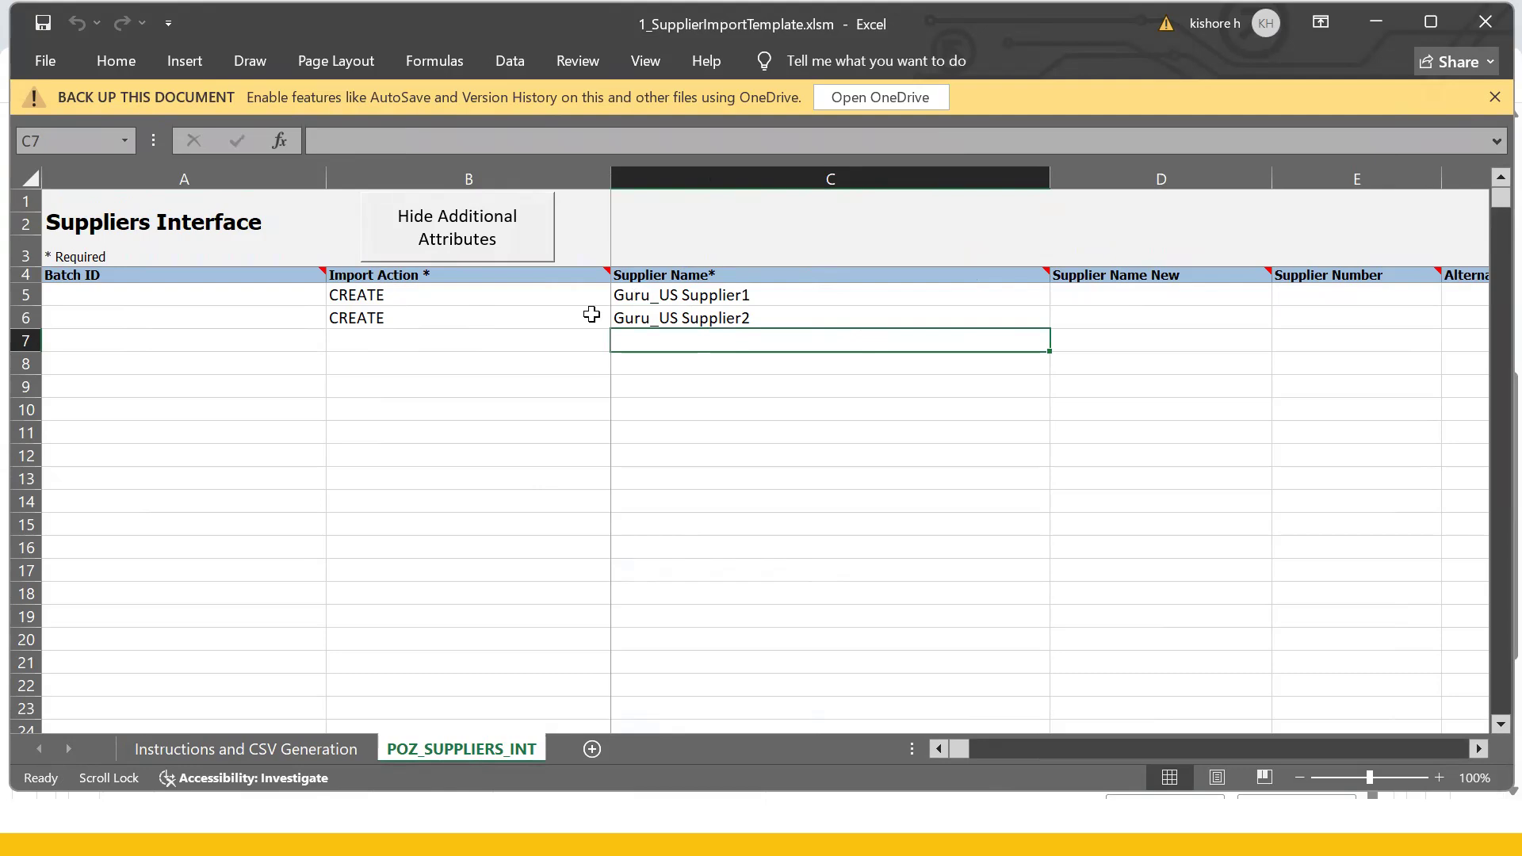
click(665, 317)
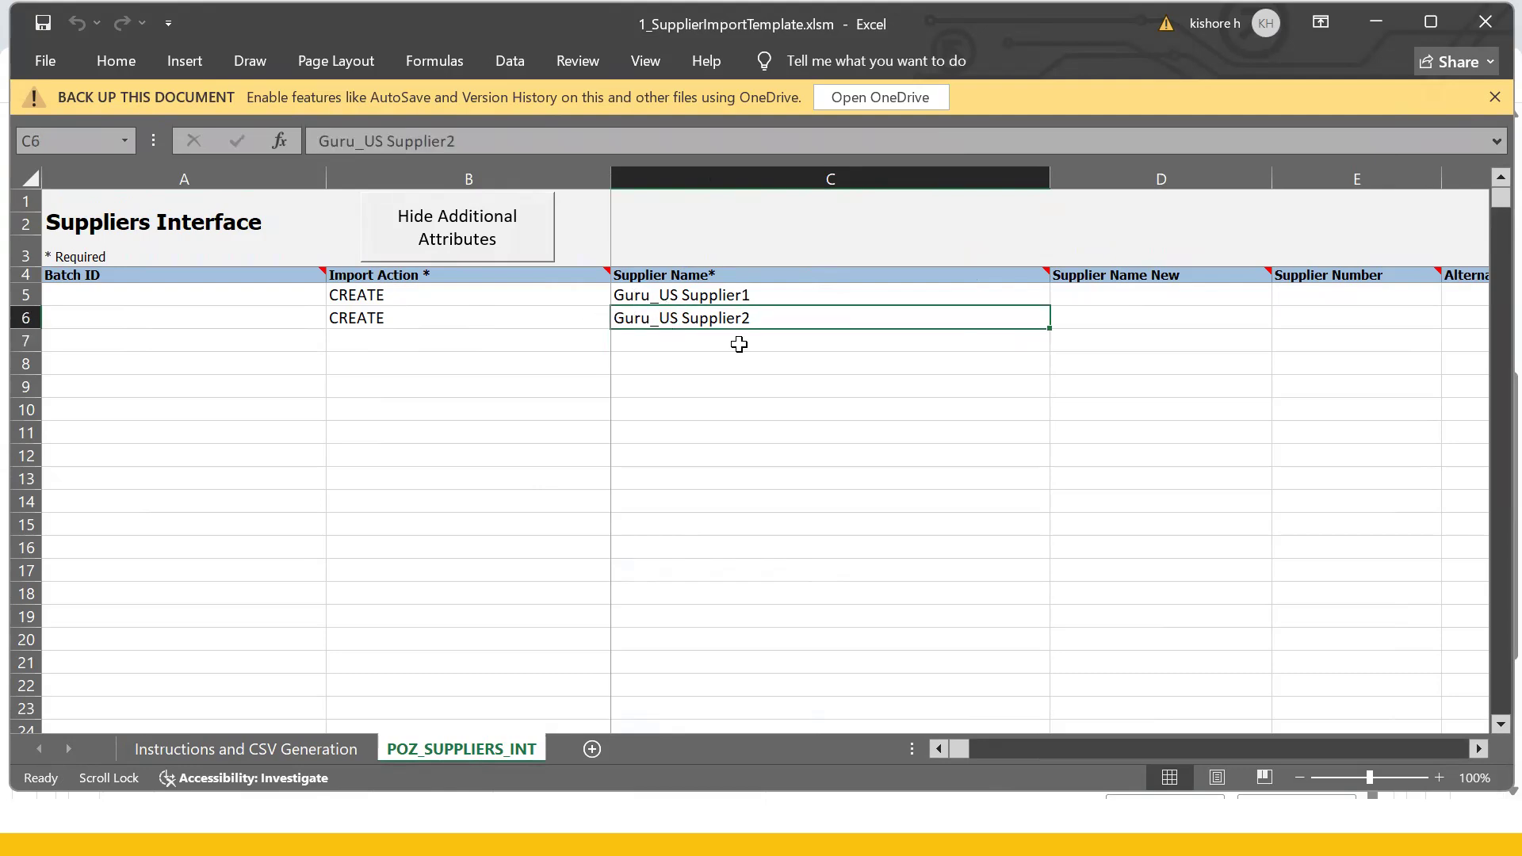
key(alt+Tab)
scroll(226, 305, up, 6)
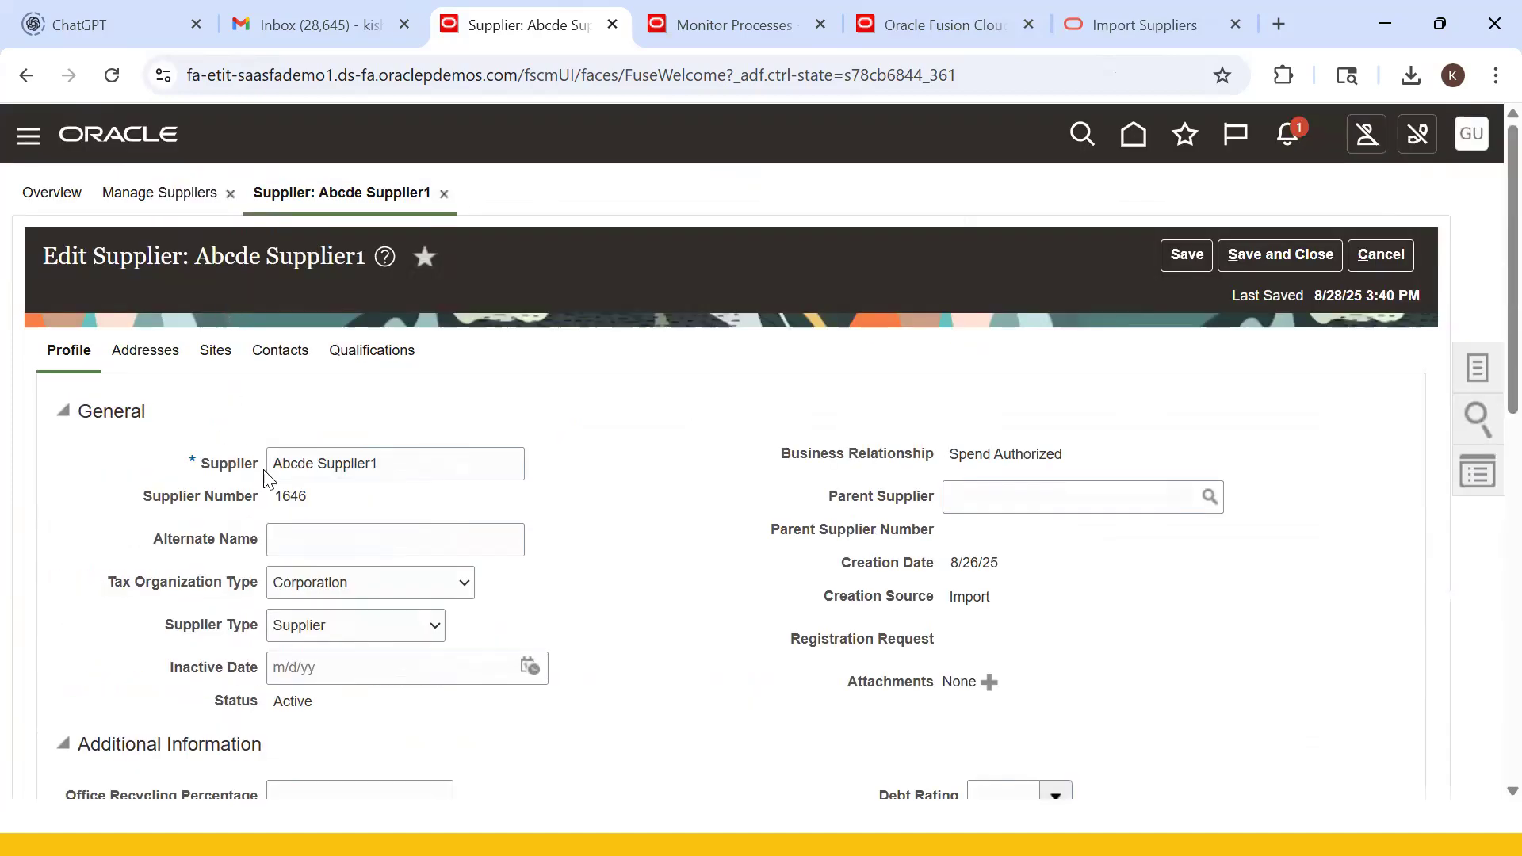
scroll(593, 590, down, 3)
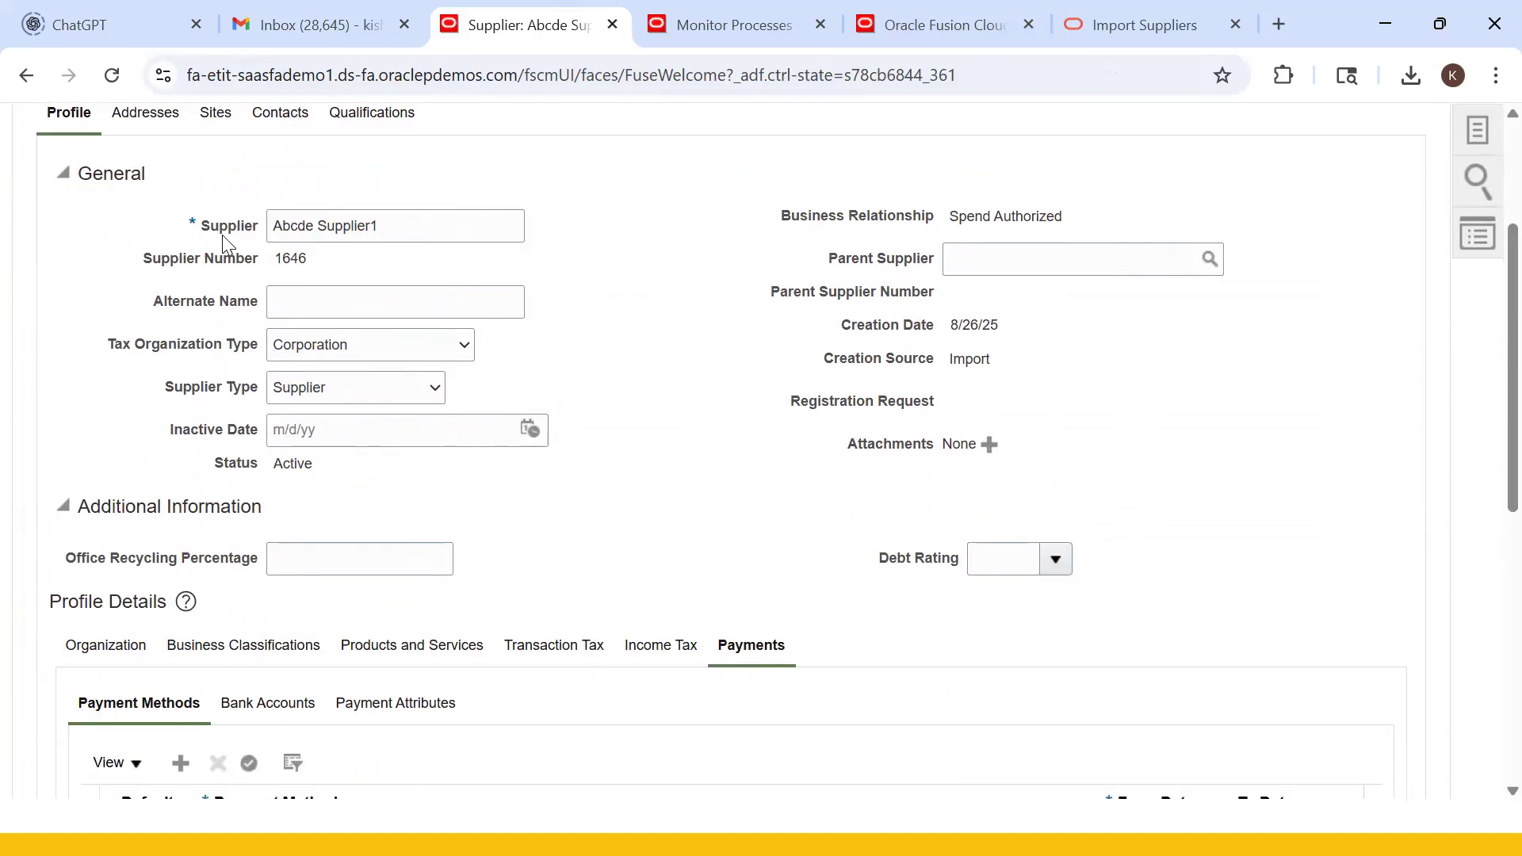
key(alt+Tab)
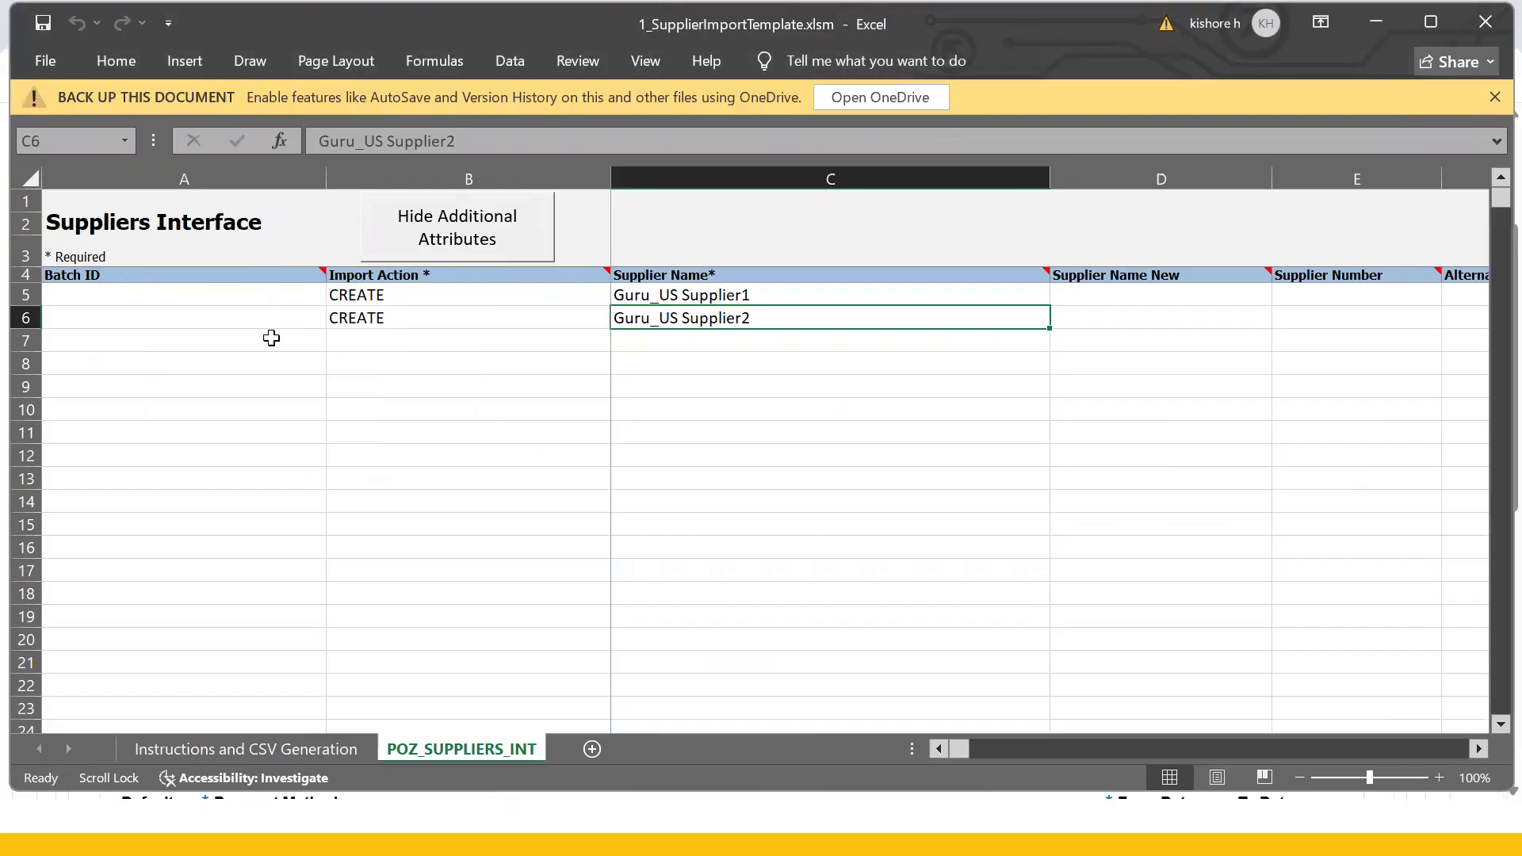
click(211, 320)
click(215, 298)
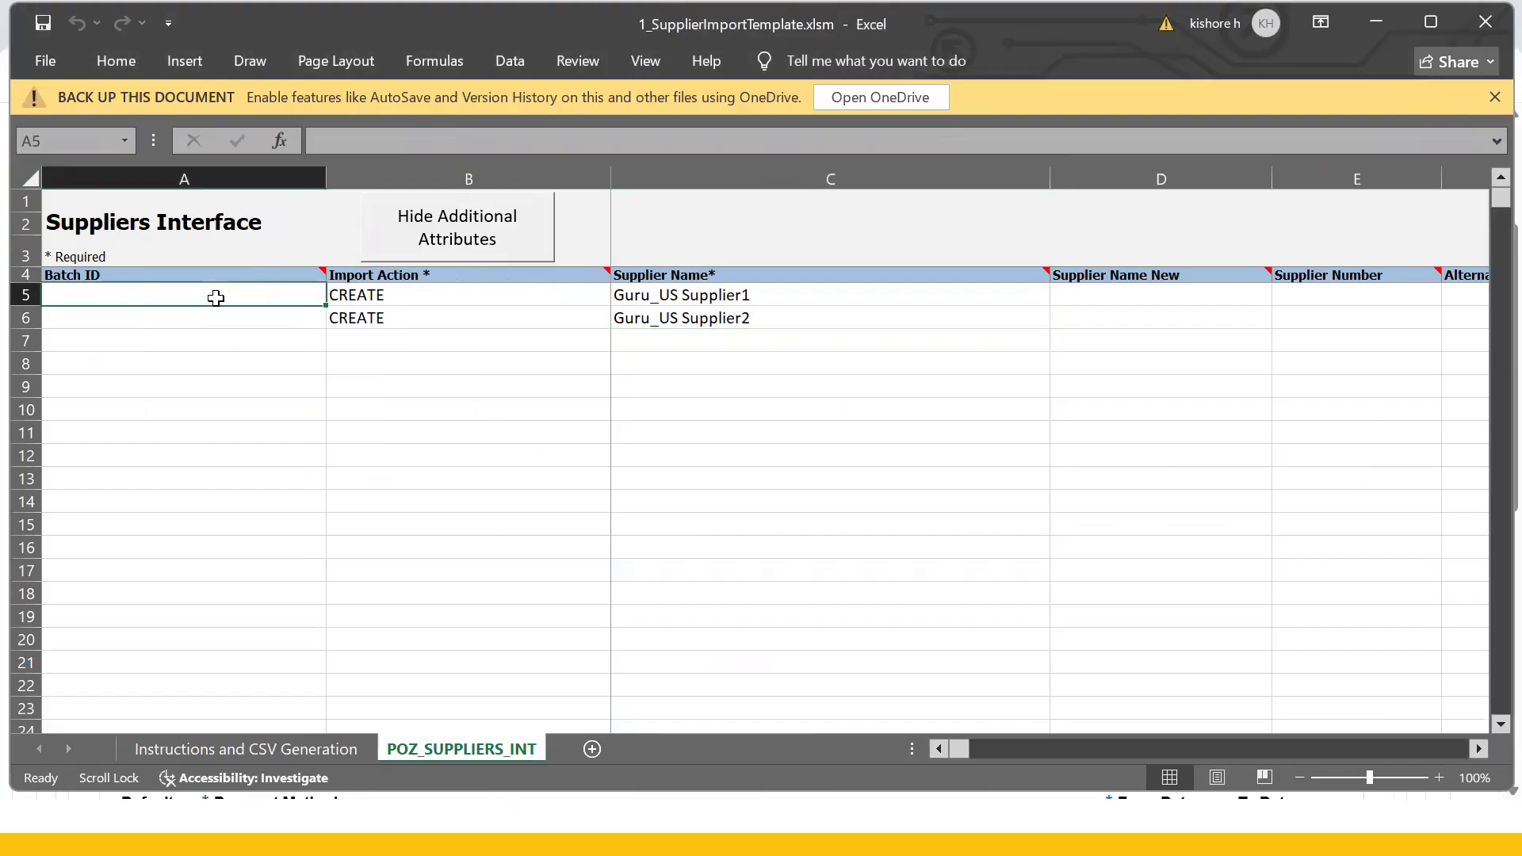
click(220, 312)
click(214, 298)
text(100)
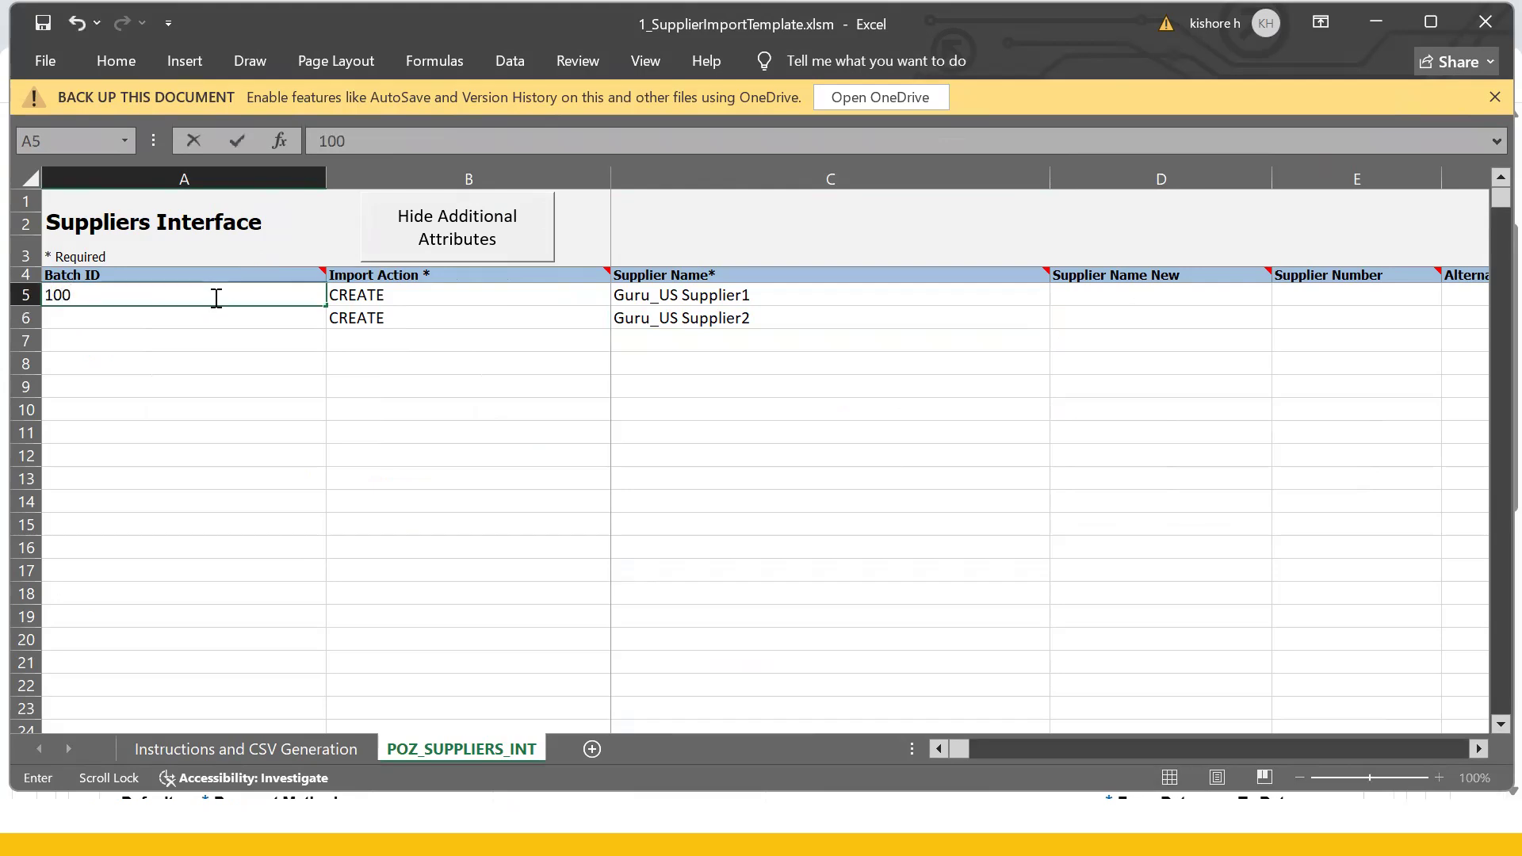
key(Return)
text(100)
key(Return)
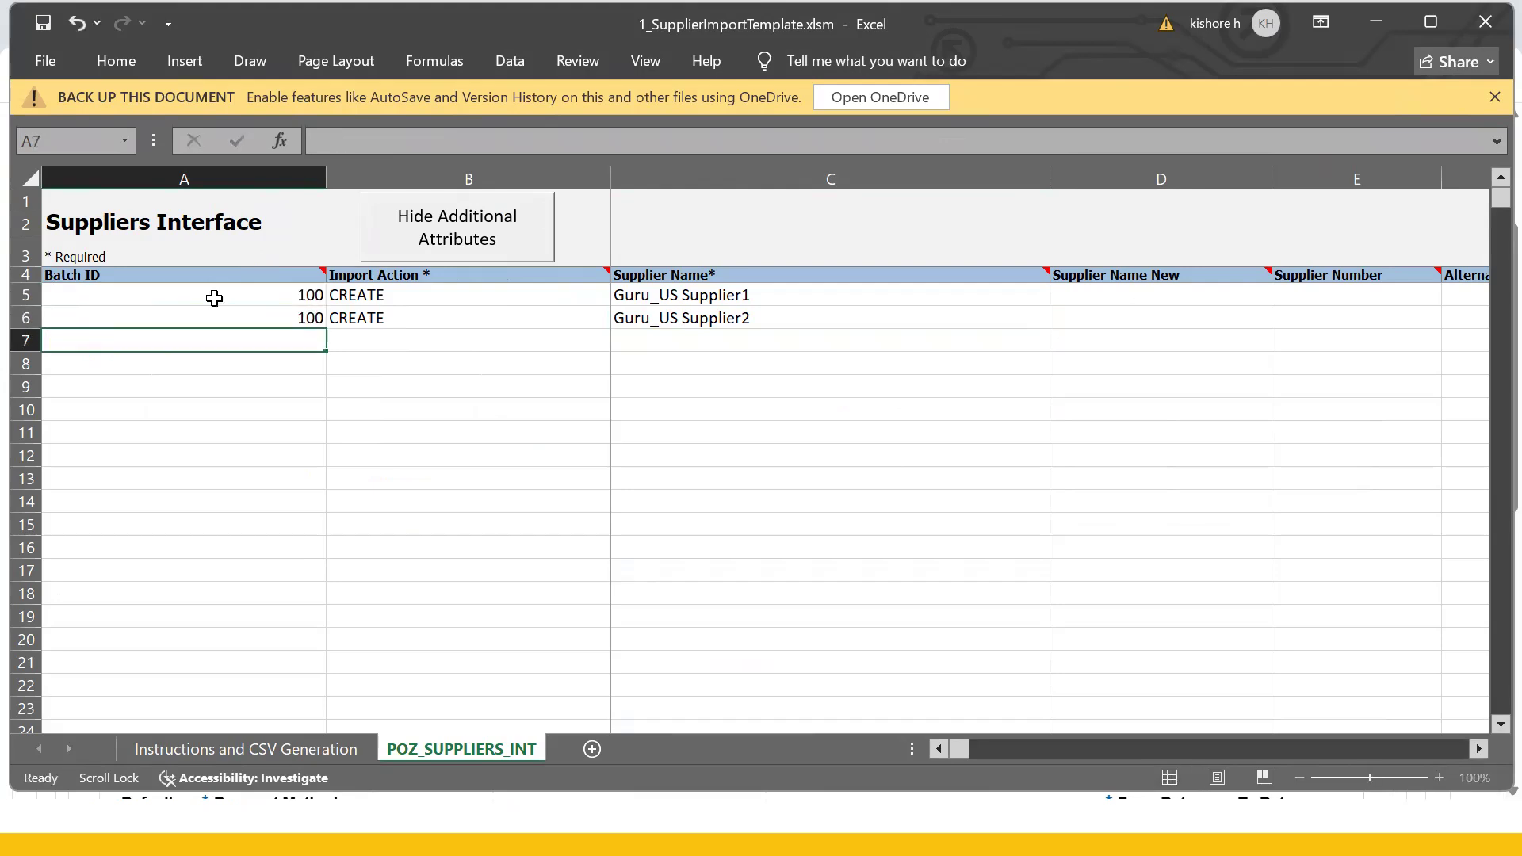
drag(237, 294, 260, 317)
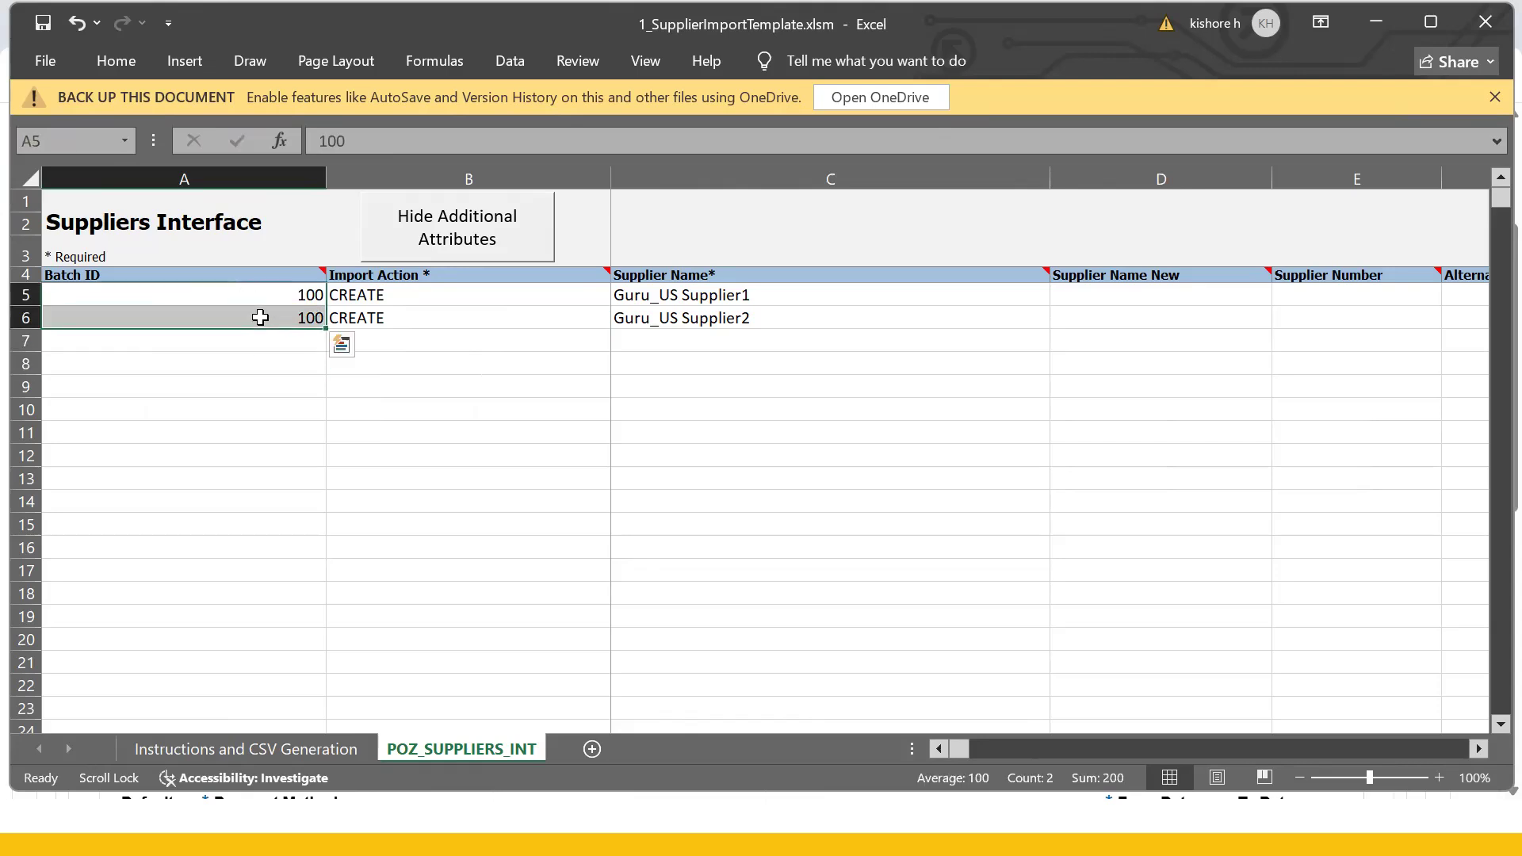
key(Delete)
click(429, 455)
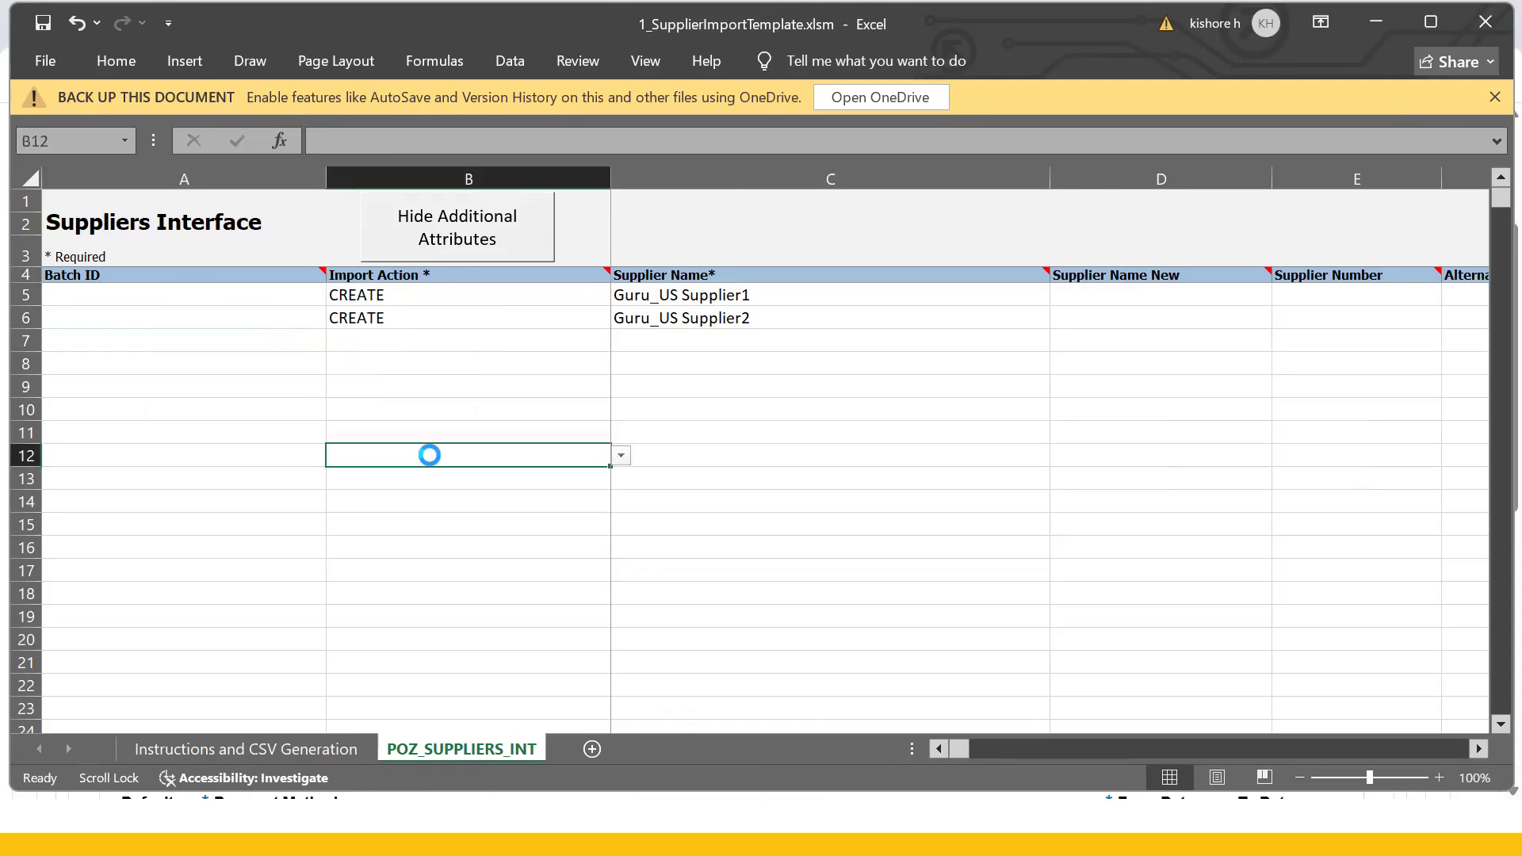
click(137, 300)
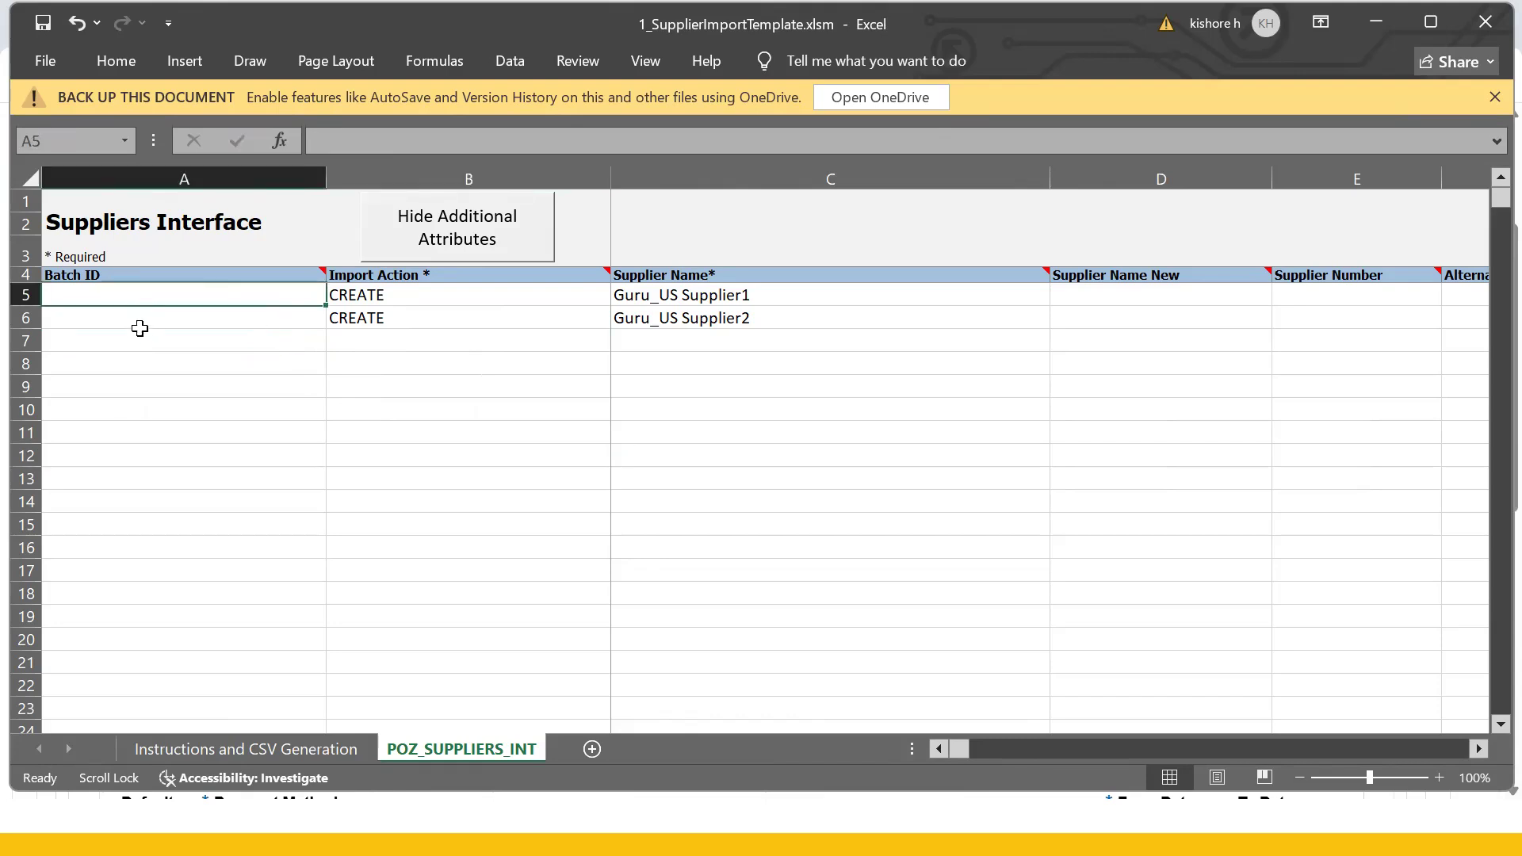
click(138, 319)
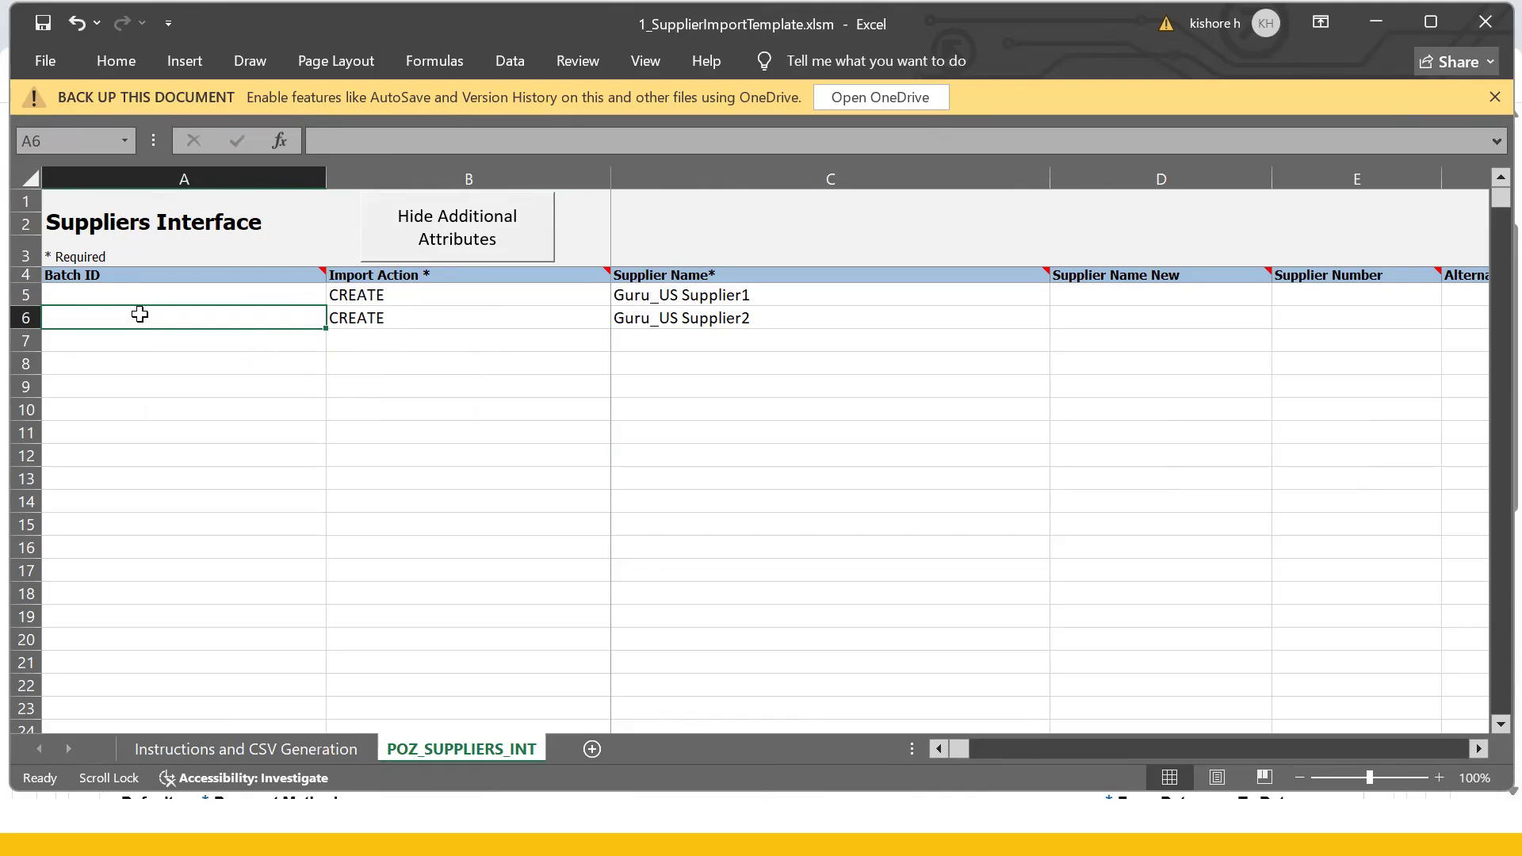
drag(149, 295, 164, 312)
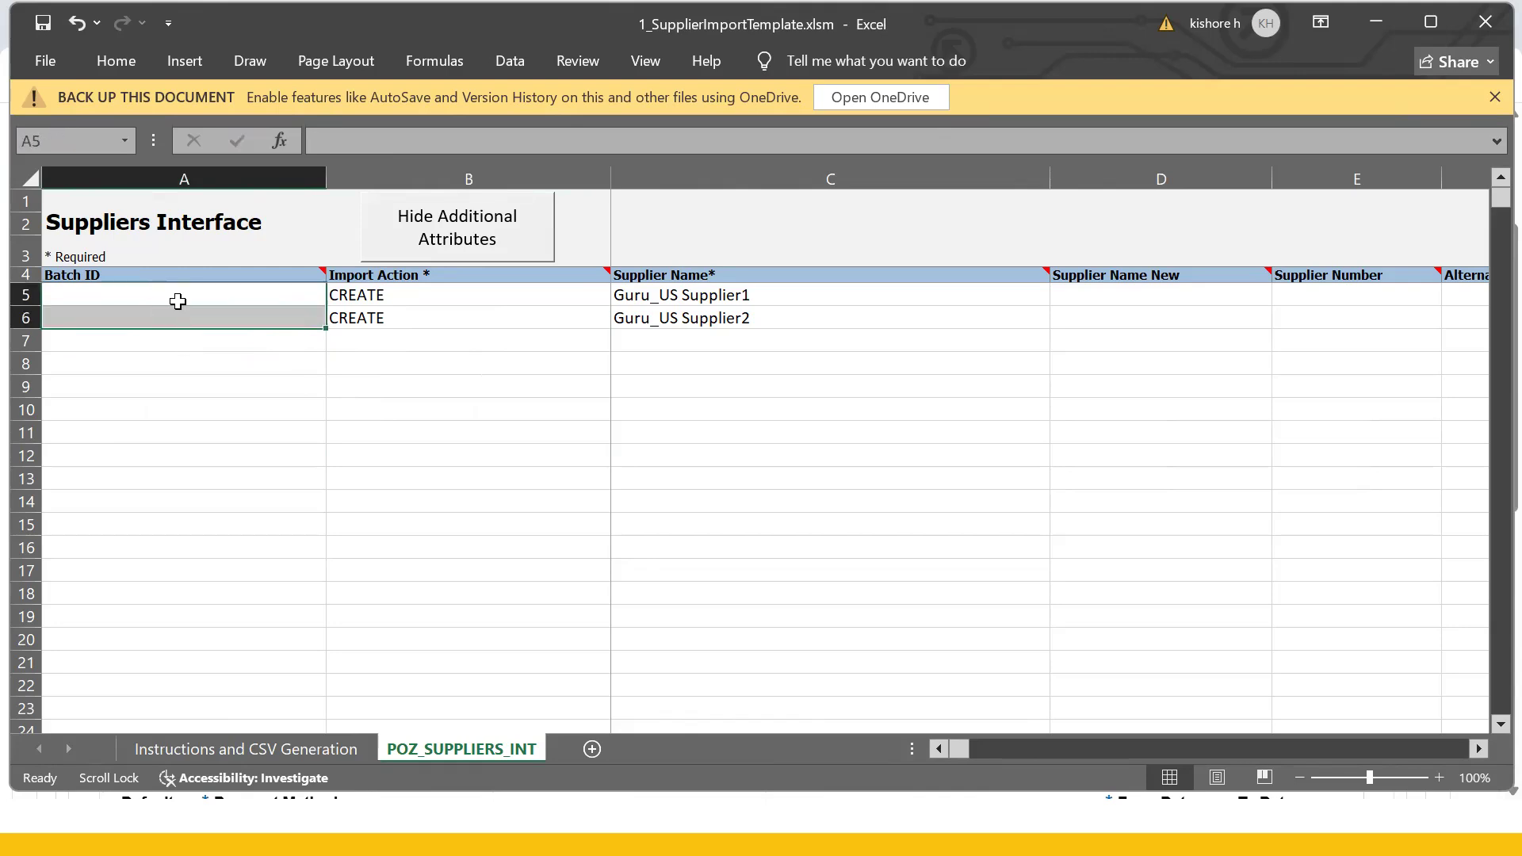
click(178, 301)
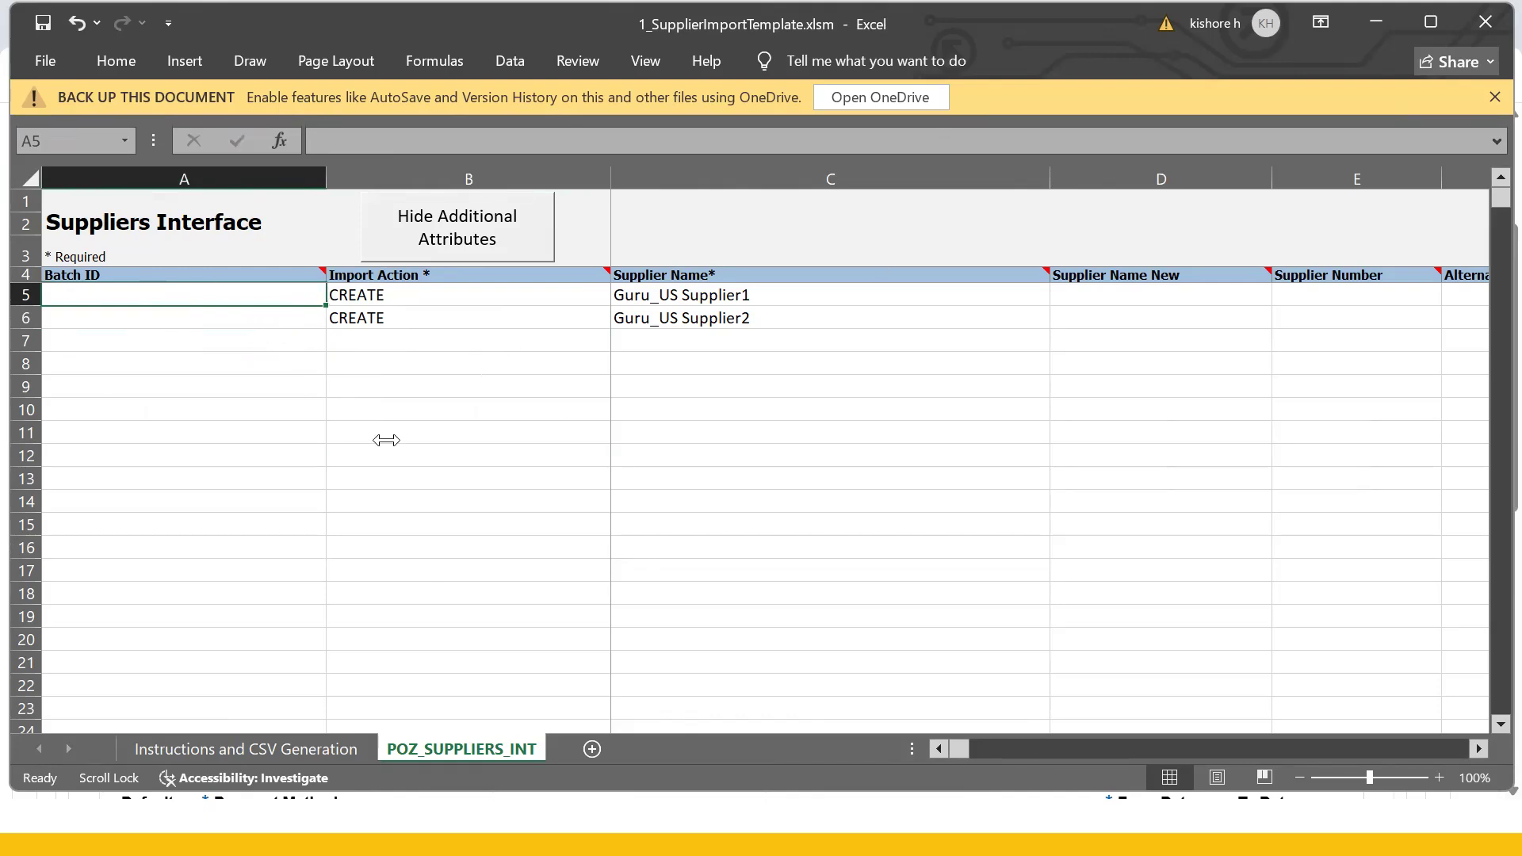
click(664, 412)
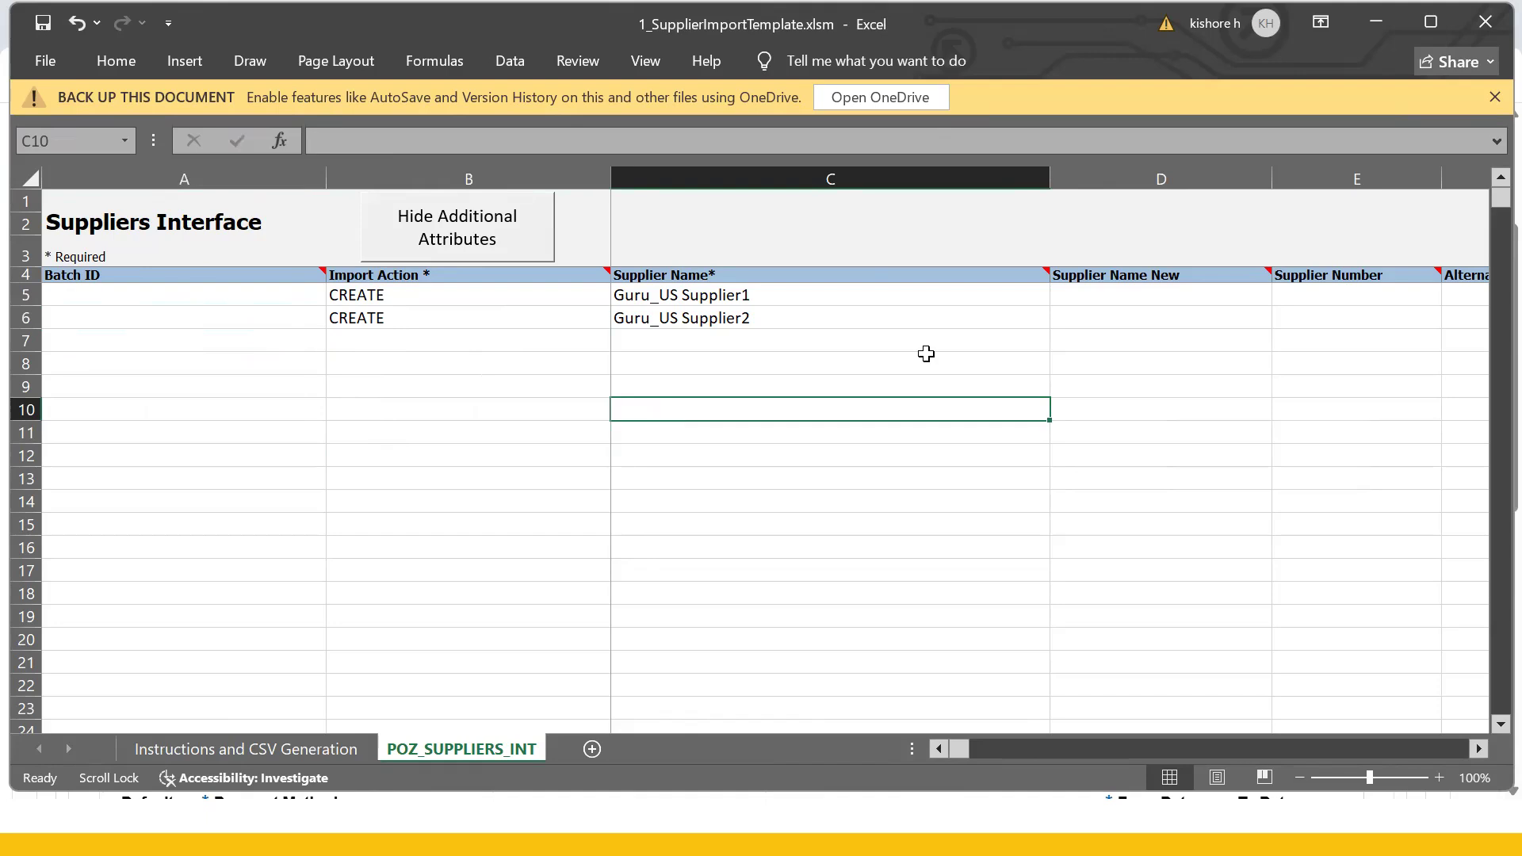
click(890, 538)
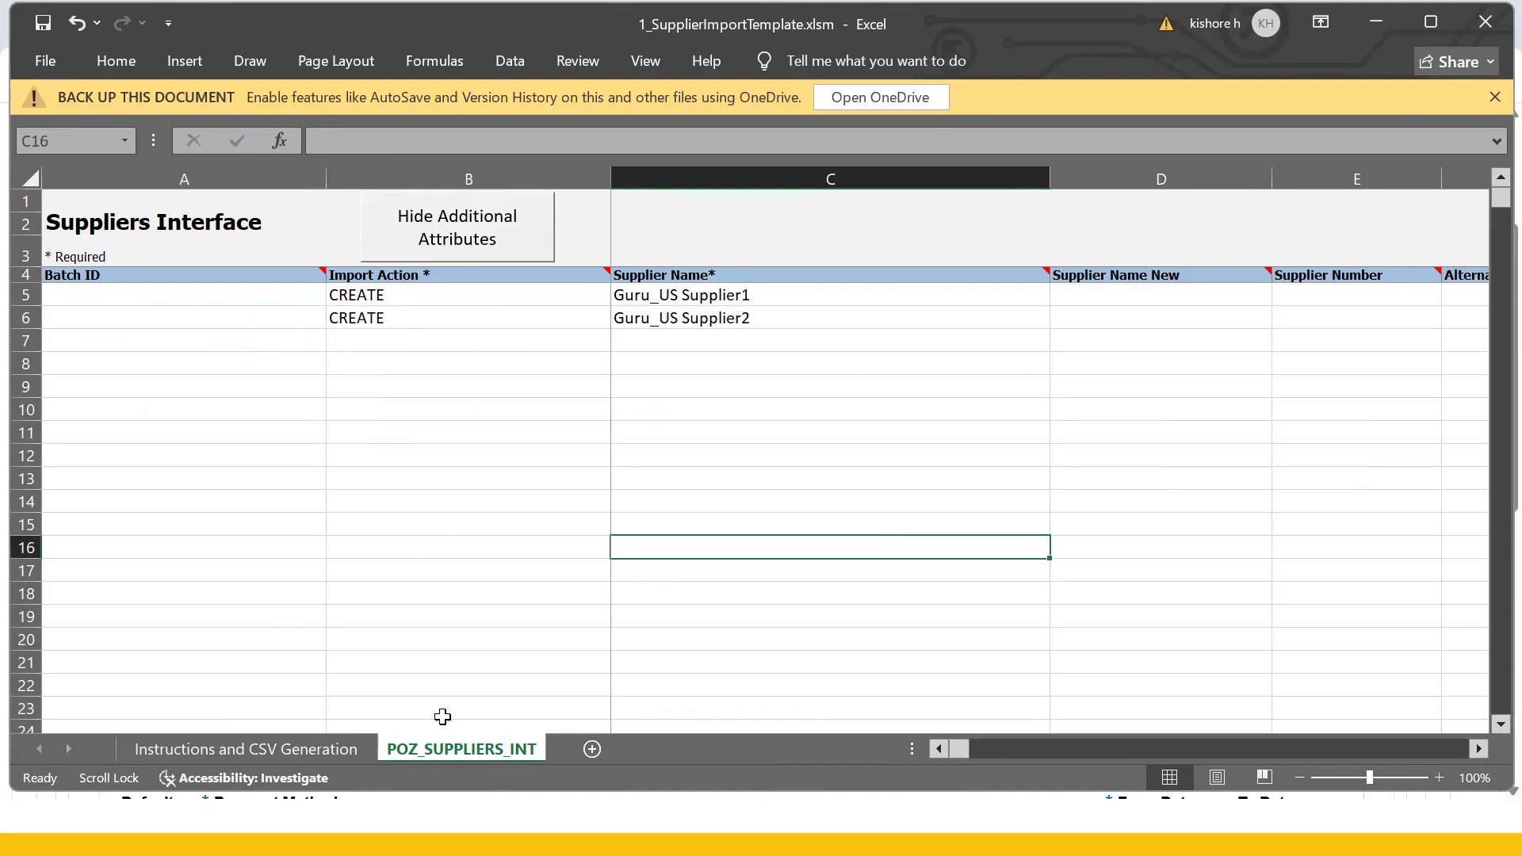
- Collapse the additional attribute columns and verify row 6's CREATE action, supplier type and business relationship
click(300, 748)
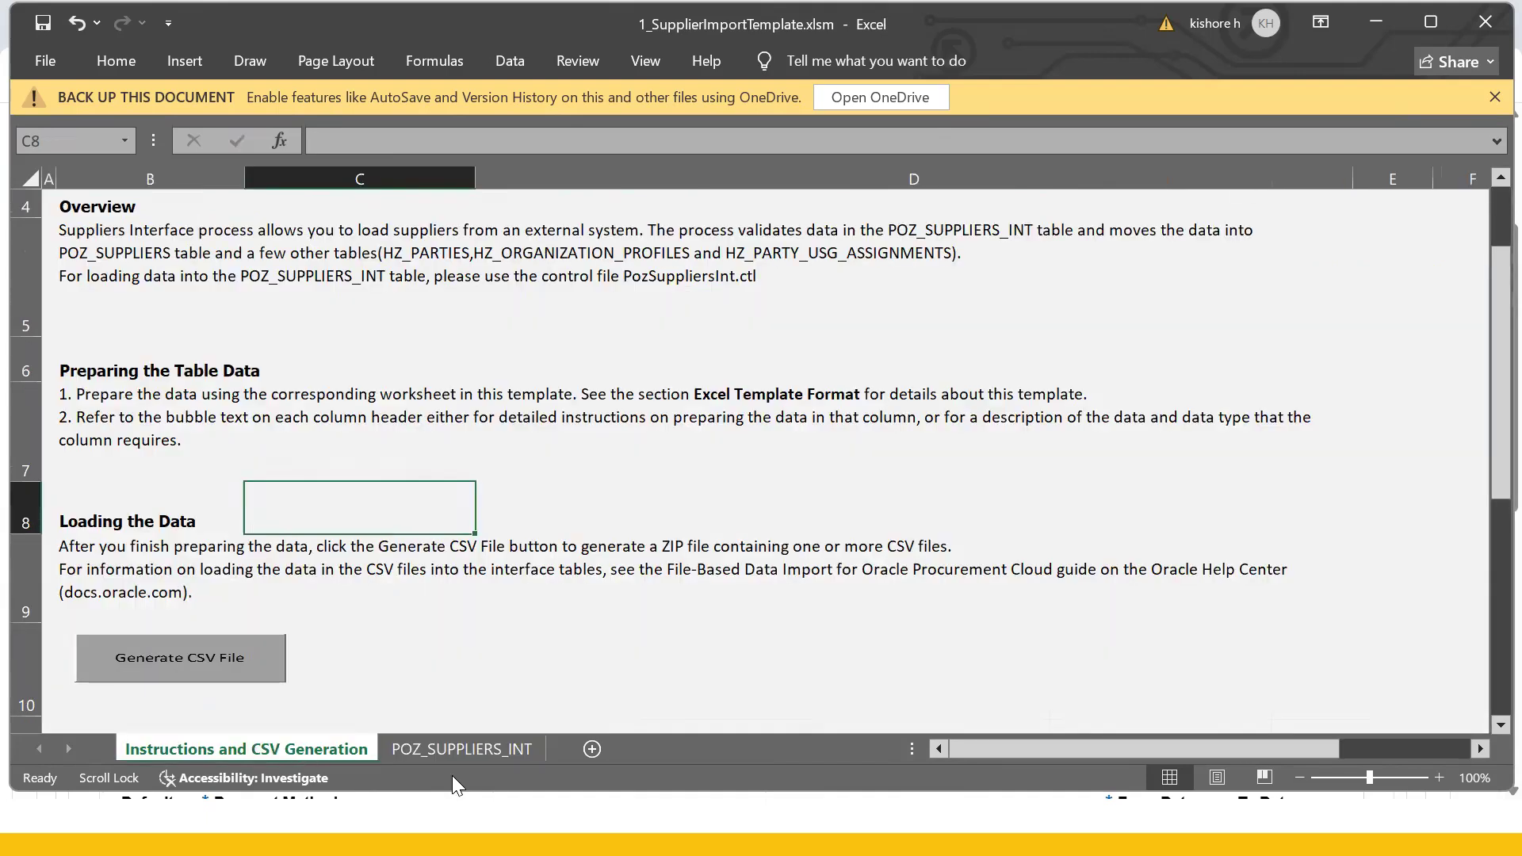
click(455, 750)
click(703, 336)
click(455, 313)
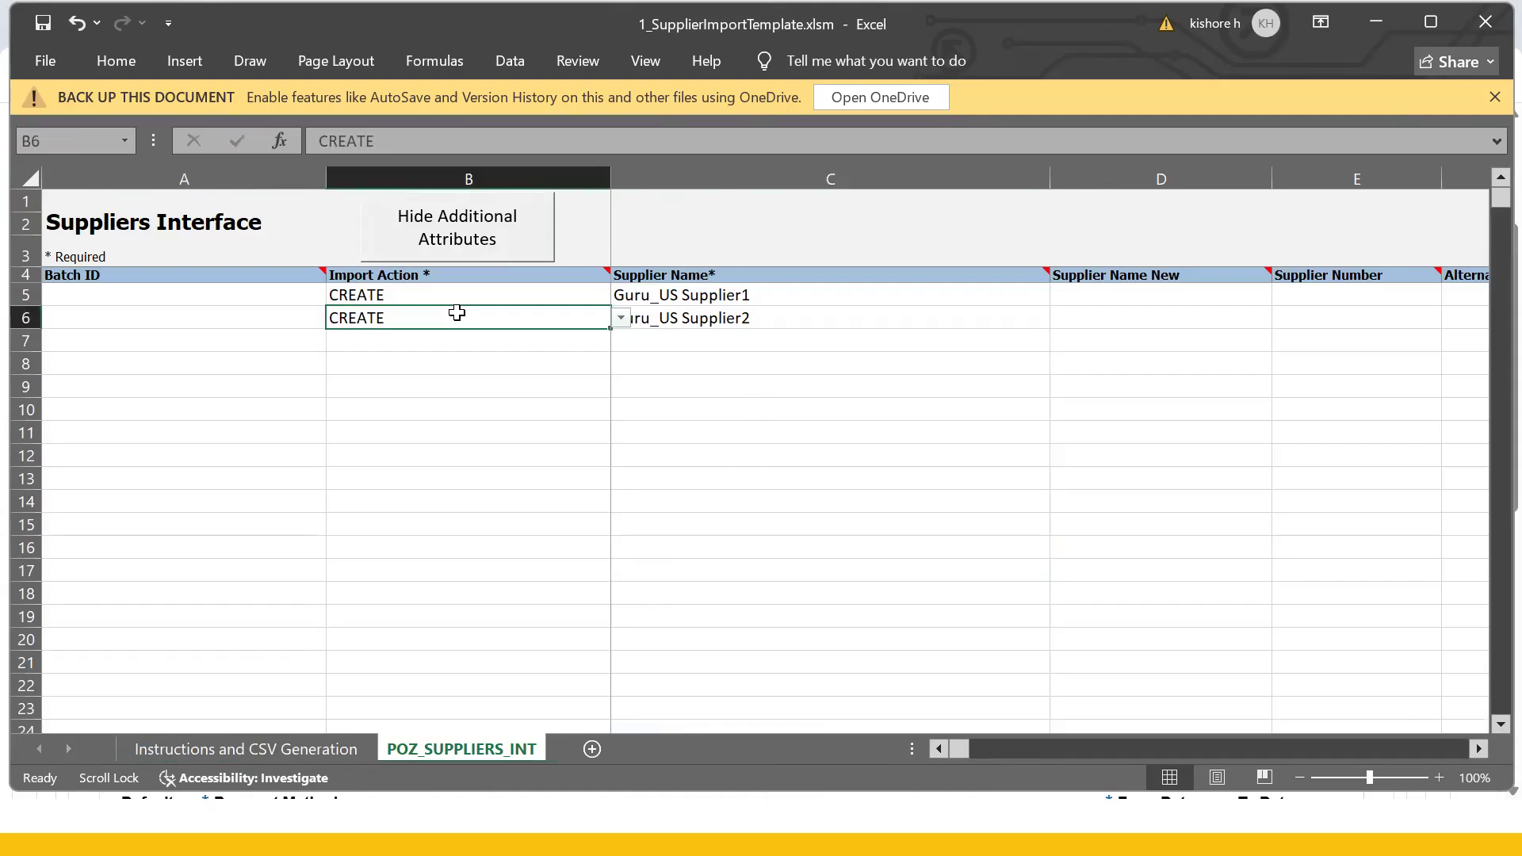
scroll(456, 313, right, 3)
click(448, 230)
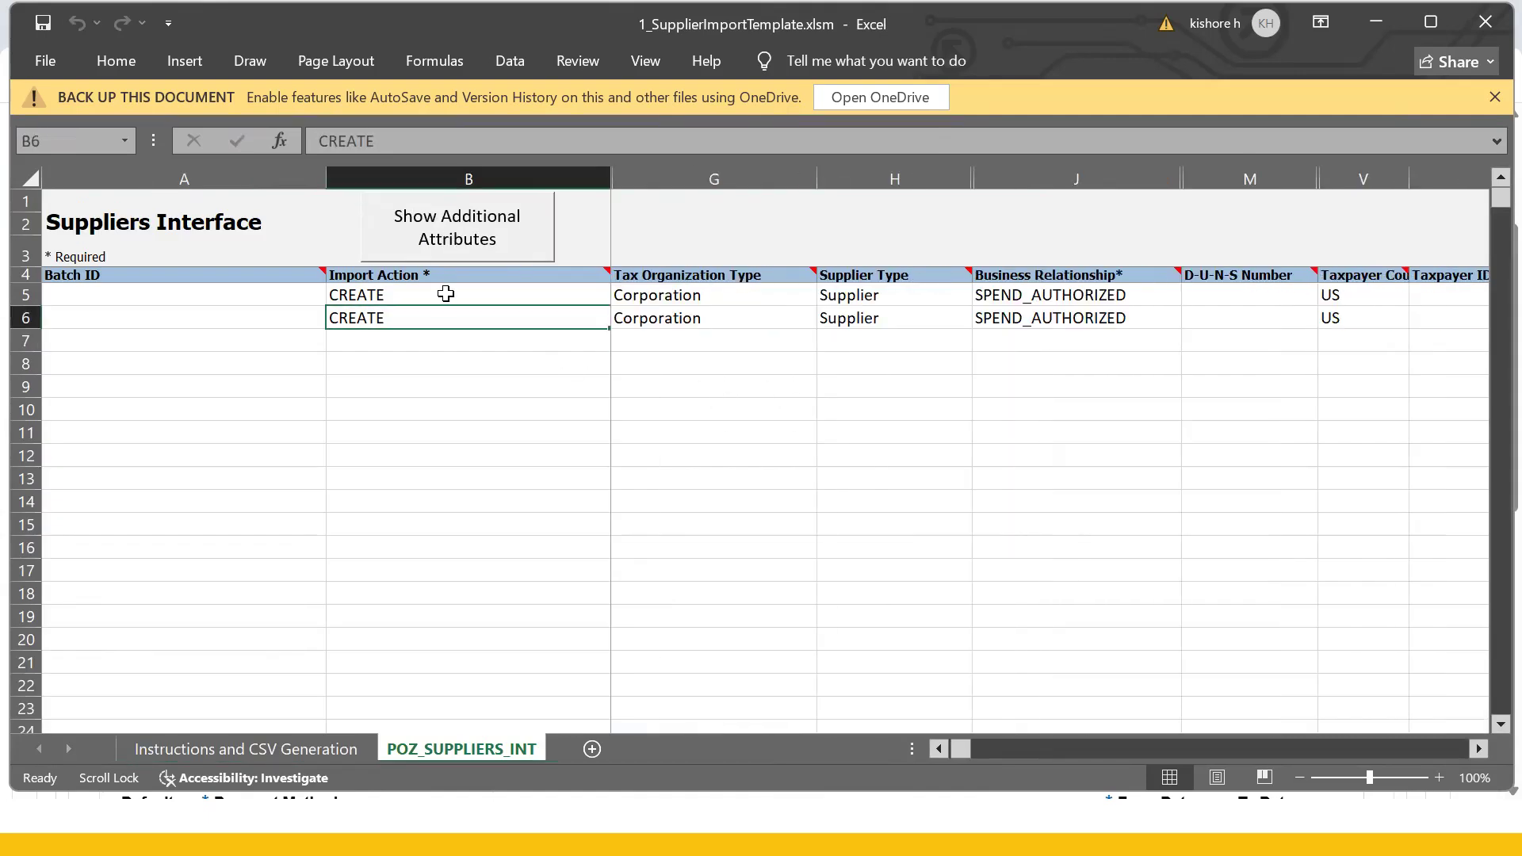
click(824, 317)
click(1045, 315)
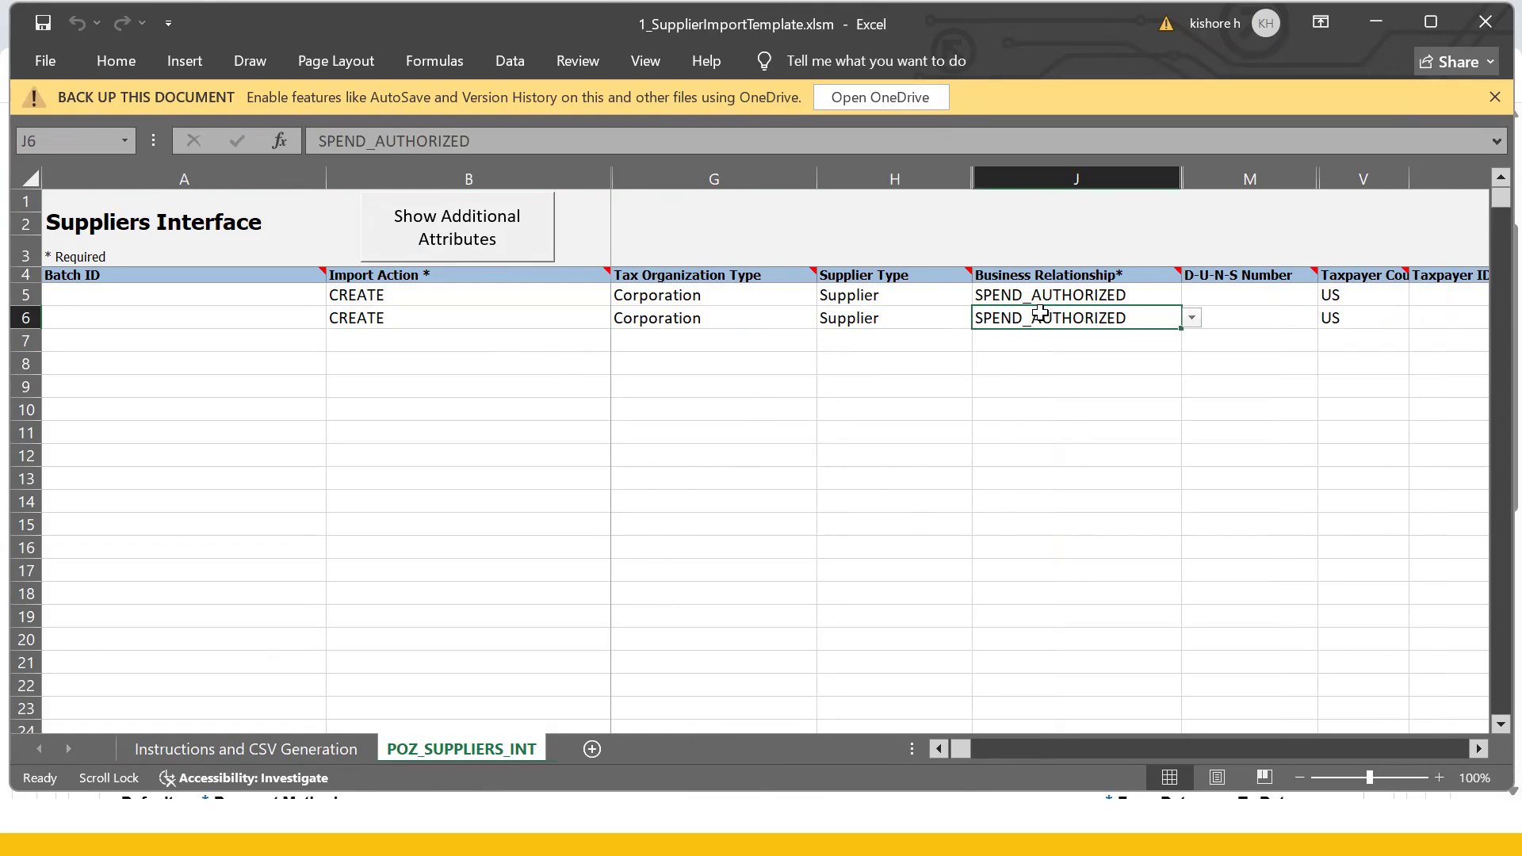
click(818, 462)
- Generate PozSuppliersInt.zip and PozSuppliersInt.csv into the 4_Supplier Conversion Templates (25C) folder
click(261, 749)
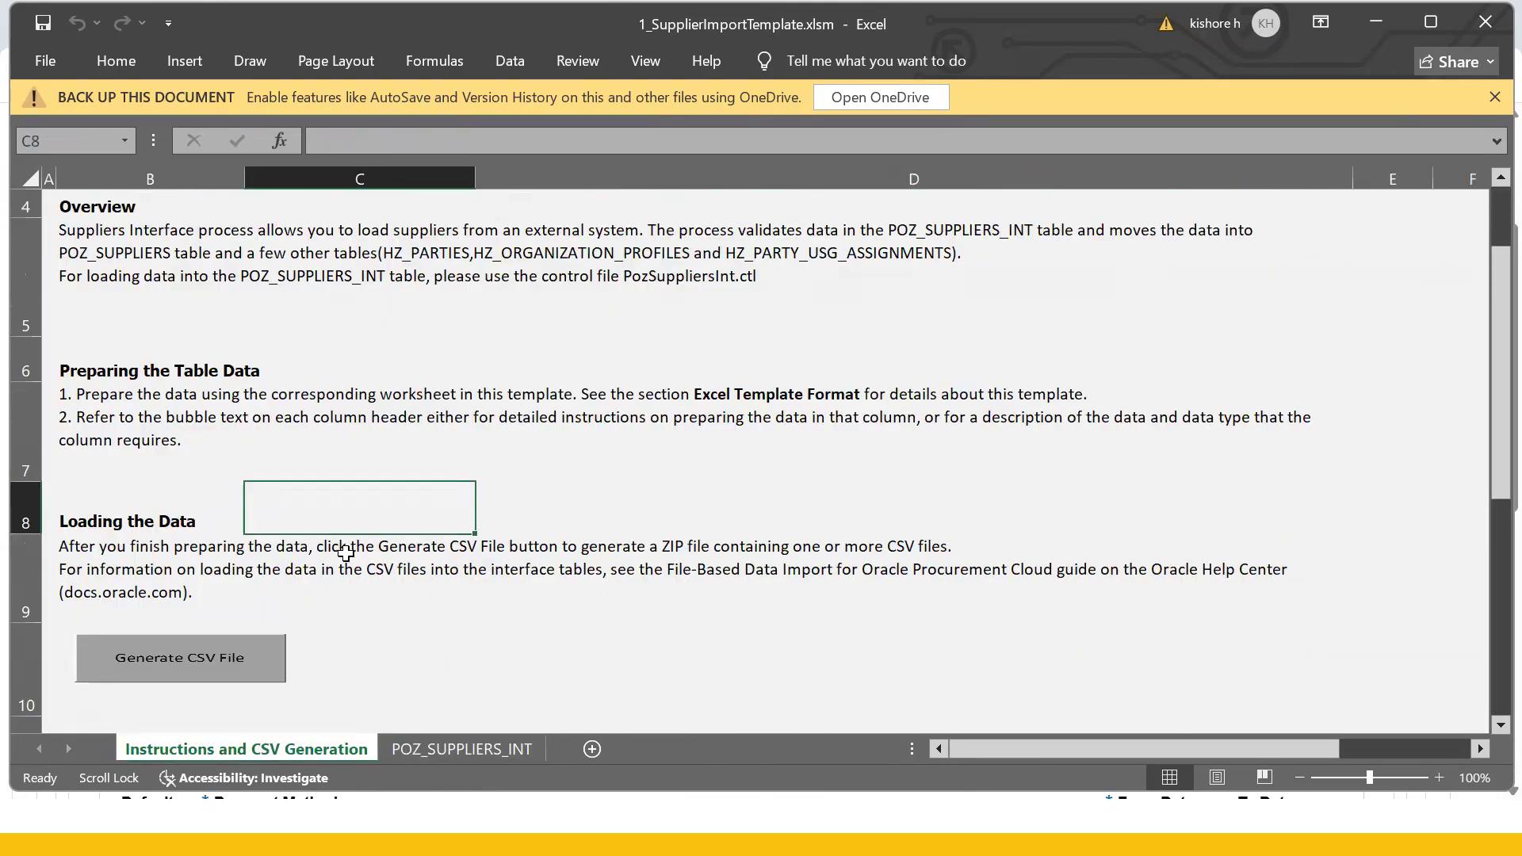
click(317, 678)
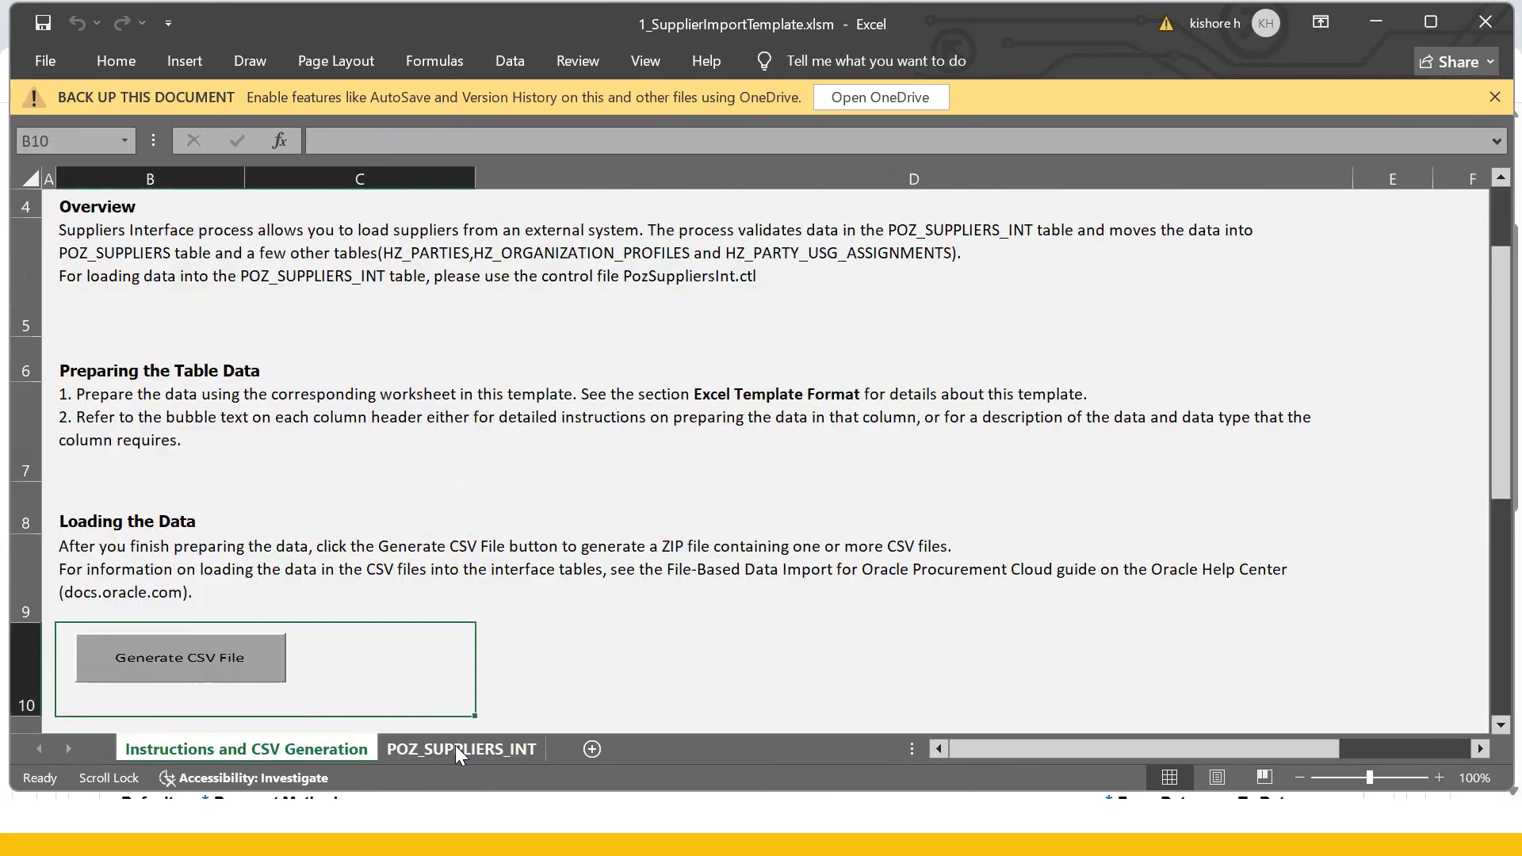
click(178, 657)
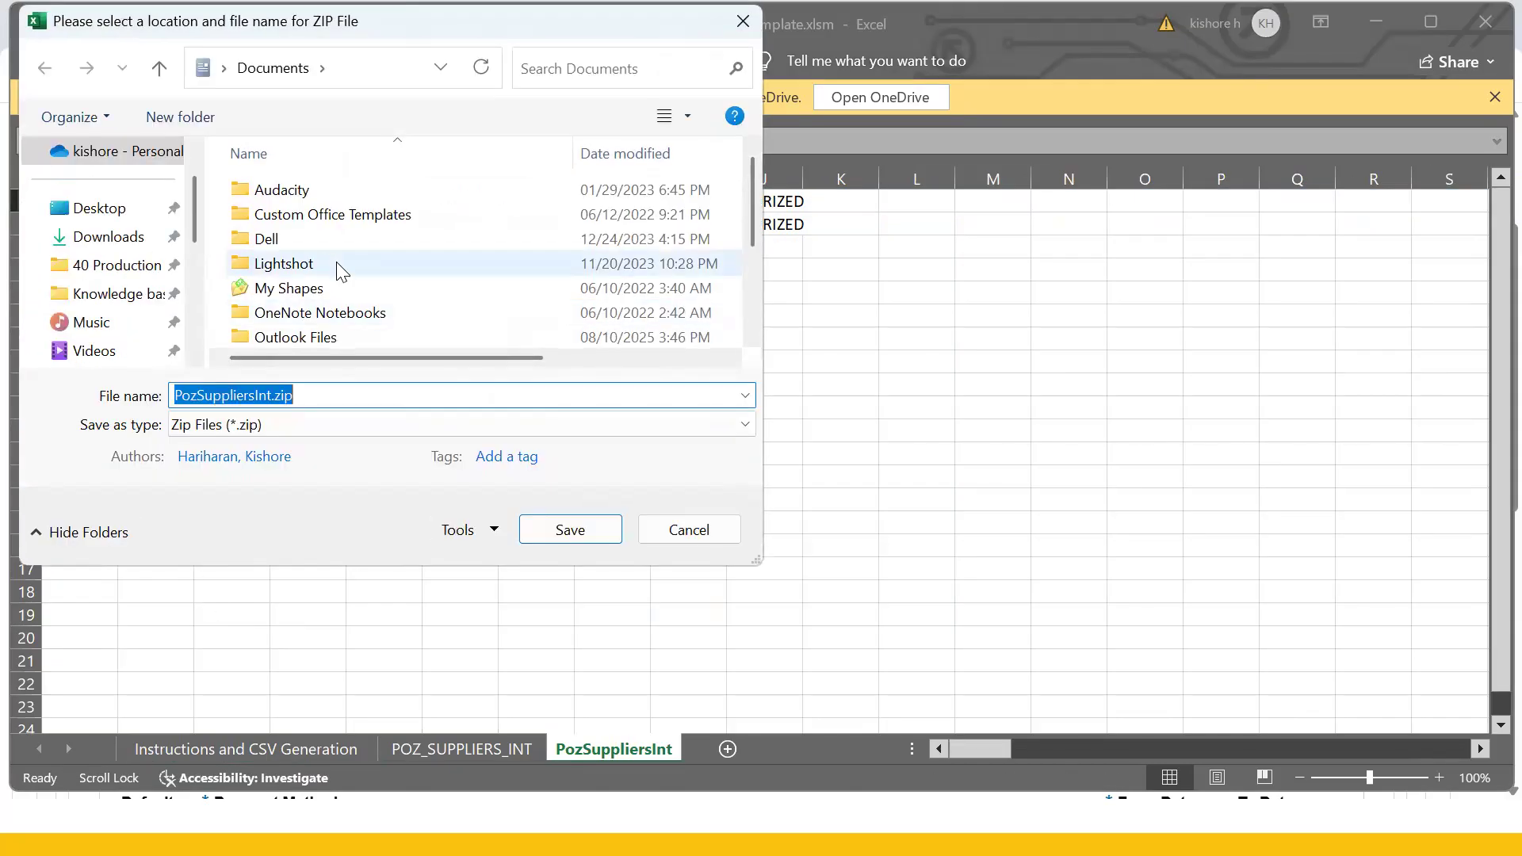
scroll(119, 292, down, 1)
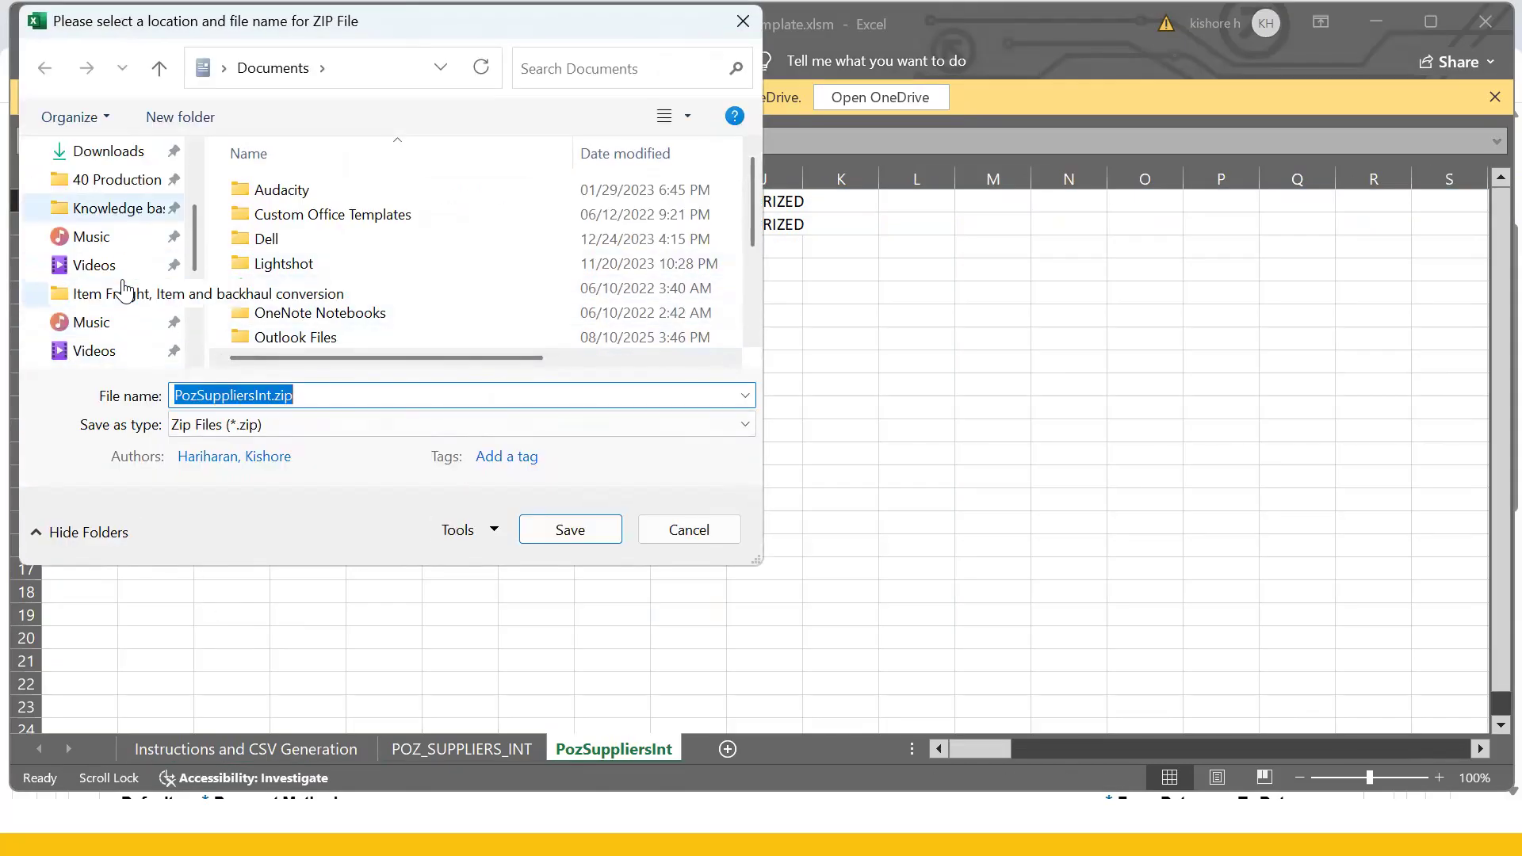
click(124, 354)
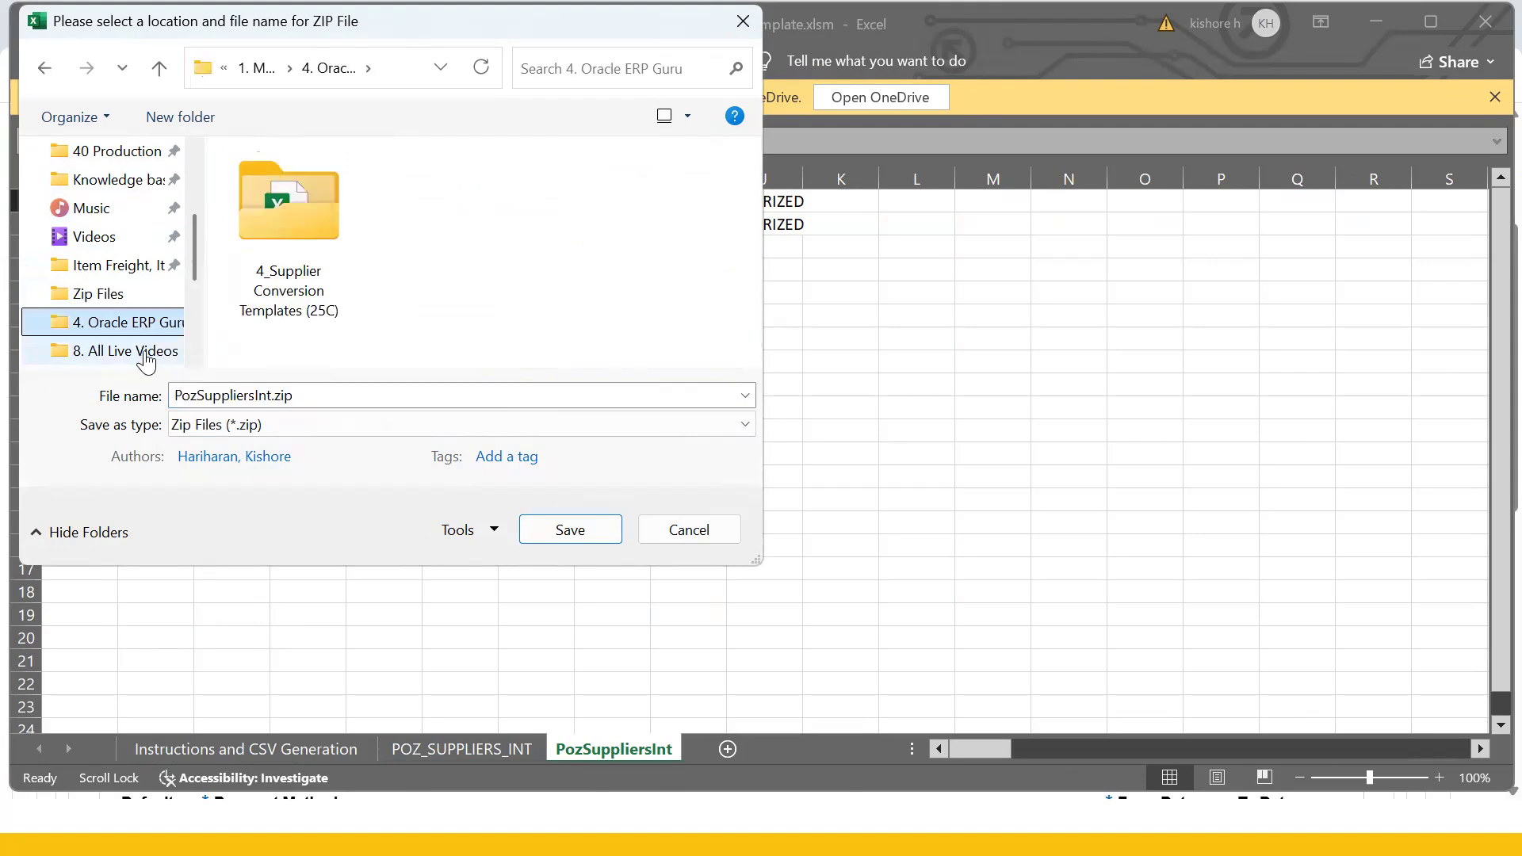
double_click(281, 247)
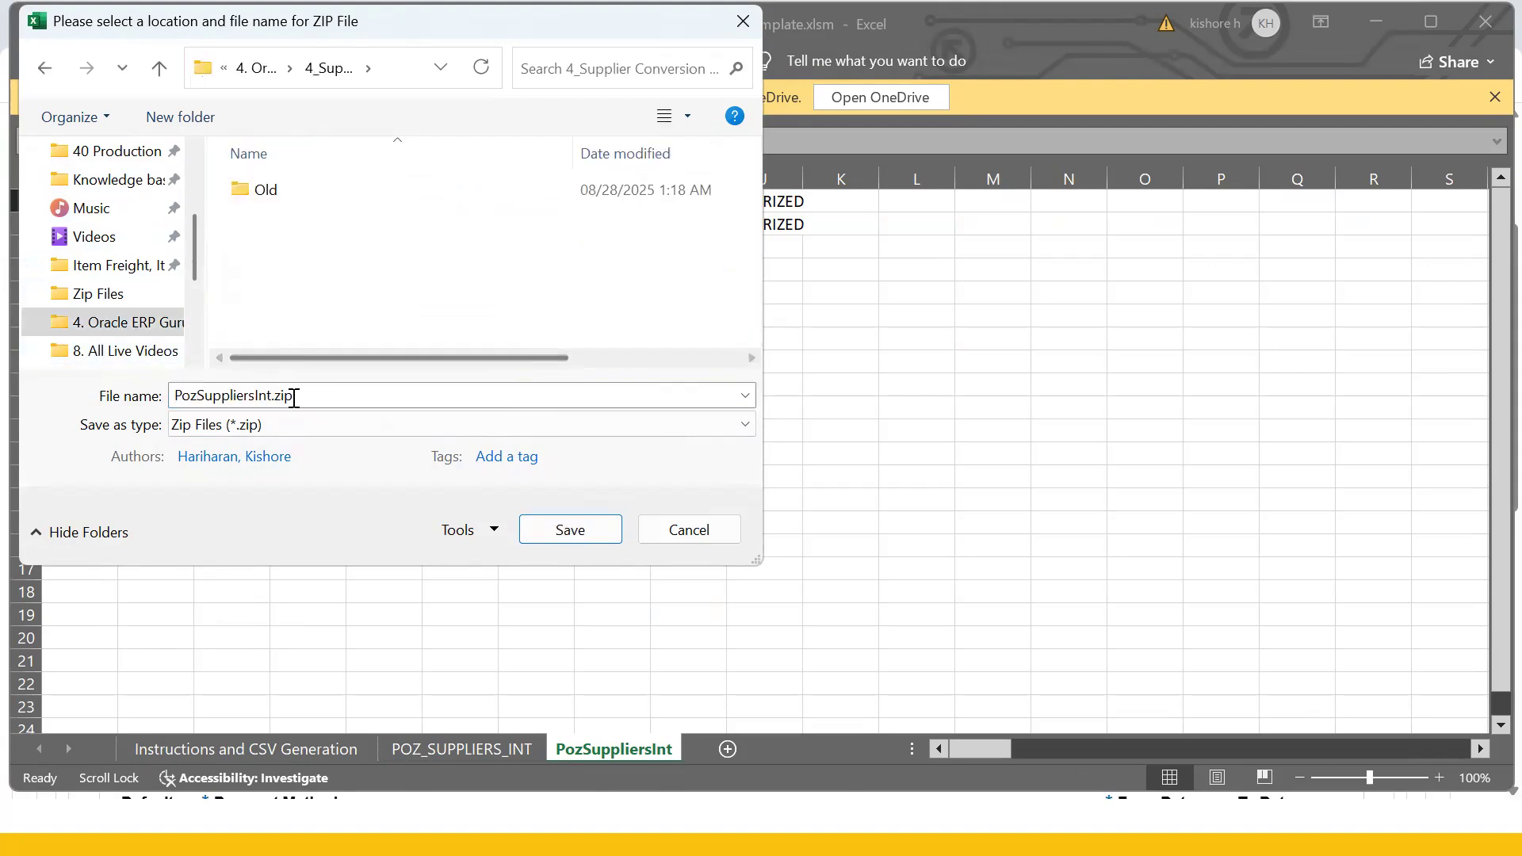
click(582, 531)
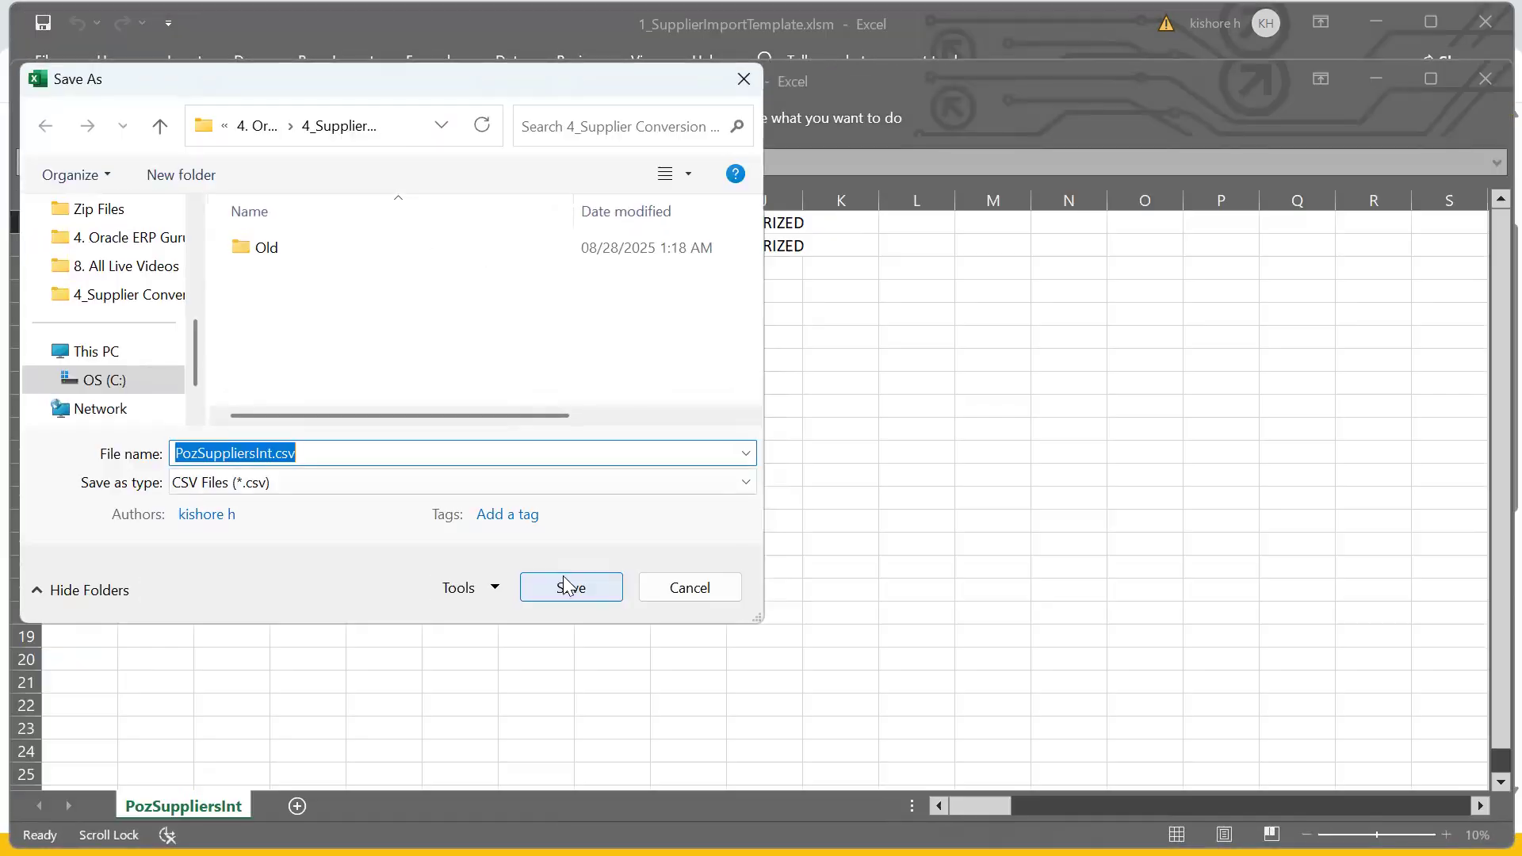
click(569, 587)
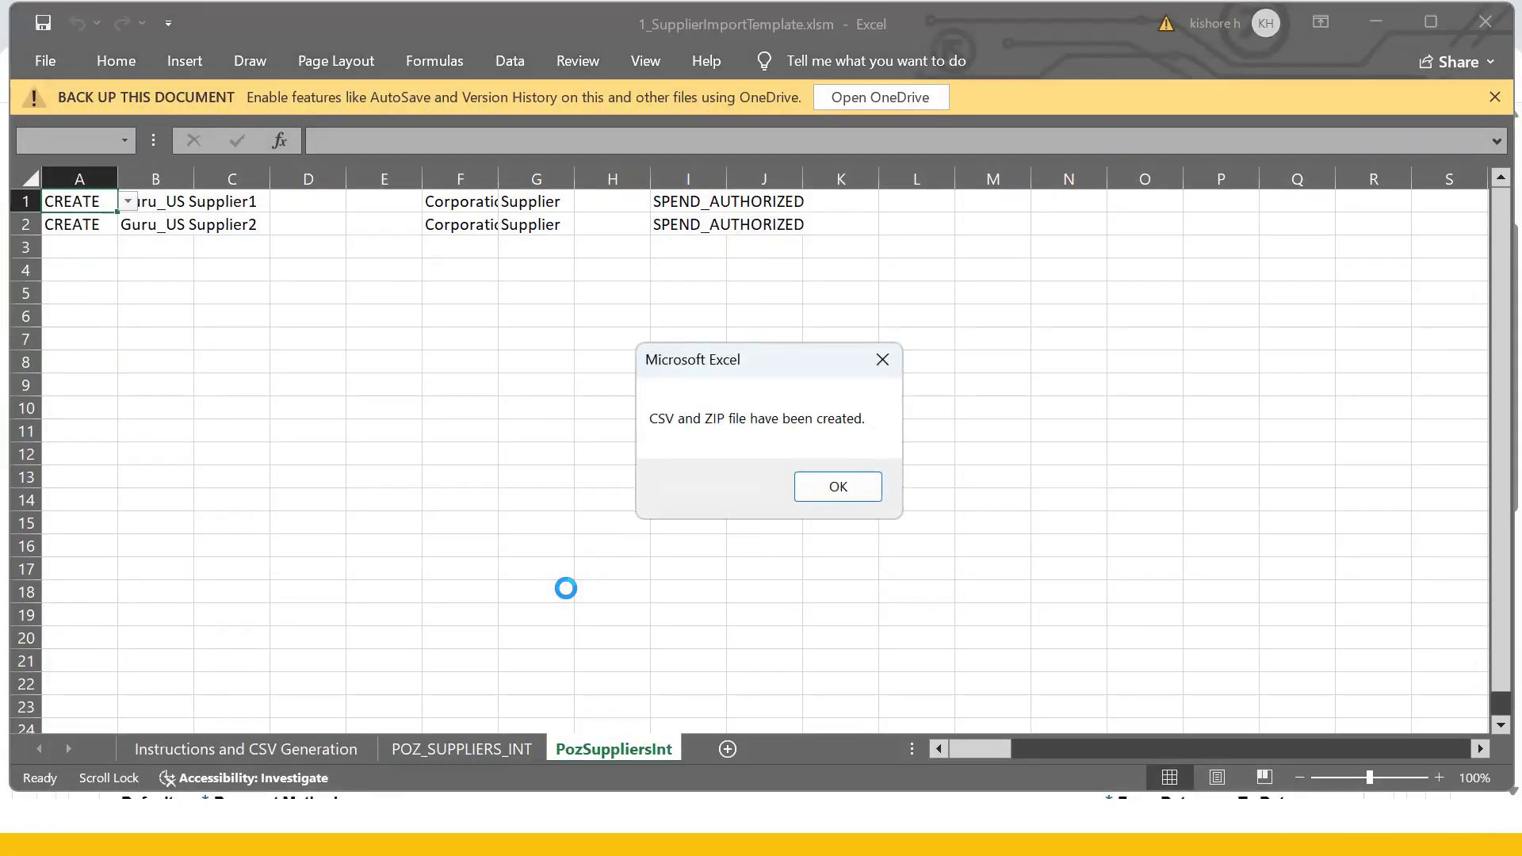
click(834, 485)
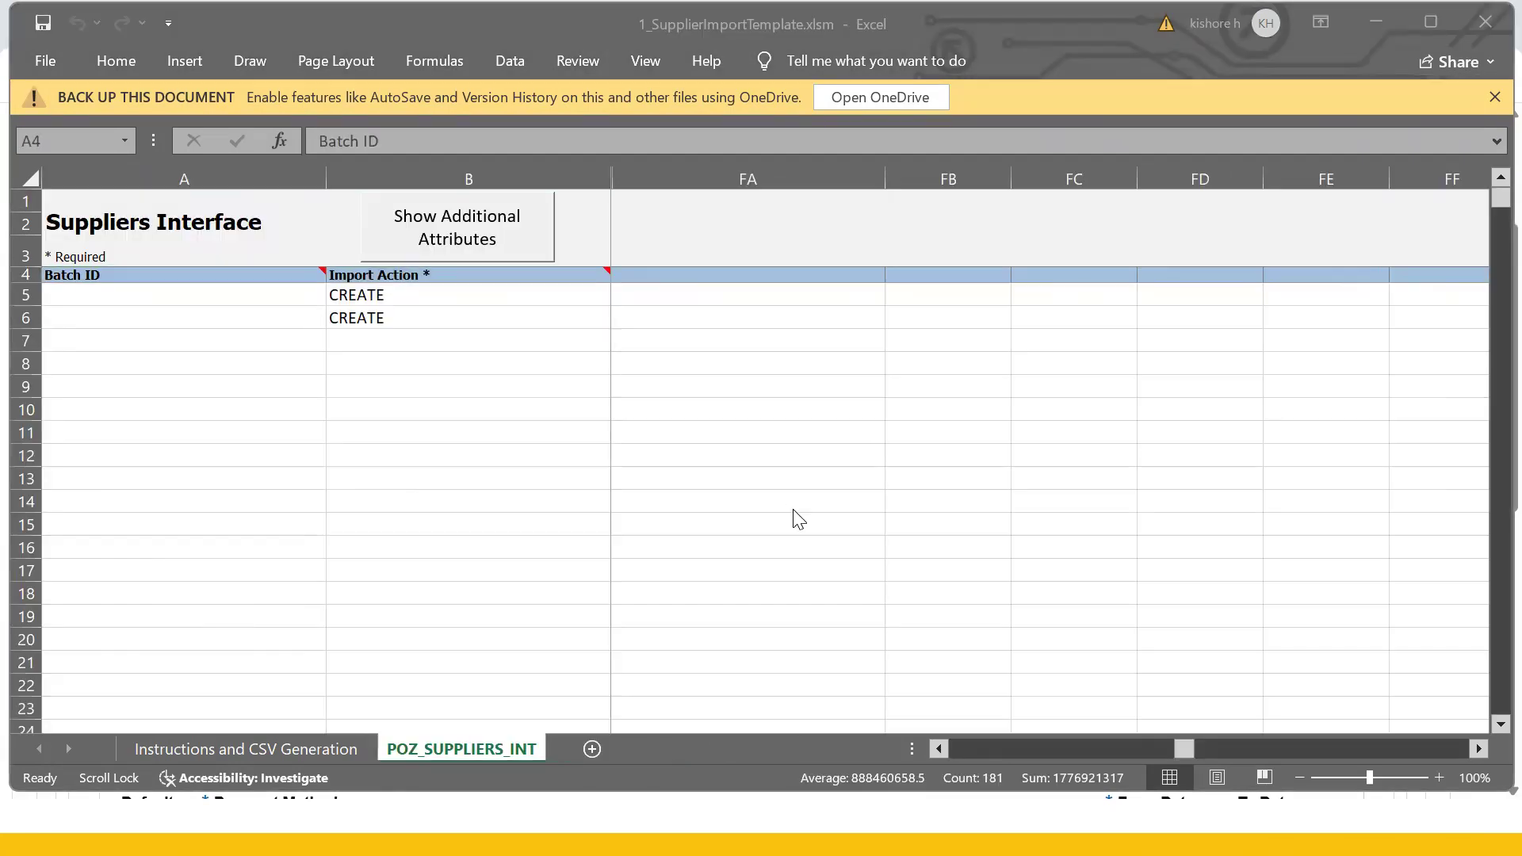
- Duplicate the Monitor Processes browser tab in Oracle Fusion
key(alt+Tab)
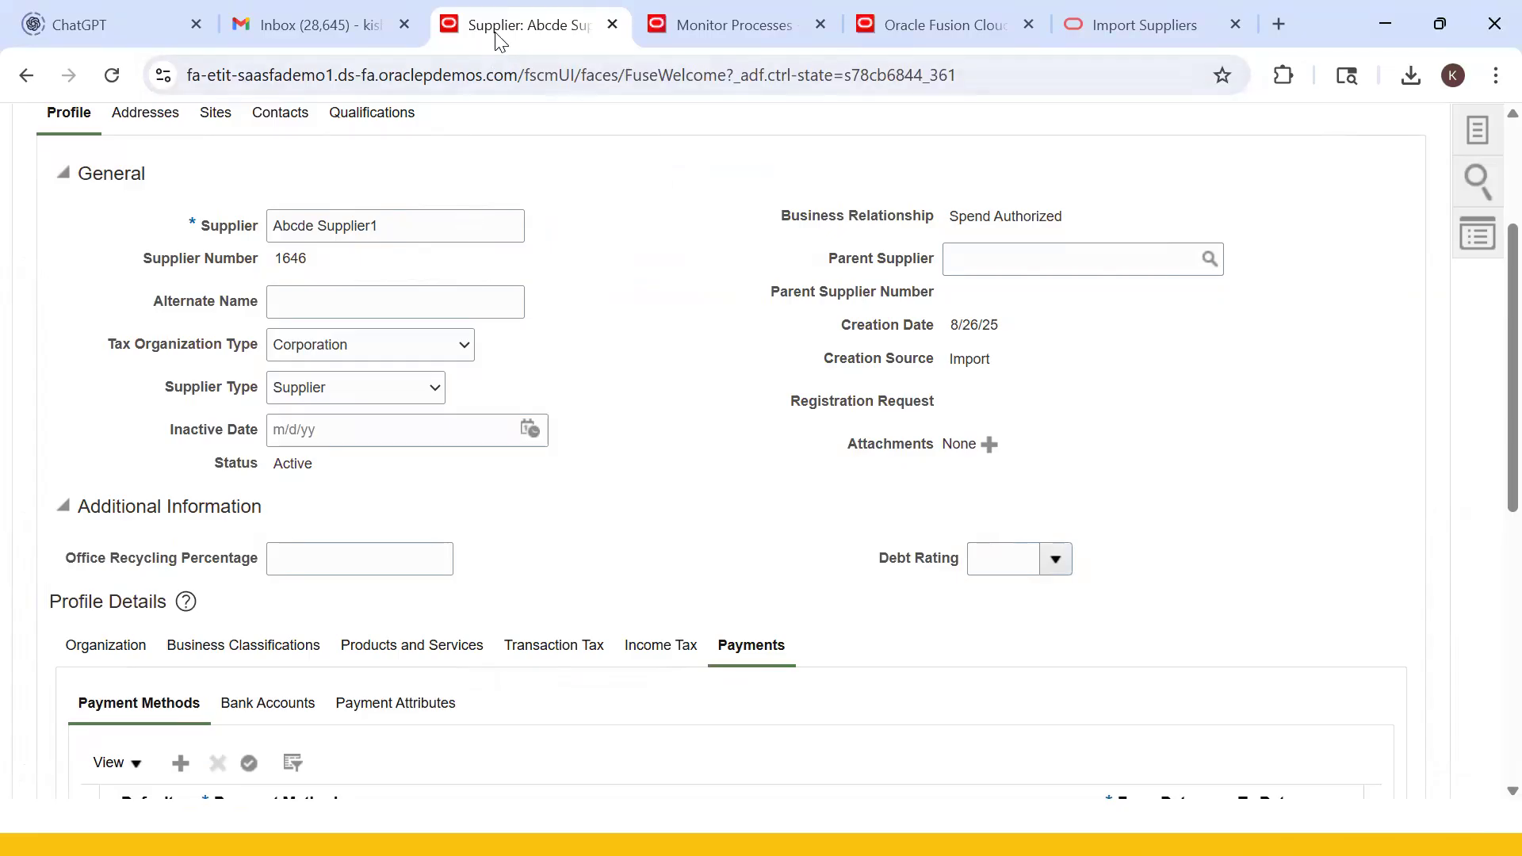
scroll(475, 261, up, 3)
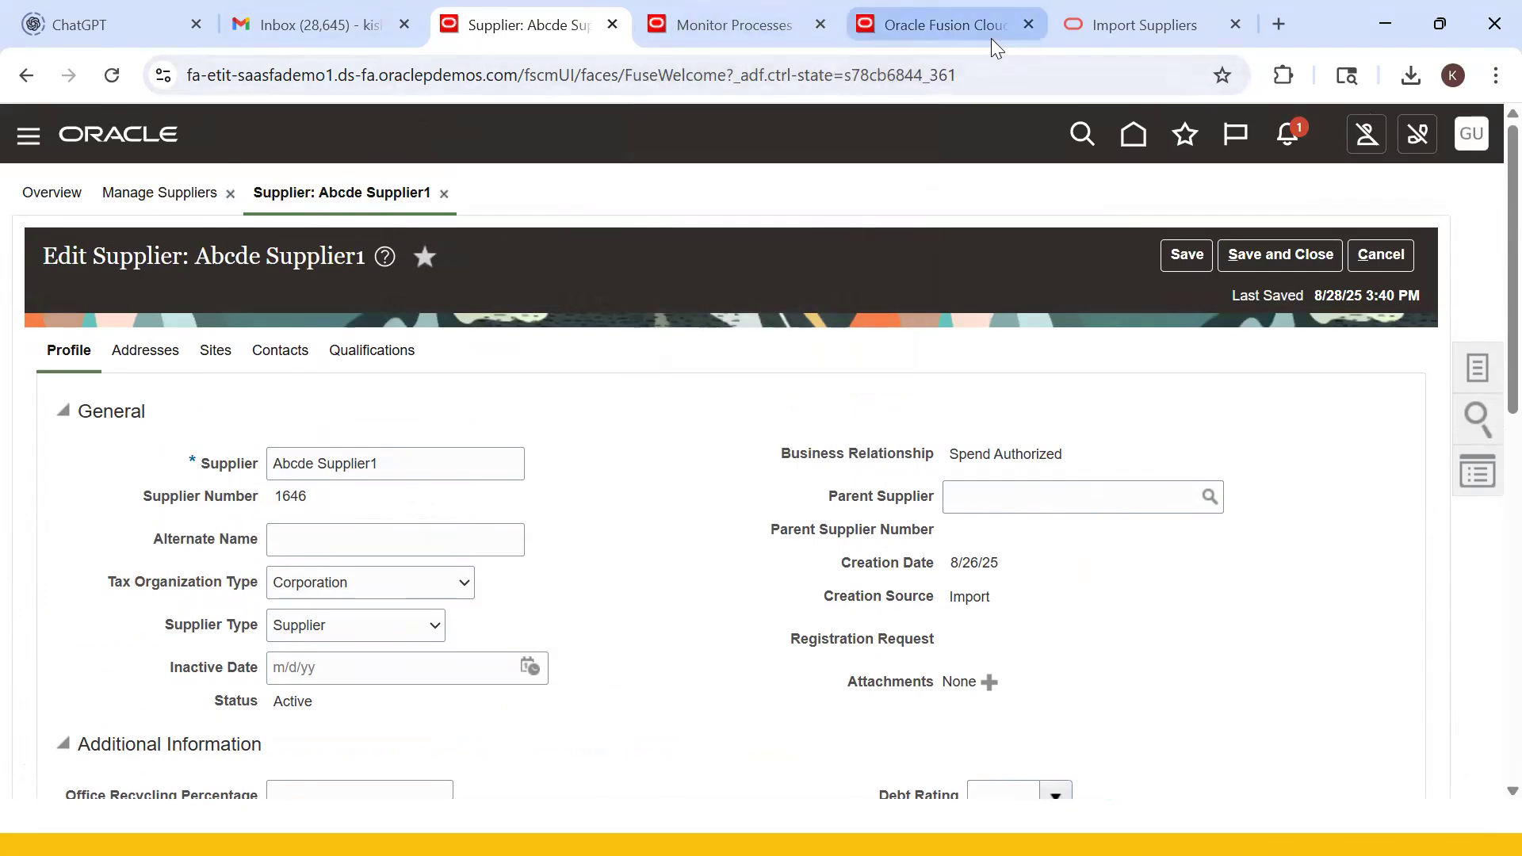
click(1126, 34)
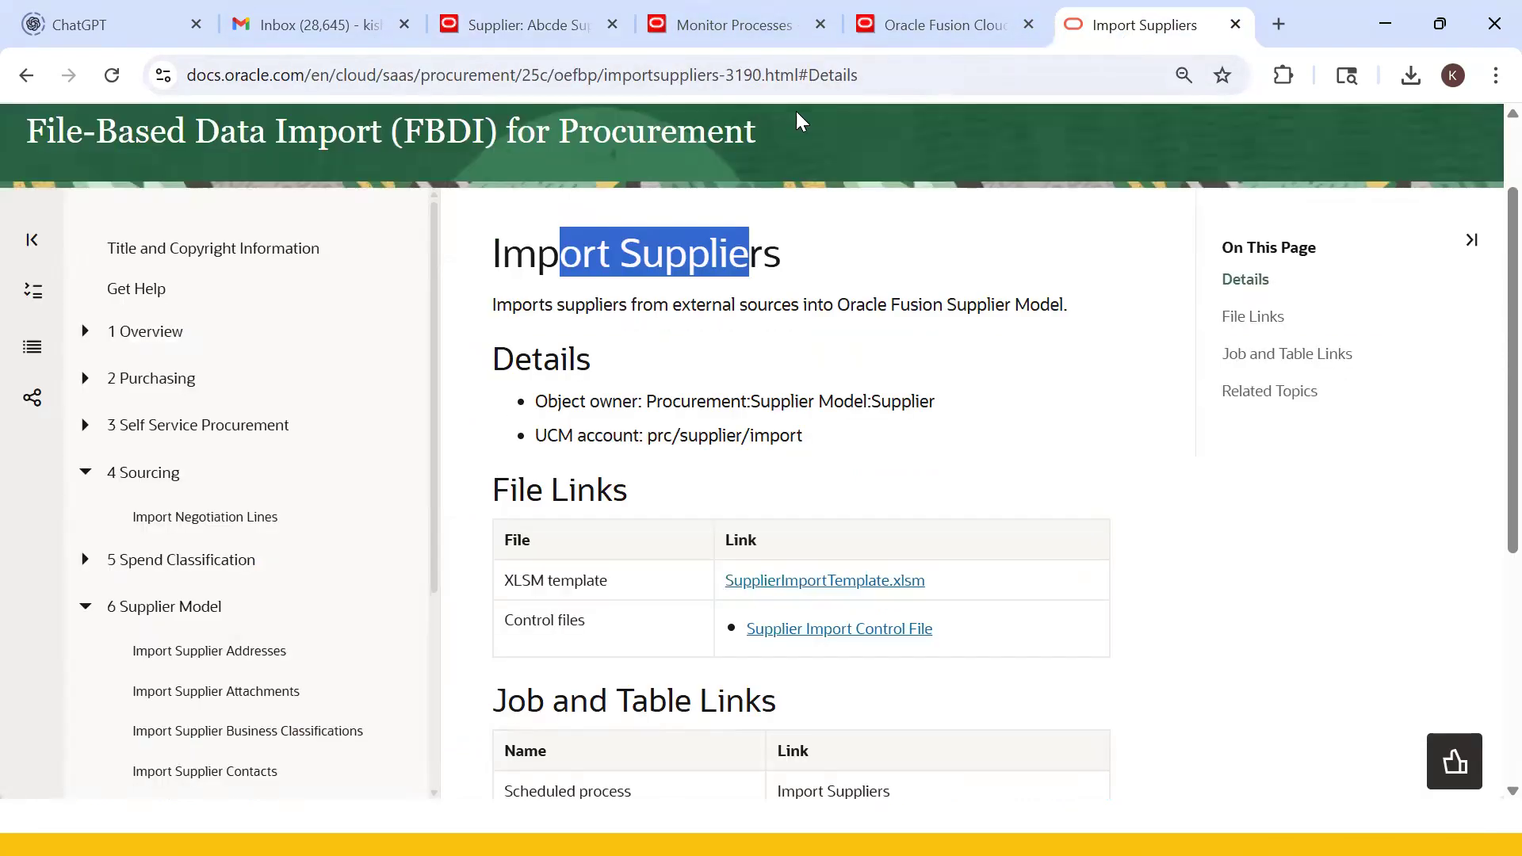
click(721, 25)
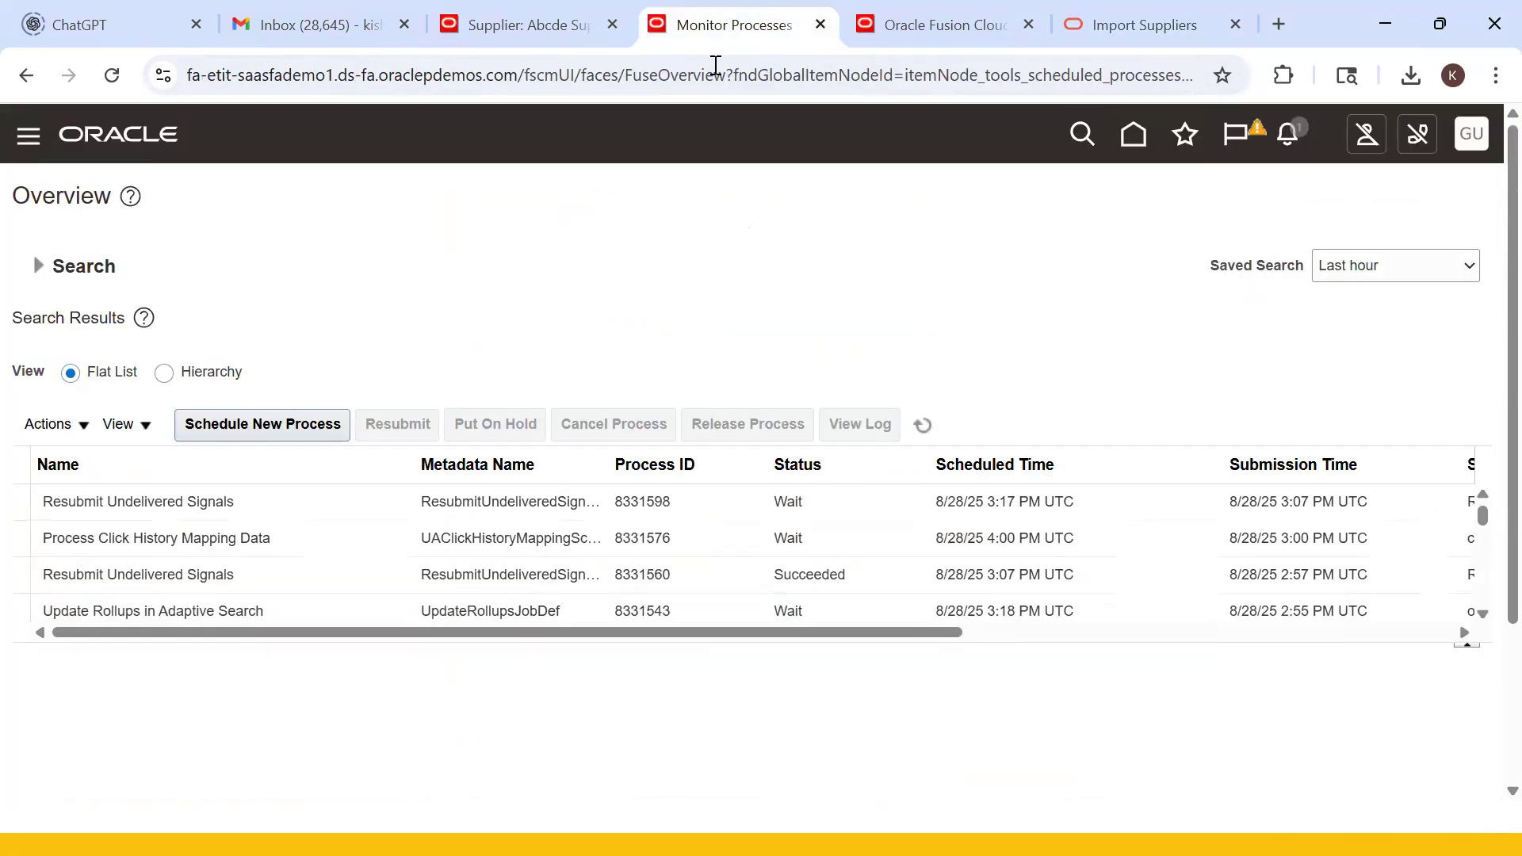
click(930, 25)
click(723, 27)
right_click(723, 26)
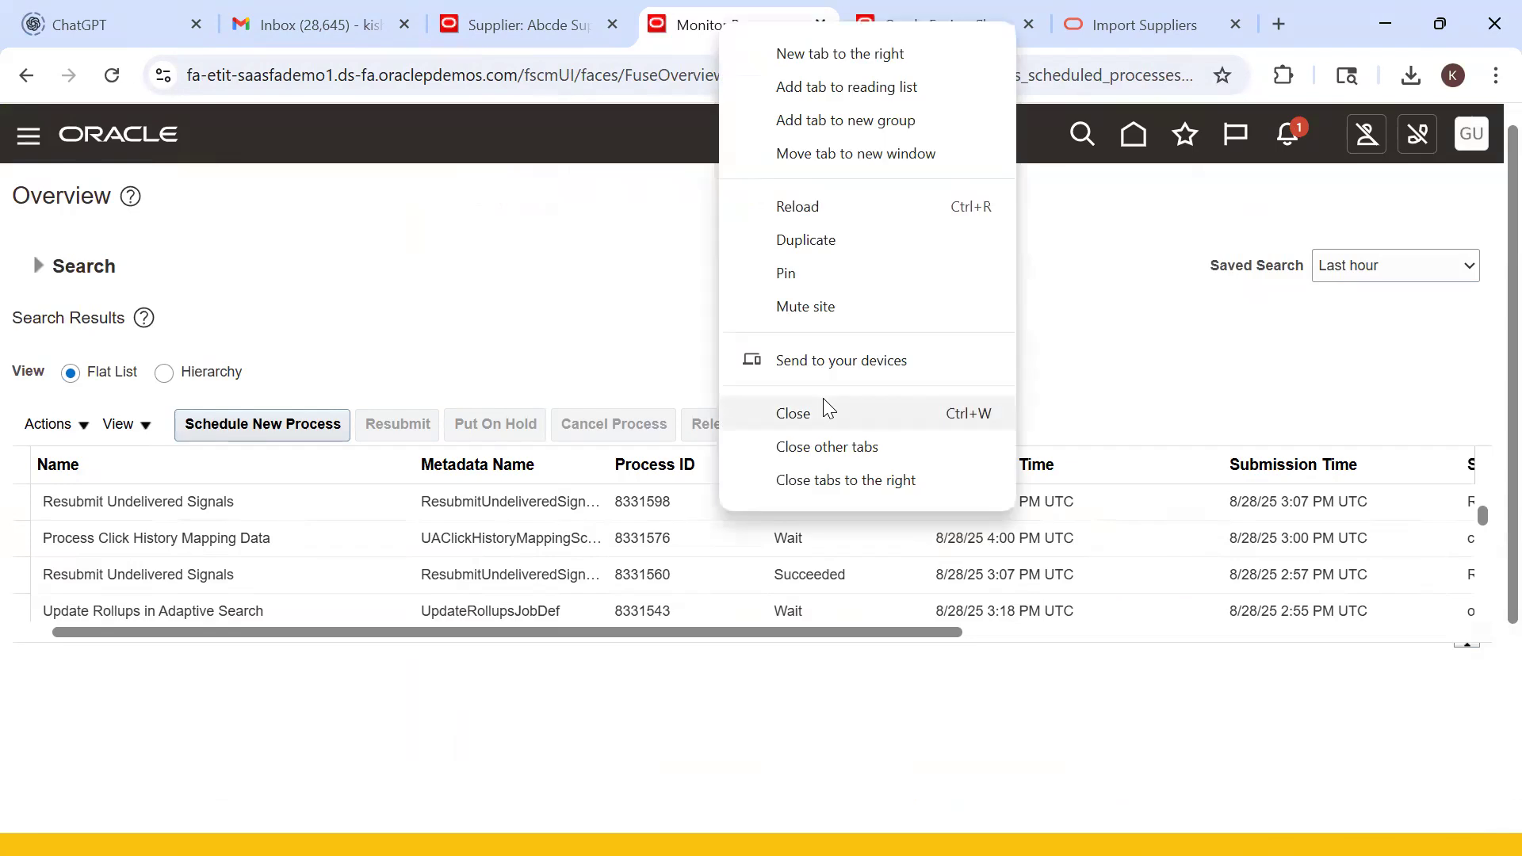
click(866, 247)
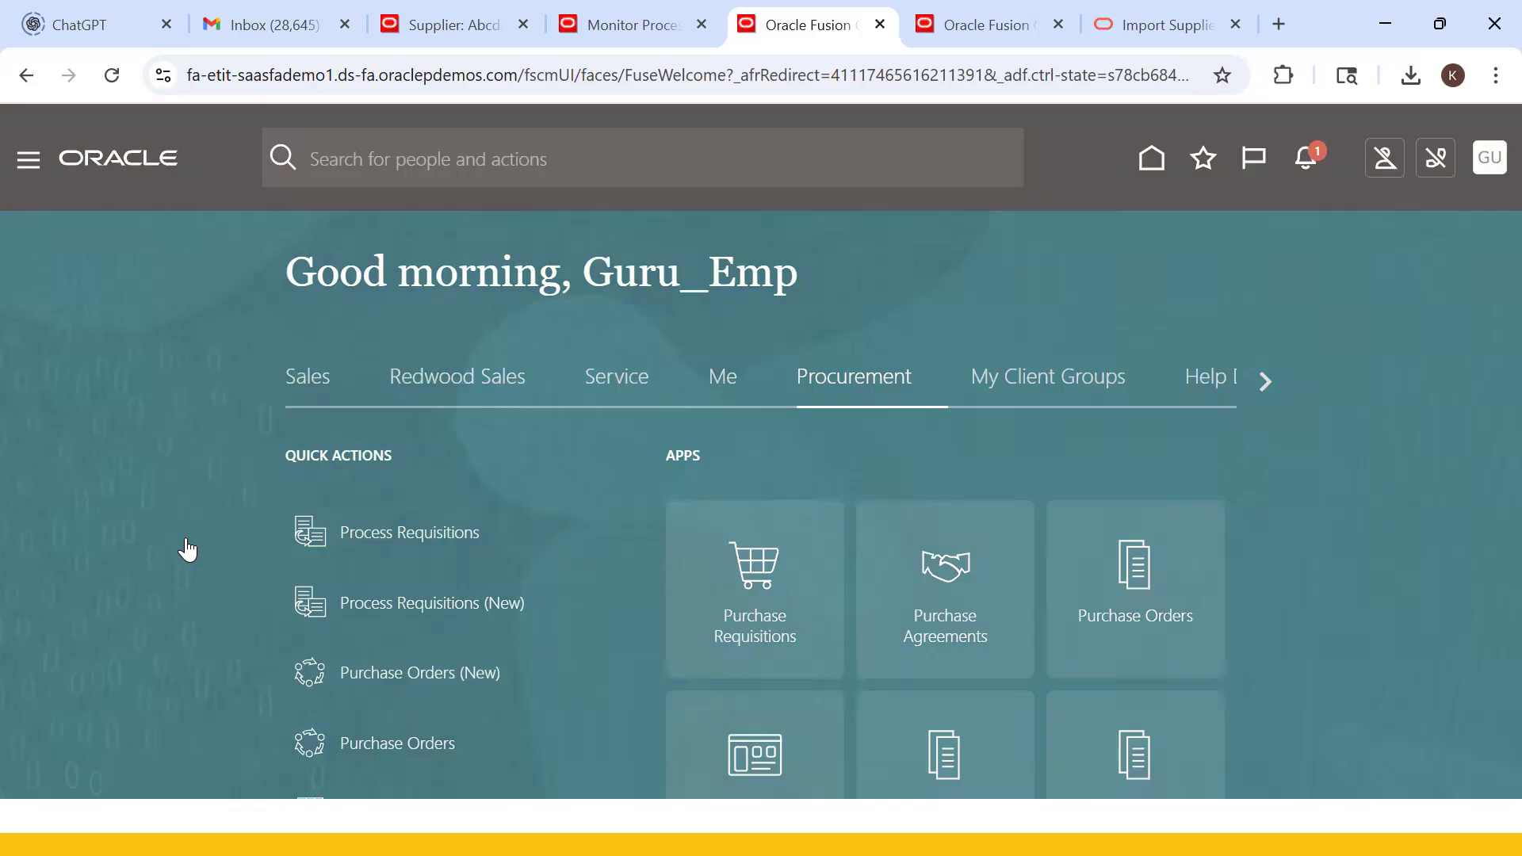
- Open Scheduled Processes from the Navigator's Tools section in the new tab
scroll(195, 555, down, 8)
click(107, 584)
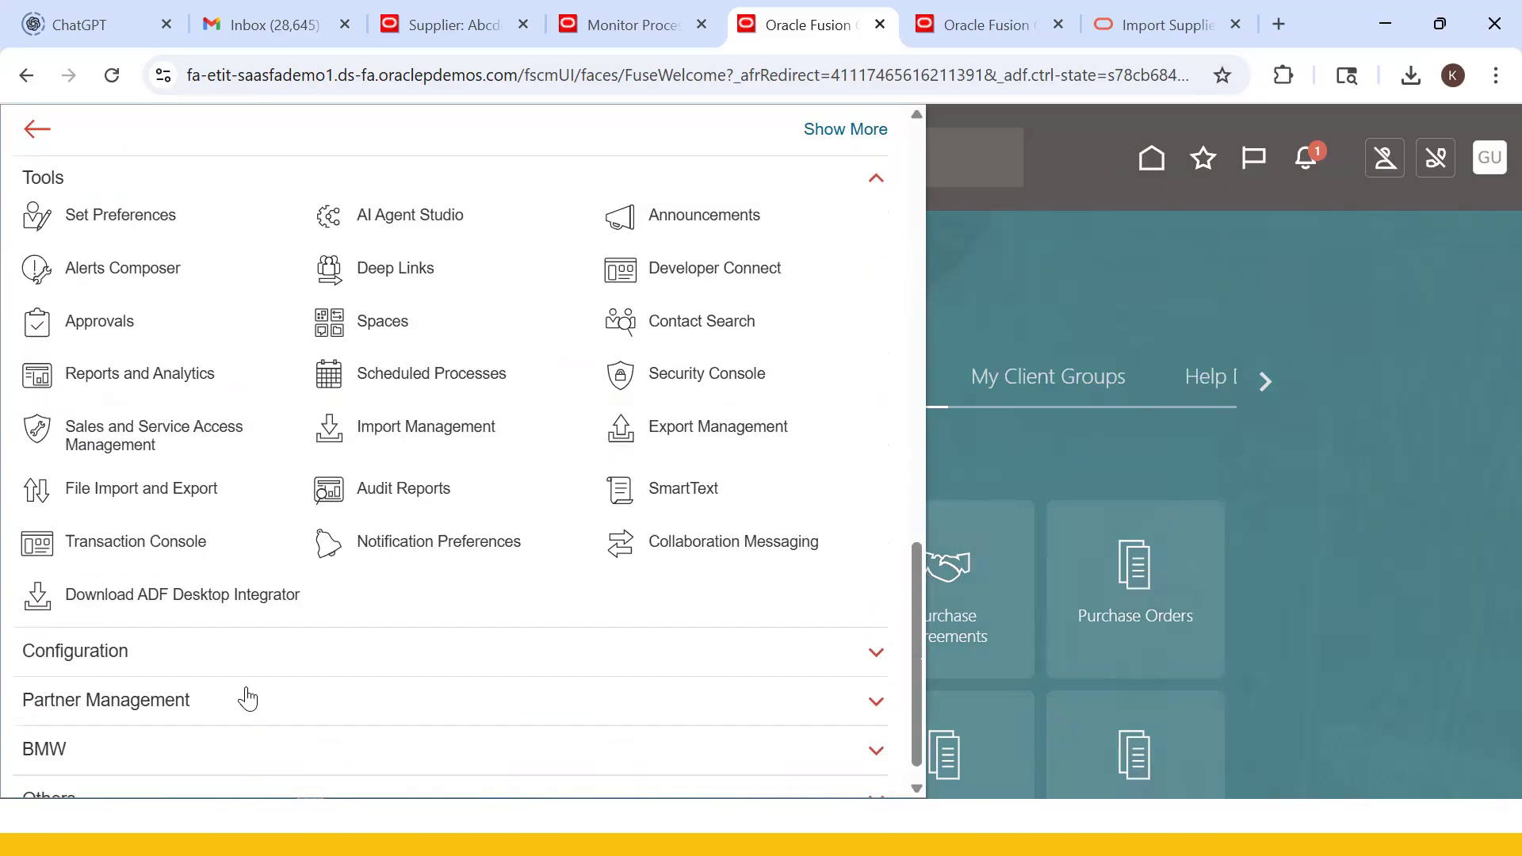
click(435, 356)
click(635, 27)
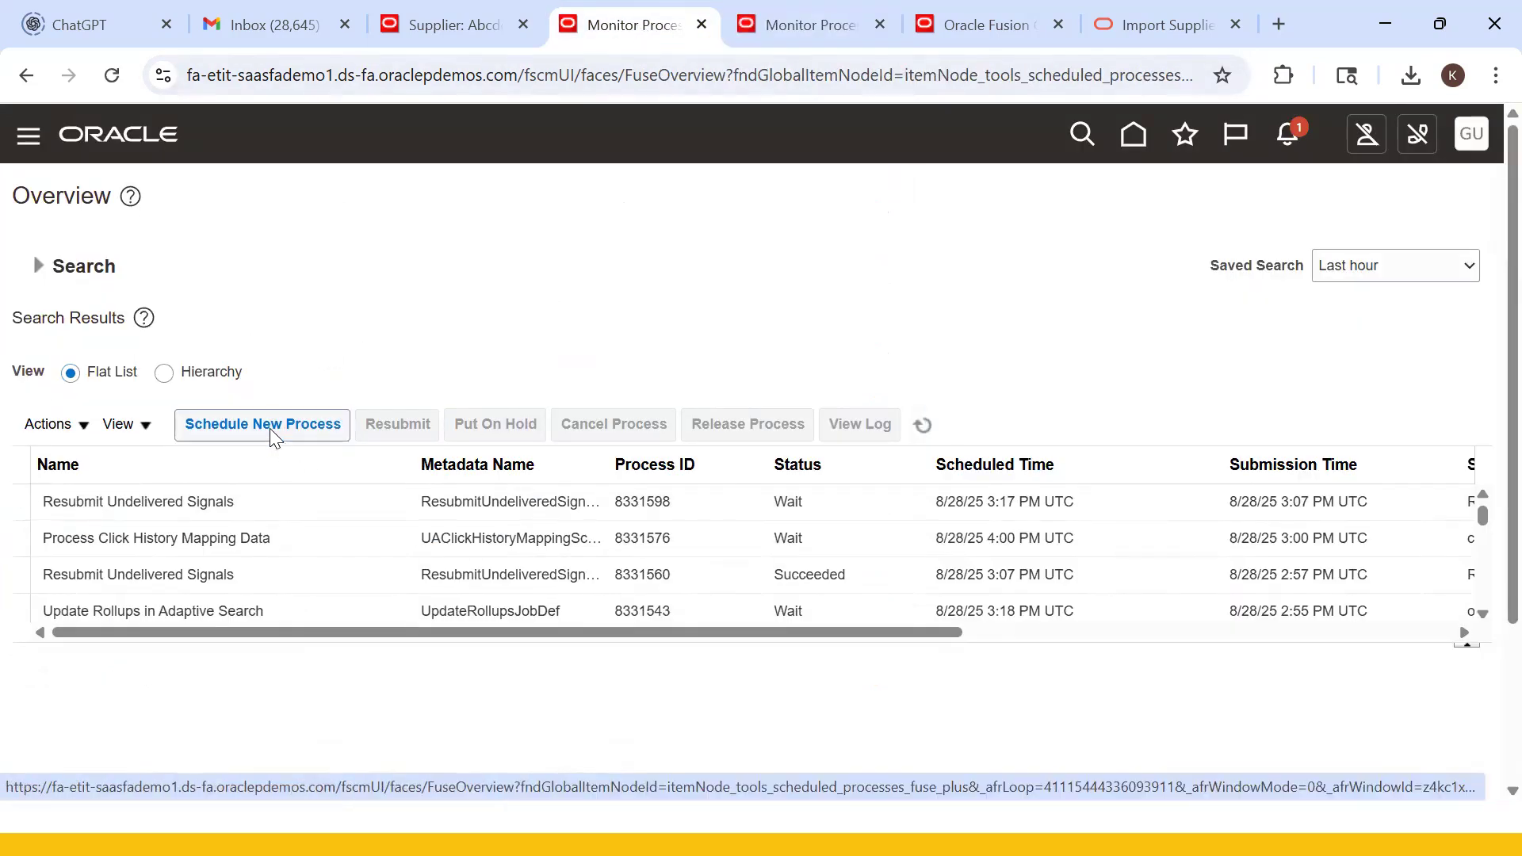
key(alt+Tab)
- Bring up the How Supplier Import Works slide naming the Load Interface File for Import job
key(Tab)
key(Tab)
key(Tab)
key(Tab)
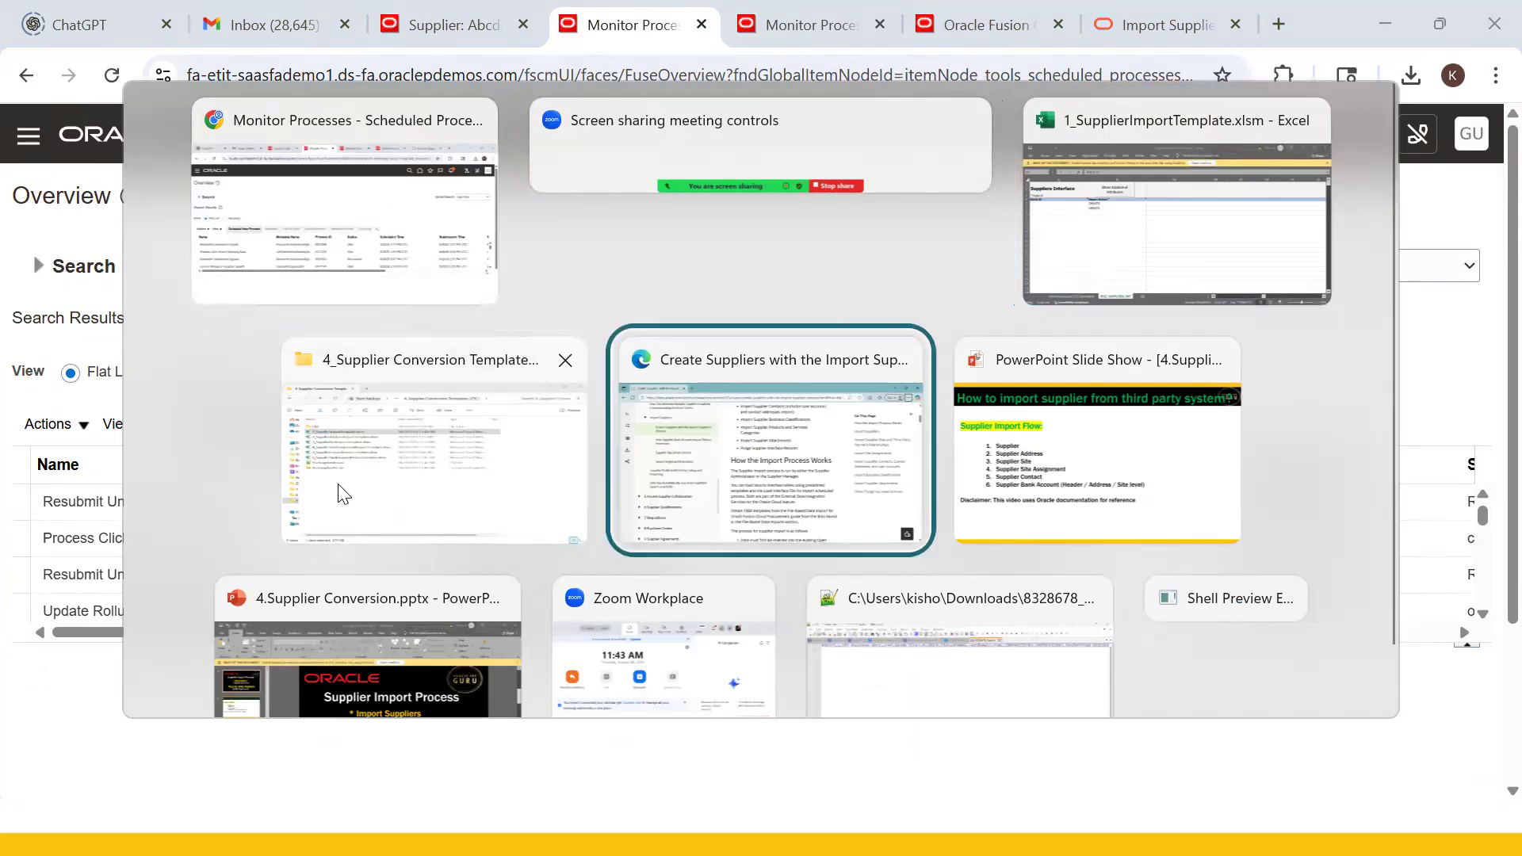
key(Right)
key(Right)
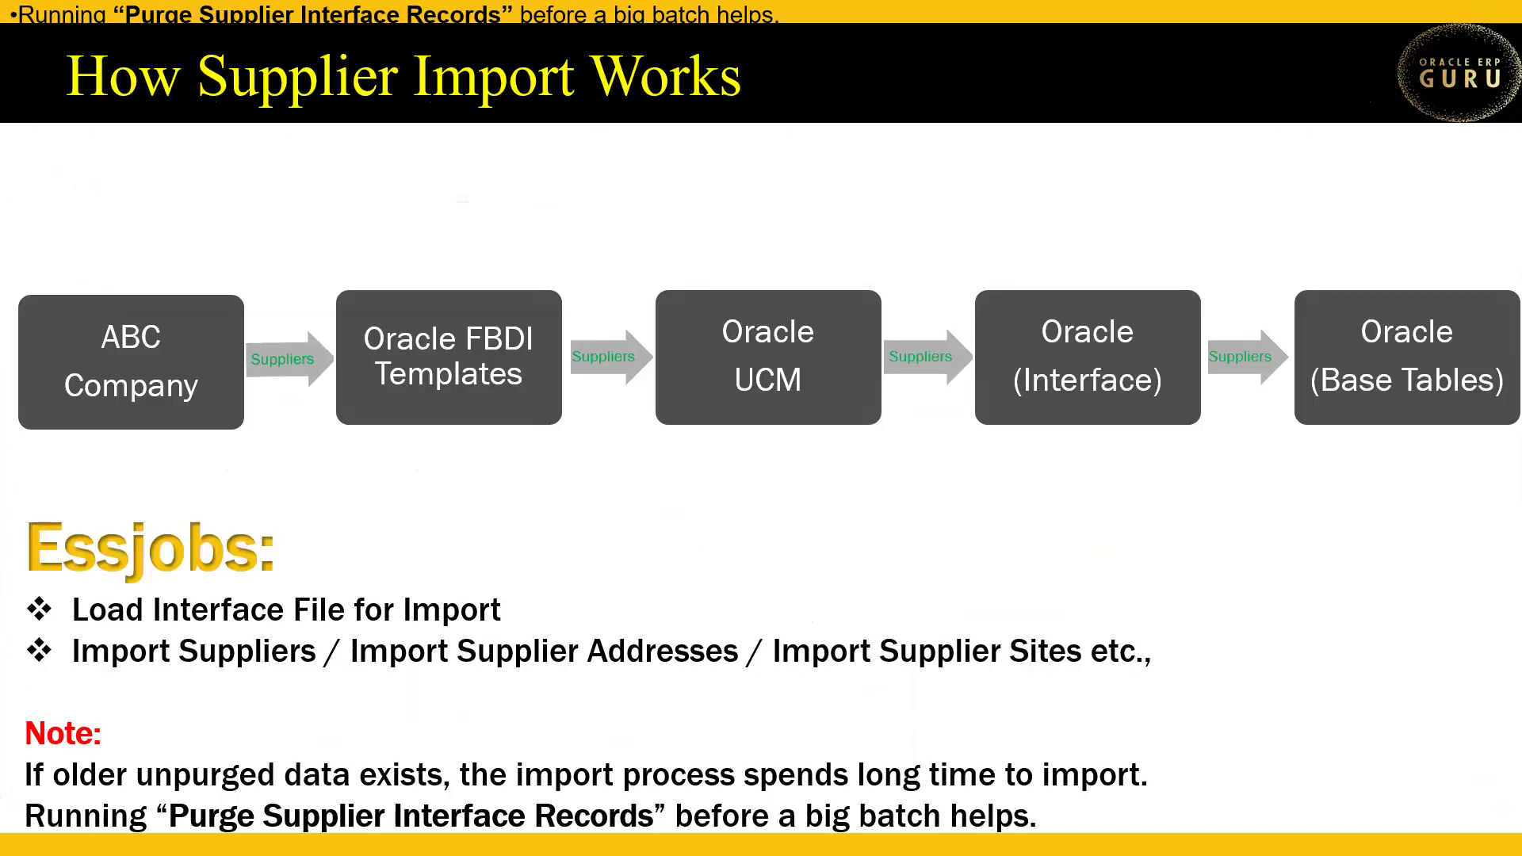
key(Left)
key(alt+Tab)
- Schedule a new Load Interface File for Import job, found by entering 'Load' as the name
click(566, 411)
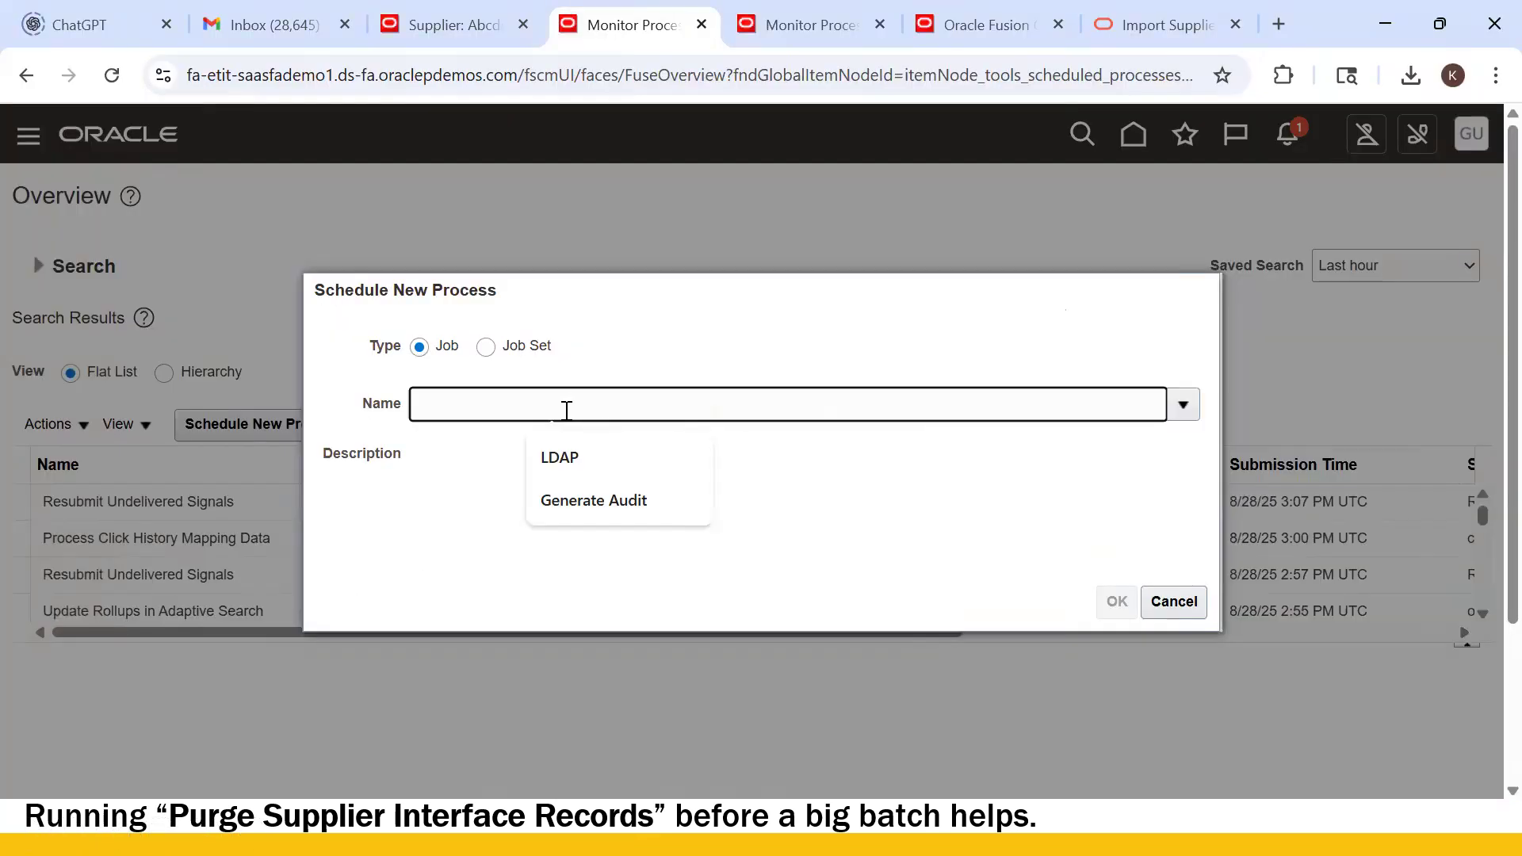
text(Load interface)
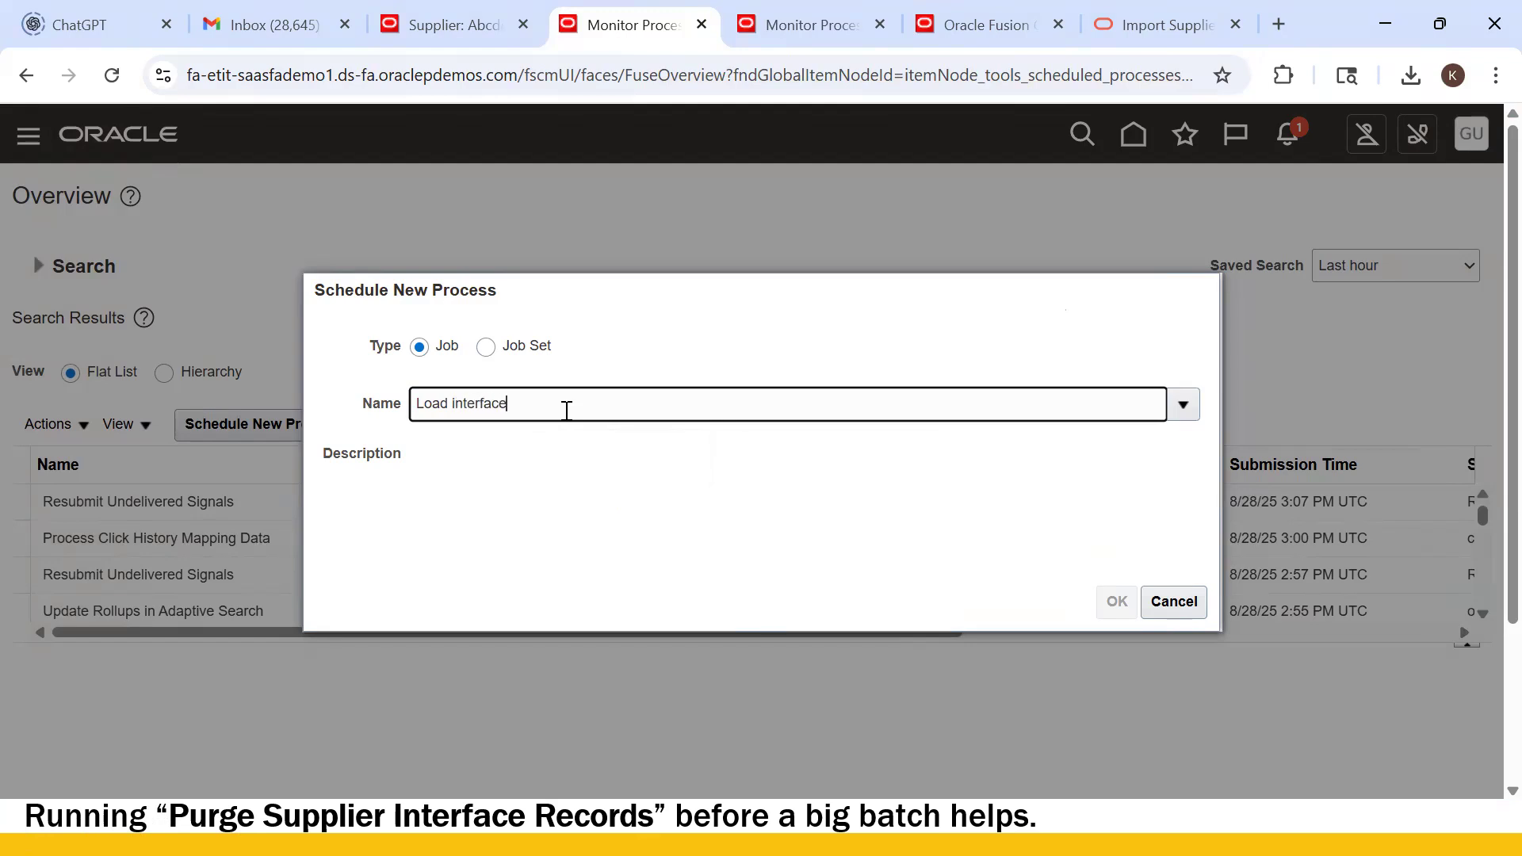
key(Tab)
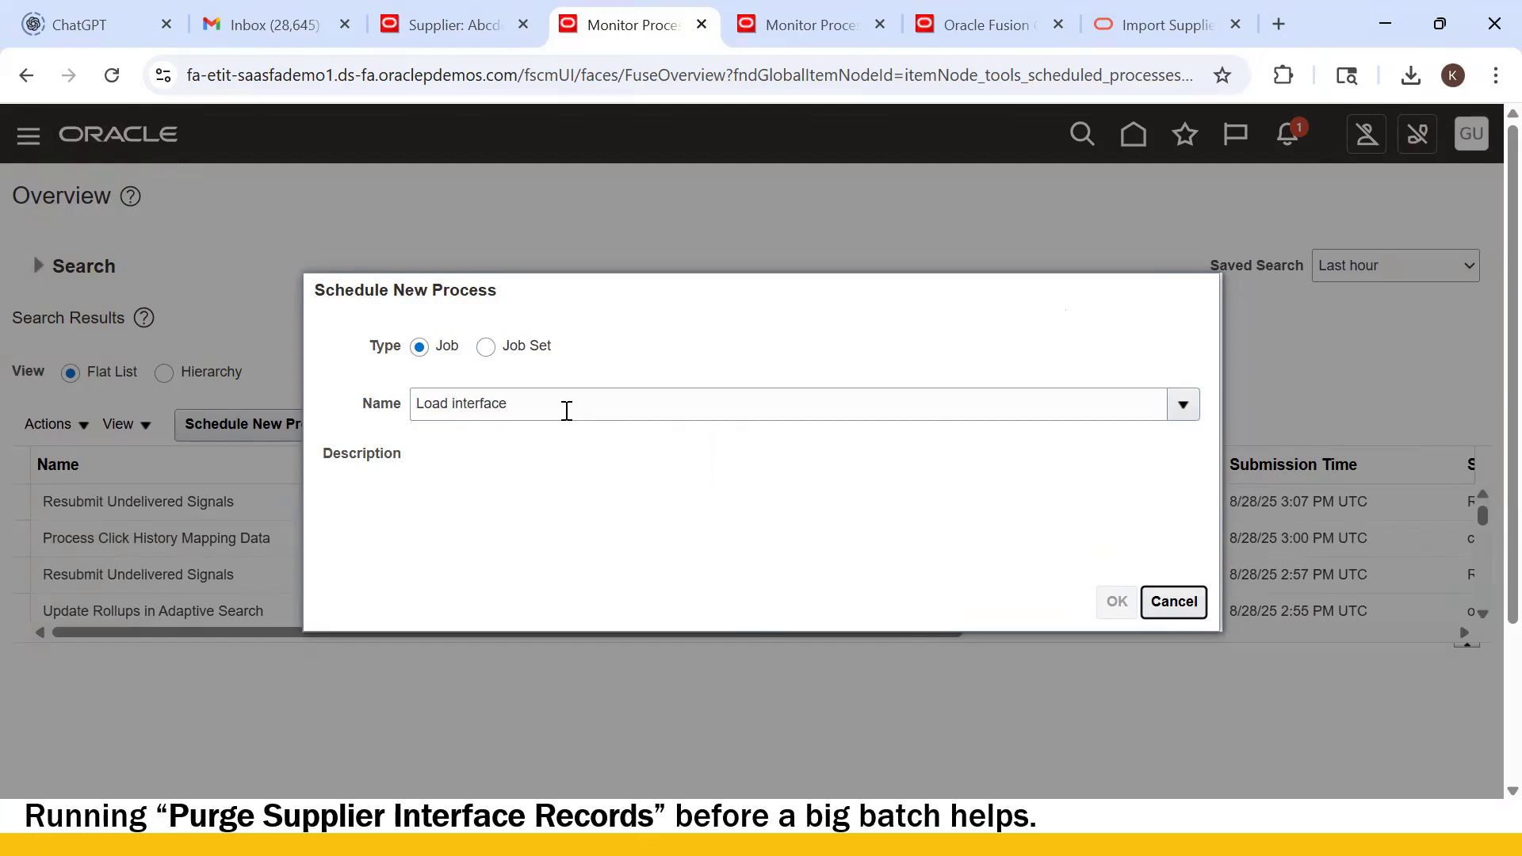
click(1128, 609)
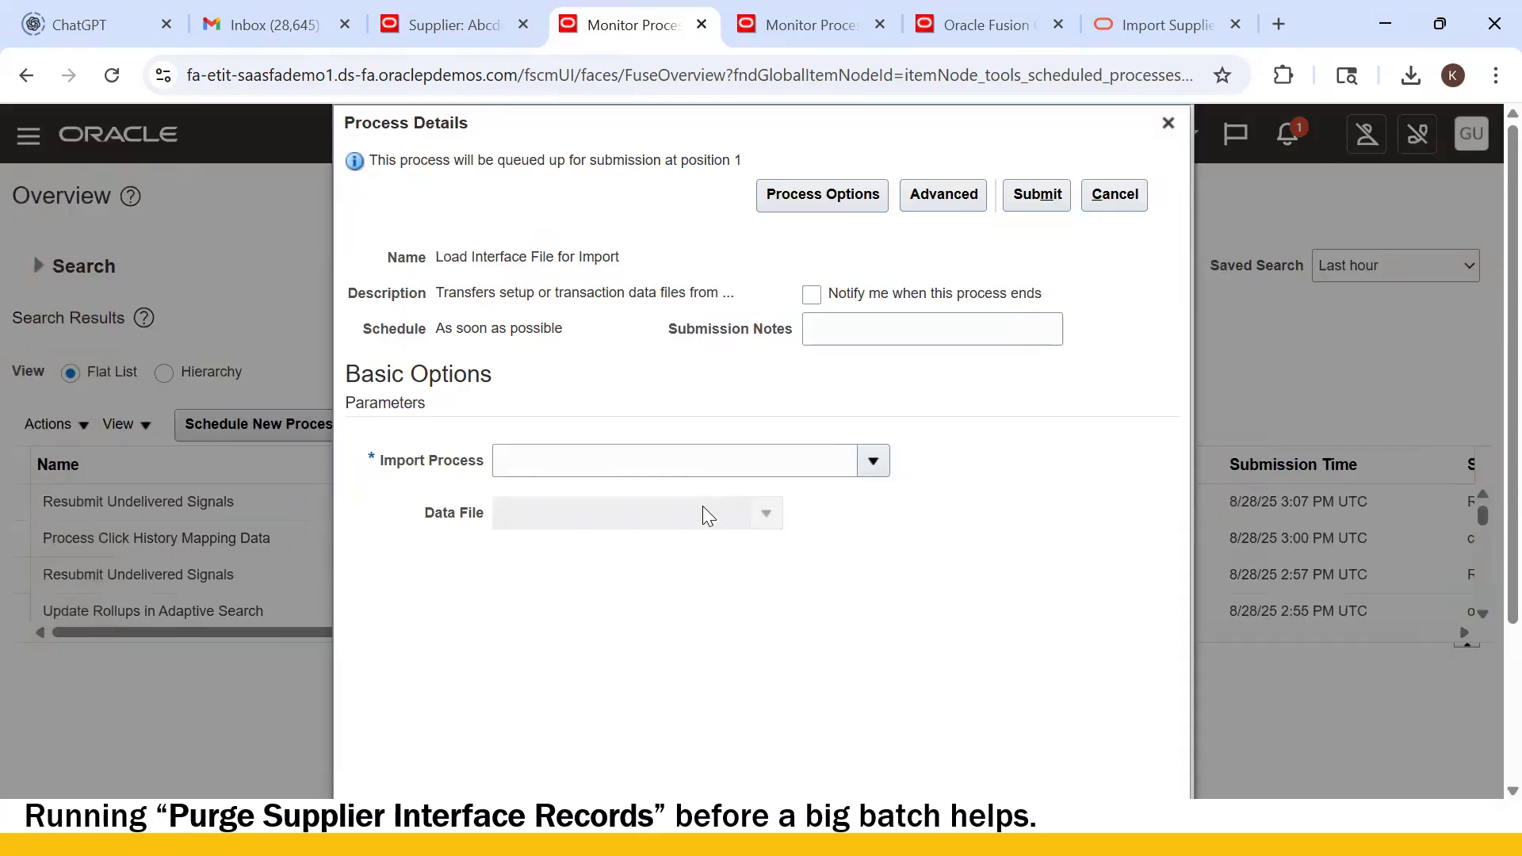
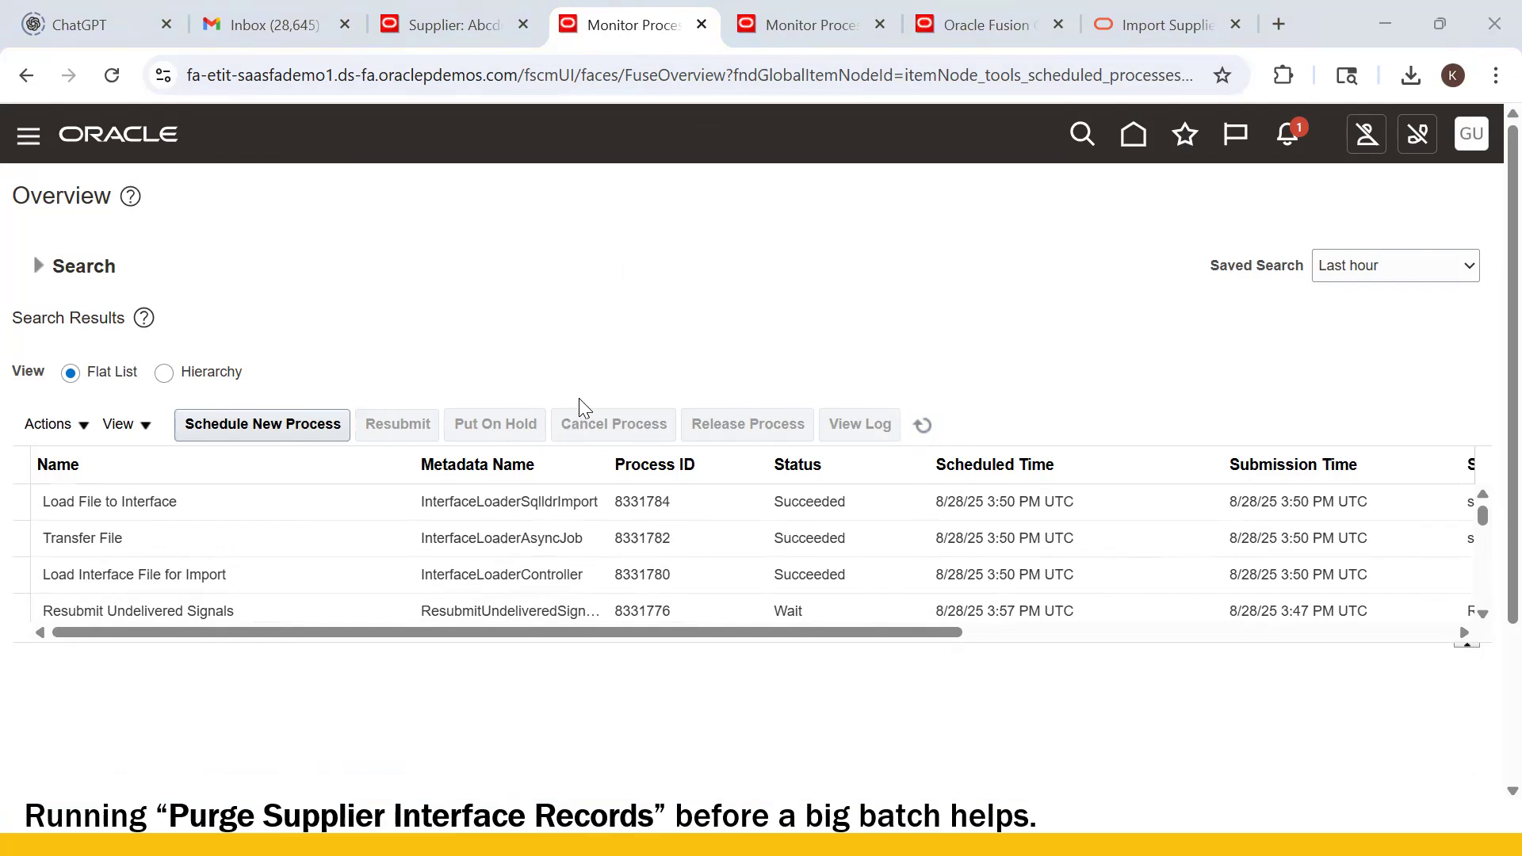
- Start a new scheduled process and pick Import Suppliers as the job, found by typing 'Imp'
click(275, 425)
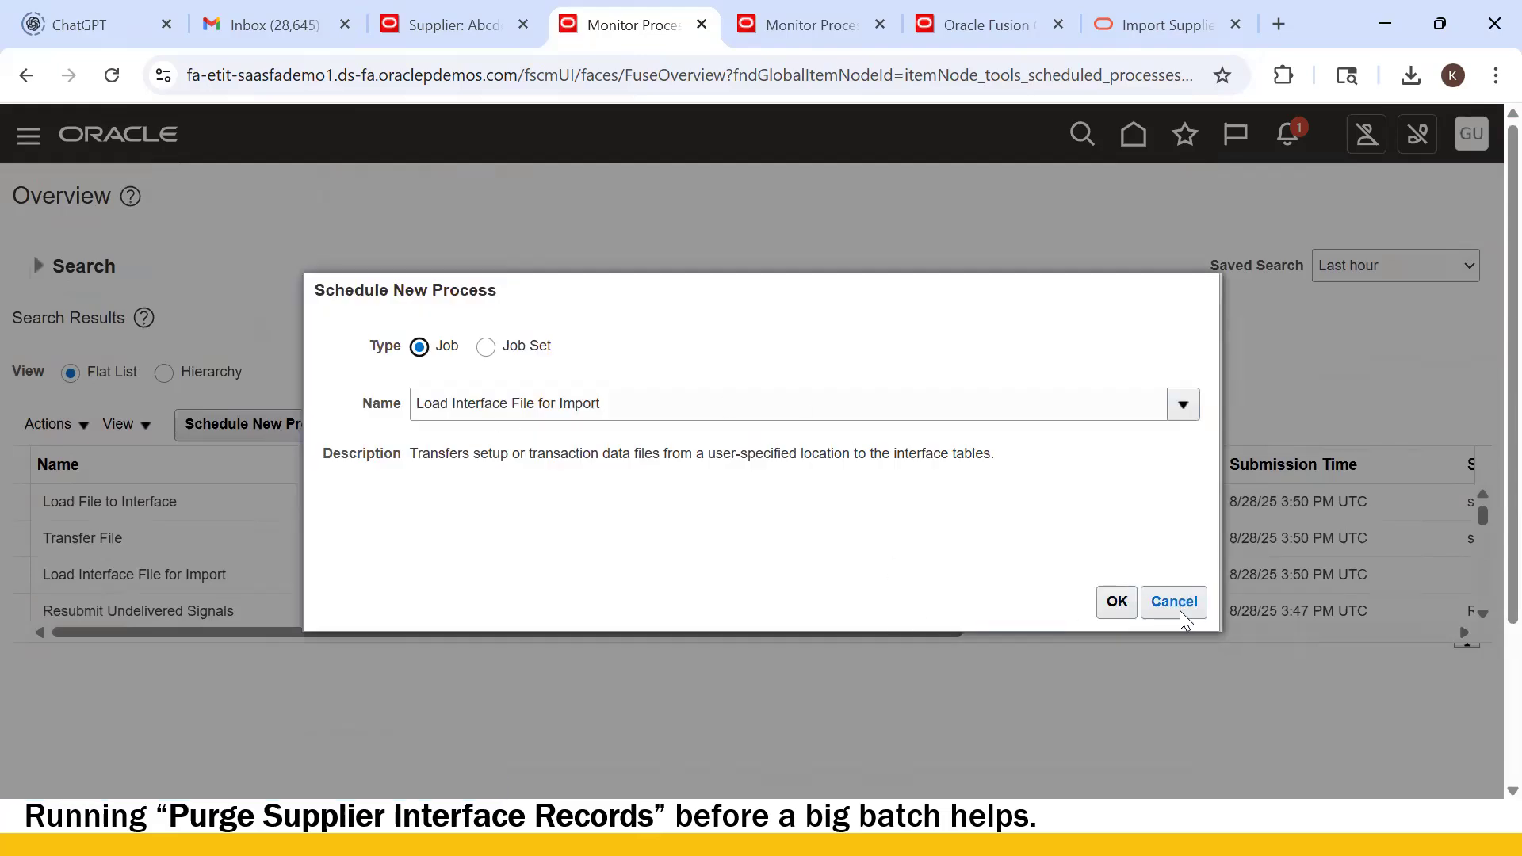
click(781, 403)
text(Import suppliers)
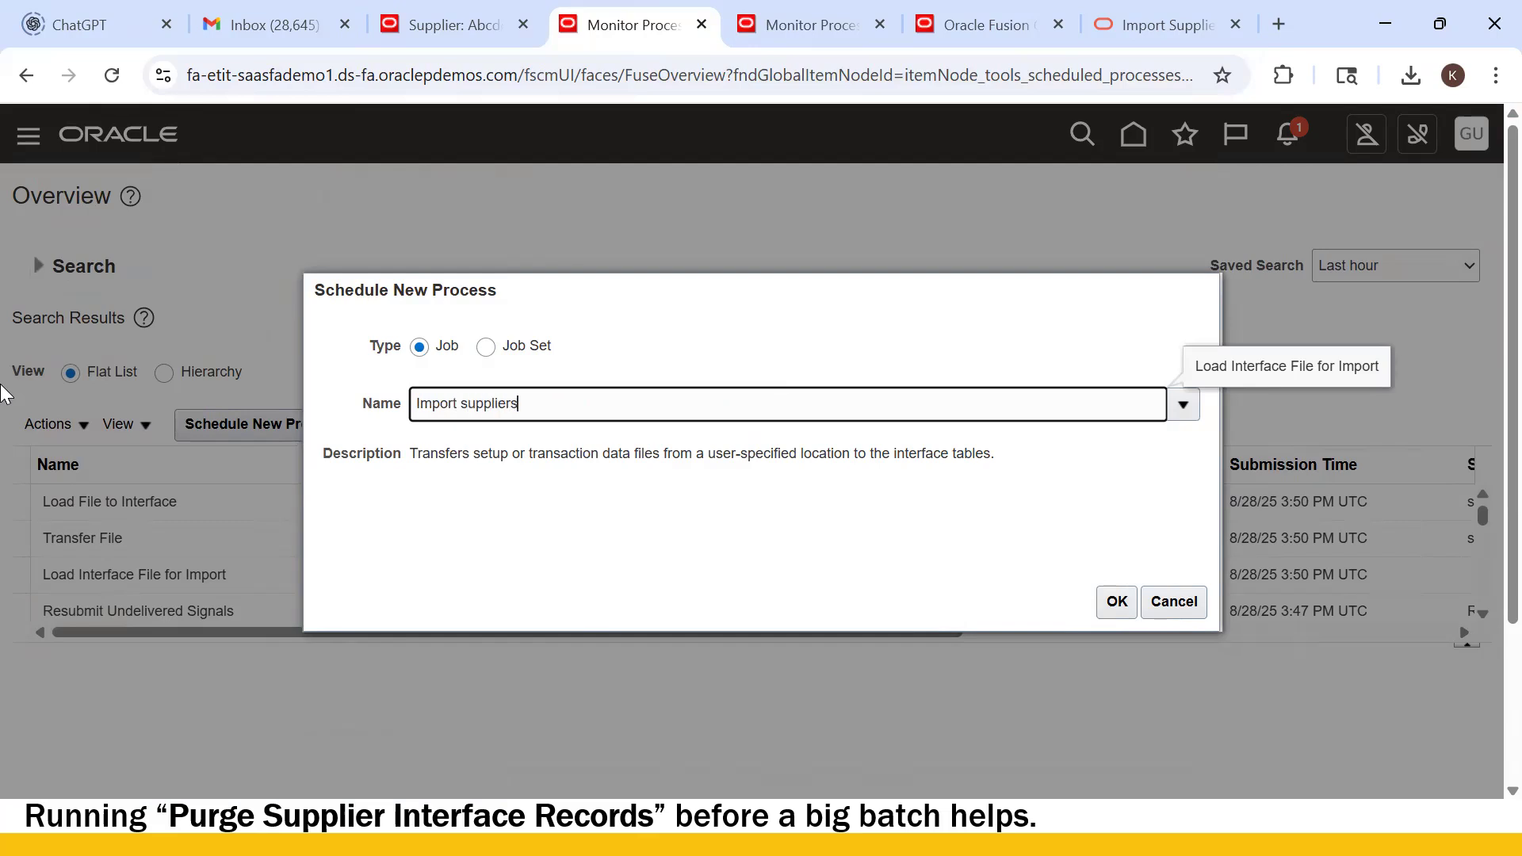
key(Tab)
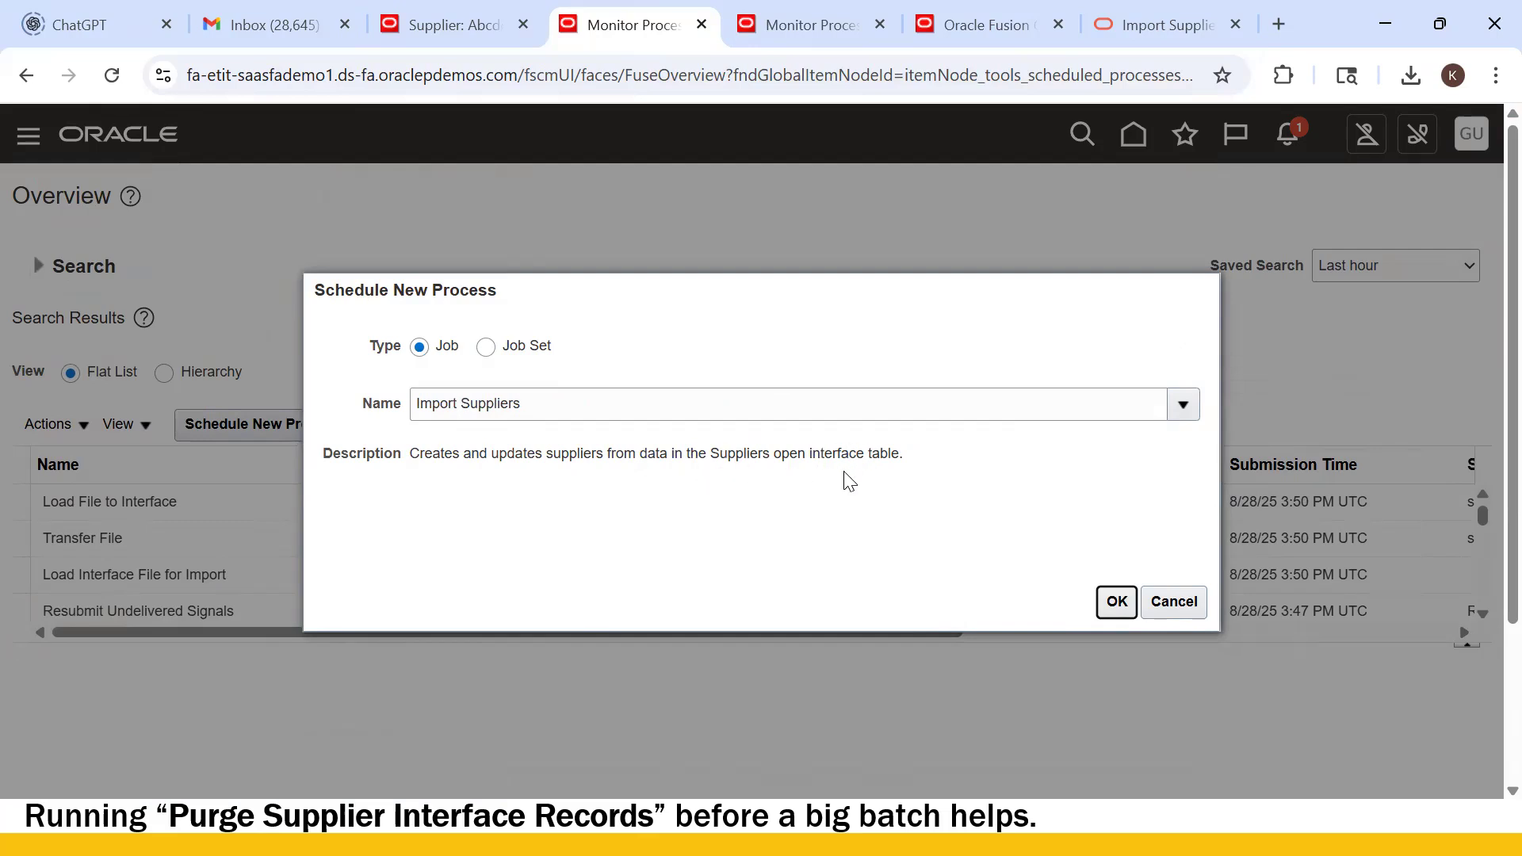
- Submit Import Suppliers with Import Options New, Report Exceptions Only No and a blank Batch ID
click(1115, 602)
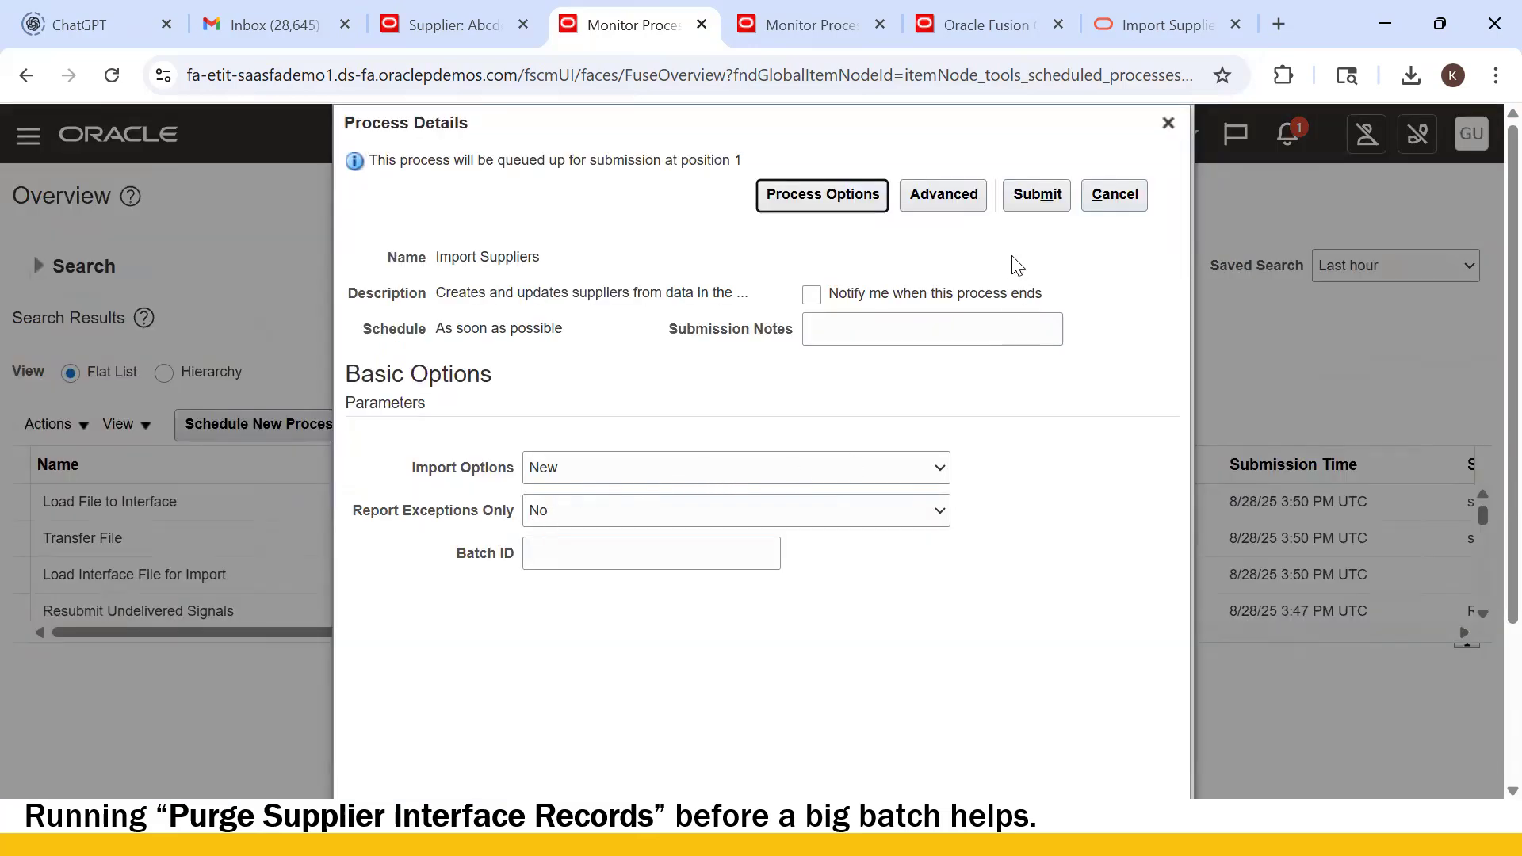
click(945, 469)
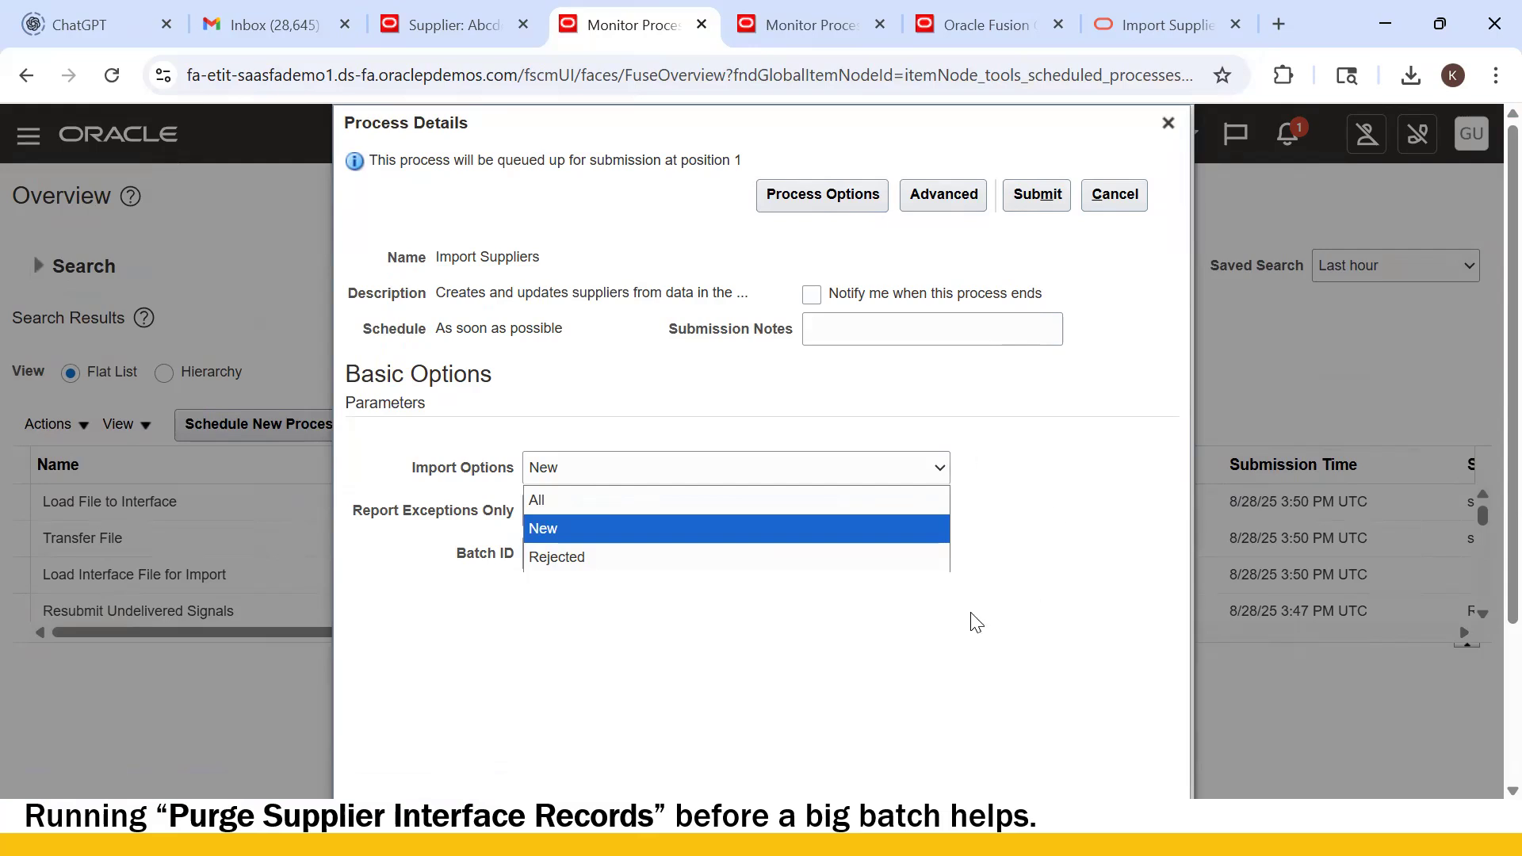
click(973, 704)
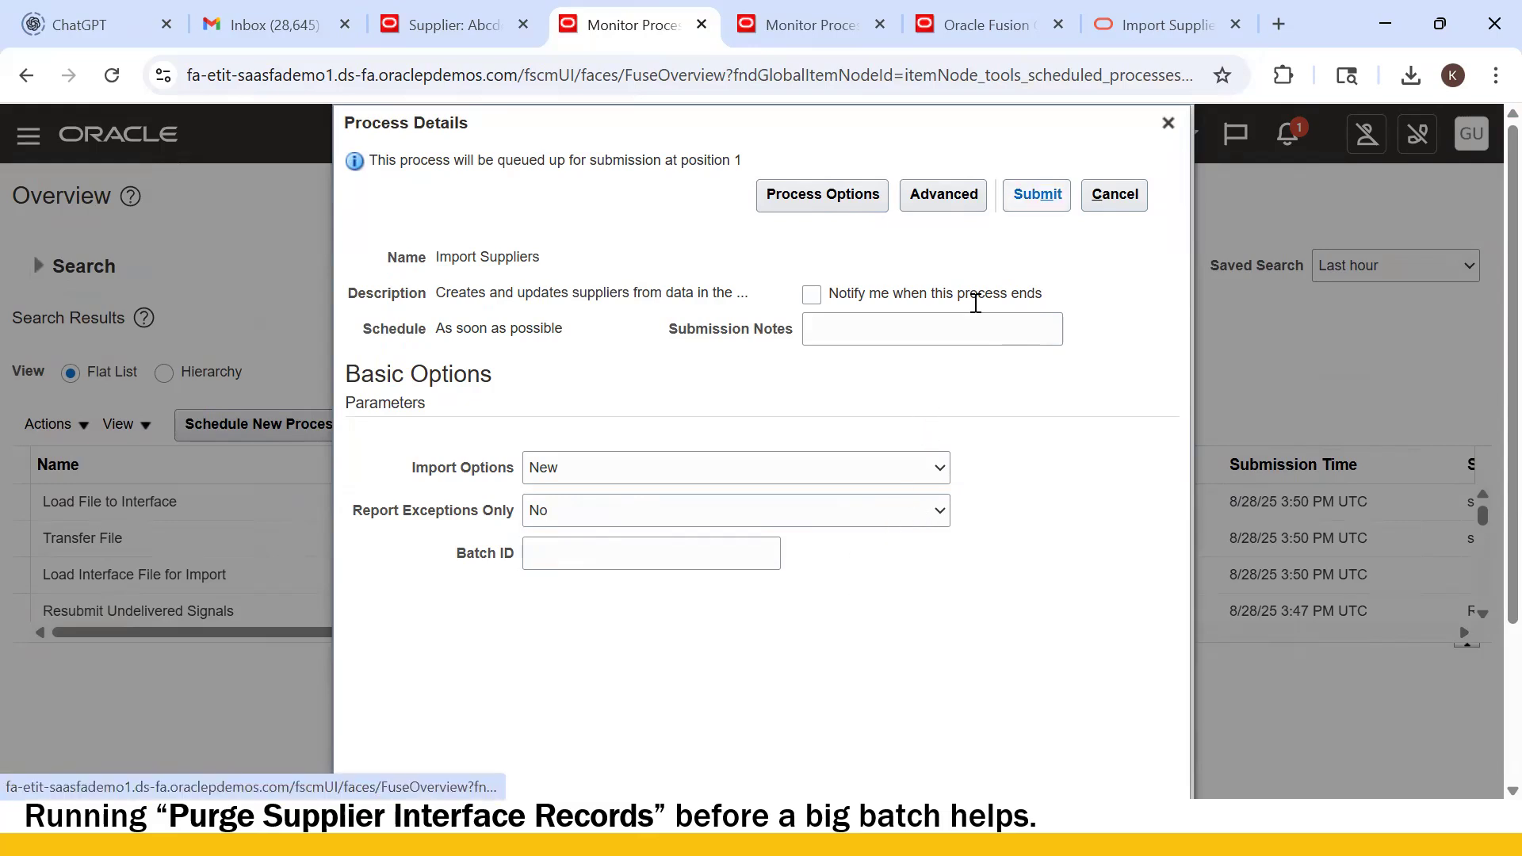
click(577, 513)
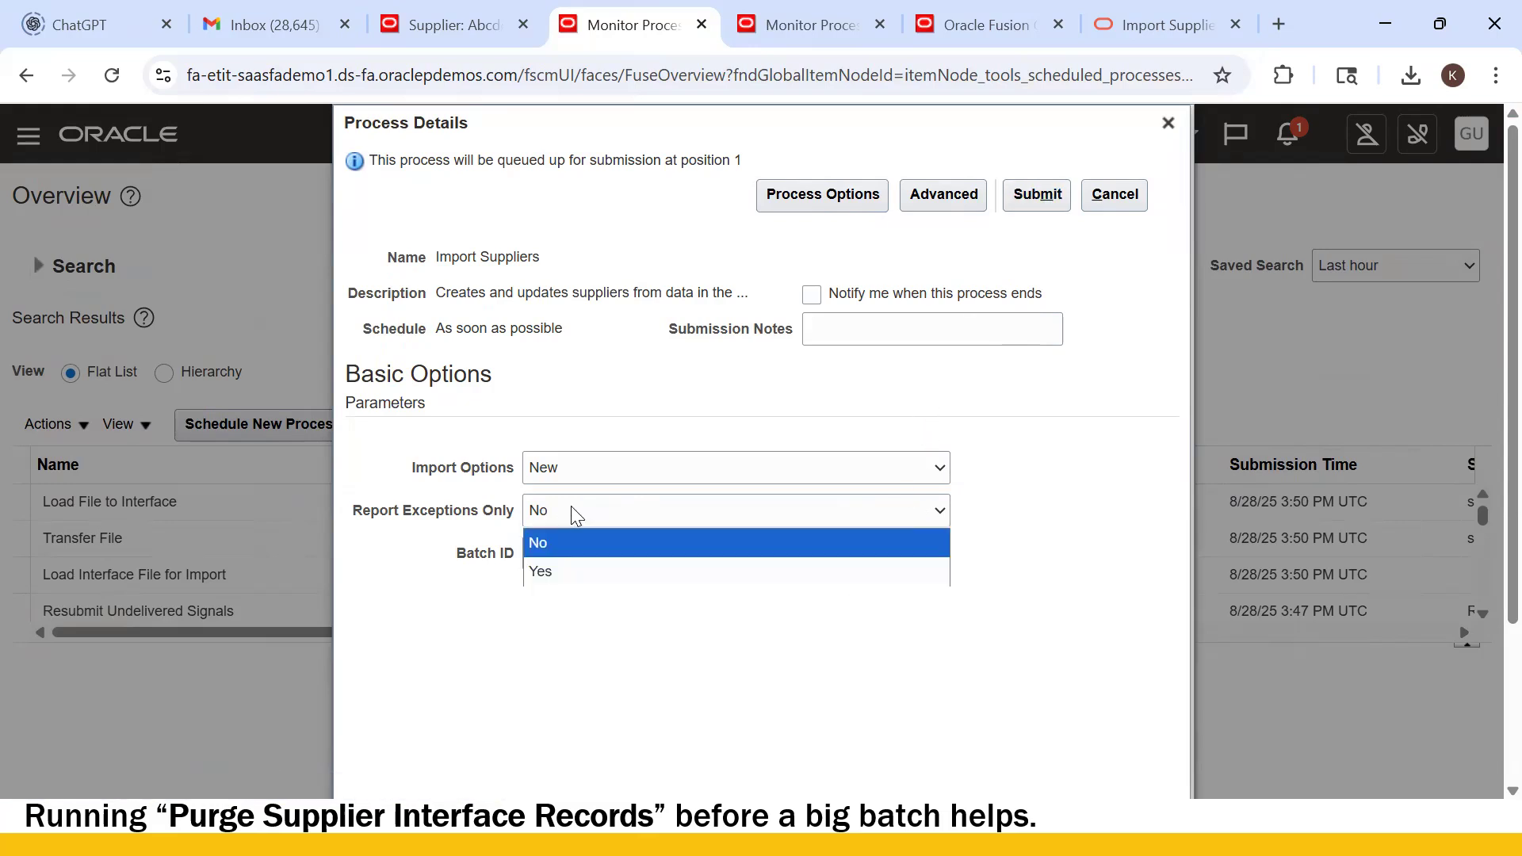
click(576, 514)
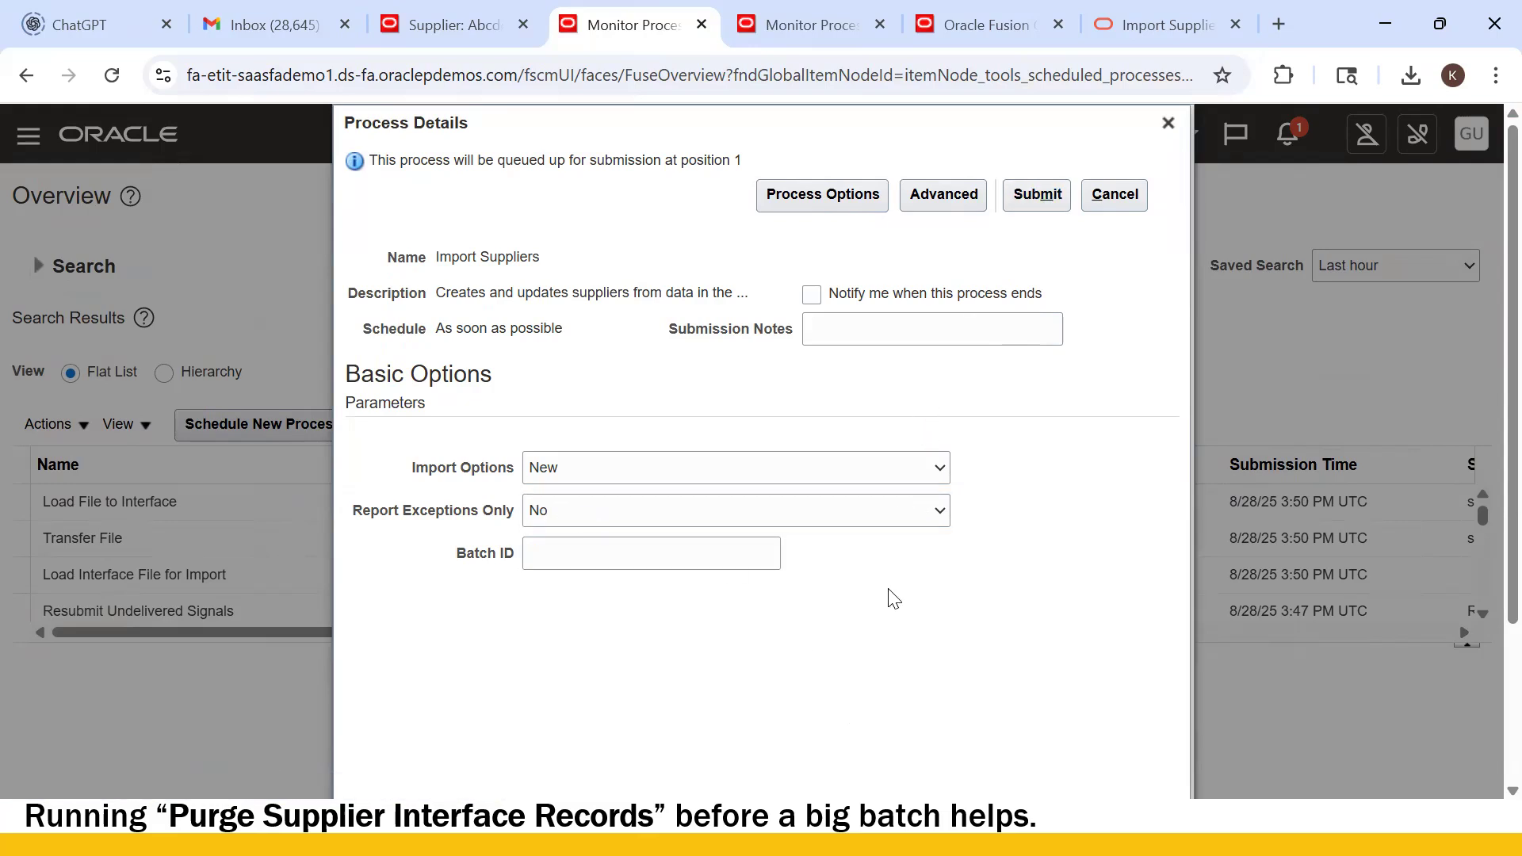
click(612, 555)
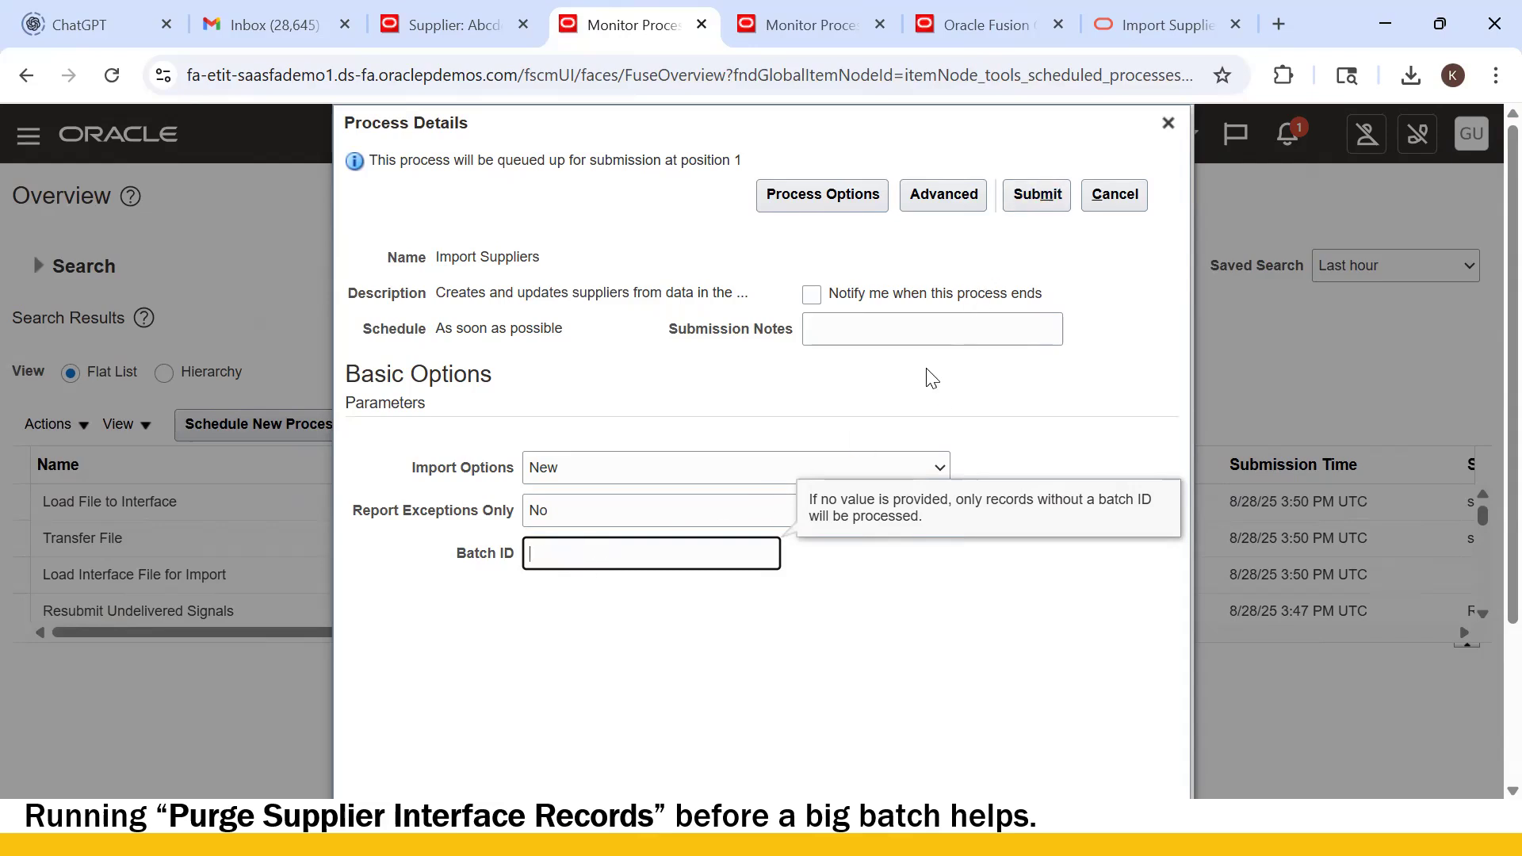
click(755, 641)
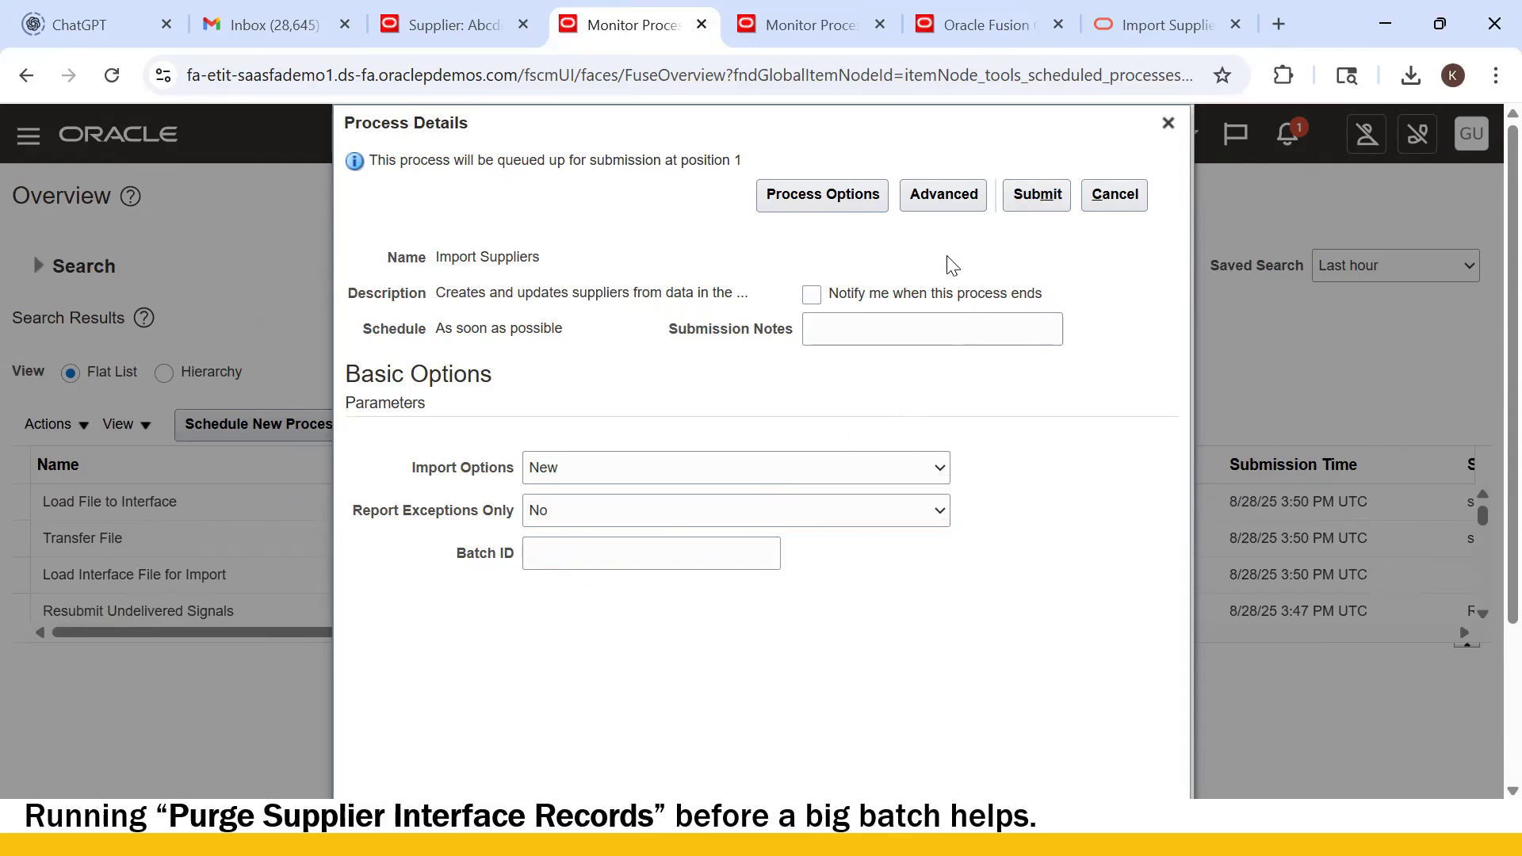
click(1037, 196)
click(1029, 357)
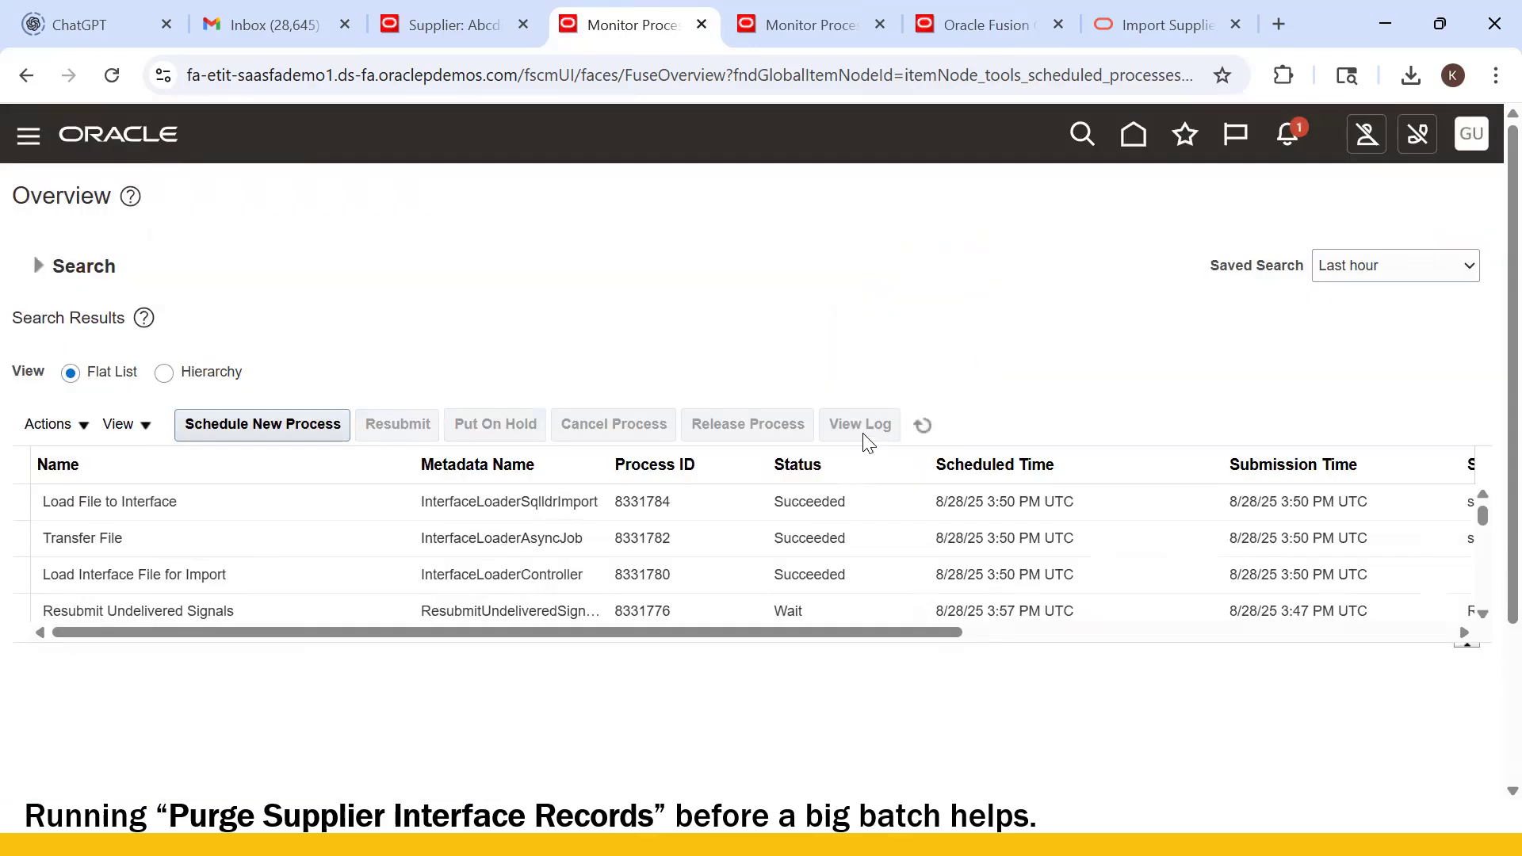
- Refresh until Import Suppliers 8331791 shows Succeeded, view its details, then go to Abcde Supplier1
click(923, 425)
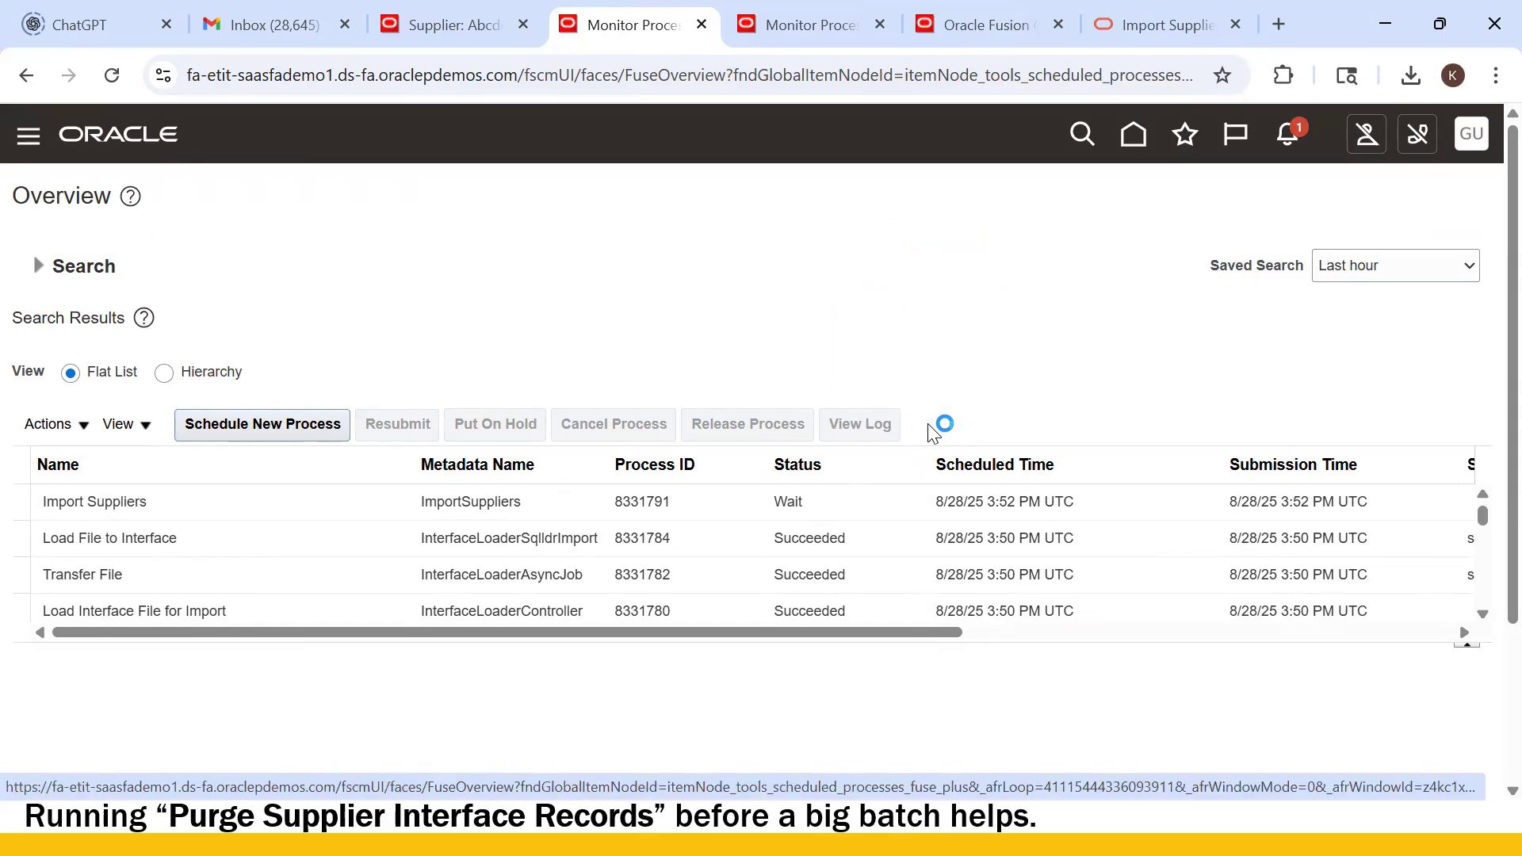
click(923, 426)
click(924, 425)
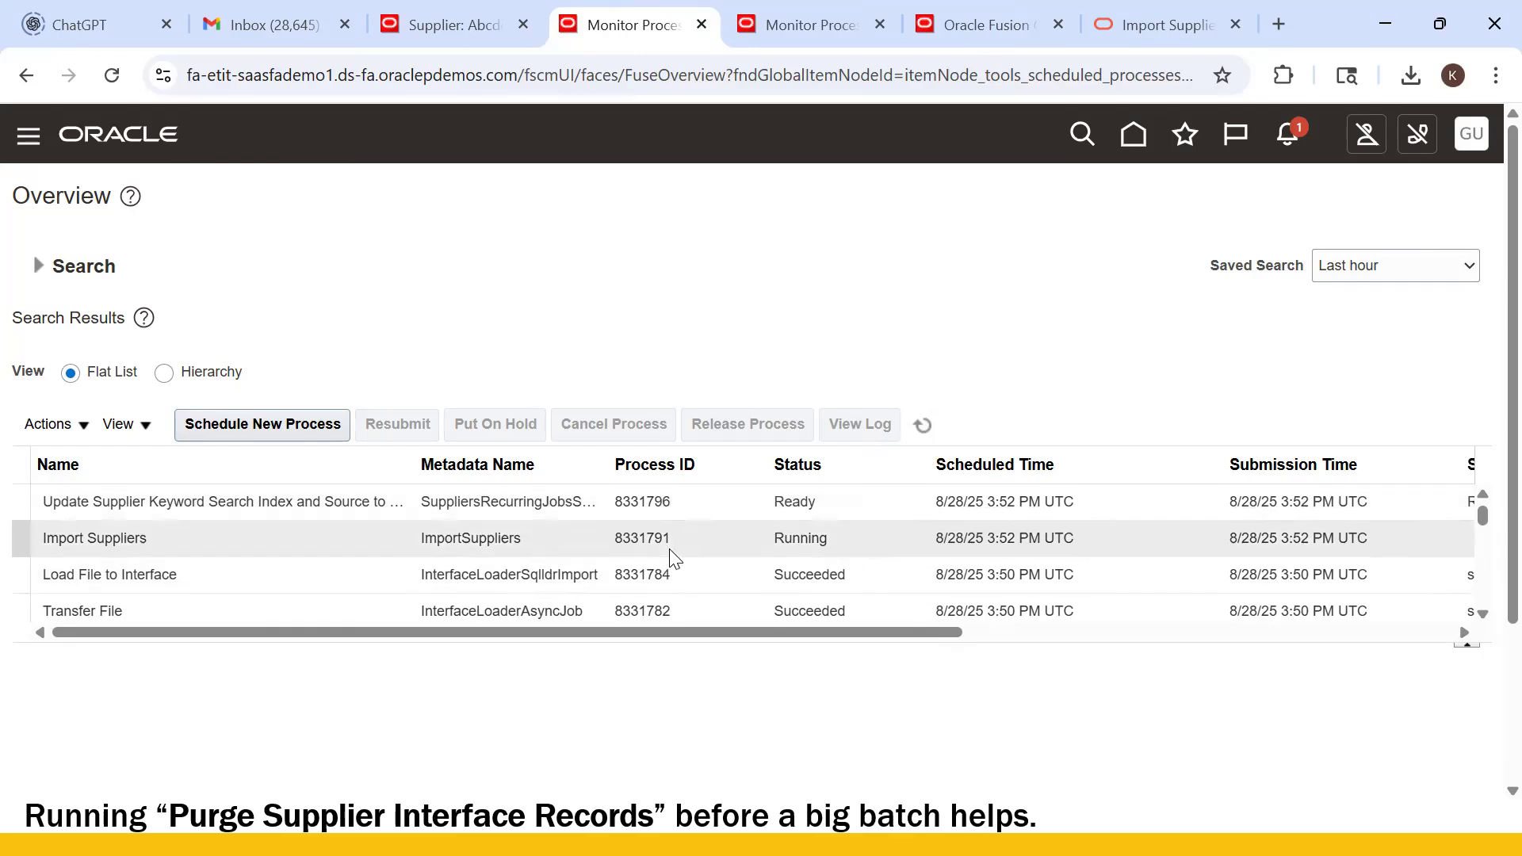
click(935, 425)
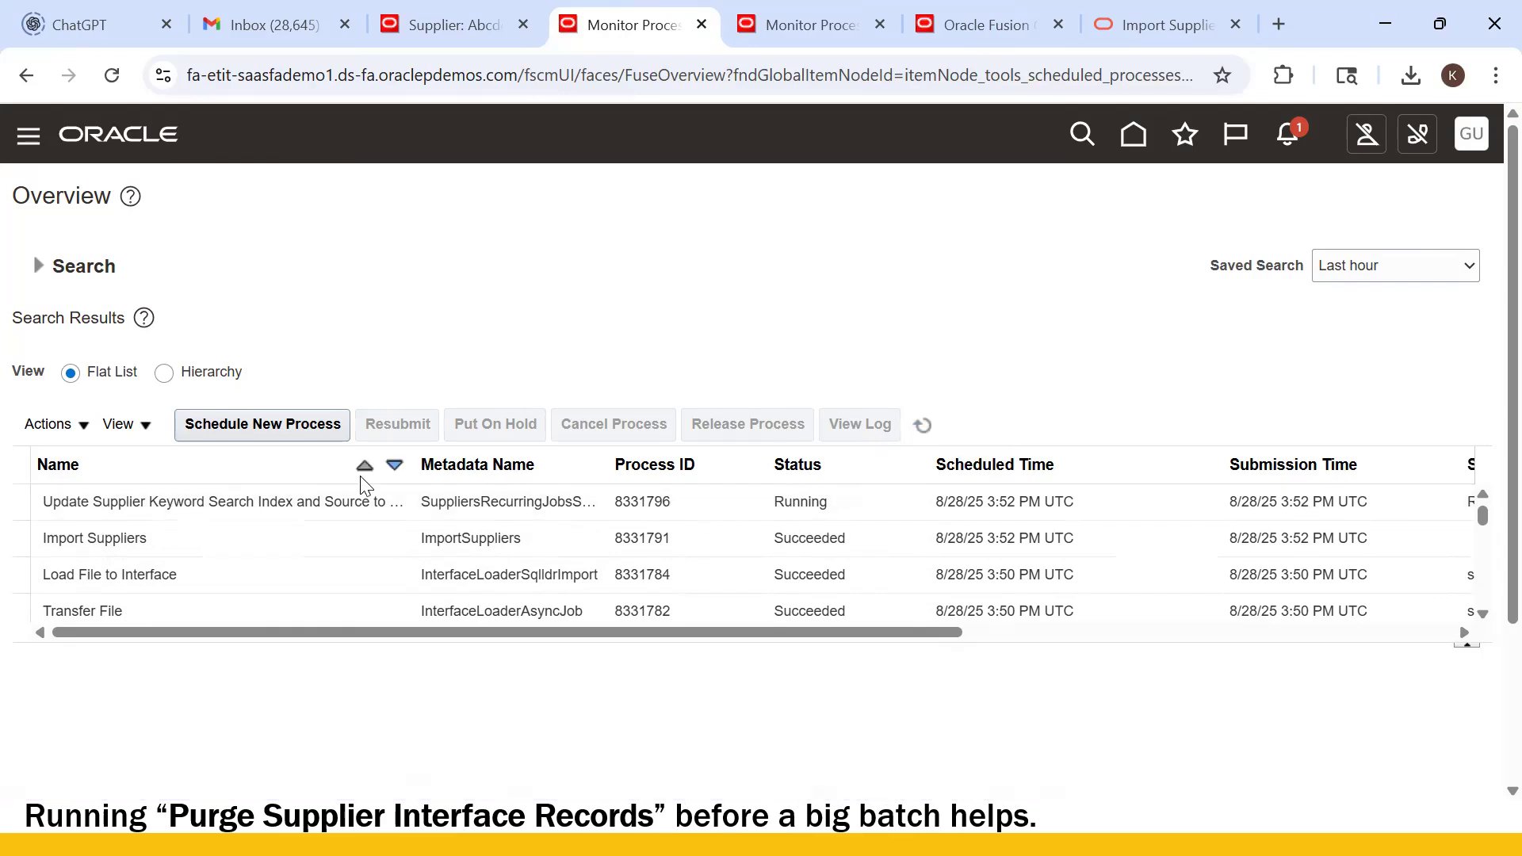
click(210, 546)
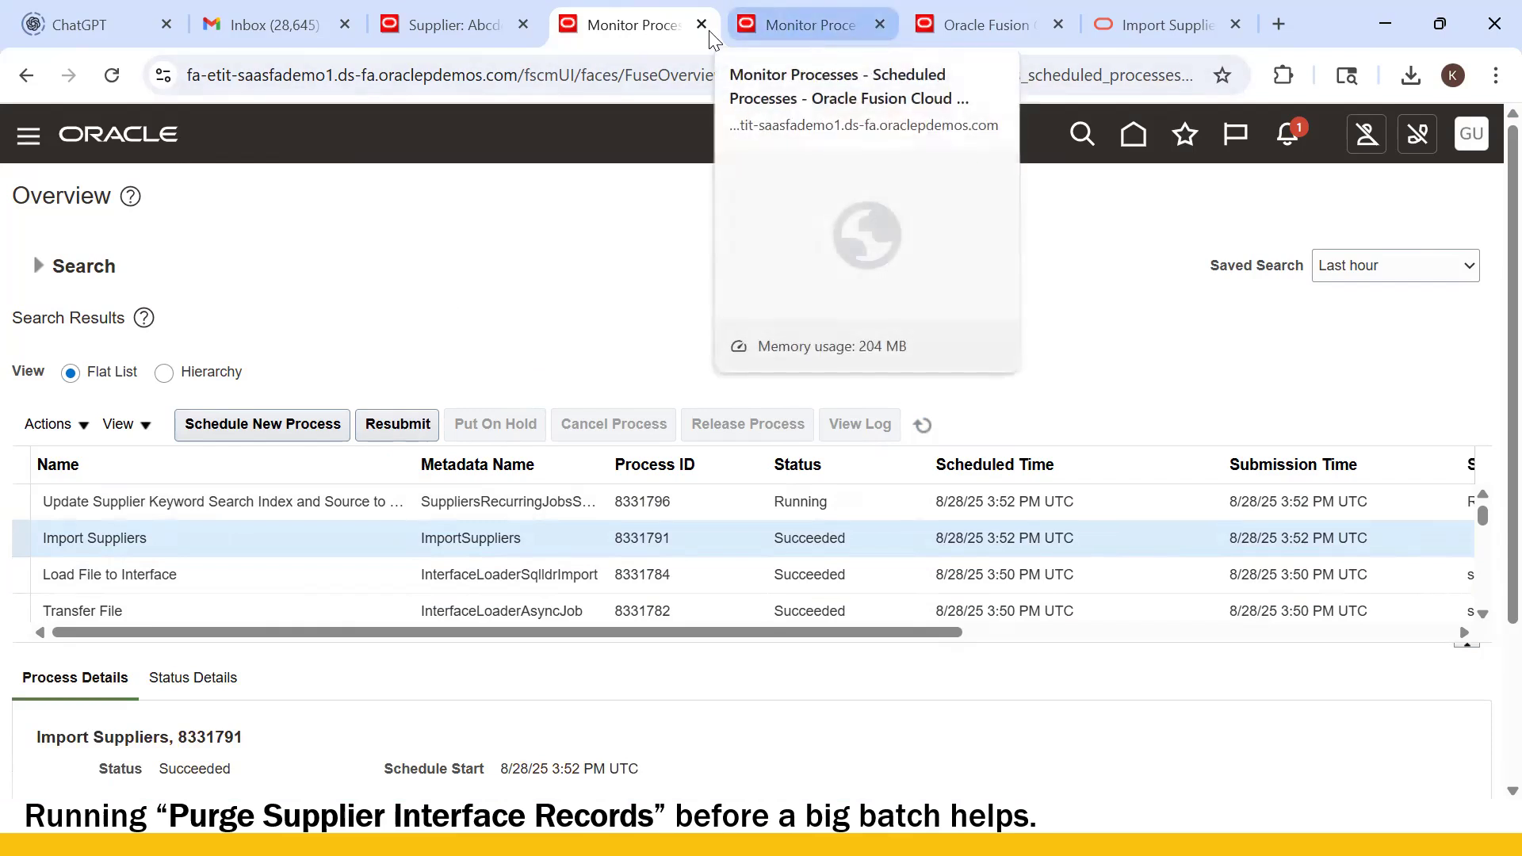
click(479, 25)
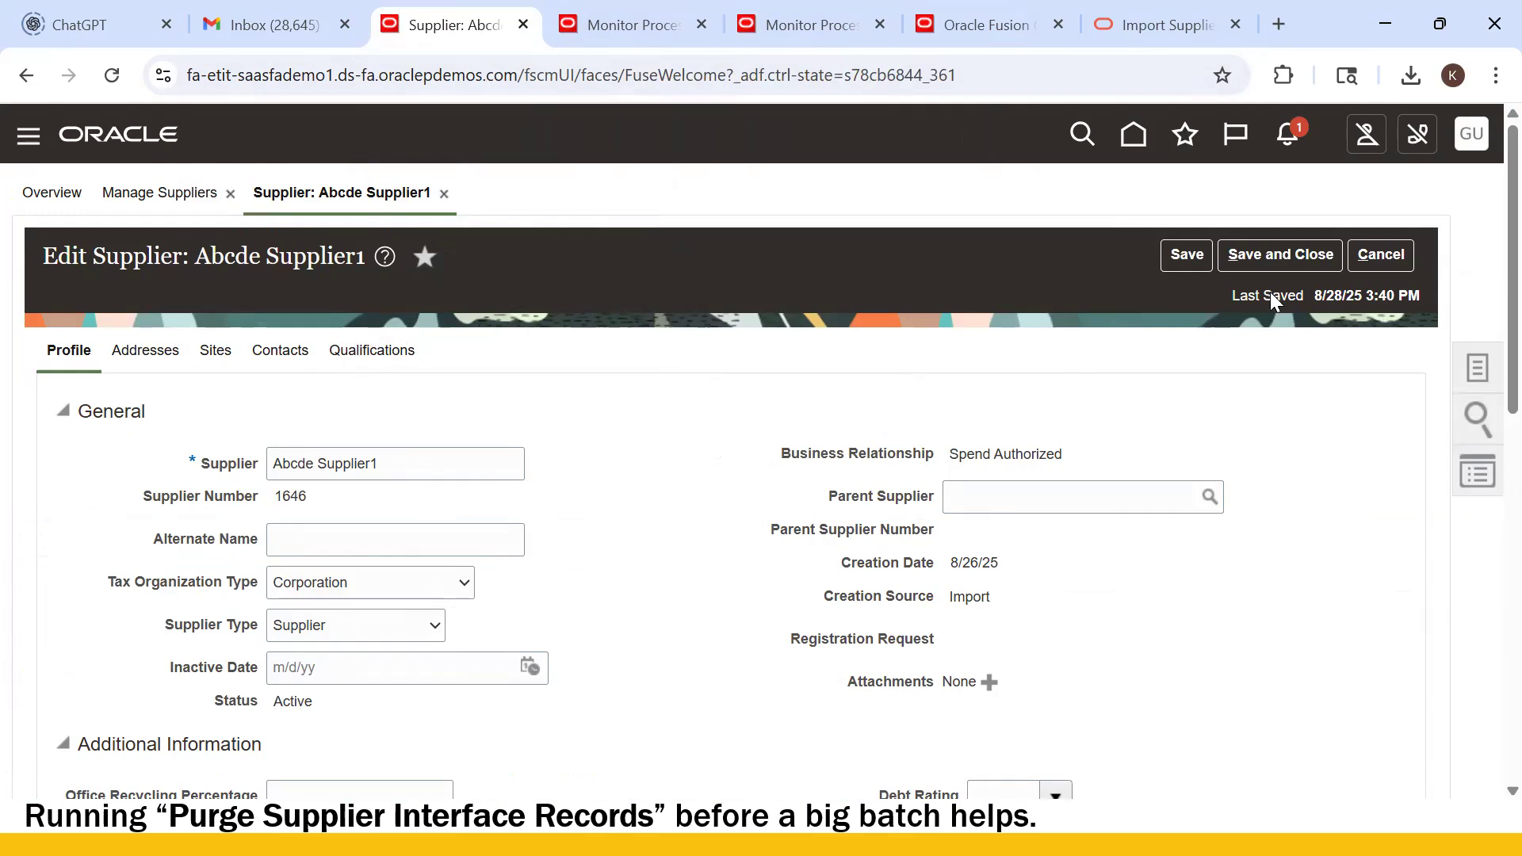
- Search suppliers for 'Guru_U', then close Manage Suppliers and cancel the Abcde Supplier1 edit page
click(1480, 418)
click(1364, 207)
key(ctrl+a)
key(BackSpace)
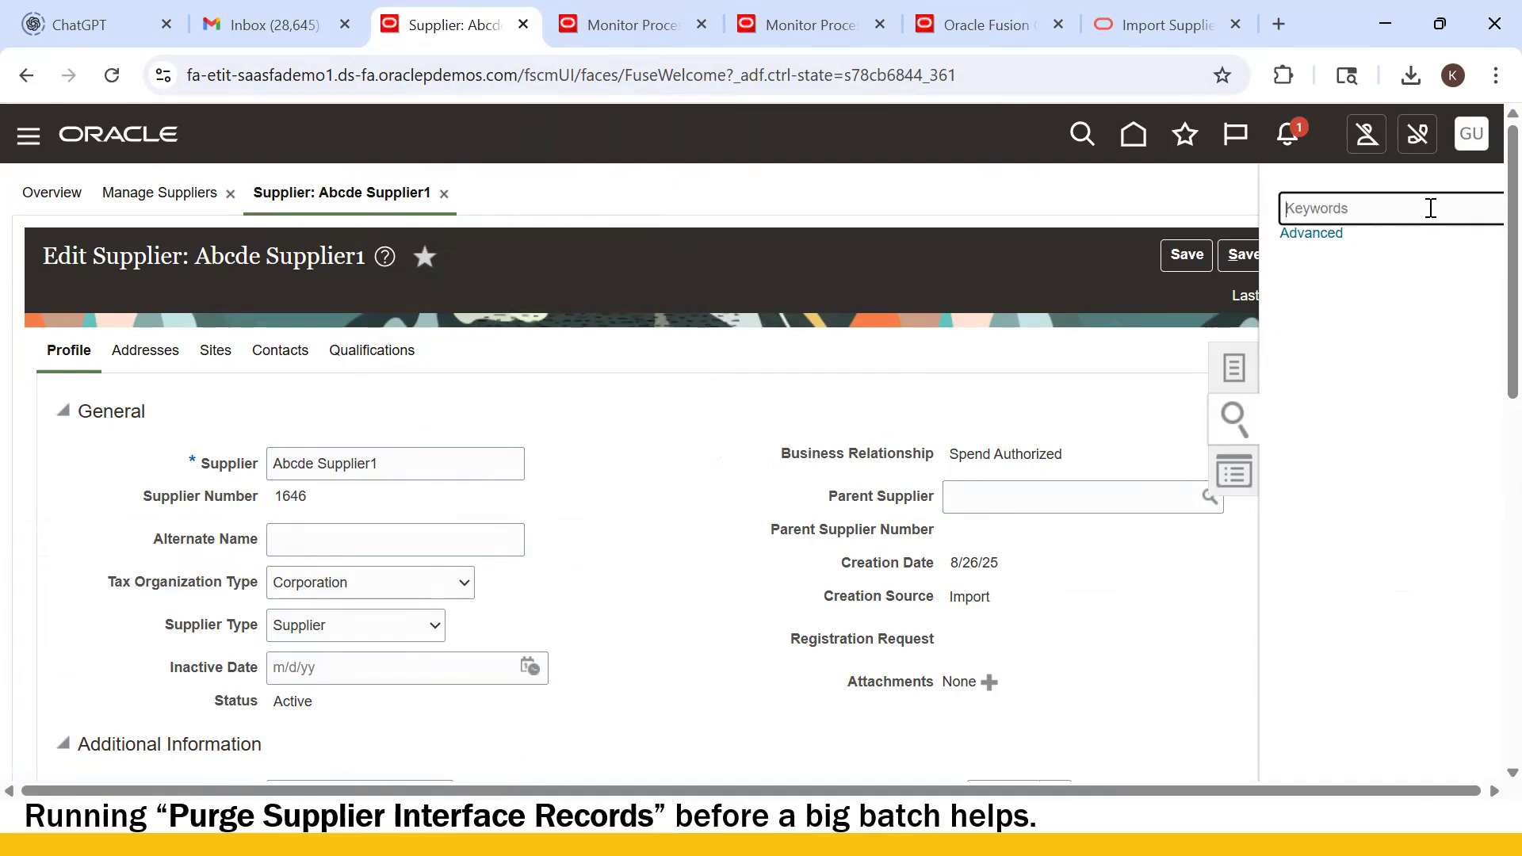
text(Guru_US)
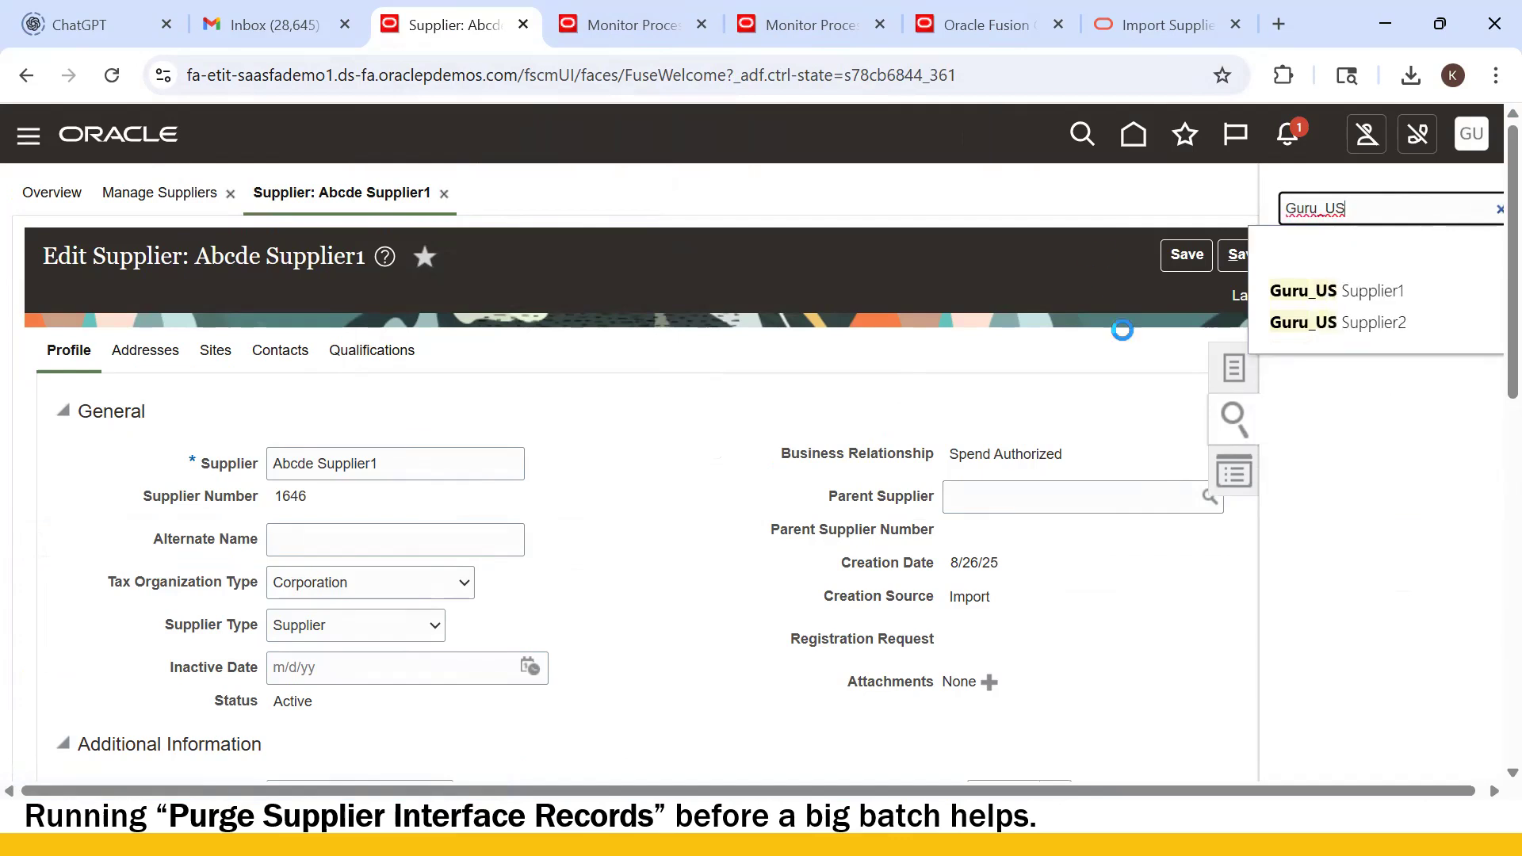
click(1339, 291)
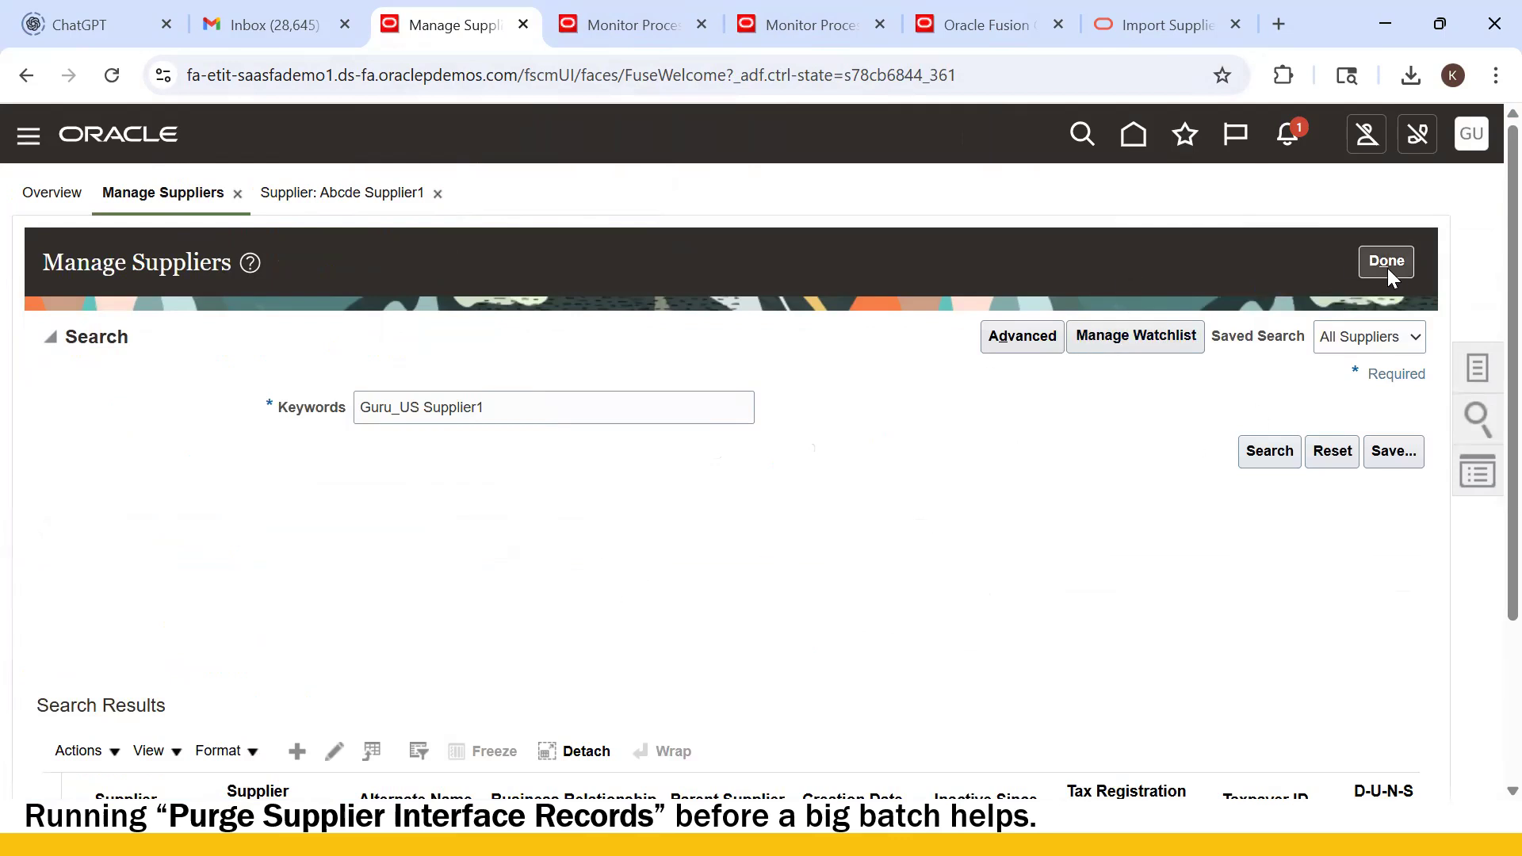
click(1387, 265)
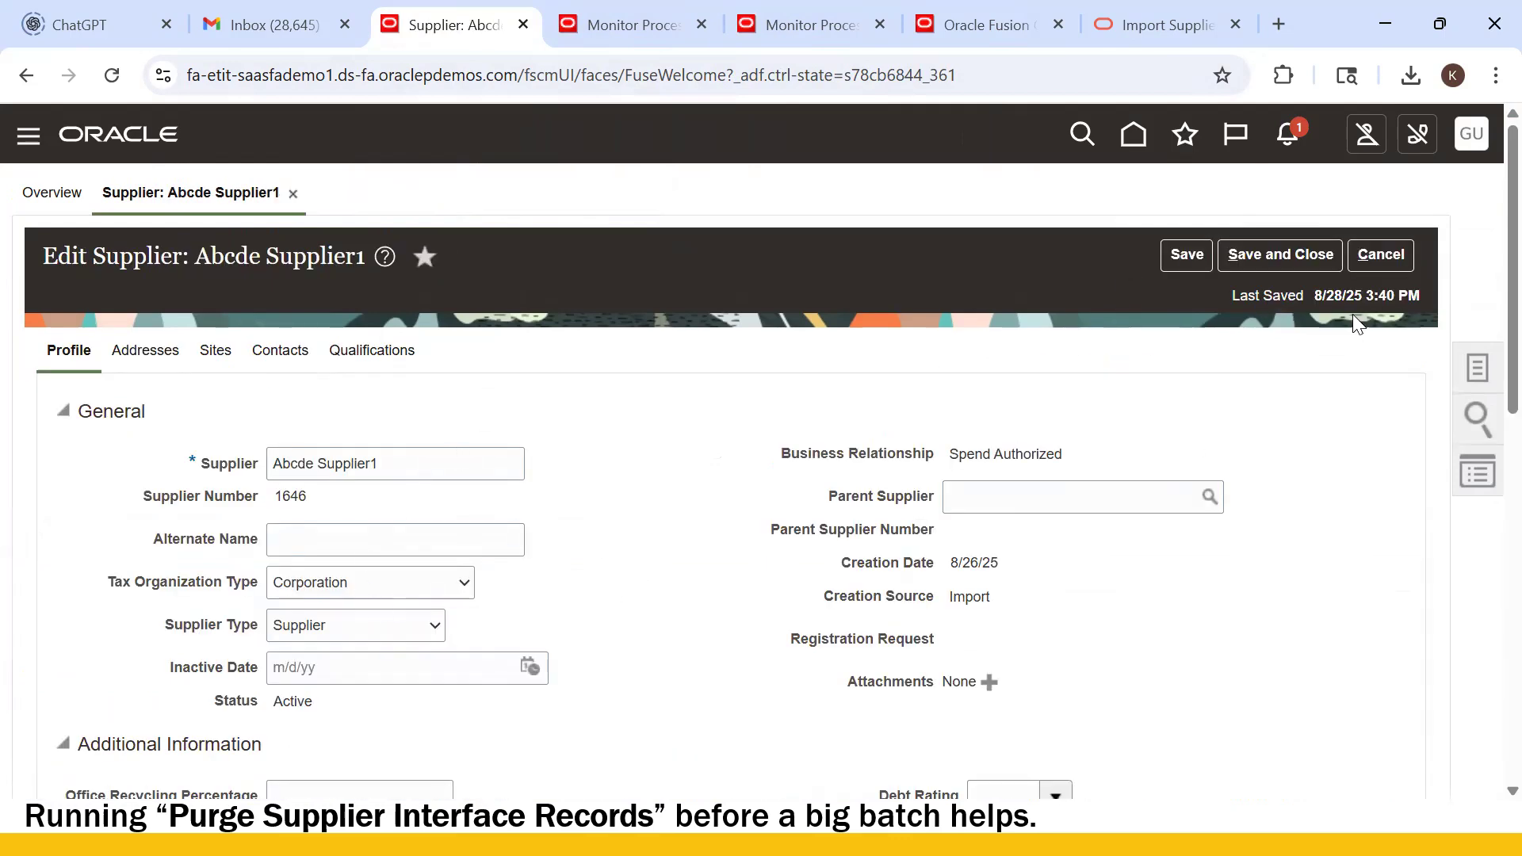
click(1381, 254)
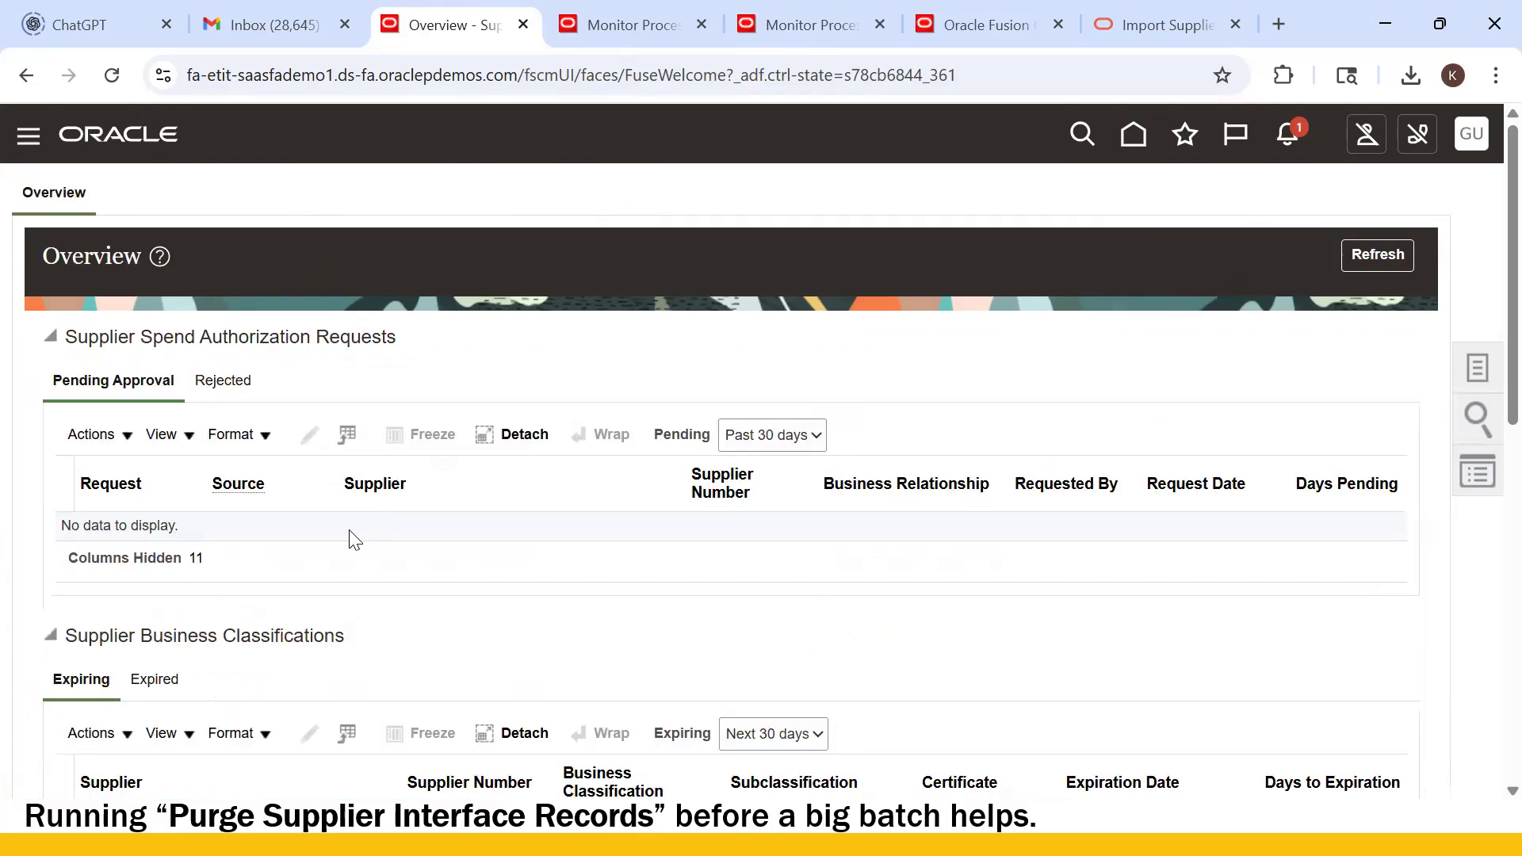
scroll(355, 540, down, 8)
scroll(289, 554, down, 5)
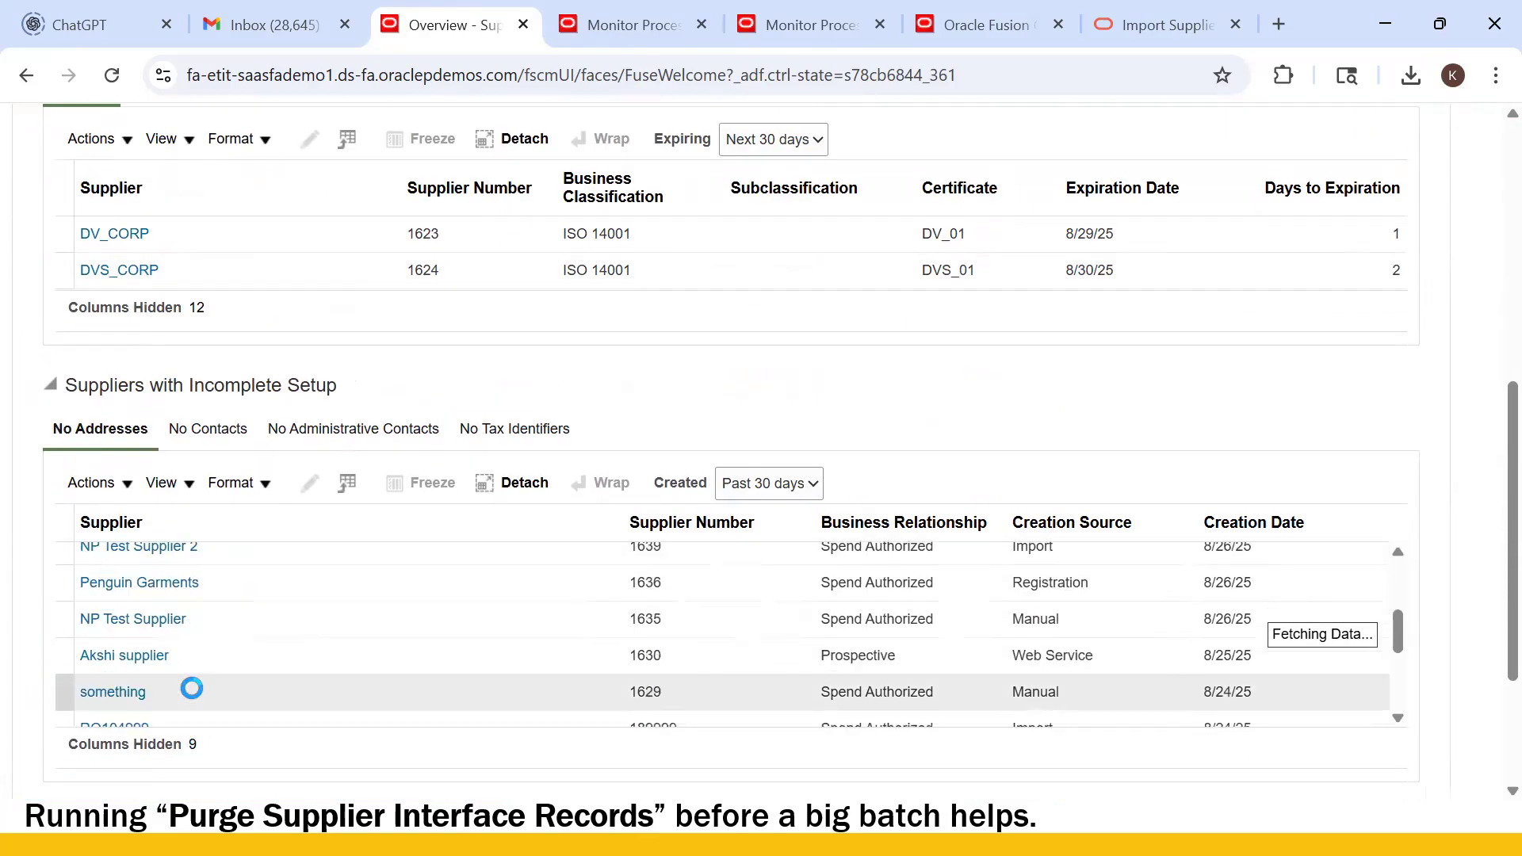
scroll(208, 643, up, 5)
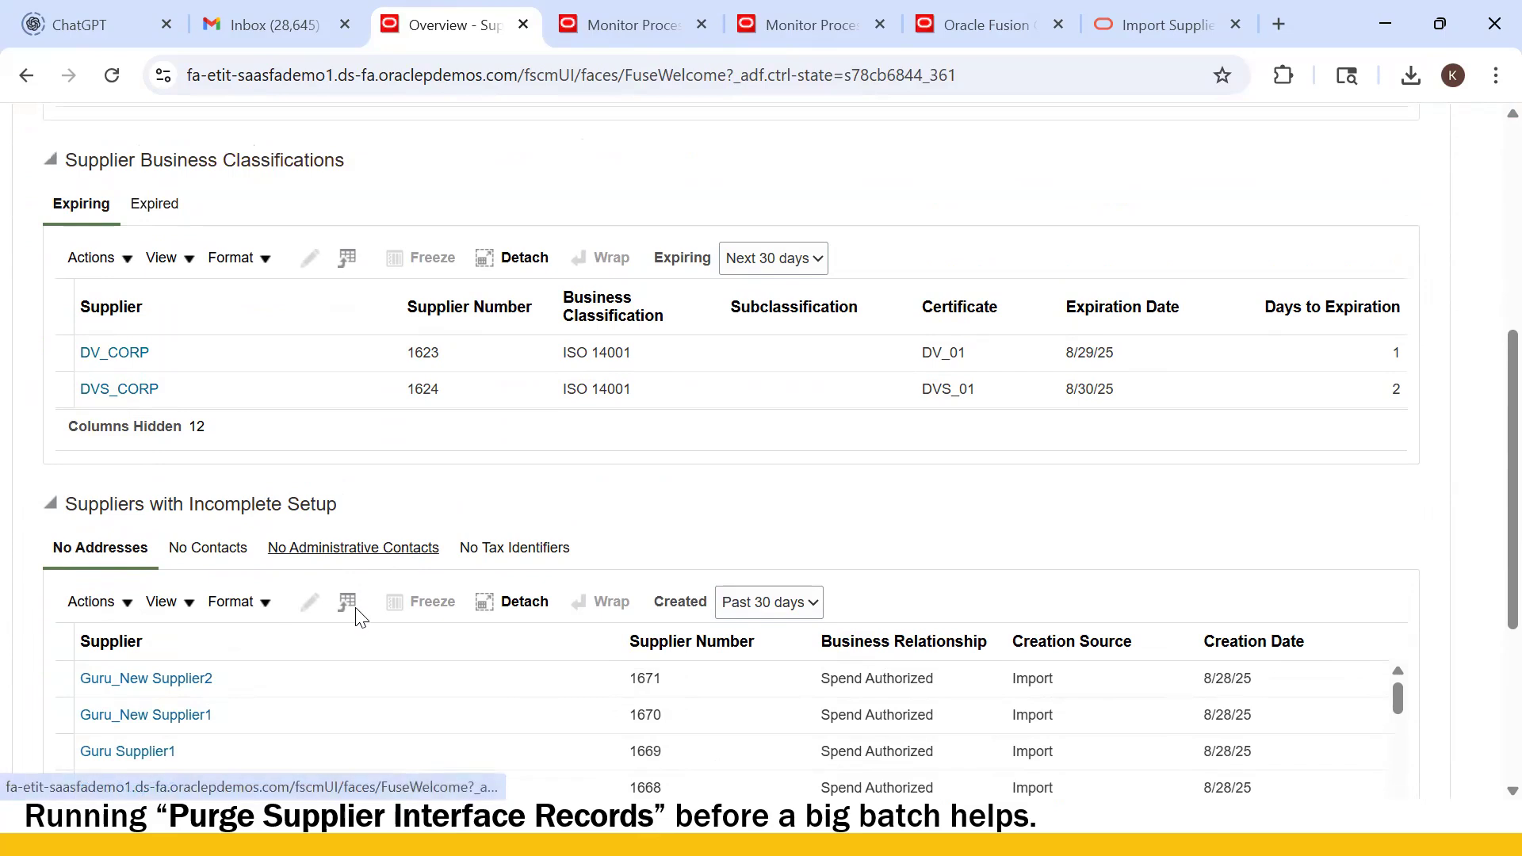
scroll(309, 677, down, 5)
scroll(615, 513, down, 4)
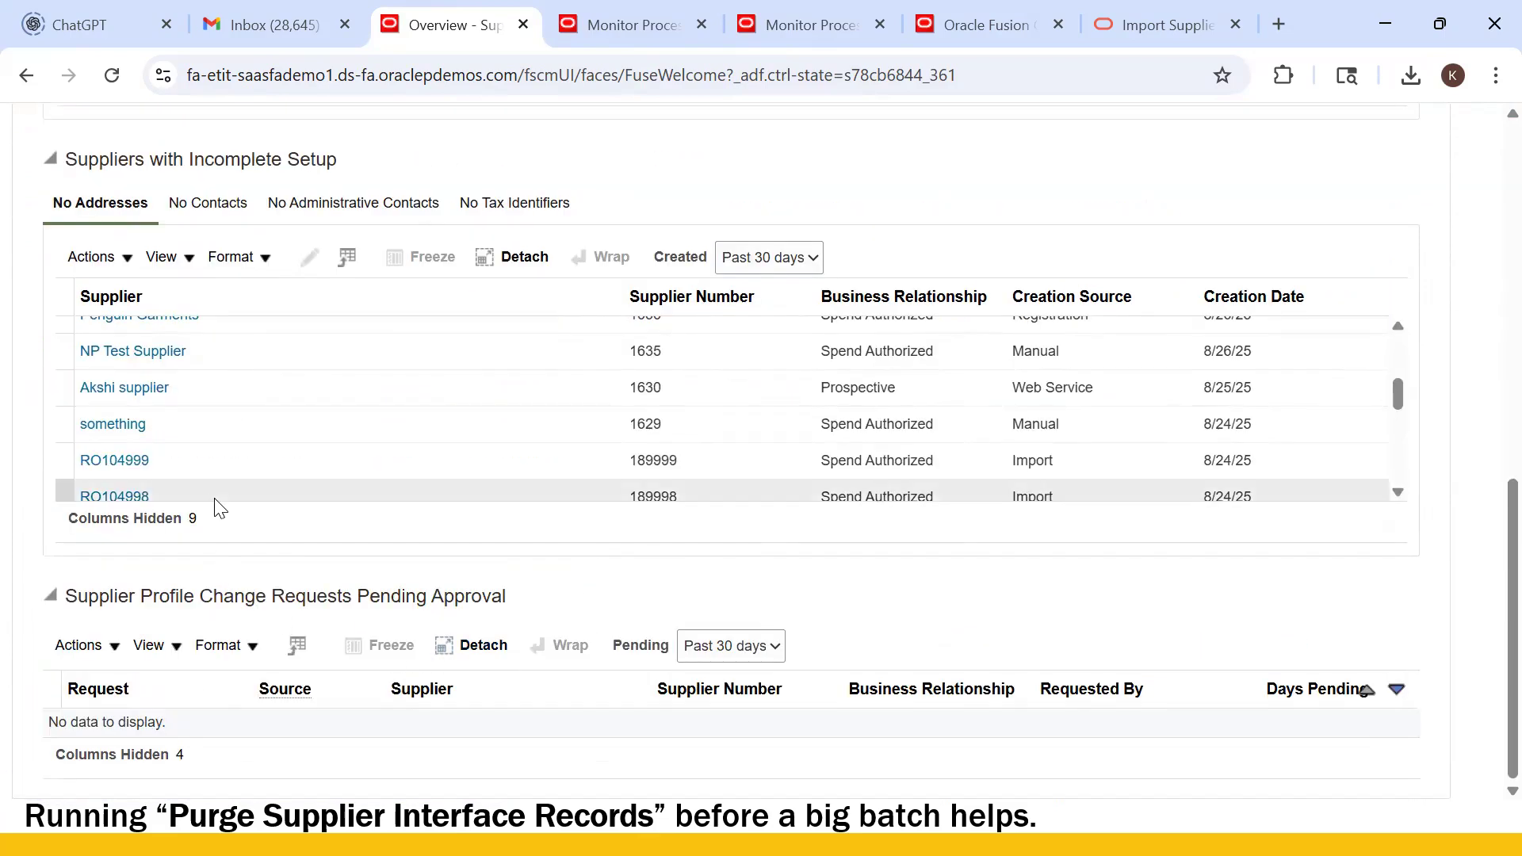
scroll(220, 508, down, 5)
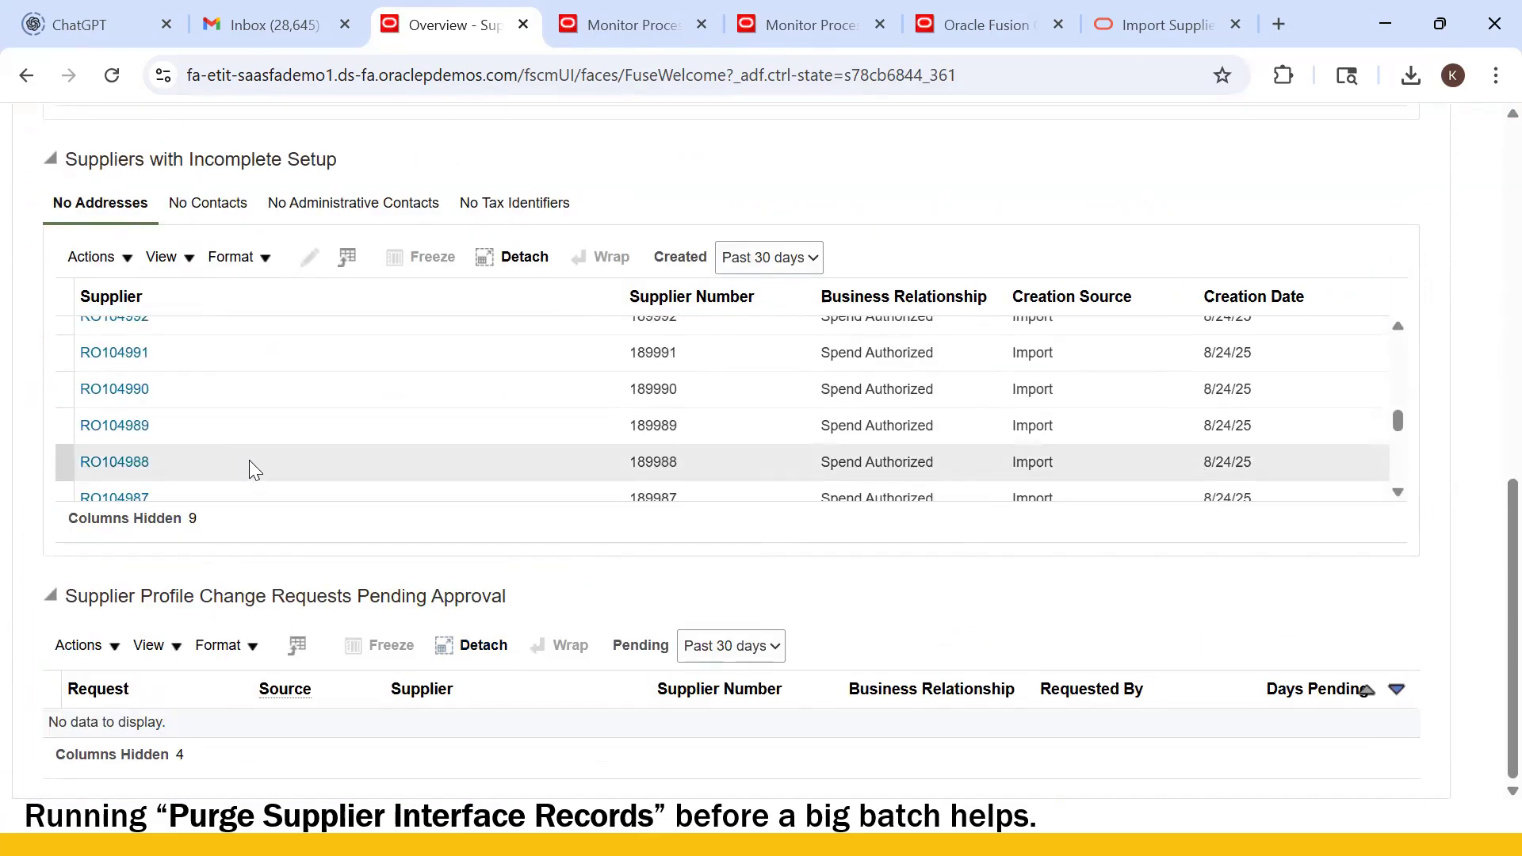
scroll(198, 514, up, 3)
scroll(194, 517, up, 3)
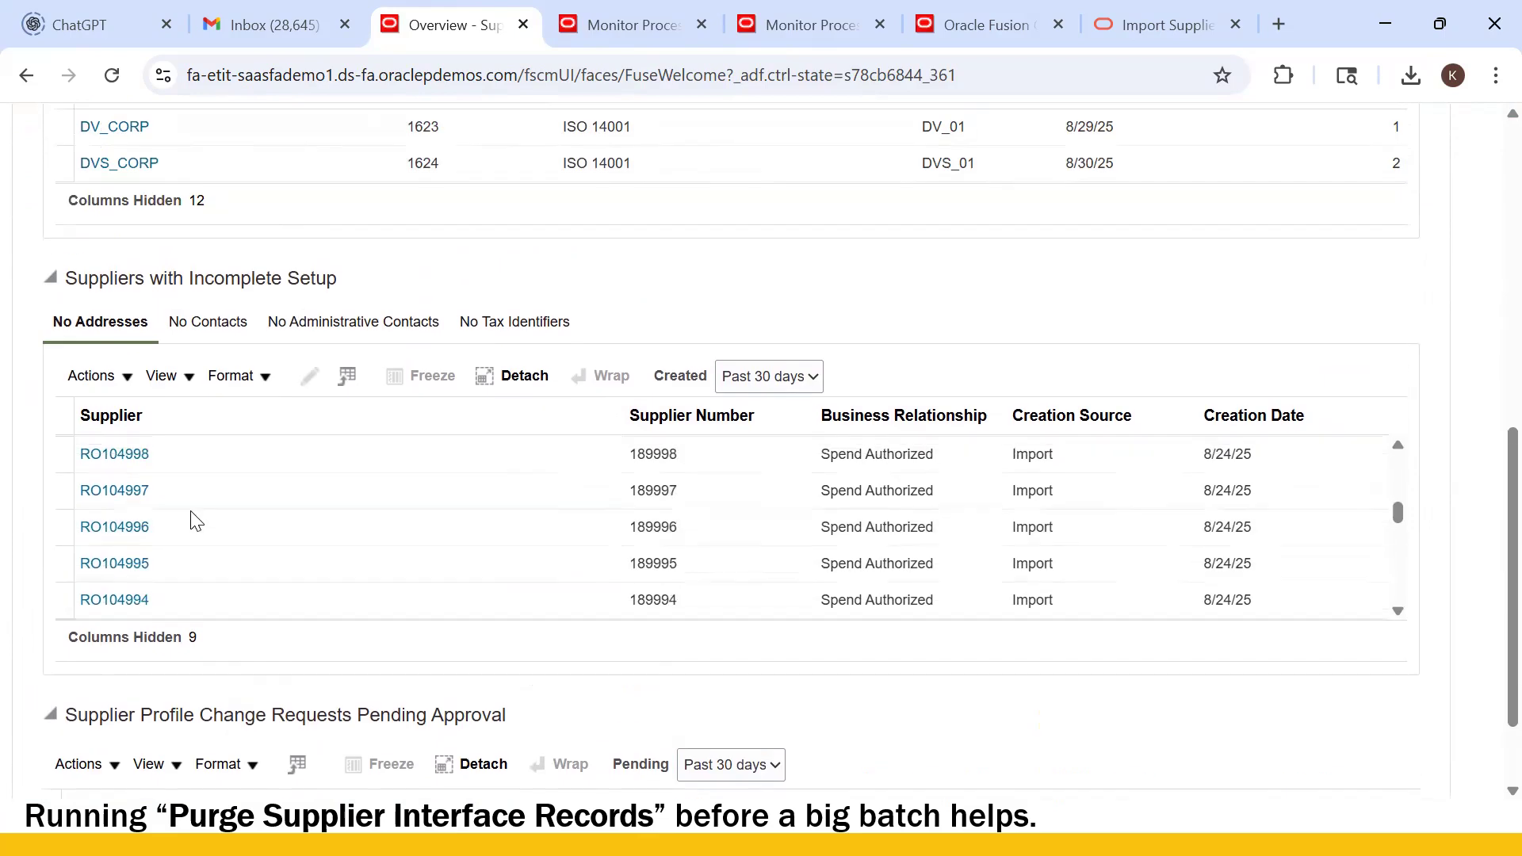
scroll(195, 517, up, 4)
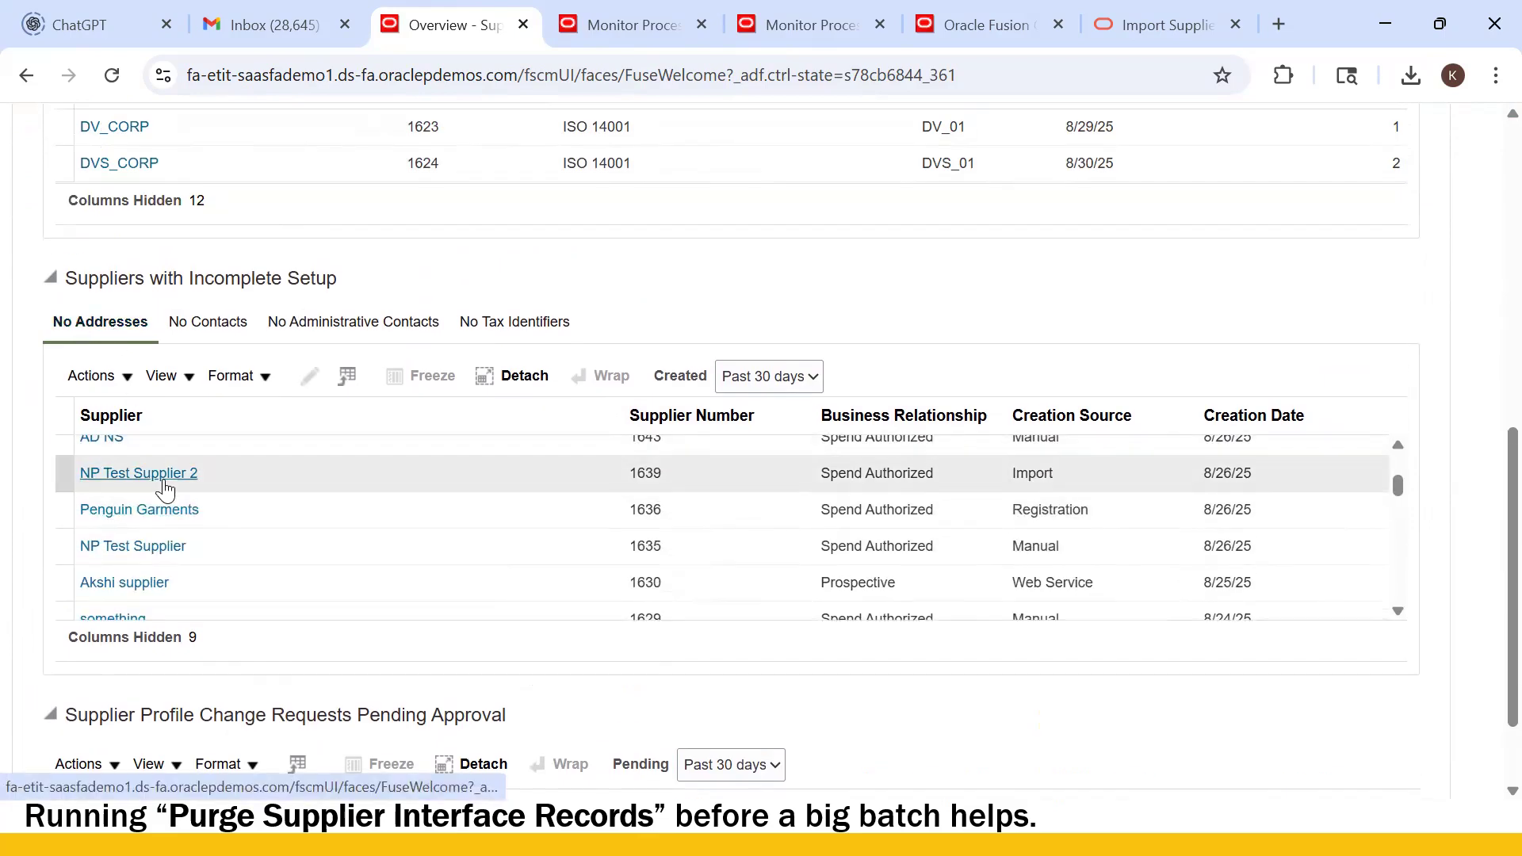
scroll(165, 490, up, 5)
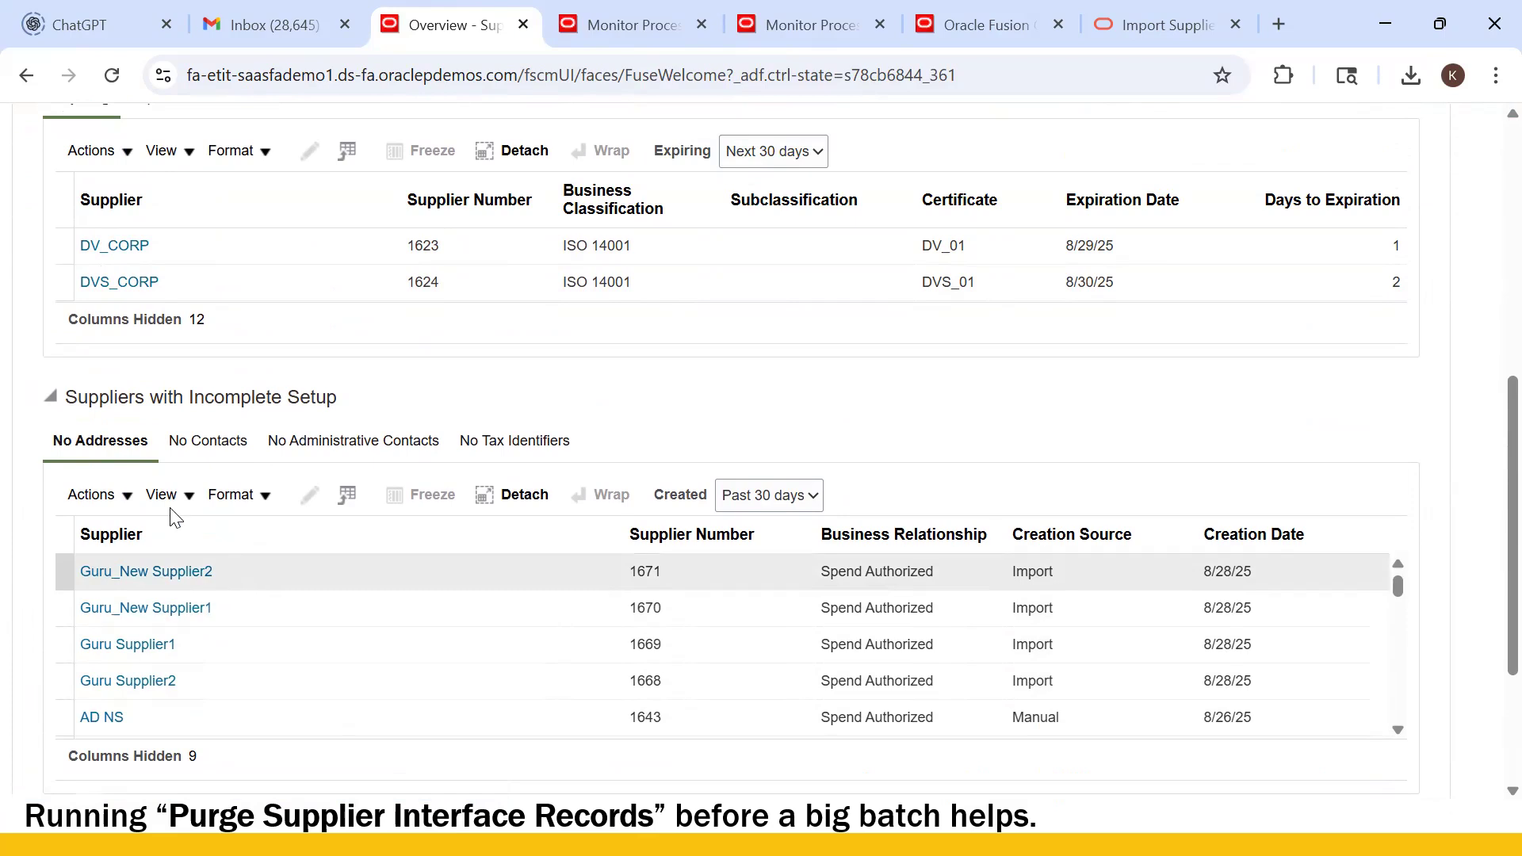
click(287, 88)
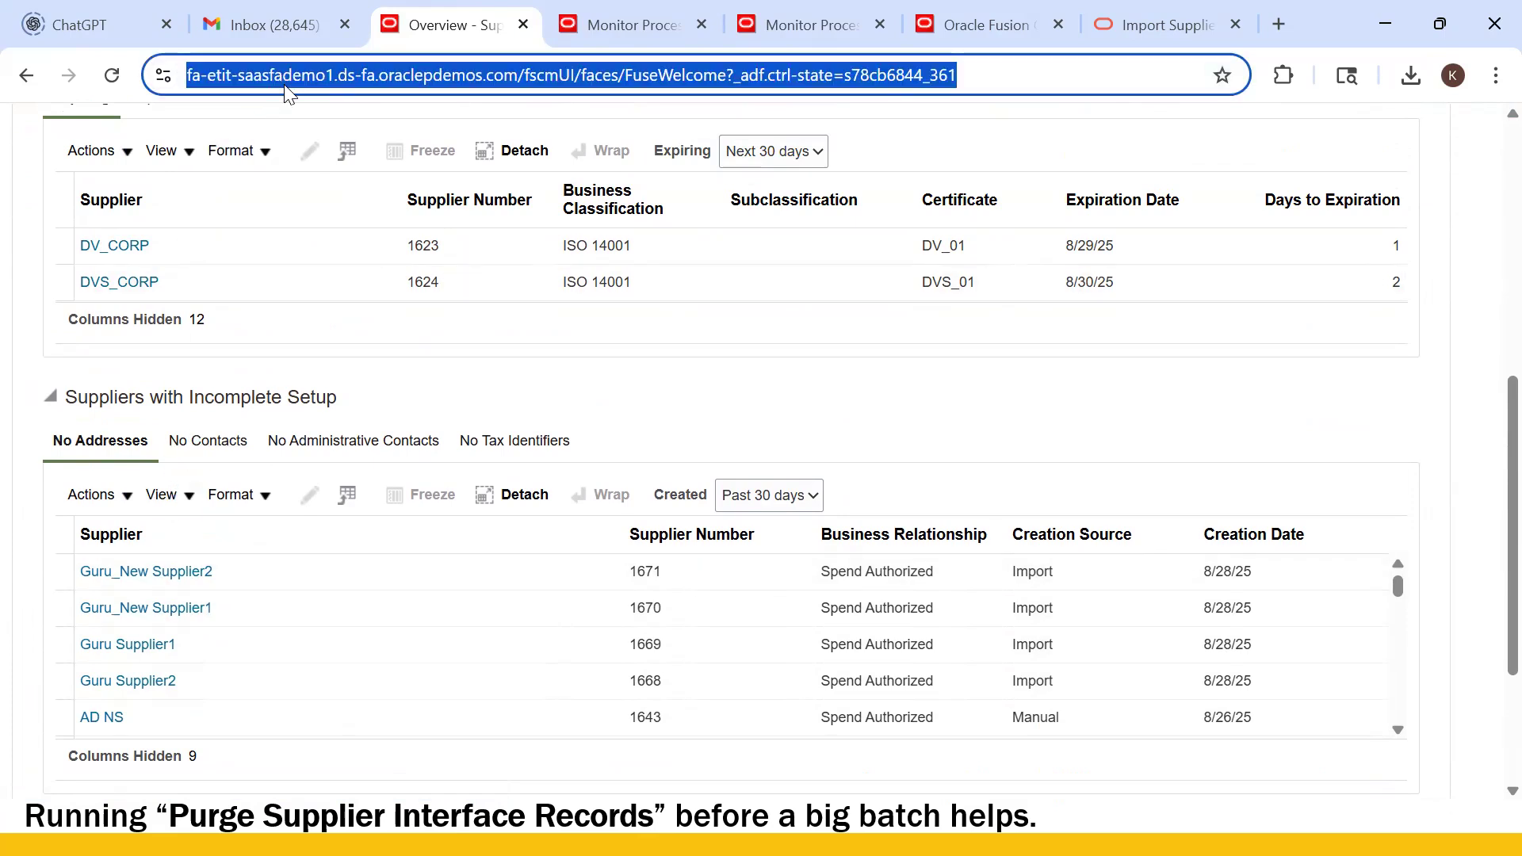
key(Return)
scroll(347, 449, down, 10)
scroll(340, 476, up, 2)
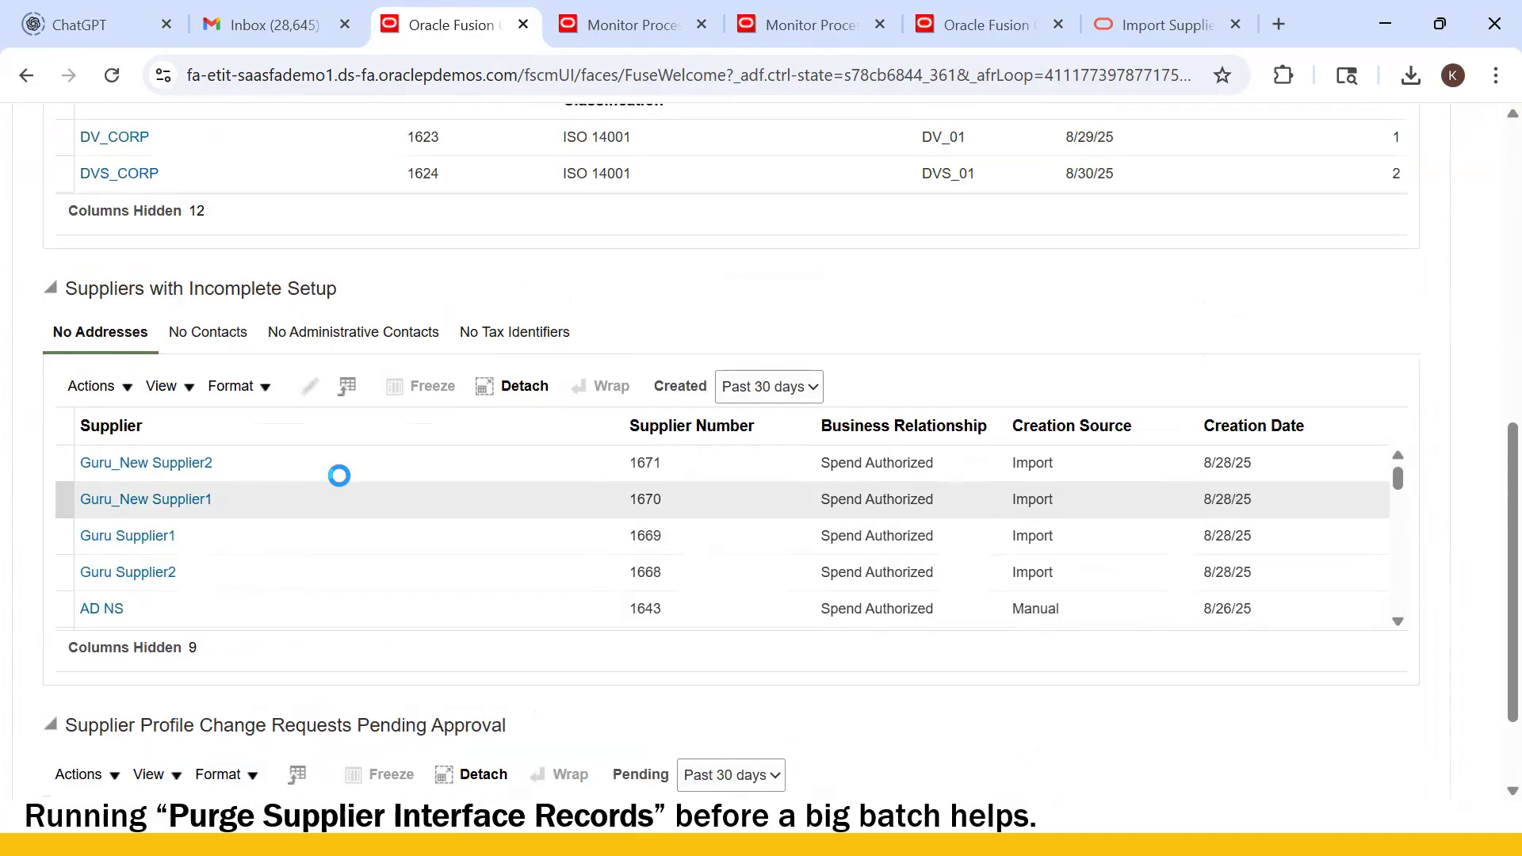
scroll(340, 480, down, 5)
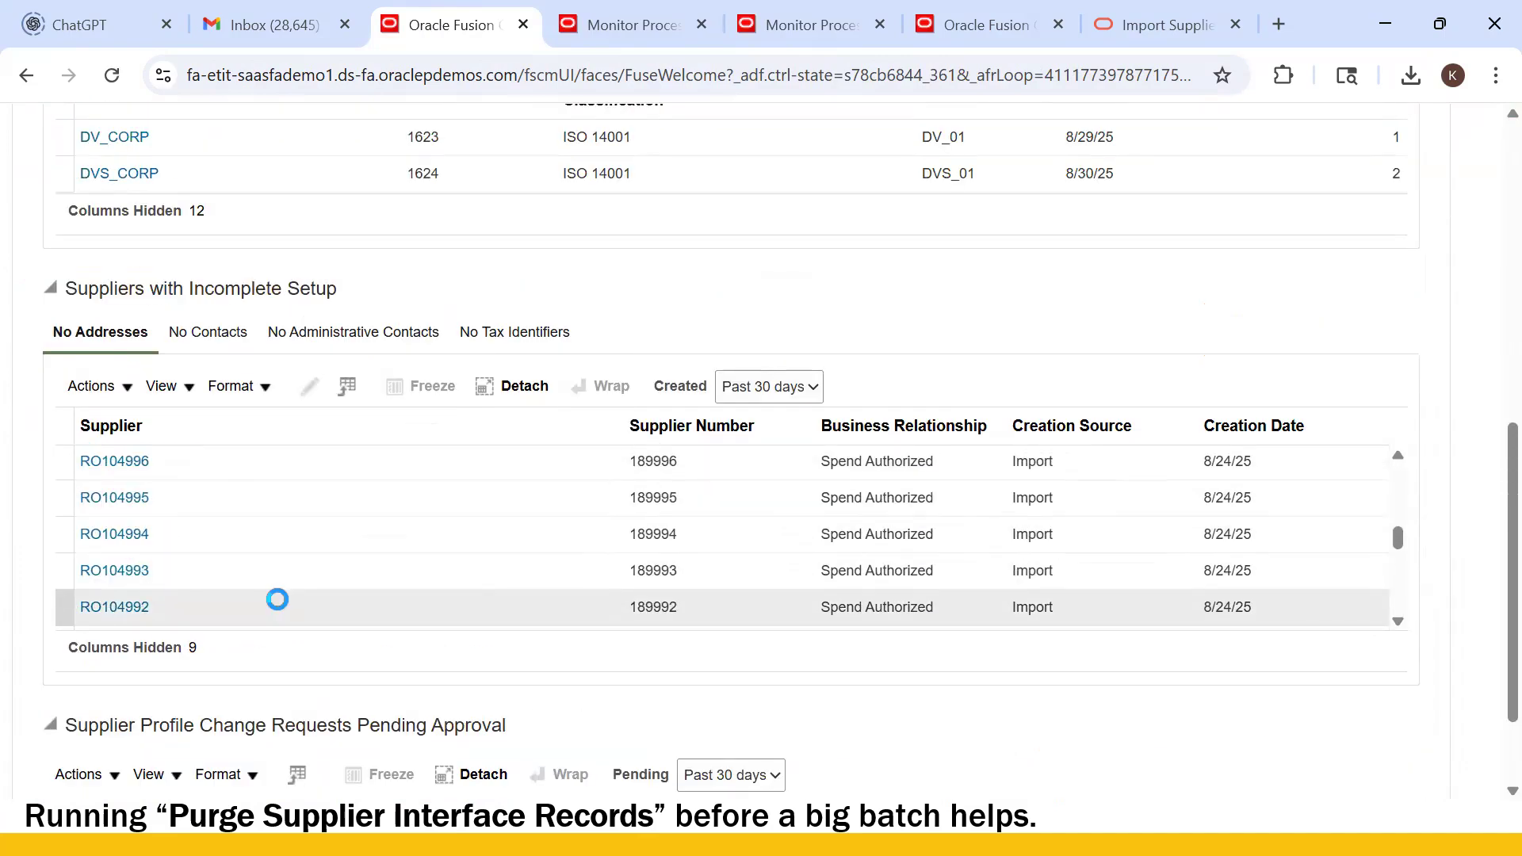
scroll(299, 560, down, 2)
scroll(306, 554, up, 8)
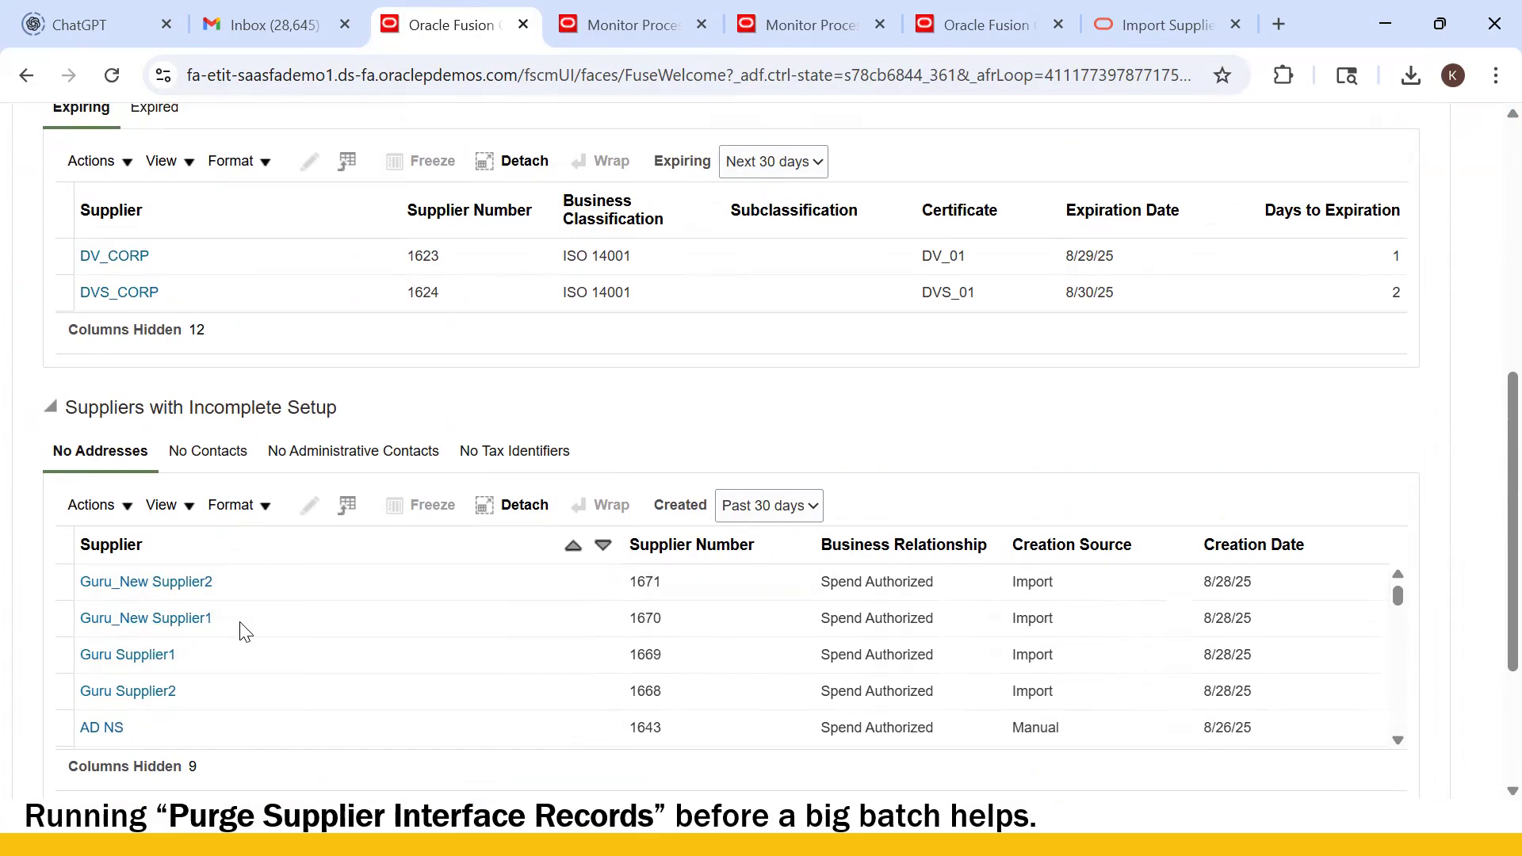
click(730, 509)
click(780, 437)
scroll(293, 533, up, 2)
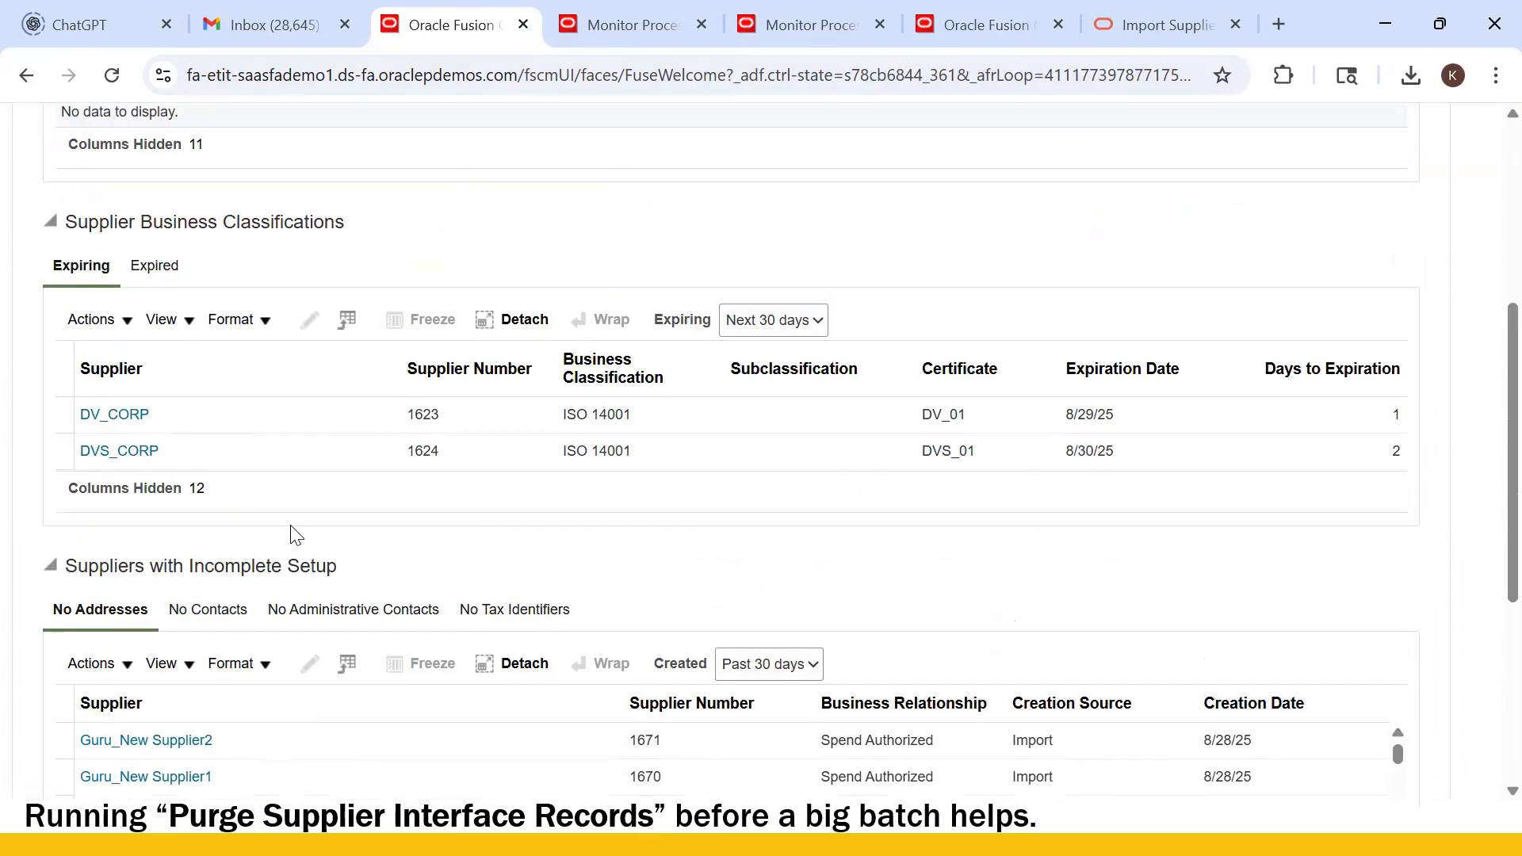
scroll(296, 536, up, 4)
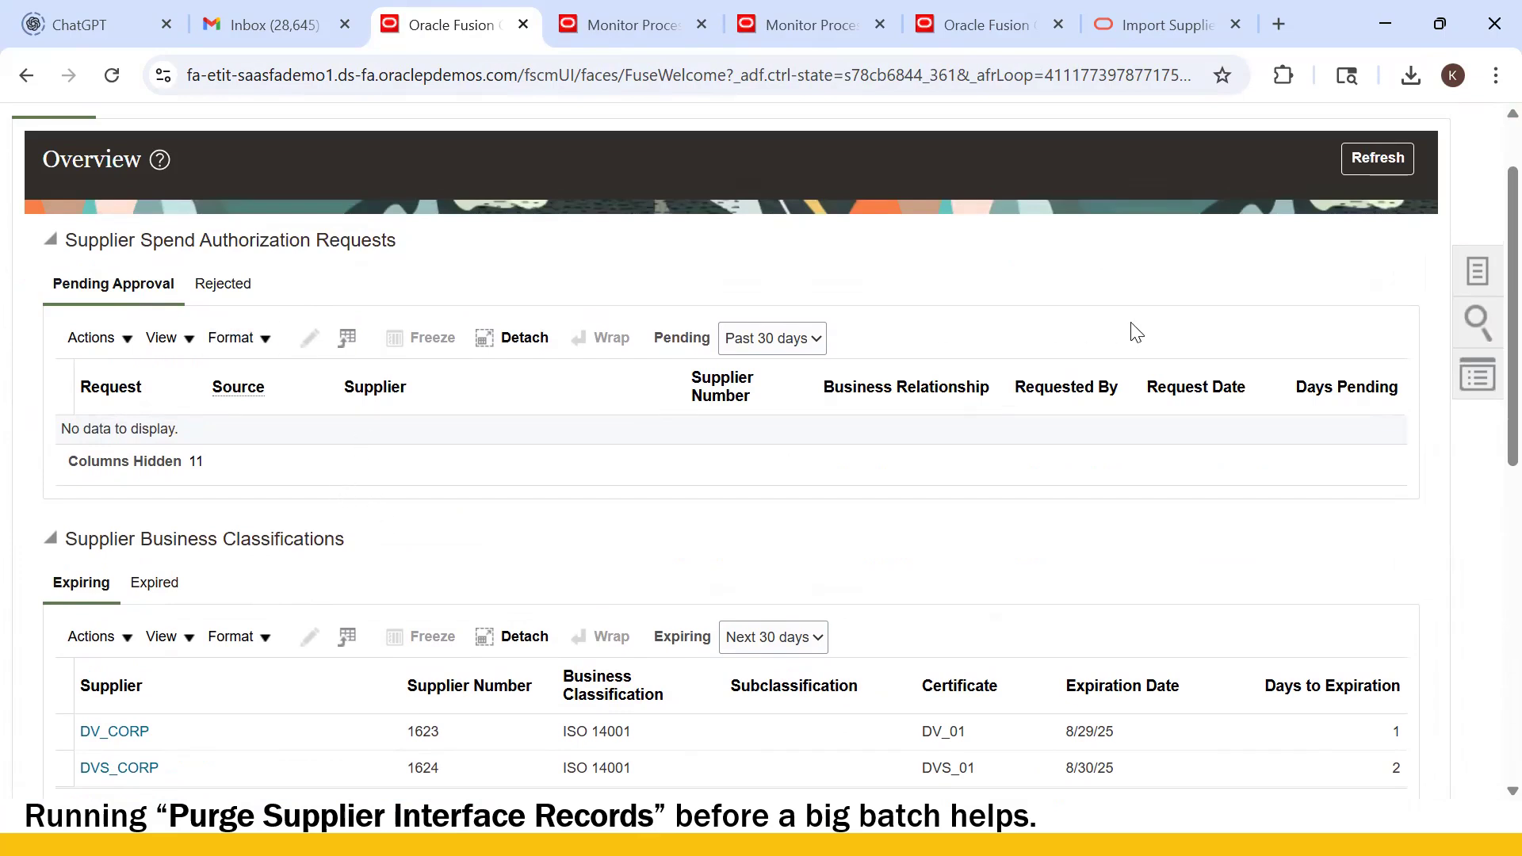
scroll(544, 462, down, 7)
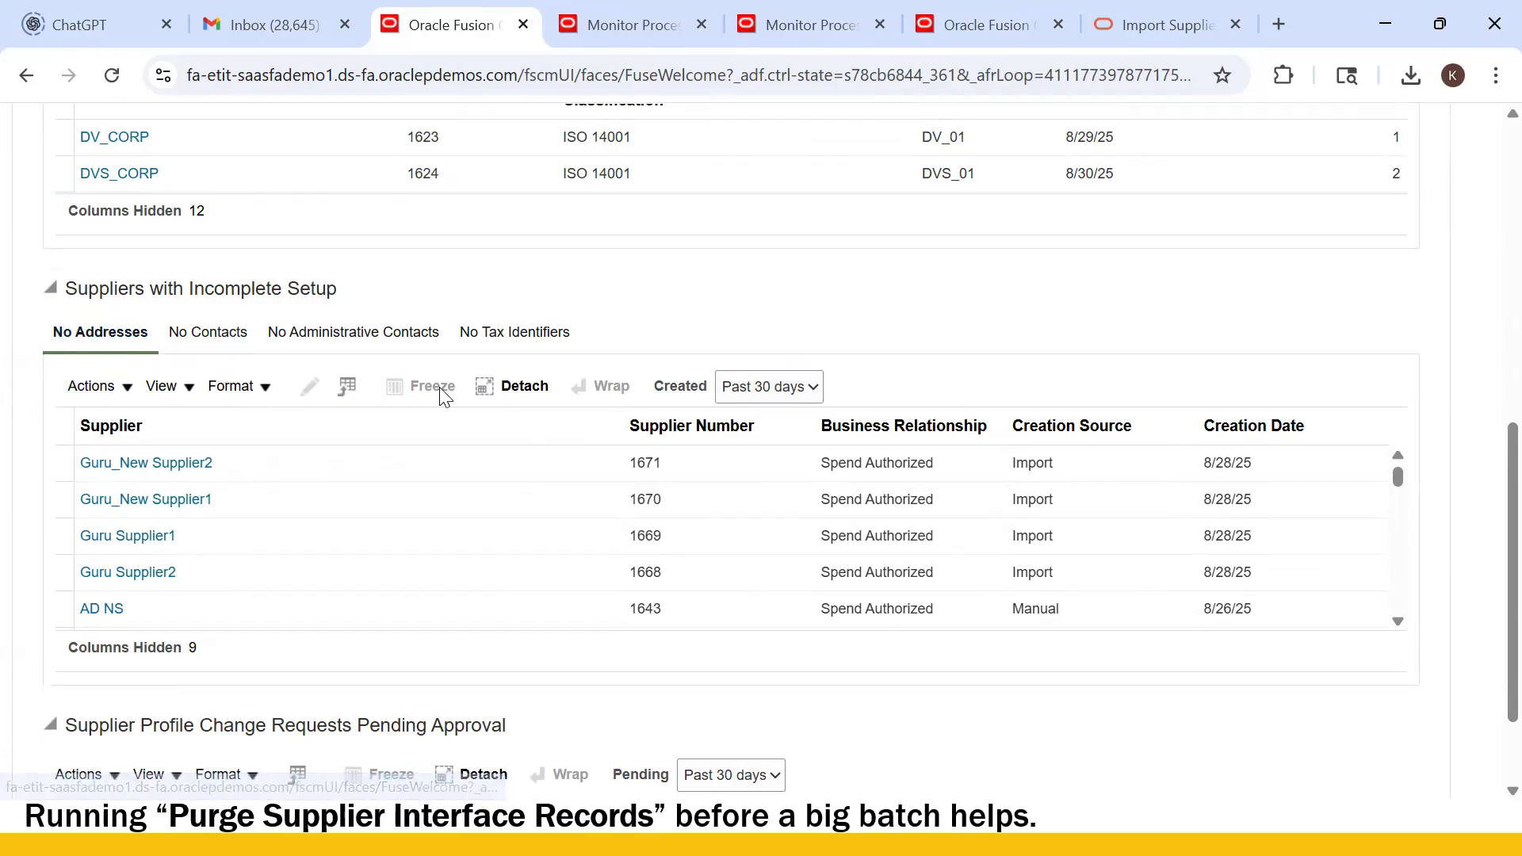
key(alt+Tab)
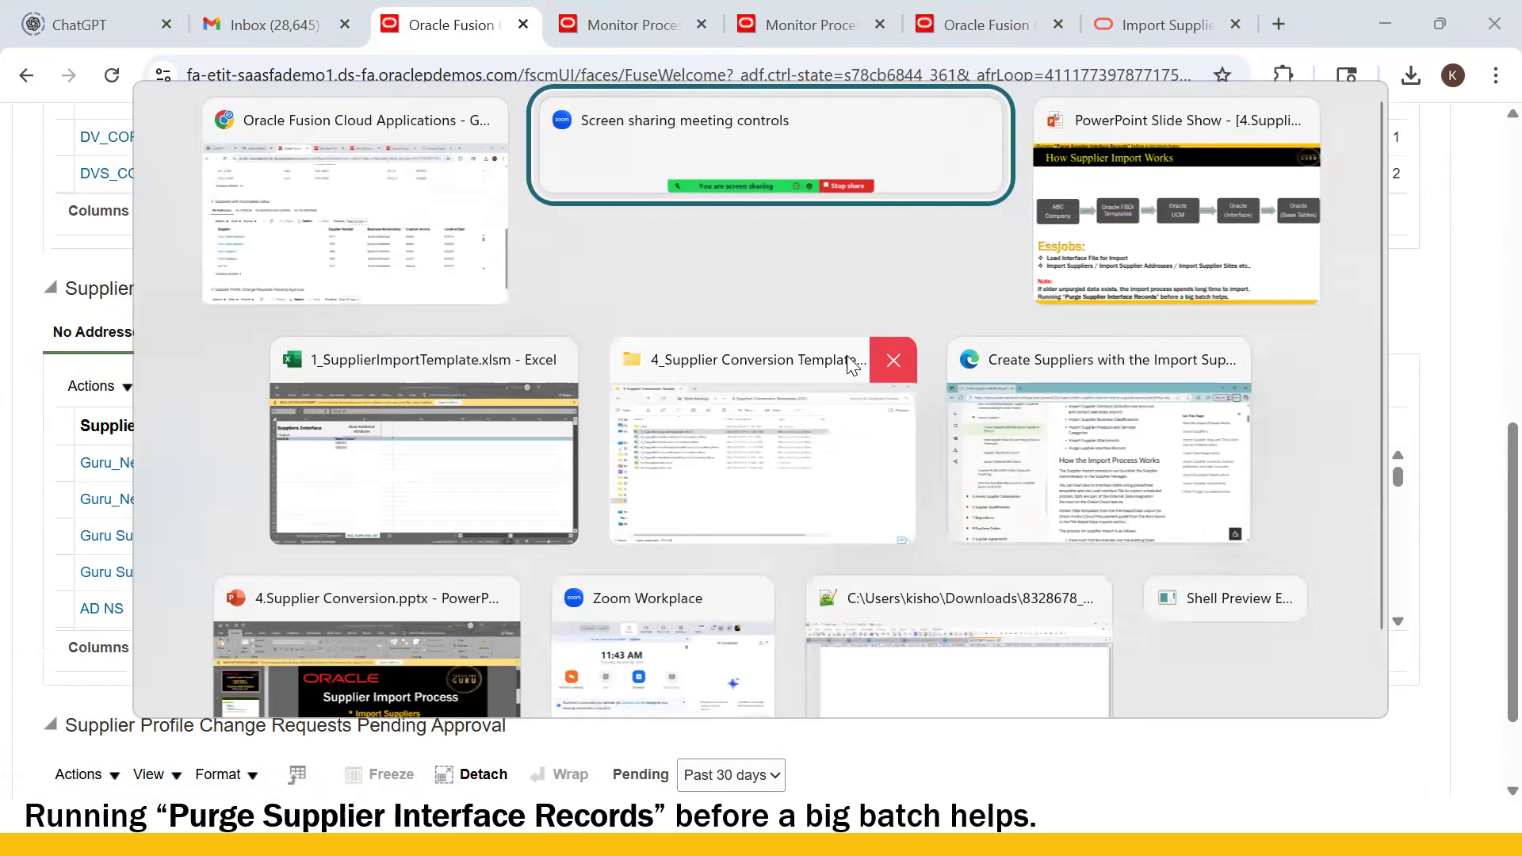
- Open Guru_US Supplier1 from the search and review its Addresses, Sites and Contacts tabs
scroll(1348, 377, up, 8)
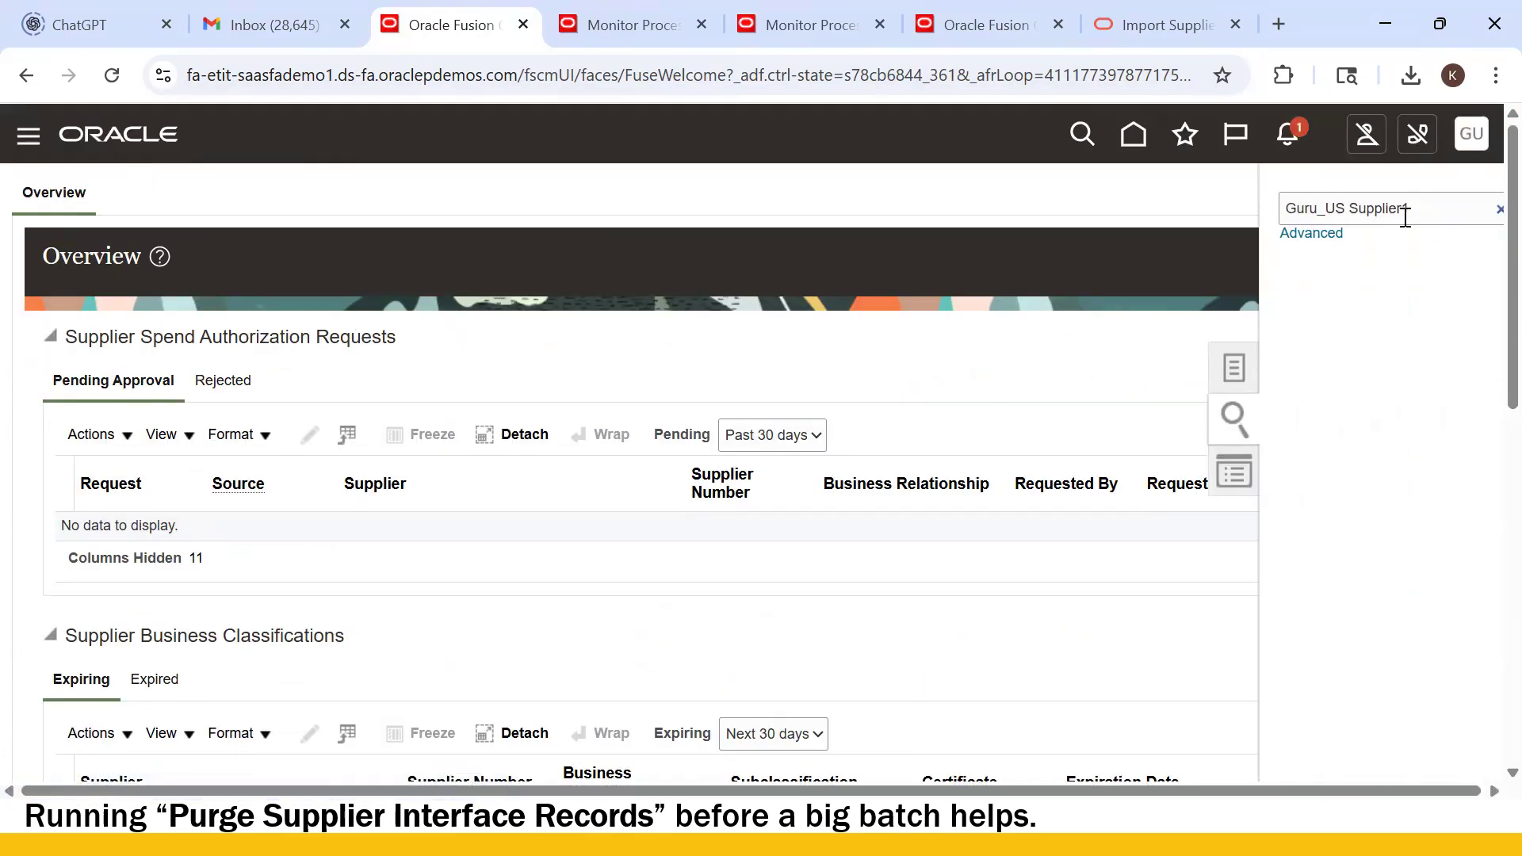
click(1425, 206)
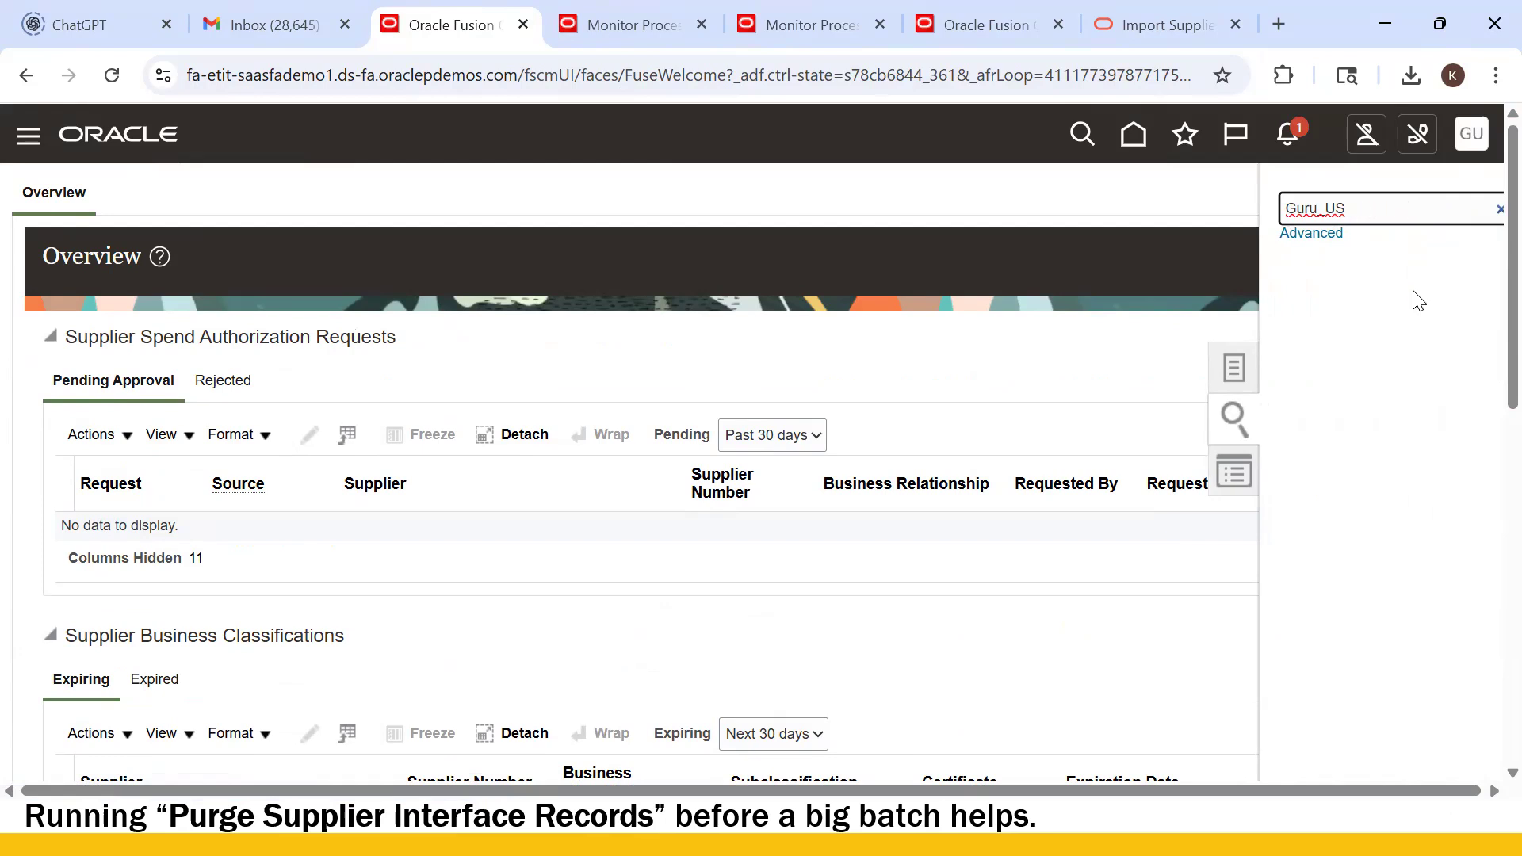
click(1411, 292)
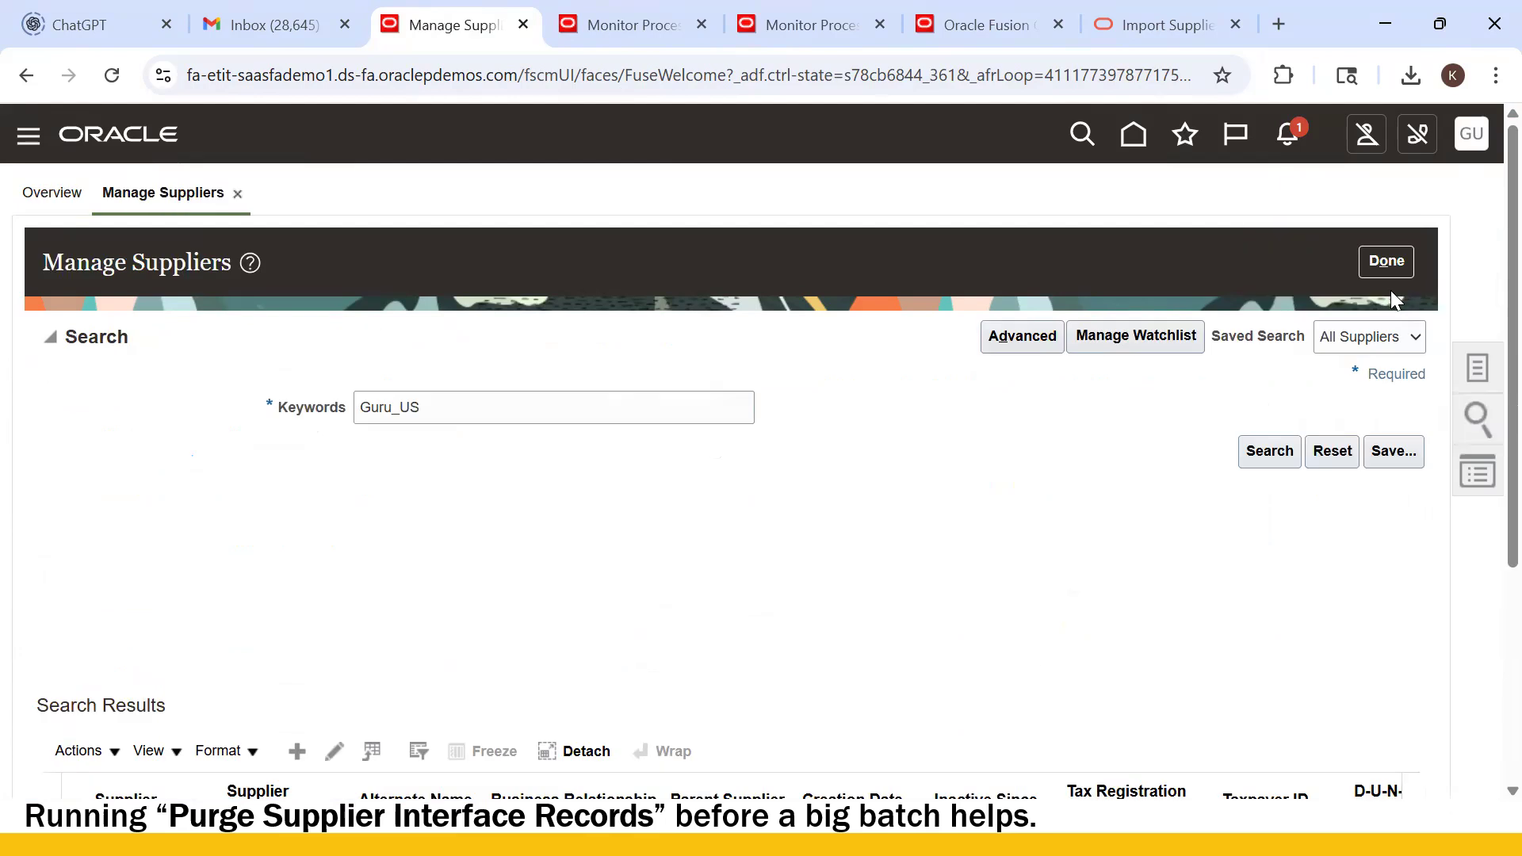
scroll(618, 476, down, 4)
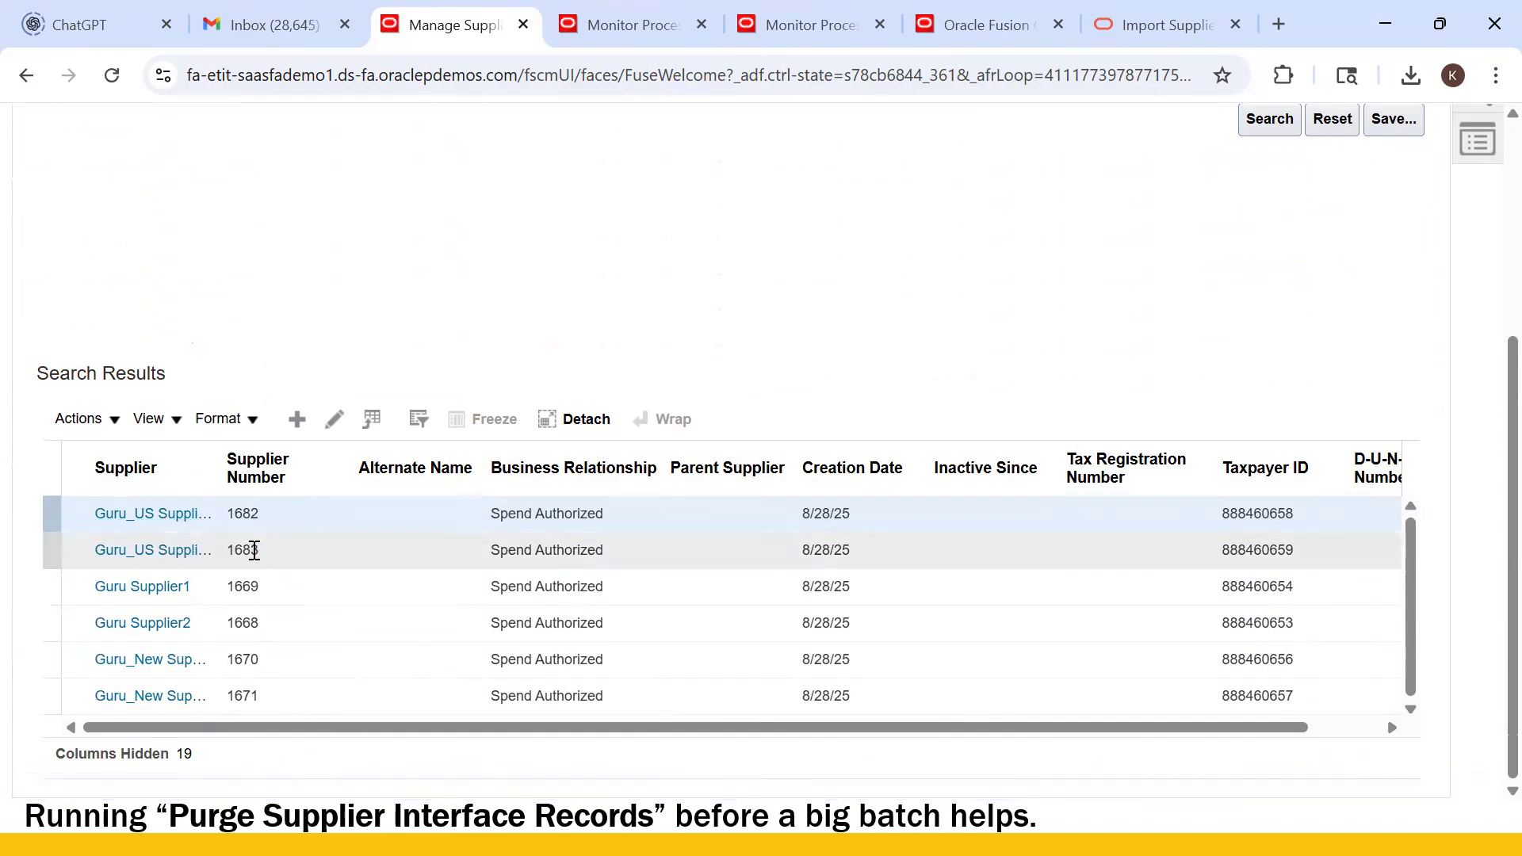
click(147, 517)
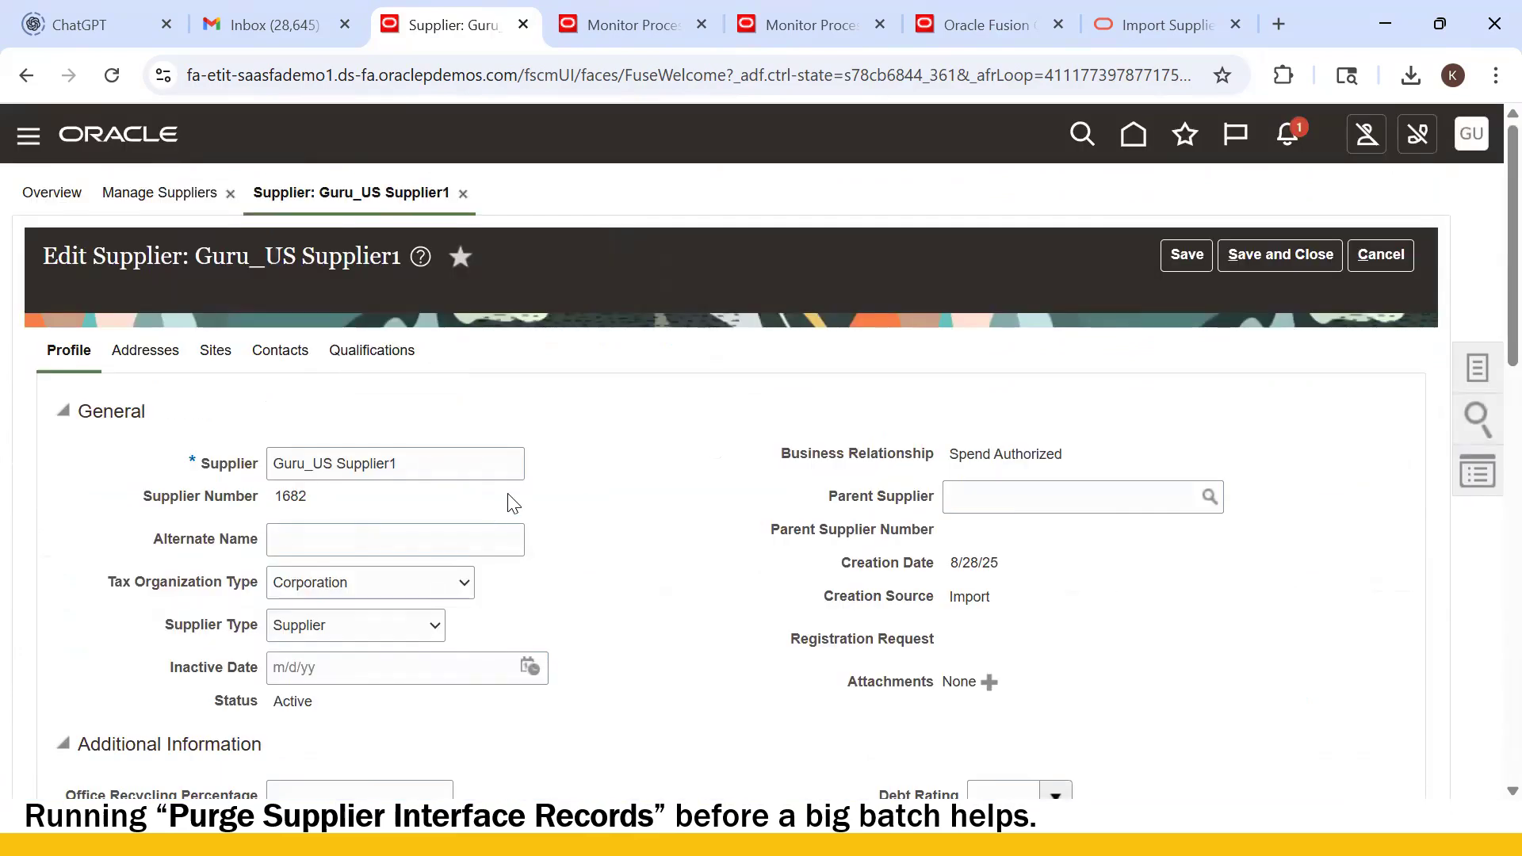
click(161, 352)
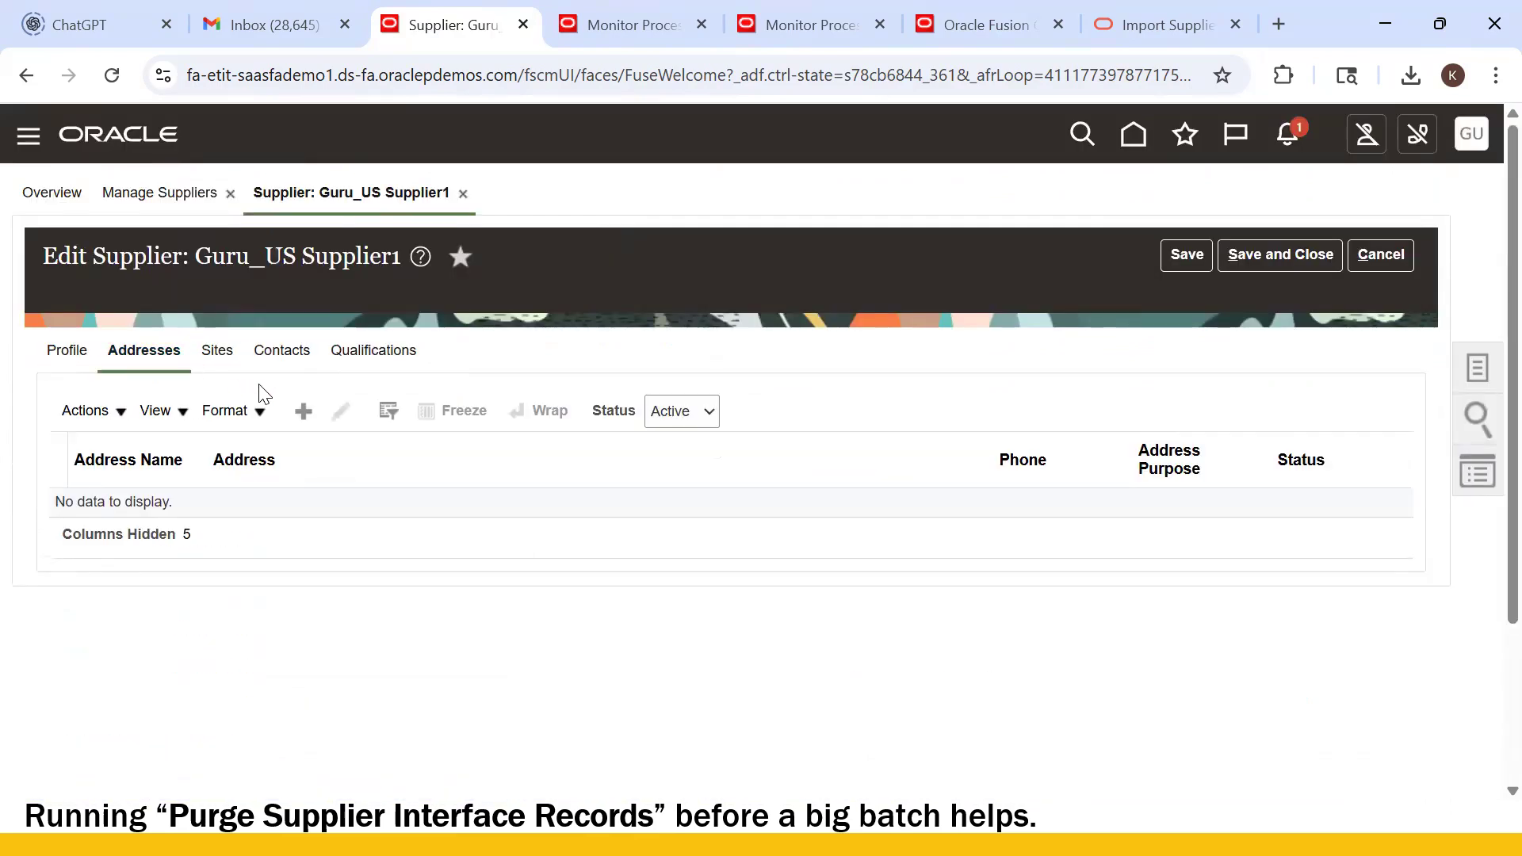
click(221, 357)
click(284, 354)
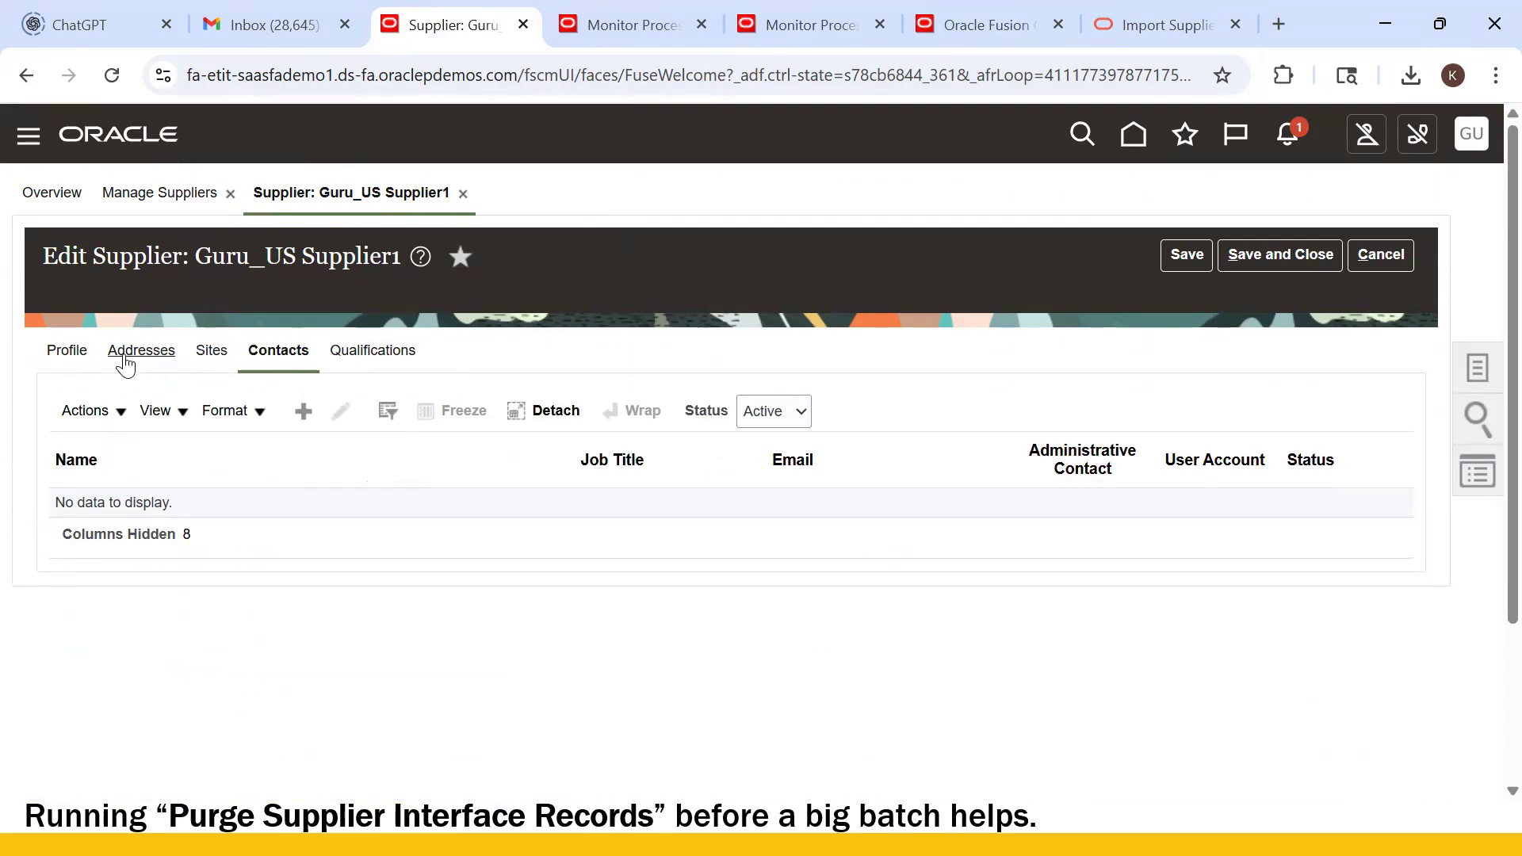
click(69, 351)
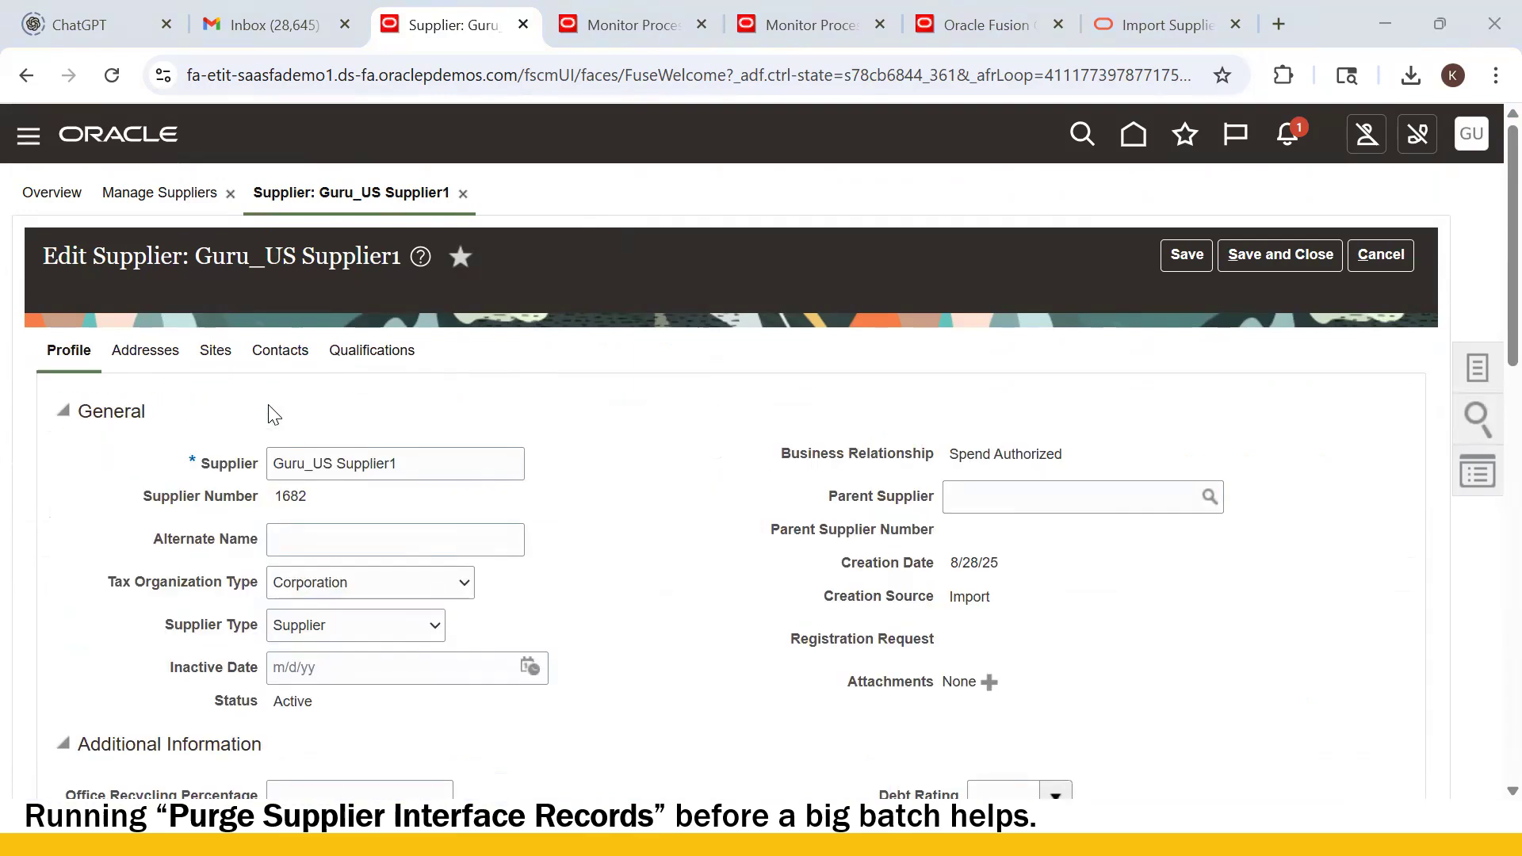
- Open 2_SupplierAddressImportTemplate.xlsm from the supplier conversion templates folder
key(alt+Tab)
click(646, 474)
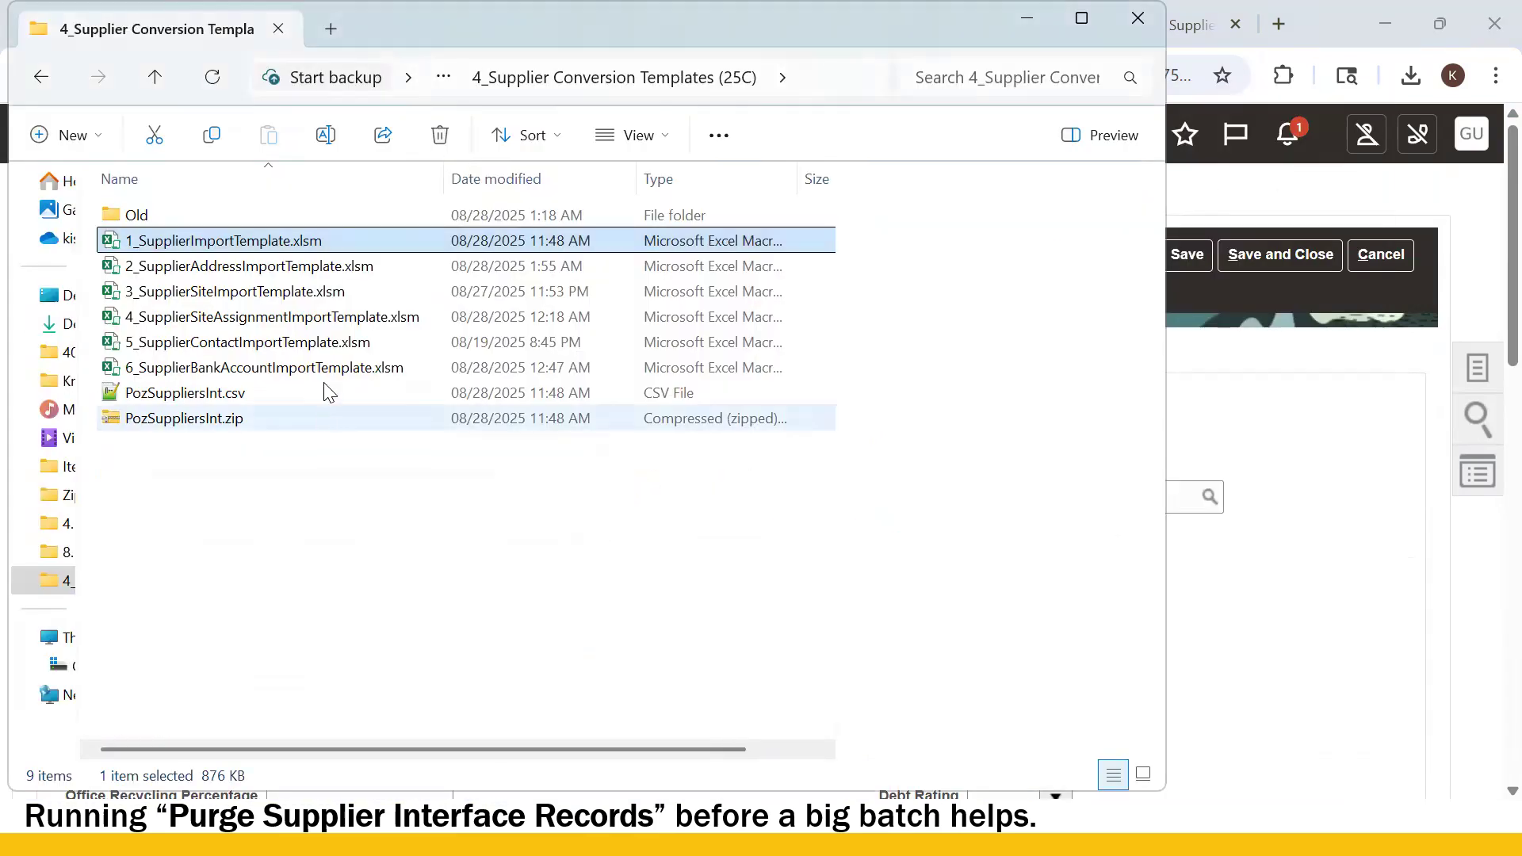
click(304, 270)
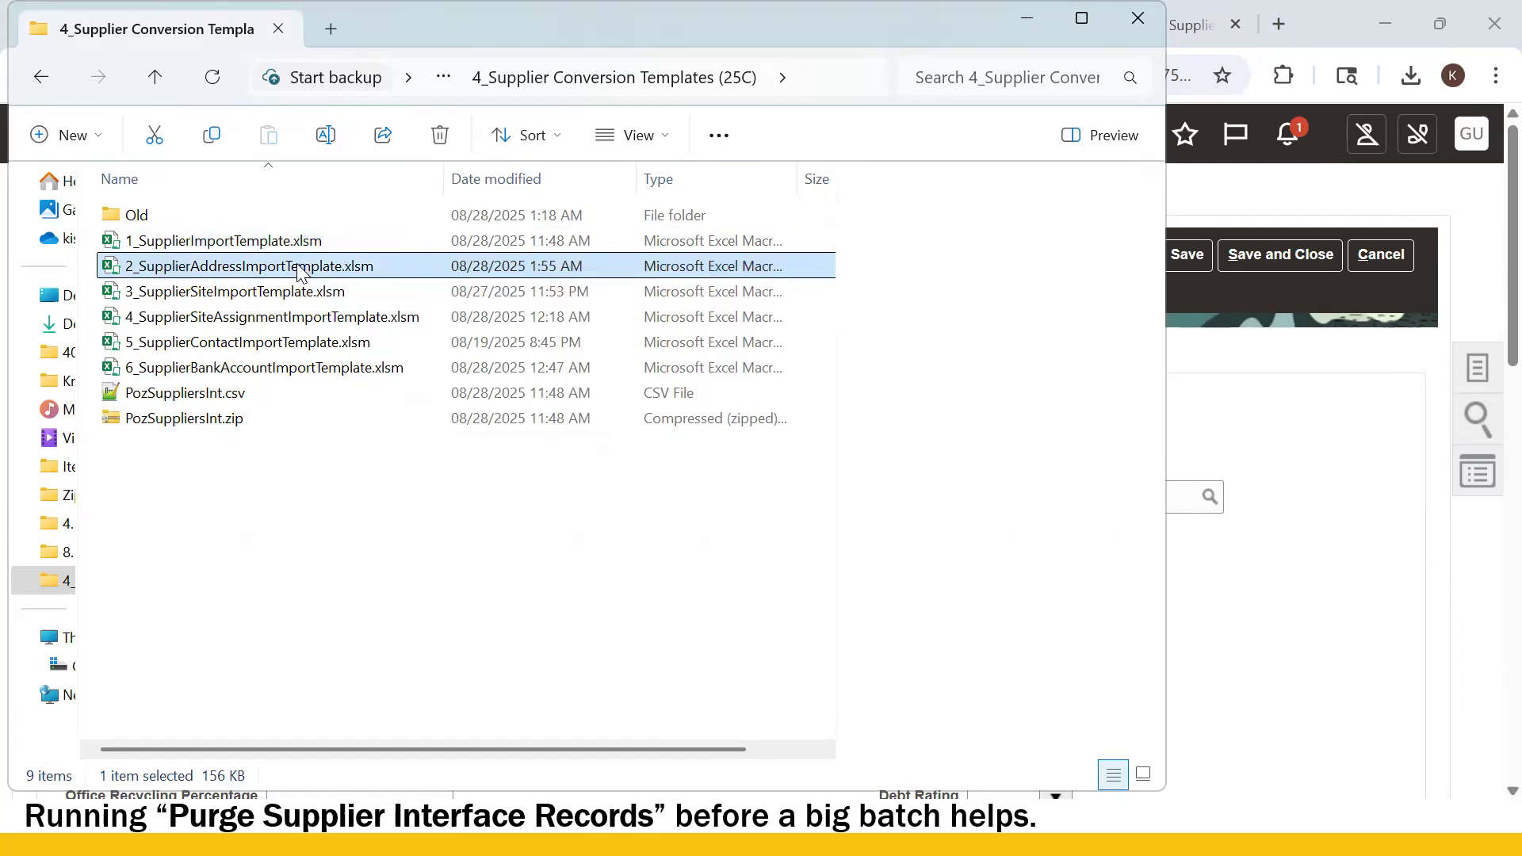
double_click(300, 272)
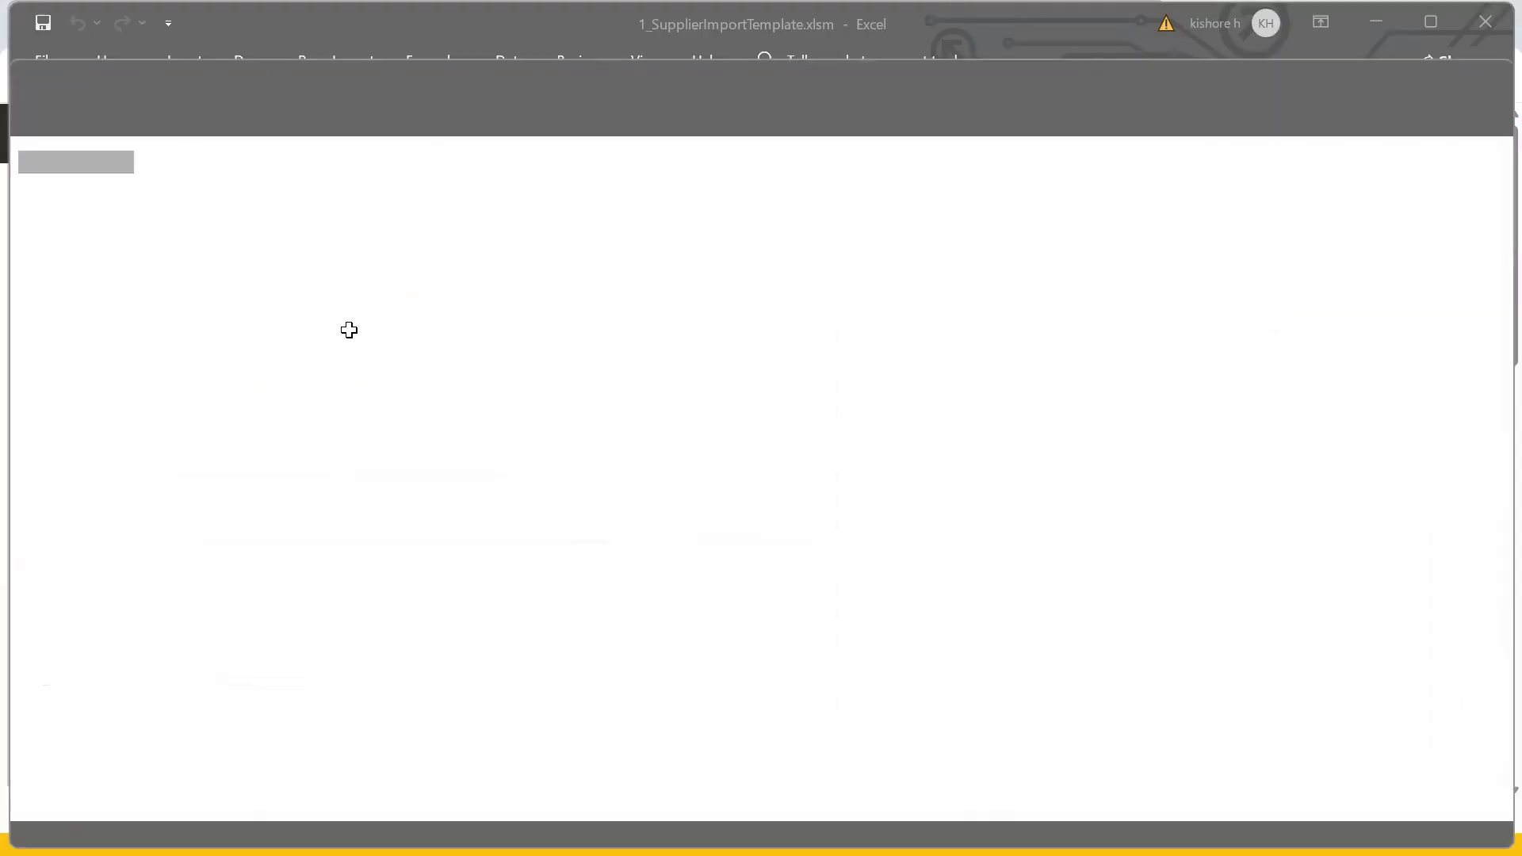
- Save and close 1_SupplierImportTemplate.xlsm, returning to the address template
click(422, 485)
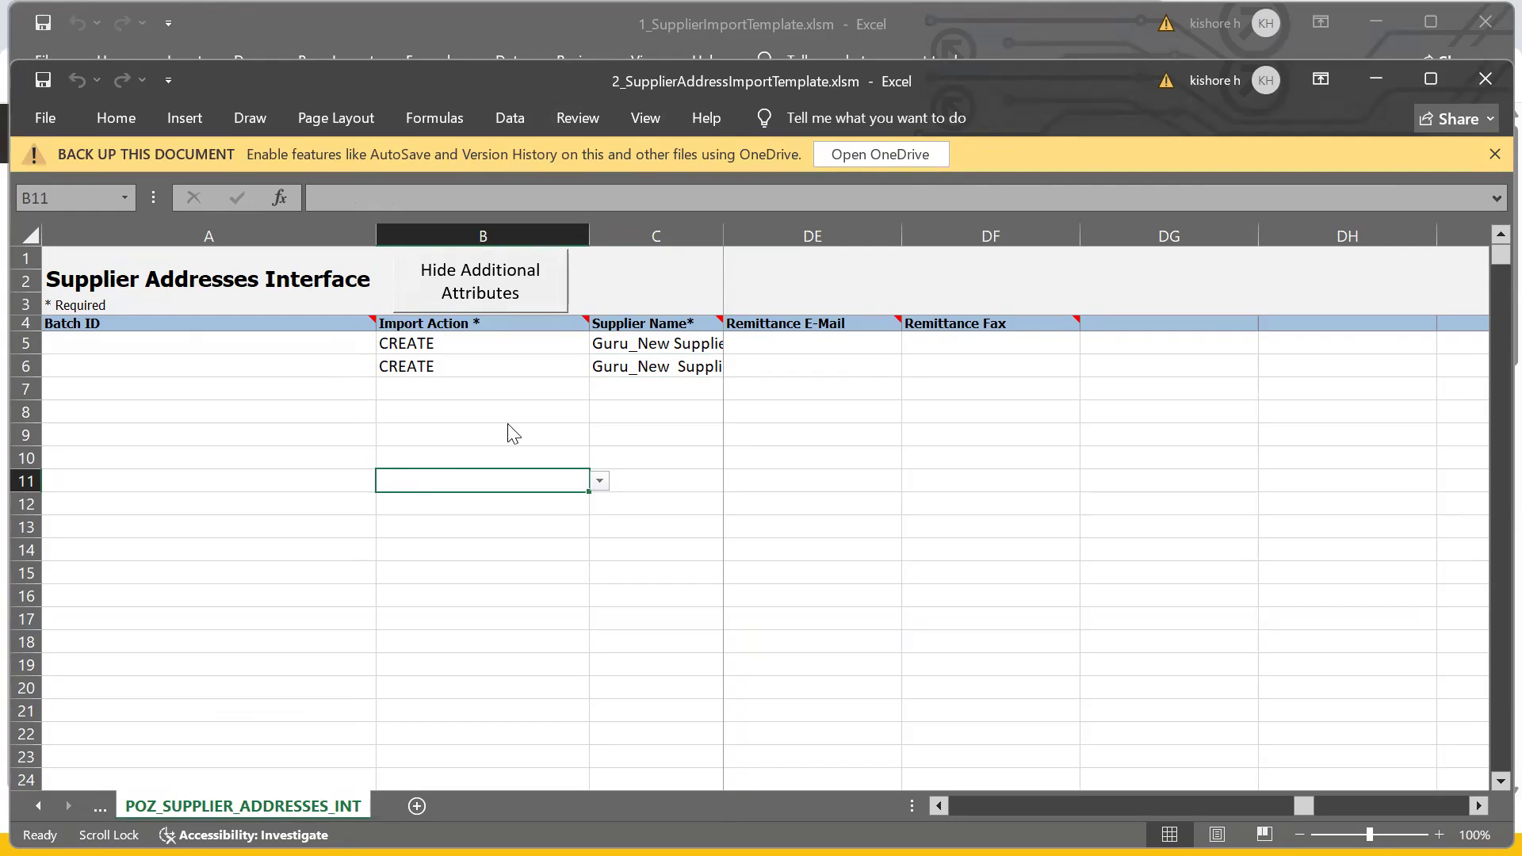
key(alt+Tab)
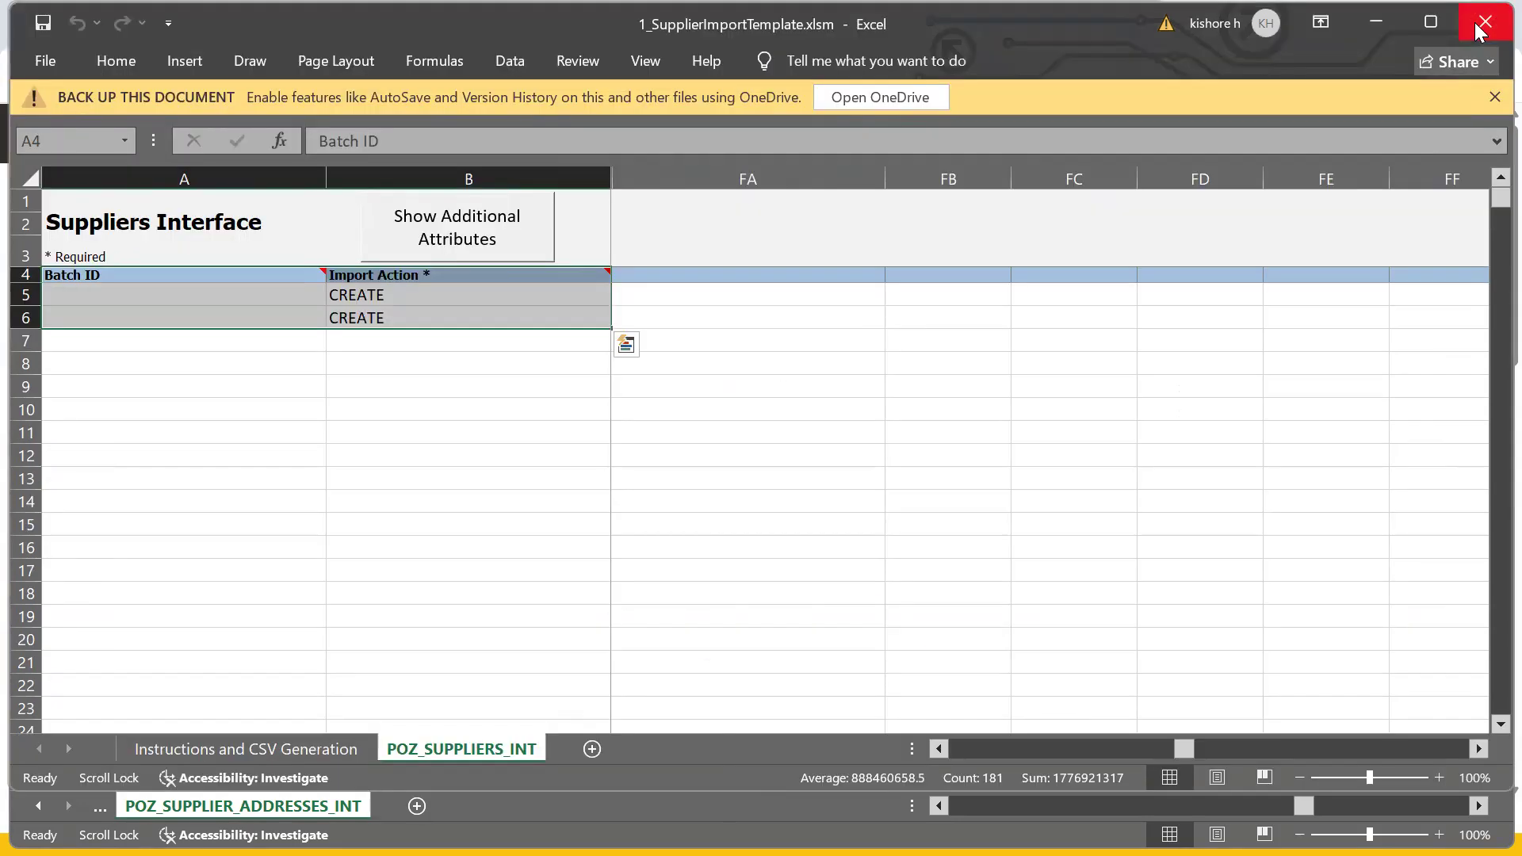
click(1484, 24)
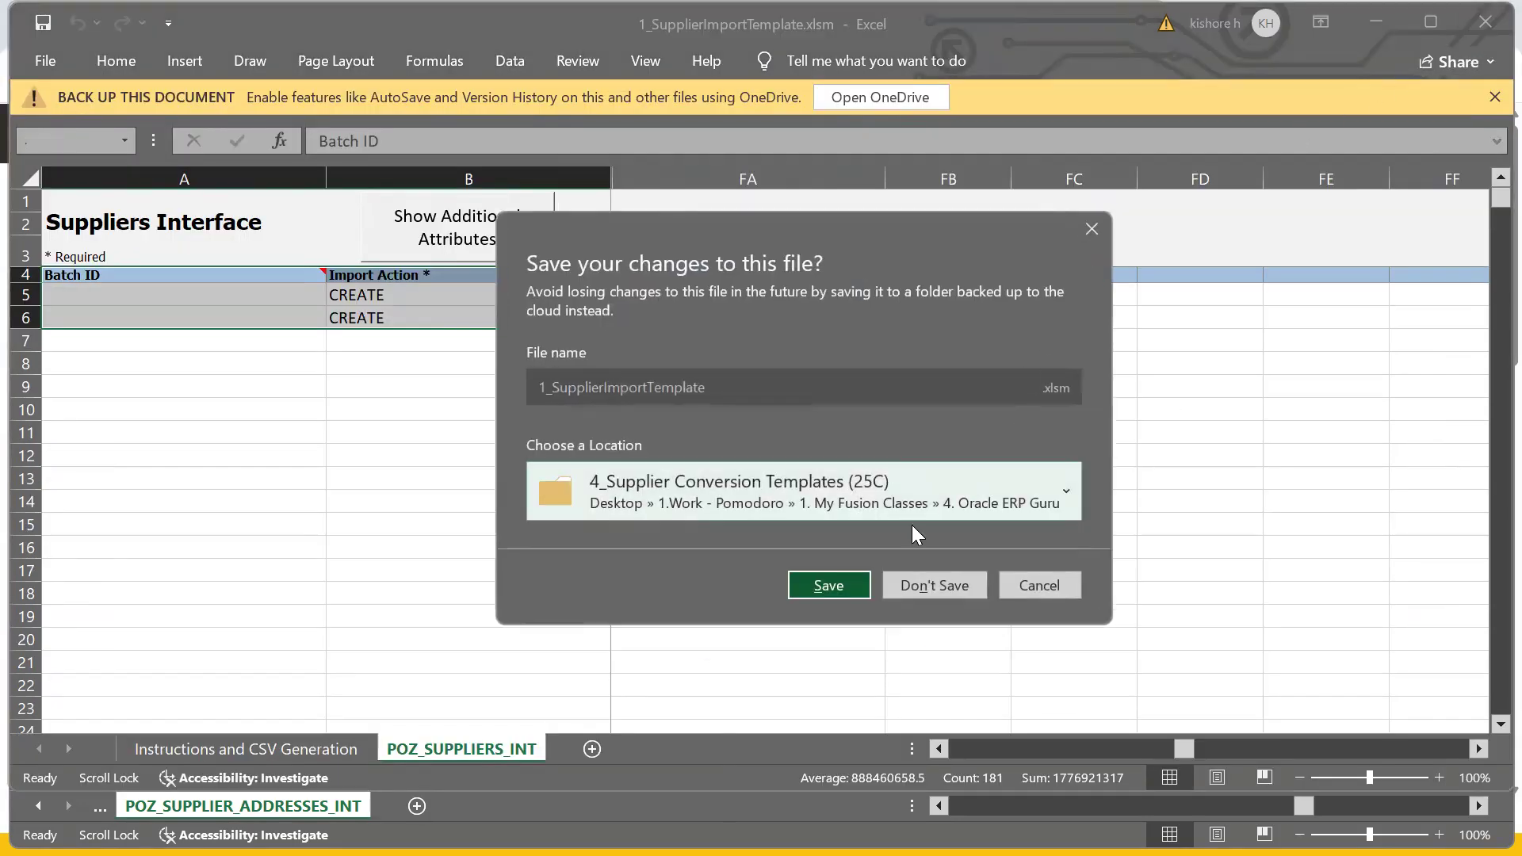
click(821, 579)
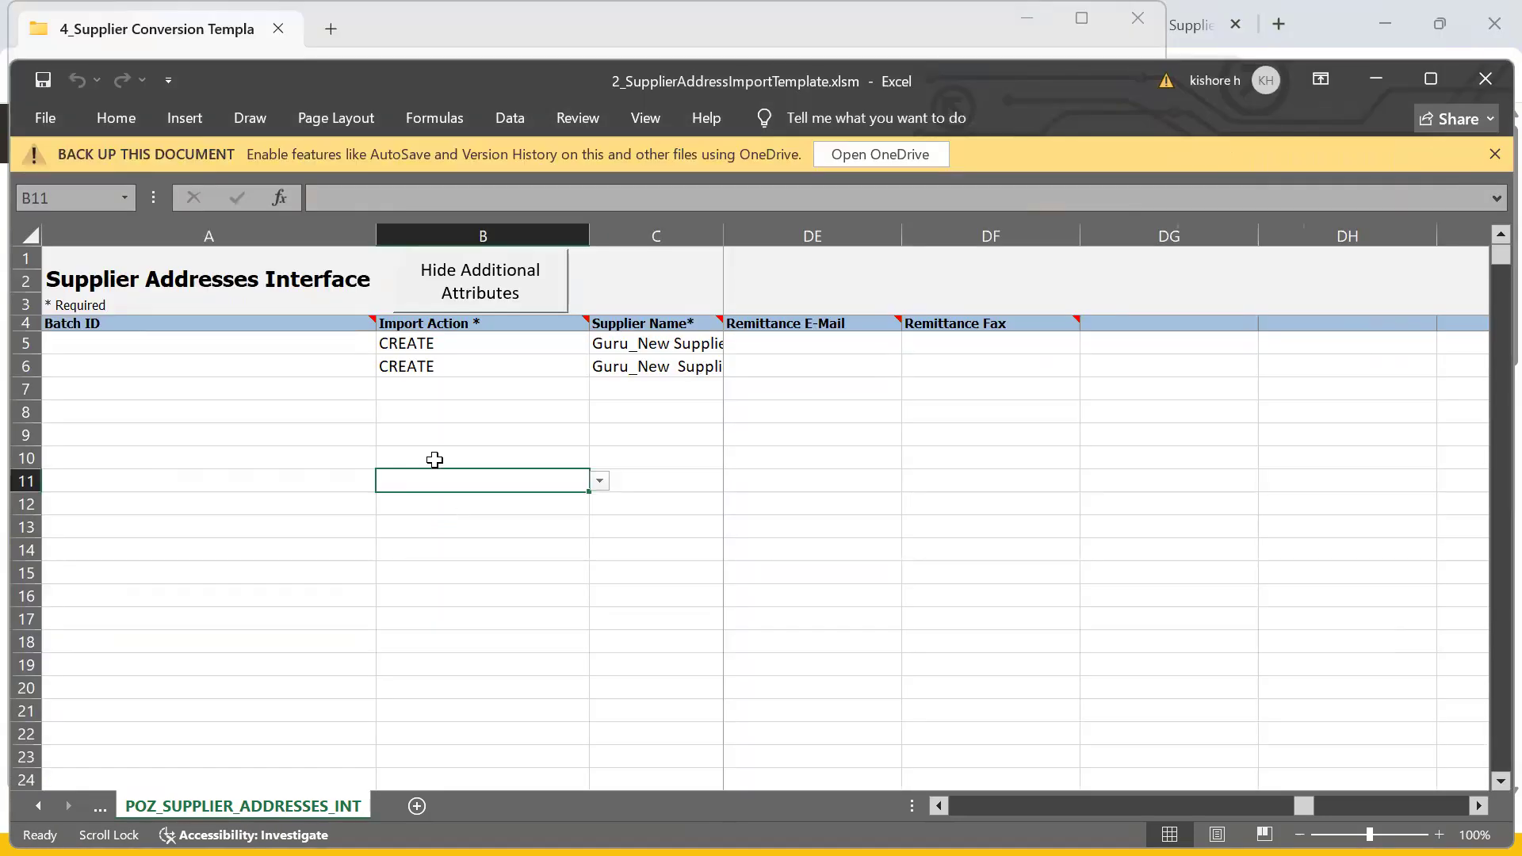
click(462, 436)
- Change the supplier name in C5 from Guru_New to Guru_US Supplier
click(636, 349)
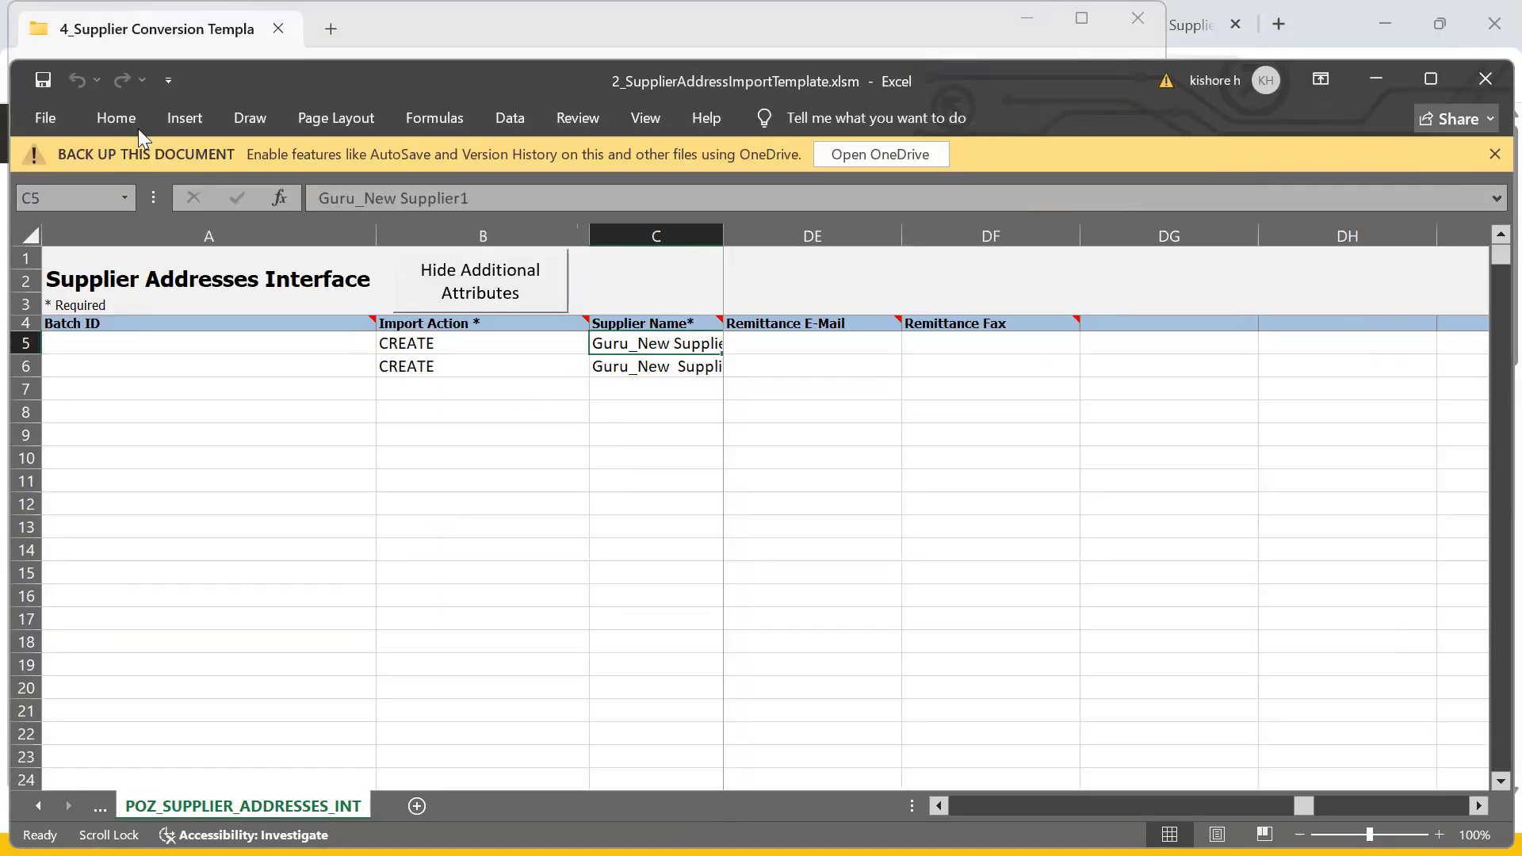
click(365, 197)
drag(364, 197, 397, 197)
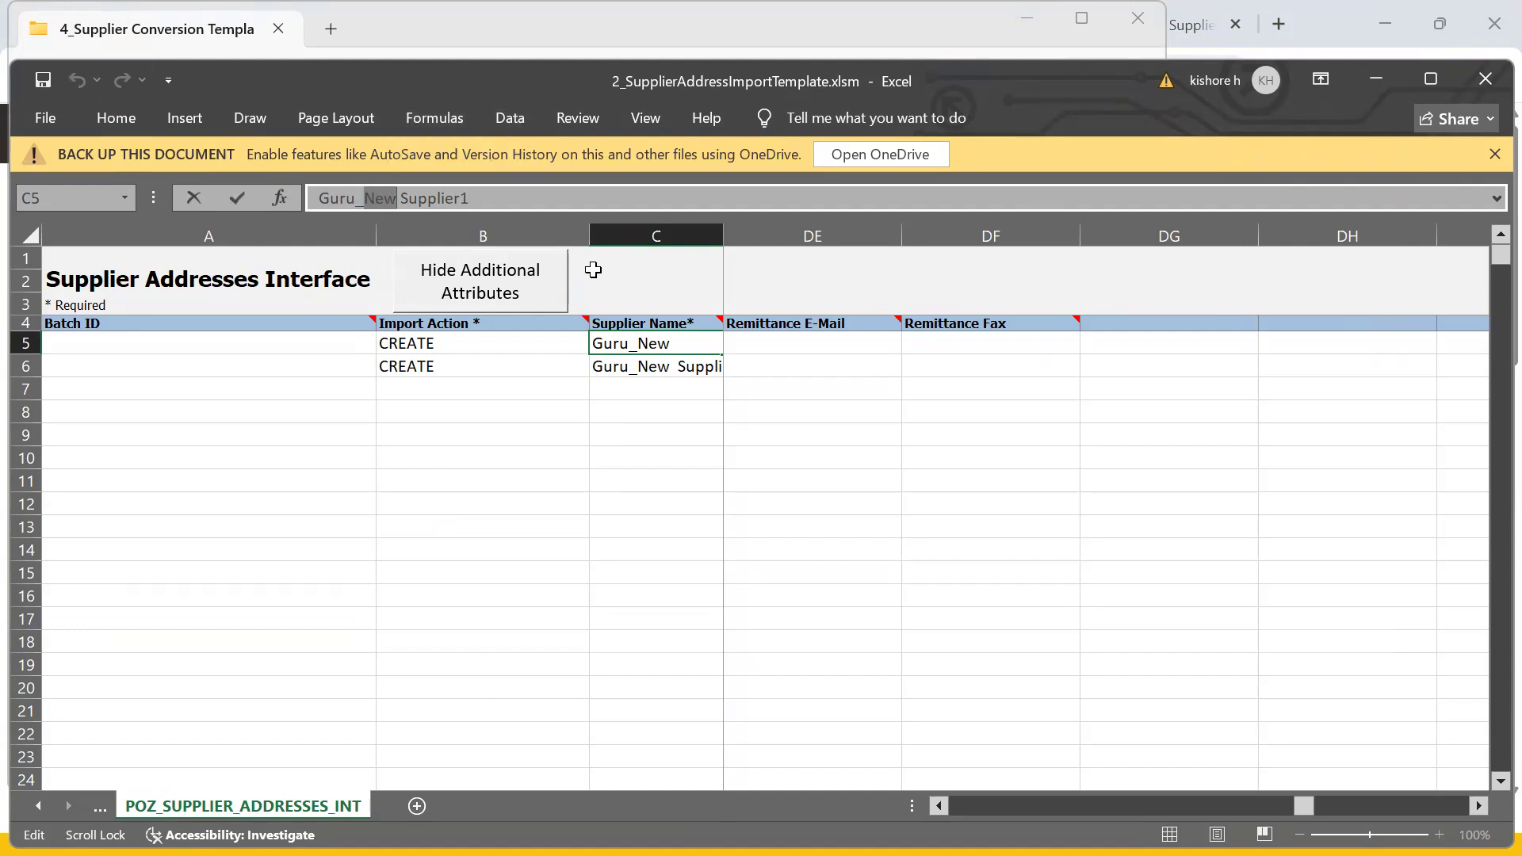
text(US)
click(635, 428)
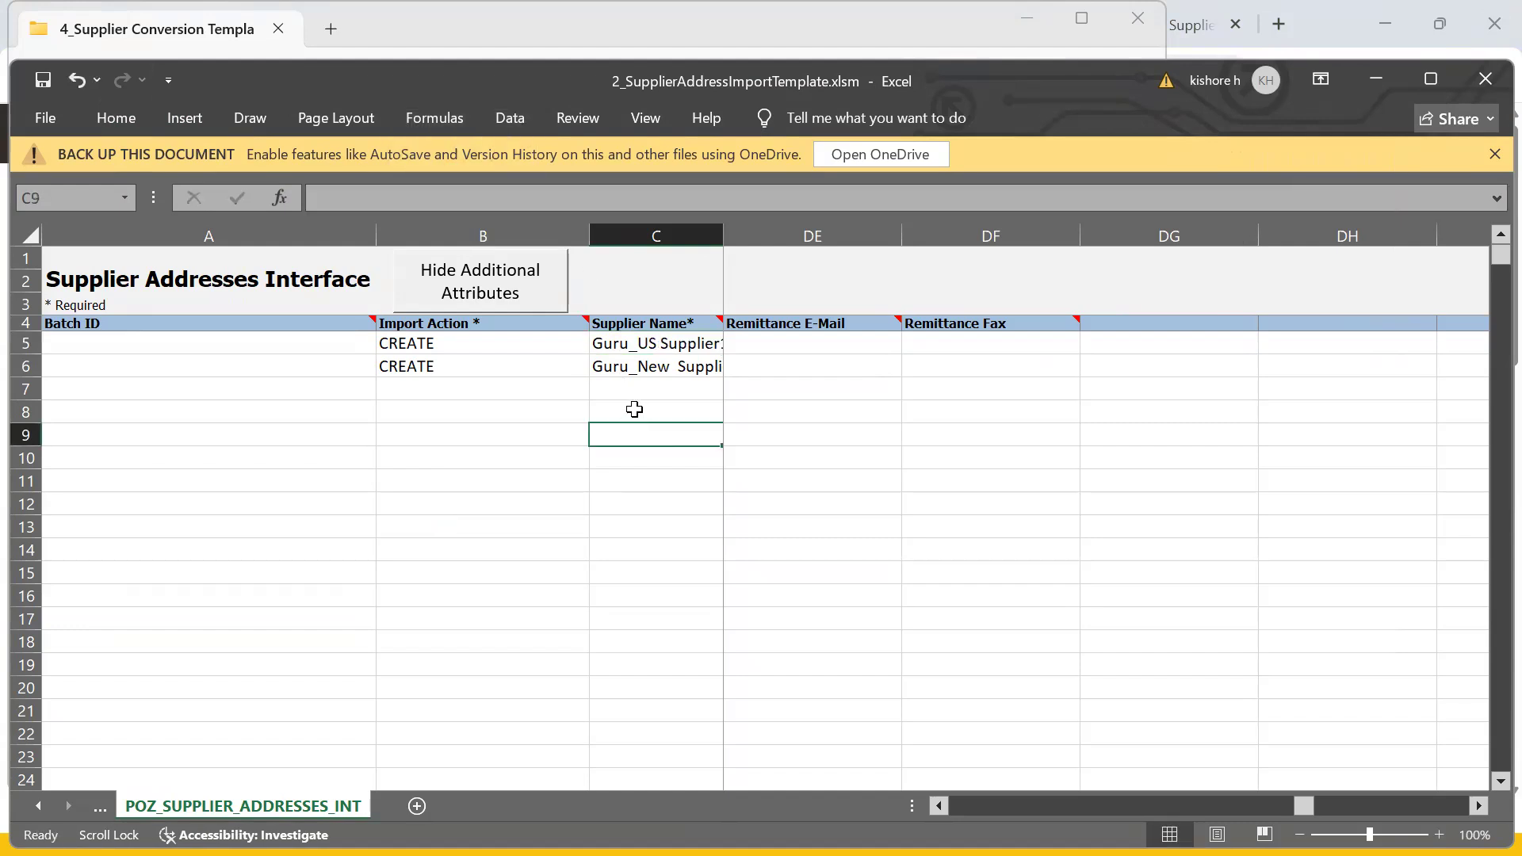
- Change the C6 supplier name from Guru_New to Guru_US as well
click(647, 368)
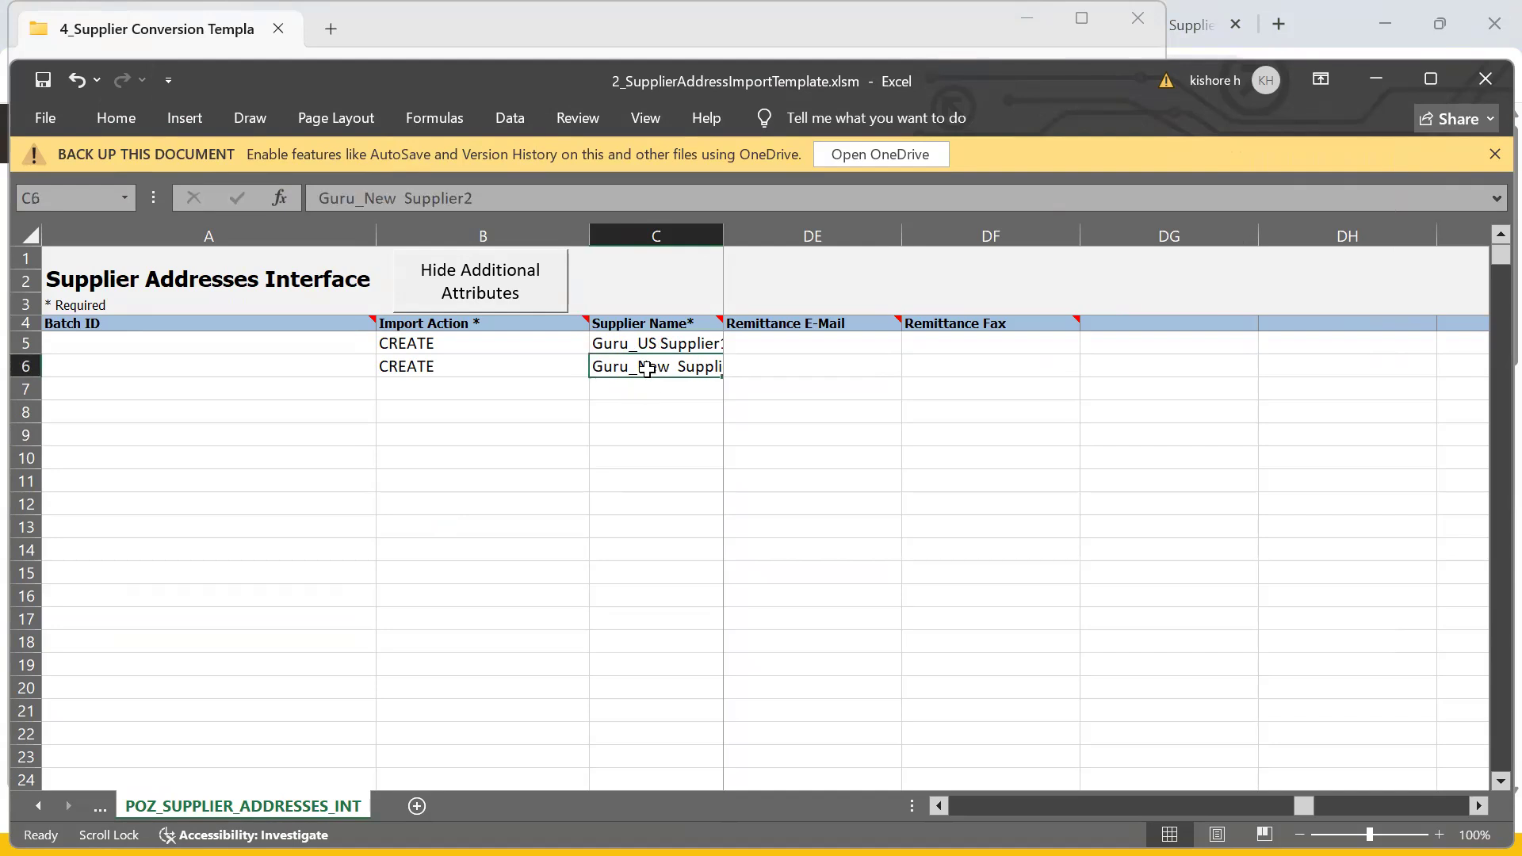
click(363, 188)
double_click(364, 189)
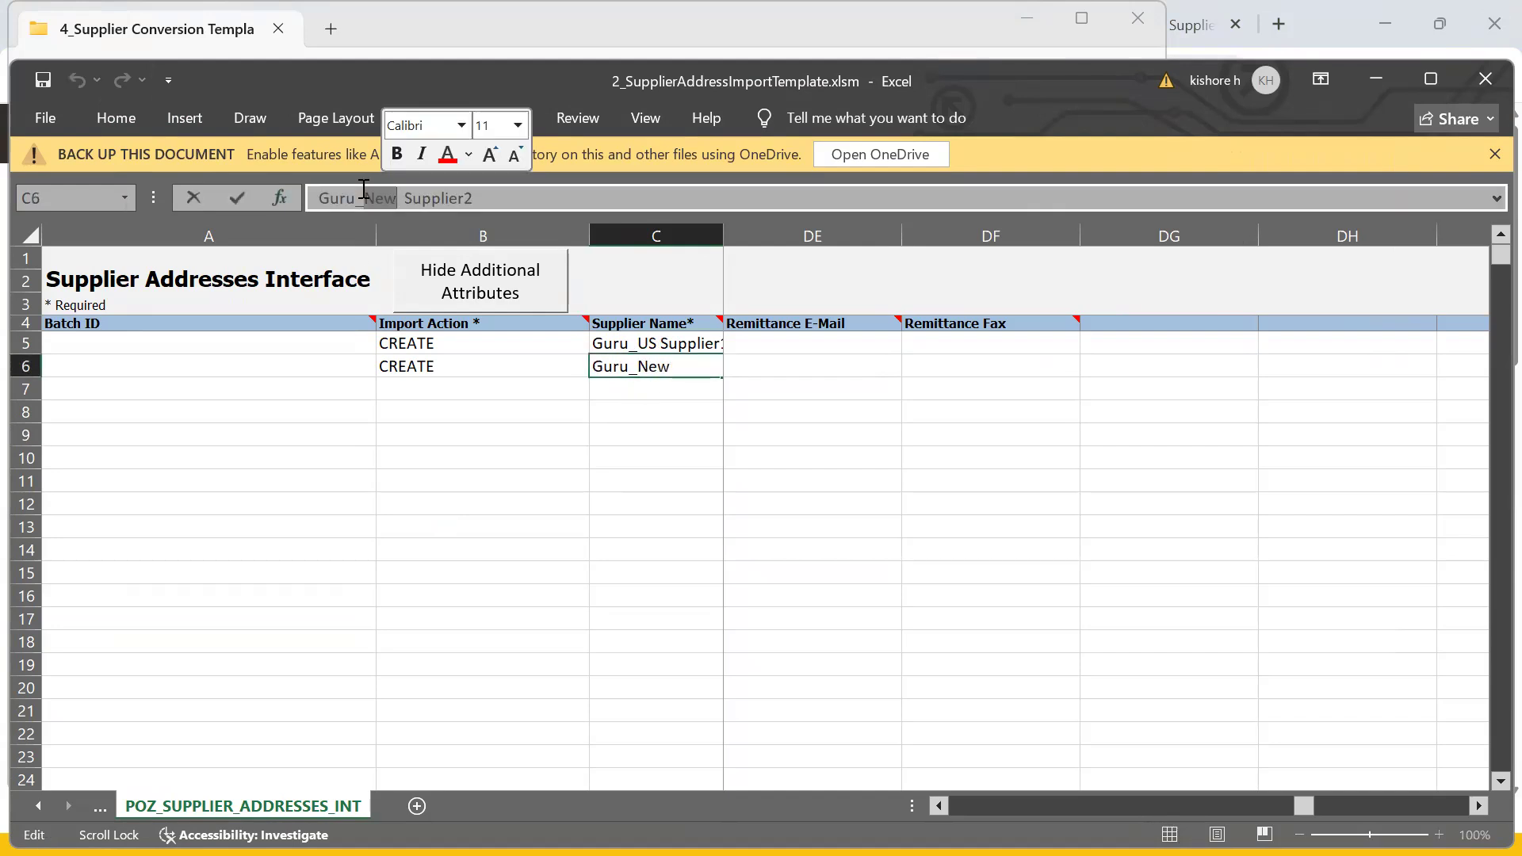
text(US)
key(Return)
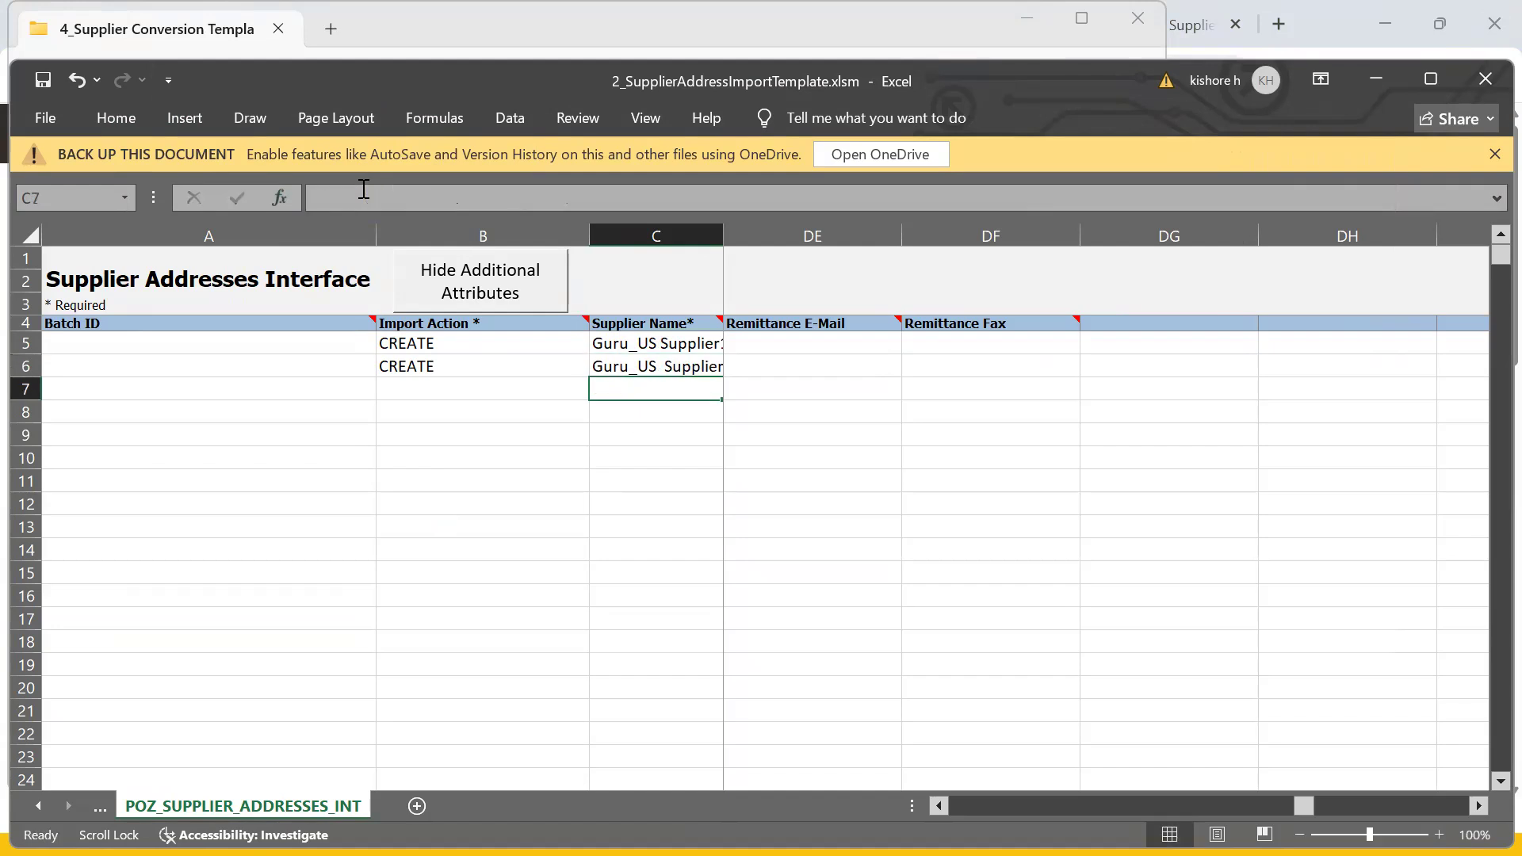
click(502, 366)
scroll(501, 365, left, 5)
scroll(502, 366, left, 4)
drag(1282, 797, 958, 803)
- Rename the D5 address name to Guru_US Address1
click(735, 343)
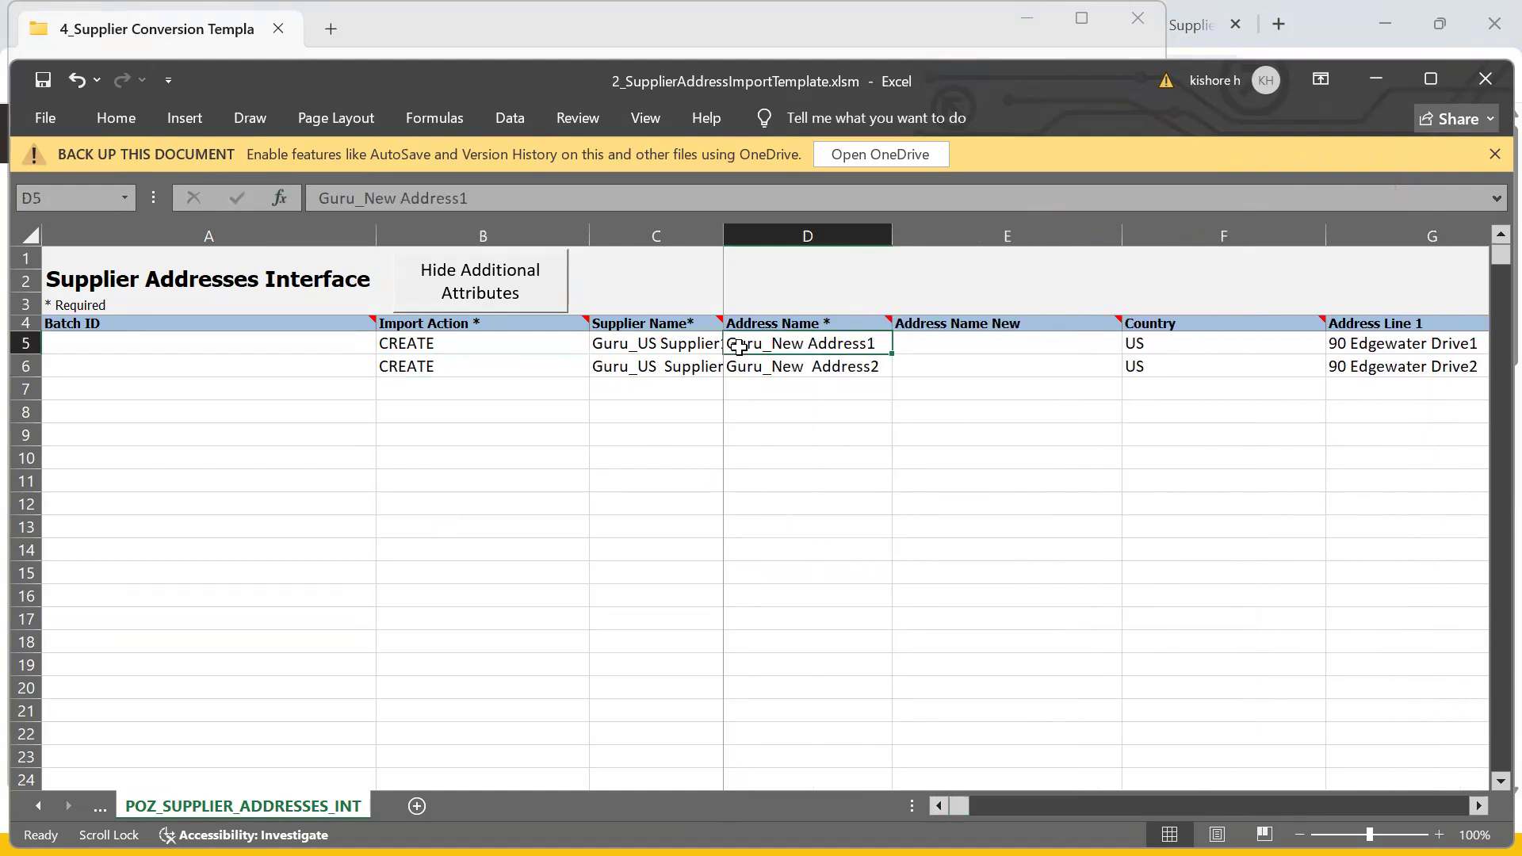
click(384, 199)
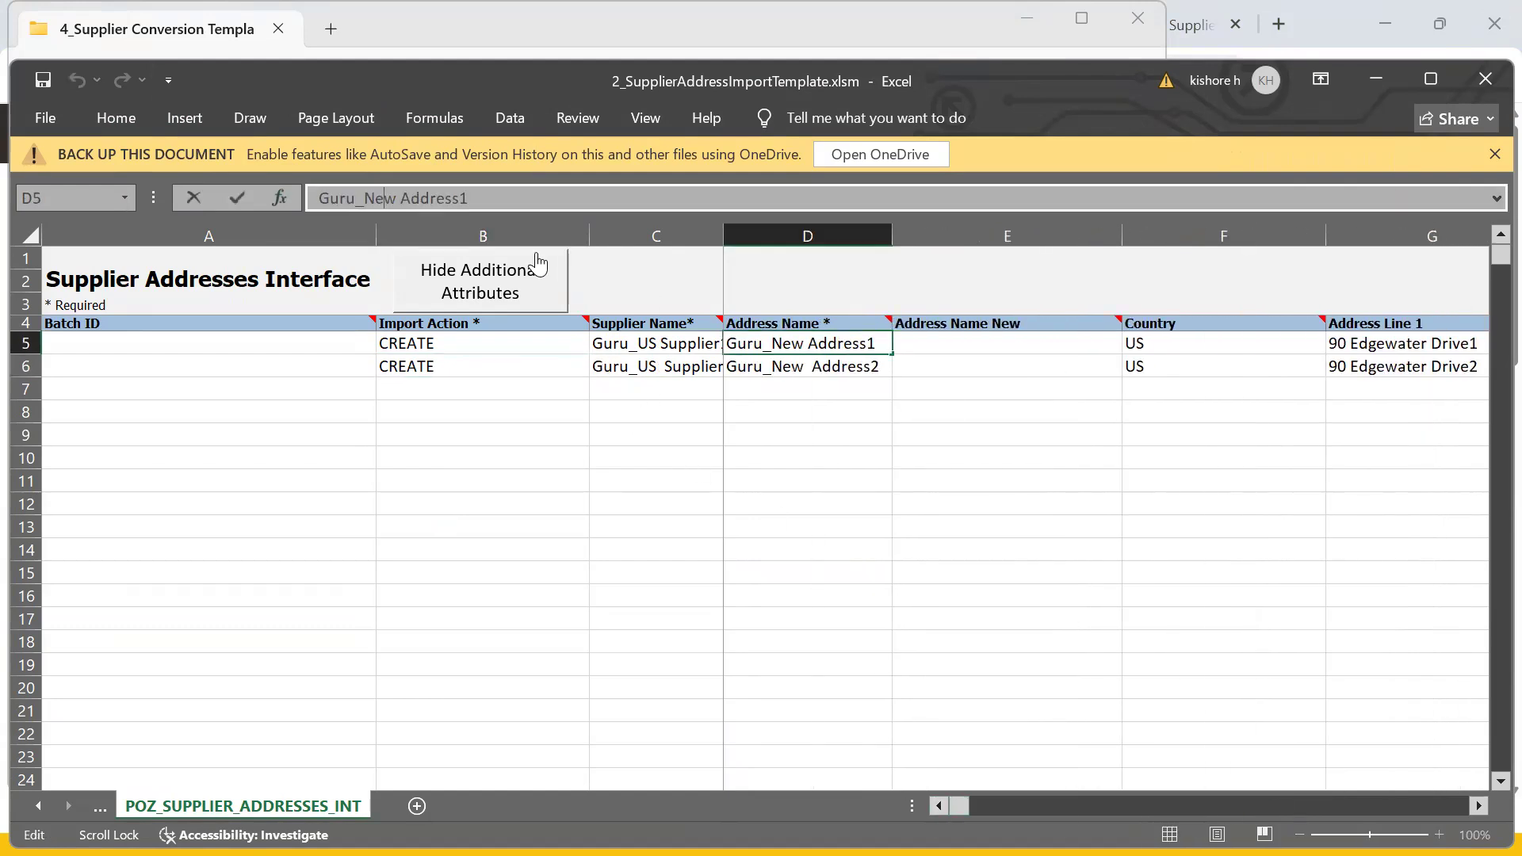
double_click(385, 198)
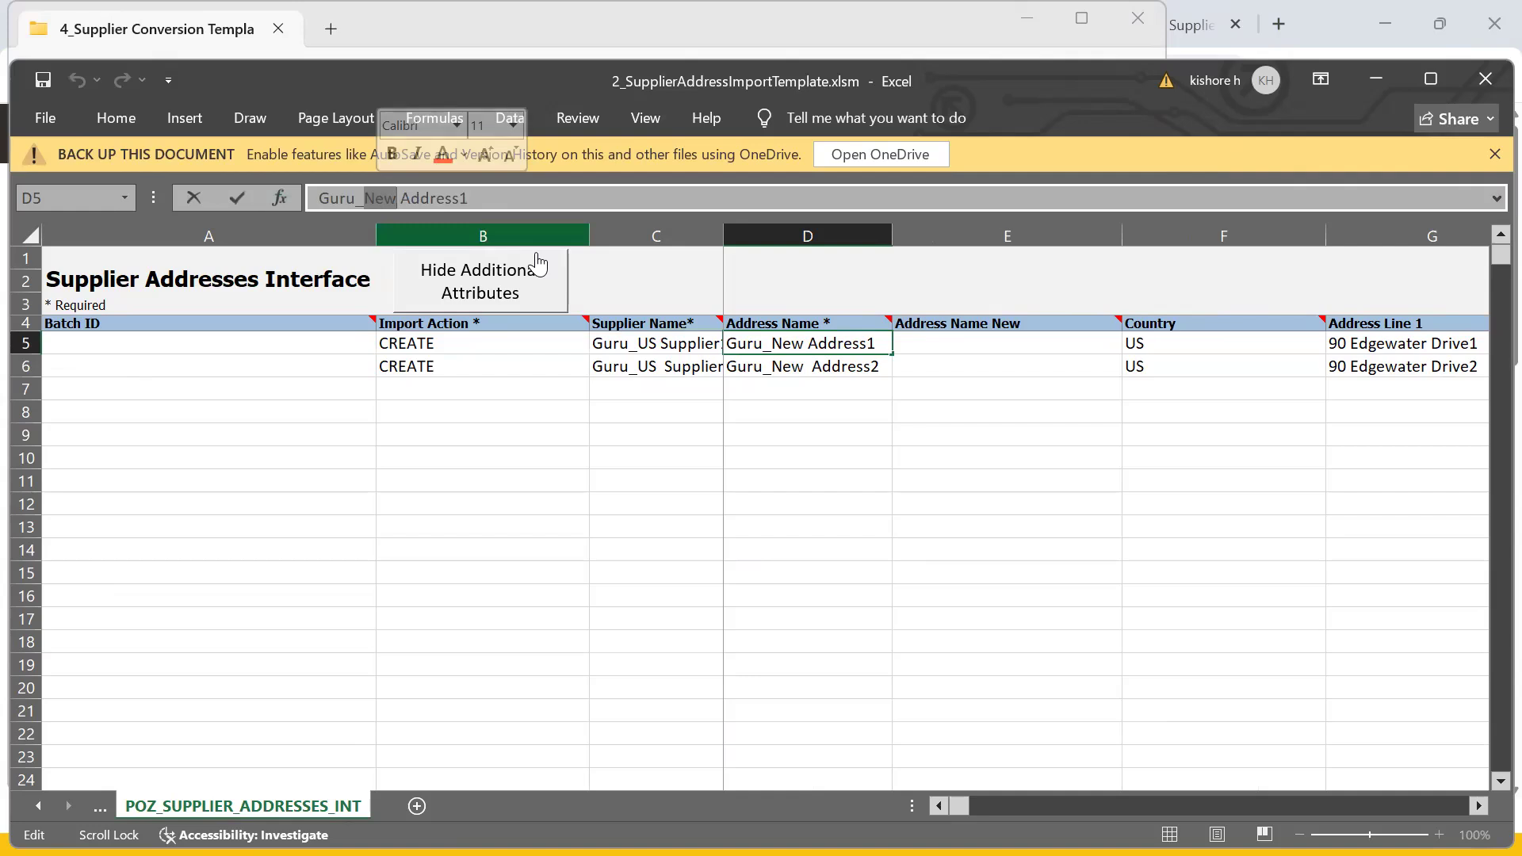
text(u)
key(BackSpace)
text(US)
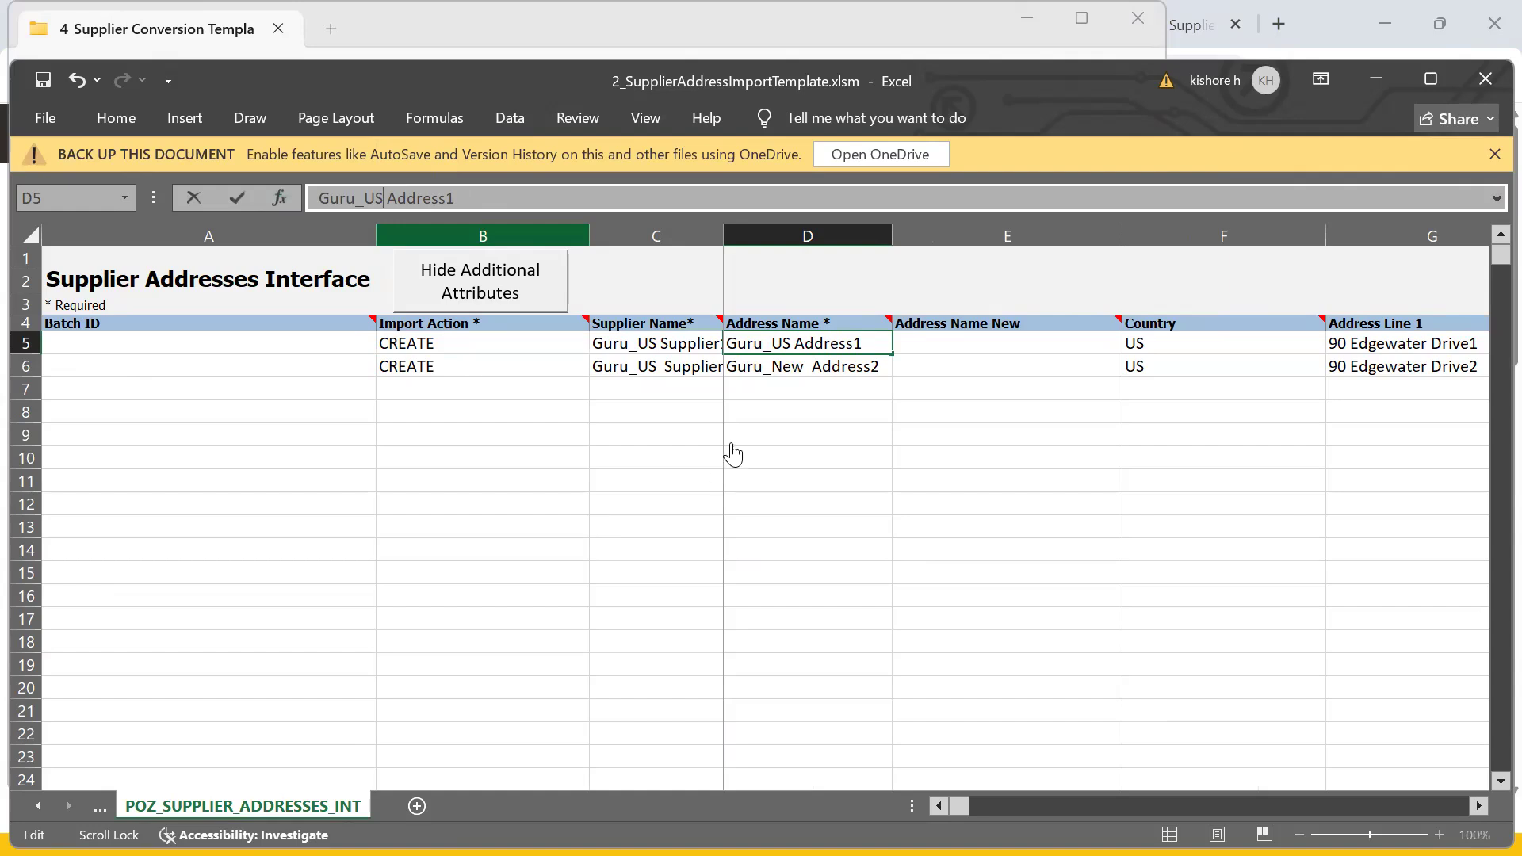
- Rename the D6 address name to Guru_US Address2 and remove its extra space
click(759, 365)
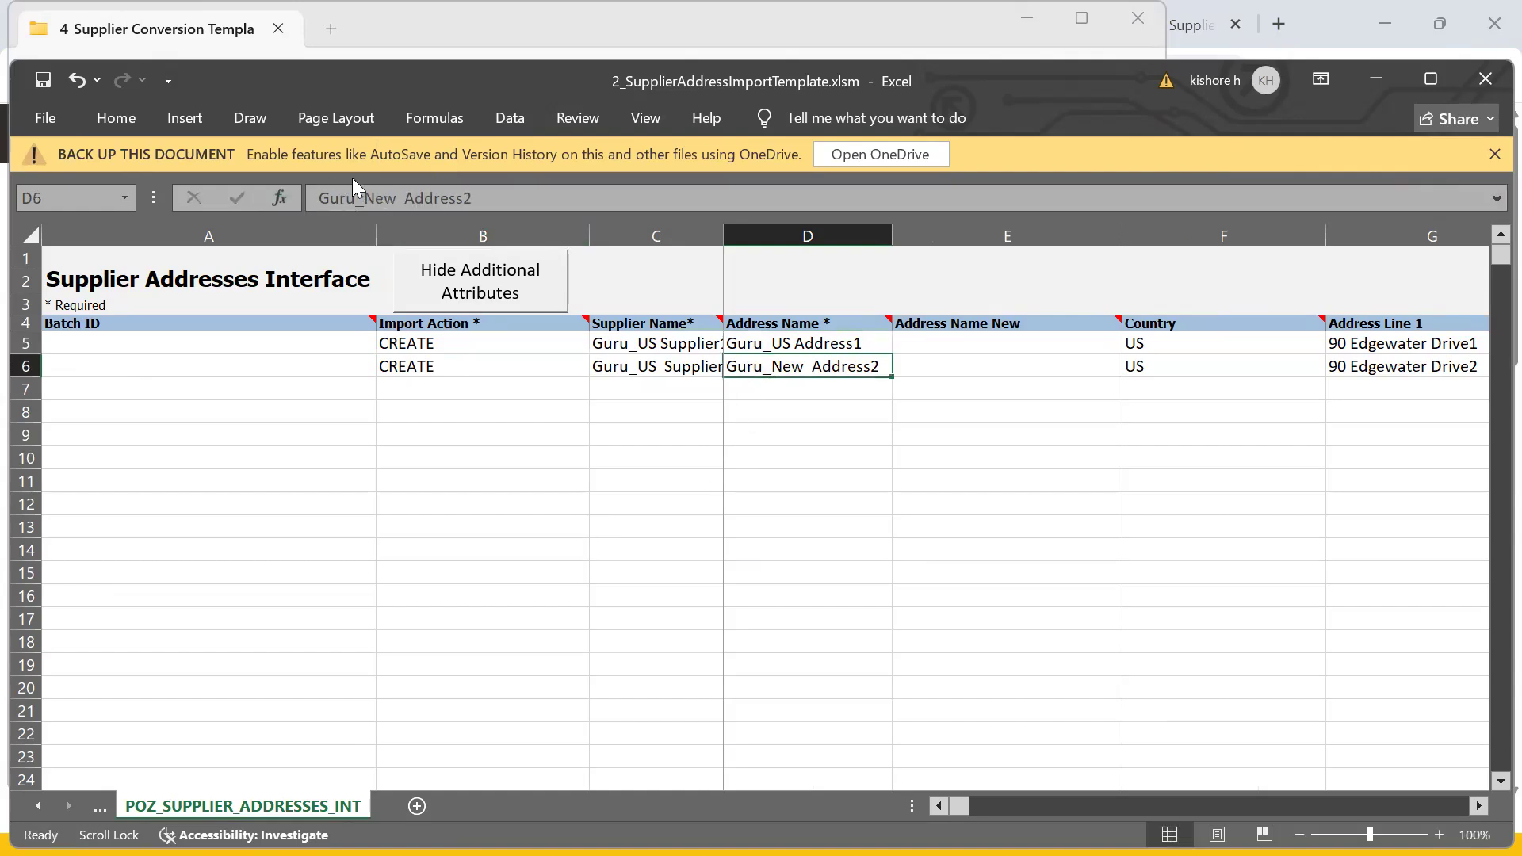
double_click(364, 200)
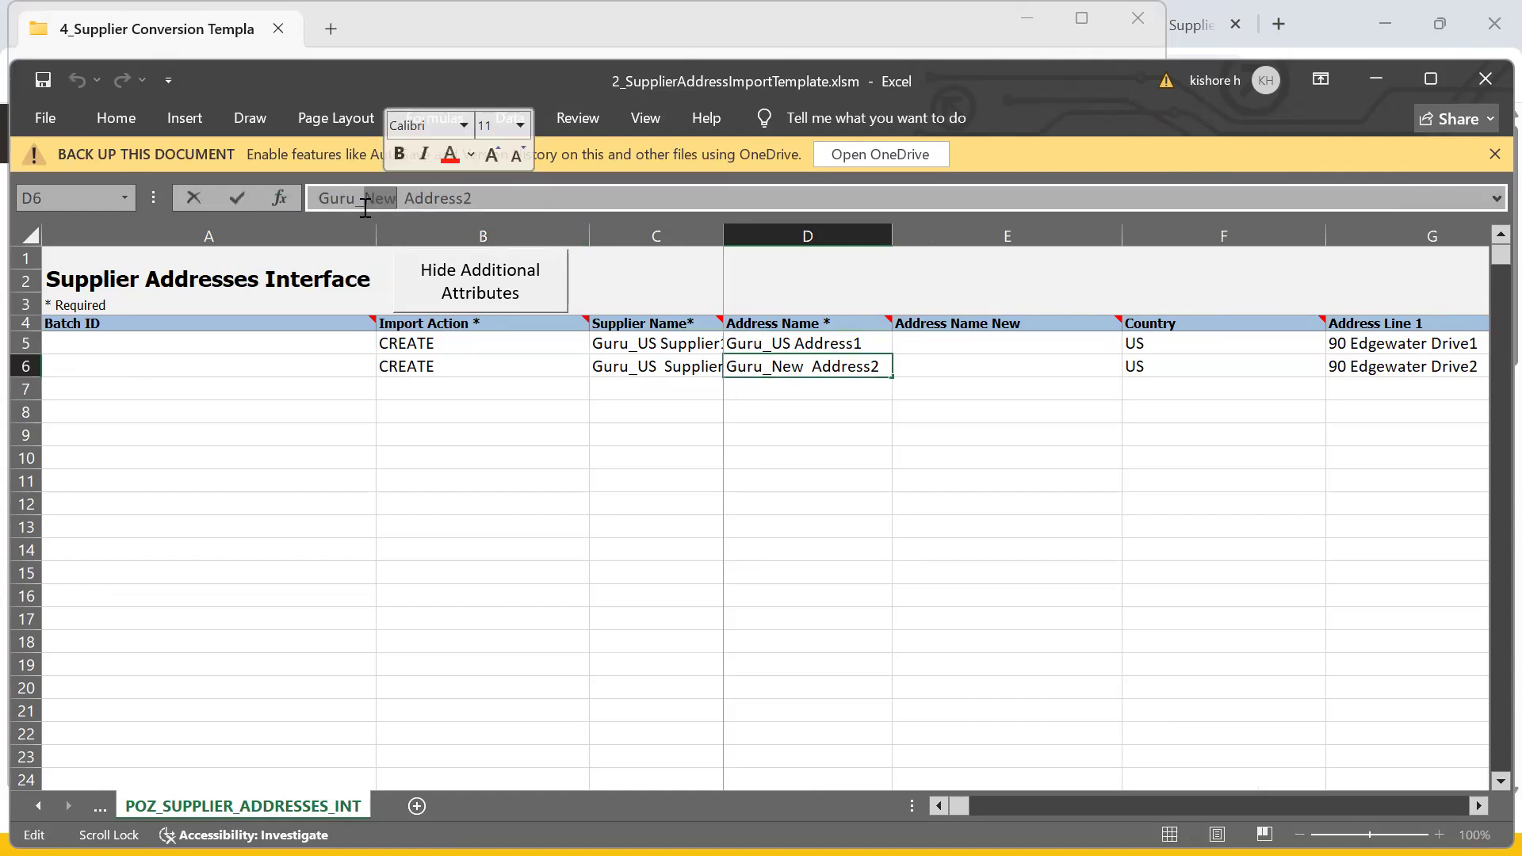
text(US)
key(Return)
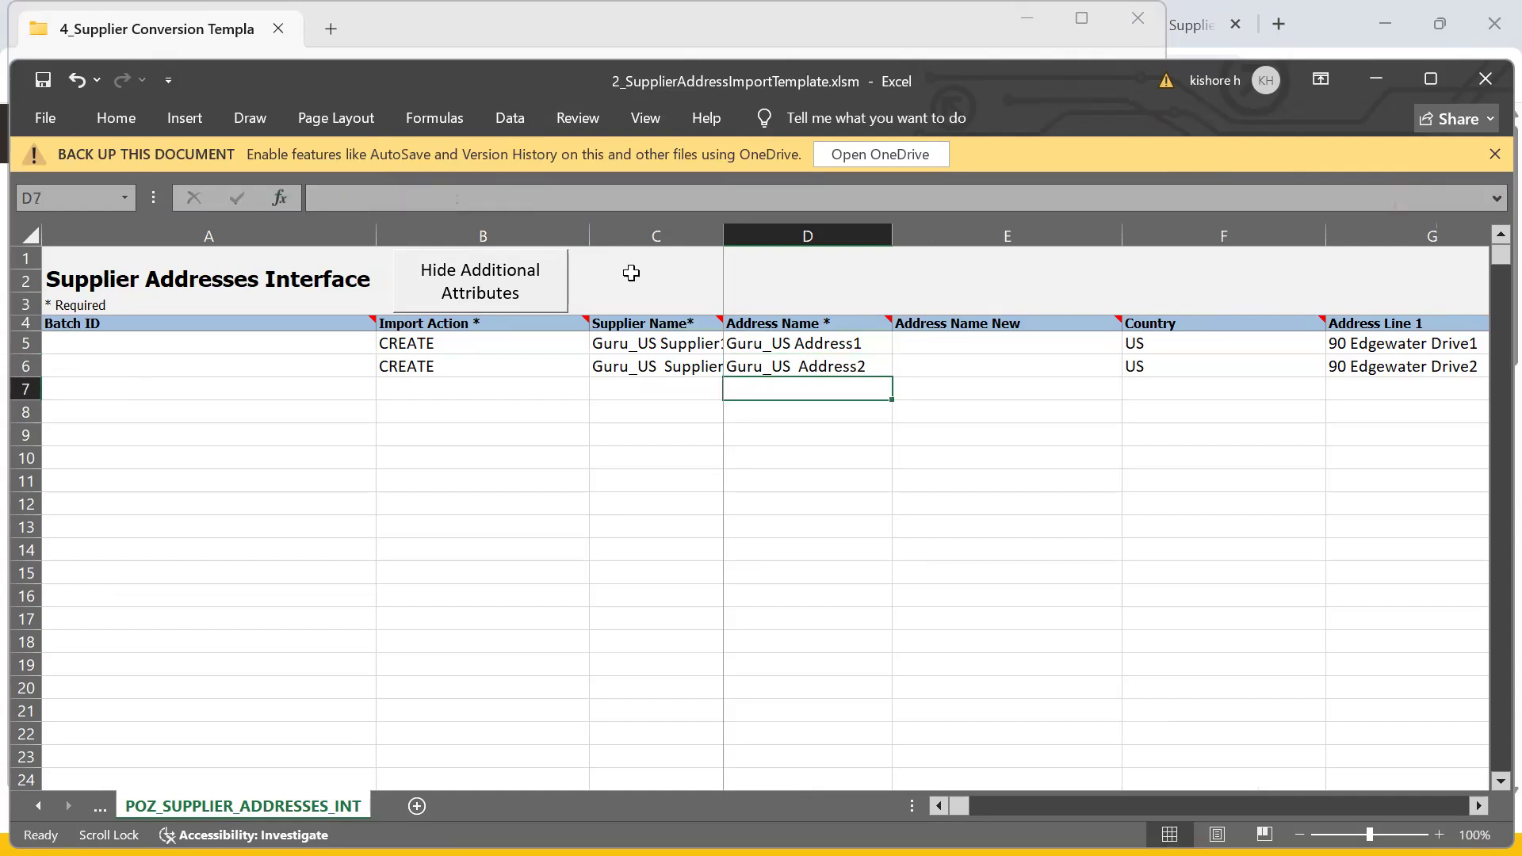
click(762, 328)
click(793, 371)
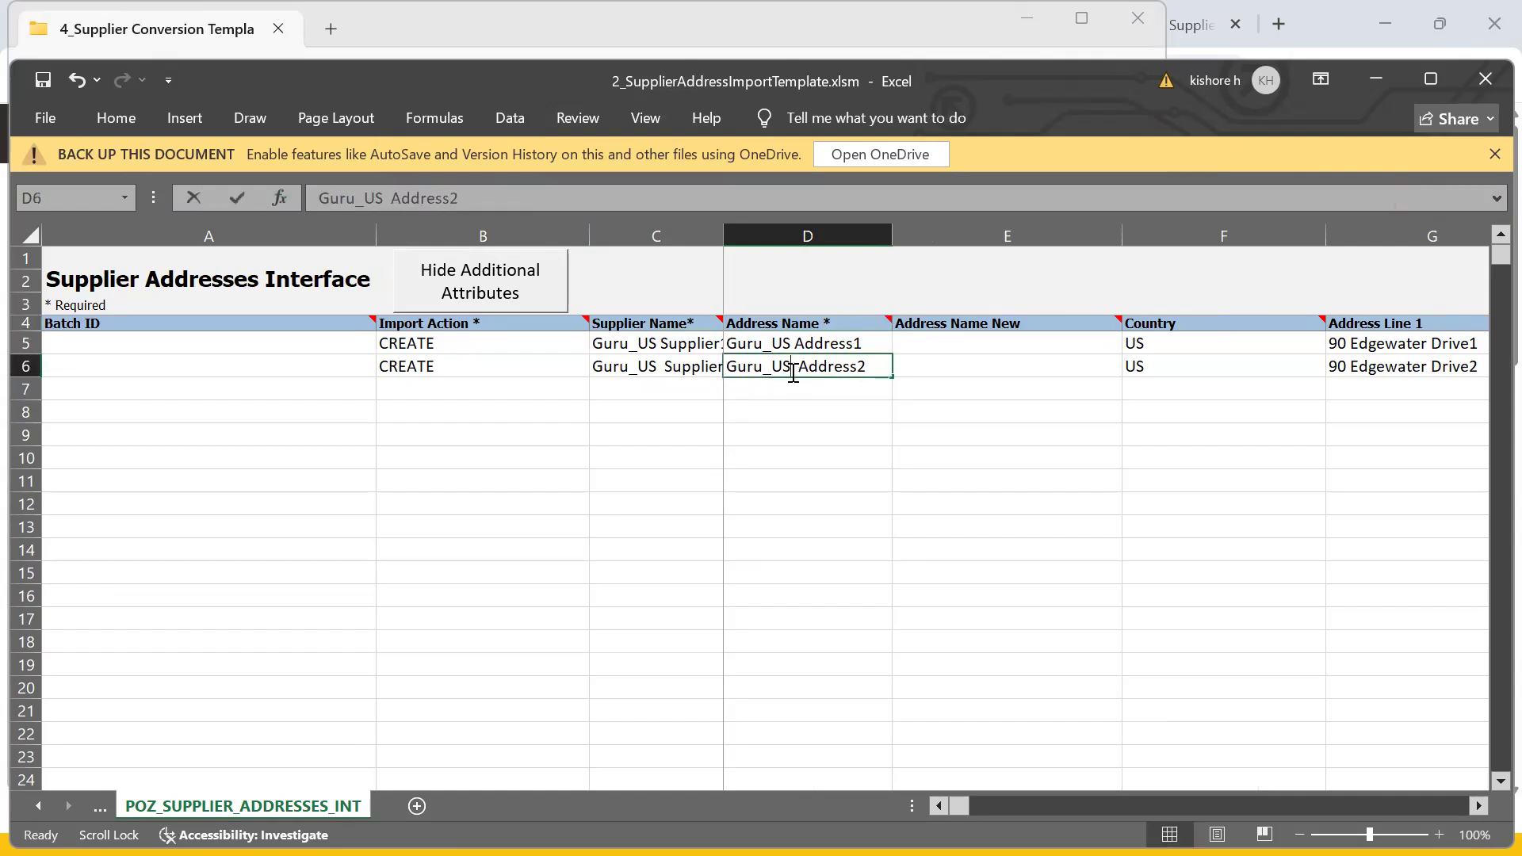
double_click(792, 372)
key(Delete)
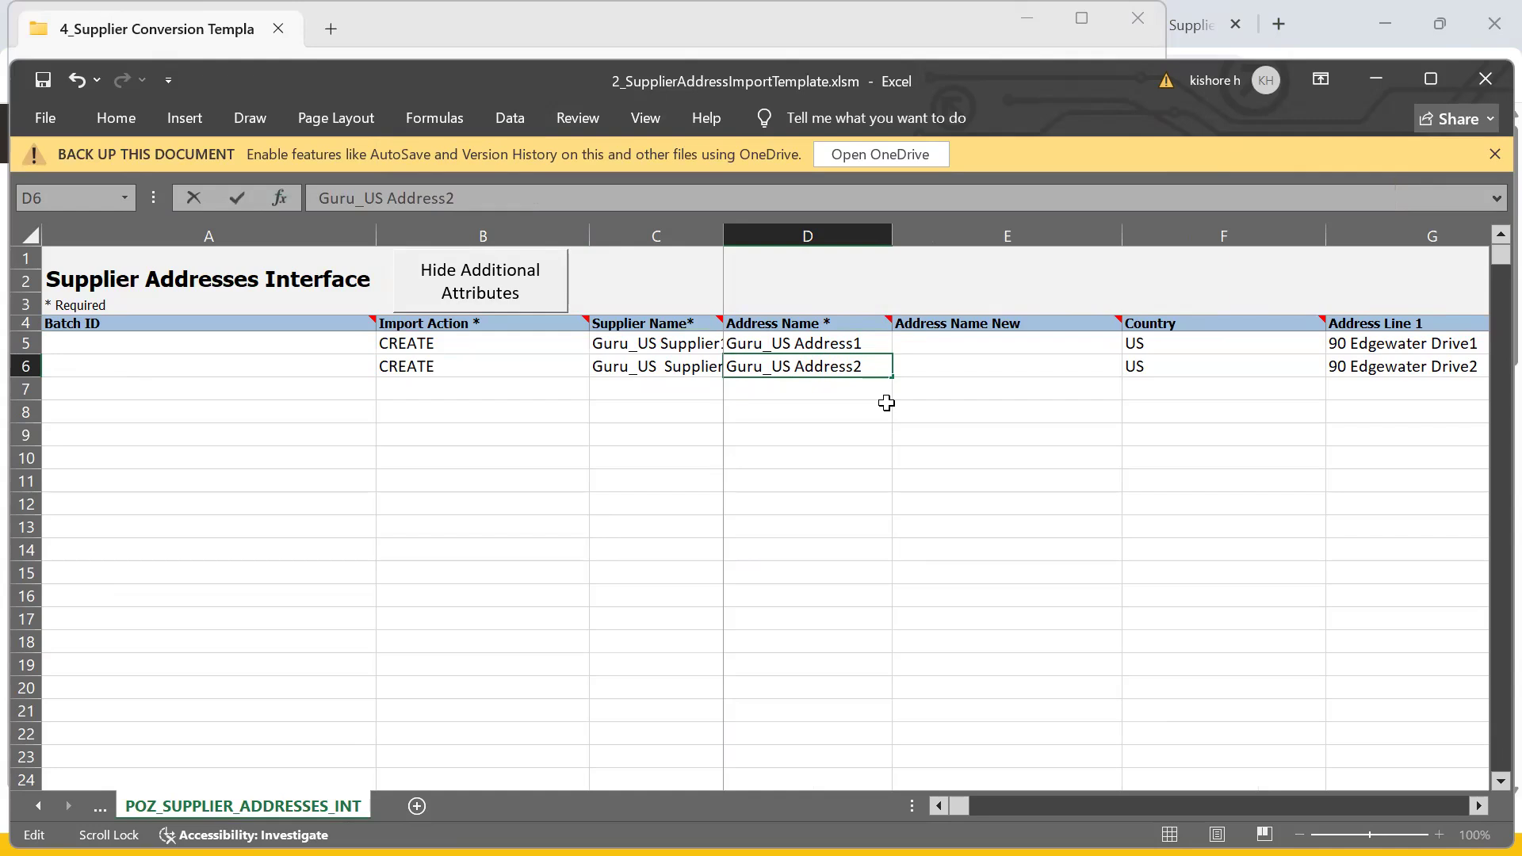
key(Return)
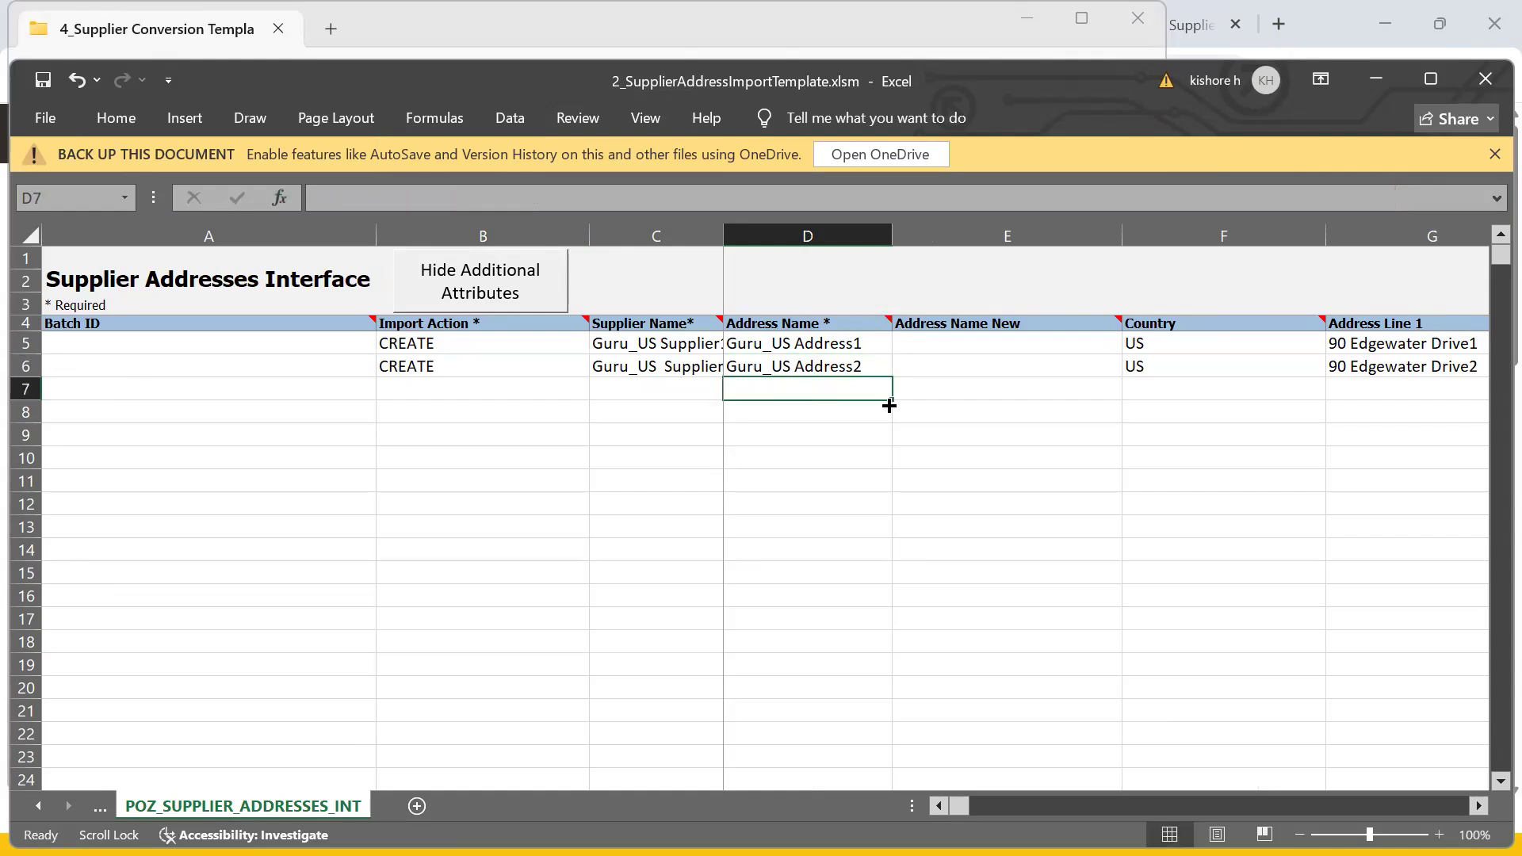
- Check the D5 and C5 names and the empty Address Name New cell E6
click(779, 343)
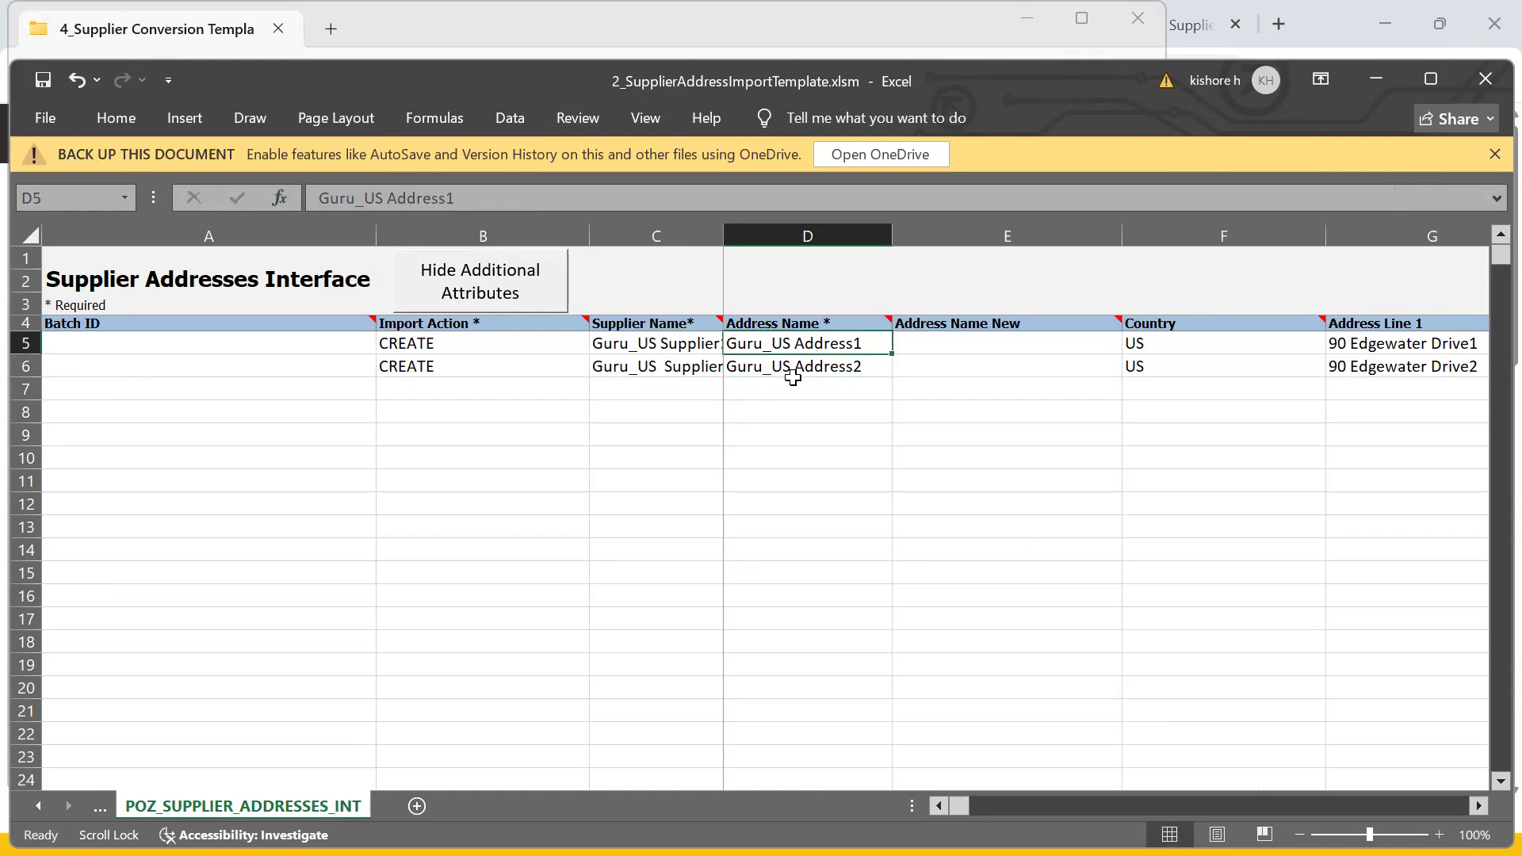
click(640, 346)
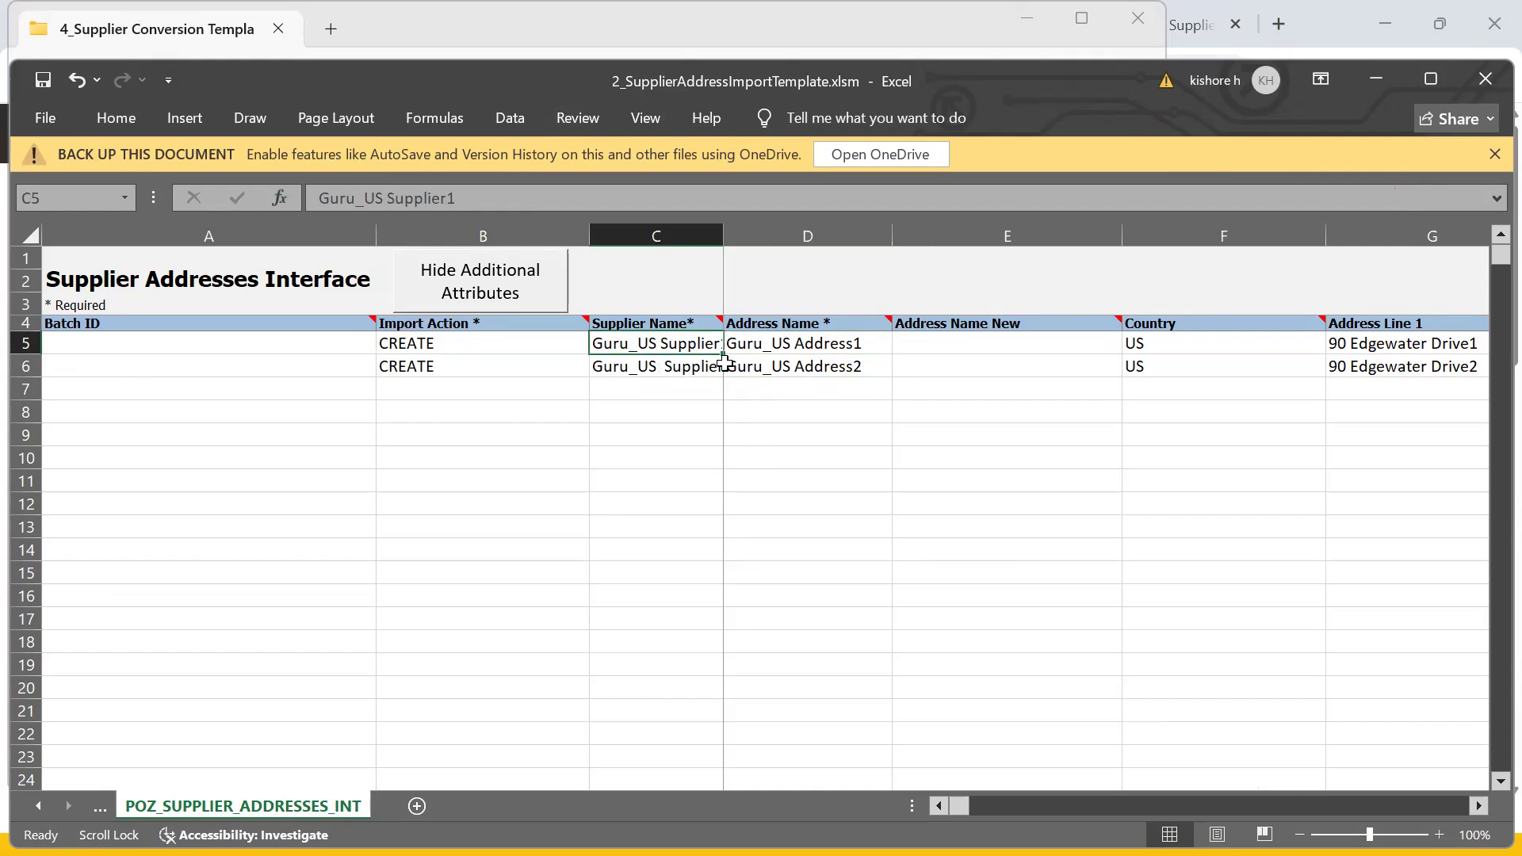
click(941, 362)
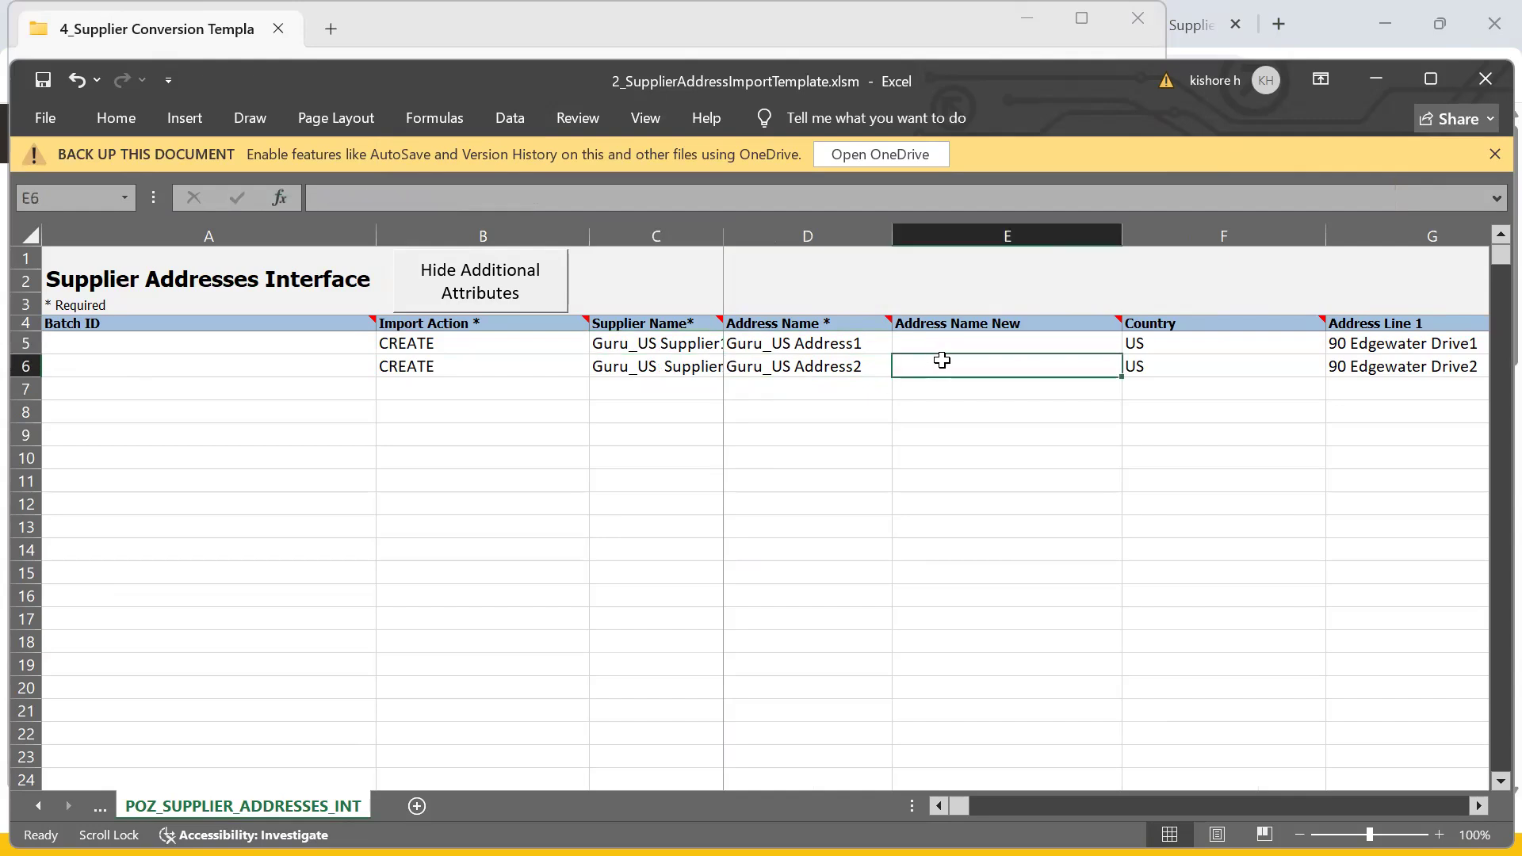
click(951, 785)
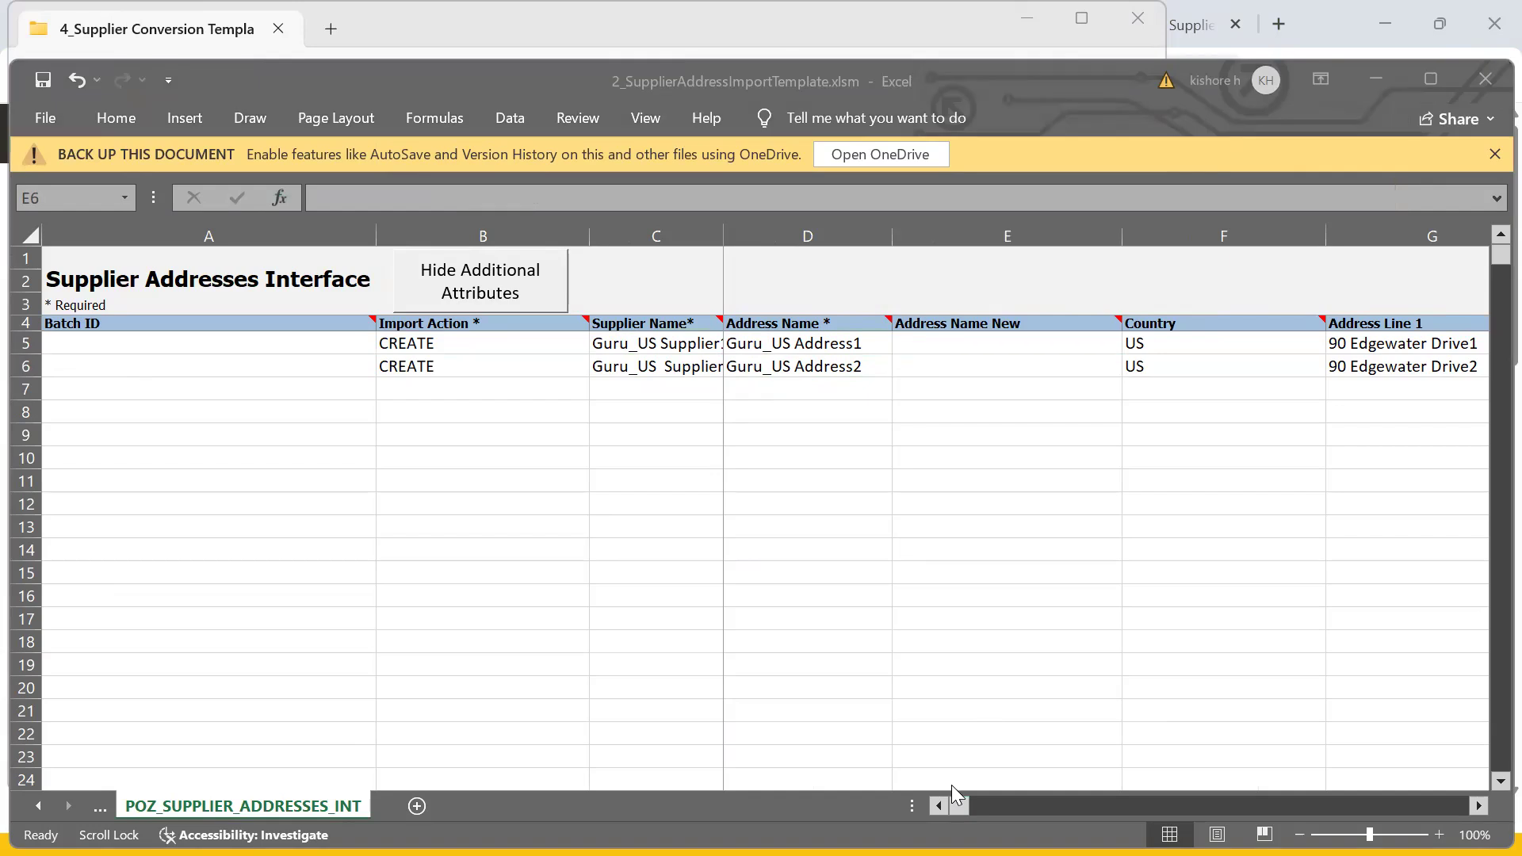
key(alt+Tab)
key(alt+Tab)
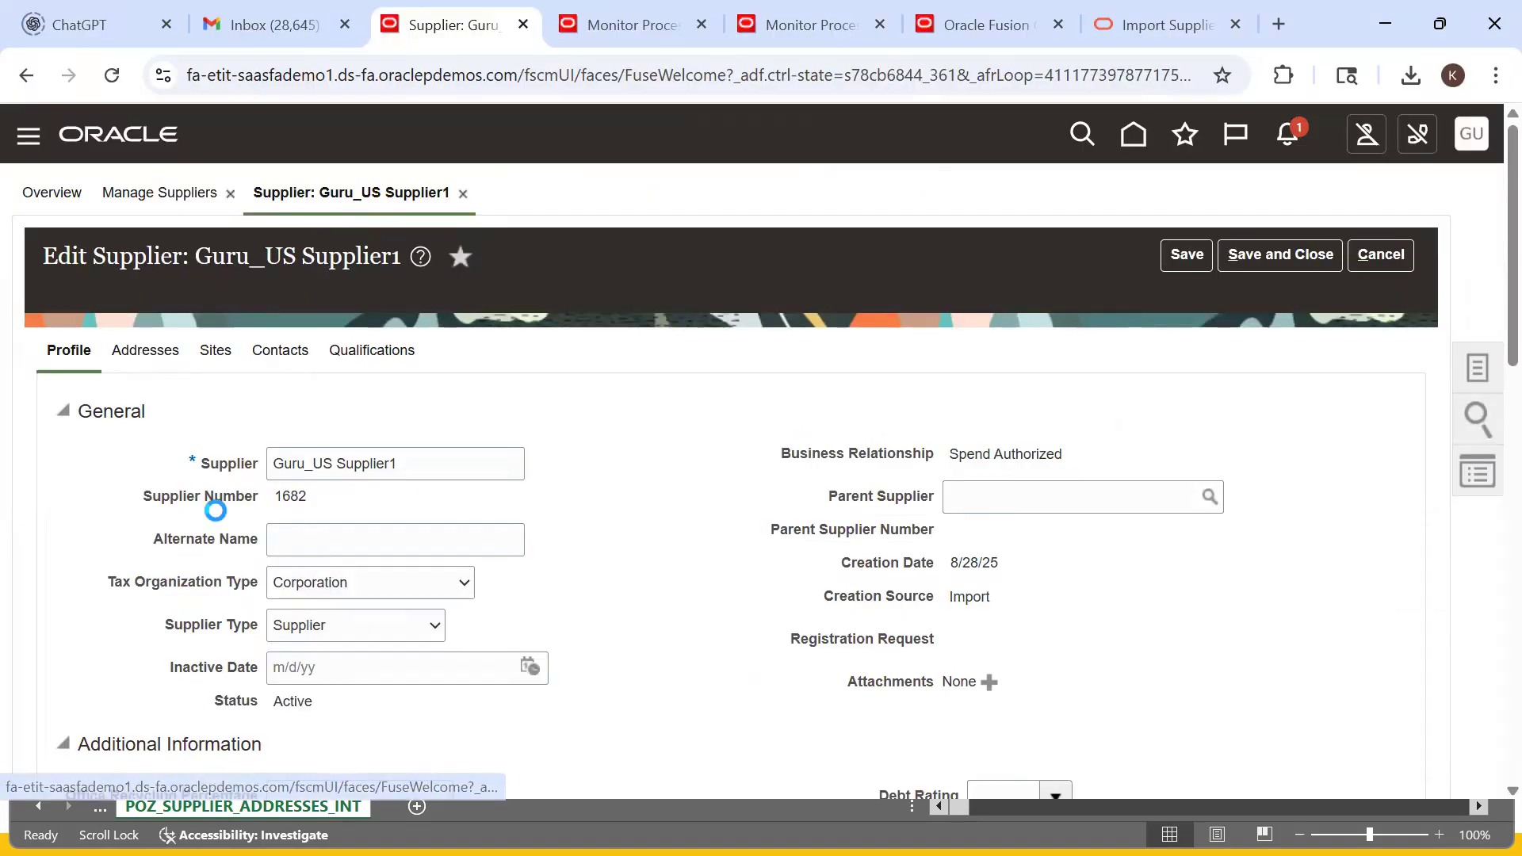
- Create a new address for Guru_US Supplier1 and scroll down to its empty Sites table
click(303, 415)
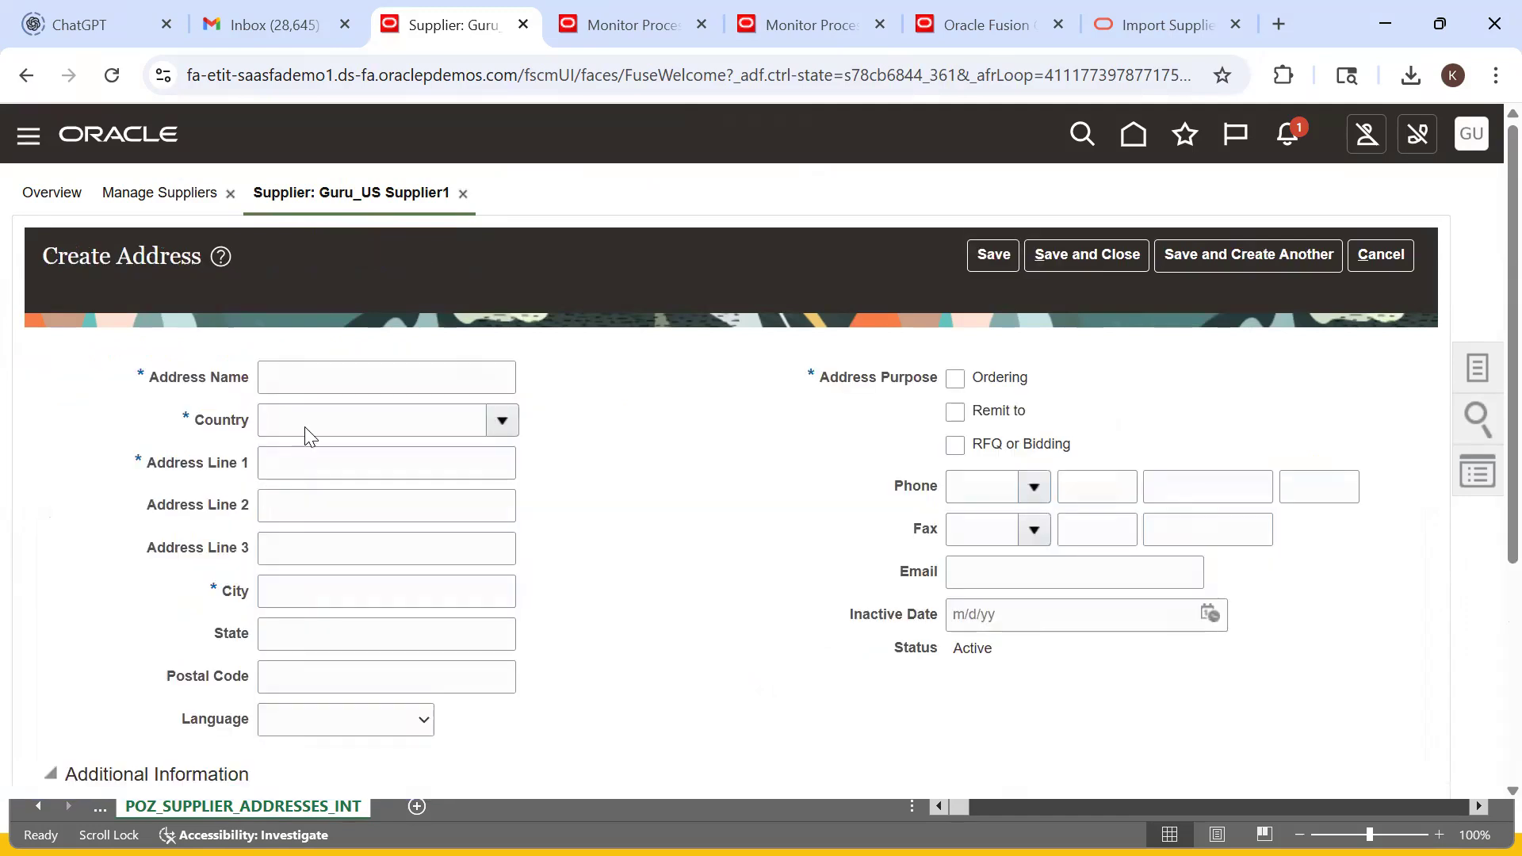
scroll(904, 520, down, 3)
scroll(910, 520, up, 3)
scroll(374, 615, down, 3)
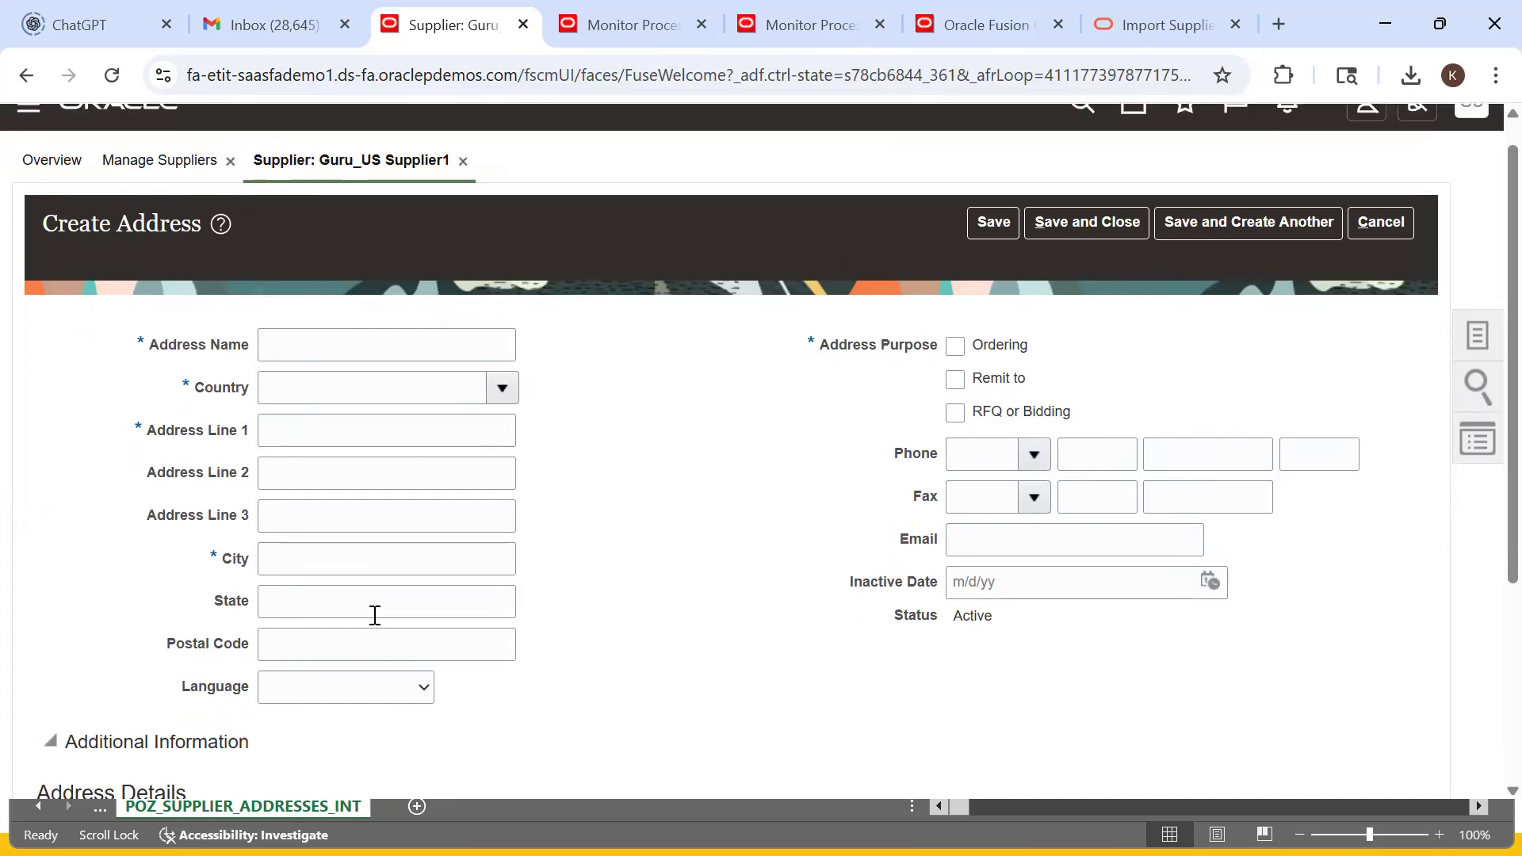
scroll(242, 573, down, 1)
scroll(343, 575, up, 5)
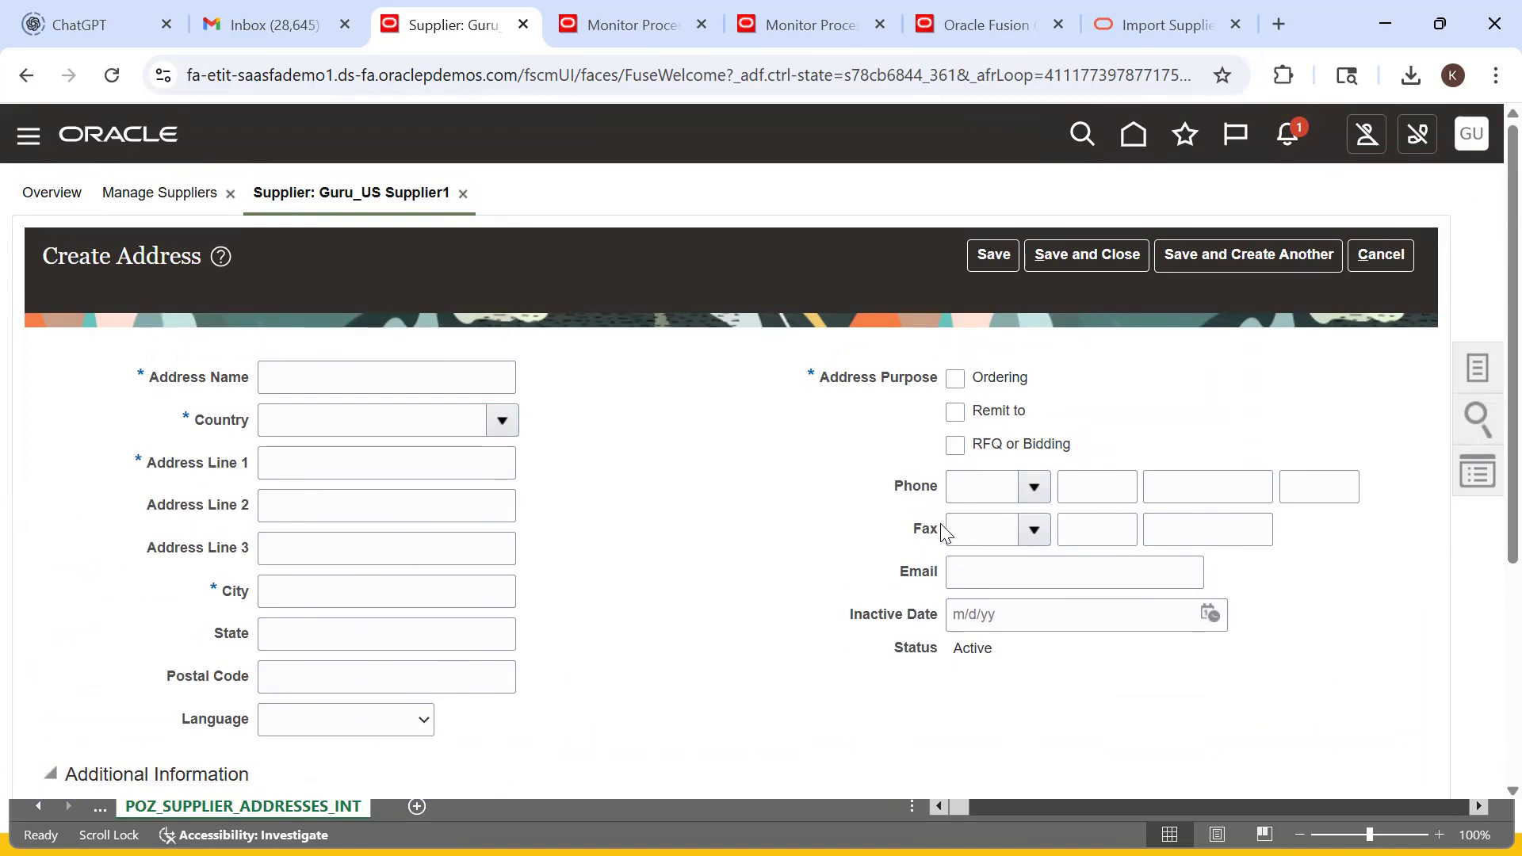
scroll(377, 626, down, 3)
scroll(396, 638, down, 2)
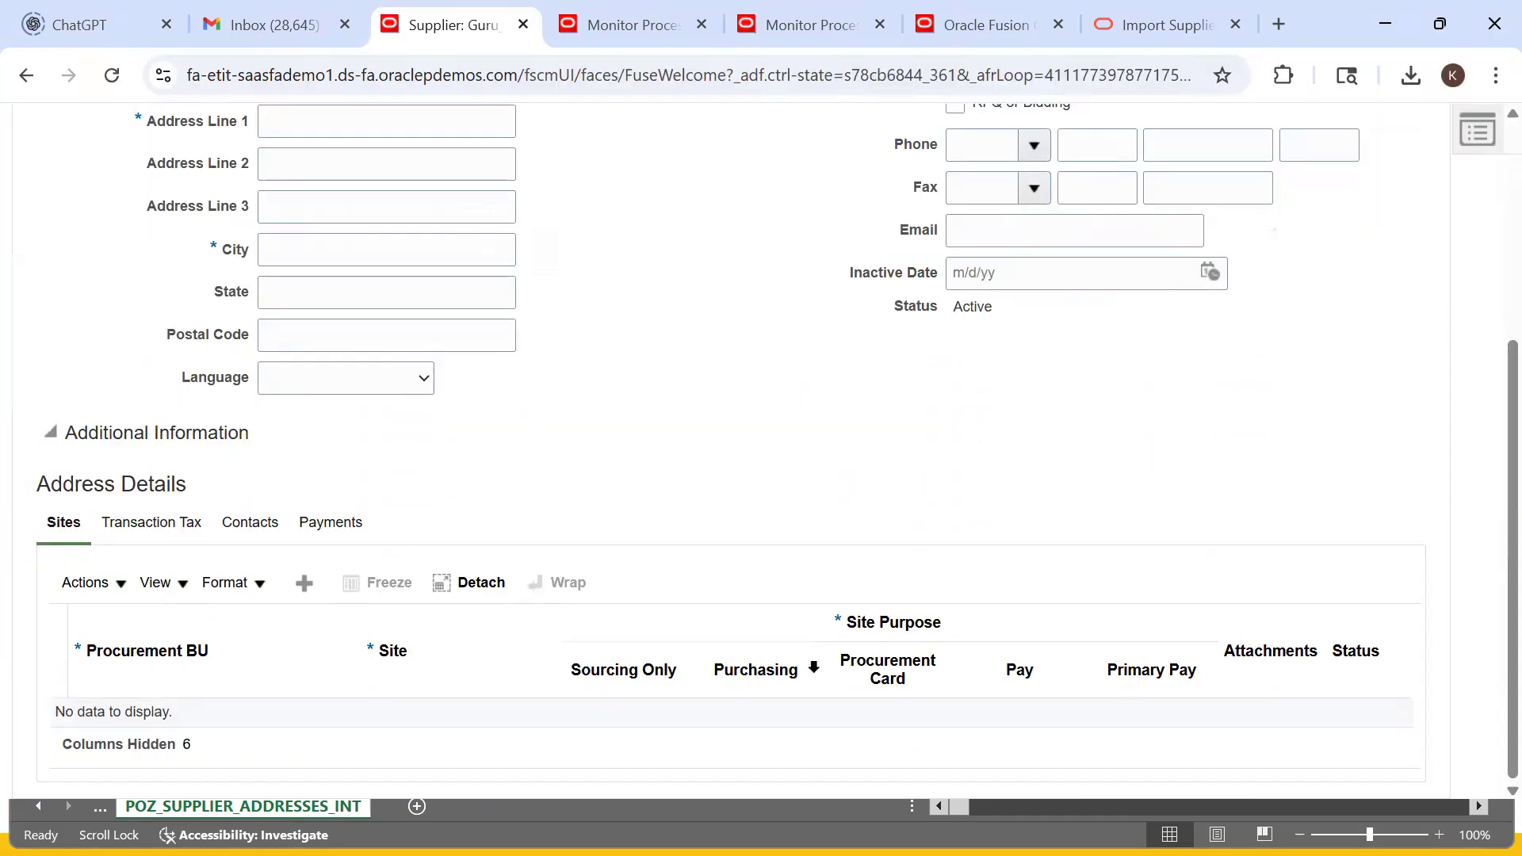
key(alt+Tab)
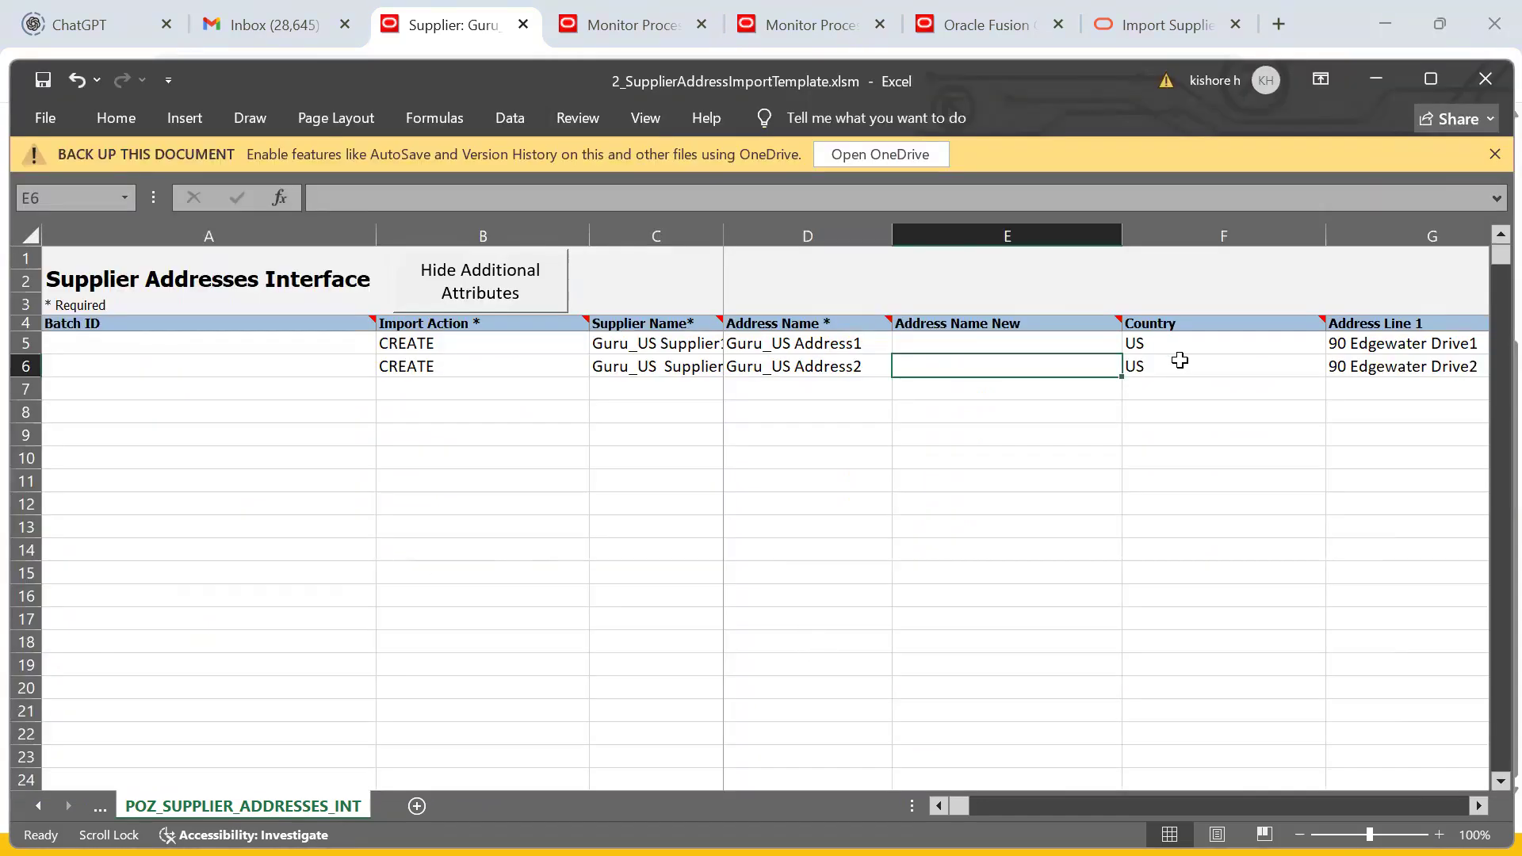
click(1179, 364)
scroll(1380, 406, right, 6)
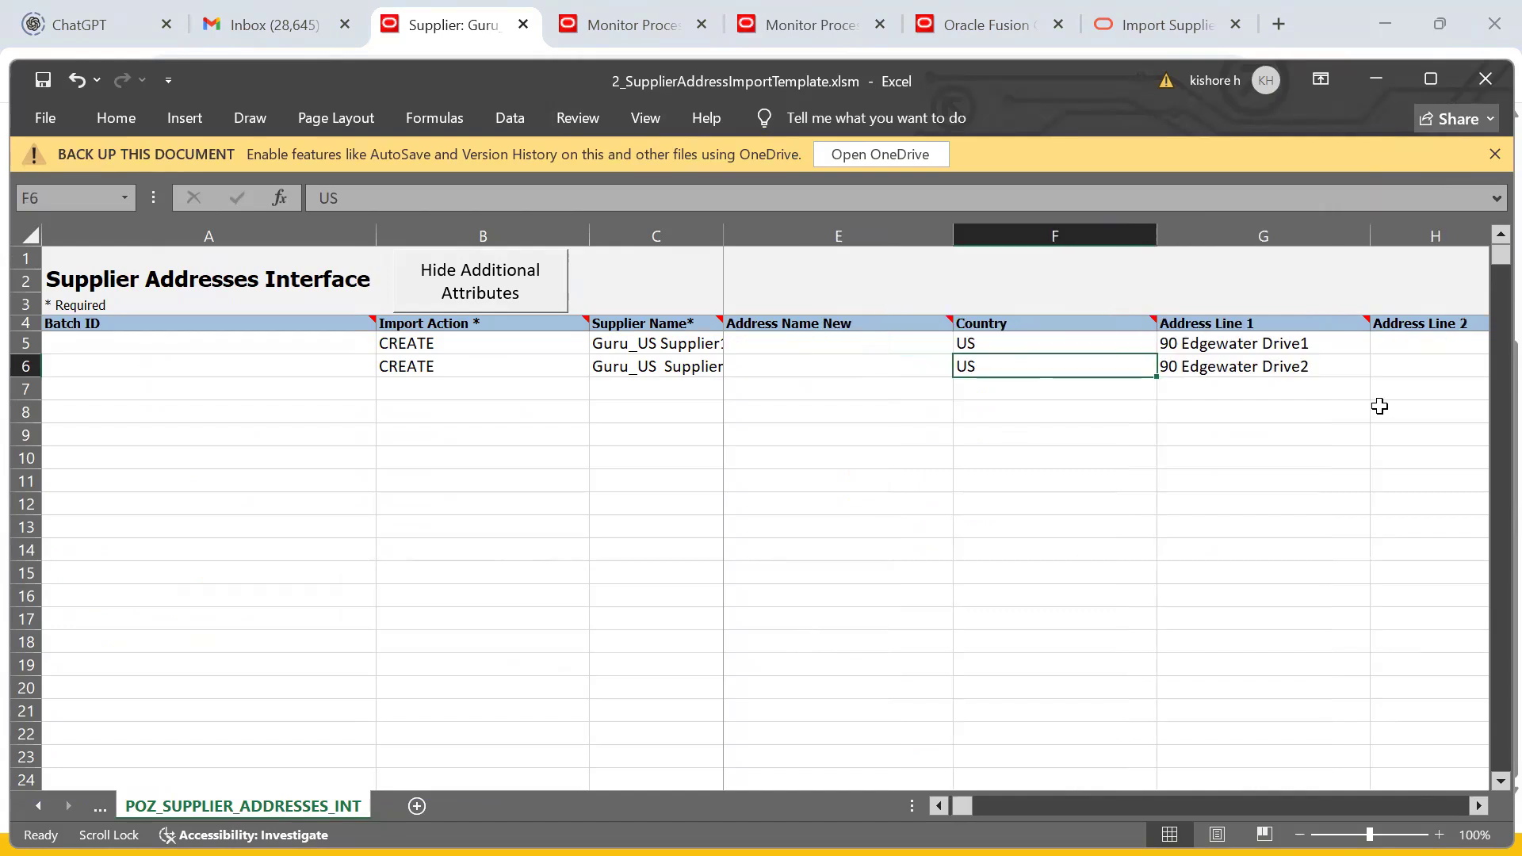
scroll(1380, 406, right, 10)
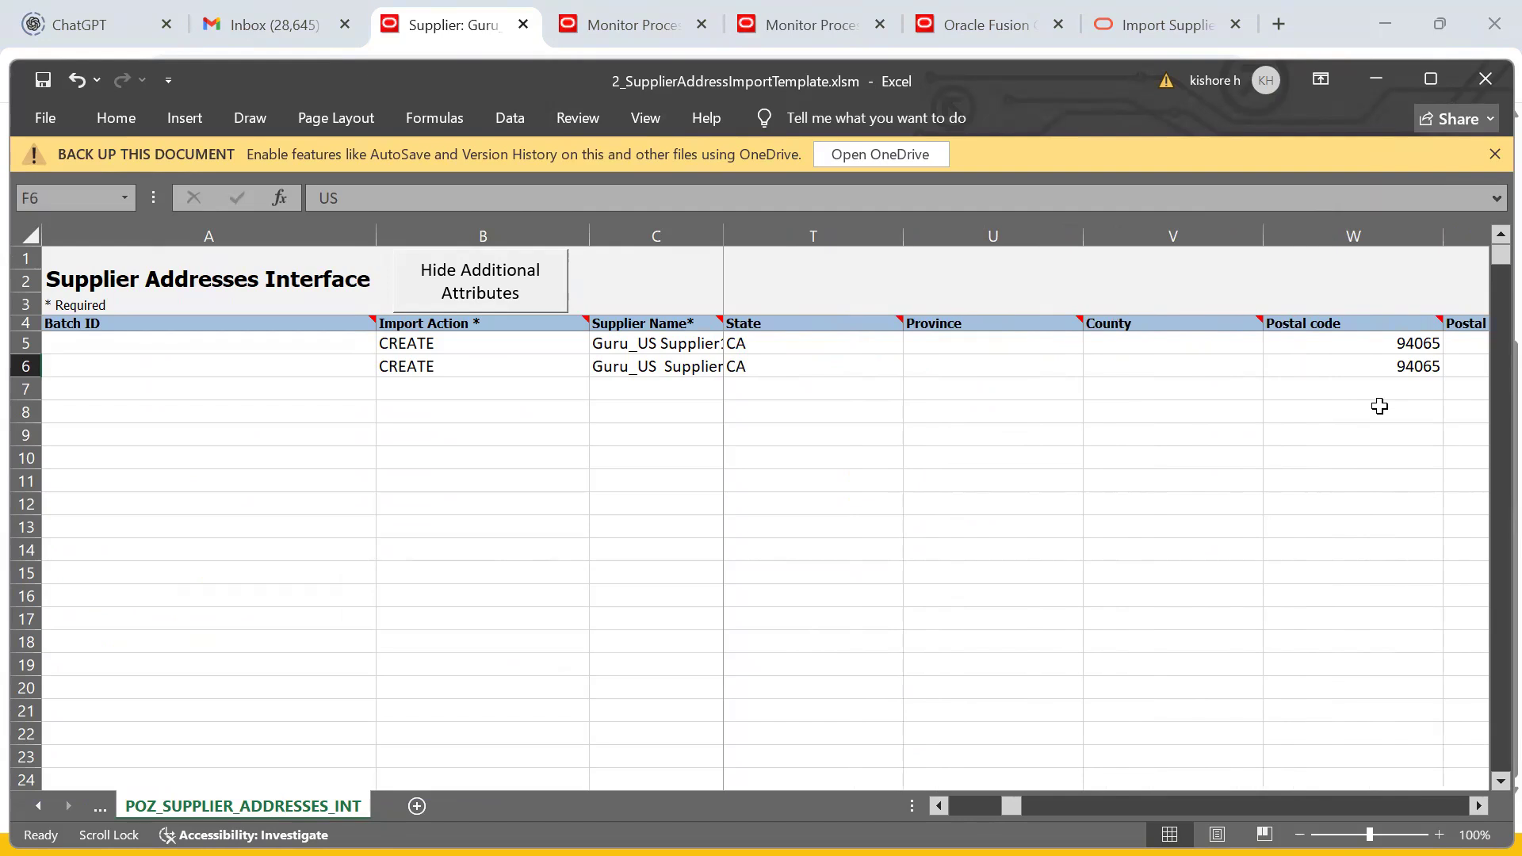
scroll(1380, 406, left, 2)
scroll(1380, 406, right, 3)
scroll(1380, 406, right, 8)
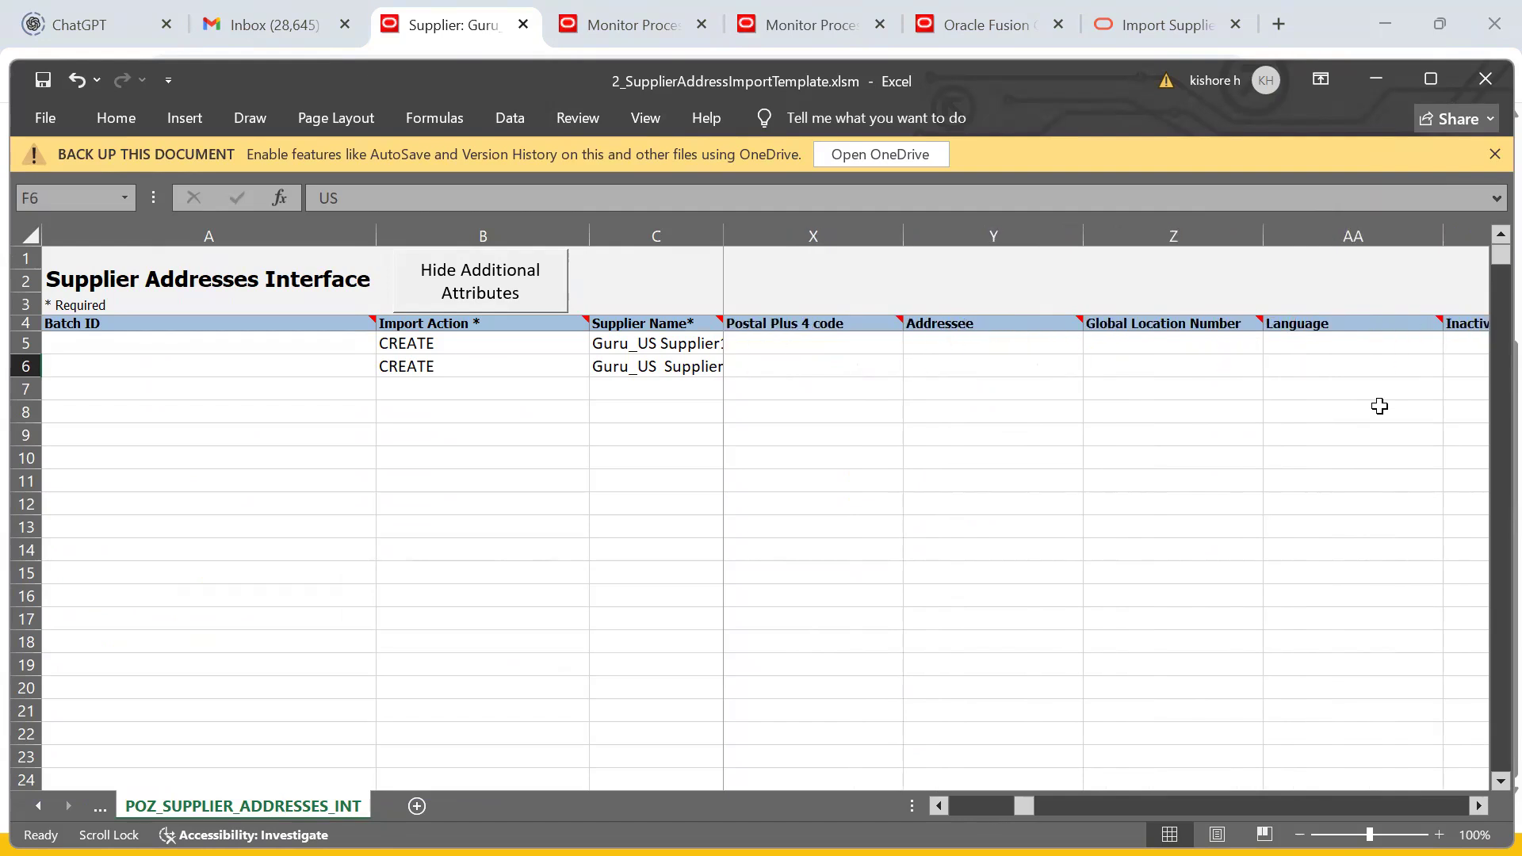
scroll(1380, 406, right, 6)
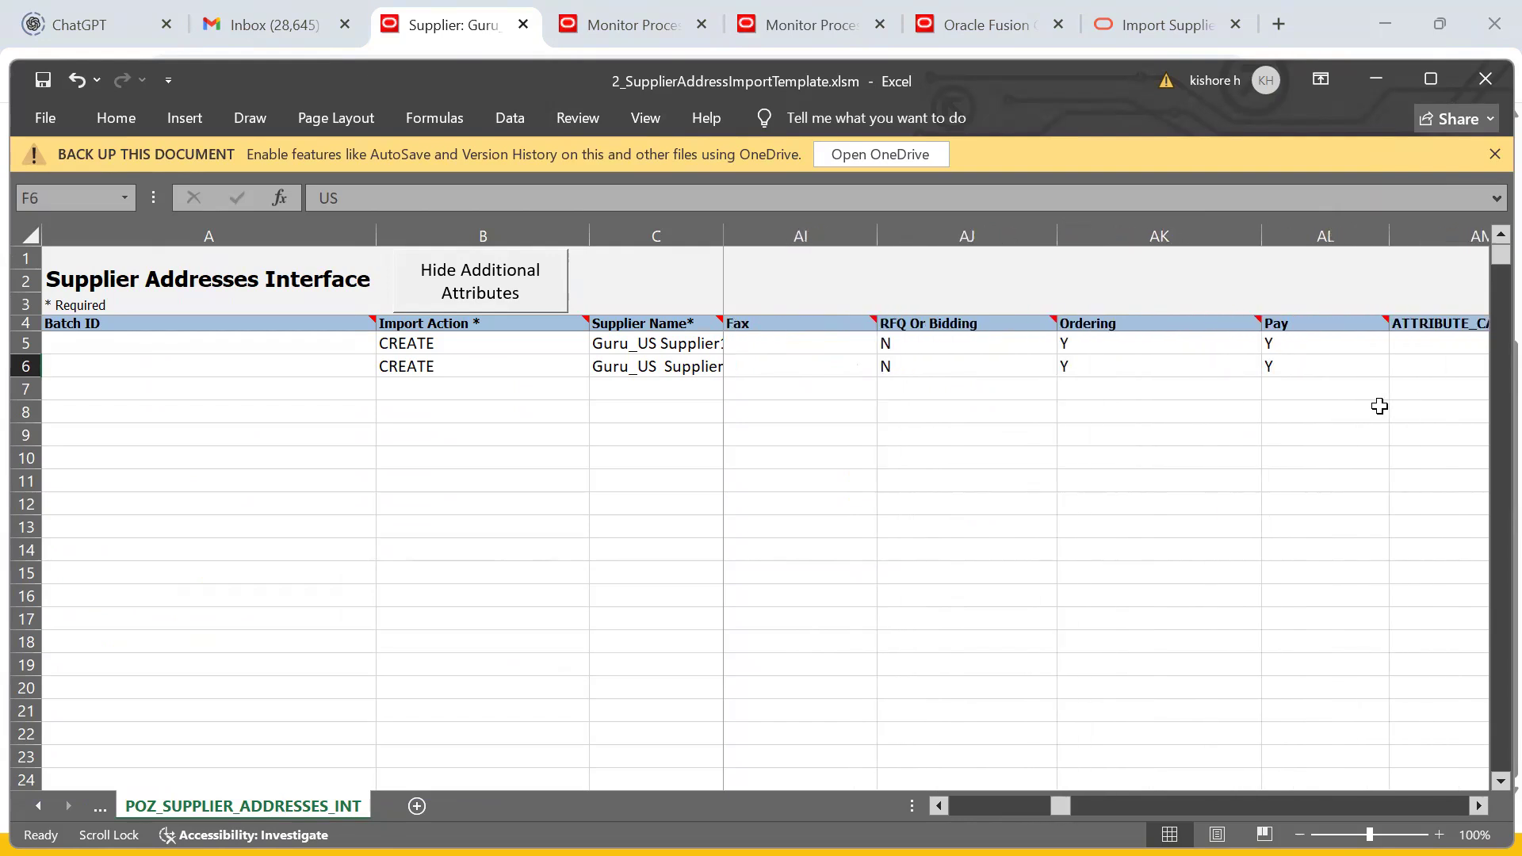
click(1103, 345)
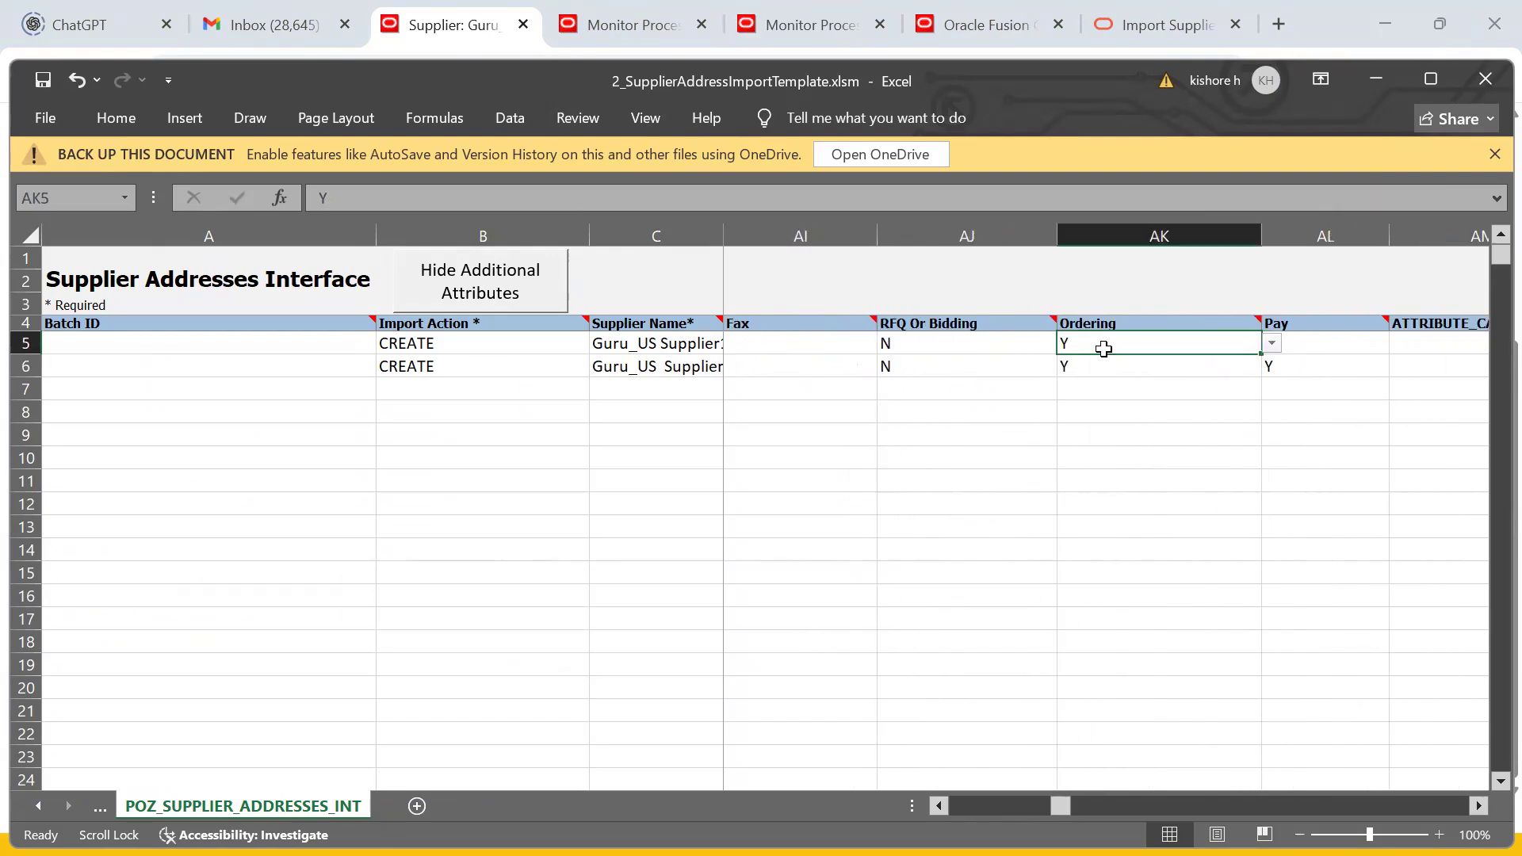
click(1359, 357)
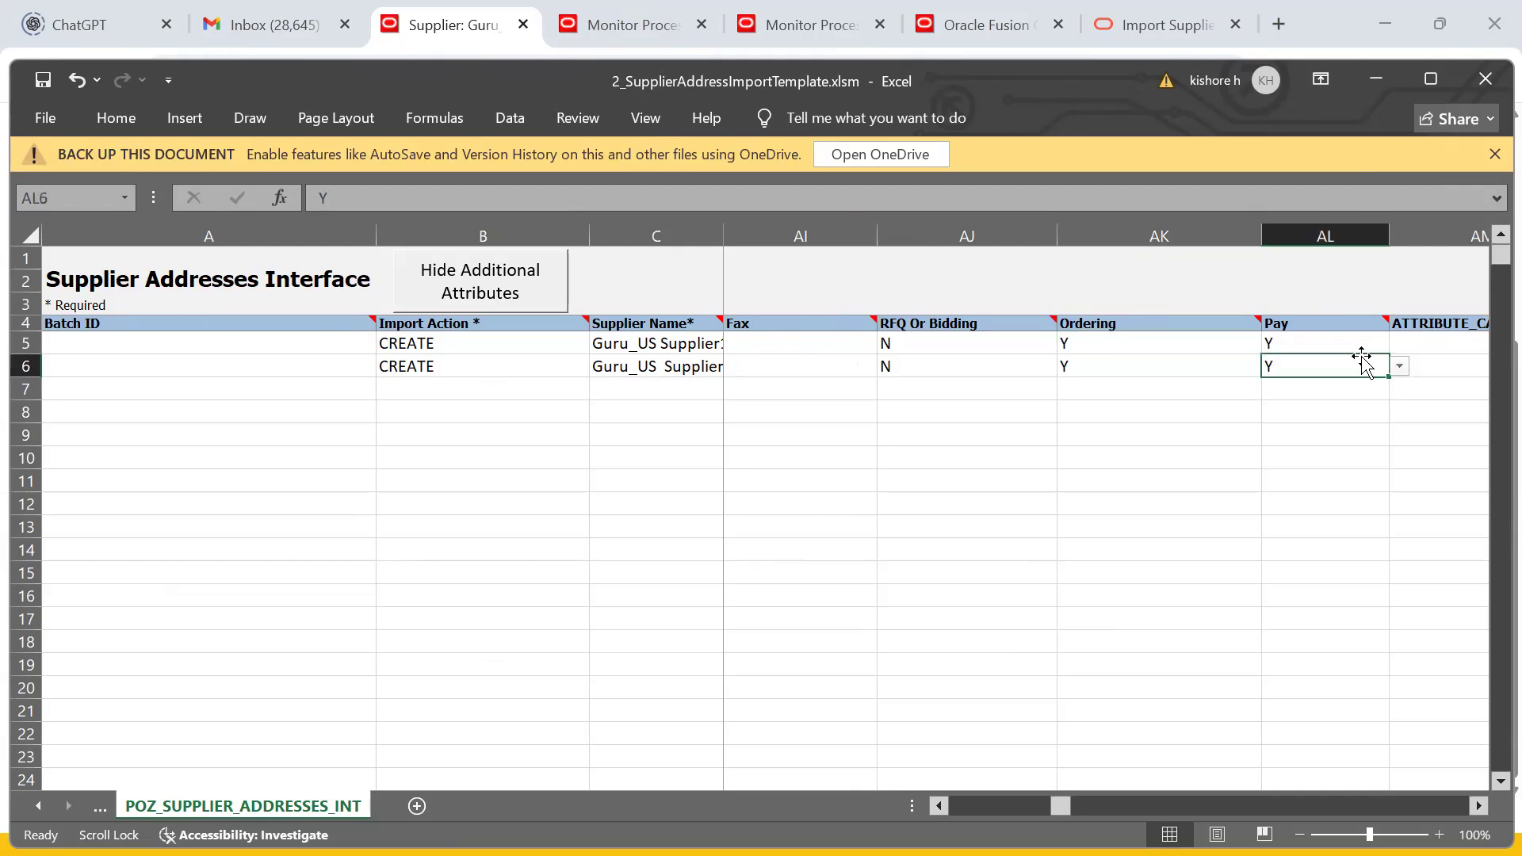
scroll(1362, 360, left, 2)
scroll(1362, 361, right, 3)
scroll(1362, 357, right, 1)
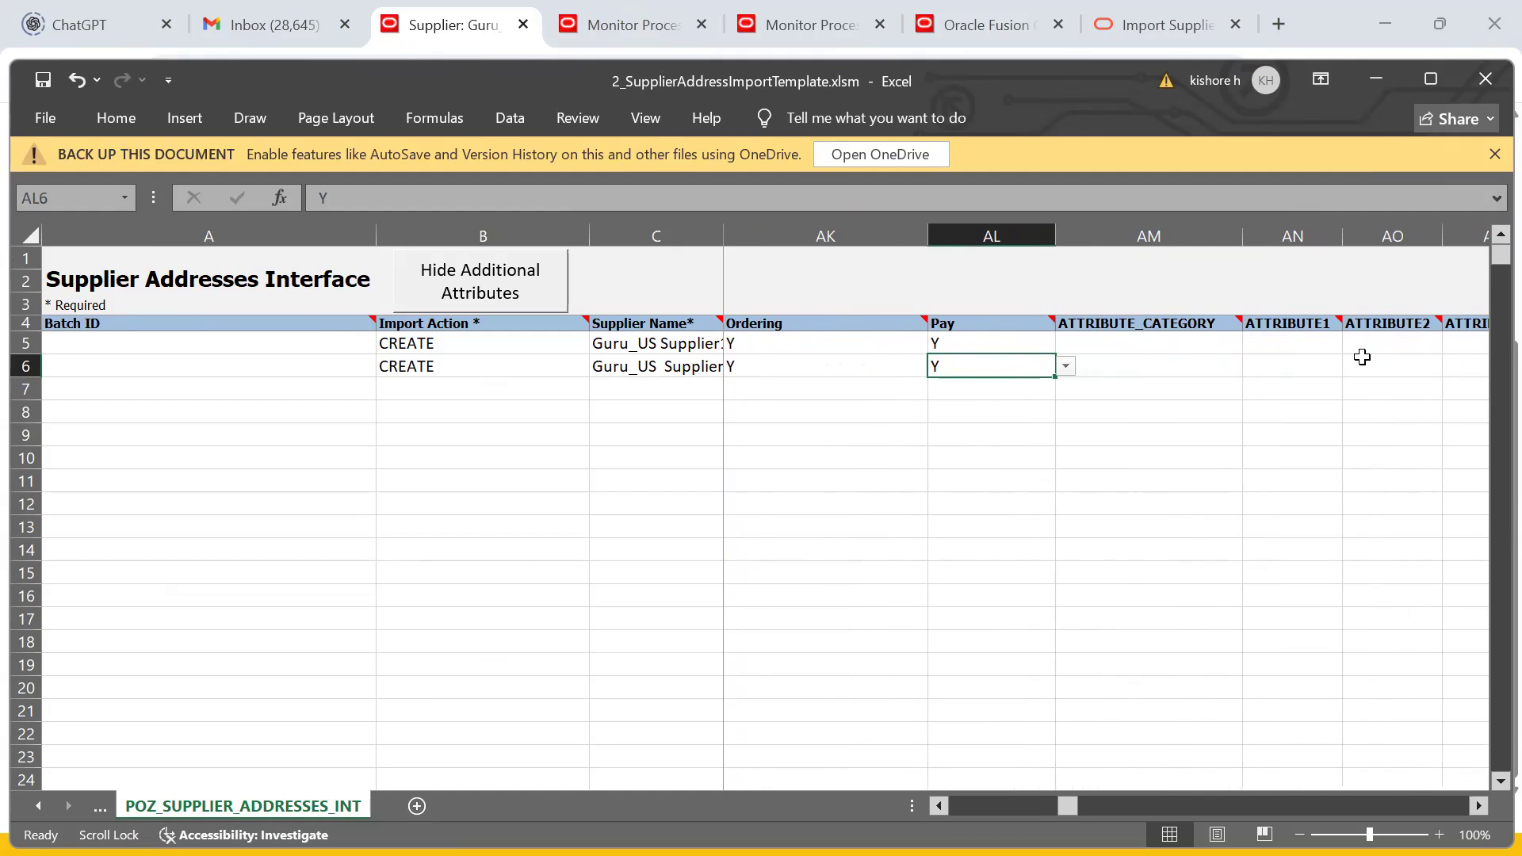
scroll(1361, 357, left, 1)
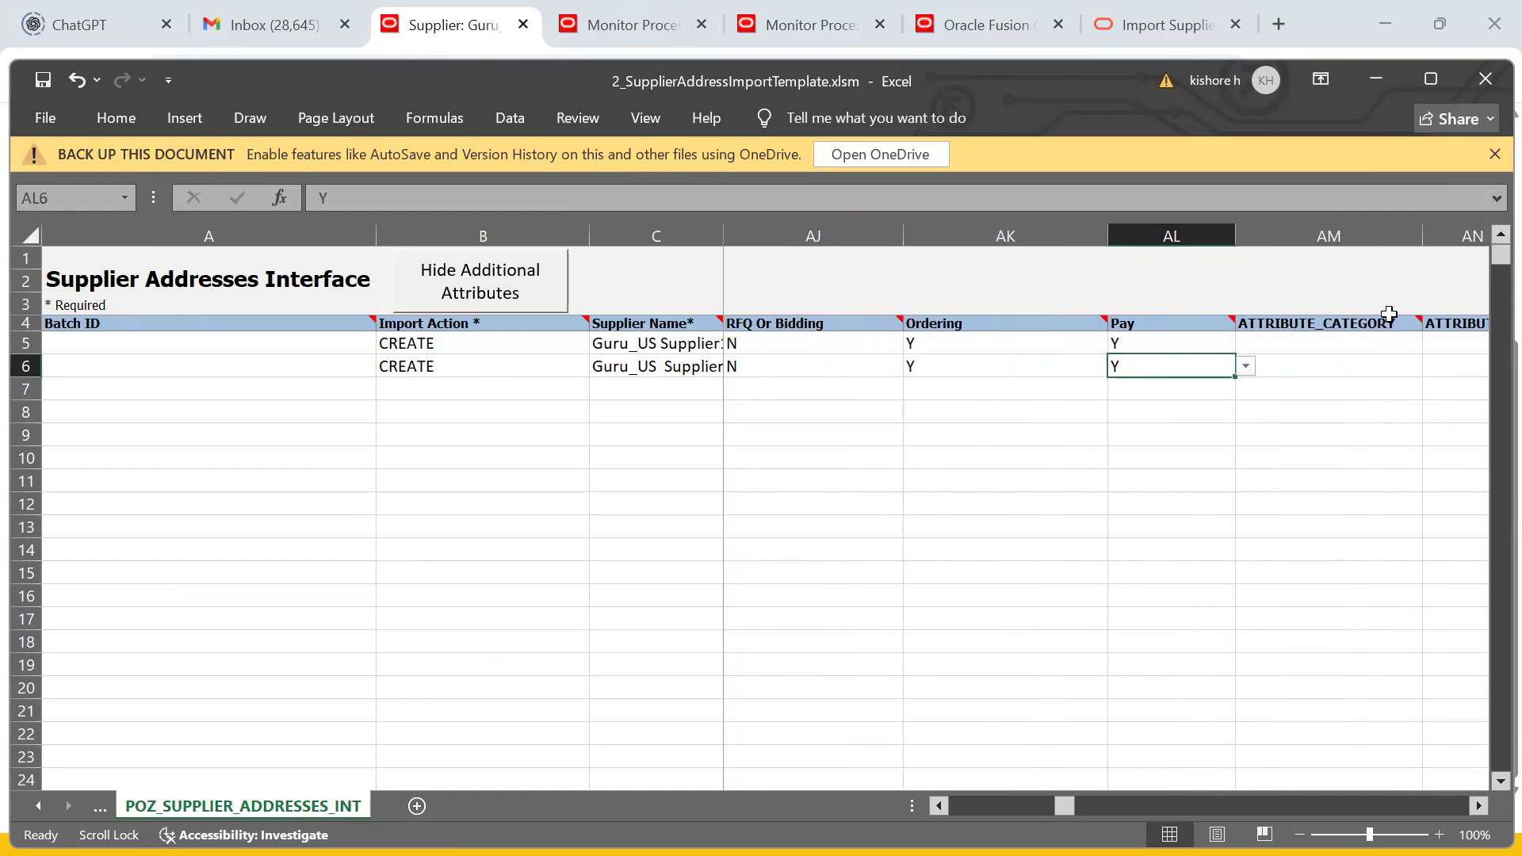
scroll(1388, 314, right, 10)
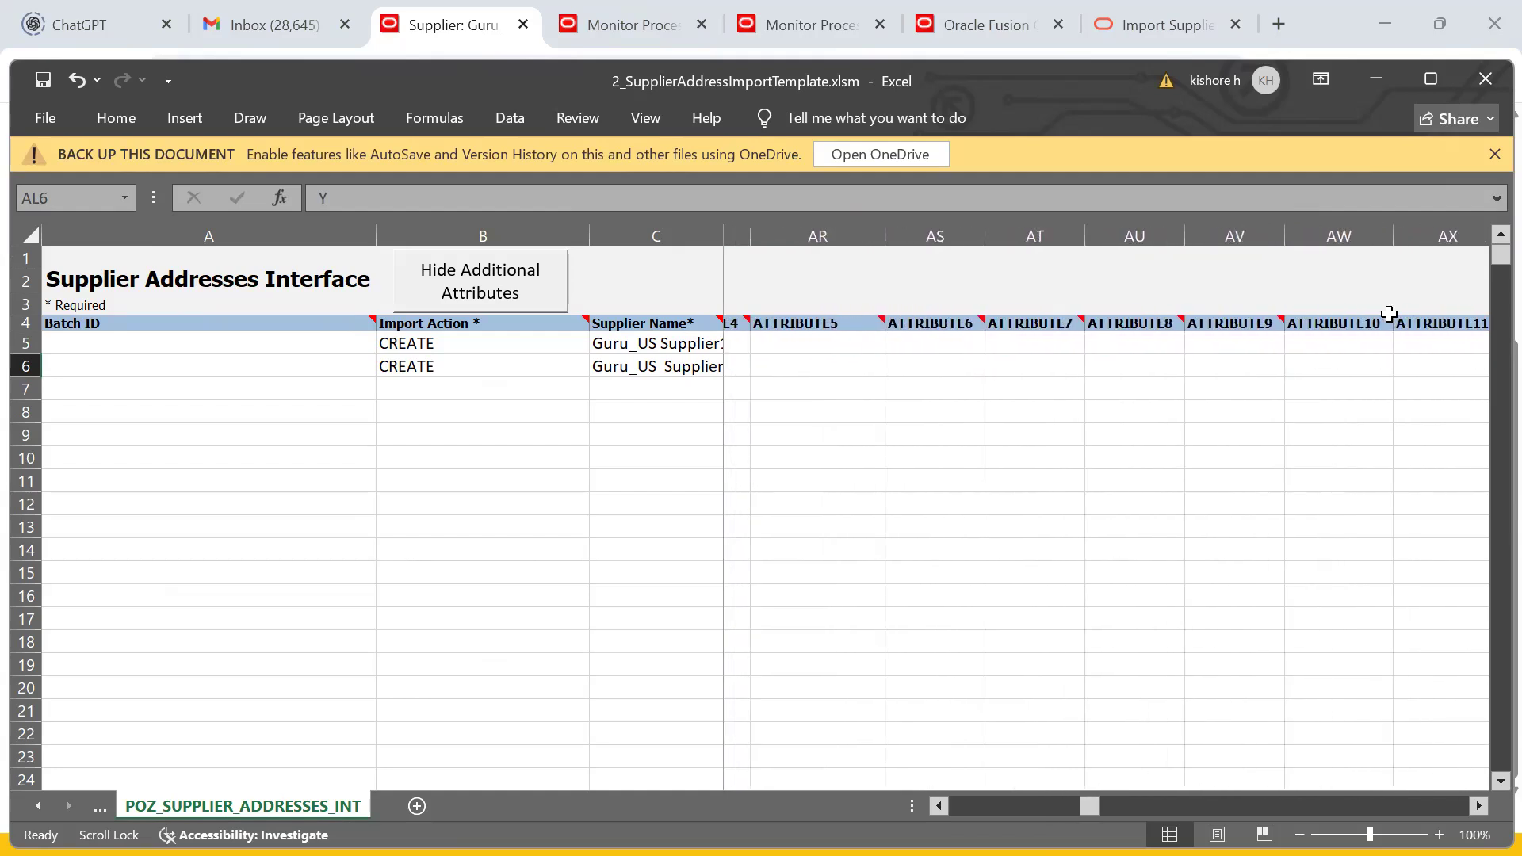
scroll(1389, 313, right, 13)
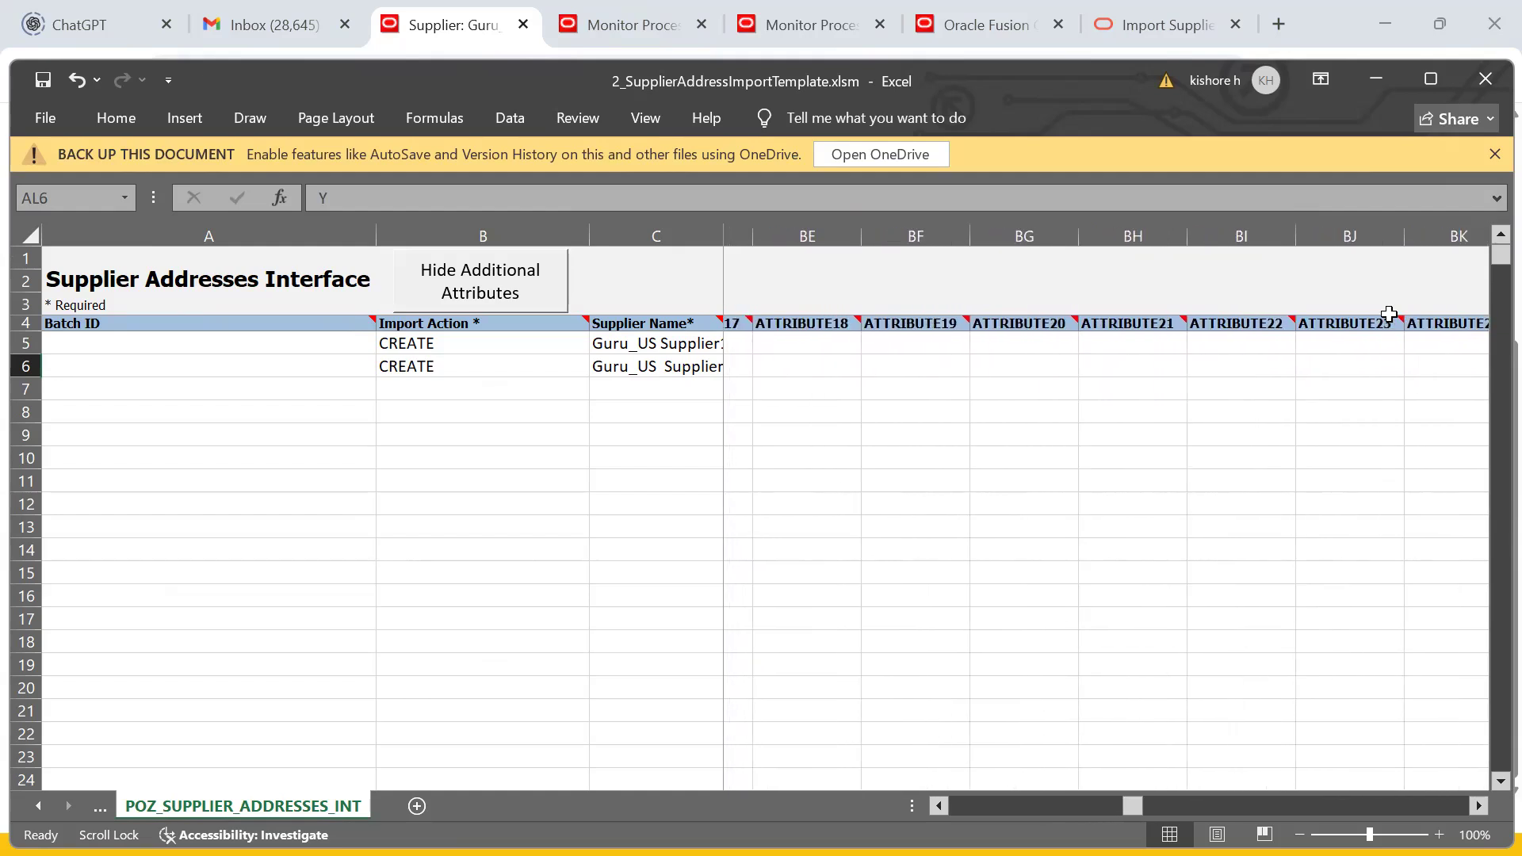
drag(1140, 807, 1254, 800)
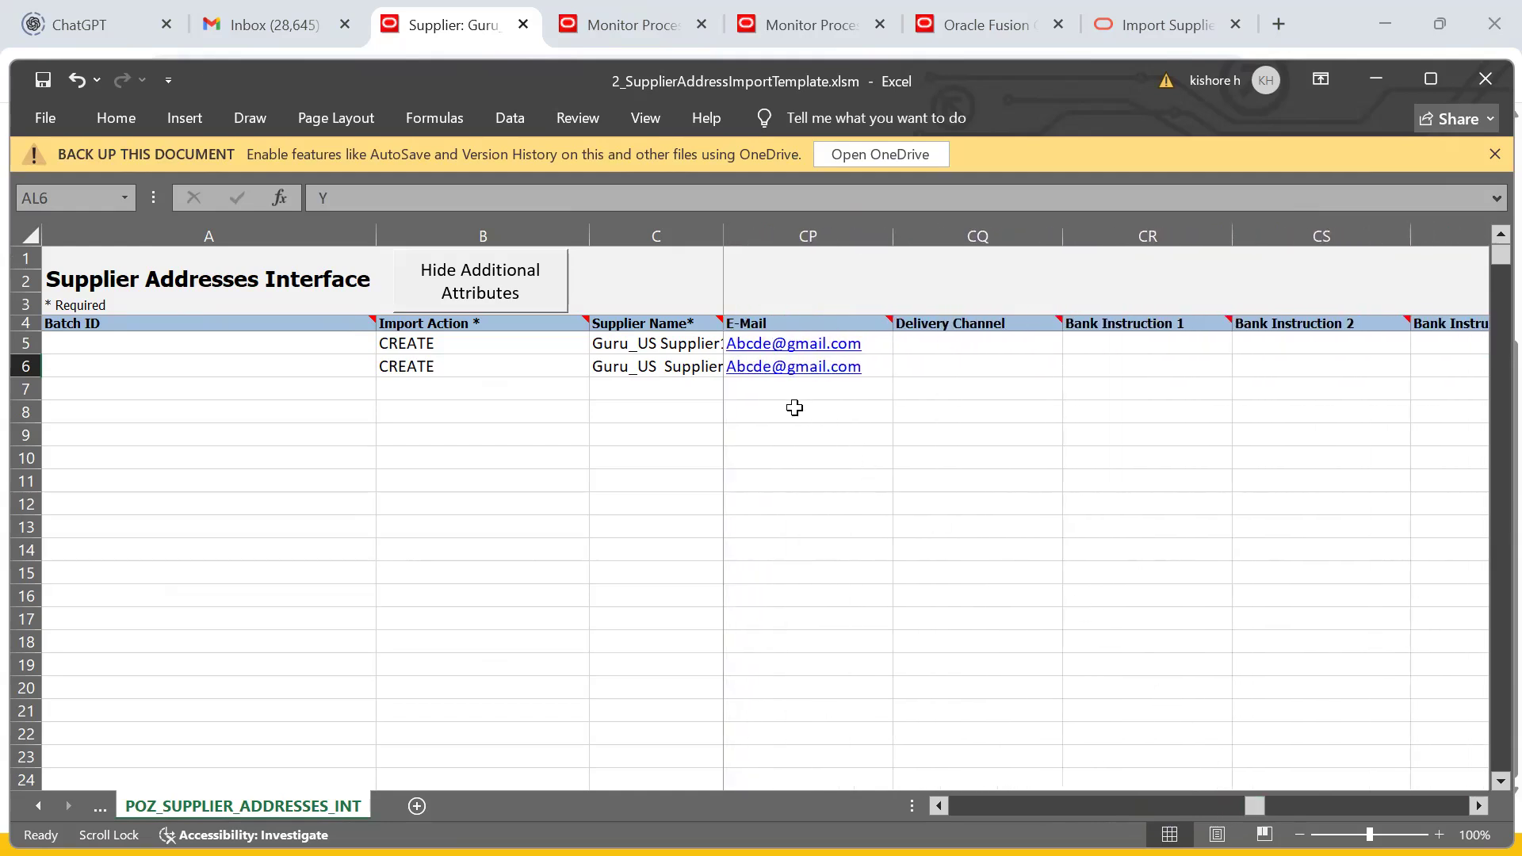
- Review the E-Mail column note and row 6's blank Batch ID and CREATE import action
click(795, 395)
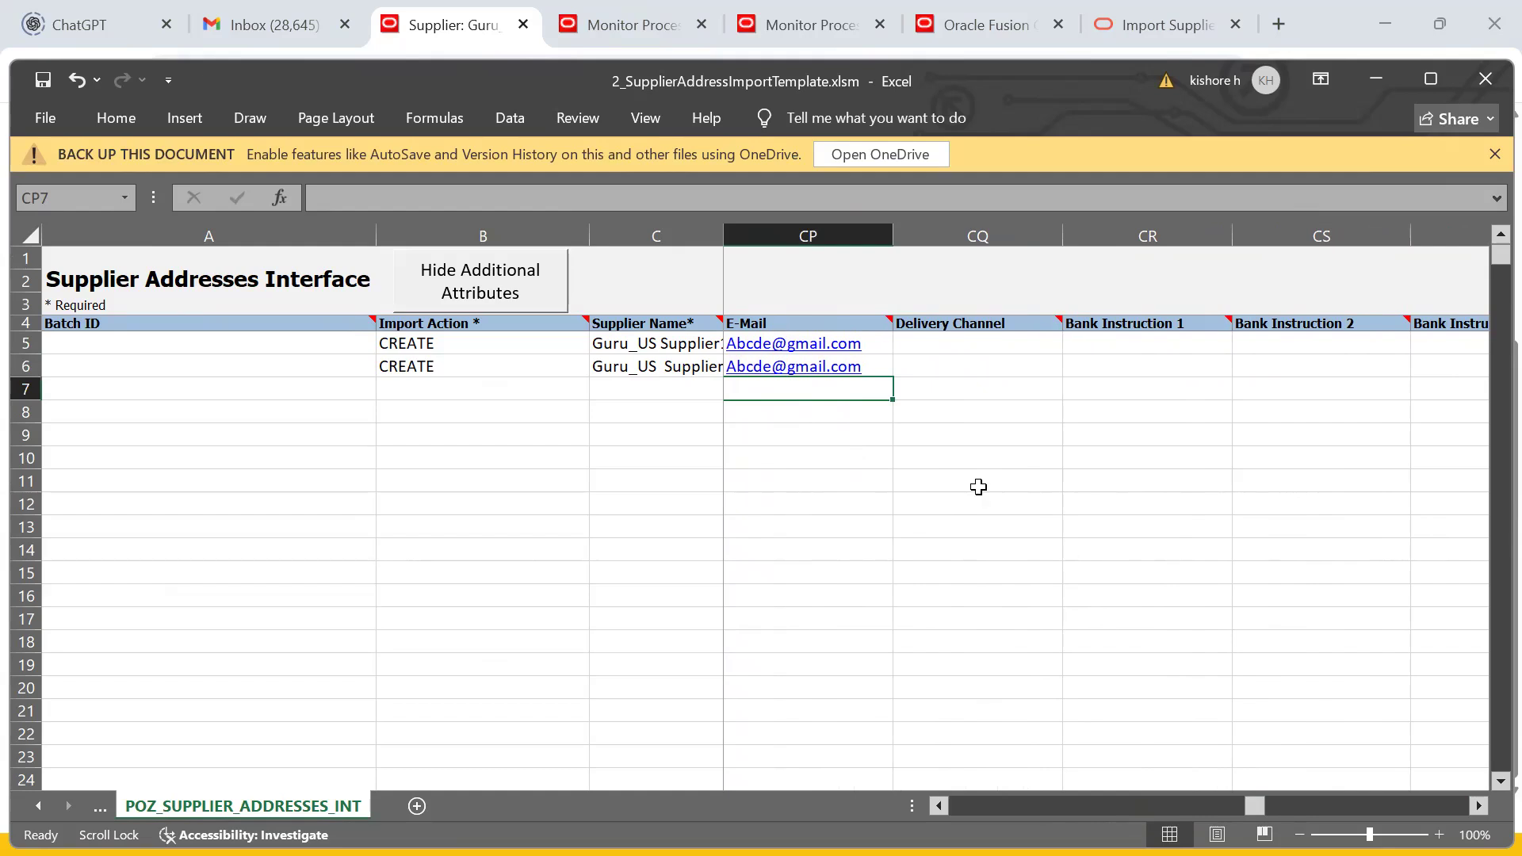
click(764, 324)
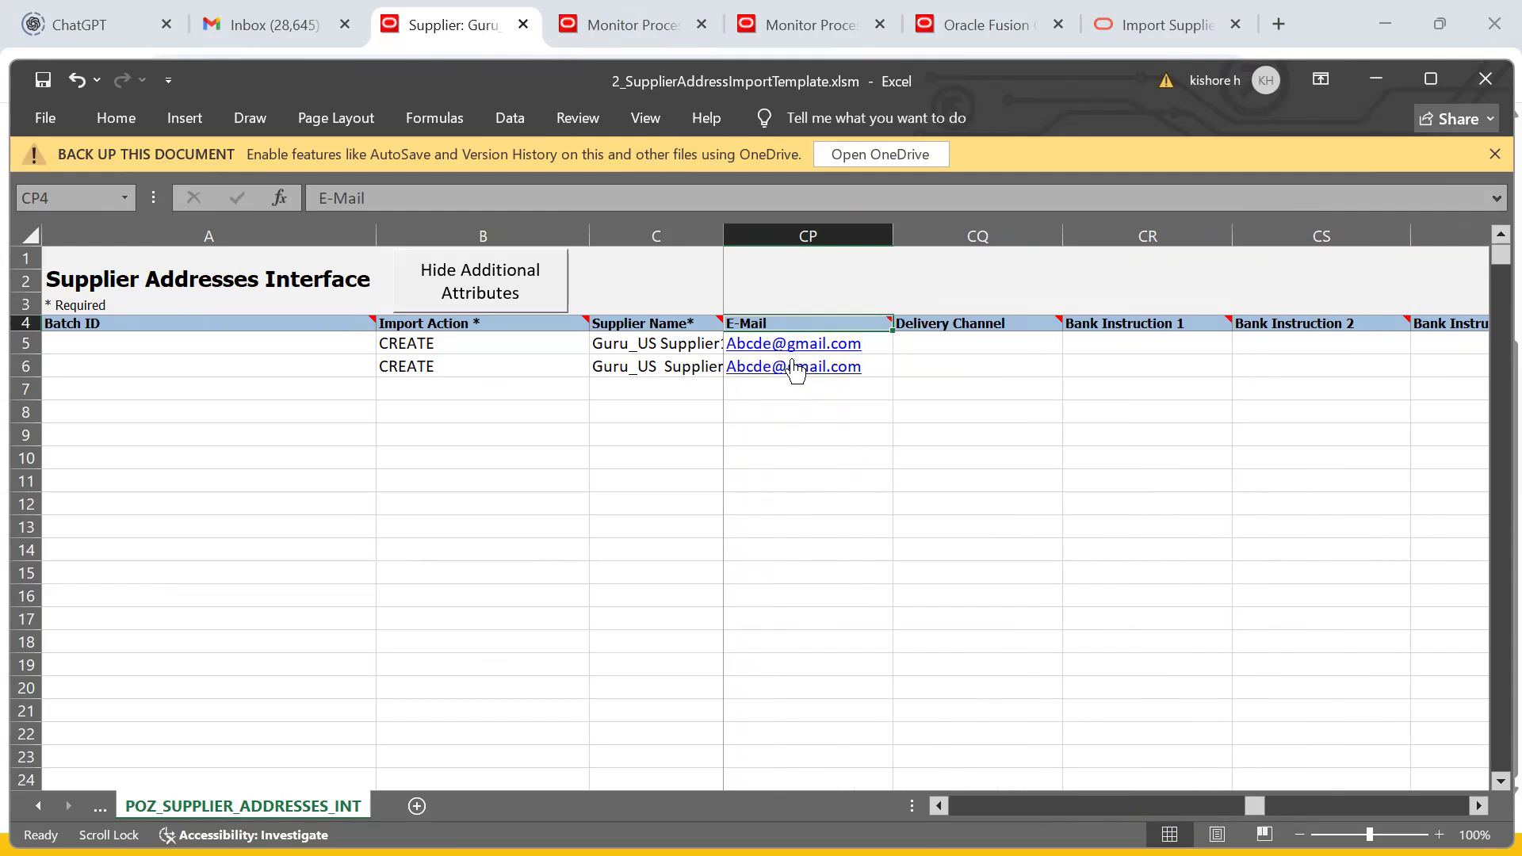
click(784, 390)
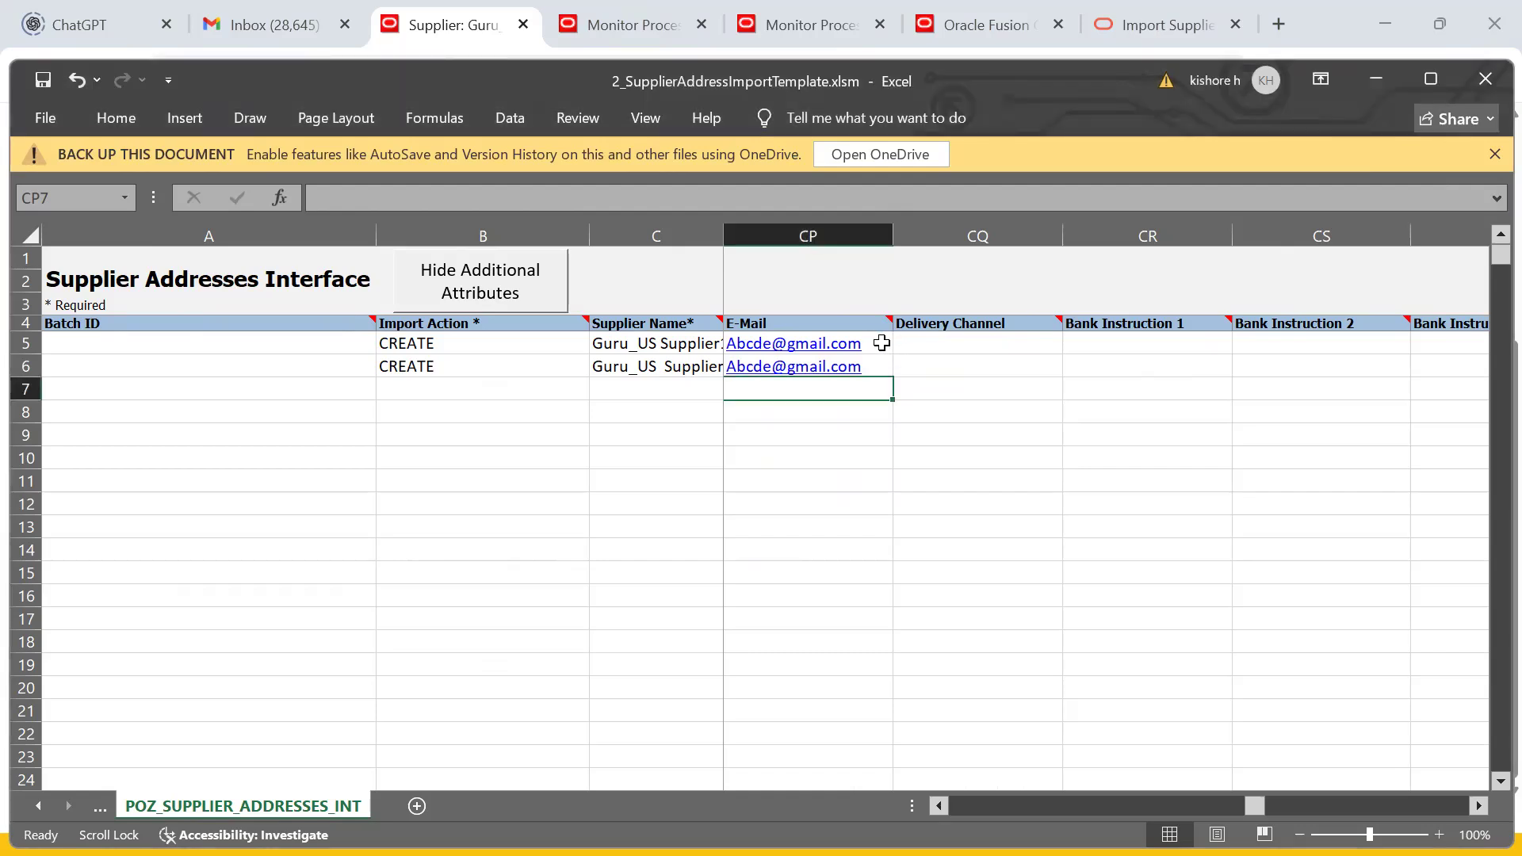
drag(1284, 805, 975, 805)
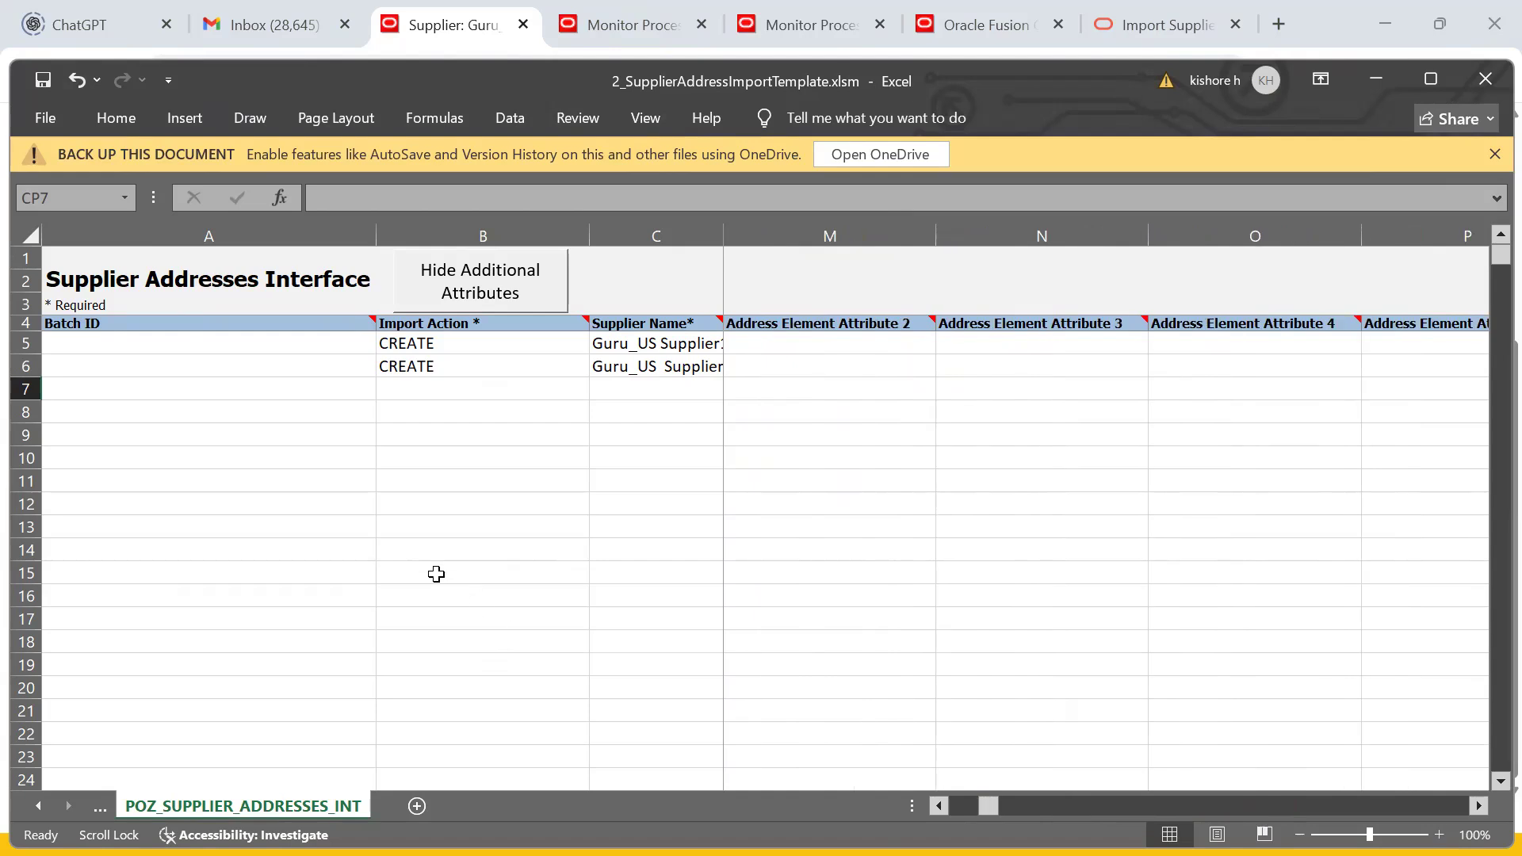
click(318, 407)
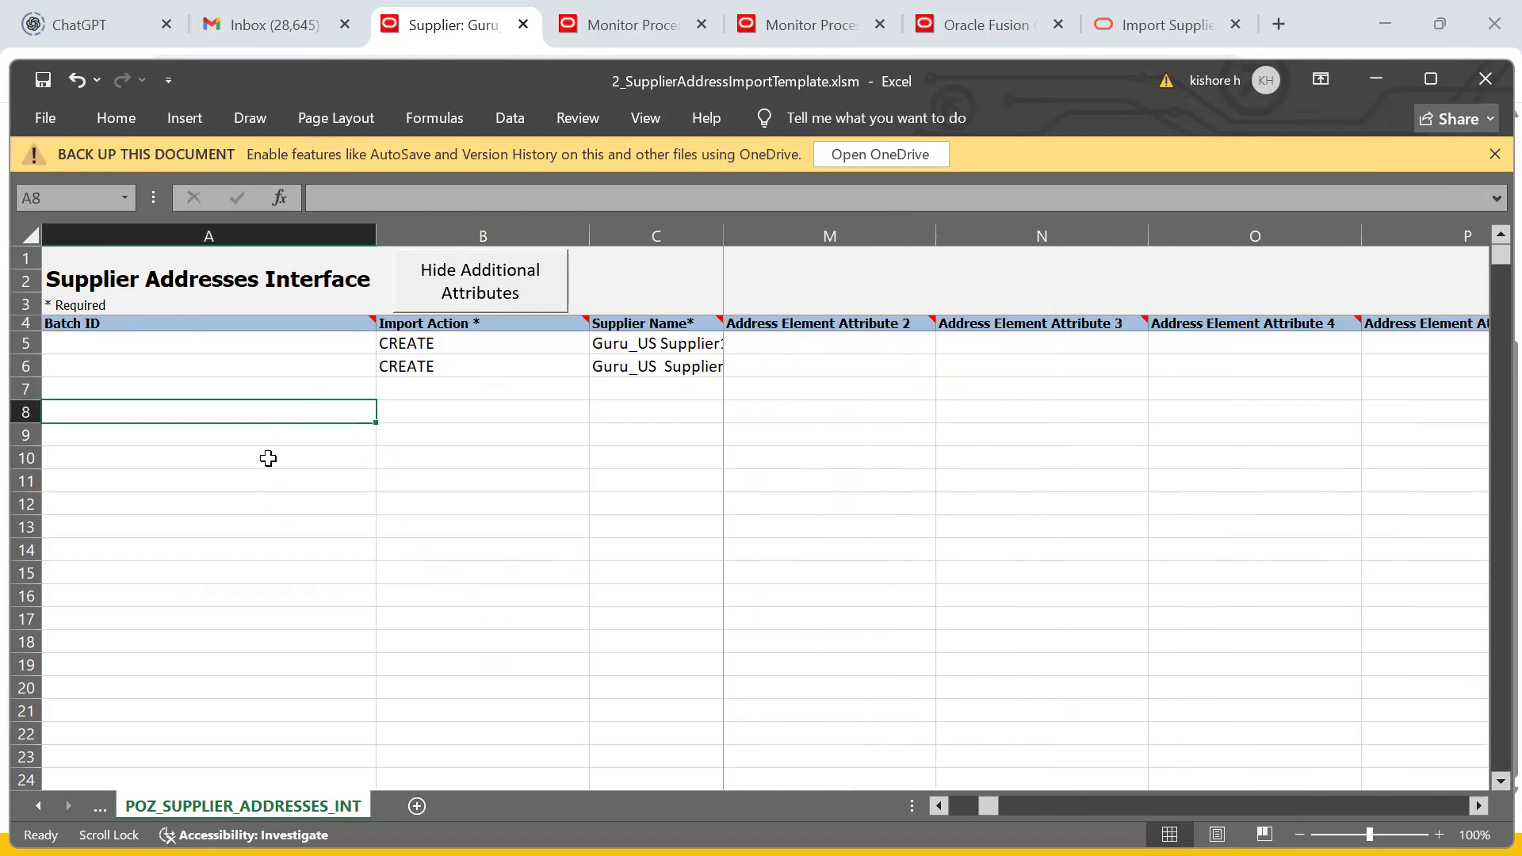
click(185, 368)
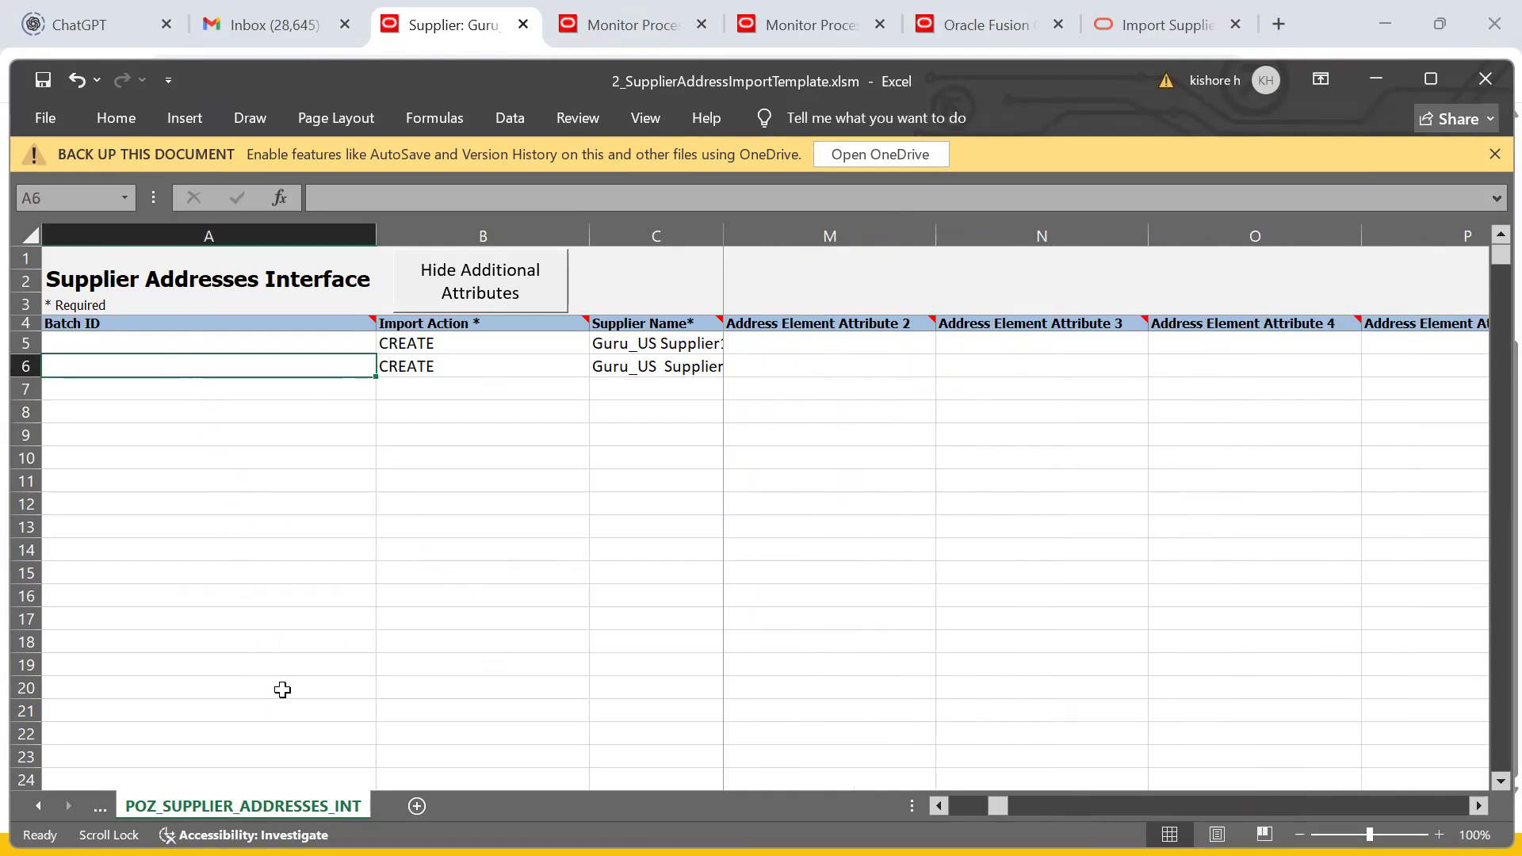
click(428, 365)
scroll(442, 369, right, 3)
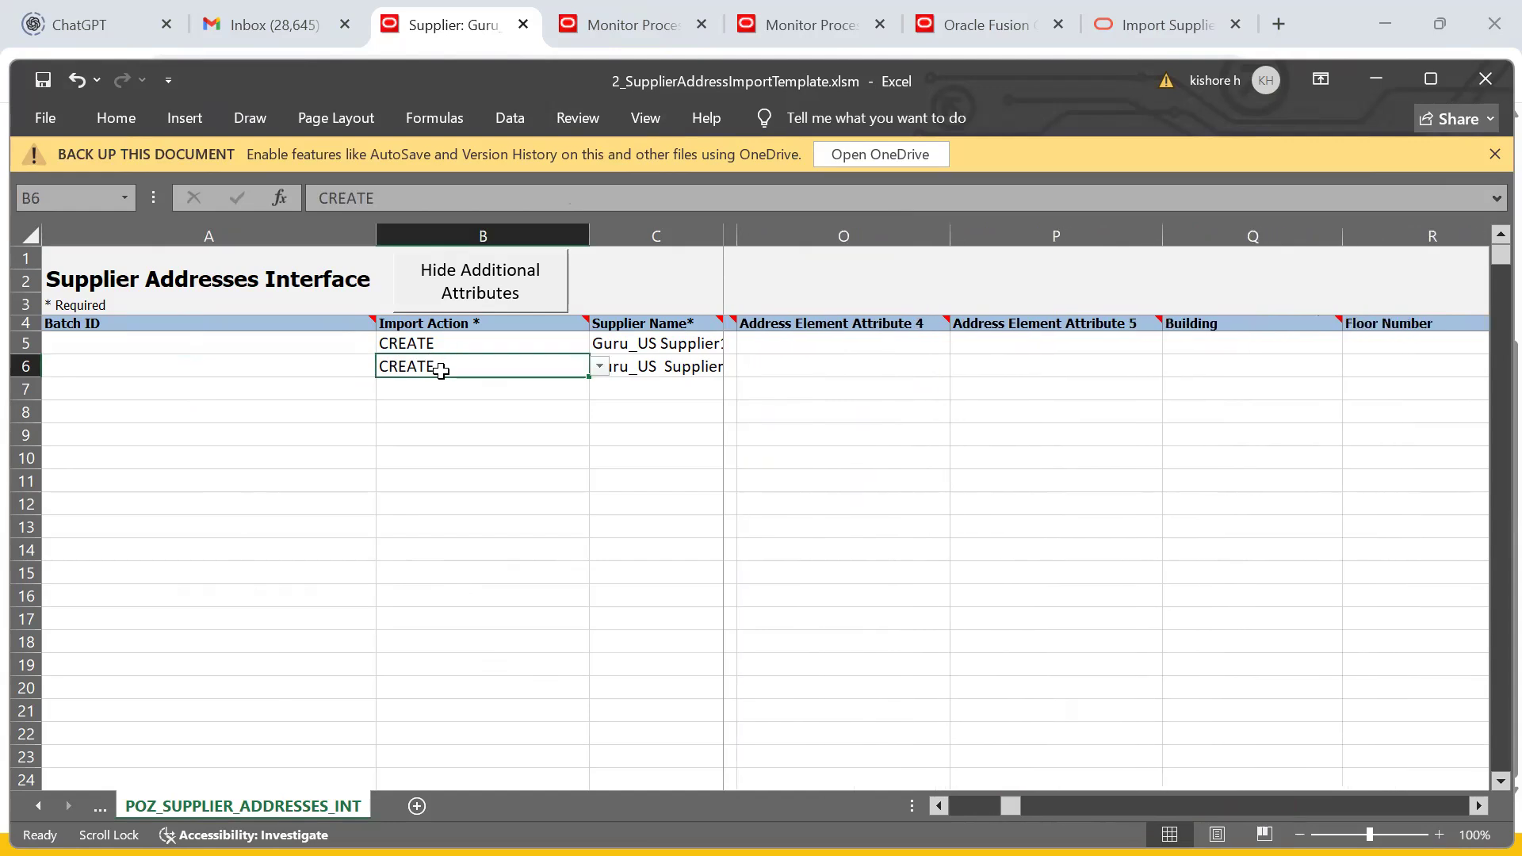
click(715, 364)
click(781, 349)
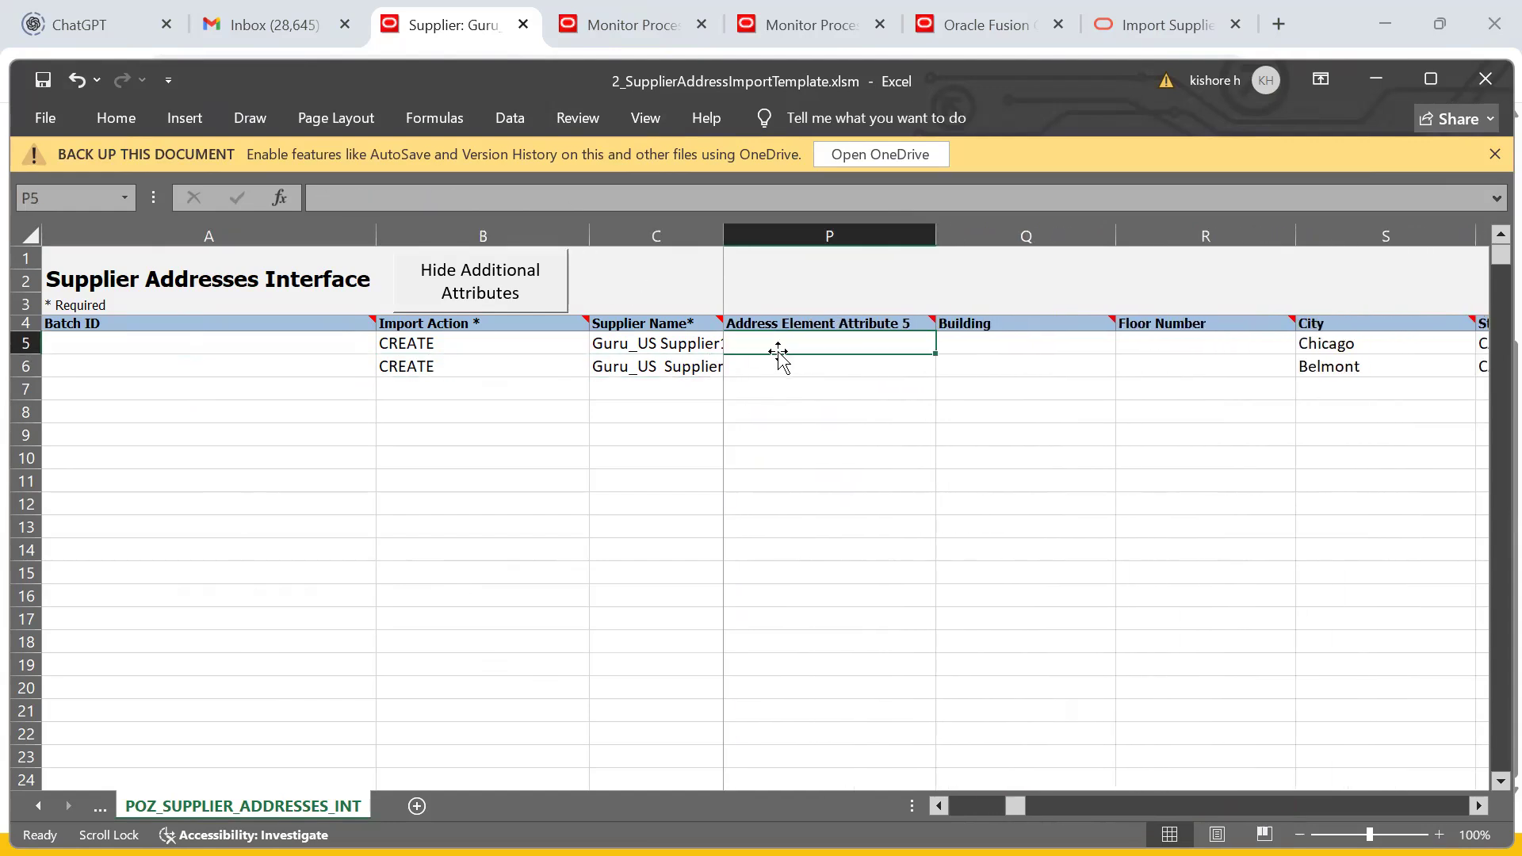
scroll(779, 351, left, 6)
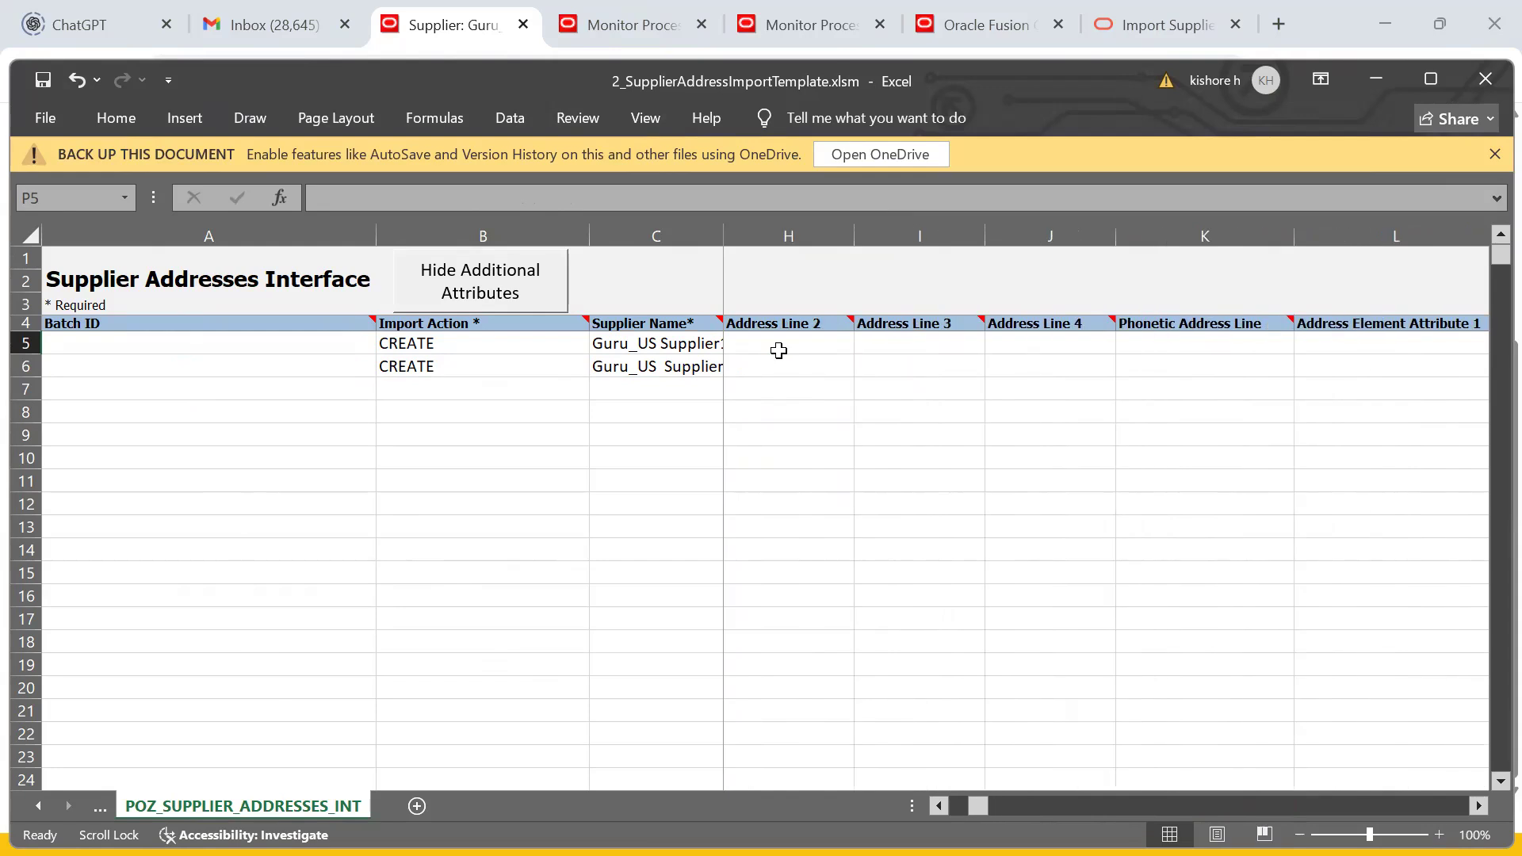
scroll(778, 351, left, 3)
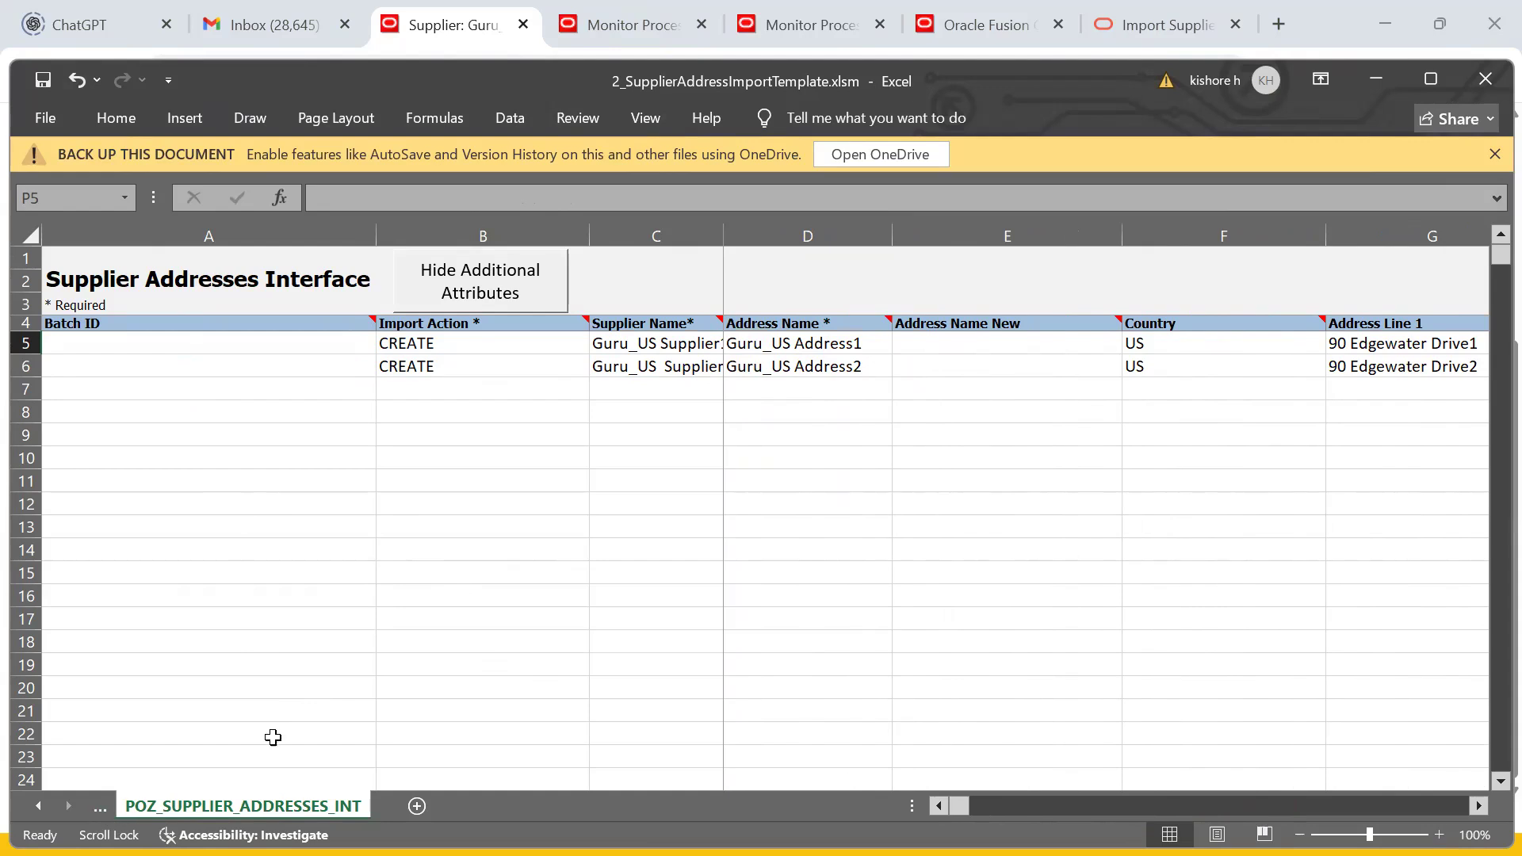
- Select the blank Batch ID cells A5:A6 and maximize the Excel window
drag(246, 345, 244, 364)
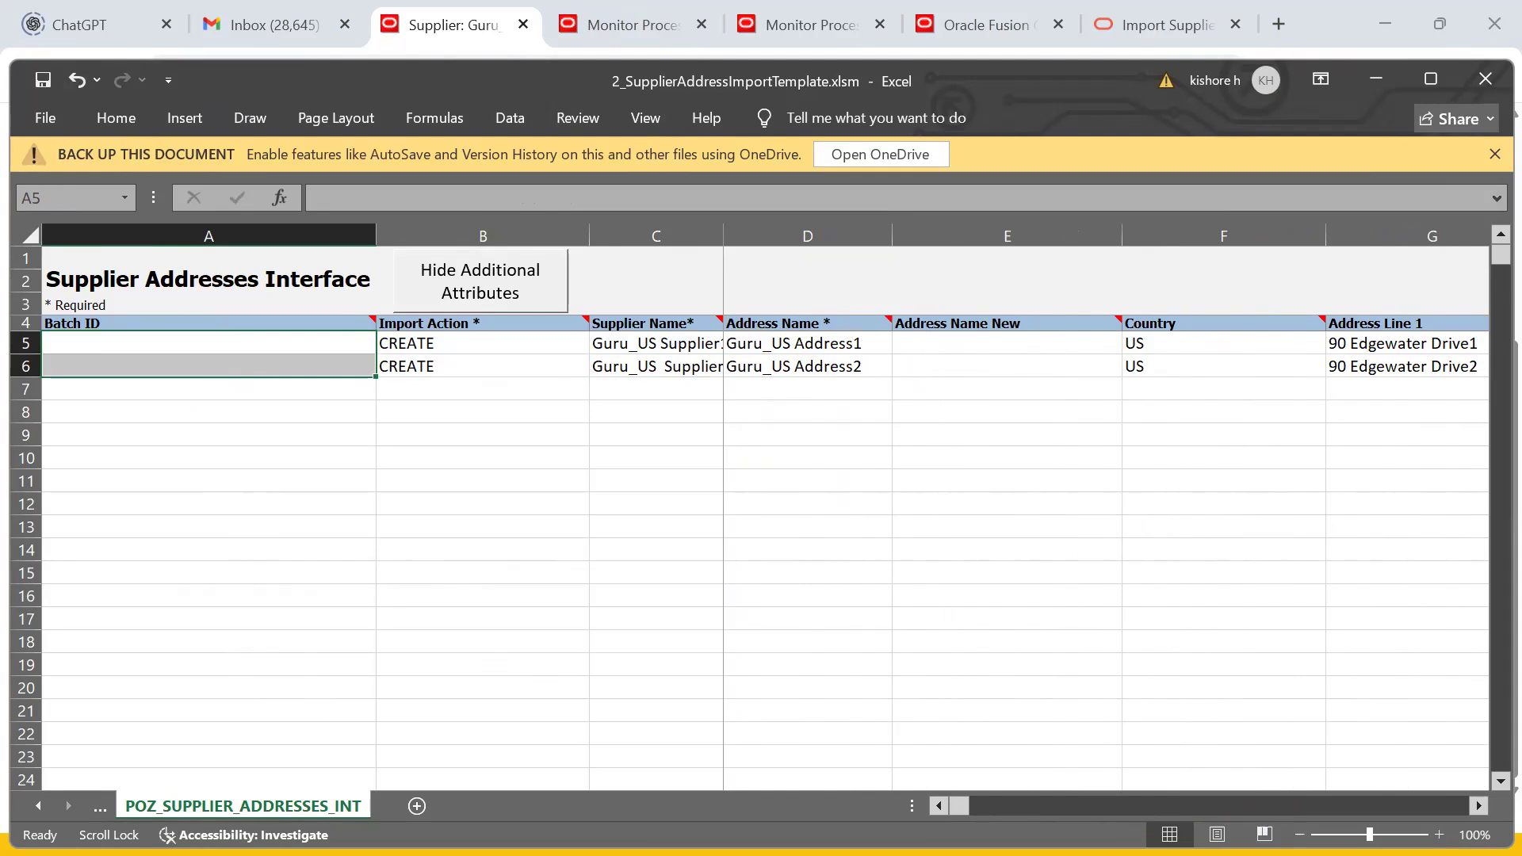
click(208, 740)
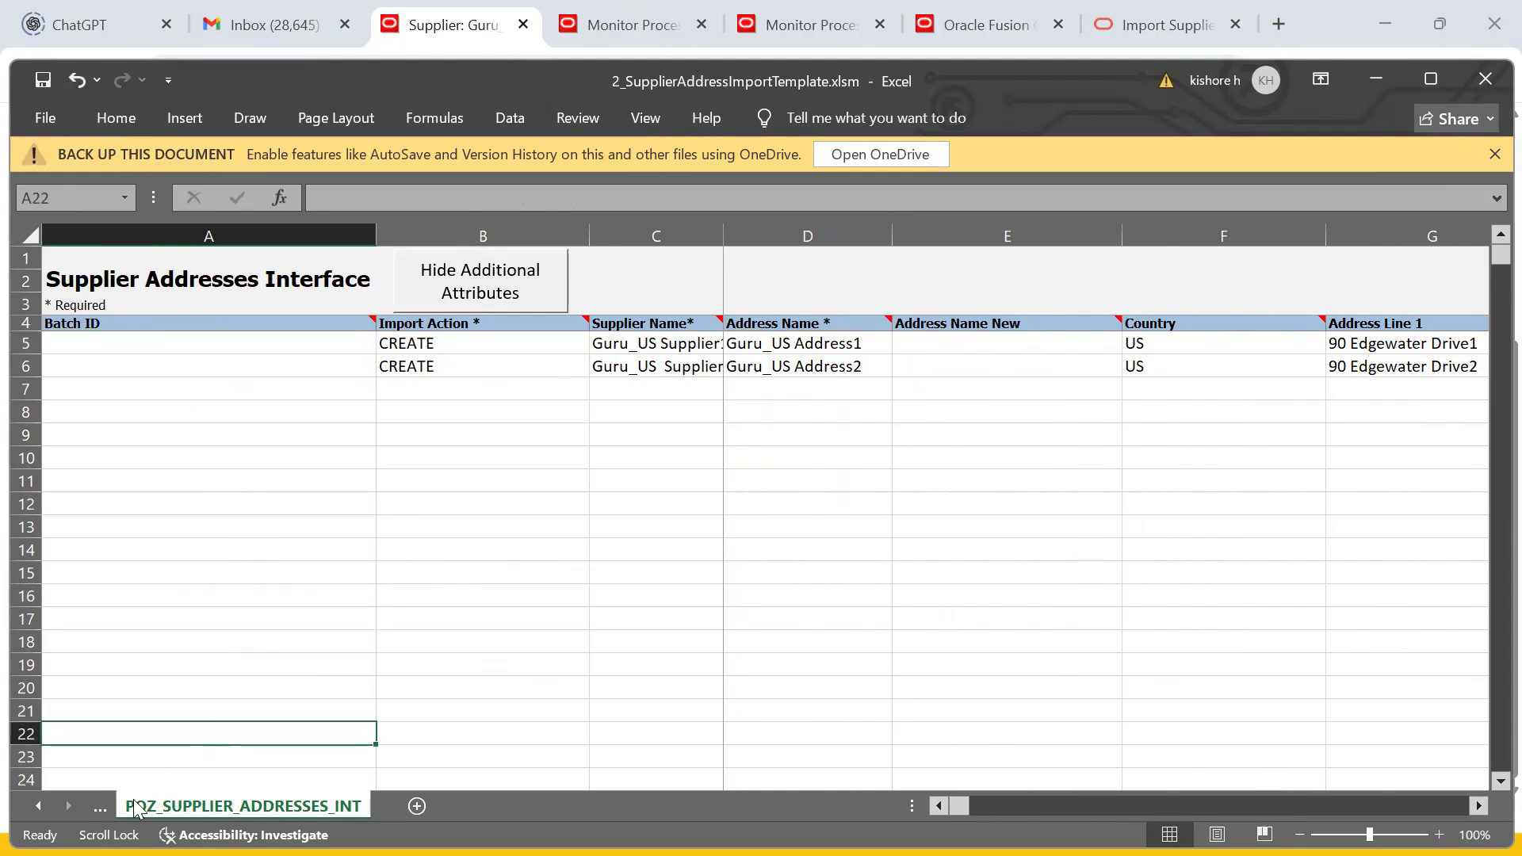
click(1431, 79)
click(28, 758)
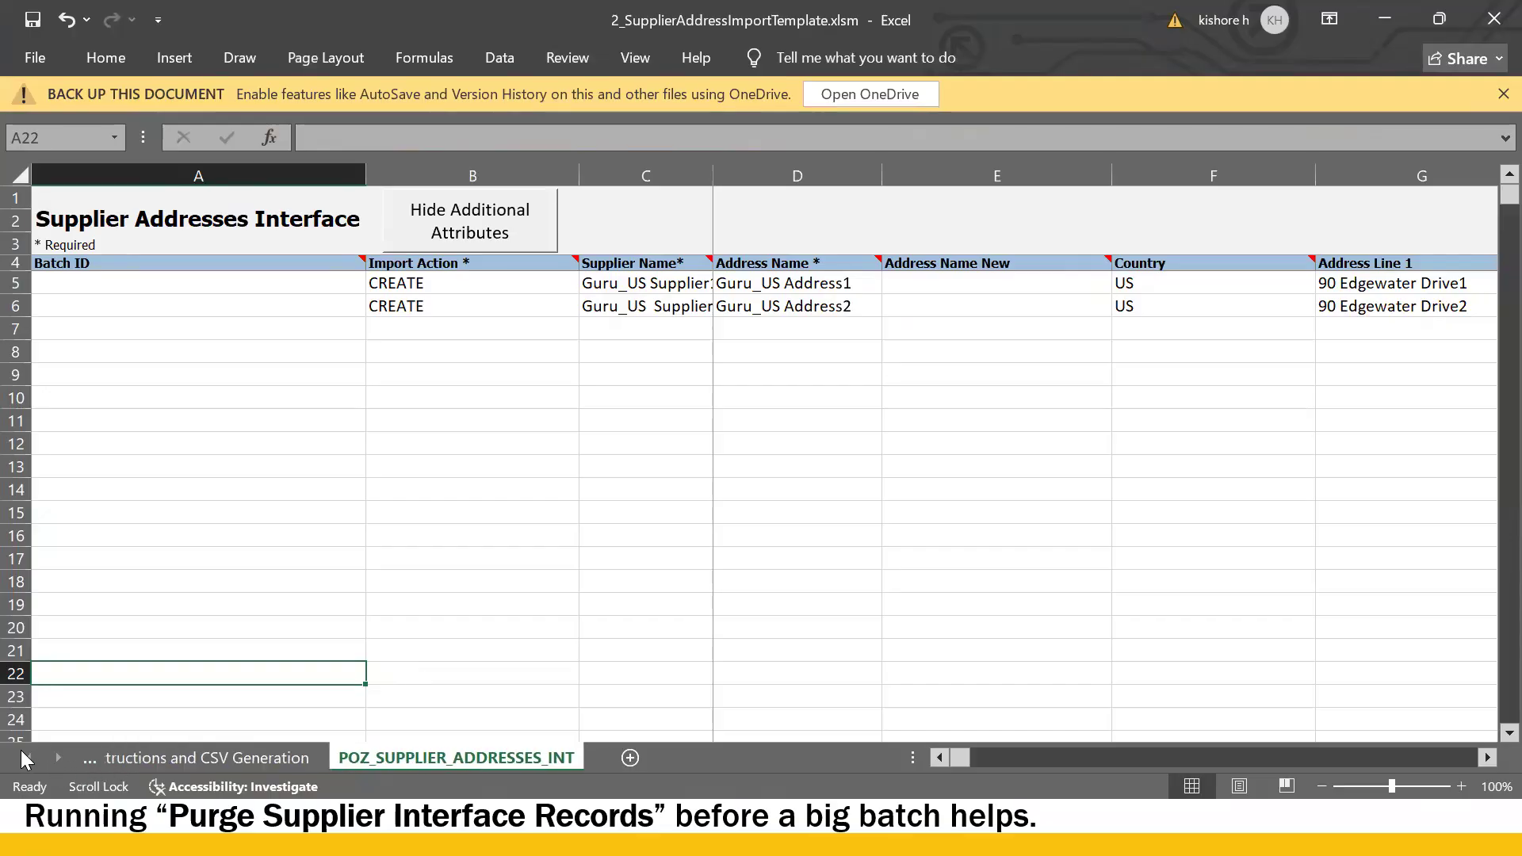
- Generate PozSupplierAddressesInt.zip and PozSupplierAddressesInt.csv from the Instructions and CSV Generation sheet
click(287, 759)
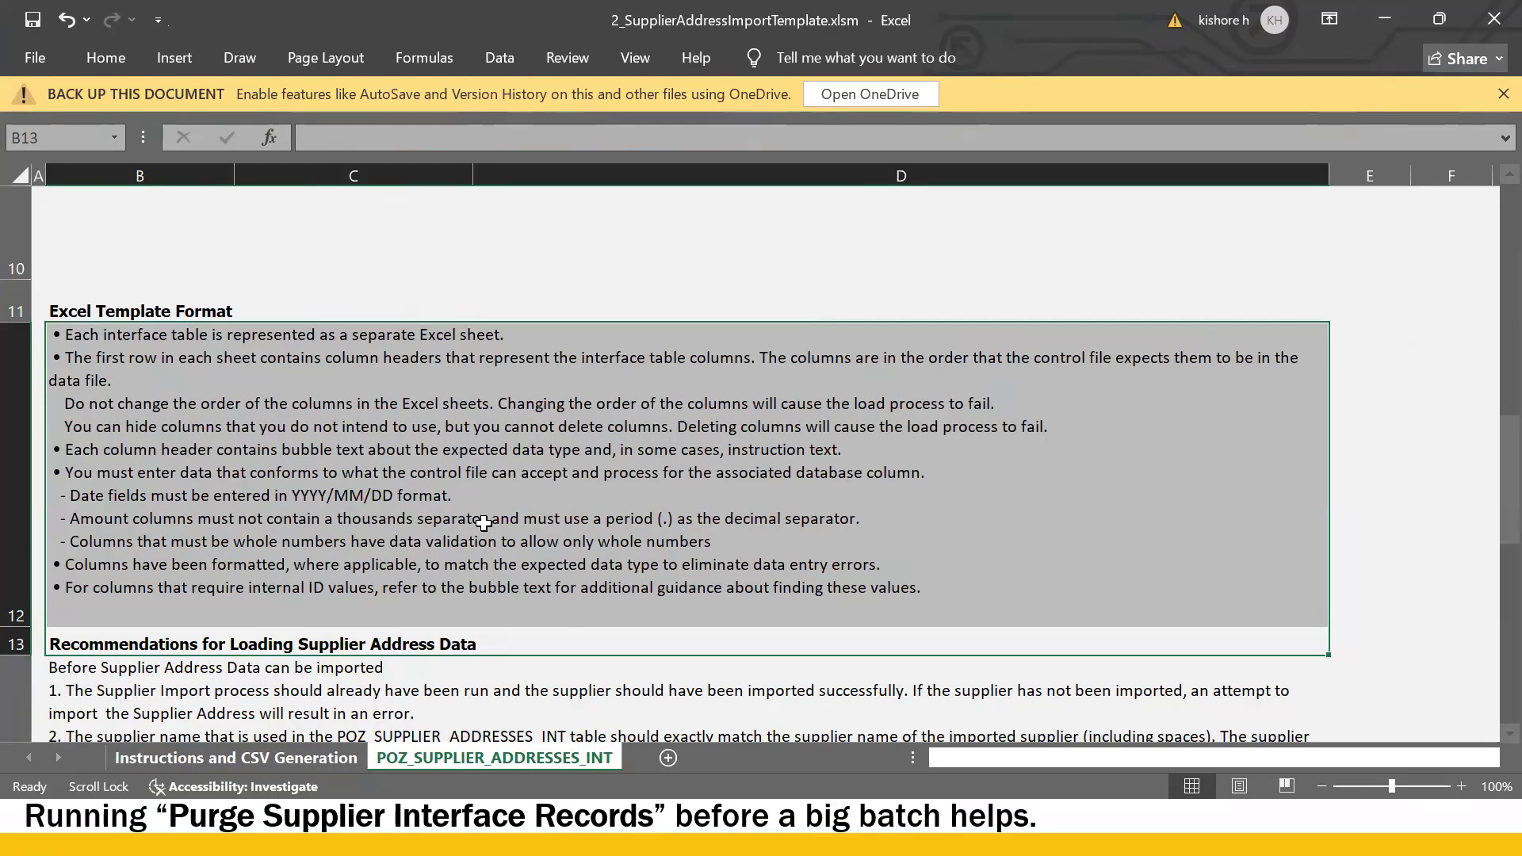
scroll(539, 520, up, 5)
click(216, 704)
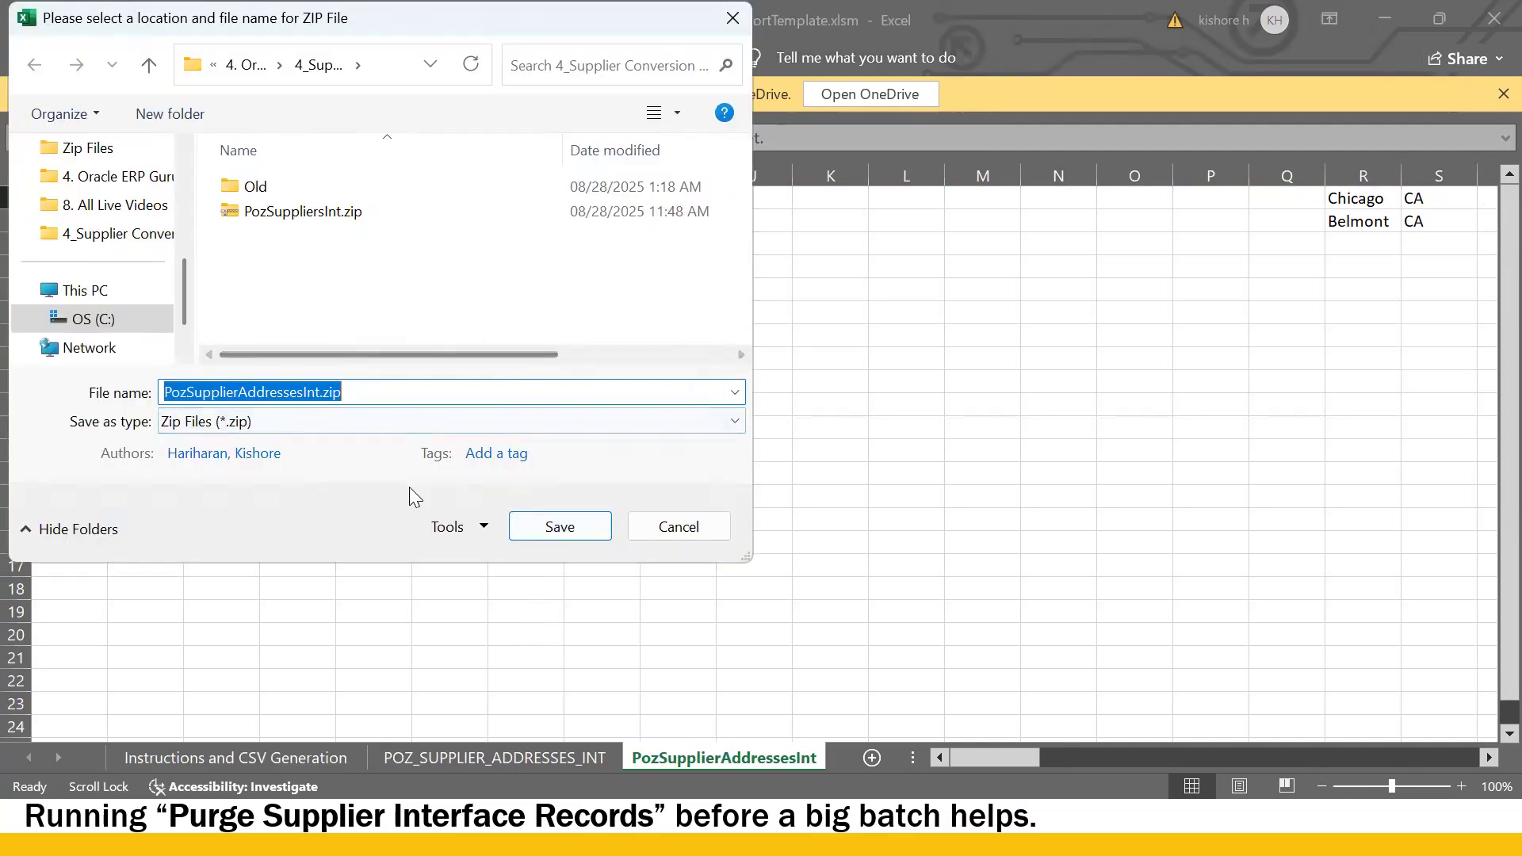
click(545, 525)
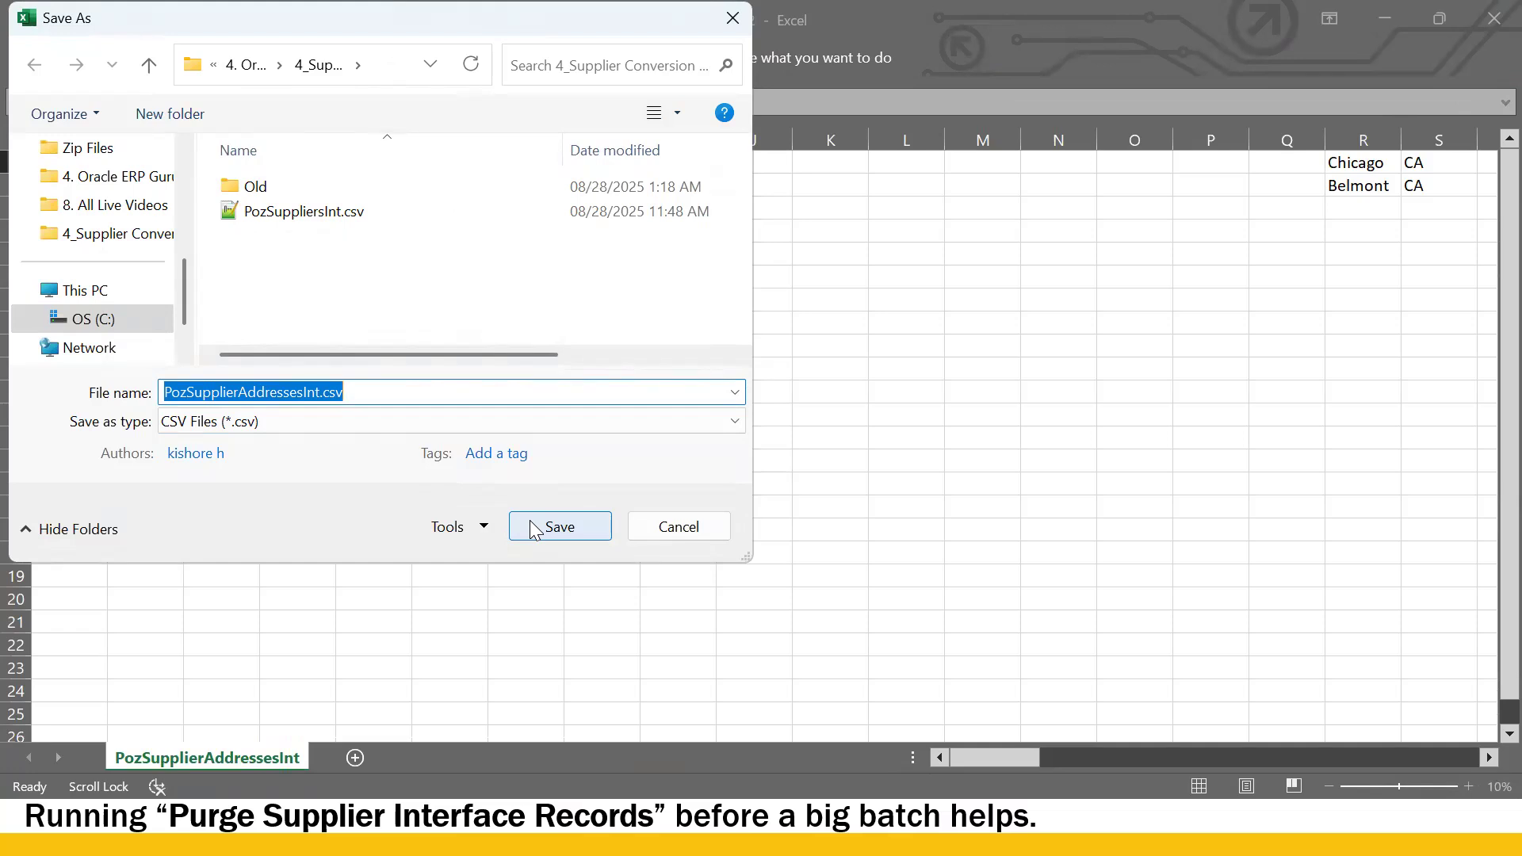
click(533, 528)
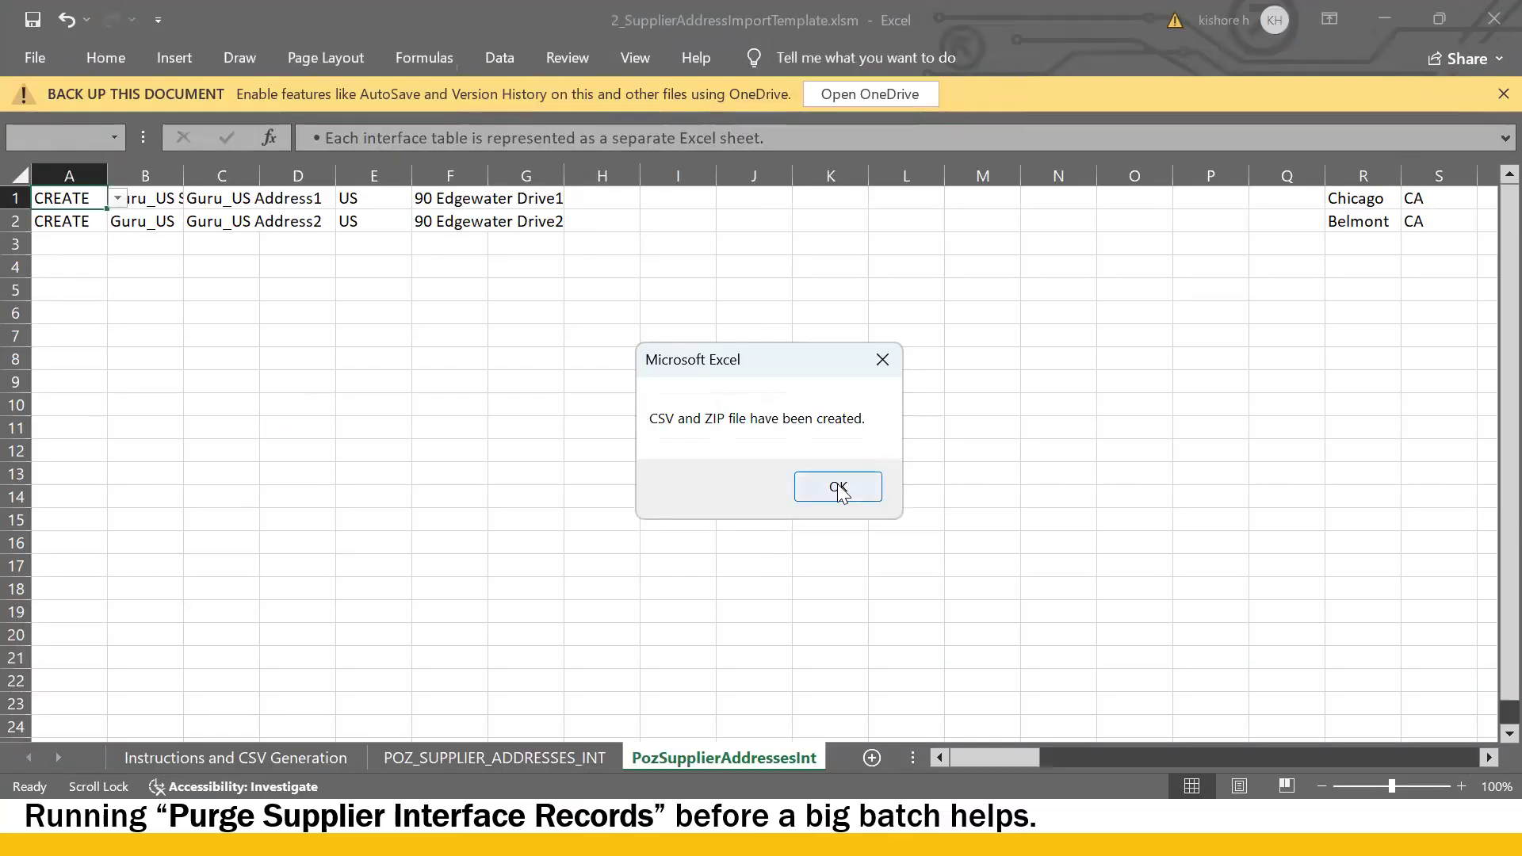
click(839, 489)
click(593, 537)
- Check the generated files in the templates folder, then return to the Guru_US Supplier1 page in Oracle
key(alt+Tab)
key(alt+Tab)
click(477, 506)
click(183, 469)
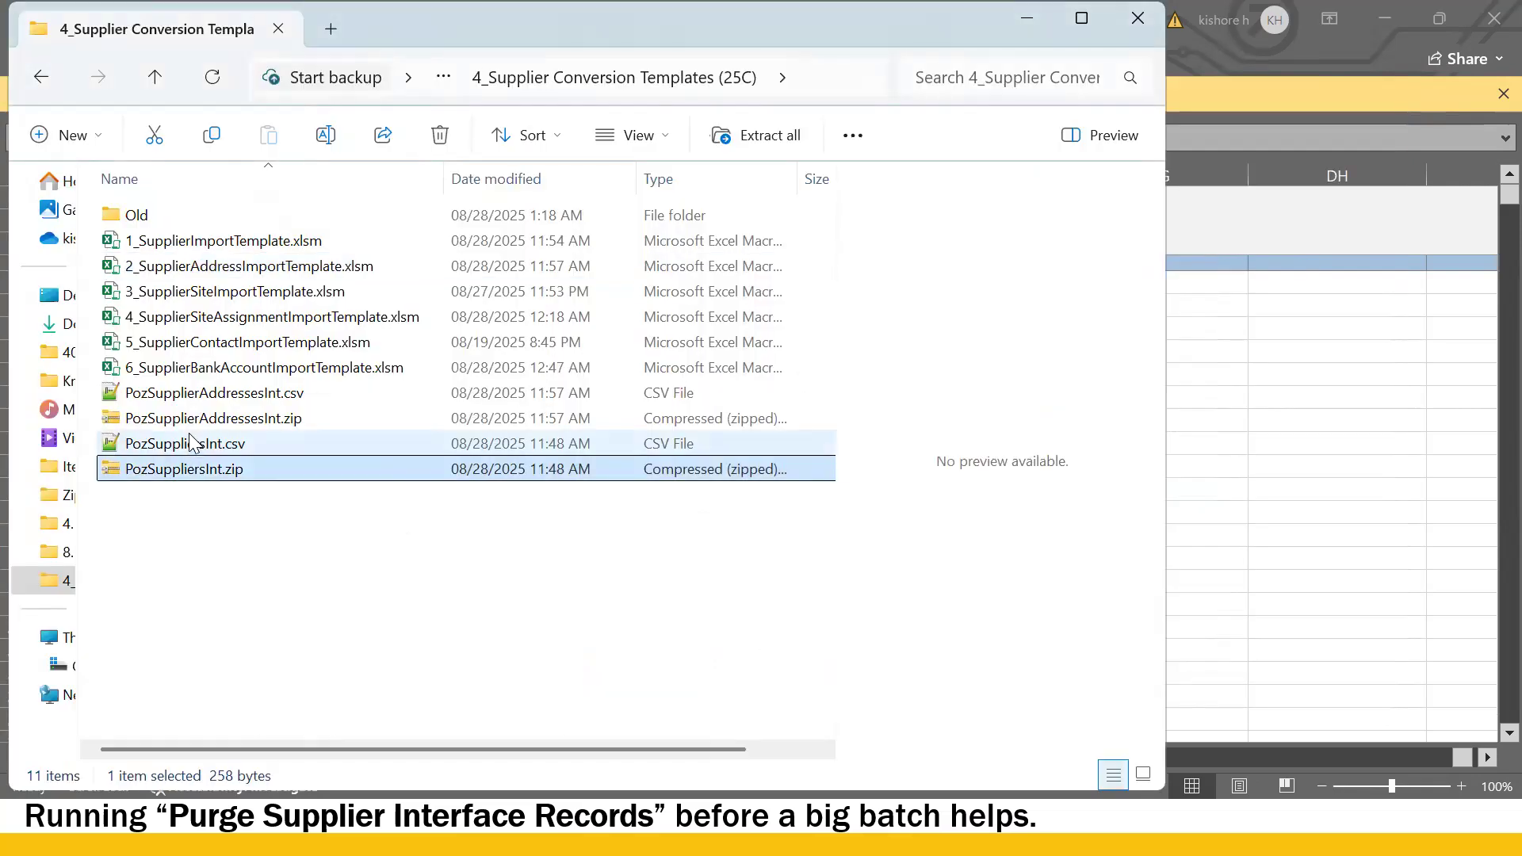
click(203, 396)
key(alt+Tab)
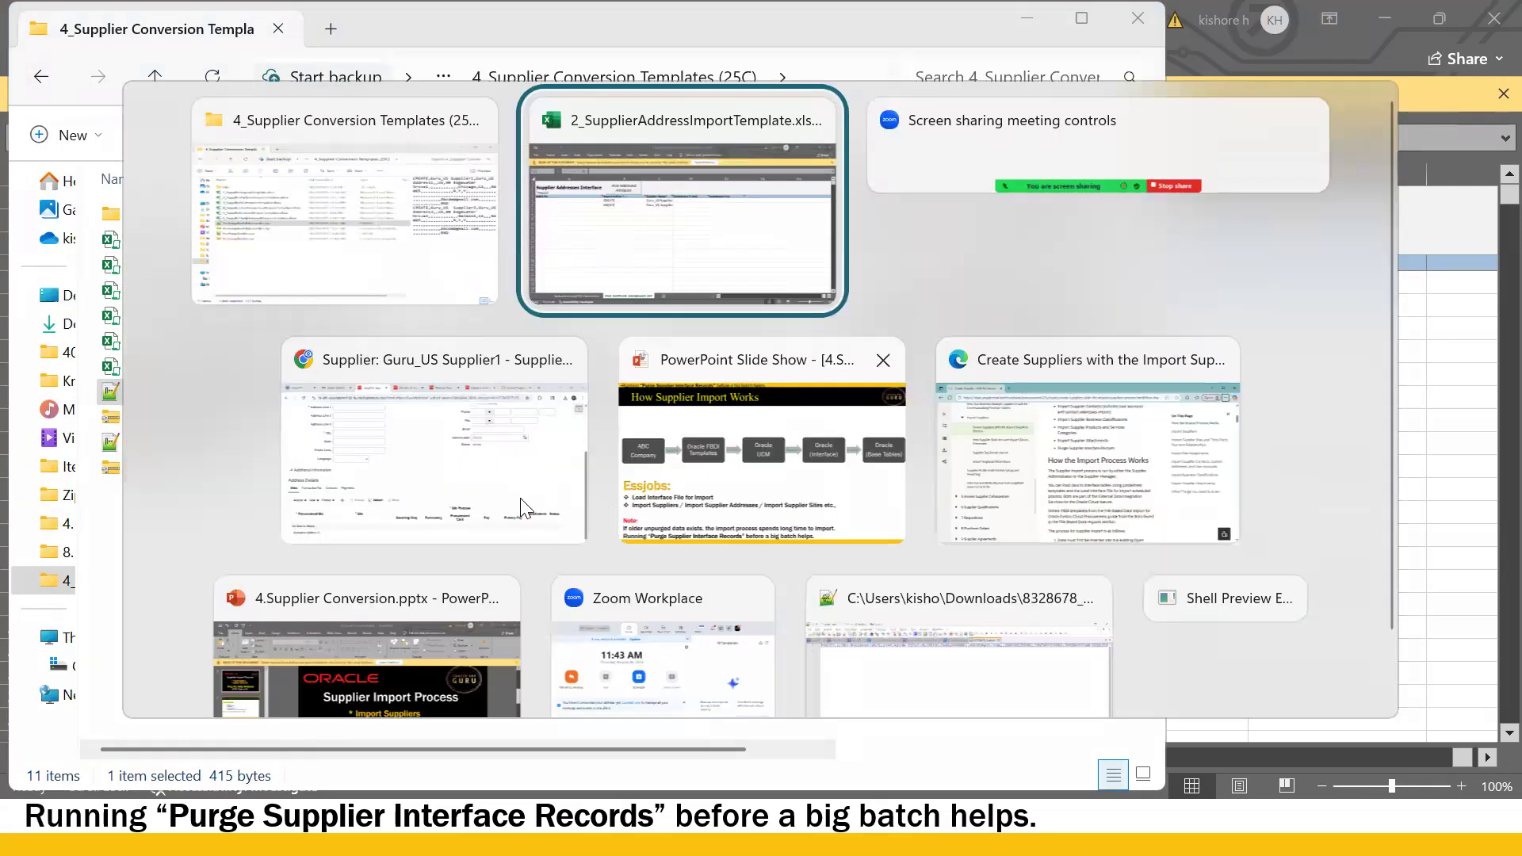
click(442, 480)
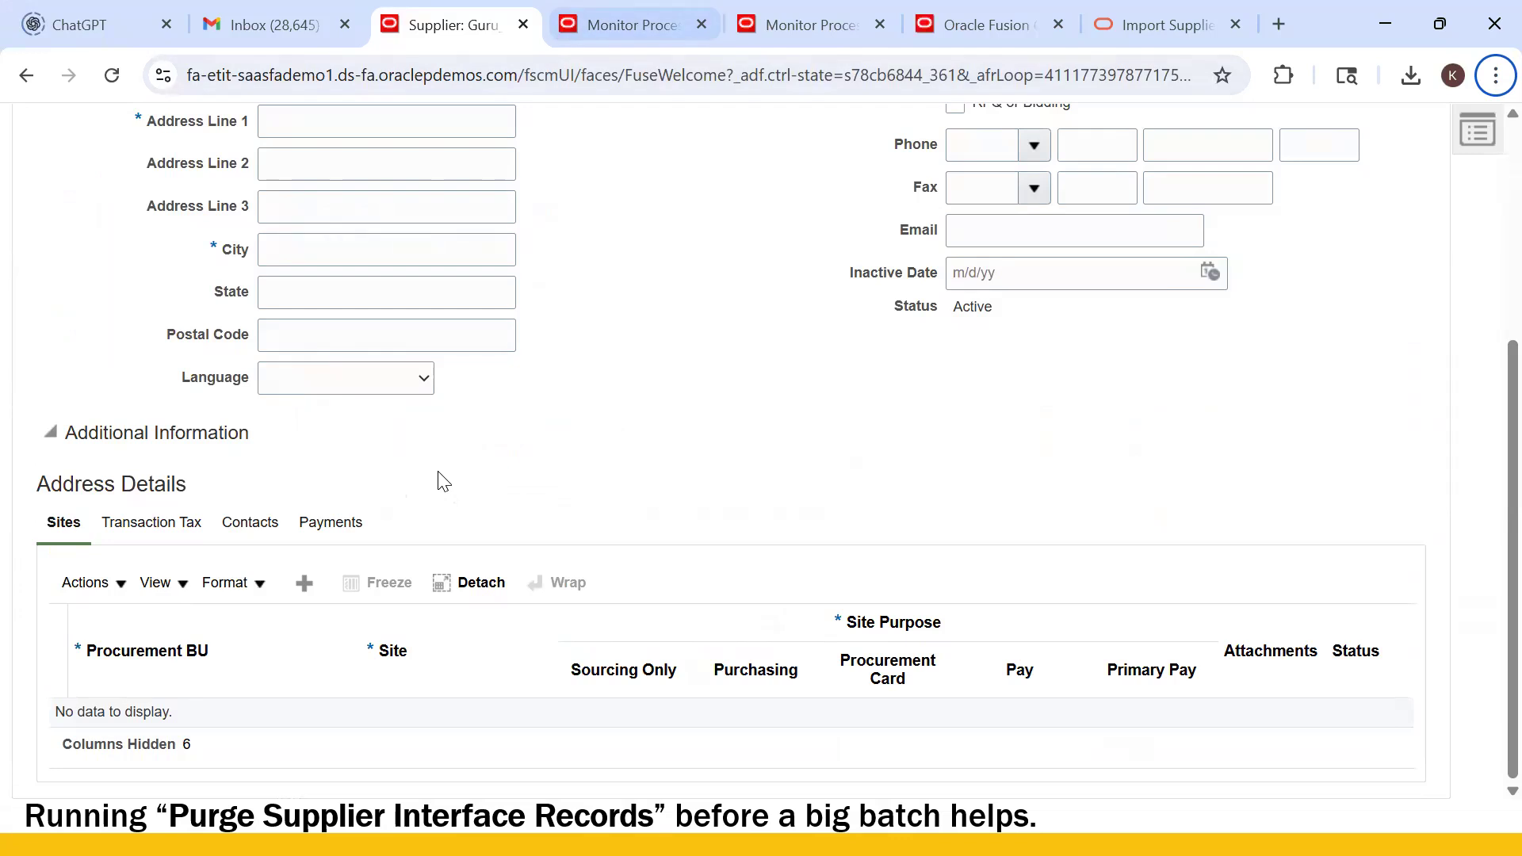
- Schedule a new Load Interface File for Import job from Monitor Processes
click(615, 10)
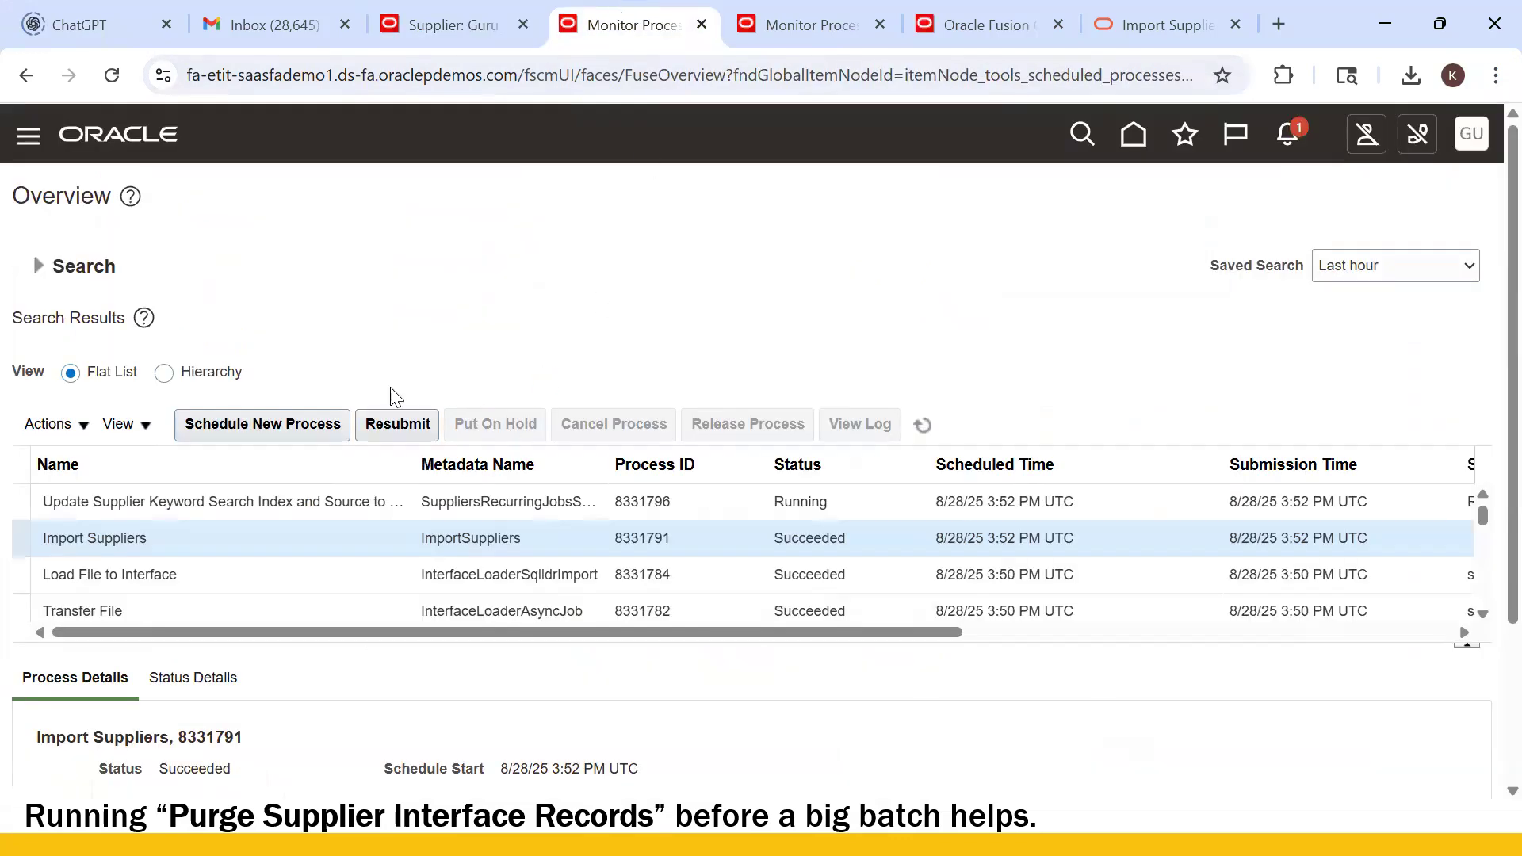
click(313, 432)
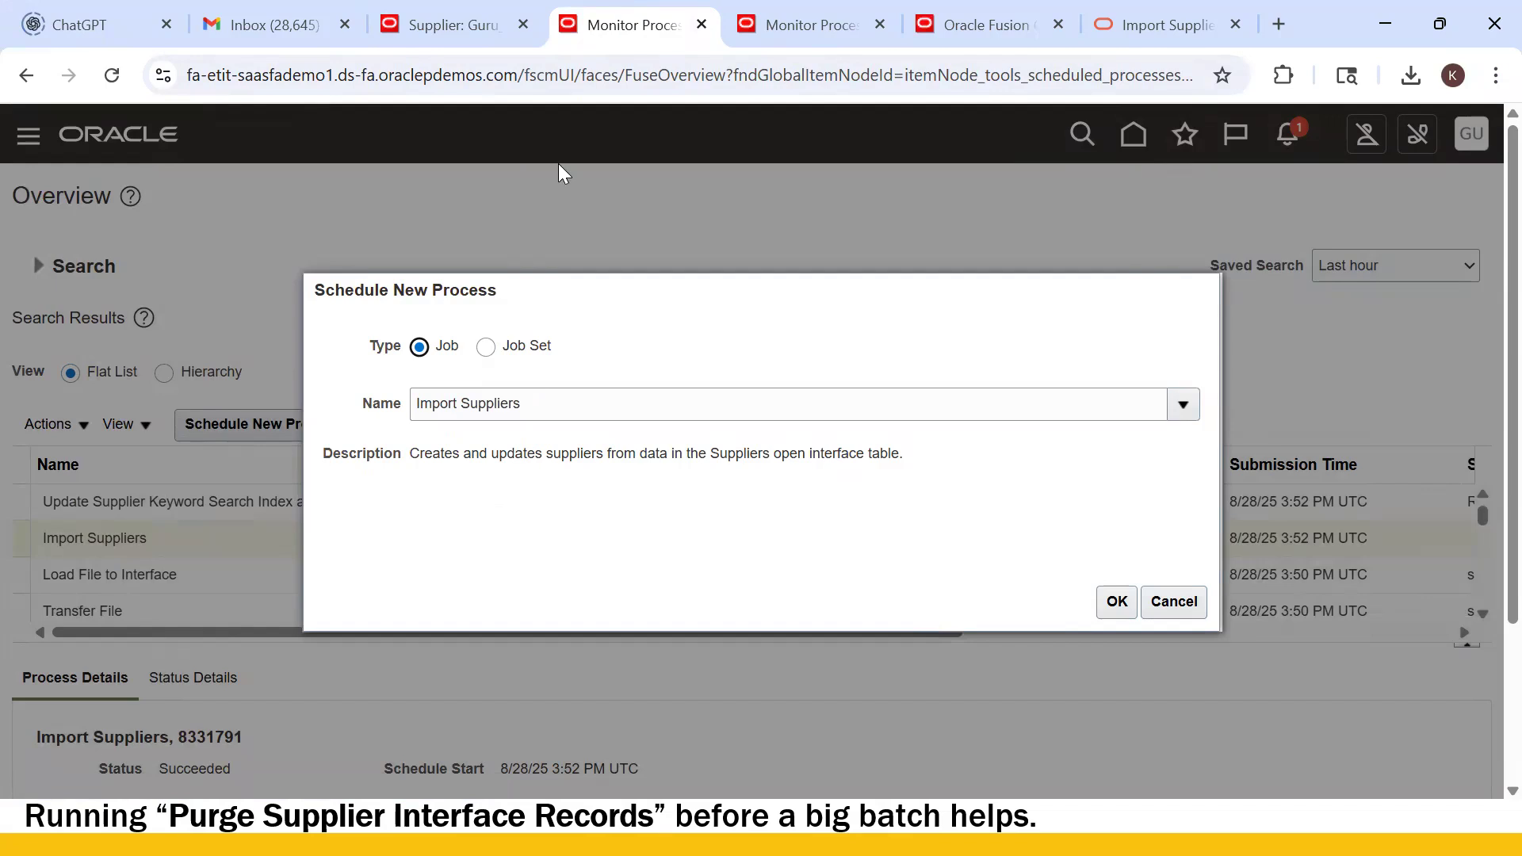
triple_click(510, 391)
text(IOAD)
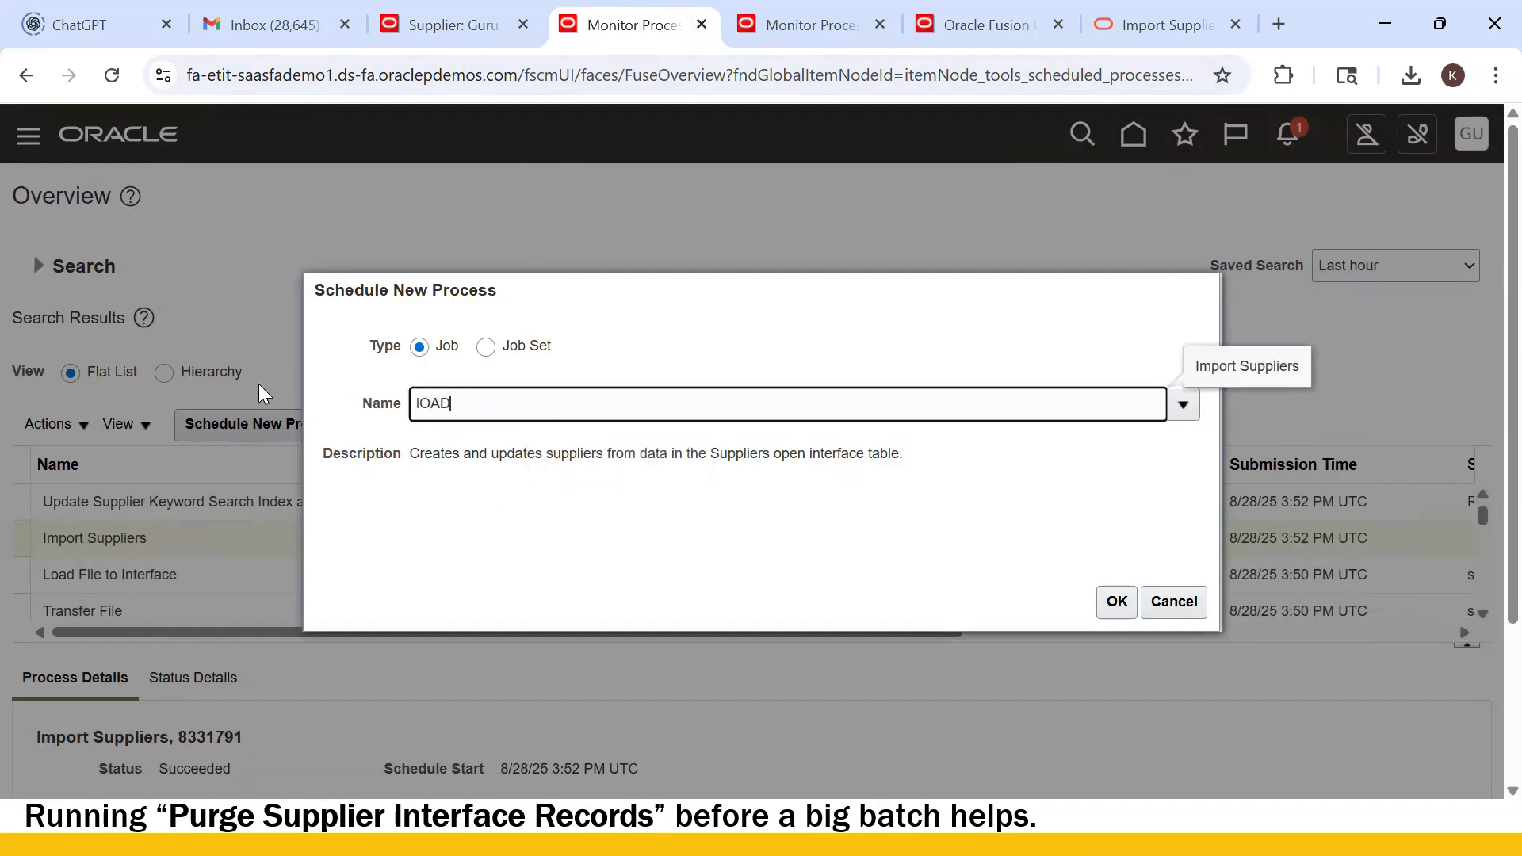
text( Interface)
key(Tab)
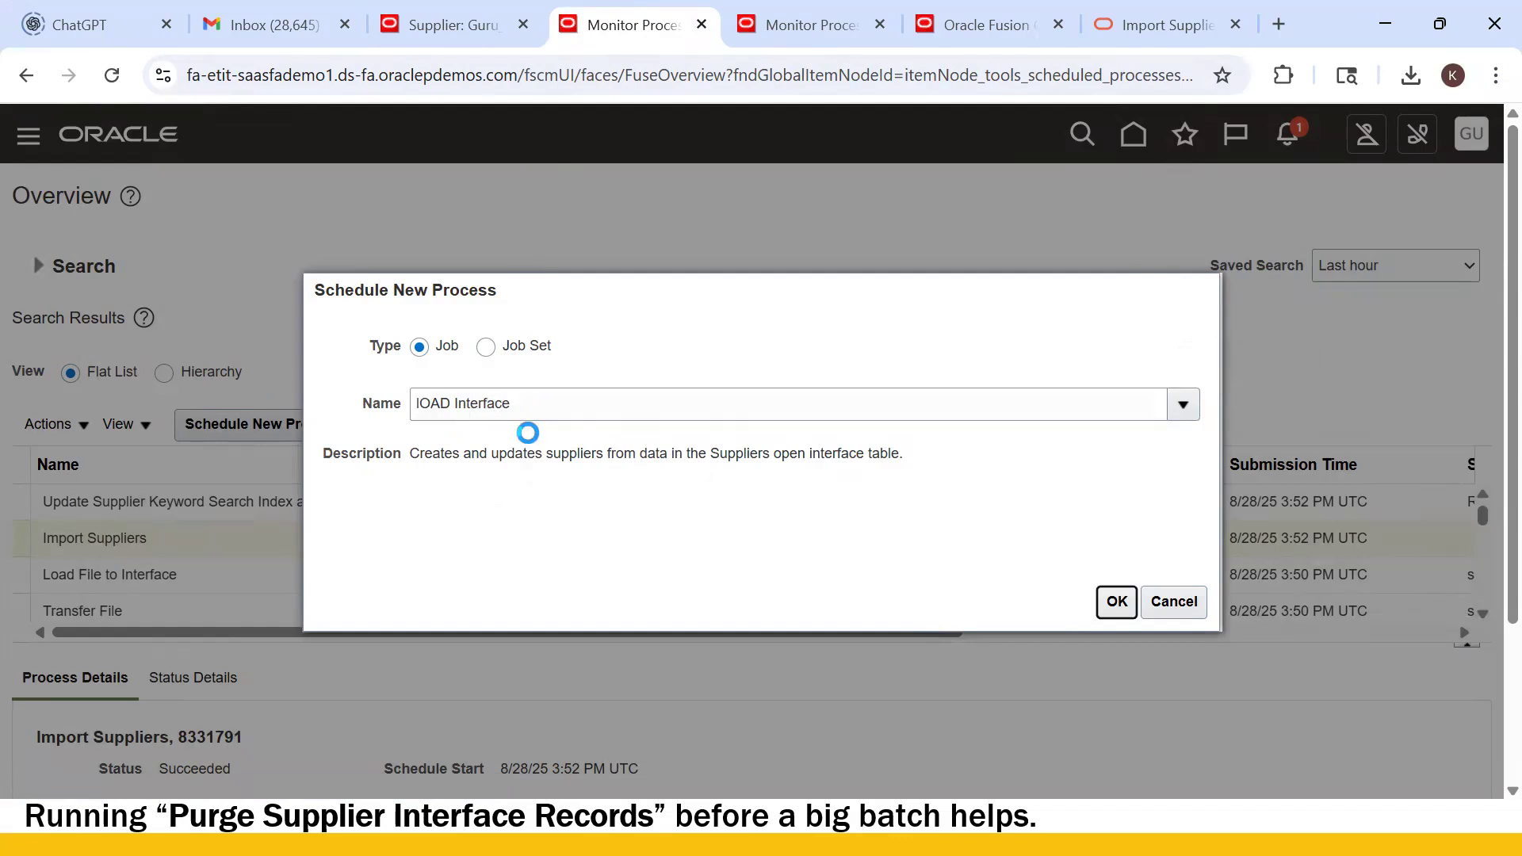
click(1117, 601)
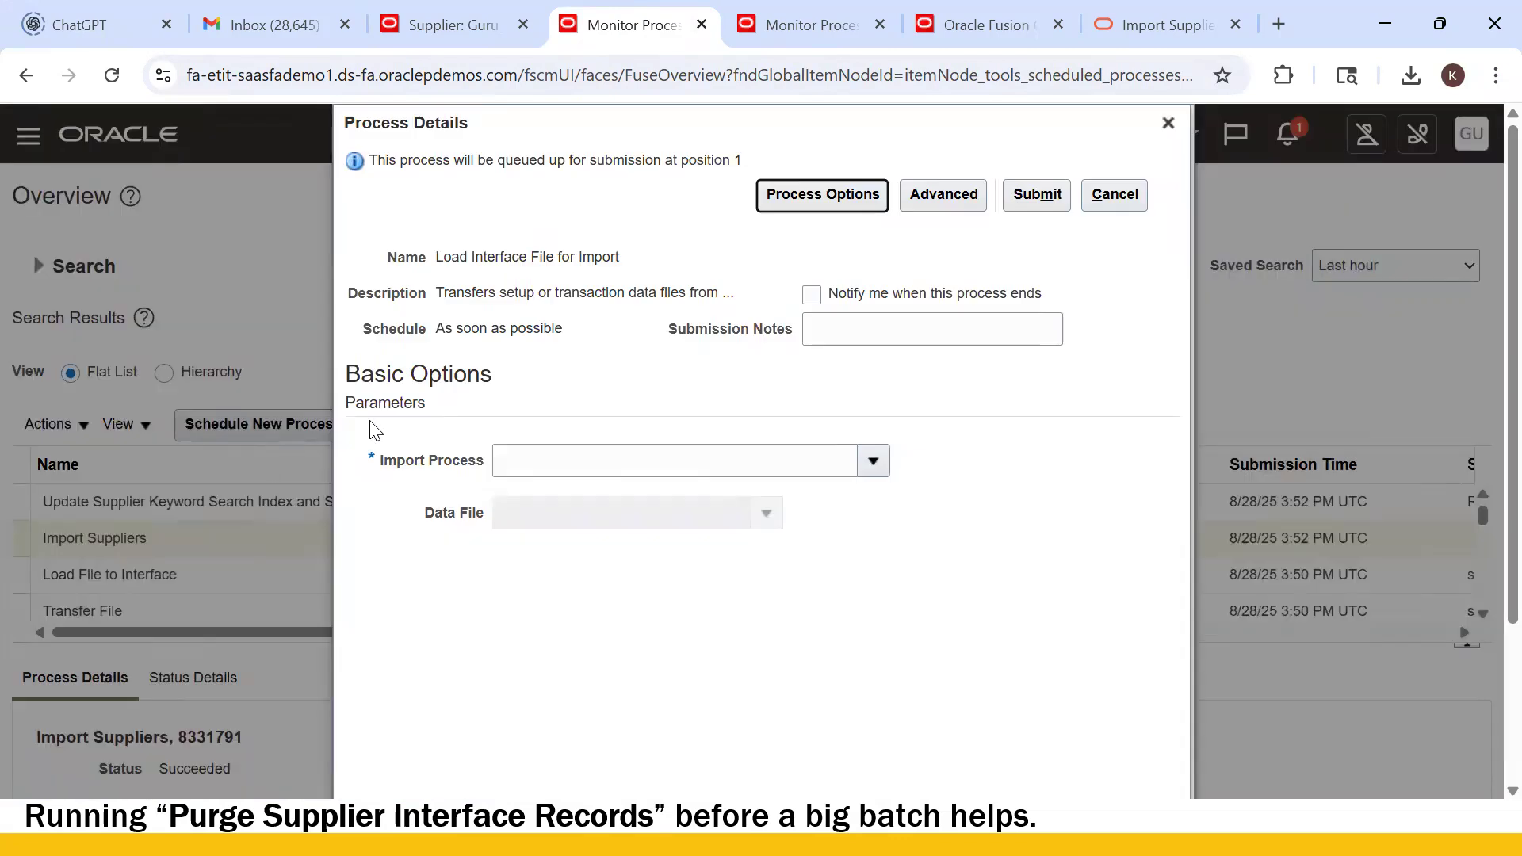
- Set the Import Process parameter to Import Supplier Addresses
click(745, 471)
click(872, 462)
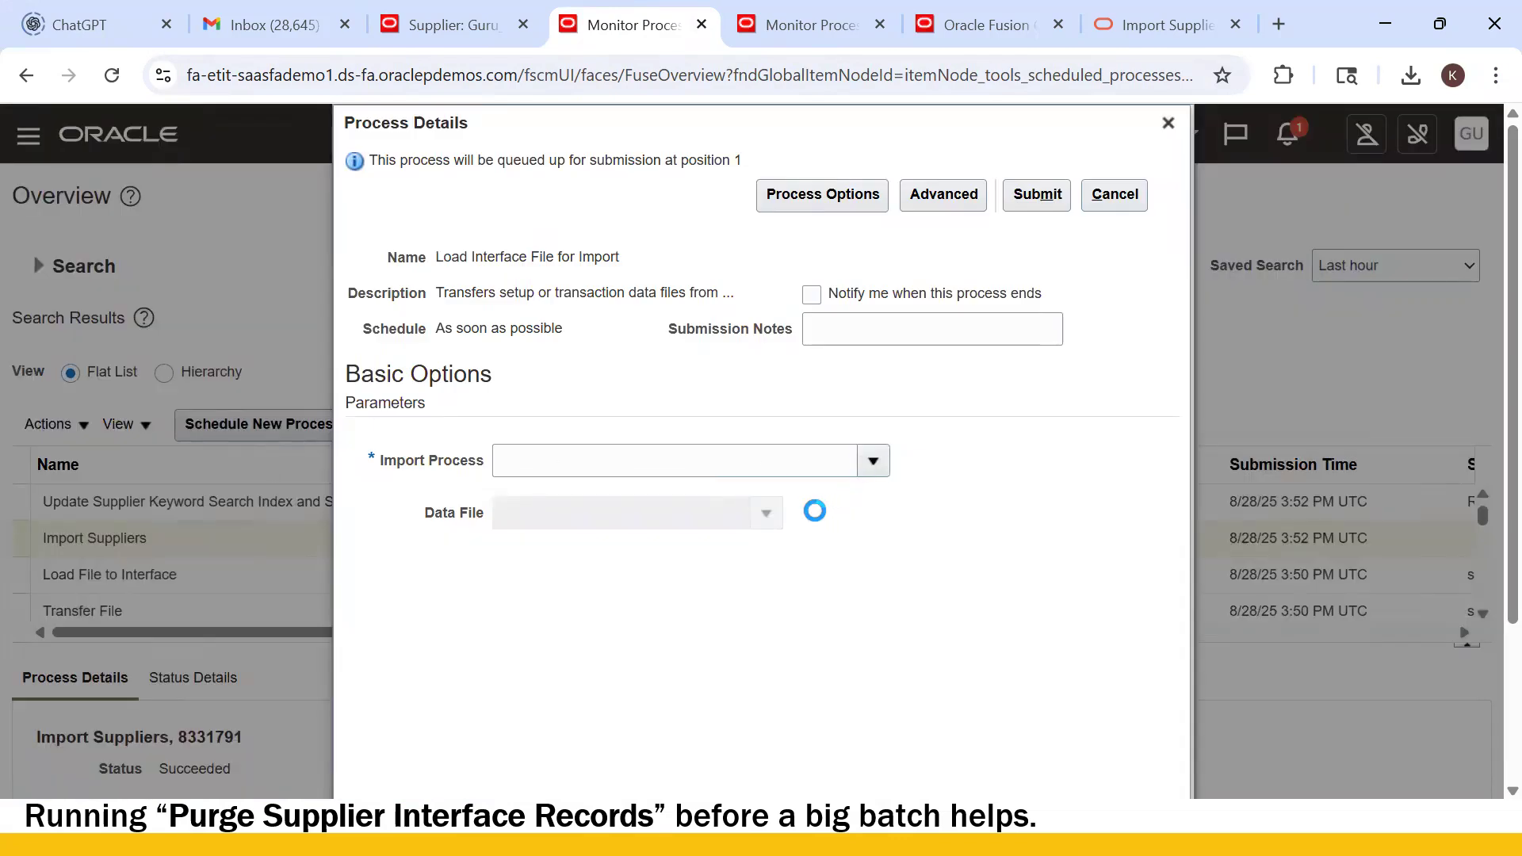
scroll(975, 475, down, 3)
click(499, 643)
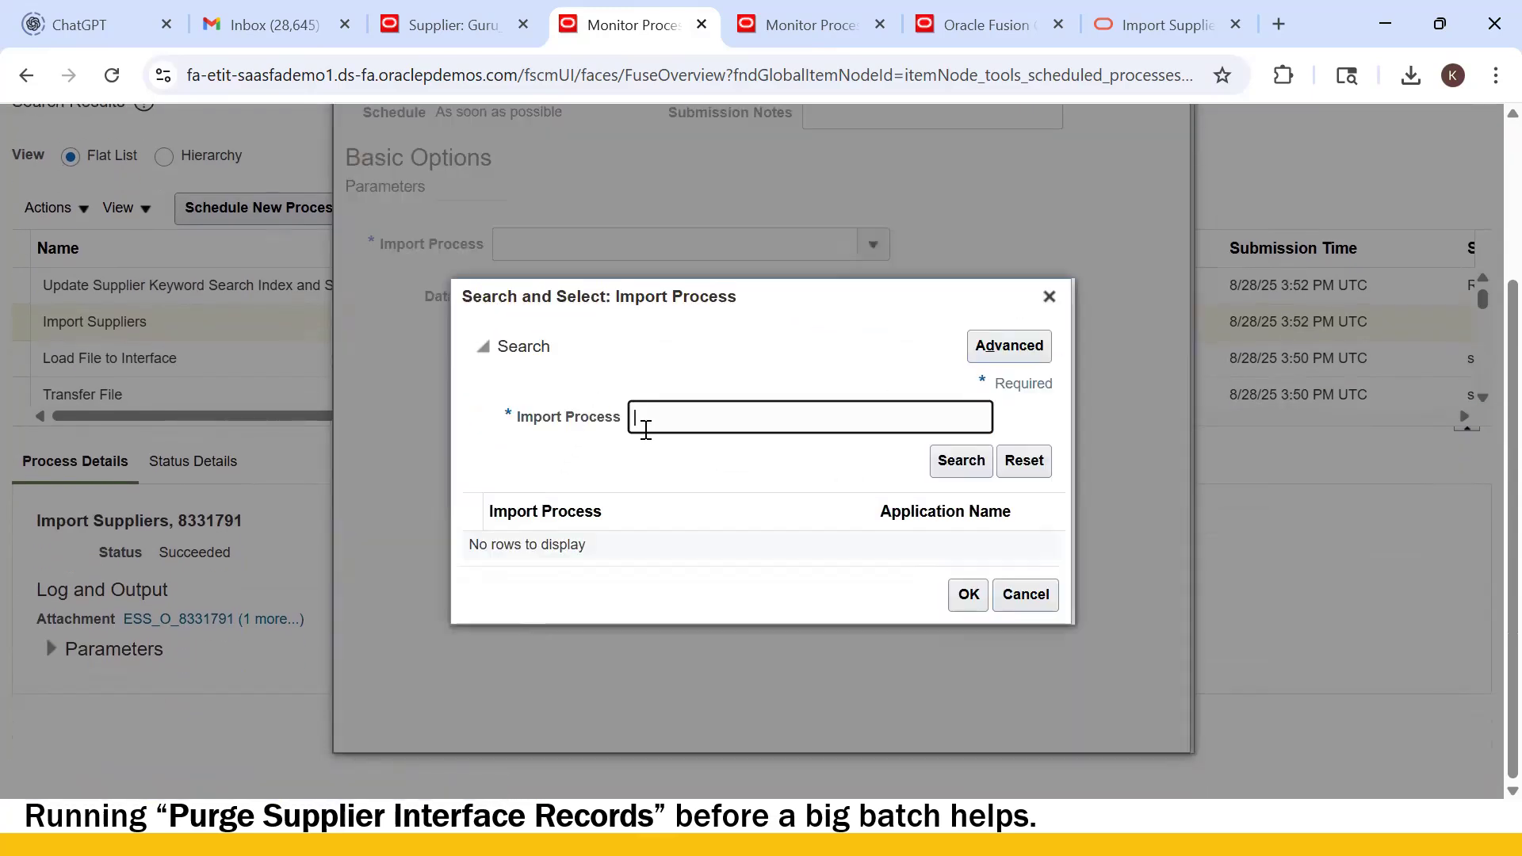
text(Supplier Address)
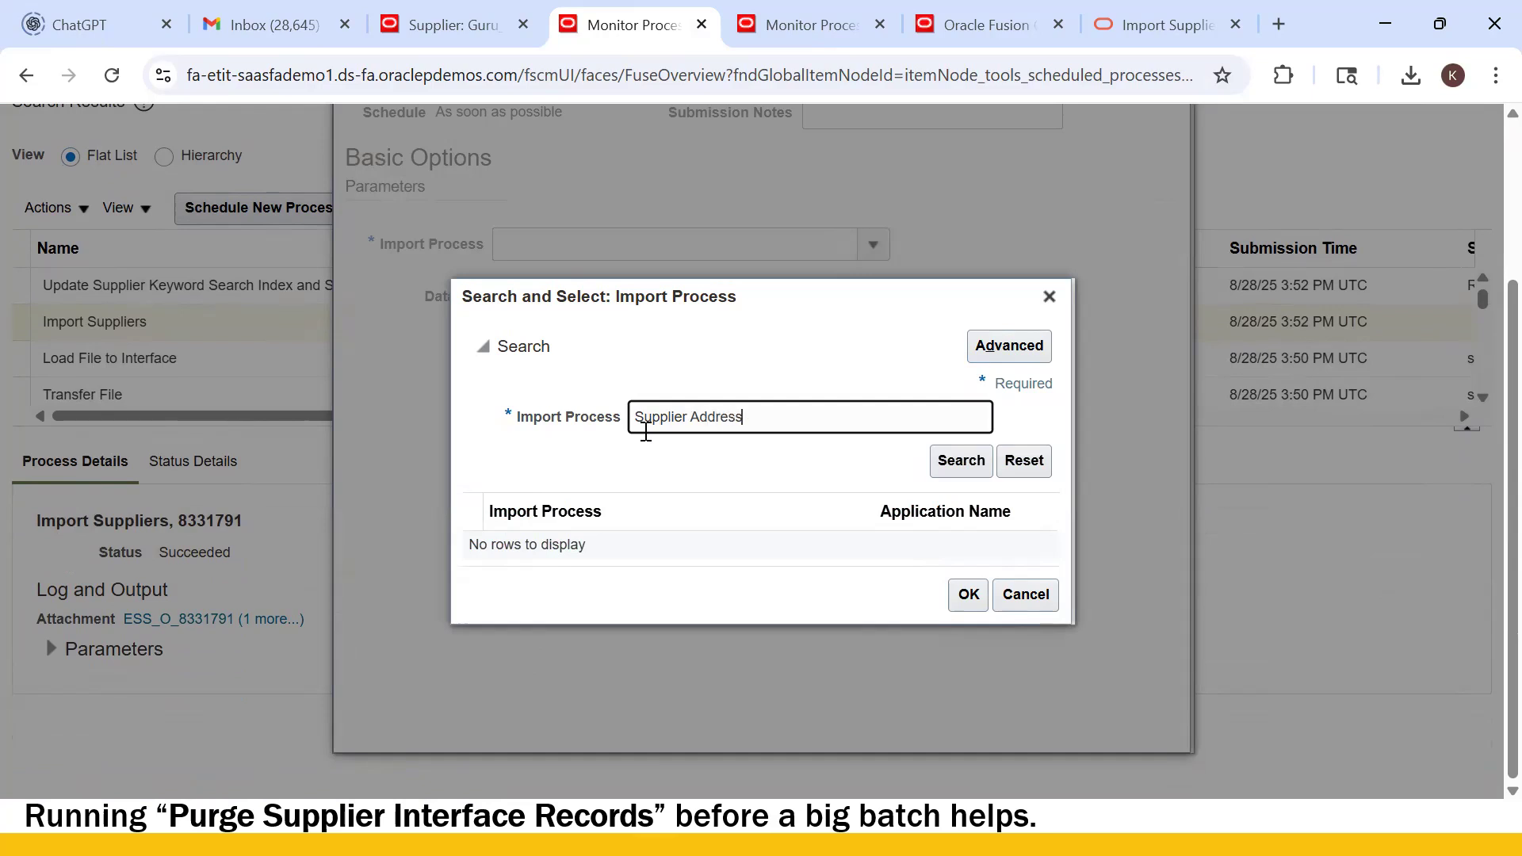
text(Import)
click(961, 461)
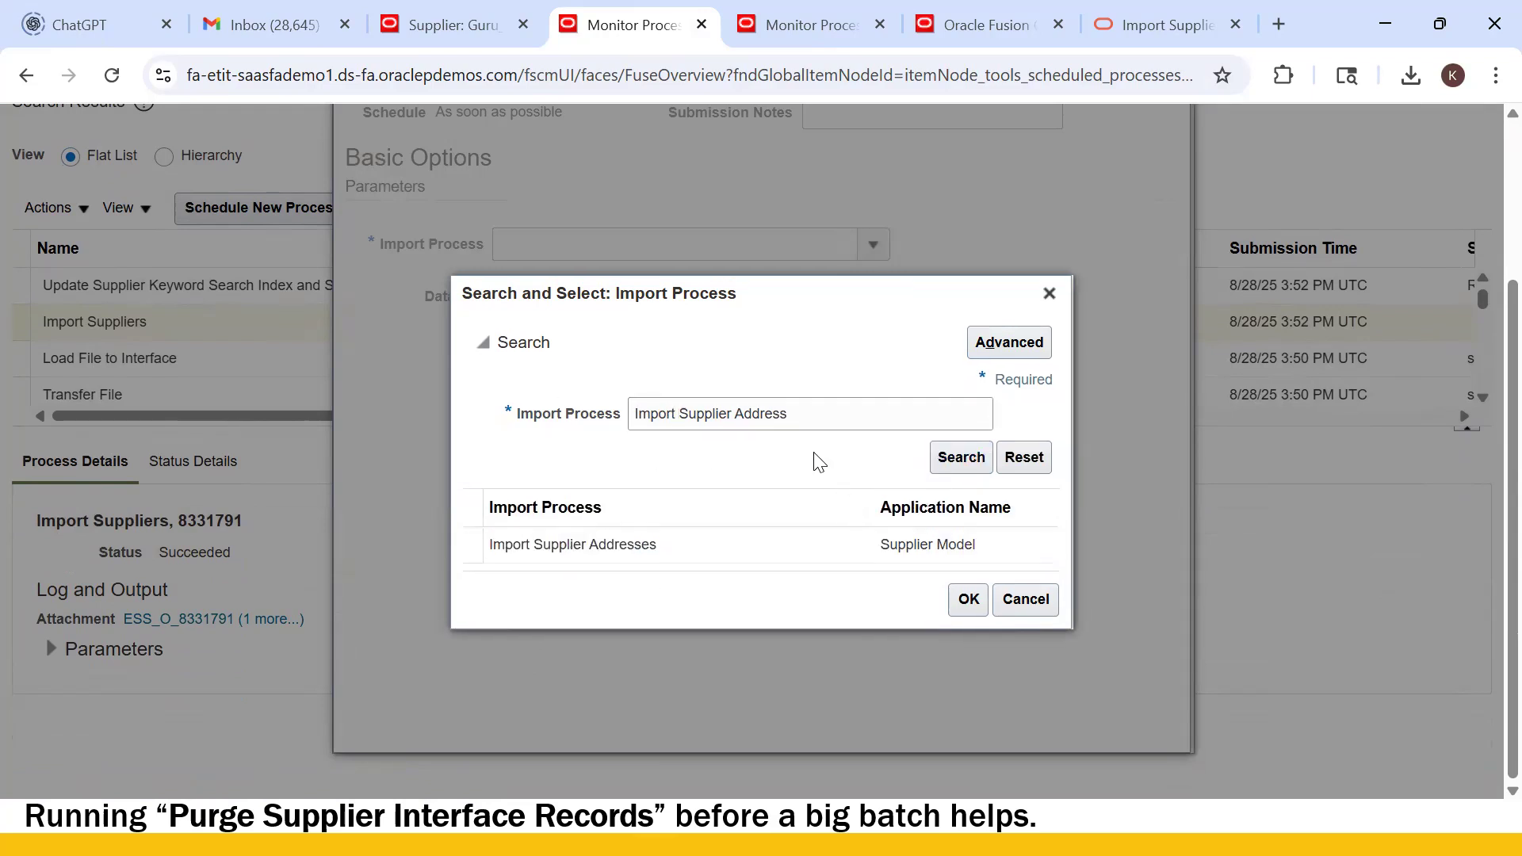
click(966, 600)
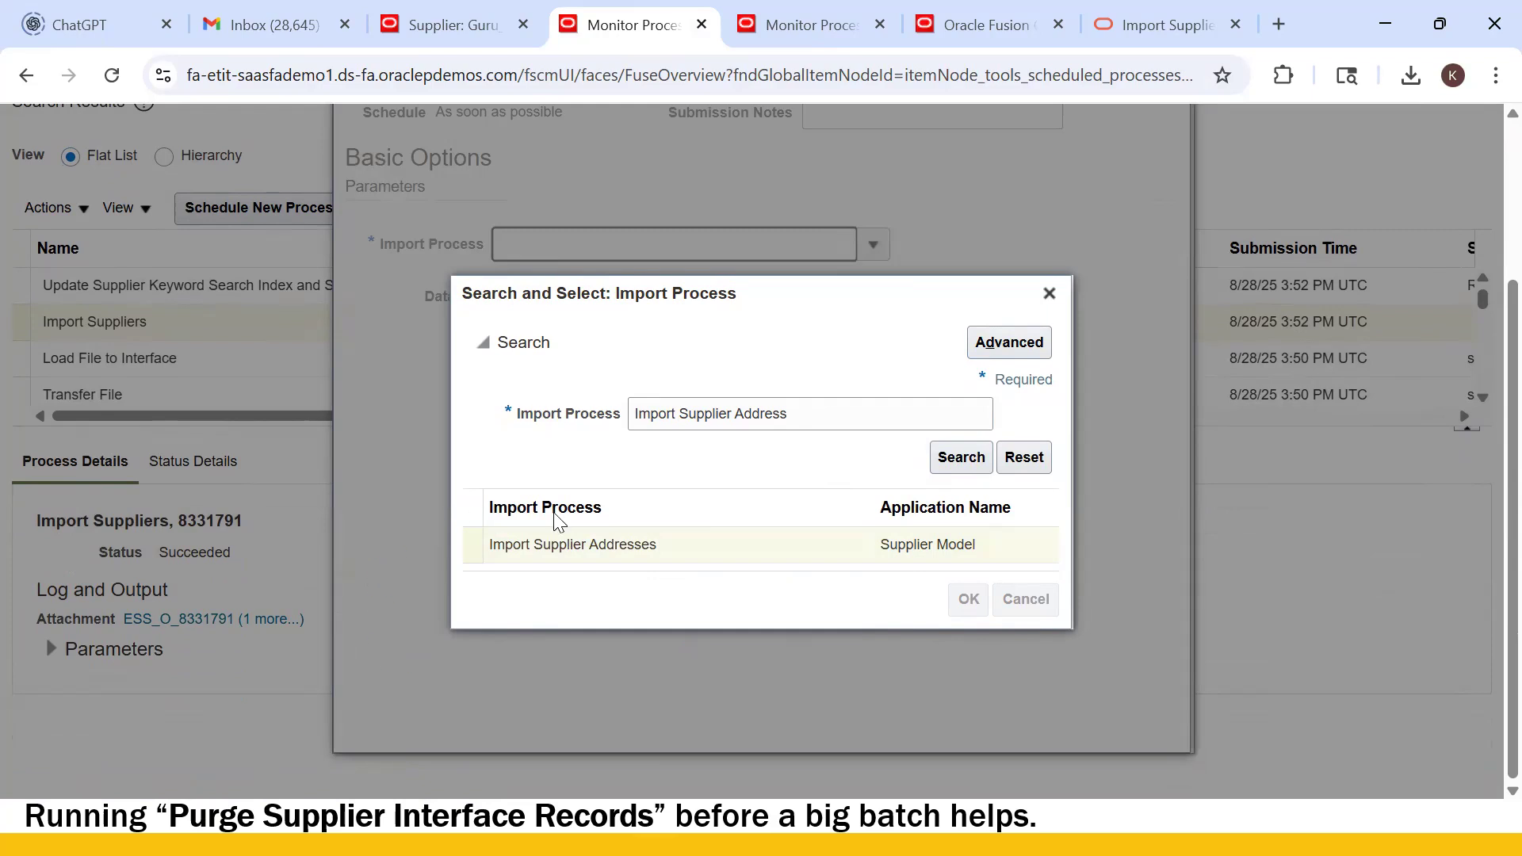
- Upload PozSupplierAddressesInt.zip as the data file and submit the job as process 8331810
click(613, 298)
click(762, 297)
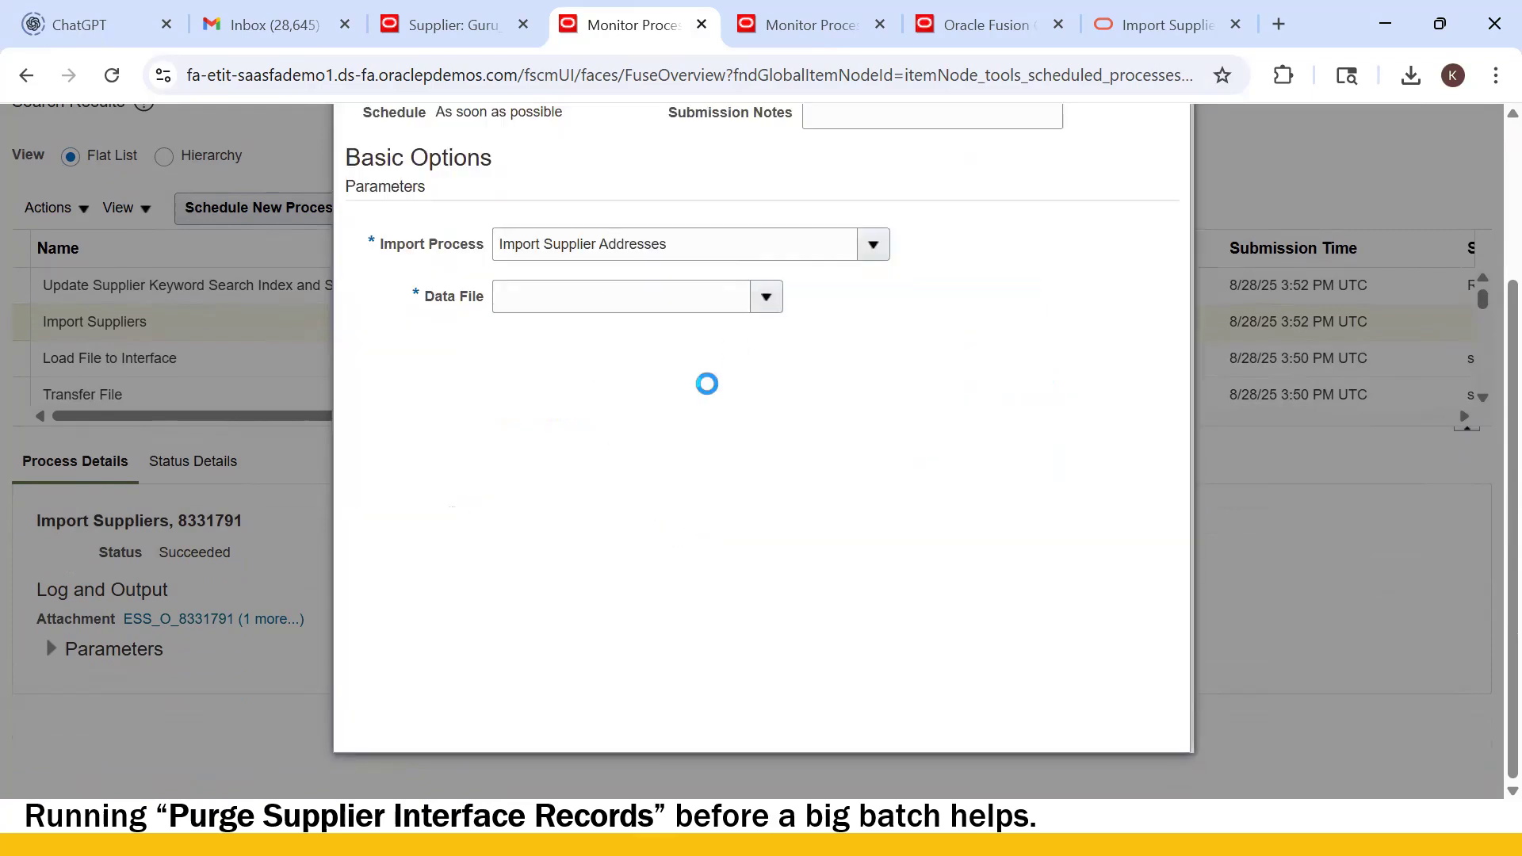
click(560, 444)
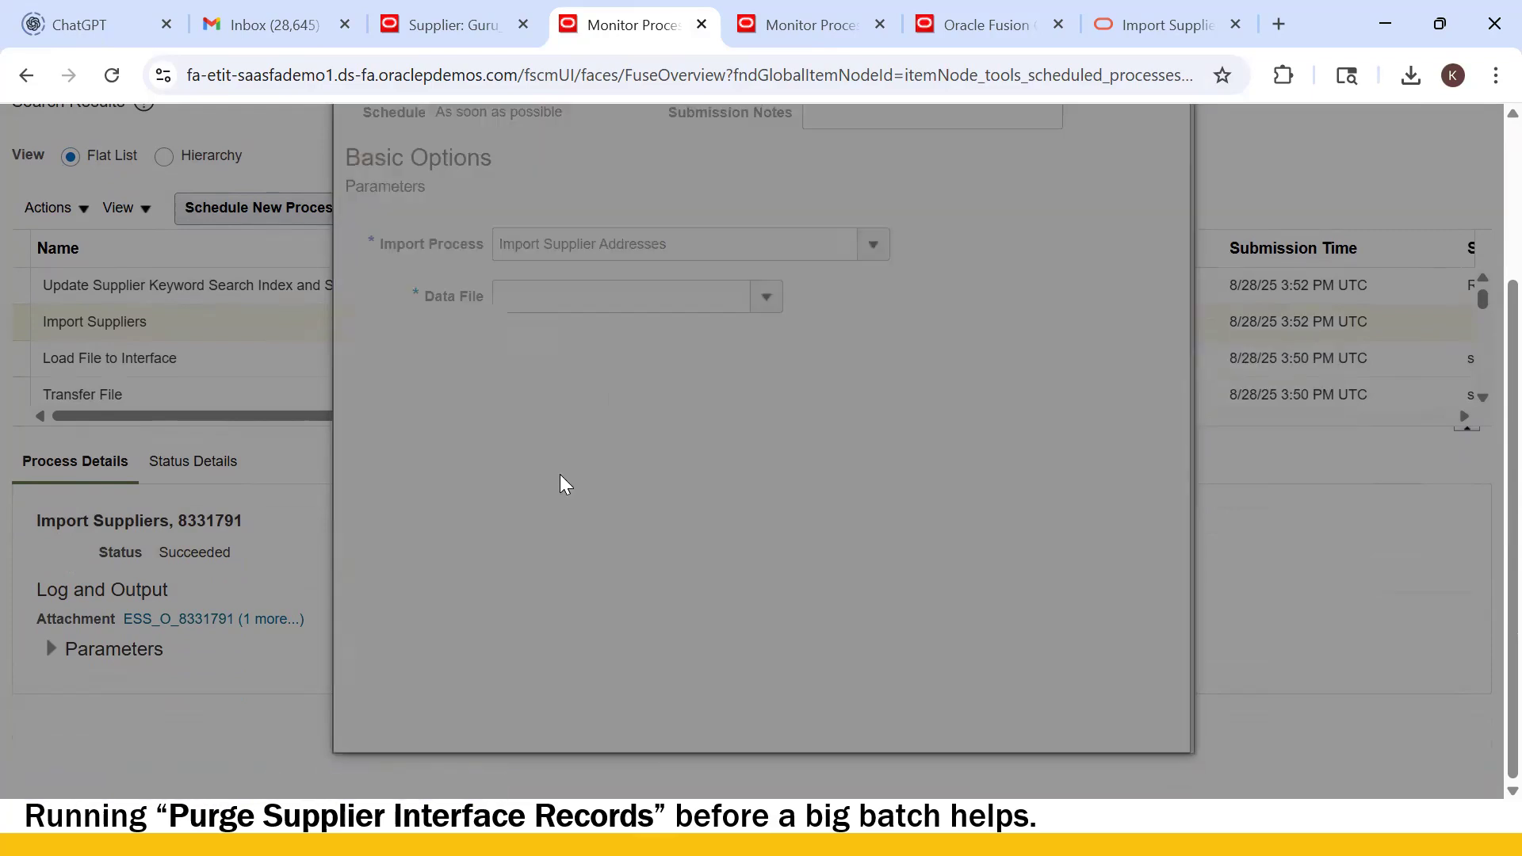
click(658, 450)
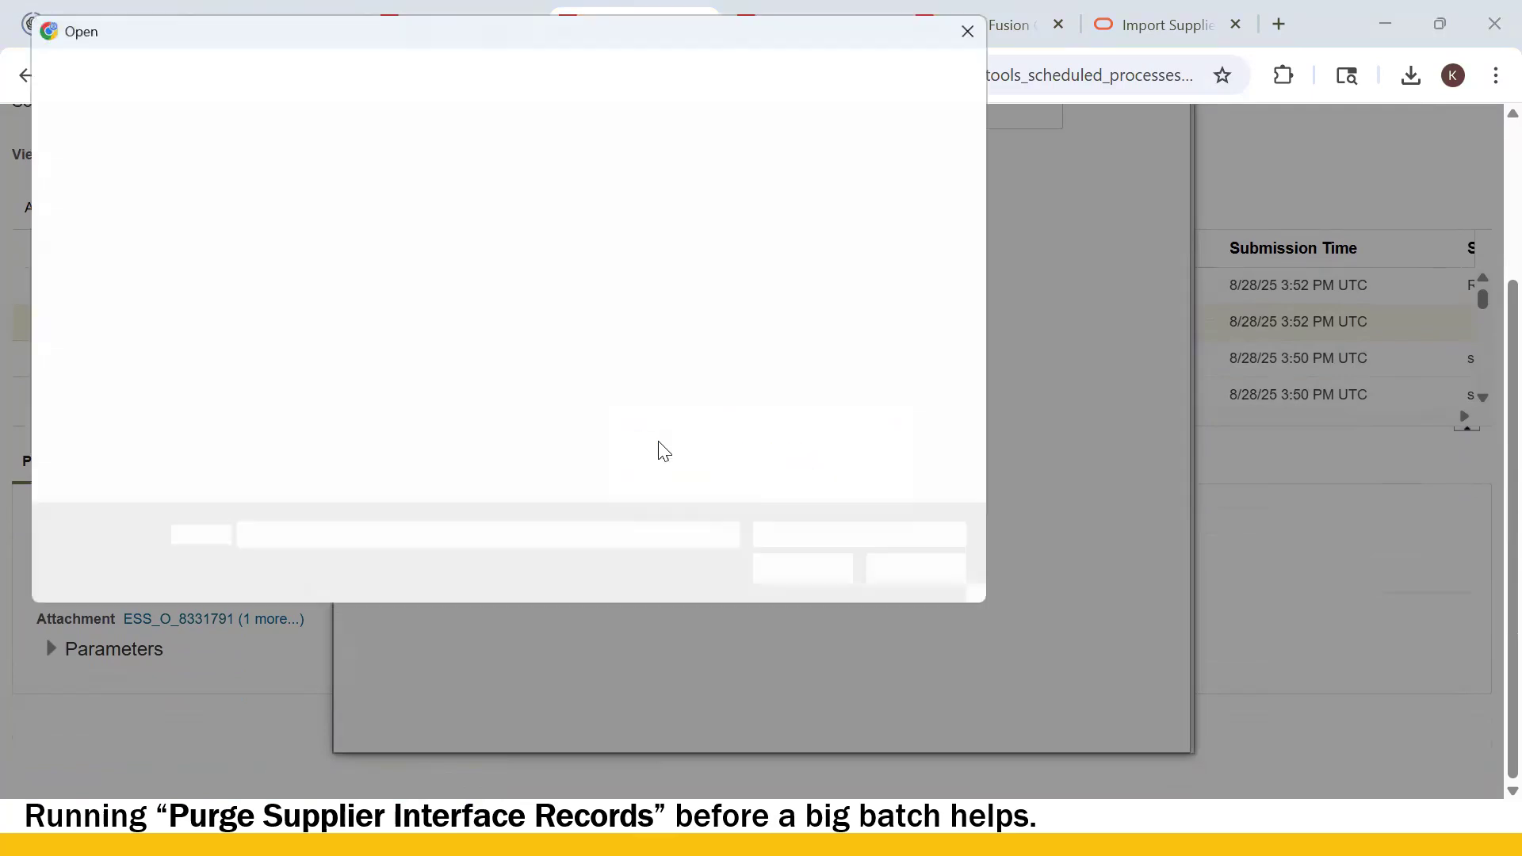
click(264, 397)
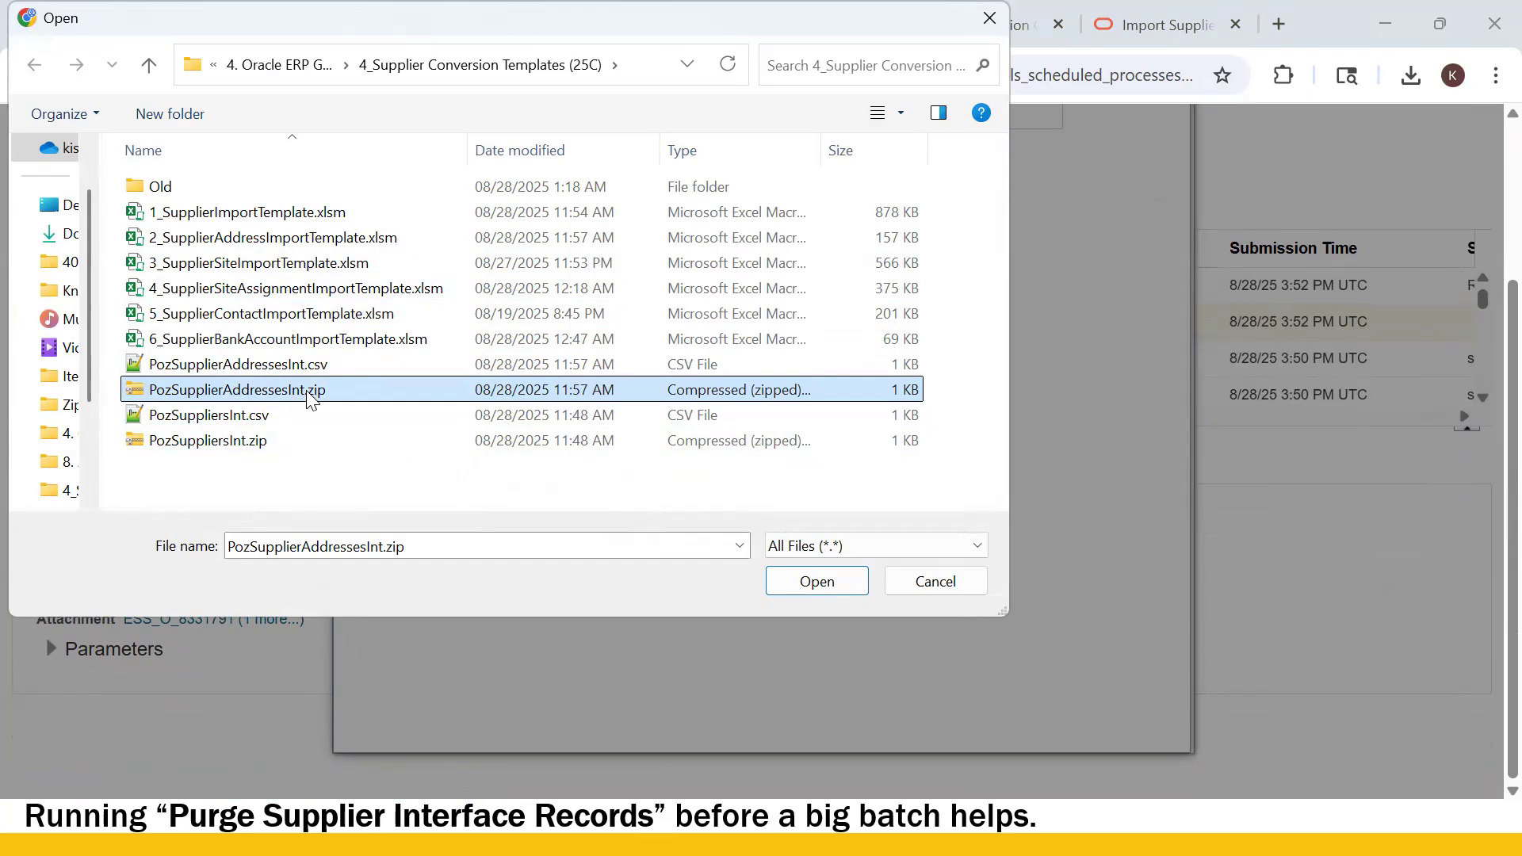
click(812, 585)
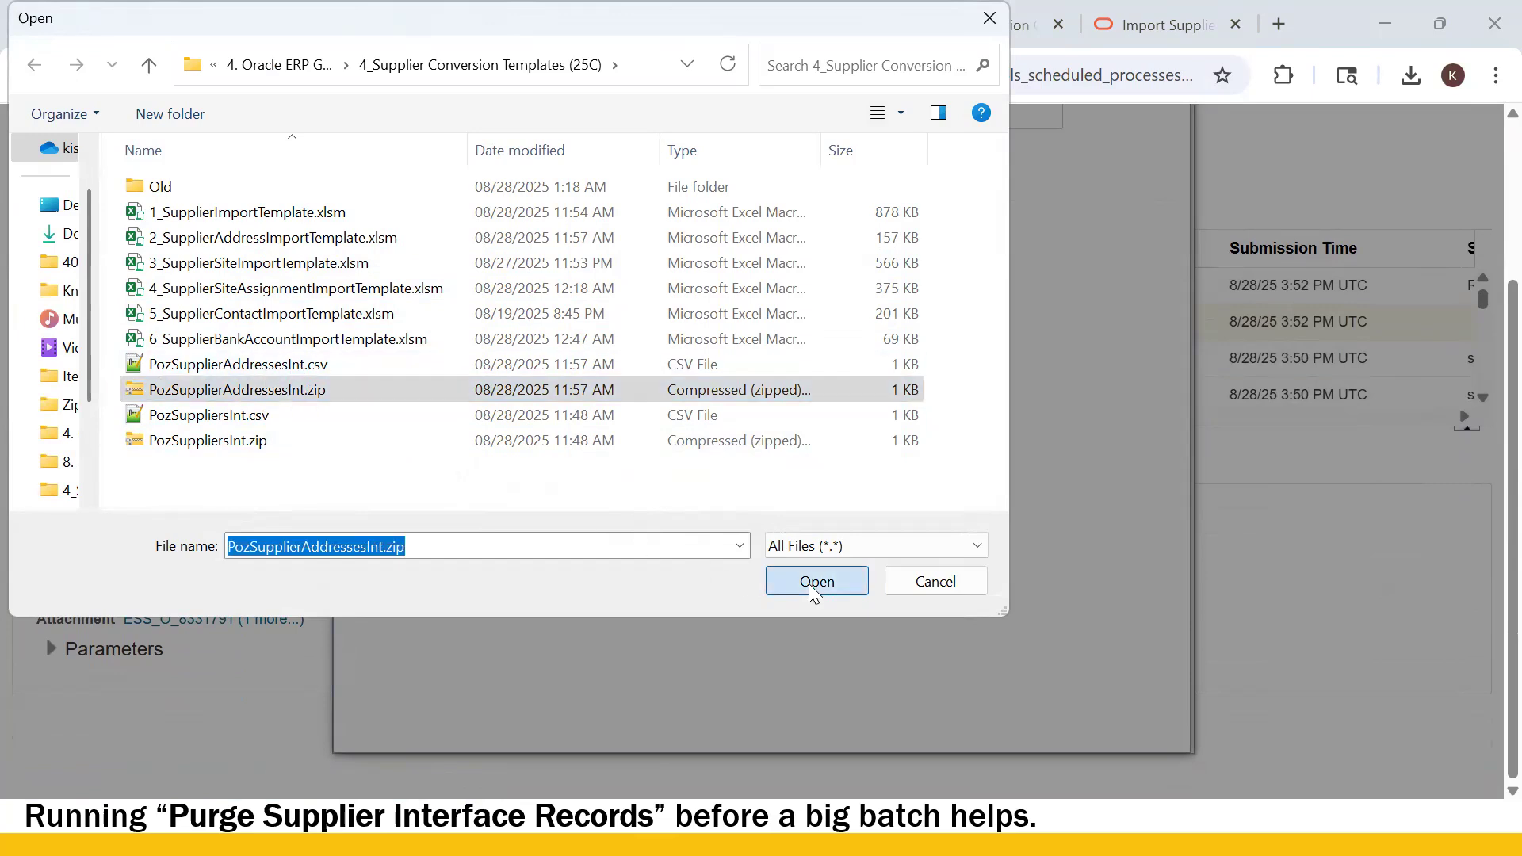
click(805, 490)
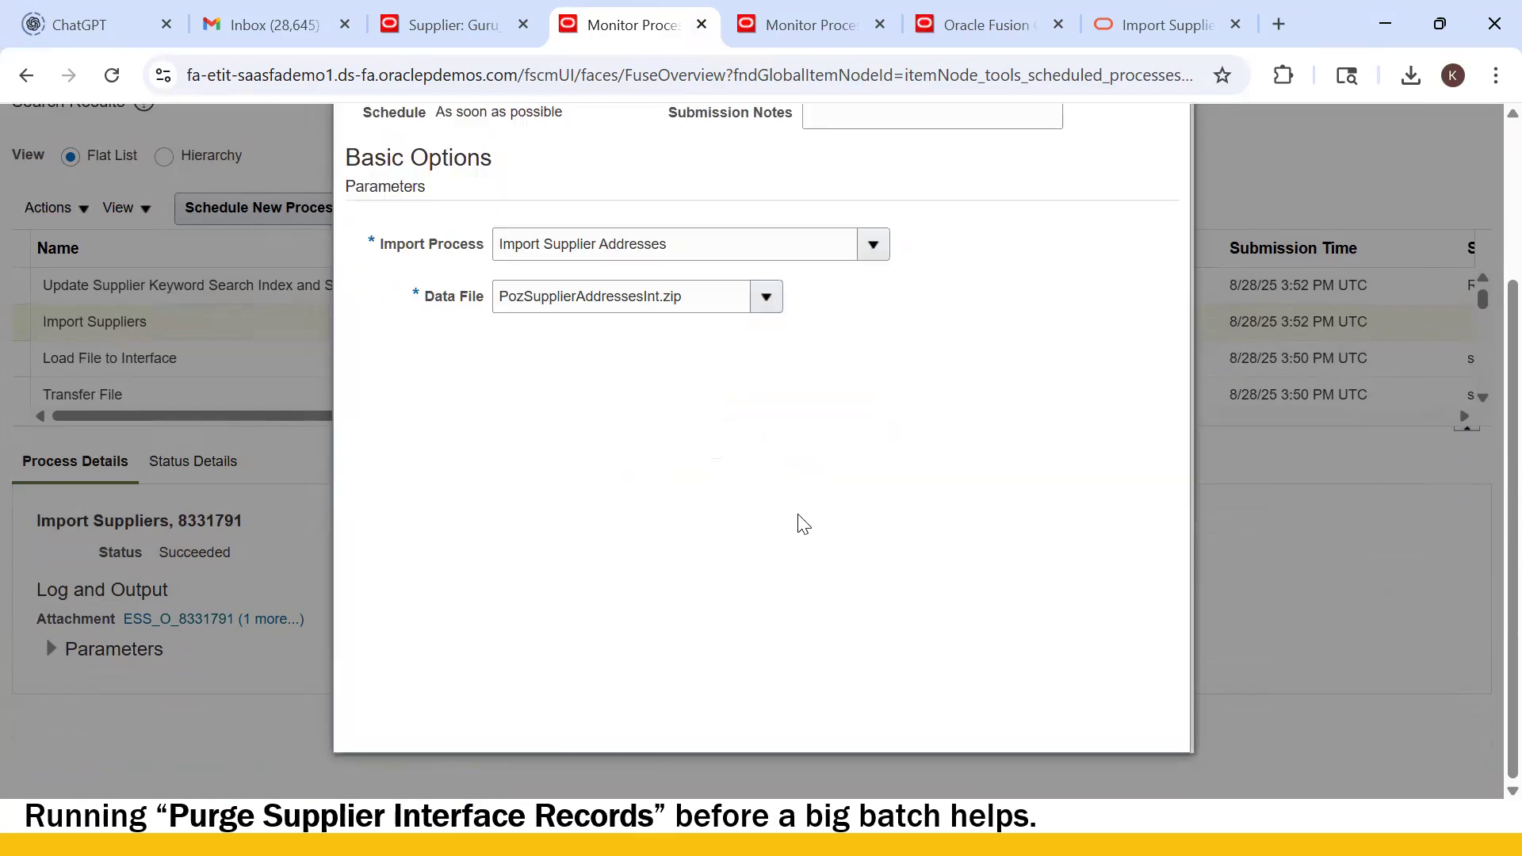
scroll(971, 458, up, 3)
click(1034, 197)
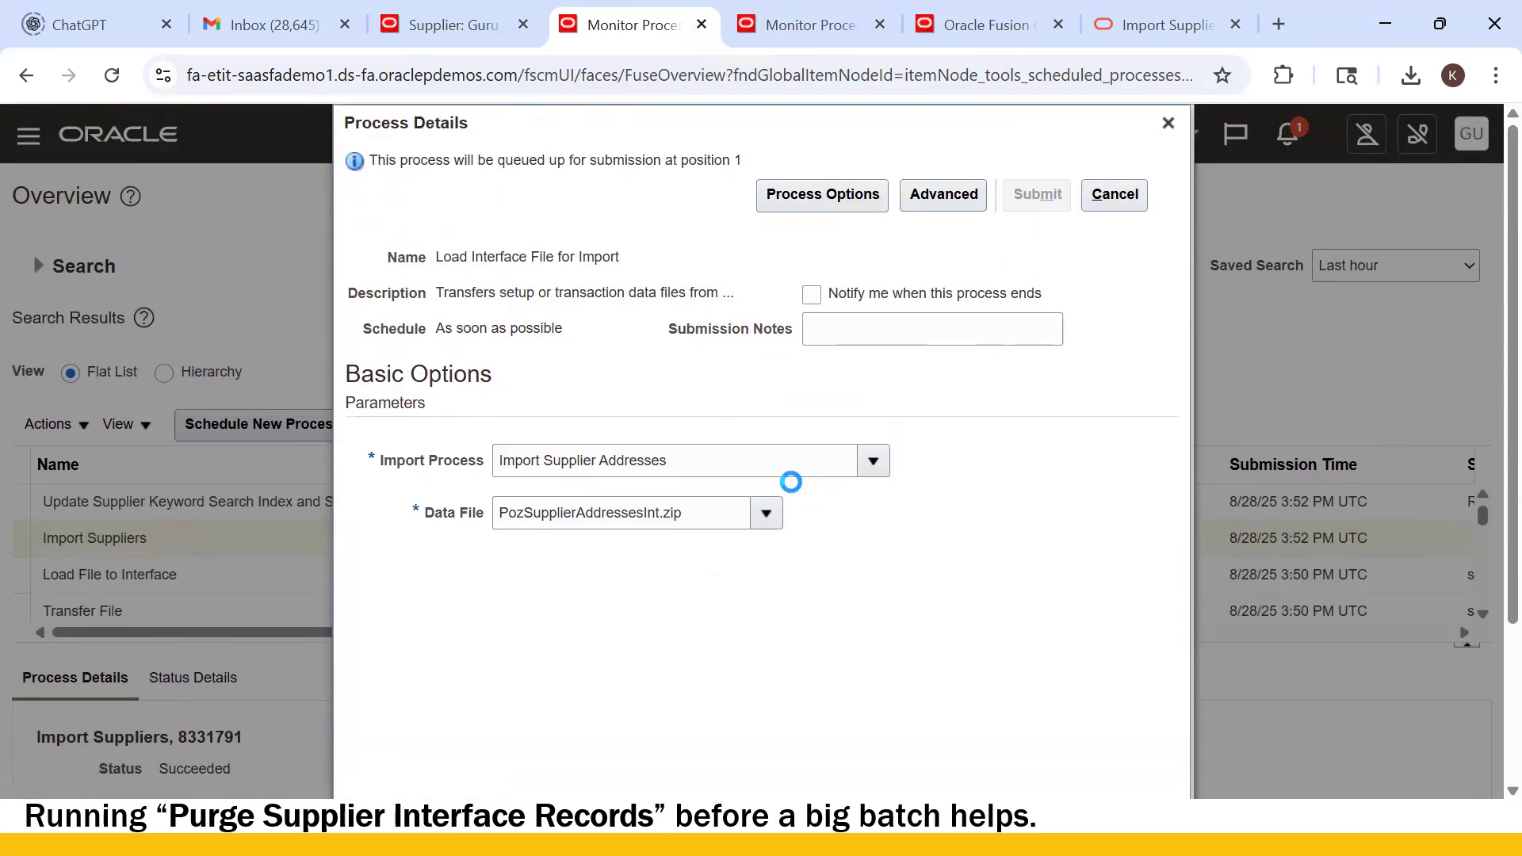
click(1032, 355)
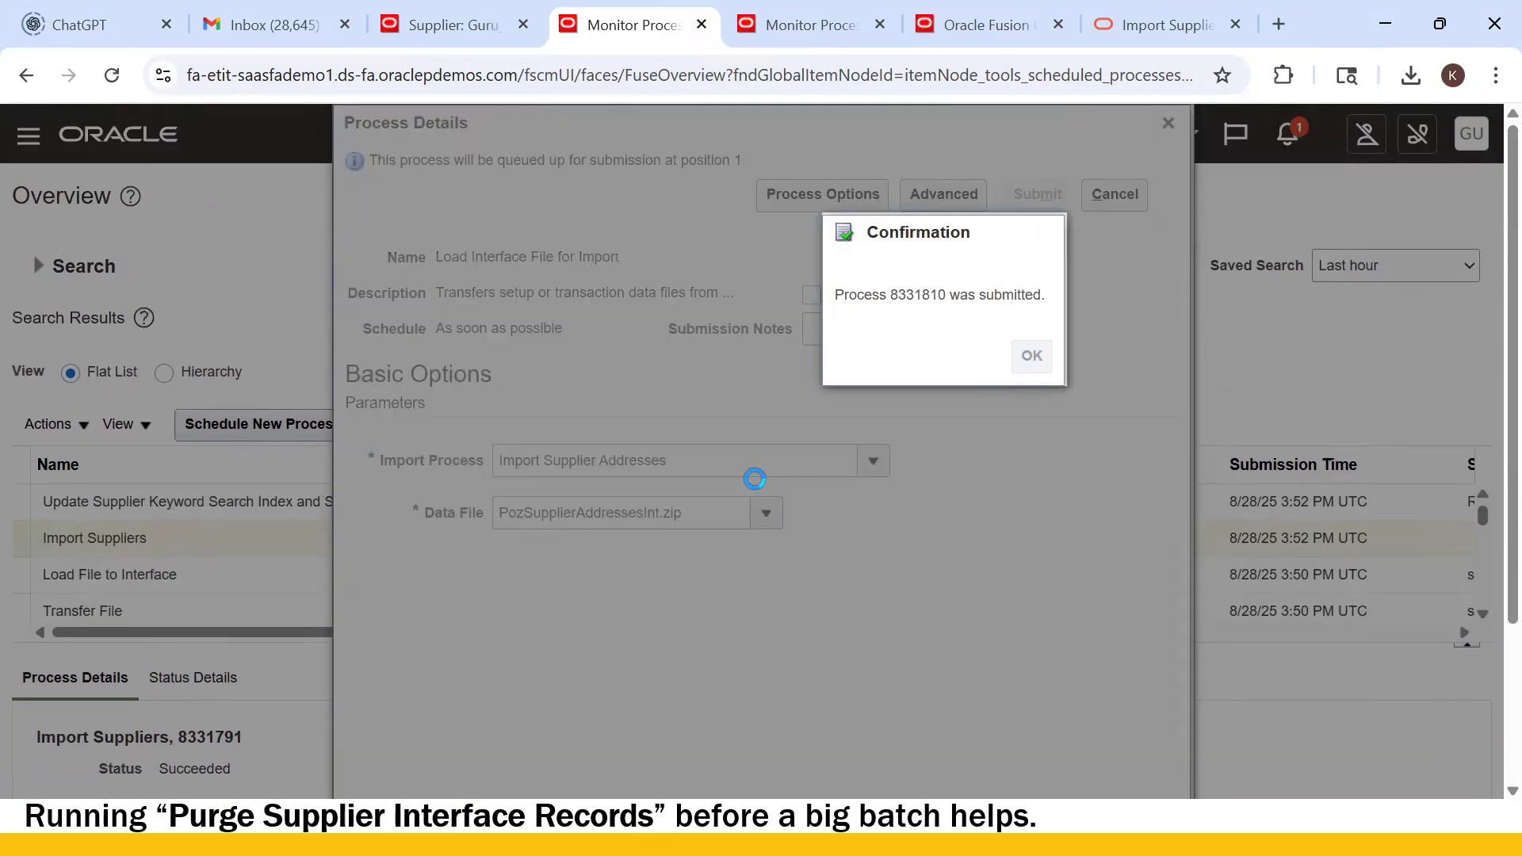
- Refresh the process list, and in the other tab start scheduling the Import Supplier Addresses job
click(919, 427)
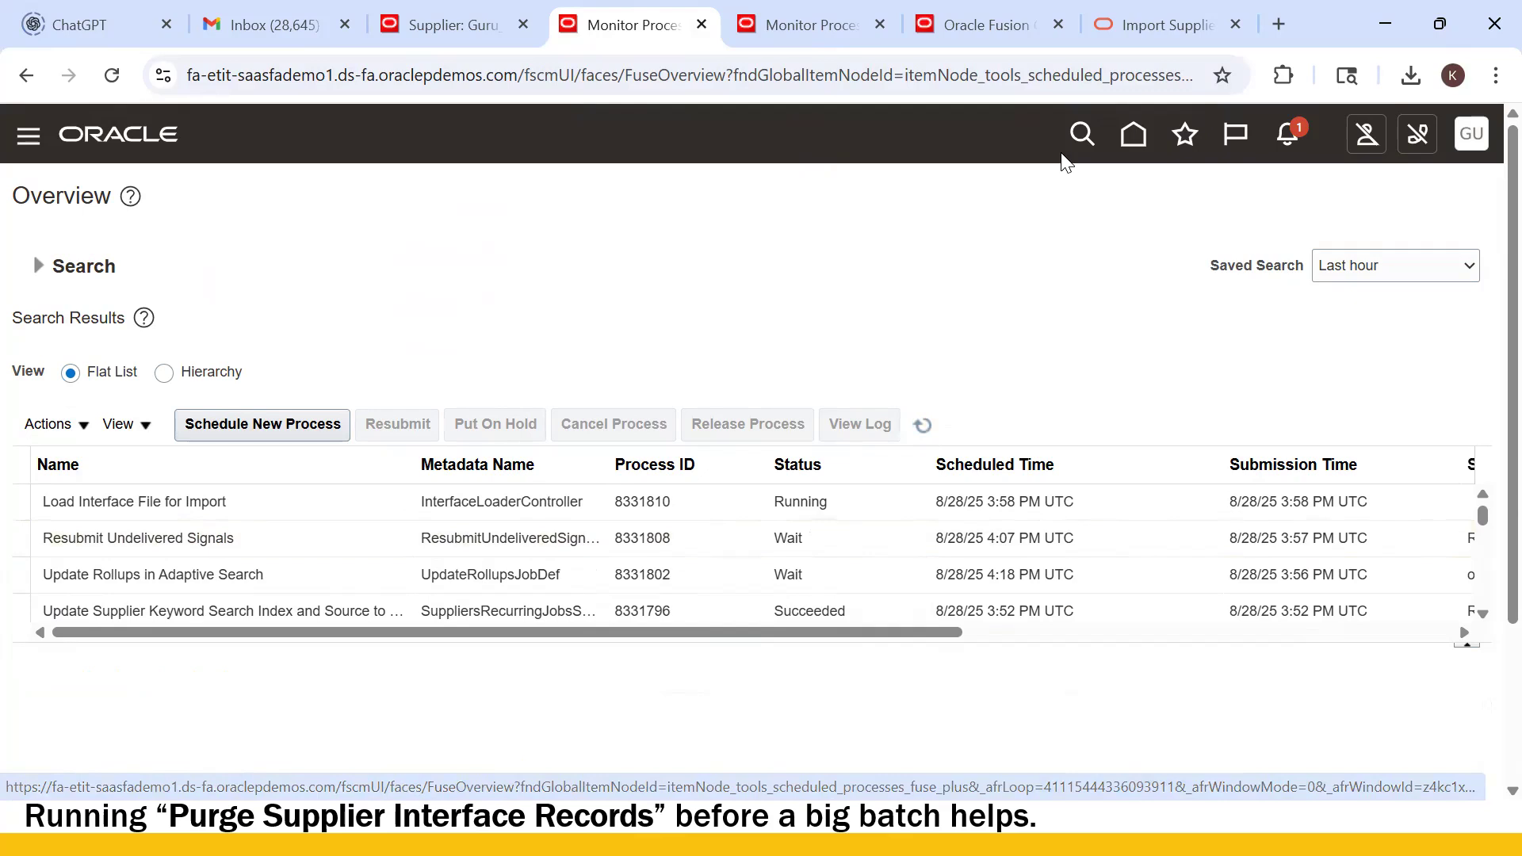
click(795, 30)
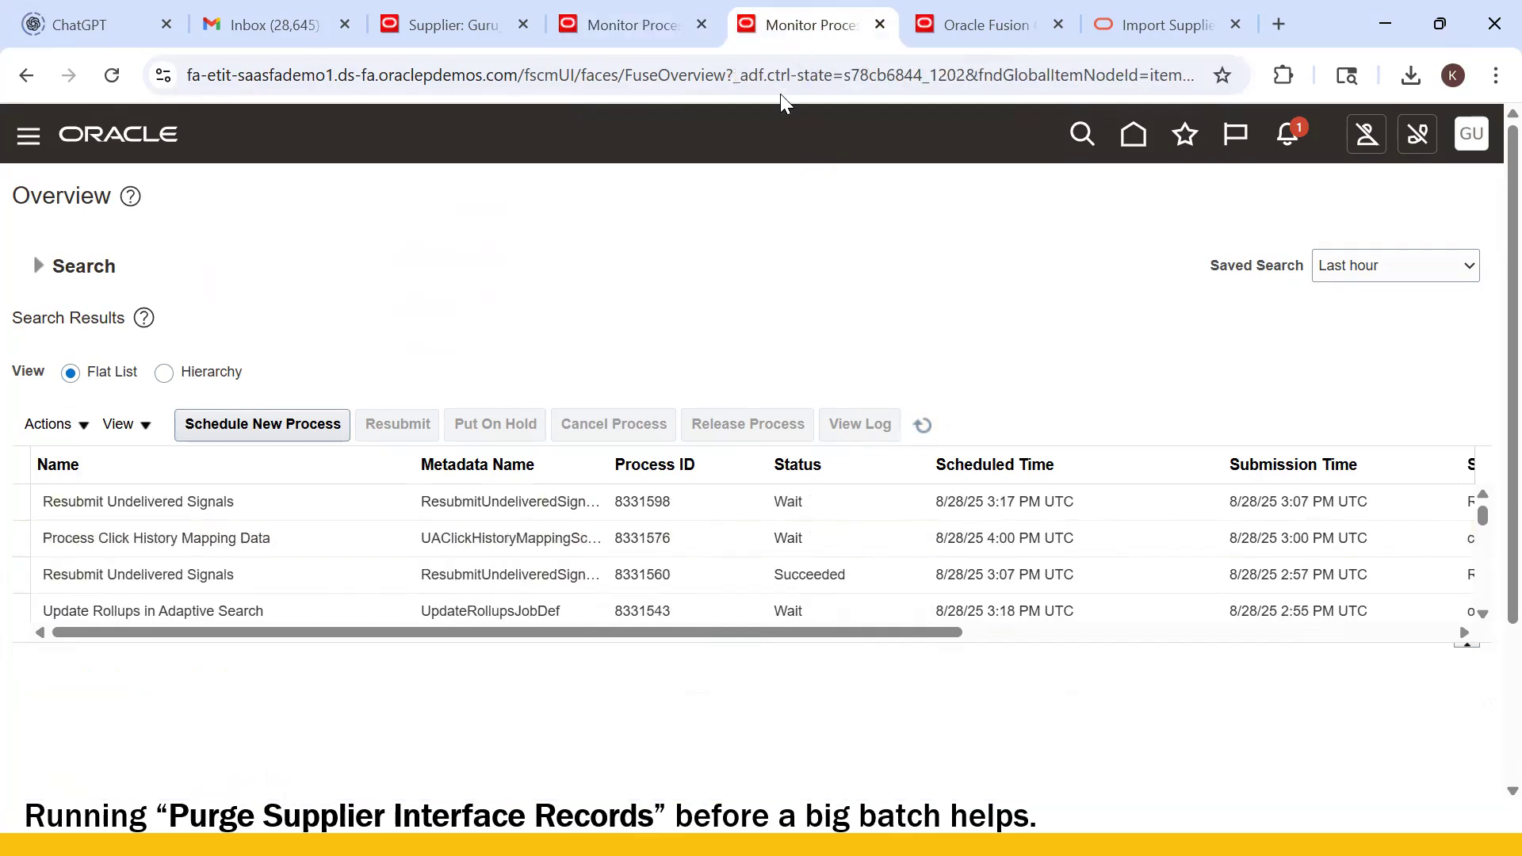
click(302, 441)
click(508, 409)
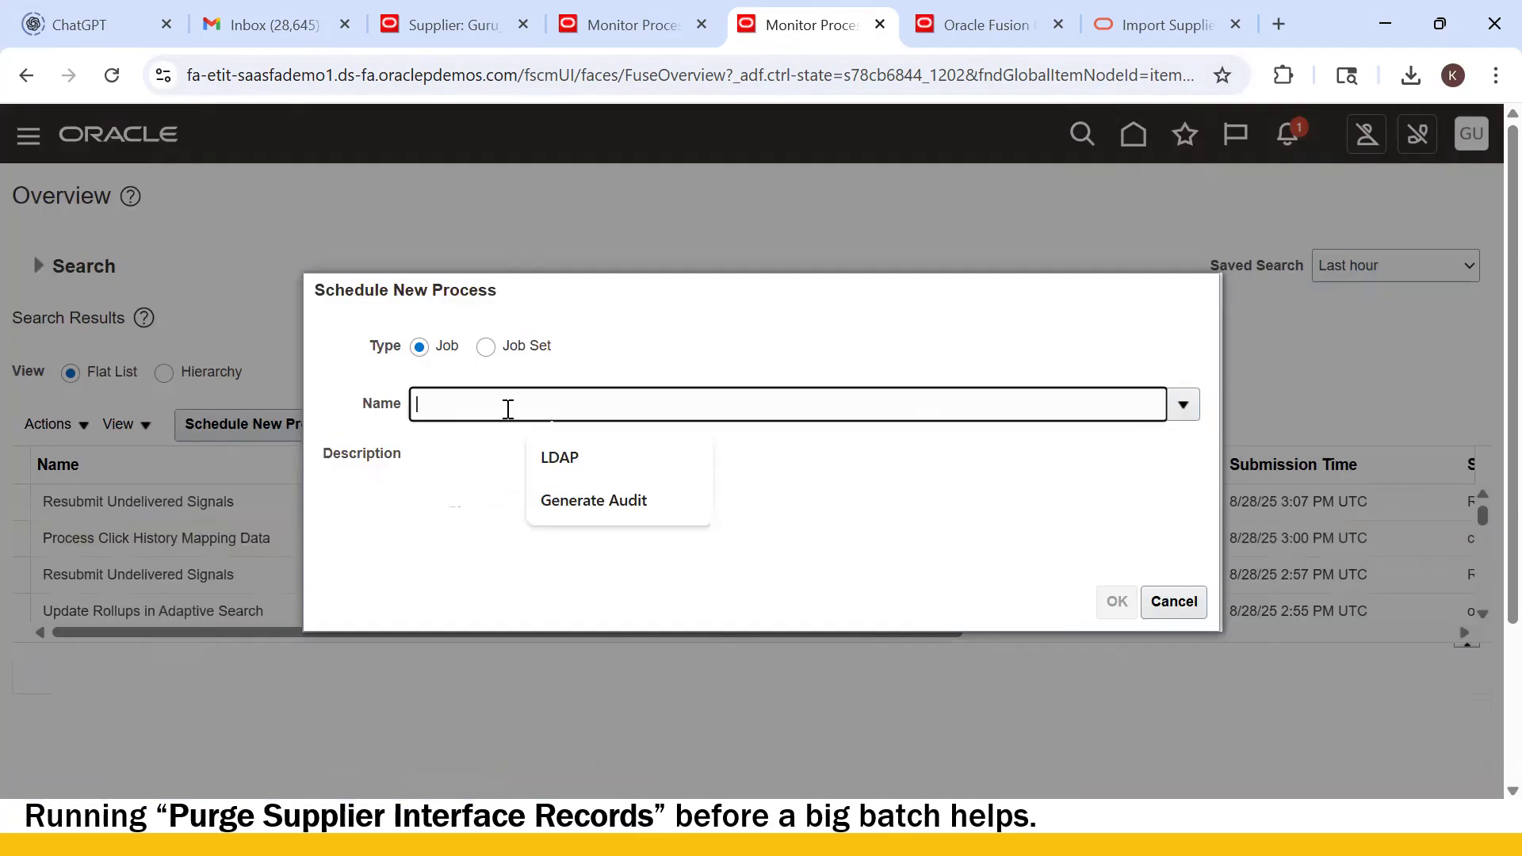
text(Import Supplier Addresses)
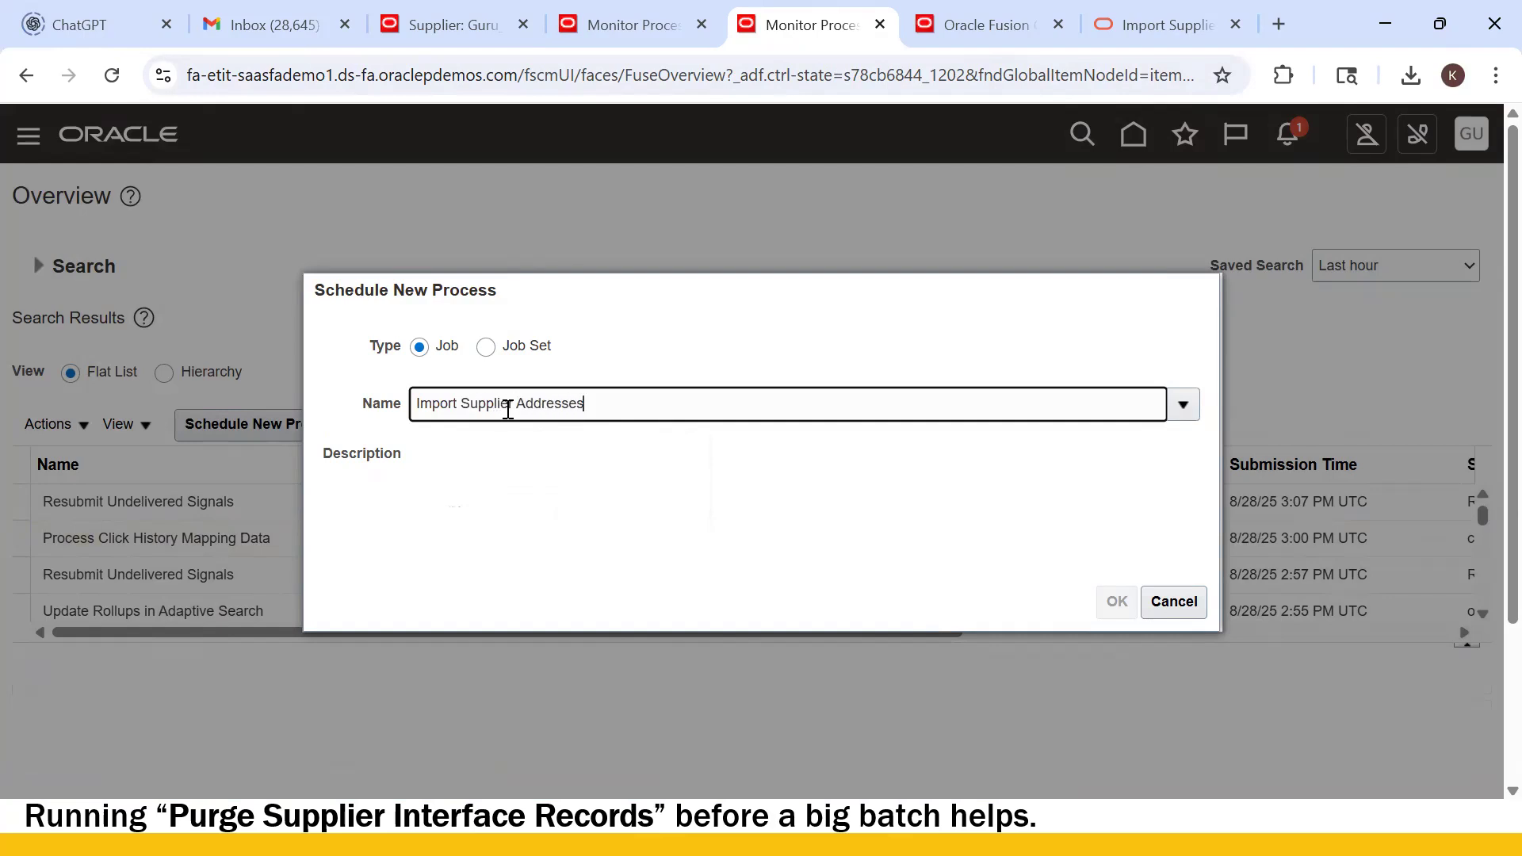
key(Tab)
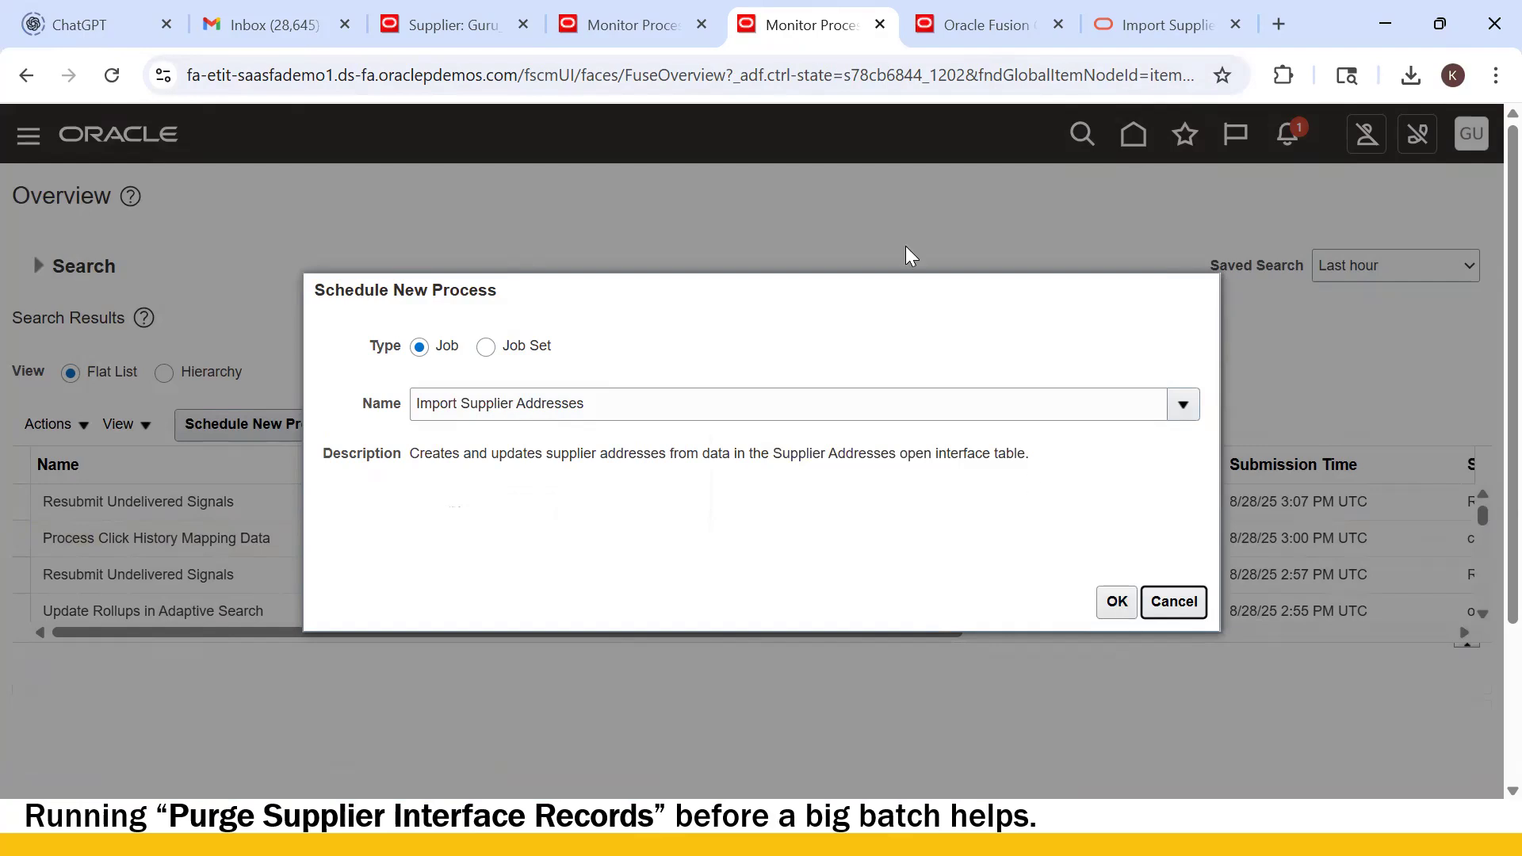
- Refresh the first tab's list and show details of the succeeded Load File to Interface job 8331812
click(608, 43)
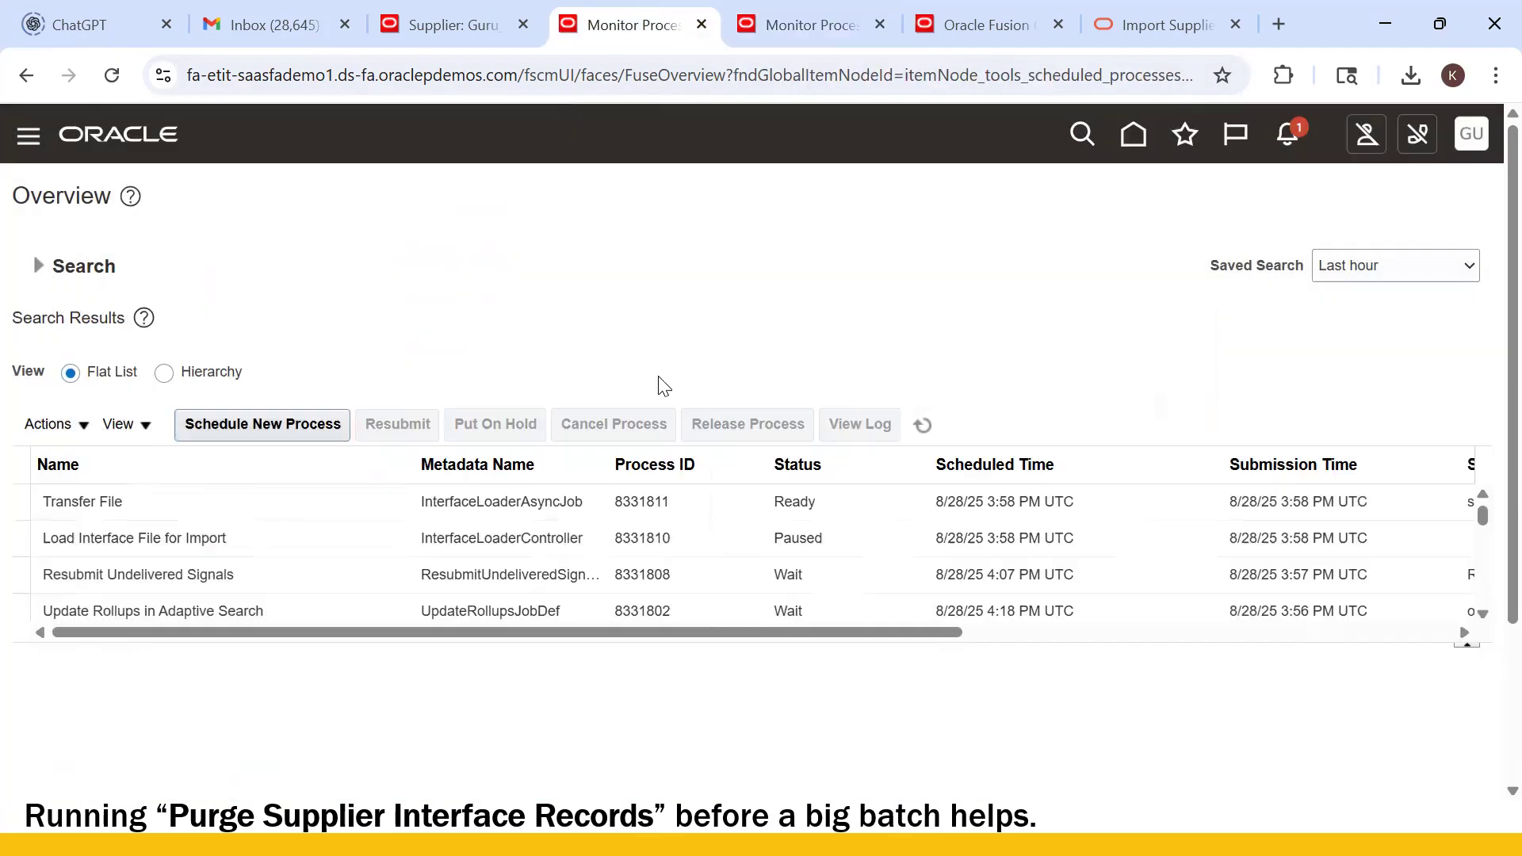
click(922, 428)
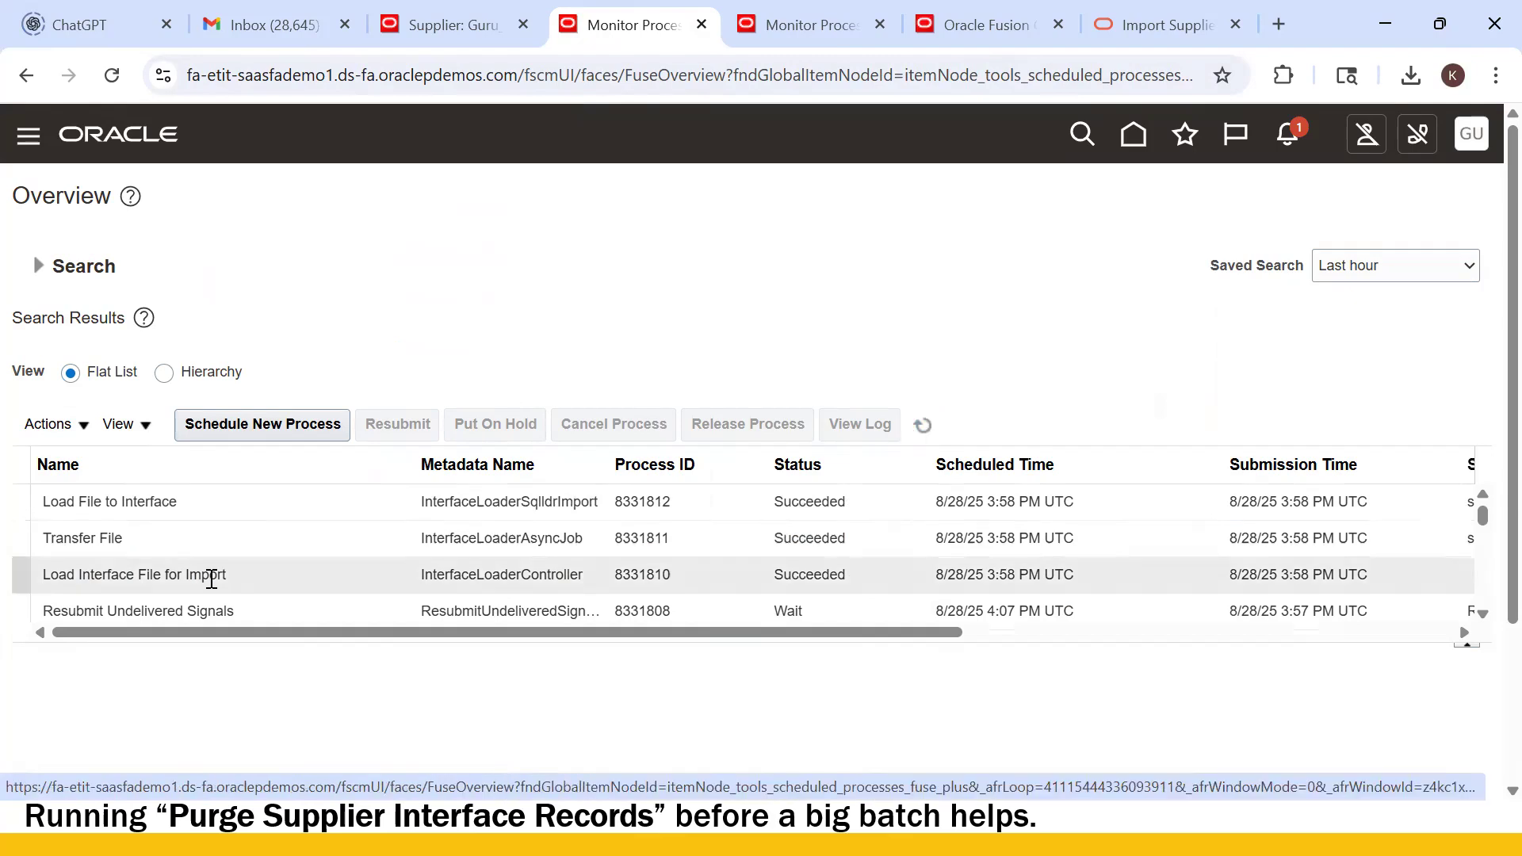
click(220, 506)
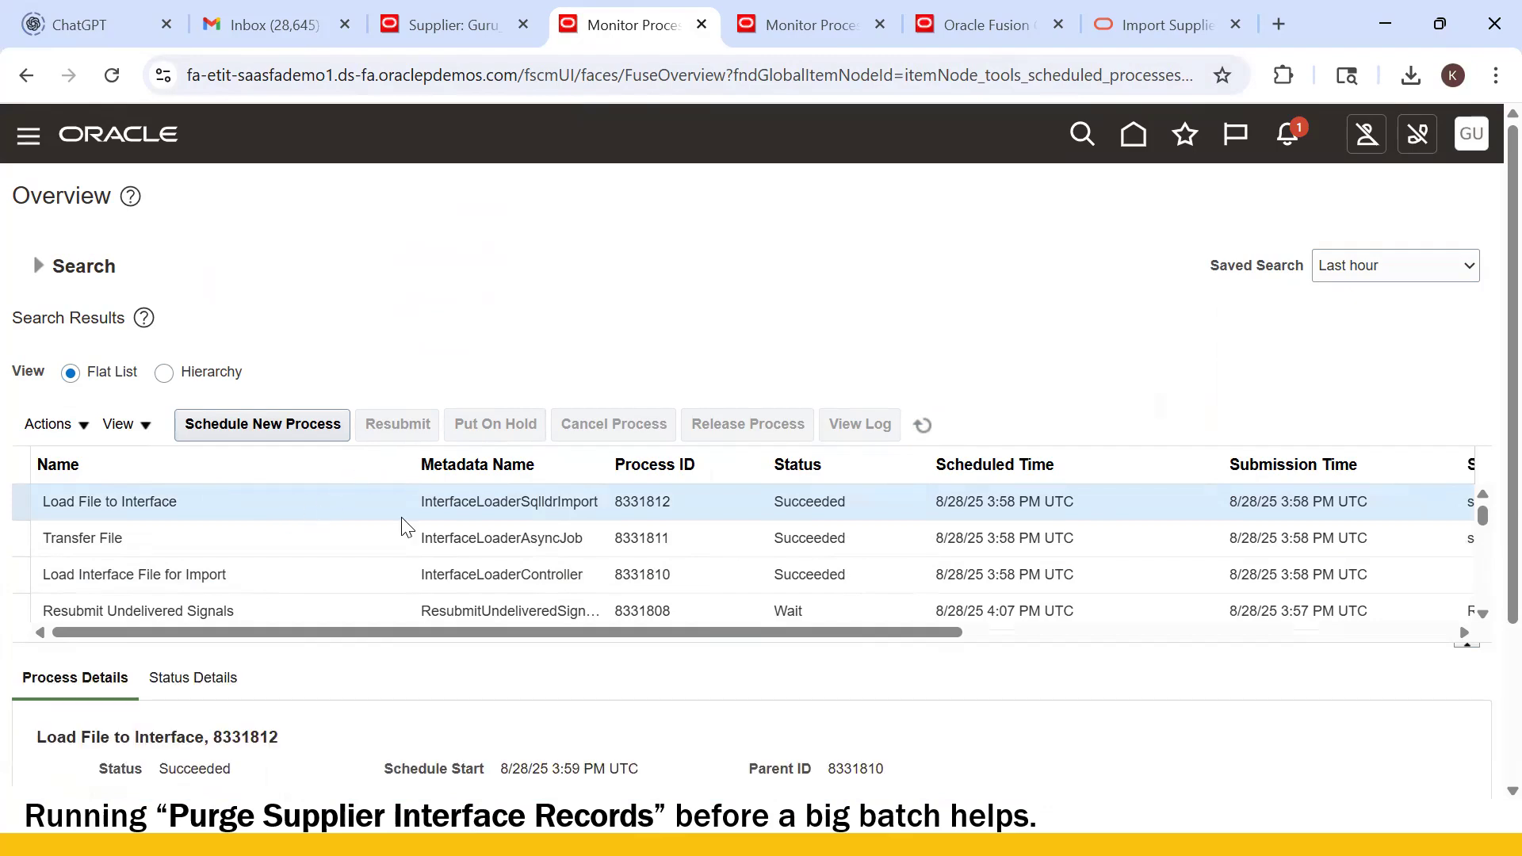
scroll(252, 660, down, 3)
- Download the ESS_L_8331812 log and open it in Notepad
click(206, 626)
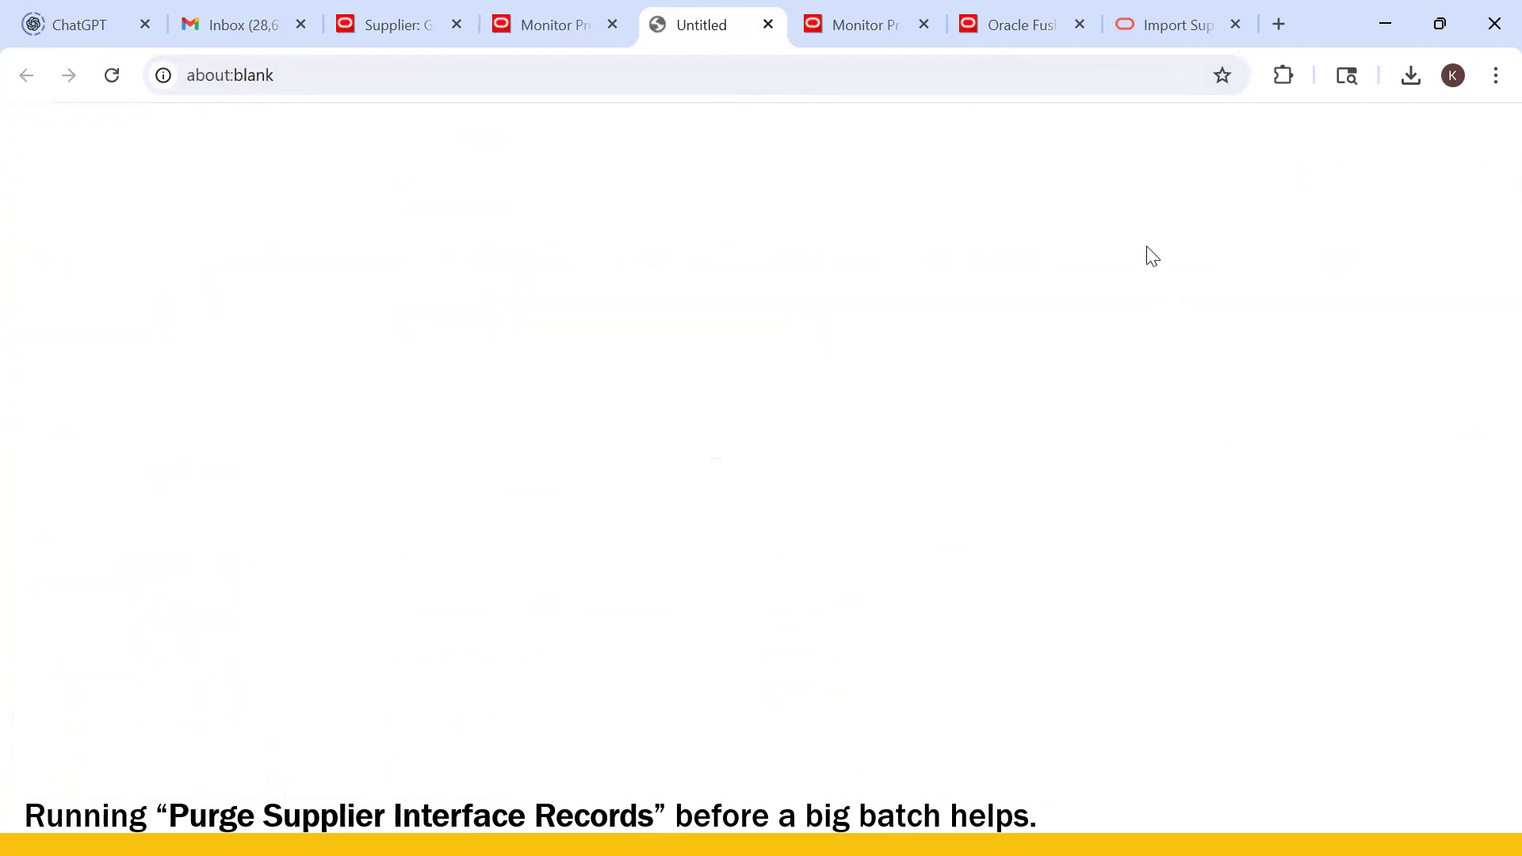
click(1410, 76)
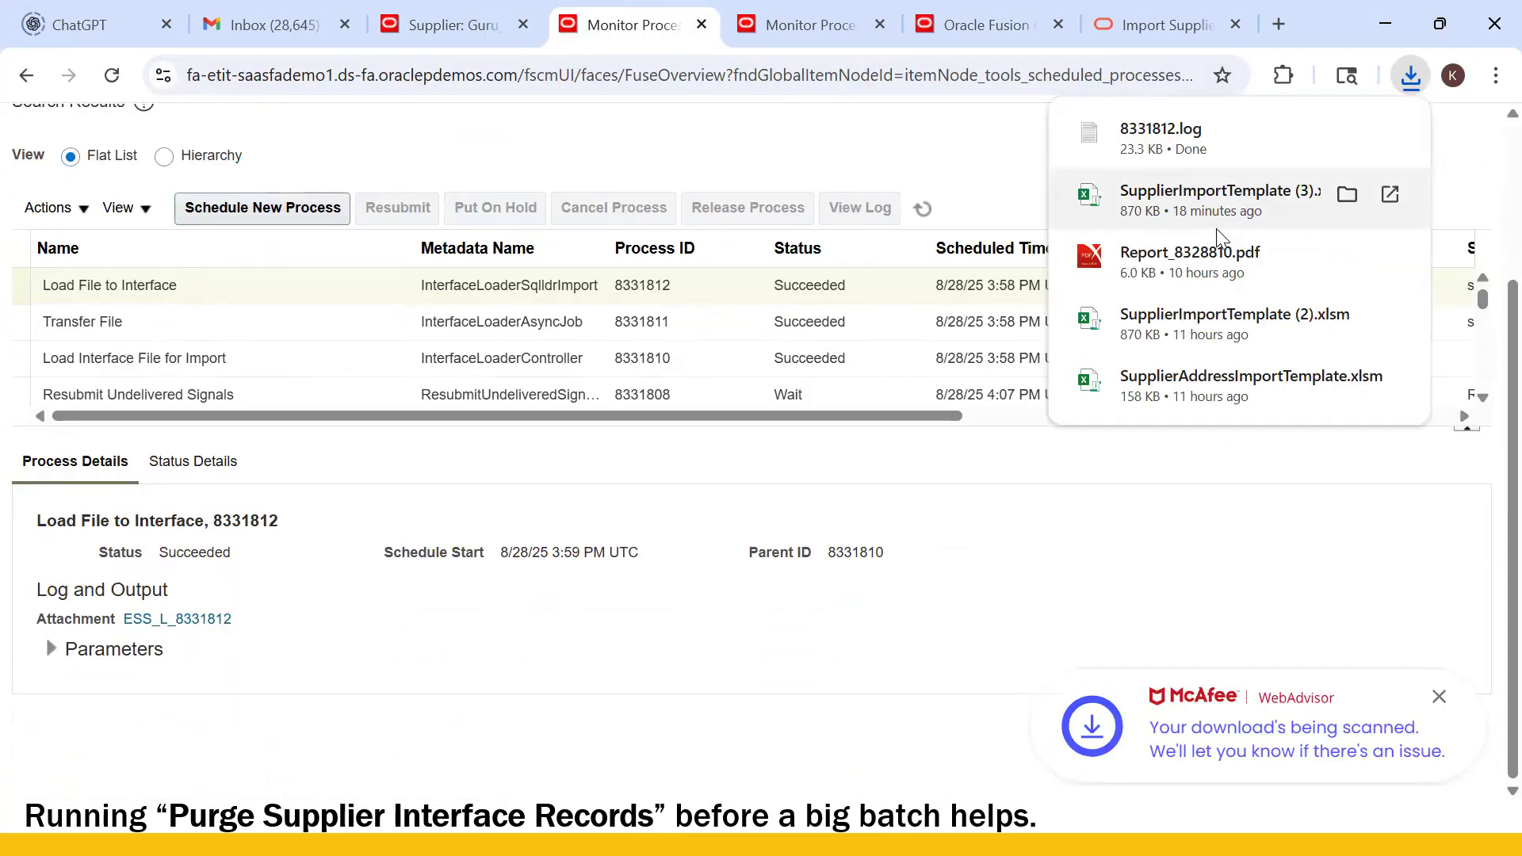
key(Return)
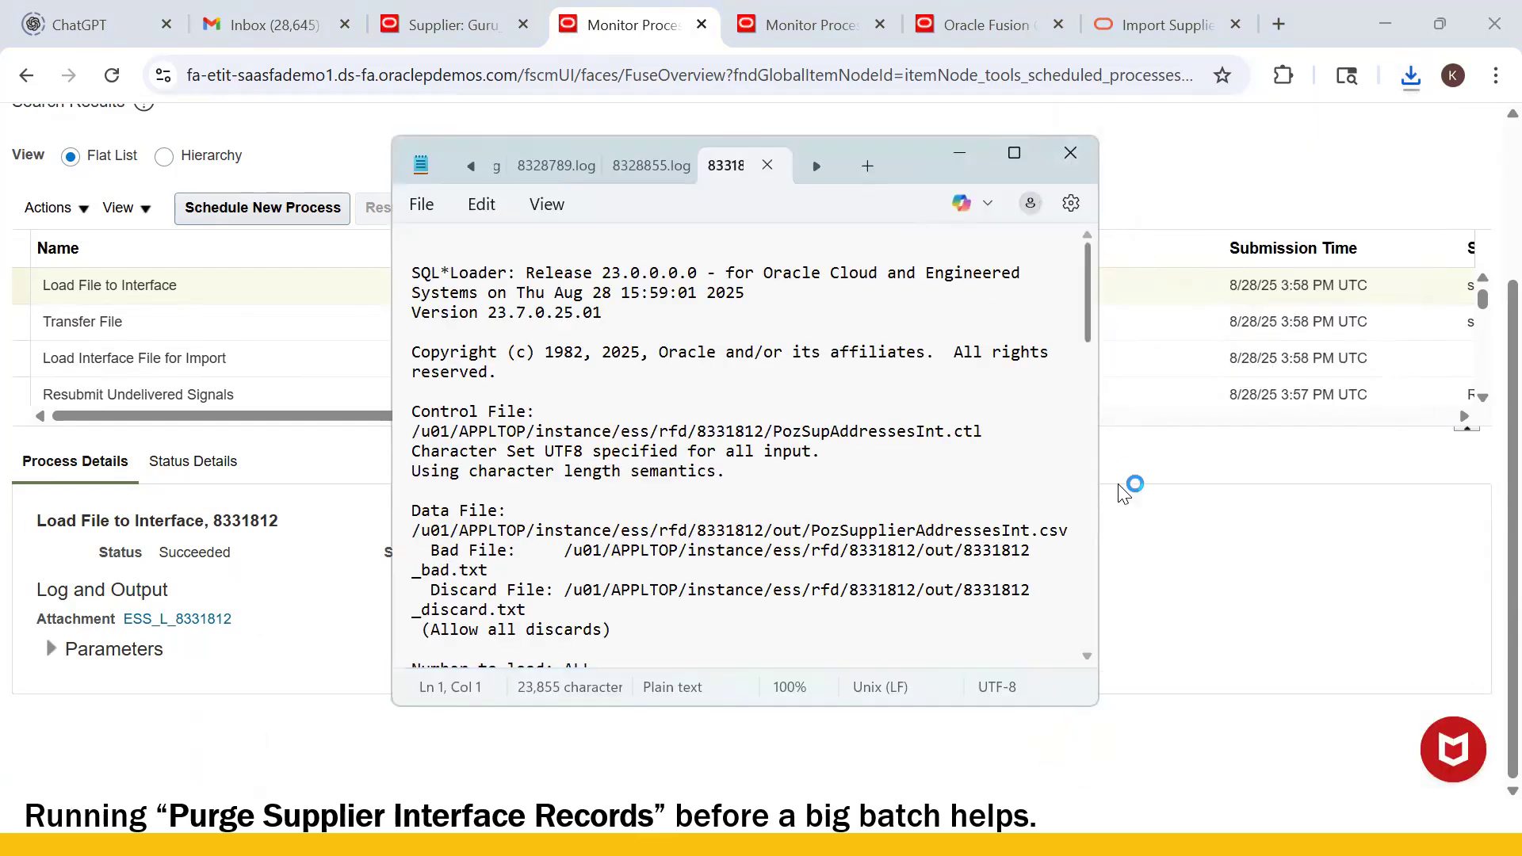
- Review the log totals: 2 rows loaded into POZ_SUP_ADDRESSES_INT, none rejected; then close Notepad
drag(1087, 301, 1108, 697)
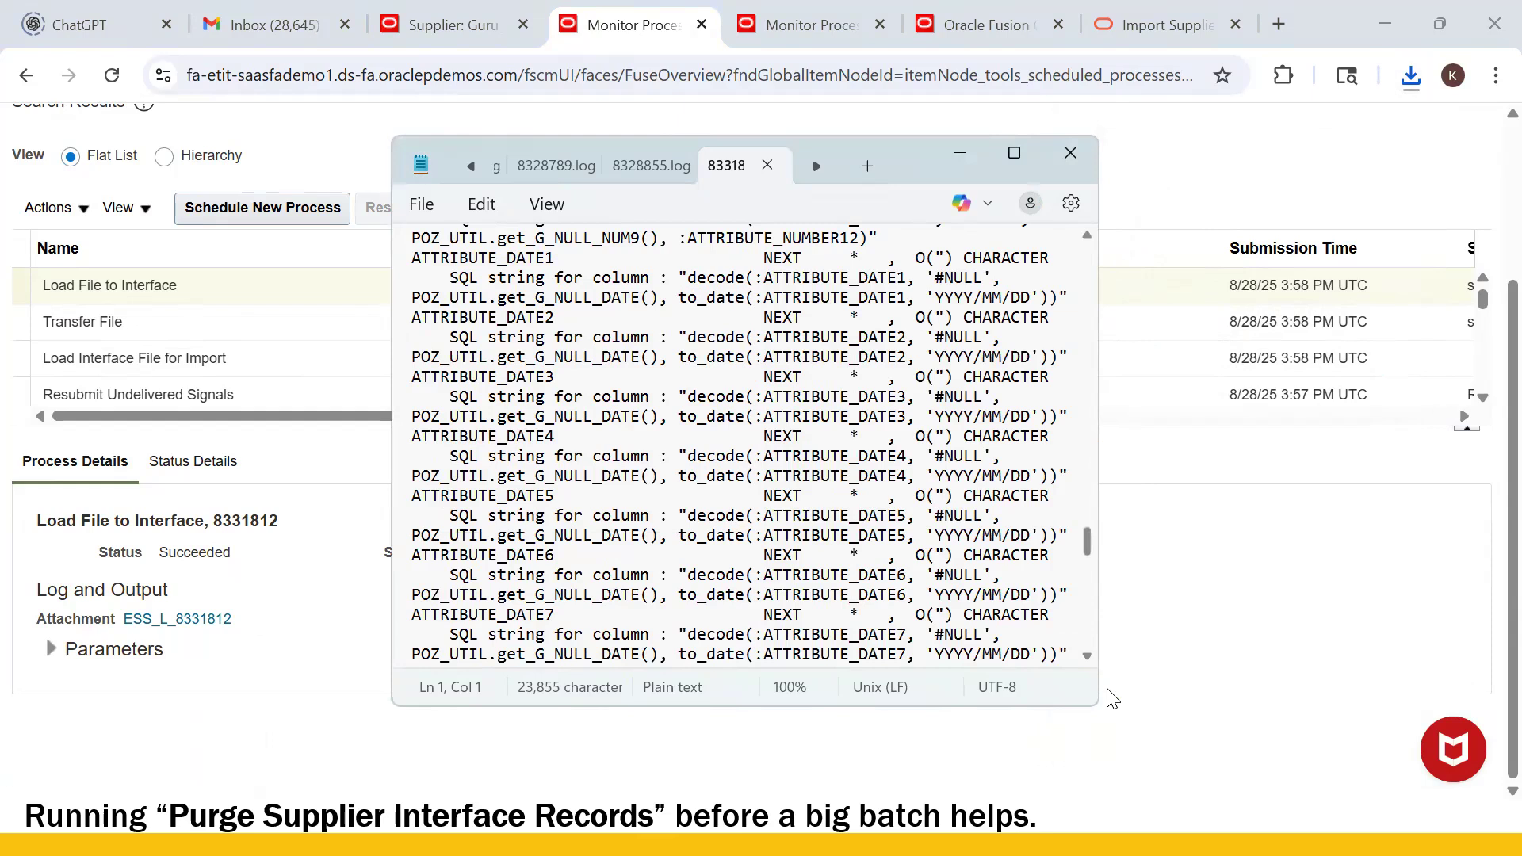
scroll(553, 329, up, 1)
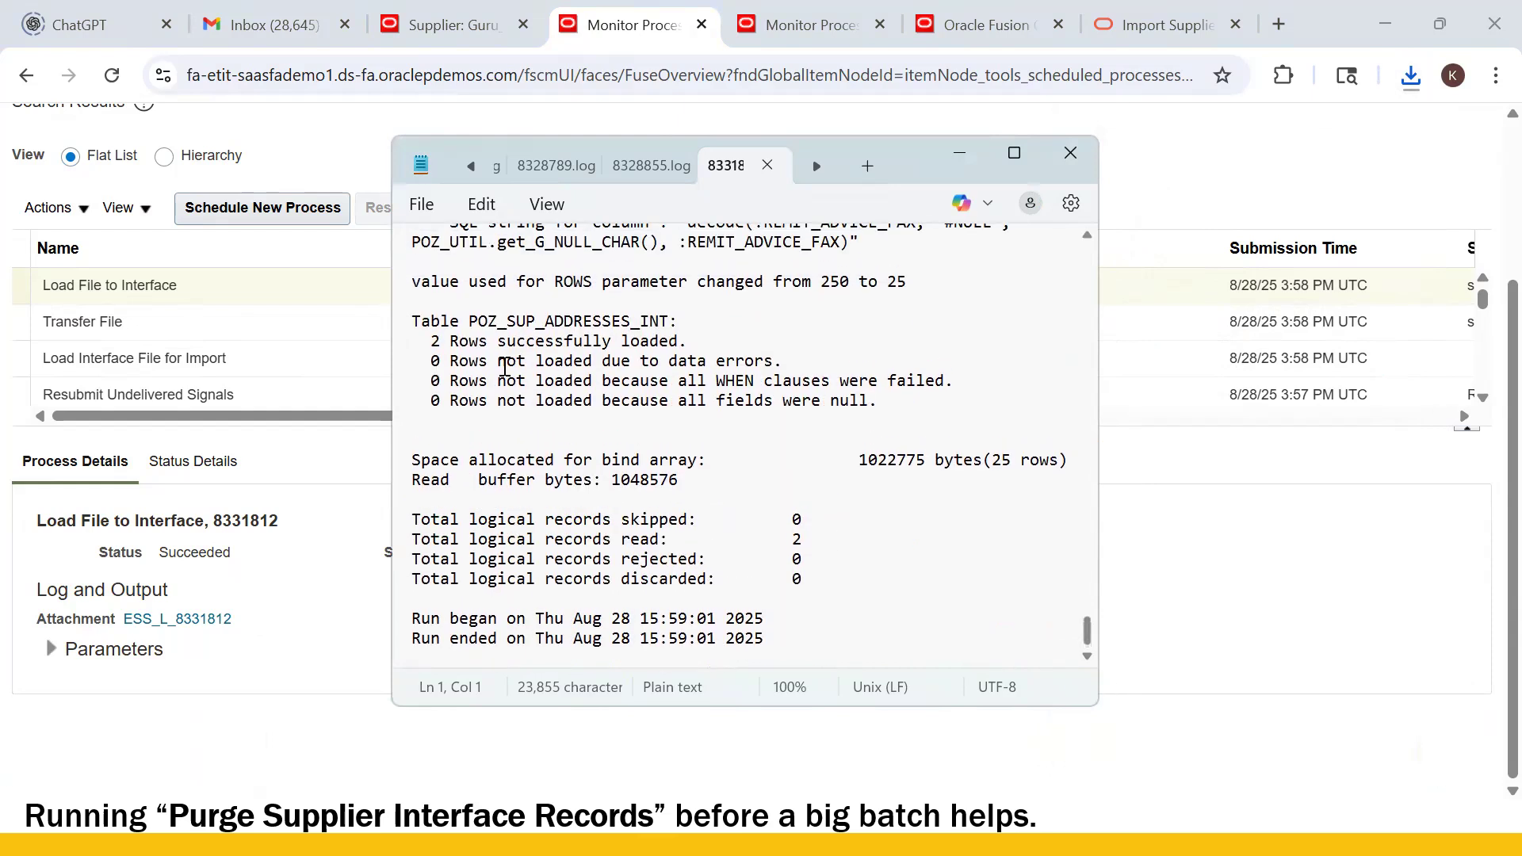
drag(428, 352, 668, 356)
drag(421, 341, 720, 367)
drag(456, 547, 816, 564)
click(830, 591)
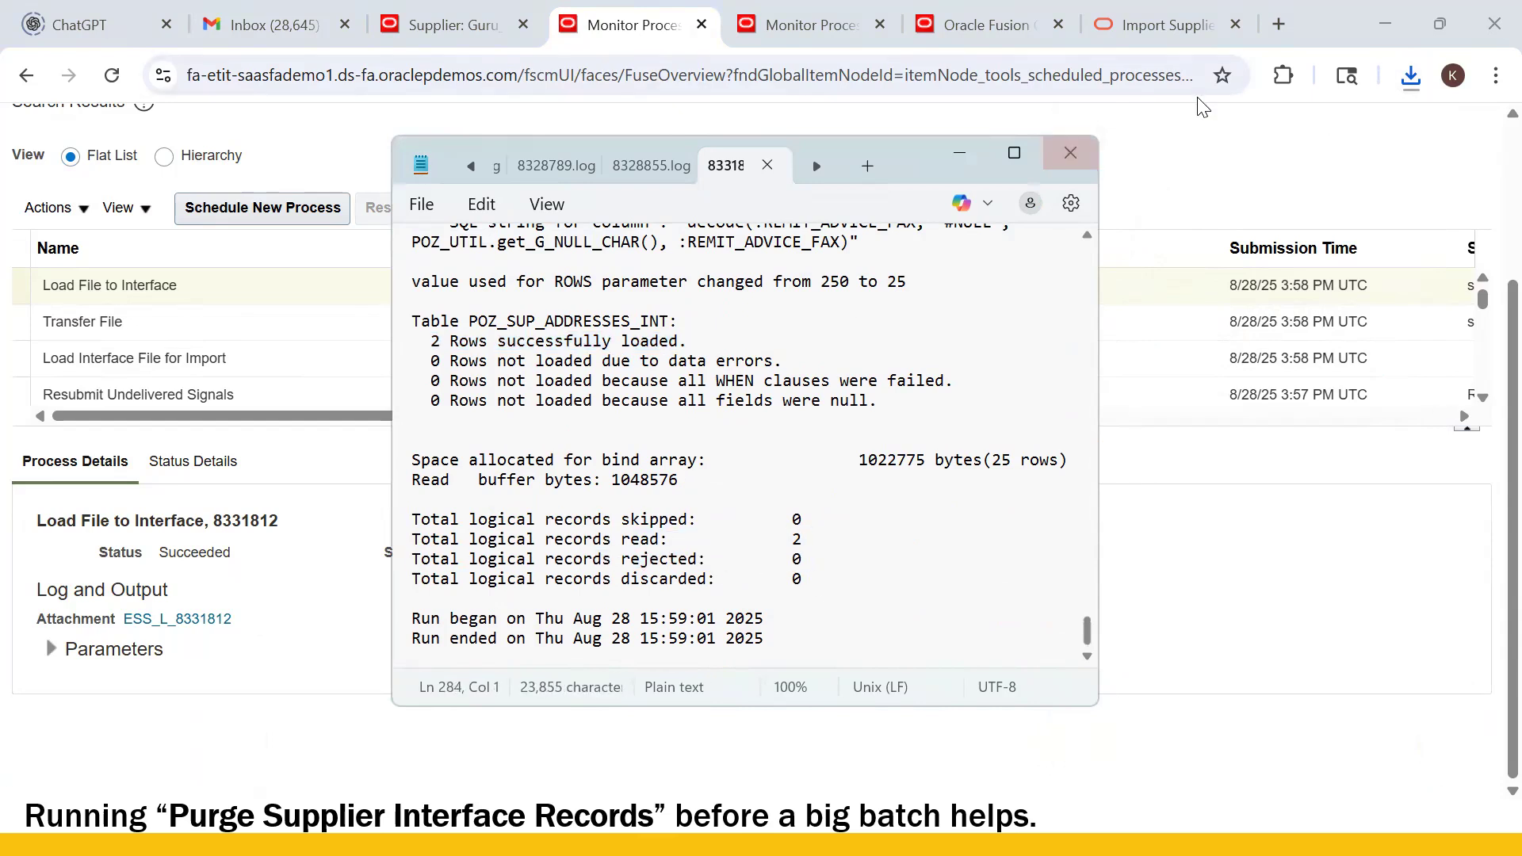
click(1070, 152)
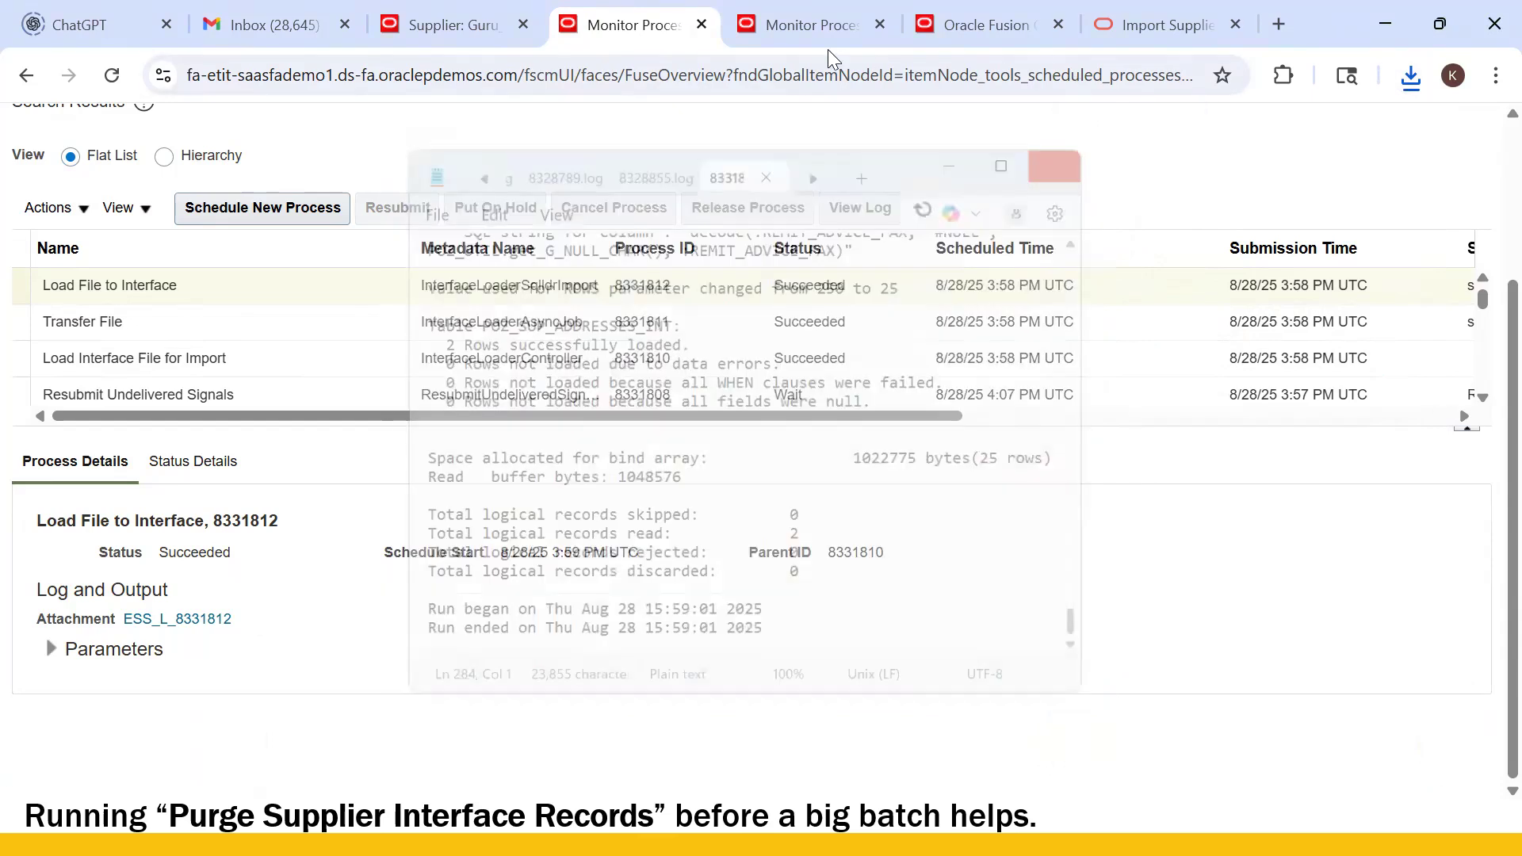
- Submit the pending Import Supplier Addresses job as process 8331813 and refresh to see it Running
click(781, 28)
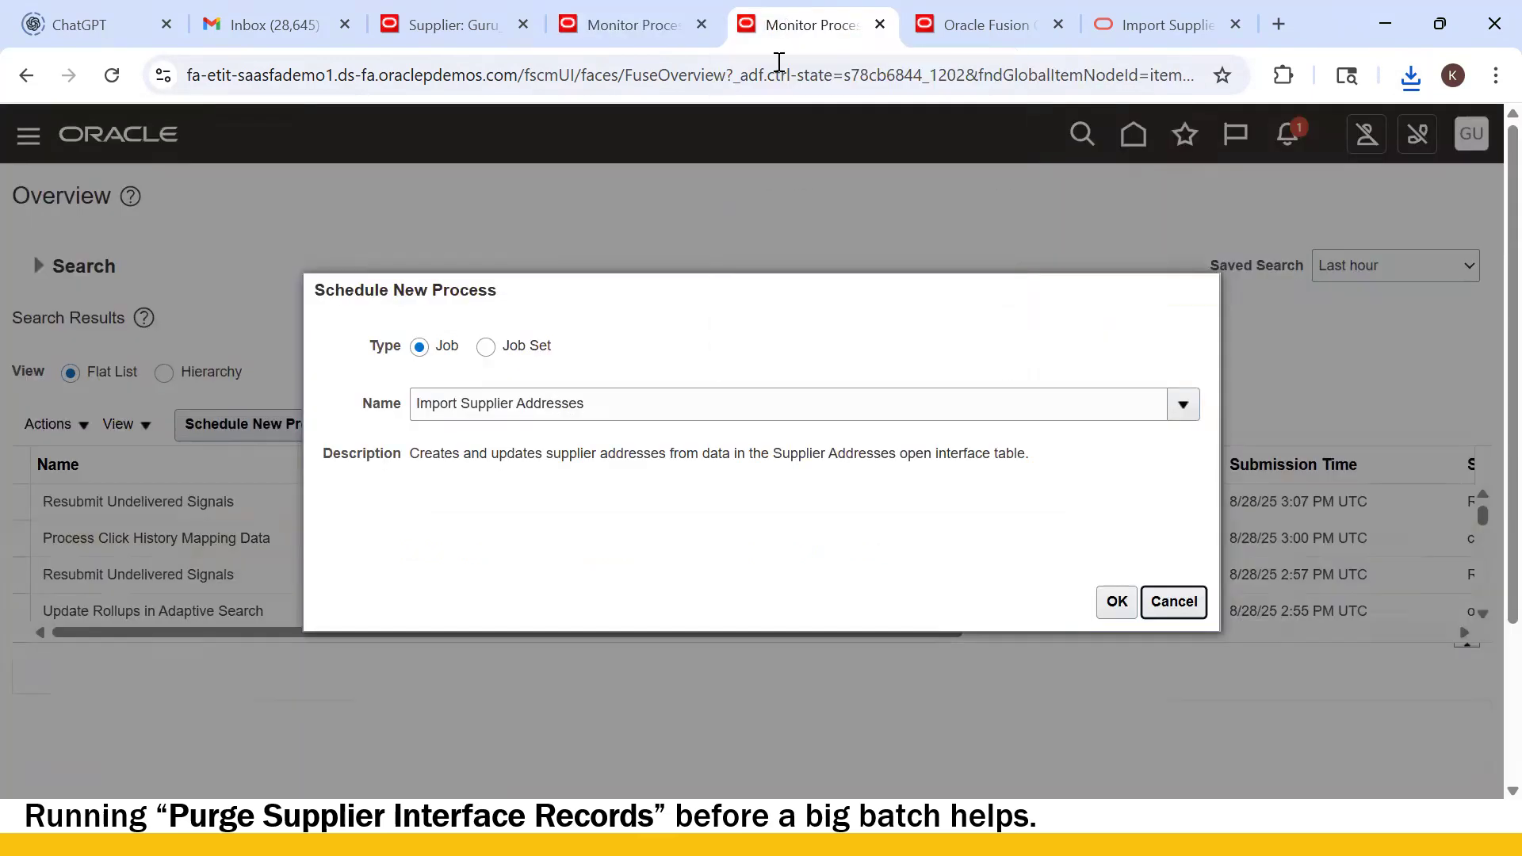
click(1114, 611)
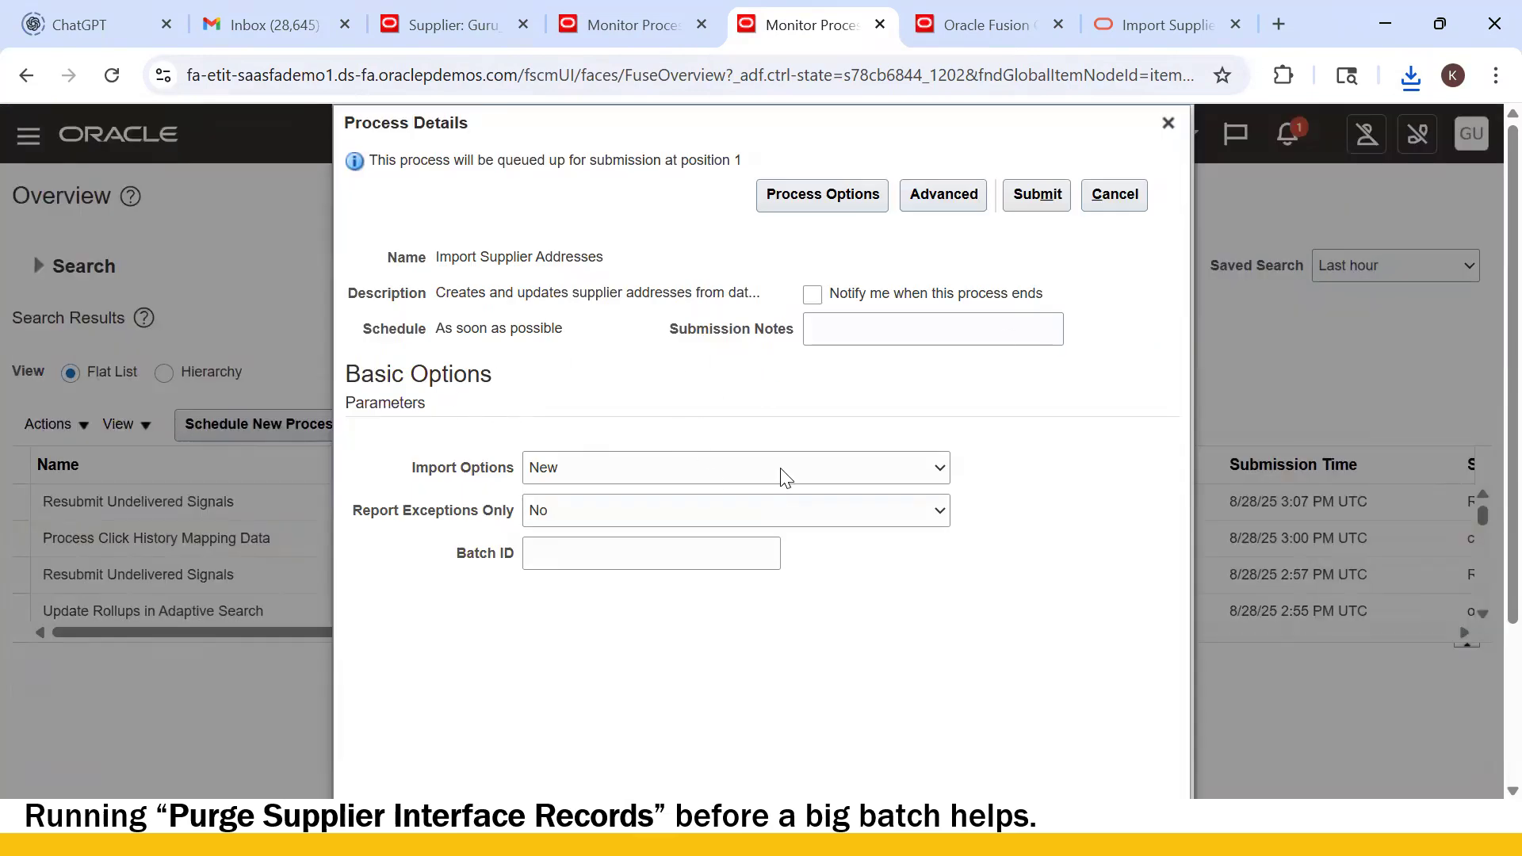
click(1037, 195)
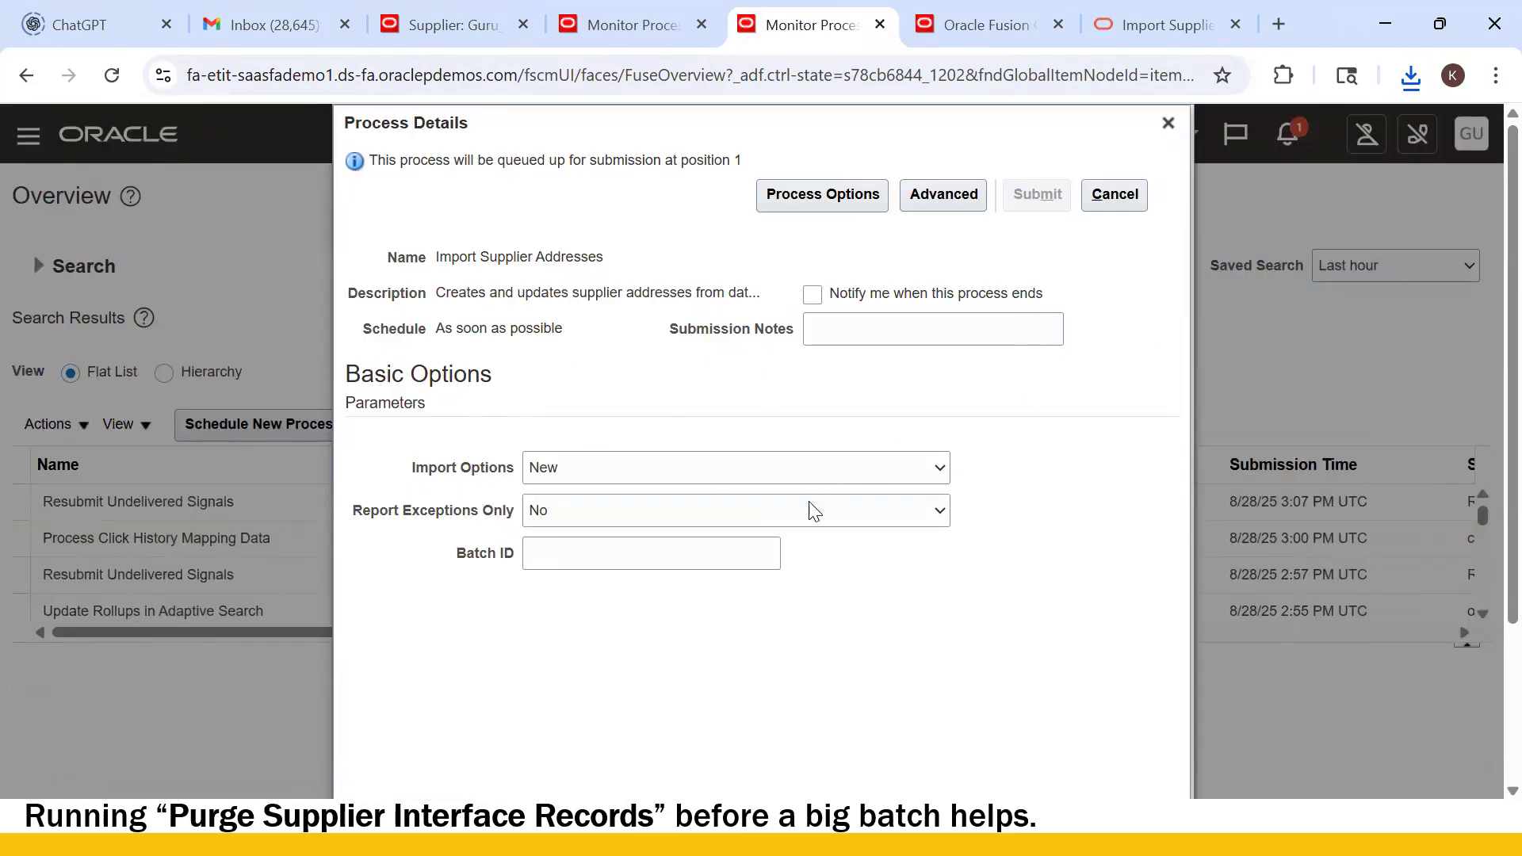
click(1030, 358)
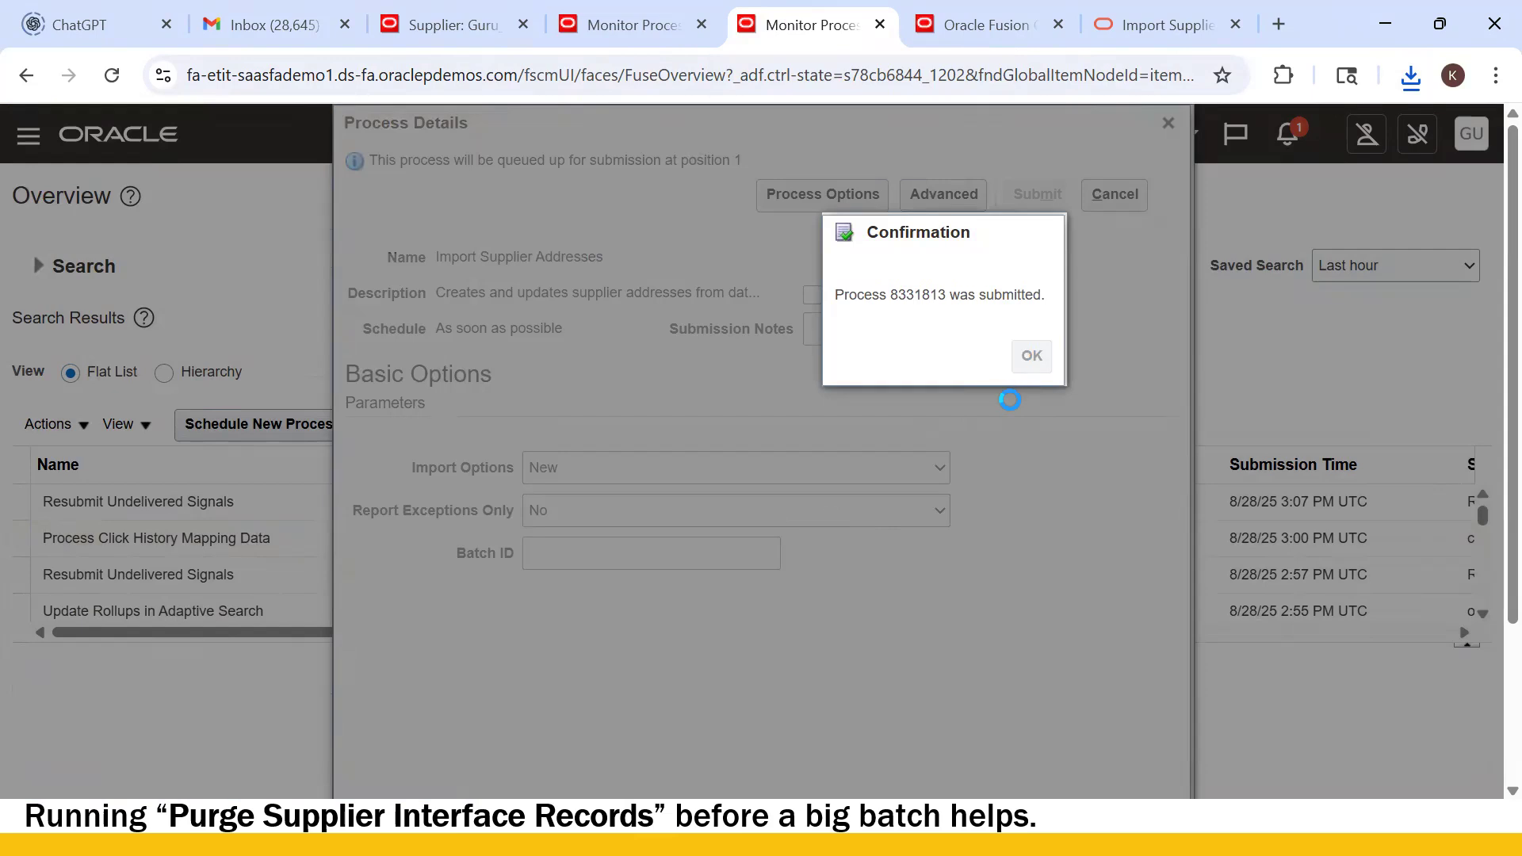
click(920, 426)
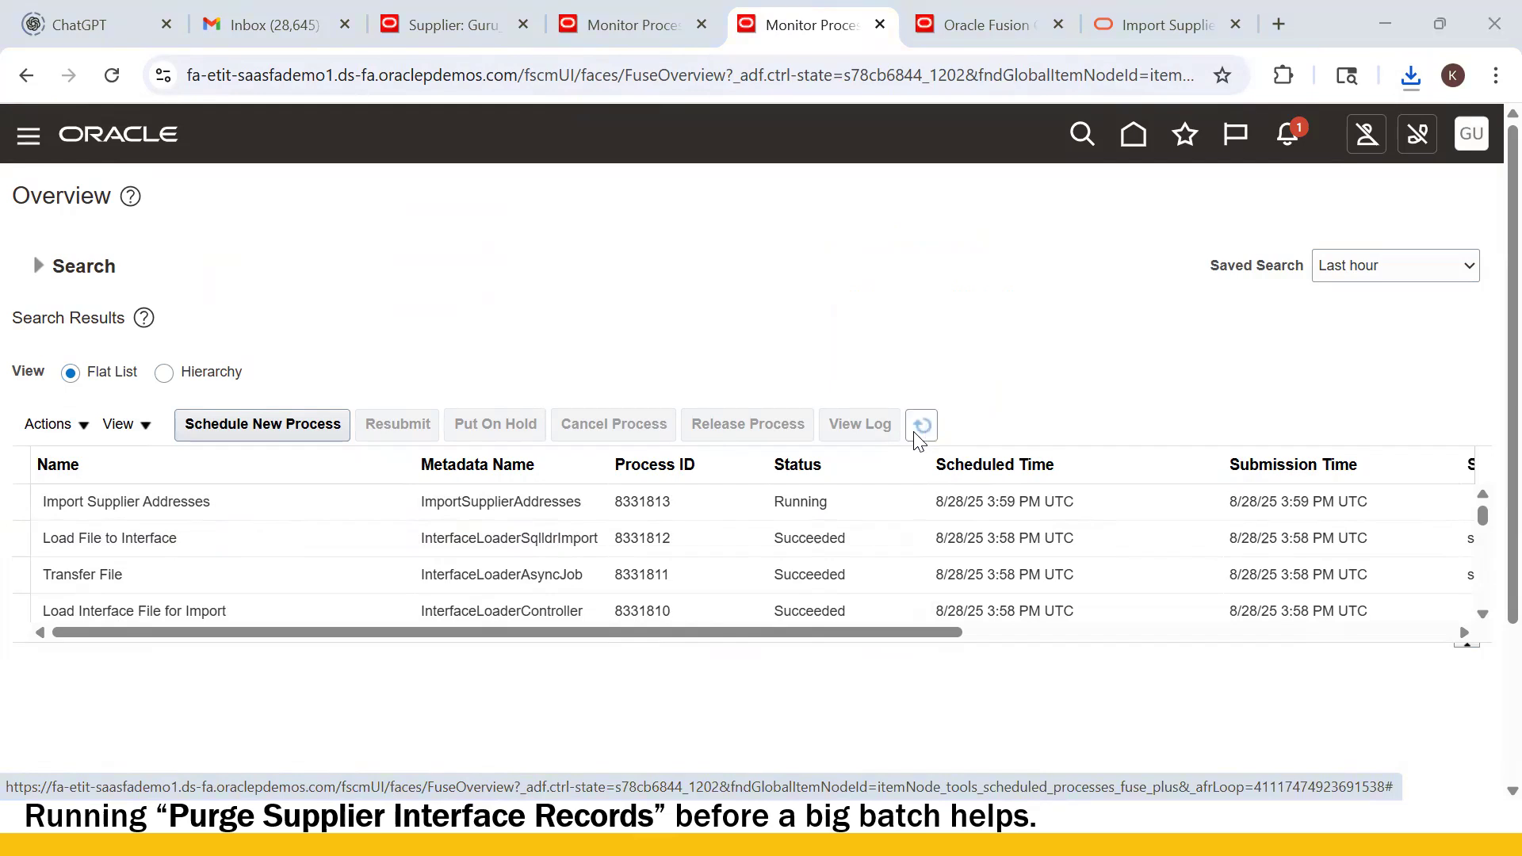
key(alt+Tab)
key(Tab)
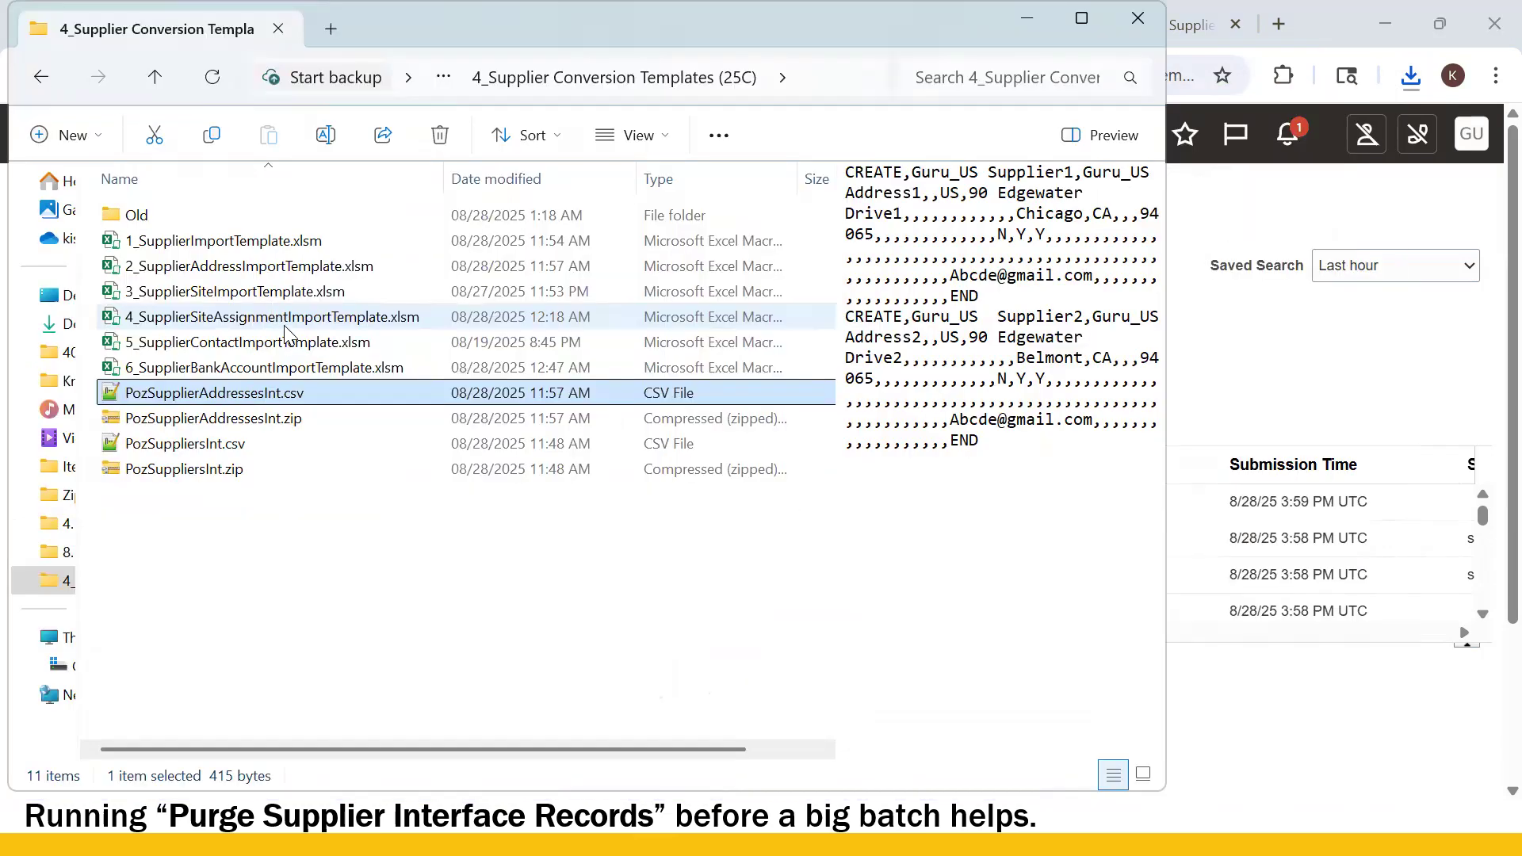
- Open 3_SupplierSiteImportTemplate.xlsm and inspect its Supplier Name cells C5 and C6
click(248, 294)
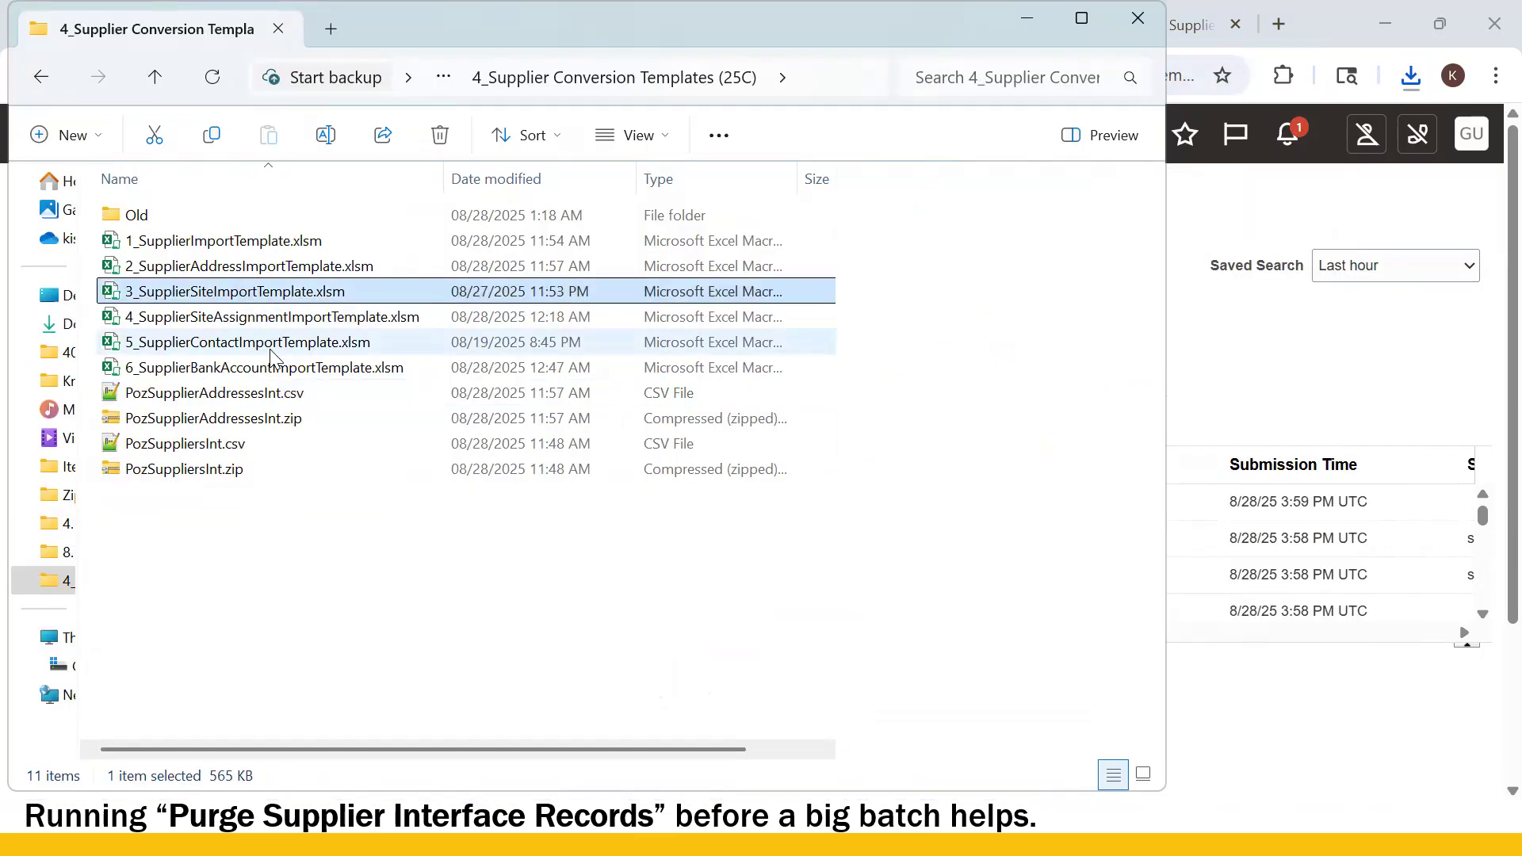
double_click(264, 294)
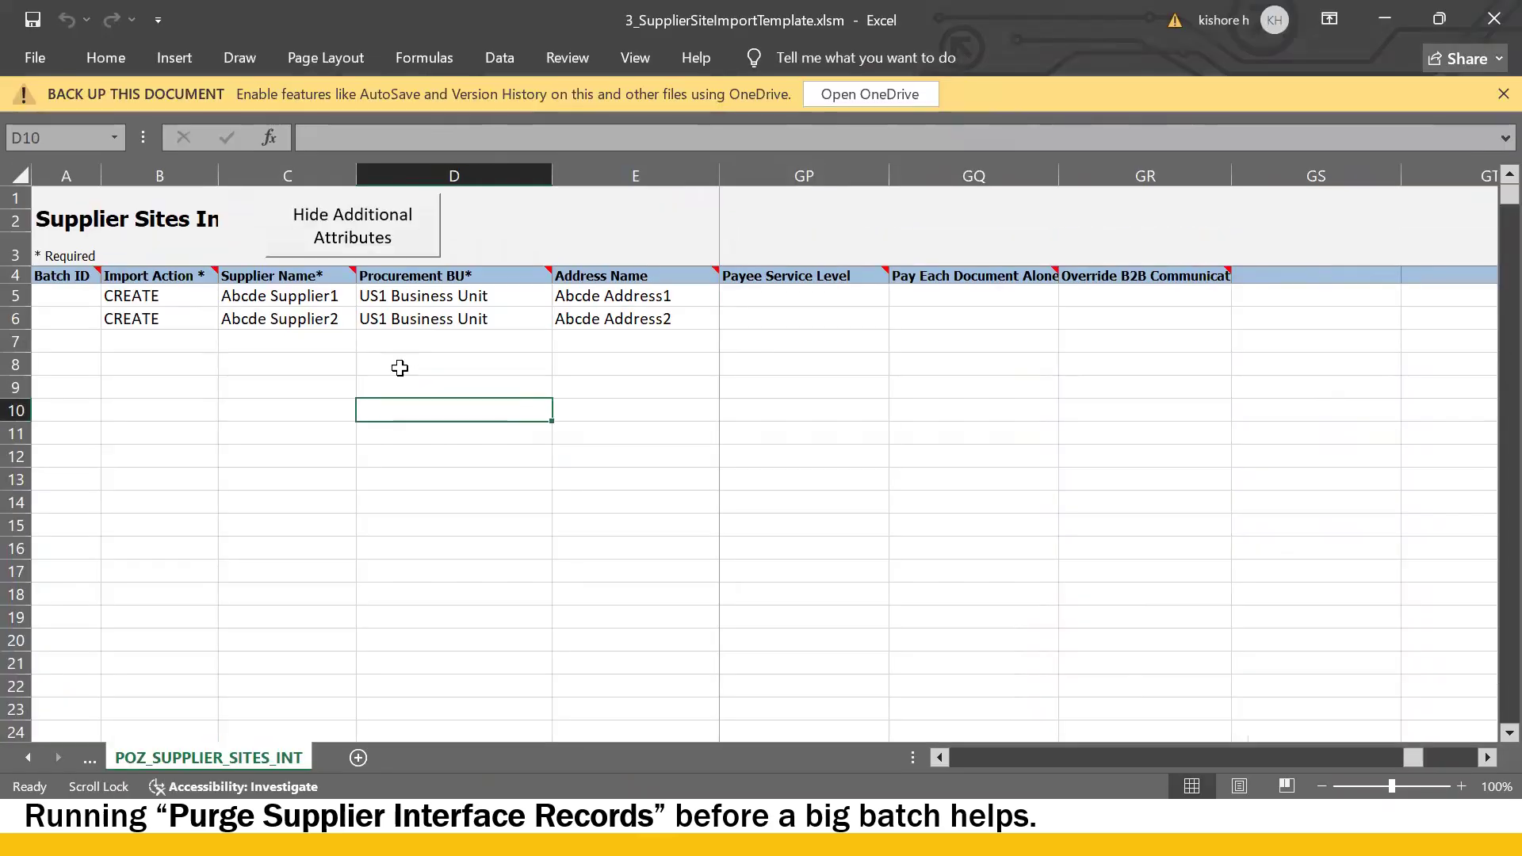
click(153, 320)
click(225, 309)
click(242, 297)
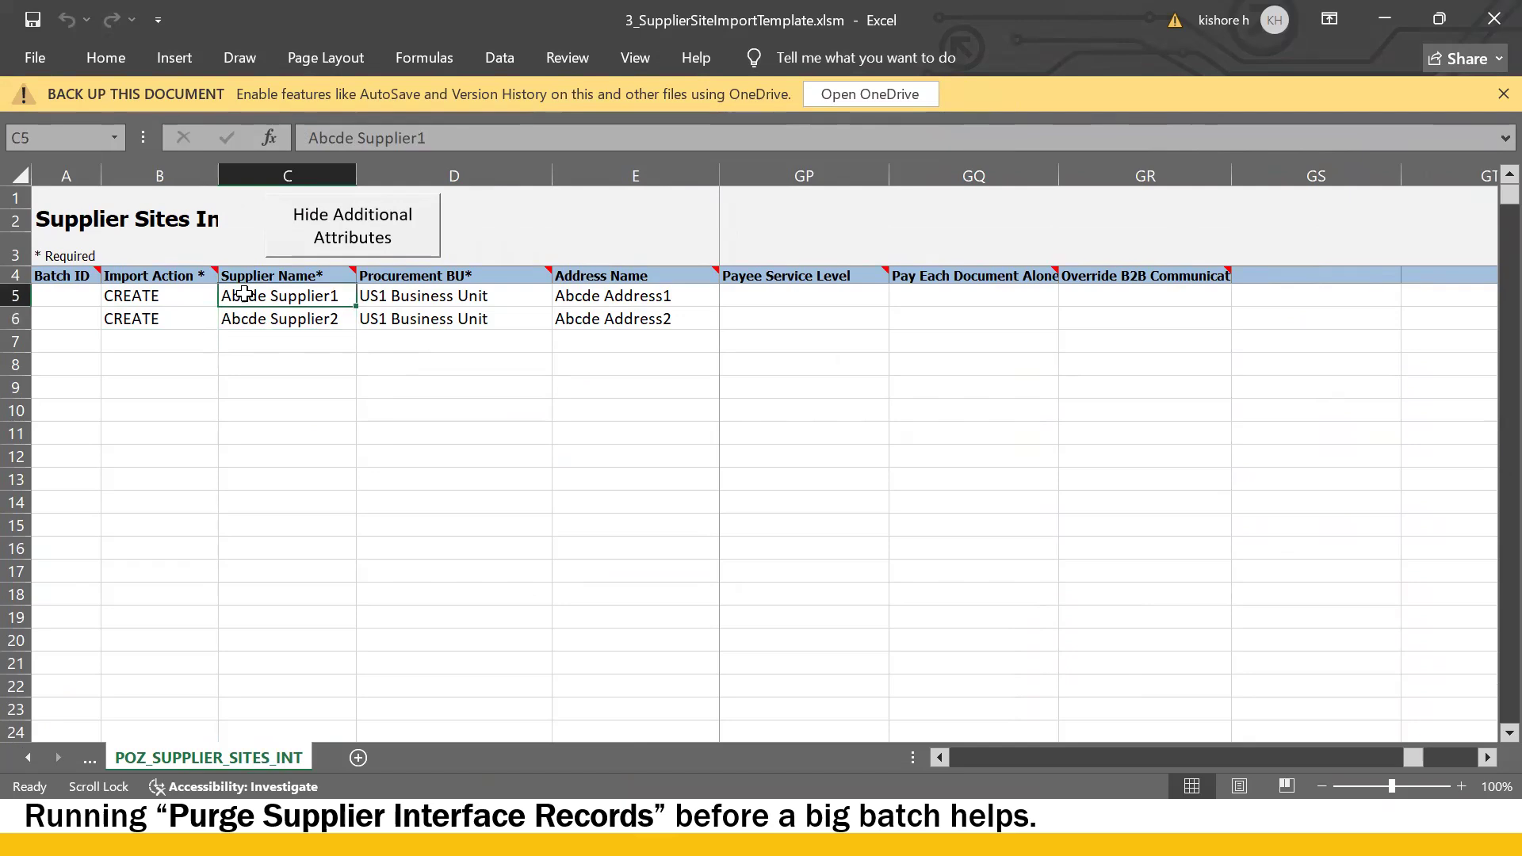
- Copy Guru_US Supplier1 and Guru_US Supplier2 from the address template into the site template's C5 and C6
key(alt+Tab)
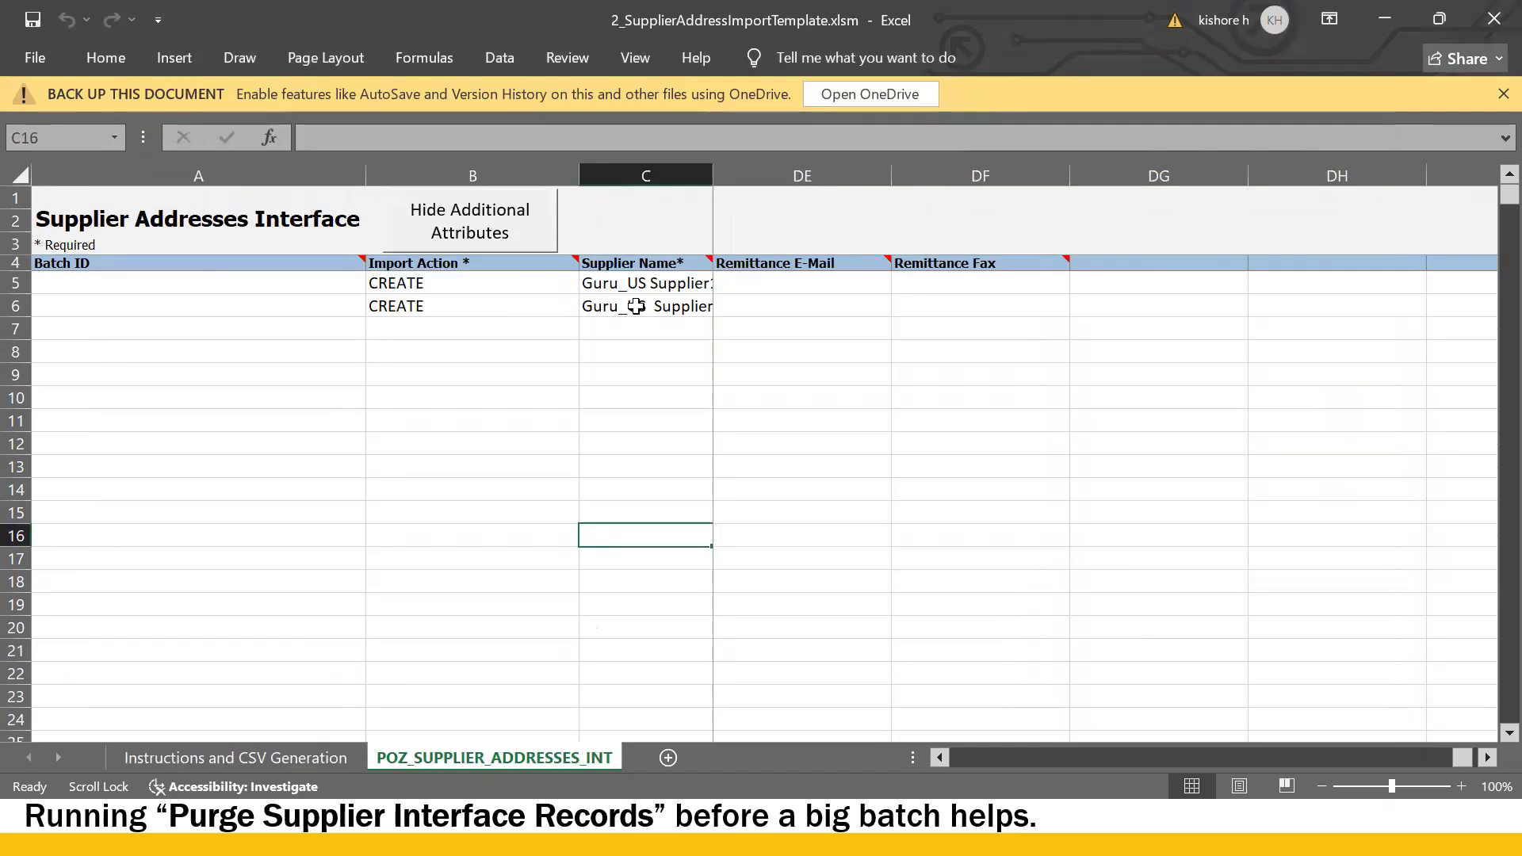
drag(449, 140, 76, 141)
key(ctrl+c)
key(alt+Tab)
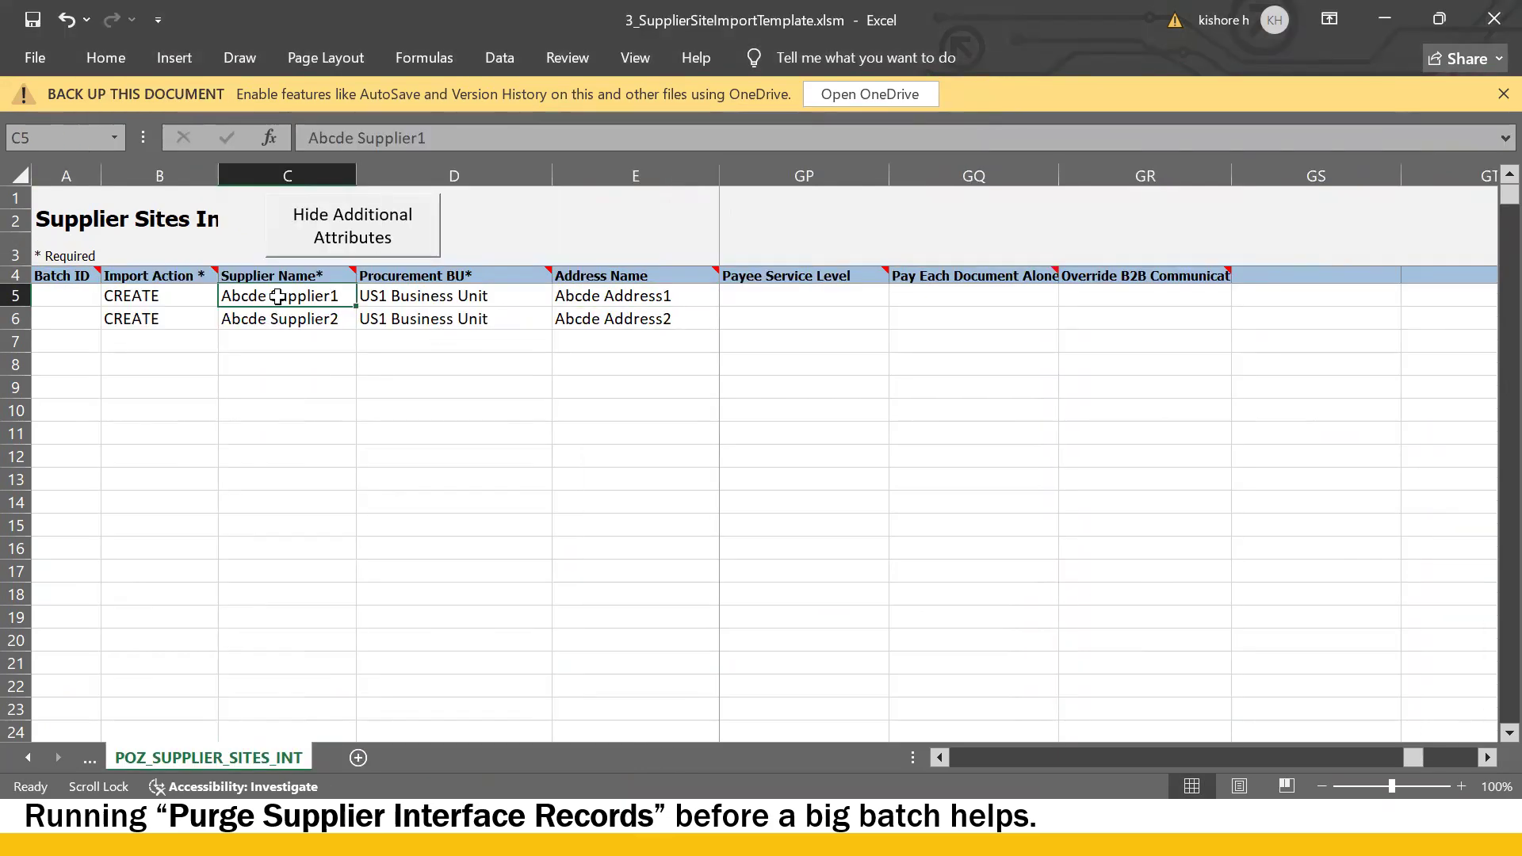
key(ctrl+v)
key(alt+Tab)
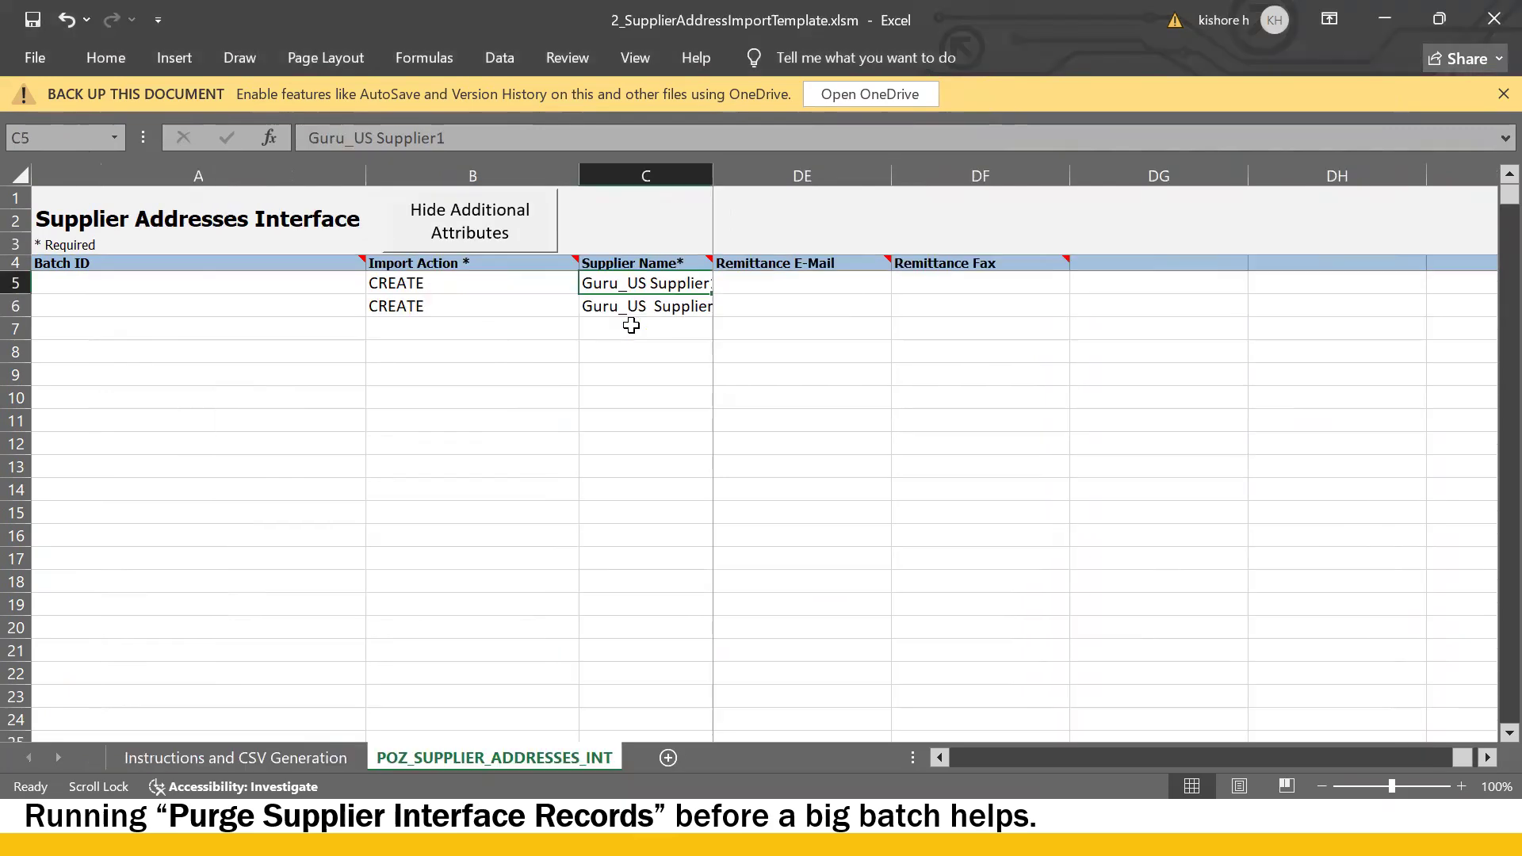
click(656, 307)
drag(450, 139, 39, 171)
key(ctrl+c)
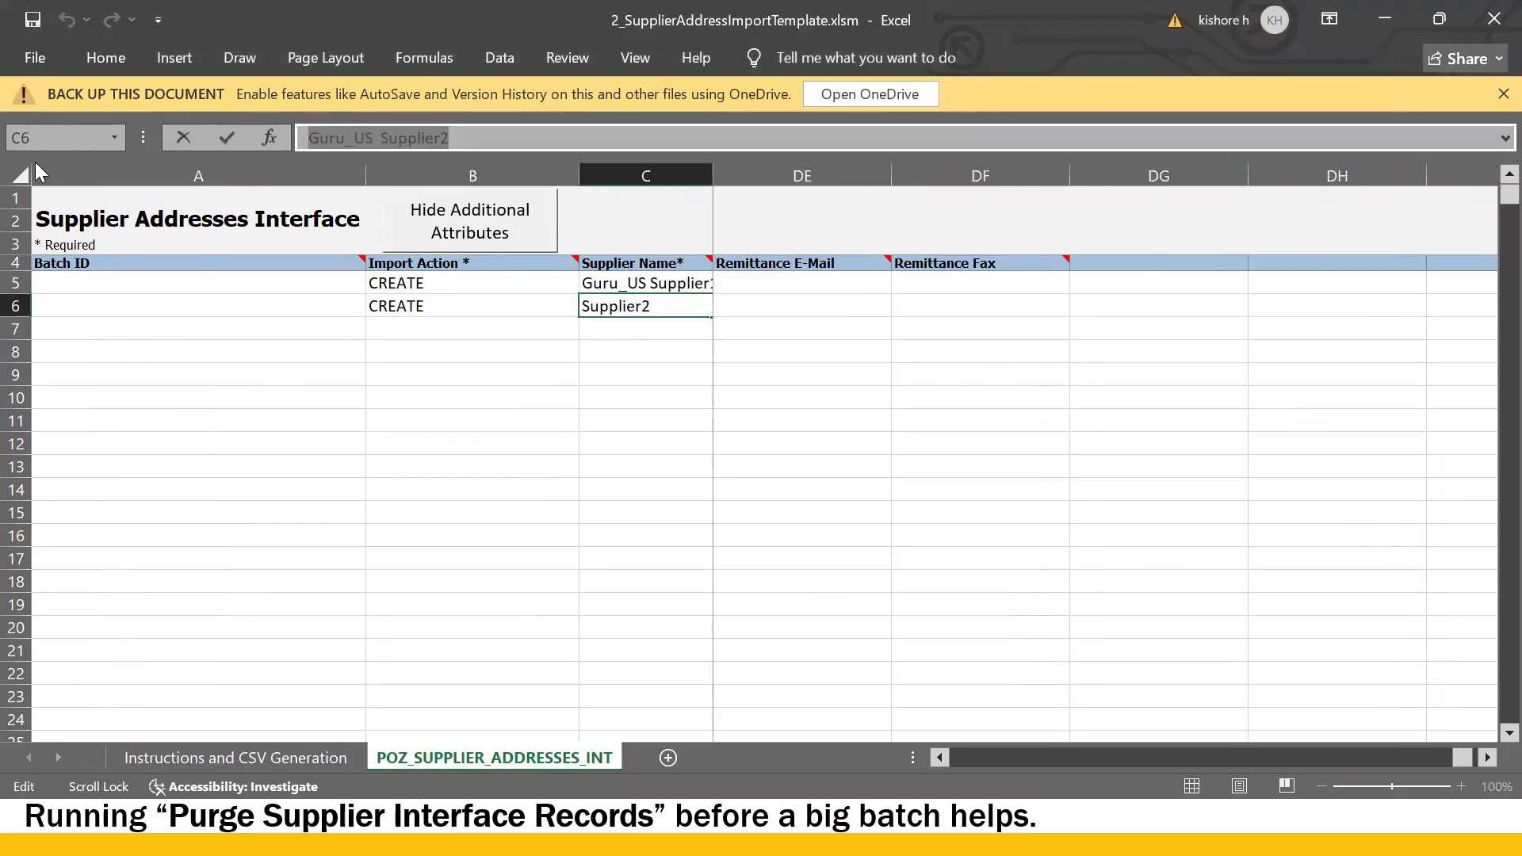
key(alt+Tab)
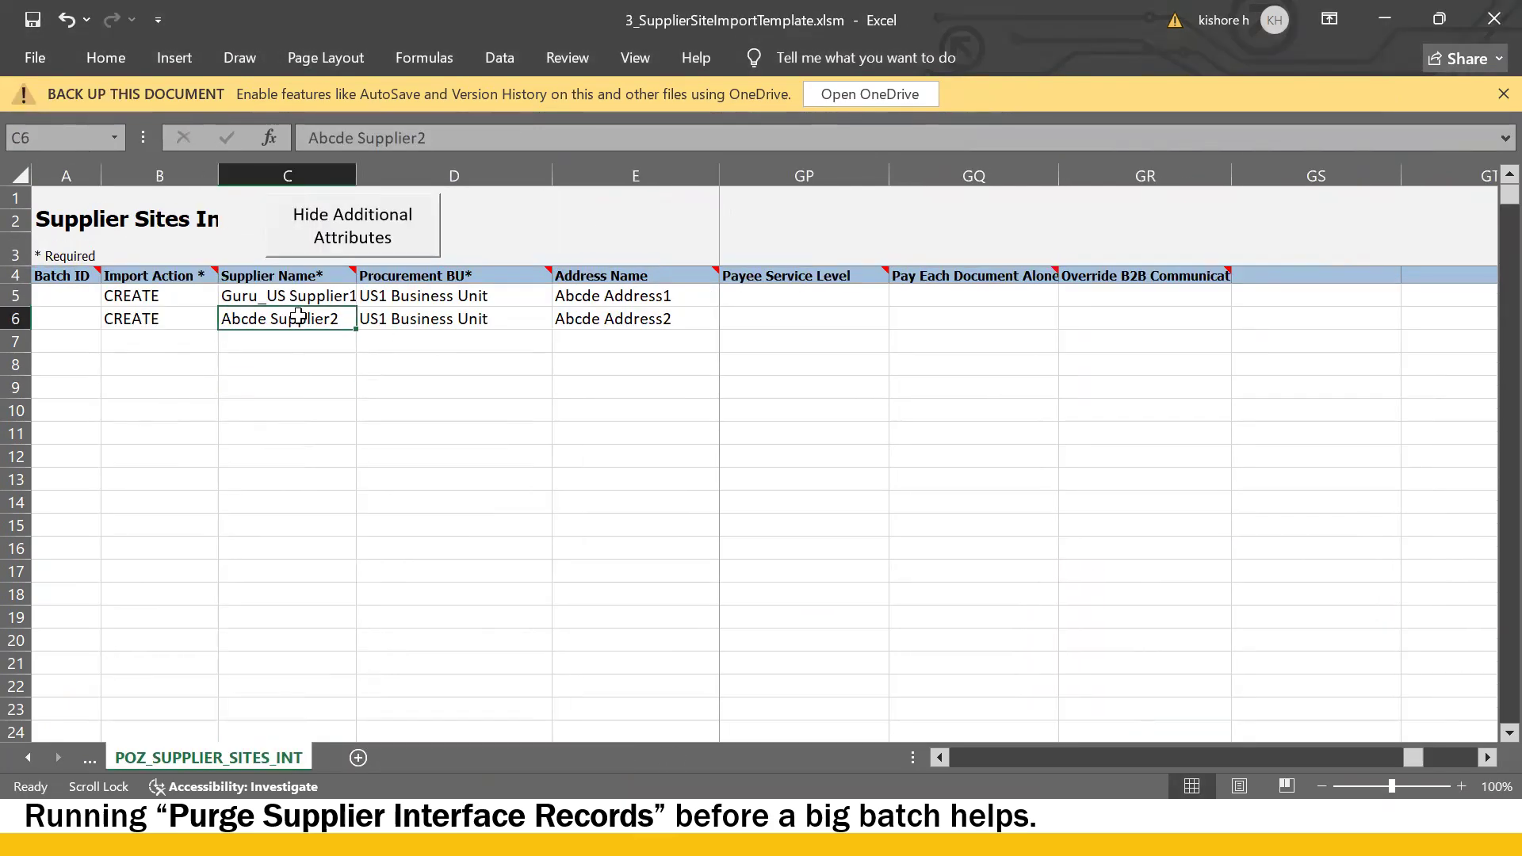
key(ctrl+v)
key(alt+Tab)
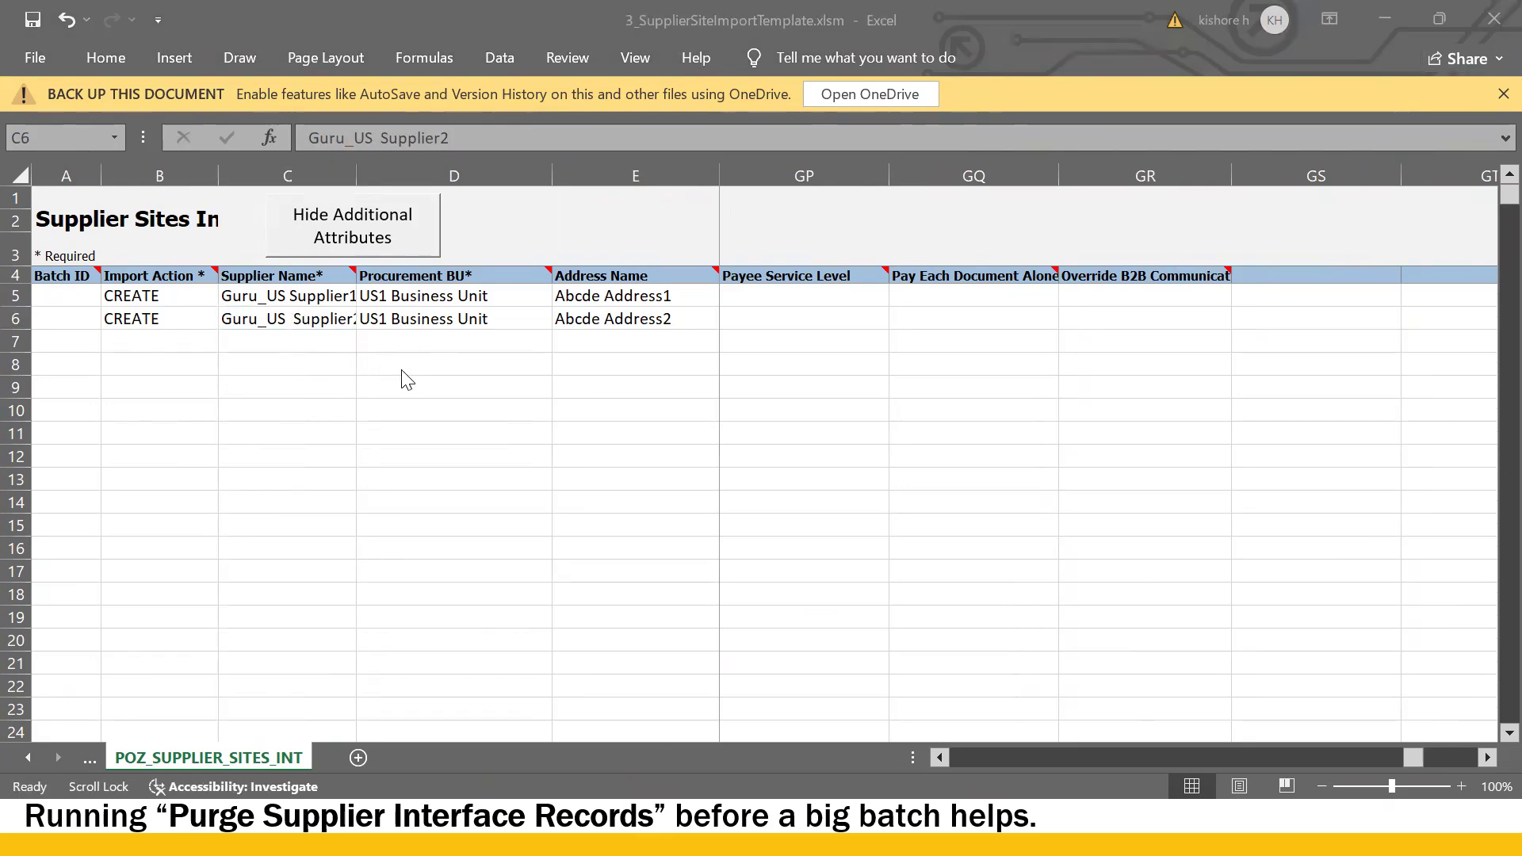
key(alt+Tab)
key(alt+Tab)
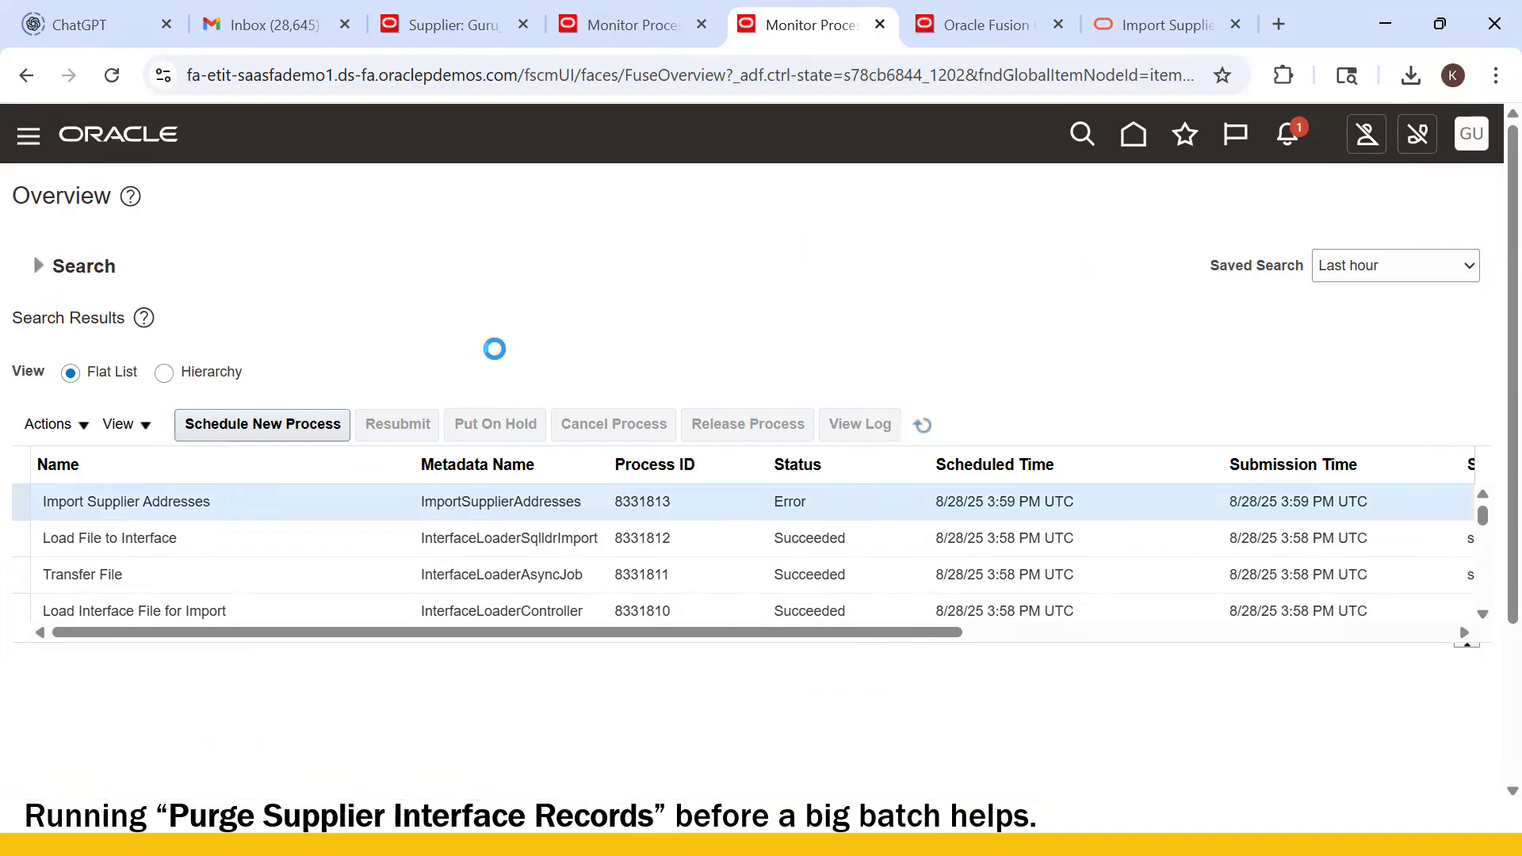
- Open the failed import's output report Report_8331813.pdf from the process attachments
scroll(516, 339, down, 3)
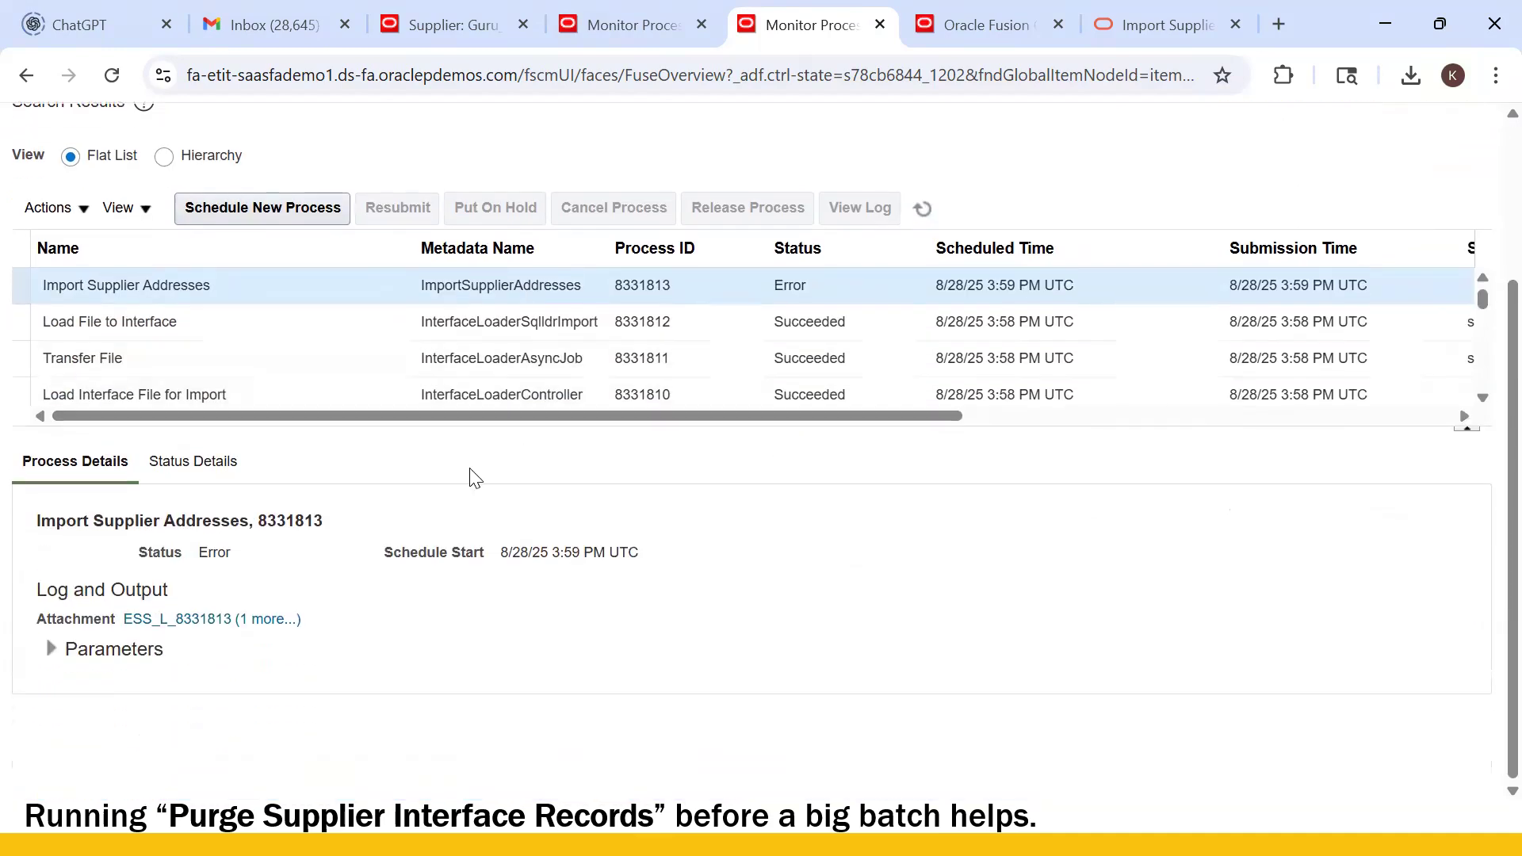
click(289, 620)
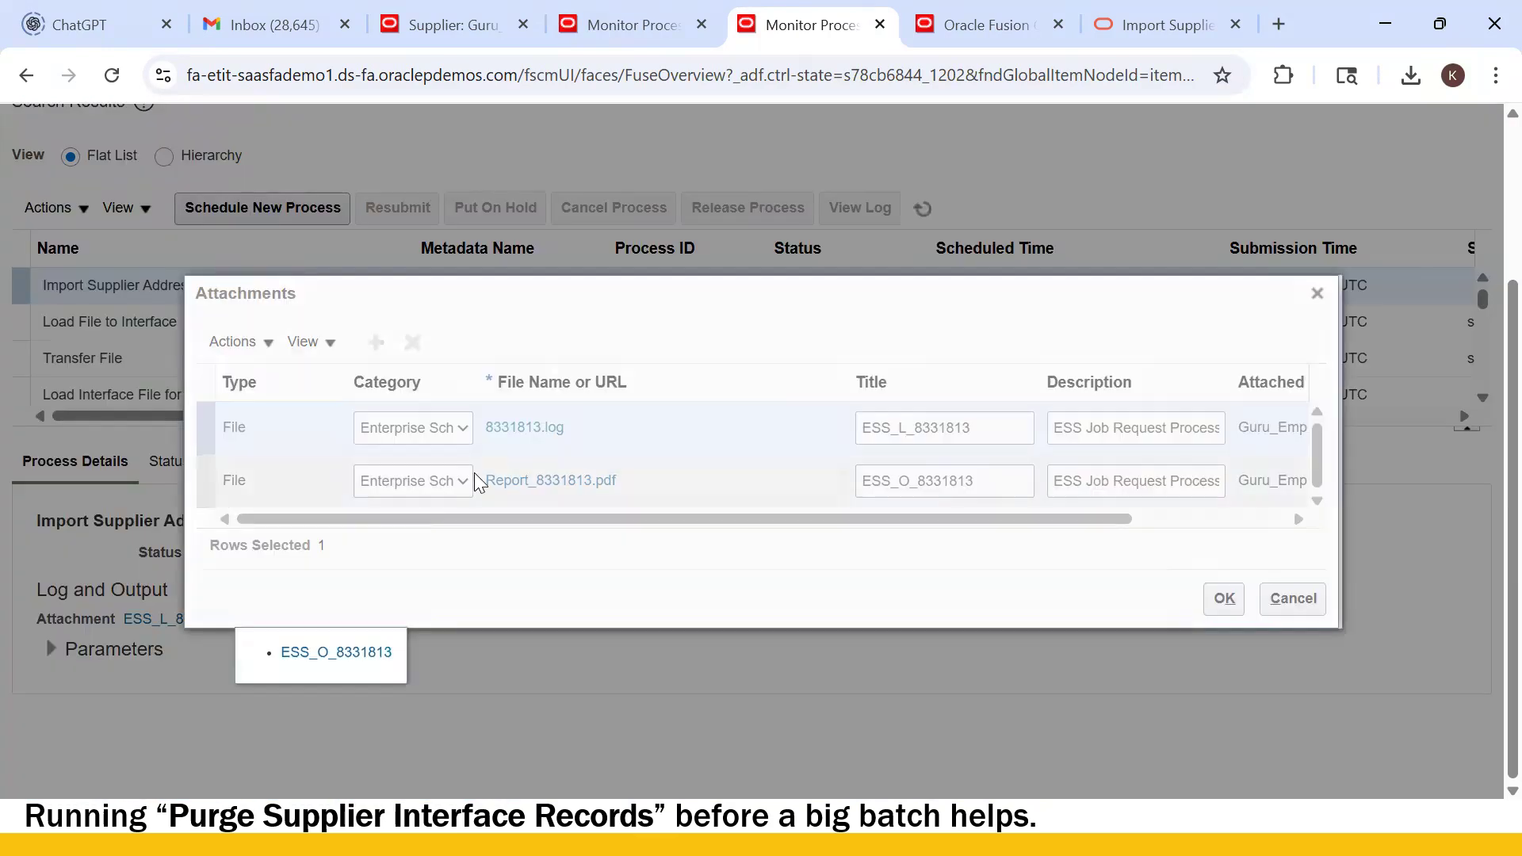
click(552, 495)
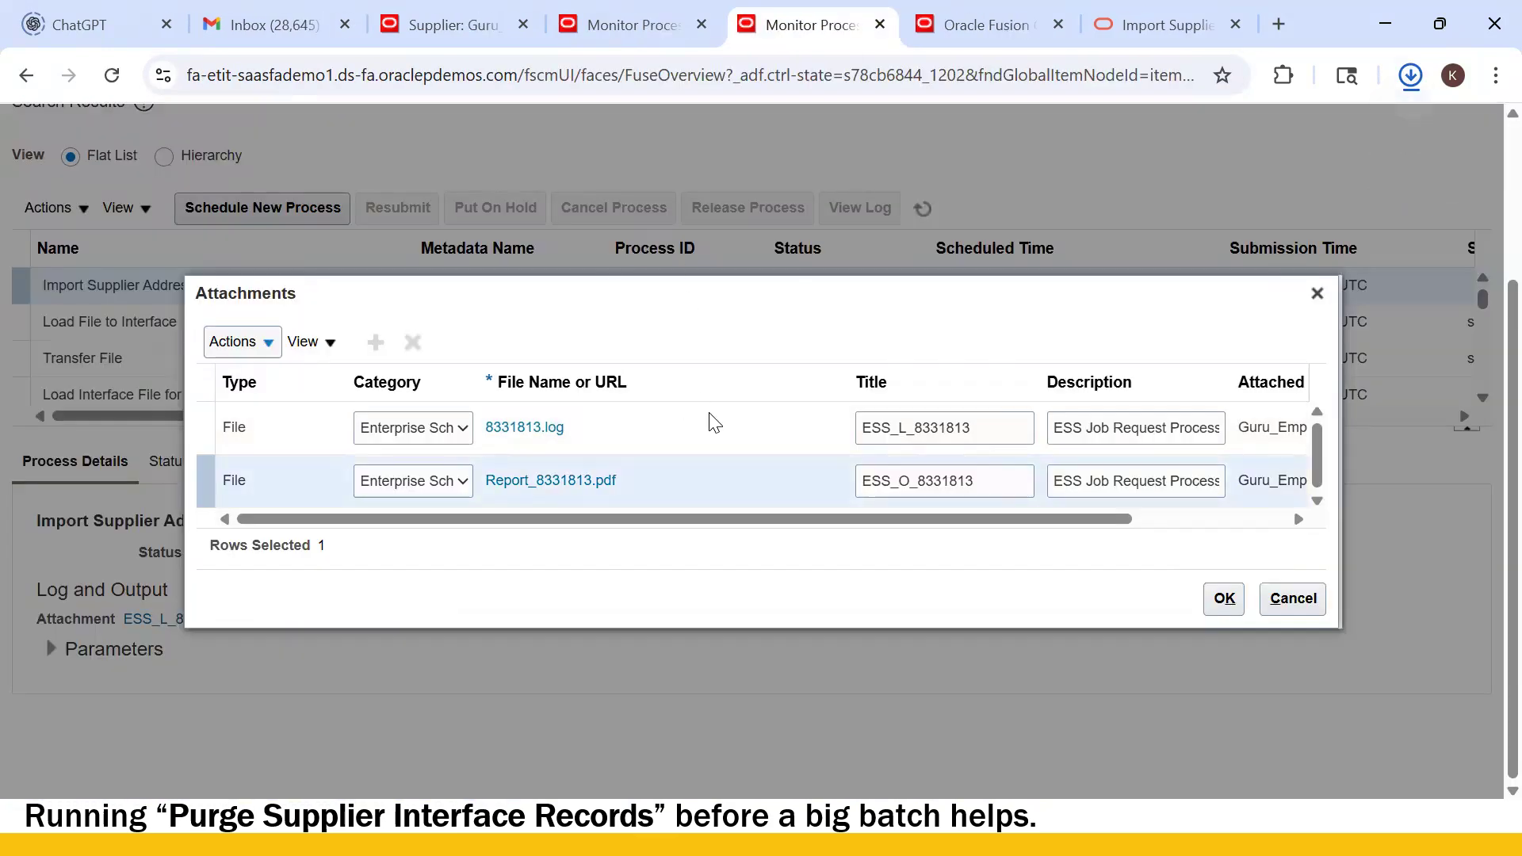
click(1396, 163)
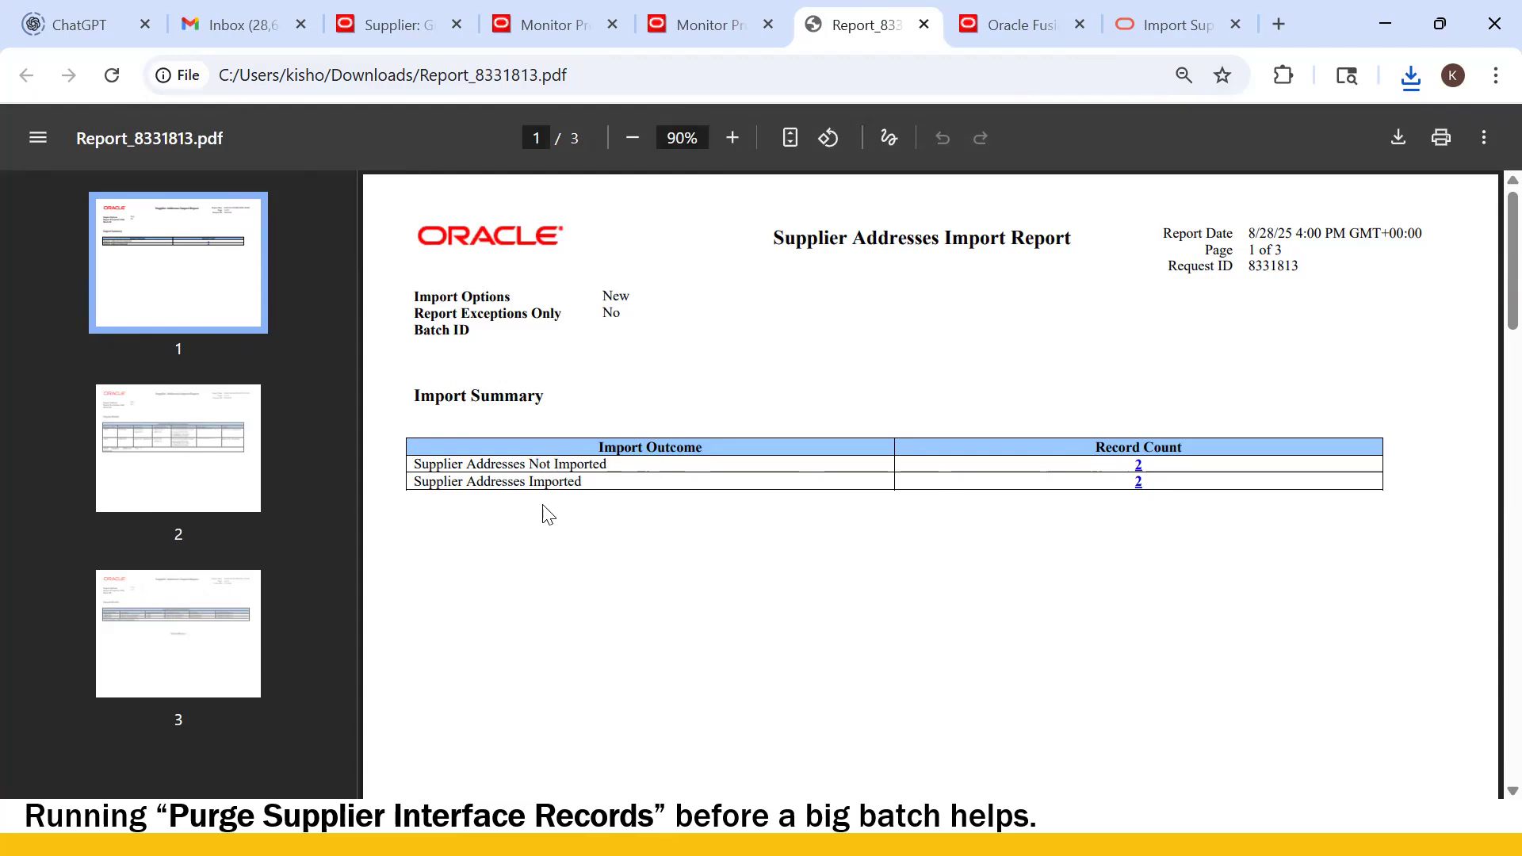
- Review the Import Summary counts: 2 addresses imported, 2 not imported
drag(491, 467, 643, 476)
click(604, 520)
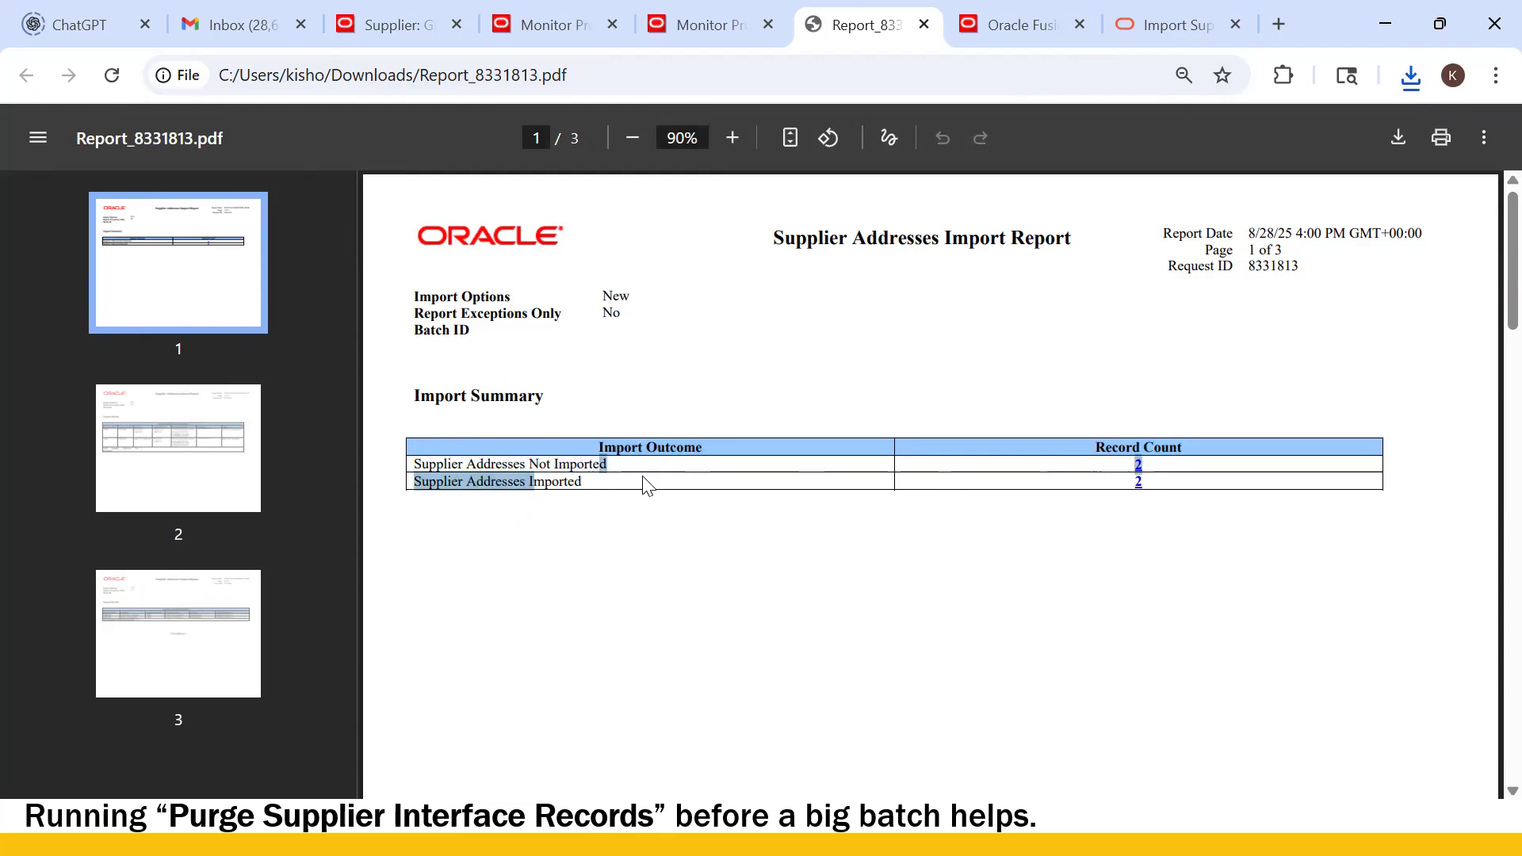
click(891, 554)
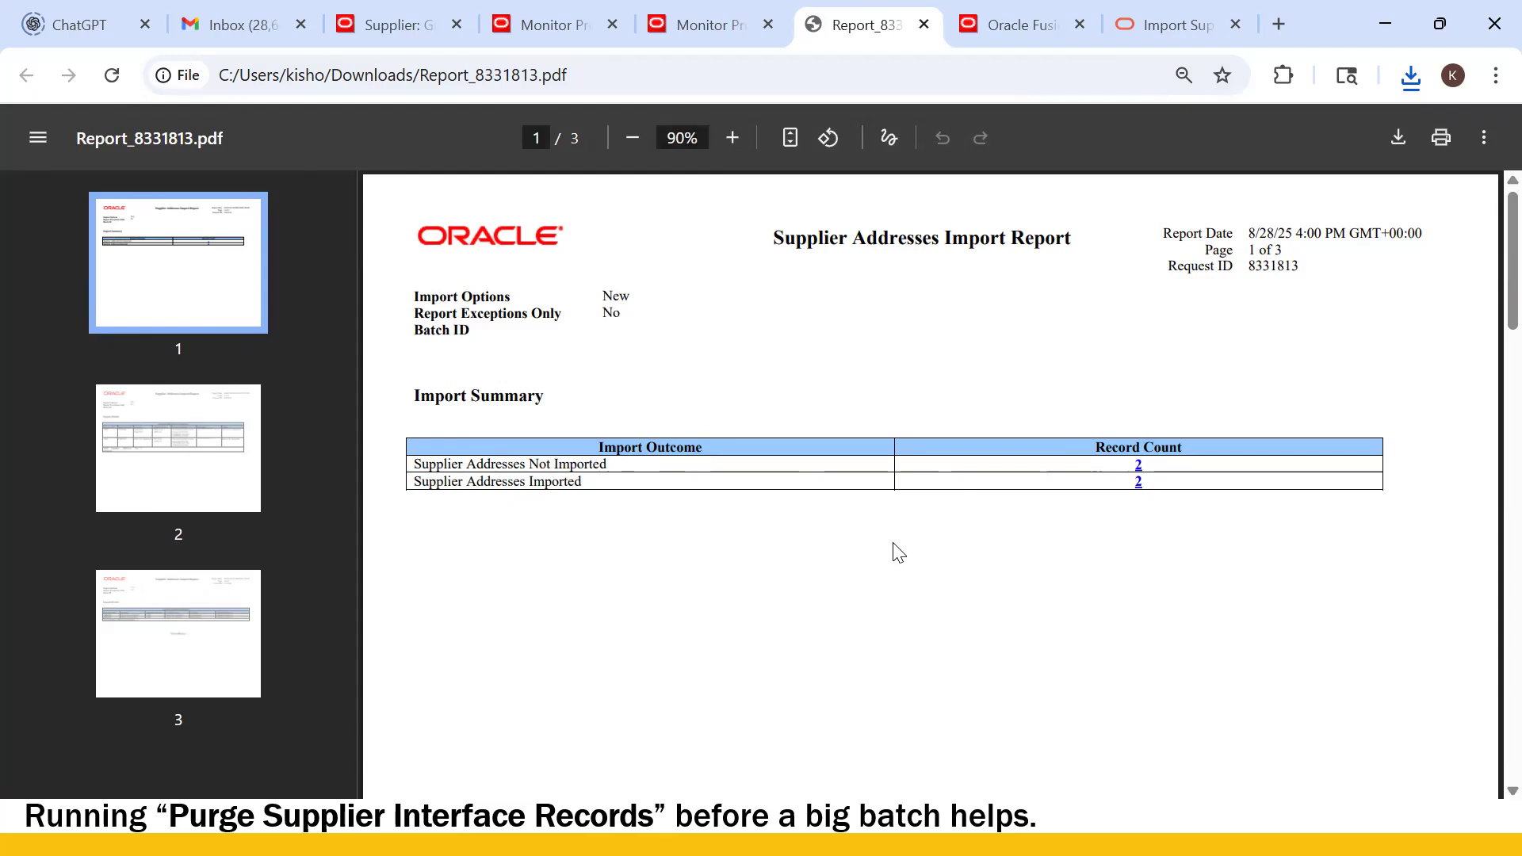
- Read page 2's Import Details showing both Supplier2 addresses rejected for invalid VENDOR_NAME, then close the PDF
scroll(878, 543, down, 1)
scroll(885, 550, down, 4)
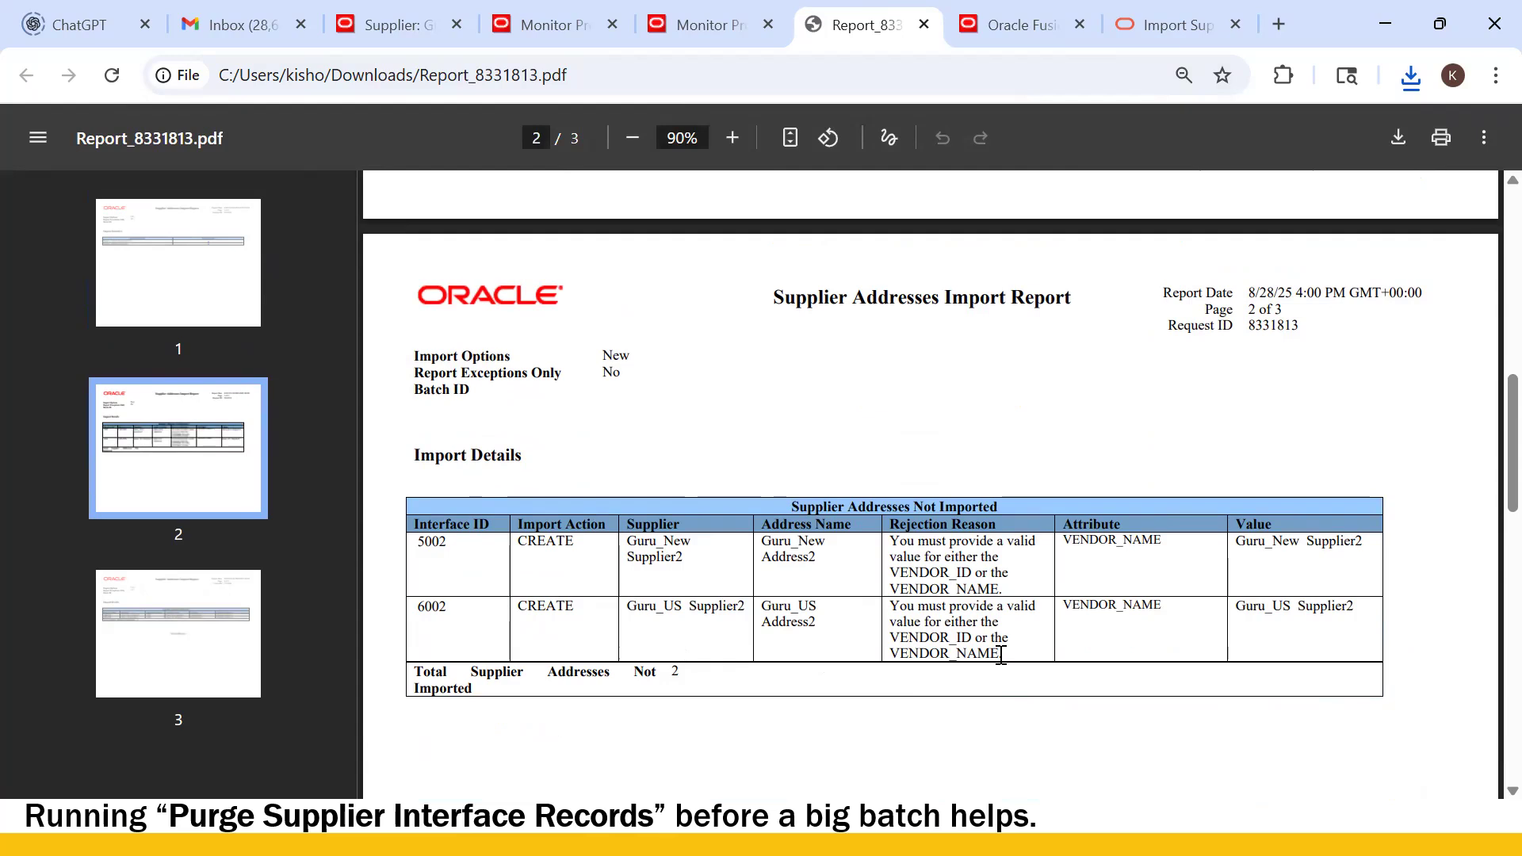
double_click(633, 559)
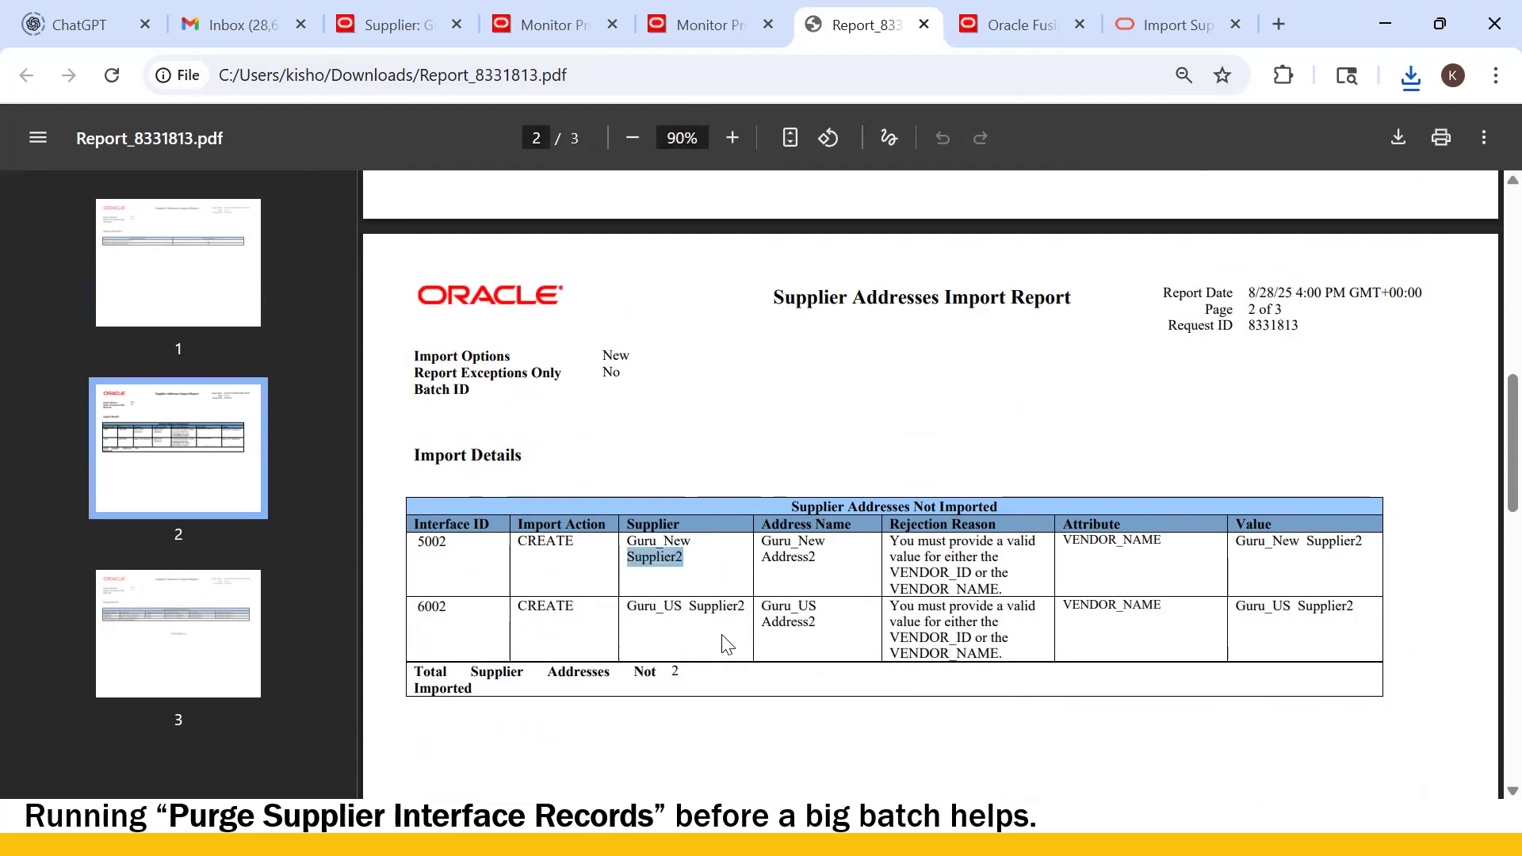
scroll(720, 645, down, 3)
scroll(720, 649, up, 6)
scroll(720, 654, down, 4)
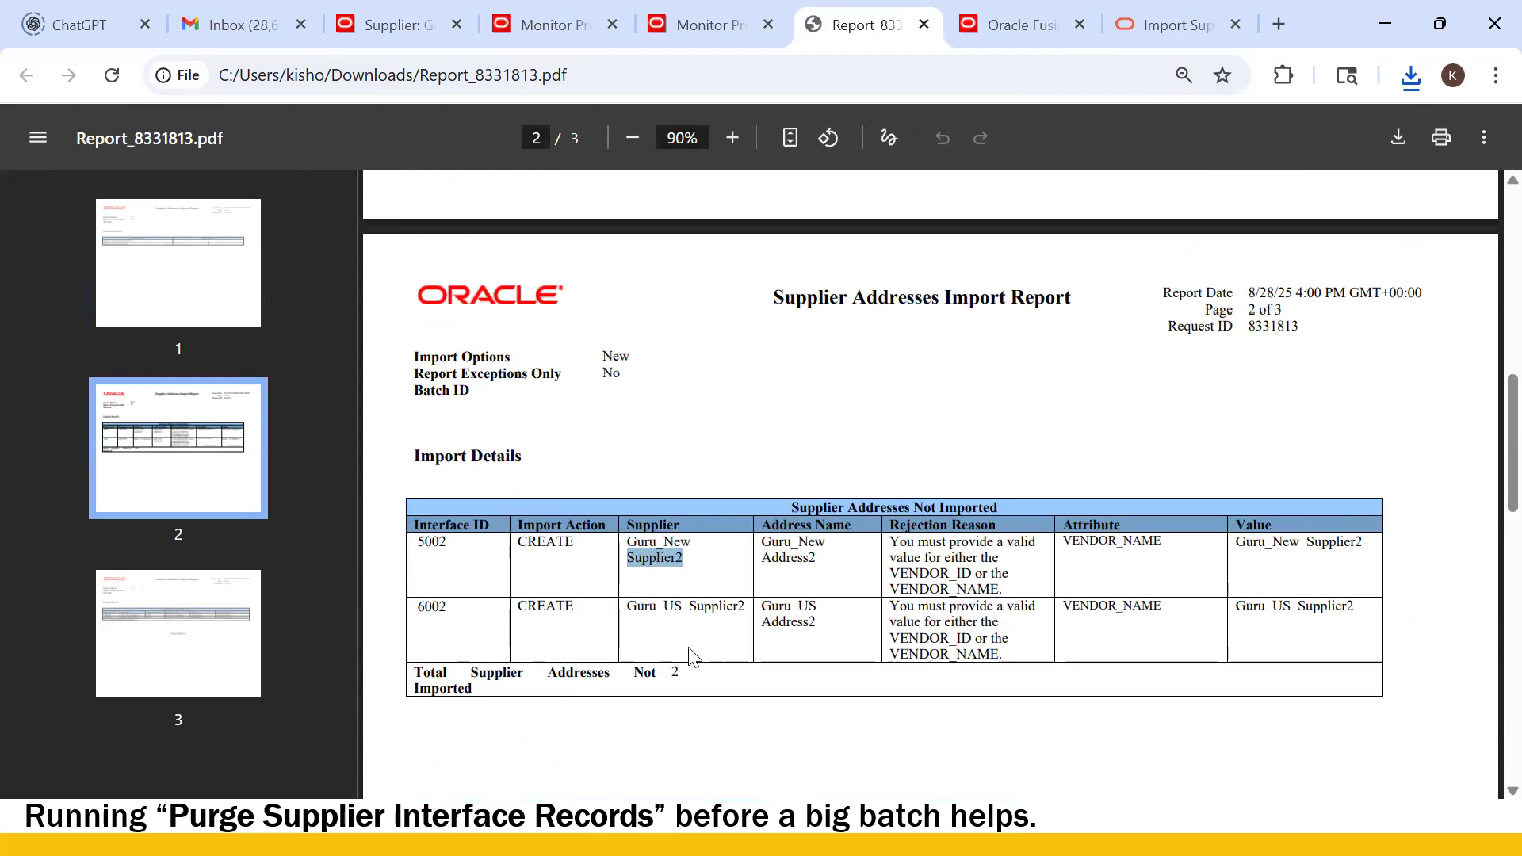
scroll(695, 652, up, 10)
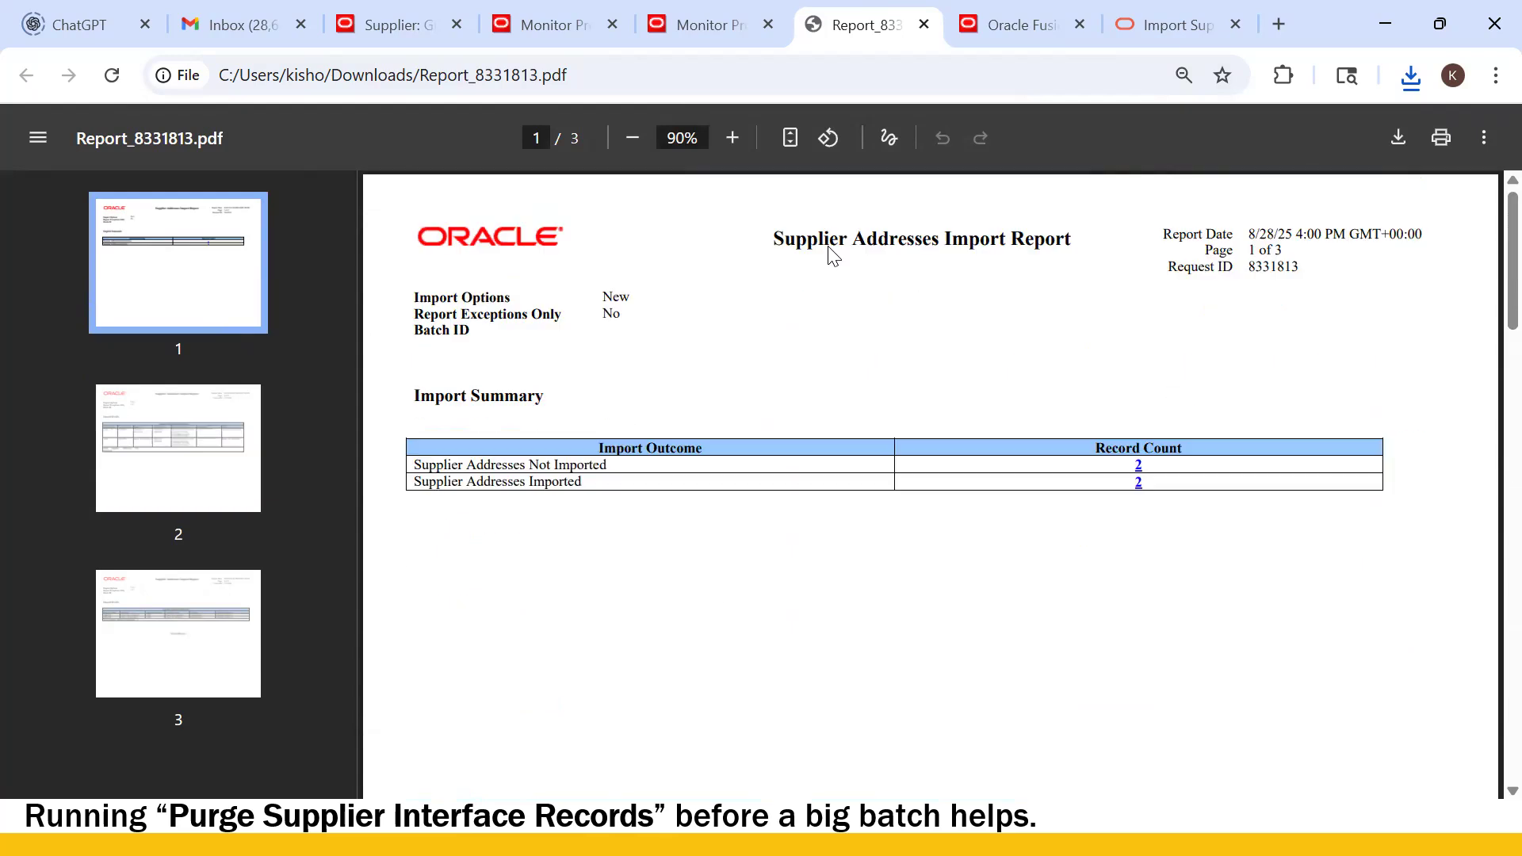
click(925, 25)
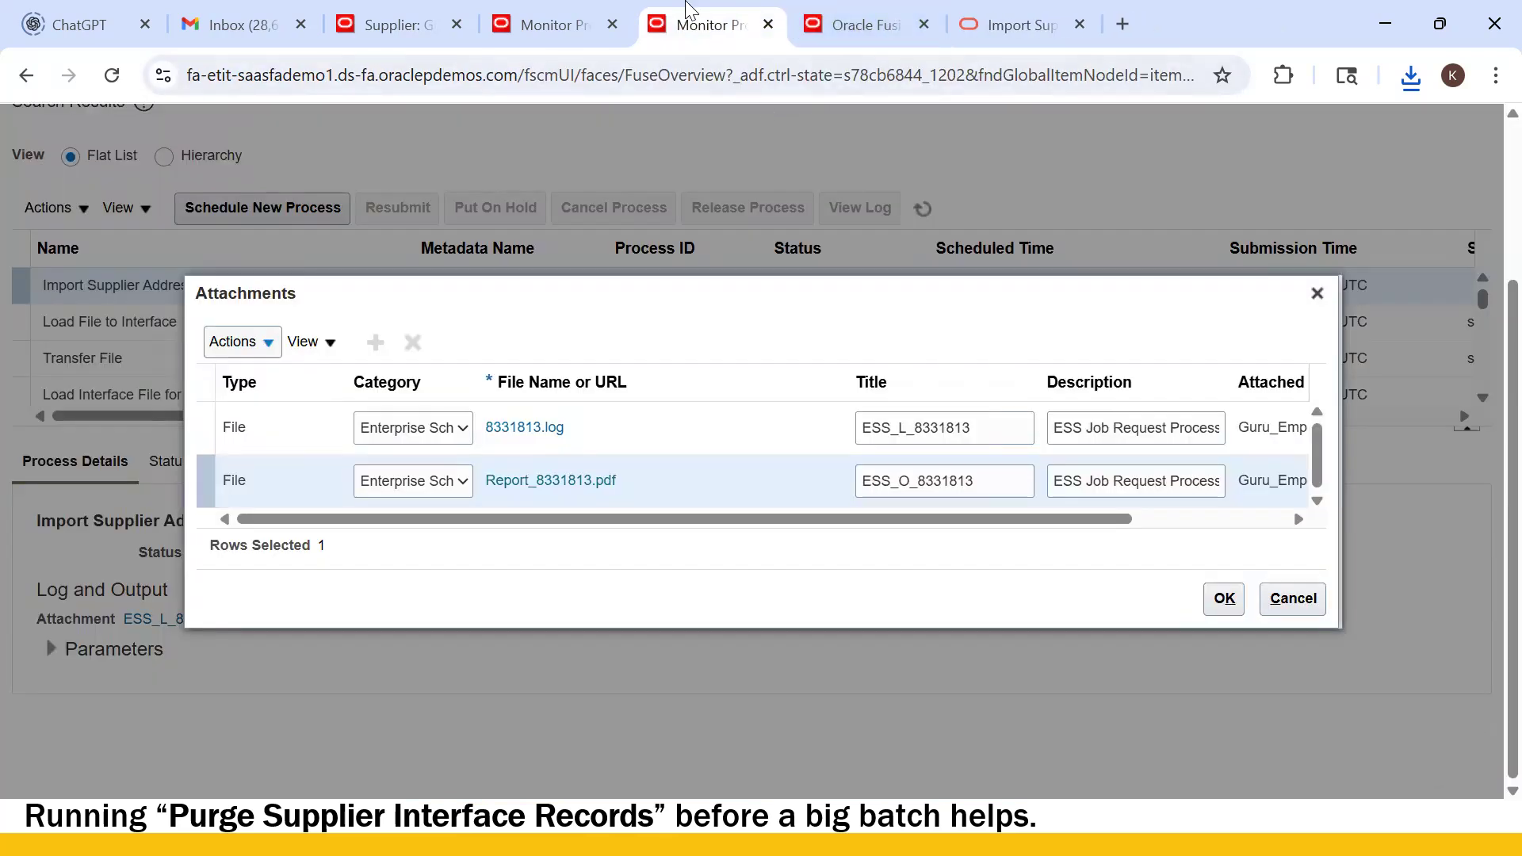
- Cancel the blank Create Address form on Guru_US Supplier1's page and switch to the Excel site template
click(545, 26)
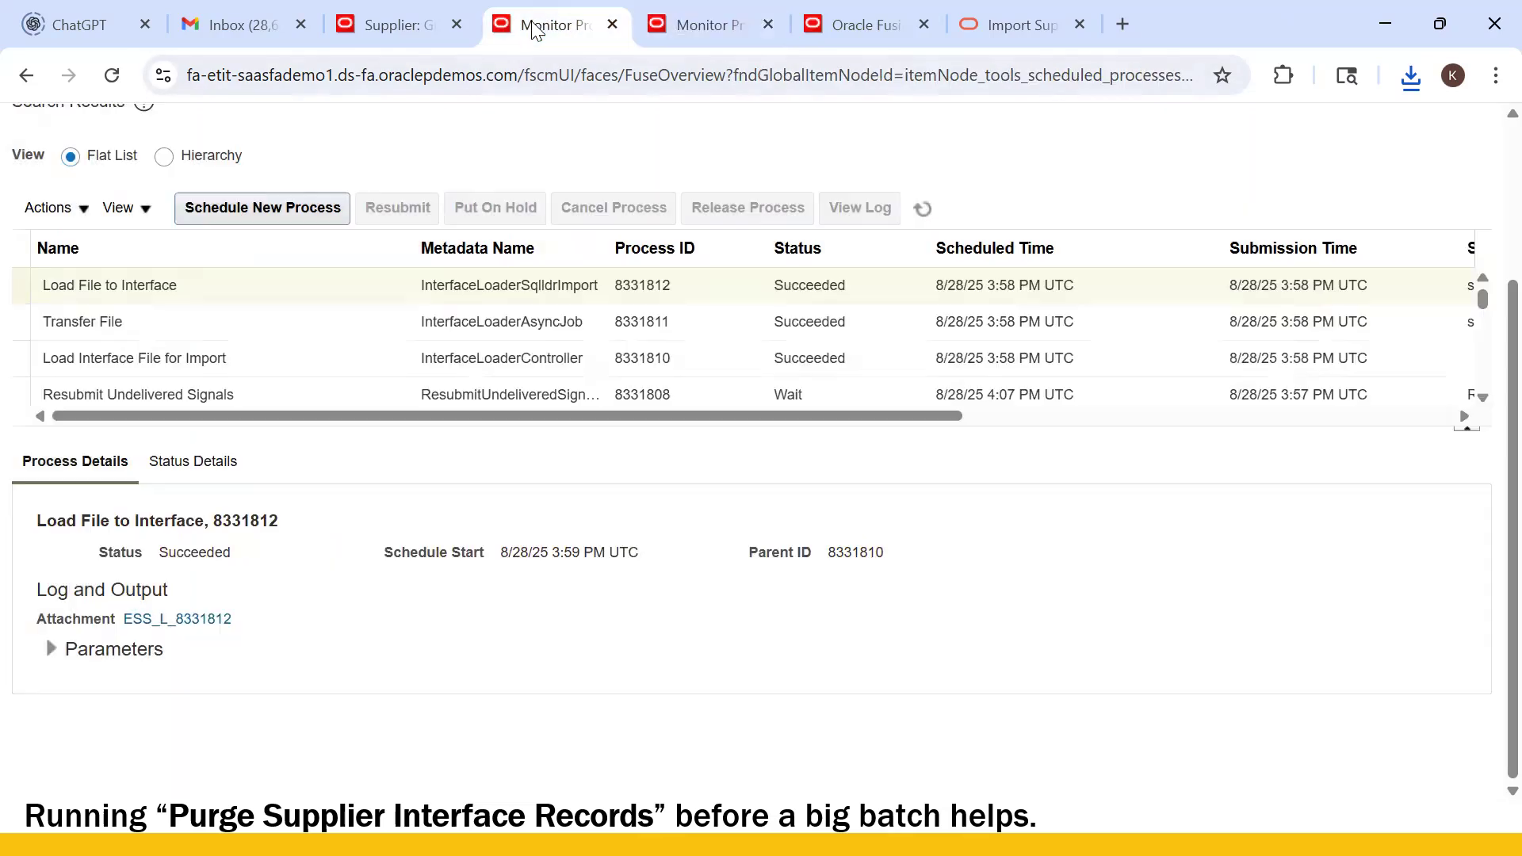
click(369, 28)
scroll(599, 372, up, 5)
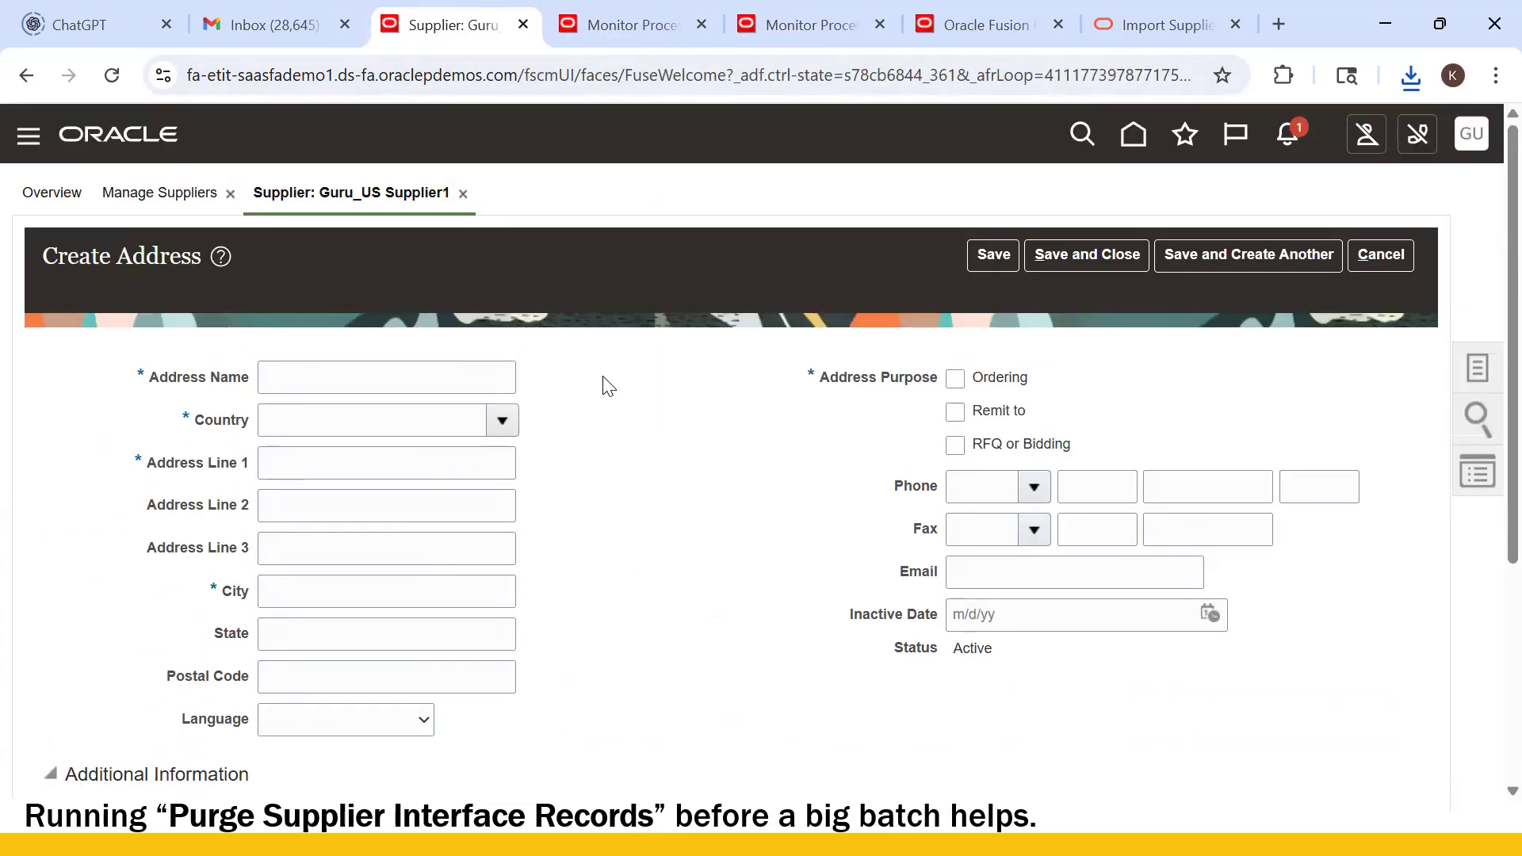
click(1382, 256)
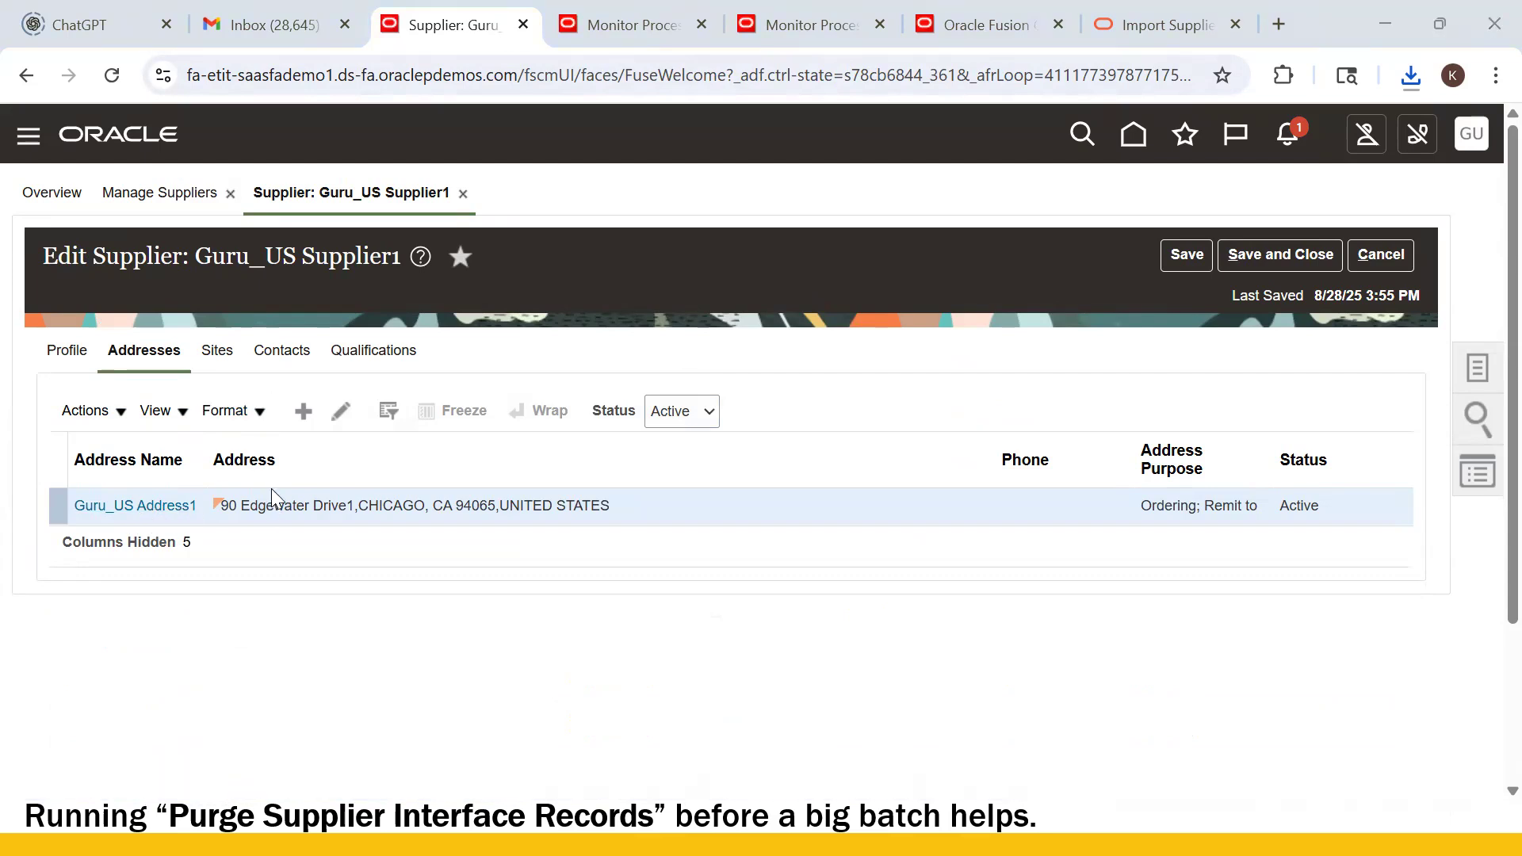
key(alt+Tab)
key(Tab)
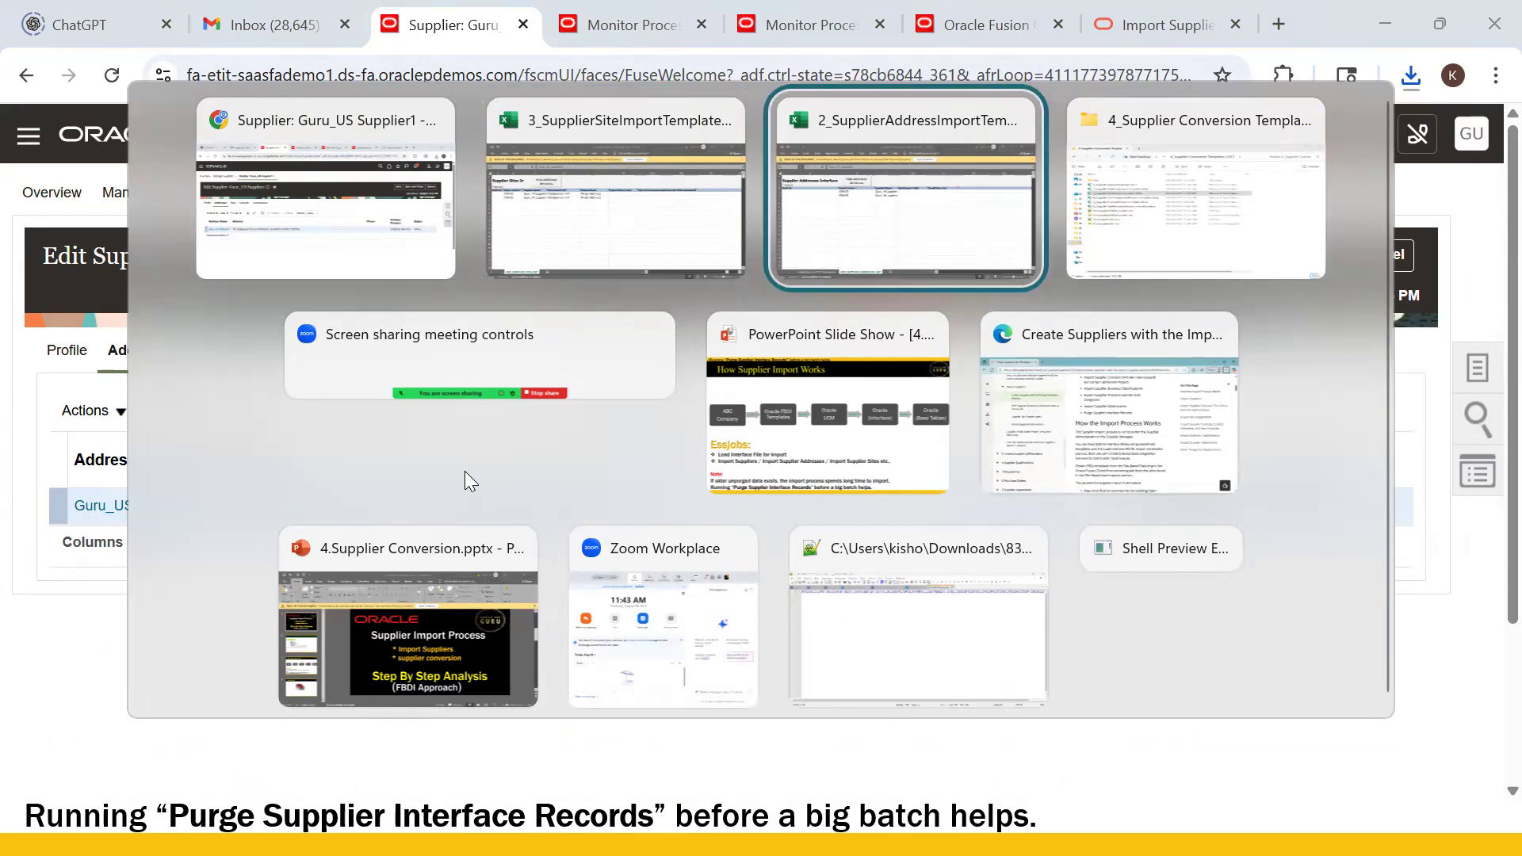
key(Tab)
click(545, 213)
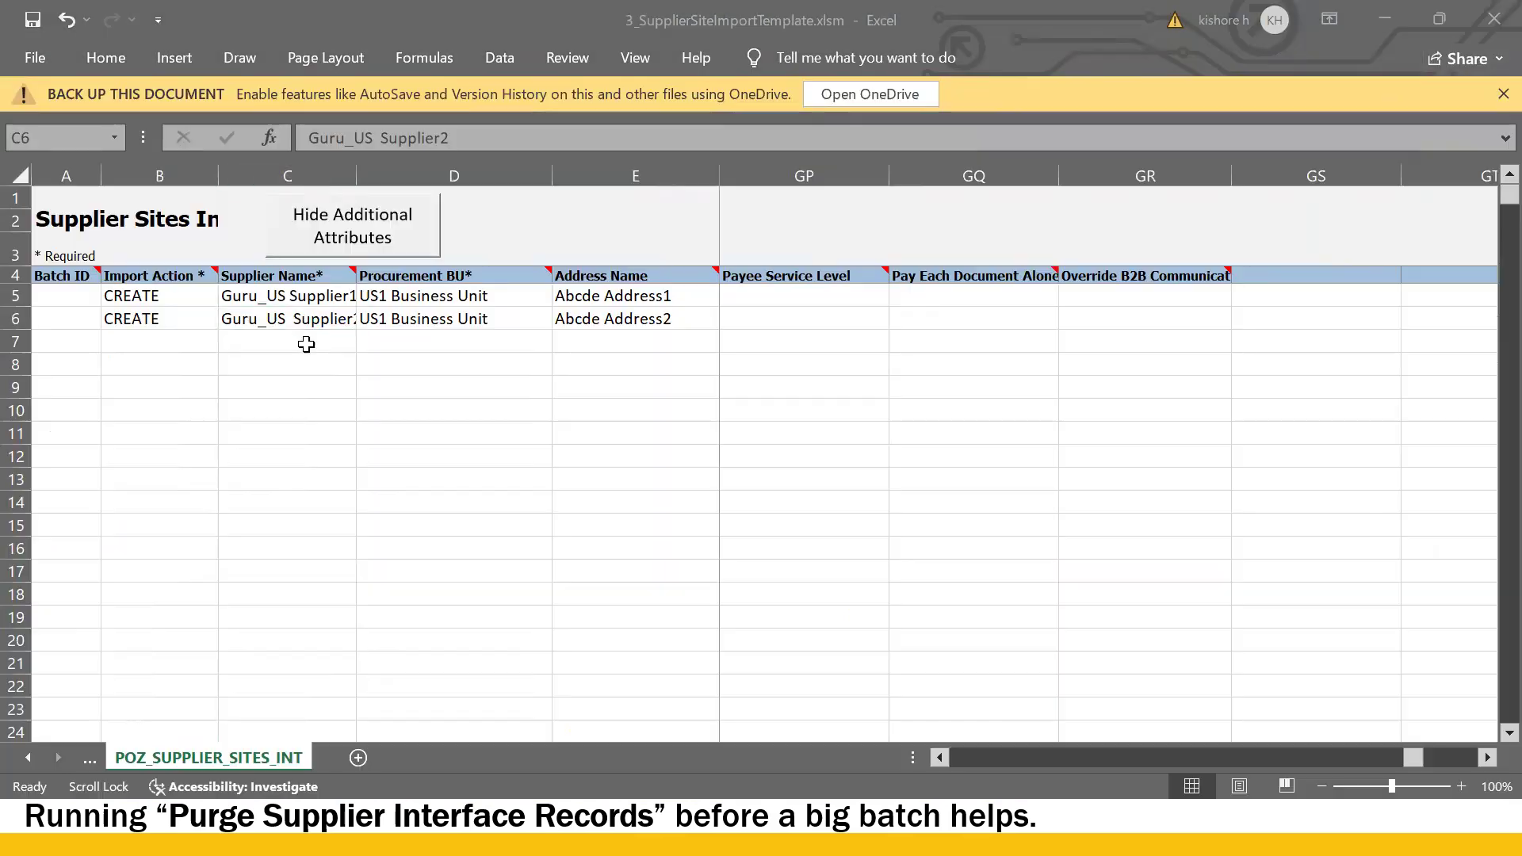
click(374, 299)
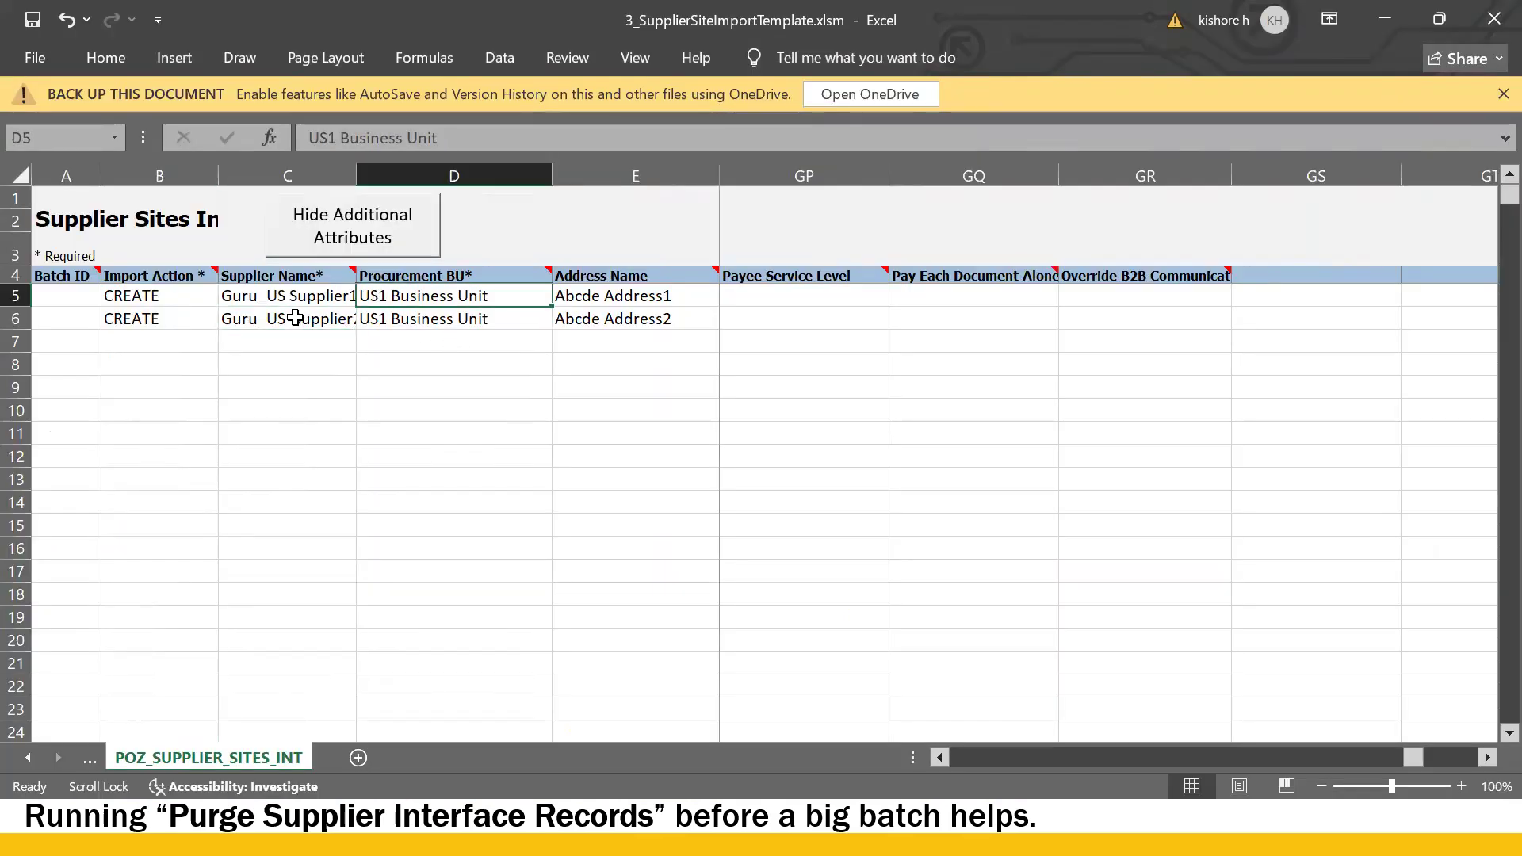
click(261, 297)
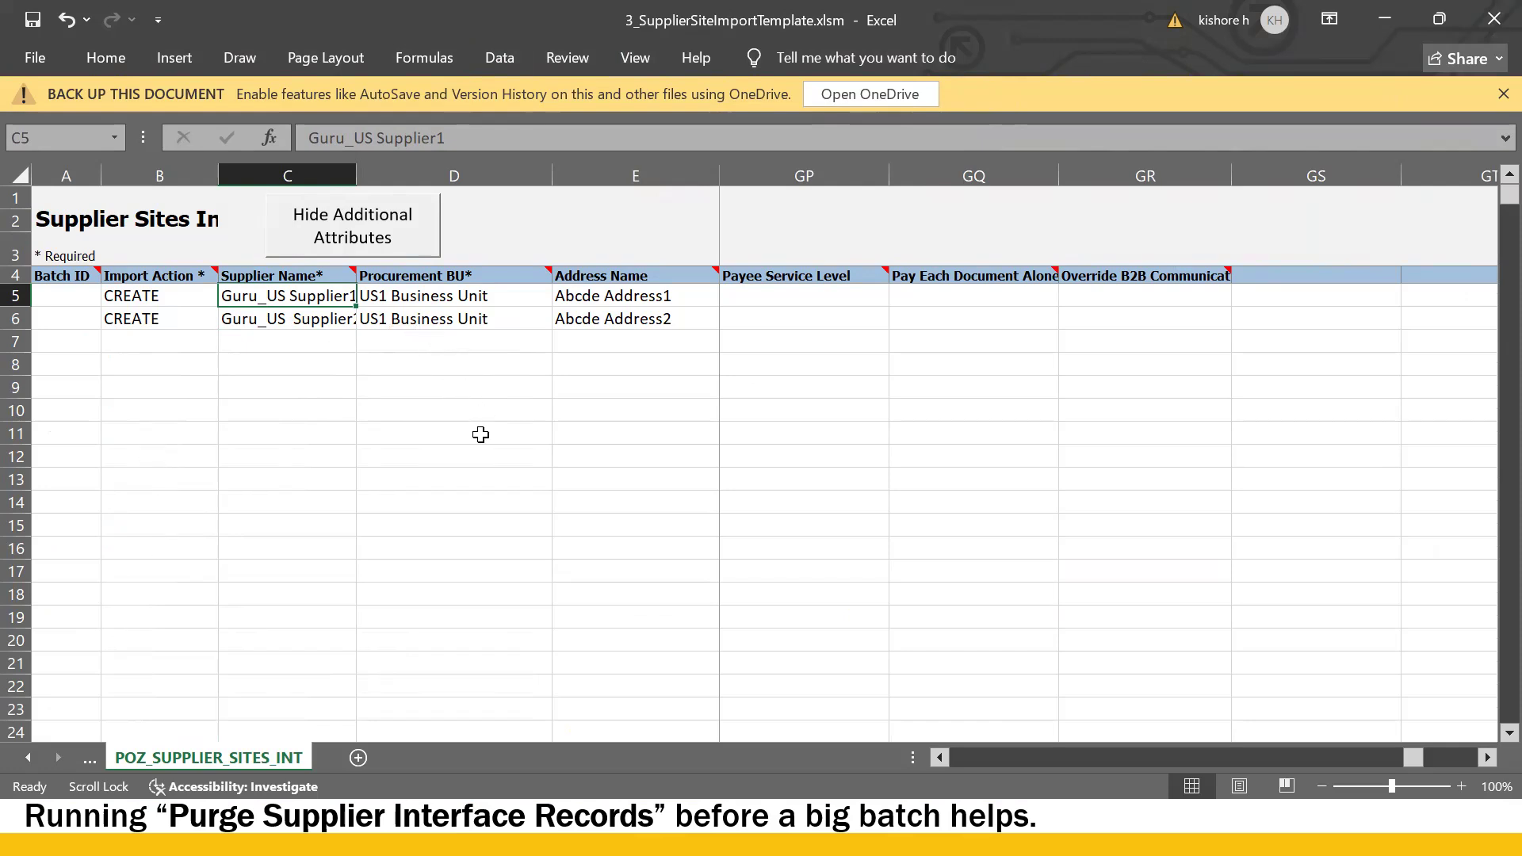
key(alt+Tab)
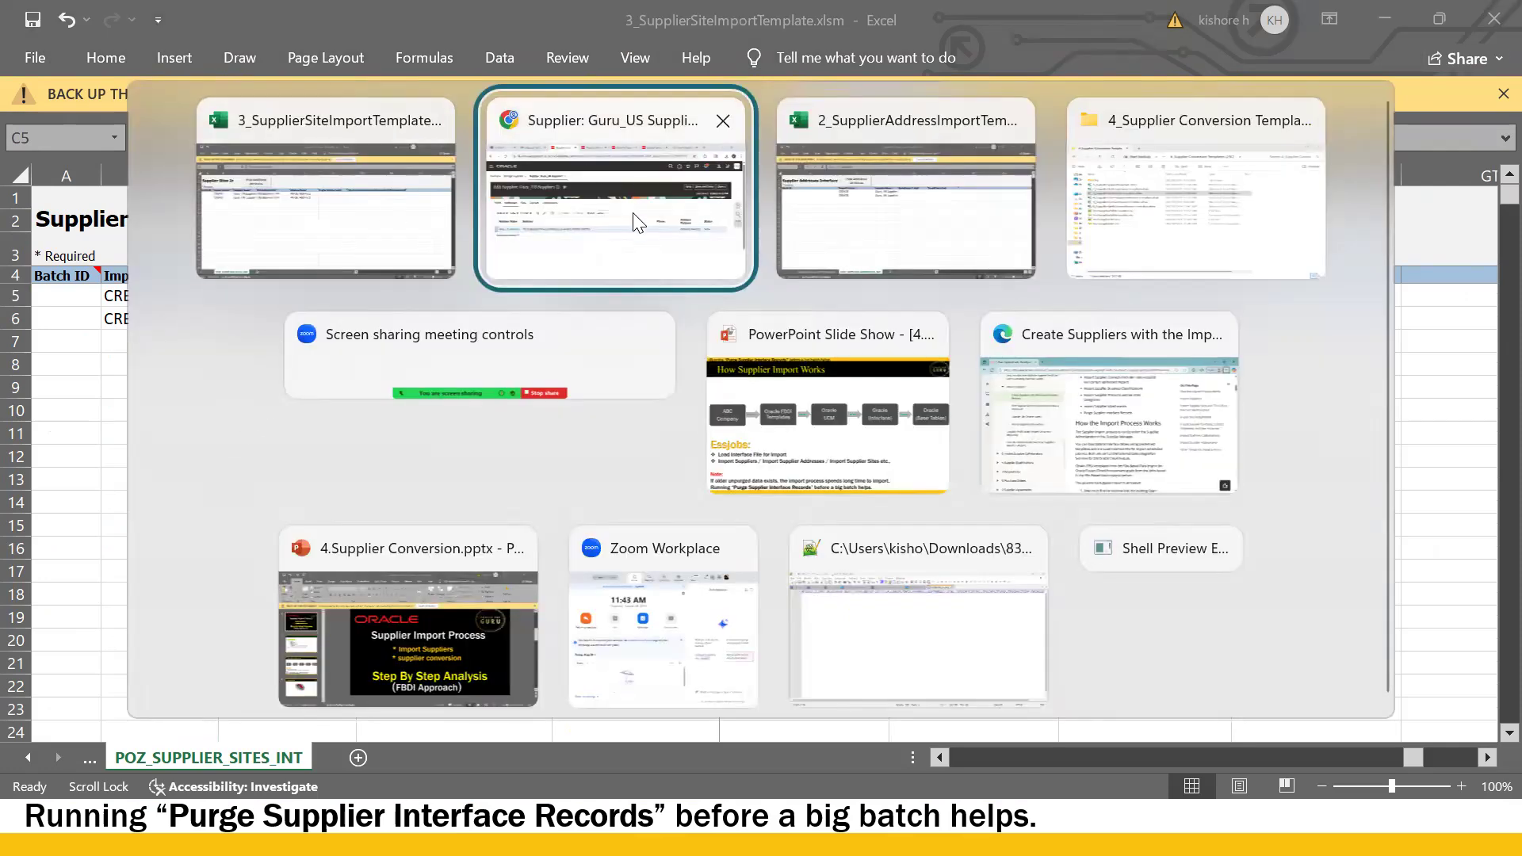
click(639, 238)
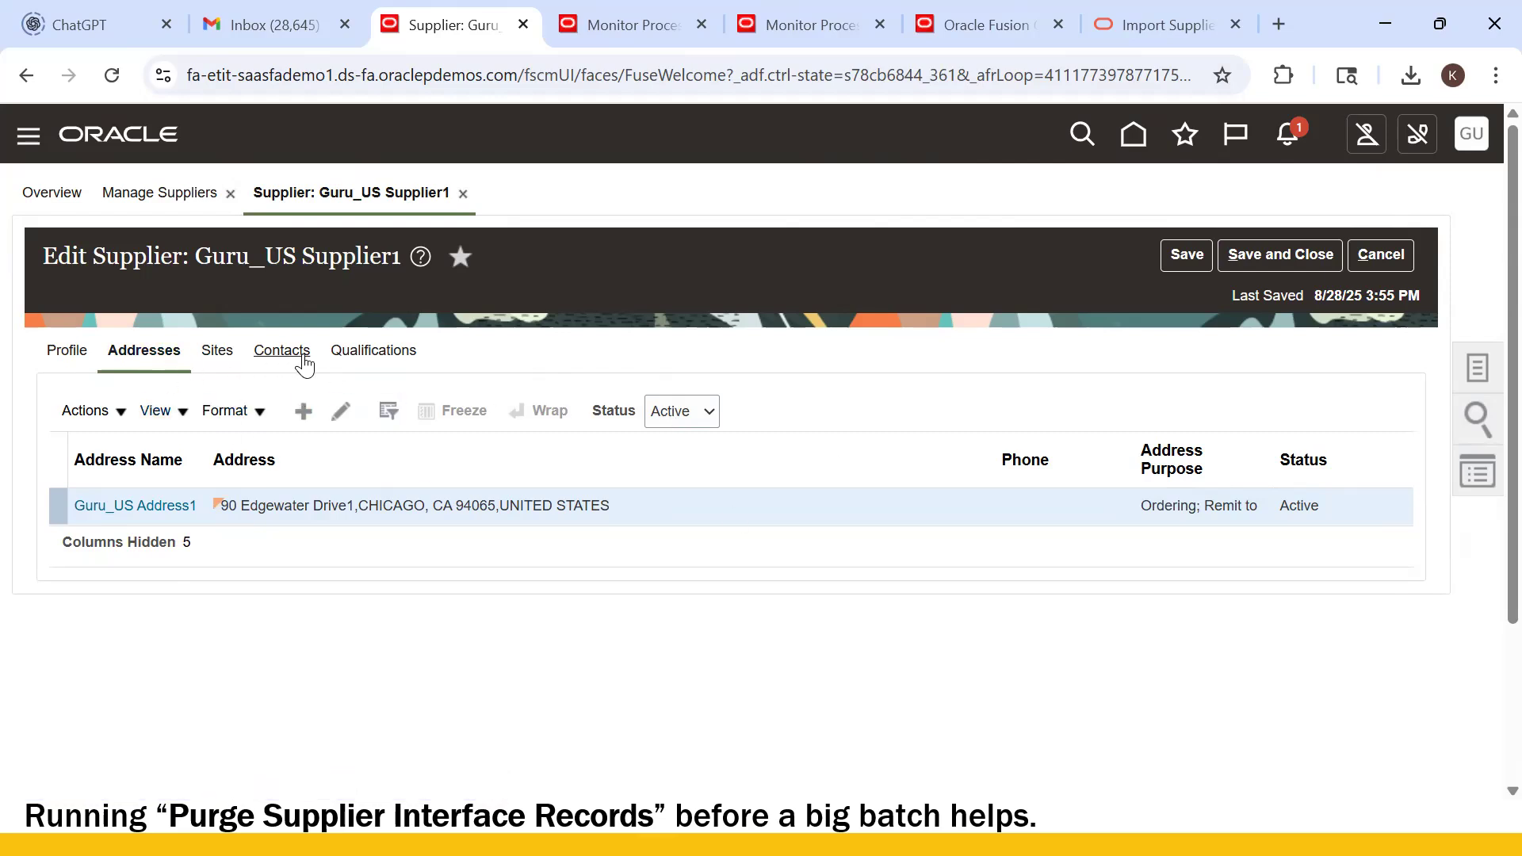
key(alt+Tab)
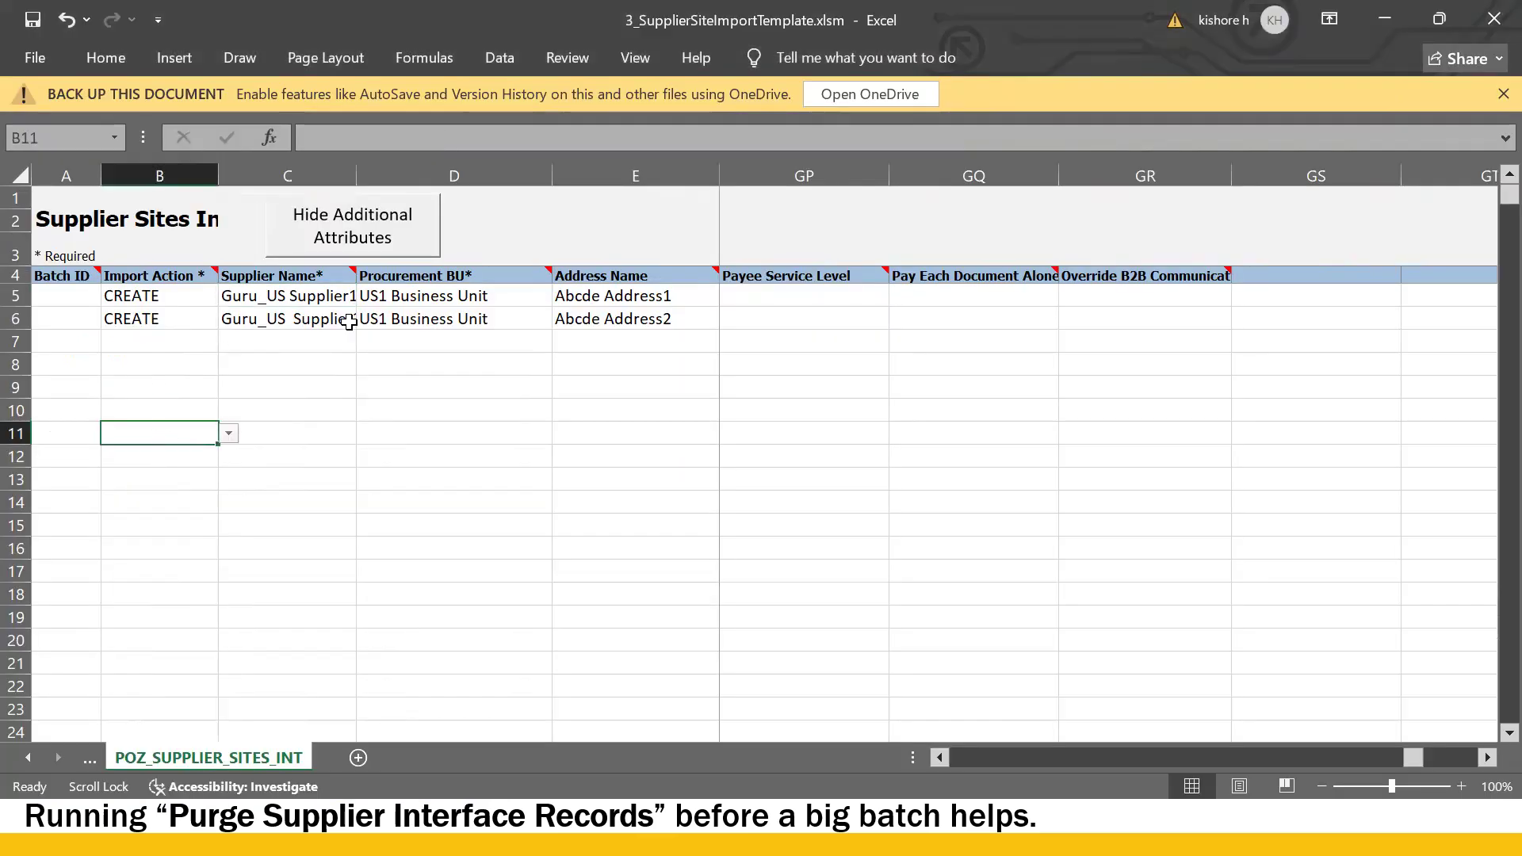
- Inspect the site template's business units in D5:D6 and the Abcde placeholder address name in E5
click(380, 300)
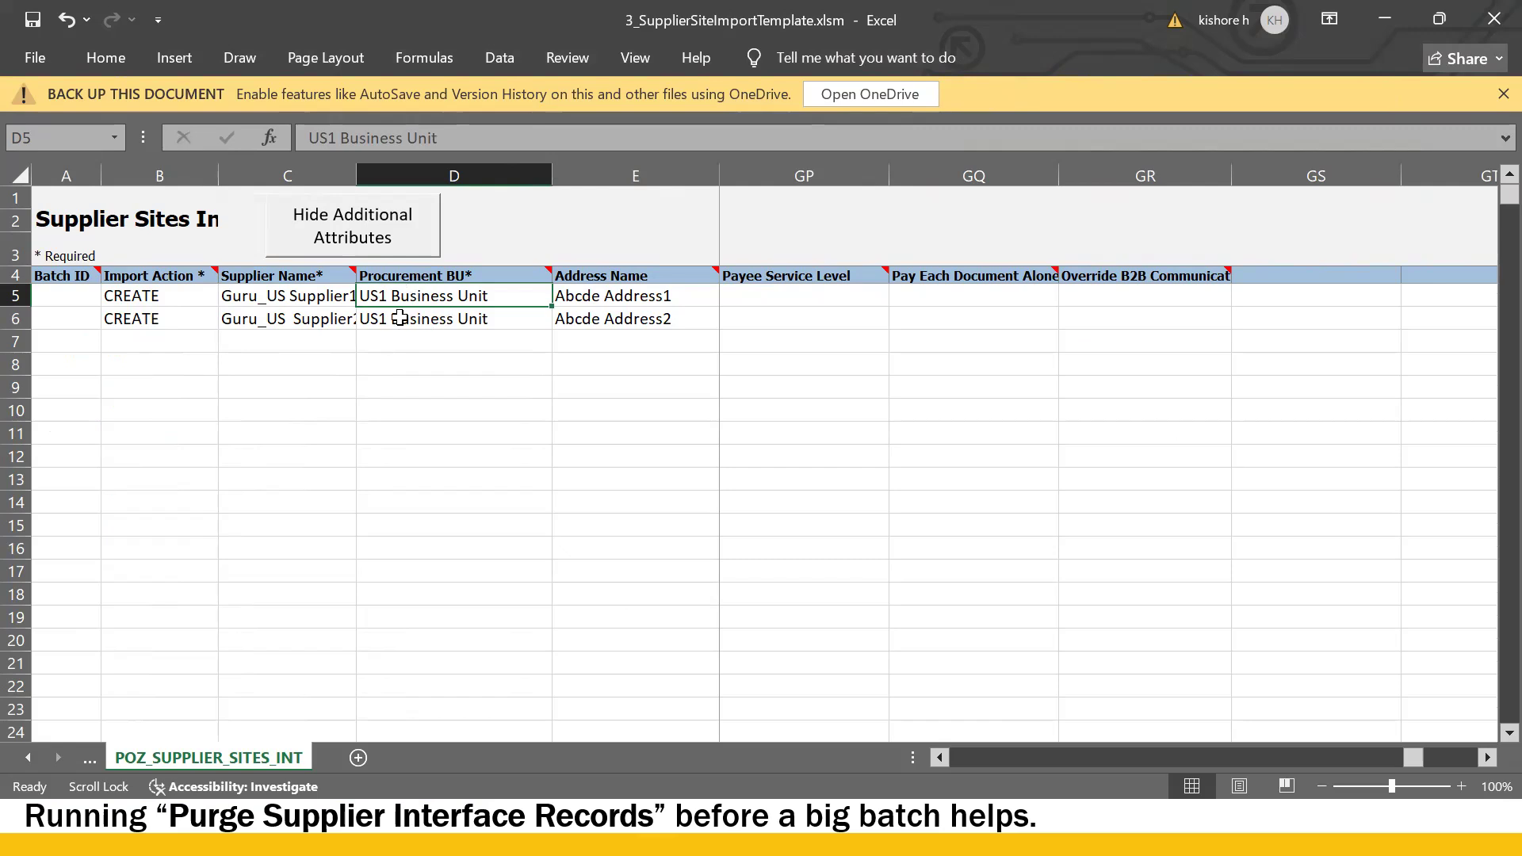
click(394, 319)
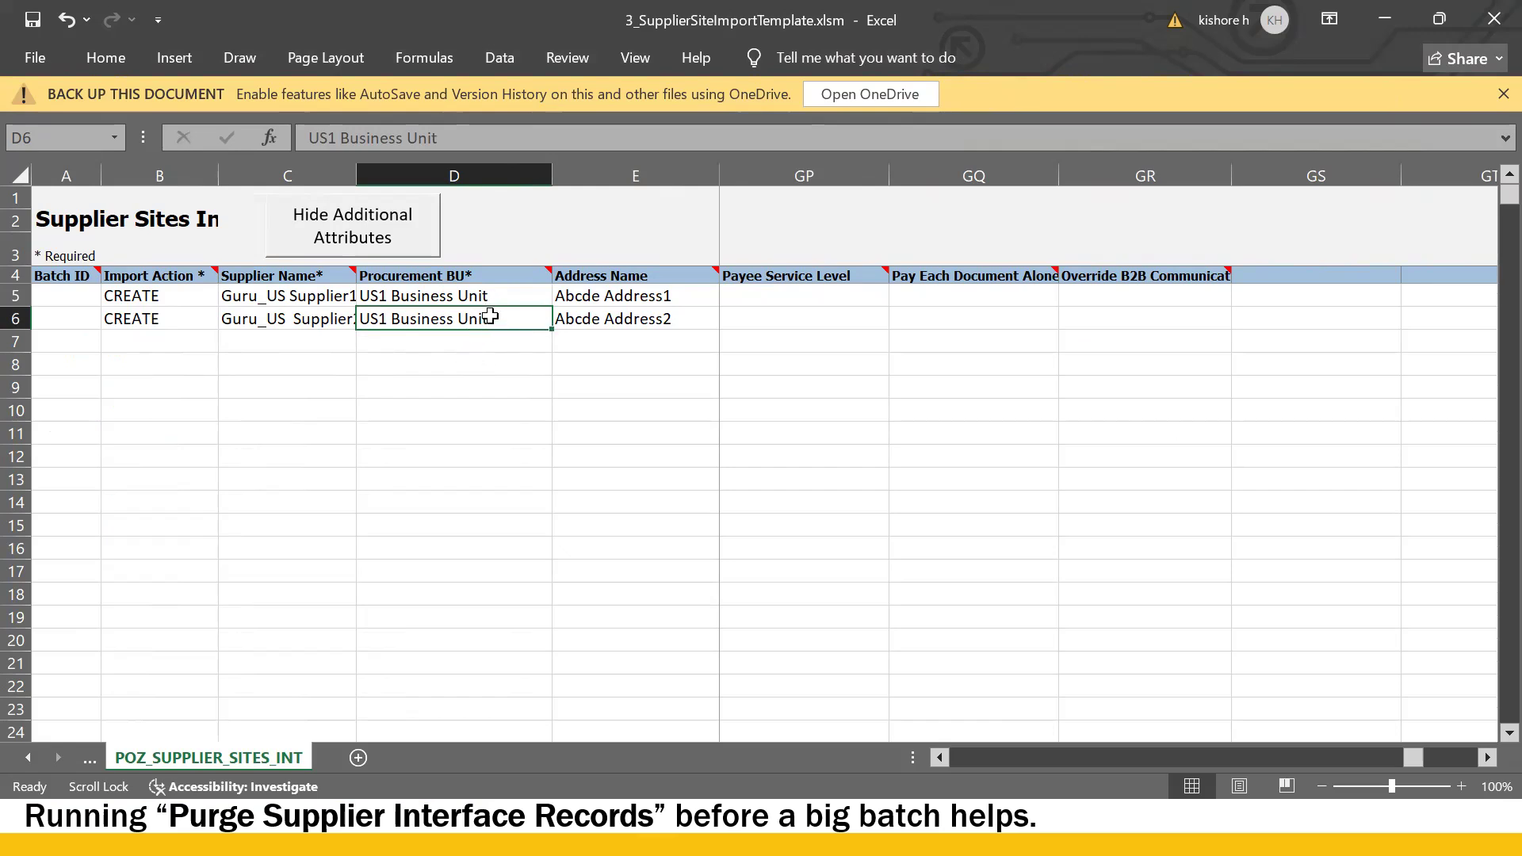
click(626, 289)
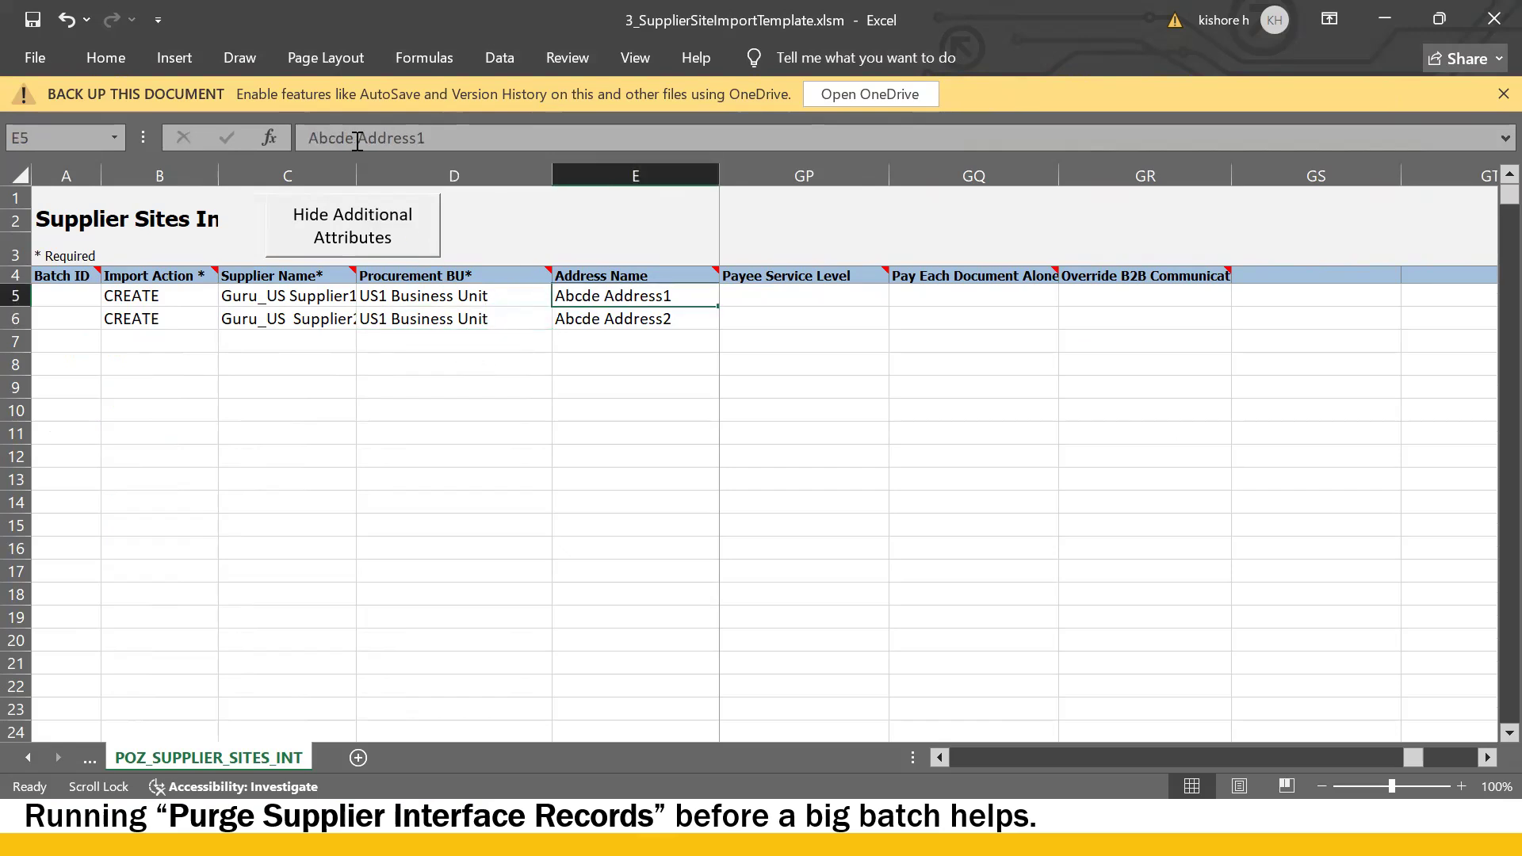
drag(357, 142, 84, 137)
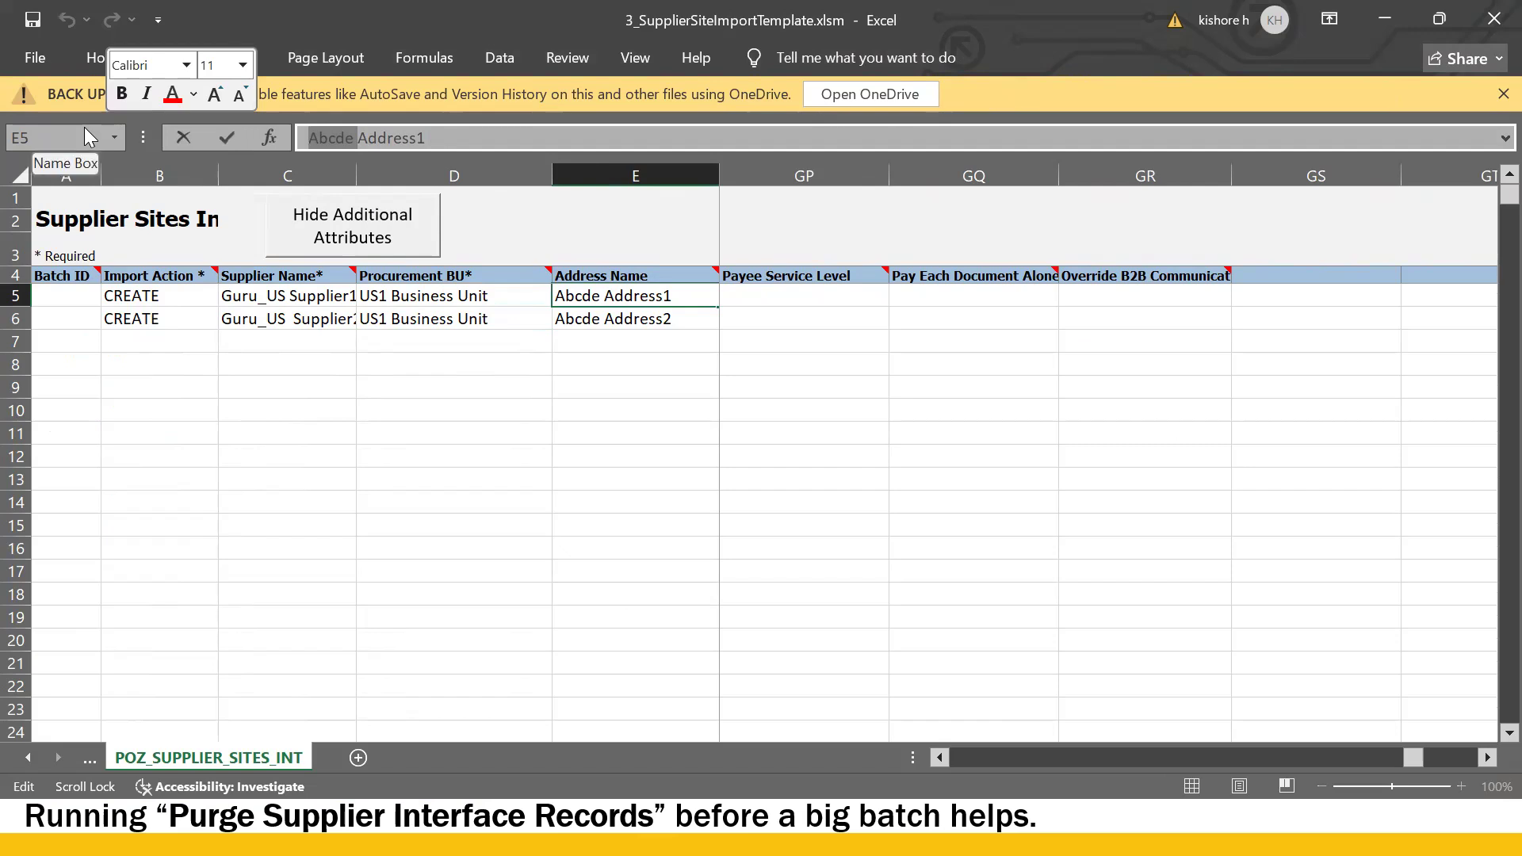
- Copy Guru_US Address1 from the address template's D5 into the site template's E5
key(alt+Tab)
key(alt+Tab)
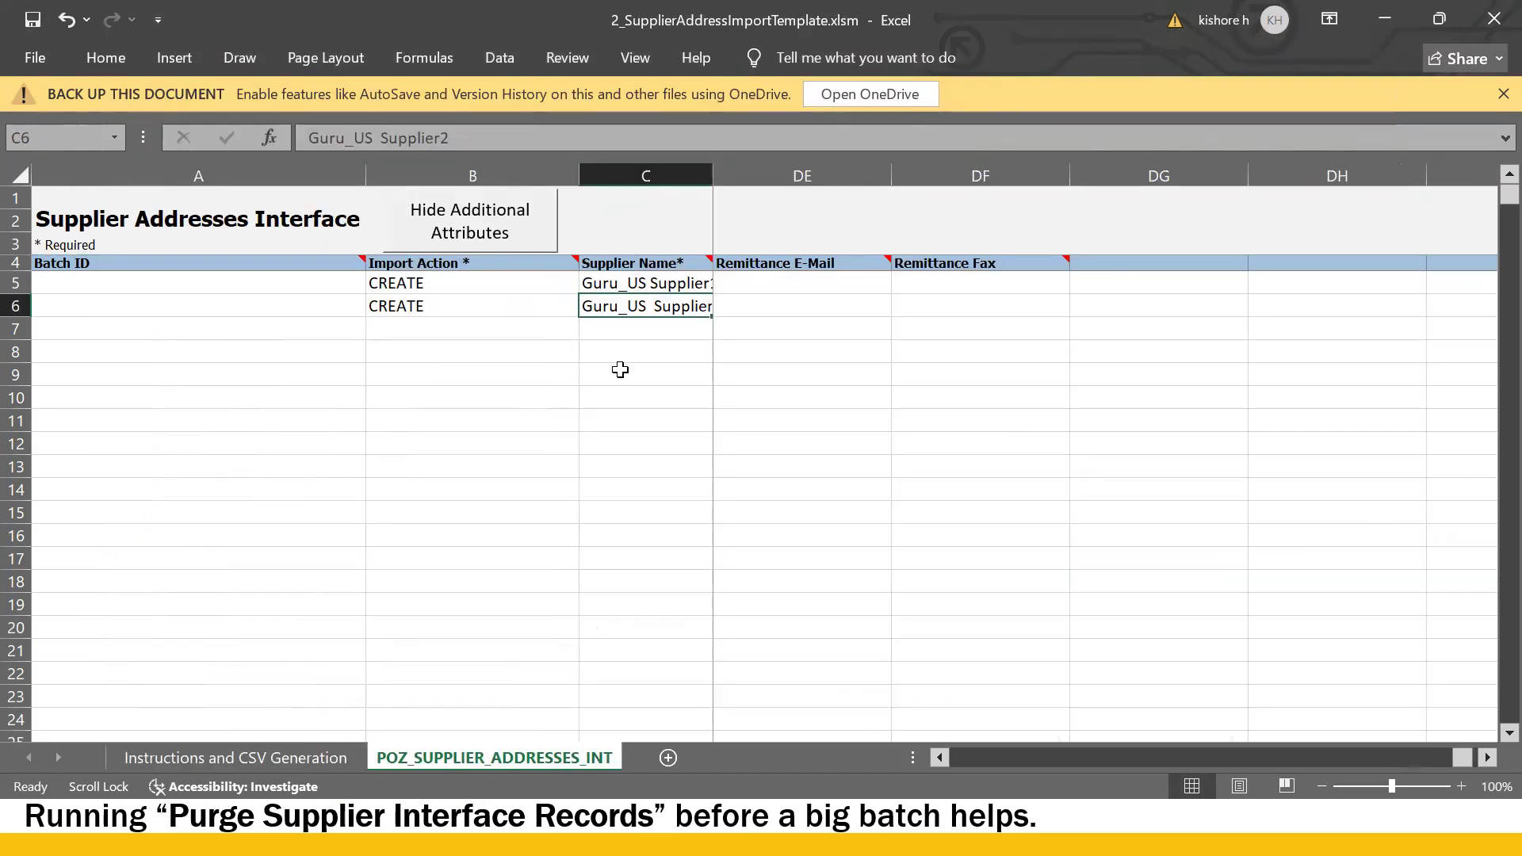
click(749, 285)
scroll(747, 284, left, 1)
scroll(747, 284, left, 3)
scroll(747, 284, left, 10)
scroll(747, 284, left, 3)
drag(1340, 757, 957, 760)
click(779, 298)
click(785, 279)
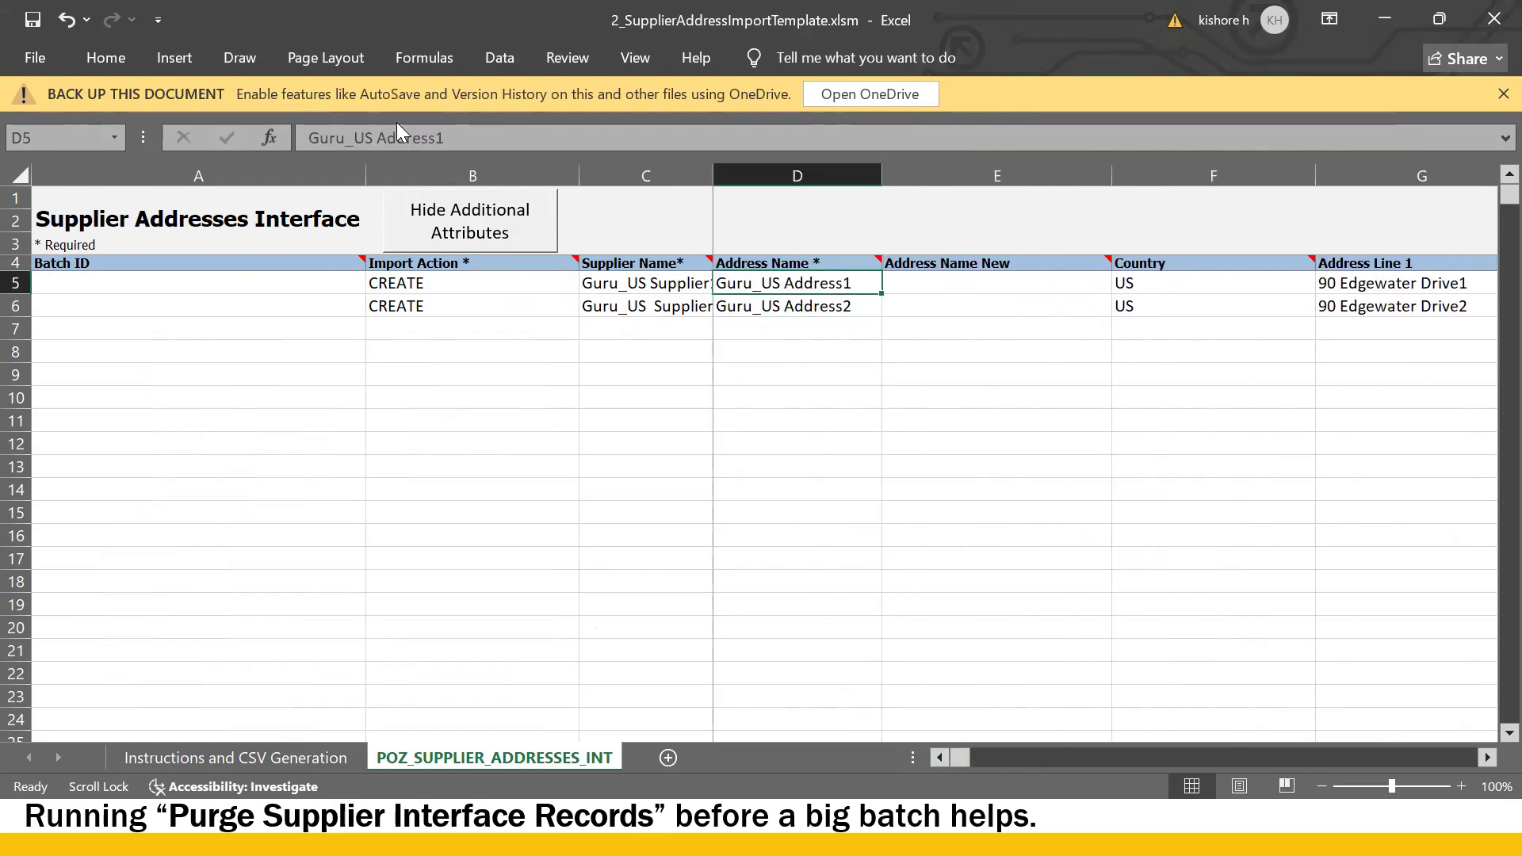
drag(303, 124, 205, 127)
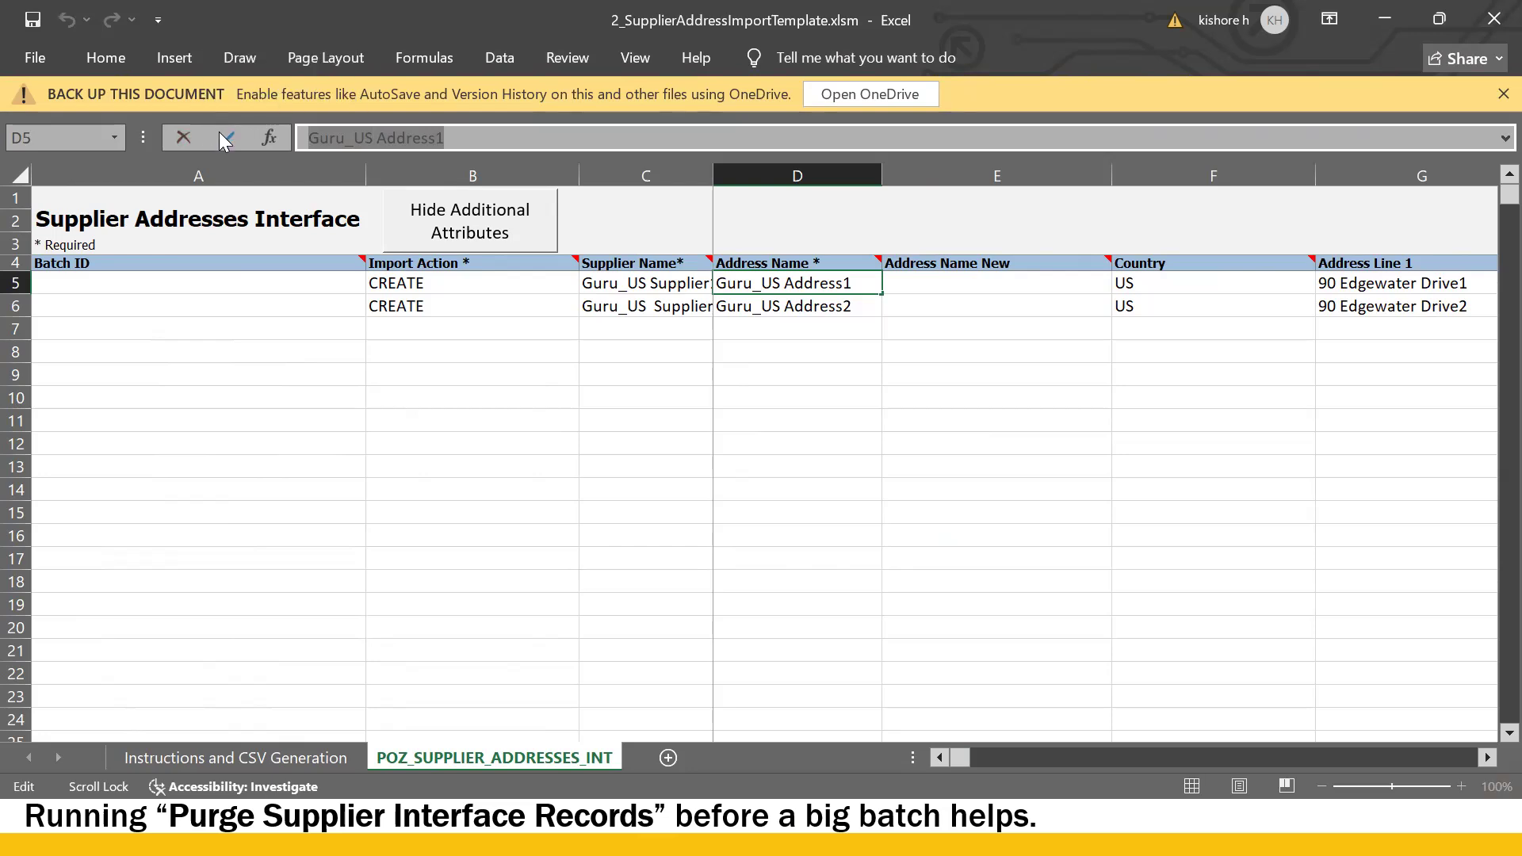
key(alt+Tab)
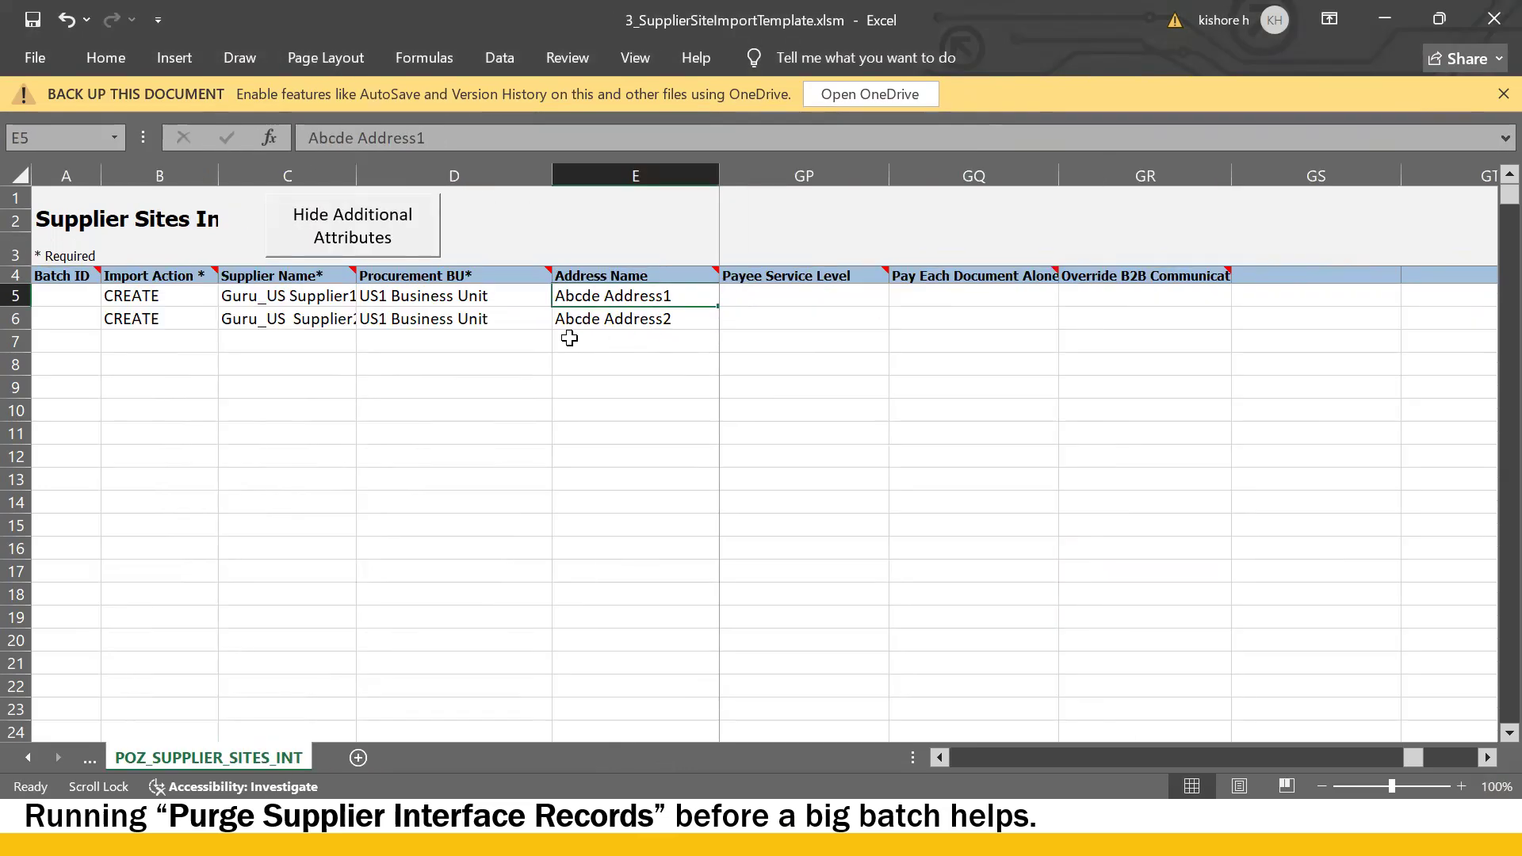
text(Guru_US Address1)
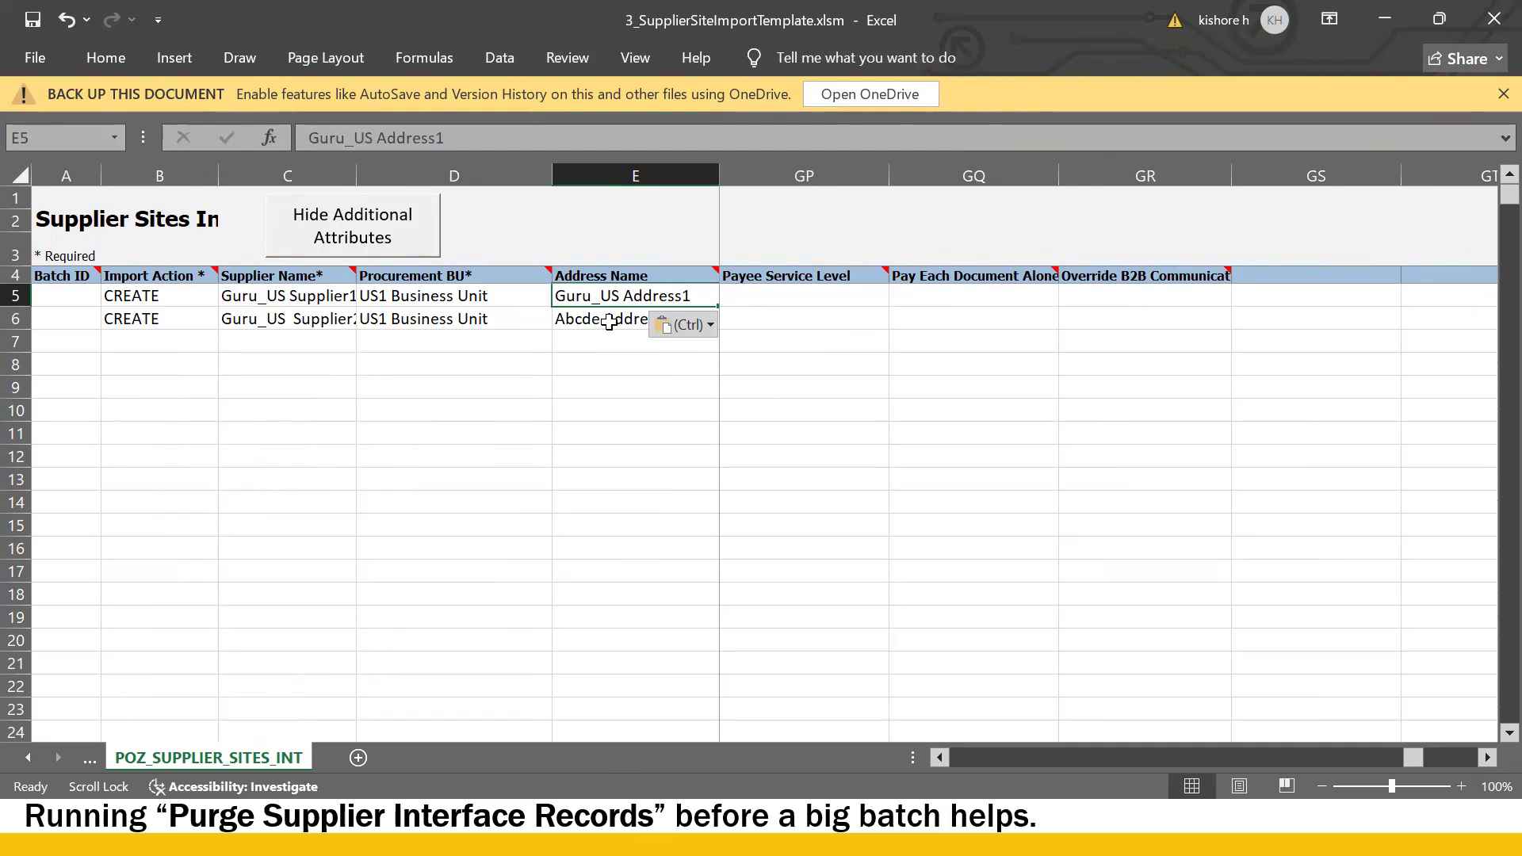
- Copy Guru_US Address2 from the address template's D6 into the site template's E6
key(alt+Tab)
click(784, 307)
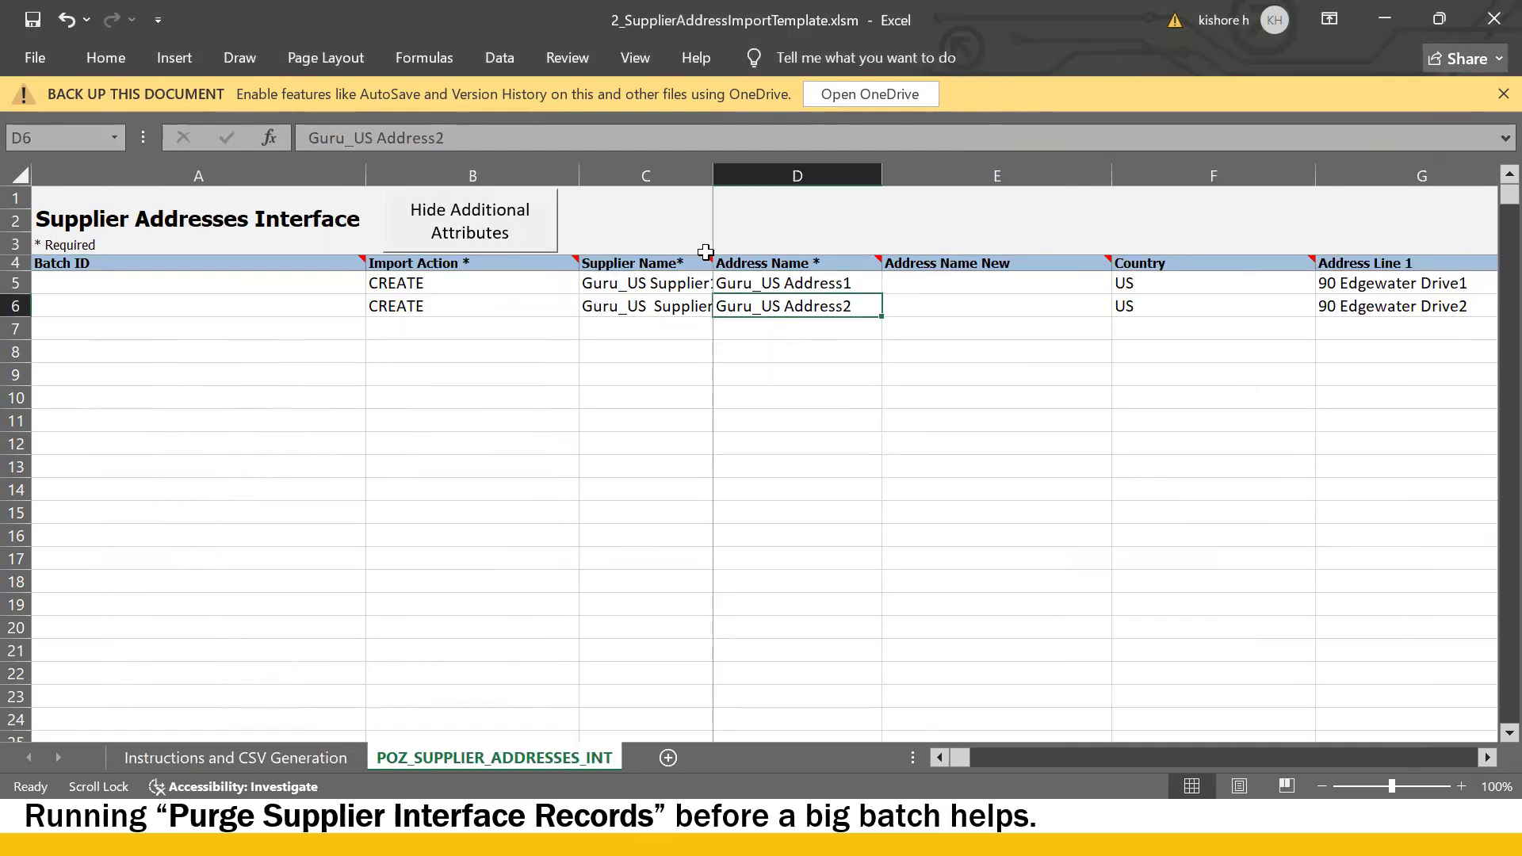
drag(485, 139, 202, 124)
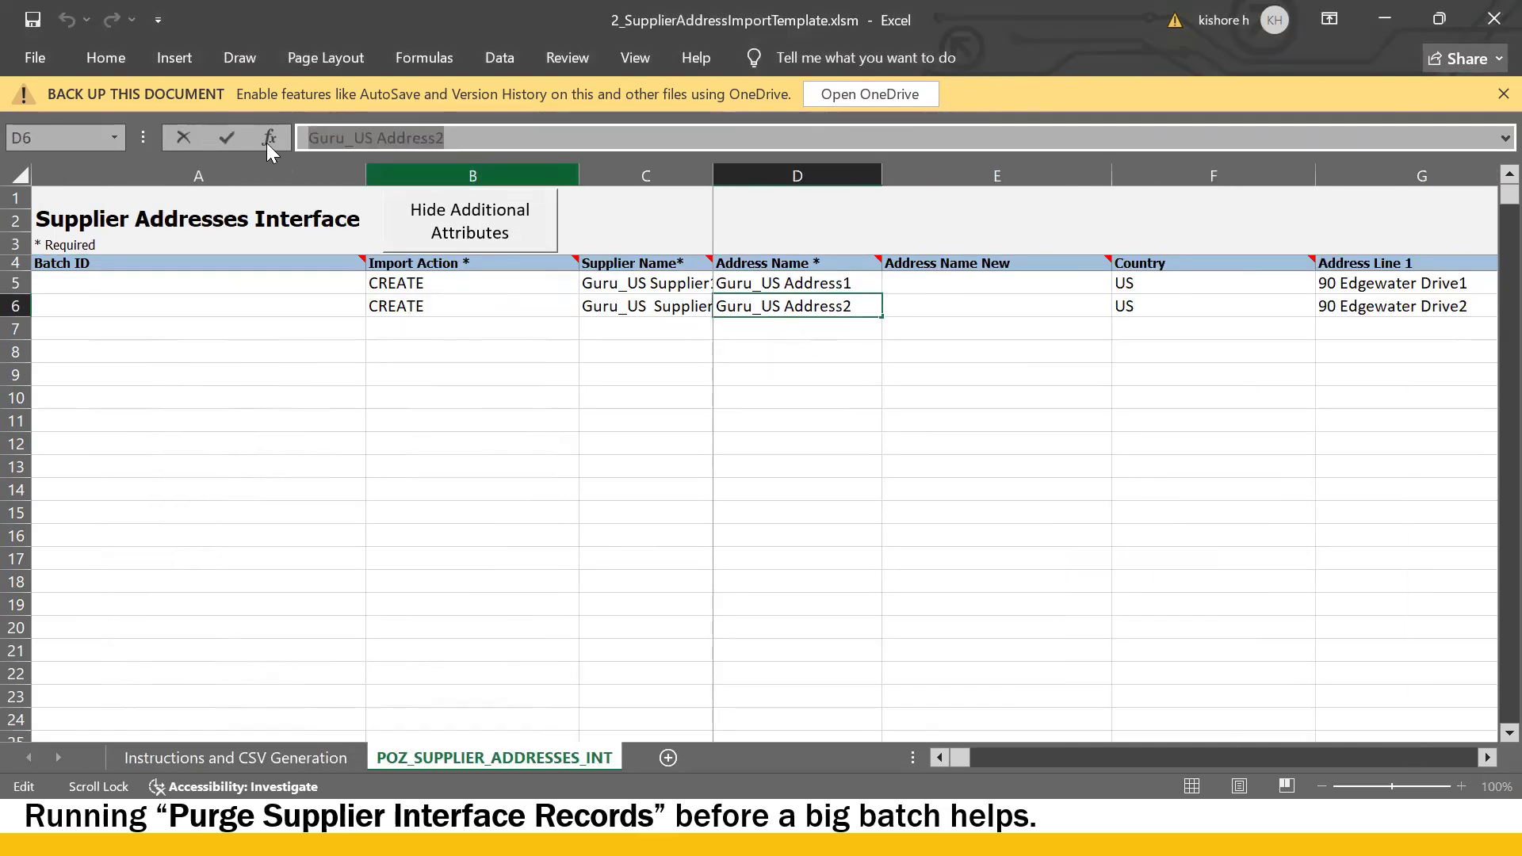
key(ctrl+c)
key(alt+Tab)
click(675, 320)
key(ctrl+v)
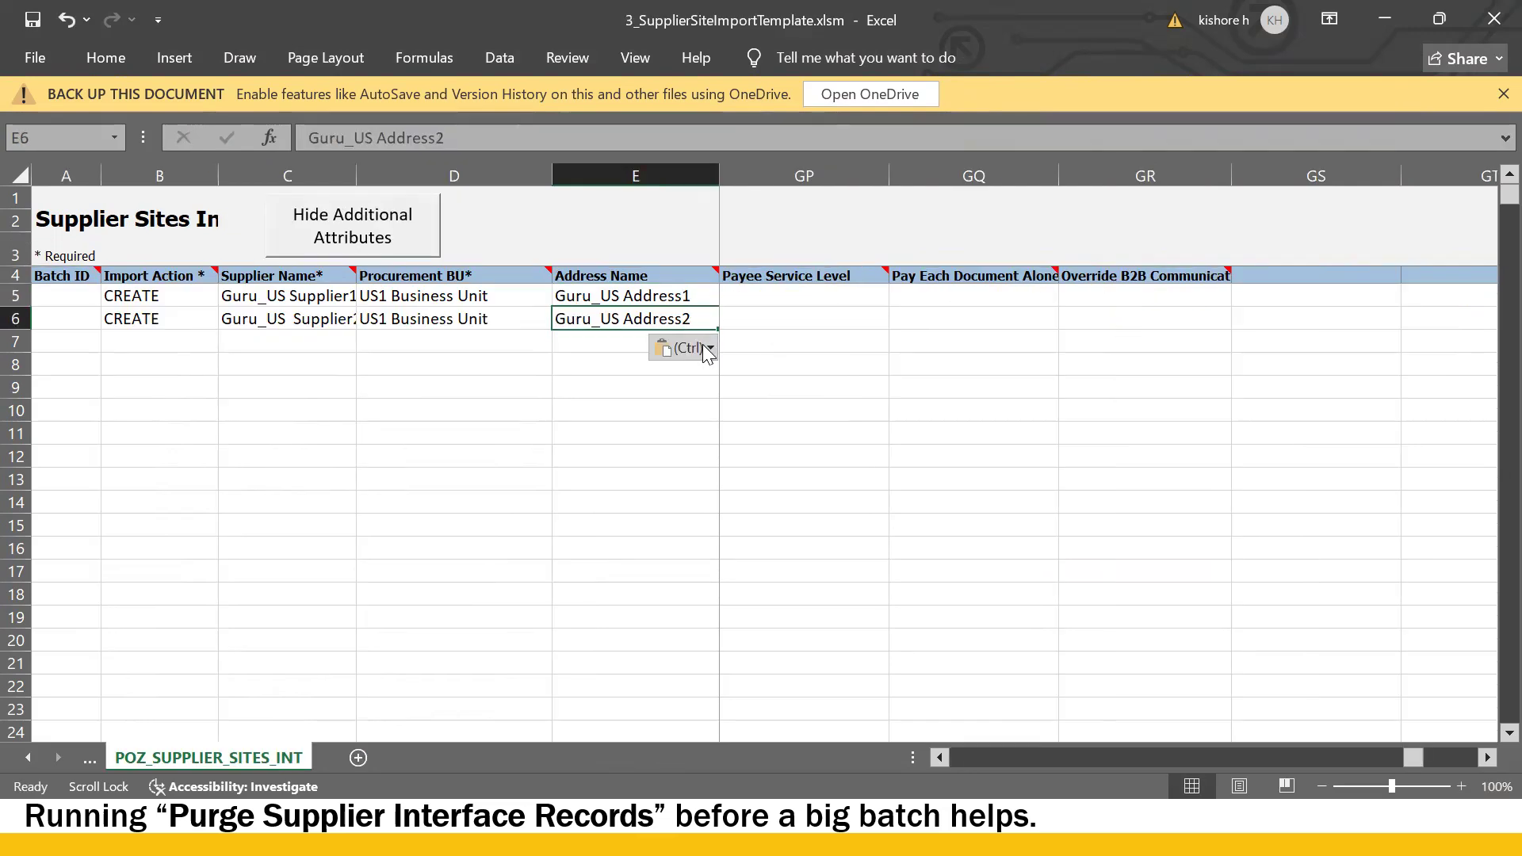
- Check the business unit in D6, the supplier name in C5, and Guru_US Address2 in E6
click(424, 315)
click(297, 300)
scroll(296, 306, right, 2)
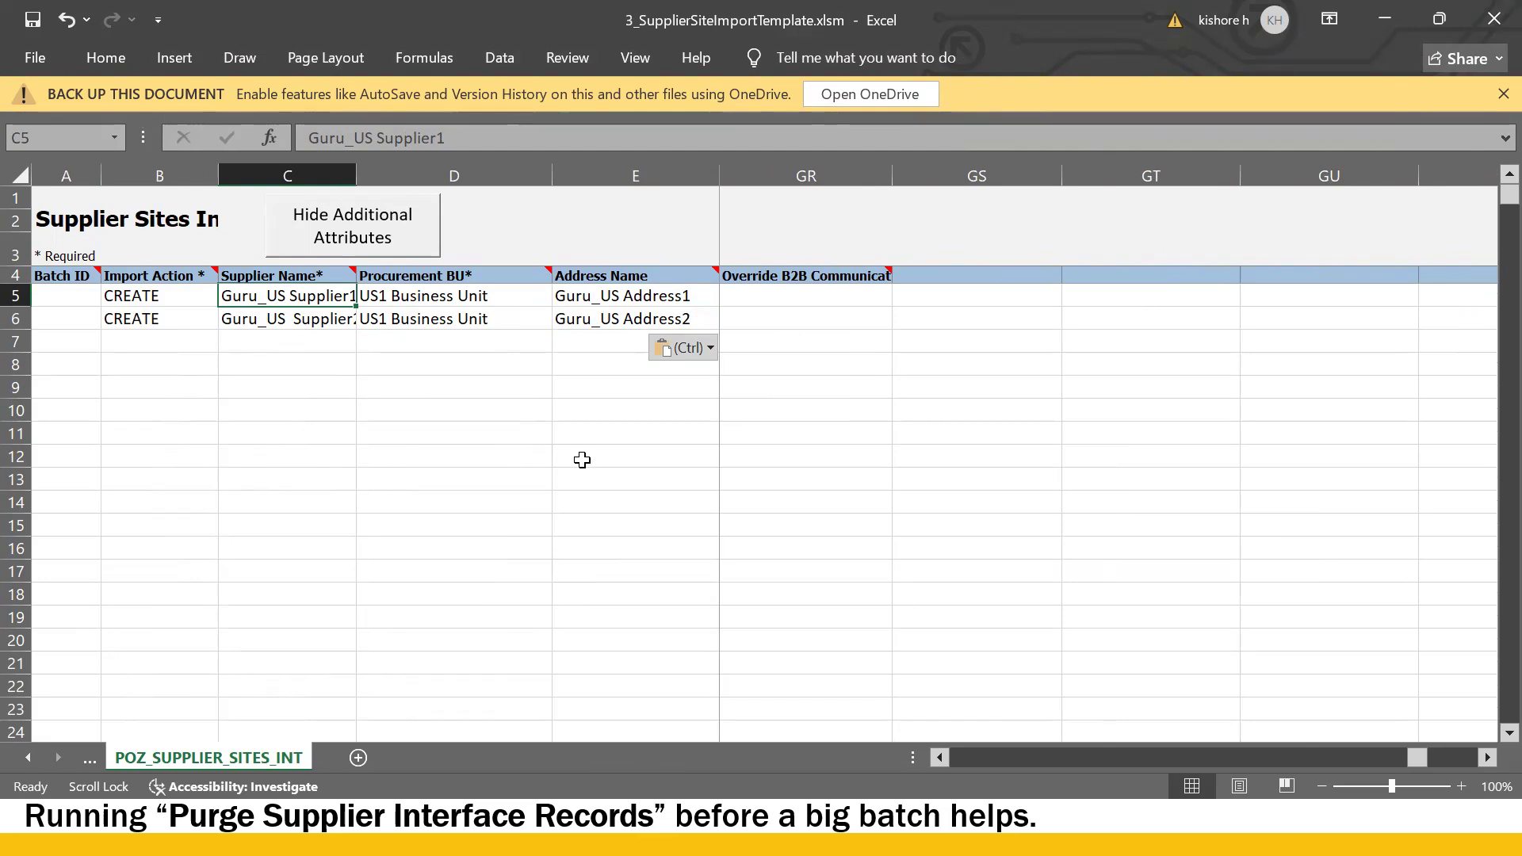
click(632, 317)
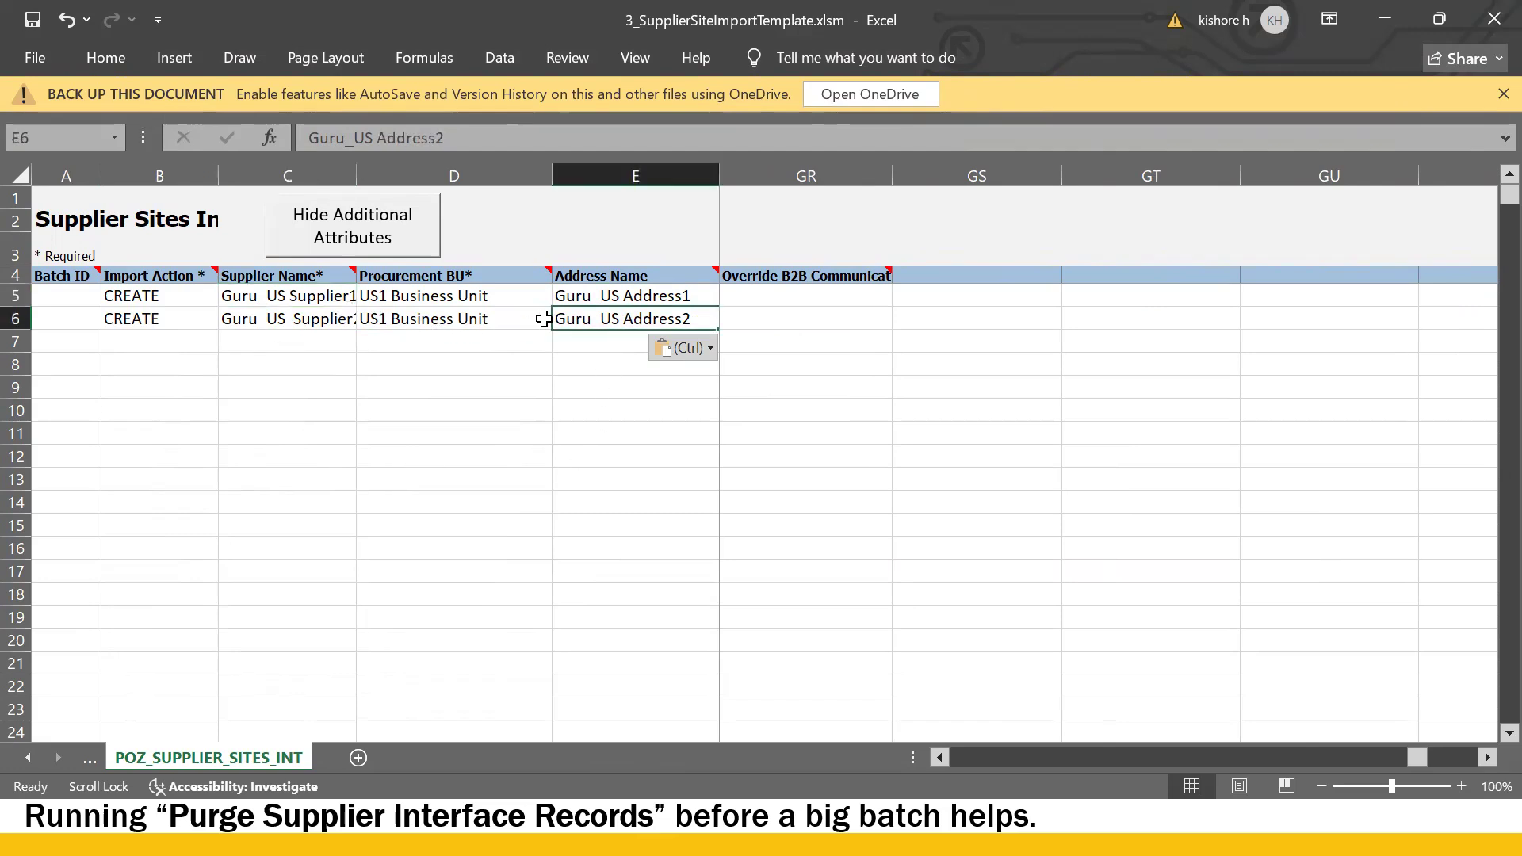
click(786, 314)
scroll(787, 313, left, 3)
scroll(787, 313, left, 8)
- Paste into the template, then replace Abcde with Guru_US in F5 to read Guru_US Site1
scroll(786, 313, left, 5)
key(ctrl+v)
drag(1336, 759, 996, 763)
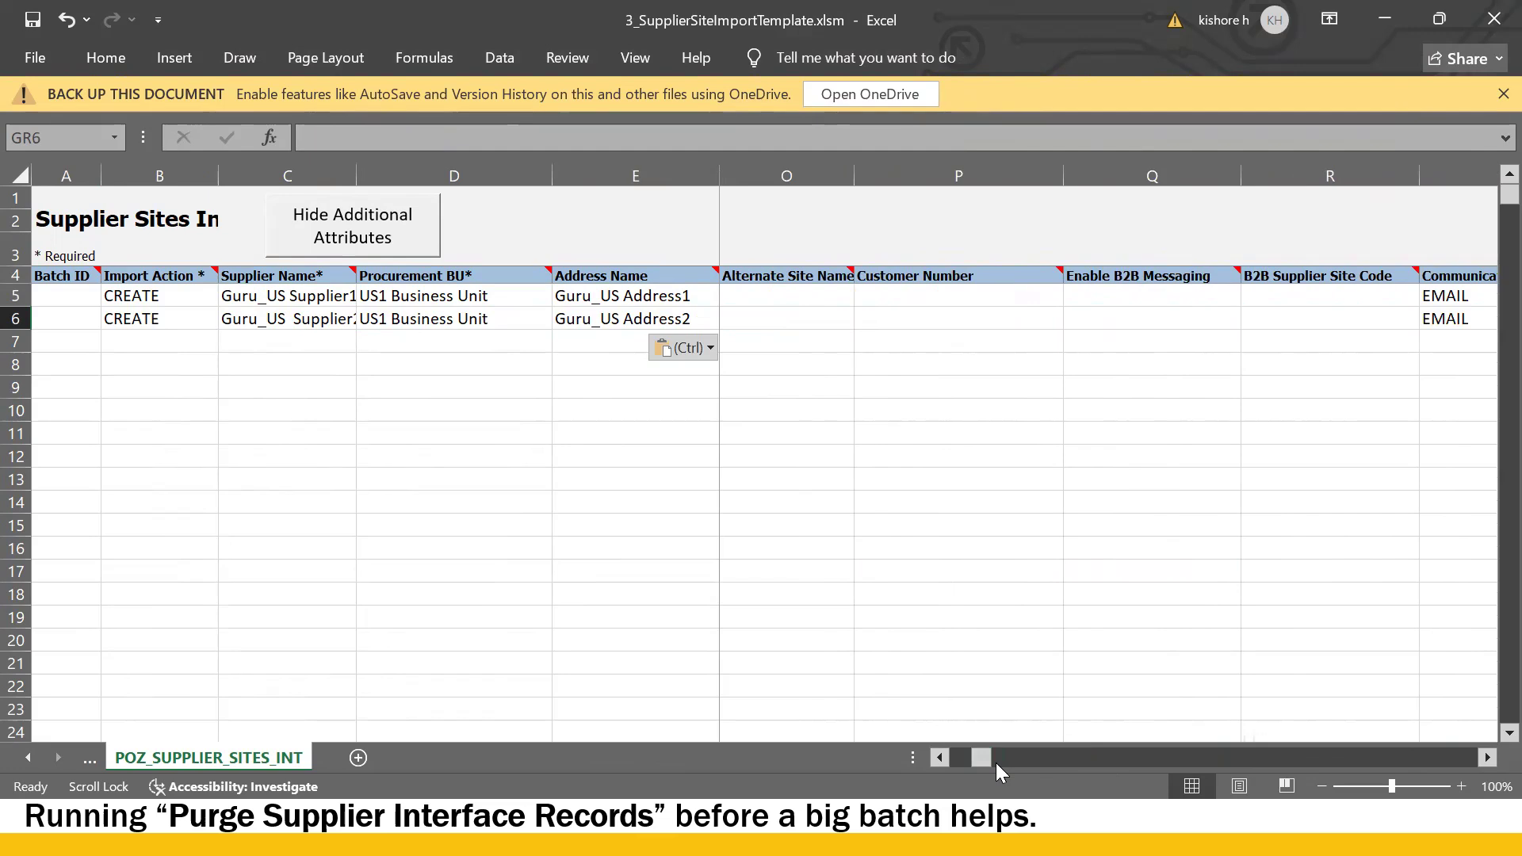
click(776, 313)
scroll(777, 311, left, 6)
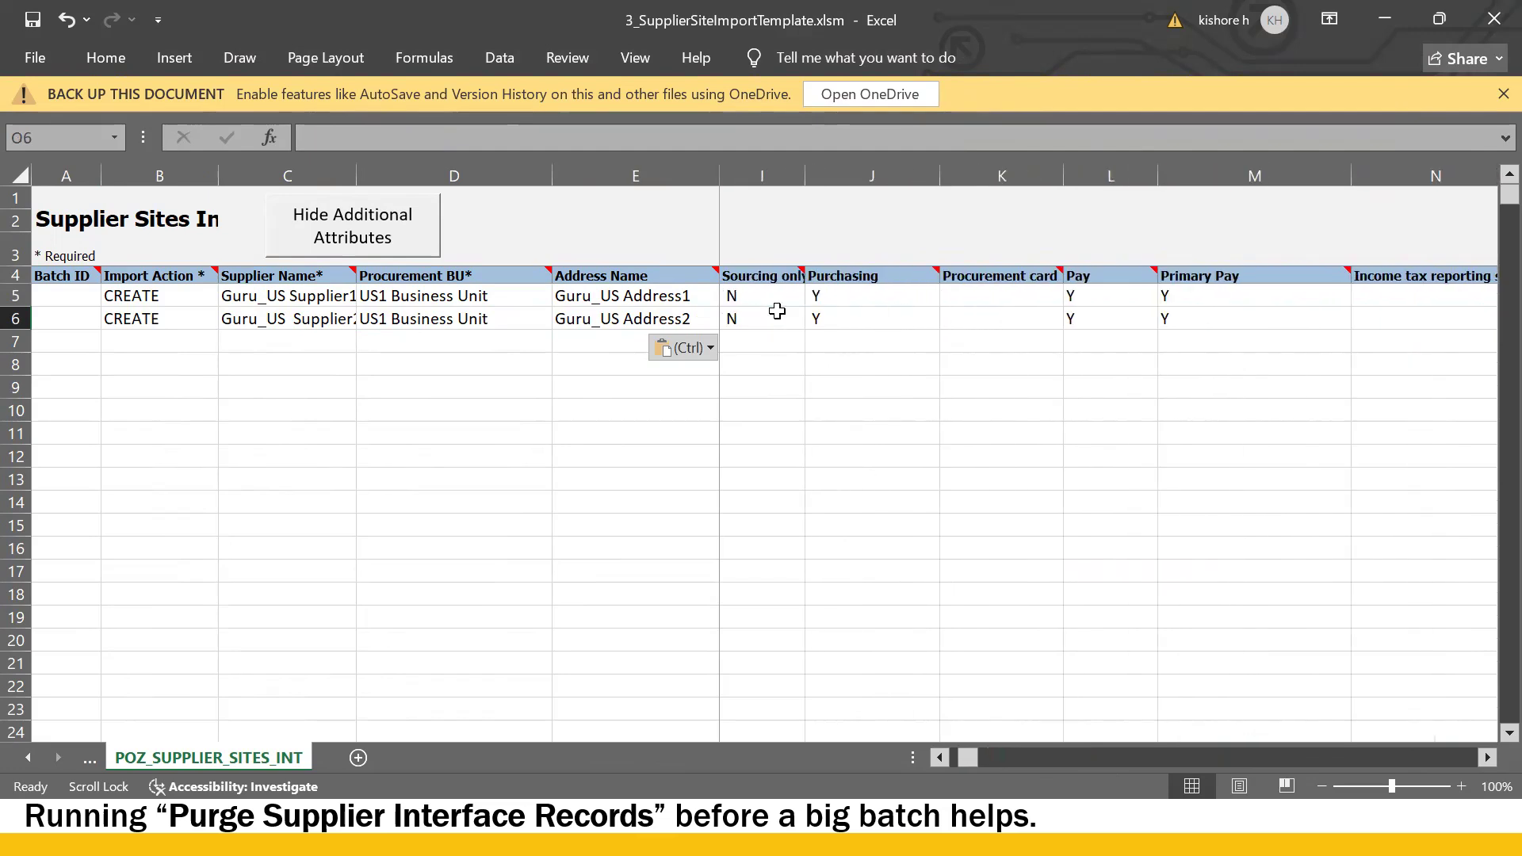
click(777, 314)
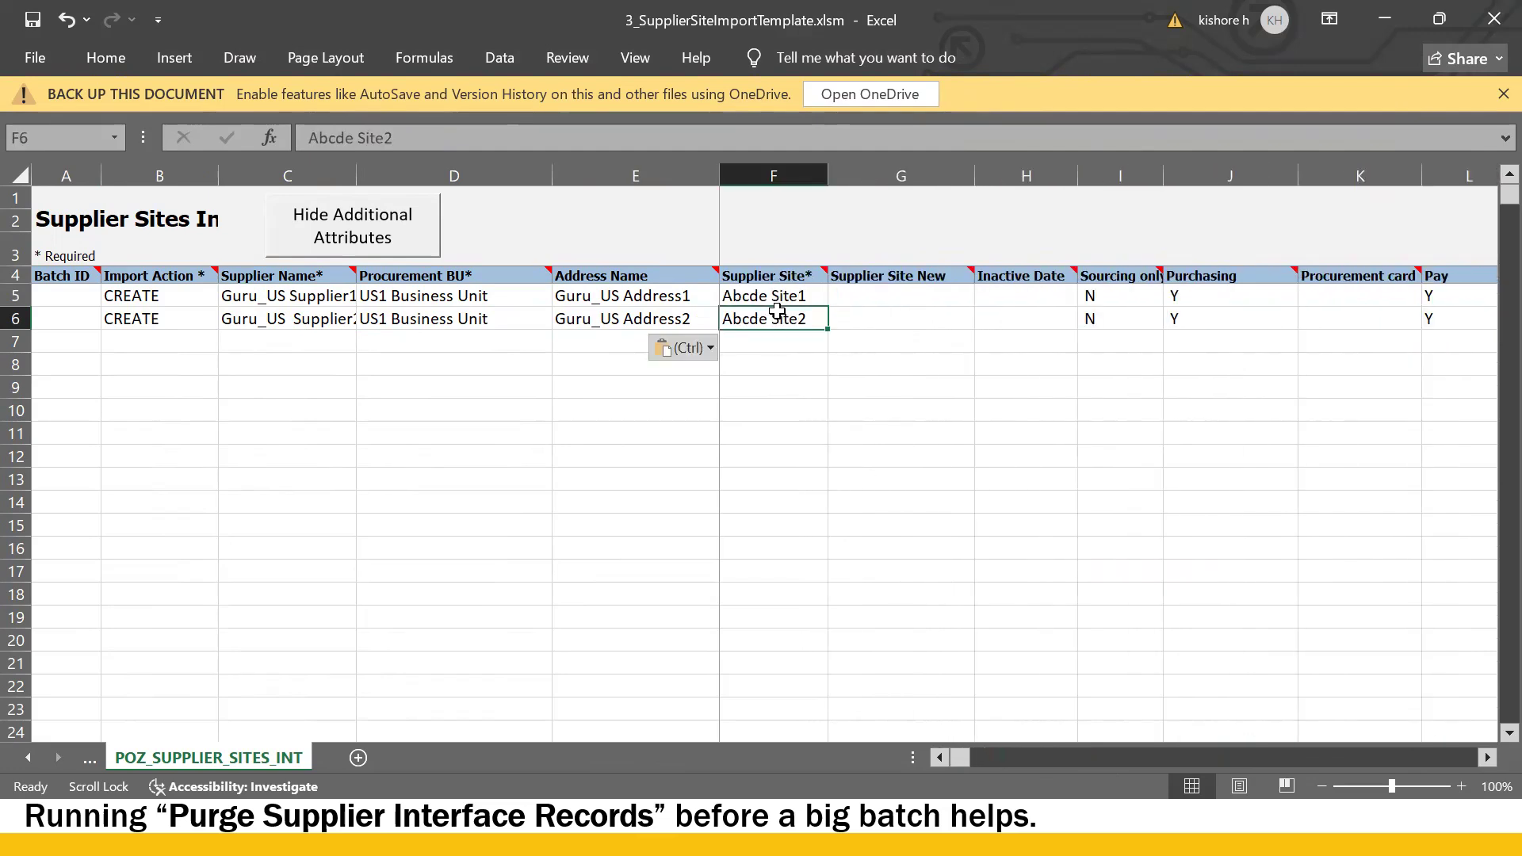
double_click(758, 296)
drag(766, 296, 600, 294)
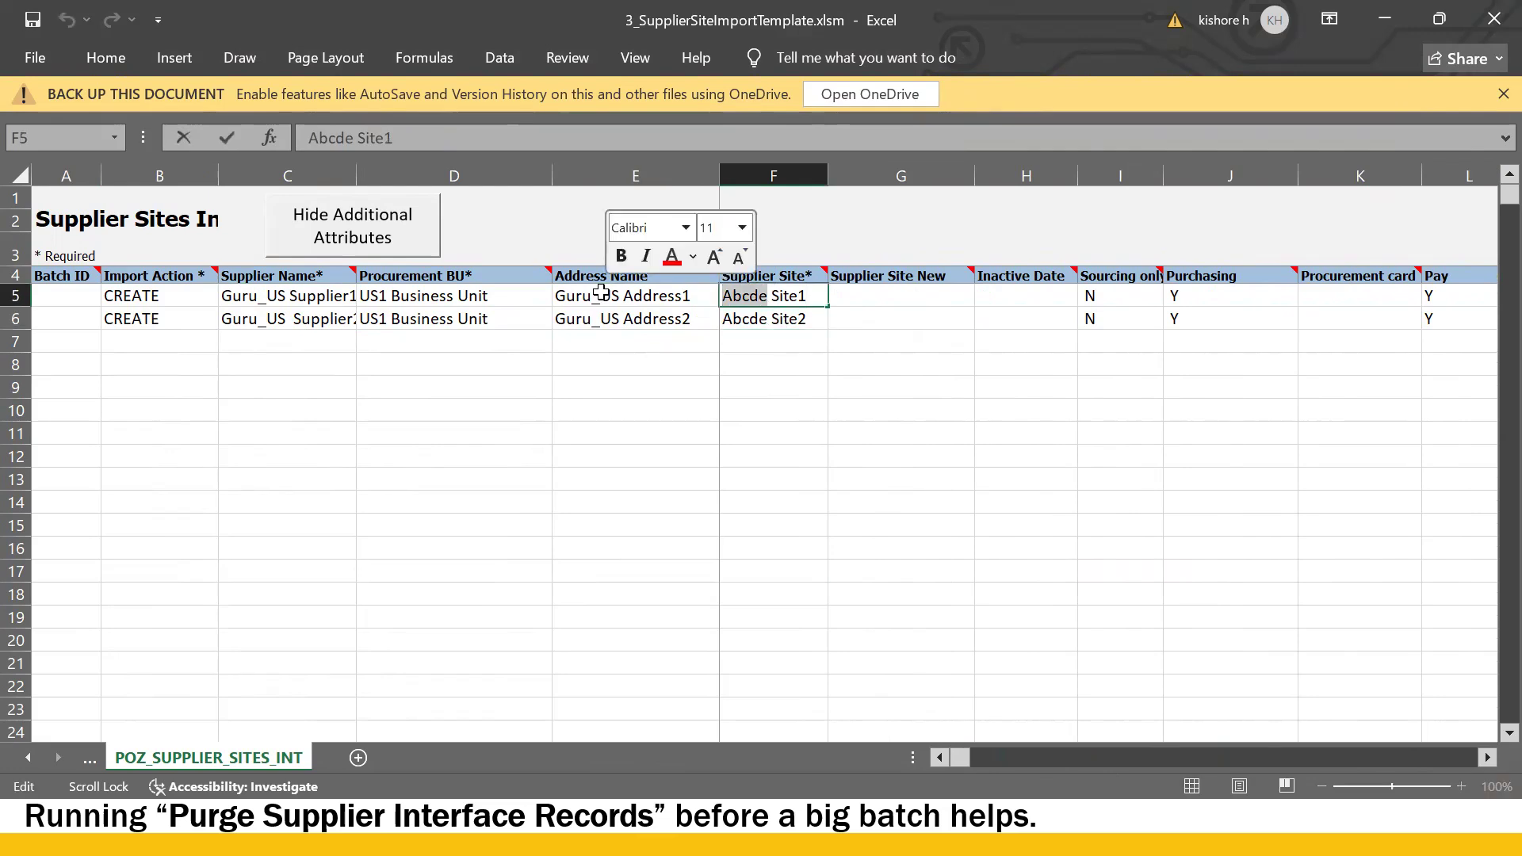
text(Guru)
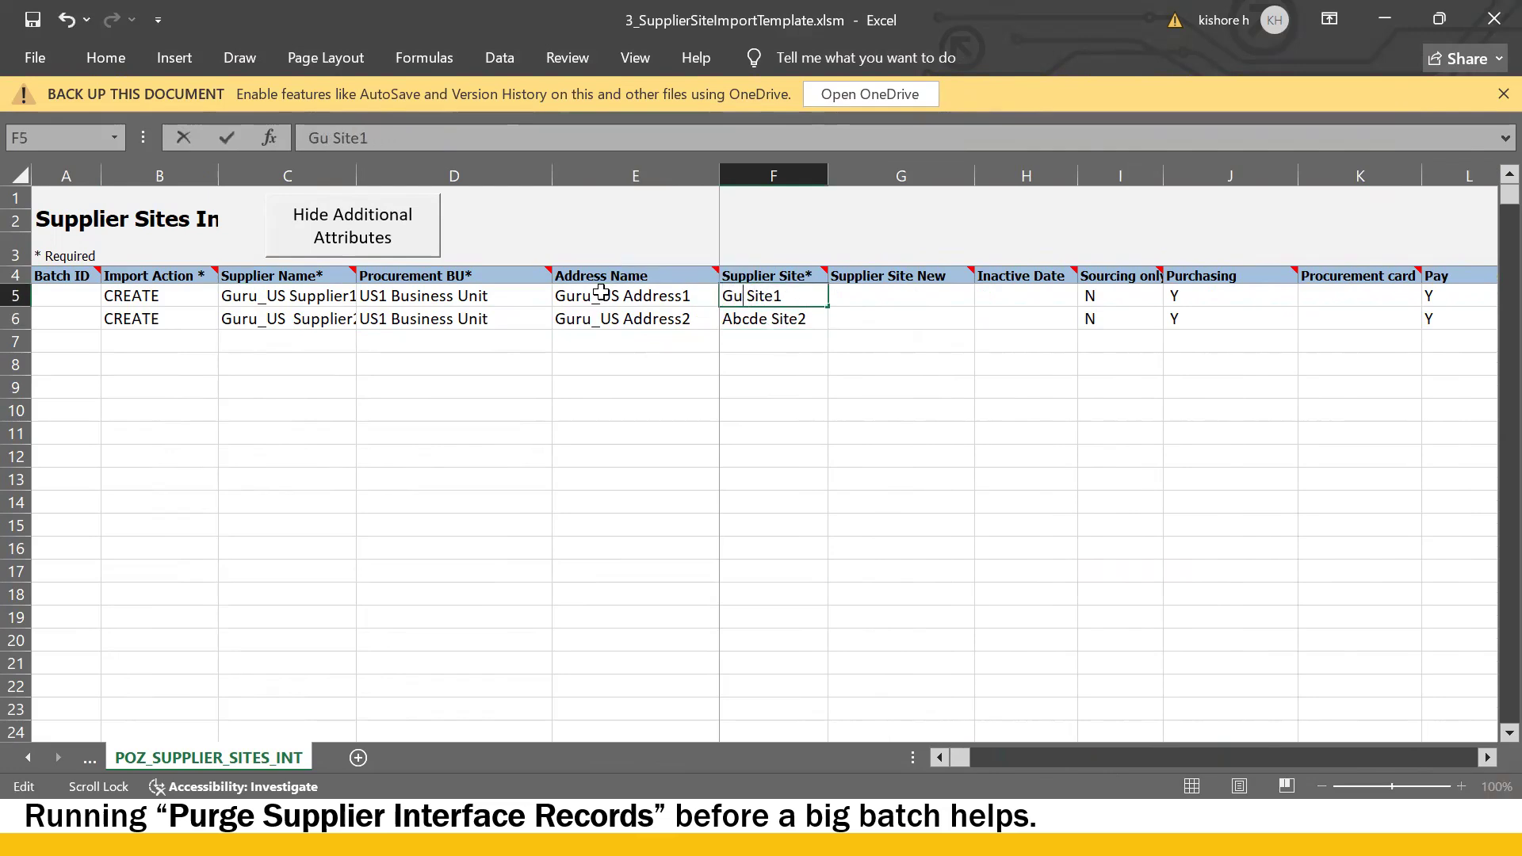
text(_US)
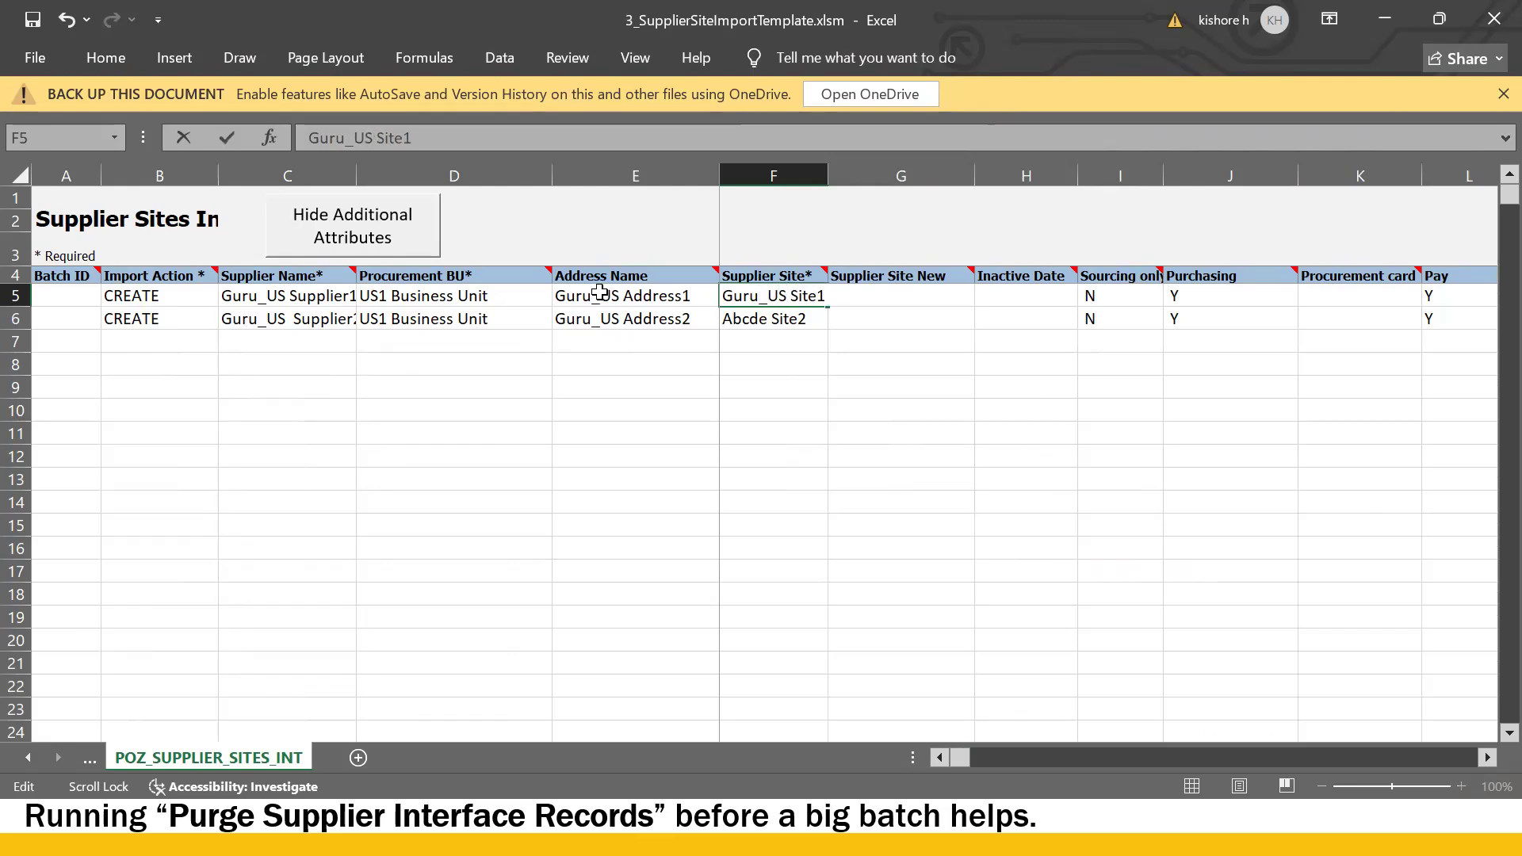
- Replace Abcde with Guru_US in F6 so it reads Guru_US Site2
double_click(756, 319)
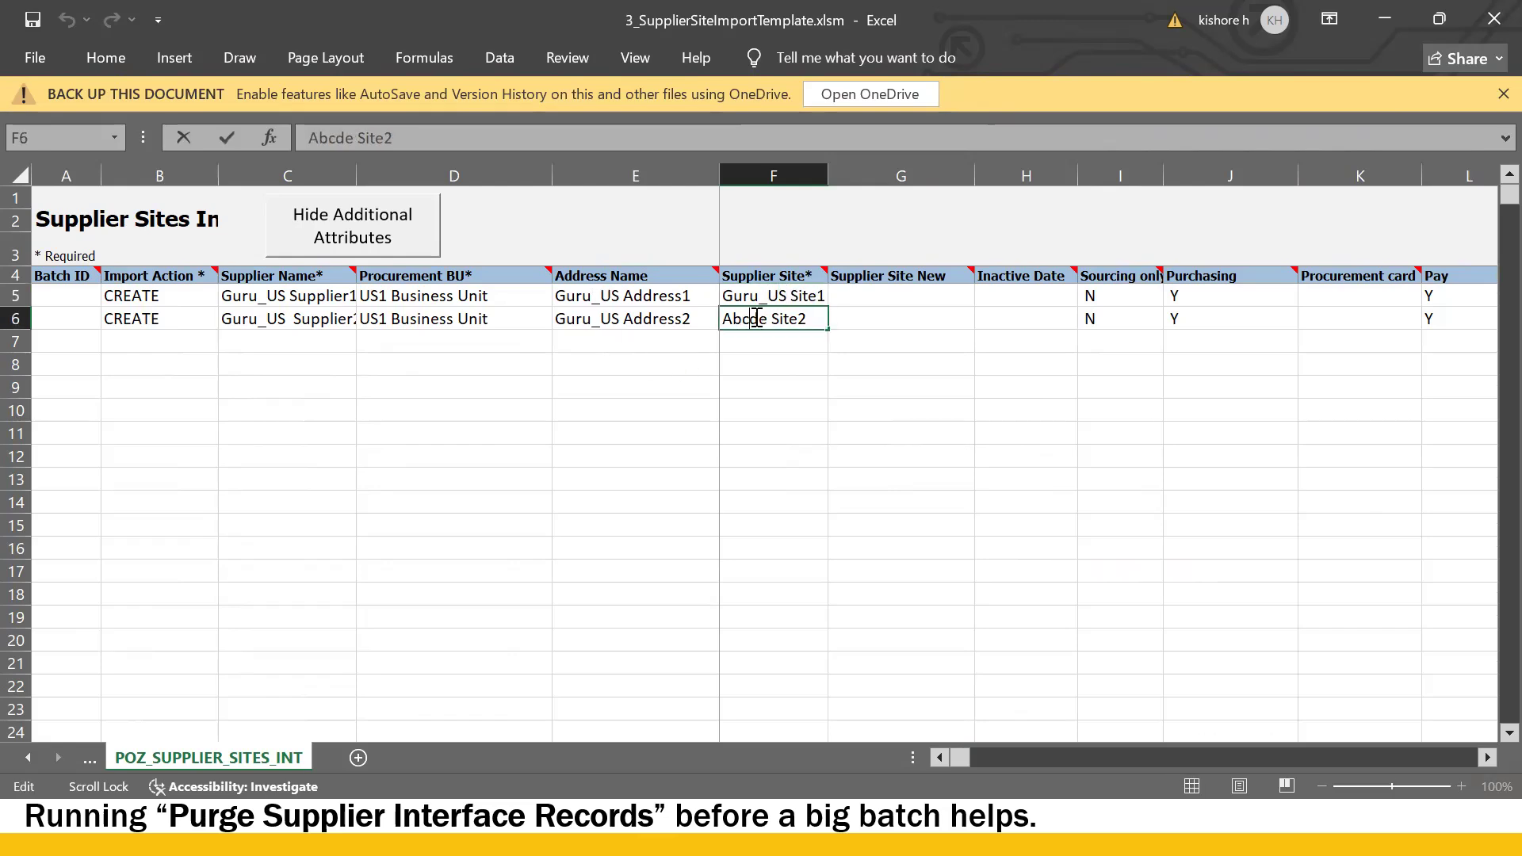
double_click(766, 320)
text(Guru)
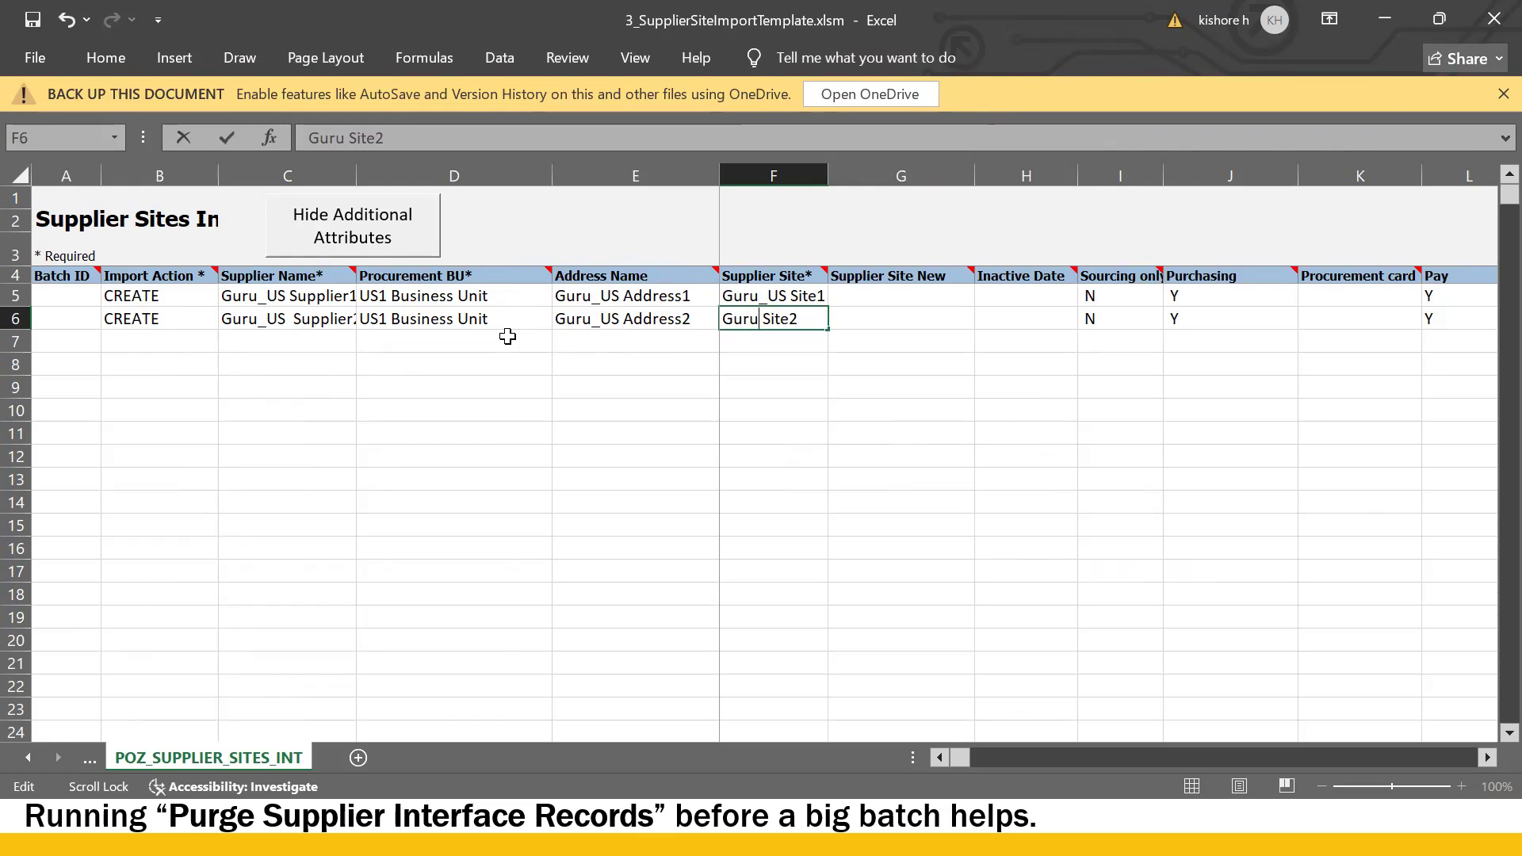
text(_US)
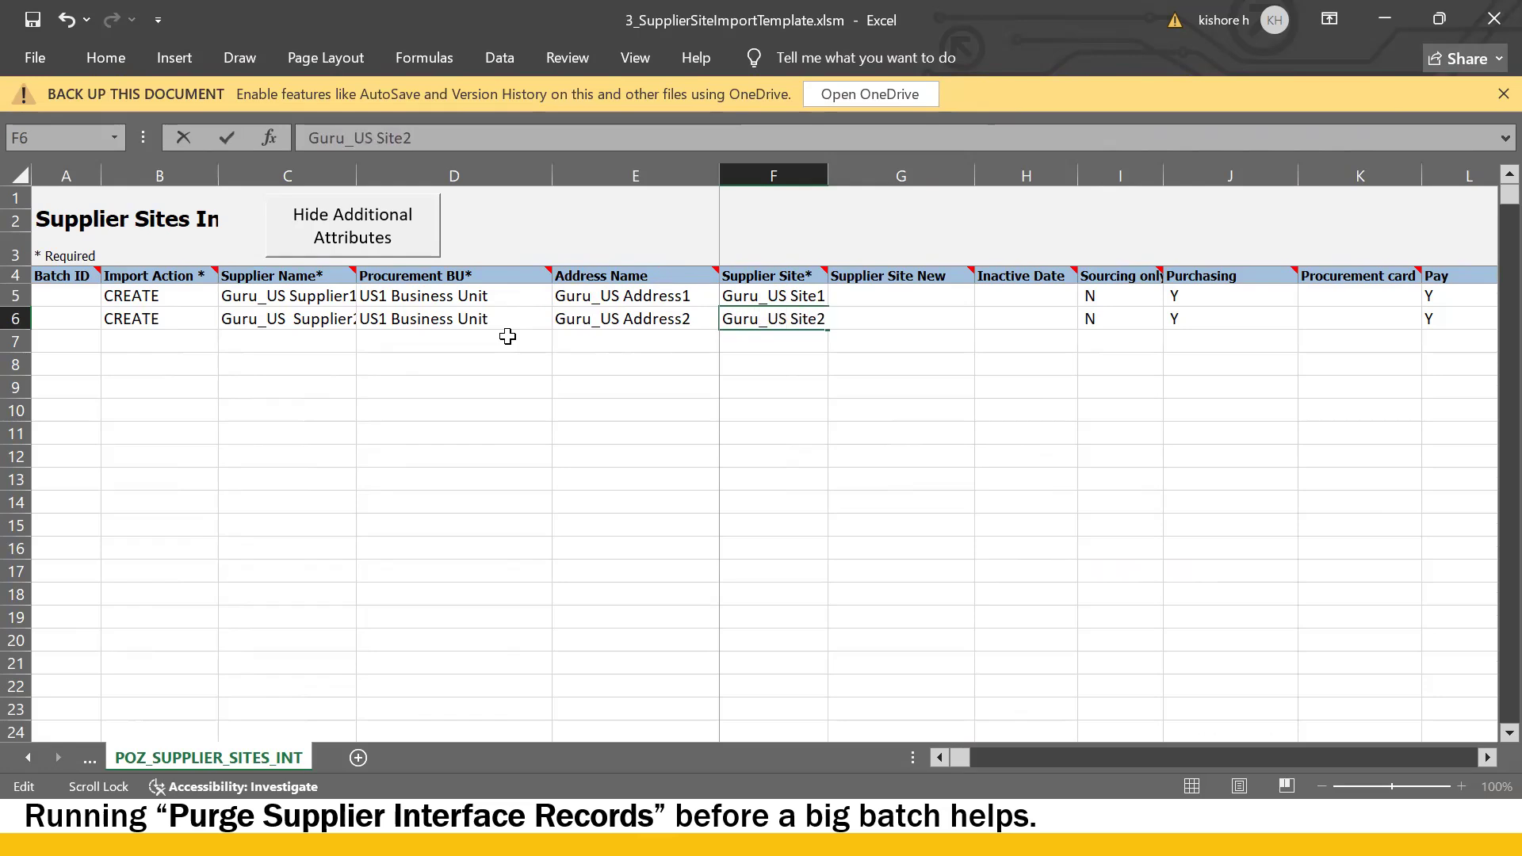
key(Return)
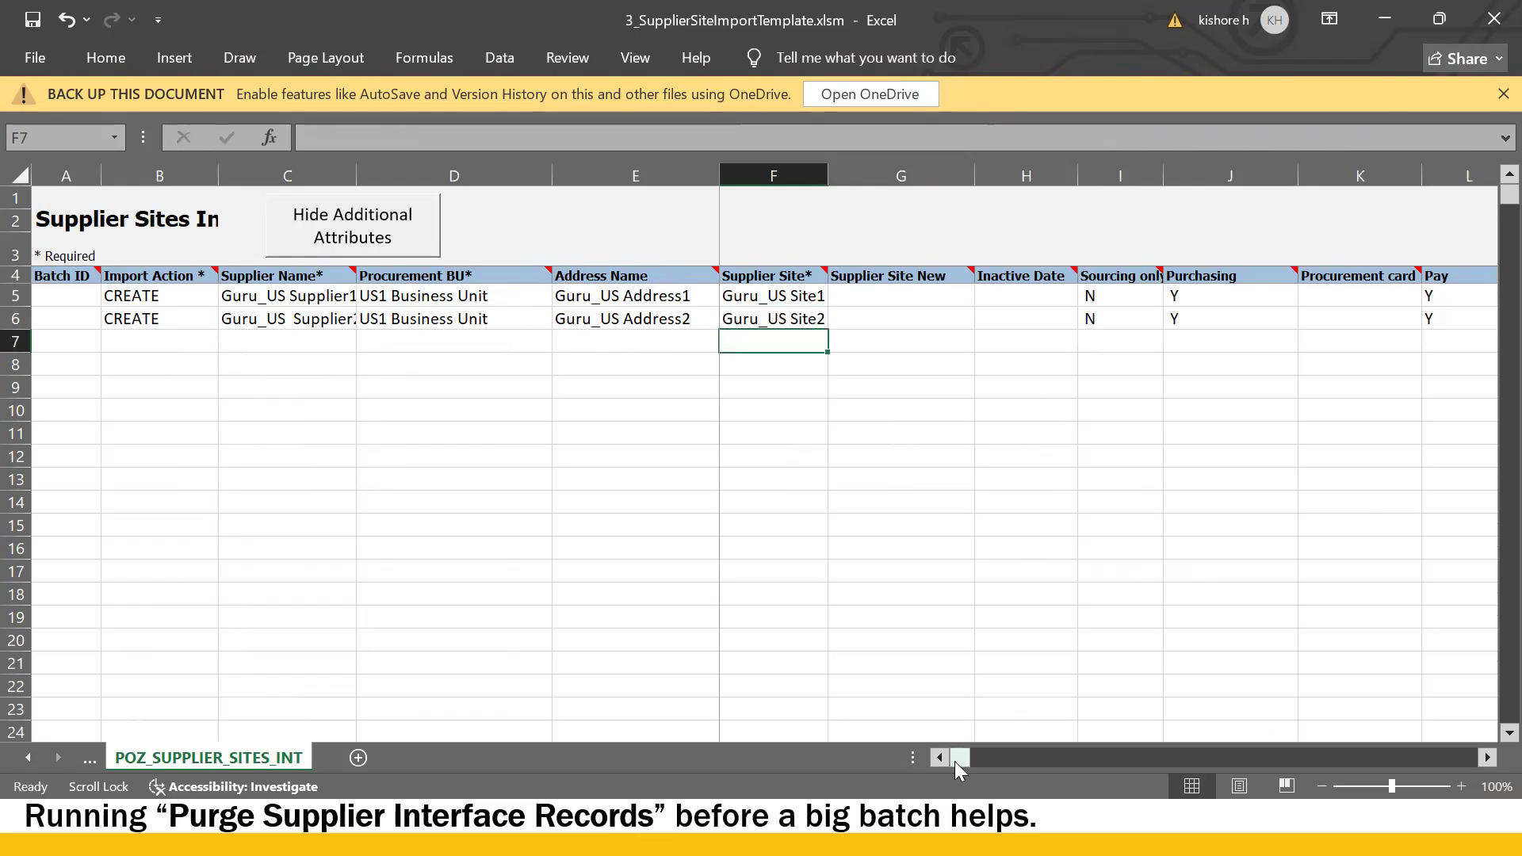
click(238, 319)
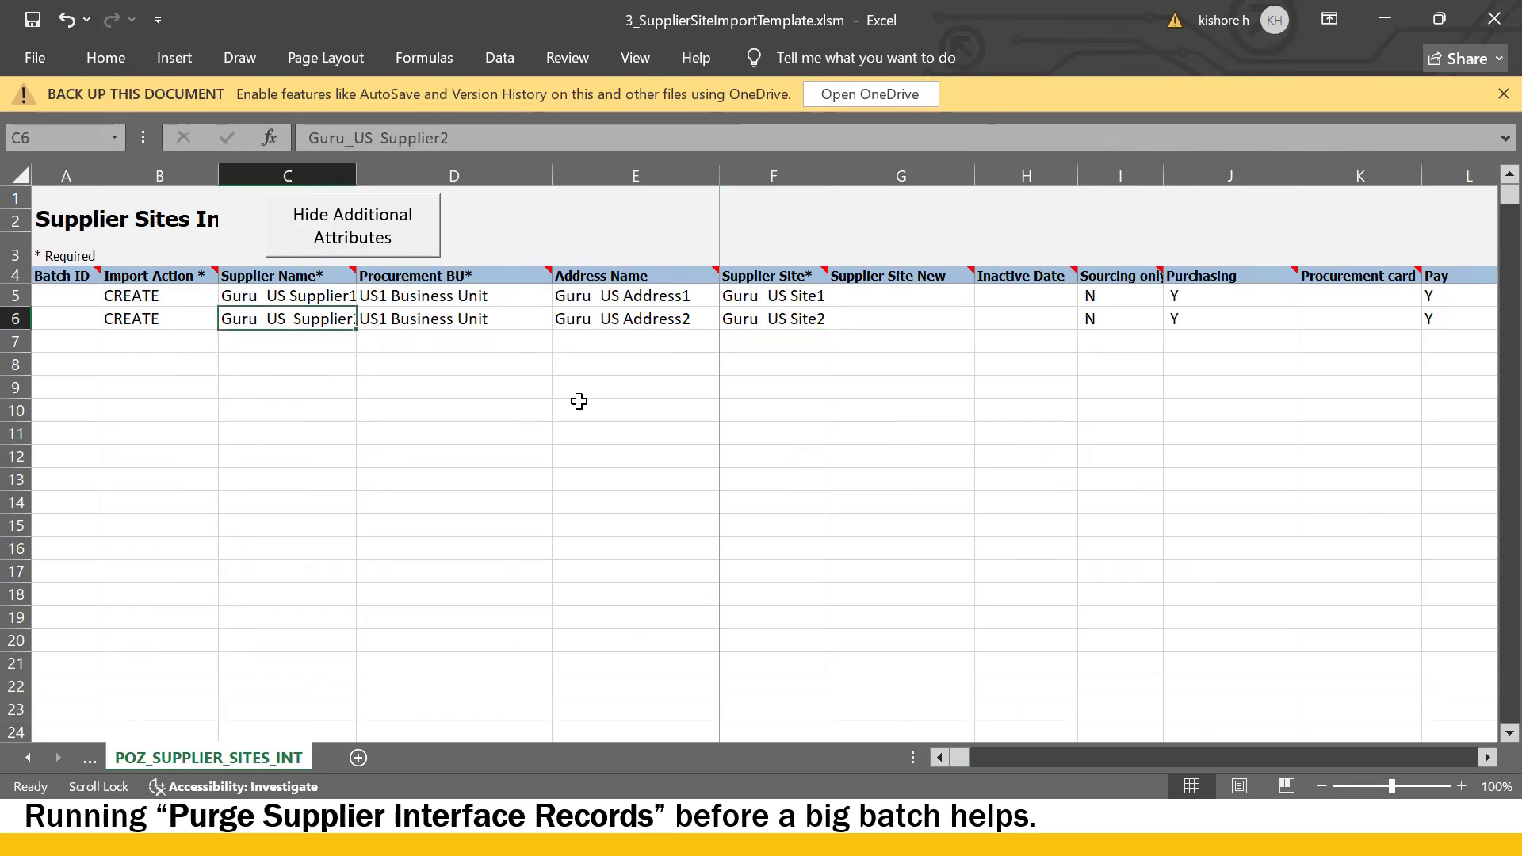
- Check row 6's Sourcing only flag, then open Create Site on Guru_US Supplier1's Sites tab and review it
scroll(578, 401, right, 1)
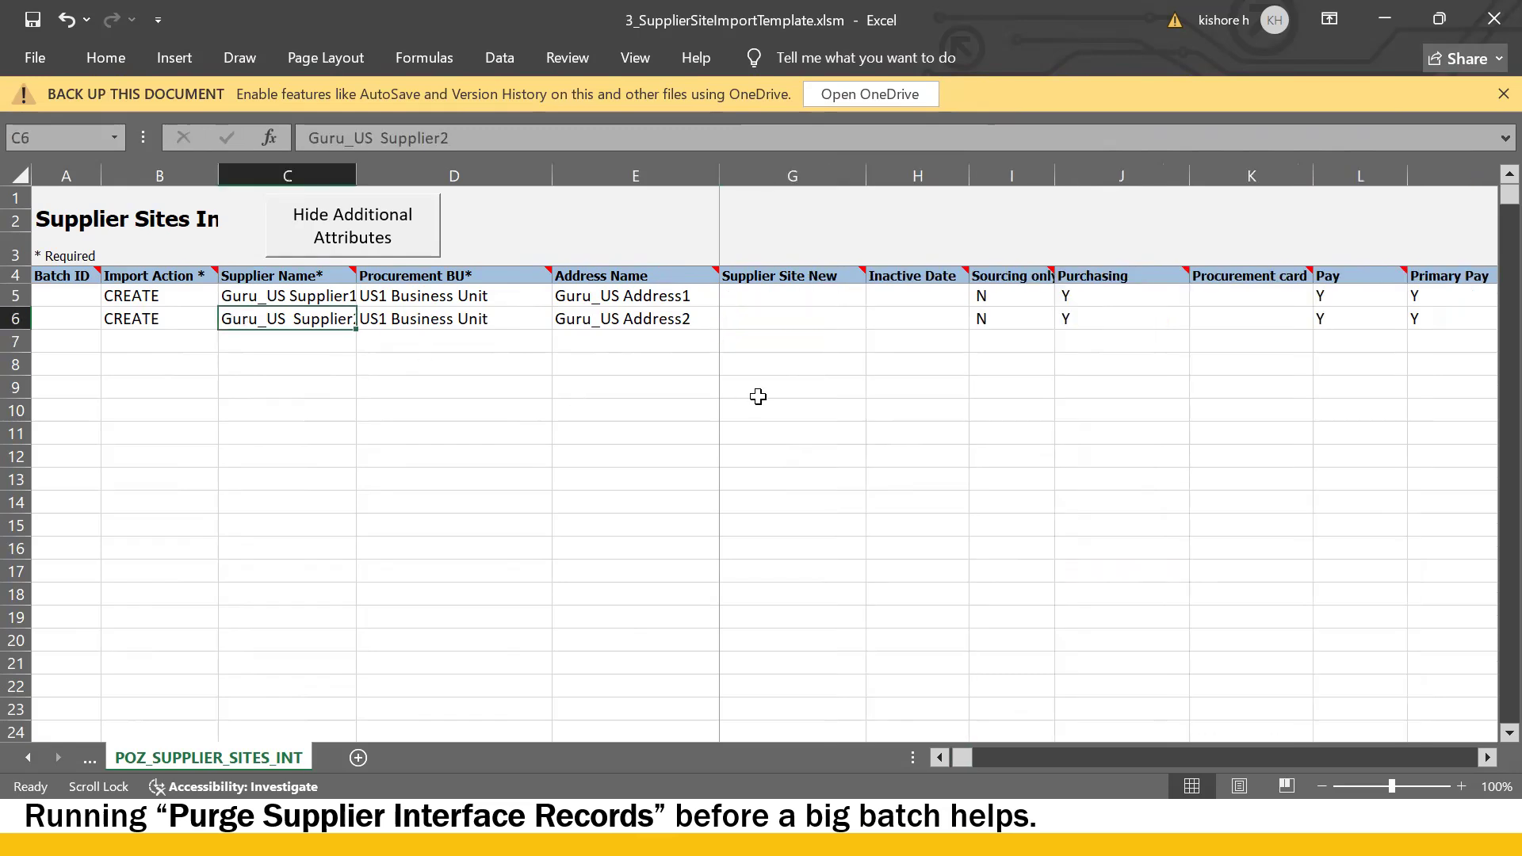
click(998, 317)
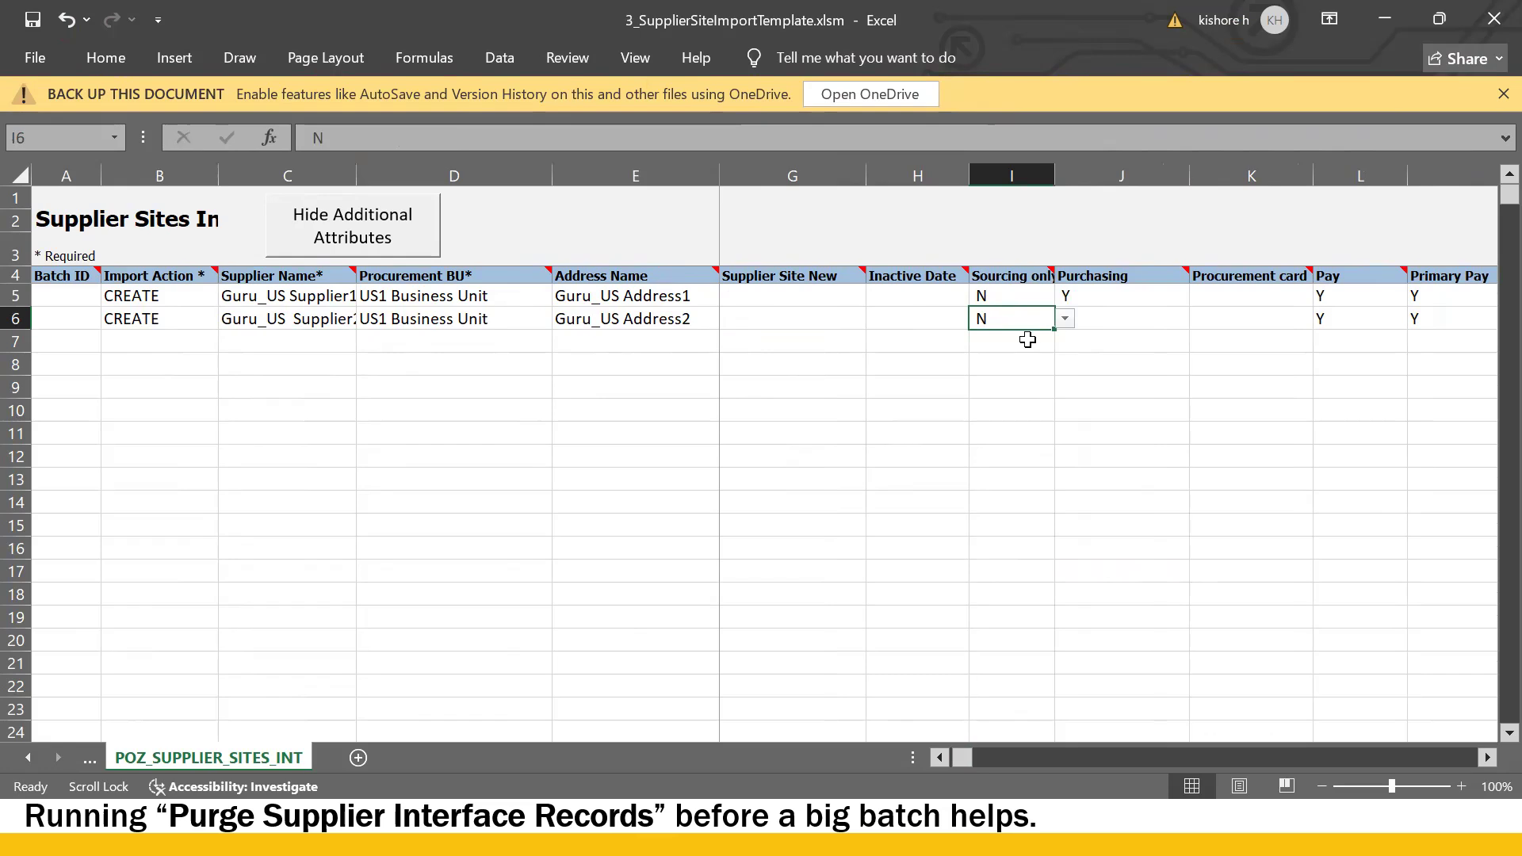
key(alt+Tab)
key(alt+Tab)
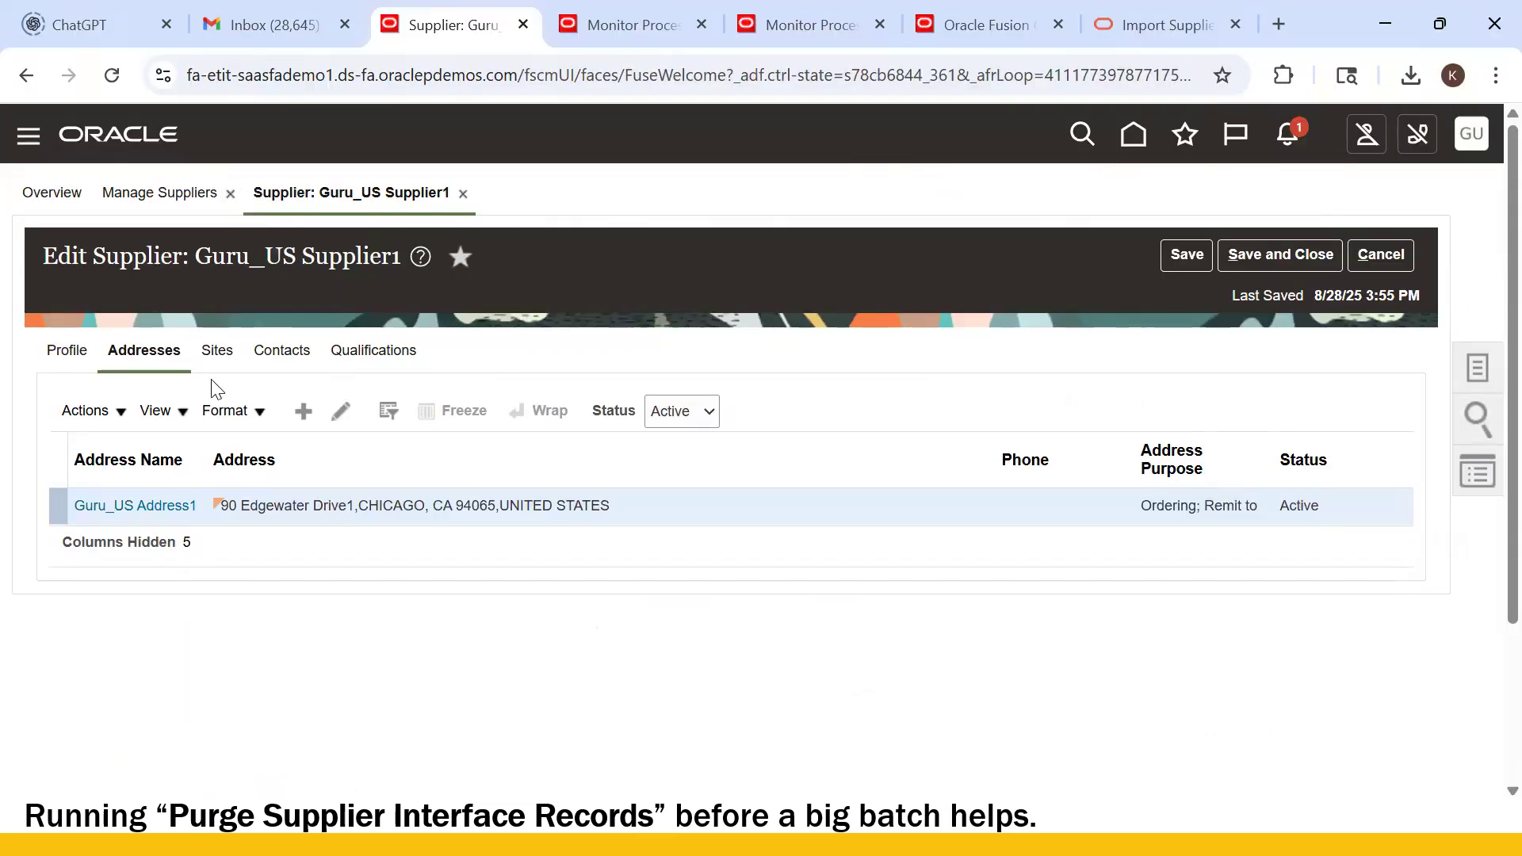
click(212, 348)
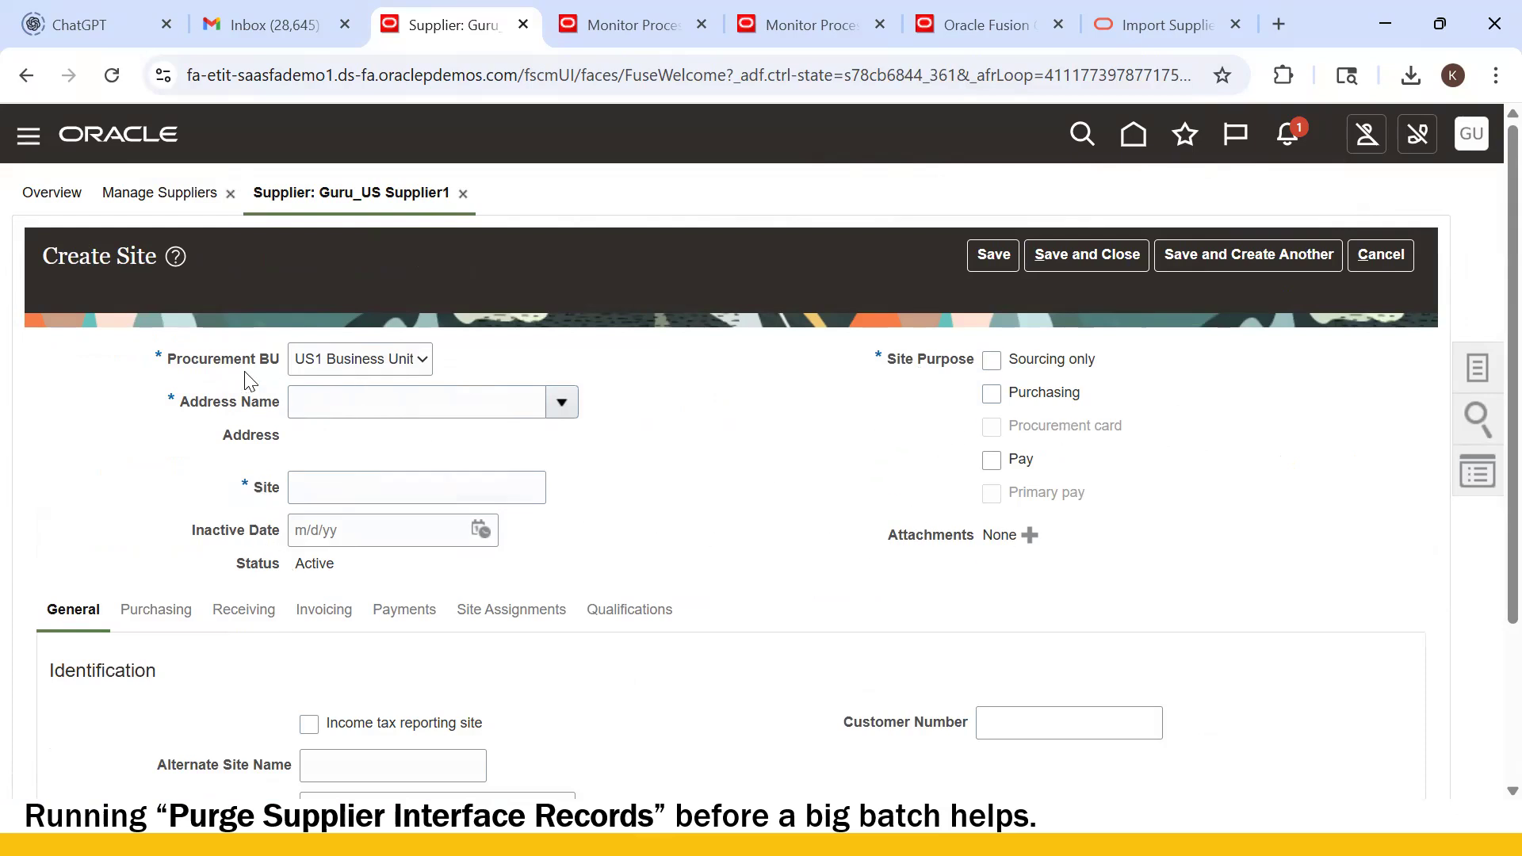
scroll(197, 473, down, 2)
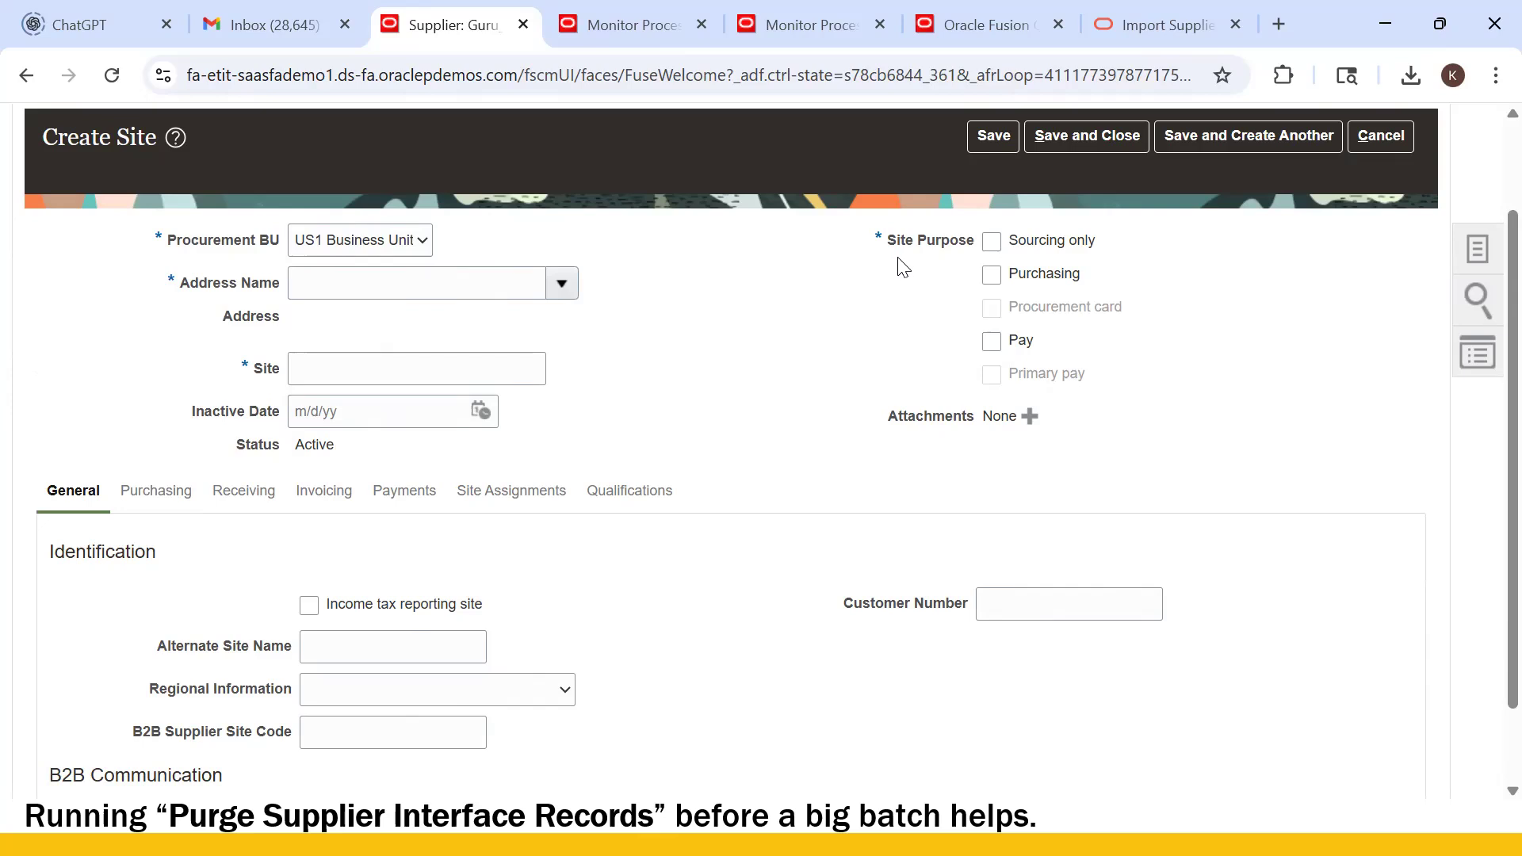
key(alt+Tab)
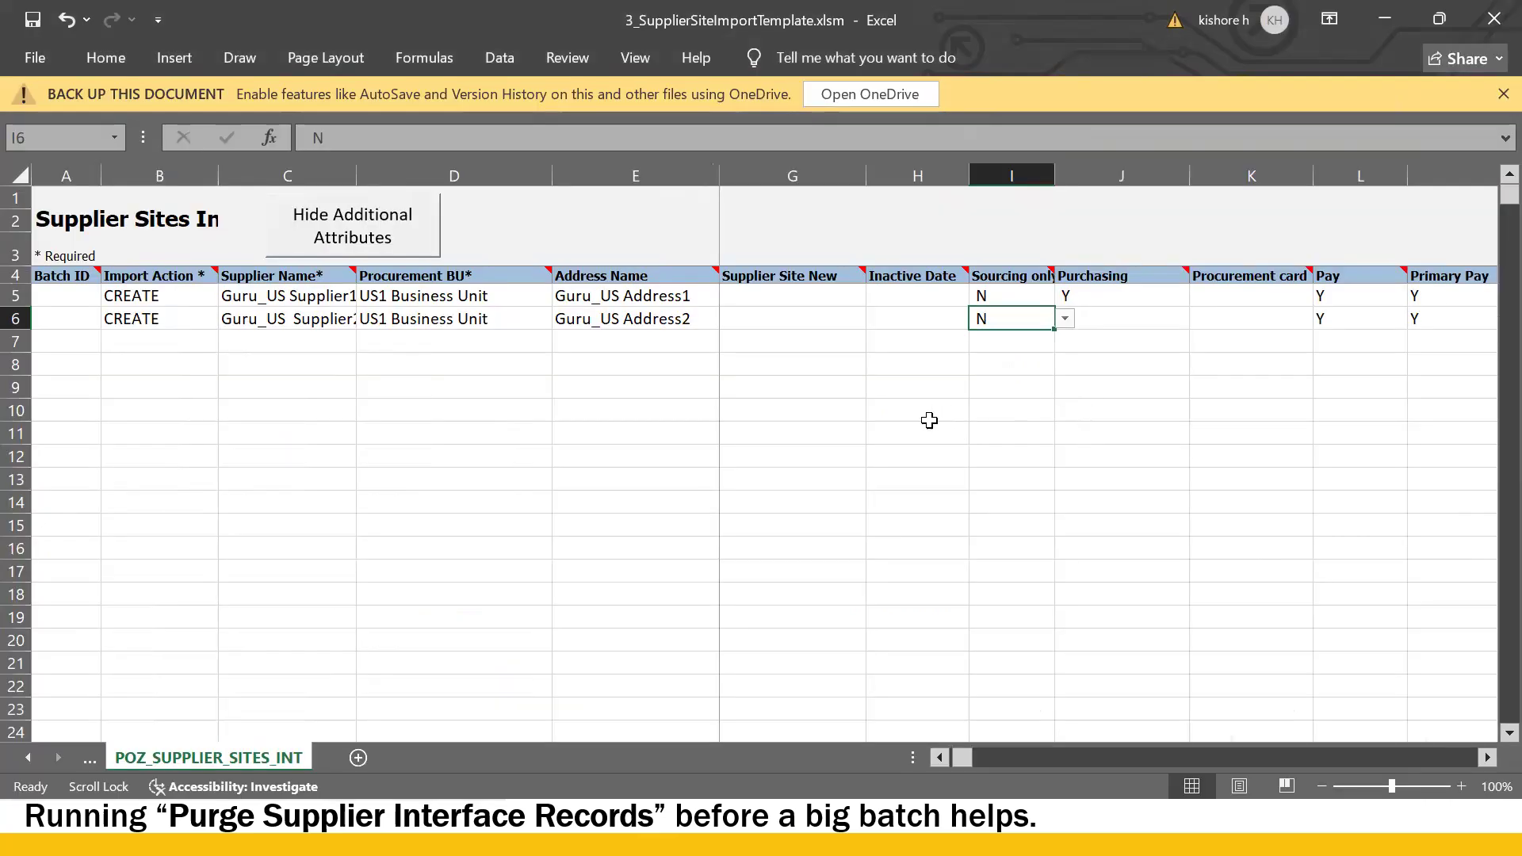
- Review the Sourcing only, Purchasing and Pay flags for site rows 5 and 6 in Excel
click(1146, 311)
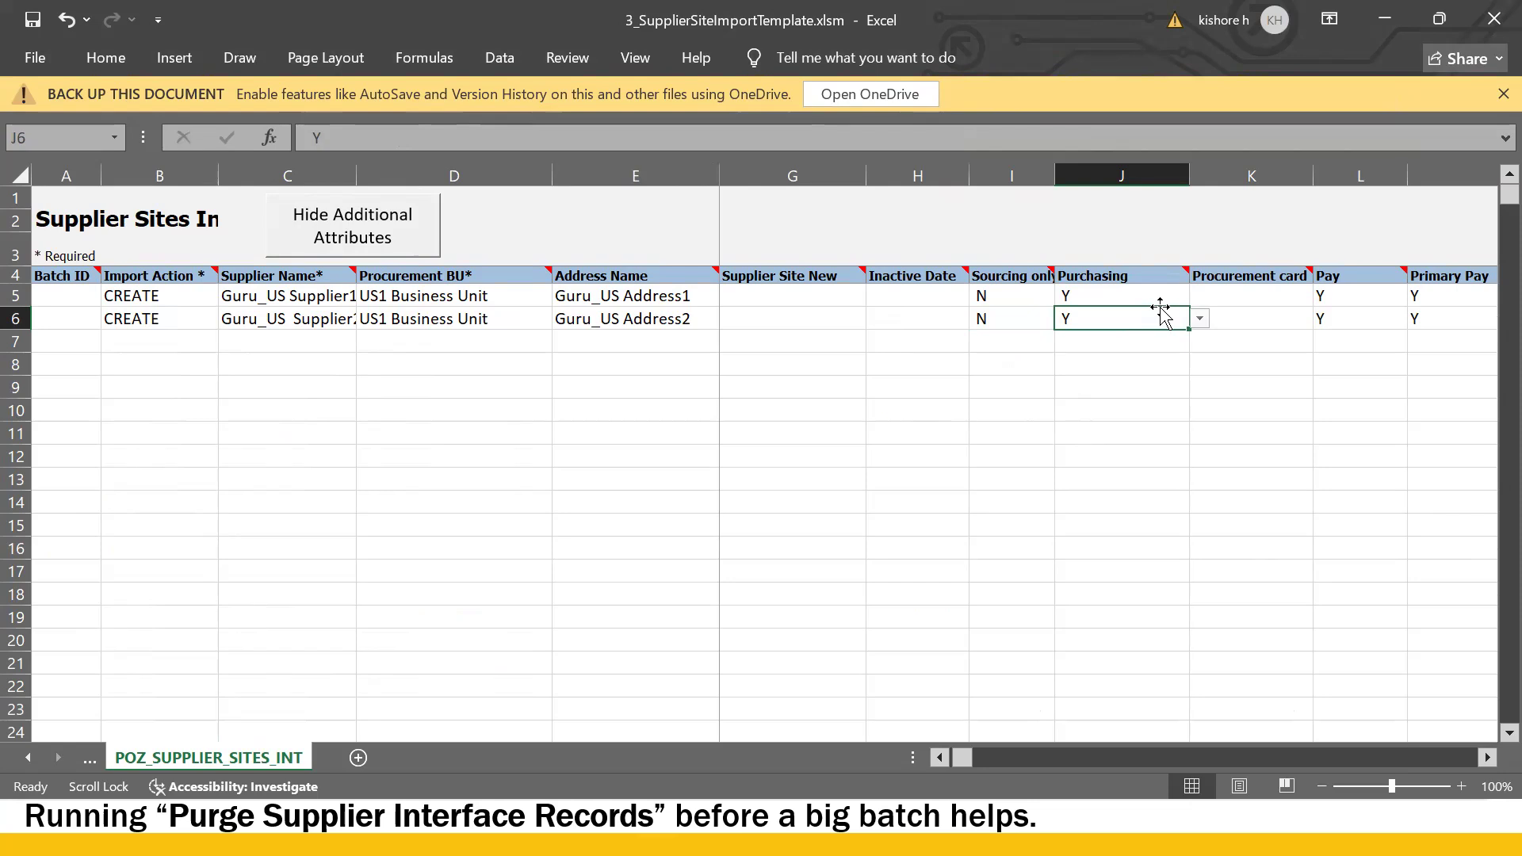
key(alt+Tab)
key(alt+Tab)
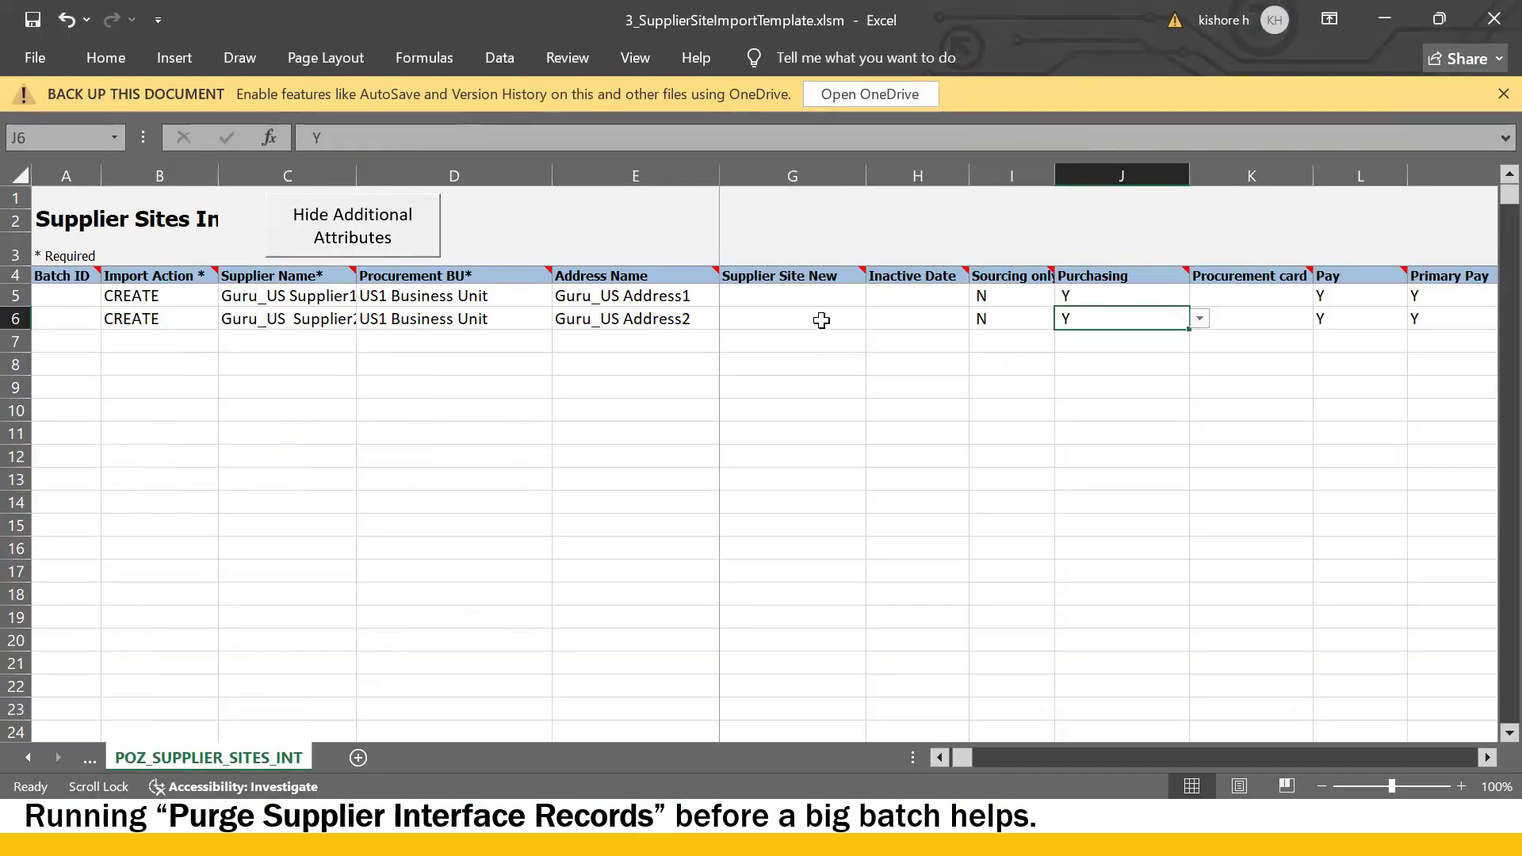
click(994, 314)
click(1094, 297)
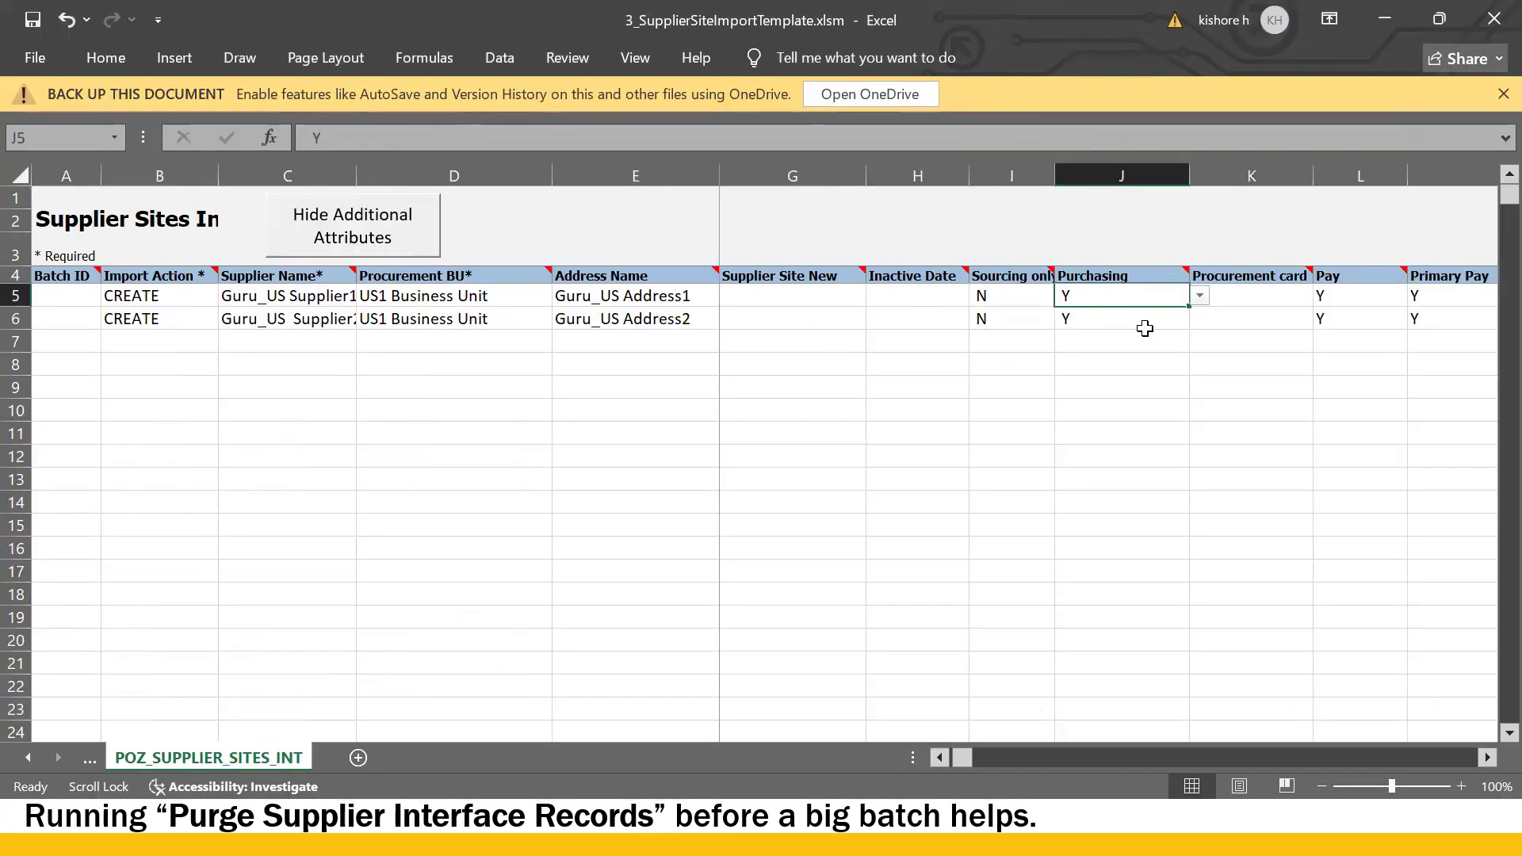
click(1343, 321)
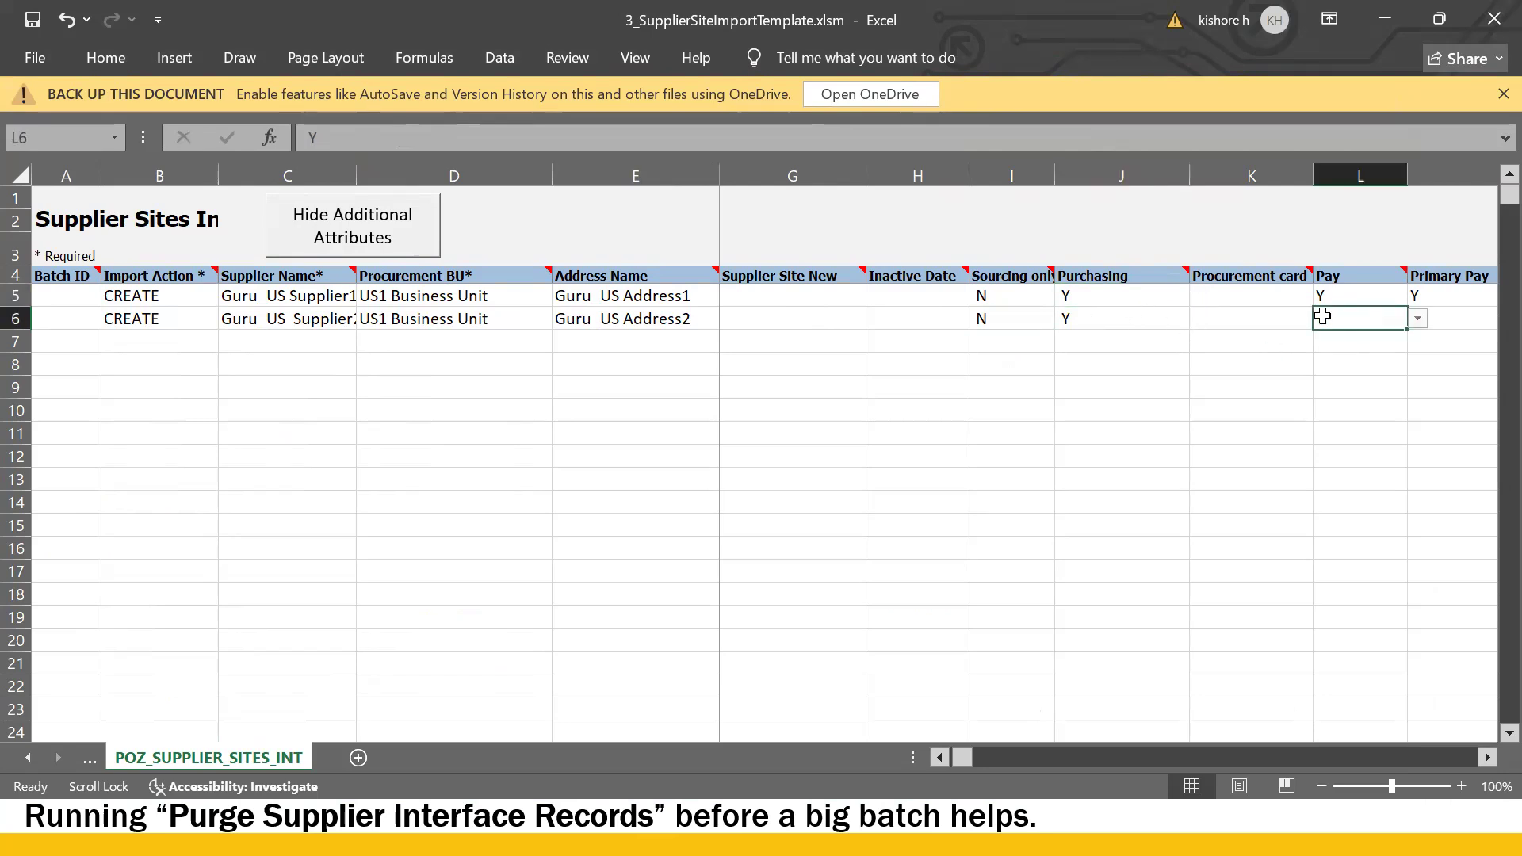
- Tick Purchasing and Pay on Oracle's Create Site form and compare with the Excel flags
key(alt+Tab)
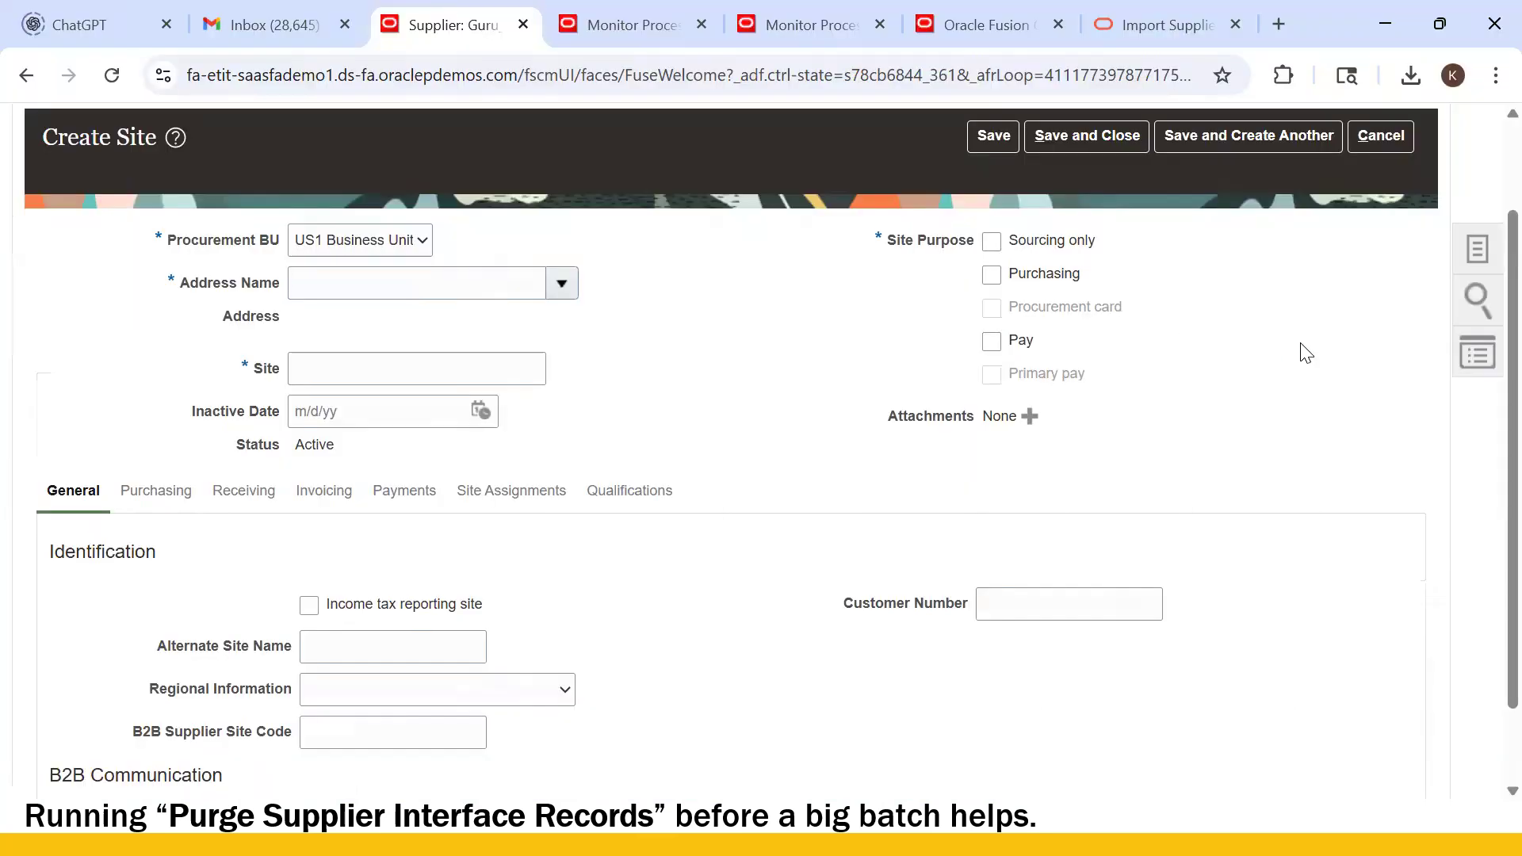
click(994, 285)
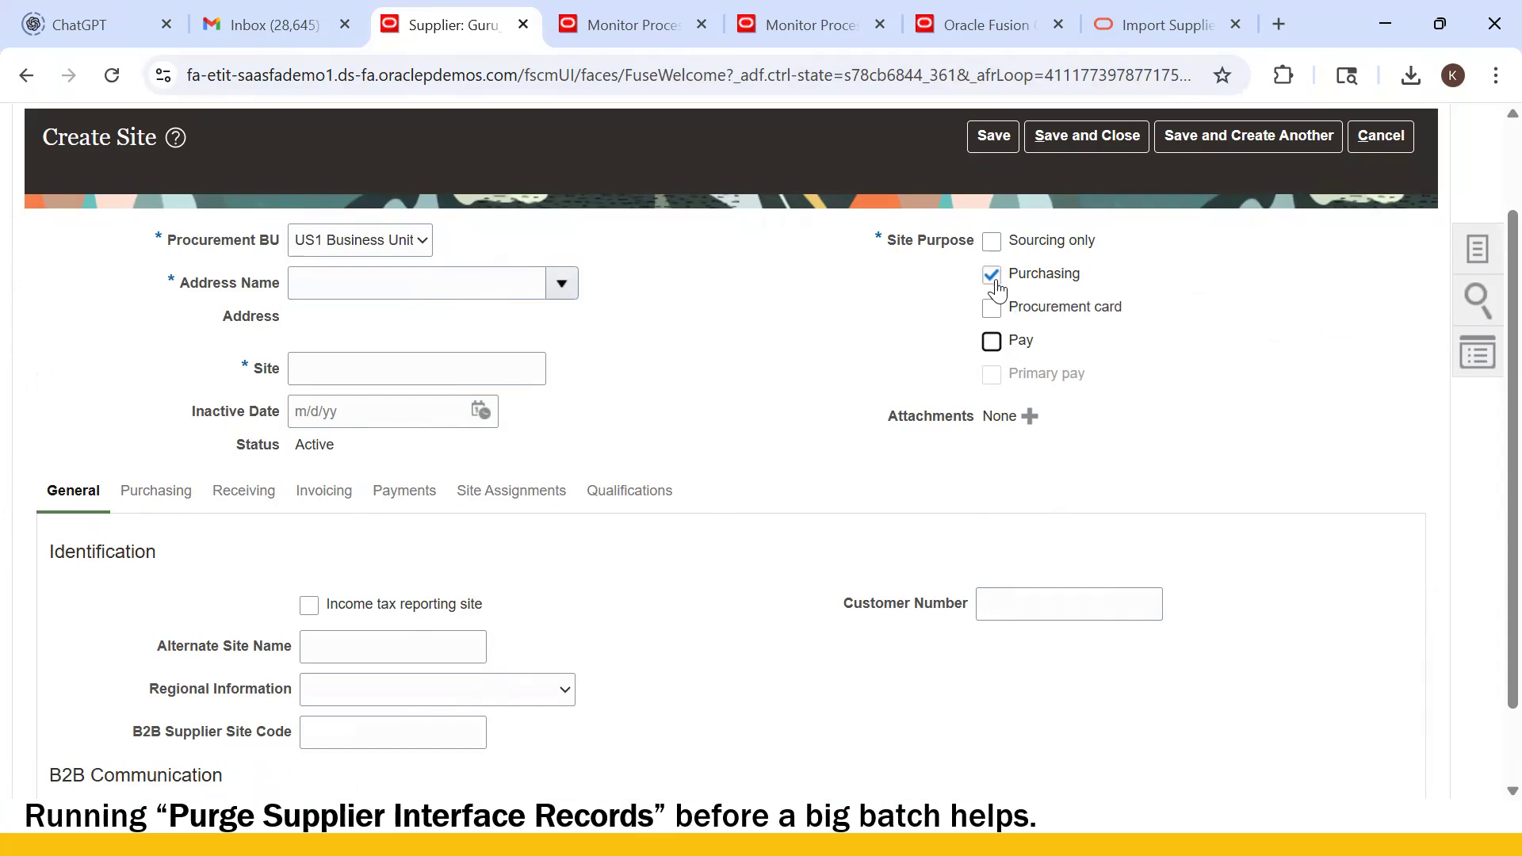
click(992, 342)
key(alt+Tab)
key(alt+Tab)
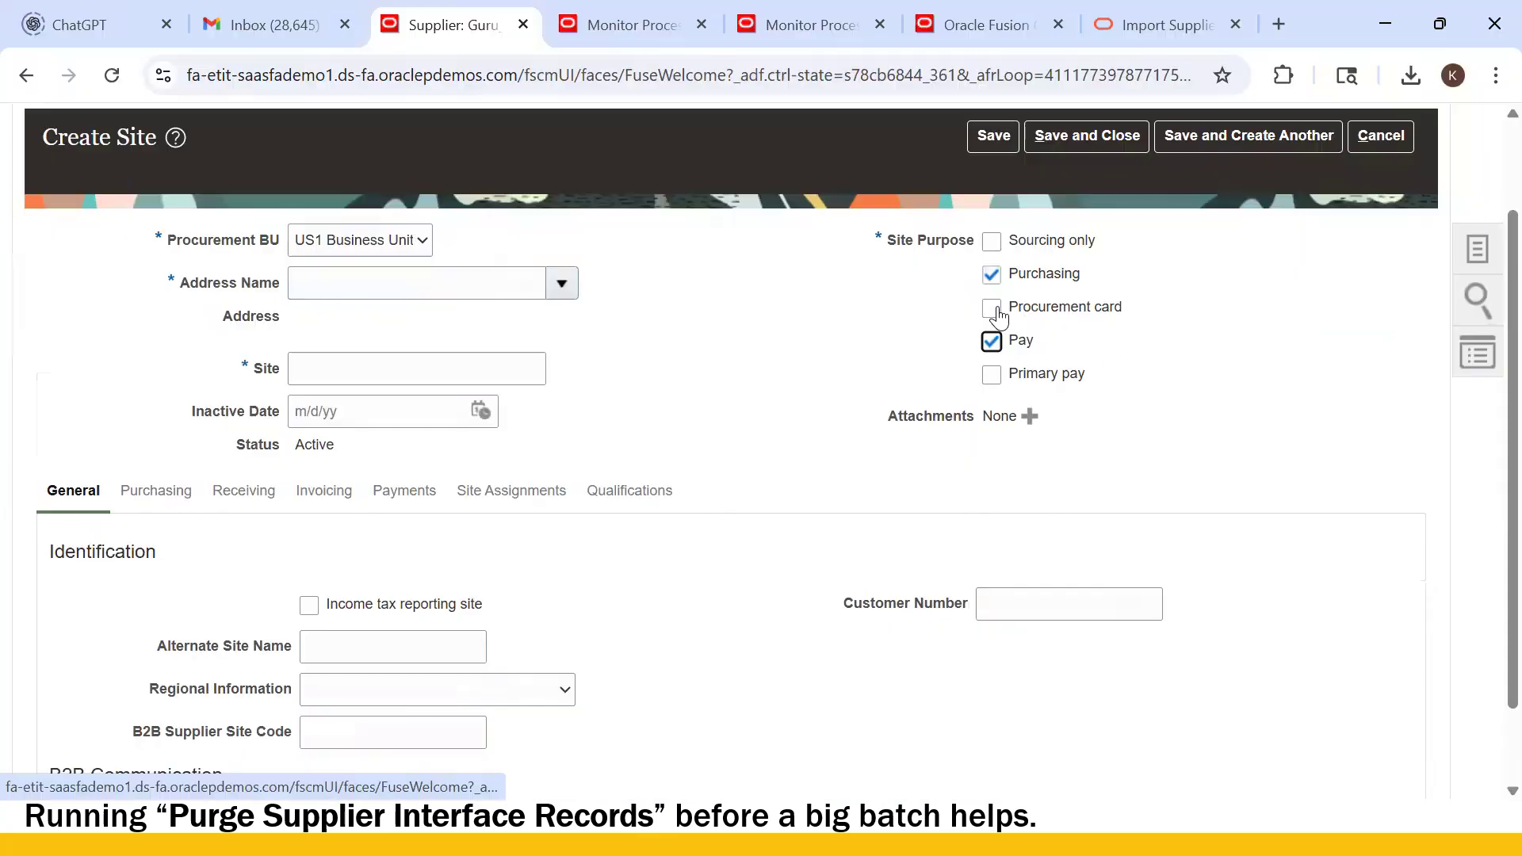
key(alt+Tab)
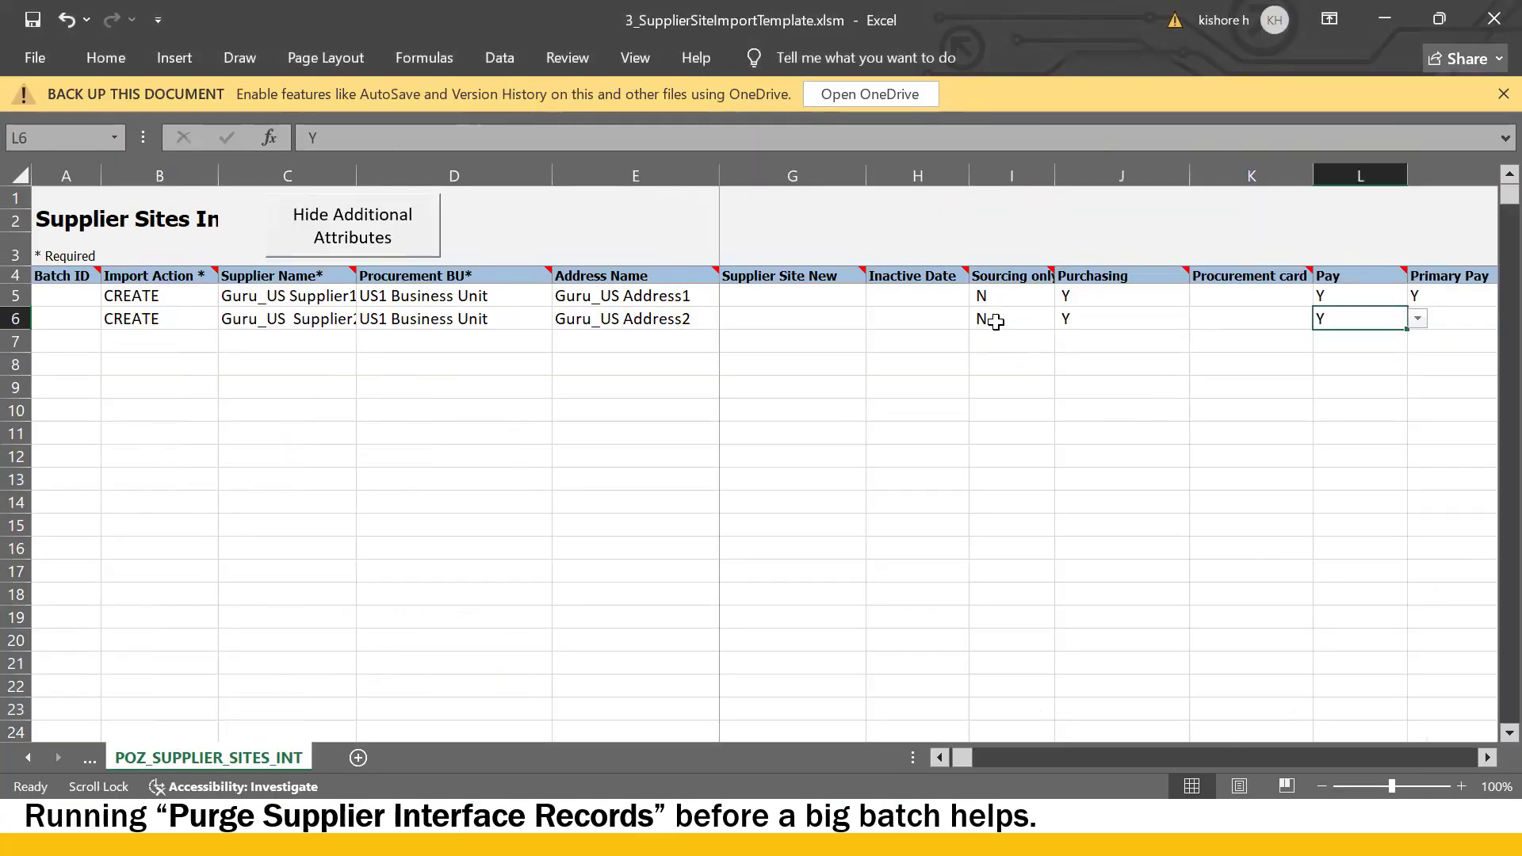
click(1274, 324)
key(alt+Tab)
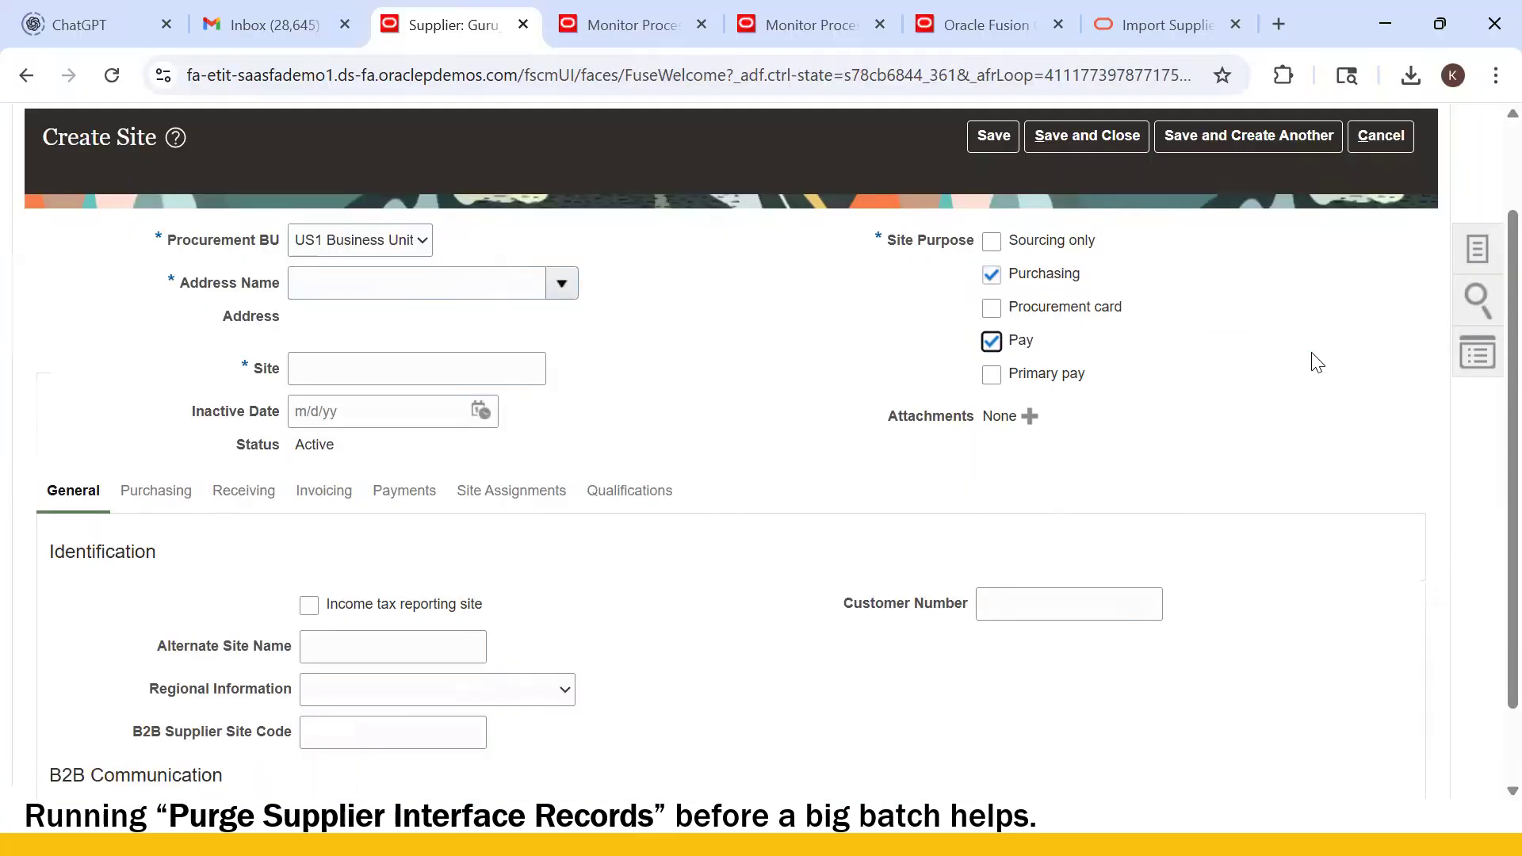
key(alt+Tab)
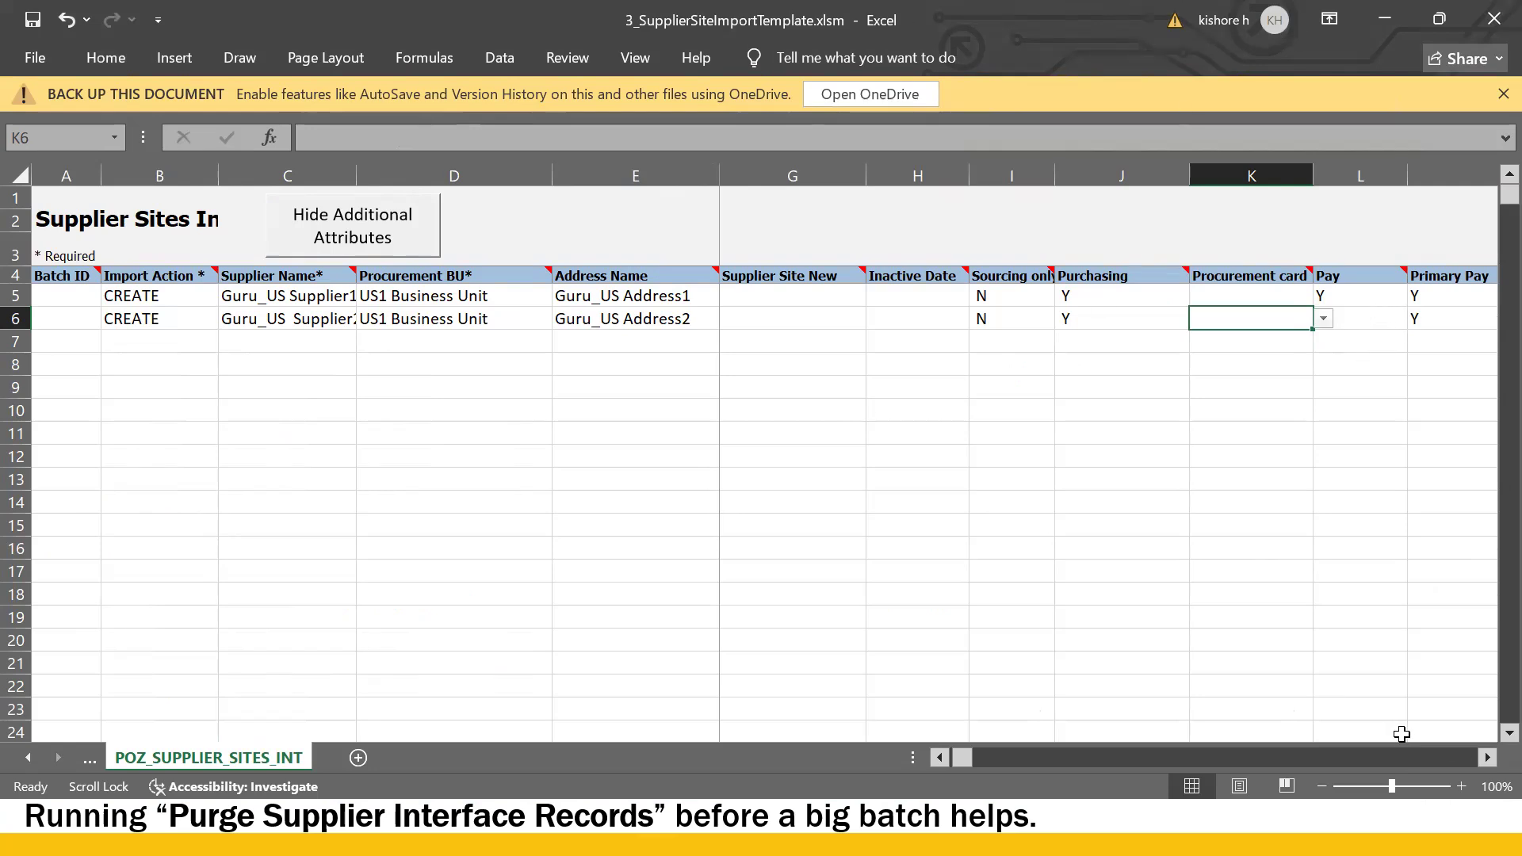
- Scroll the template right to the E-Mail and Fax columns
click(1487, 758)
click(1487, 758)
click(1488, 758)
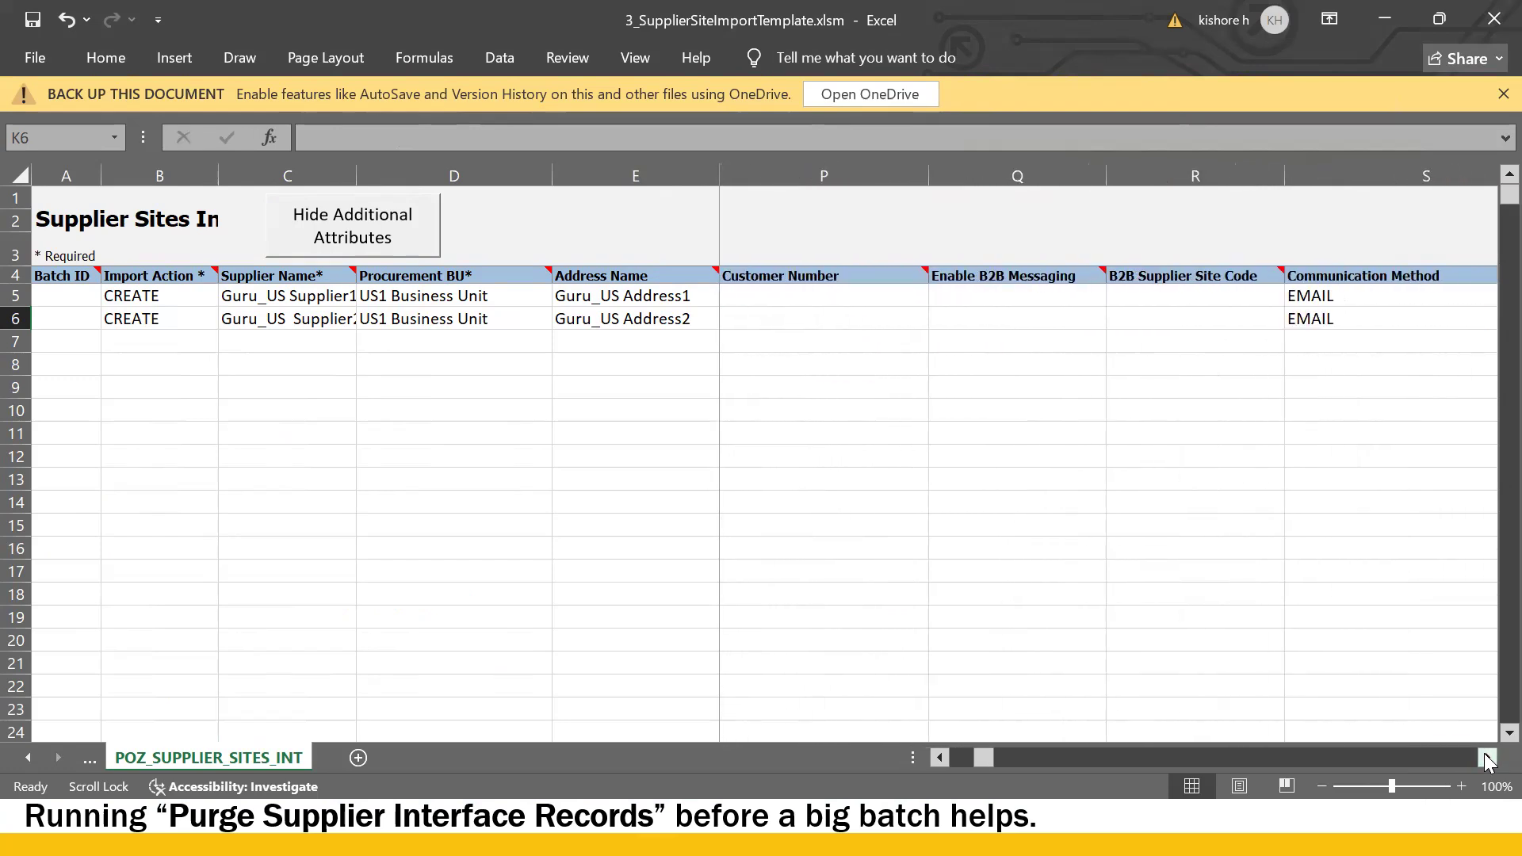
click(1487, 758)
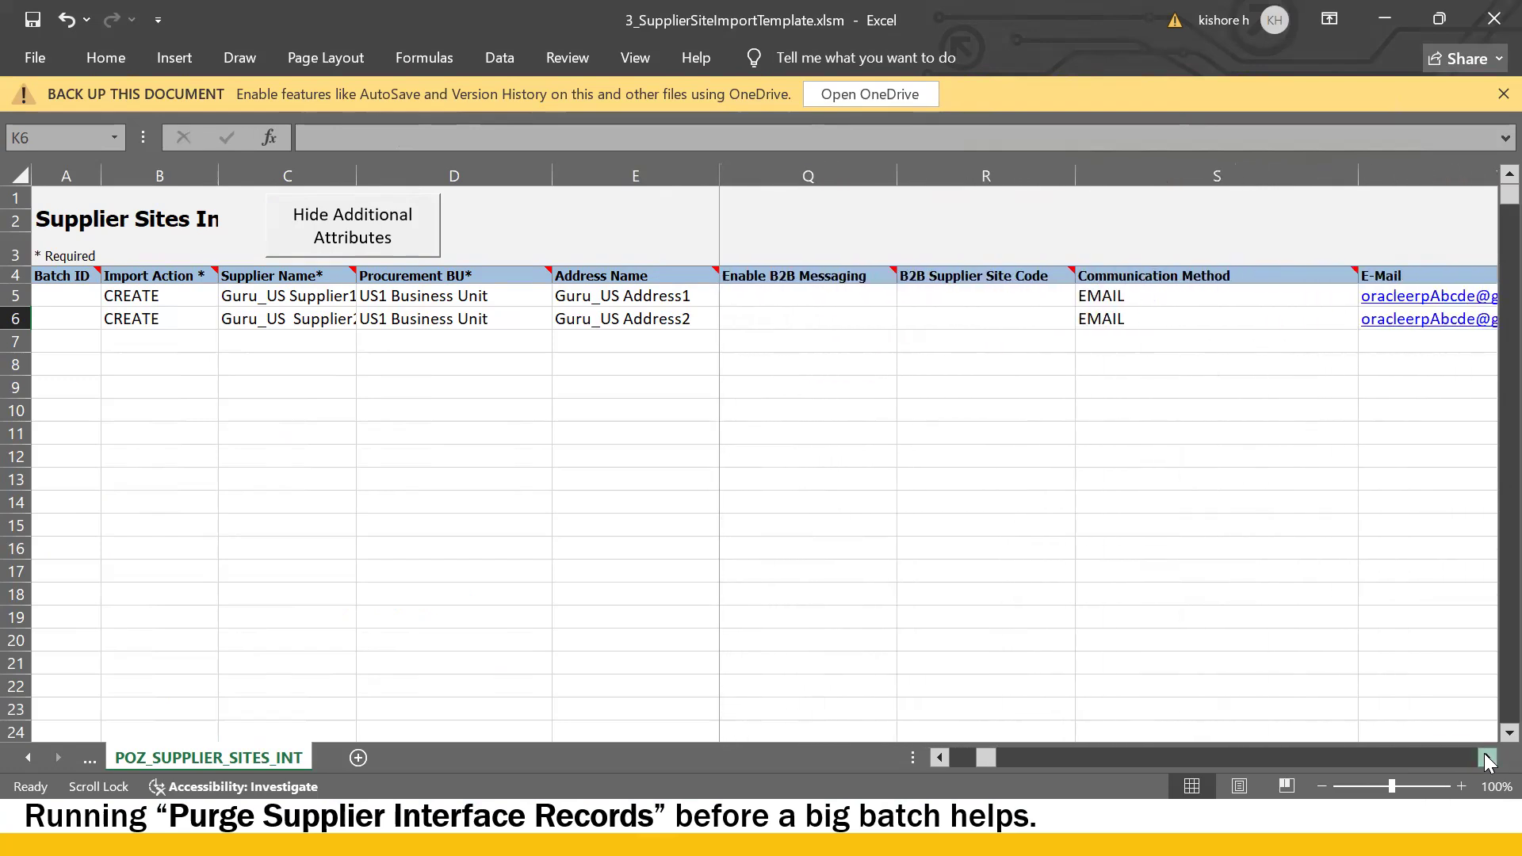
click(1487, 757)
click(1487, 758)
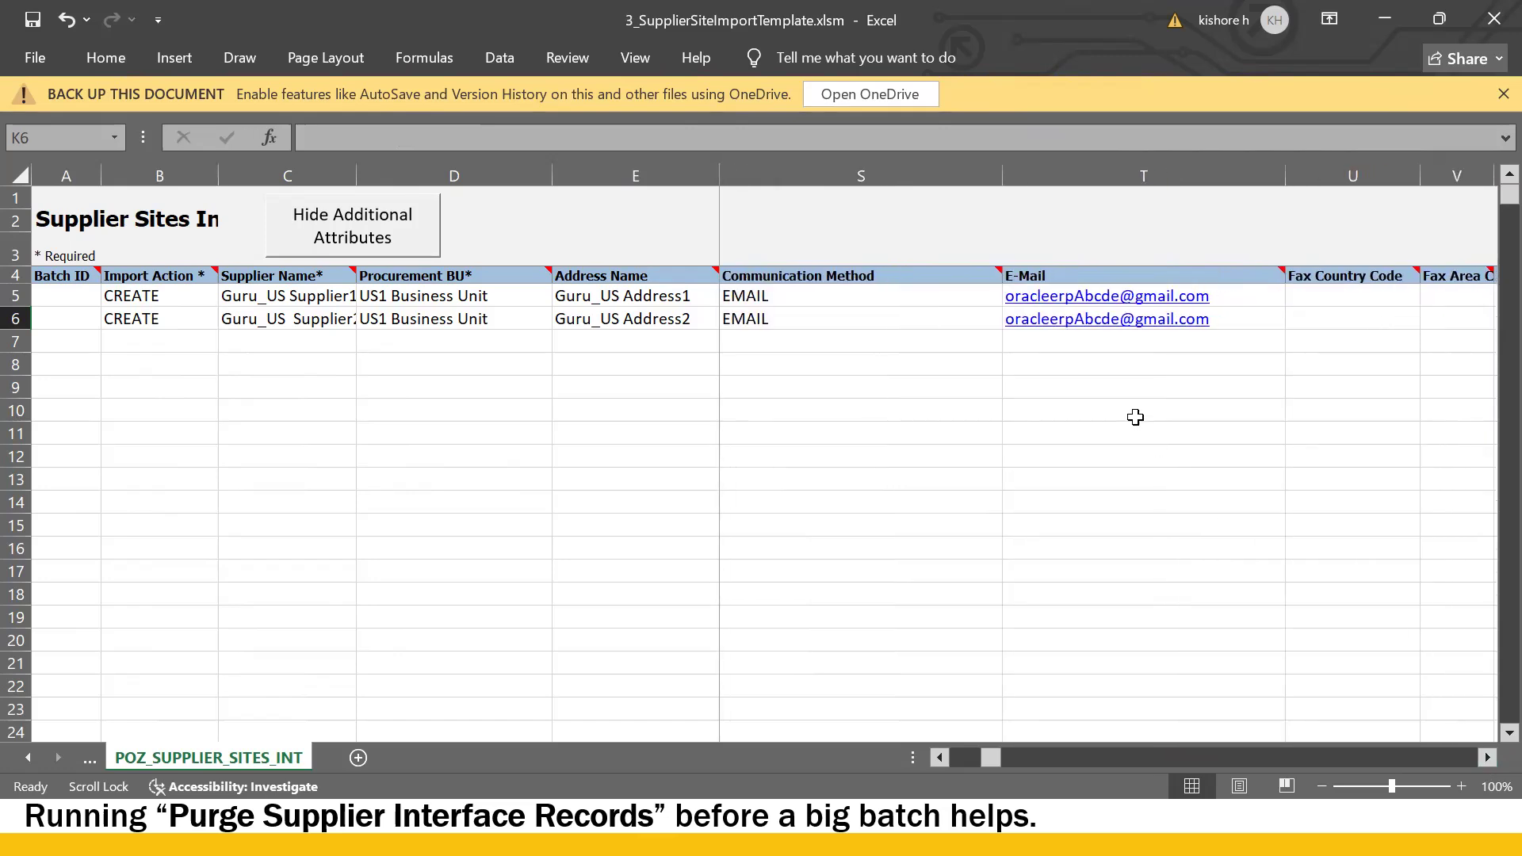
click(1066, 337)
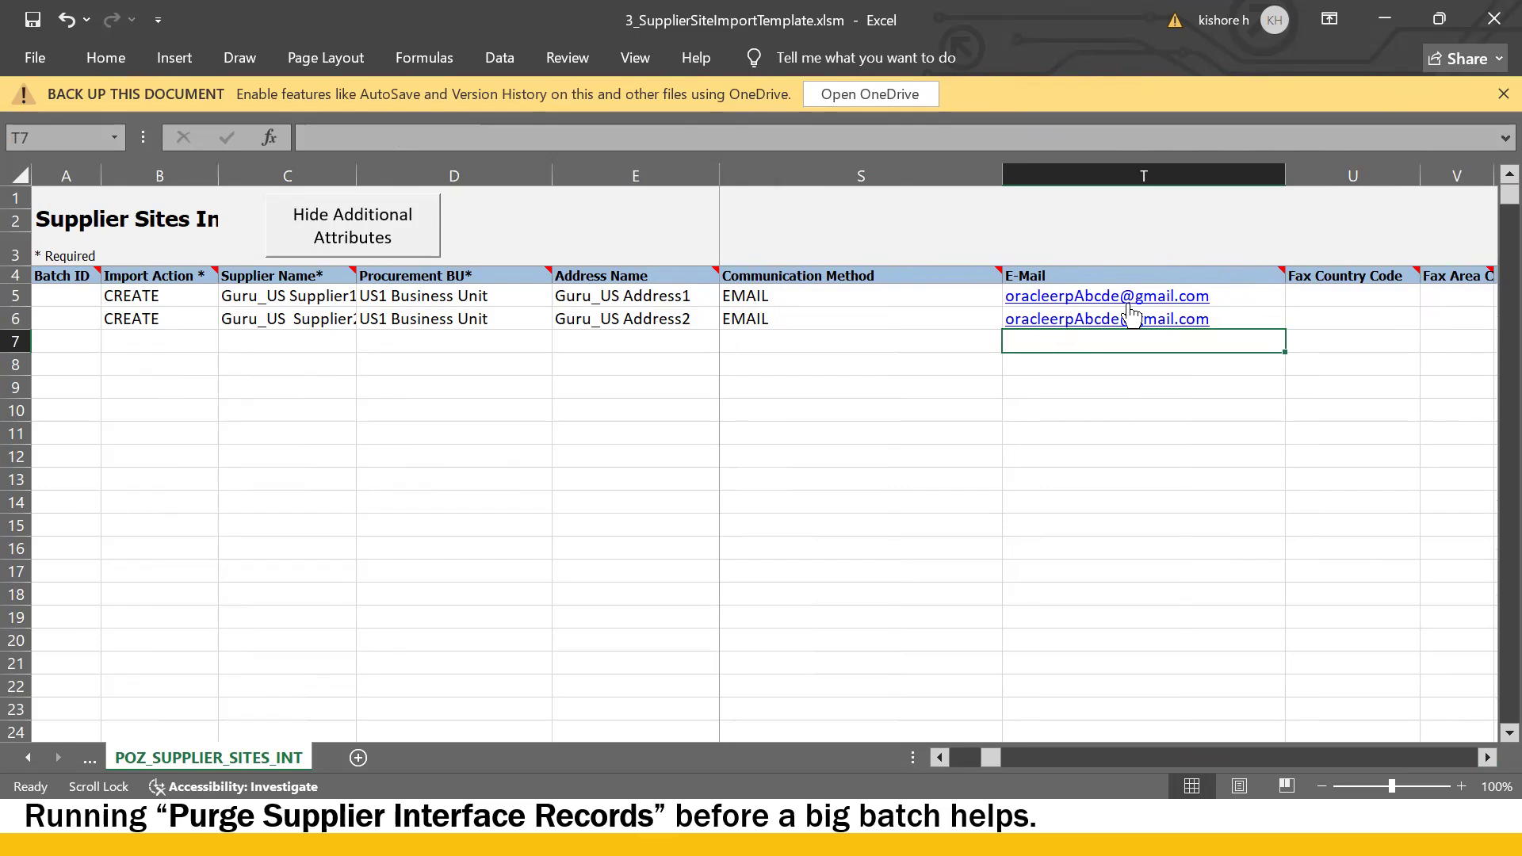
click(1330, 294)
scroll(1300, 277, right, 2)
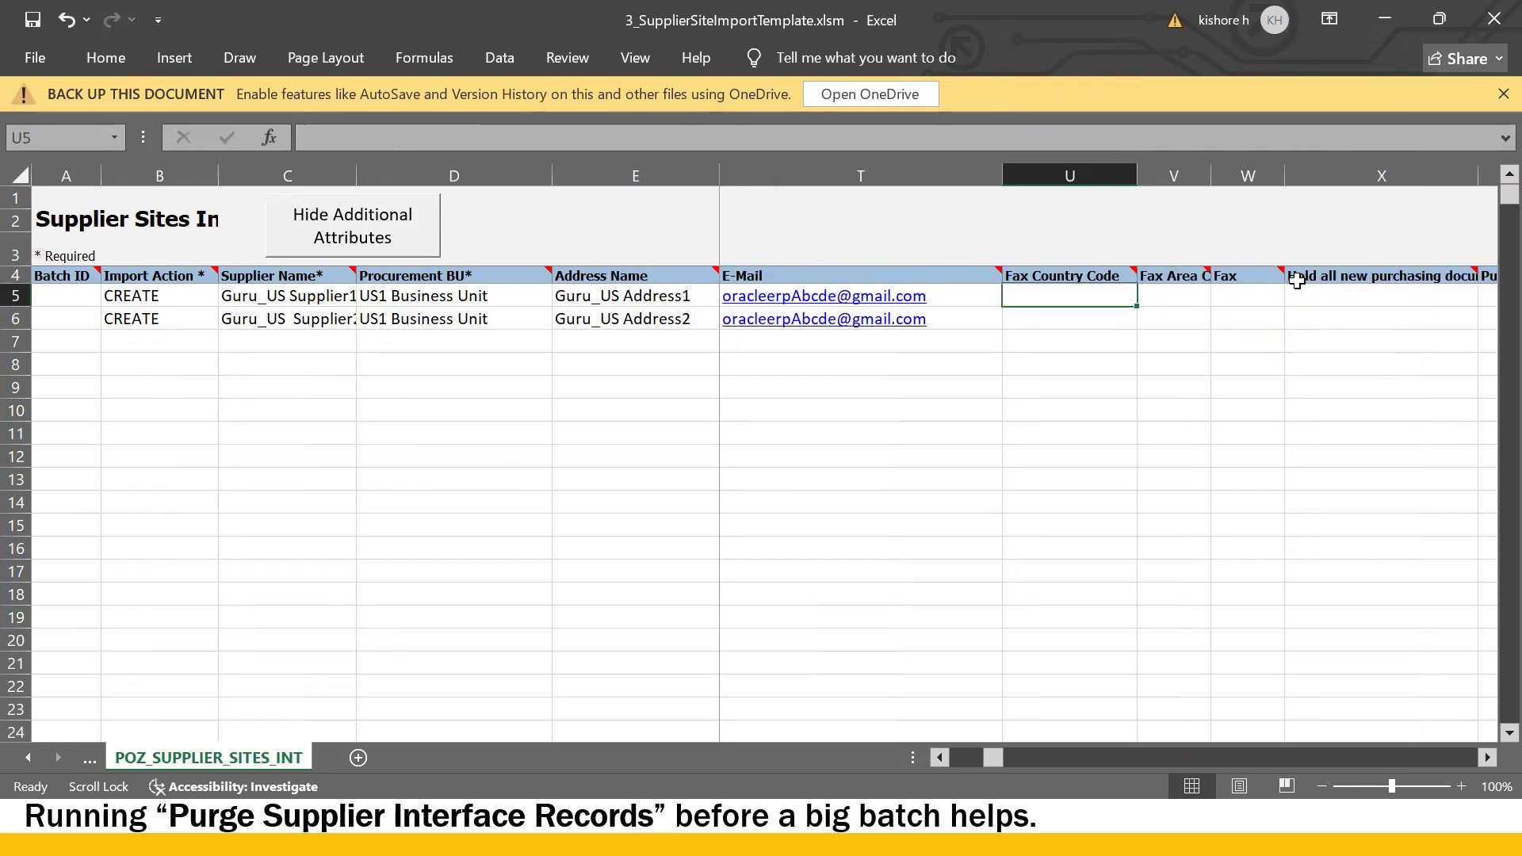
scroll(1295, 281, left, 2)
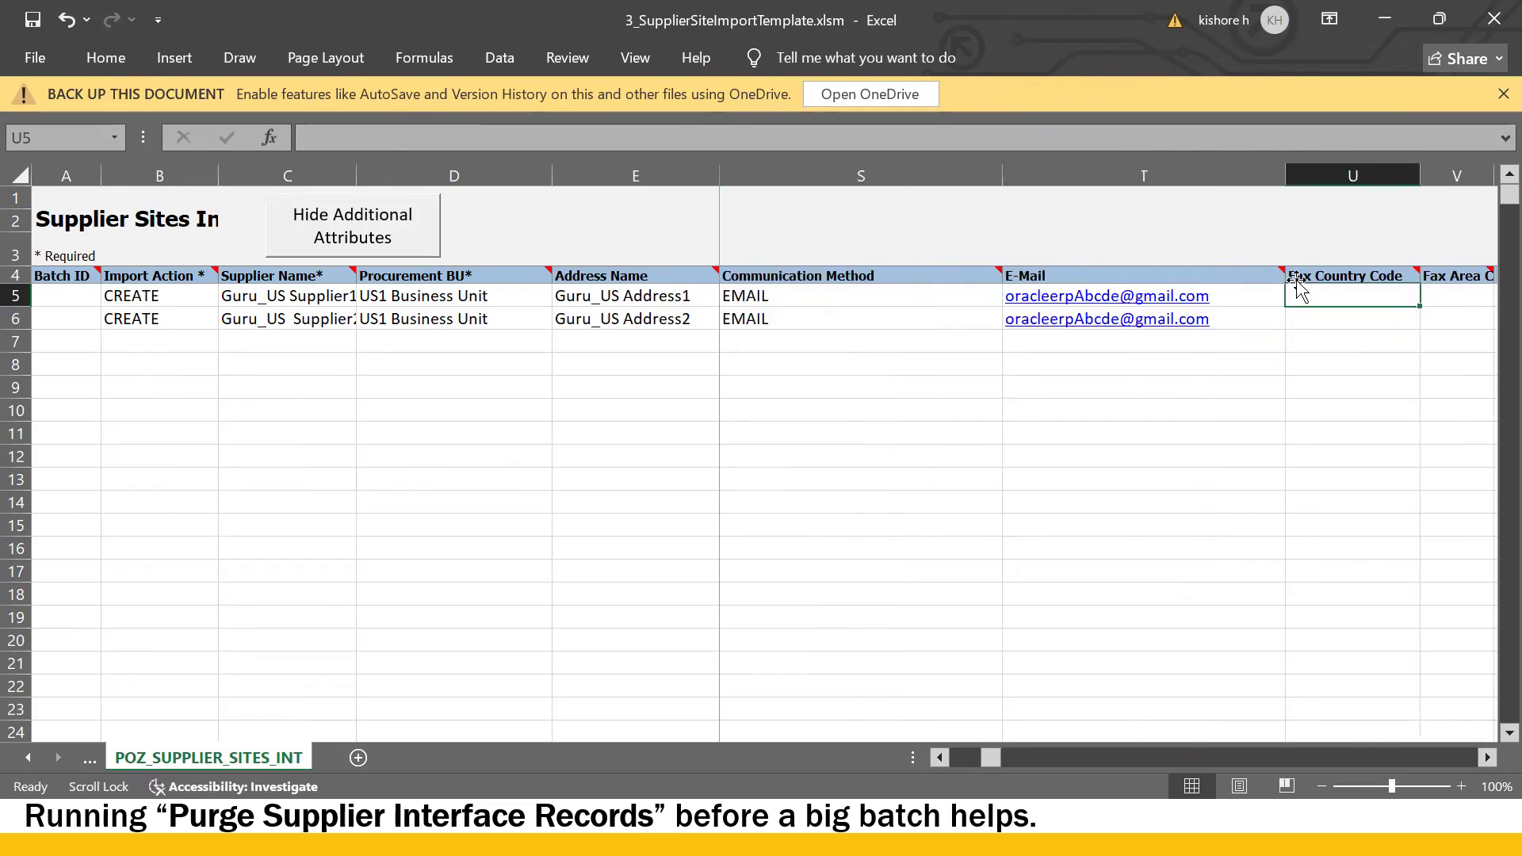
- Replace the Abcde placeholder part of the T5 e-mail address with guru
click(1261, 293)
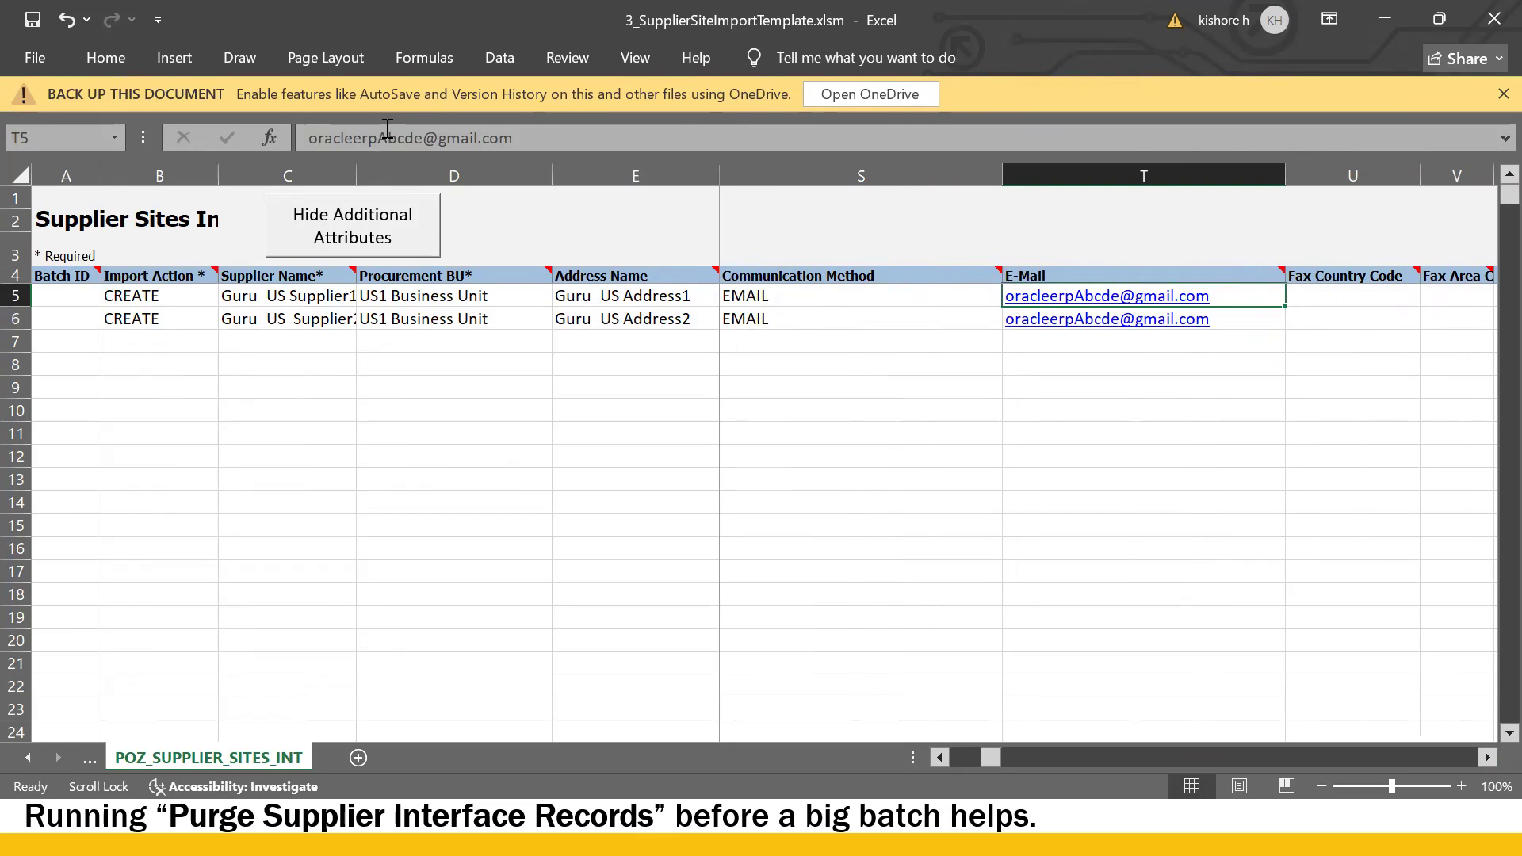
drag(377, 138, 422, 135)
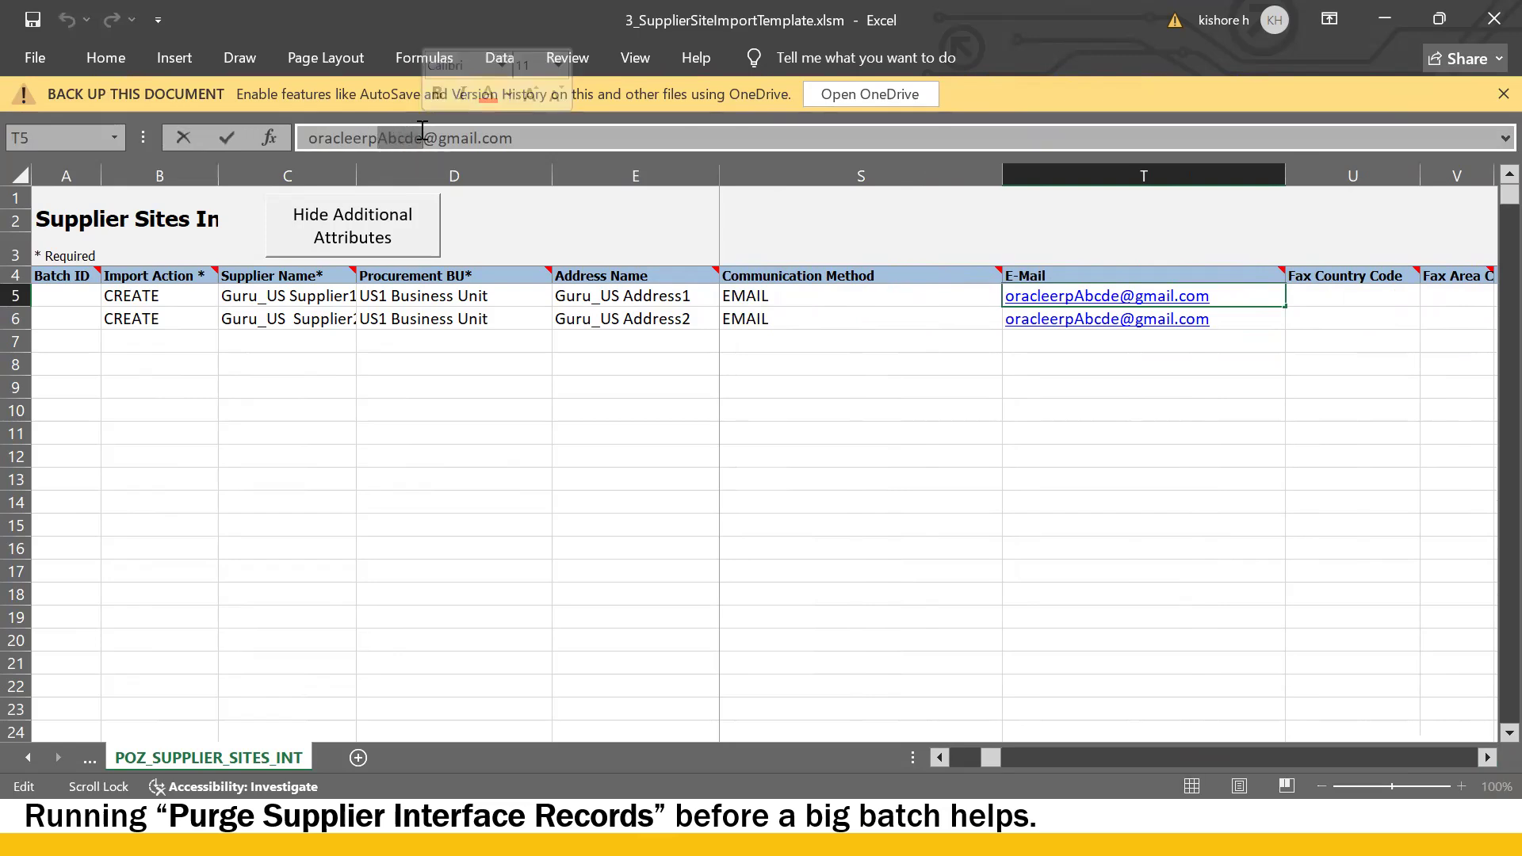
key(BackSpace)
text(guru)
key(Return)
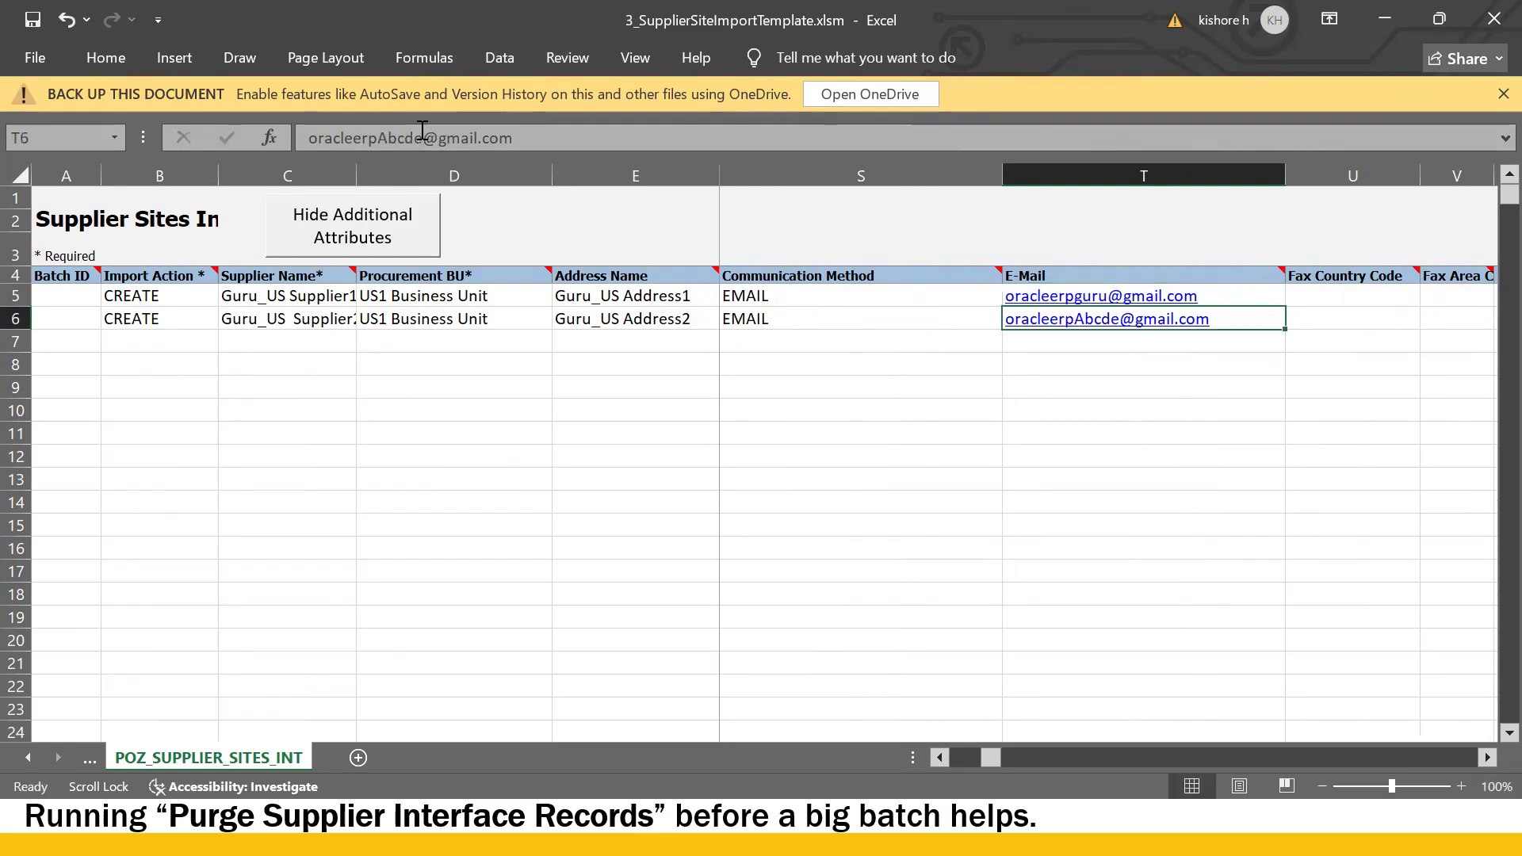
- Copy the corrected e-mail address from T5 into T6
click(917, 304)
scroll(1048, 316, right, 1)
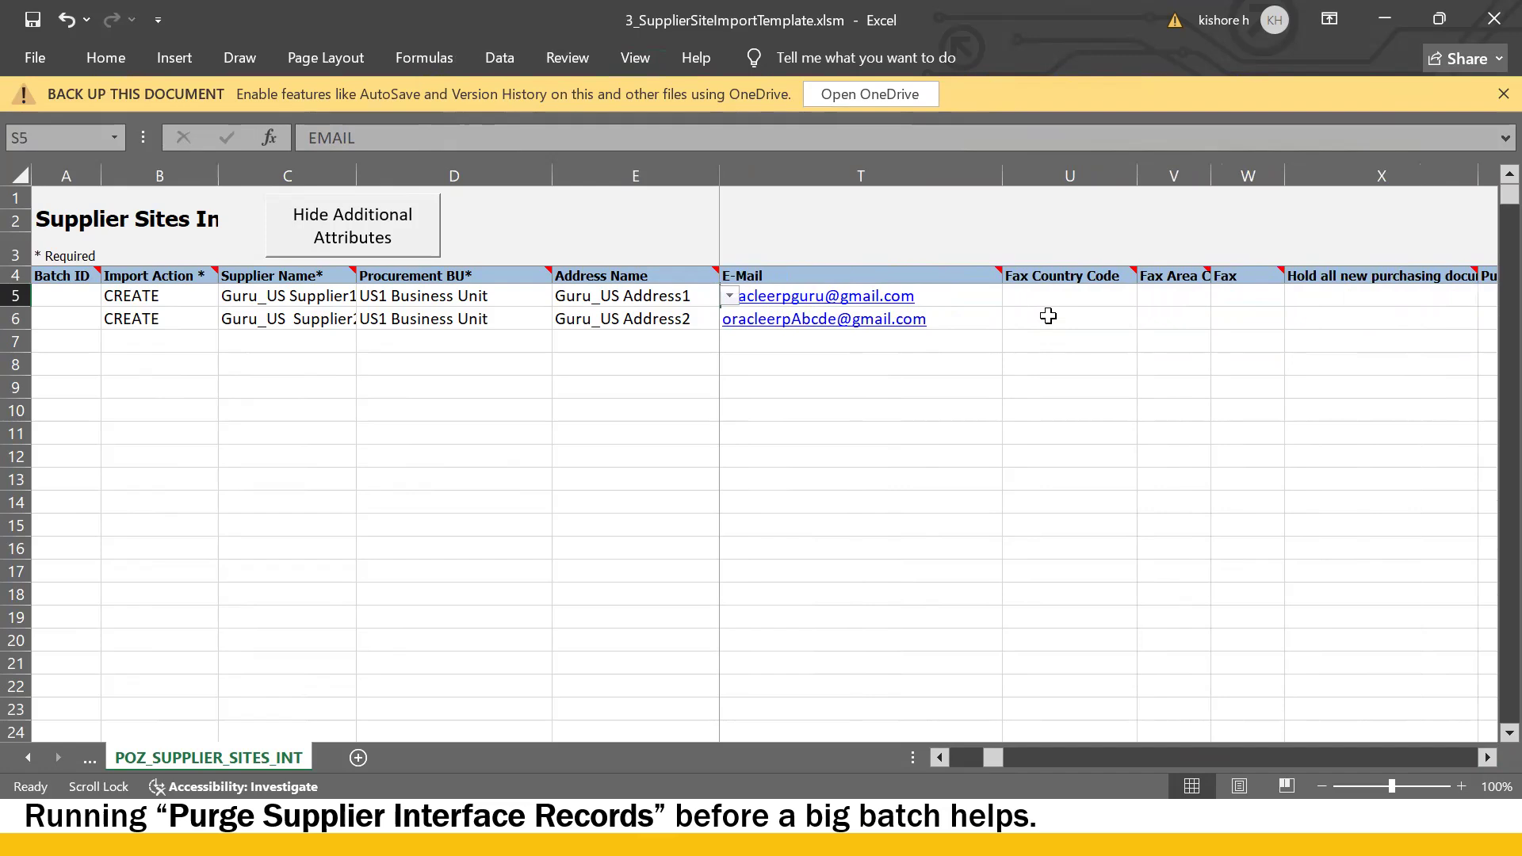
click(983, 298)
key(ctrl+c)
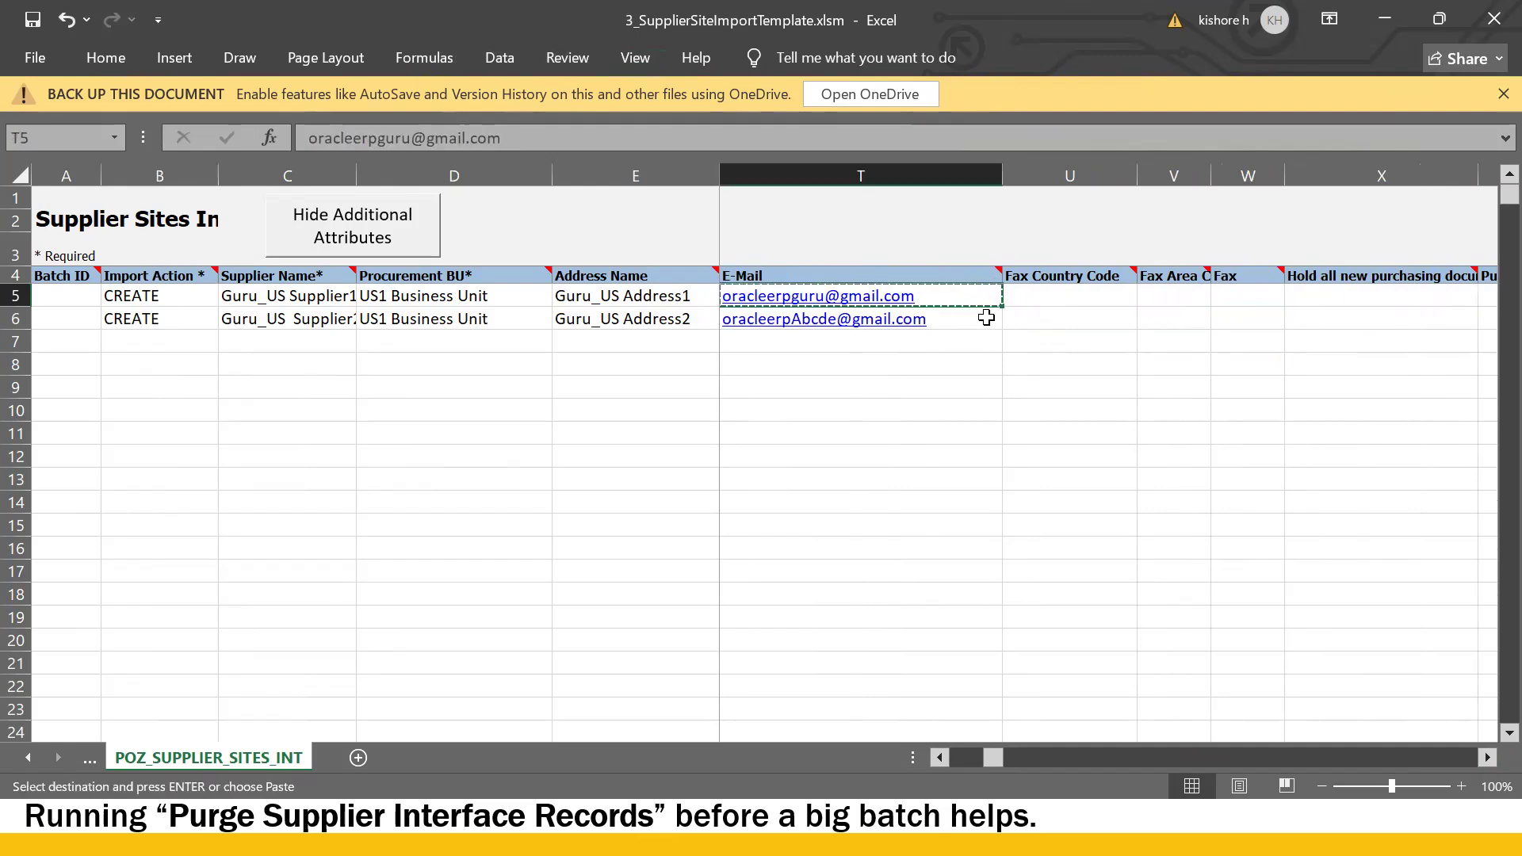
click(986, 317)
key(ctrl+v)
- Review the fields on Oracle's Create Site form against the template
click(1070, 313)
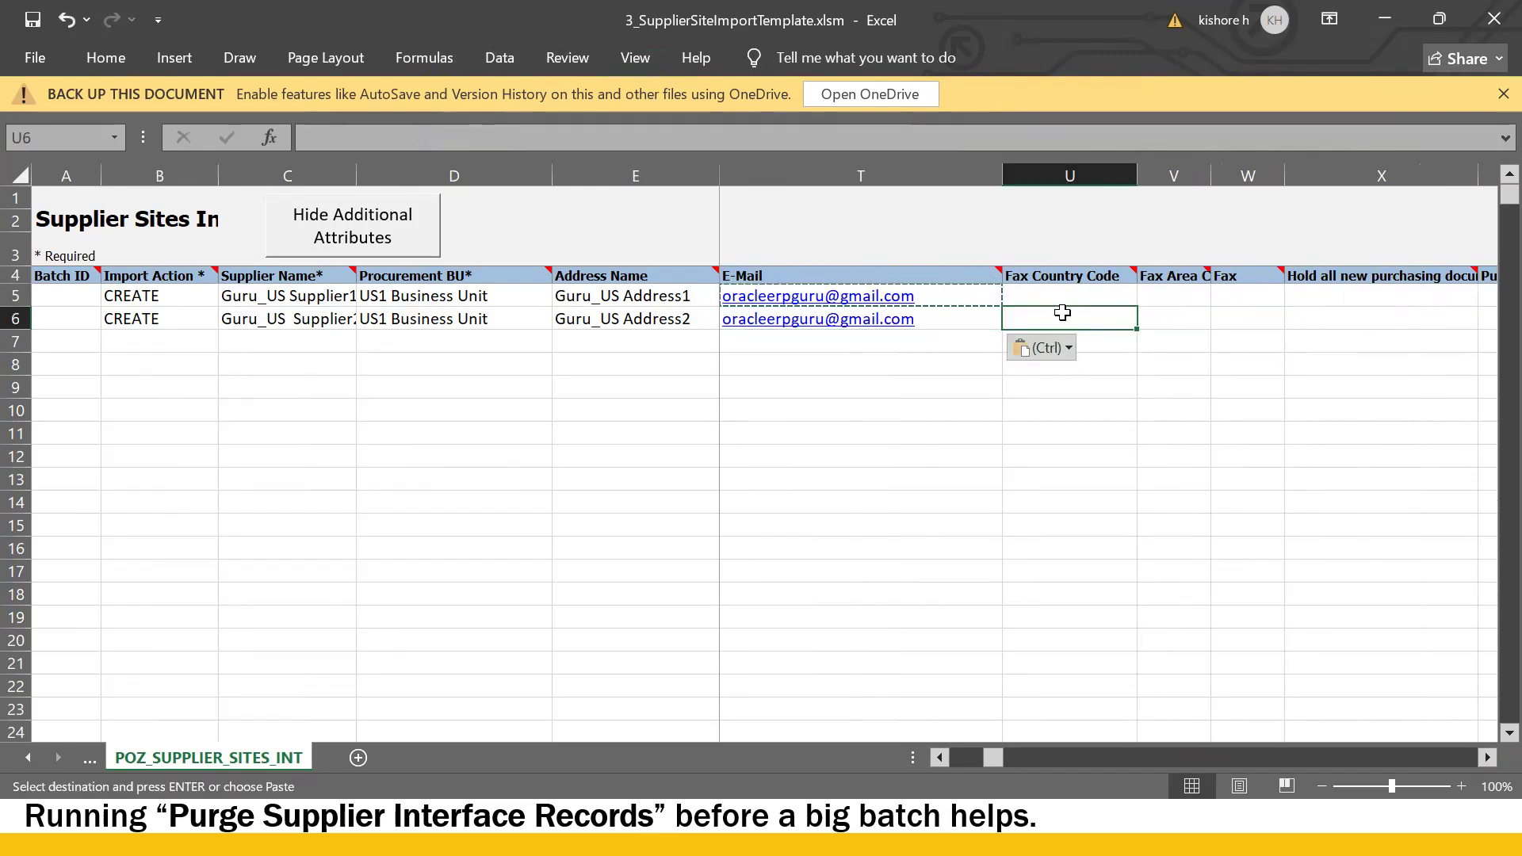
scroll(1056, 314, right, 1)
key(alt+Tab)
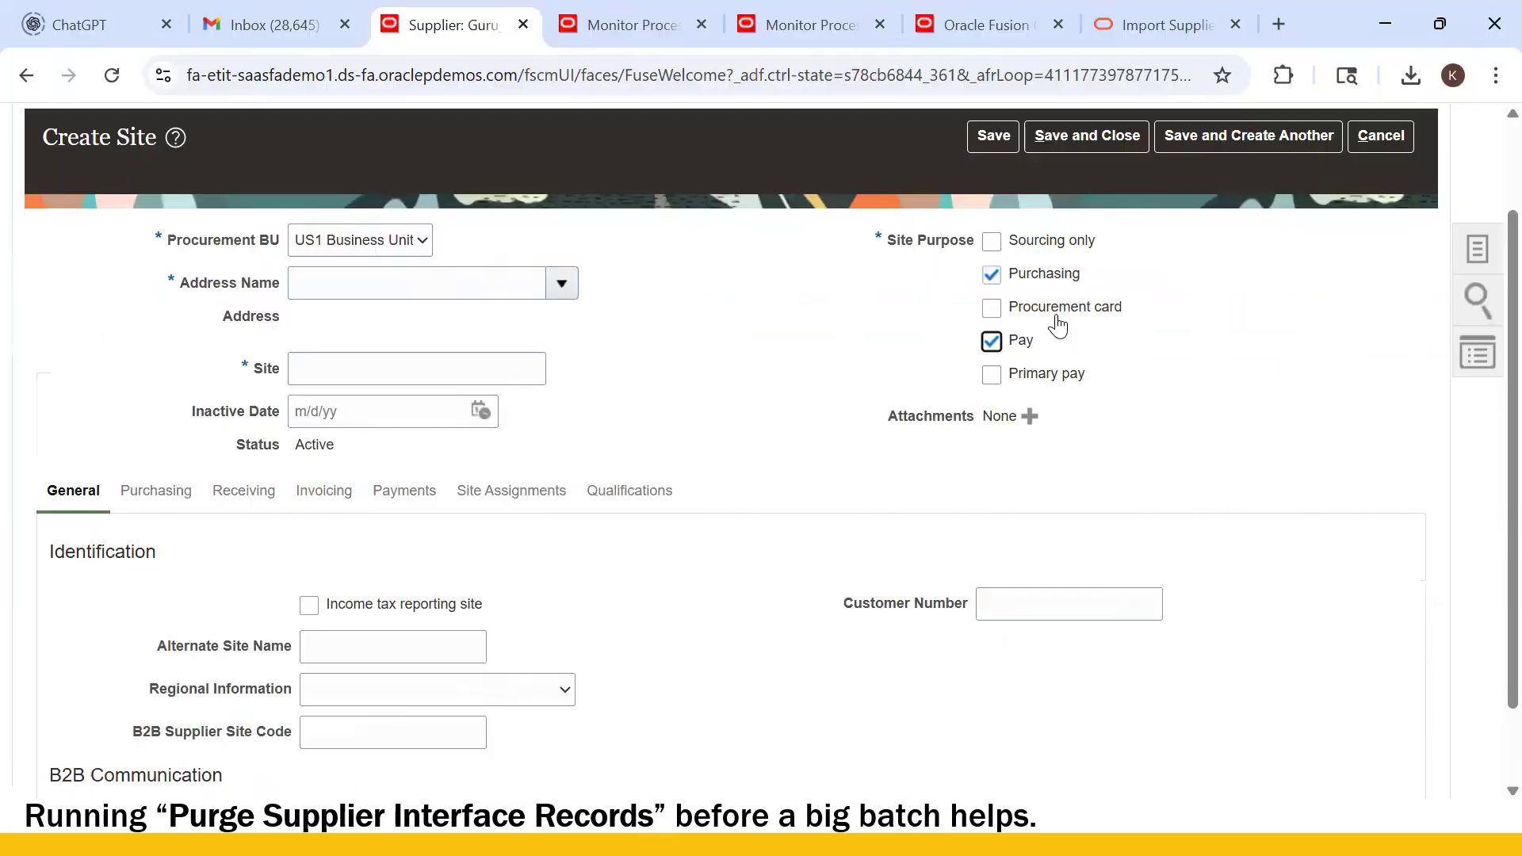
scroll(657, 547, down, 1)
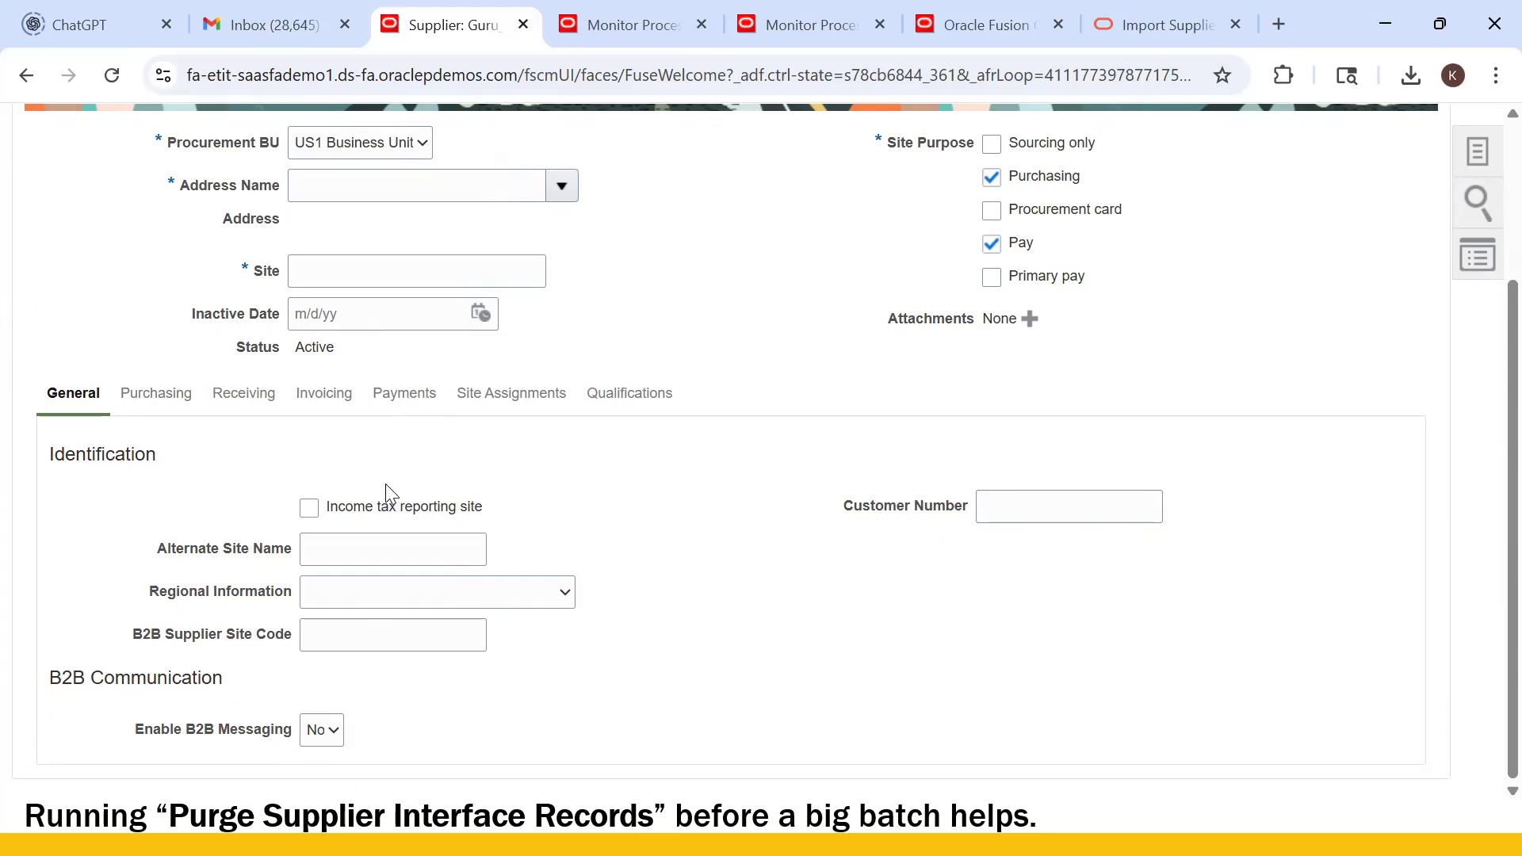
scroll(399, 504, up, 3)
key(alt+Tab)
- Leave Fax Country Code, Fax Area Code and Fax empty for both site rows 5 and 6
click(922, 314)
key(Right)
key(Right)
click(918, 294)
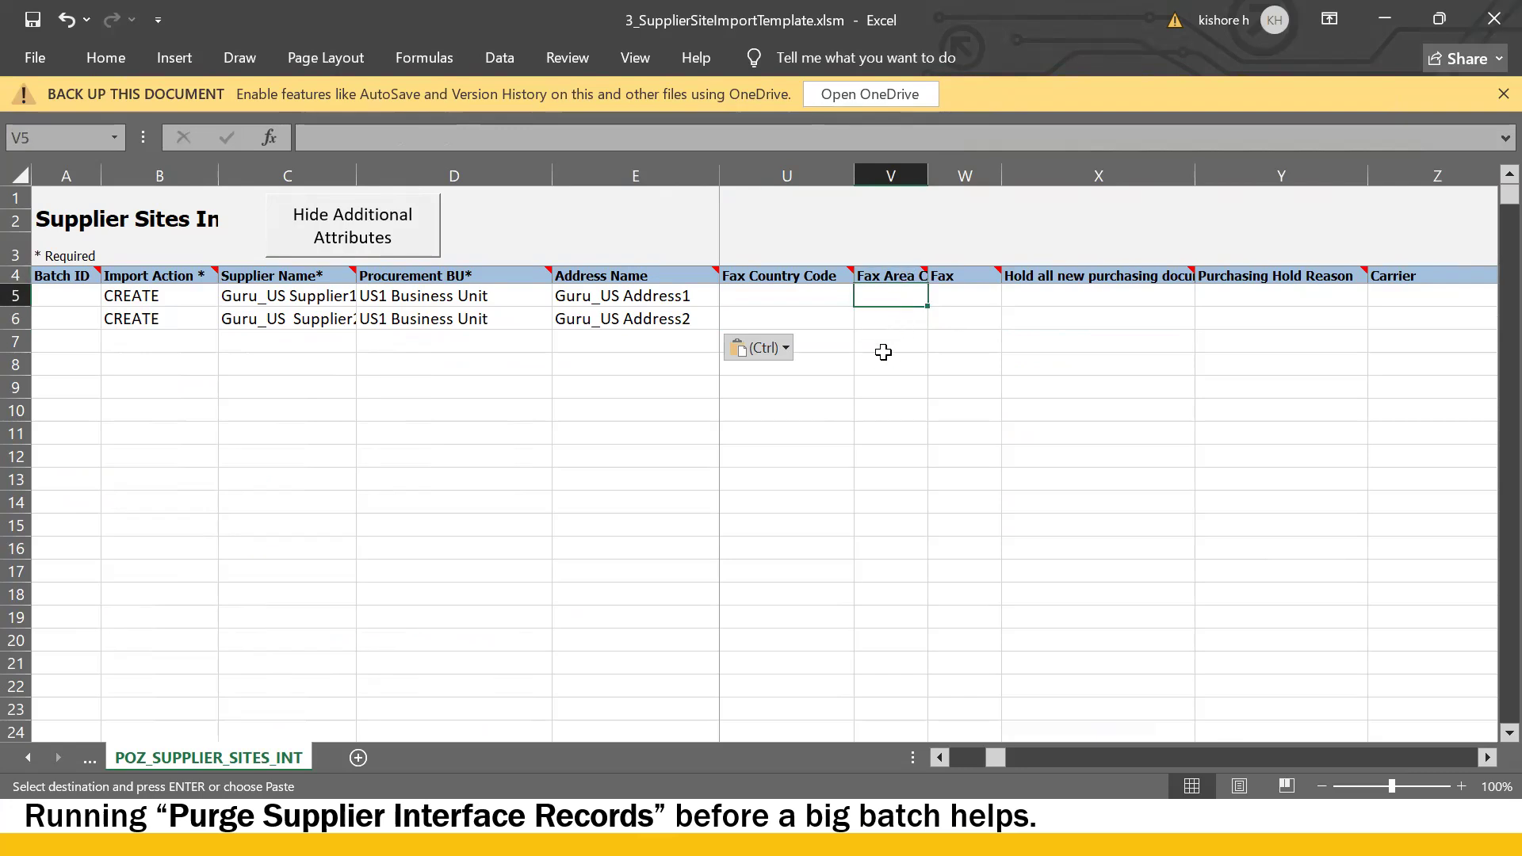
click(777, 296)
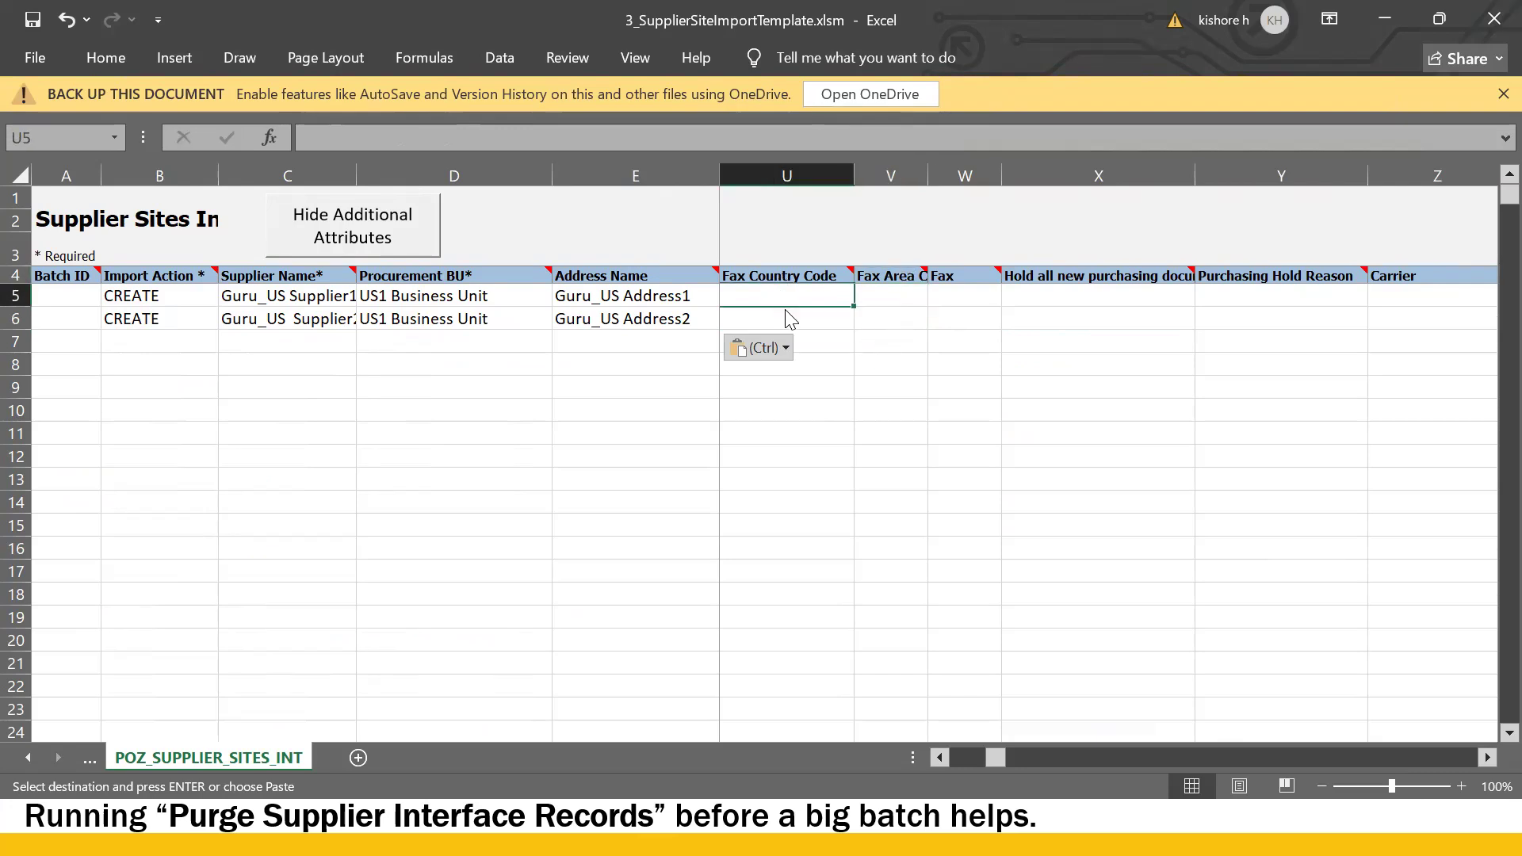
click(910, 292)
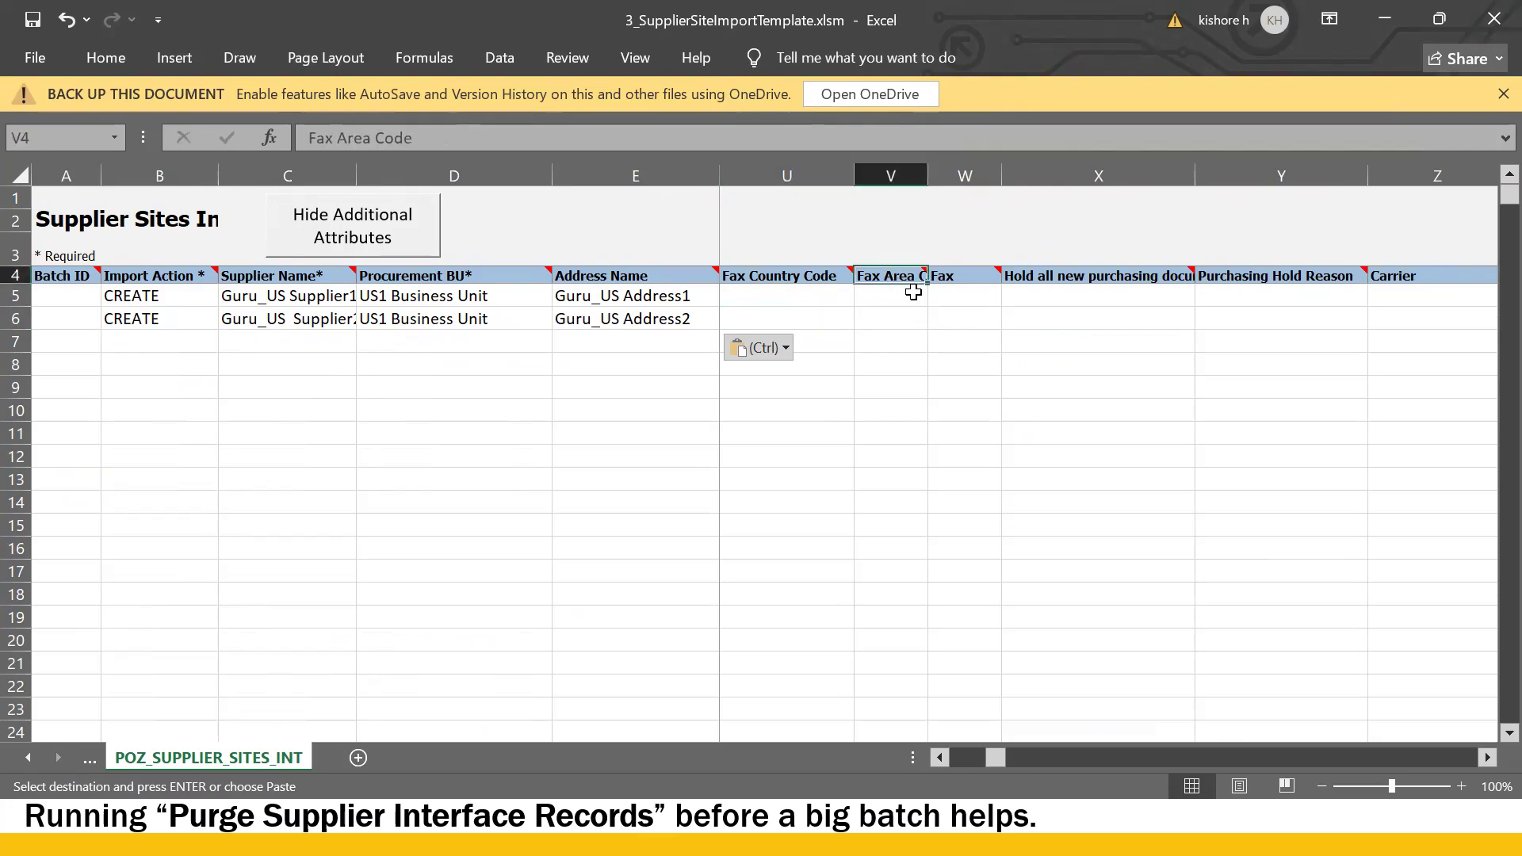
click(969, 297)
click(955, 317)
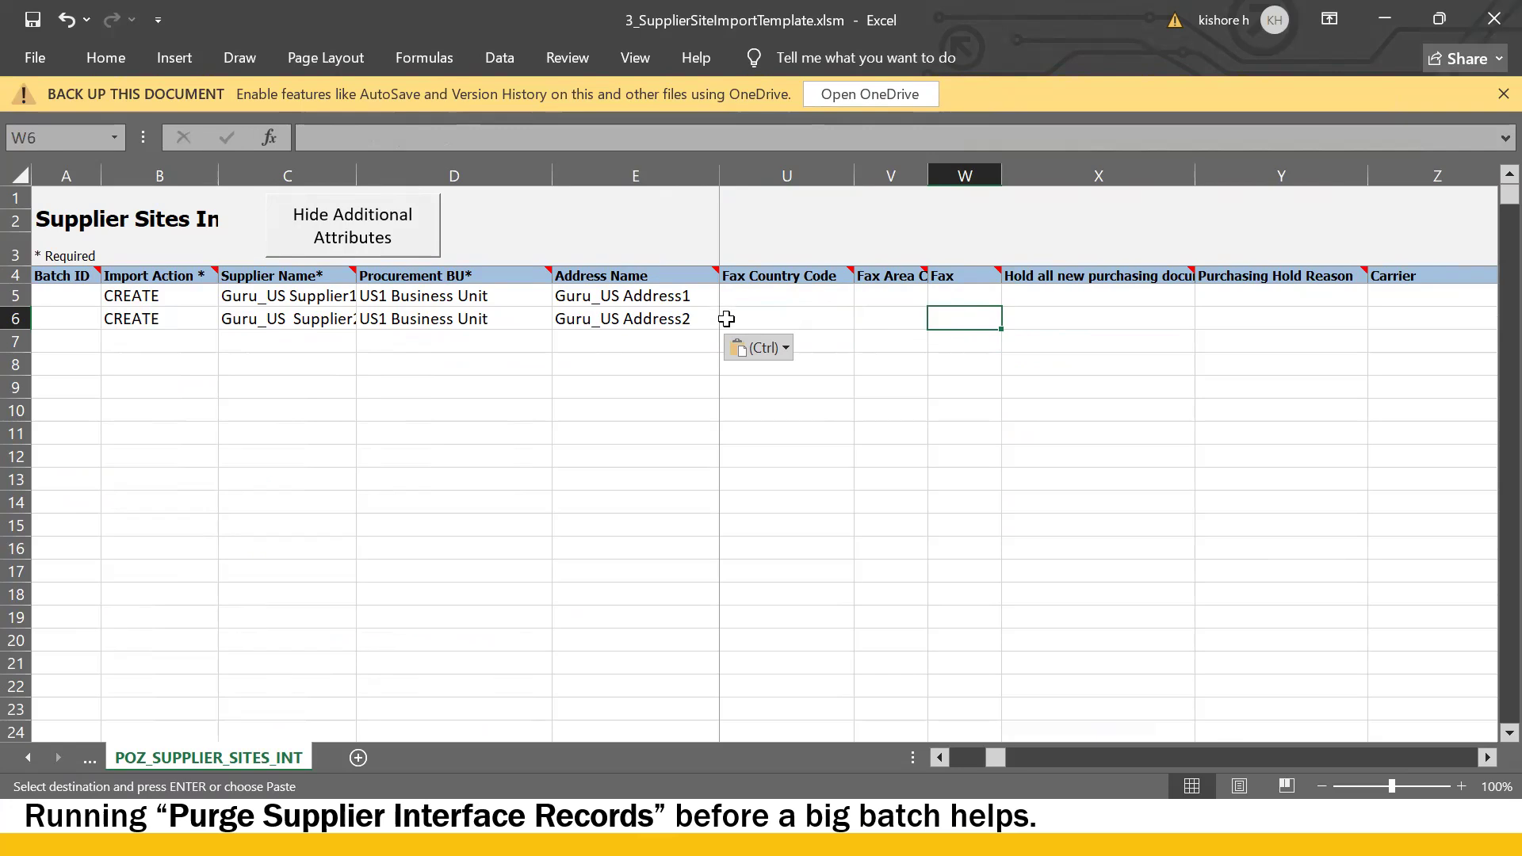
click(769, 297)
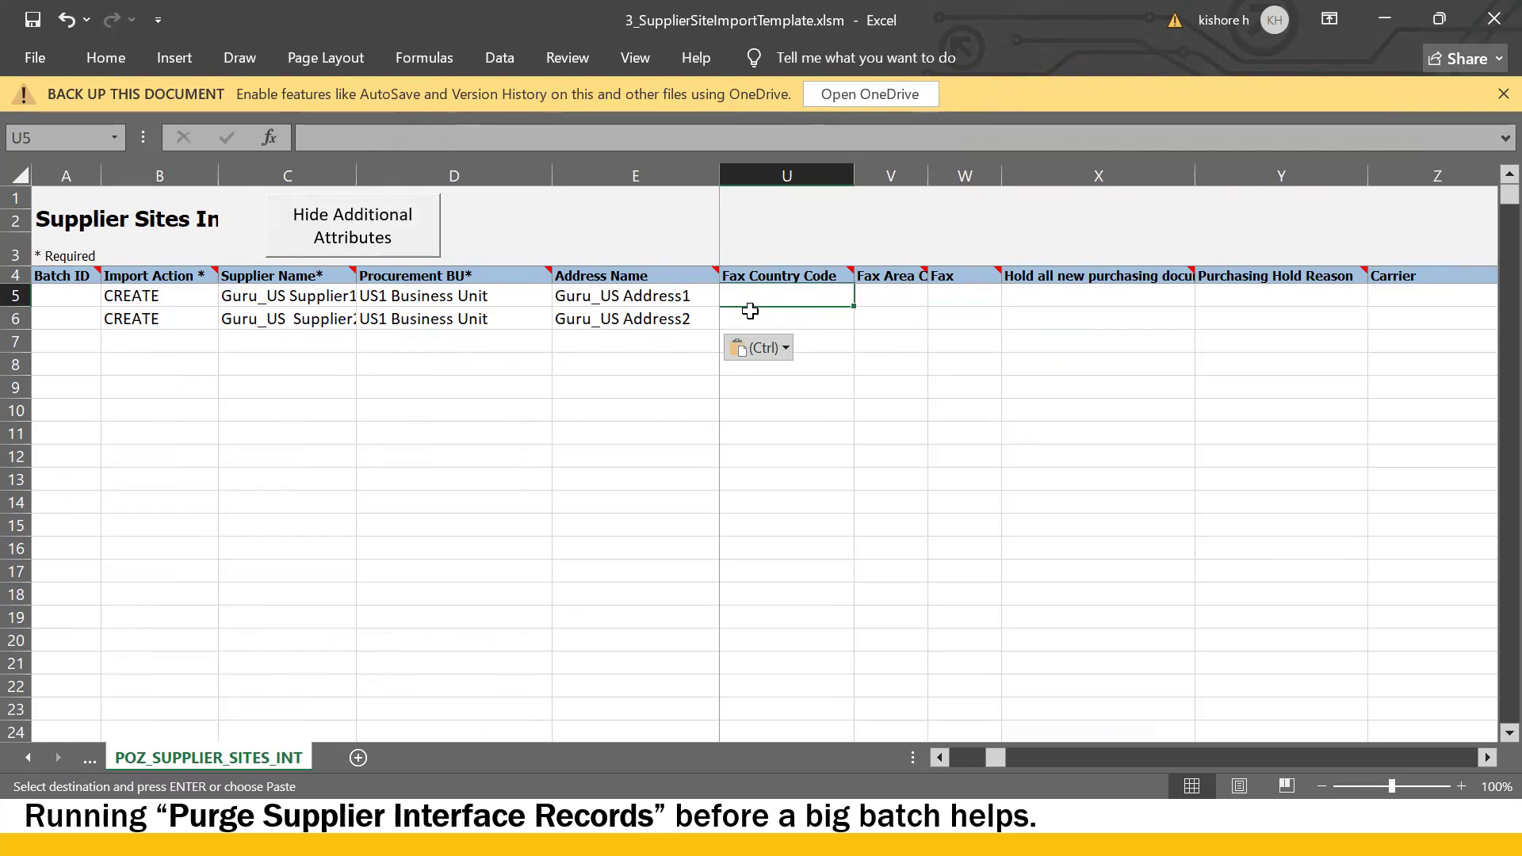
- Check row 6's purchasing hold, procurement BU, supplier name, address name and Supplier Site New values
click(1022, 332)
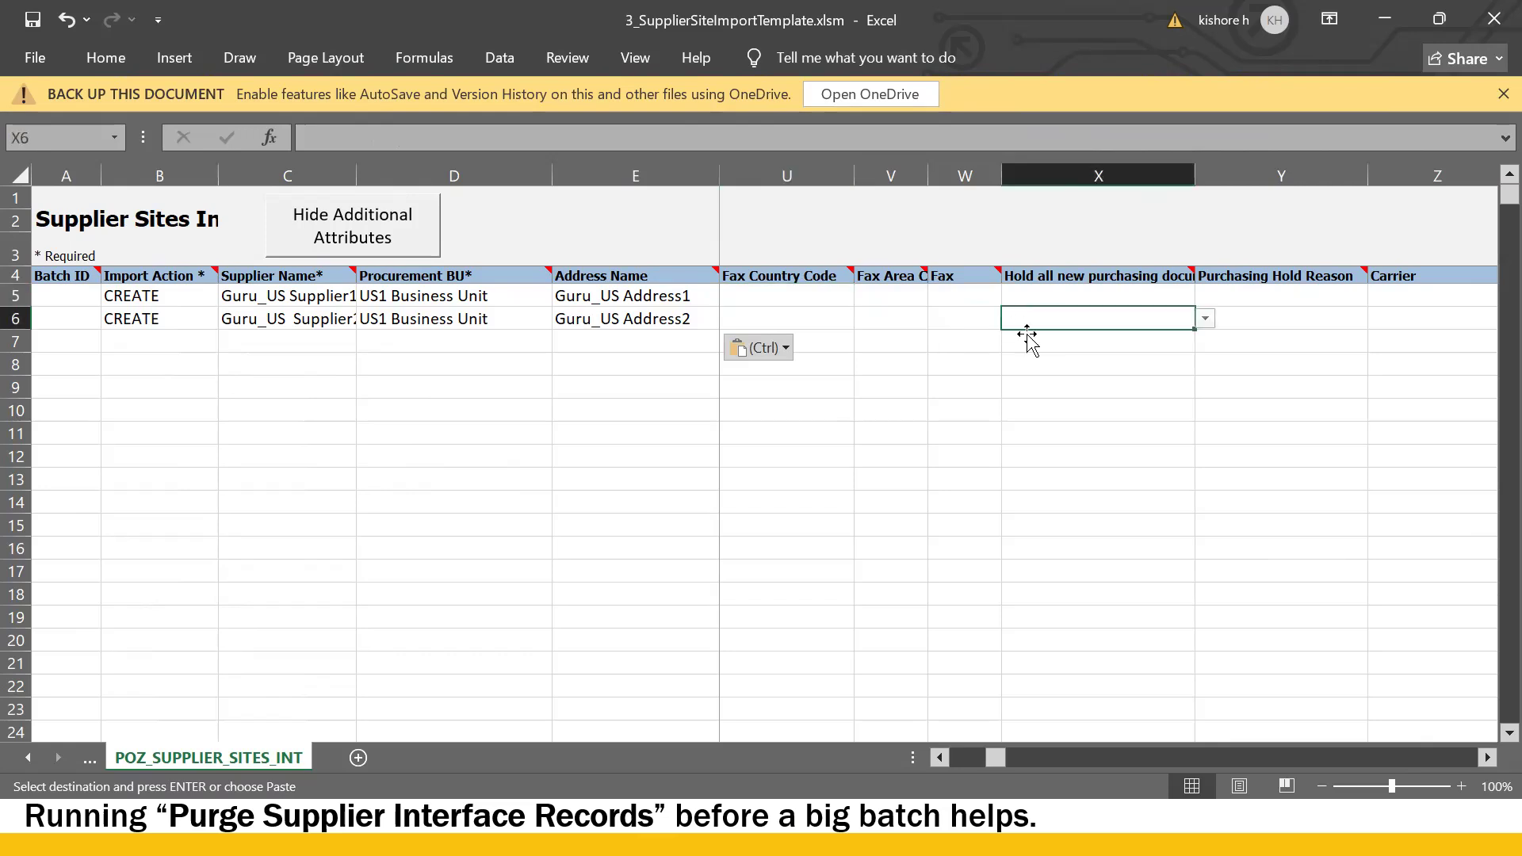
scroll(939, 357, right, 2)
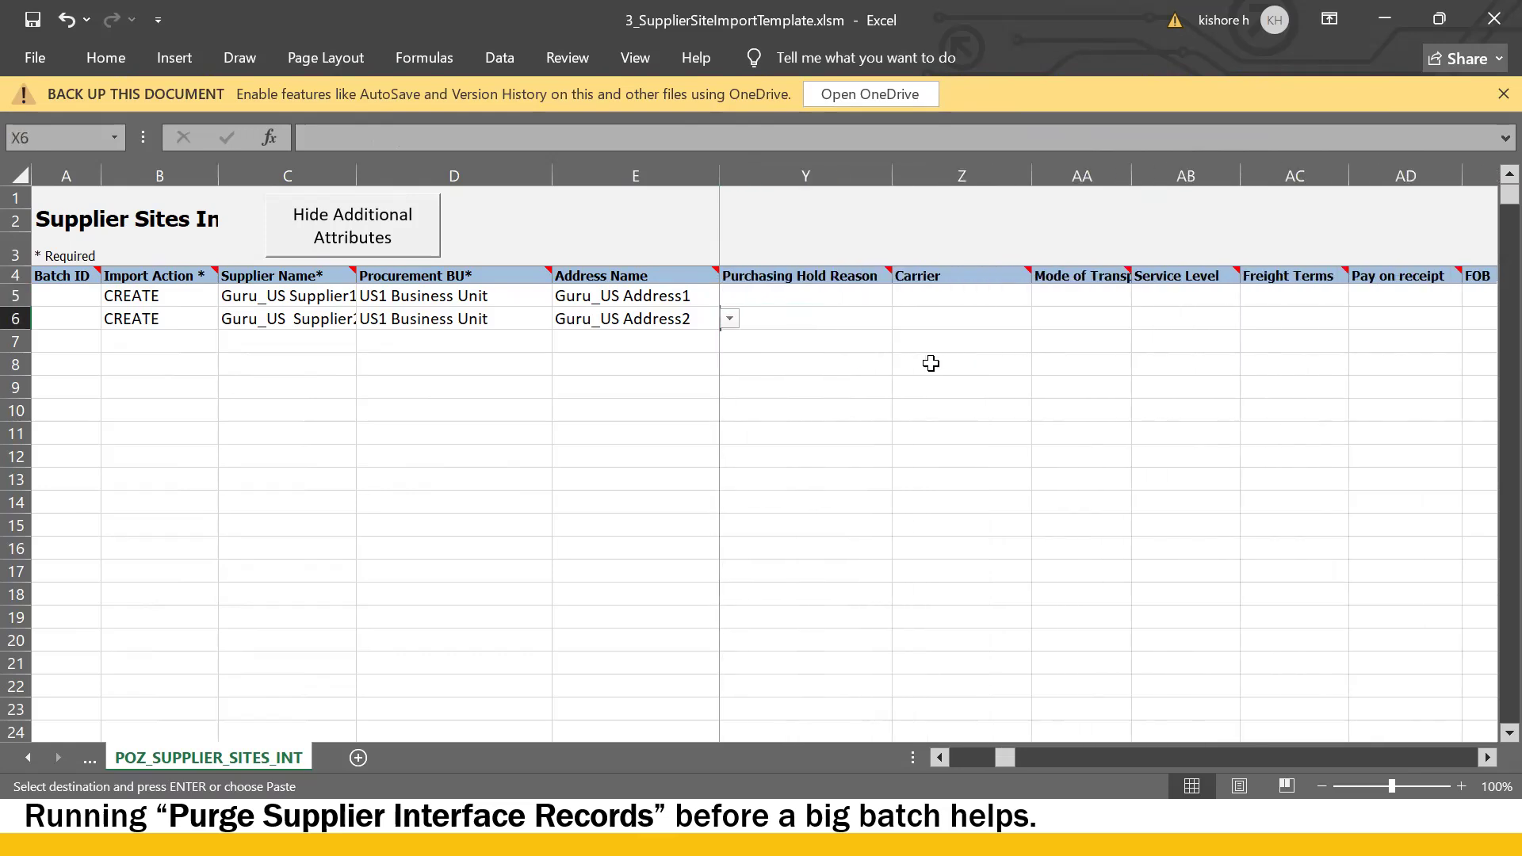
scroll(929, 365, right, 1)
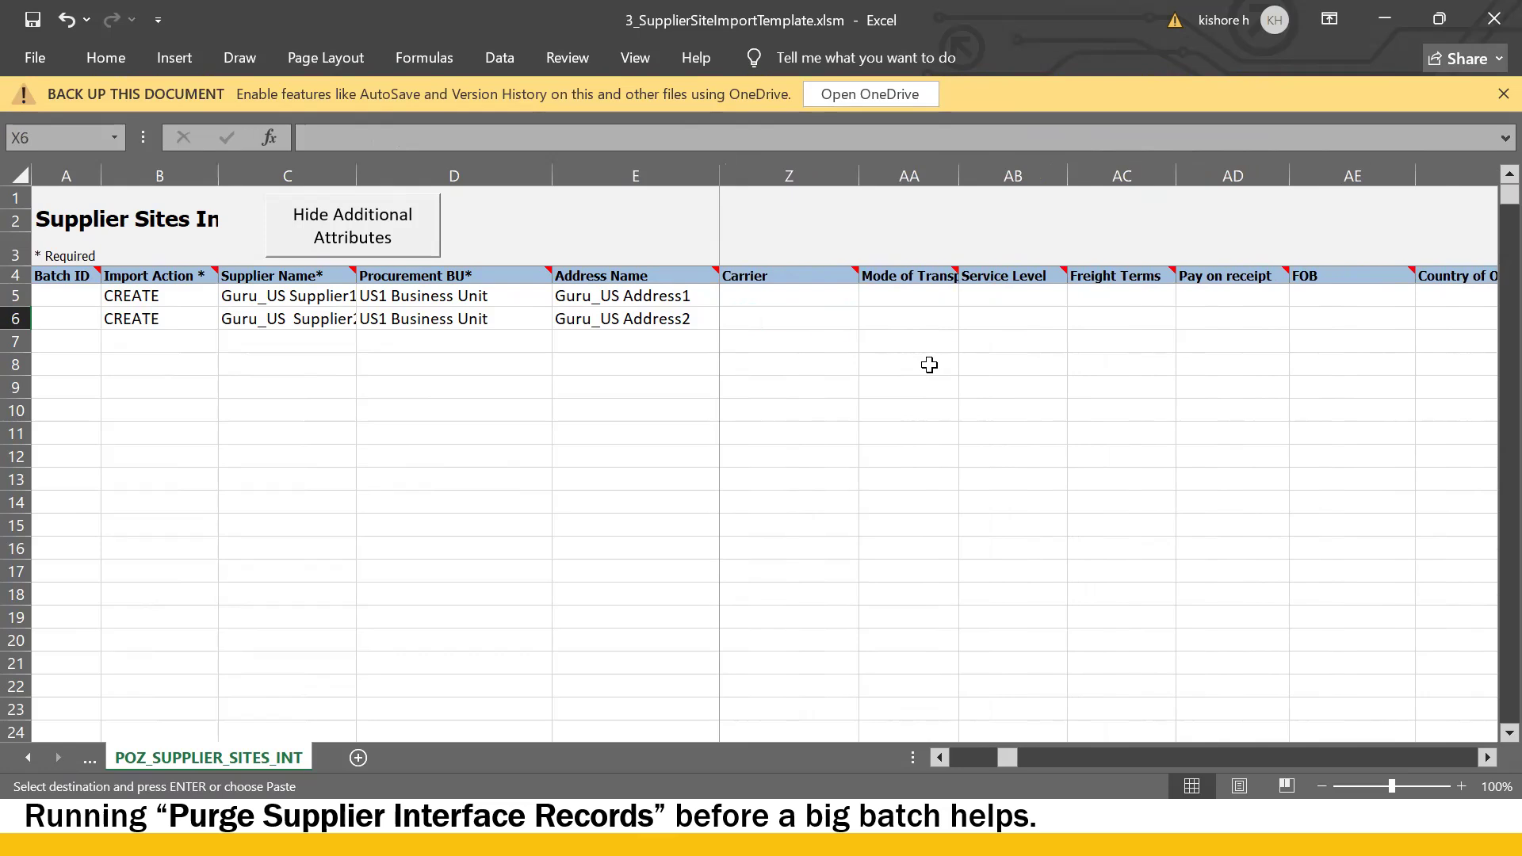
scroll(929, 365, right, 5)
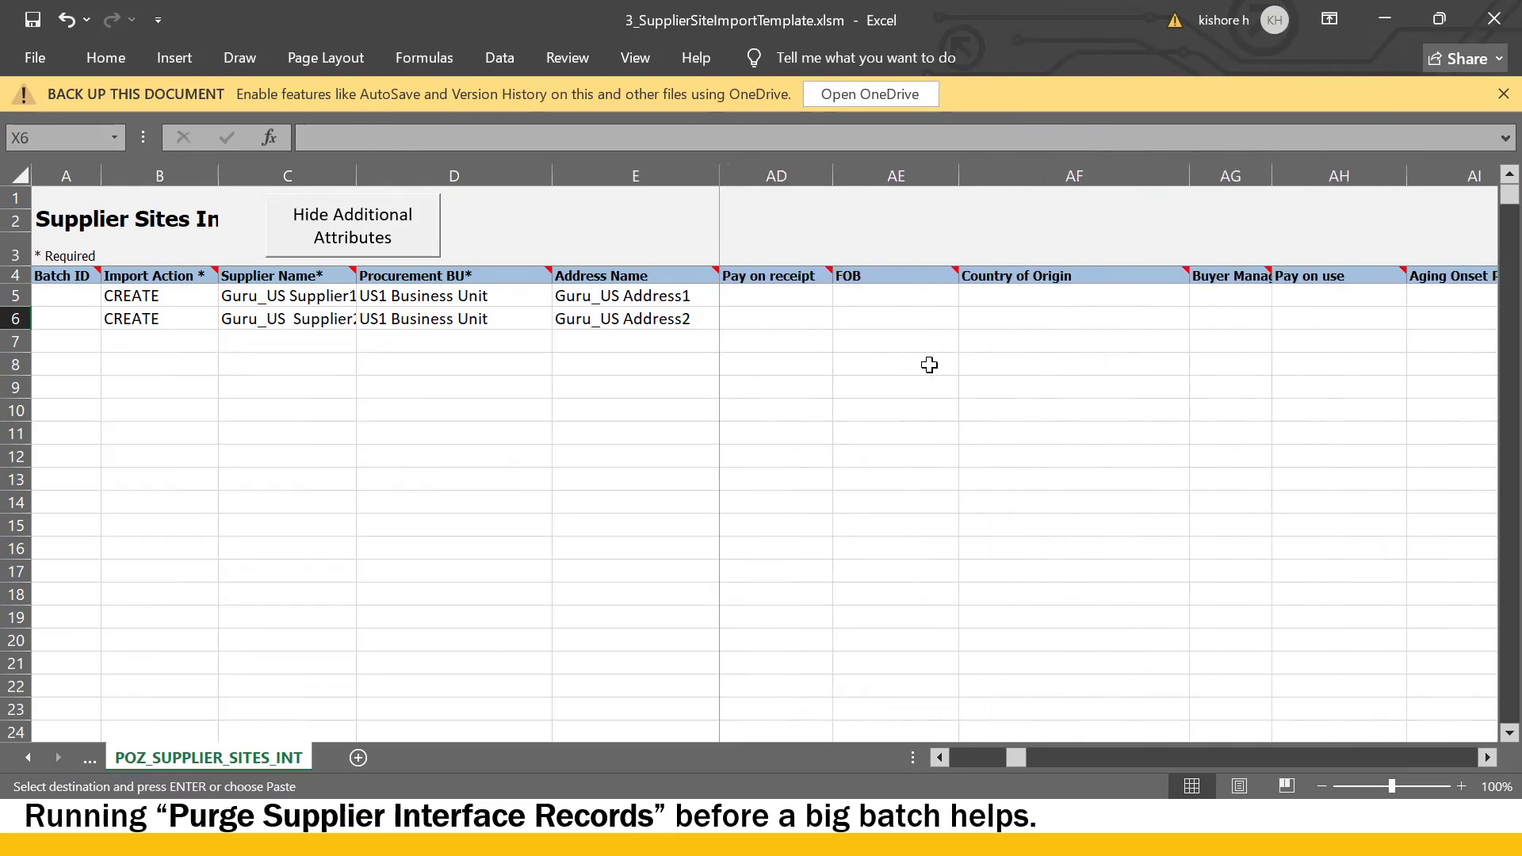
scroll(929, 365, right, 11)
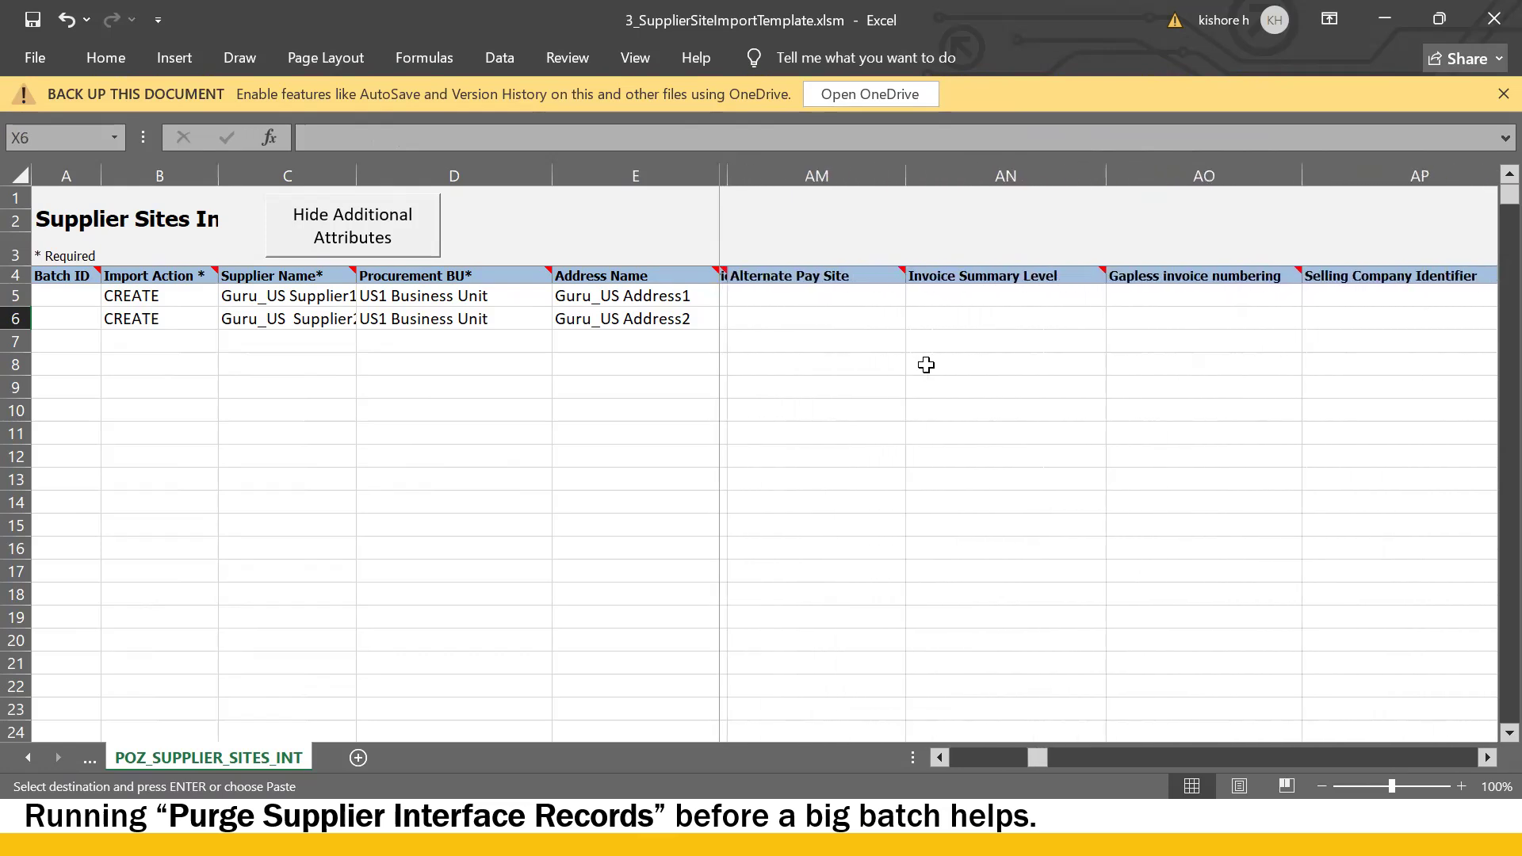
scroll(925, 364, right, 14)
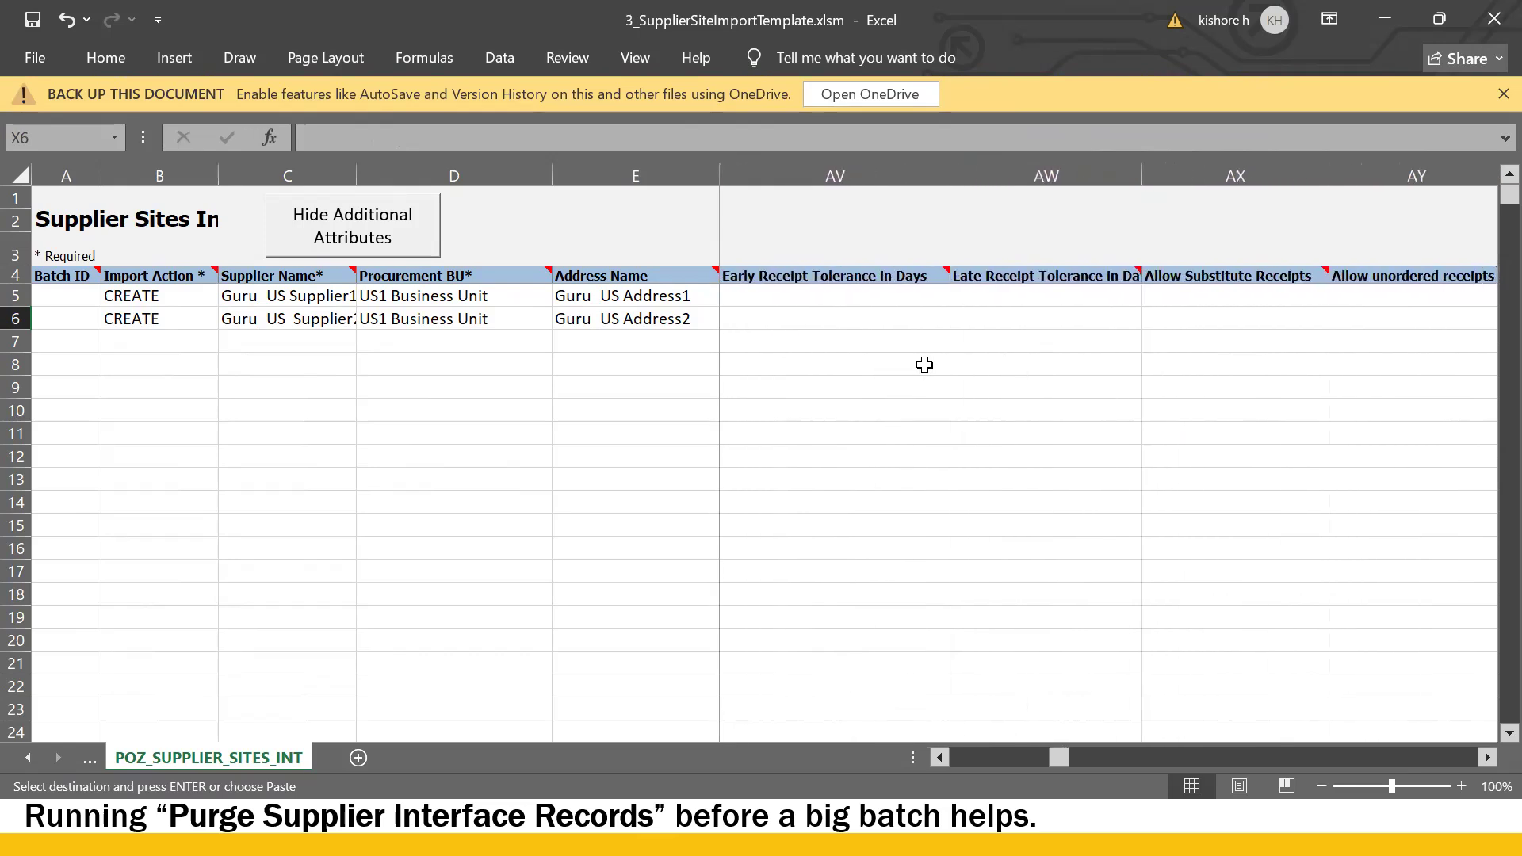
scroll(924, 364, right, 1)
drag(1083, 759, 910, 767)
click(386, 321)
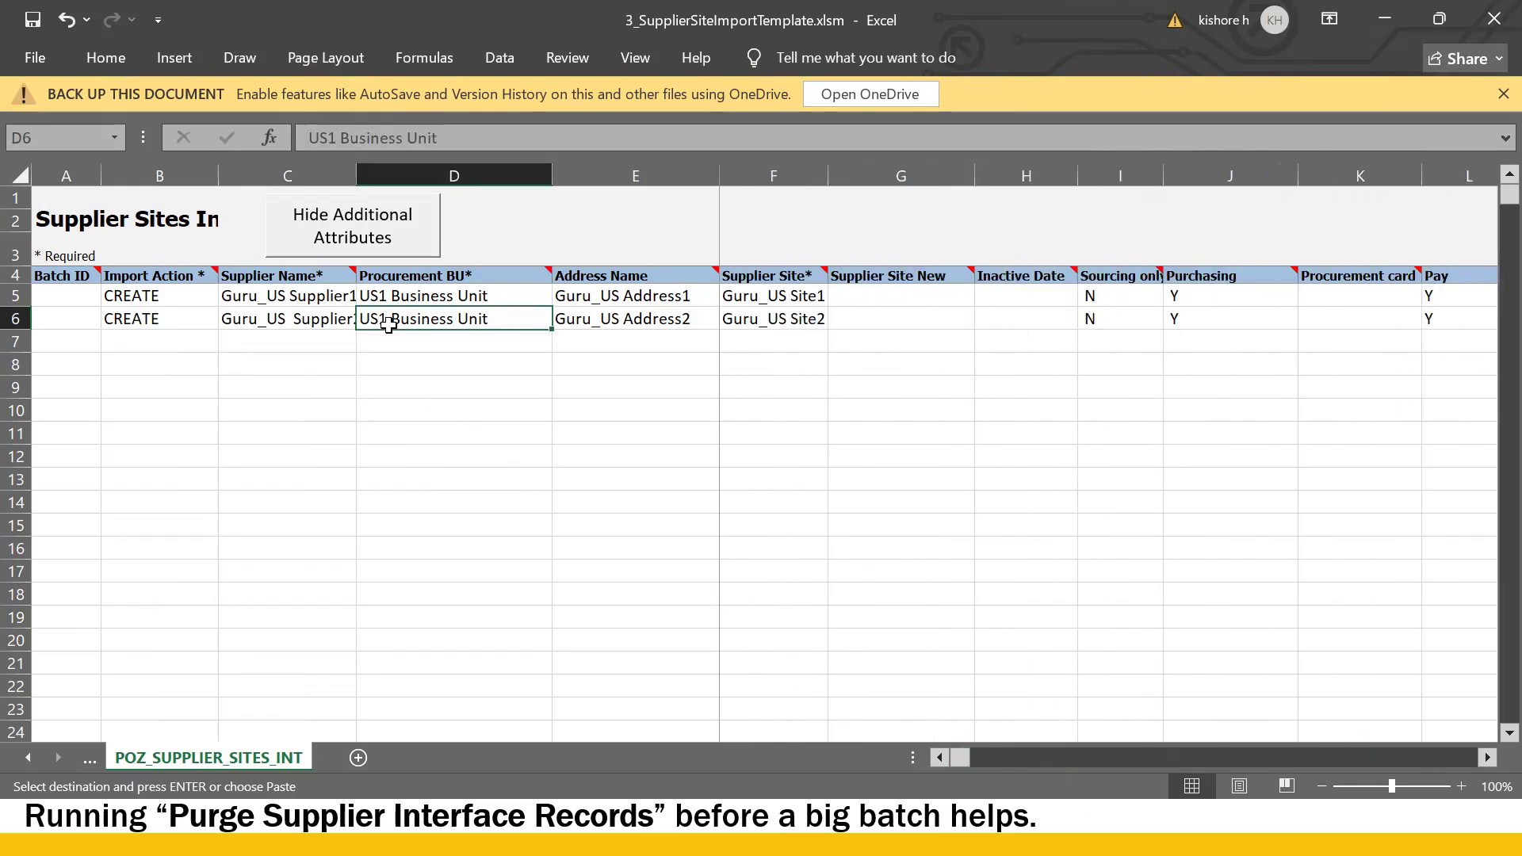
click(321, 315)
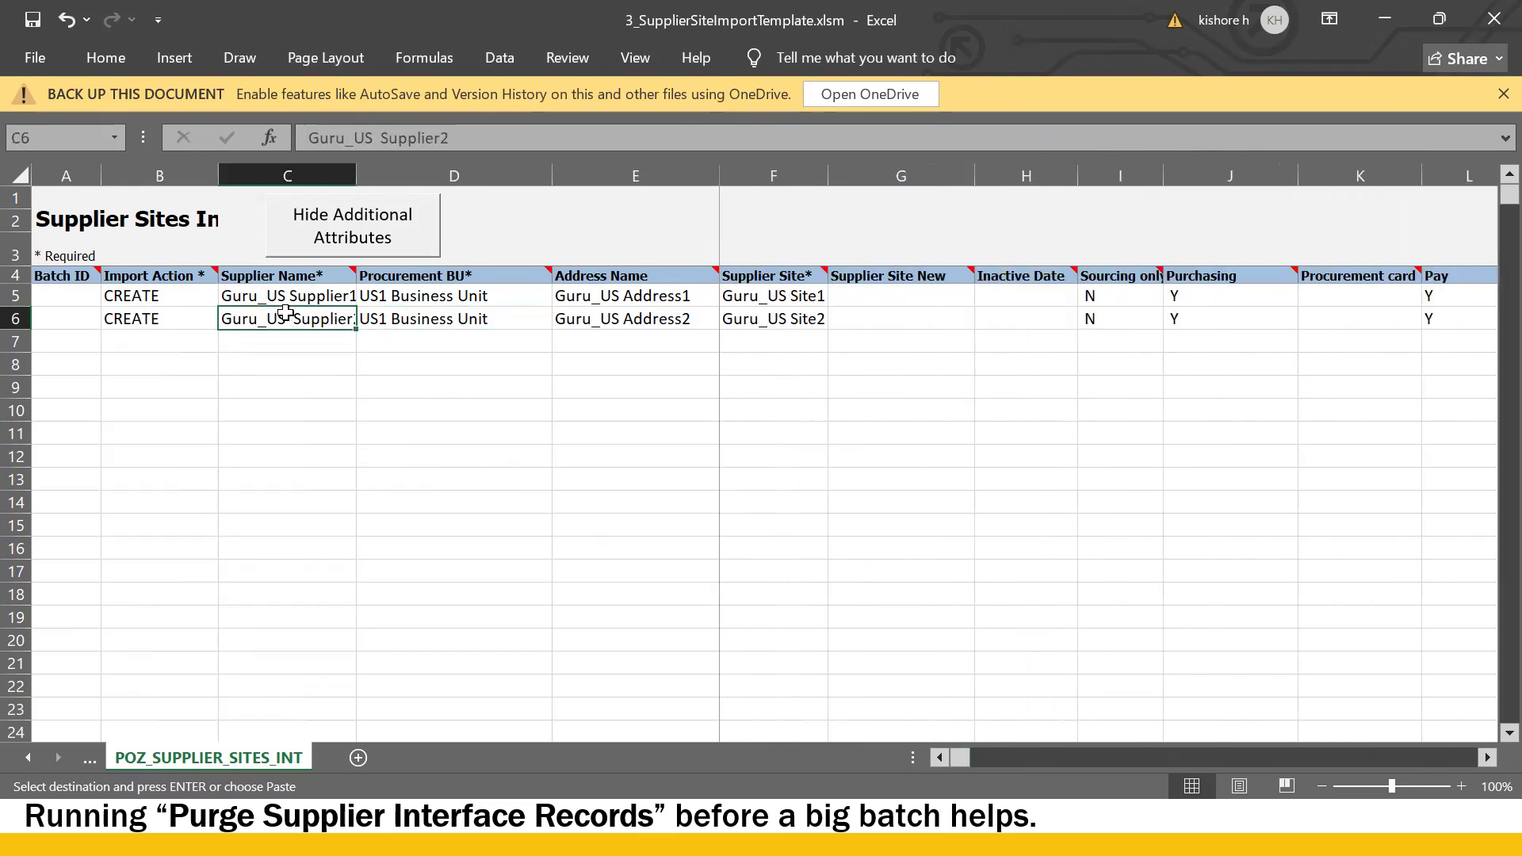
click(701, 314)
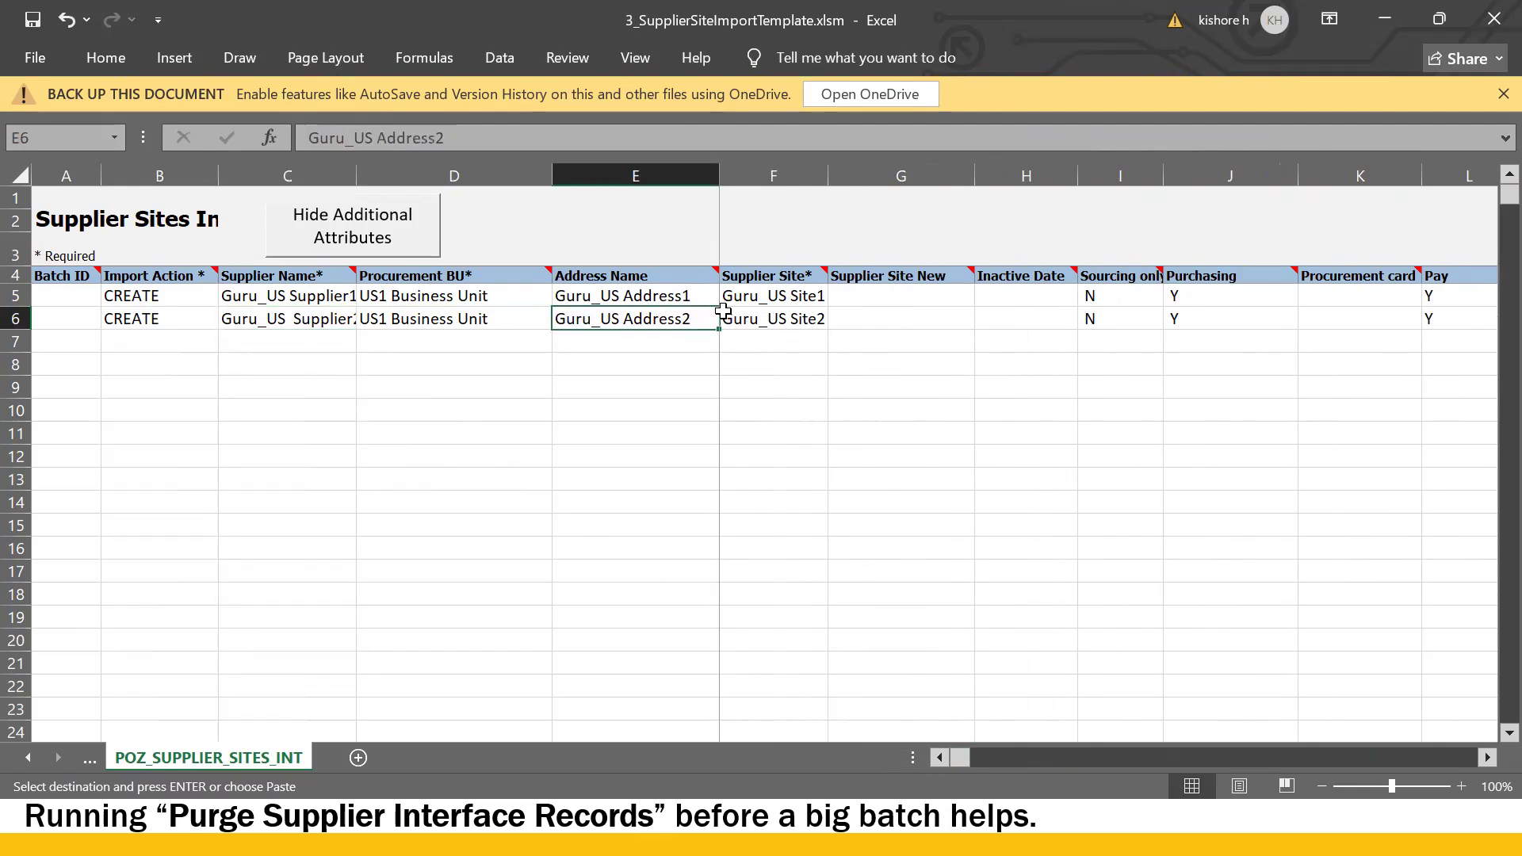
scroll(726, 320, right, 1)
click(743, 320)
scroll(743, 321, right, 1)
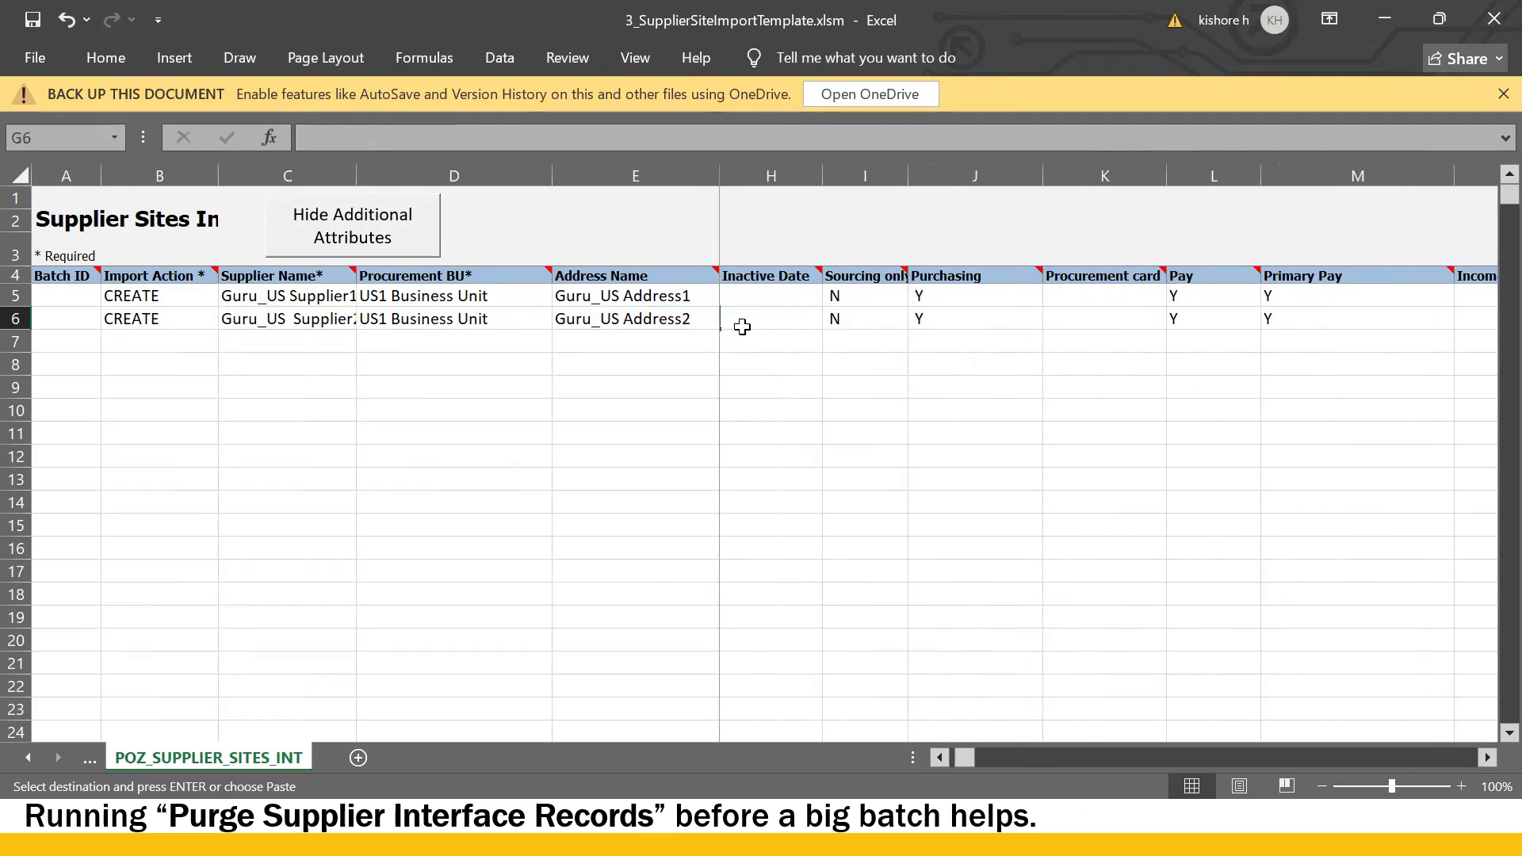
scroll(742, 327, left, 2)
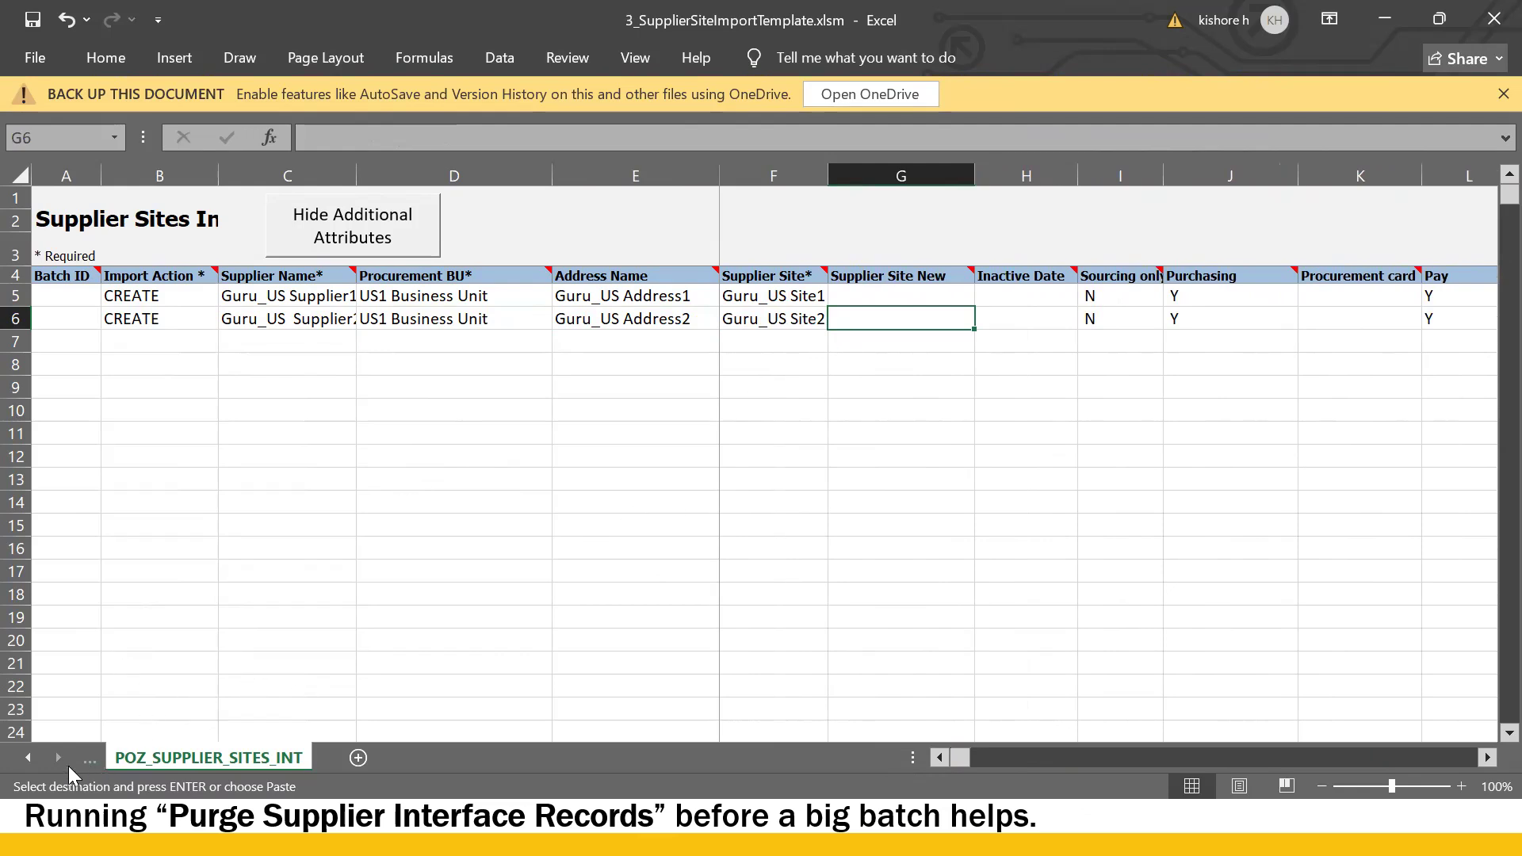
- Generate the supplier sites ZIP and PozSupplierSitesInt.csv from the Instructions and CSV Generation sheet
click(19, 759)
click(211, 759)
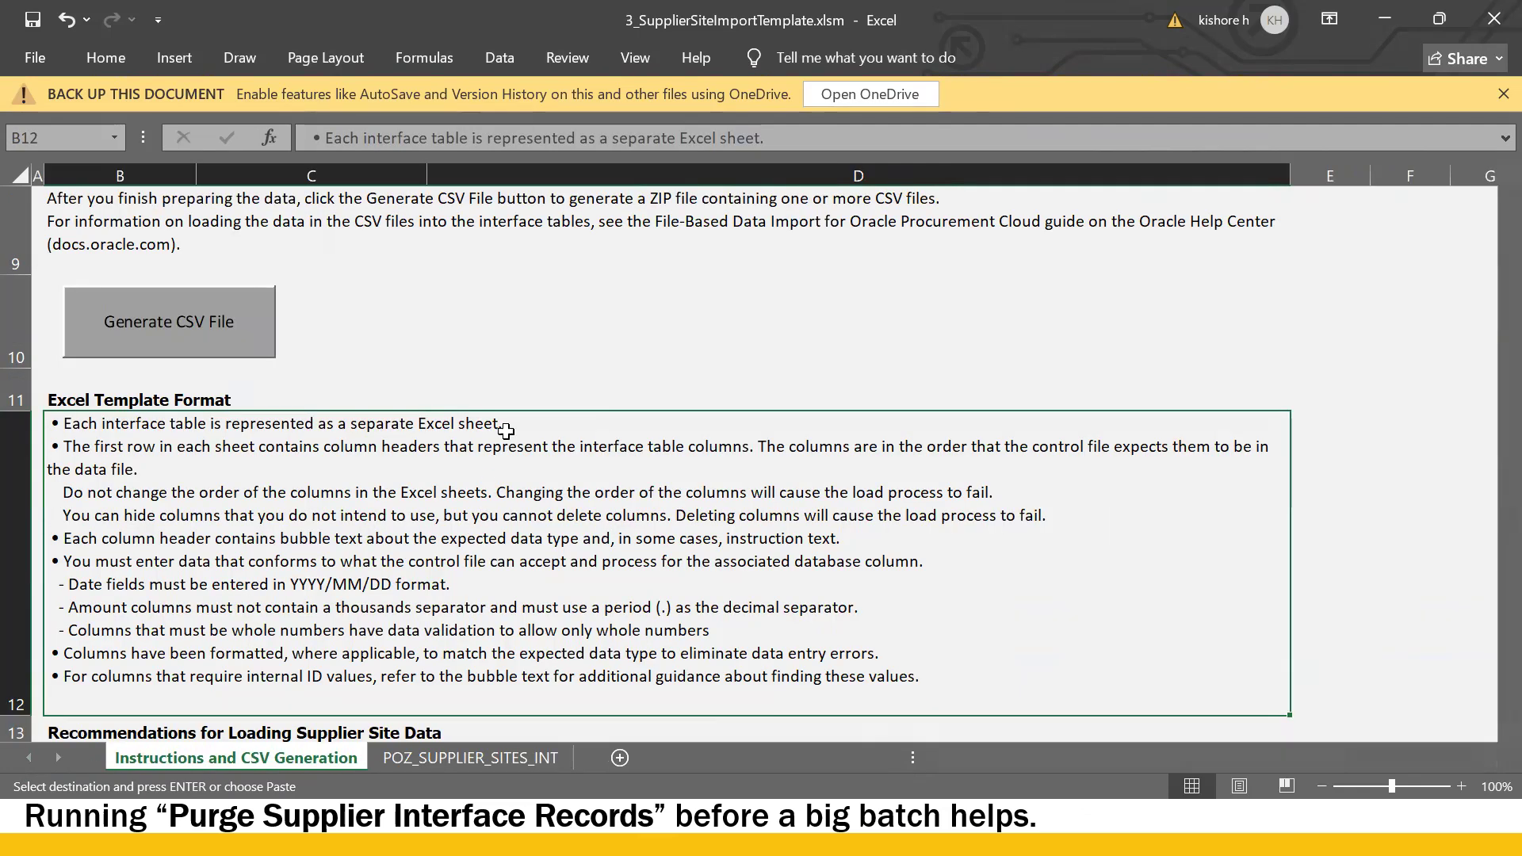
click(208, 325)
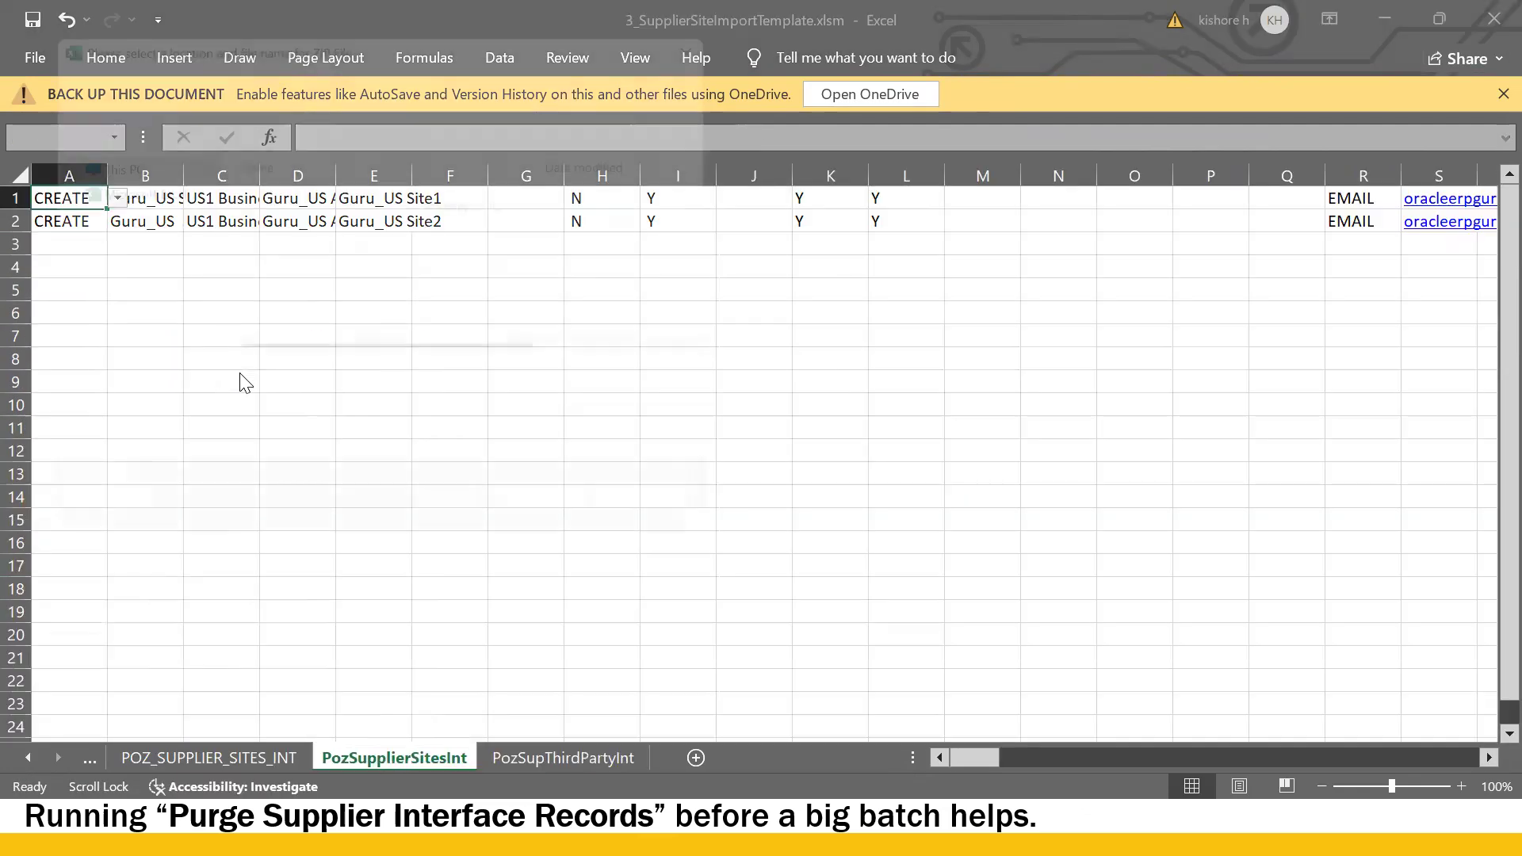
click(561, 526)
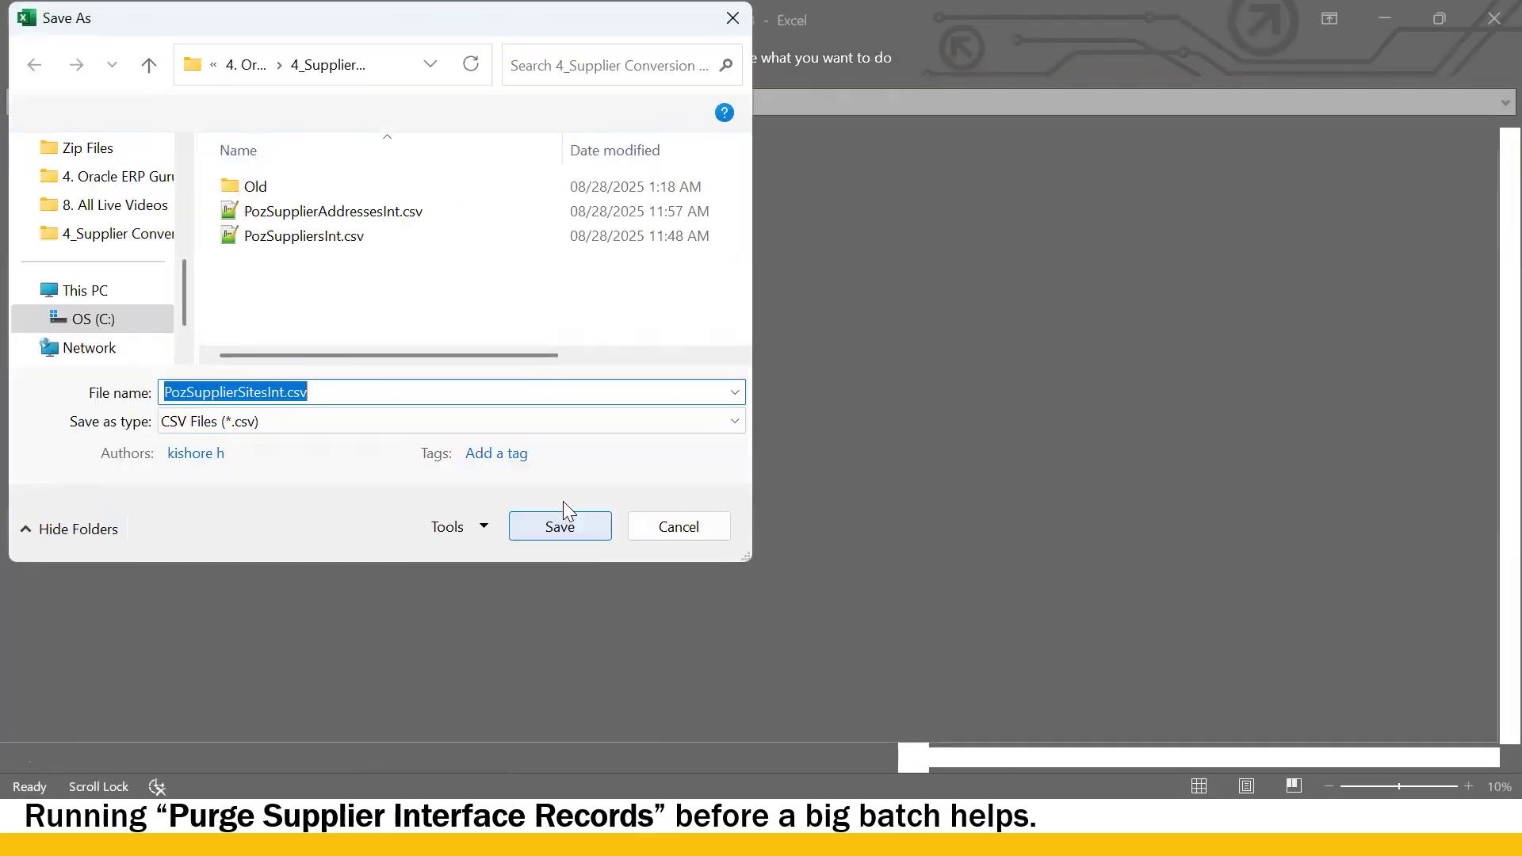
click(574, 526)
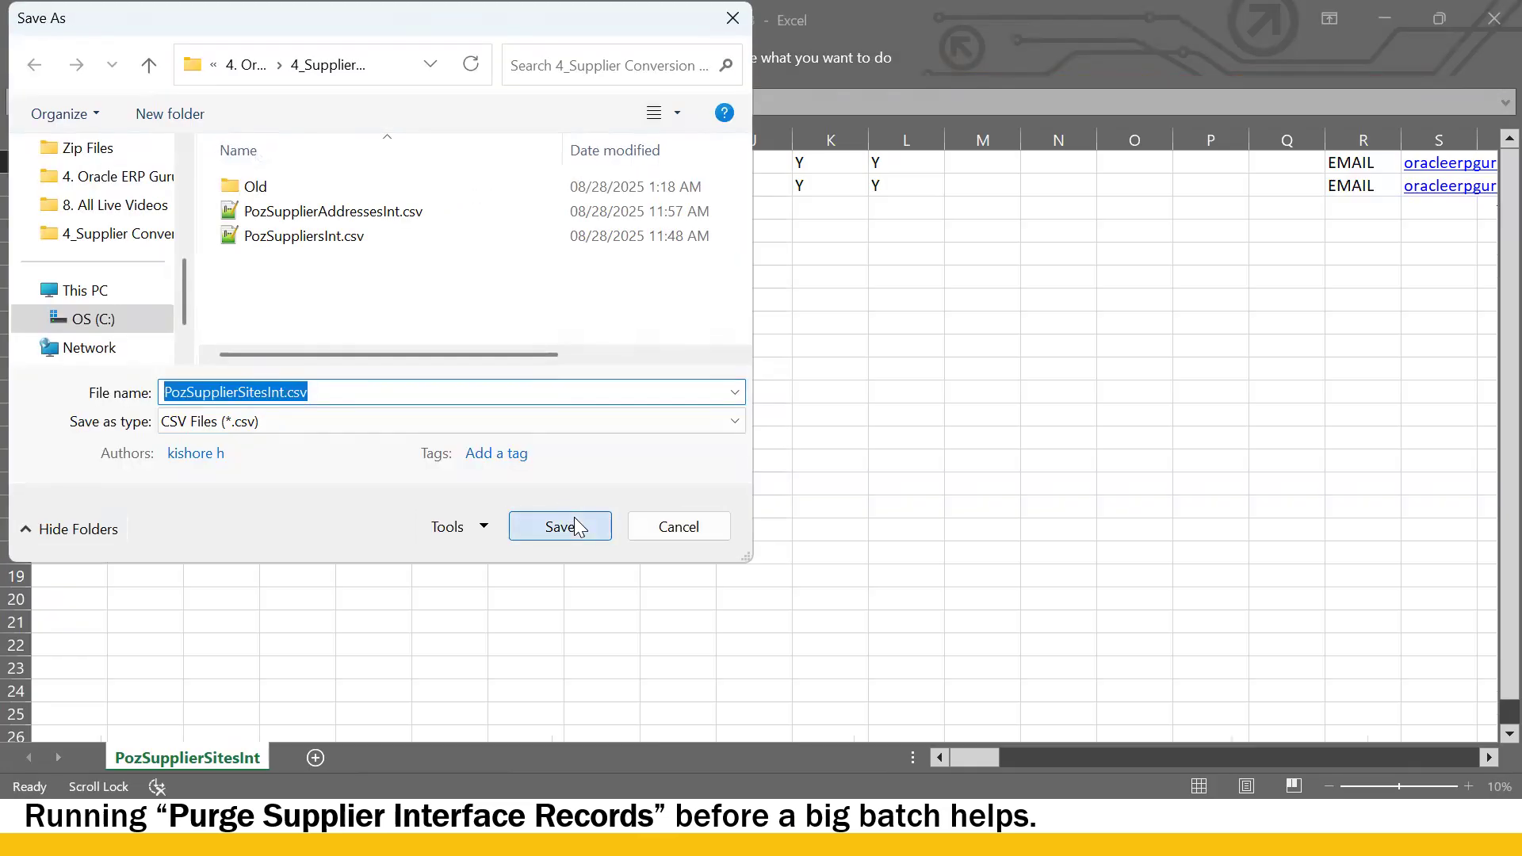
click(836, 482)
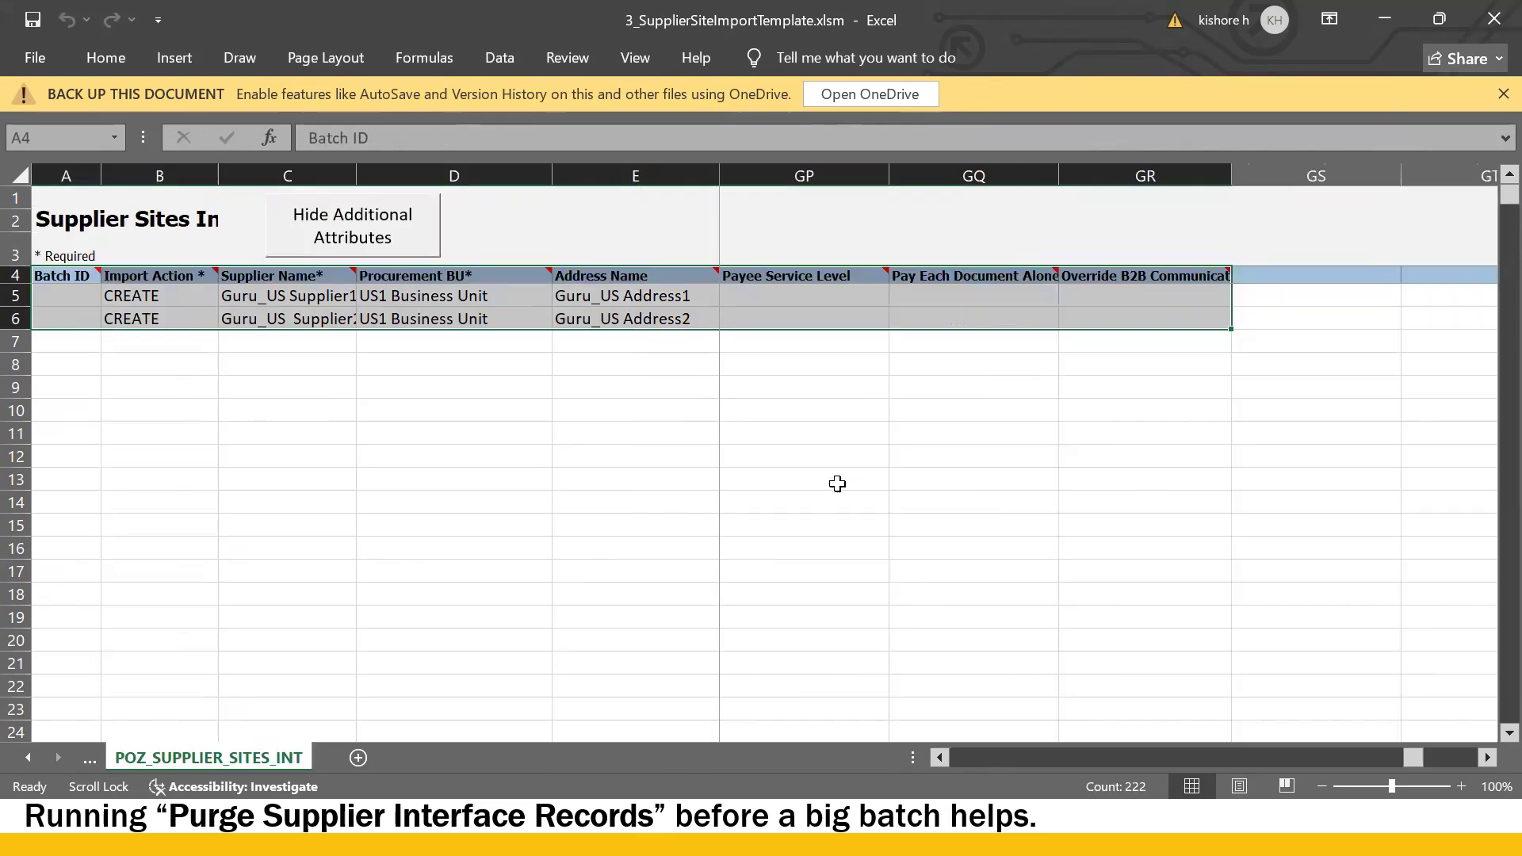
key(alt+Tab)
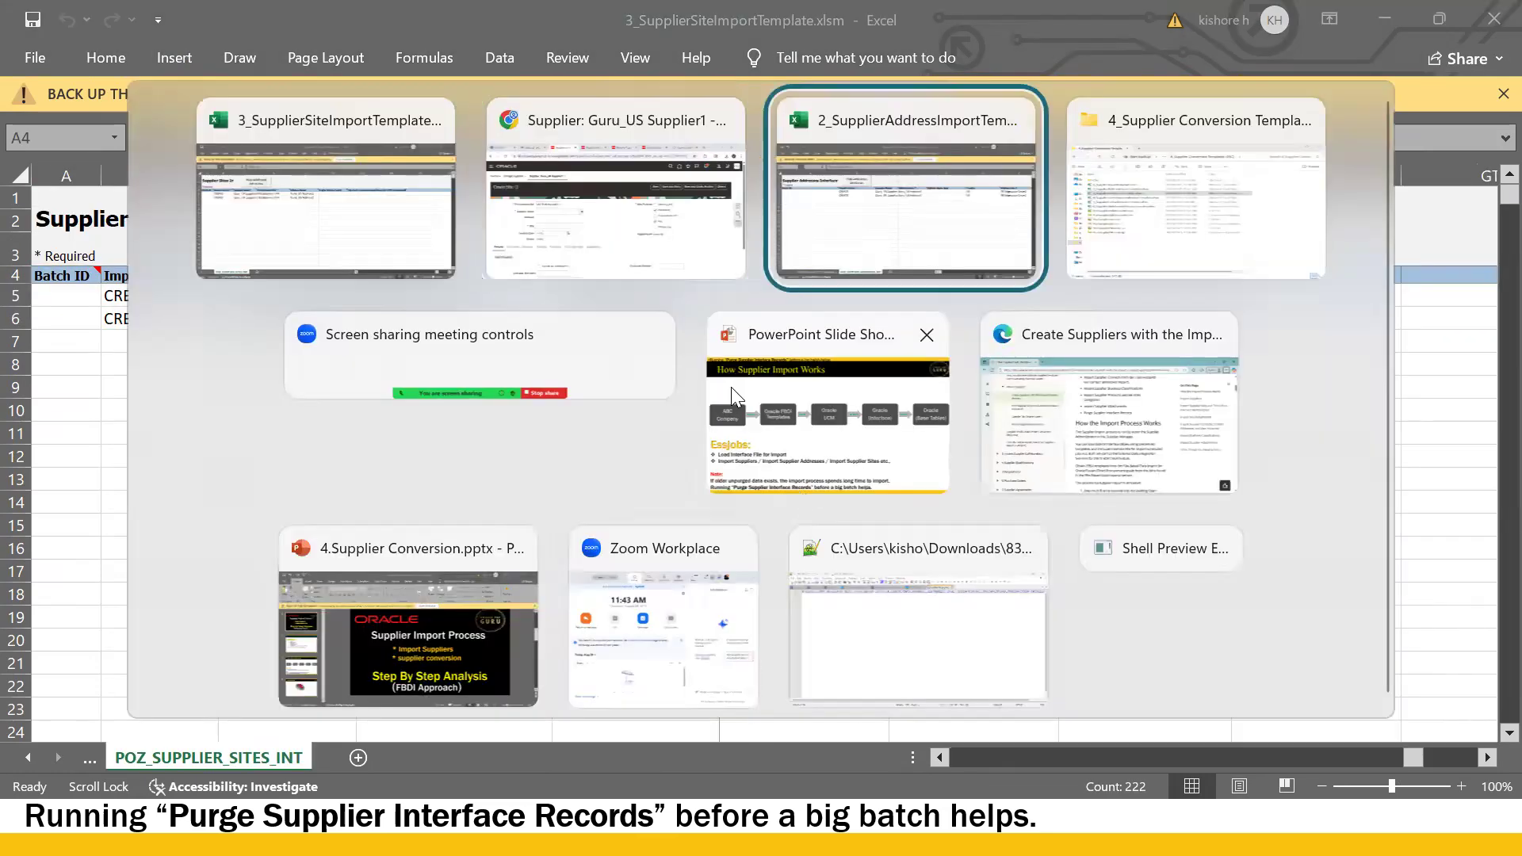
- Schedule a new Load Interface File for Import process from the scheduled processes page
click(639, 252)
click(642, 29)
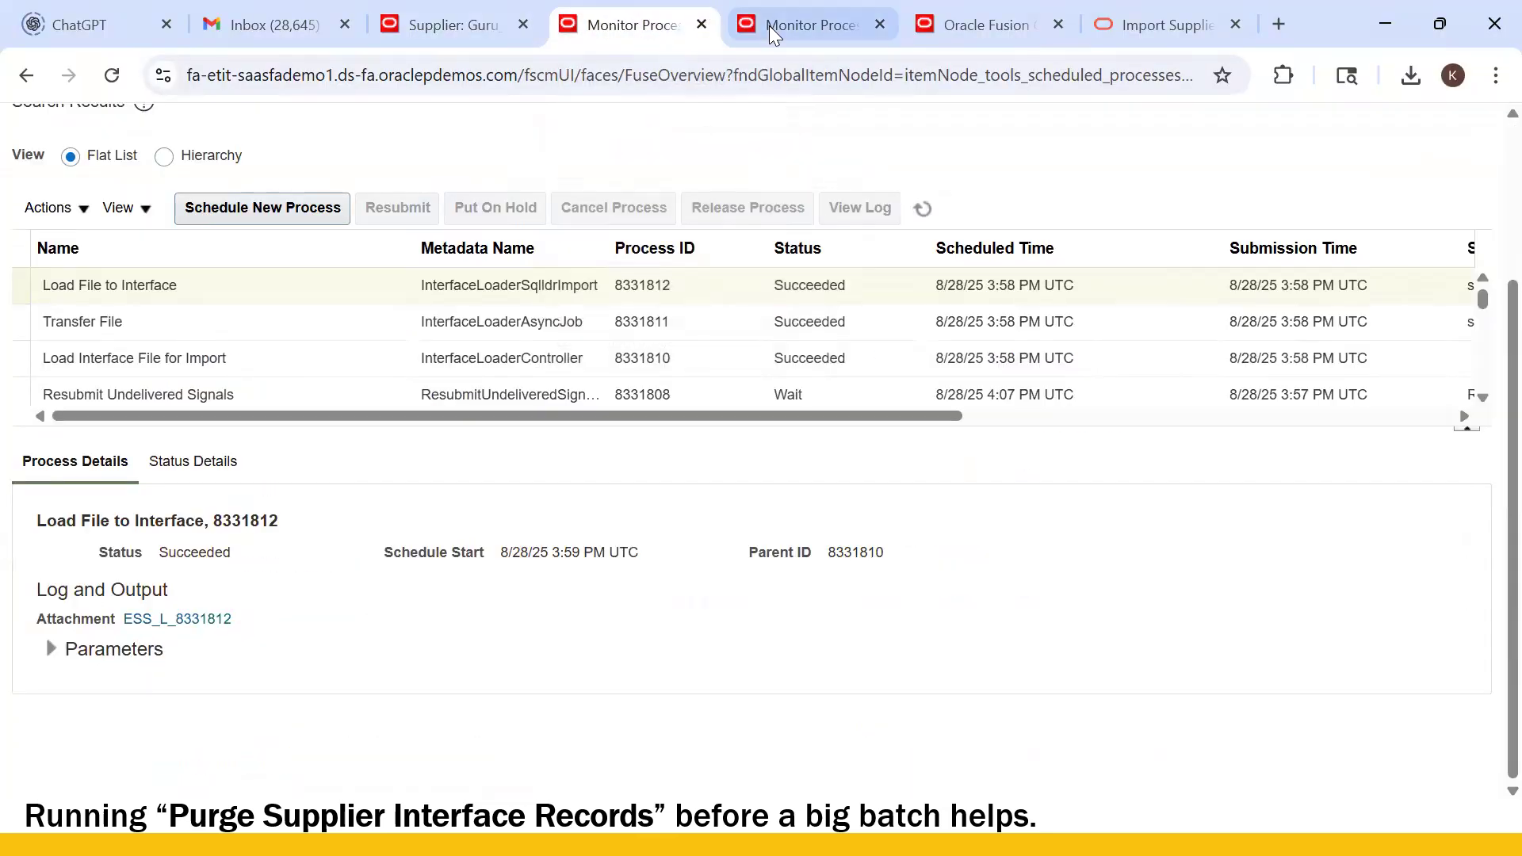
click(784, 27)
click(646, 28)
click(302, 208)
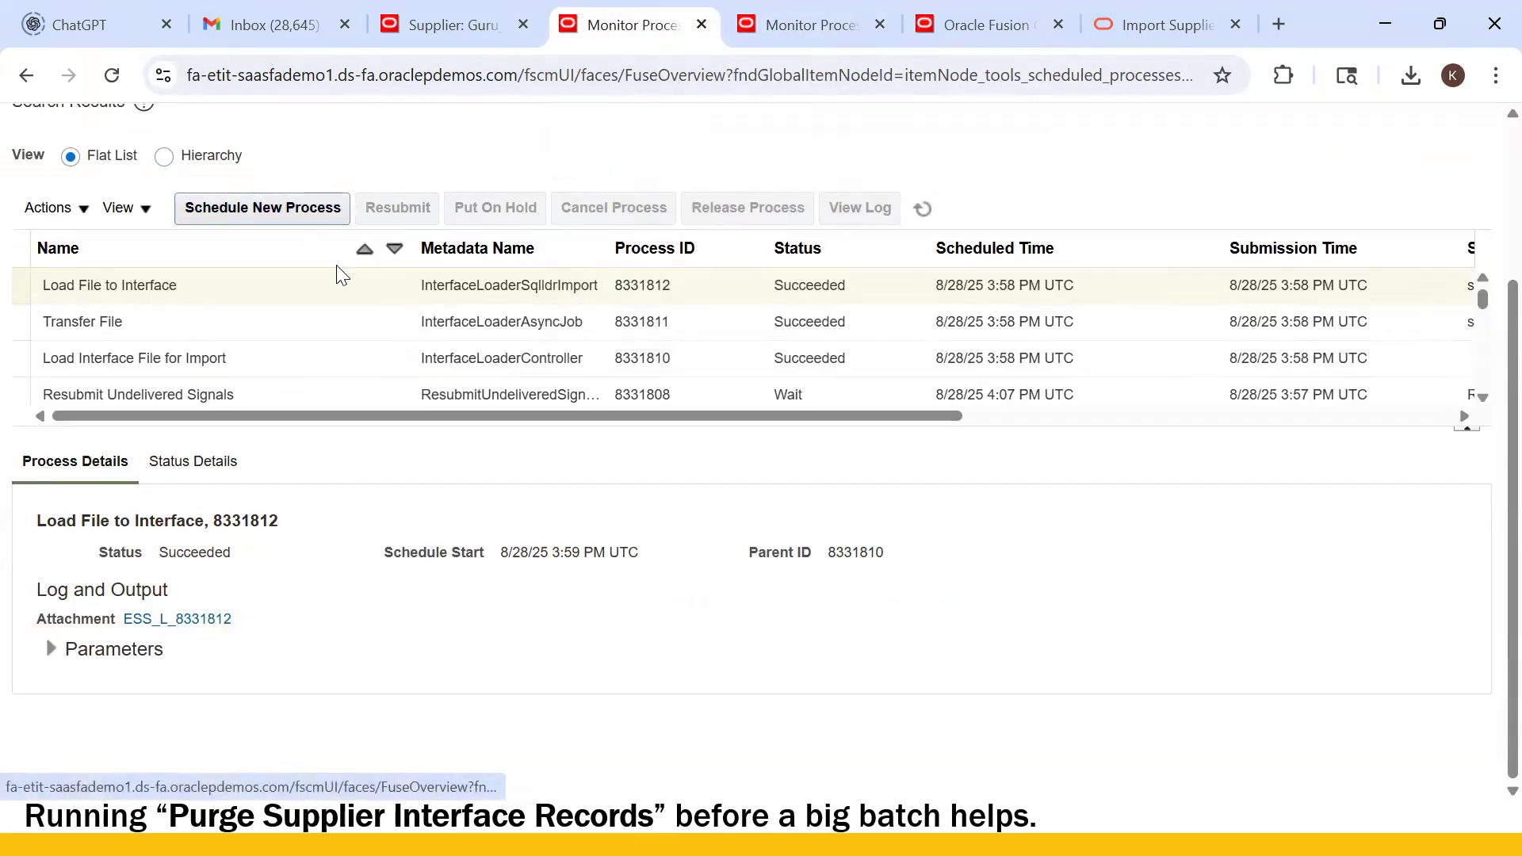
click(1115, 600)
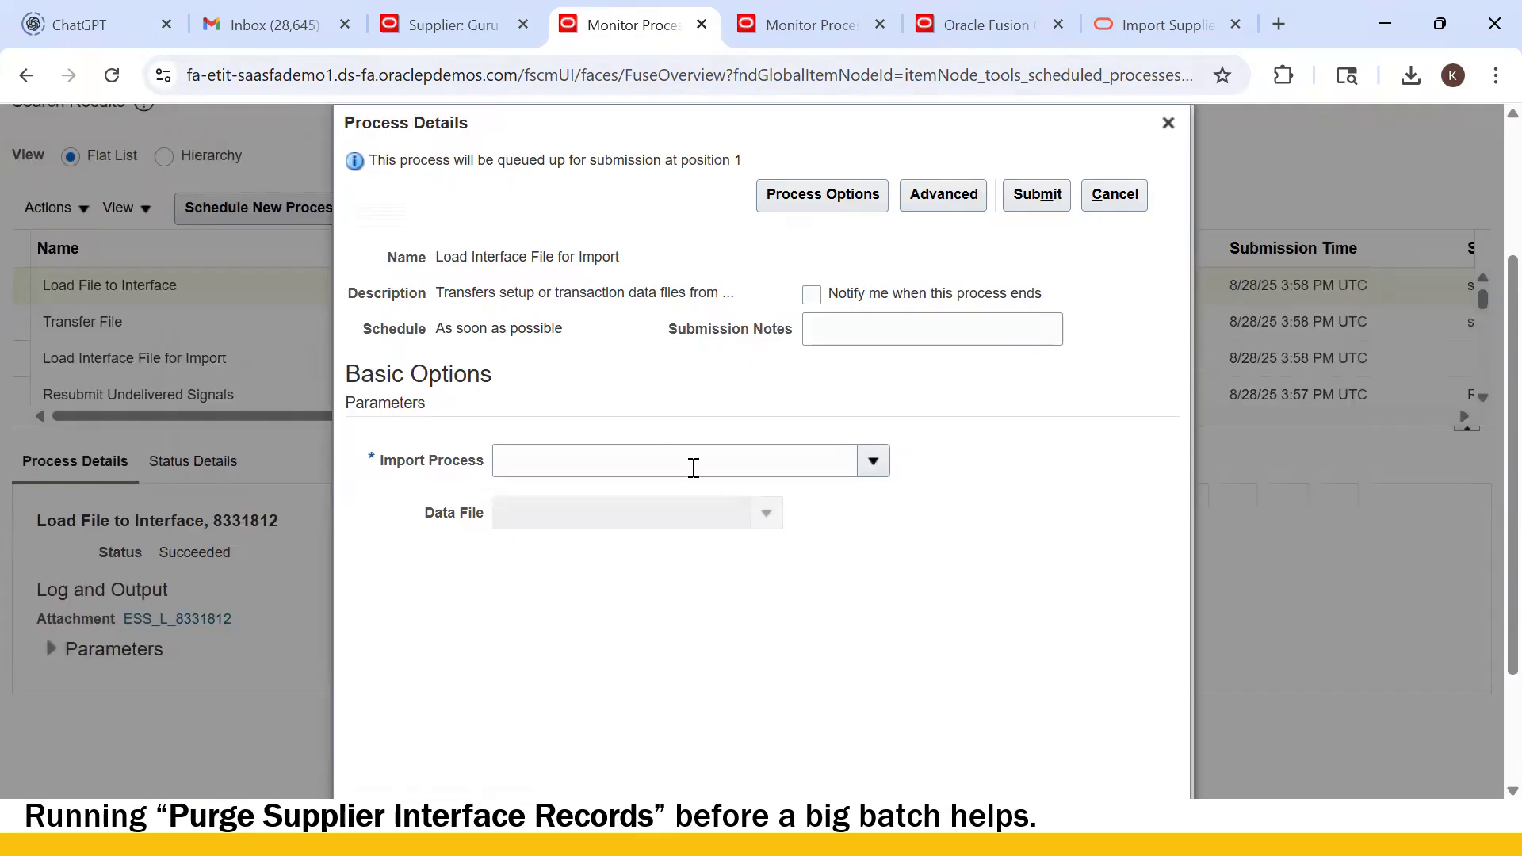
- Enter Import Supplier Sites as the Import Process, checking the Import Suppliers documentation
click(693, 468)
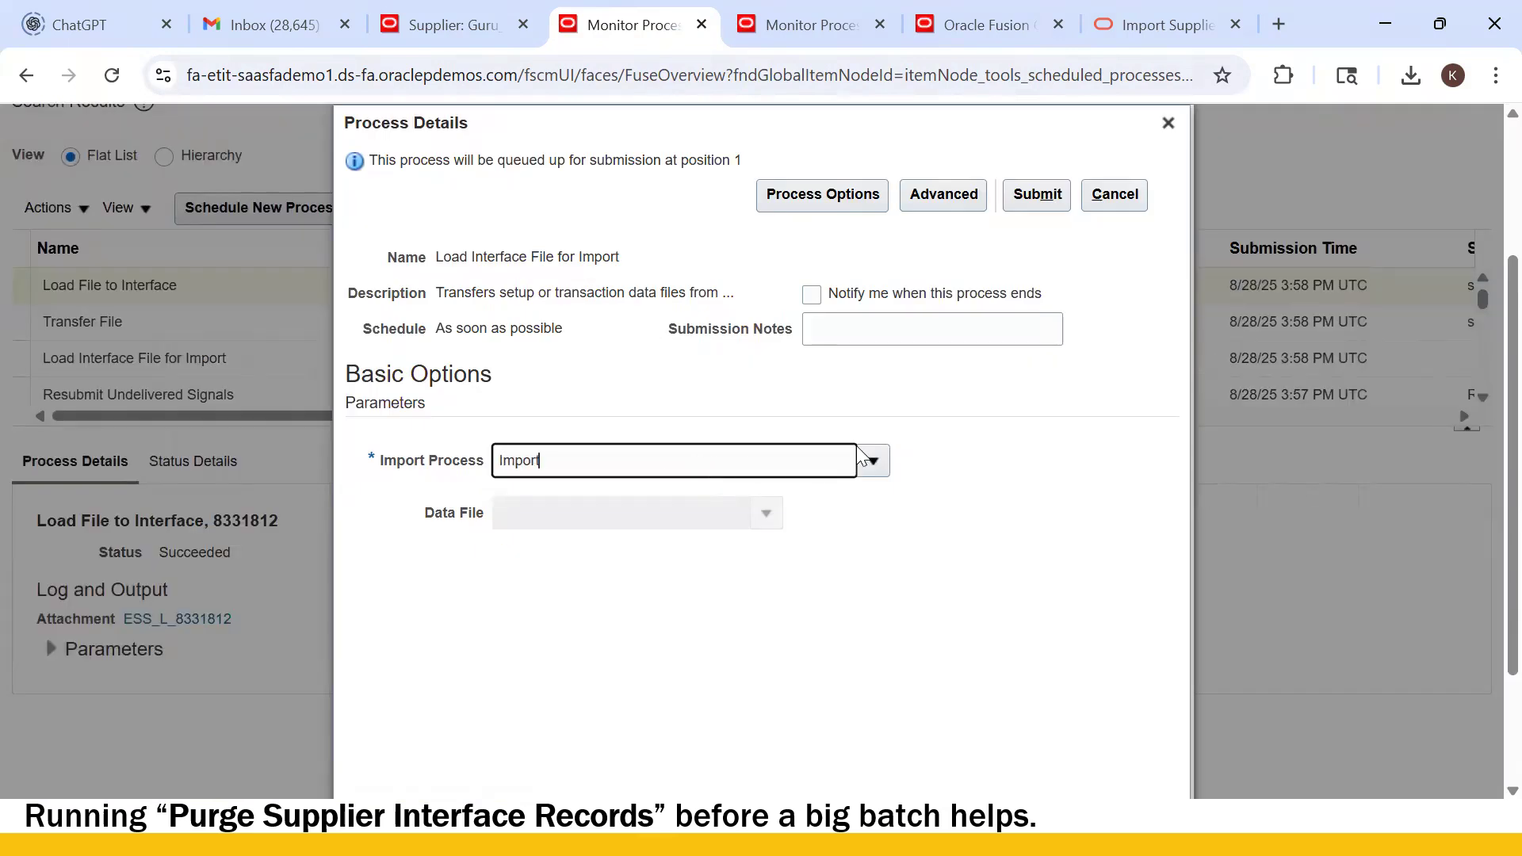
text(Import Supplier Sites)
key(Tab)
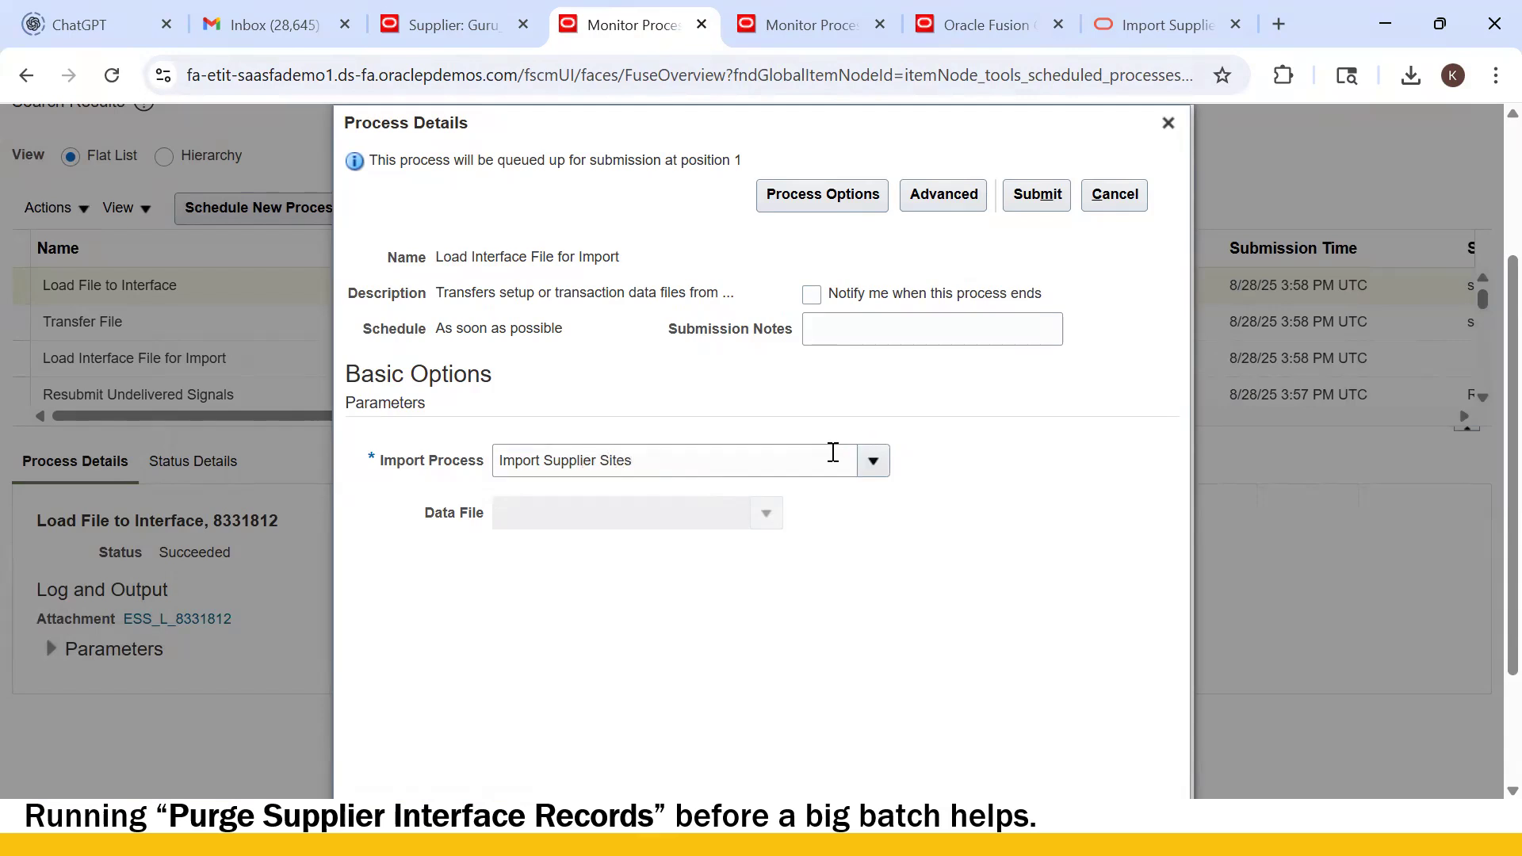
click(809, 458)
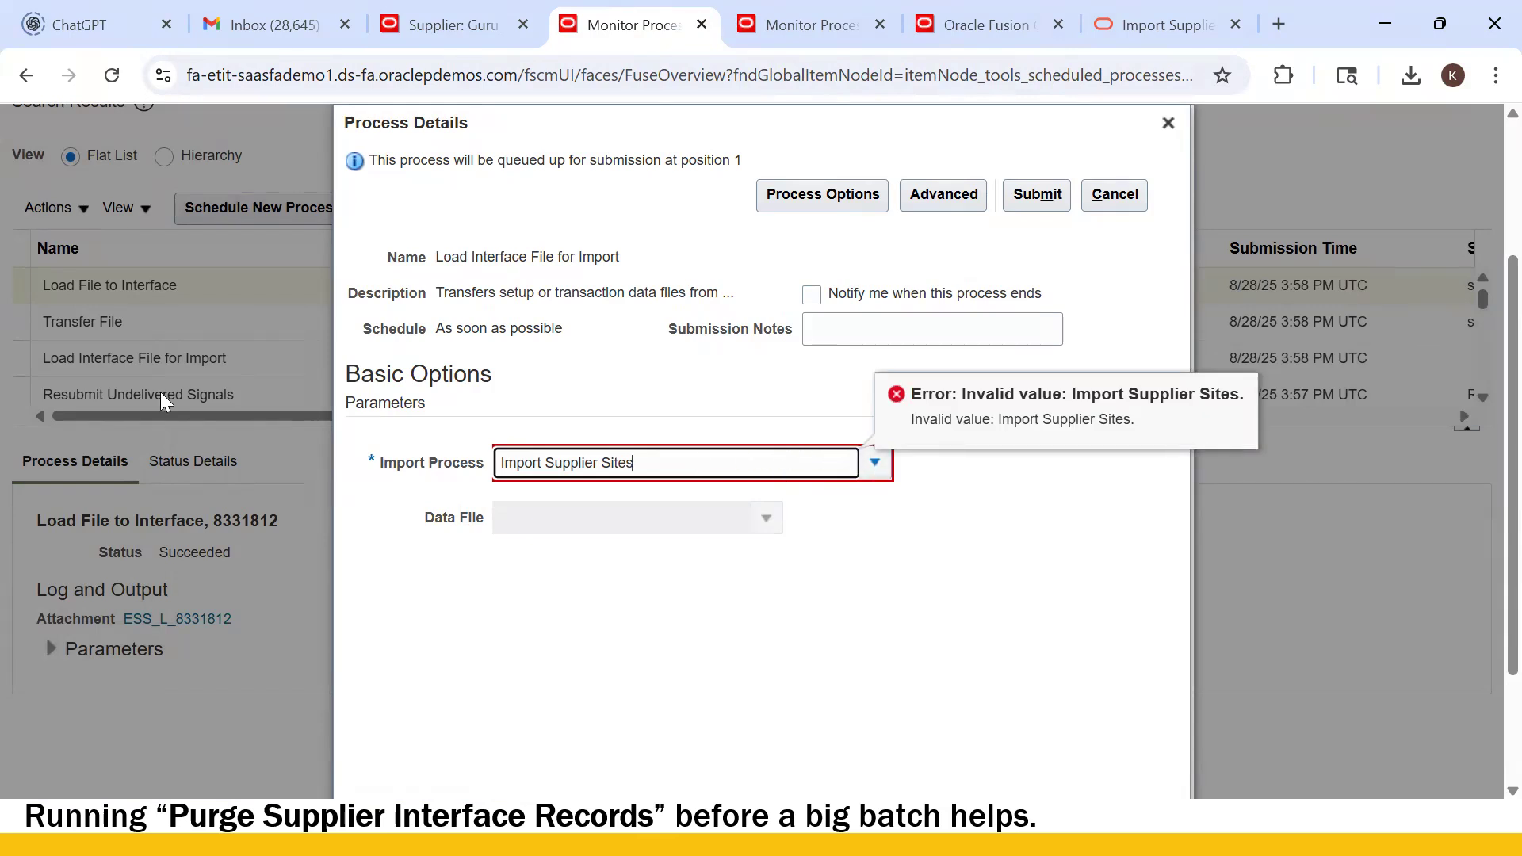
key(ctrl+a)
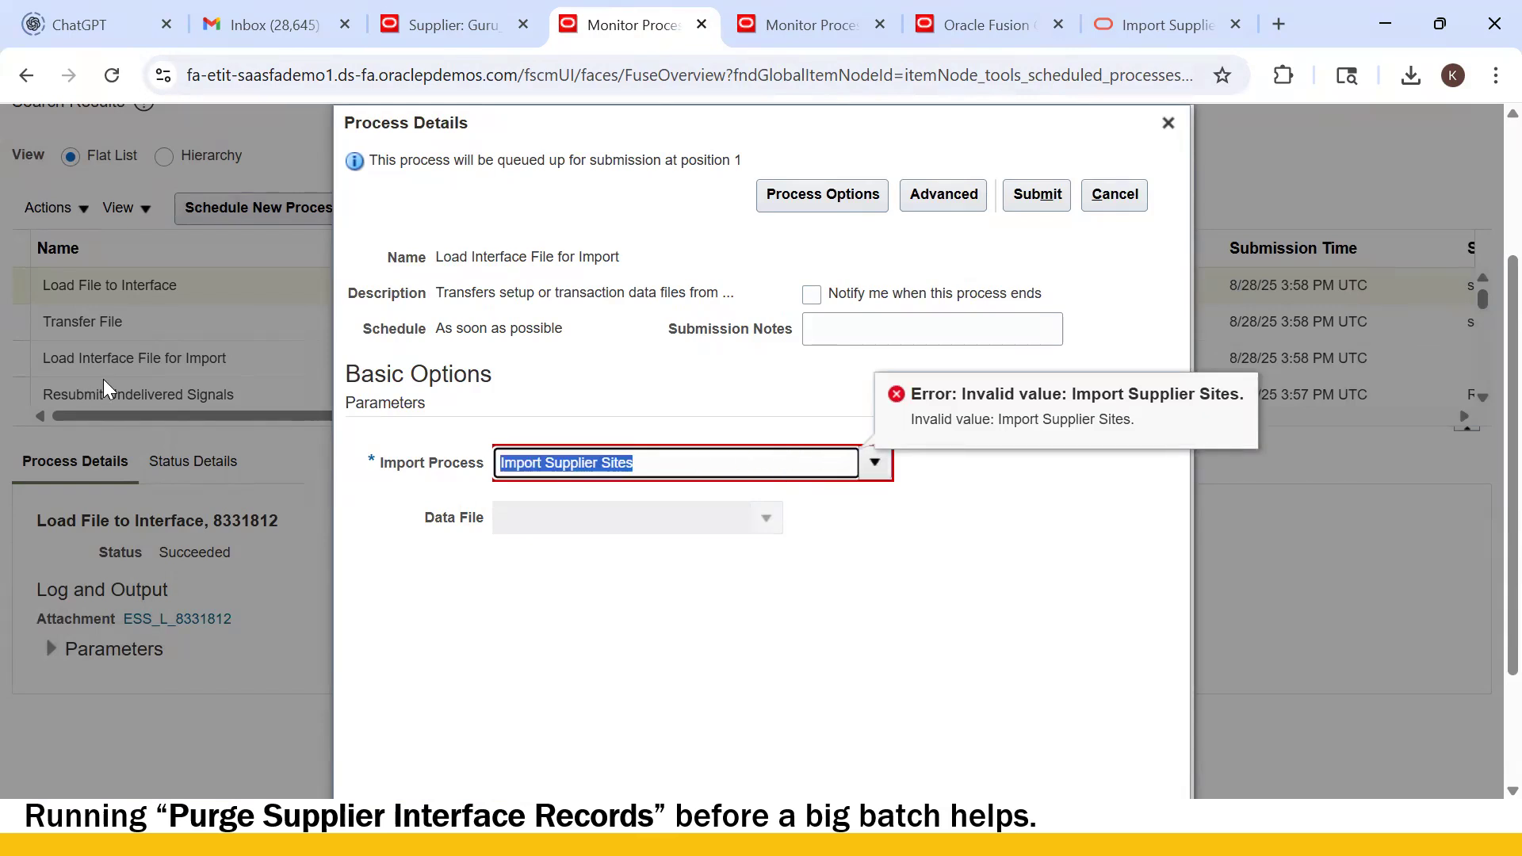
click(986, 25)
click(1159, 27)
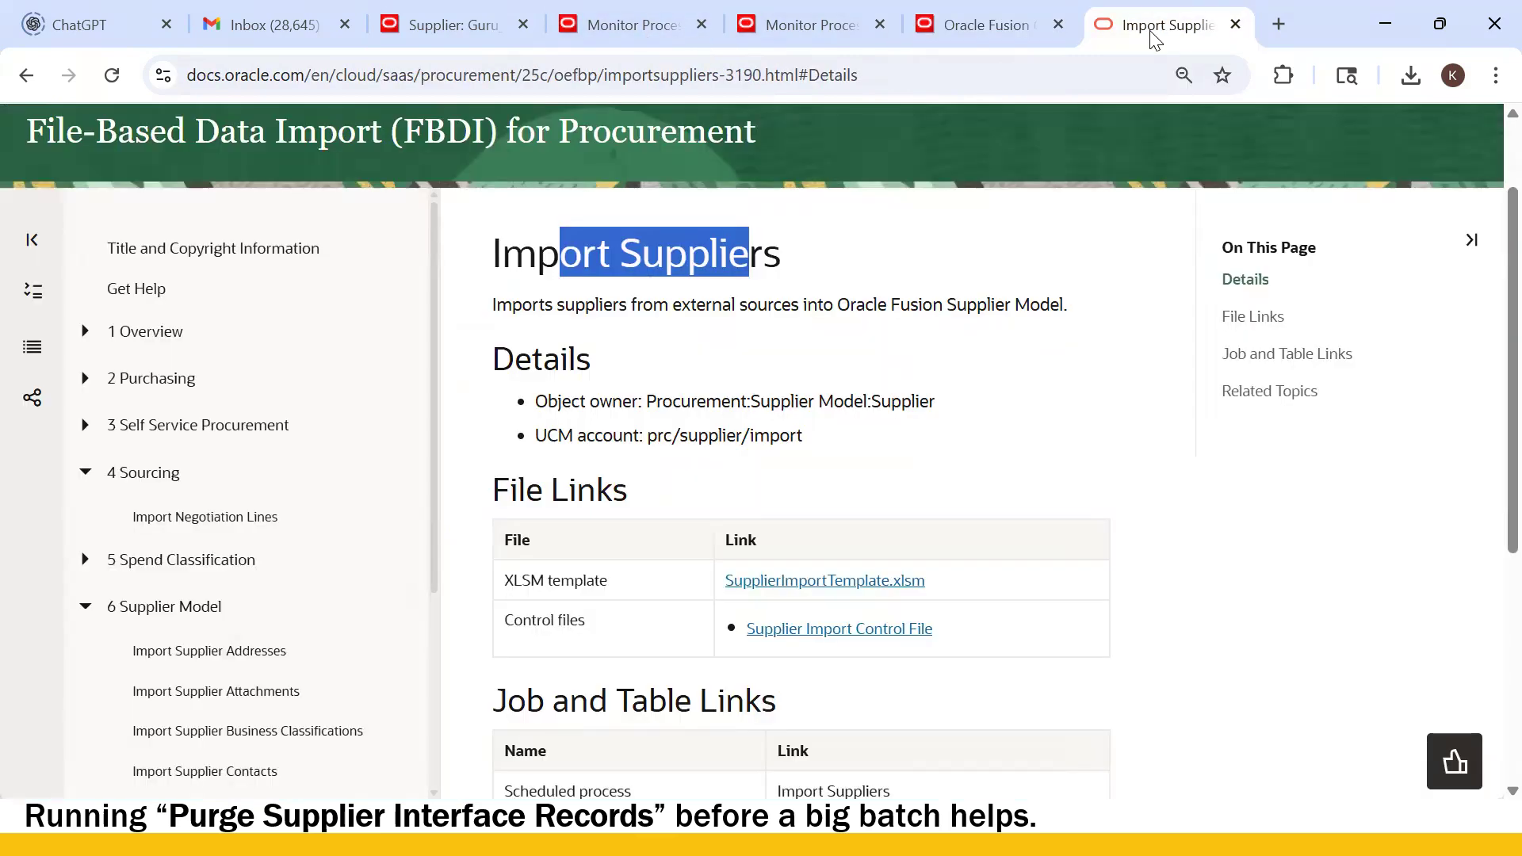
scroll(820, 598, down, 6)
scroll(822, 591, up, 8)
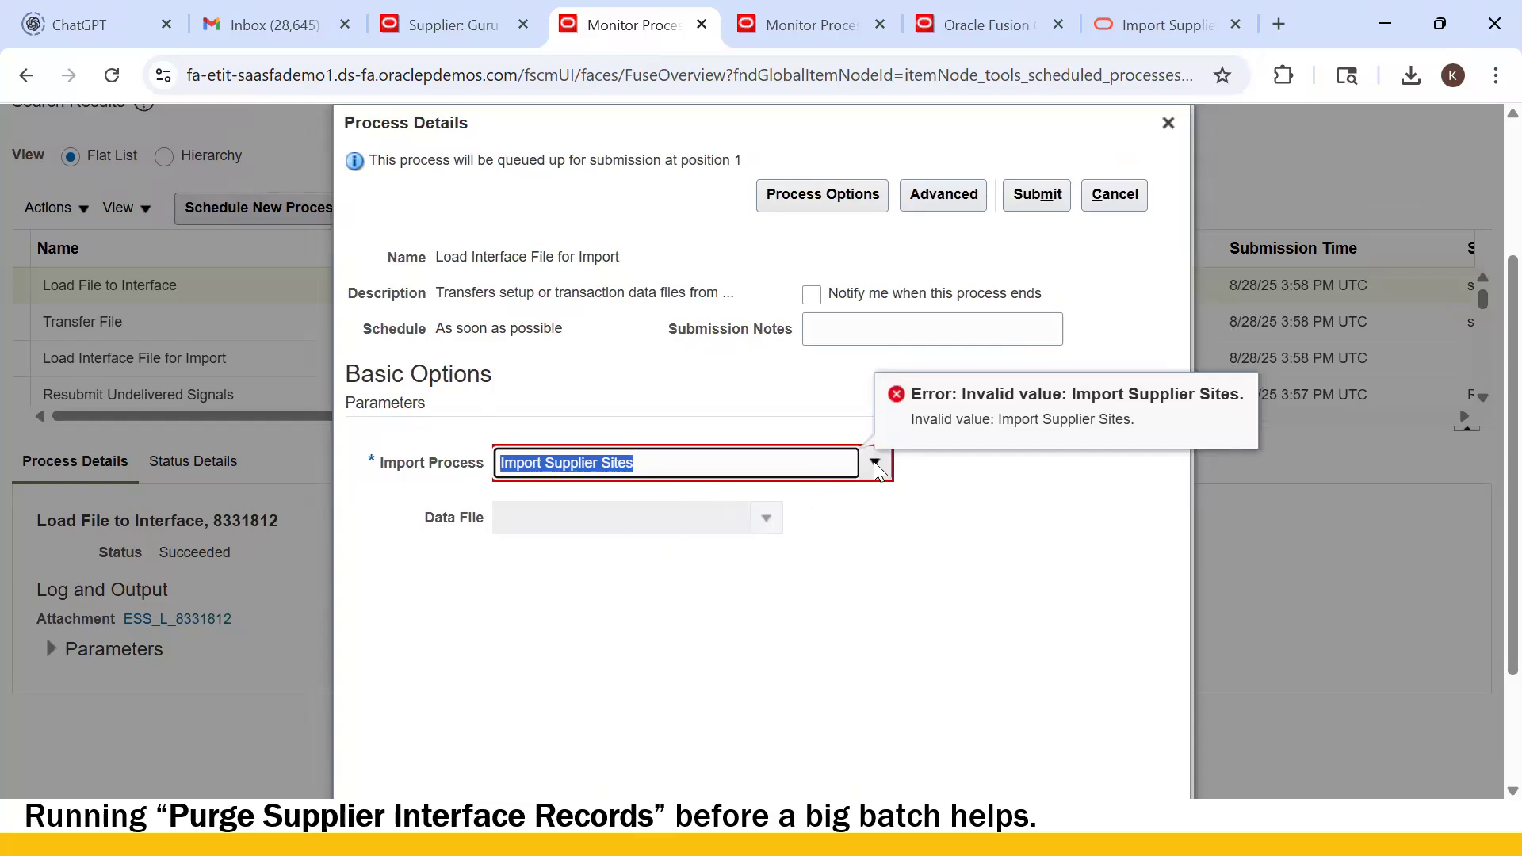
- Search the full import process list and select Import Supplier Sites
click(876, 464)
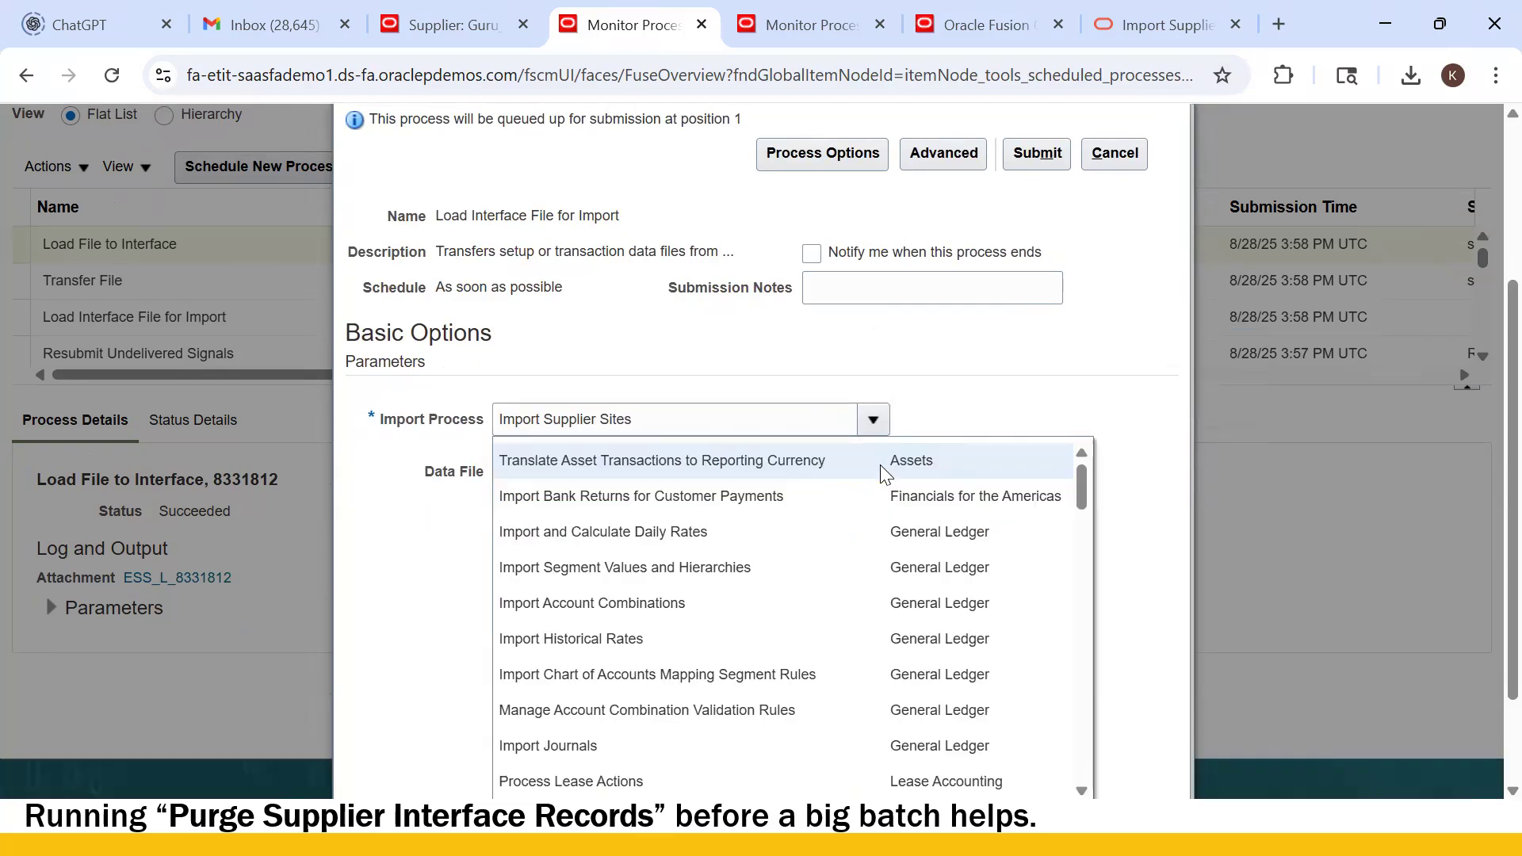
scroll(829, 602, down, 10)
scroll(769, 632, down, 5)
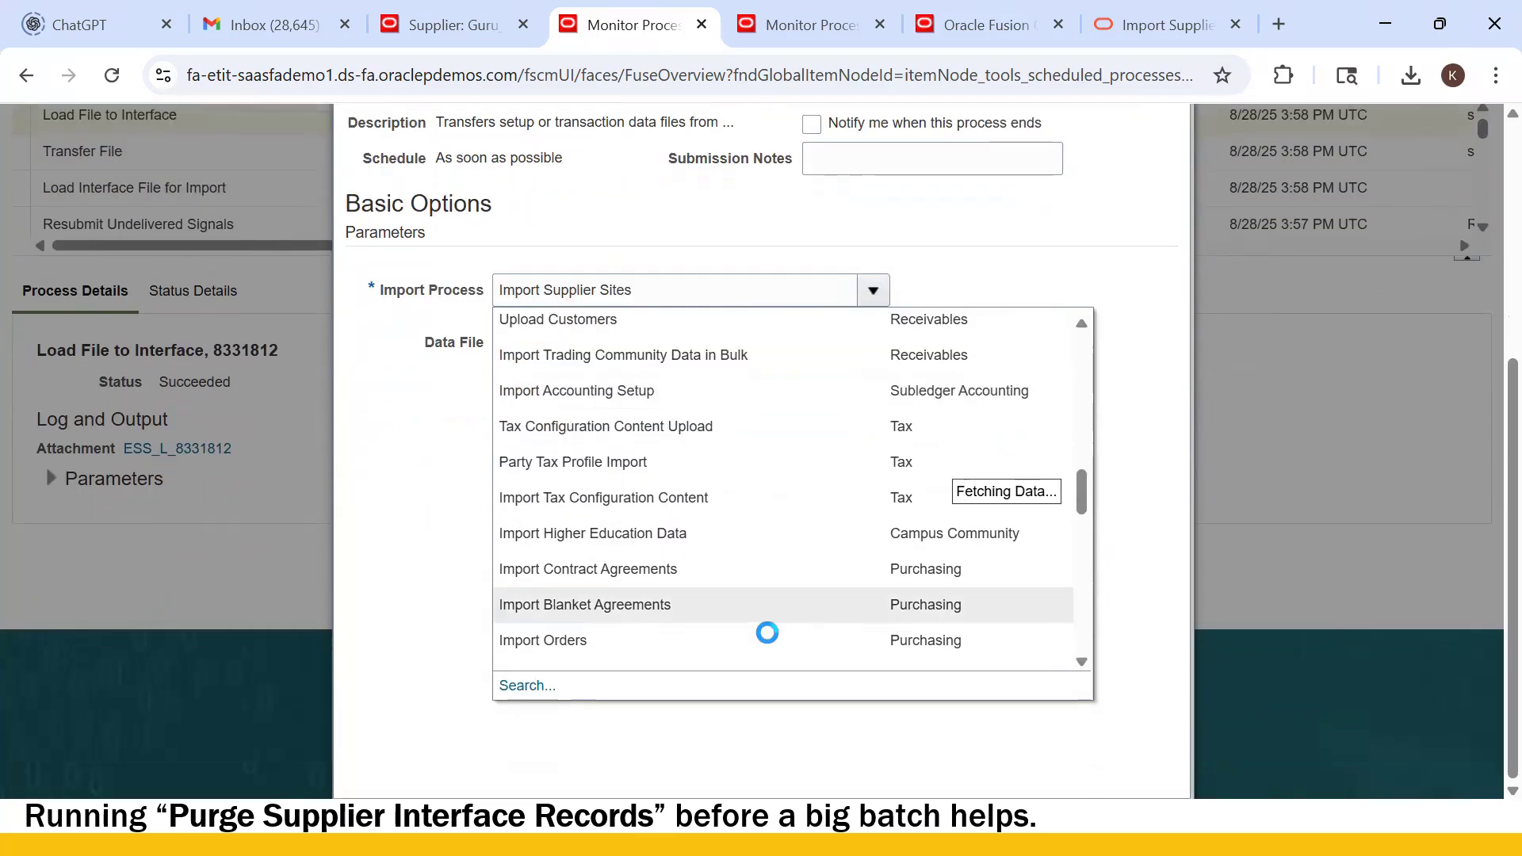
click(529, 689)
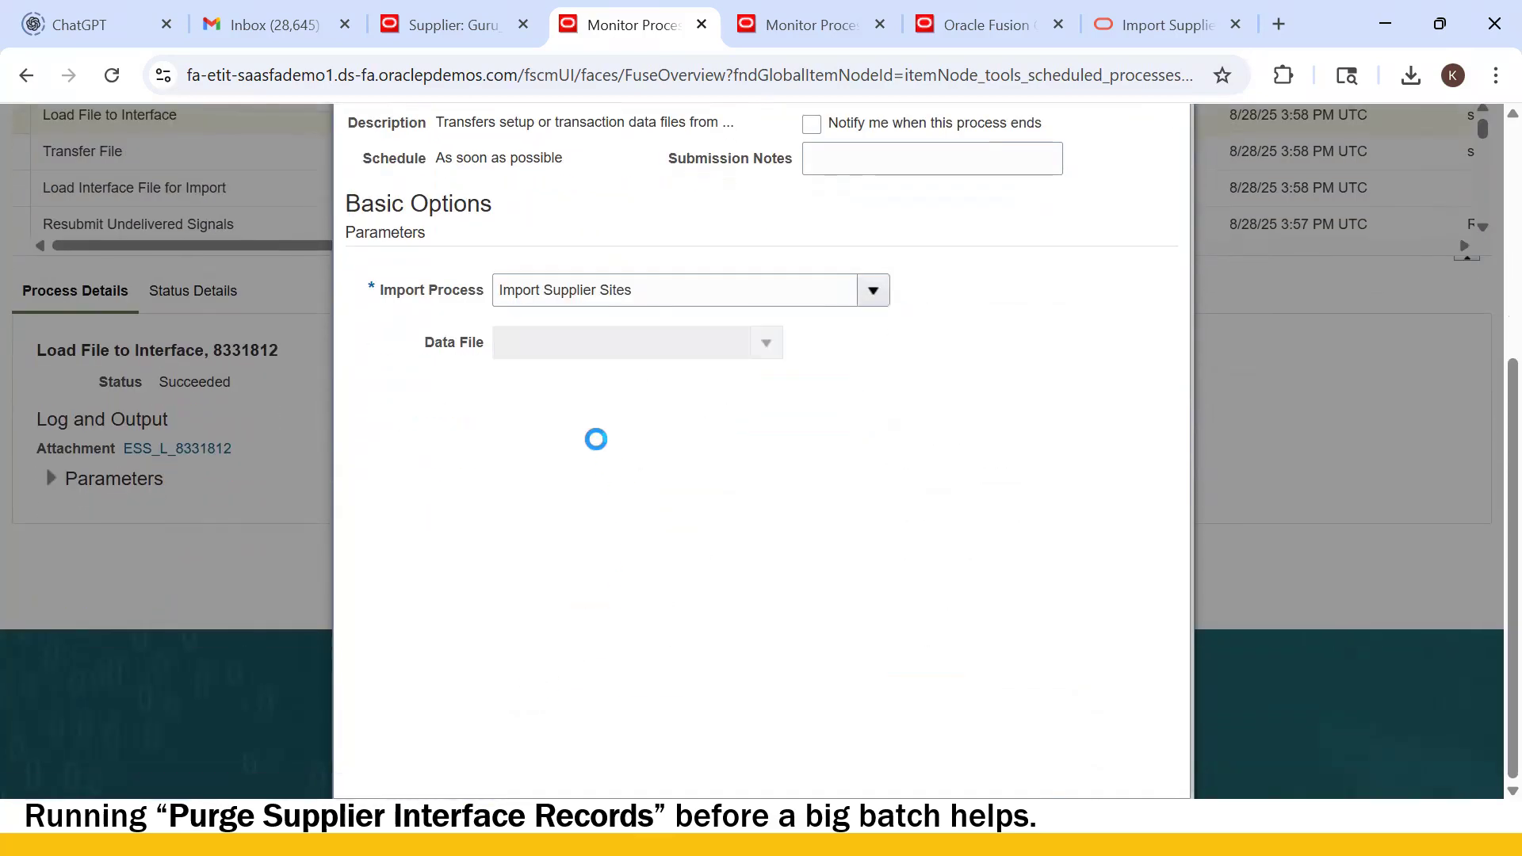
click(822, 415)
click(961, 461)
click(705, 545)
click(968, 602)
- Open the Data File list and choose to upload a new data file
click(600, 341)
click(766, 343)
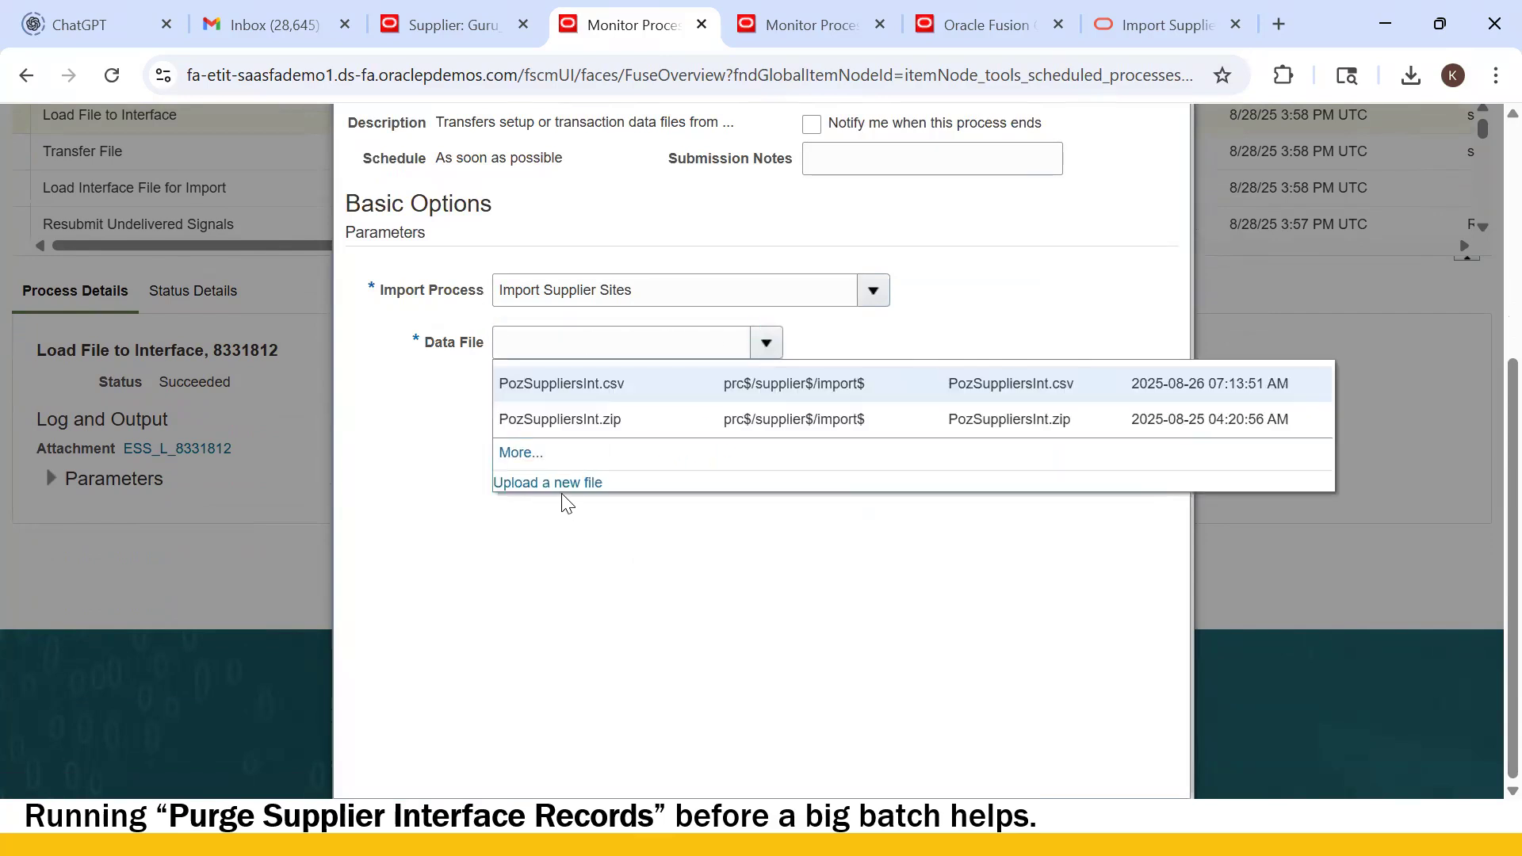
click(563, 488)
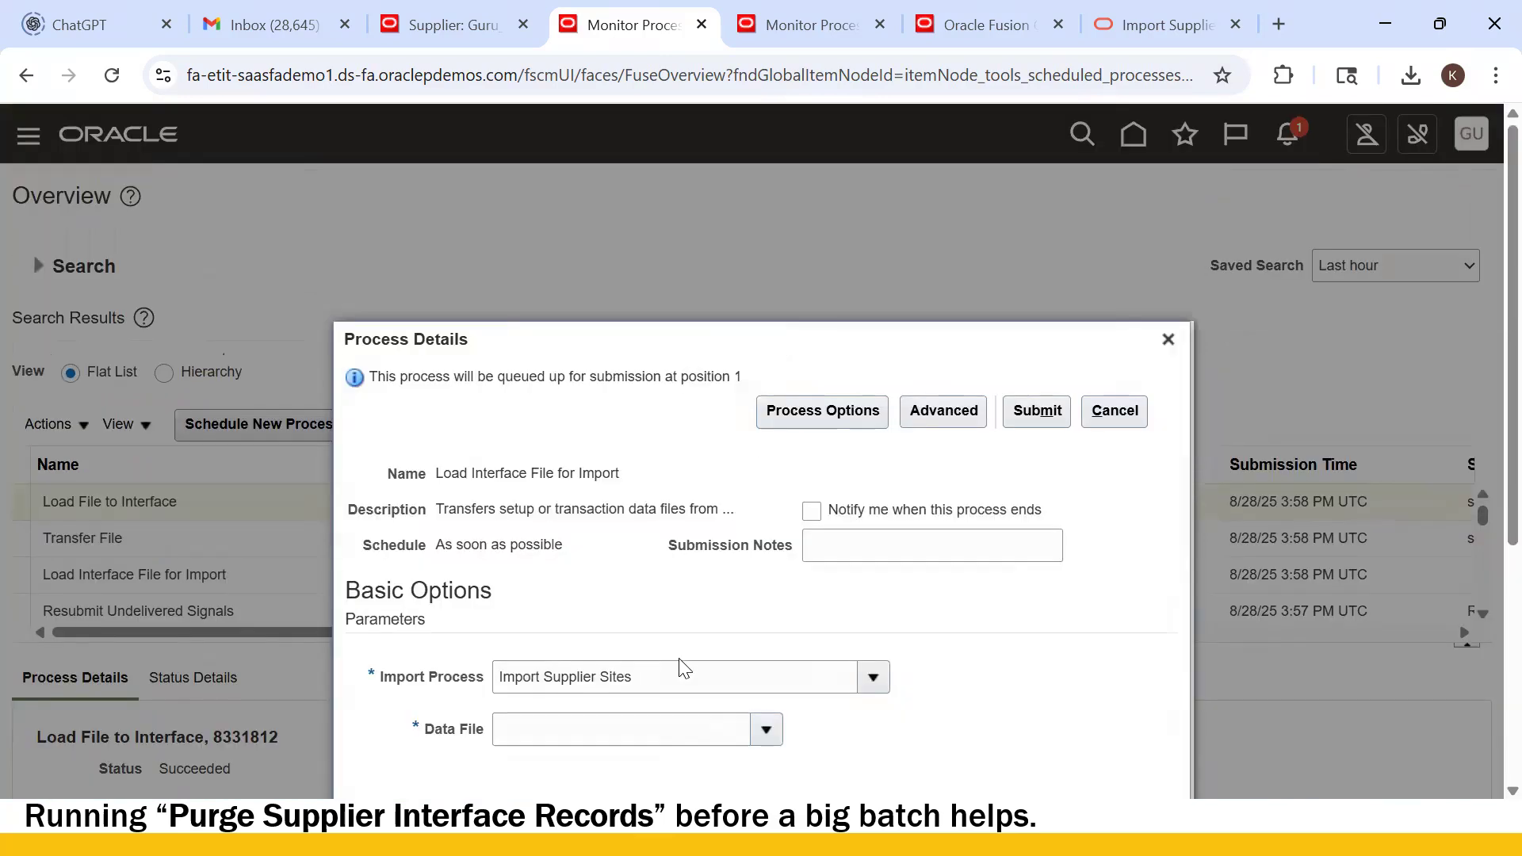
click(766, 730)
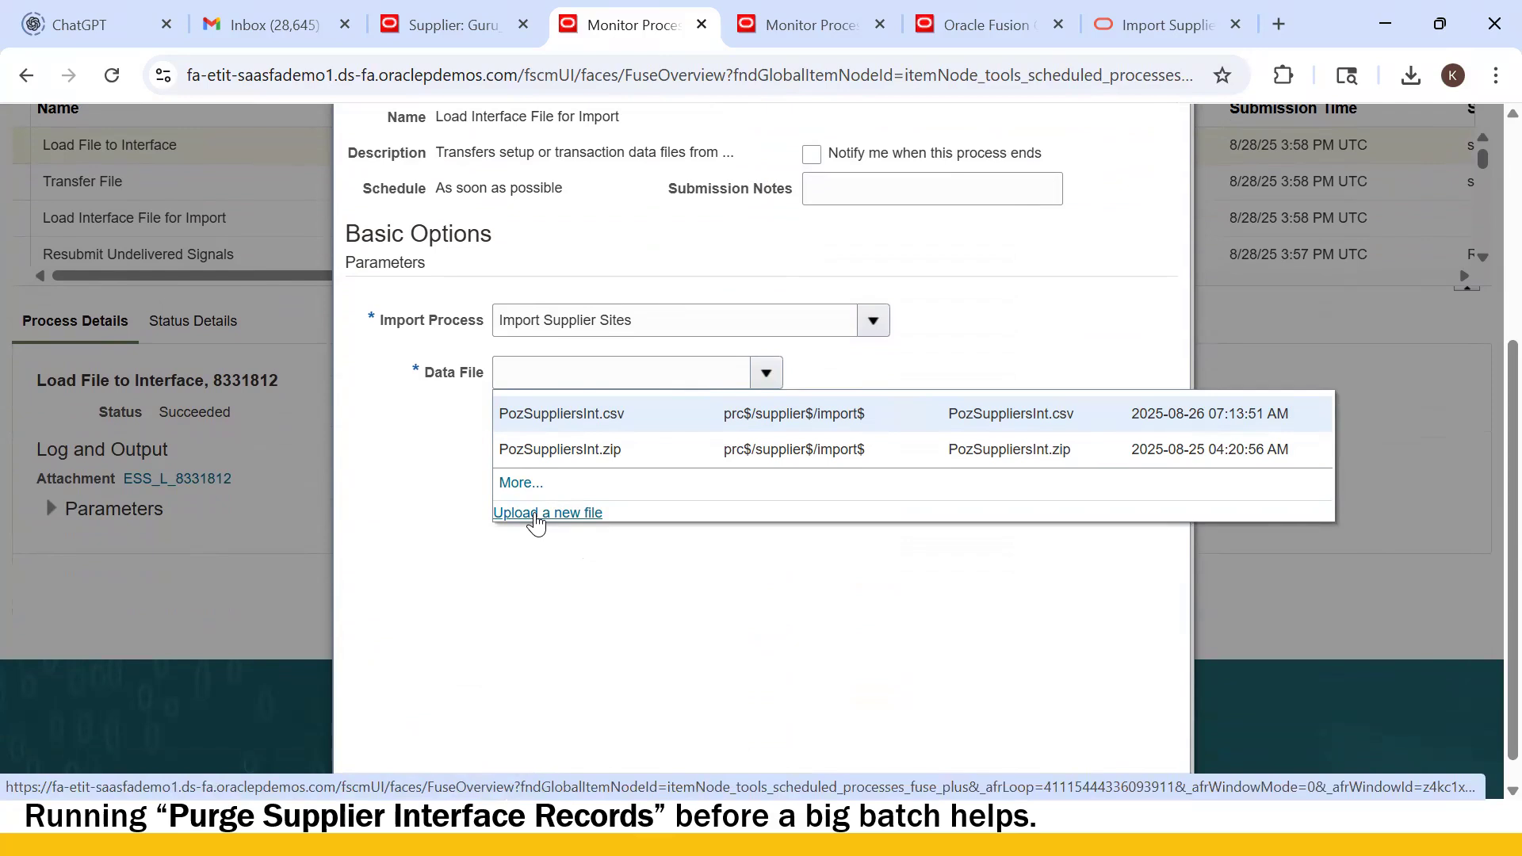
click(537, 513)
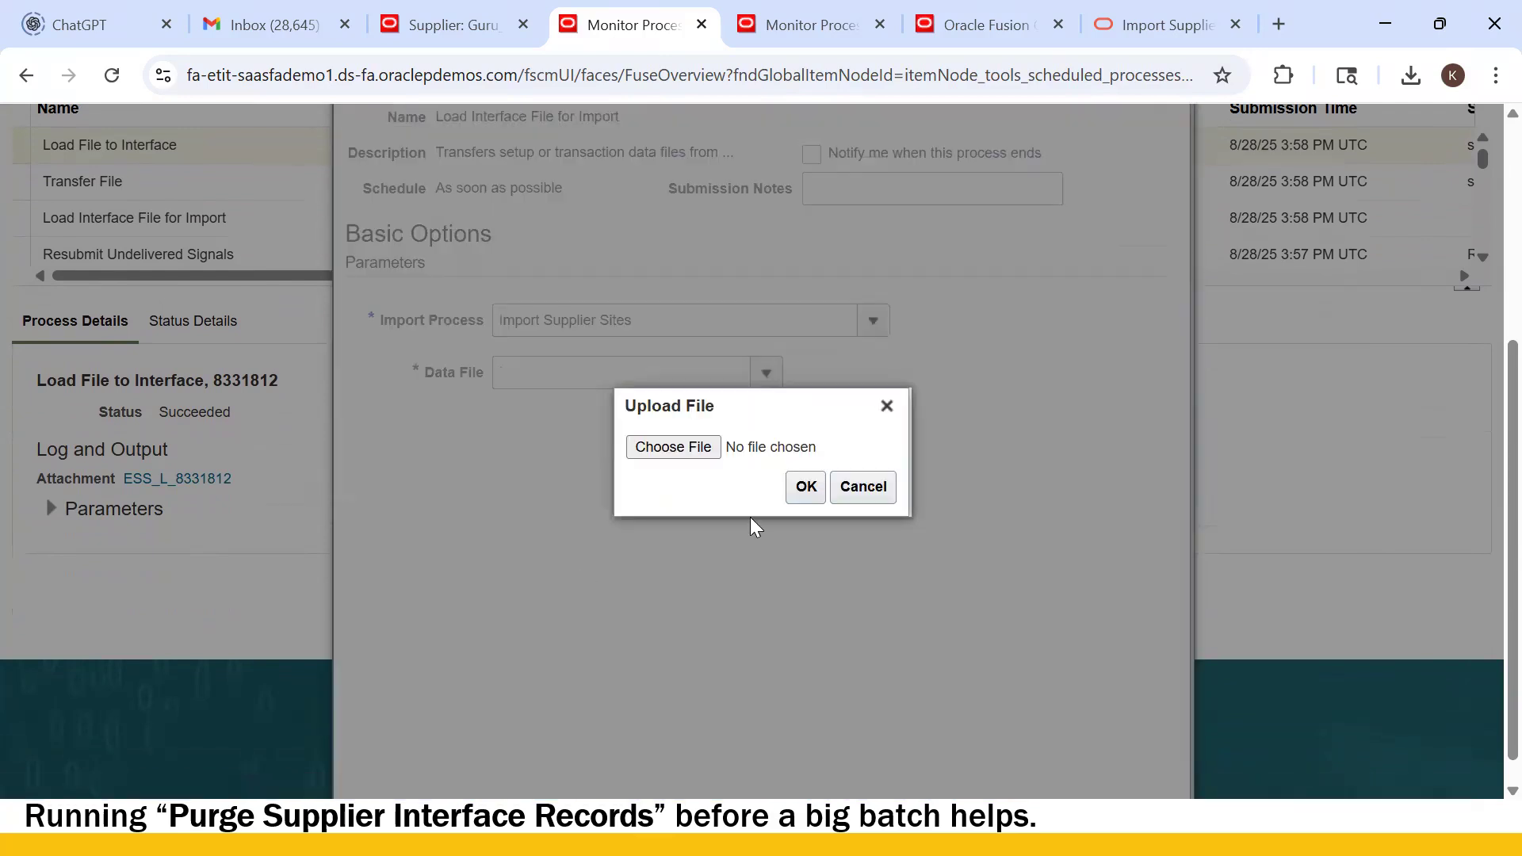
- Upload PozSupplierSitesInt.zip as the data file
click(668, 453)
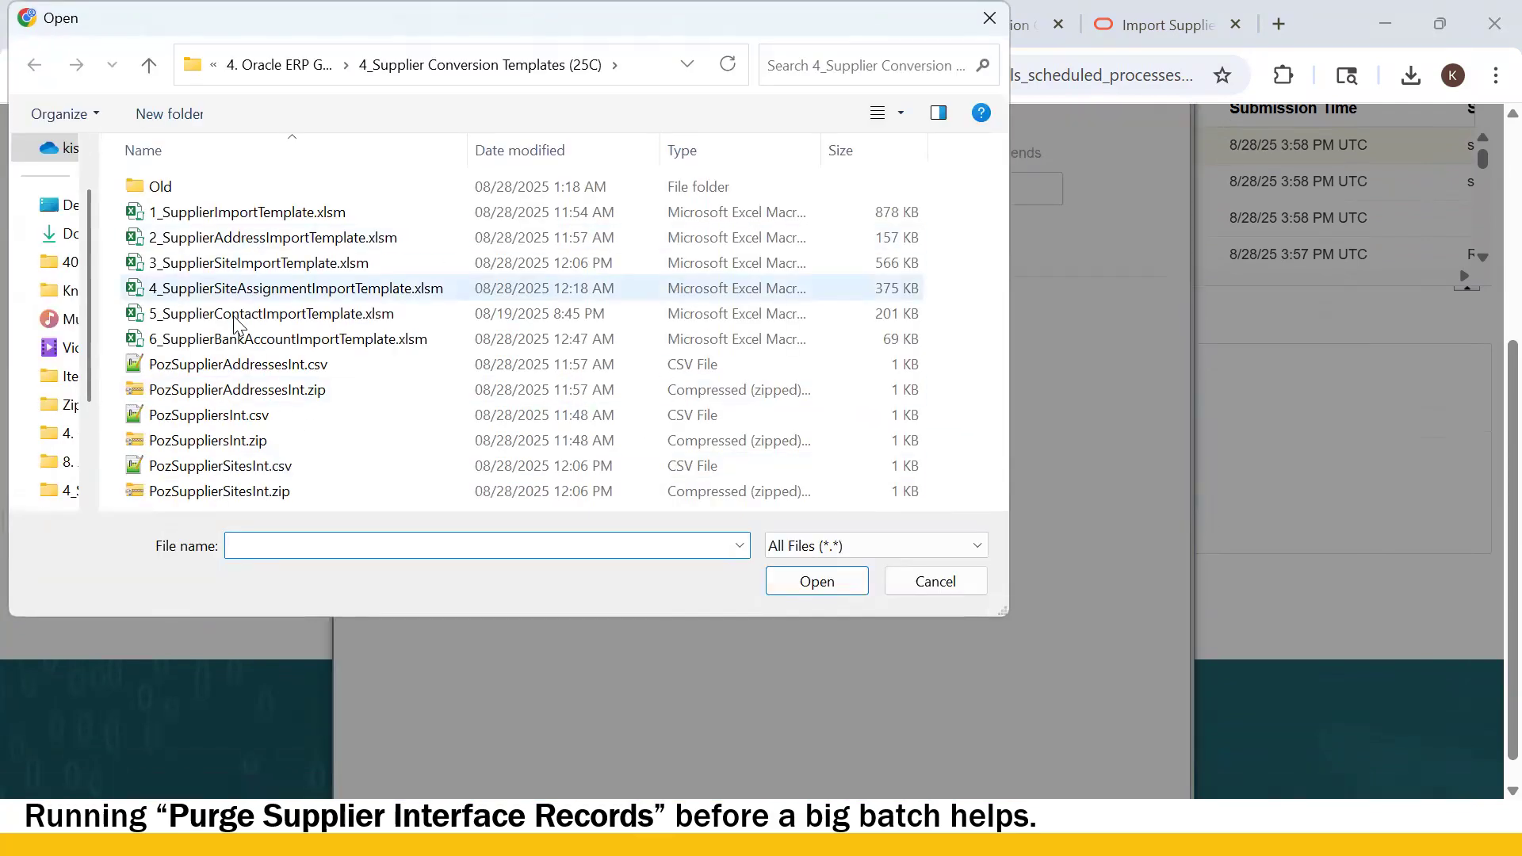
click(229, 489)
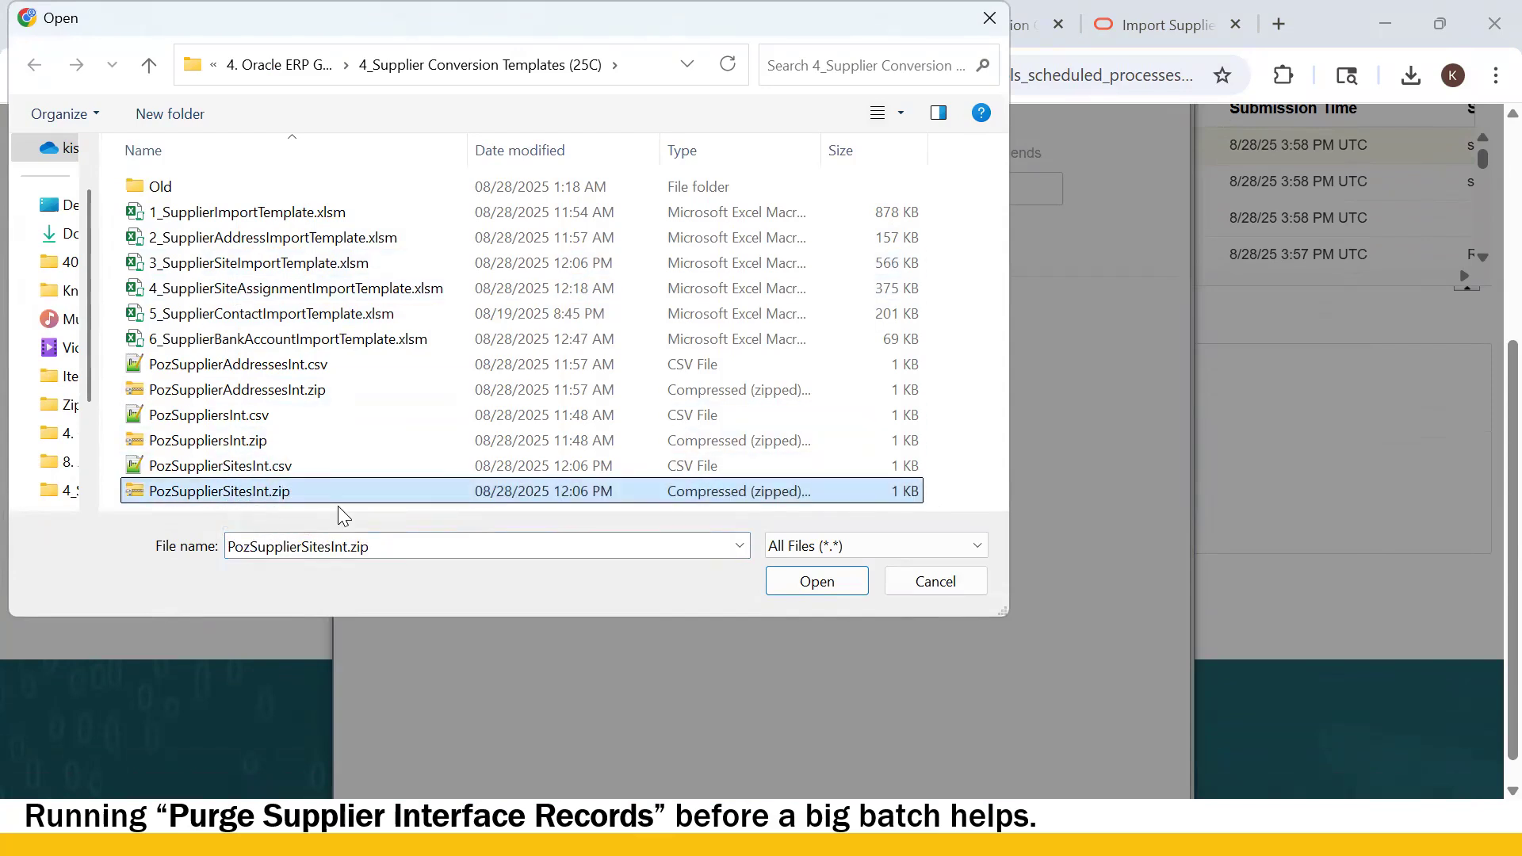
click(816, 581)
click(803, 491)
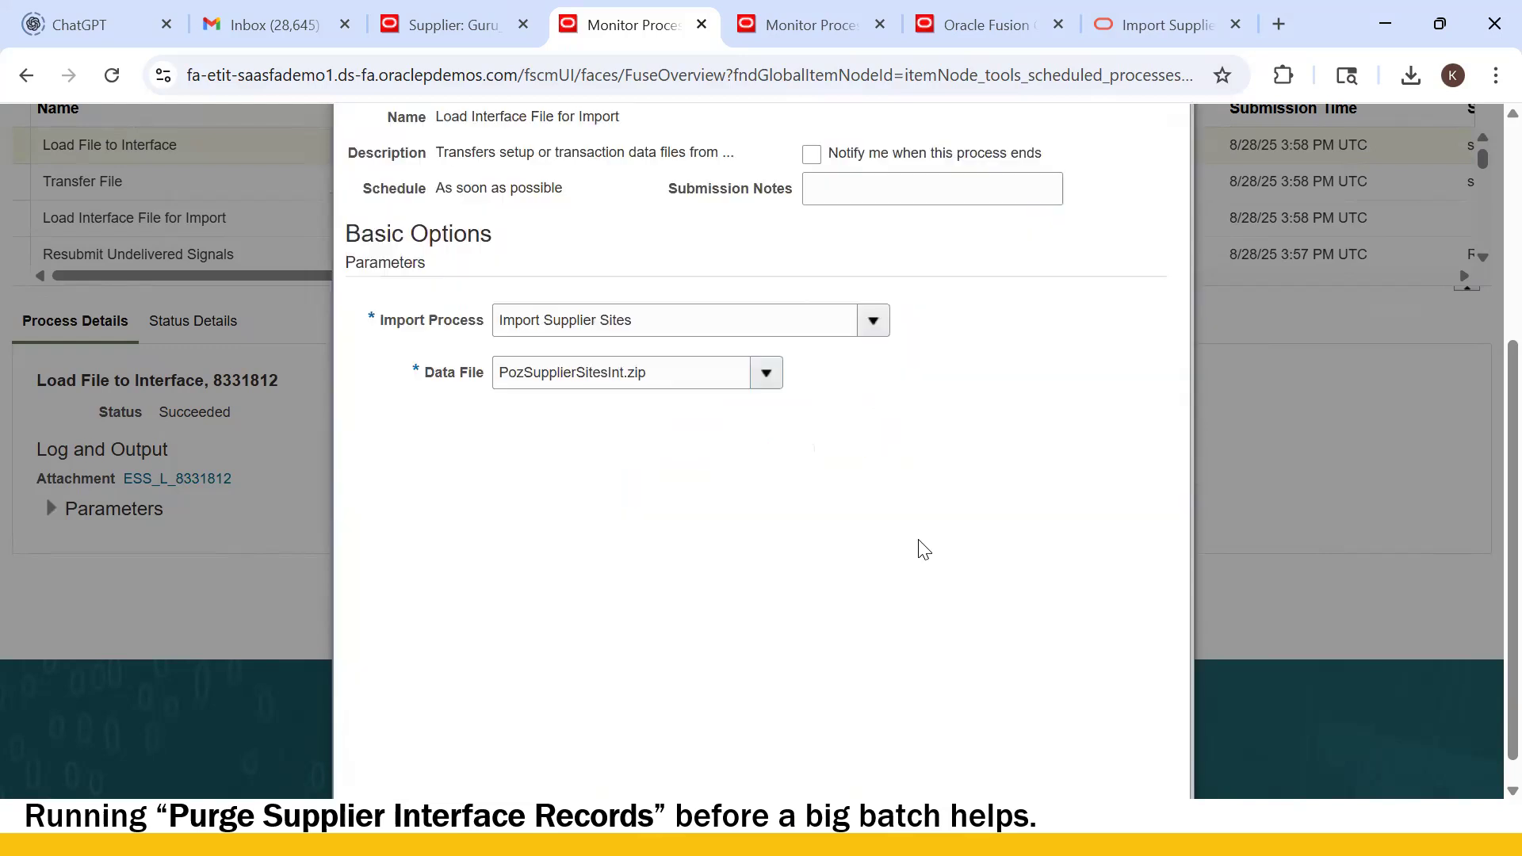
- Submit the Load Interface File for Import request as process 8331848
scroll(1030, 401, up, 3)
click(1037, 291)
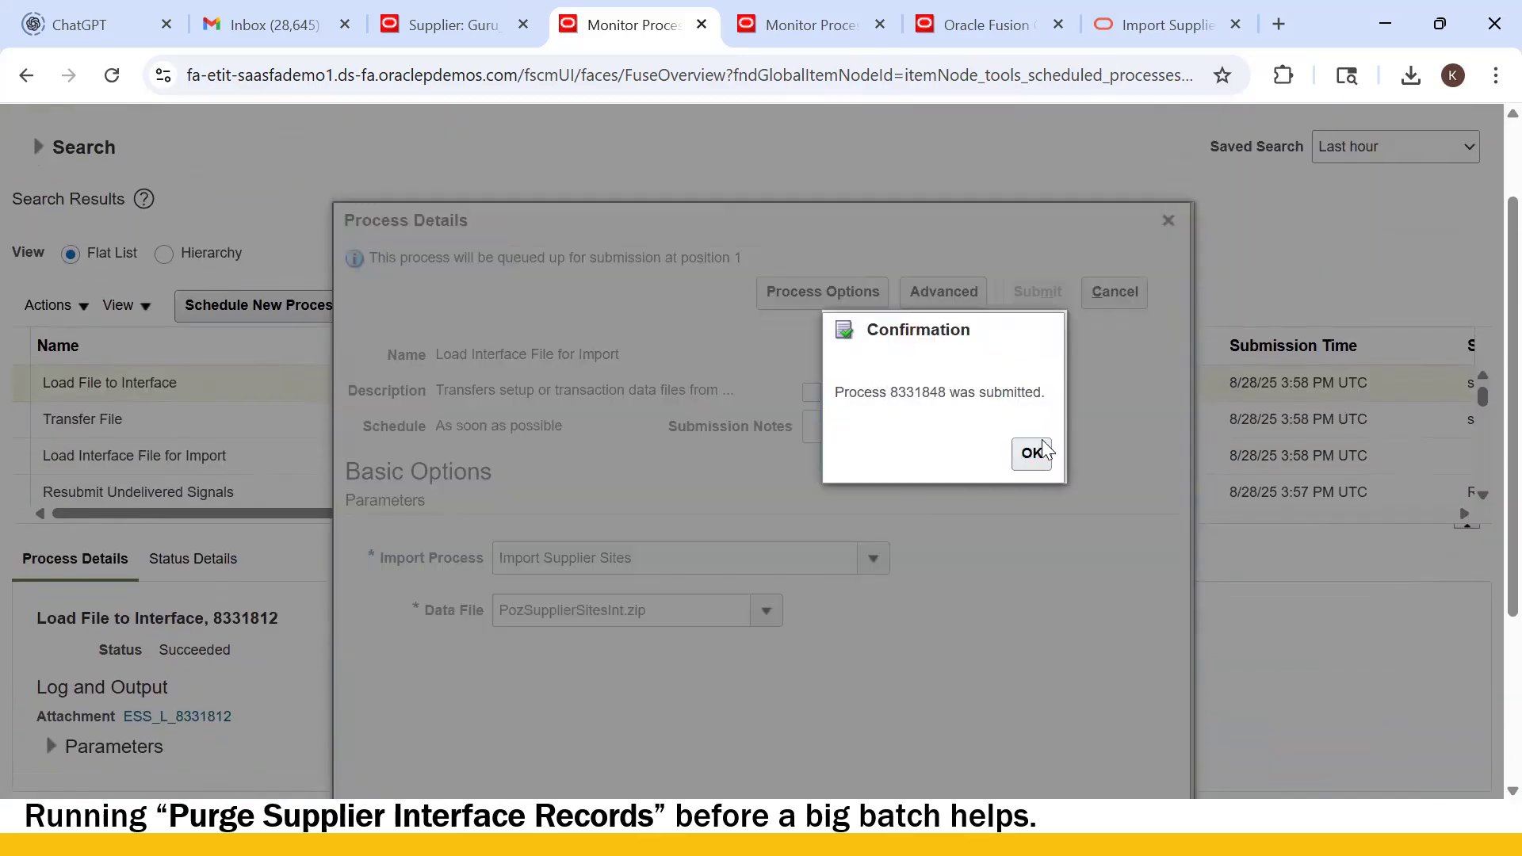
click(1031, 455)
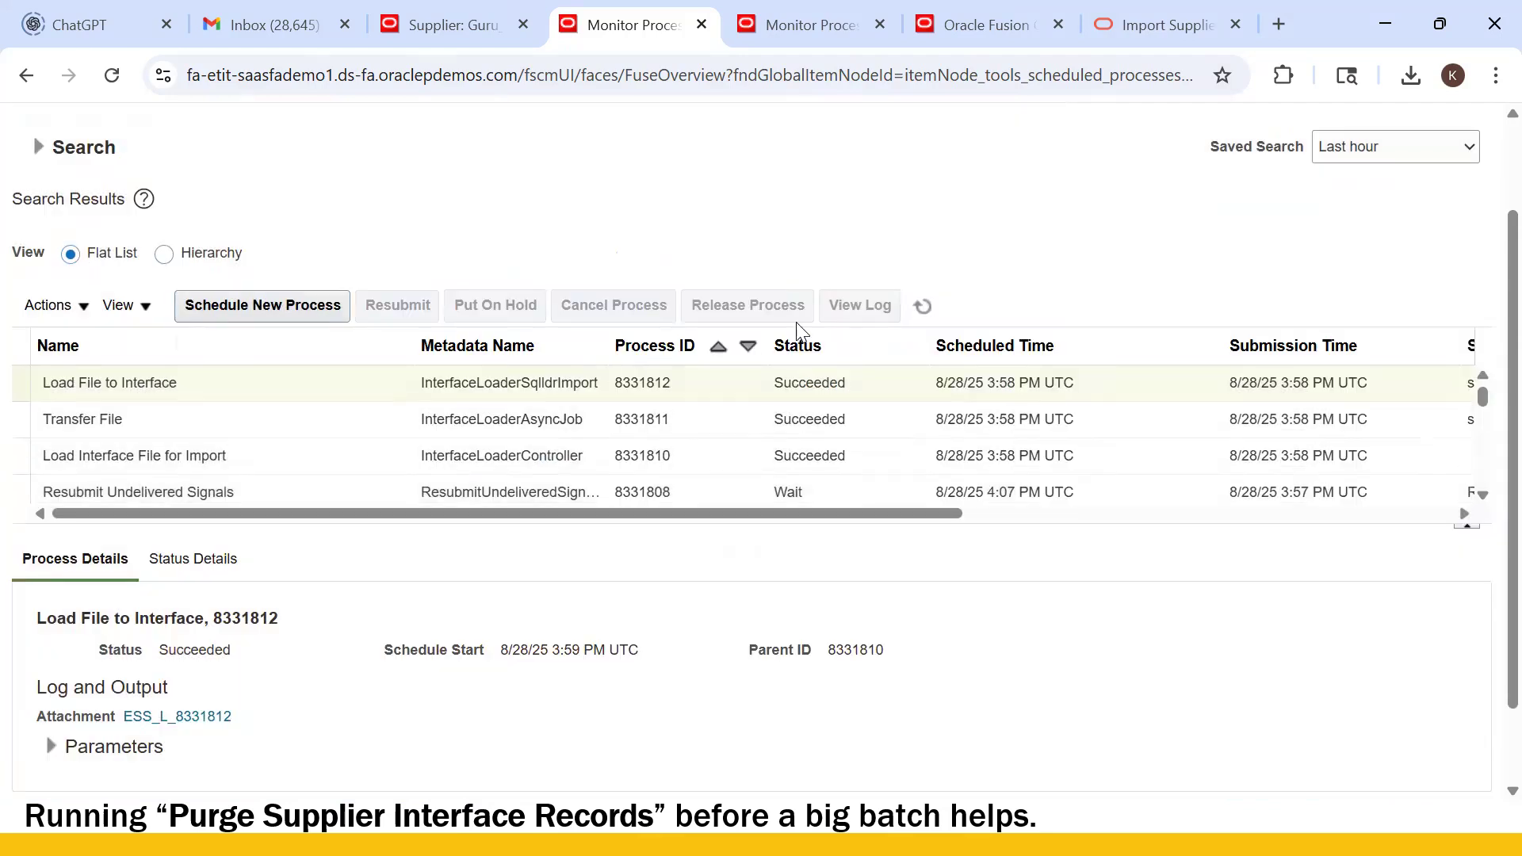
- Select Import Supplier Sites for a new process and confirm the load jobs succeeded
click(922, 307)
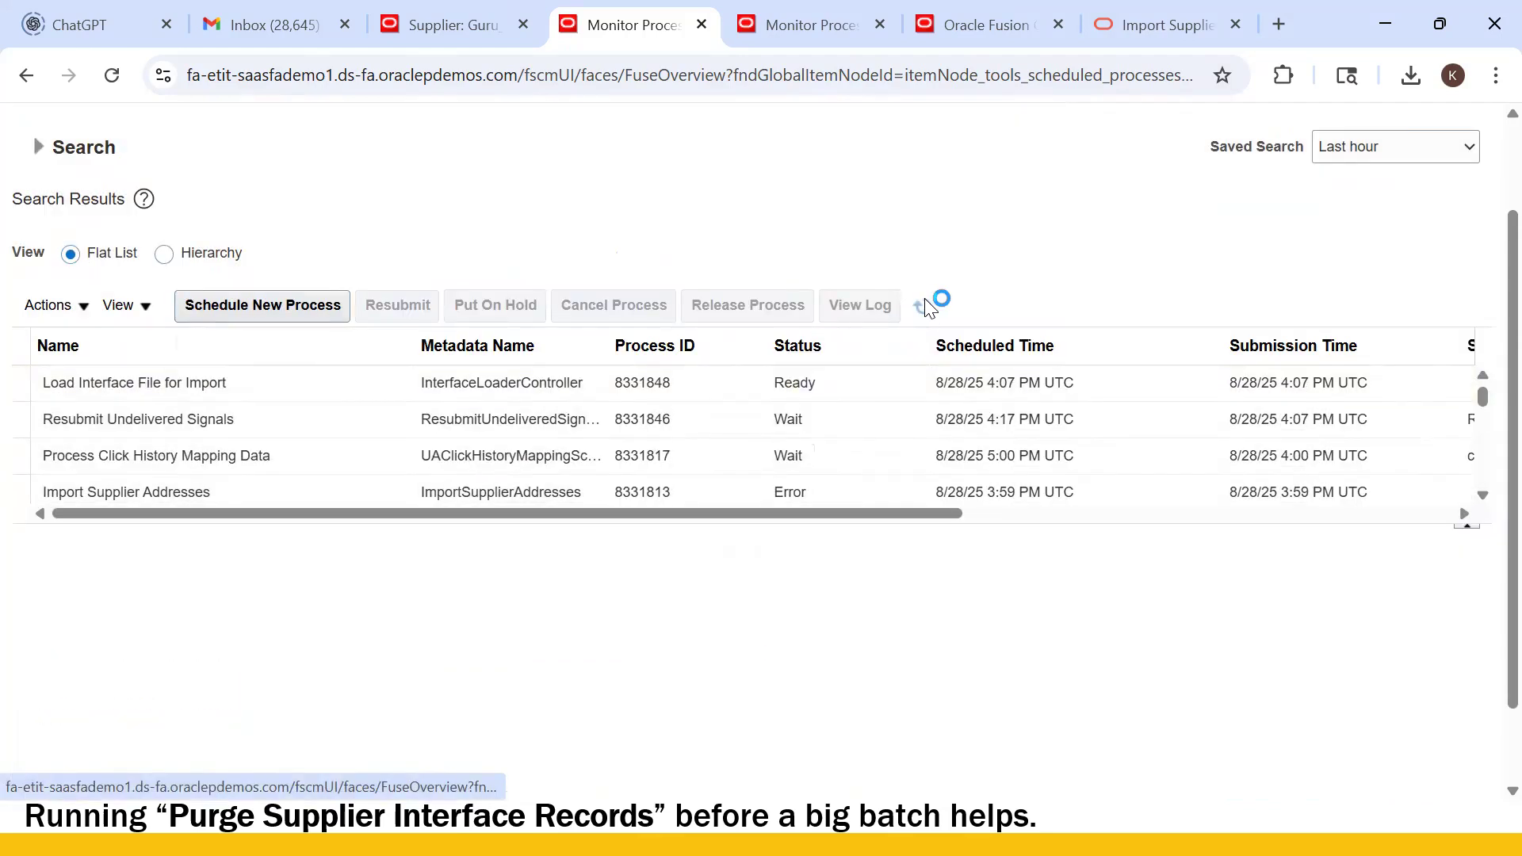
click(816, 31)
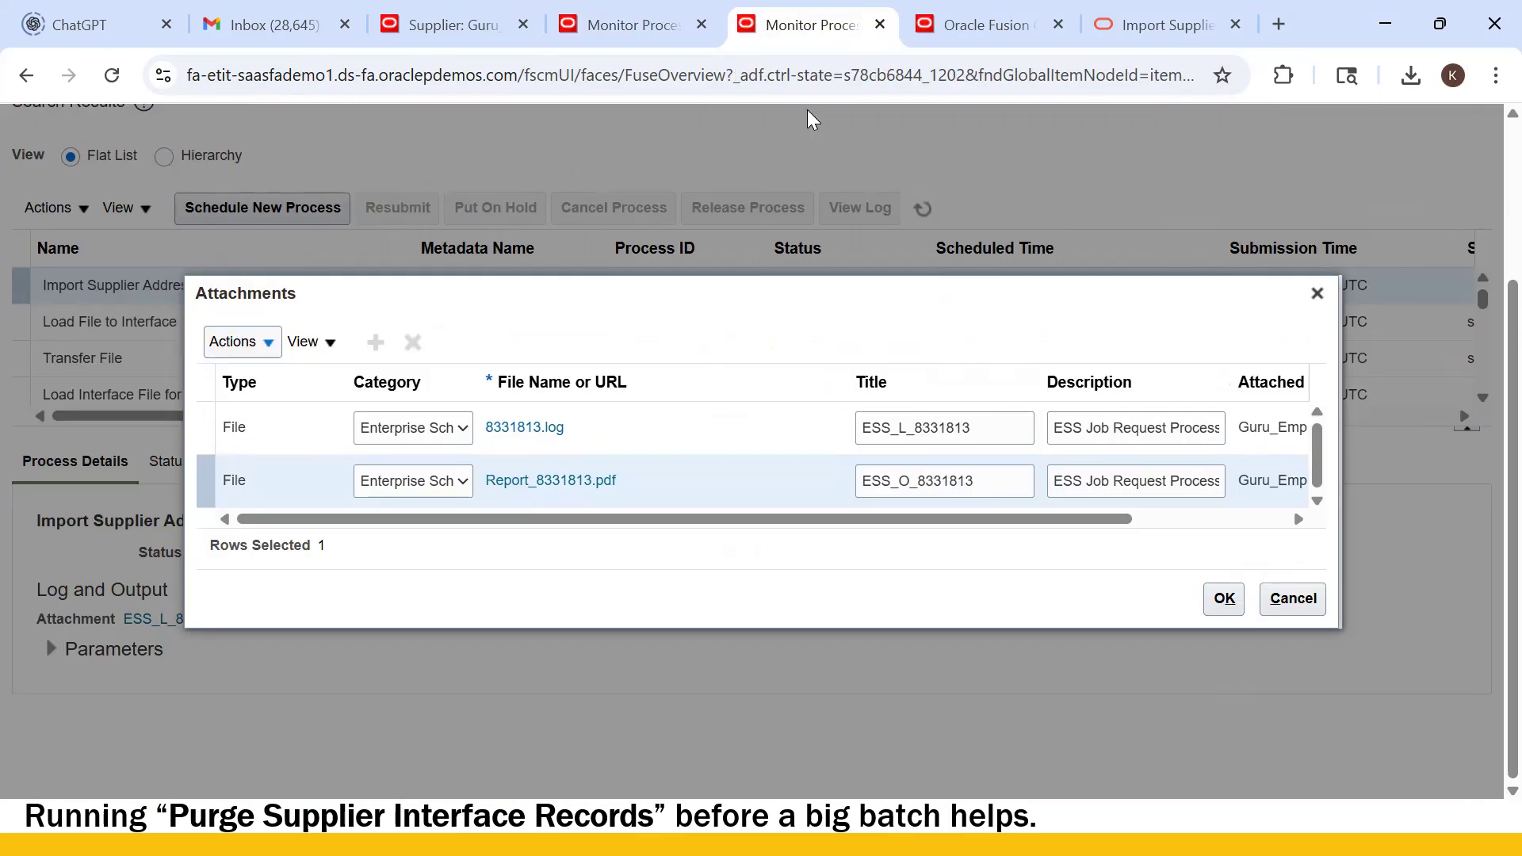
click(1292, 598)
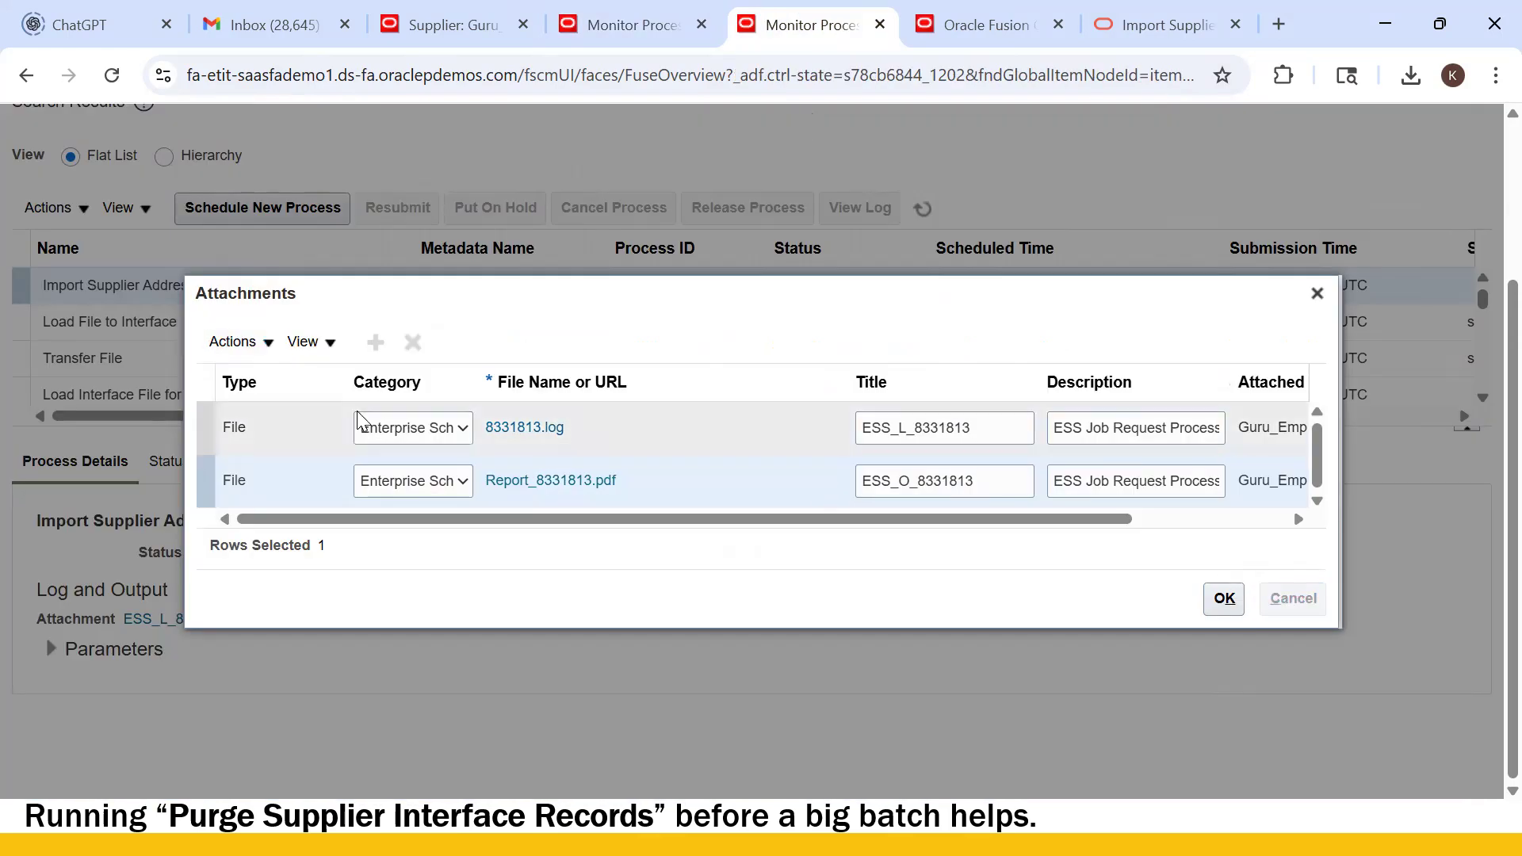
click(337, 209)
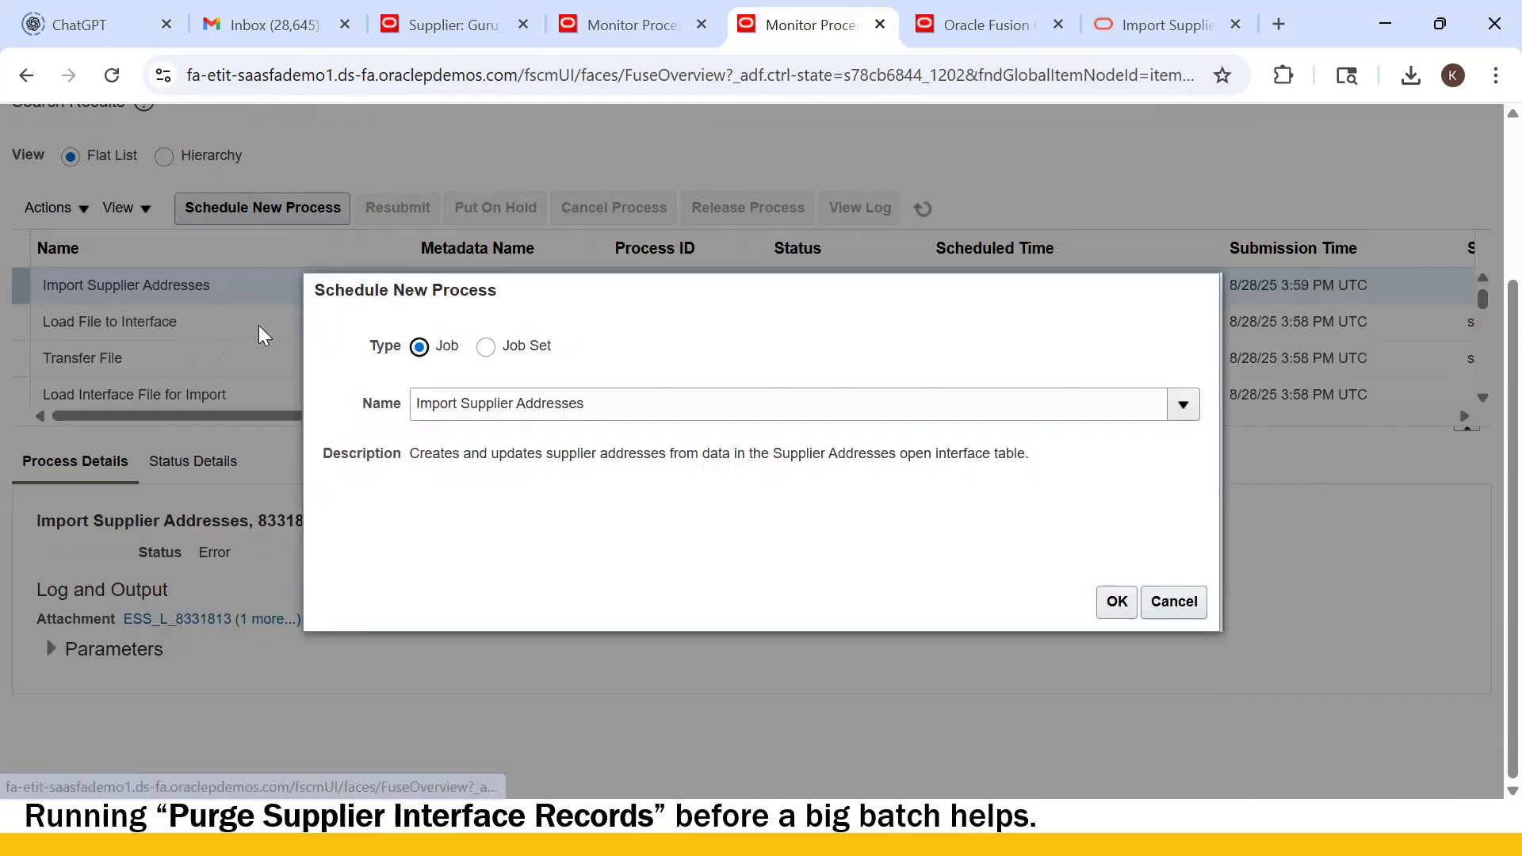
click(619, 396)
key(BackSpace)
key(BackSpace)
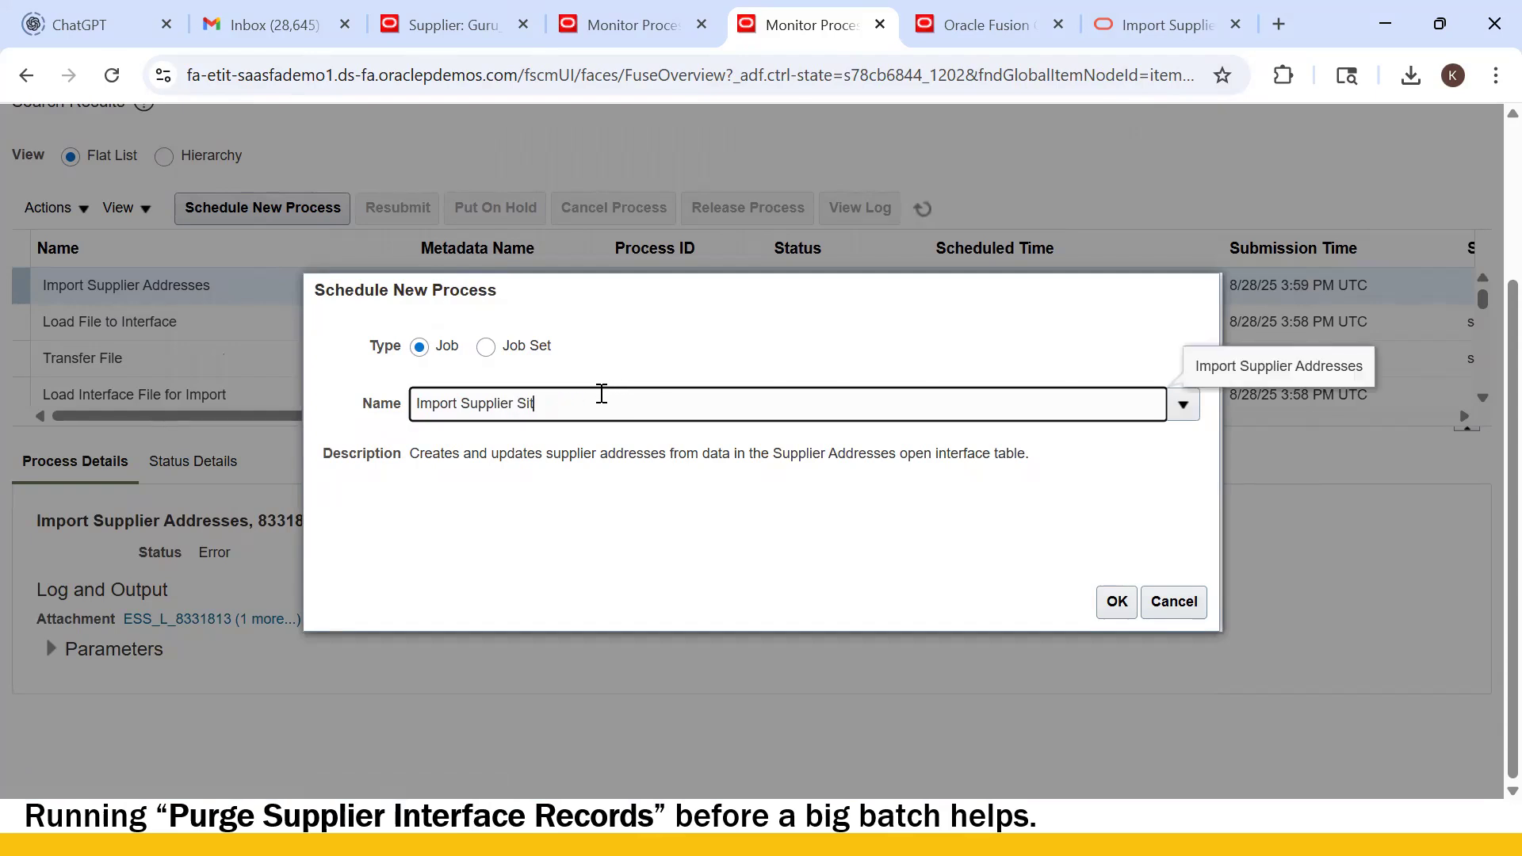
key(Tab)
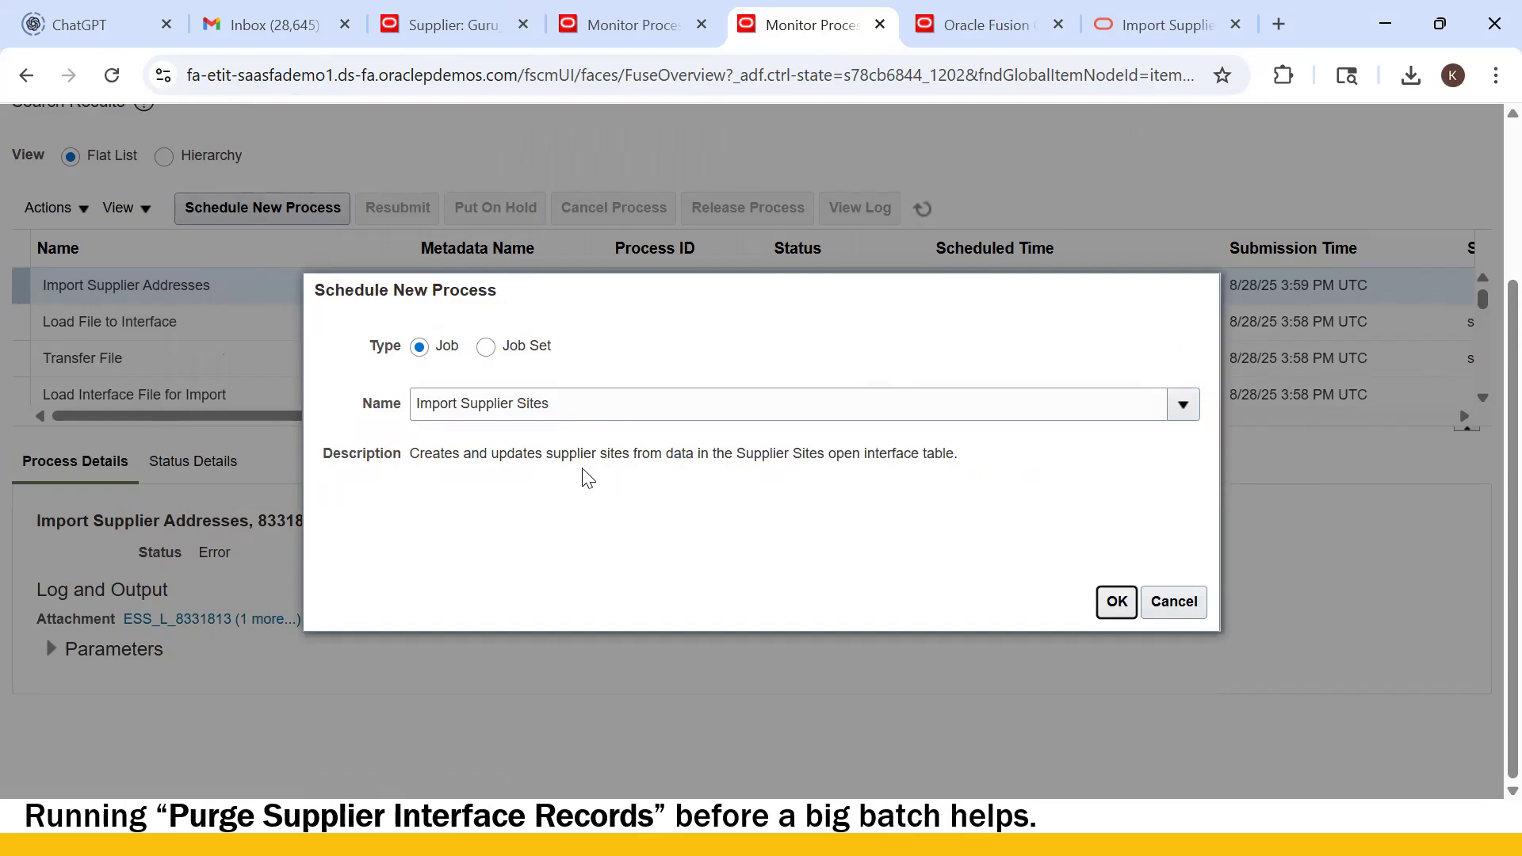
click(644, 26)
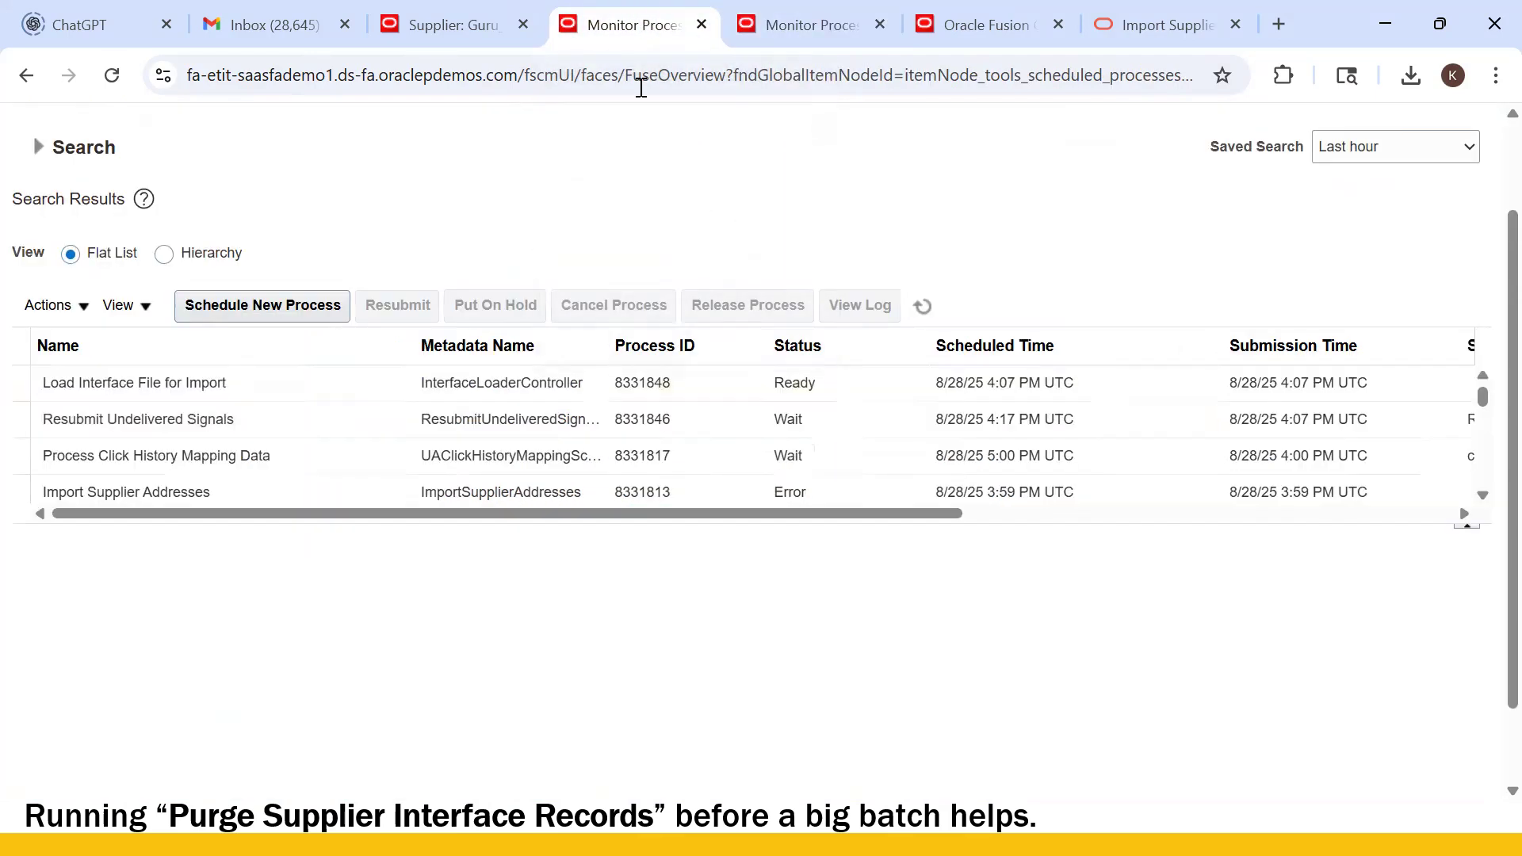
click(922, 307)
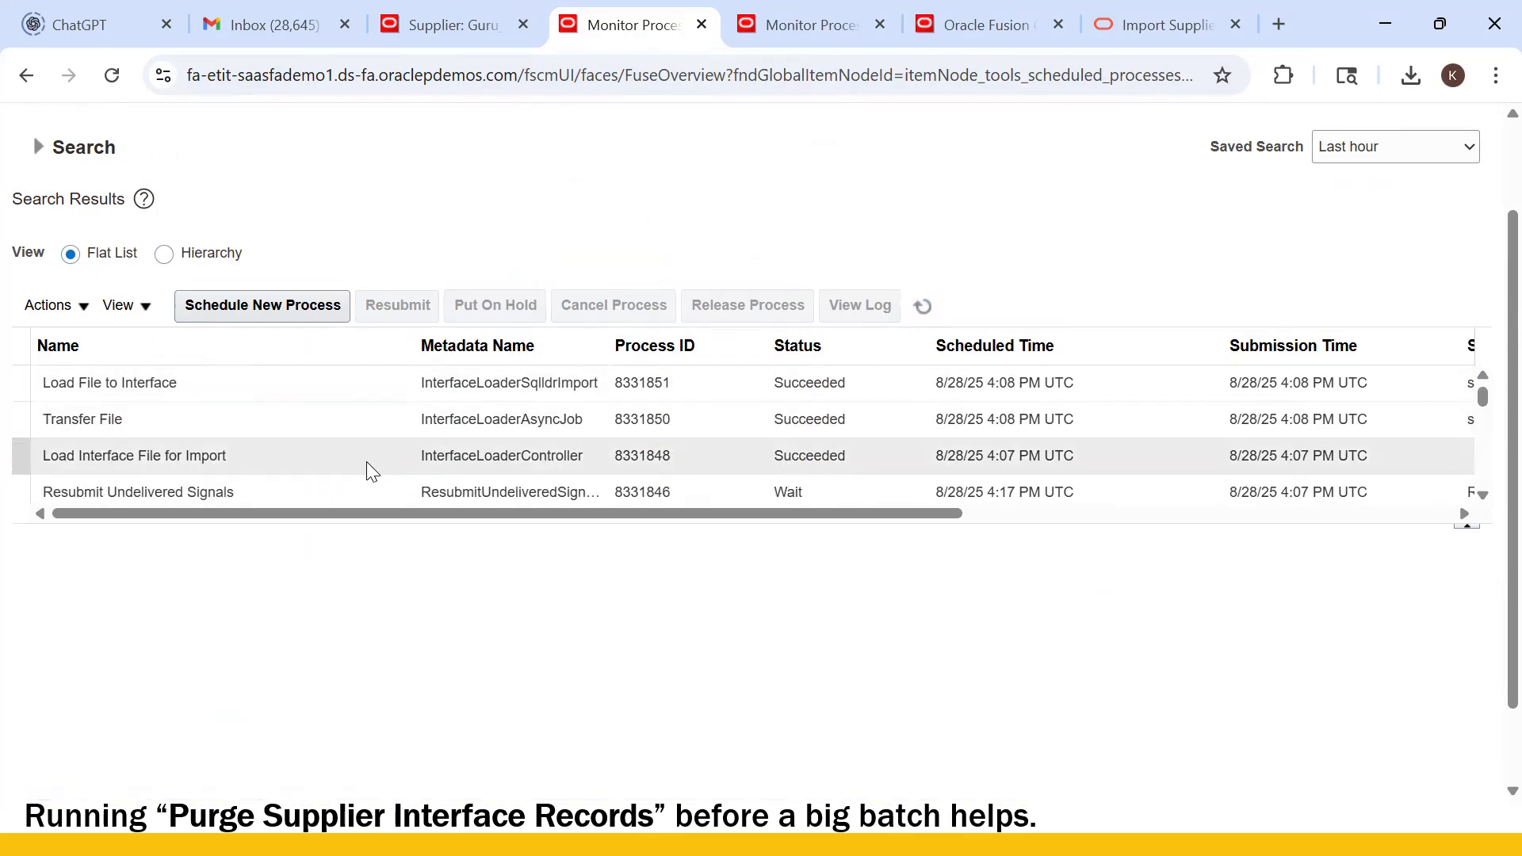
- Submit Import Supplier Sites as process 8331852 and refresh to see it Running
click(785, 22)
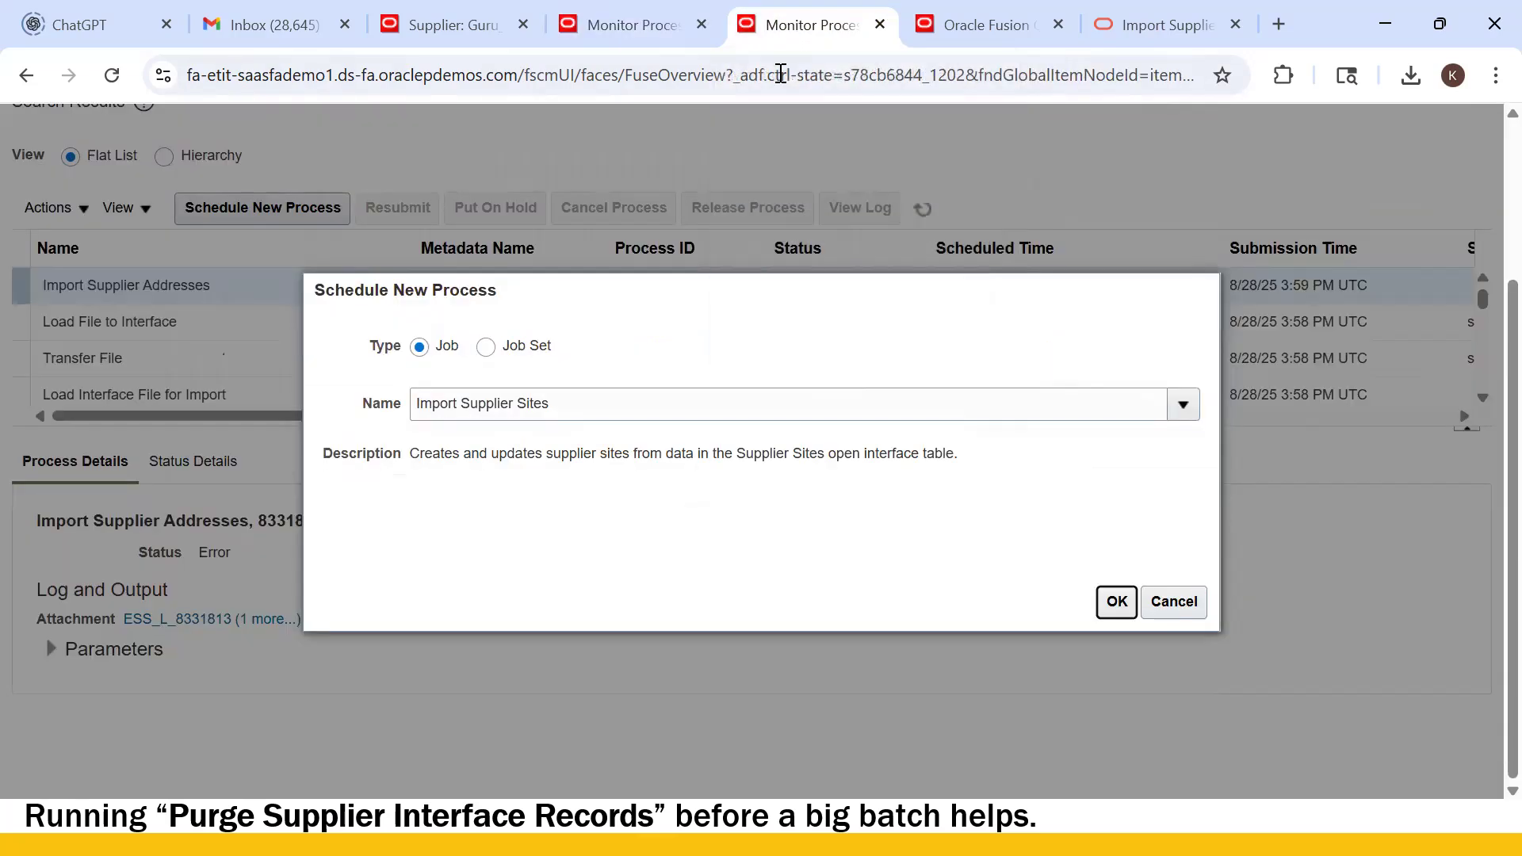
click(1118, 603)
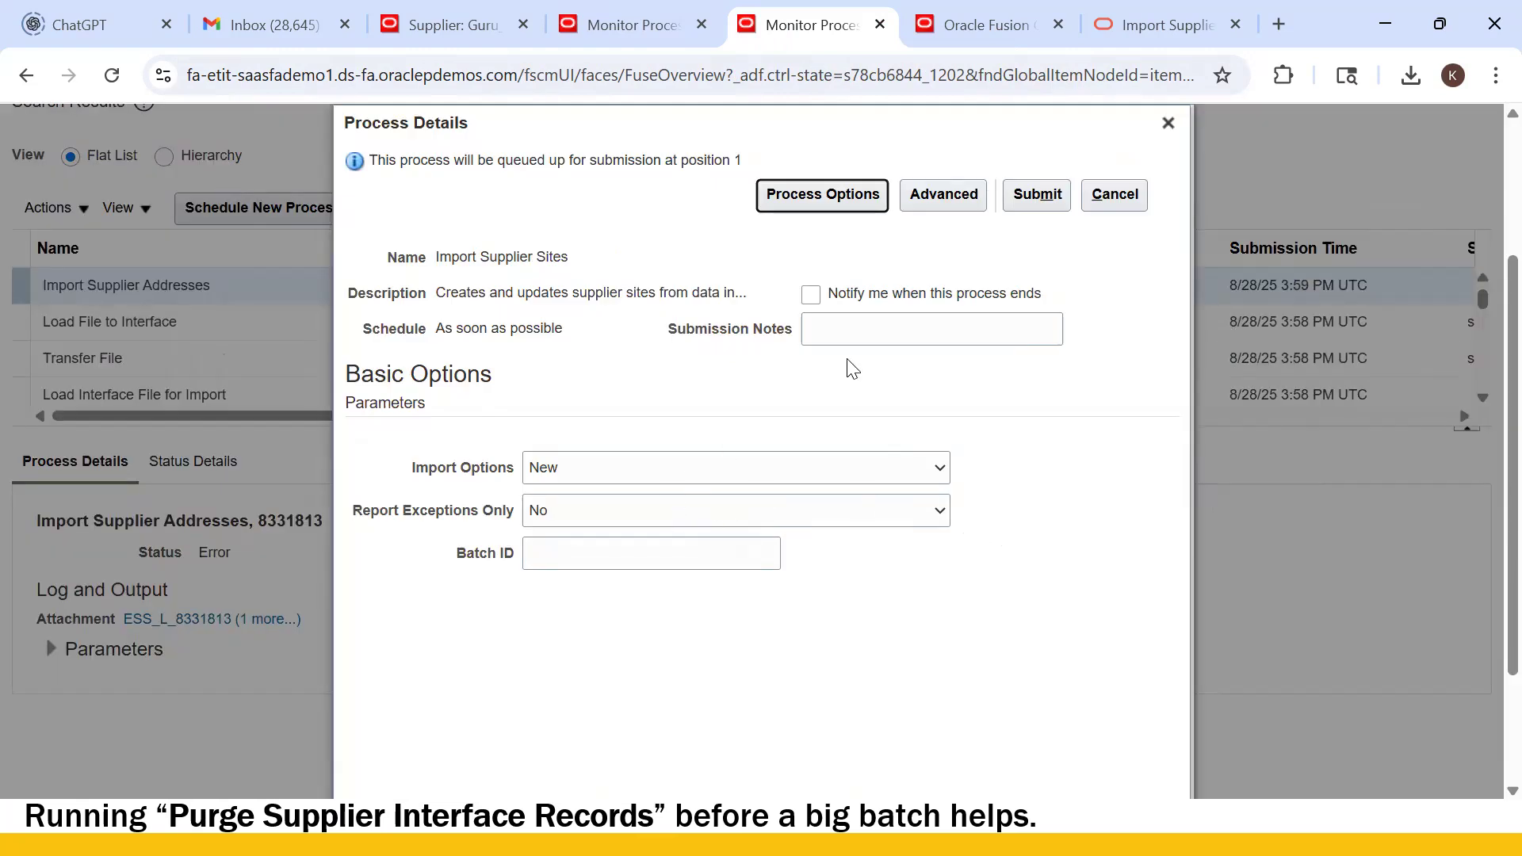
click(1036, 196)
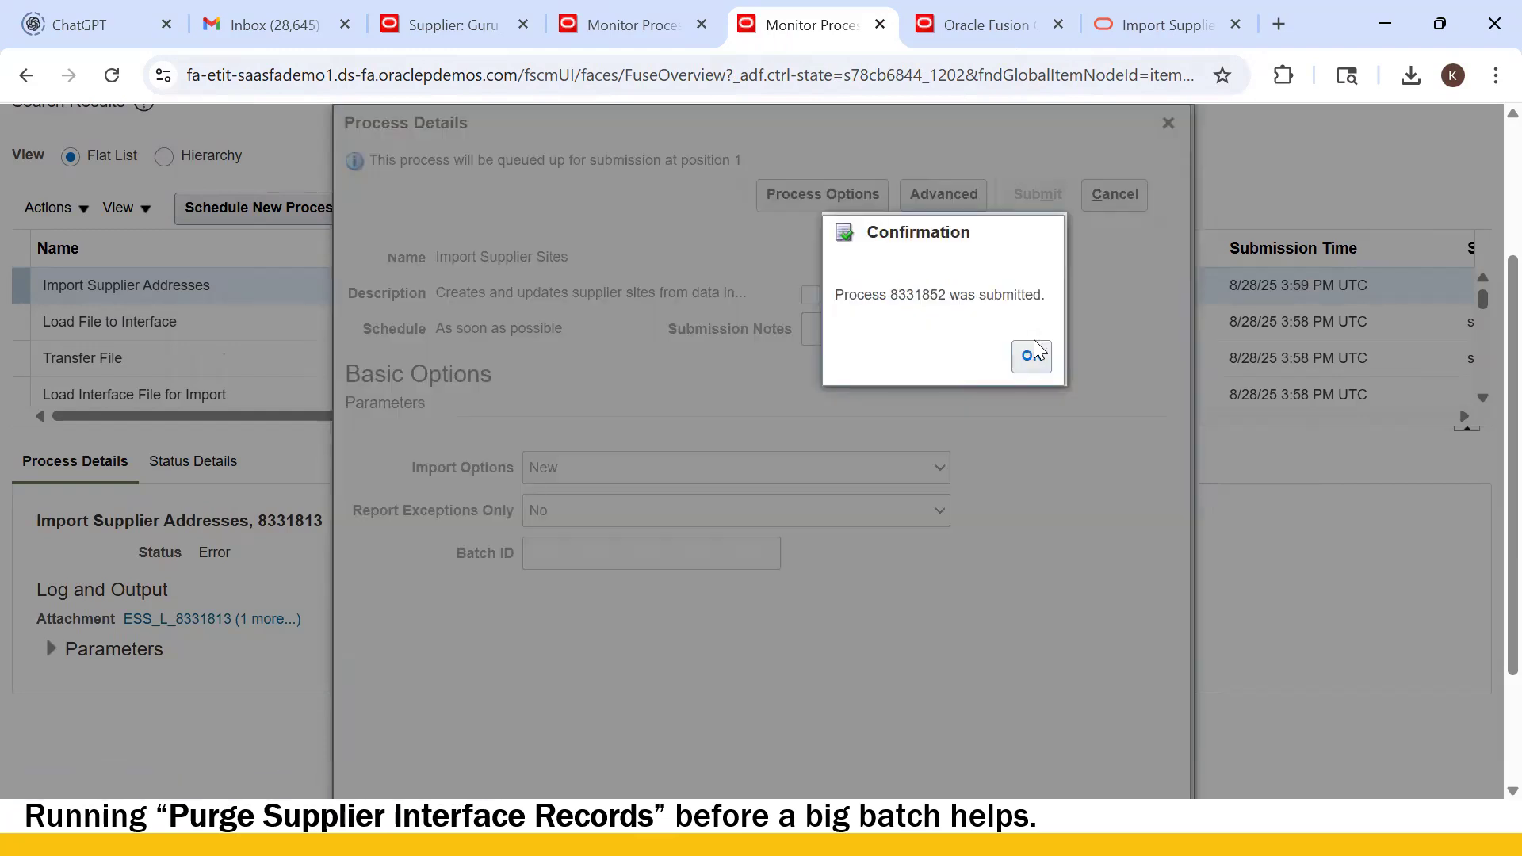
click(1035, 359)
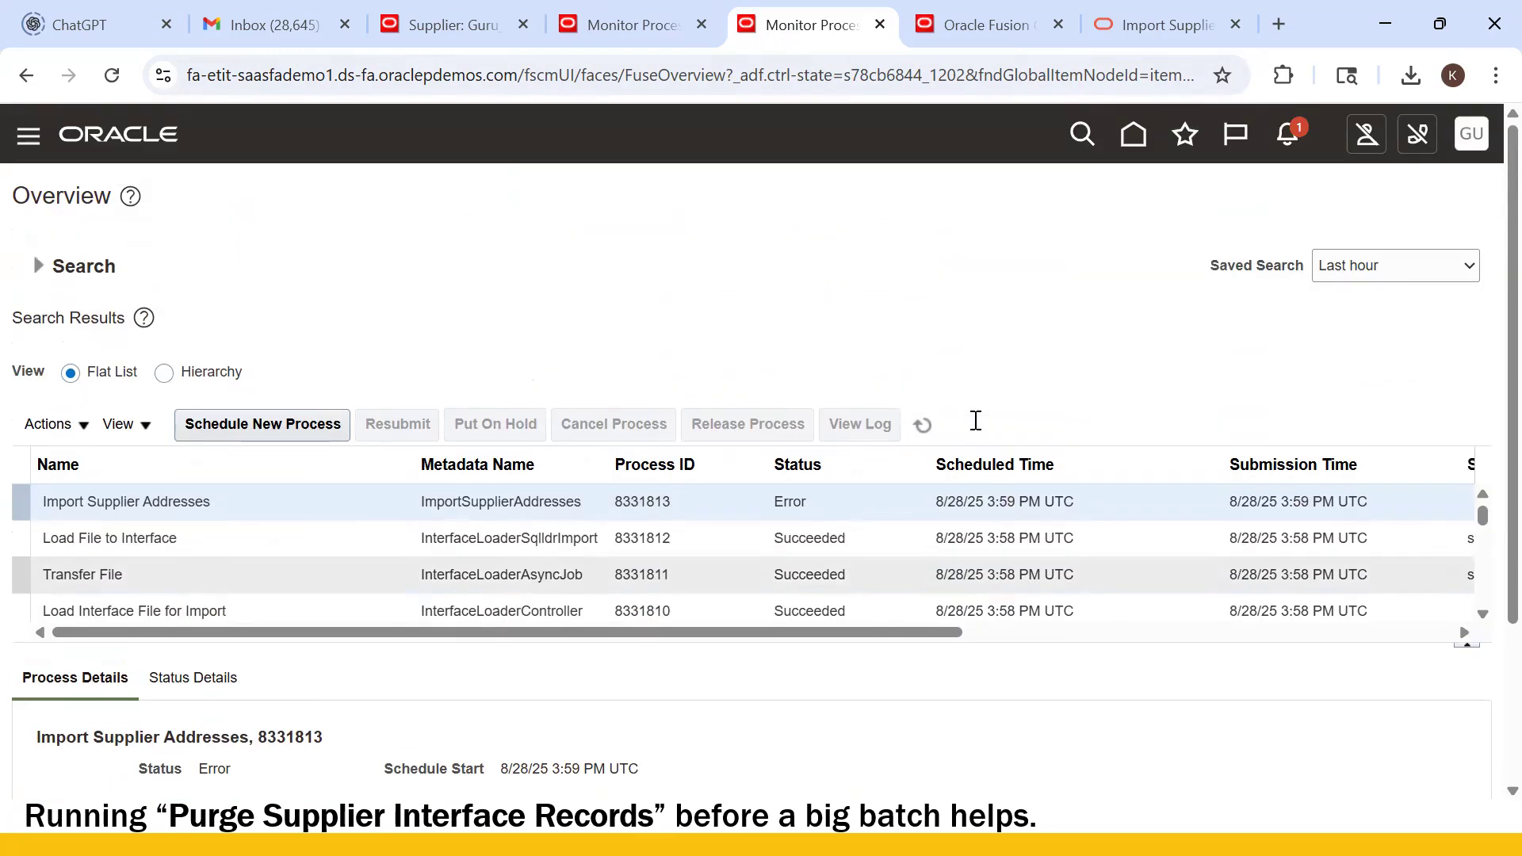
scroll(991, 414, up, 3)
click(923, 428)
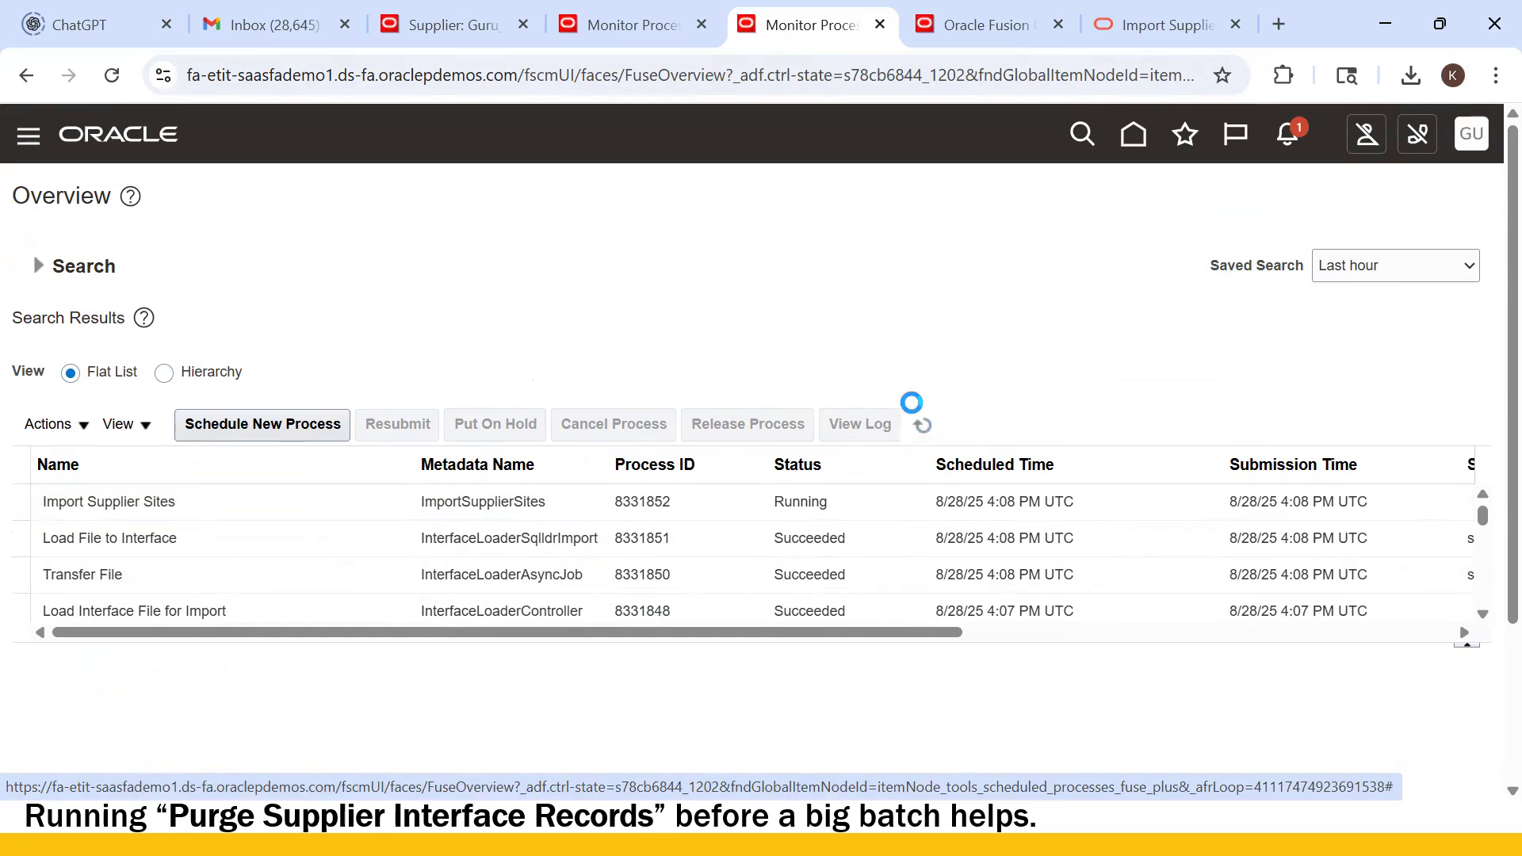
- Open Report_8331852.pdf from the Import Supplier Sites process 8331852 that ended in Error
click(926, 434)
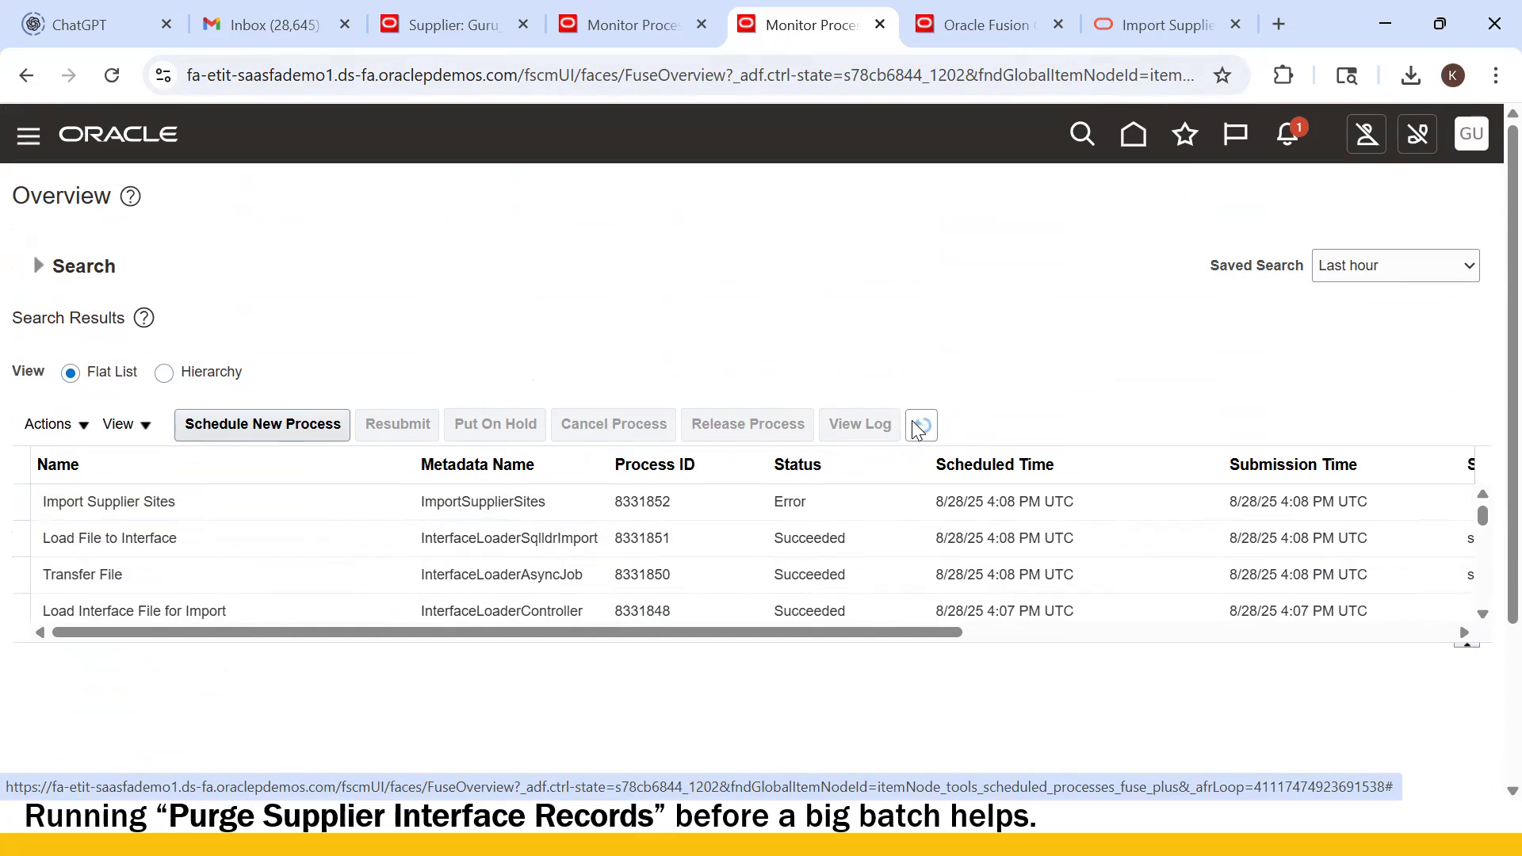
click(306, 486)
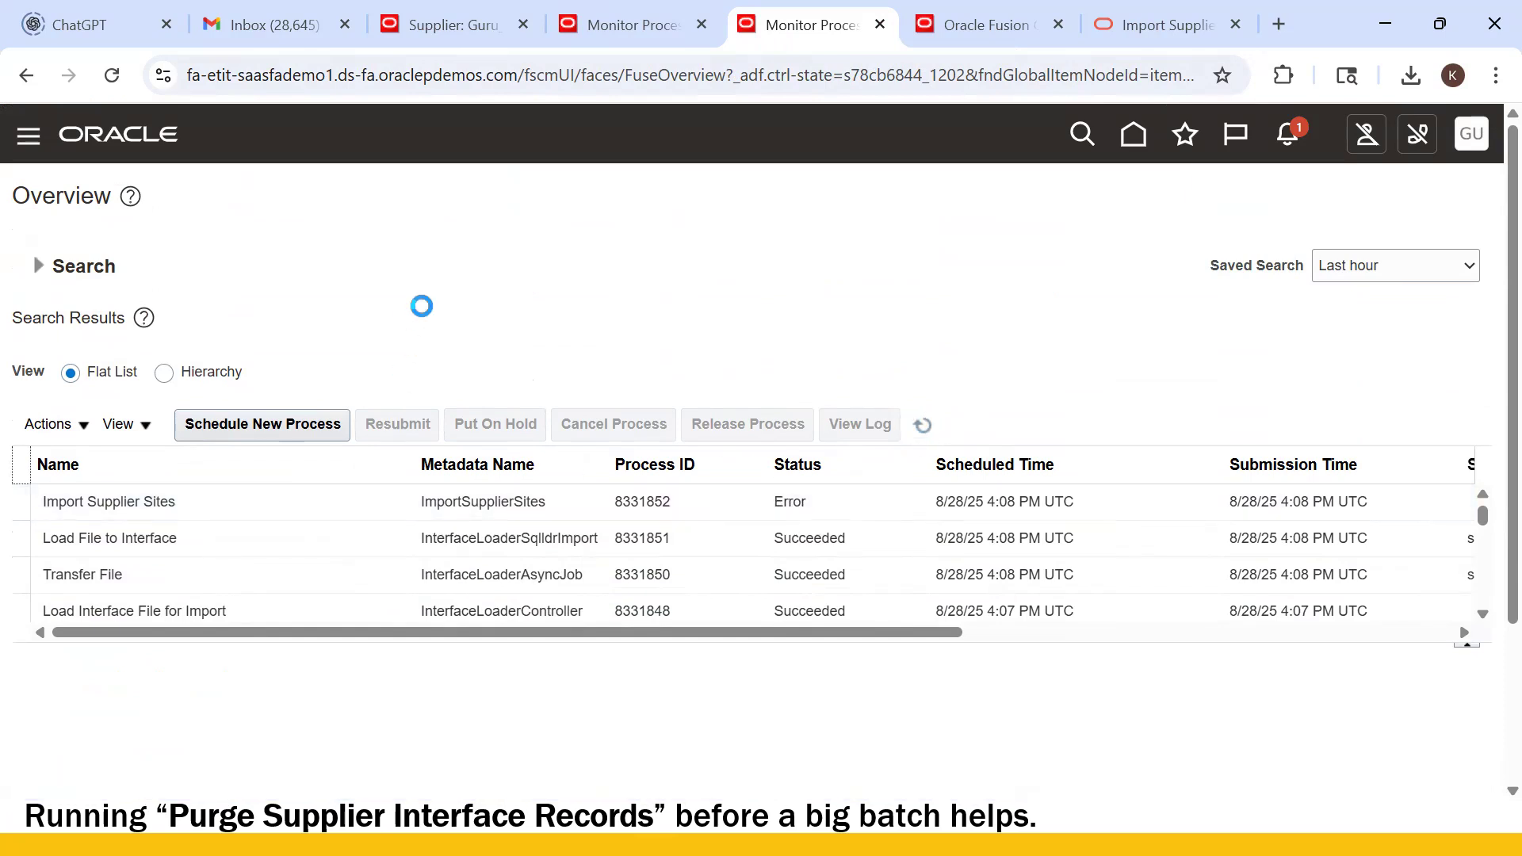
click(299, 514)
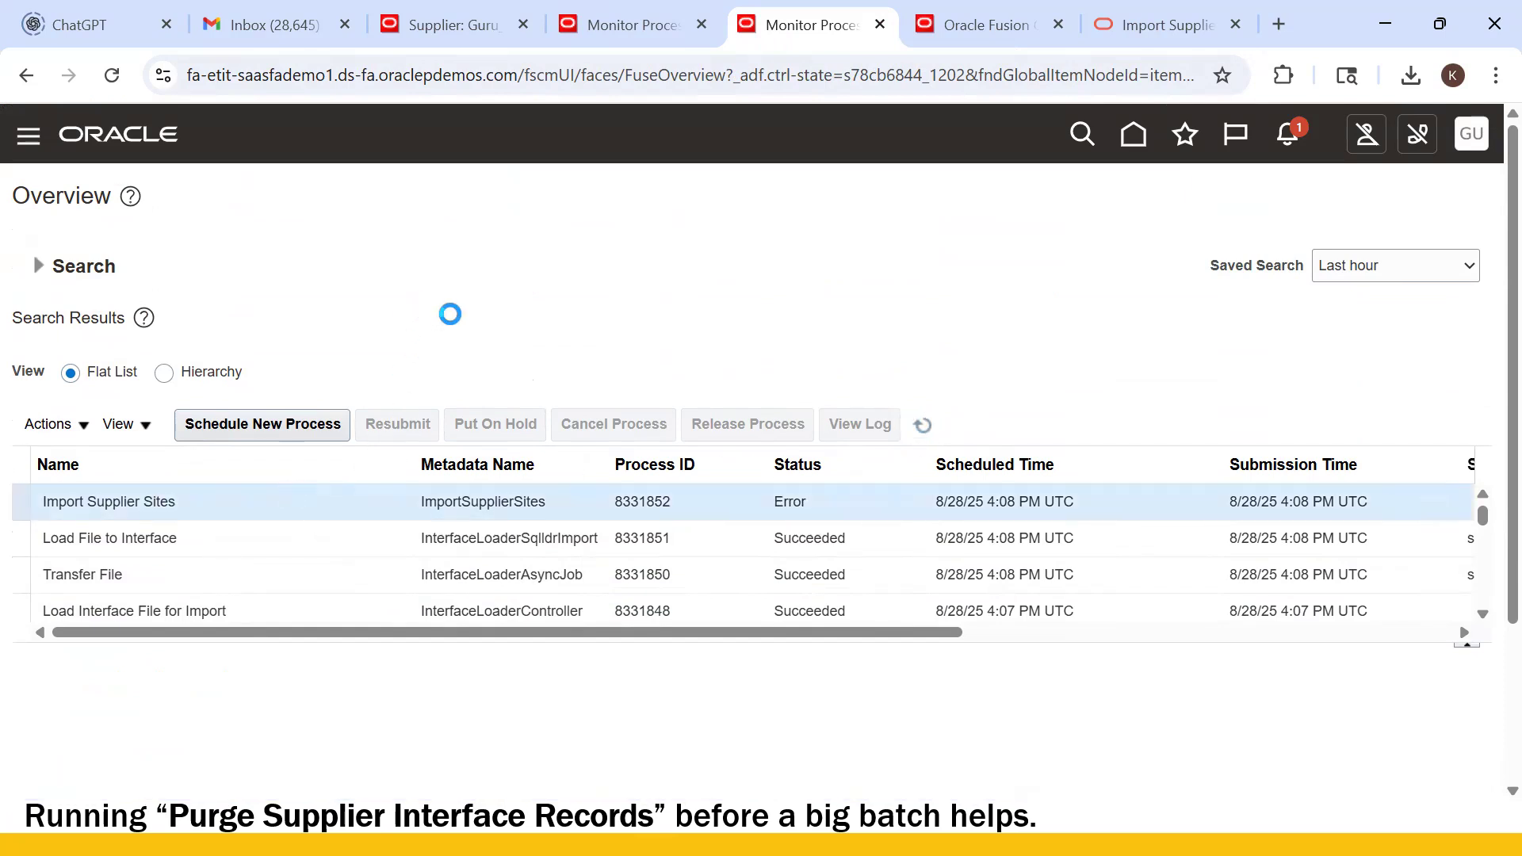
scroll(455, 322, down, 3)
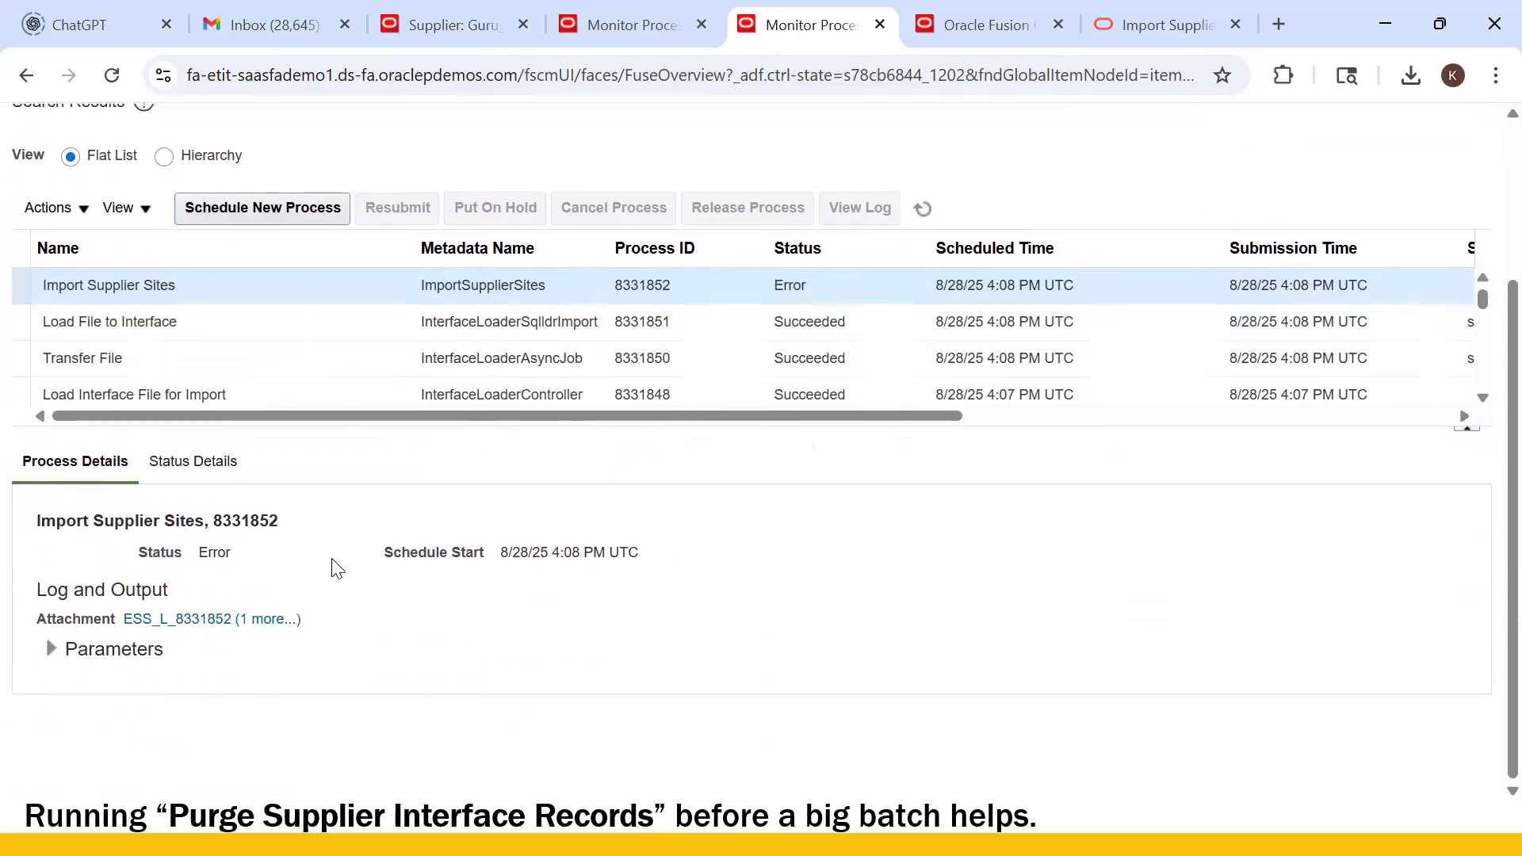
click(269, 619)
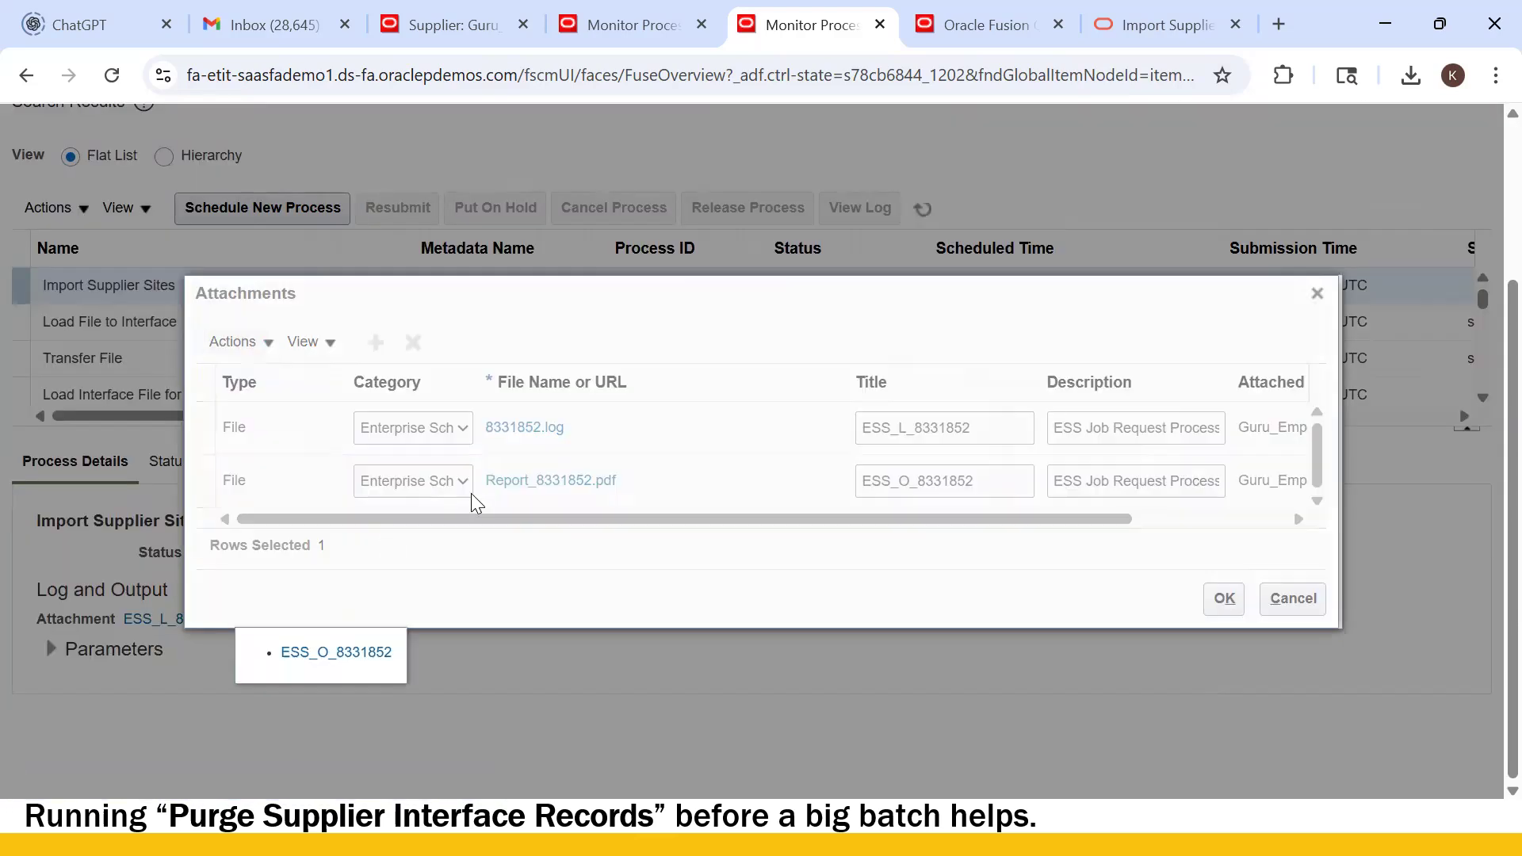
click(544, 485)
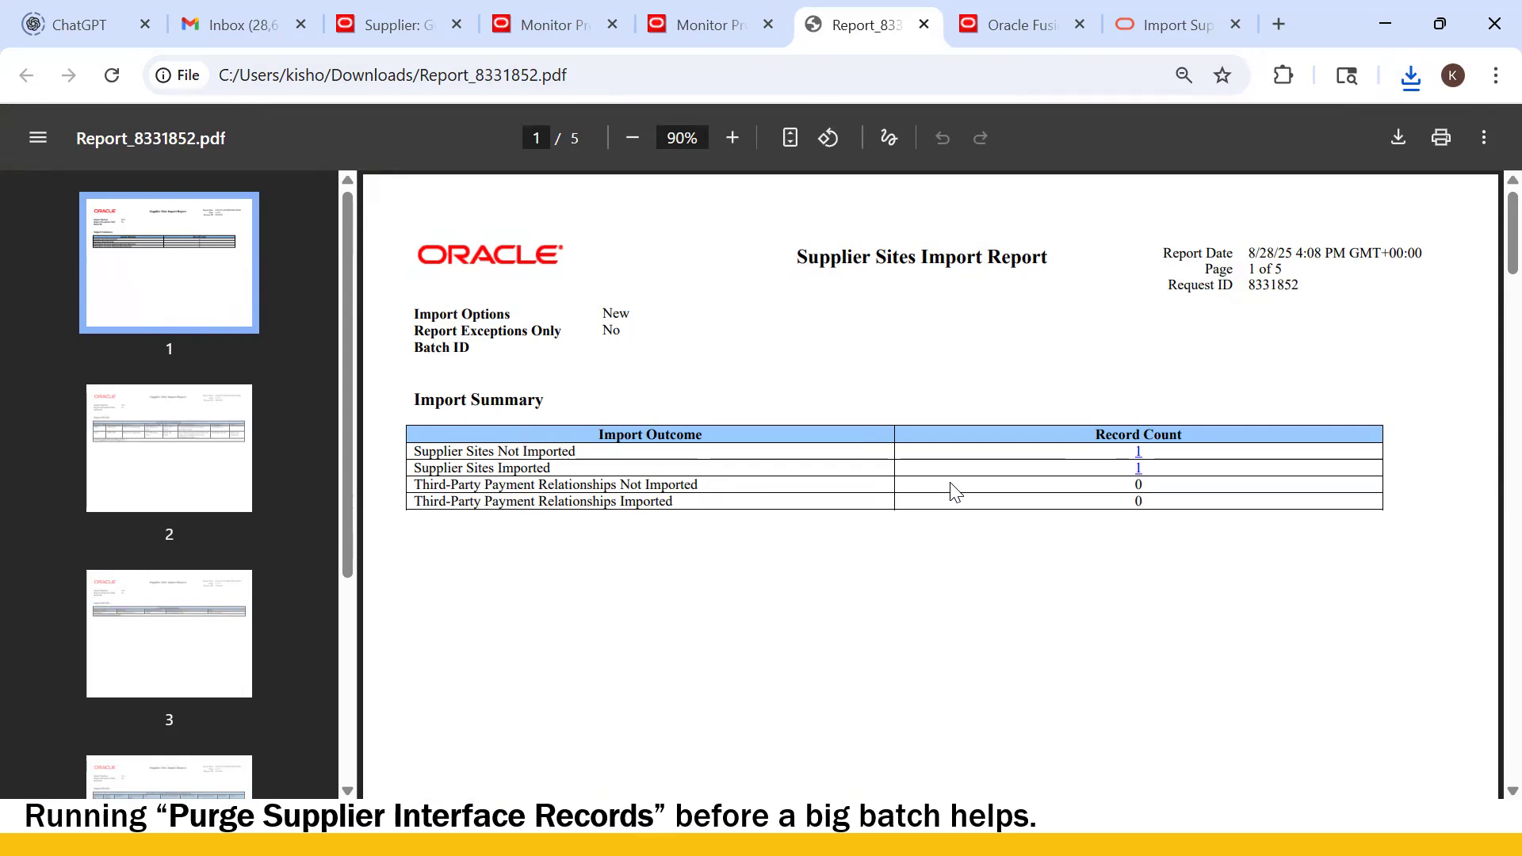
- Bring up page 2 of Report_8331852.pdf showing Guru_US Site2 in Supplier Sites Not Imported
scroll(1134, 555, down, 10)
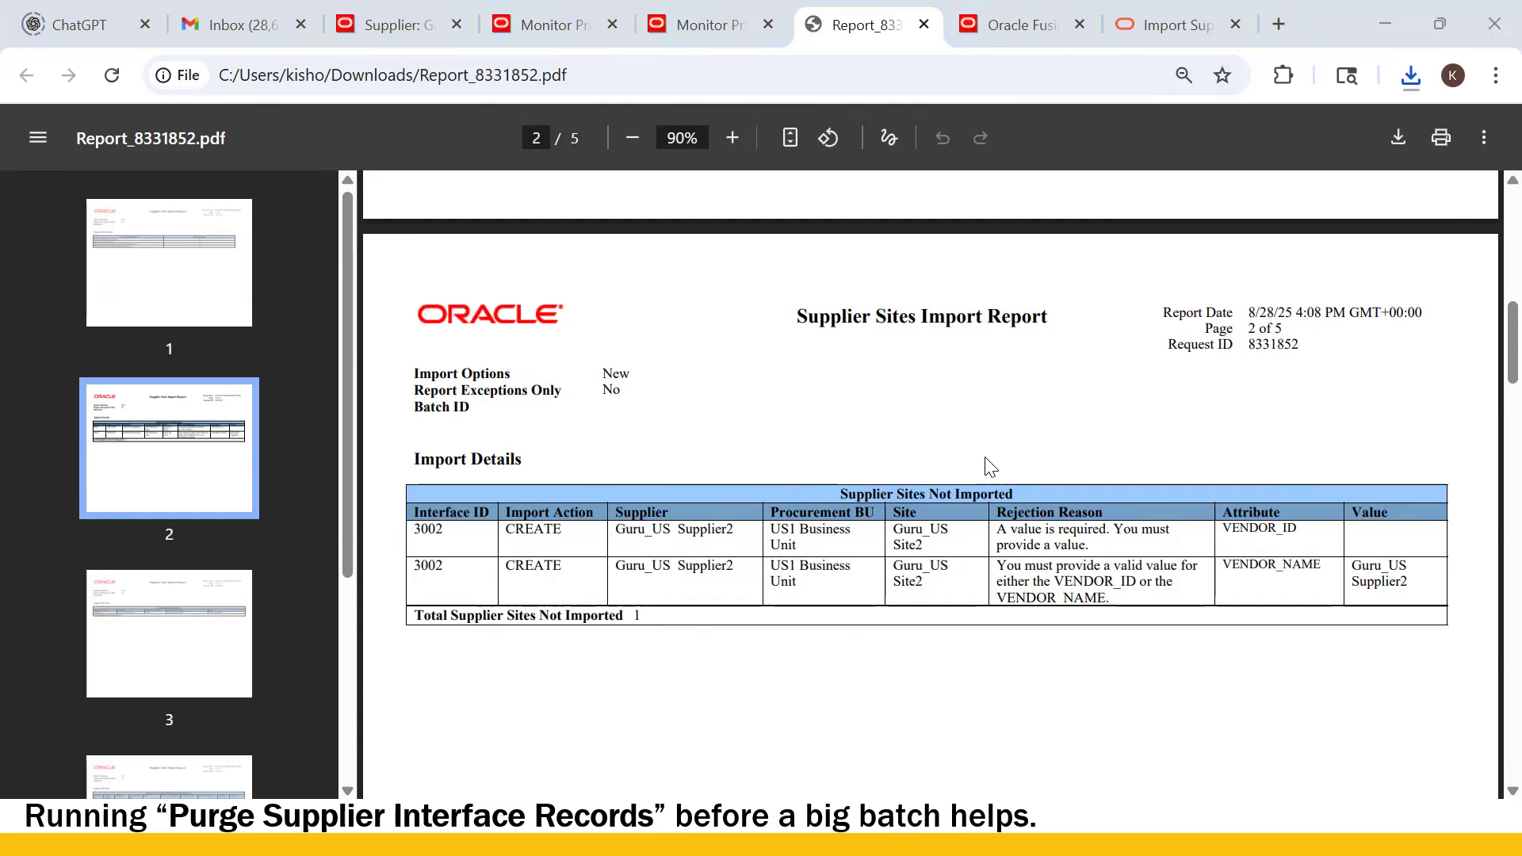
key(alt+Tab)
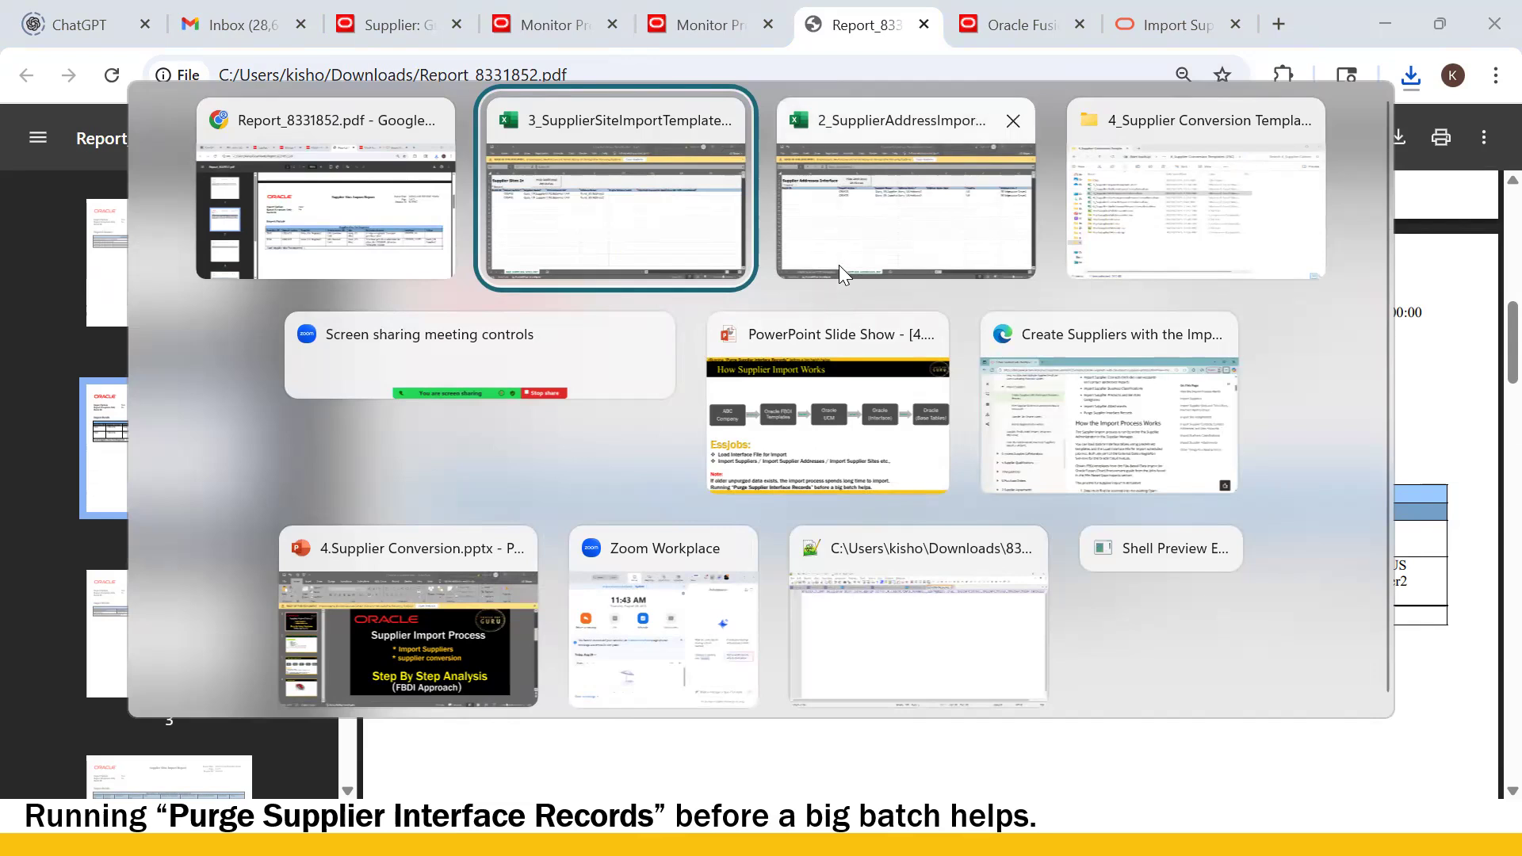
key(alt+Tab)
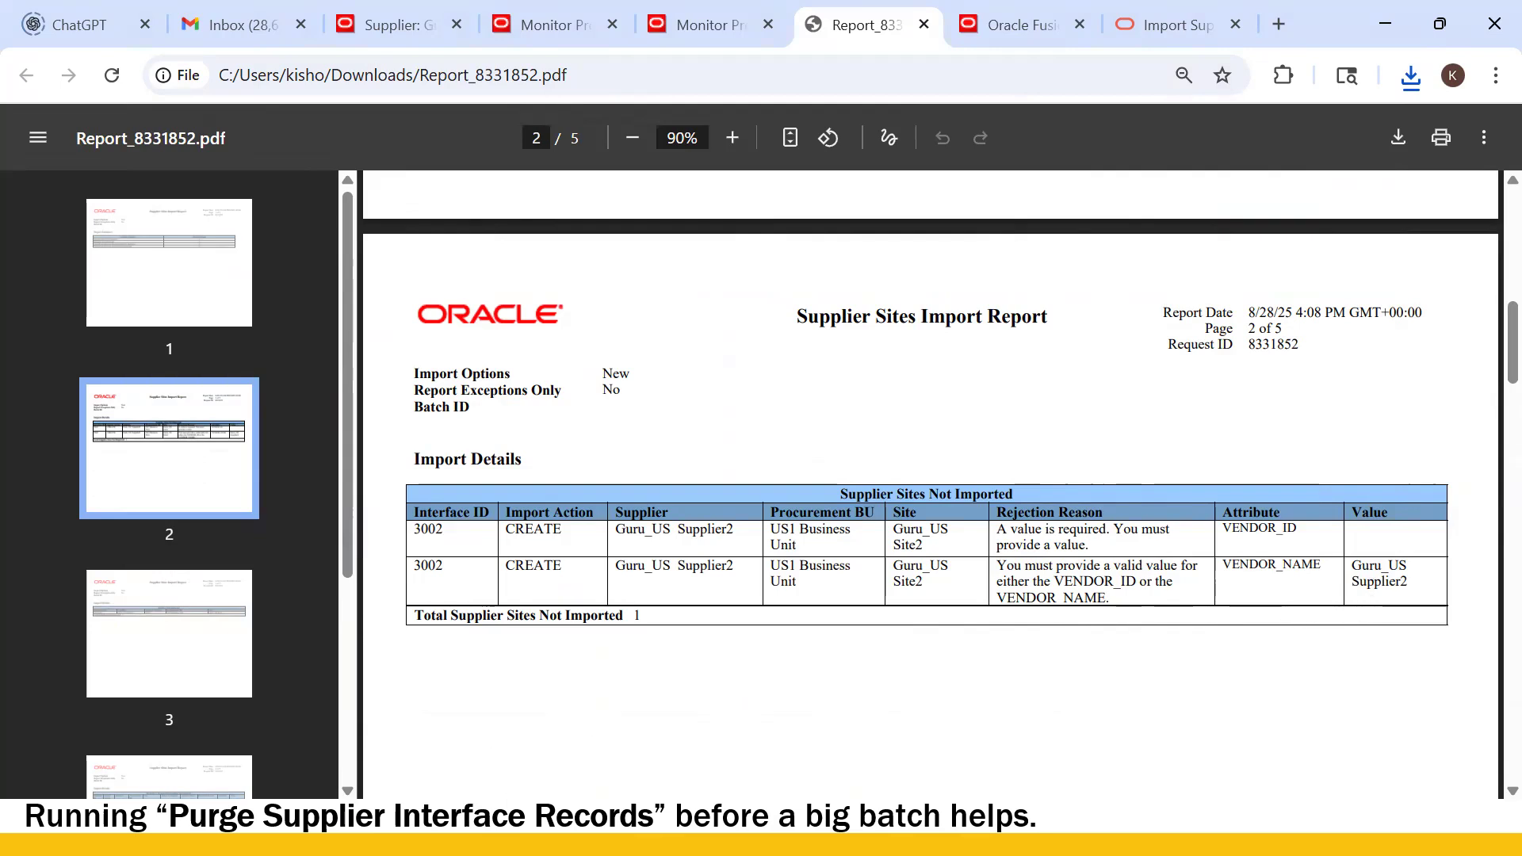
click(690, 827)
key(alt+Tab)
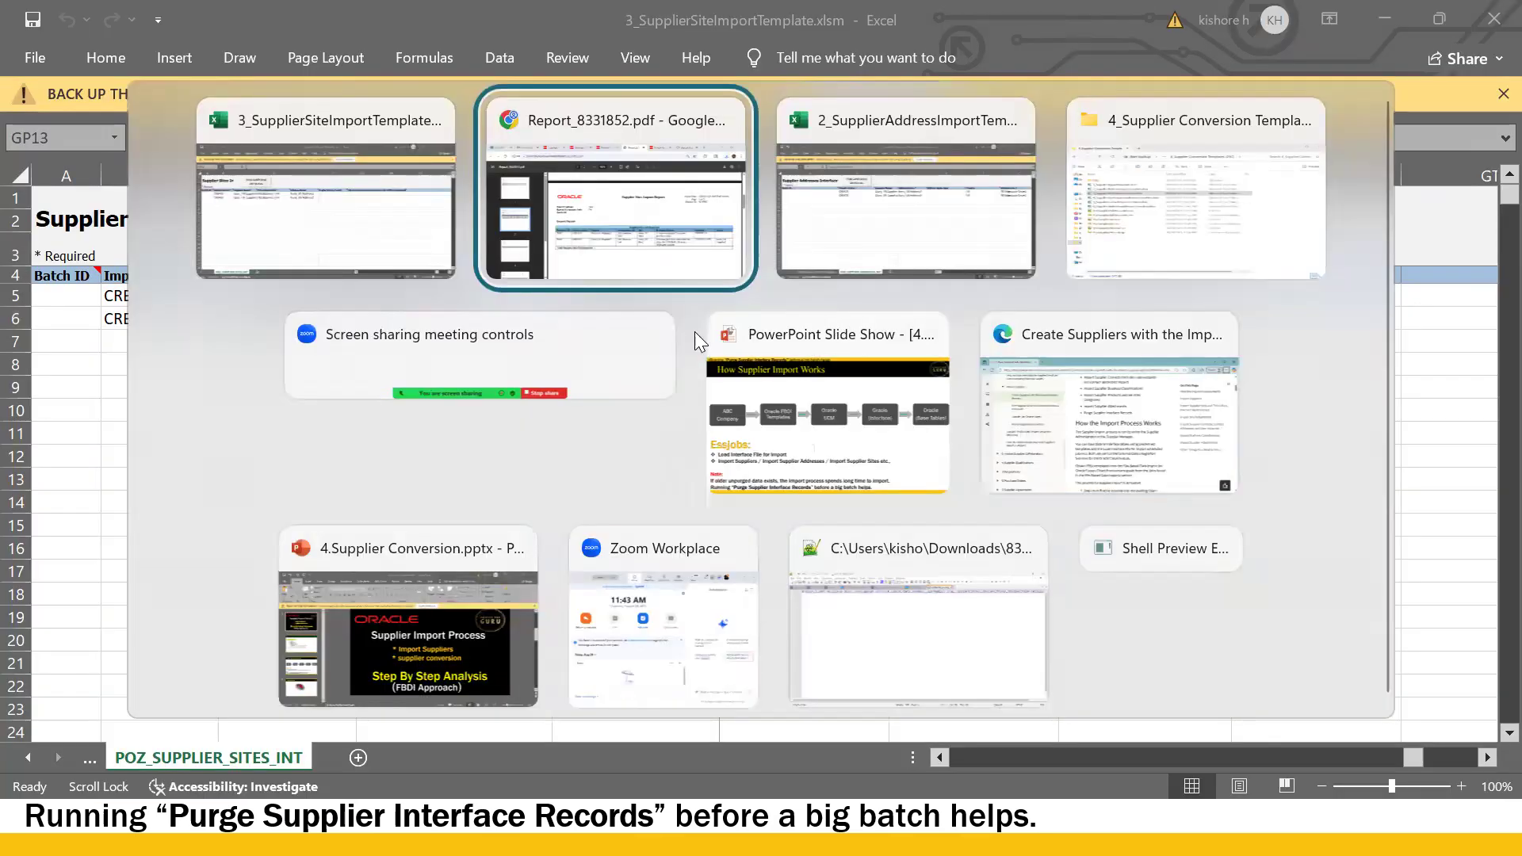
click(607, 216)
click(710, 23)
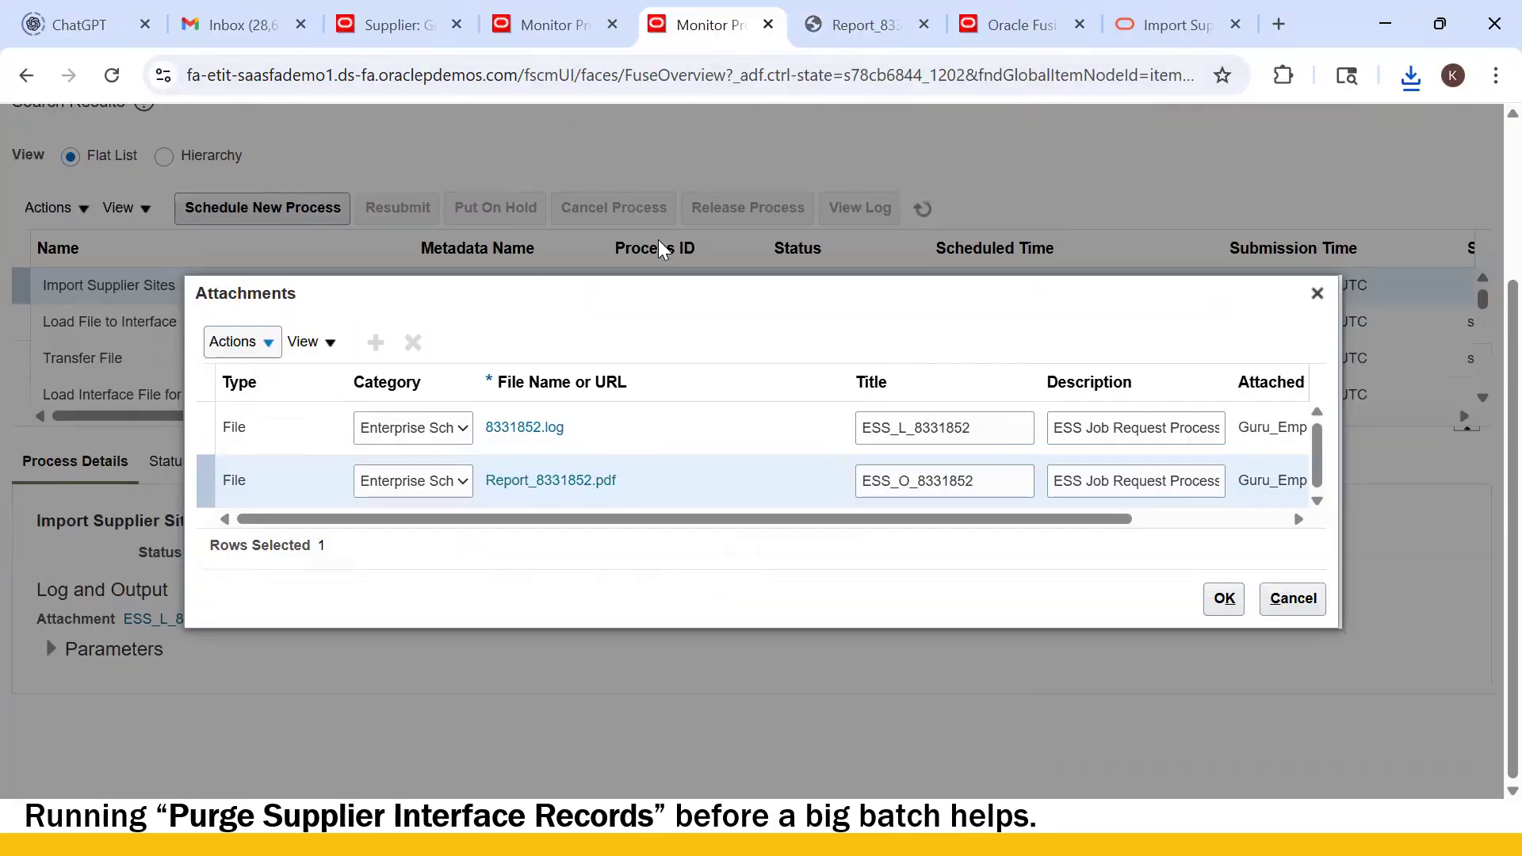
key(alt+Tab)
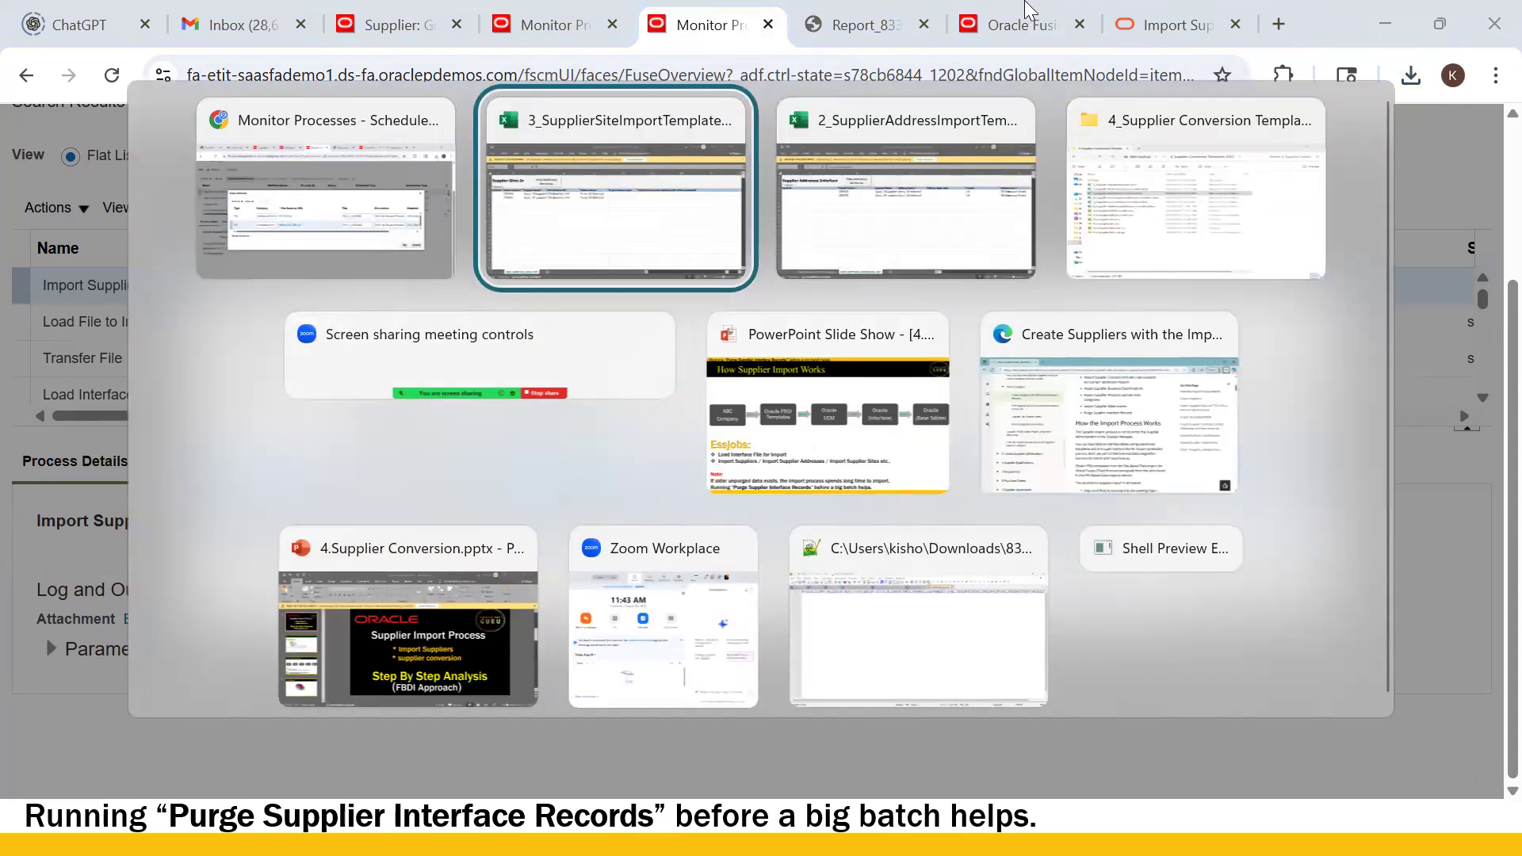
key(Escape)
click(1008, 31)
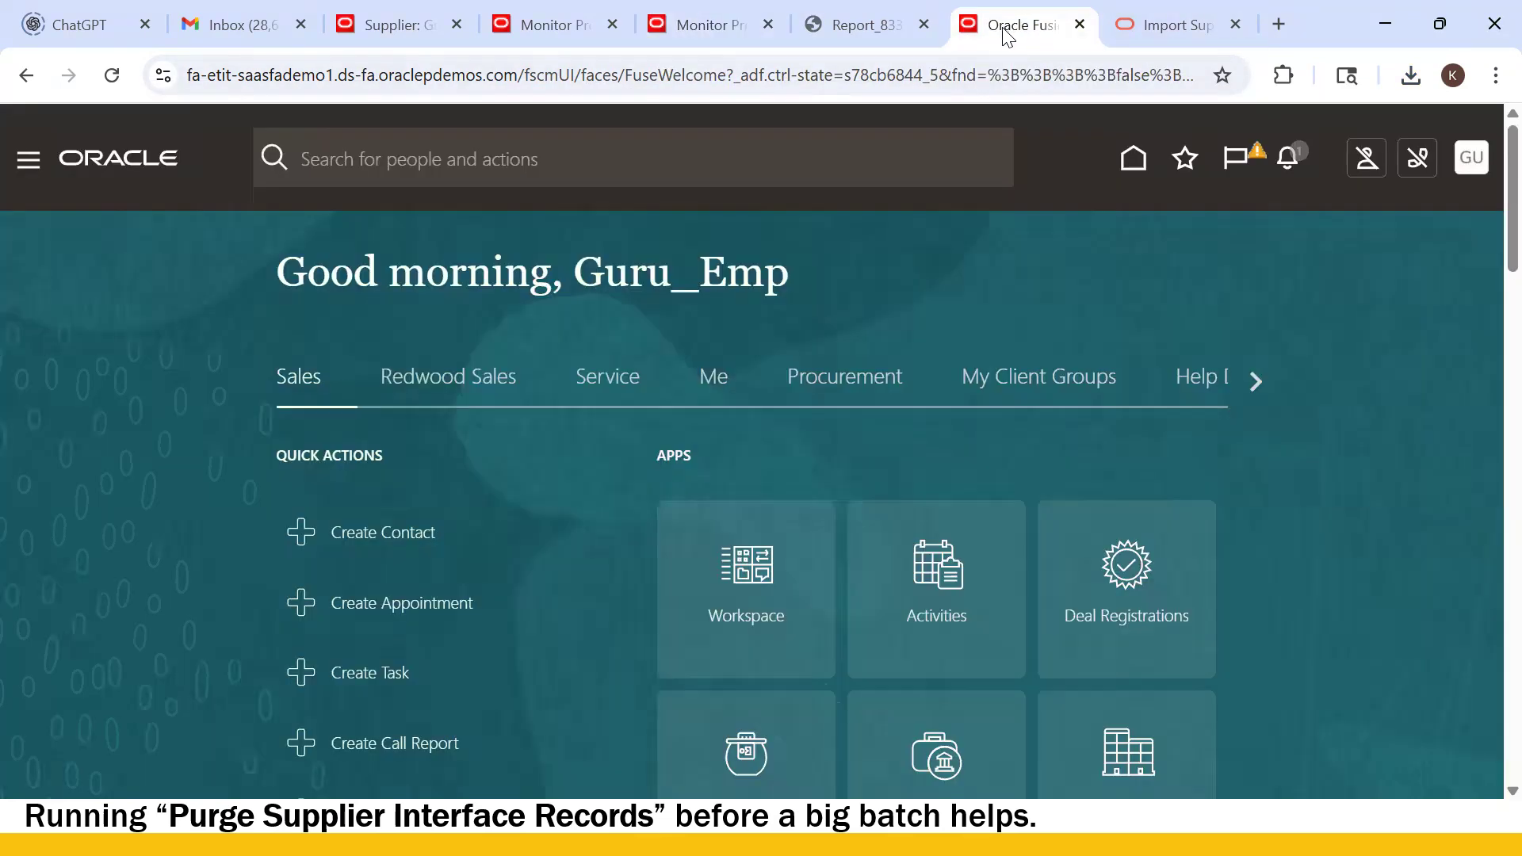
click(711, 35)
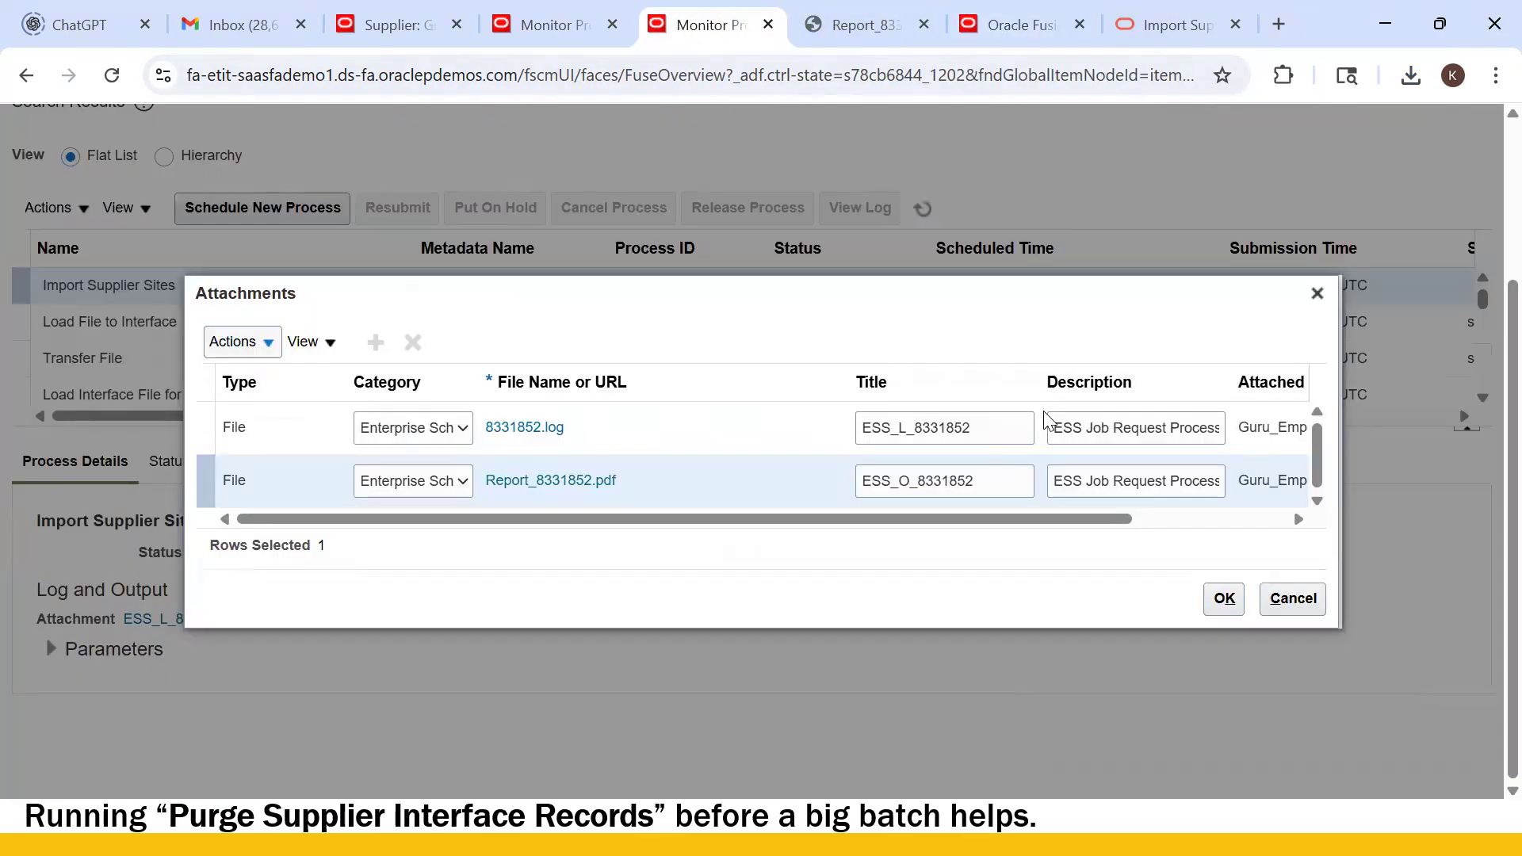
key(alt+Tab)
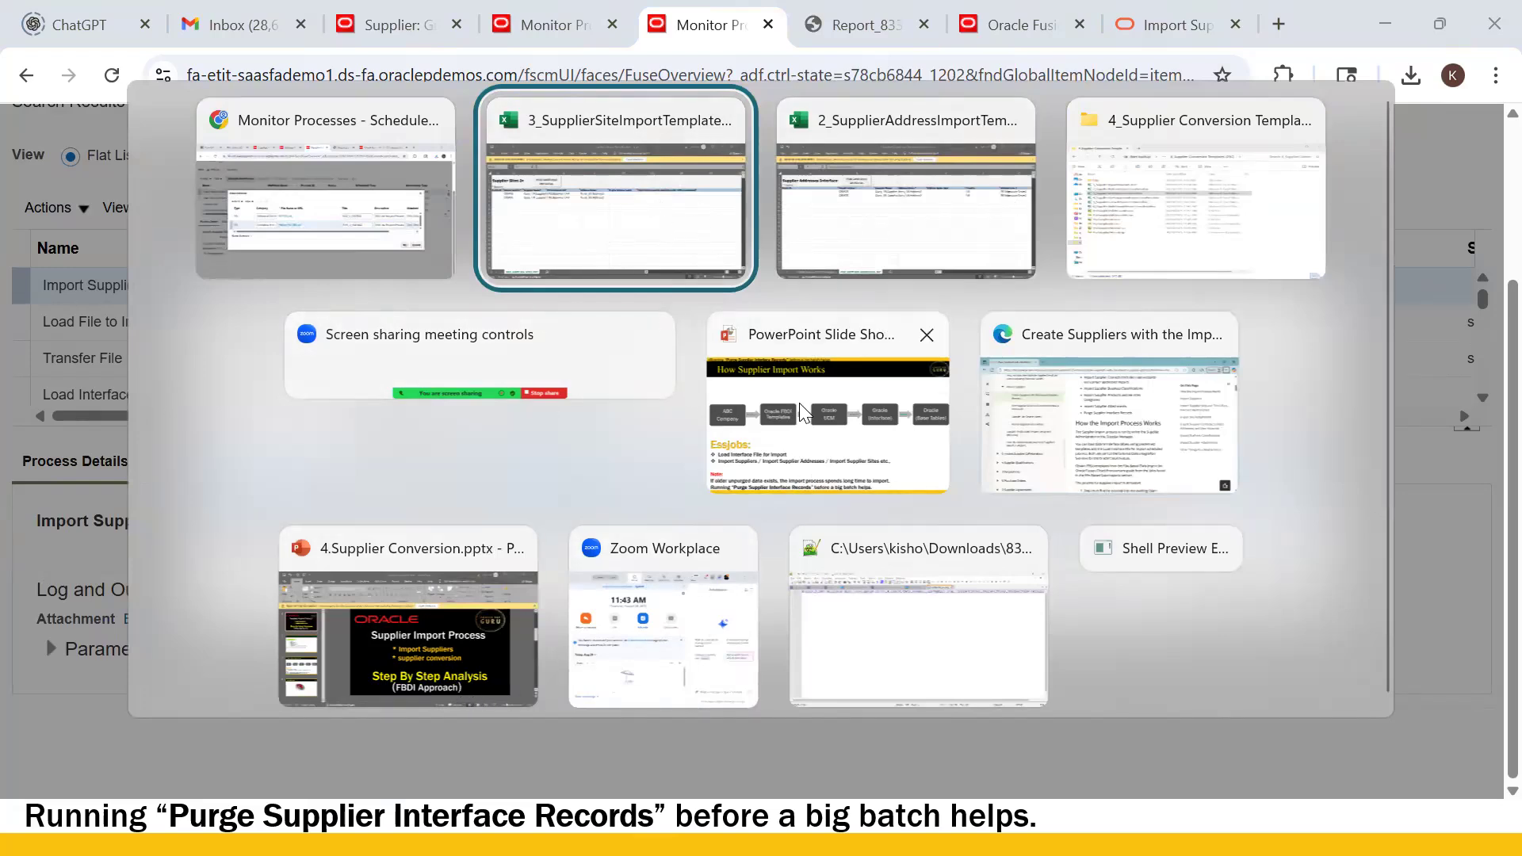
key(Escape)
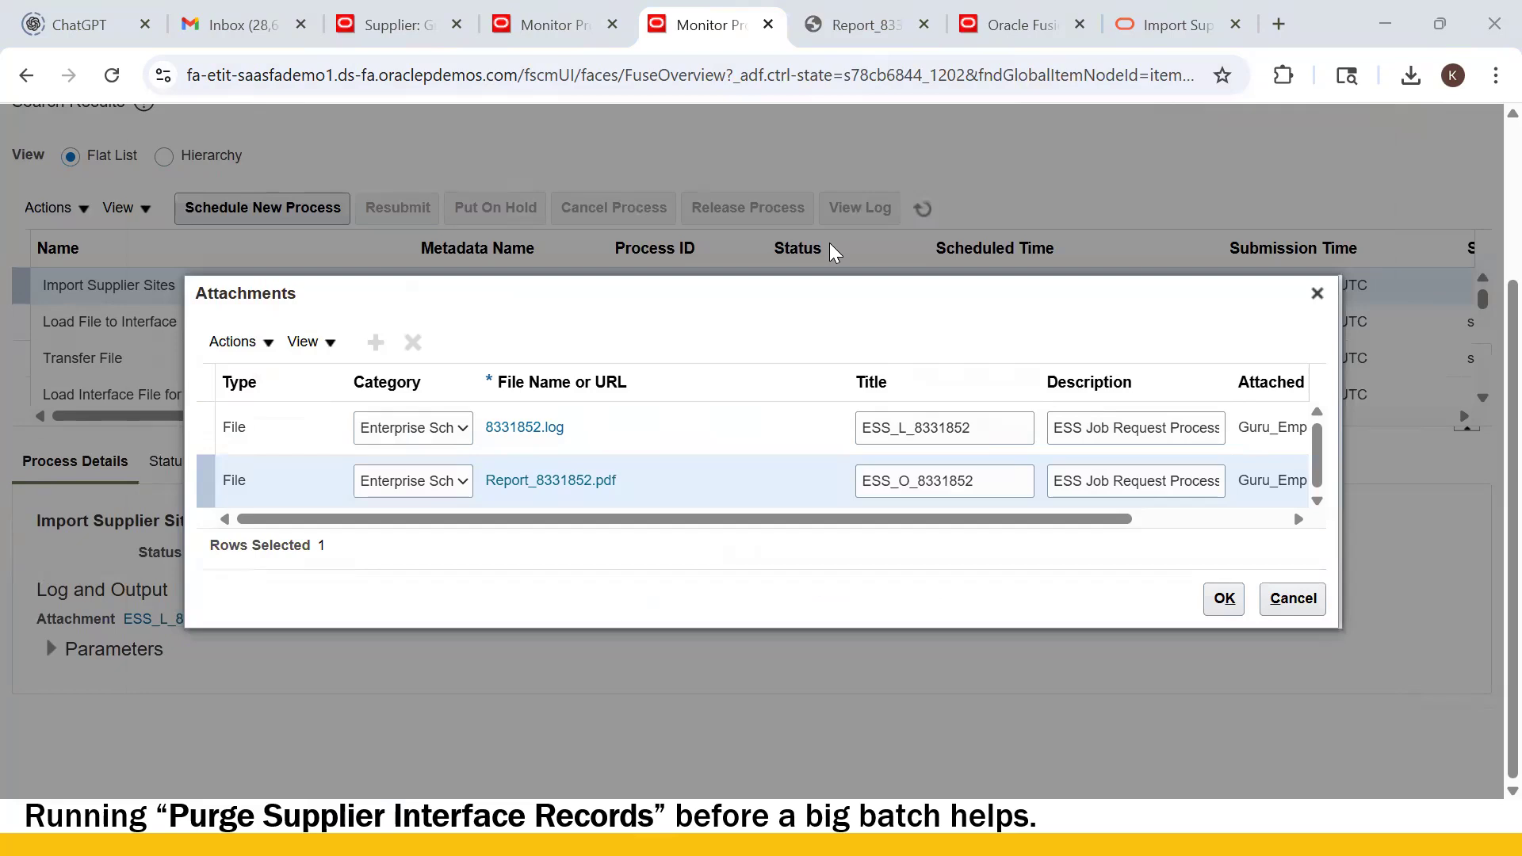
click(862, 26)
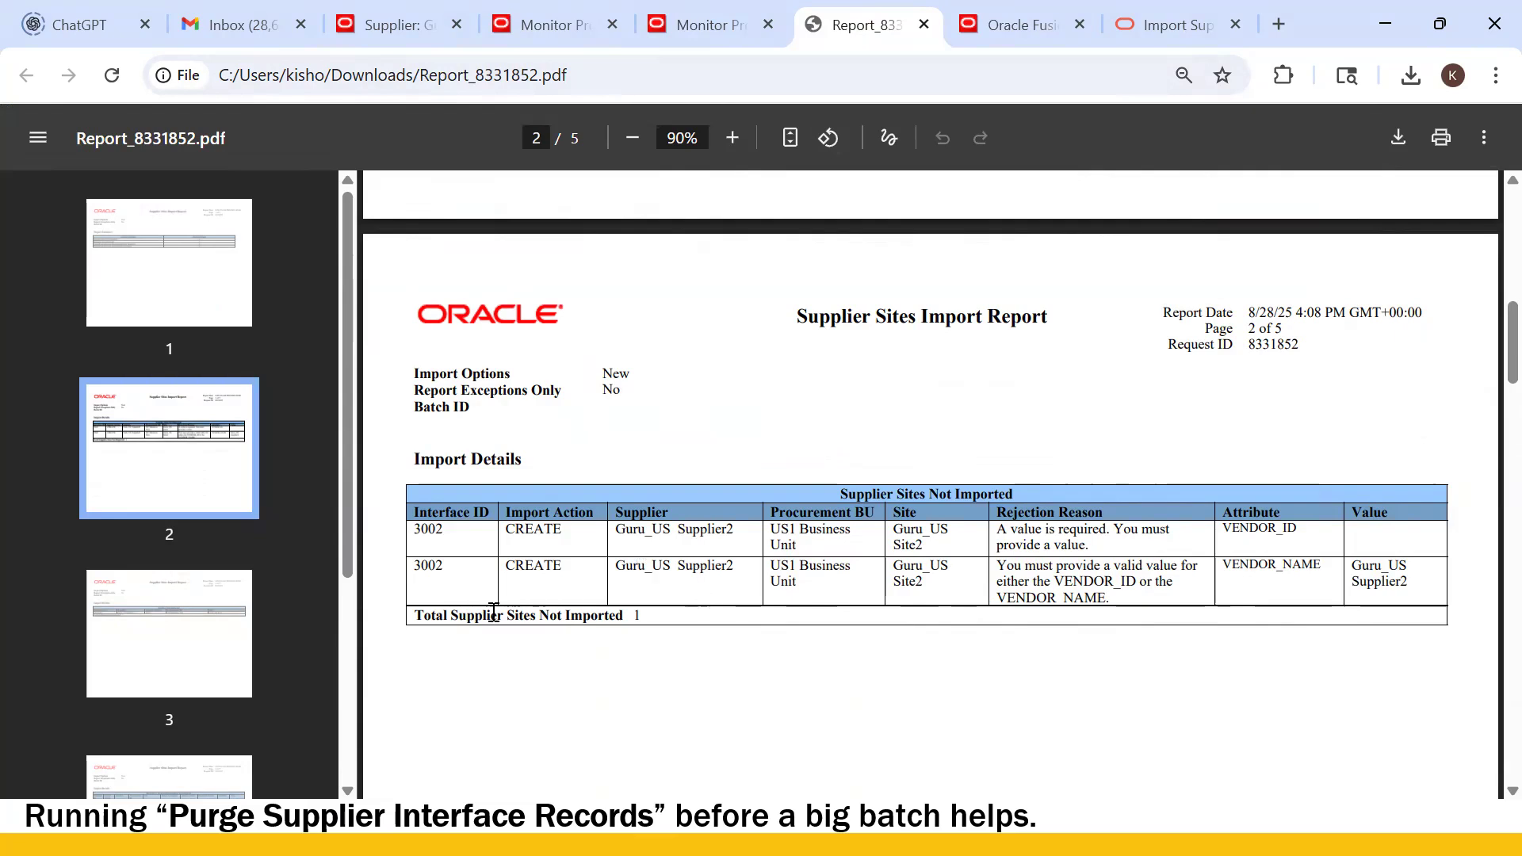
scroll(666, 637, down, 2)
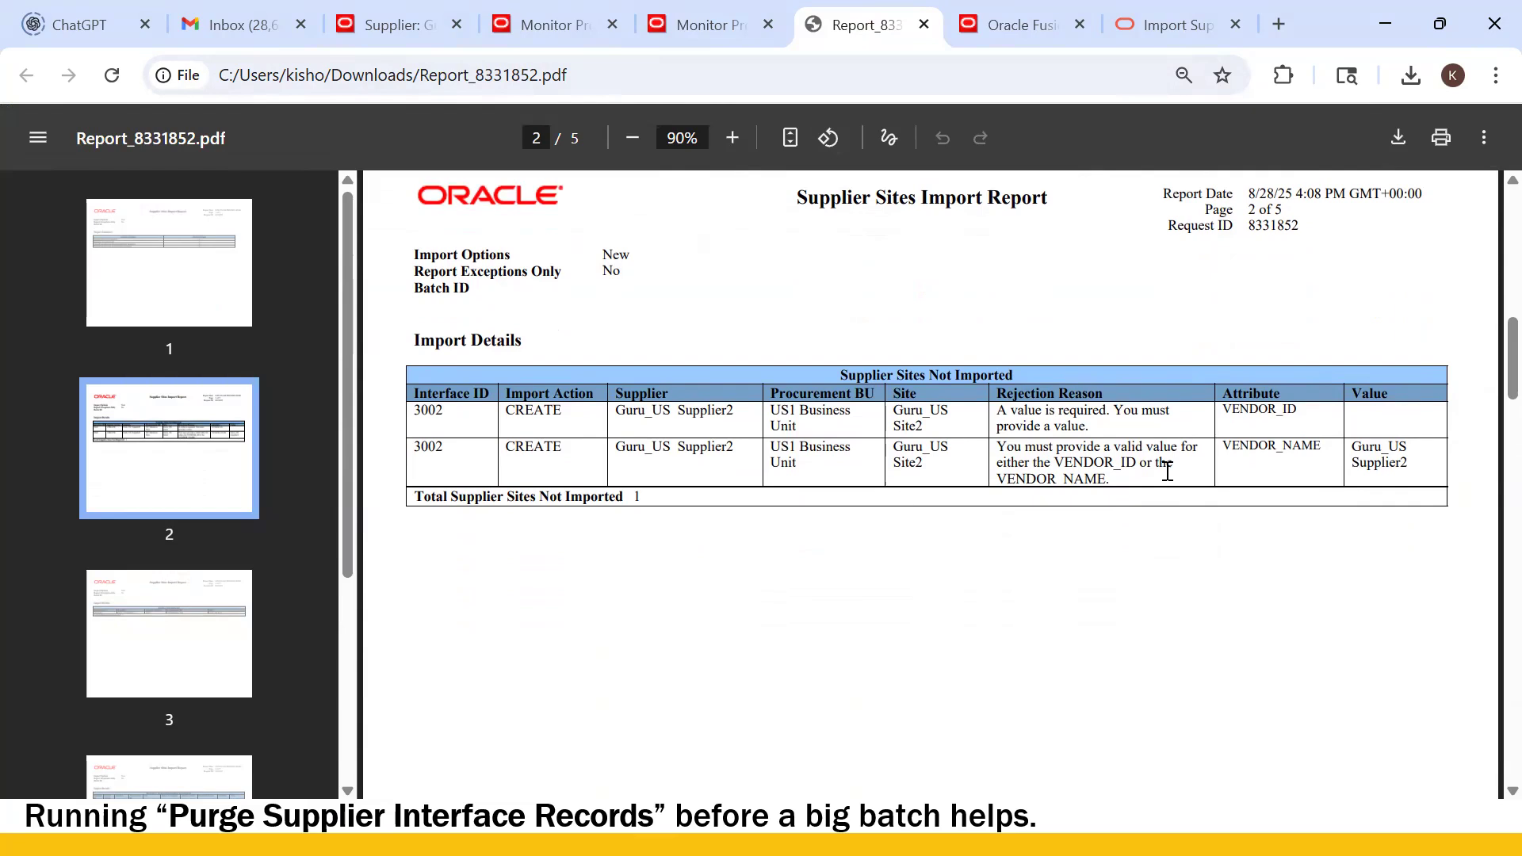
scroll(987, 416, down, 10)
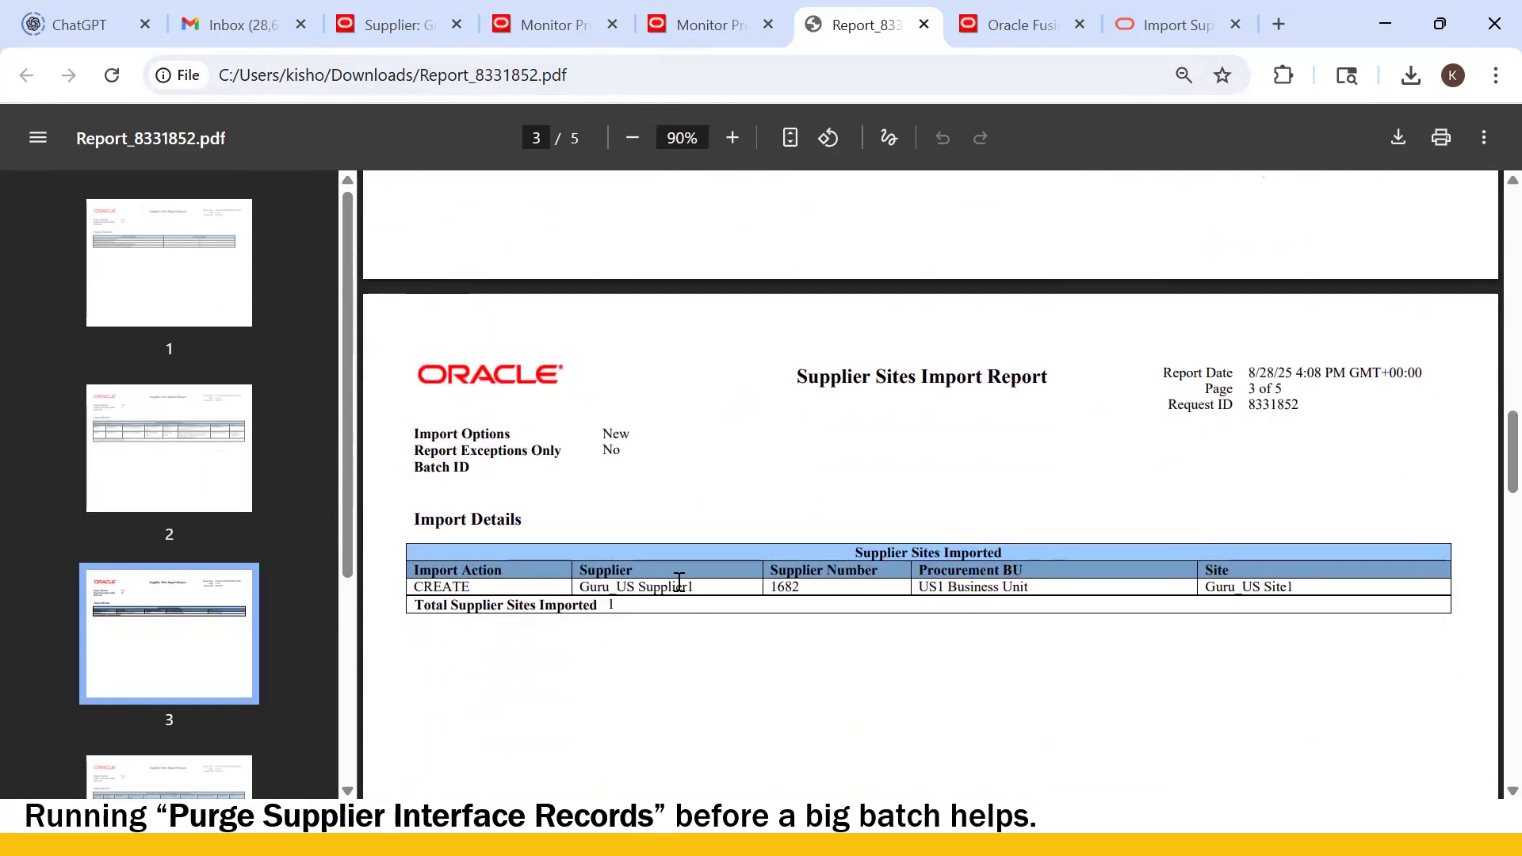
drag(781, 593, 820, 595)
click(1006, 637)
scroll(1060, 653, up, 10)
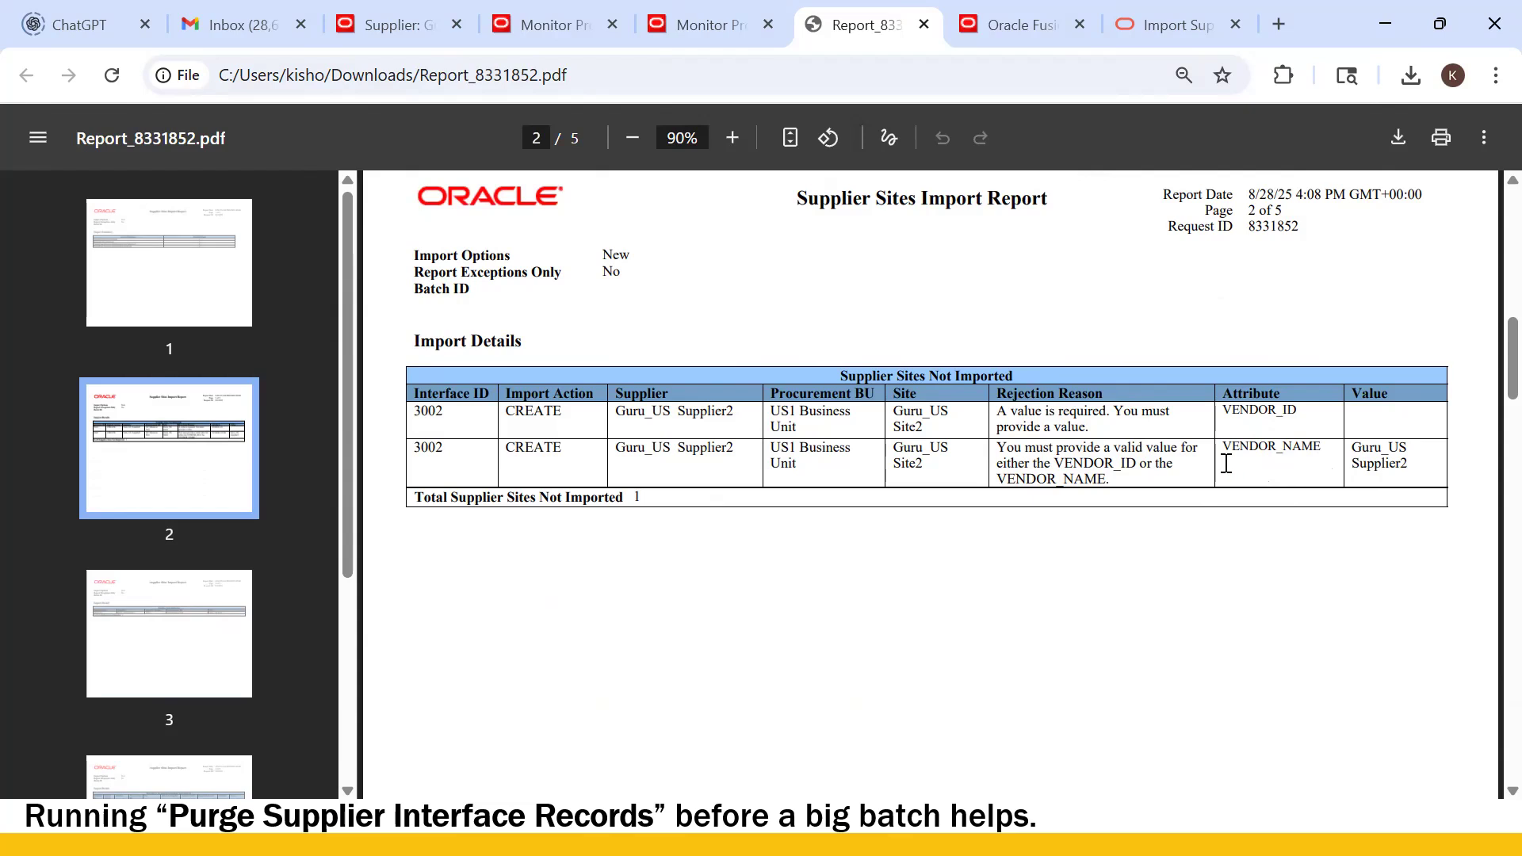
key(alt+Tab)
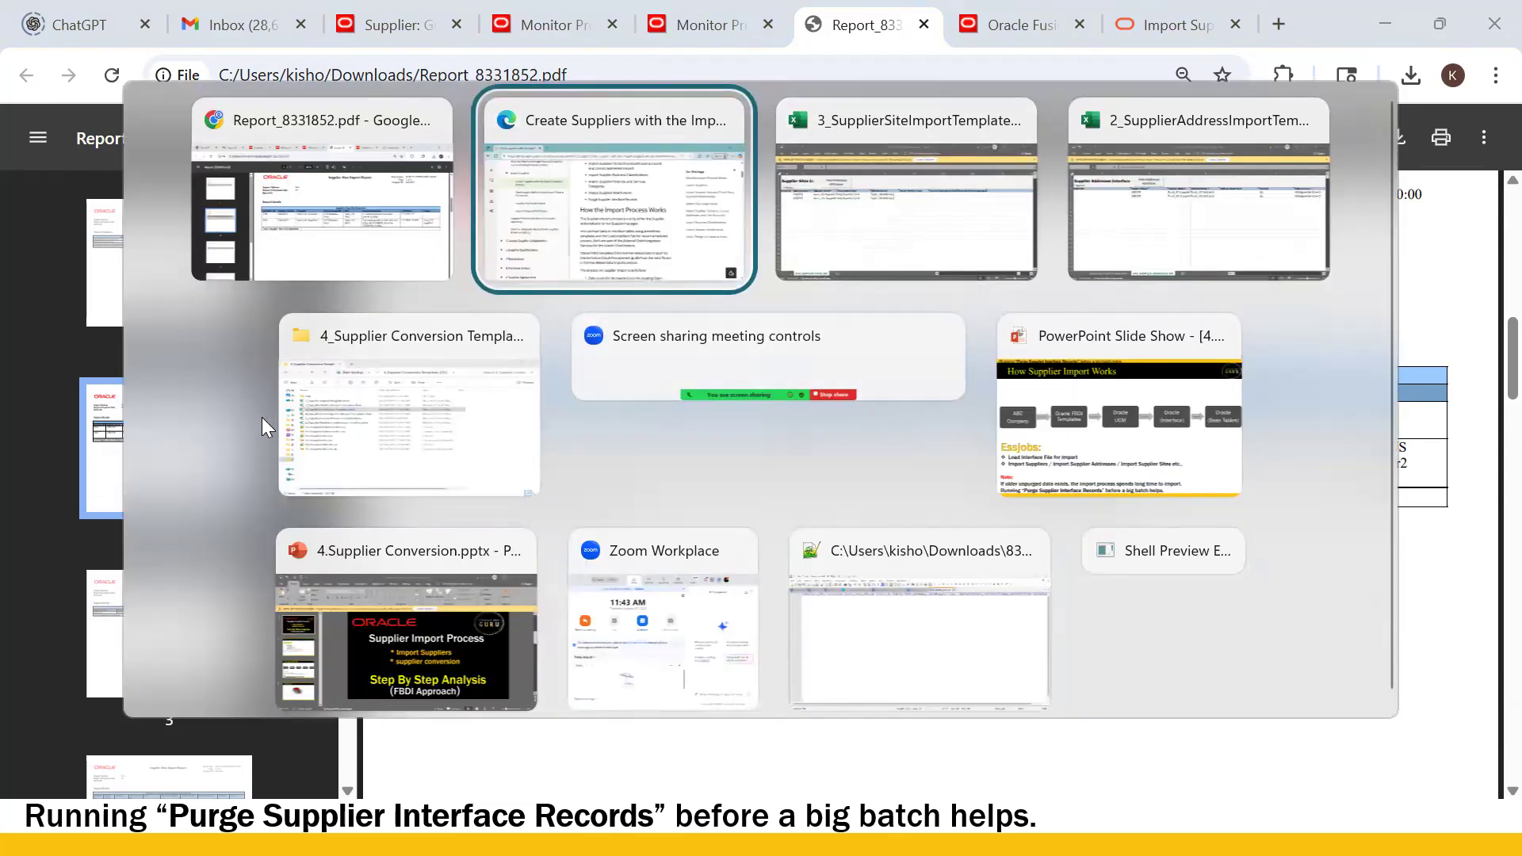
- Open 3_SupplierSiteImportTemplate.xlsm and inspect cells E7 and D6 before returning to the report
click(289, 420)
click(185, 317)
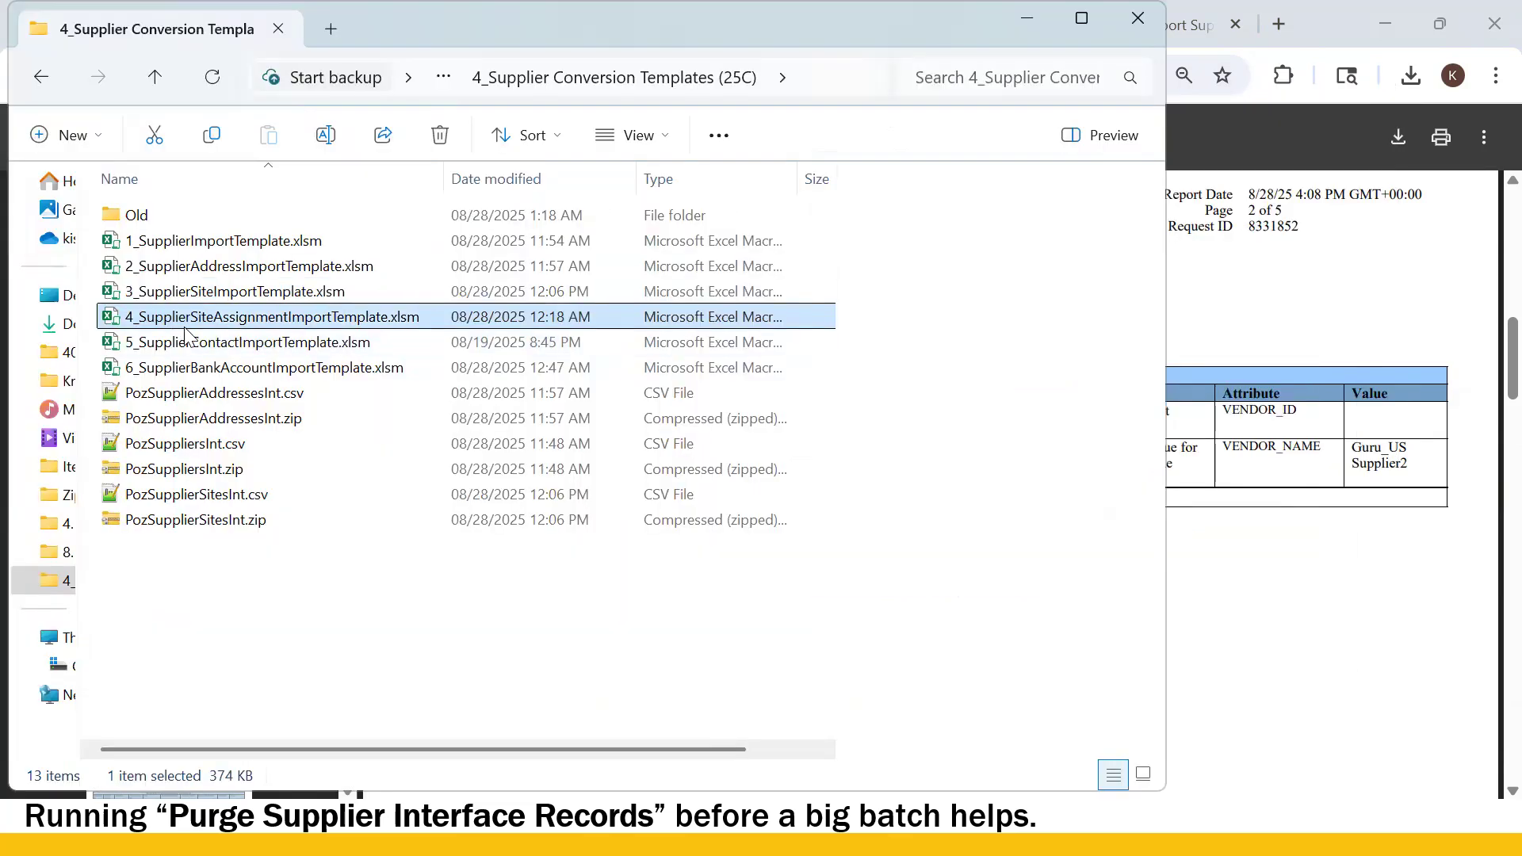
click(210, 294)
click(219, 292)
click(228, 271)
click(237, 293)
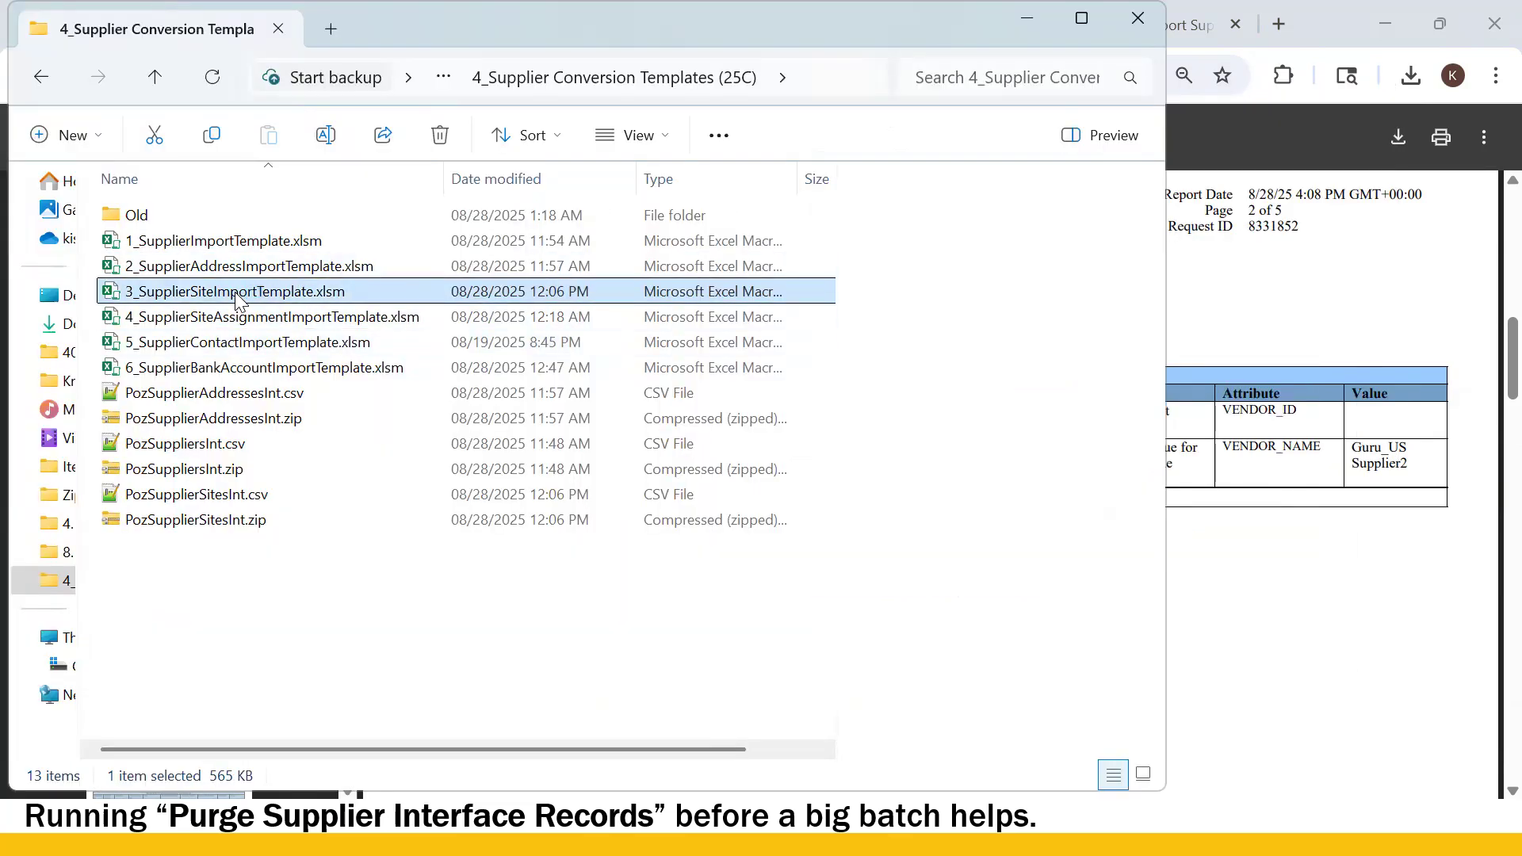
double_click(237, 295)
click(273, 386)
click(613, 344)
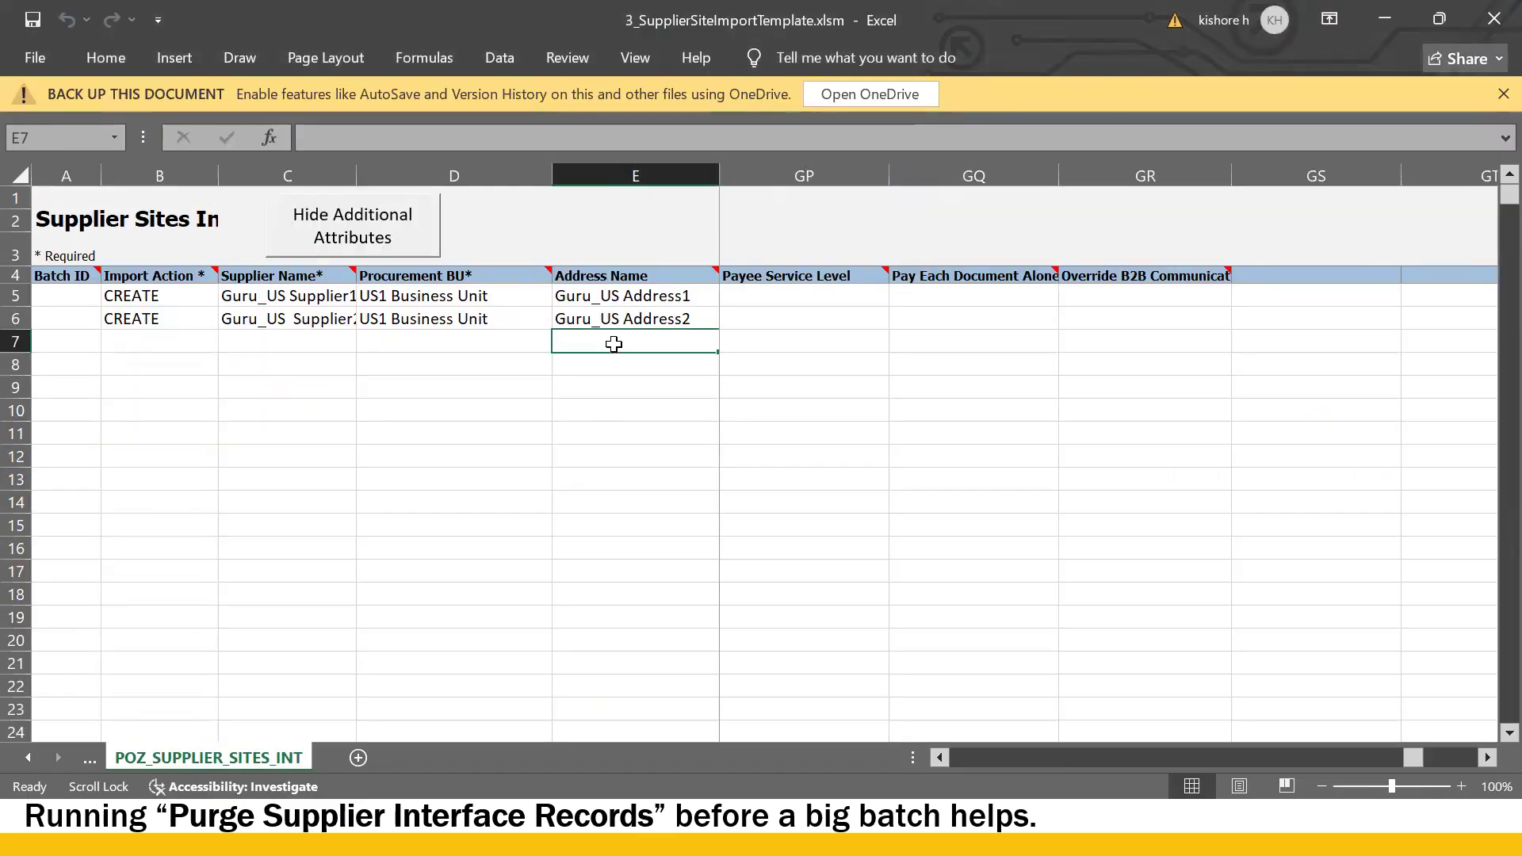
click(442, 318)
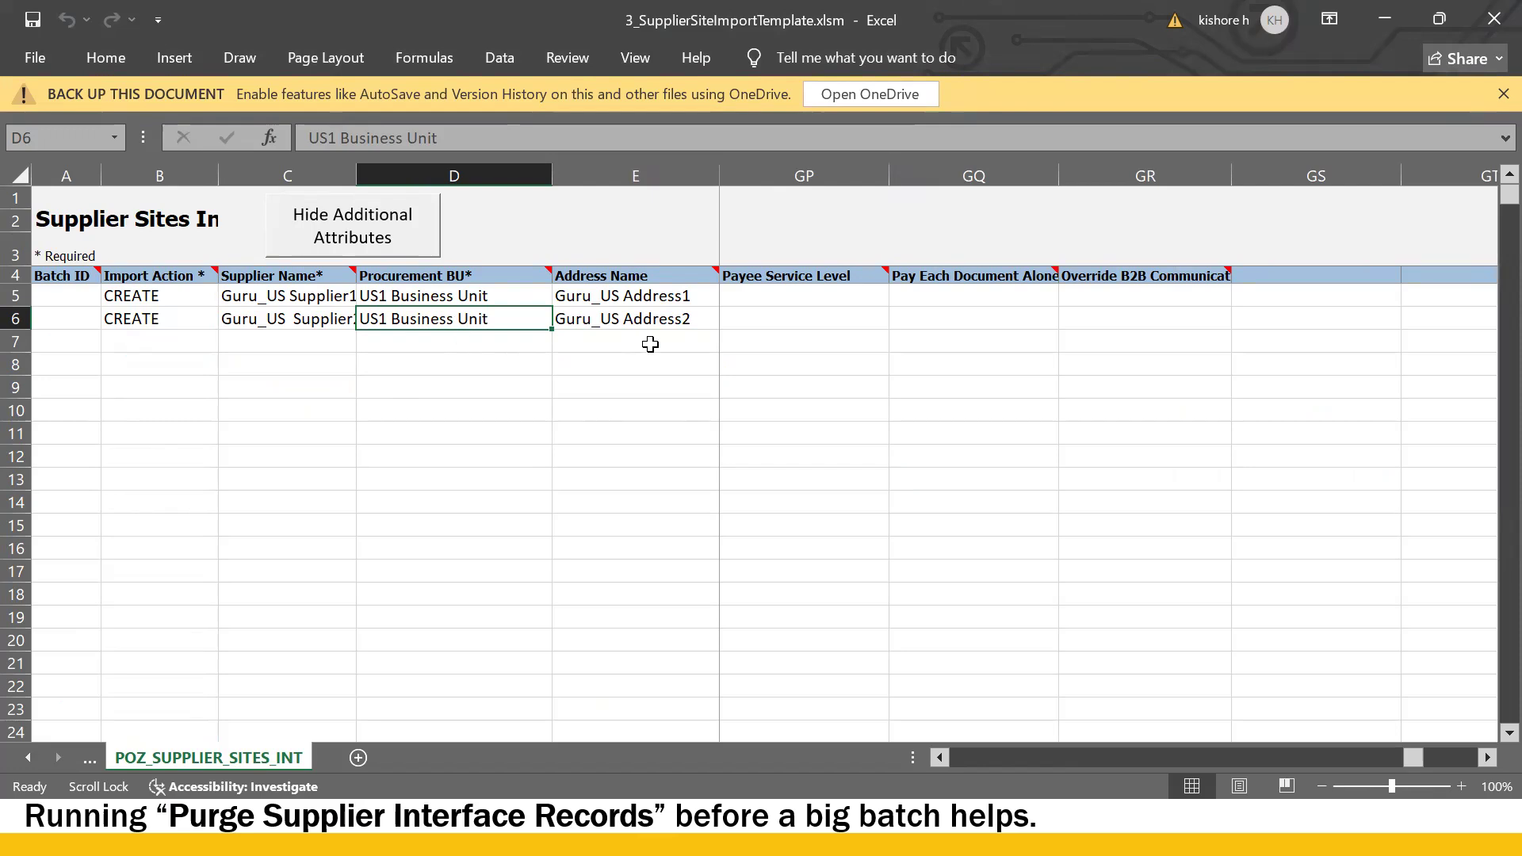
key(alt+Tab)
key(alt+Tab)
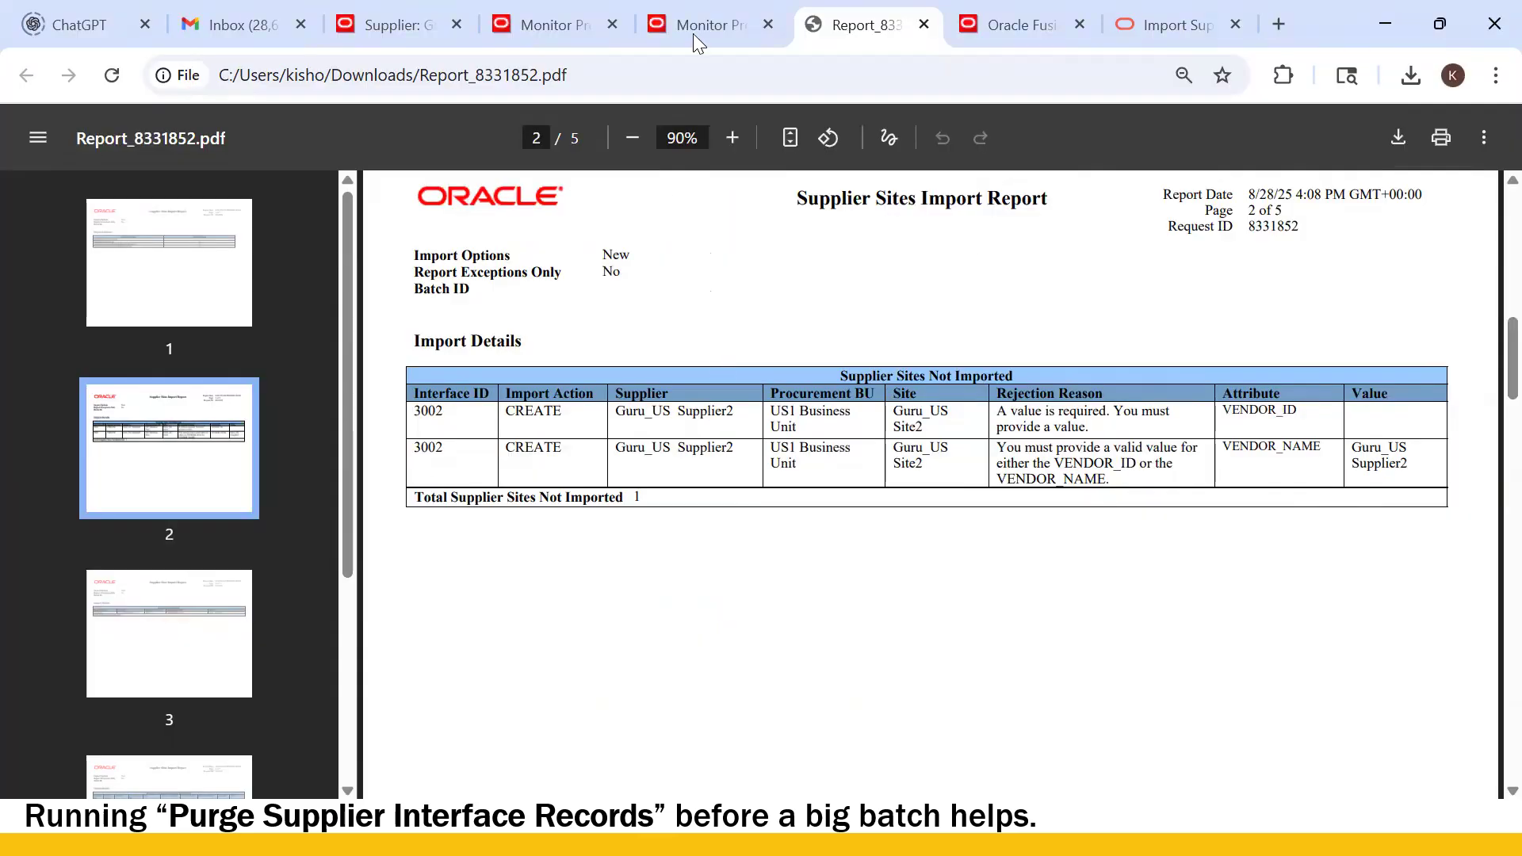
- Close the attachments dialog and cancel the Create Site and Guru_US Supplier1 edit pages
click(692, 30)
click(1286, 600)
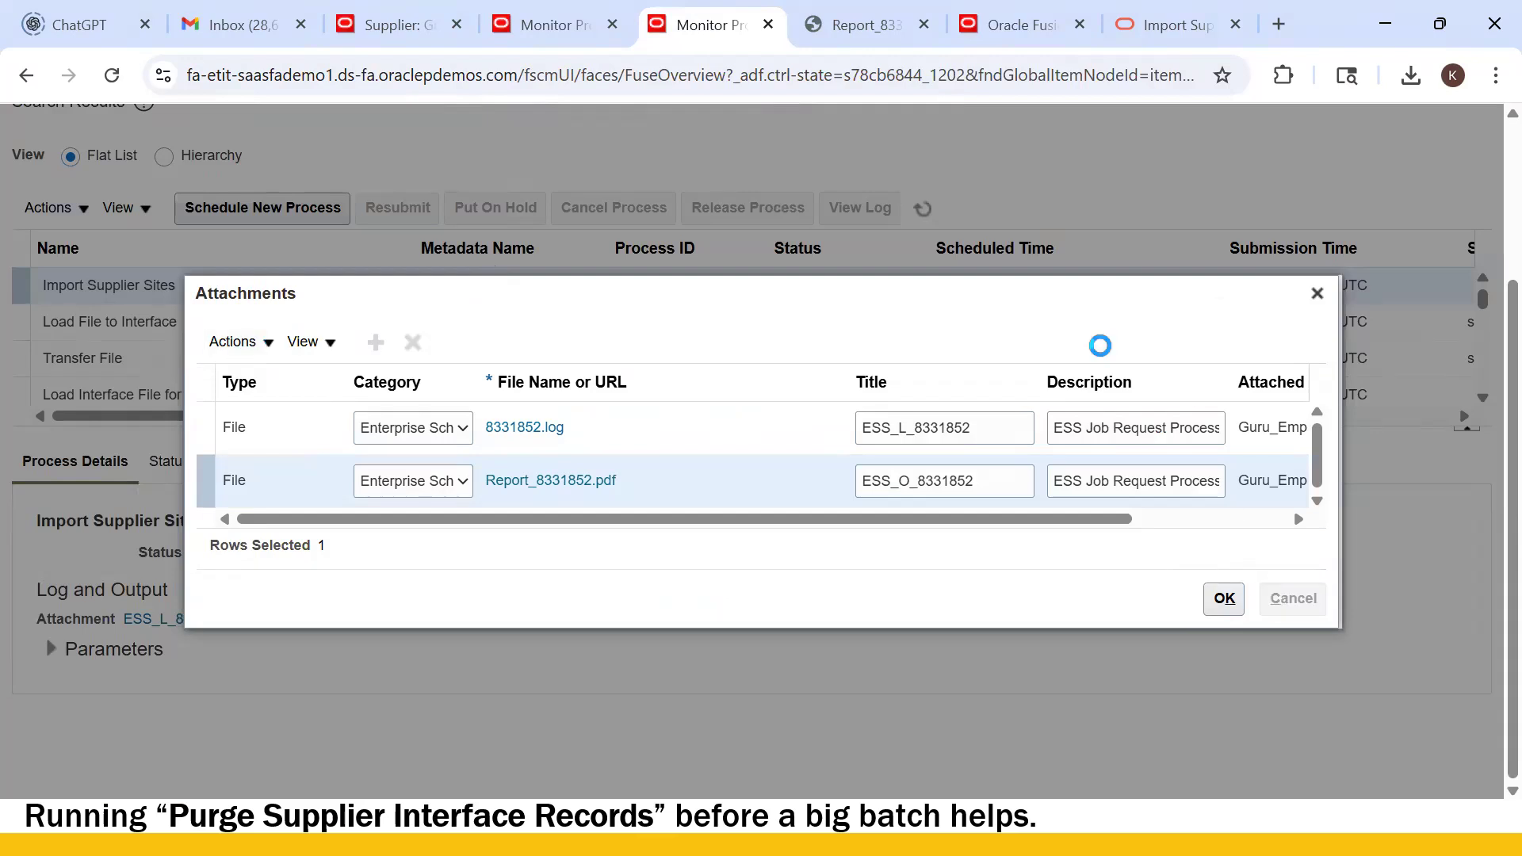
click(544, 36)
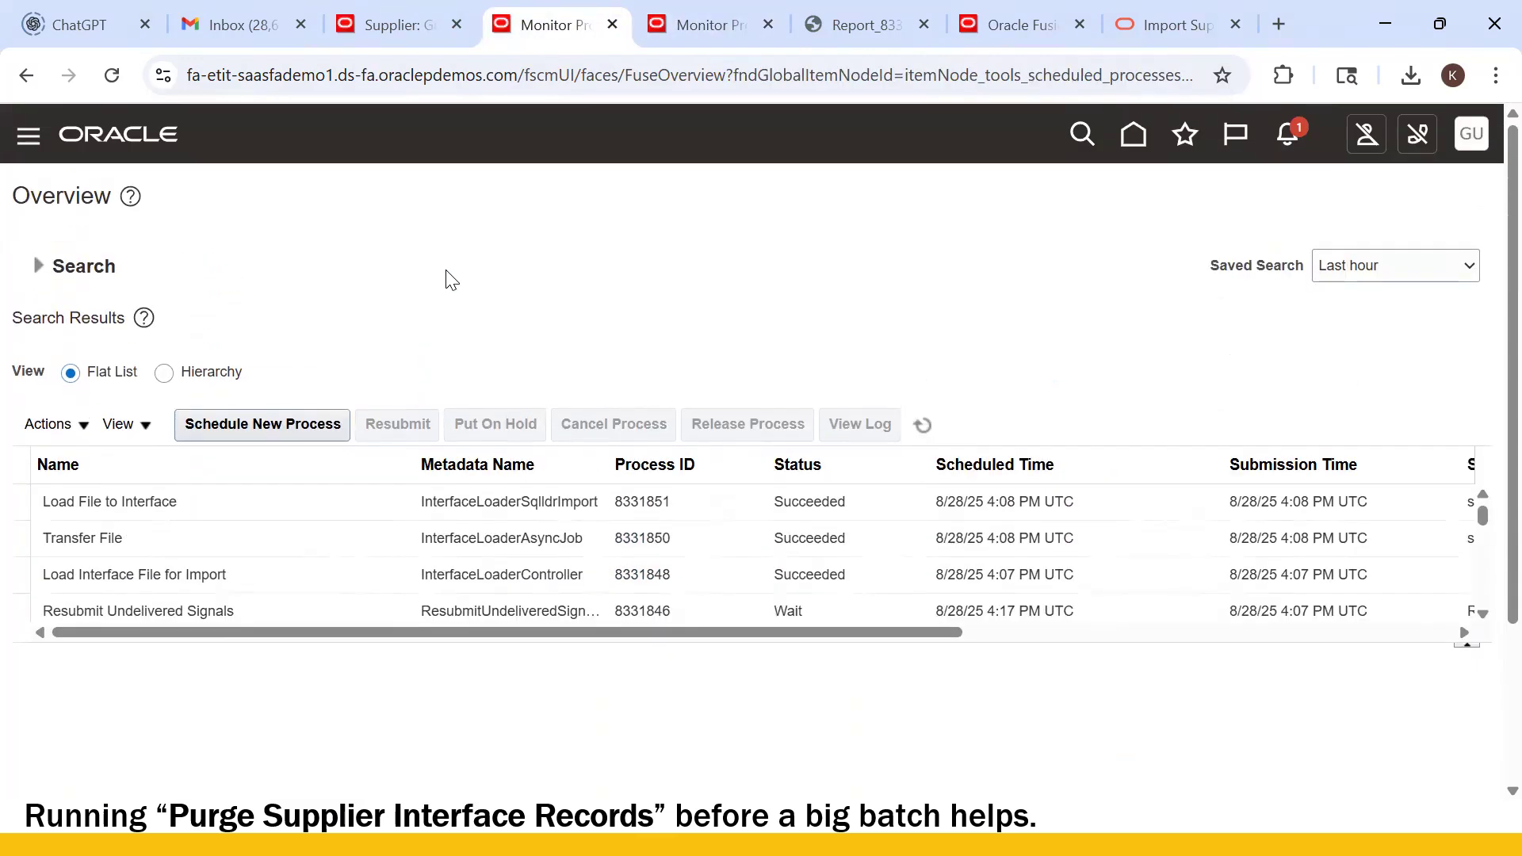
click(366, 27)
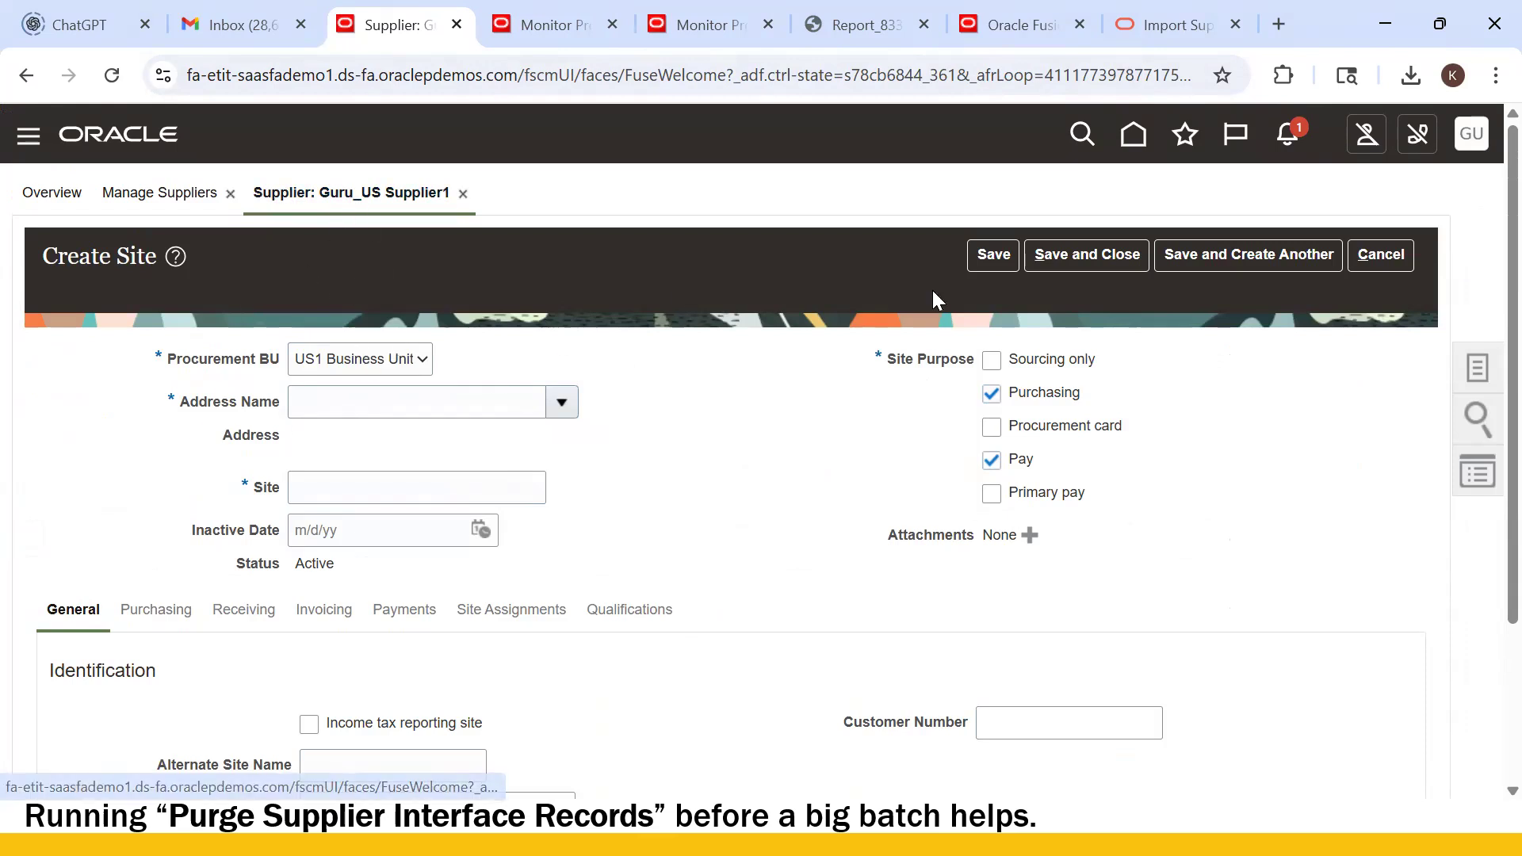
click(1378, 262)
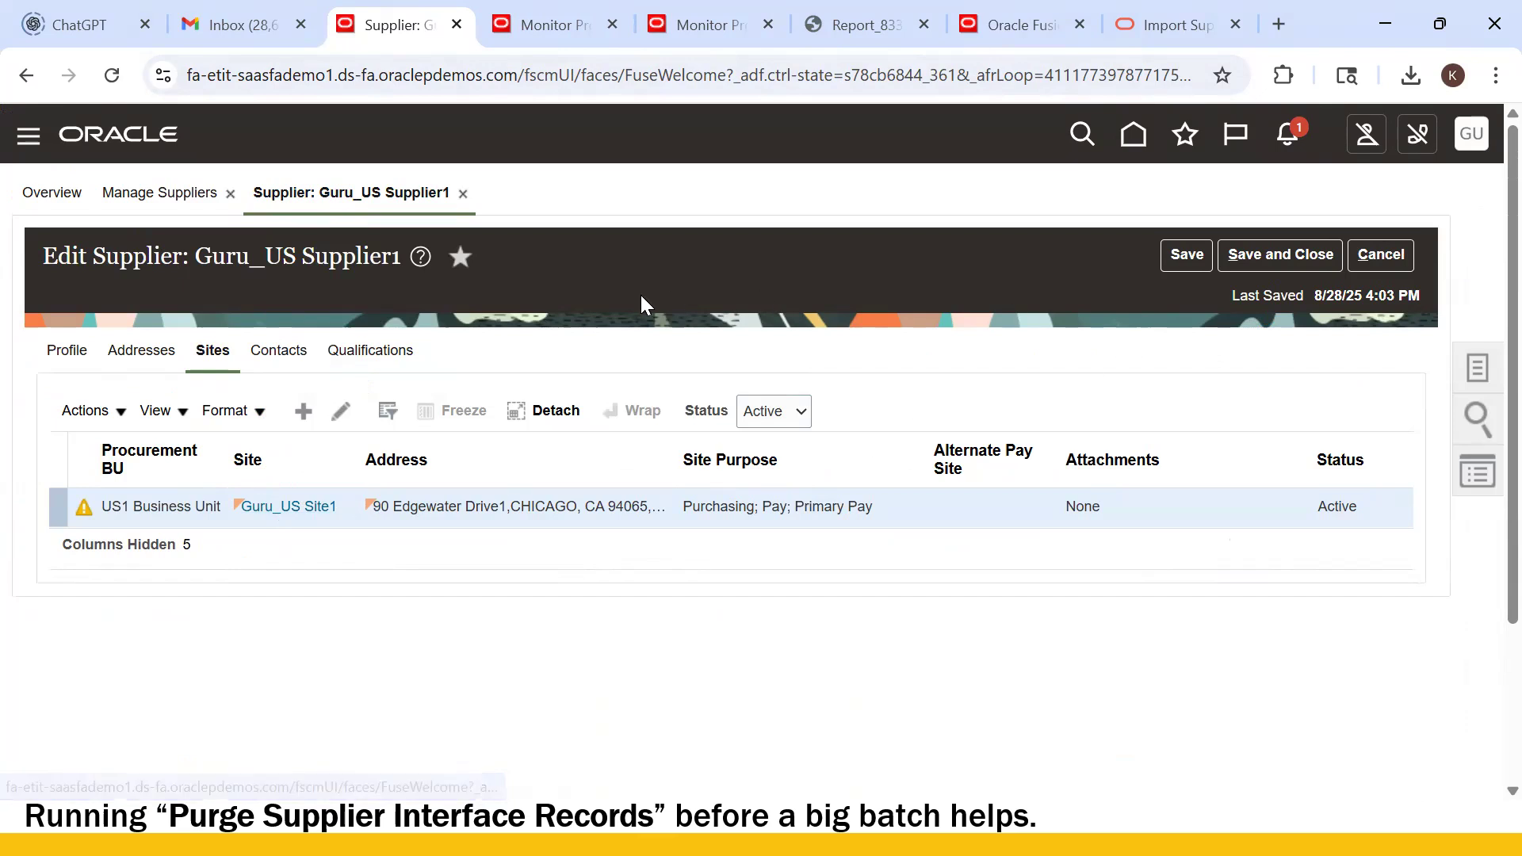
click(1382, 254)
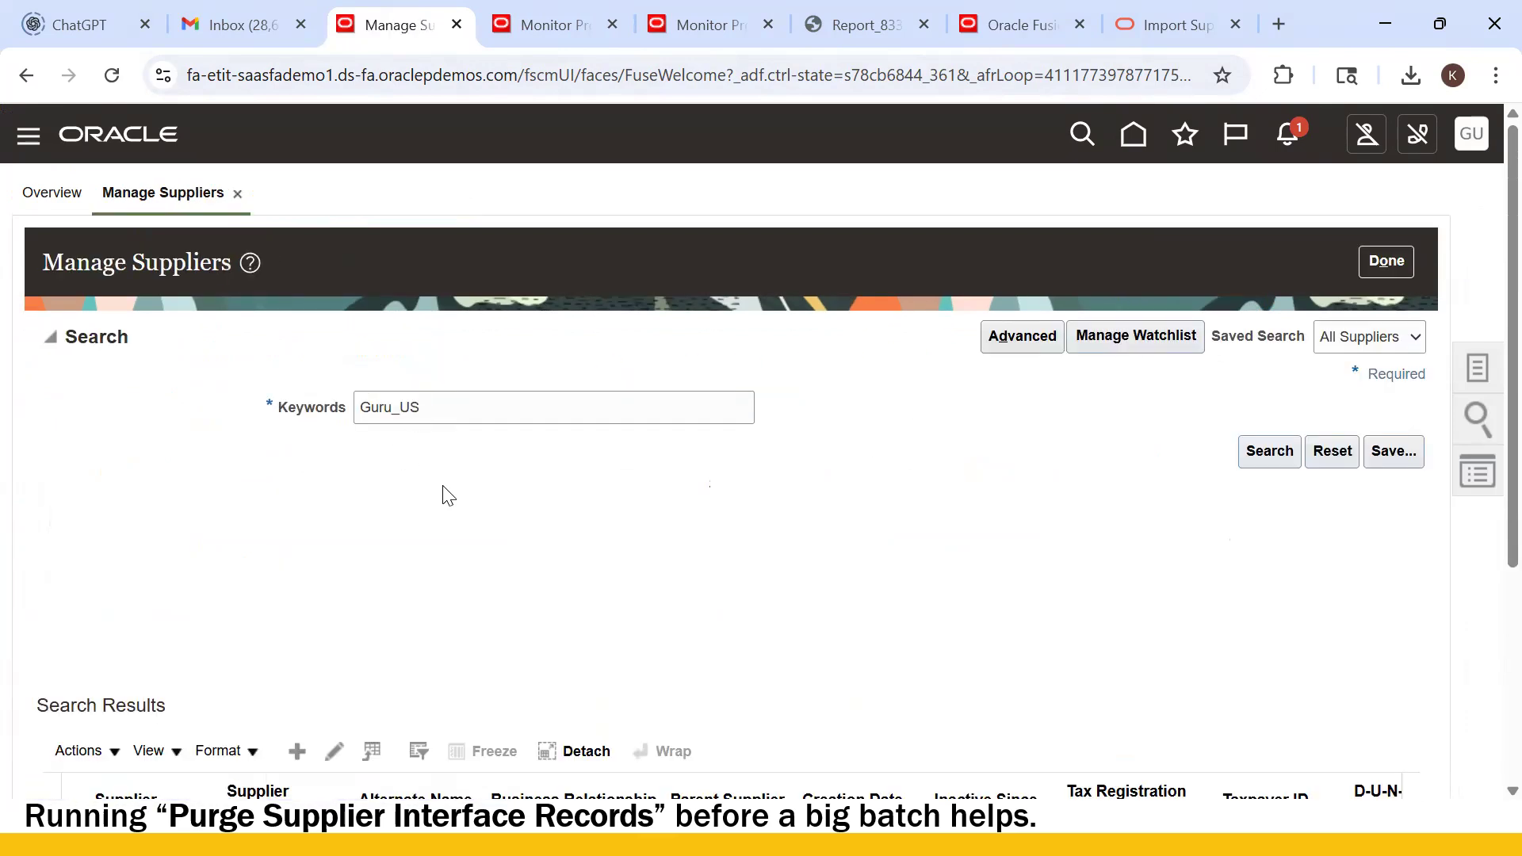
- Edit supplier 1683, Guru_US Supplier2, and view its empty Sites tab
scroll(204, 603, down, 3)
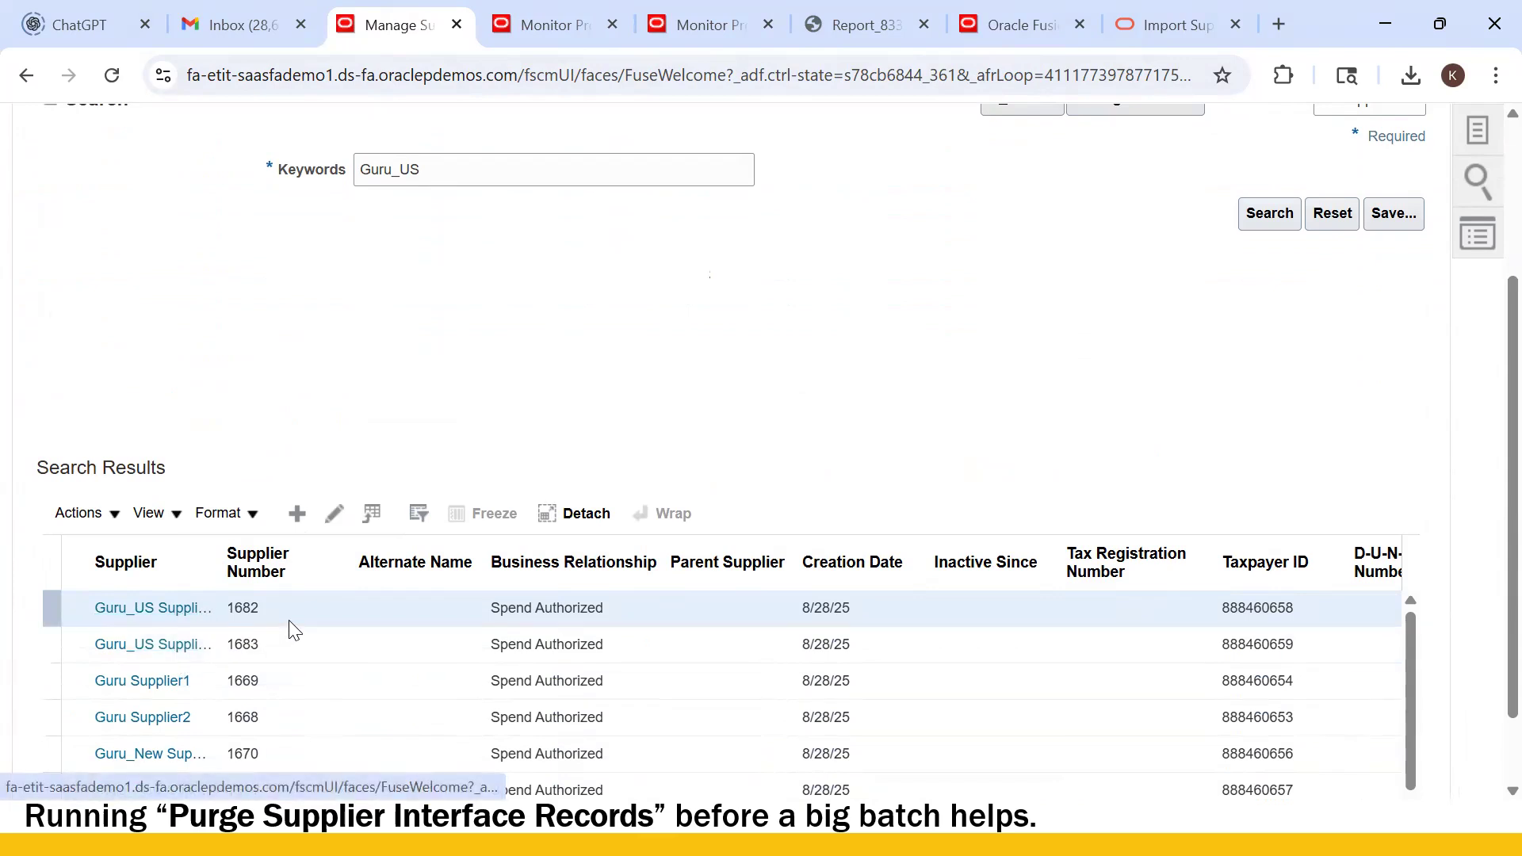
click(298, 646)
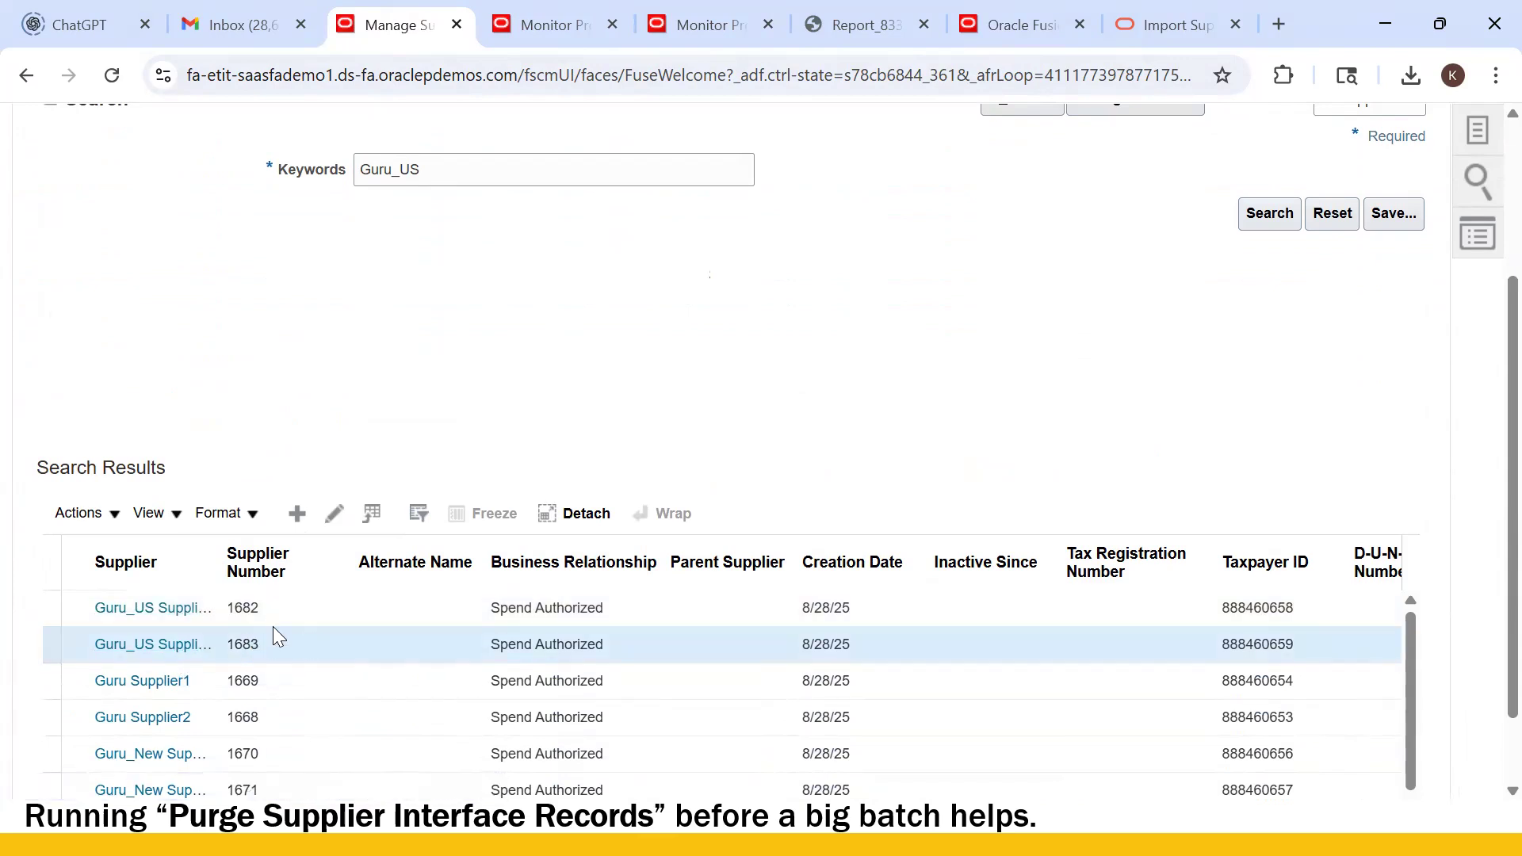
click(335, 515)
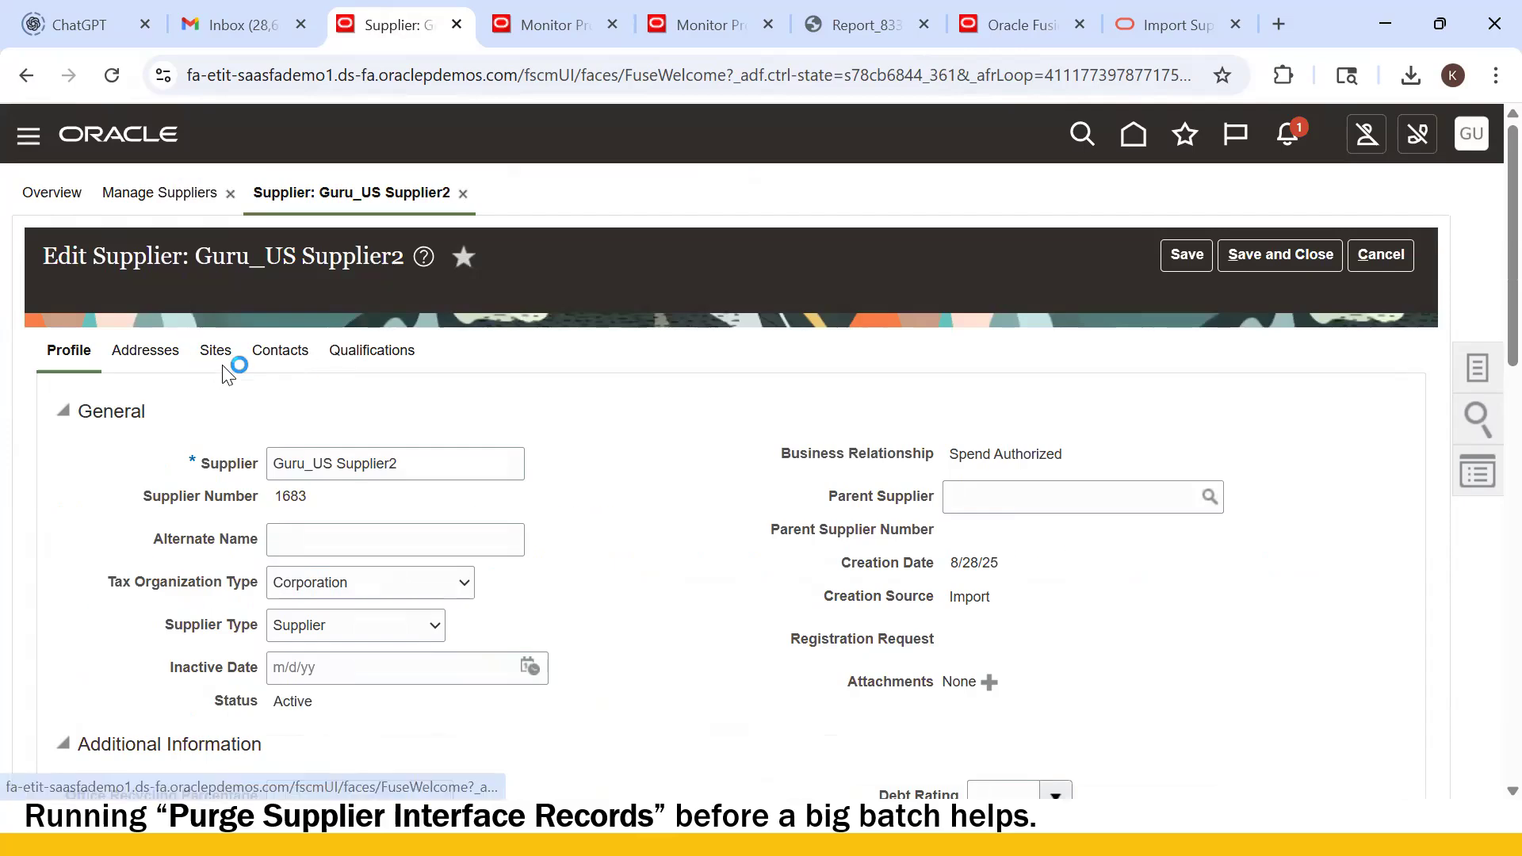
click(222, 355)
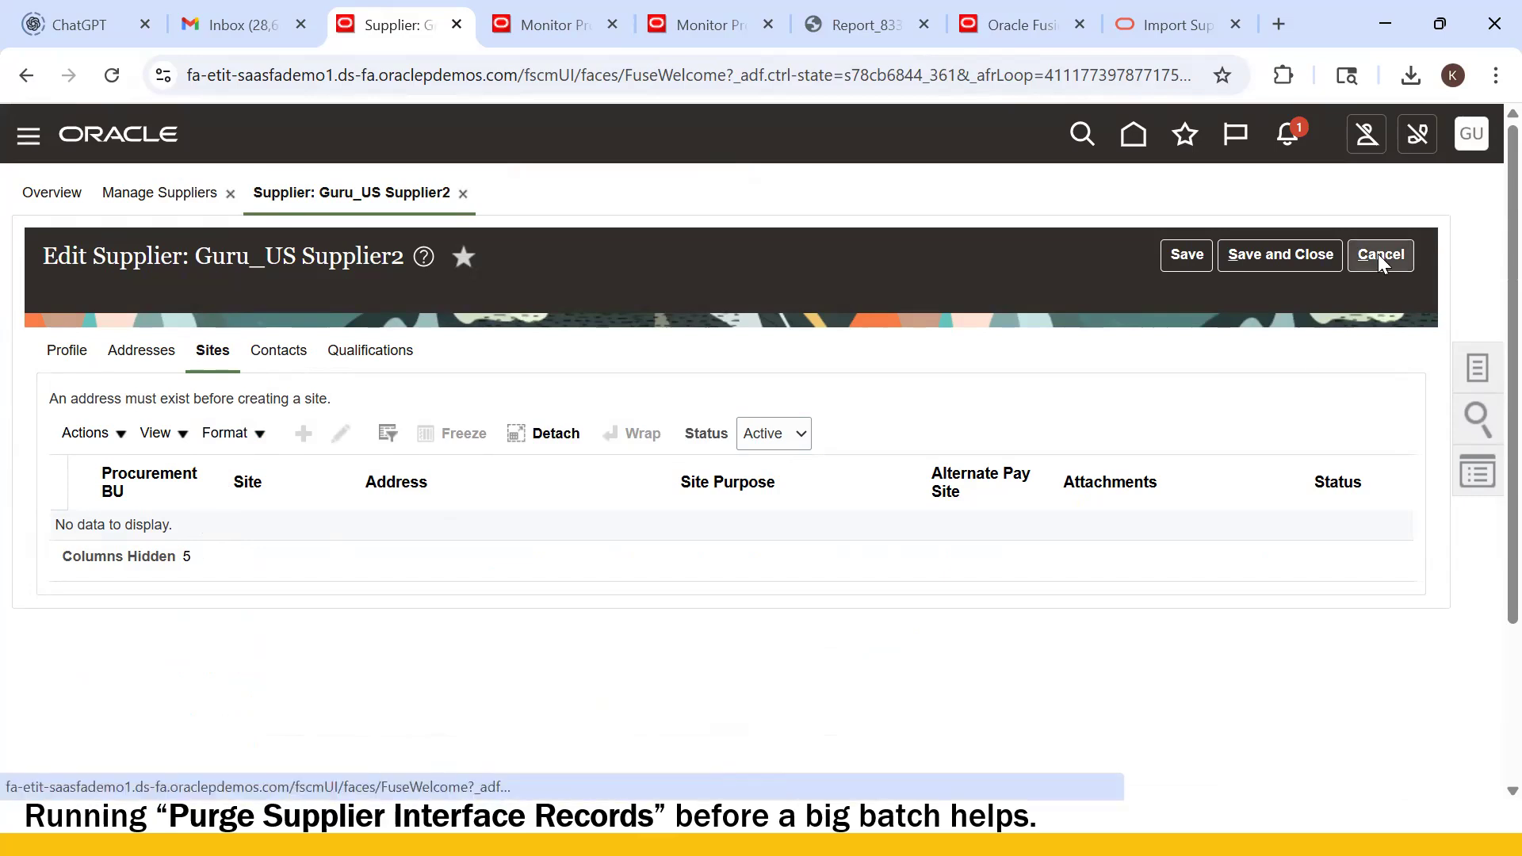
key(alt+Tab)
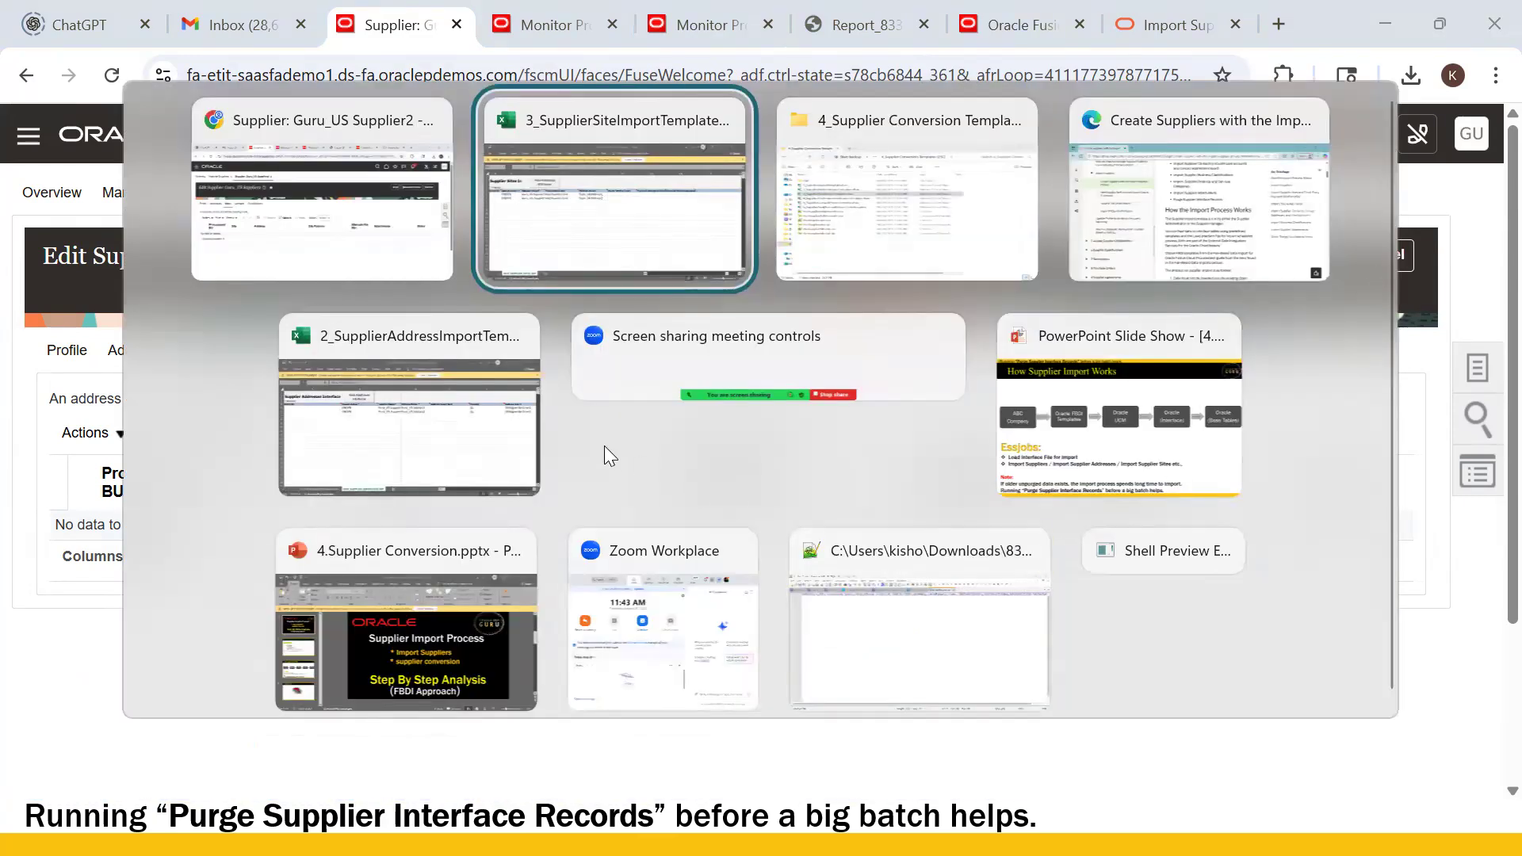
- Compare row 6's Address Name New and C6 supplier name against the import report
click(441, 429)
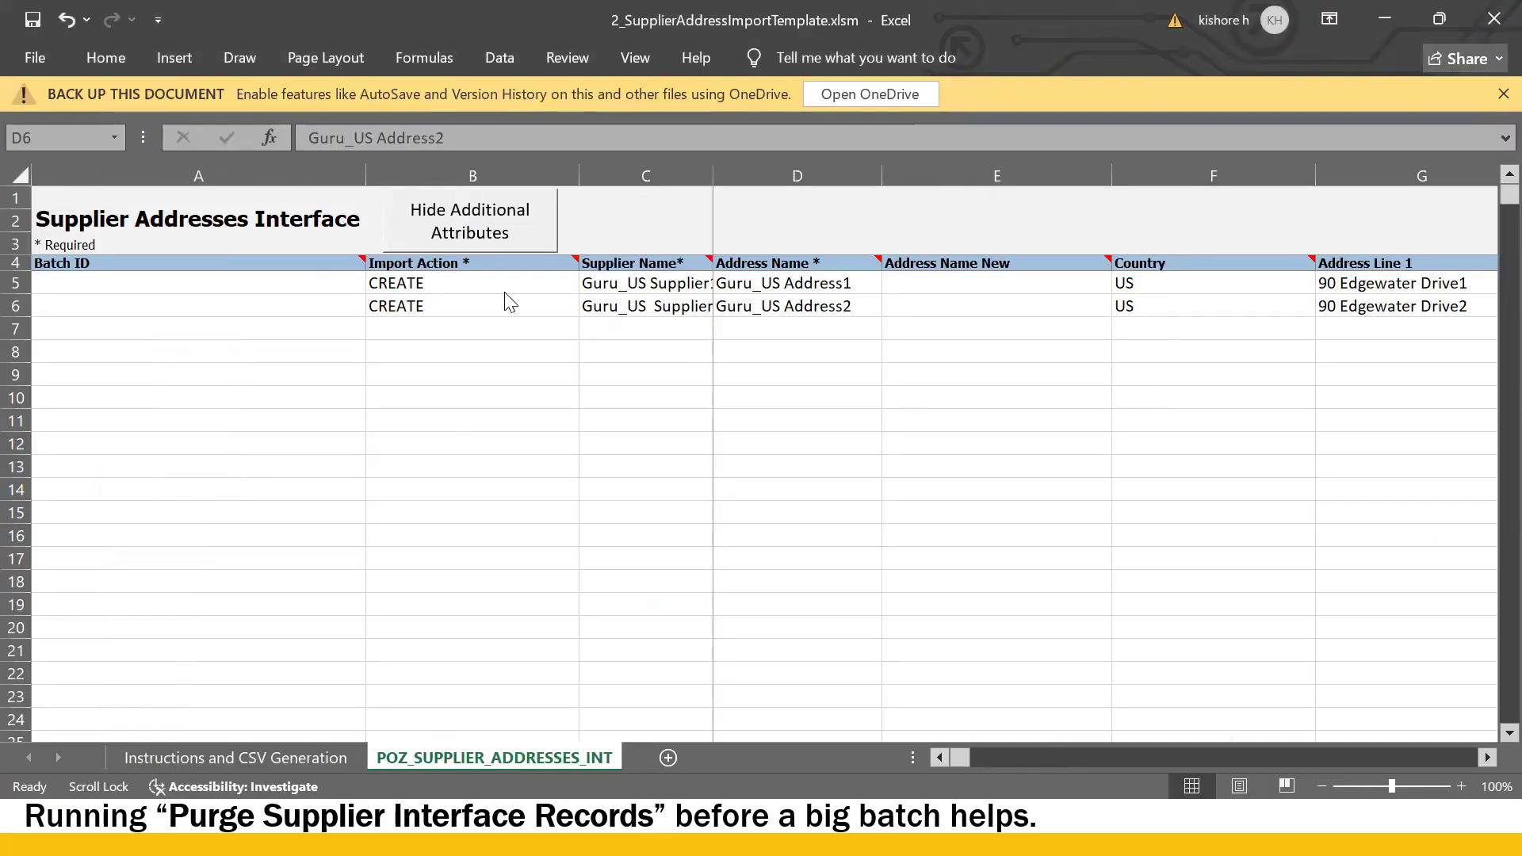
key(alt+Tab)
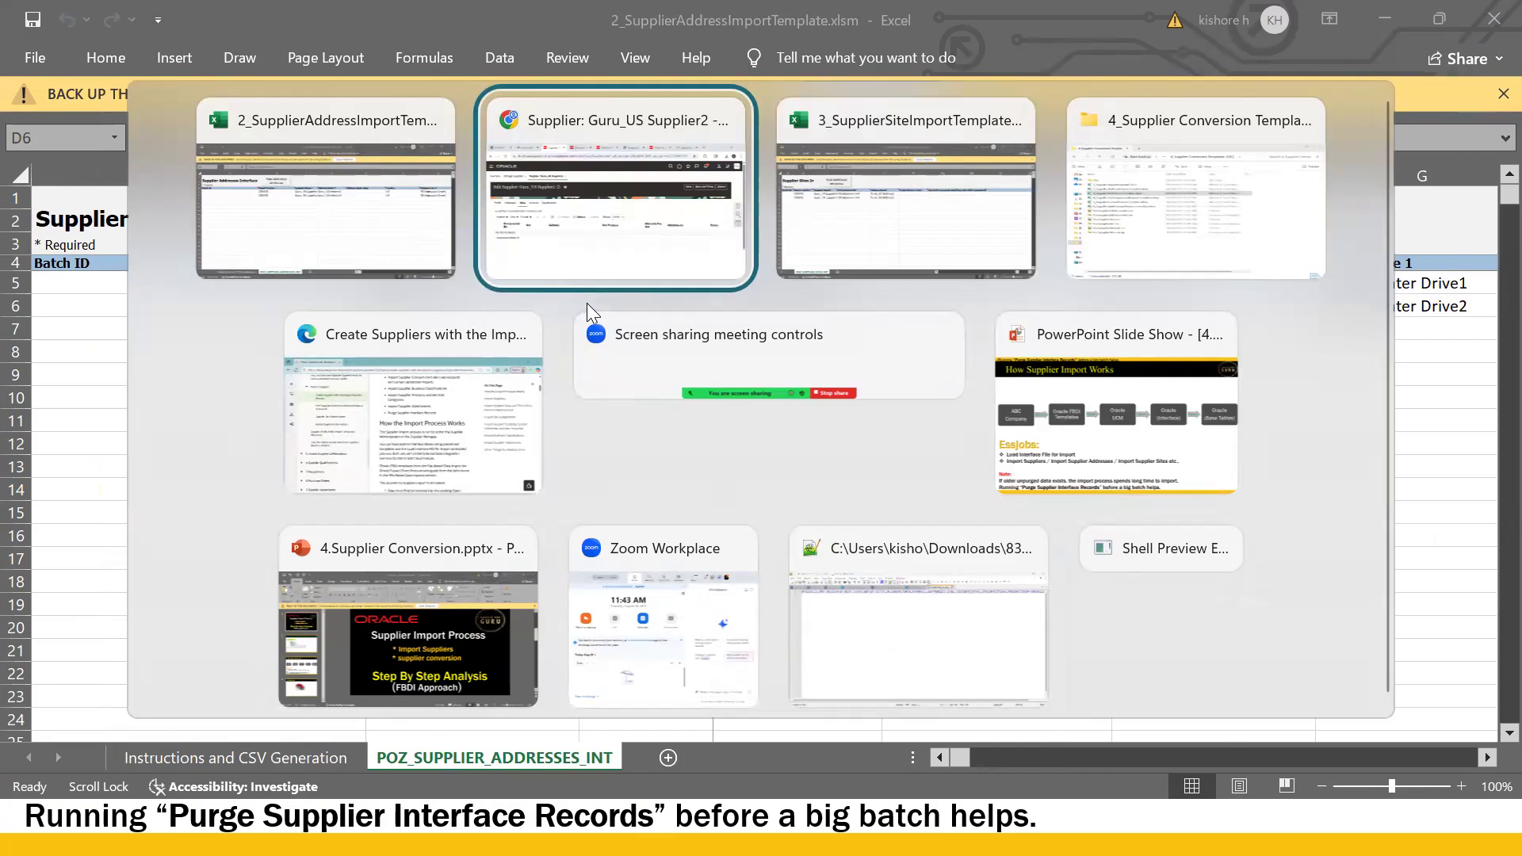
click(688, 220)
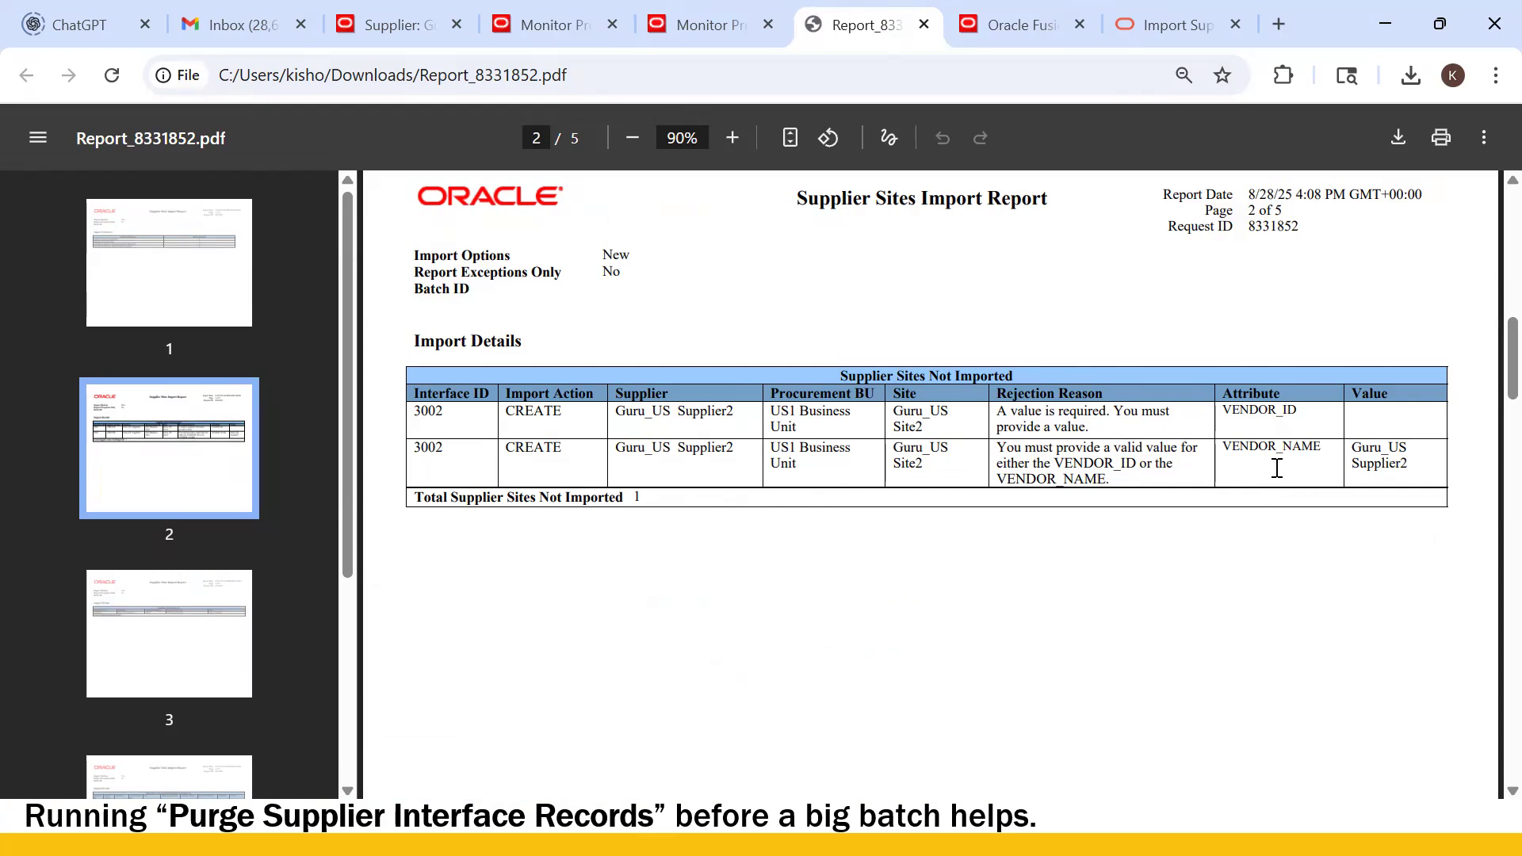
key(alt+Tab)
click(917, 299)
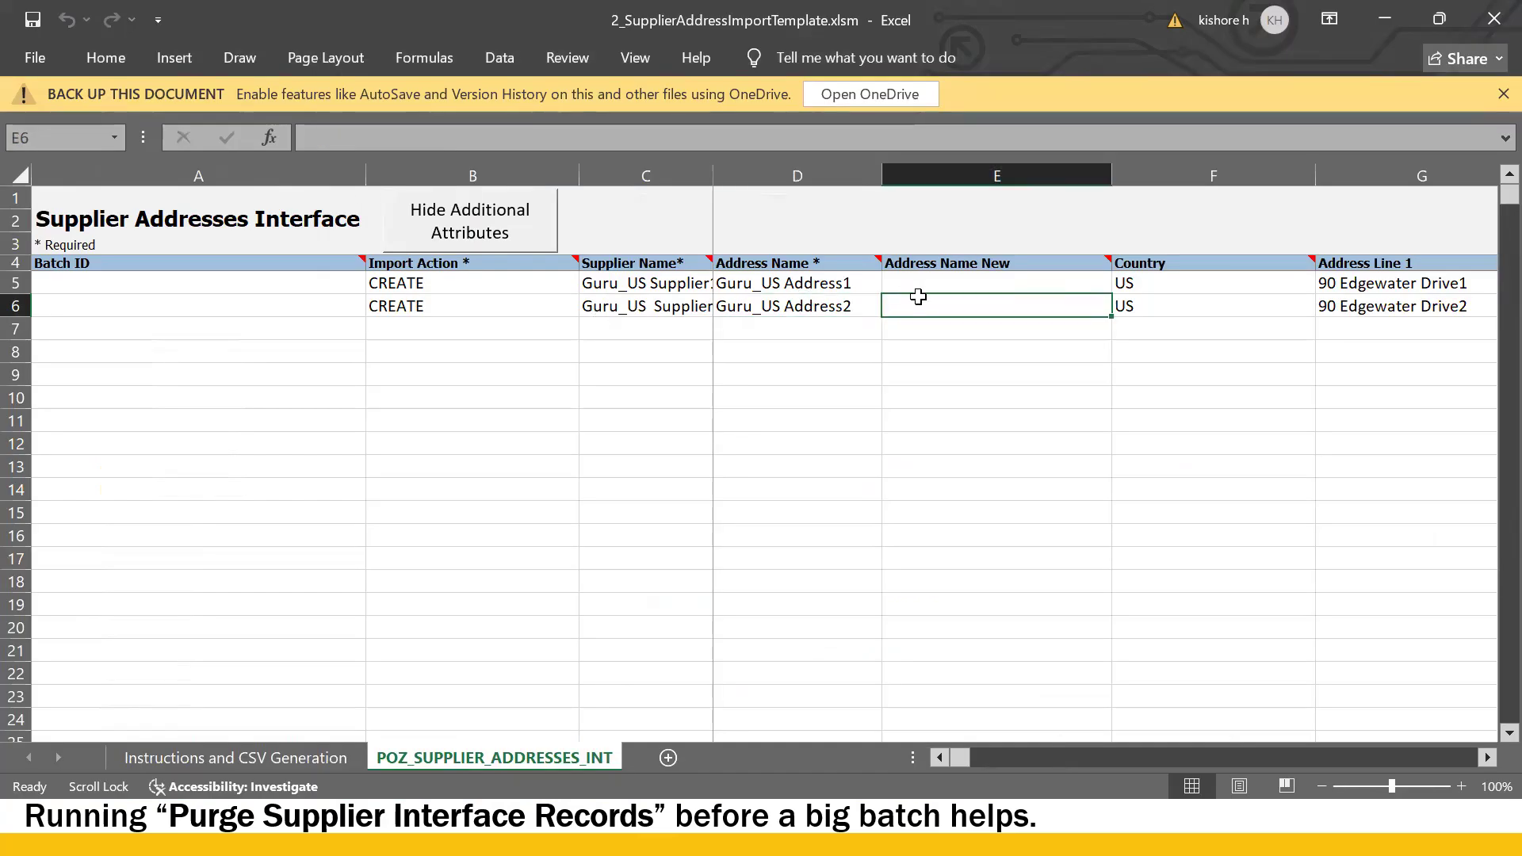
key(Right)
key(Right)
key(Left)
key(Left)
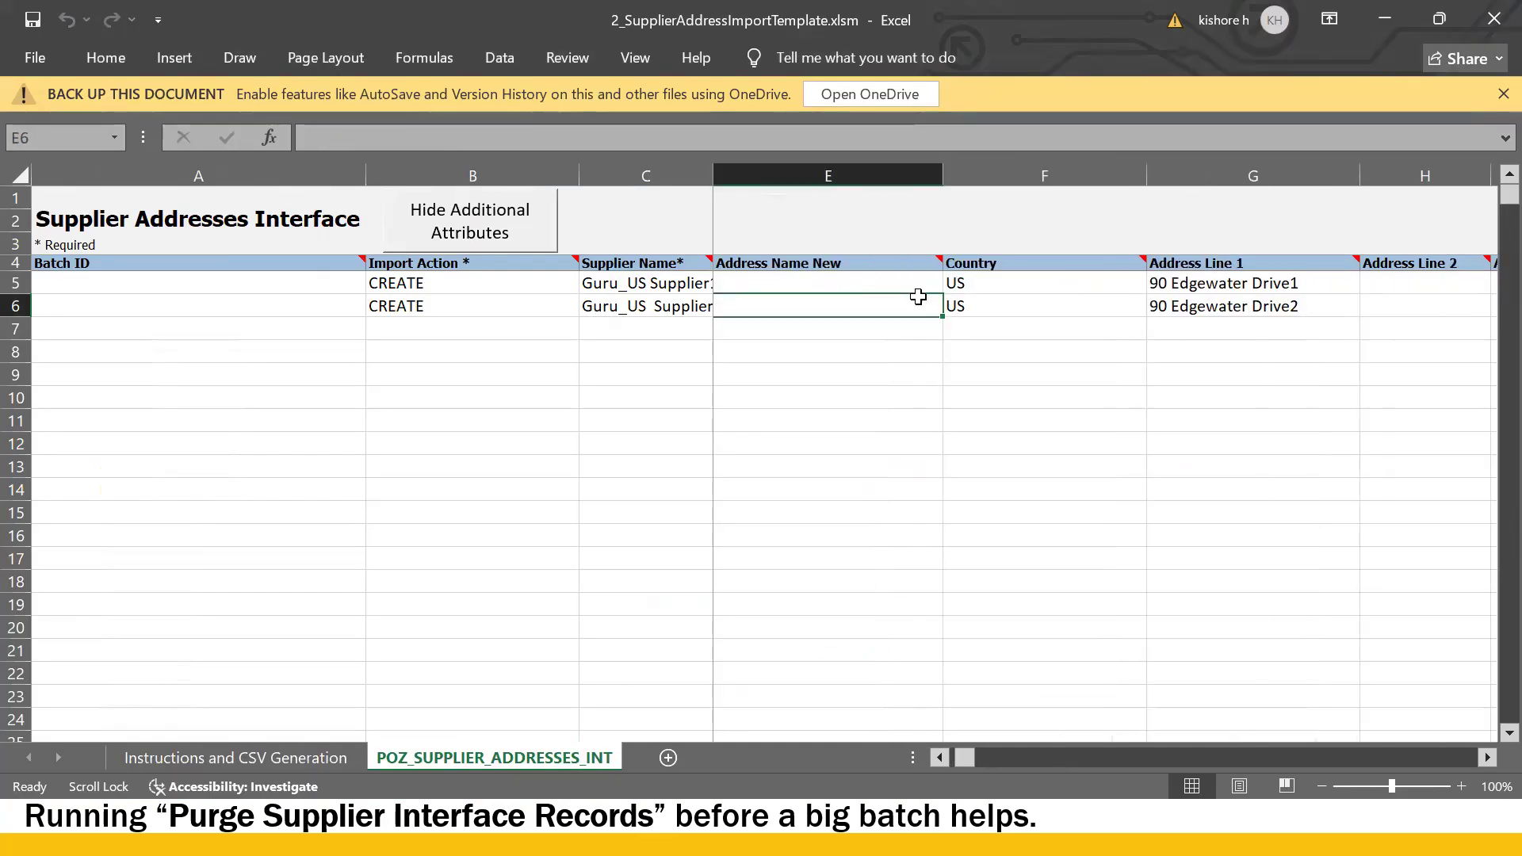
key(Right)
key(Left)
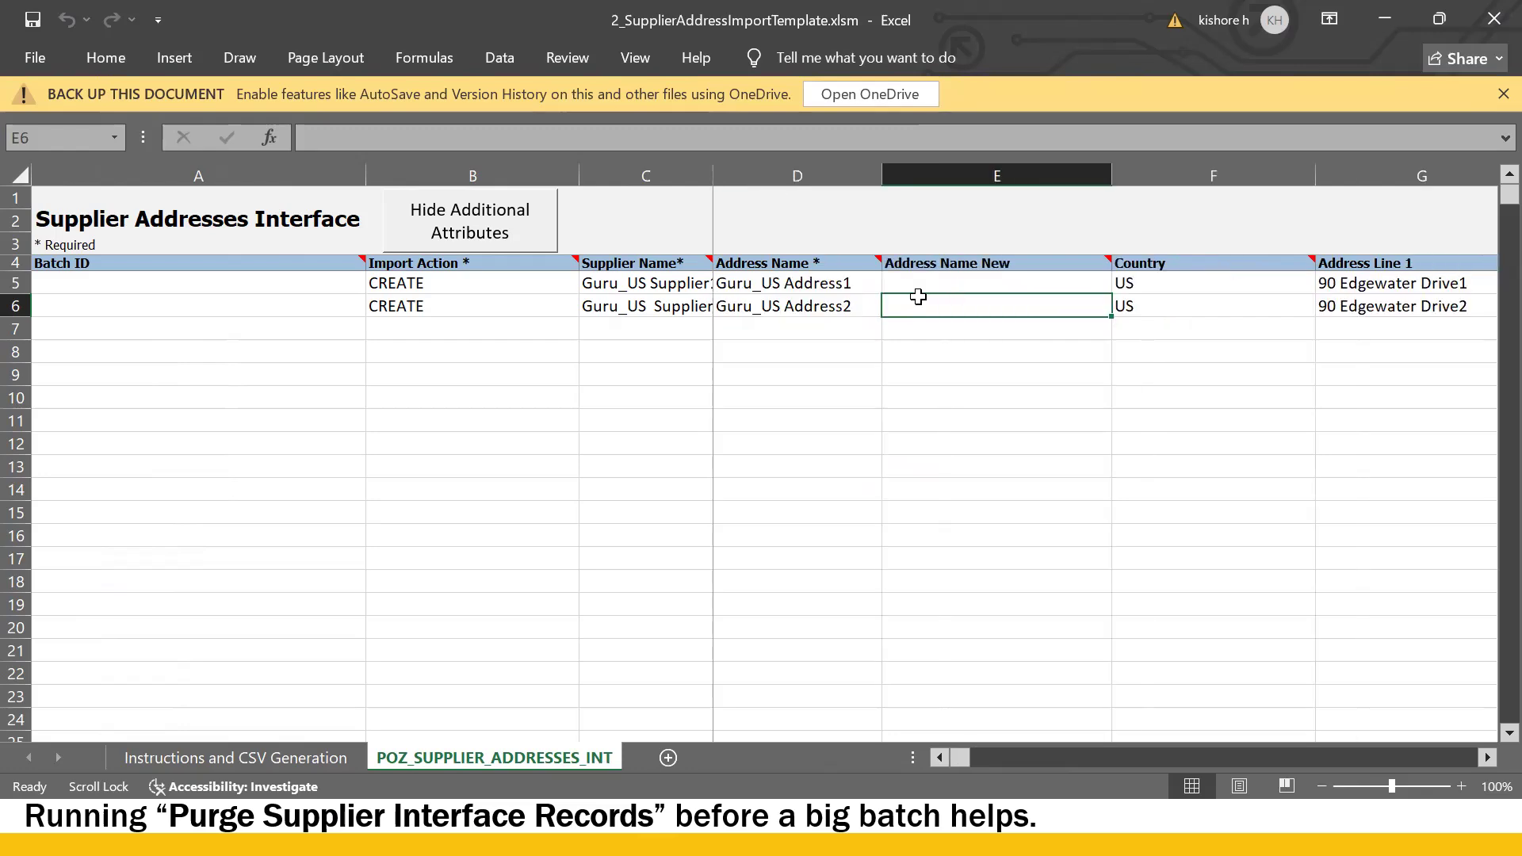
click(692, 305)
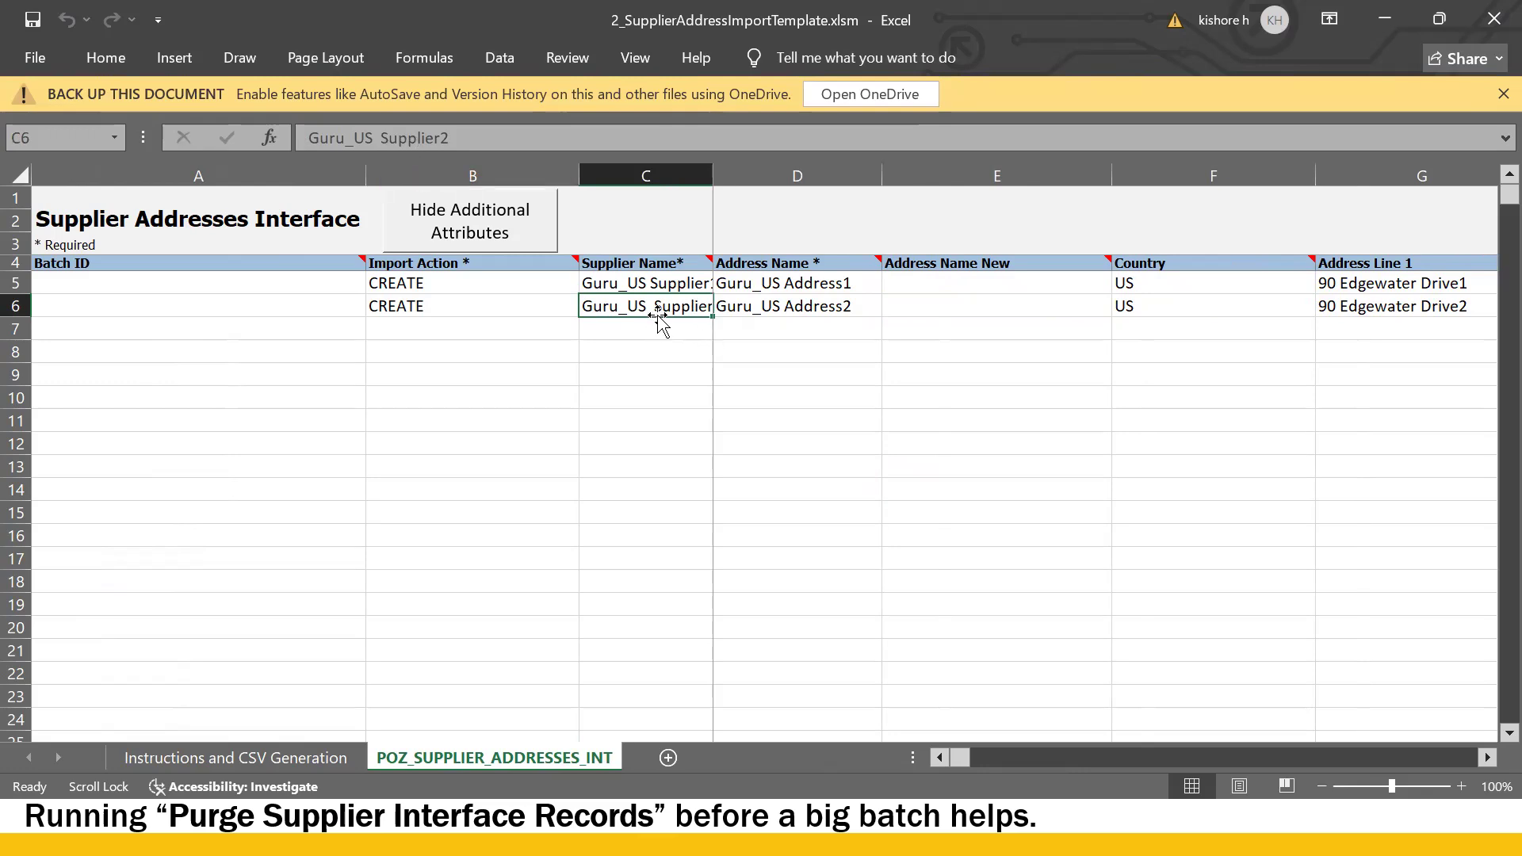
key(alt+Tab)
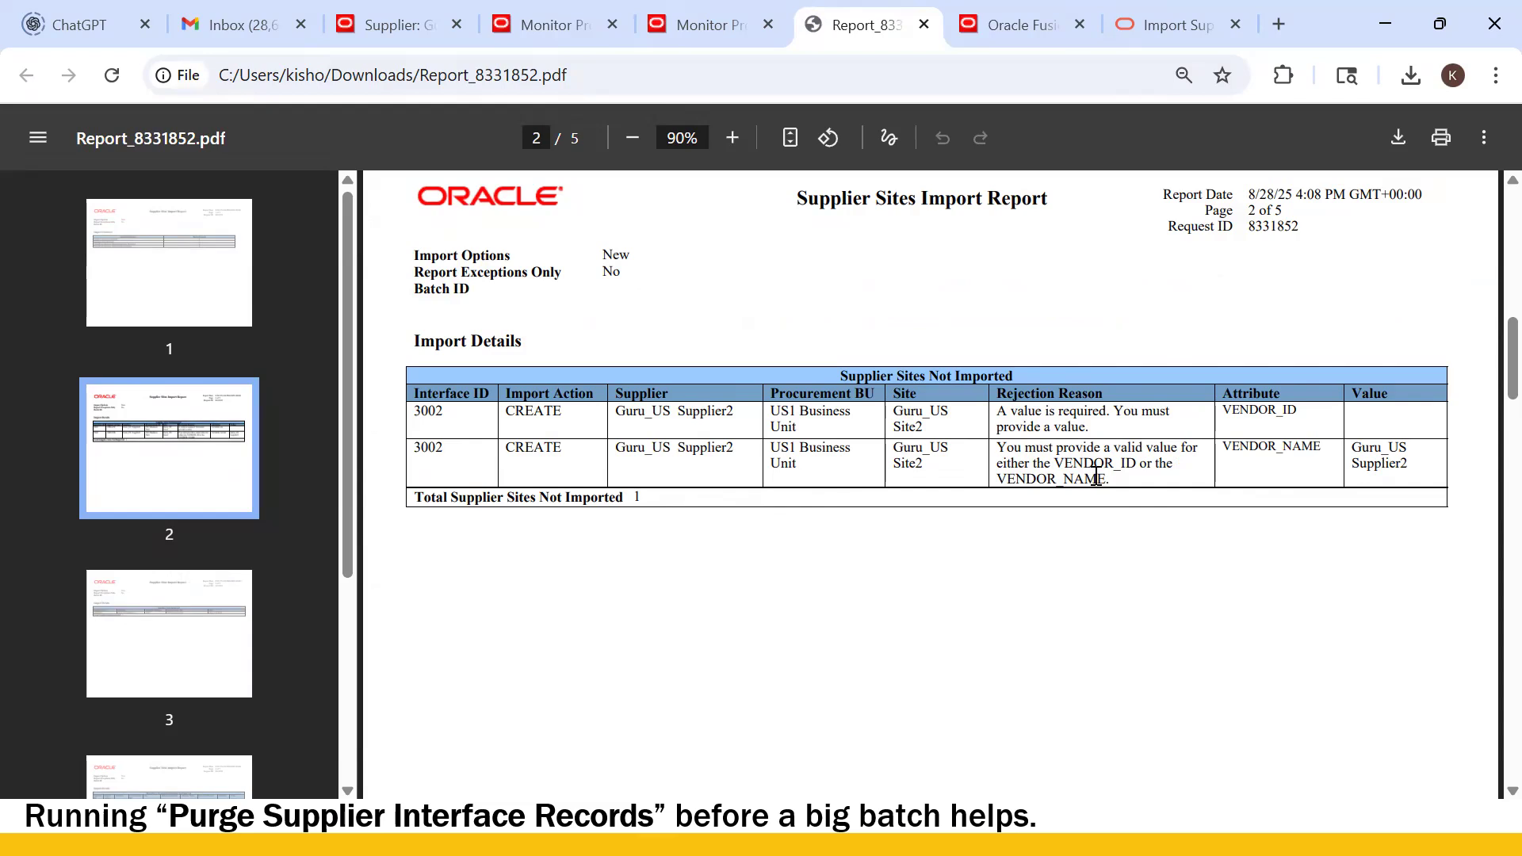
key(alt+Tab)
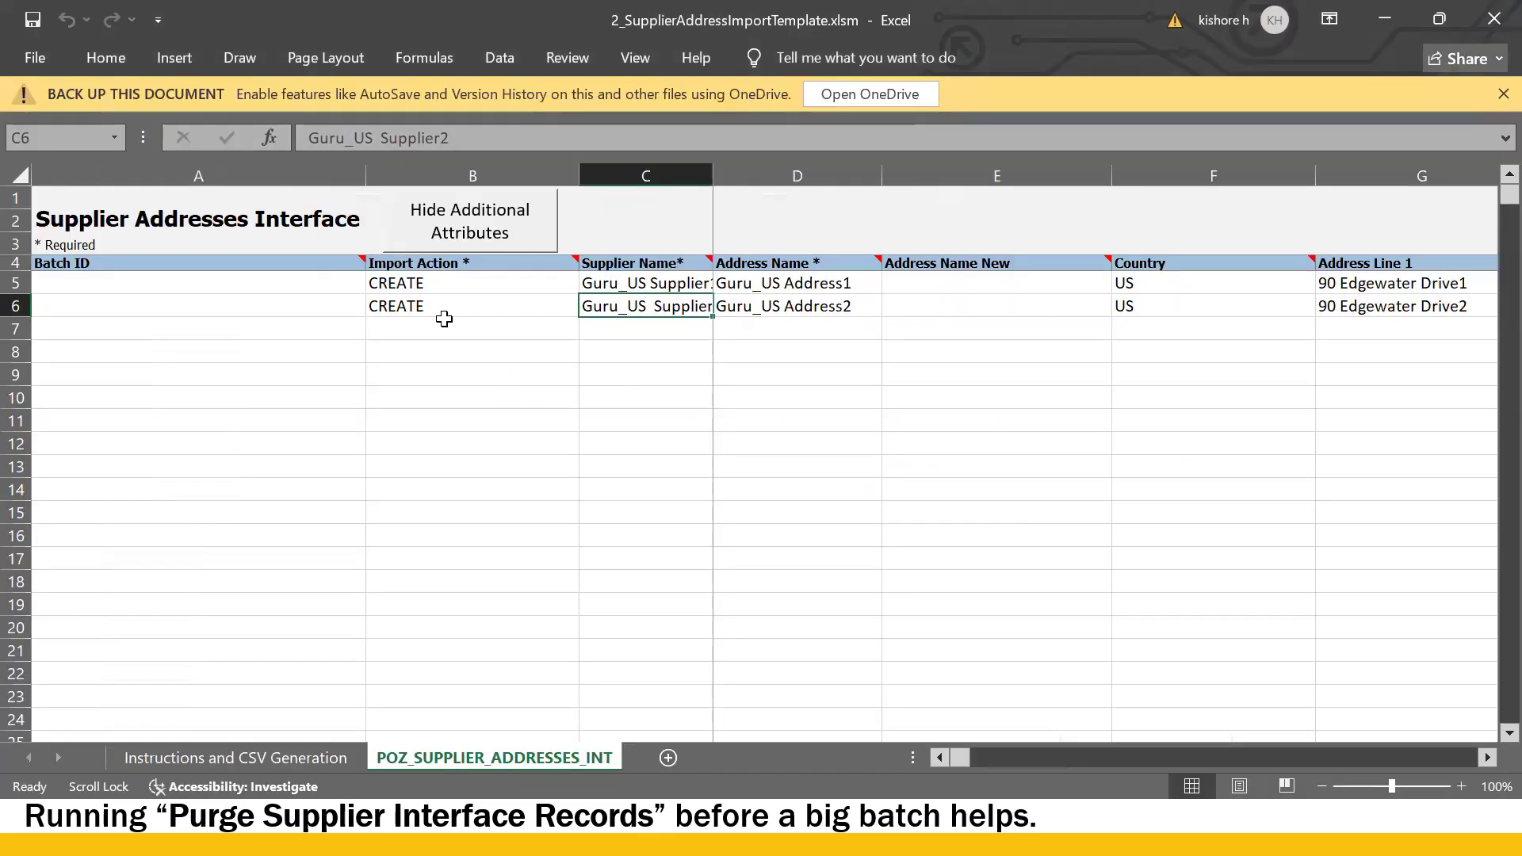
- Remove the extra space in C6 so it reads 'Guru_US Supplier2'
double_click(652, 302)
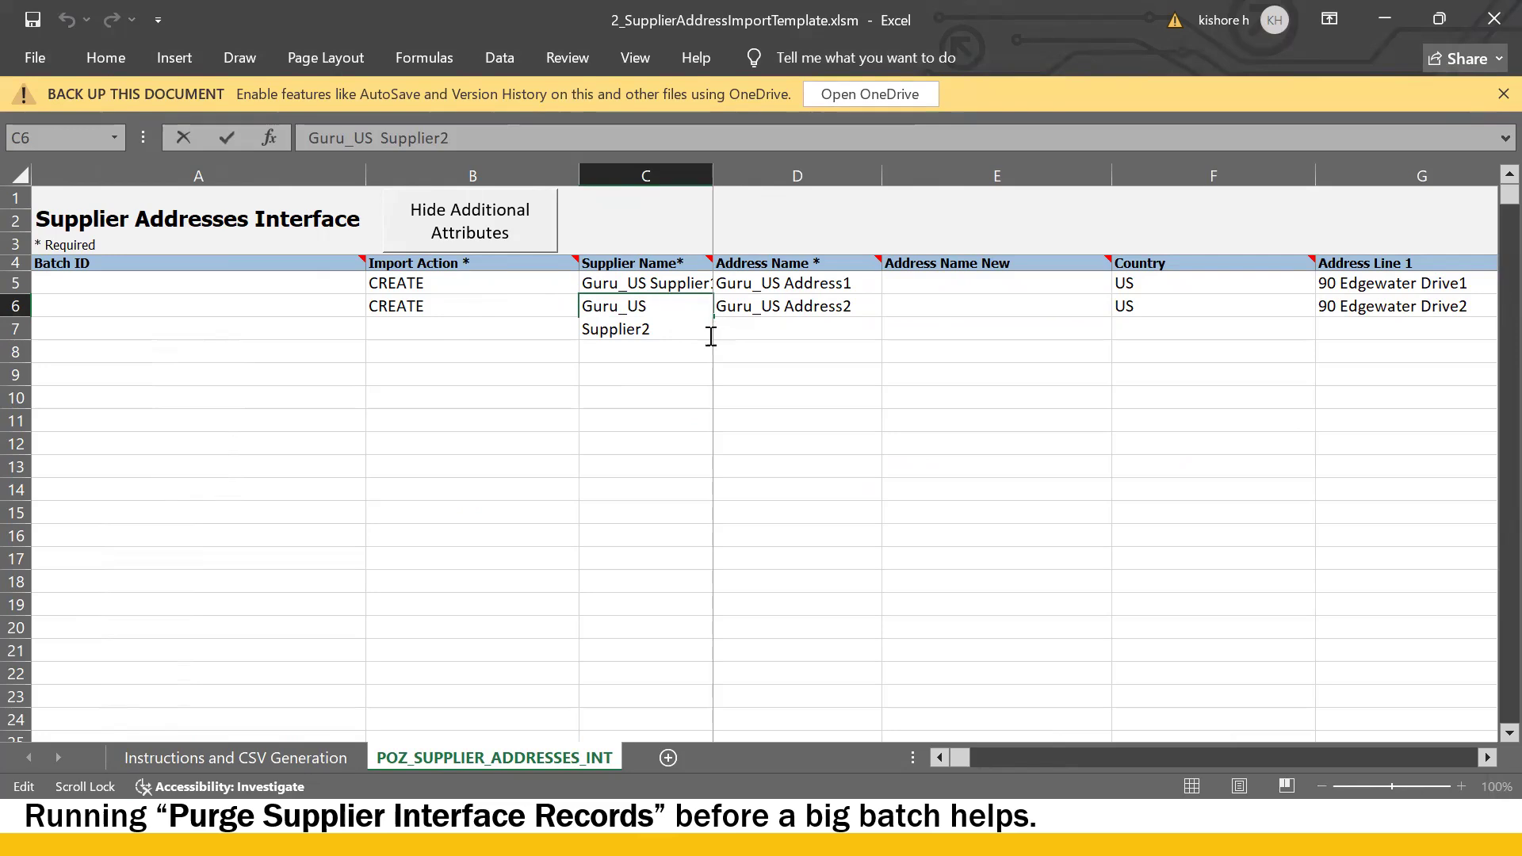
click(979, 432)
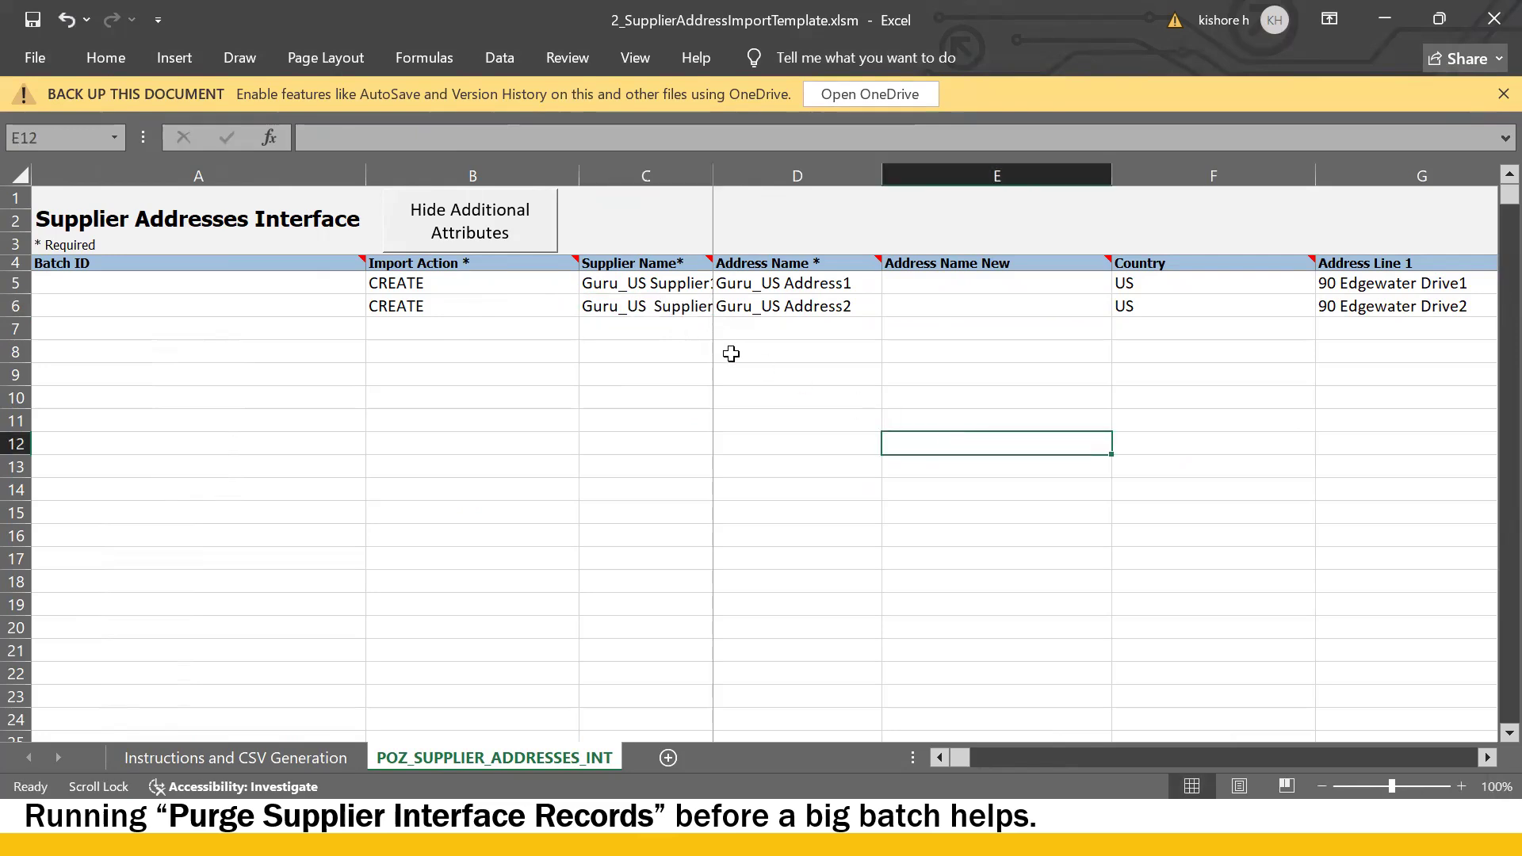
click(650, 304)
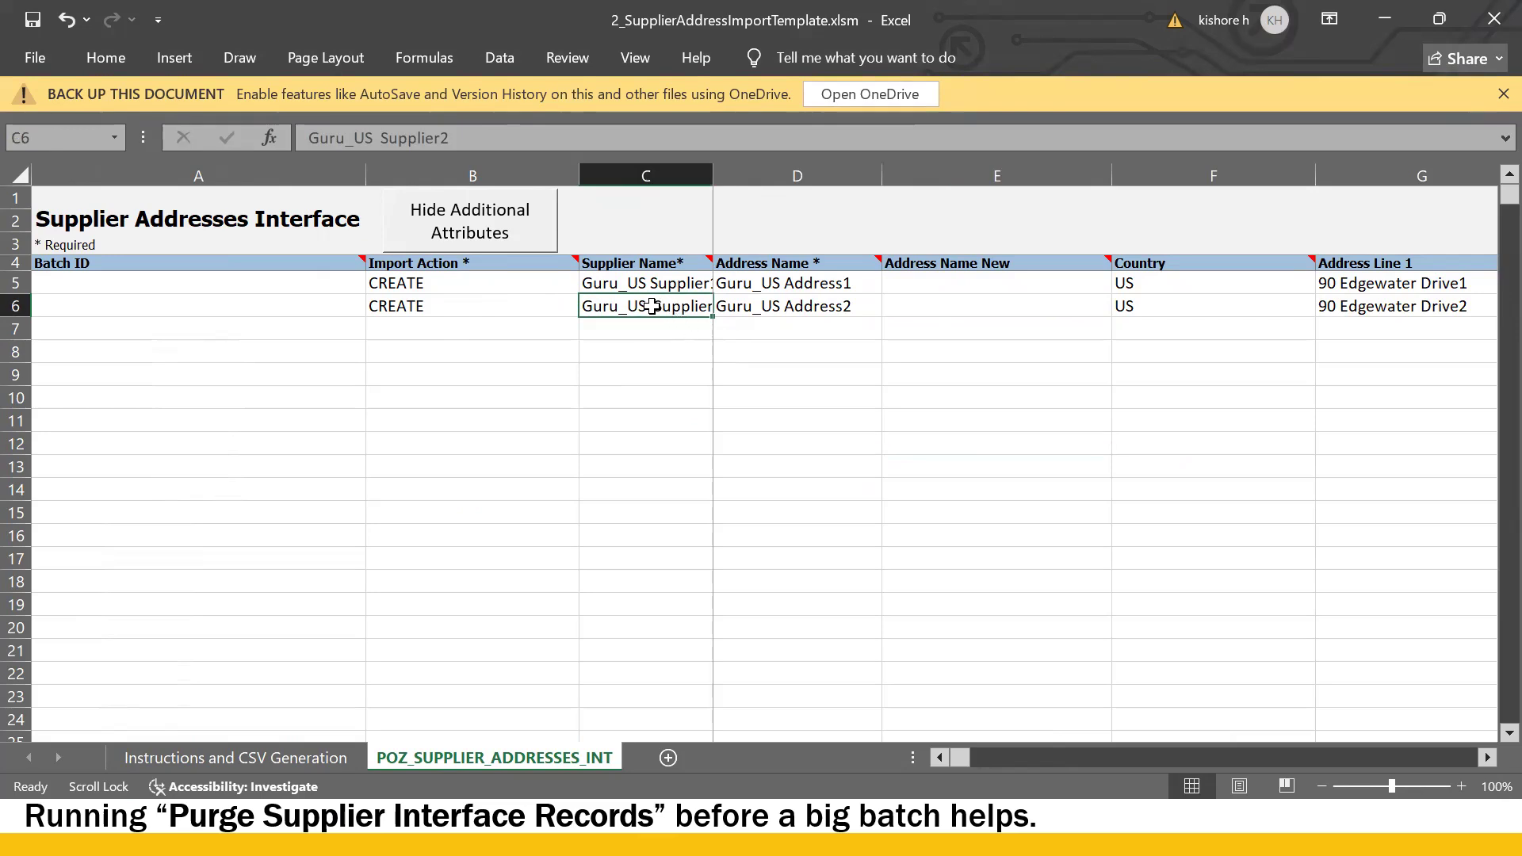
double_click(659, 309)
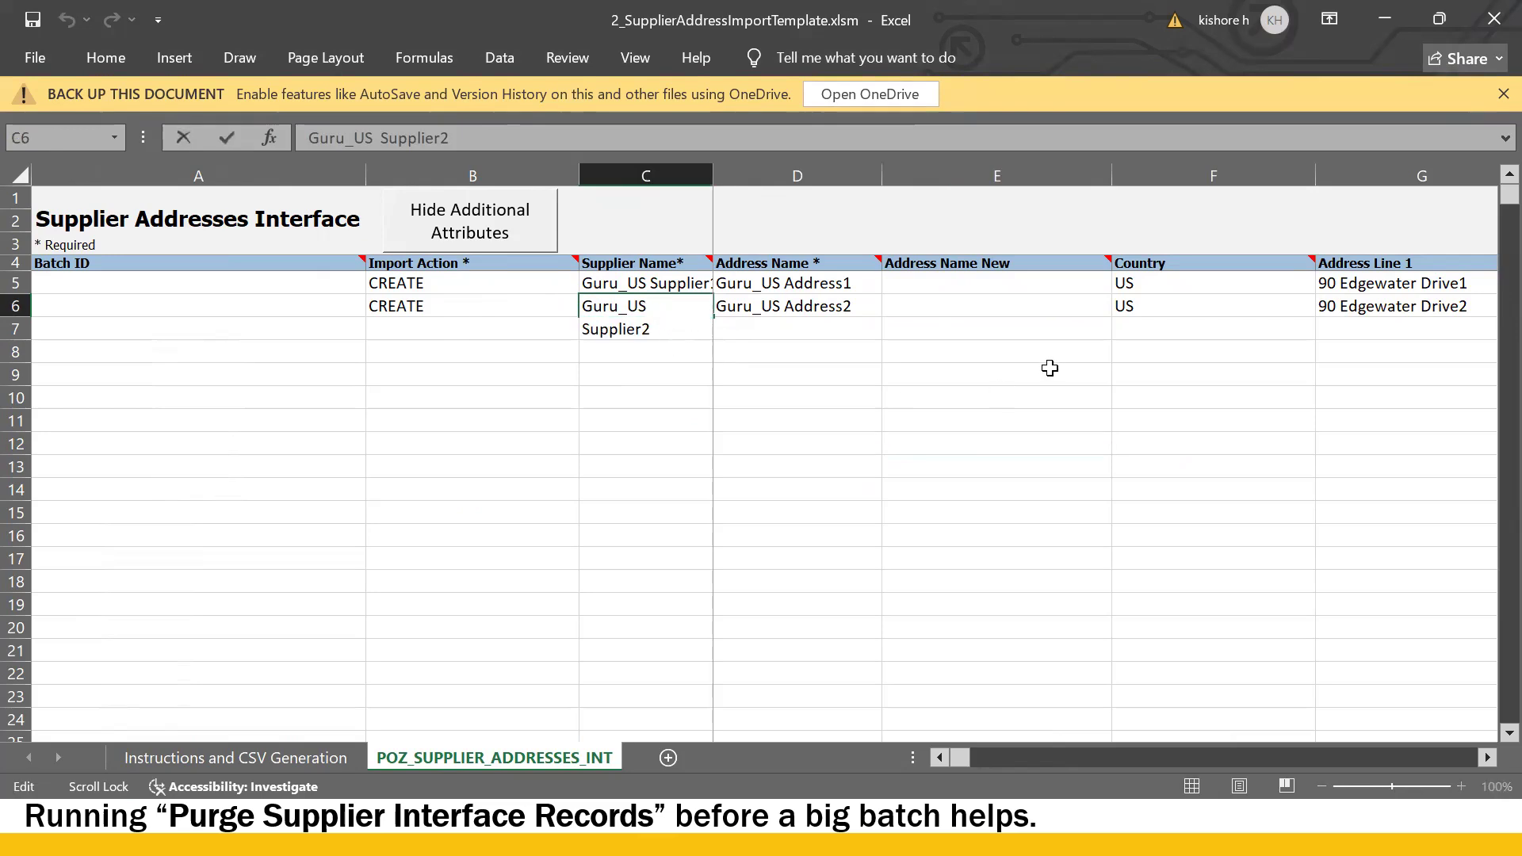
key(BackSpace)
key(Return)
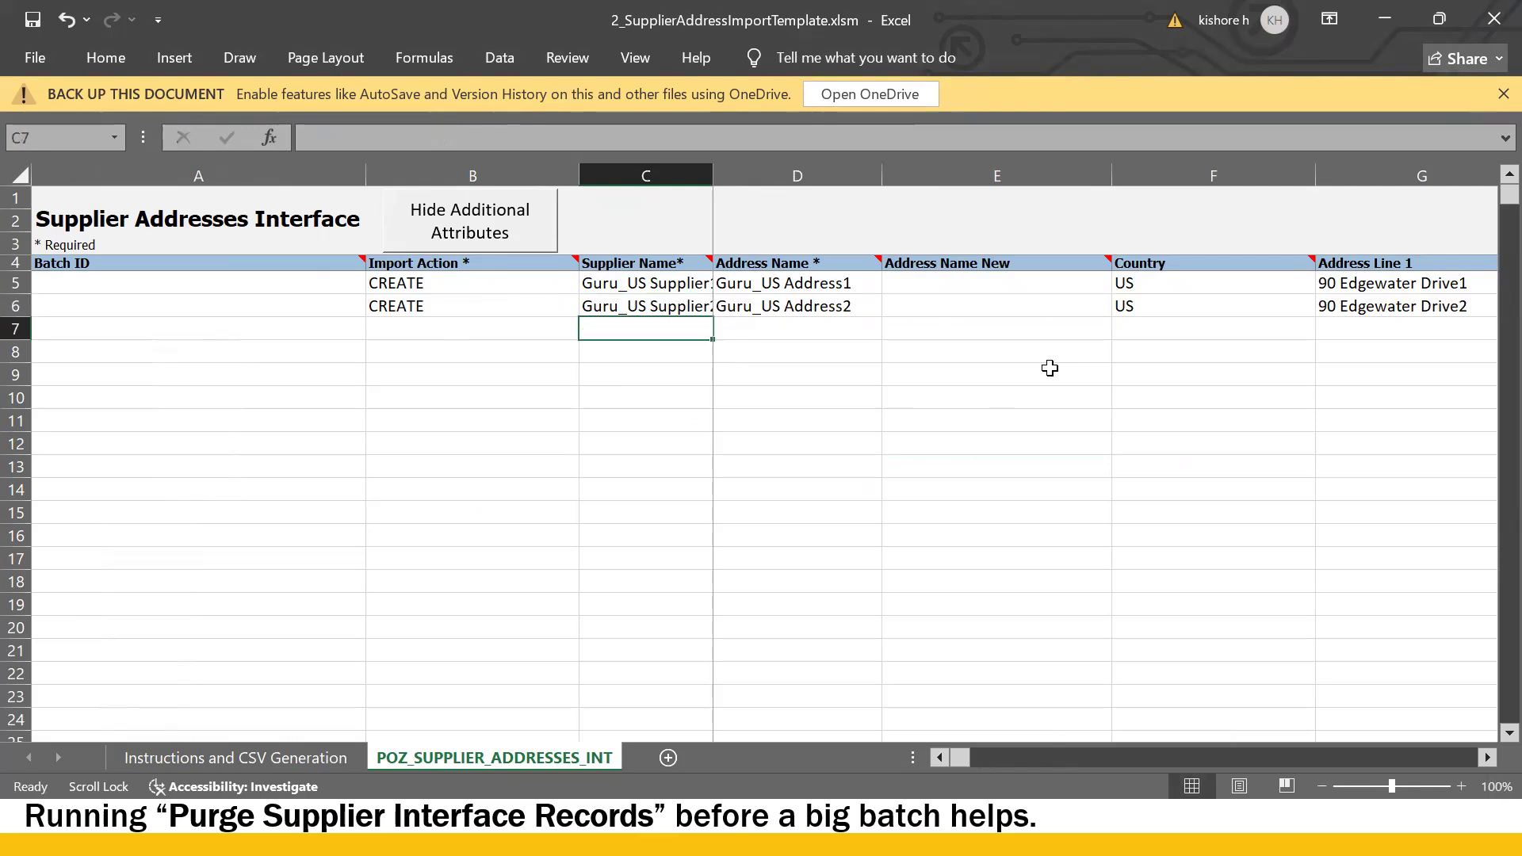
click(807, 391)
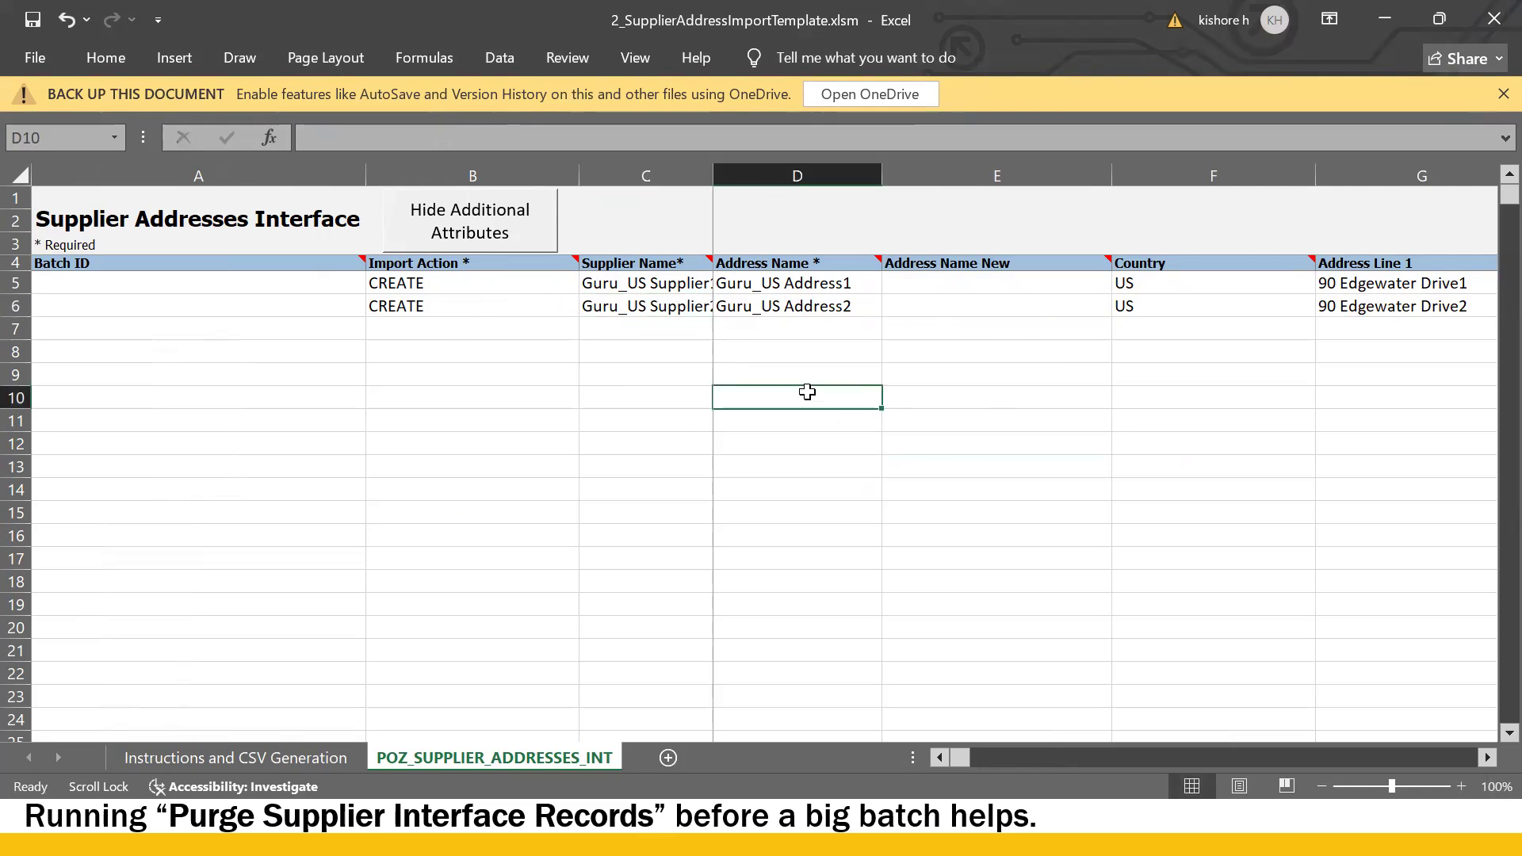
- Delete the Guru_US Address1 row from the address table
click(16, 282)
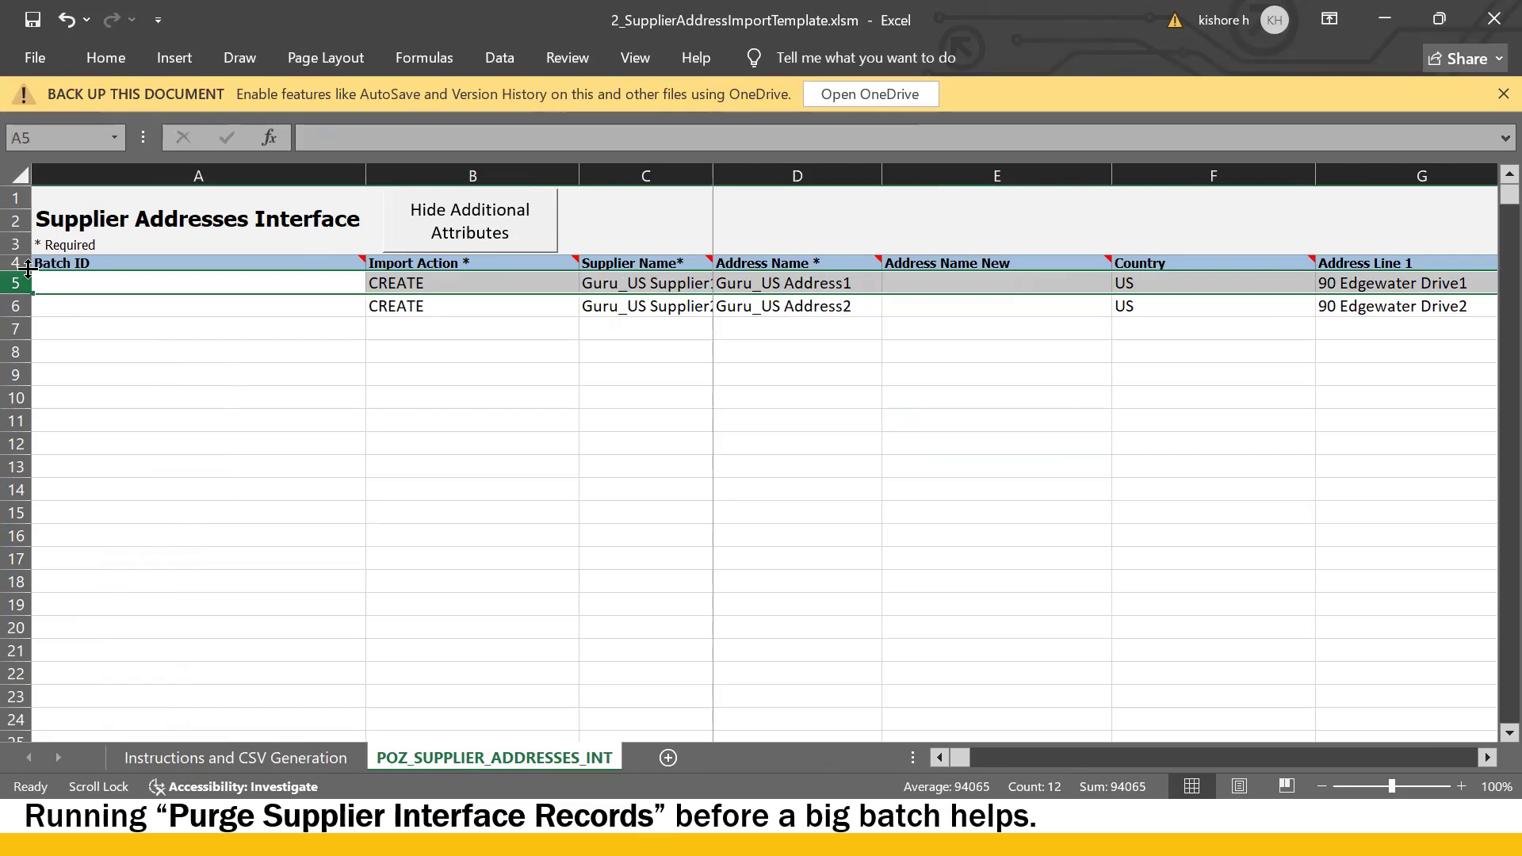
key(ctrl+minus)
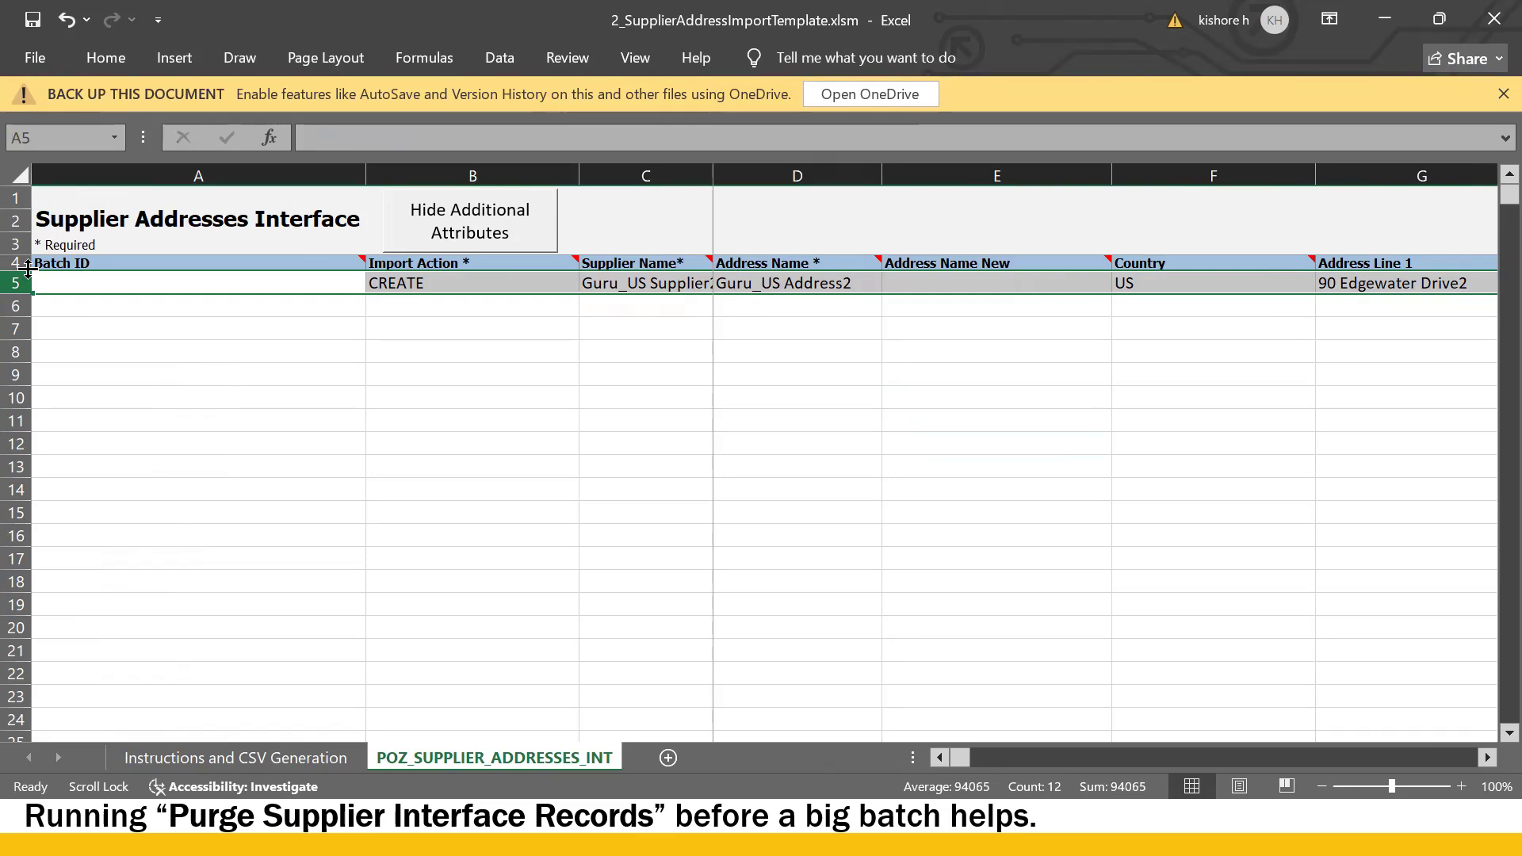
click(433, 402)
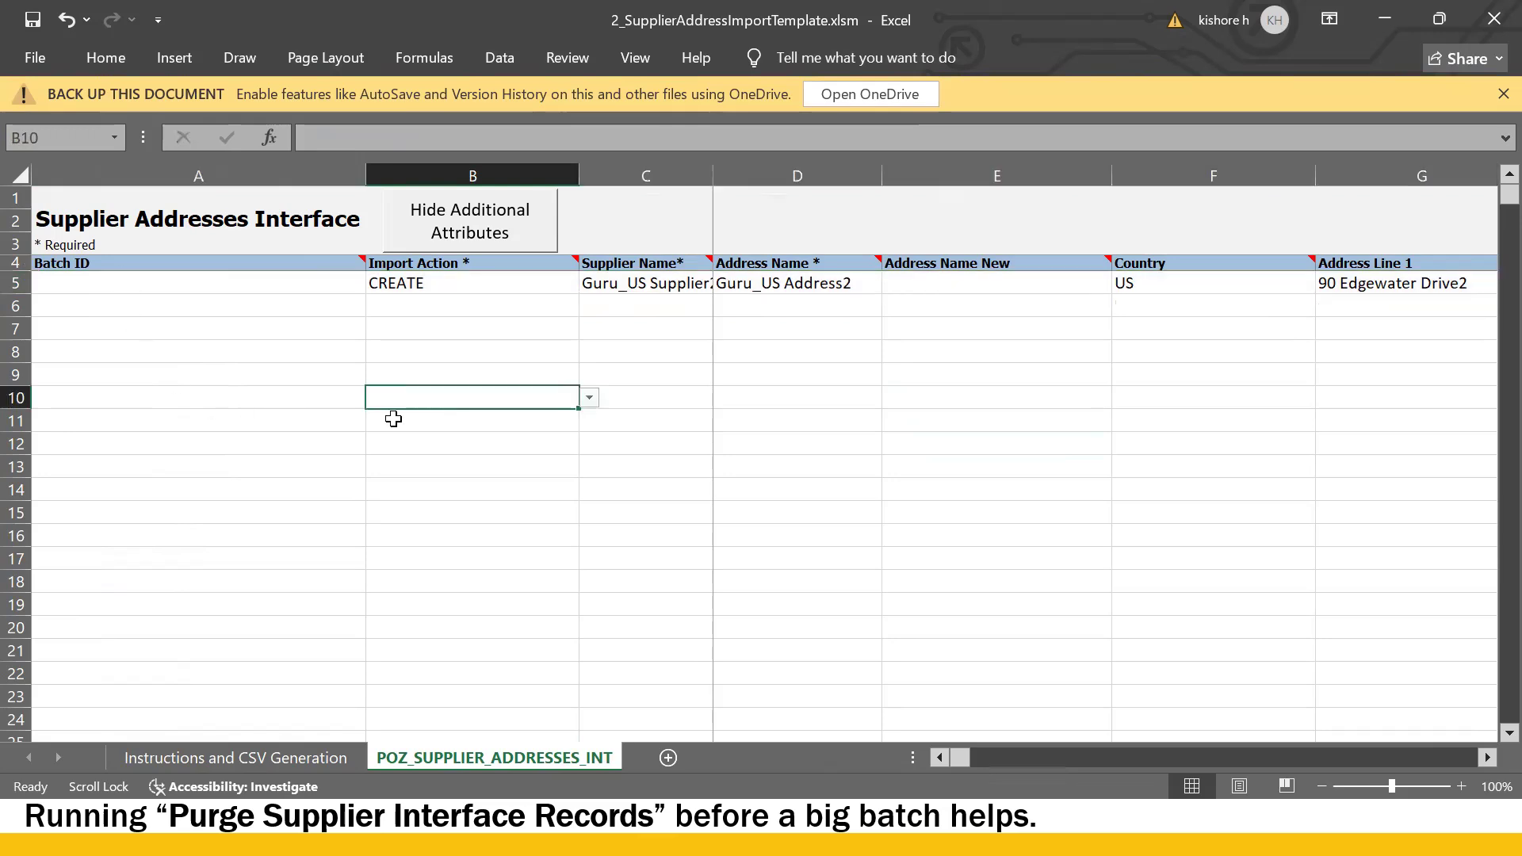
click(225, 756)
key(alt+Tab)
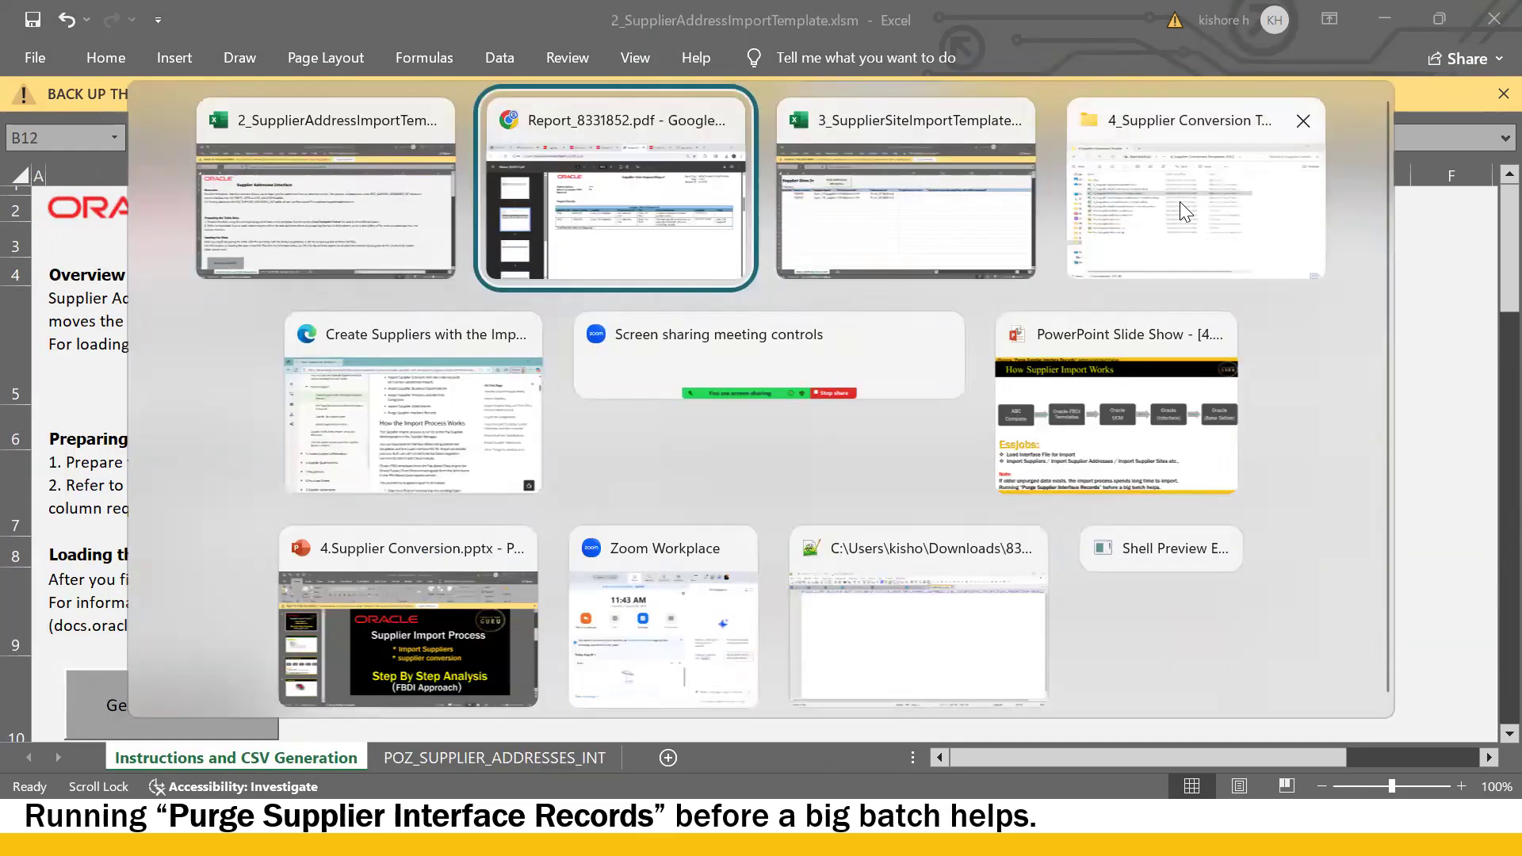
- Select PozSupplierSitesInt.zip and PozSupplierSitesInt.csv in the templates folder and permanently delete both
click(1183, 213)
click(232, 525)
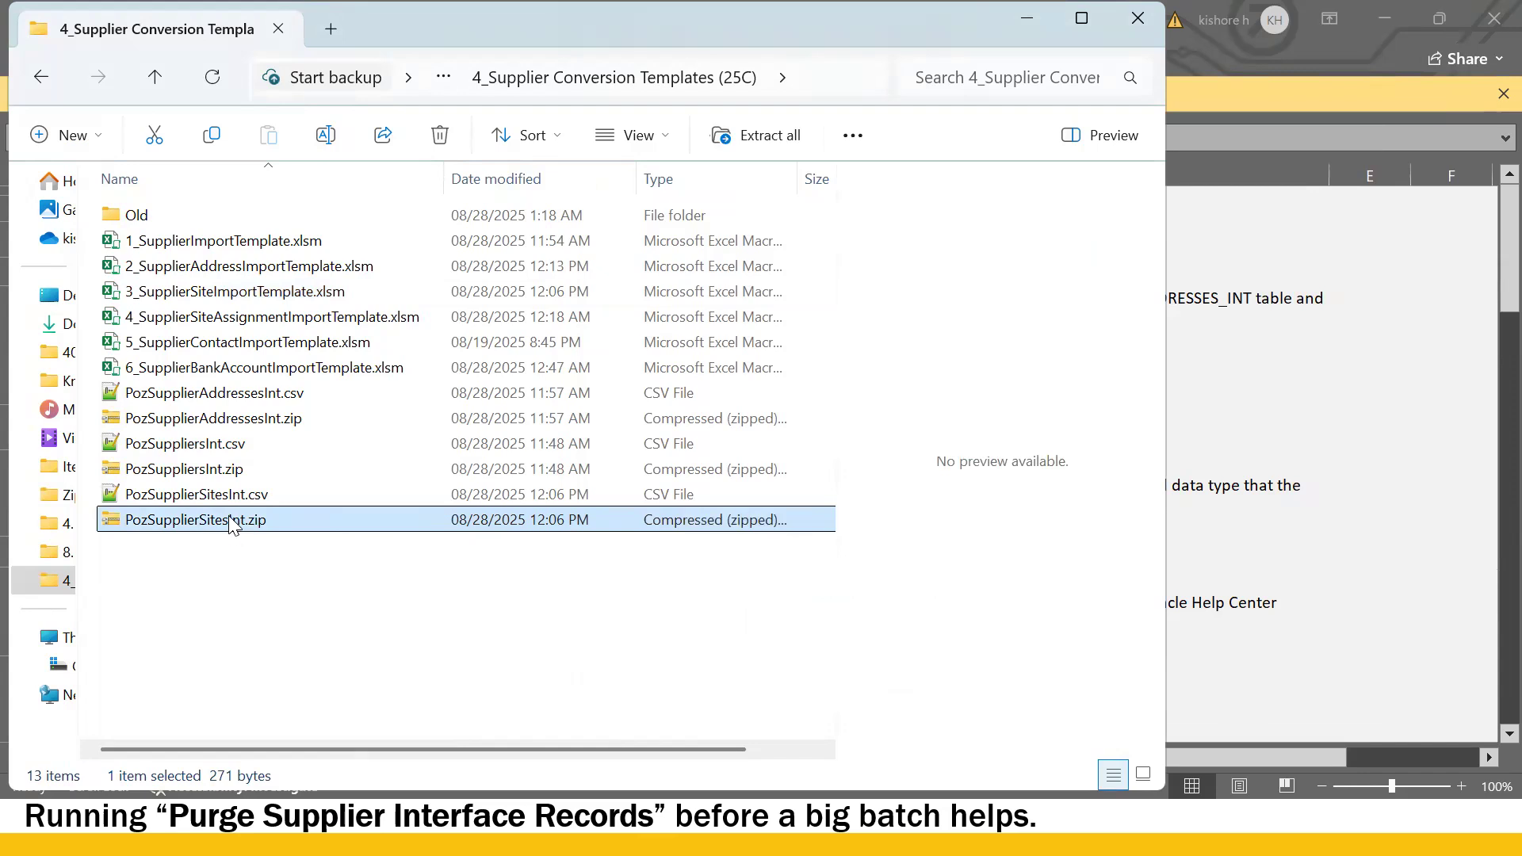
ctrl+click(212, 499)
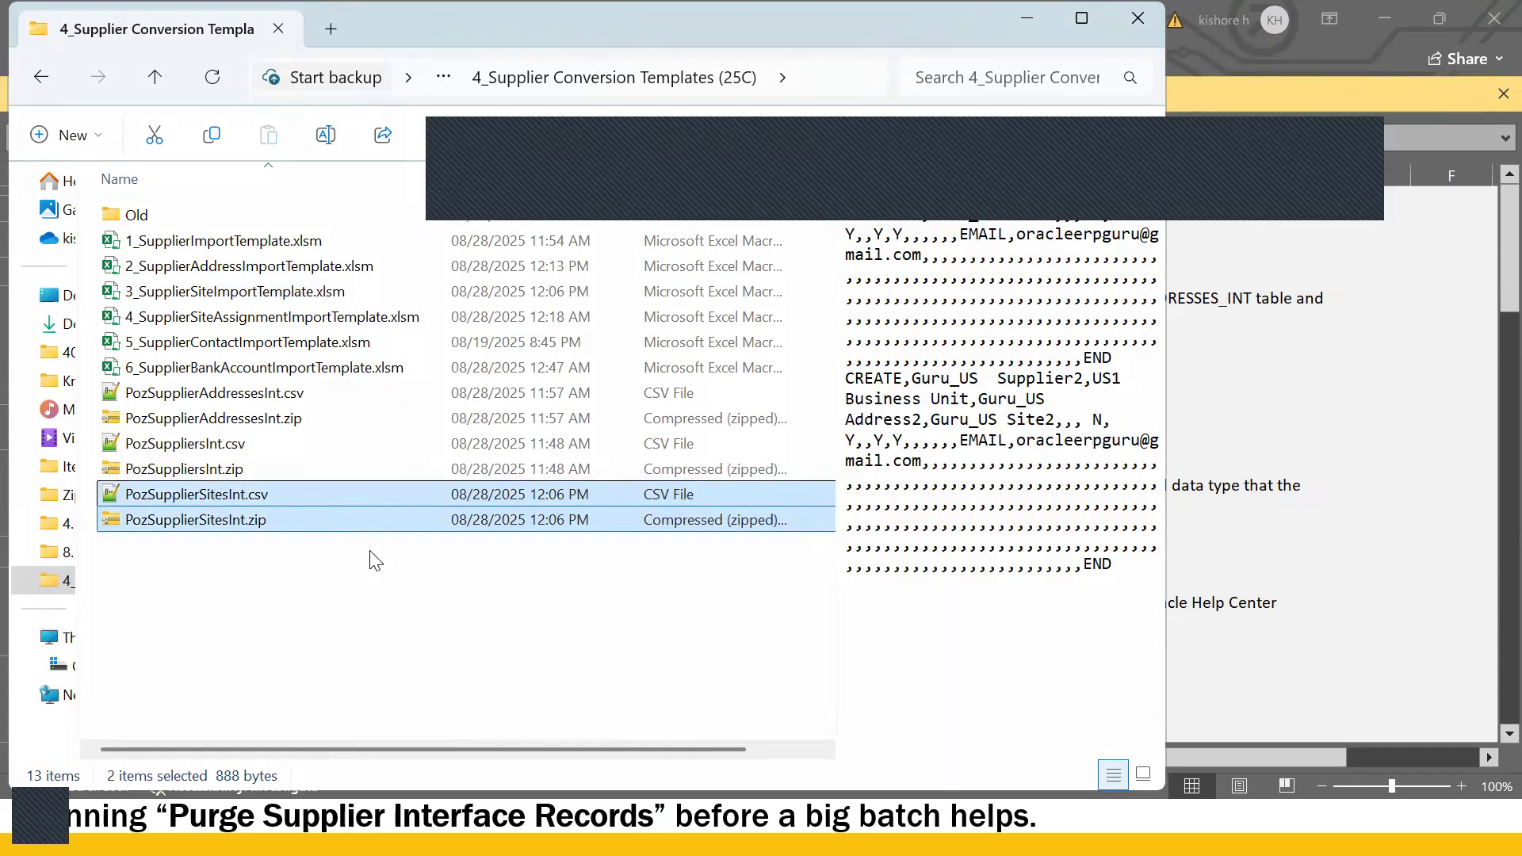
key(shift+Delete)
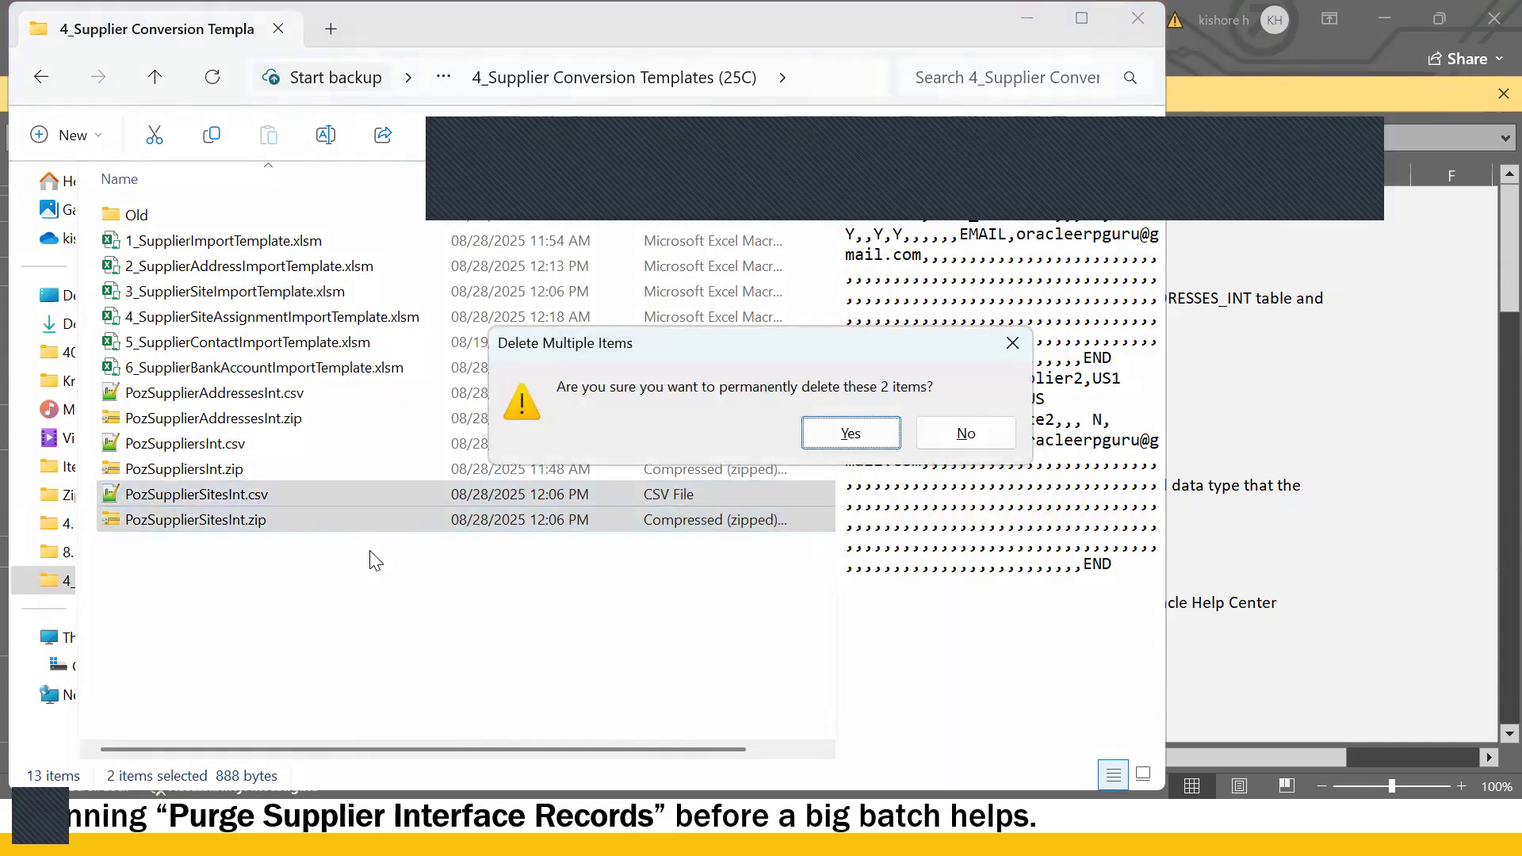
key(Return)
key(alt+Tab)
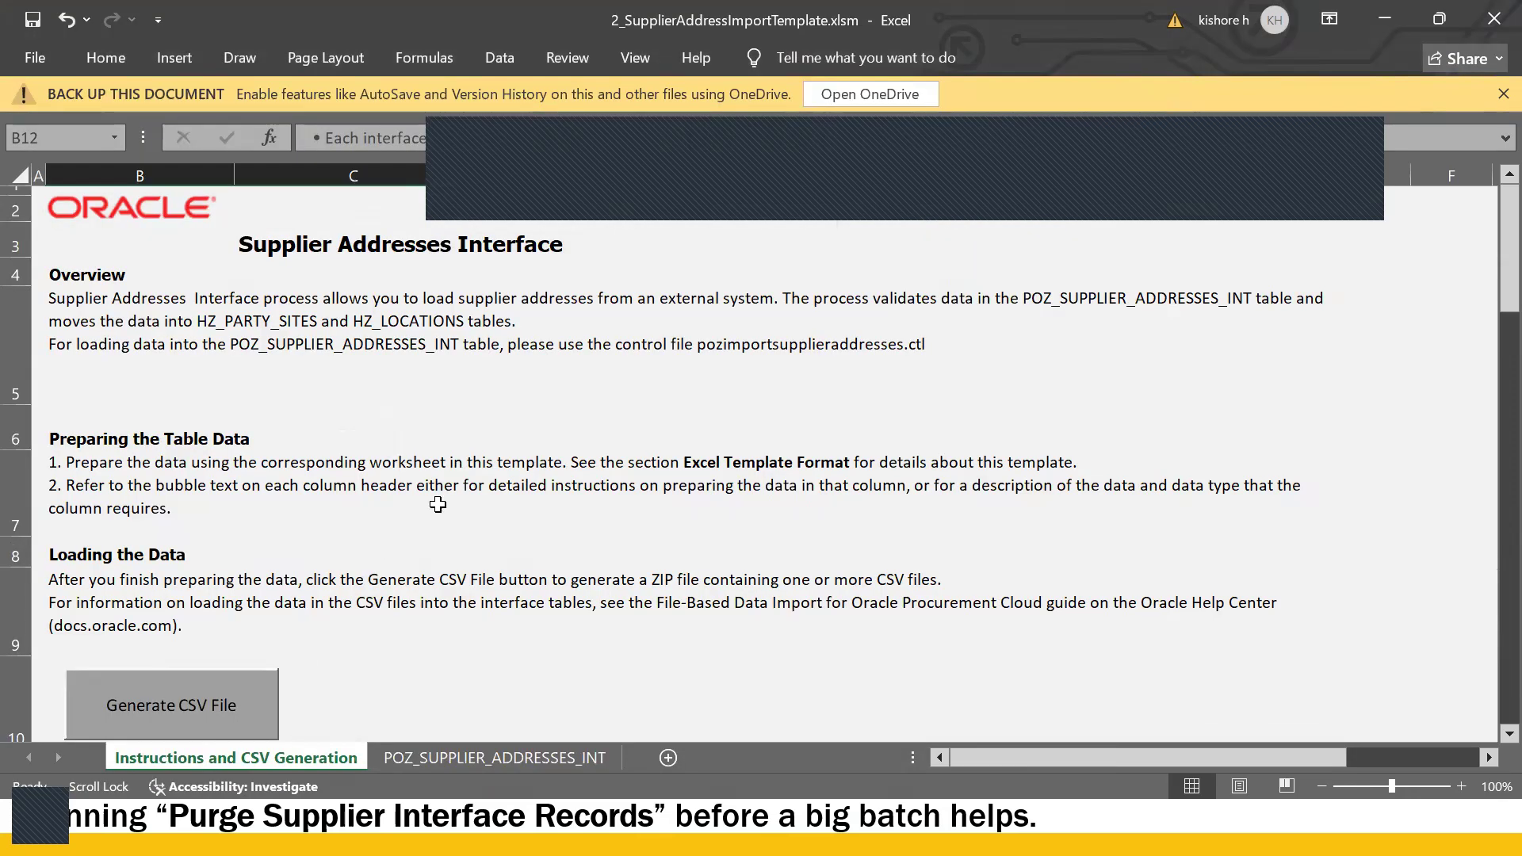
- Run Generate CSV File on the address template and save the new supplier address ZIP and CSV
click(359, 632)
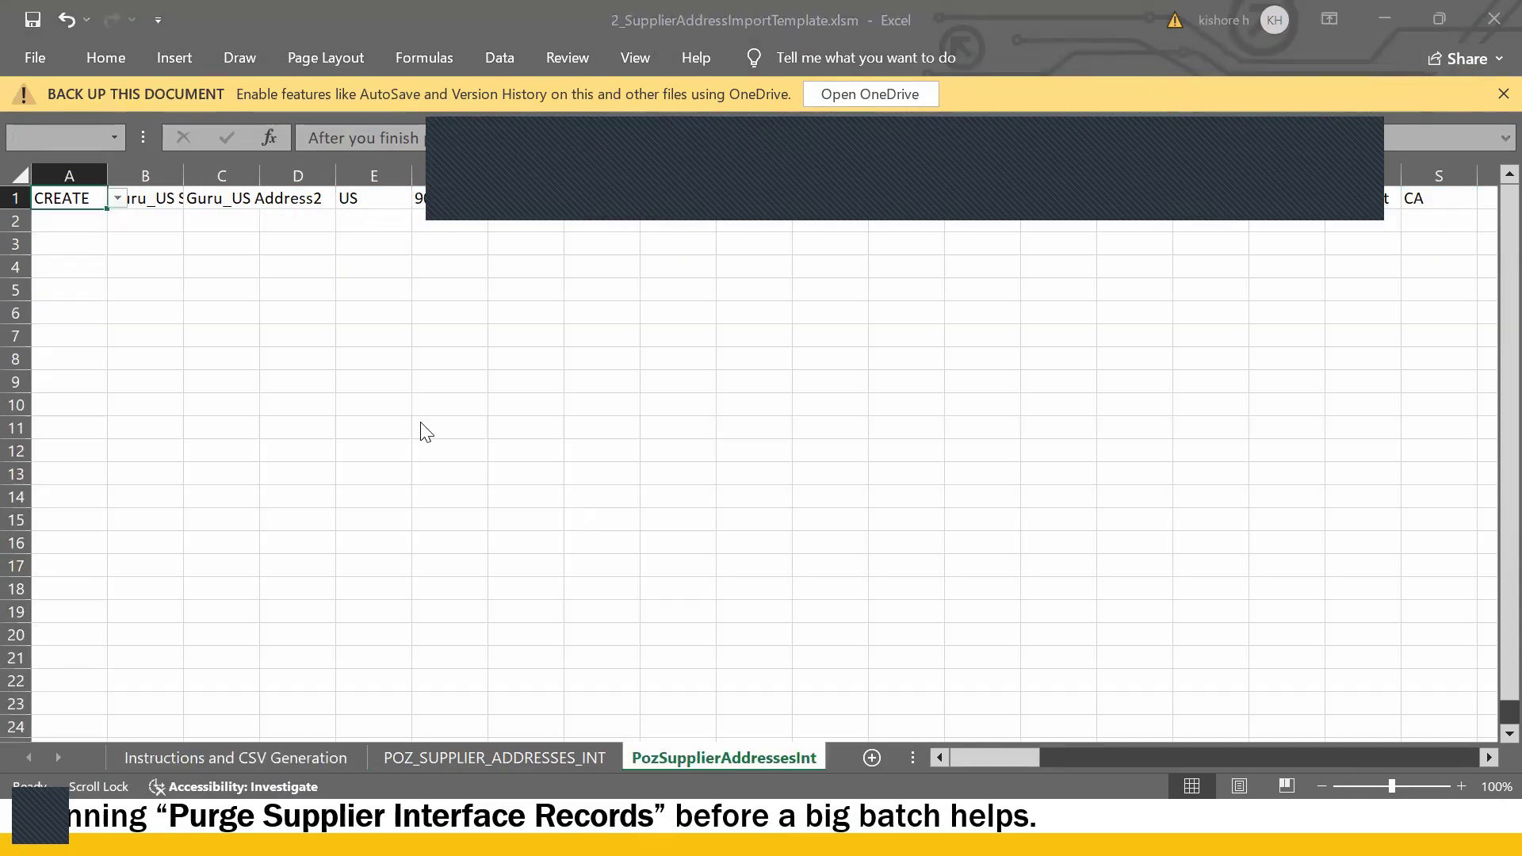
click(569, 527)
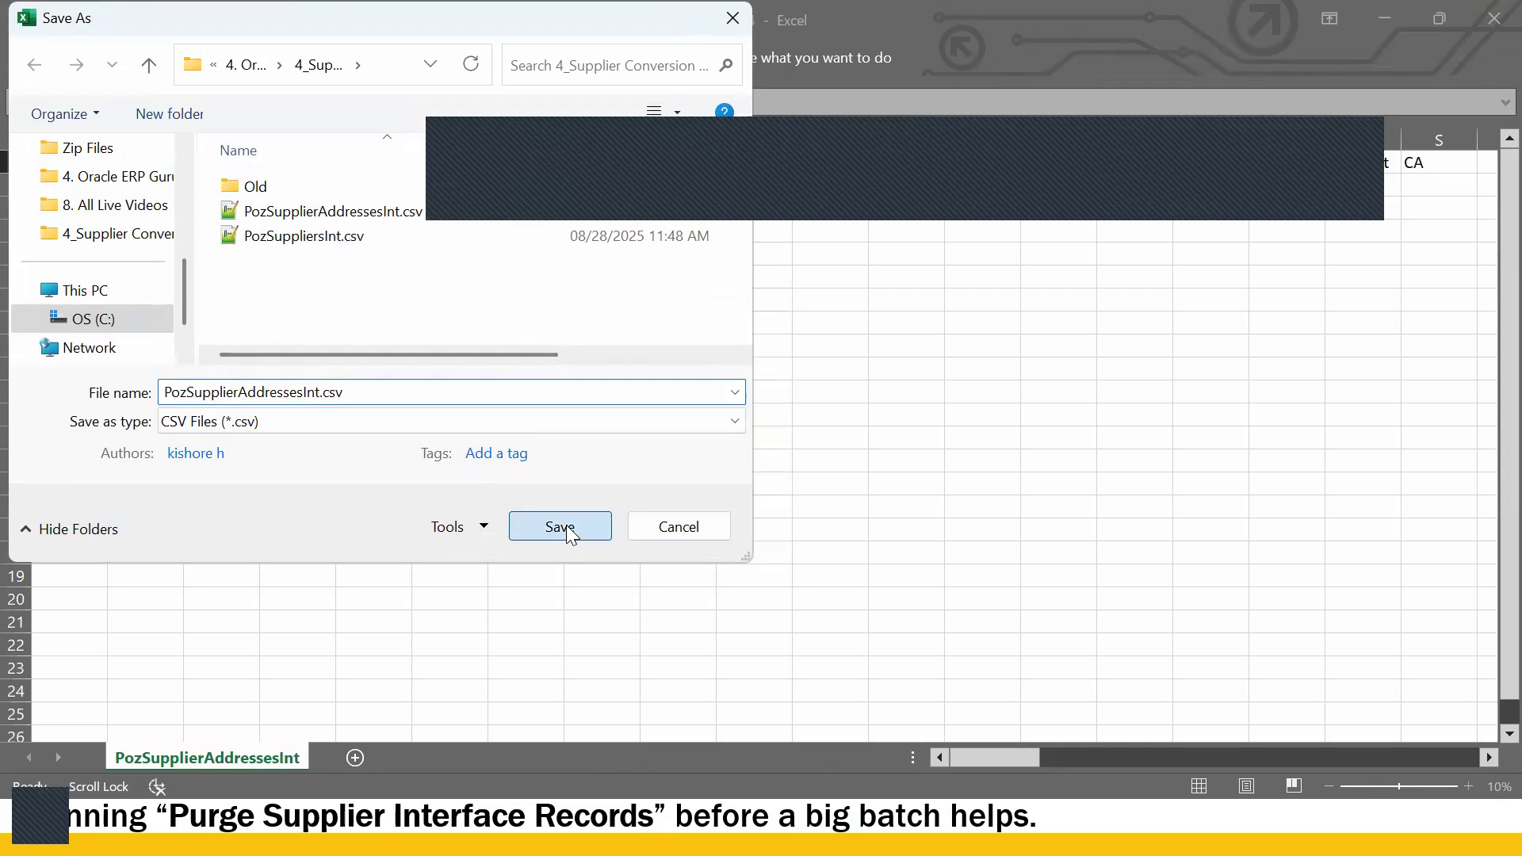
click(560, 528)
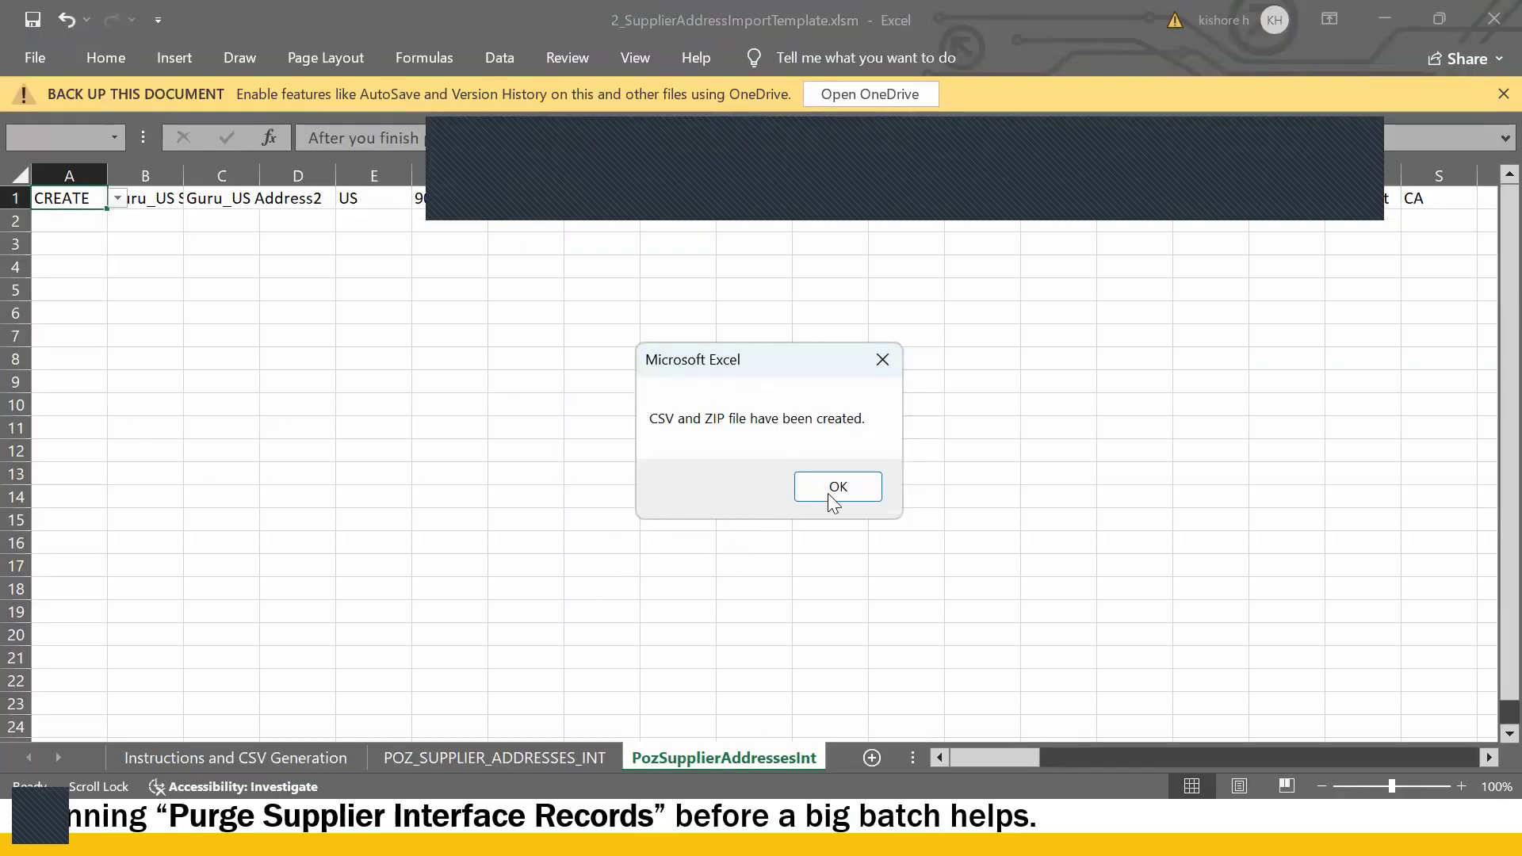
click(832, 486)
click(754, 428)
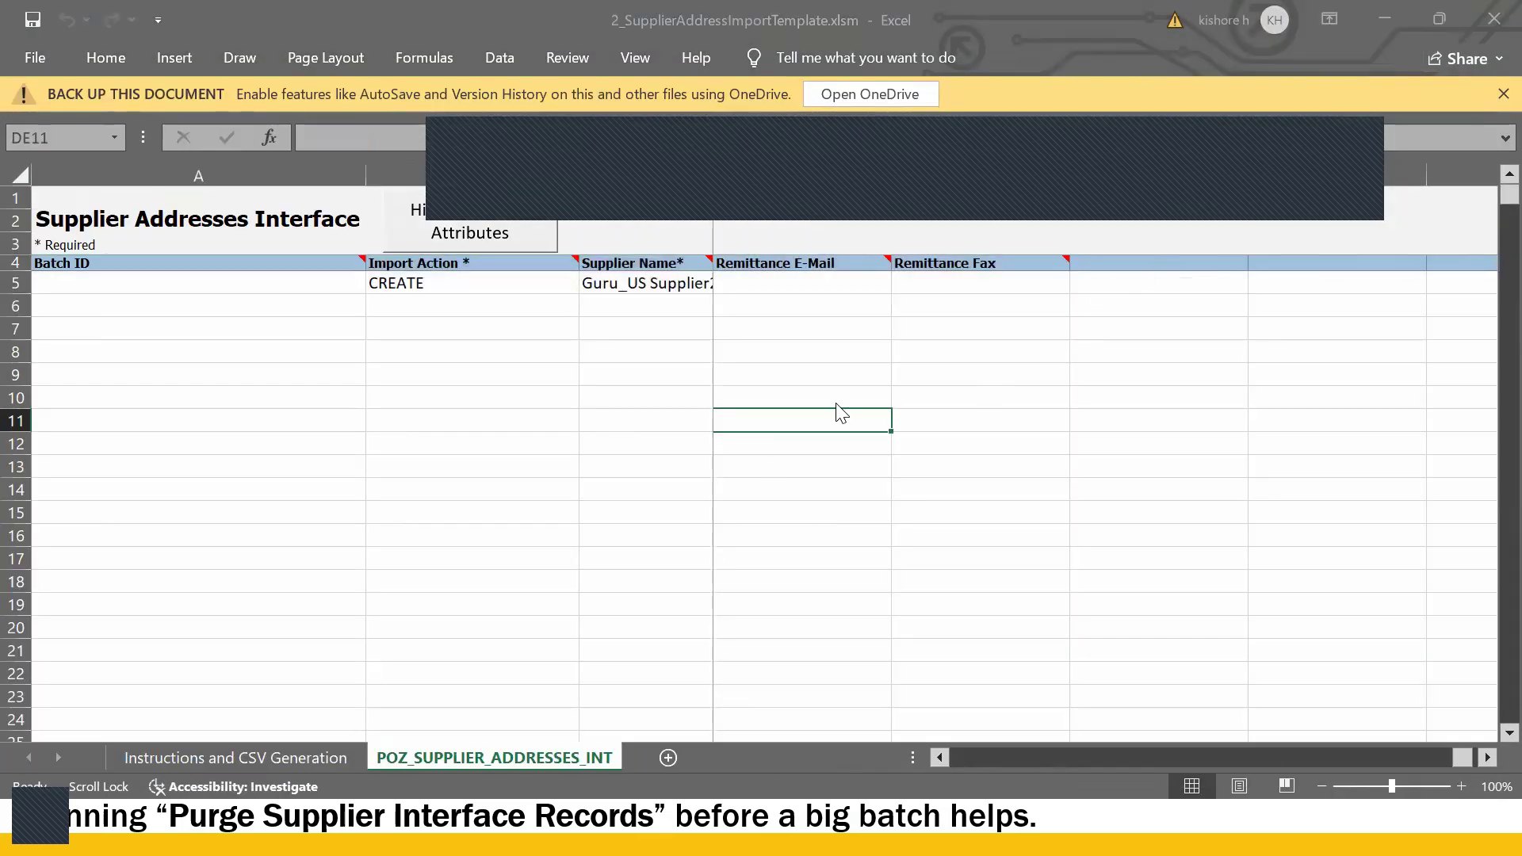
key(alt+Tab)
key(alt+Tab)
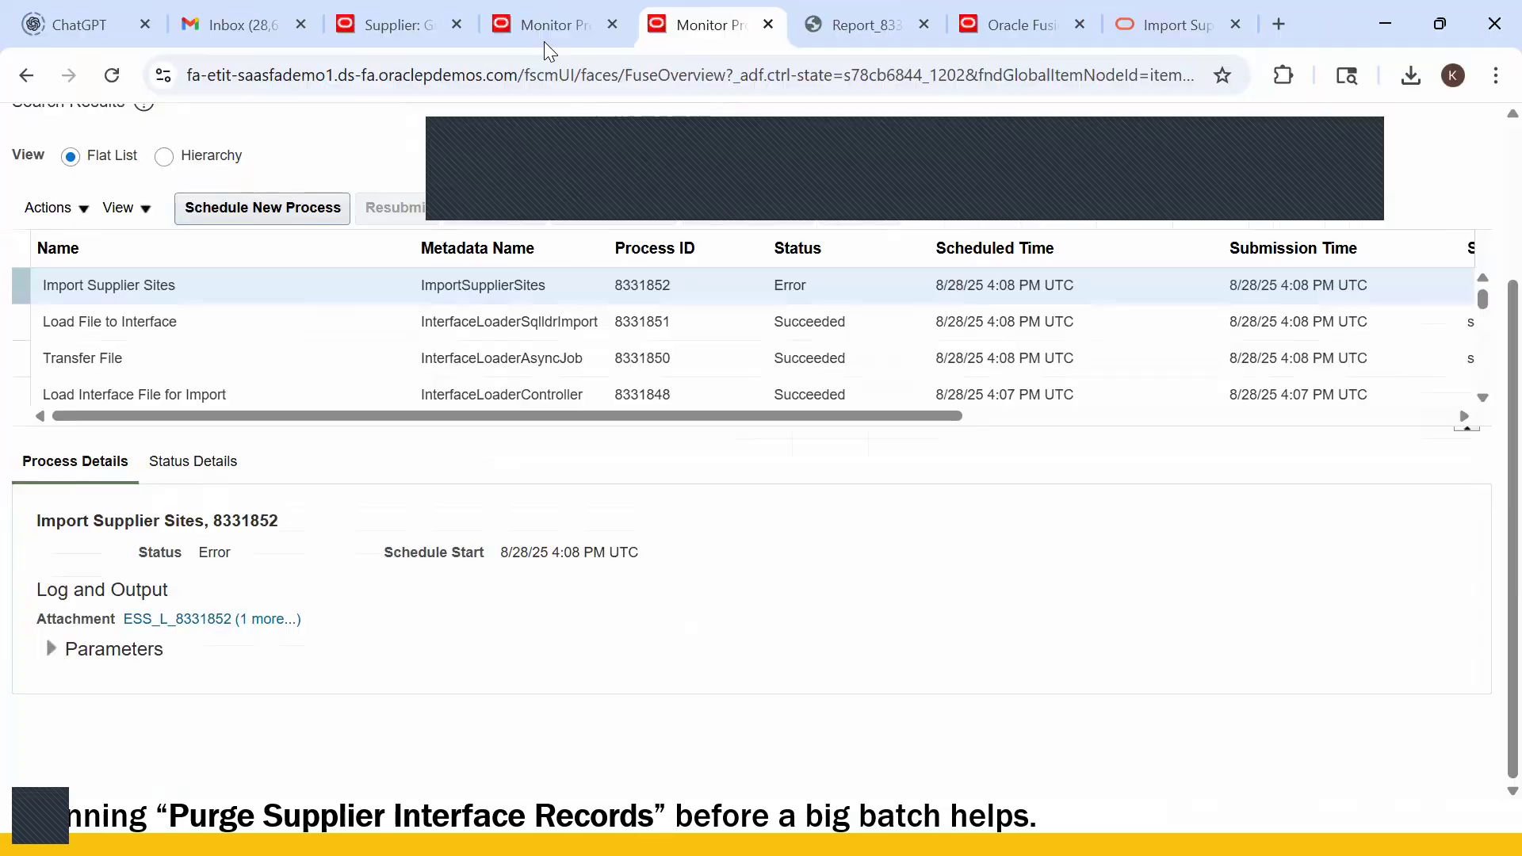
- Schedule a new Load Interface File for Import process with Import Process set to Import Supplier Sites
click(543, 39)
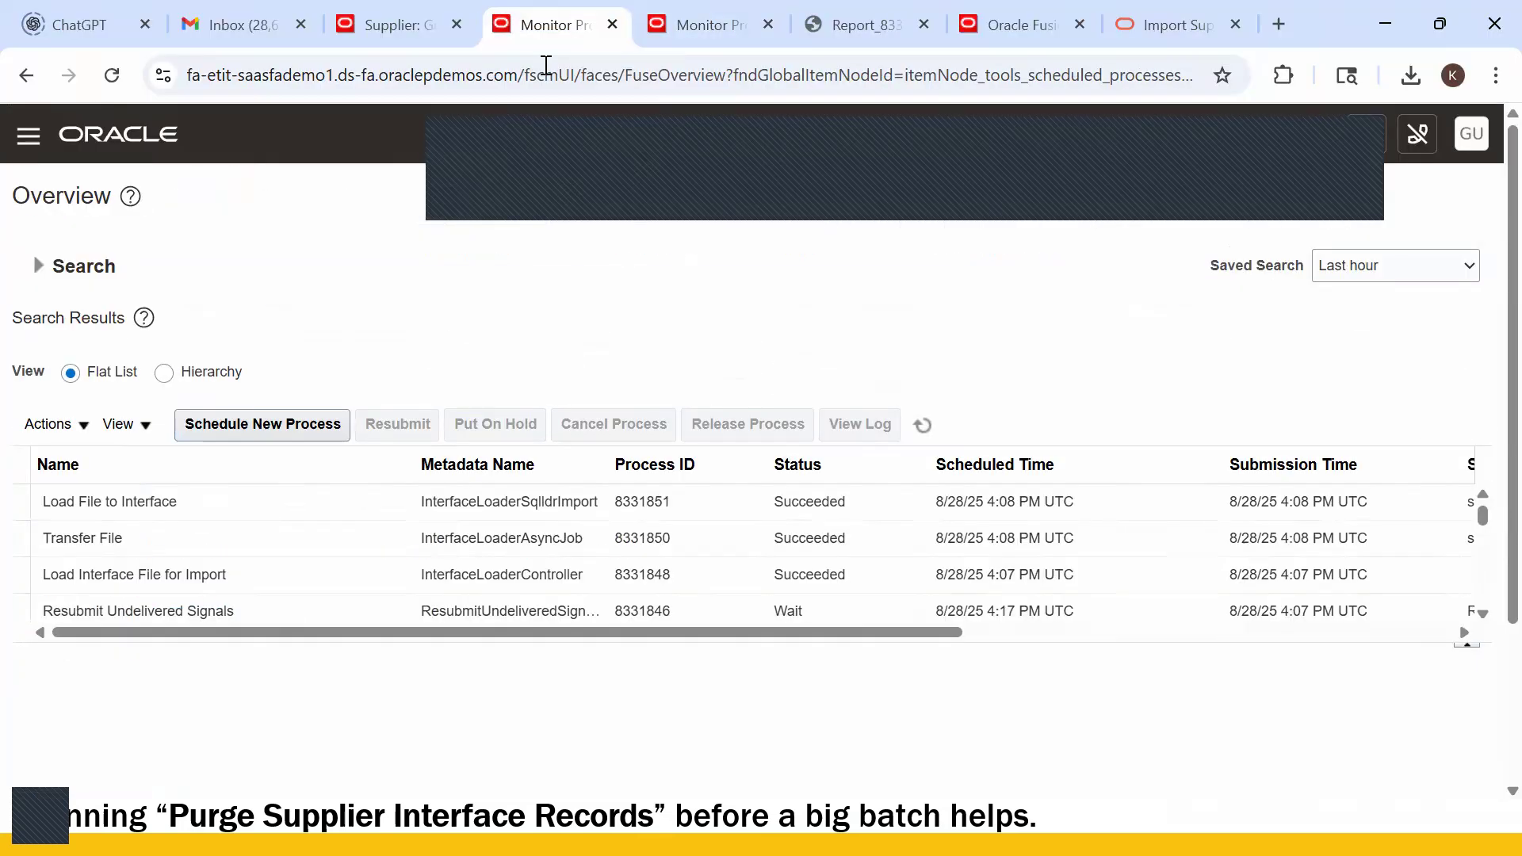
click(260, 434)
click(1117, 604)
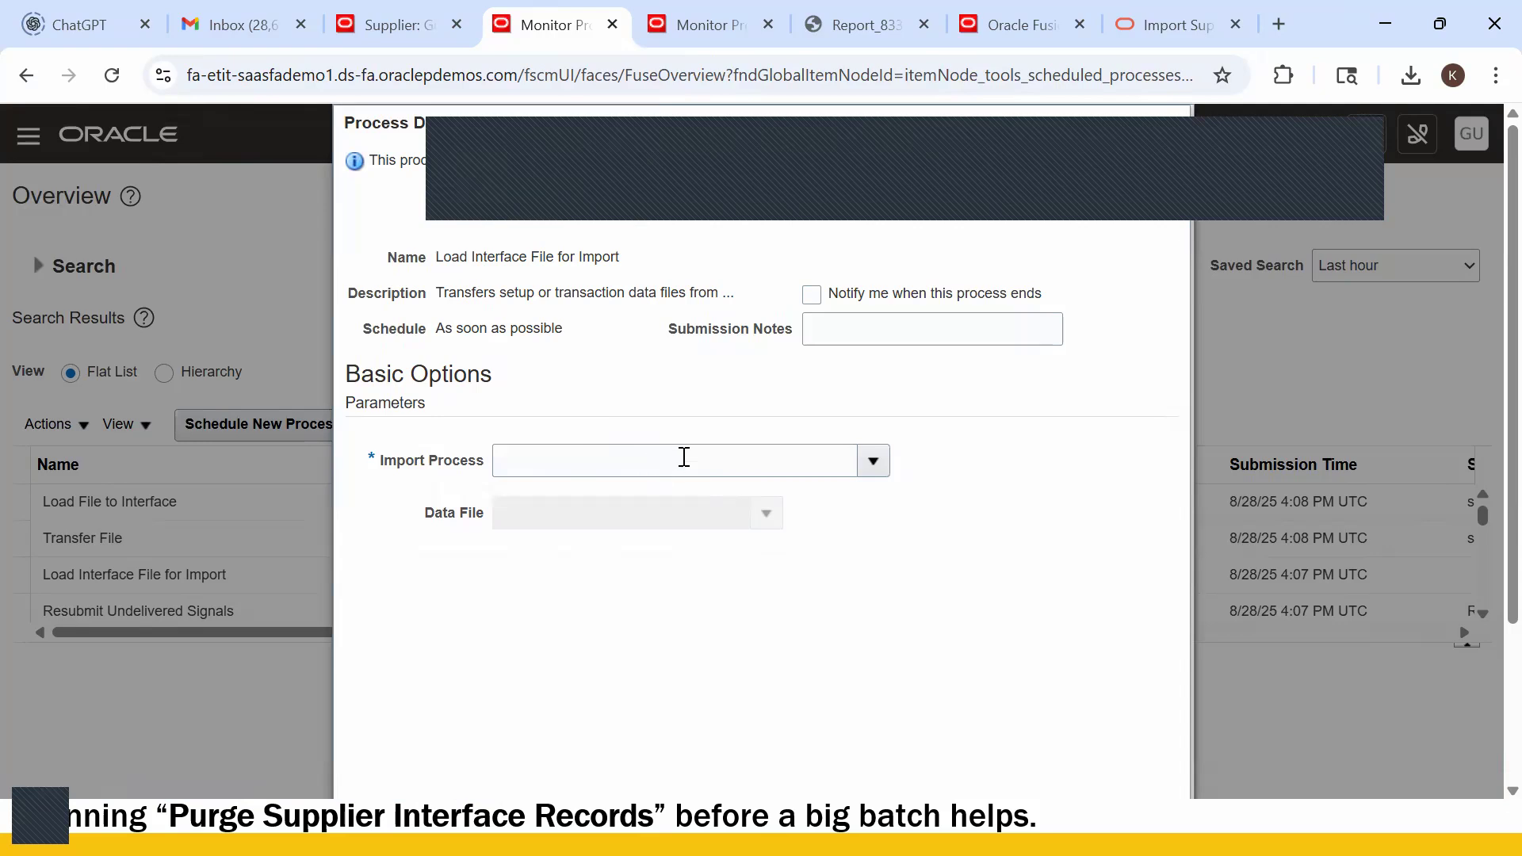
click(684, 458)
click(870, 465)
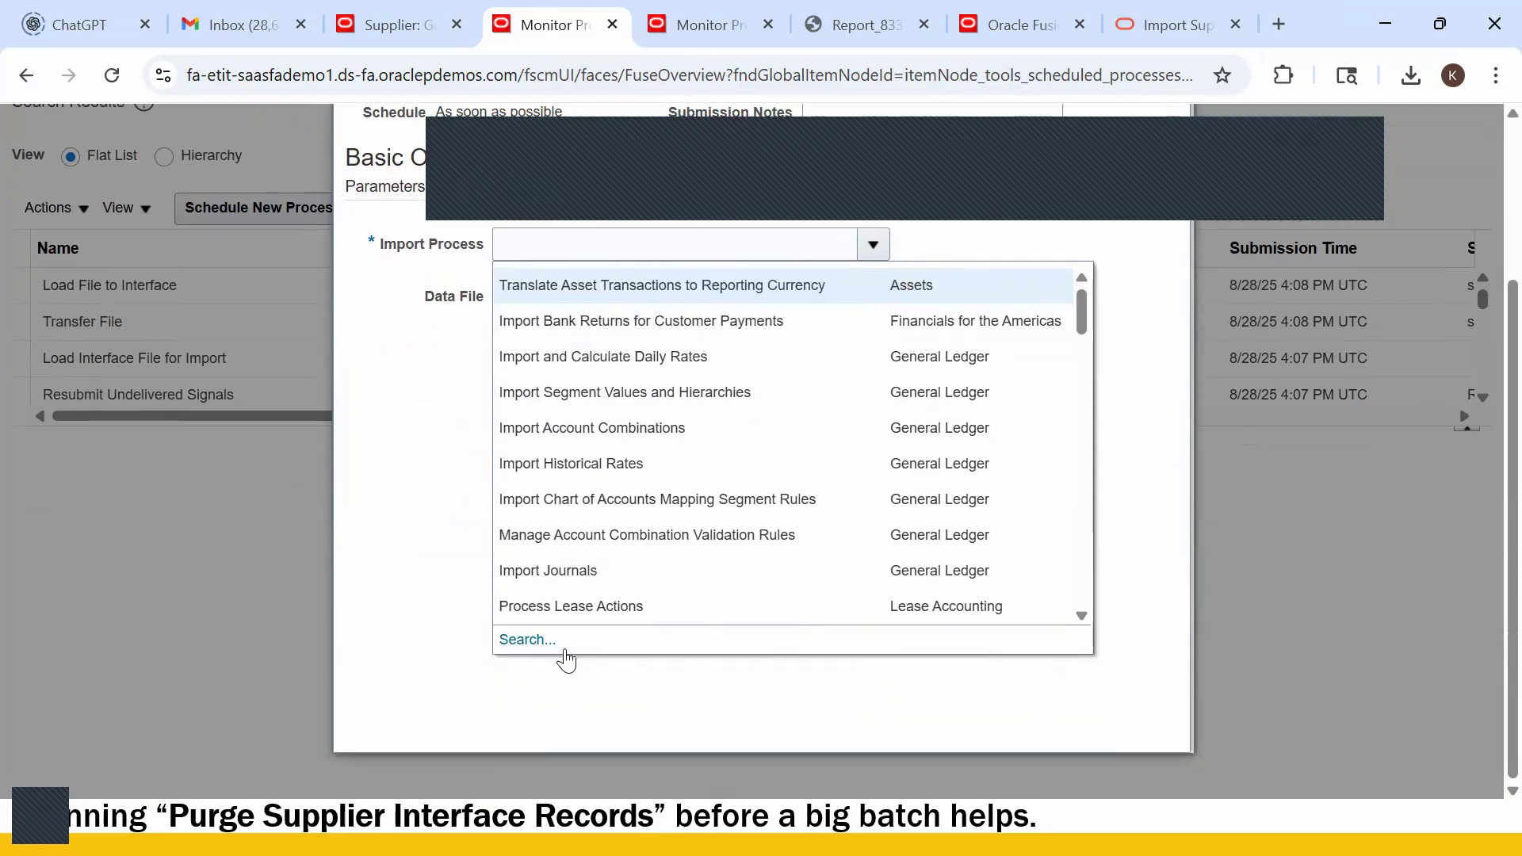
click(519, 639)
click(653, 407)
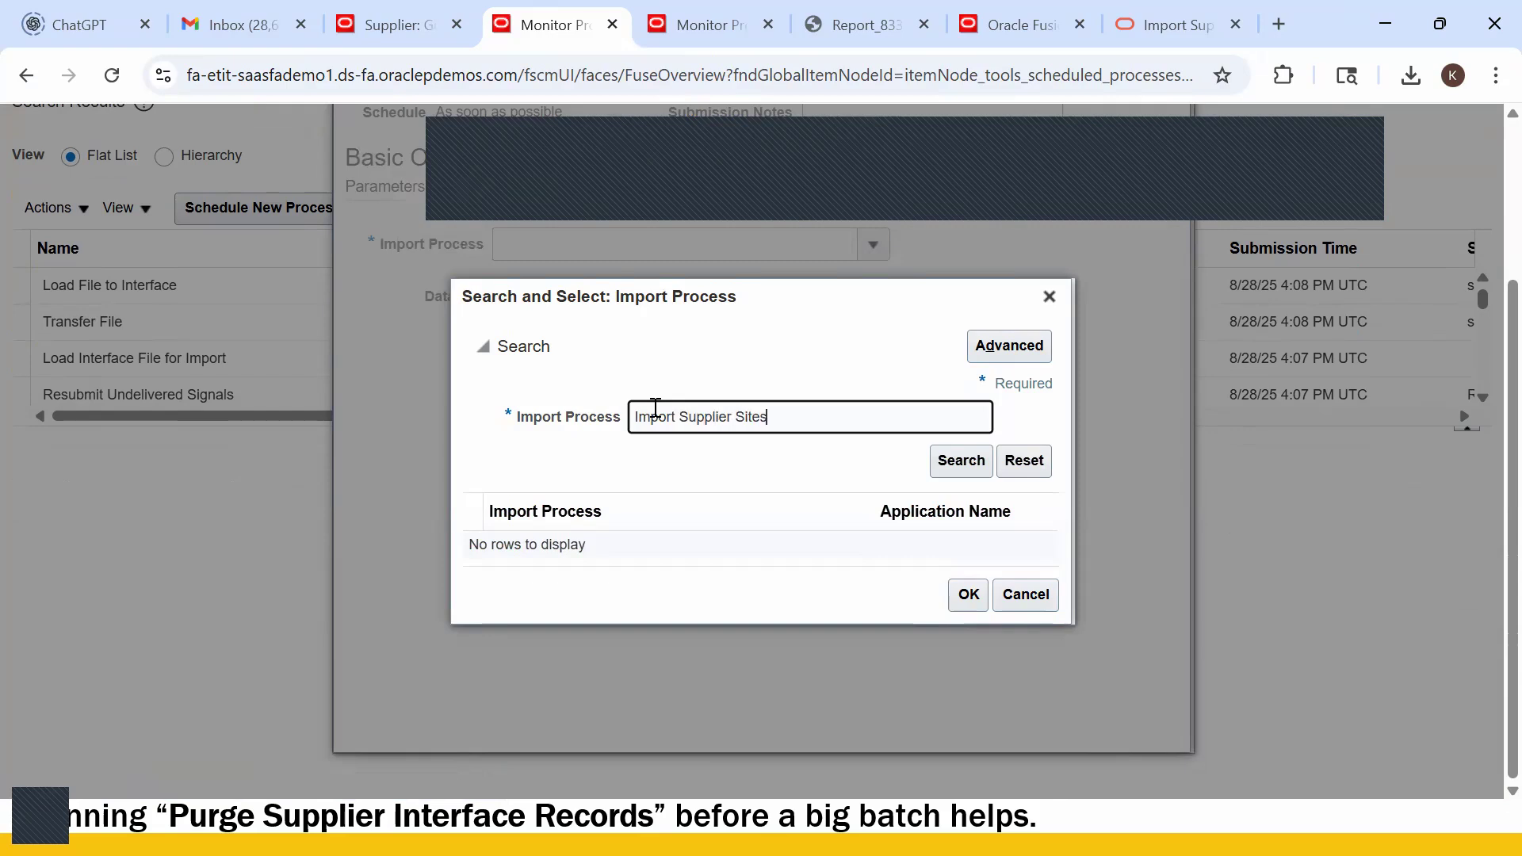
key(Return)
click(584, 544)
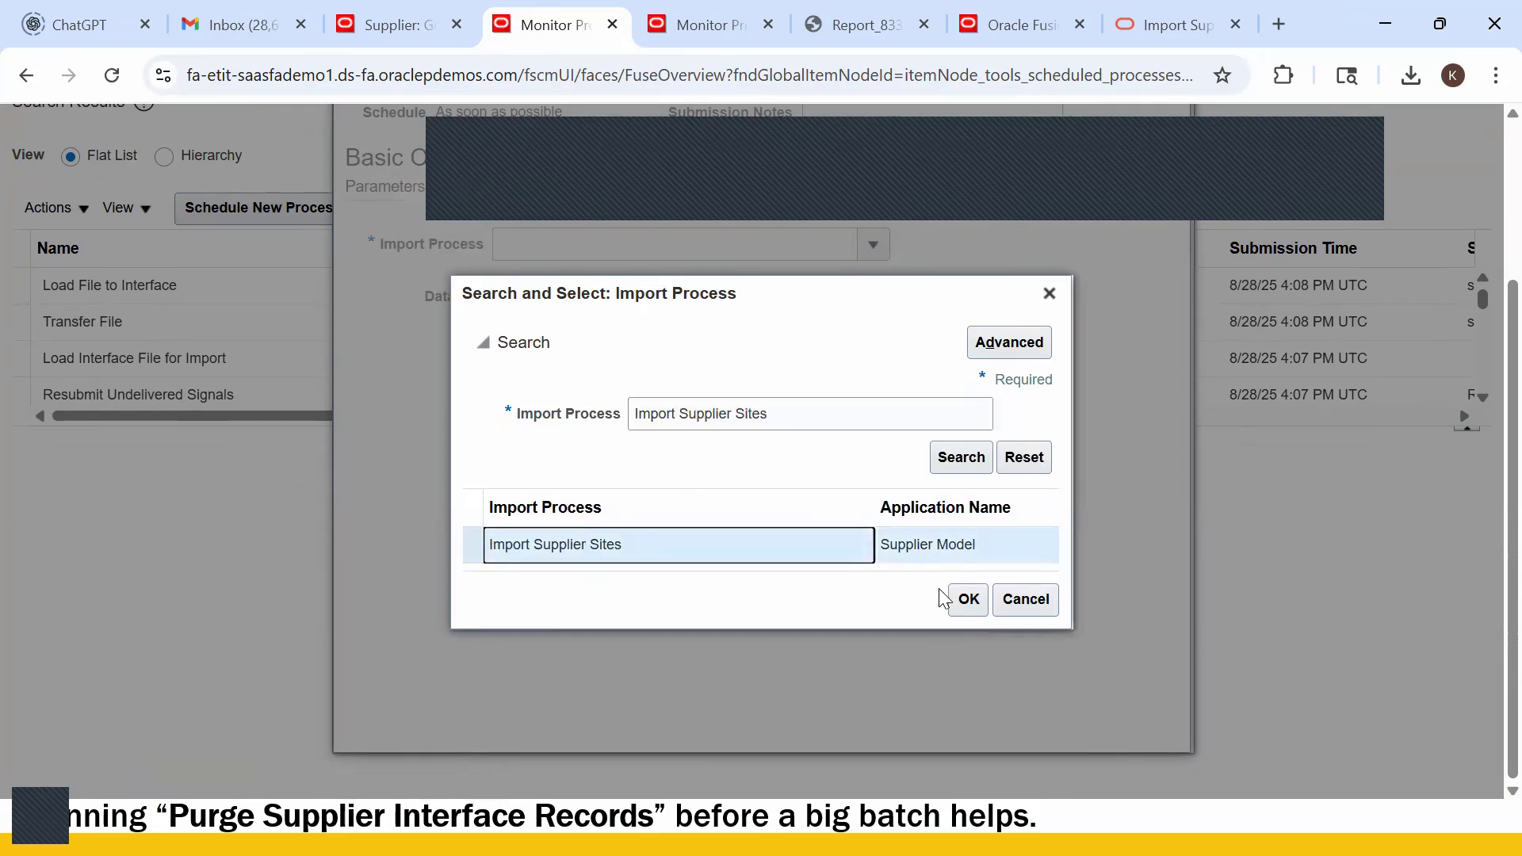
click(954, 611)
- Start uploading a data file, pick PozSuppliersInt.zip, then cancel the file picker and upload popup
click(766, 298)
click(559, 443)
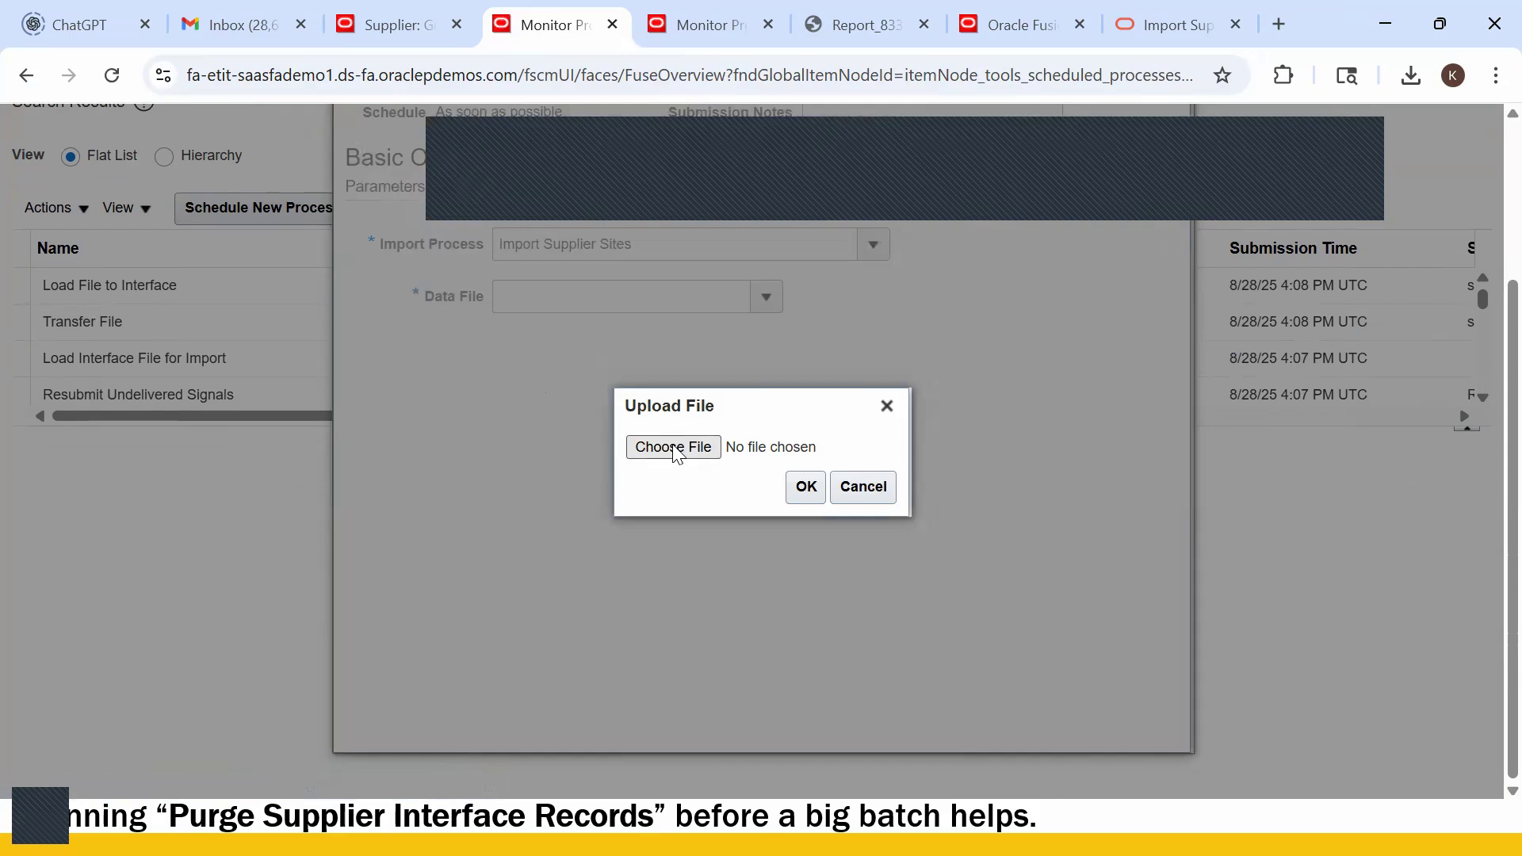
click(673, 447)
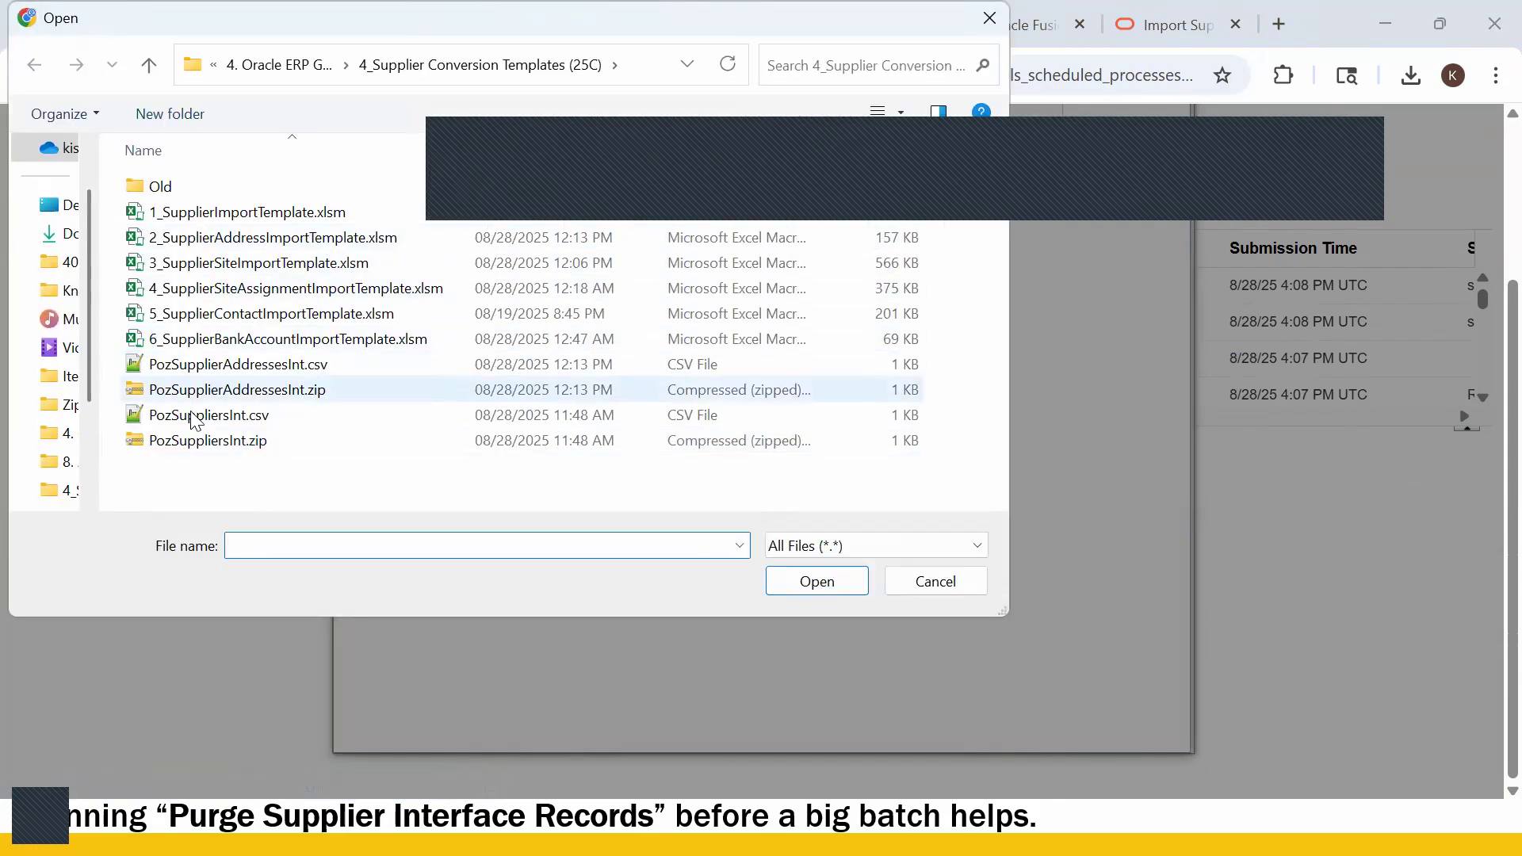
click(468, 440)
click(812, 584)
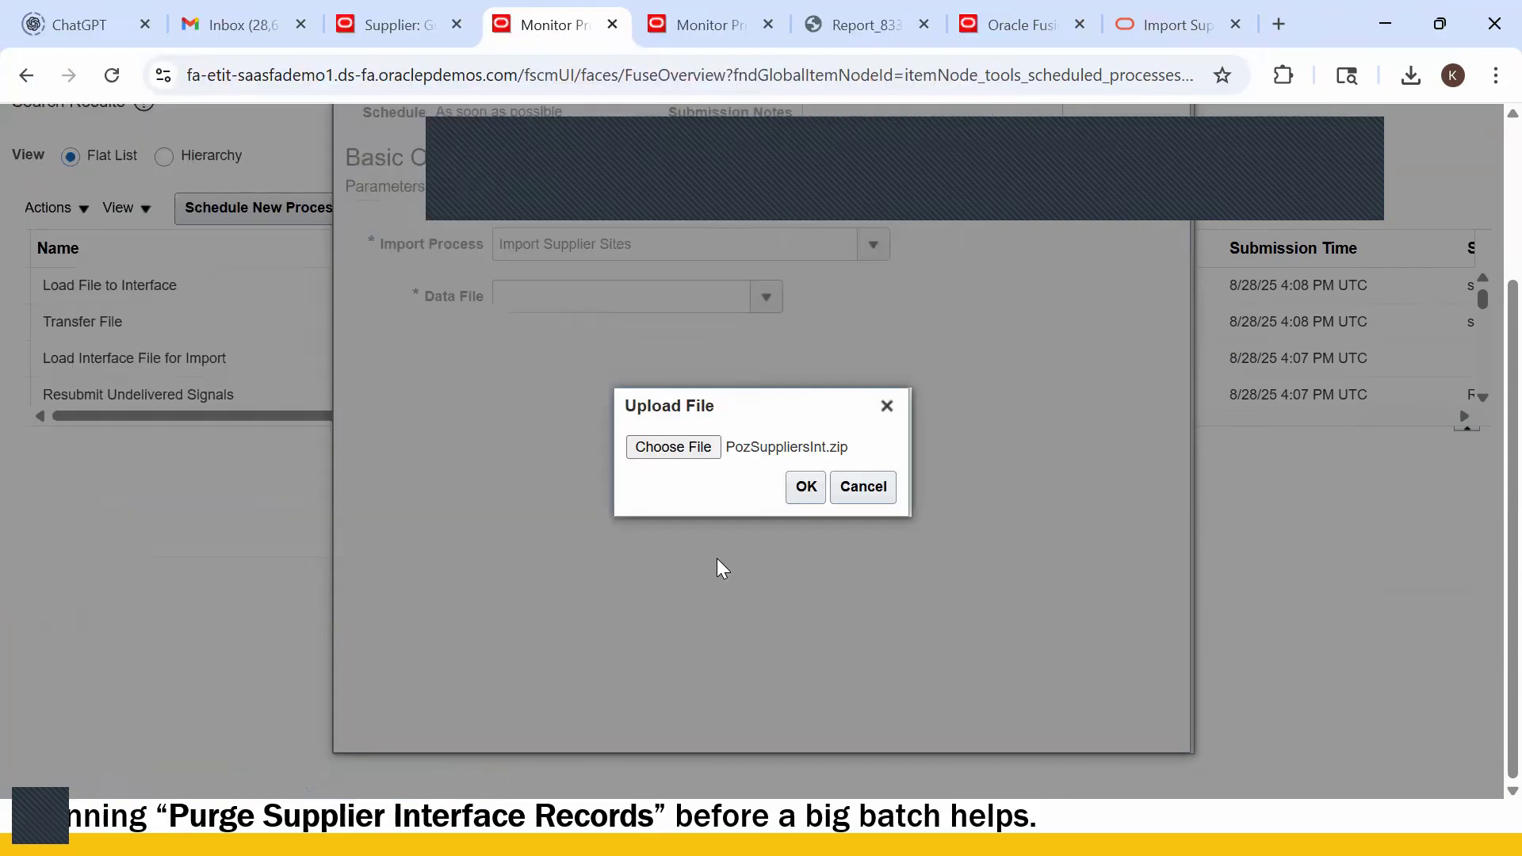
click(679, 449)
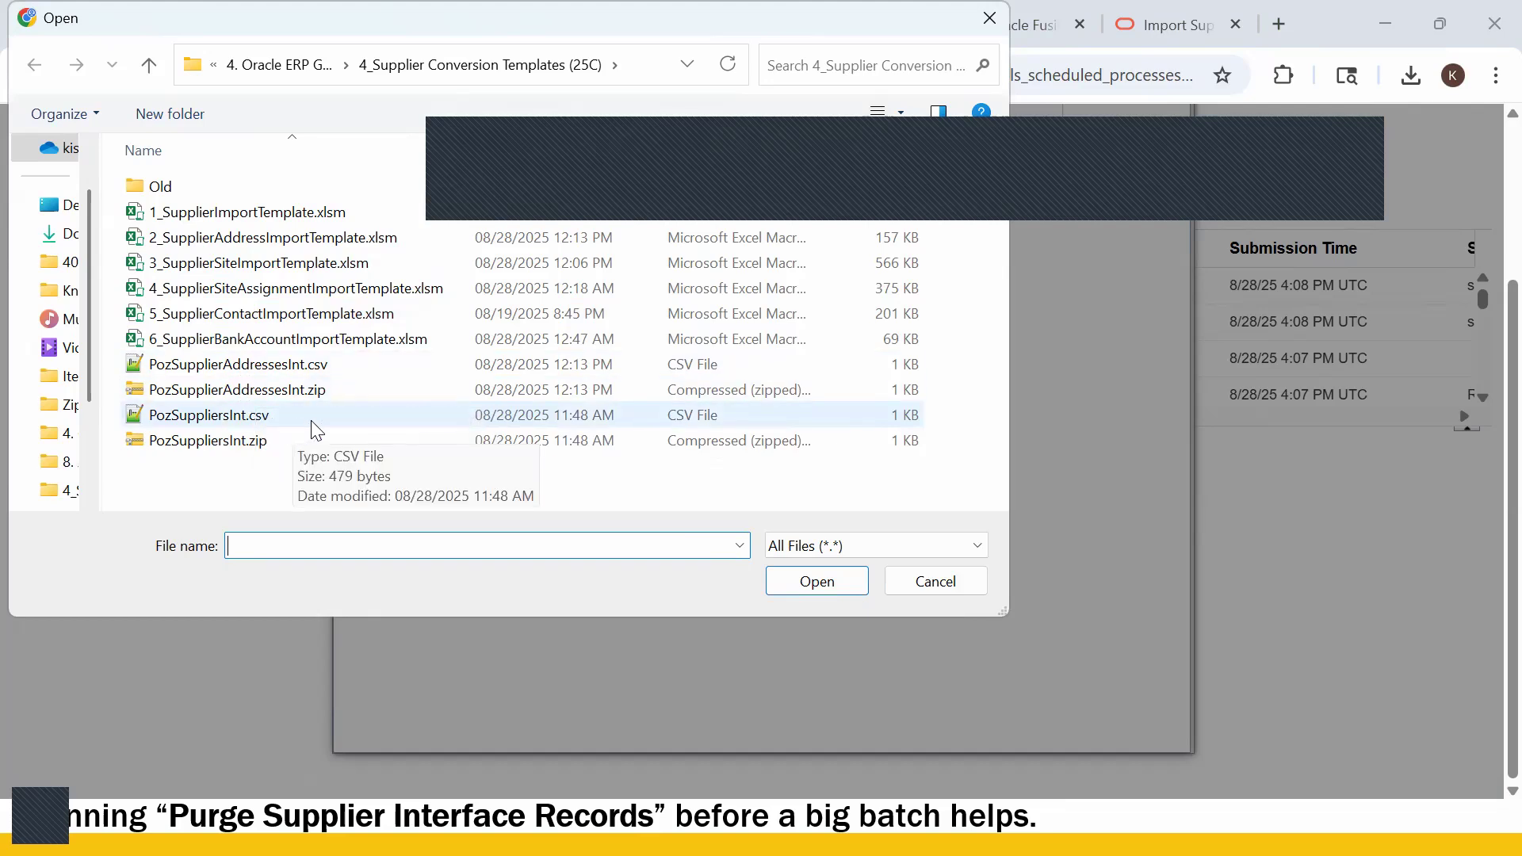
key(Escape)
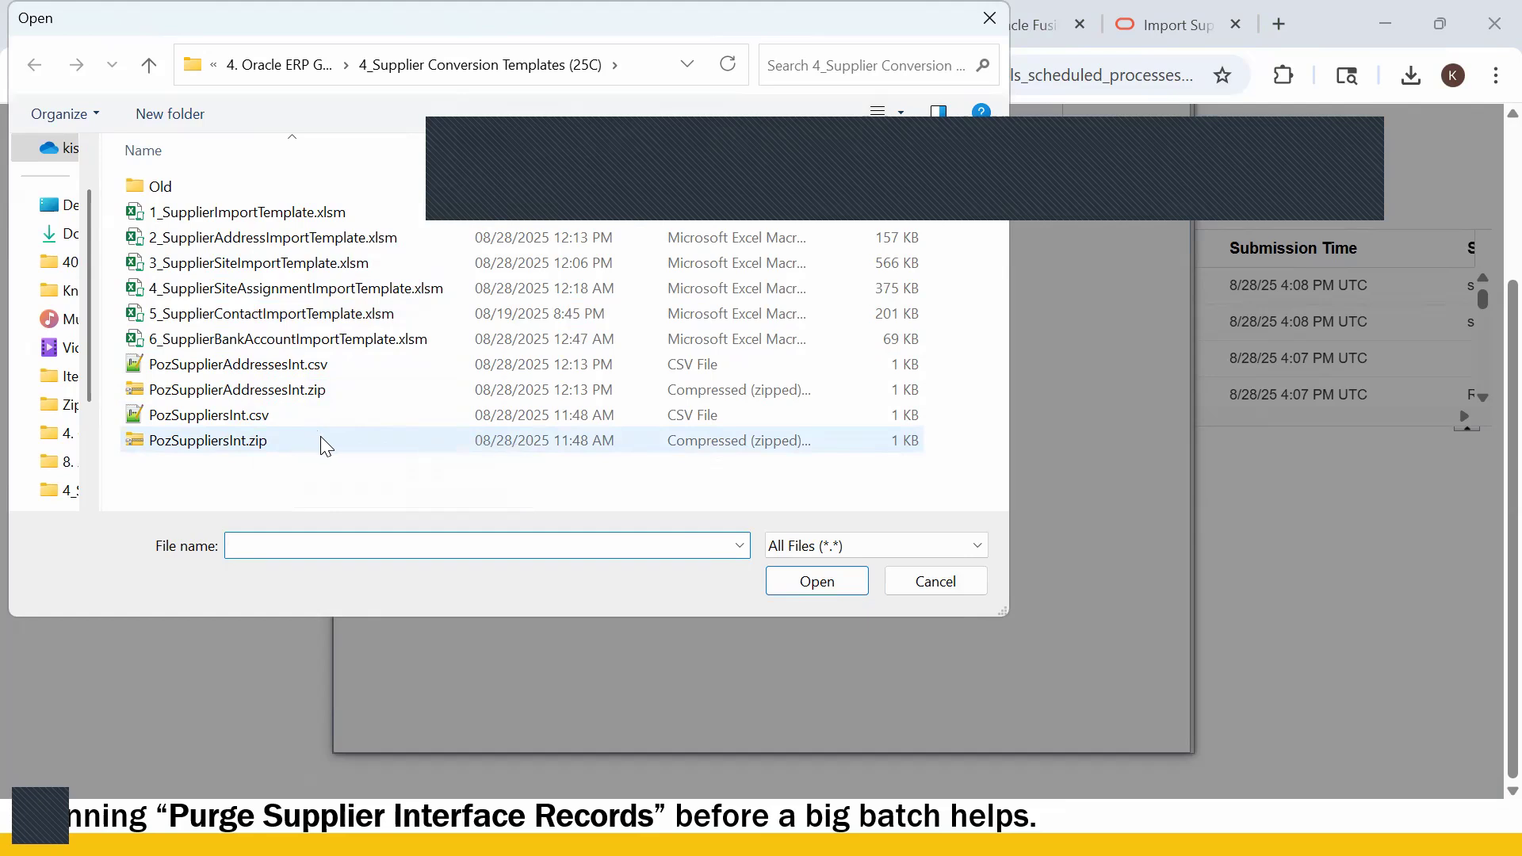
key(Escape)
key(alt+Tab)
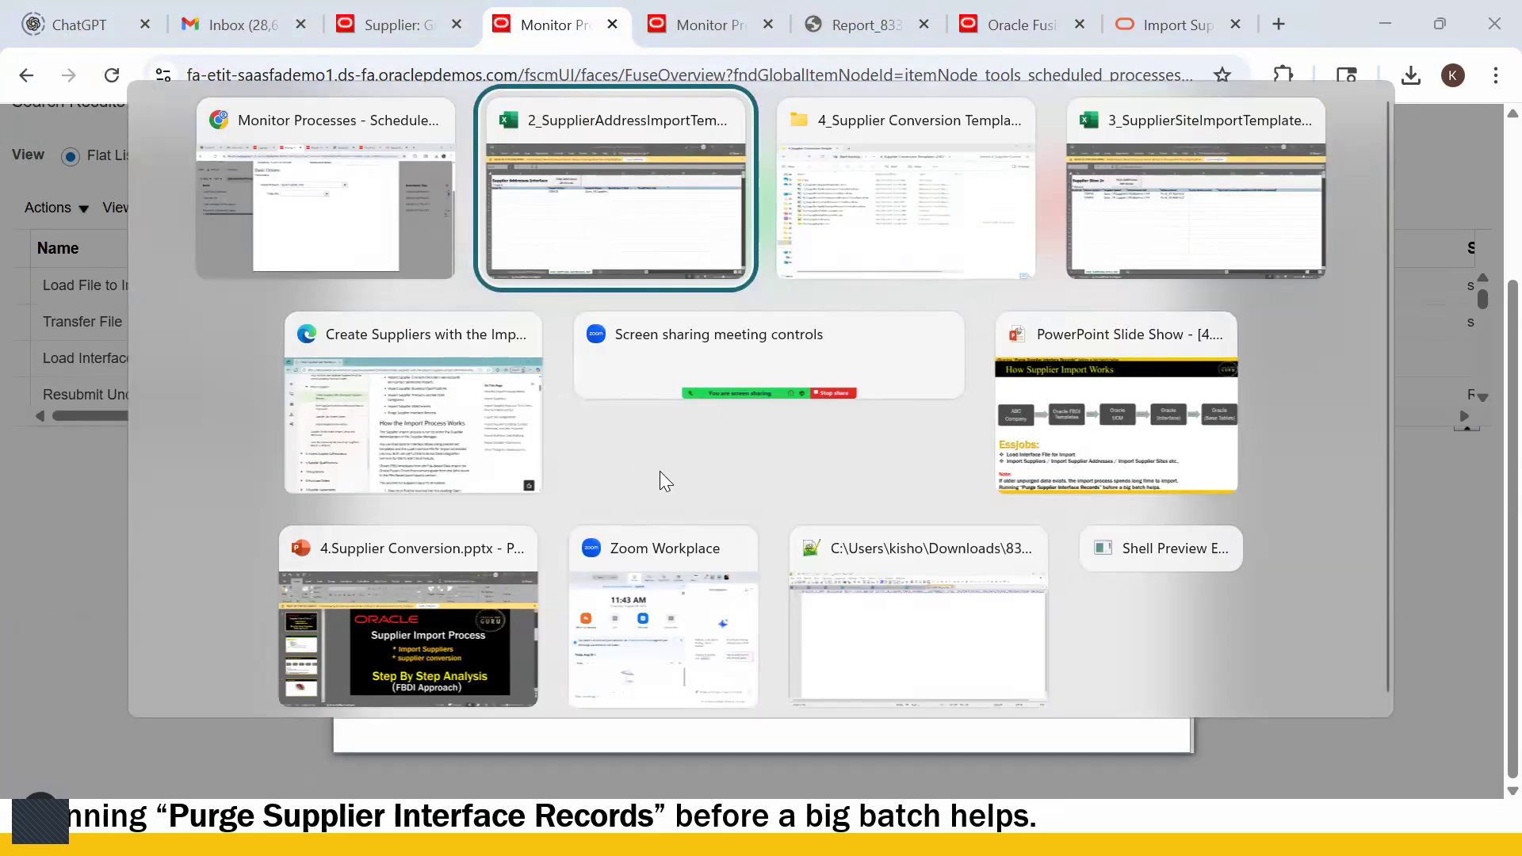
- Try Generate CSV File on the site template, cancel both saves, and end the failed macro
key(alt+Tab)
key(alt+Tab)
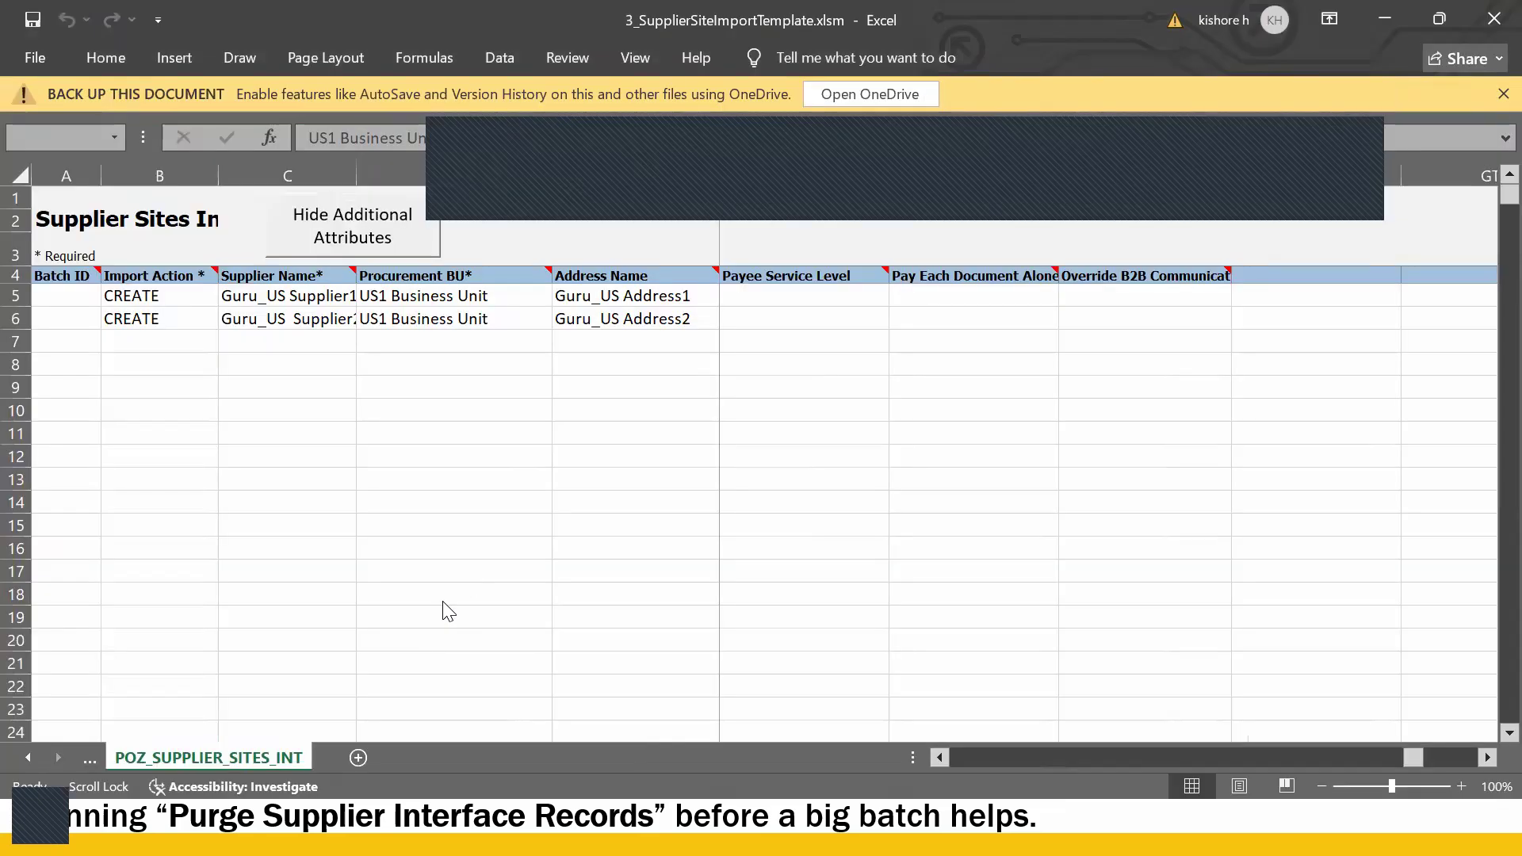
click(444, 603)
click(30, 757)
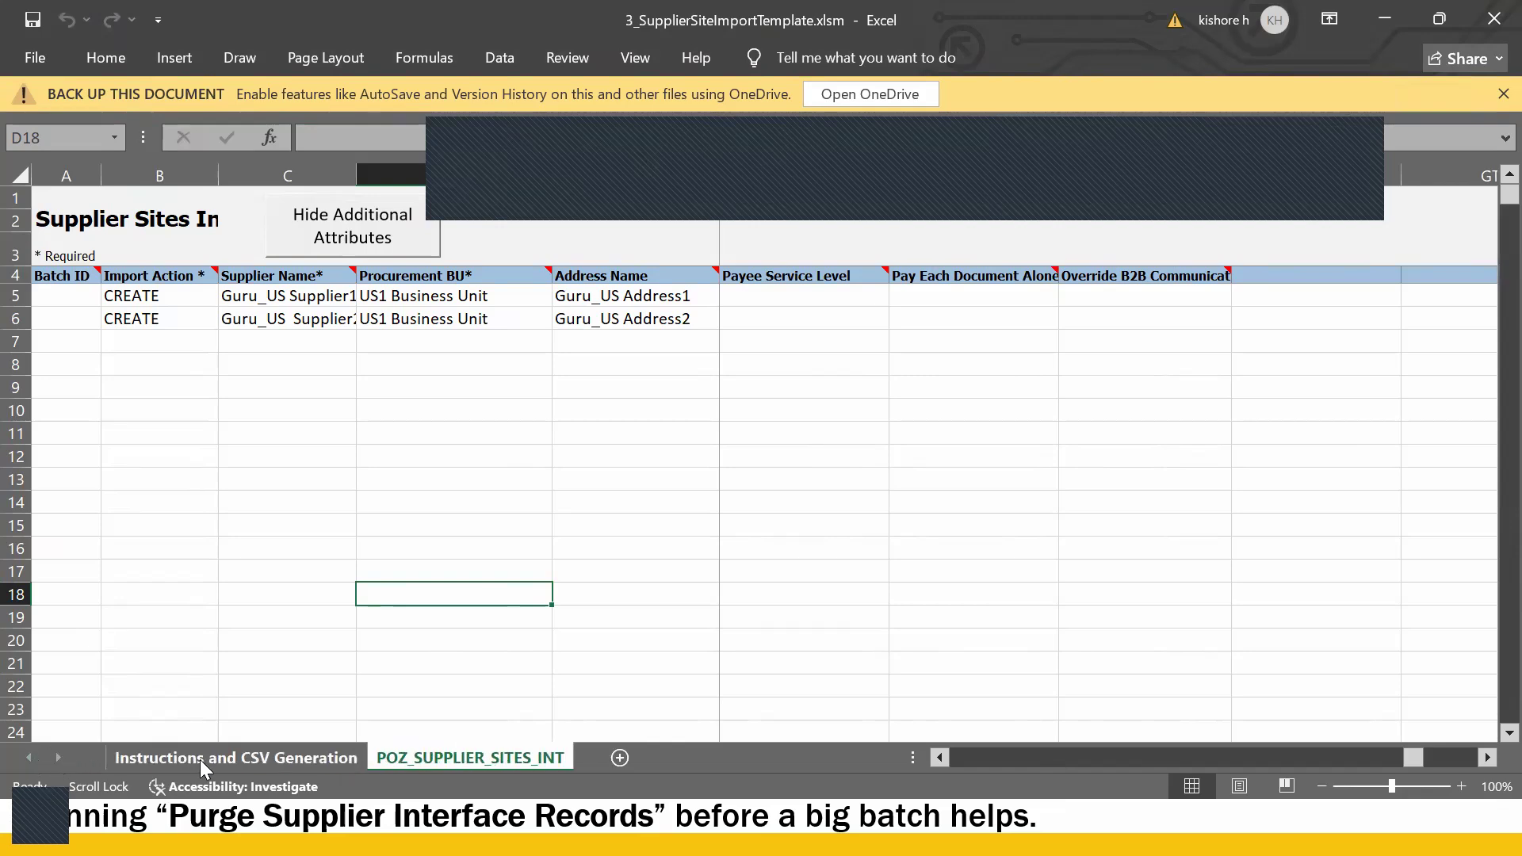
click(200, 760)
click(238, 347)
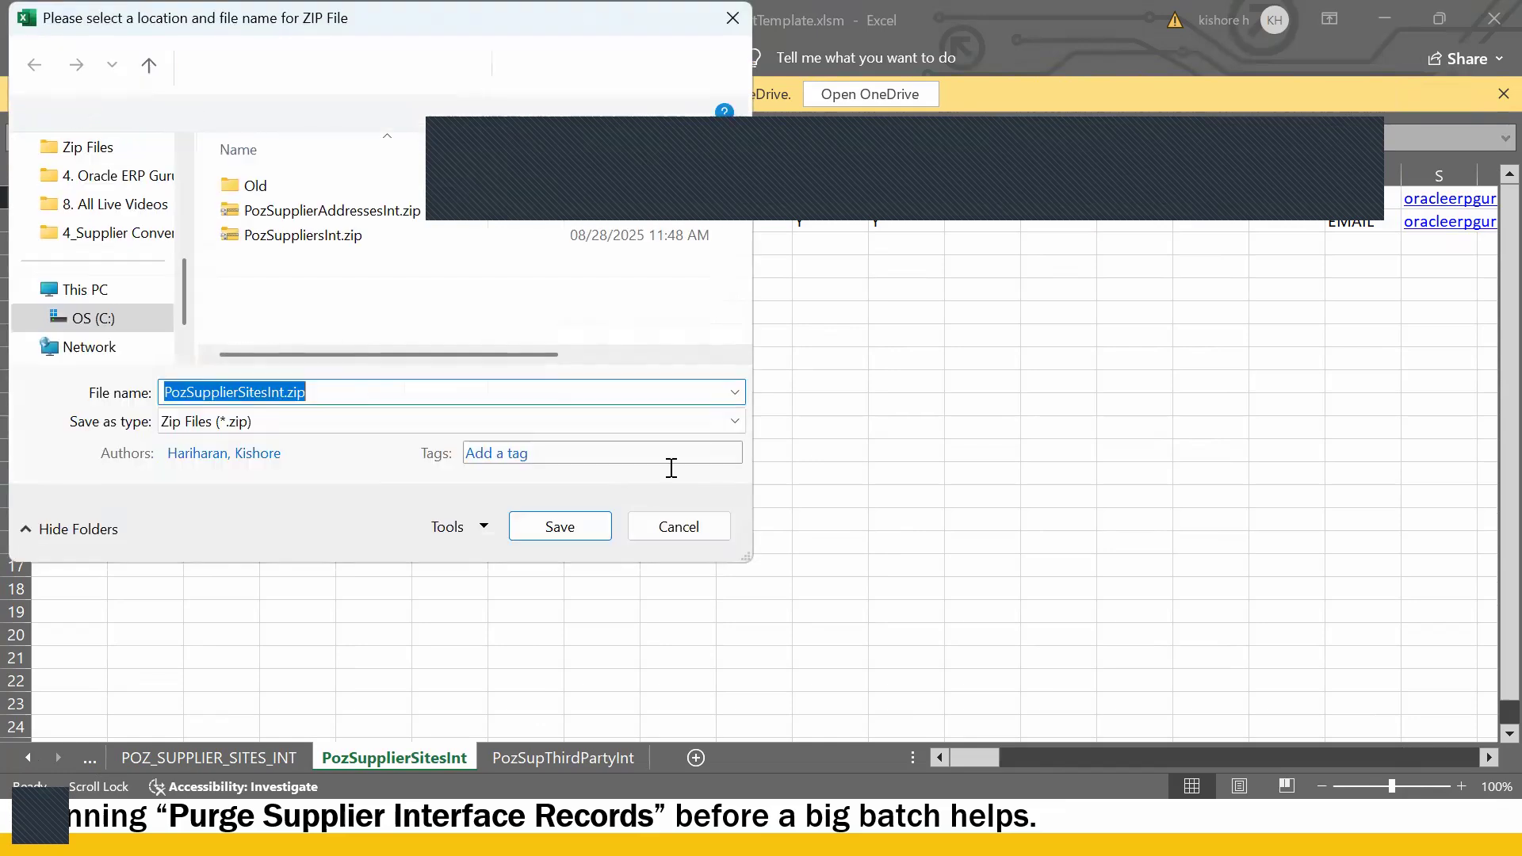
click(678, 525)
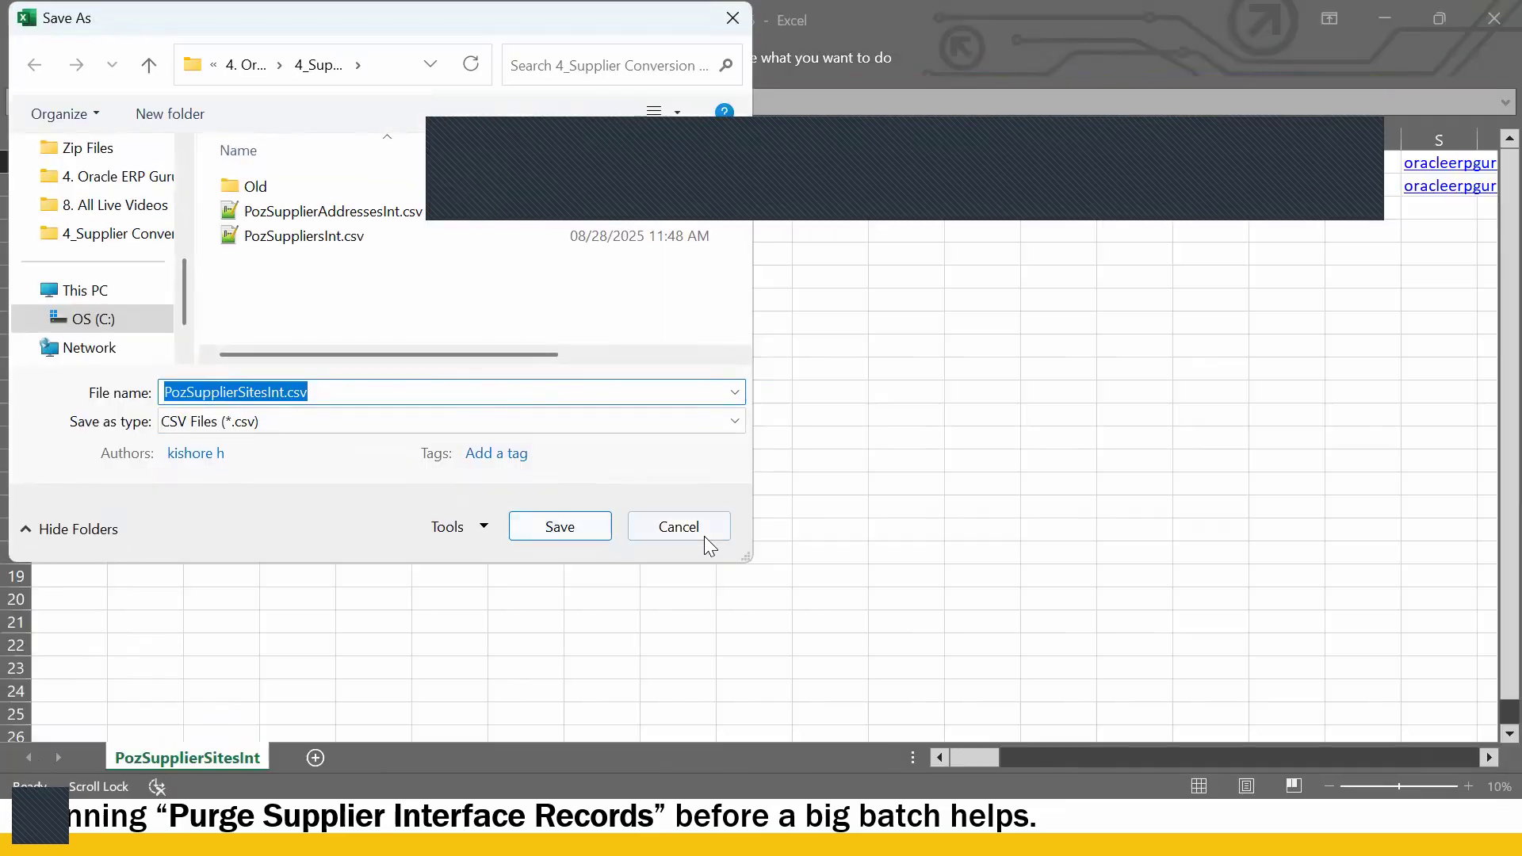
click(702, 533)
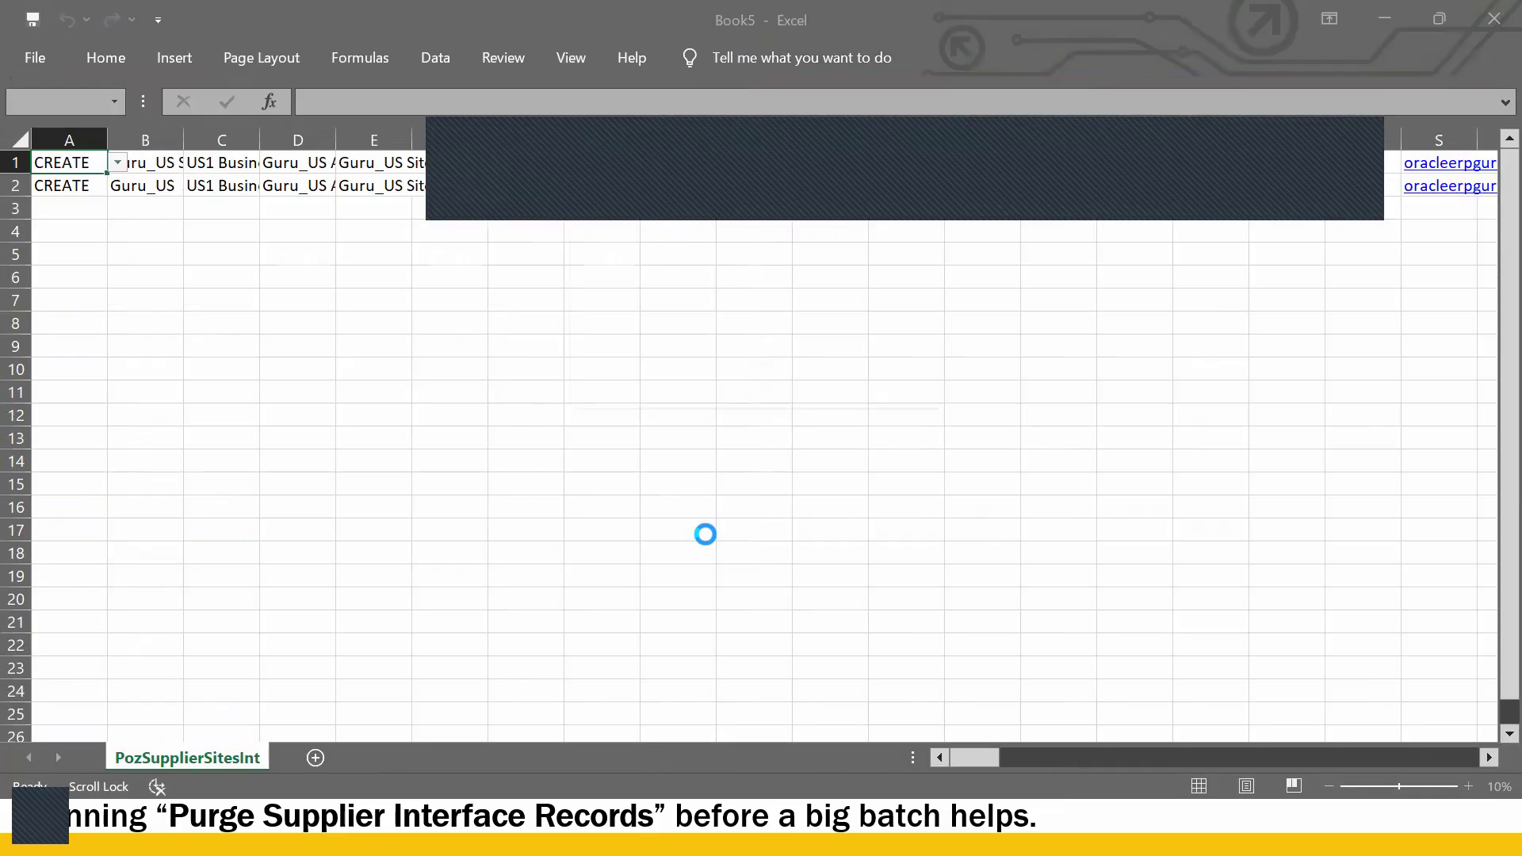
click(707, 398)
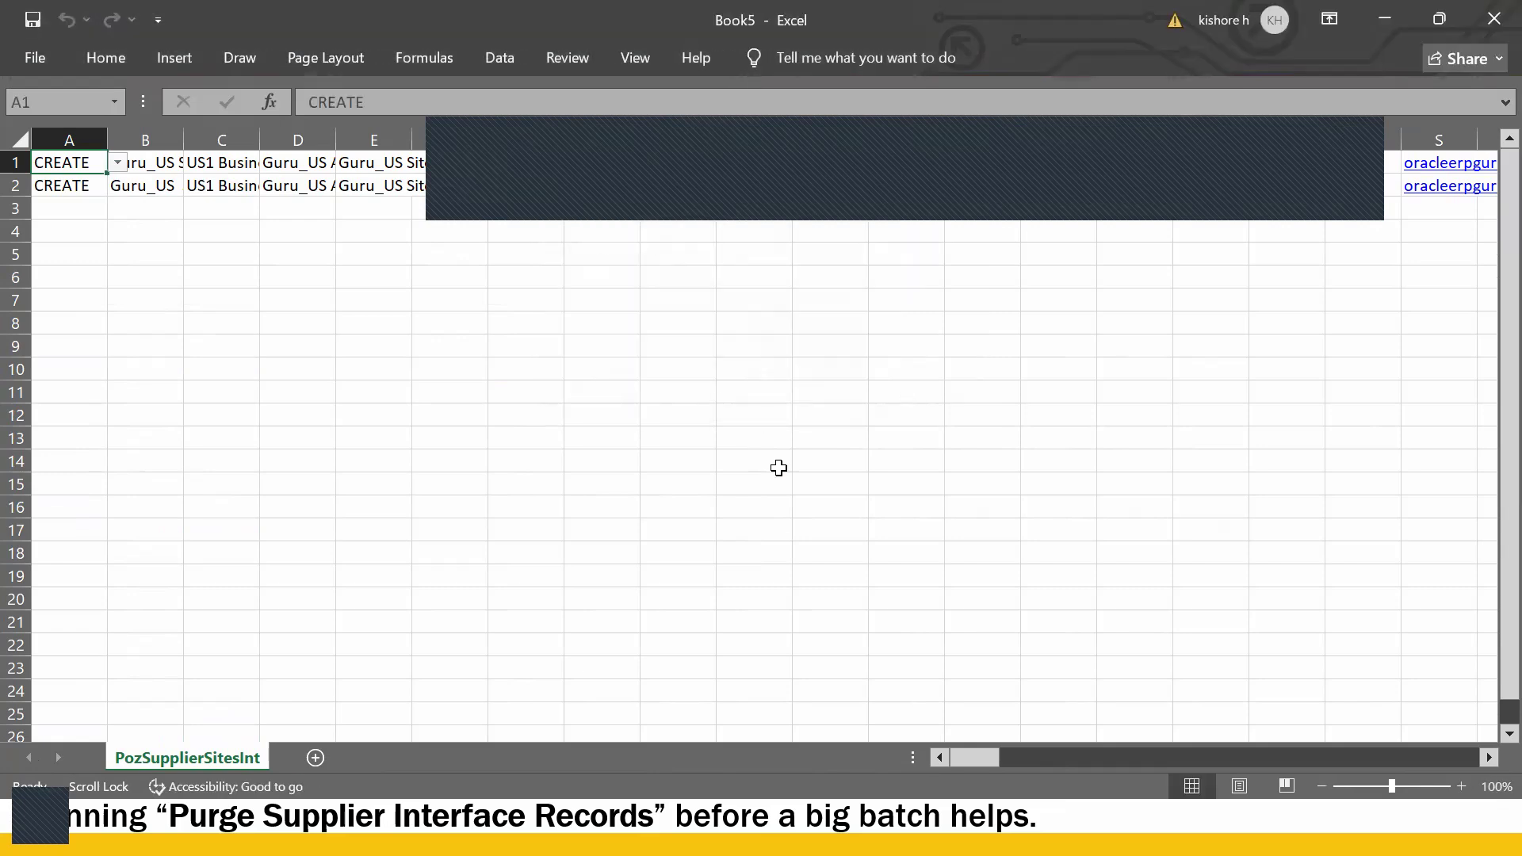
click(777, 465)
- Close Book5, the supplier site template and the supplier address template without saving
click(1479, 34)
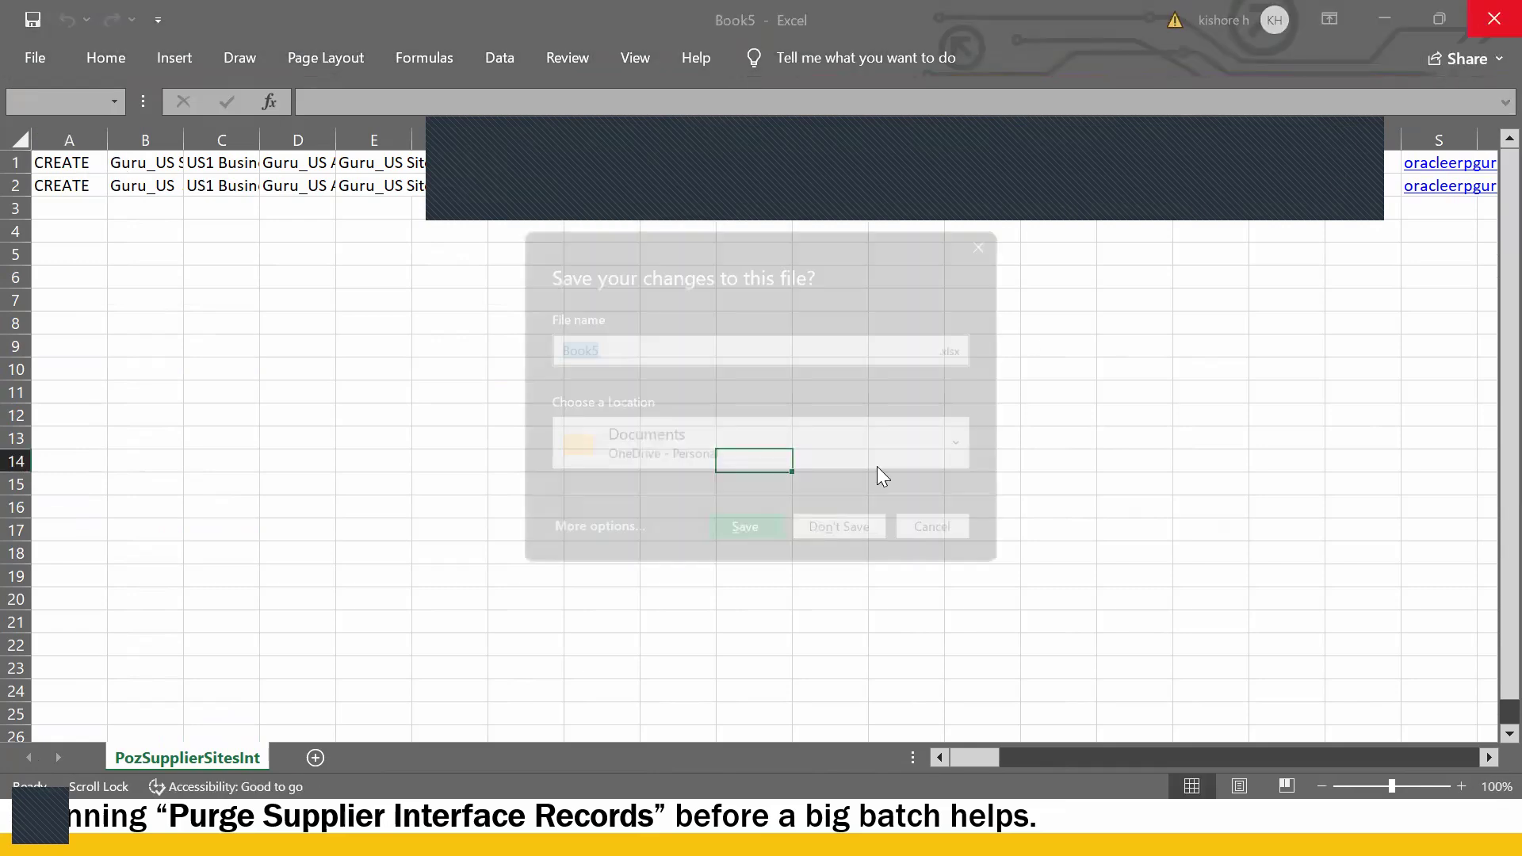
click(834, 528)
click(788, 523)
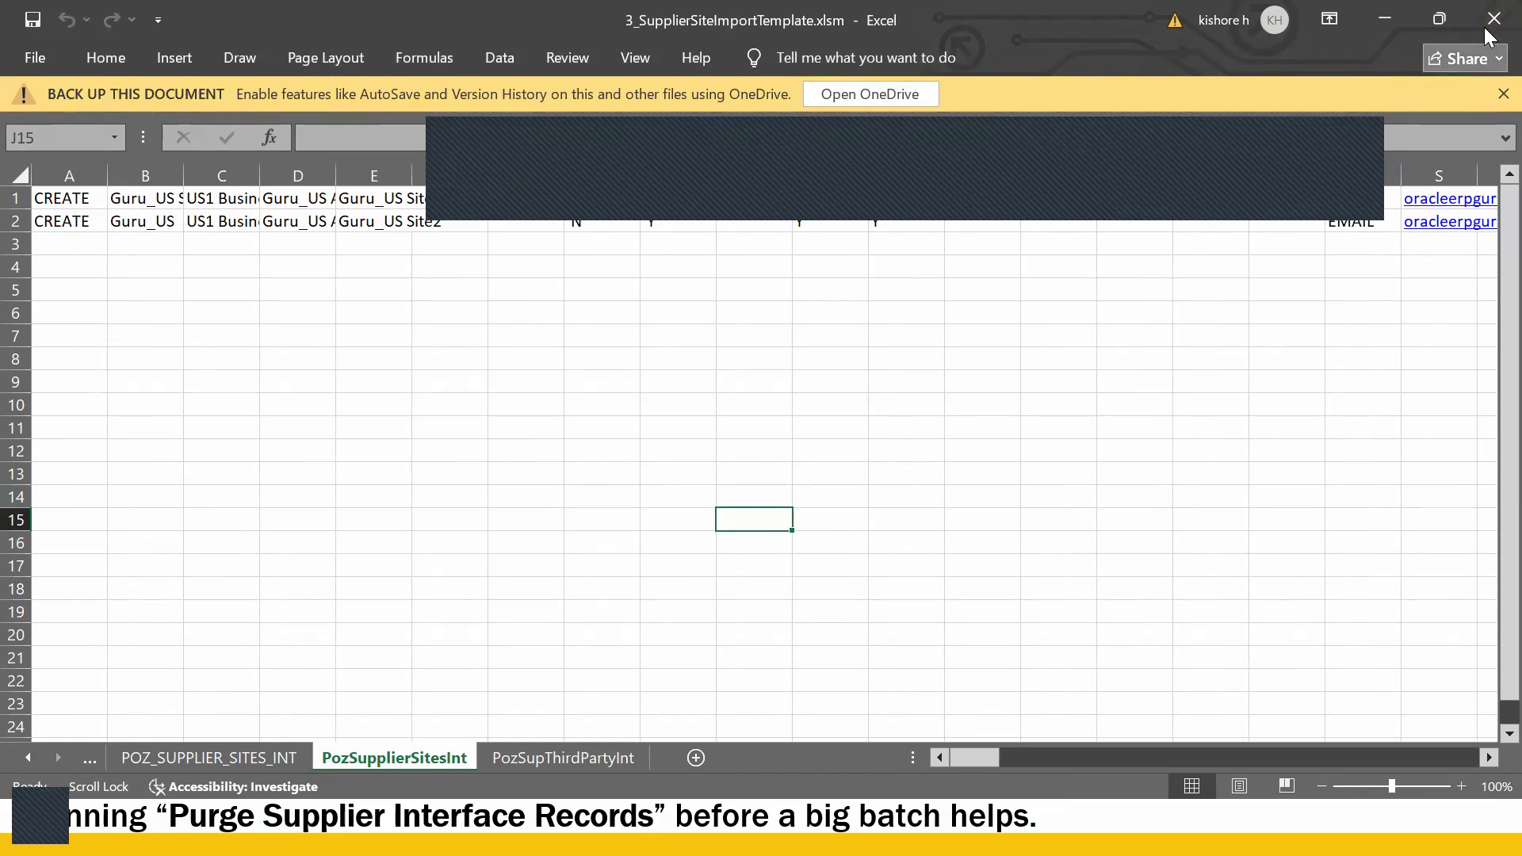
click(1489, 34)
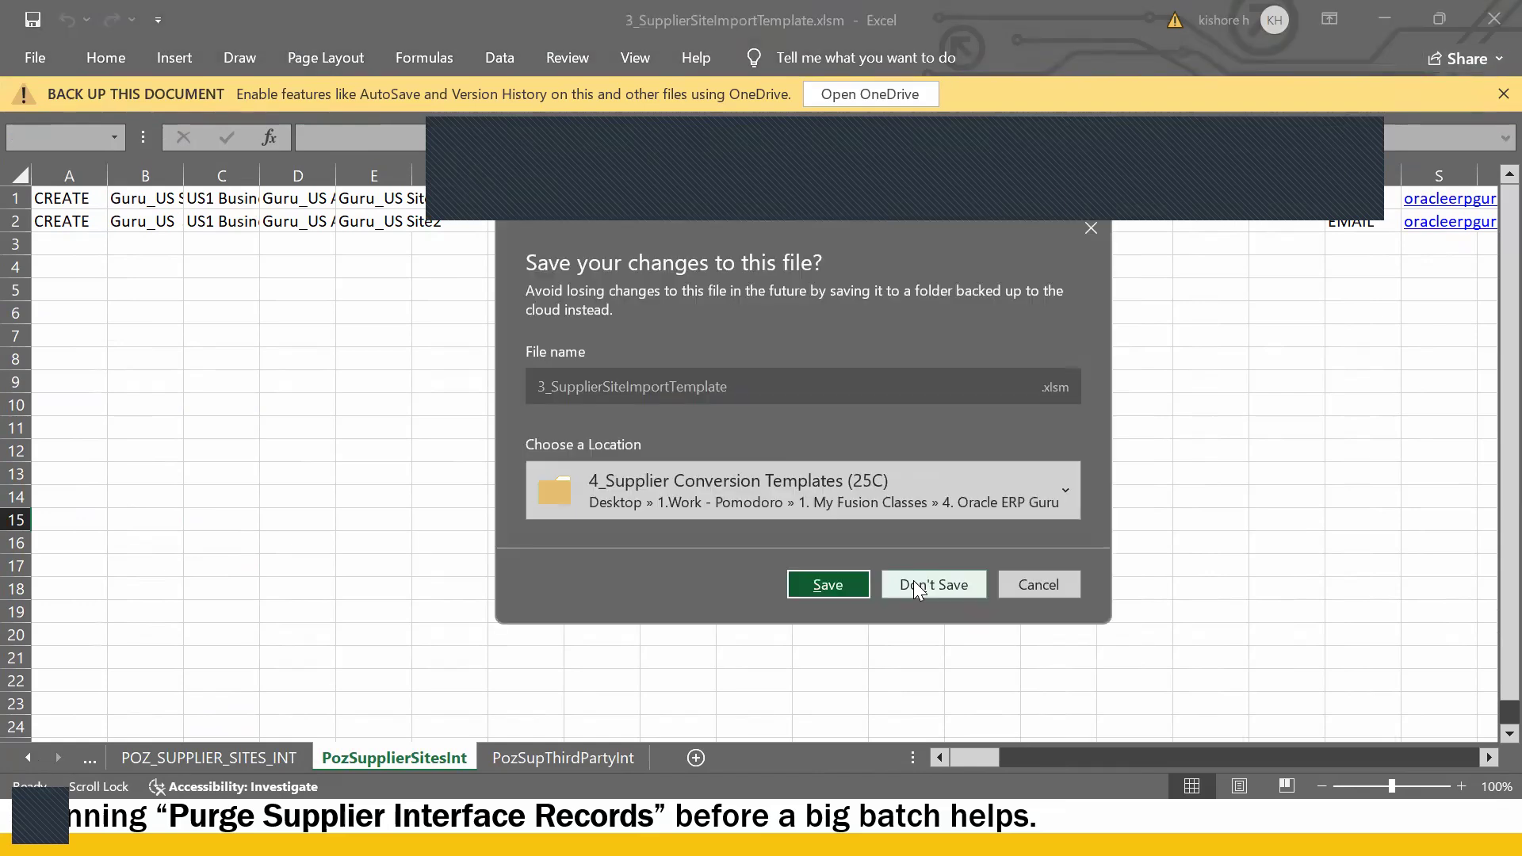
click(917, 567)
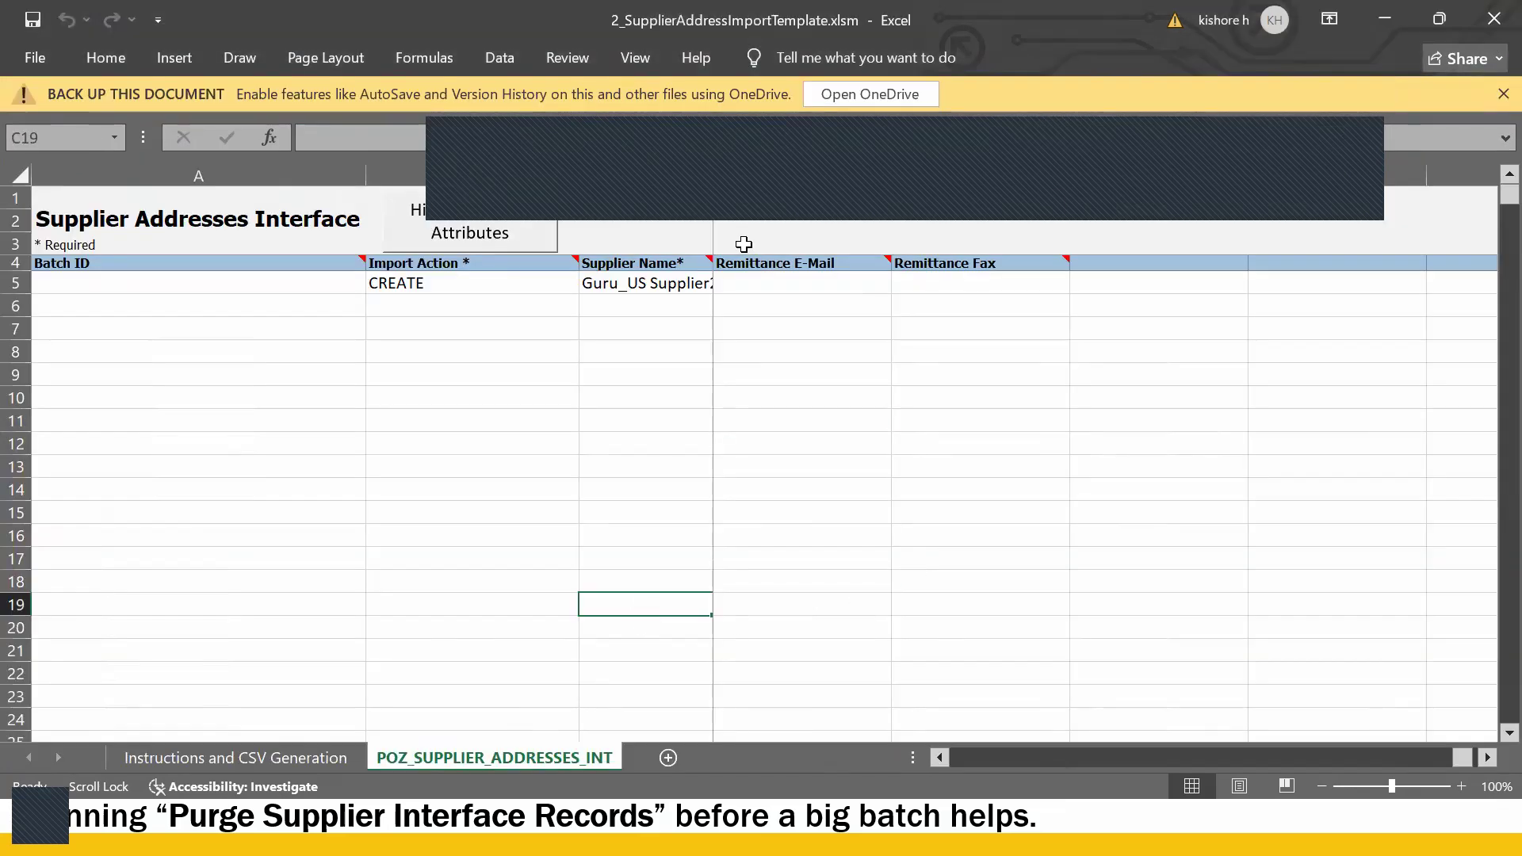
click(591, 372)
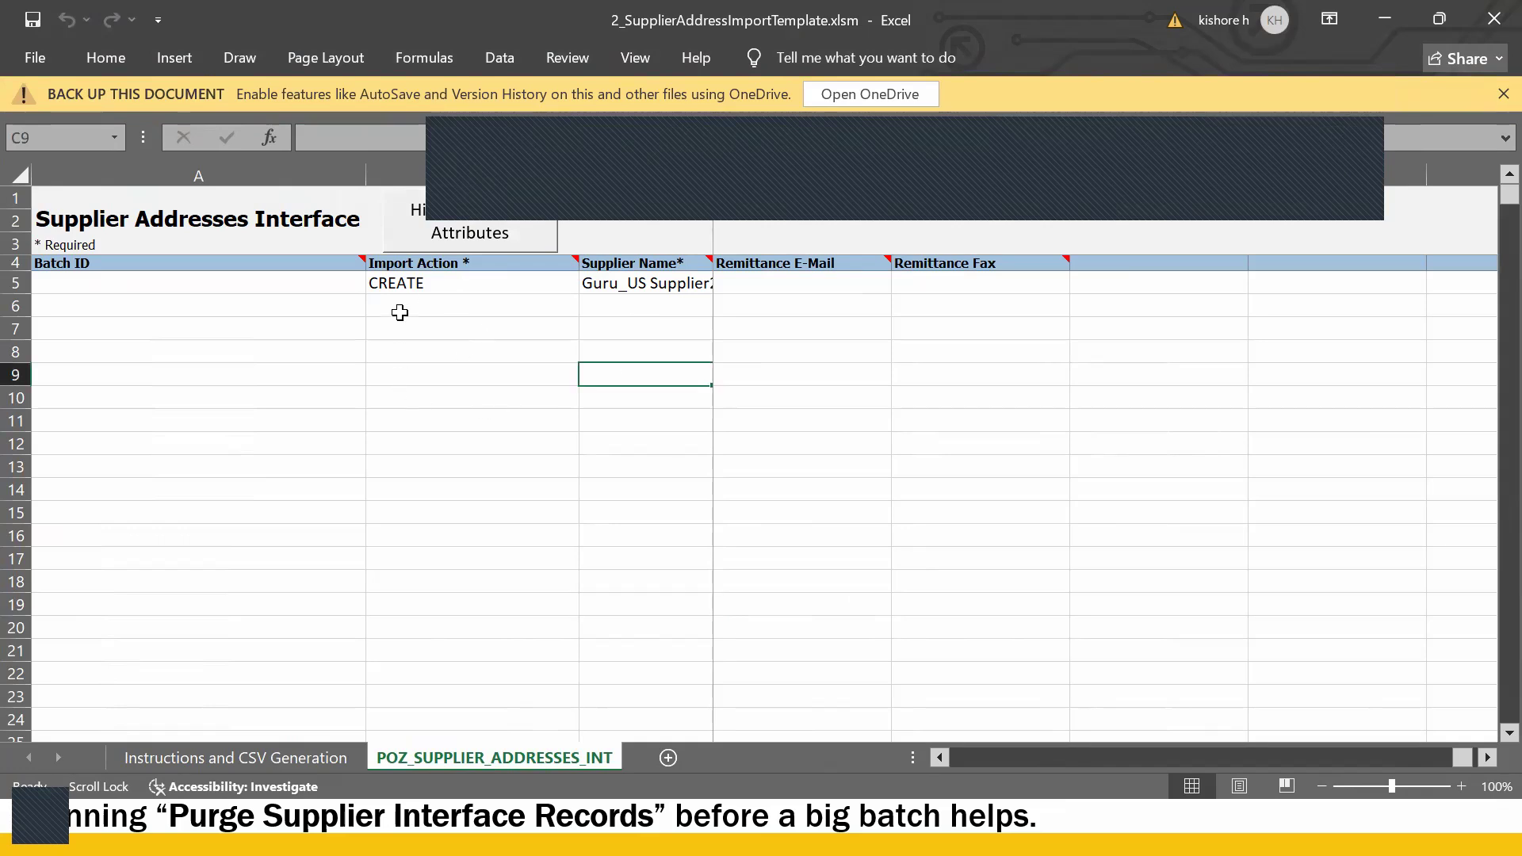
click(406, 287)
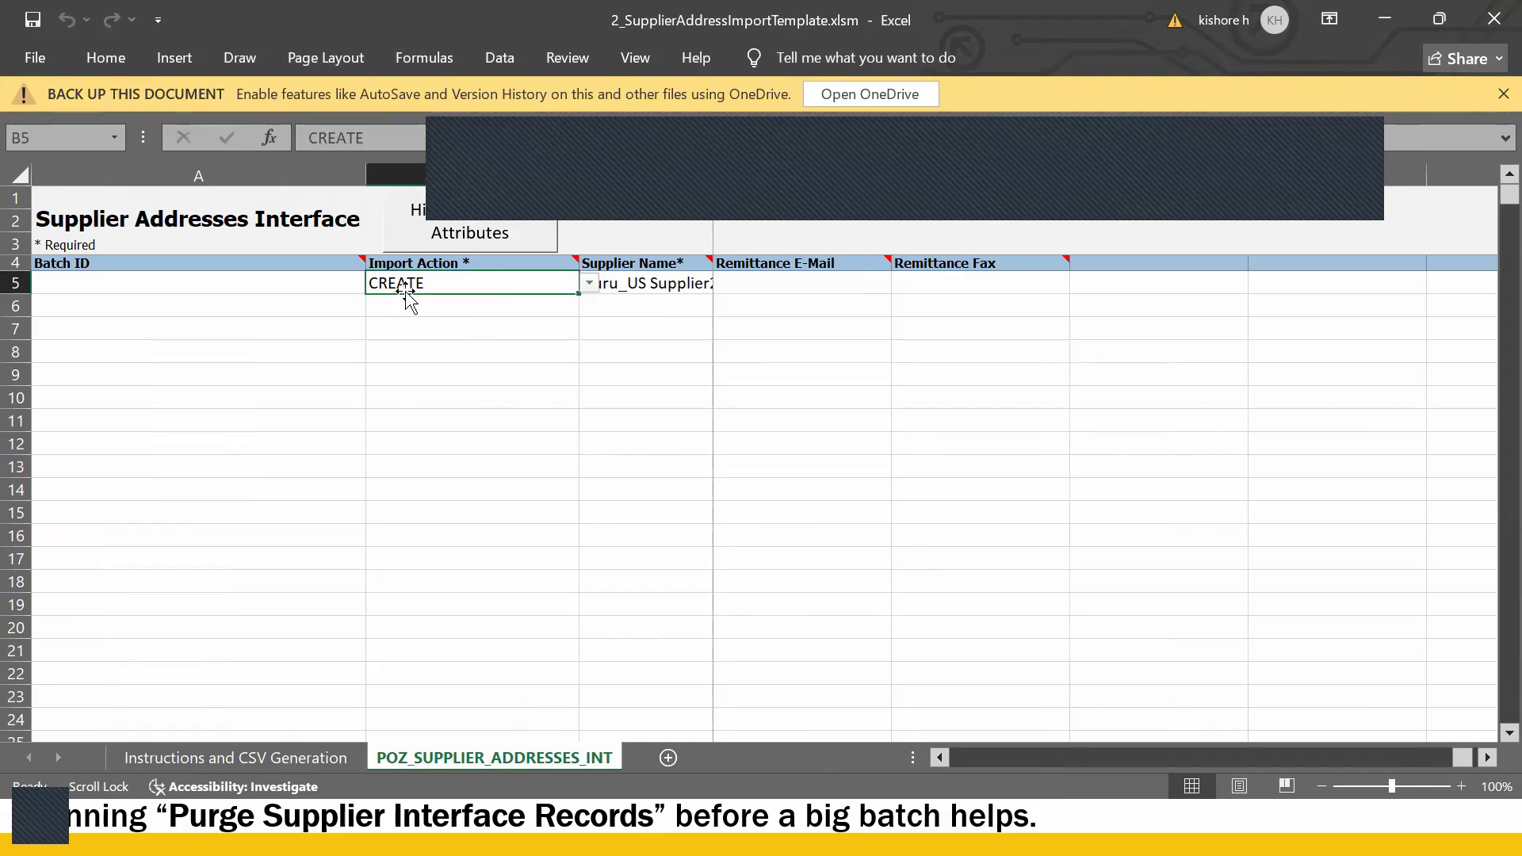
click(414, 471)
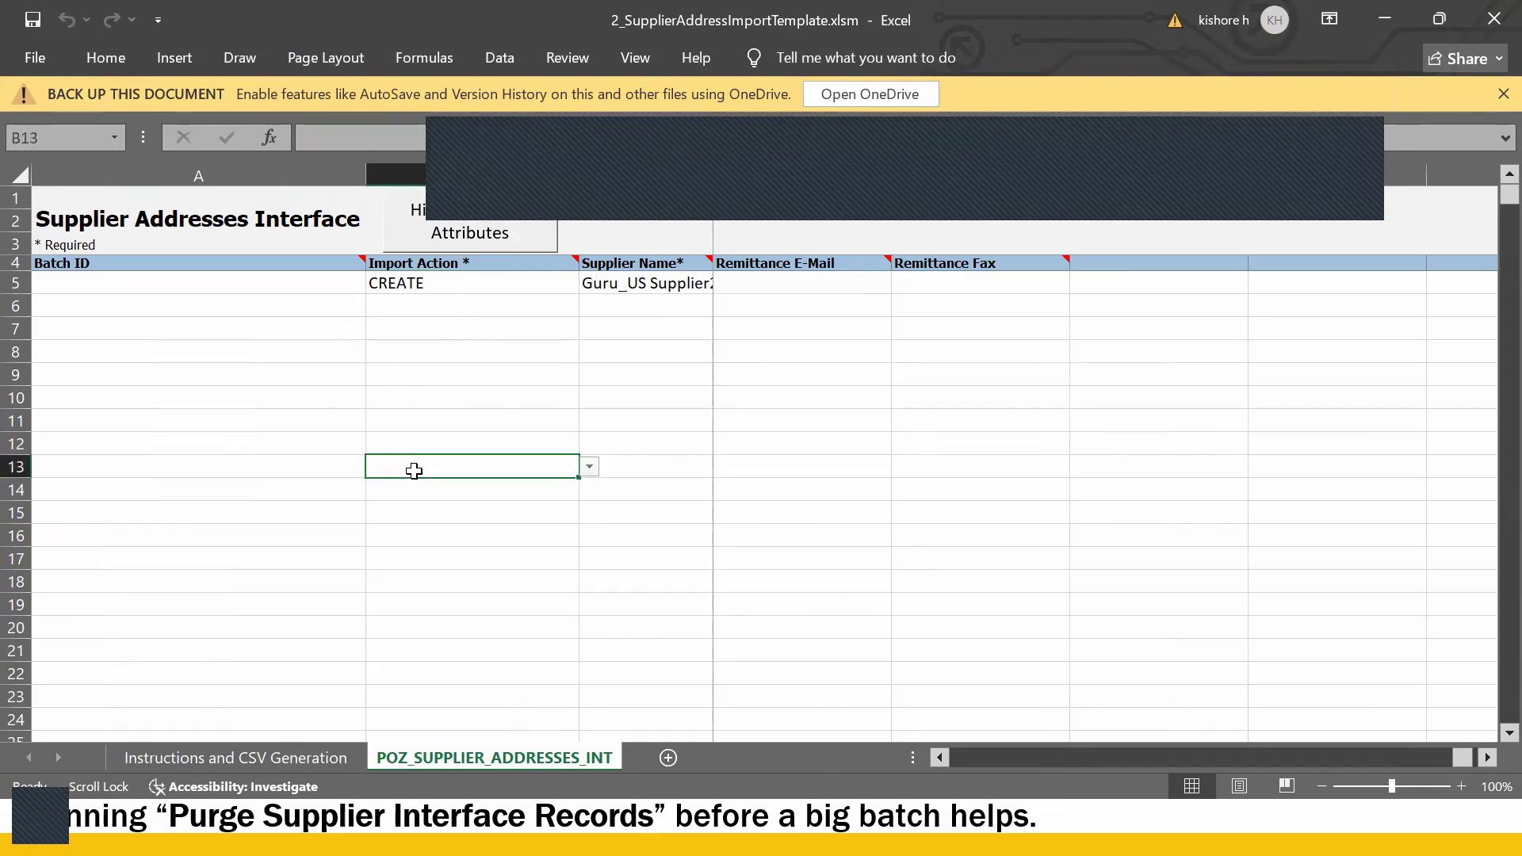
click(1493, 20)
click(926, 584)
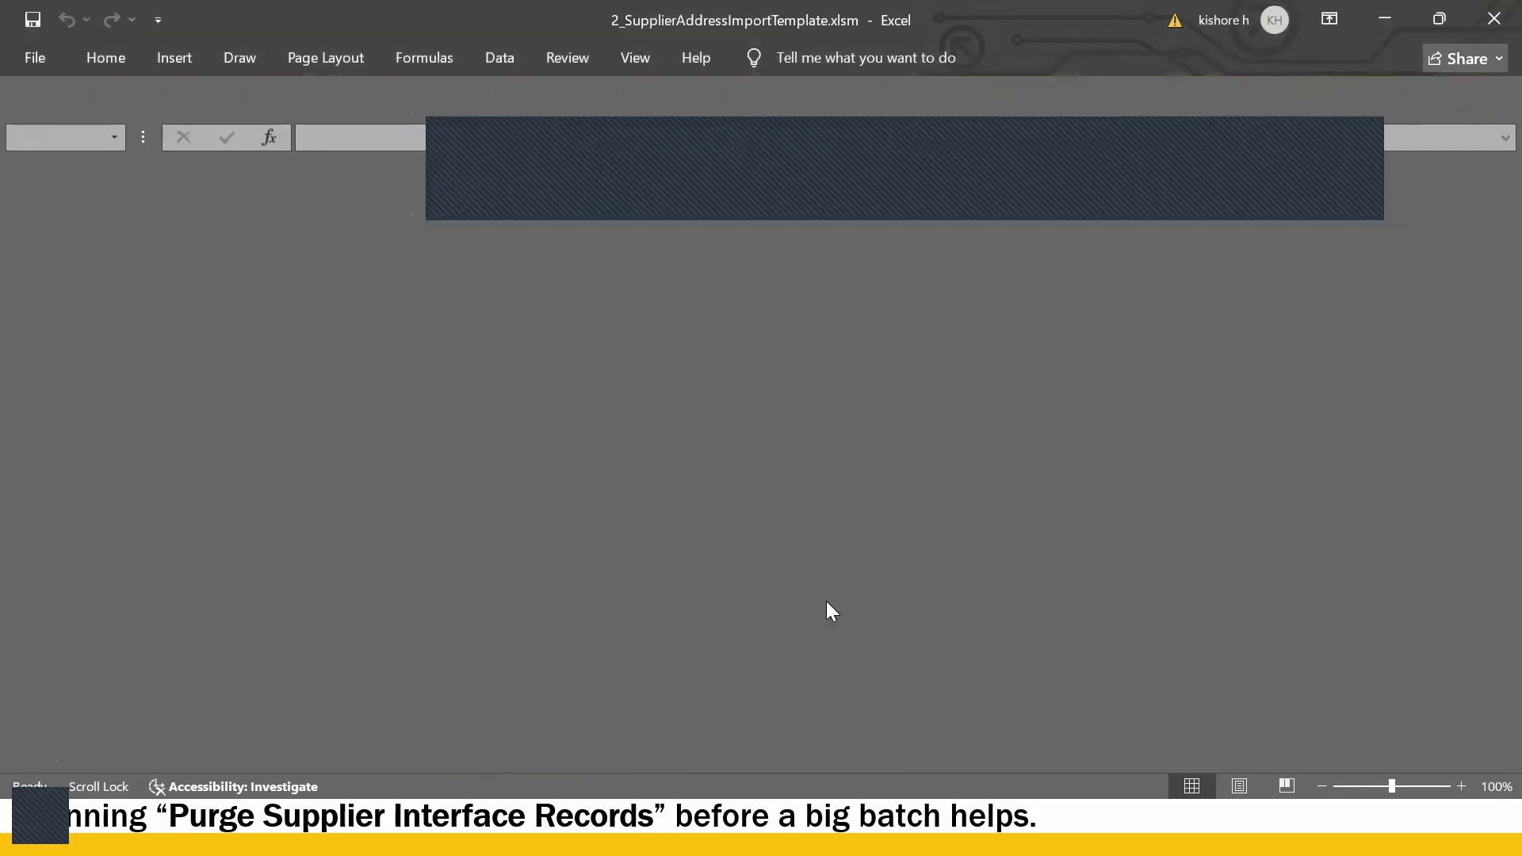
- Reopen 3_SupplierSiteImportTemplate.xlsm from the conversion templates folder
key(alt+Tab)
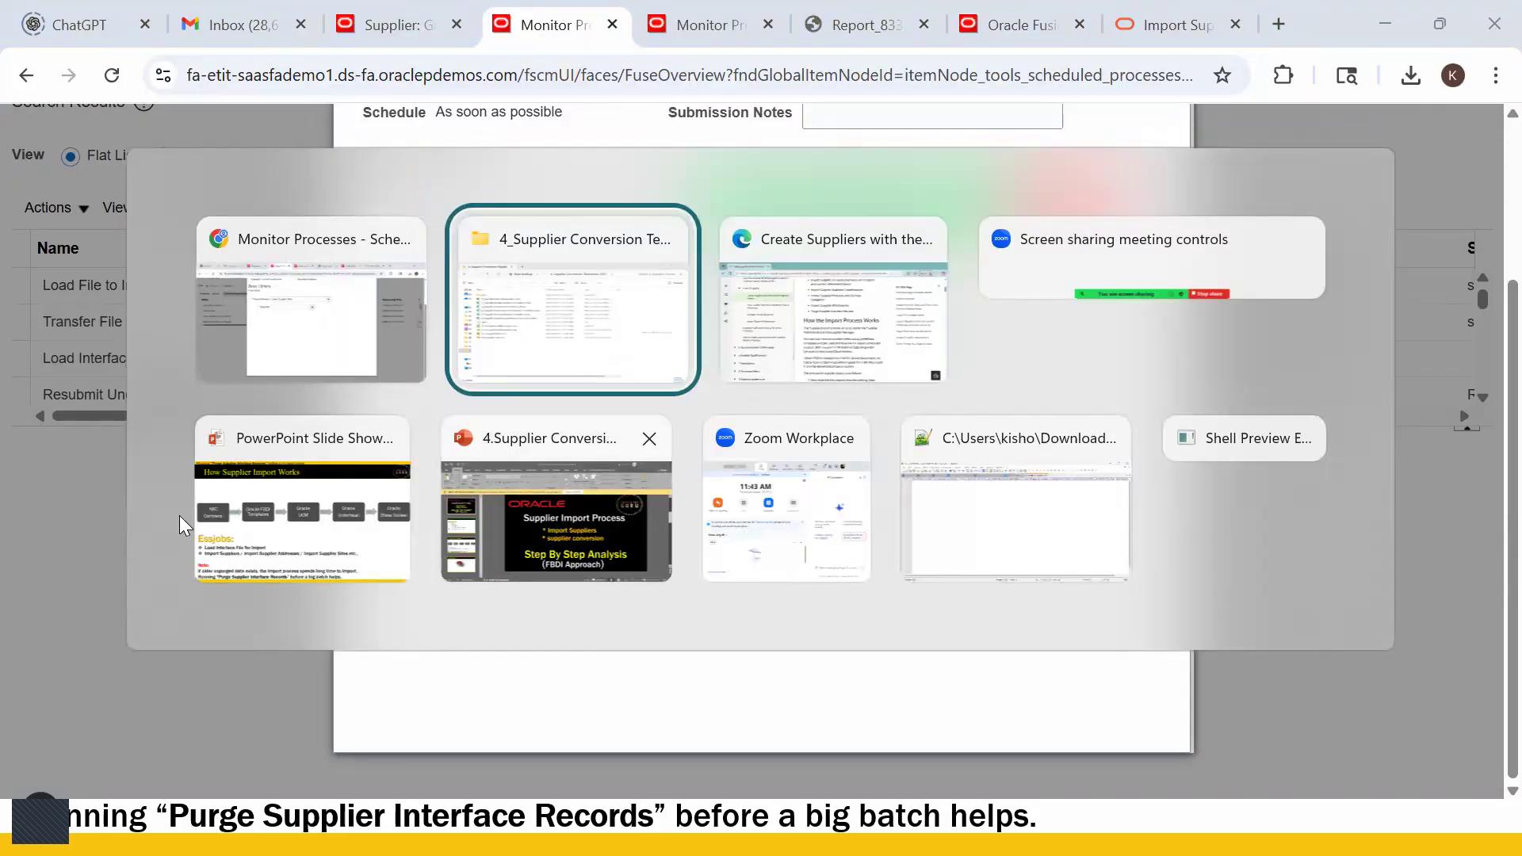
click(196, 297)
double_click(207, 295)
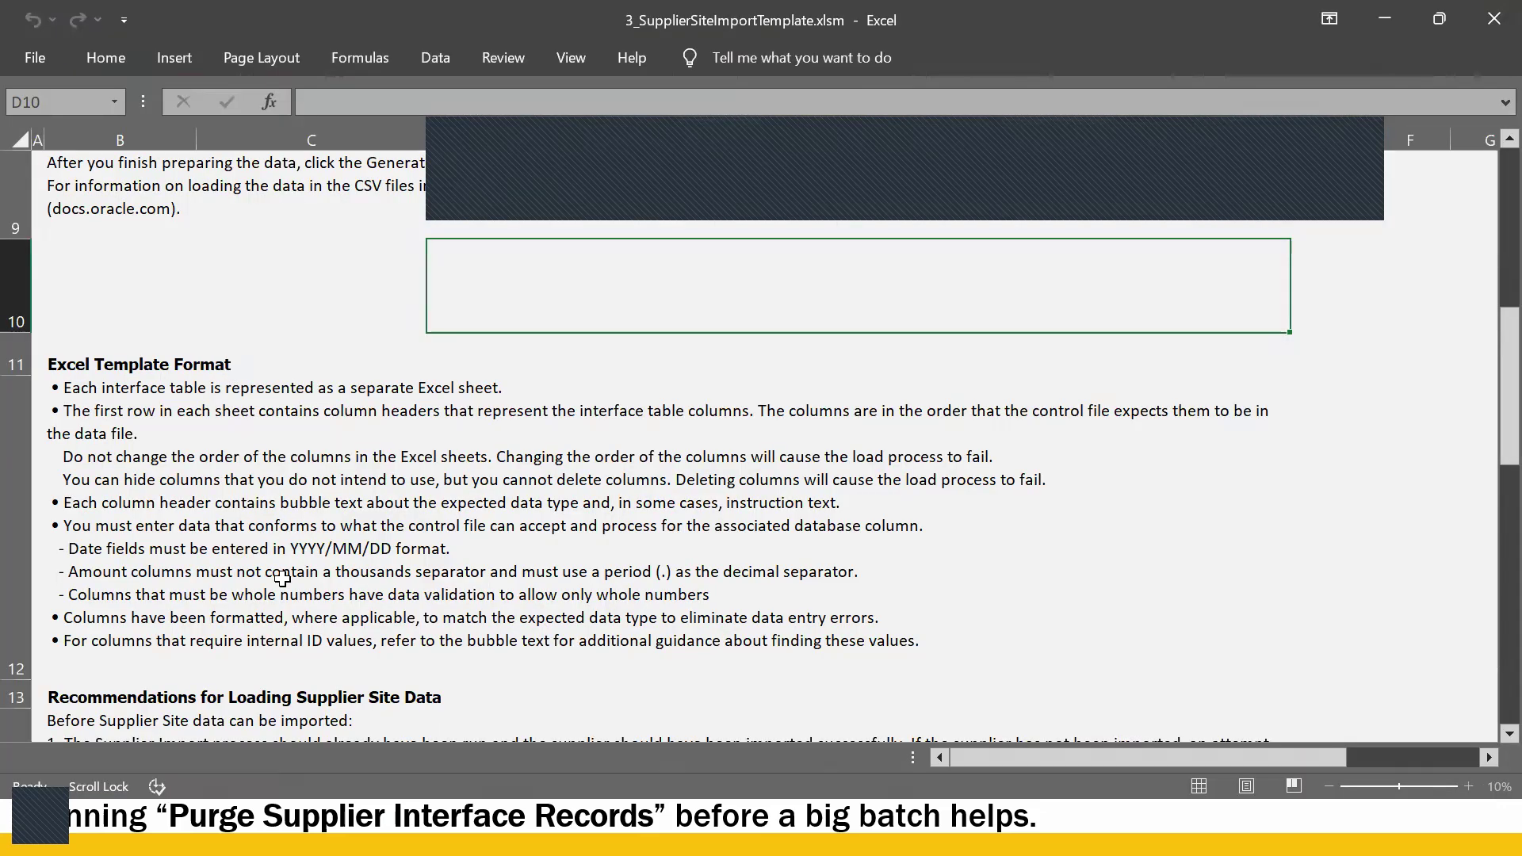
- Delete the Guru_US Supplier1 row and remove the extra space from Guru_US Supplier2 in C5
click(471, 759)
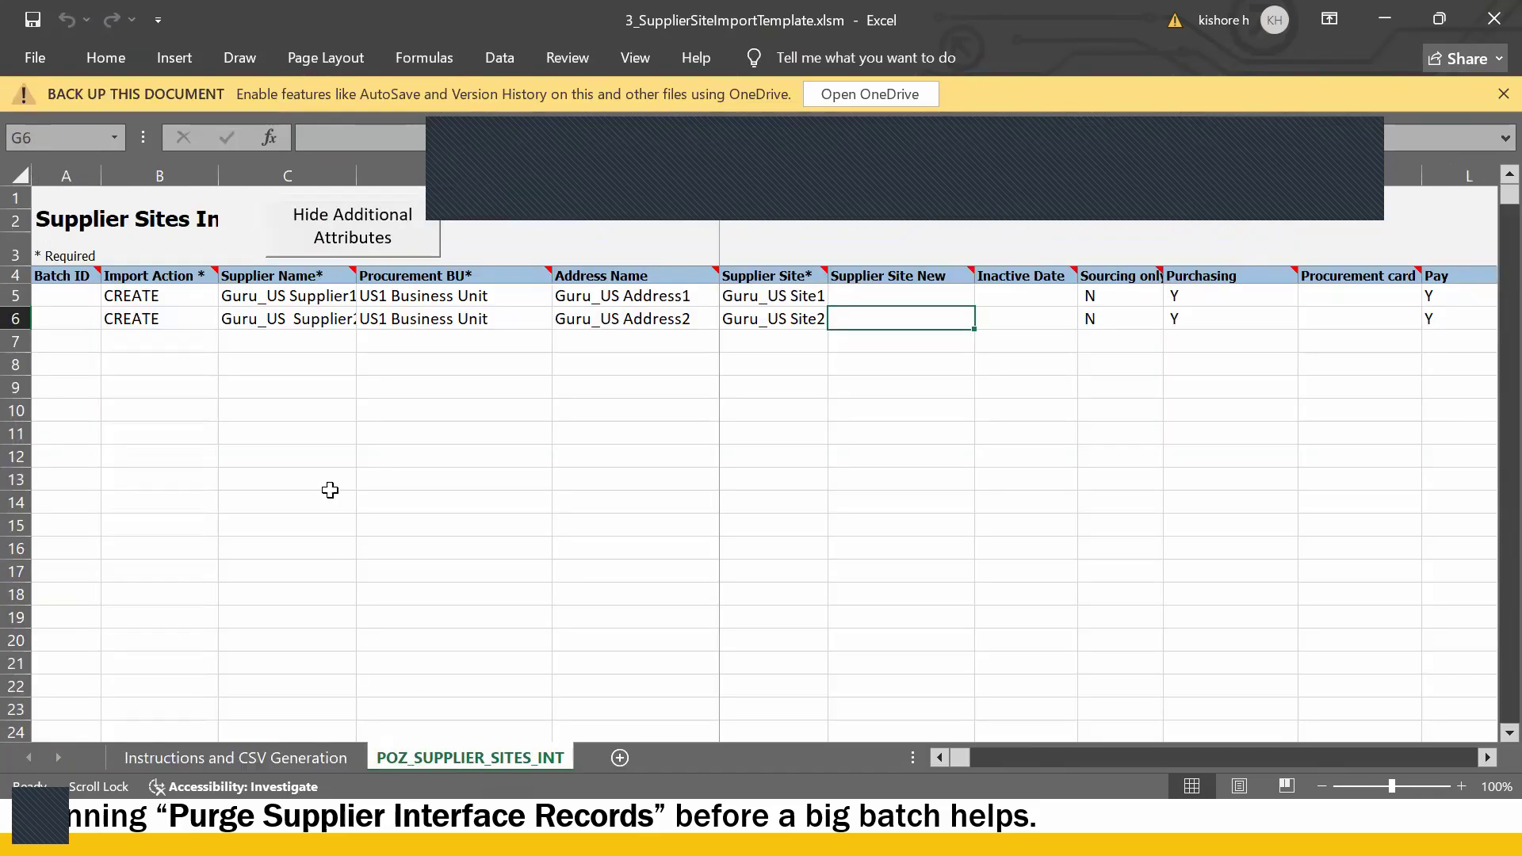
double_click(282, 319)
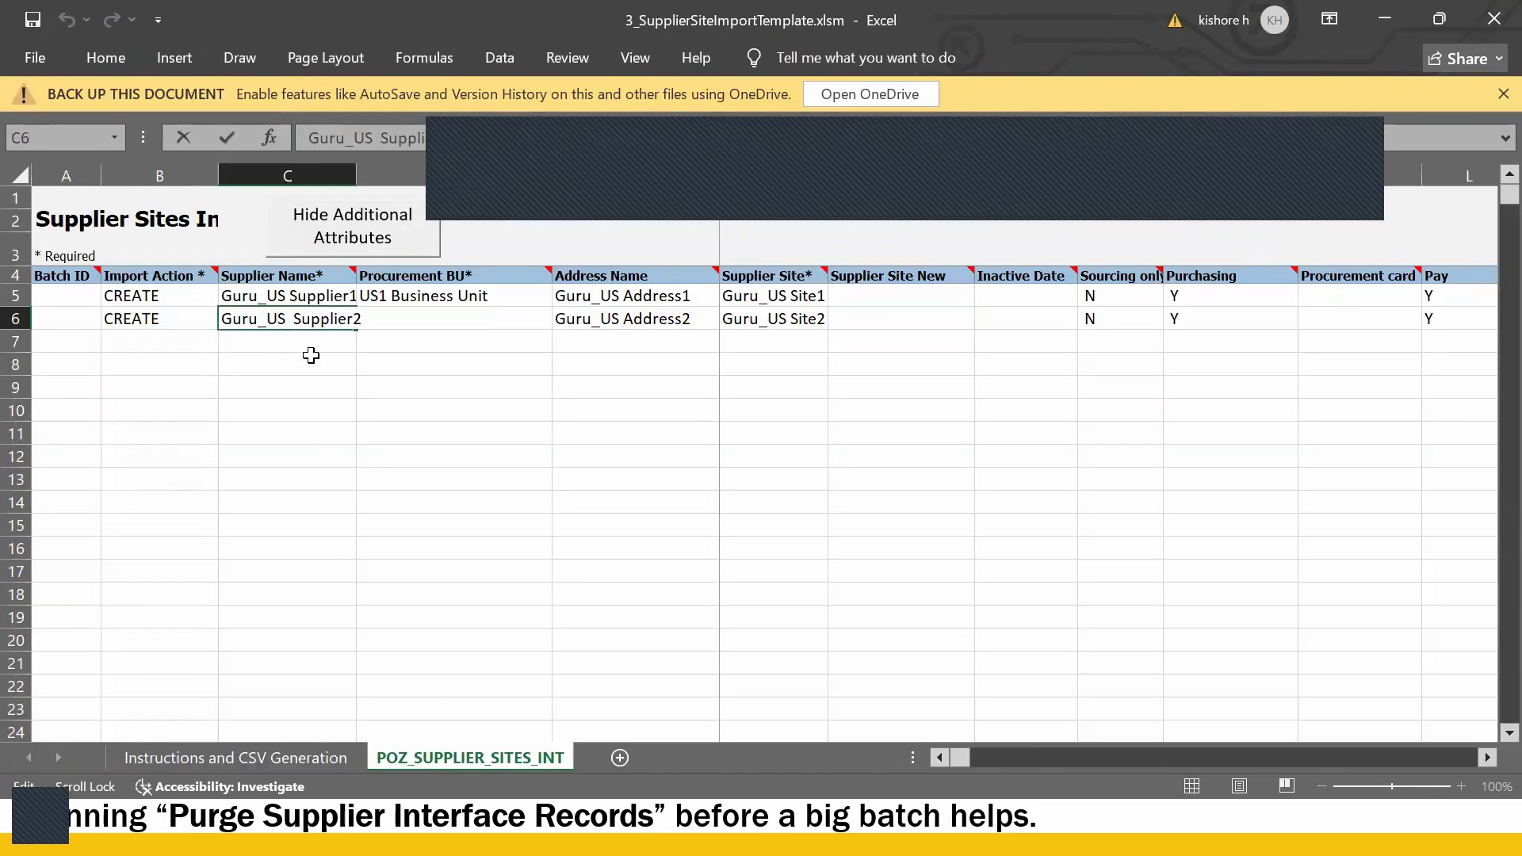
click(125, 342)
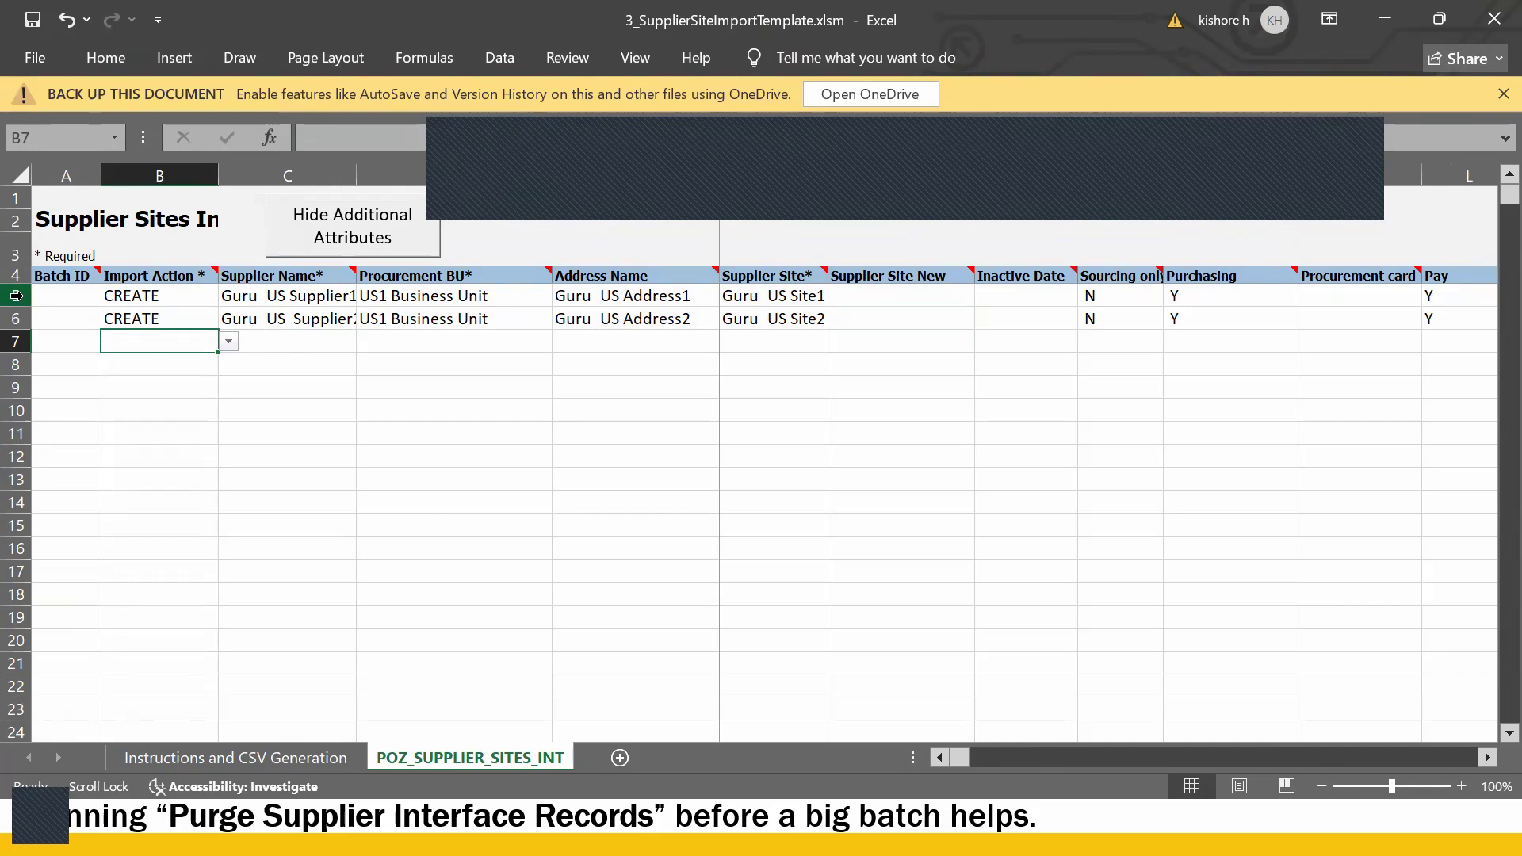
click(16, 295)
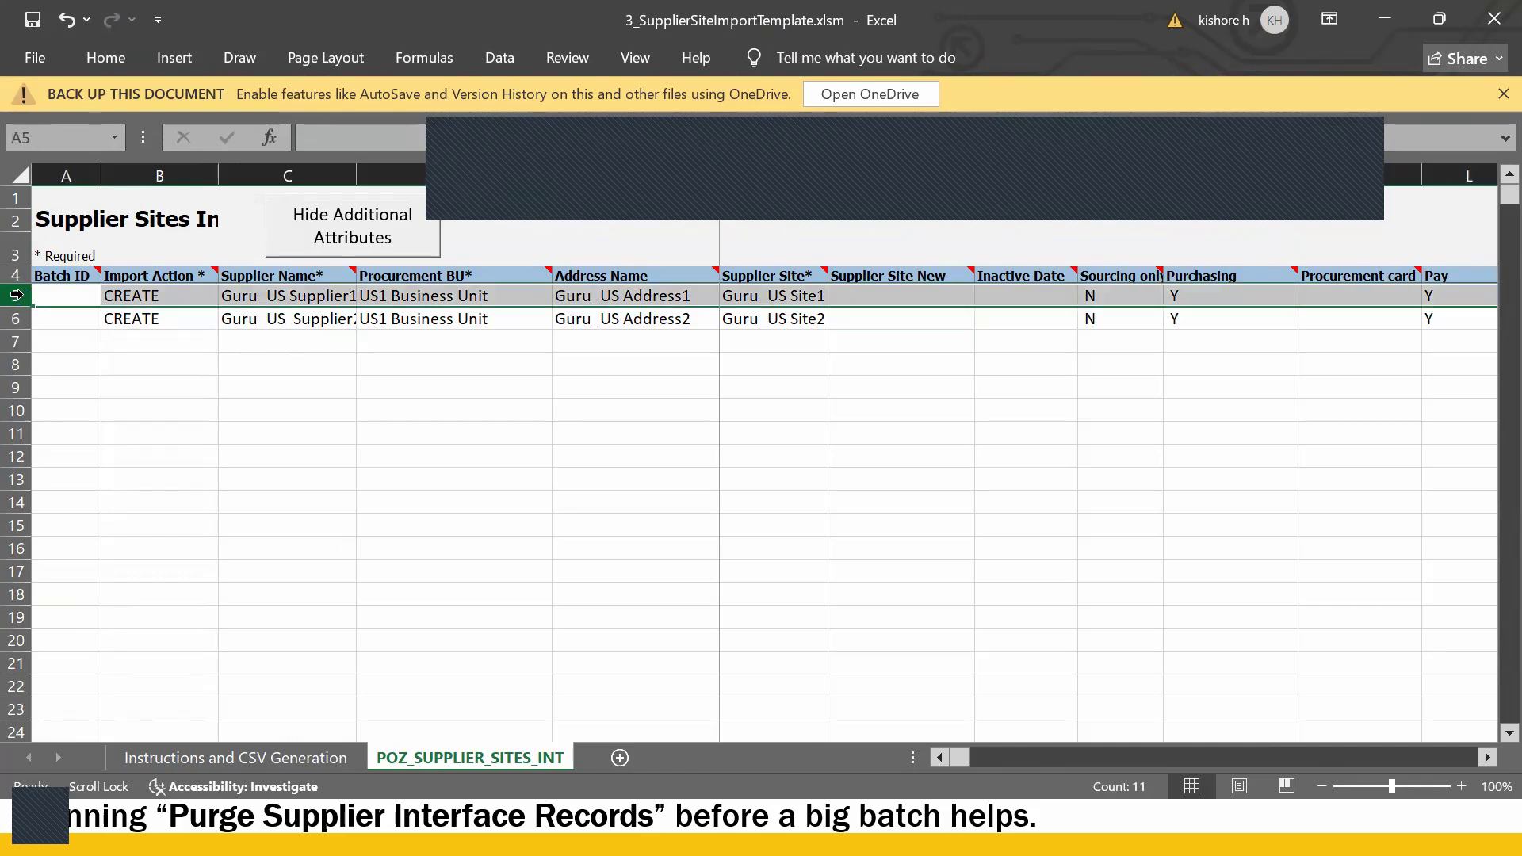
key(ctrl+minus)
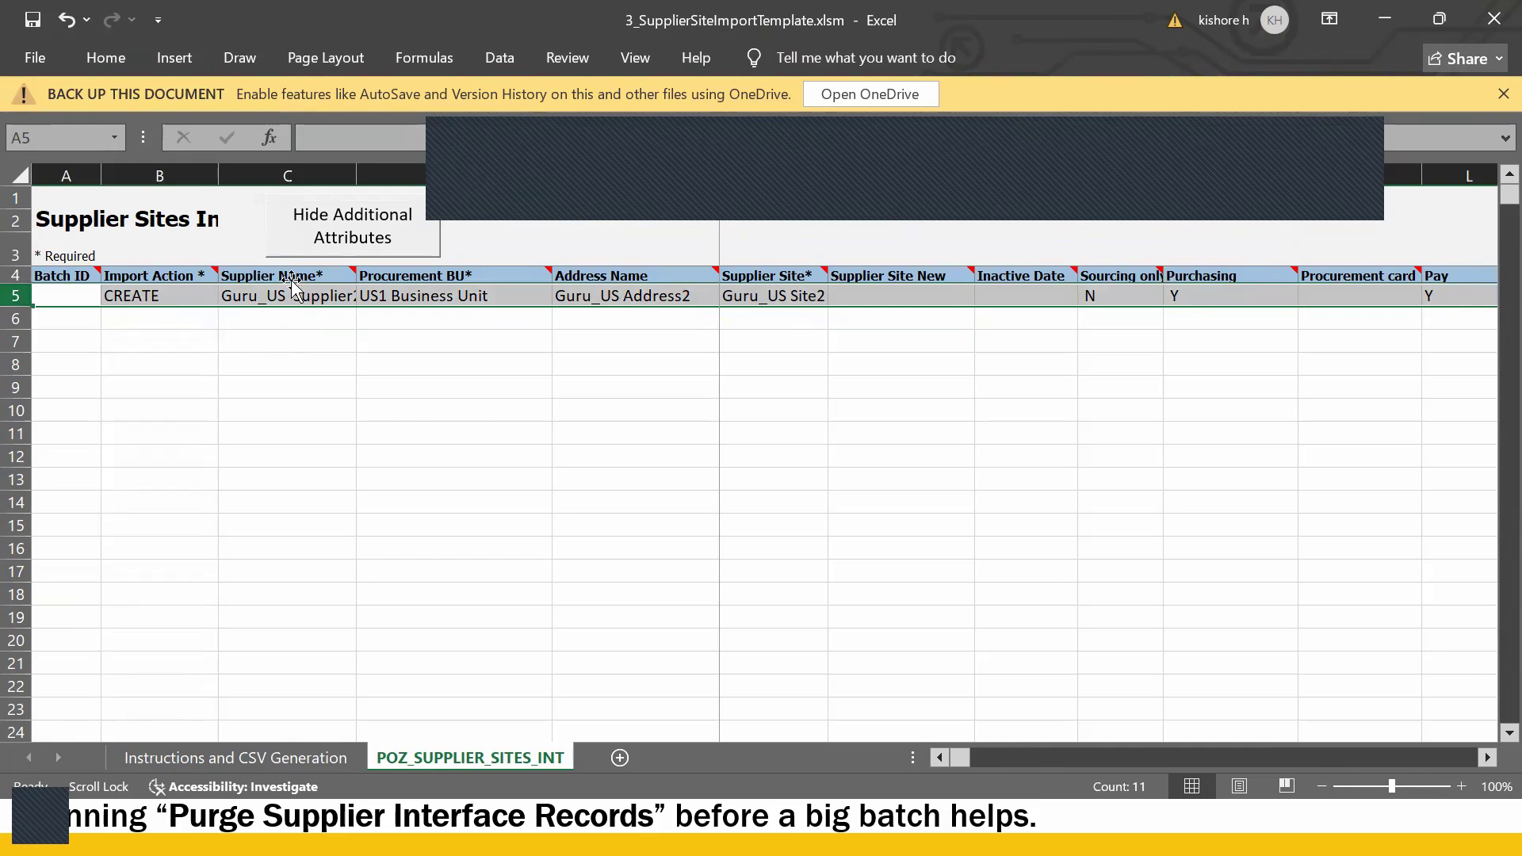
double_click(288, 296)
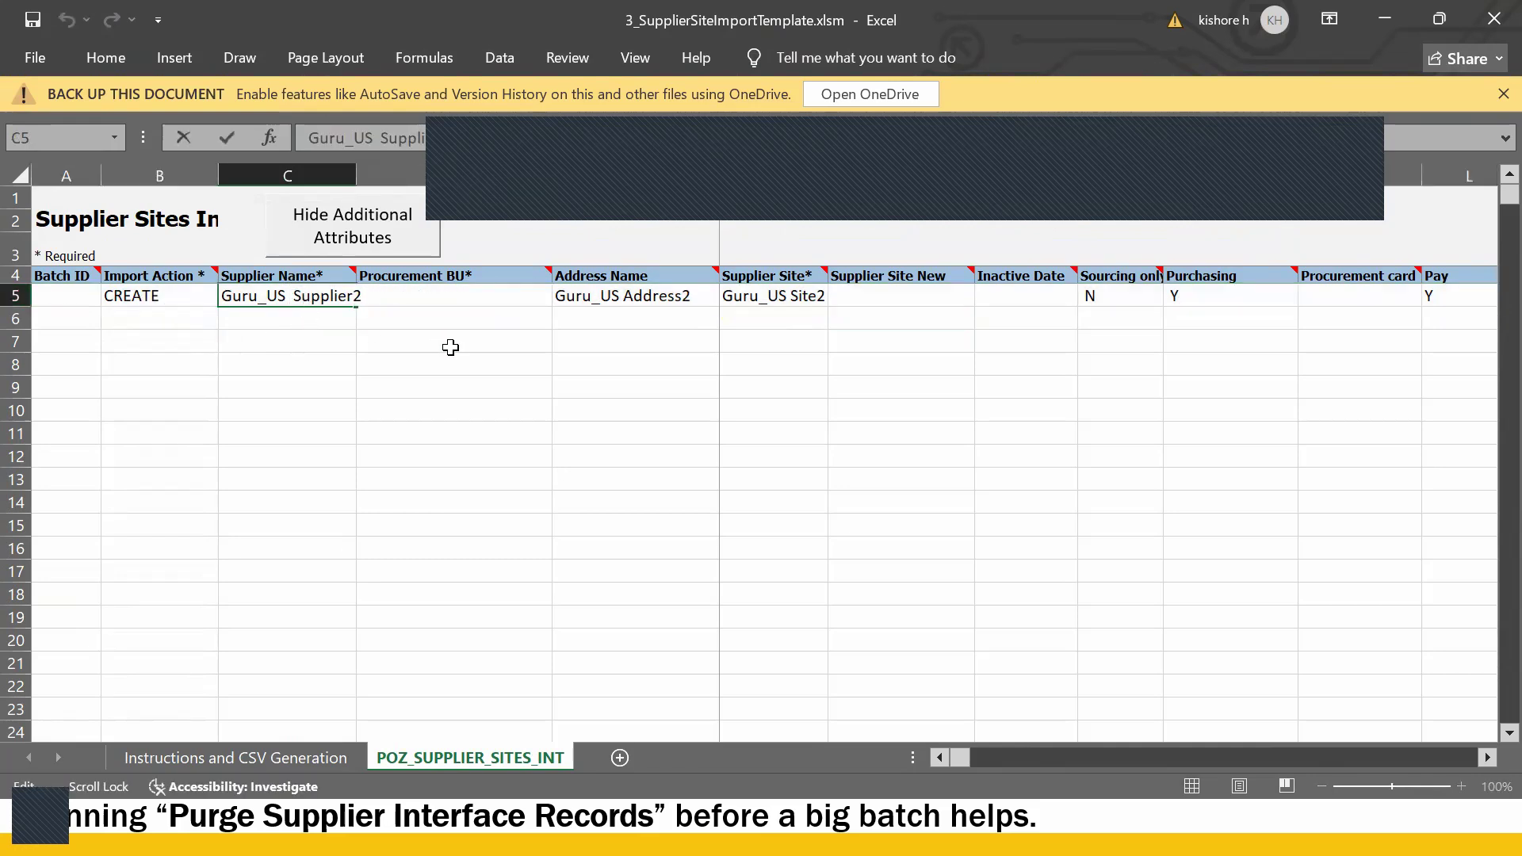
key(Delete)
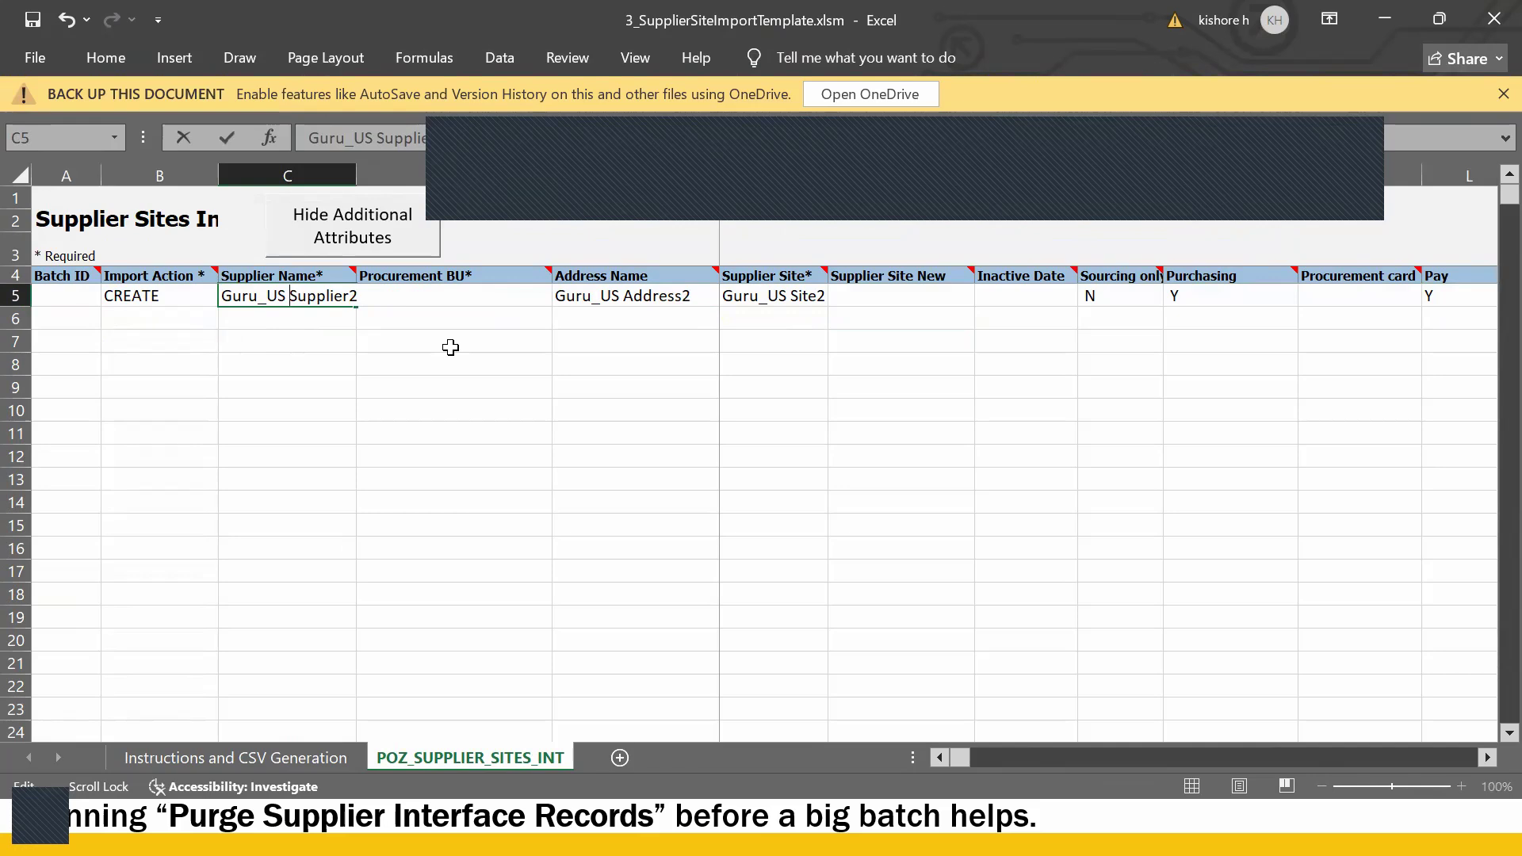
key(Return)
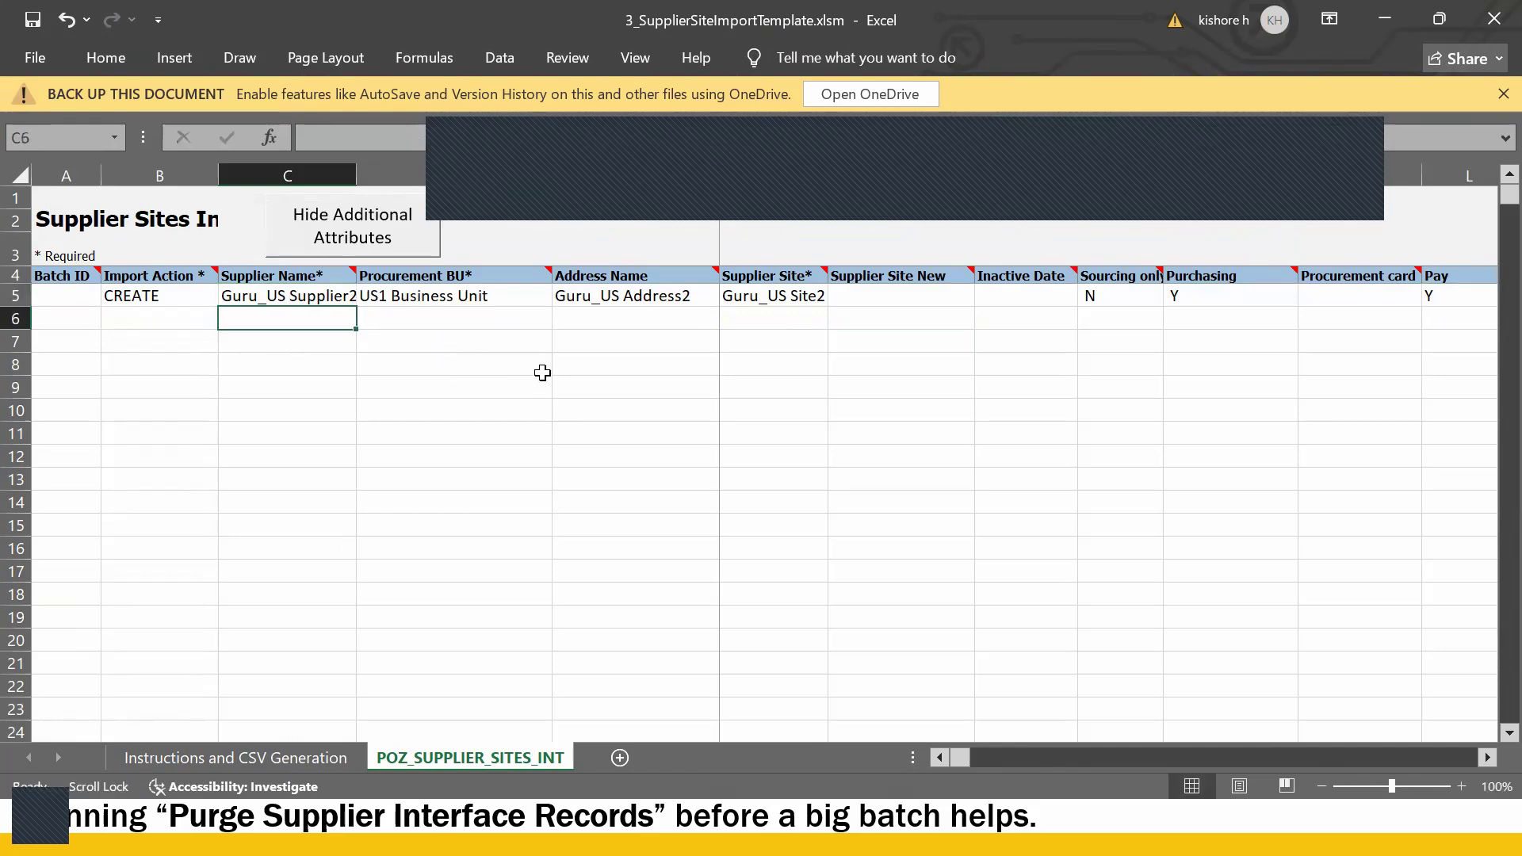
click(198, 759)
- Regenerate PozSupplierSitesInt.zip and .csv, saving both into the supplier conversion templates folder
click(291, 644)
click(141, 346)
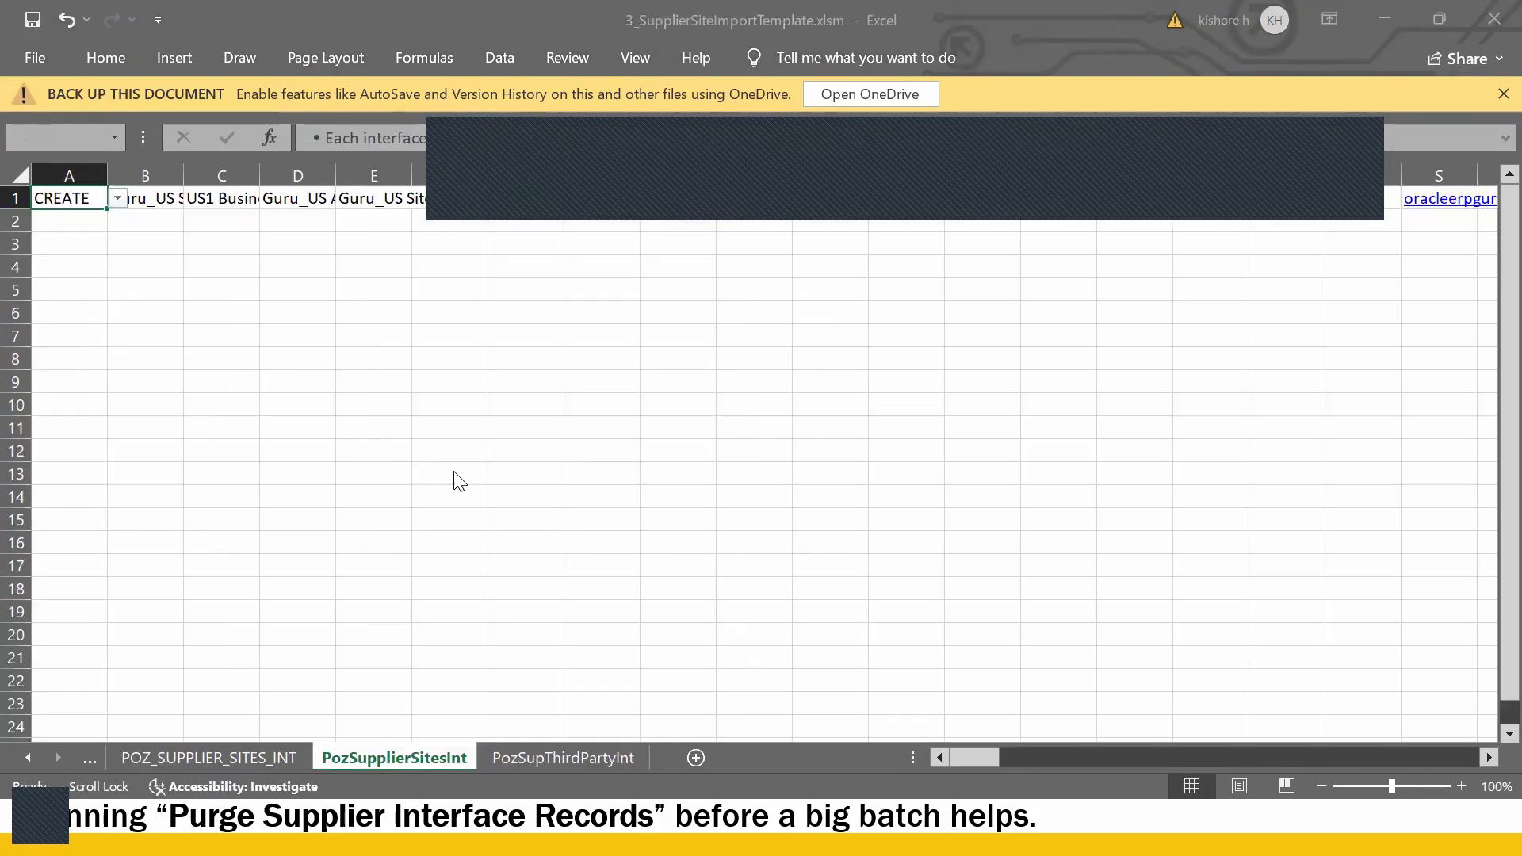
scroll(135, 313, down, 1)
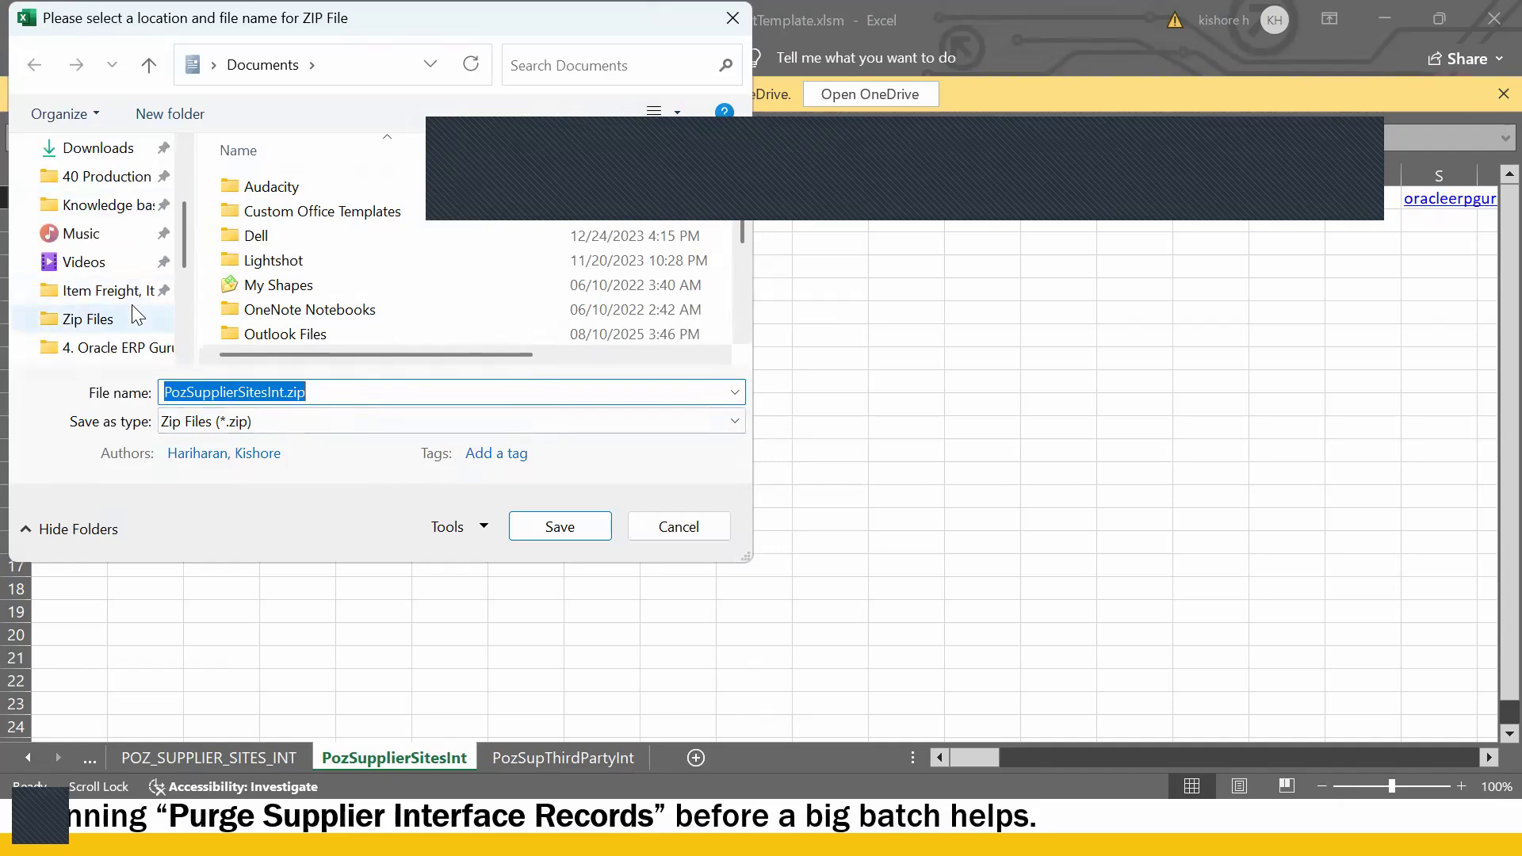
scroll(133, 352, down, 1)
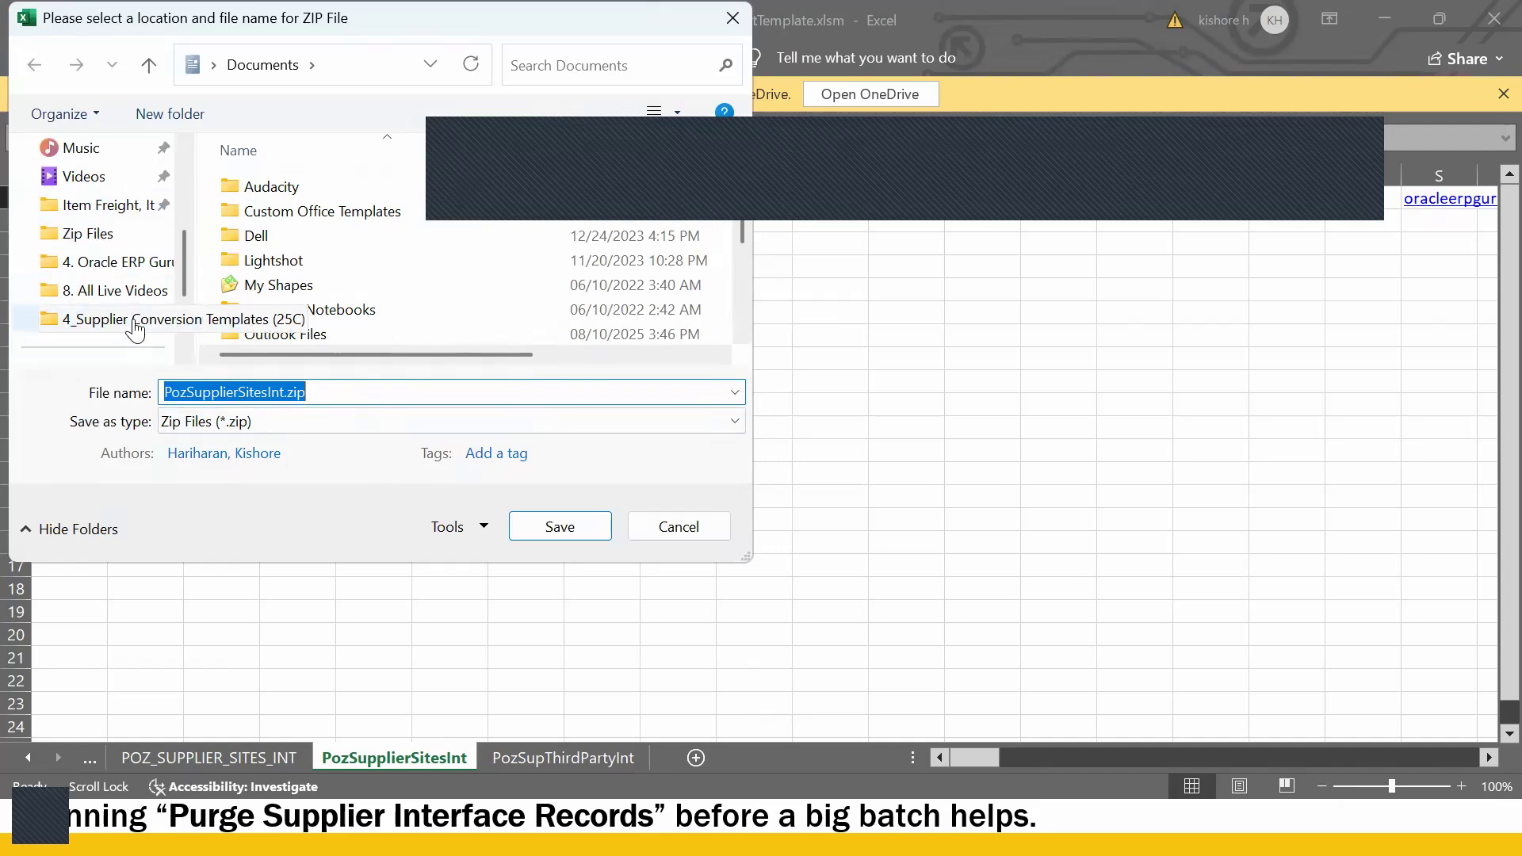
click(127, 321)
click(563, 527)
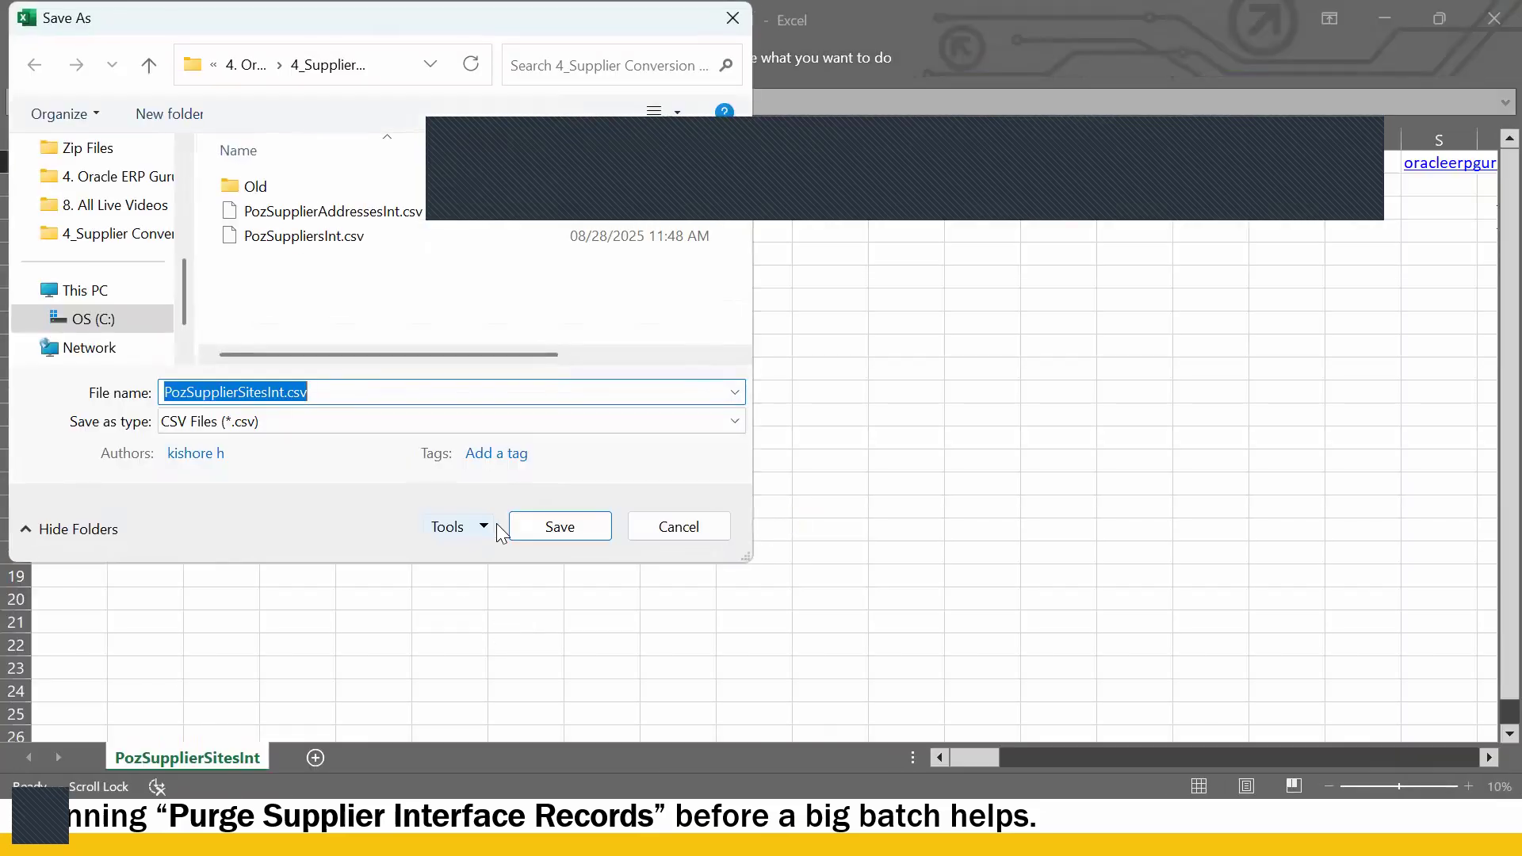
click(560, 528)
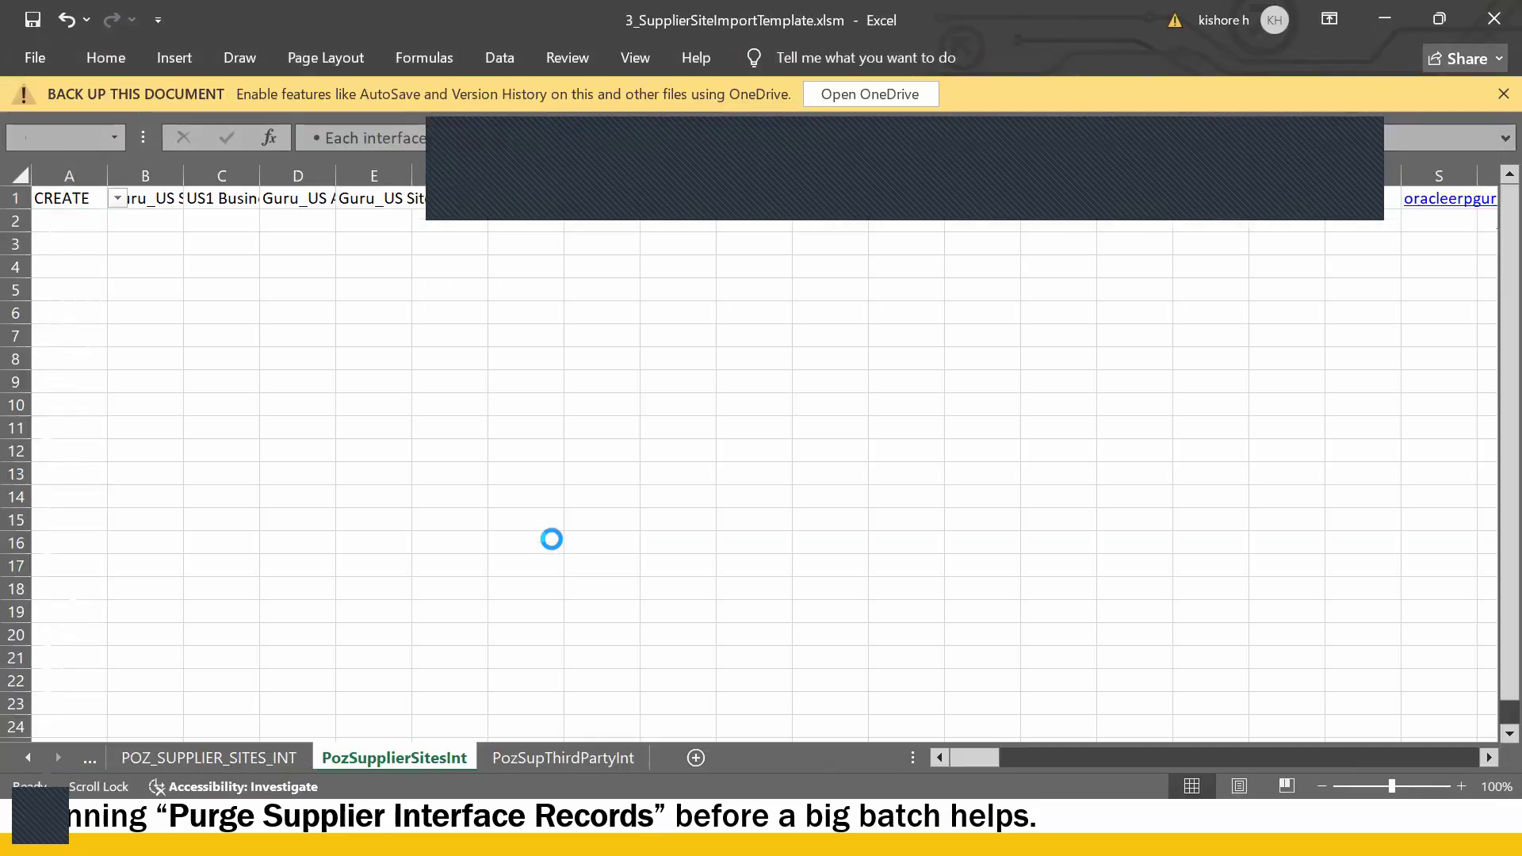
click(839, 487)
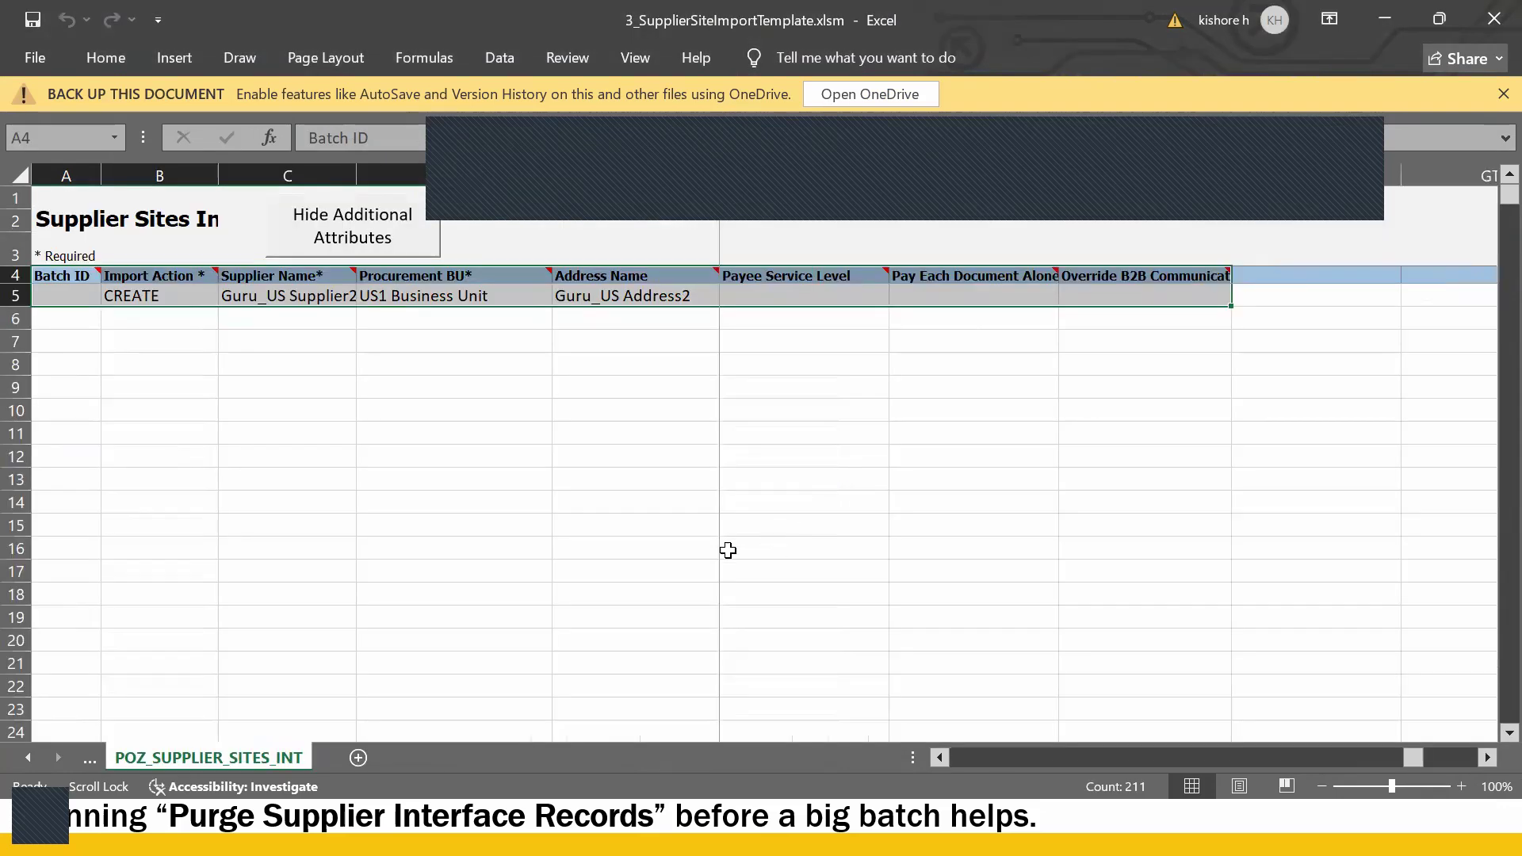
click(677, 547)
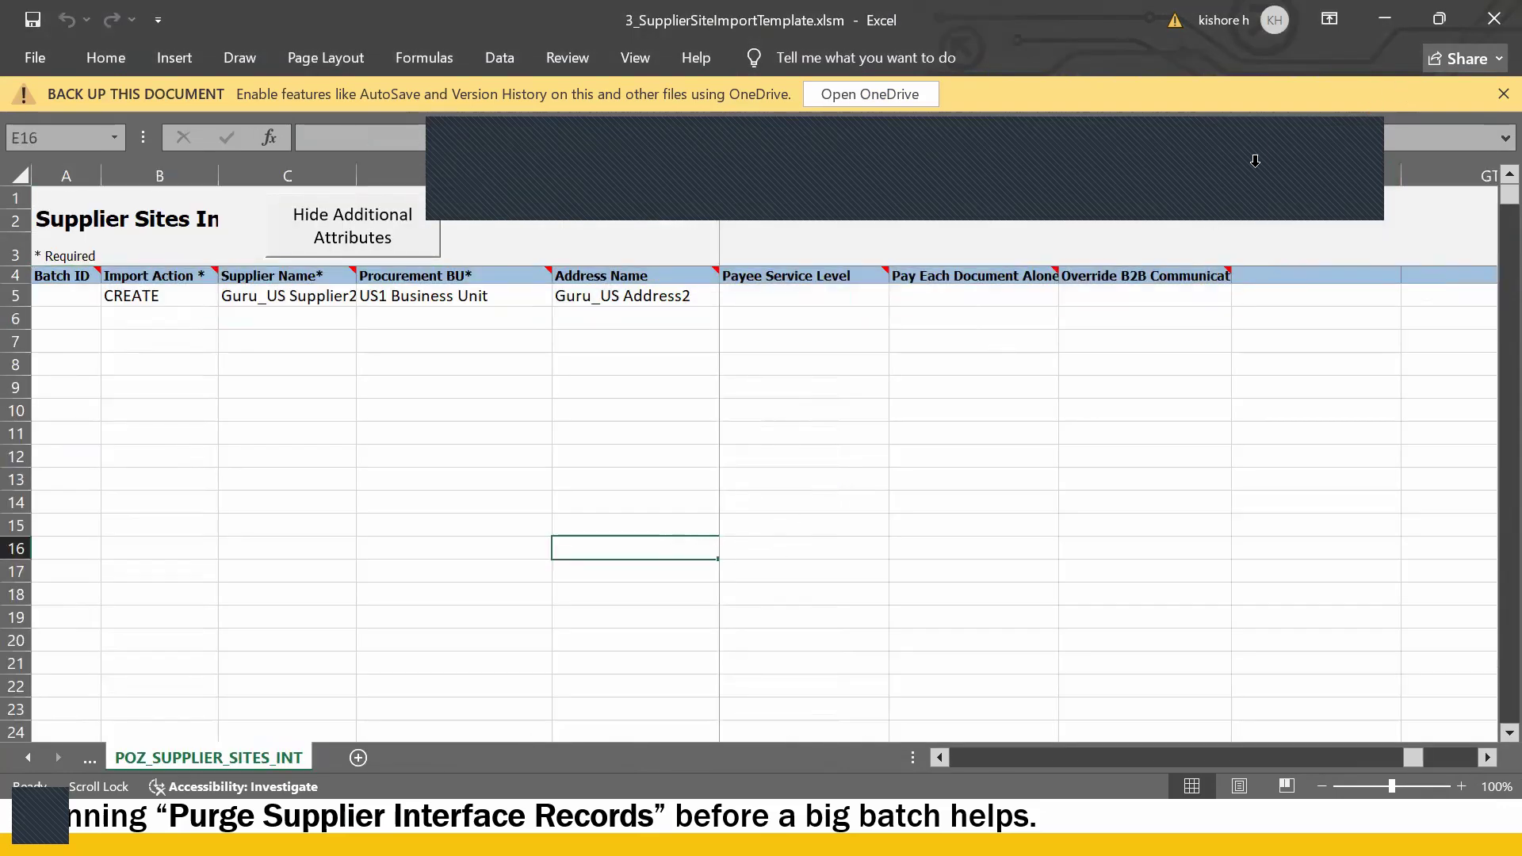
key(alt+Tab)
key(alt+Tab)
- Upload PozSupplierSitesInt.zip as the data file and submit Load Interface File for Import as process 8331868
click(767, 300)
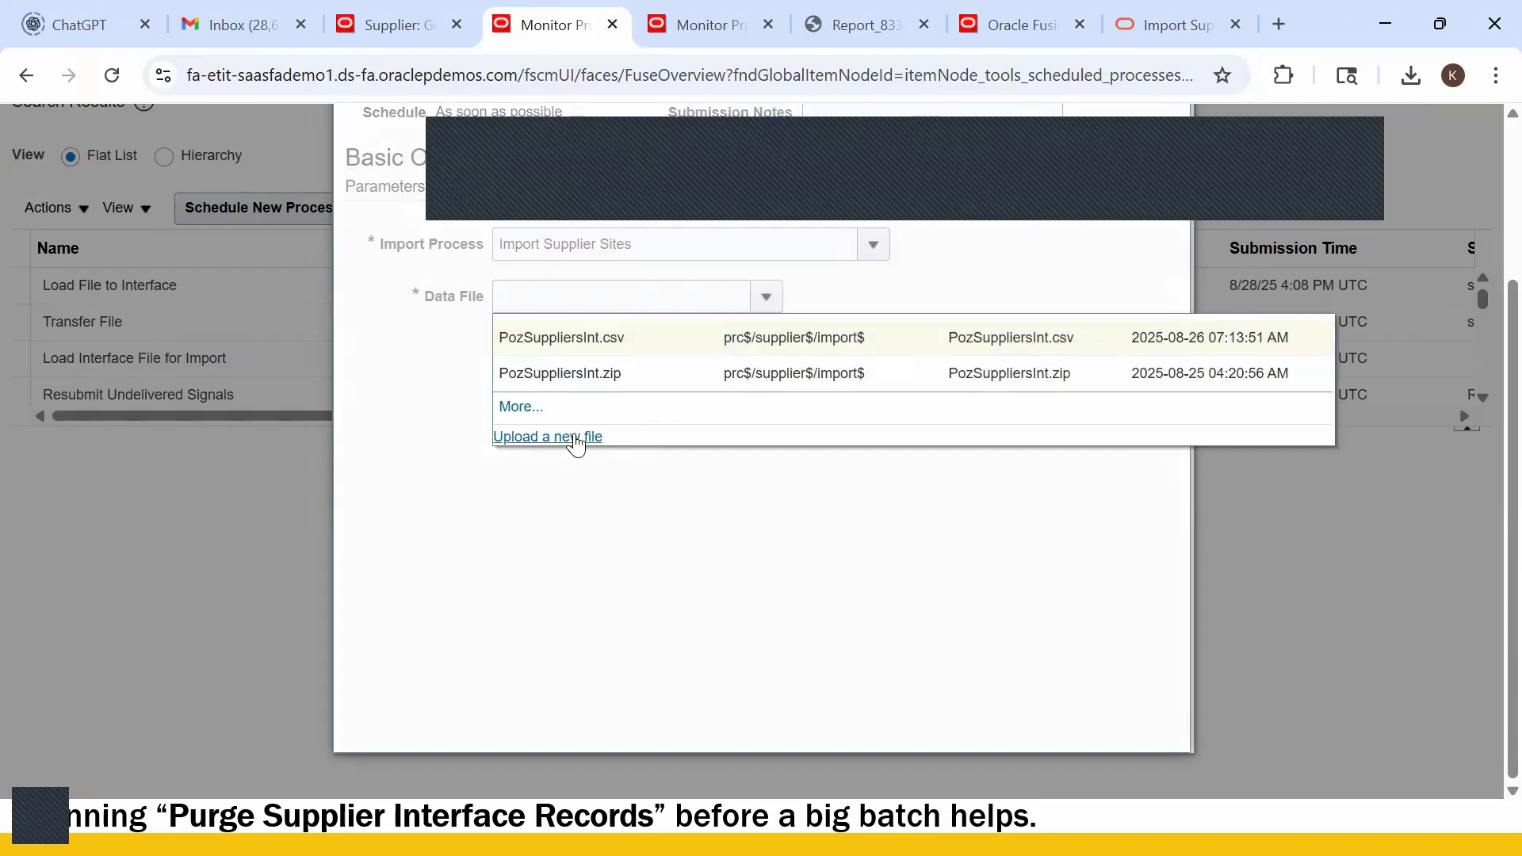
click(577, 438)
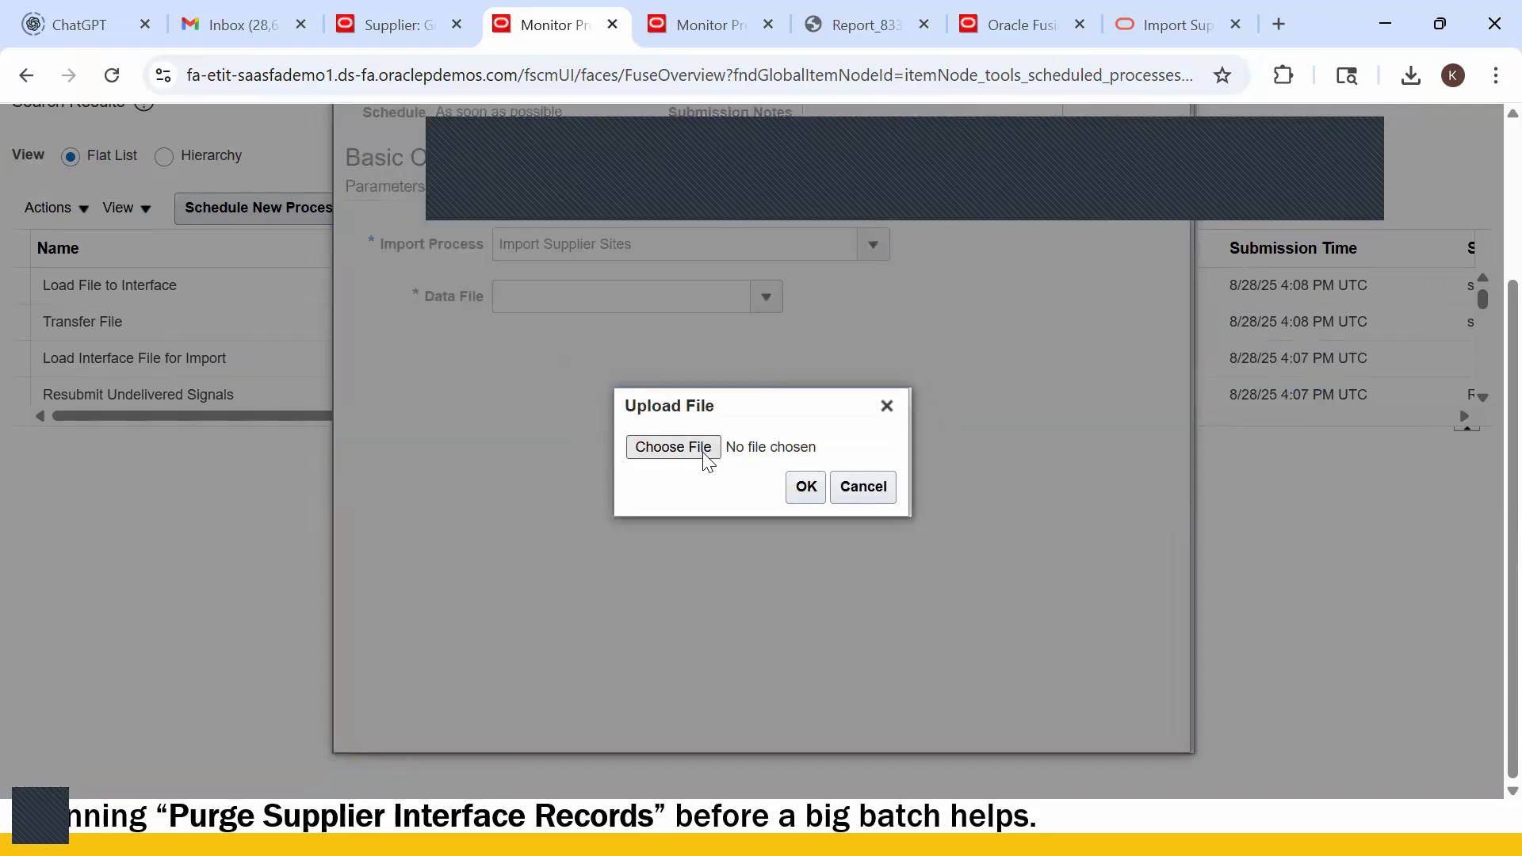
click(711, 458)
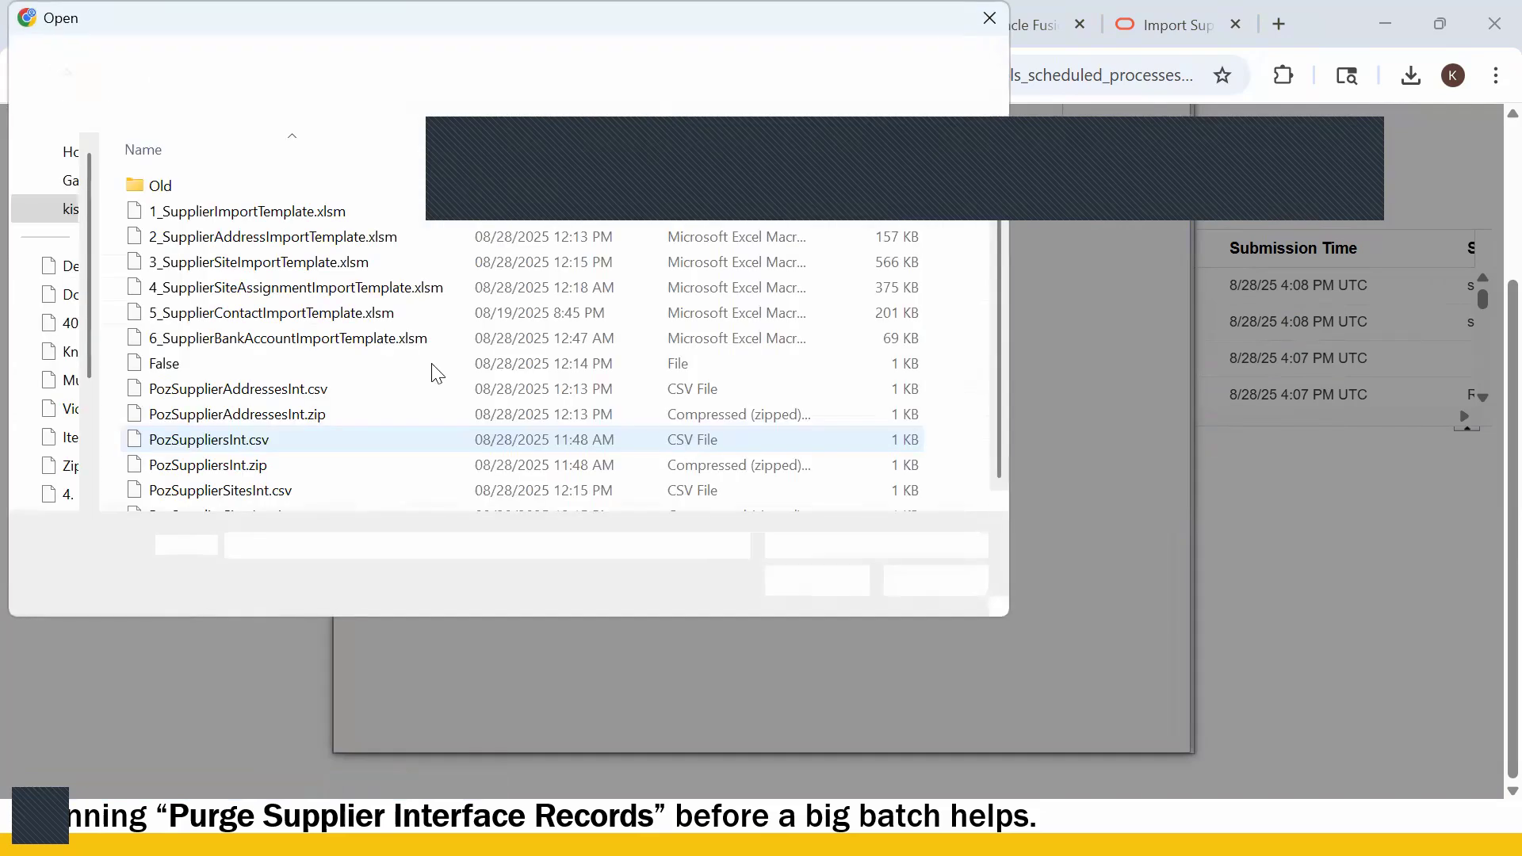
click(253, 502)
click(269, 511)
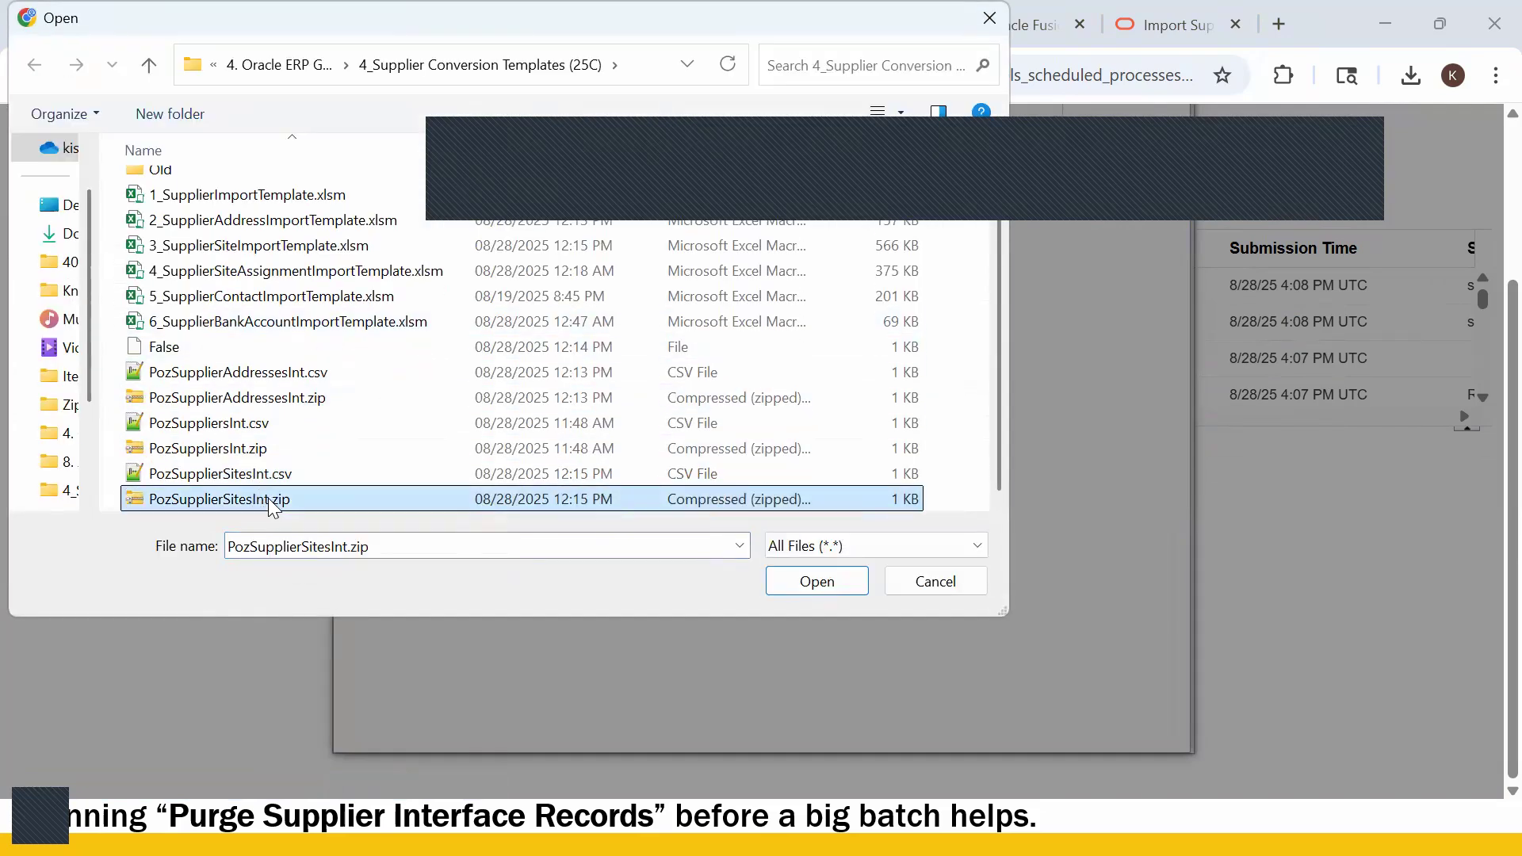
click(831, 581)
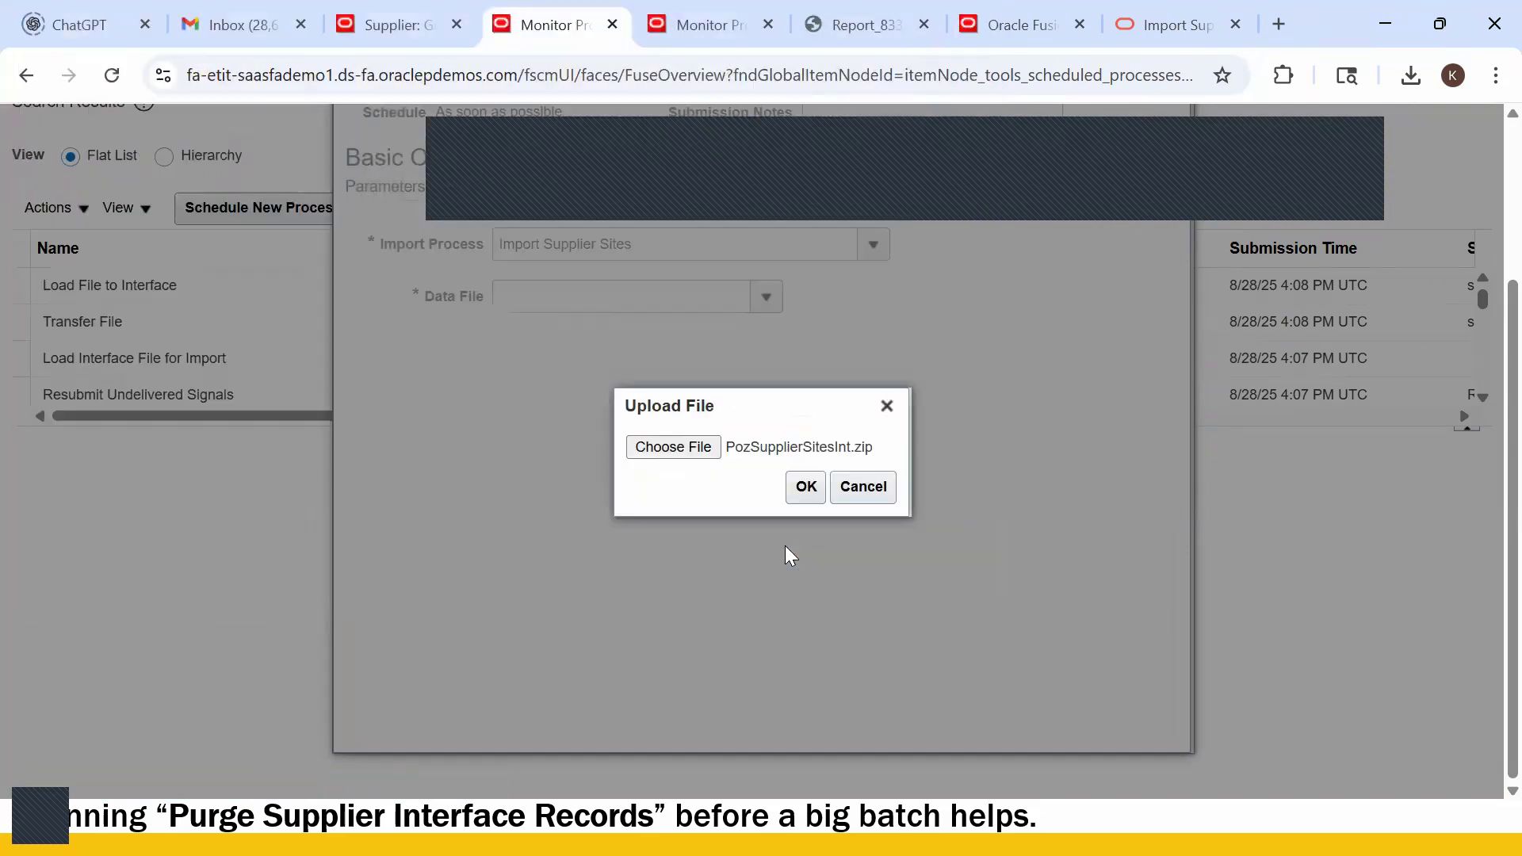
click(801, 489)
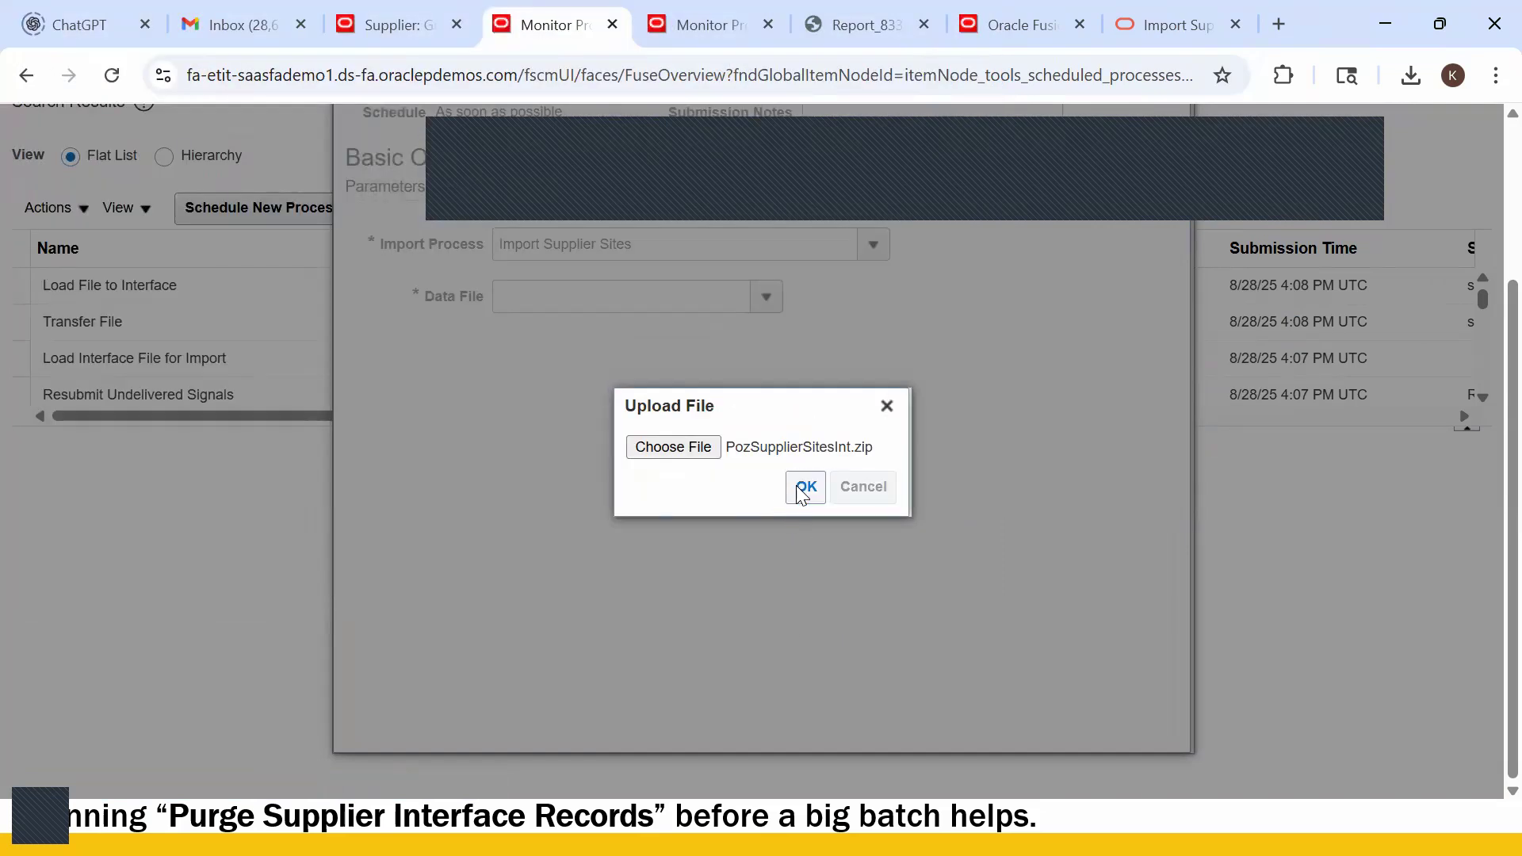
scroll(1053, 203, up, 3)
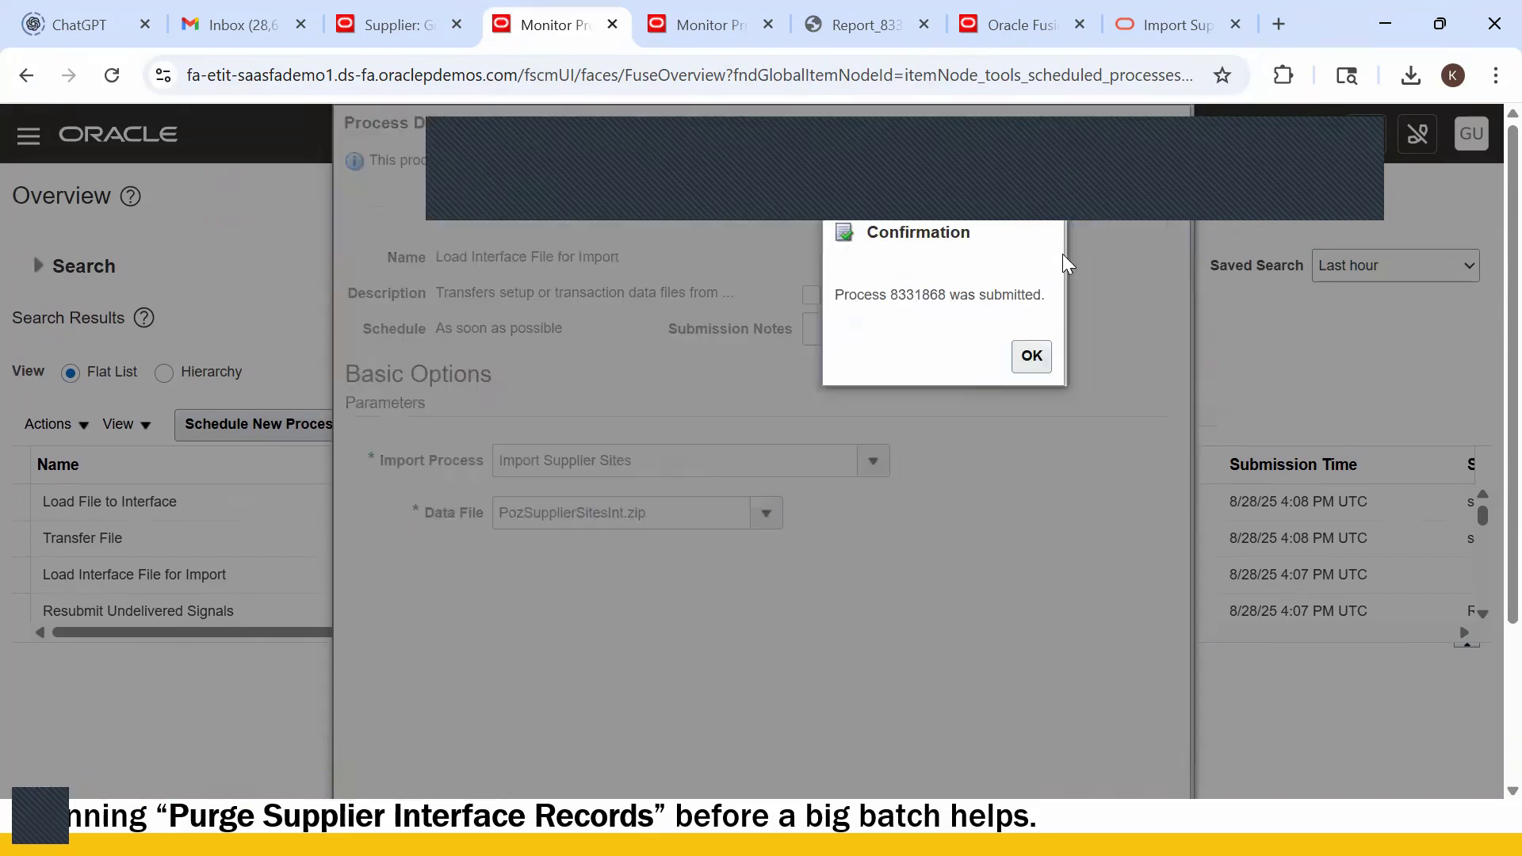
click(1031, 356)
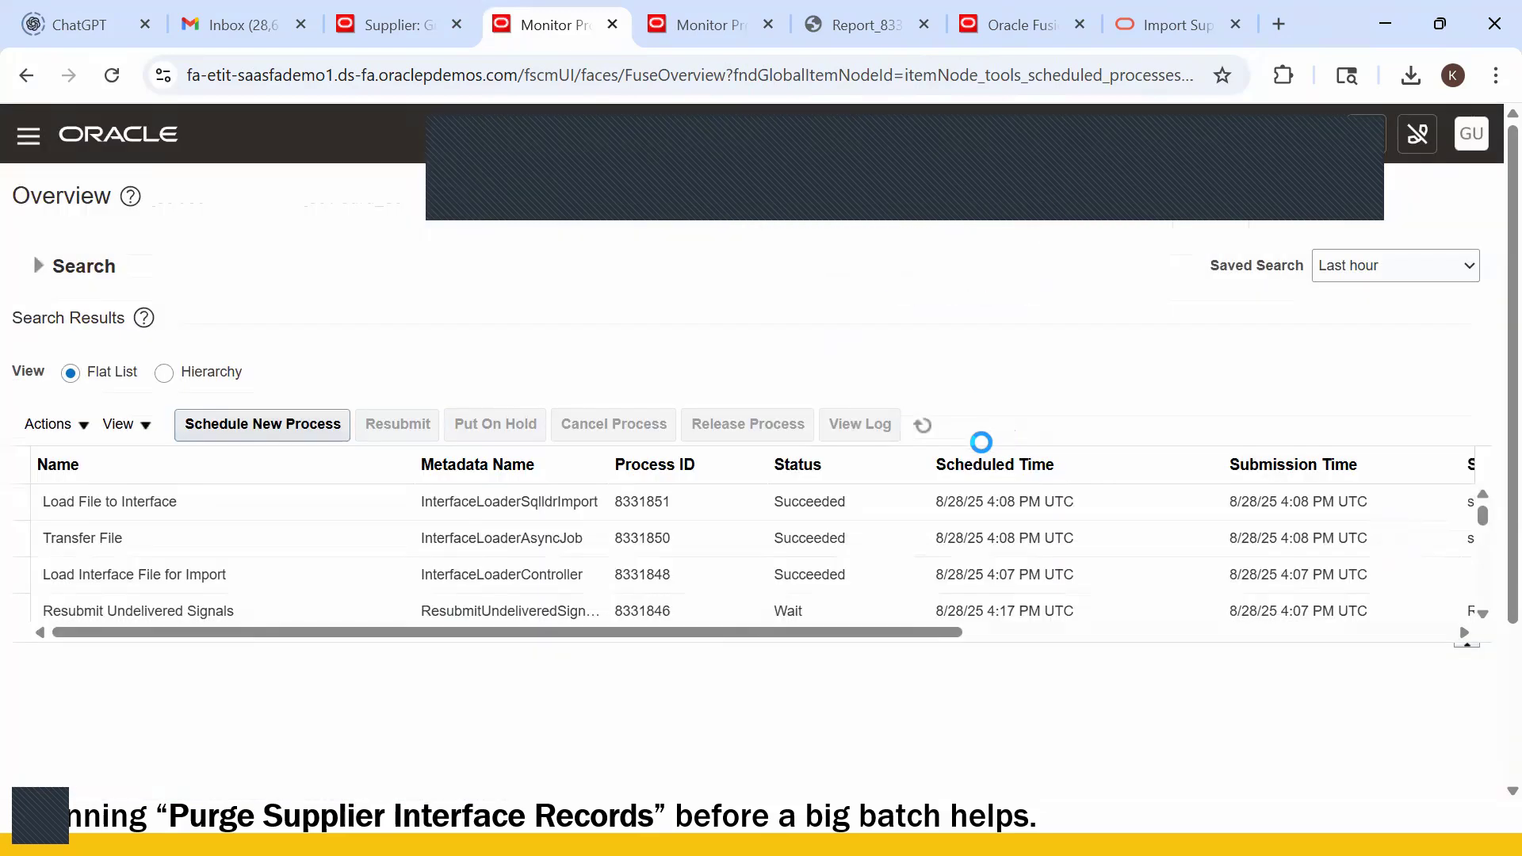
- Refresh the process list until Transfer File 8331869 and Load File to Interface 8331870 show Succeeded
click(921, 426)
click(919, 429)
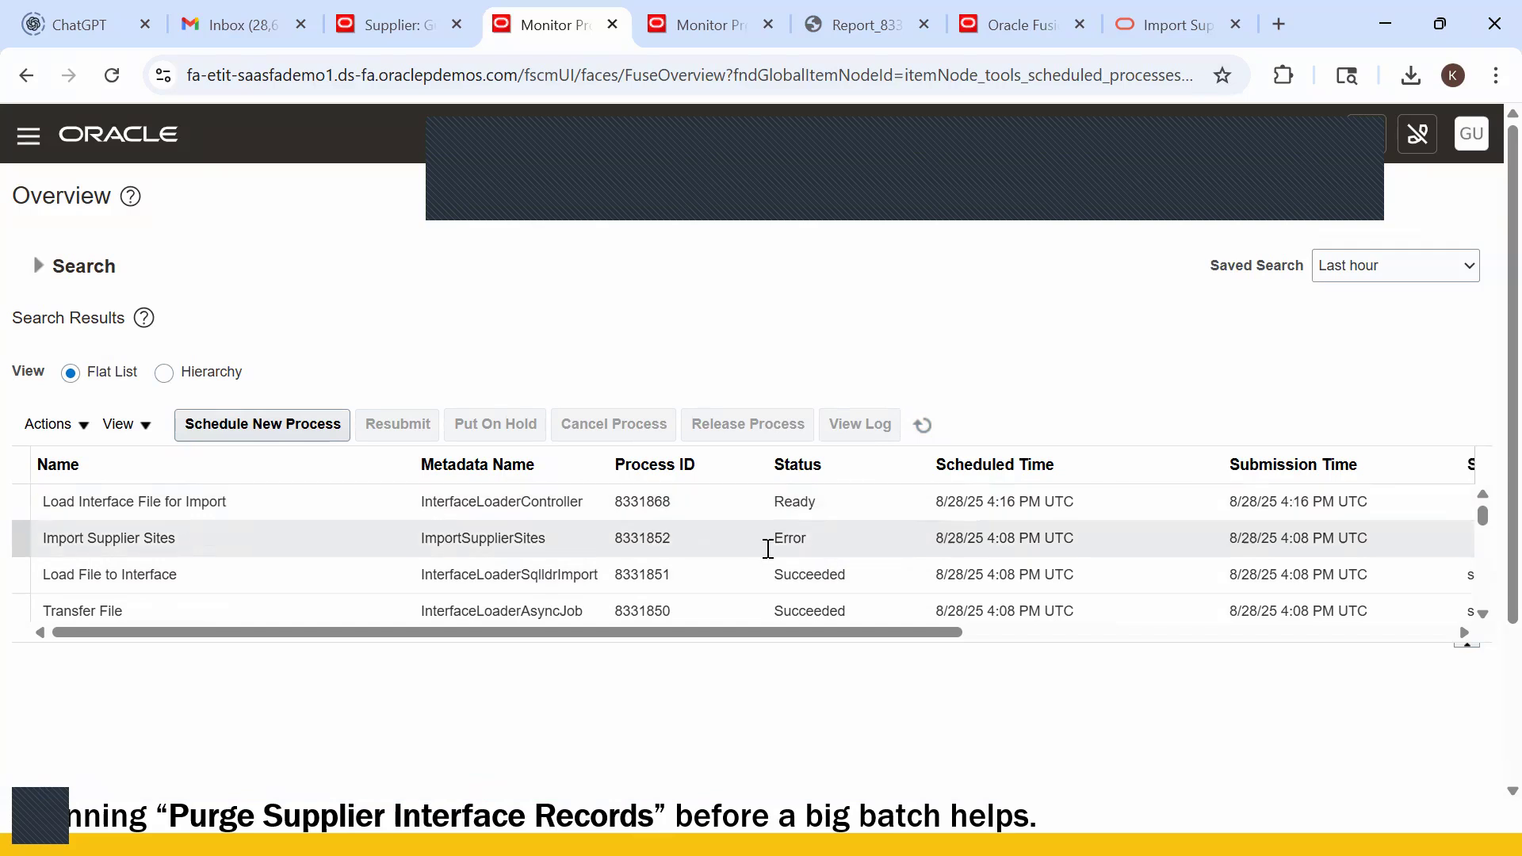
click(924, 427)
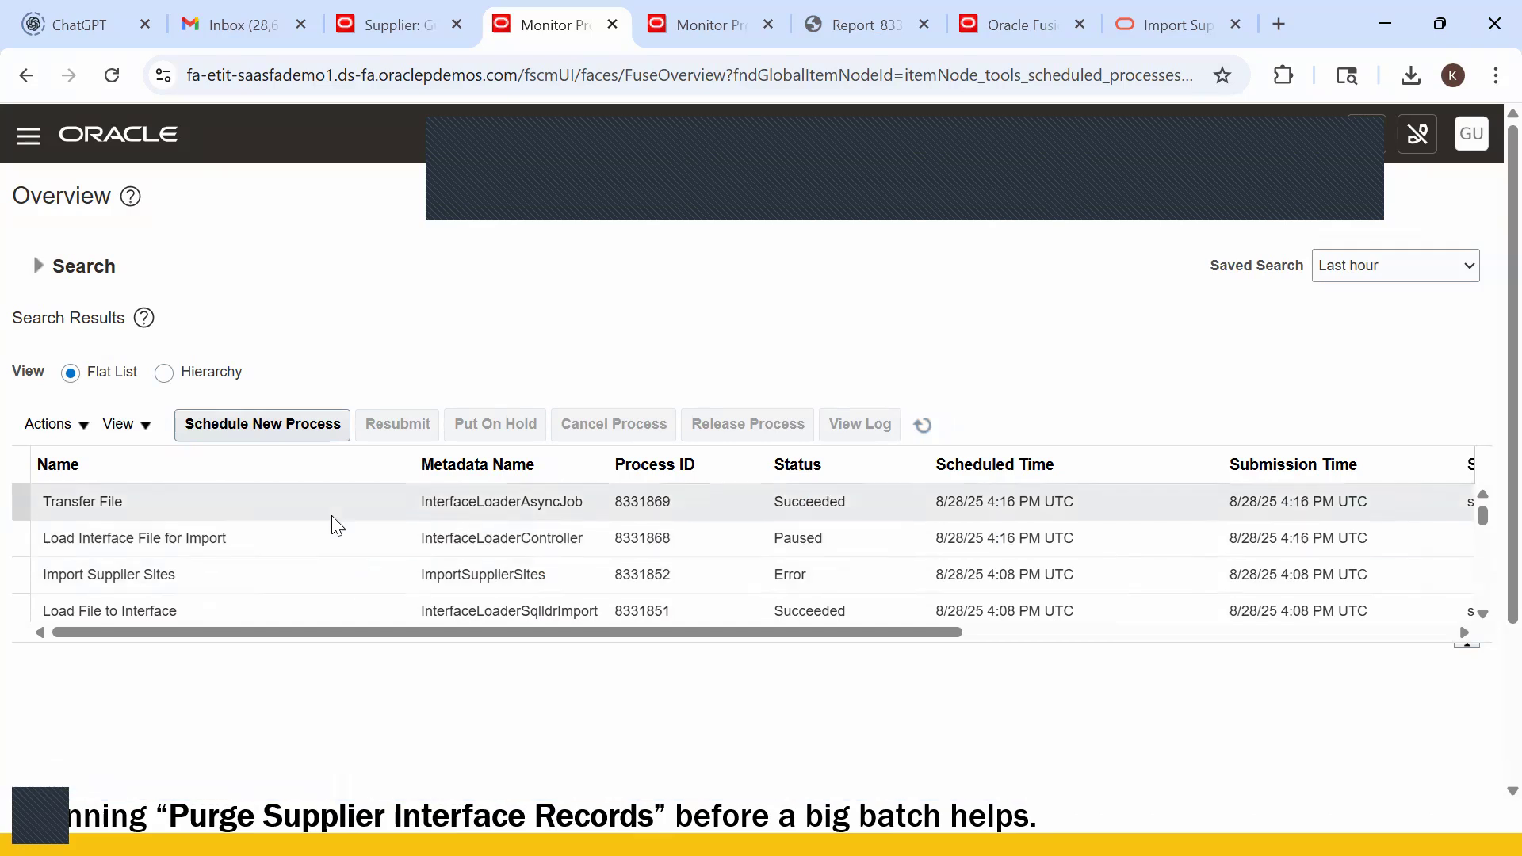
click(924, 426)
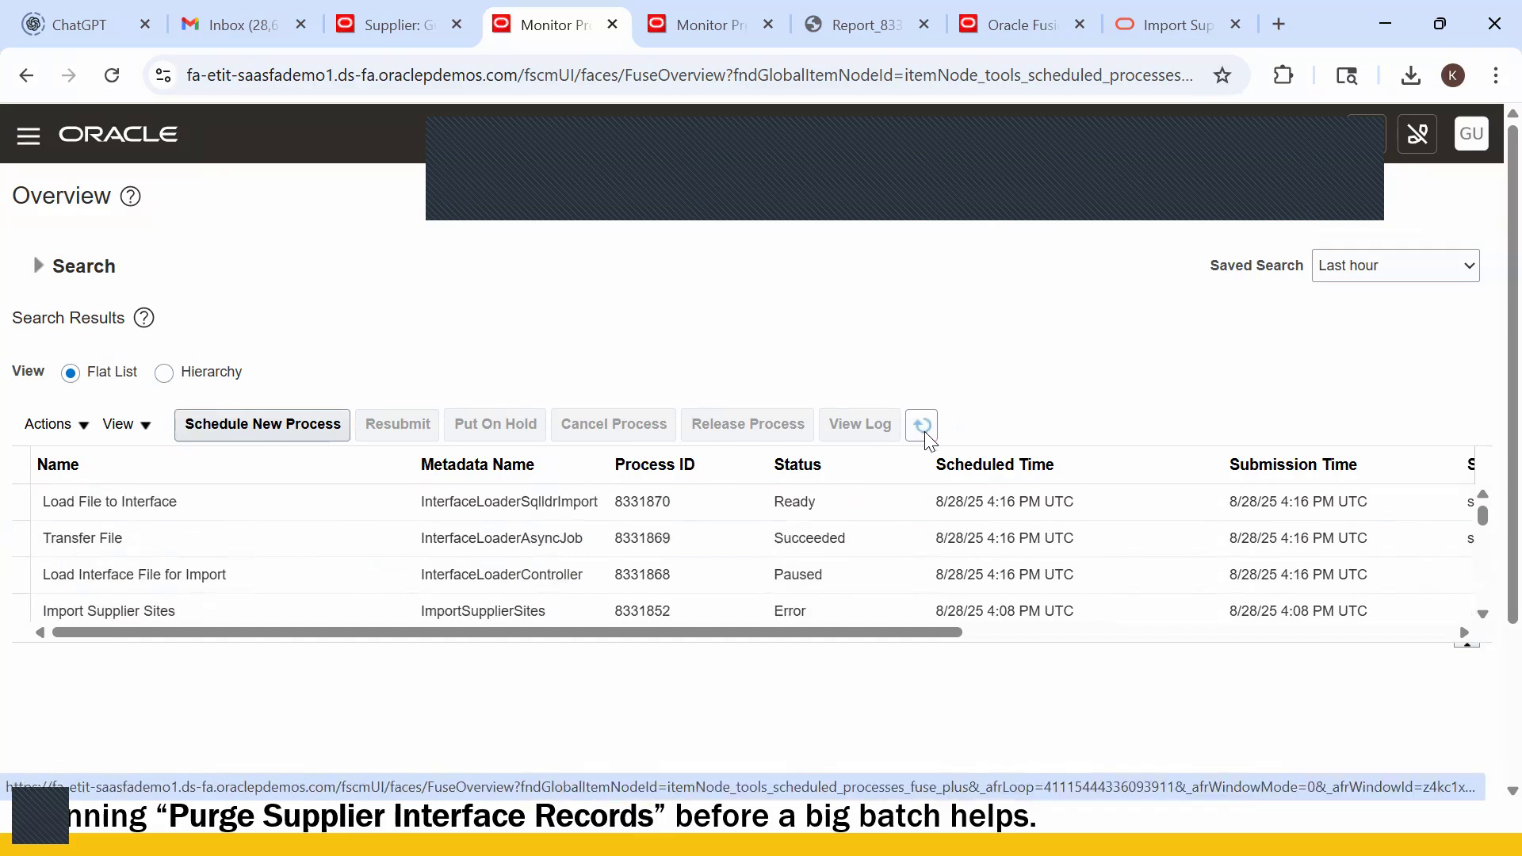
click(917, 433)
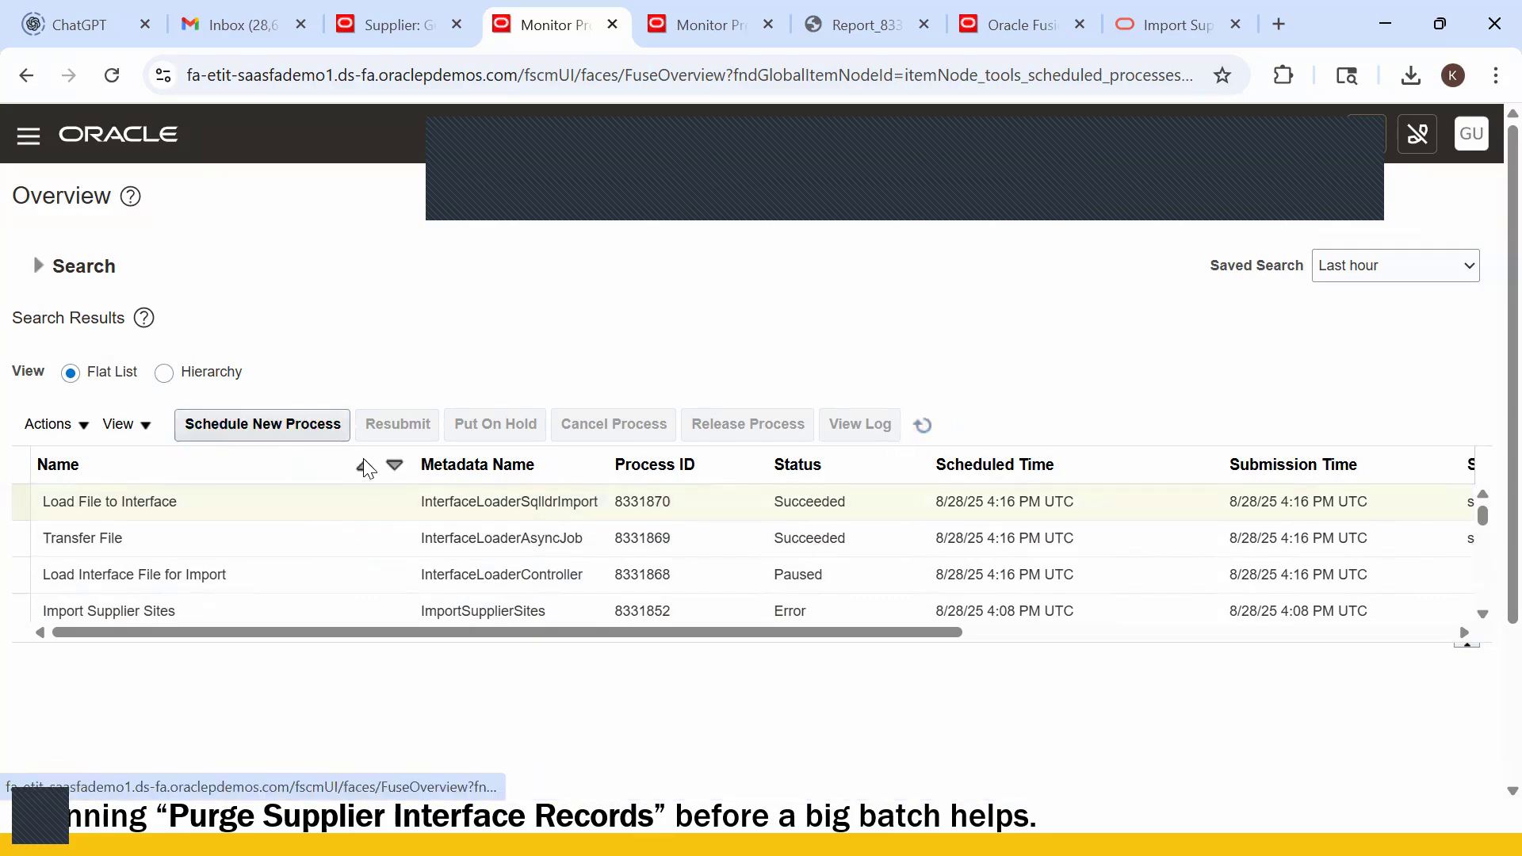
- Submit an Import Supplier Sites job as process 8331871 and refresh until its status shows Error
click(251, 428)
drag(609, 407, 69, 427)
text(Import Supplier Sites)
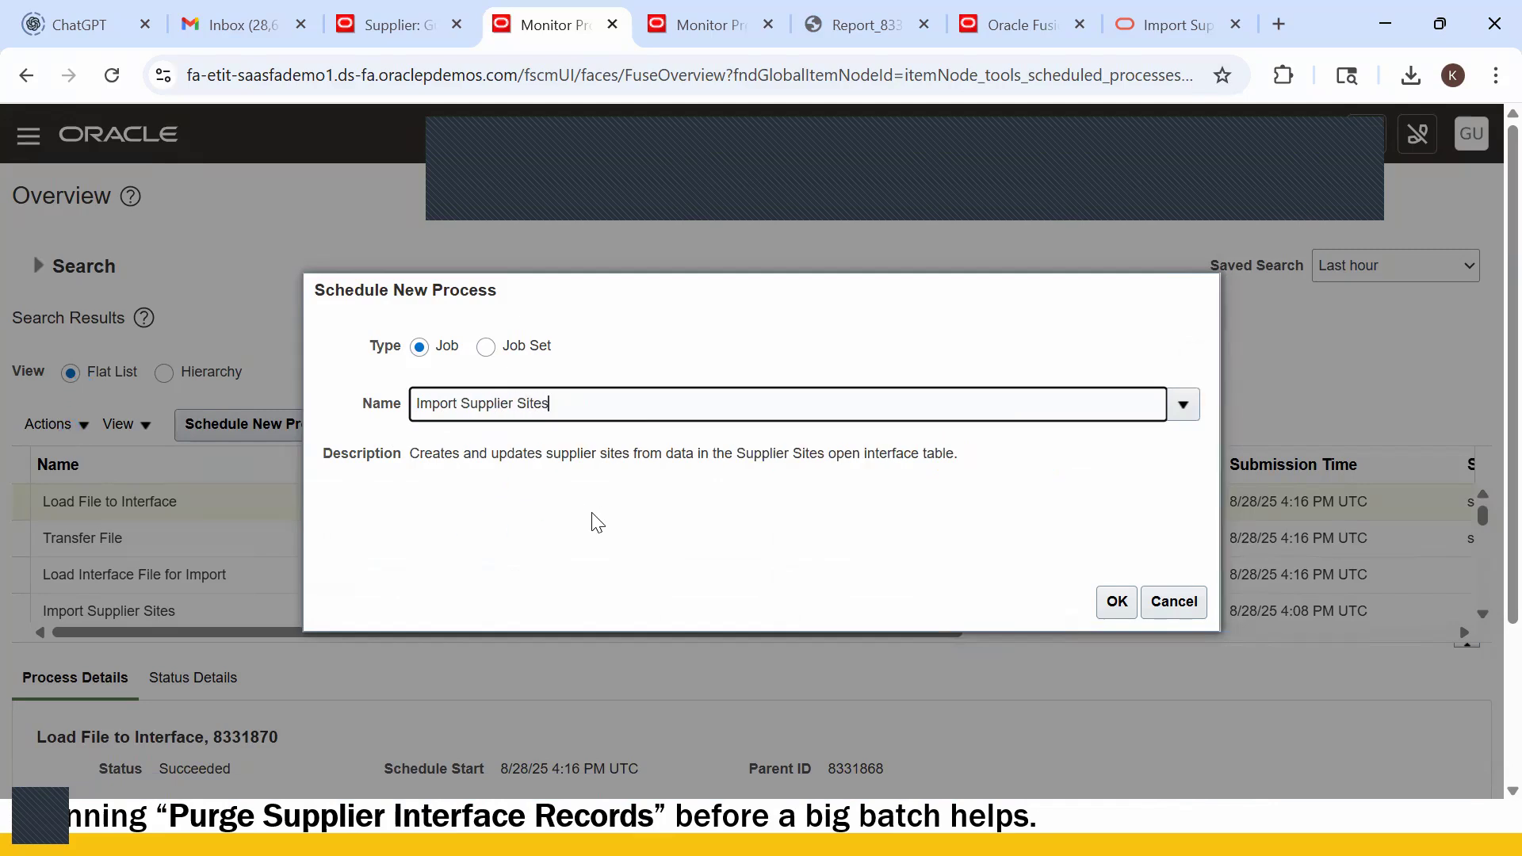
click(1117, 602)
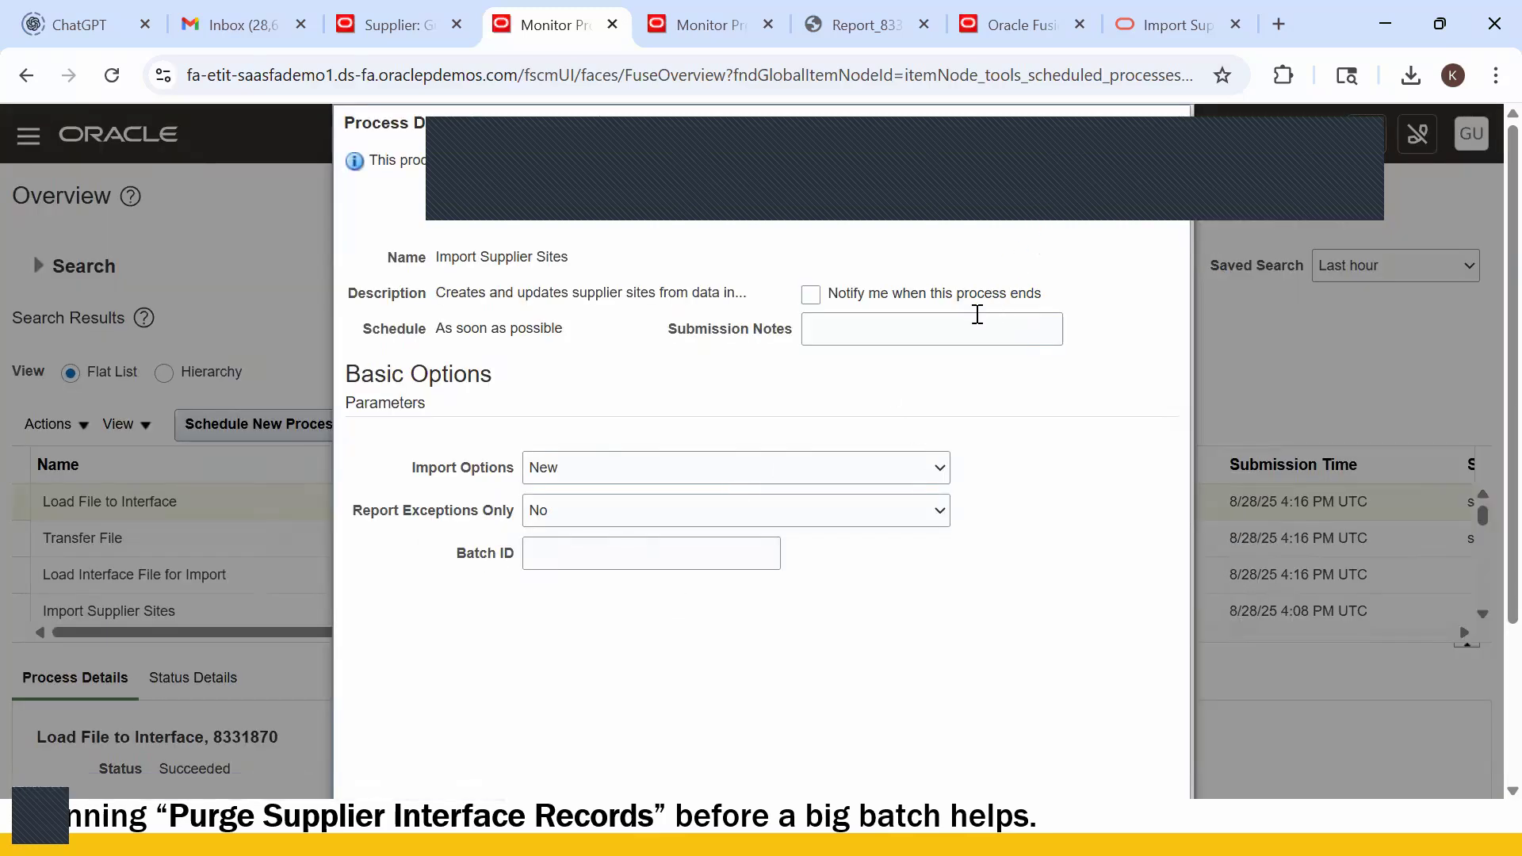
click(1066, 223)
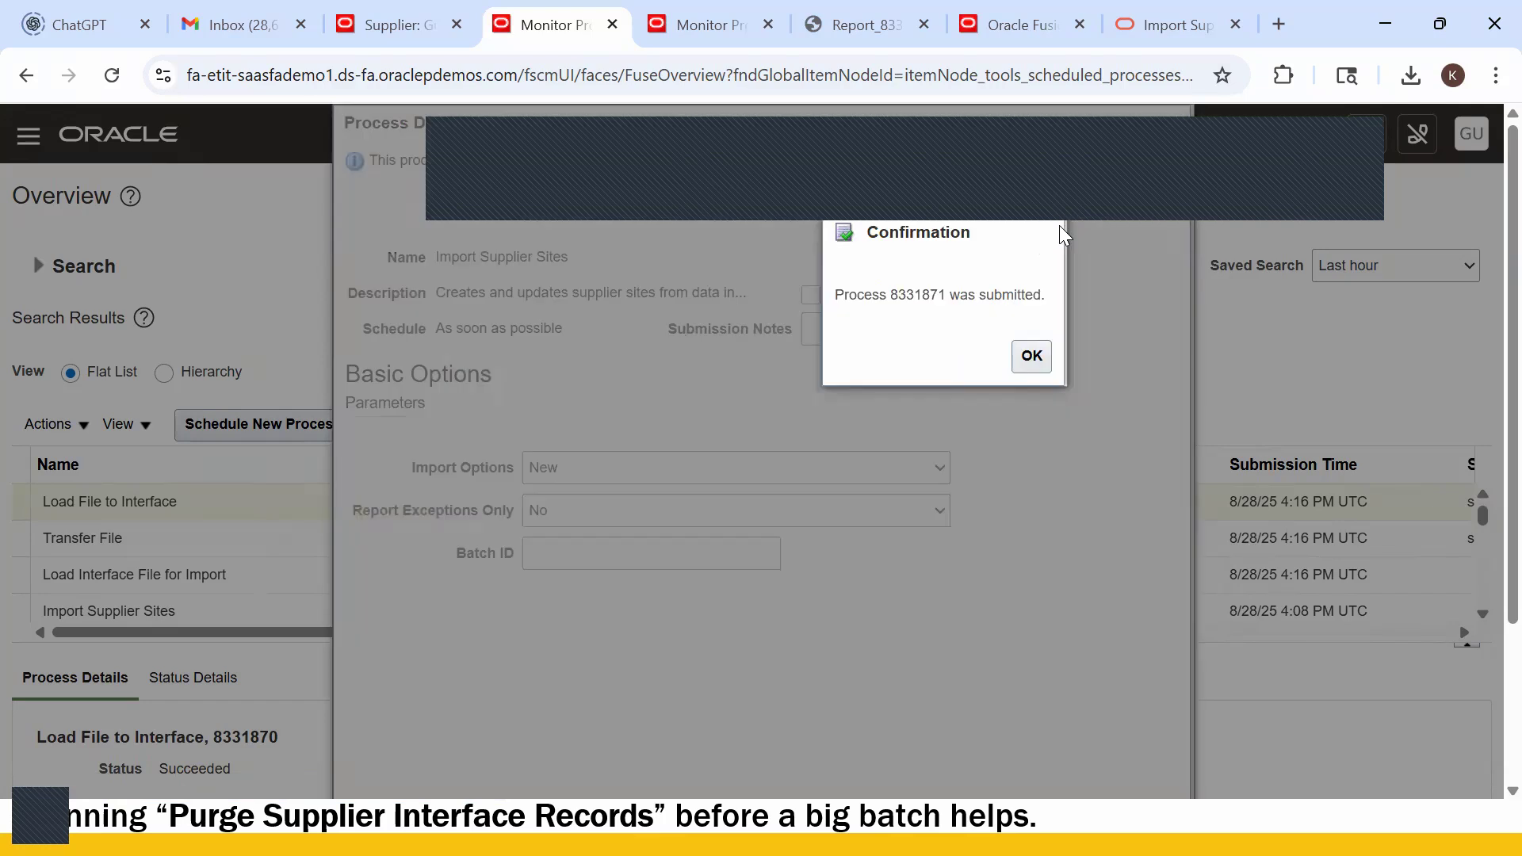
click(1031, 359)
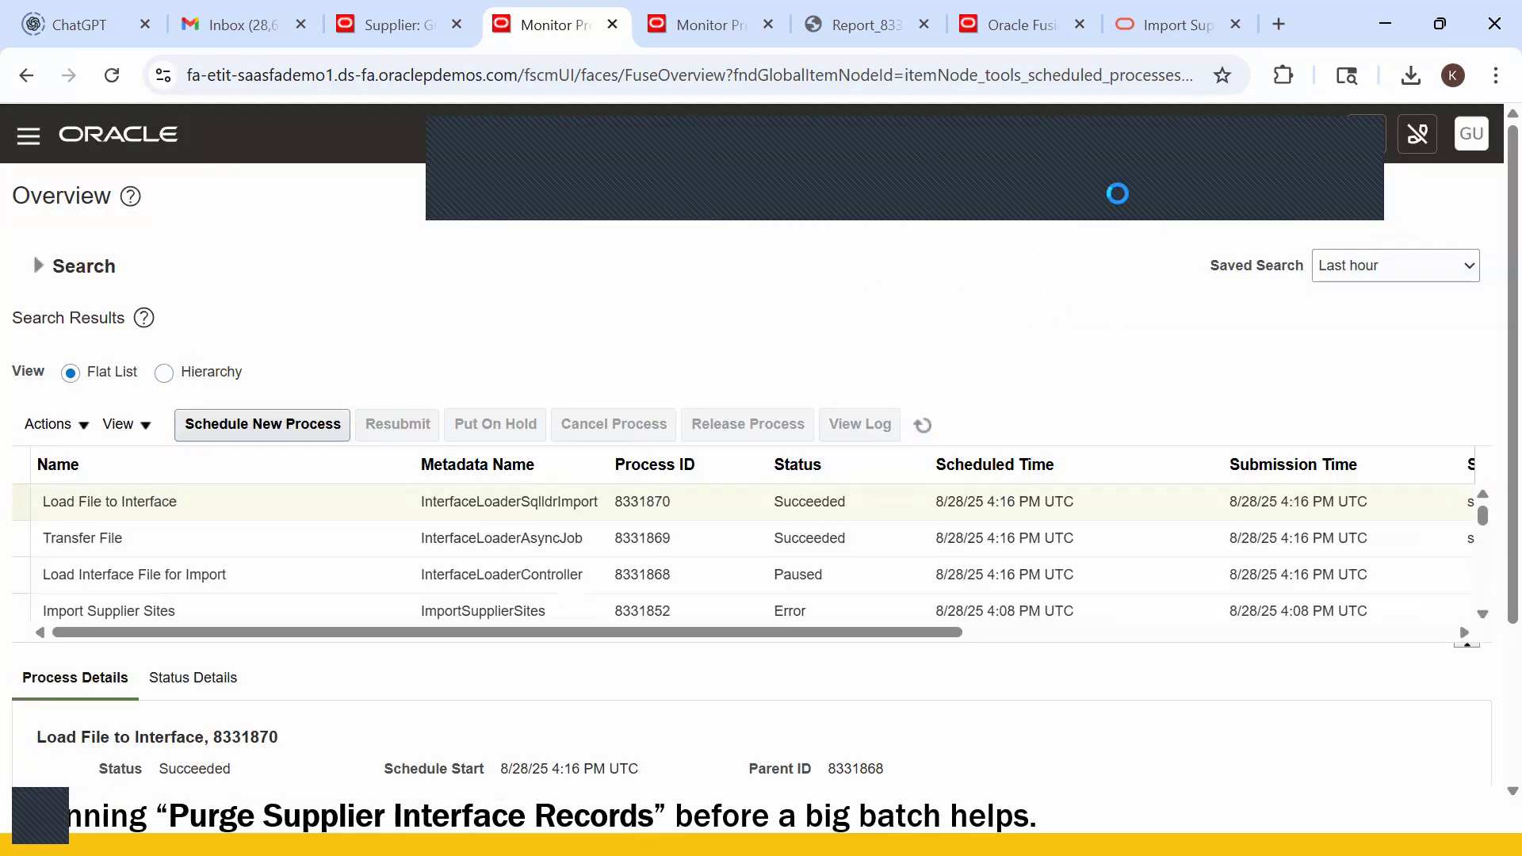
click(924, 422)
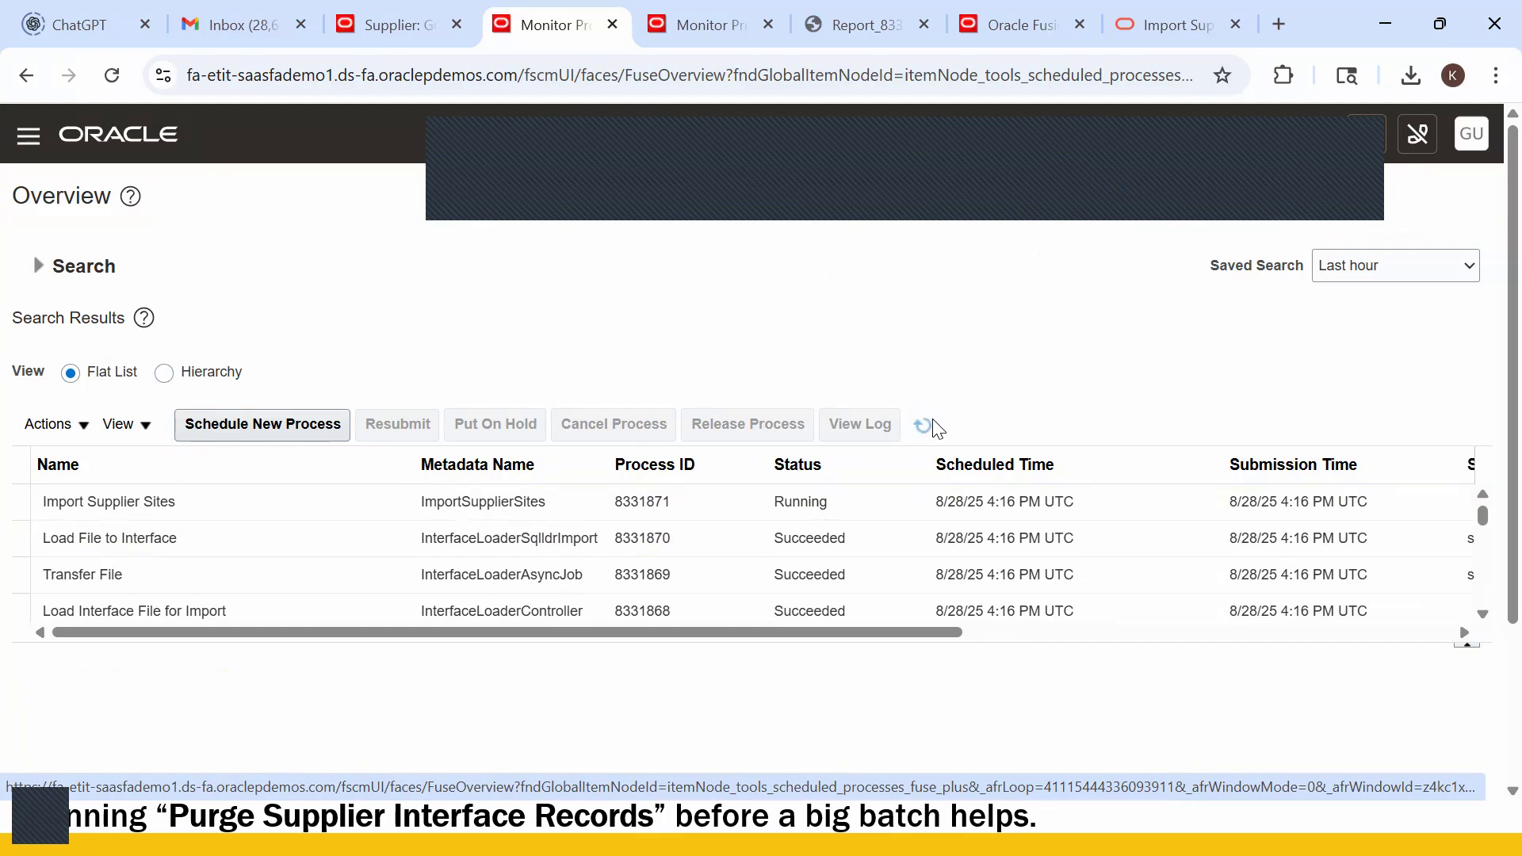
click(928, 427)
- Download Report_8331871.pdf from the failed Import Supplier Sites job and open it to review results
click(343, 493)
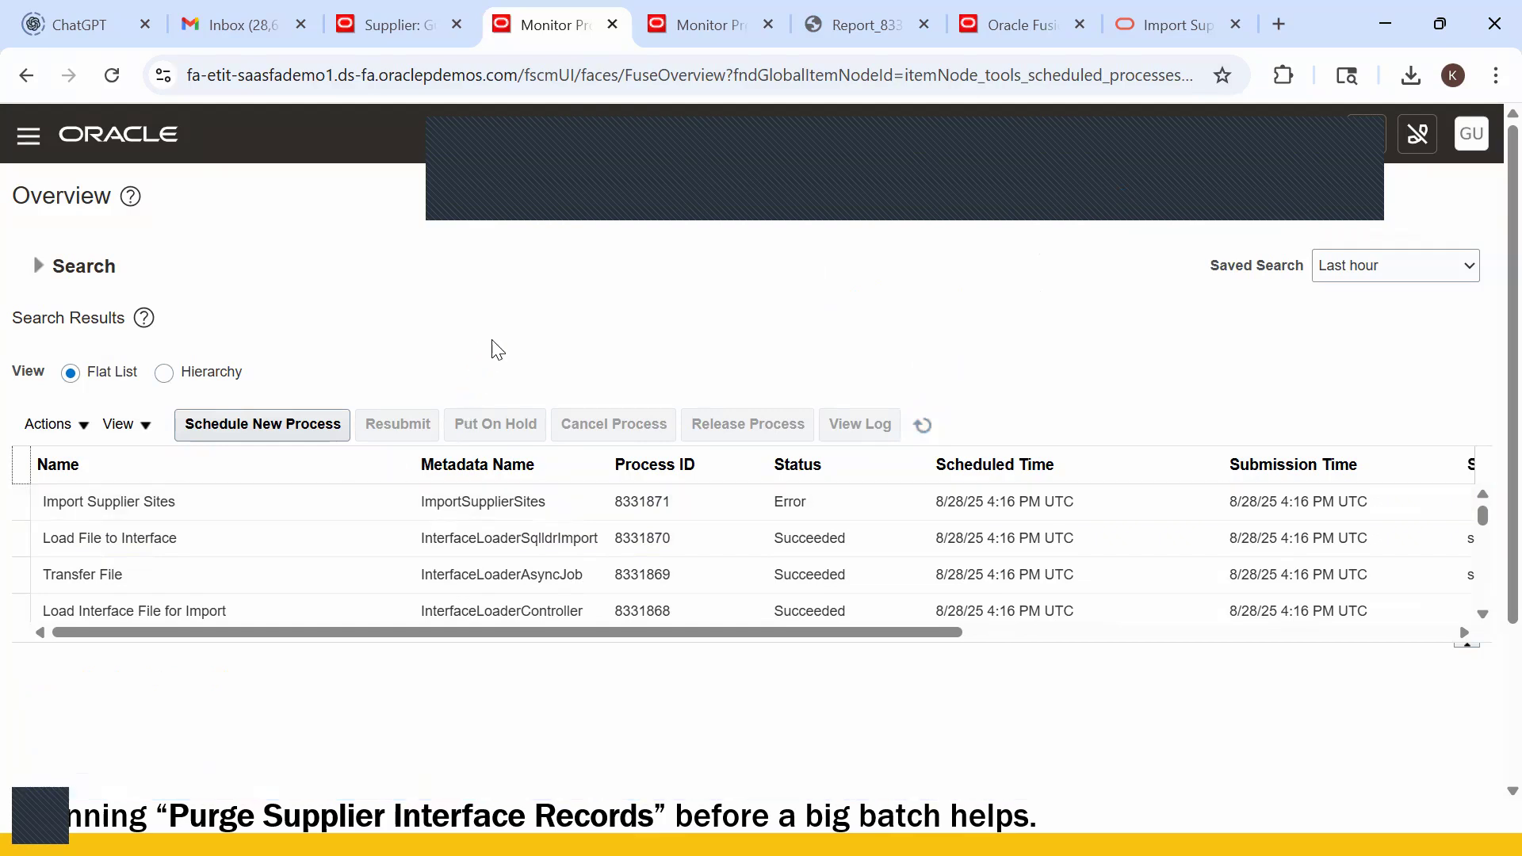
click(299, 496)
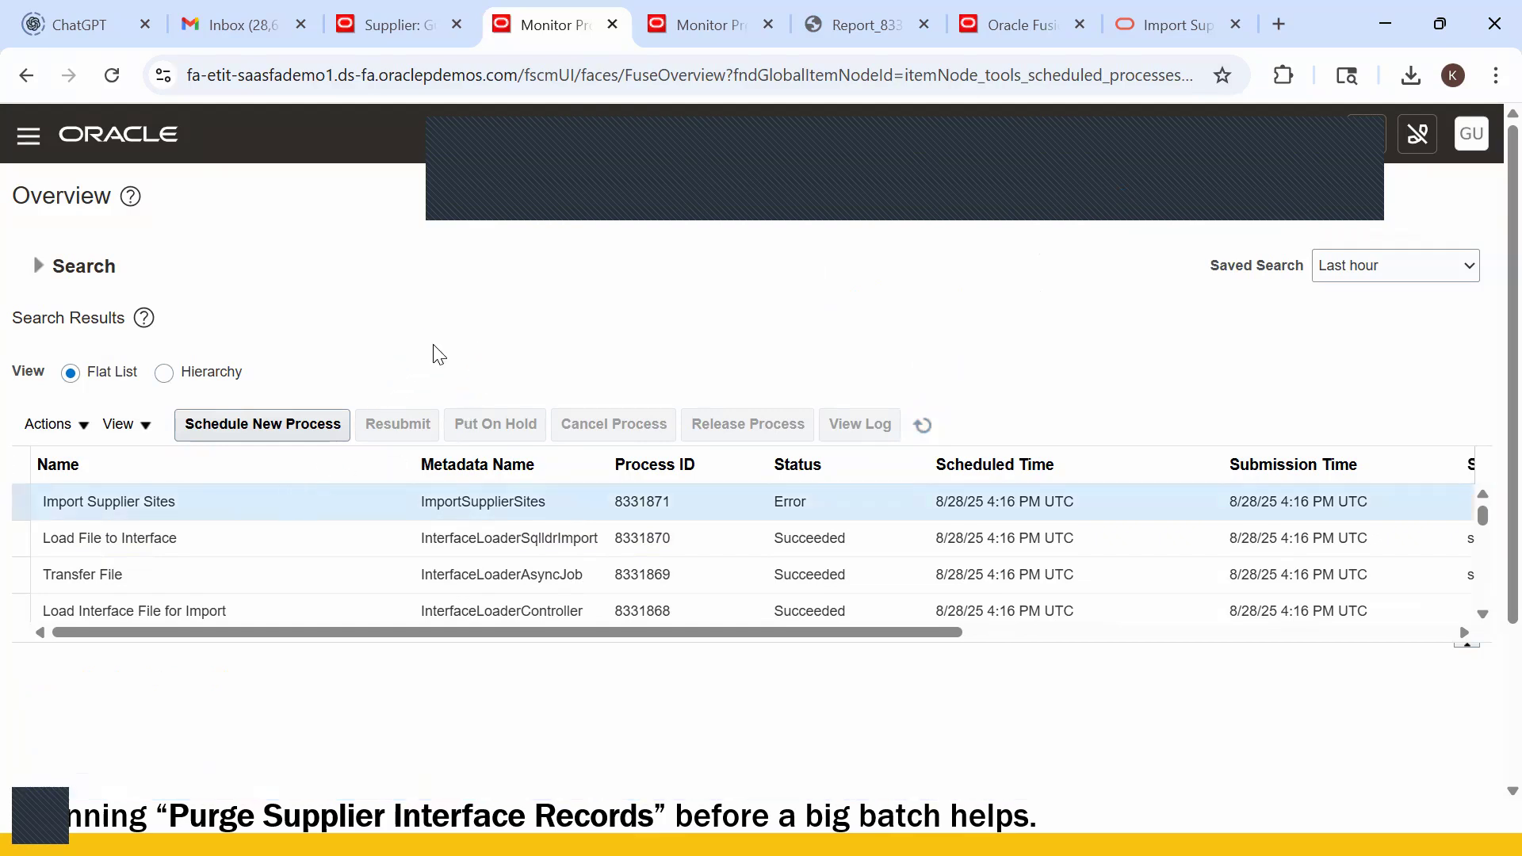
scroll(432, 350, down, 3)
click(277, 622)
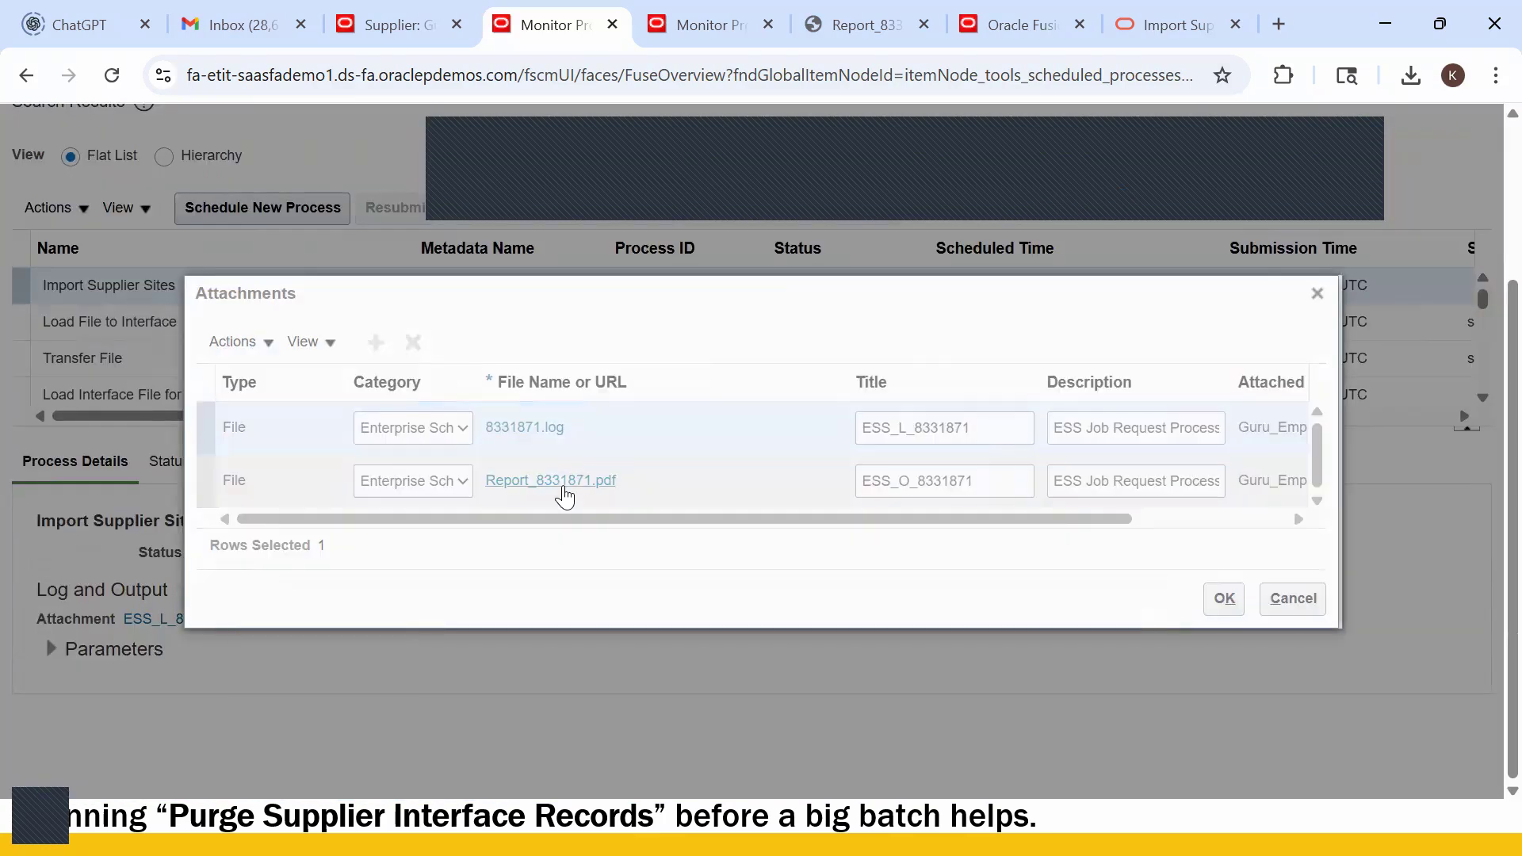
click(569, 496)
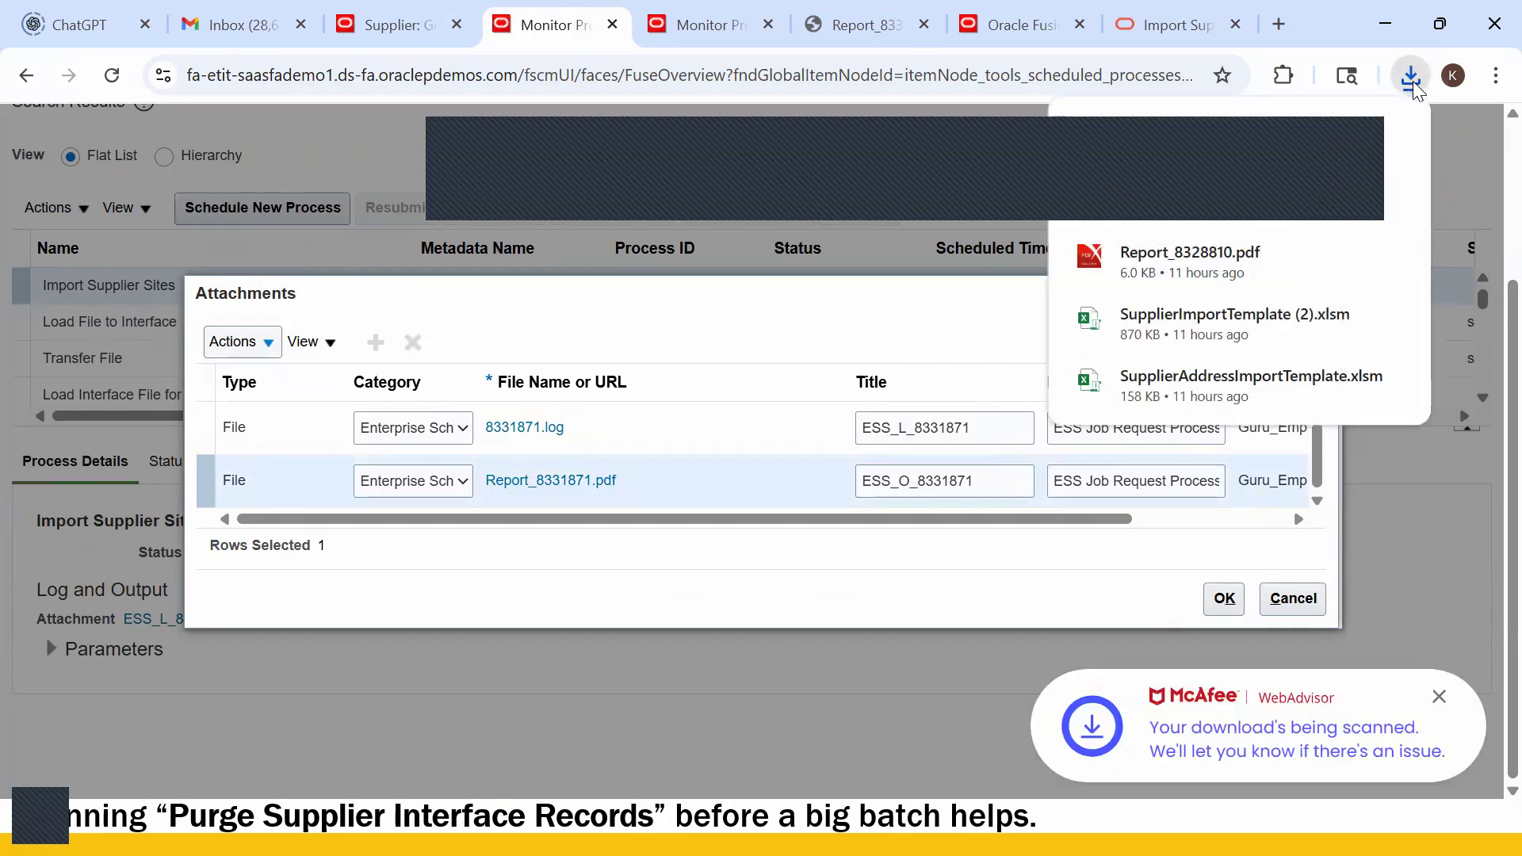
click(1244, 149)
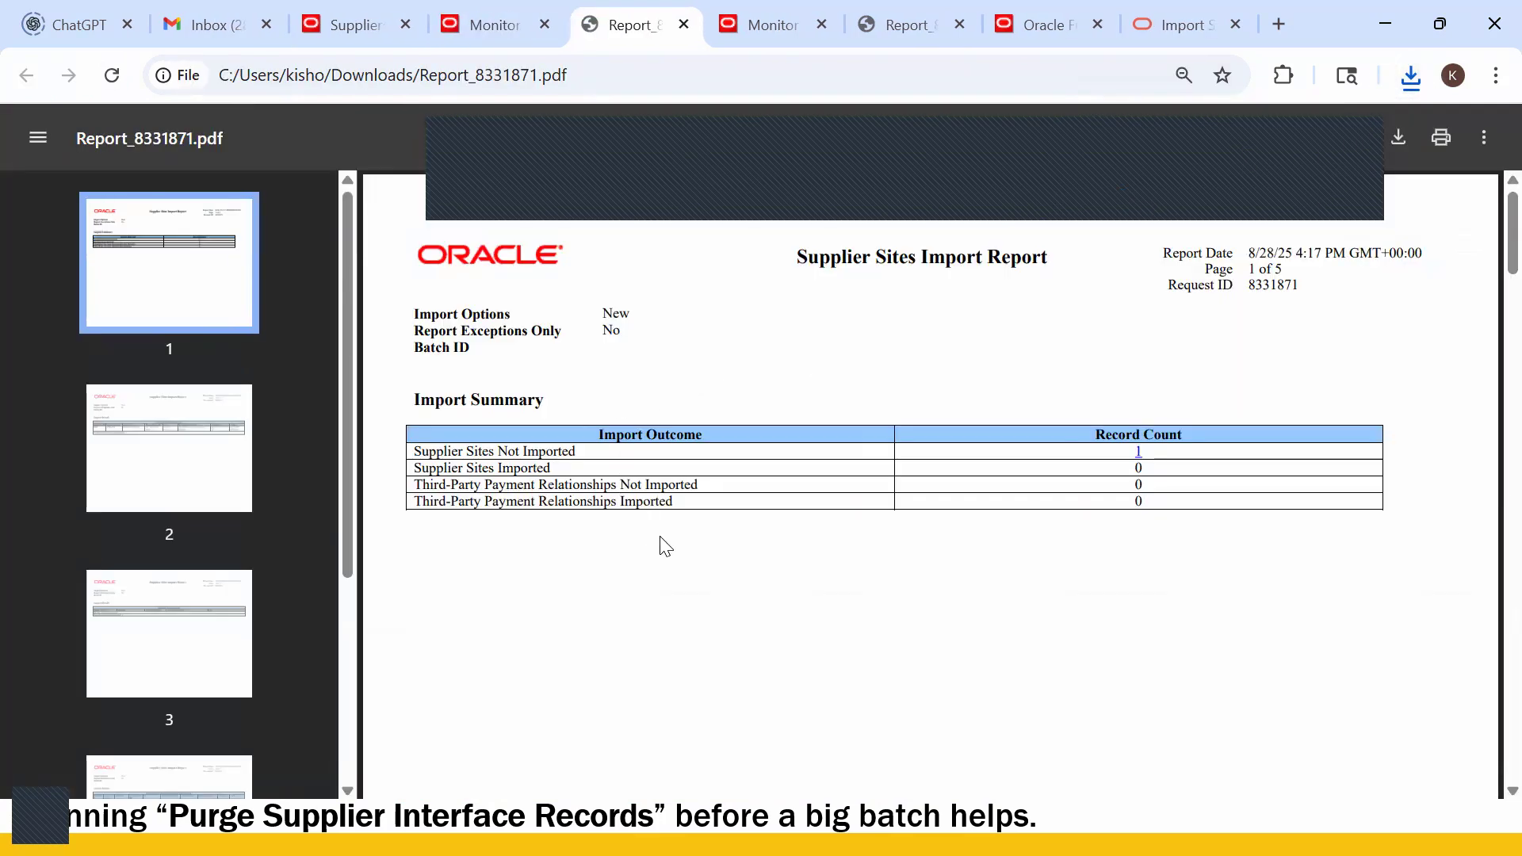
- Scroll to page 2 of Report_8331871.pdf to read why Guru_US Site2 was rejected
scroll(983, 537, down, 10)
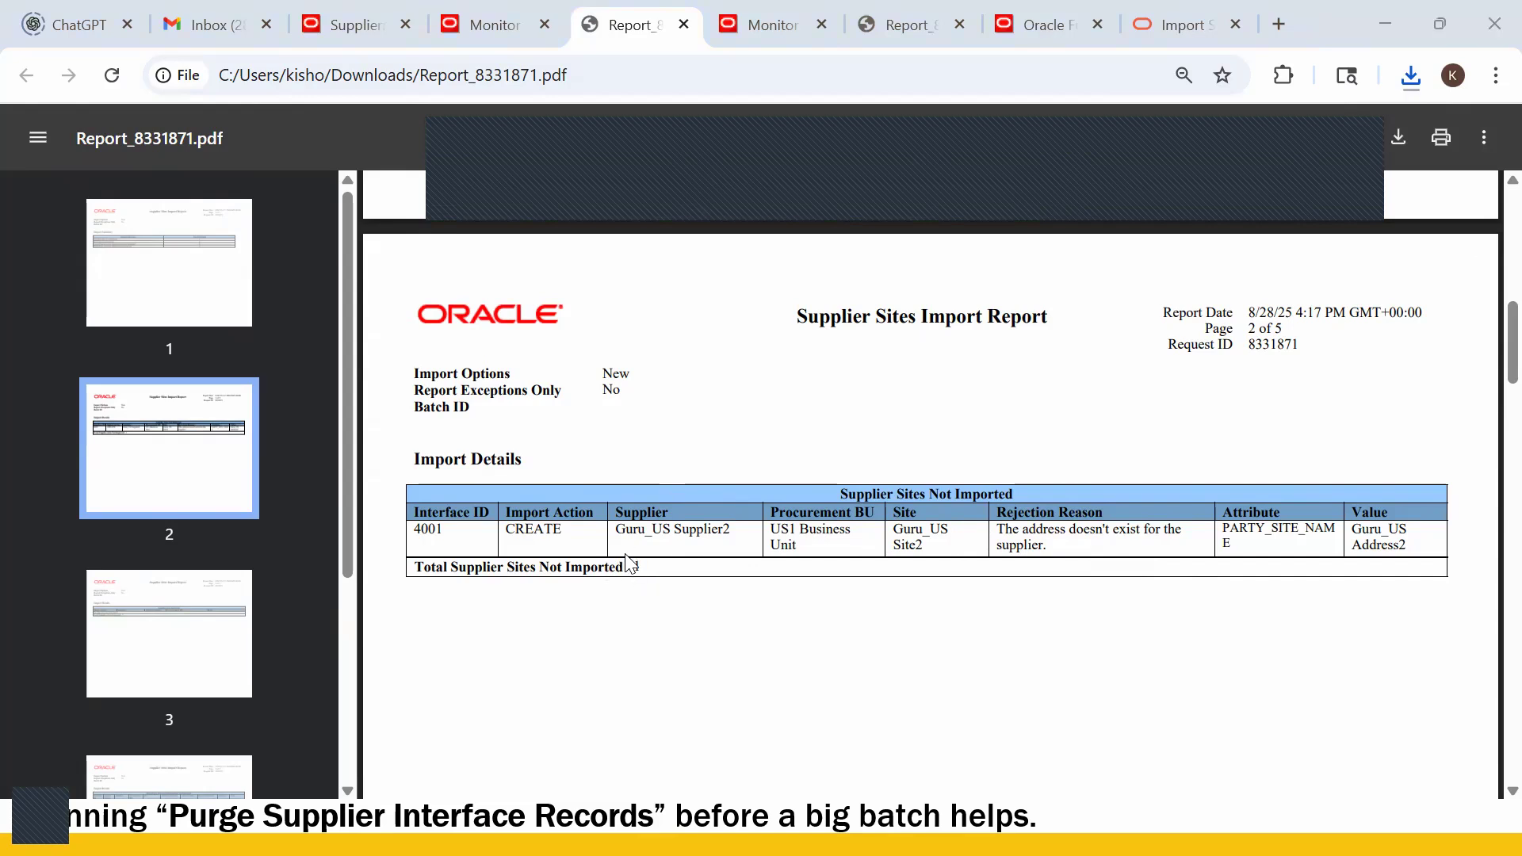
key(alt+Tab)
key(alt+Tab)
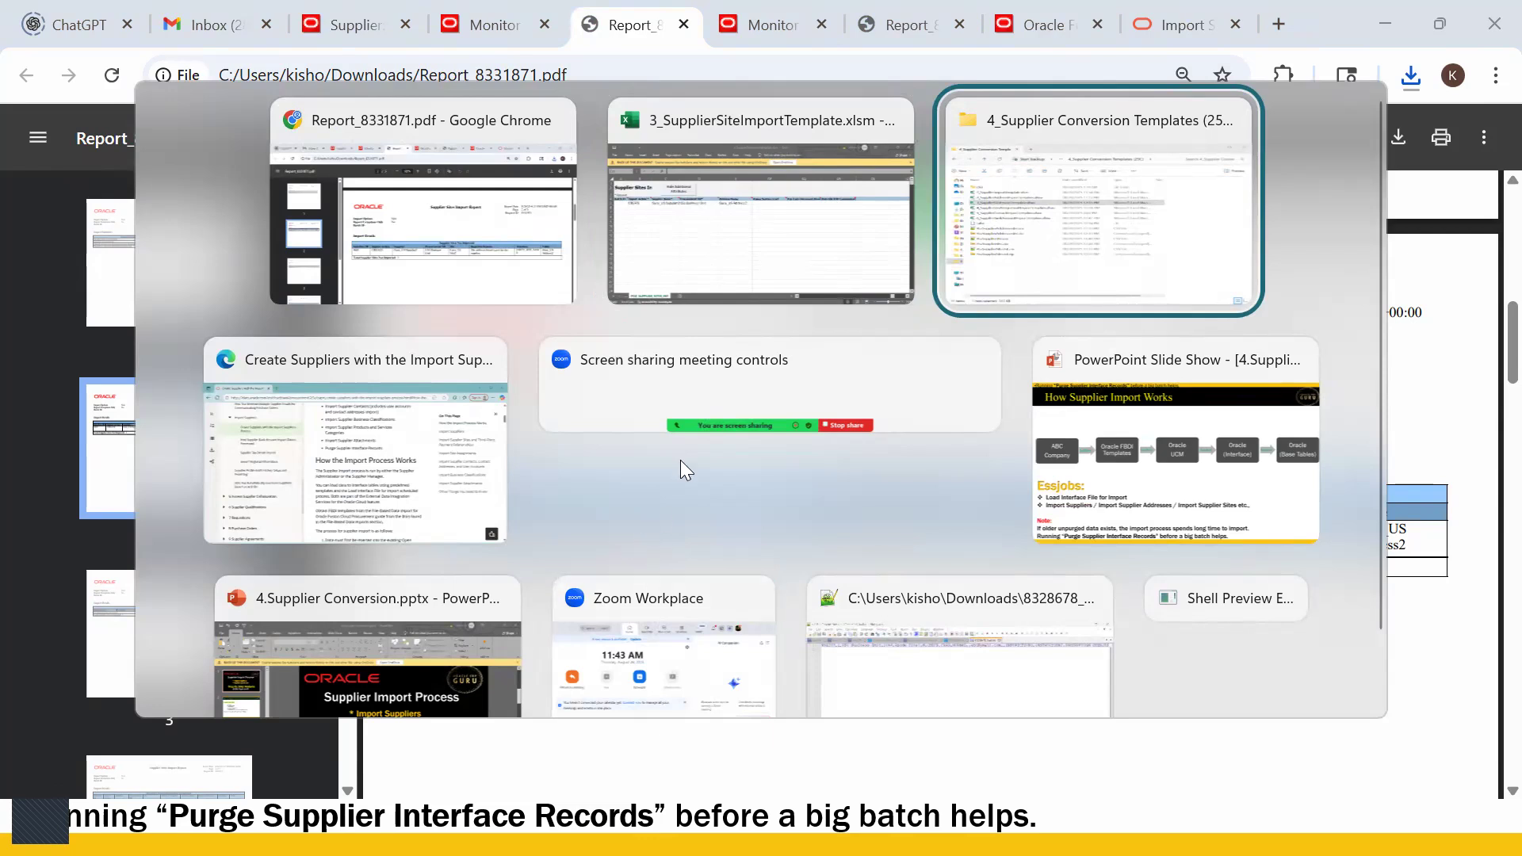
- Return to the browser and close the process's list of output files
click(788, 215)
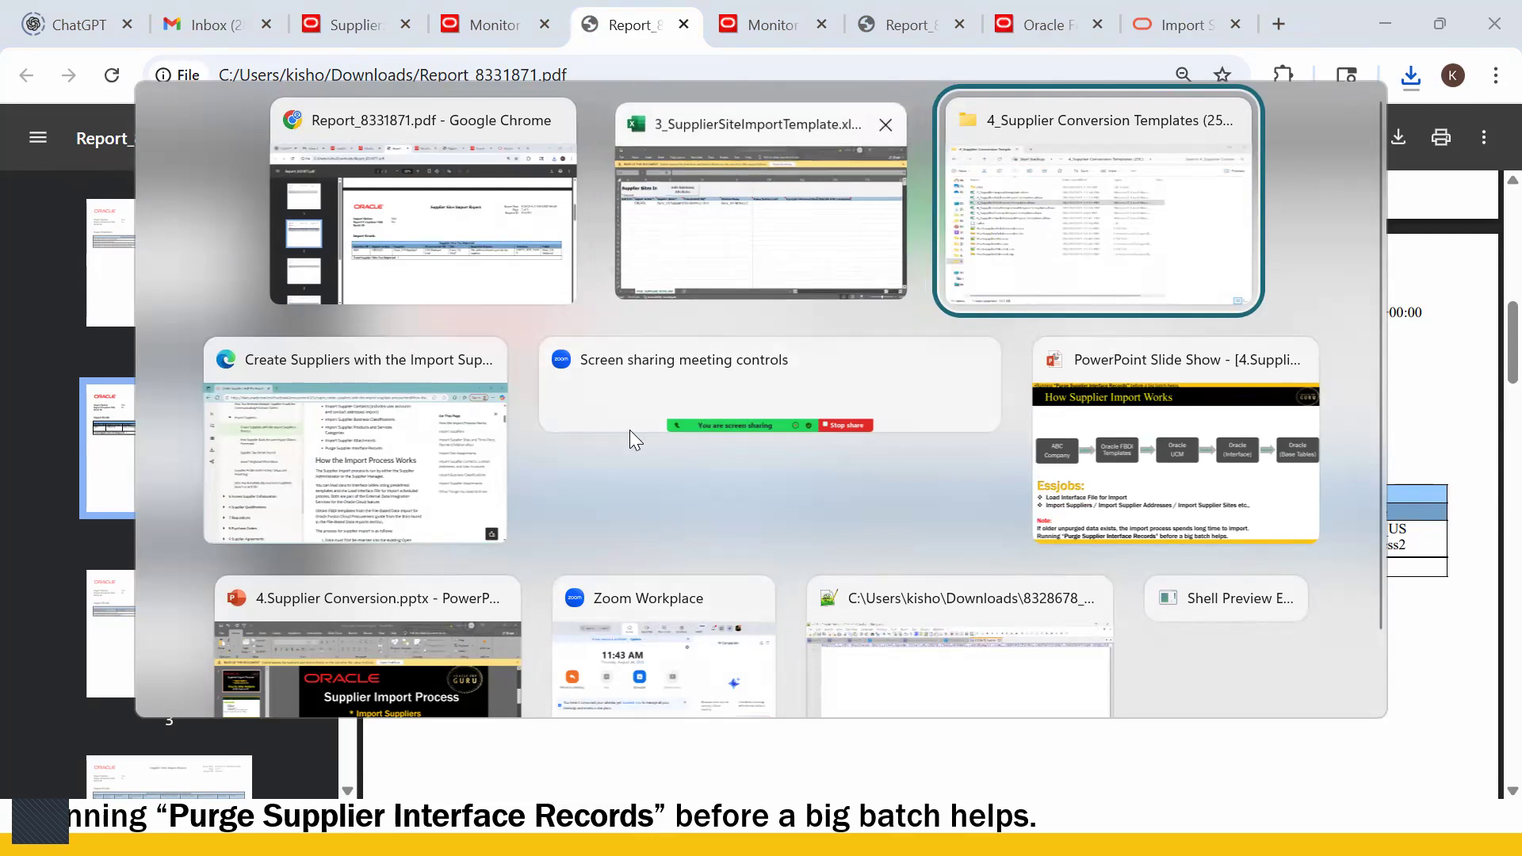
key(alt+Tab)
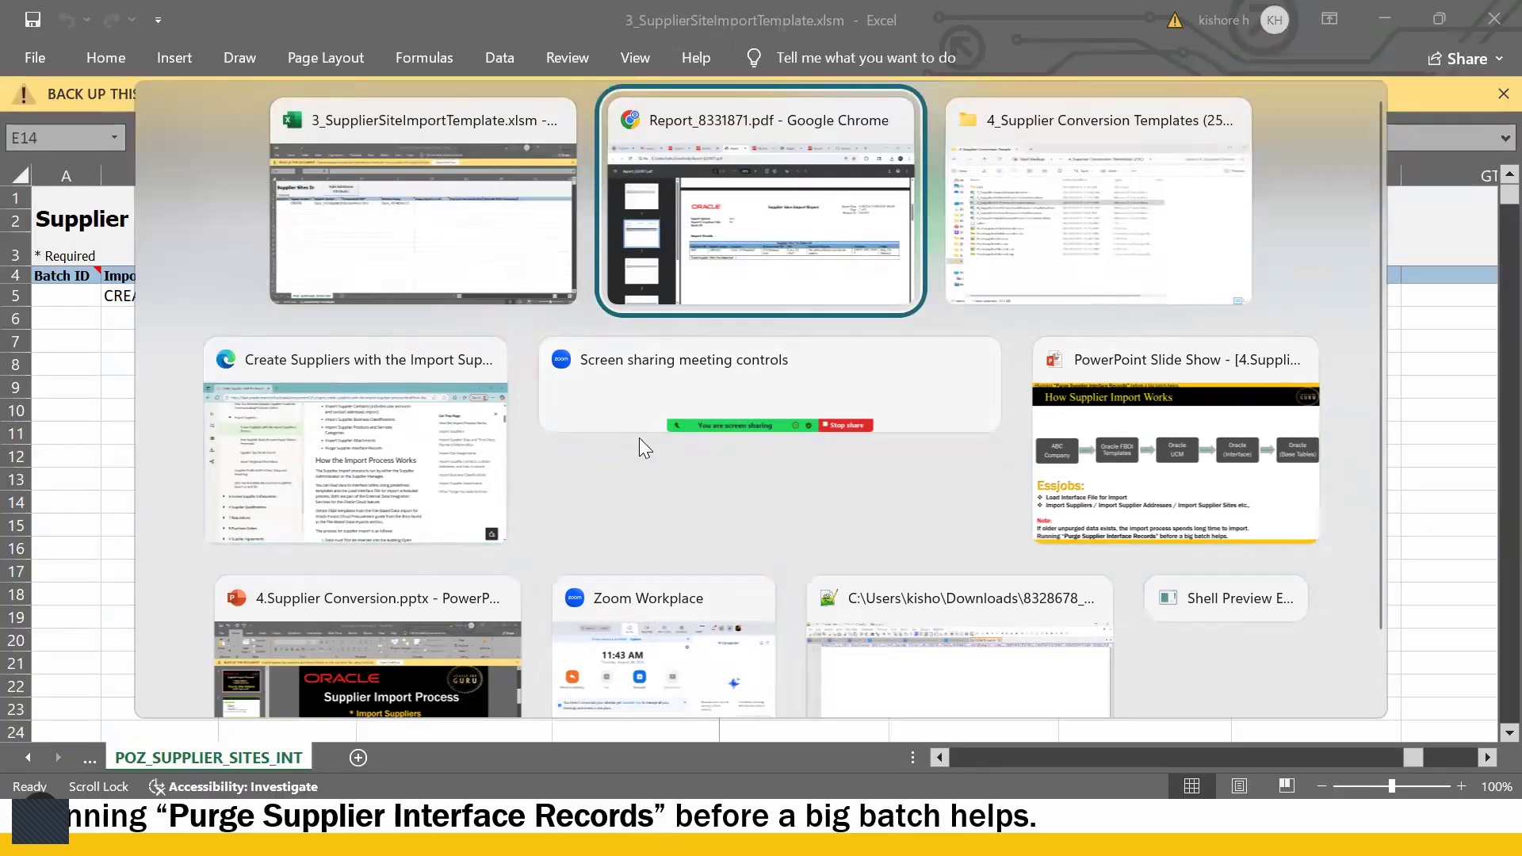
click(695, 226)
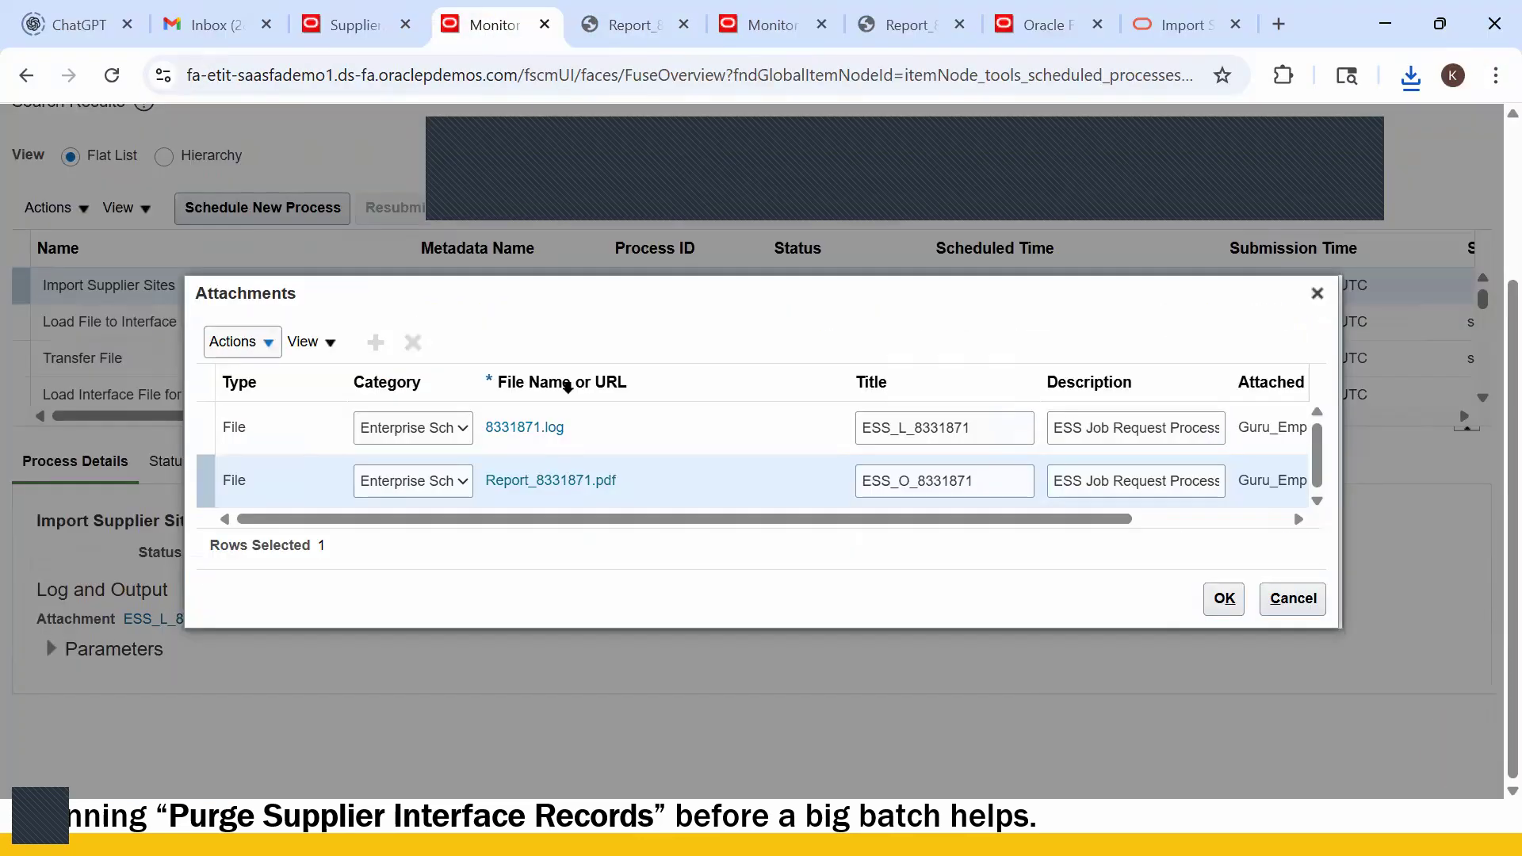
click(1317, 294)
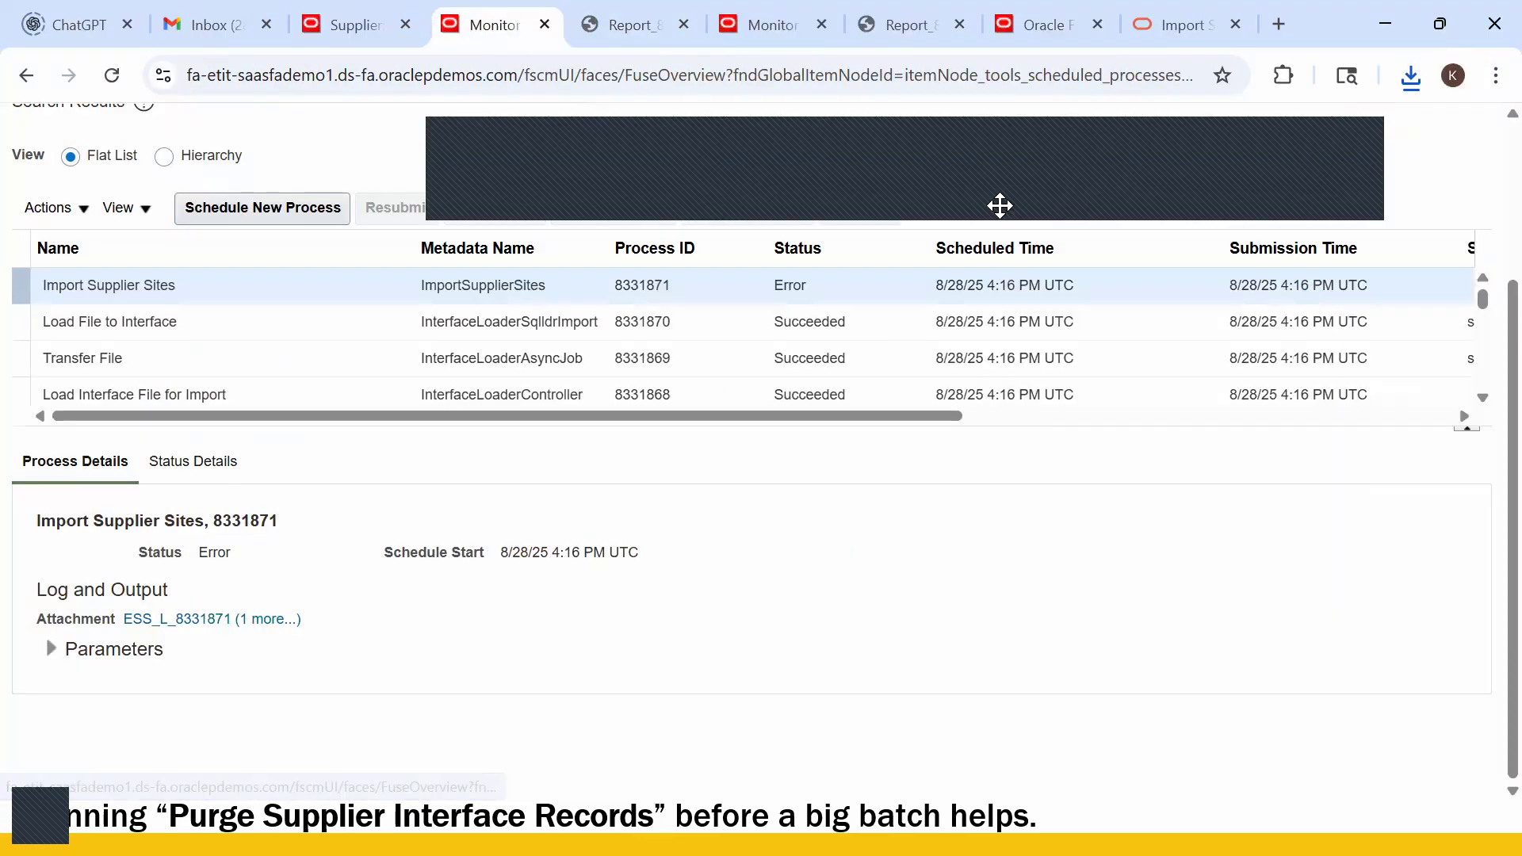
click(356, 24)
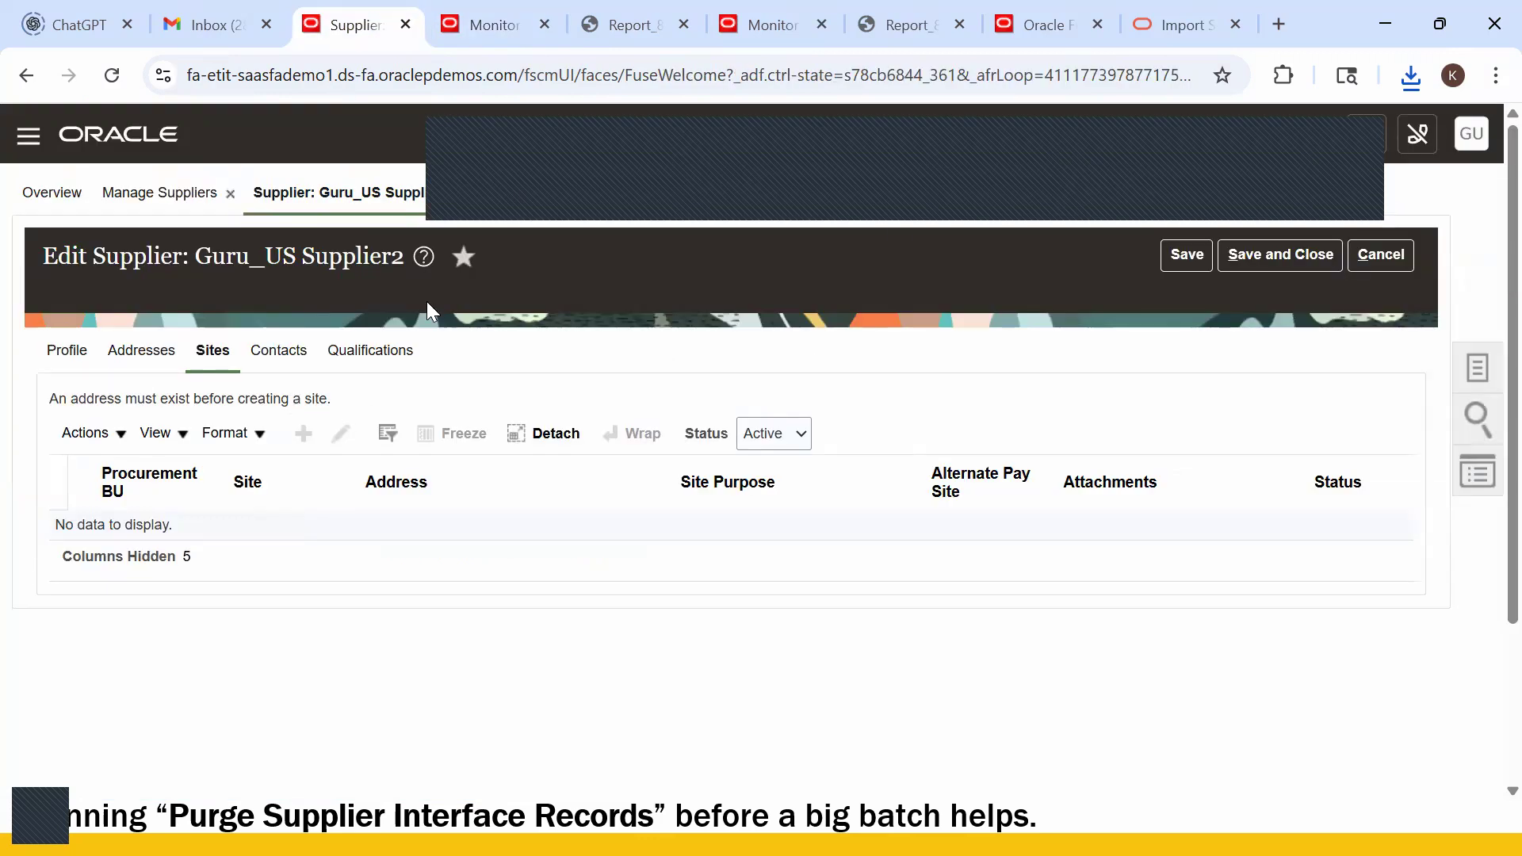
- Leave the supplier edit page unsaved and view Guru_US Supplier1's Sites tab
click(1381, 255)
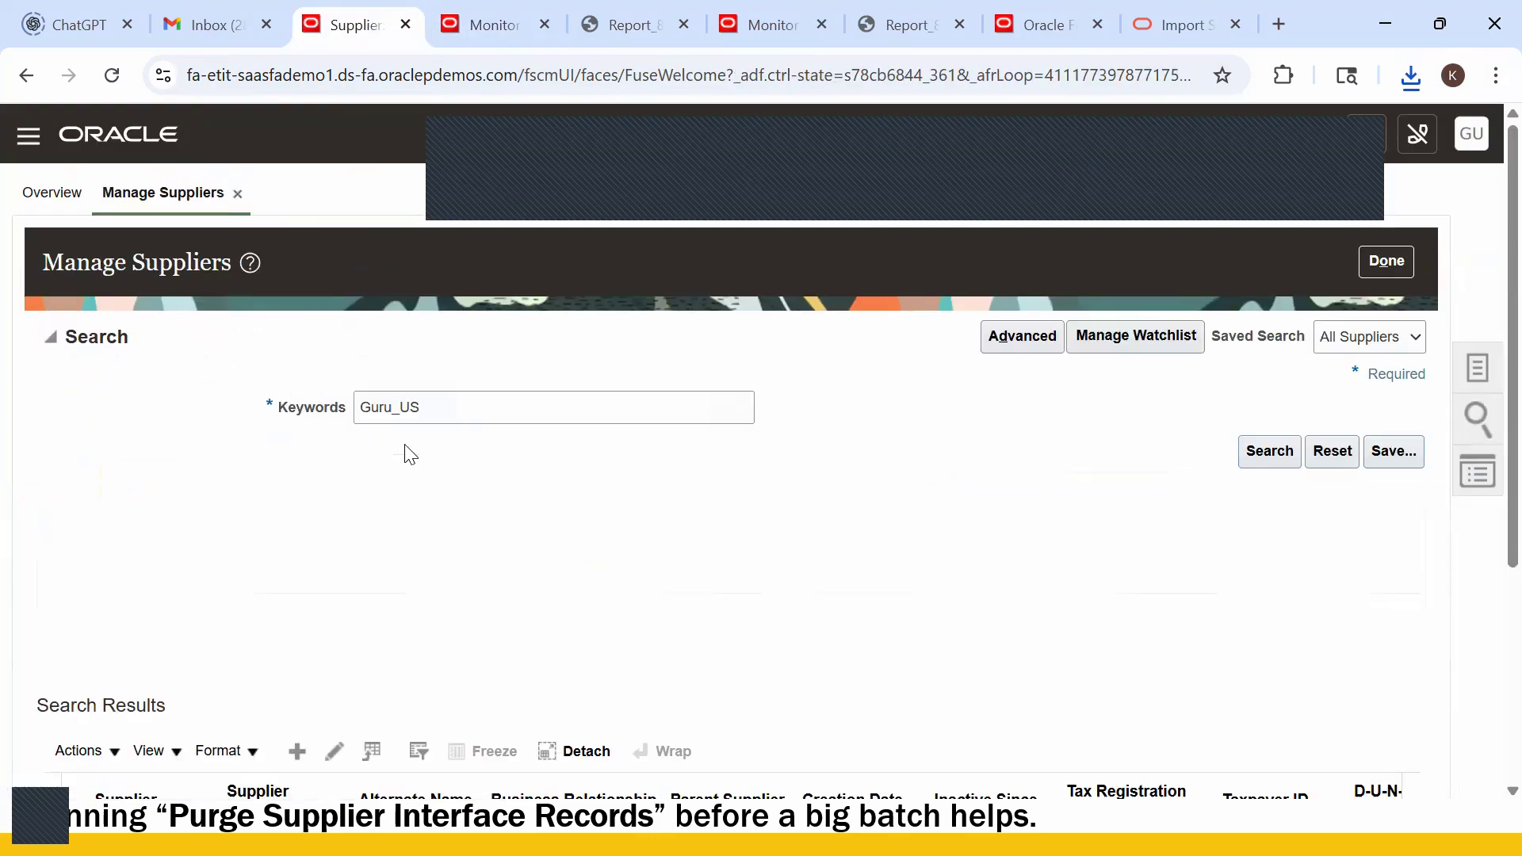
scroll(790, 478, down, 4)
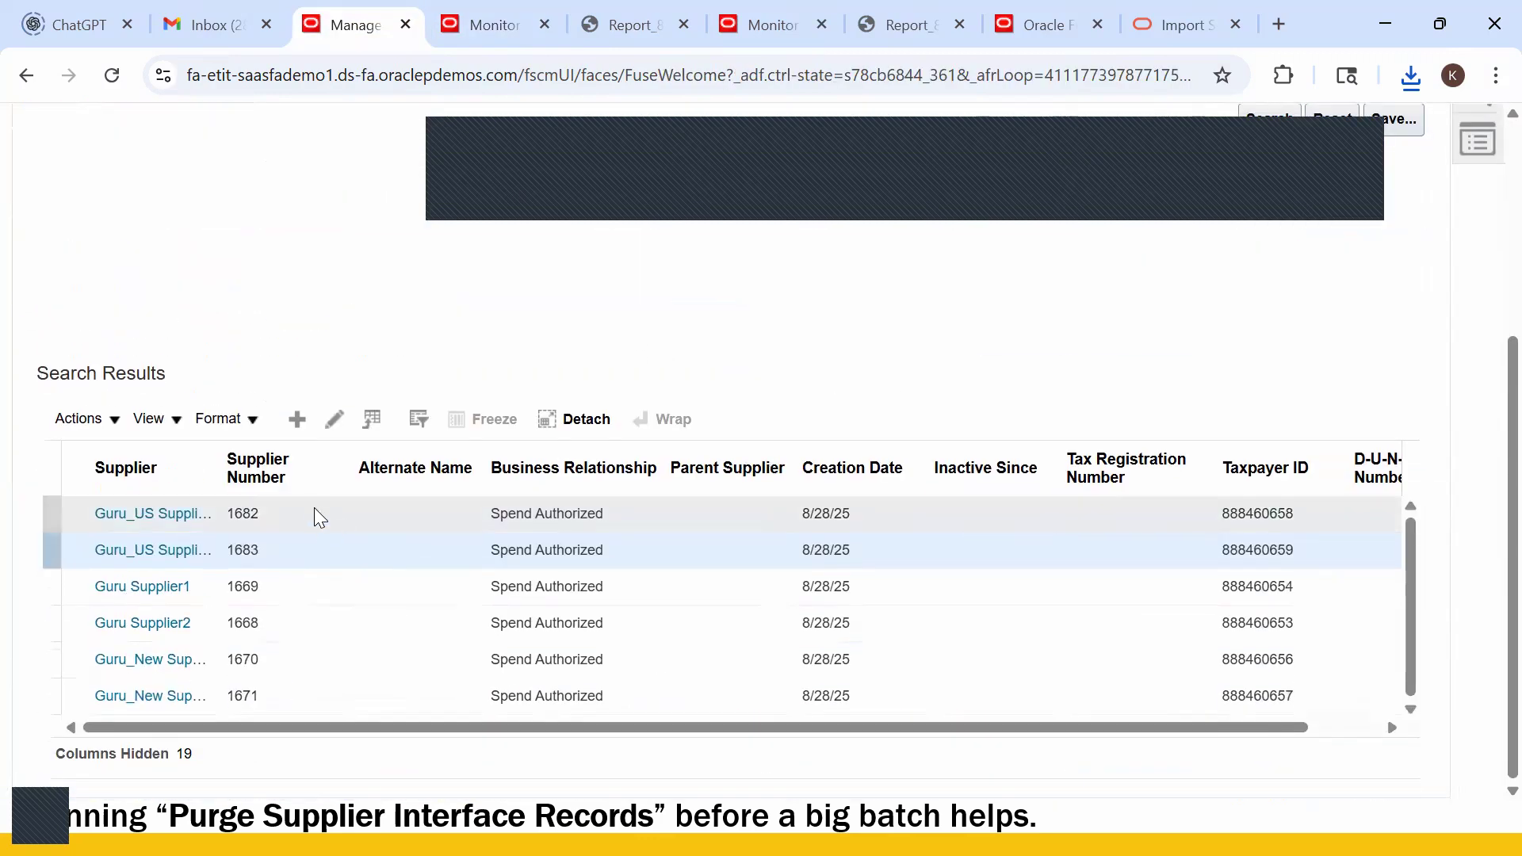
click(194, 515)
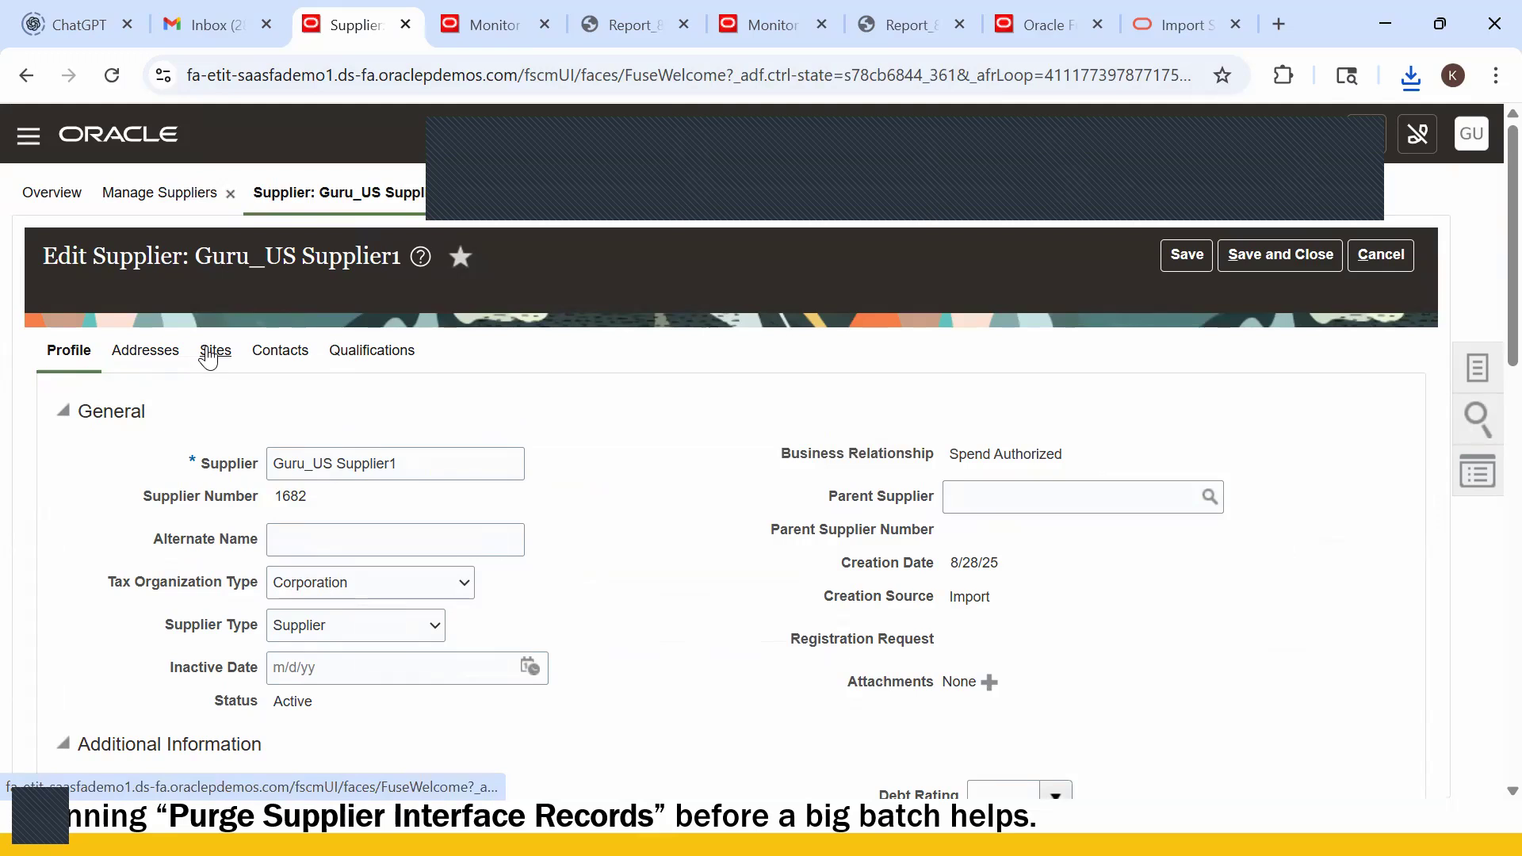
click(211, 354)
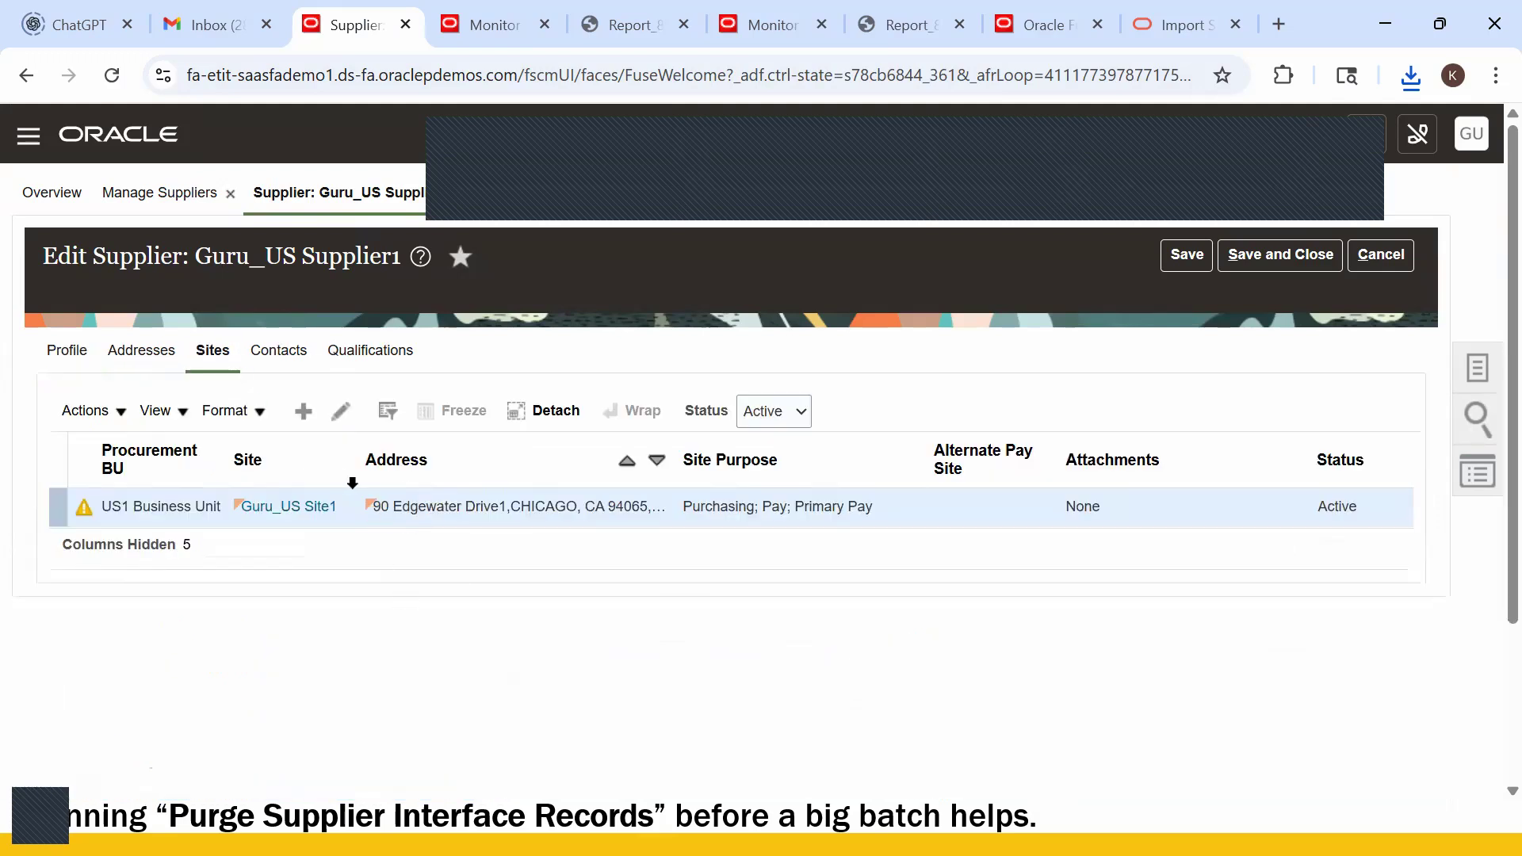
key(alt+Tab)
key(alt+Tab)
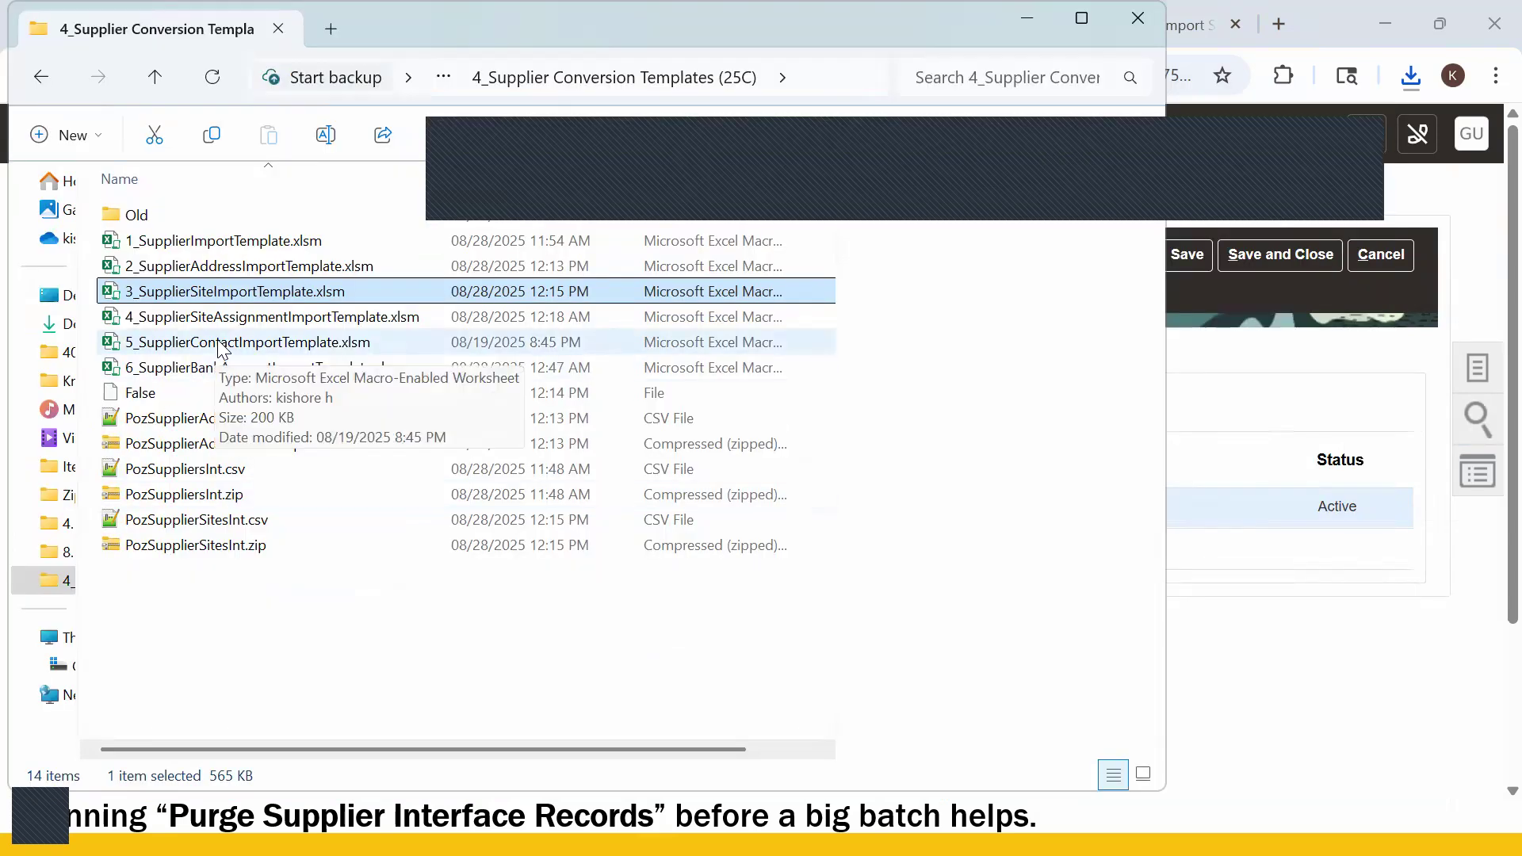
- Open 4_SupplierSiteAssignmentImportTemplate.xlsm with its two sample CREATE rows
click(258, 317)
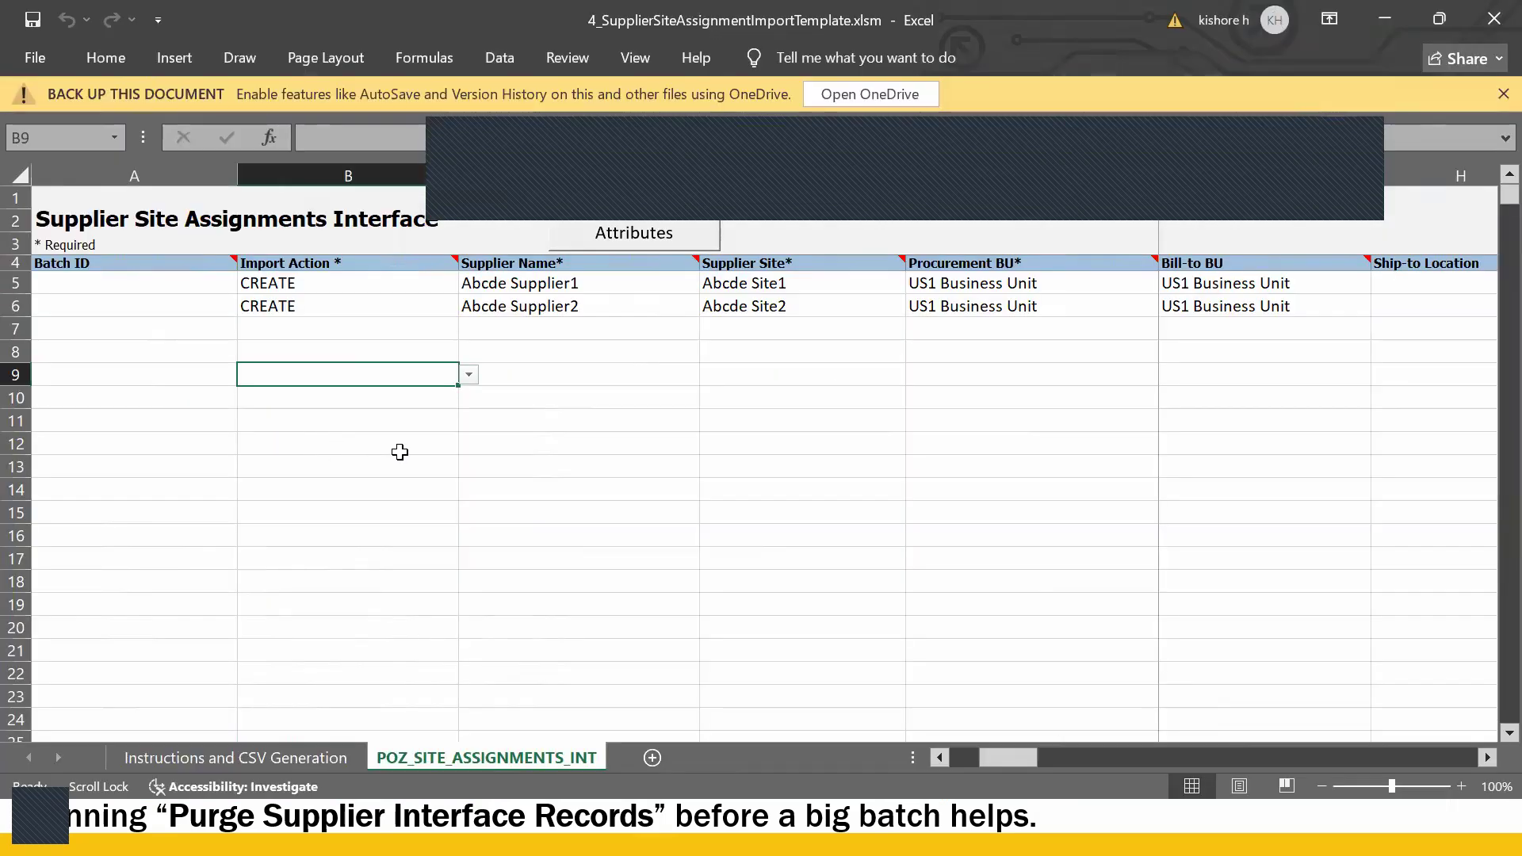
click(411, 468)
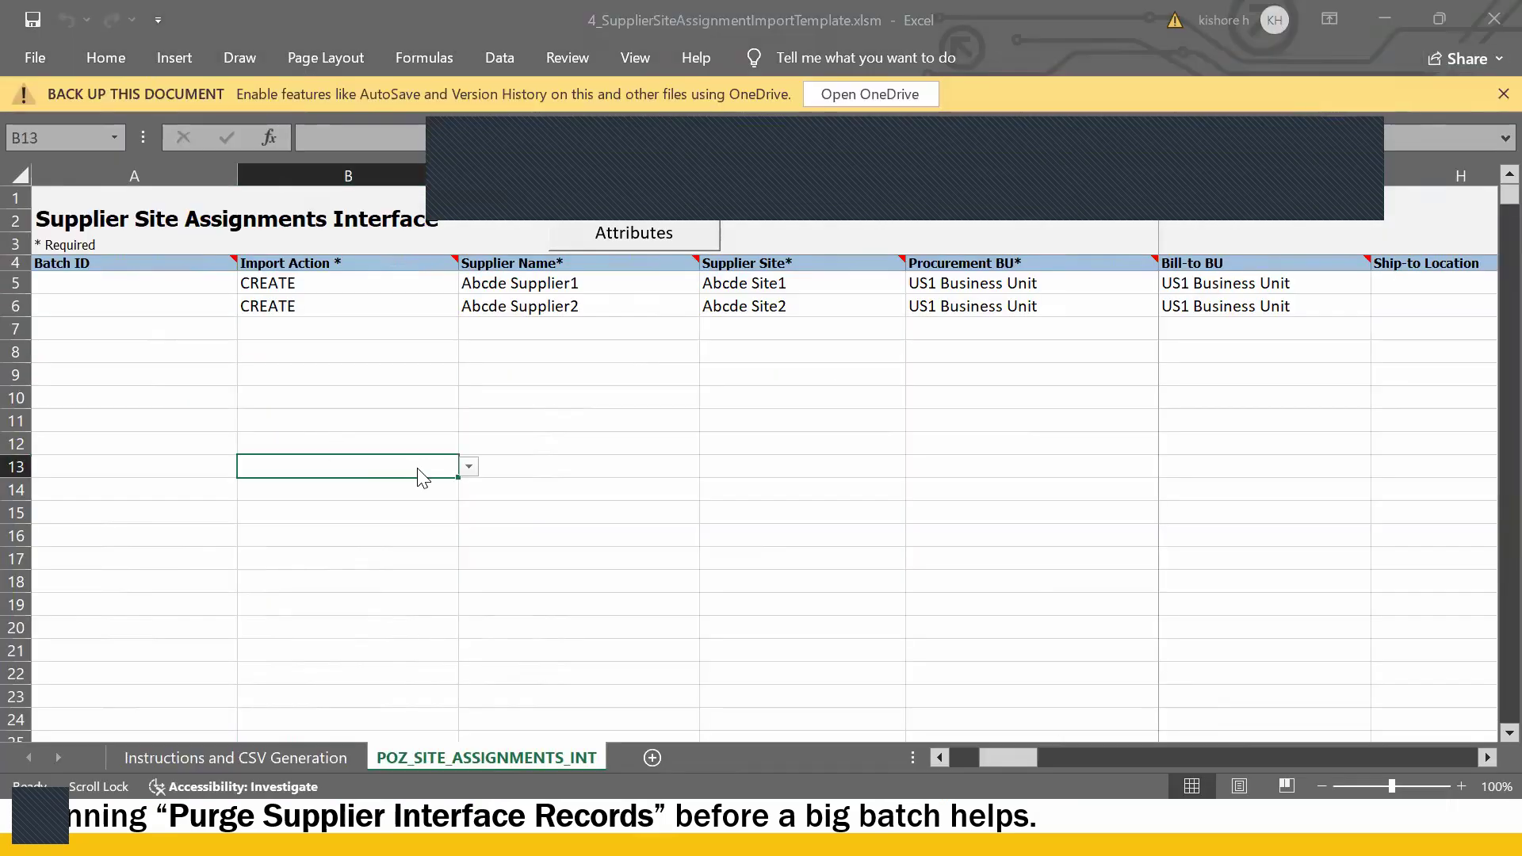
key(alt+Tab)
key(alt+Tab)
key(alt+Tab)
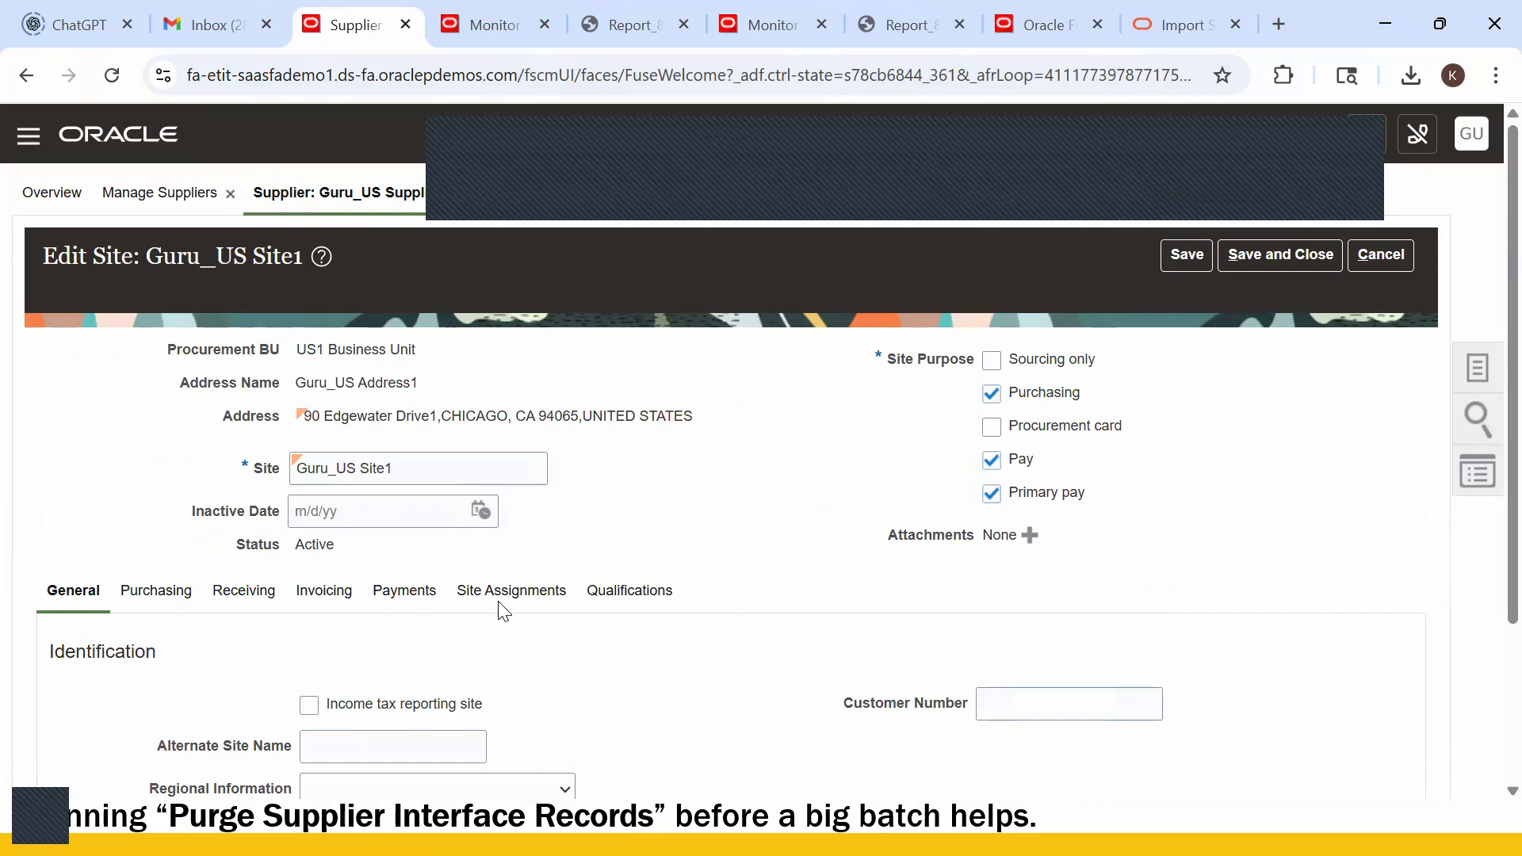
- View Guru_US Site1's Site Assignments table, which has no assignments yet
click(523, 596)
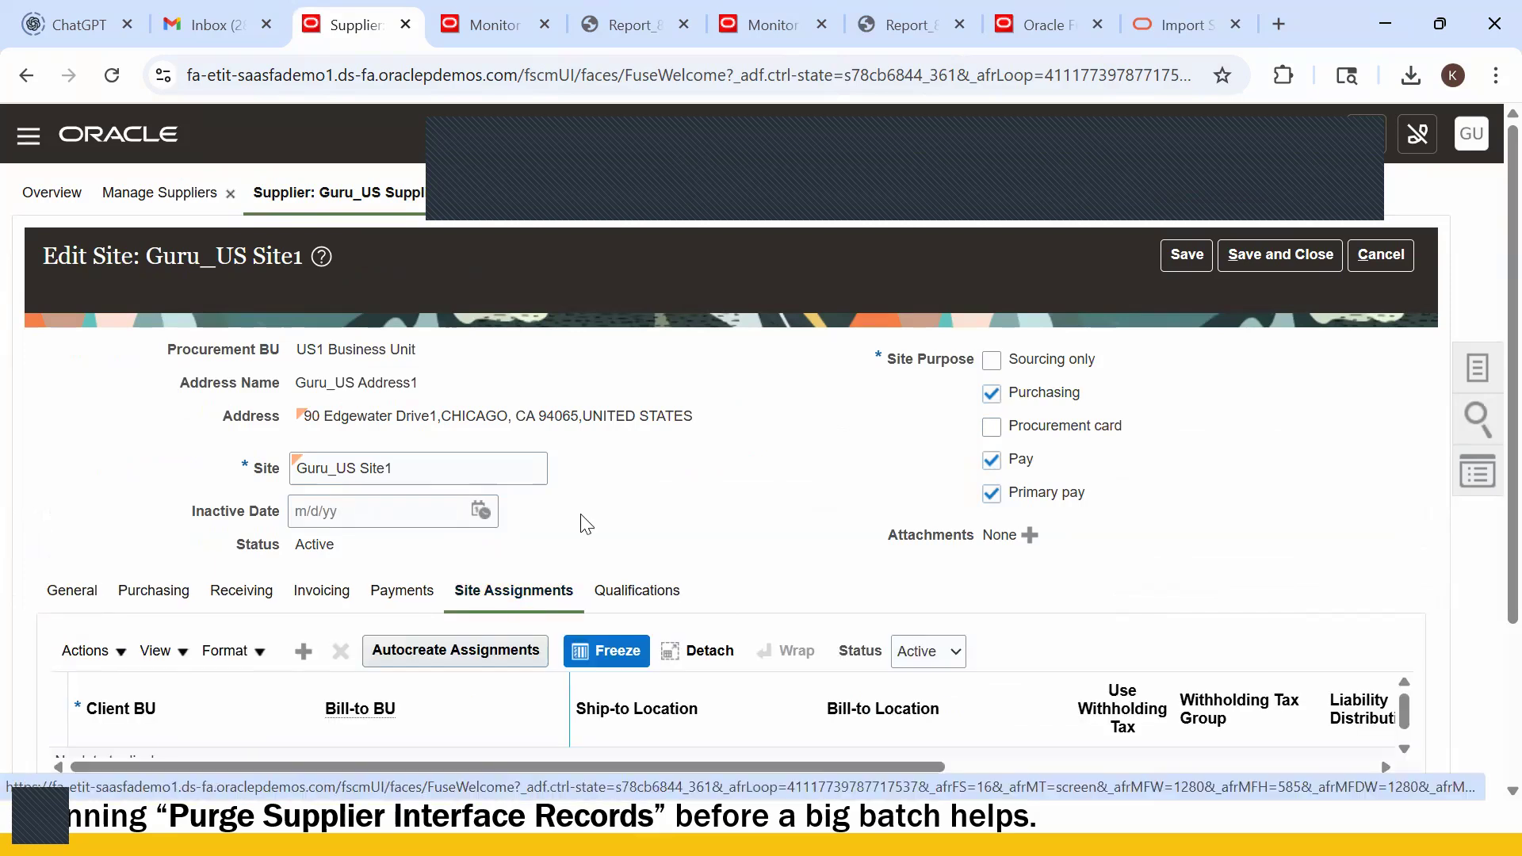
scroll(583, 521, down, 3)
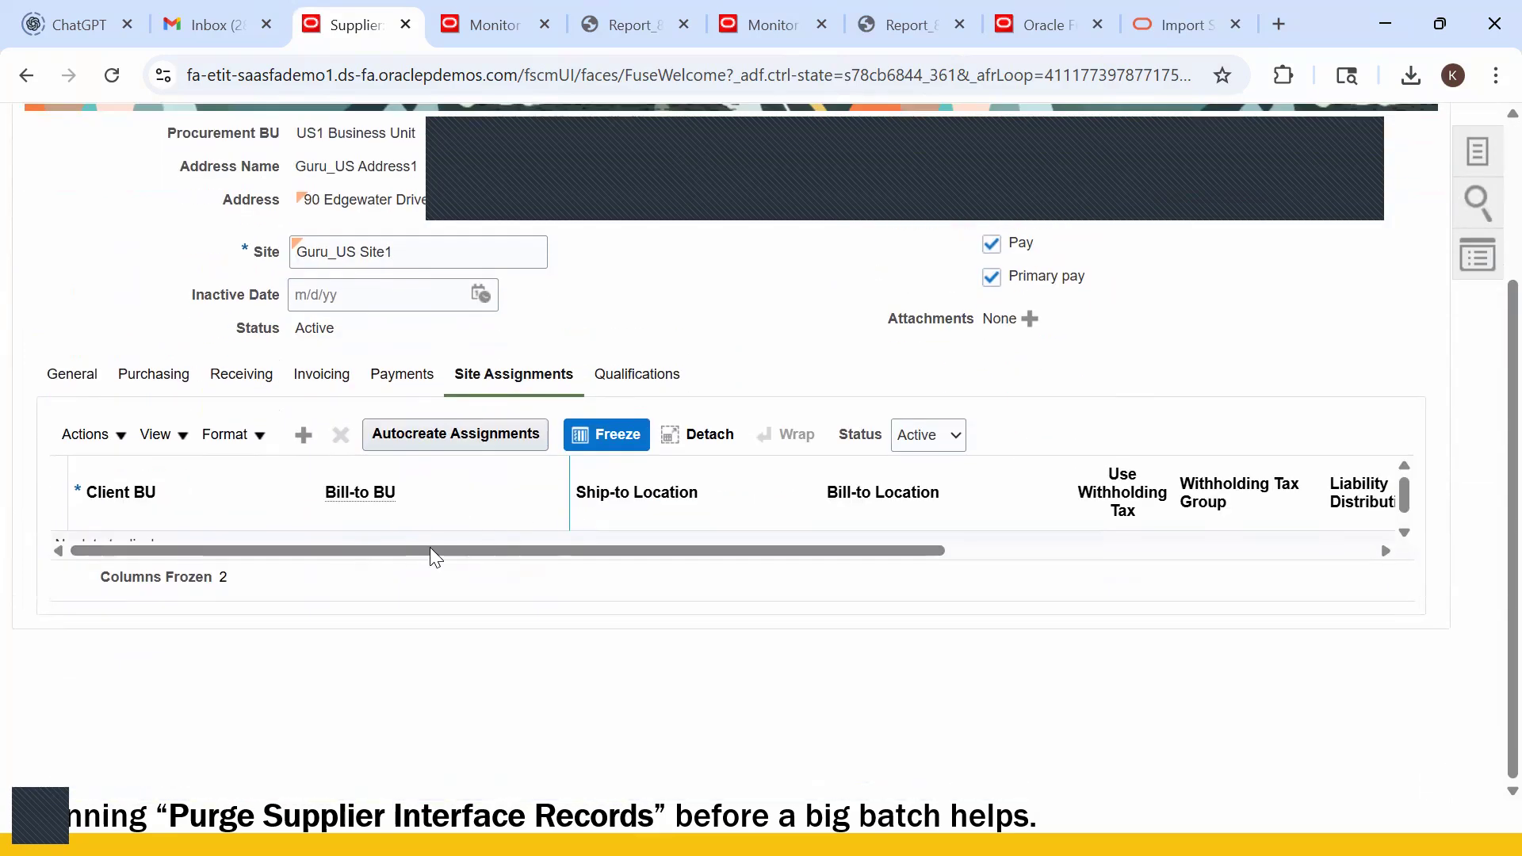
scroll(254, 545, right, 2)
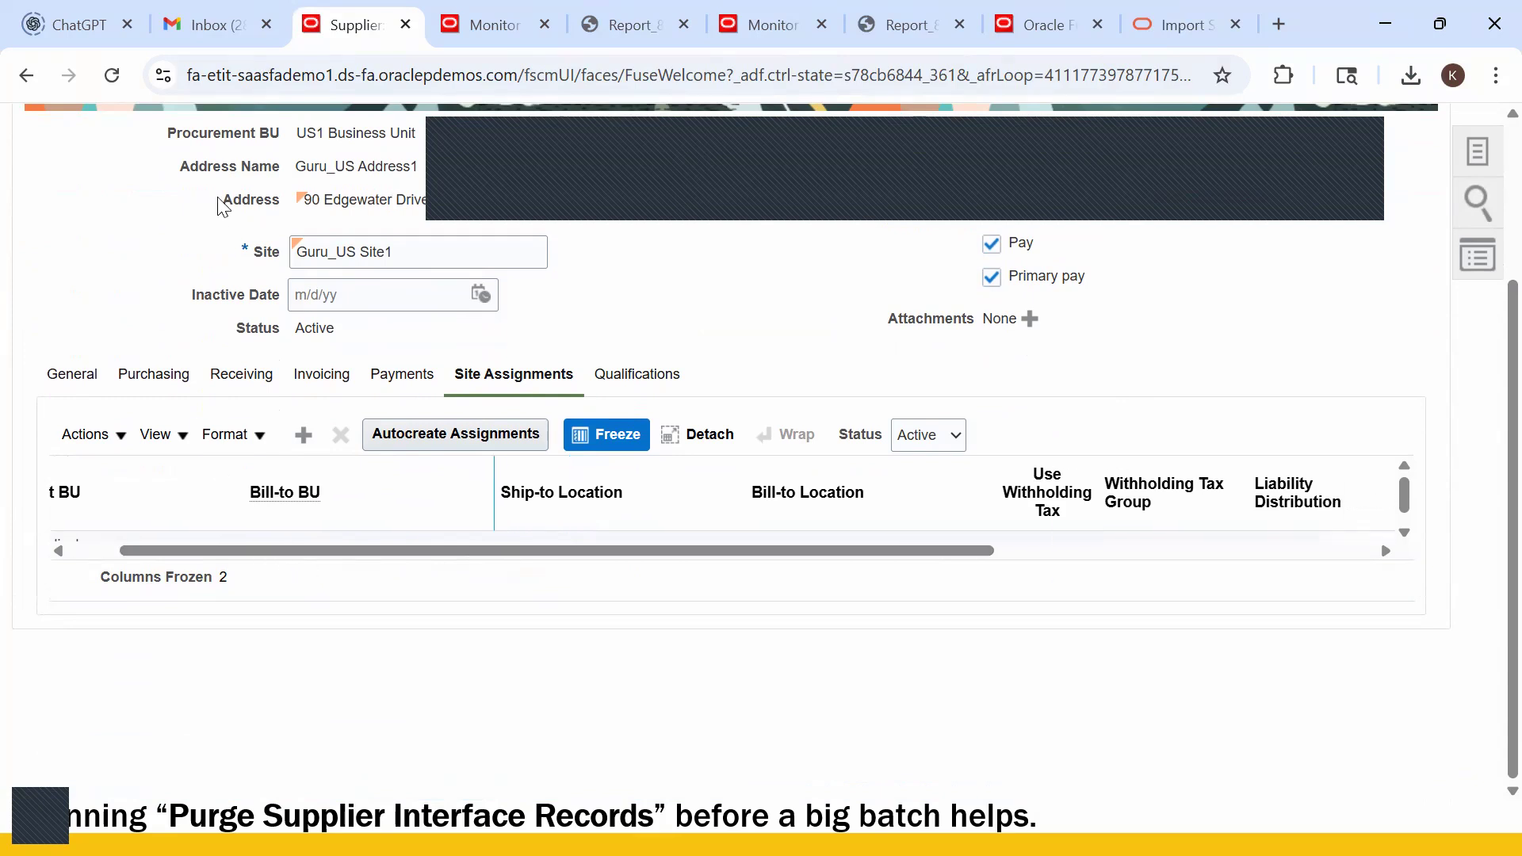
key(alt+Tab)
key(Tab)
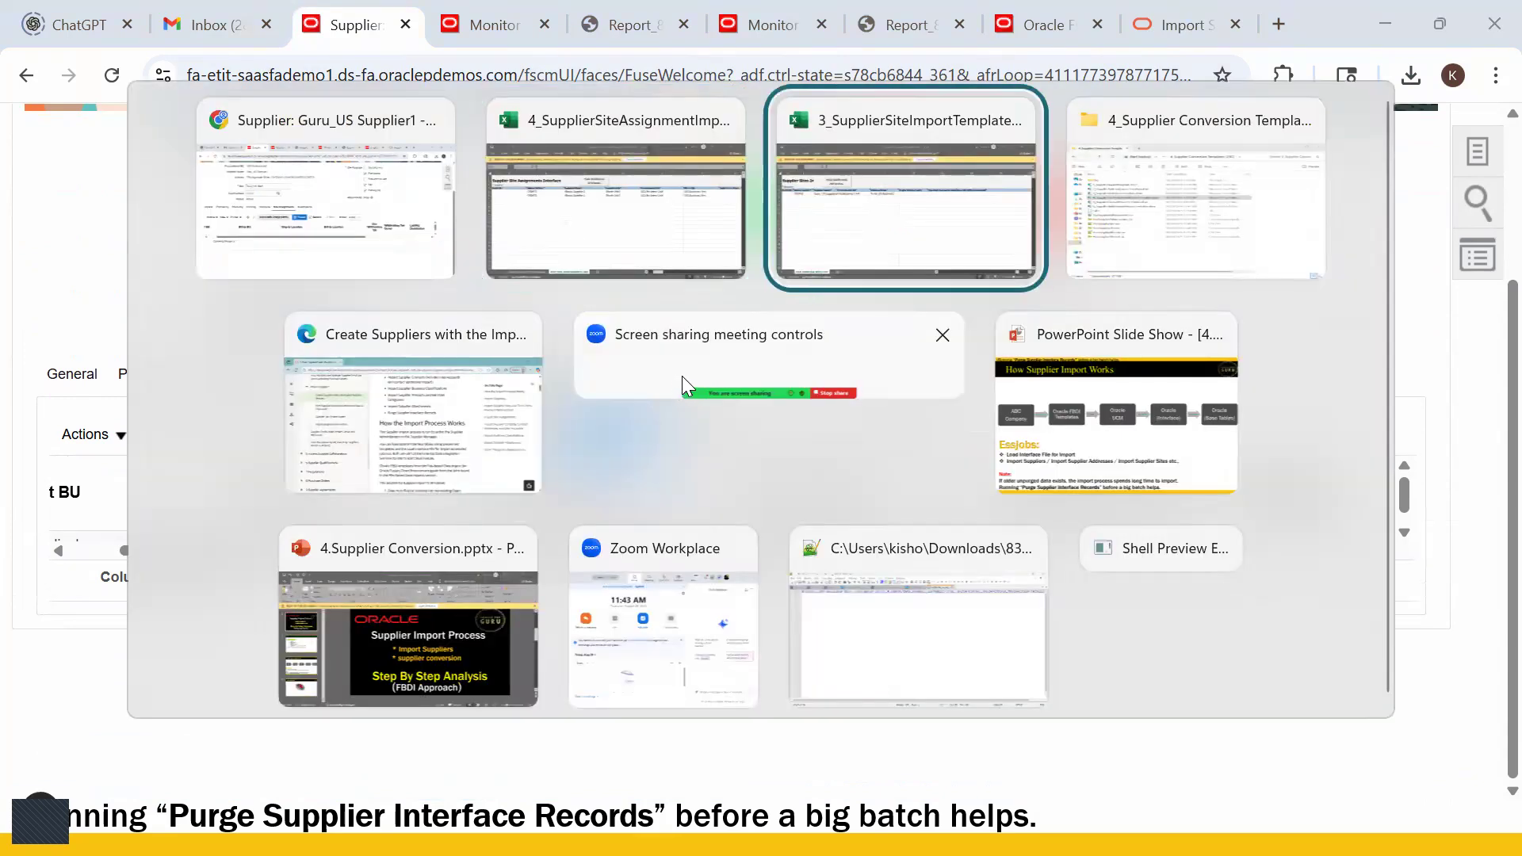
- Clear the second sample row of the site assignment template and save it
click(651, 218)
click(397, 306)
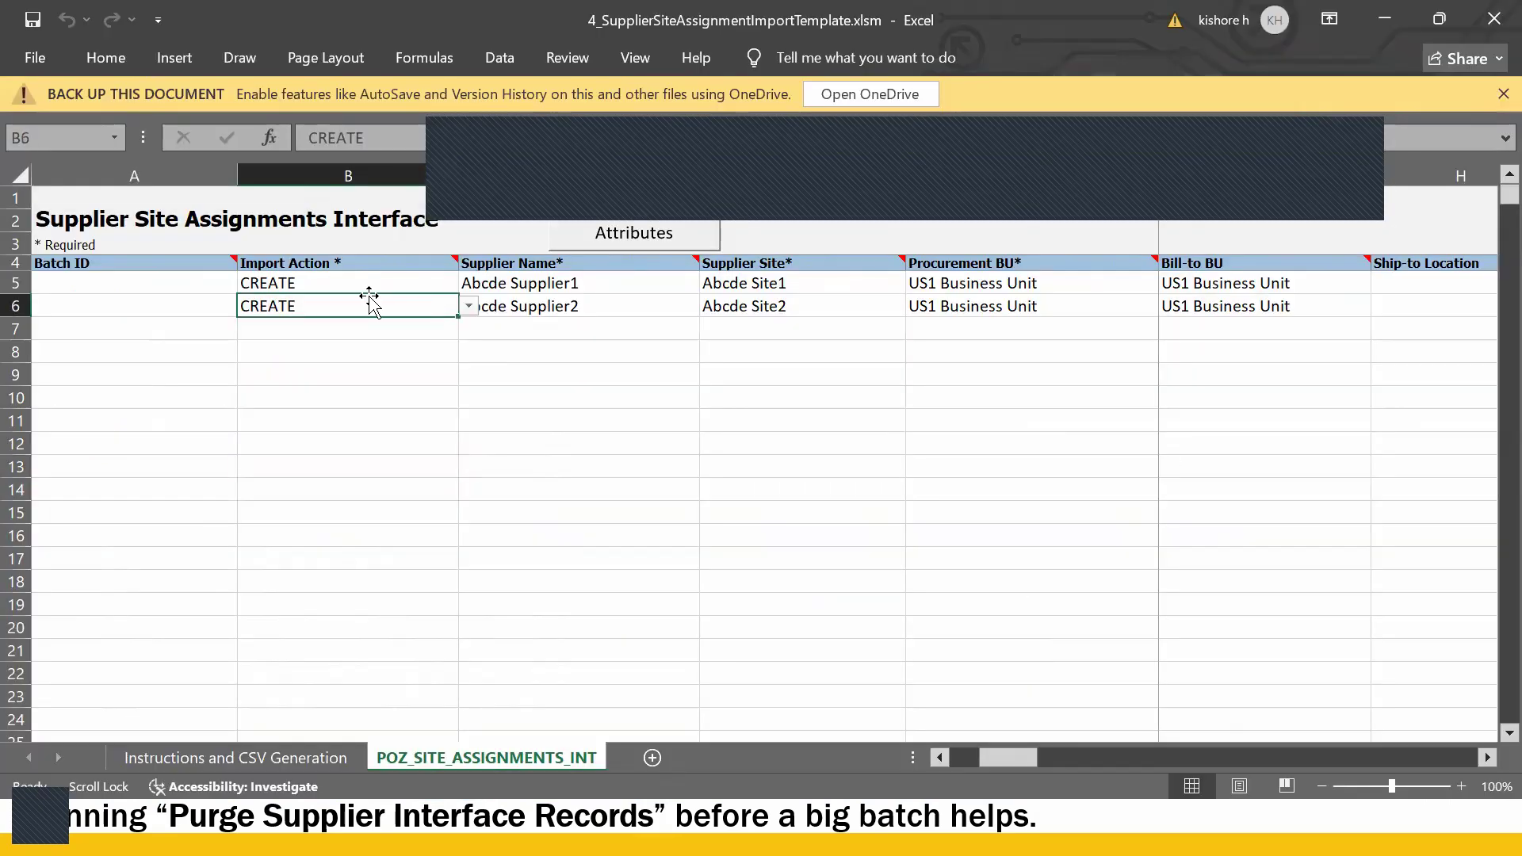
click(16, 306)
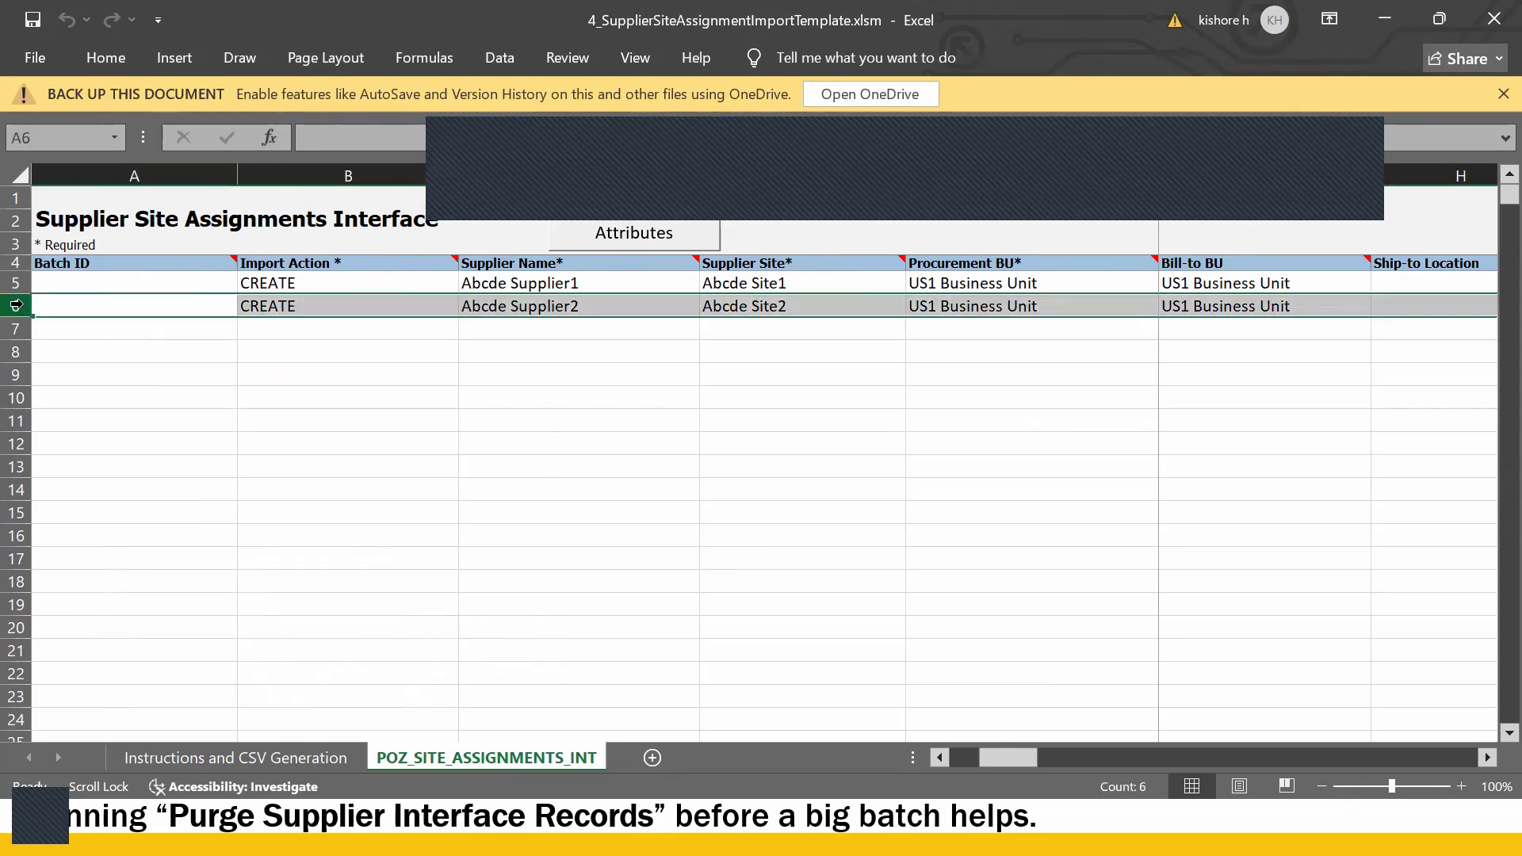
key(Delete)
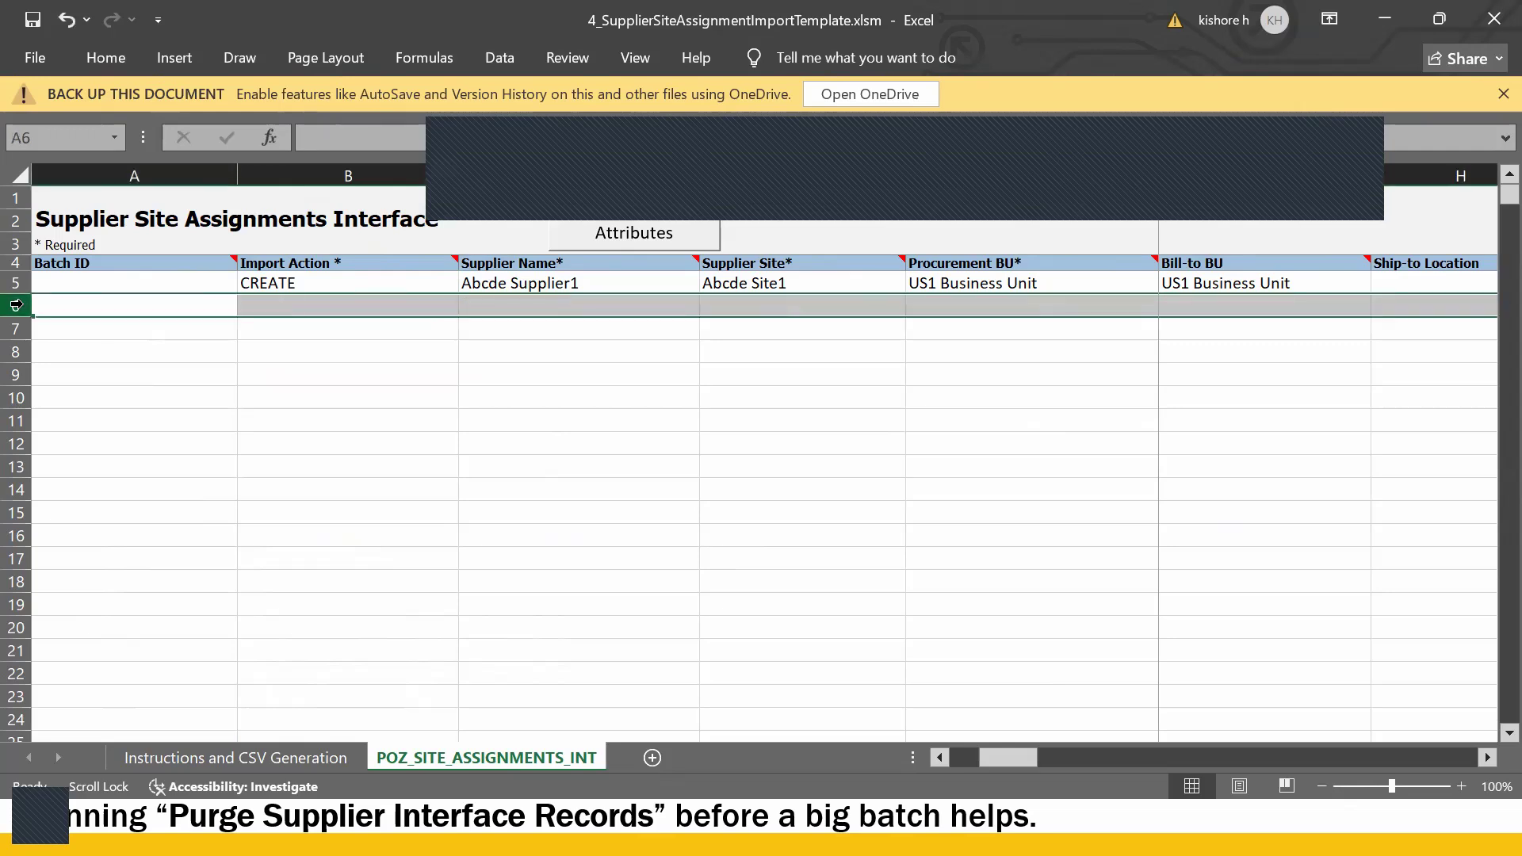
key(ctrl+s)
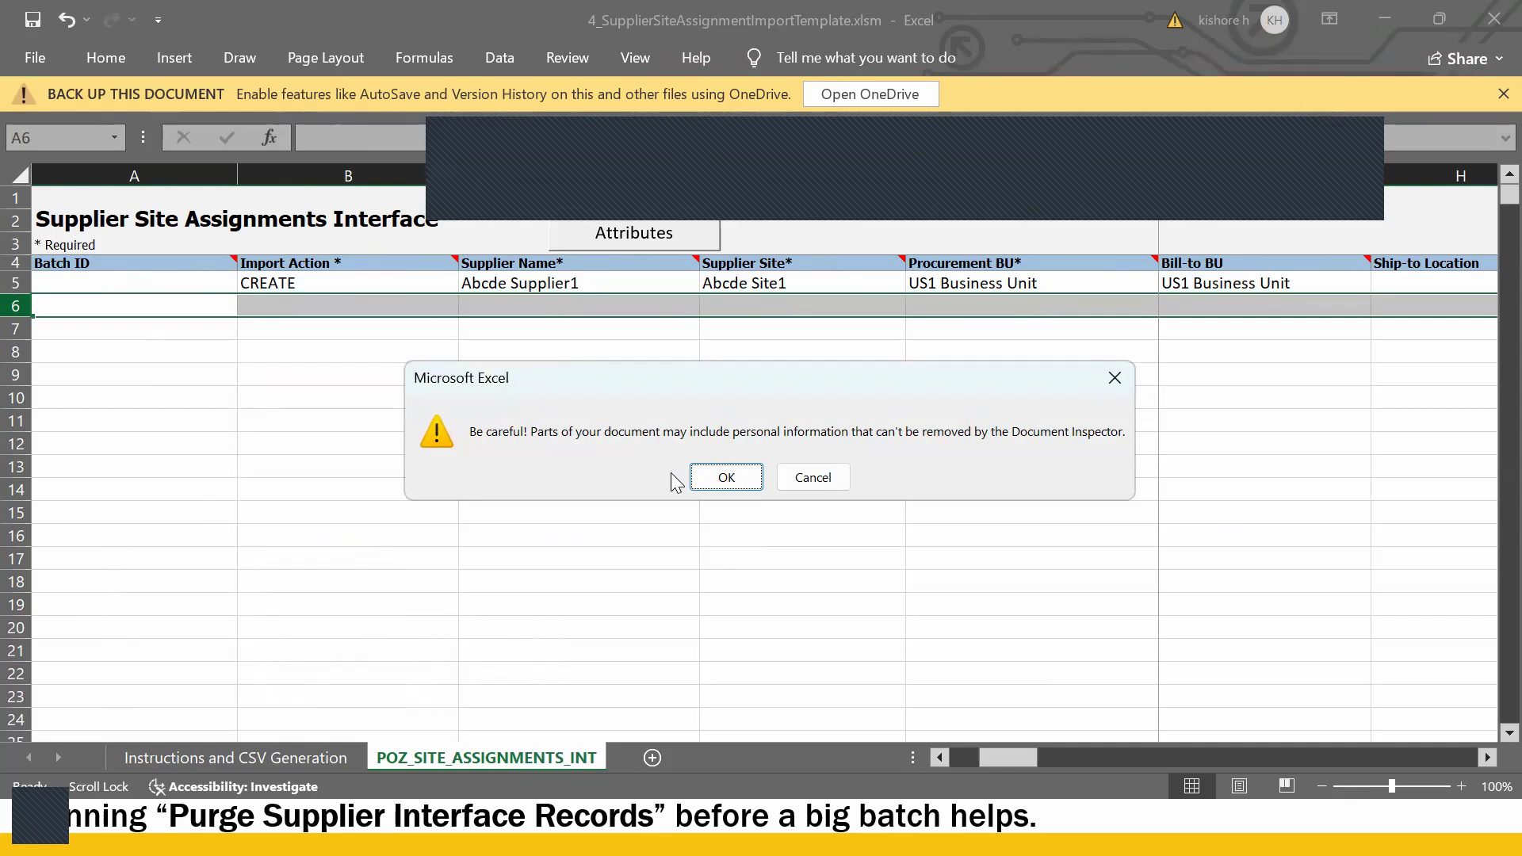
click(721, 478)
- Copy Guru_US from the site template so C5 reads Guru_US Supplier1, then save
click(492, 286)
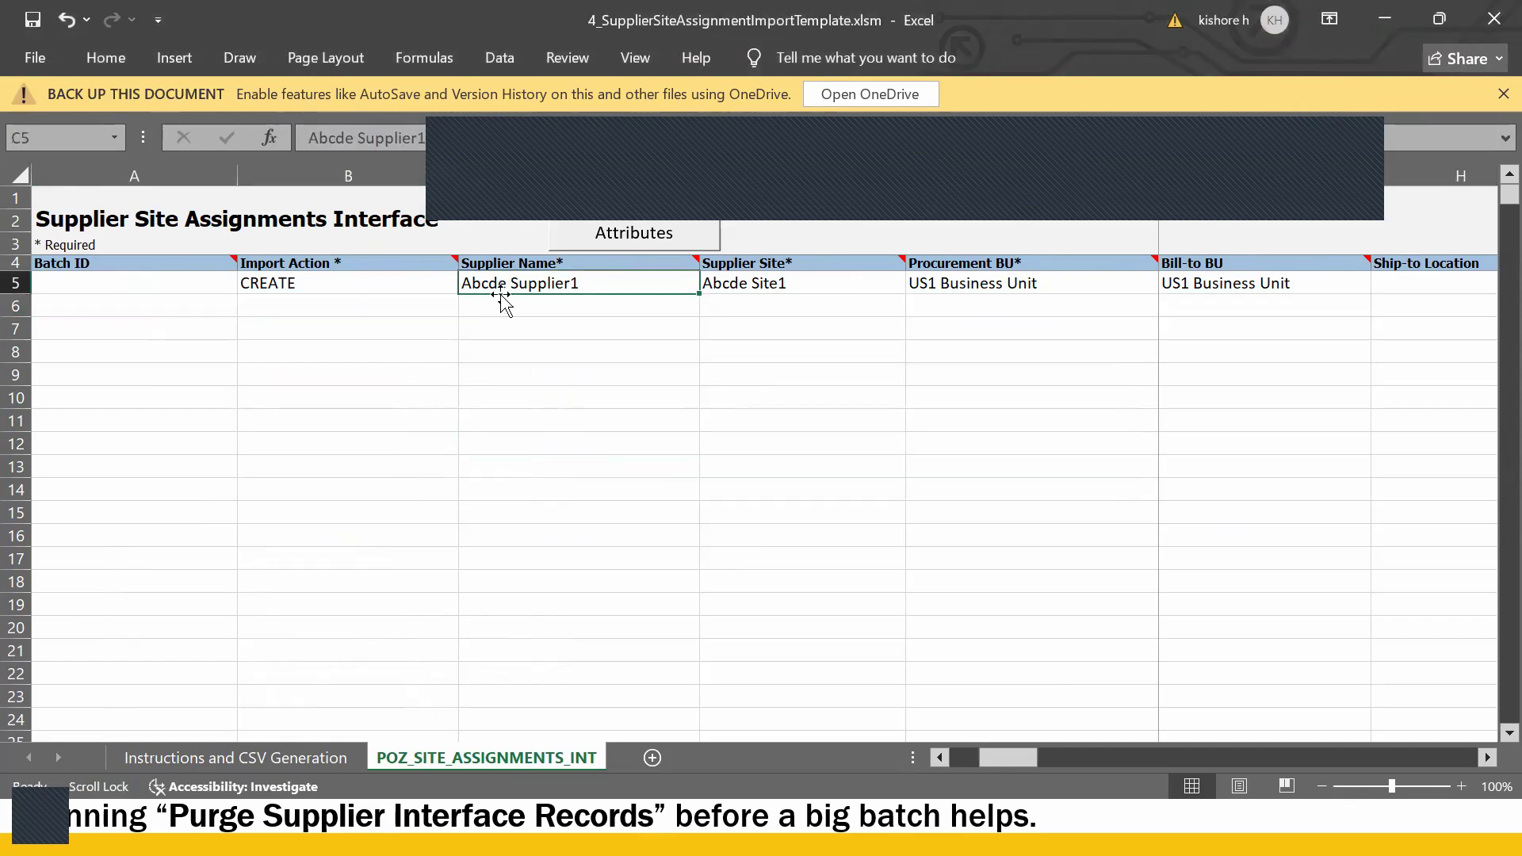
key(alt+Tab)
key(alt+Tab)
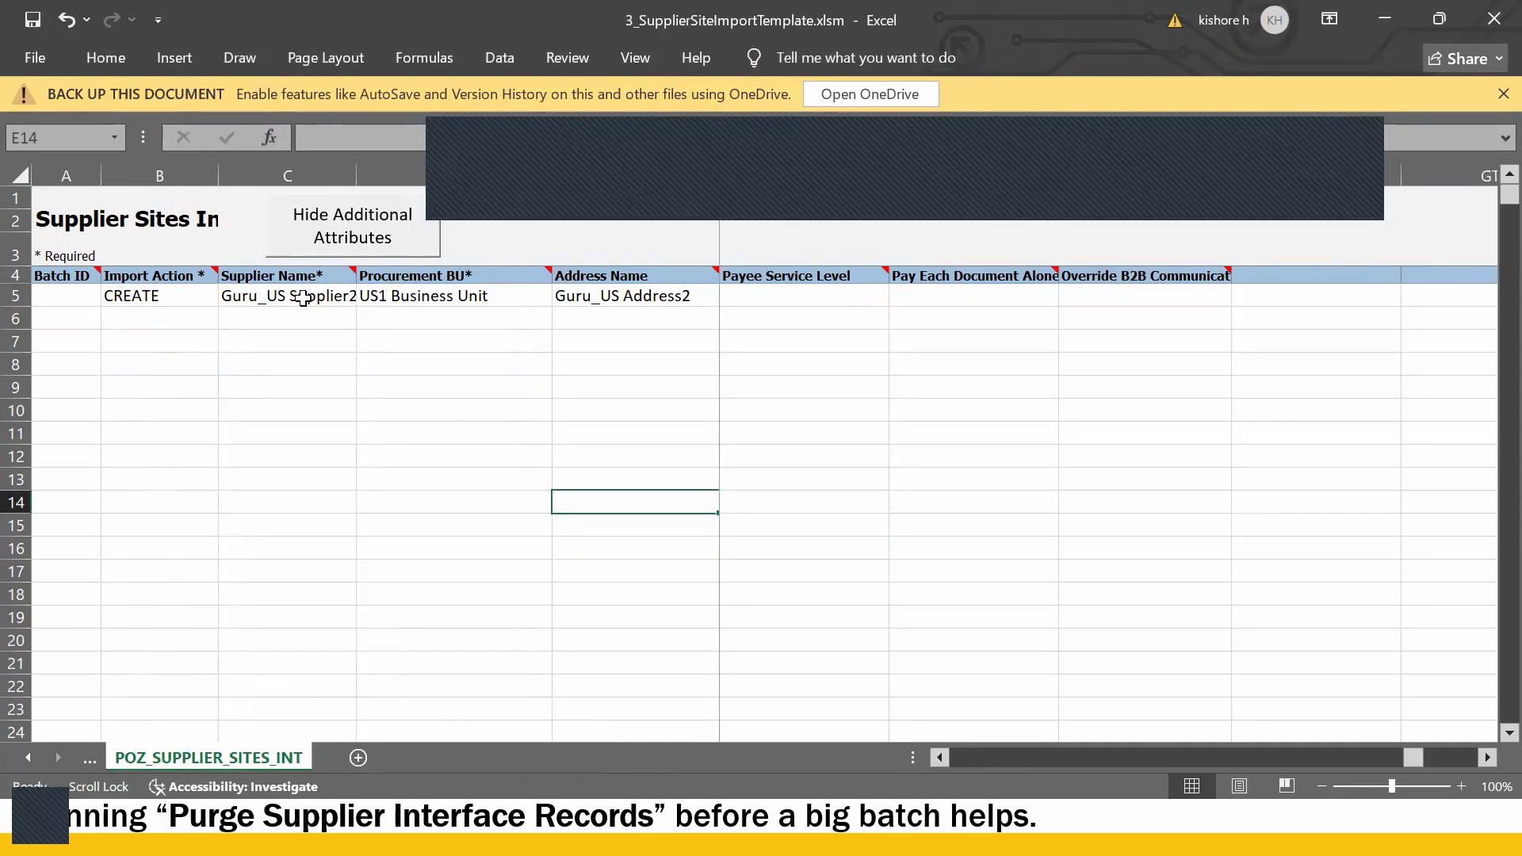
click(375, 136)
drag(375, 136, 274, 124)
key(ctrl+c)
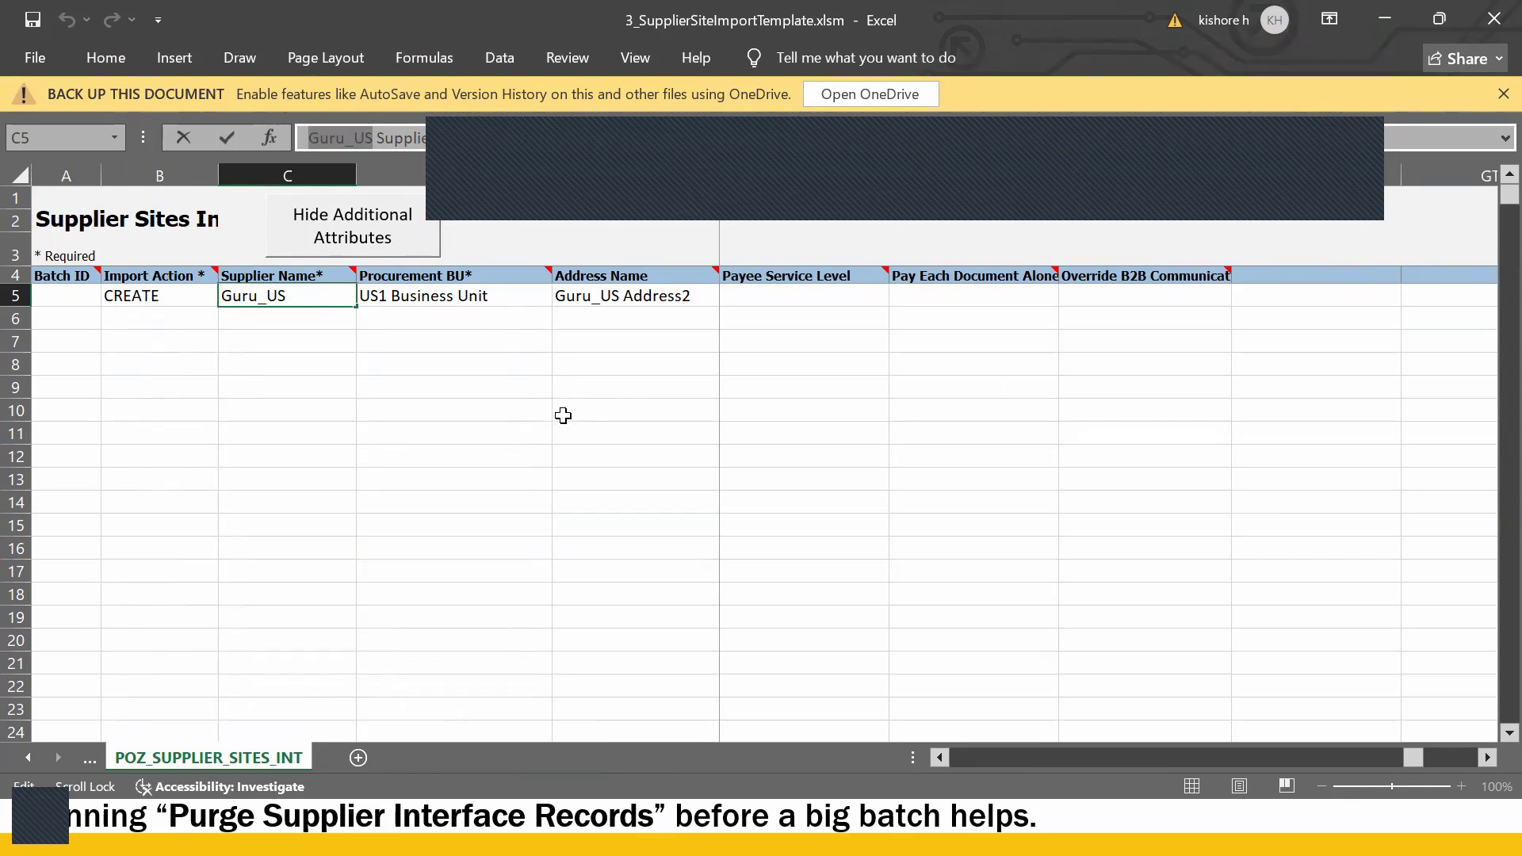
click(495, 424)
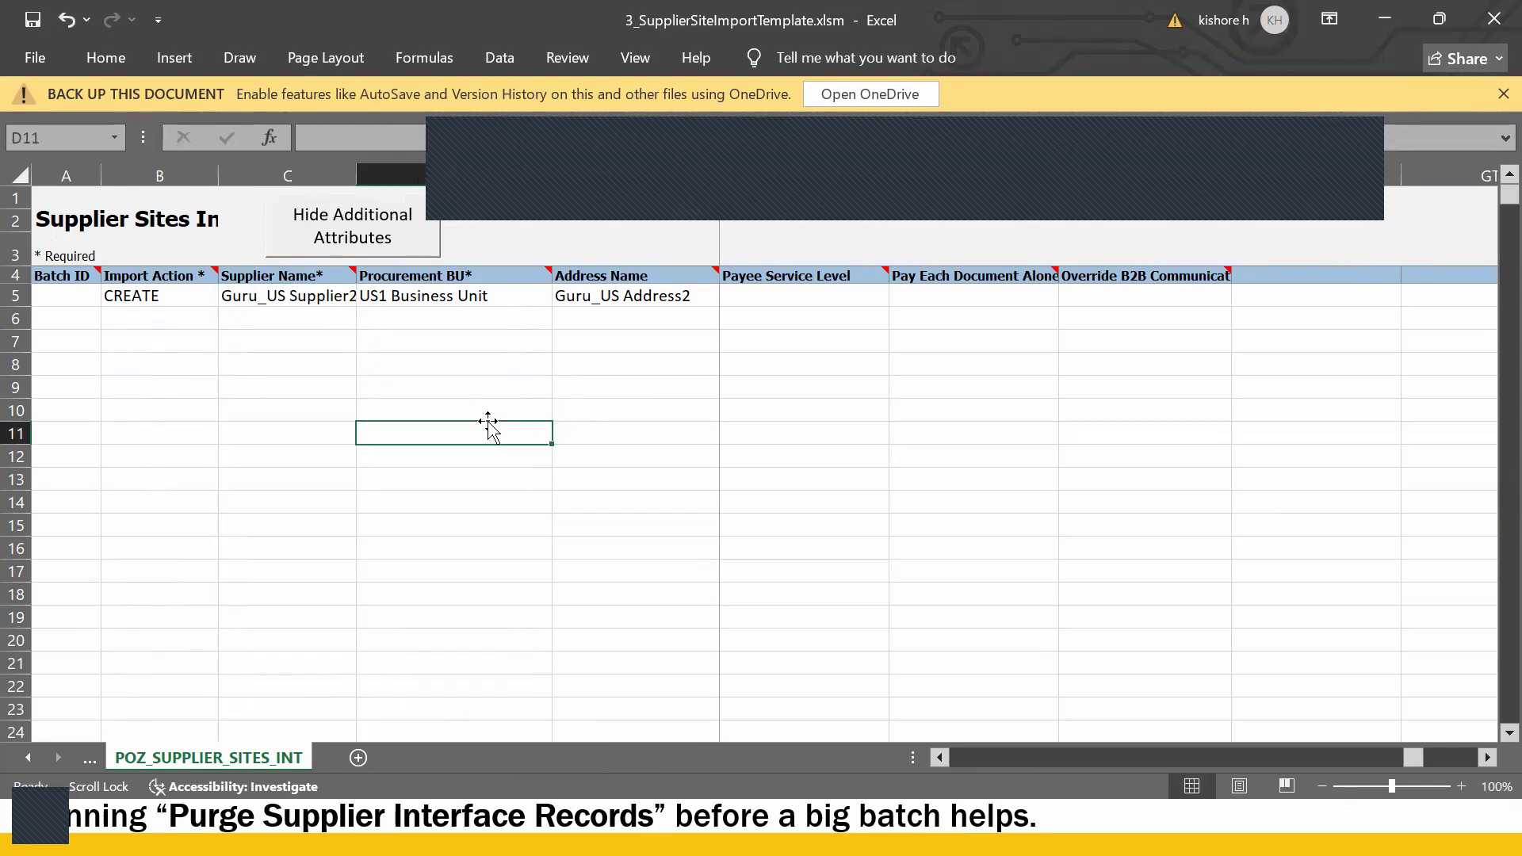
key(alt+Tab)
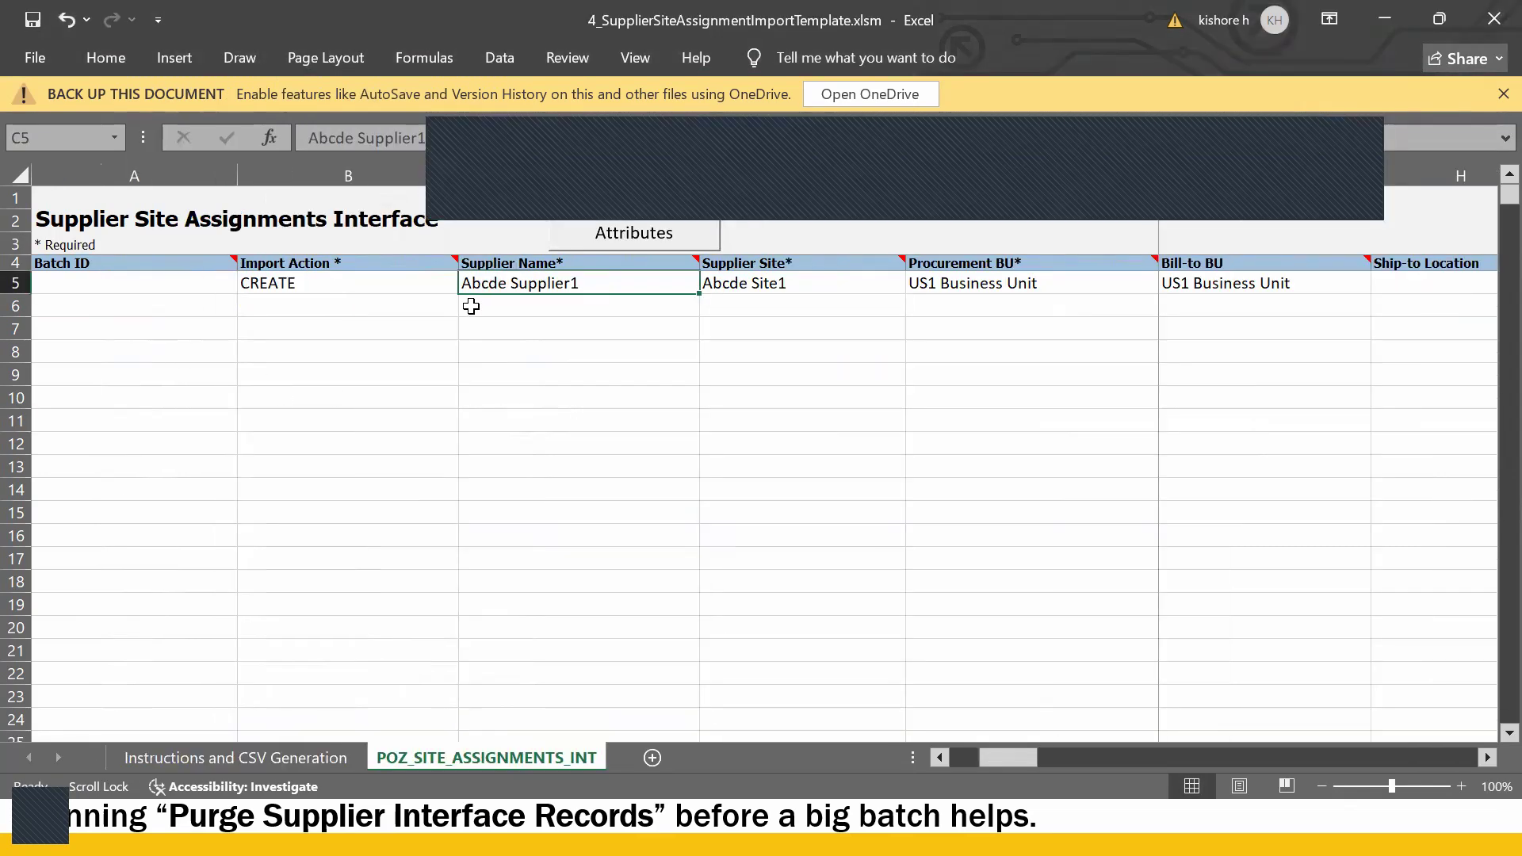
double_click(489, 286)
double_click(489, 286)
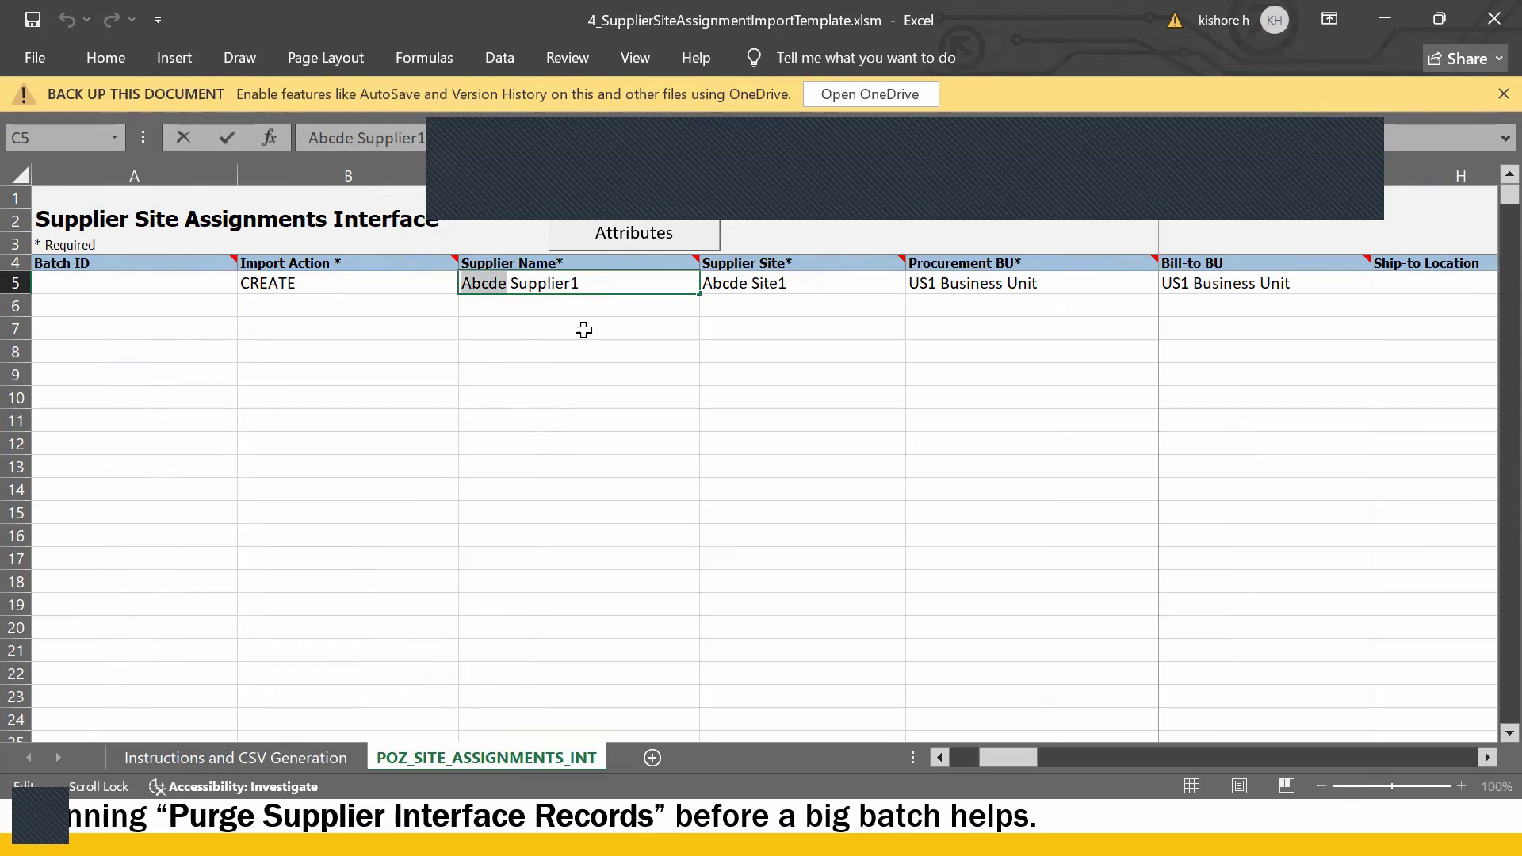
key(ctrl+v)
click(614, 381)
key(ctrl+s)
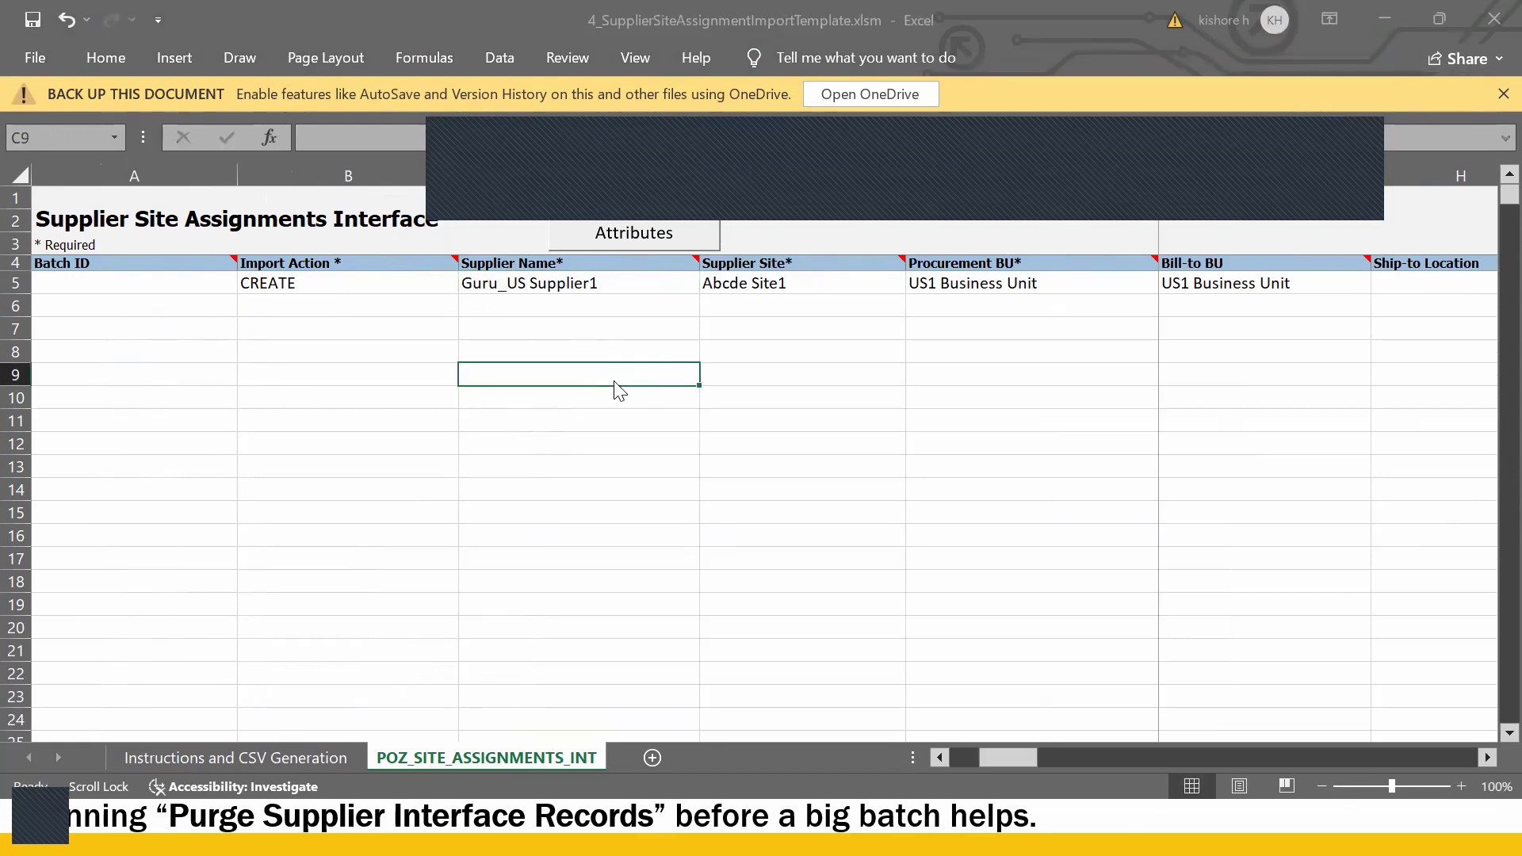
click(726, 476)
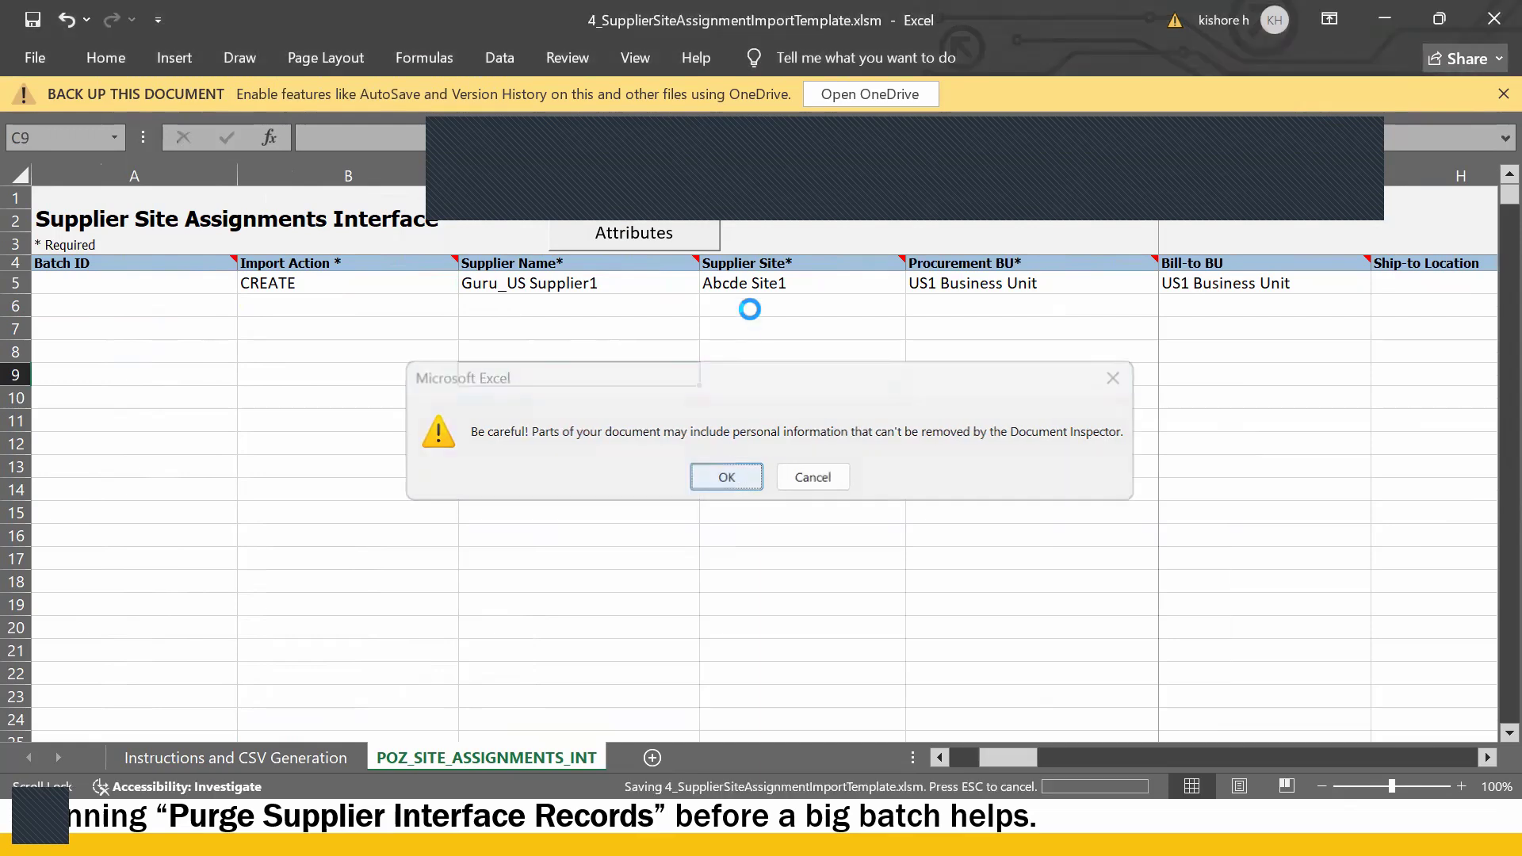
- Change D5 to Guru_US Site1 and check the CREATE action and US1 Business Unit
click(739, 277)
double_click(739, 282)
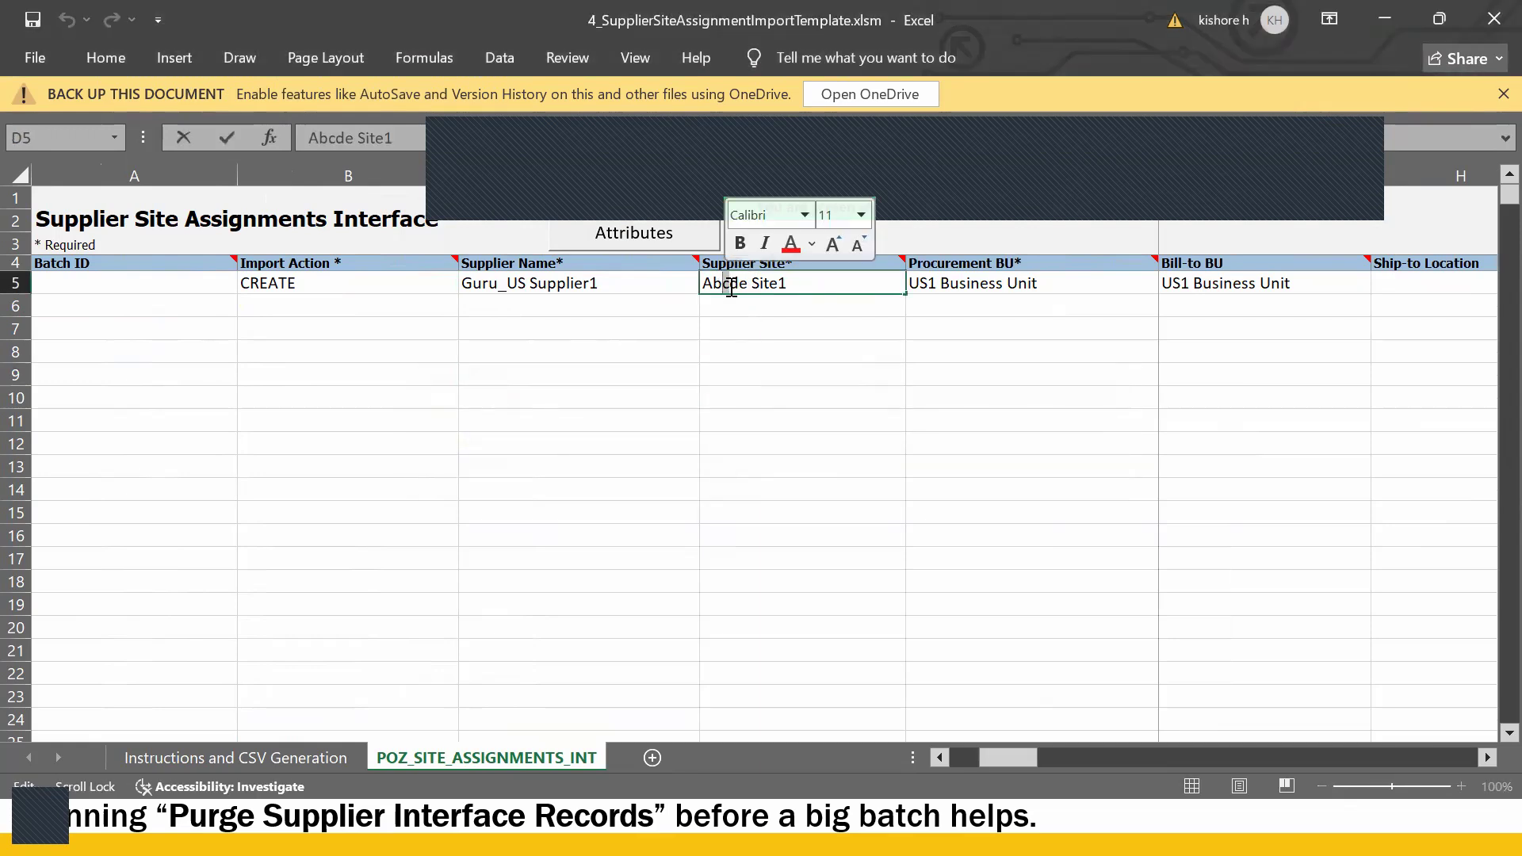
text(Guru_US)
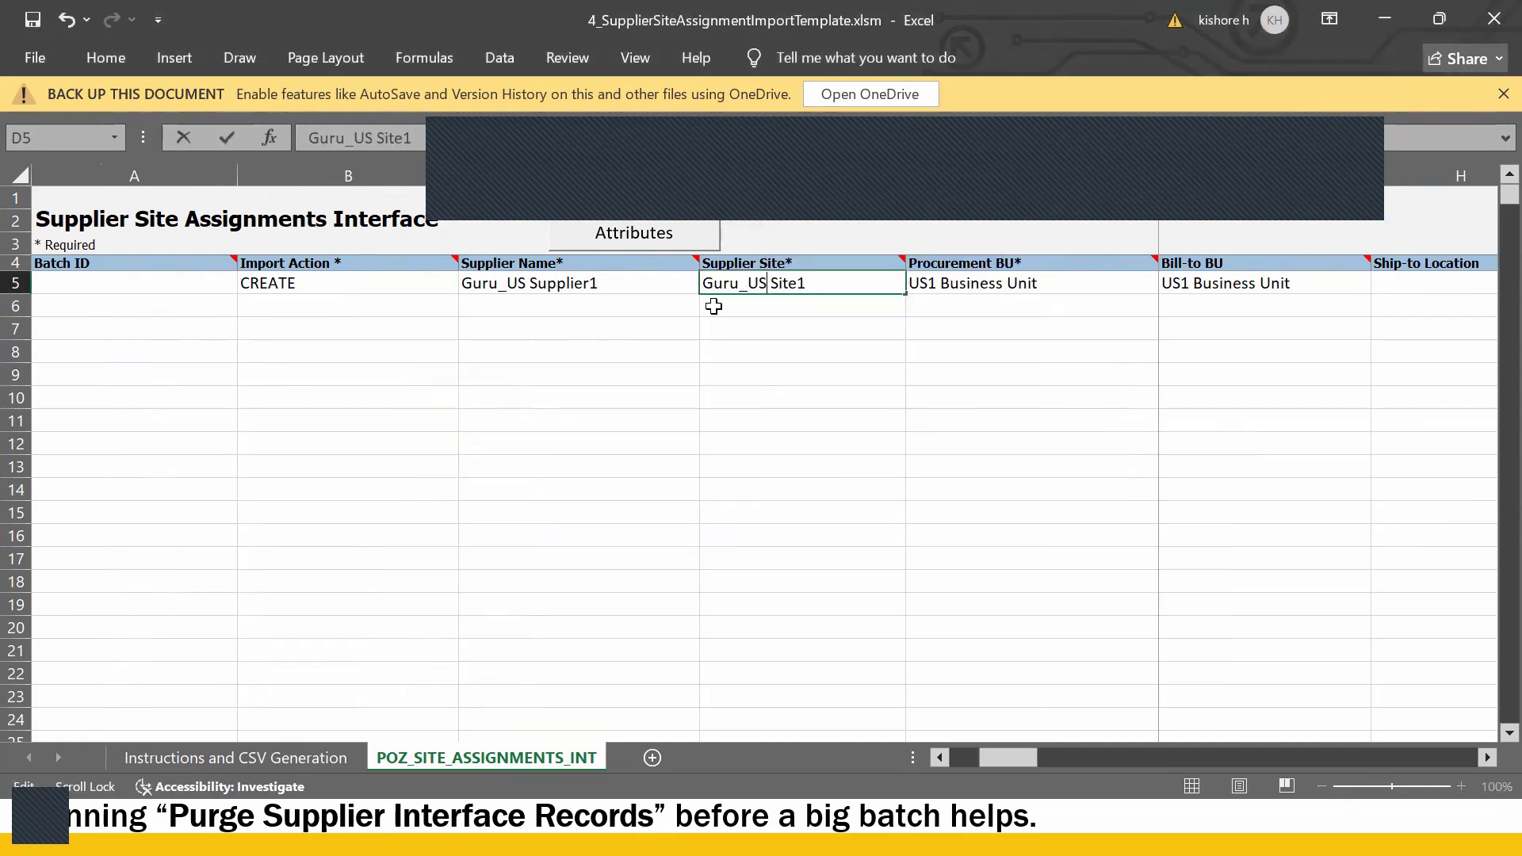
click(842, 400)
click(561, 286)
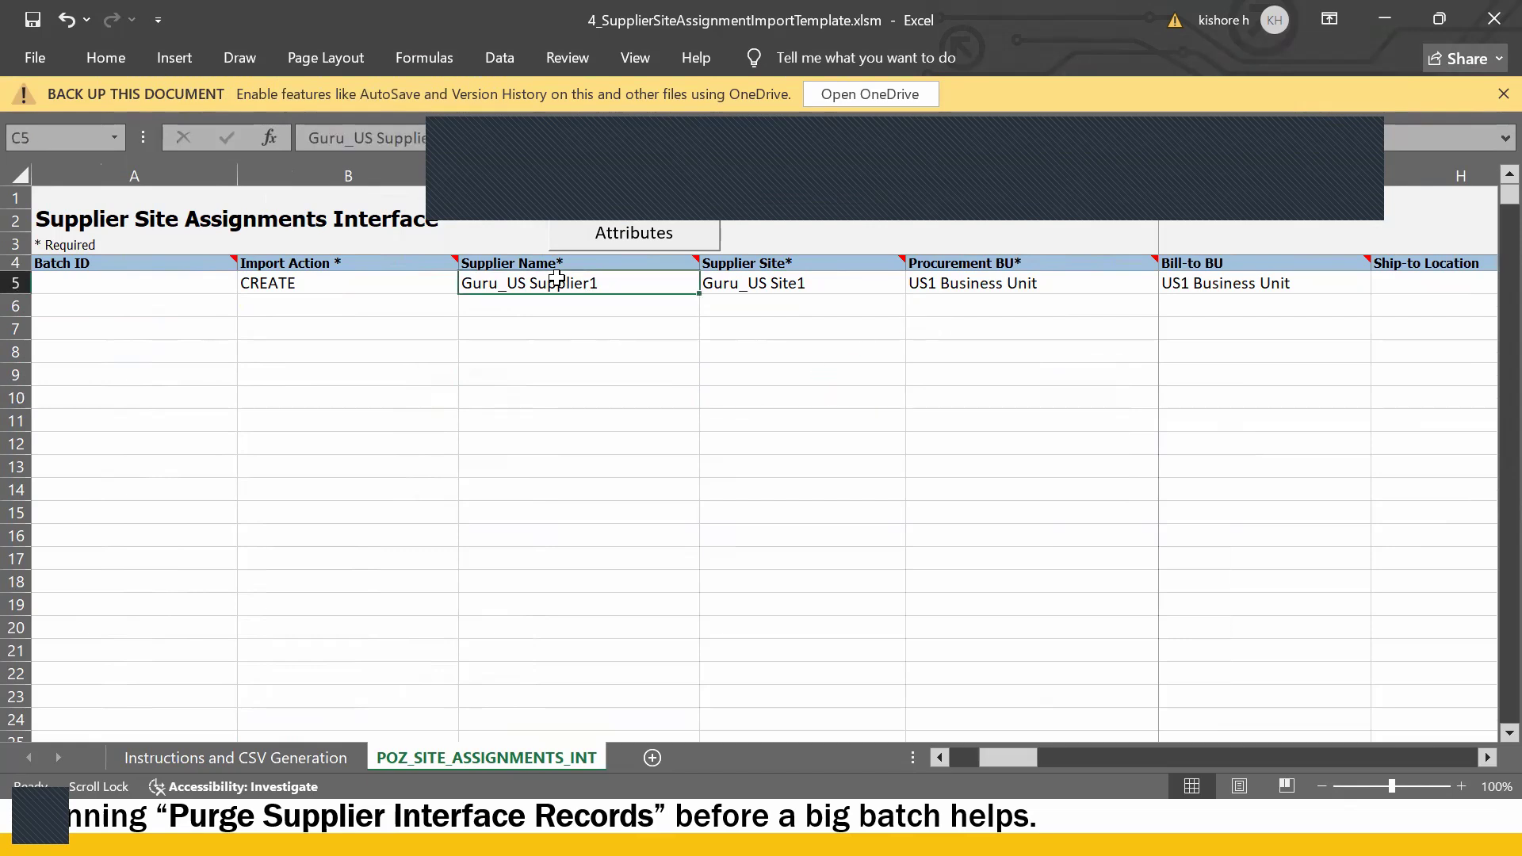
click(350, 287)
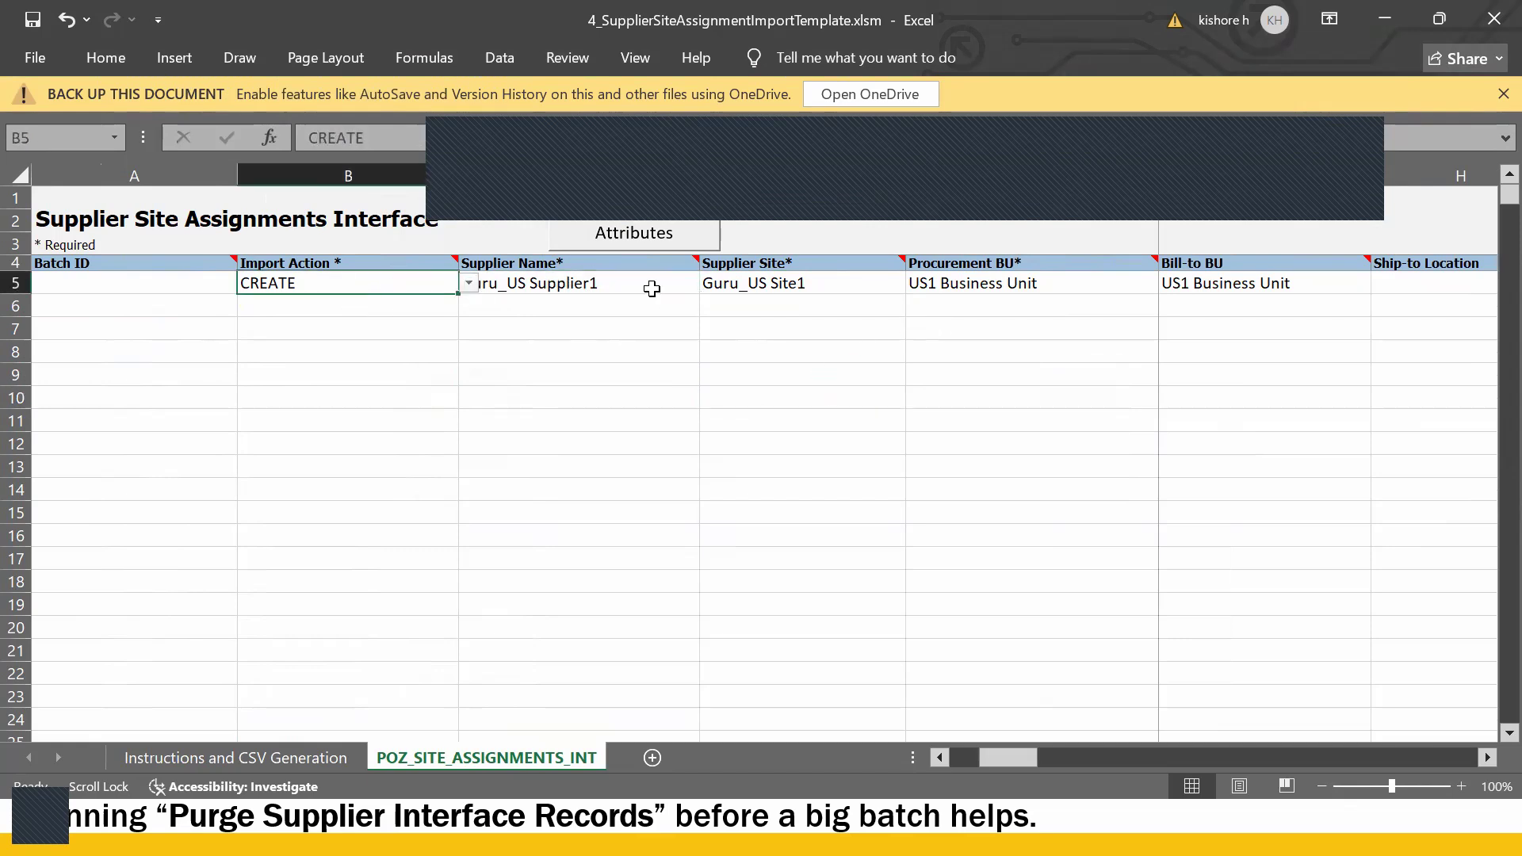
click(963, 288)
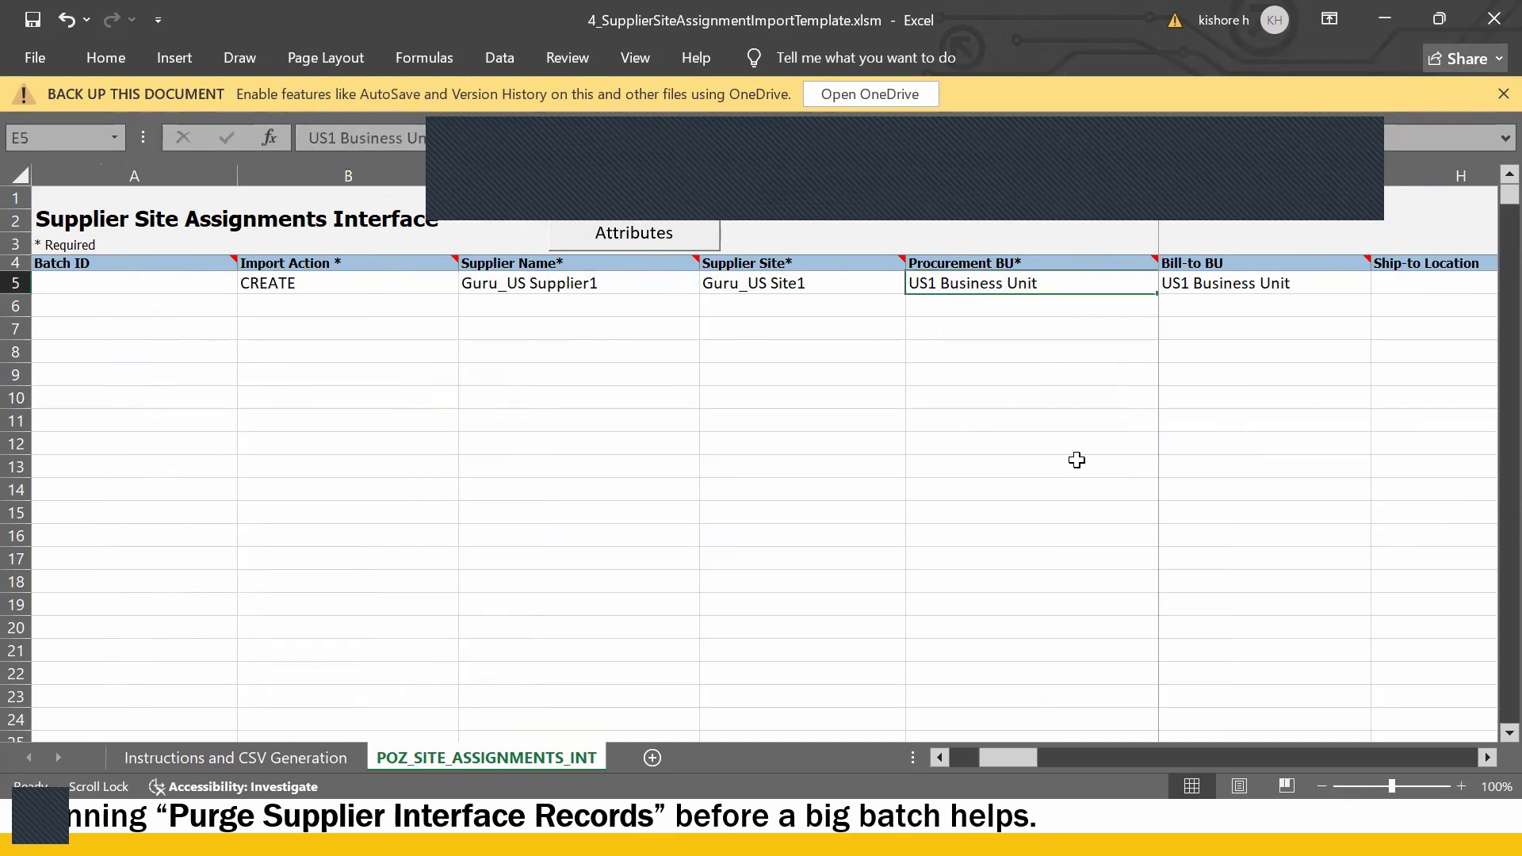
key(alt+Tab)
key(Tab)
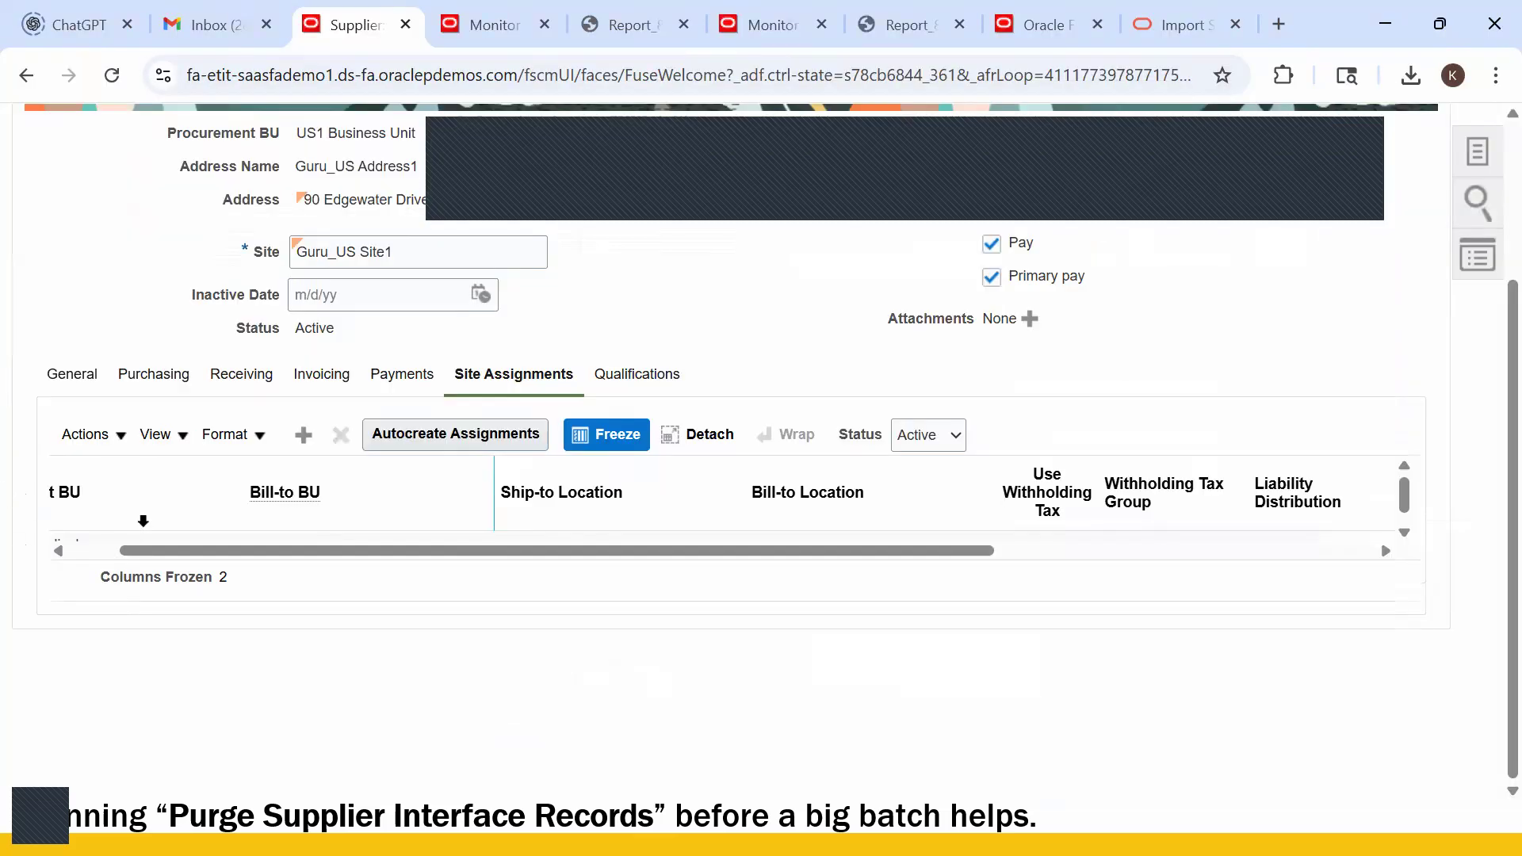
drag(197, 555, 7, 550)
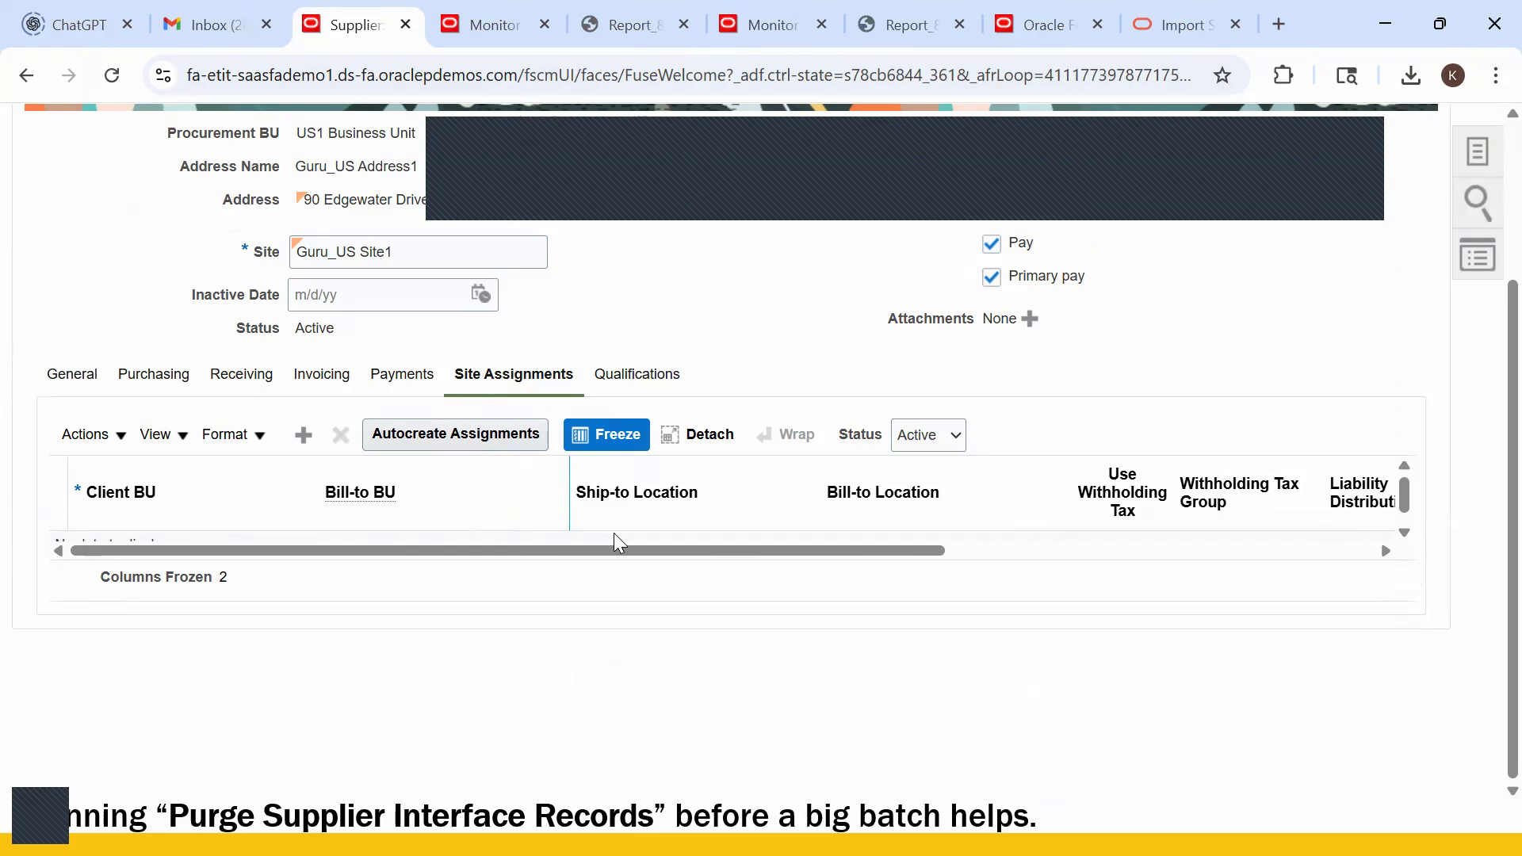
drag(696, 555, 620, 521)
key(alt+Tab)
click(1226, 283)
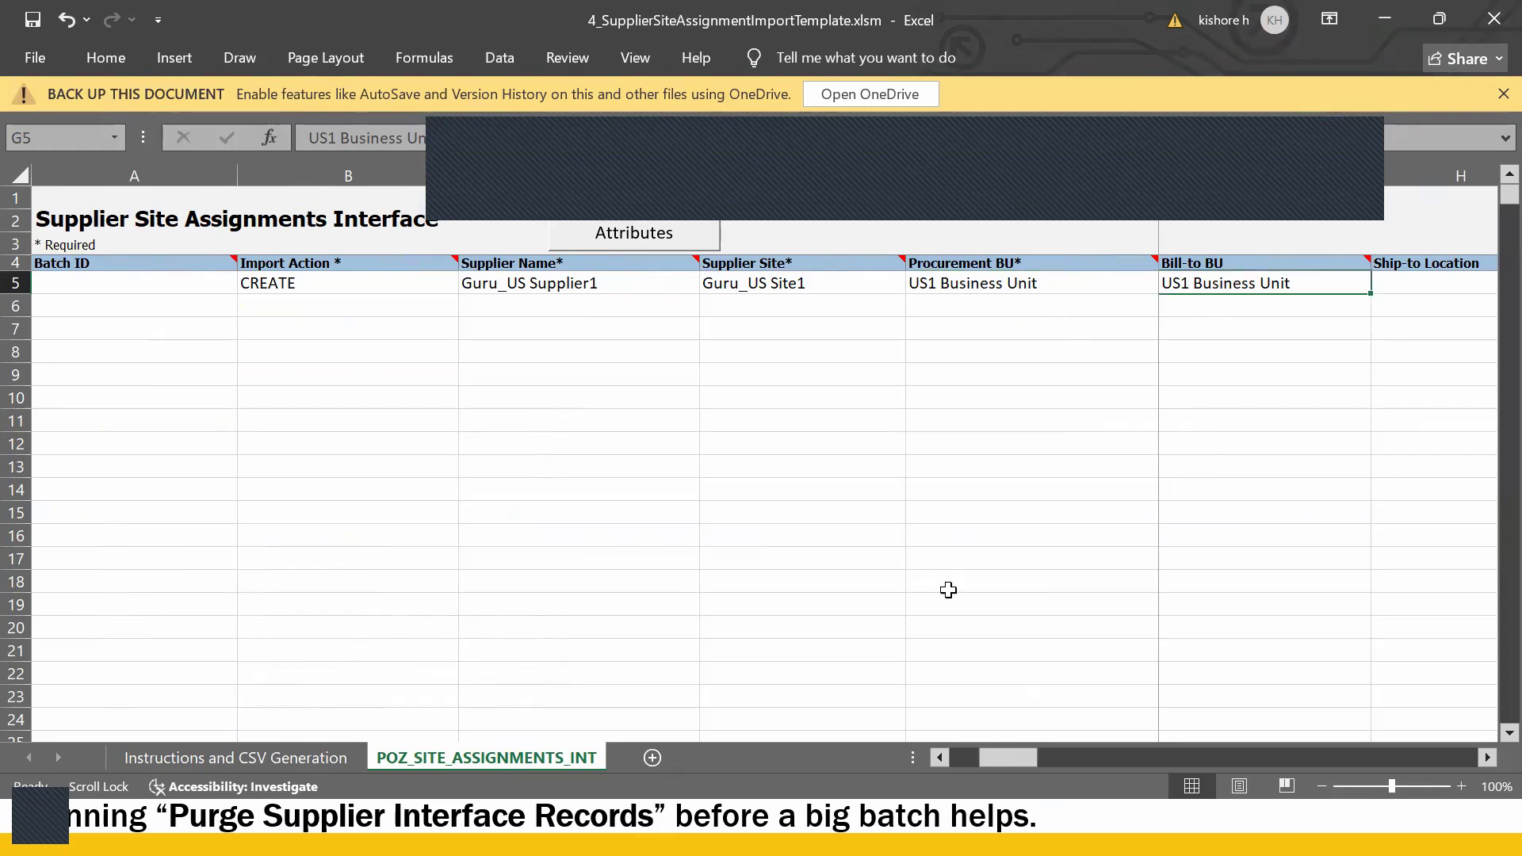
drag(983, 766, 944, 755)
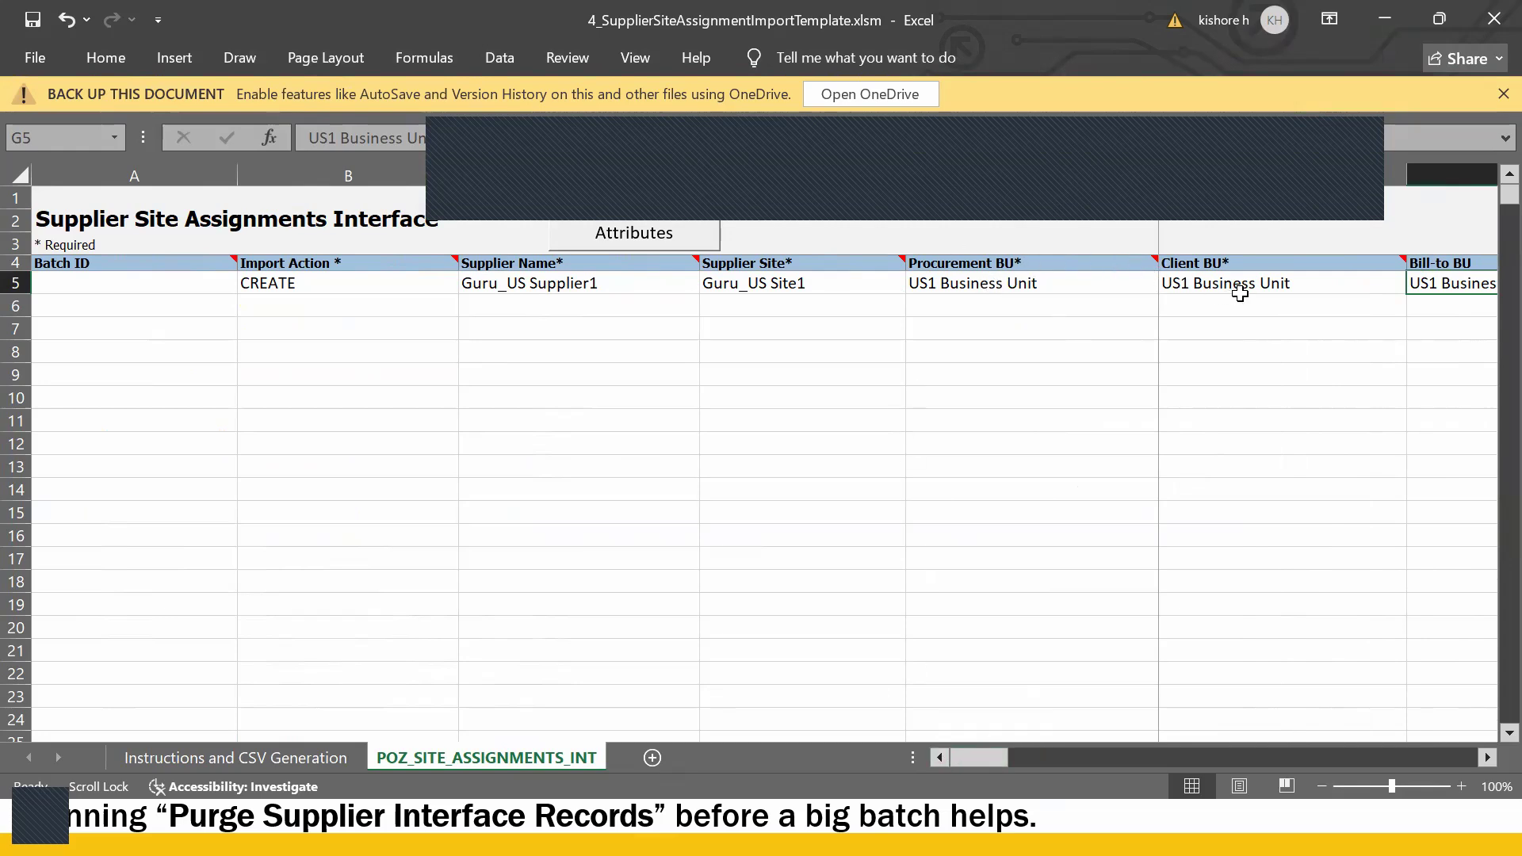
click(1488, 760)
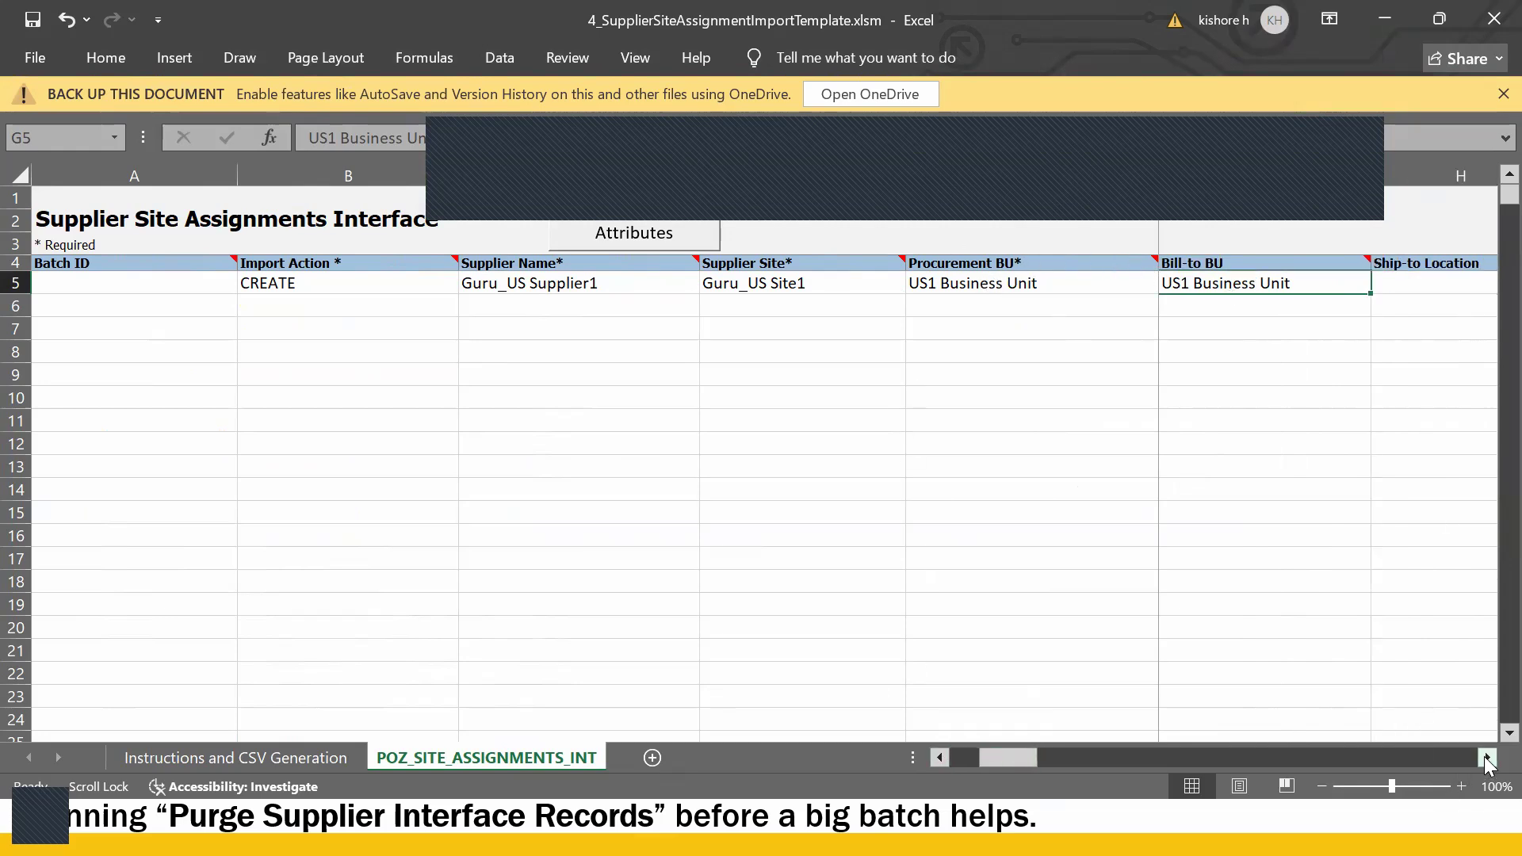
click(1487, 759)
click(1487, 759)
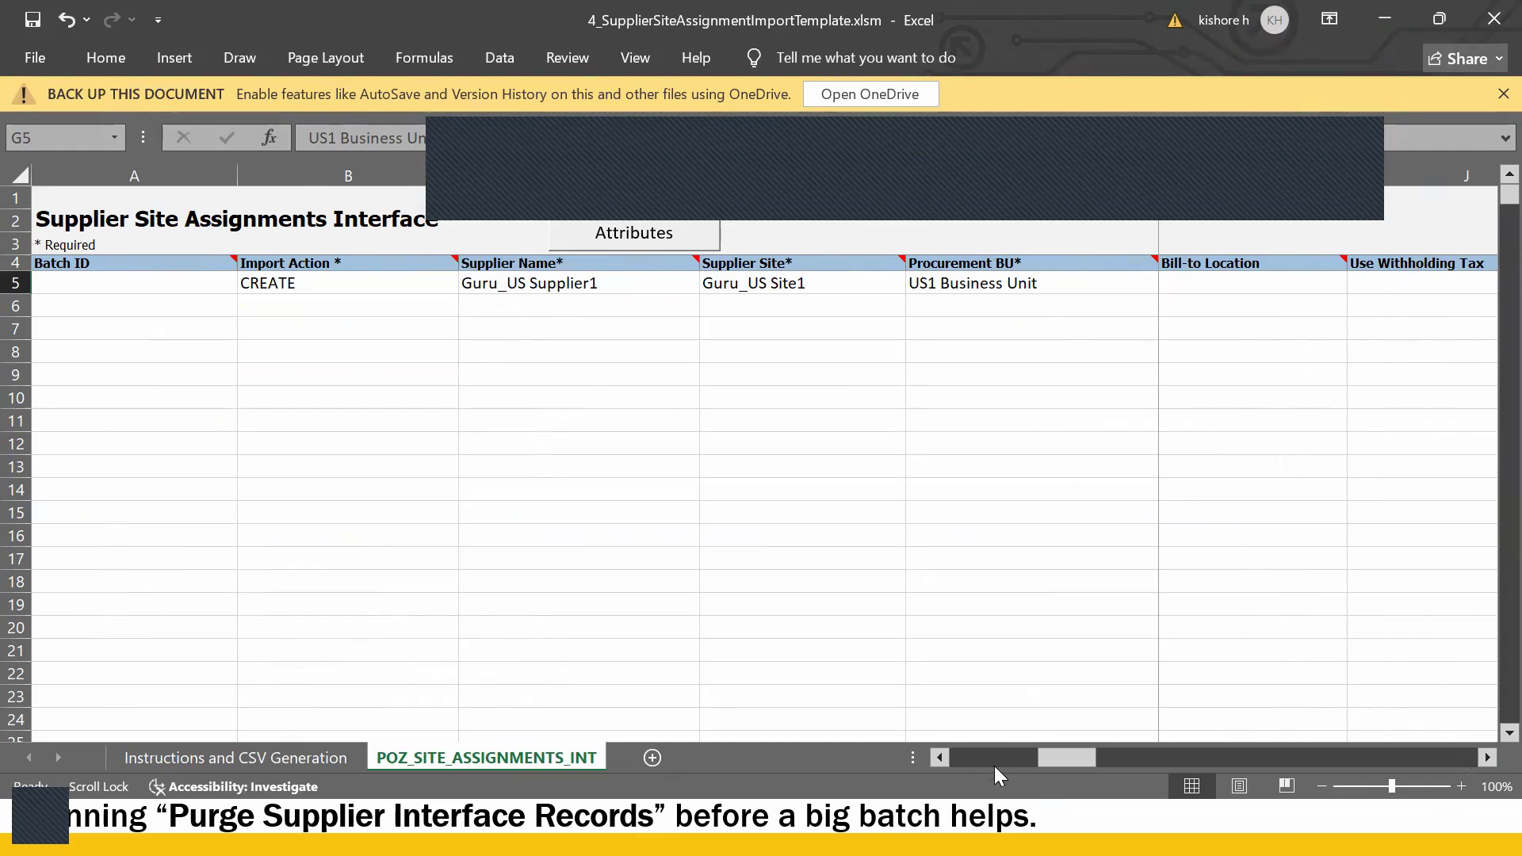
drag(884, 755, 1086, 783)
click(1259, 275)
click(1406, 283)
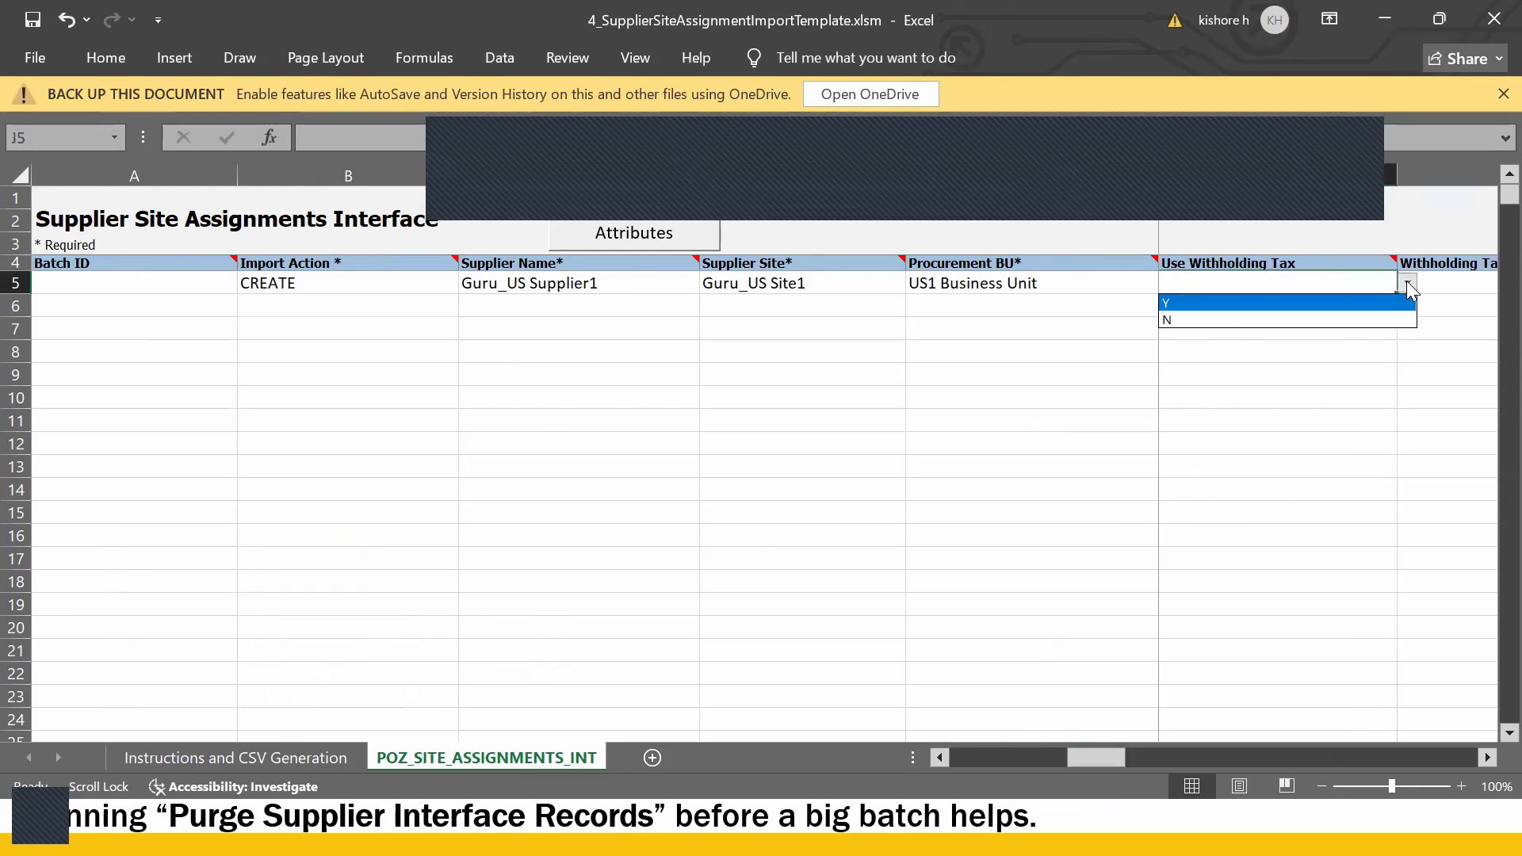
key(Escape)
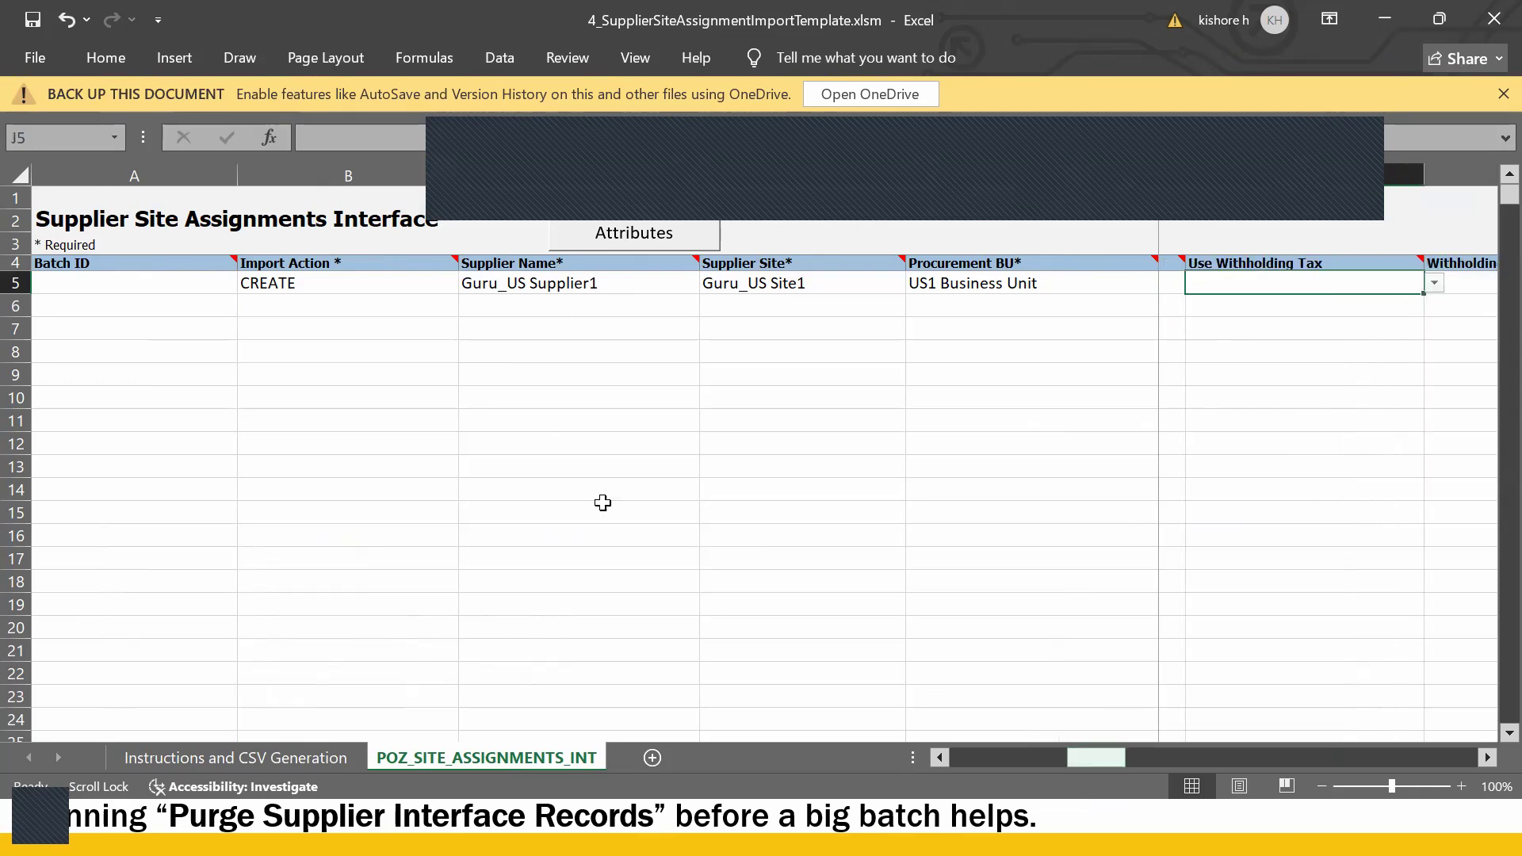
drag(1099, 762, 903, 756)
click(484, 511)
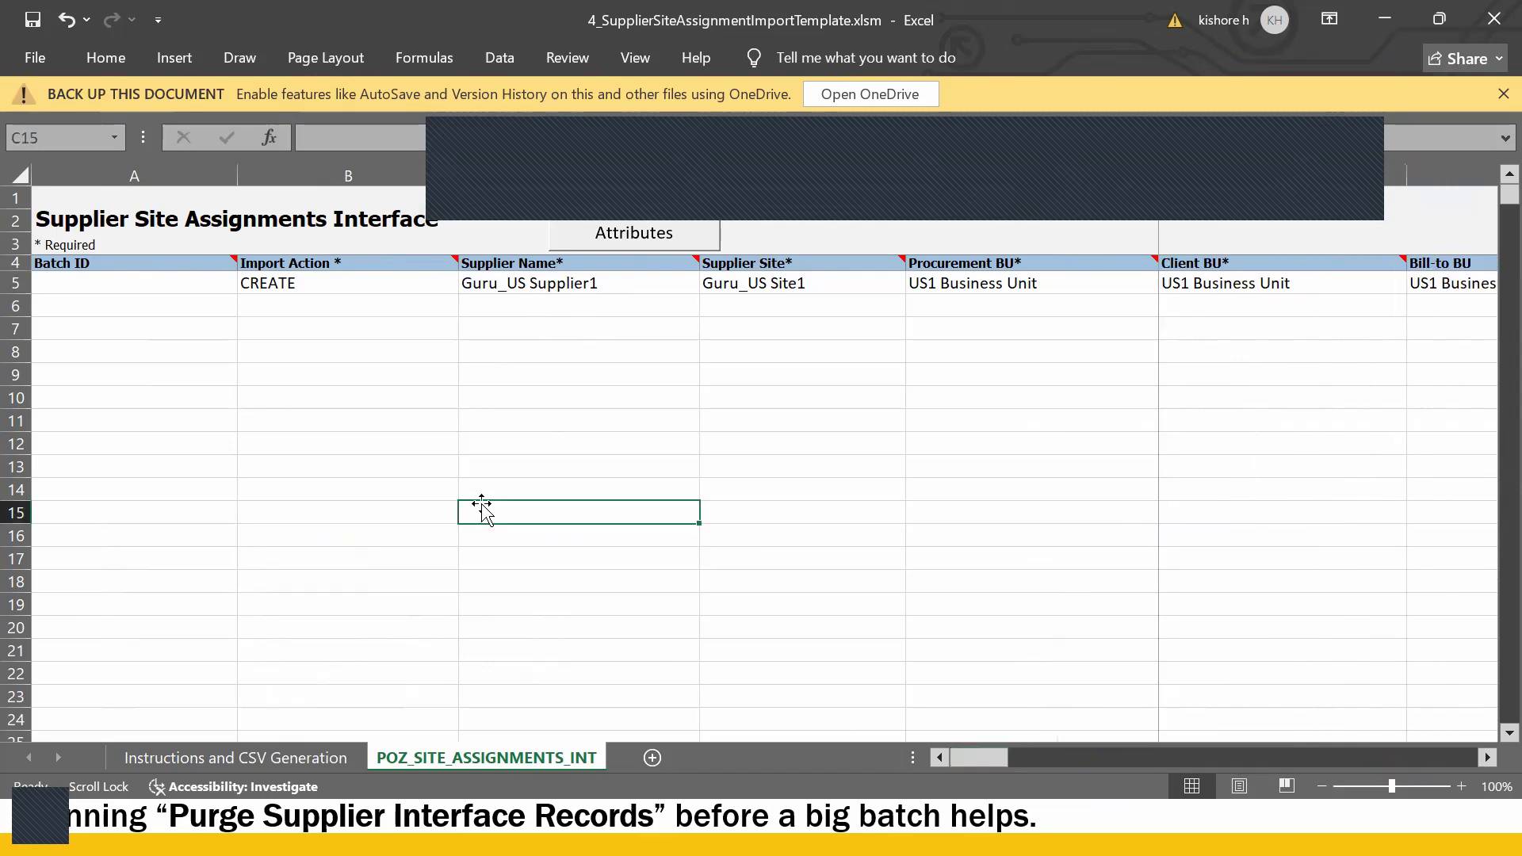
- Generate and save PozSiteAssignmentsInt.zip and PozSiteAssignmentsInt.csv from the template
click(241, 757)
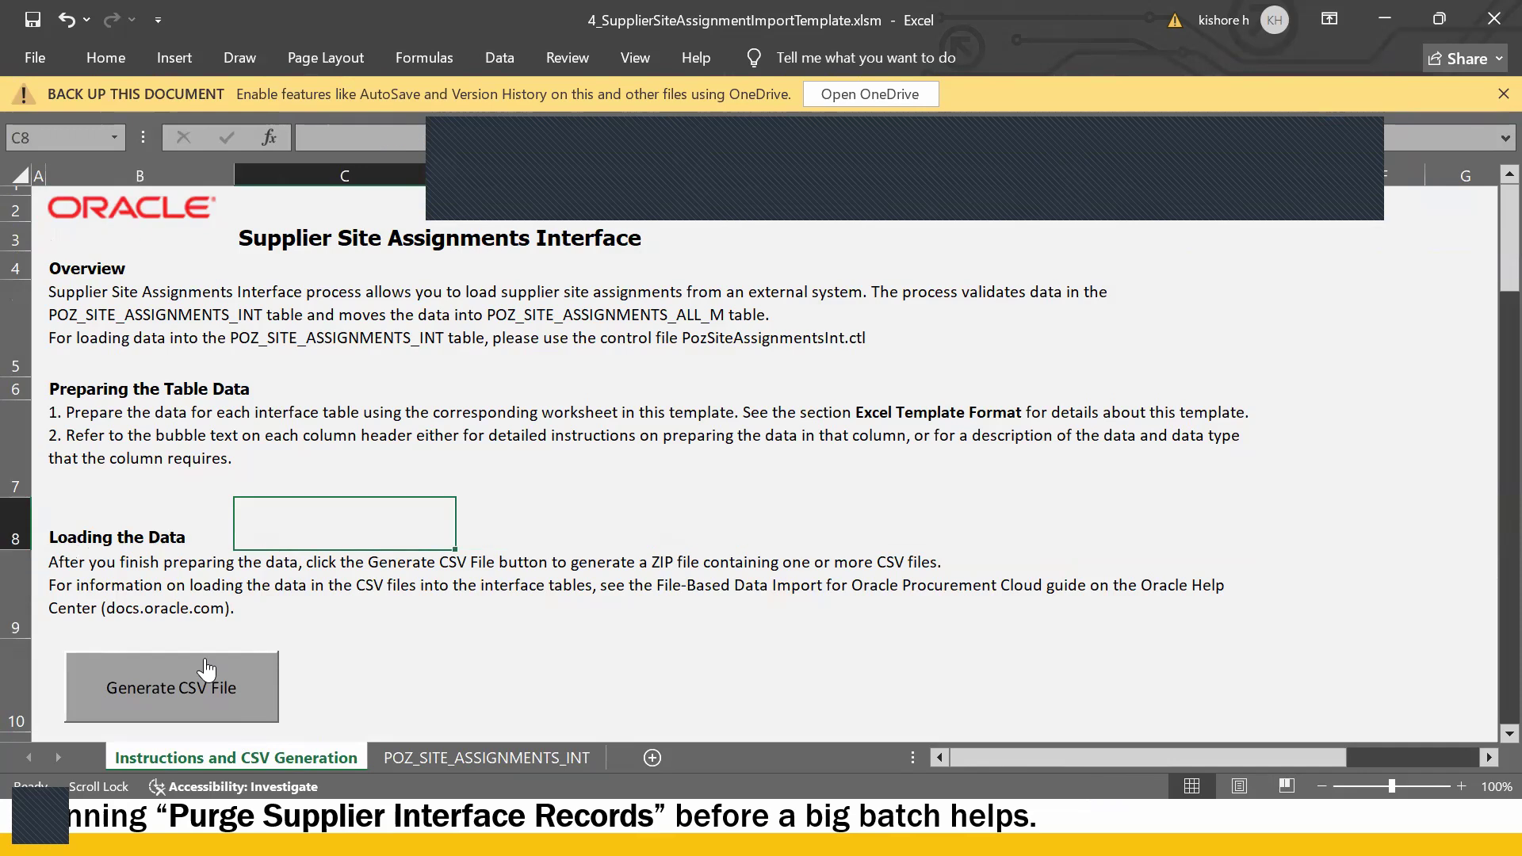
scroll(171, 609, down, 1)
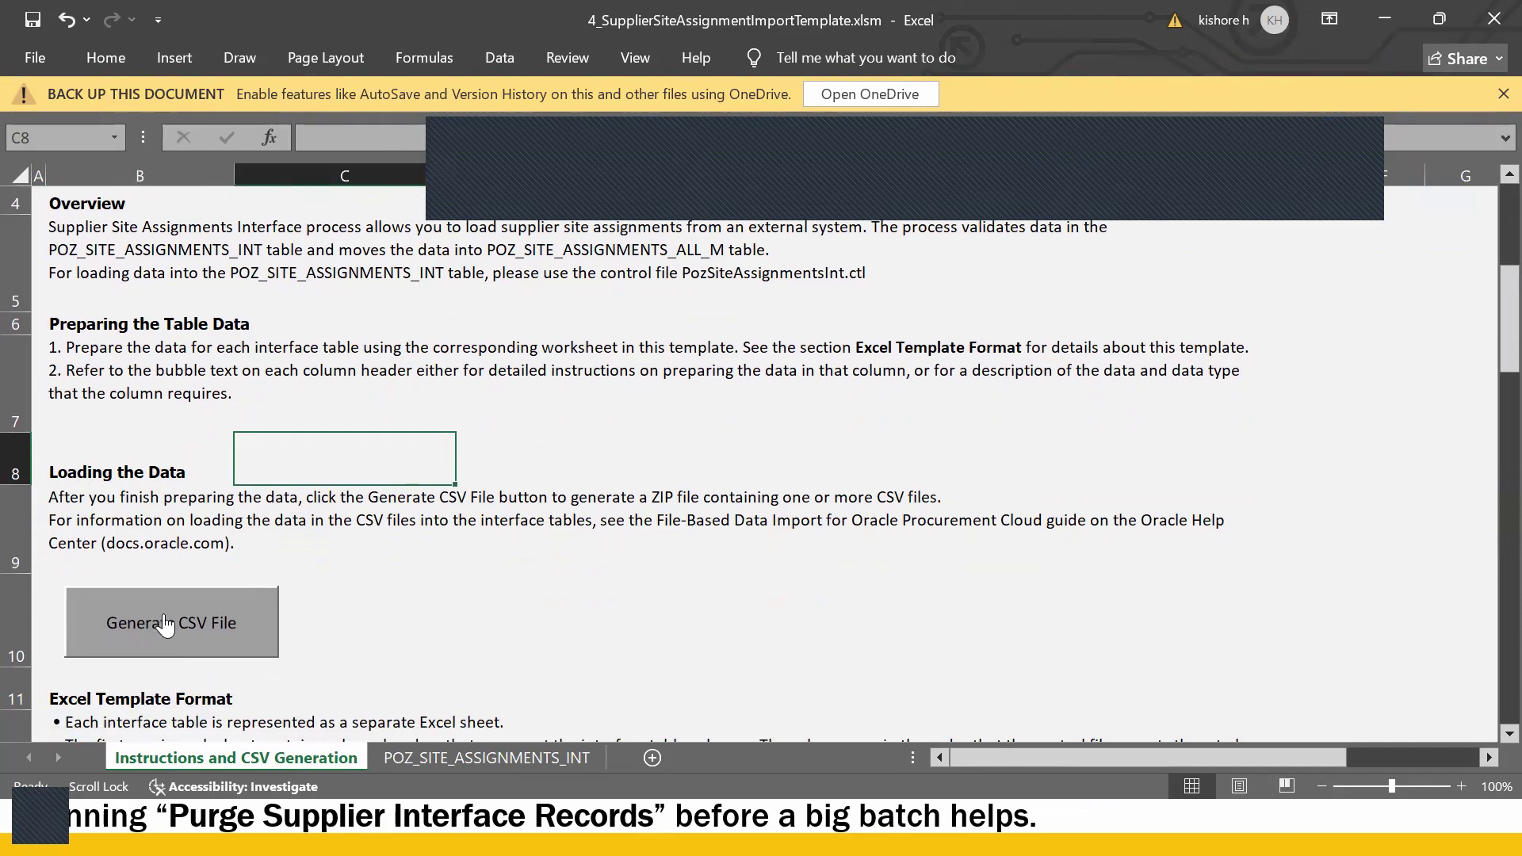
click(434, 760)
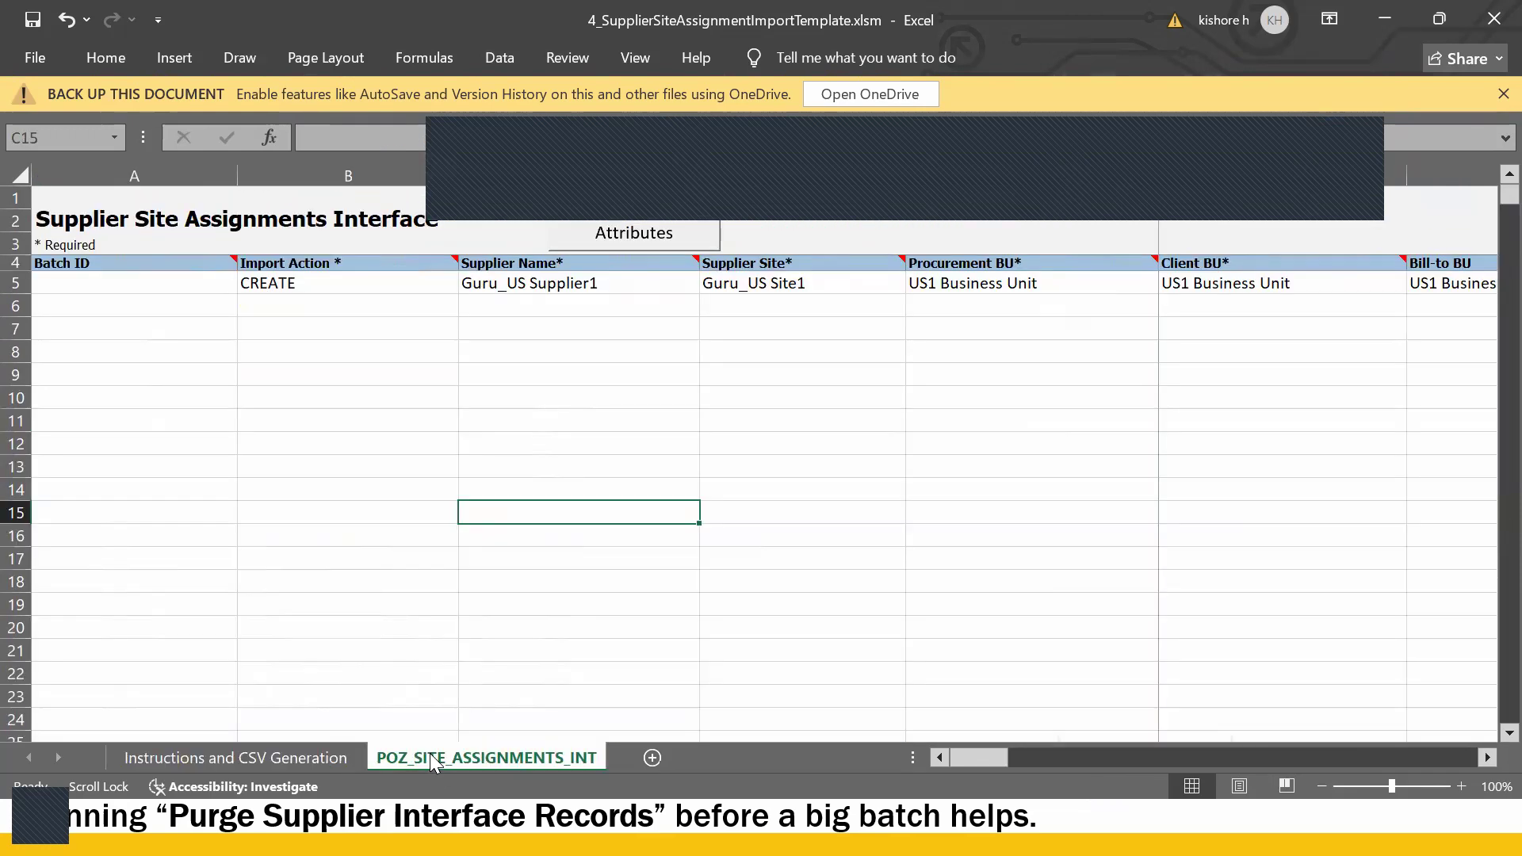
click(729, 474)
click(278, 757)
click(166, 638)
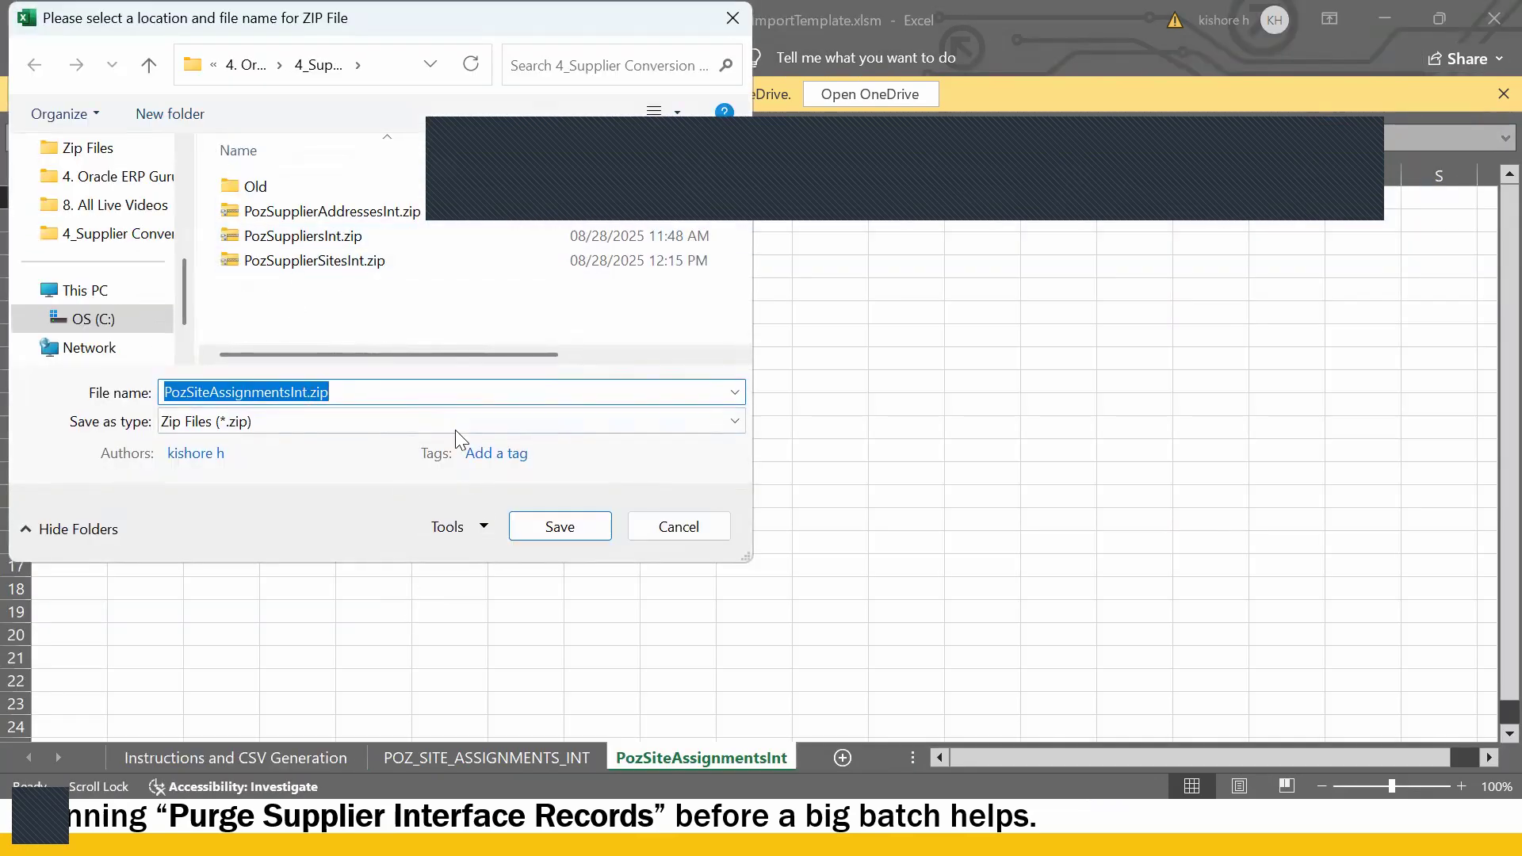
click(560, 531)
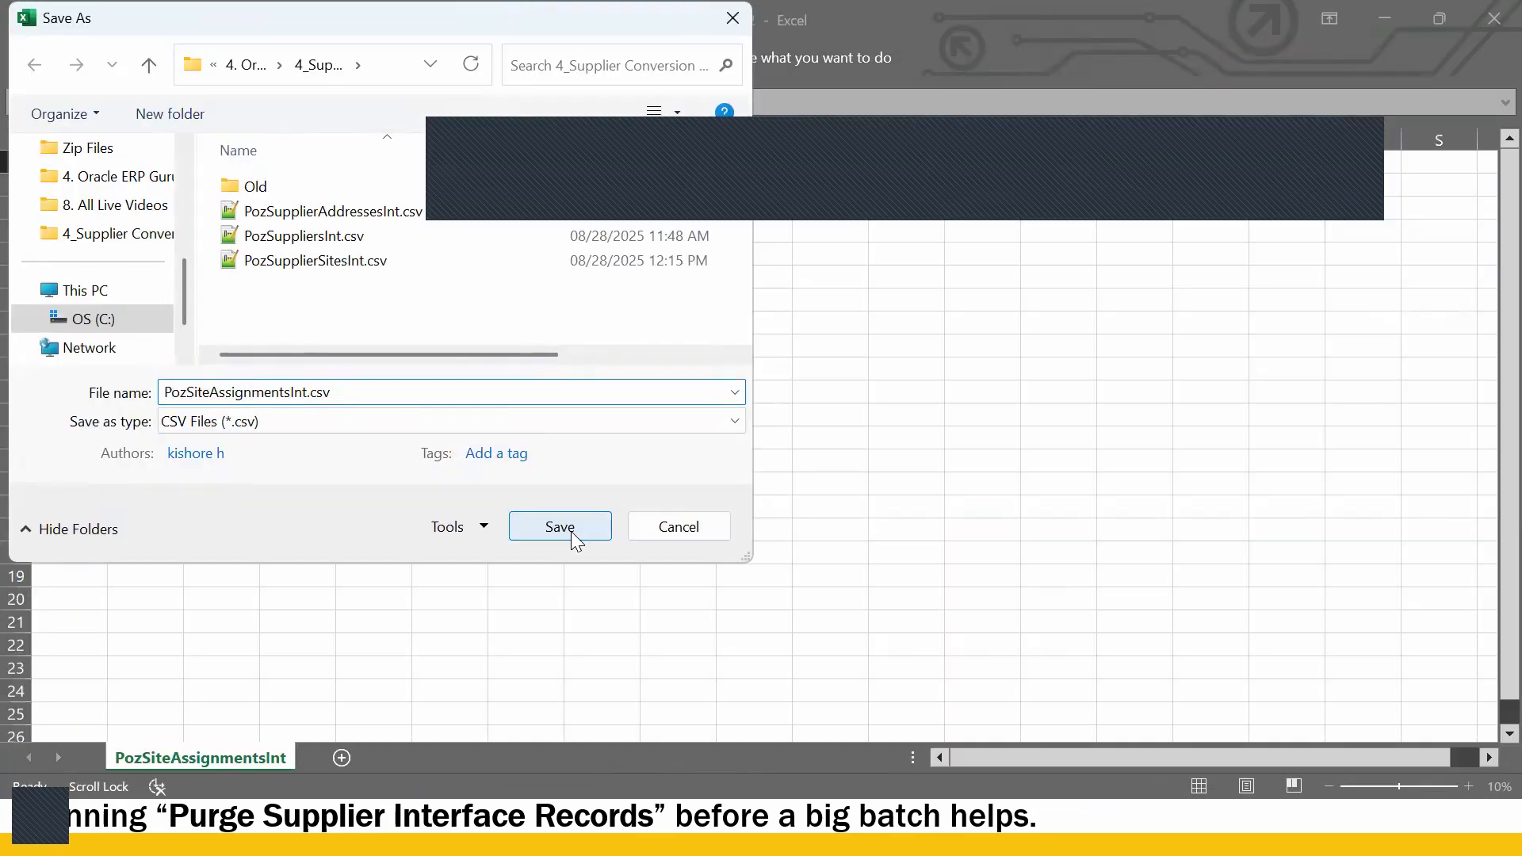
click(571, 531)
key(alt+Tab)
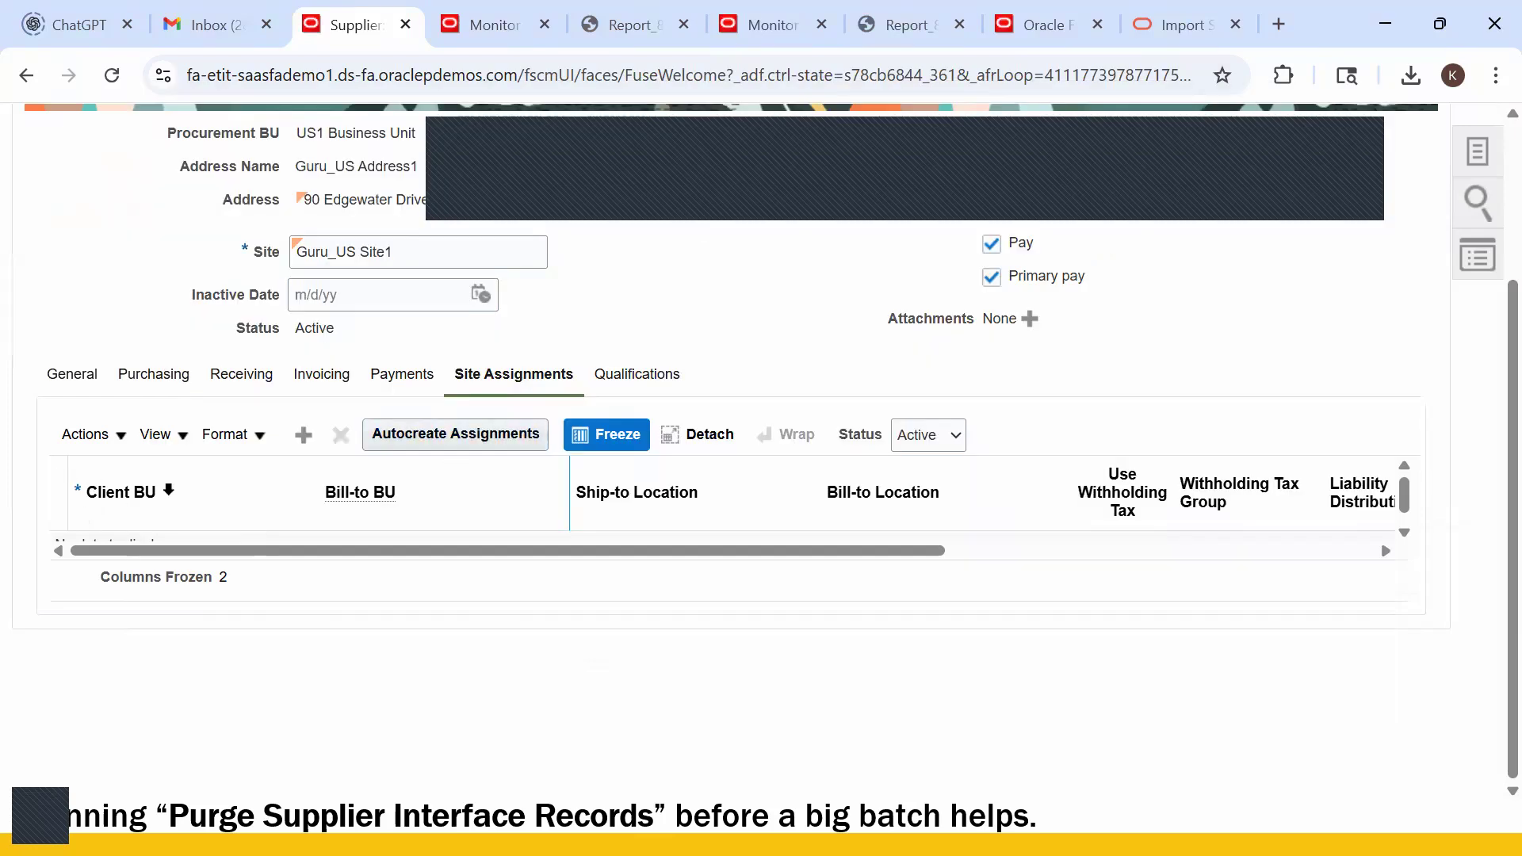
scroll(172, 510, down, 1)
key(alt+Tab)
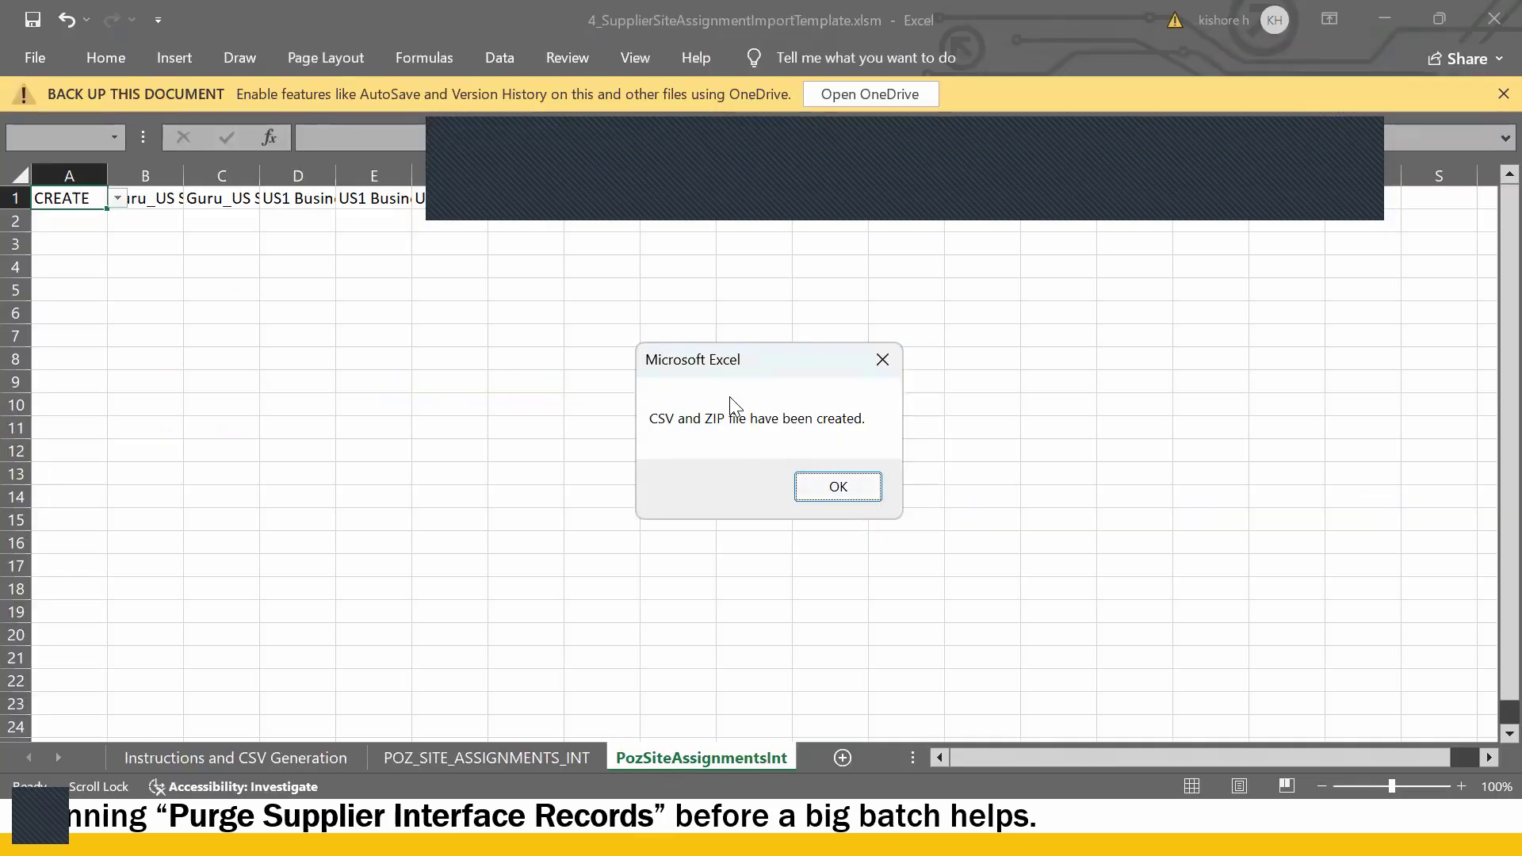
key(alt+Tab)
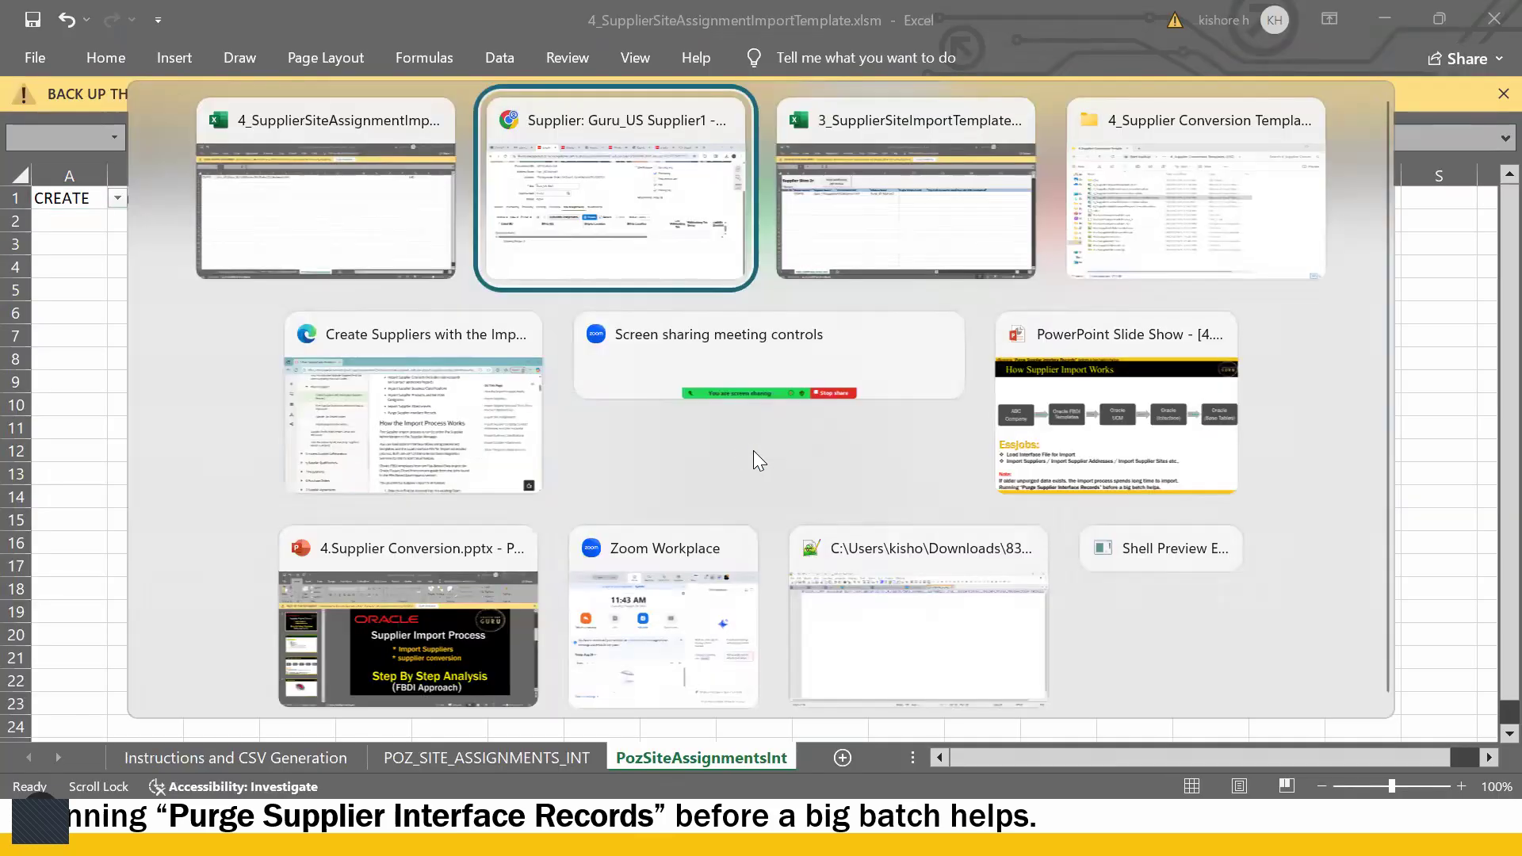
- Schedule a new Load Interface File for Import process from Scheduled Processes
click(675, 306)
click(501, 32)
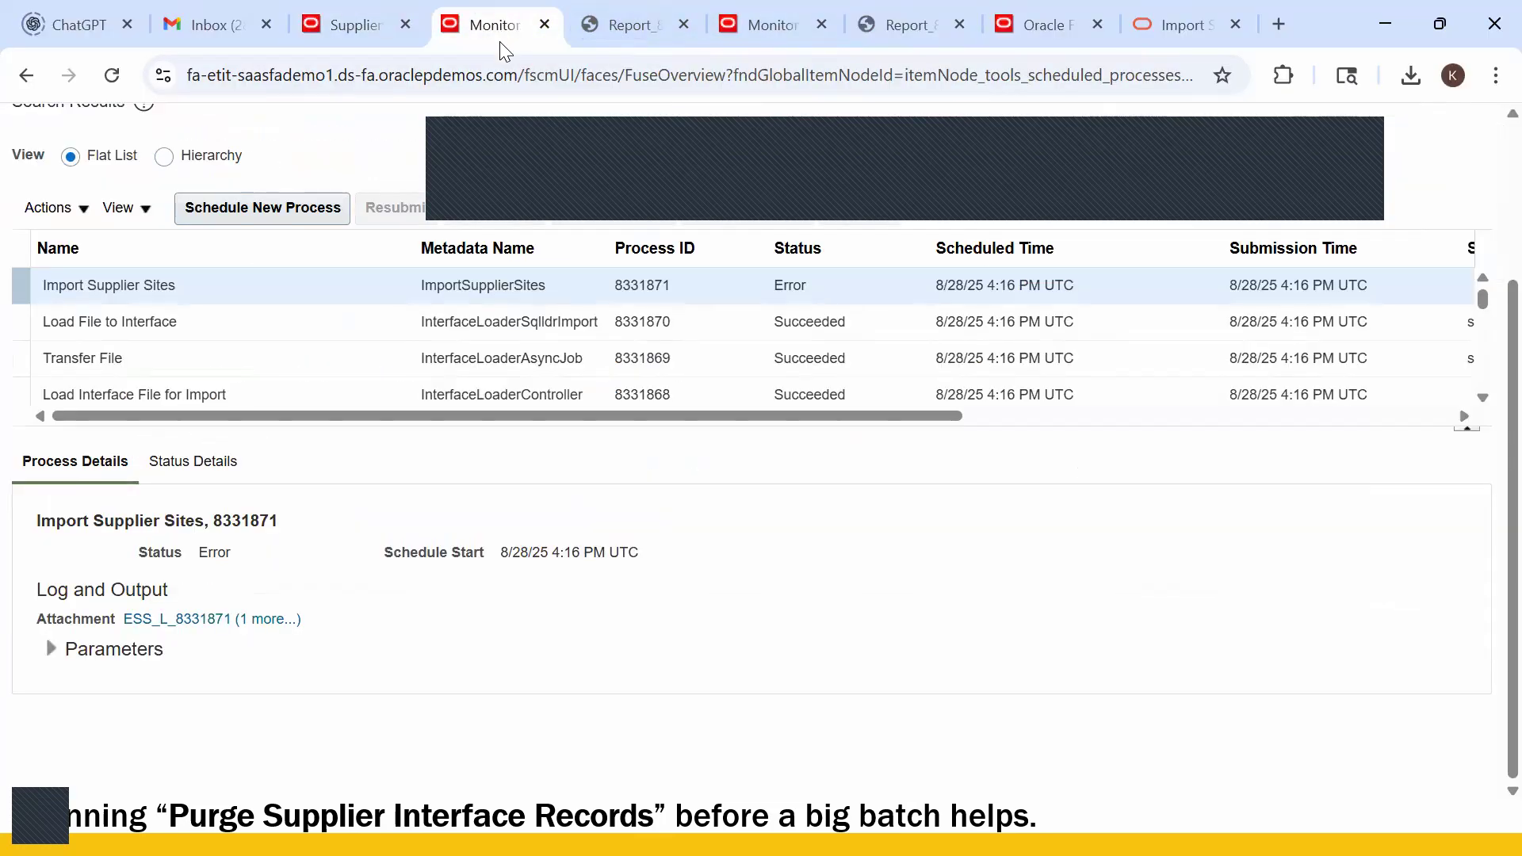
click(275, 210)
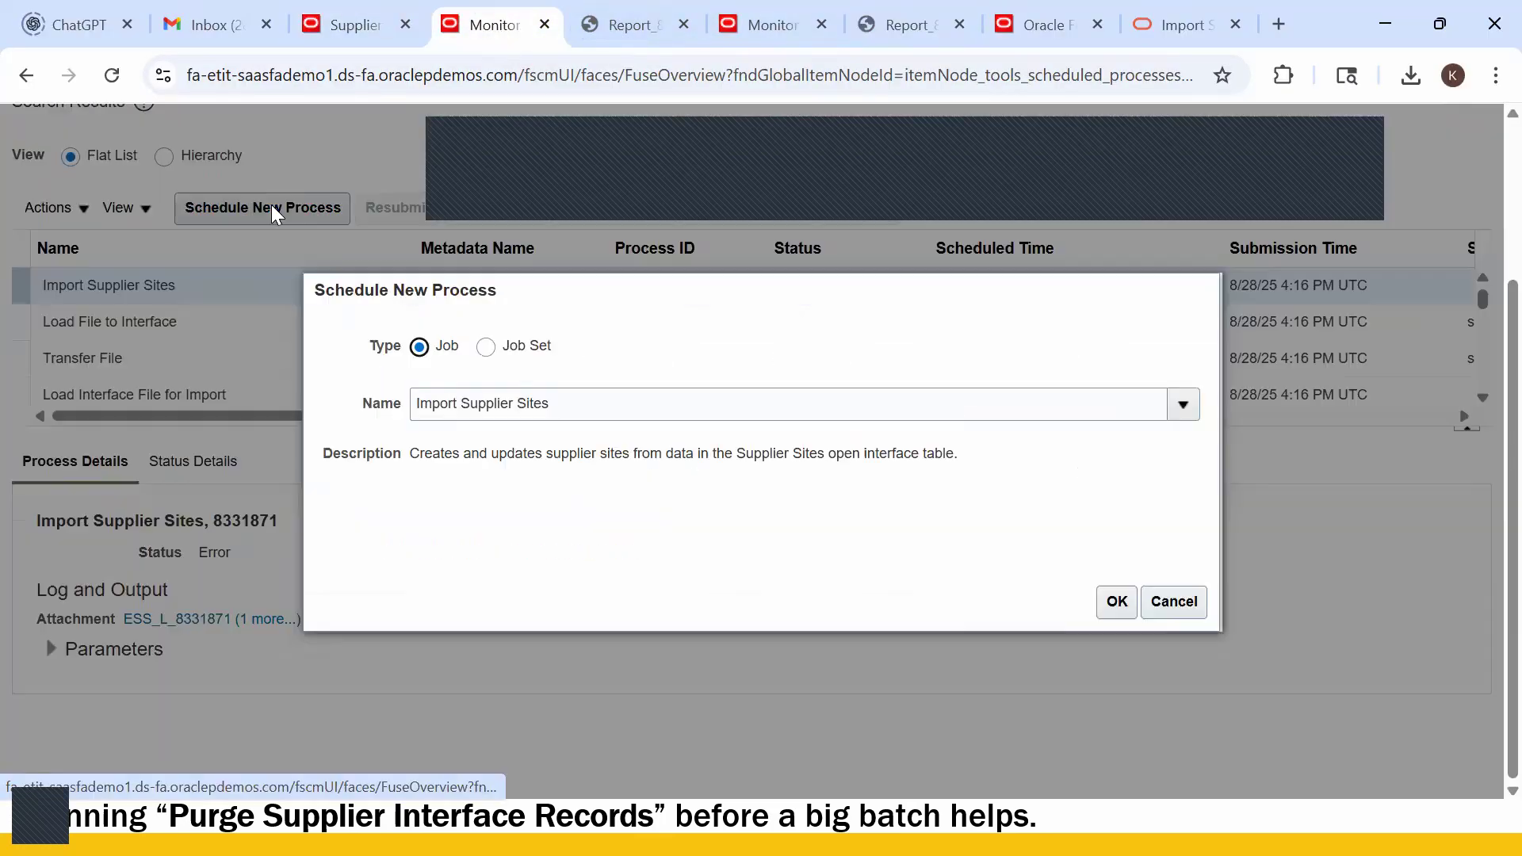
triple_click(572, 406)
text(Load)
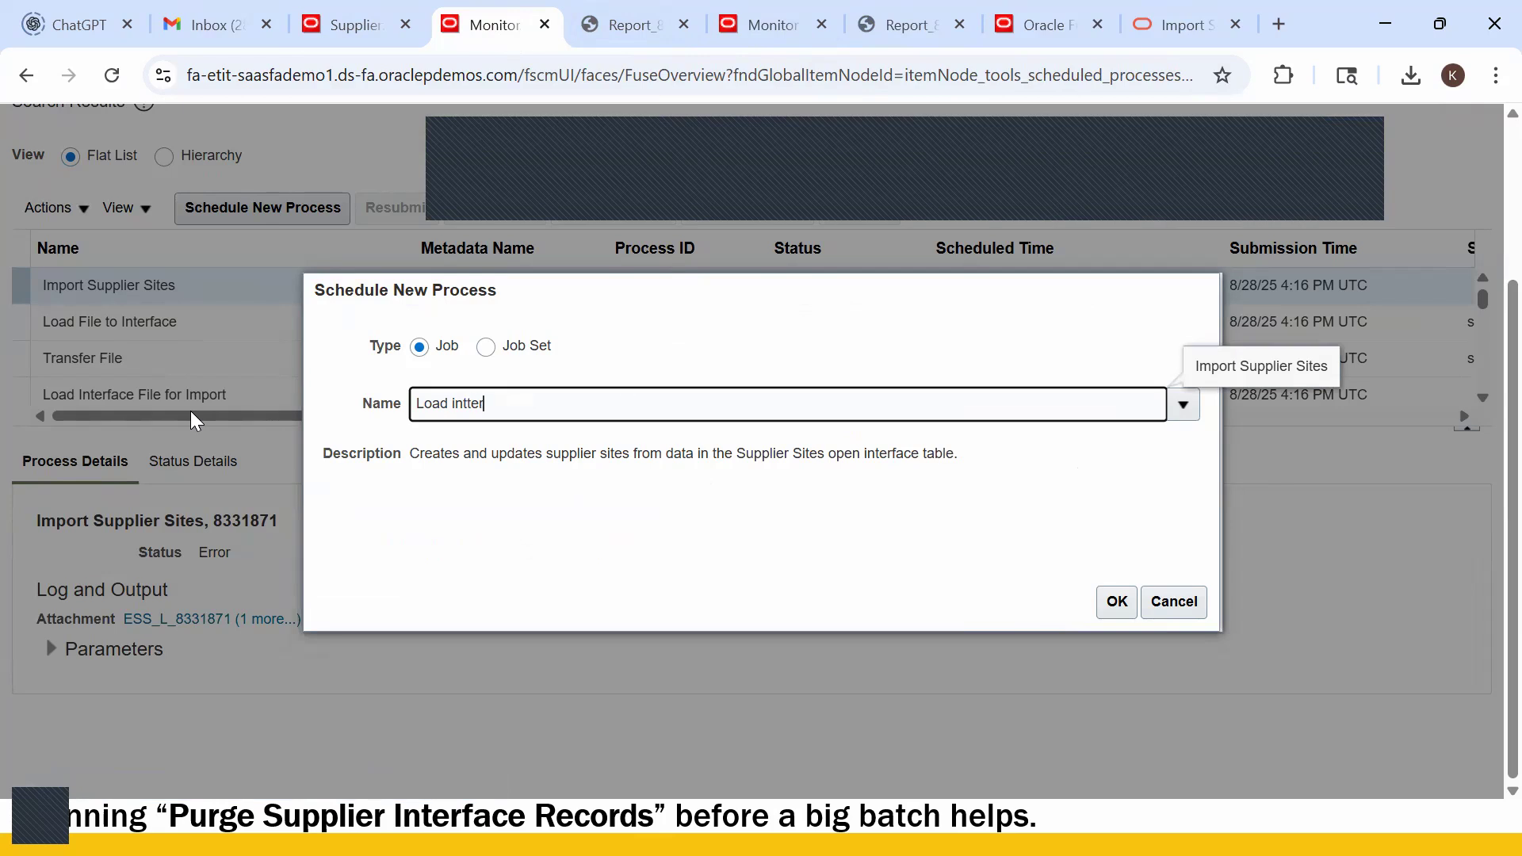
text( interface)
key(Tab)
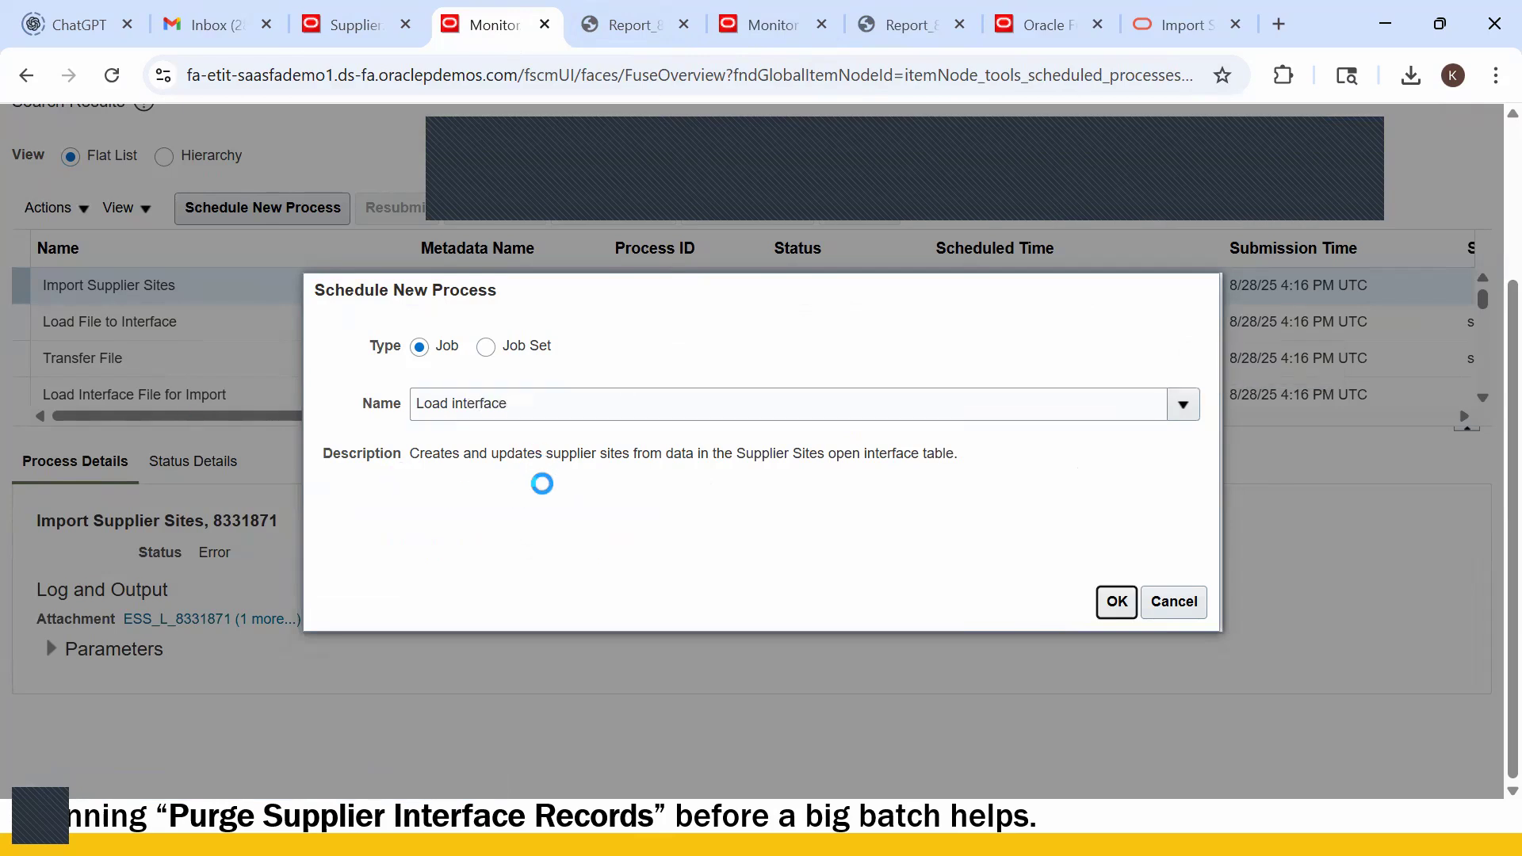
click(1117, 601)
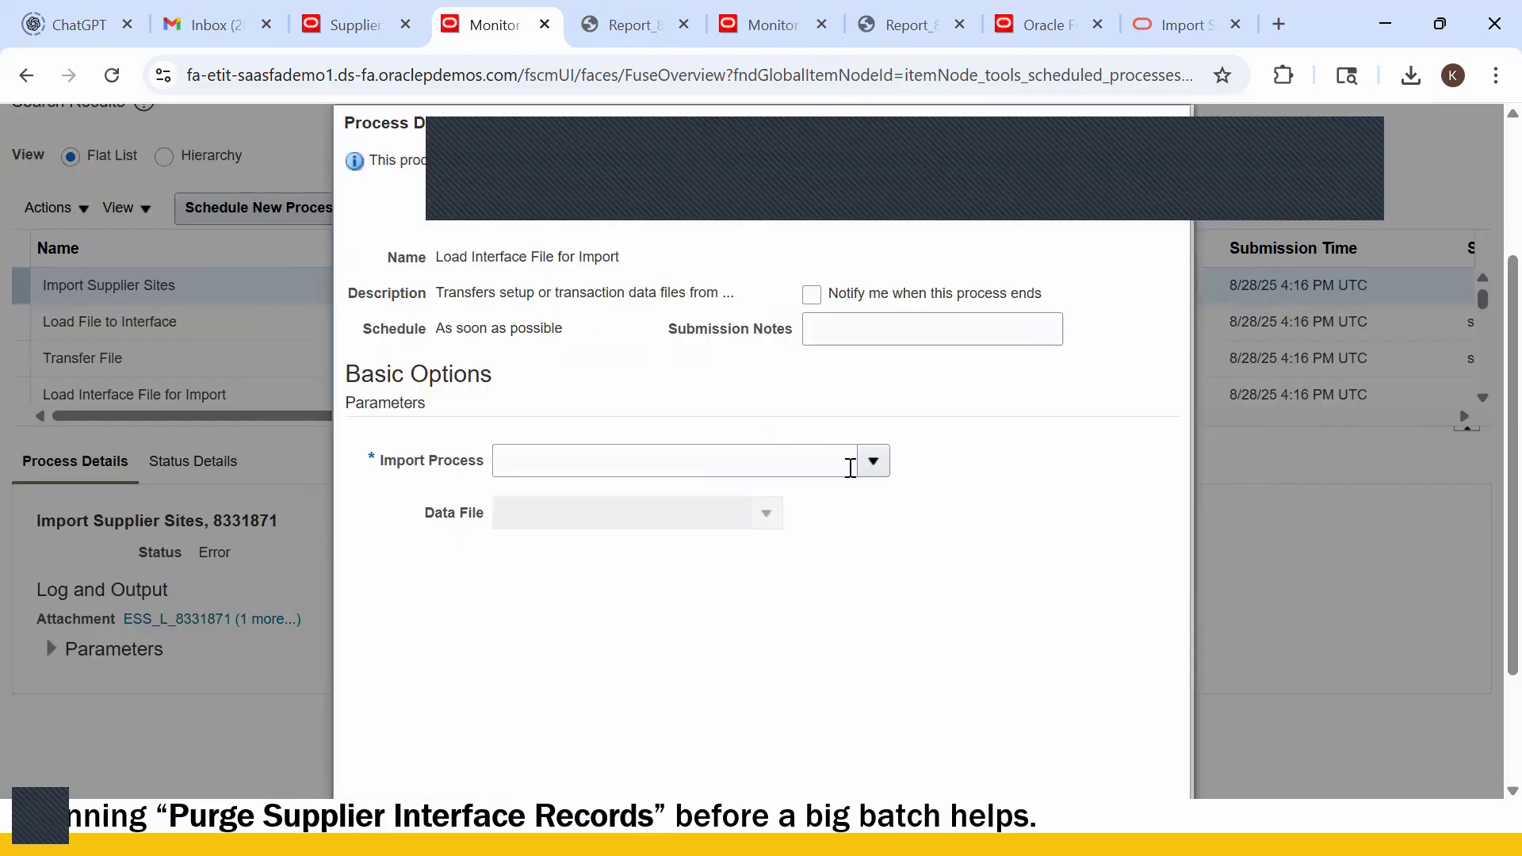
- Clear the stray Import Process entry and bring up the import process search
click(871, 471)
click(762, 467)
text(I)
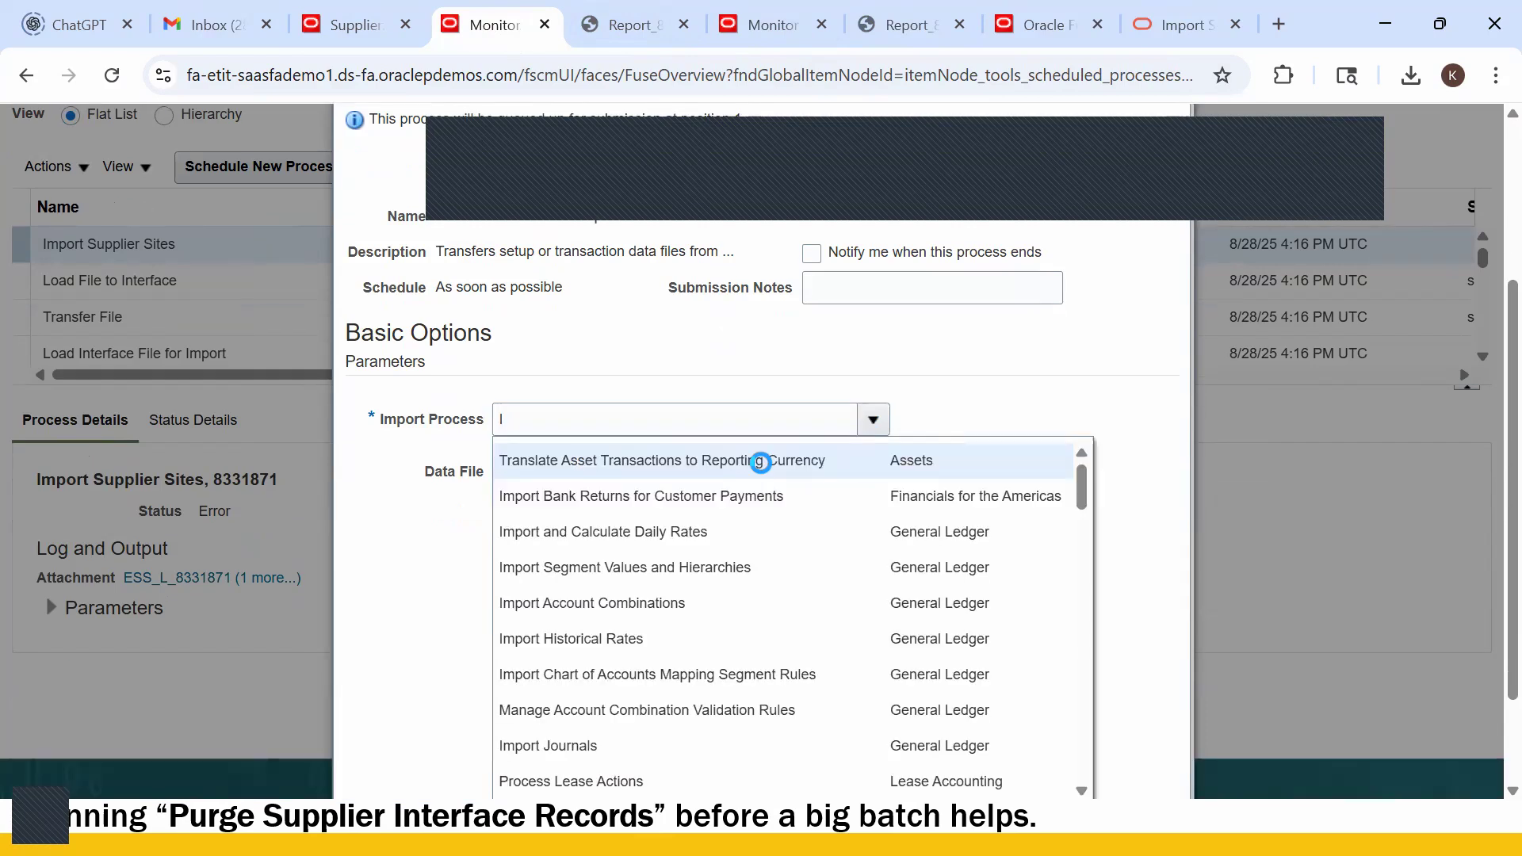
click(904, 418)
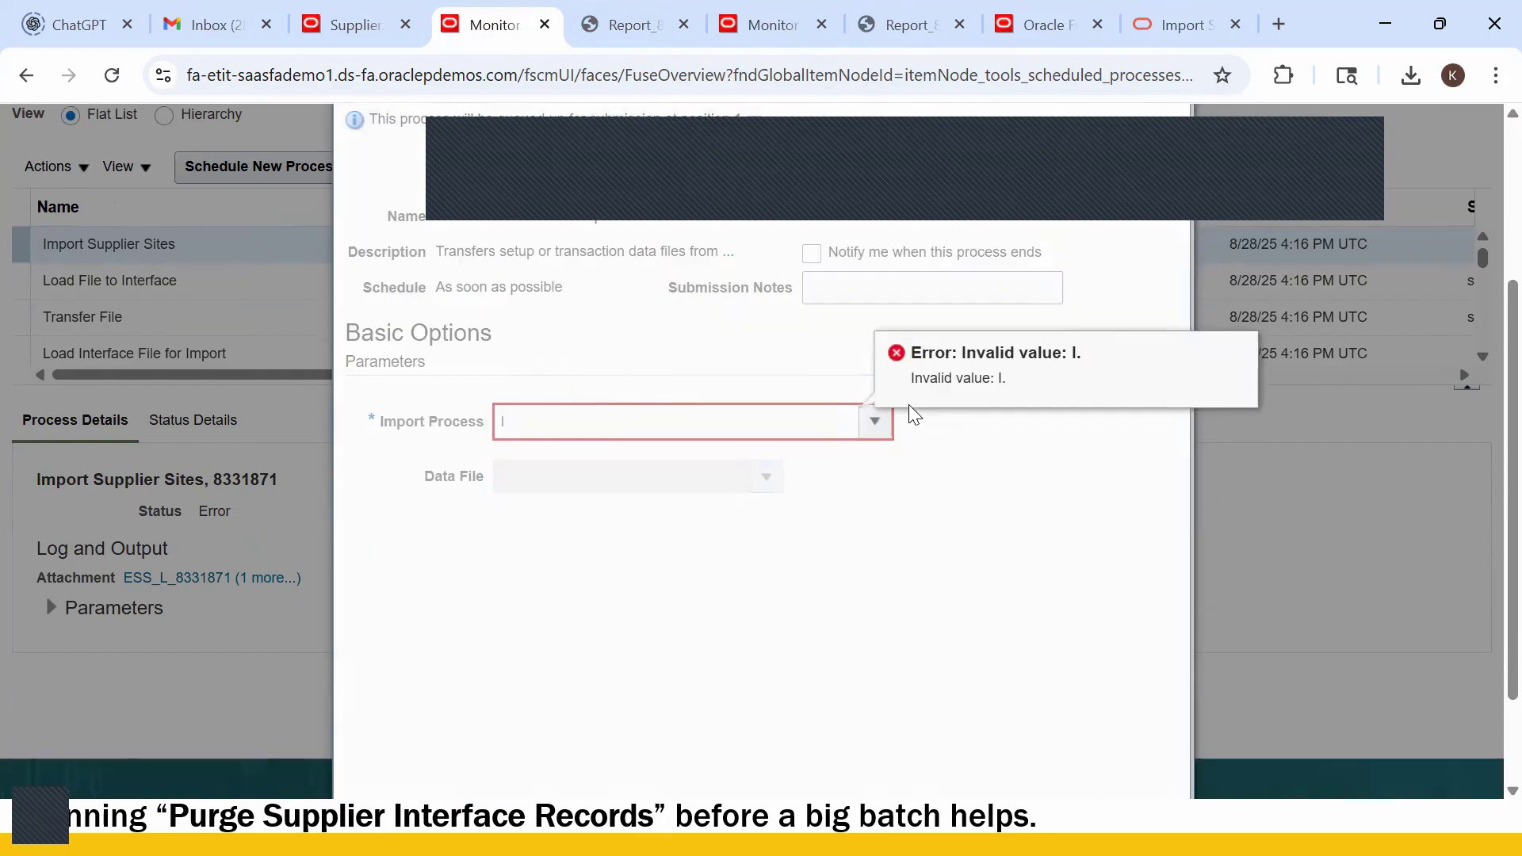
click(546, 435)
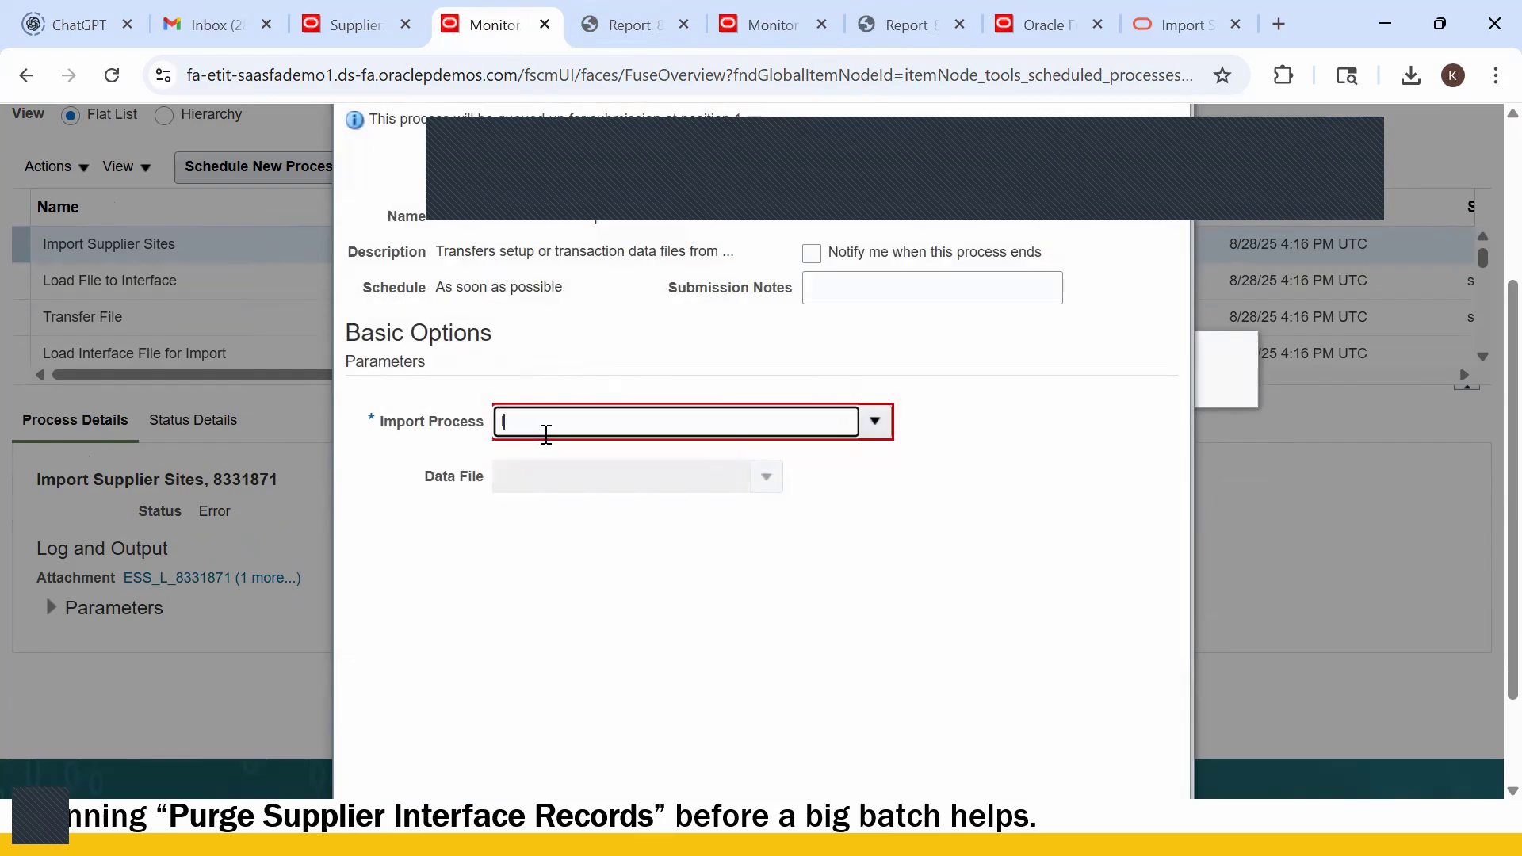
scroll(928, 508, down, 2)
click(873, 295)
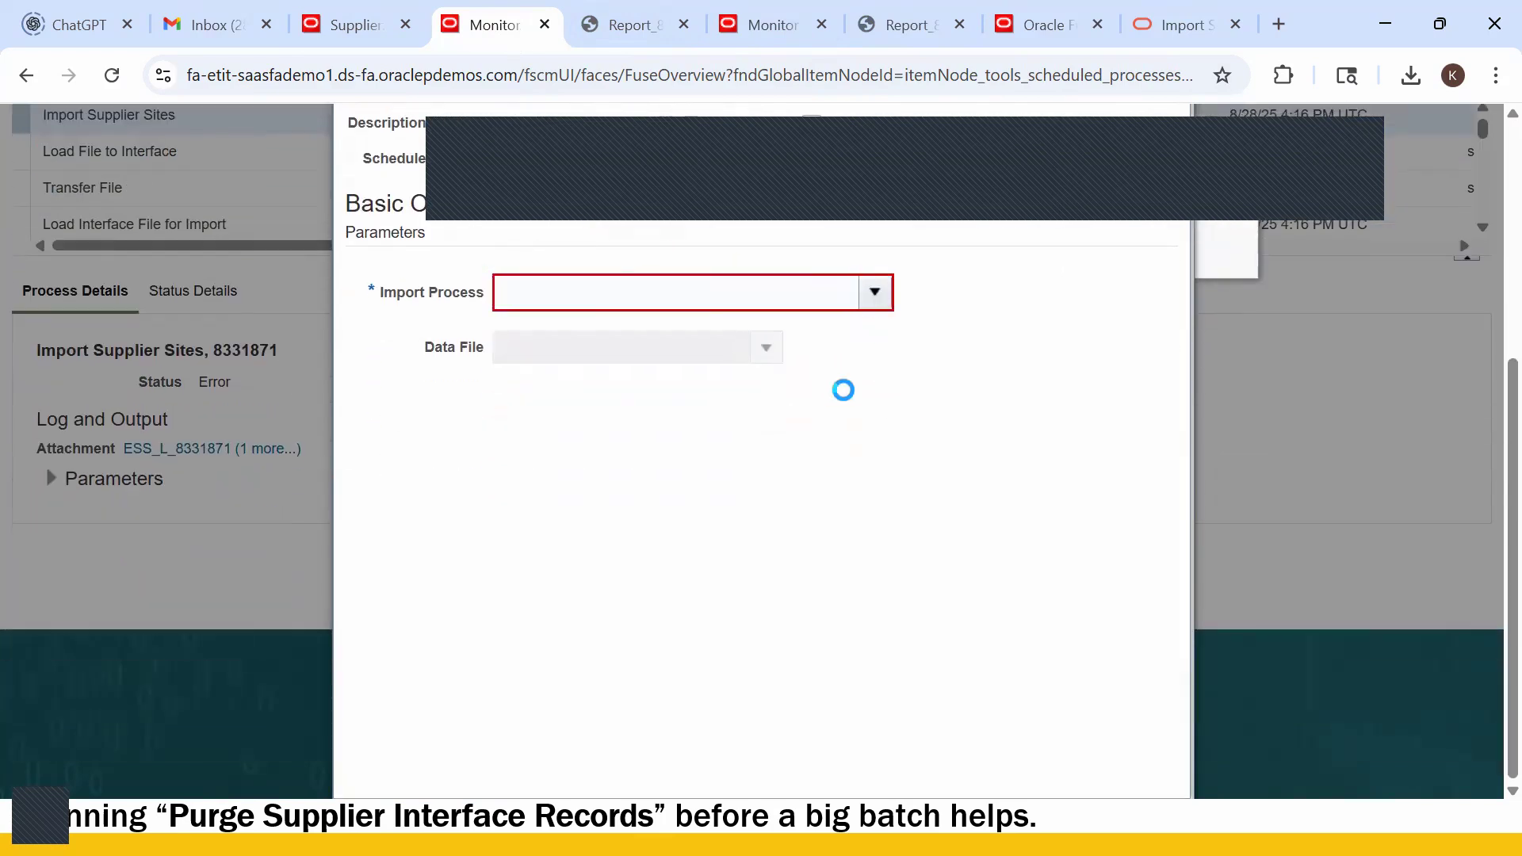
click(520, 688)
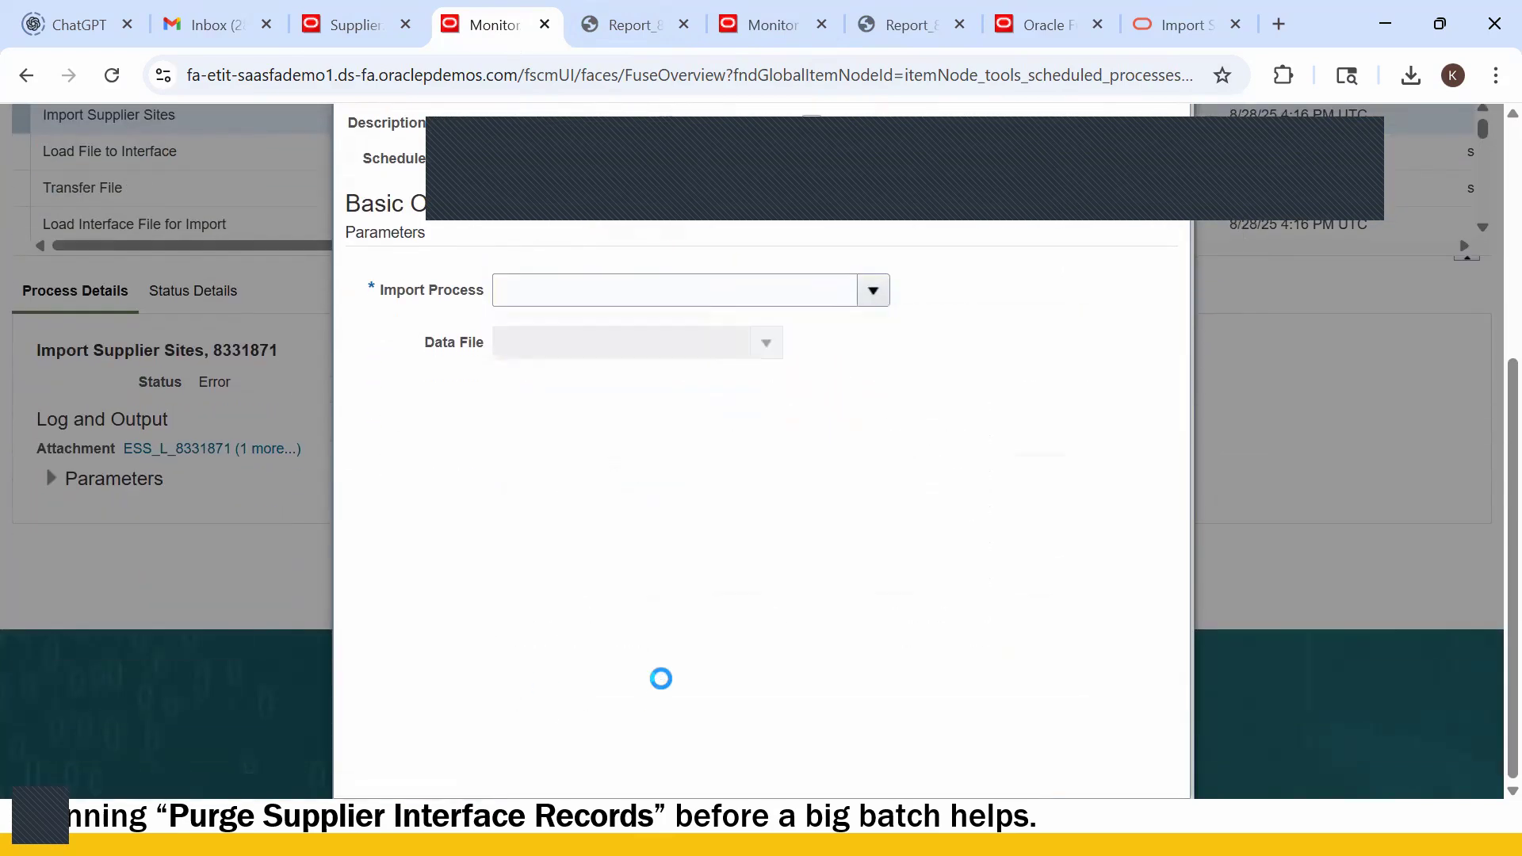
- Search the import processes for 'Import Supplier Sites'
click(663, 411)
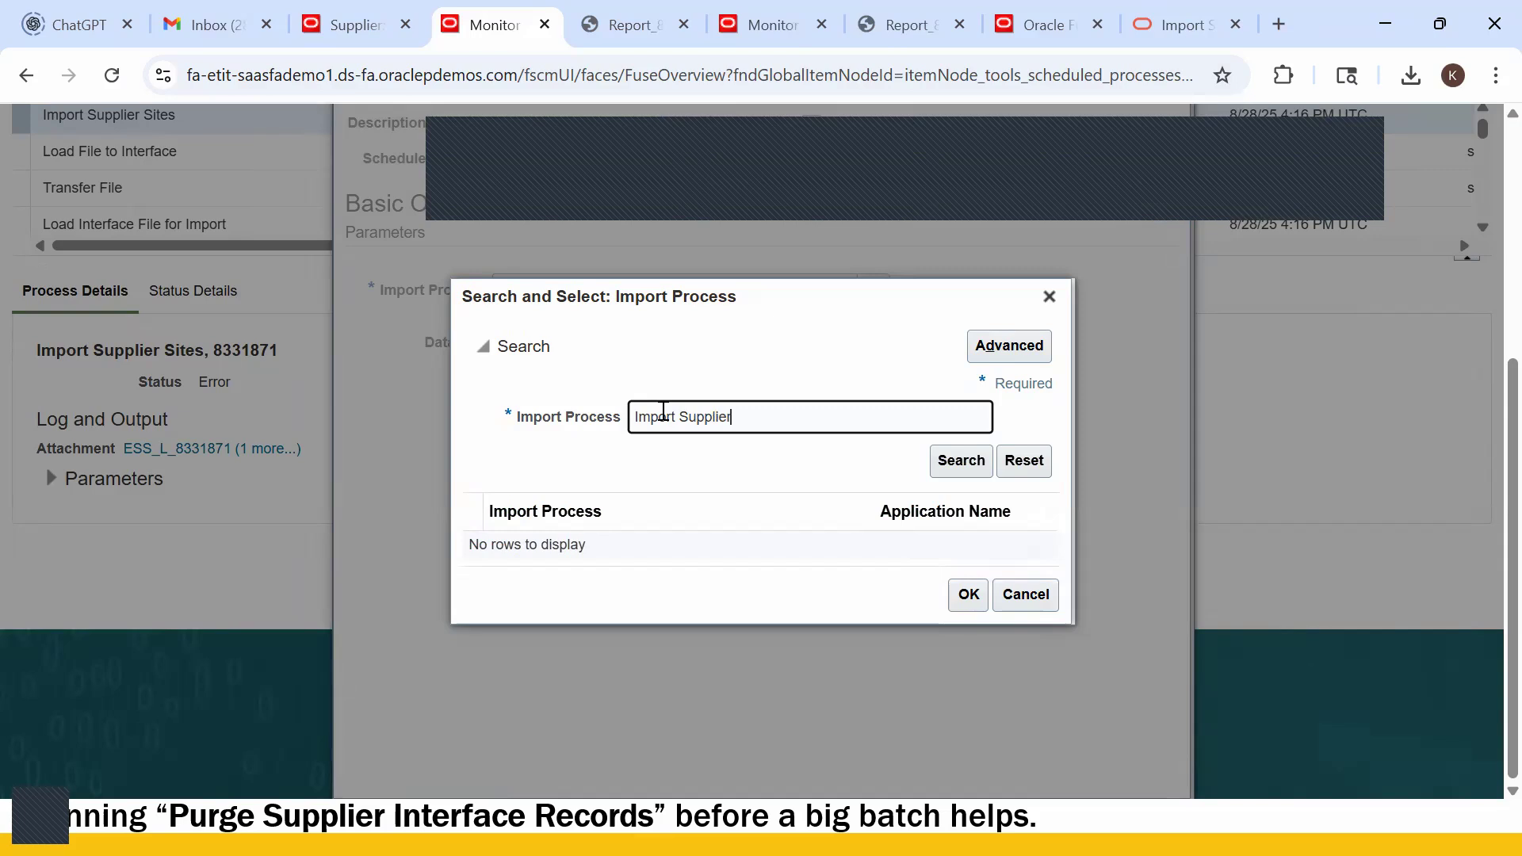
text(Import Supplier Sites)
key(Tab)
click(961, 460)
click(644, 555)
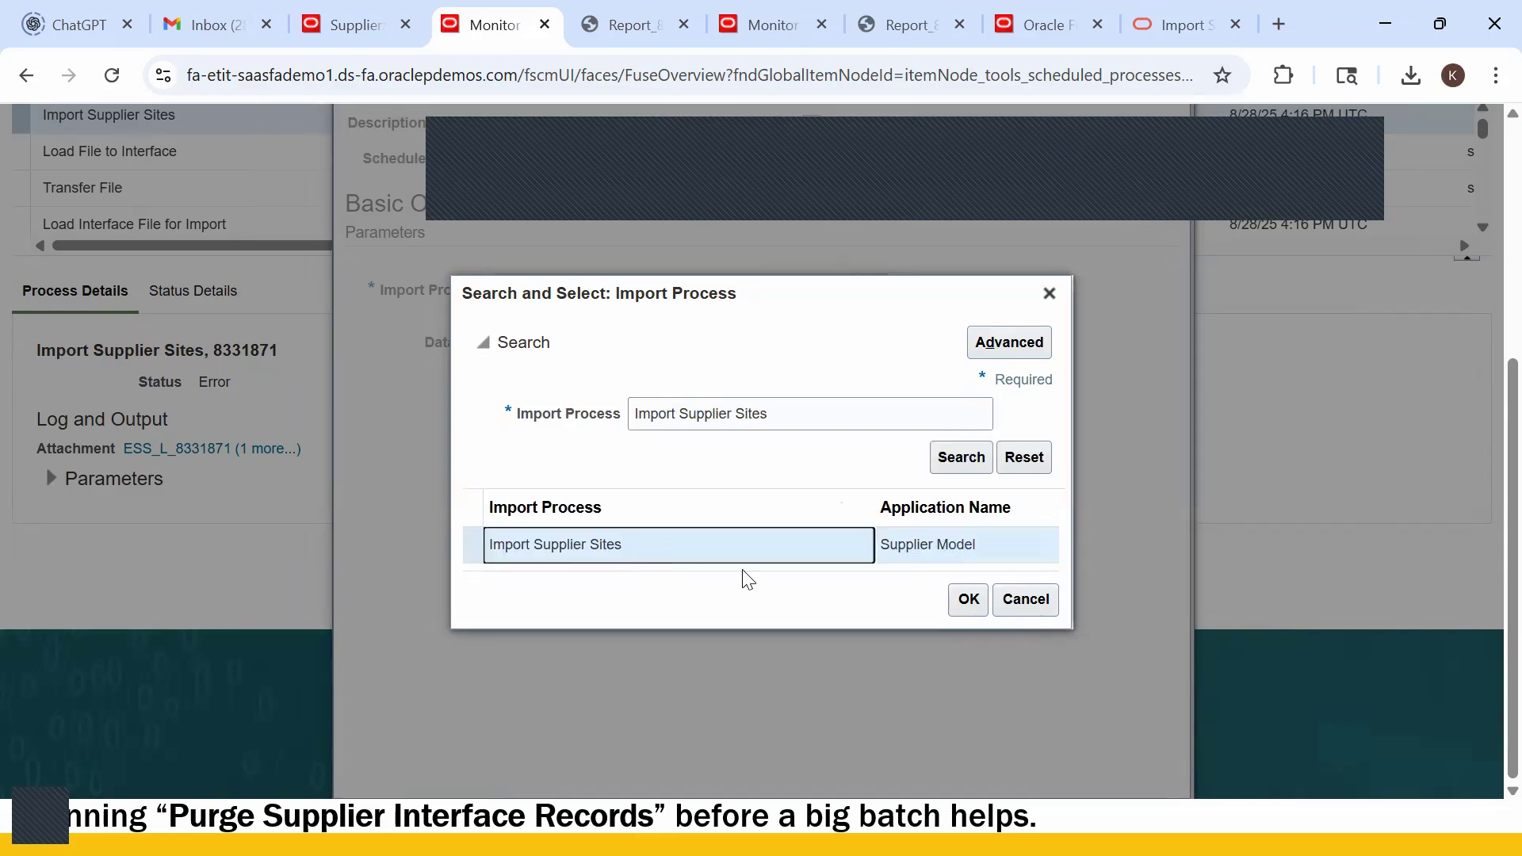
- Refine the search and choose Import Supplier Site Assignments as the Import Process
click(806, 405)
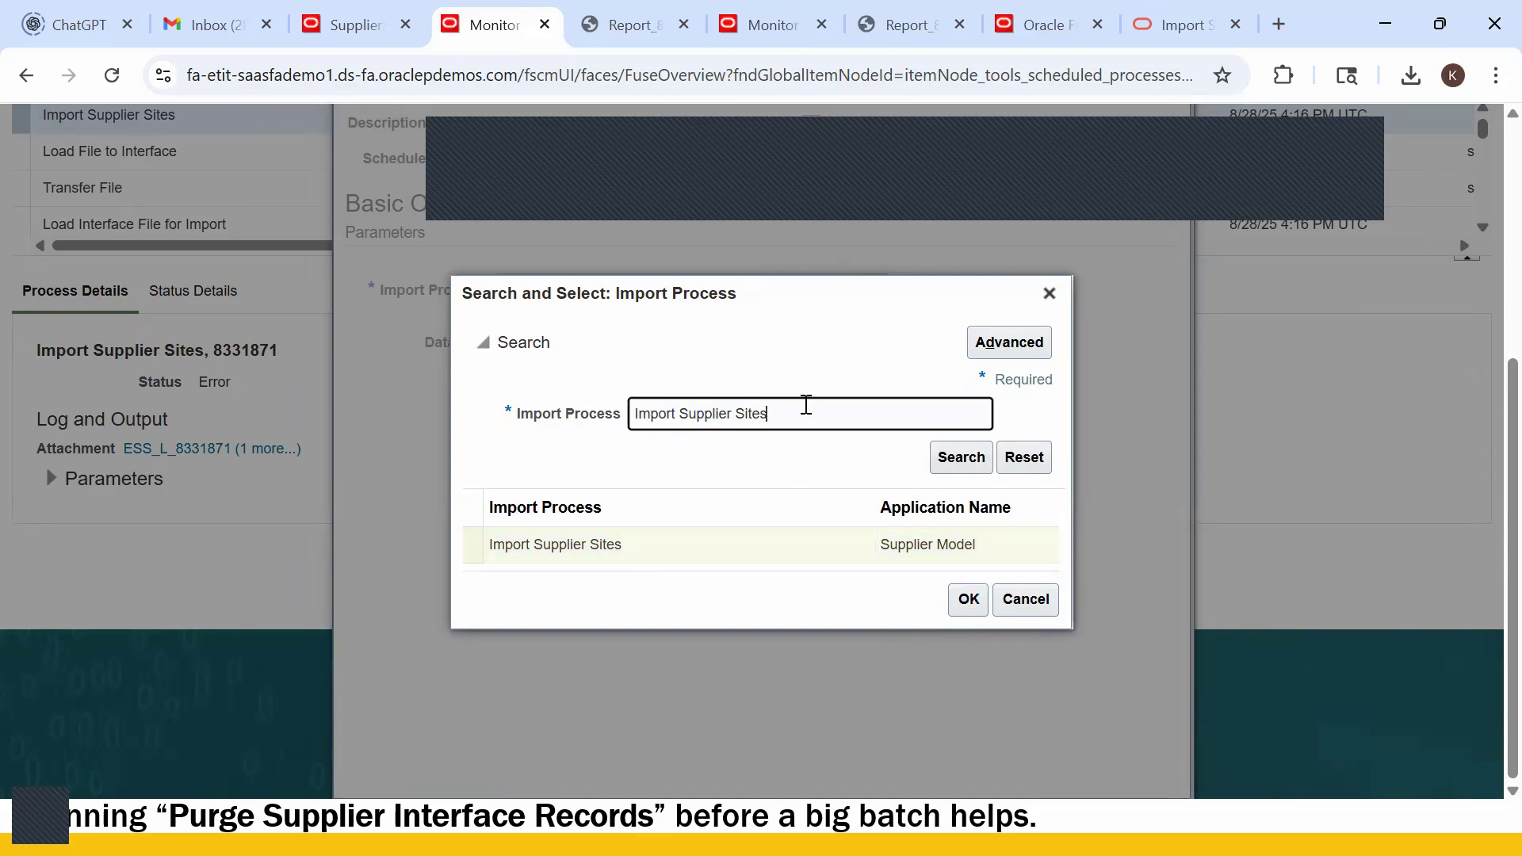
text(Assige)
text(ments)
key(Tab)
click(961, 458)
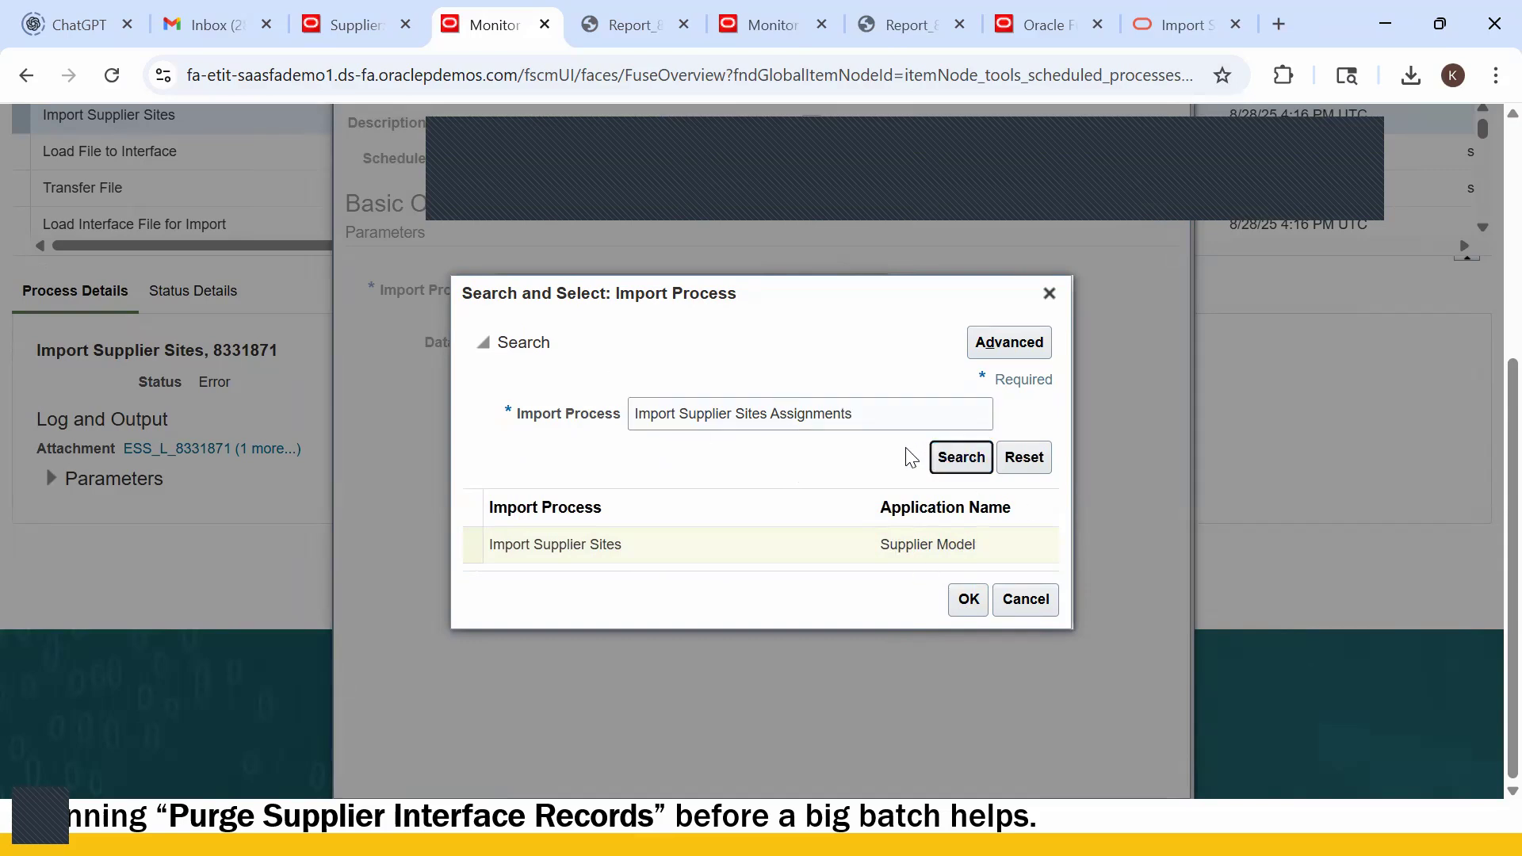
click(774, 420)
key(BackSpace)
key(BackSpace)
click(960, 459)
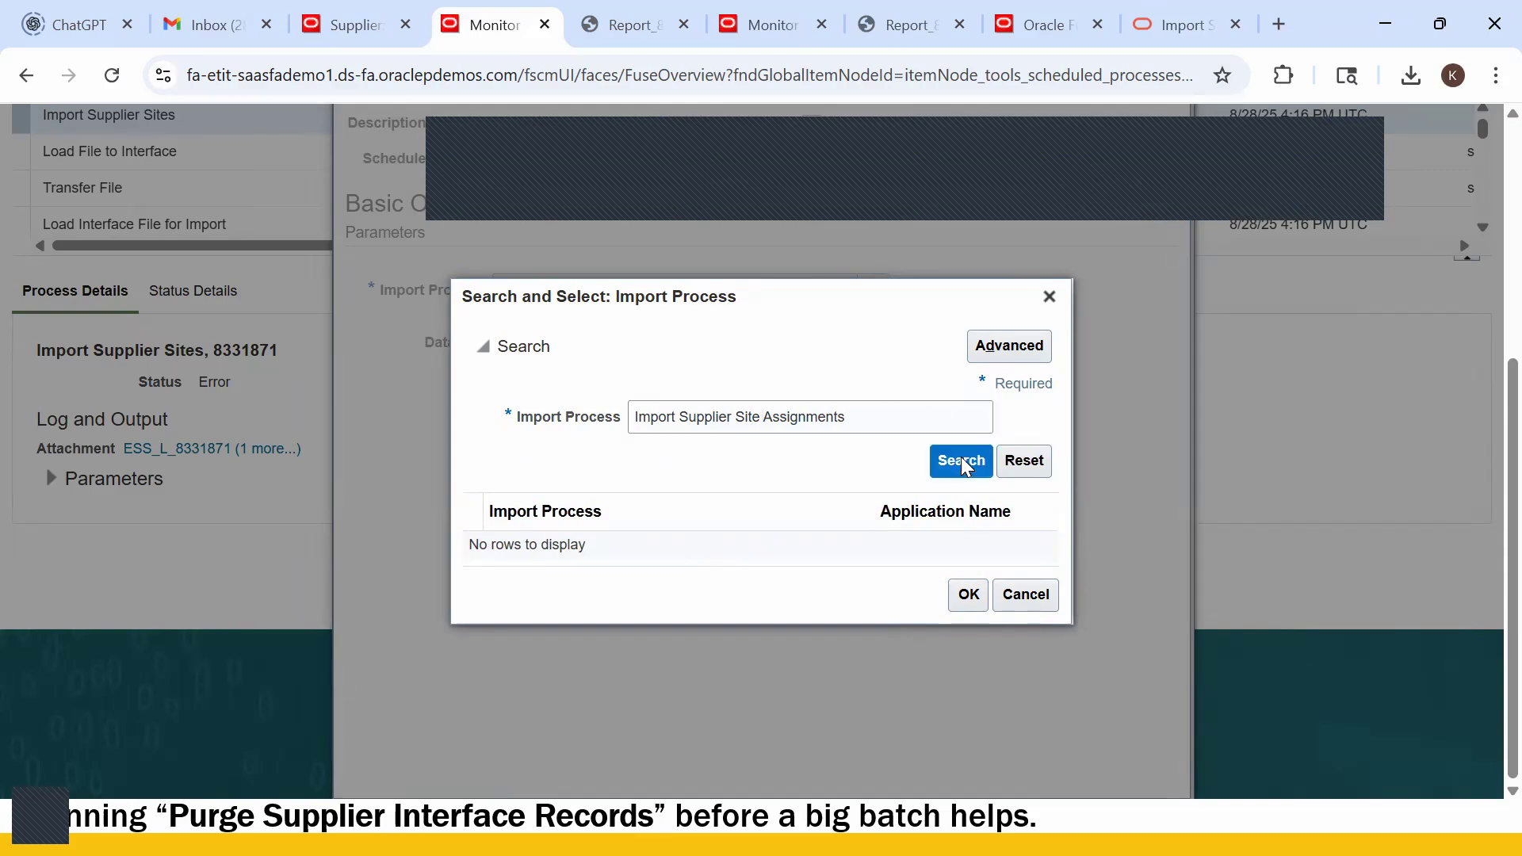
click(967, 599)
click(660, 343)
- Start uploading a new data file, initially picking PozSupplierSitesInt.zip
click(766, 342)
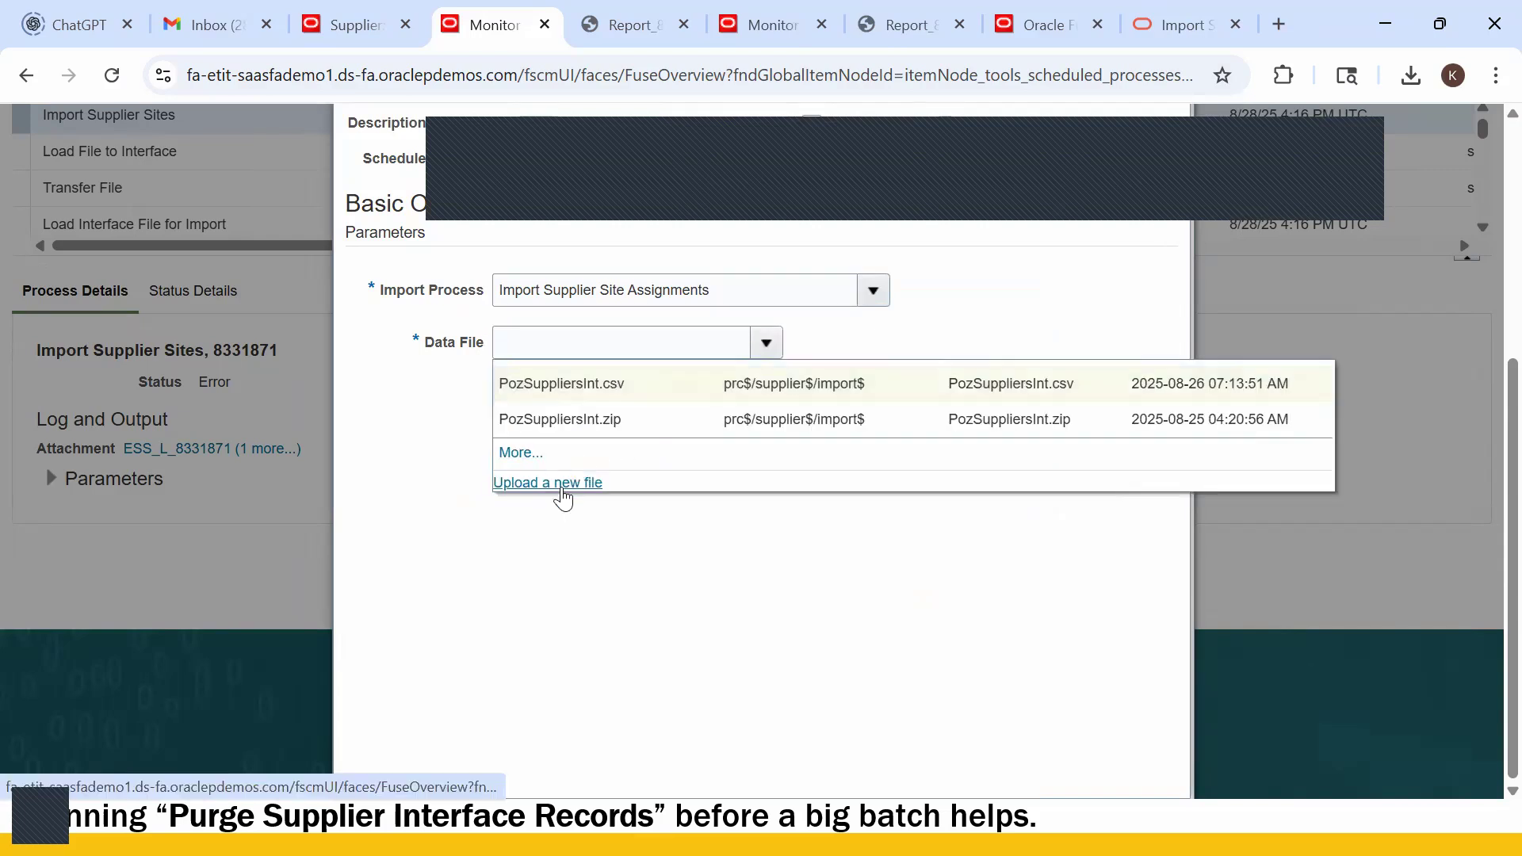
click(564, 483)
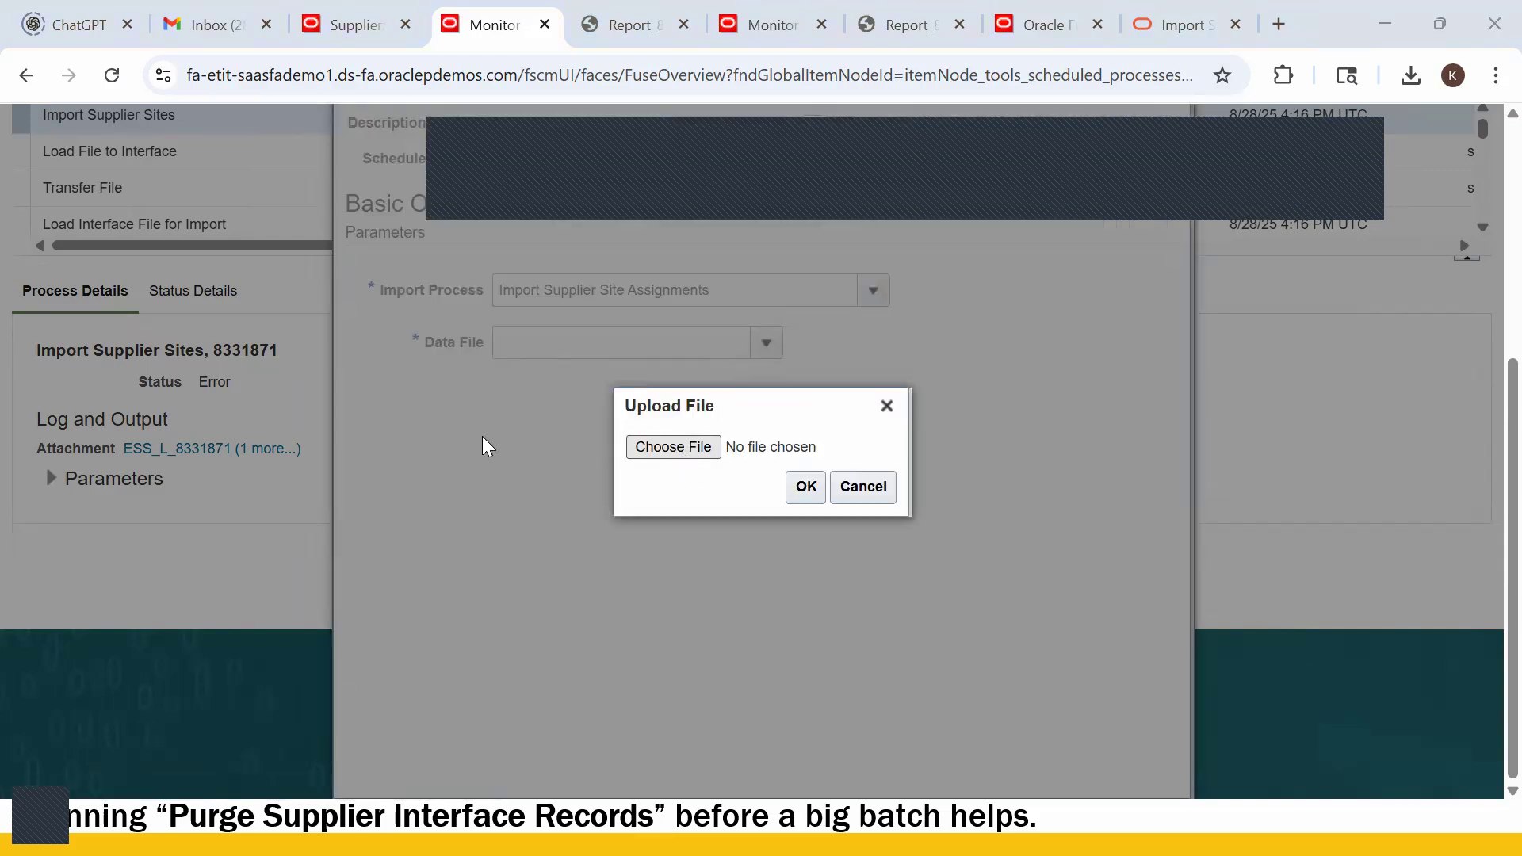
click(662, 440)
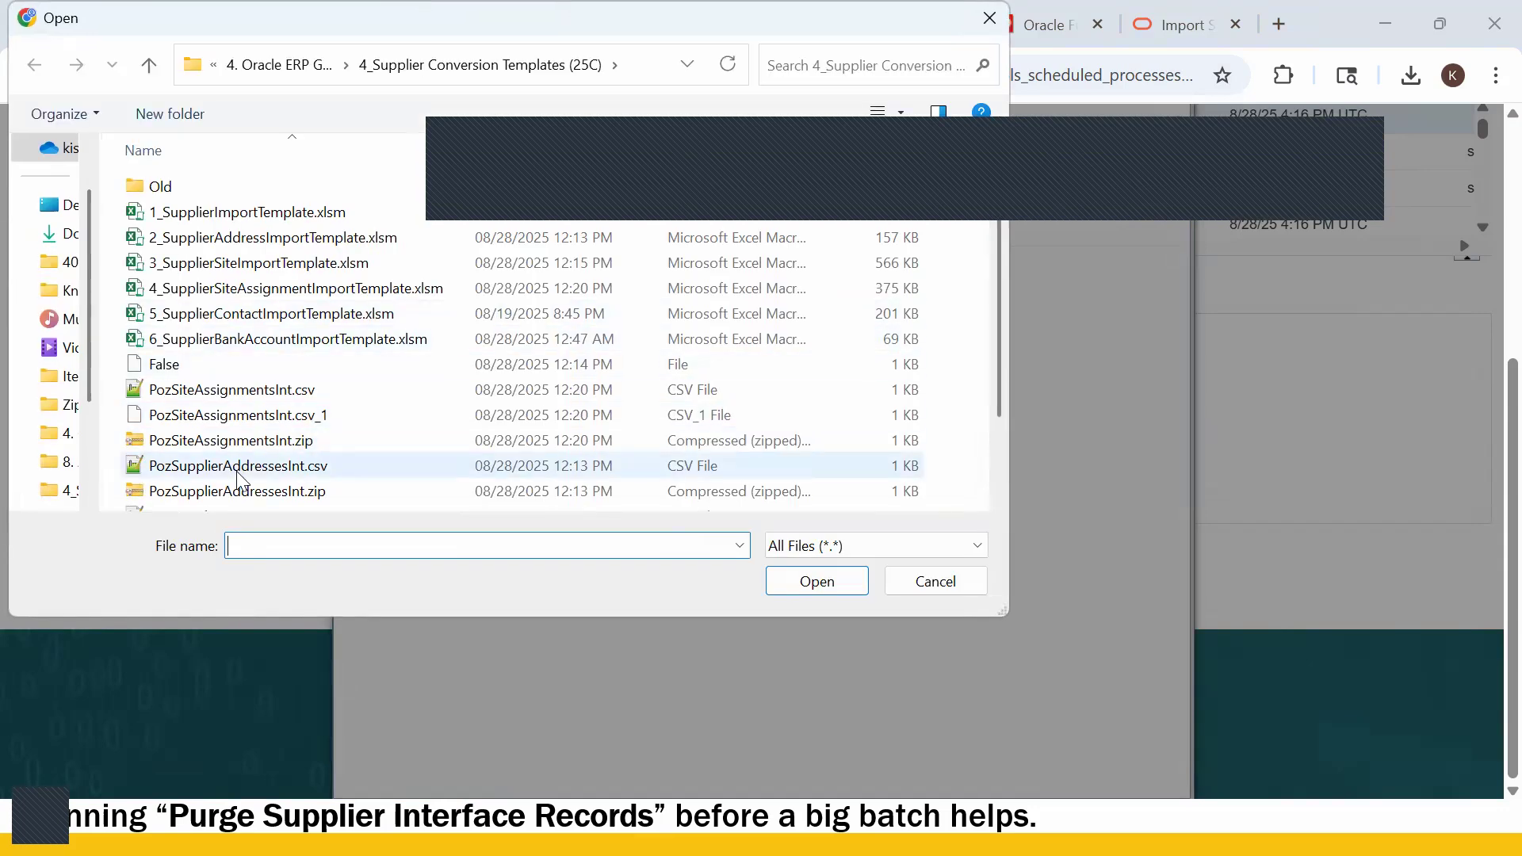
scroll(238, 487, down, 1)
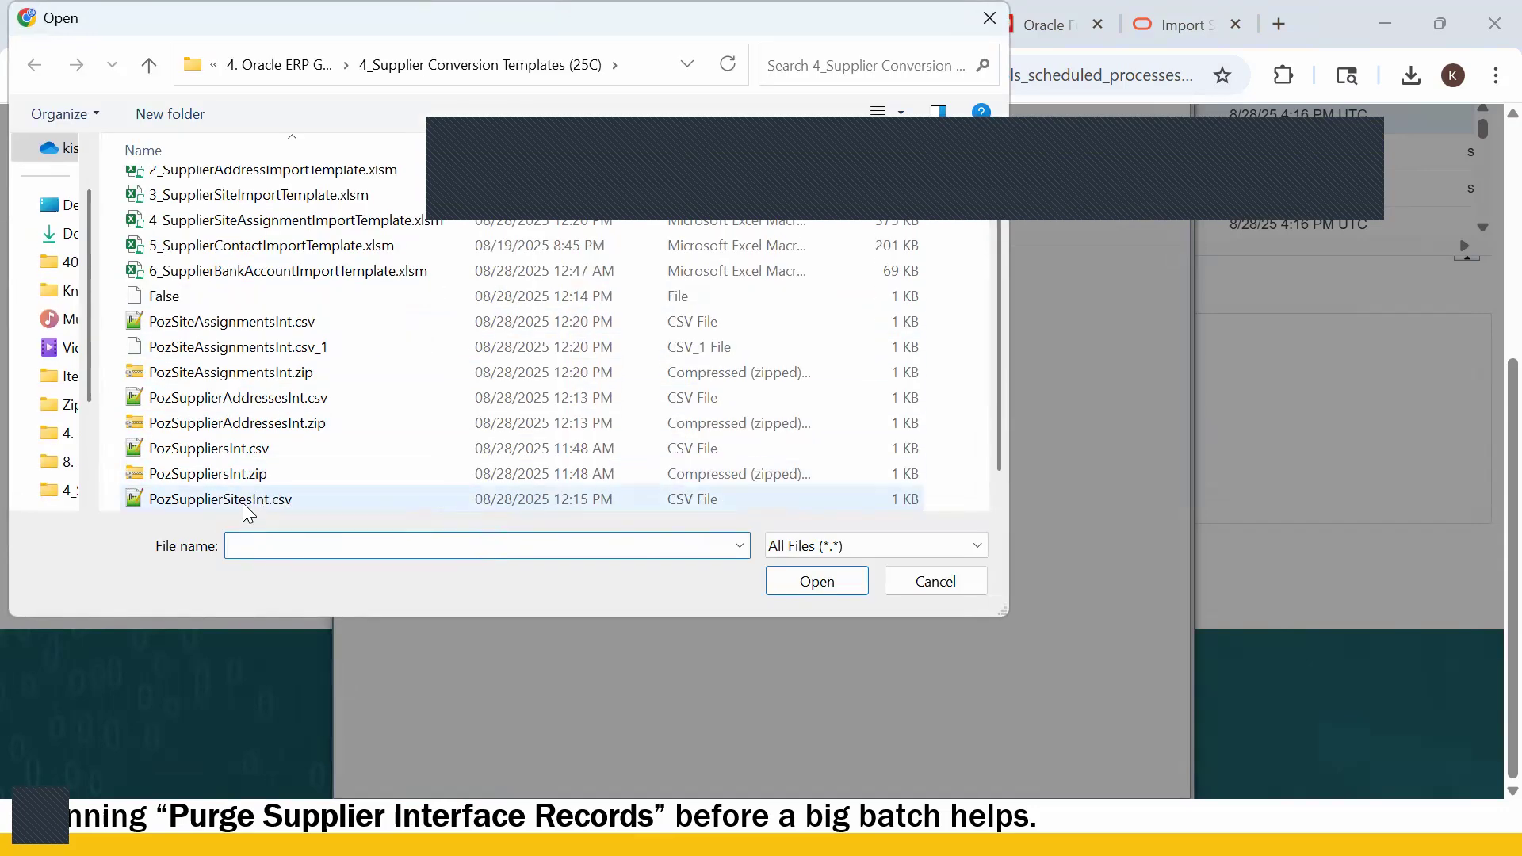
scroll(248, 513, down, 1)
click(254, 498)
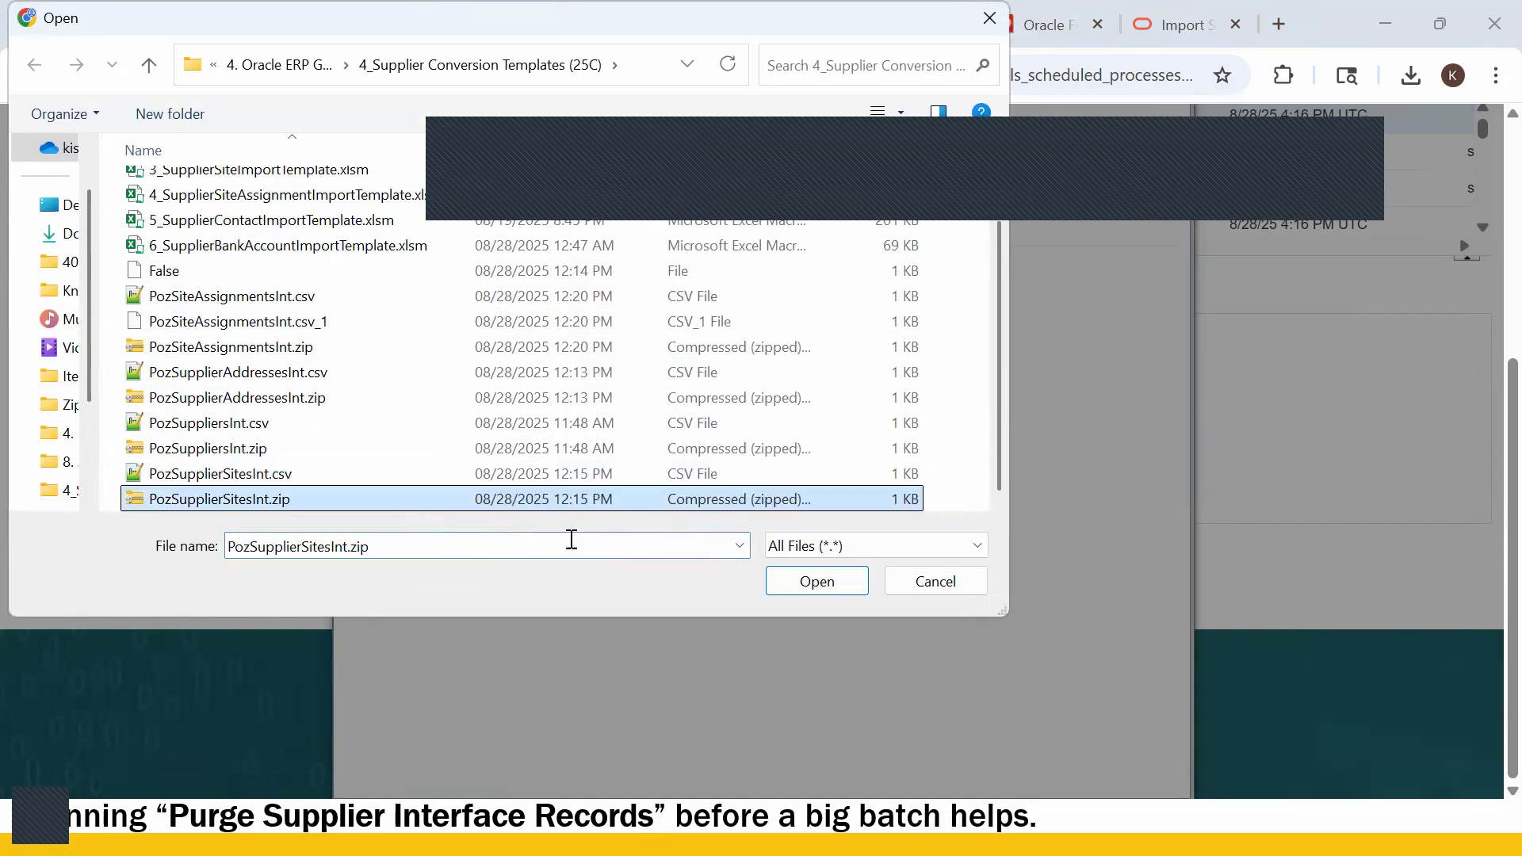
click(816, 588)
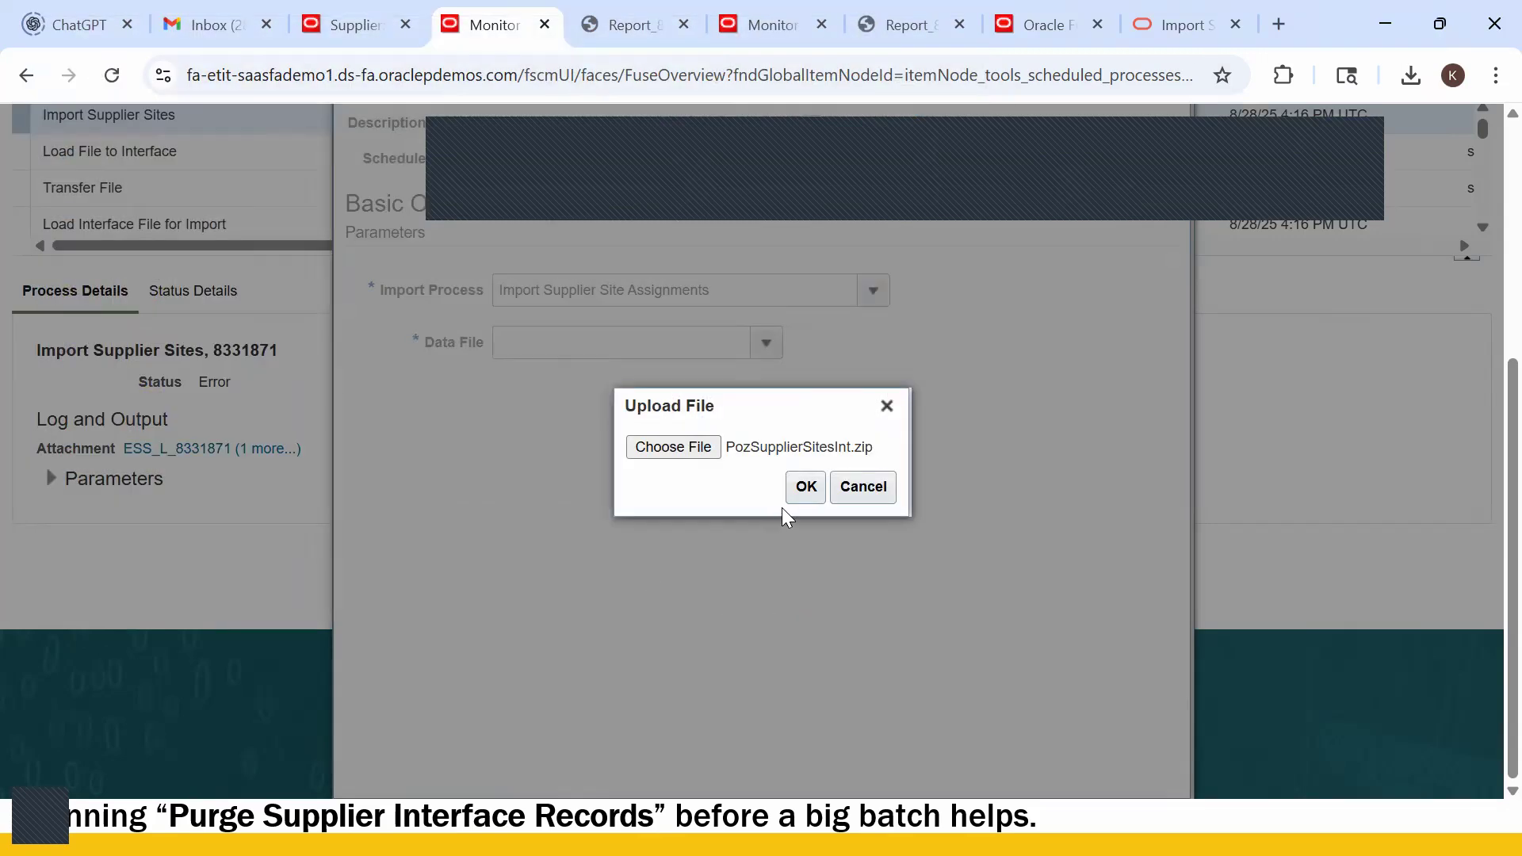
- Replace it with PozSiteAssignmentsInt.zip and upload it as the Data File
click(673, 447)
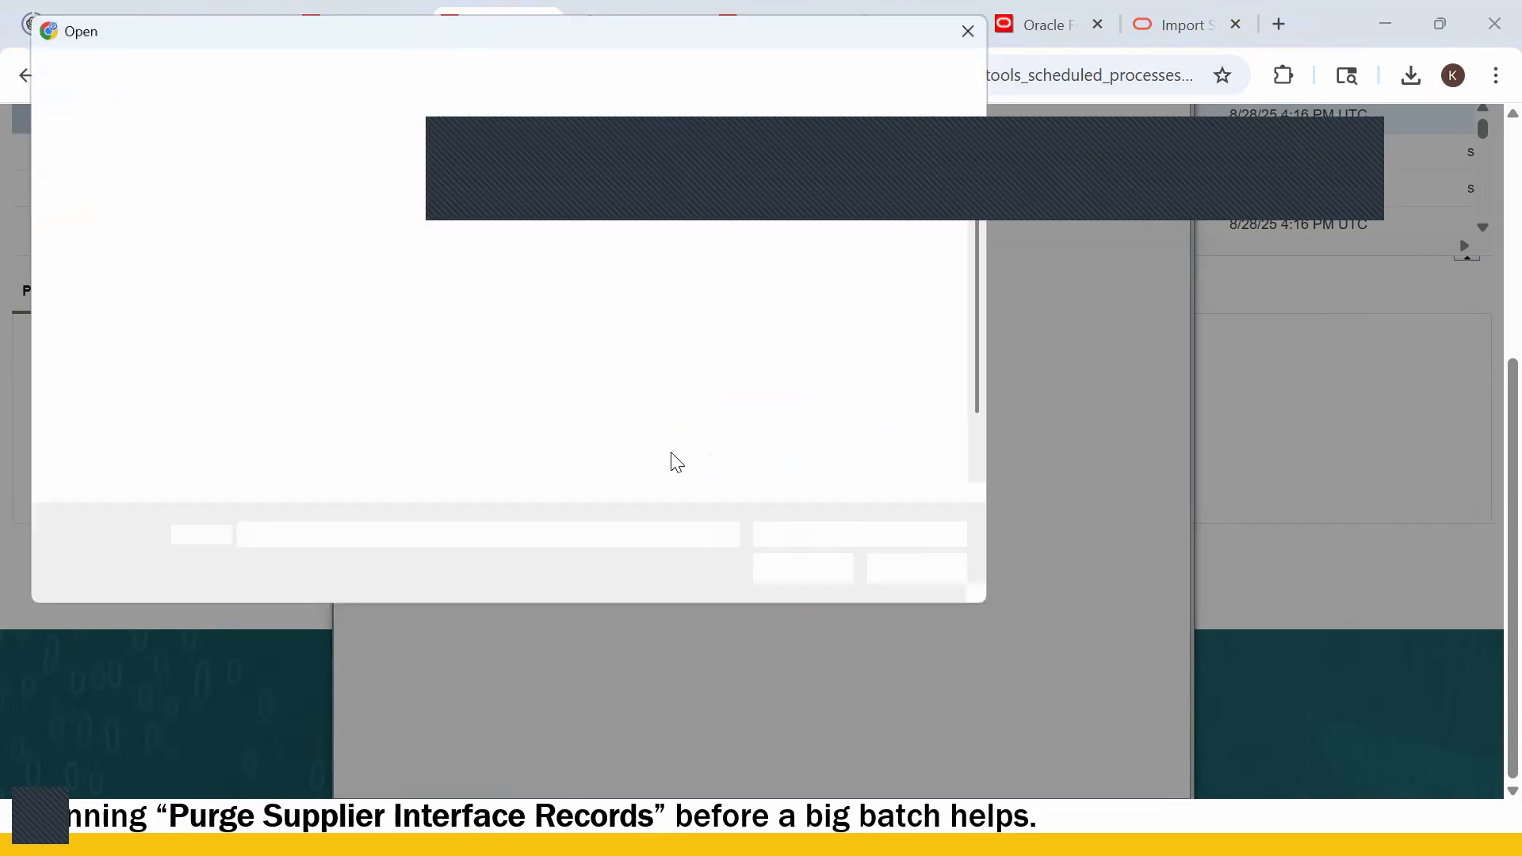
scroll(333, 460, down, 3)
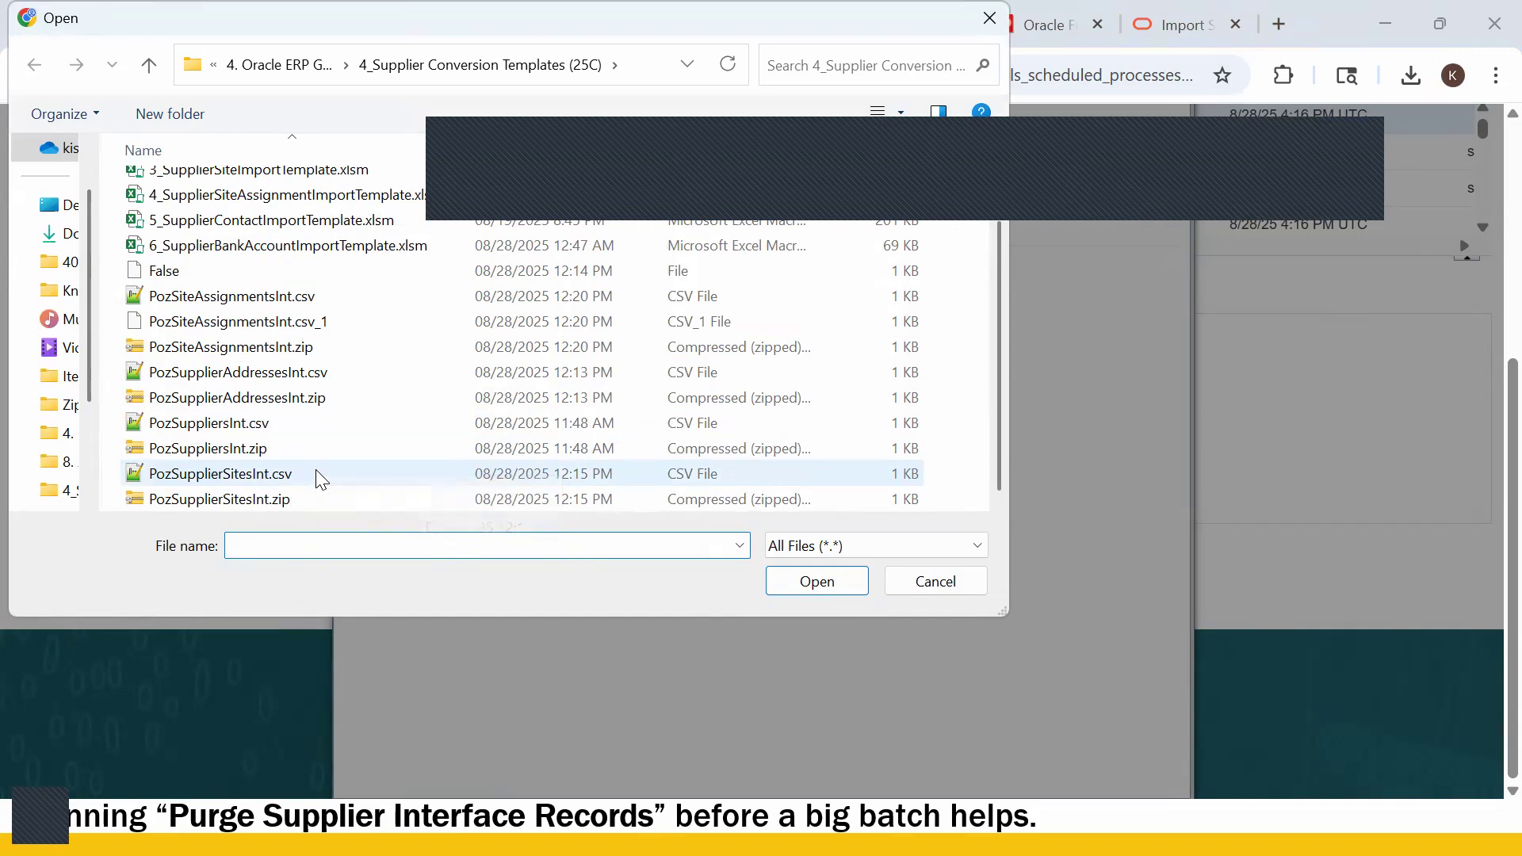
click(277, 357)
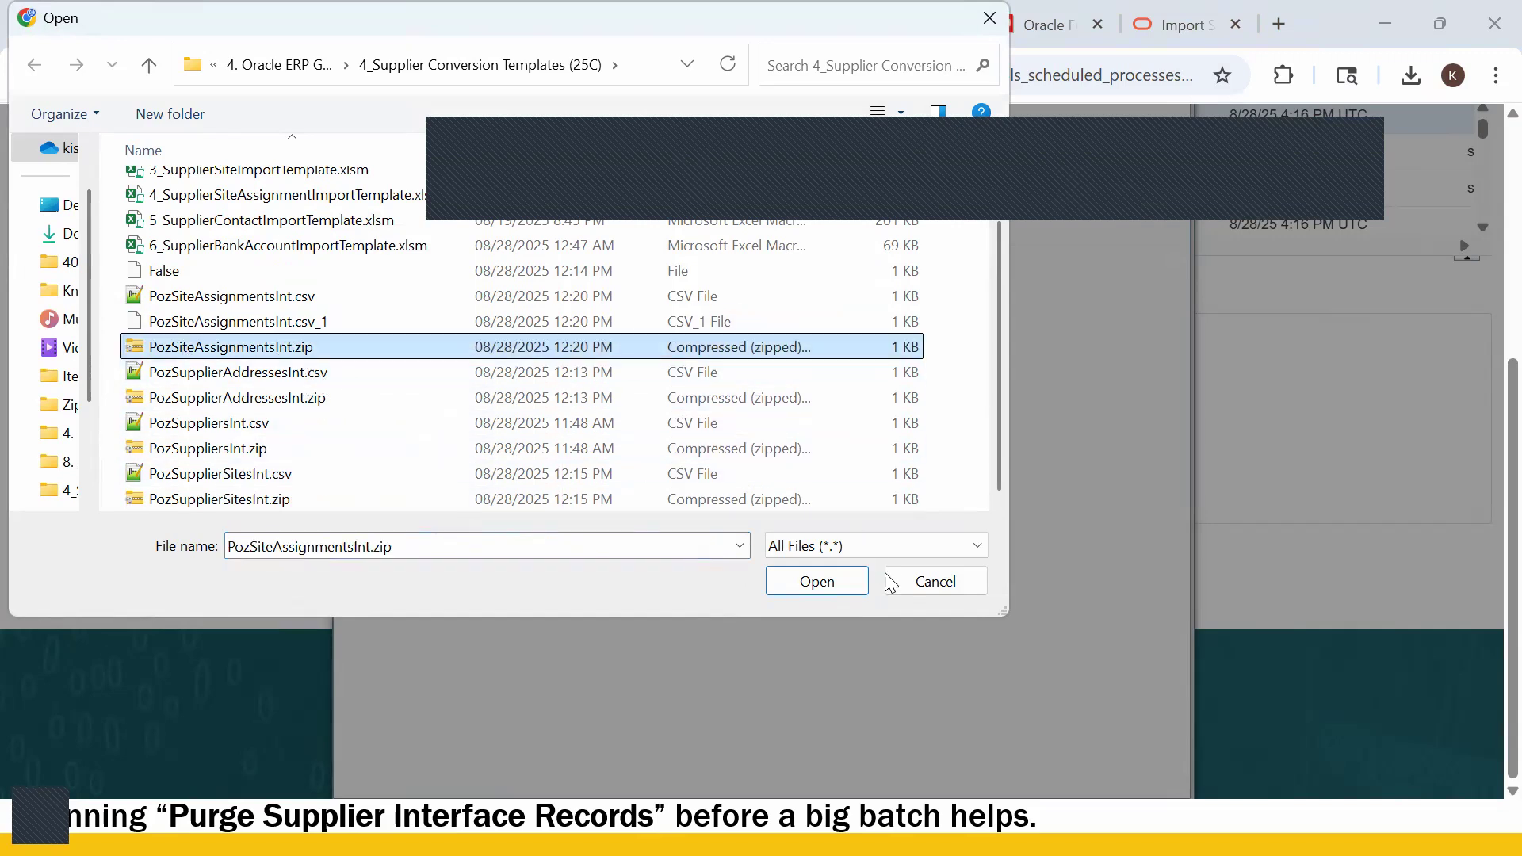
click(847, 582)
click(803, 489)
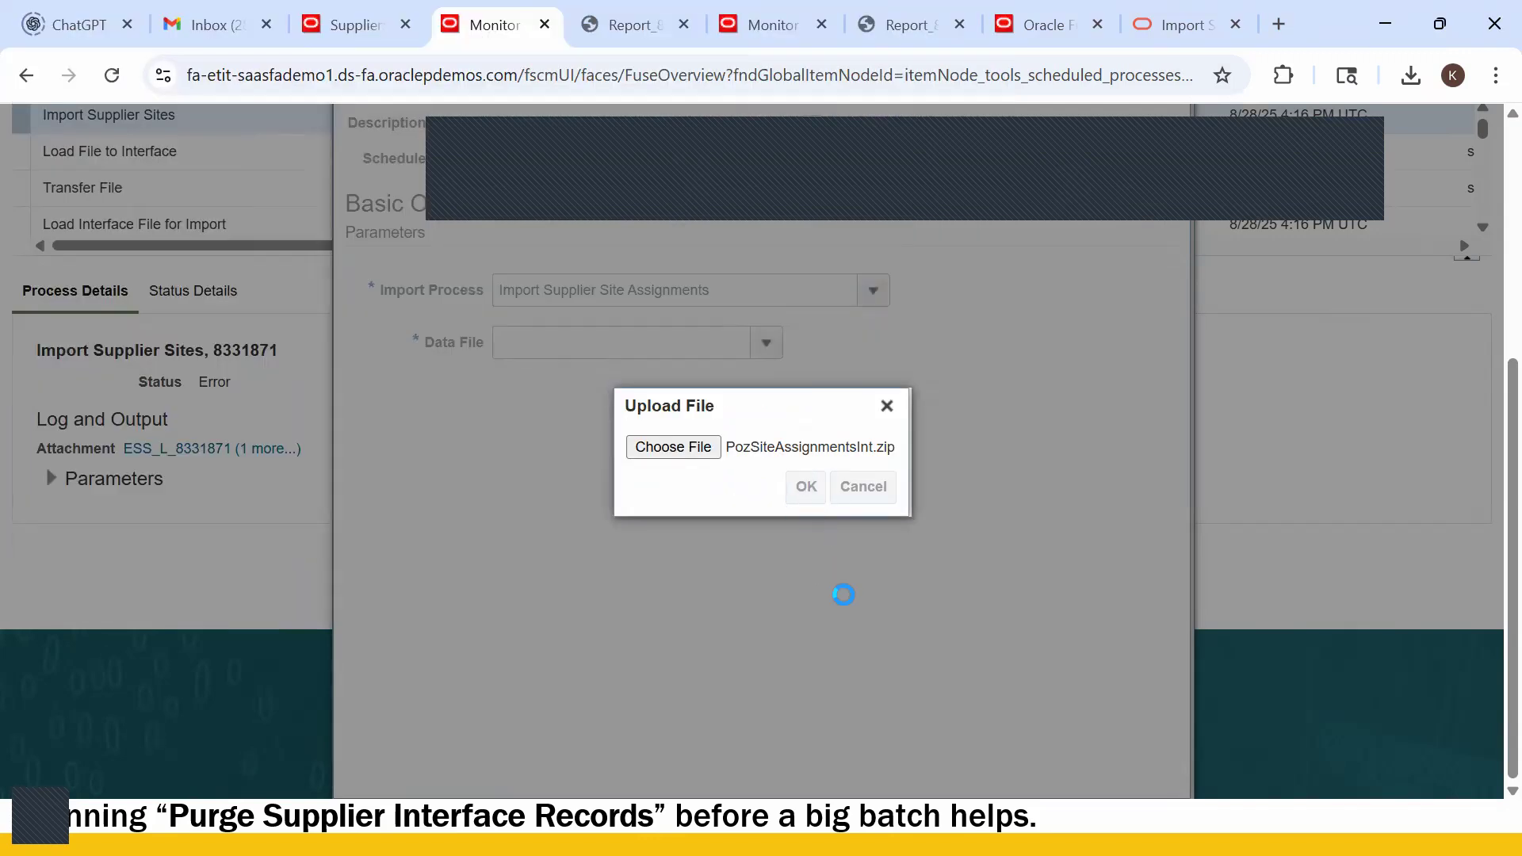
scroll(850, 604, up, 5)
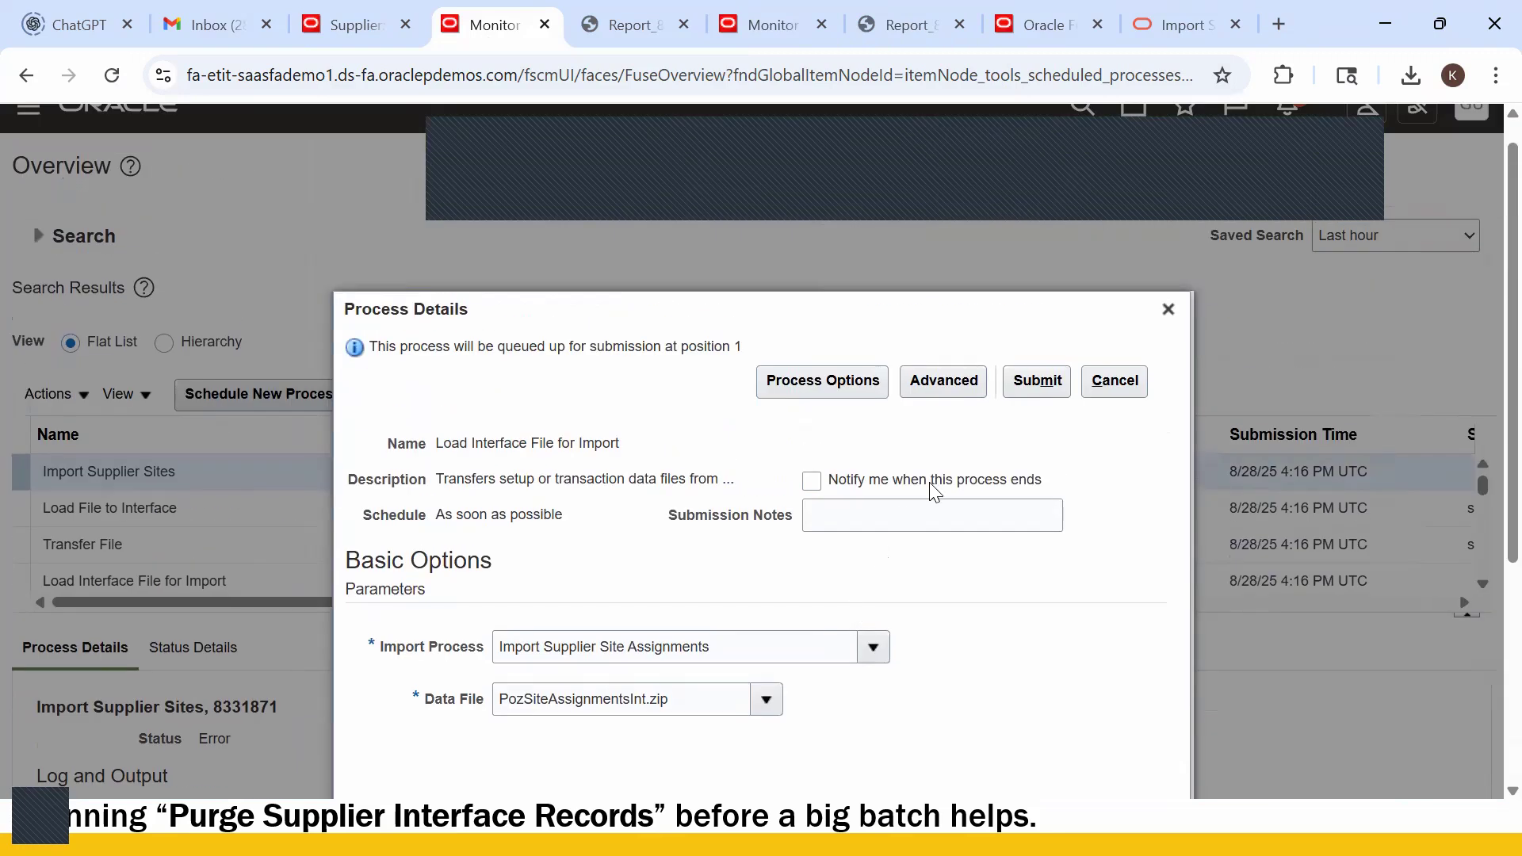
- Submit the load as process 8331885 and refresh the list until it shows Ready
click(1039, 382)
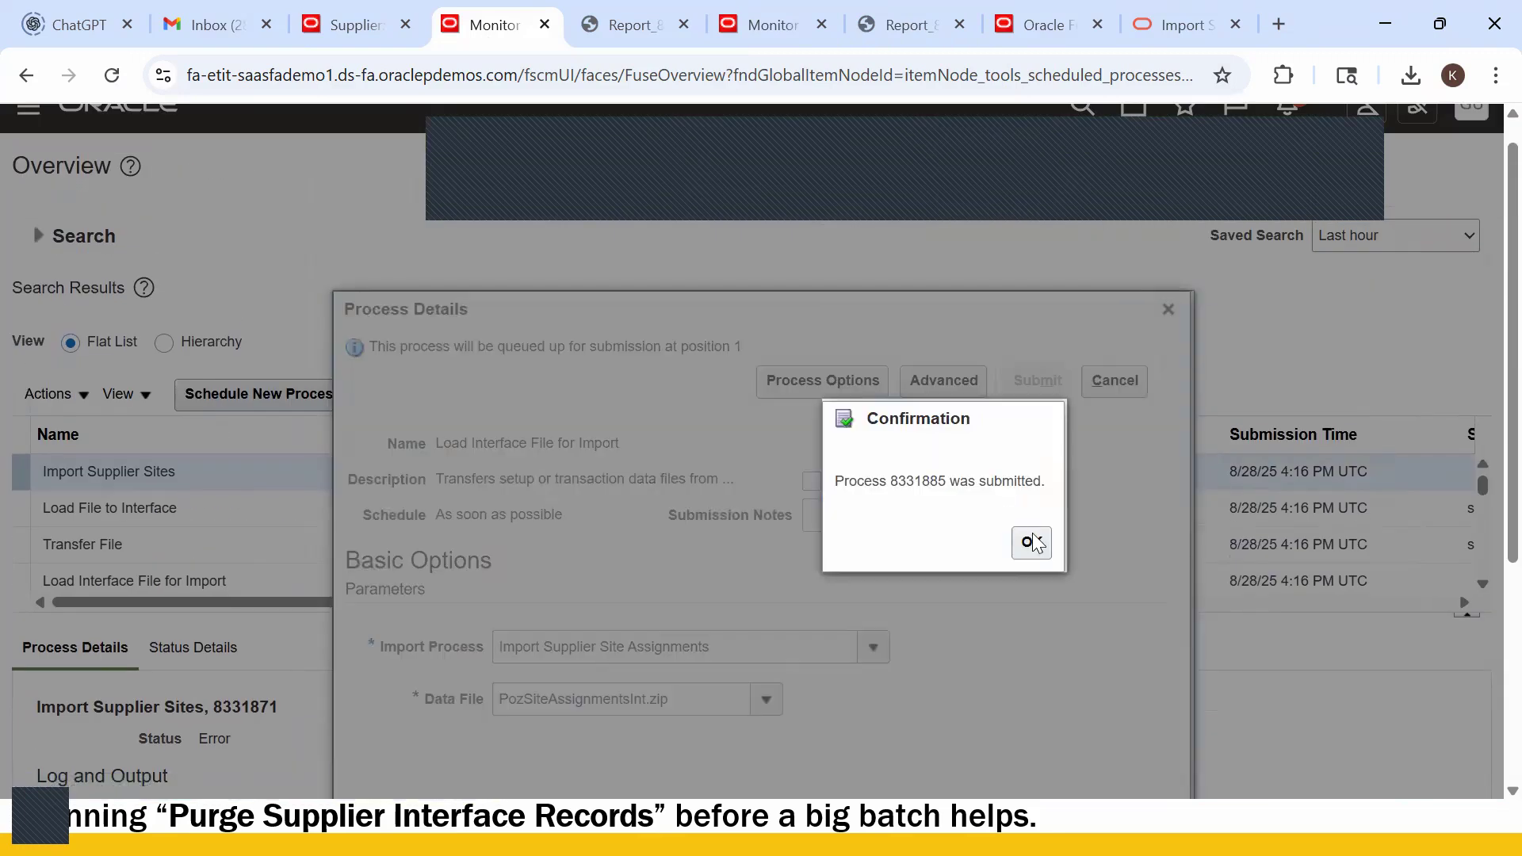
click(1033, 545)
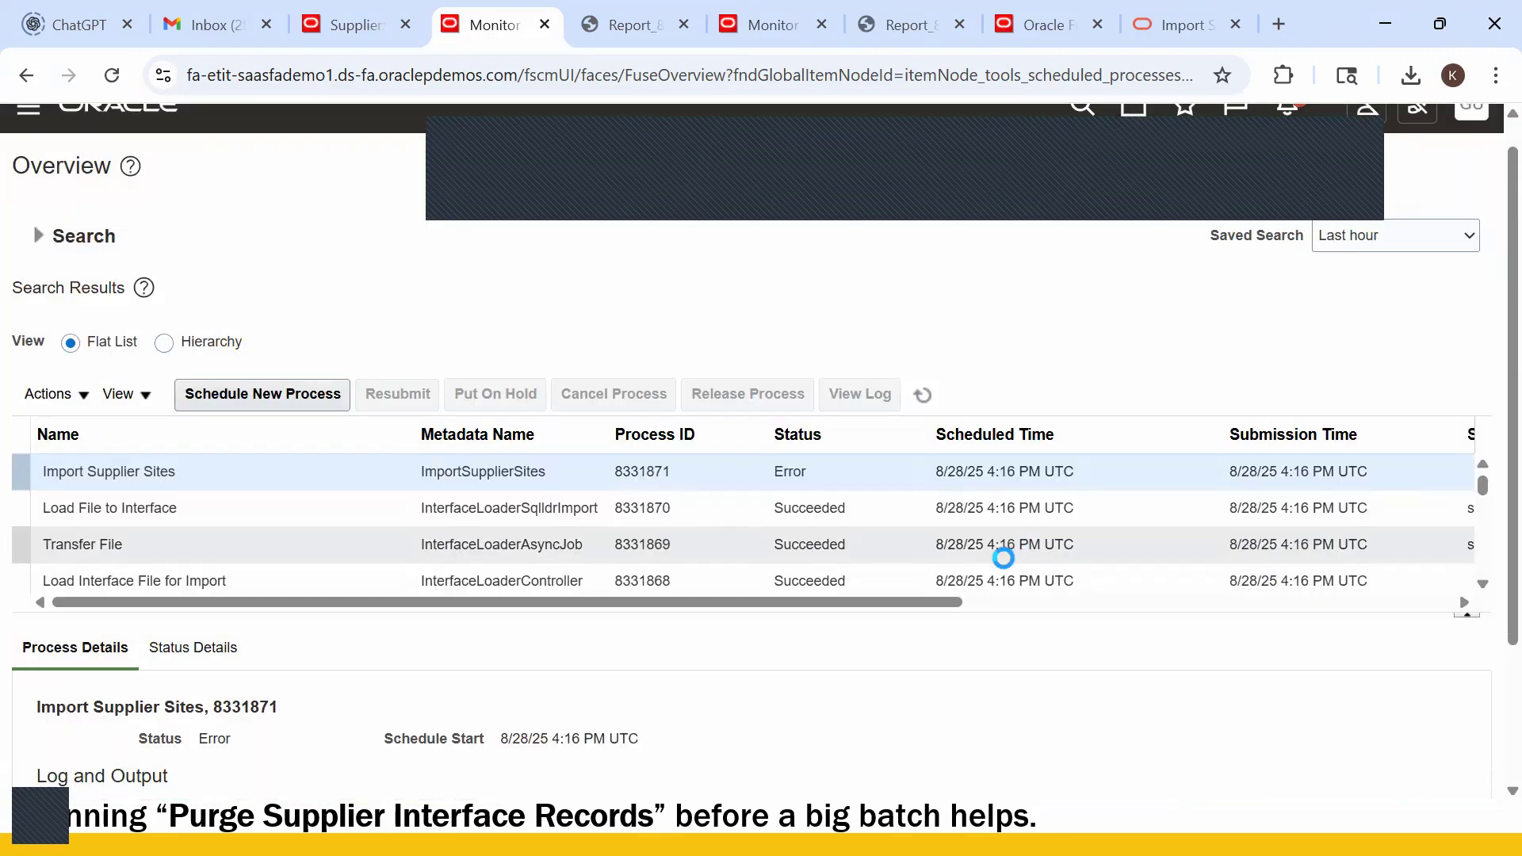
click(920, 398)
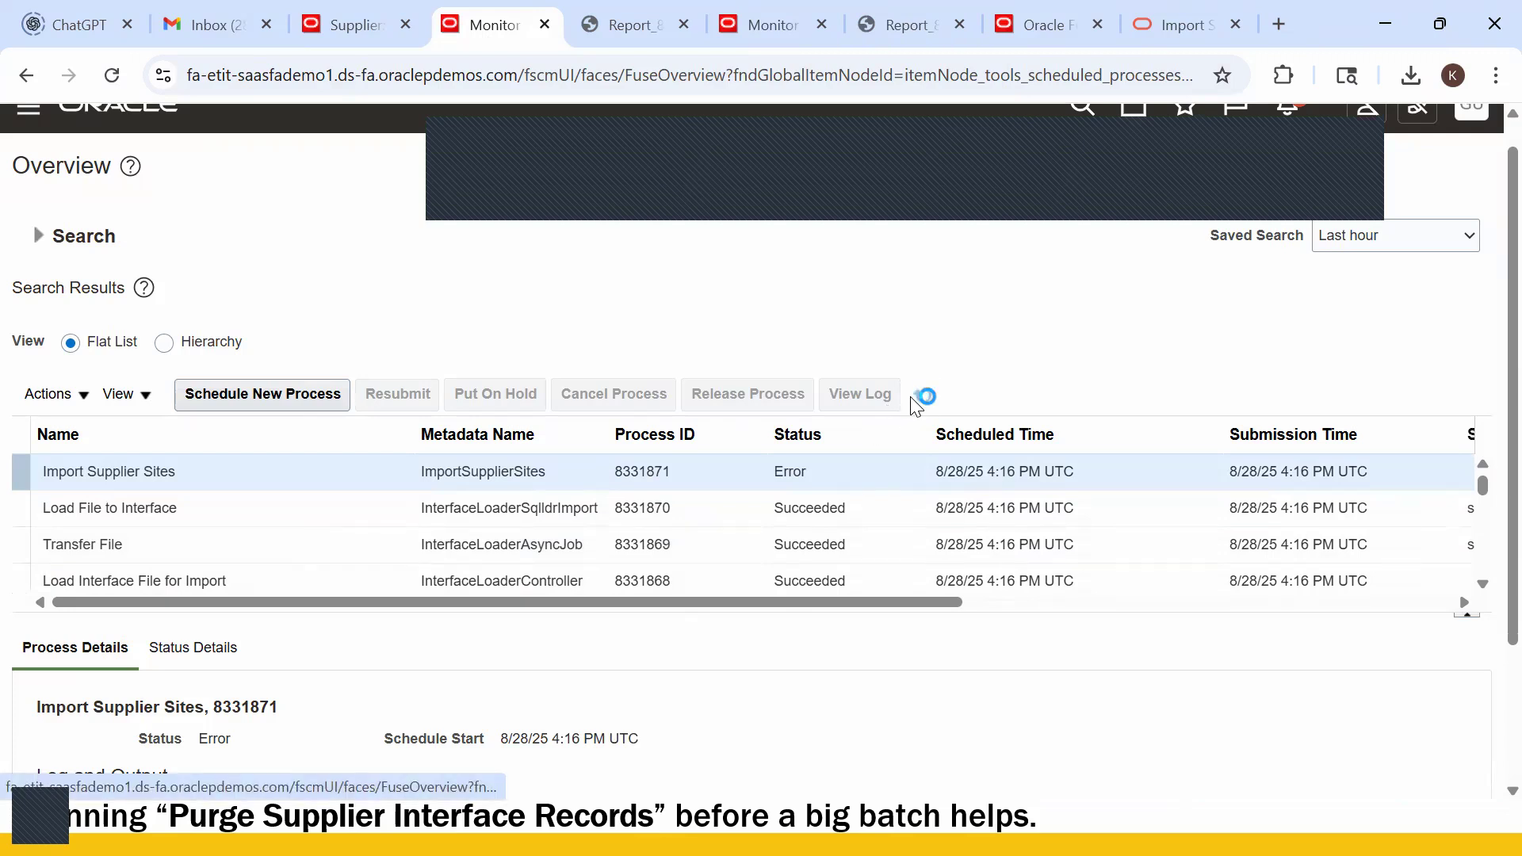
click(922, 394)
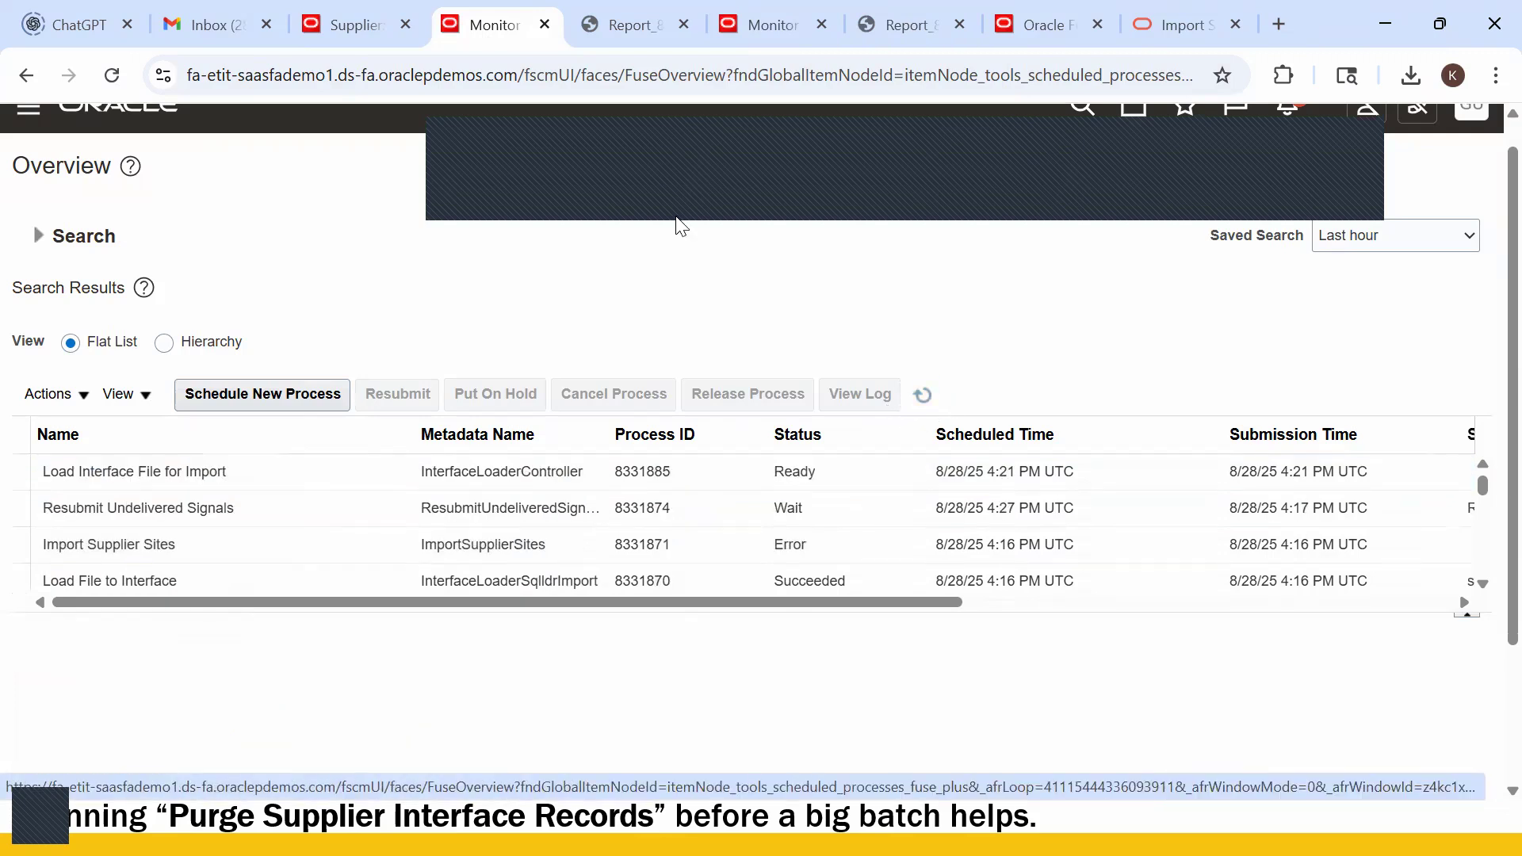
click(630, 26)
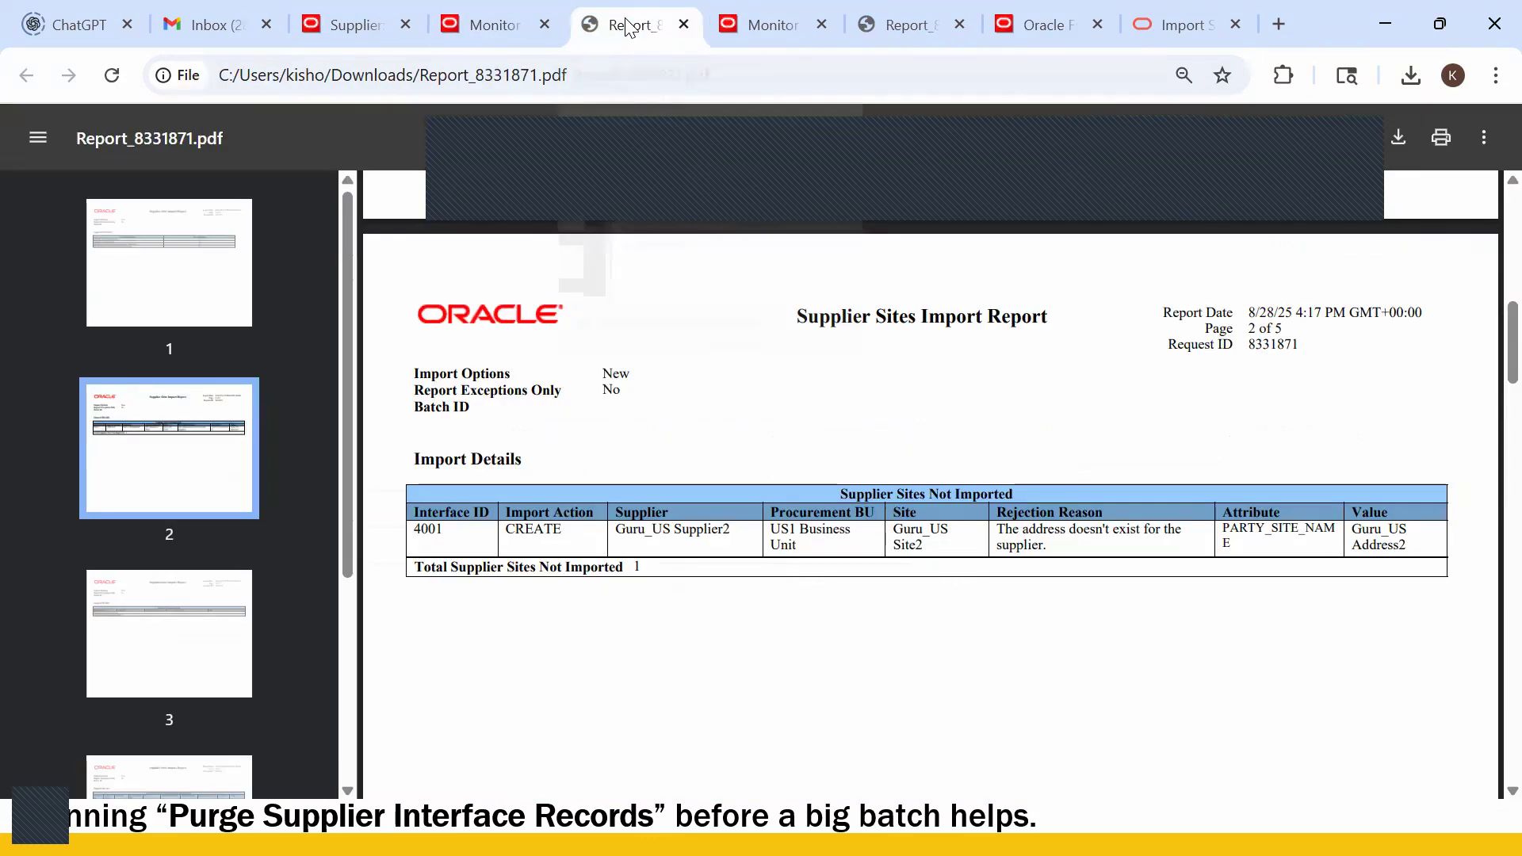
click(783, 20)
- Pick Import Supplier Site Assignments as the new process and confirm load 8331885 completed
click(310, 207)
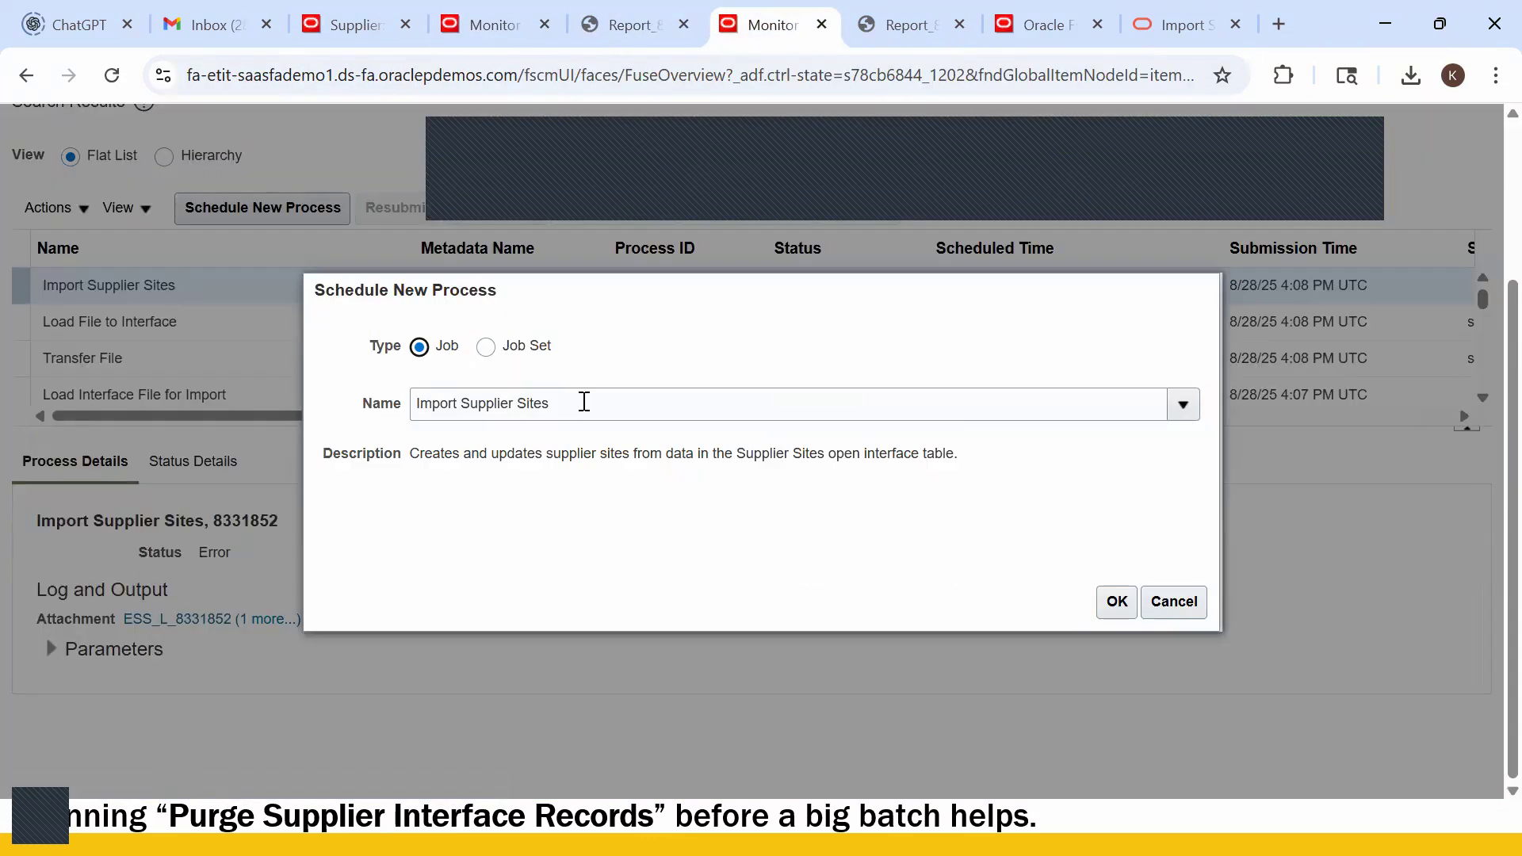
click(587, 402)
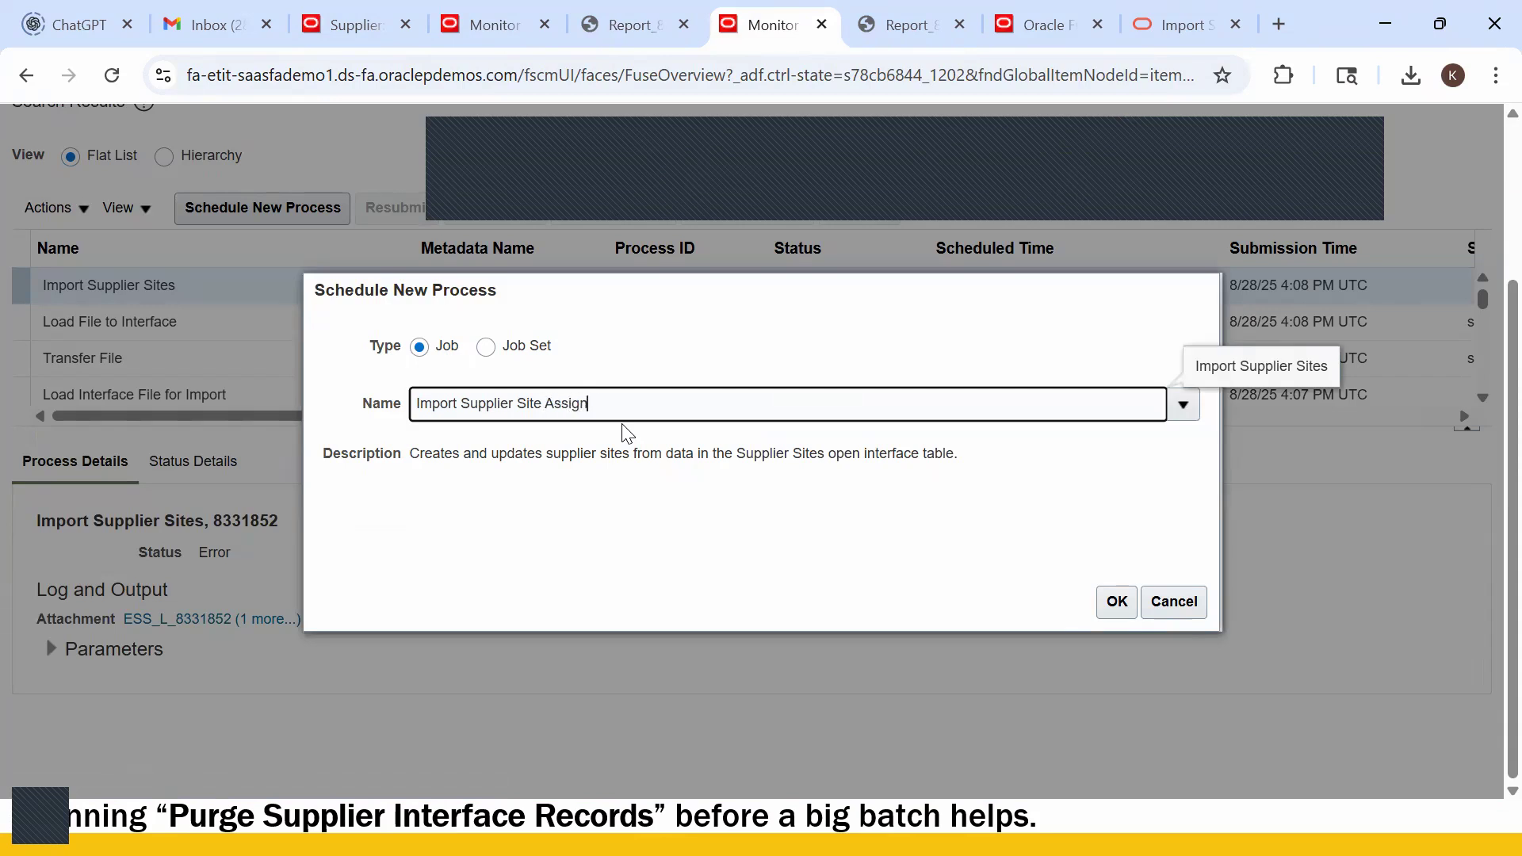
key(Tab)
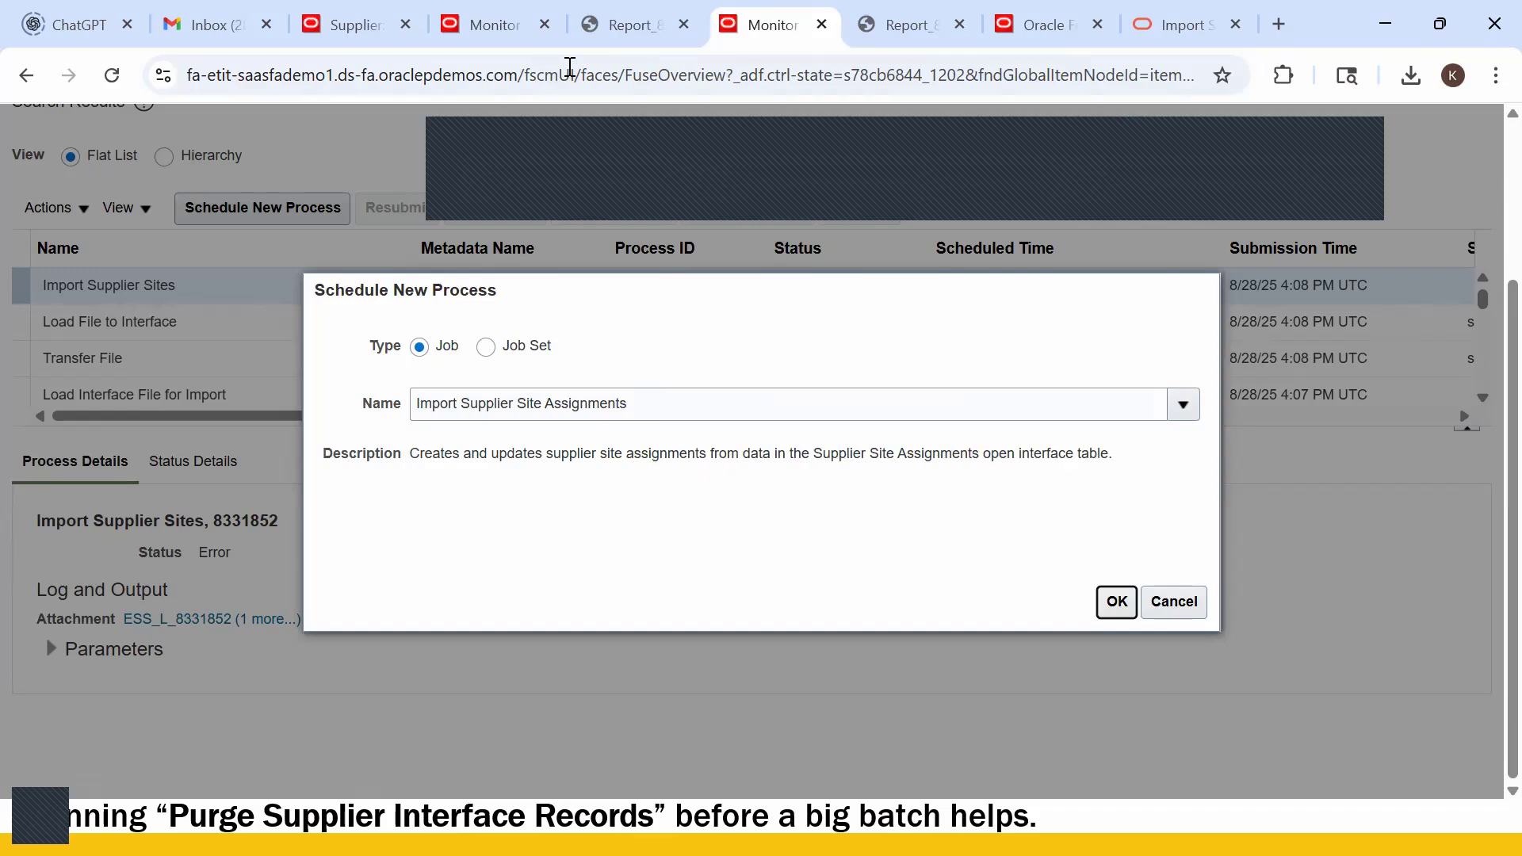
click(474, 22)
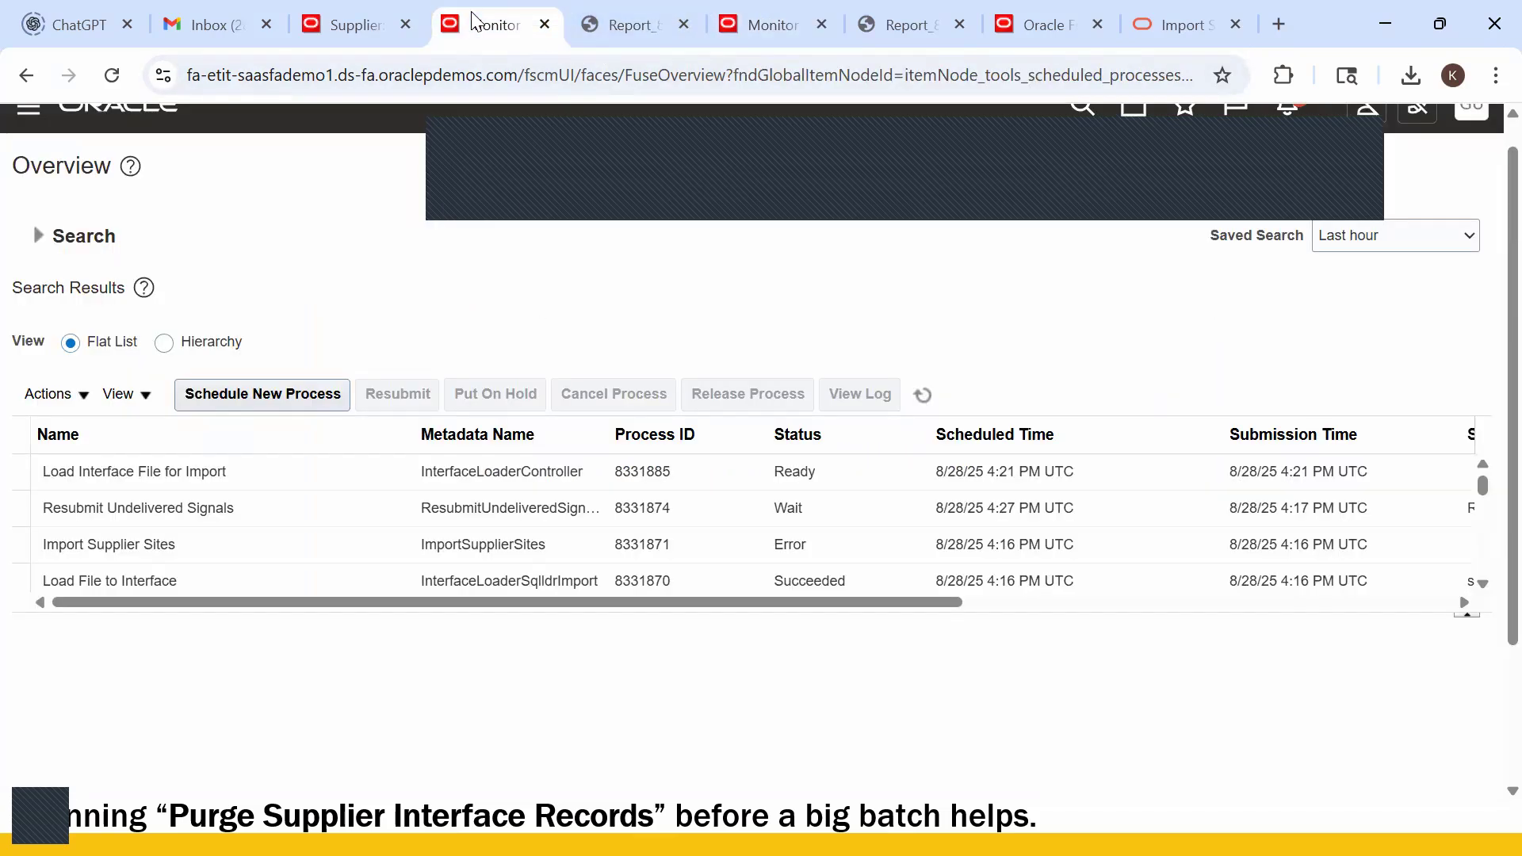
click(924, 395)
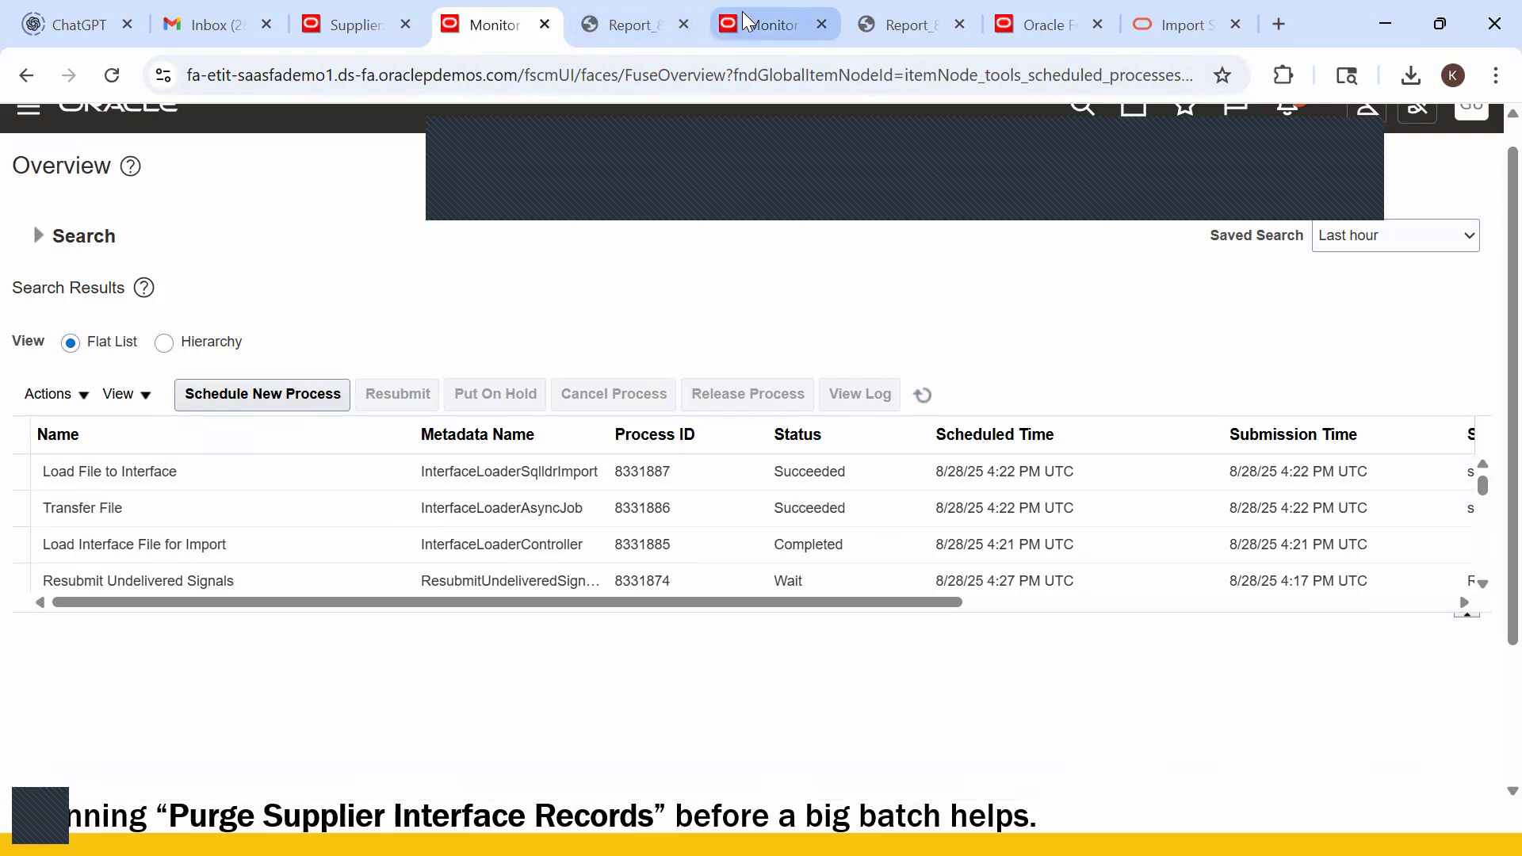
click(773, 25)
- Submit Import Supplier Site Assignments with Import Options New as process 8331888
click(1116, 609)
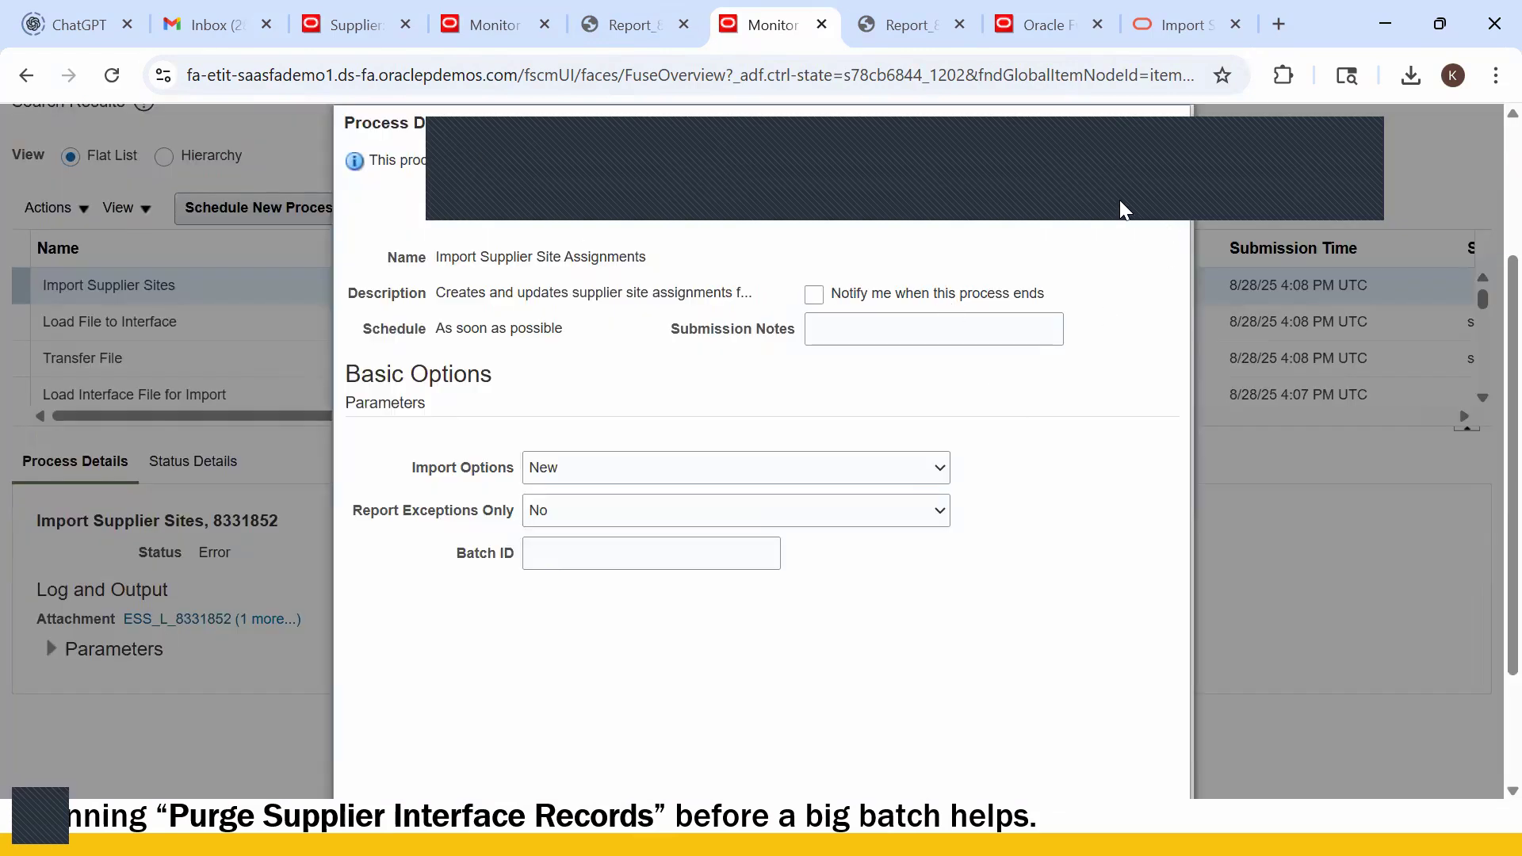
click(1054, 198)
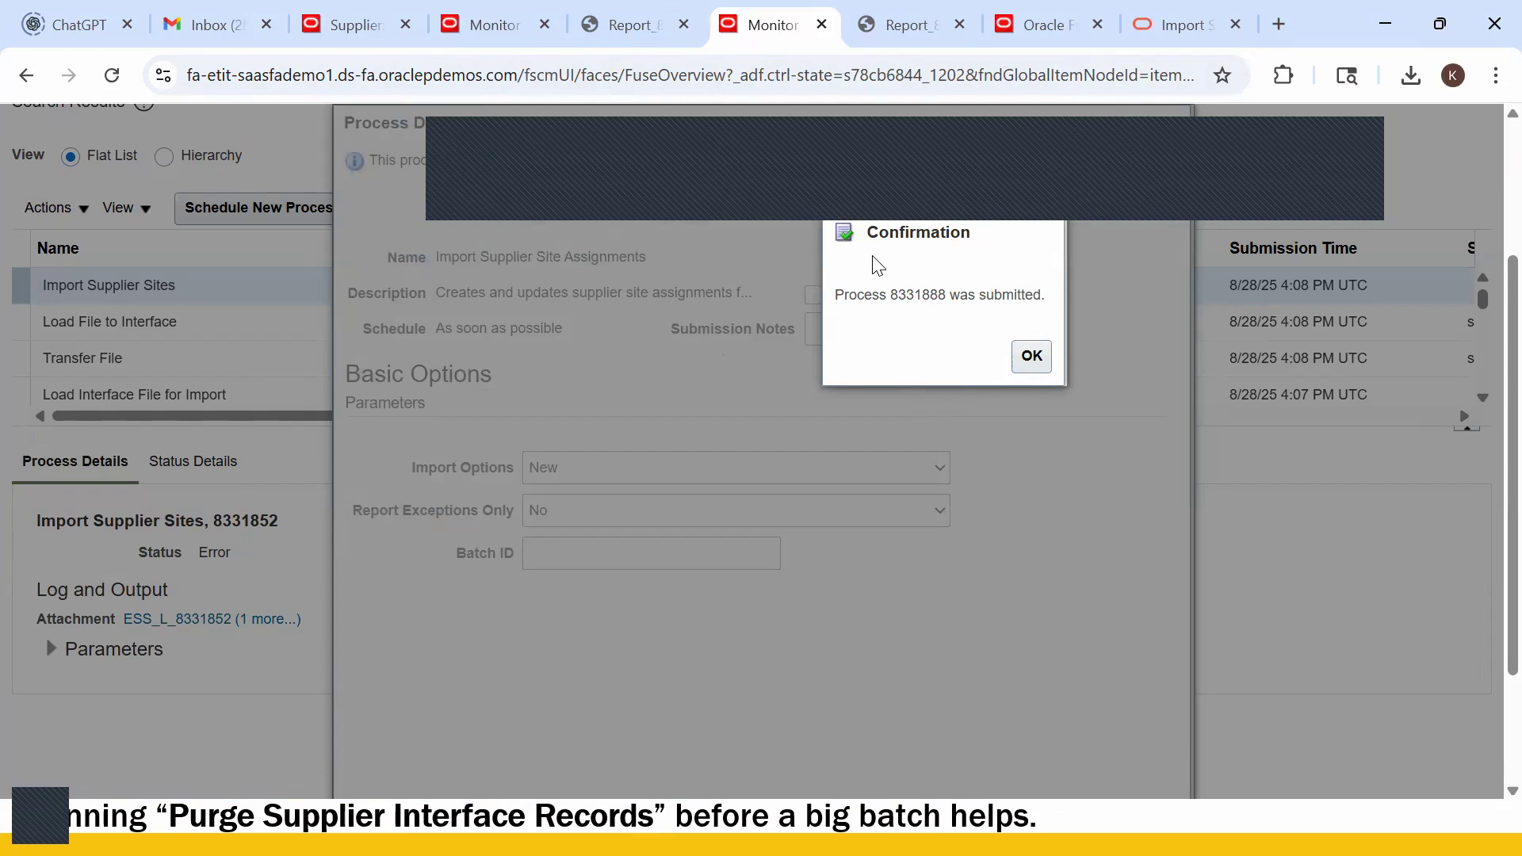
click(1032, 356)
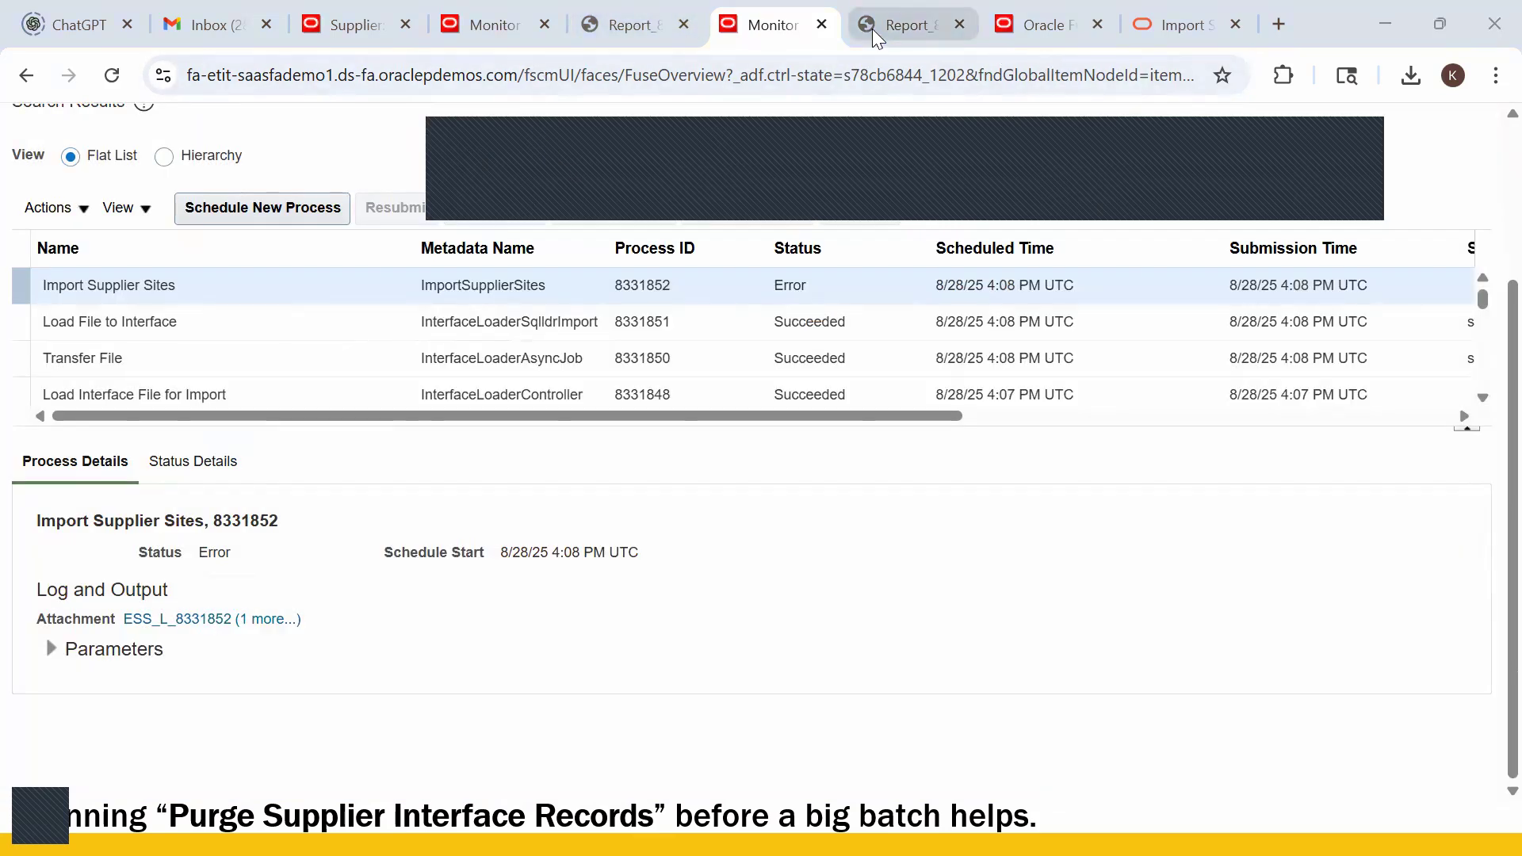
key(alt+Tab)
click(354, 216)
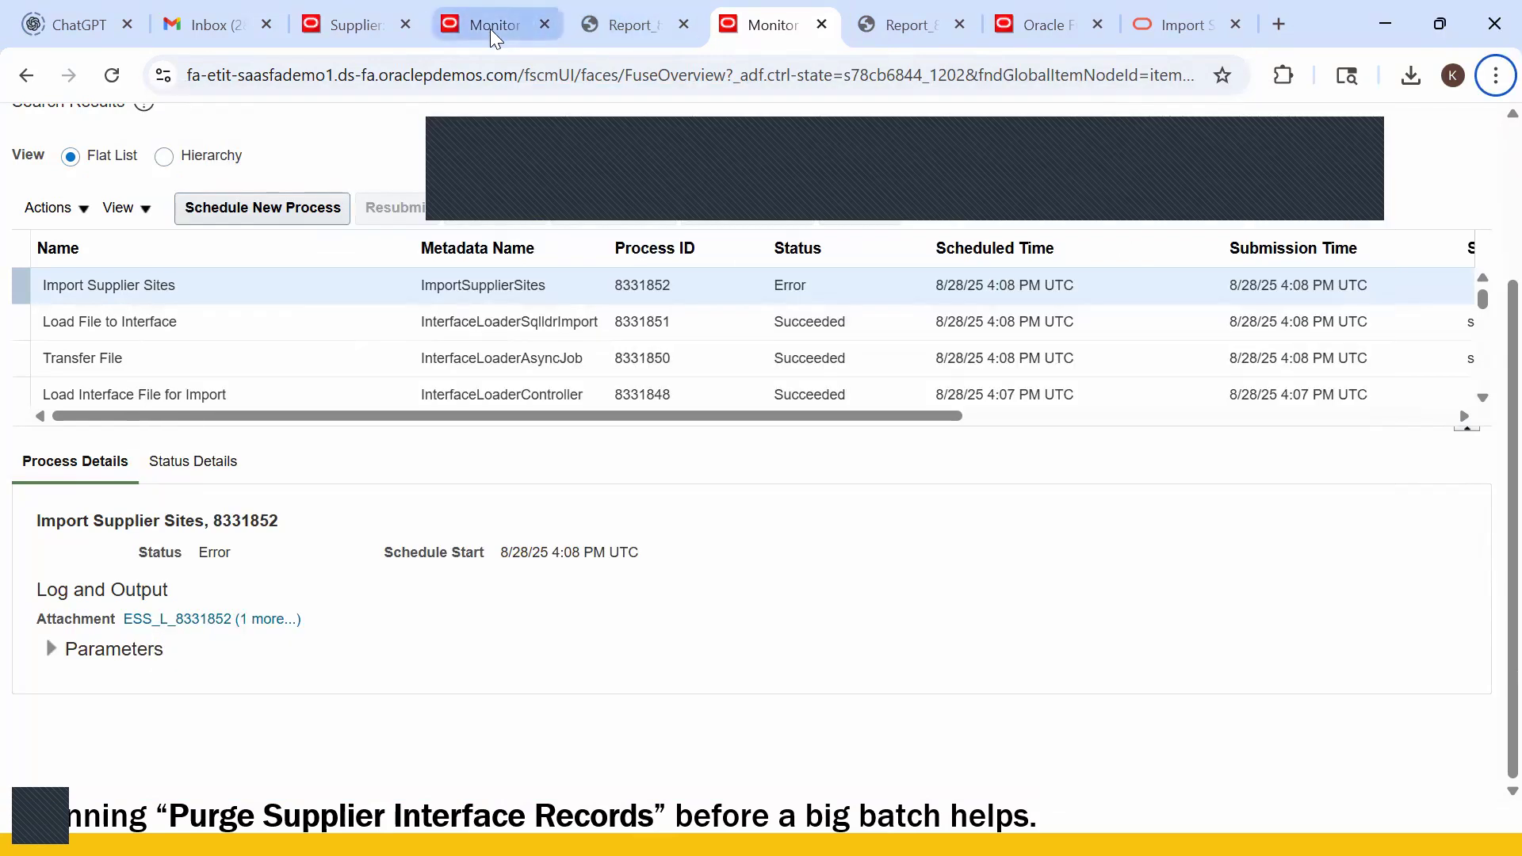
- Check the Site Assignments table on Edit Site: Guru_US Site1, which still shows no data
click(354, 32)
scroll(1364, 341, up, 3)
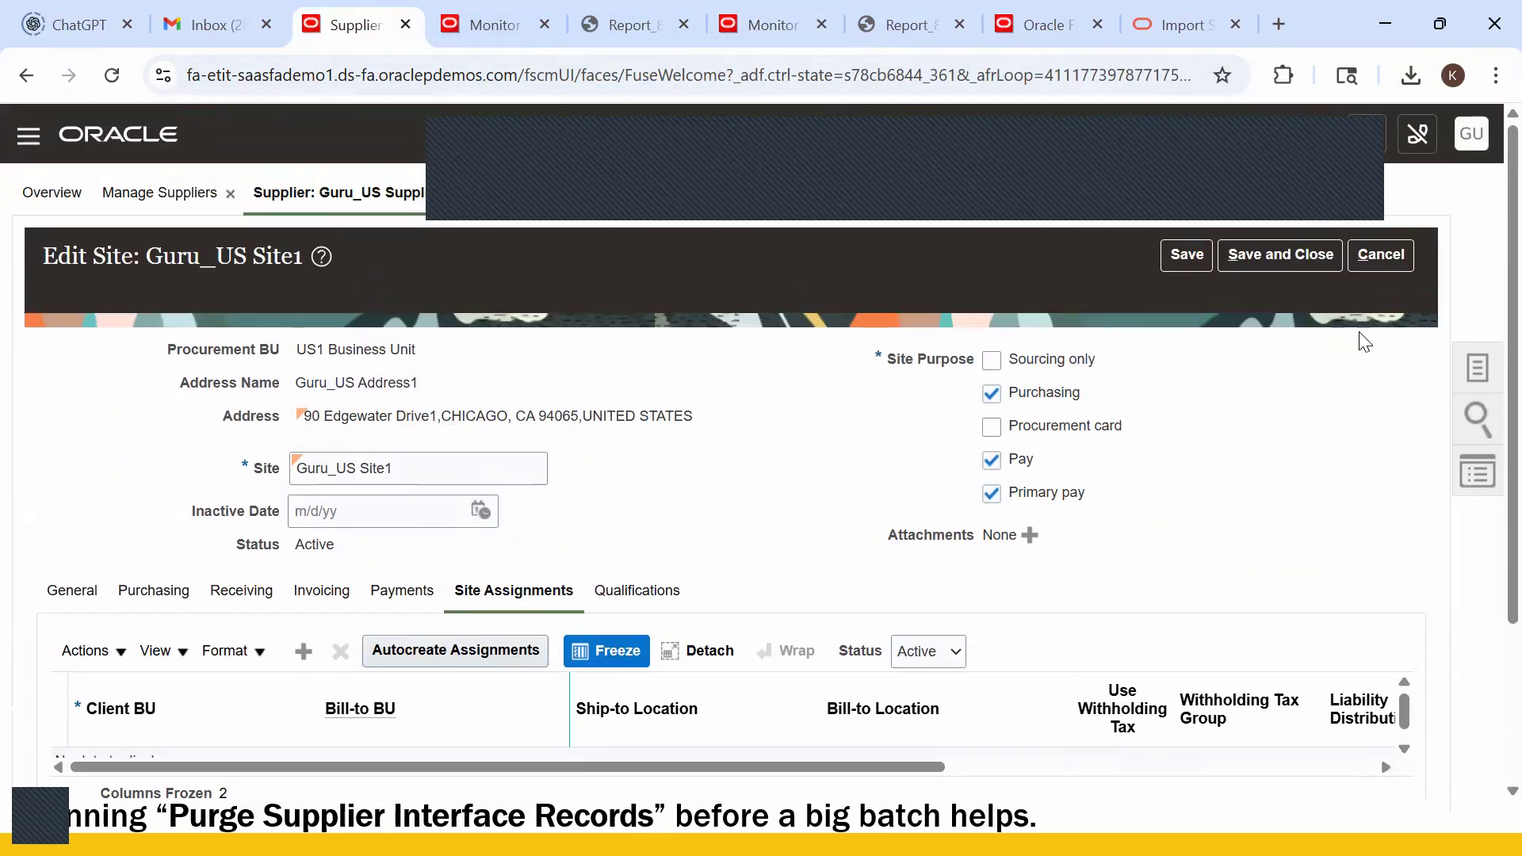
scroll(888, 372, down, 2)
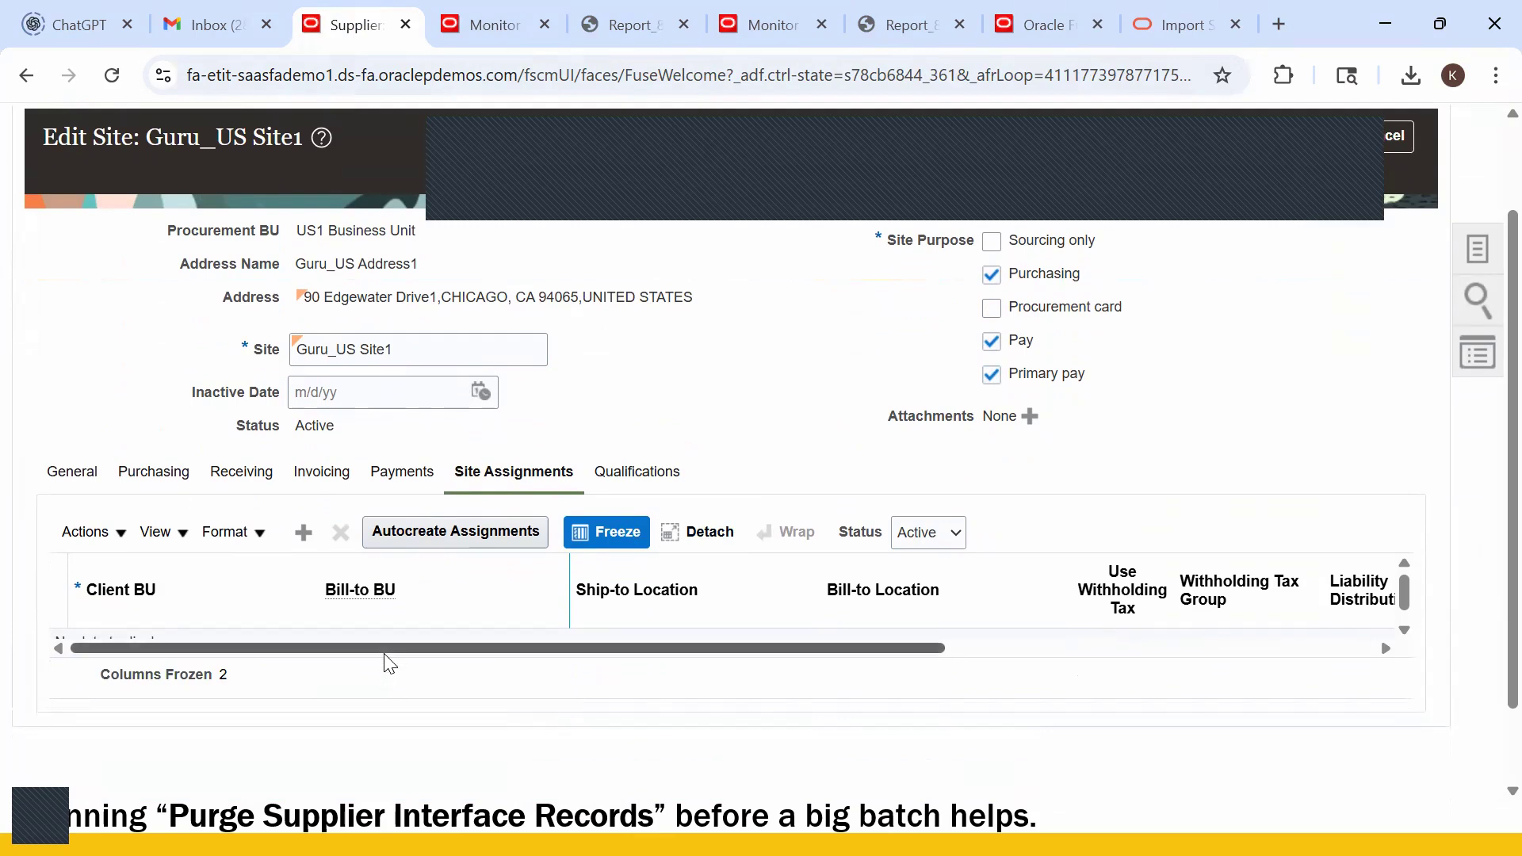
scroll(479, 578, down, 1)
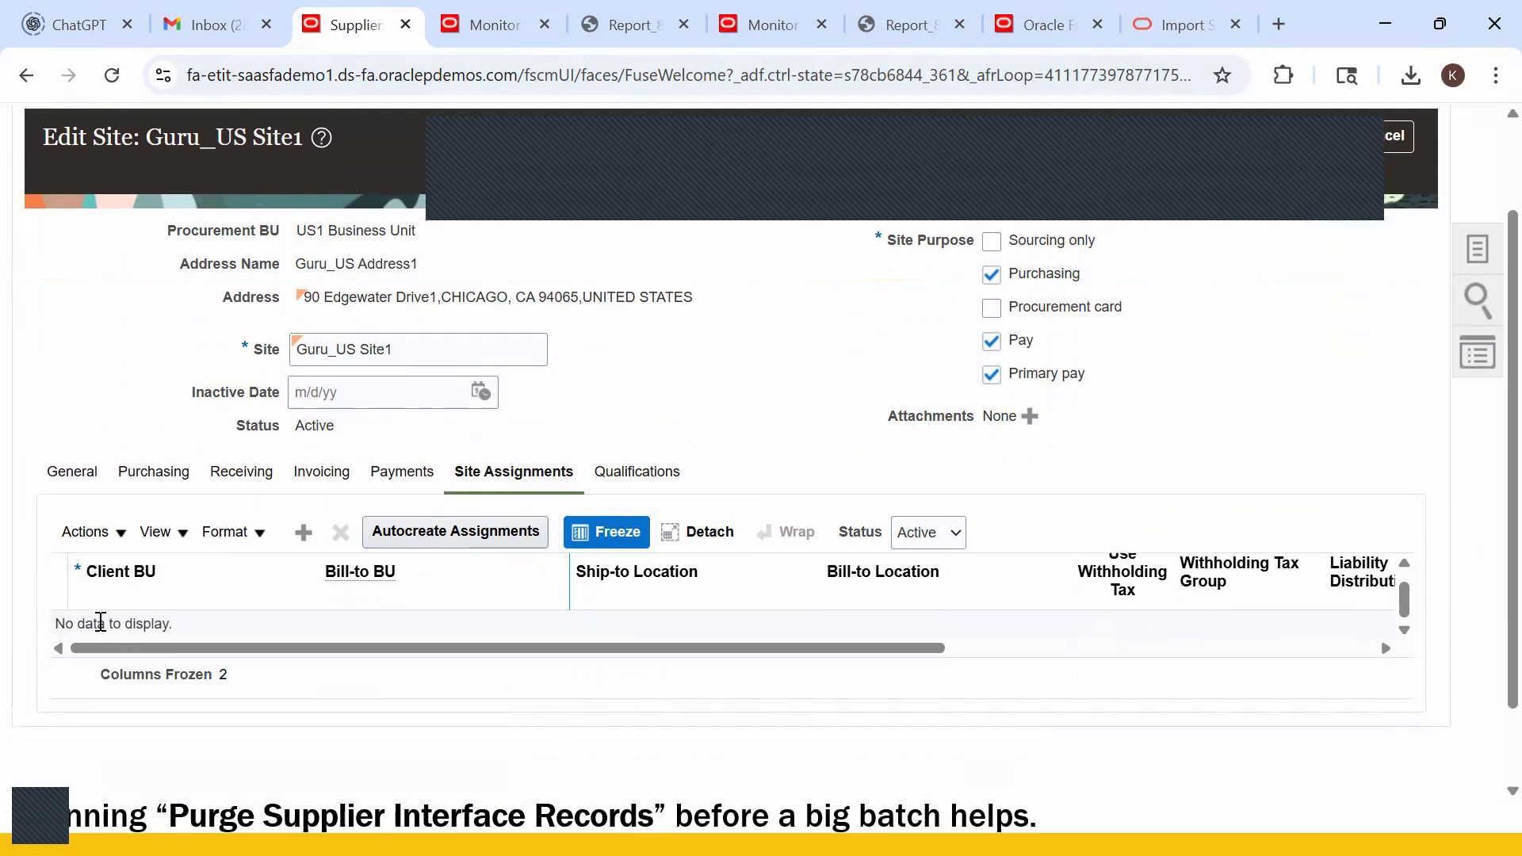
scroll(1474, 428, up, 2)
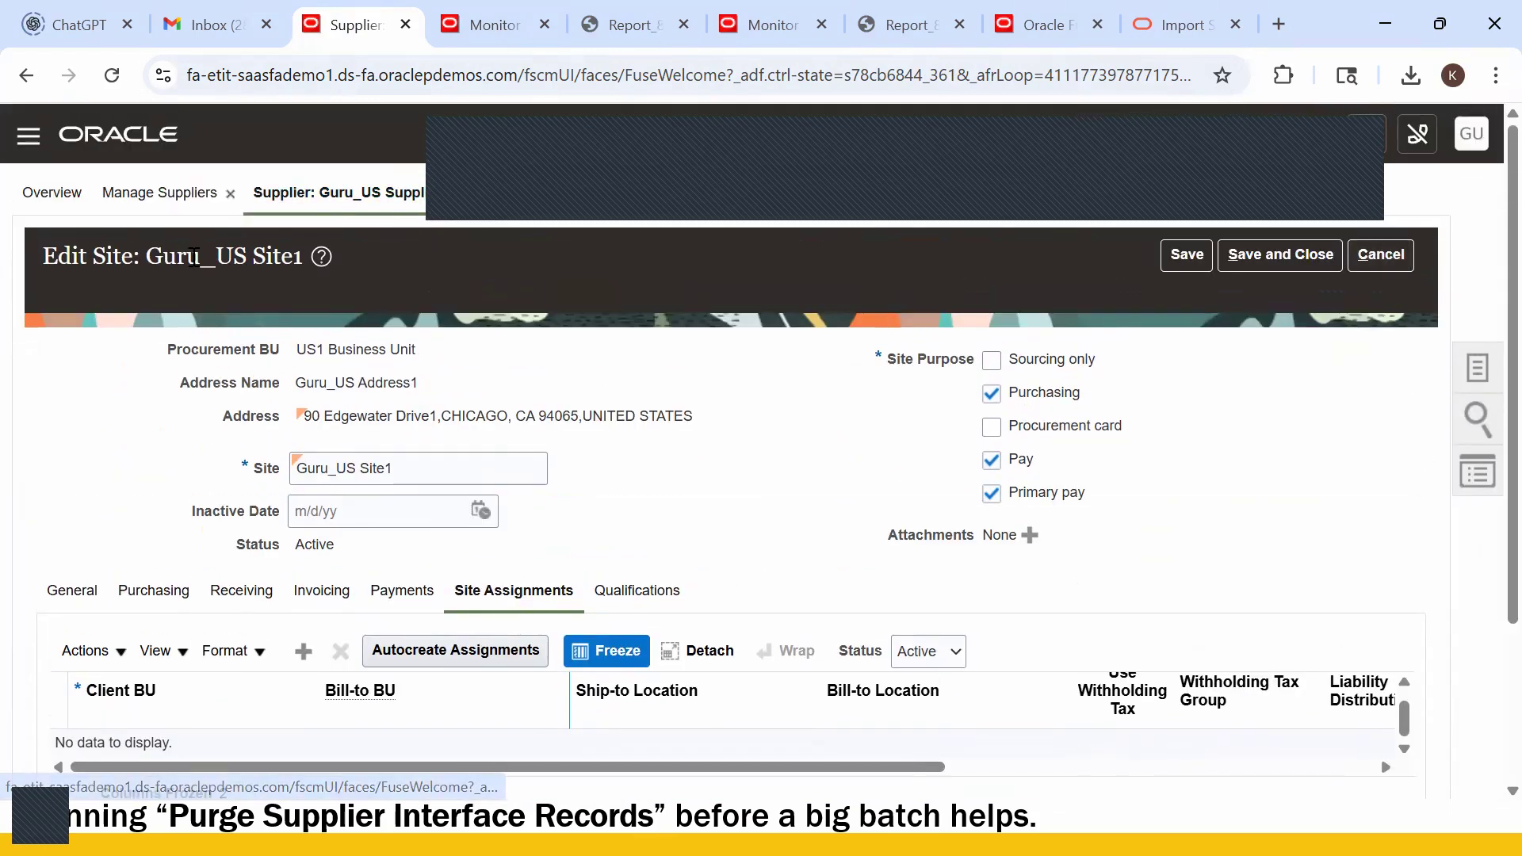
drag(143, 257, 295, 261)
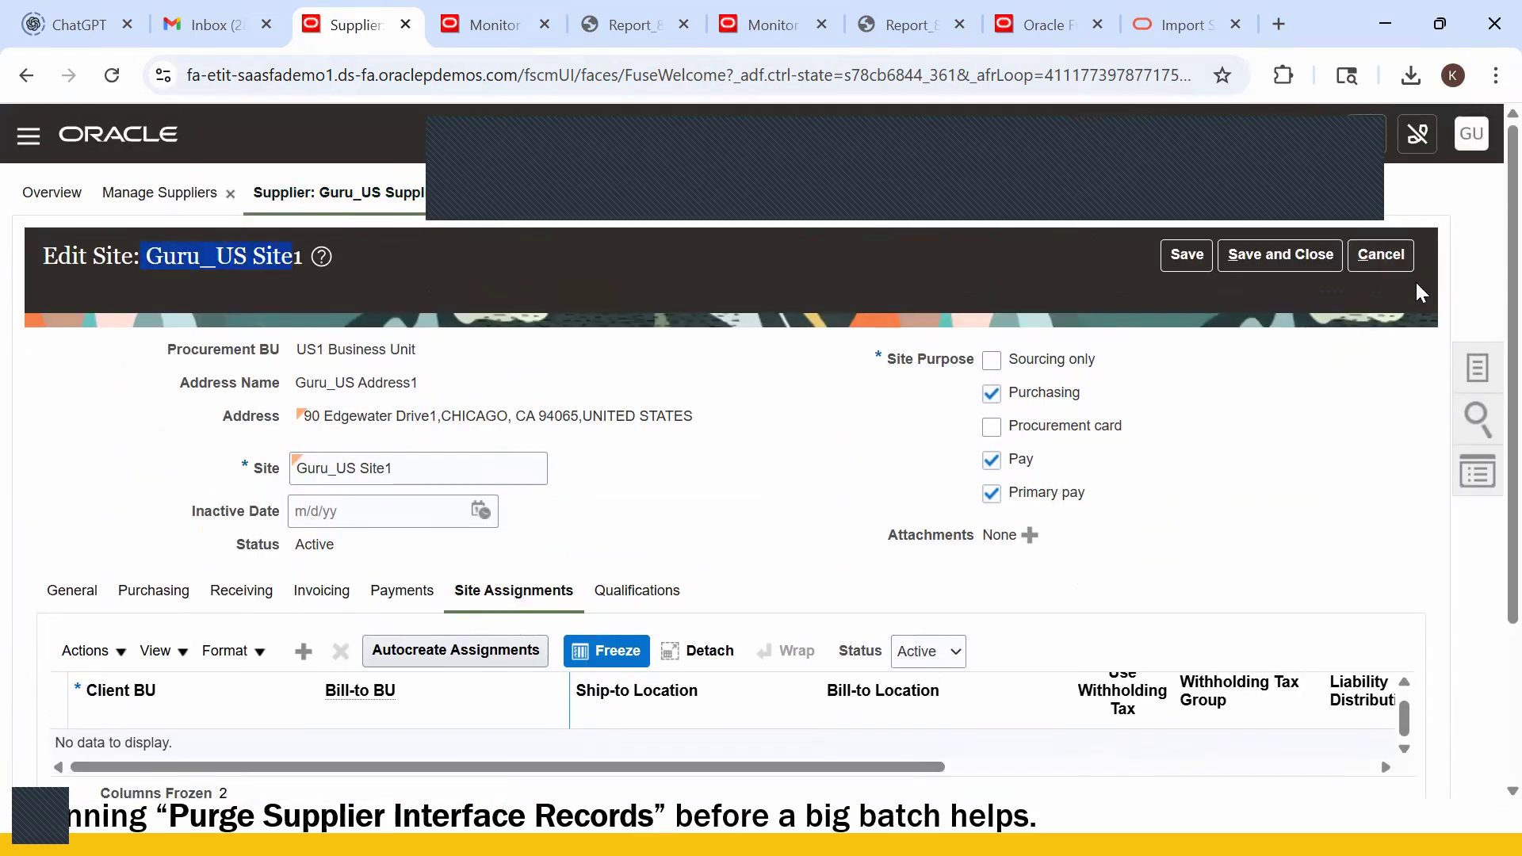
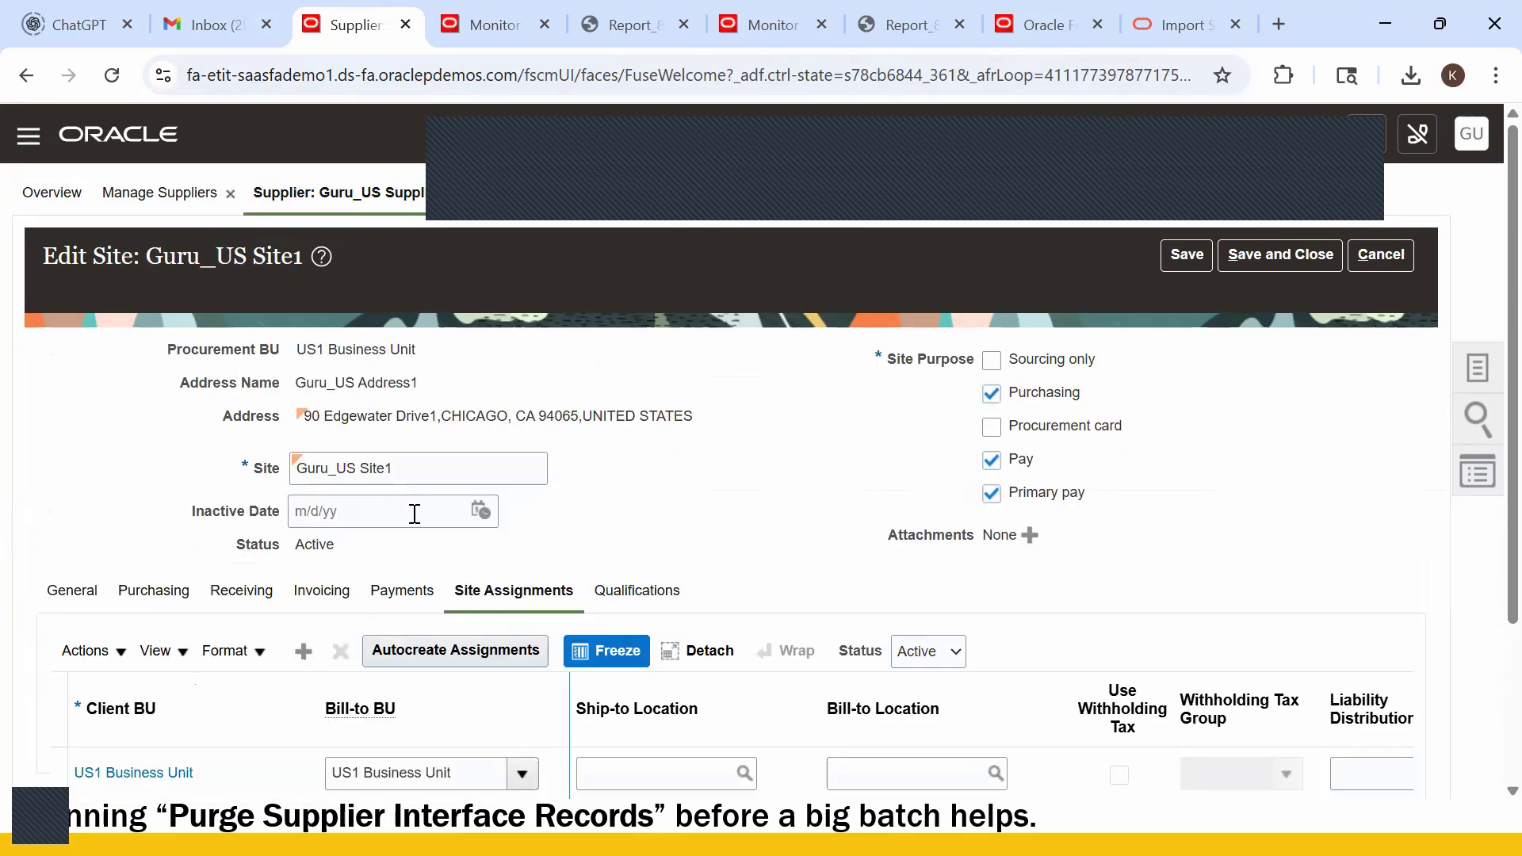
- Scroll down to confirm Guru_US Site1's US1 Business Unit assignment, then switch to the templates folder
scroll(238, 607, down, 3)
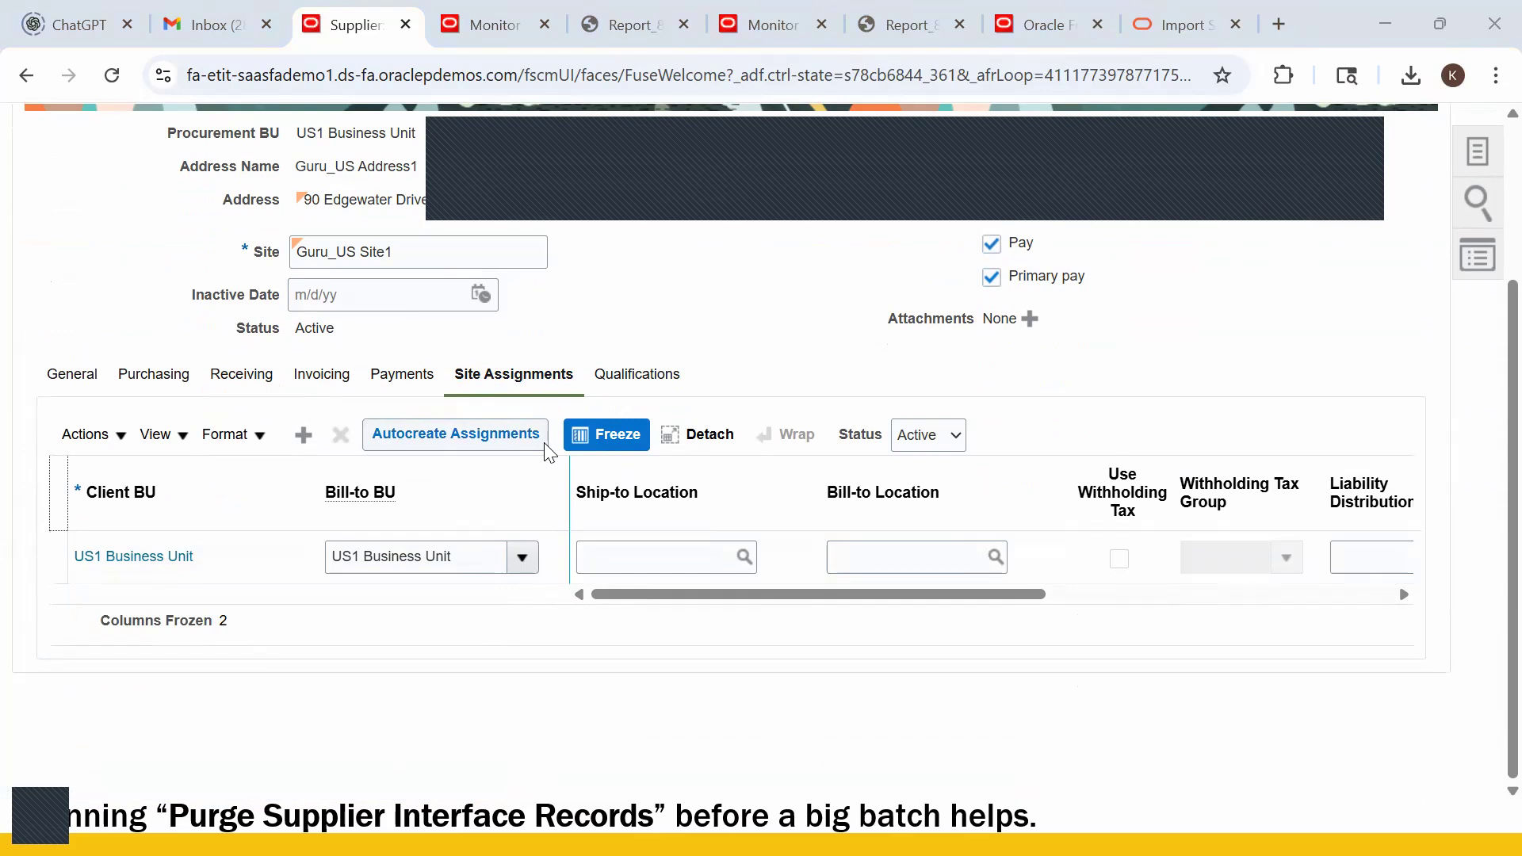
key(alt+Tab)
key(alt+Tab)
key(alt+Tab)
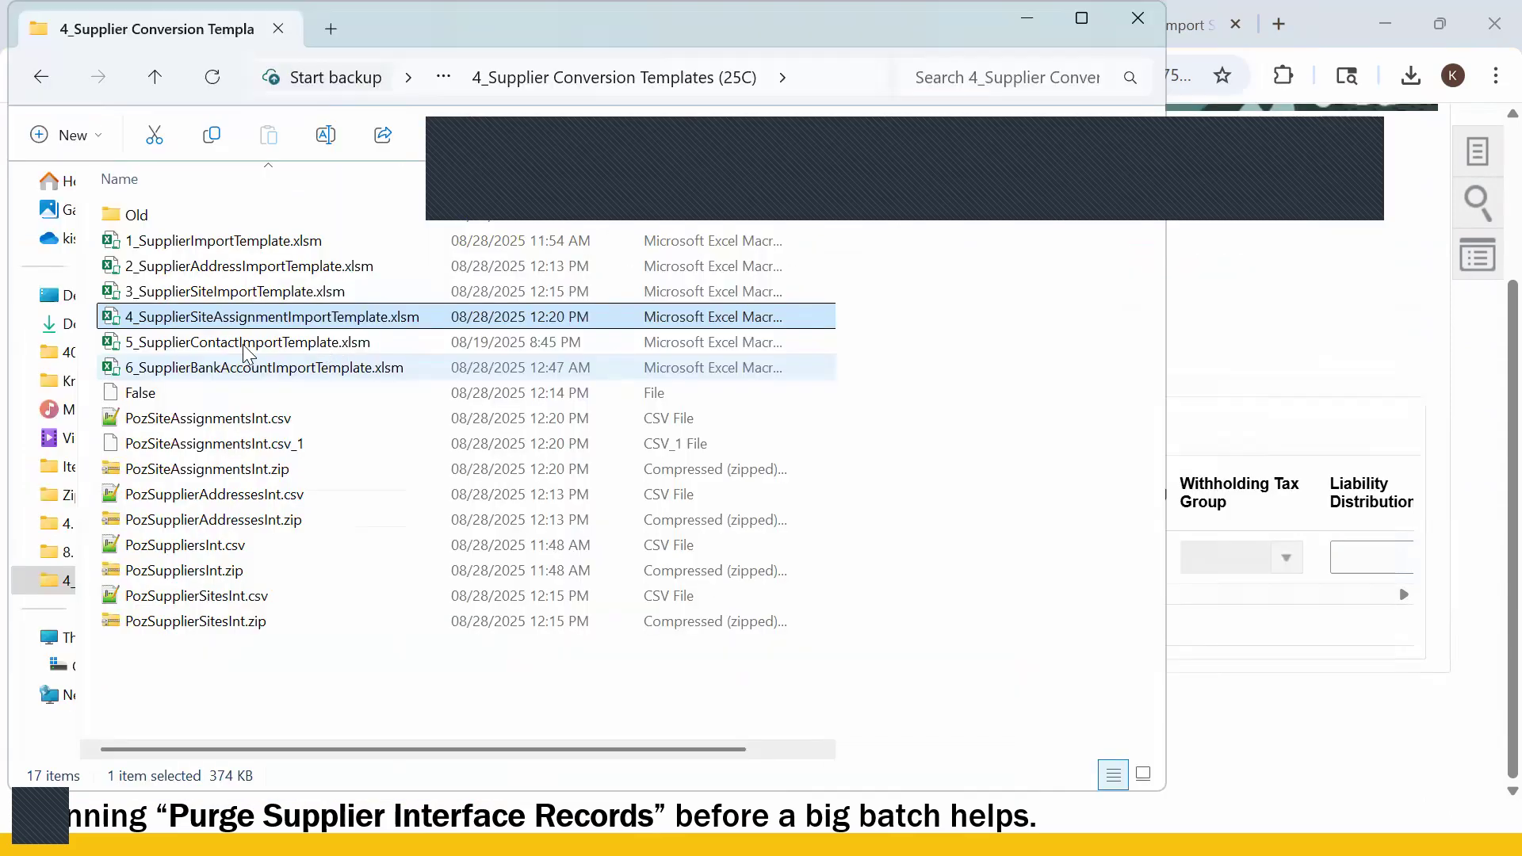
- Open 5_SupplierContactImportTemplate.xlsm and dismiss its startup messages
click(228, 346)
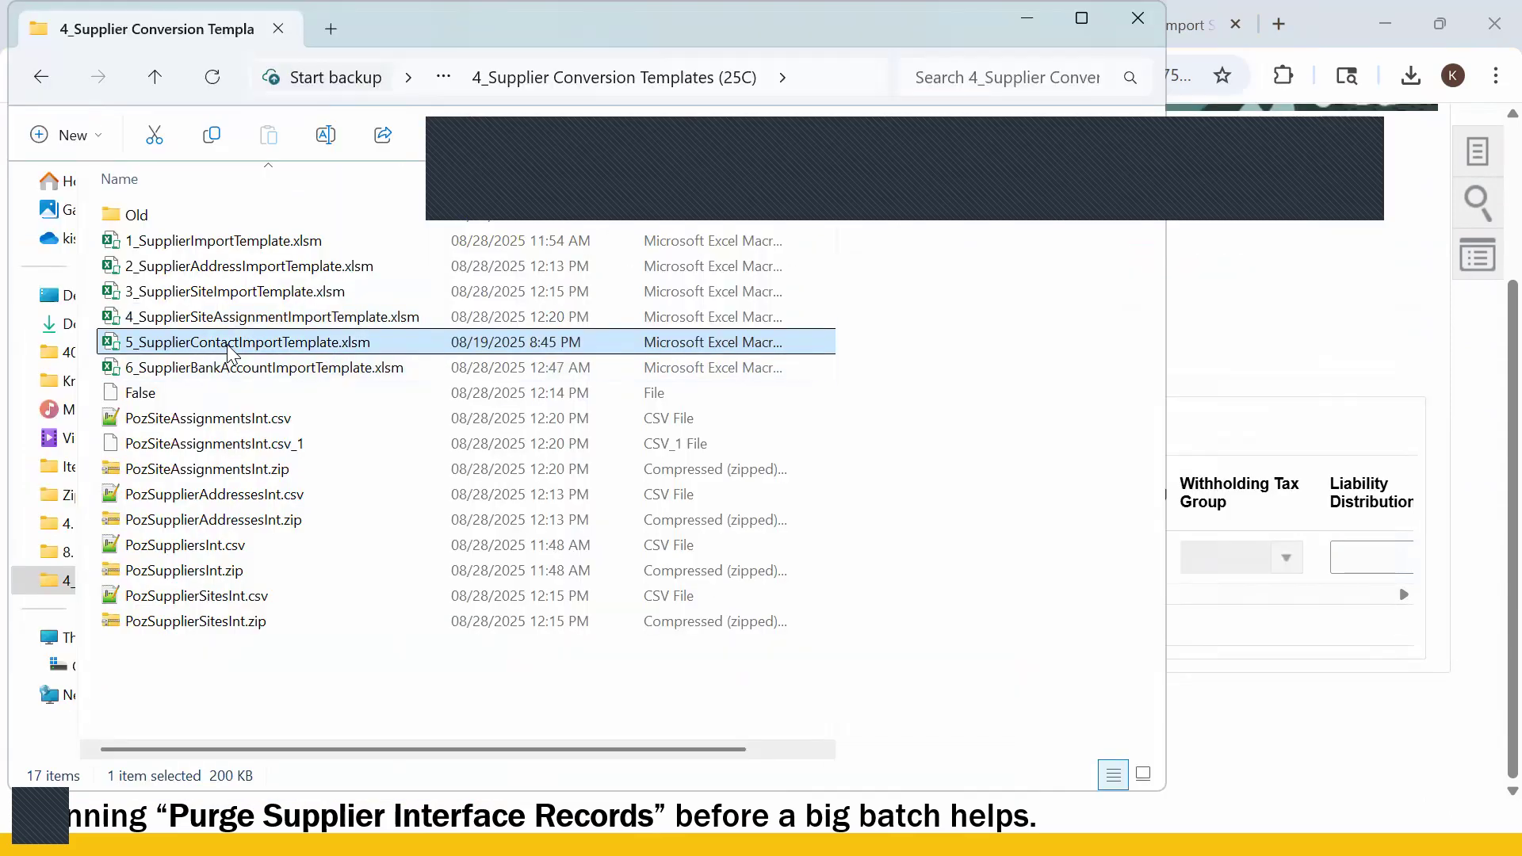
double_click(226, 345)
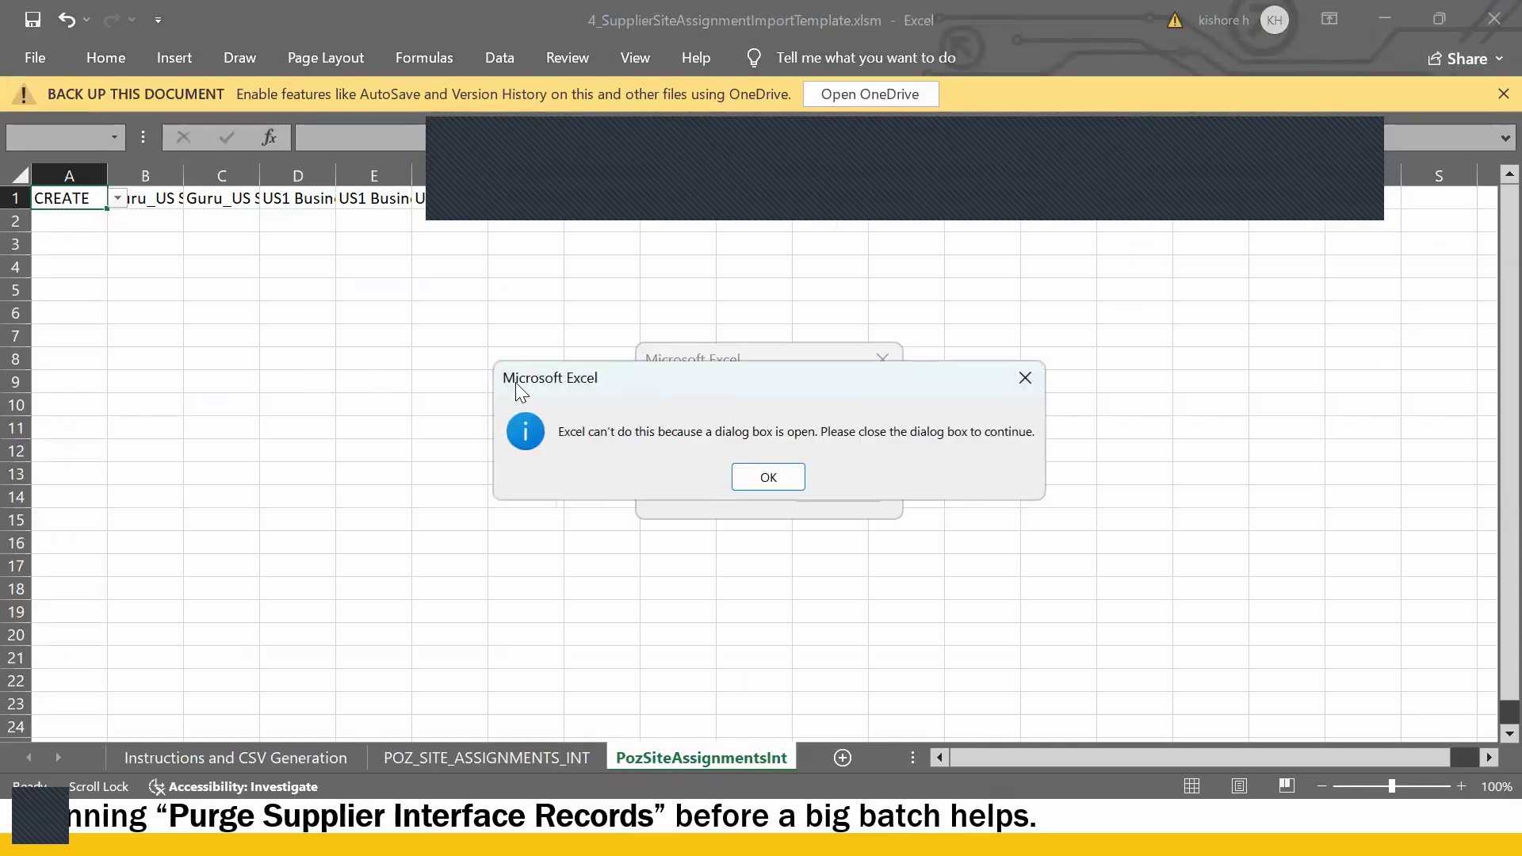
click(762, 477)
click(834, 486)
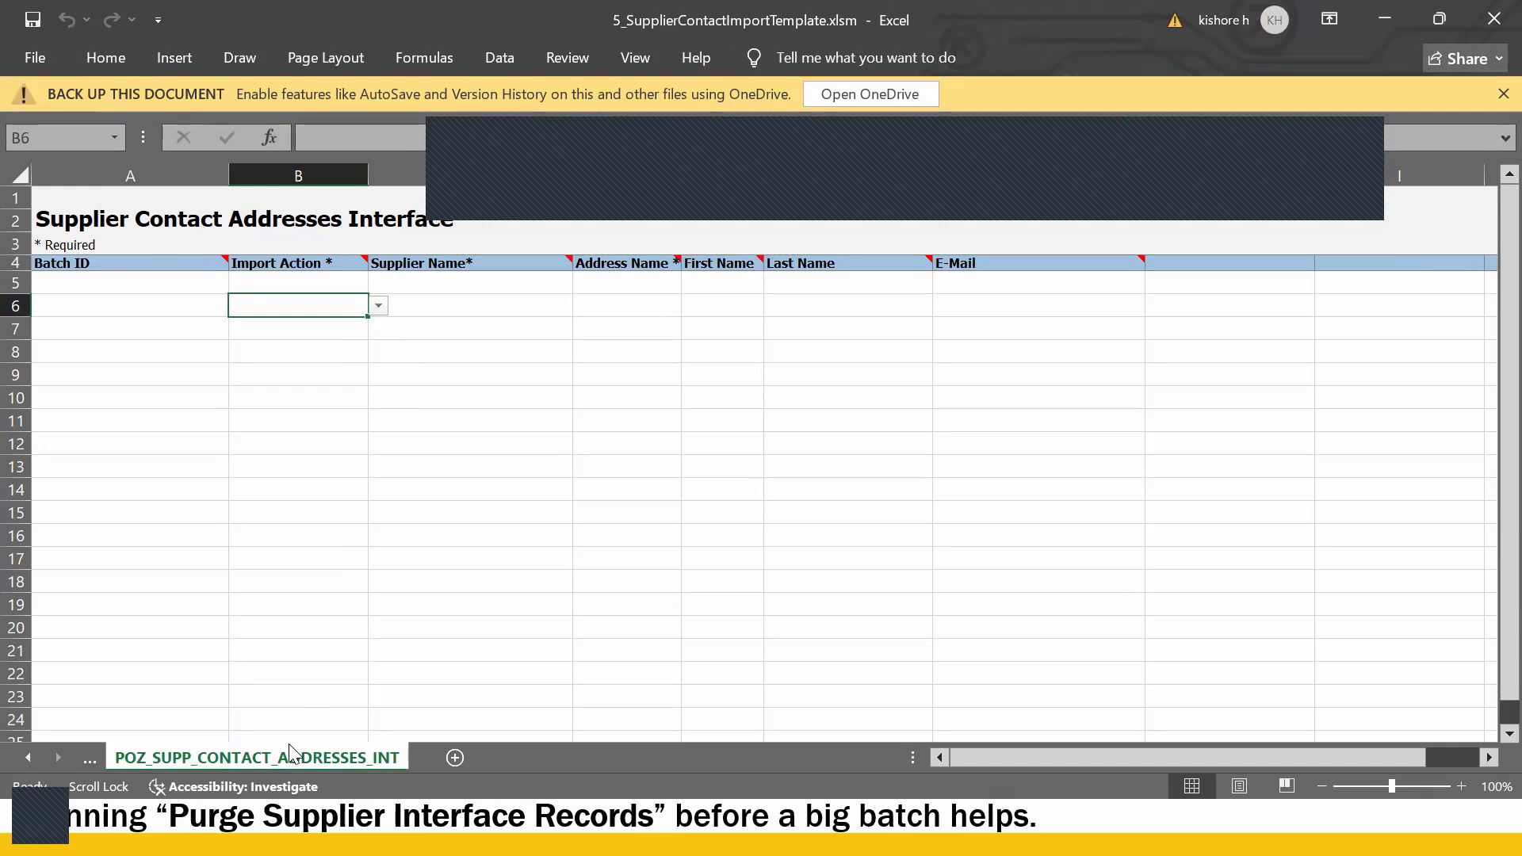
- Set row 5's import action to CREATE with supplier name Guru US Supplier1
click(127, 517)
click(129, 286)
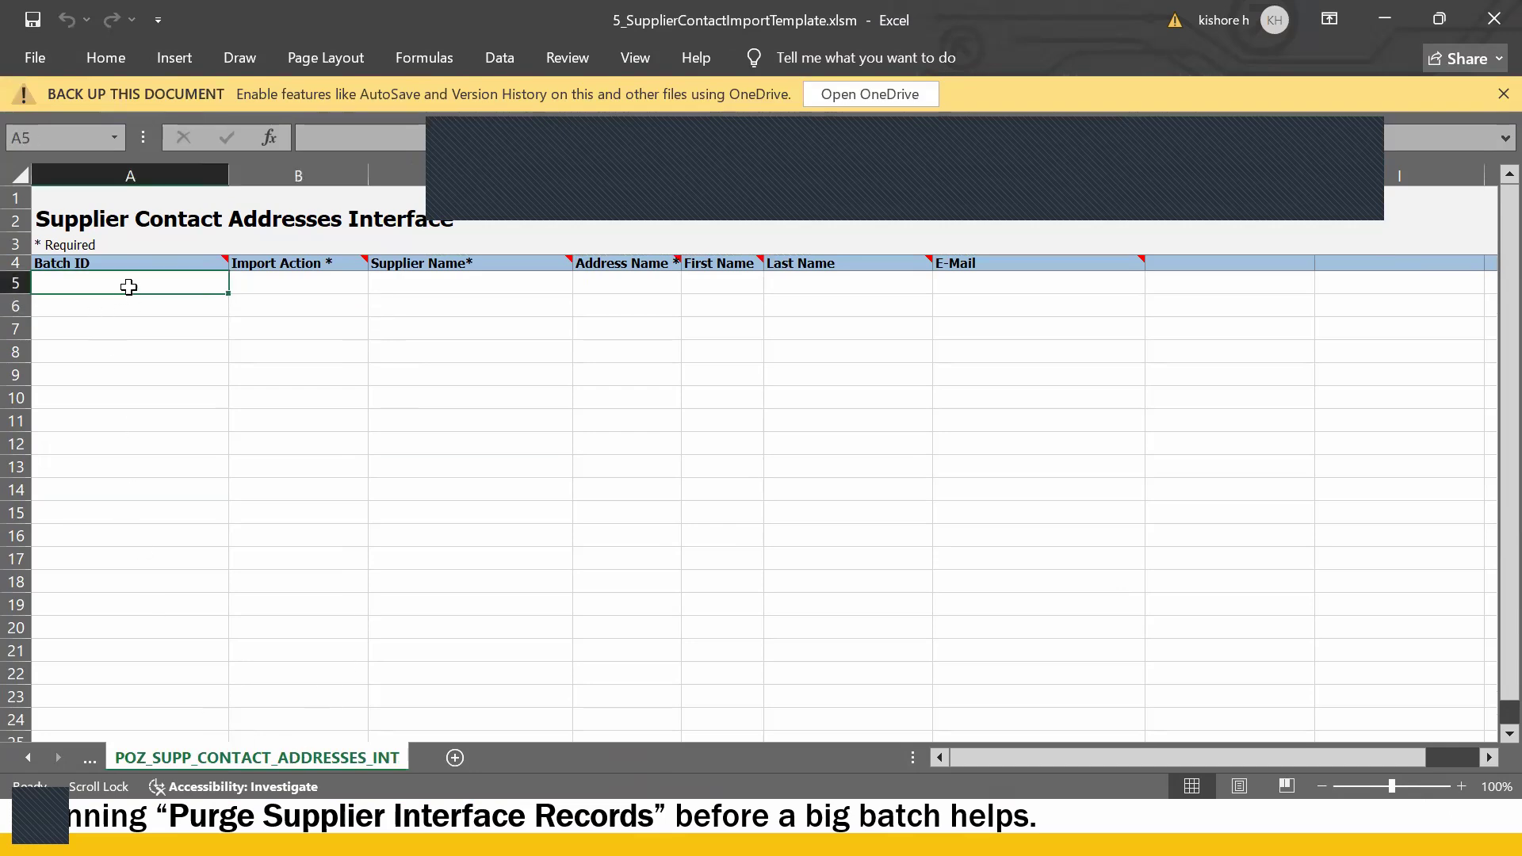
click(335, 289)
click(379, 285)
click(336, 300)
click(426, 284)
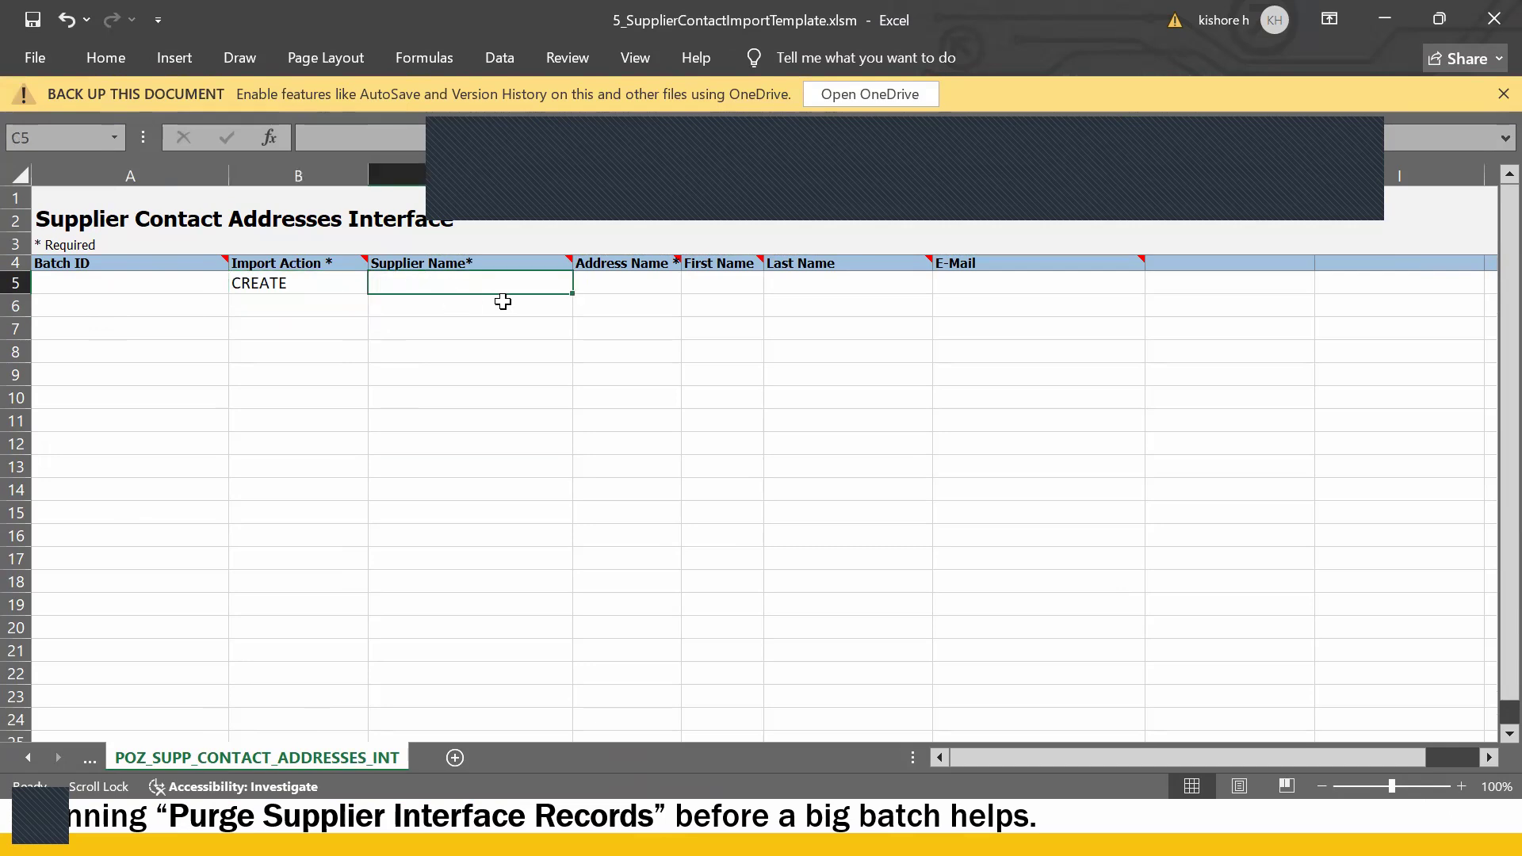
text(Guru US Supplier1)
key(Return)
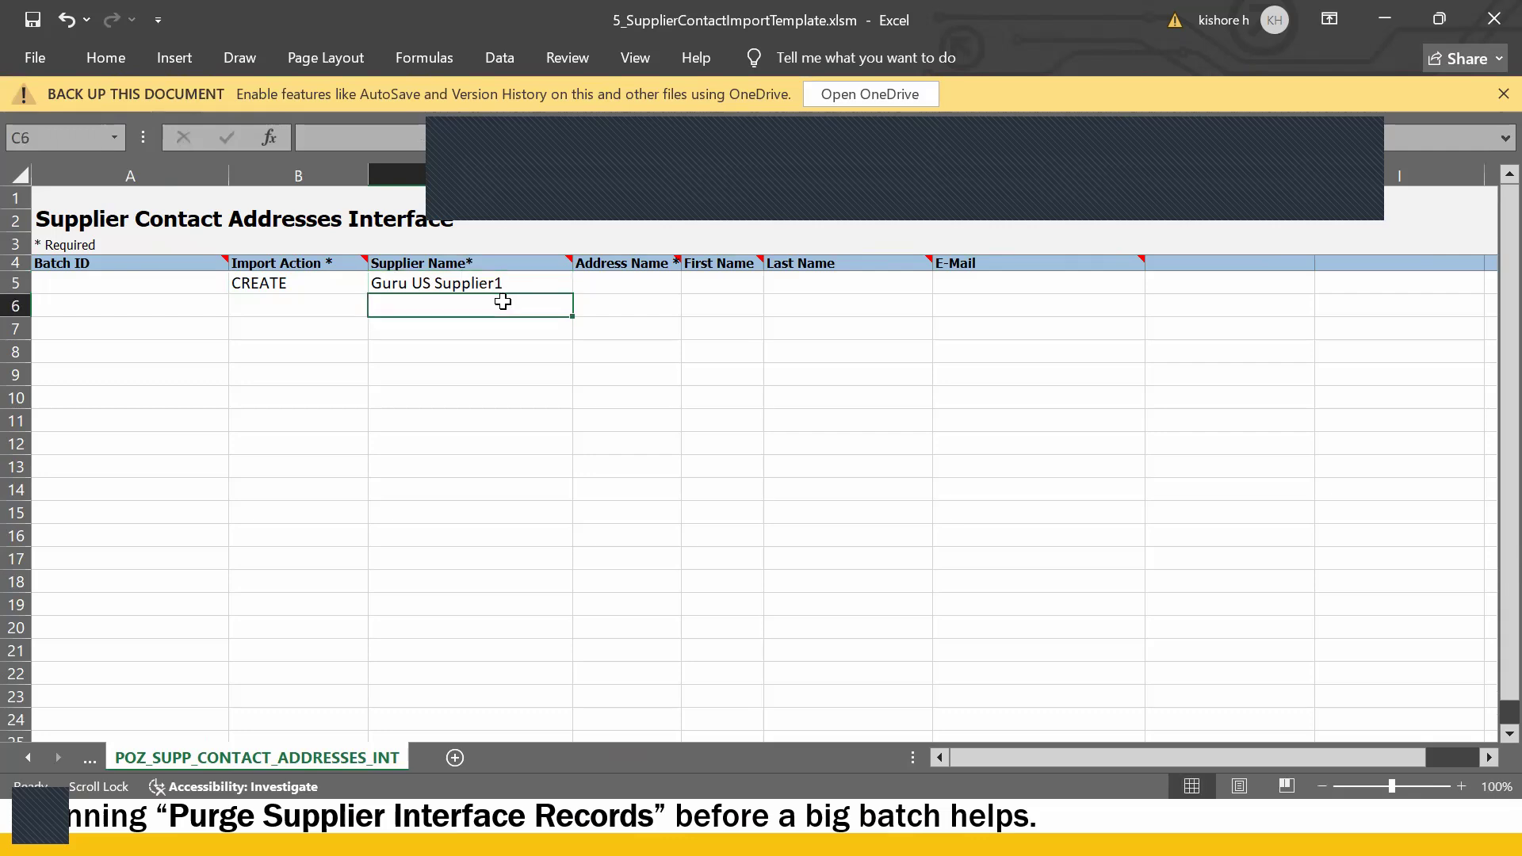
- Copy the address name from the address template into D5, making it Guru_US Address1
scroll(502, 301, right, 1)
click(457, 278)
key(alt+Tab)
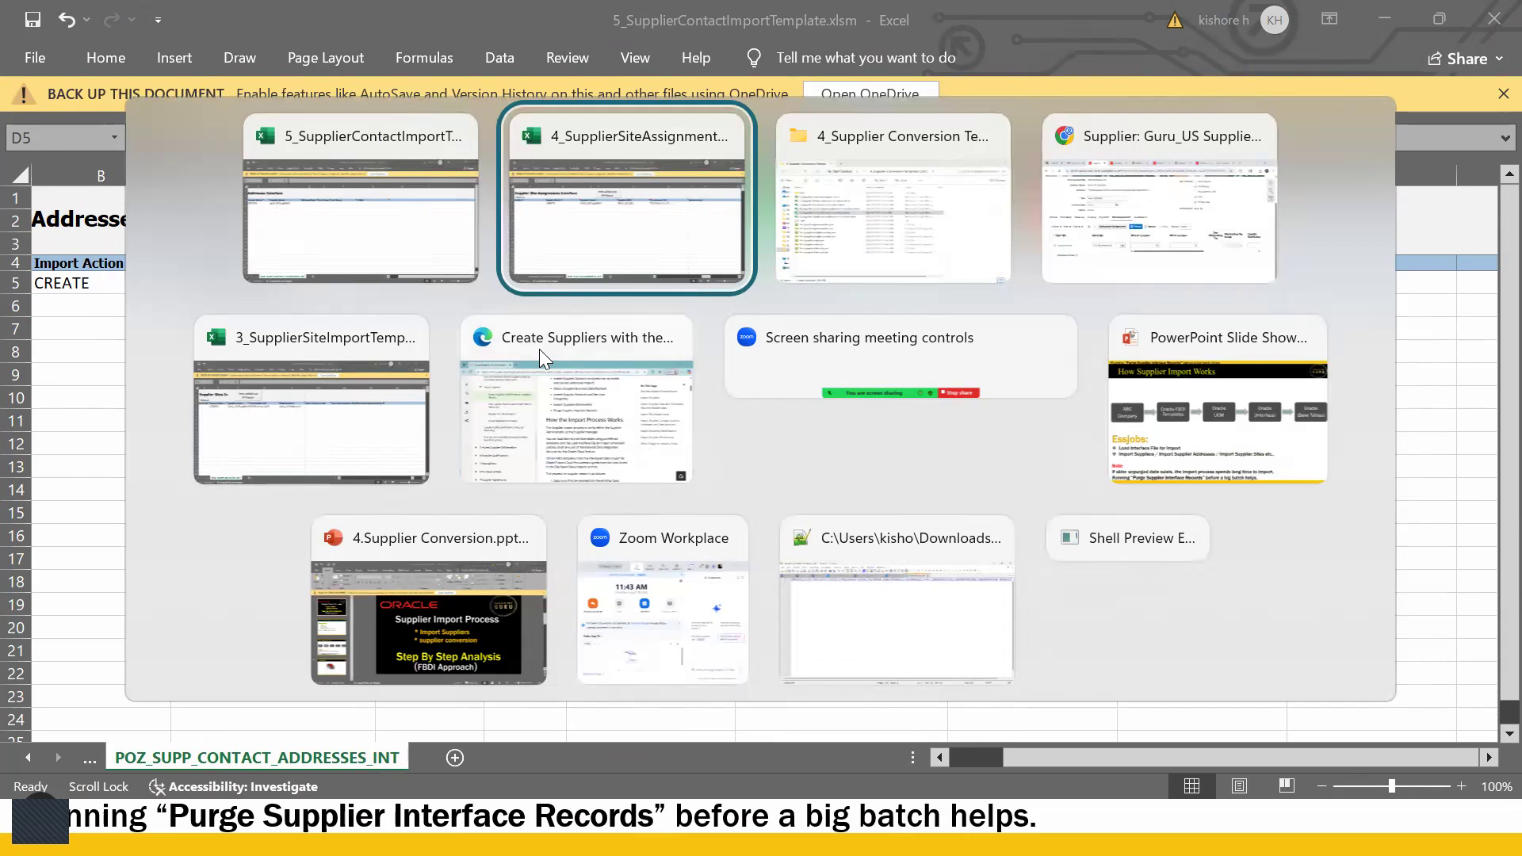
key(alt+Tab)
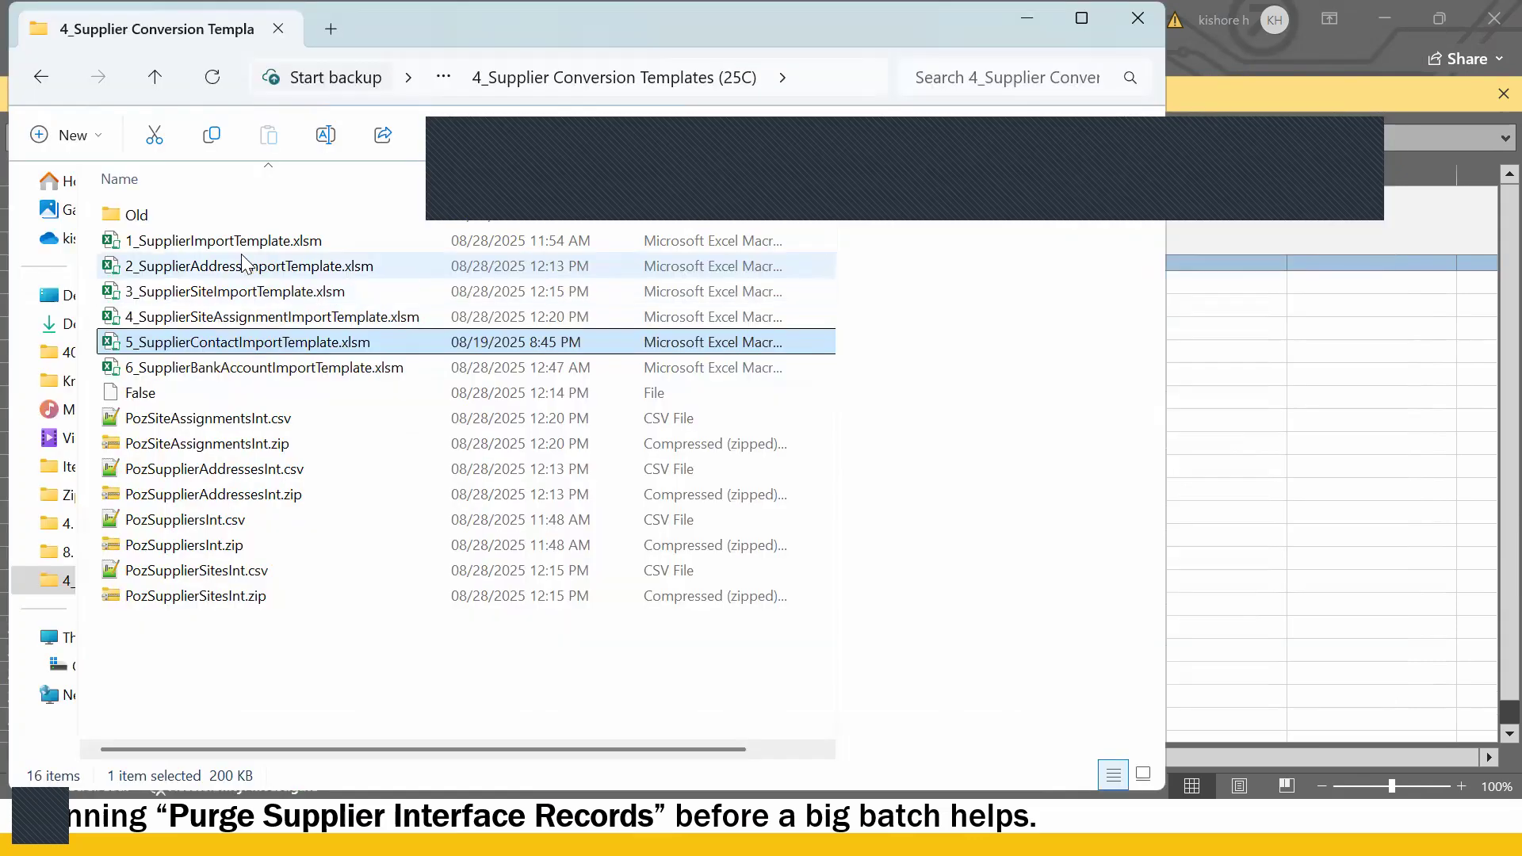
double_click(254, 263)
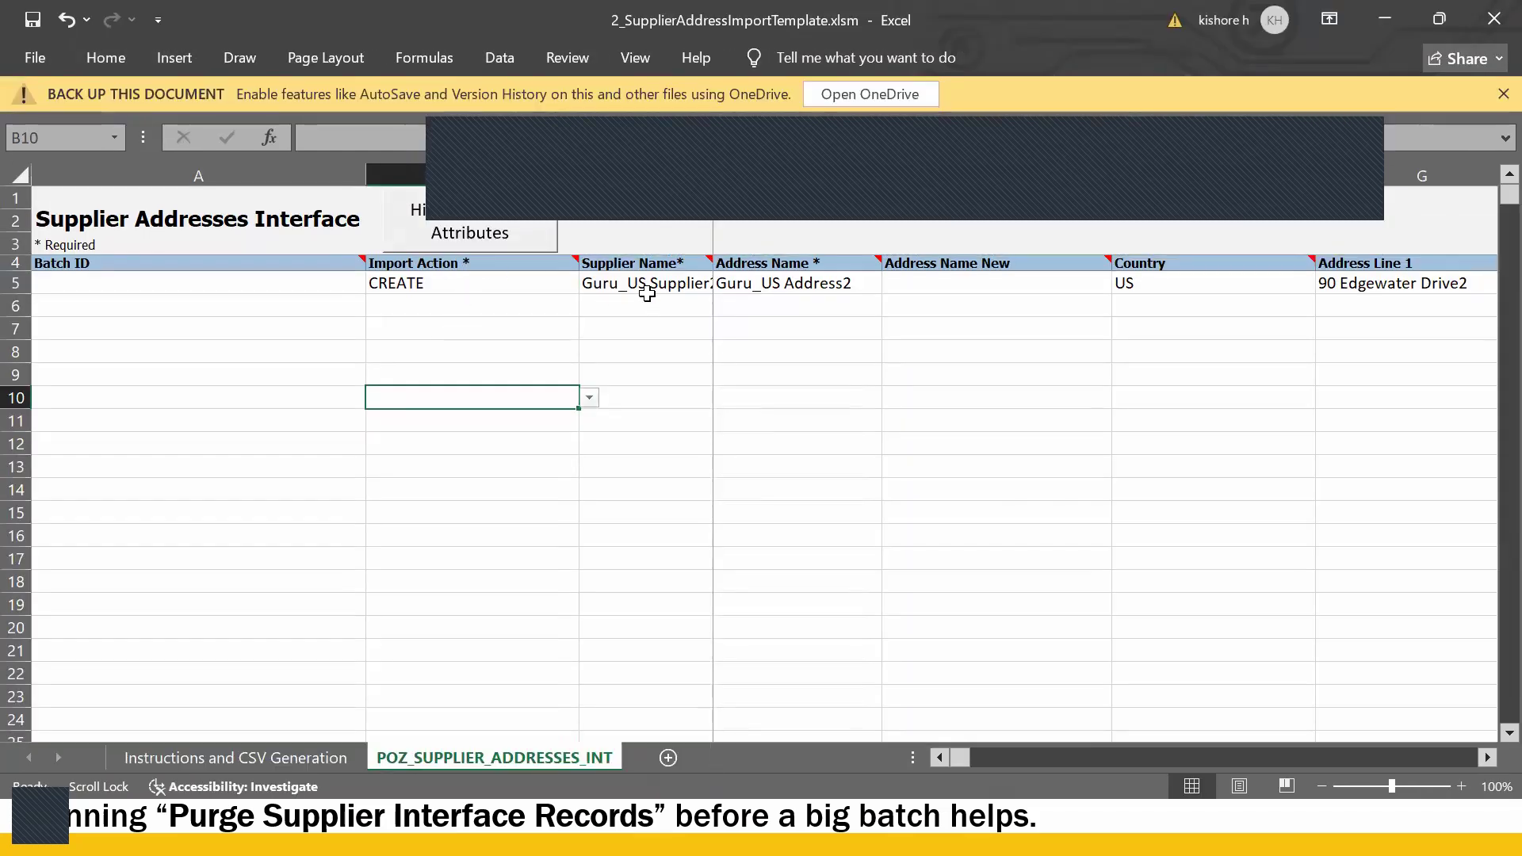
click(792, 287)
click(552, 135)
drag(246, 122, 7, 125)
key(ctrl+c)
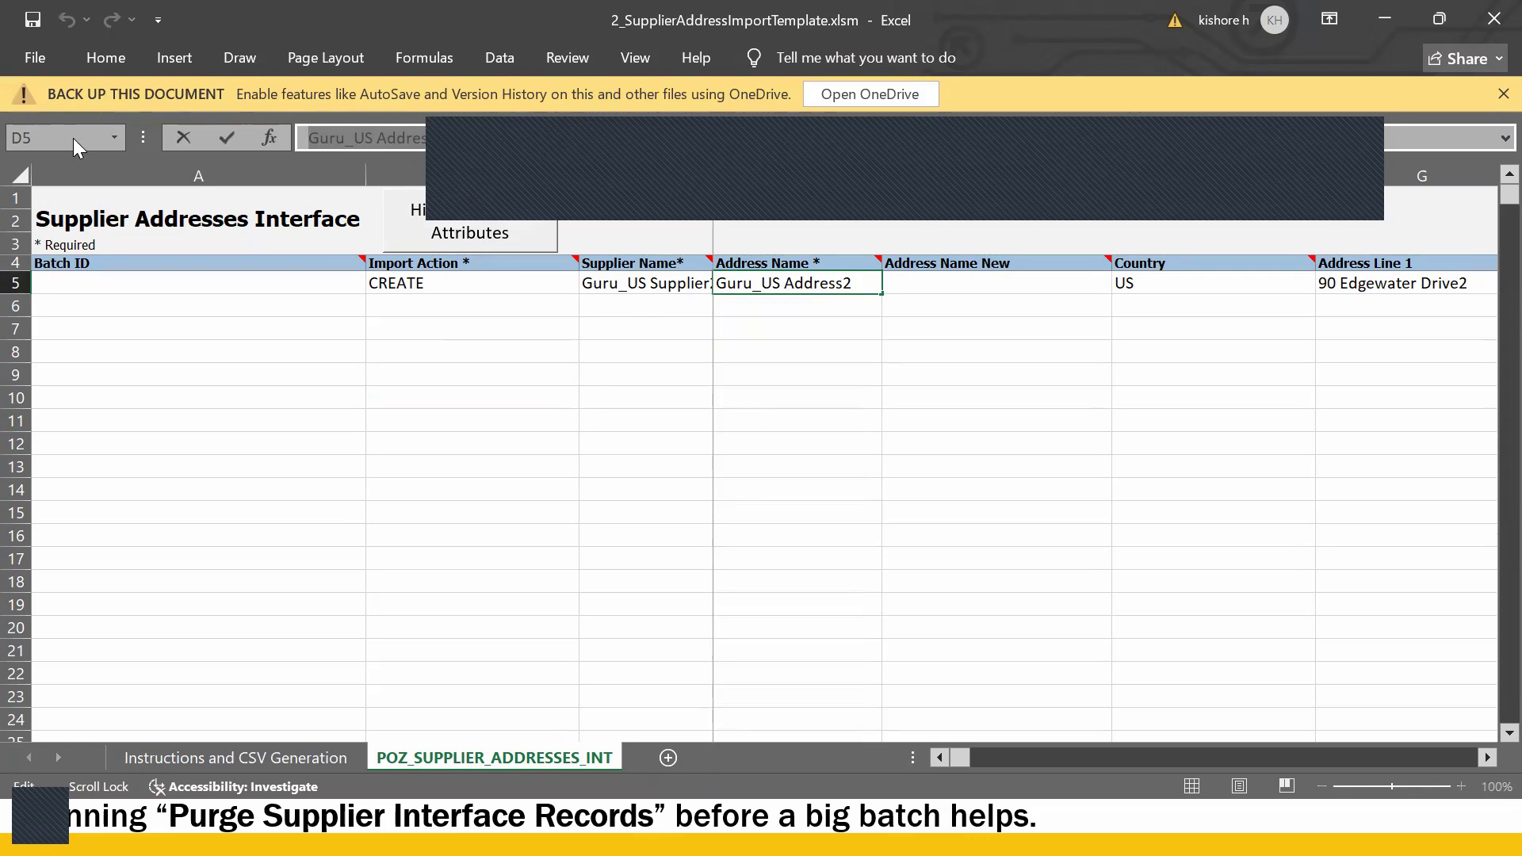
key(alt+Tab)
key(ctrl+v)
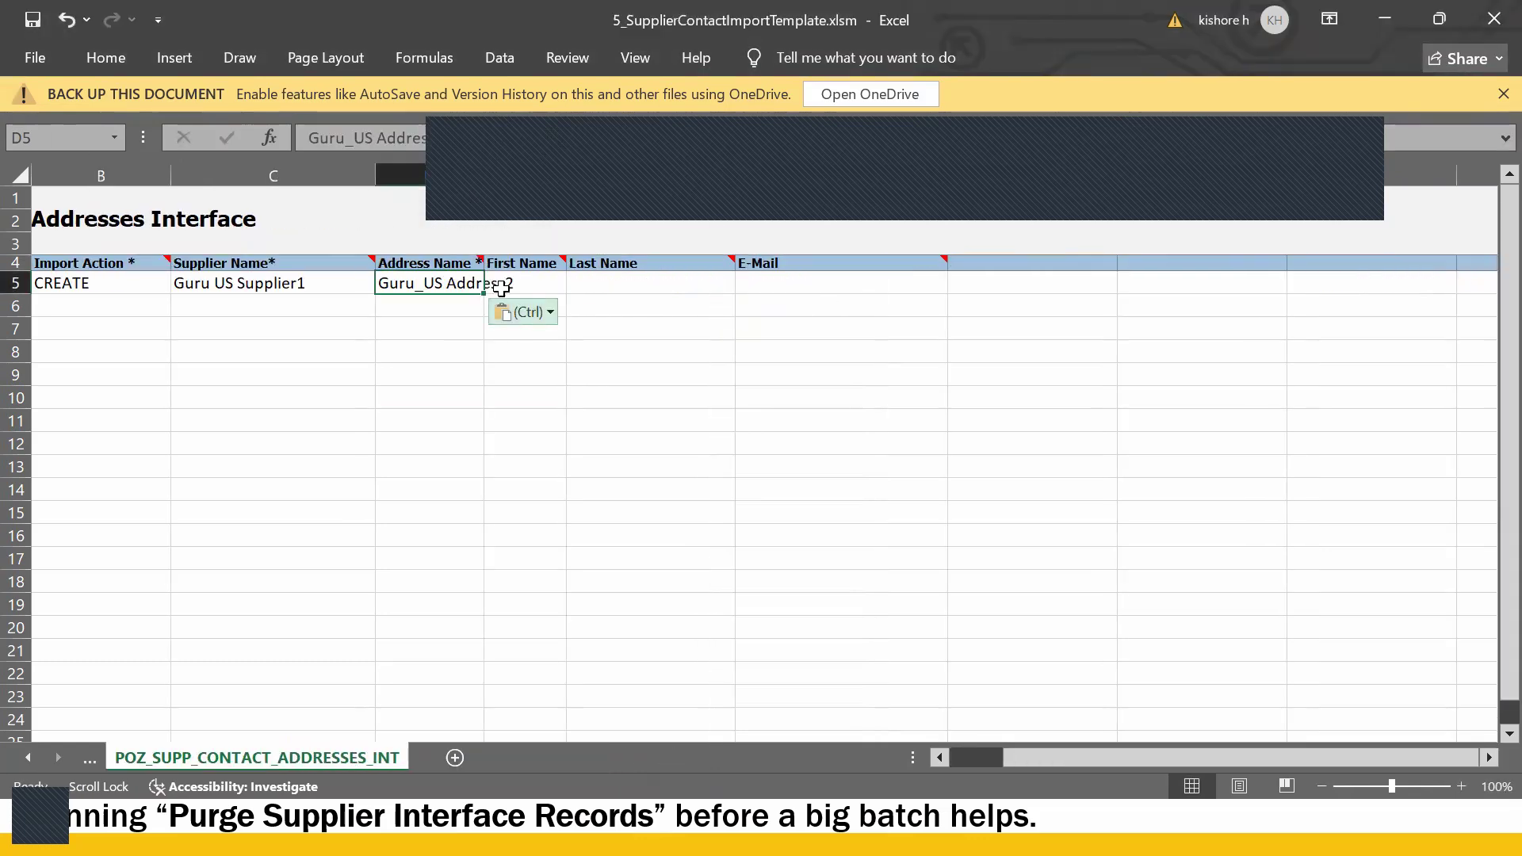
click(486, 136)
text(1)
key(Return)
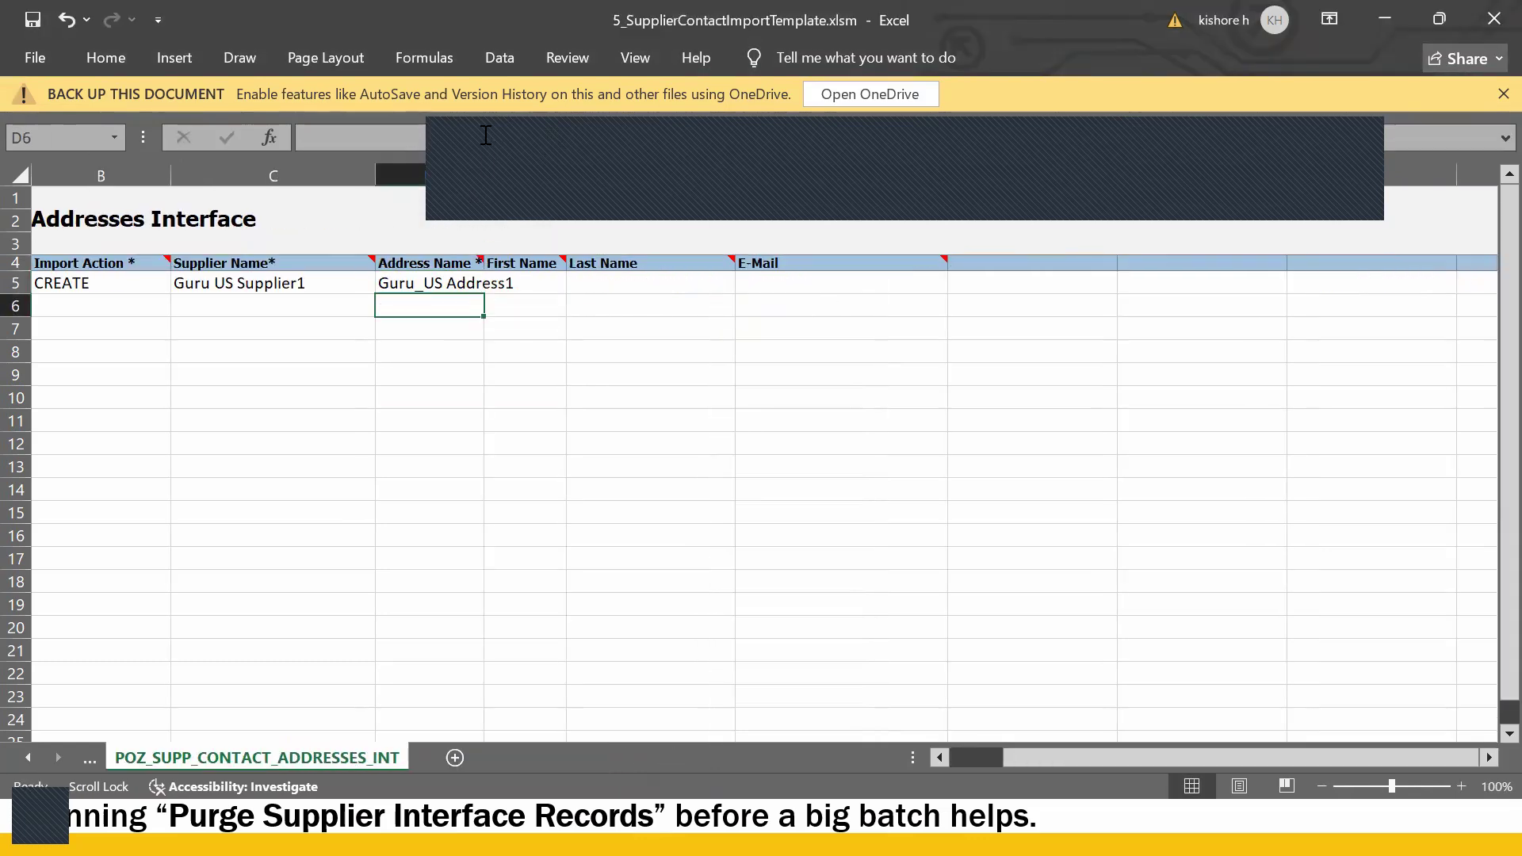
- Enter the contact's first and last name in row 5
click(539, 282)
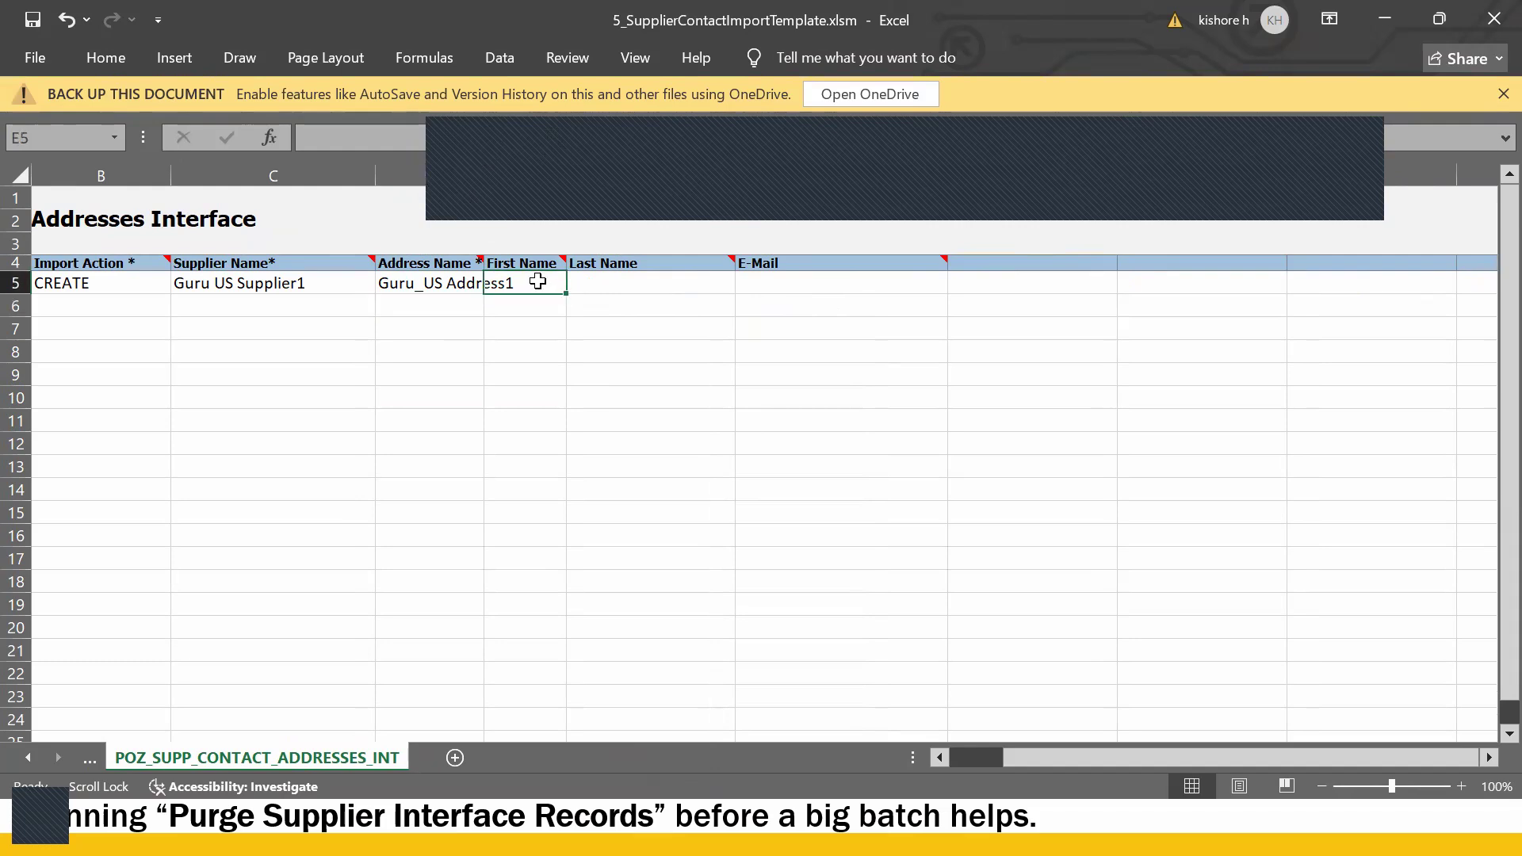
text(Guru)
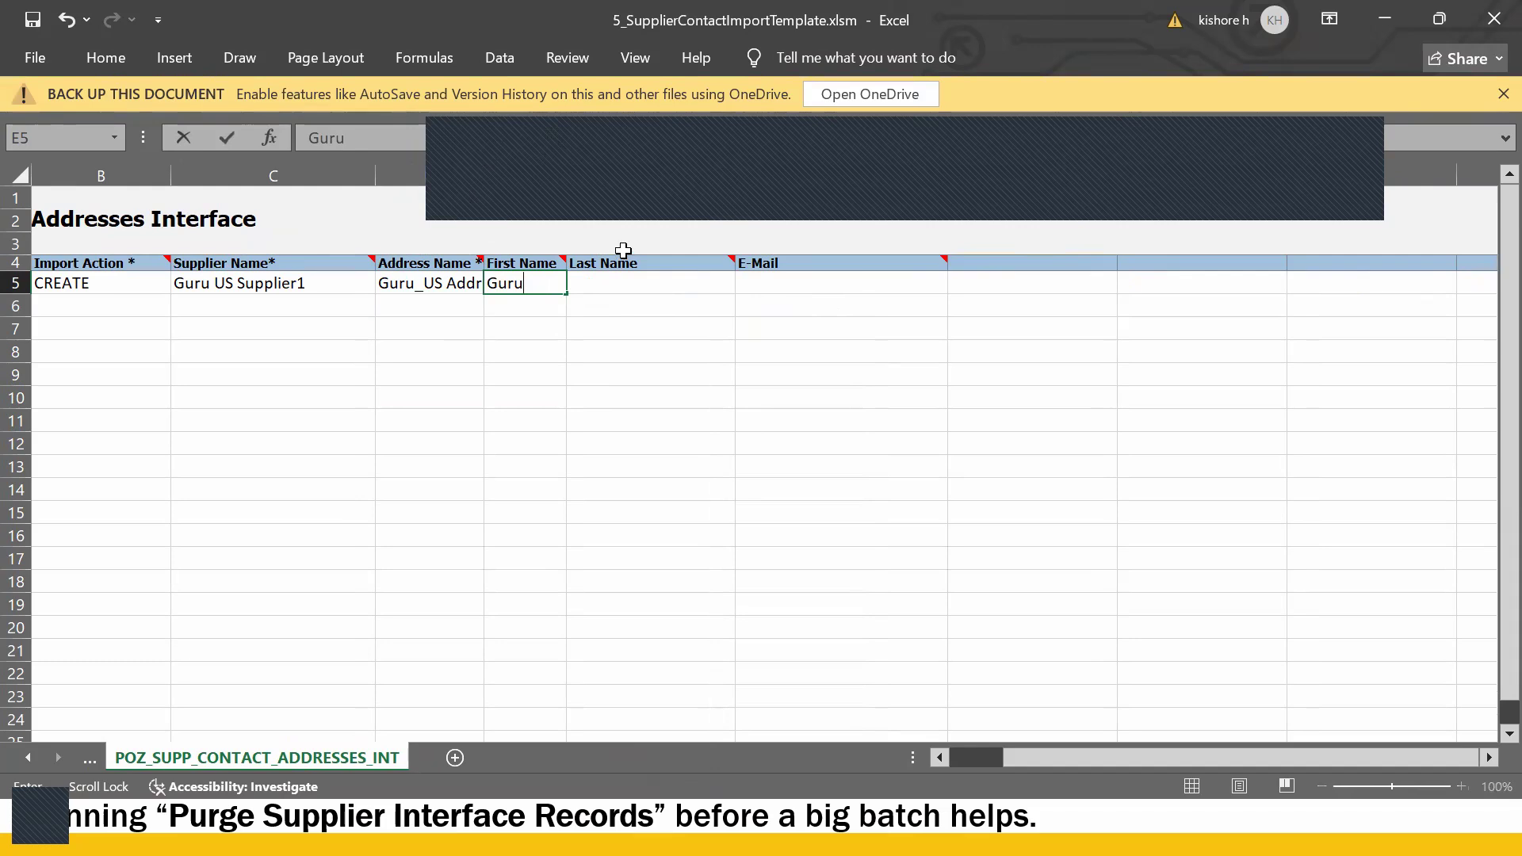
click(655, 281)
text(Ra)
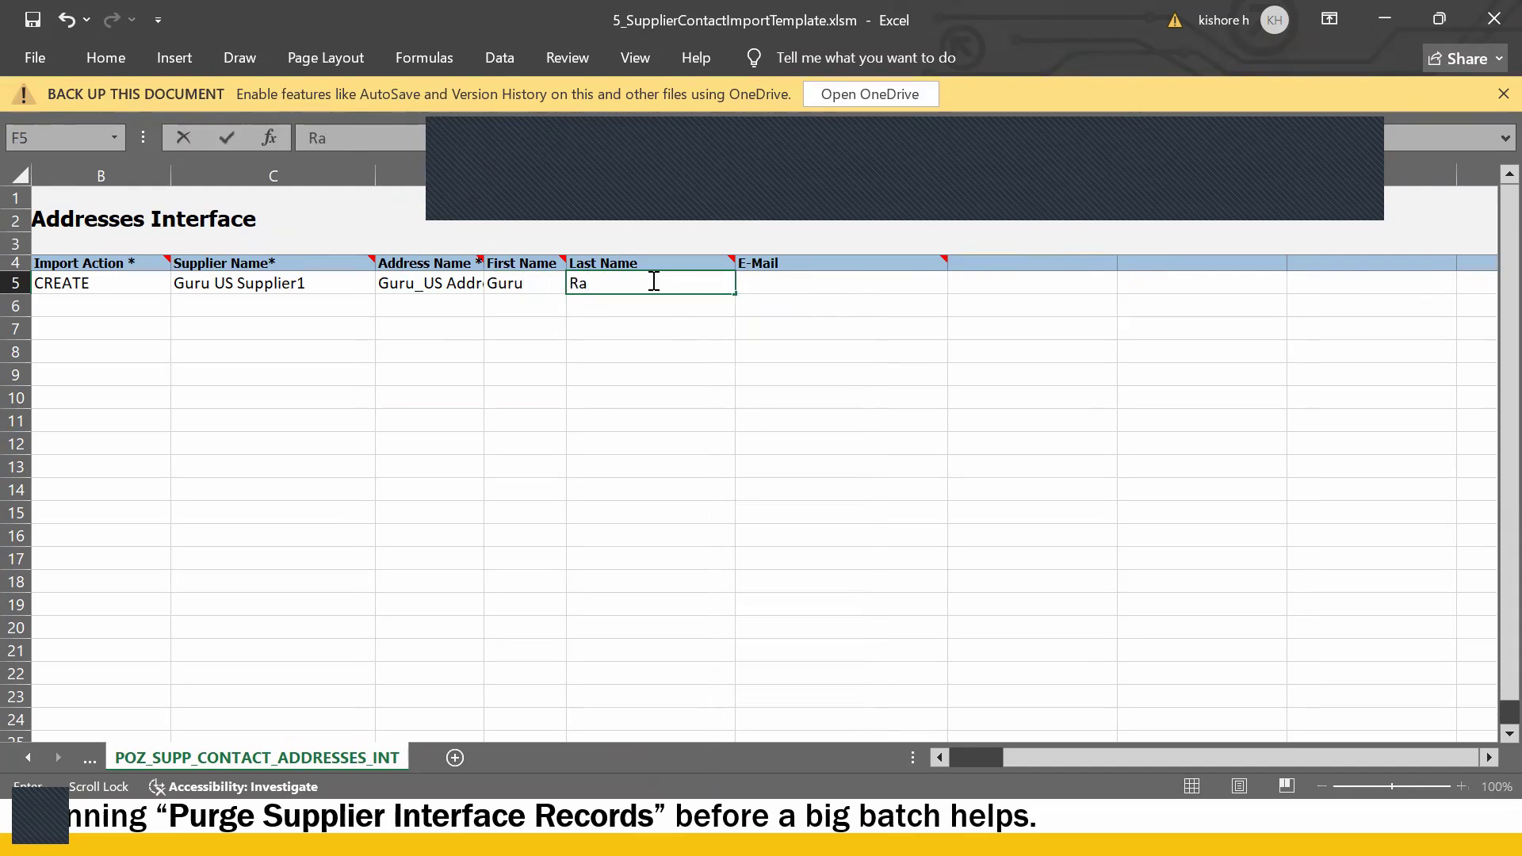
text(j)
key(Tab)
- Enter and correct the contact's e-mail address in row 5
double_click(841, 292)
text(Gur)
key(BackSpace)
key(BackSpace)
text(ERpguru)
click(307, 138)
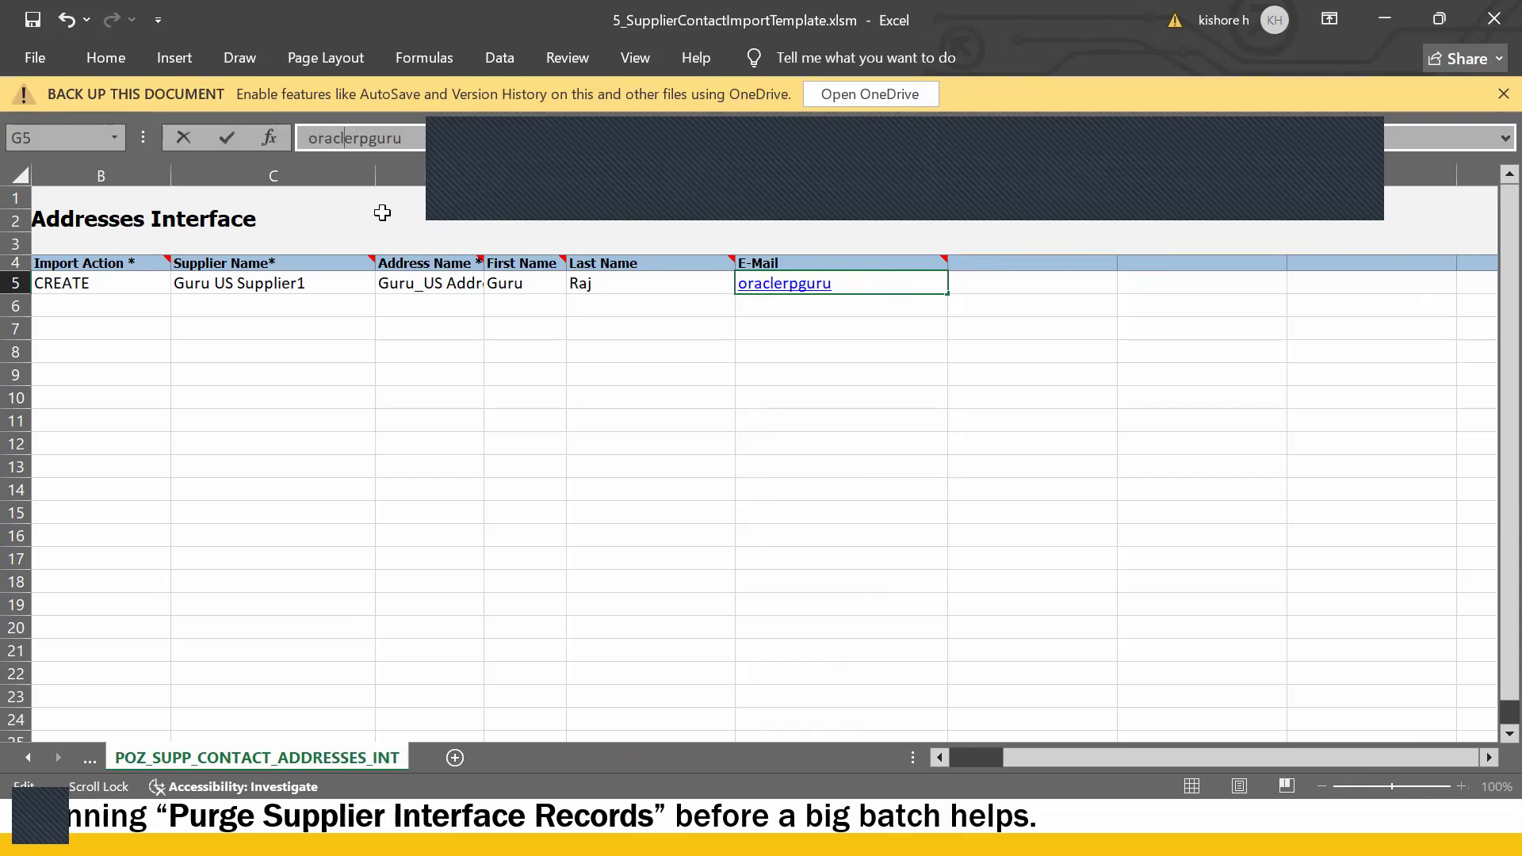
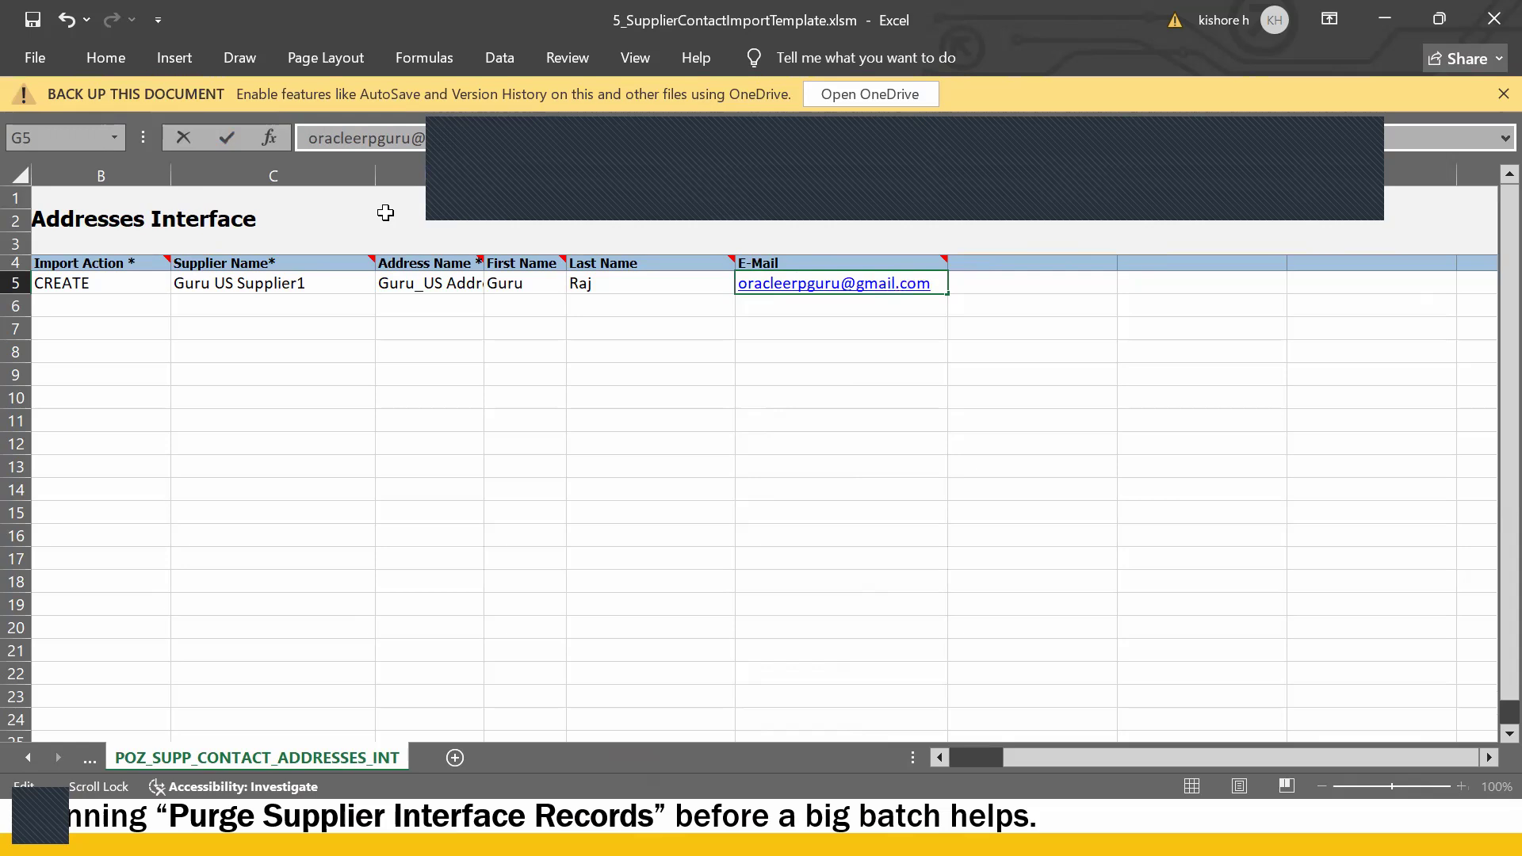
click(523, 445)
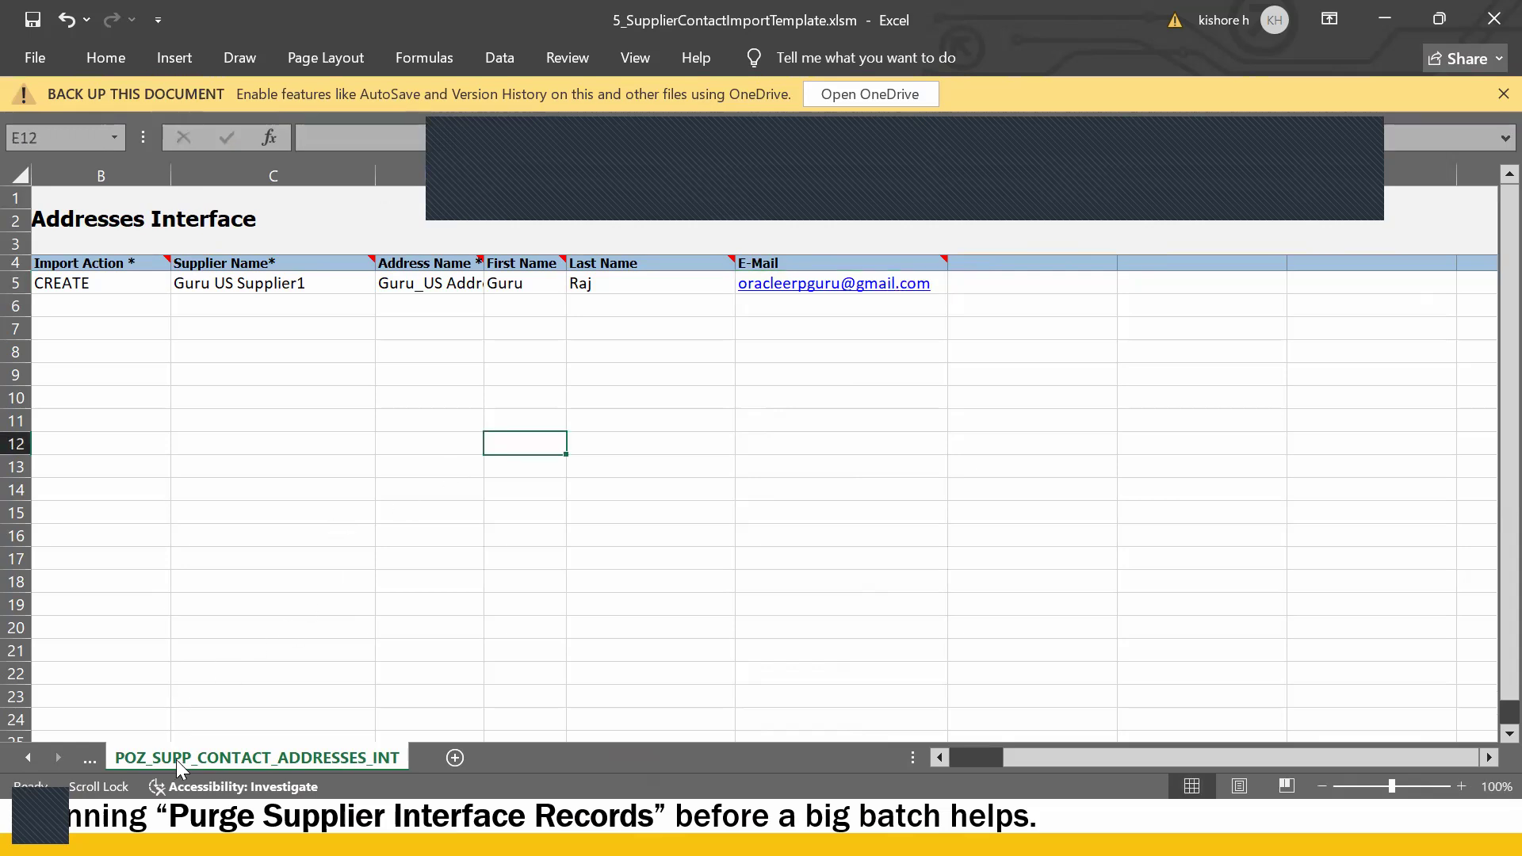
- Switch to the POZ_SUP_CONTACTS sheet and check the sample supplier name in C5
click(30, 759)
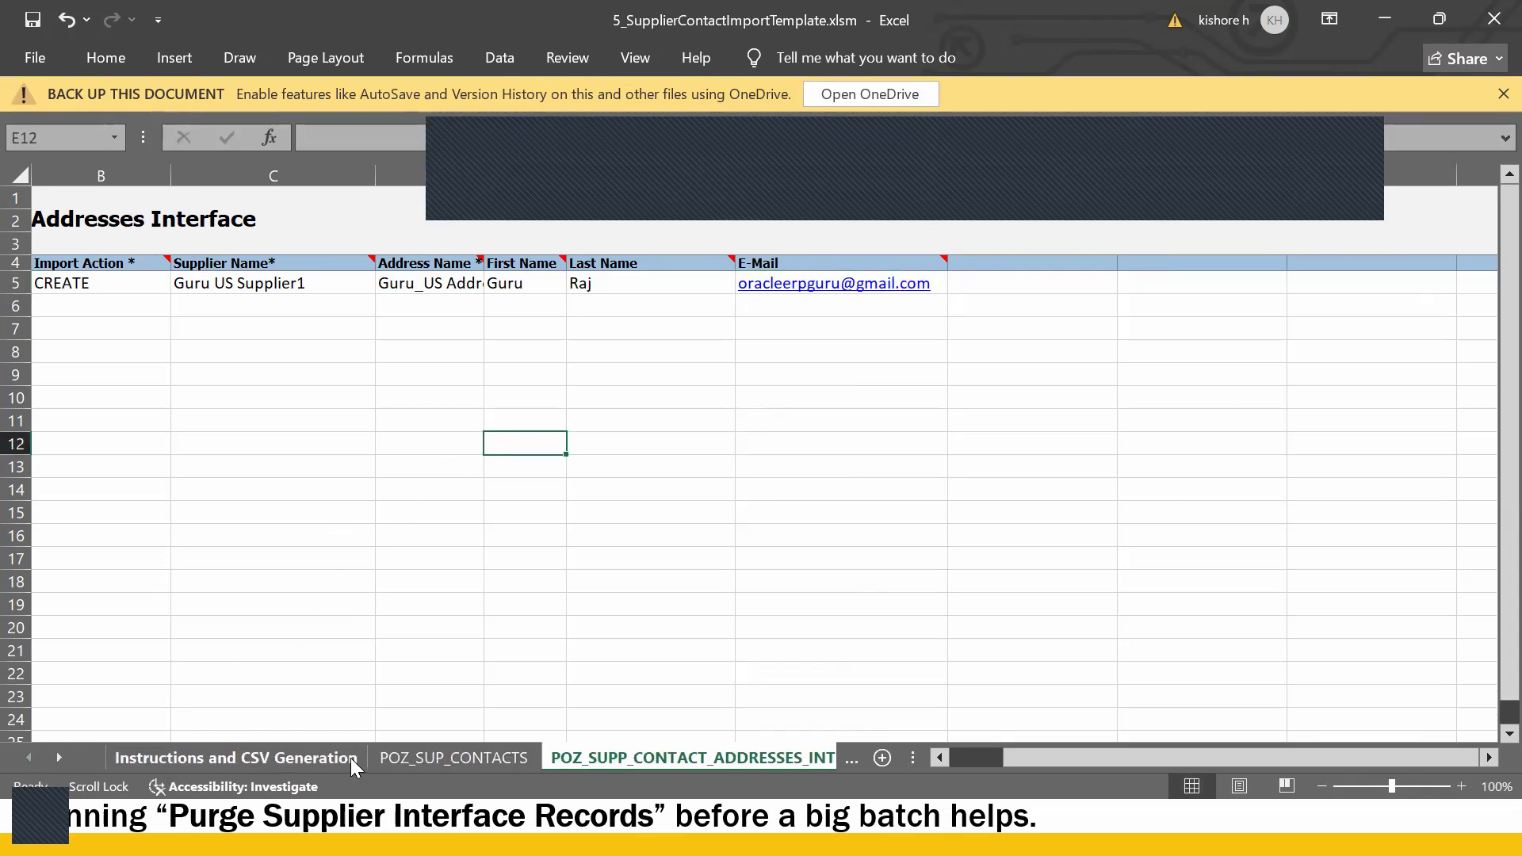
click(405, 757)
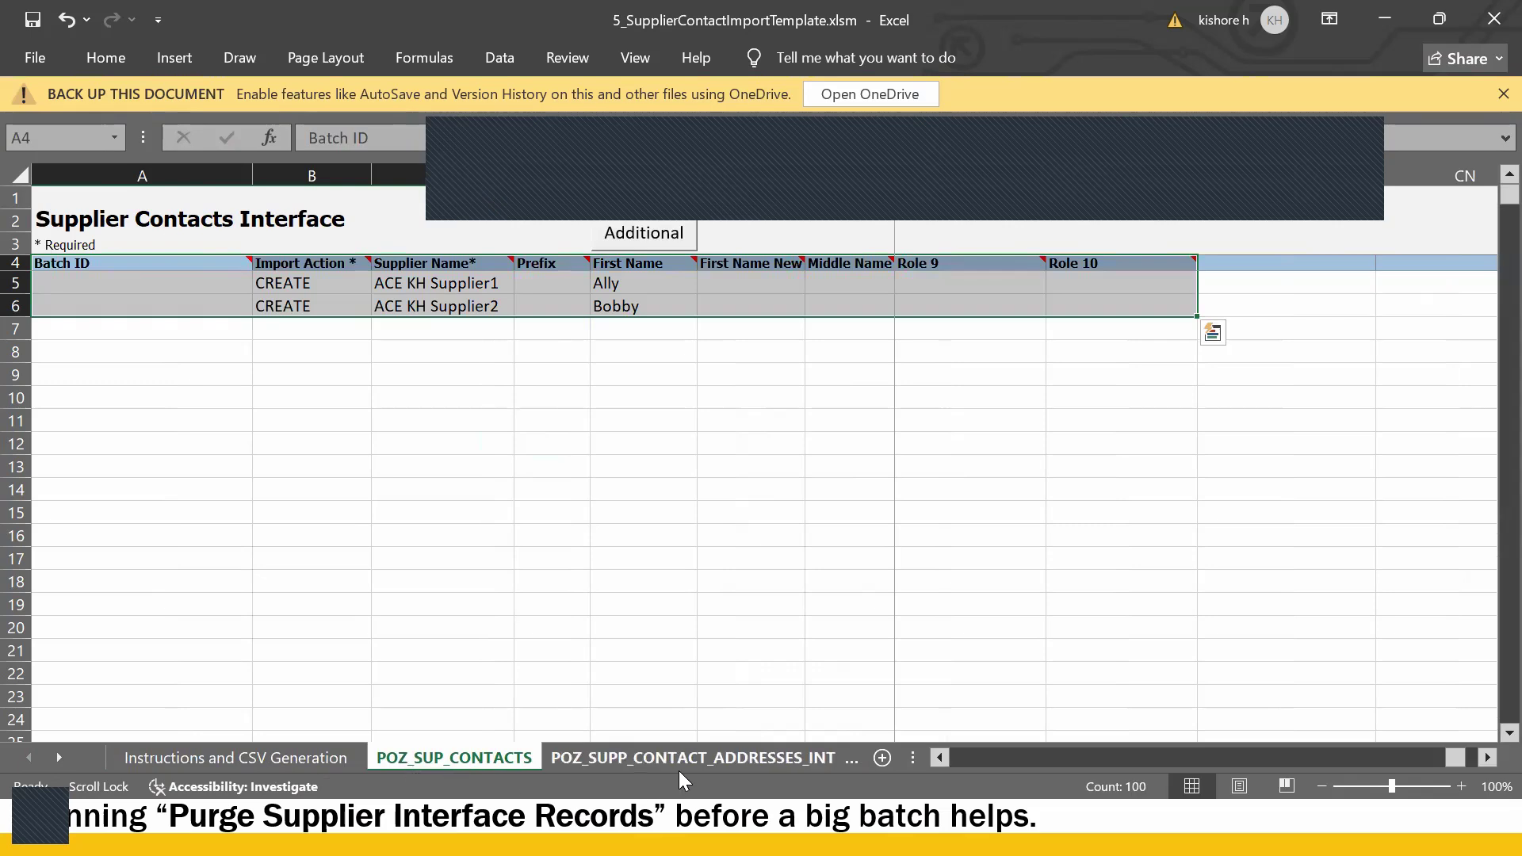
drag(303, 560, 310, 539)
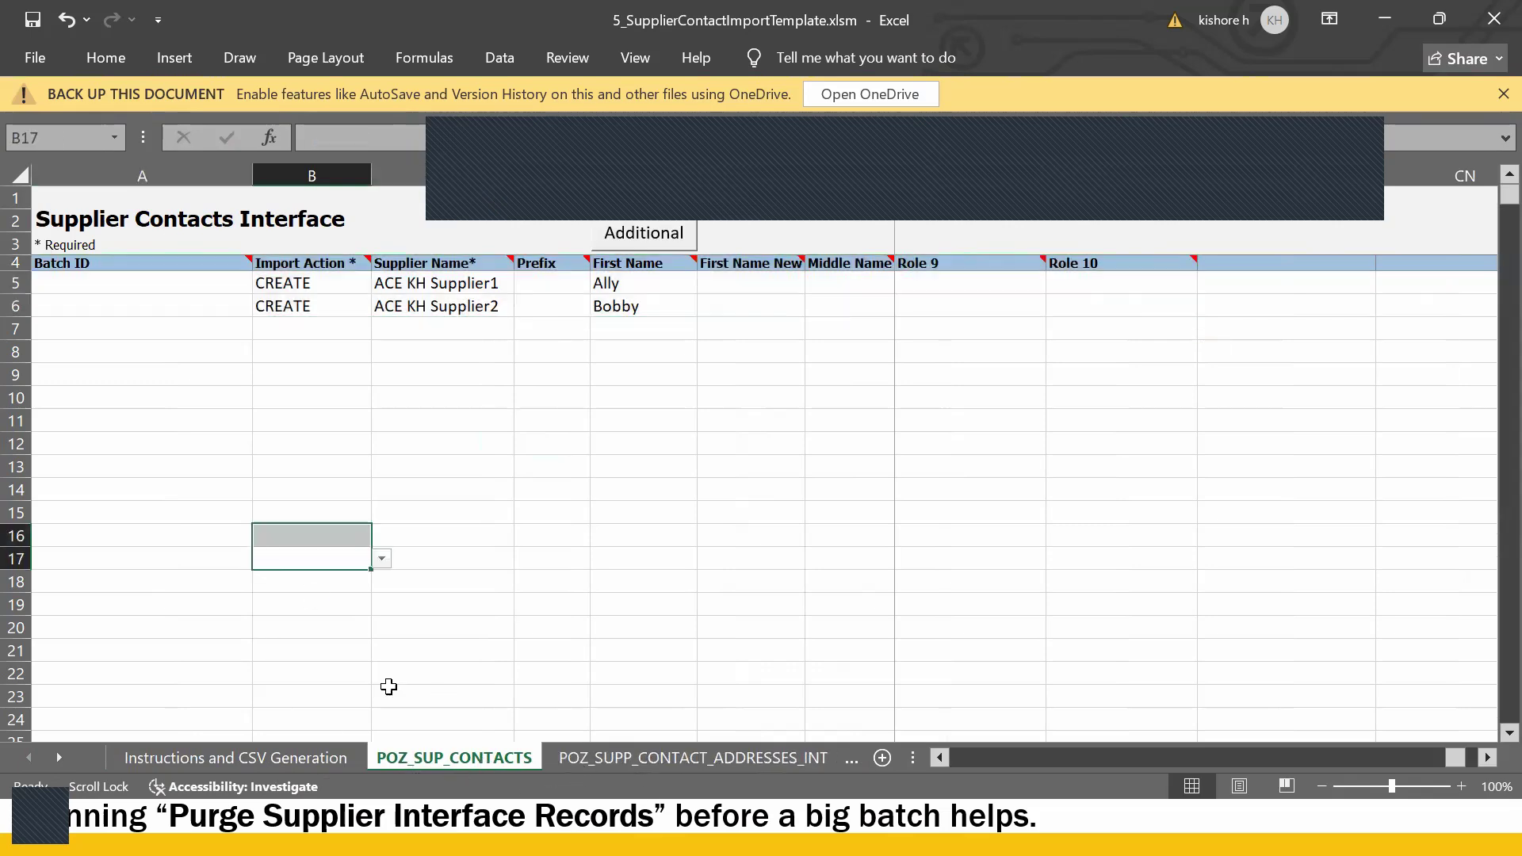
click(441, 367)
click(398, 287)
scroll(398, 287, right, 1)
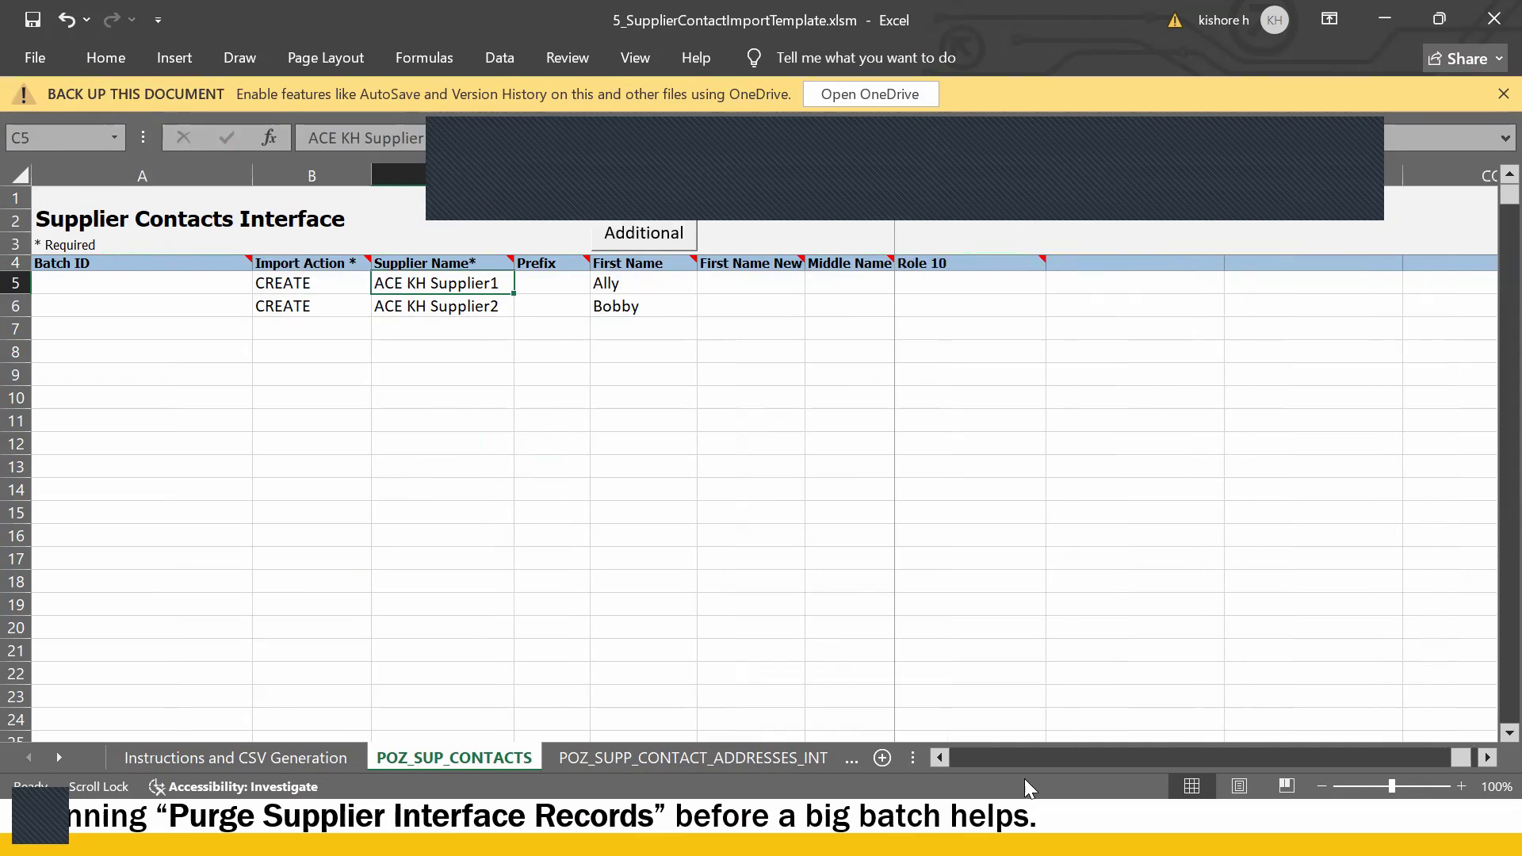
click(940, 757)
click(941, 757)
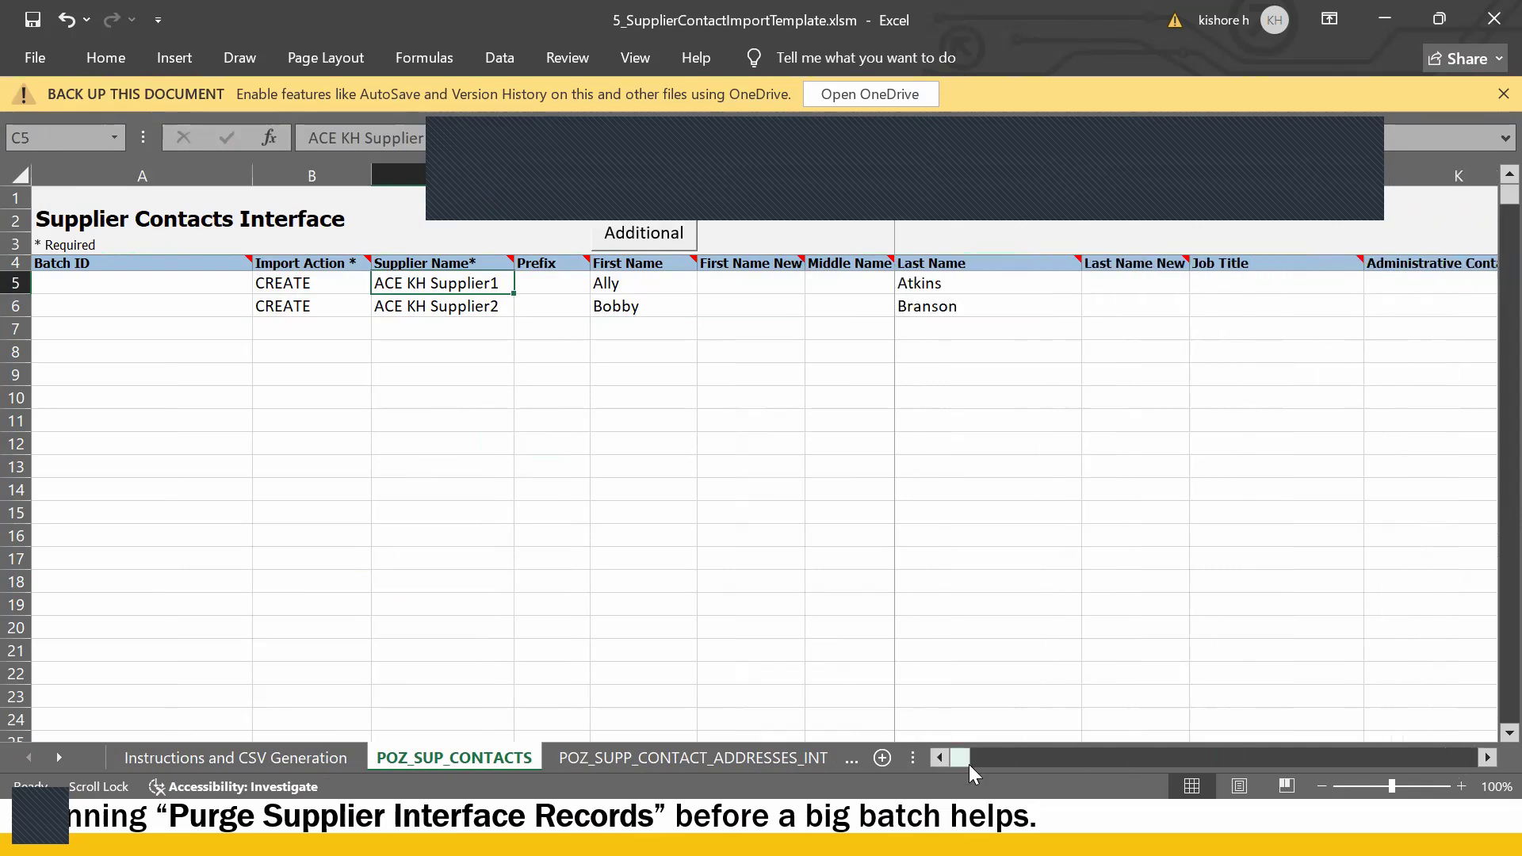
- Review row 6's sample contact names, job title and the sample supplier names
click(490, 309)
click(609, 305)
click(704, 305)
click(919, 306)
click(1202, 305)
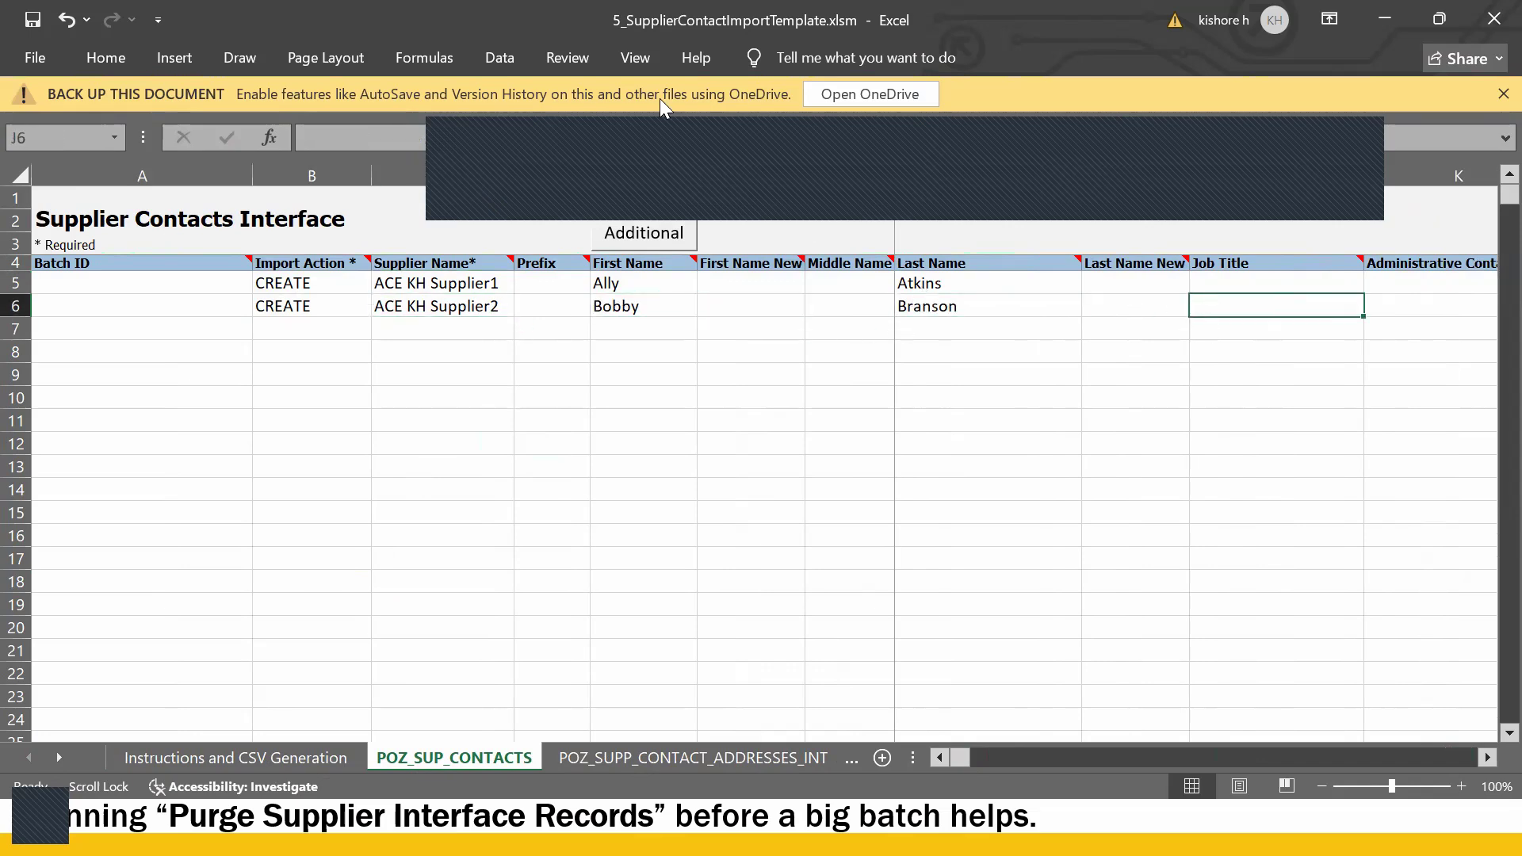
click(456, 284)
click(437, 307)
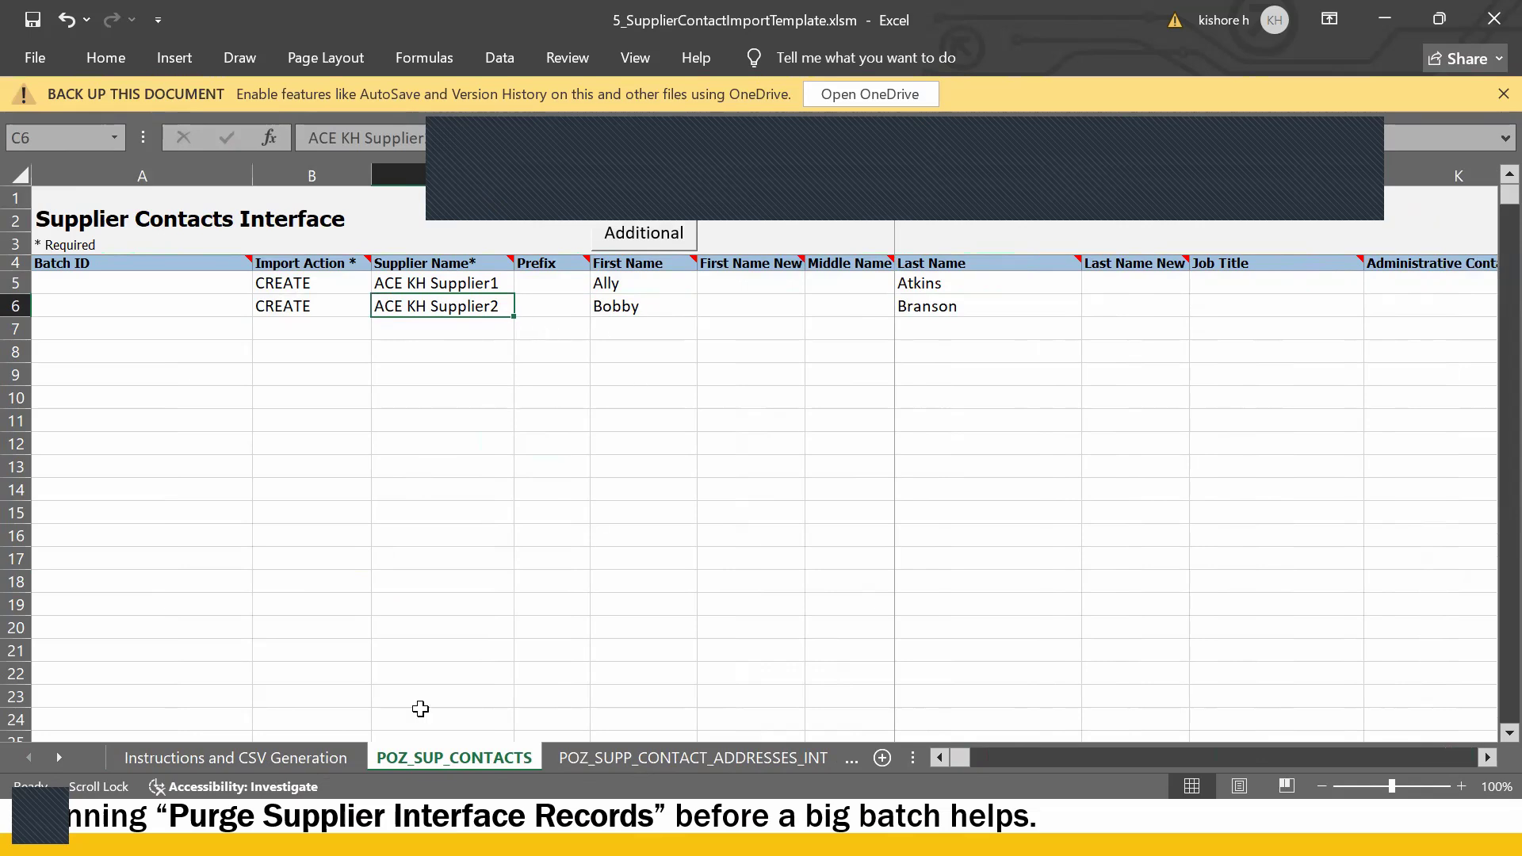
- Go to the Instructions and CSV Generation sheet, cancel closing the workbook, and bring up the window switcher
click(205, 766)
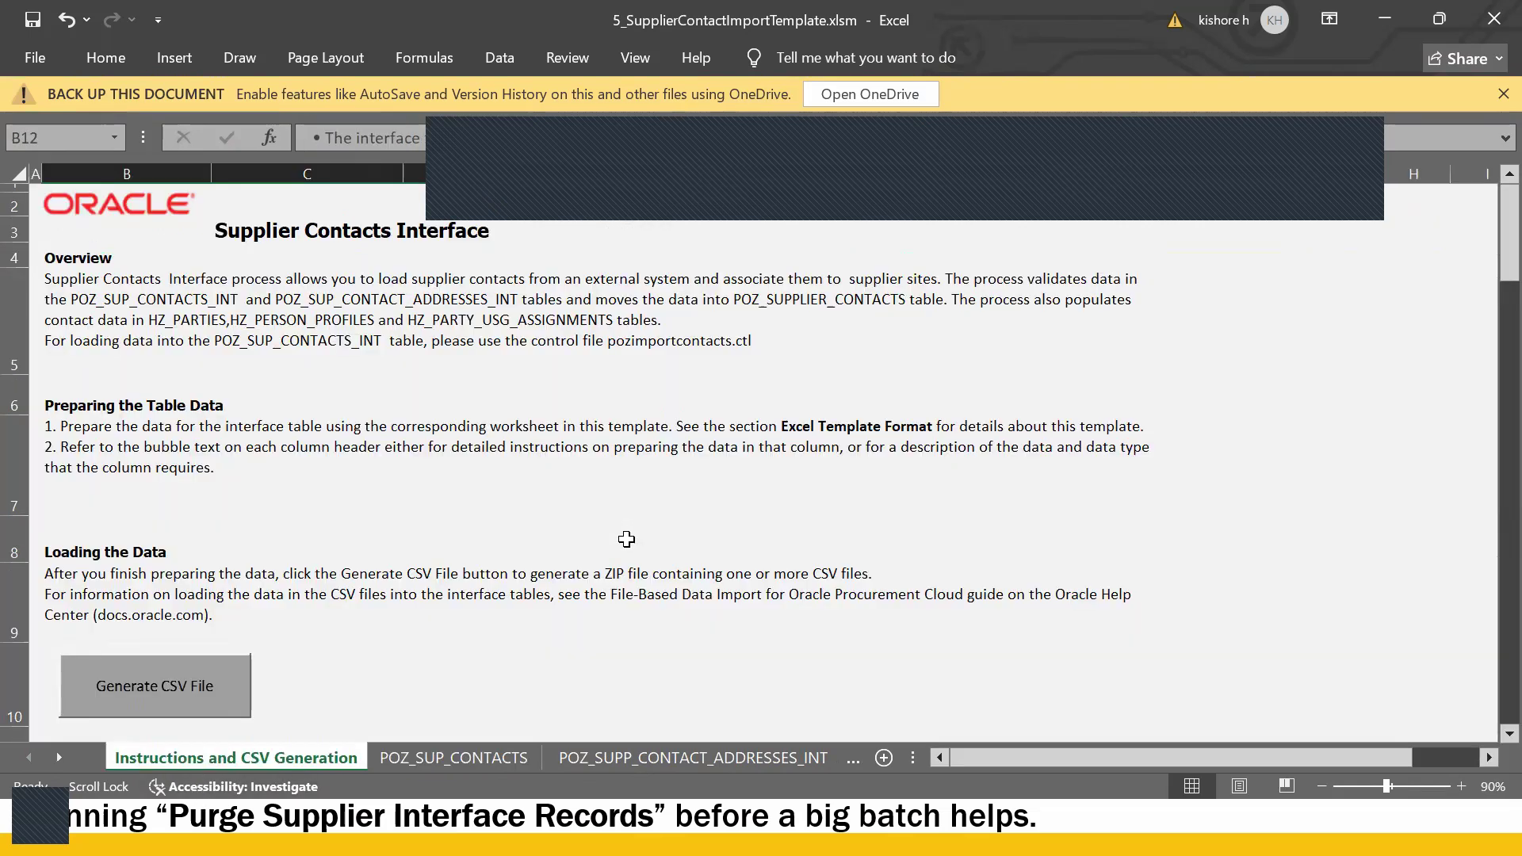
click(1490, 24)
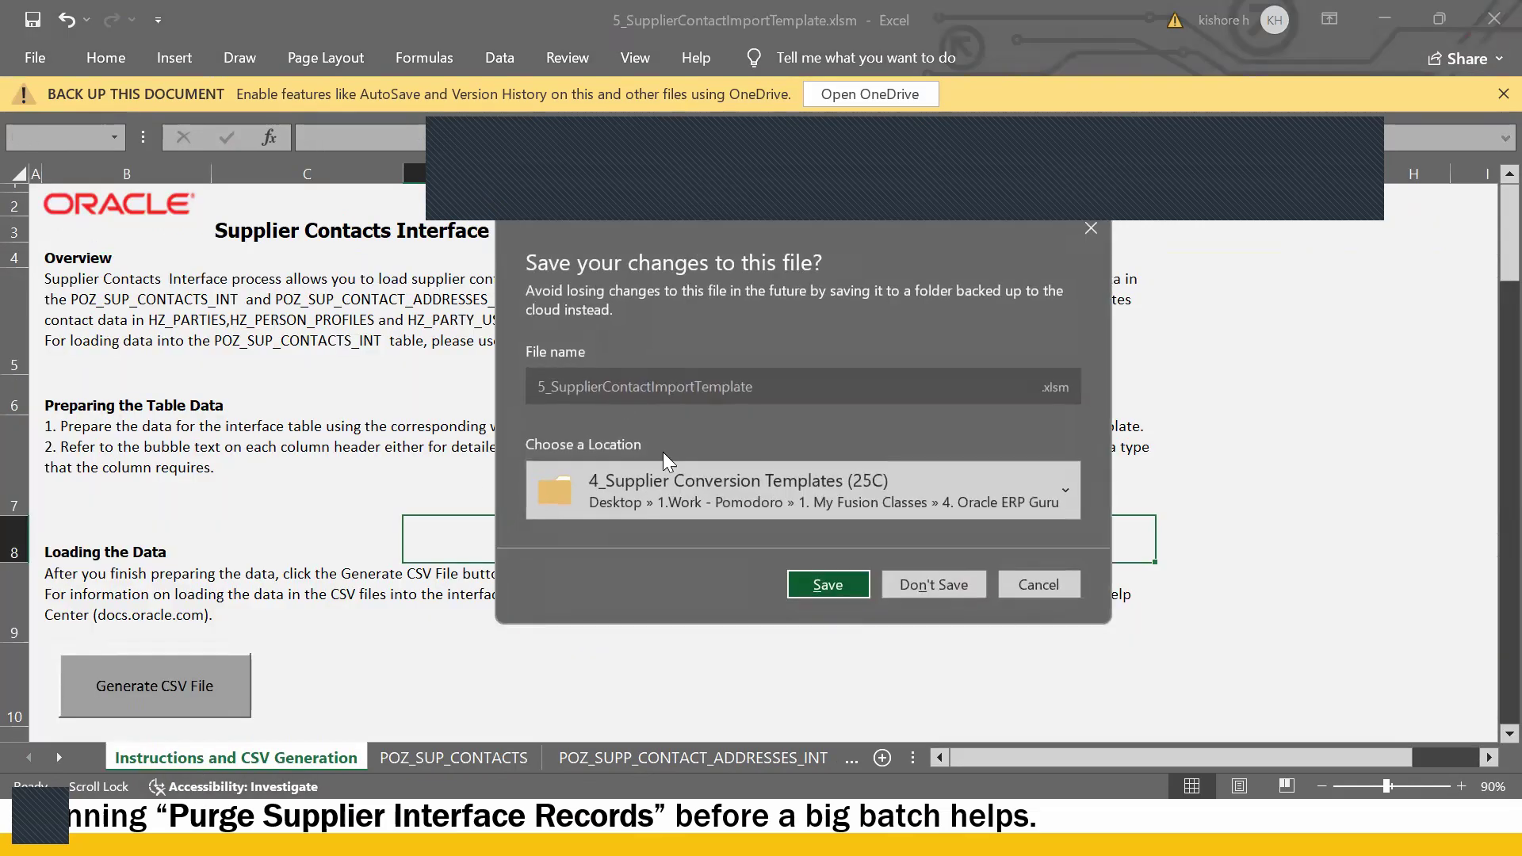
click(1040, 587)
key(alt+Tab)
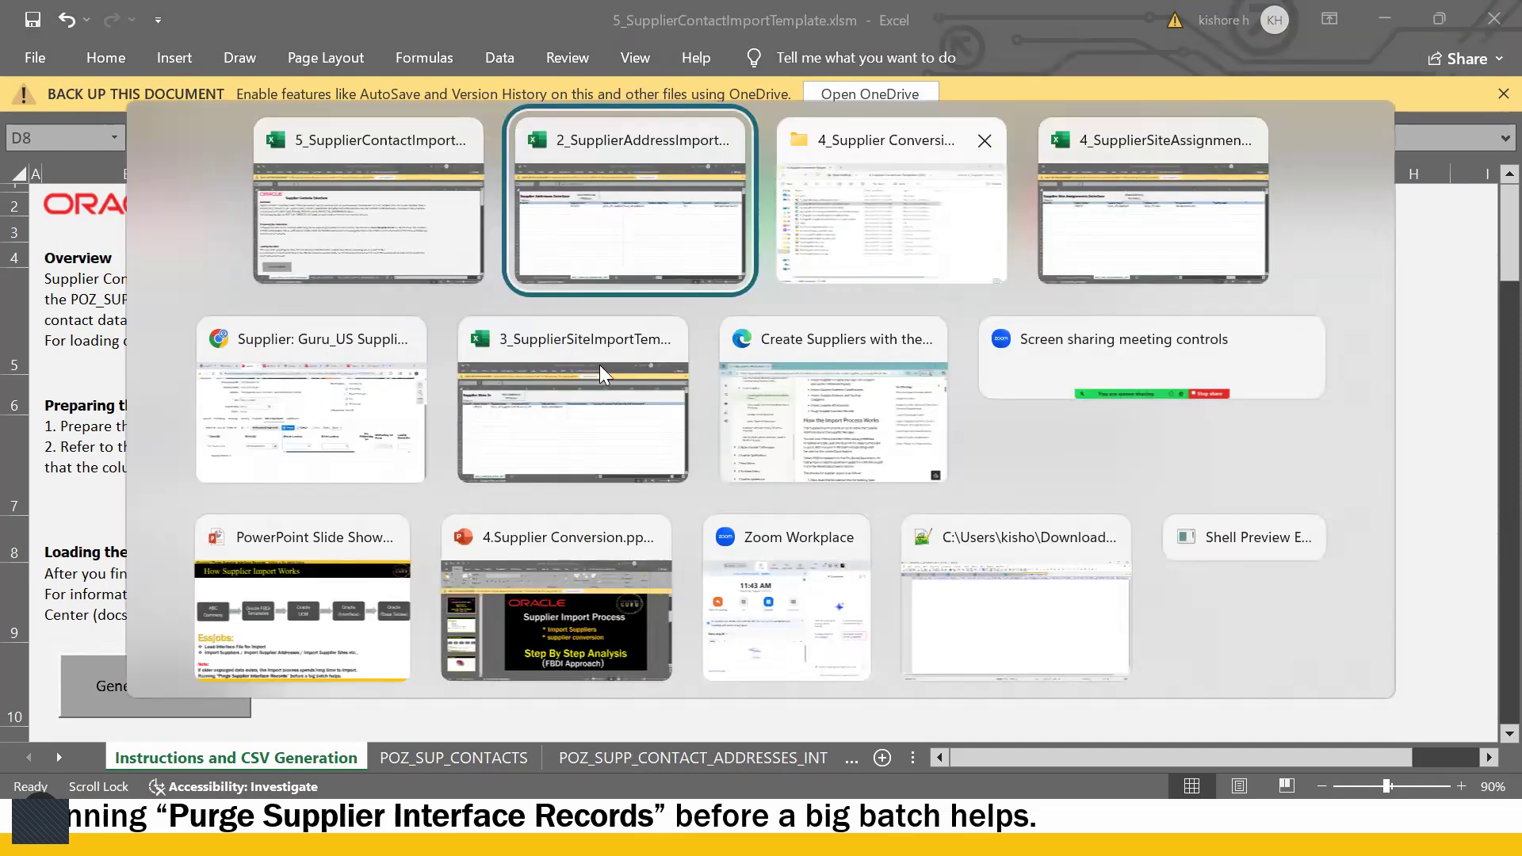
- Return to the Oracle Edit Supplier page and check the supplier's Contacts tab
click(373, 345)
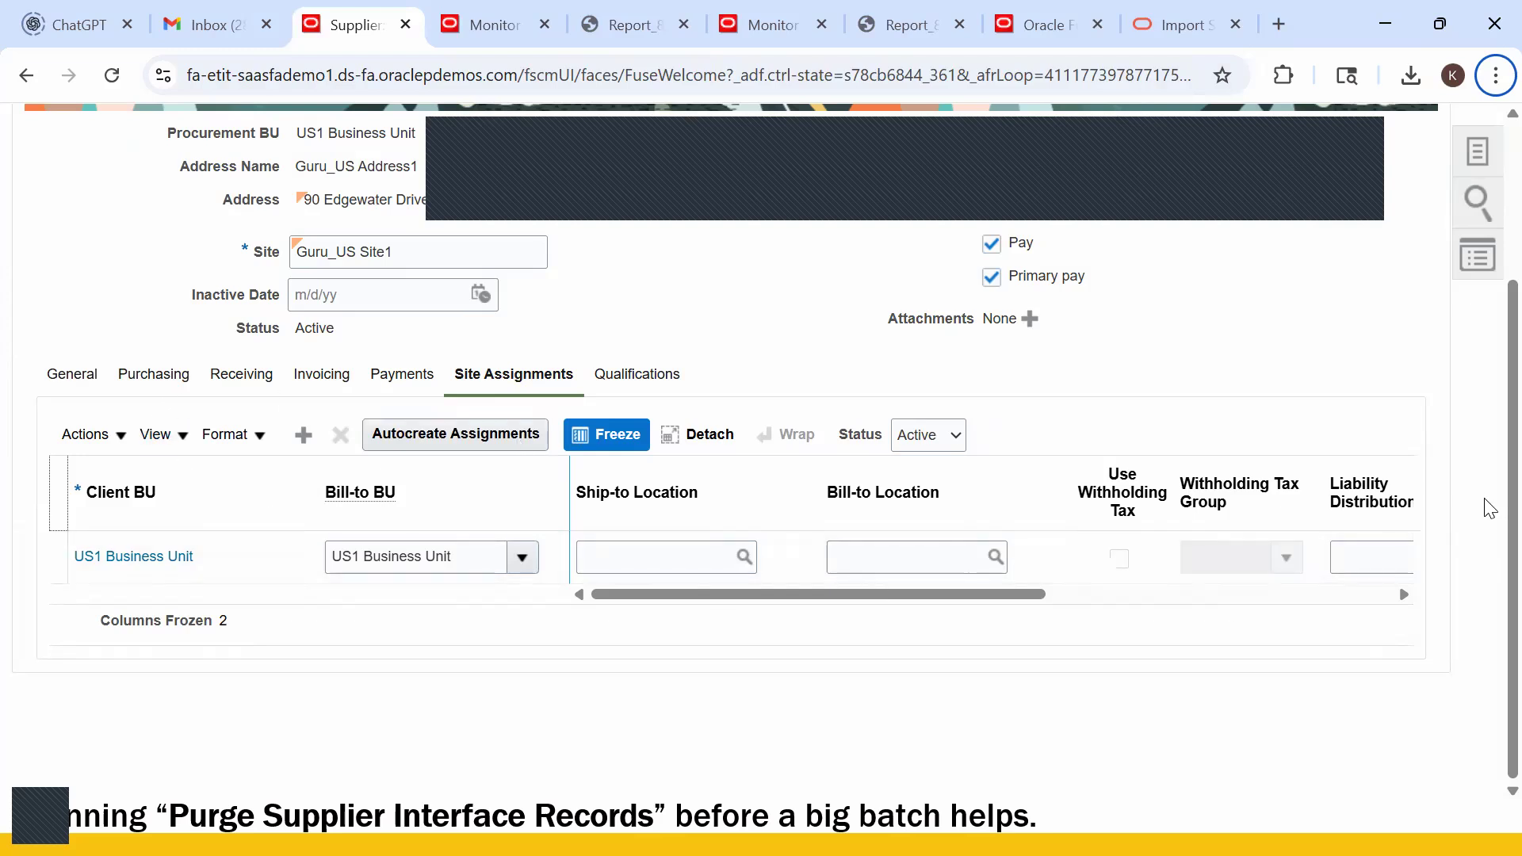
scroll(1488, 503, up, 3)
scroll(1488, 508, down, 3)
scroll(555, 405, up, 3)
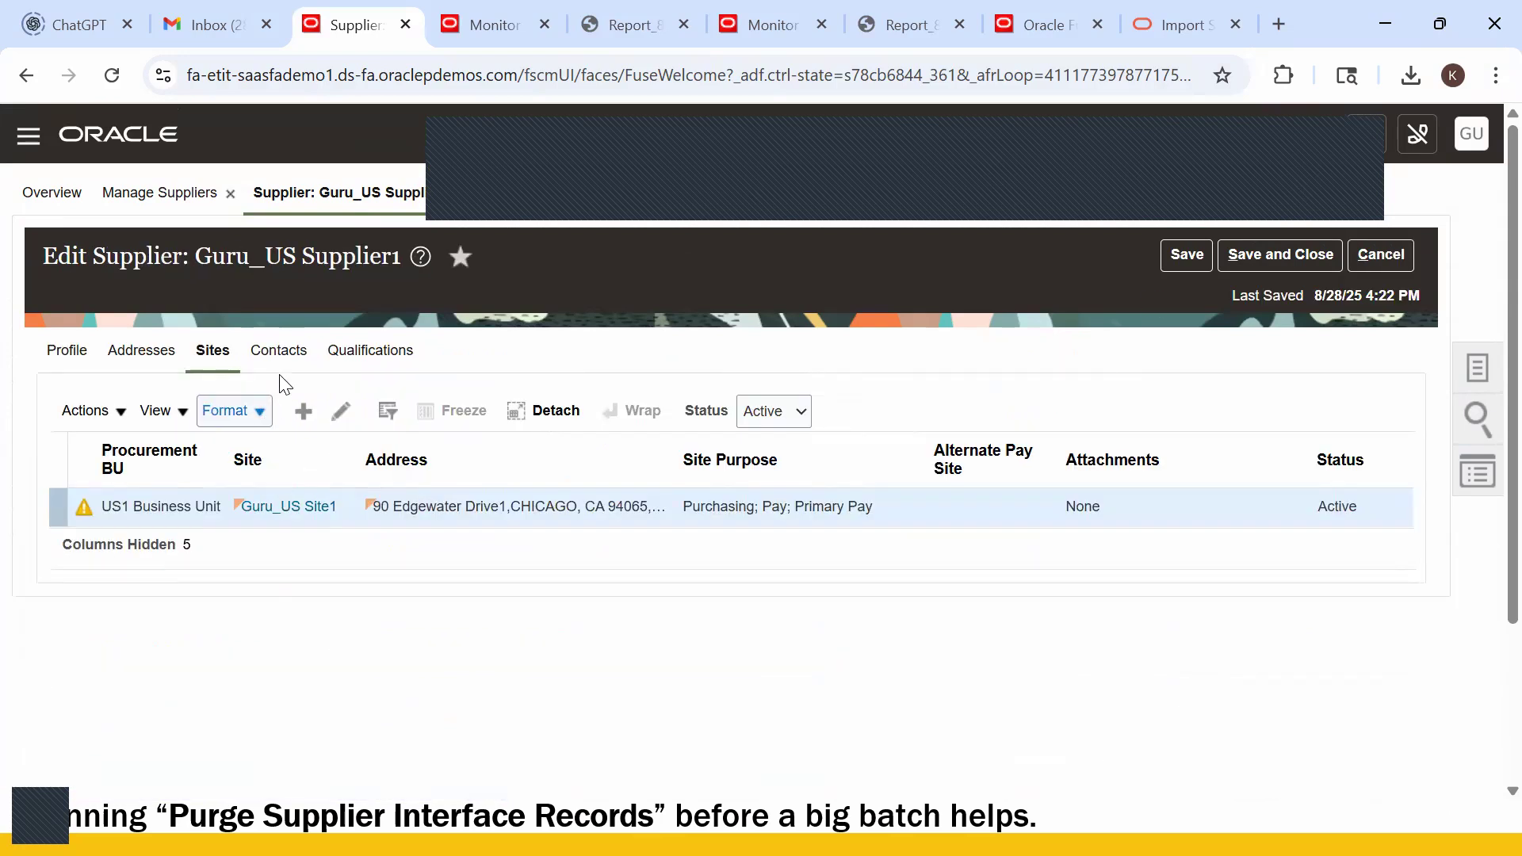
click(279, 352)
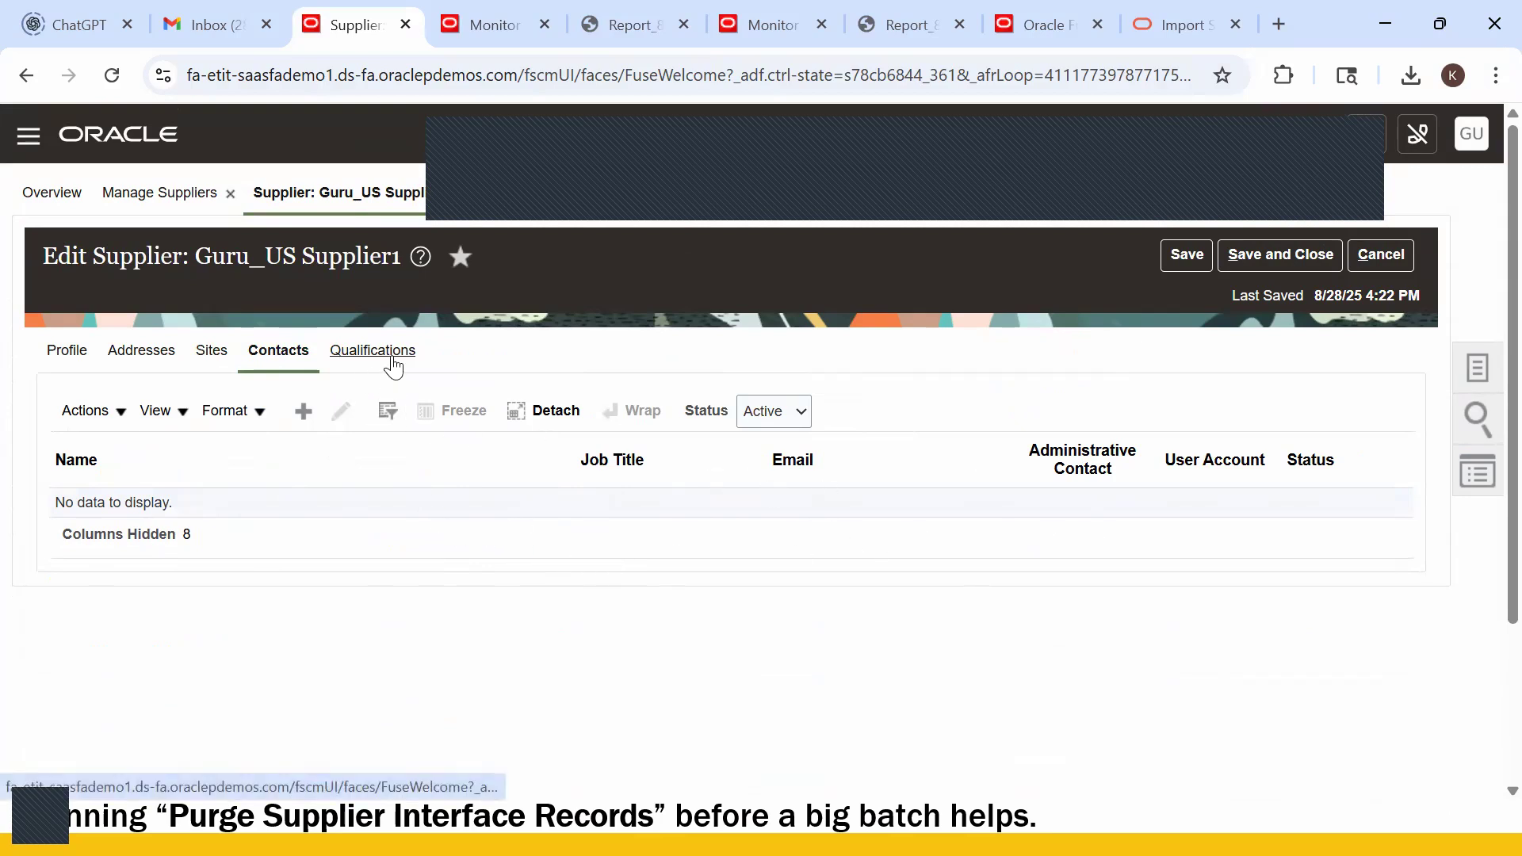
- Glance at the address template, then review the supplier's Addresses and Sites tabs showing Guru_US Site1
key(alt+Tab)
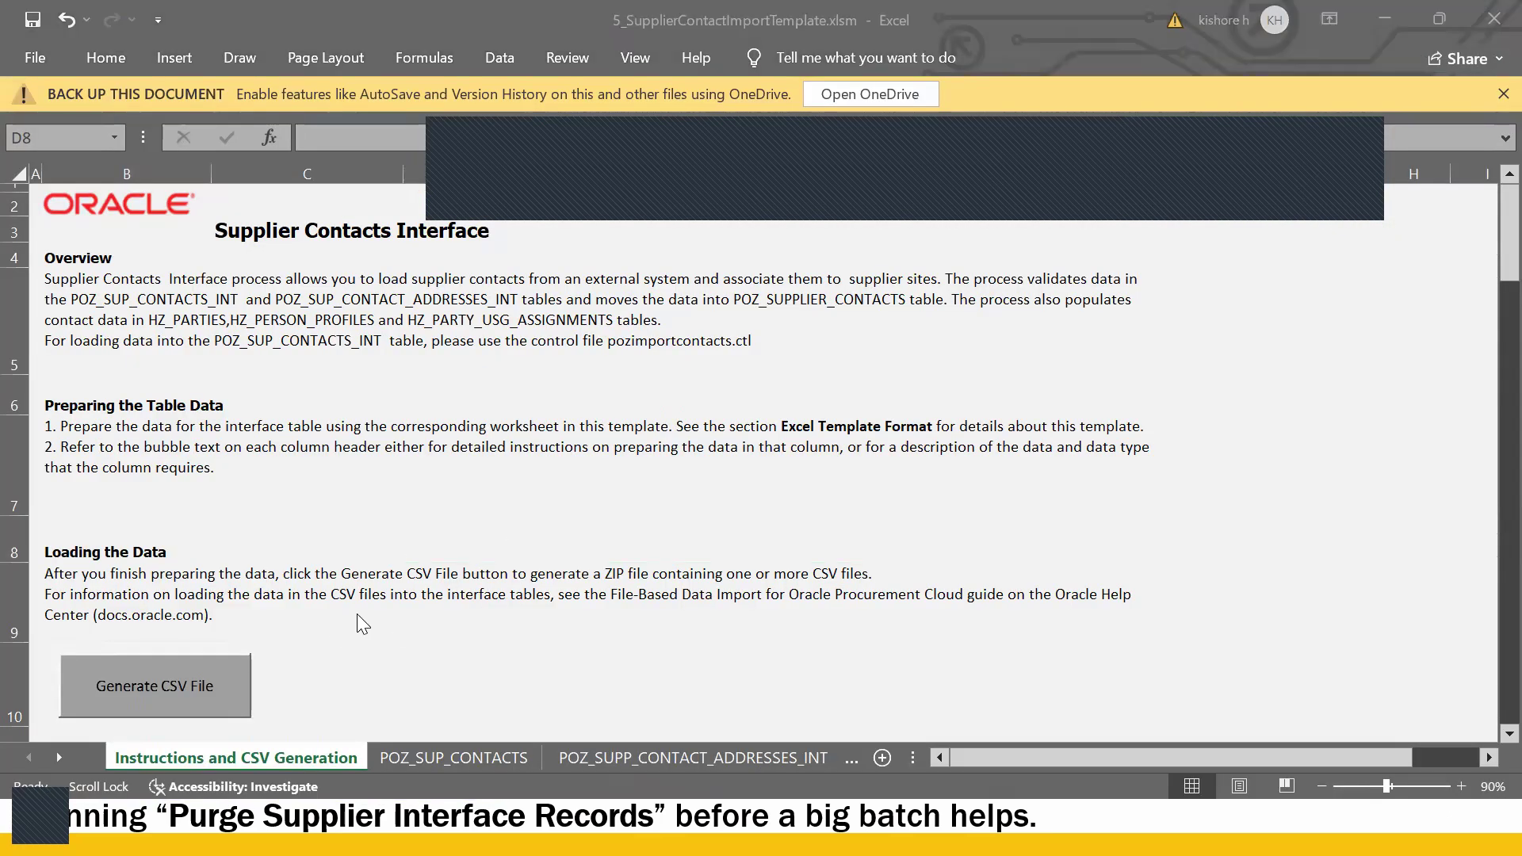
key(alt+Tab)
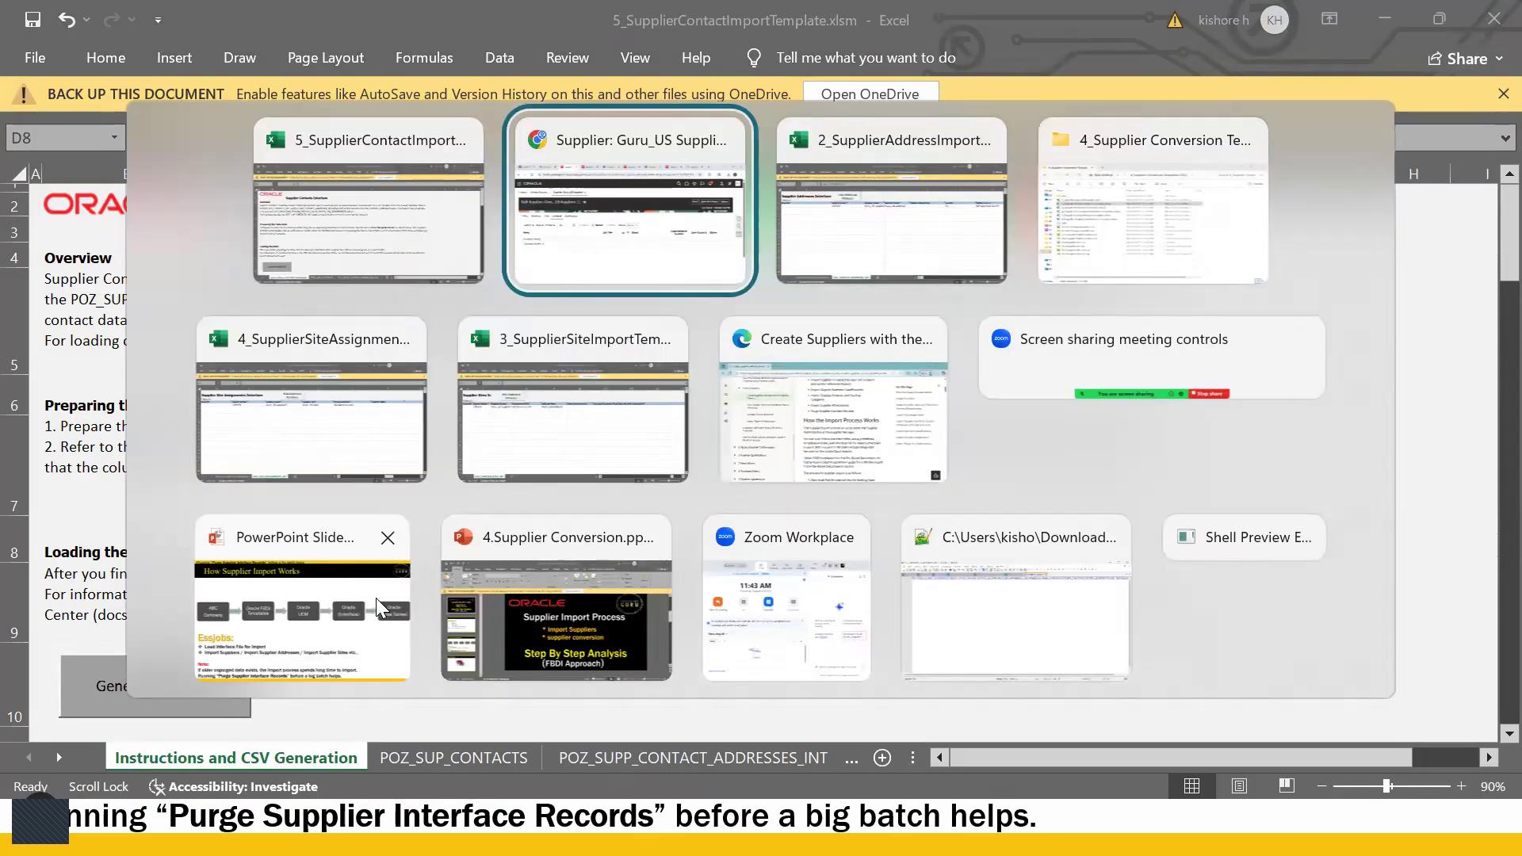
click(887, 258)
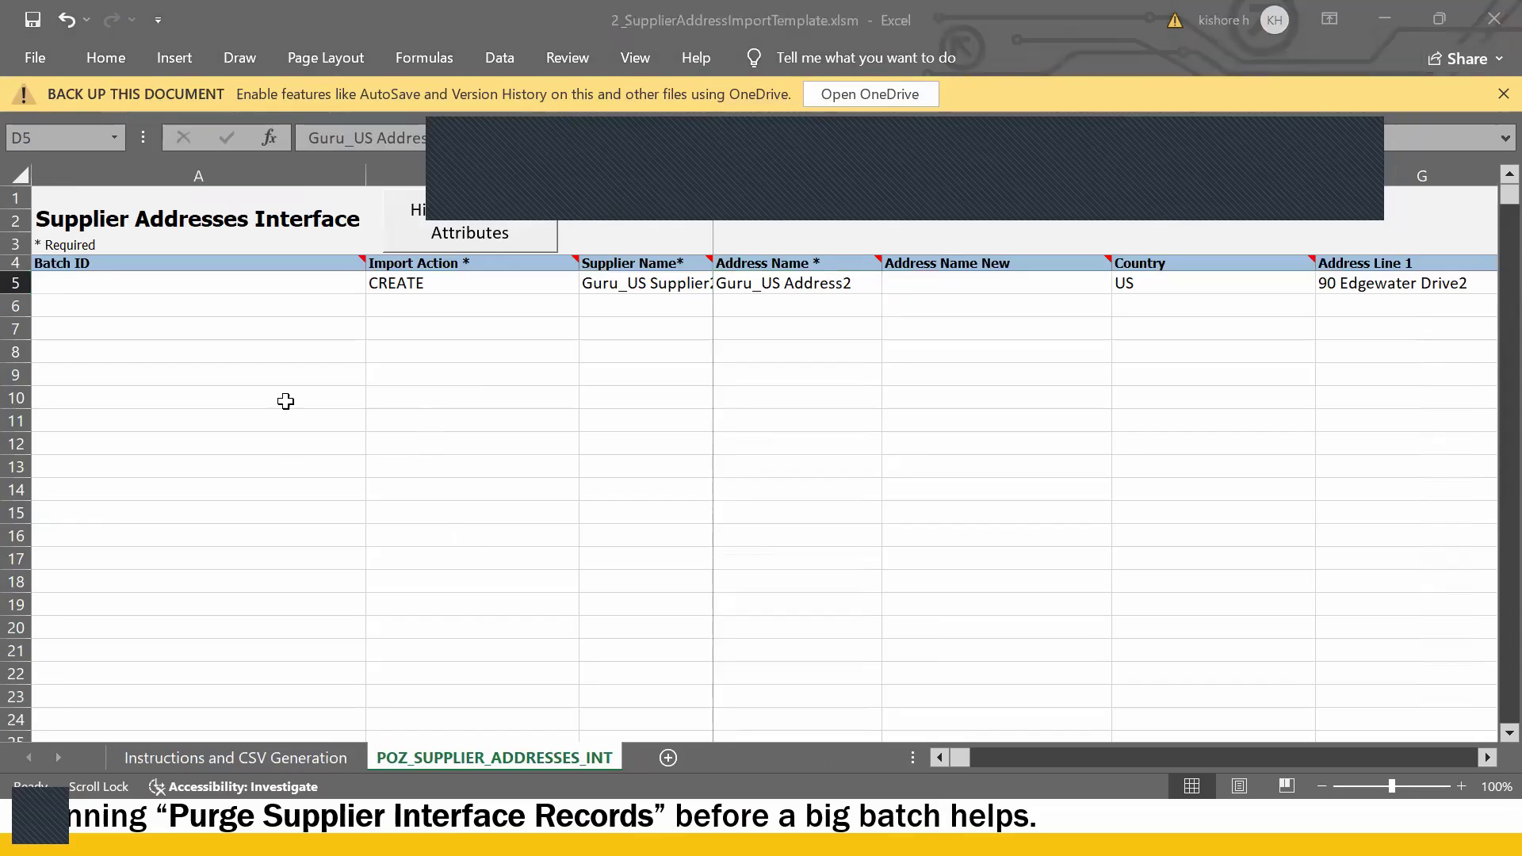
key(alt+Tab)
key(alt+Tab)
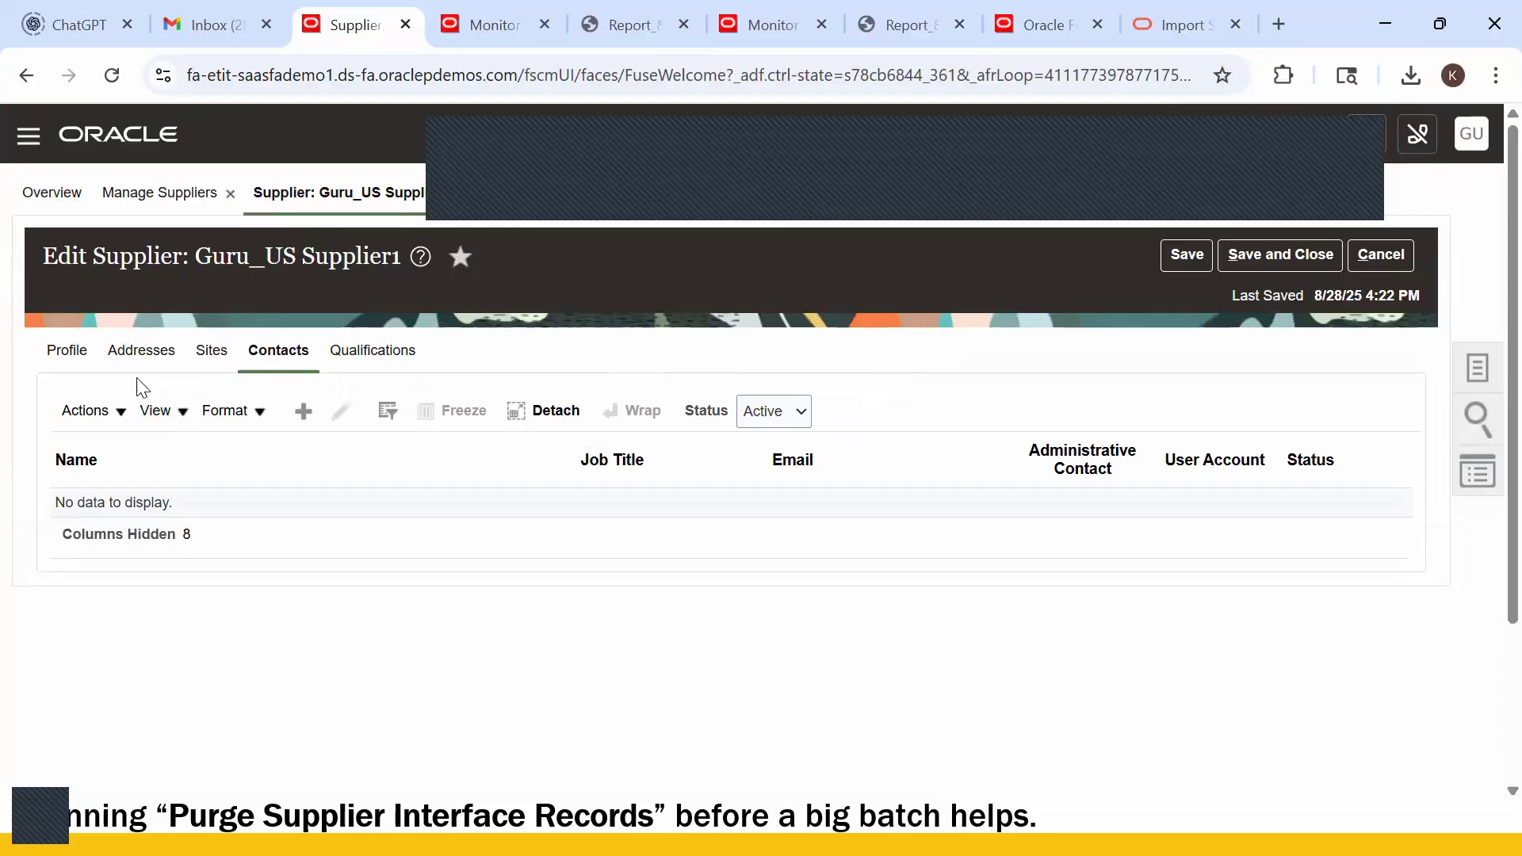
click(152, 353)
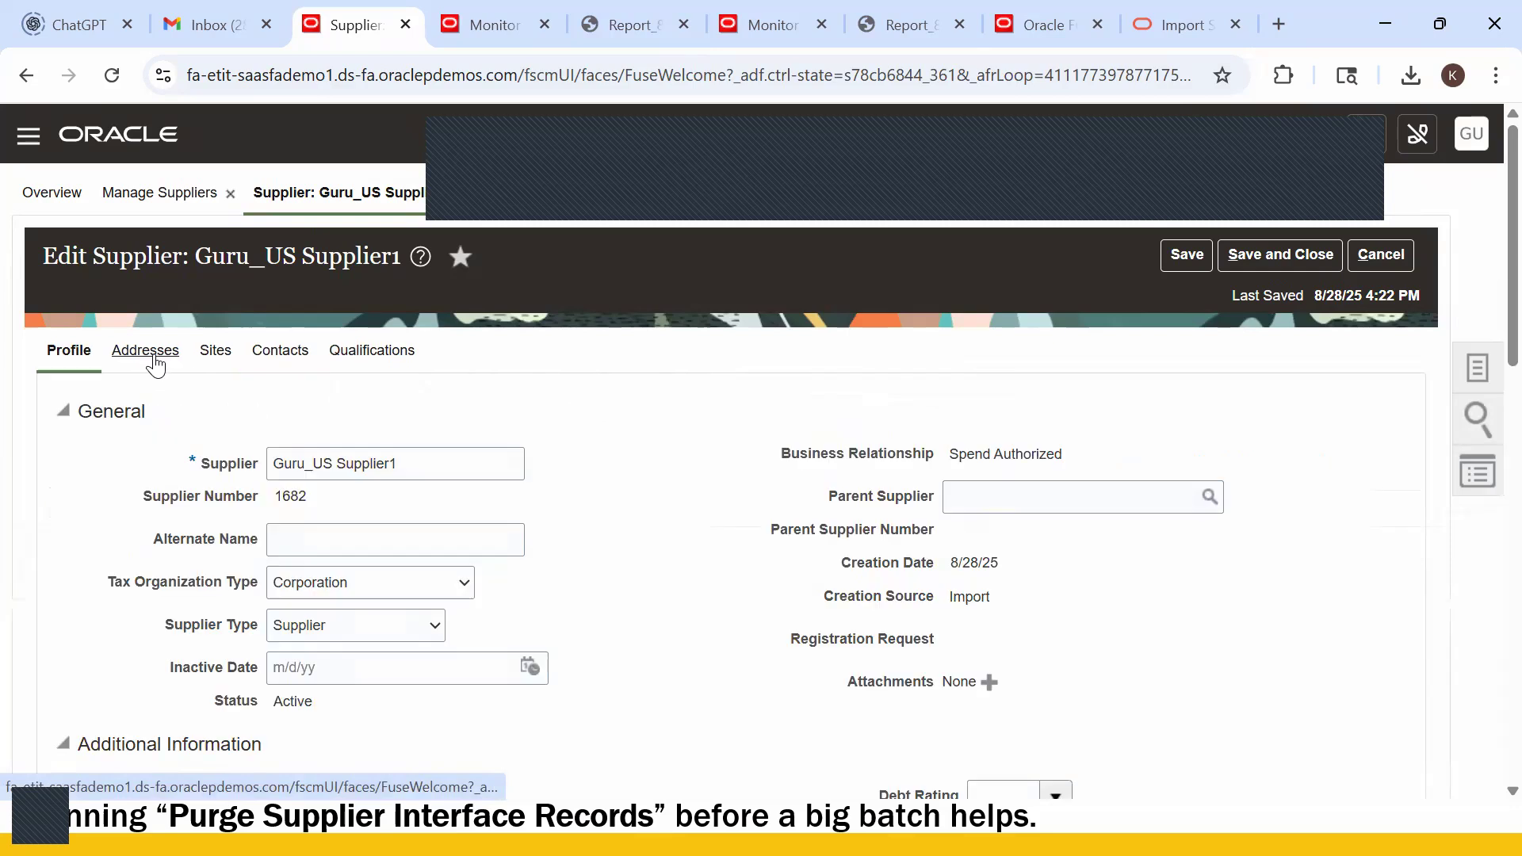
click(218, 354)
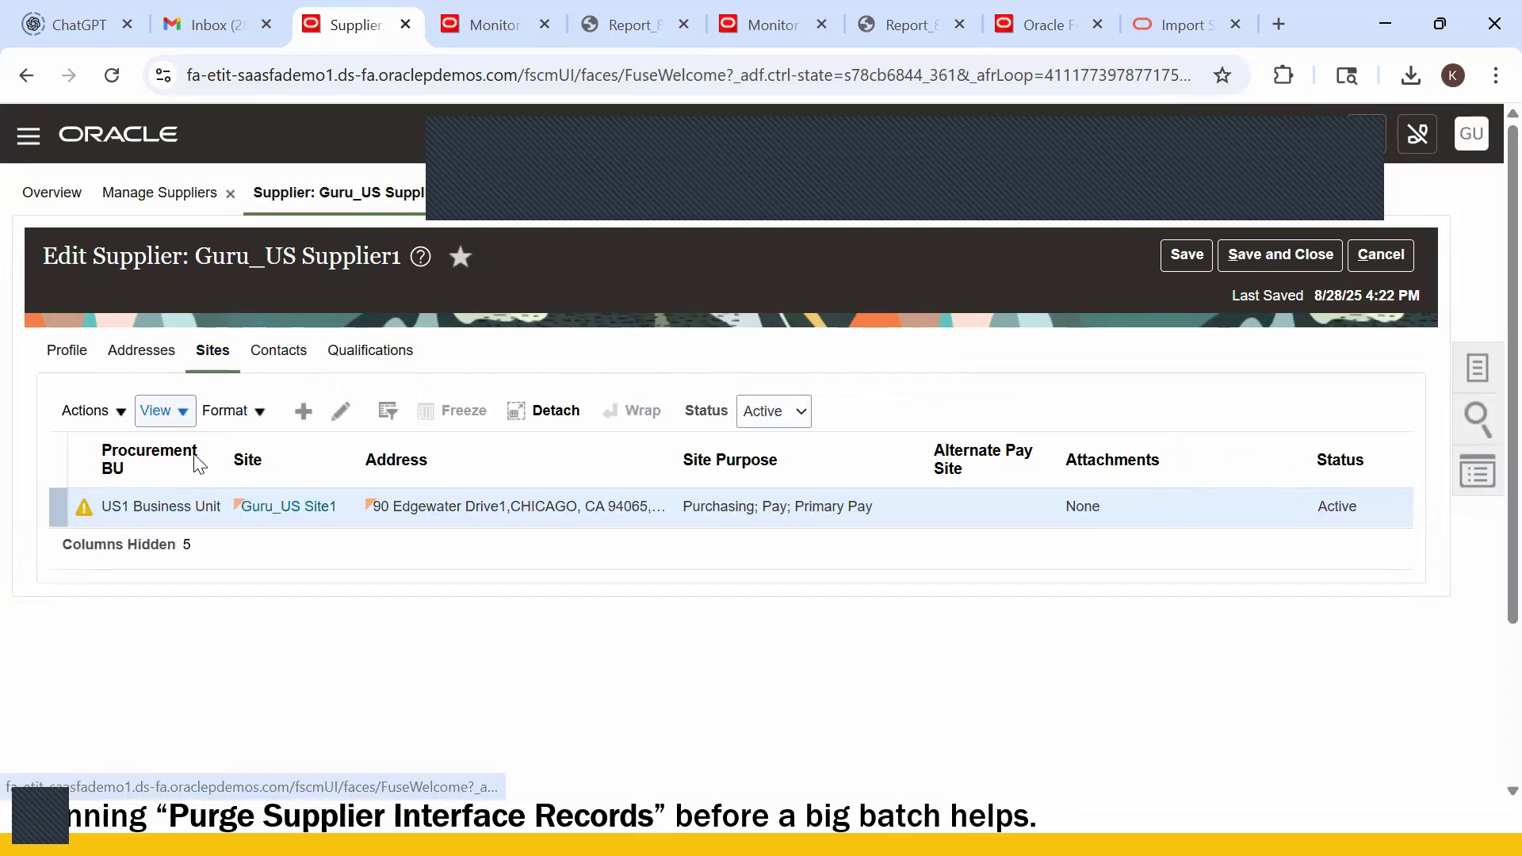
key(alt+Tab)
key(alt+Tab)
key(alt+Tab)
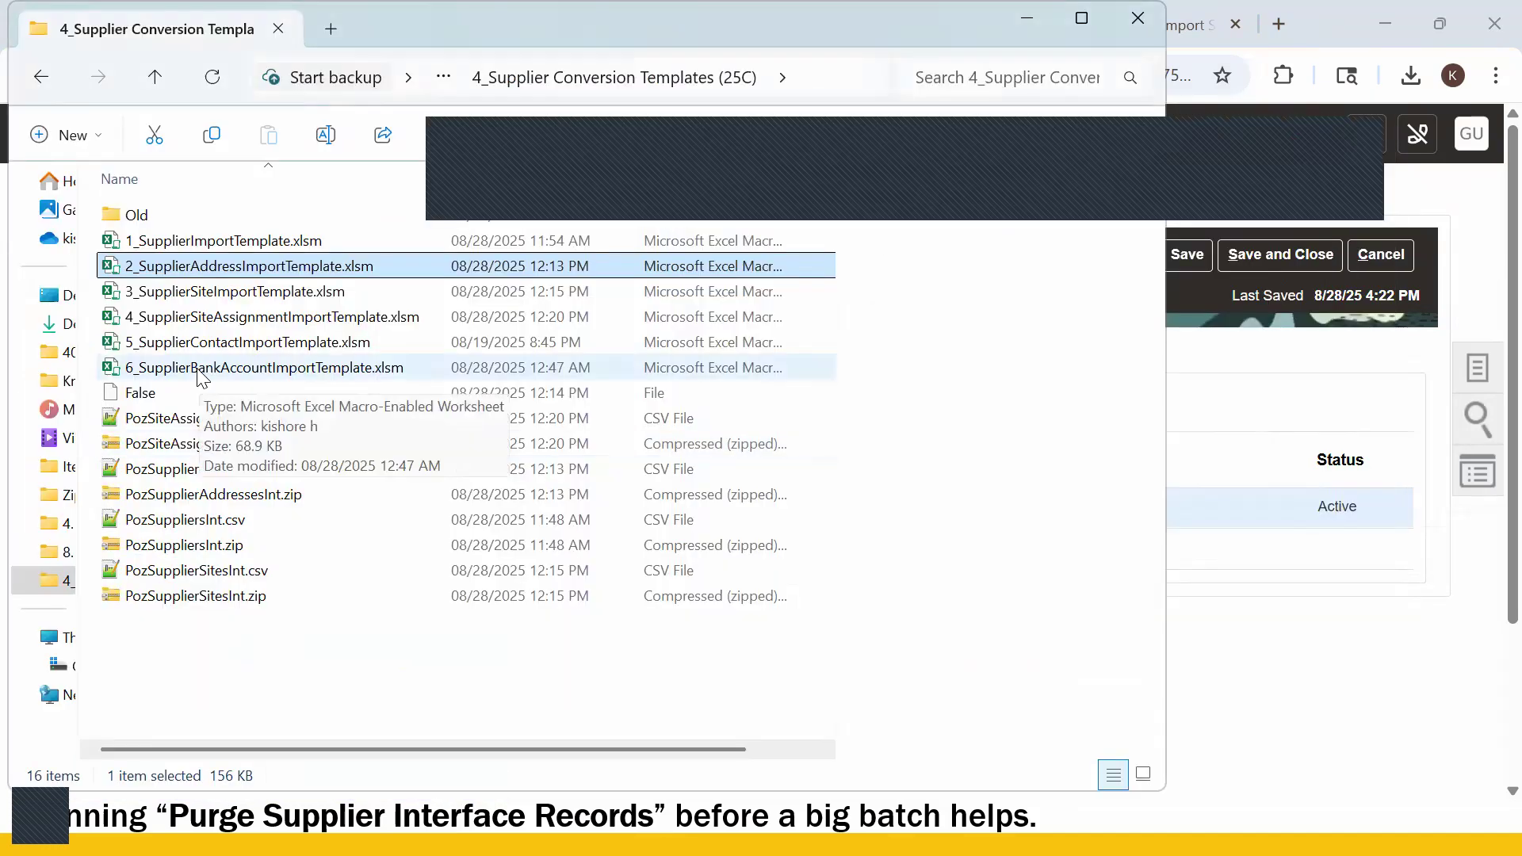
- Open 6_SupplierBankAccountImportTemplate.xlsm and start editing batch identifier 998204 in A5 of Supplier Payees
click(198, 370)
key(alt+Tab)
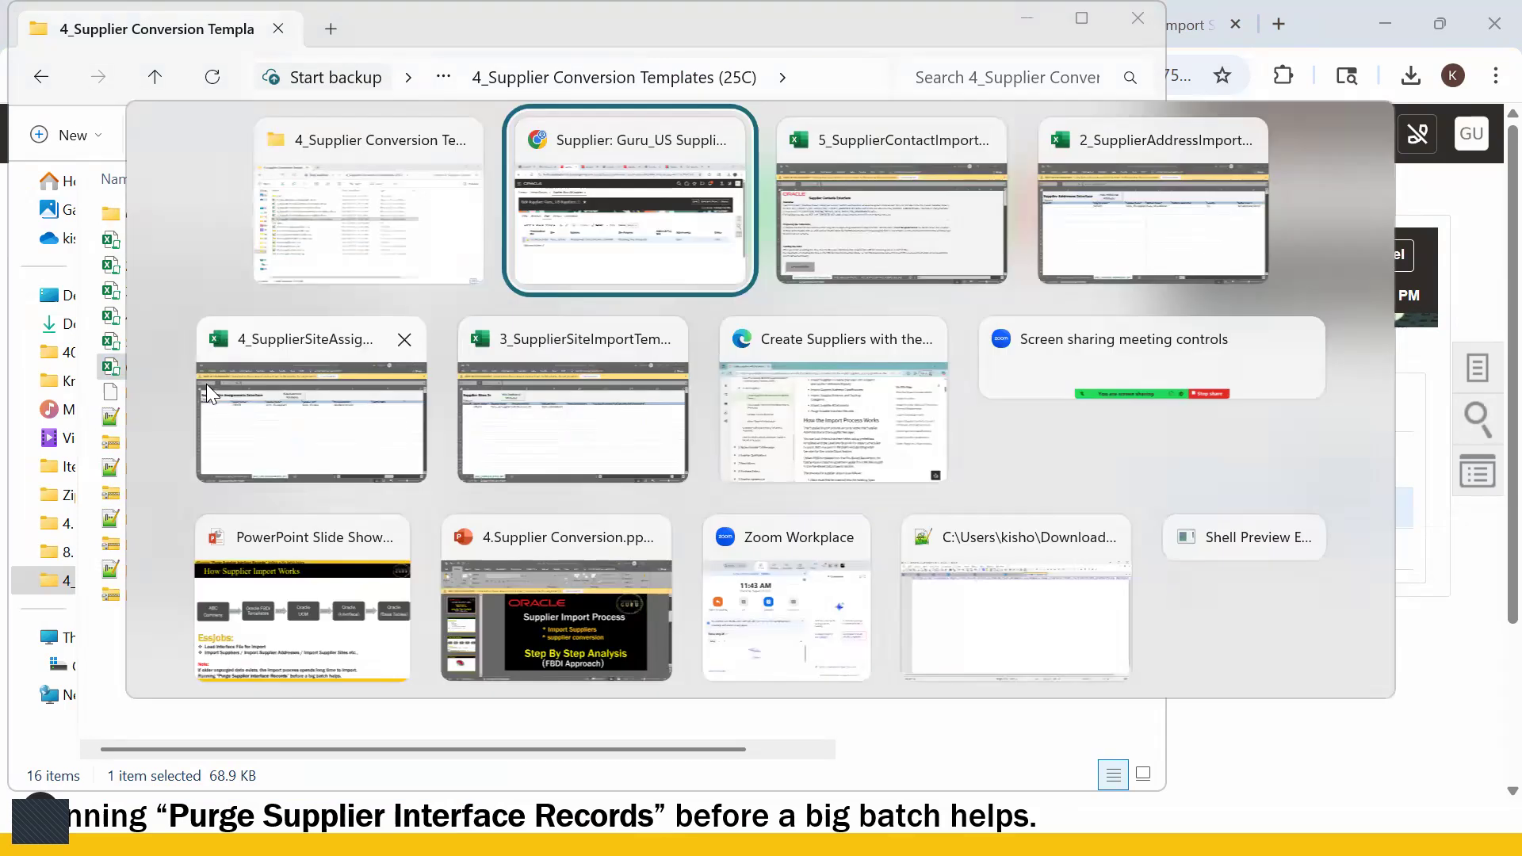
key(Escape)
double_click(187, 365)
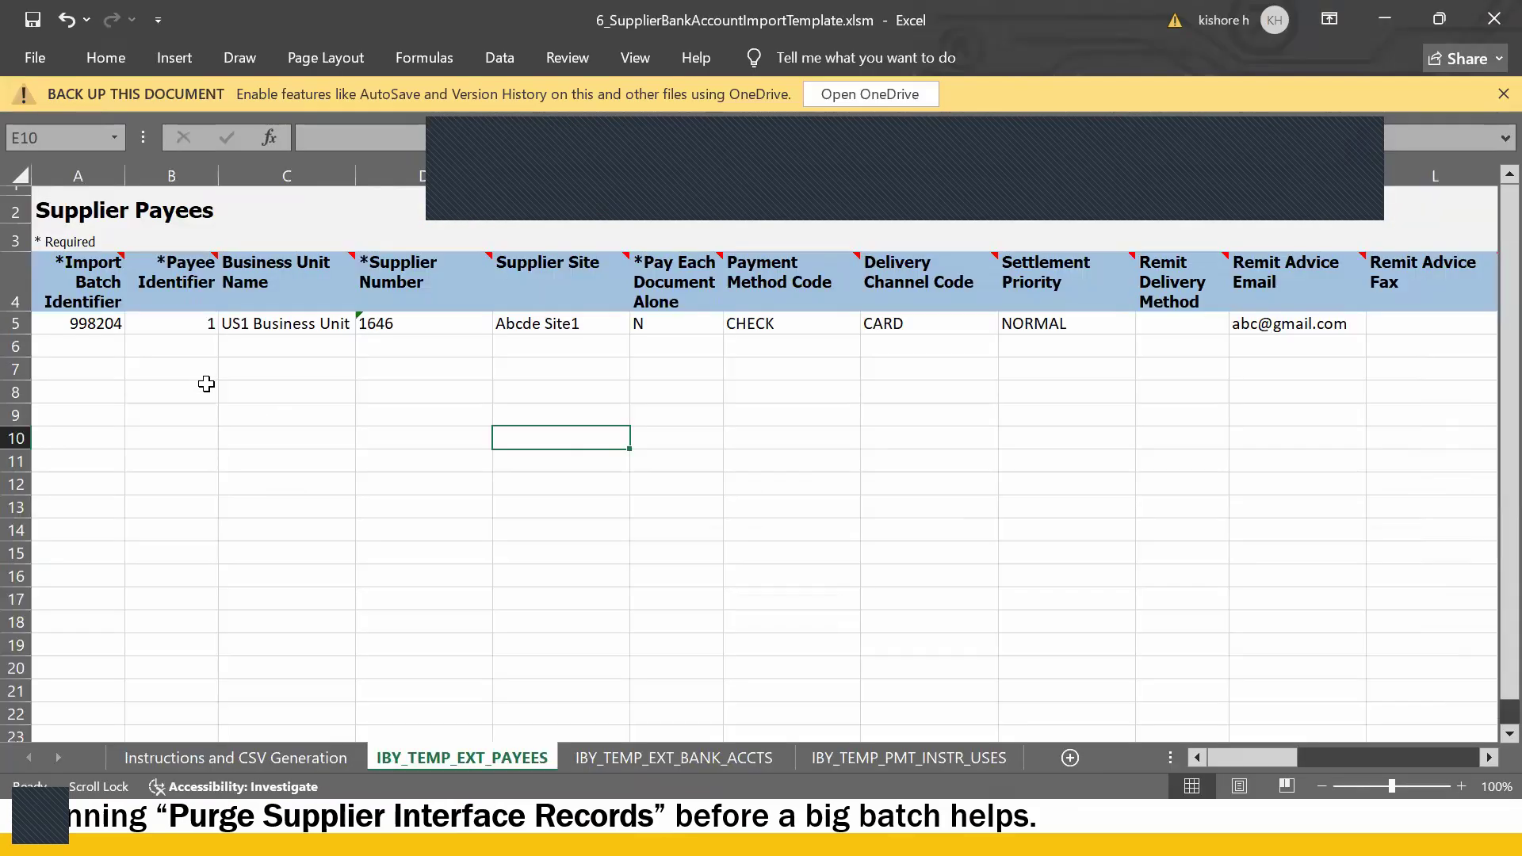
click(410, 469)
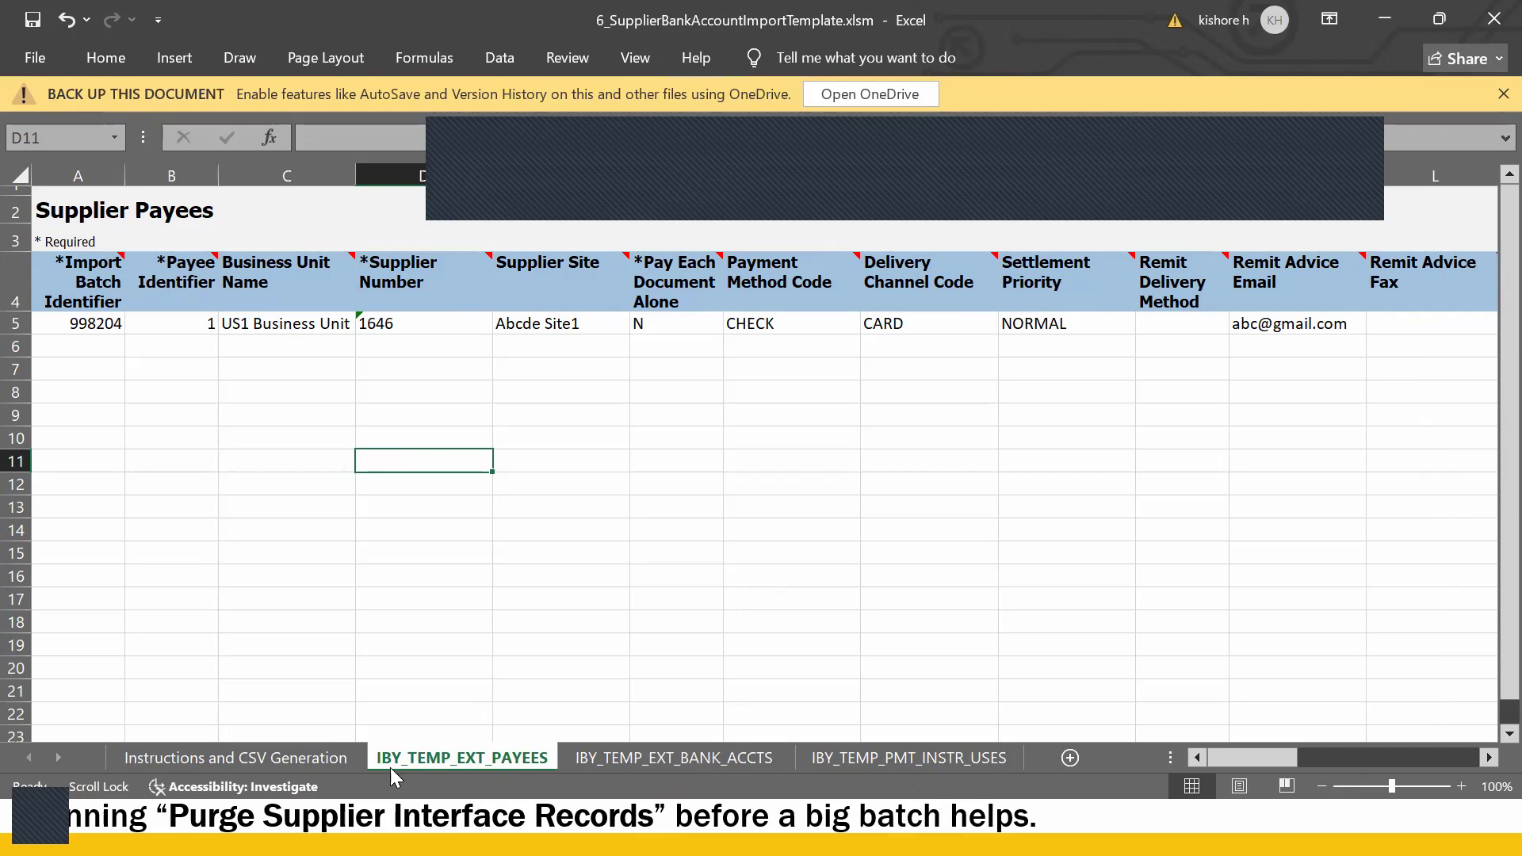
click(96, 437)
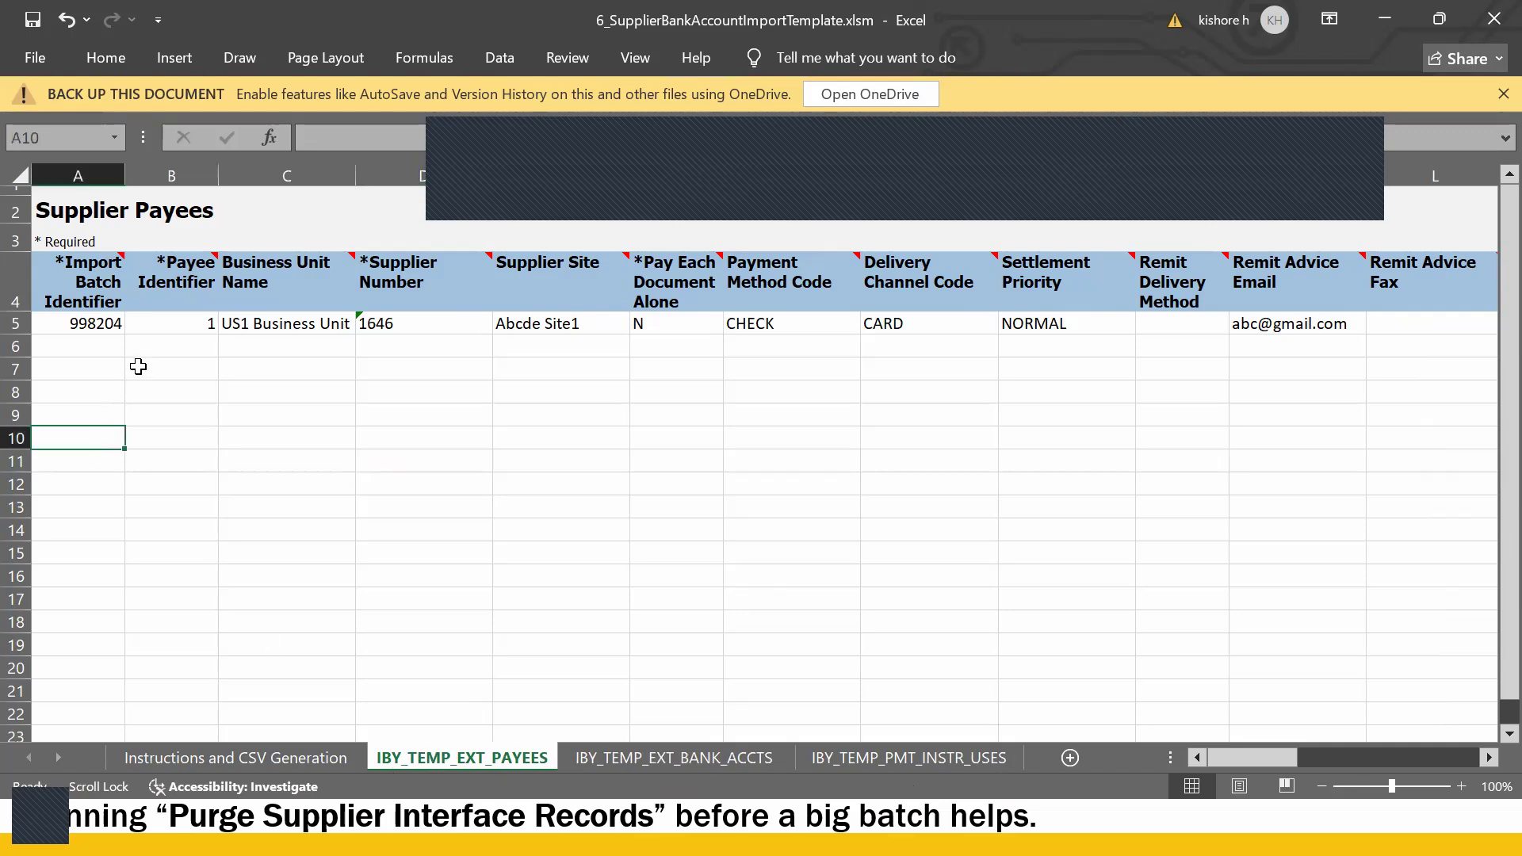
click(107, 342)
click(104, 323)
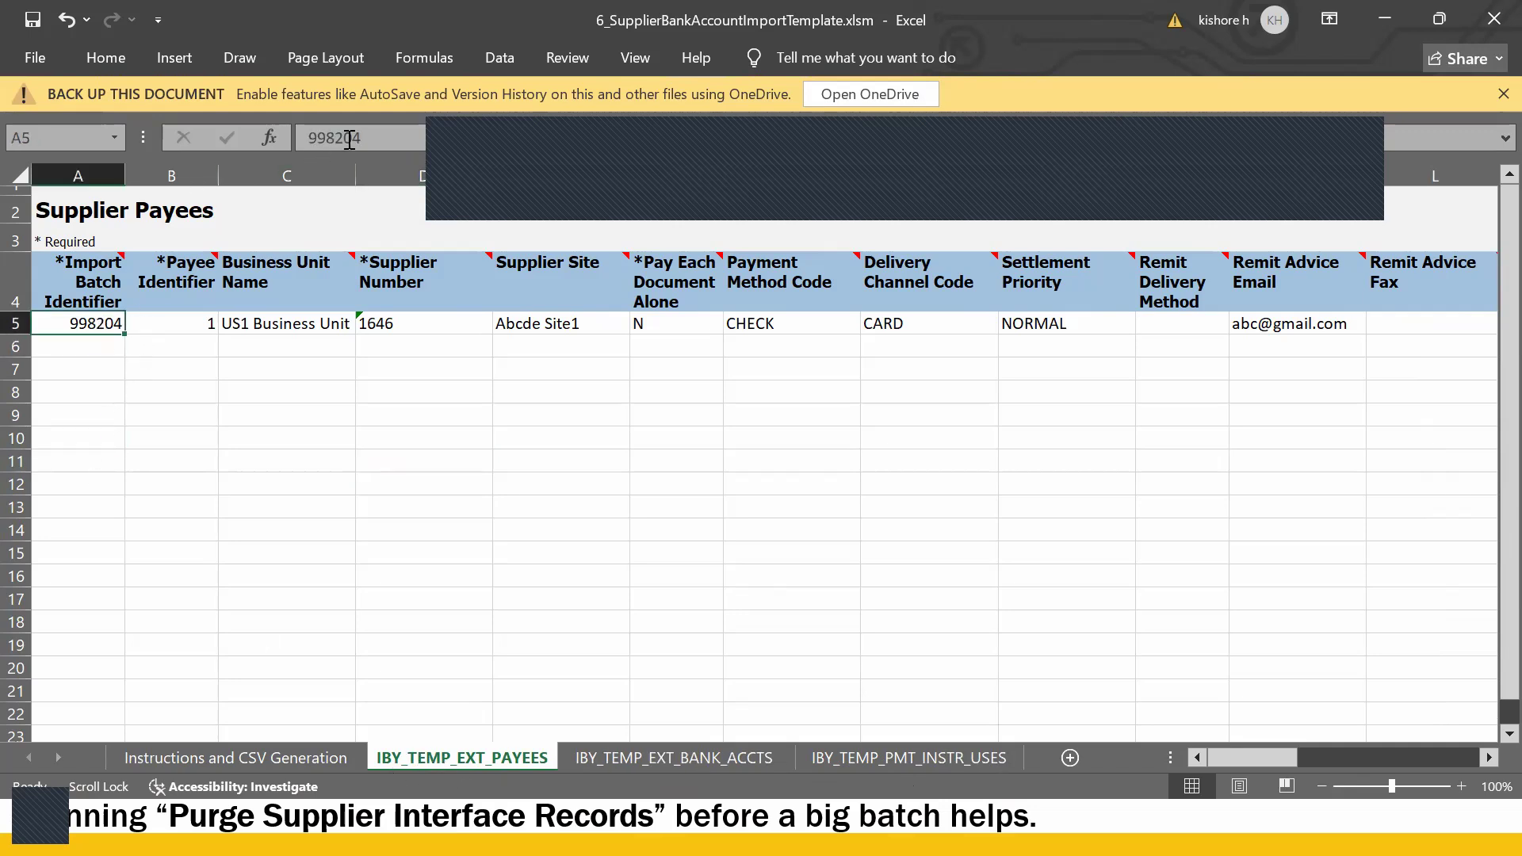
click(389, 141)
- Change the Supplier Payees batch identifier in A5 to 998210 and copy it
key(BackSpace)
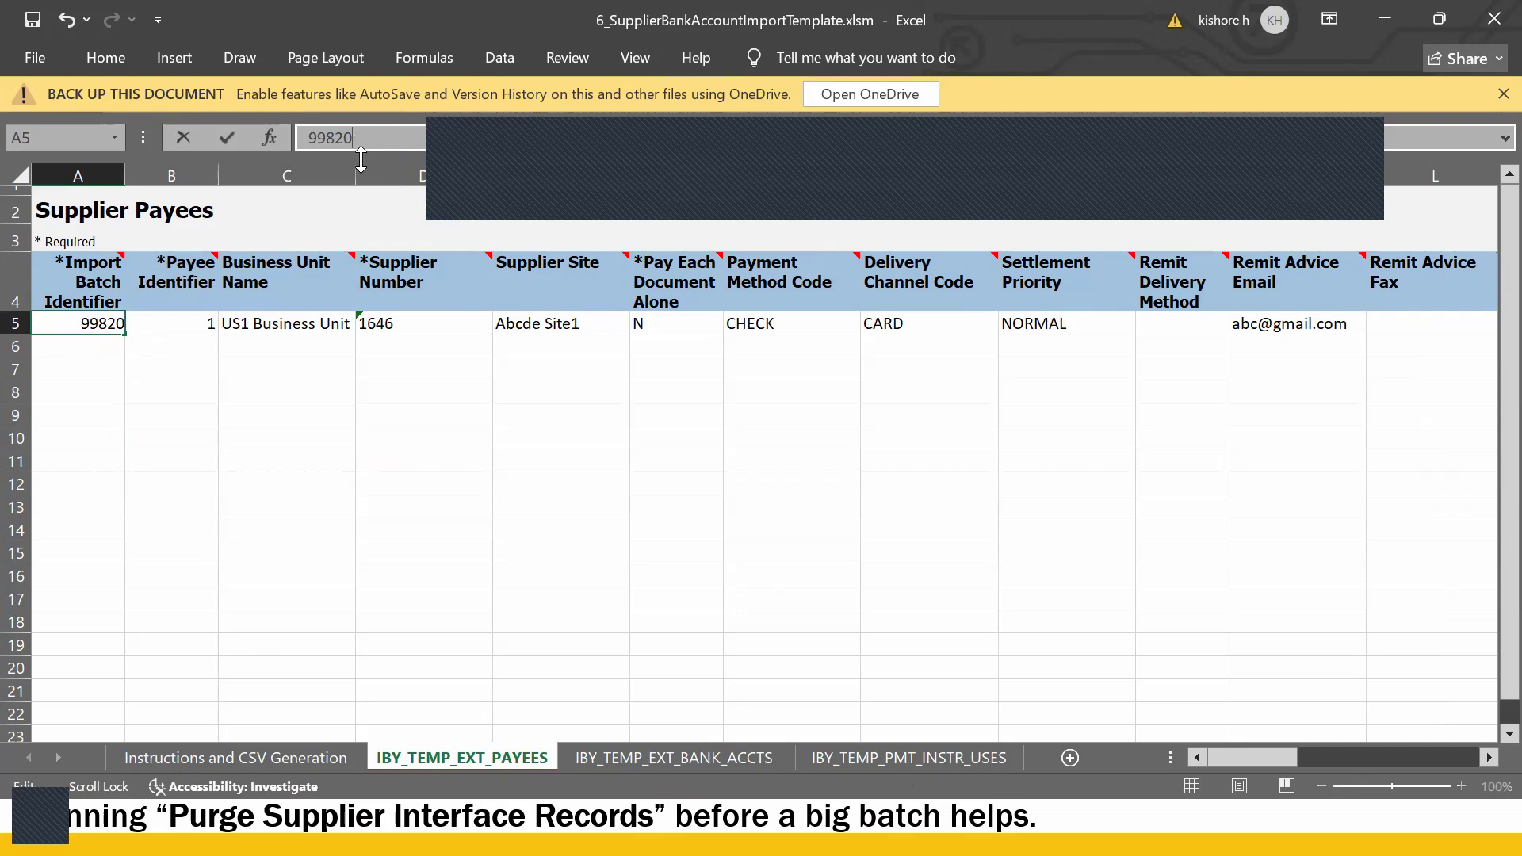
text(10)
key(Return)
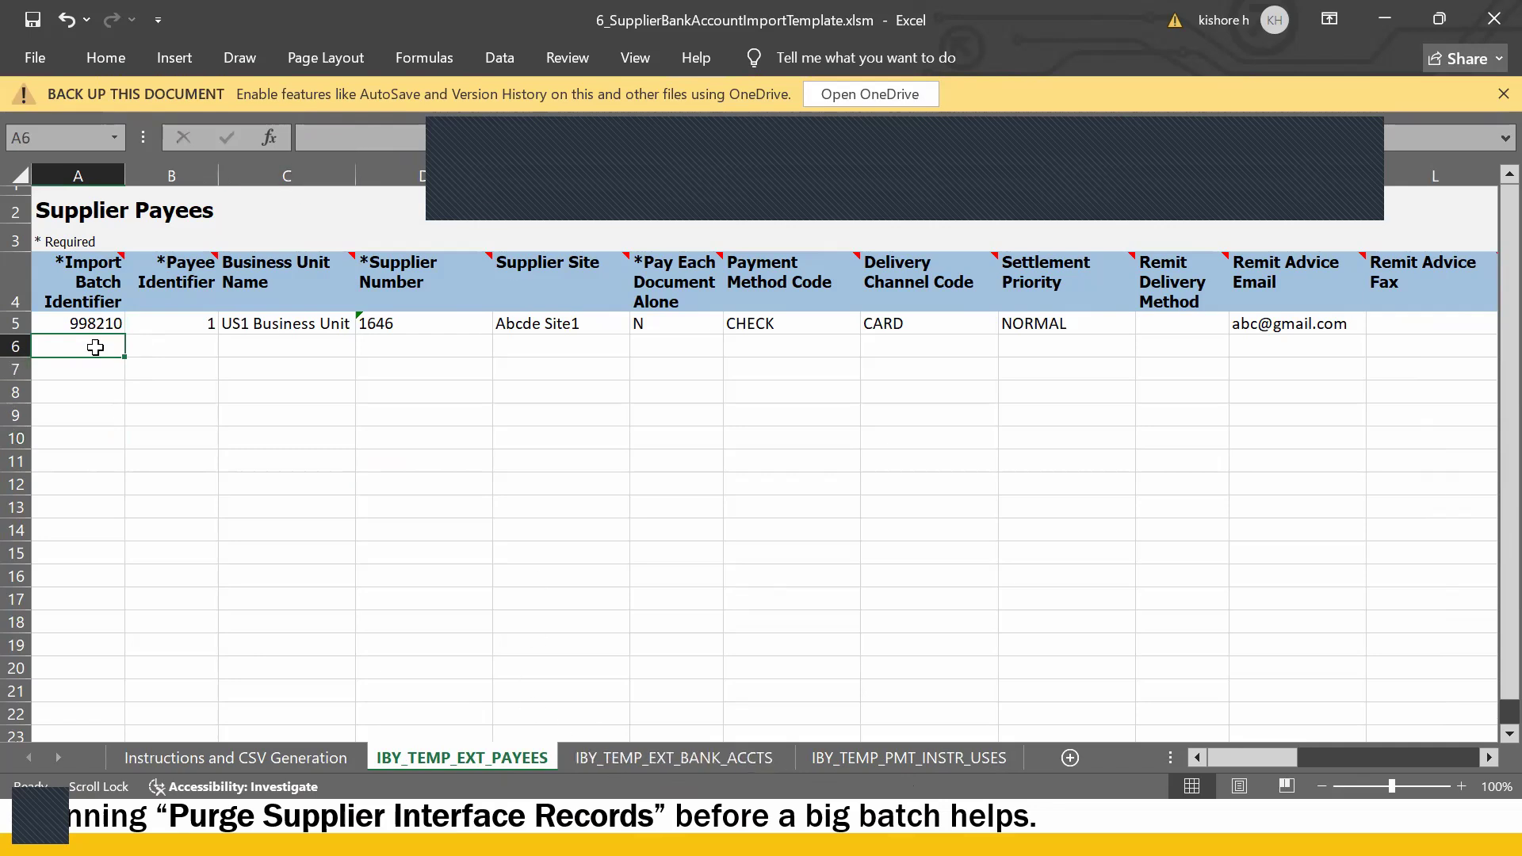
click(97, 325)
key(ctrl+c)
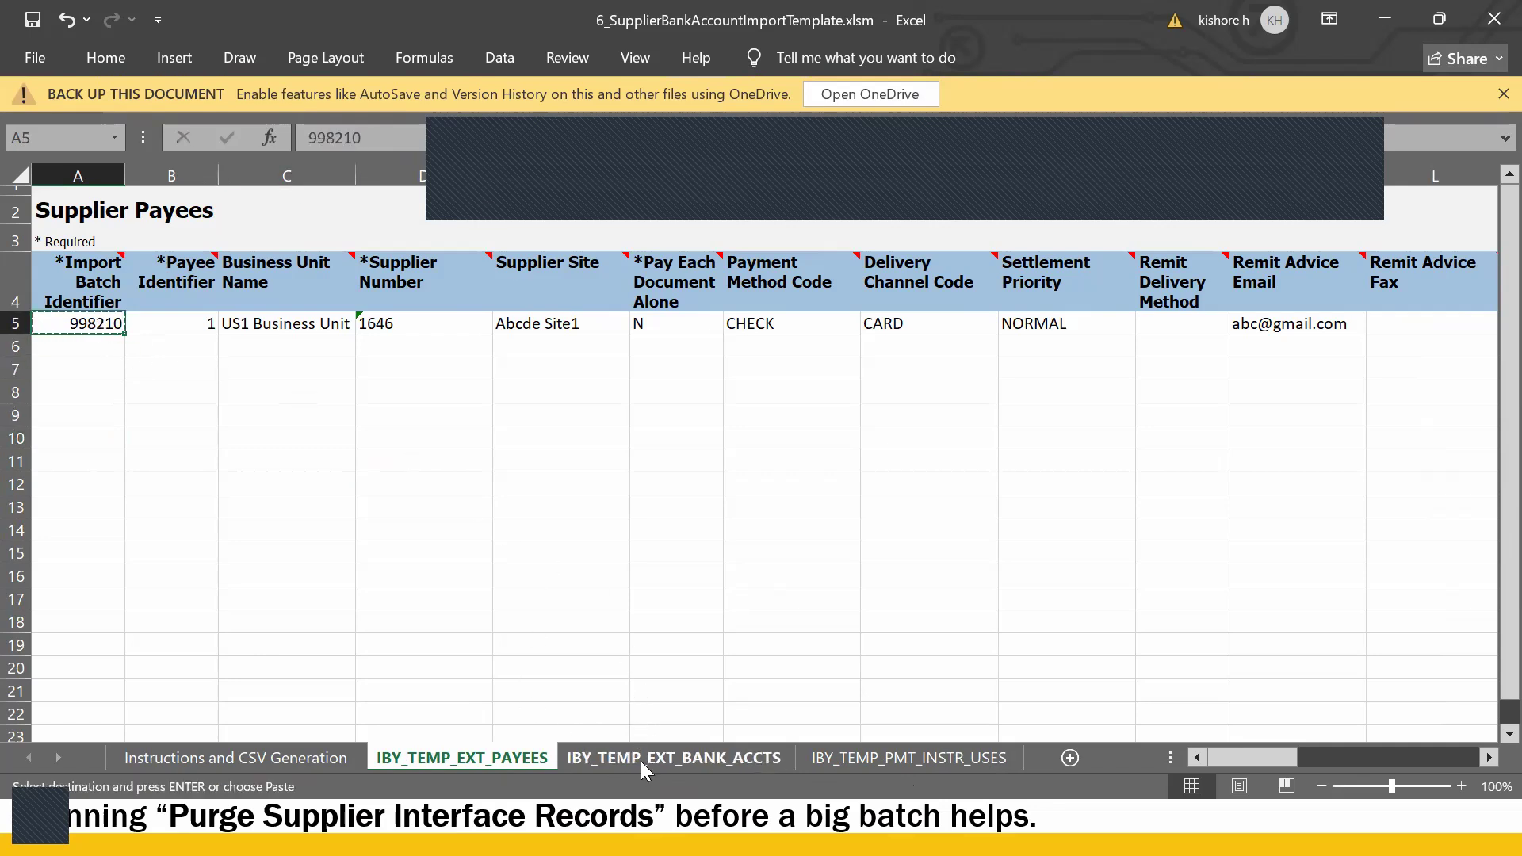
- Paste 998210 into A5 on the Supplier Bank Accounts and Bank Account Assignments sheets
click(642, 760)
click(106, 345)
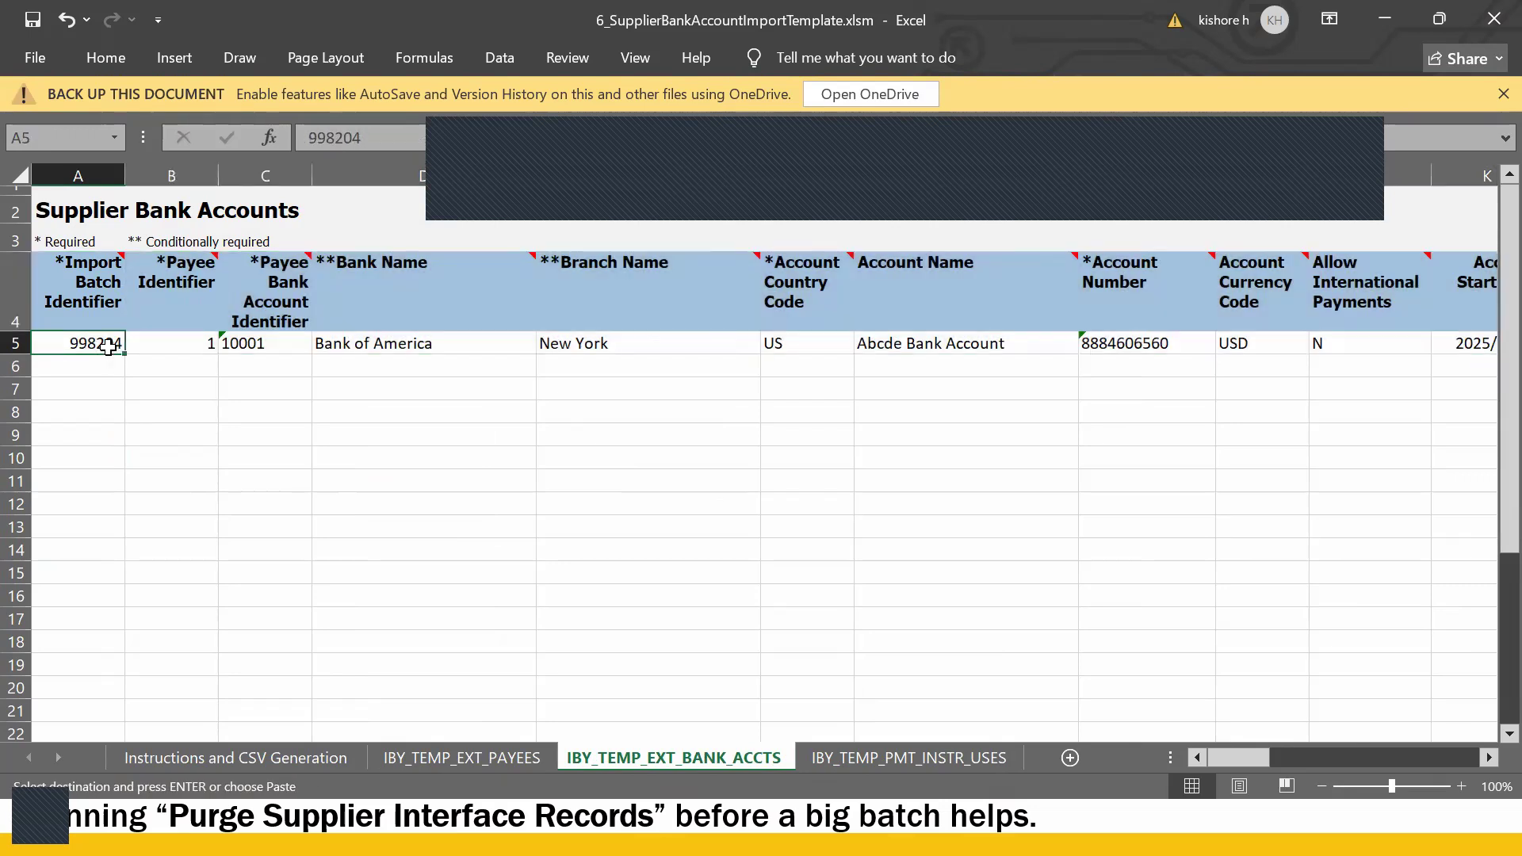
key(ctrl+v)
click(911, 756)
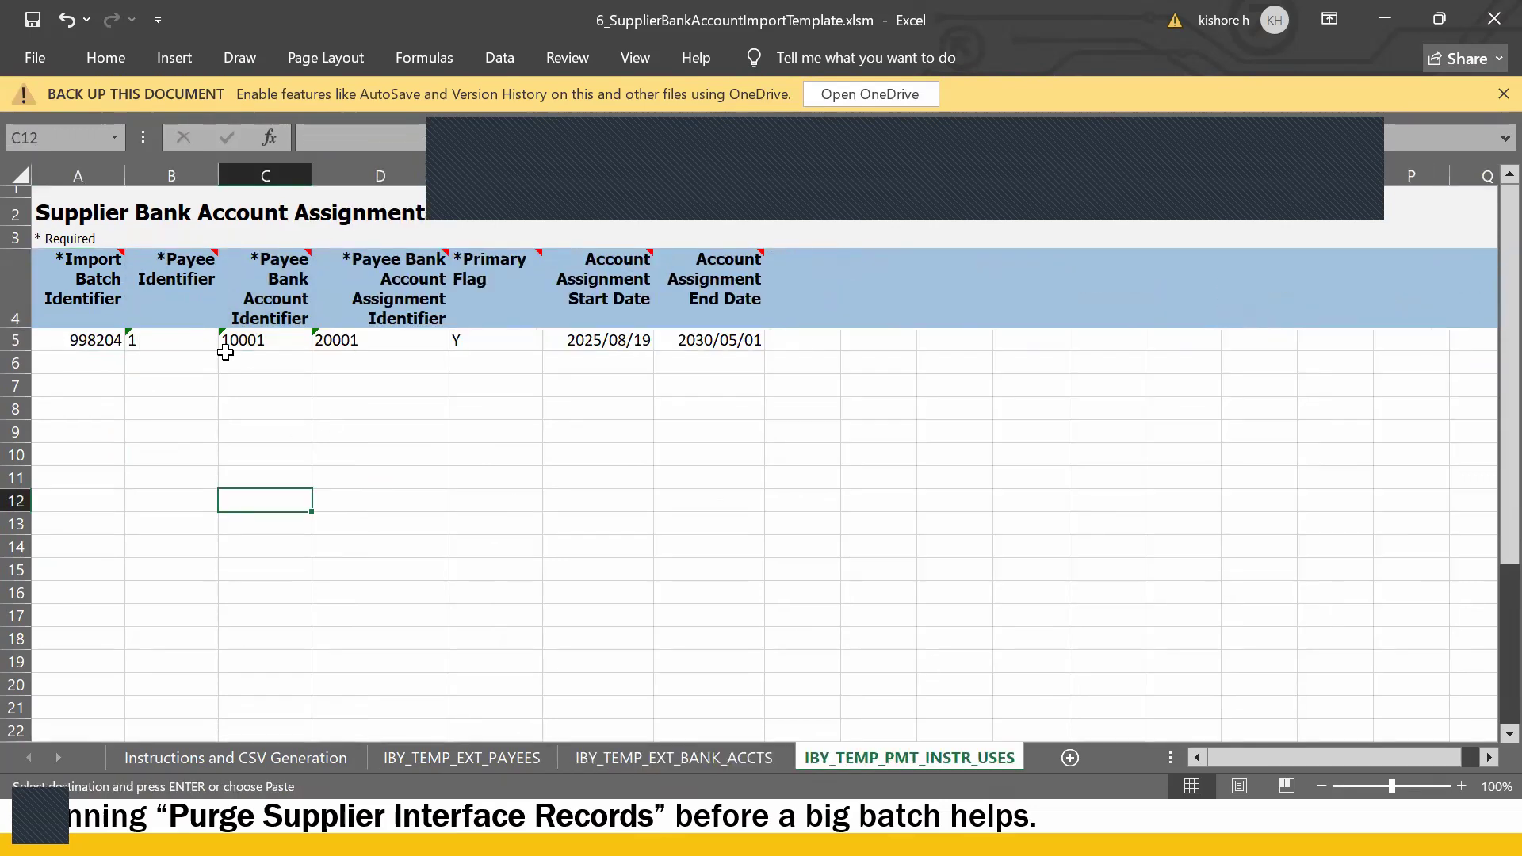
click(82, 336)
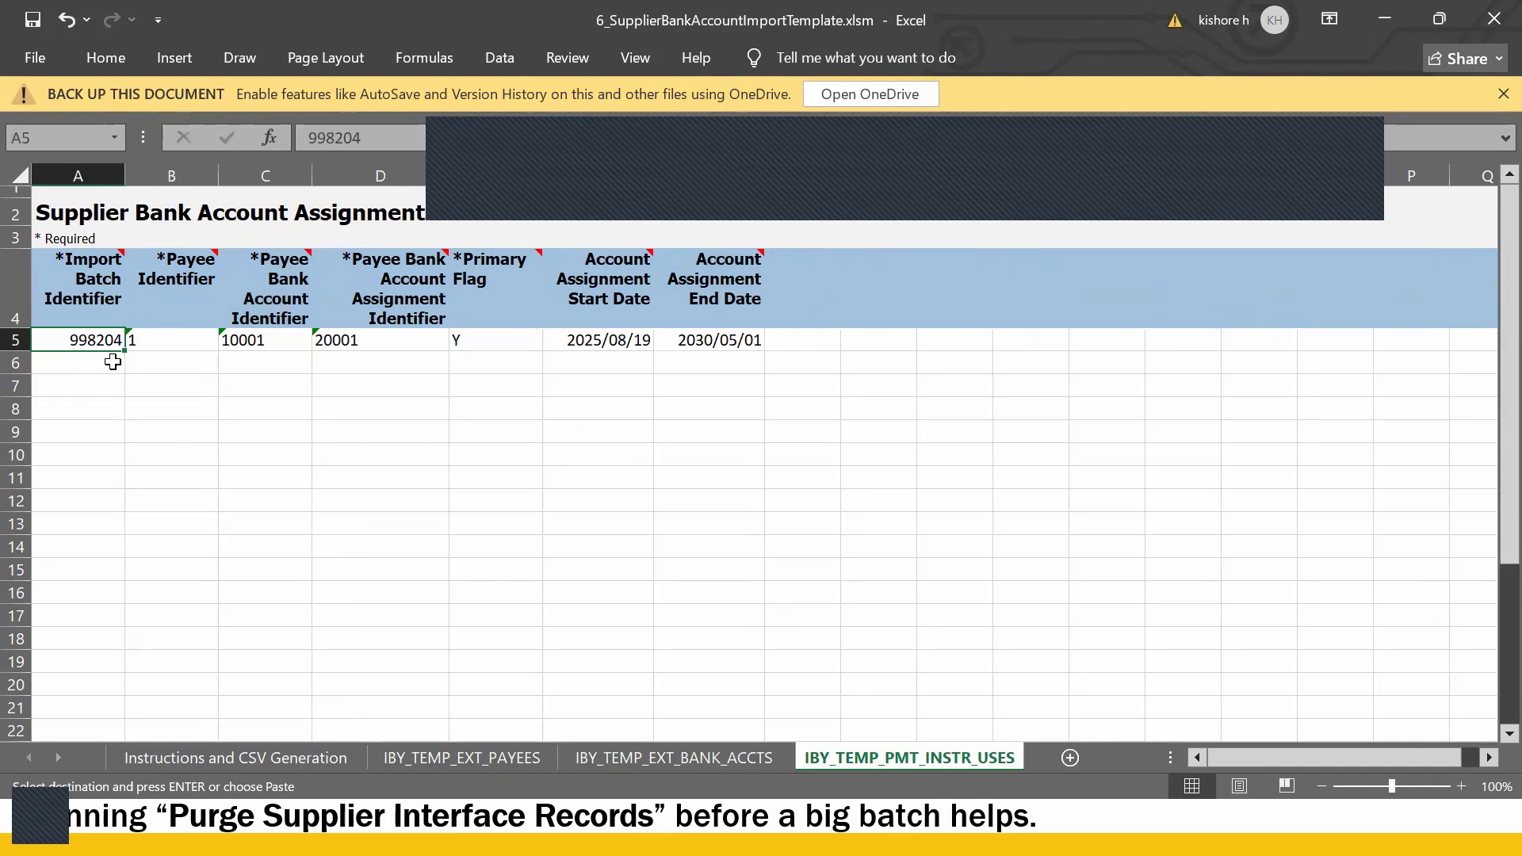
key(ctrl+v)
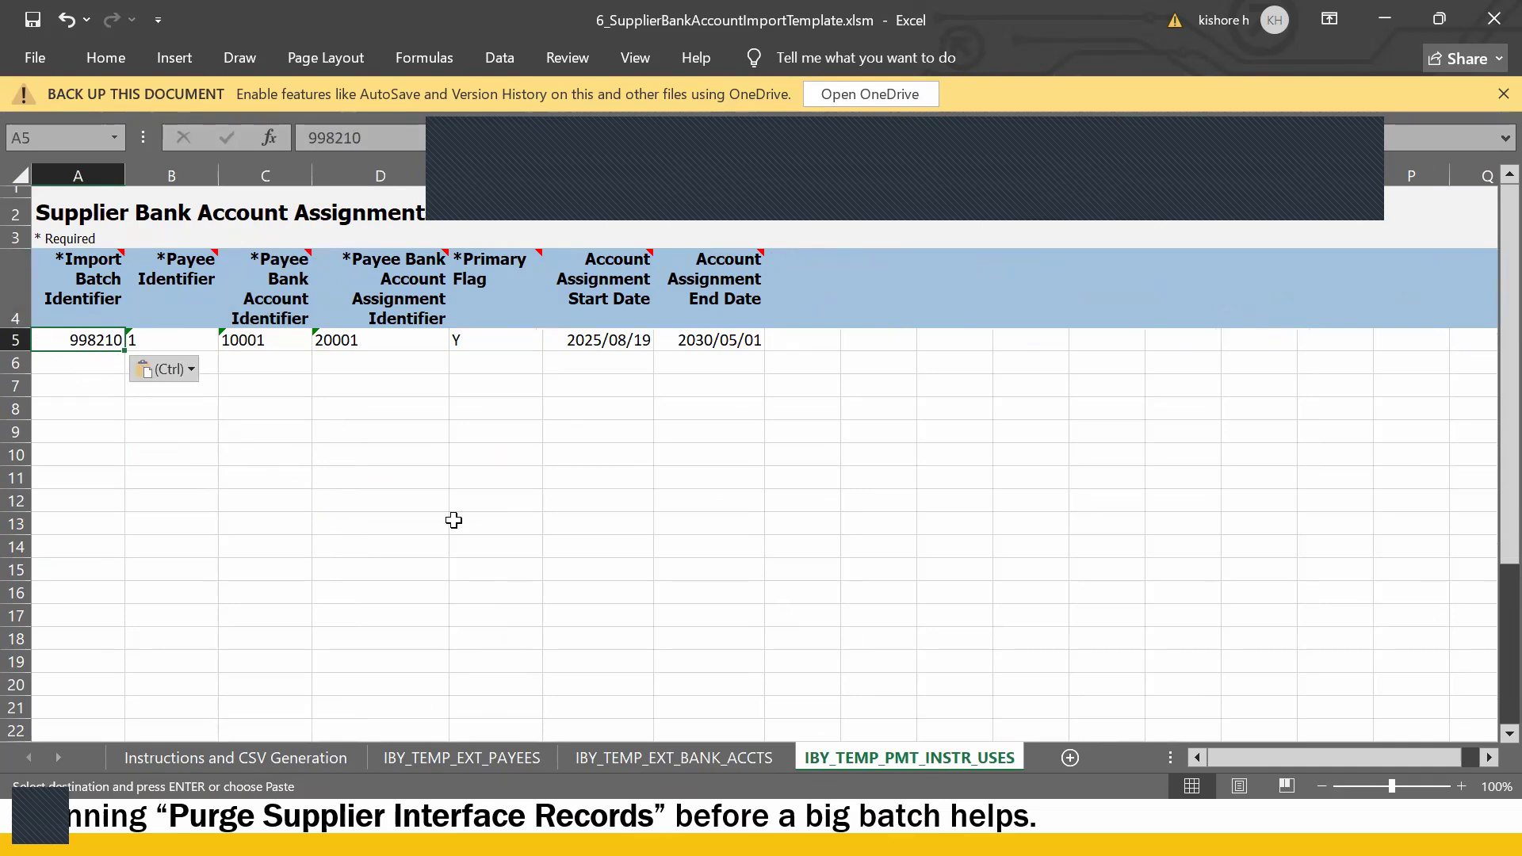
click(461, 757)
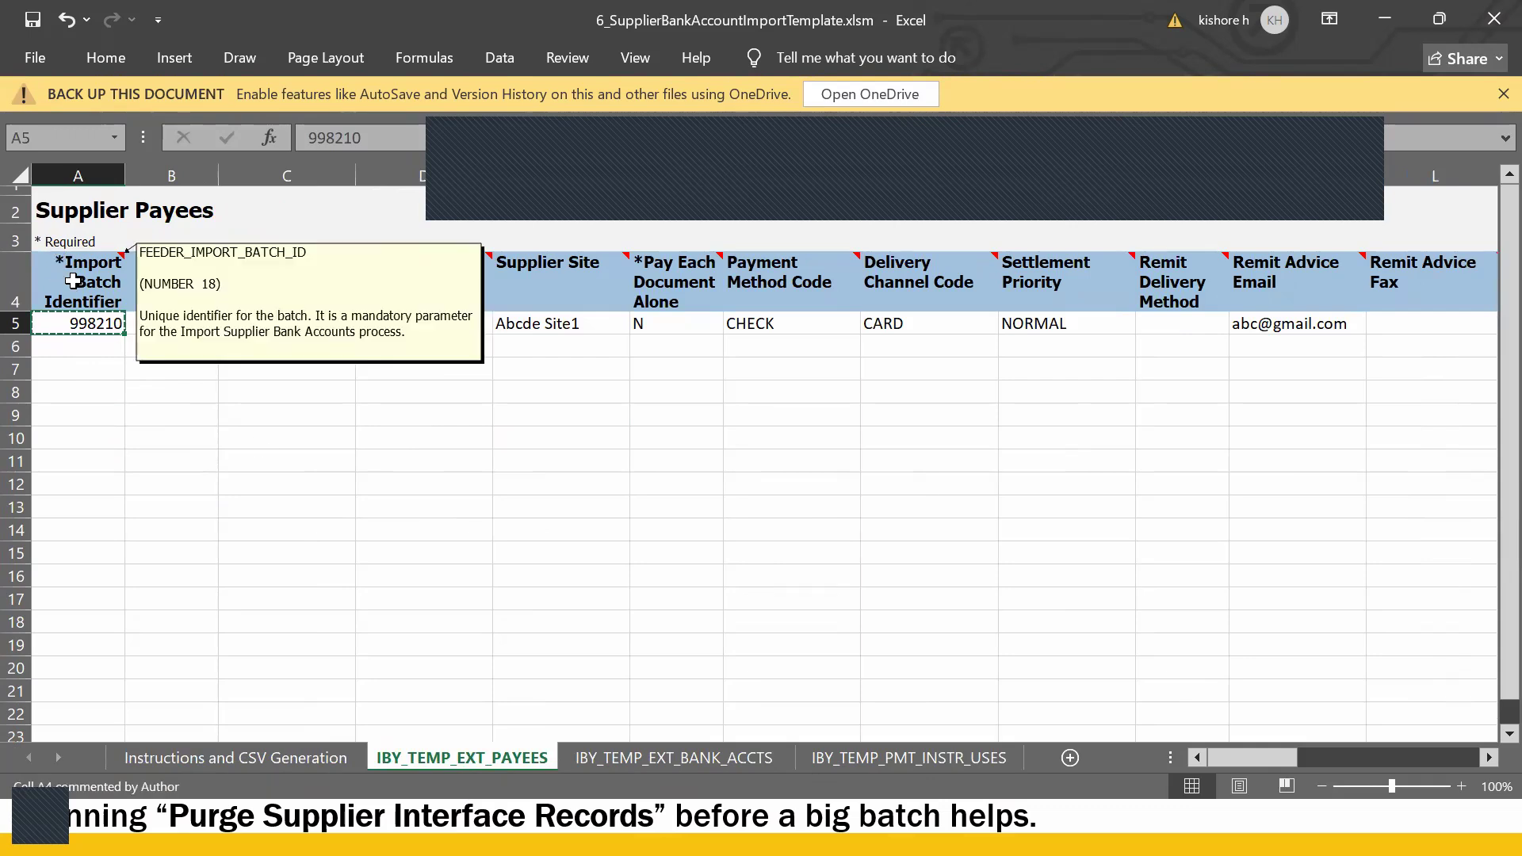
click(297, 519)
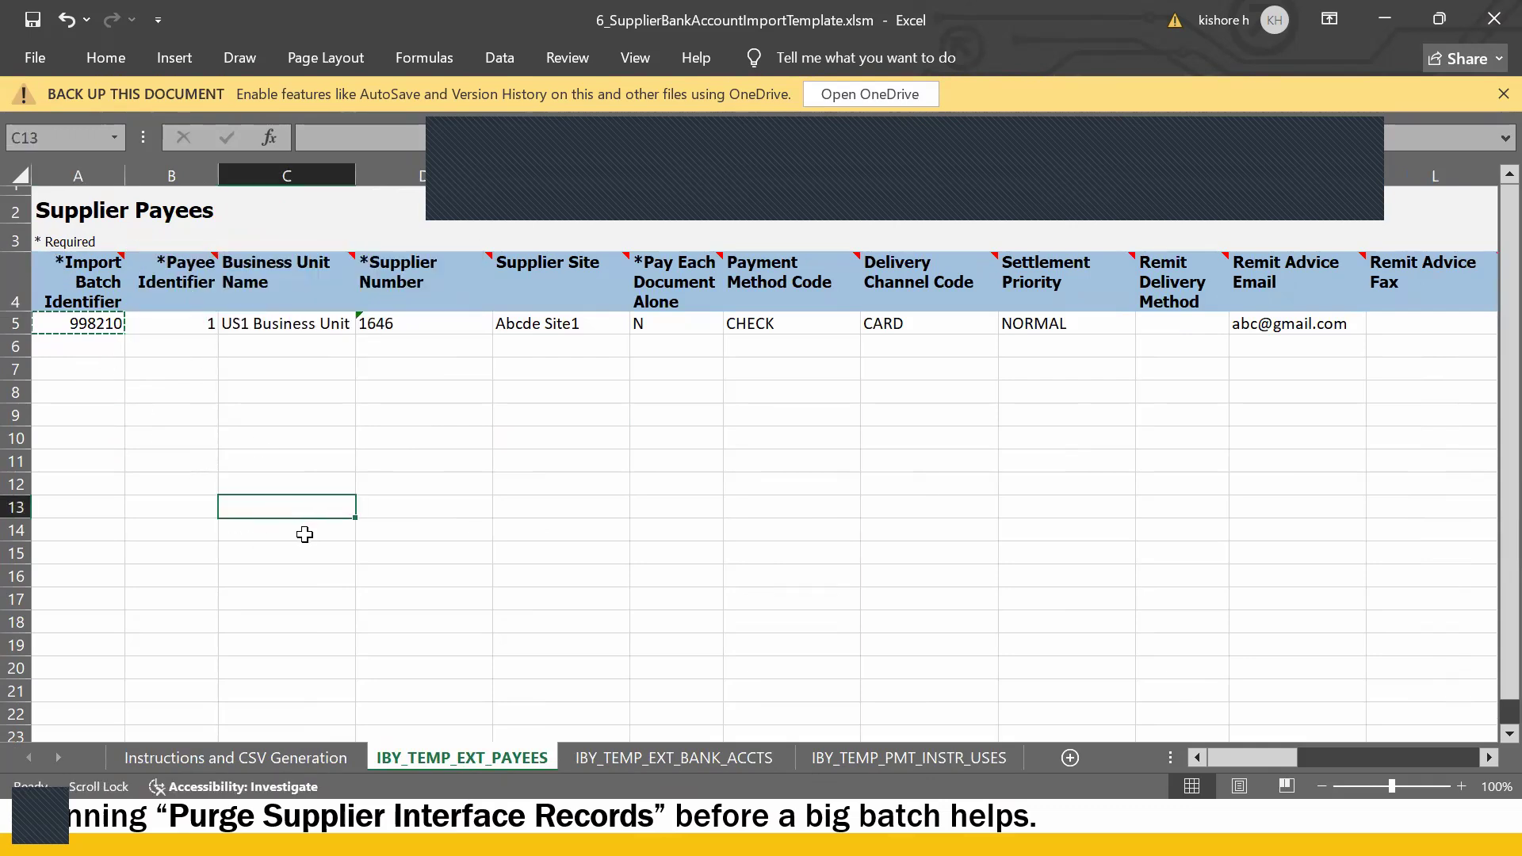
click(183, 317)
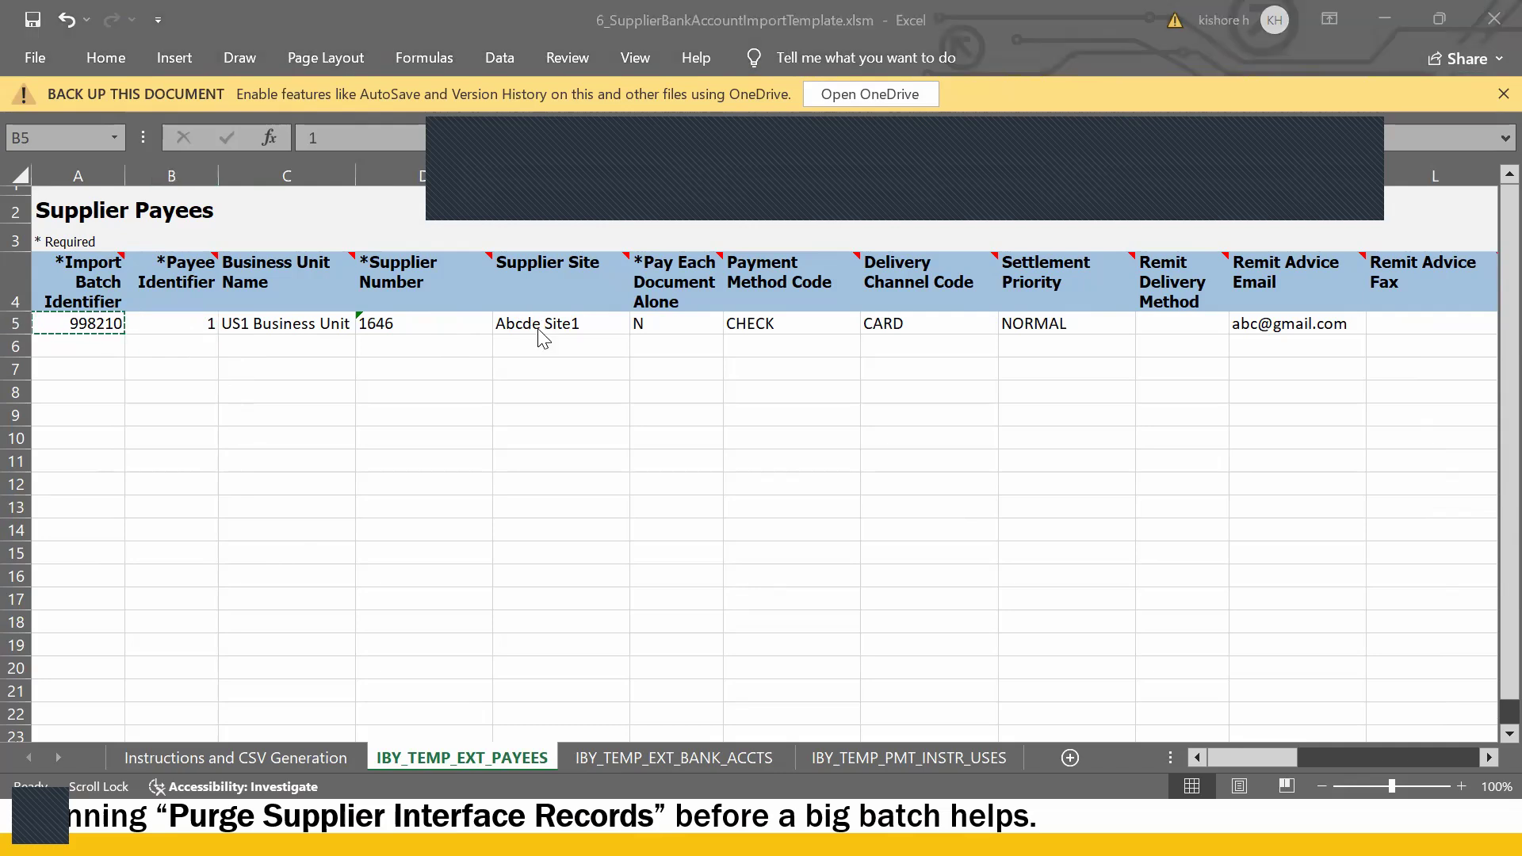
key(alt+Tab)
key(alt+Tab)
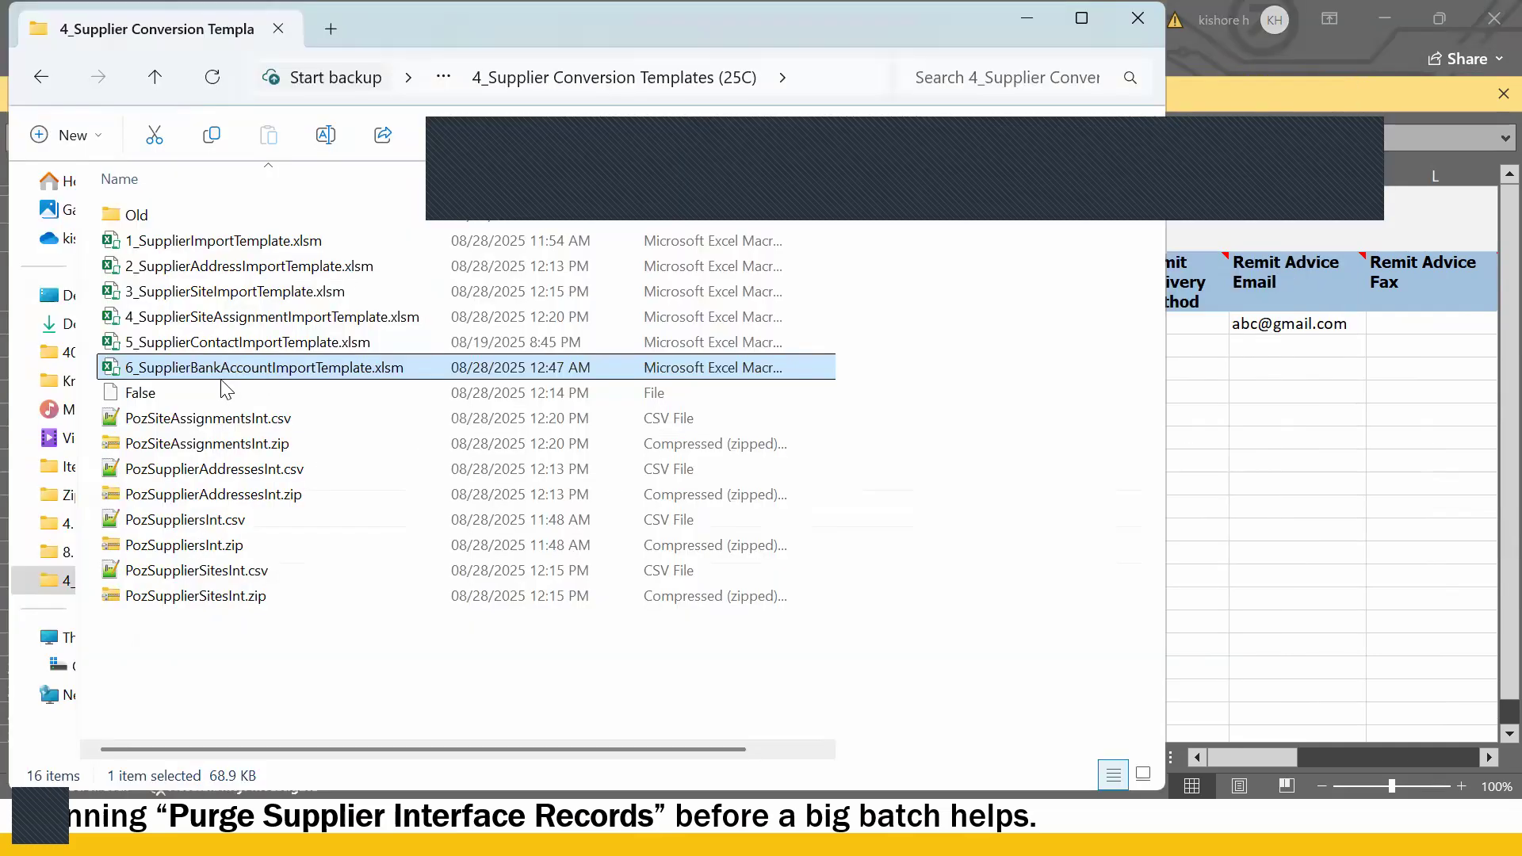
- Open the supplier site import template and confirm supplier name Guru_US Supplier2 in C5
click(246, 342)
click(244, 316)
double_click(241, 292)
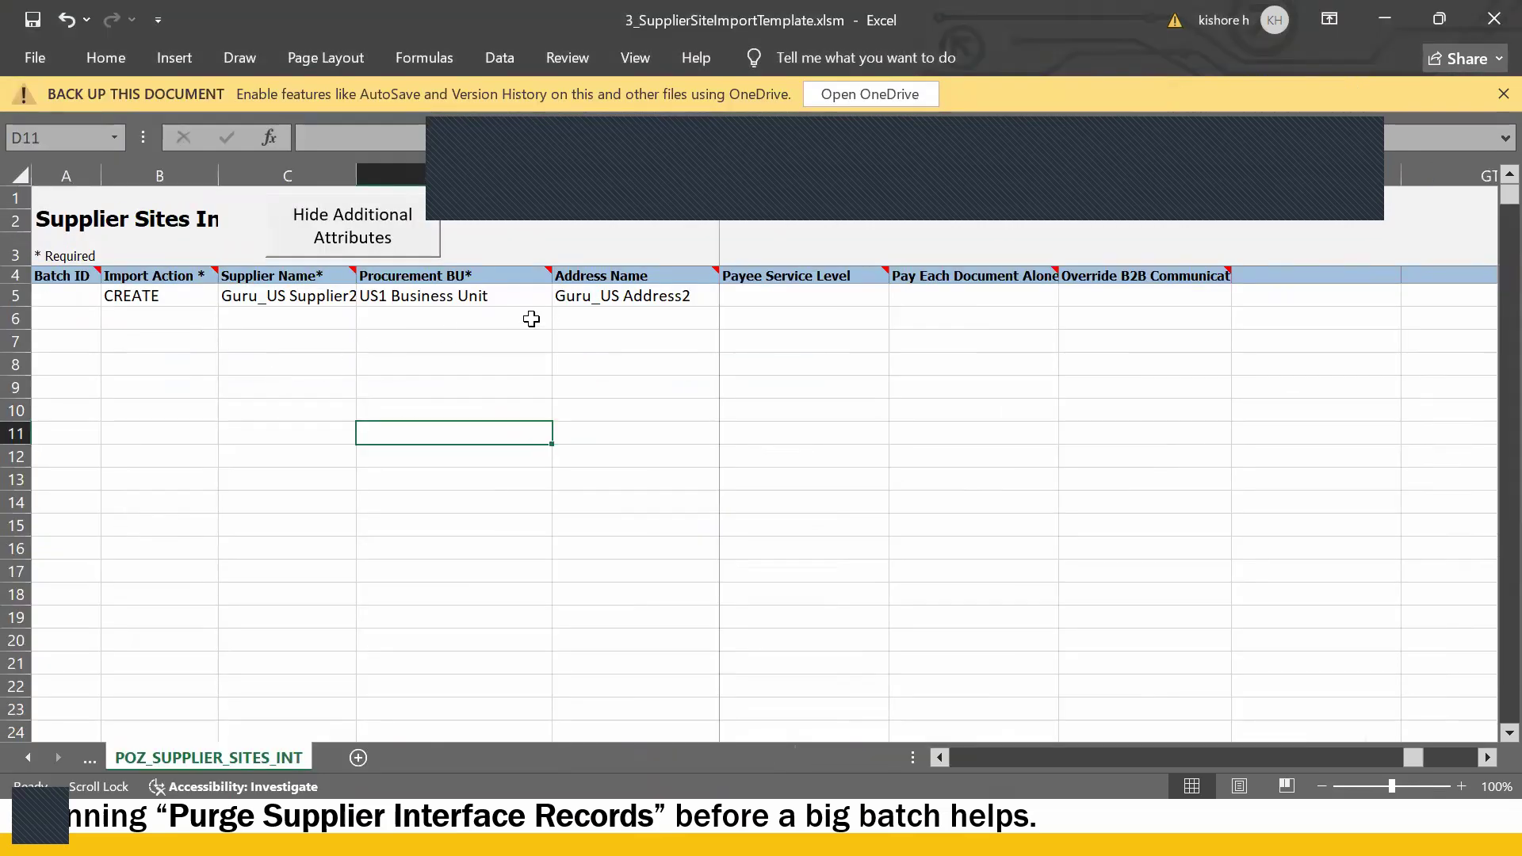
click(315, 298)
click(473, 139)
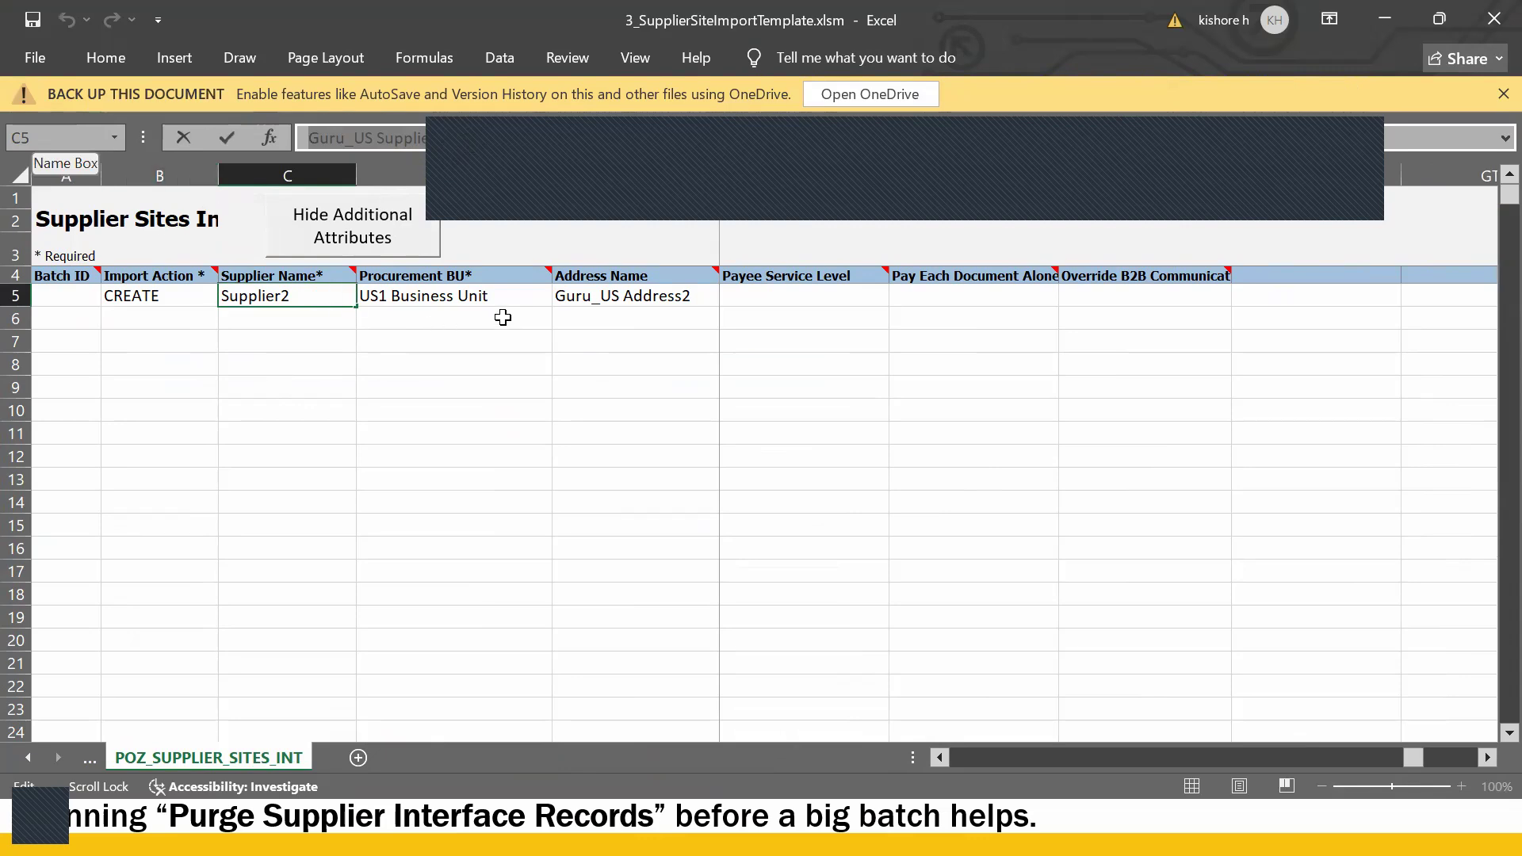
click(517, 293)
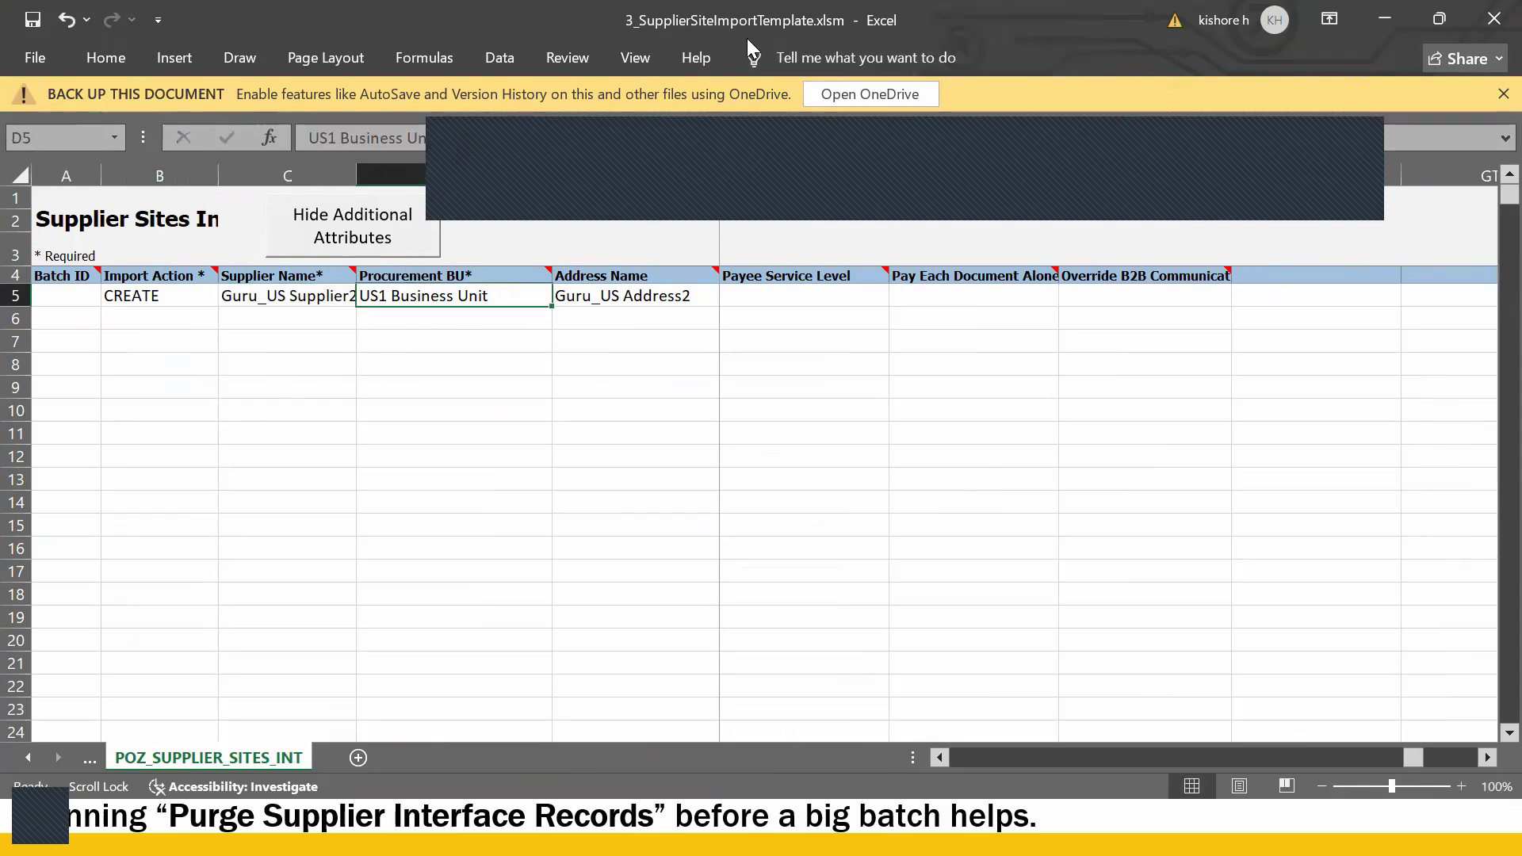
- Scroll back to the Supplier Site column and copy the site value Guru_US Site2
click(788, 300)
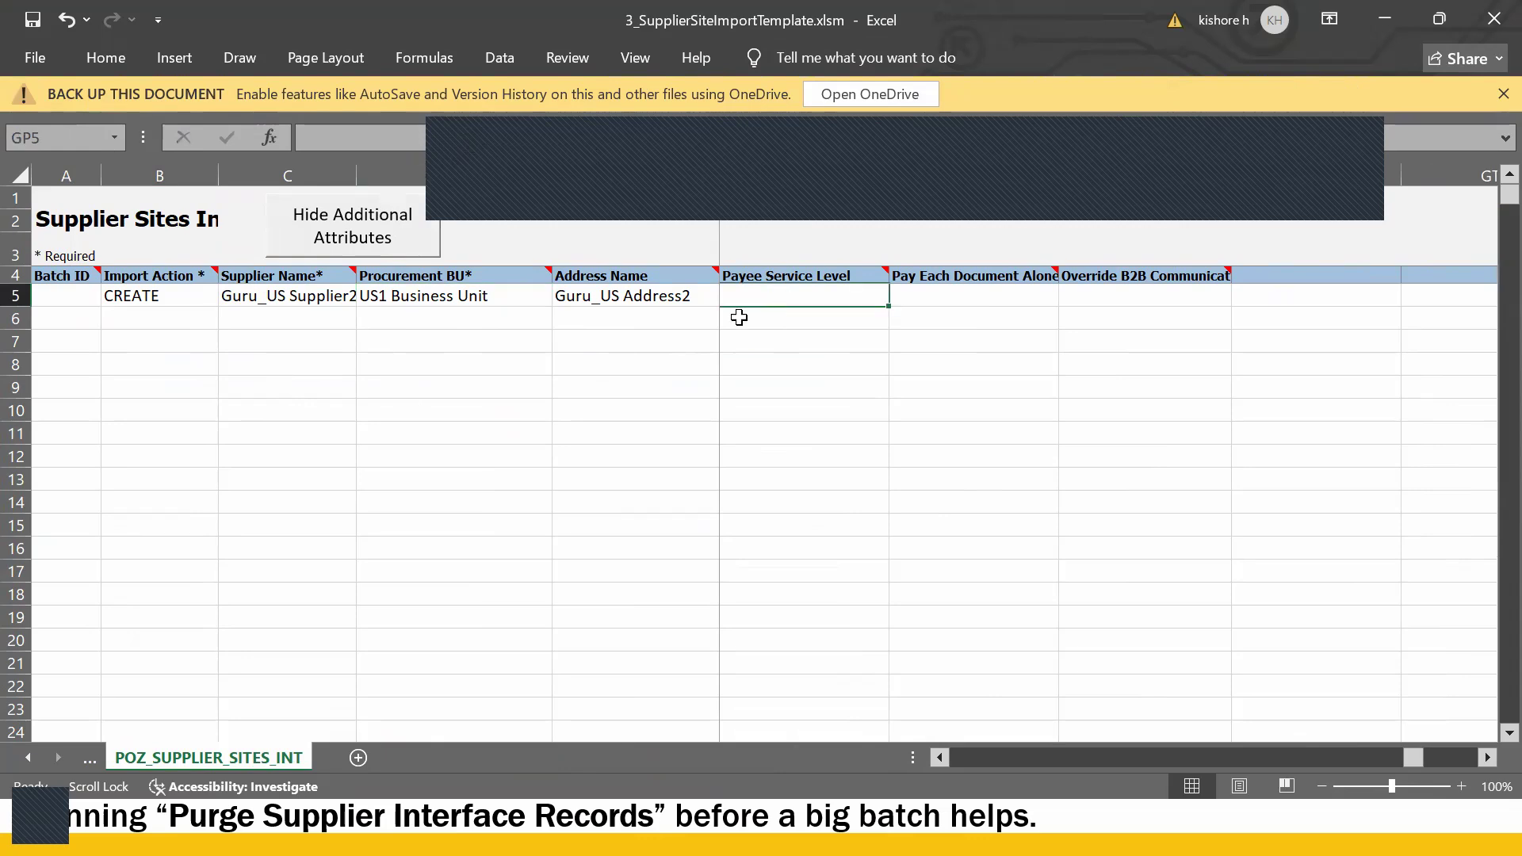
scroll(726, 321, left, 10)
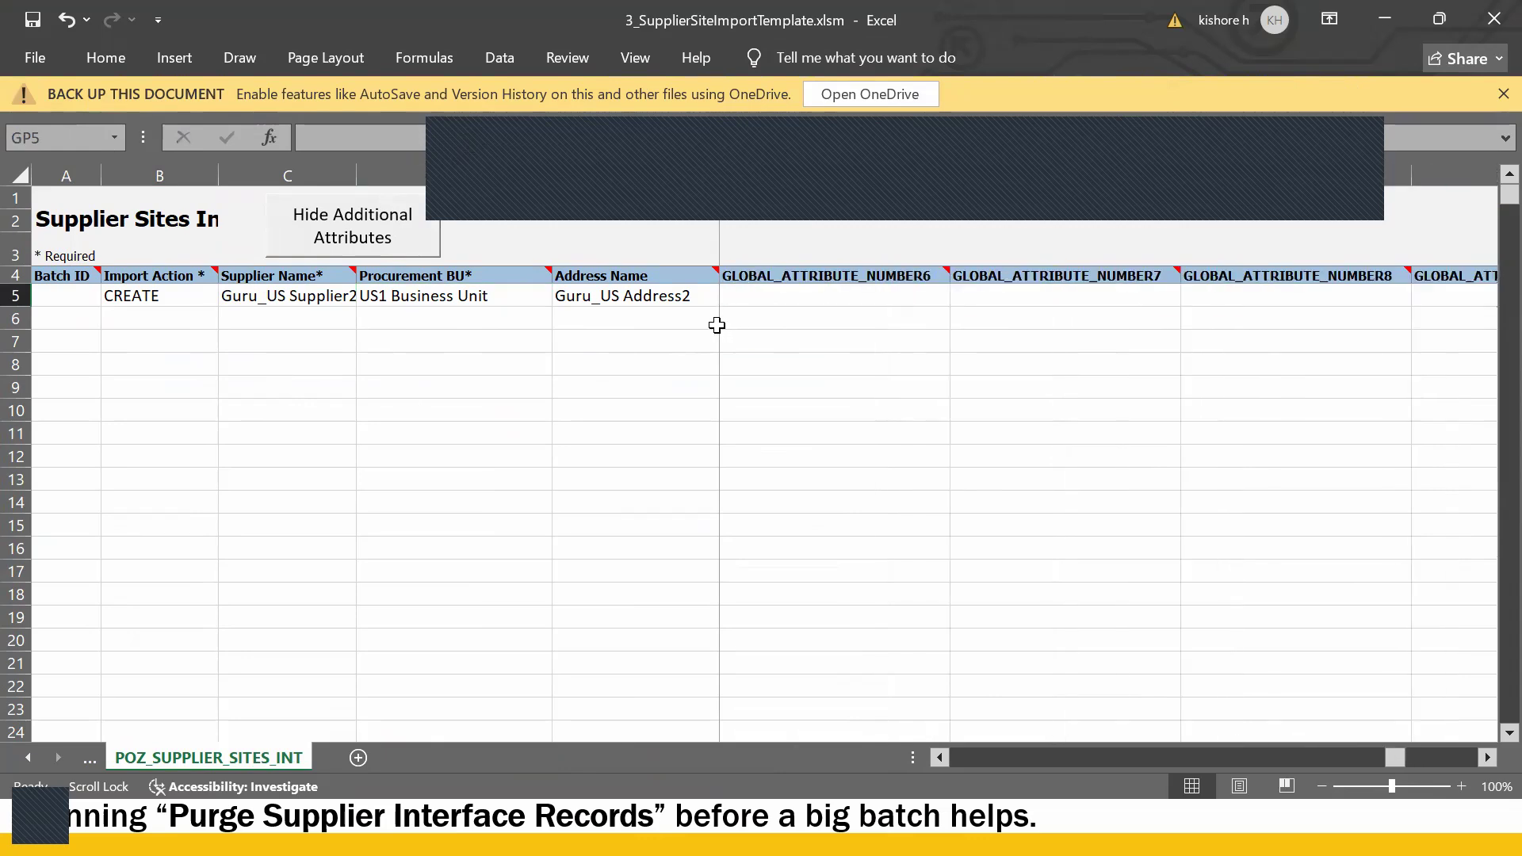
scroll(715, 325, left, 3)
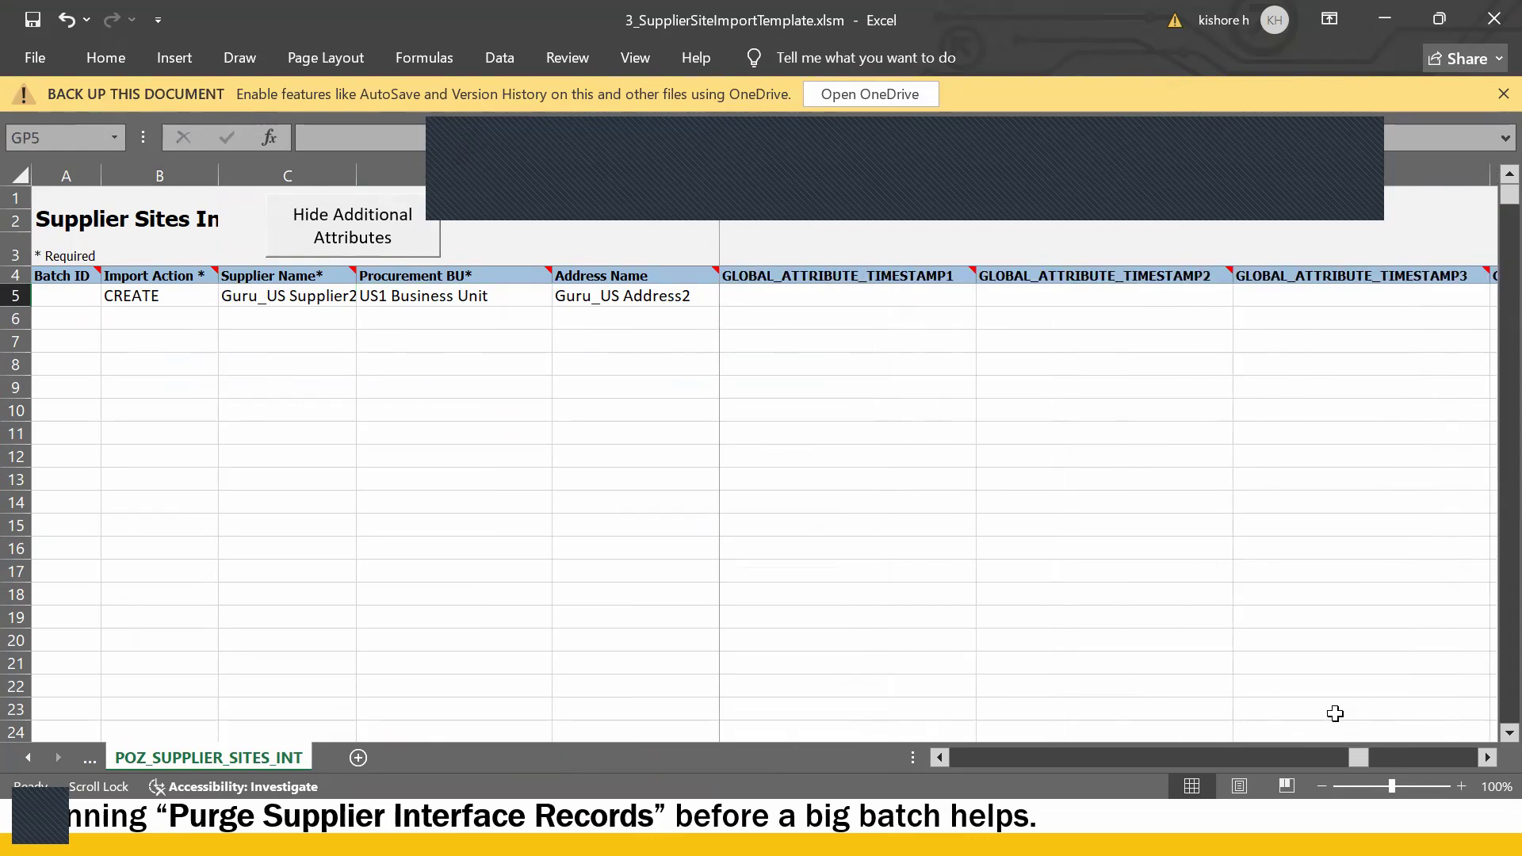
drag(1350, 757, 951, 760)
click(773, 299)
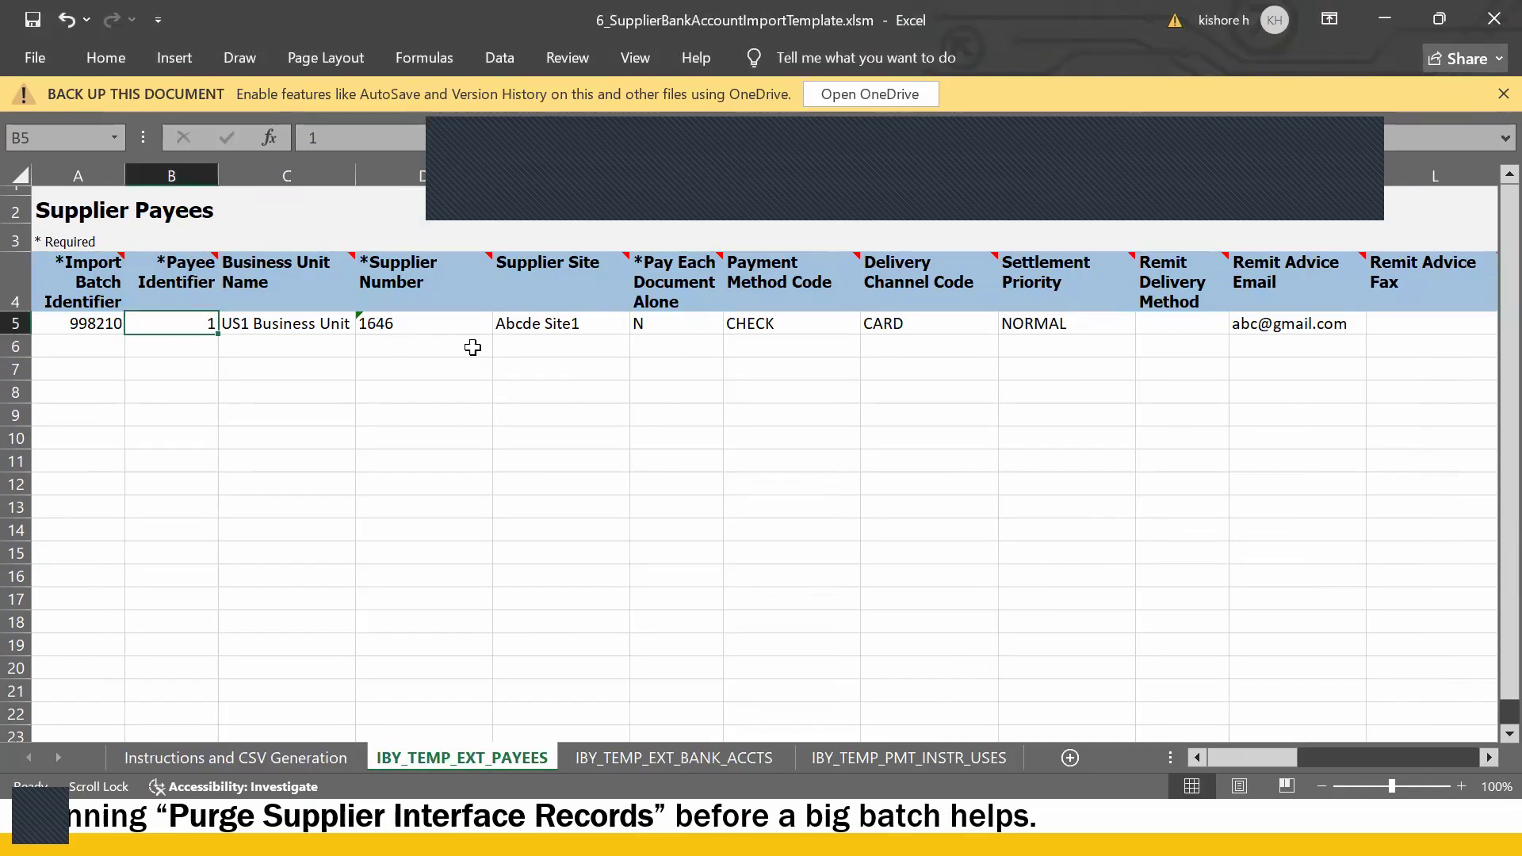
- Replace Abcde Site1 in E5 with Guru_US Site1 by pasting and editing the copied site name
click(544, 323)
drag(413, 139, 11, 184)
text(Guru_US Site2)
key(BackSpace)
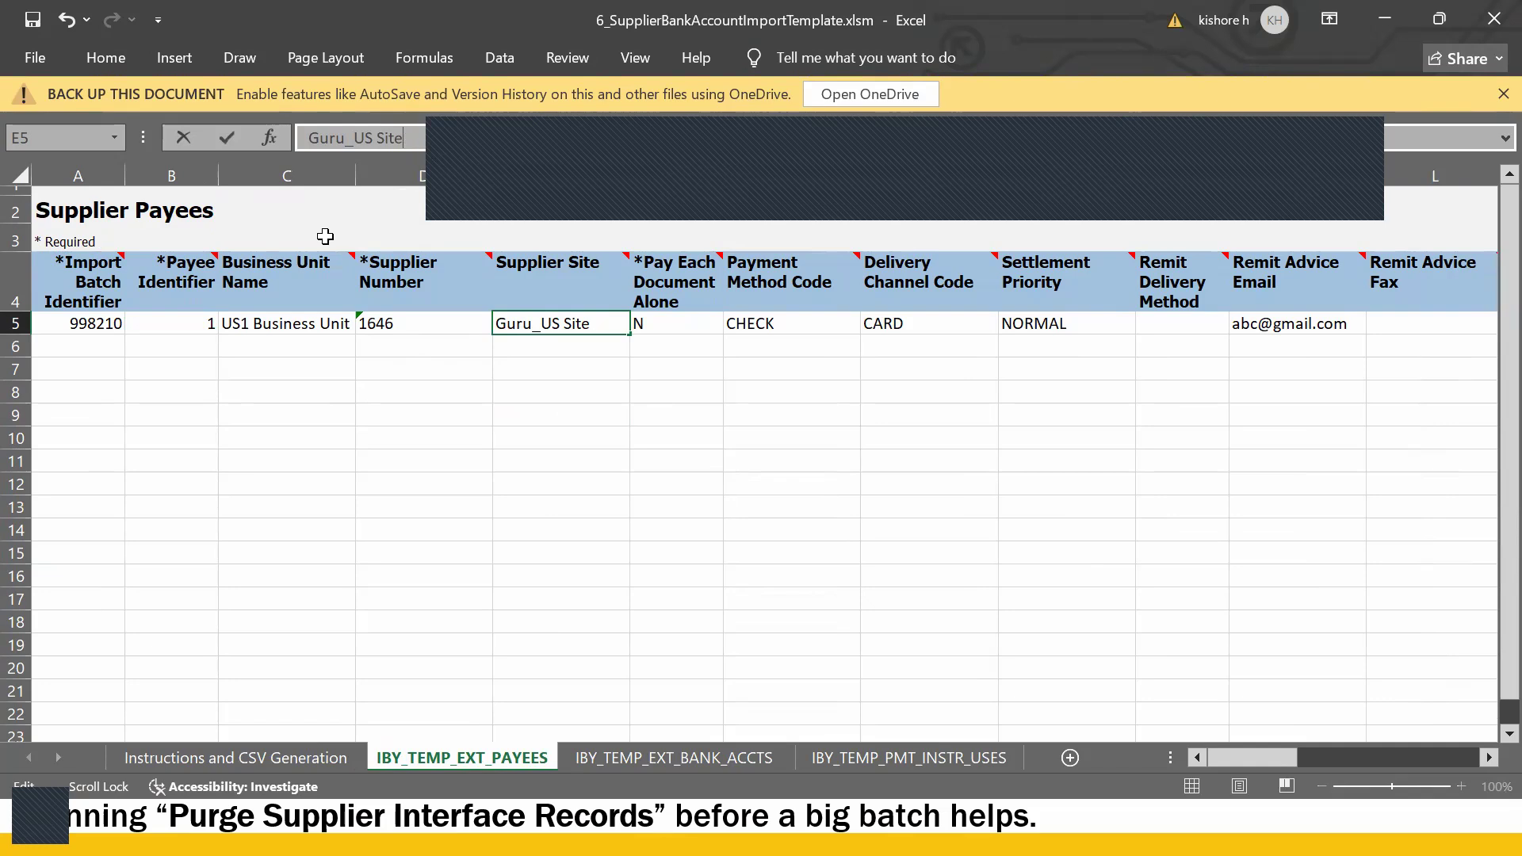
text(1)
key(Return)
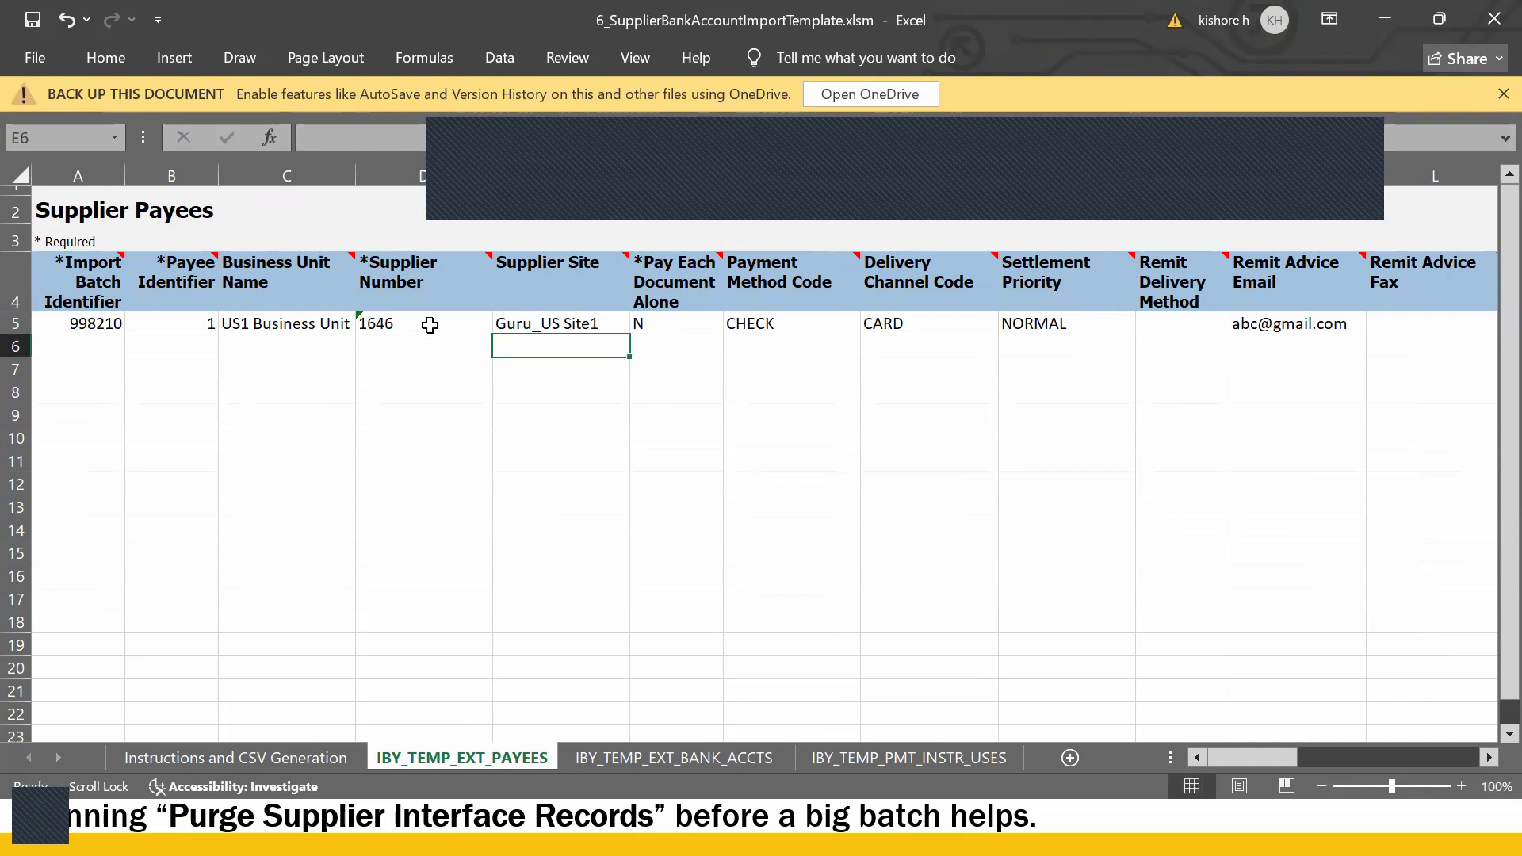
click(428, 323)
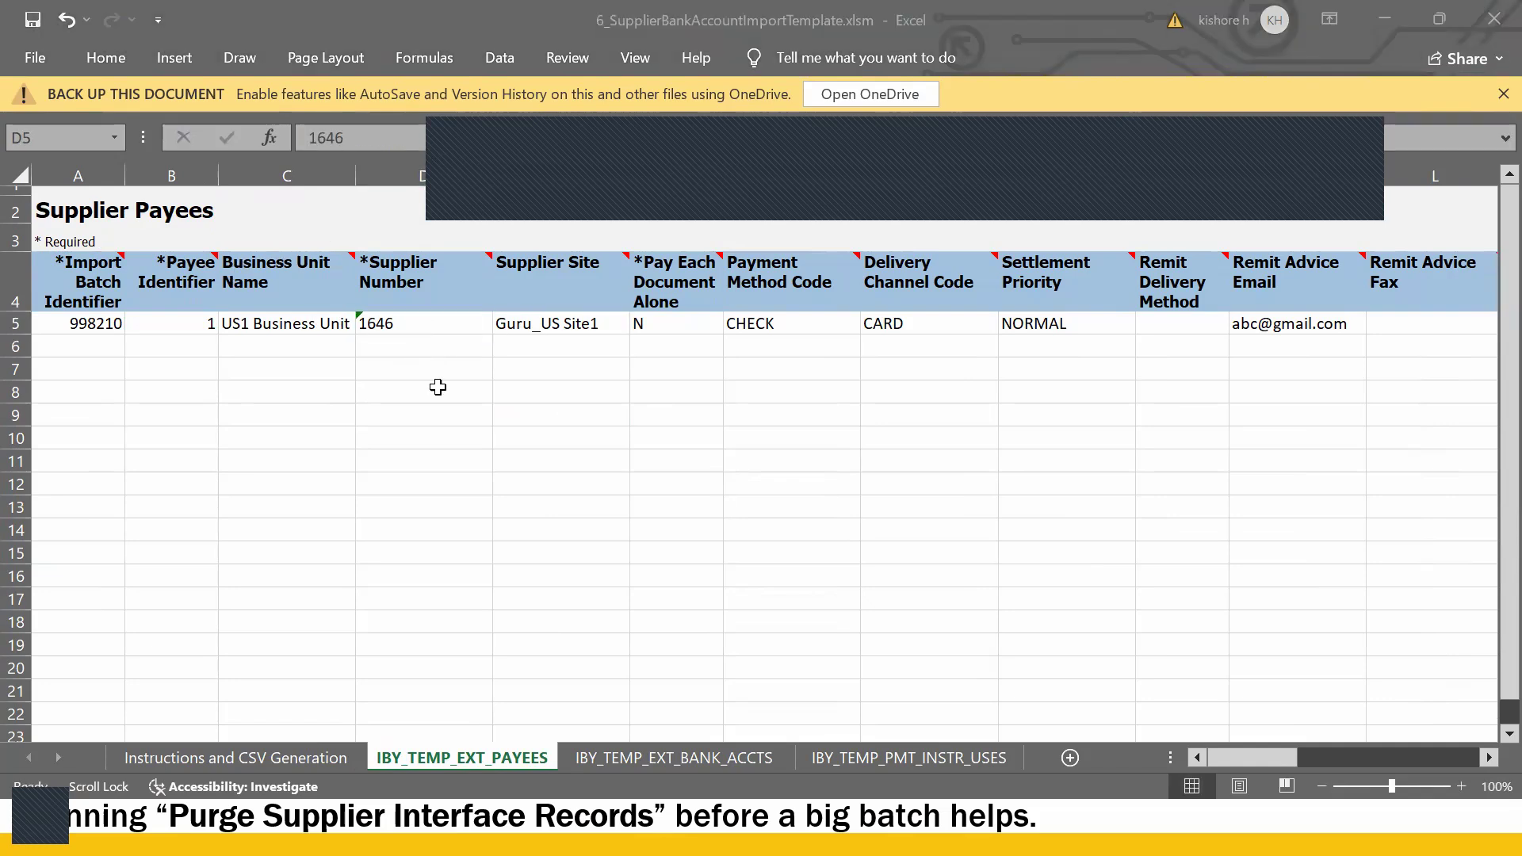
key(alt+Tab)
key(alt+Tab)
key(Tab)
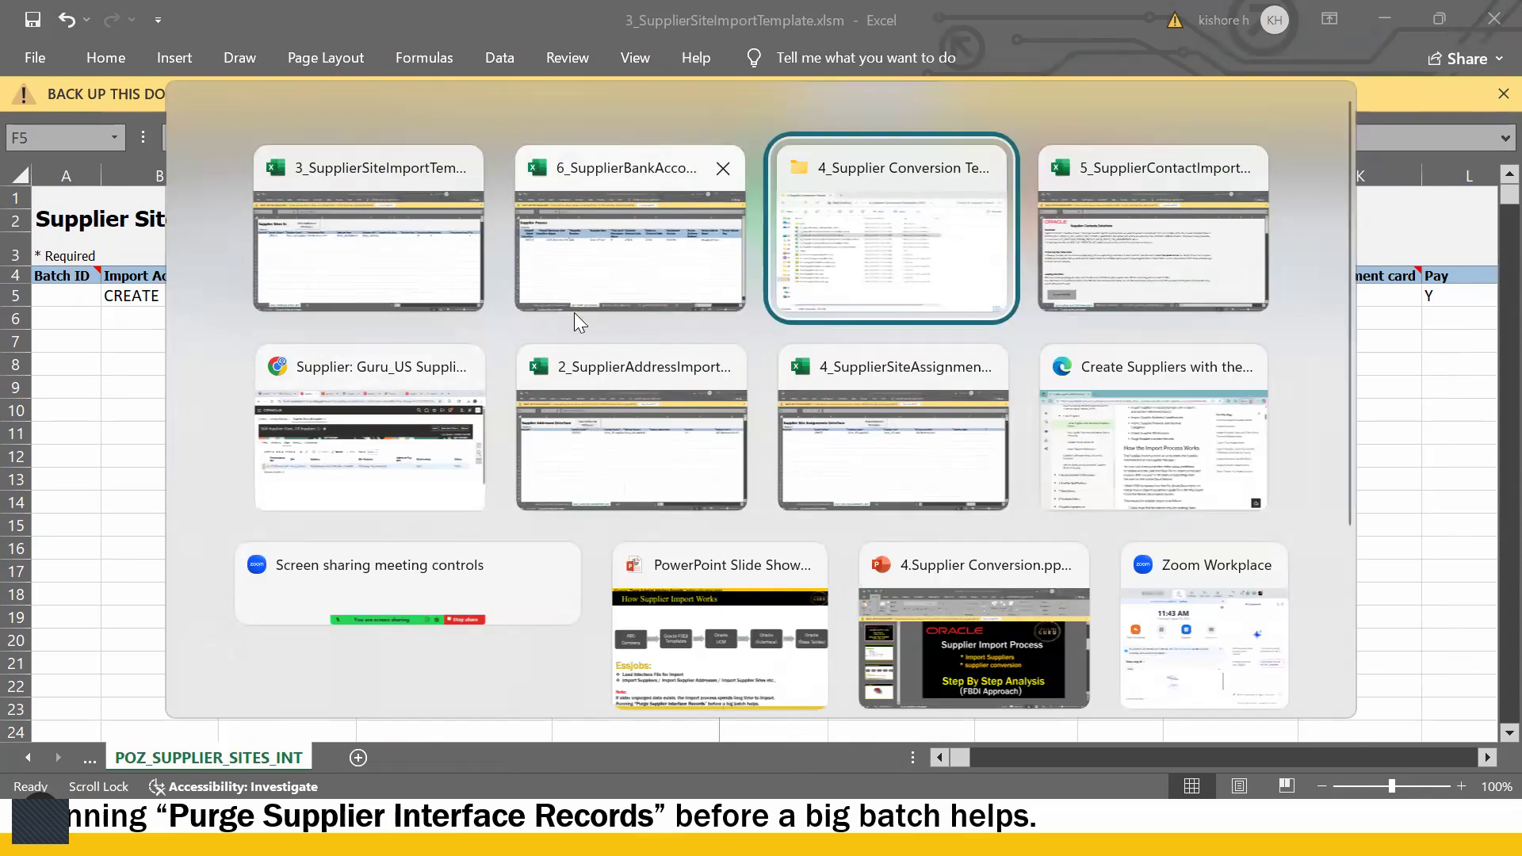
- Copy Guru_US Supplier1's supplier number 1682 from its Oracle Profile tab
click(359, 457)
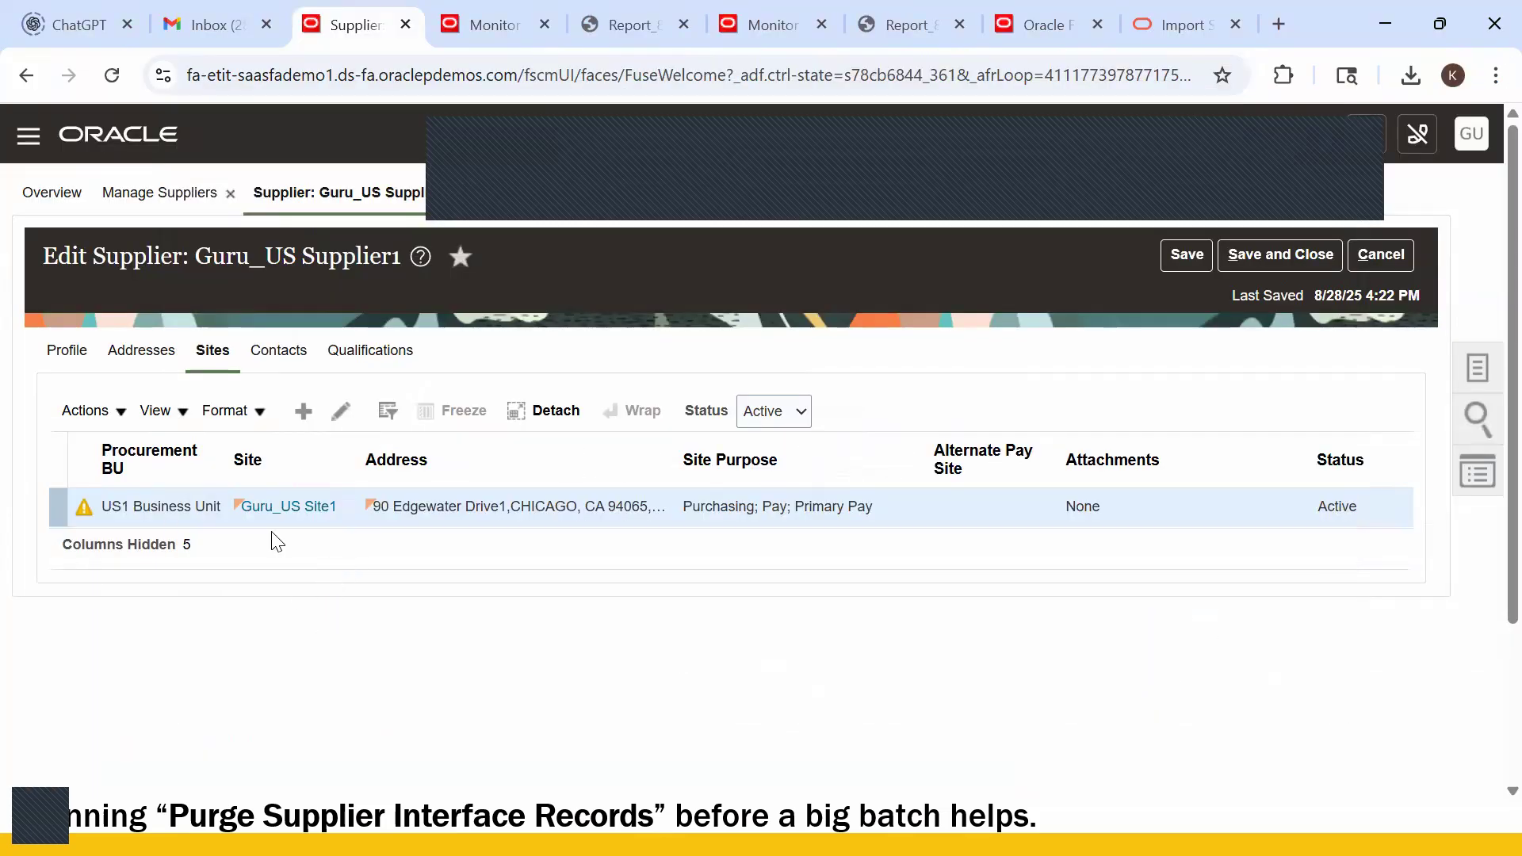
click(64, 353)
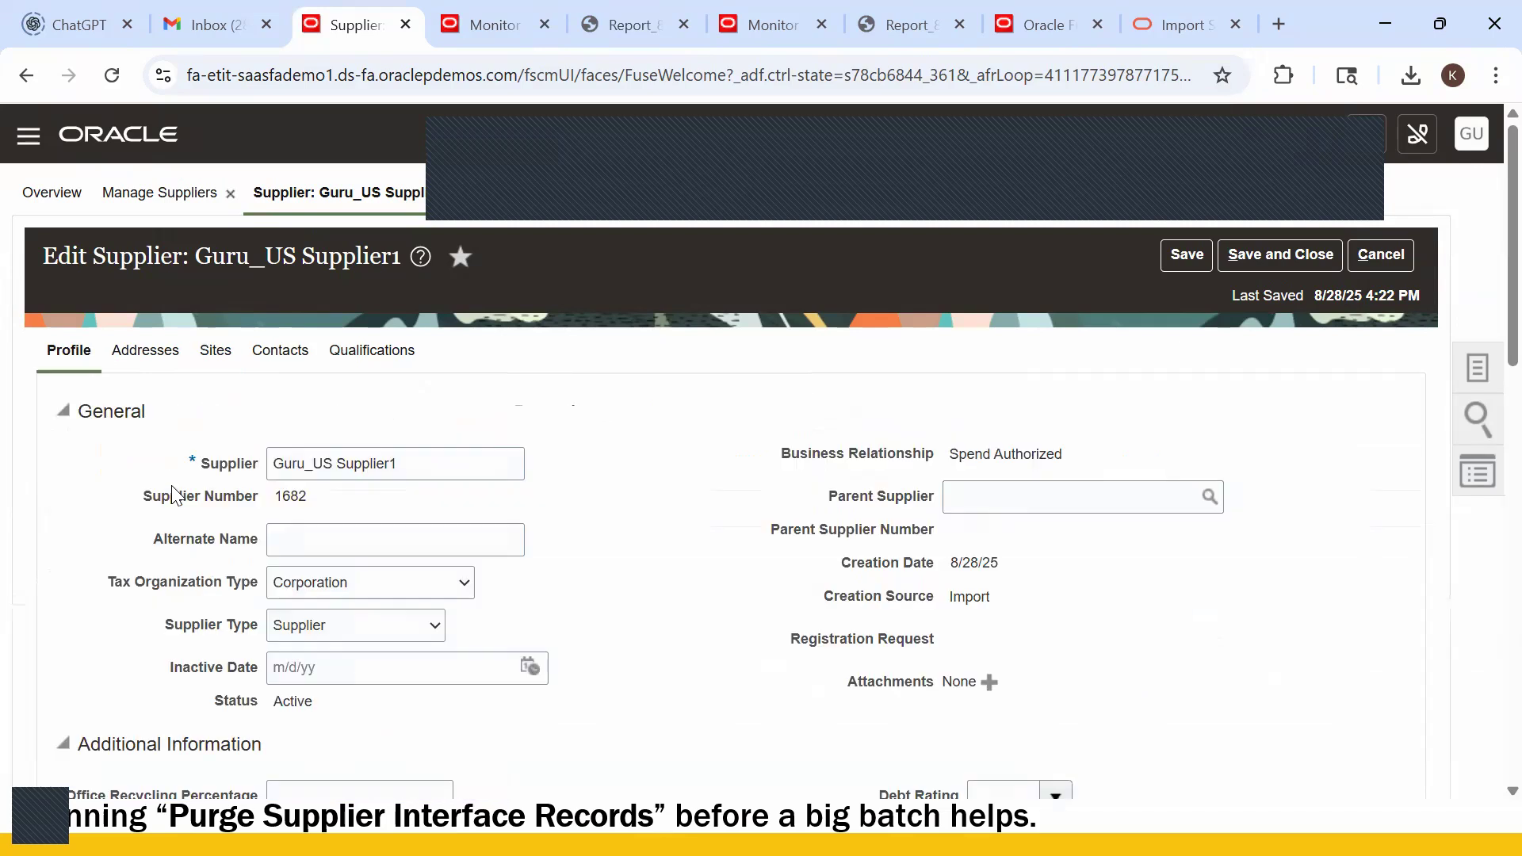
double_click(294, 497)
key(alt+Tab)
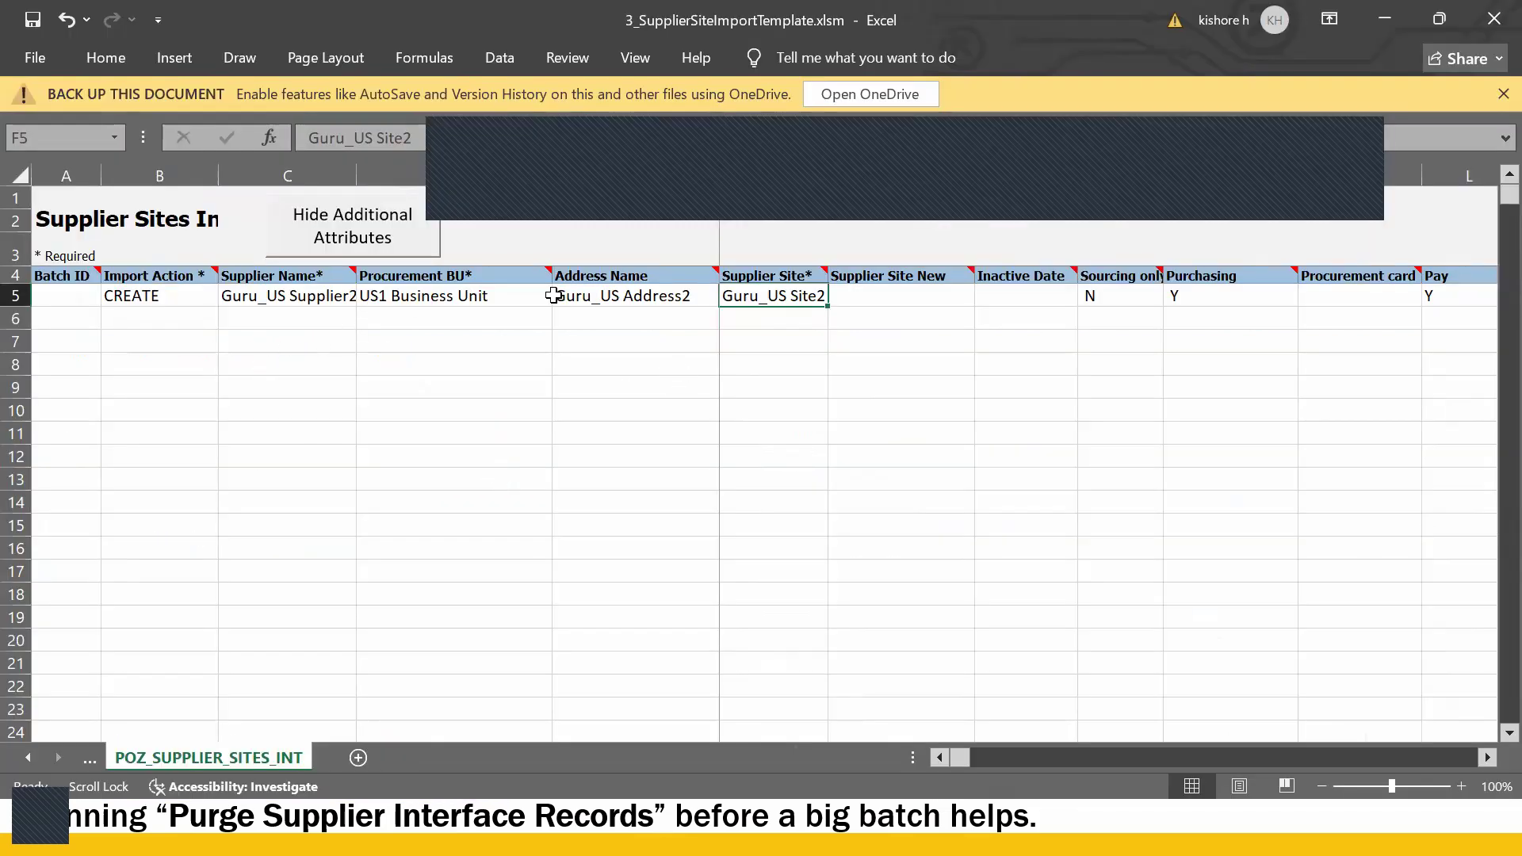
- Change the bank template's Supplier Number in D5 from 1646 to 1682
click(607, 300)
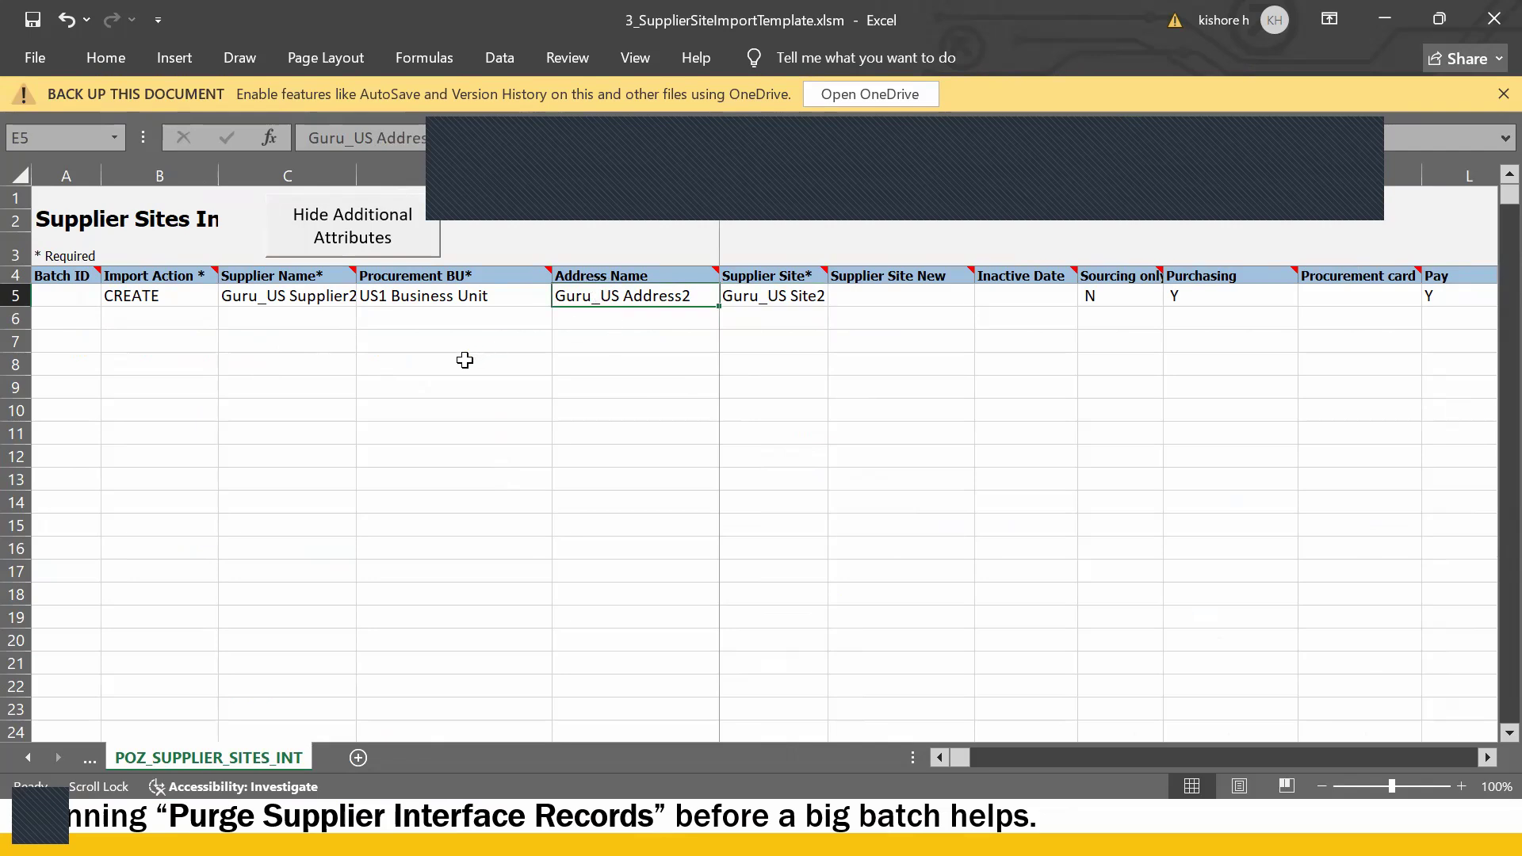
click(321, 299)
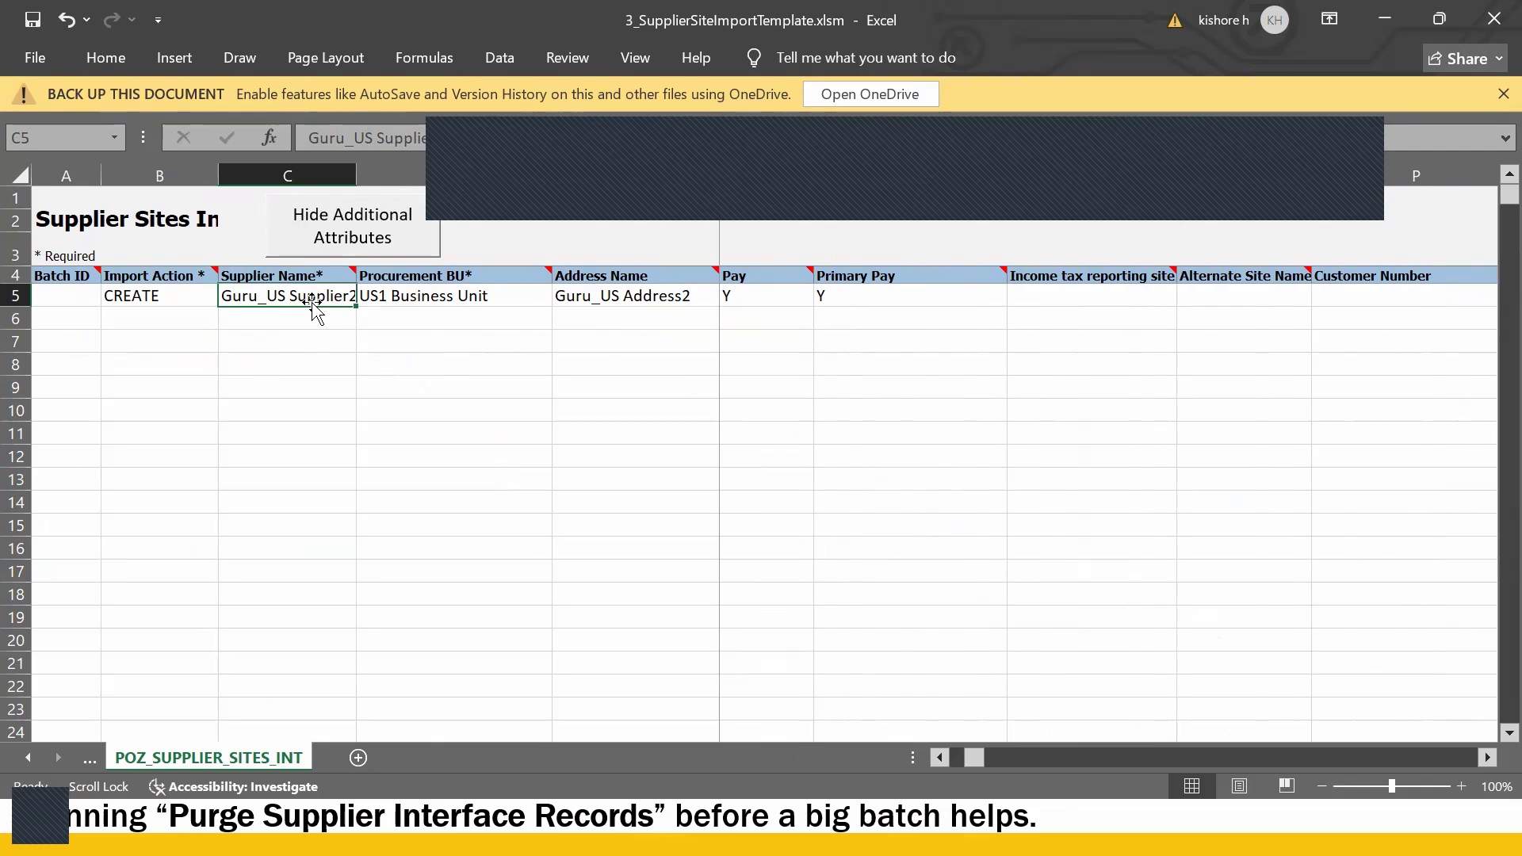
key(alt+Tab)
key(alt+Tab)
double_click(443, 319)
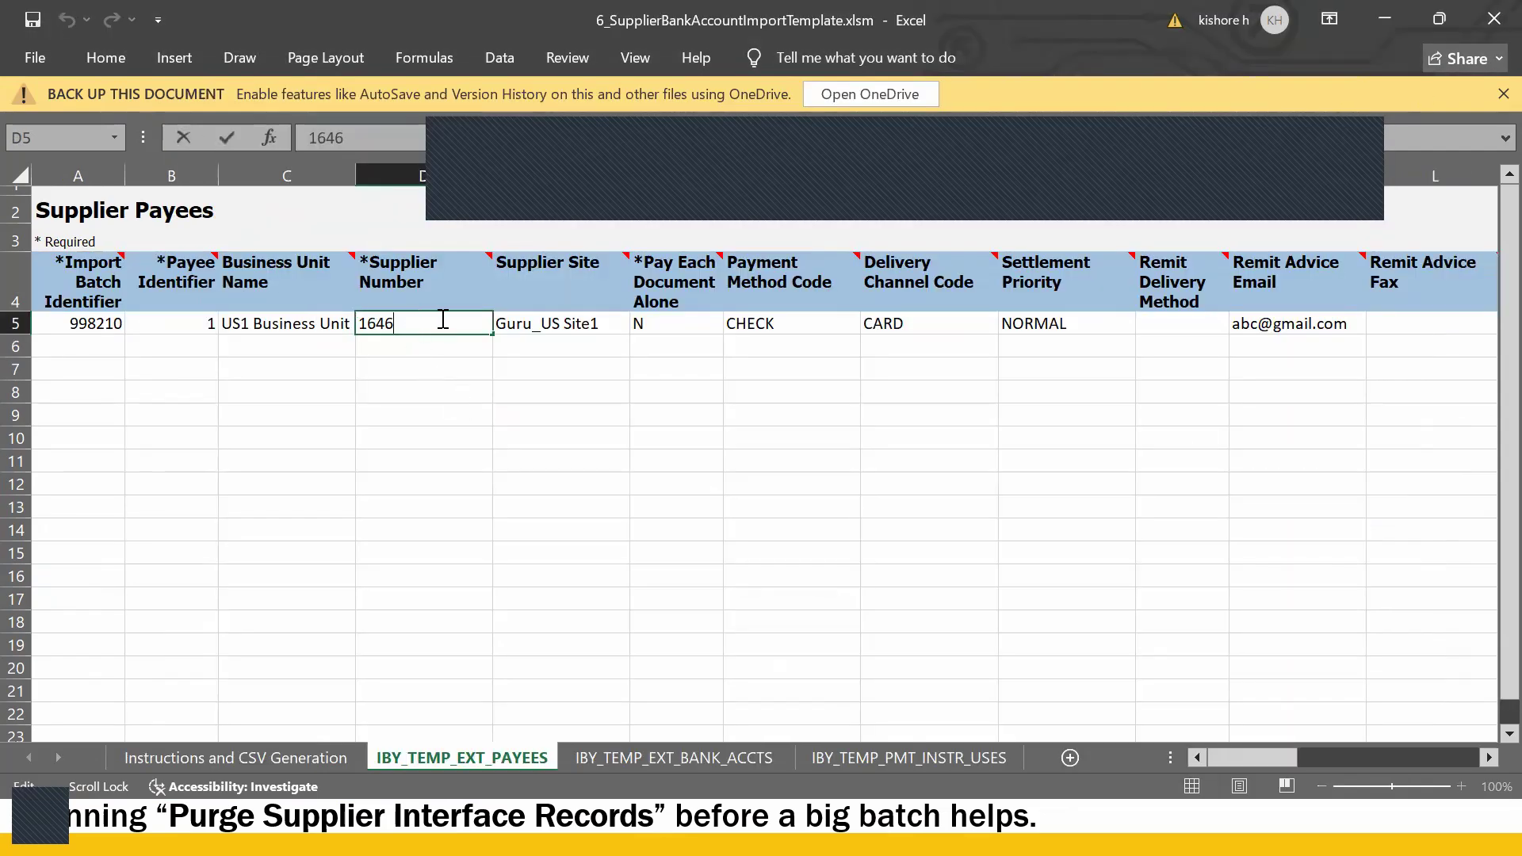
key(BackSpace)
key(BackSpace)
key(Return)
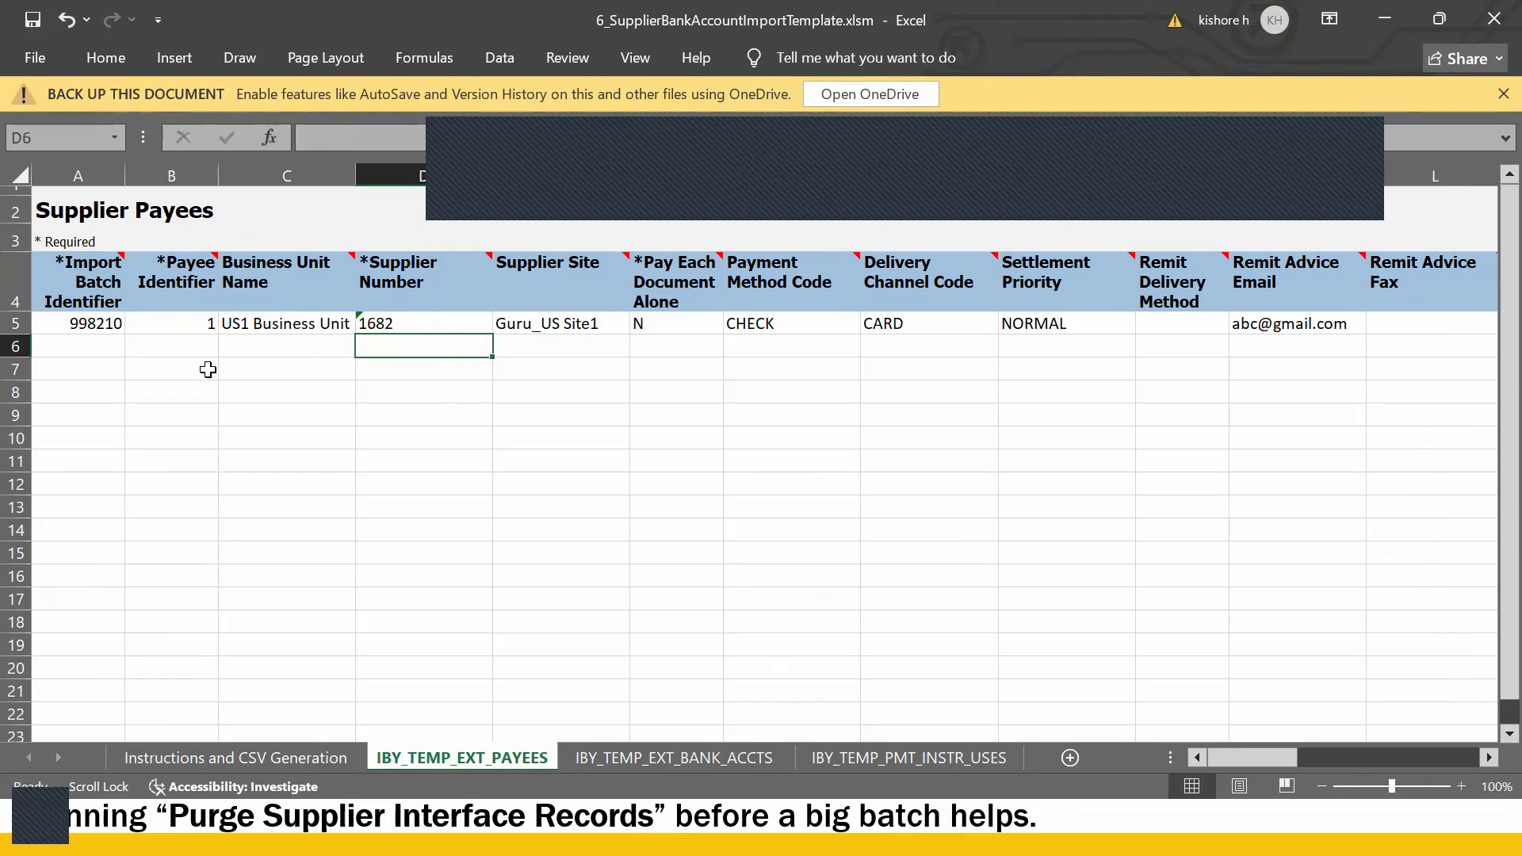
- Review row 5: batch 998210, payee identifier, Guru_US Site1, Pay Each Document Alone N, CHECK, CARD
click(111, 325)
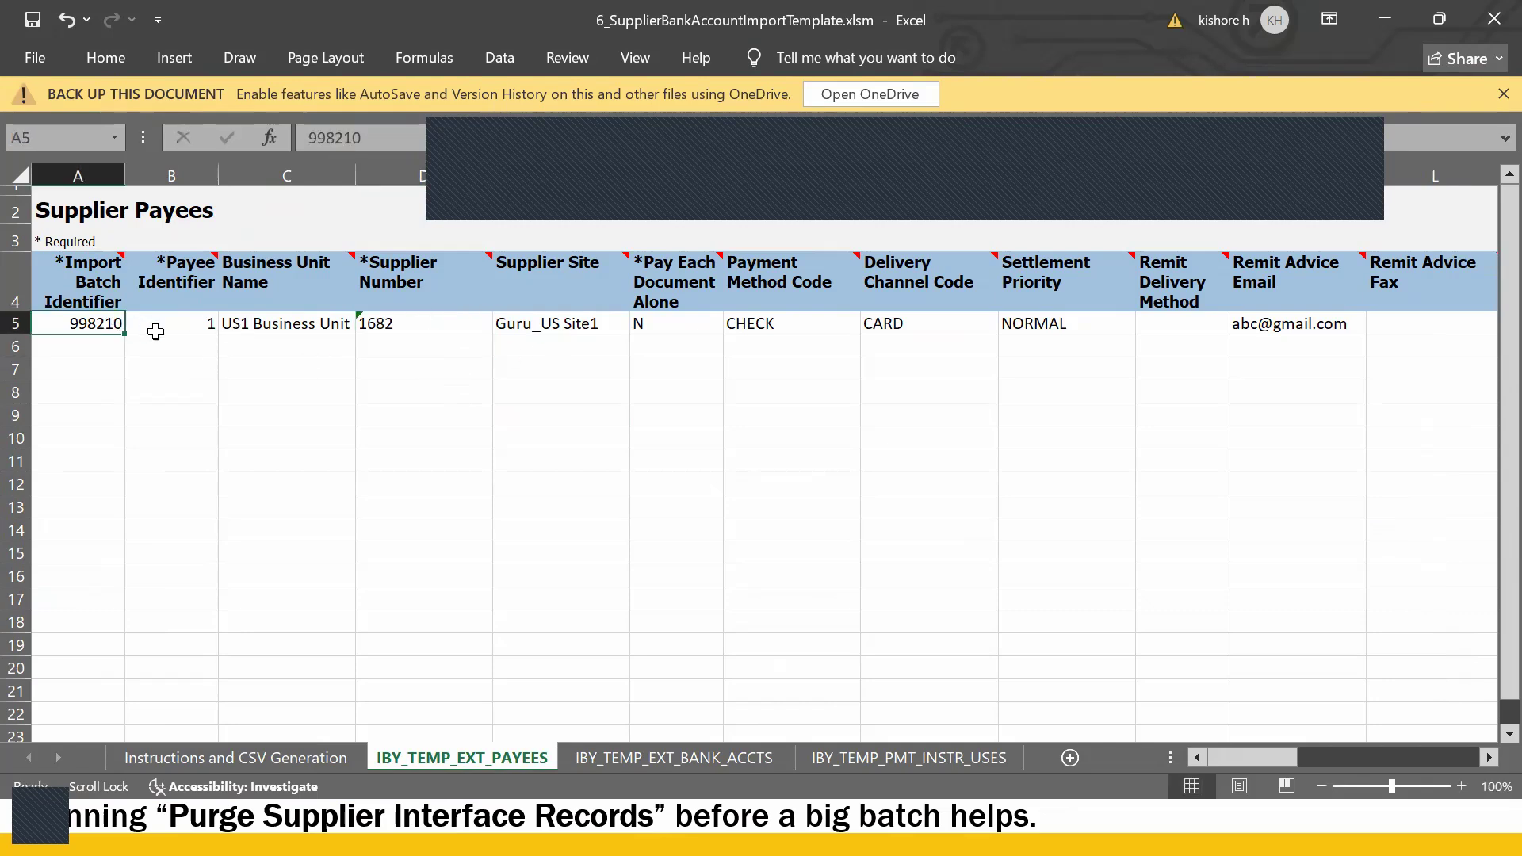
click(194, 329)
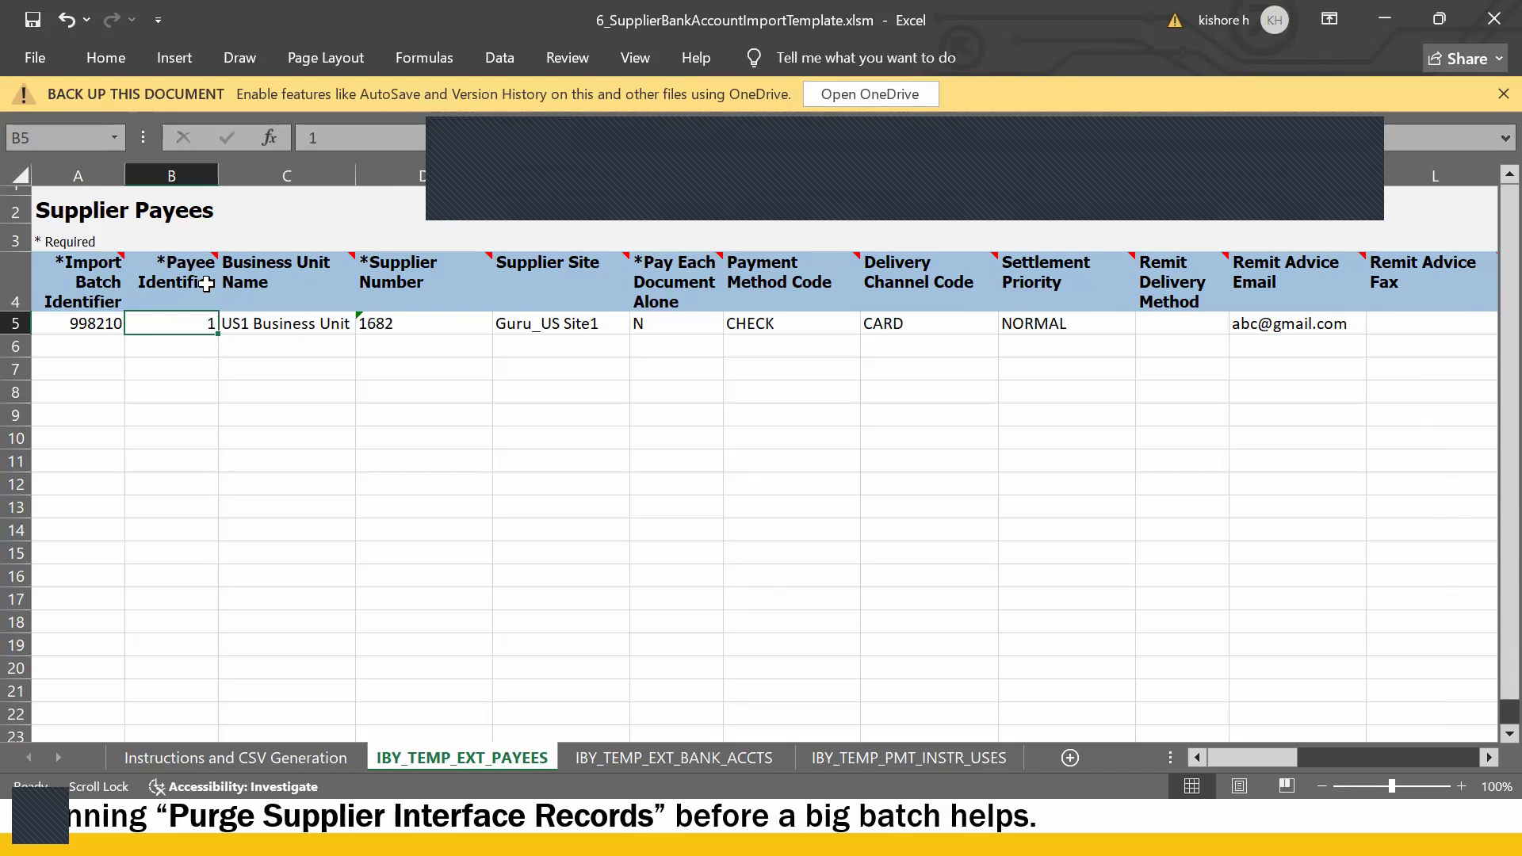
mouse_move(208, 300)
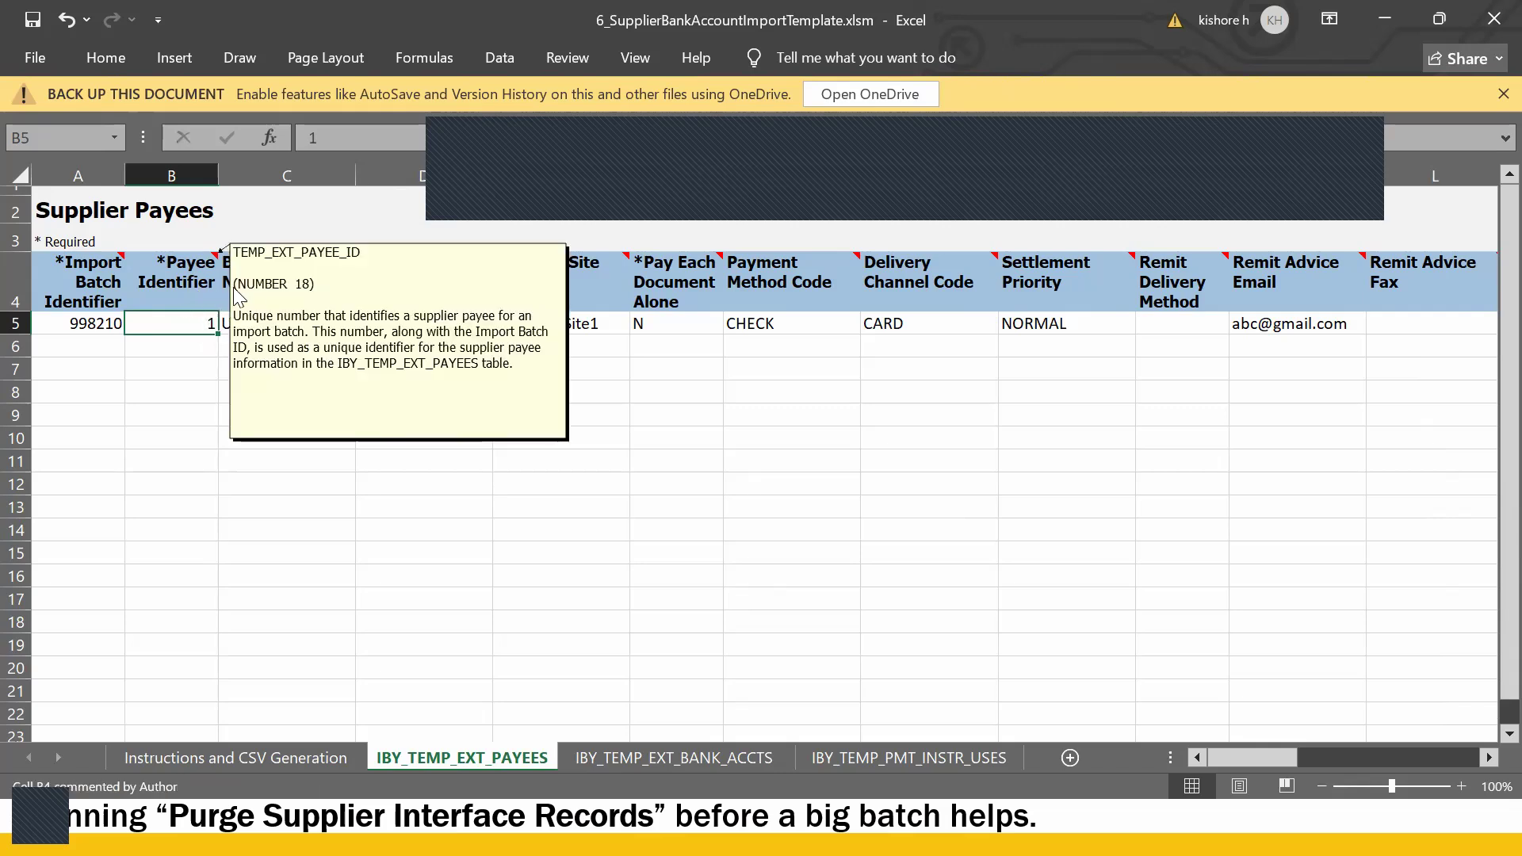
click(810, 485)
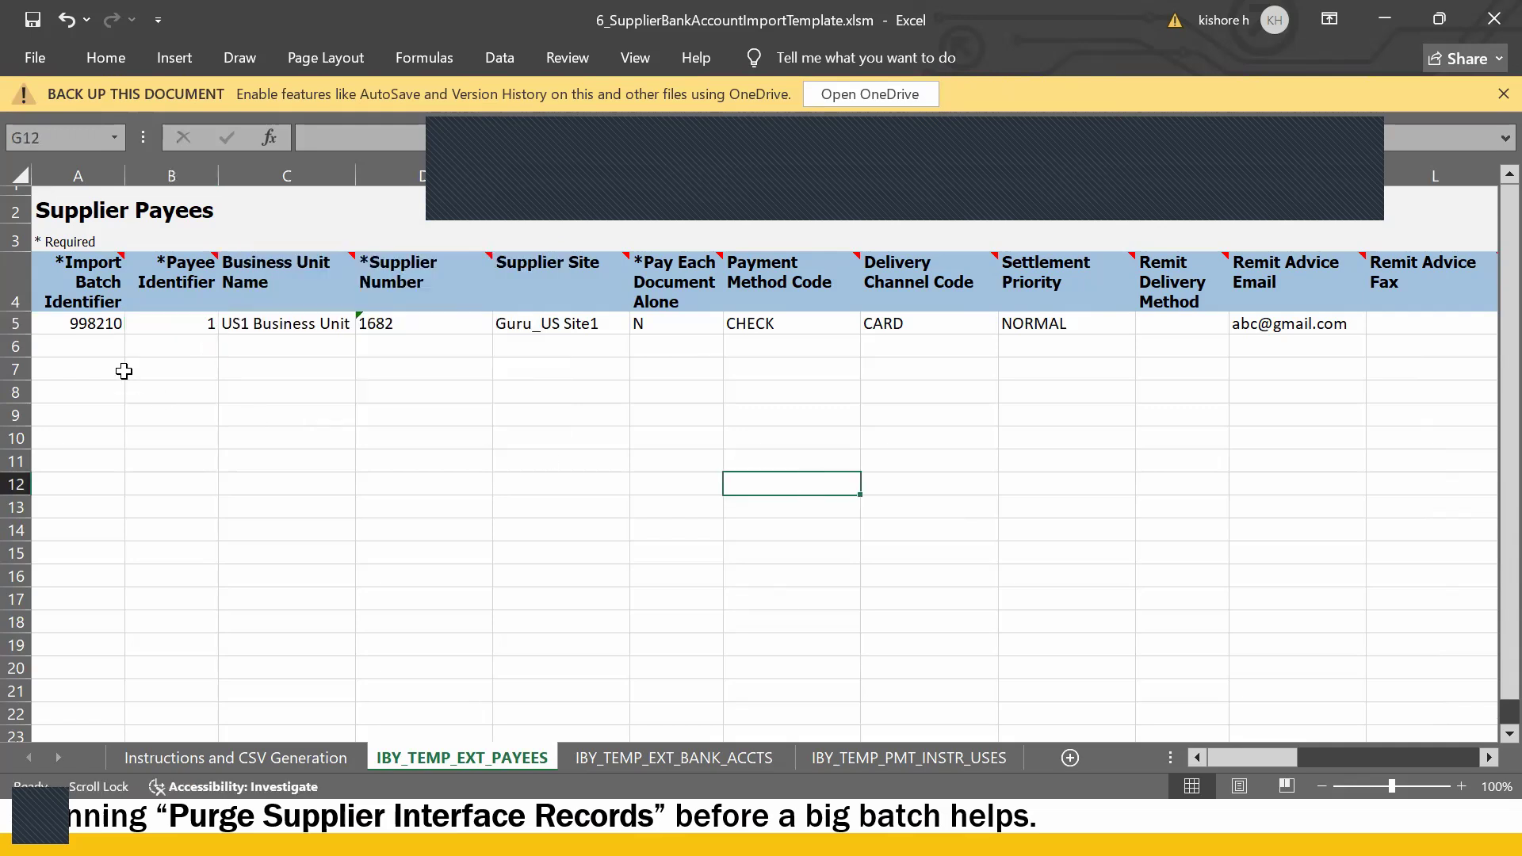
click(203, 325)
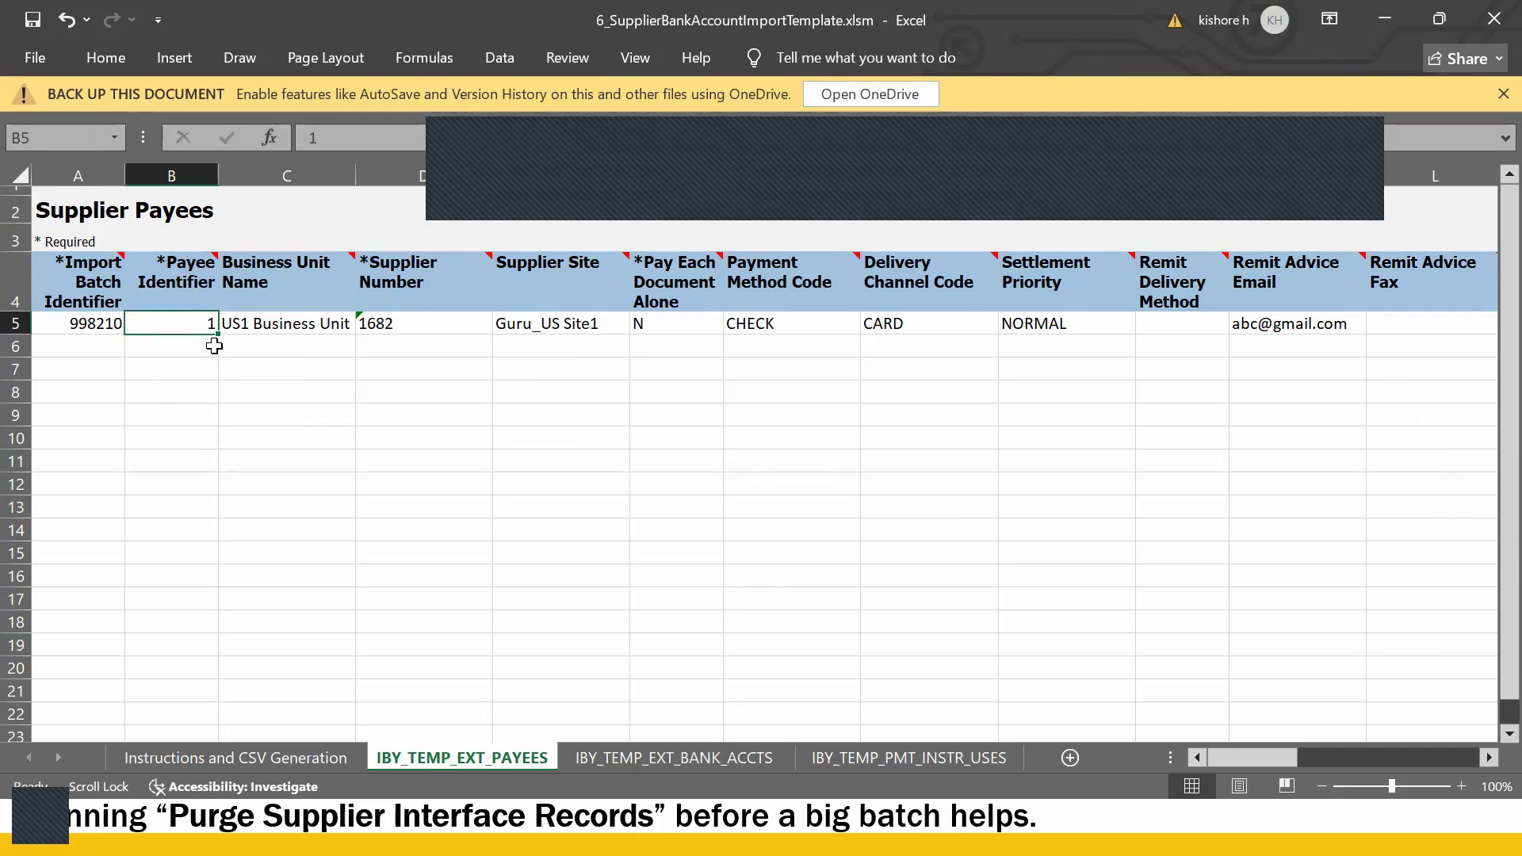
click(431, 320)
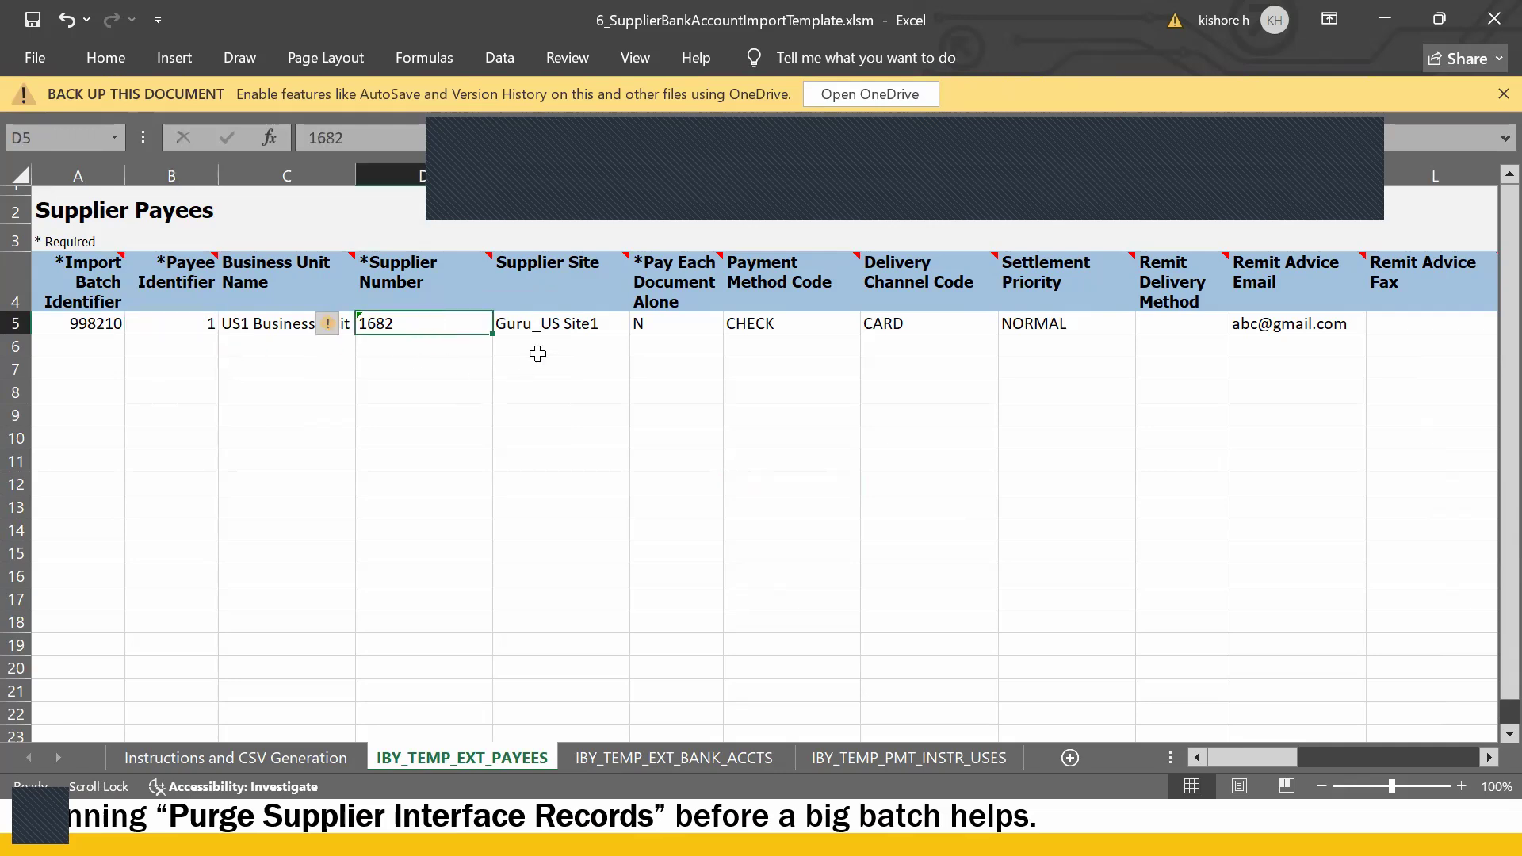
click(565, 327)
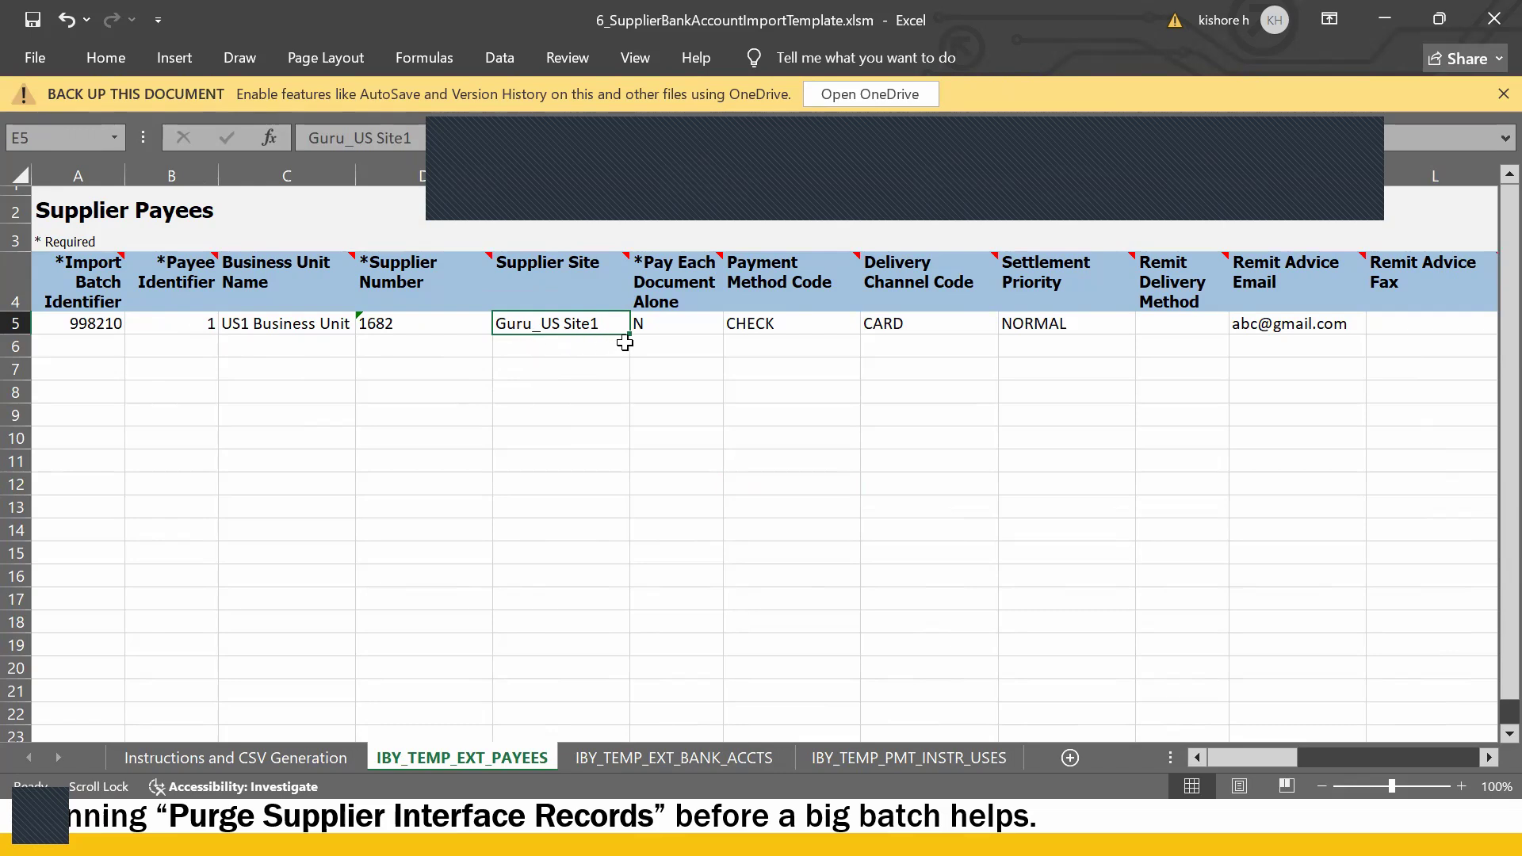
click(675, 332)
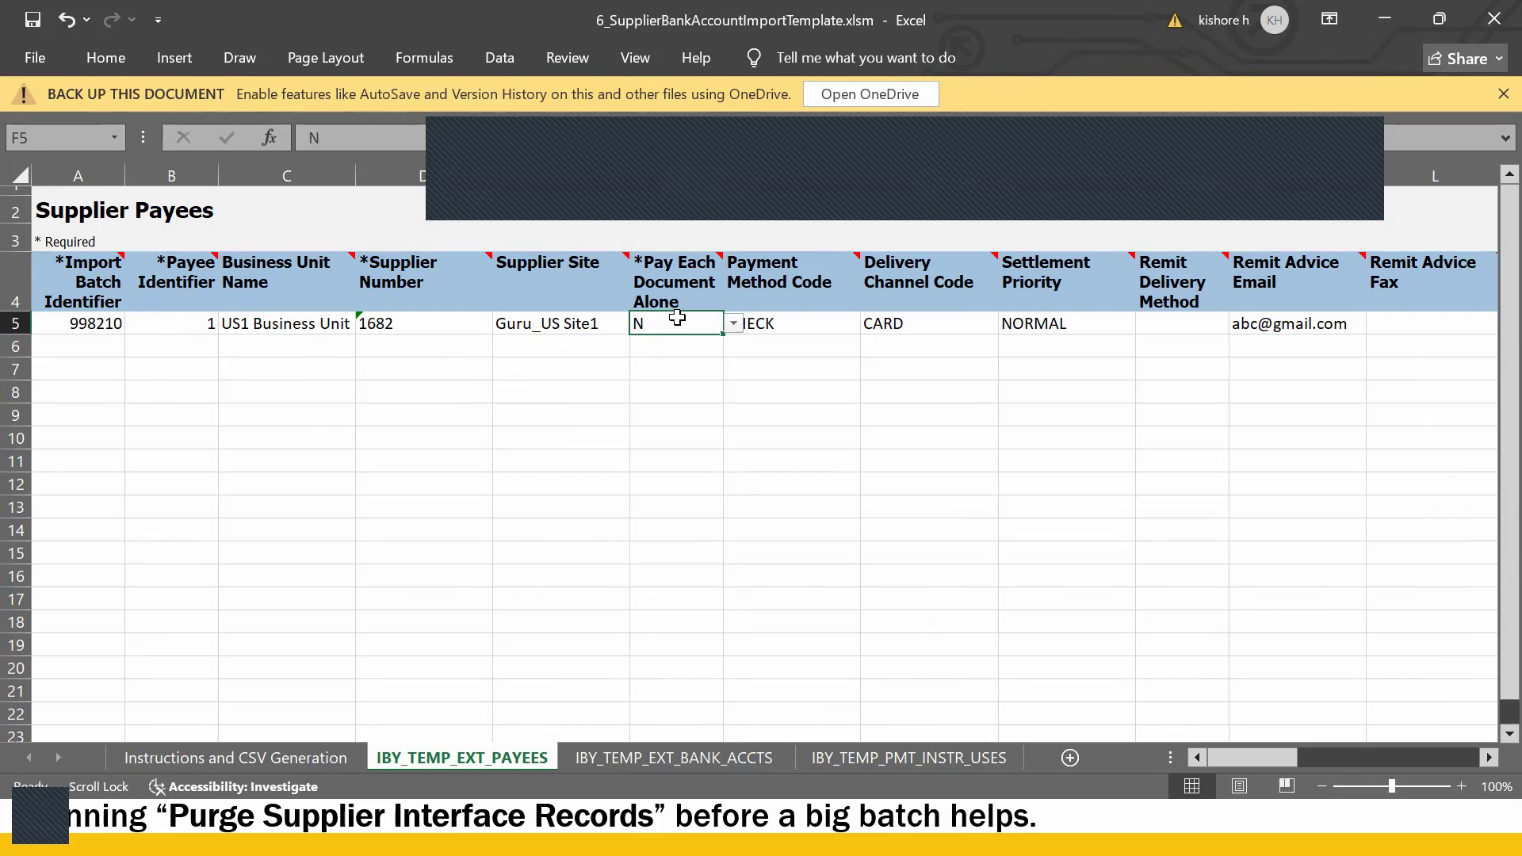
click(733, 324)
click(667, 360)
click(794, 324)
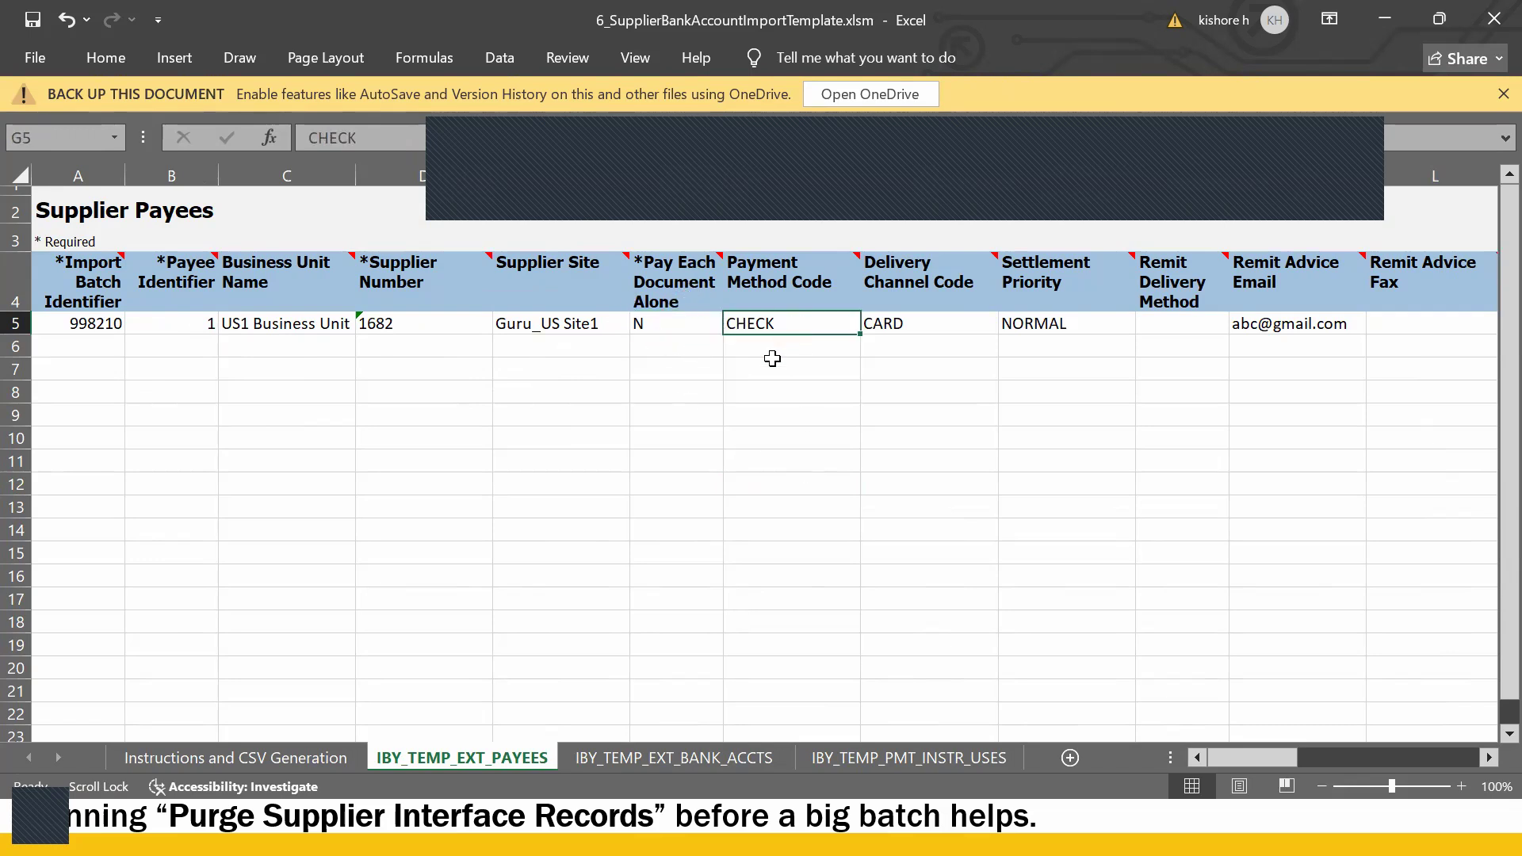
click(948, 325)
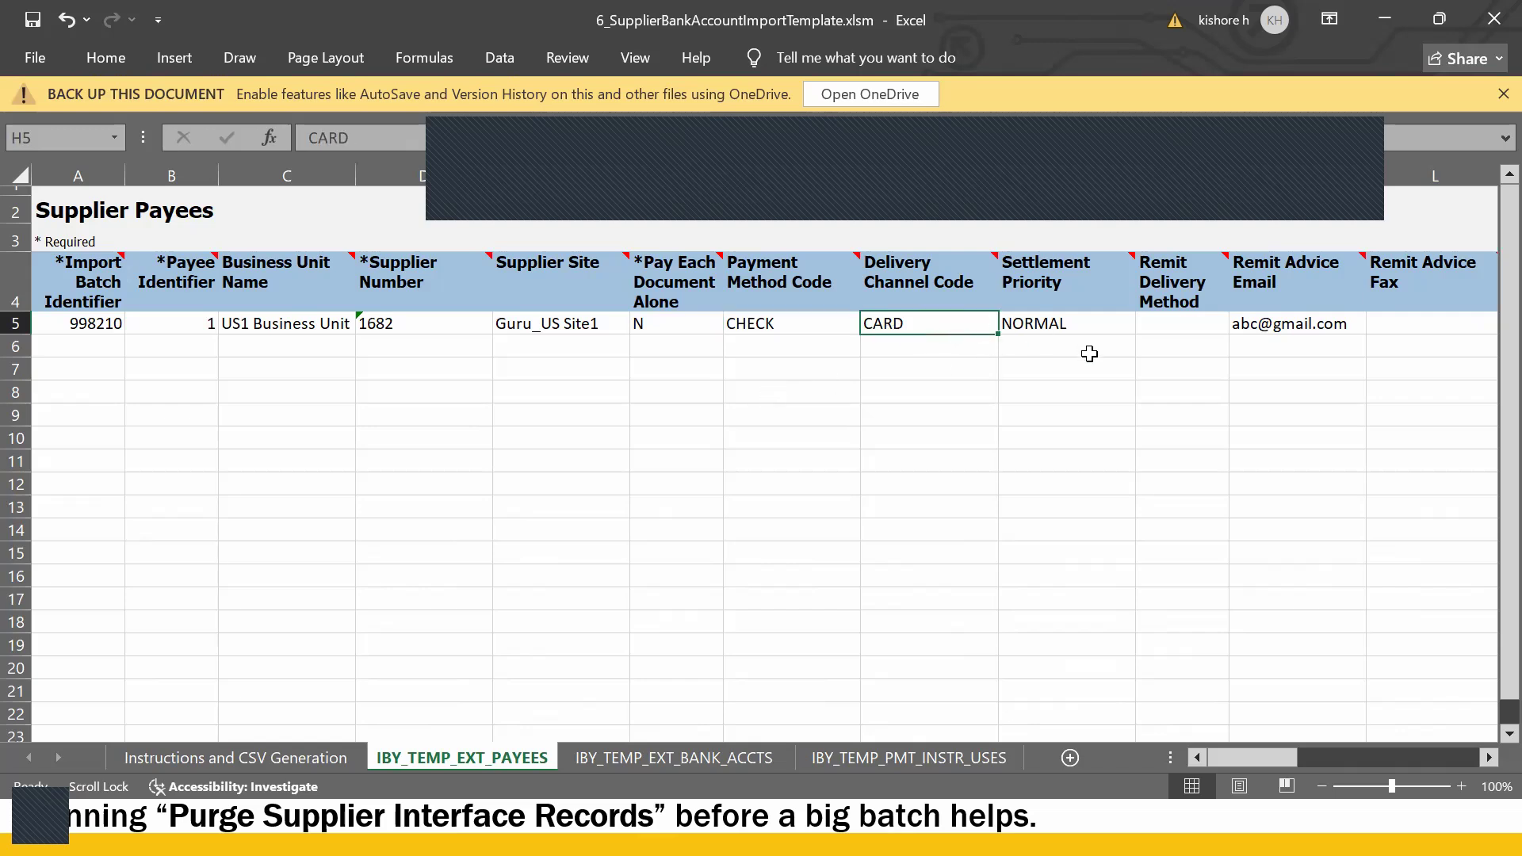
key(alt+Tab)
key(alt+Tab)
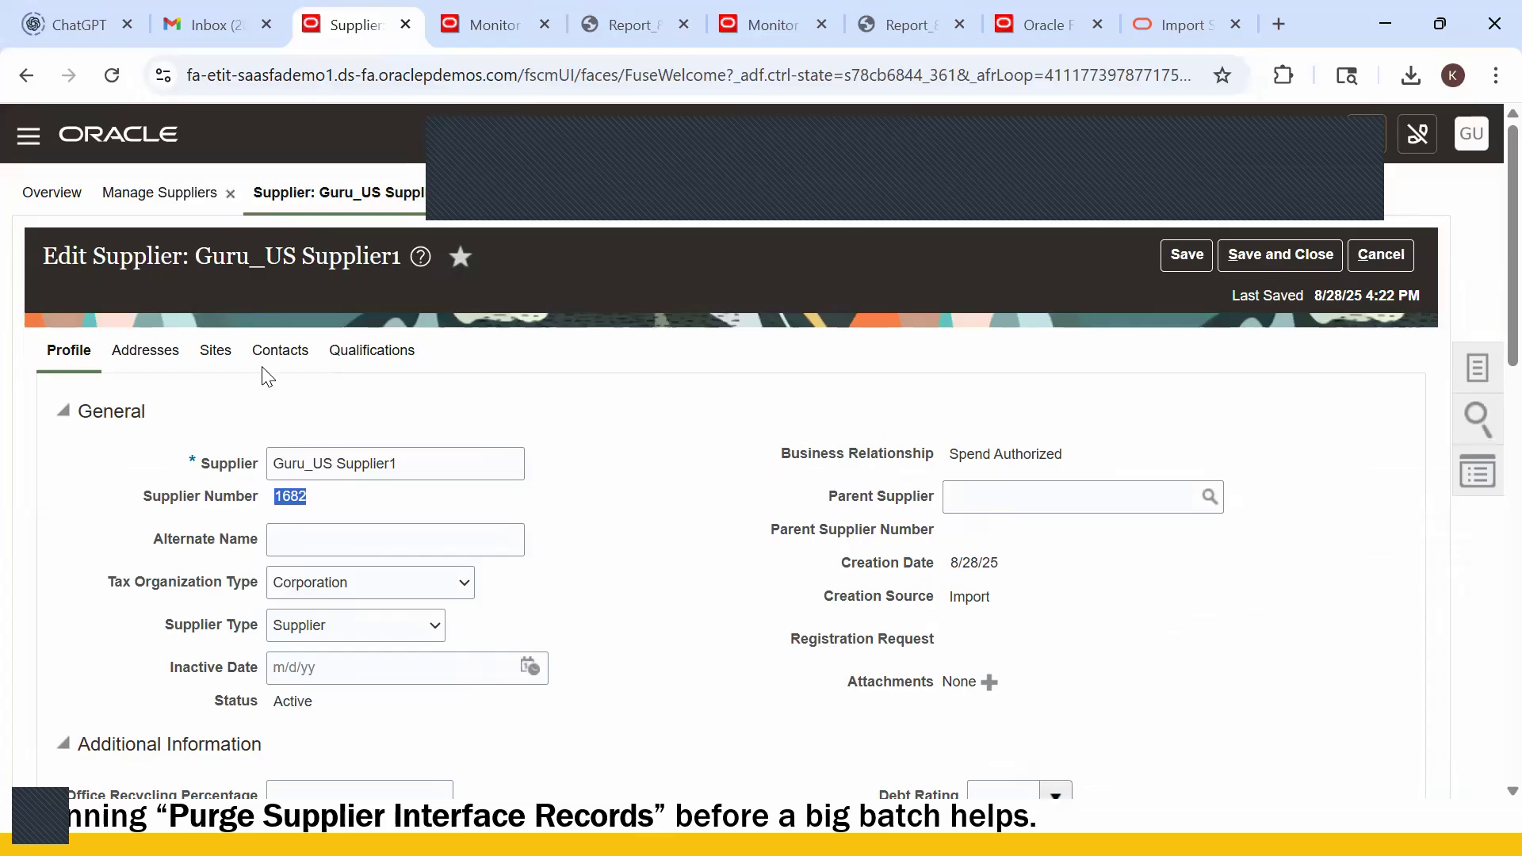
- Open Guru_US Site1 for editing and show its Payments bank accounts, still empty
click(215, 349)
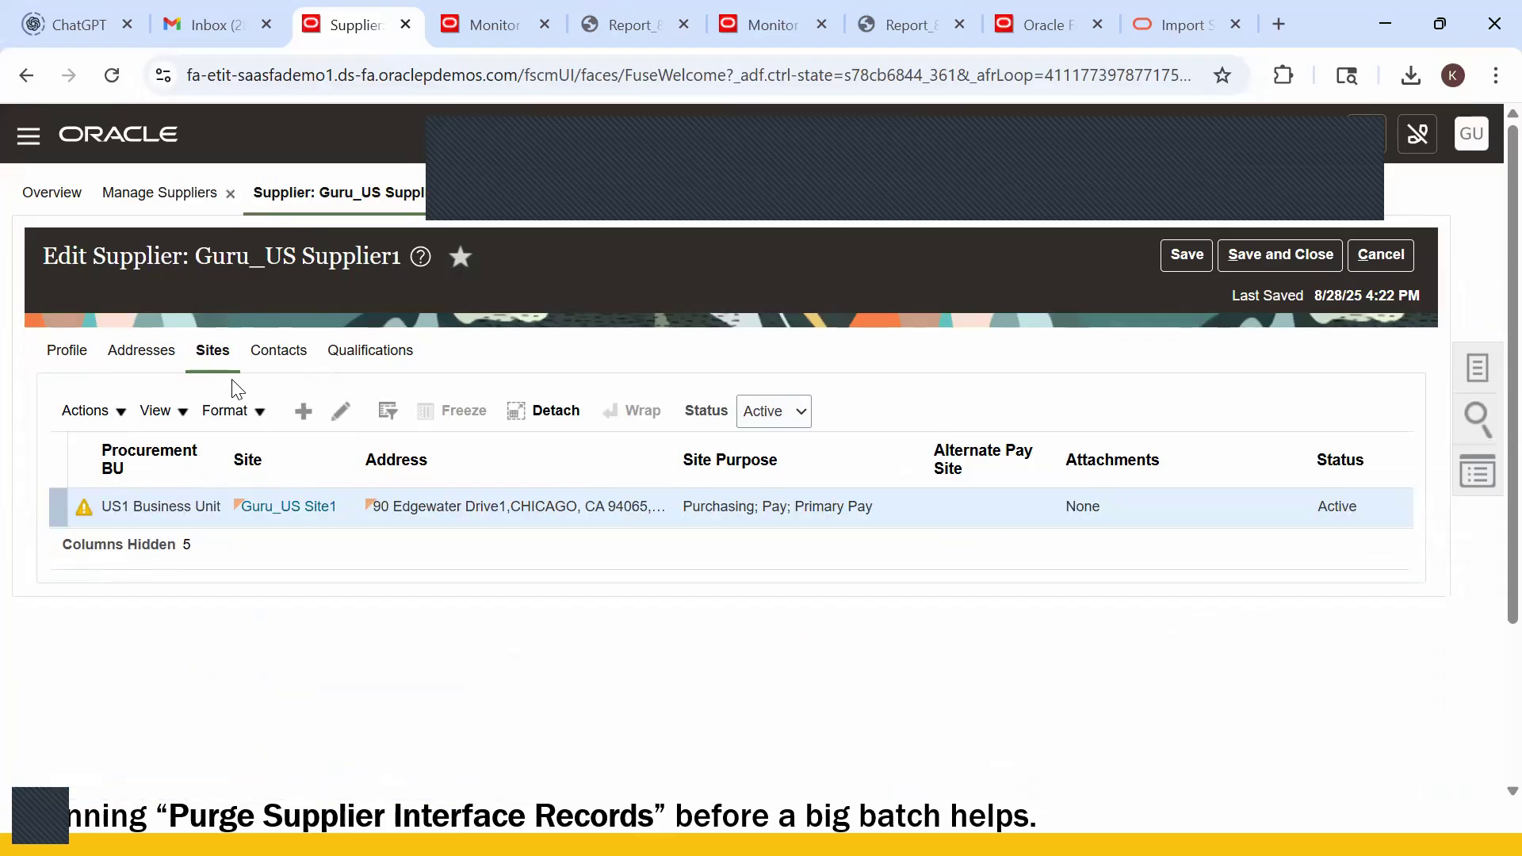
click(344, 409)
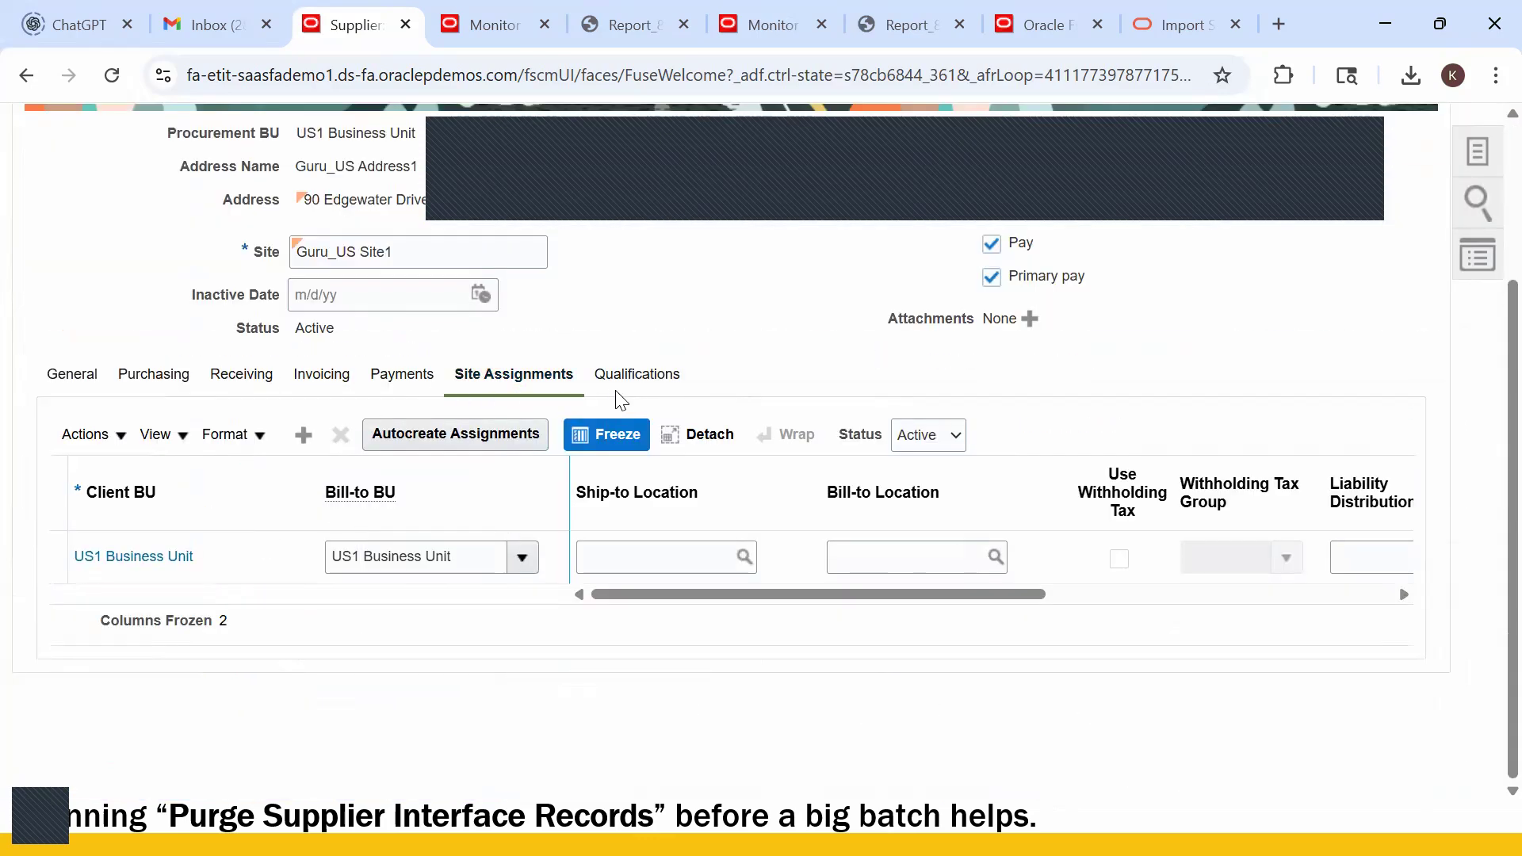
click(413, 381)
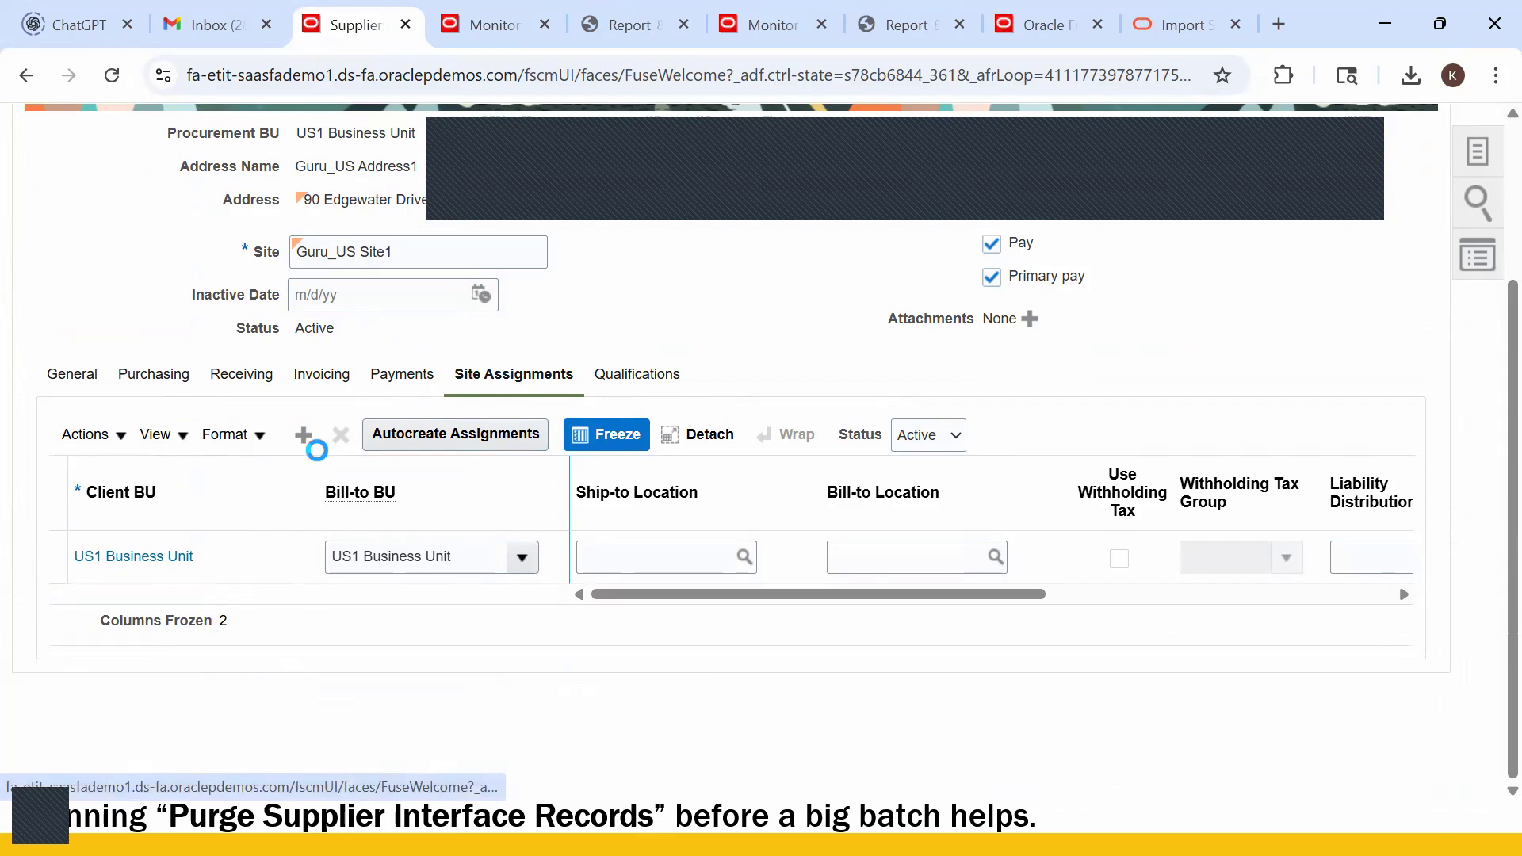
click(261, 449)
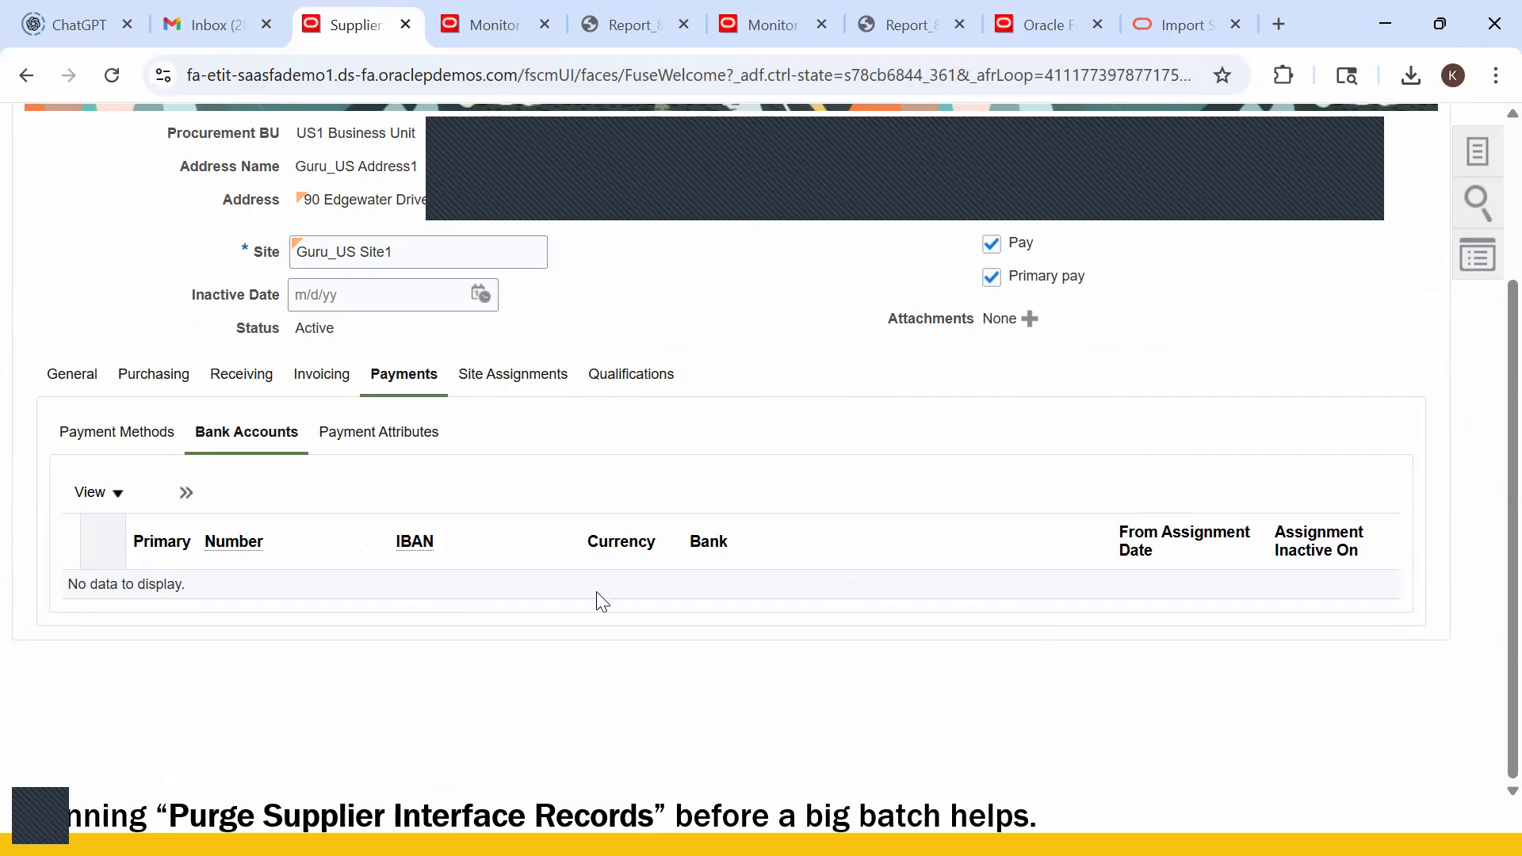
- In the Excel template, check the Supplier Payees row's NORMAL settlement priority and the empty Remit Advice Fax cell
key(alt+Tab)
click(928, 367)
click(1064, 326)
click(1402, 326)
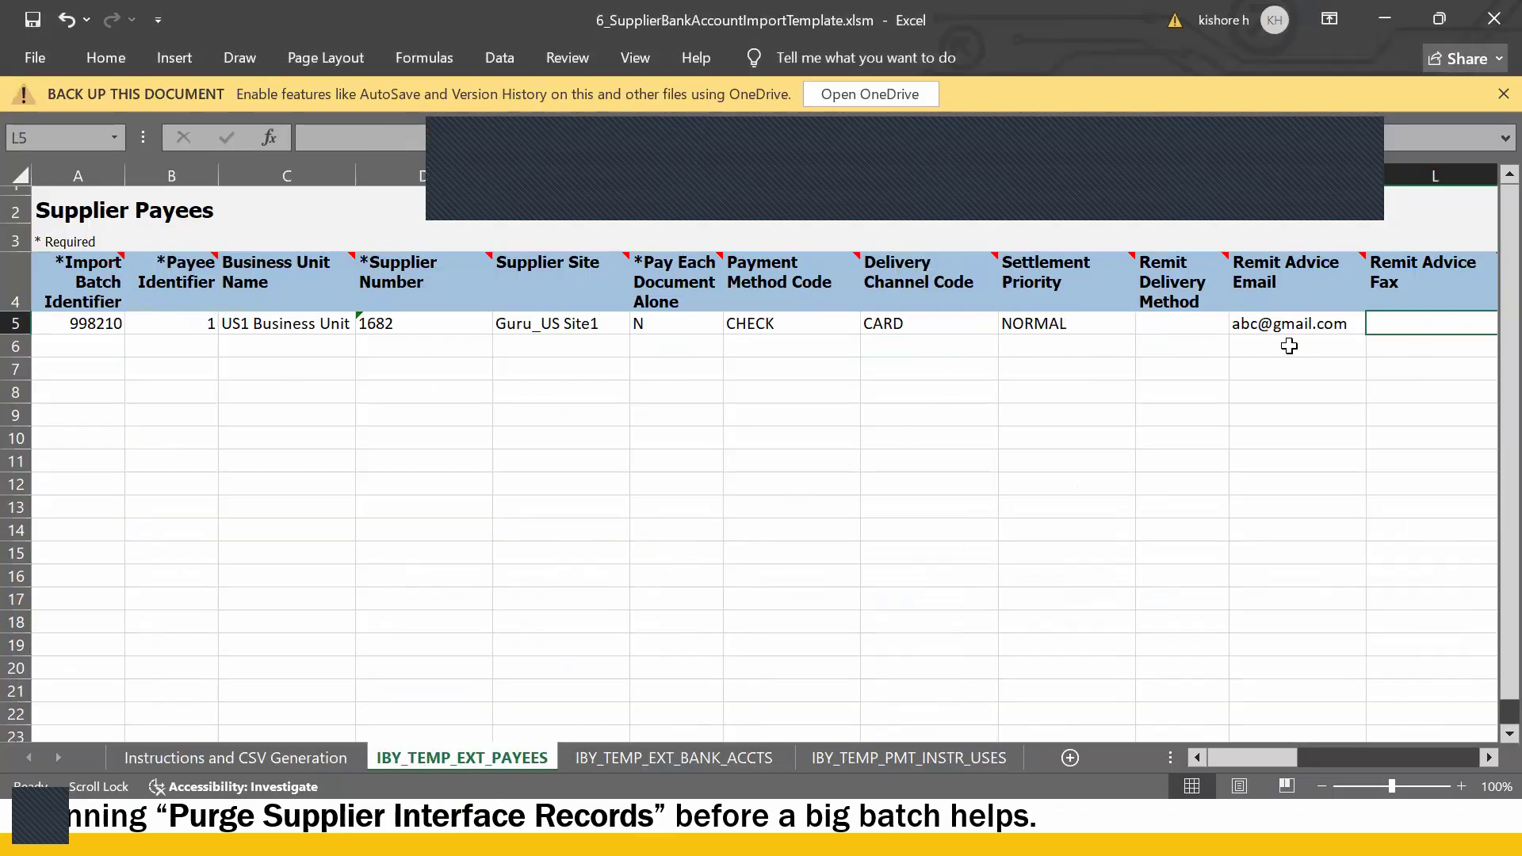
scroll(904, 398, right, 5)
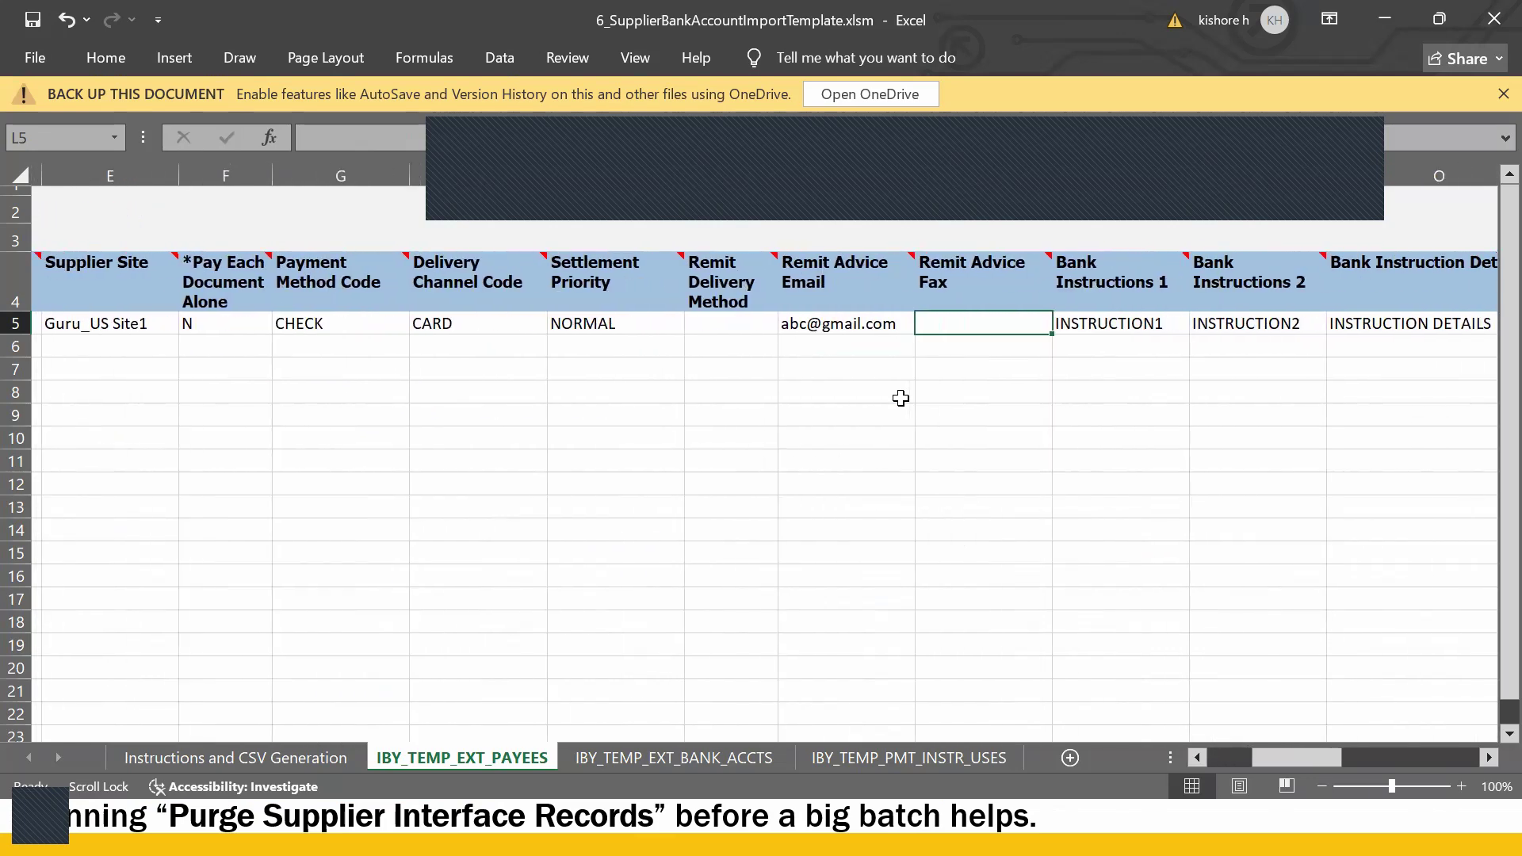
scroll(891, 404, right, 6)
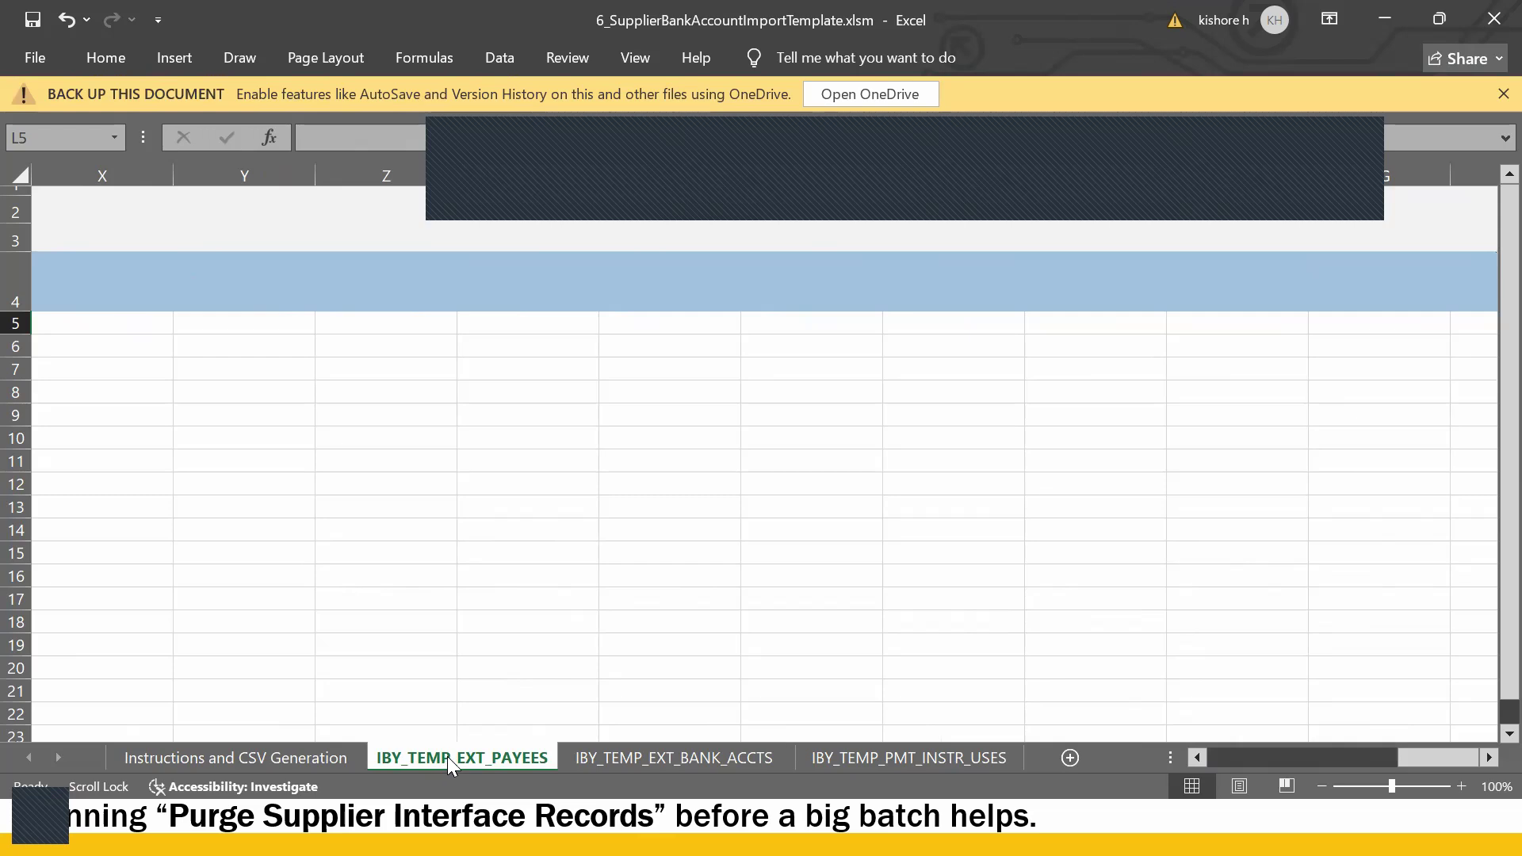
- Check the Bank of America bank name in D5 on the IBY_TEMP_EXT_BANK_ACCTS sheet, then return to the browser
click(667, 758)
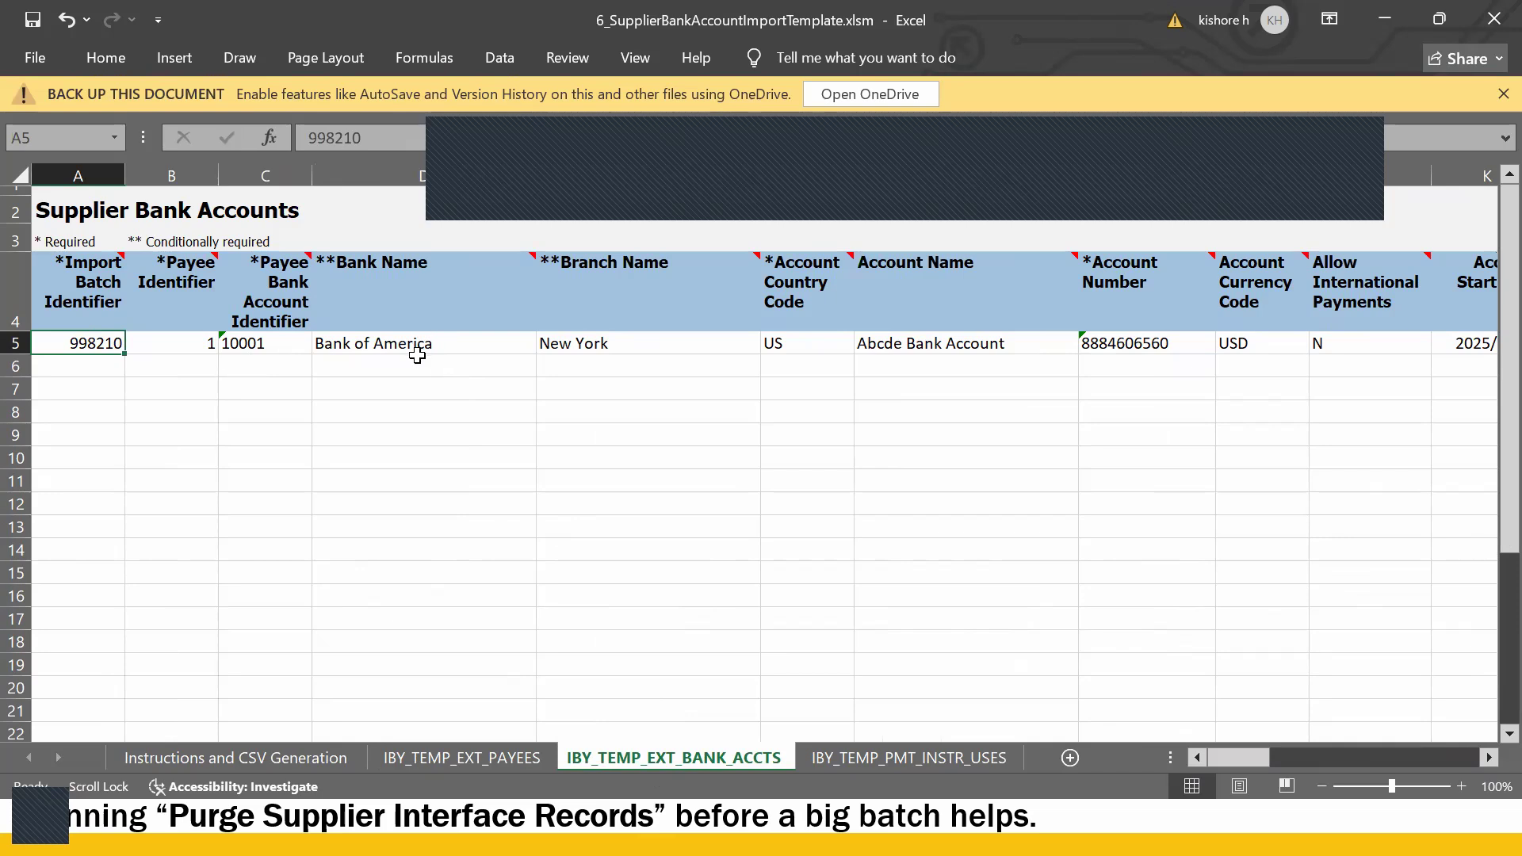
click(450, 340)
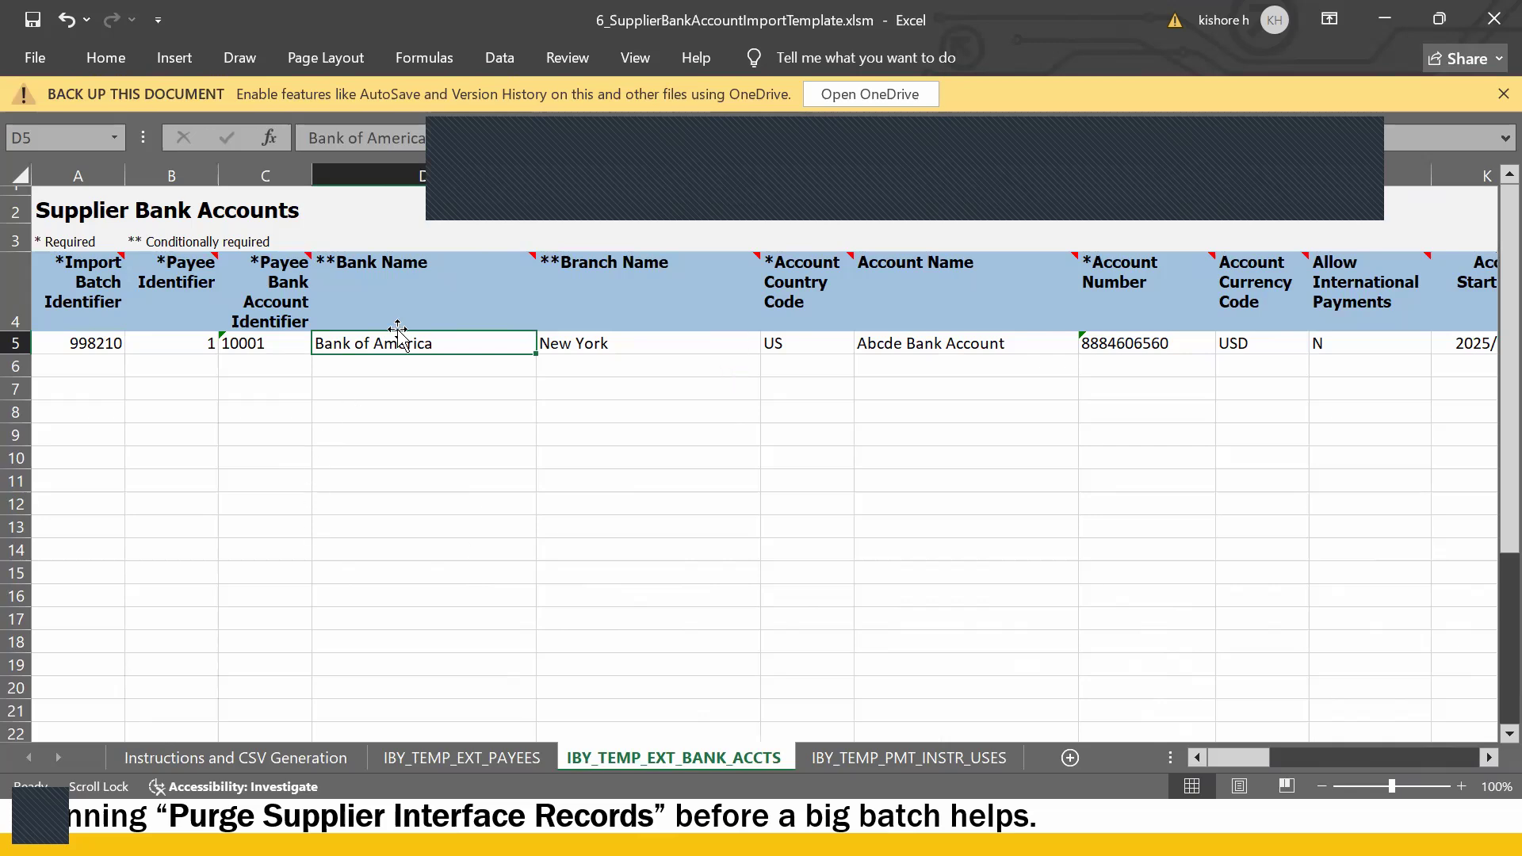
key(alt+Tab)
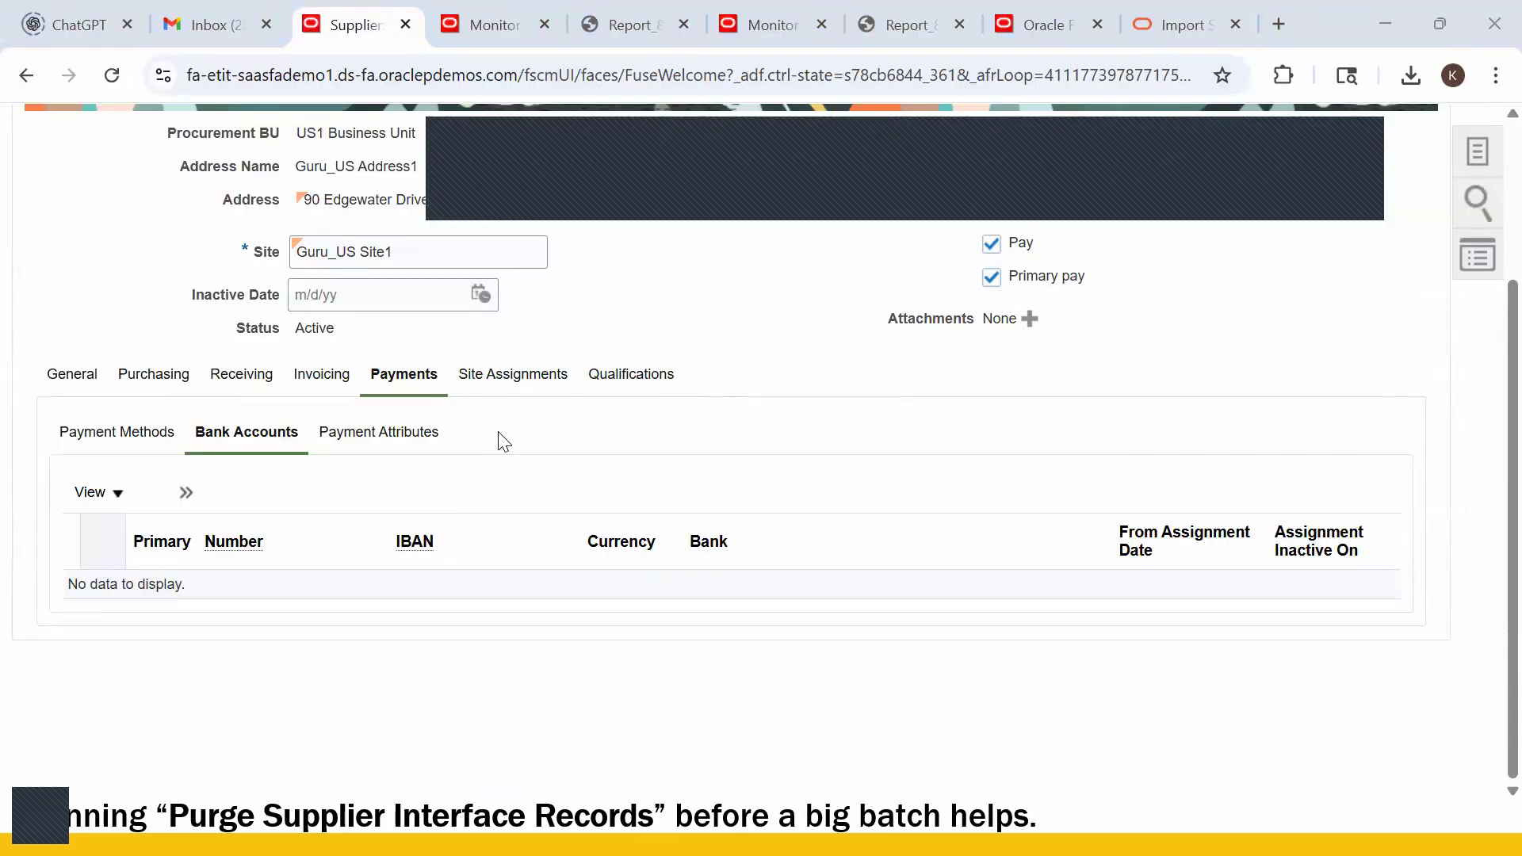
- Remove the final digit of the bank account number in H5
key(alt+Tab)
click(709, 352)
click(1130, 345)
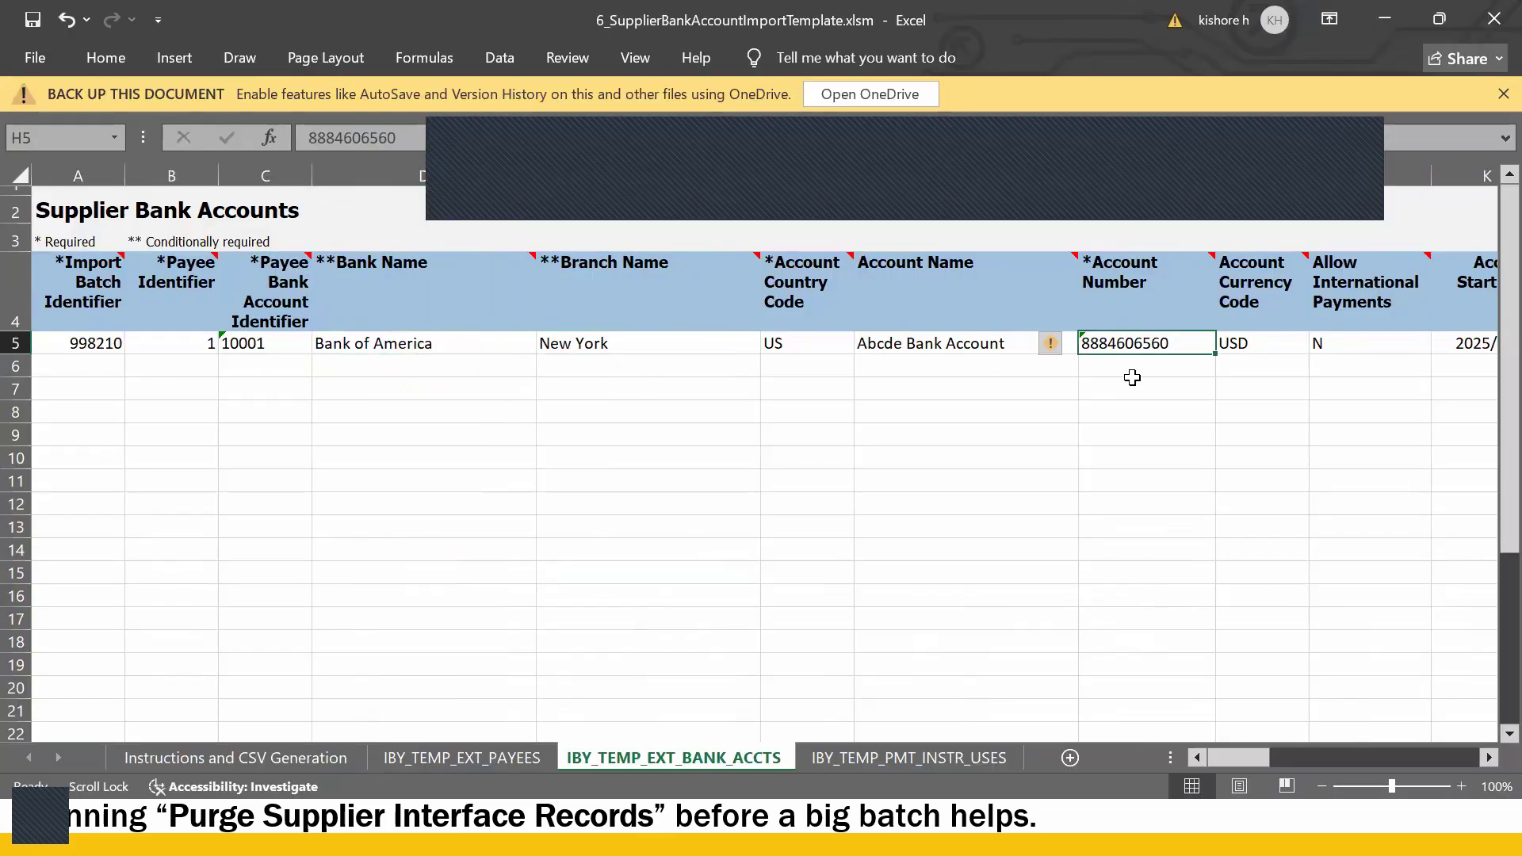
double_click(1183, 343)
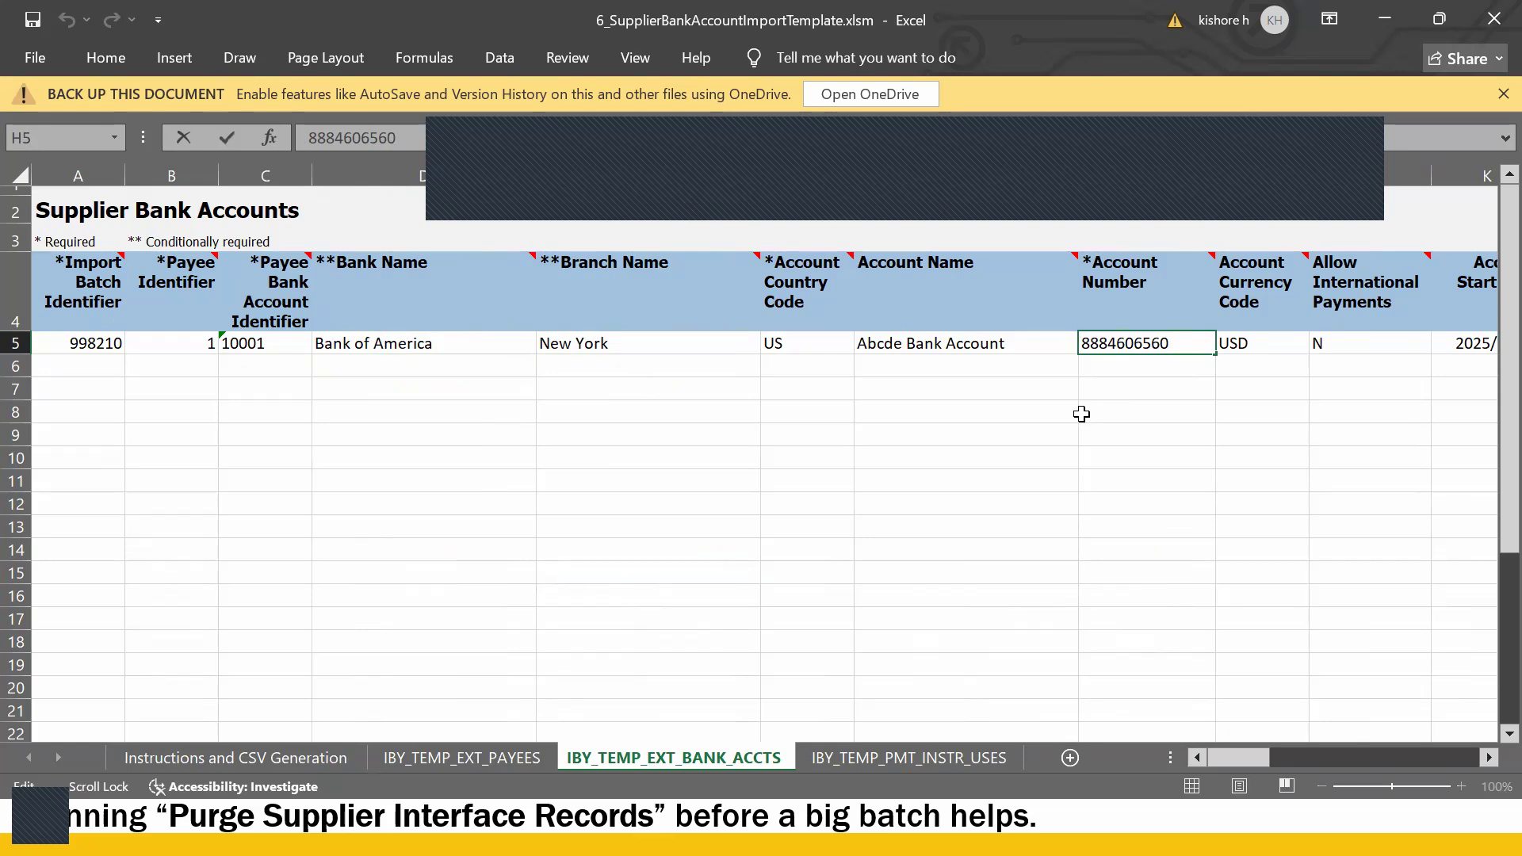
key(BackSpace)
key(Return)
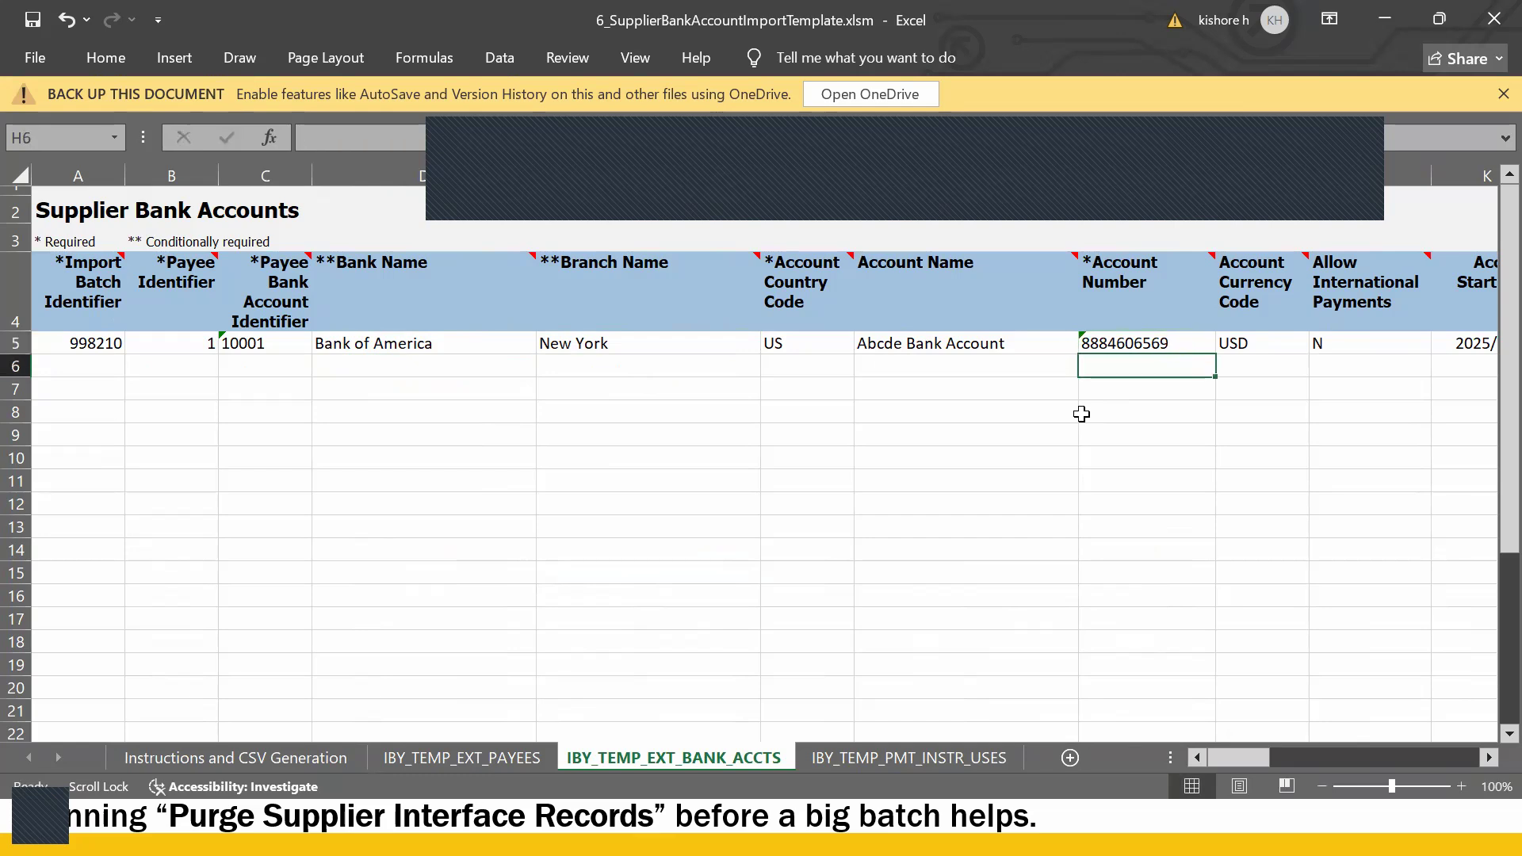
- Rename the account in G5 to 'Guru US Bank Account', replacing 'Abcde'
double_click(888, 343)
double_click(891, 341)
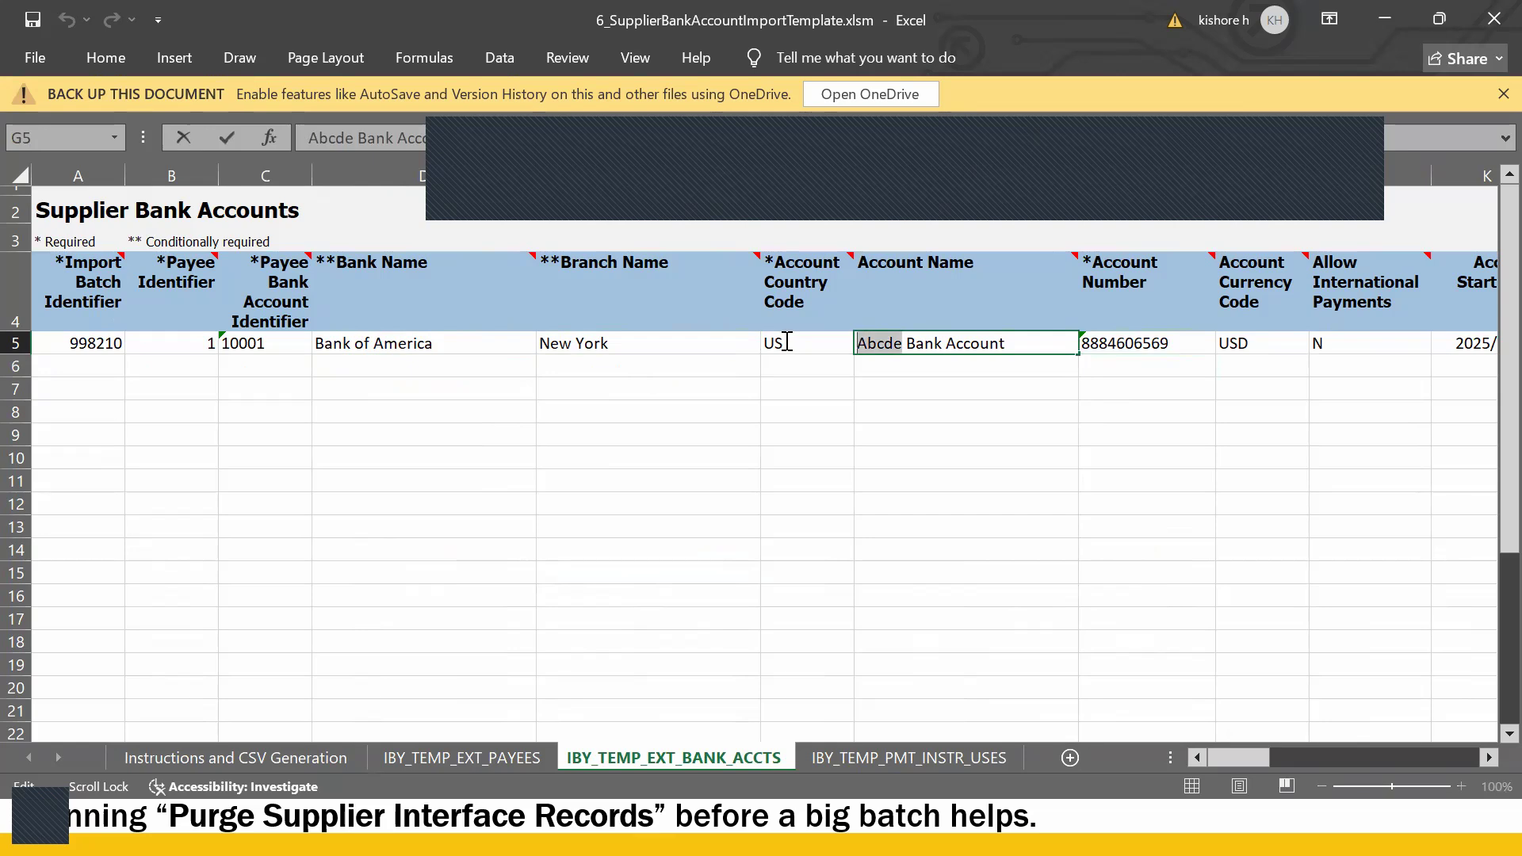
text(G)
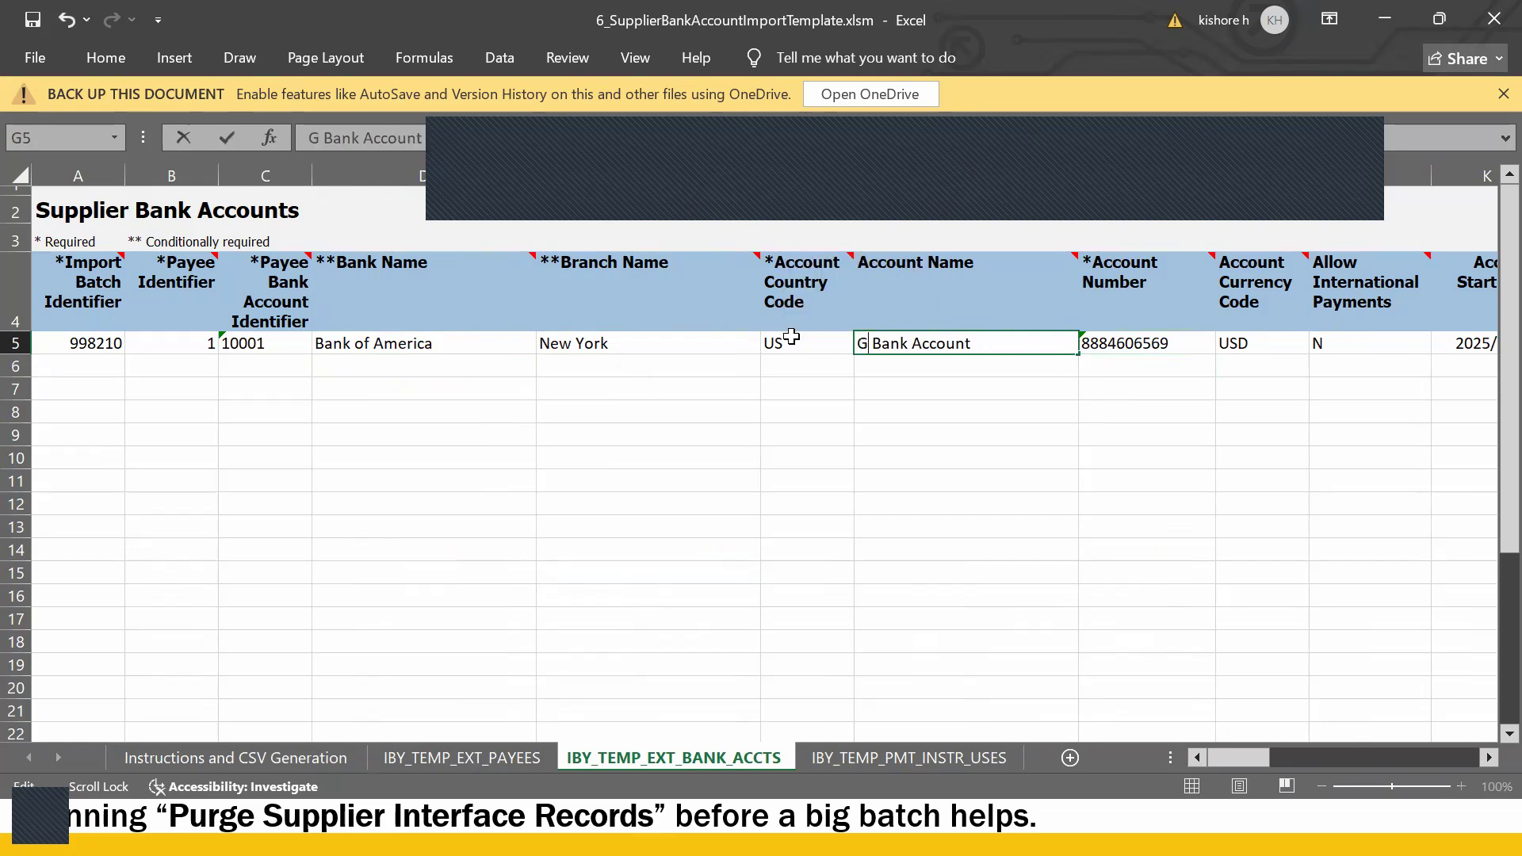
text(uru US)
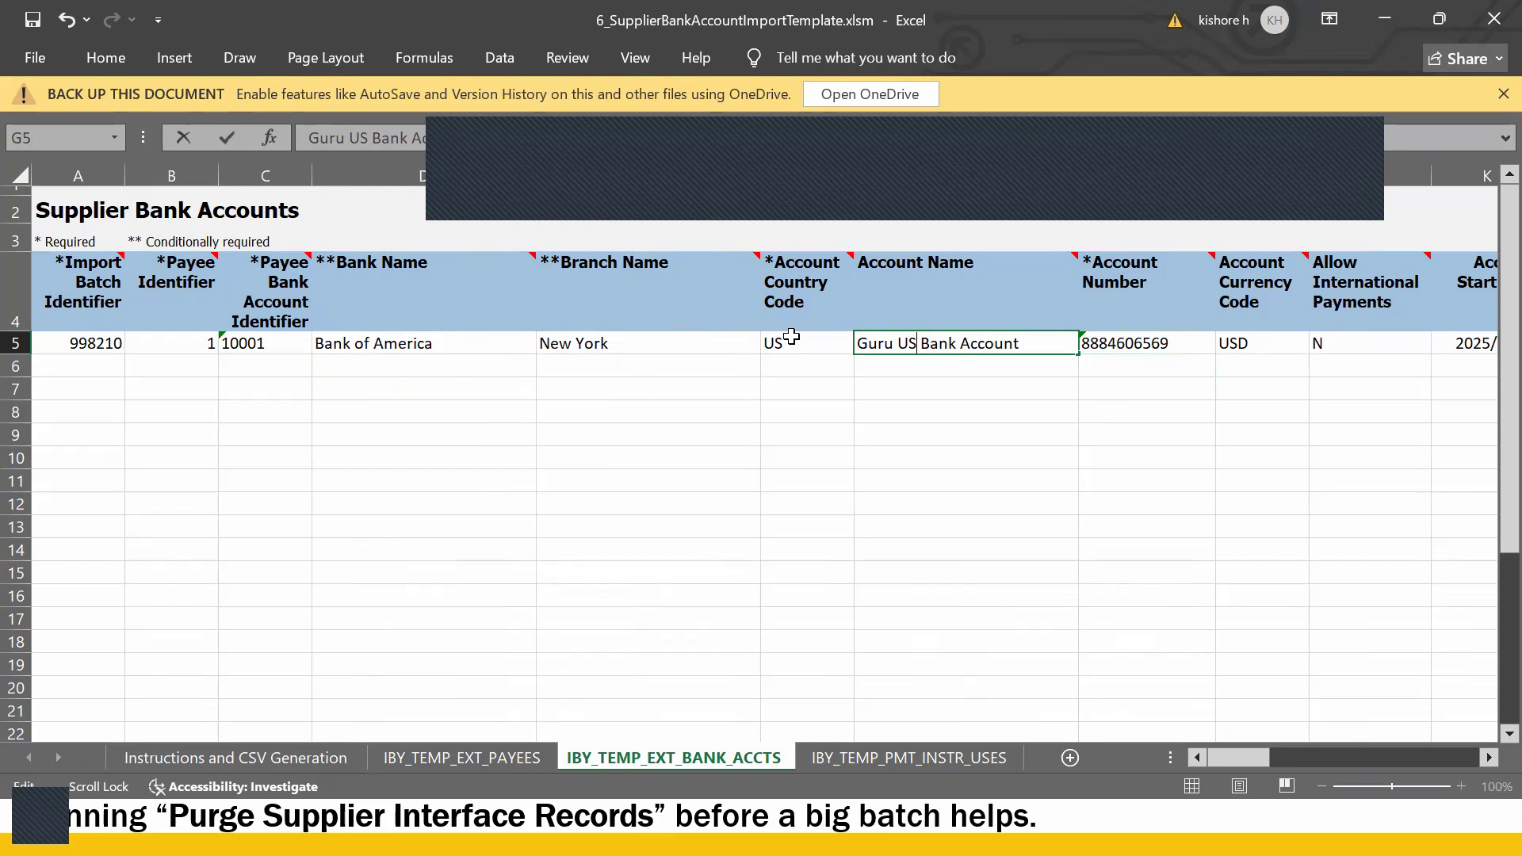
key(Return)
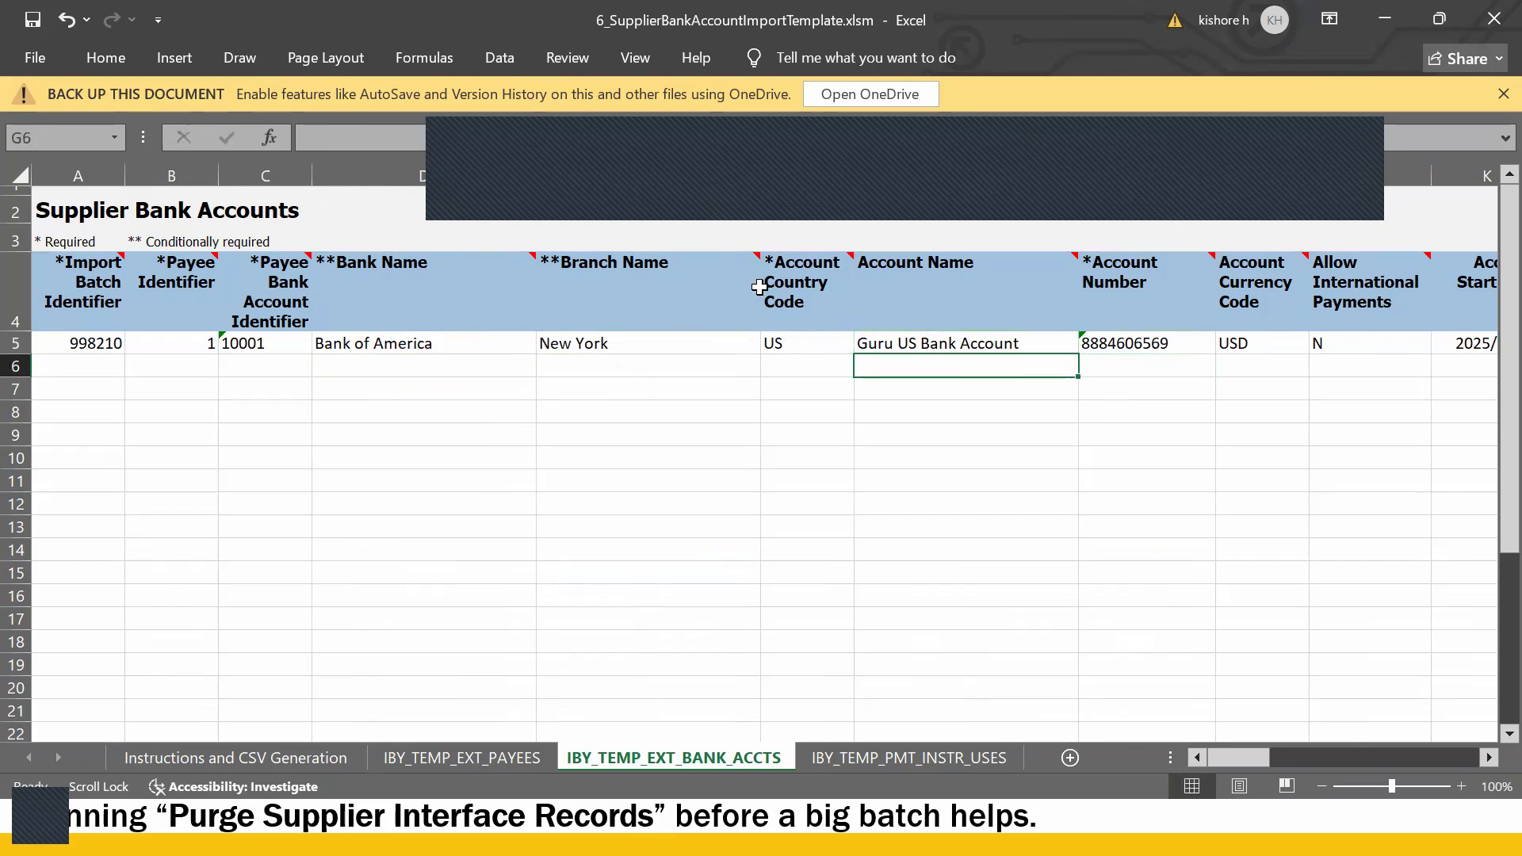
click(420, 327)
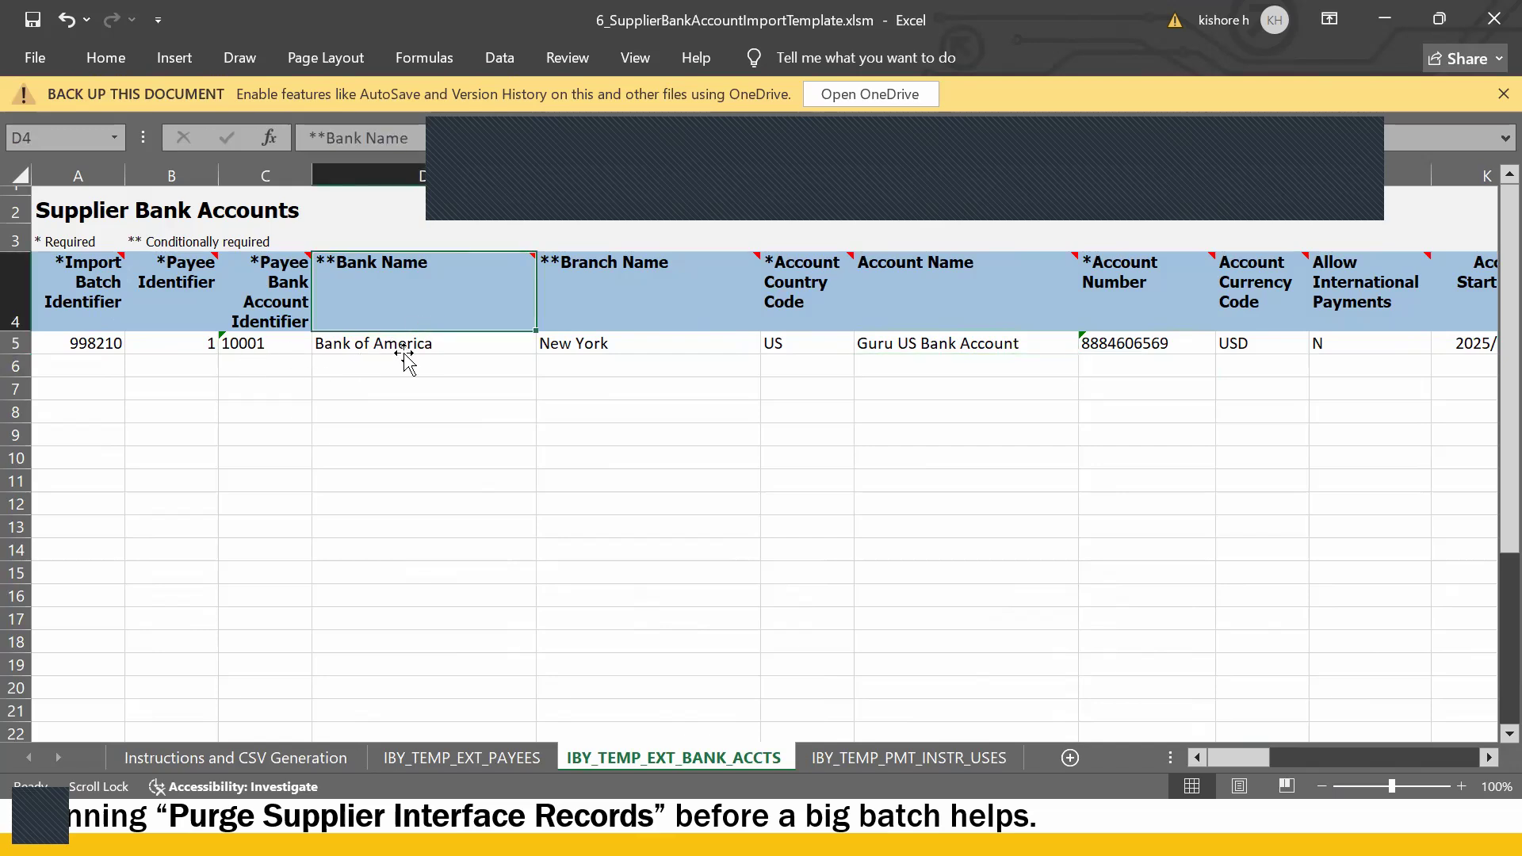
click(409, 346)
key(alt+Tab)
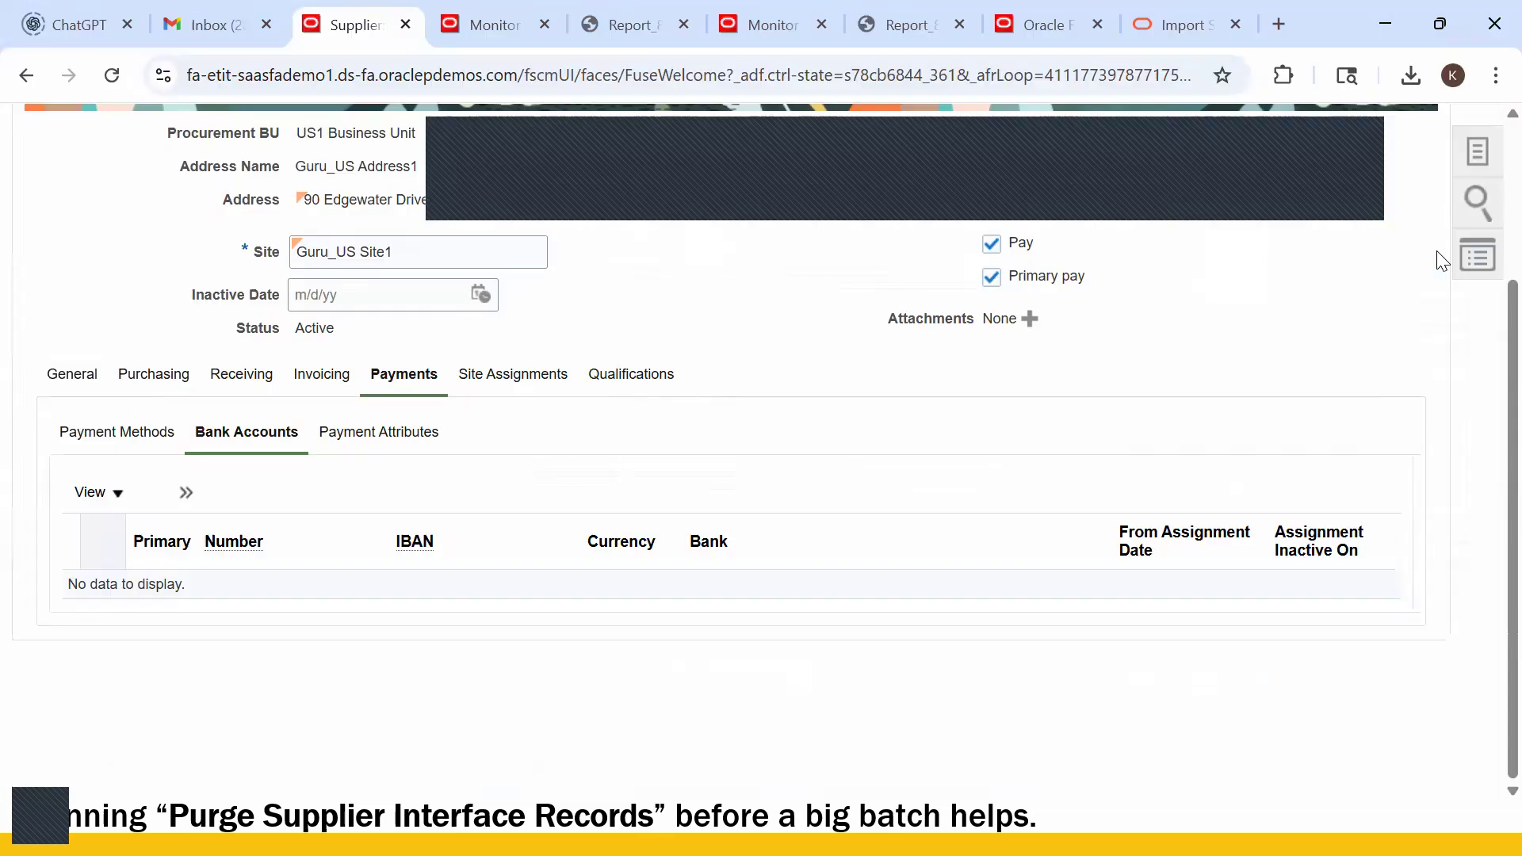
- Save and close the Guru_US Site1 edits and acknowledge the confirmation
scroll(1441, 245, up, 3)
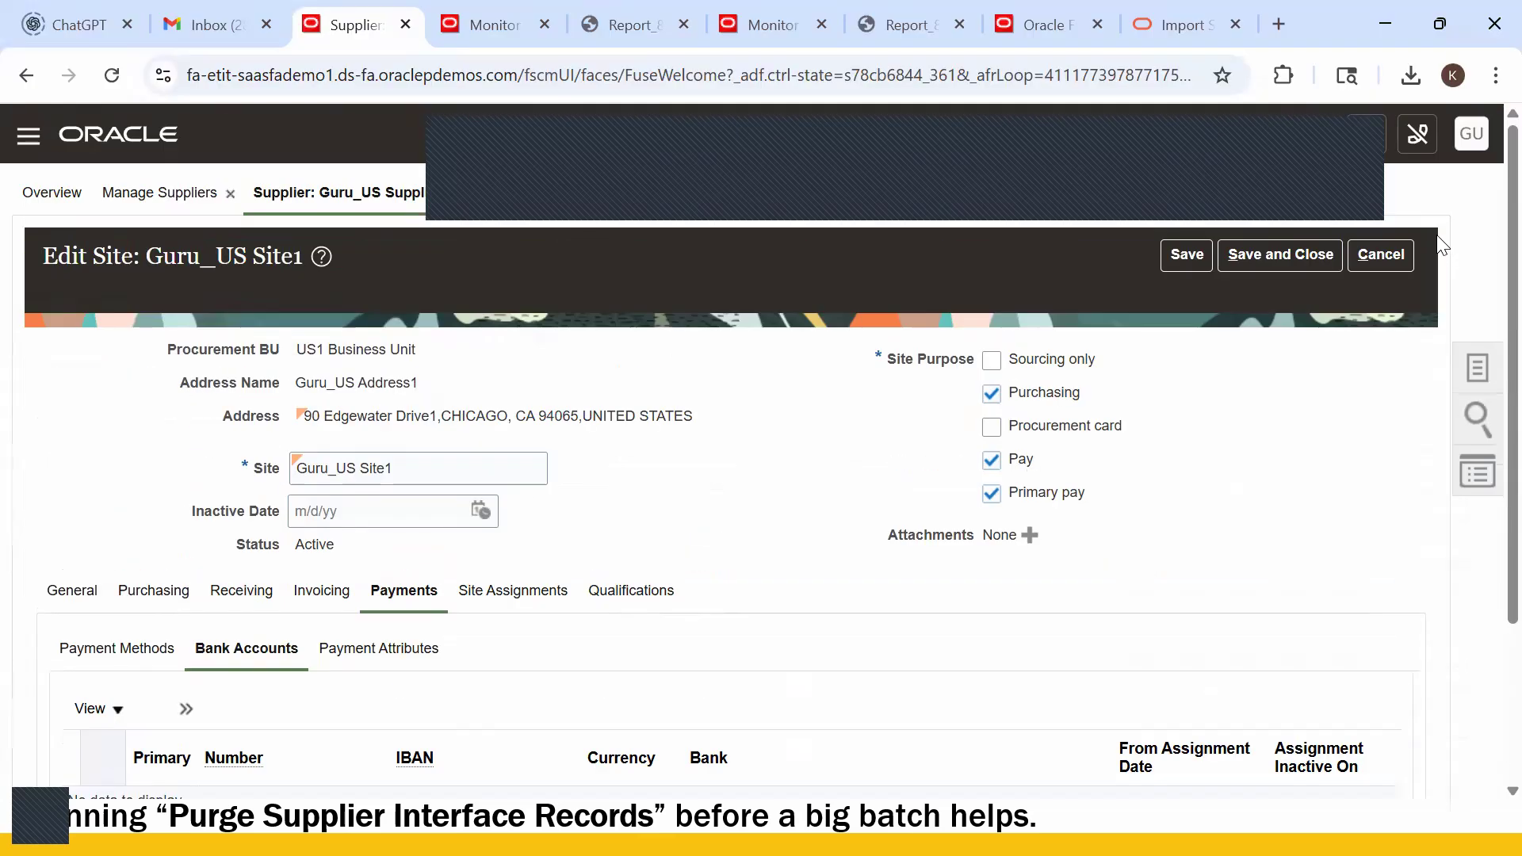
click(1278, 255)
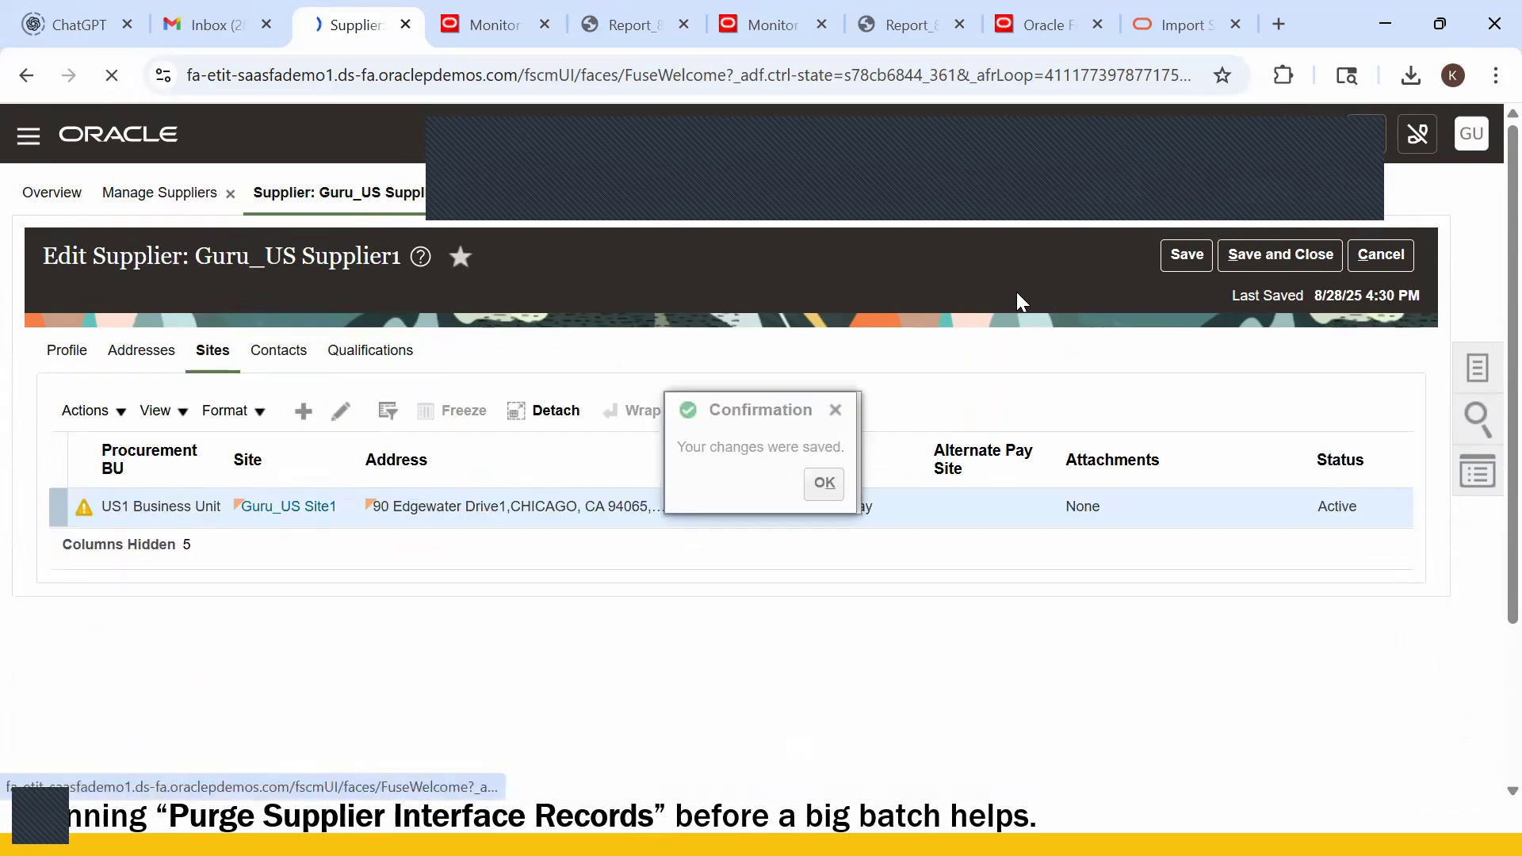
click(824, 485)
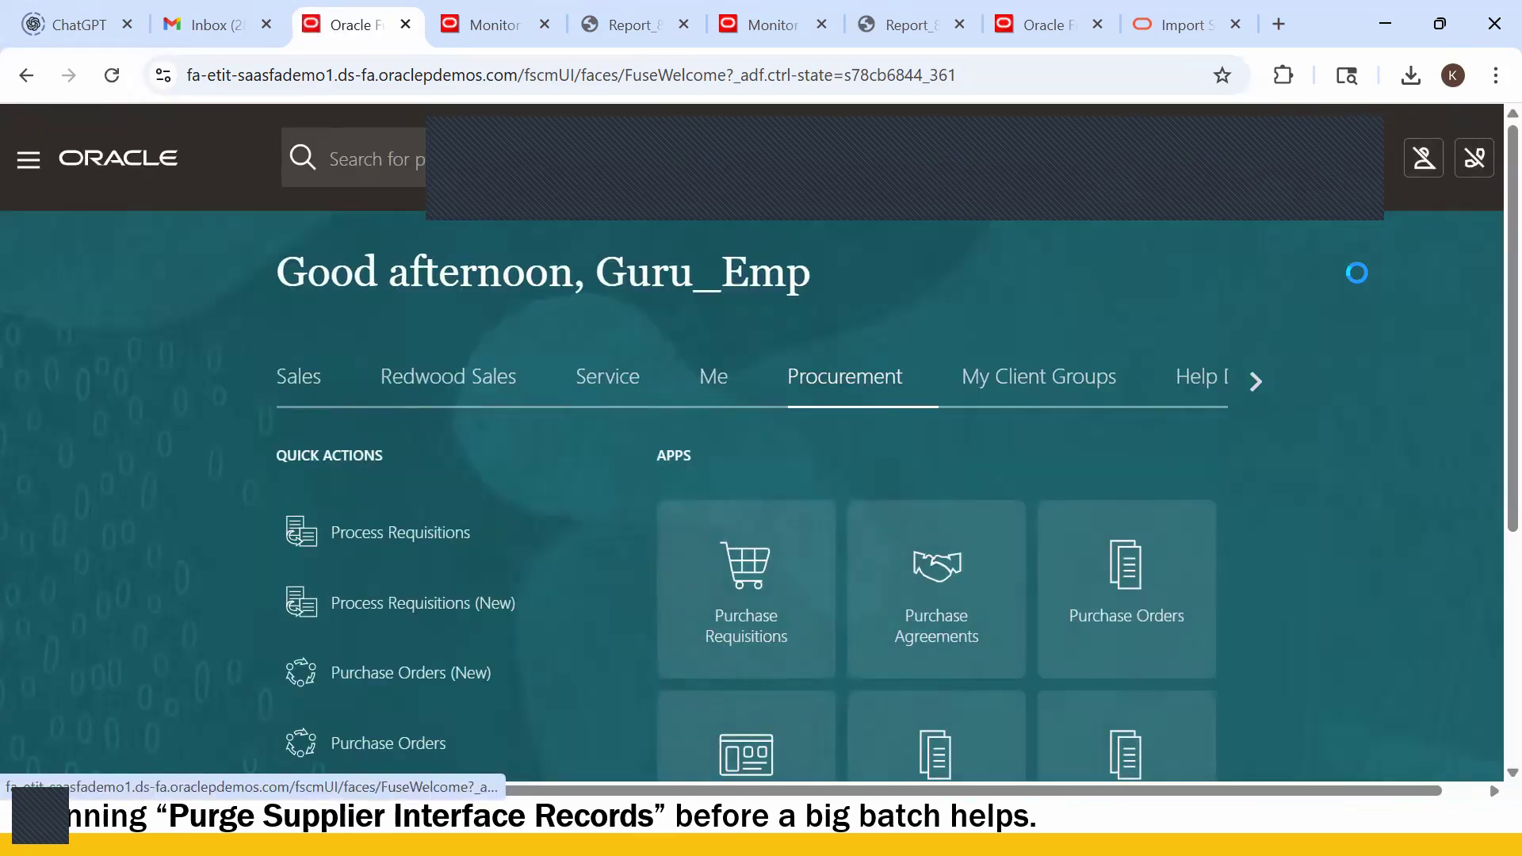
scroll(1408, 366, down, 1)
scroll(1395, 368, up, 1)
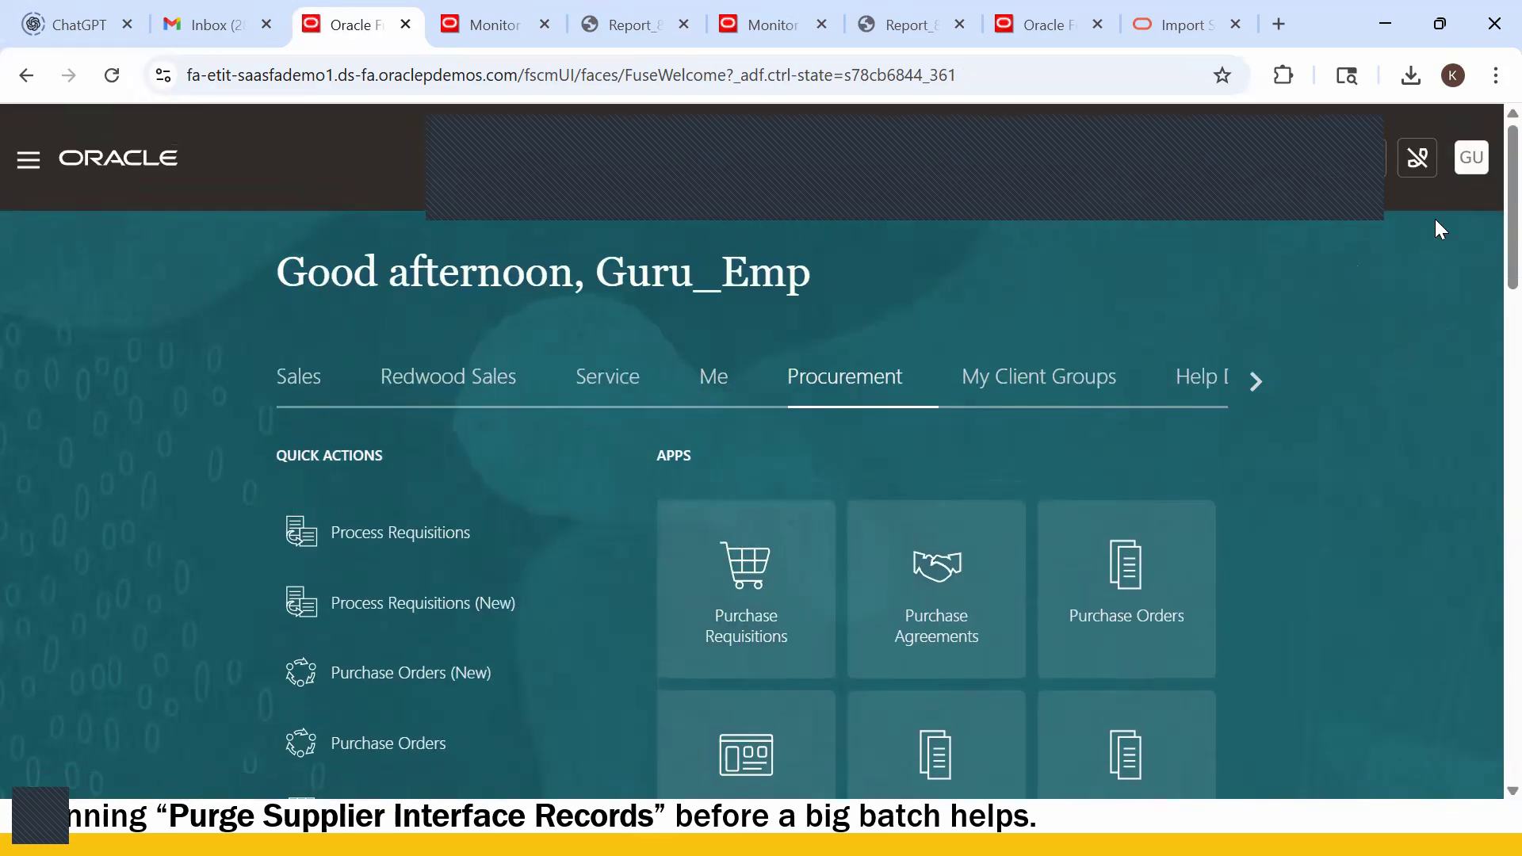
- Open the Manage Banks task from Setup and Maintenance and filter bank names by 'Bank Of'
click(1064, 513)
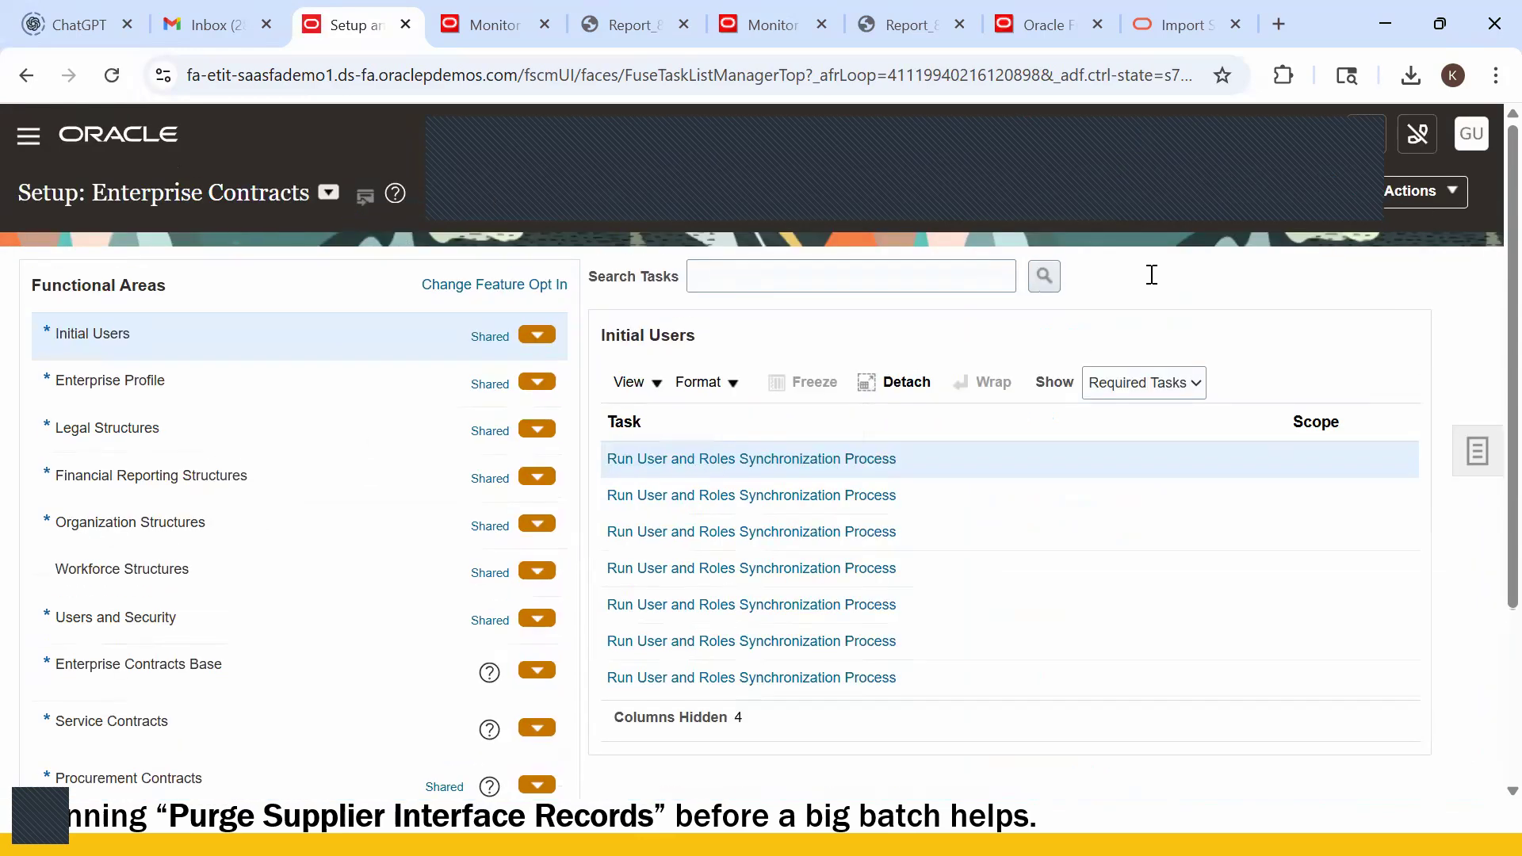
click(1477, 451)
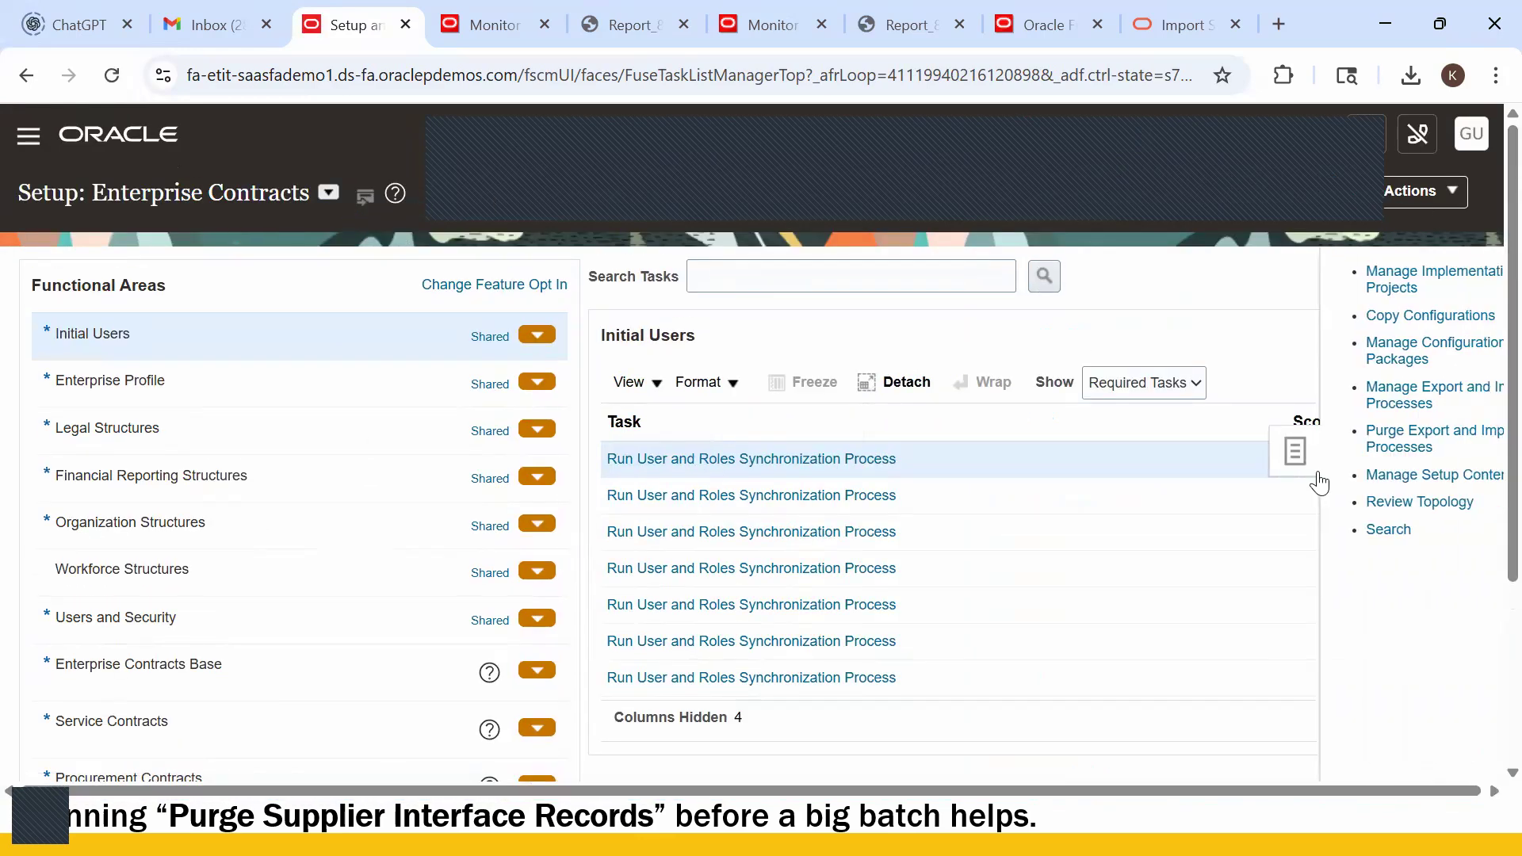
click(1327, 530)
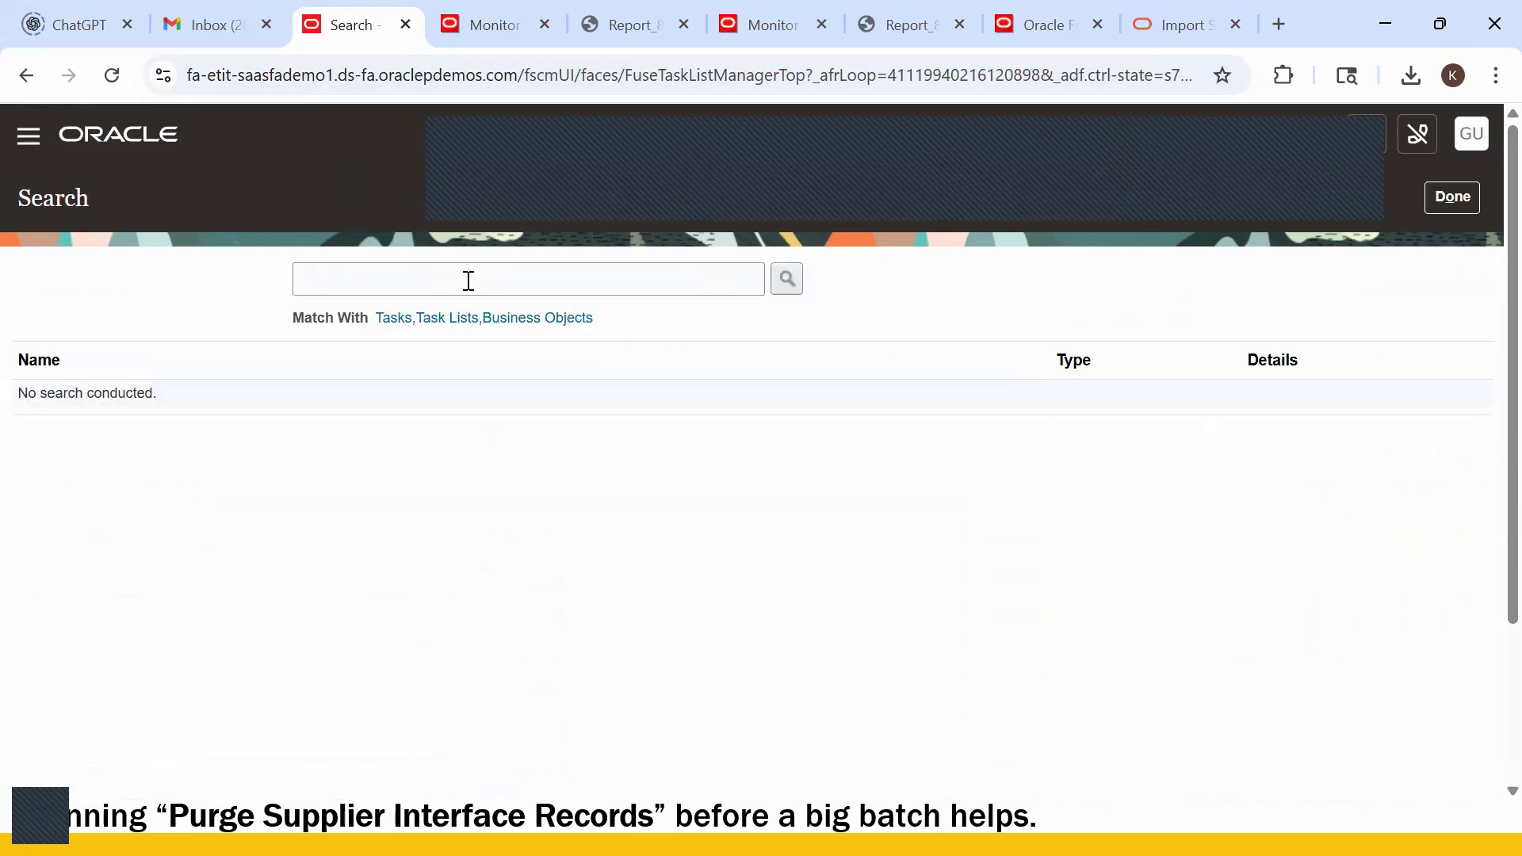
click(468, 281)
text(Manage Banks)
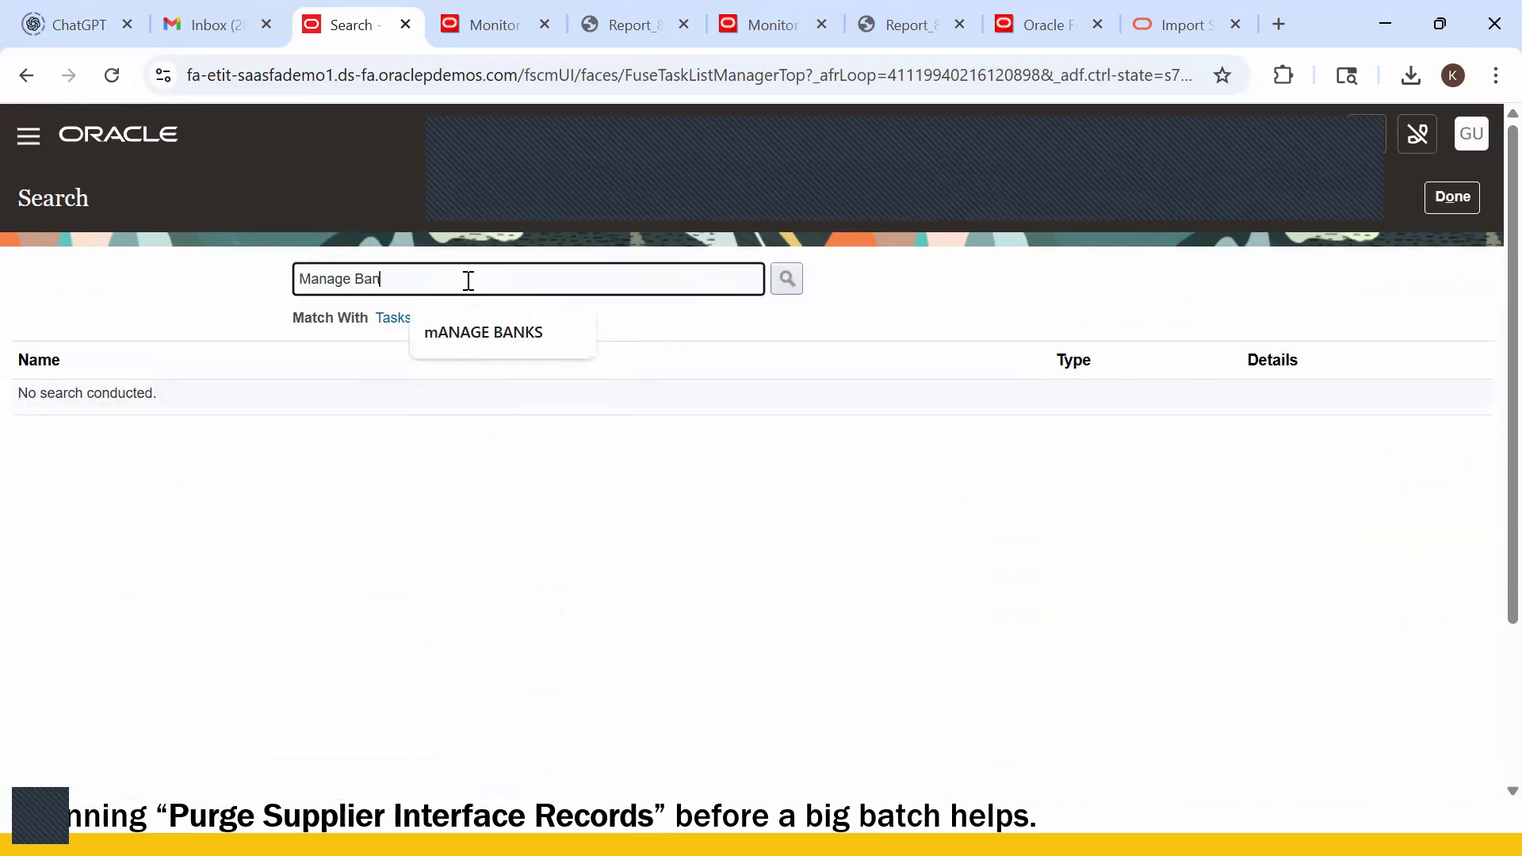
key(Return)
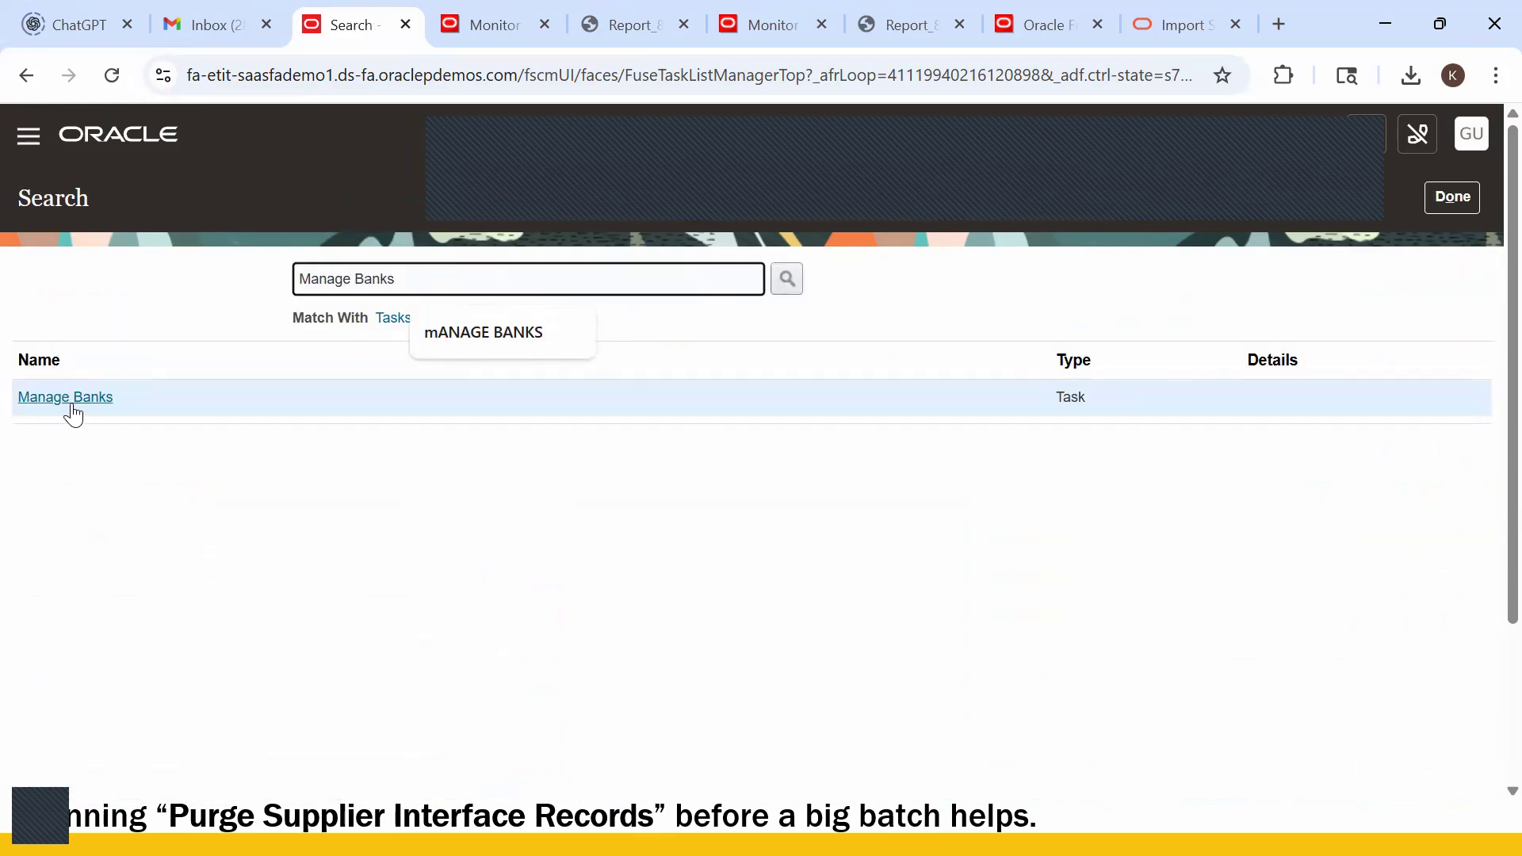
click(111, 400)
click(150, 317)
text(Bank)
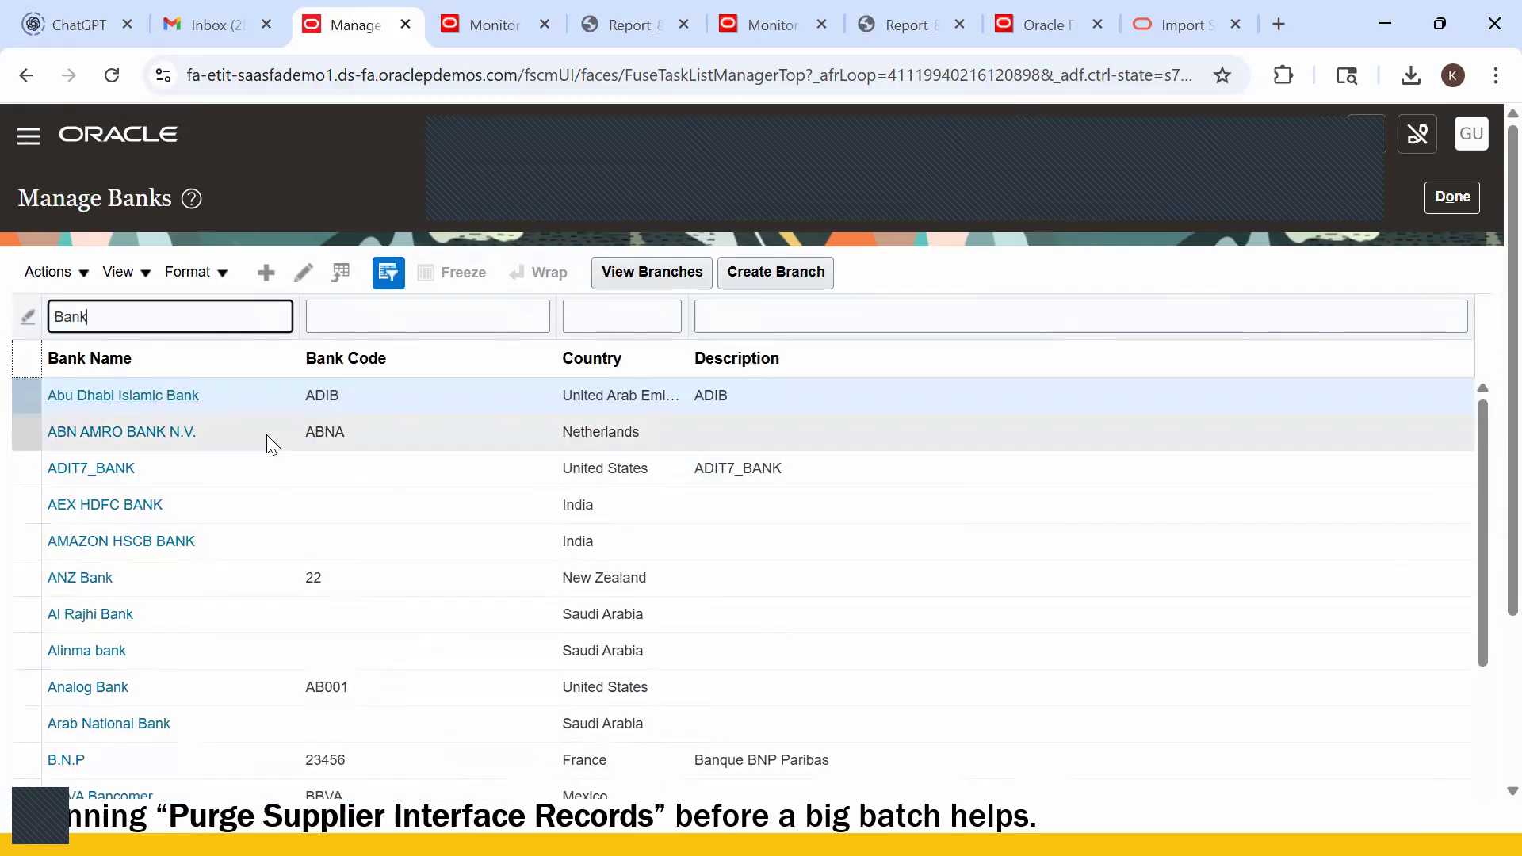
text( Of)
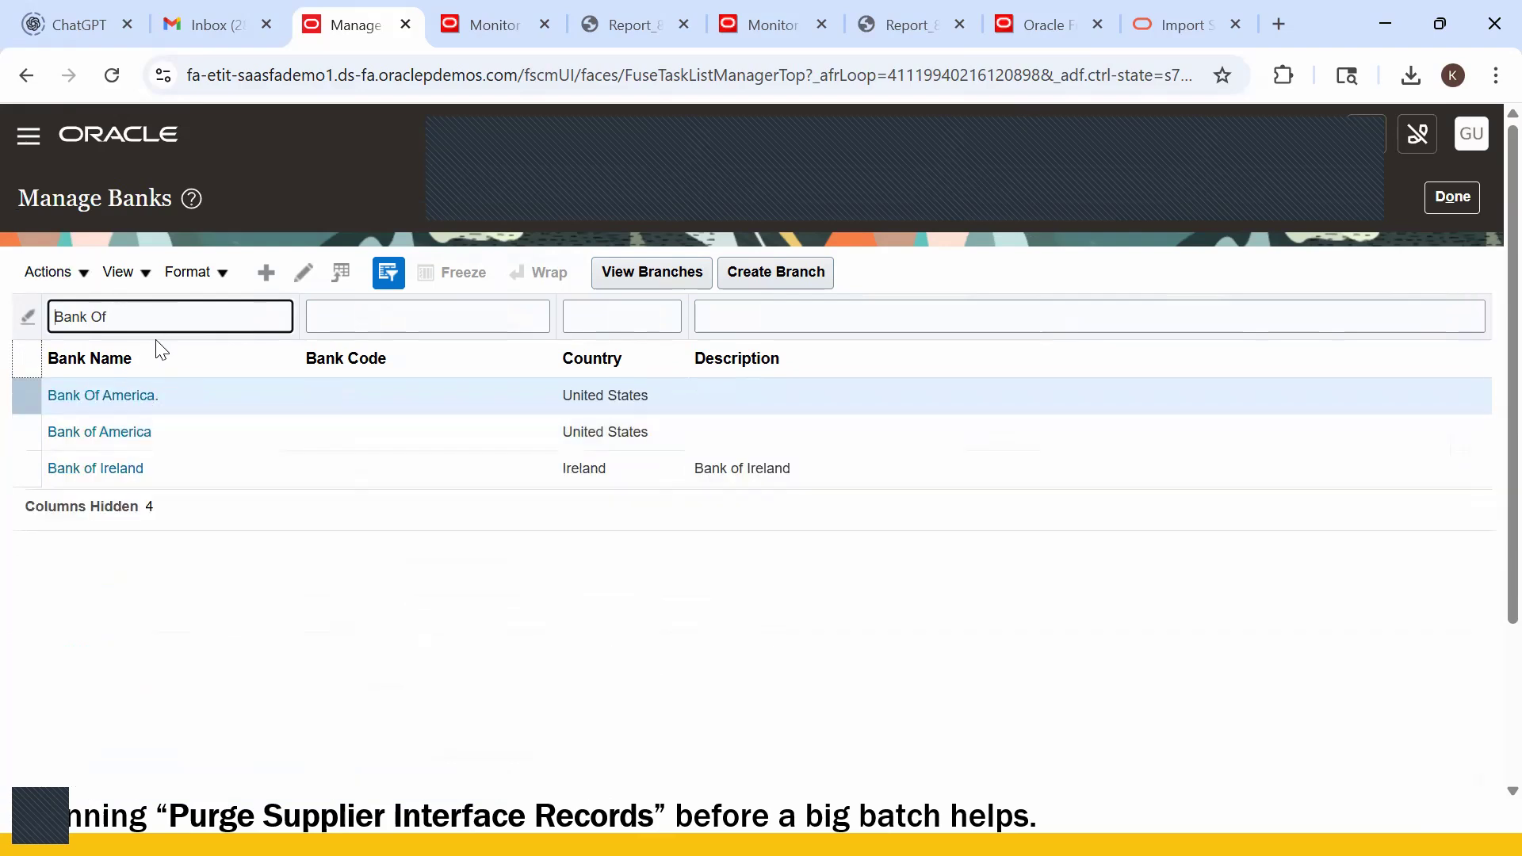
- Inspect the 'Bank Of America.' bank record and its branches without making changes
click(57, 397)
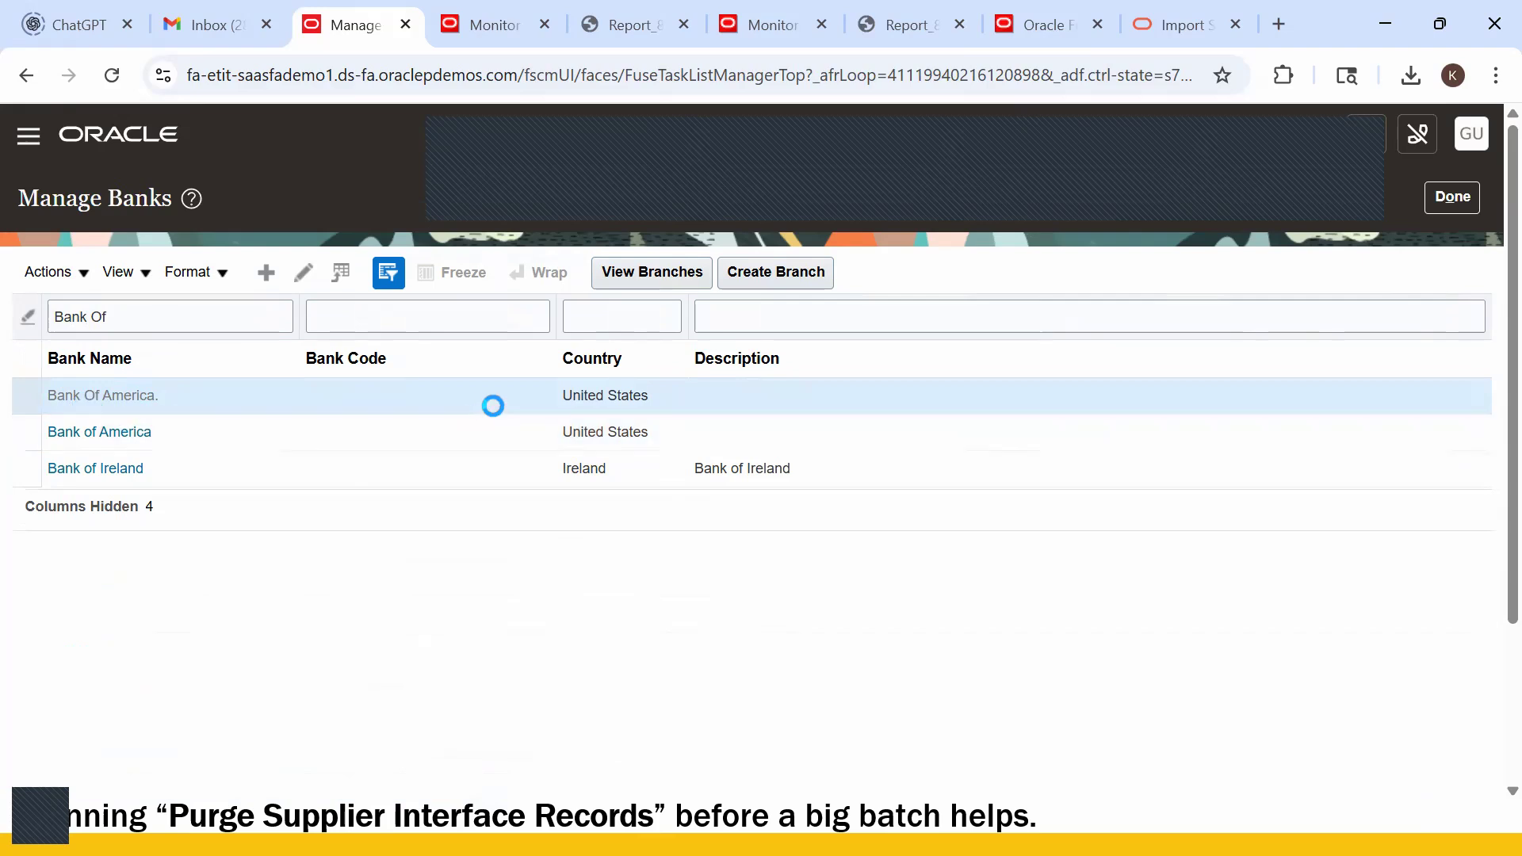
click(571, 354)
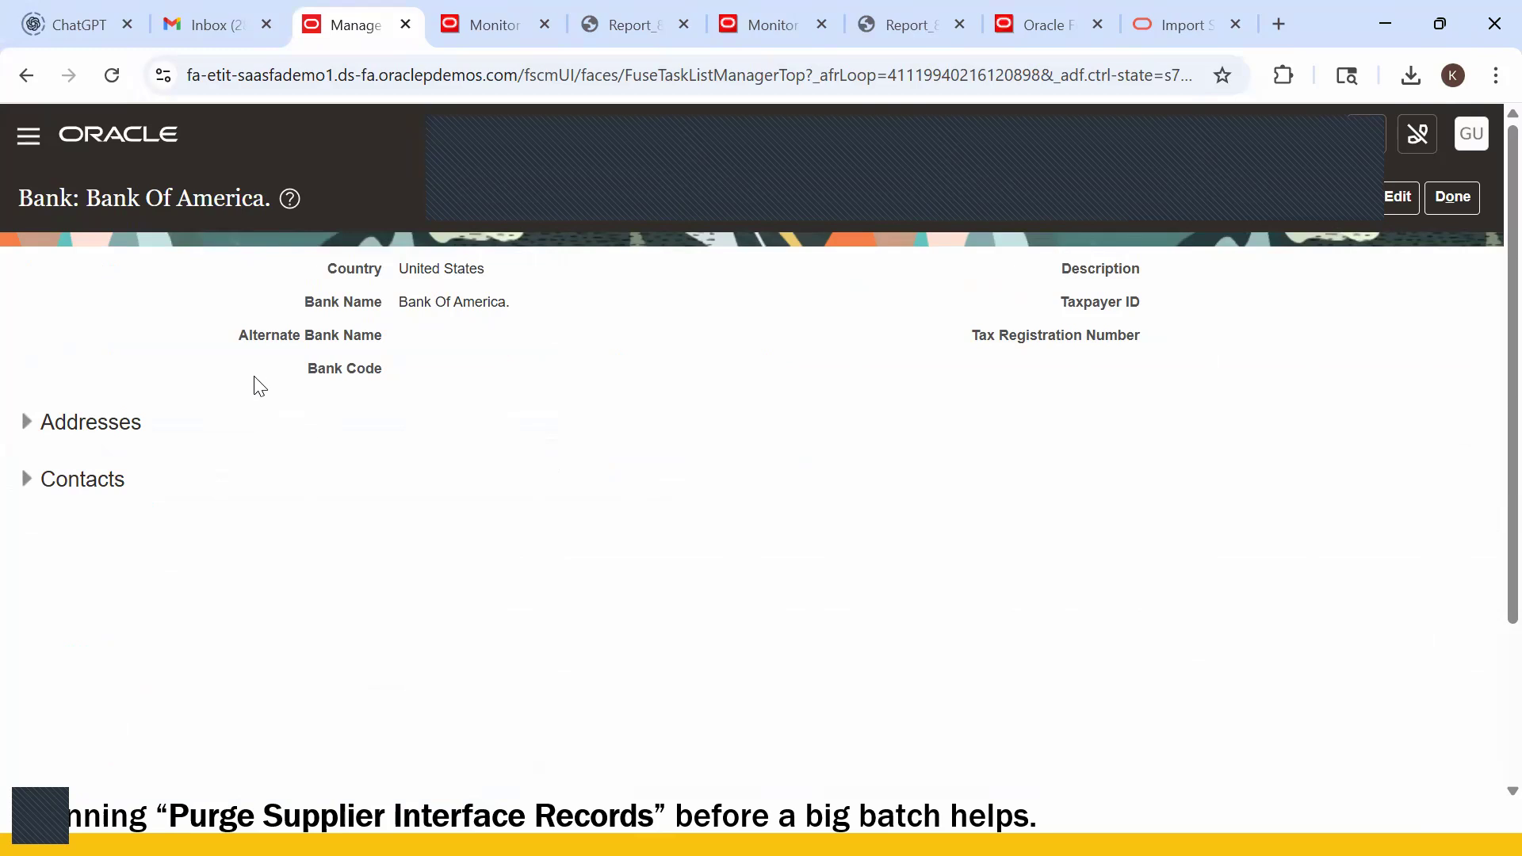
scroll(679, 476, down, 3)
scroll(728, 469, up, 3)
click(1377, 199)
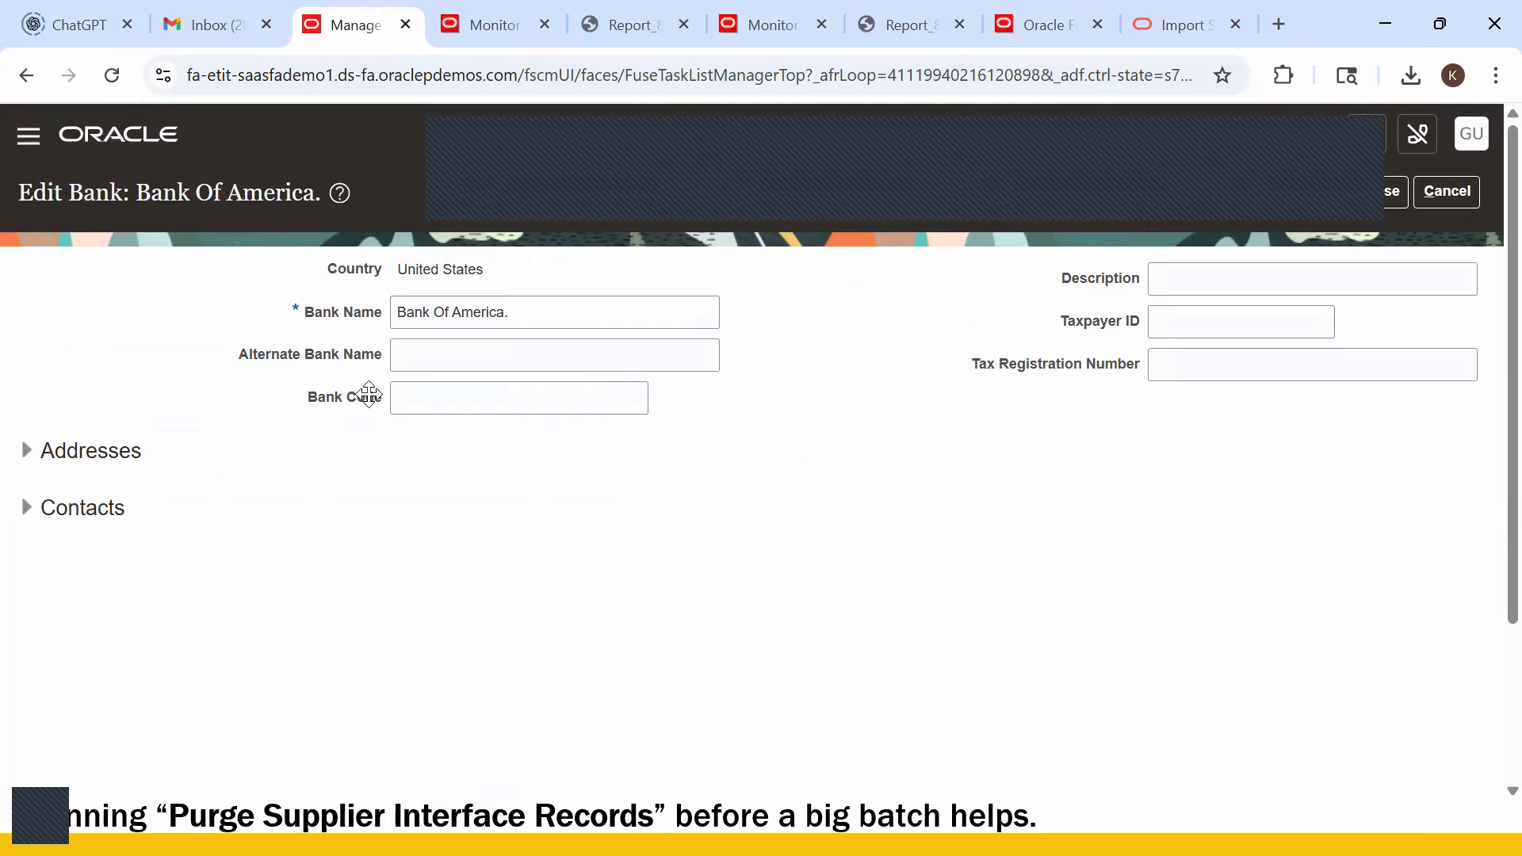
click(1427, 193)
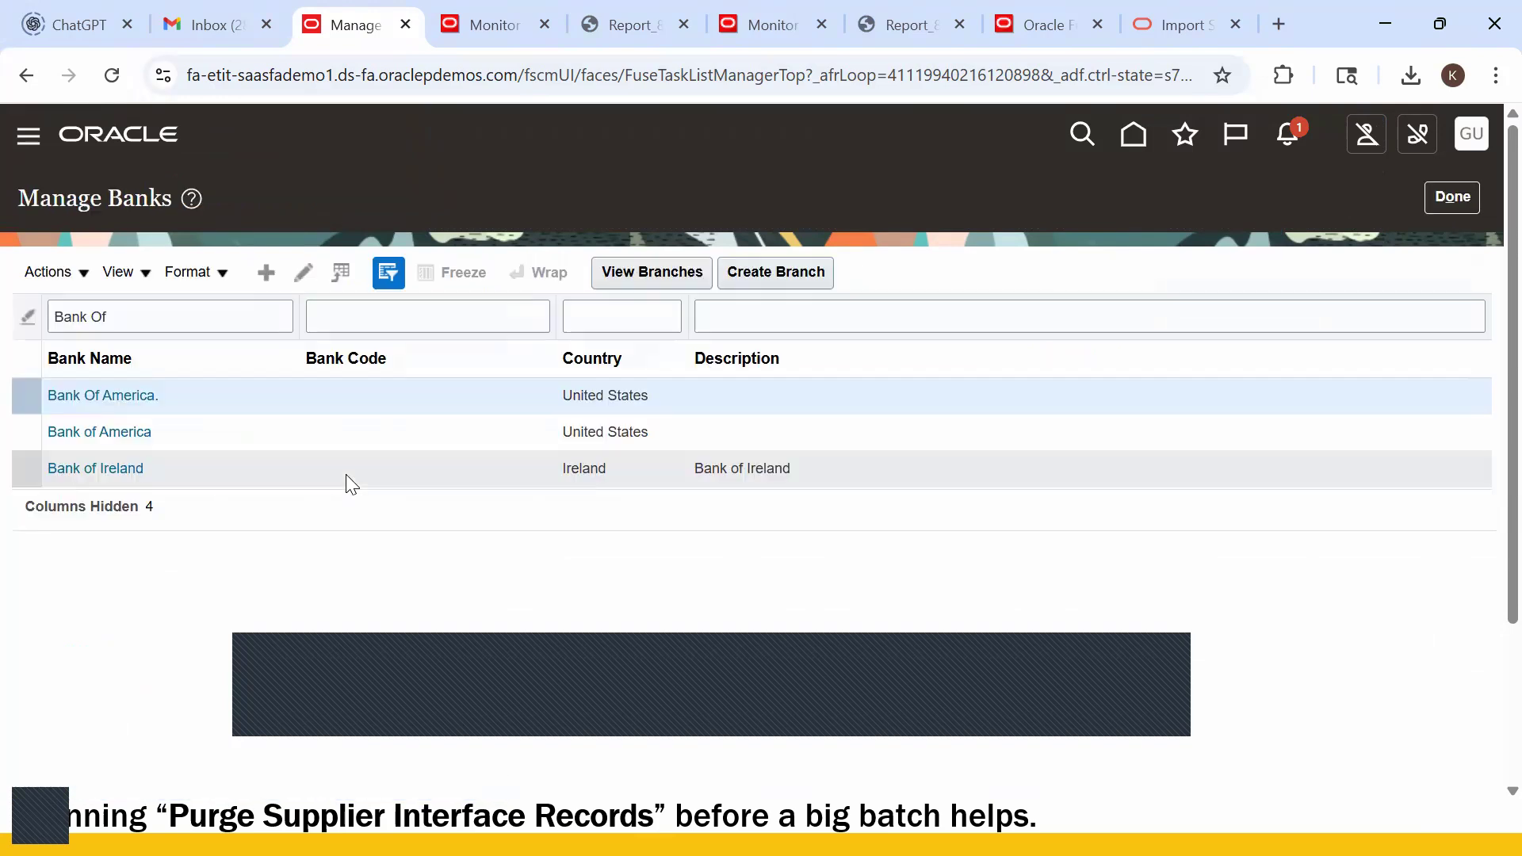
click(670, 277)
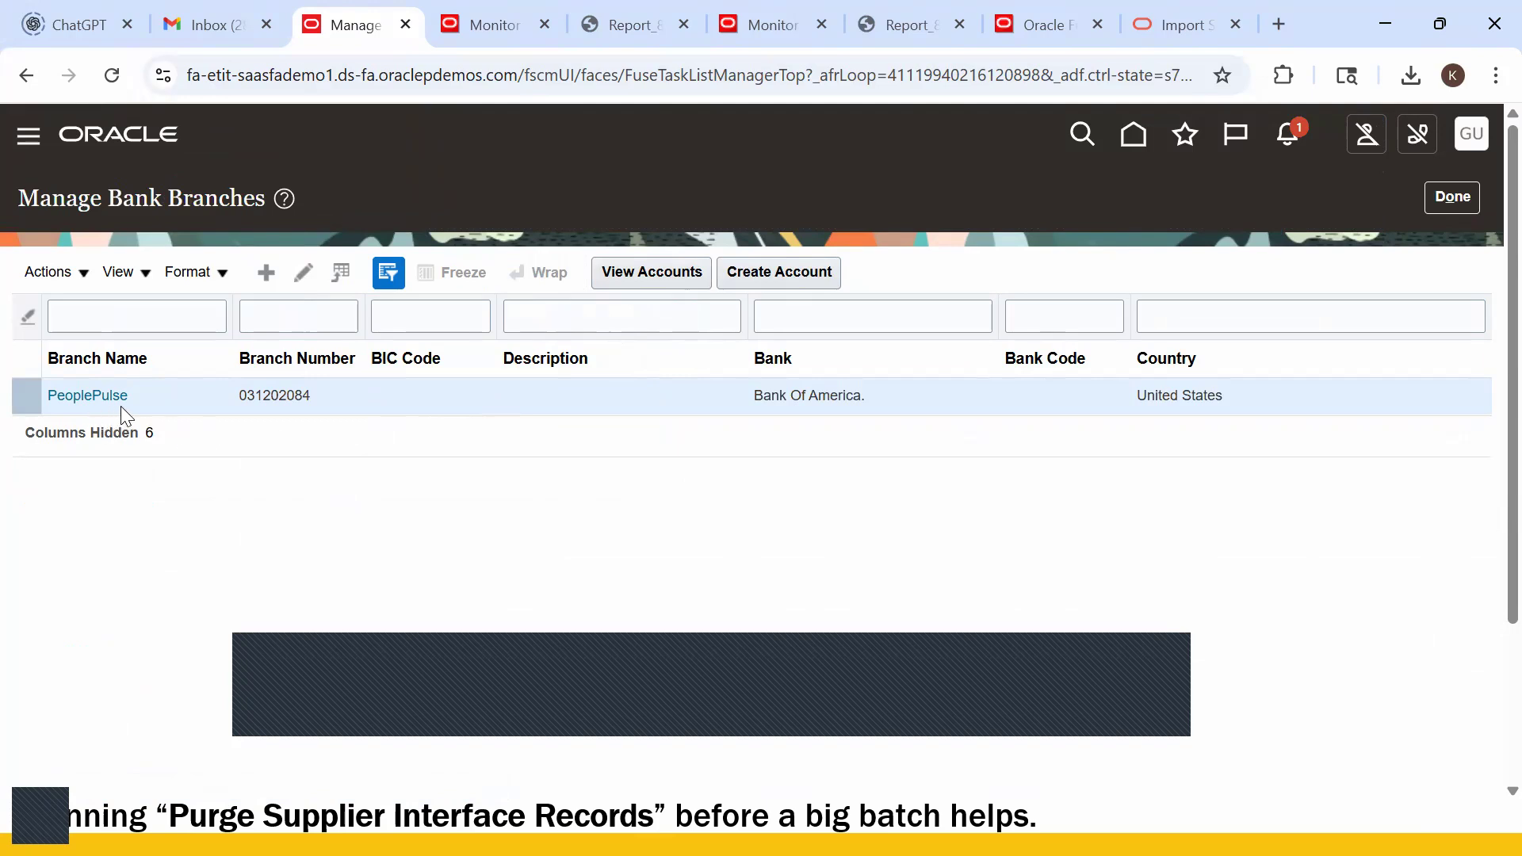
click(1445, 204)
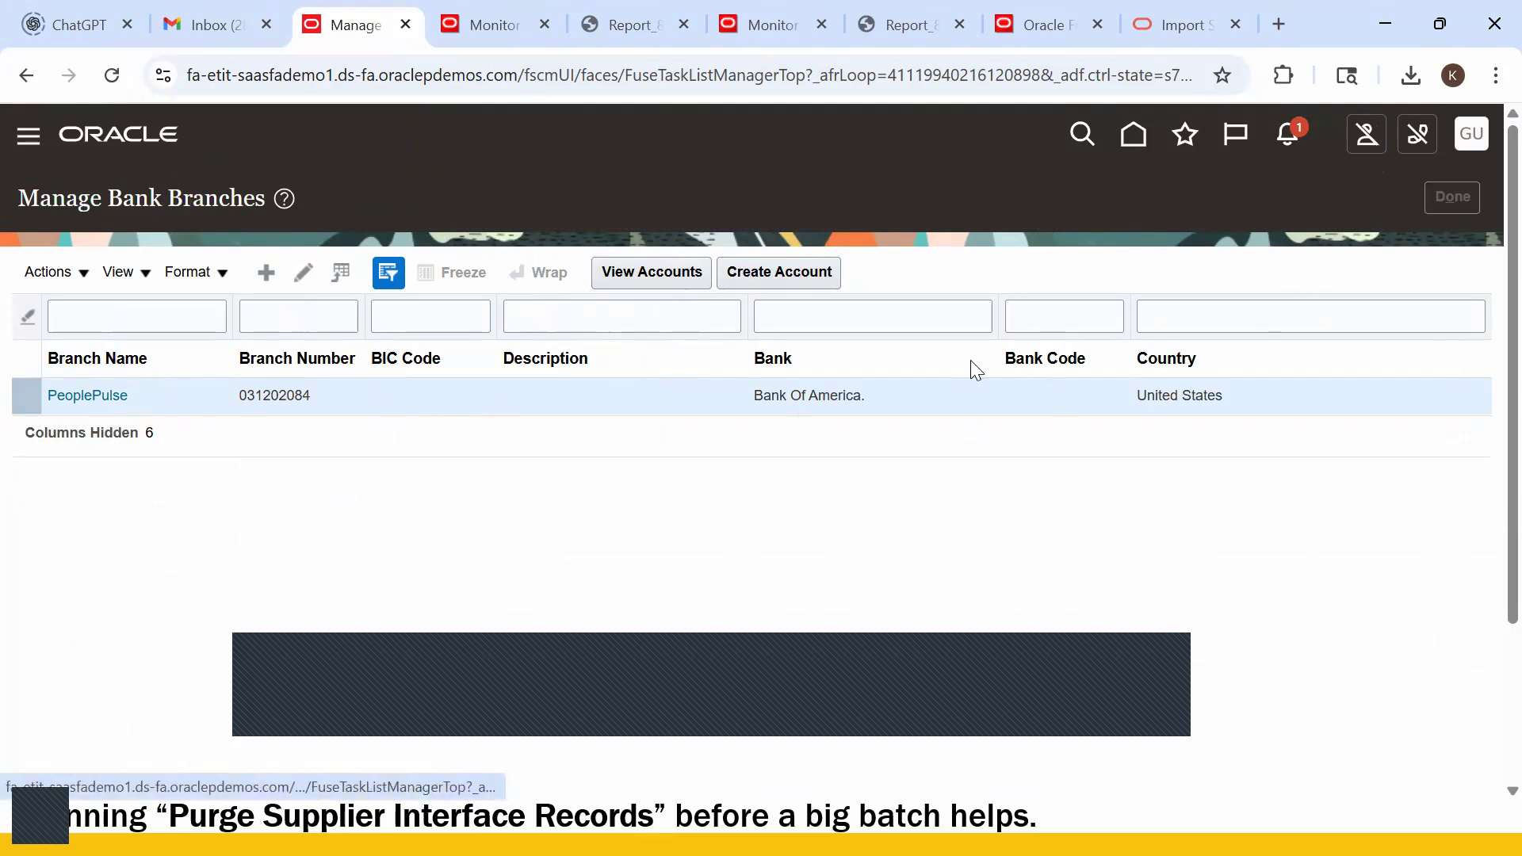
- List the branches of the Bank of America bank, including New York
click(246, 432)
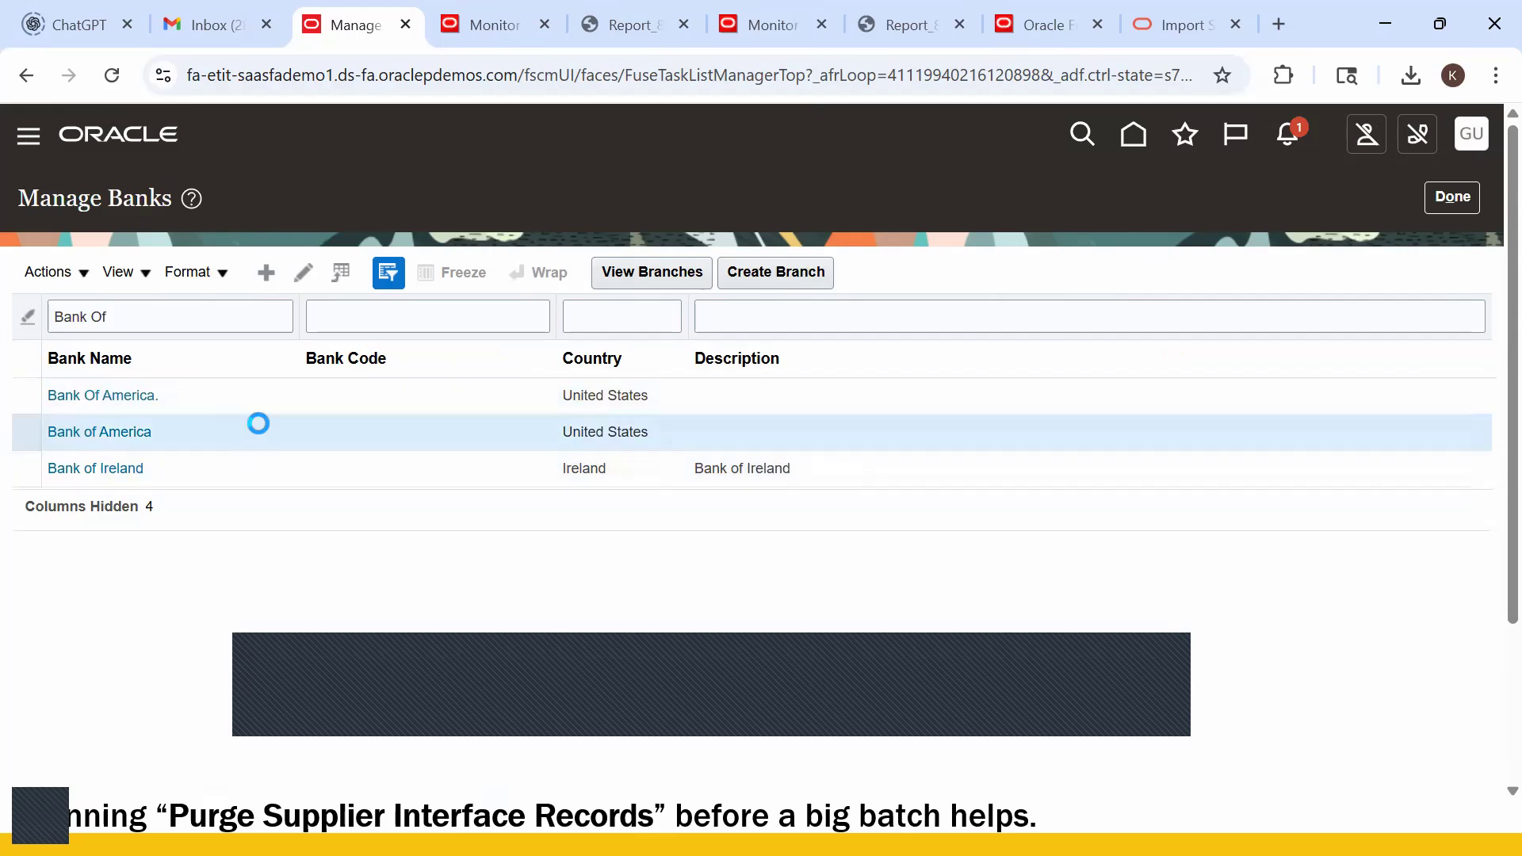
click(609, 284)
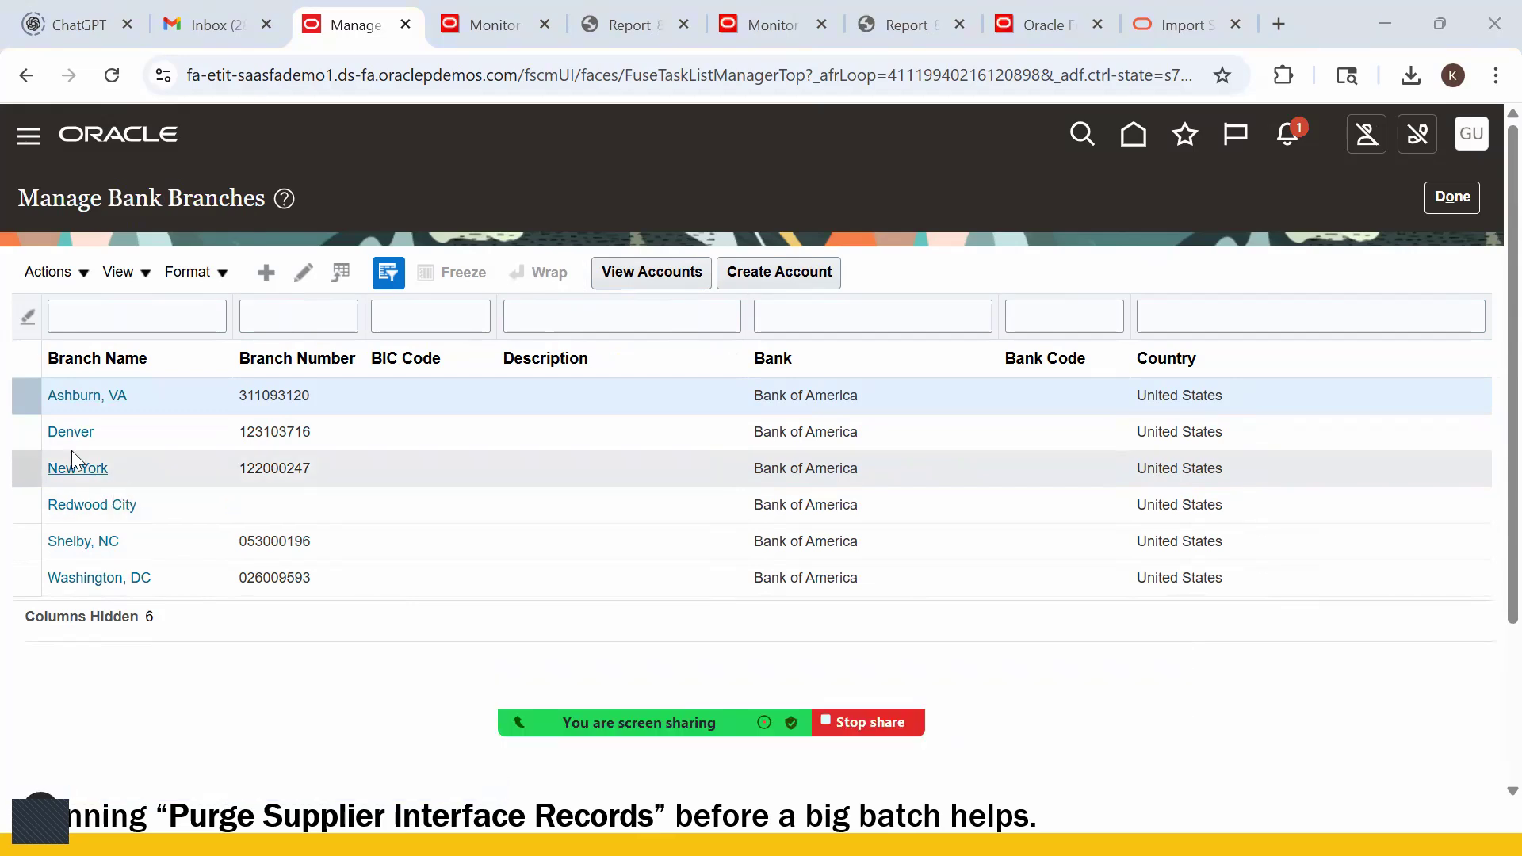
key(alt+Tab)
key(alt+Tab)
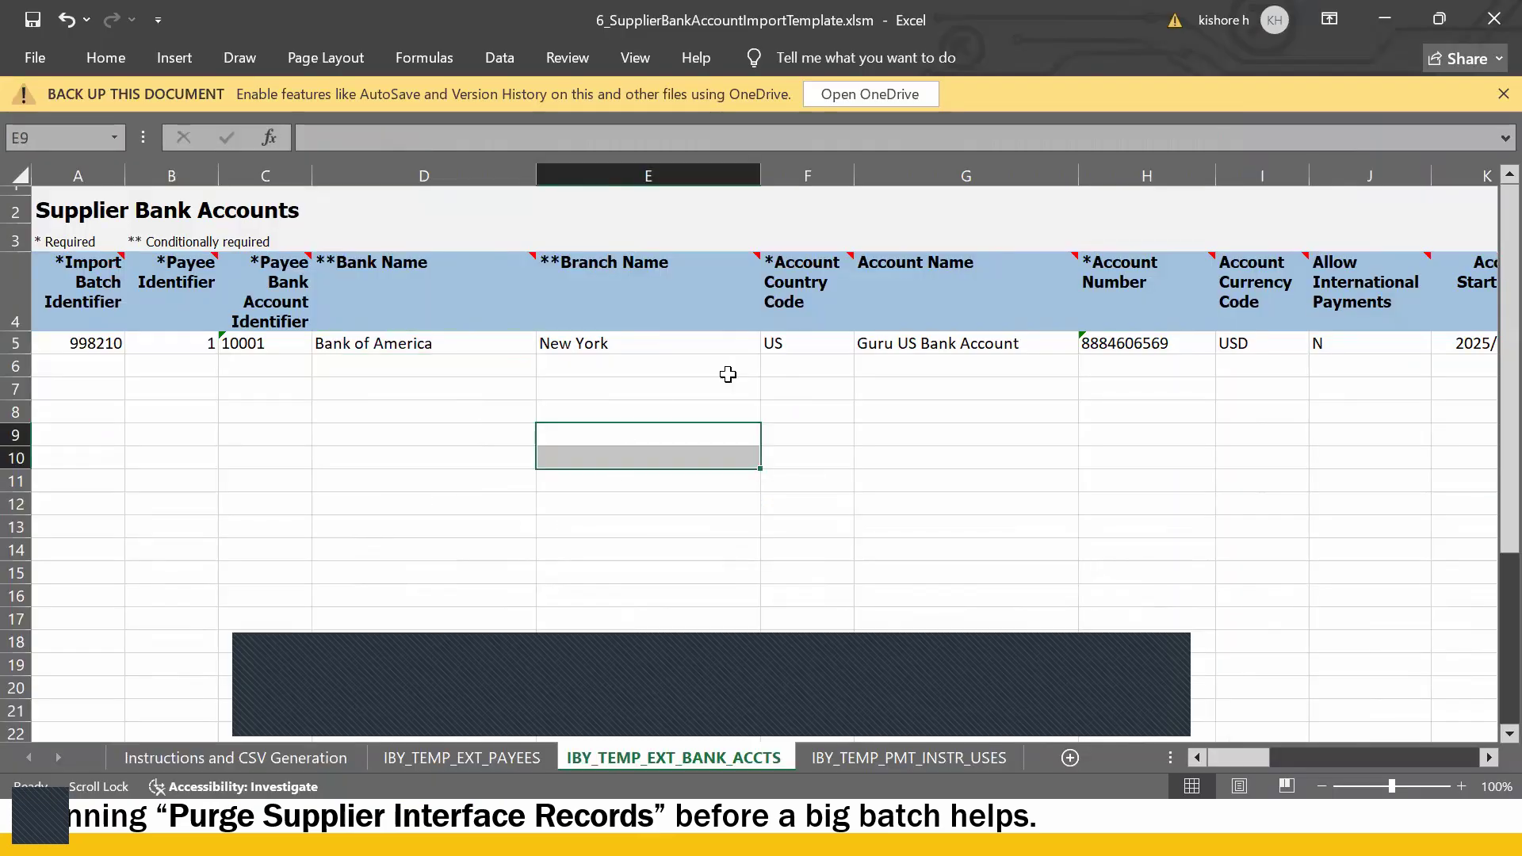
- Check the account name in G5 and the batch ID in A5, then show the IBY_TEMP_PMT_INSTR_USES sheet
click(827, 341)
click(1004, 343)
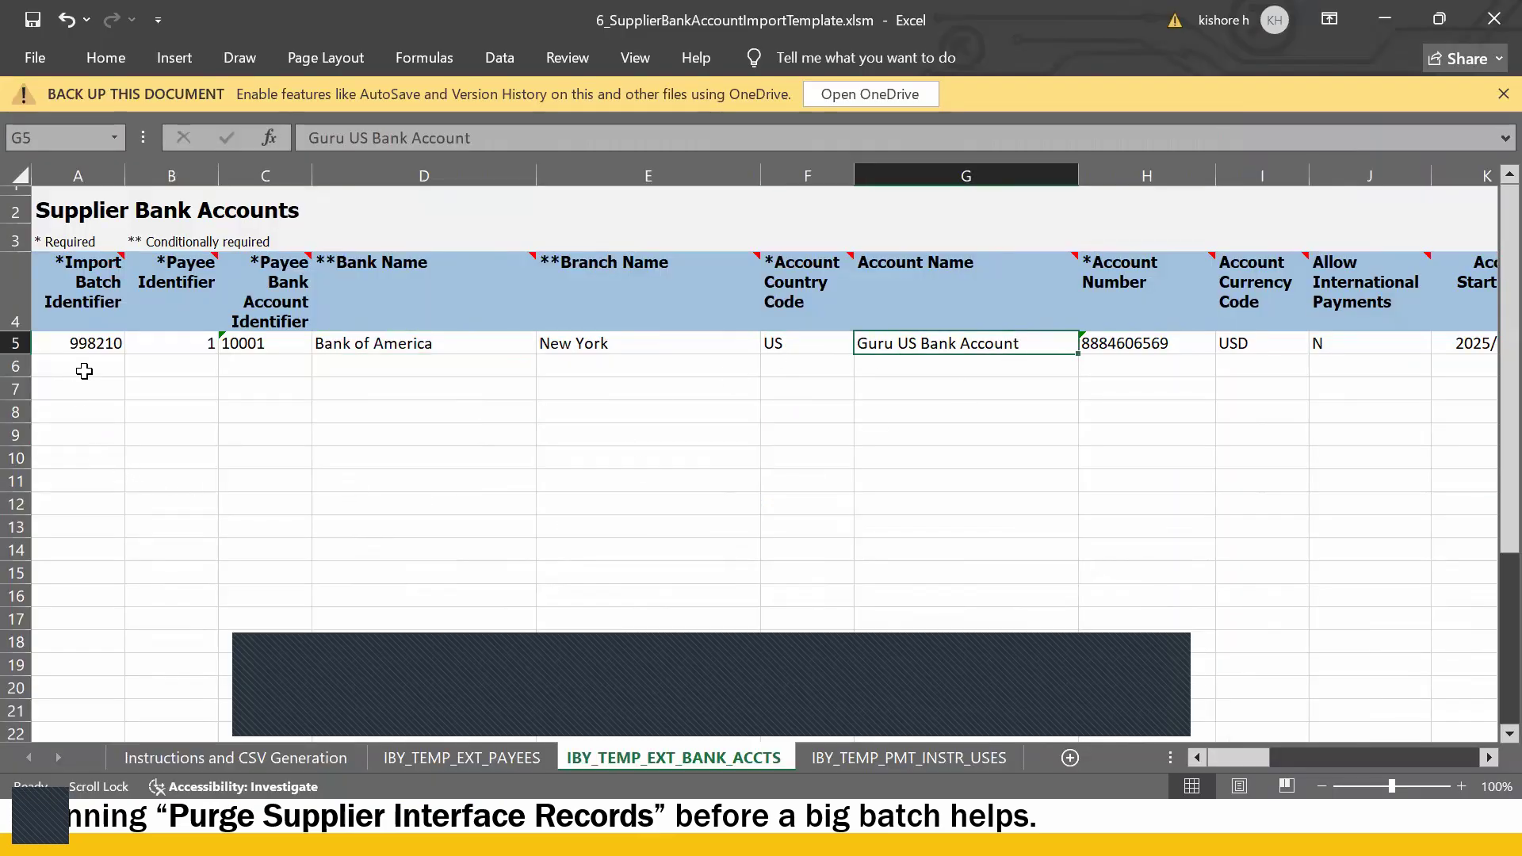
click(96, 345)
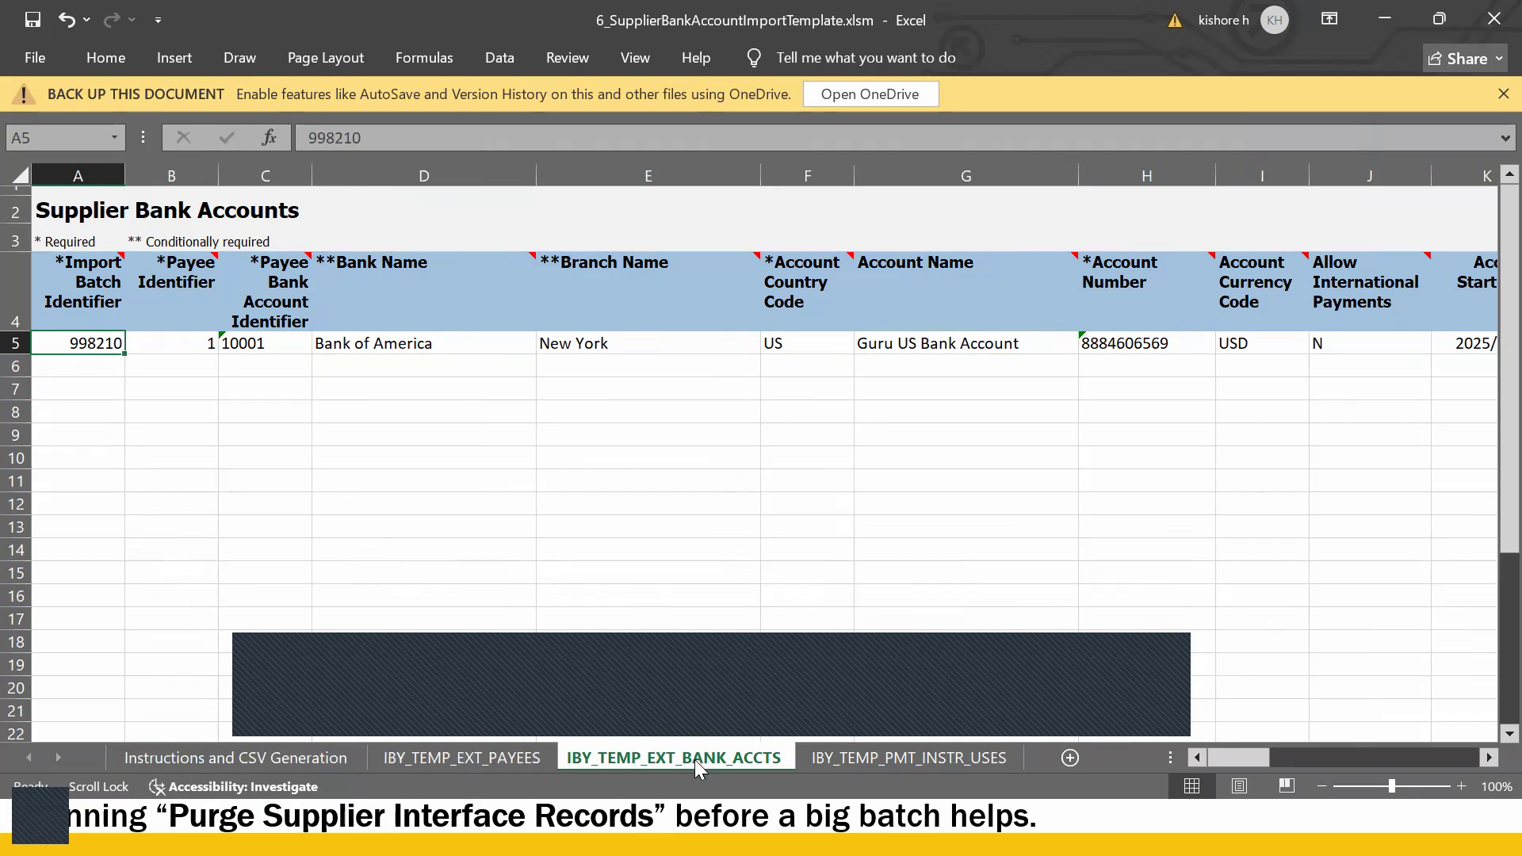
click(821, 760)
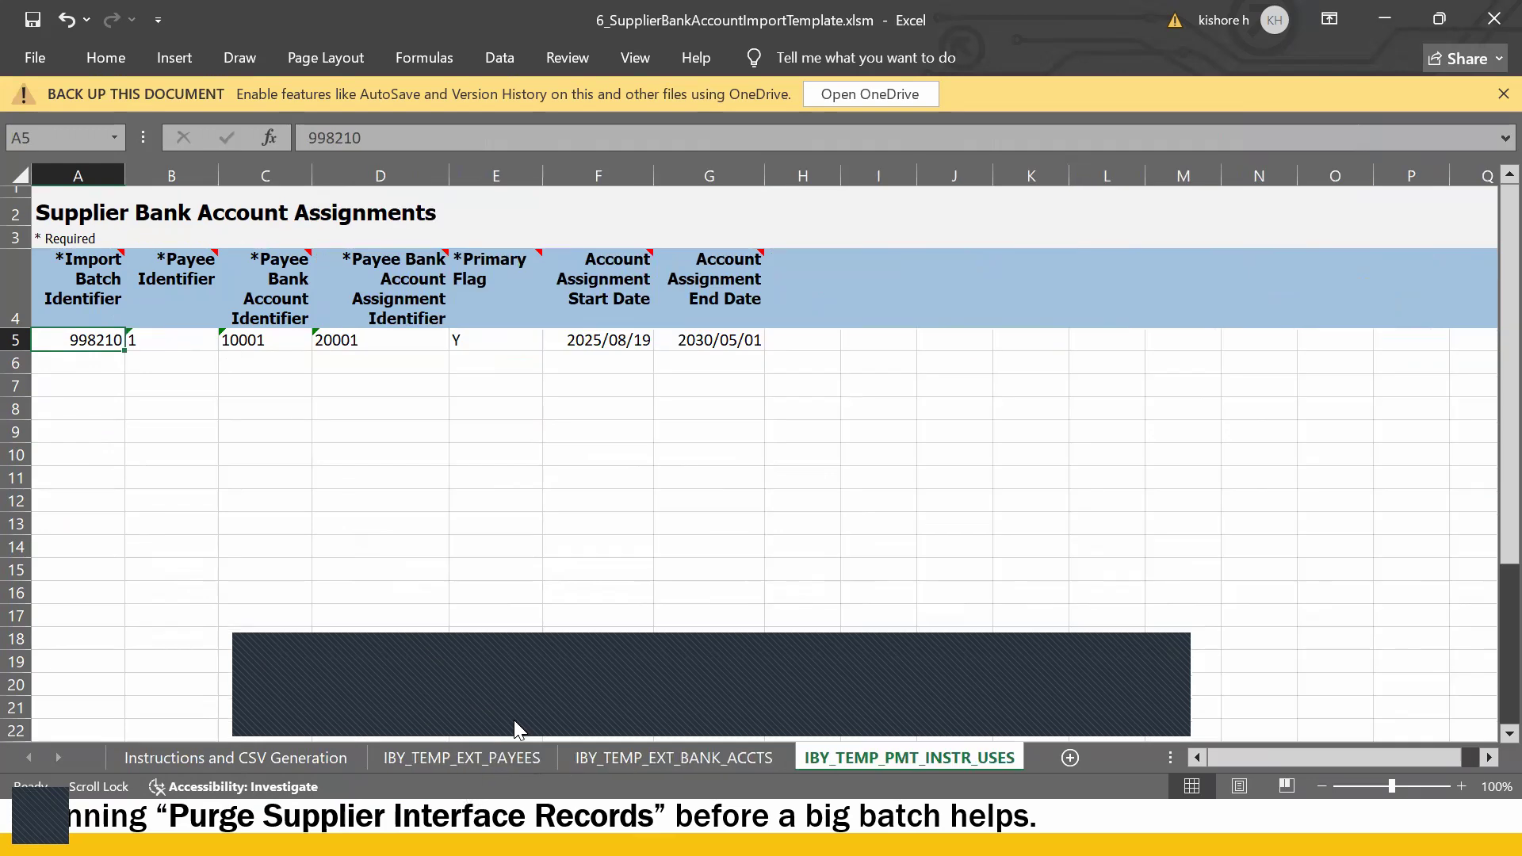
- Review the assignment row's identifiers in B5 to D5 and the note on the D4 heading
key(Right)
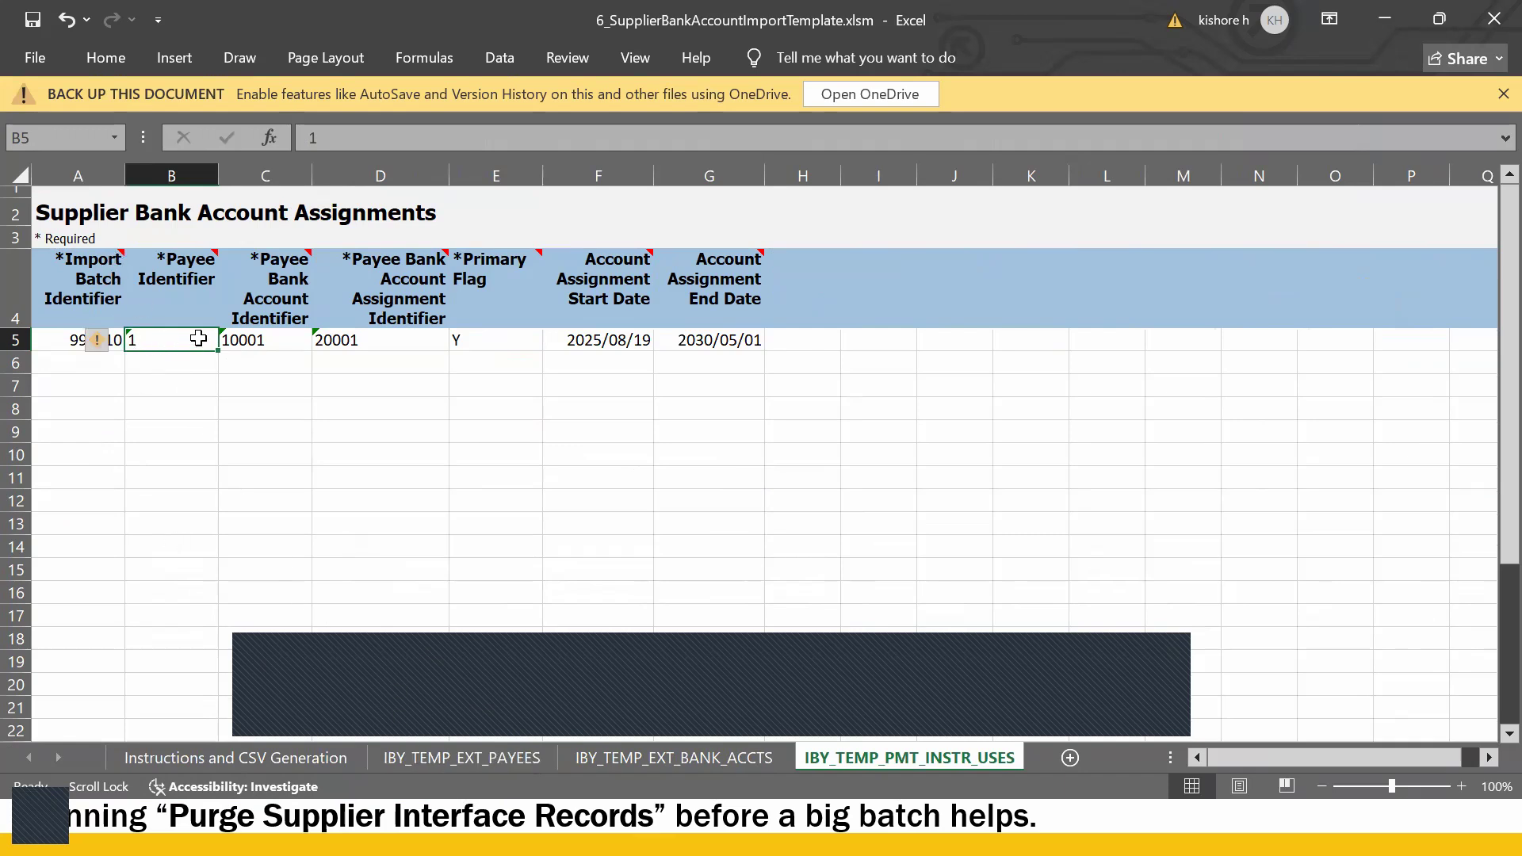
click(292, 339)
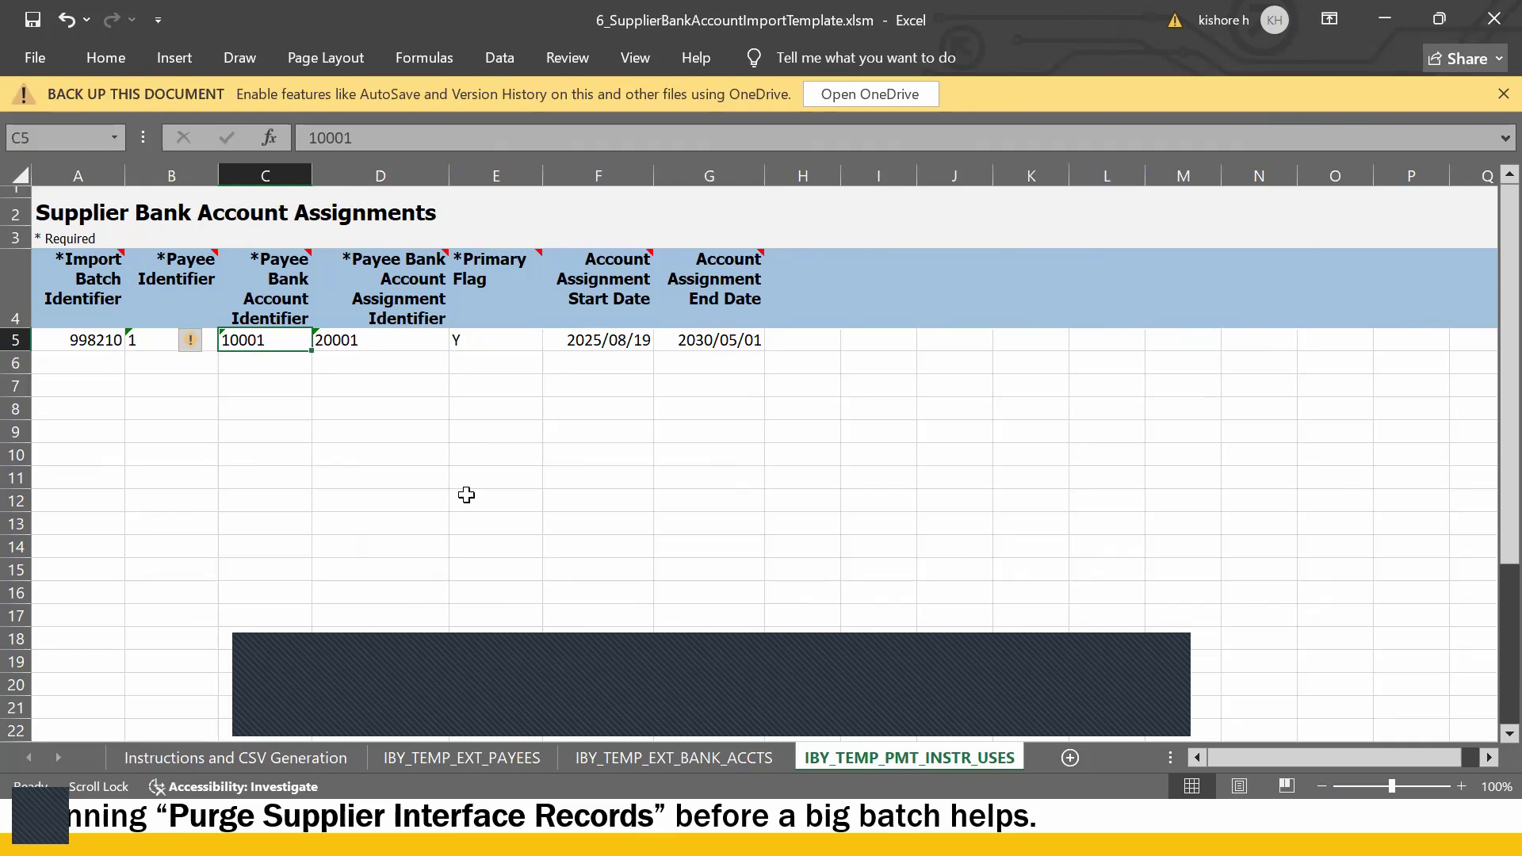
click(362, 341)
click(379, 314)
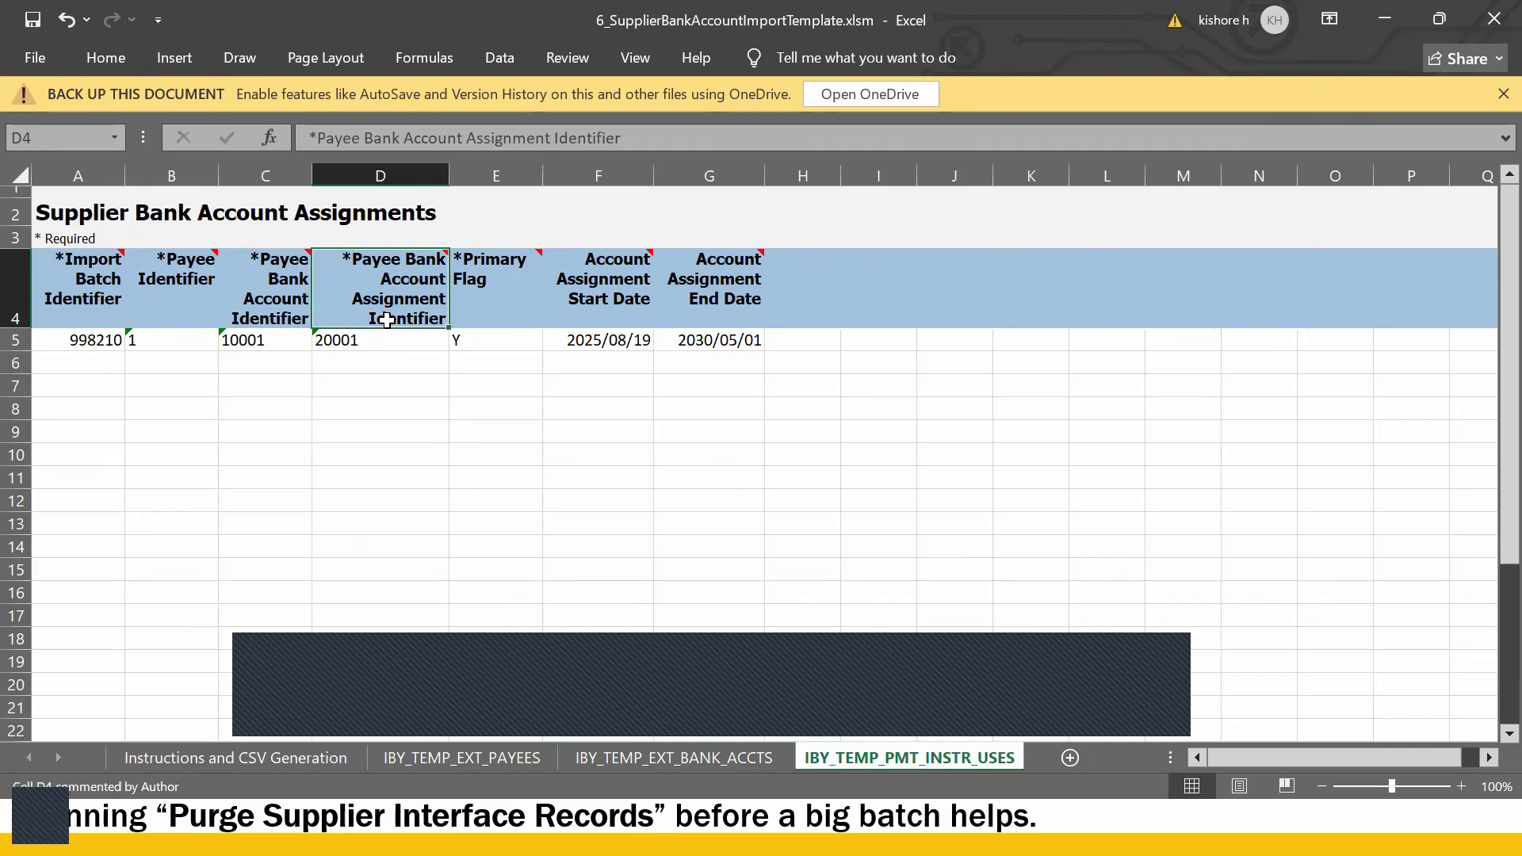
click(369, 338)
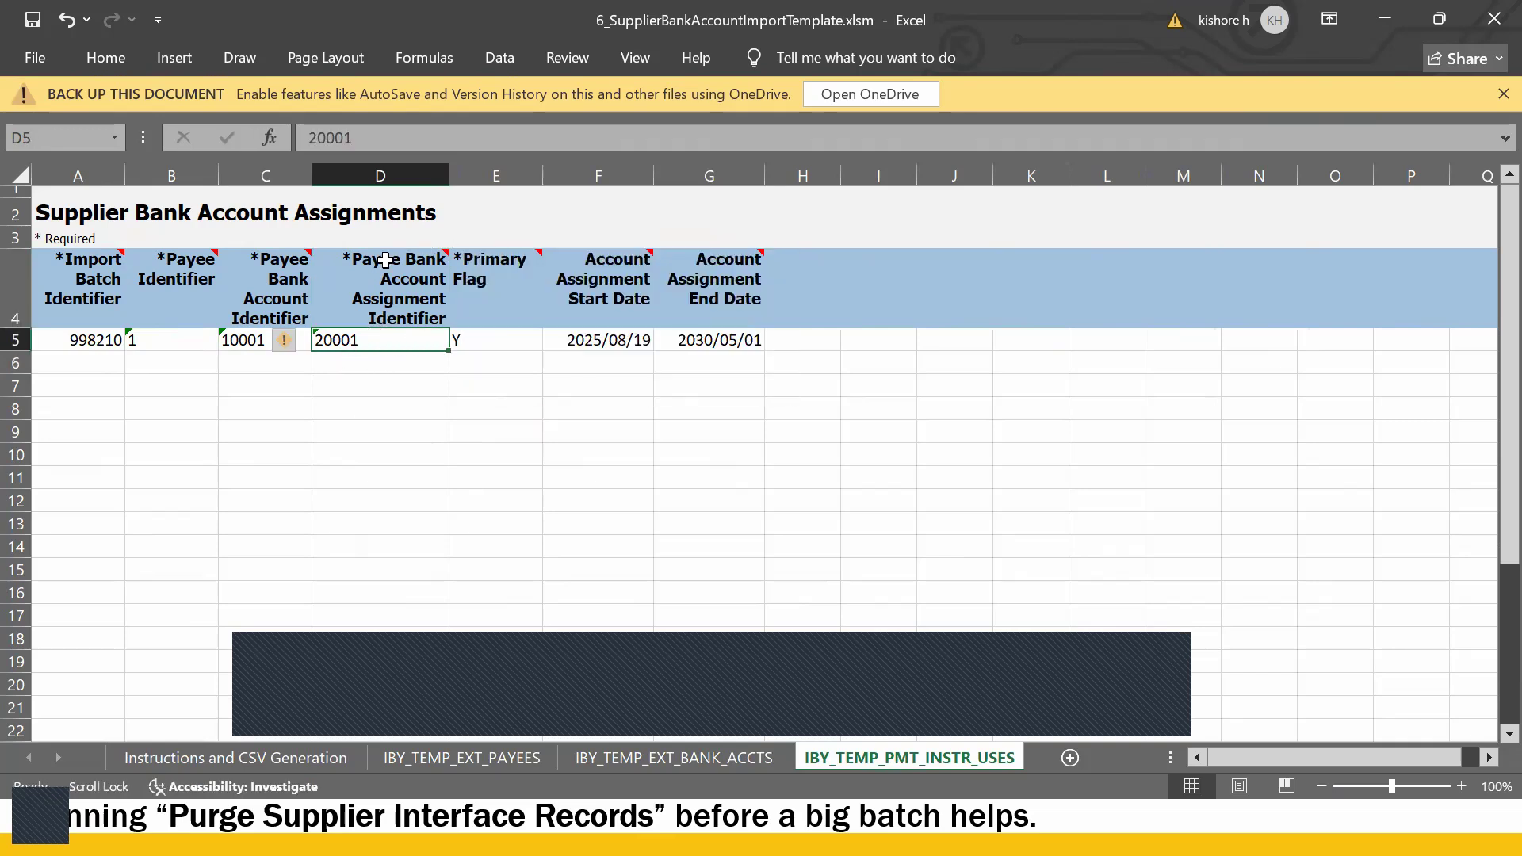
mouse_move(444, 265)
- Change the assignment start date in F5 from 2025/08/19 to 2025/08/28
click(635, 349)
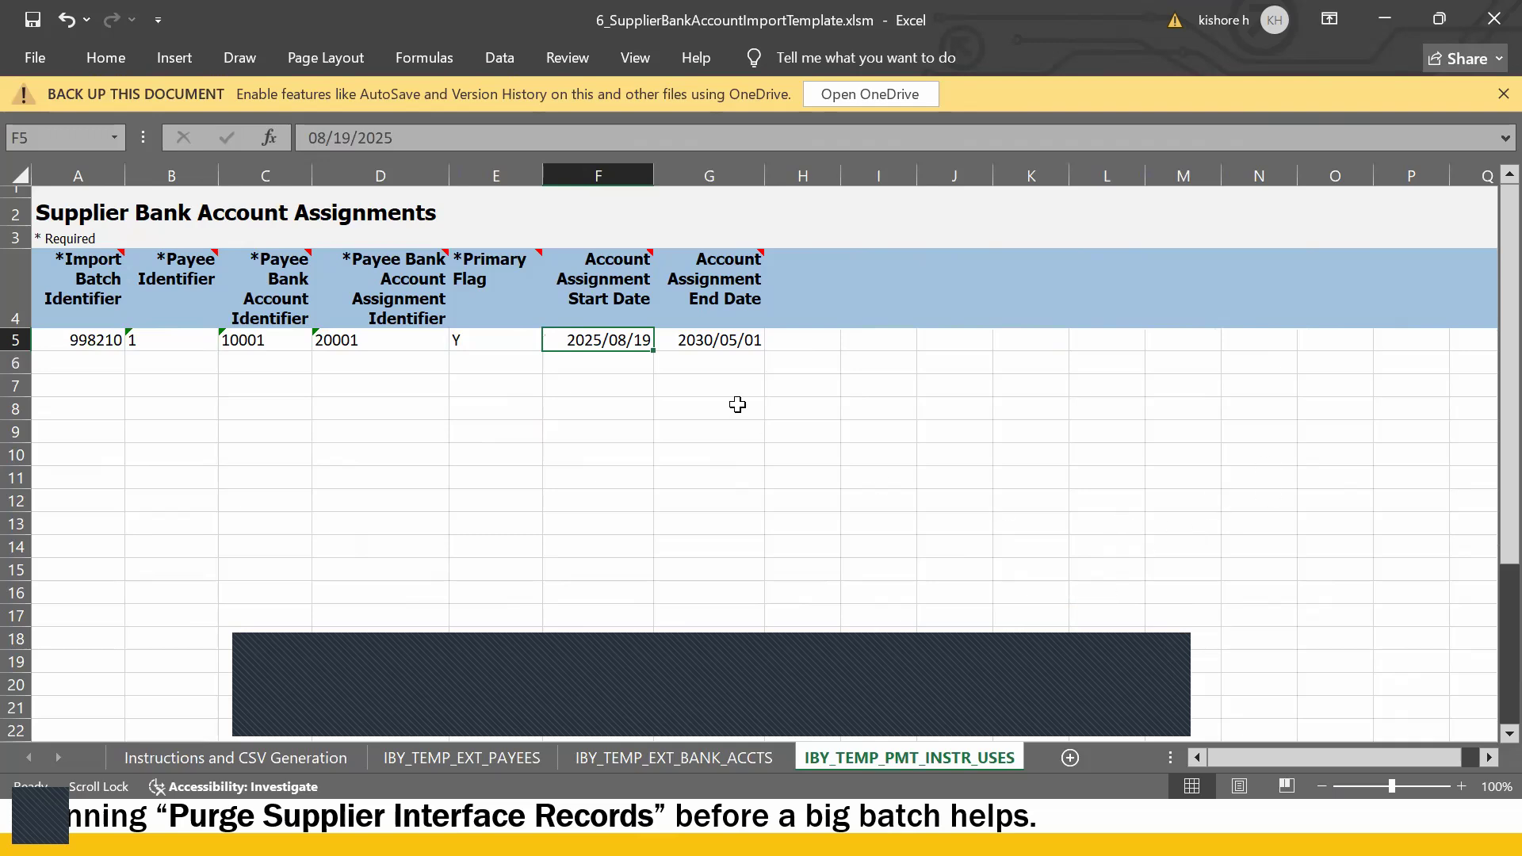
double_click(642, 345)
key(Delete)
key(Delete)
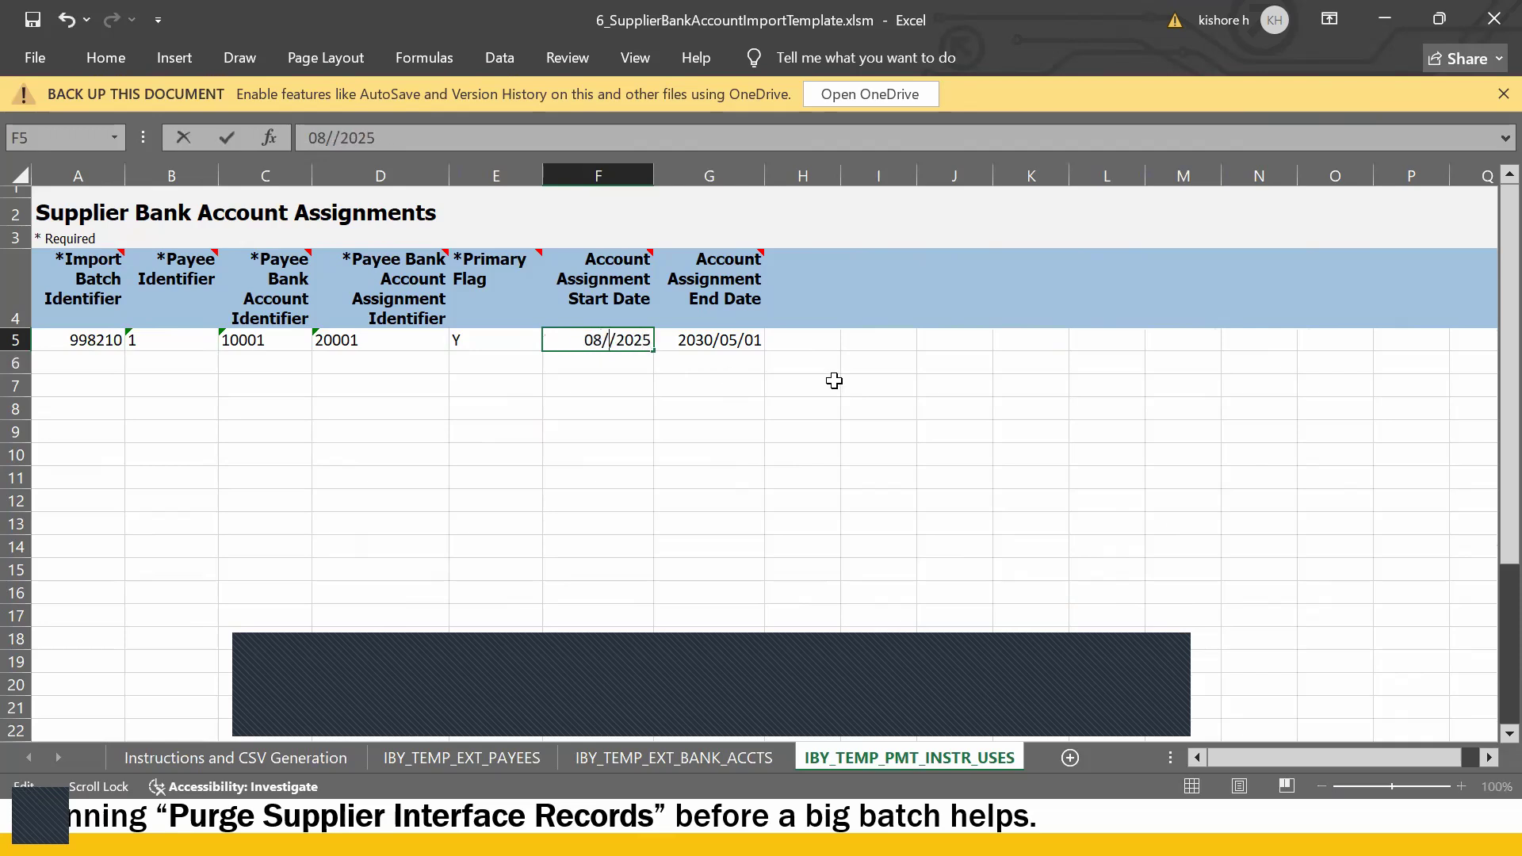
text(28)
key(Return)
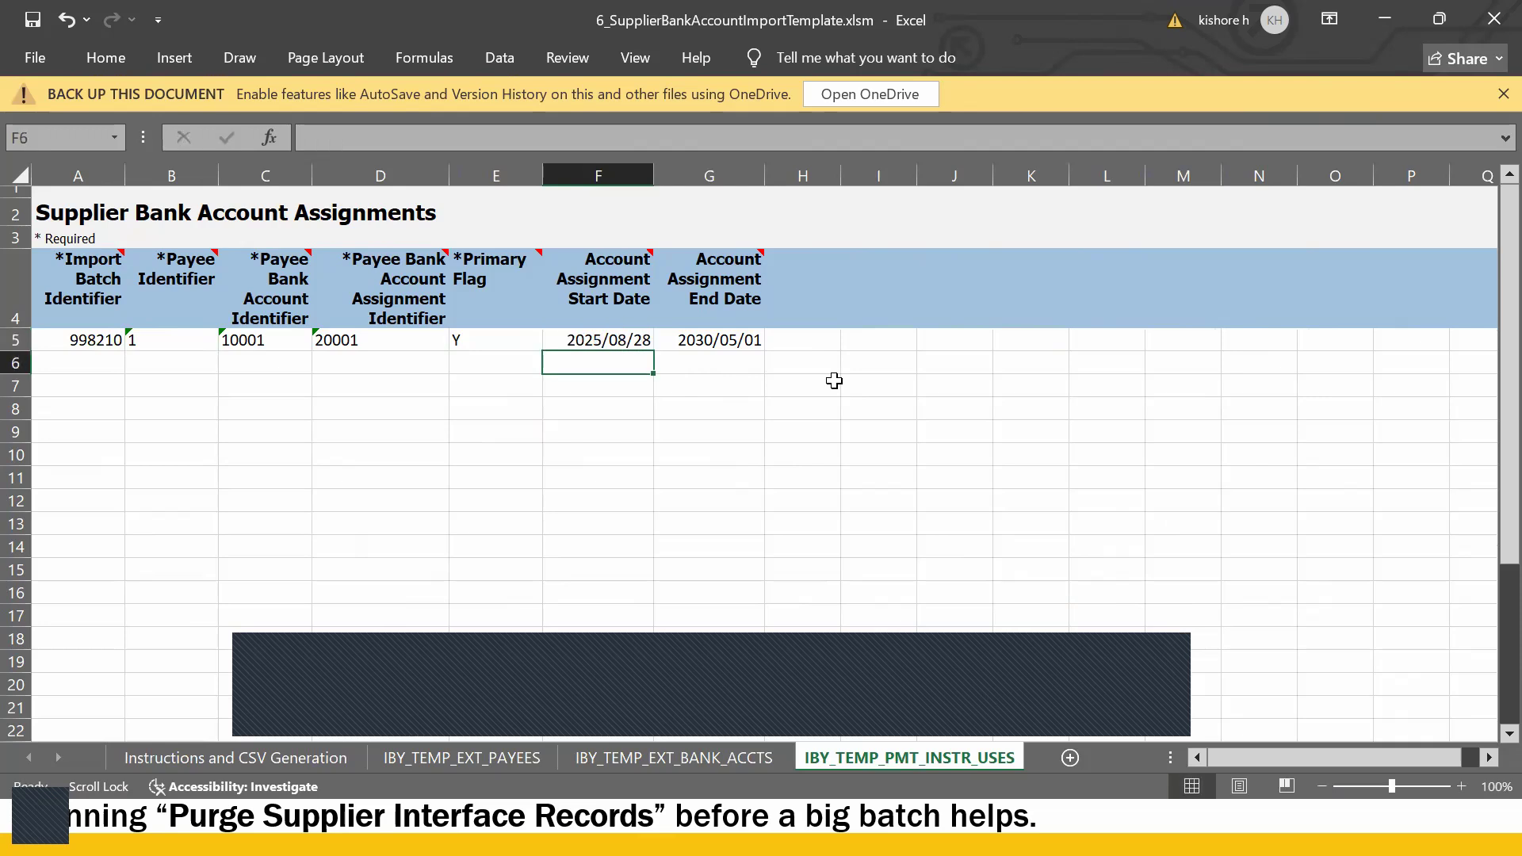
click(704, 470)
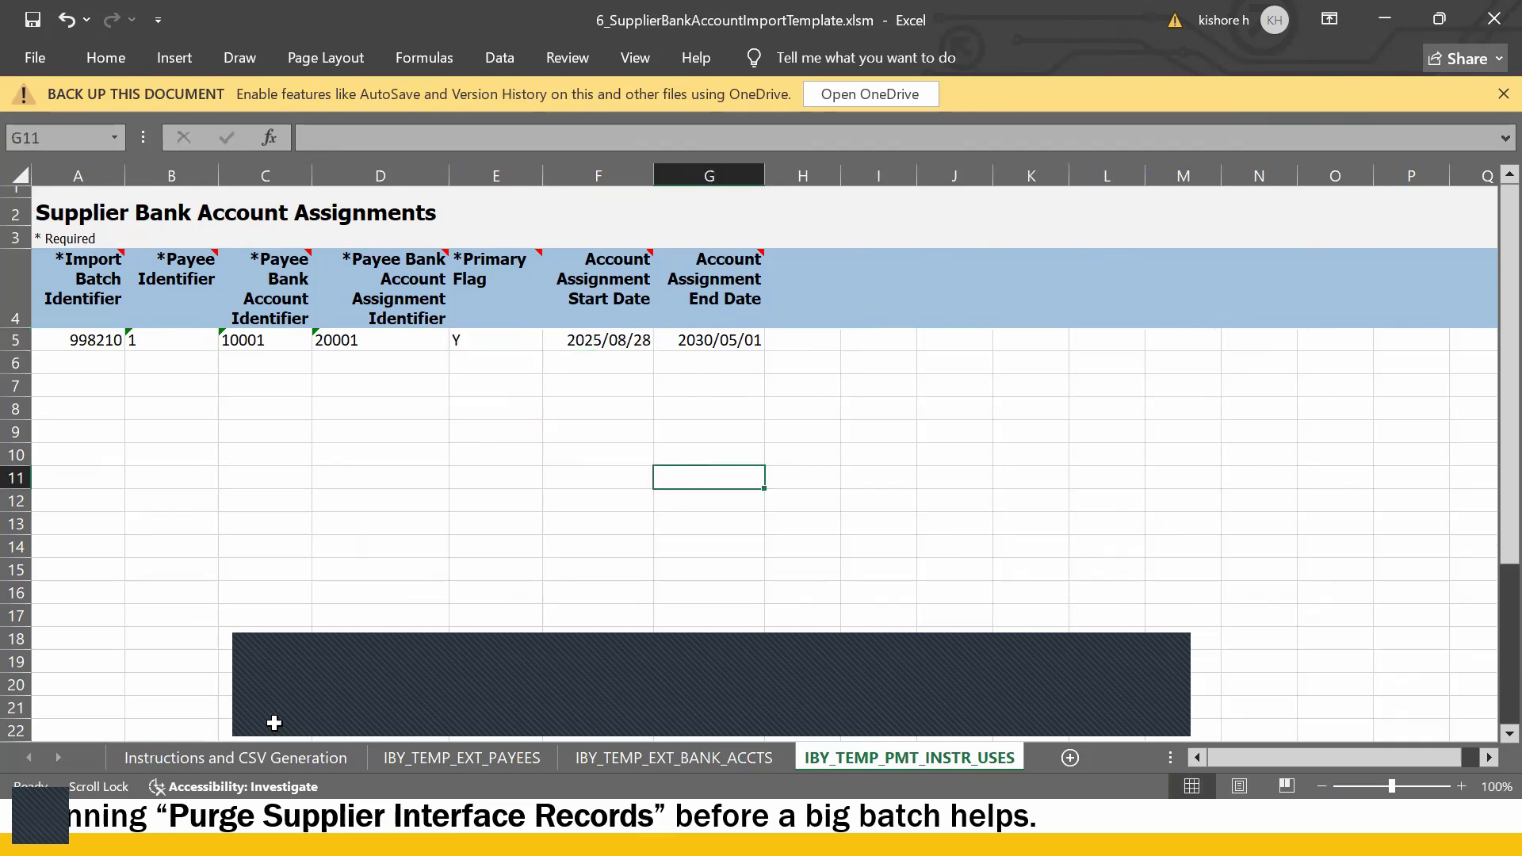
click(250, 757)
- Review the first columns of the Supplier Payees sheet
click(452, 754)
click(307, 585)
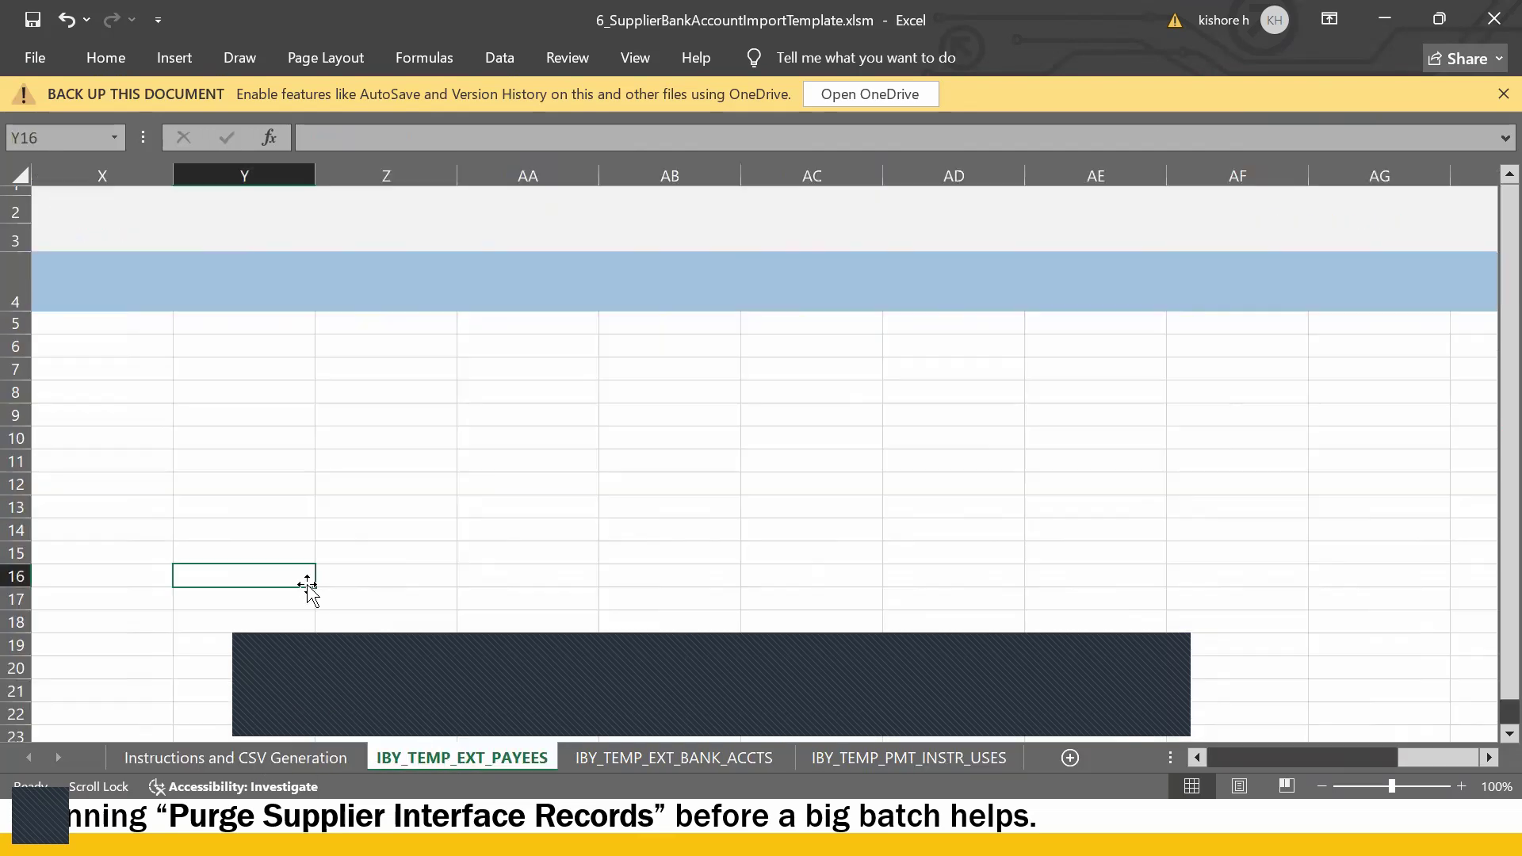
key(Left)
key(Left)
key(Left)
key(Left)
key(Left)
key(Left)
key(Left)
key(Left)
key(Left)
key(Left)
key(Left)
key(Left)
key(Left)
key(Left)
key(Left)
key(Left)
key(Left)
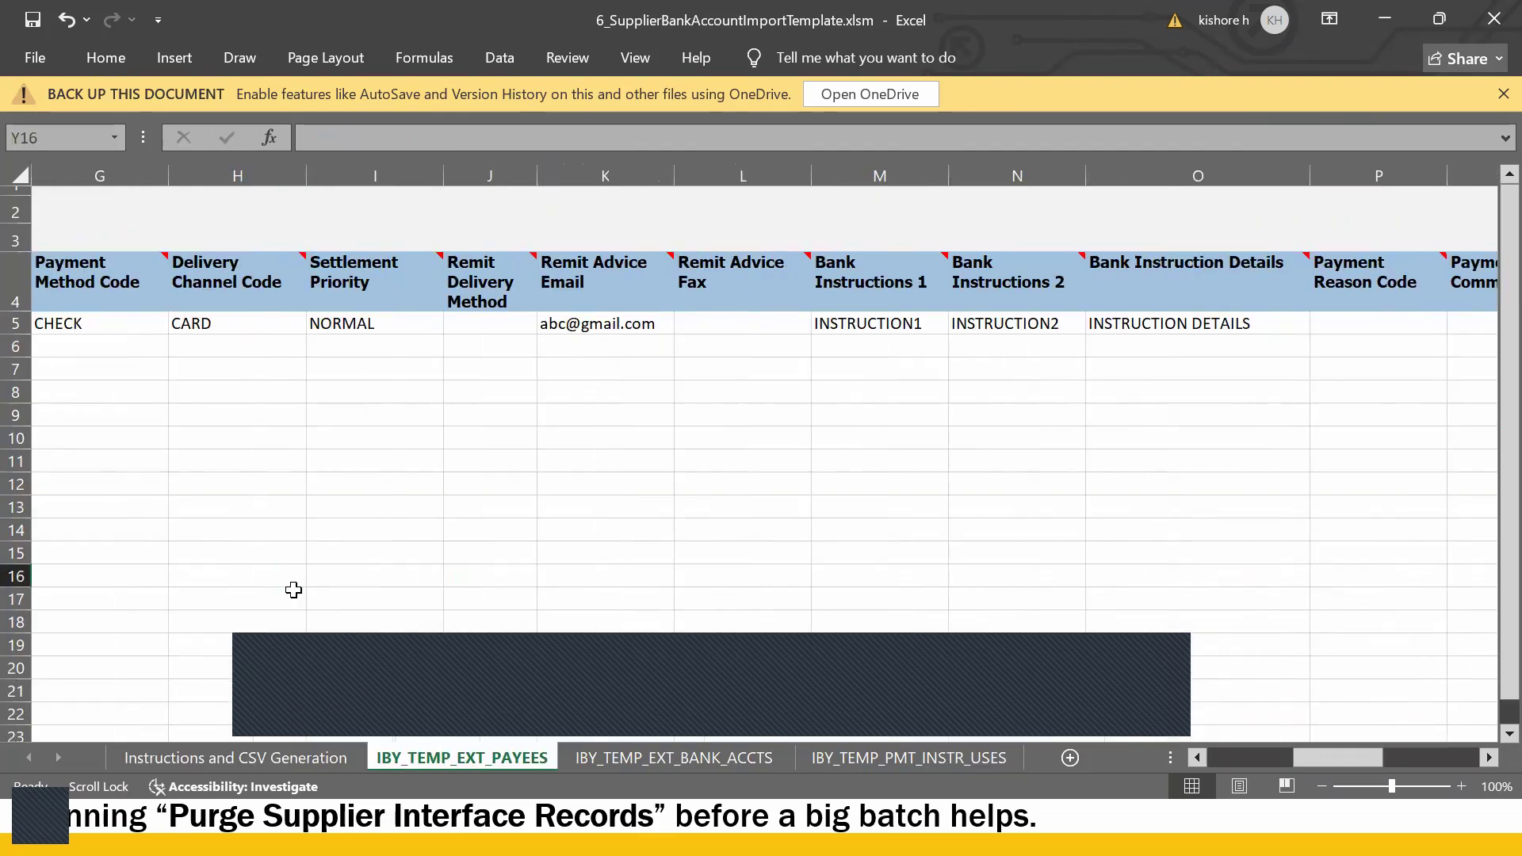
key(Left)
key(Left)
key(Left)
key(Left)
key(Left)
key(Left)
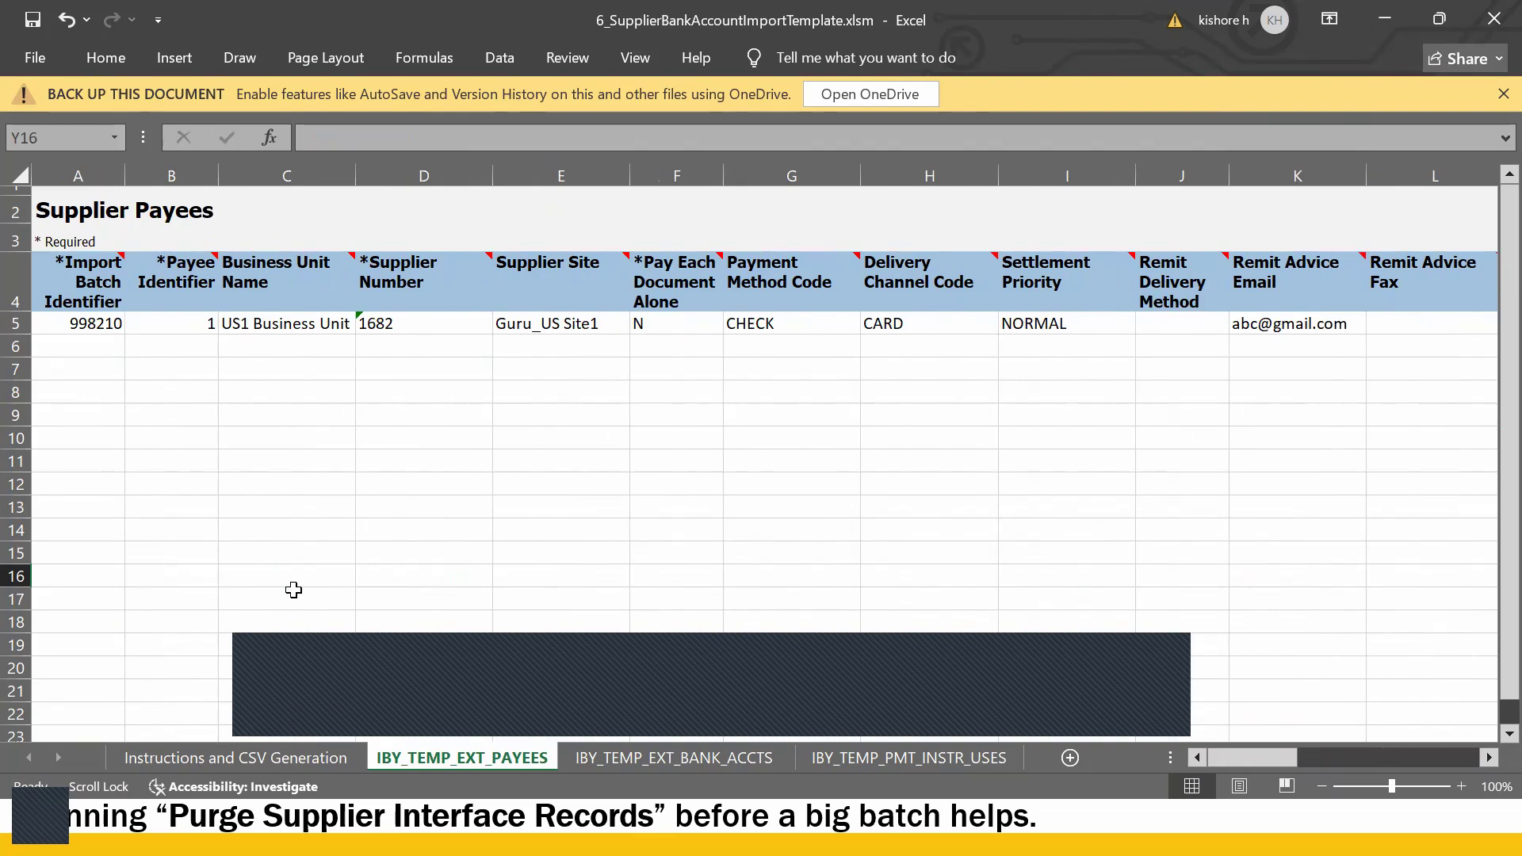
click(300, 374)
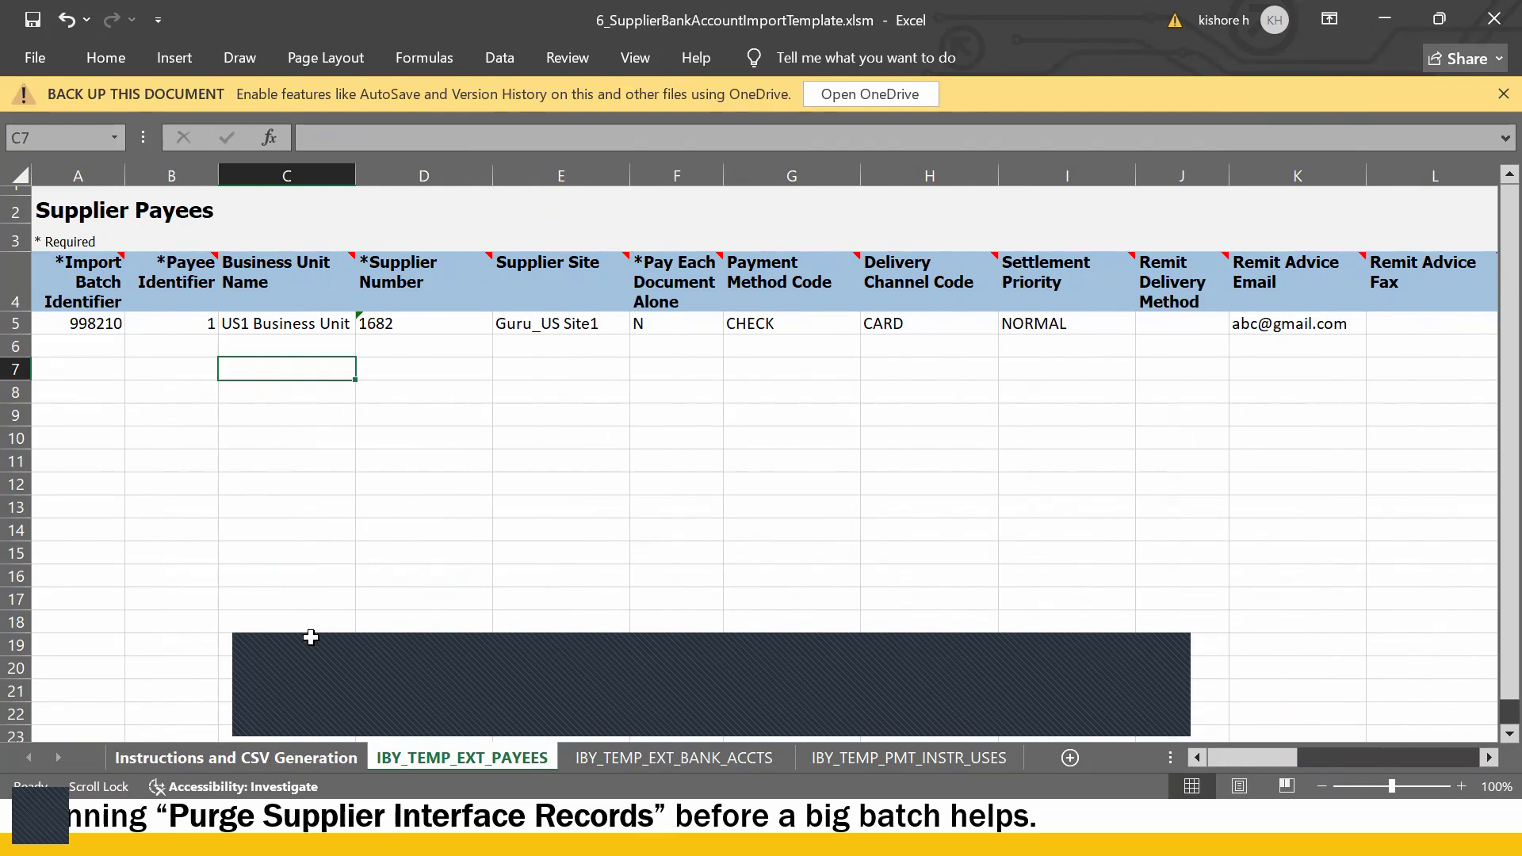
- Generate the template's ZIP and CSVs, saving IbyTempExtPayees, IbyTempExtBankAccts and IbyTempPmtInstrUses files
click(301, 758)
click(368, 460)
click(219, 507)
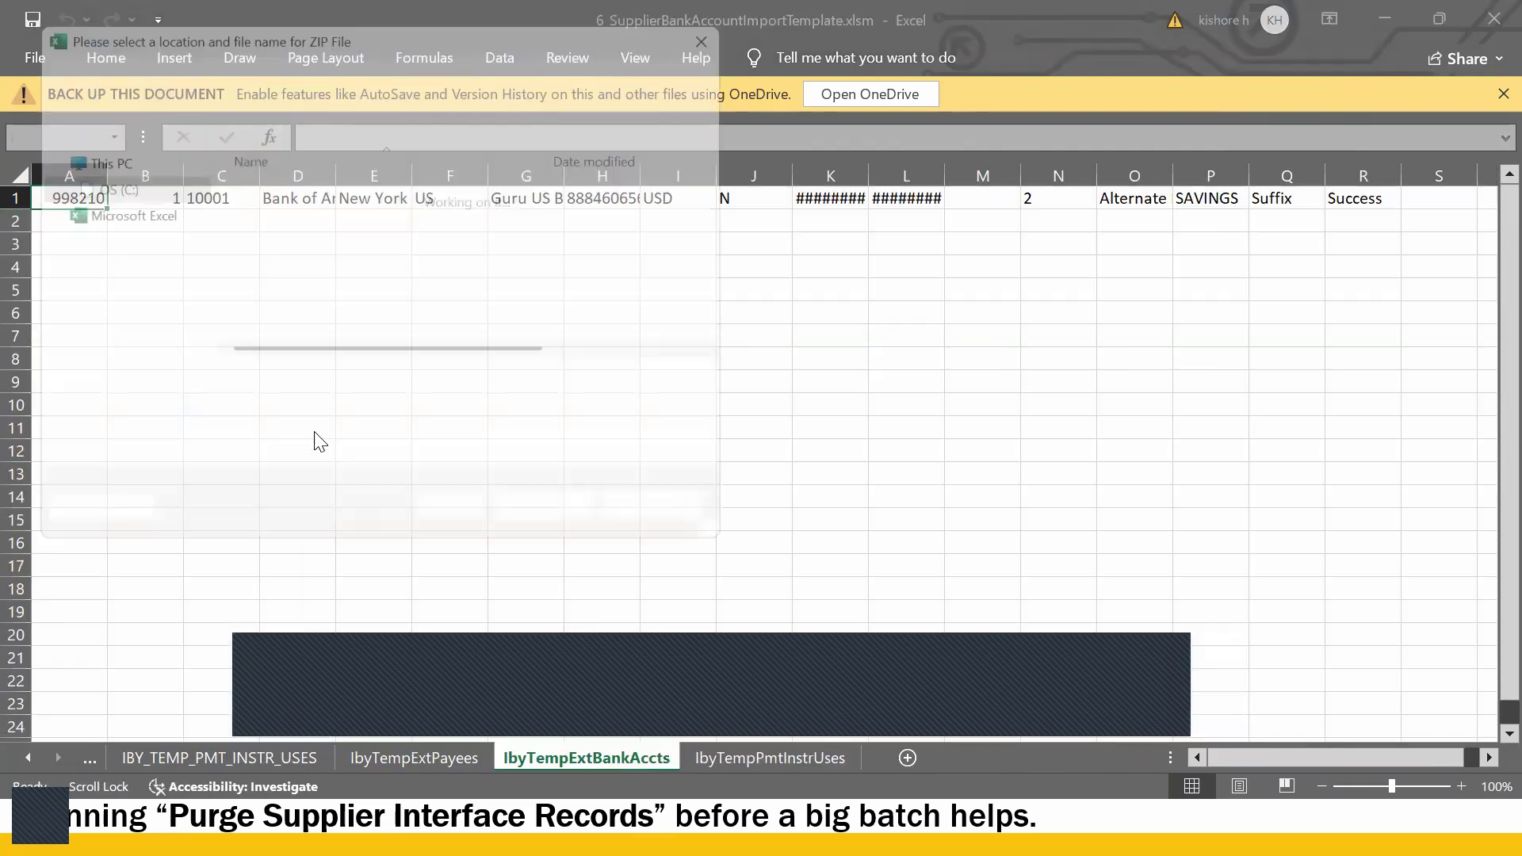
click(561, 527)
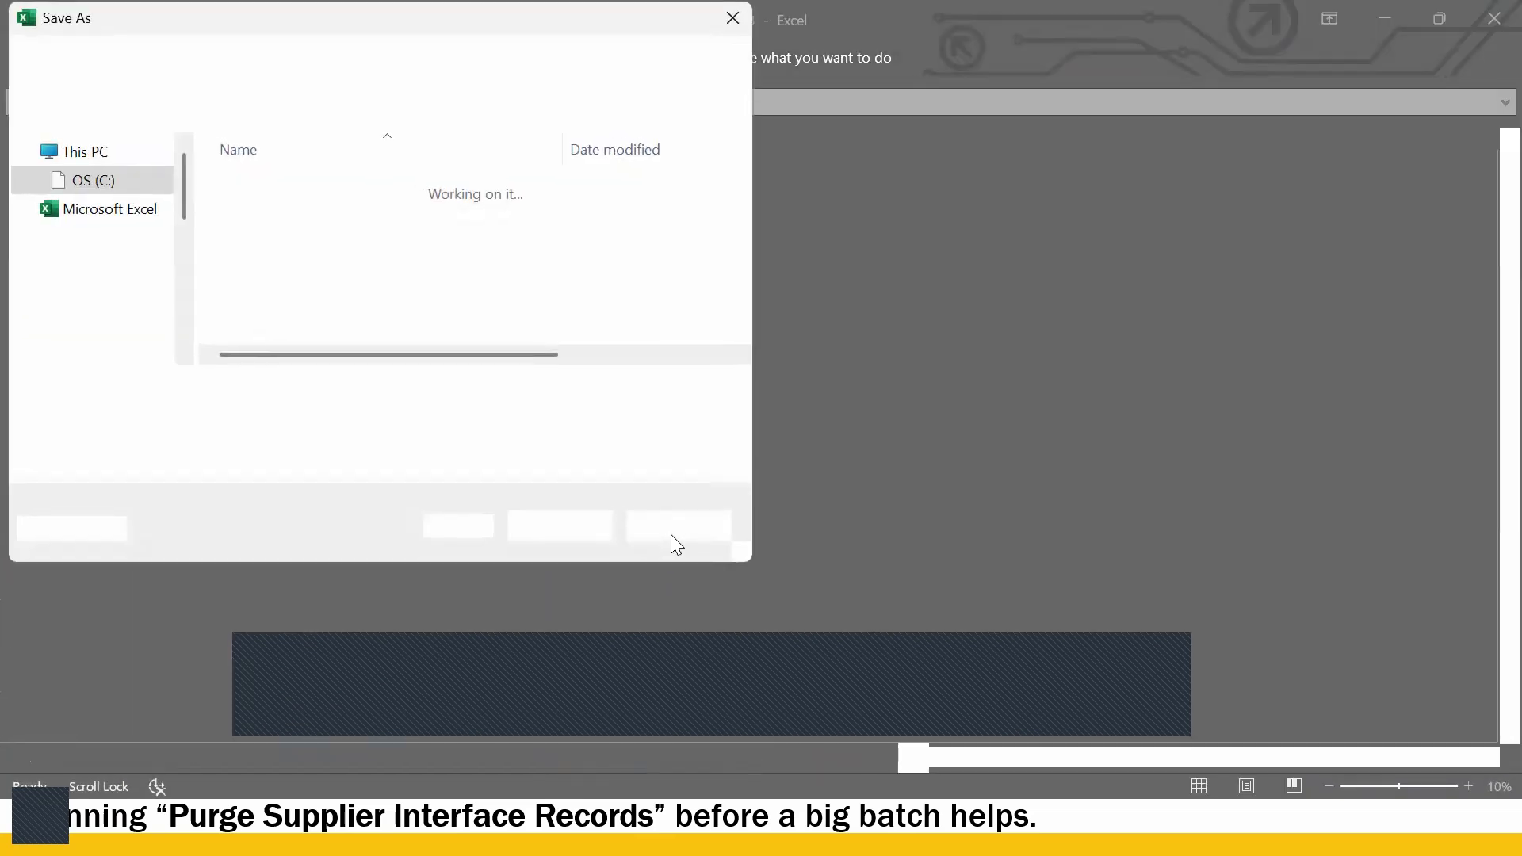
click(578, 532)
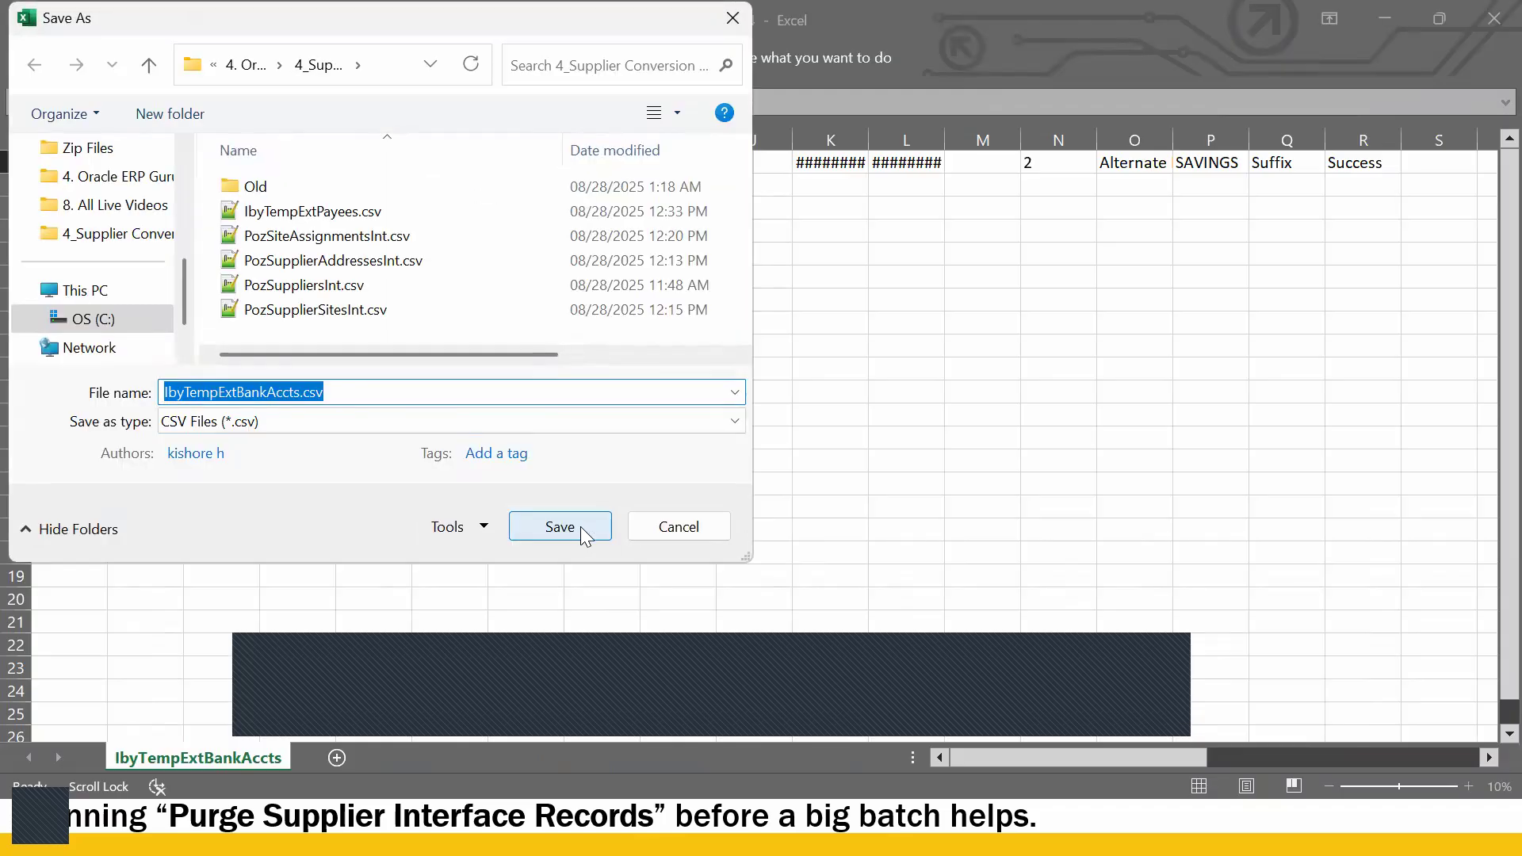
click(577, 527)
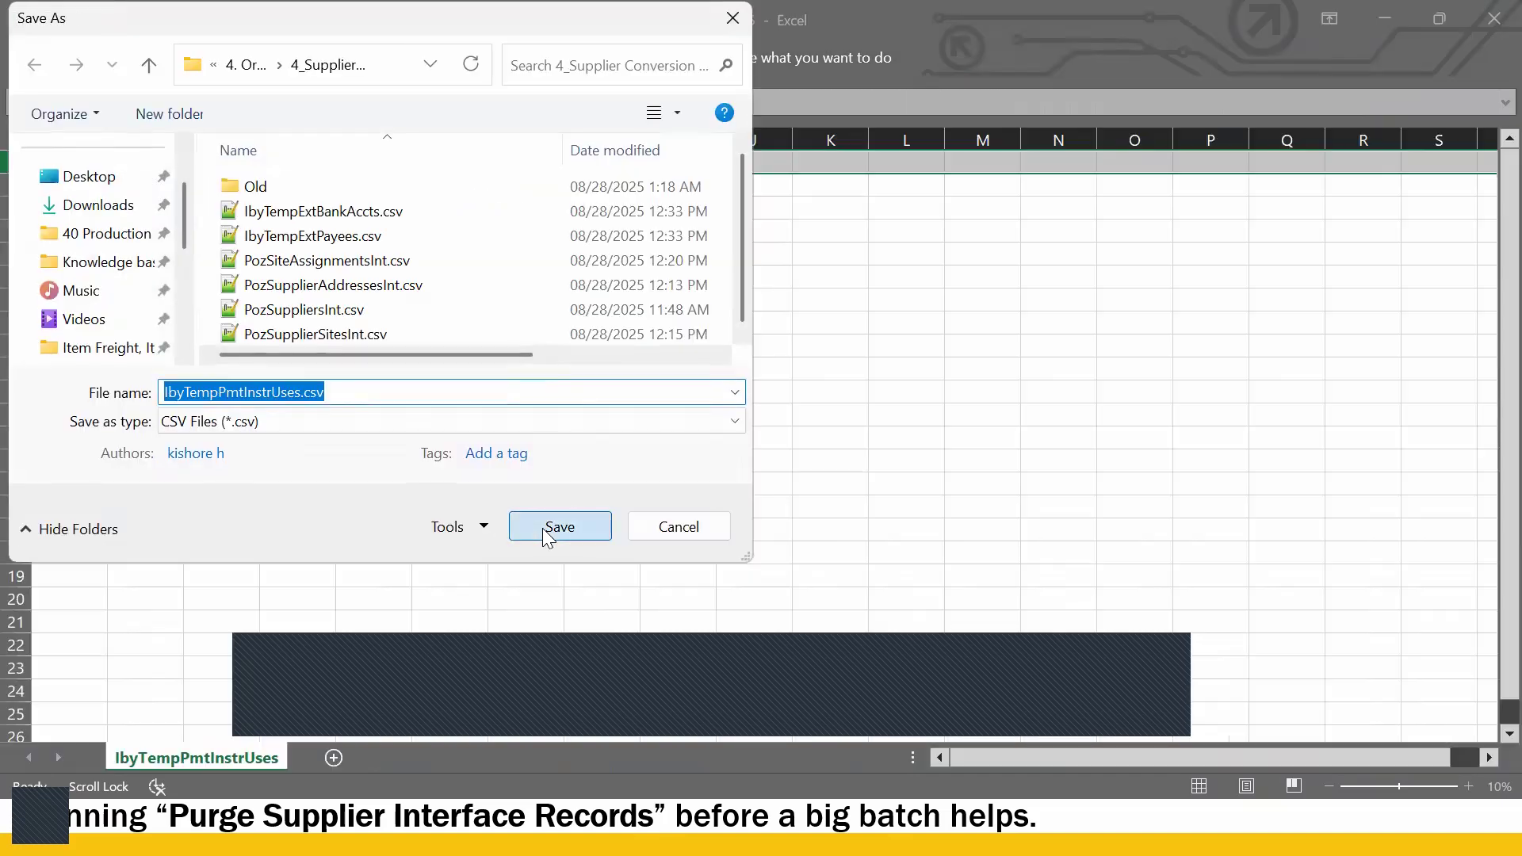
click(545, 529)
click(825, 498)
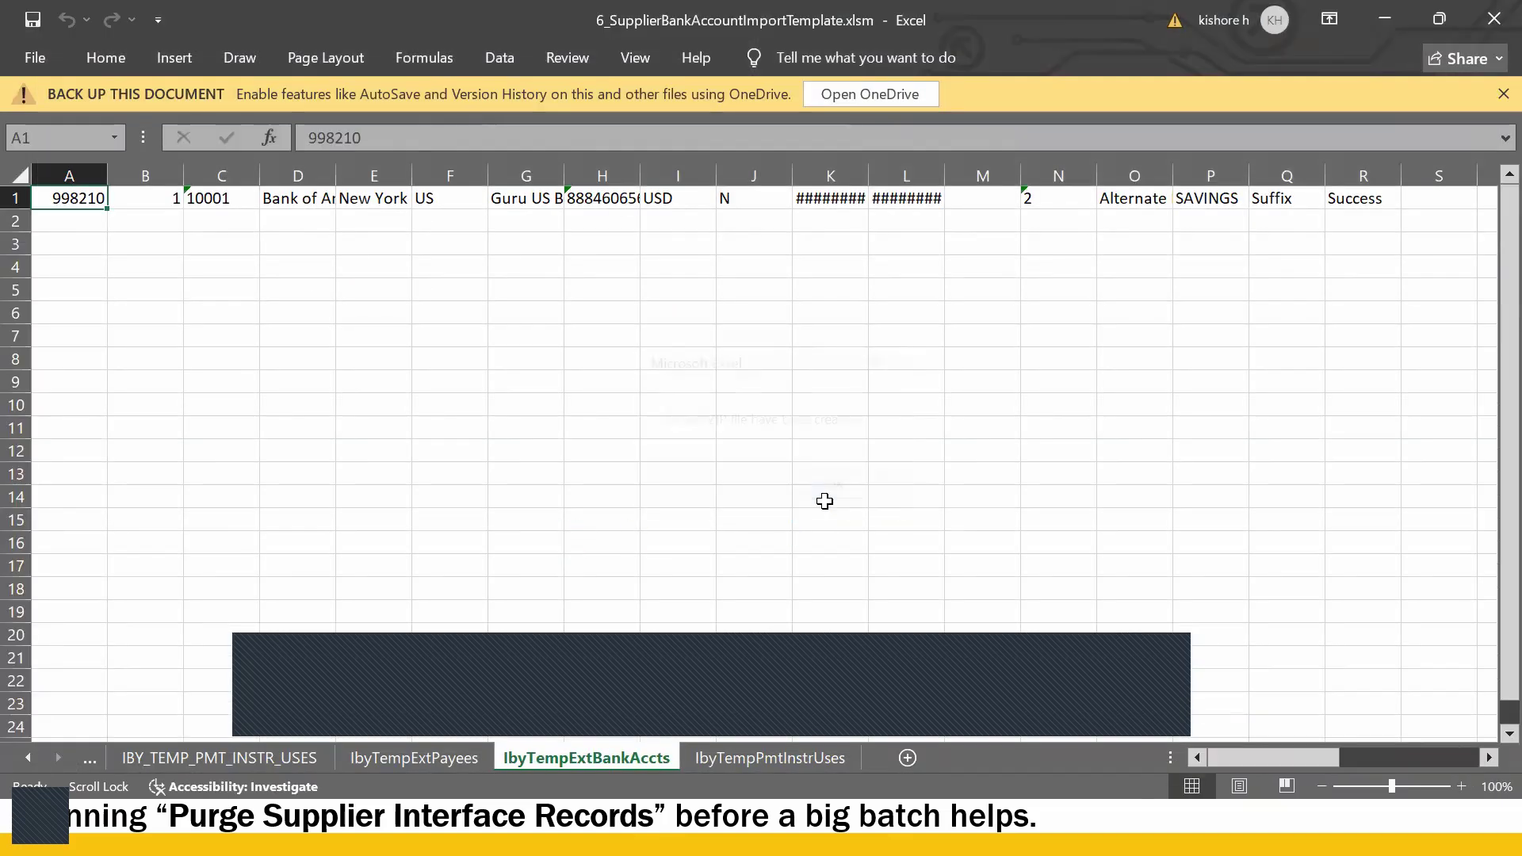
key(alt+Tab)
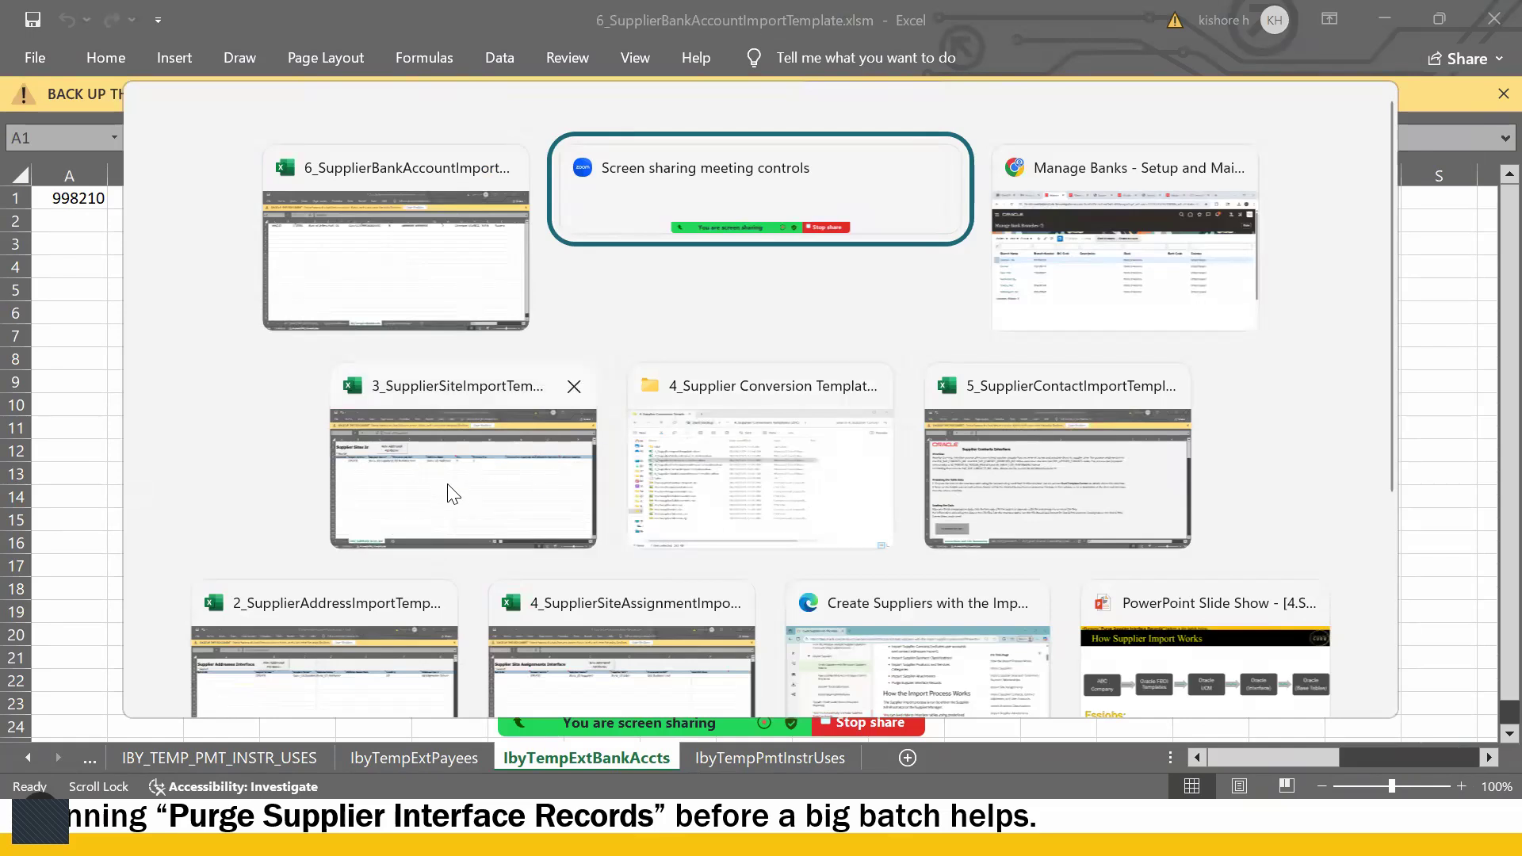
- Bring 3_SupplierSiteImportTemplate.xlsm forward and move to its site row's later columns
click(441, 525)
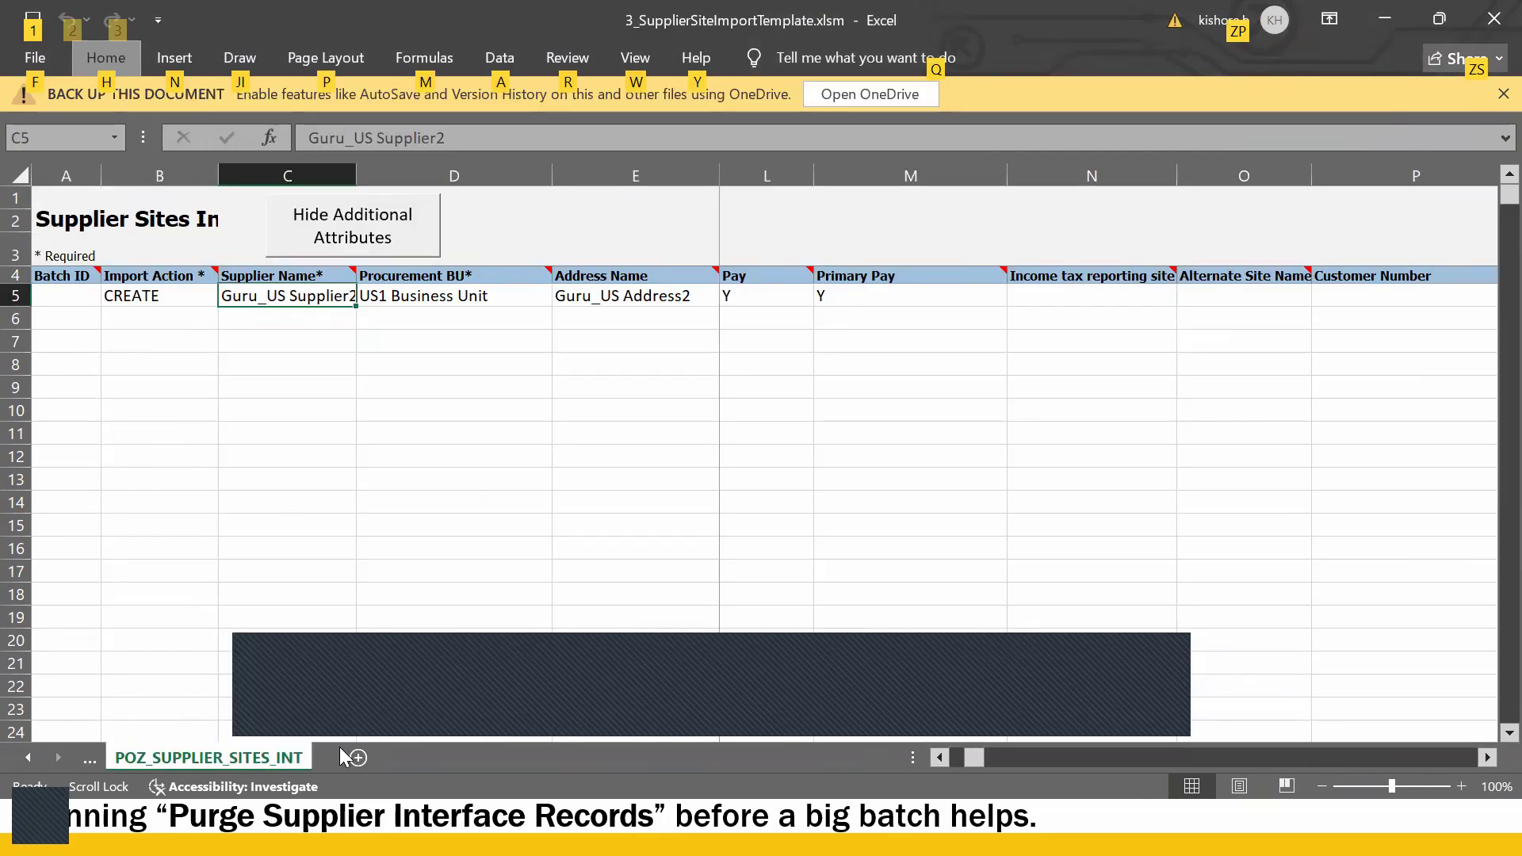
key(Left)
key(Left)
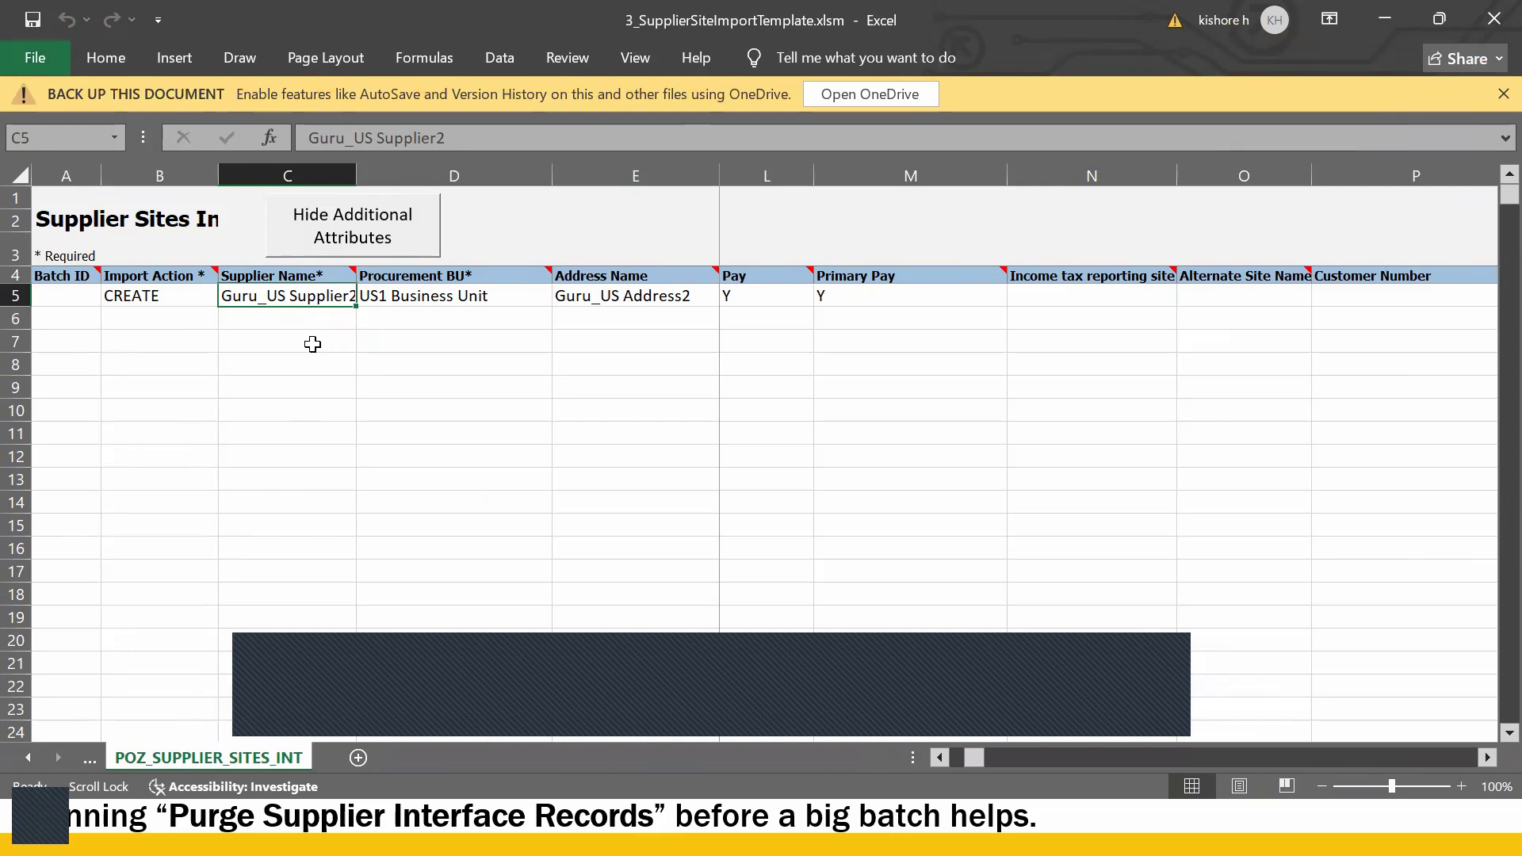
key(Escape)
key(Right)
key(Right)
key(Right)
key(Right)
key(Right)
key(Right)
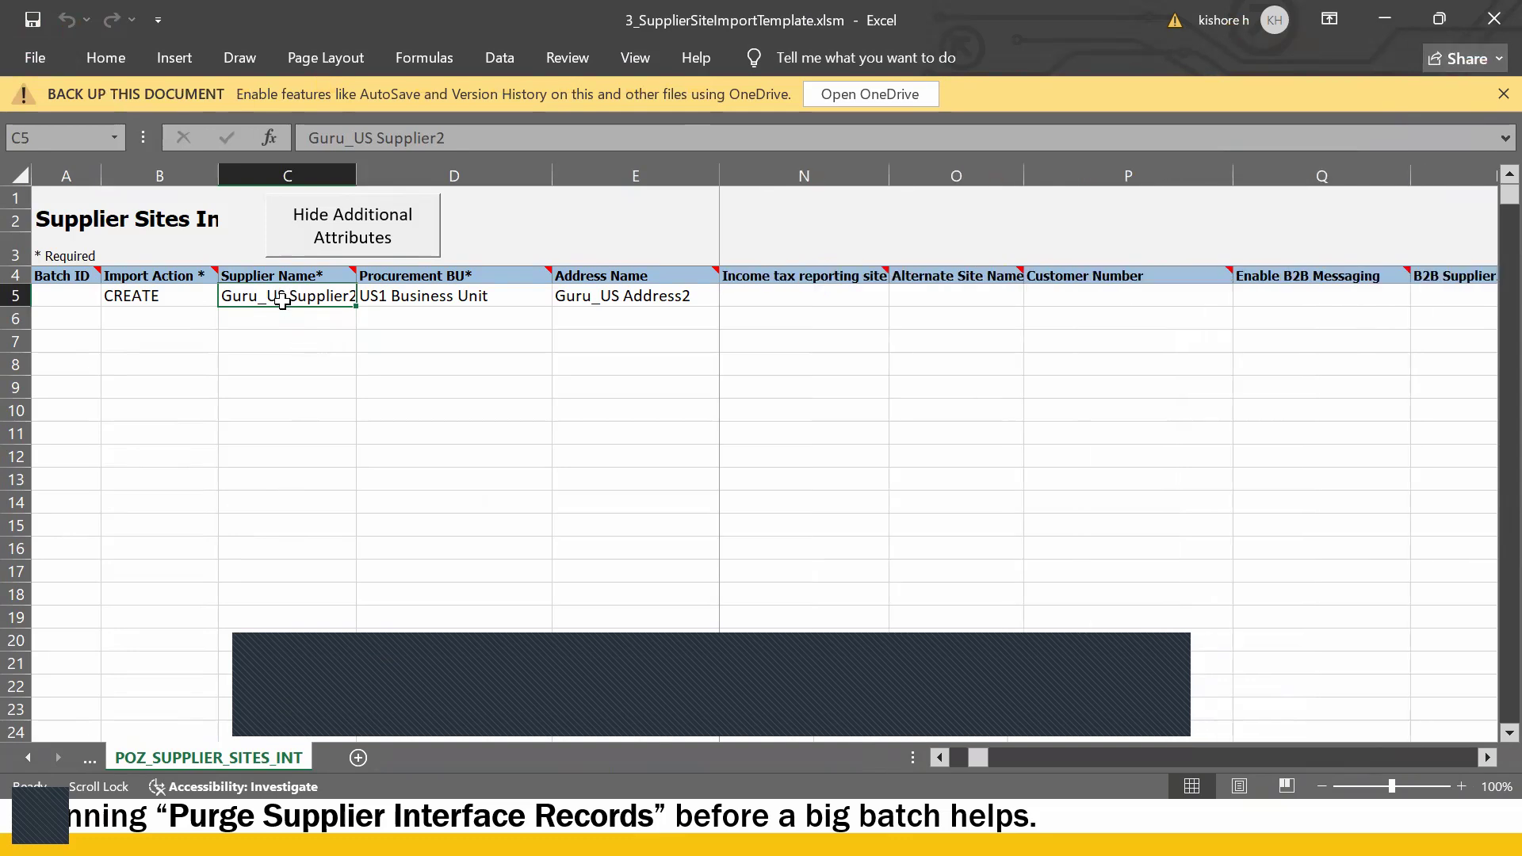
drag(988, 758, 893, 740)
- Check Guru_US Site2's Supplier Site New, Inactive Date, Purchasing Y and Pay Y values
click(832, 295)
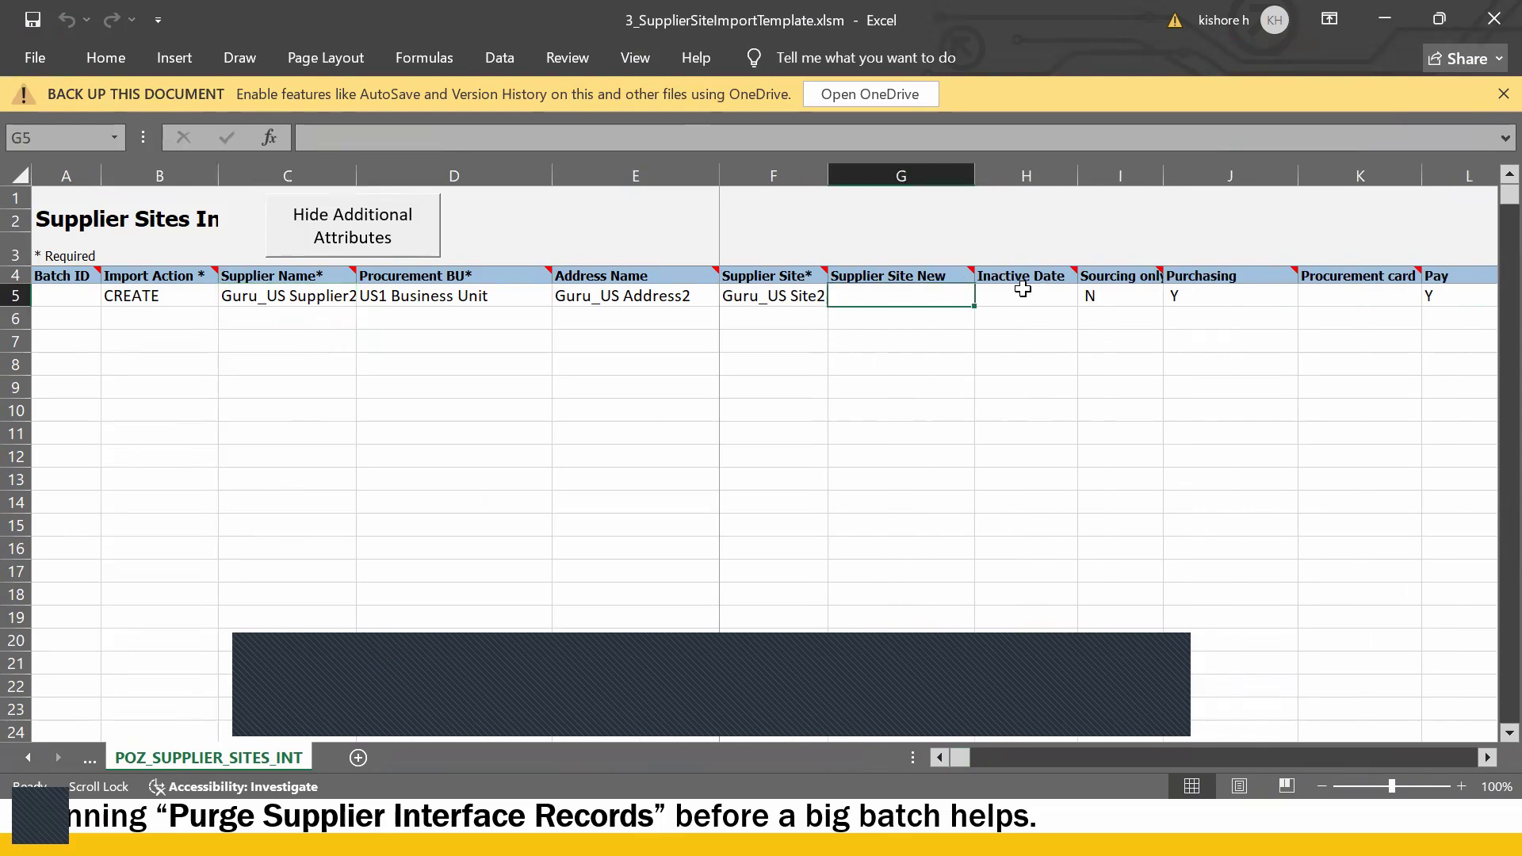
click(1029, 291)
click(1201, 306)
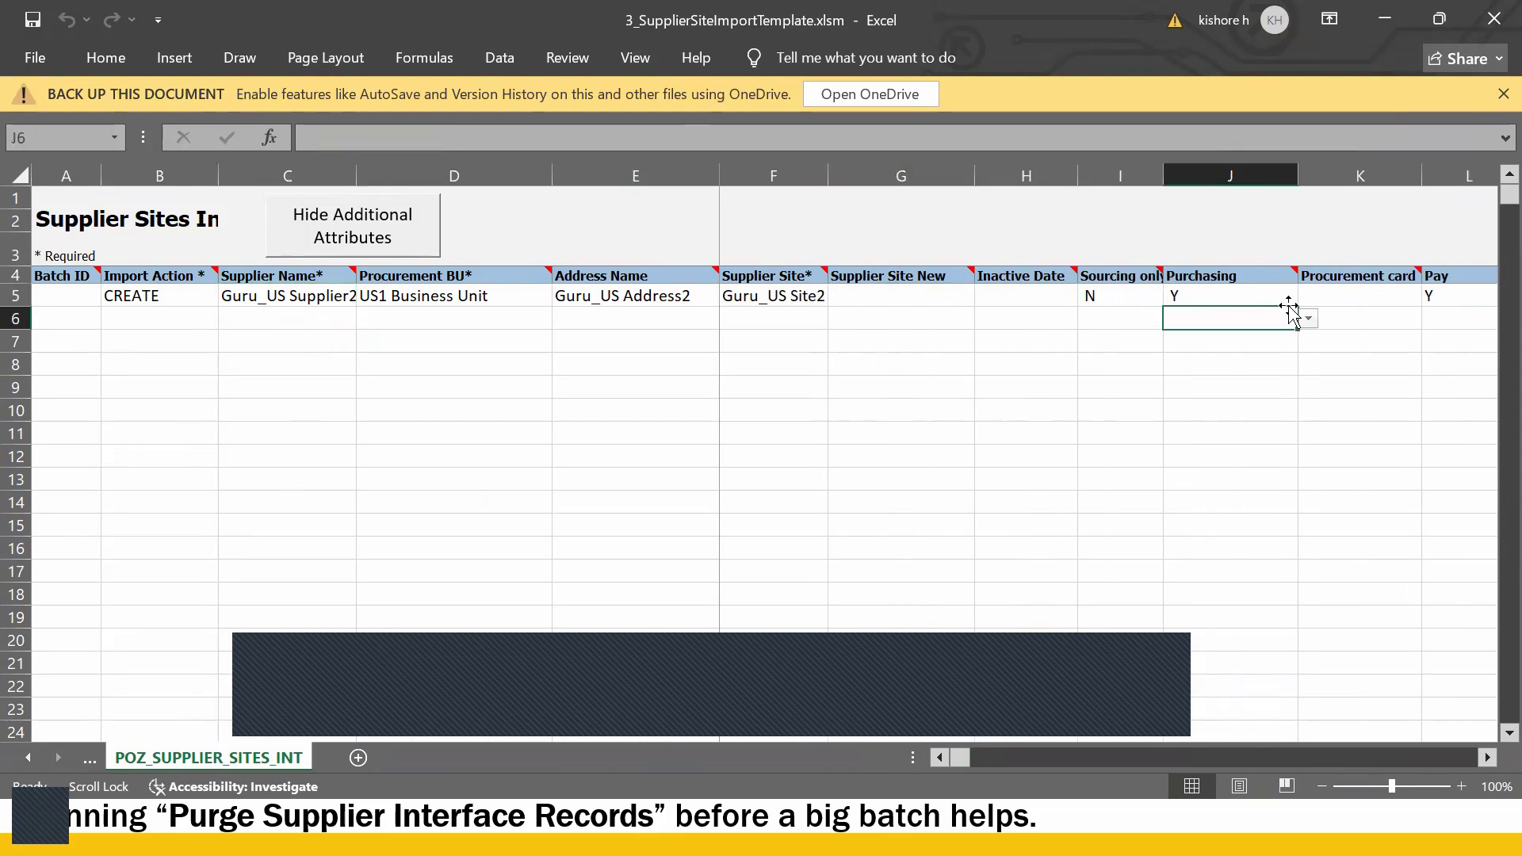
click(1445, 299)
scroll(1403, 347, right, 4)
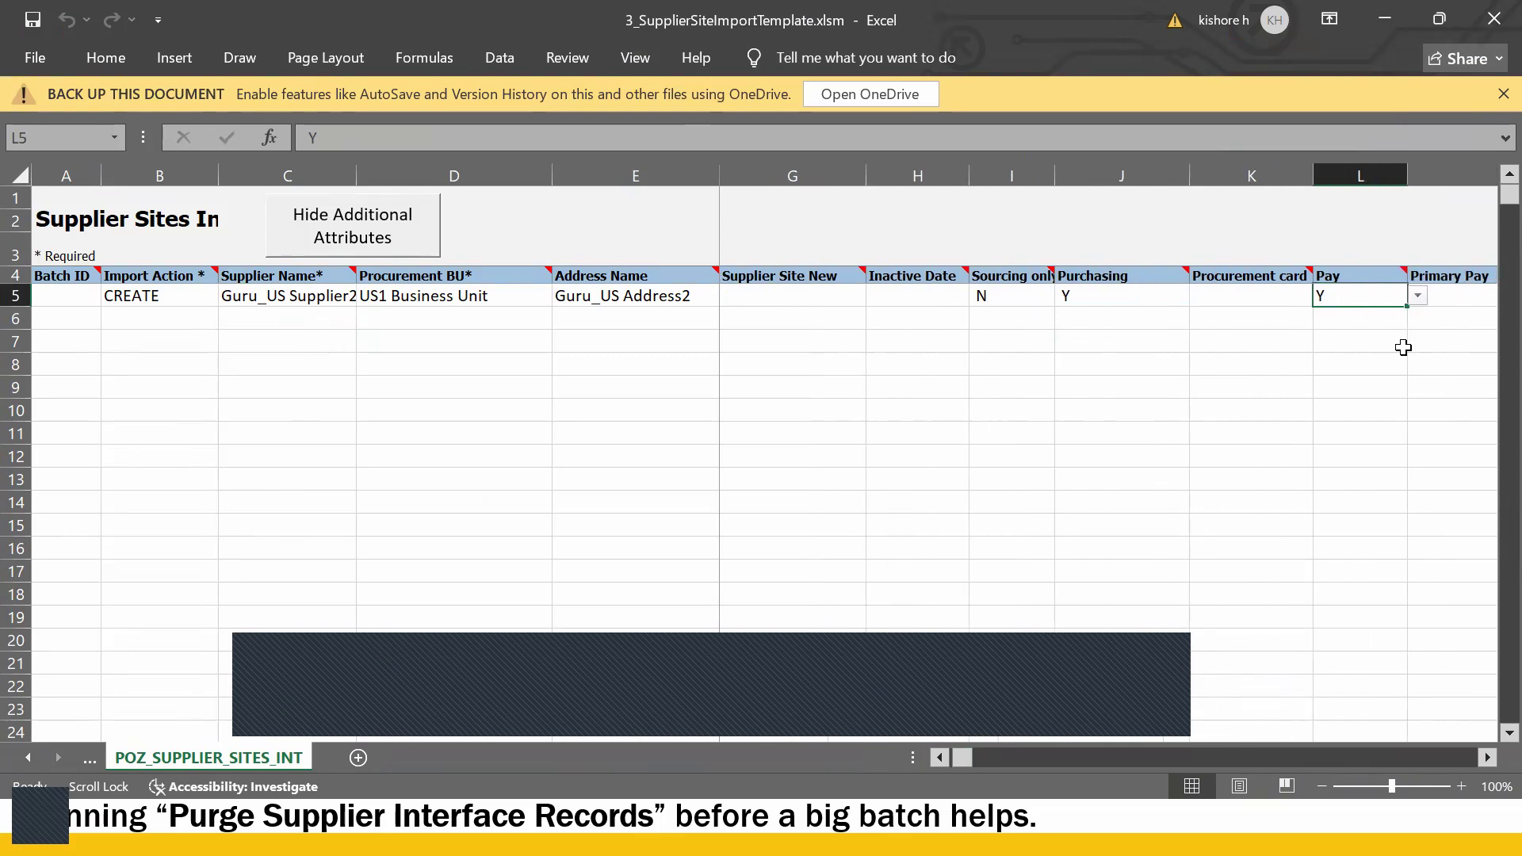
scroll(1403, 348, right, 3)
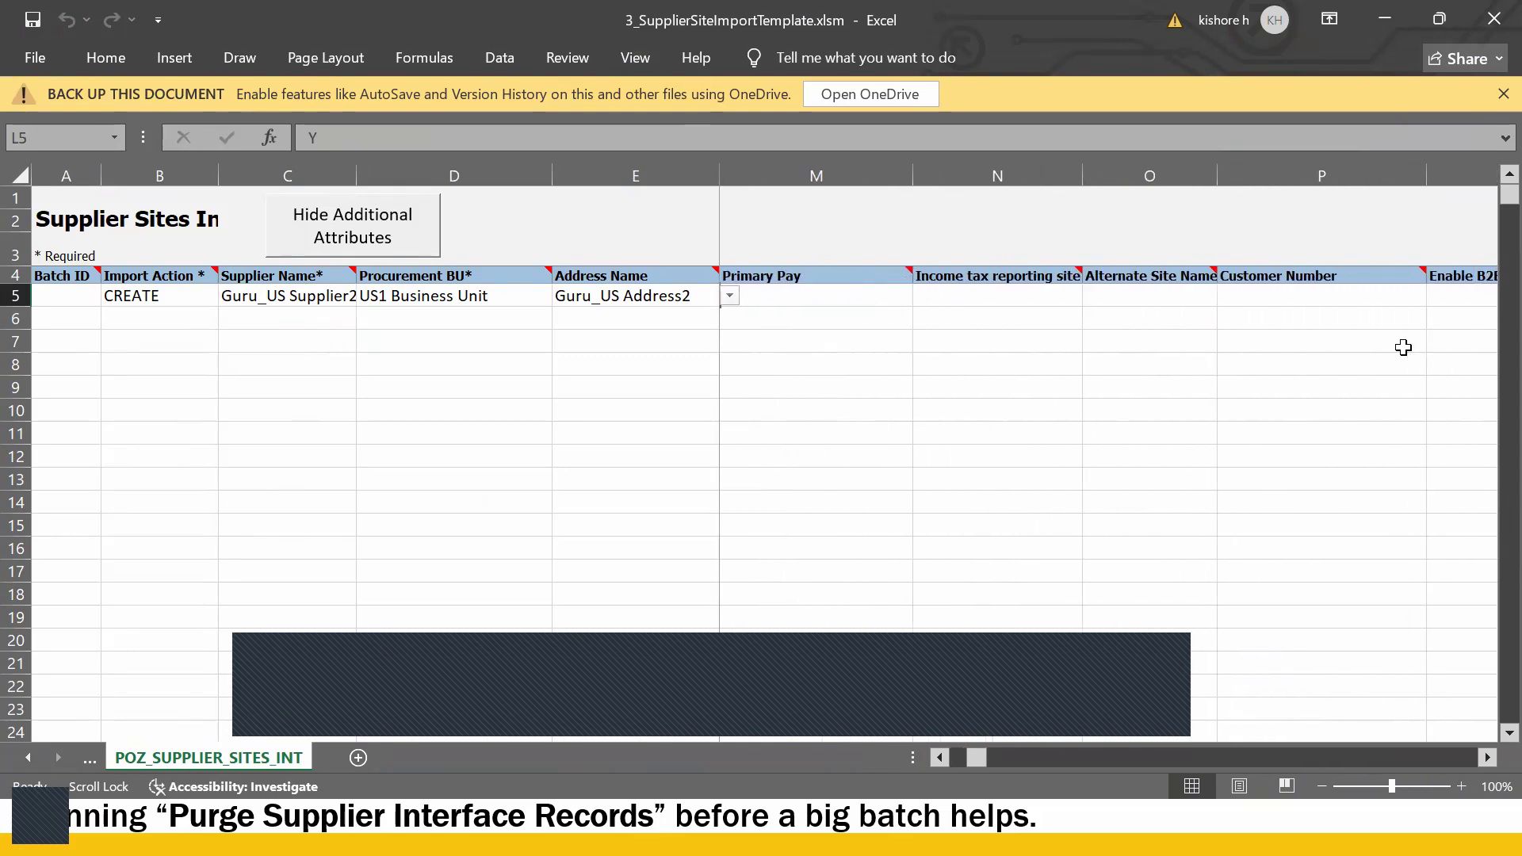
scroll(1403, 347, left, 3)
key(alt+Tab)
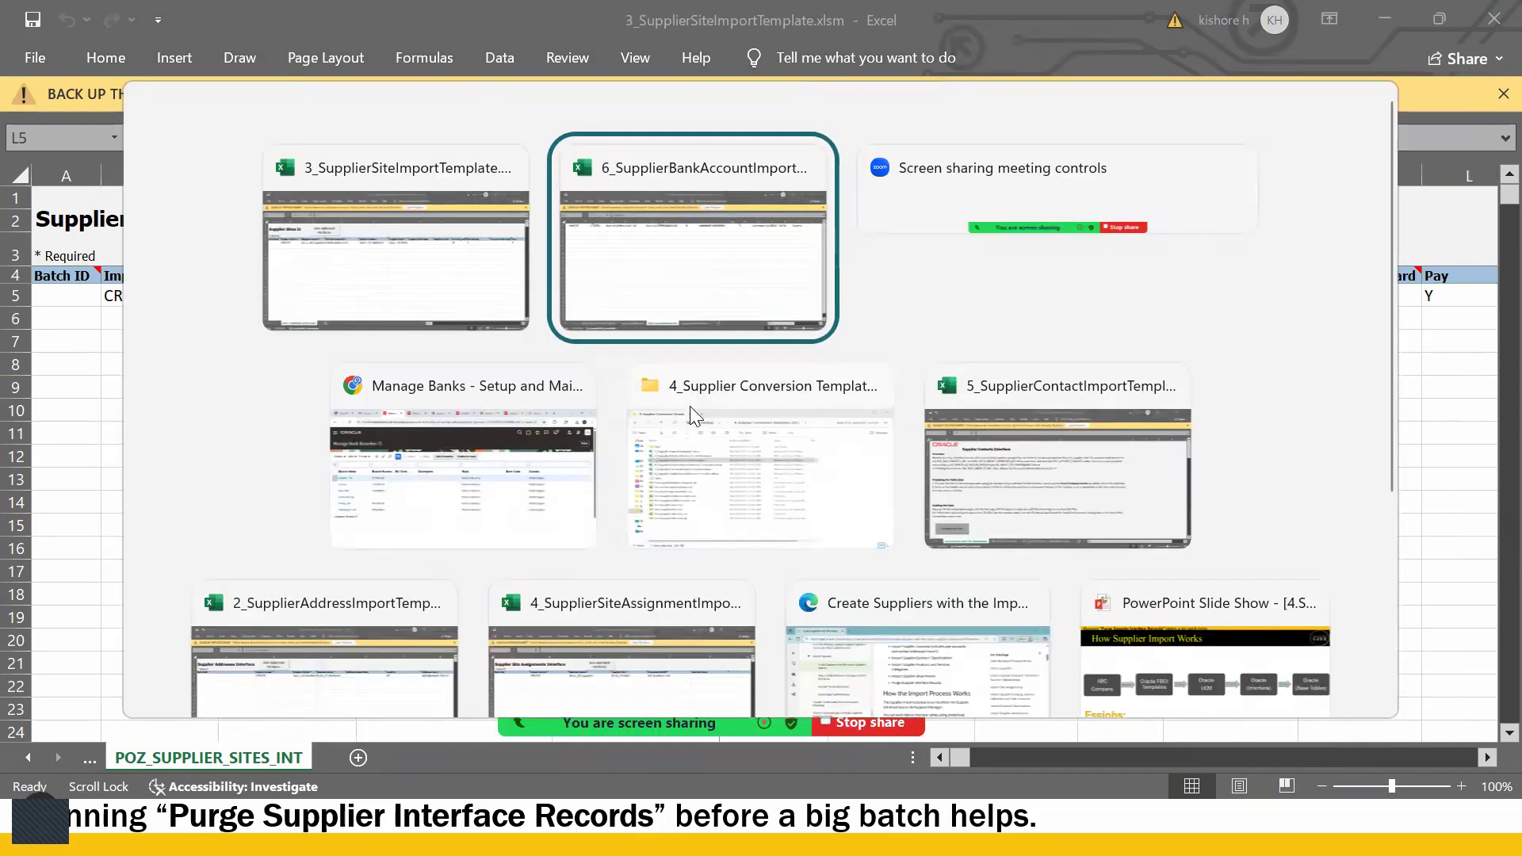
click(479, 507)
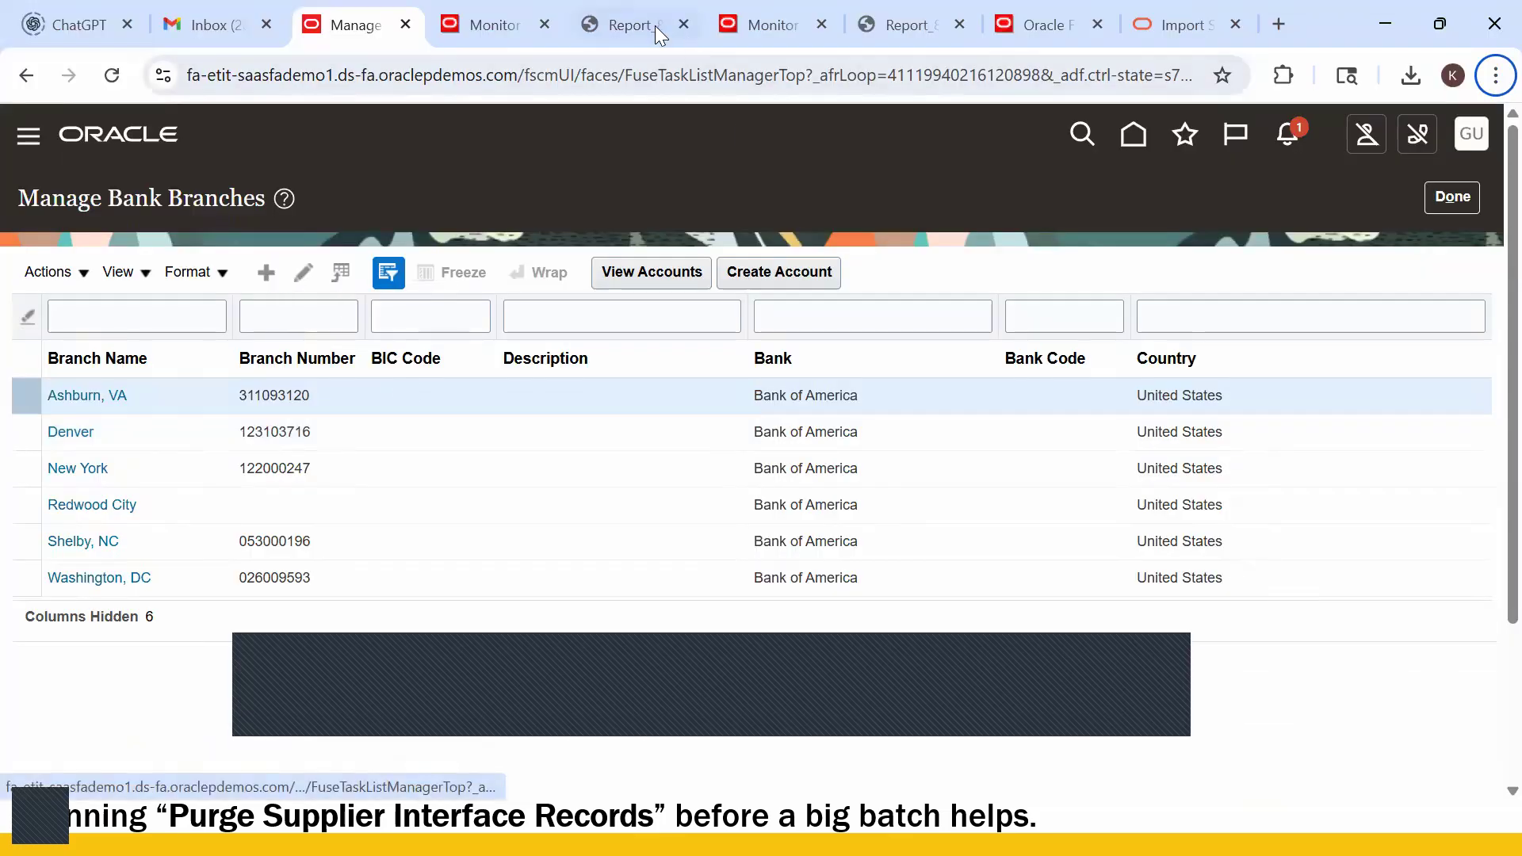
- Schedule a new Load Interface File for Import process from the Scheduled Processes page
click(497, 24)
click(245, 395)
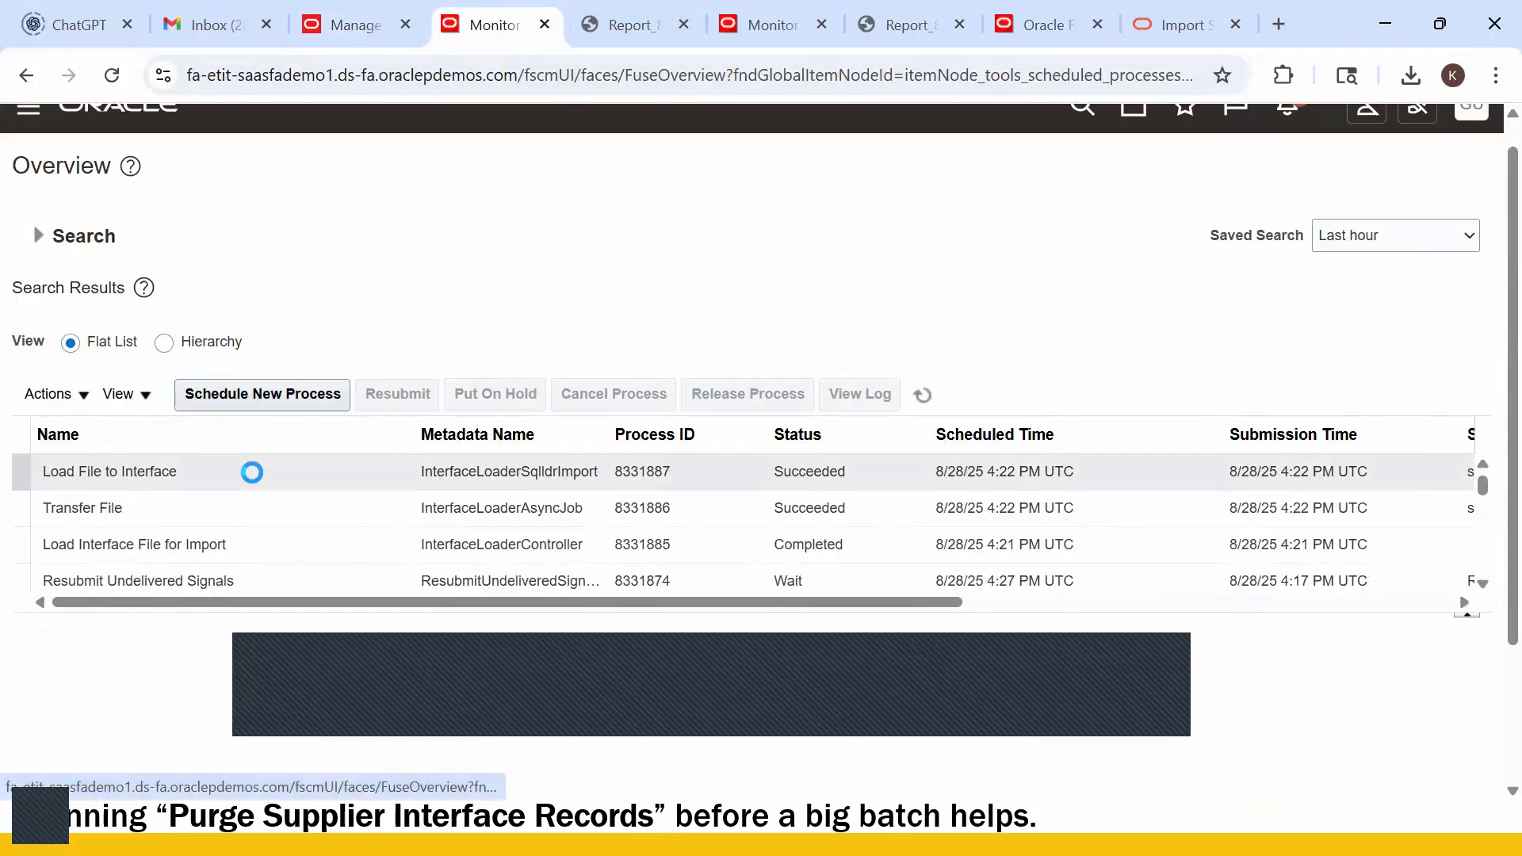
click(1117, 602)
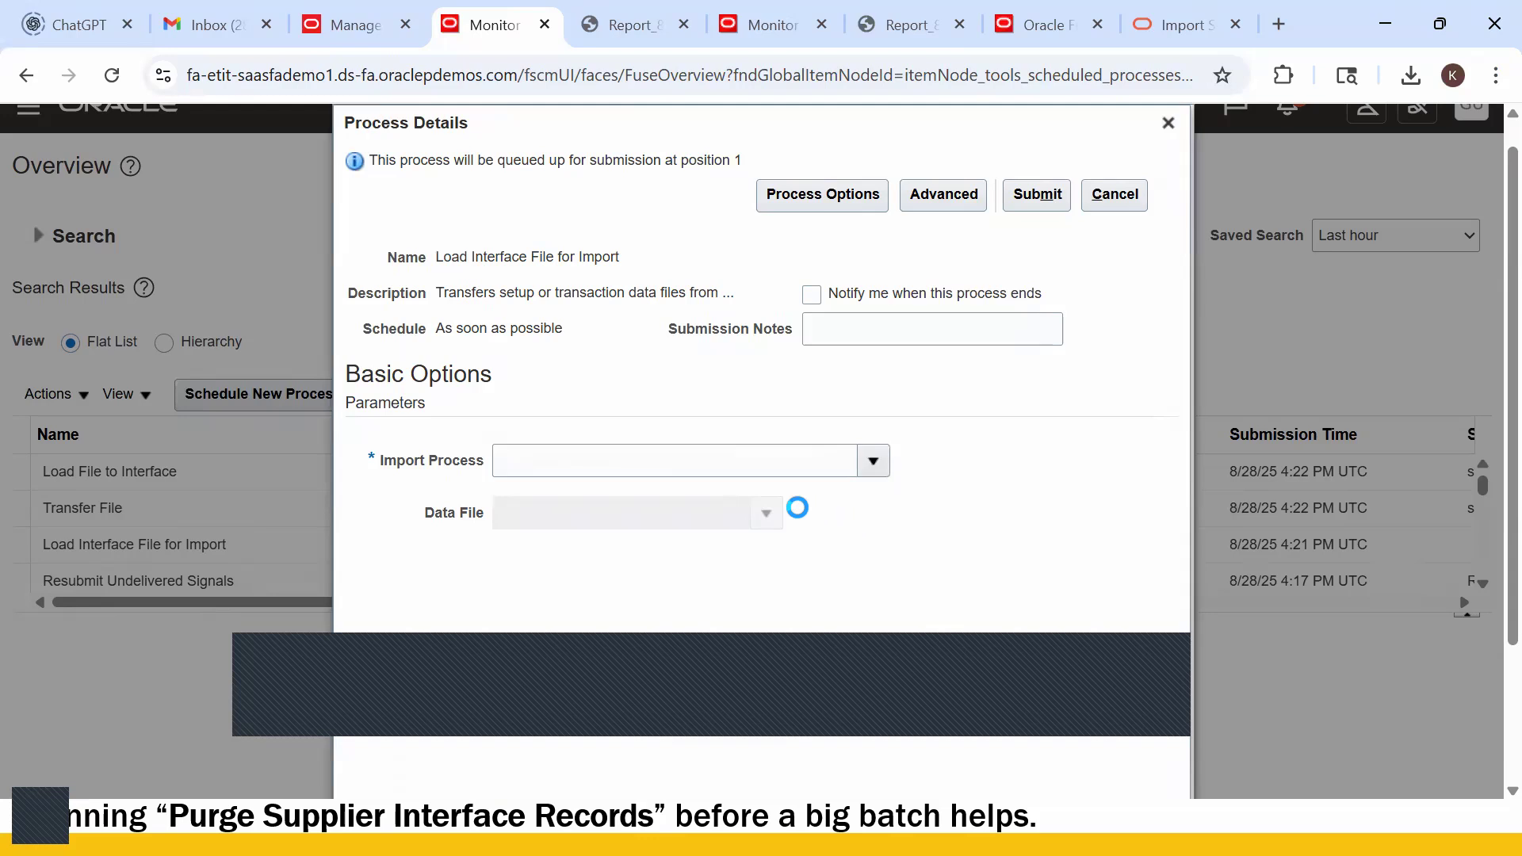
click(873, 460)
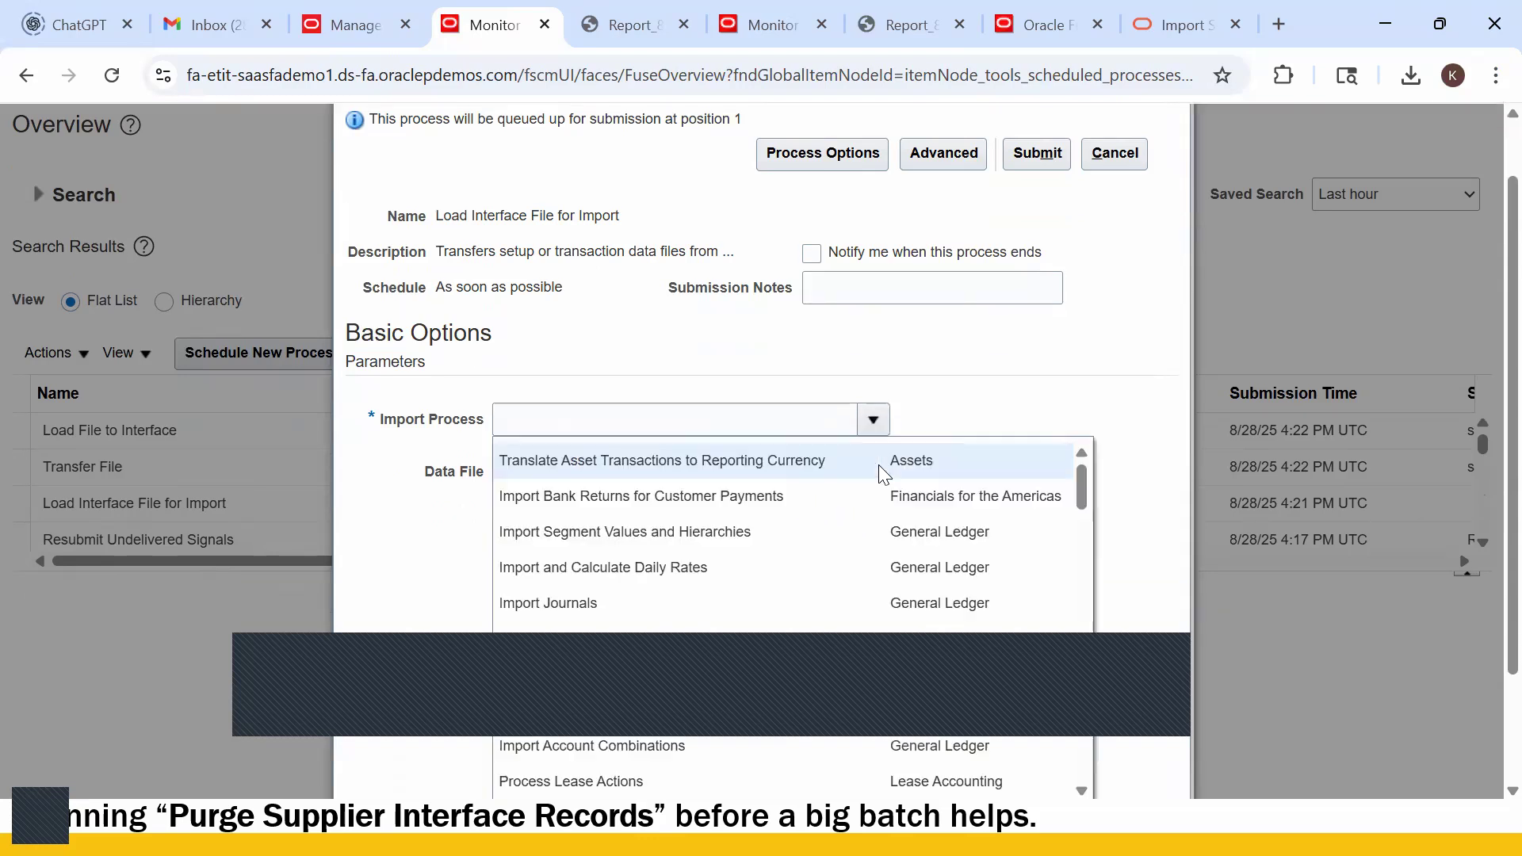
scroll(779, 539, down, 2)
click(563, 630)
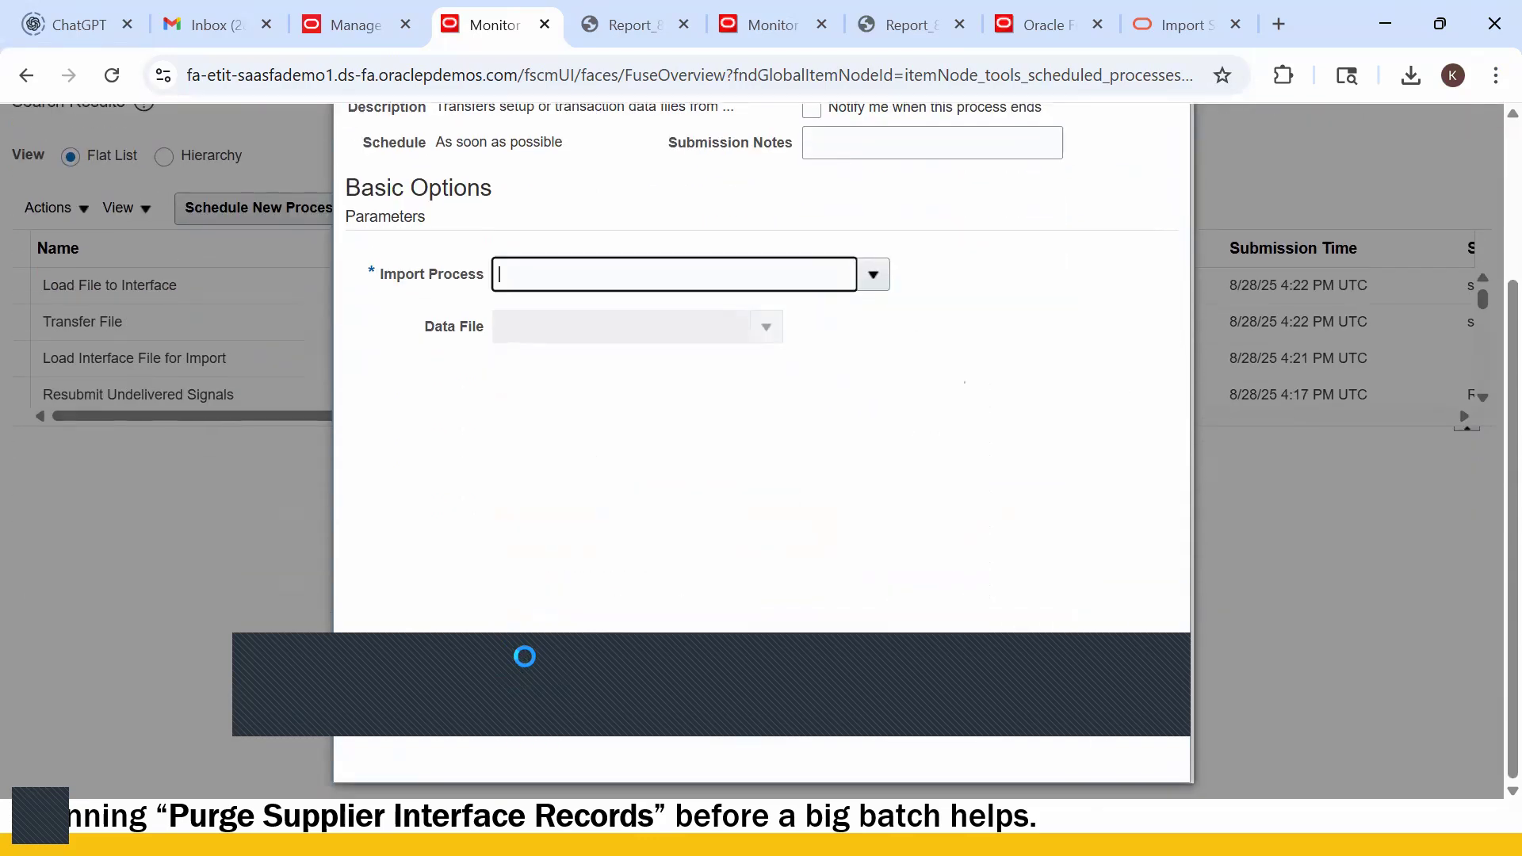
- Set the Import Process to Import Supplier Bank Accounts and begin uploading a new data file
key(ctrl+a)
key(BackSpace)
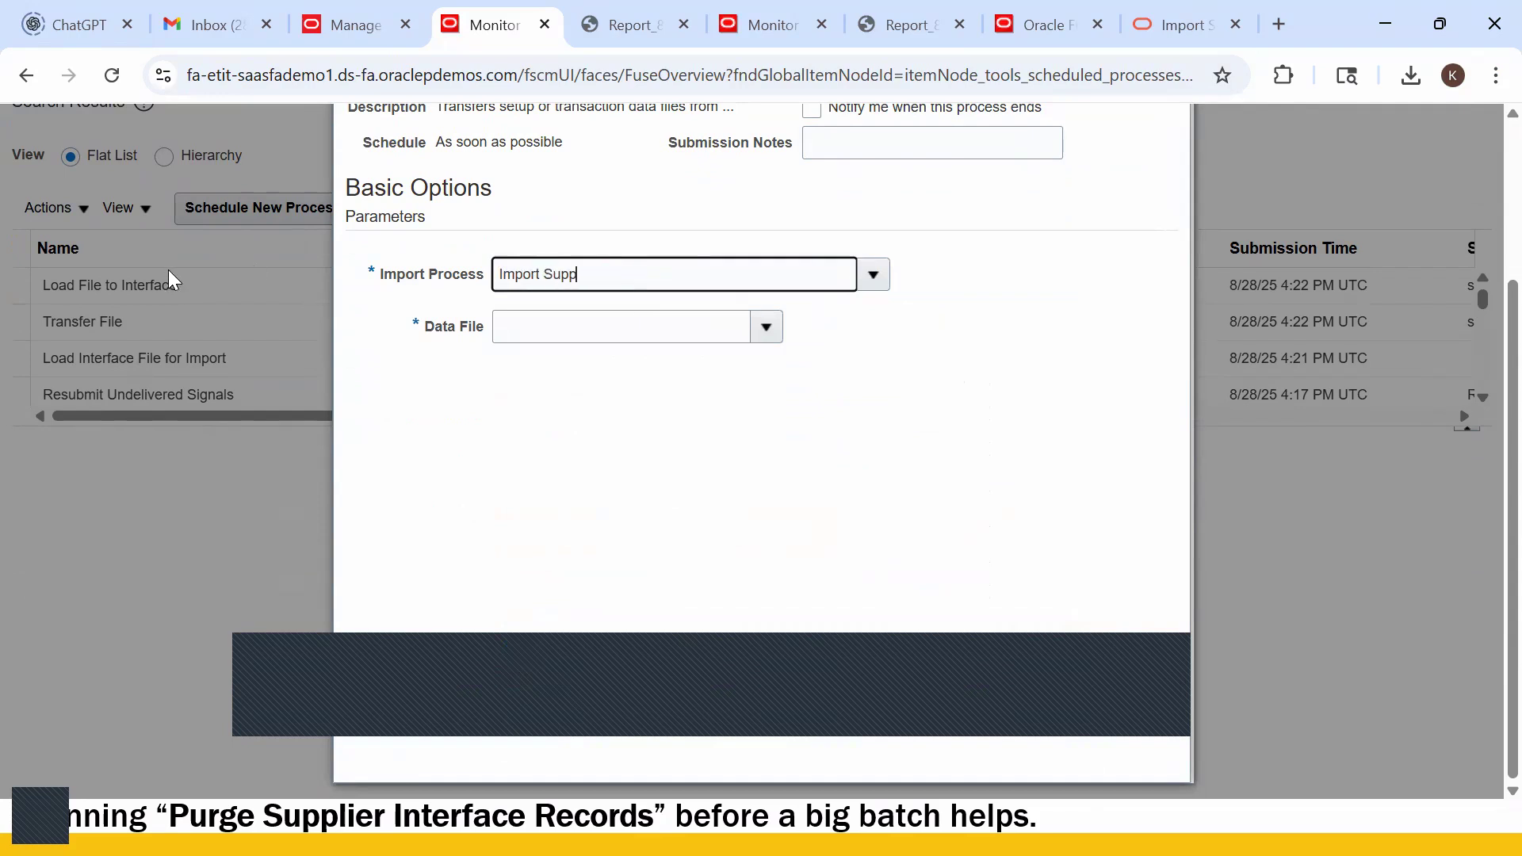
text(Import Supplier Bank Account)
key(Tab)
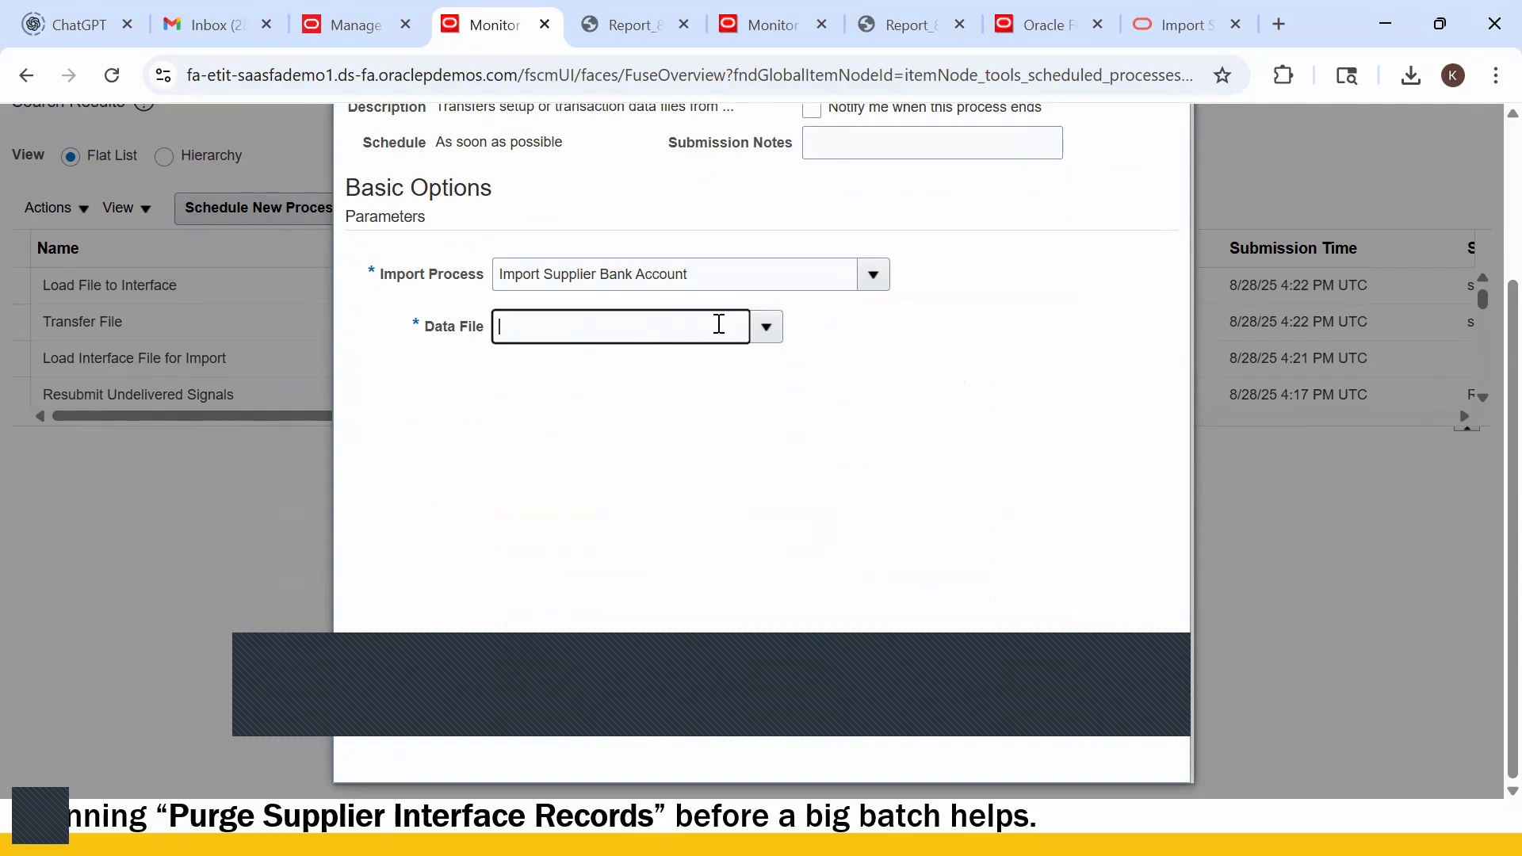
click(765, 327)
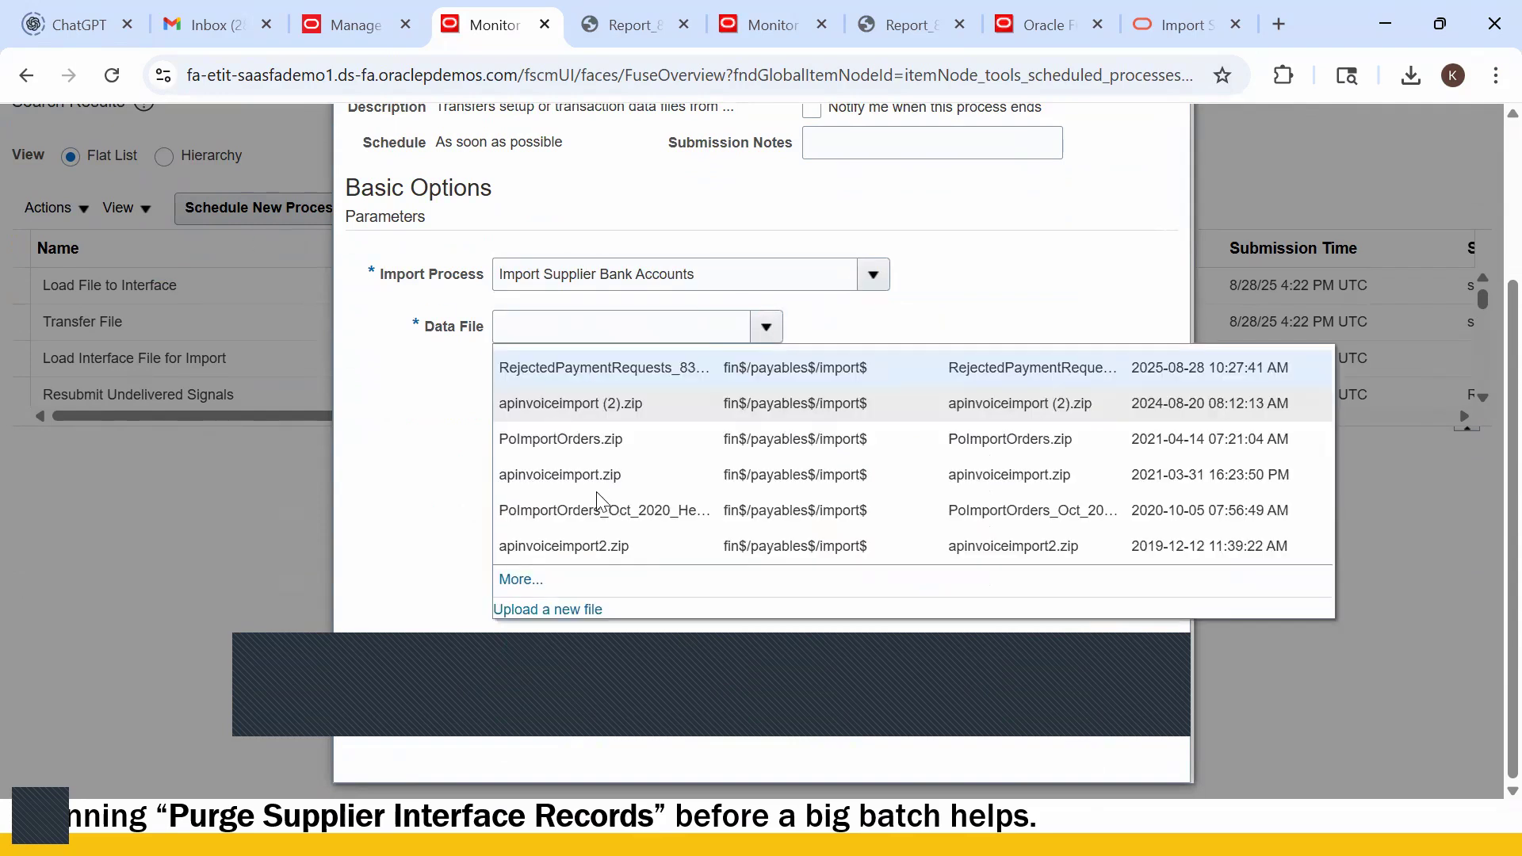
click(555, 609)
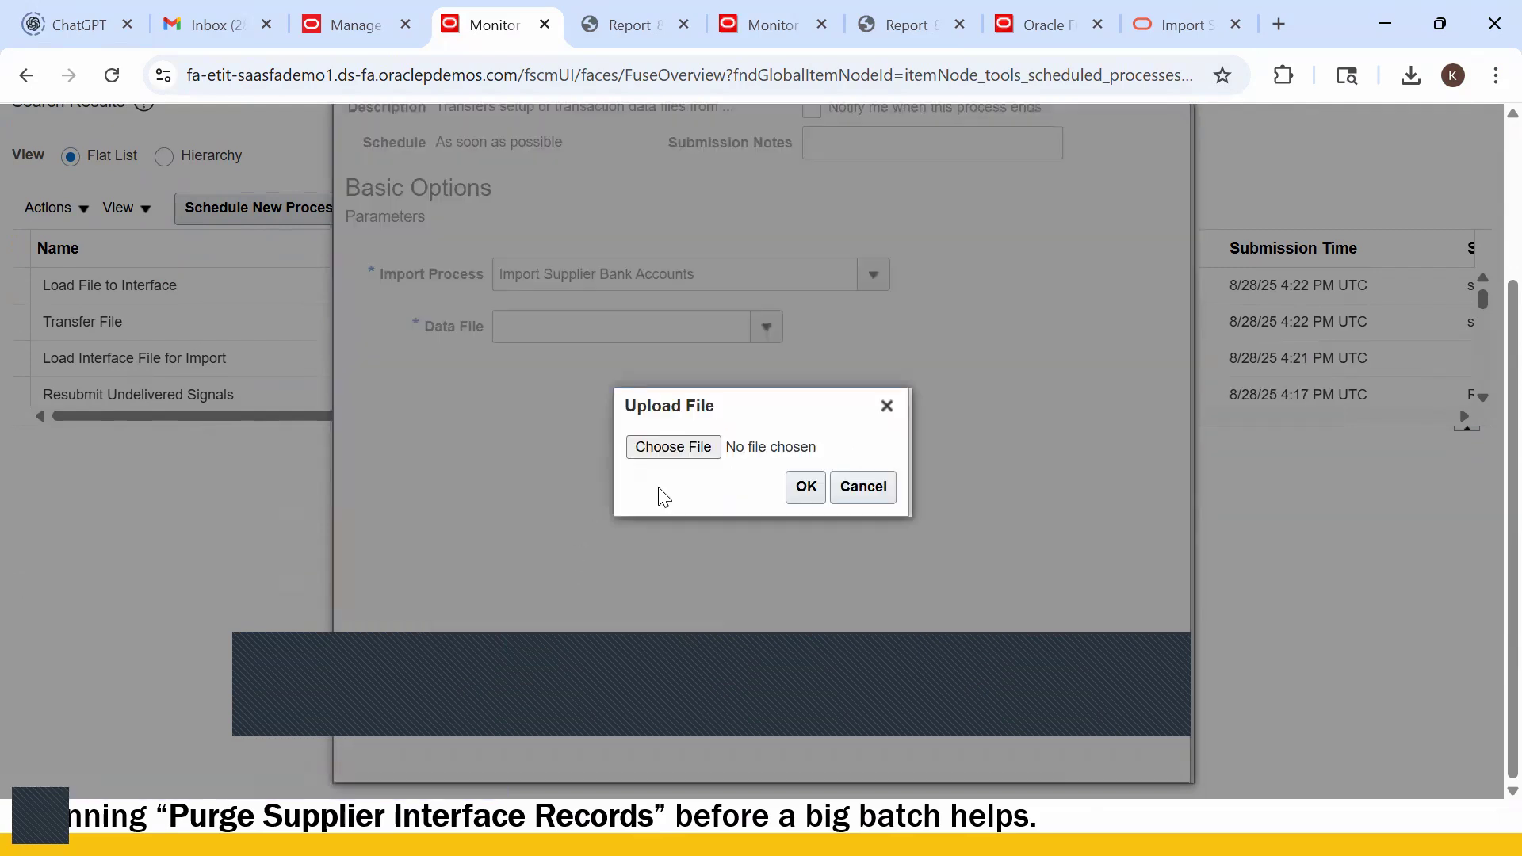
- Attach ibysupplierbankaccimport.zip as the data file and submit the load process (8331913)
click(689, 448)
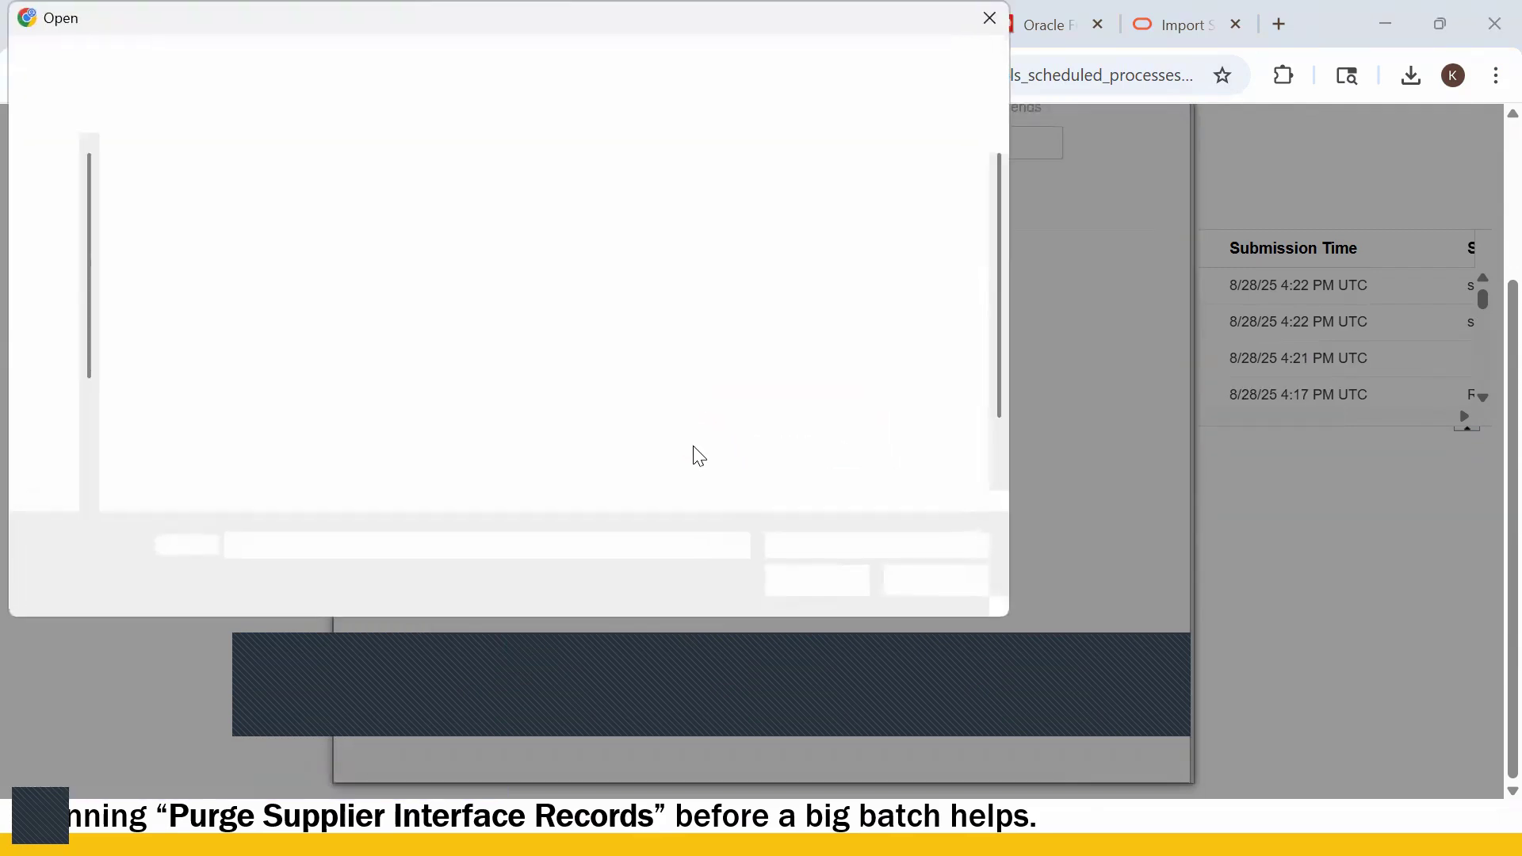
scroll(273, 468, down, 2)
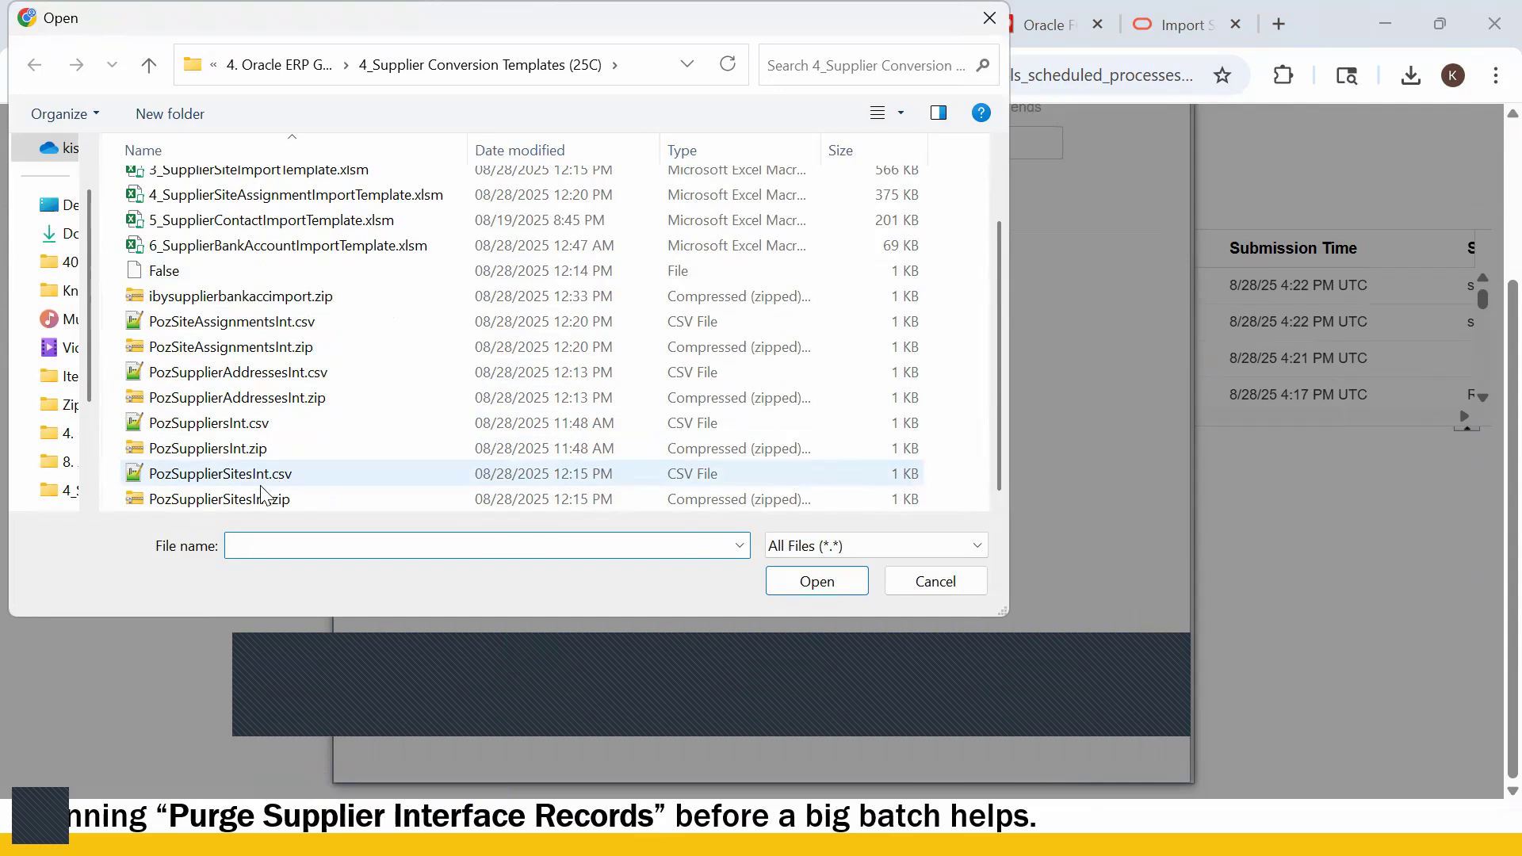
click(266, 301)
click(809, 585)
click(806, 486)
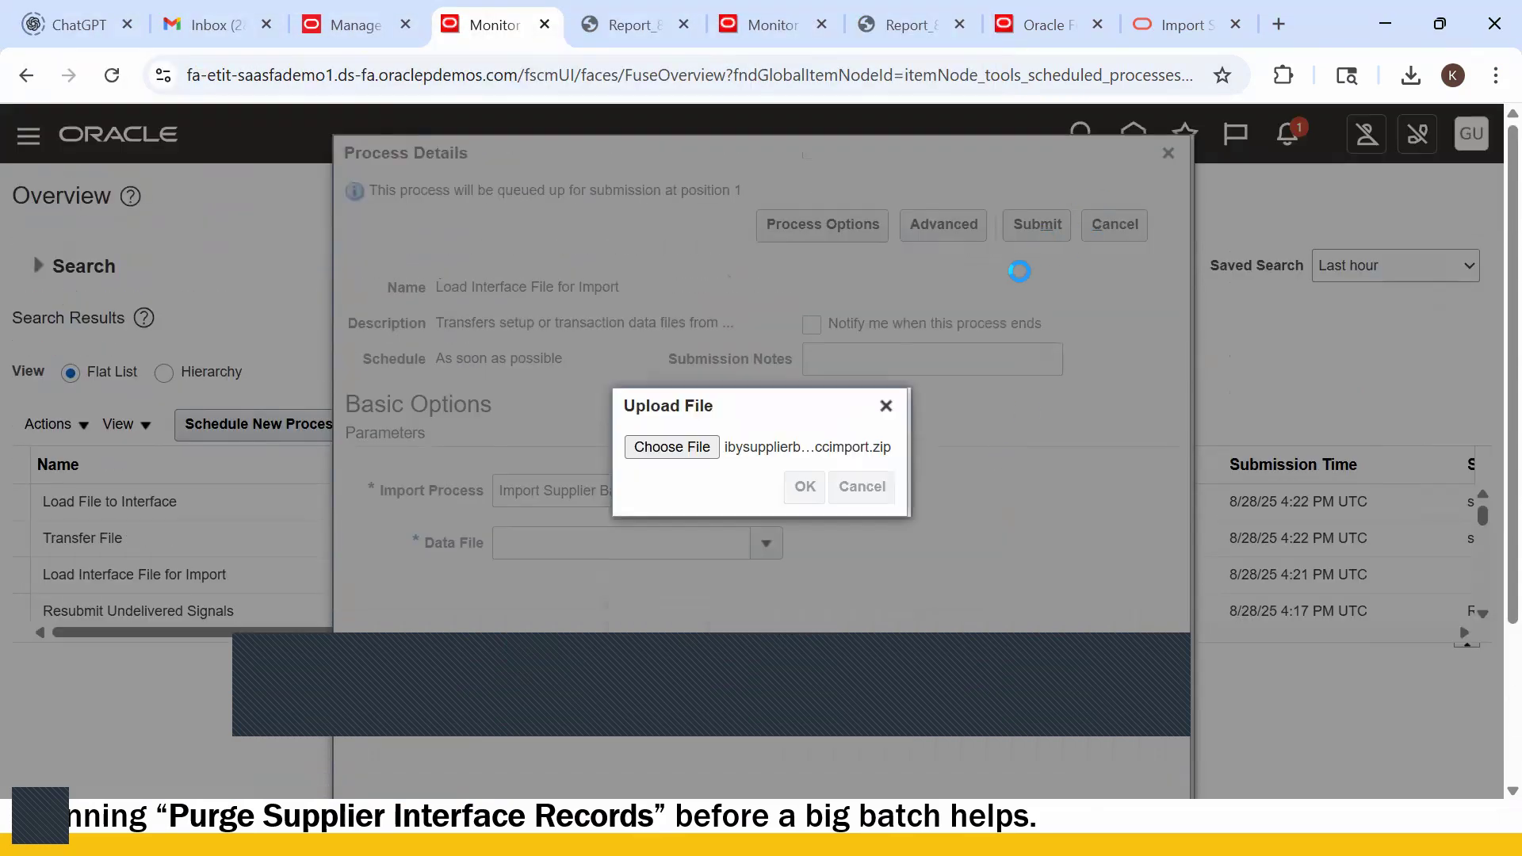
click(808, 488)
click(1036, 224)
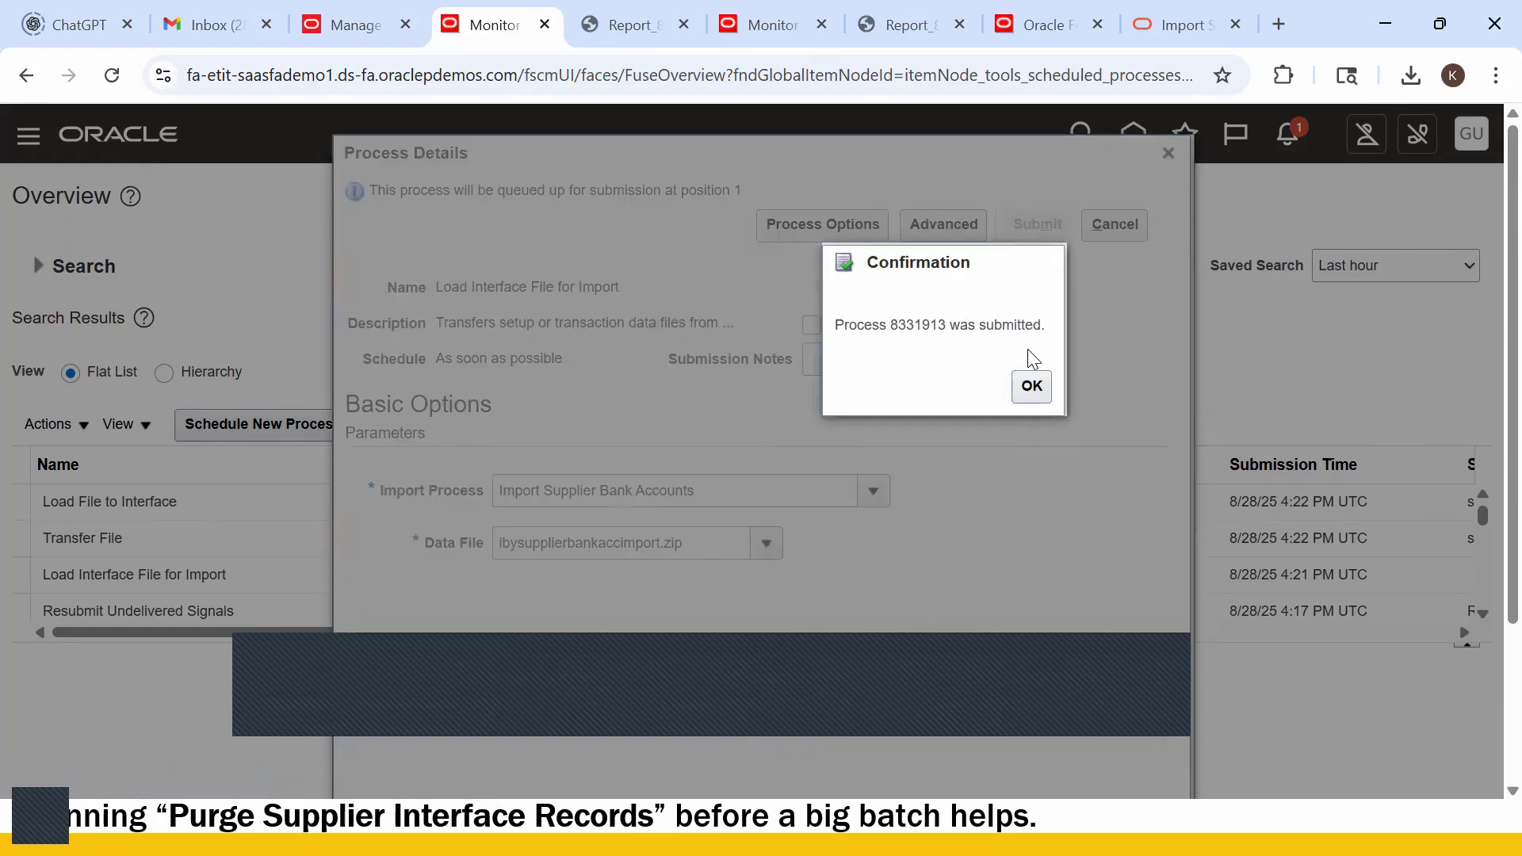
click(1033, 394)
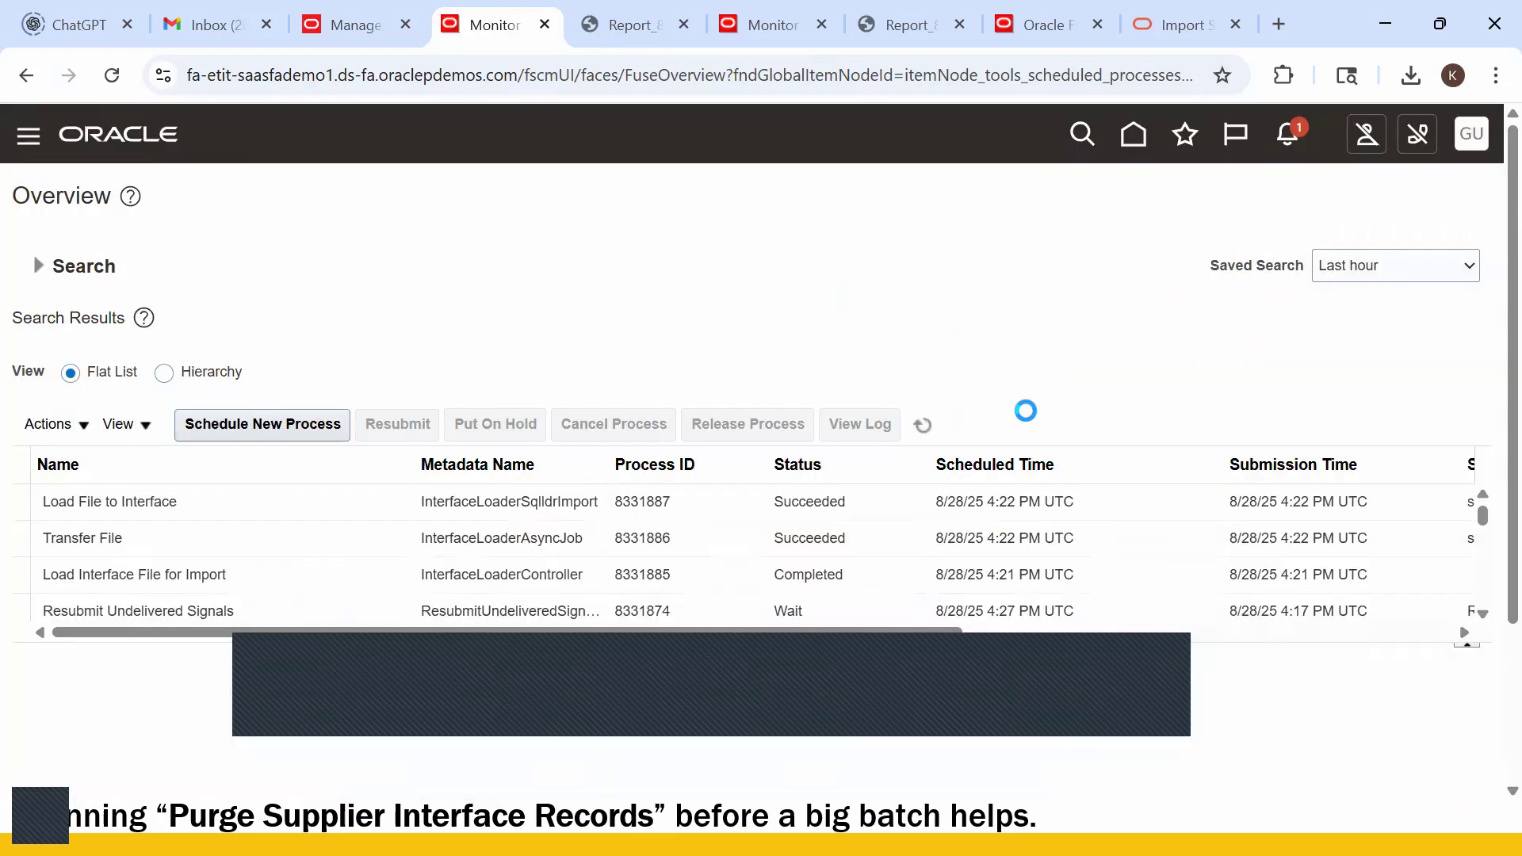
- Refresh the process list and check the Transfer File job's status across the monitoring tabs
click(924, 428)
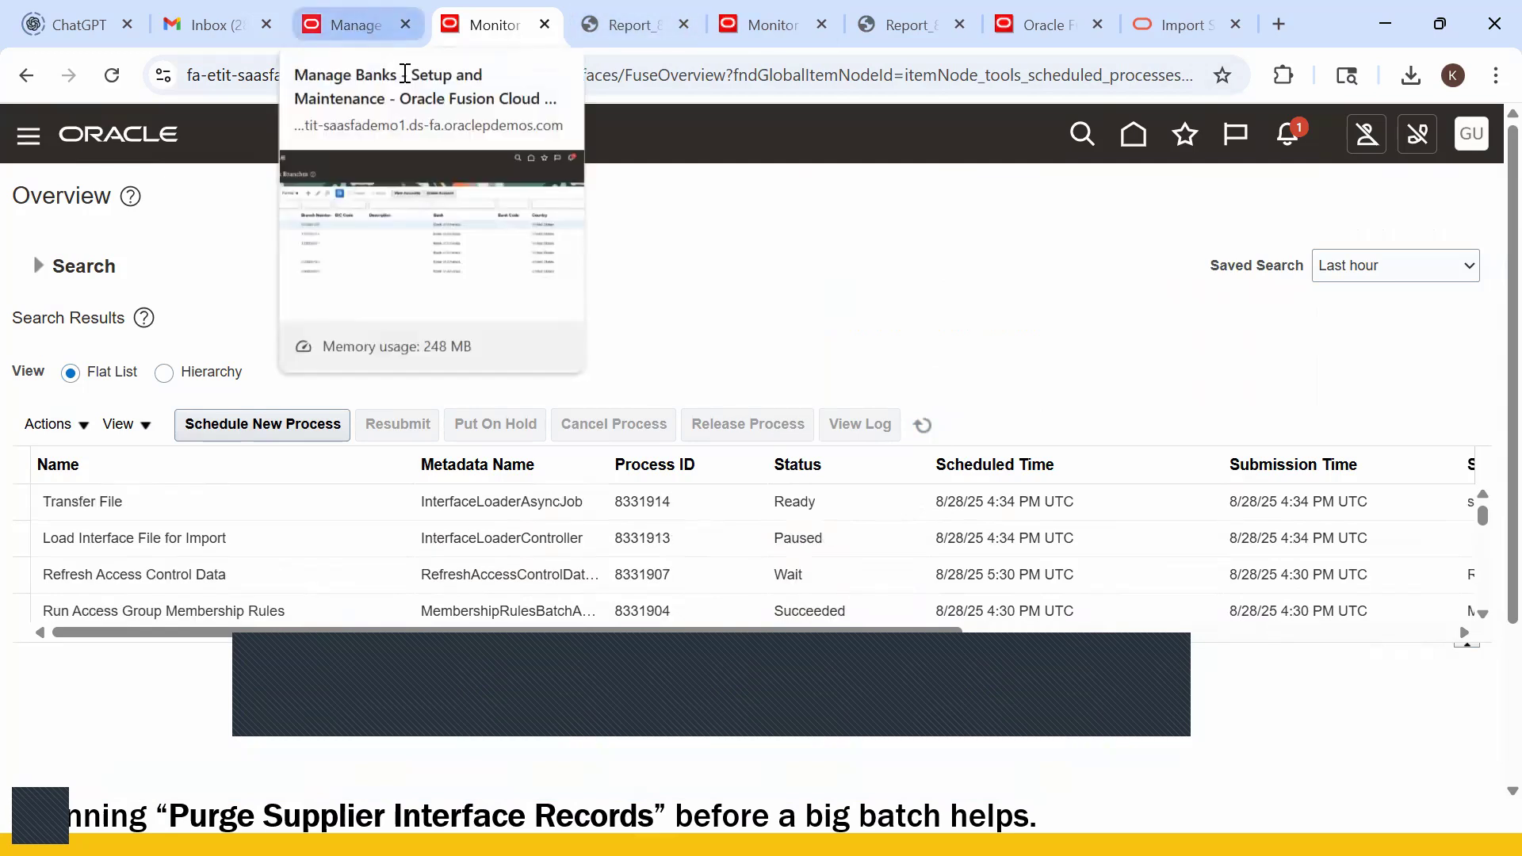
click(1033, 25)
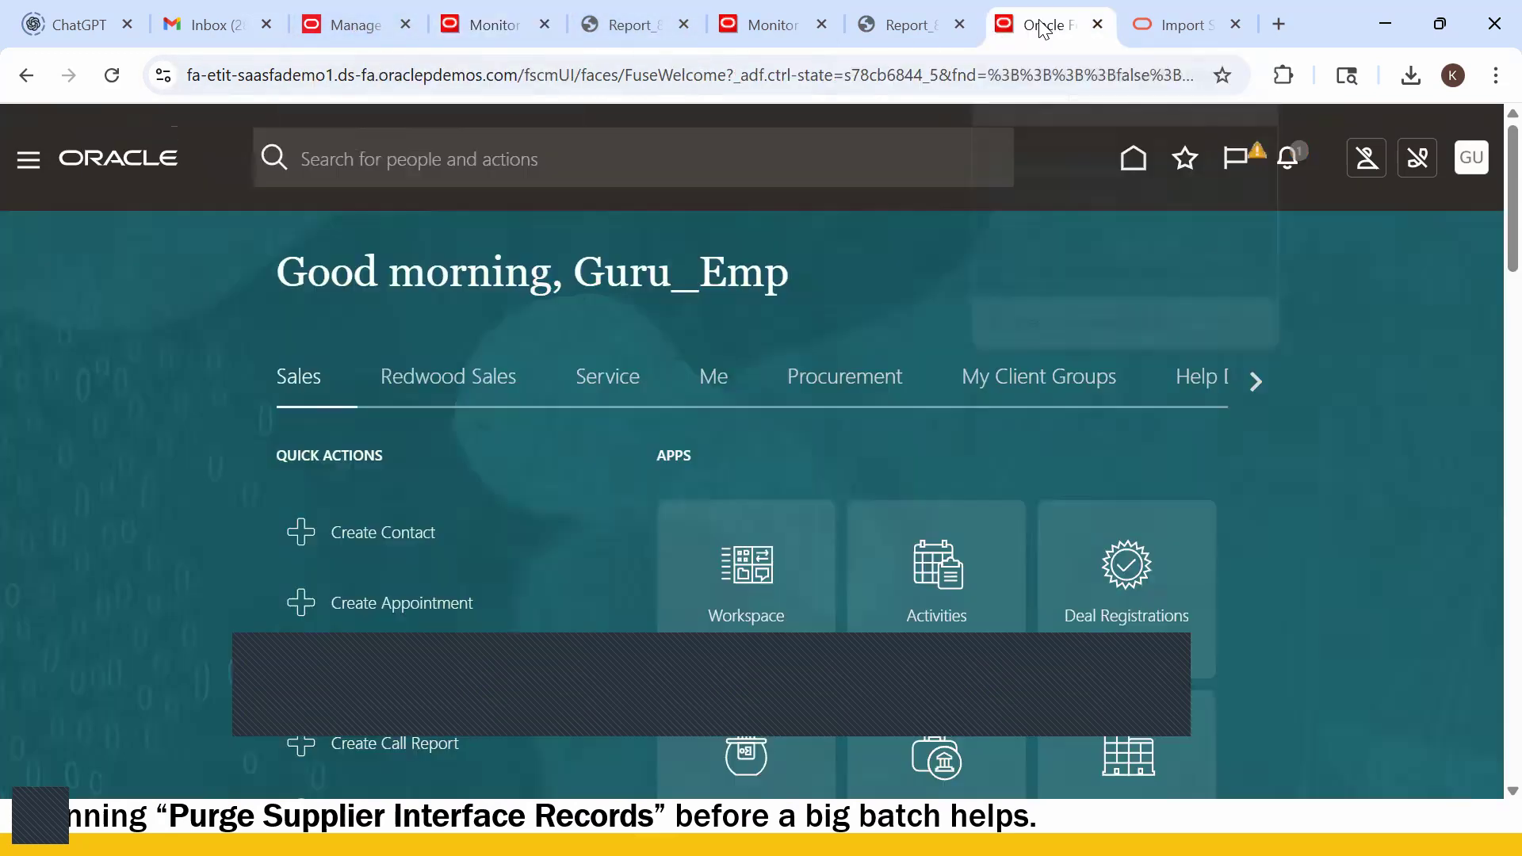
click(352, 24)
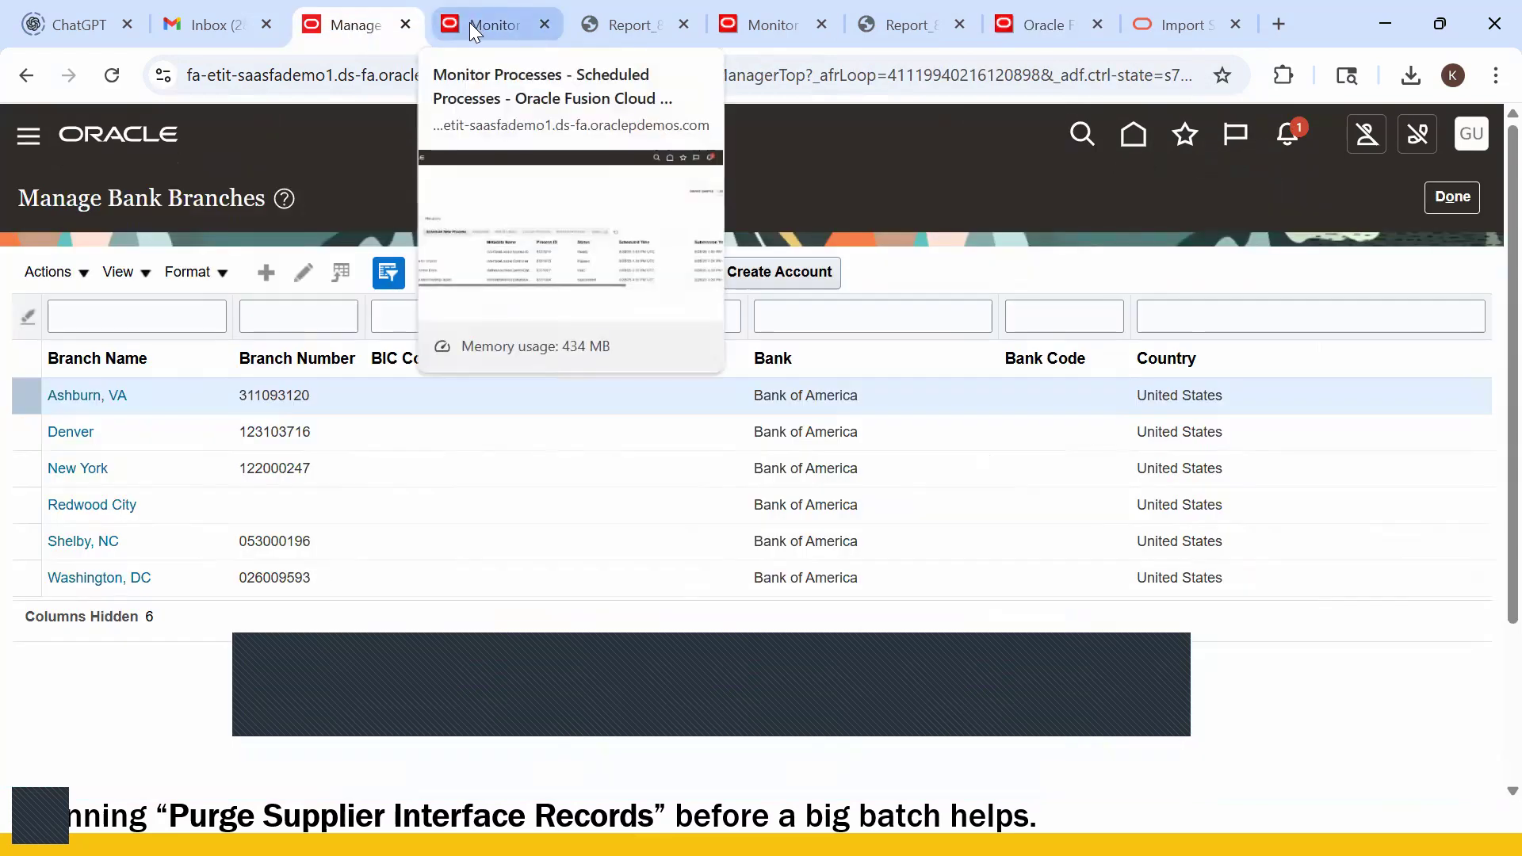
click(469, 24)
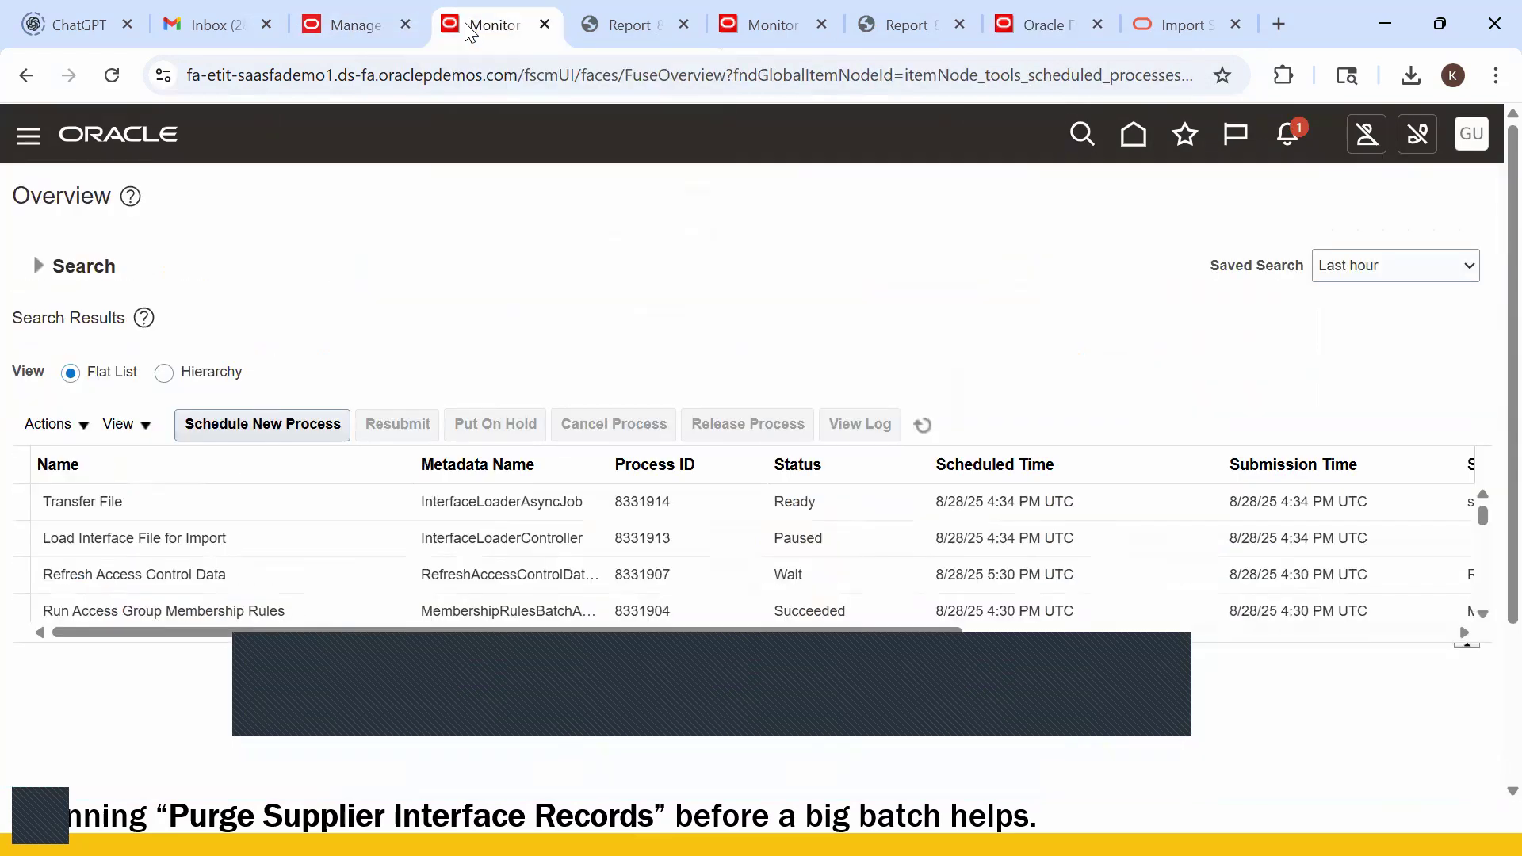
click(603, 26)
click(748, 38)
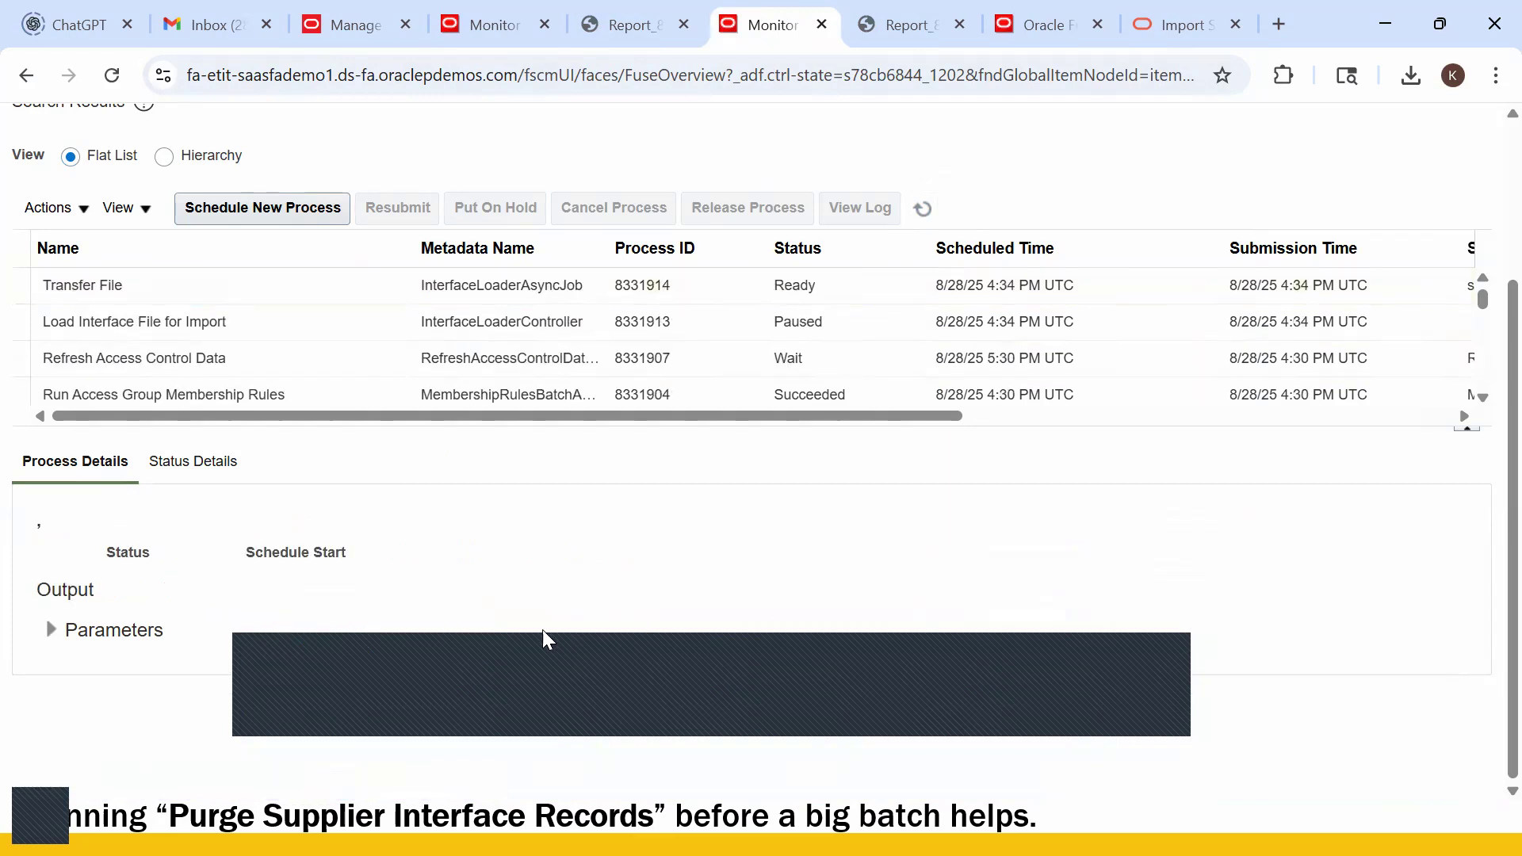
scroll(325, 380, down, 5)
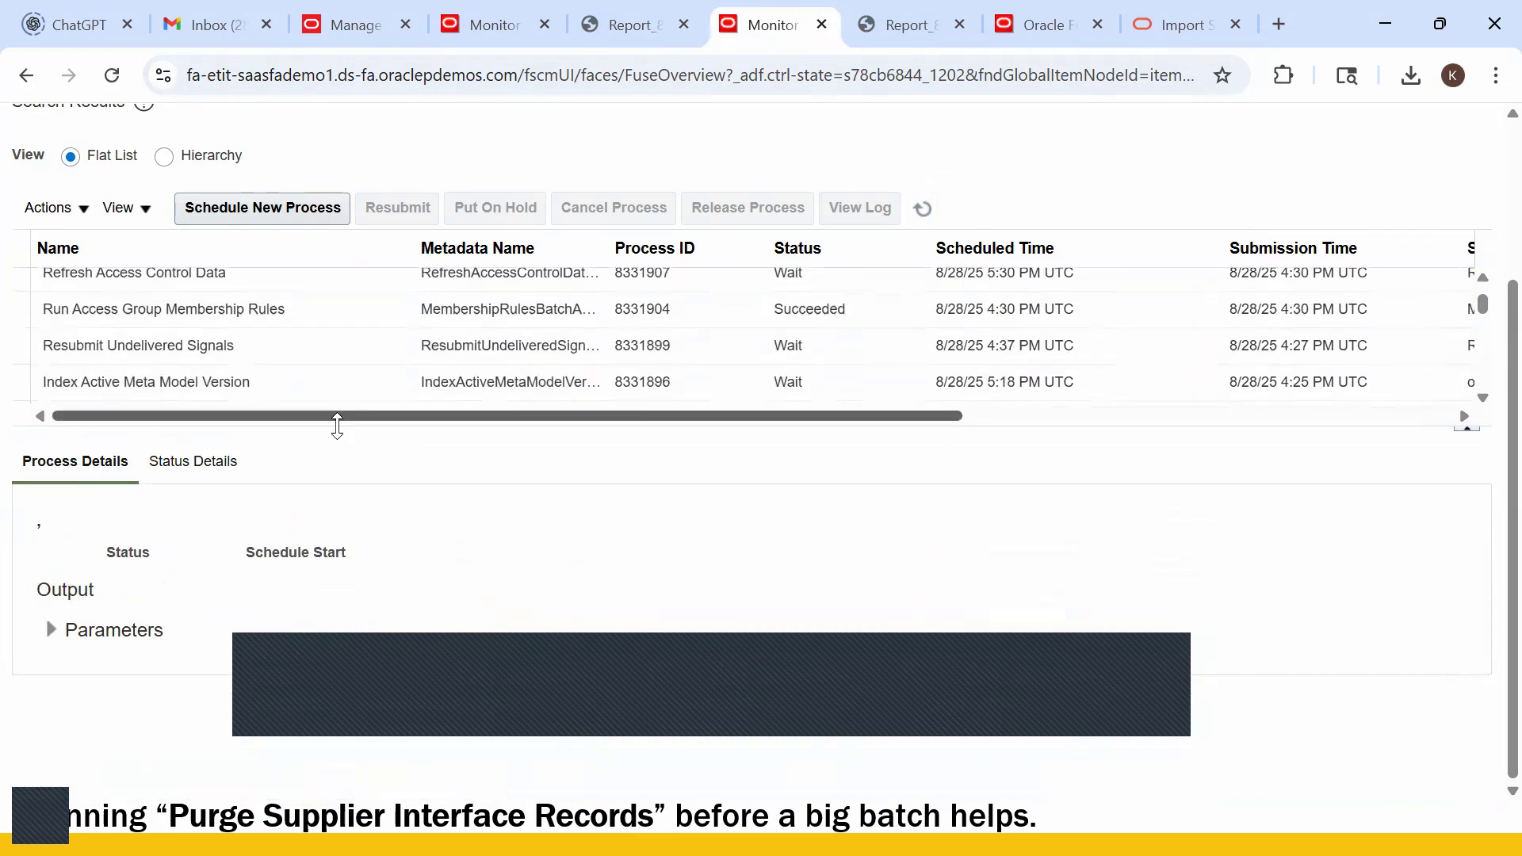
scroll(719, 361, up, 8)
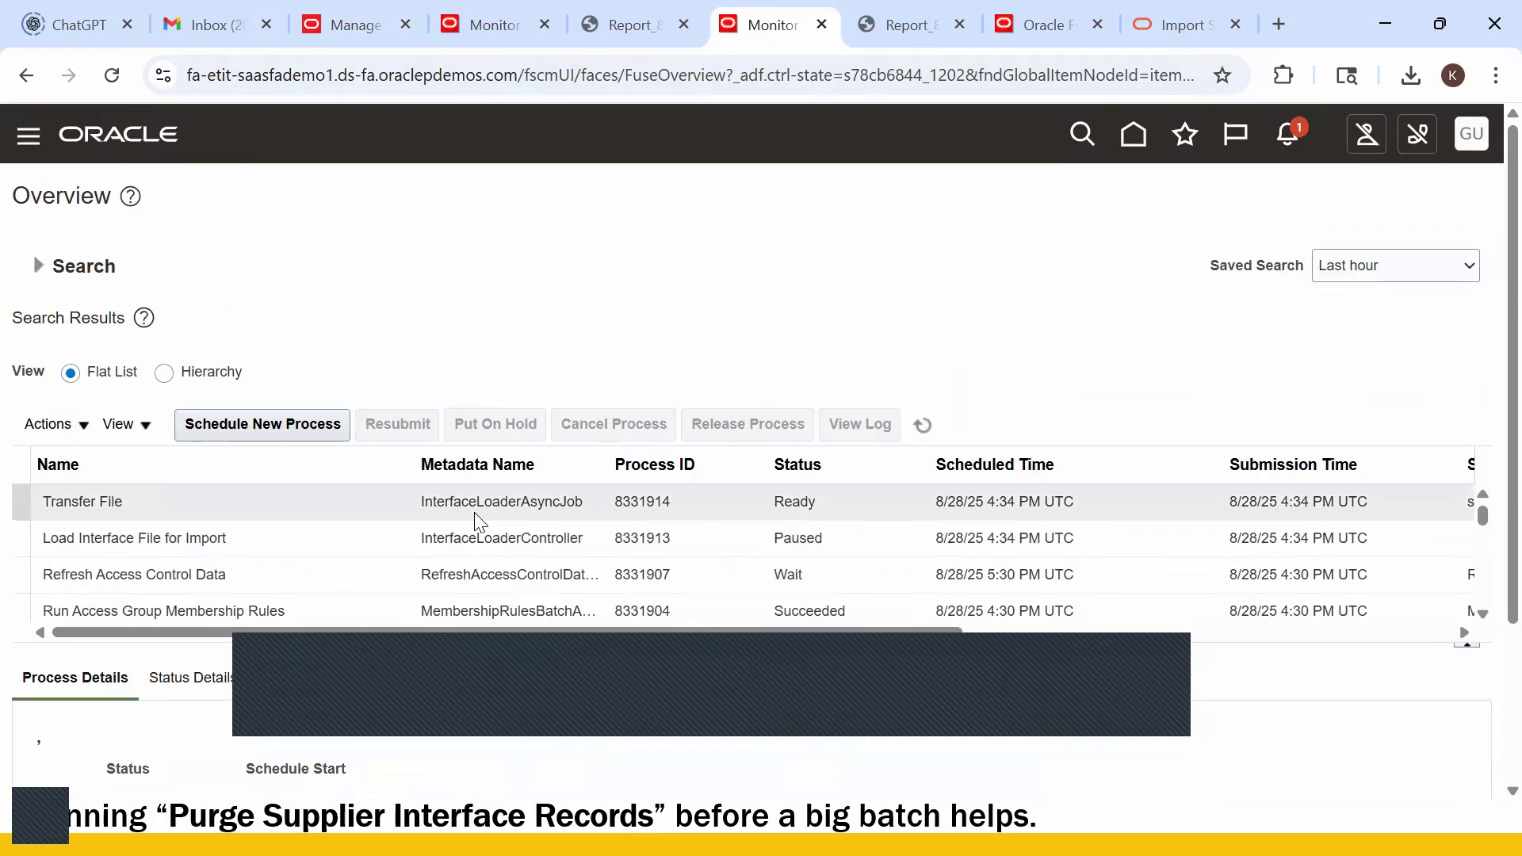
- Keep refreshing until Transfer File 8331914 and Load File to Interface jobs 8331915–8331917 show Succeeded
click(923, 426)
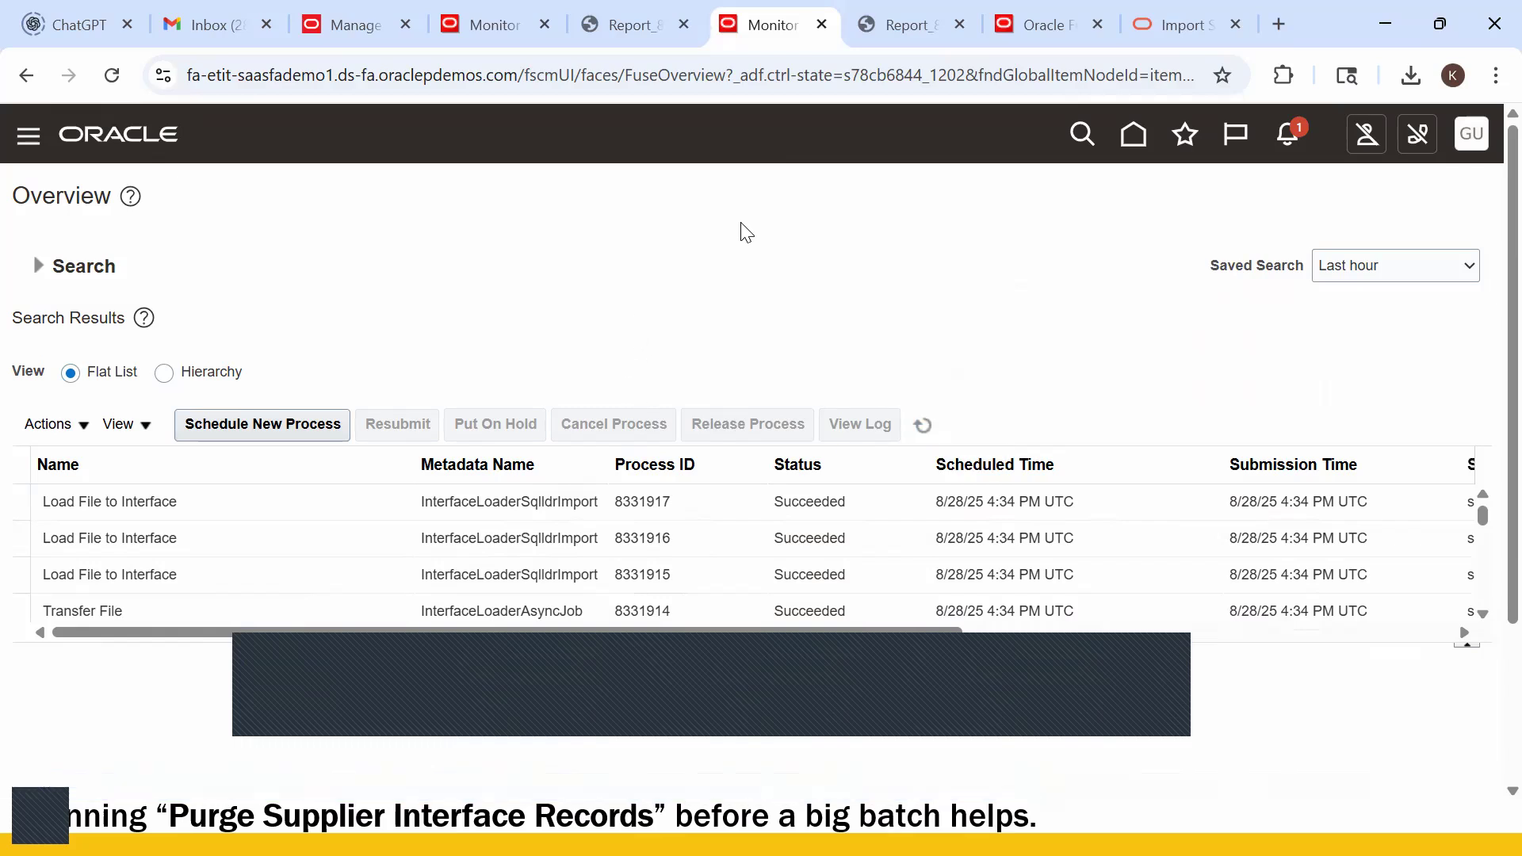
click(478, 28)
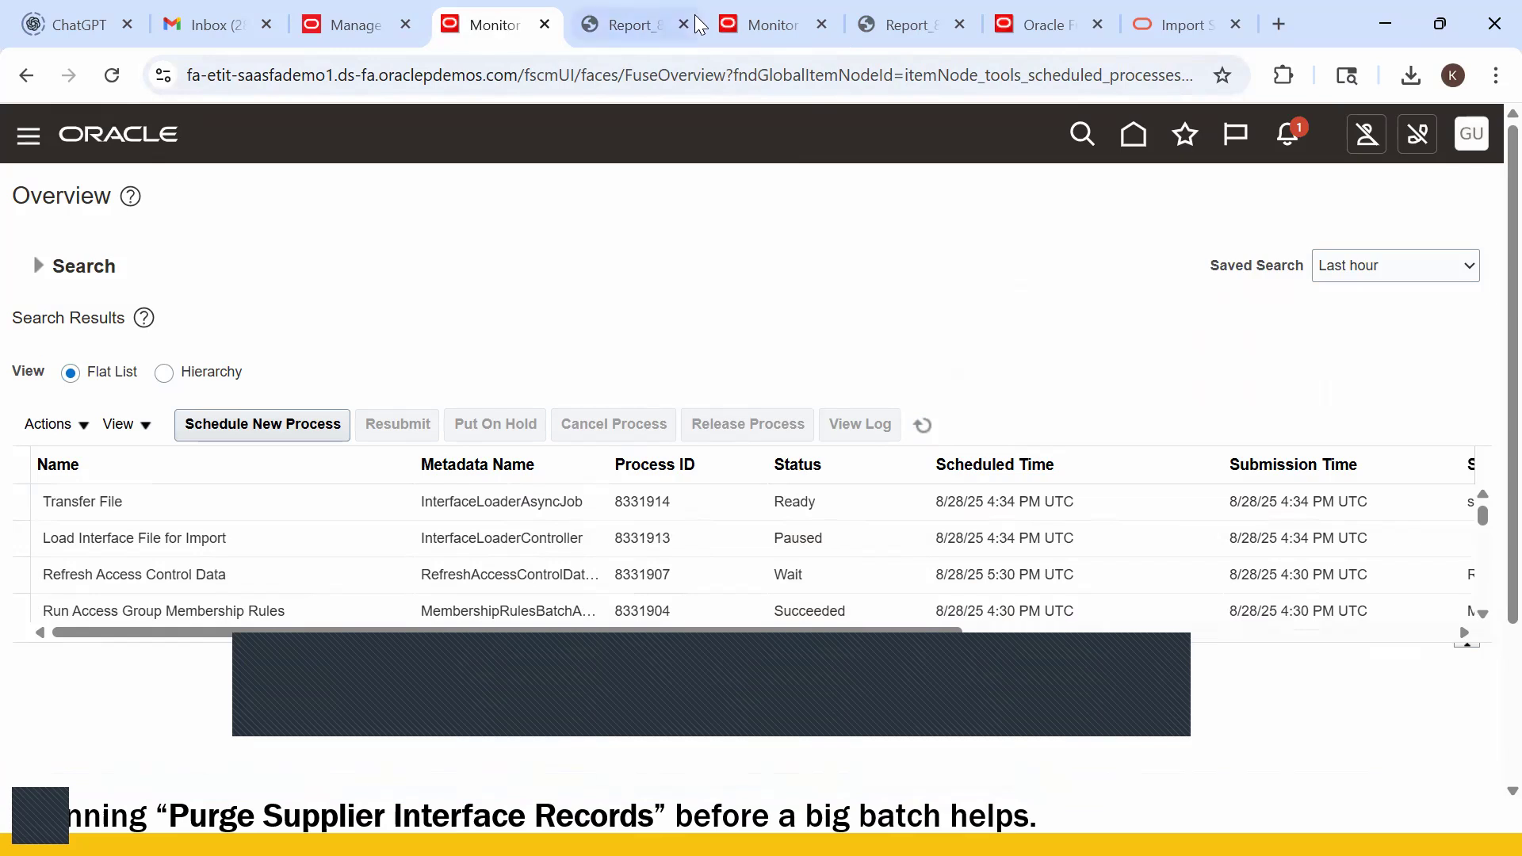
click(760, 24)
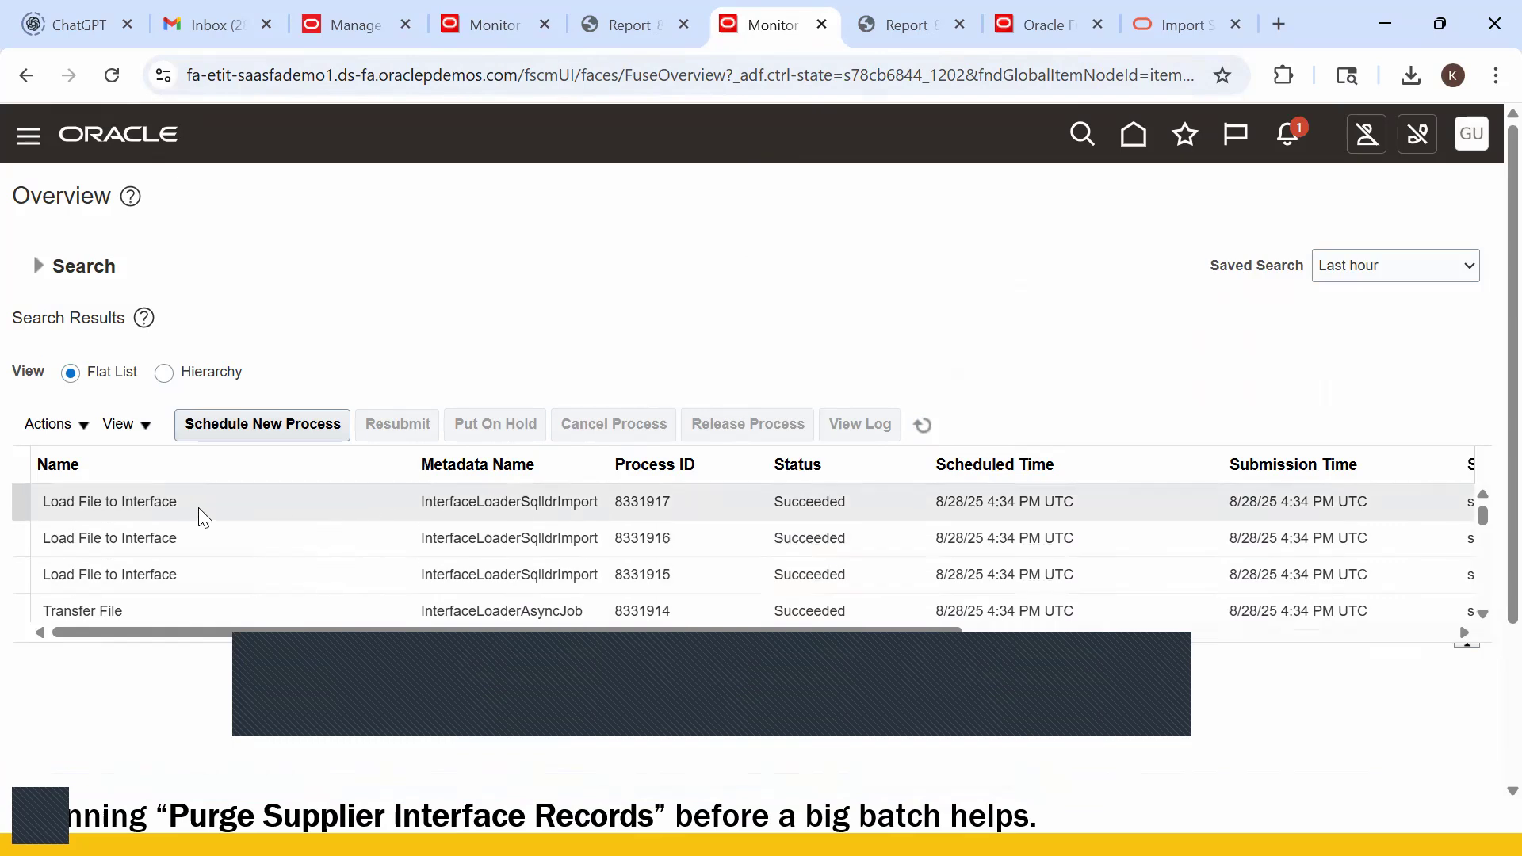
key(alt)
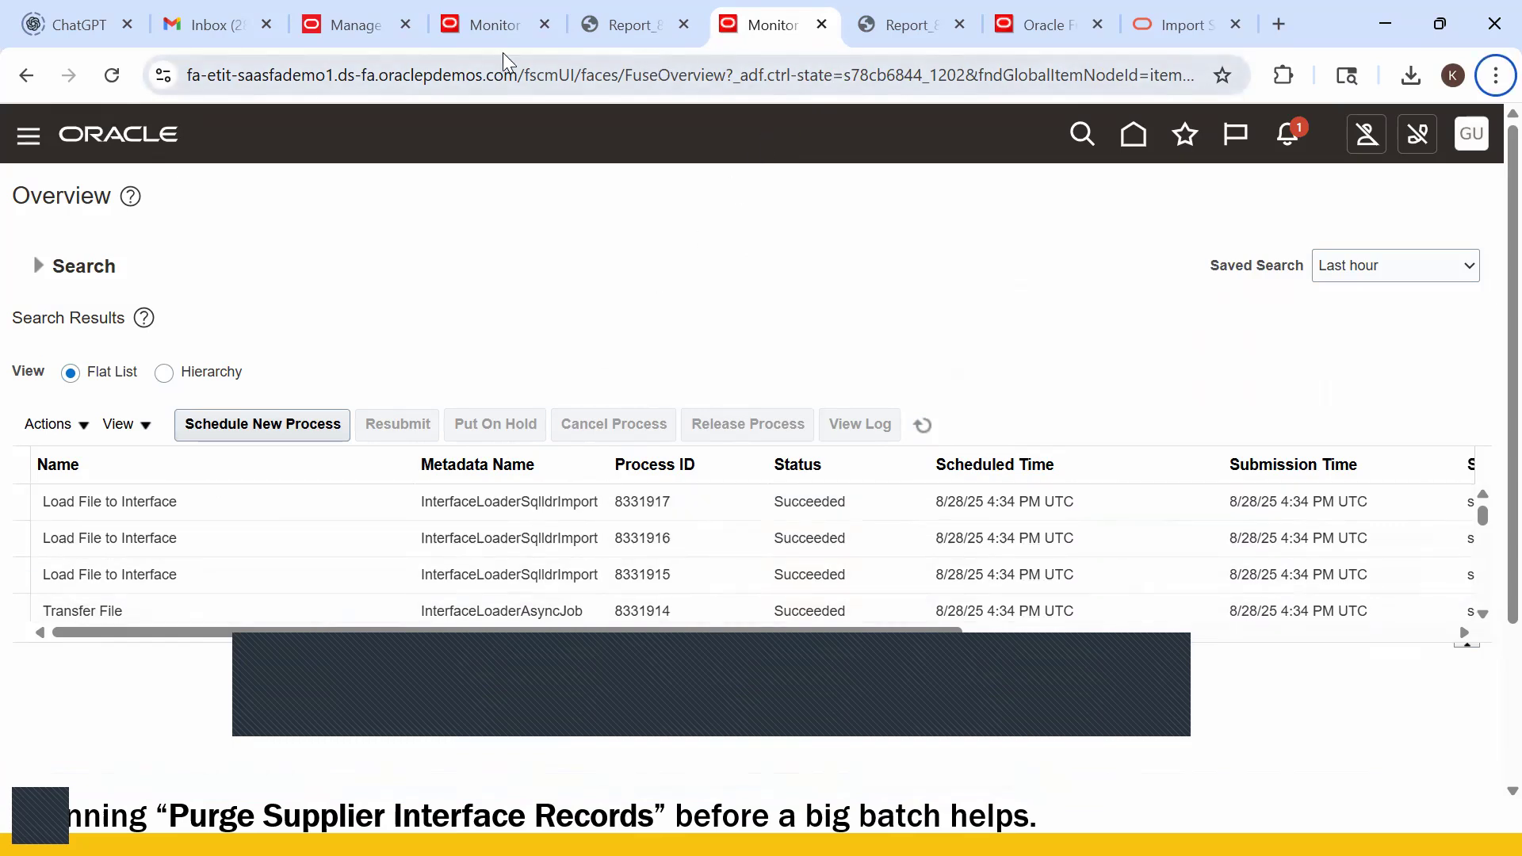
click(488, 25)
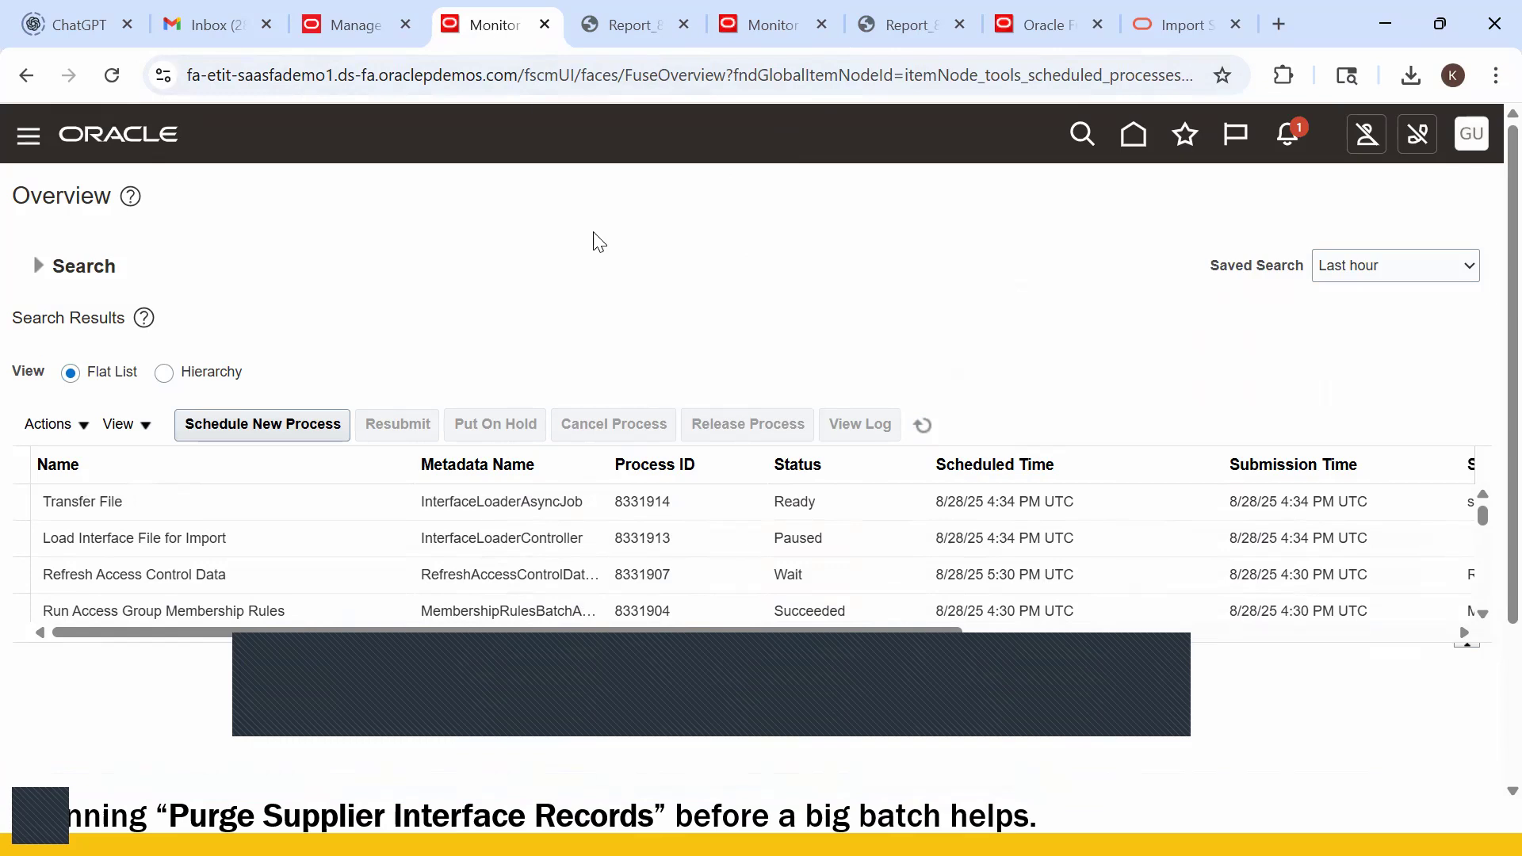
click(924, 426)
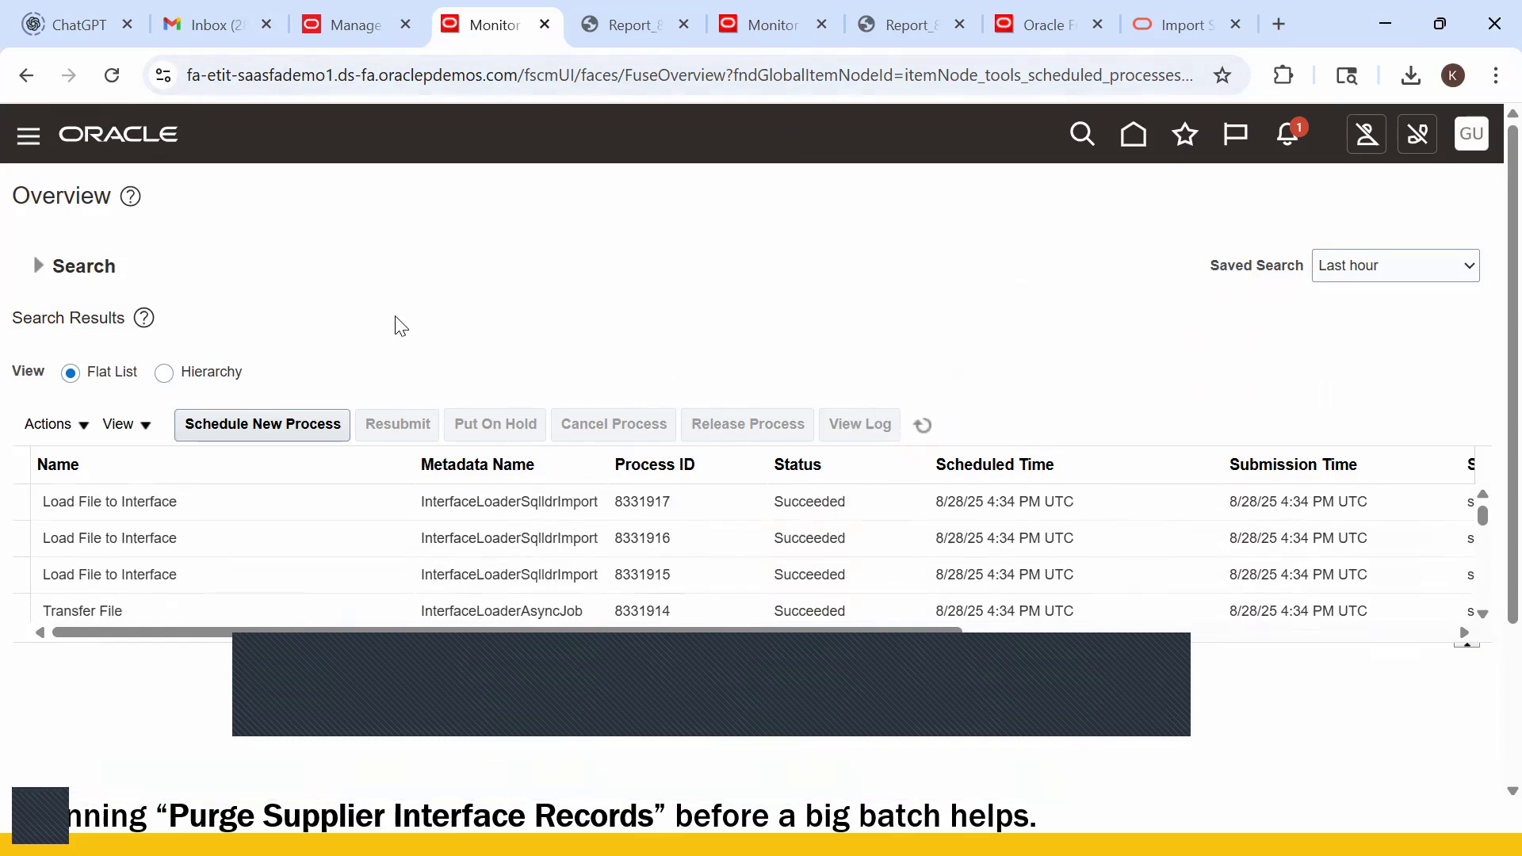
click(773, 30)
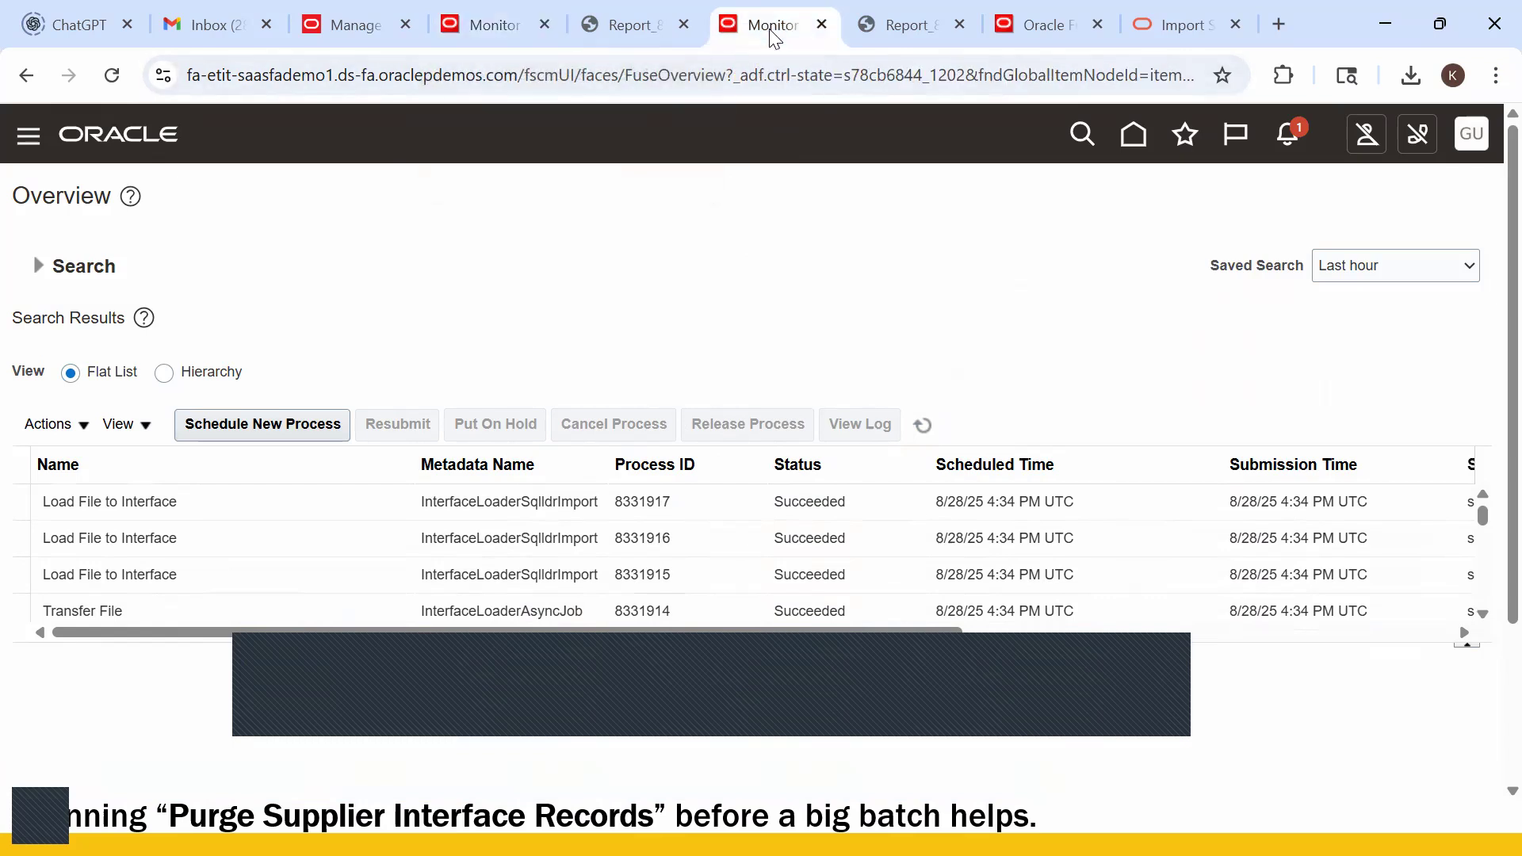
click(507, 27)
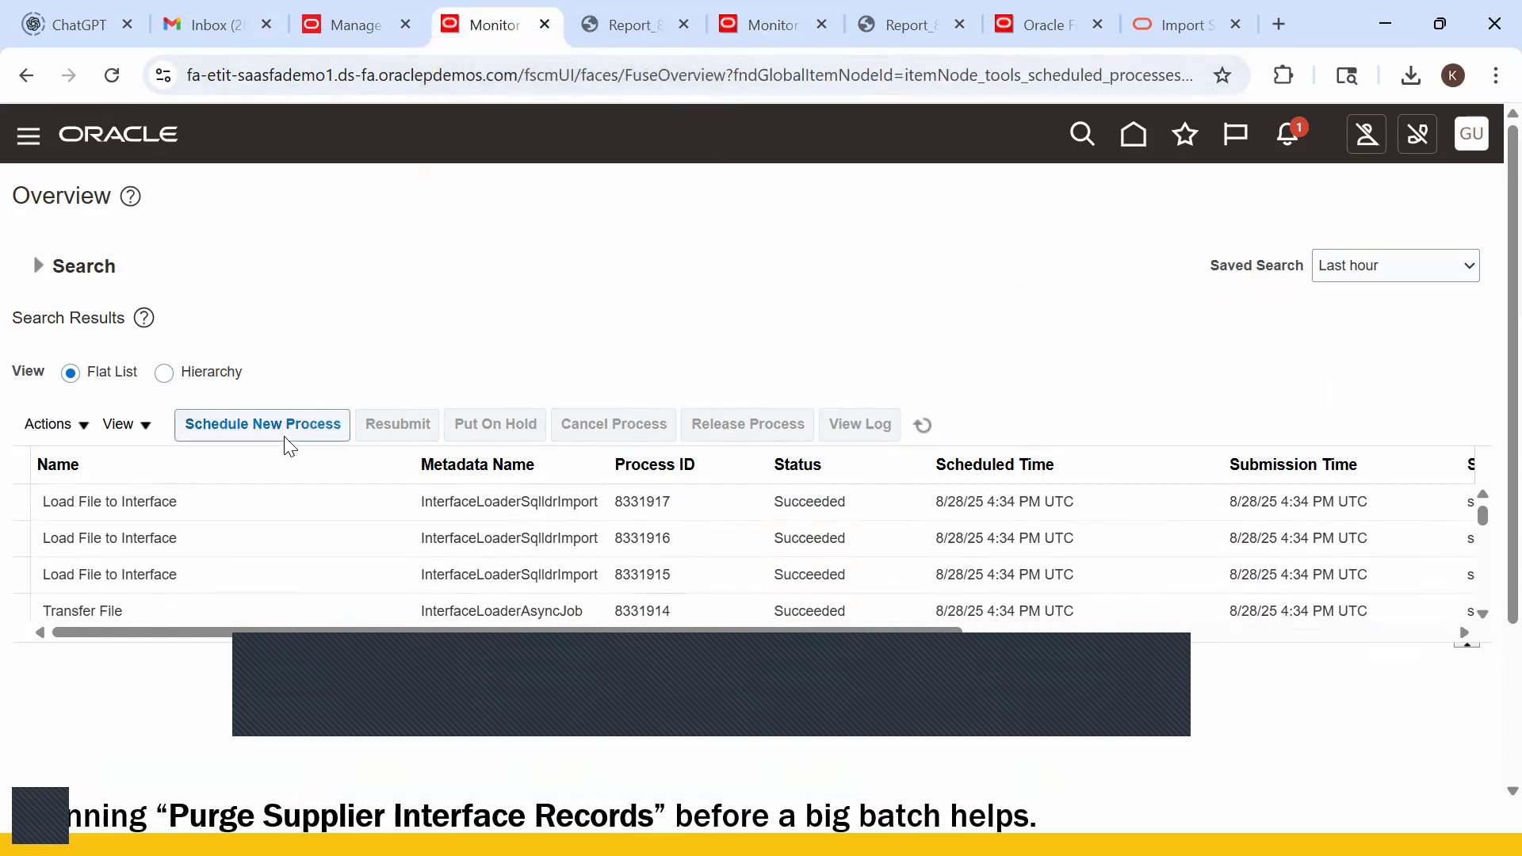
- Schedule Import Supplier Bank Accounts with Feeder Batch Identifier 998210
click(254, 449)
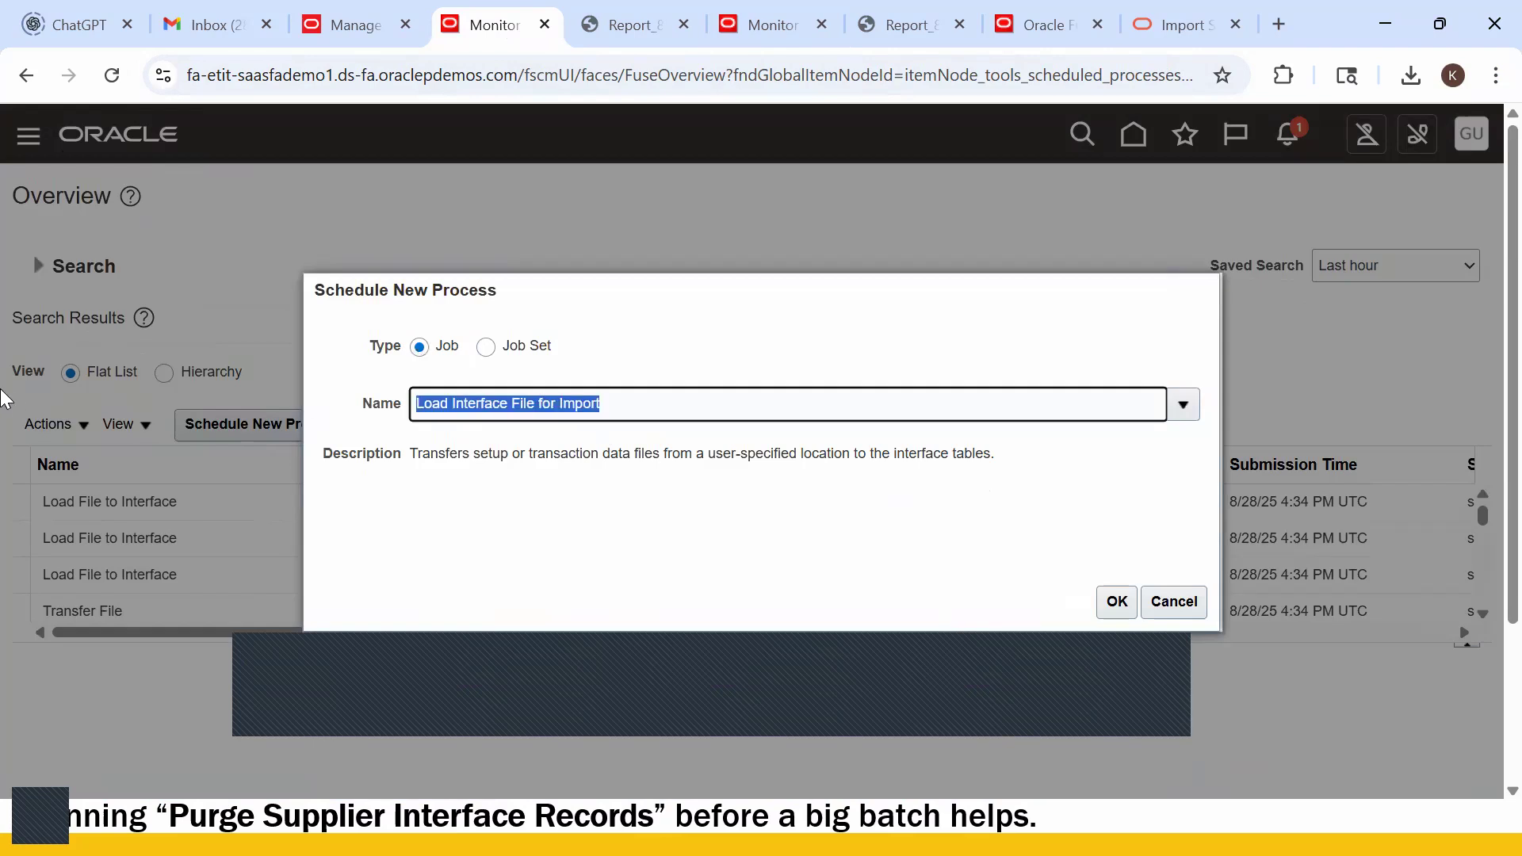
text(Import Supplier Bank Account)
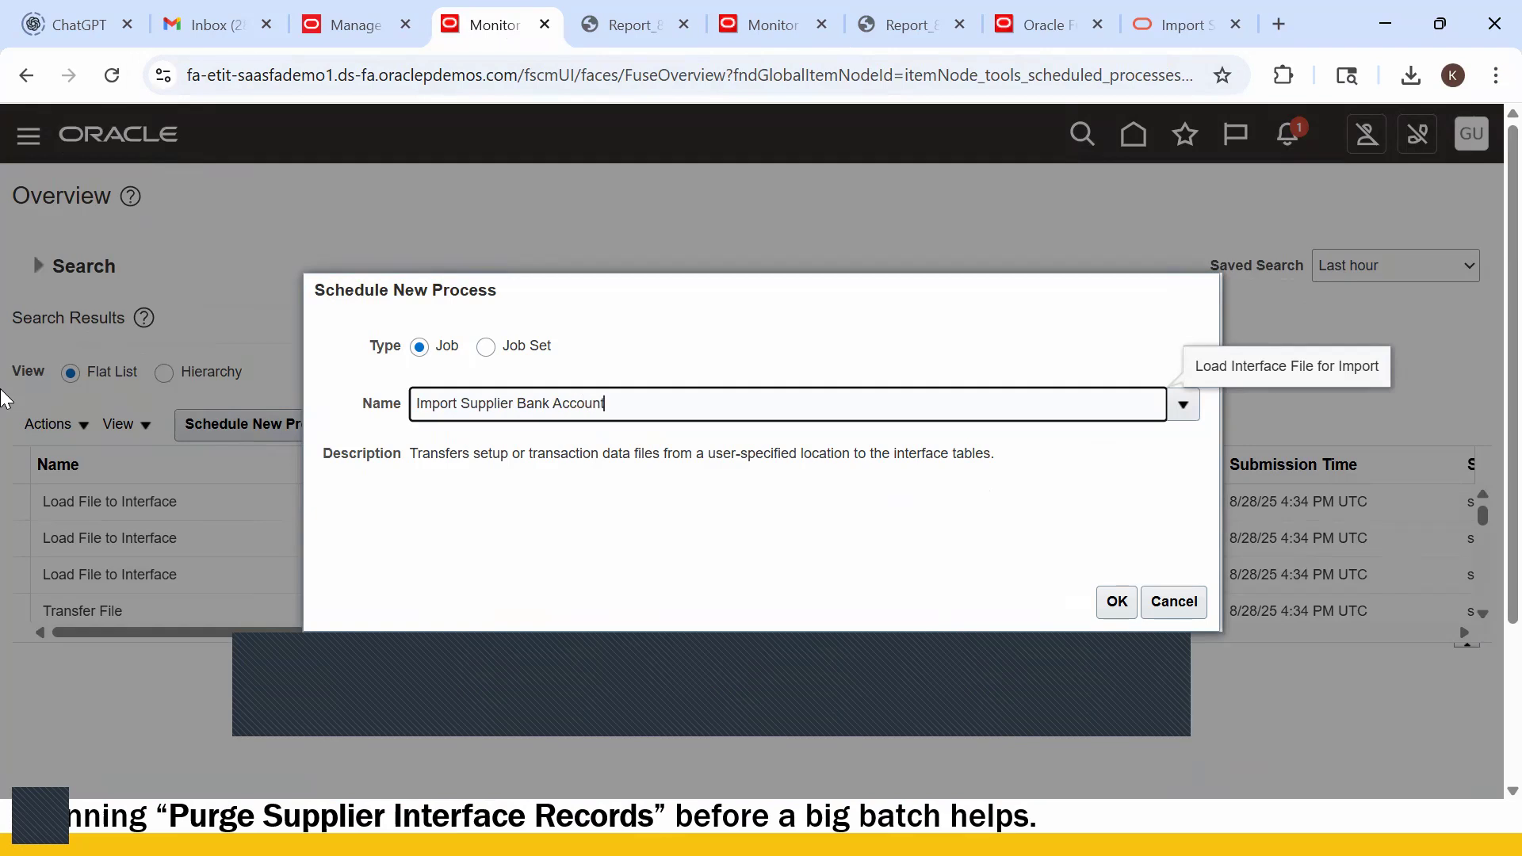
key(Tab)
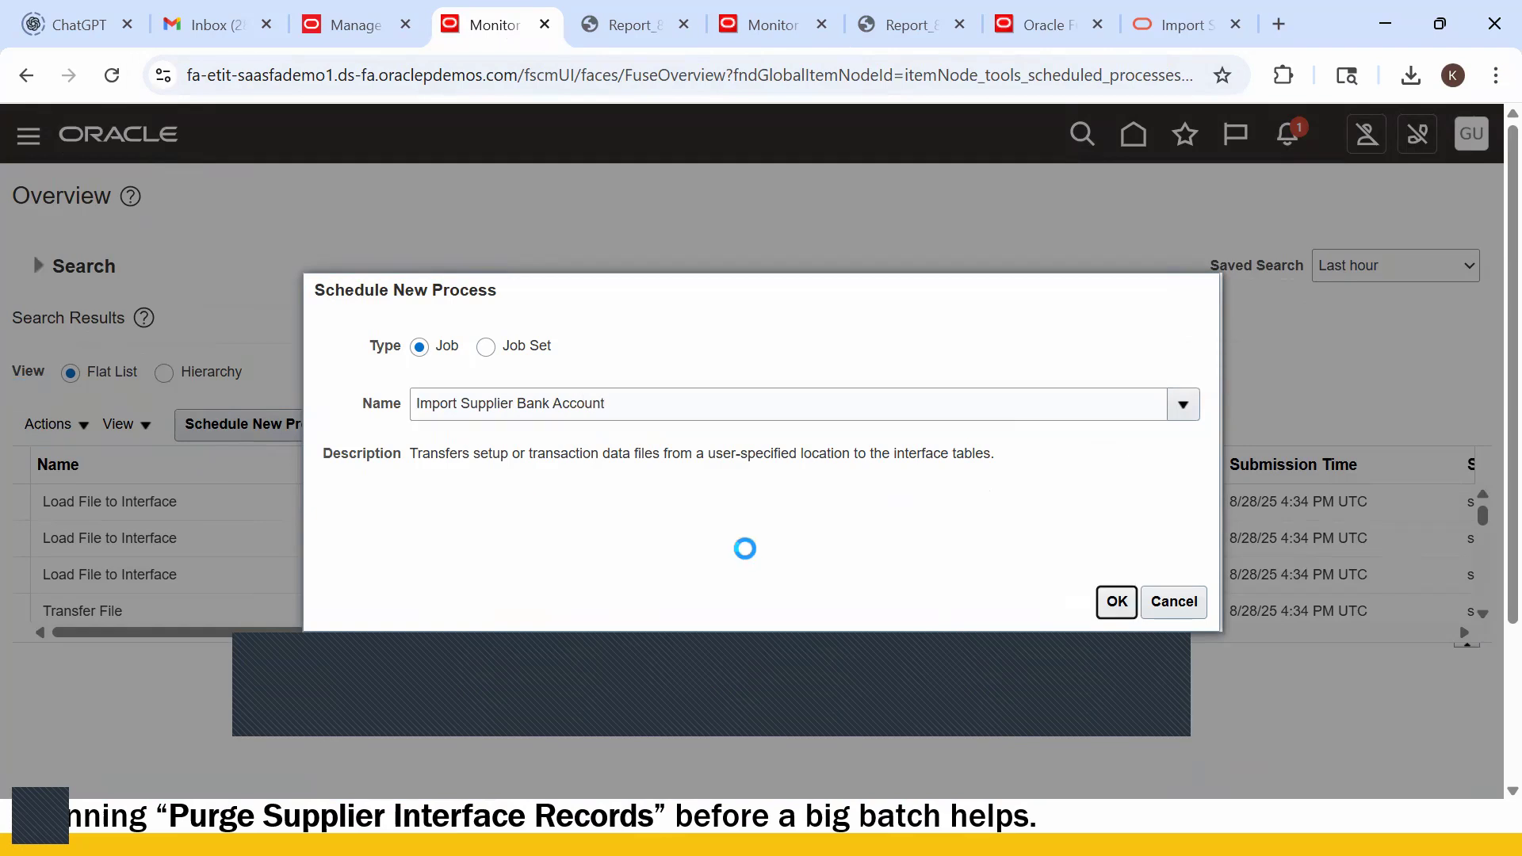
click(1118, 604)
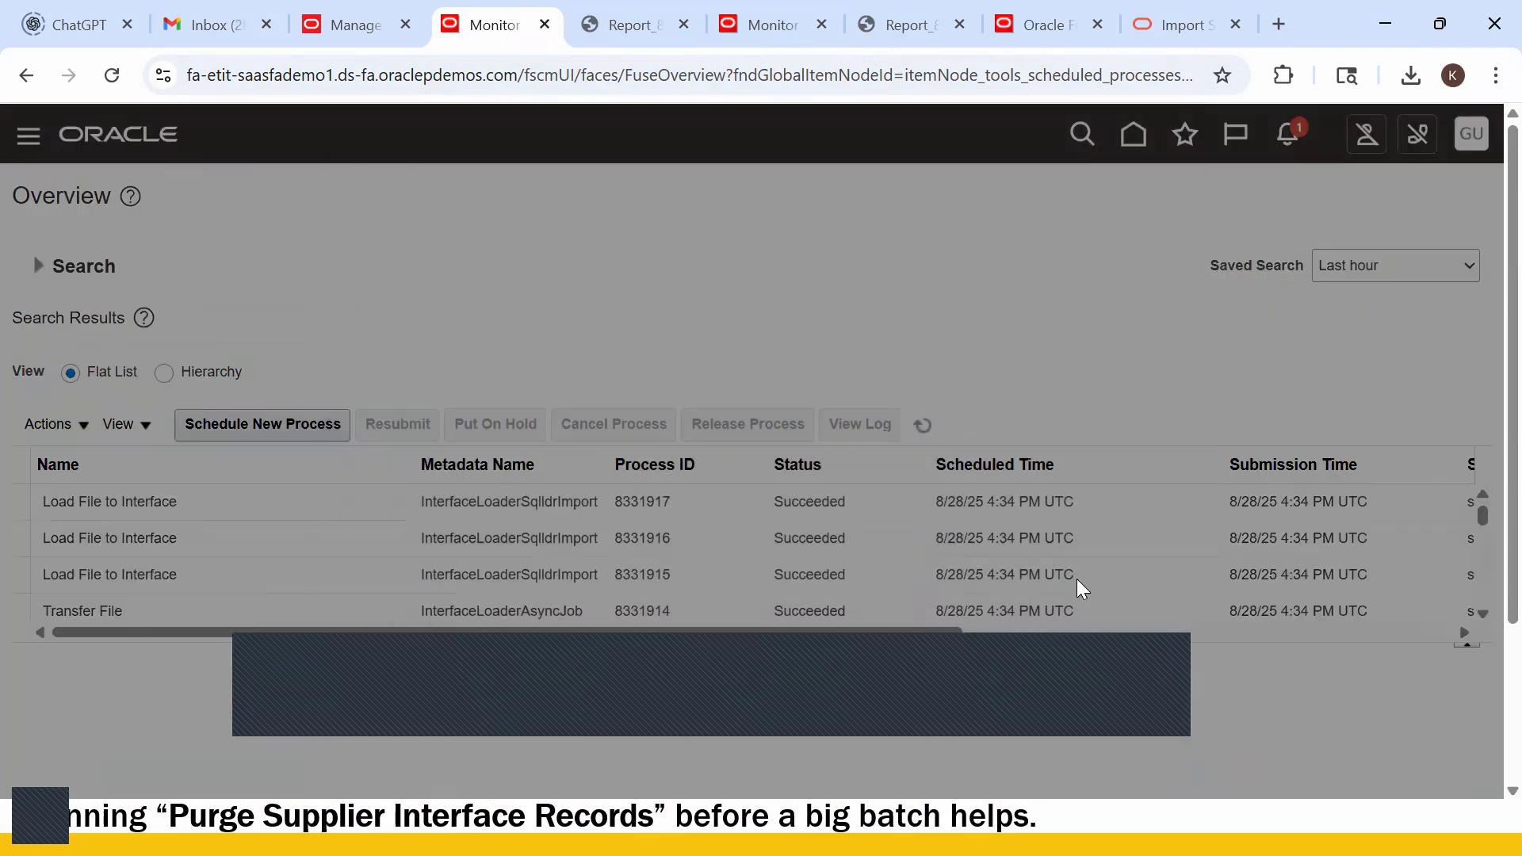
click(593, 468)
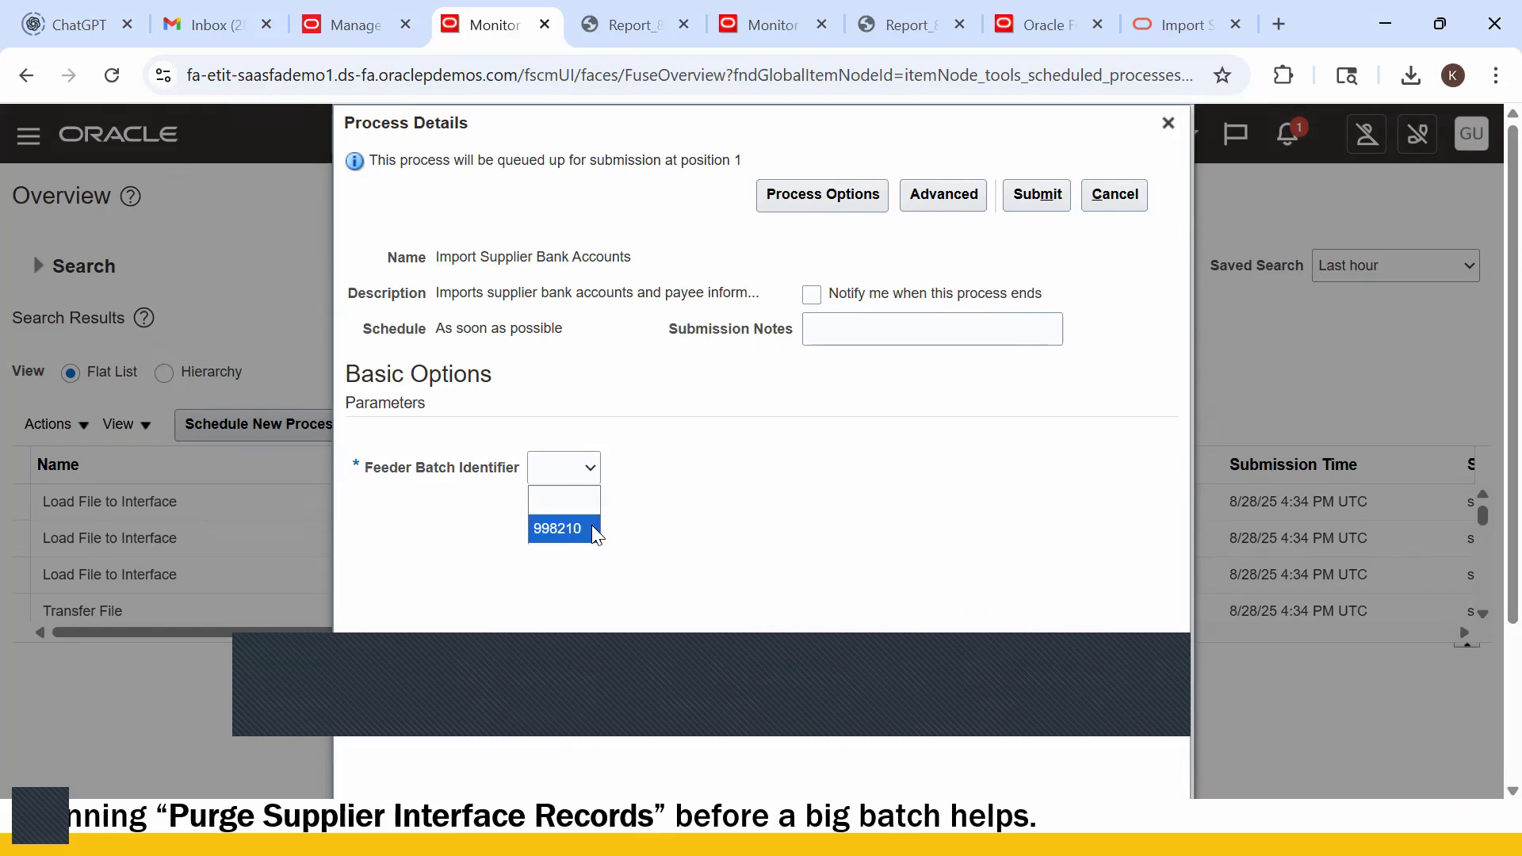
click(581, 527)
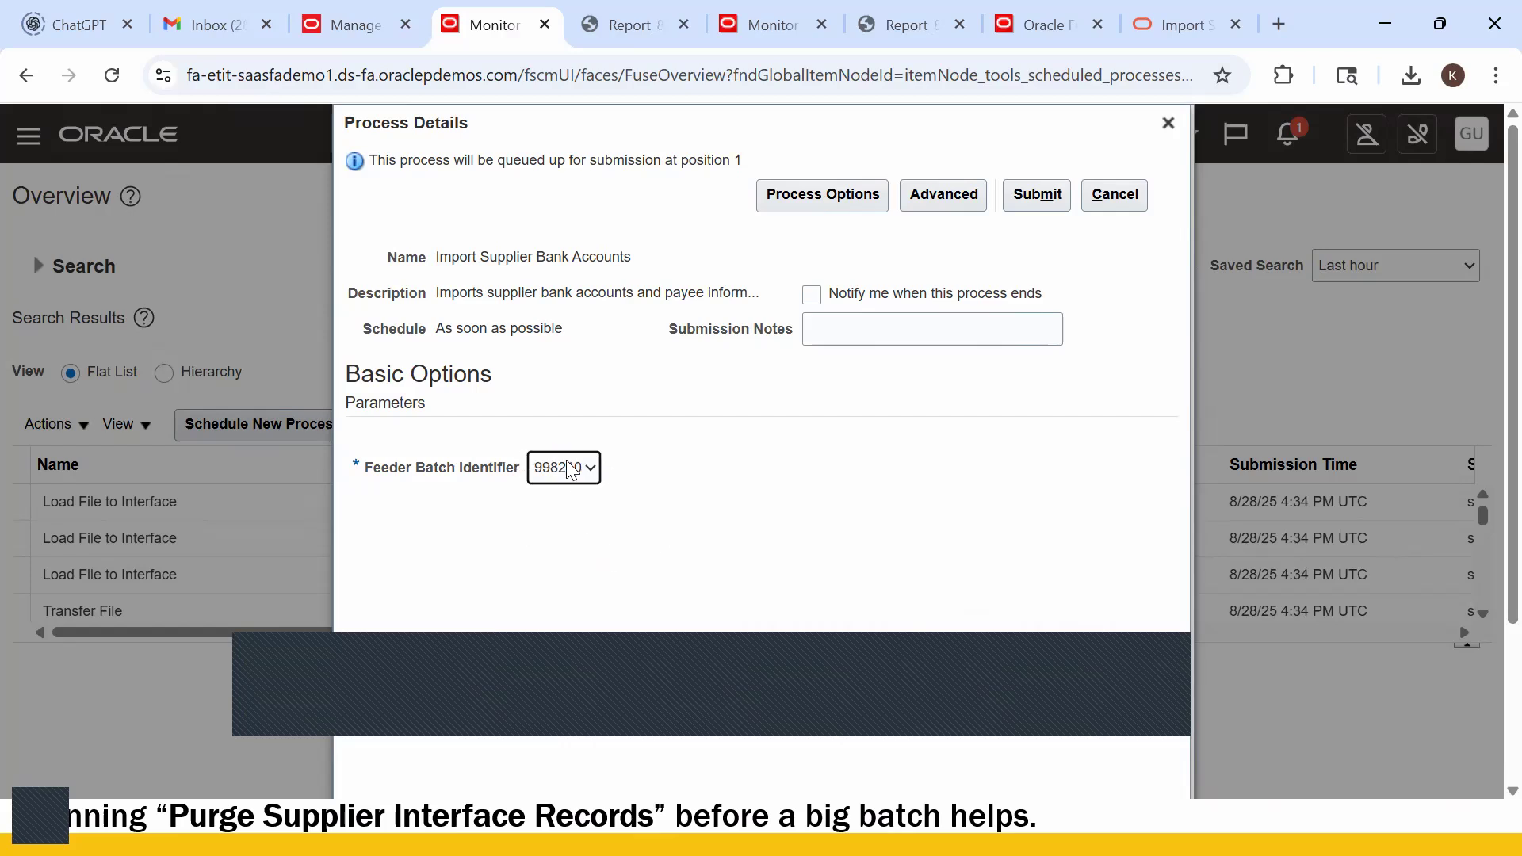
- Confirm batch ID 998210 in the Excel Supplier Bank Account Assignments sheet, then submit the import
key(alt+Tab)
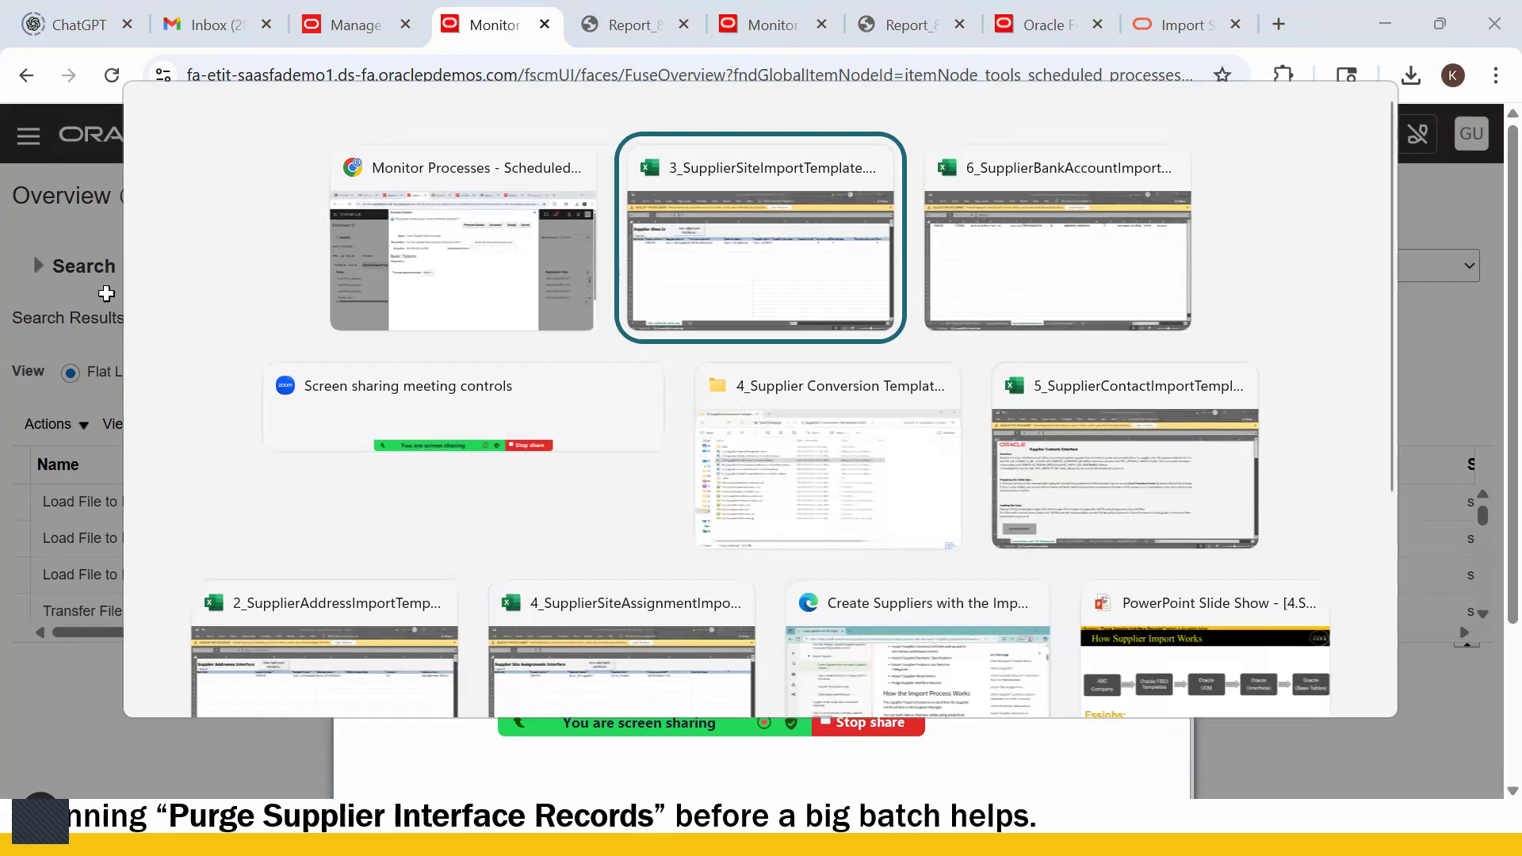
key(alt+Tab)
key(alt+Tab)
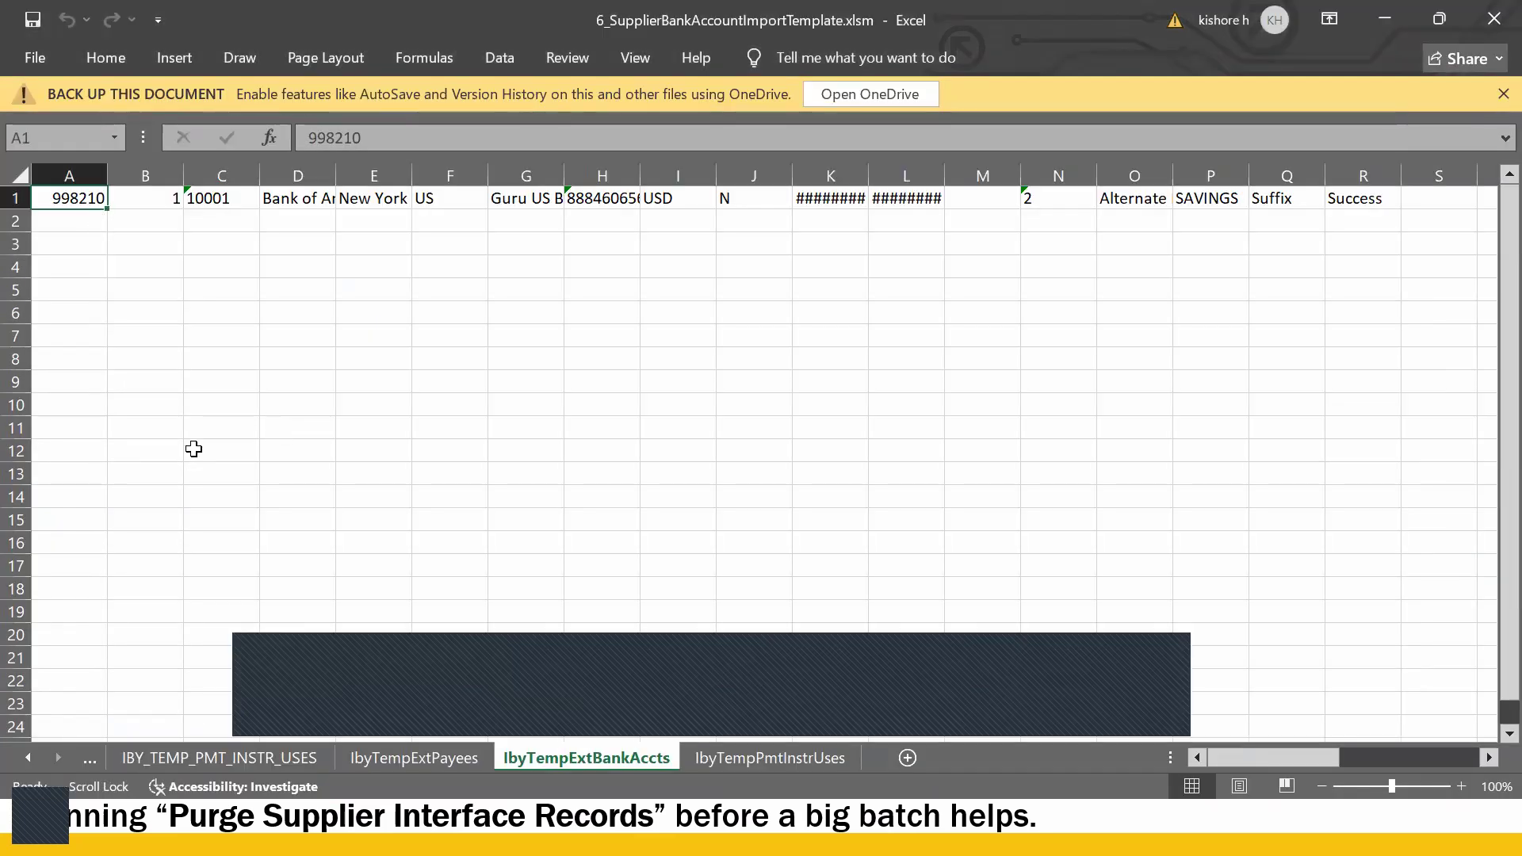
click(261, 757)
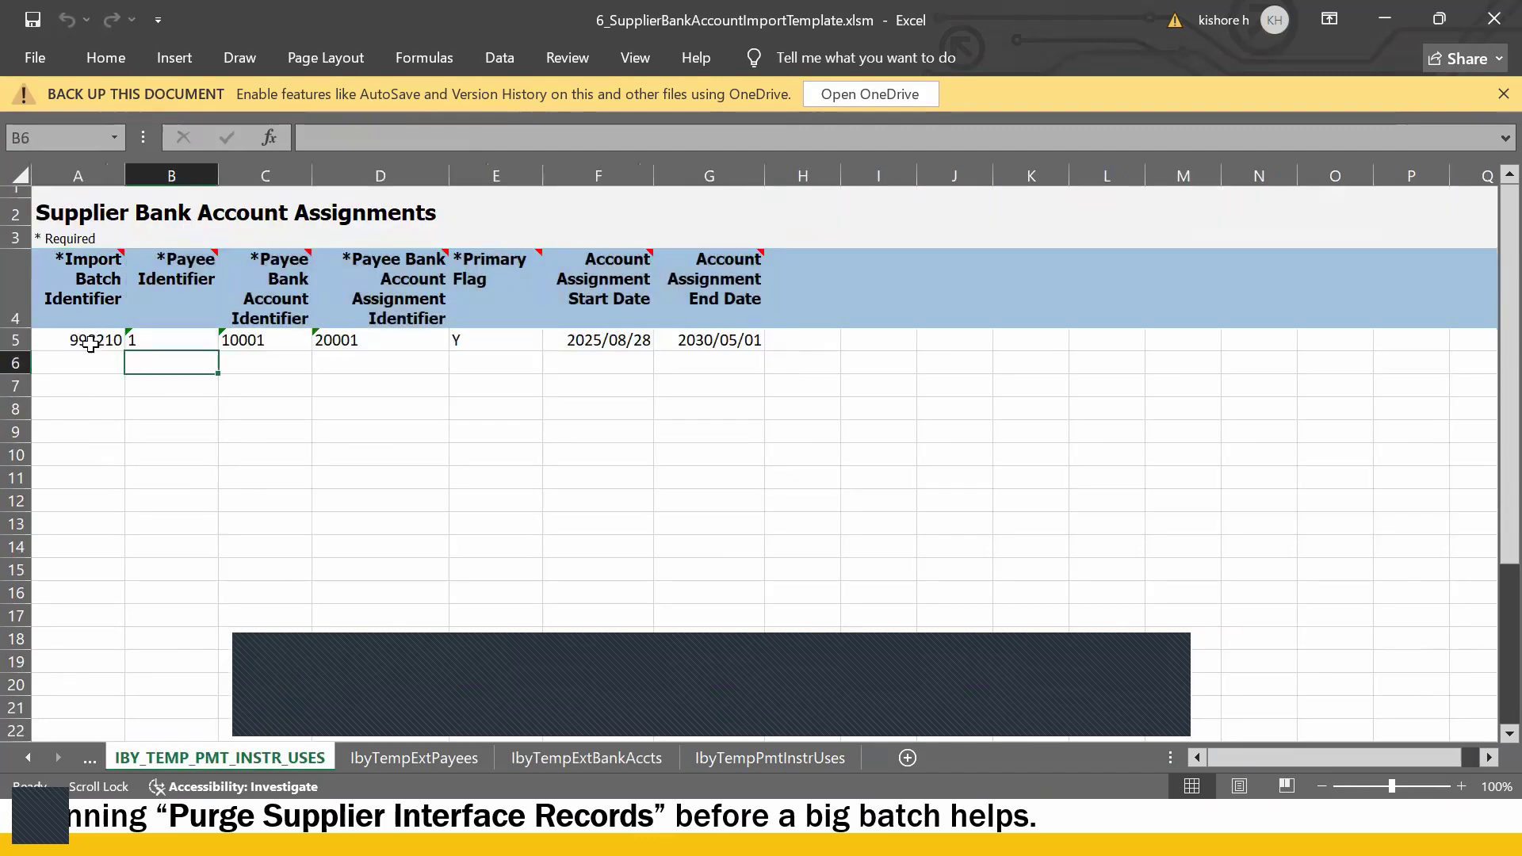
key(alt+Tab)
key(alt+Tab)
key(alt+Tab)
click(1037, 198)
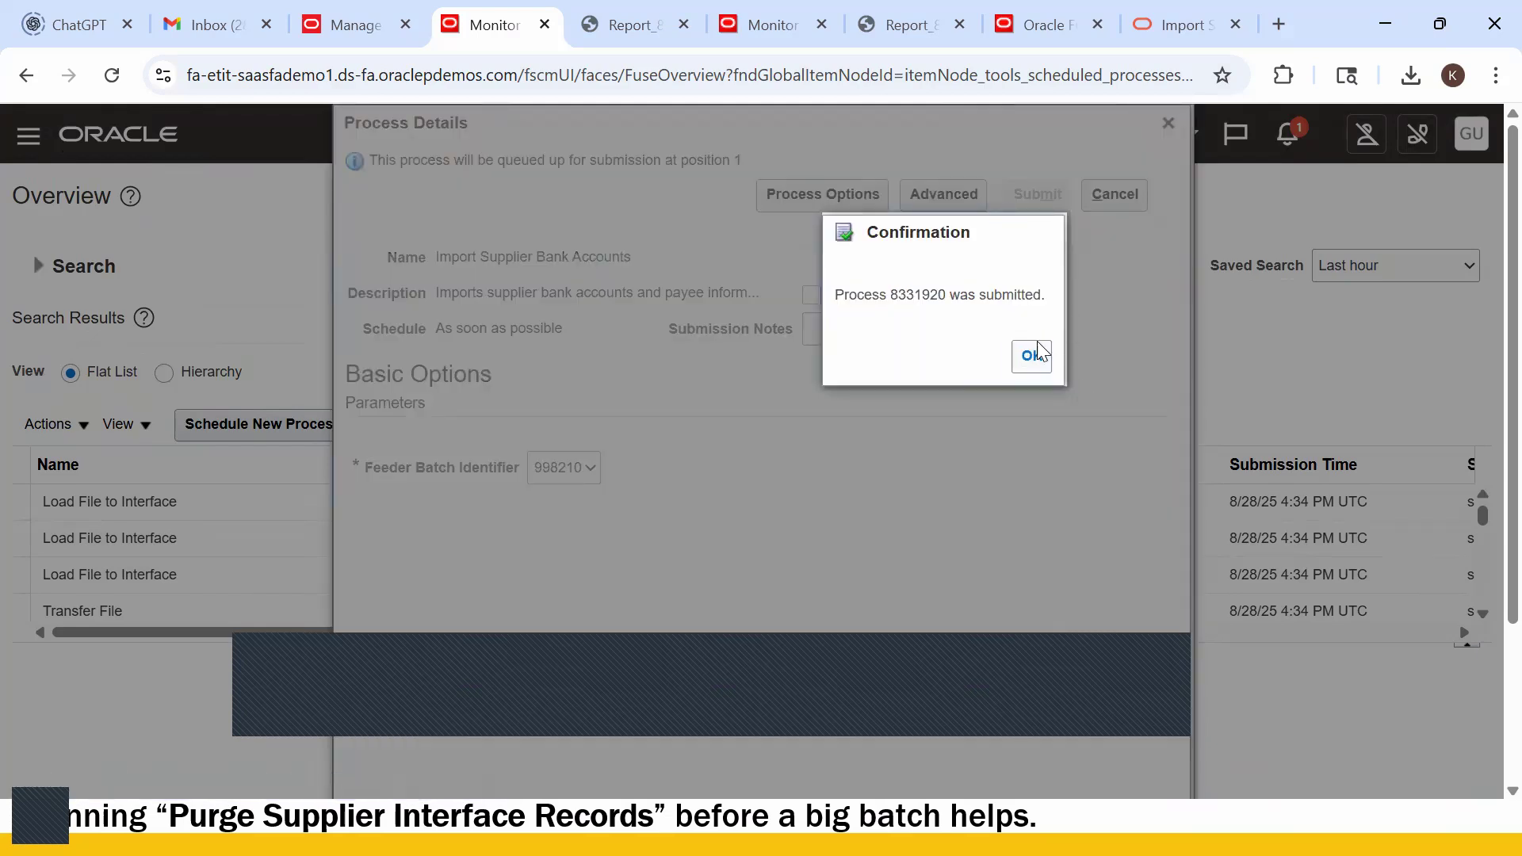
click(1032, 355)
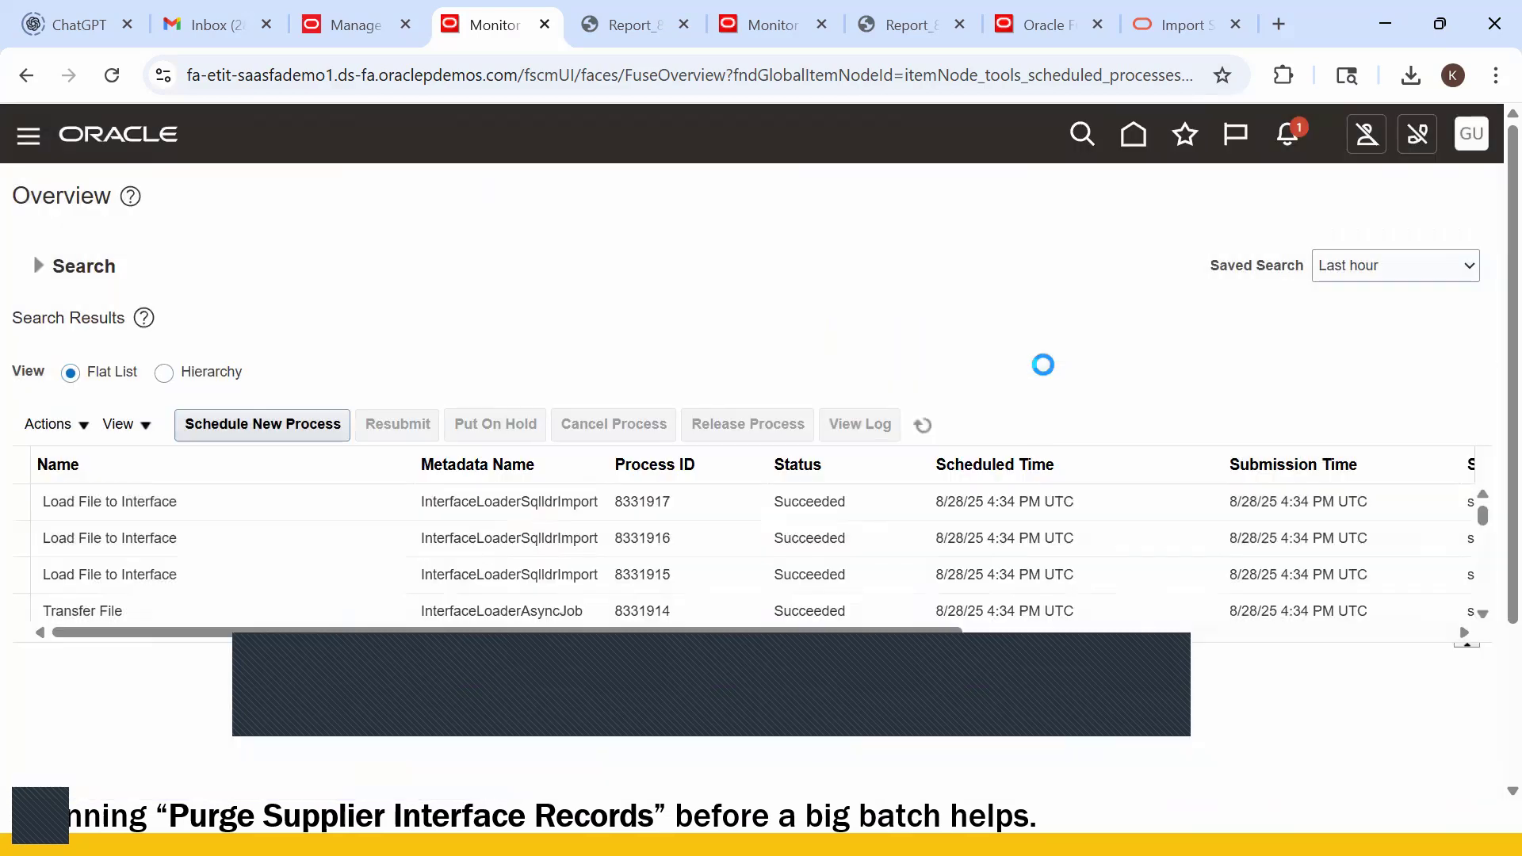
- Refresh Monitor Processes until Import Supplier Bank Accounts process 8331920 changes from Wait to Succeeded
click(924, 425)
click(928, 425)
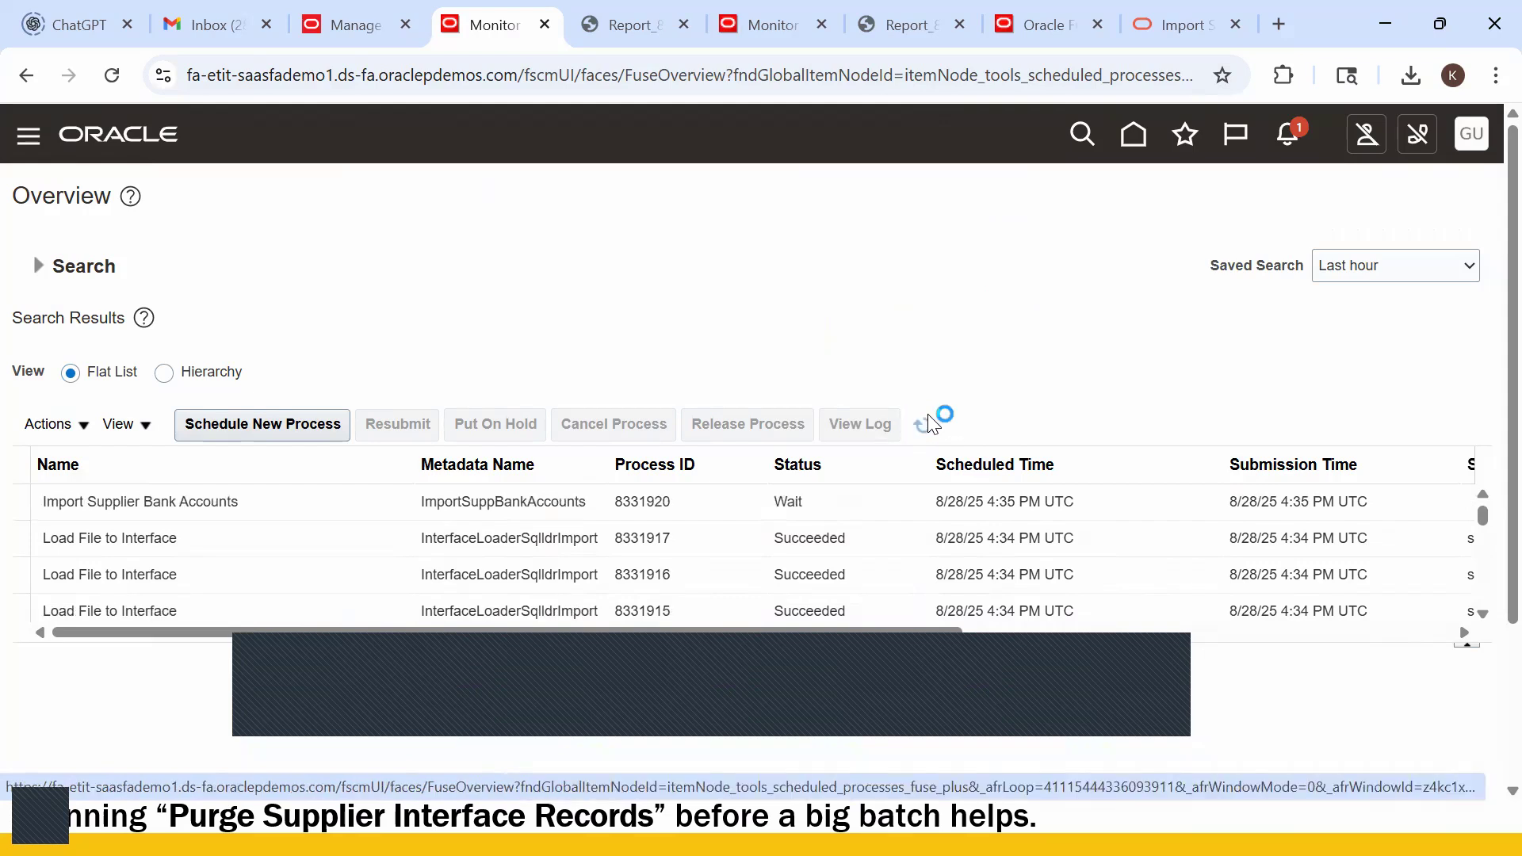
click(929, 426)
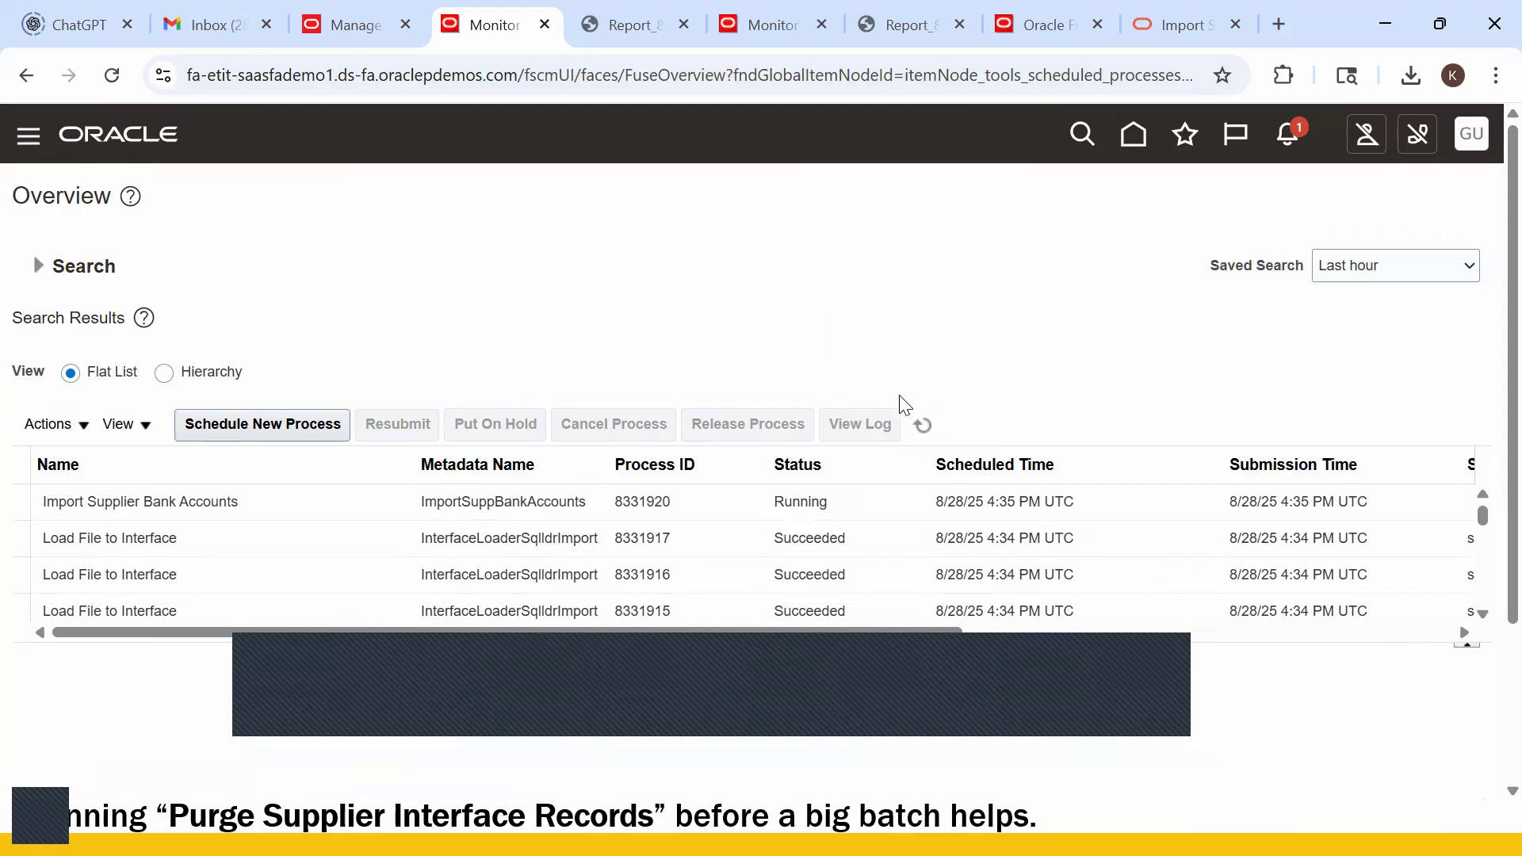
key(alt+Tab)
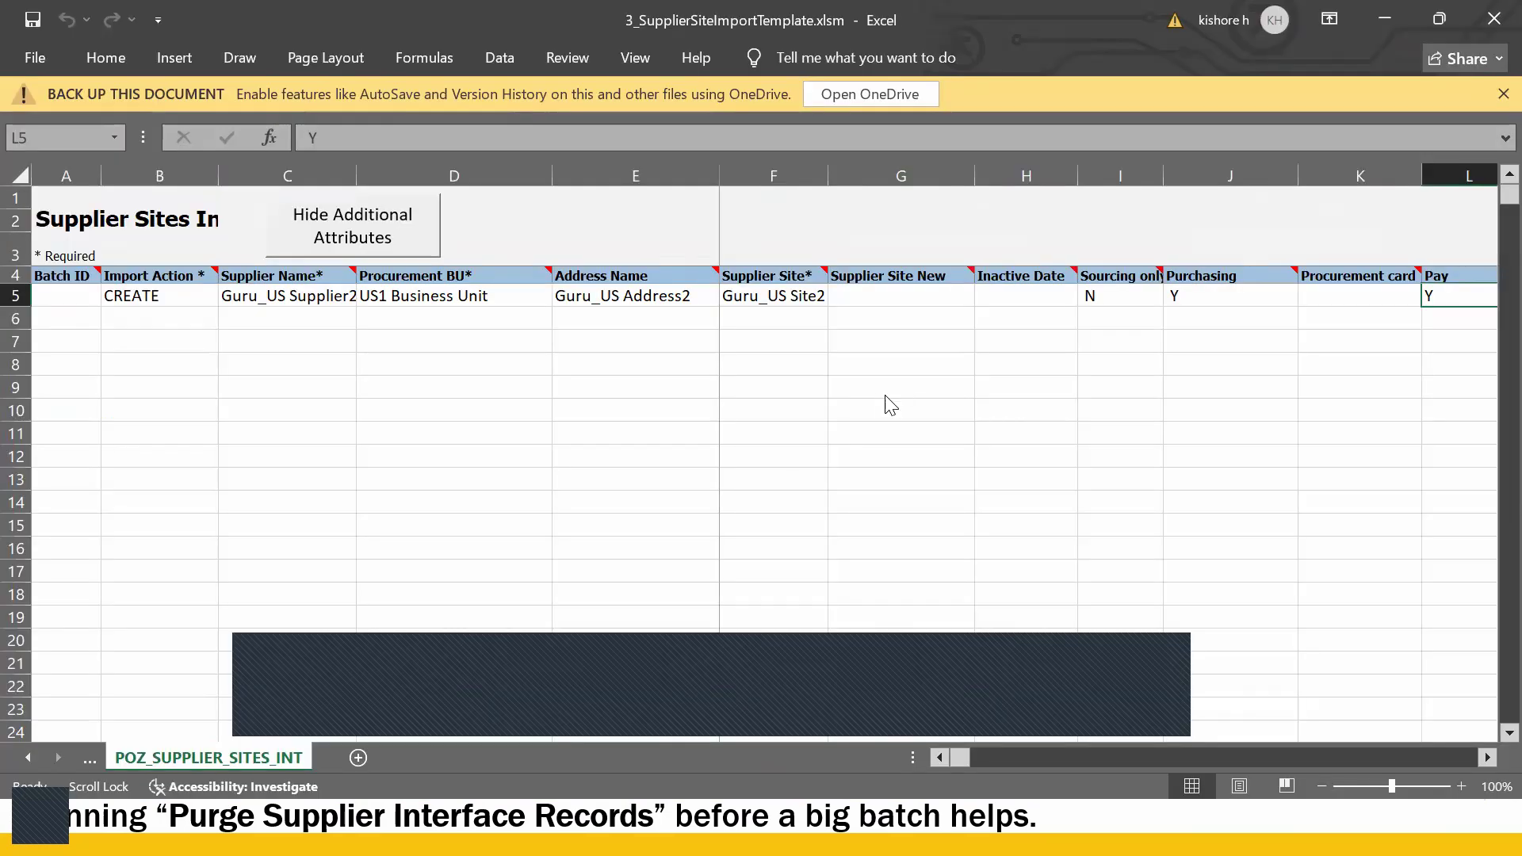
key(alt+Tab)
key(alt+Tab)
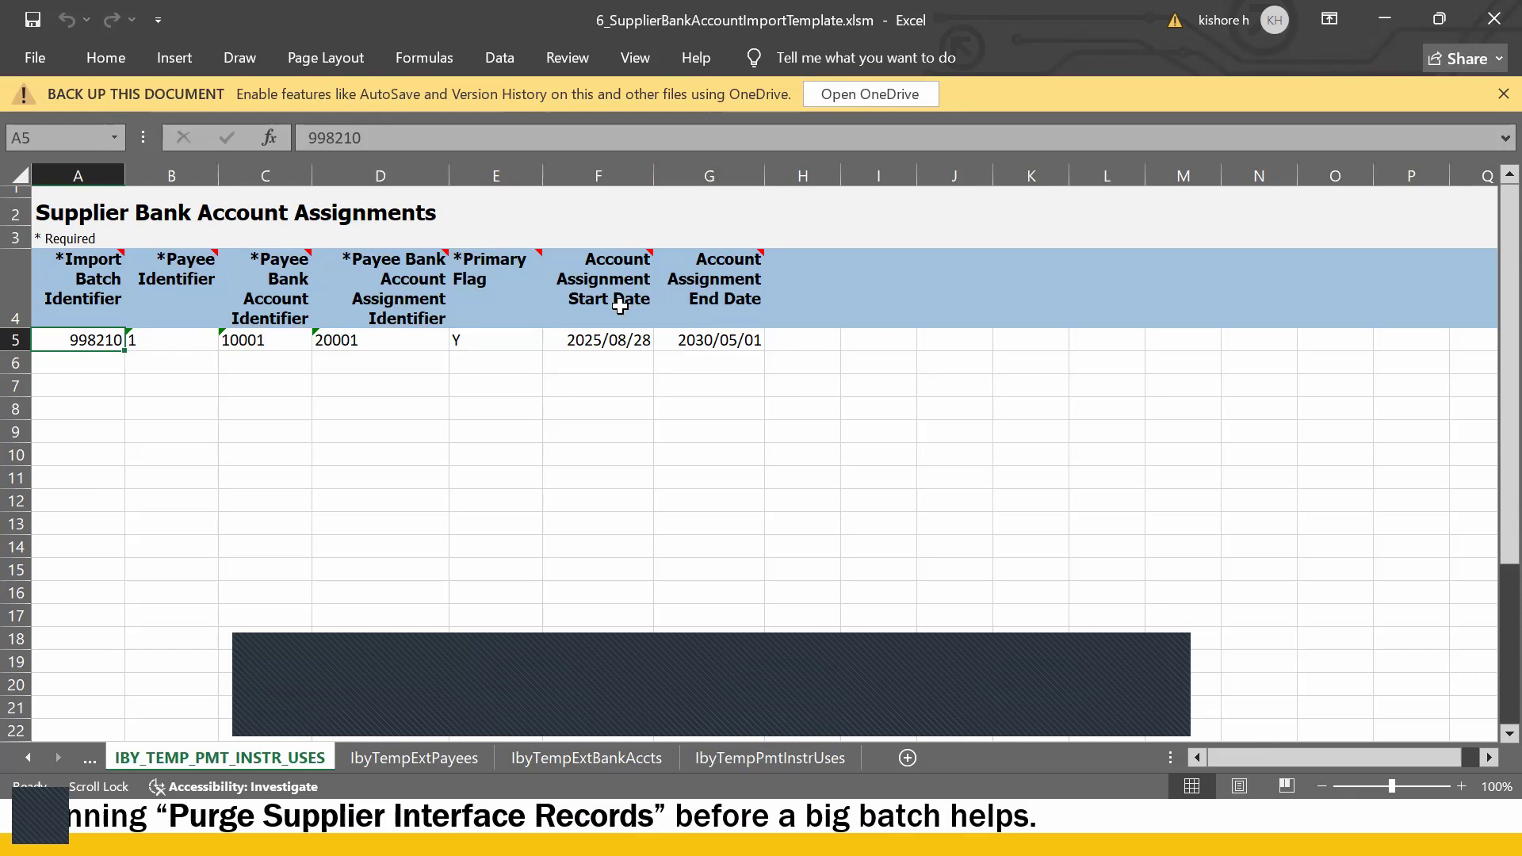
click(411, 480)
key(alt+Tab)
key(alt+Tab)
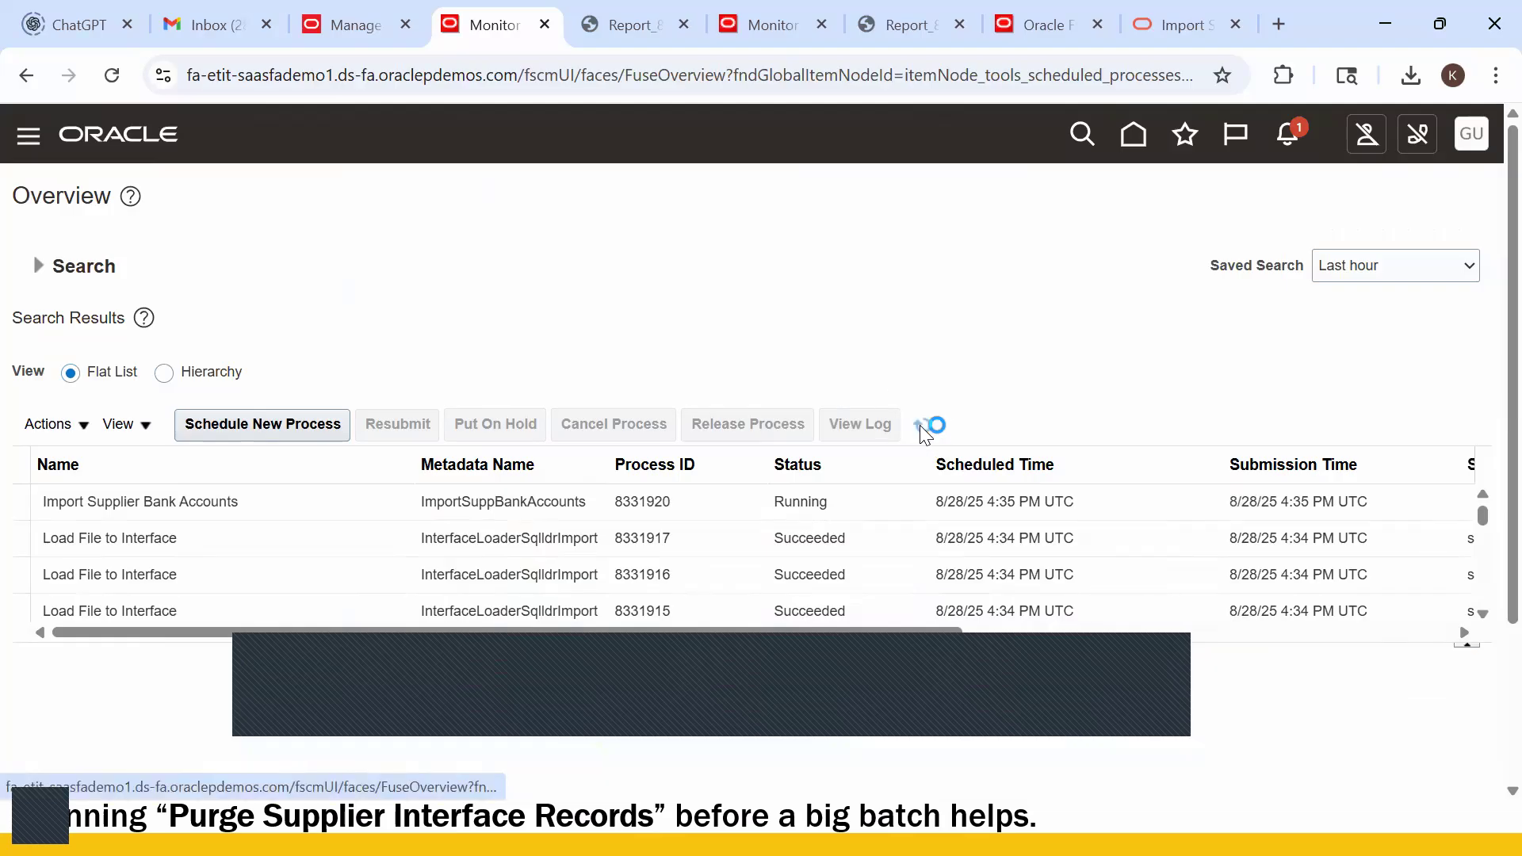
click(923, 426)
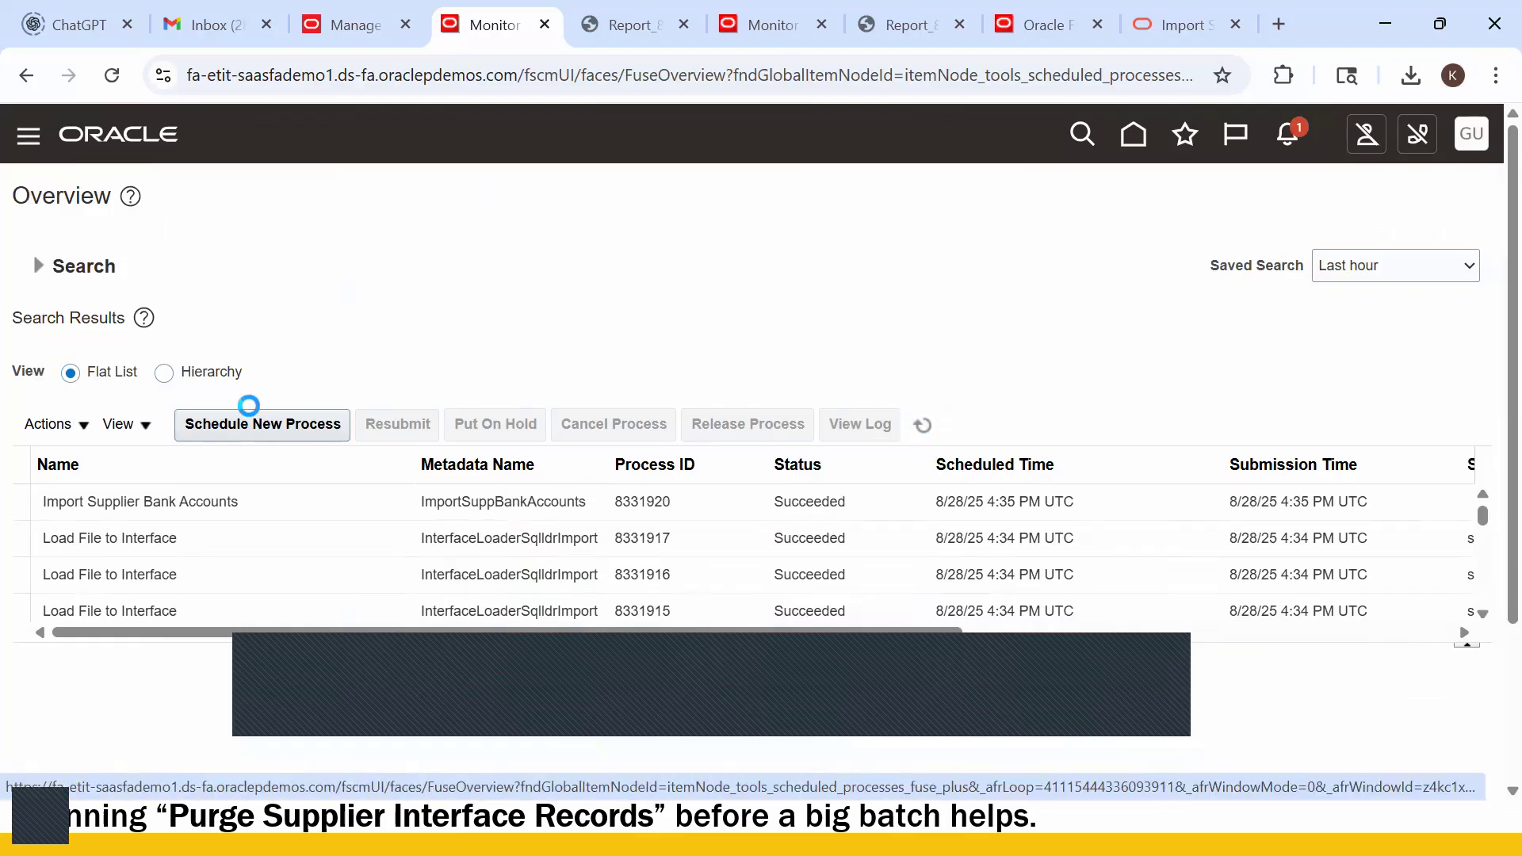
click(365, 29)
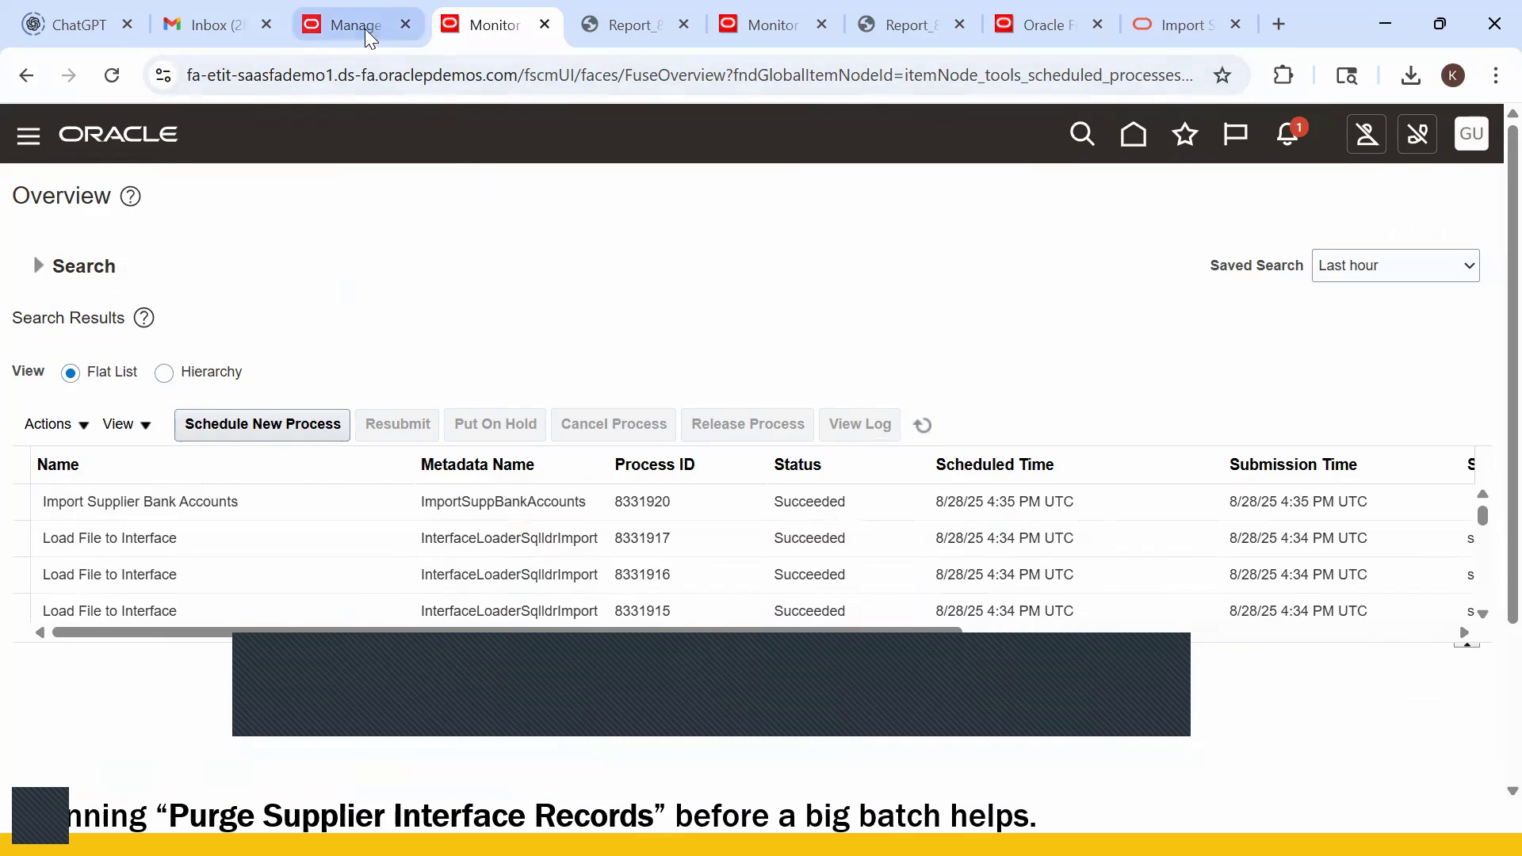
click(797, 29)
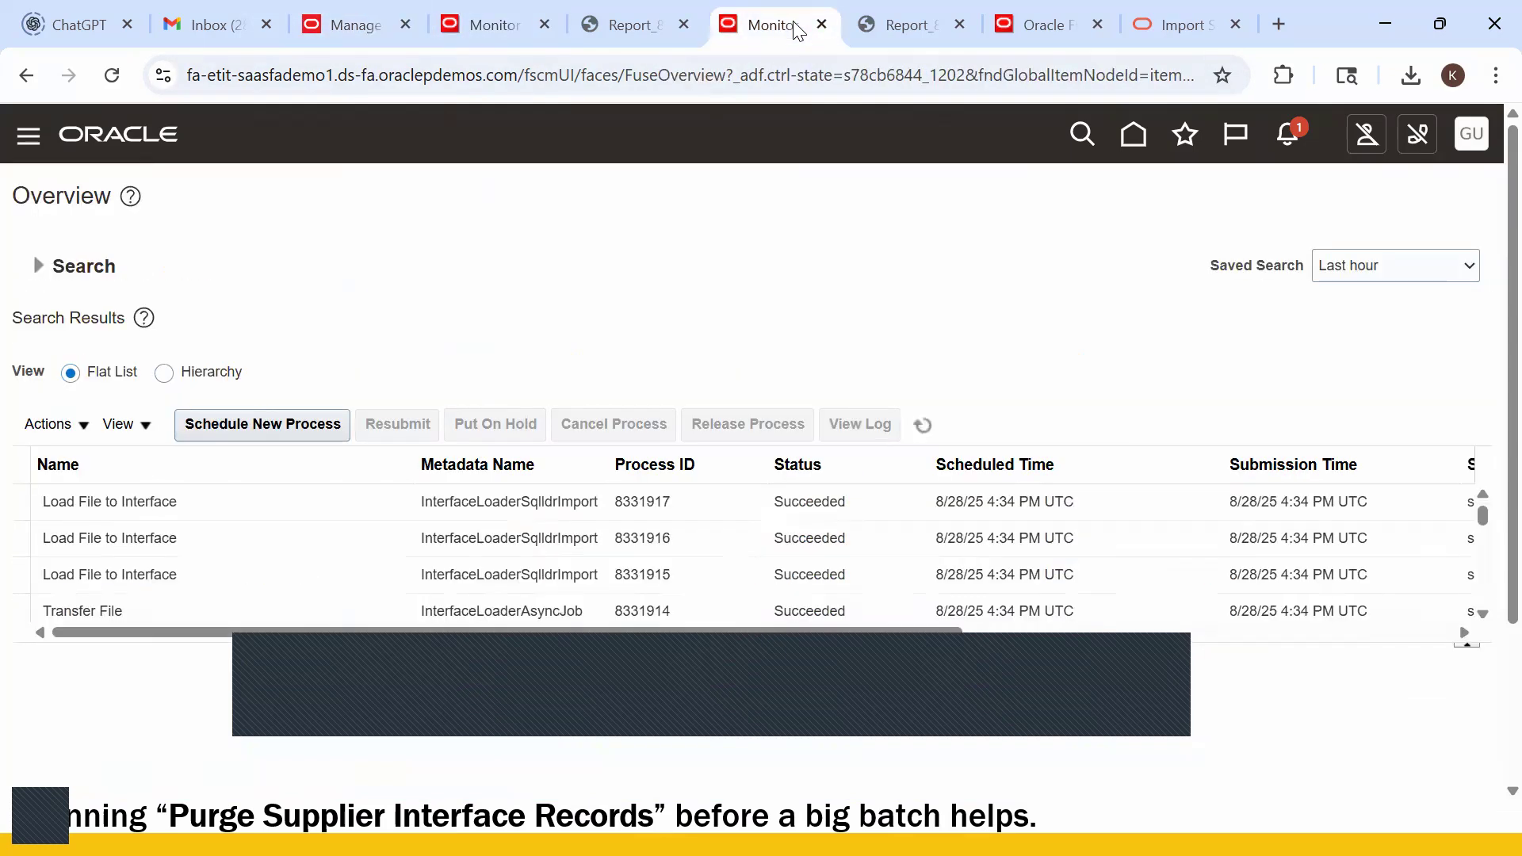
- Go from the Oracle home page to the Suppliers work area
click(1054, 24)
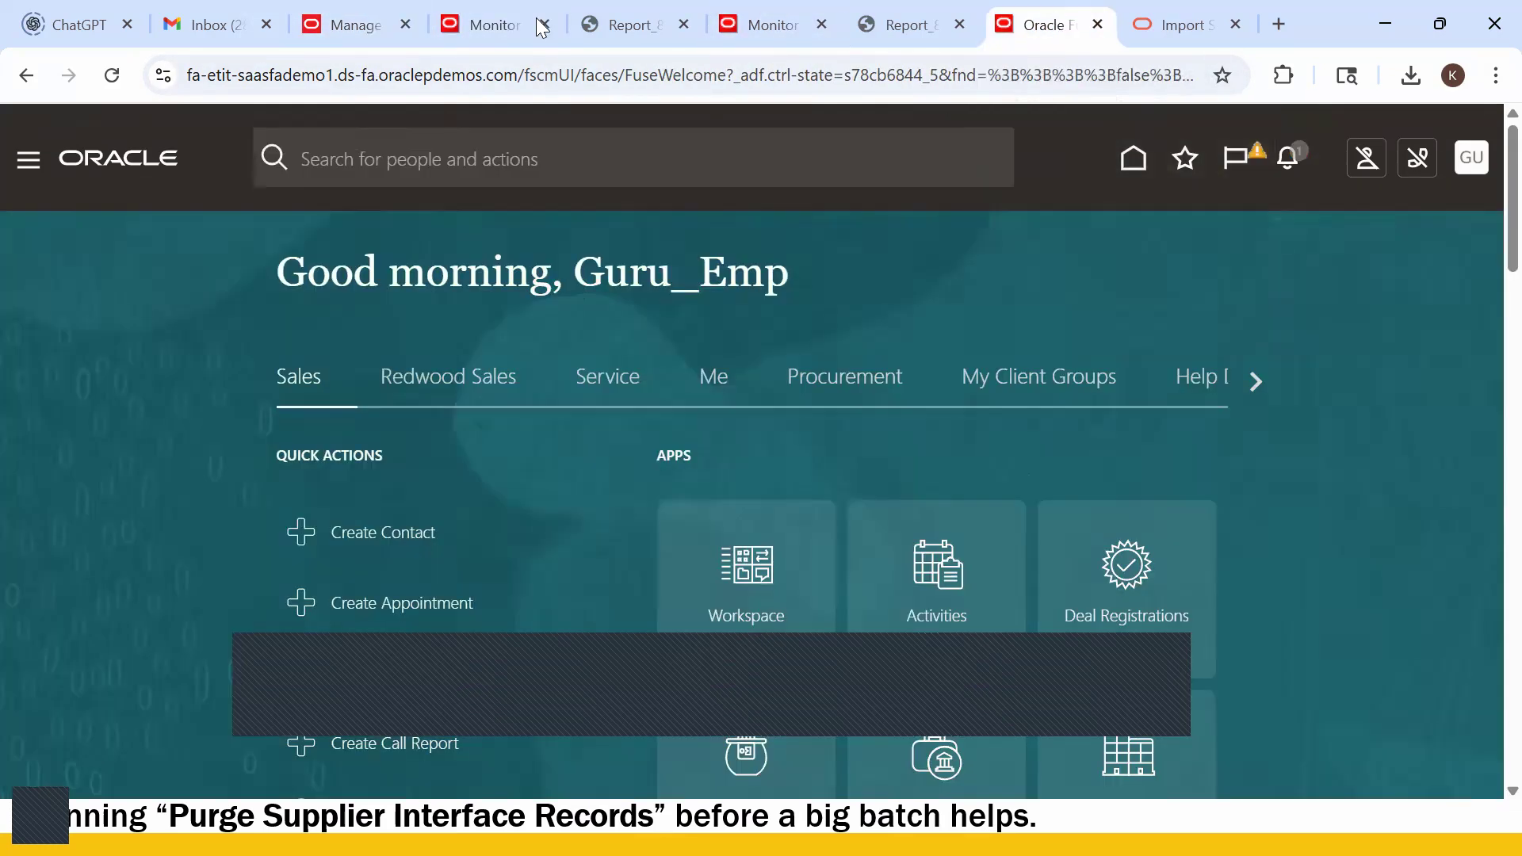
click(366, 26)
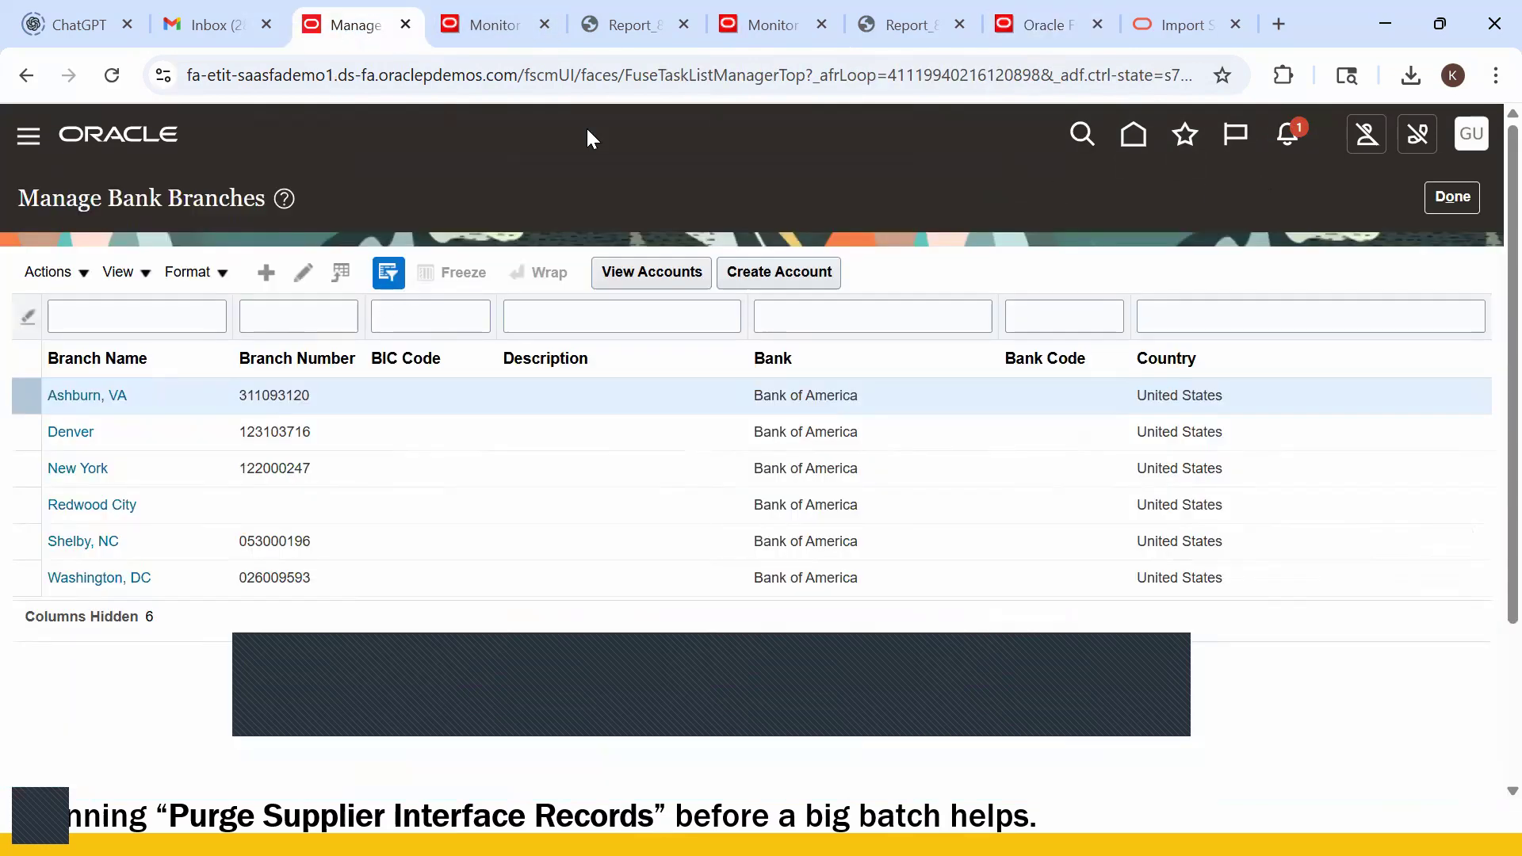
click(492, 29)
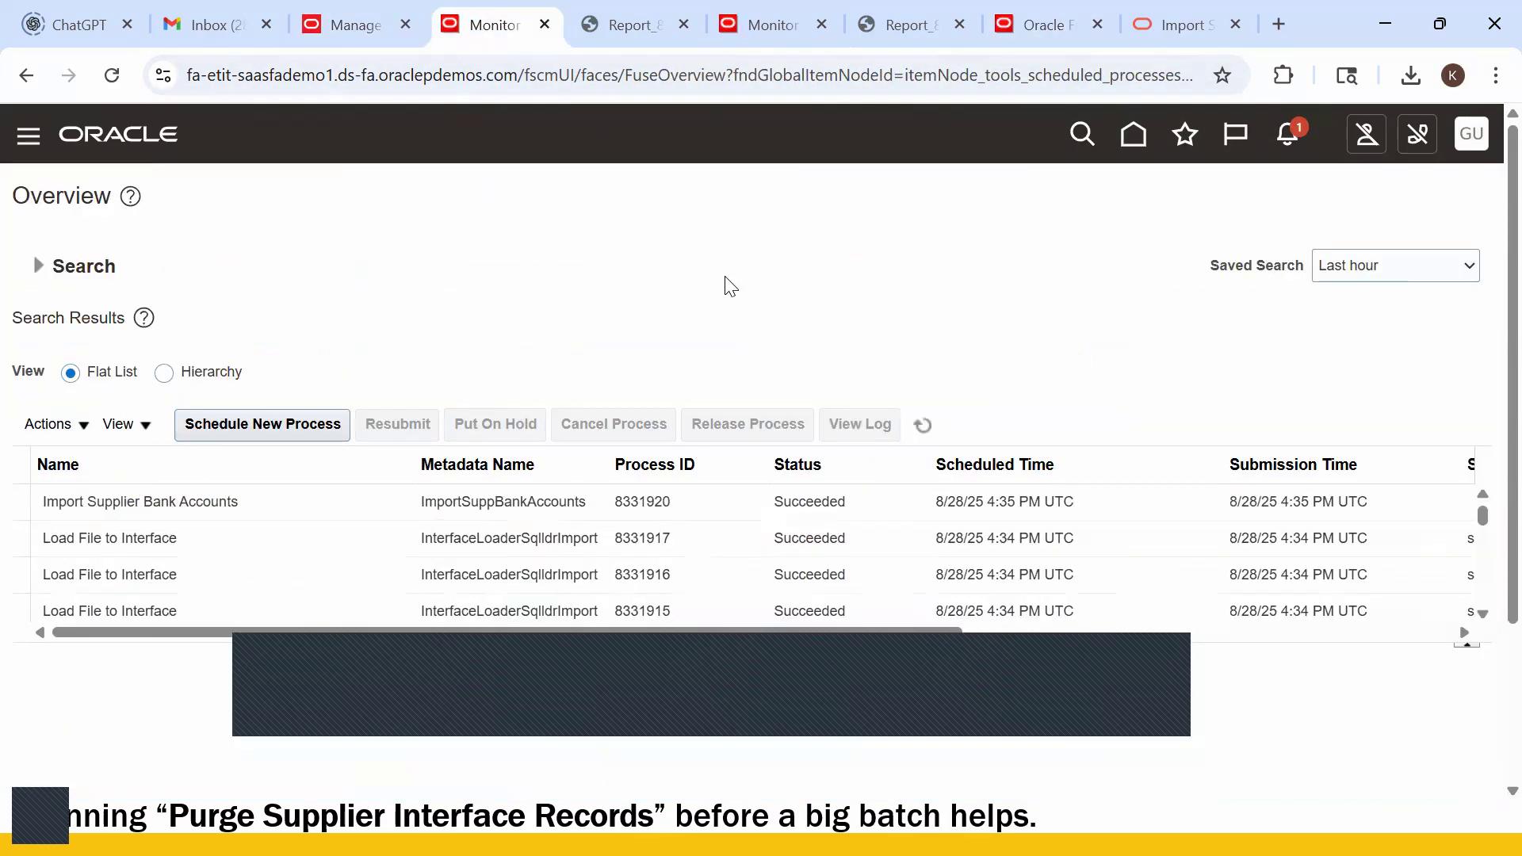
click(1133, 136)
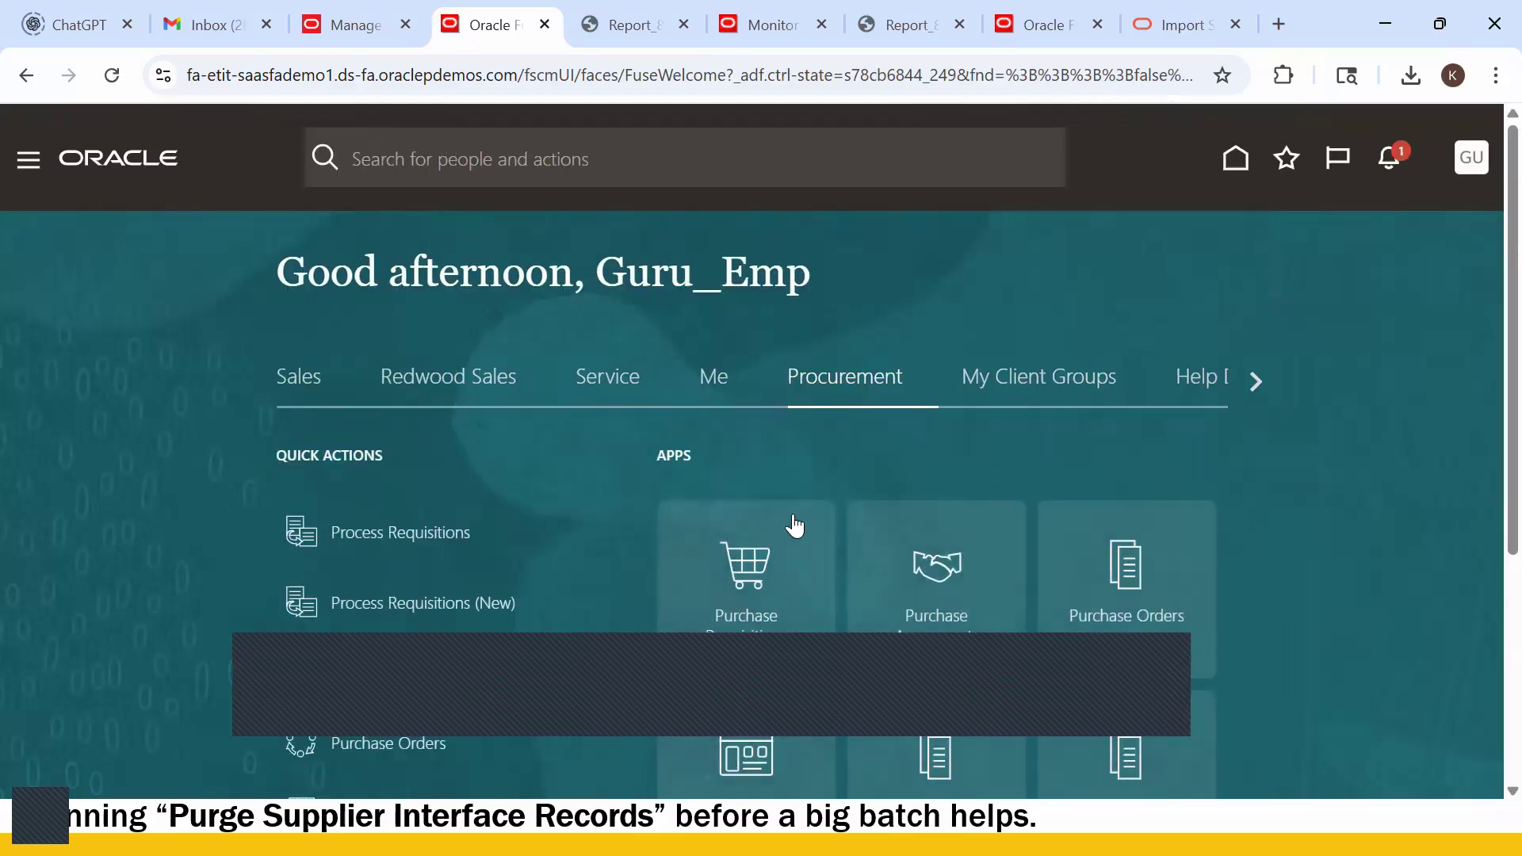
scroll(757, 615, down, 7)
click(754, 385)
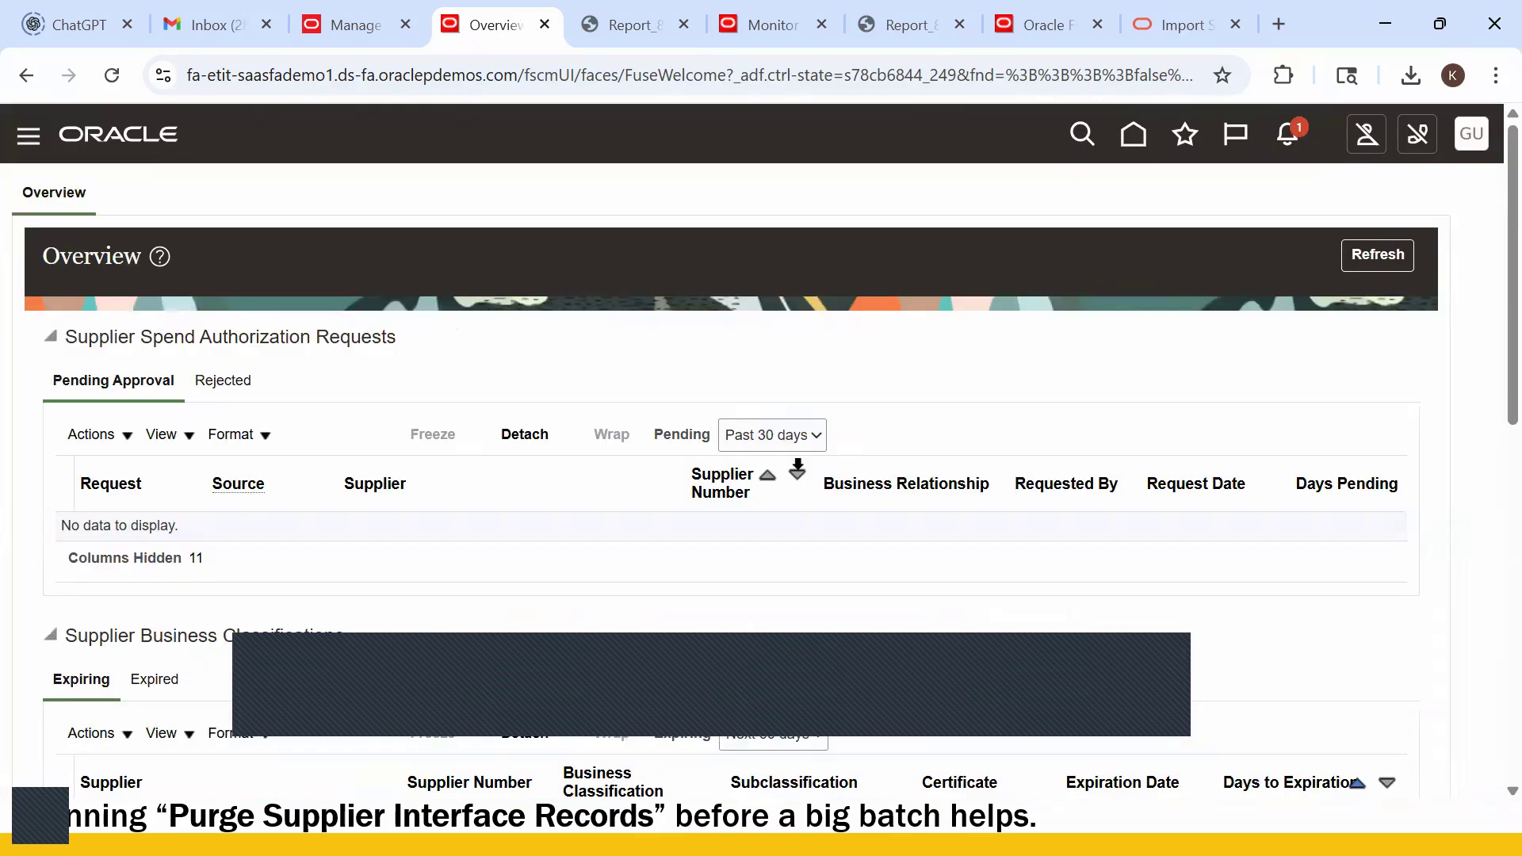
- Search for Guru_US Supplier1 and open it for editing
click(1475, 420)
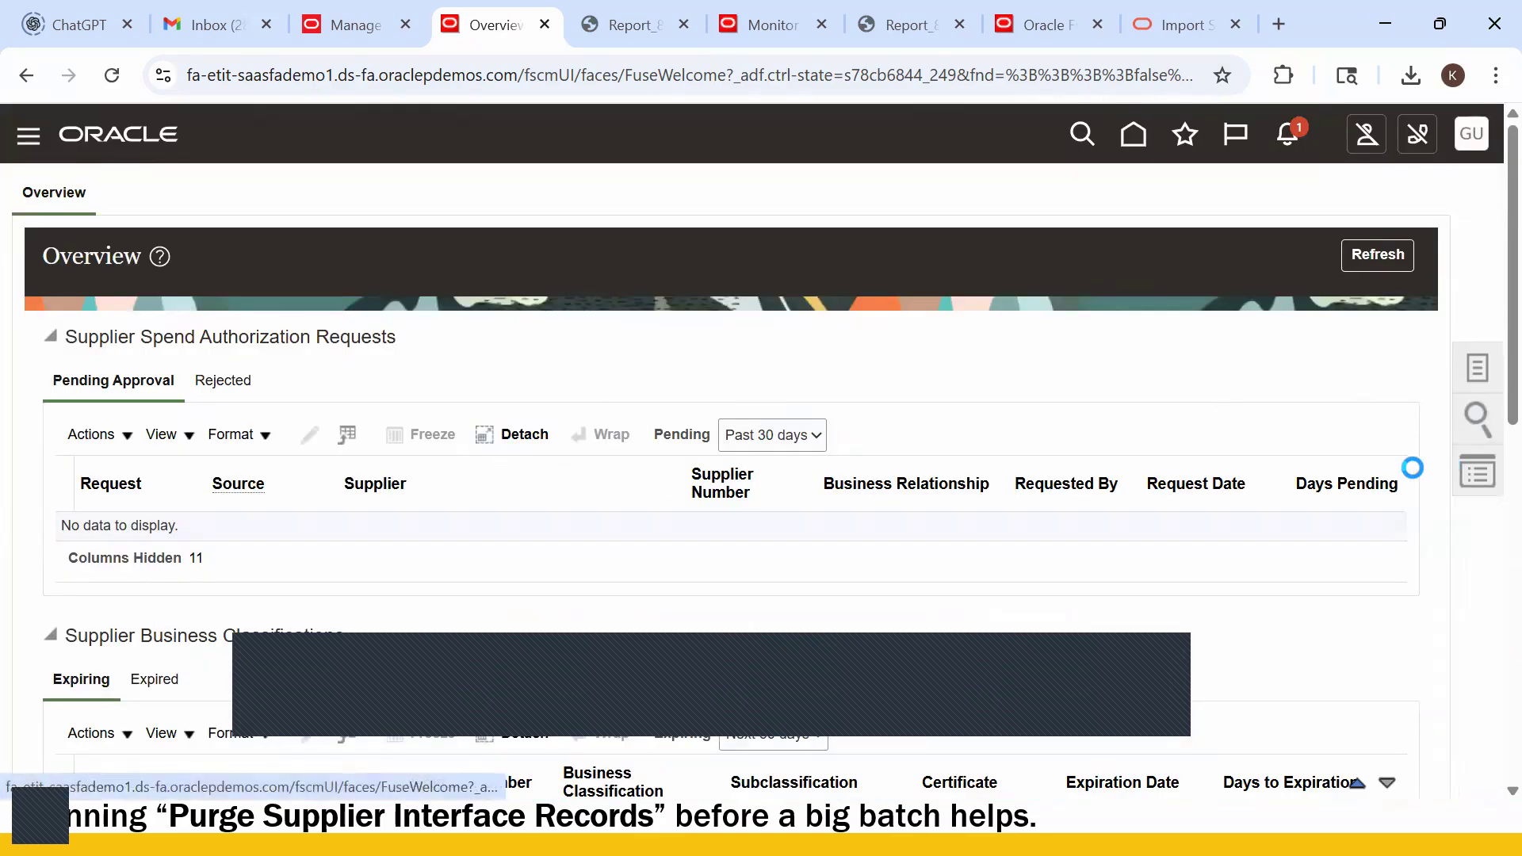
click(1329, 208)
text(Gu)
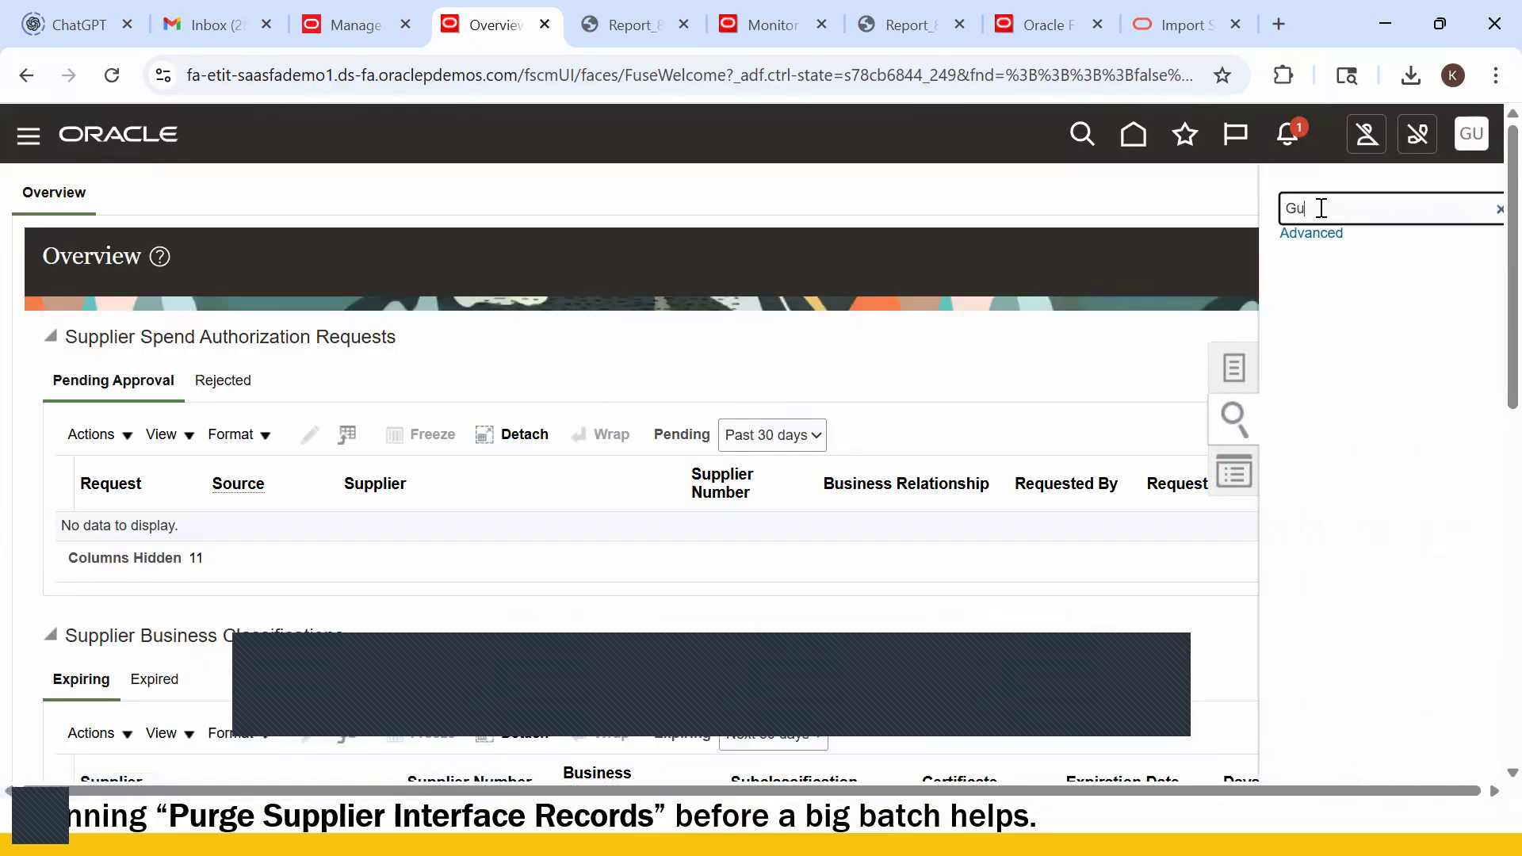
text(ru_Us)
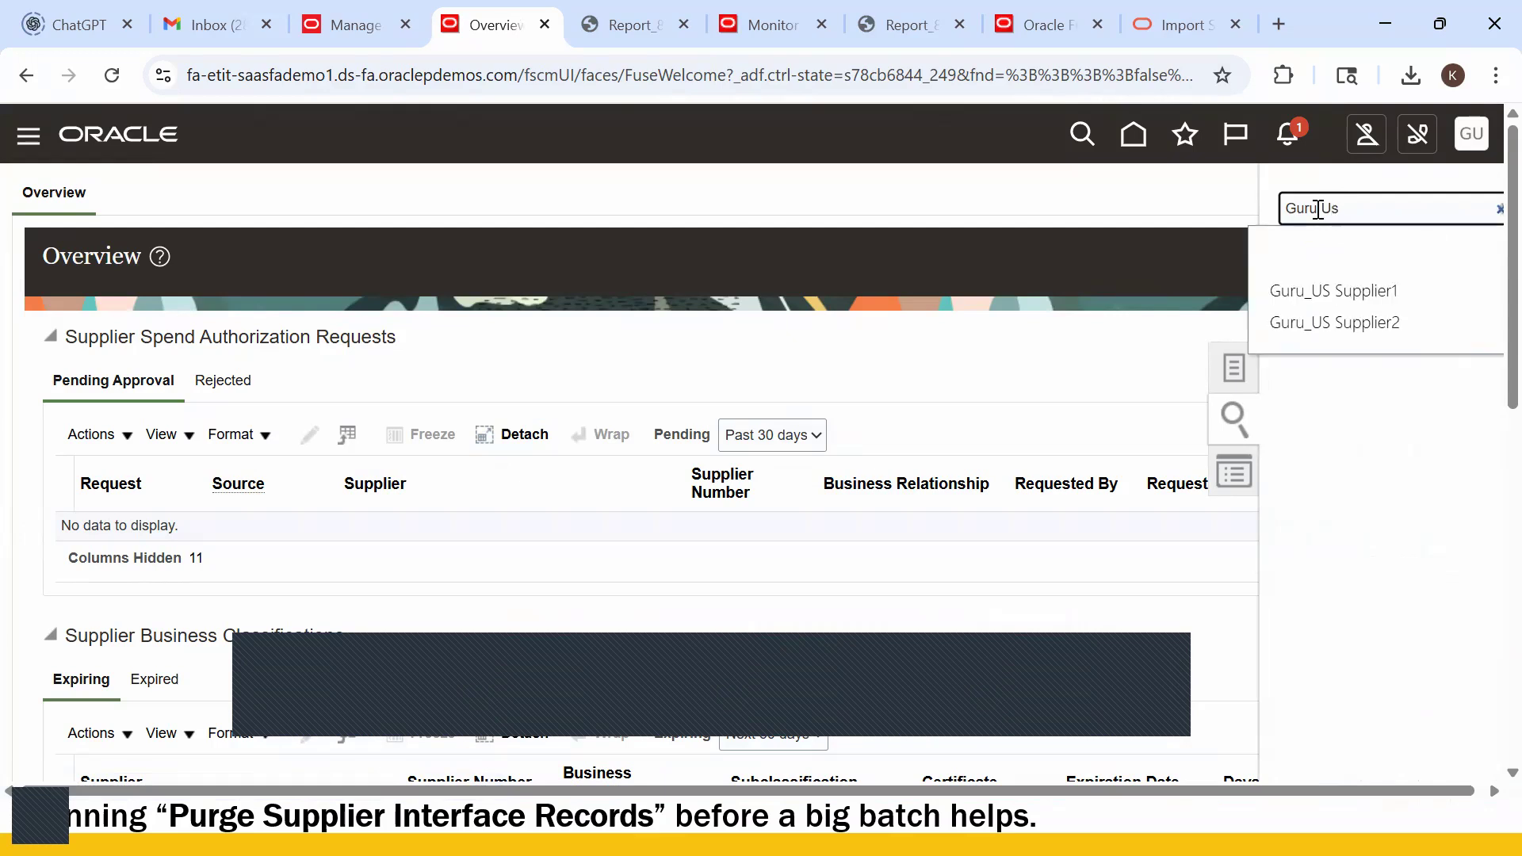
click(1328, 290)
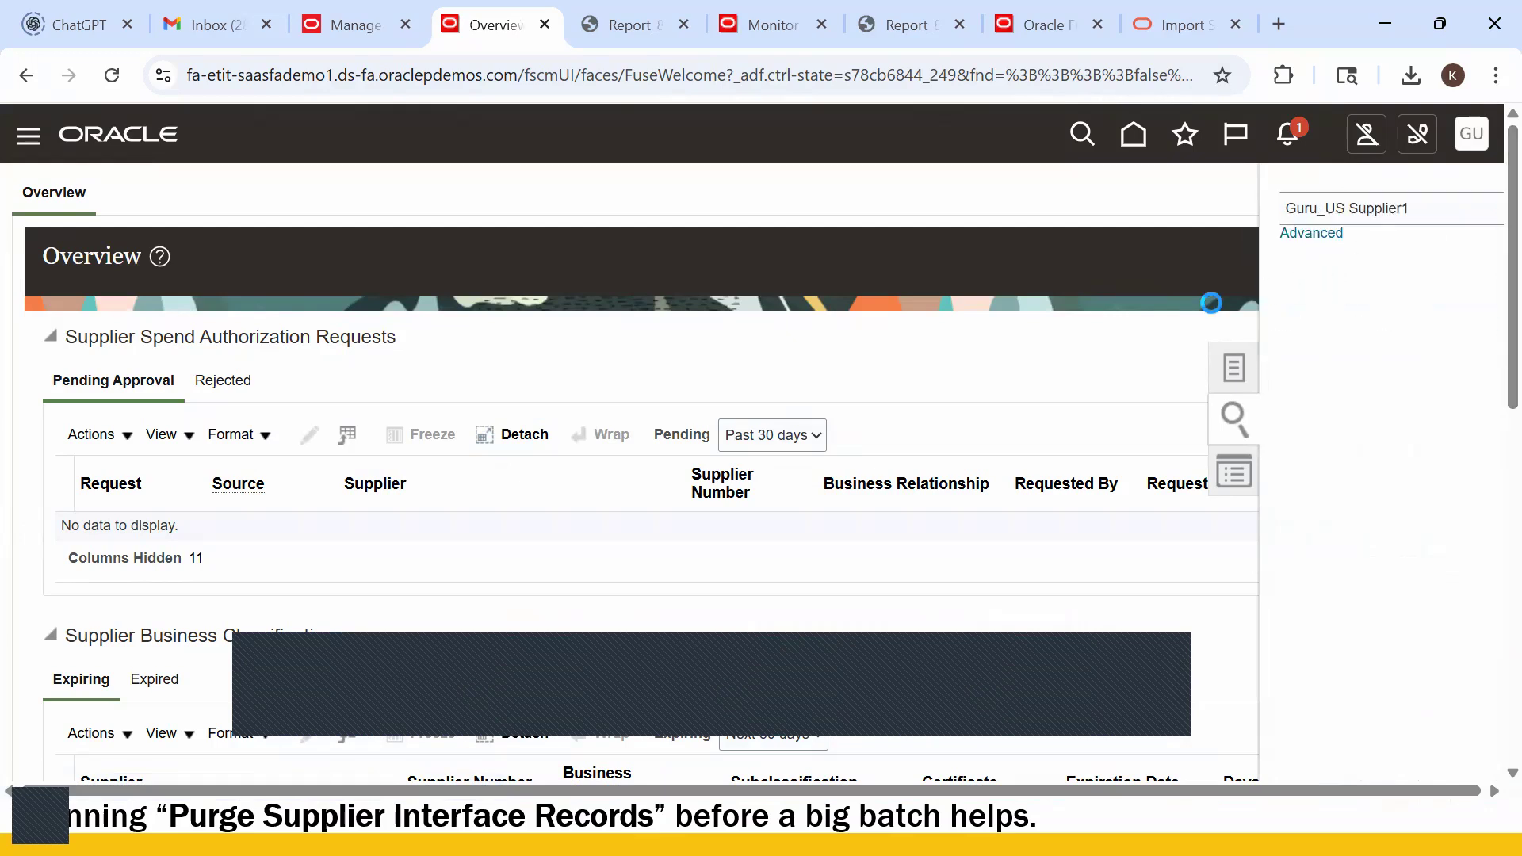
scroll(235, 637, down, 3)
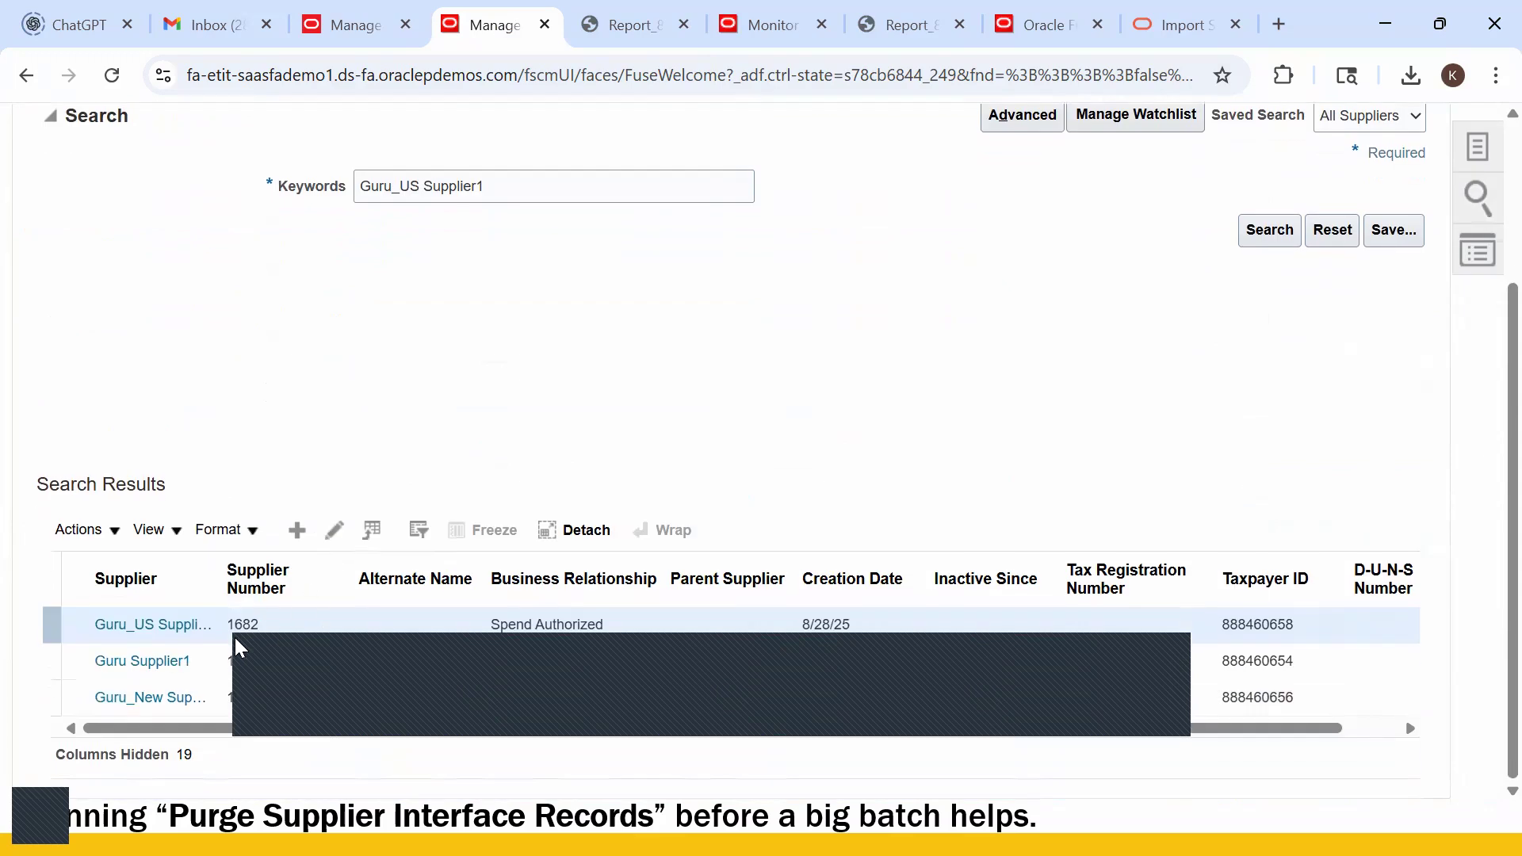
click(333, 531)
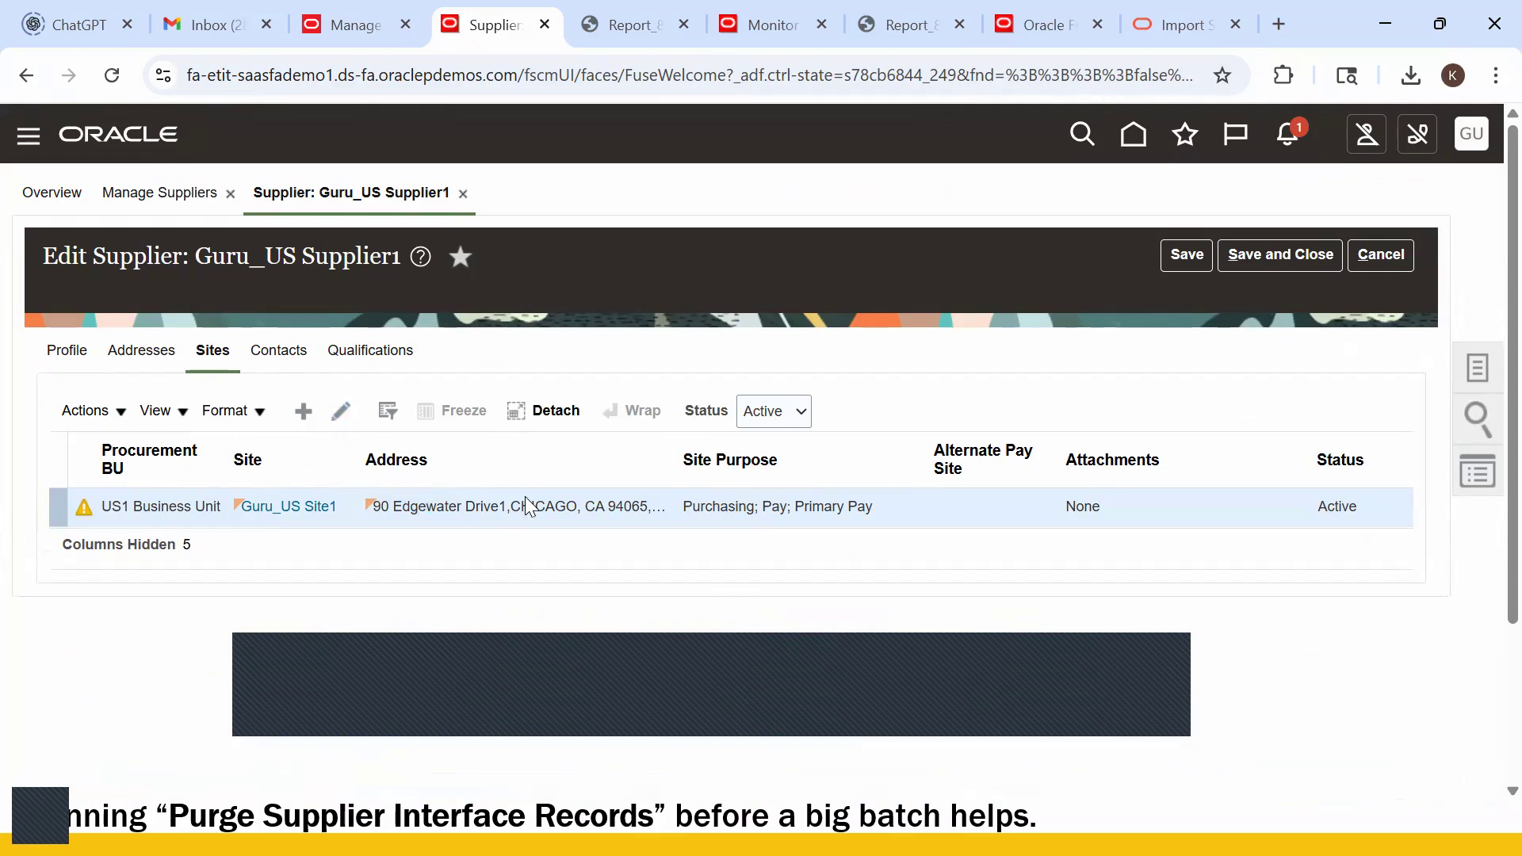
- View Guru_US Site1's Payments bank accounts, showing the primary Bank of America USD account
click(409, 608)
scroll(547, 554, down, 2)
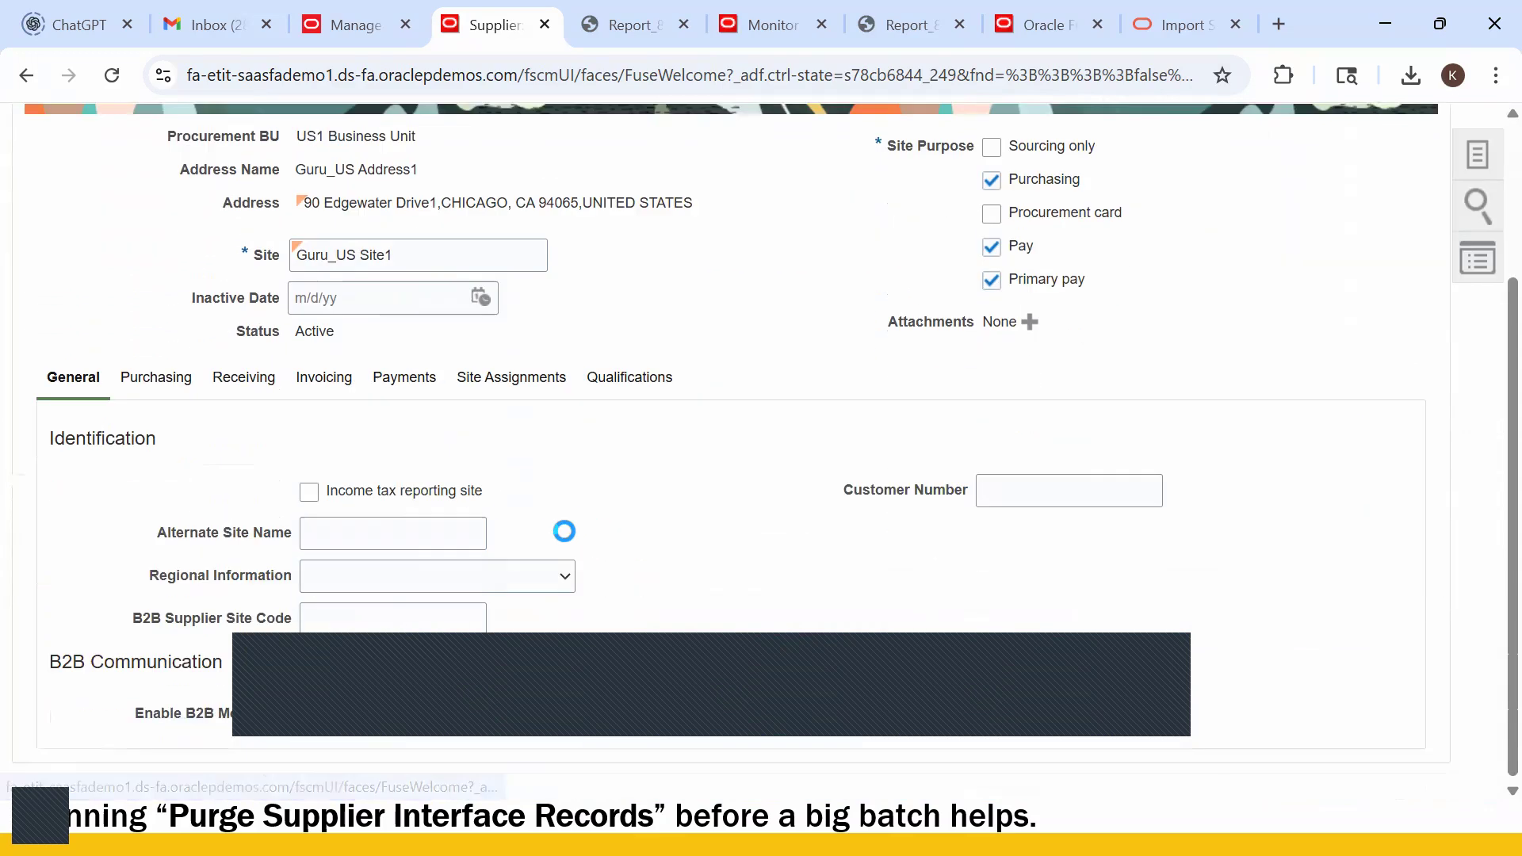
click(284, 491)
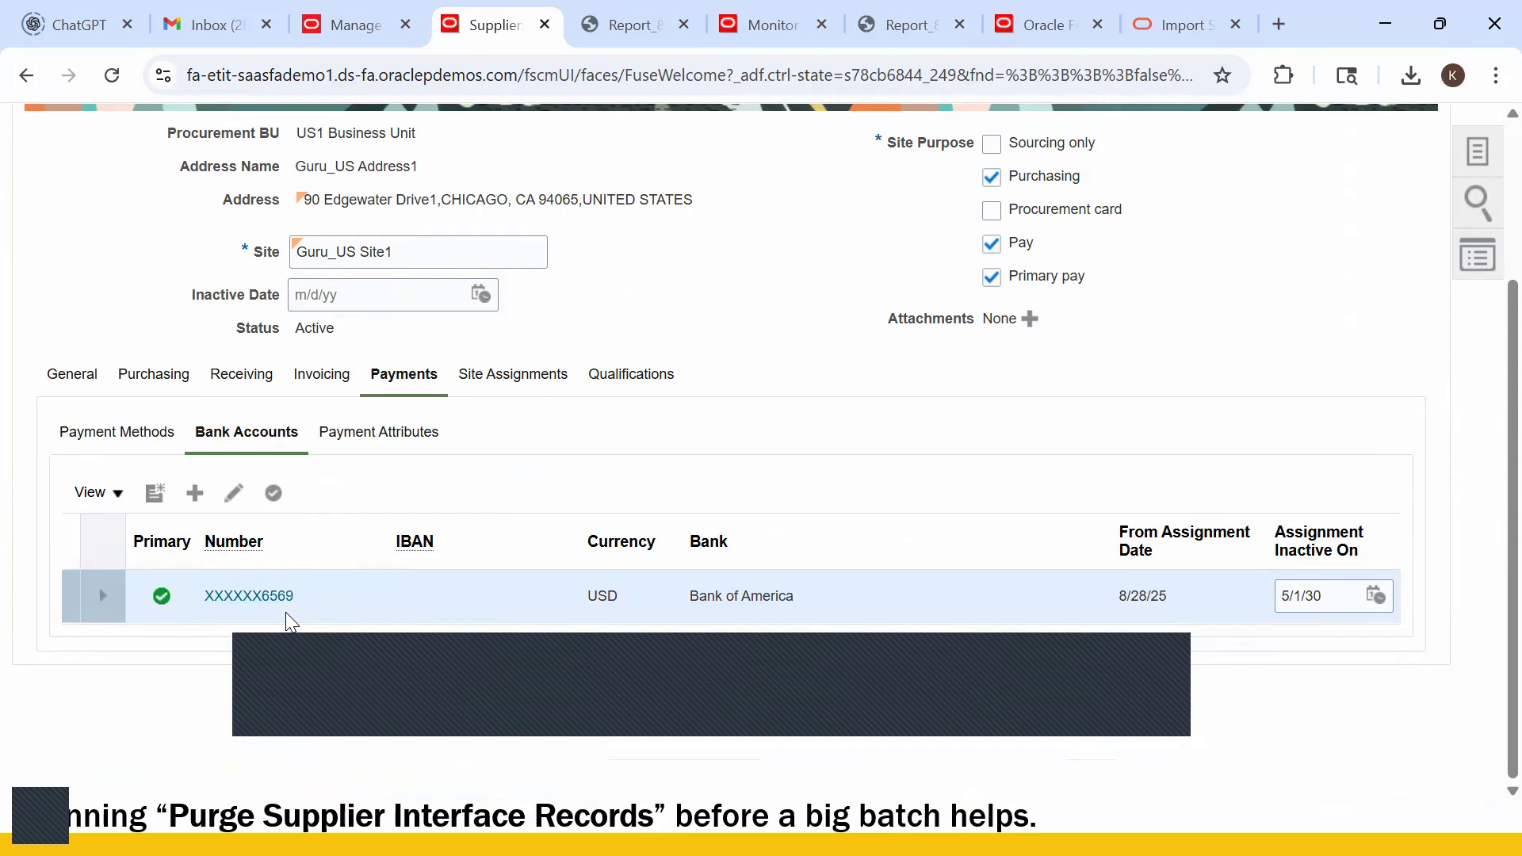
key(alt+Tab)
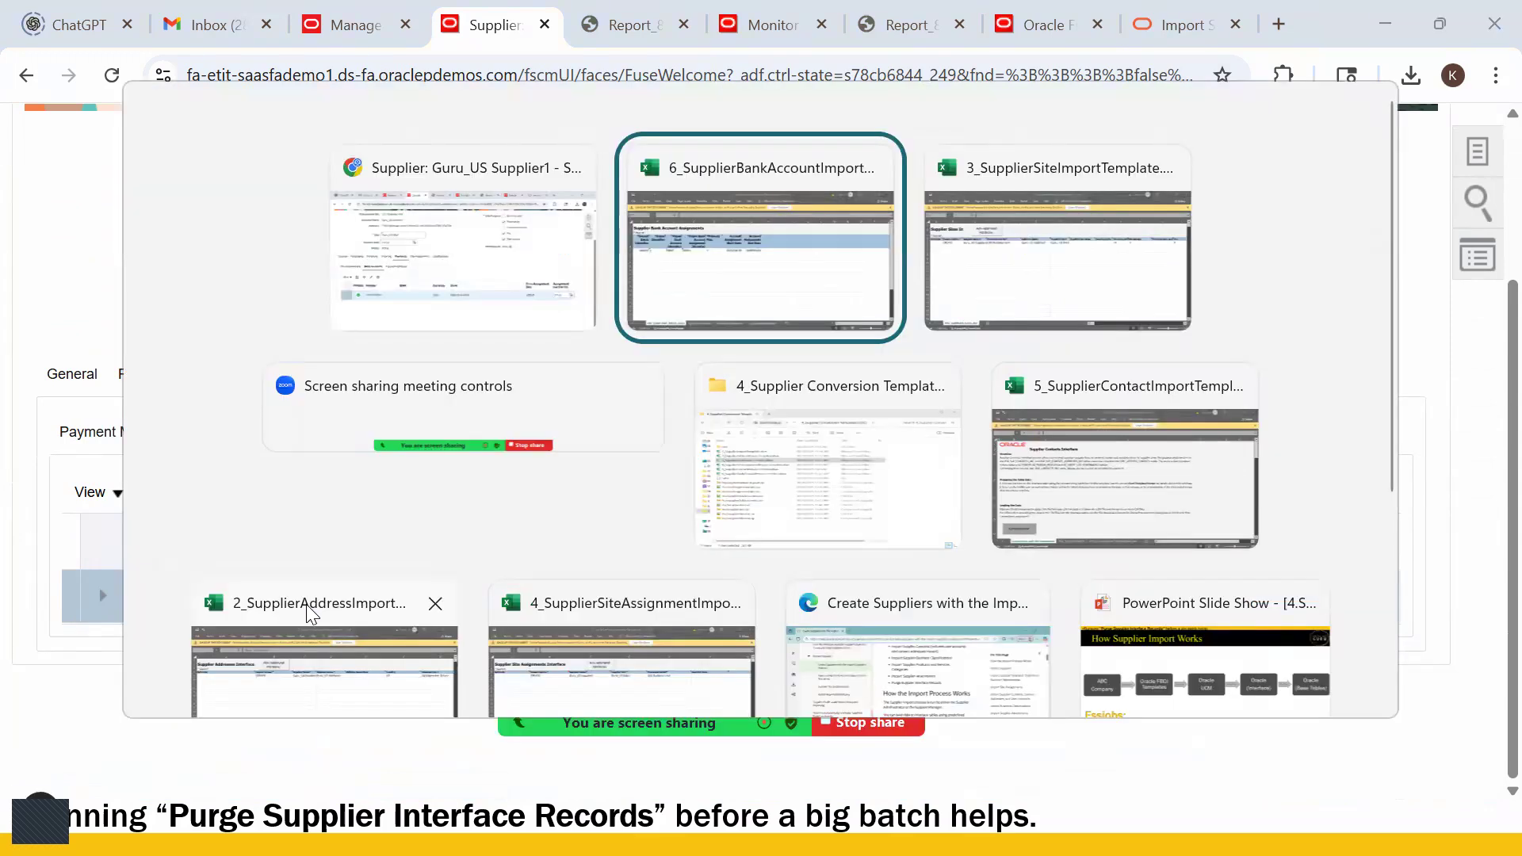
click(482, 341)
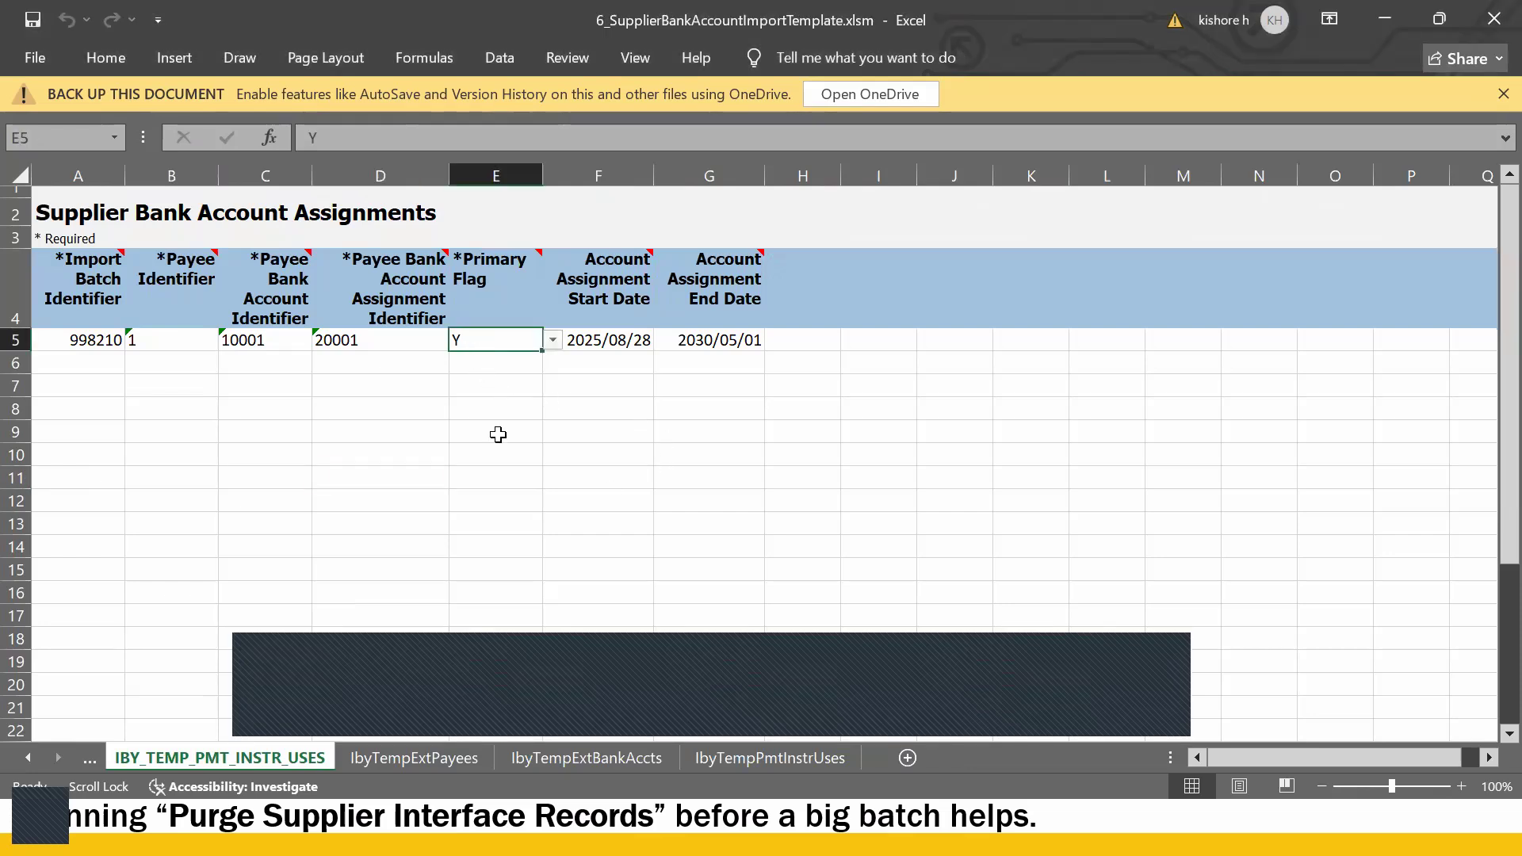
click(570, 754)
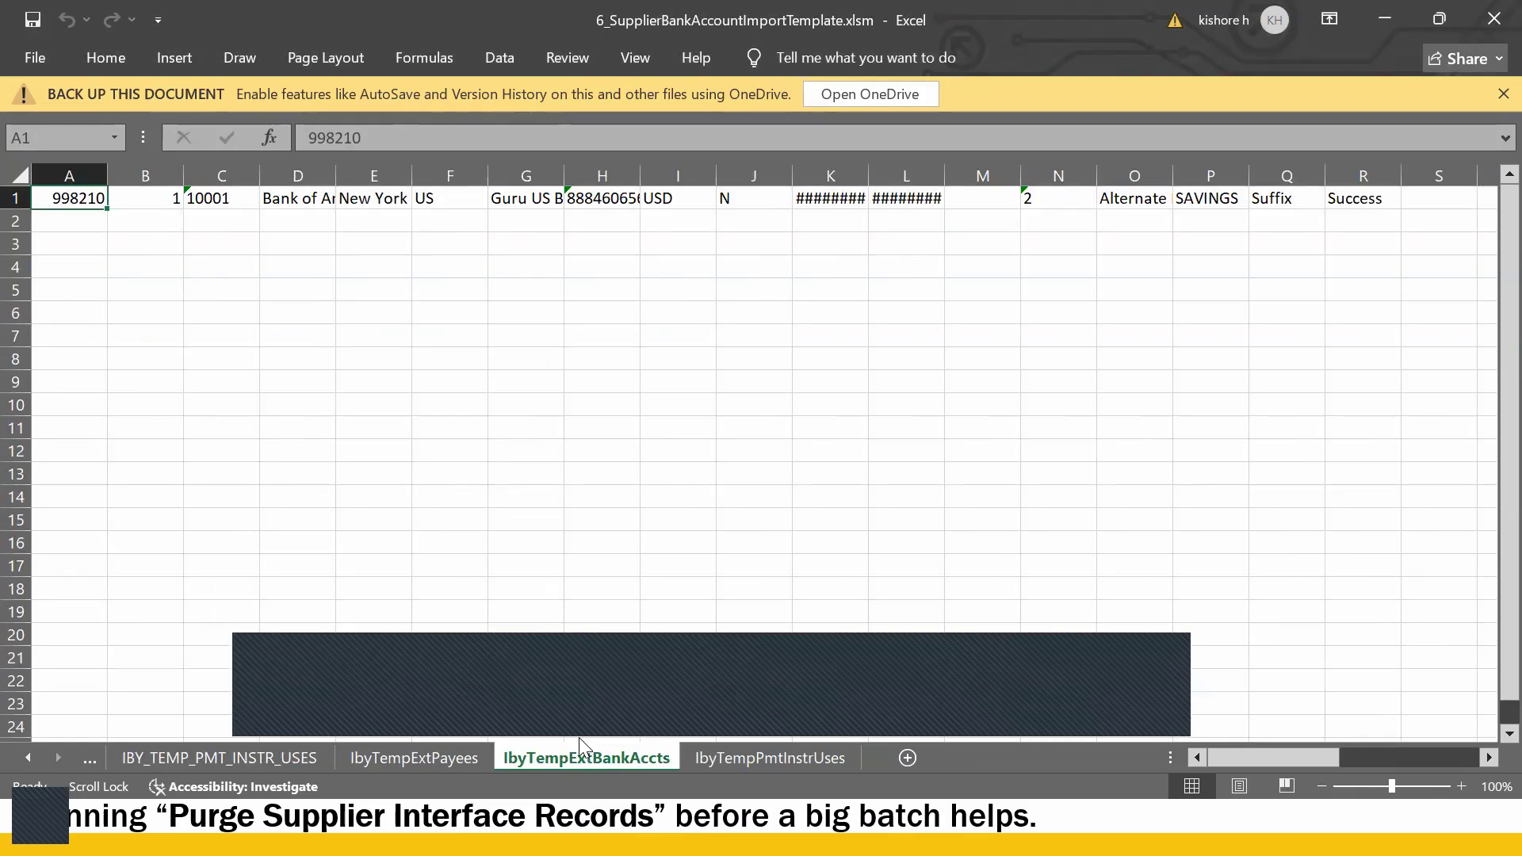
click(617, 201)
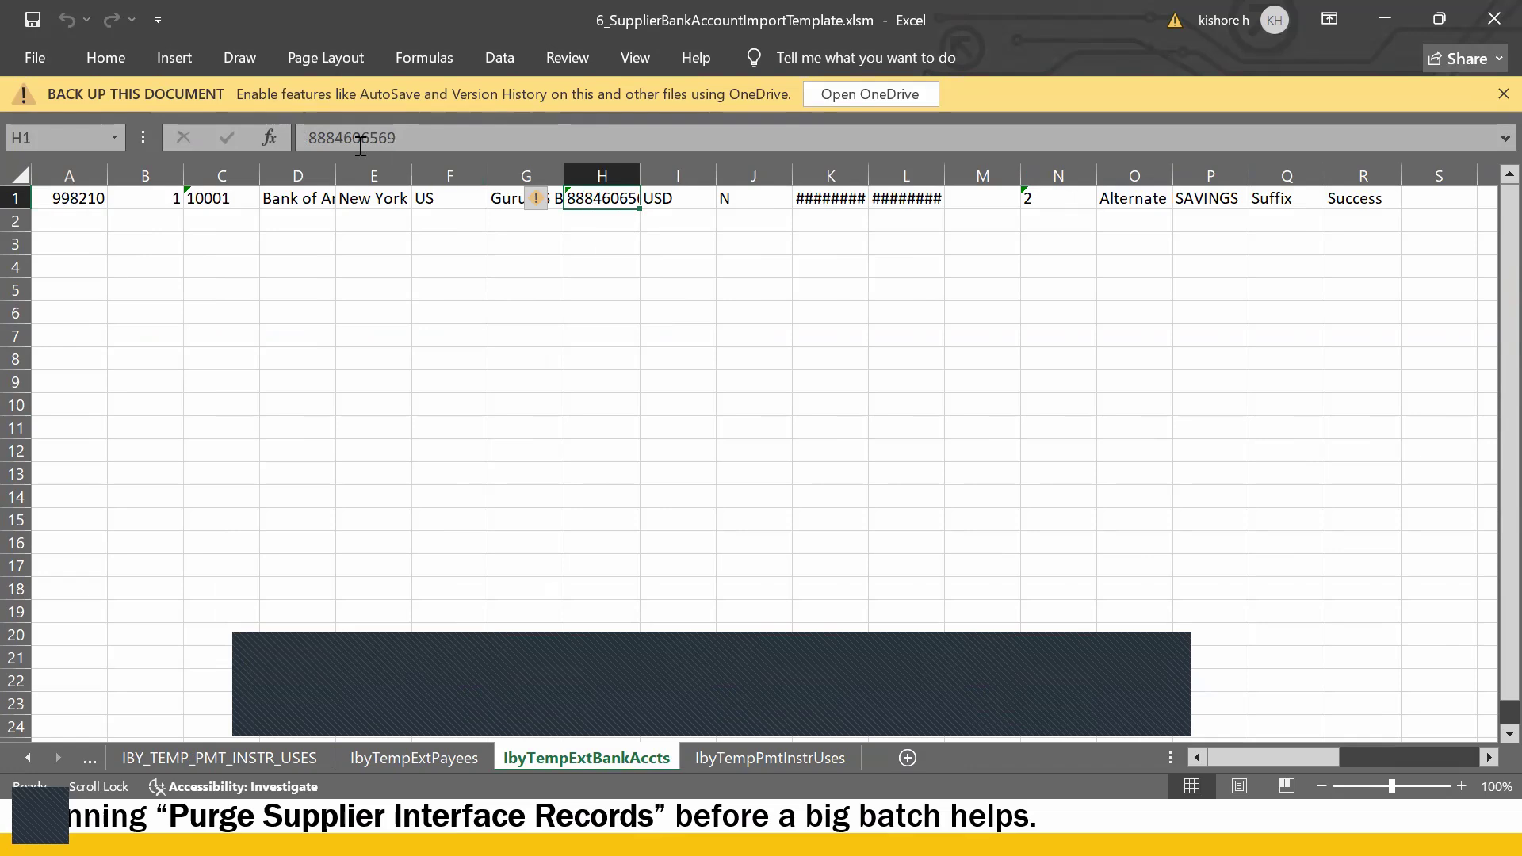
drag(364, 138, 407, 141)
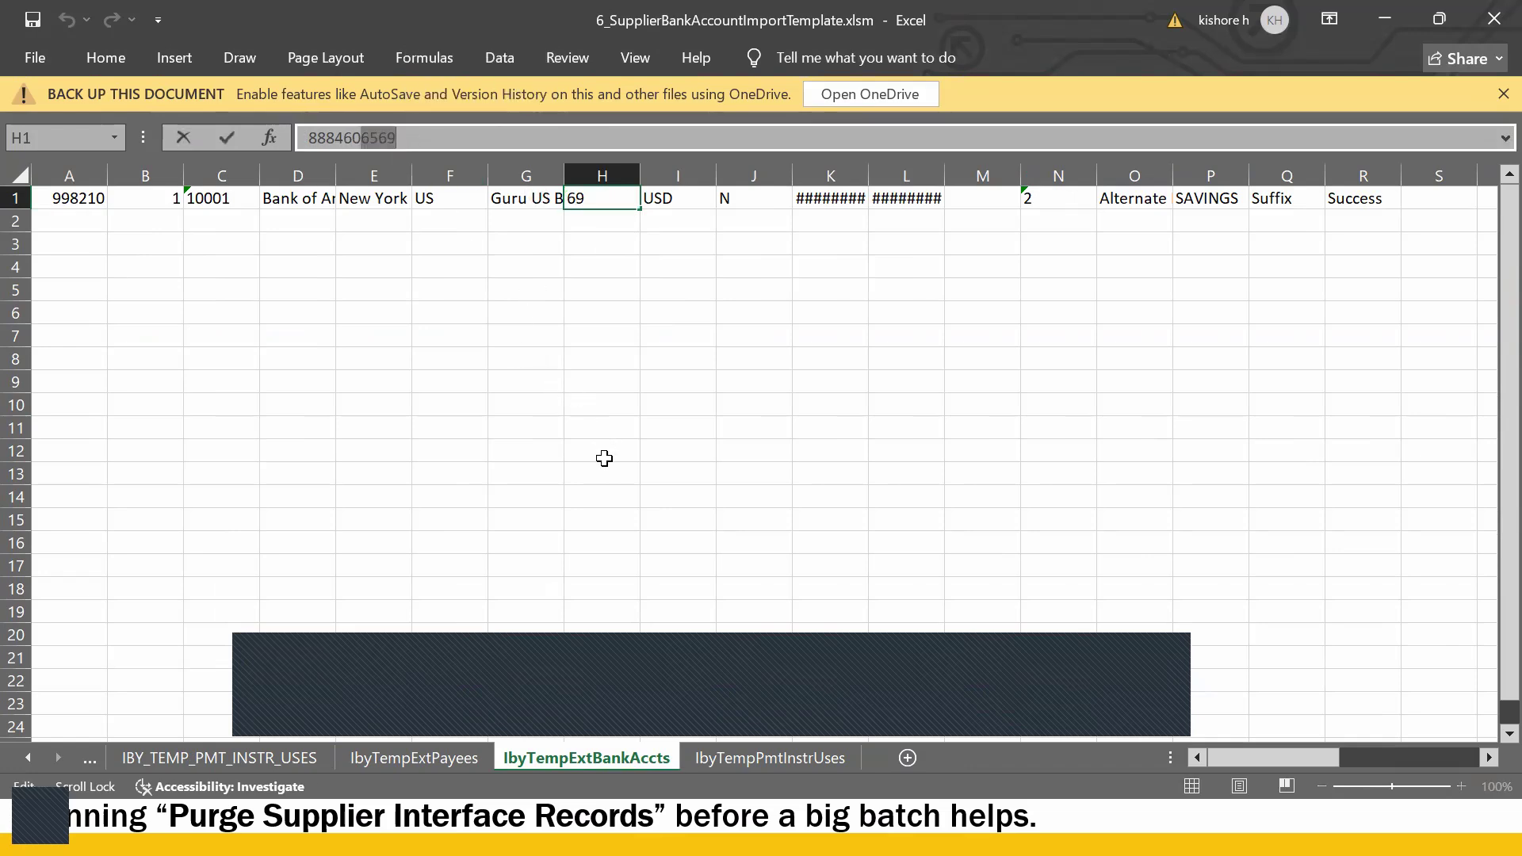
key(alt+Tab)
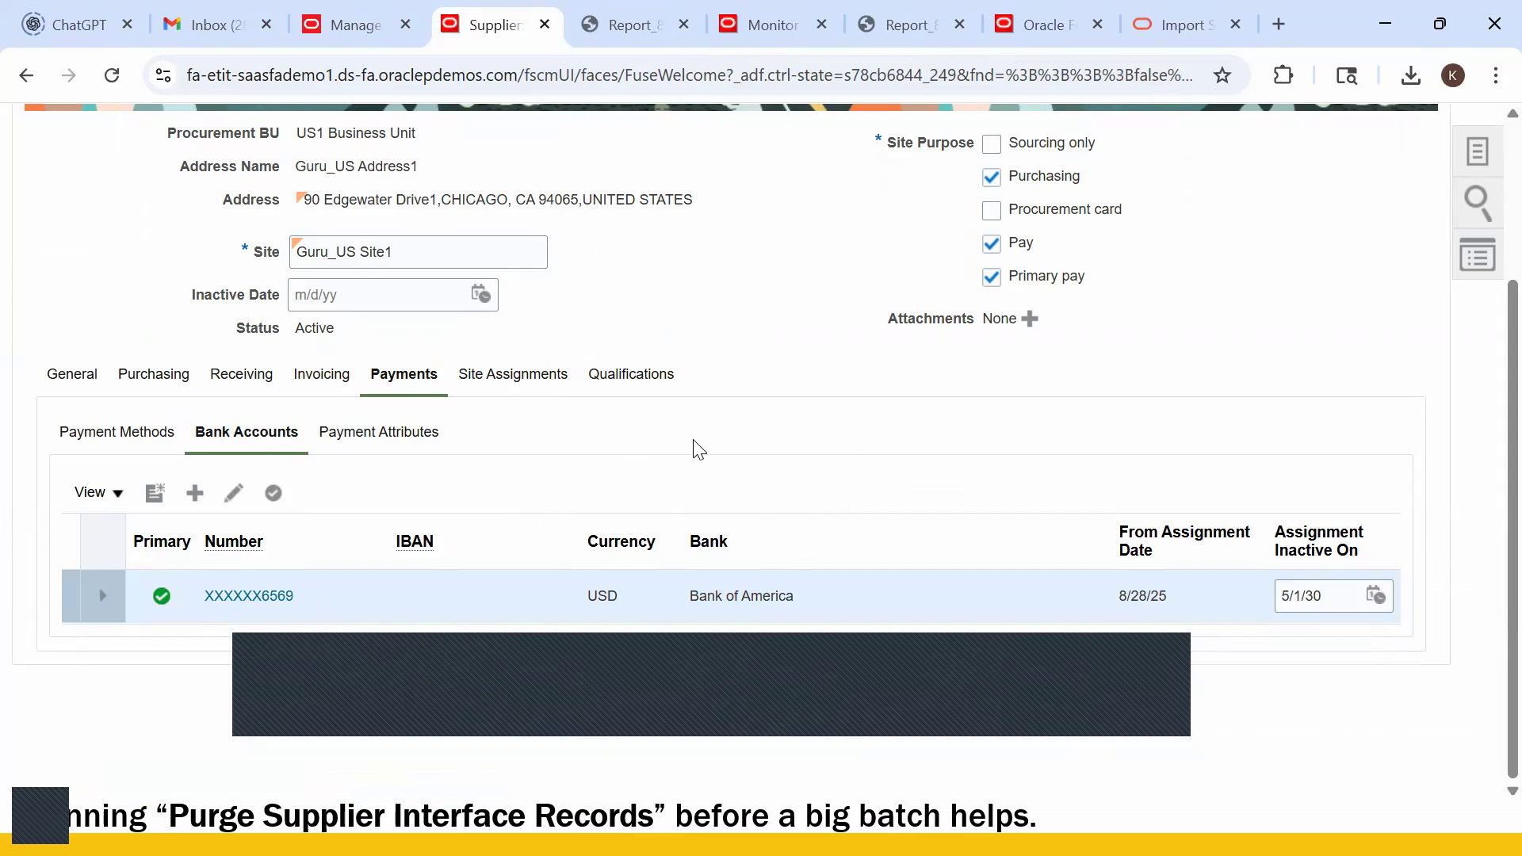
scroll(713, 450, up, 2)
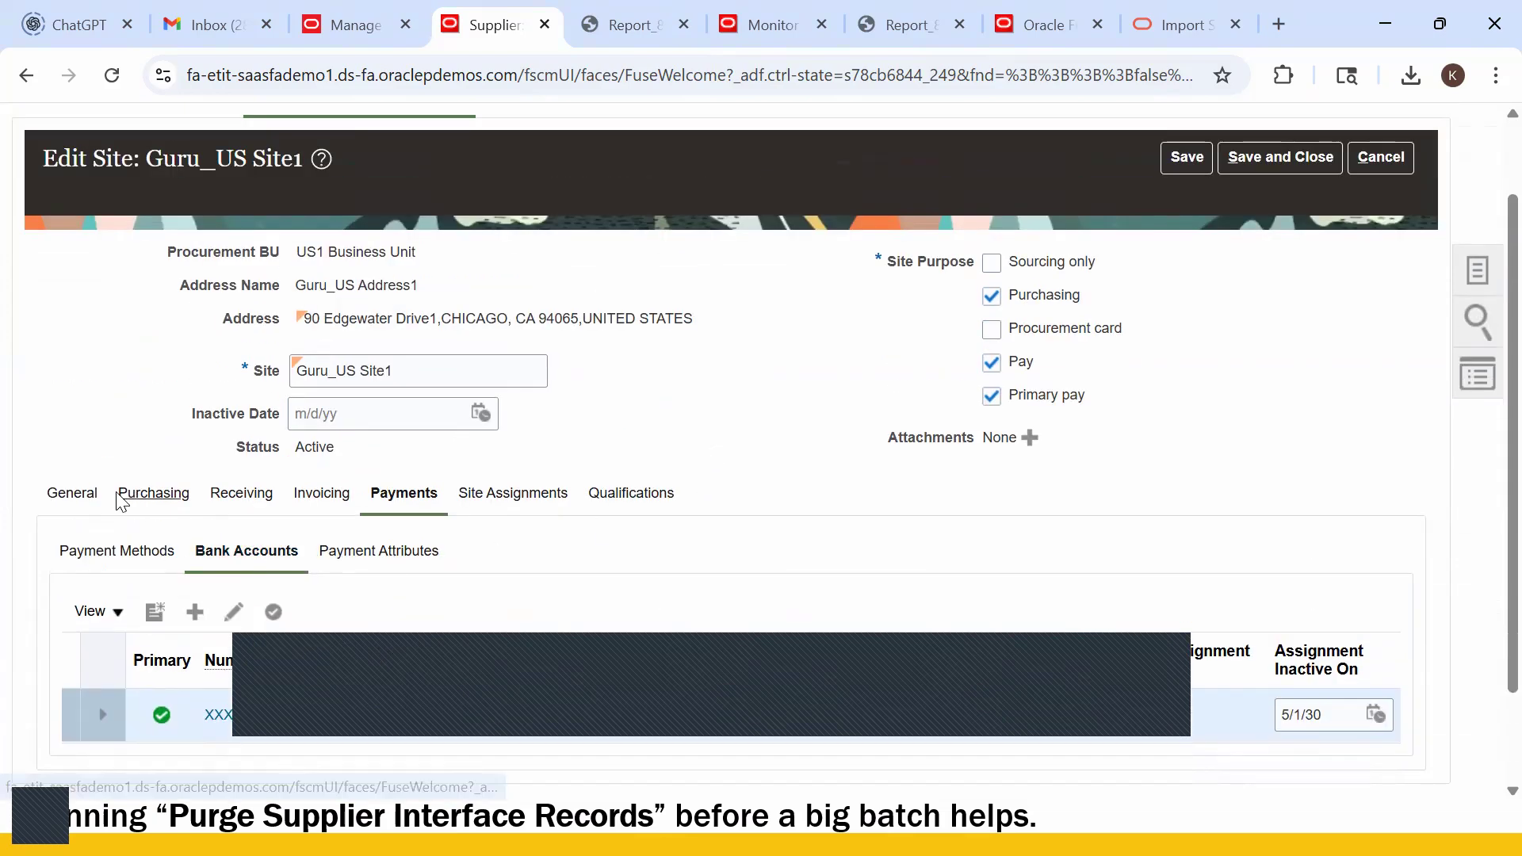
key(alt+Tab)
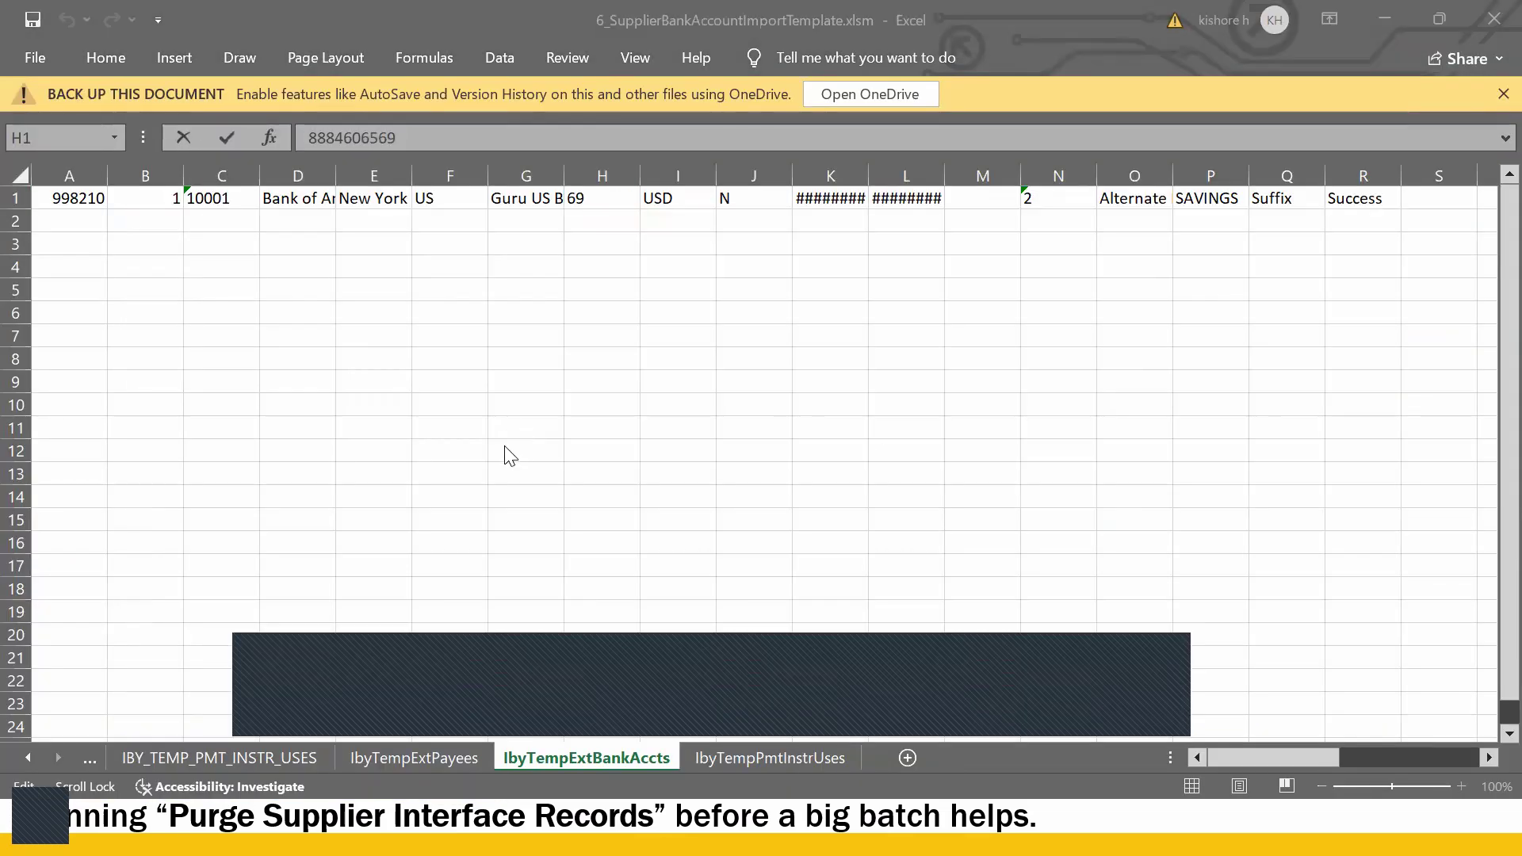
key(alt+Tab)
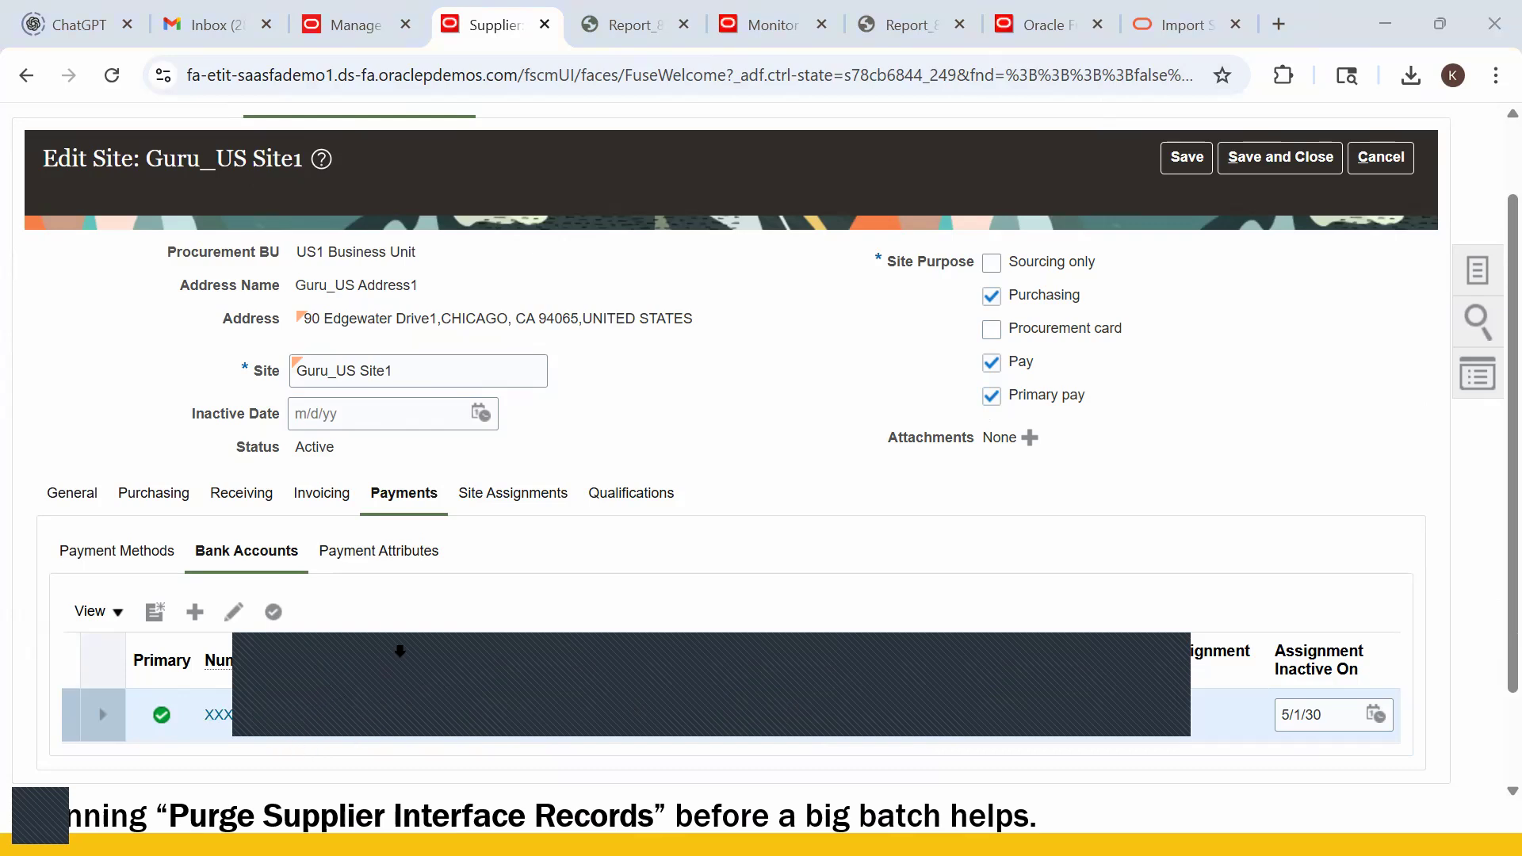
key(alt+Tab)
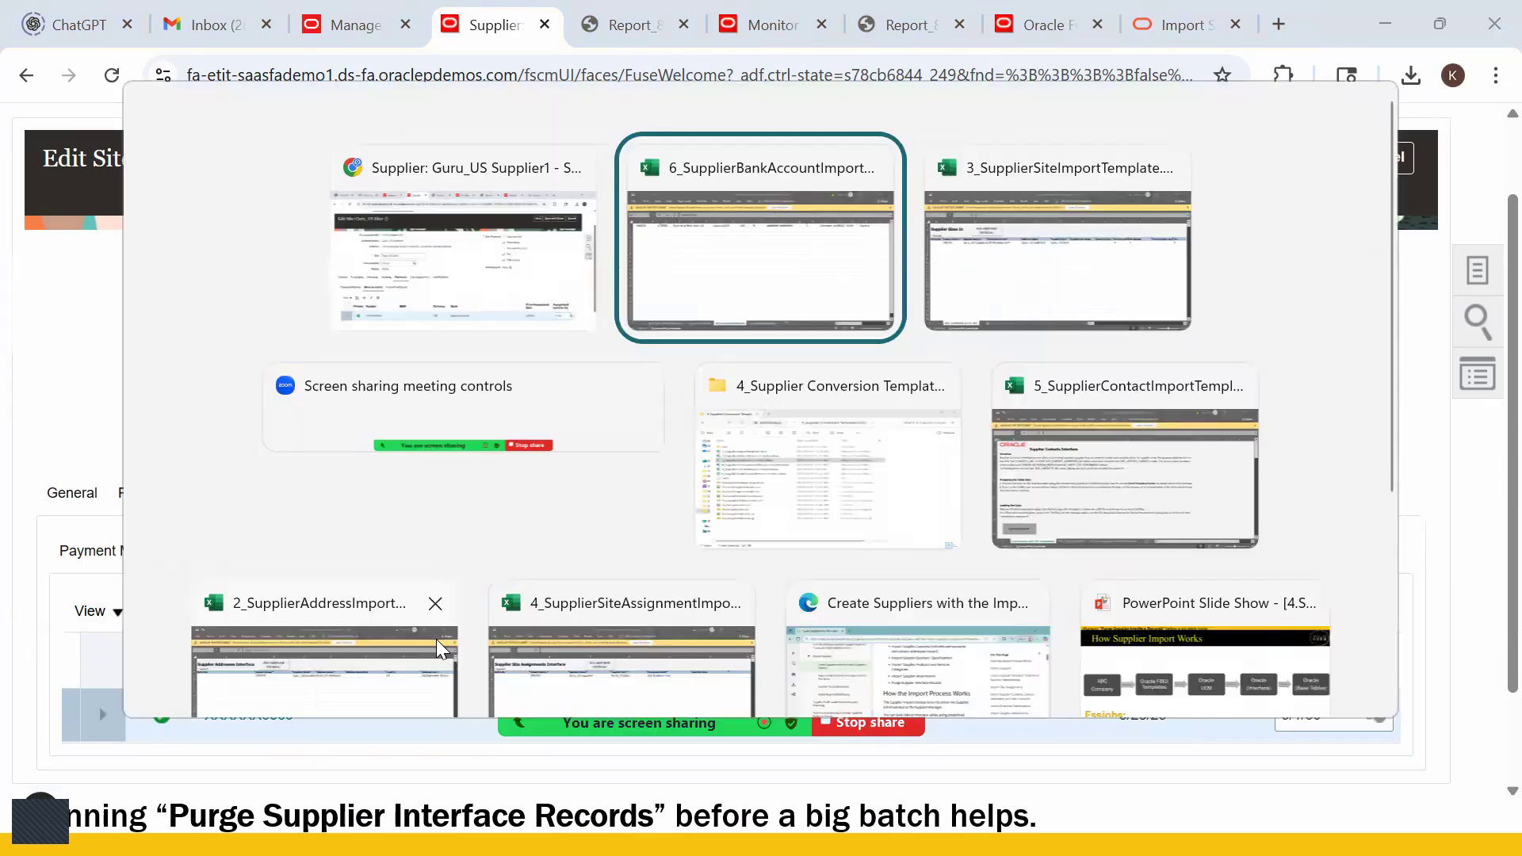
- Bring 6_SupplierBankAccountImportTemplate.xlsm forward and check the bank name in cell D1 of IbyTempExtBankAccts
click(670, 332)
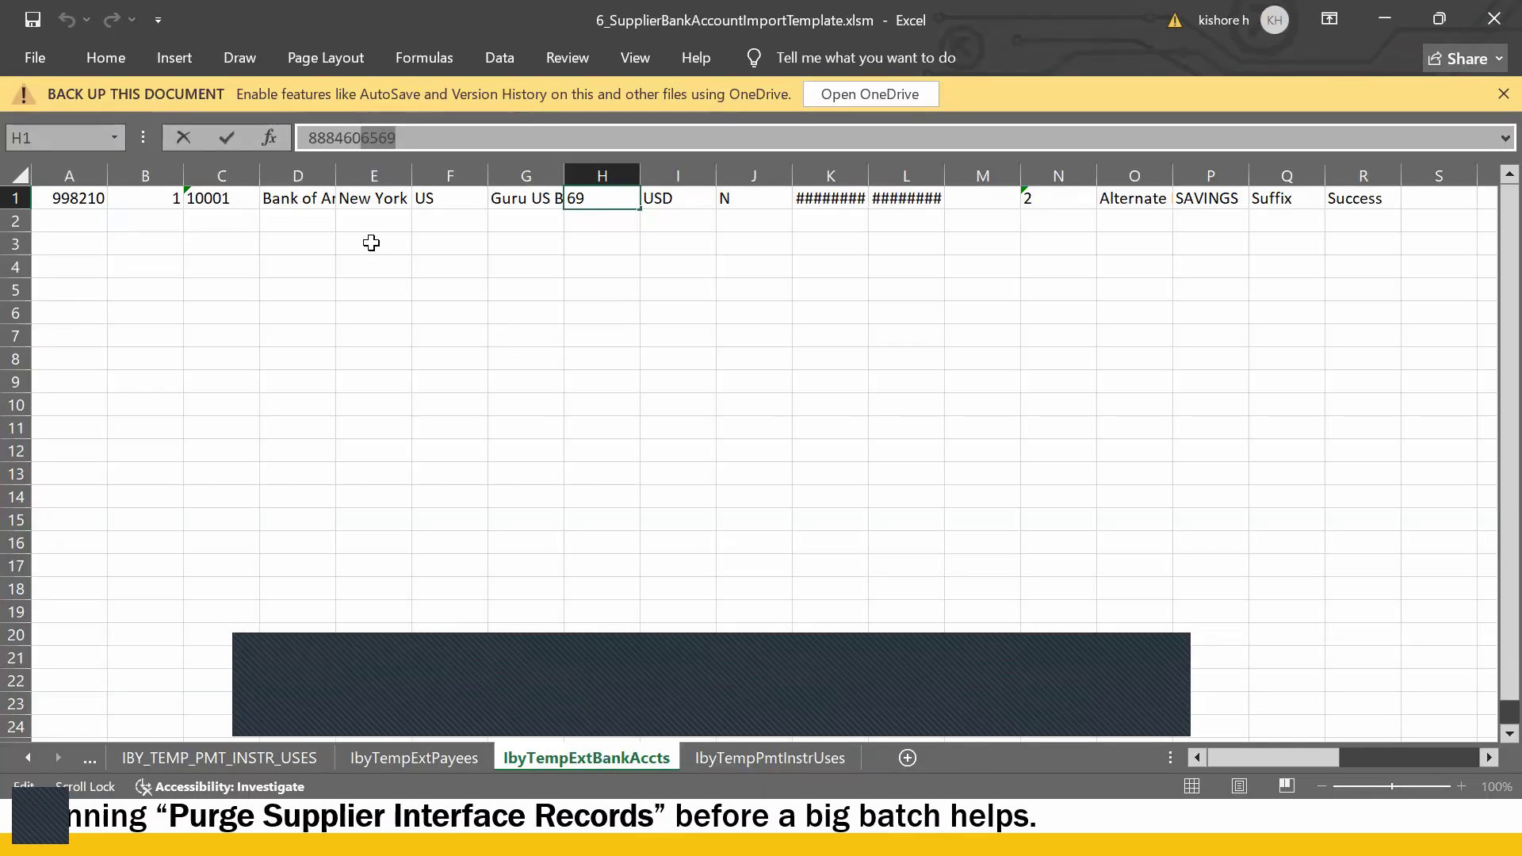
click(301, 203)
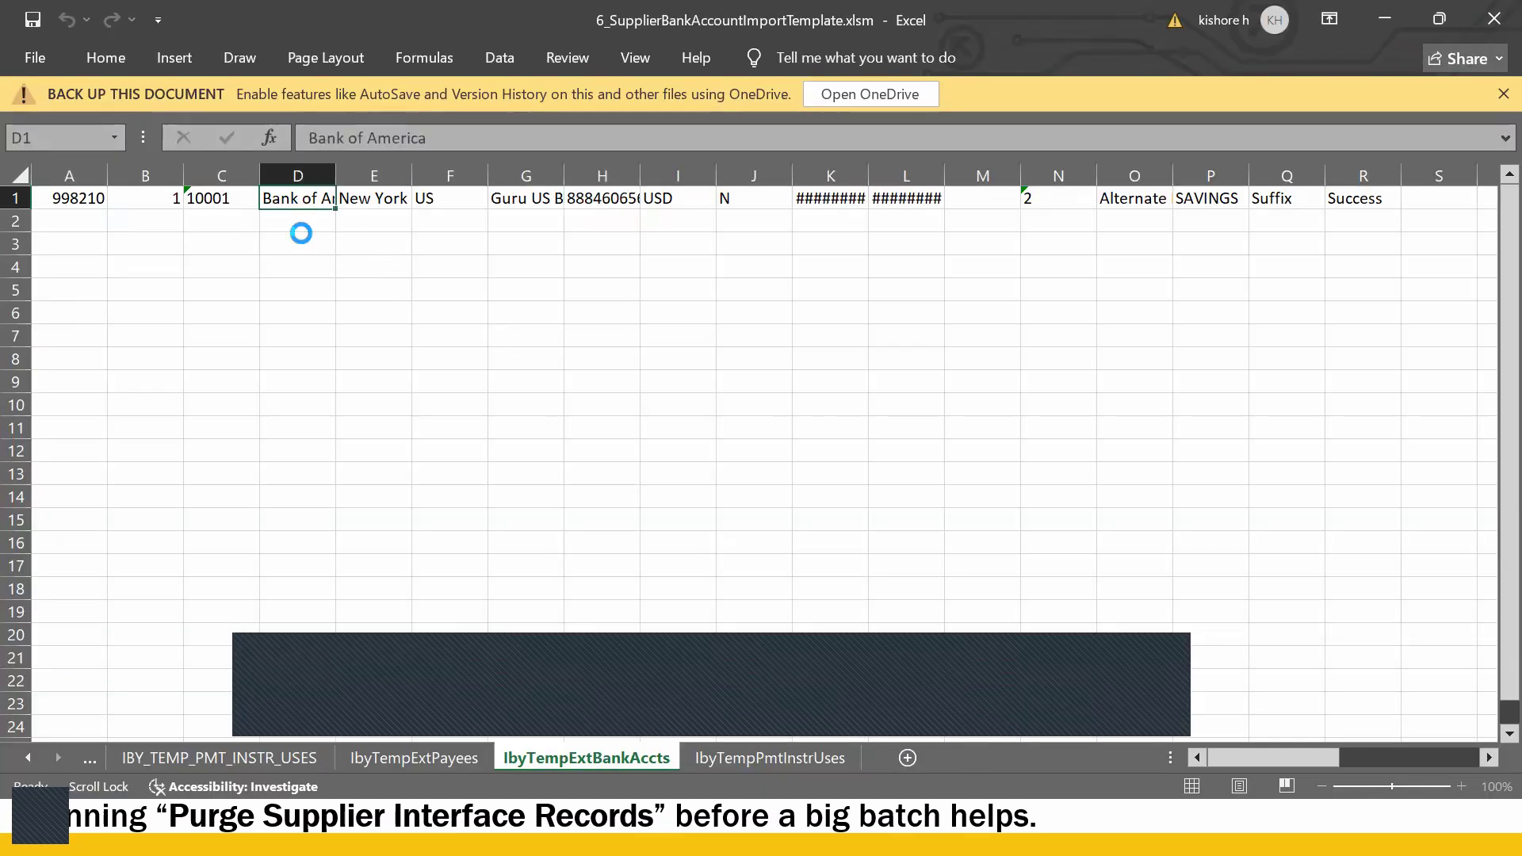
key(alt+Tab)
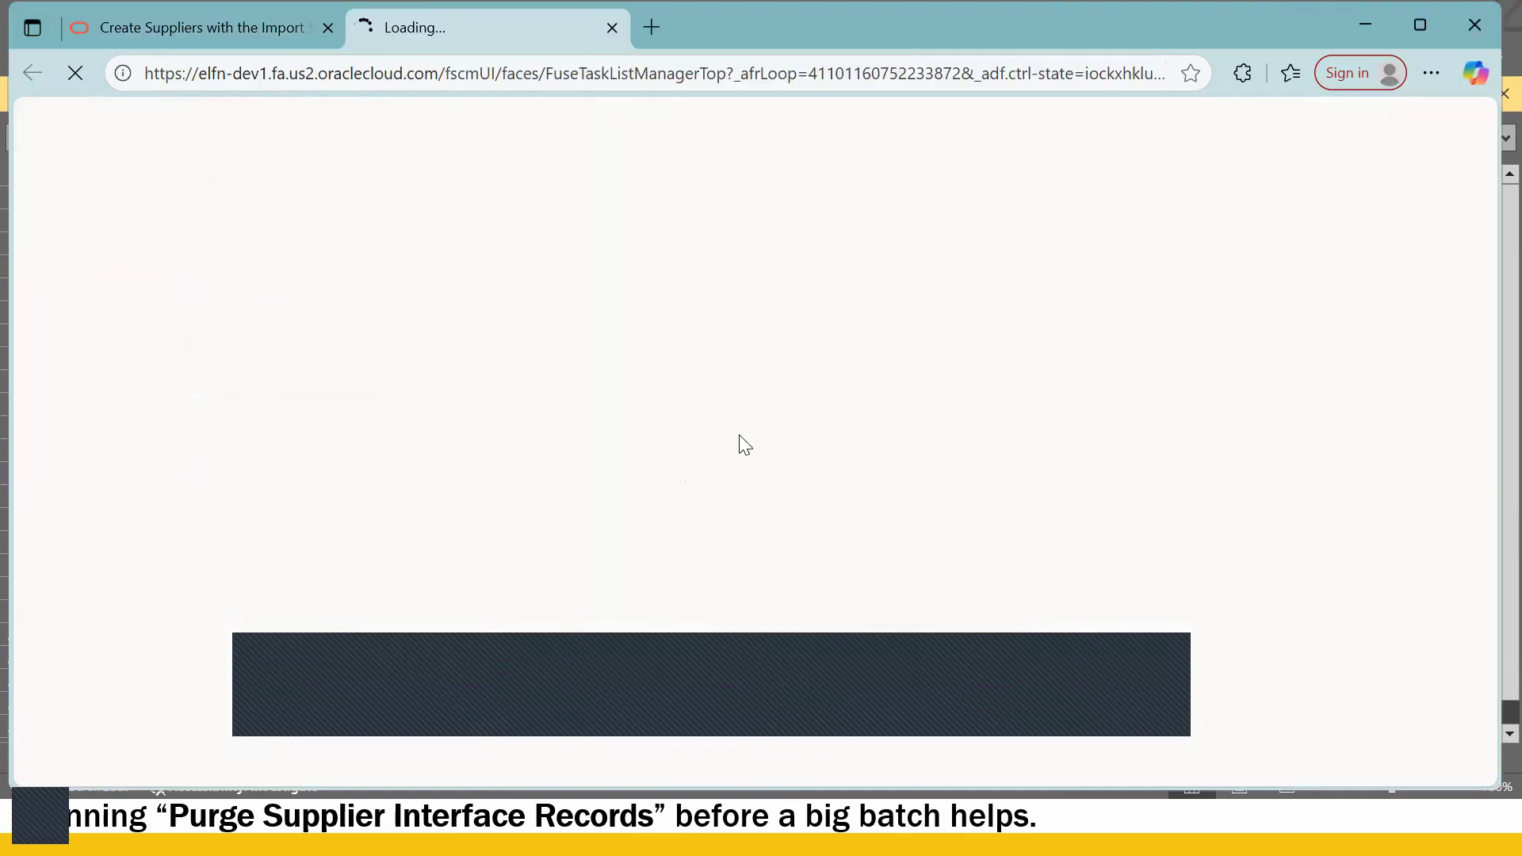
key(alt+Tab)
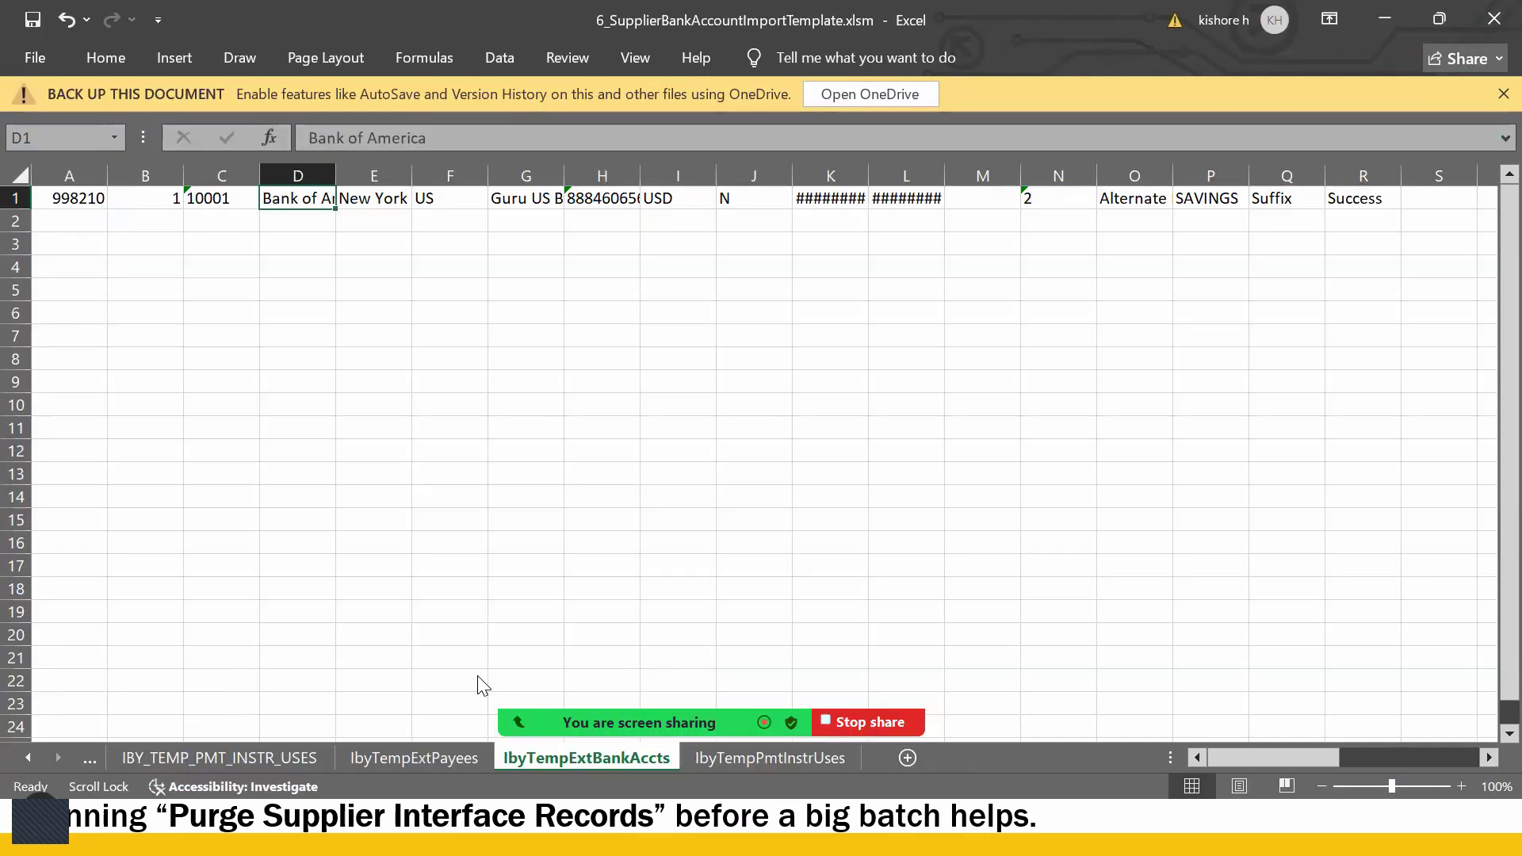
key(alt+Tab)
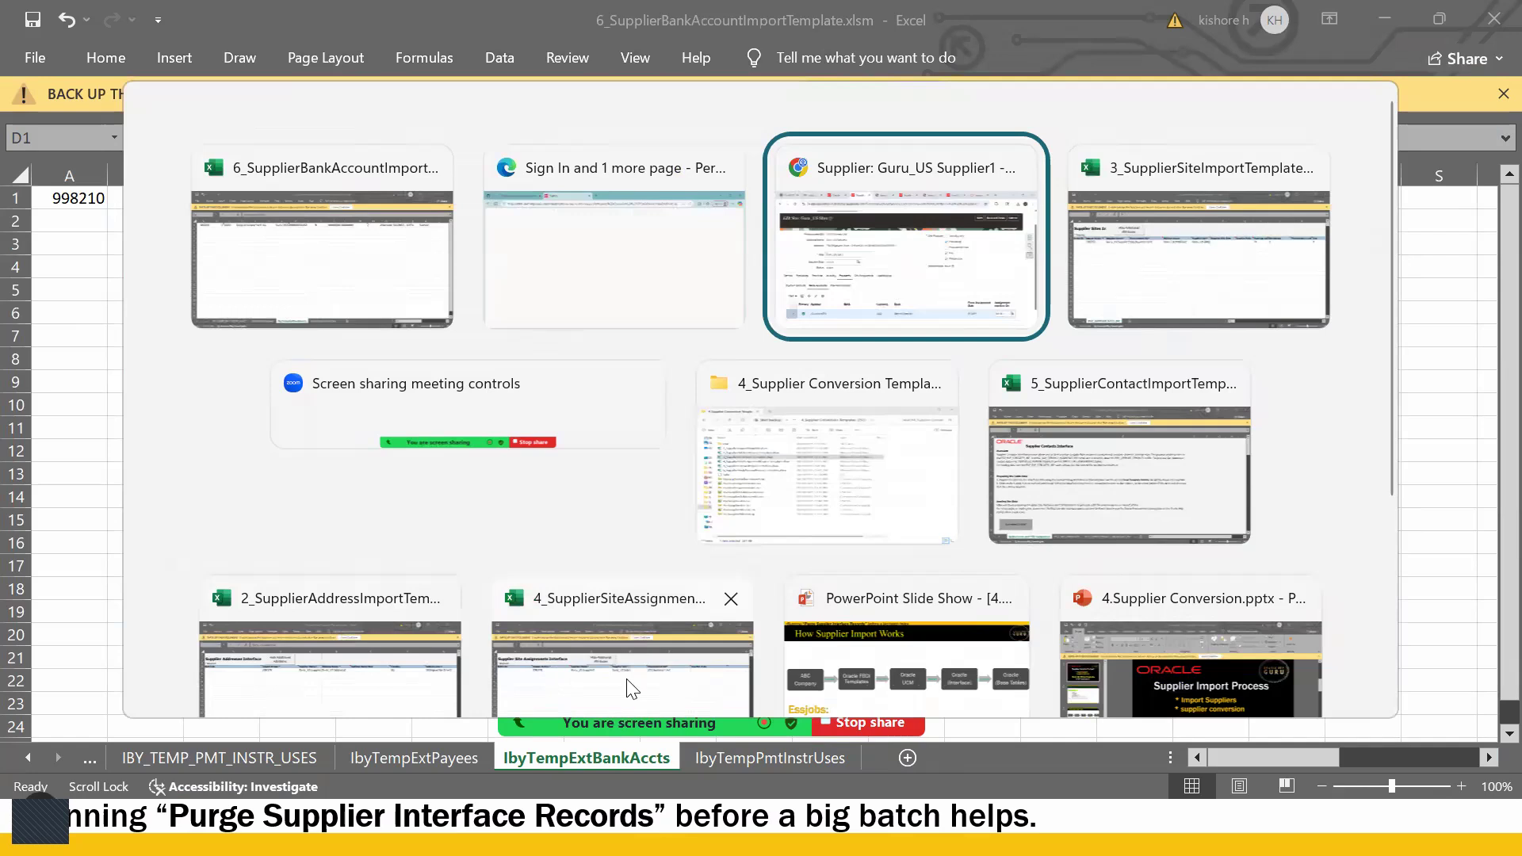